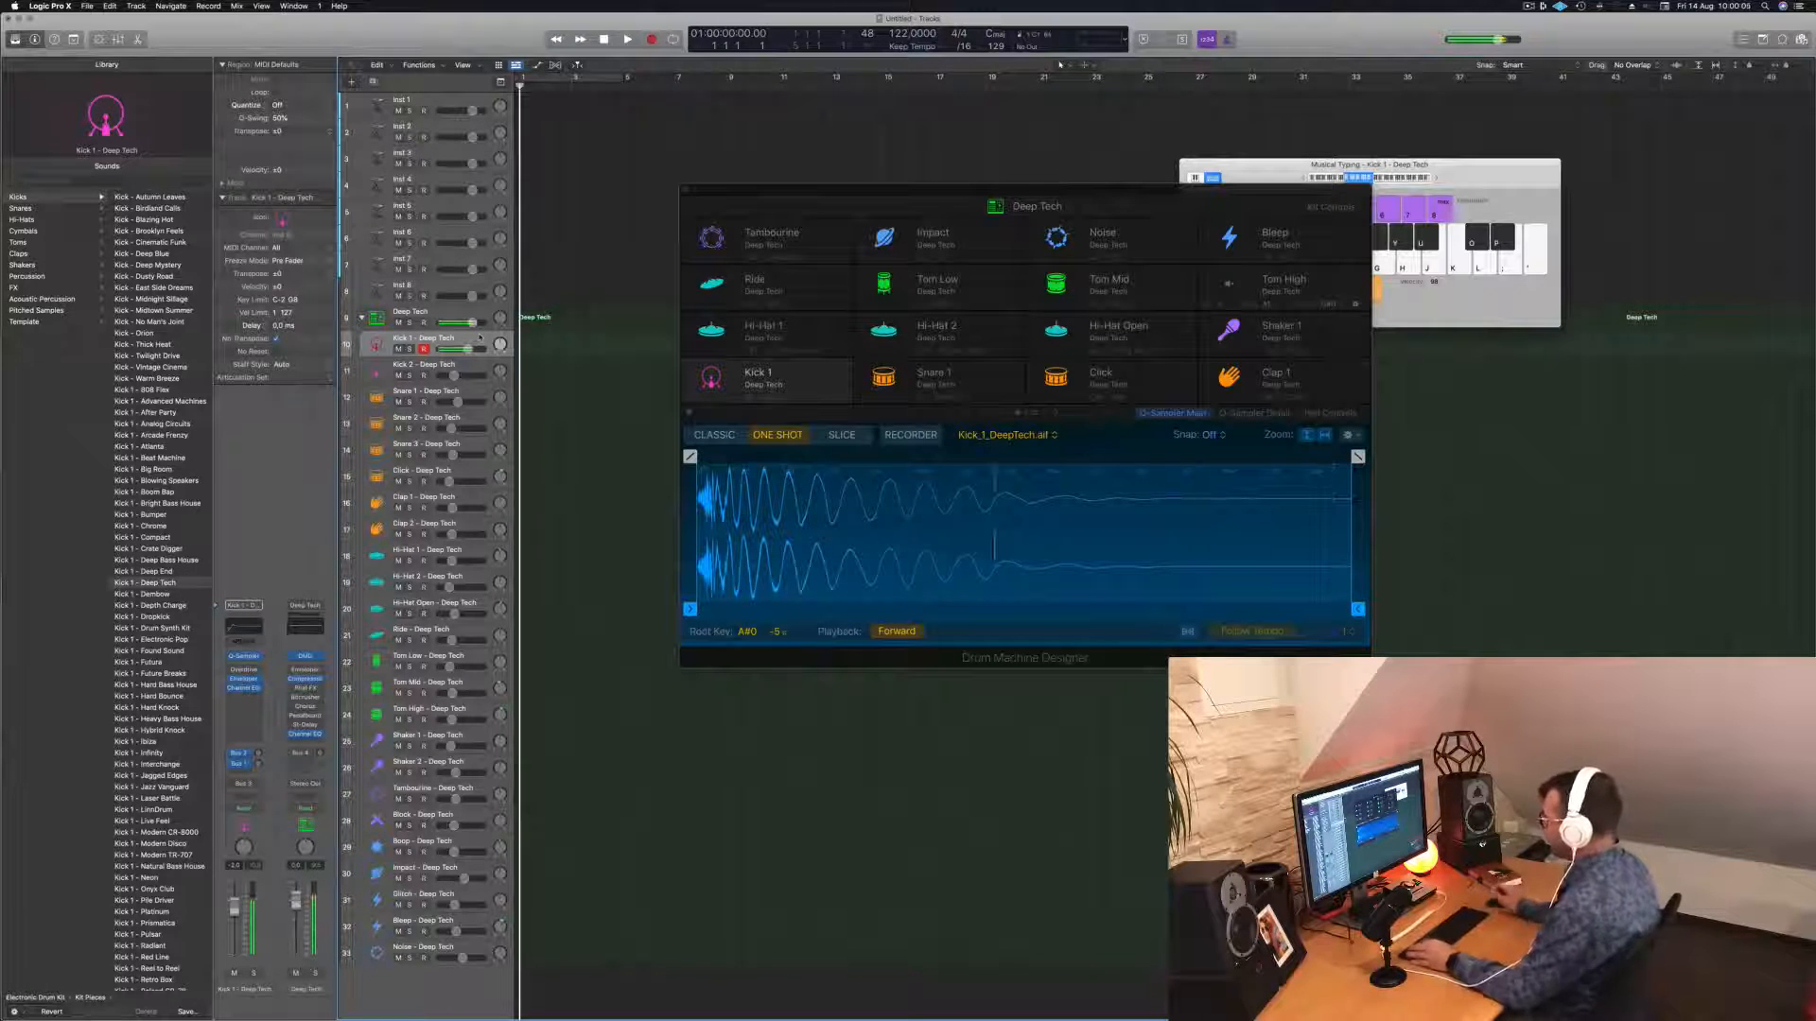
Record a one-bar pattern of four kick notes on the Kick 1 track and show it in the Piano Roll.
key(r)
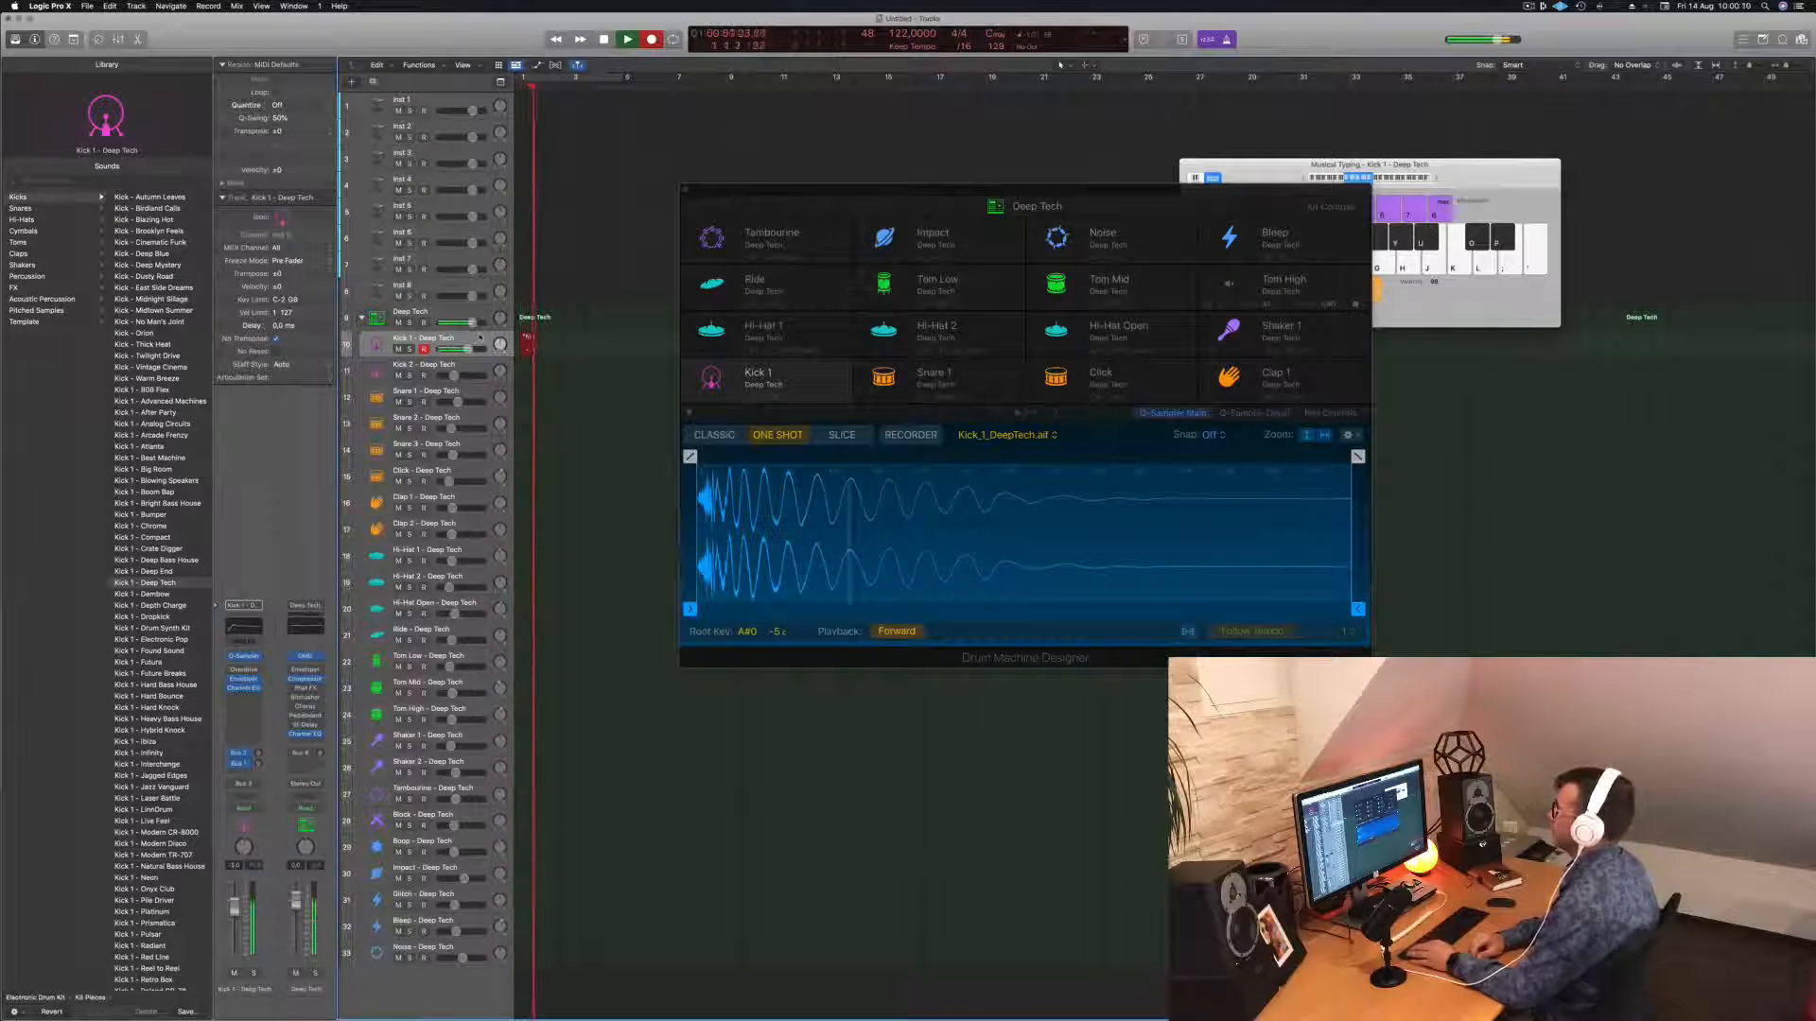
key(space)
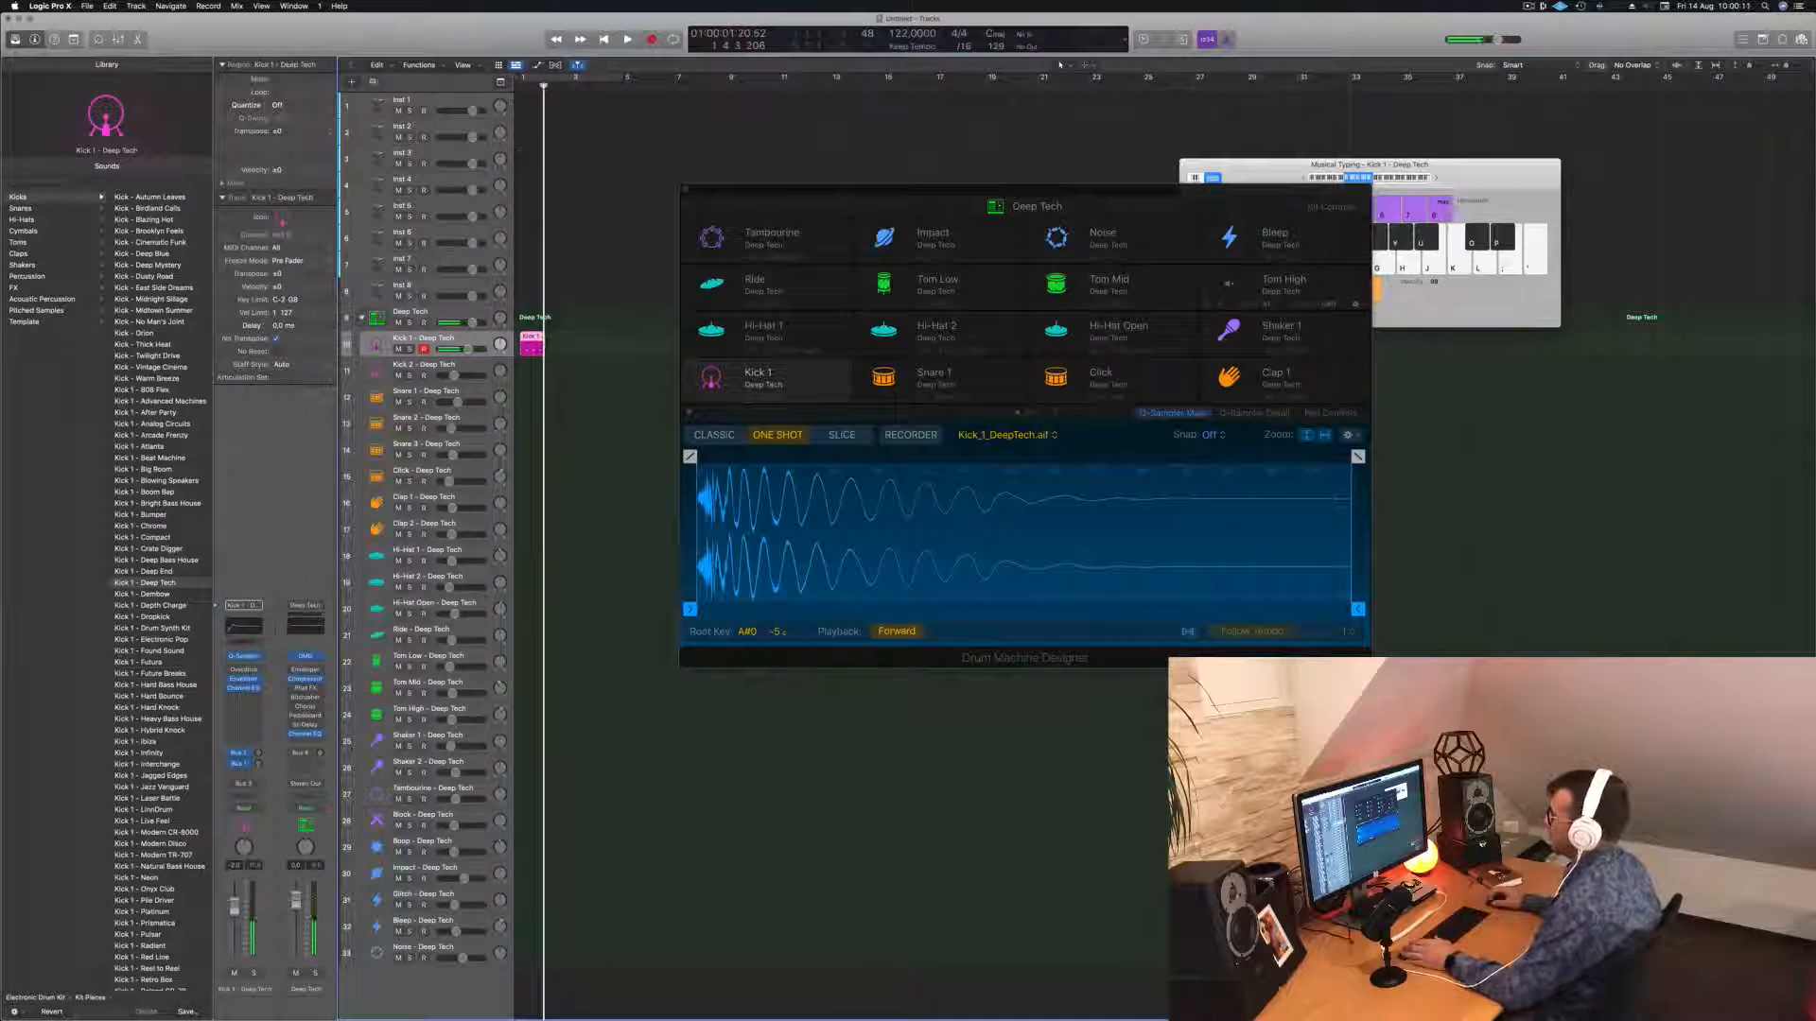
key(p)
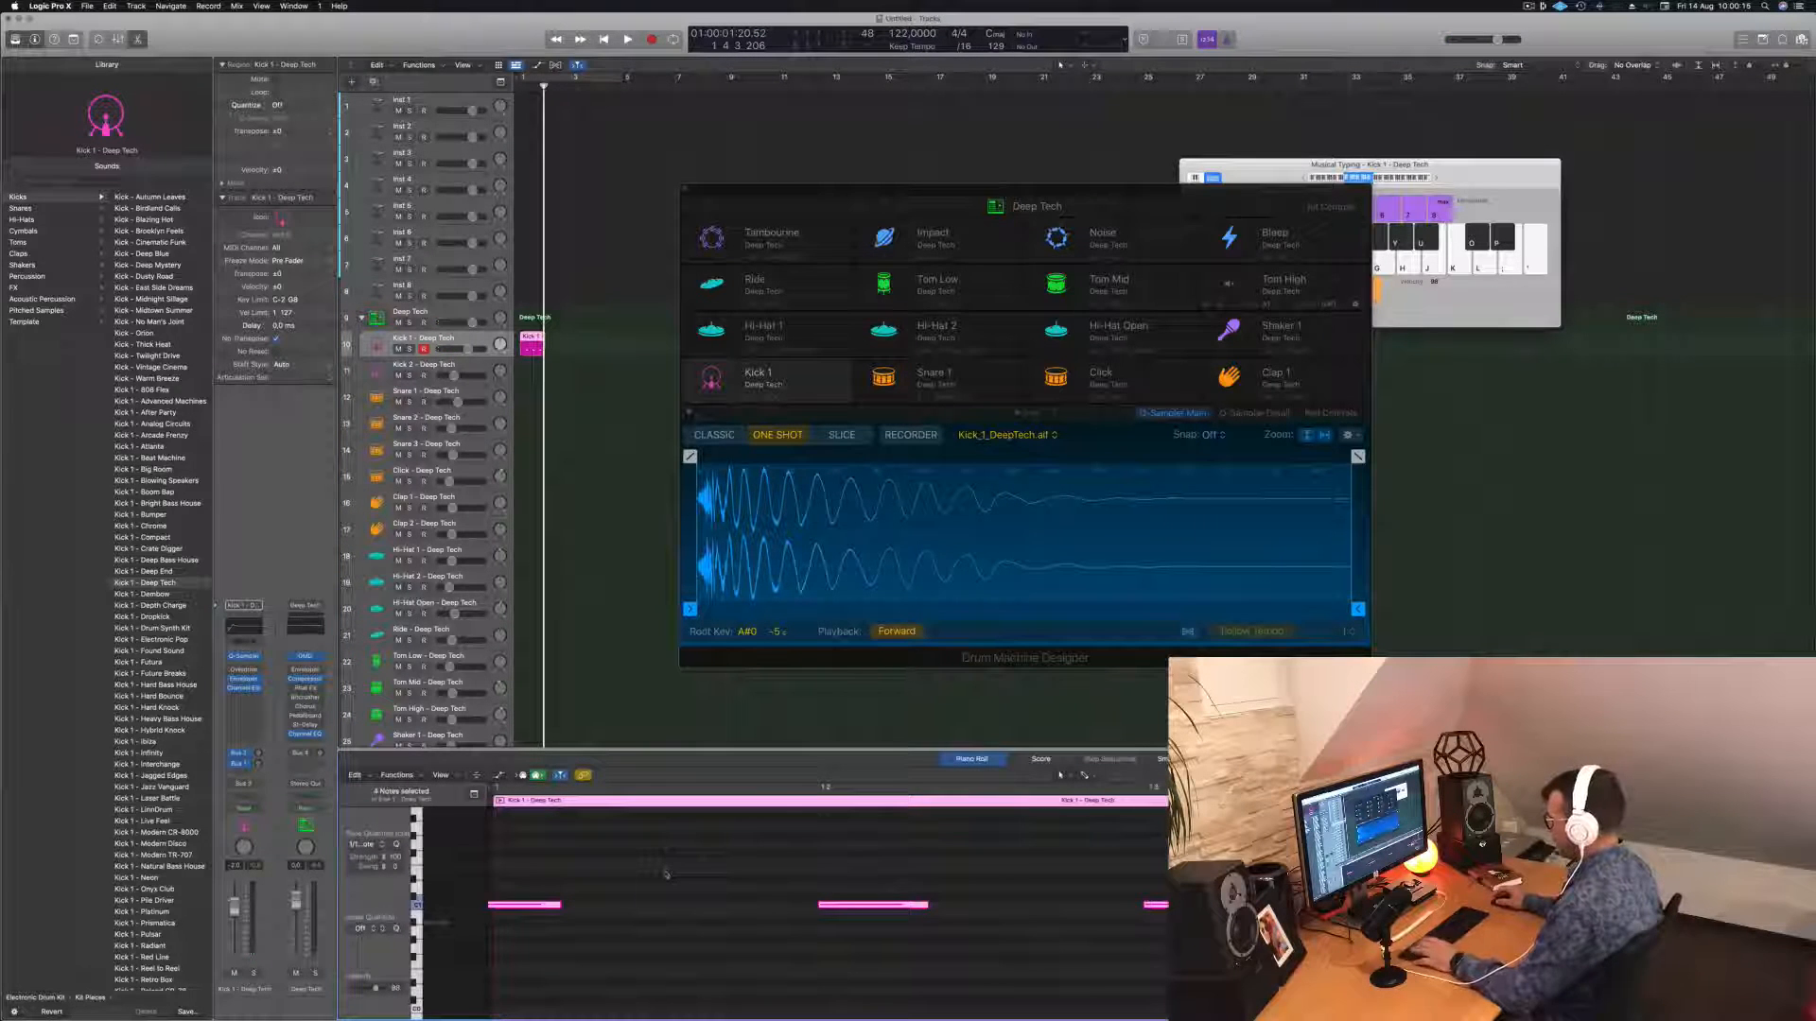
scroll(696, 880, down, 5)
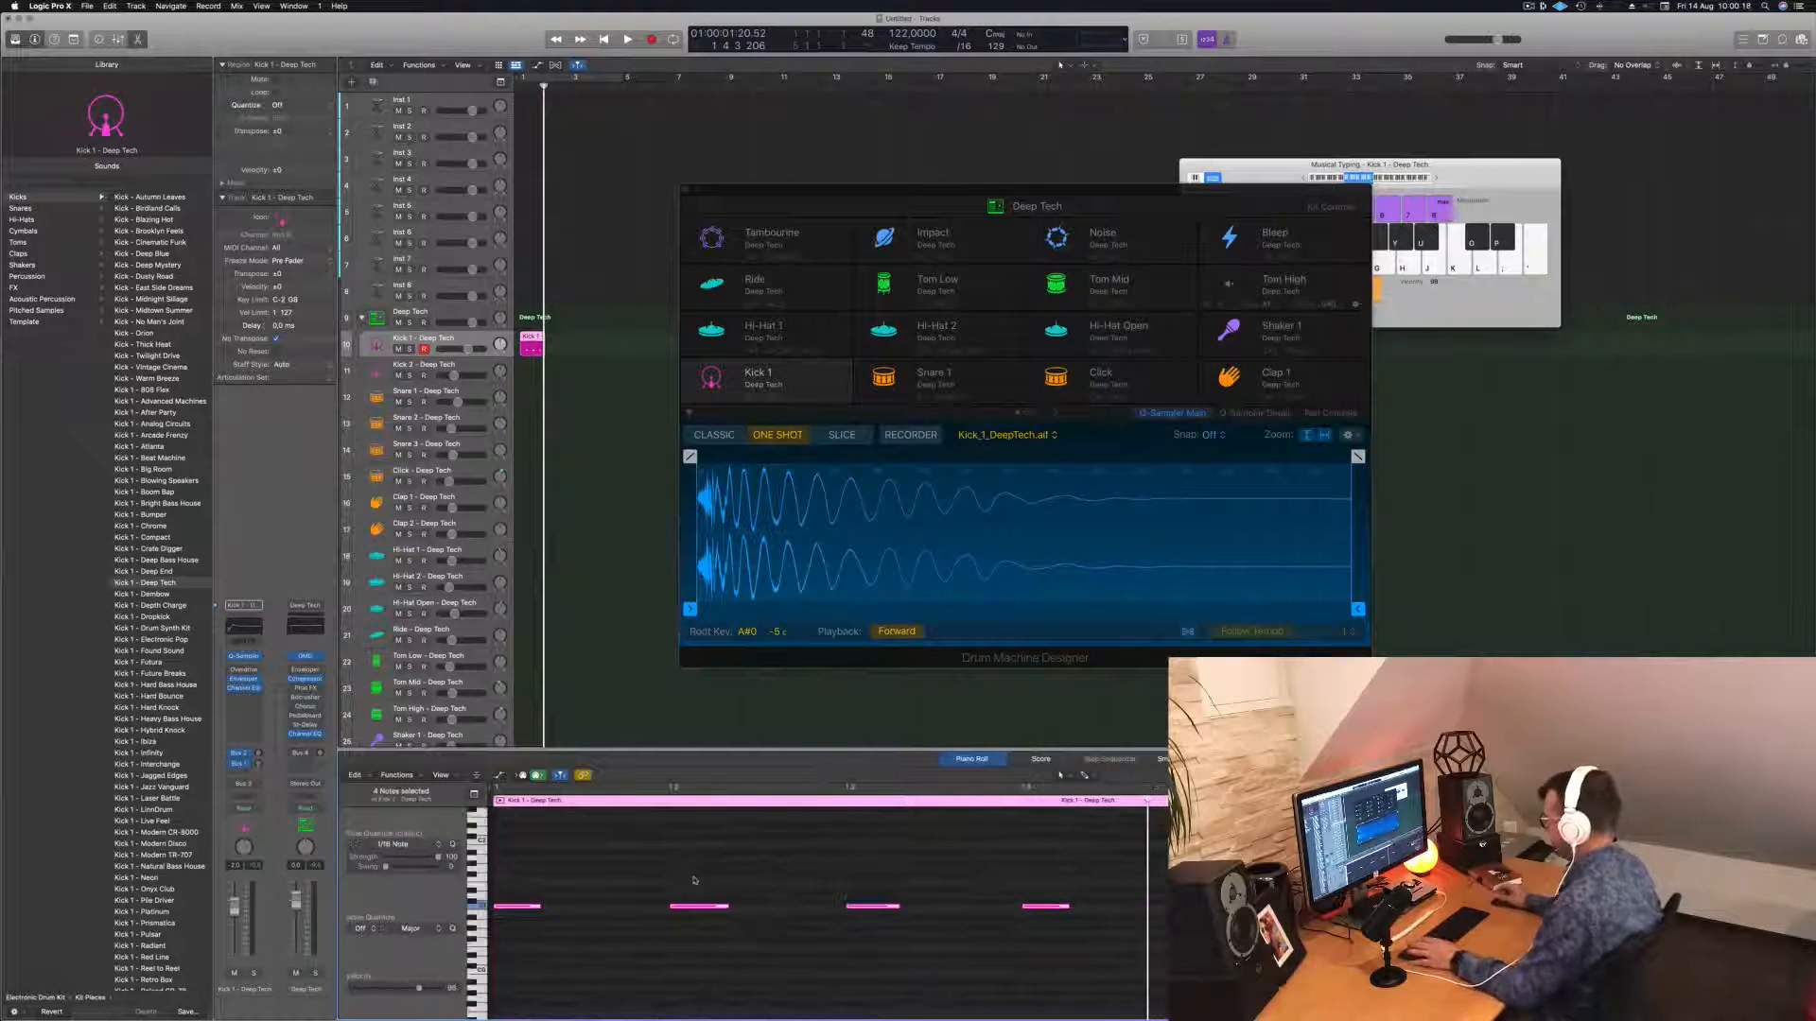
key(space)
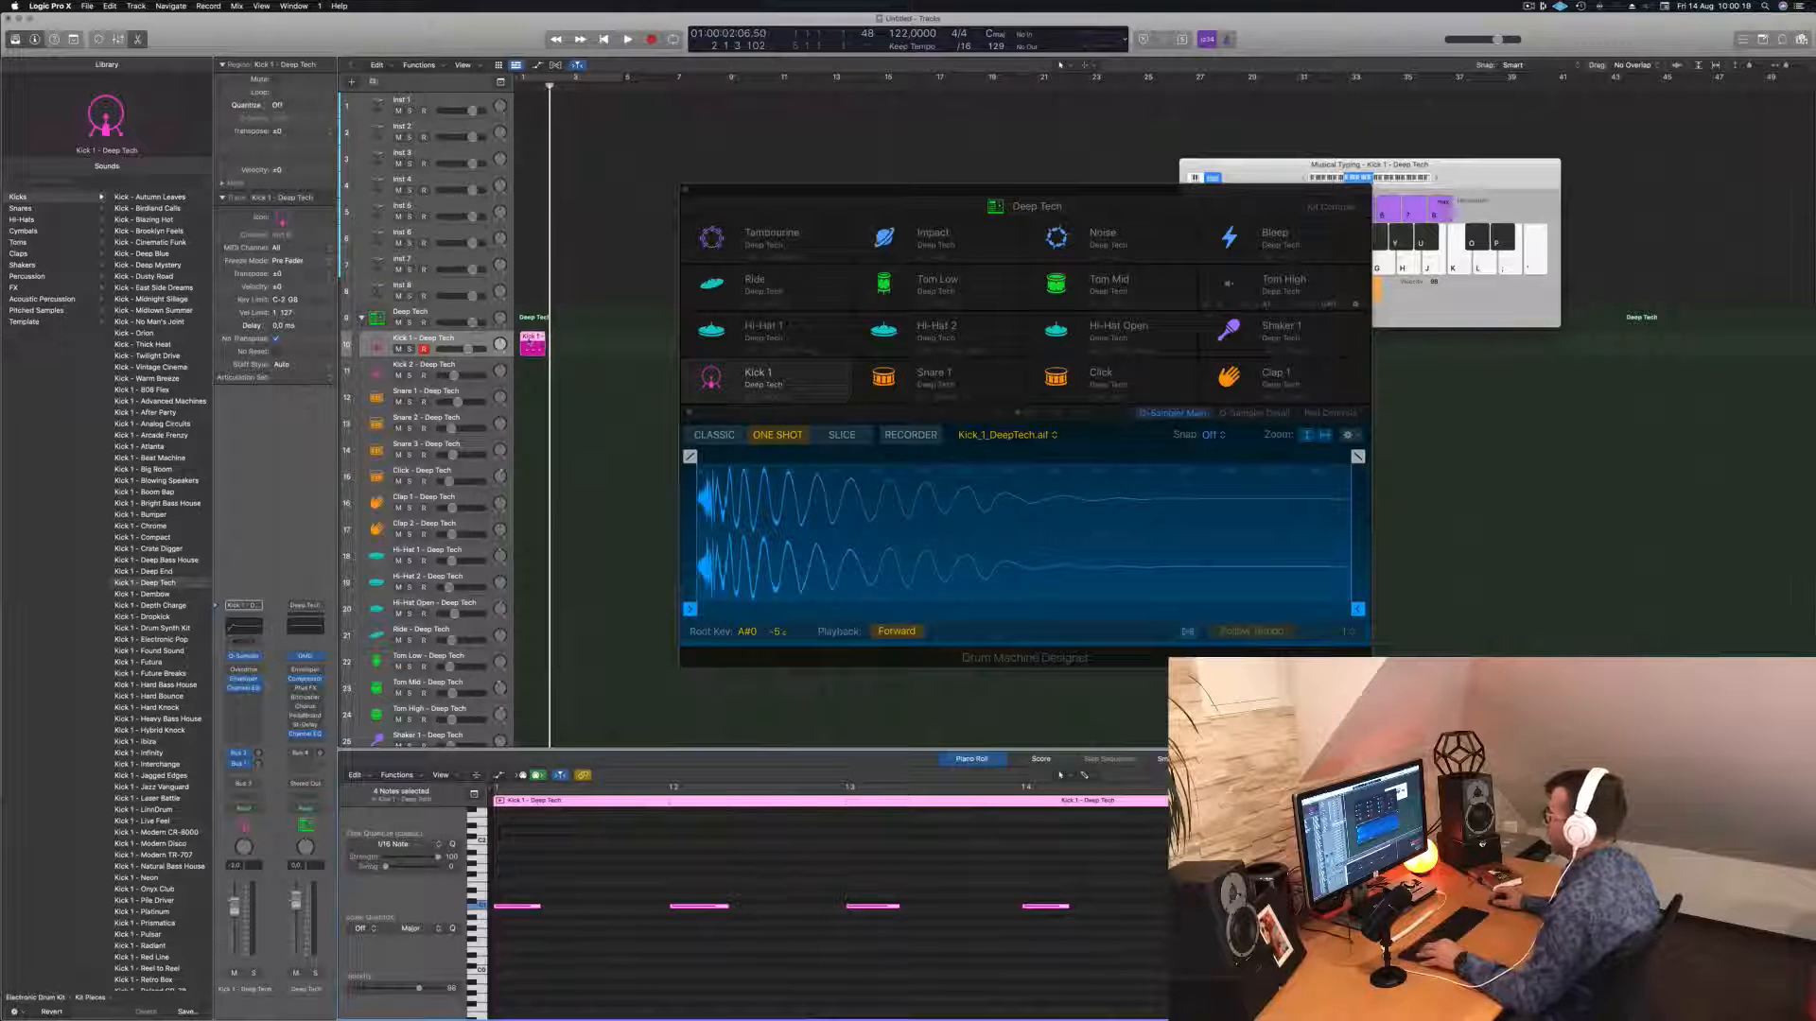
Duplicate the kick region until it fills four bars and play those bars in a cycle.
drag(532, 345, 582, 340)
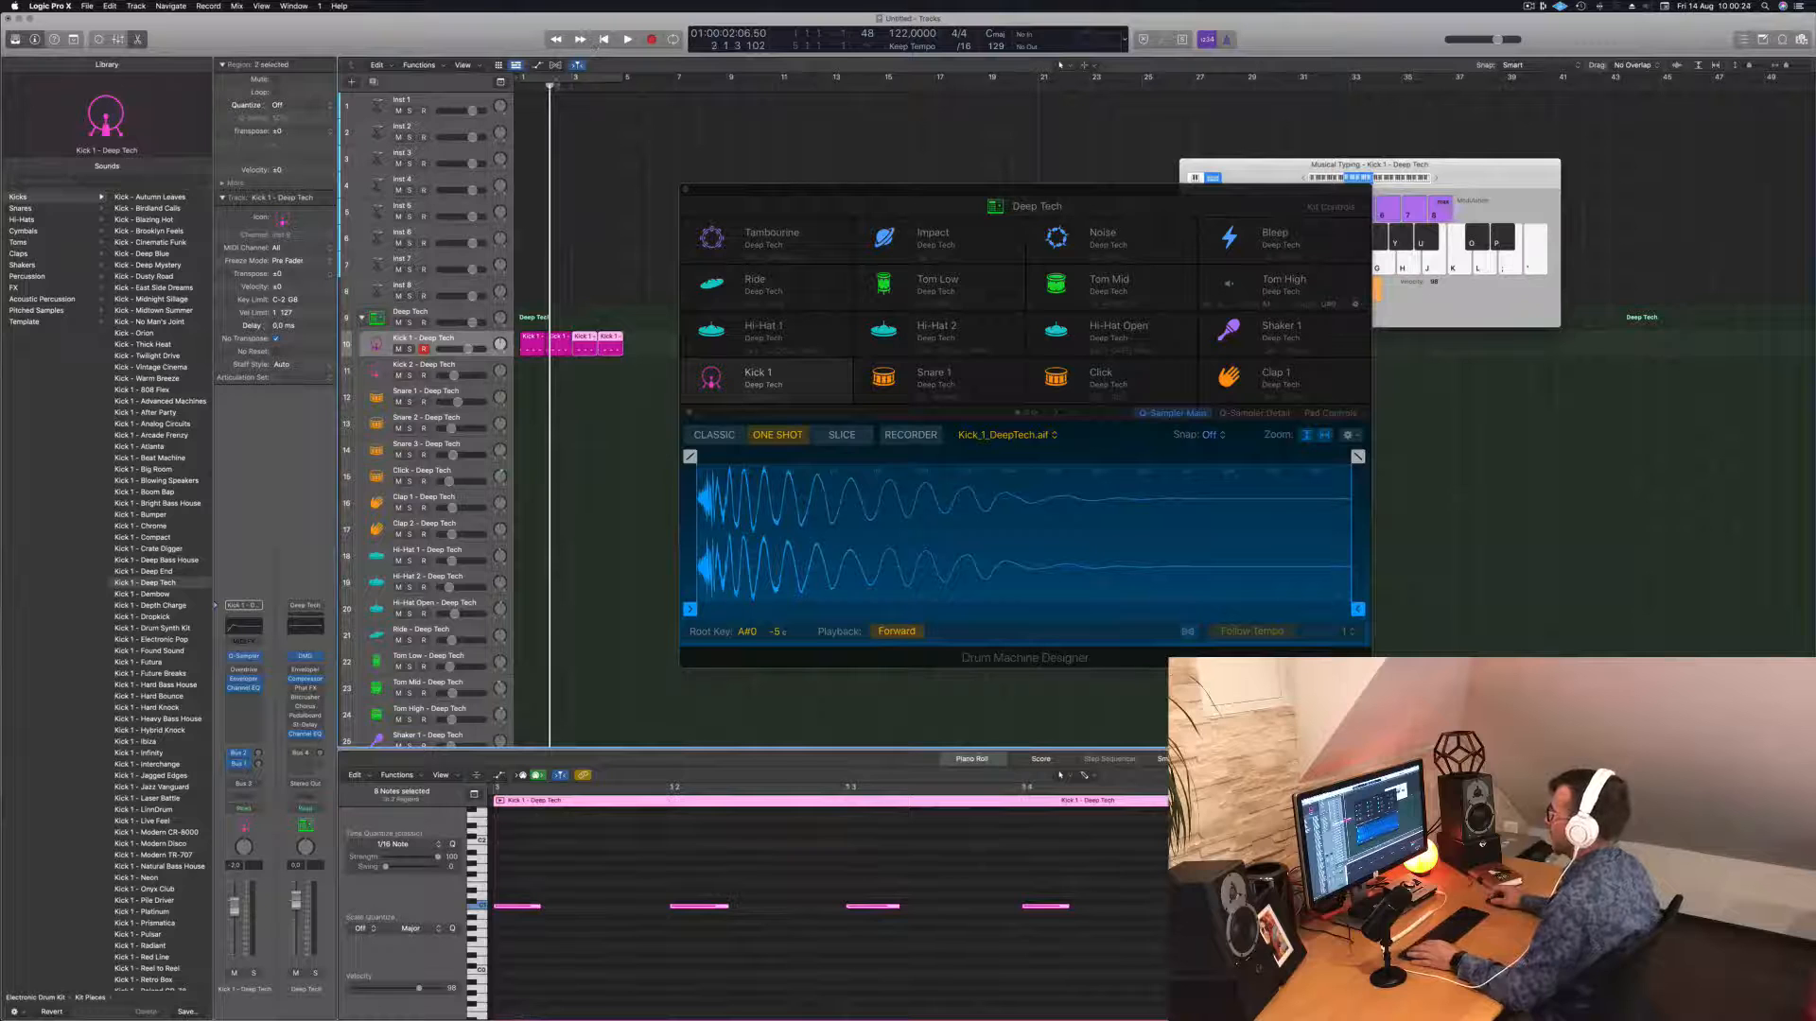
key(c)
key(space)
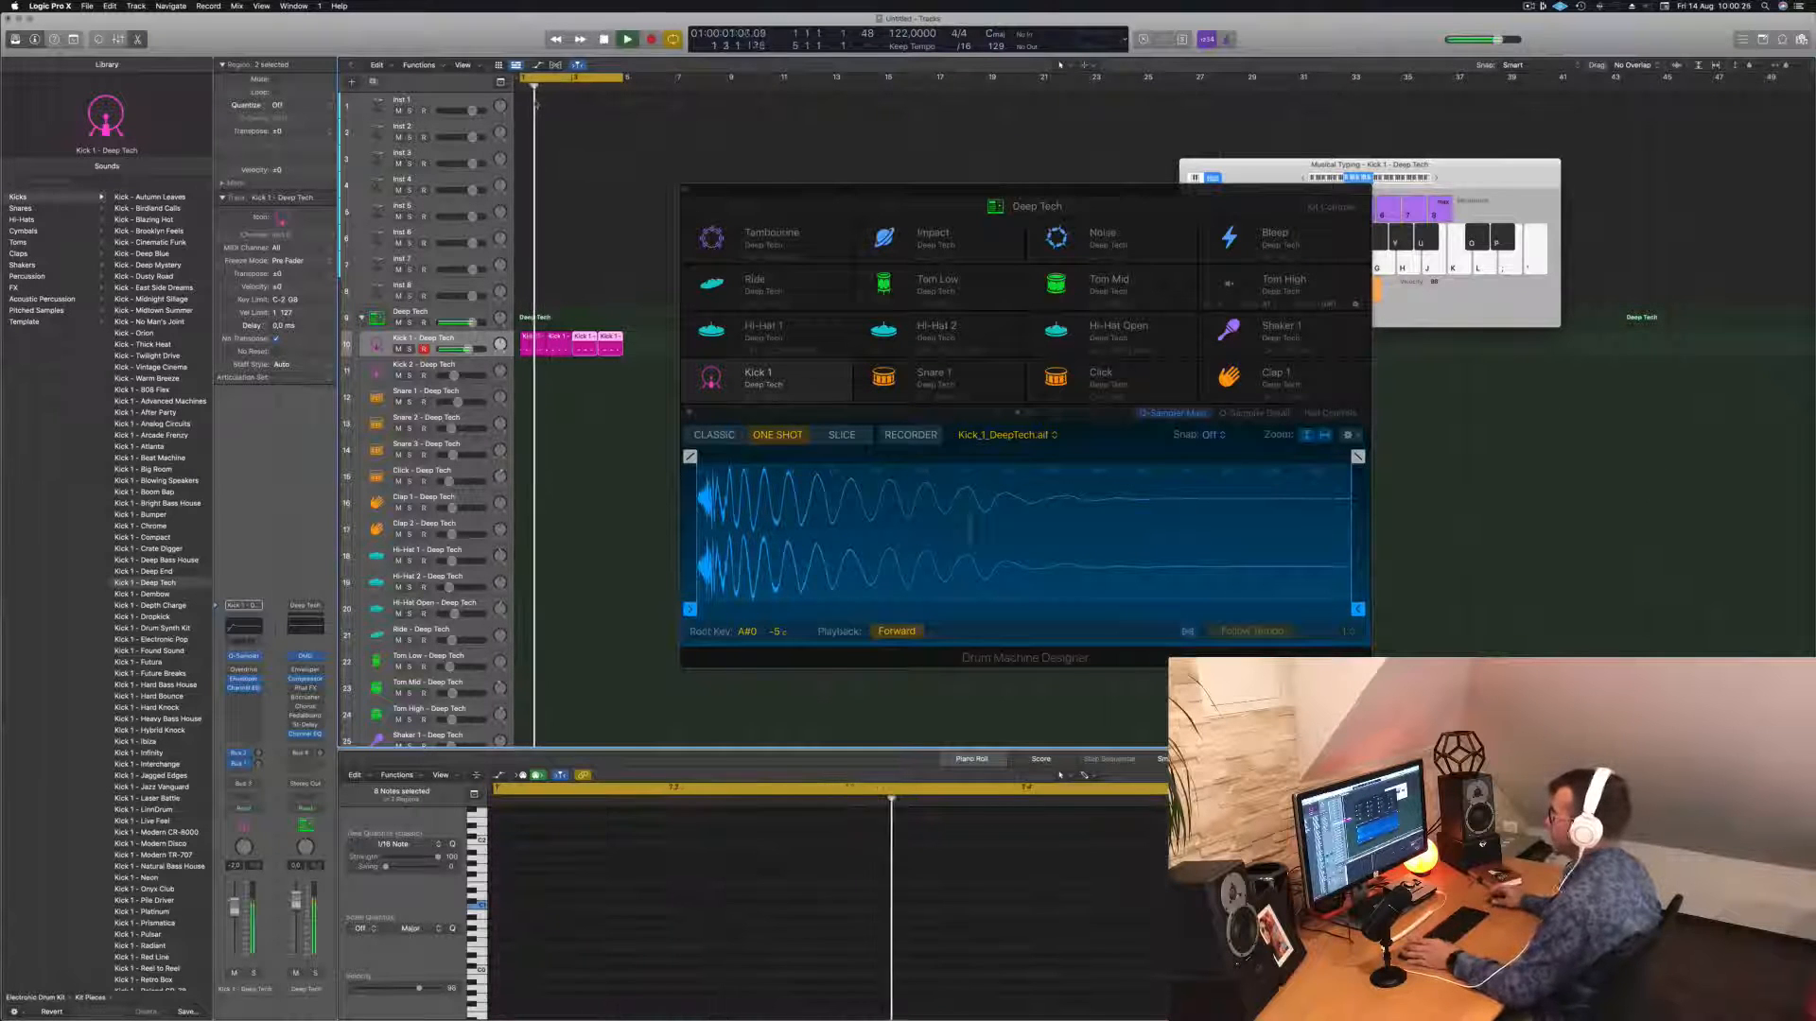
Shorten the Kick 1 sample to end at 0.15 s and give it a fade-out of 0.075 s.
drag(784, 380, 716, 308)
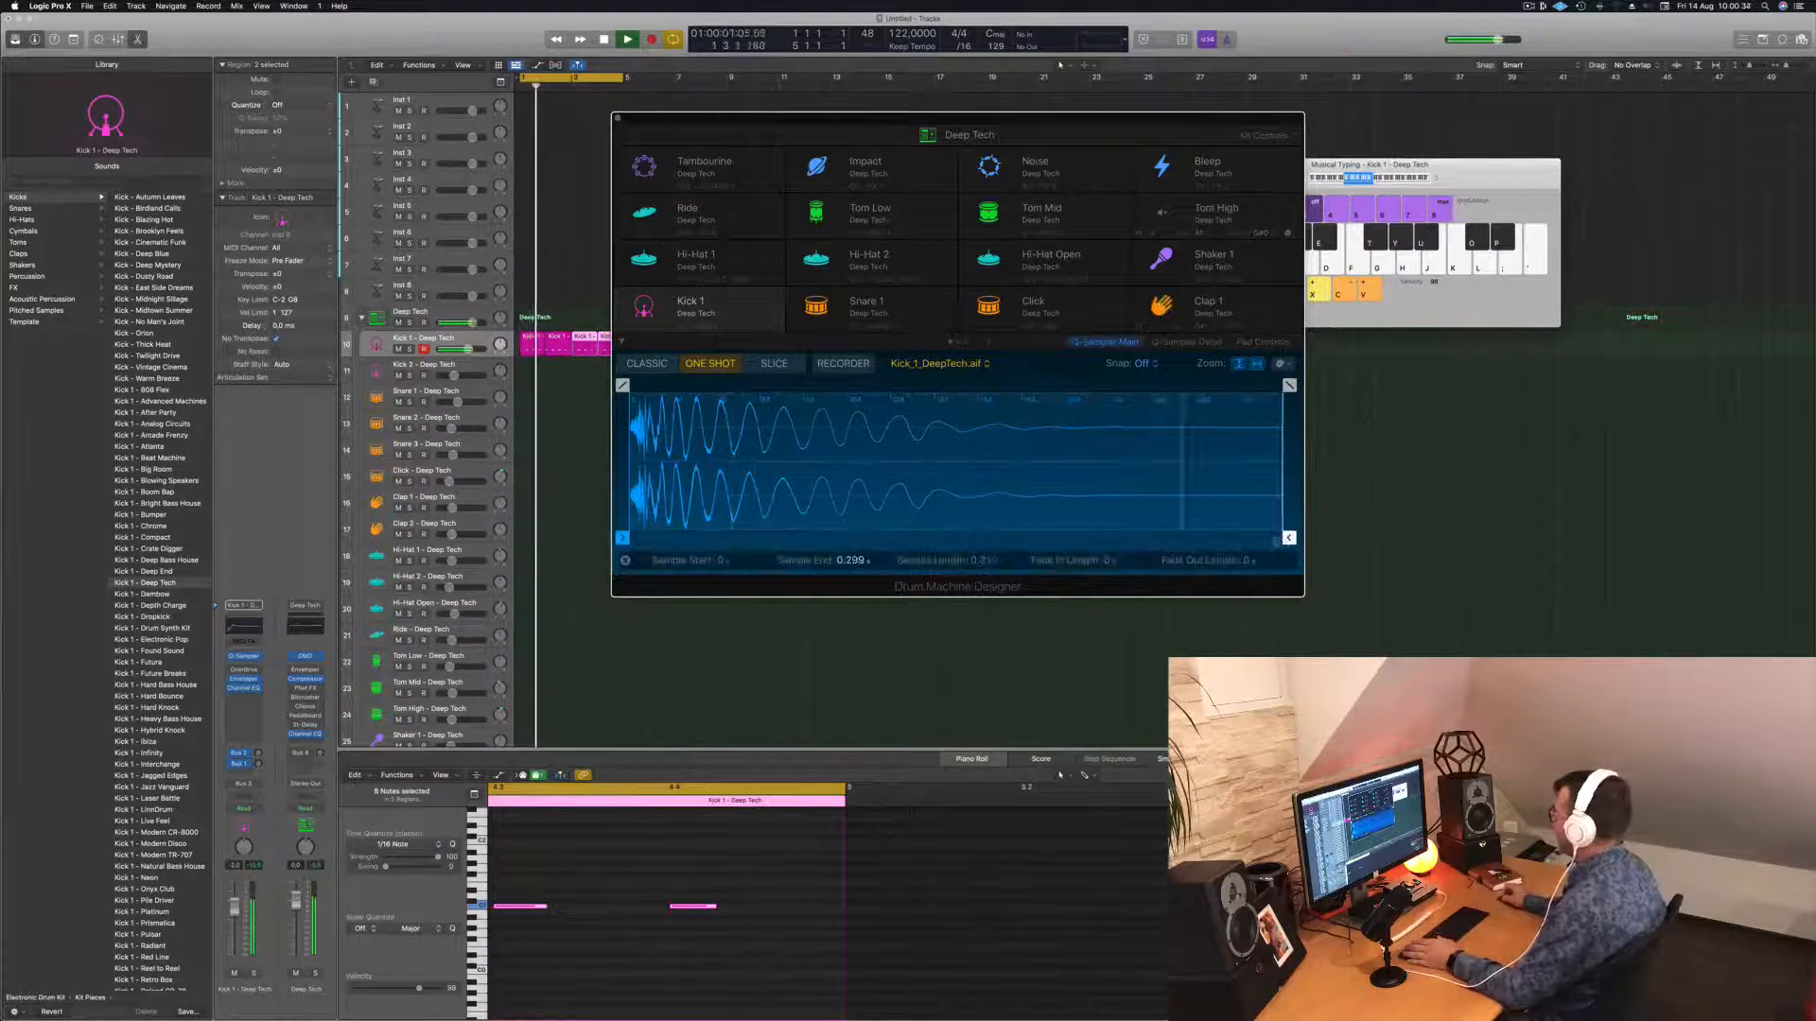
drag(1283, 398, 958, 397)
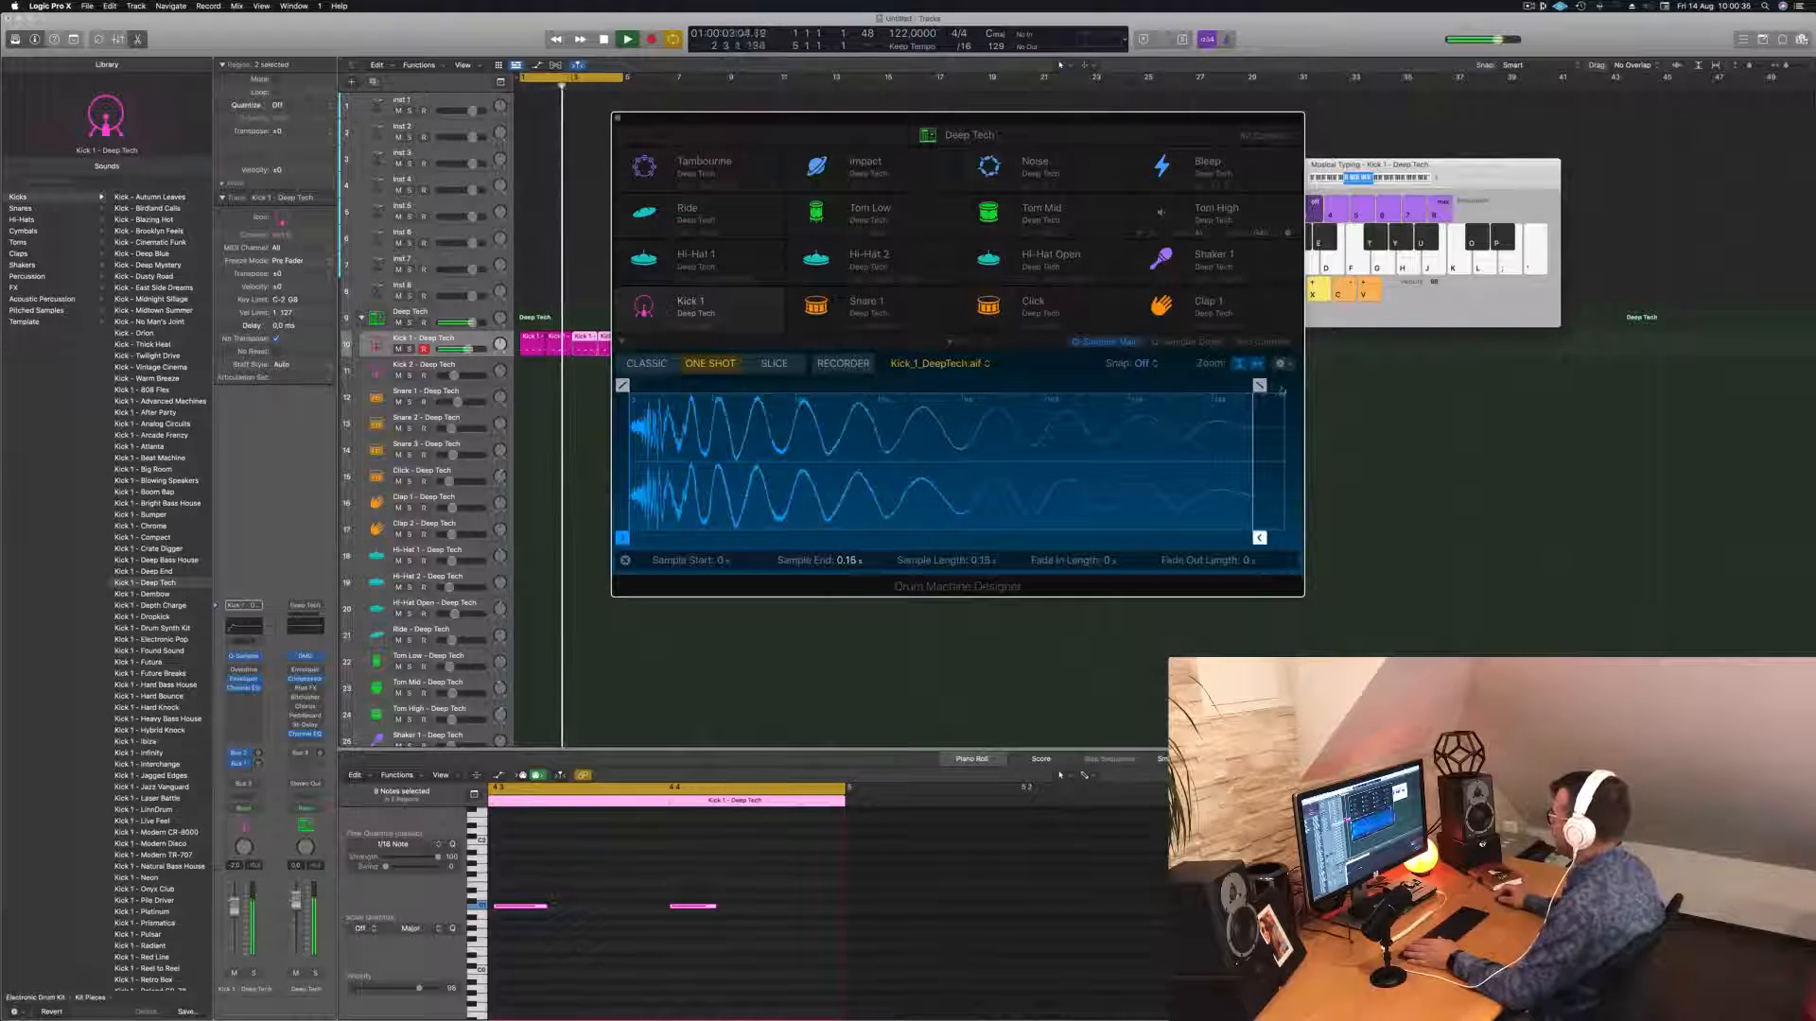
drag(1259, 385, 922, 386)
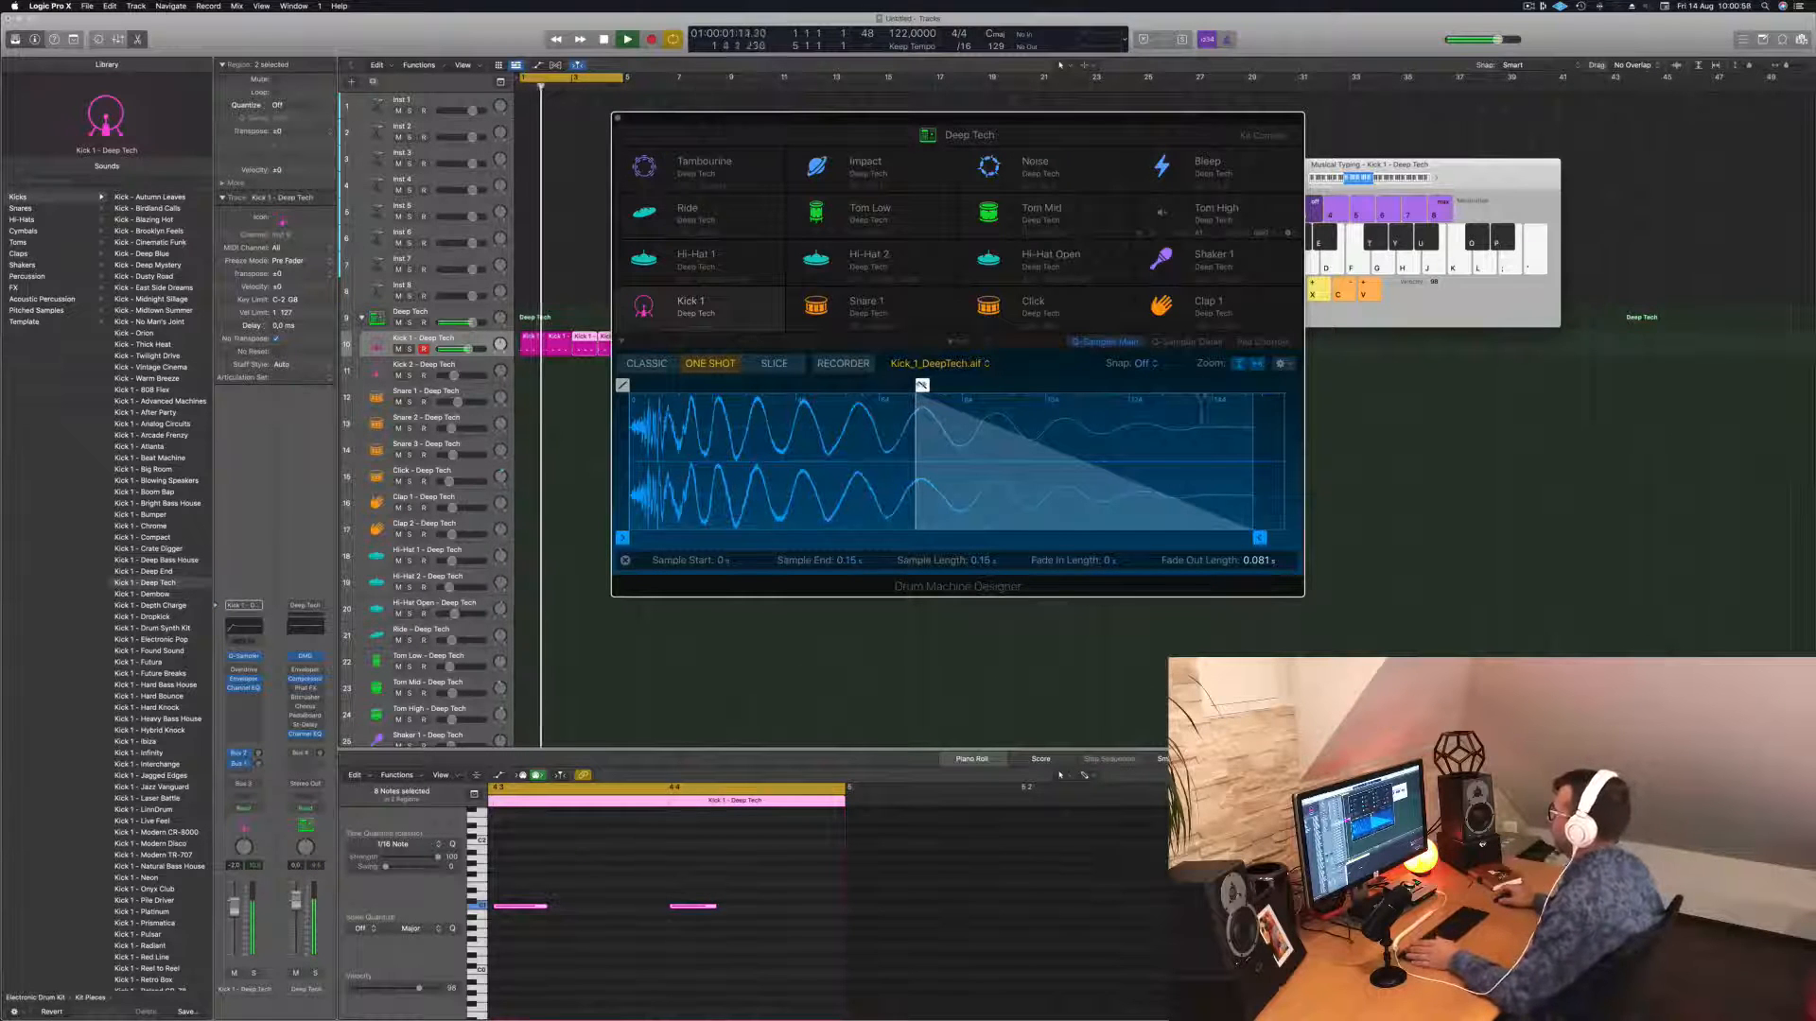
drag(923, 385, 946, 385)
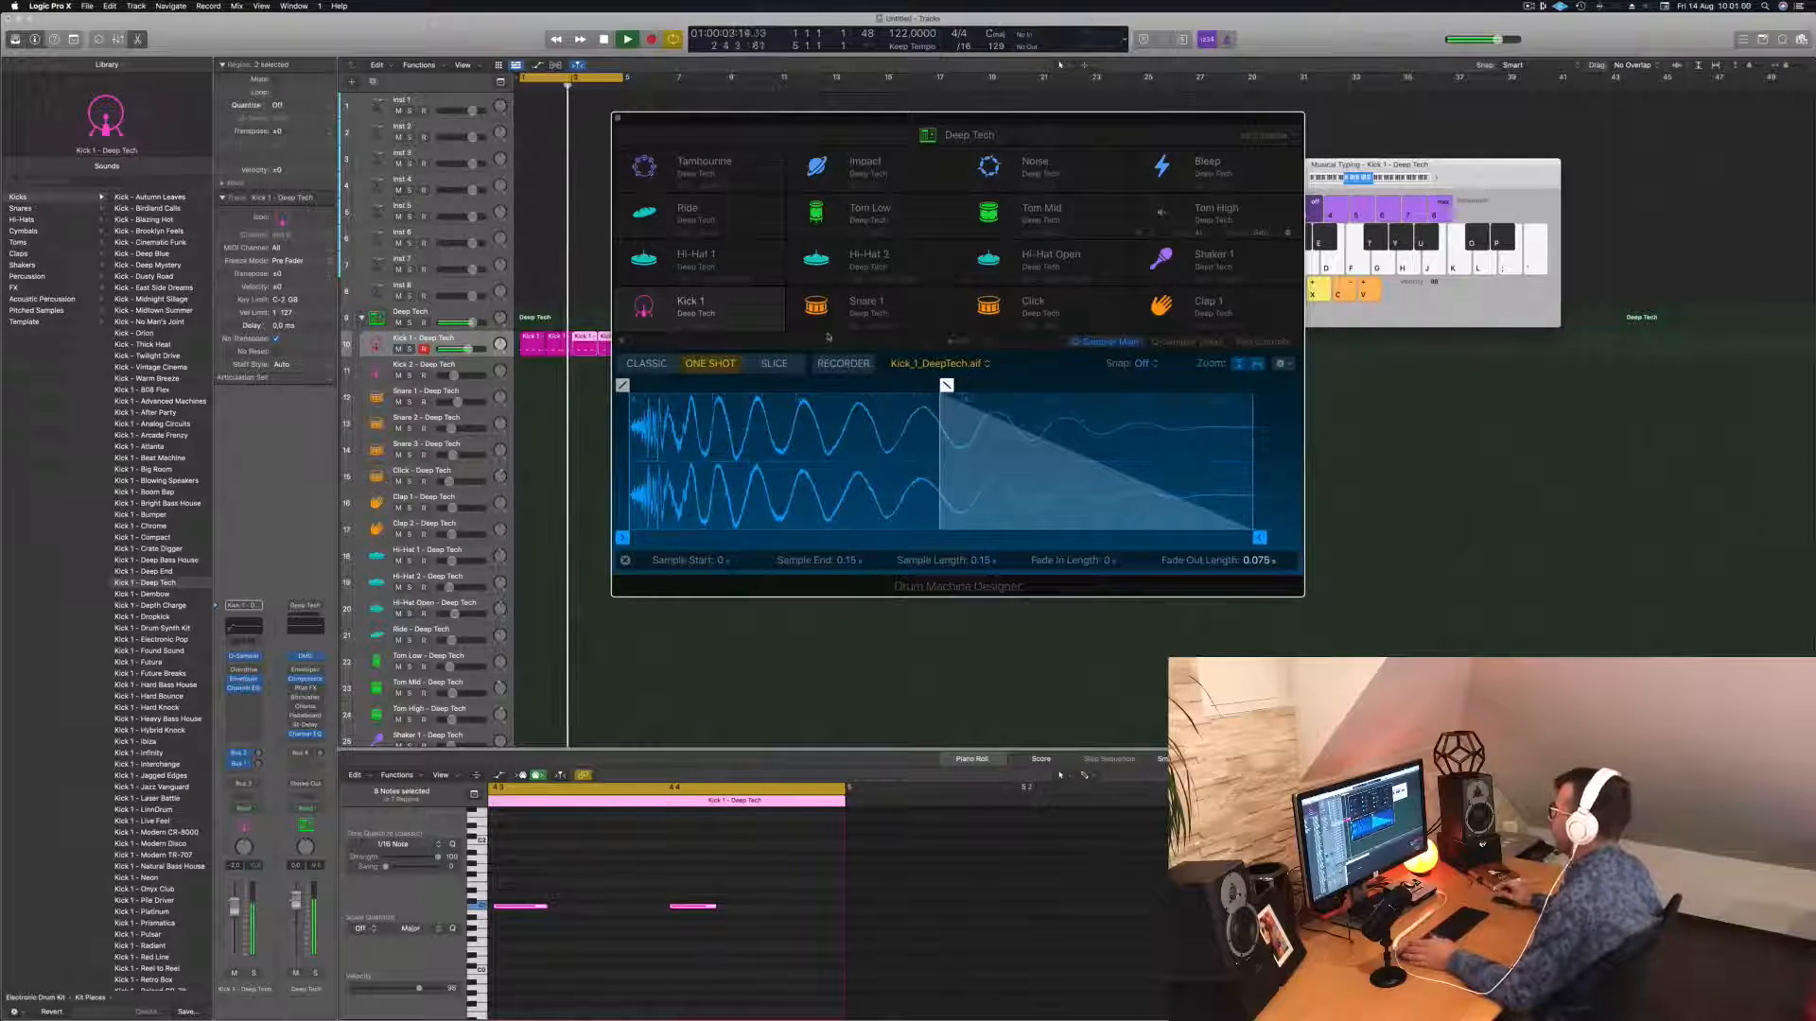
In Kick 1's pad controls, try out the Sub and Body amounts and lower the Pitch slightly.
click(1267, 342)
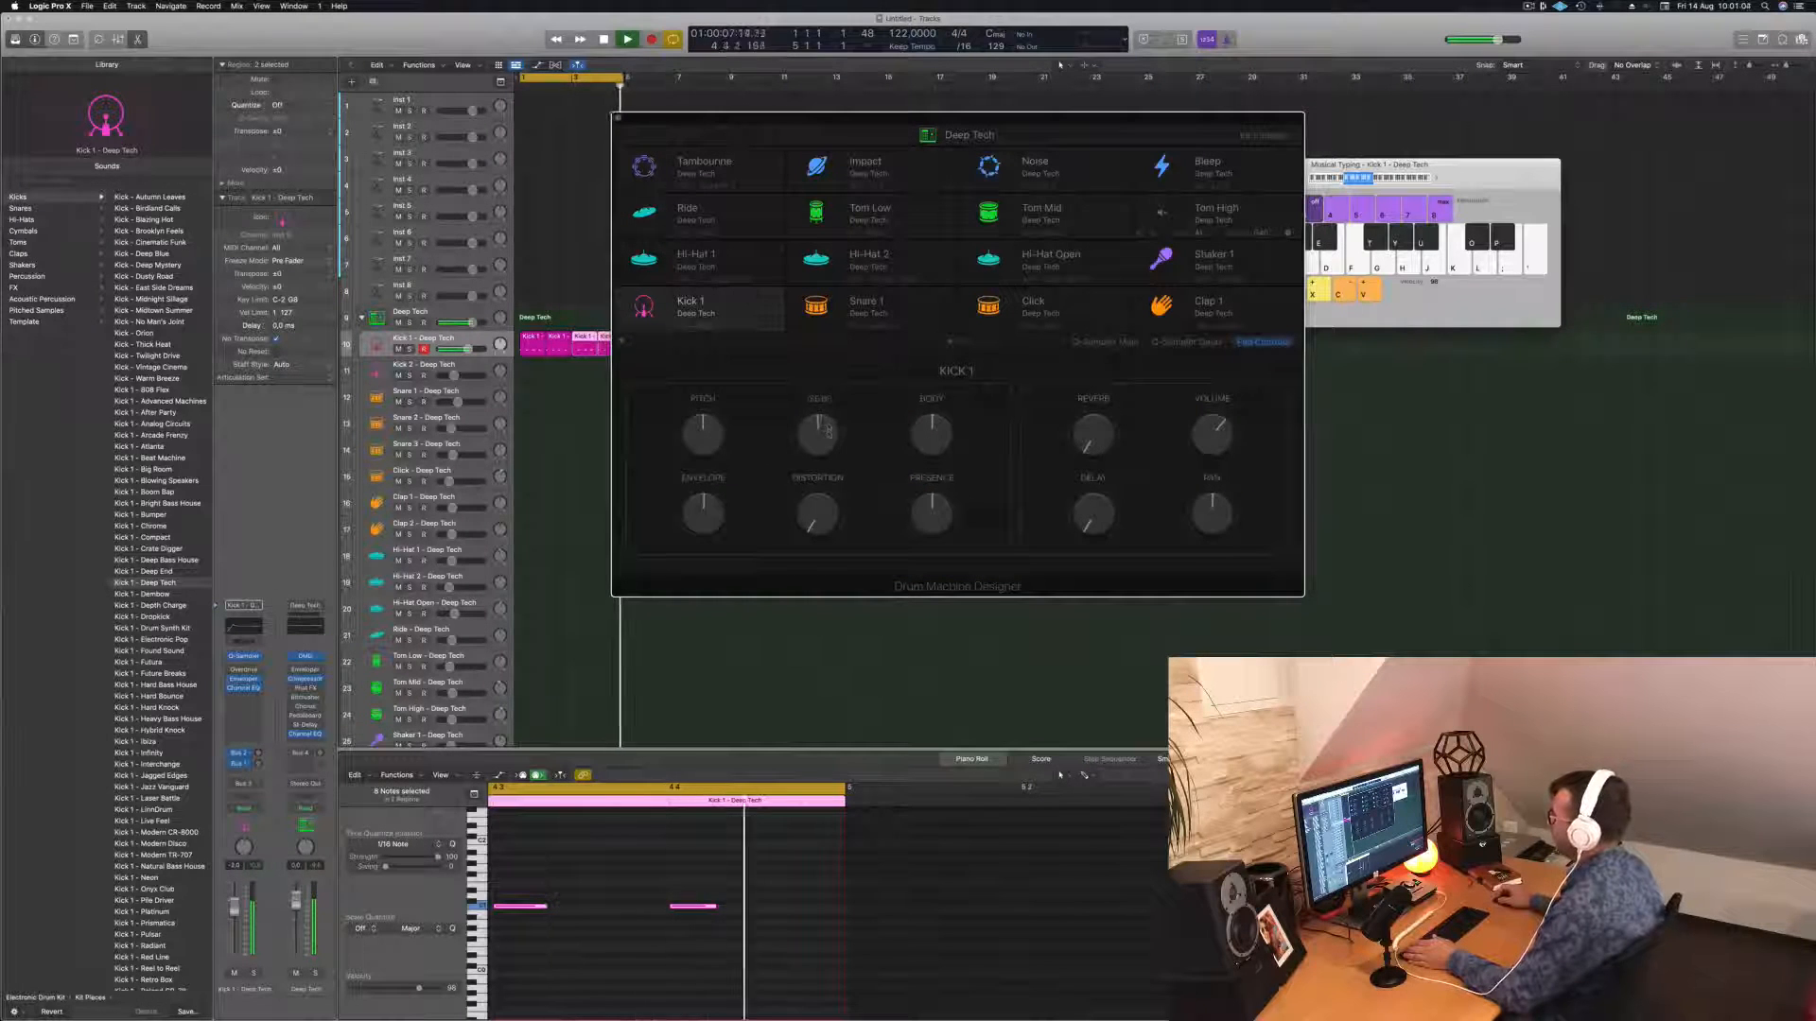
drag(823, 429, 830, 382)
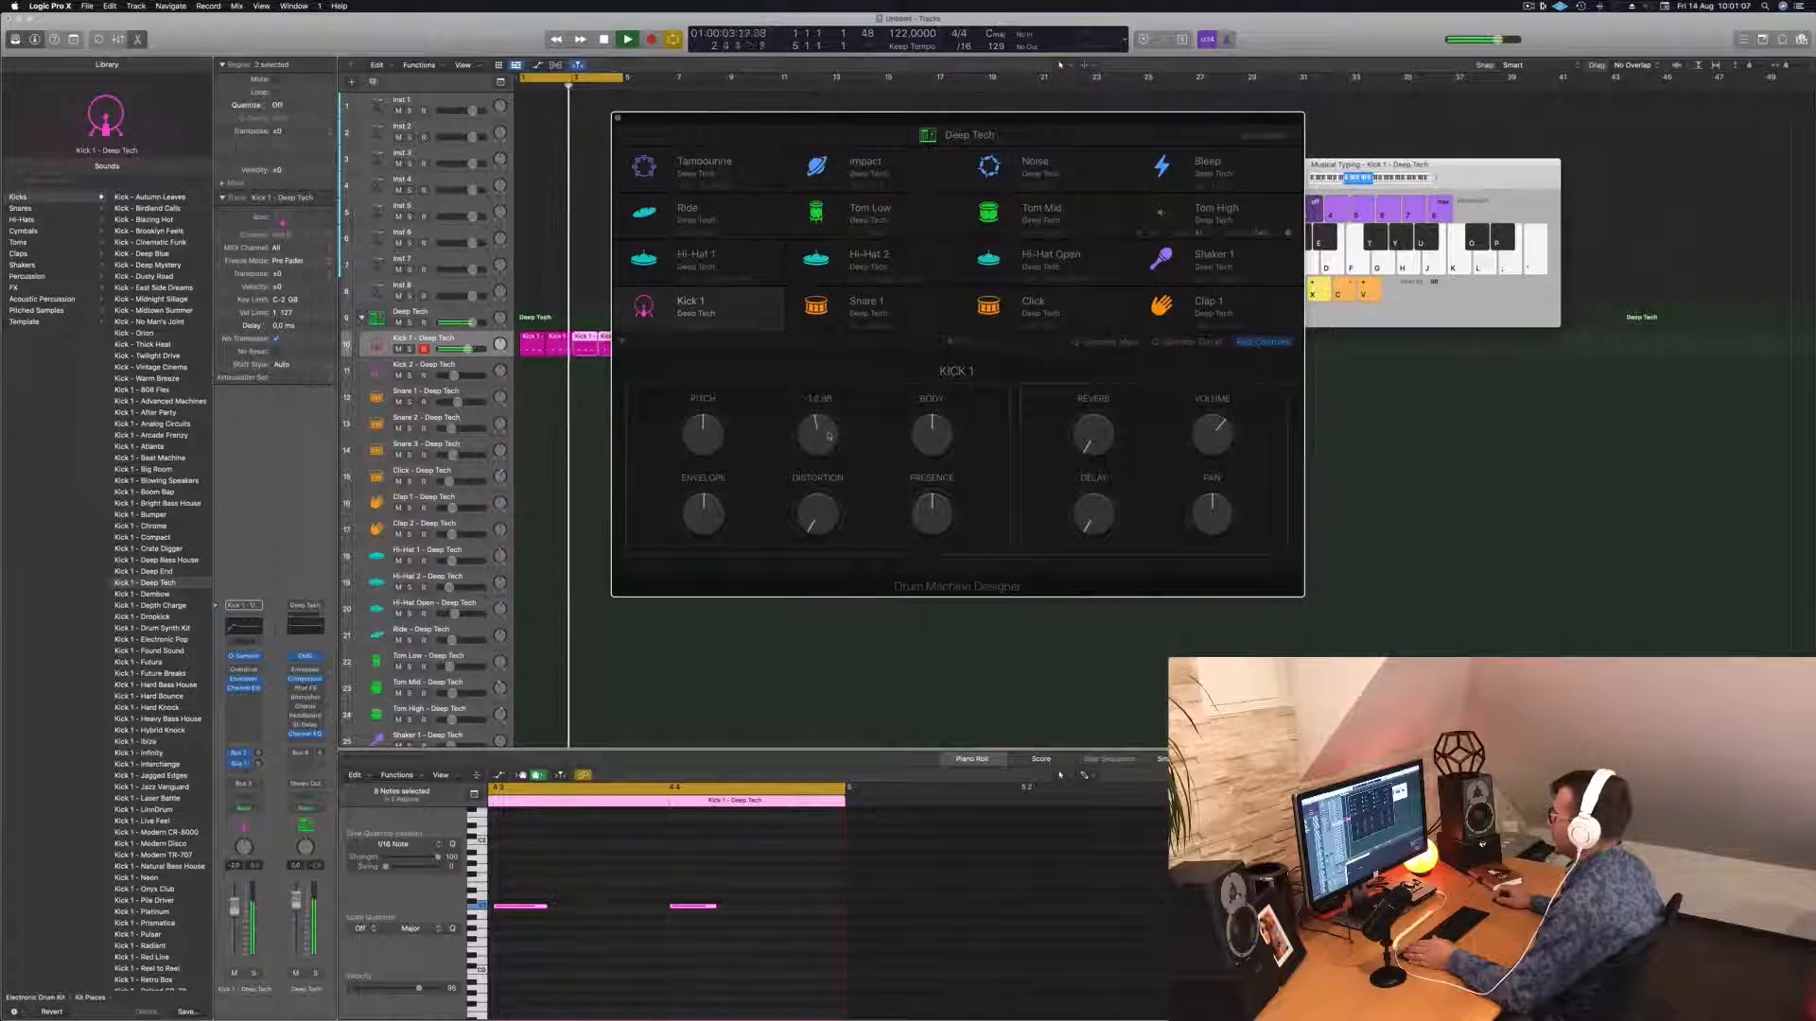
drag(934, 424, 934, 425)
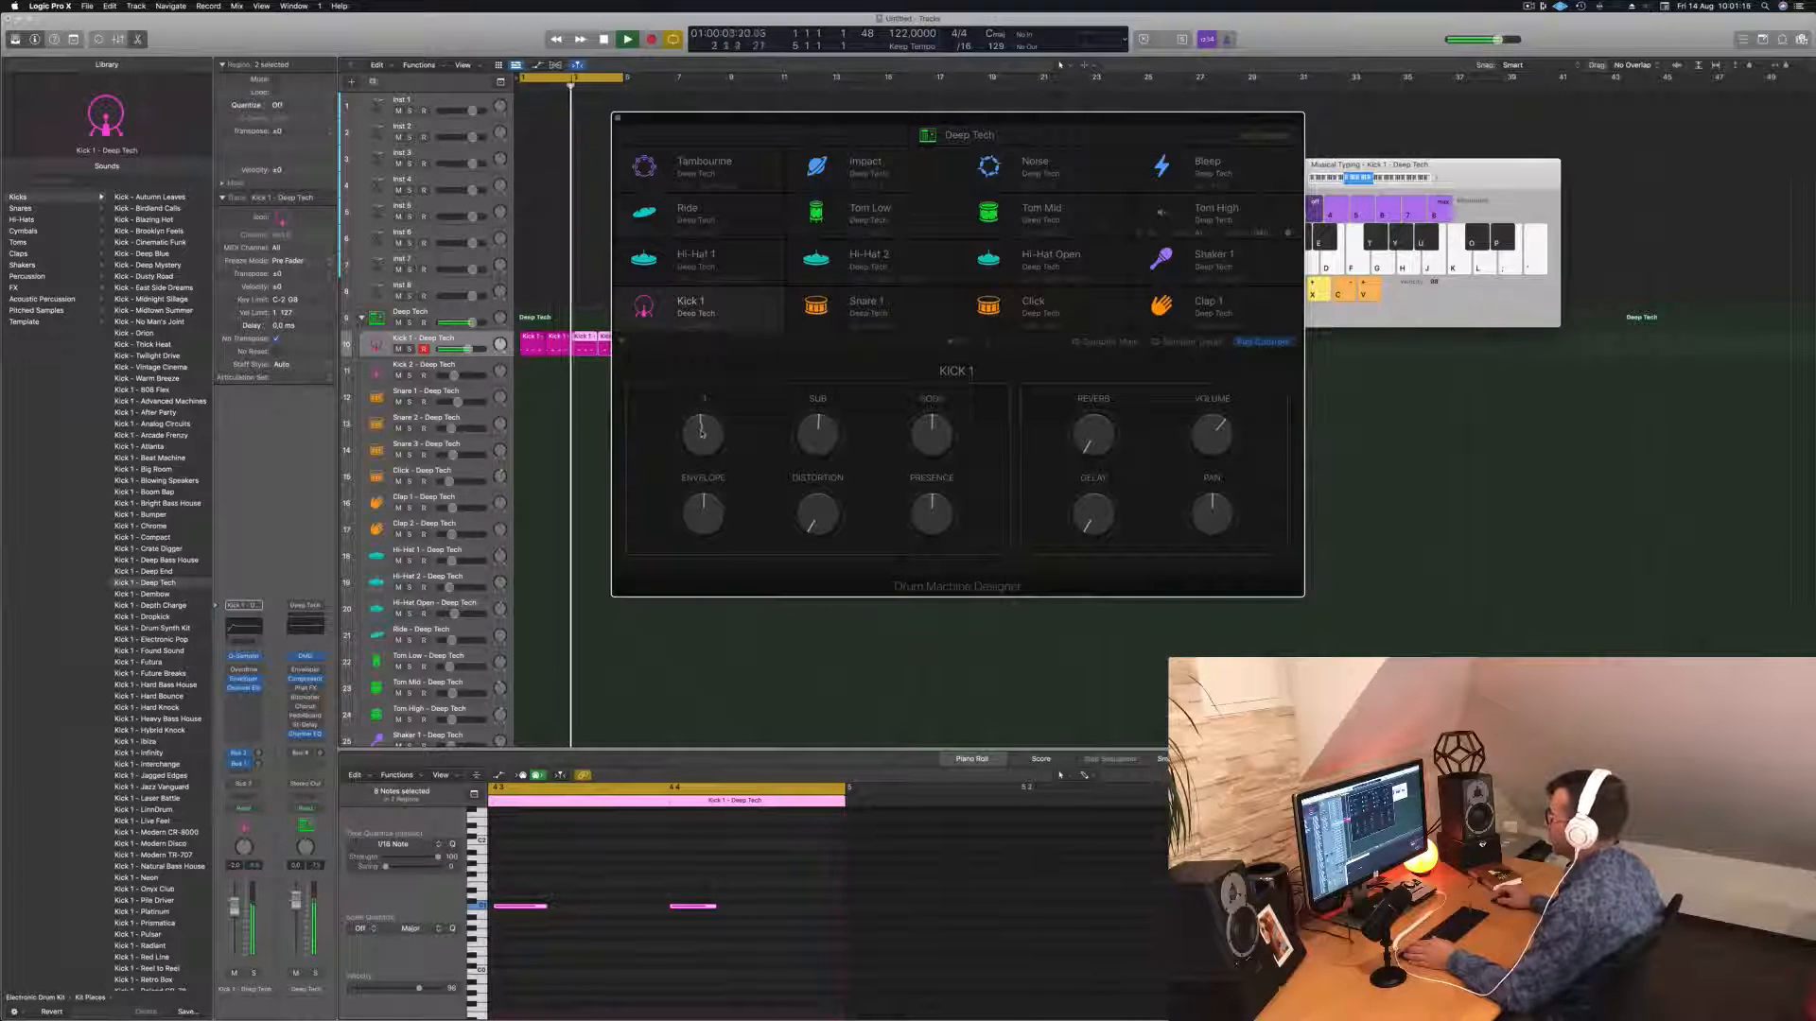
drag(703, 433, 701, 453)
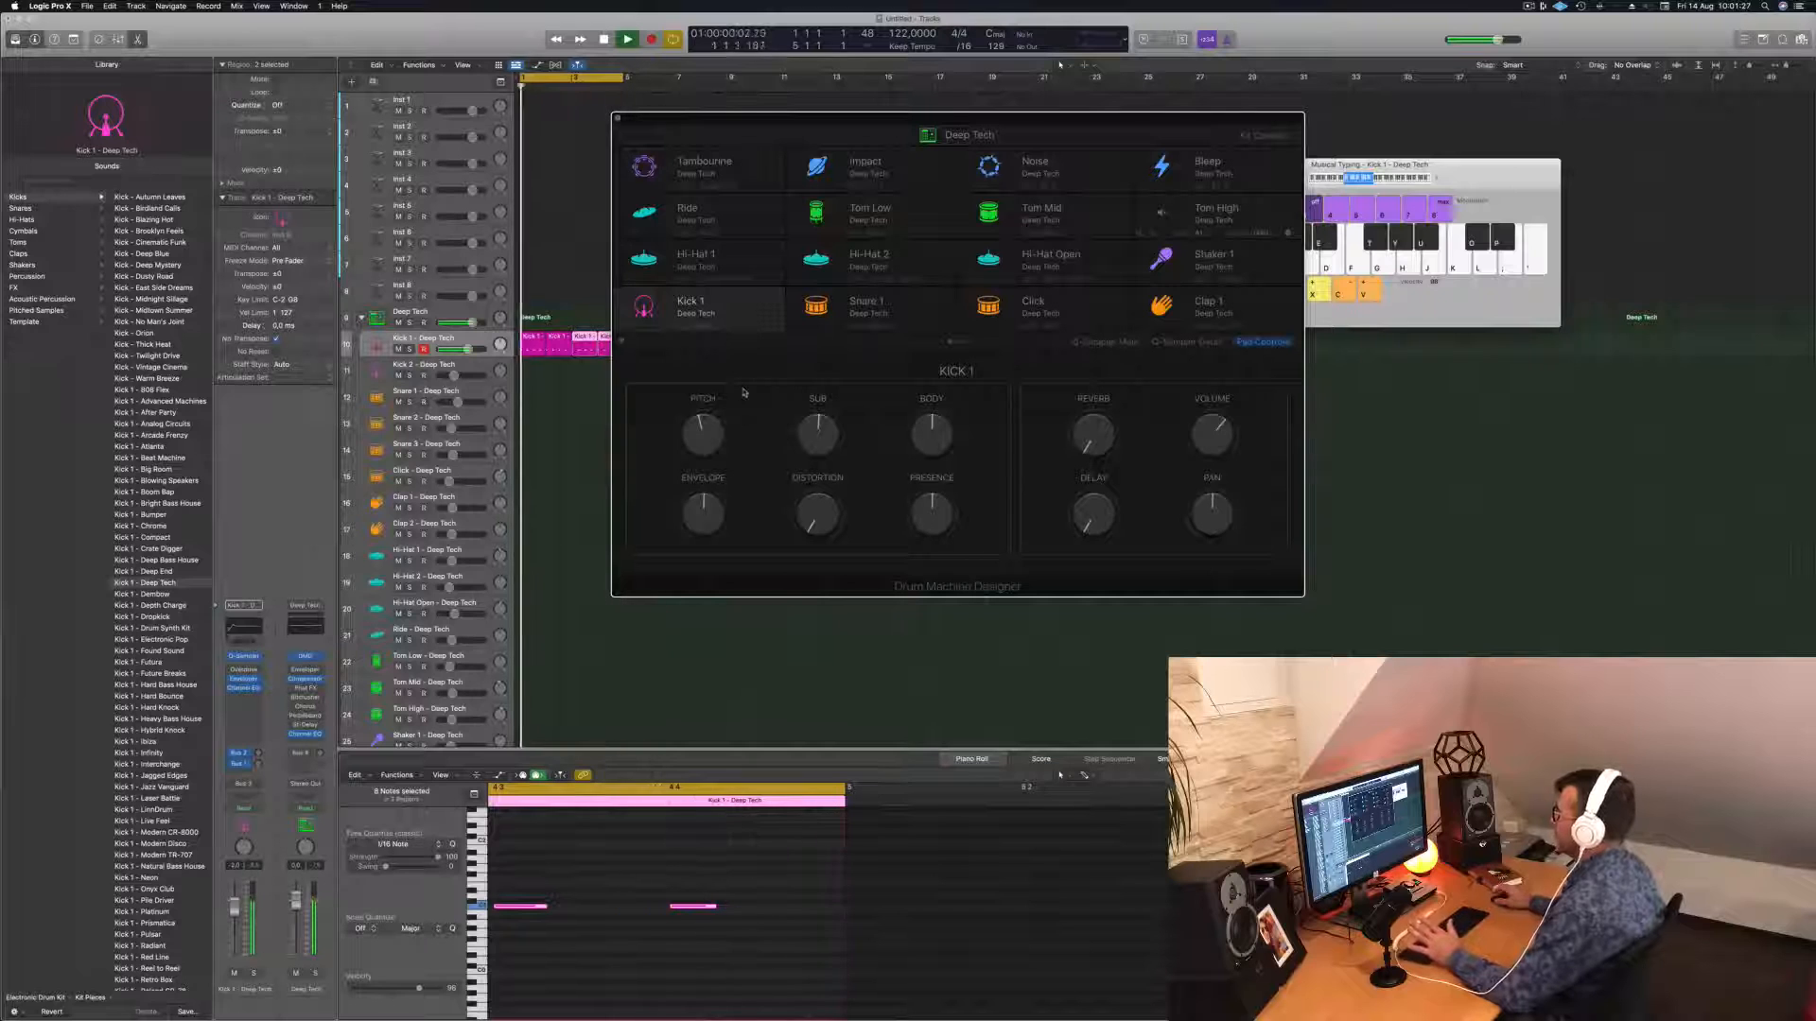
Add a small amount of Distortion to Kick 1 and lower the volume of its track.
drag(1048, 114, 1162, 119)
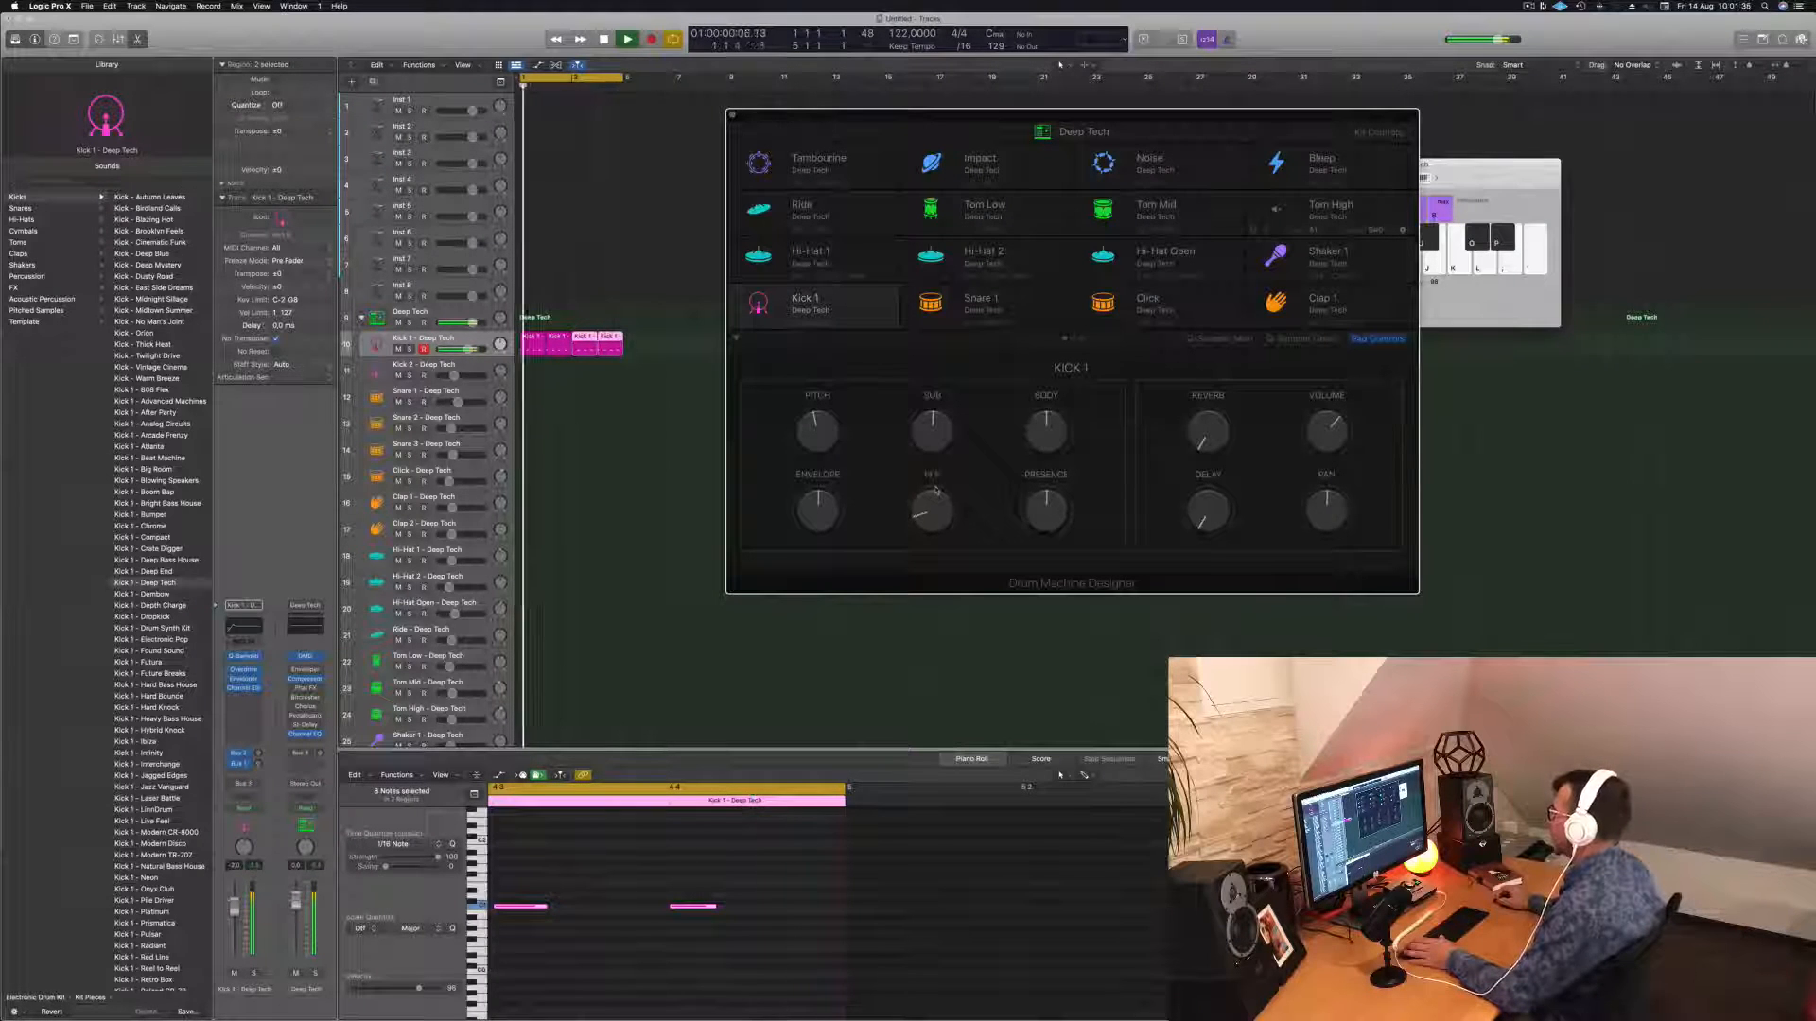
drag(936, 490, 935, 496)
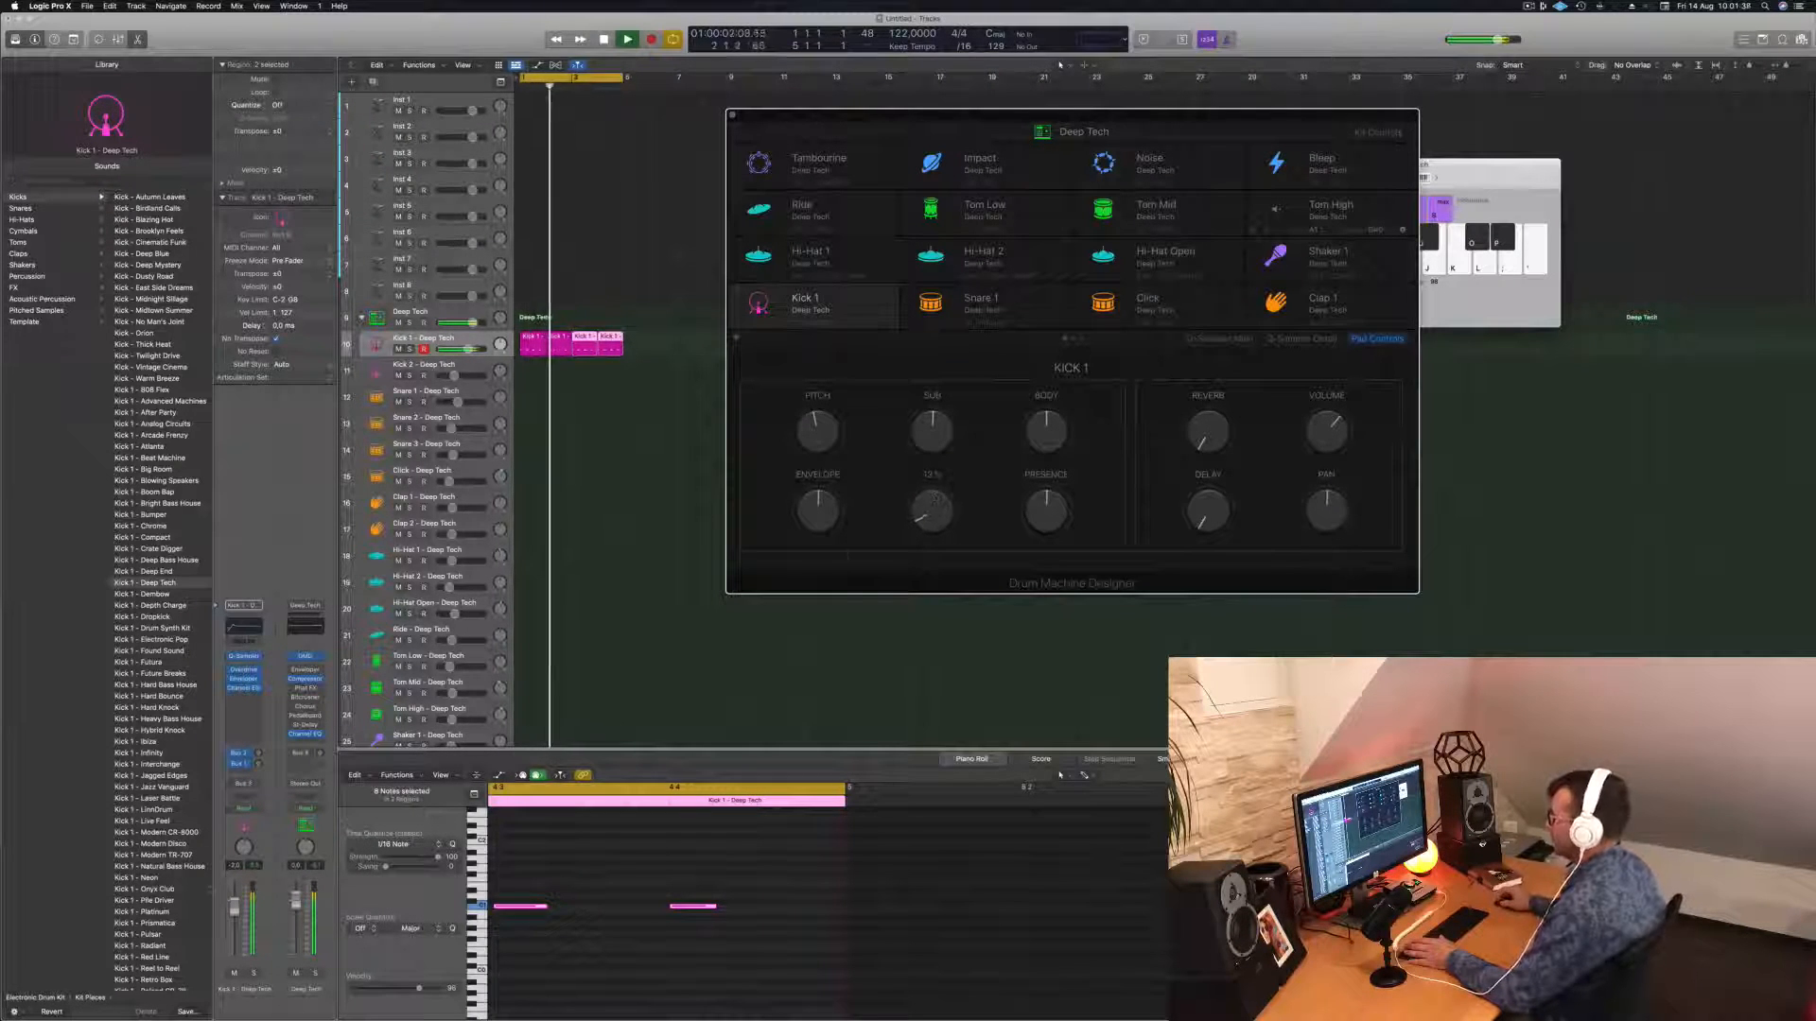
click(1060, 775)
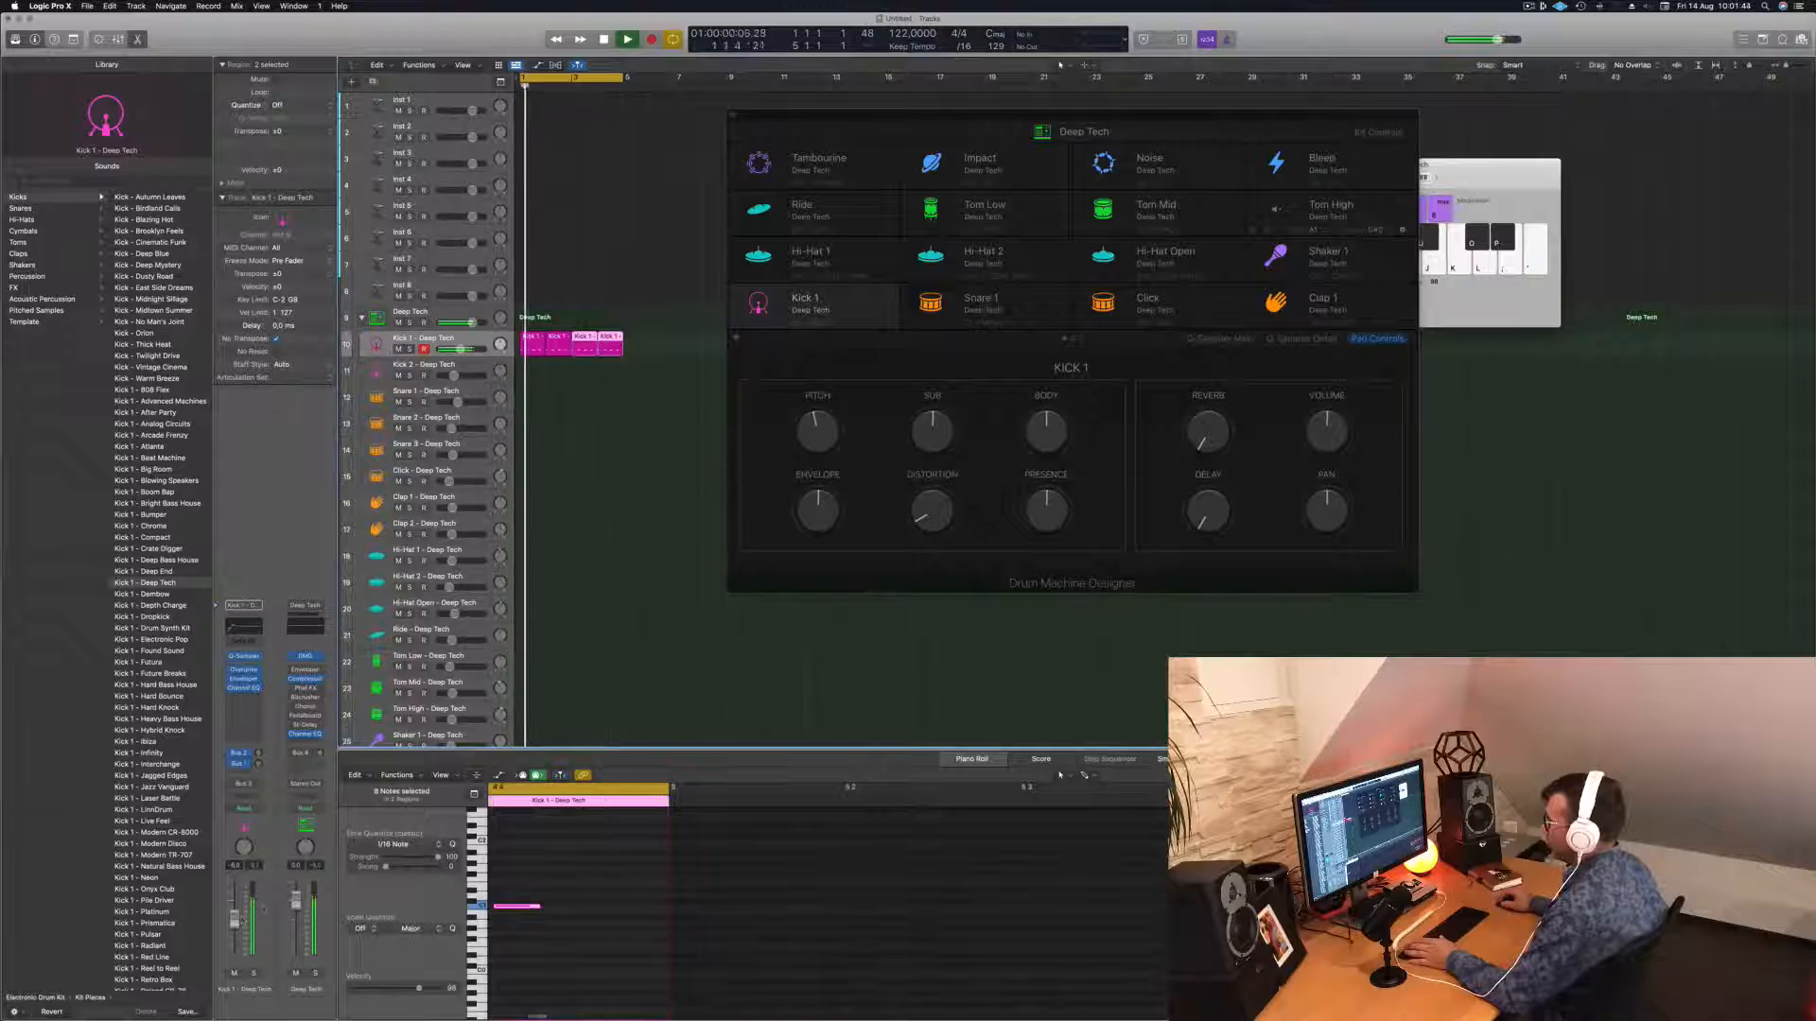
click(922, 525)
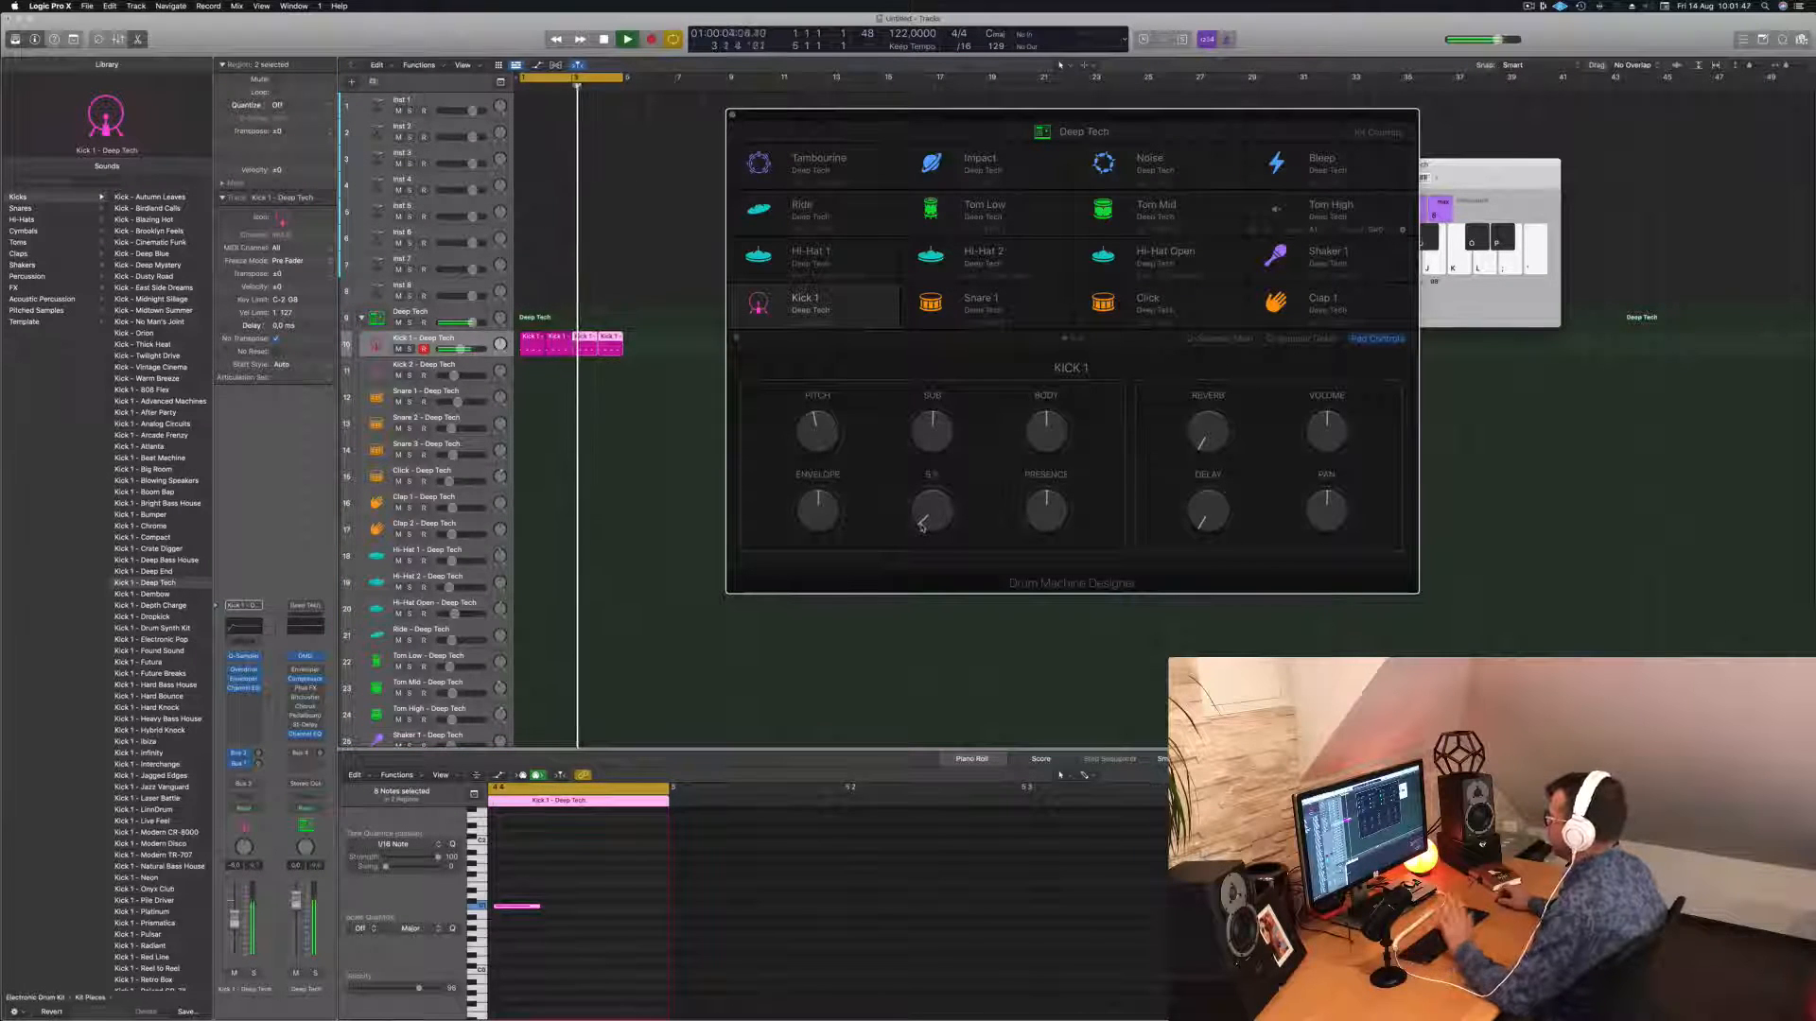
click(249, 867)
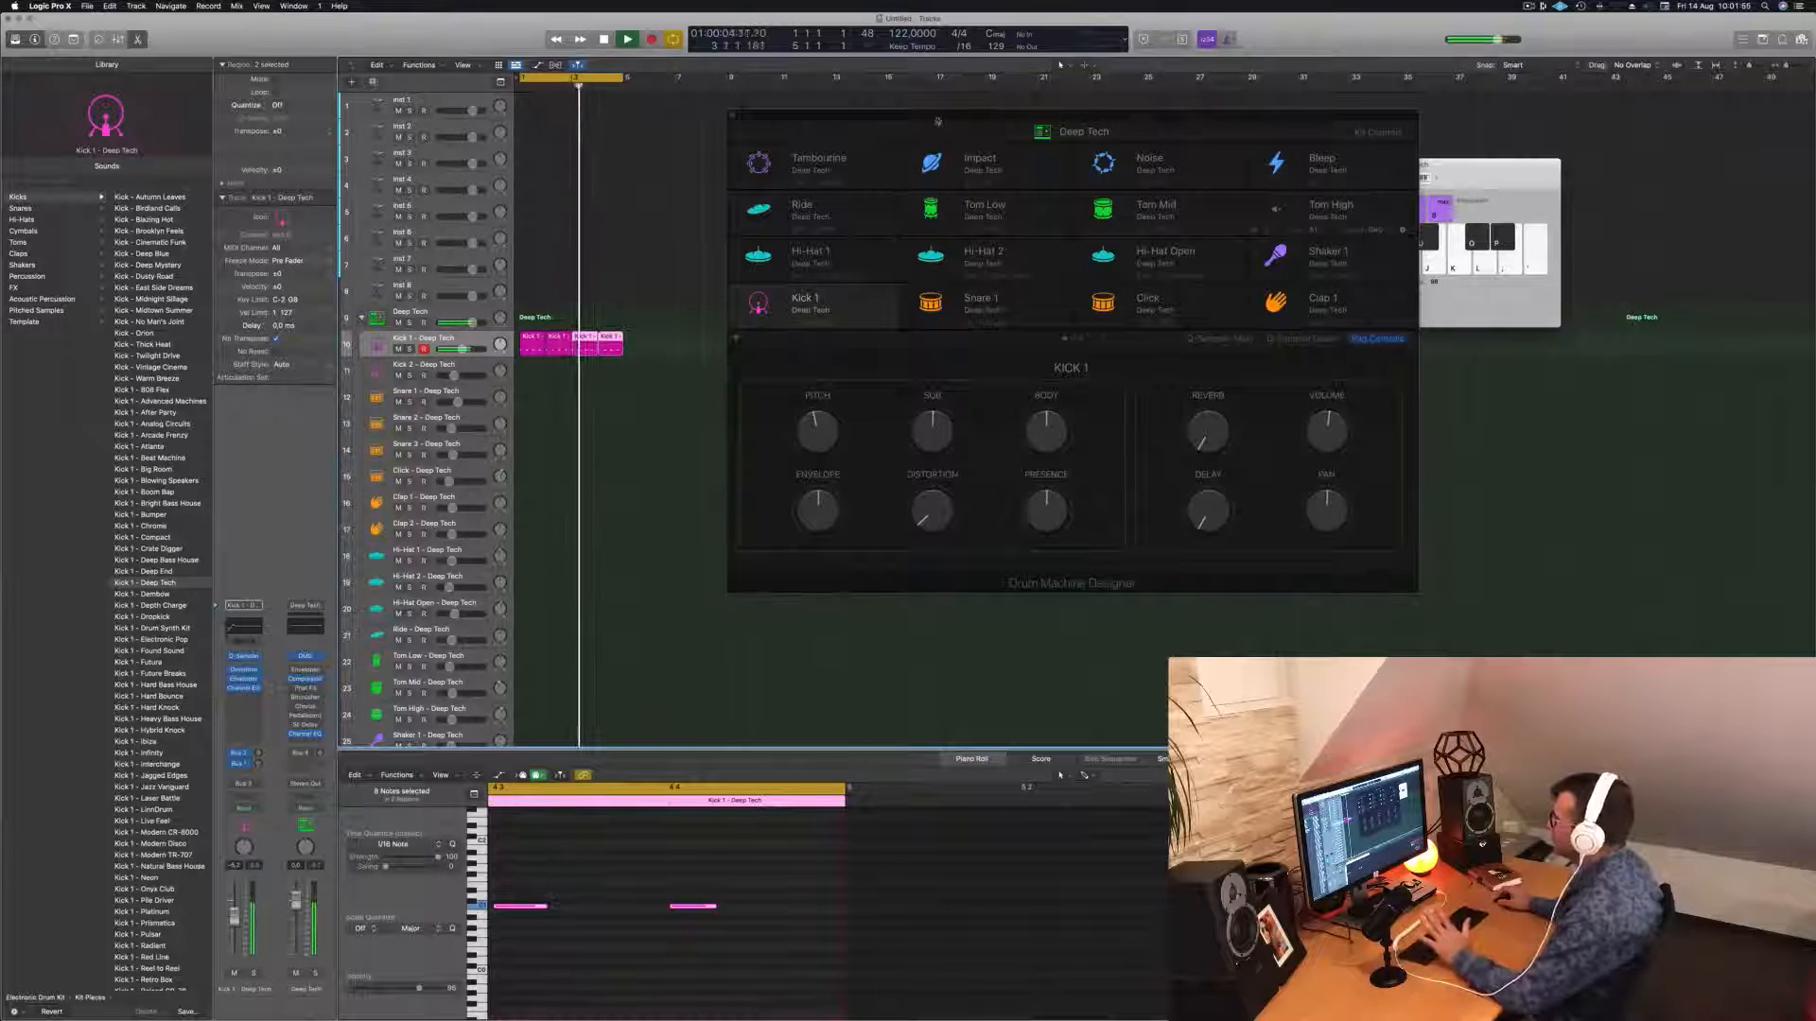
Close the Drum Machine Designer, stop playback and copy the first kick region to bar 1 of the Hi-Hat Open track.
drag(939, 119, 1036, 173)
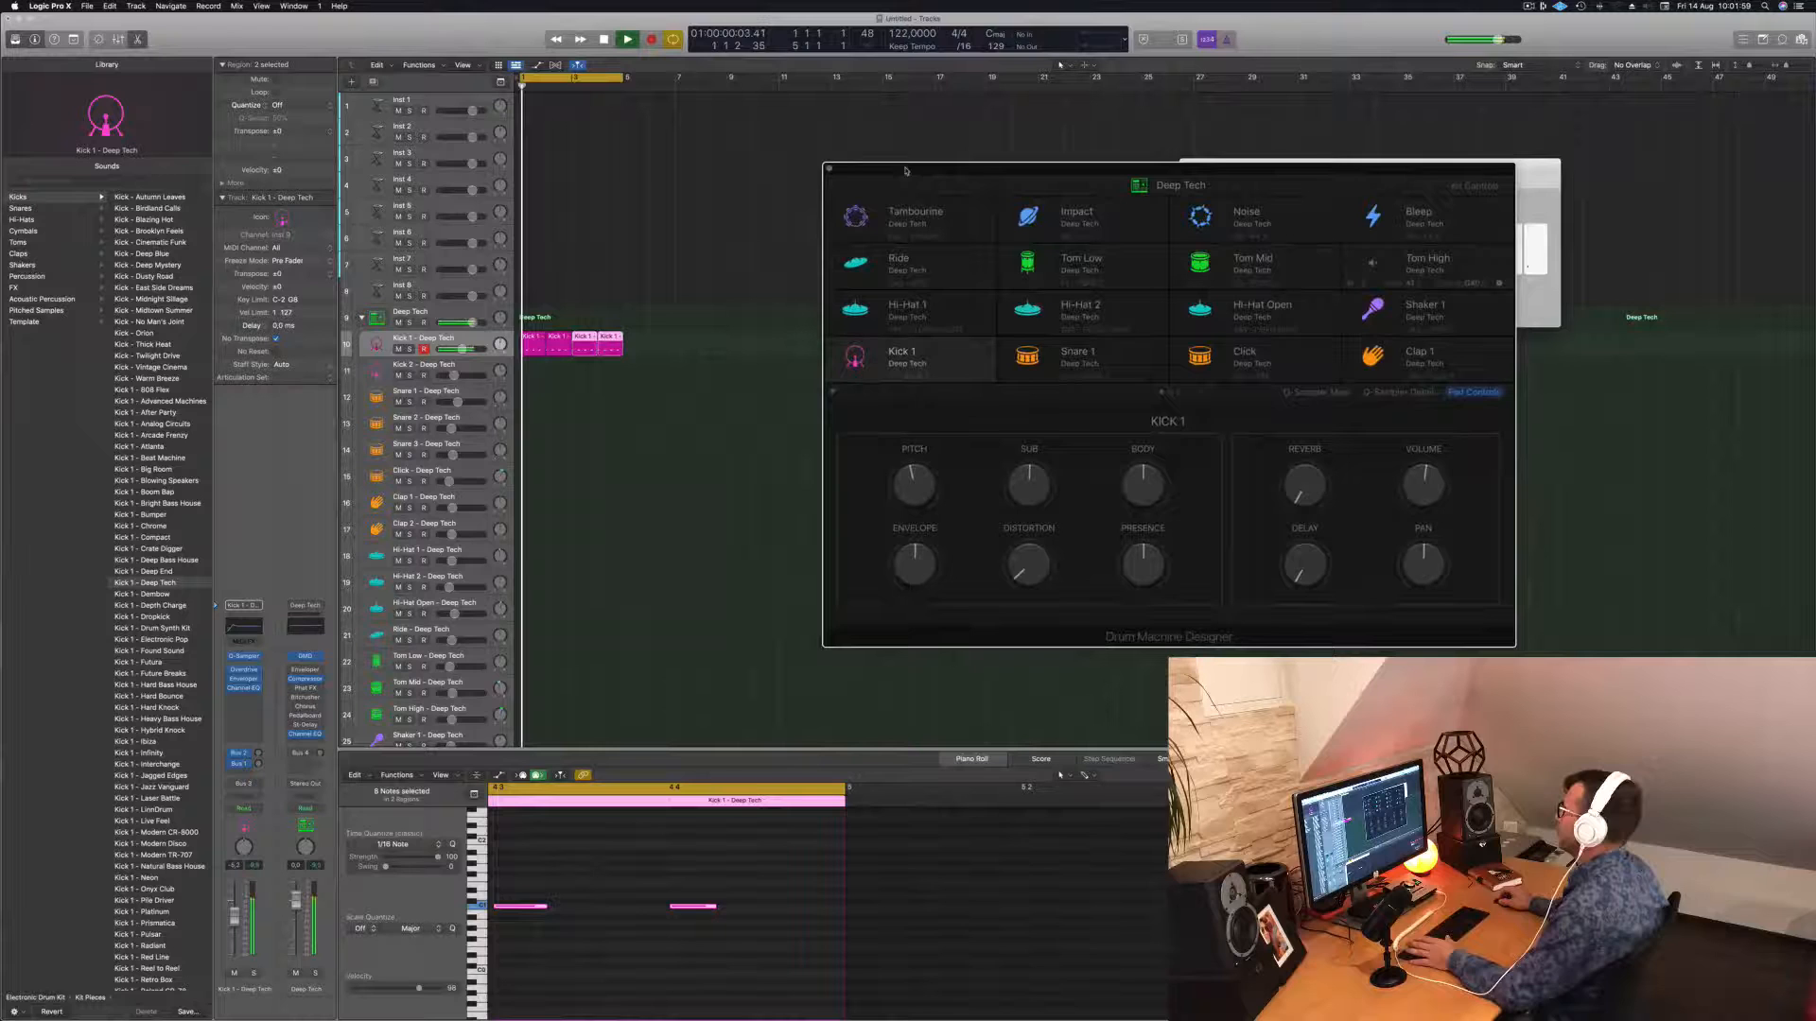
click(829, 169)
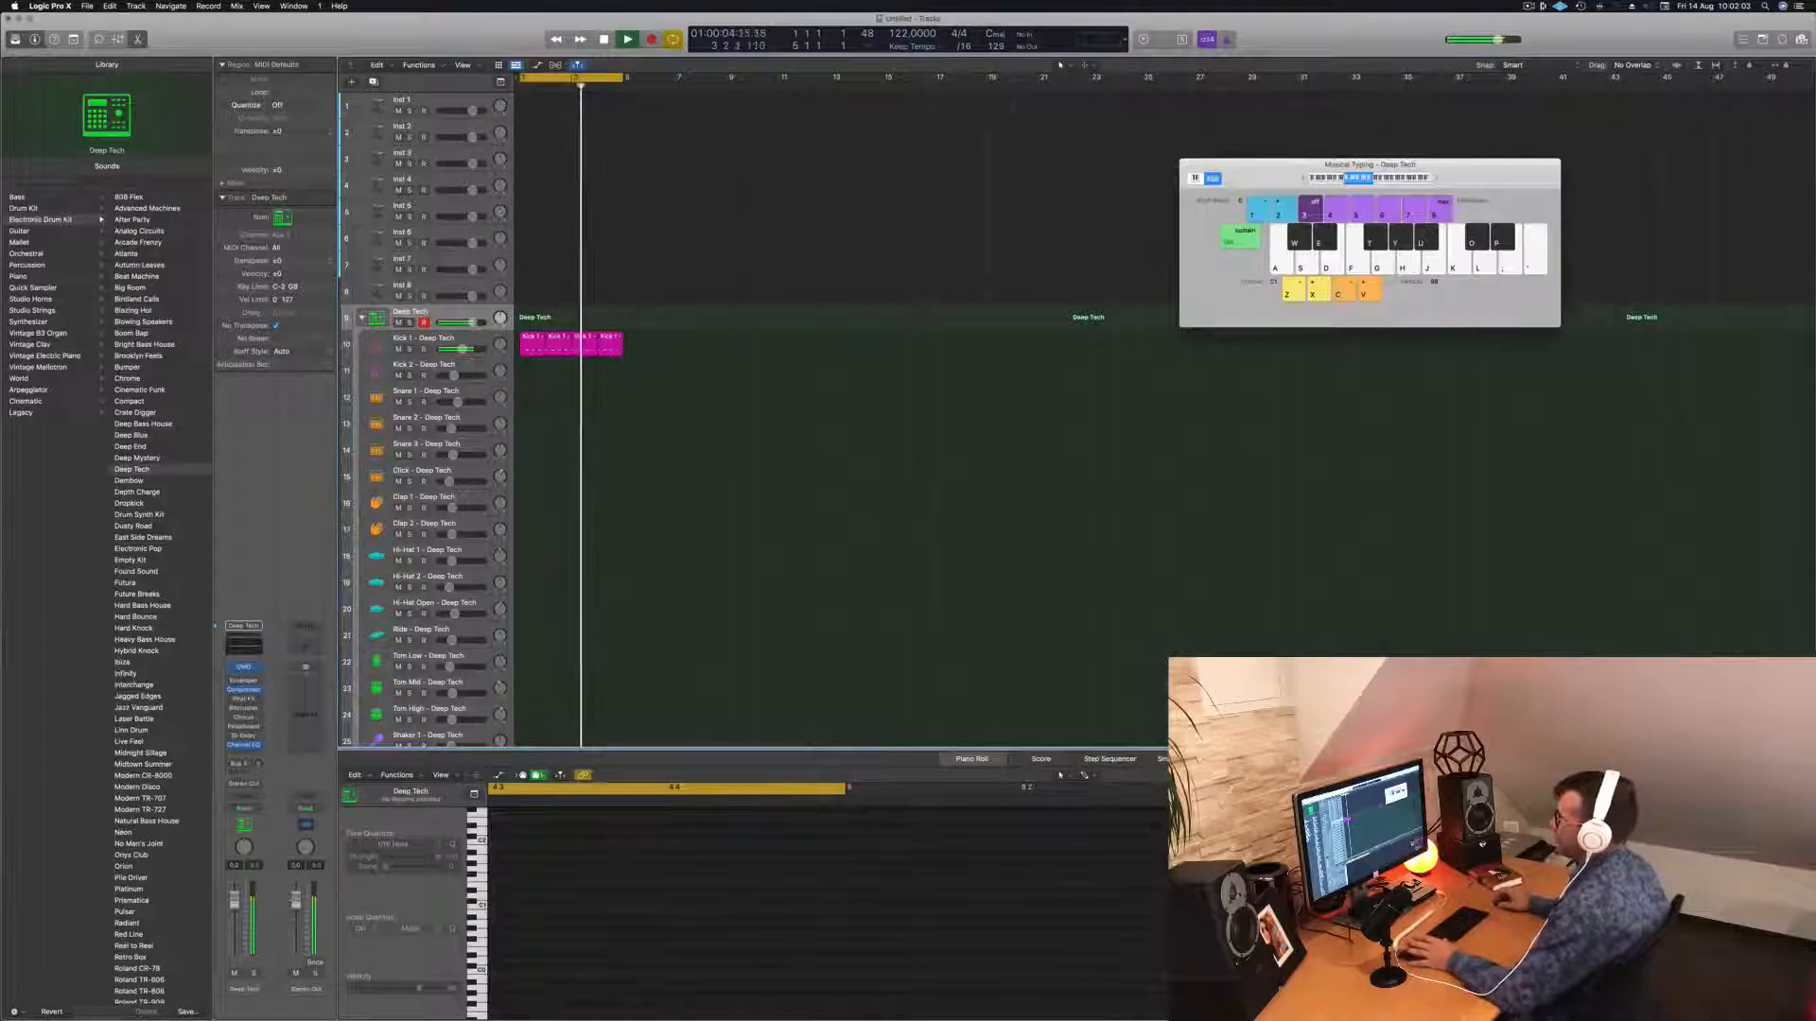
click(474, 345)
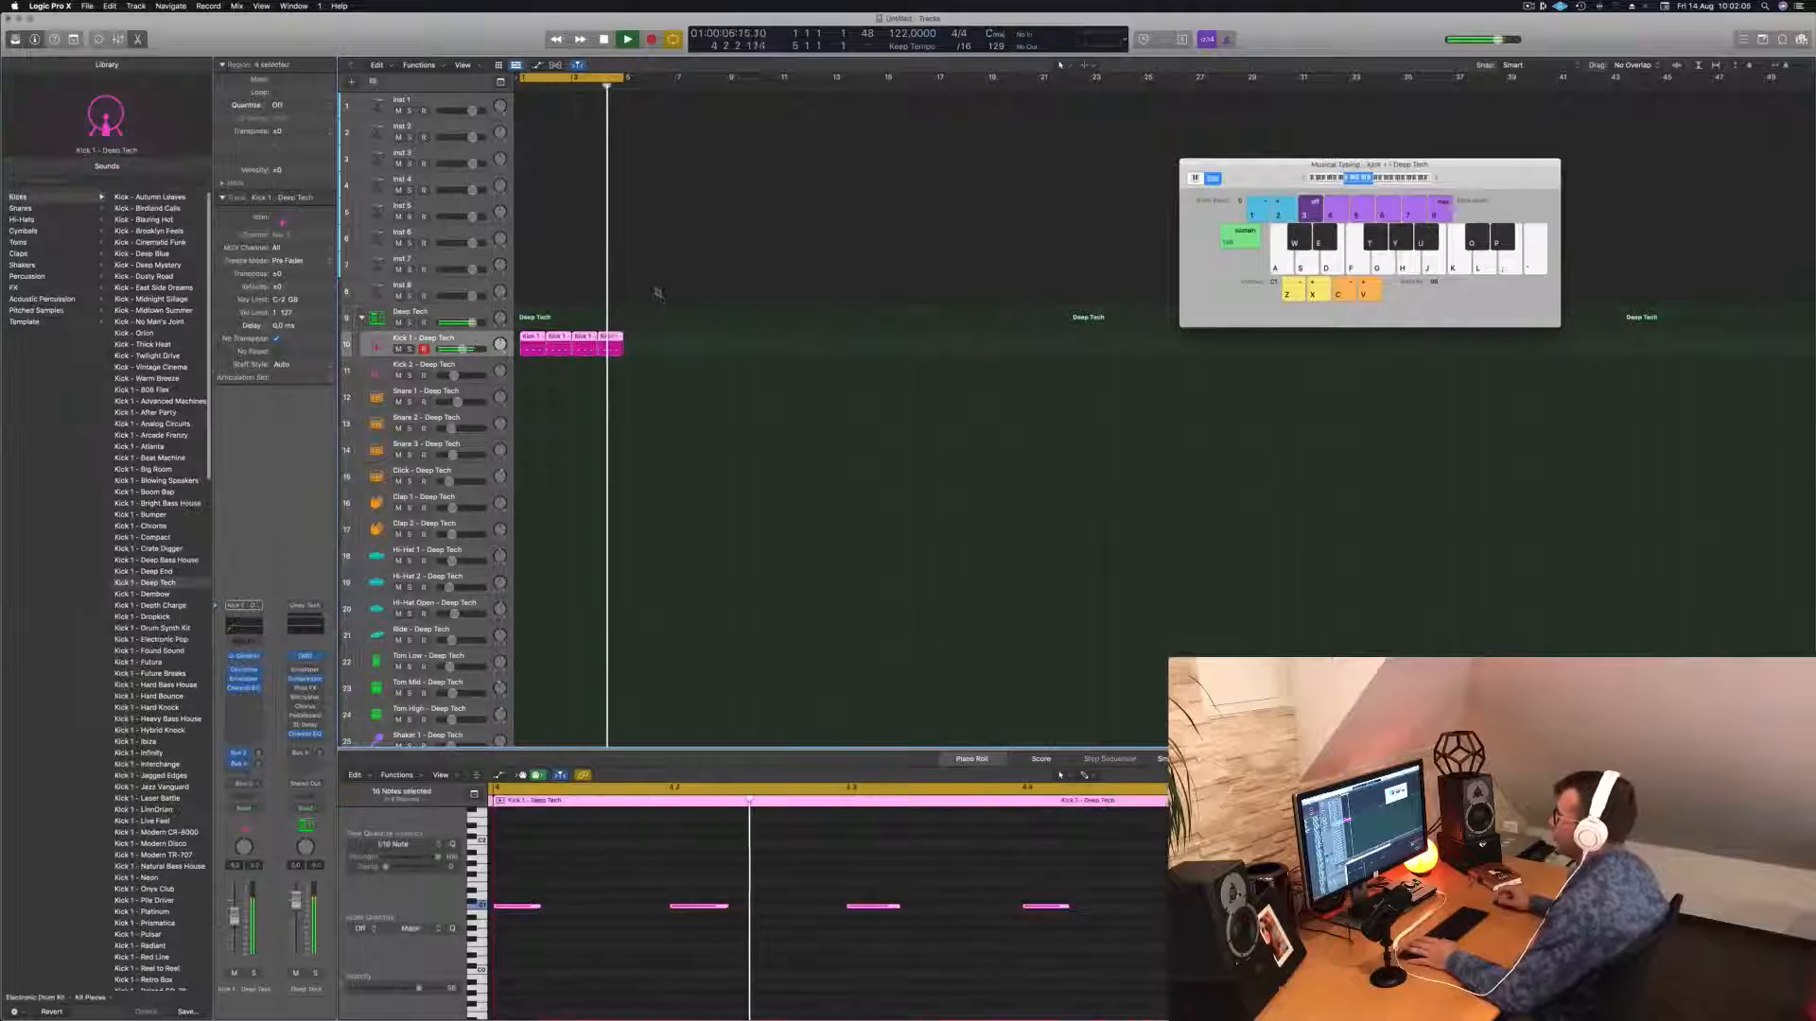
key(space)
click(532, 347)
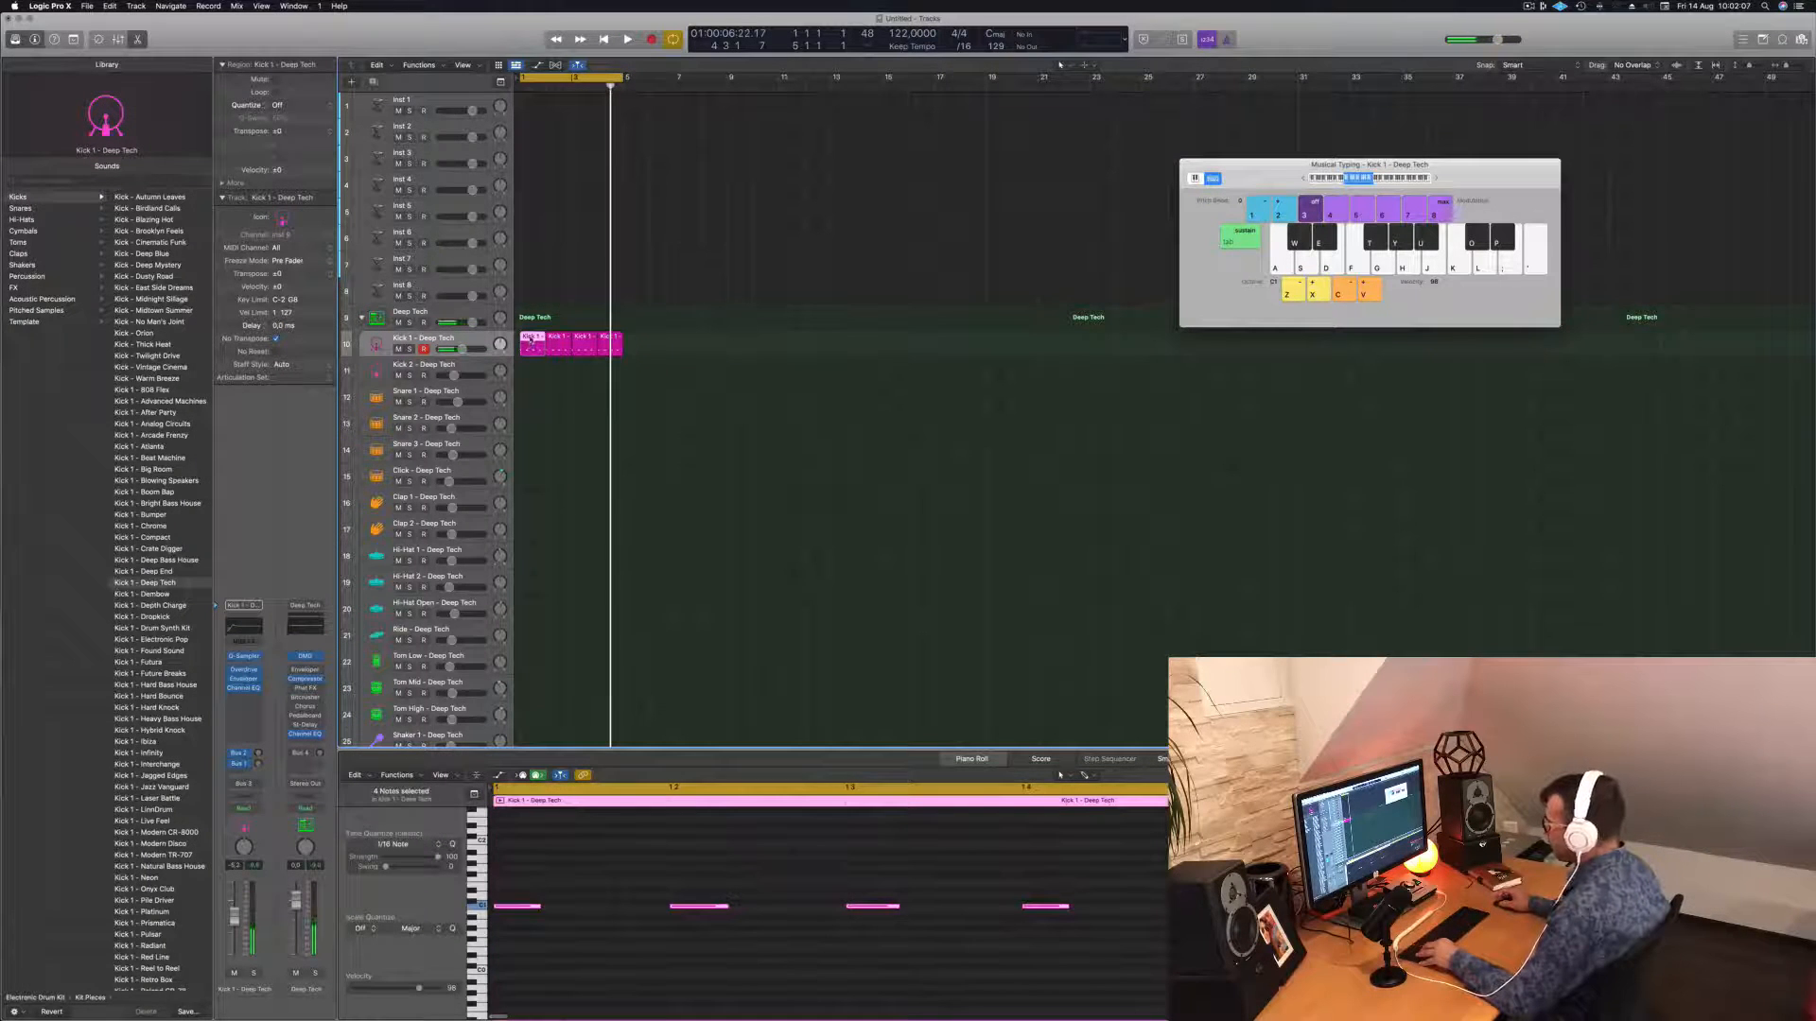
drag(531, 337, 525, 611)
Shift all four notes of the copied hi-hat region half a beat later onto the offbeats and audition them.
drag(531, 885, 1092, 937)
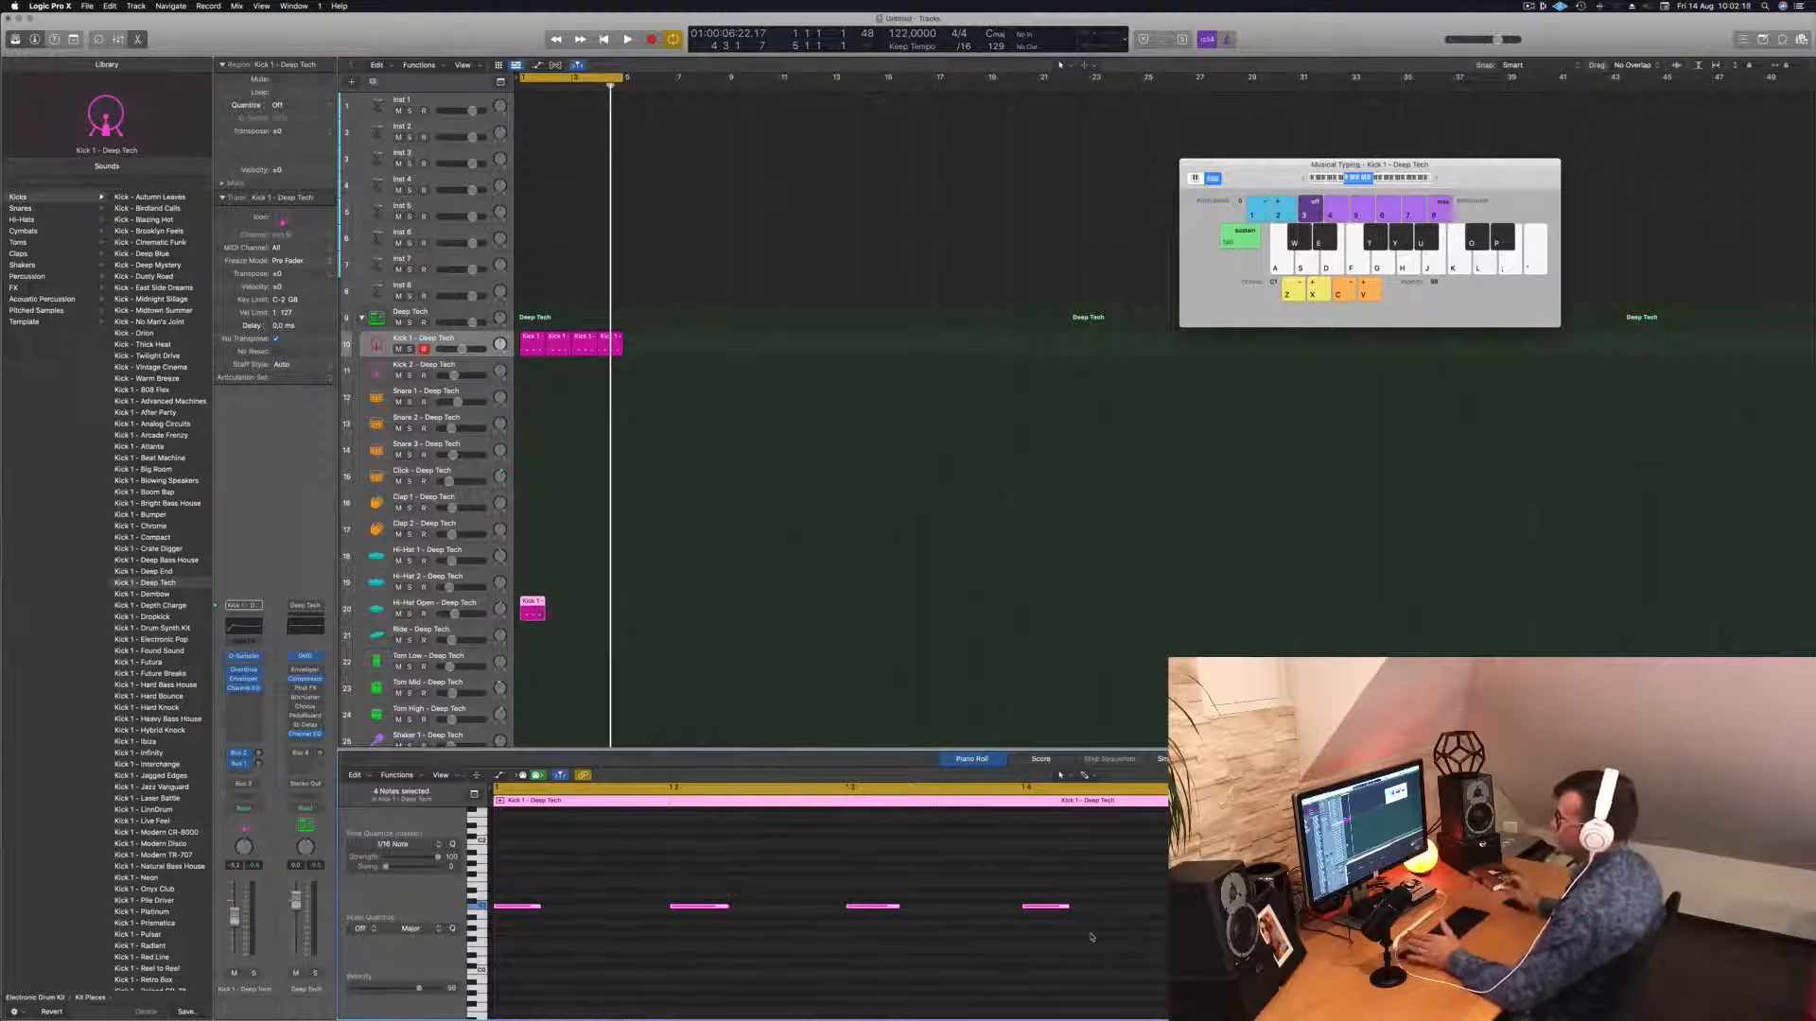
key(space)
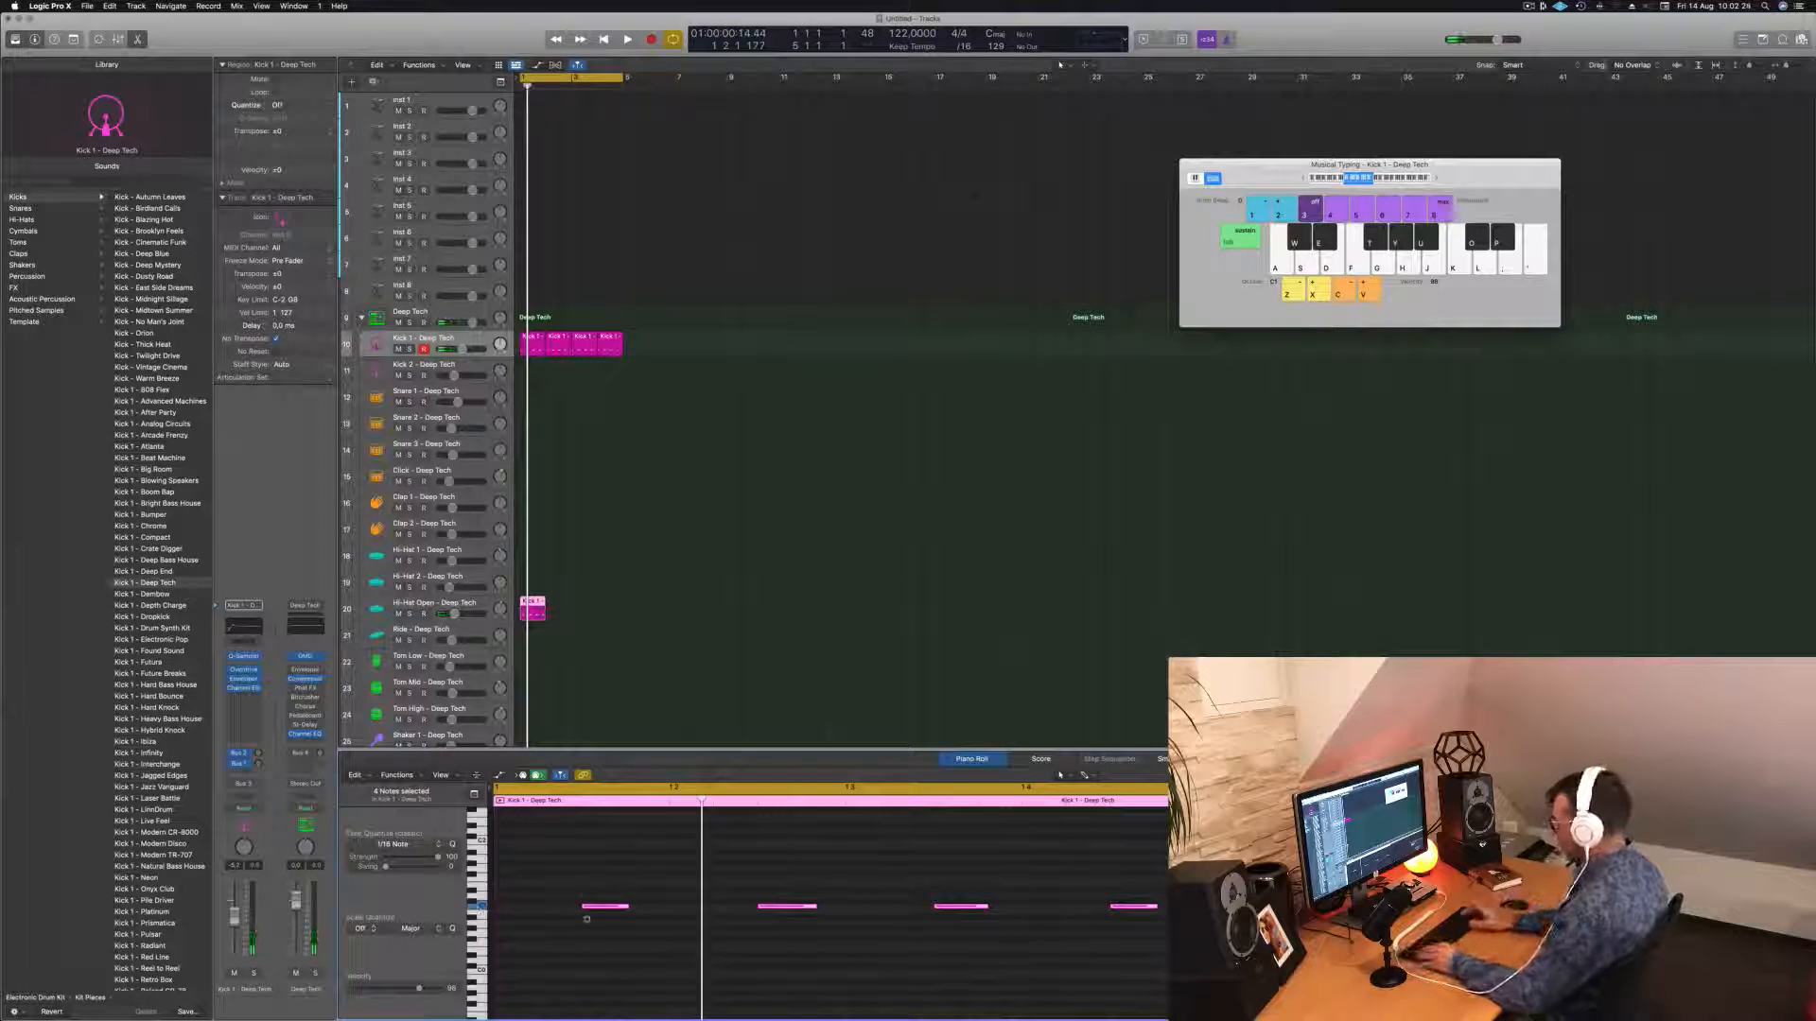
key(shift+alt+Up)
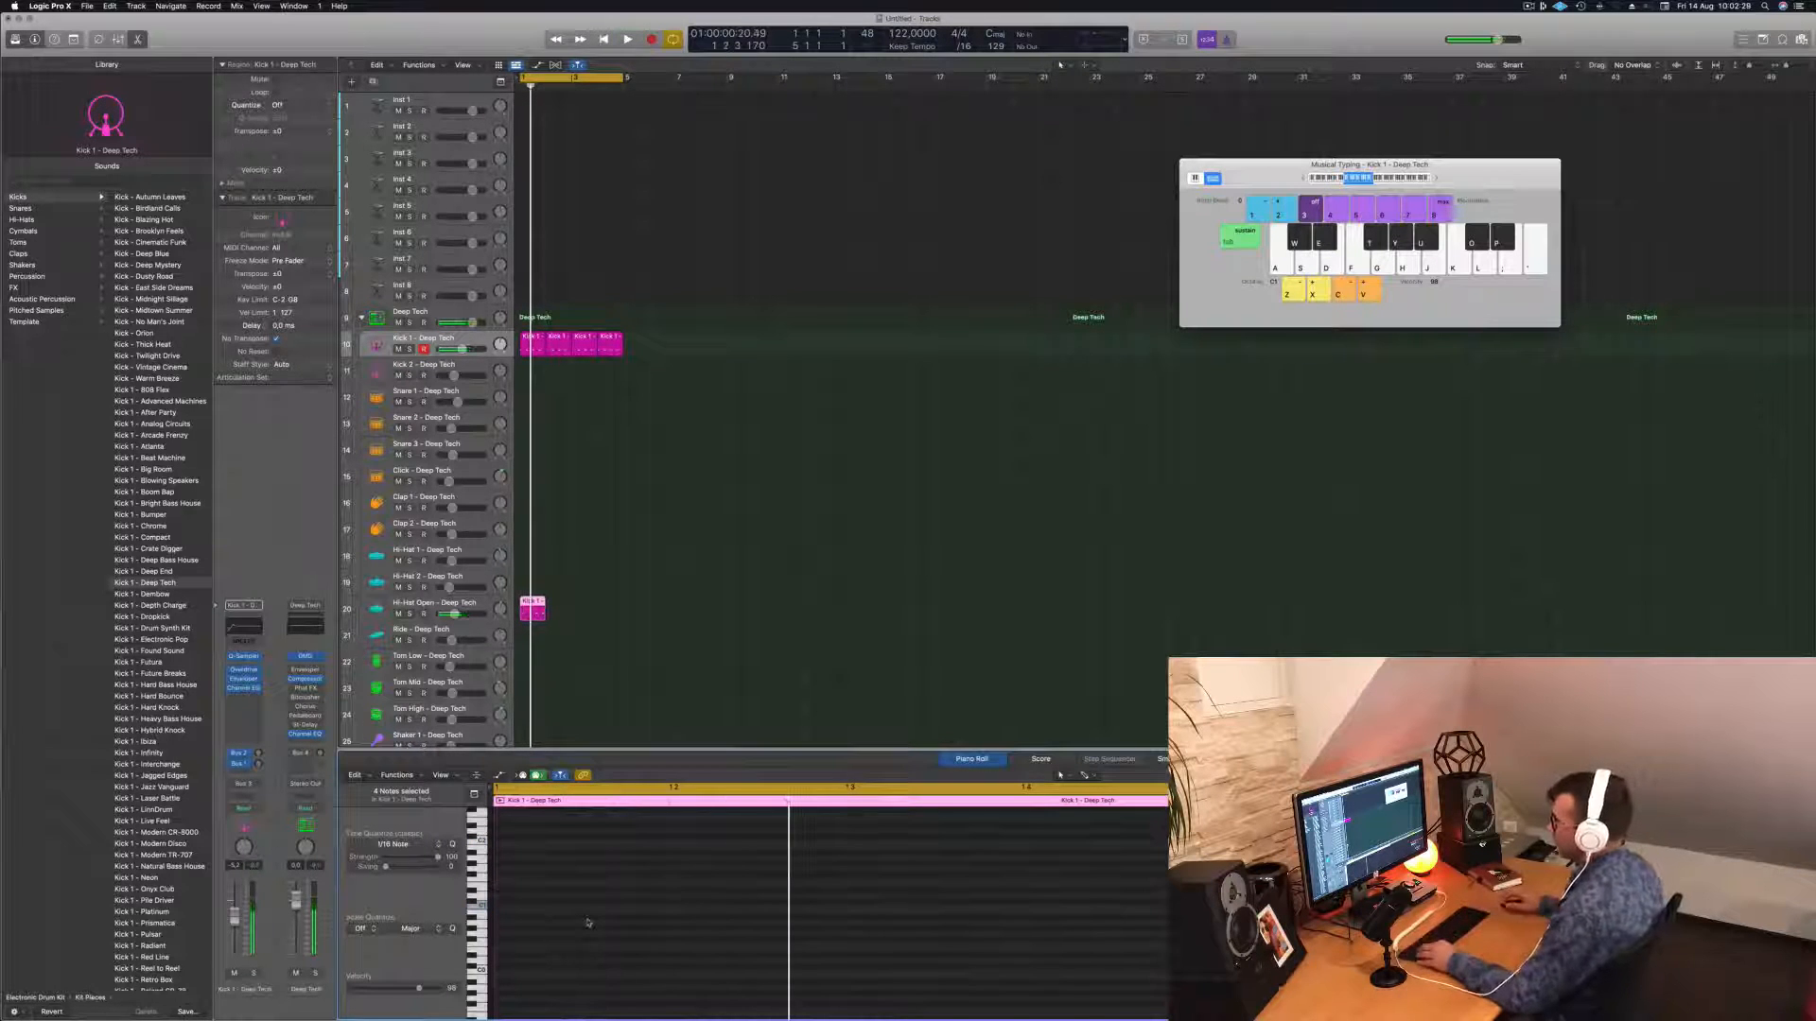
scroll(590, 917, up, 5)
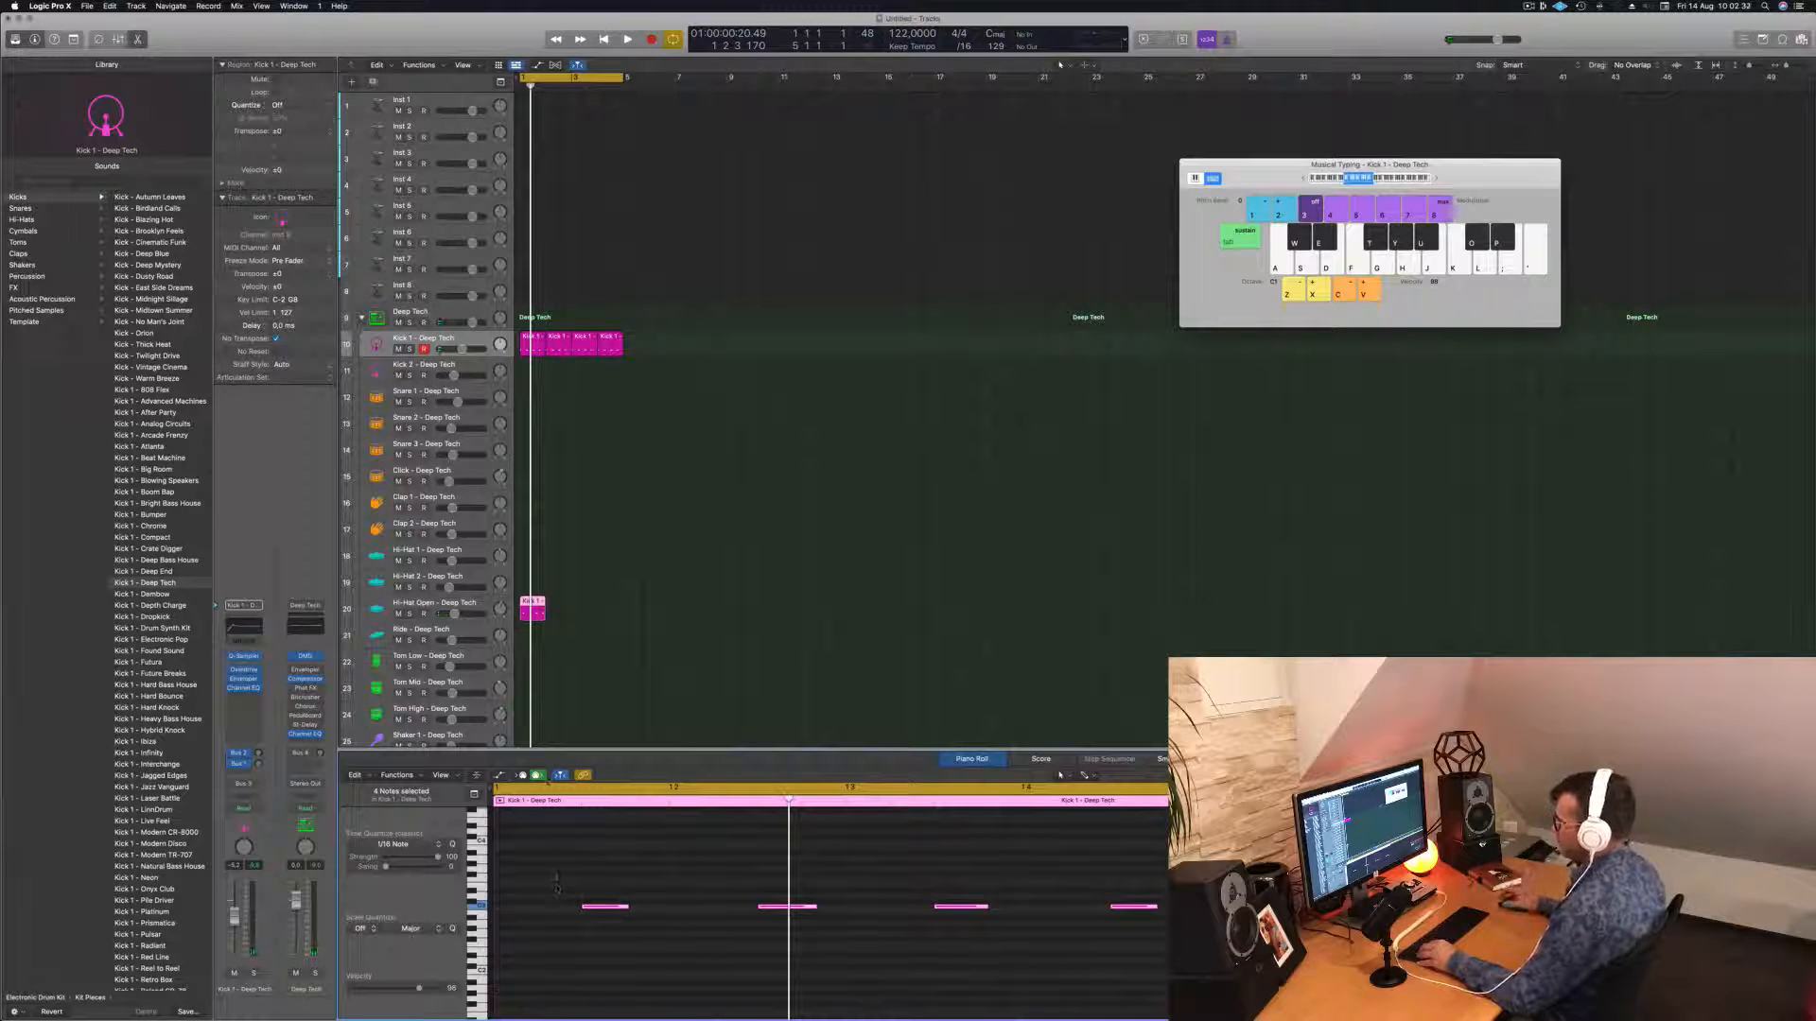
Open the Quick Sampler of the Hi-Hat Open track and audition the open hi-hat with the kick.
click(444, 603)
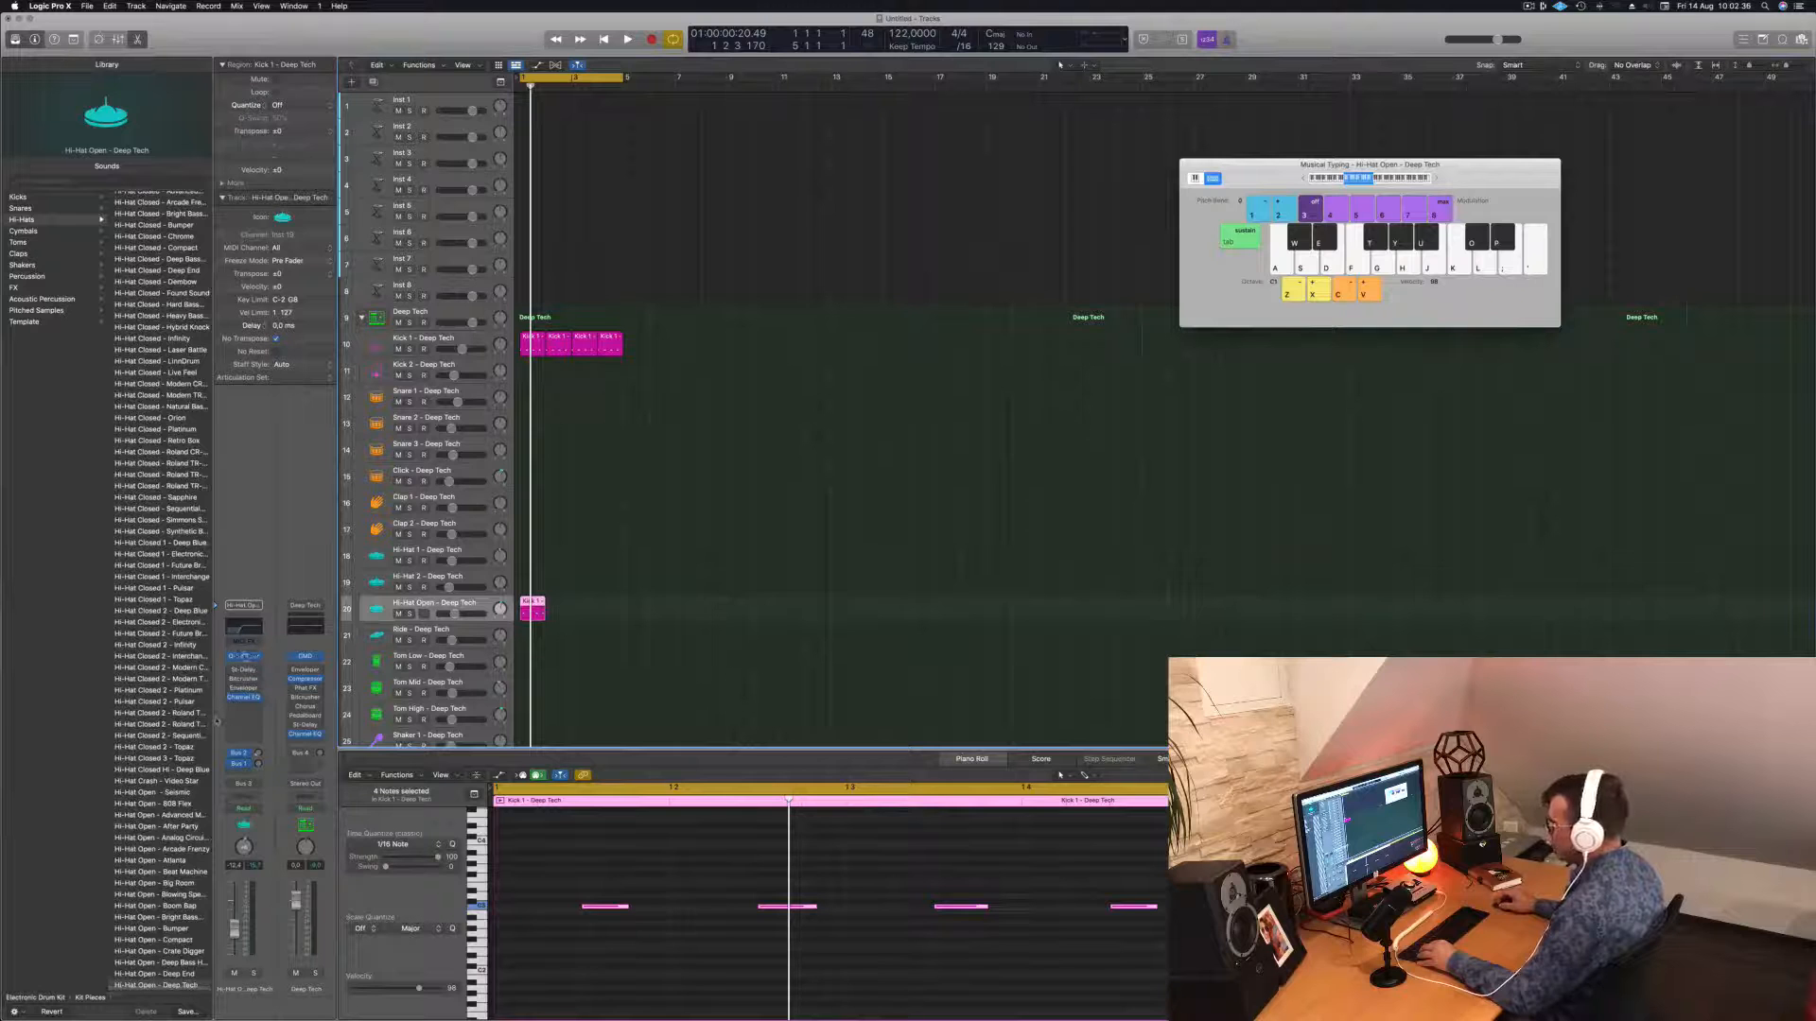
click(243, 656)
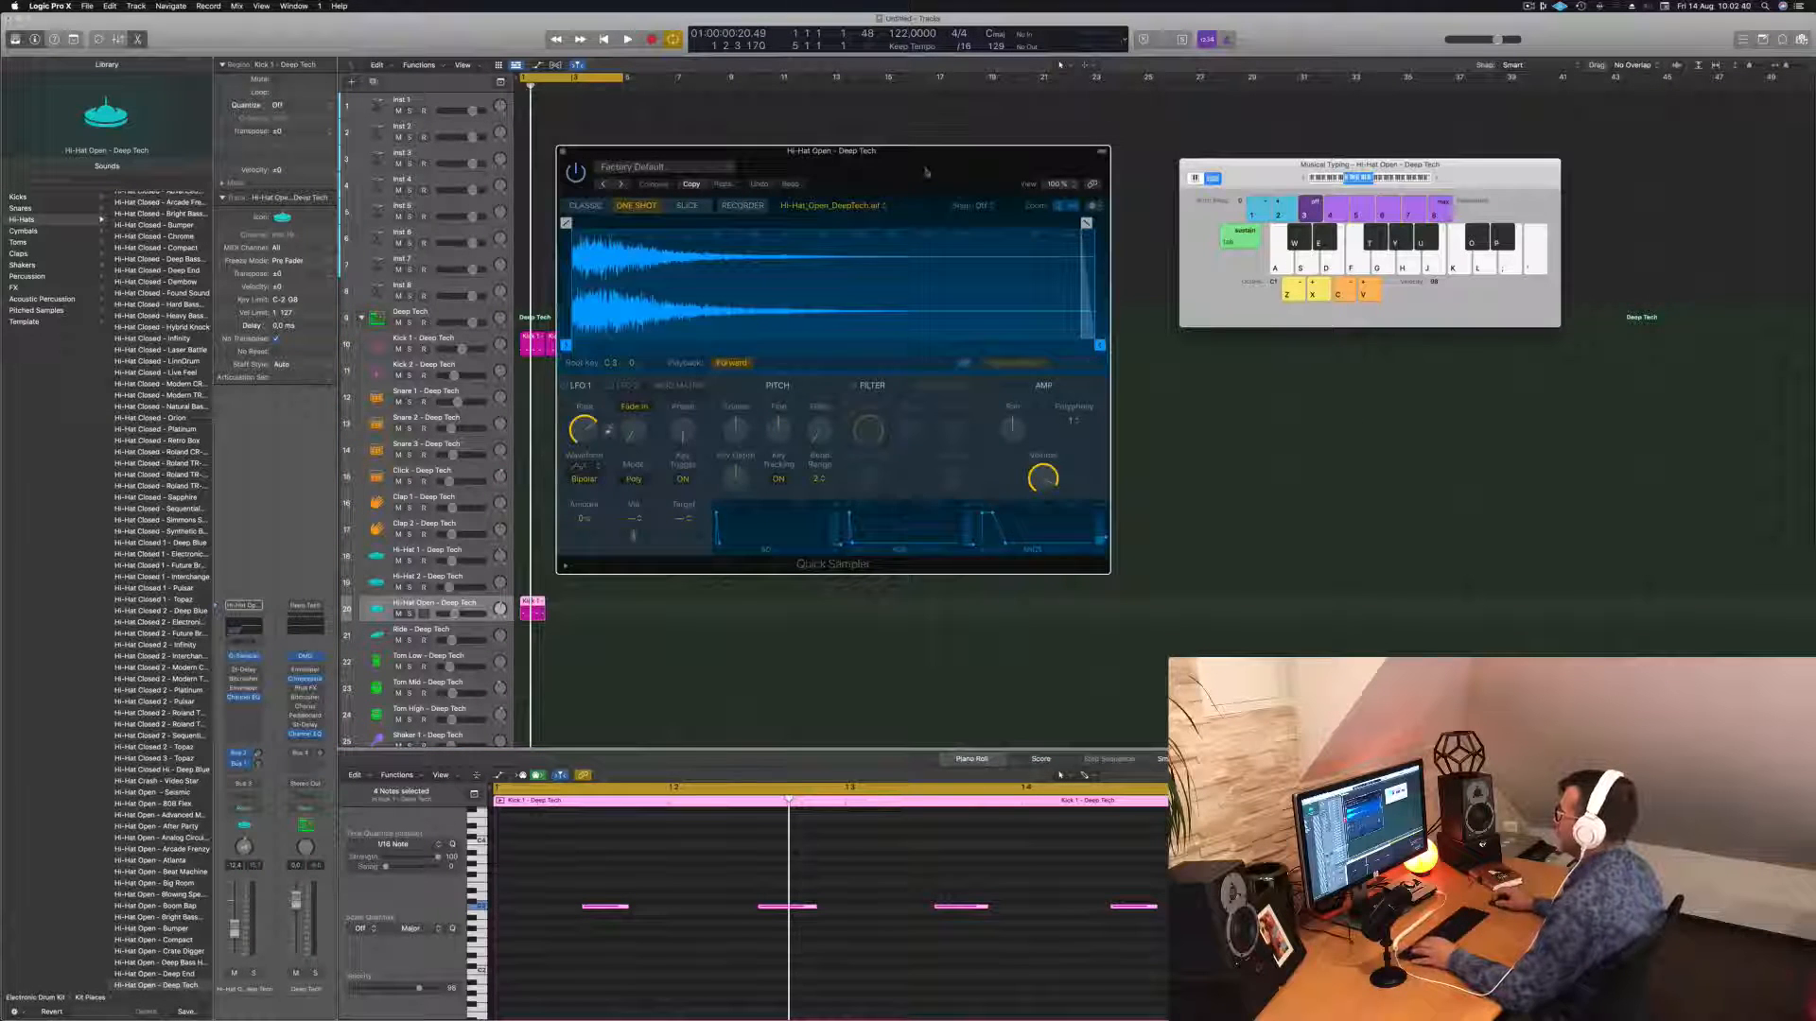
drag(926, 171, 987, 215)
key(space)
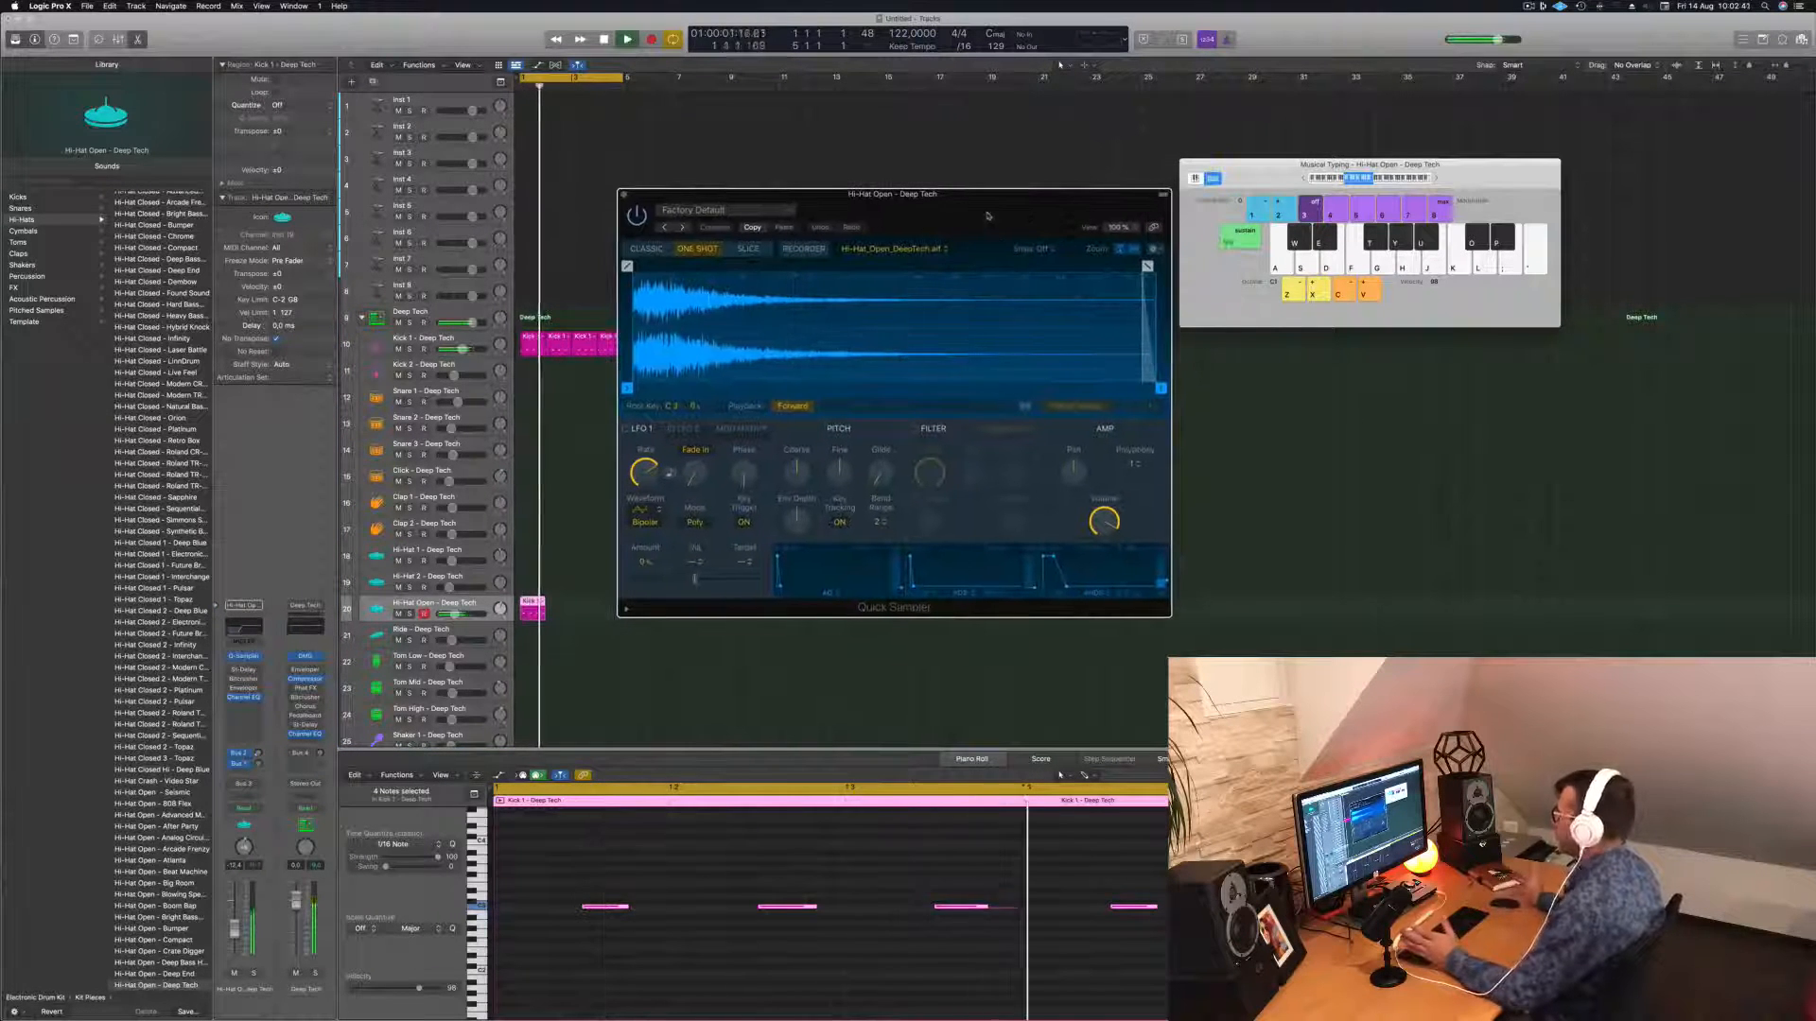
key(space)
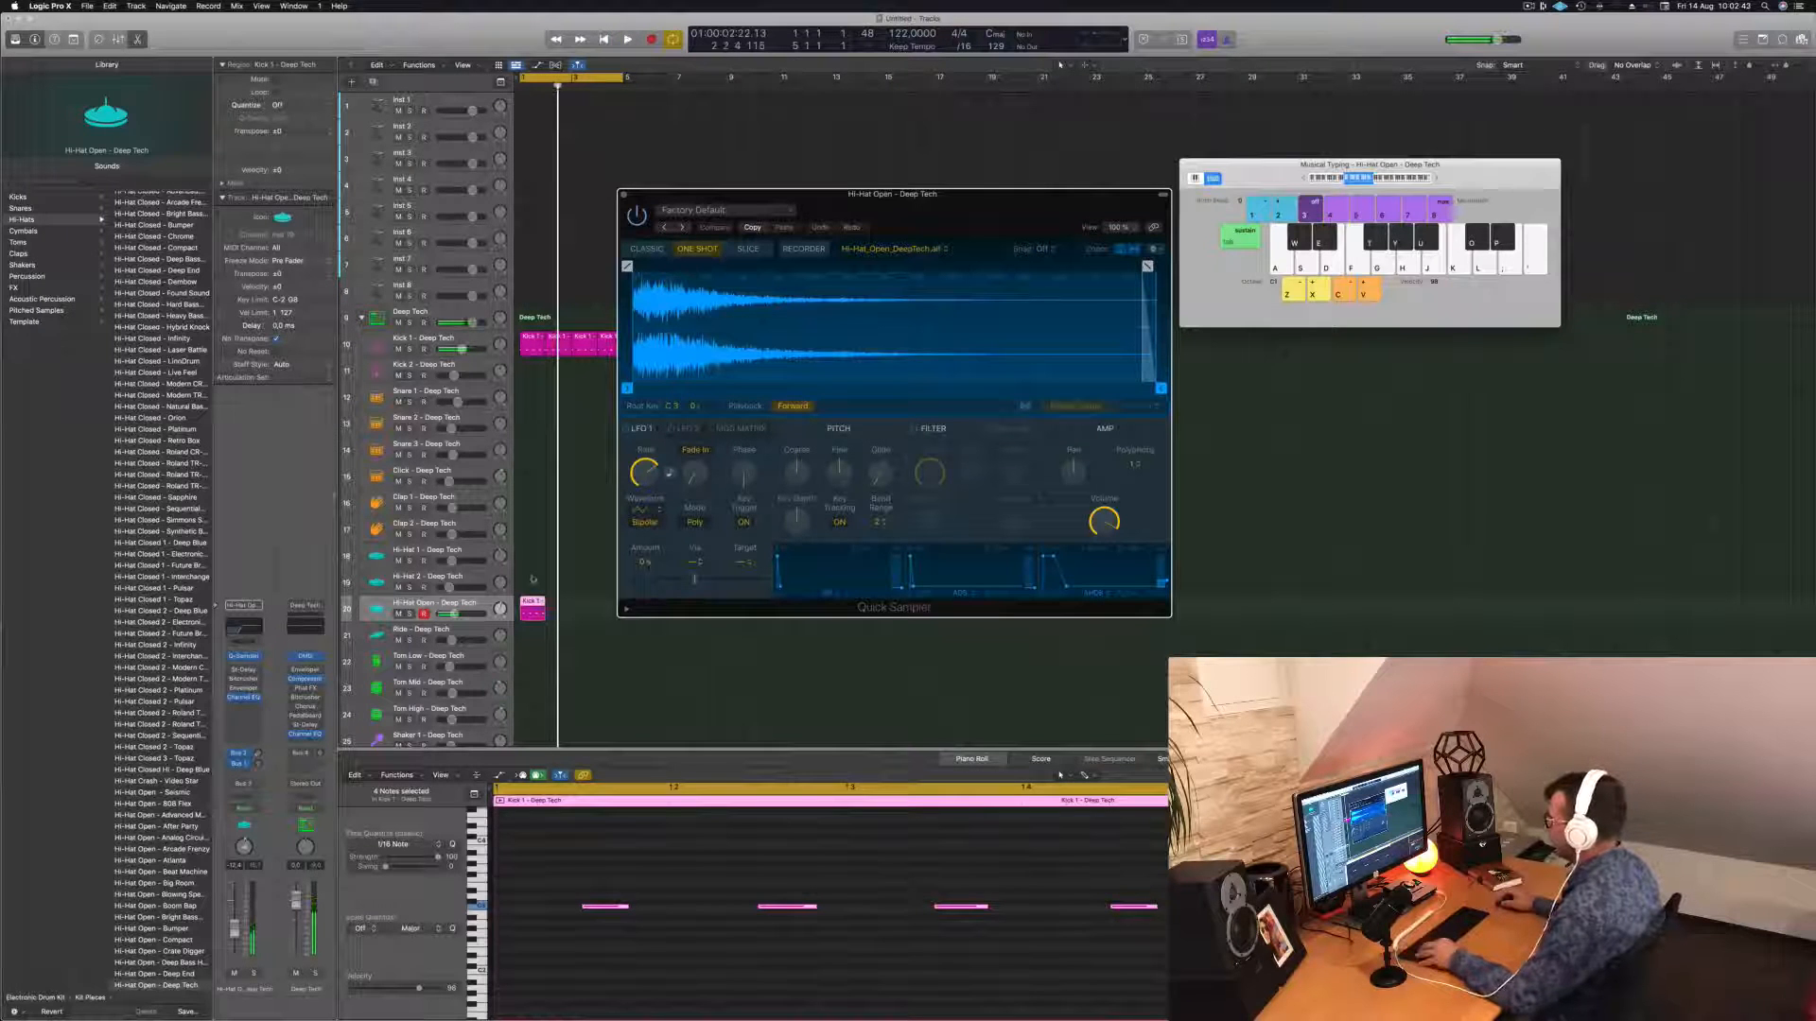
Duplicate the open hi-hat region to fill four bars and give its sample a long fade-out starting before the middle.
drag(544, 610, 584, 598)
key(space)
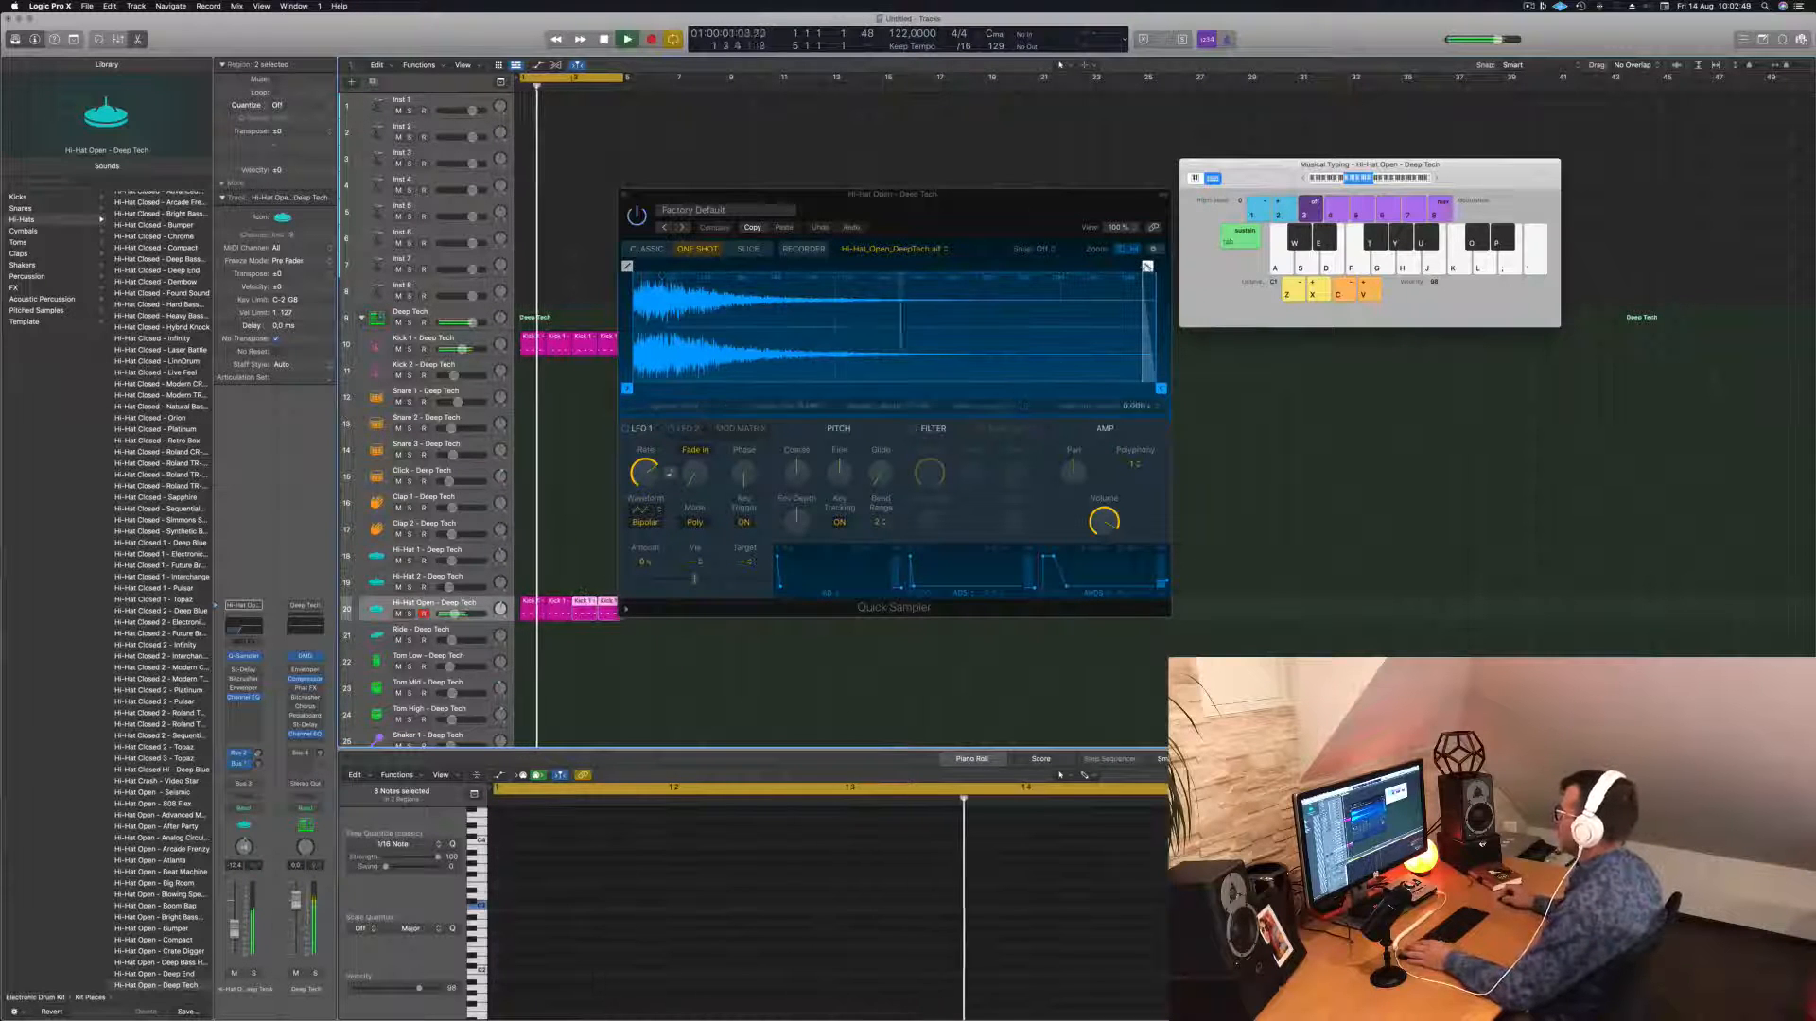
drag(1148, 266, 845, 267)
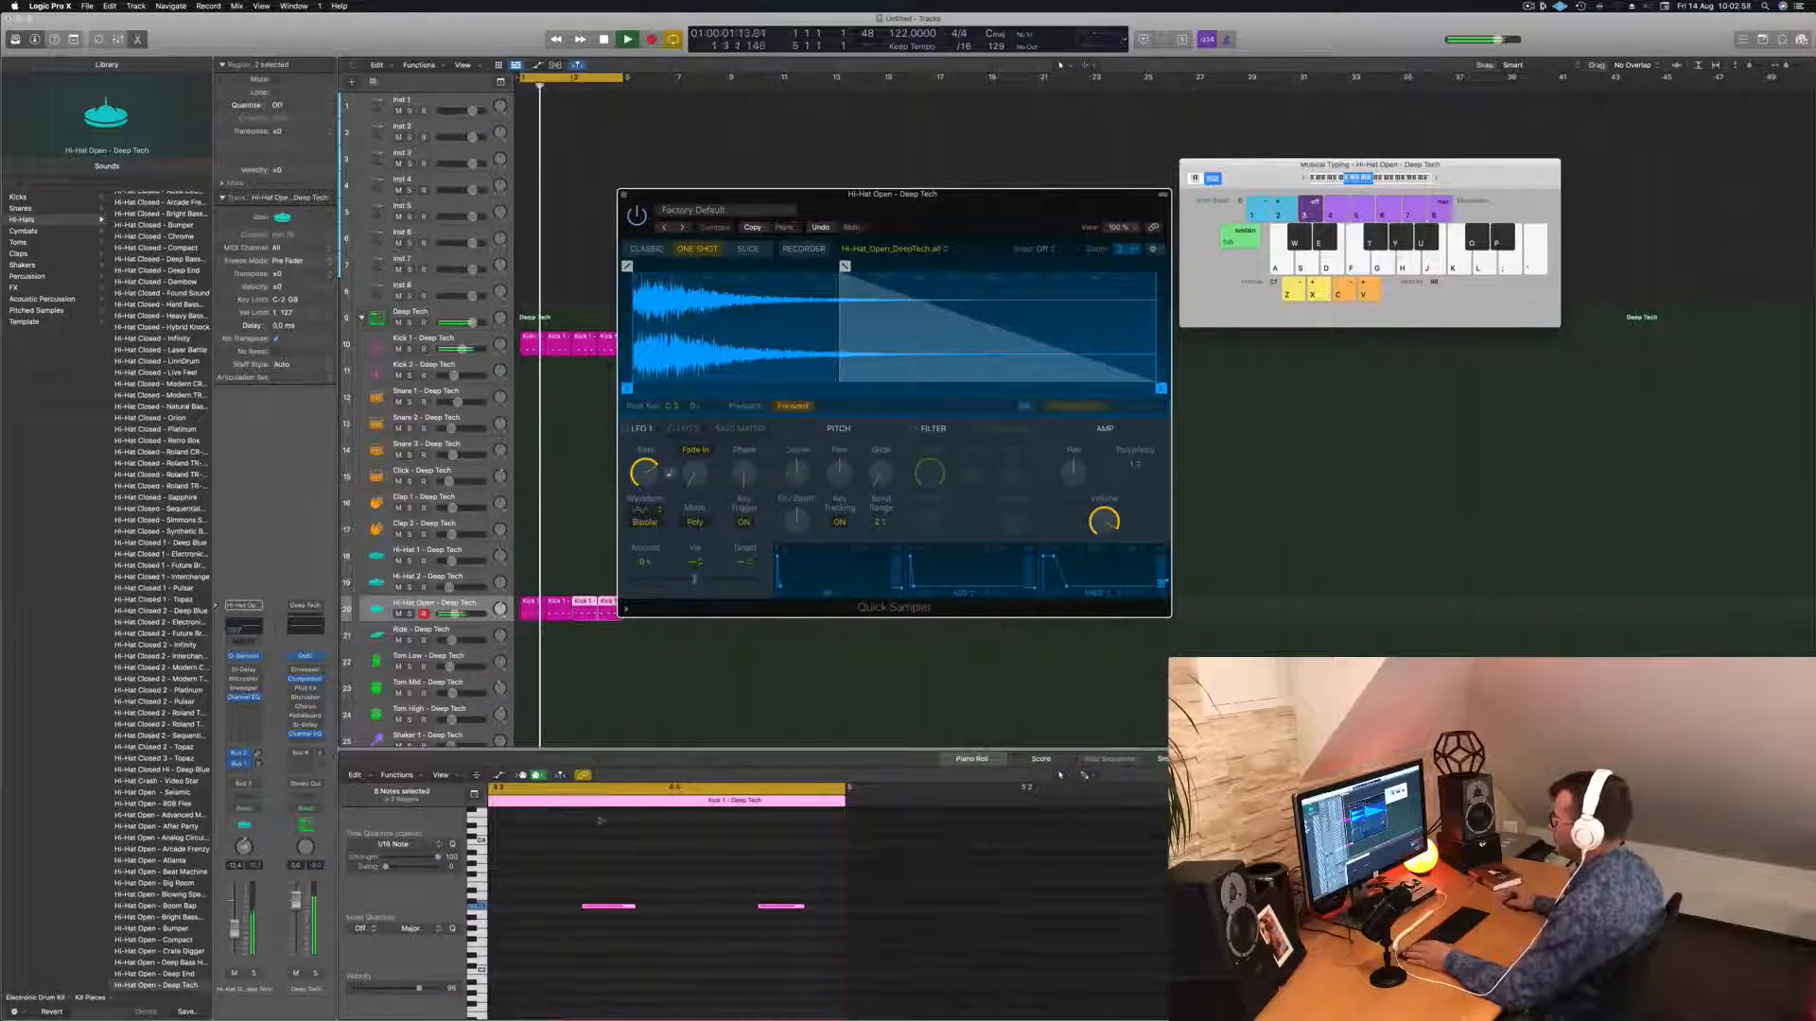
click(659, 880)
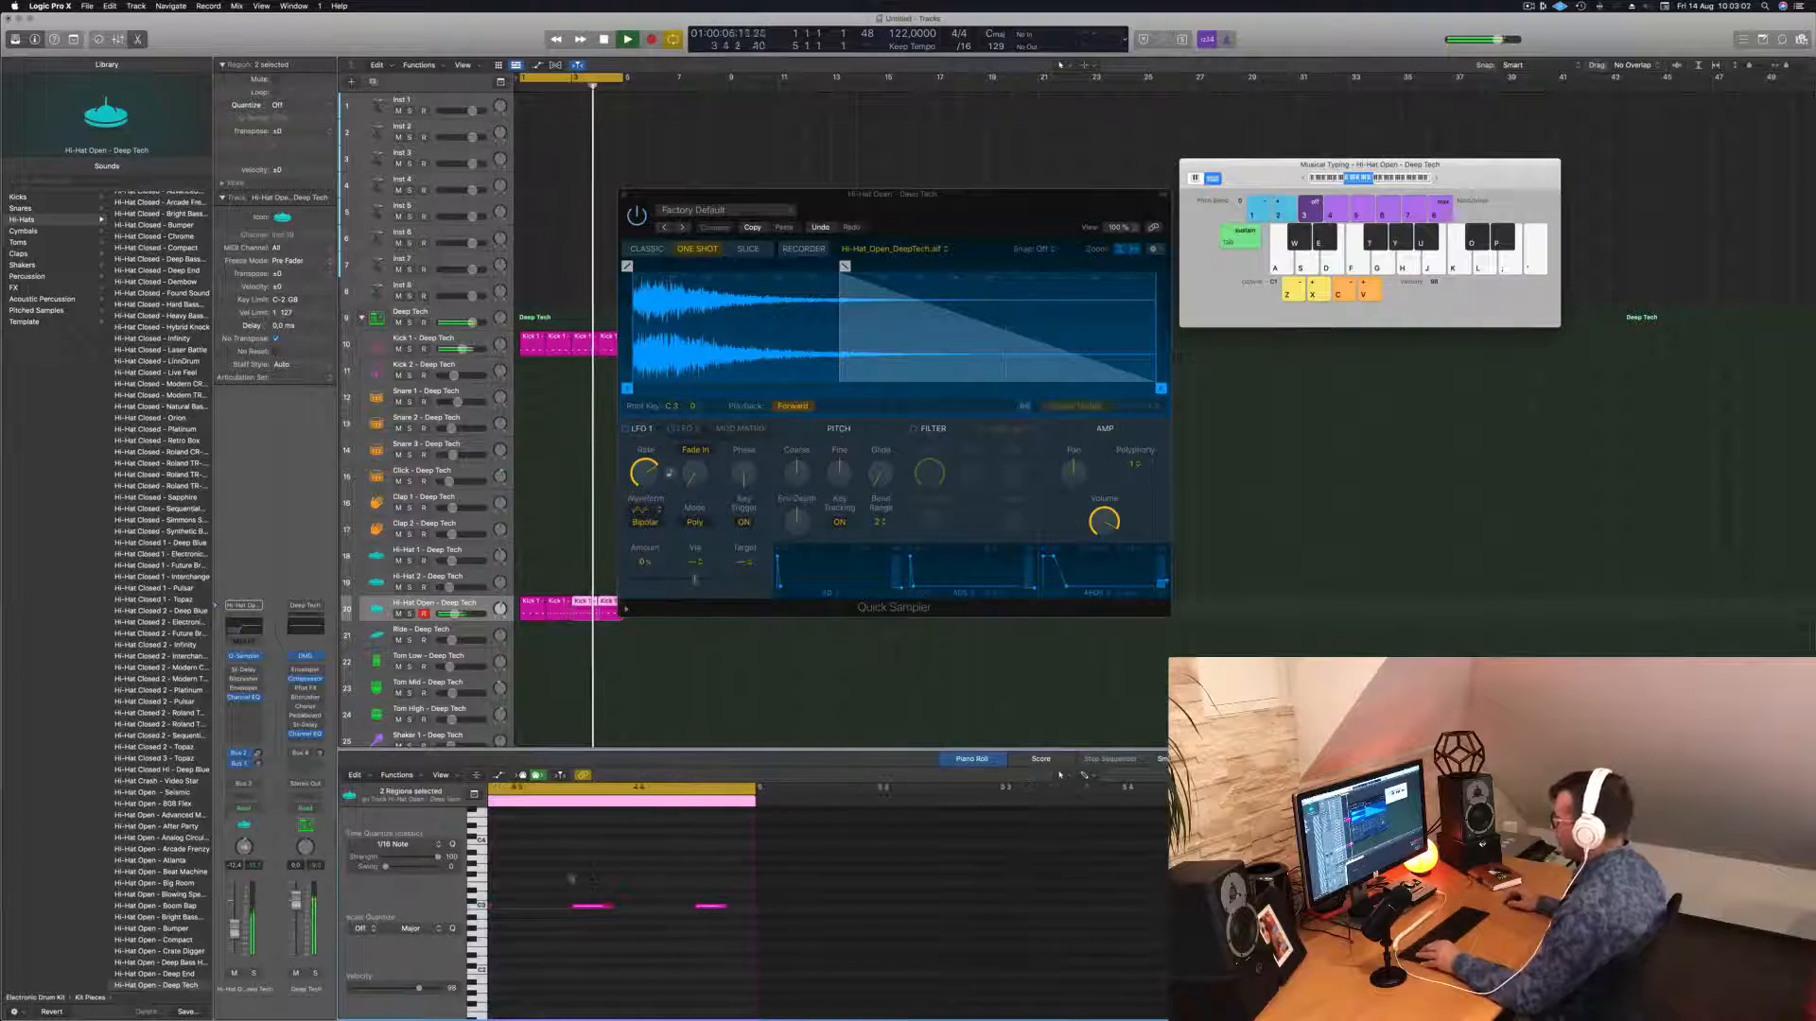
Transpose all notes in the last two open hi-hat regions by semitones during playback to try different pitches, and stop playback.
key(super+a)
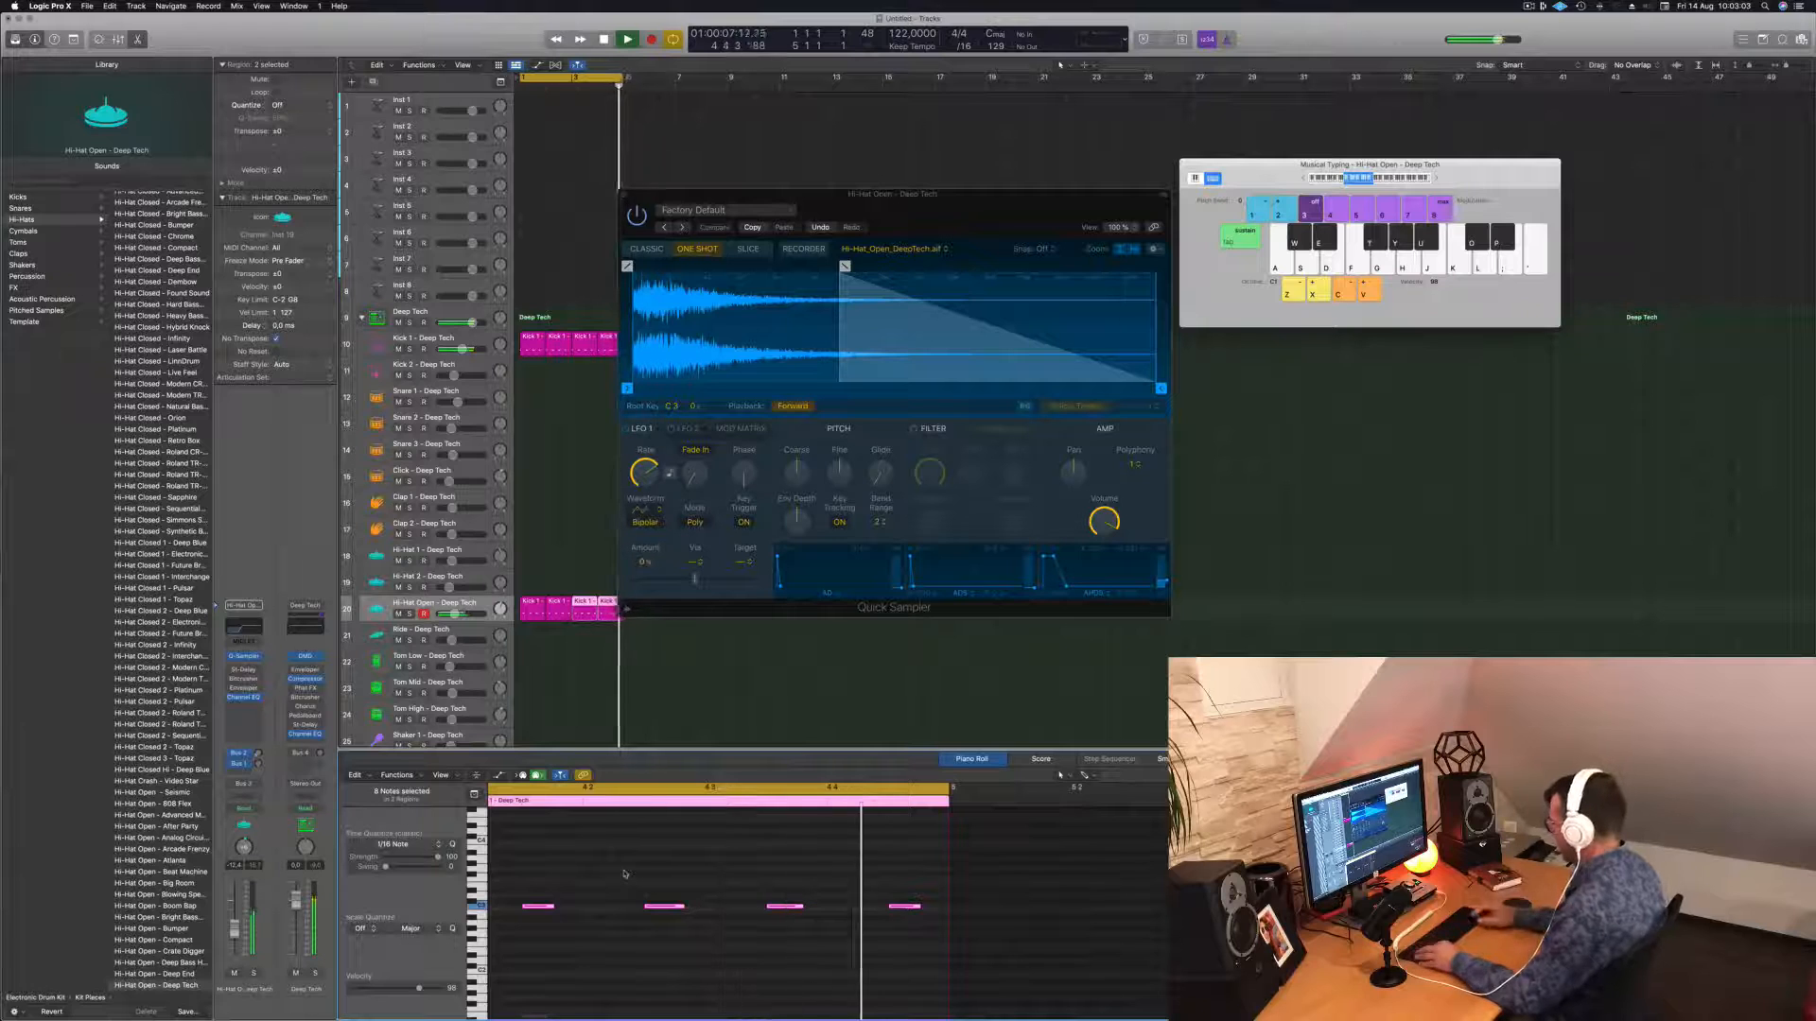
key(alt+Down)
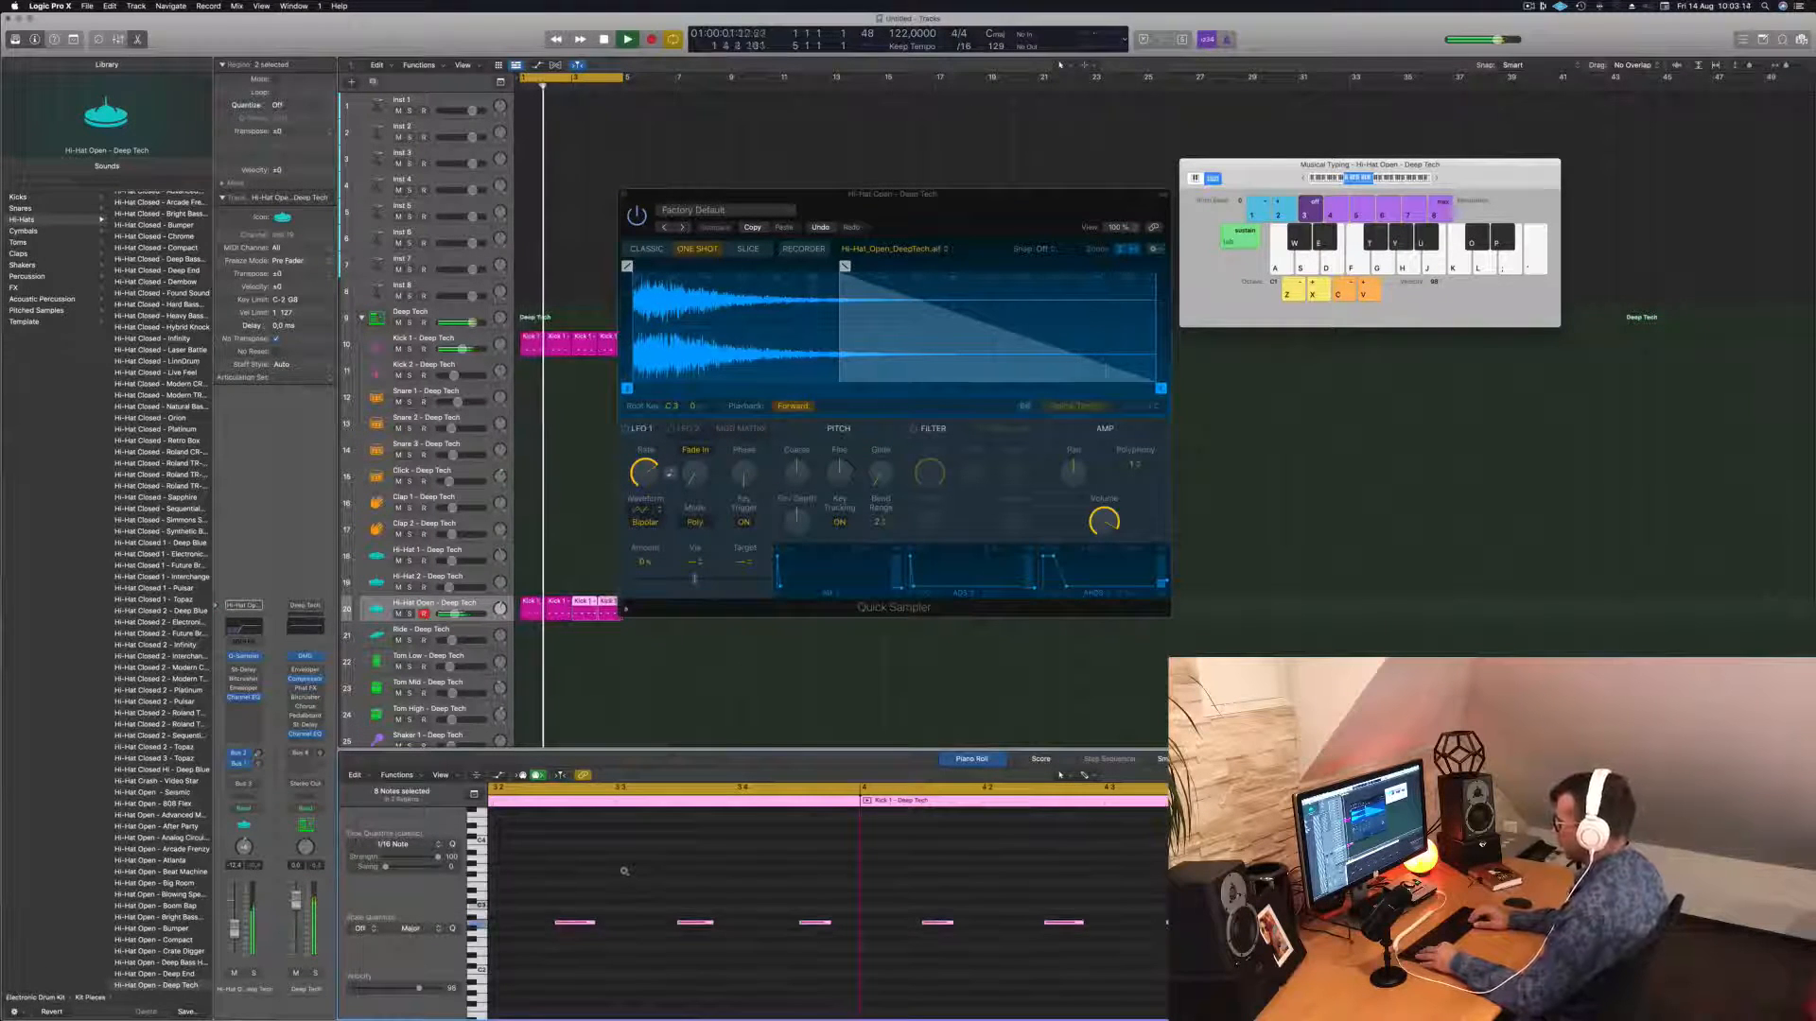
key(alt+Up)
key(alt+Up)
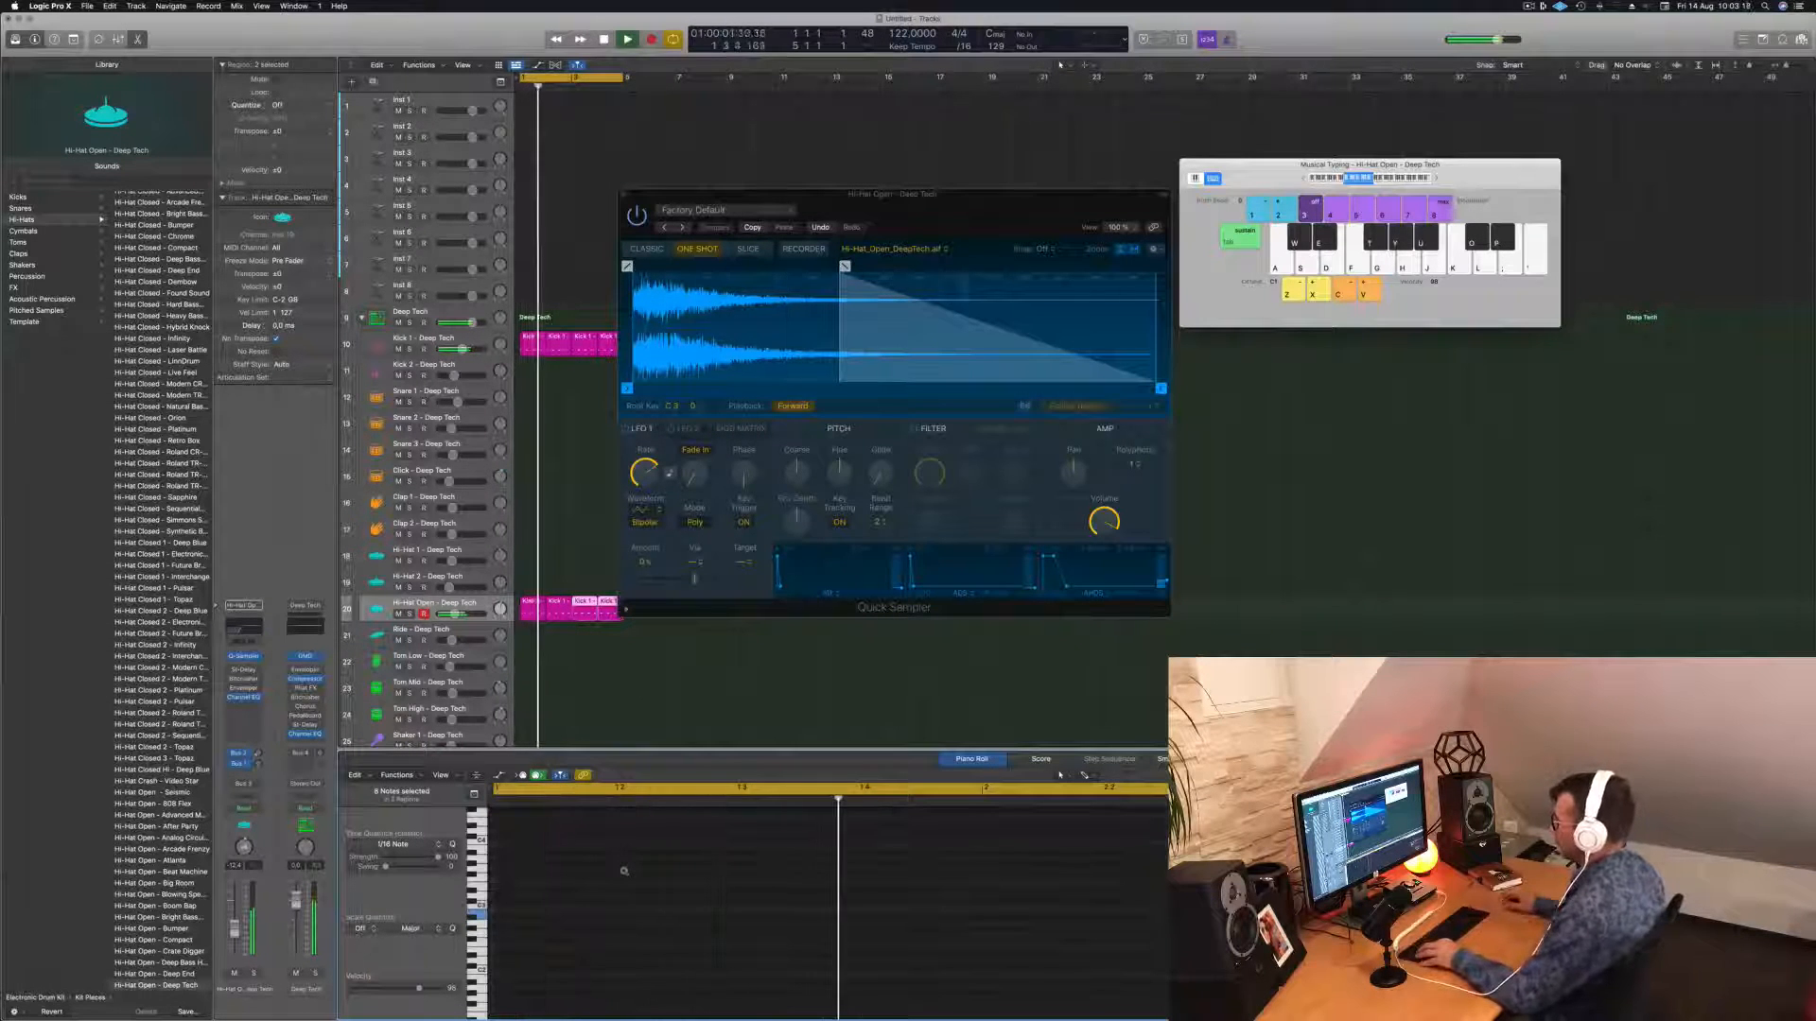
key(space)
Delete the first two open hi-hat regions, refill bars 1 and 2 with matching copies and play the loop.
click(599, 640)
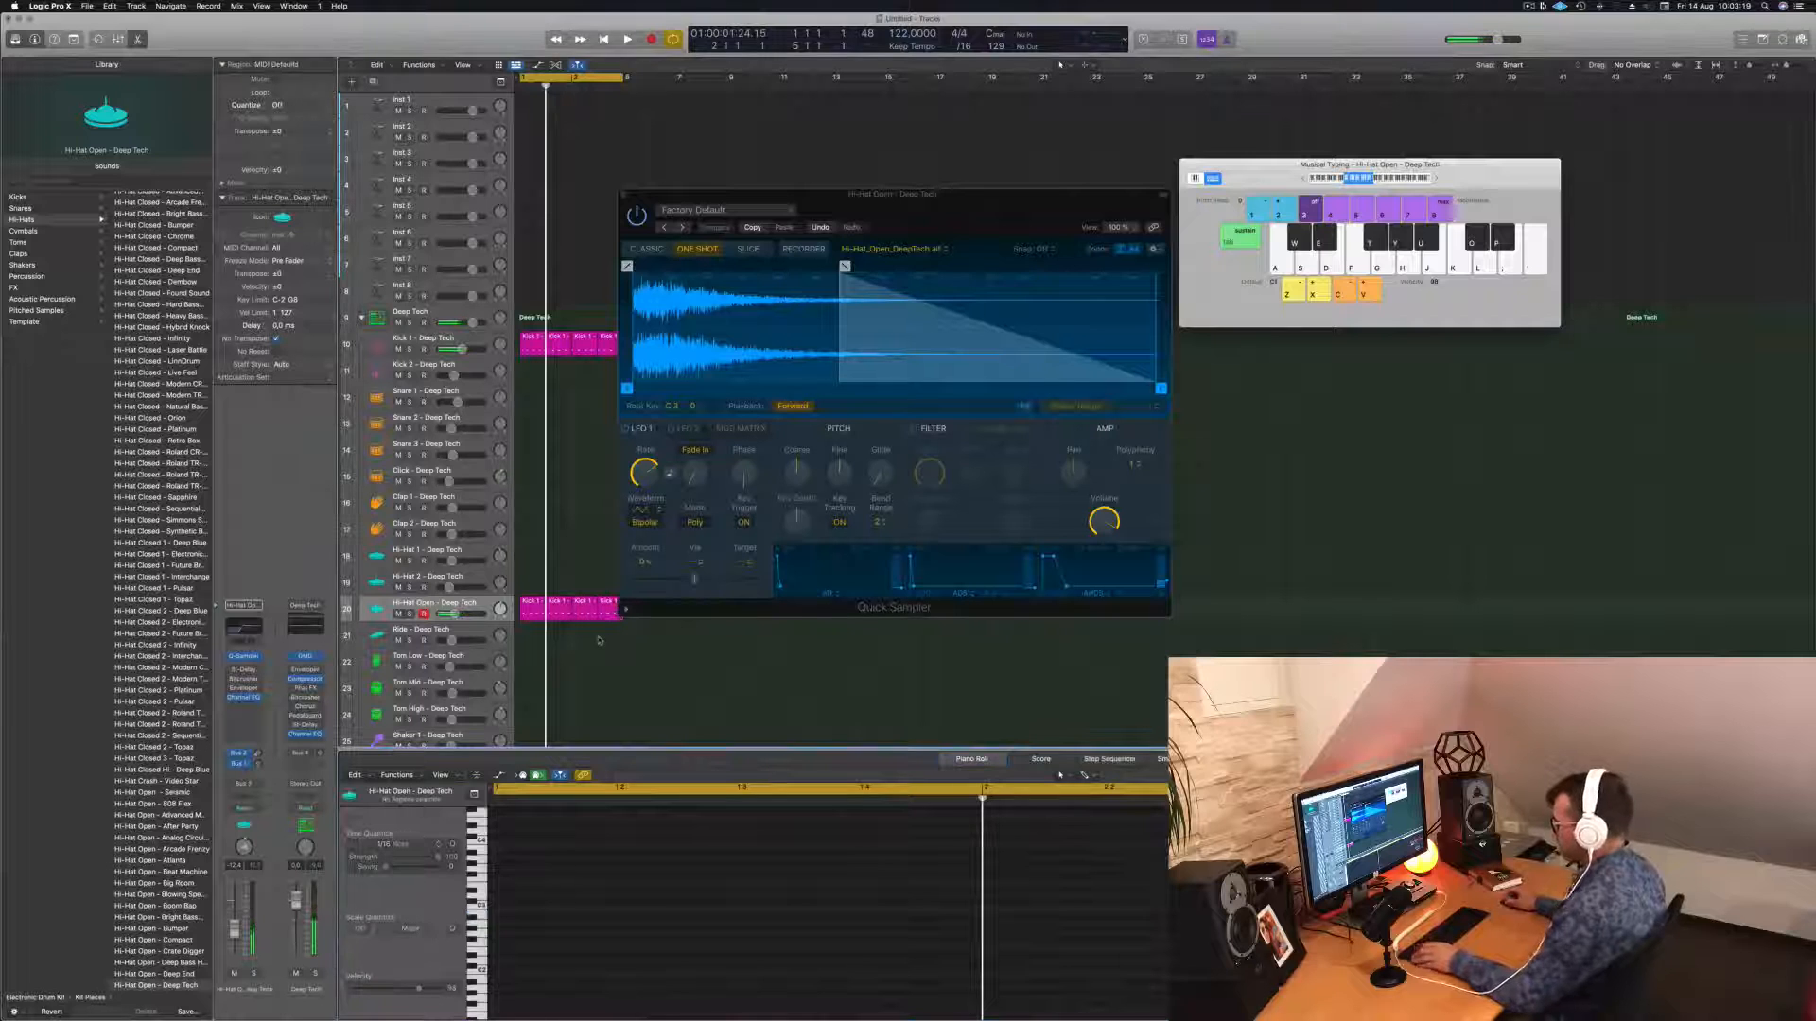
click(537, 608)
key(space)
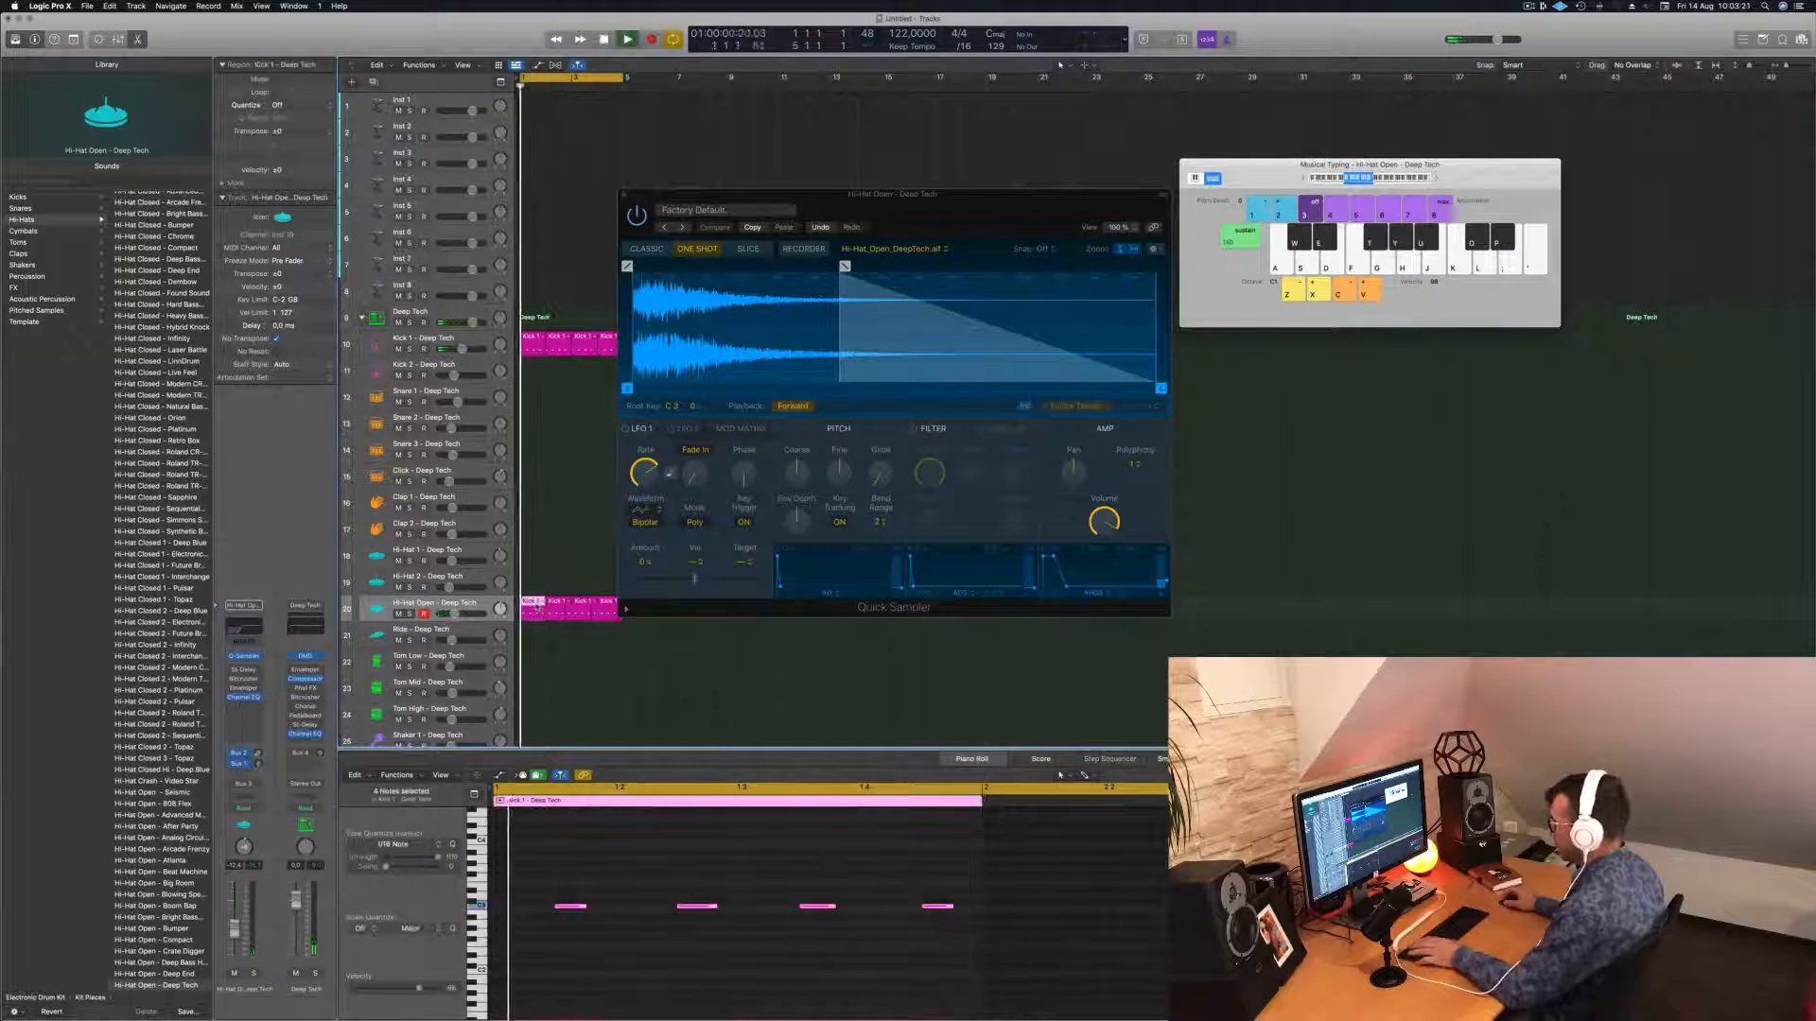
drag(559, 637, 534, 606)
key(BackSpace)
click(542, 603)
shift+click(528, 603)
click(673, 850)
key(space)
Transpose the notes of all four open hi-hat regions down and lengthen the sample's fade-out to about 0.24 s.
click(691, 875)
key(super+a)
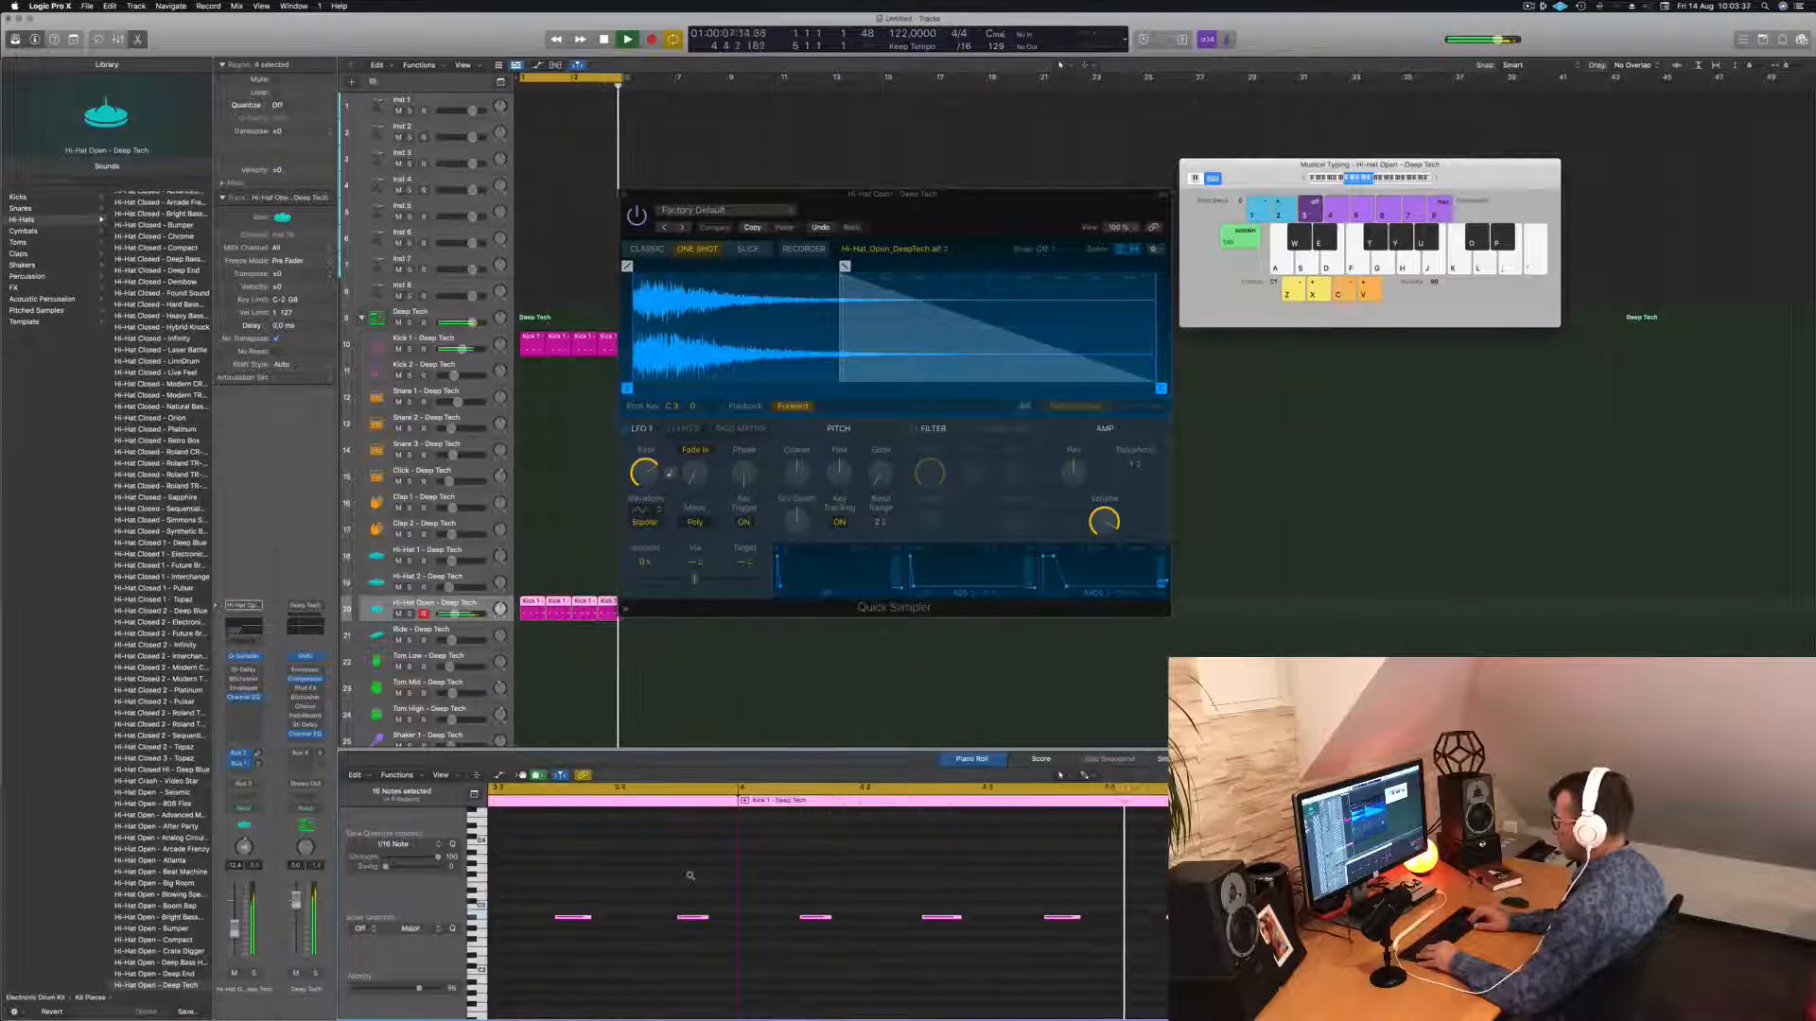
key(alt+Down)
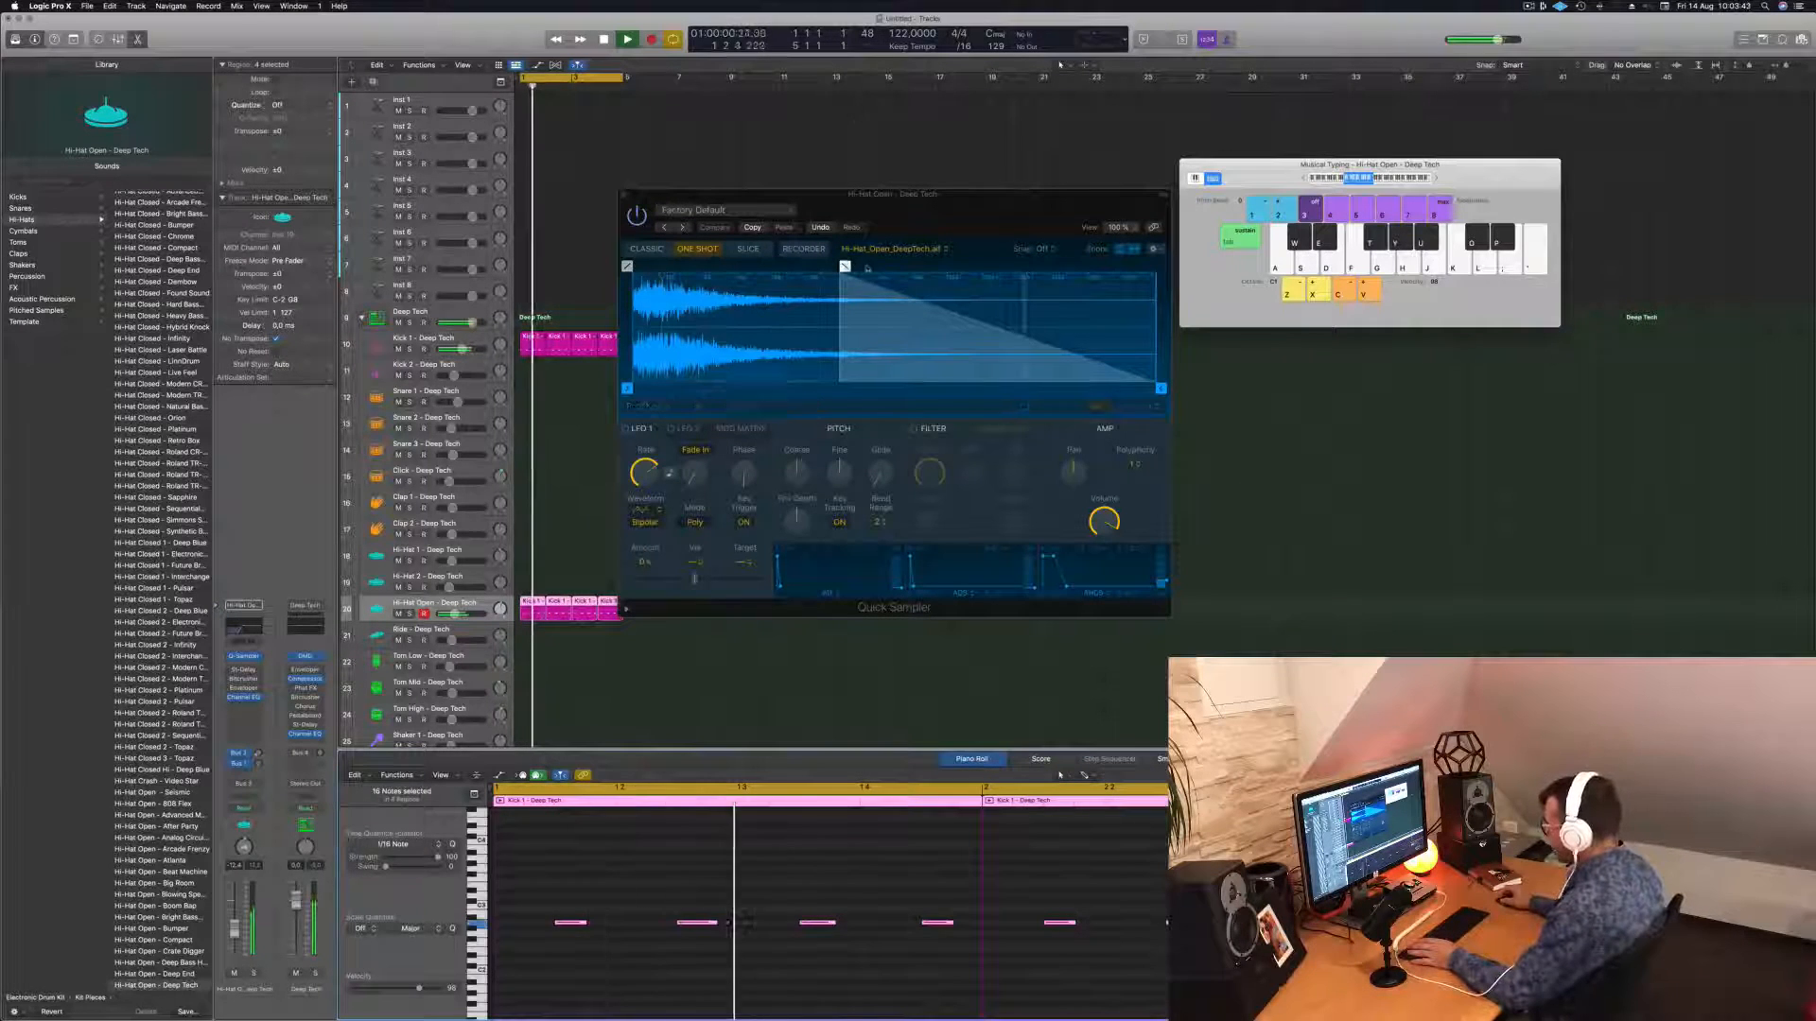
drag(845, 268, 735, 268)
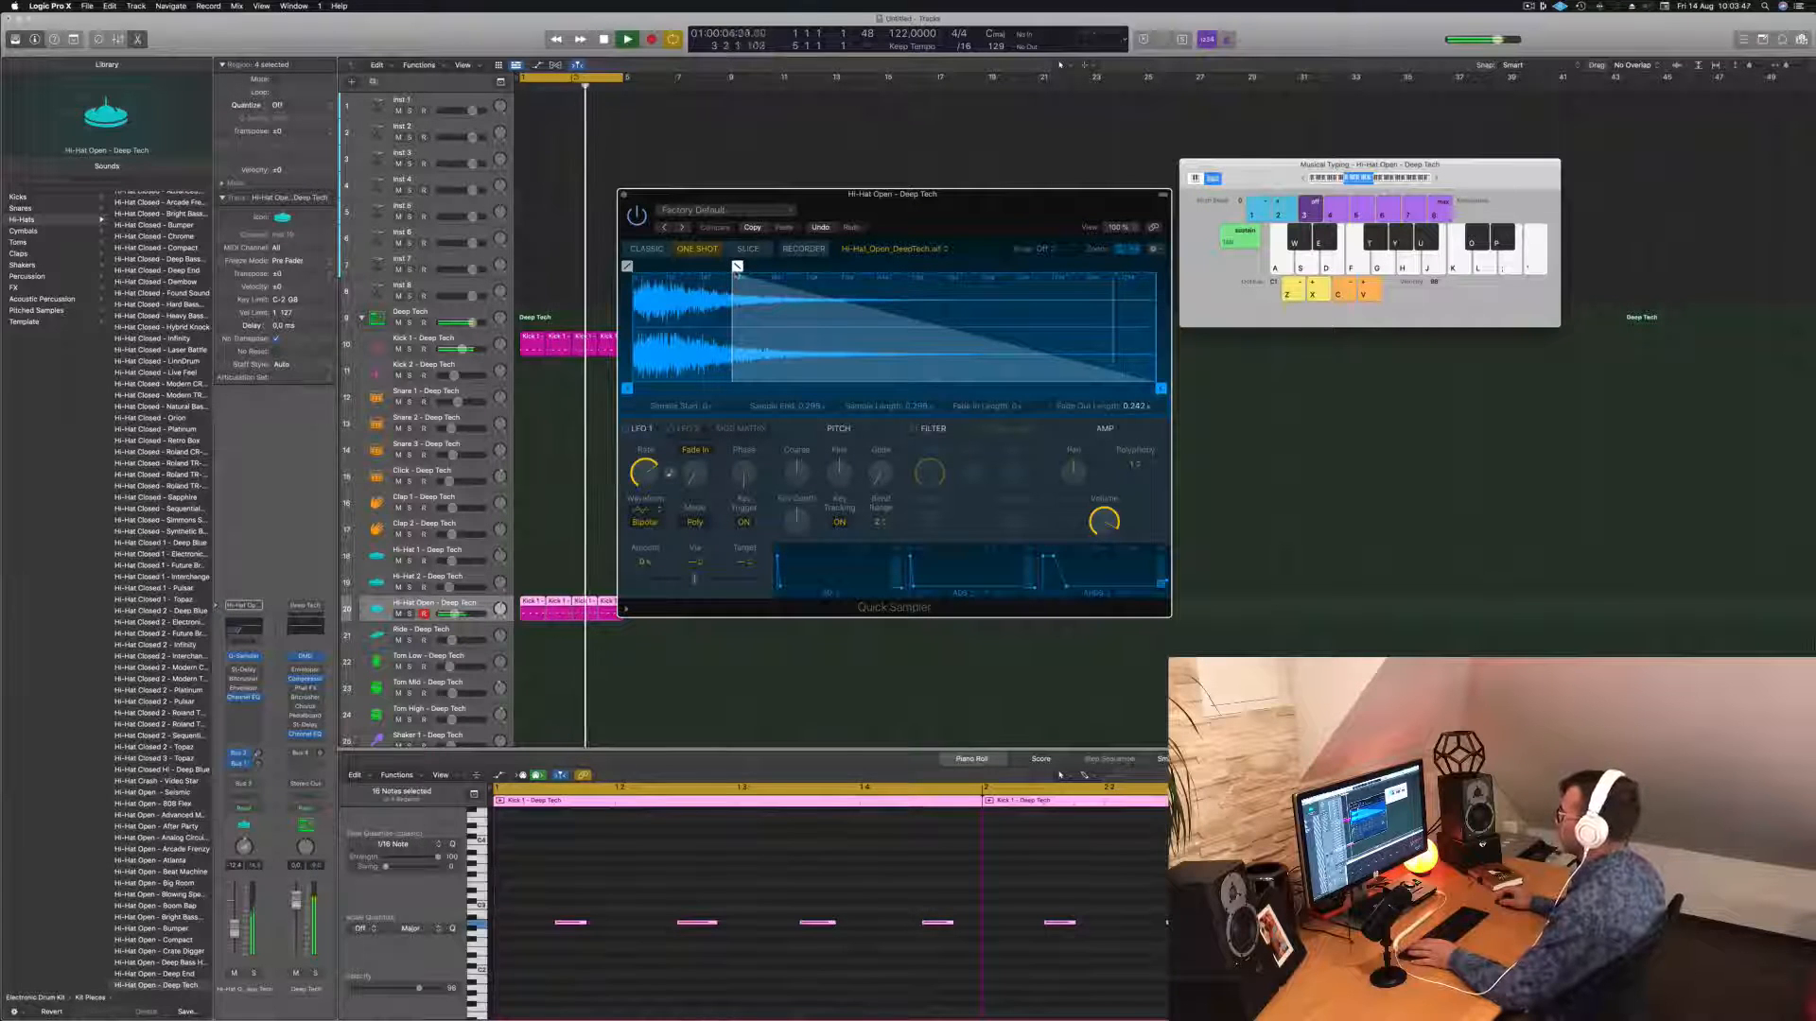
mouse_move(1160, 388)
mouse_down()
mouse_move(973, 387)
mouse_move(1161, 388)
mouse_up()
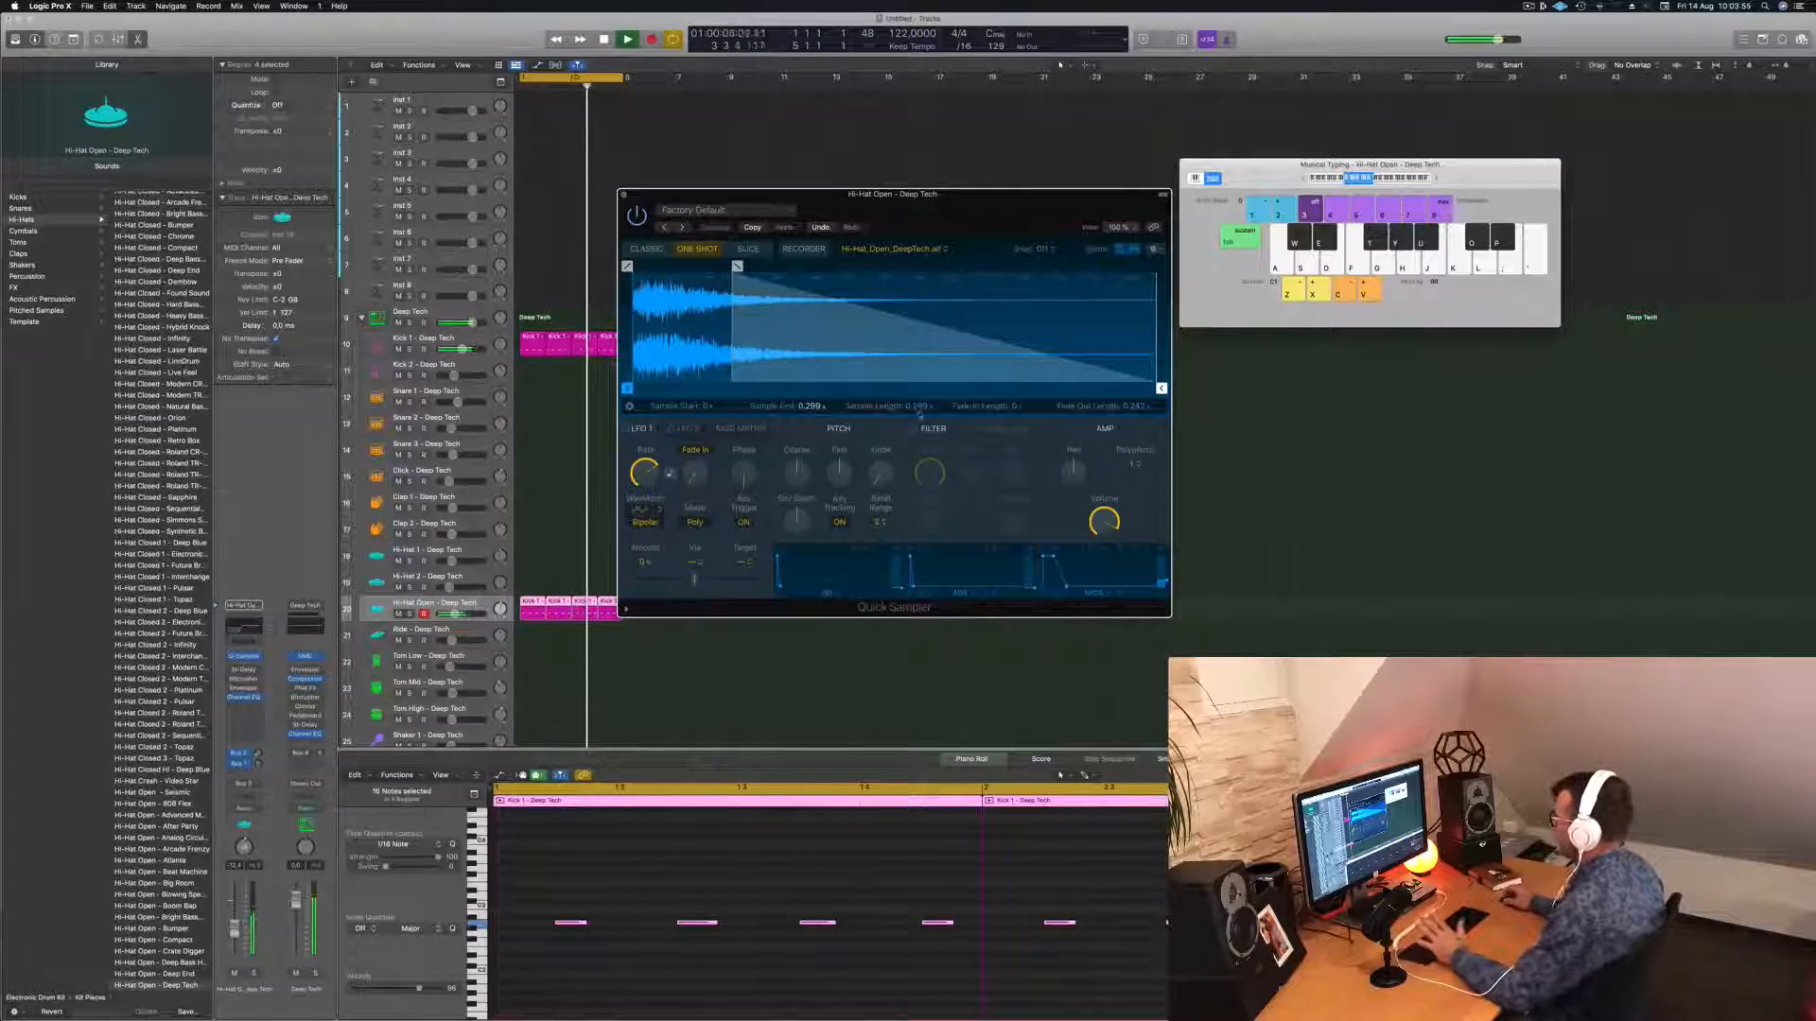
Enable the LP 12dB Lush filter on the open hi-hat, adjust its cutoff and envelope depth, and close the Quick Sampler.
click(913, 428)
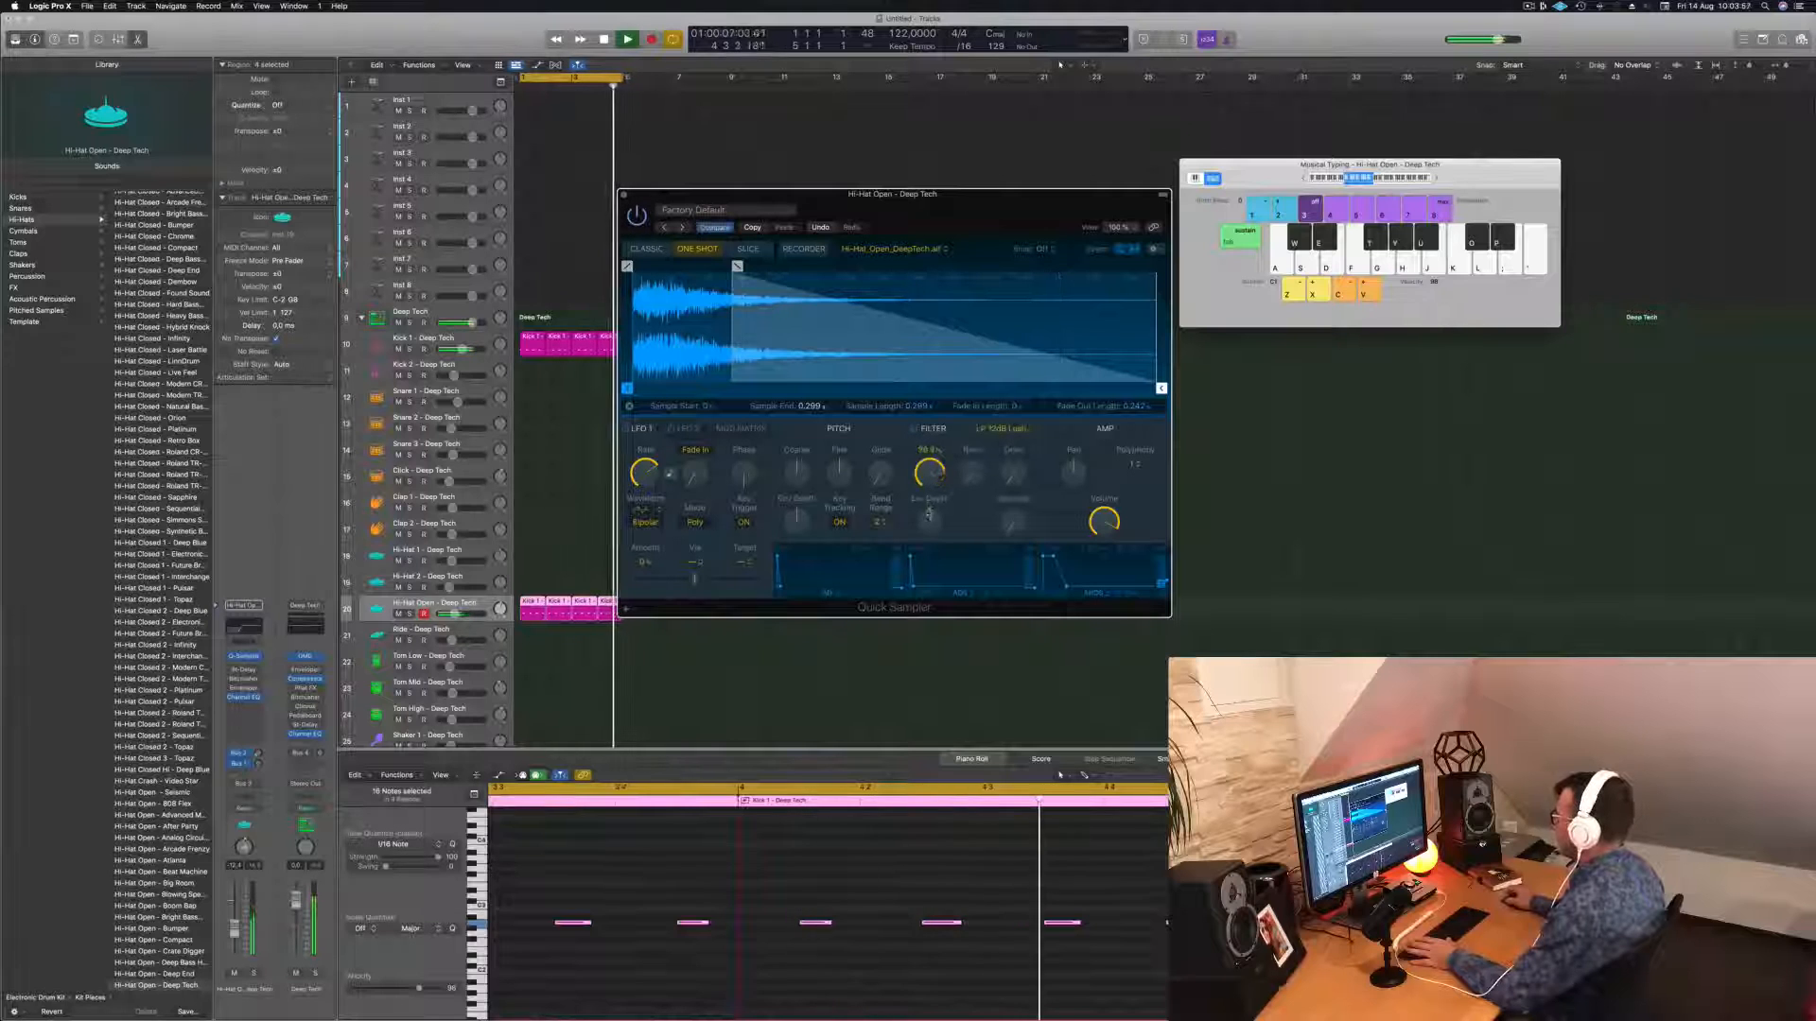
drag(928, 513, 931, 448)
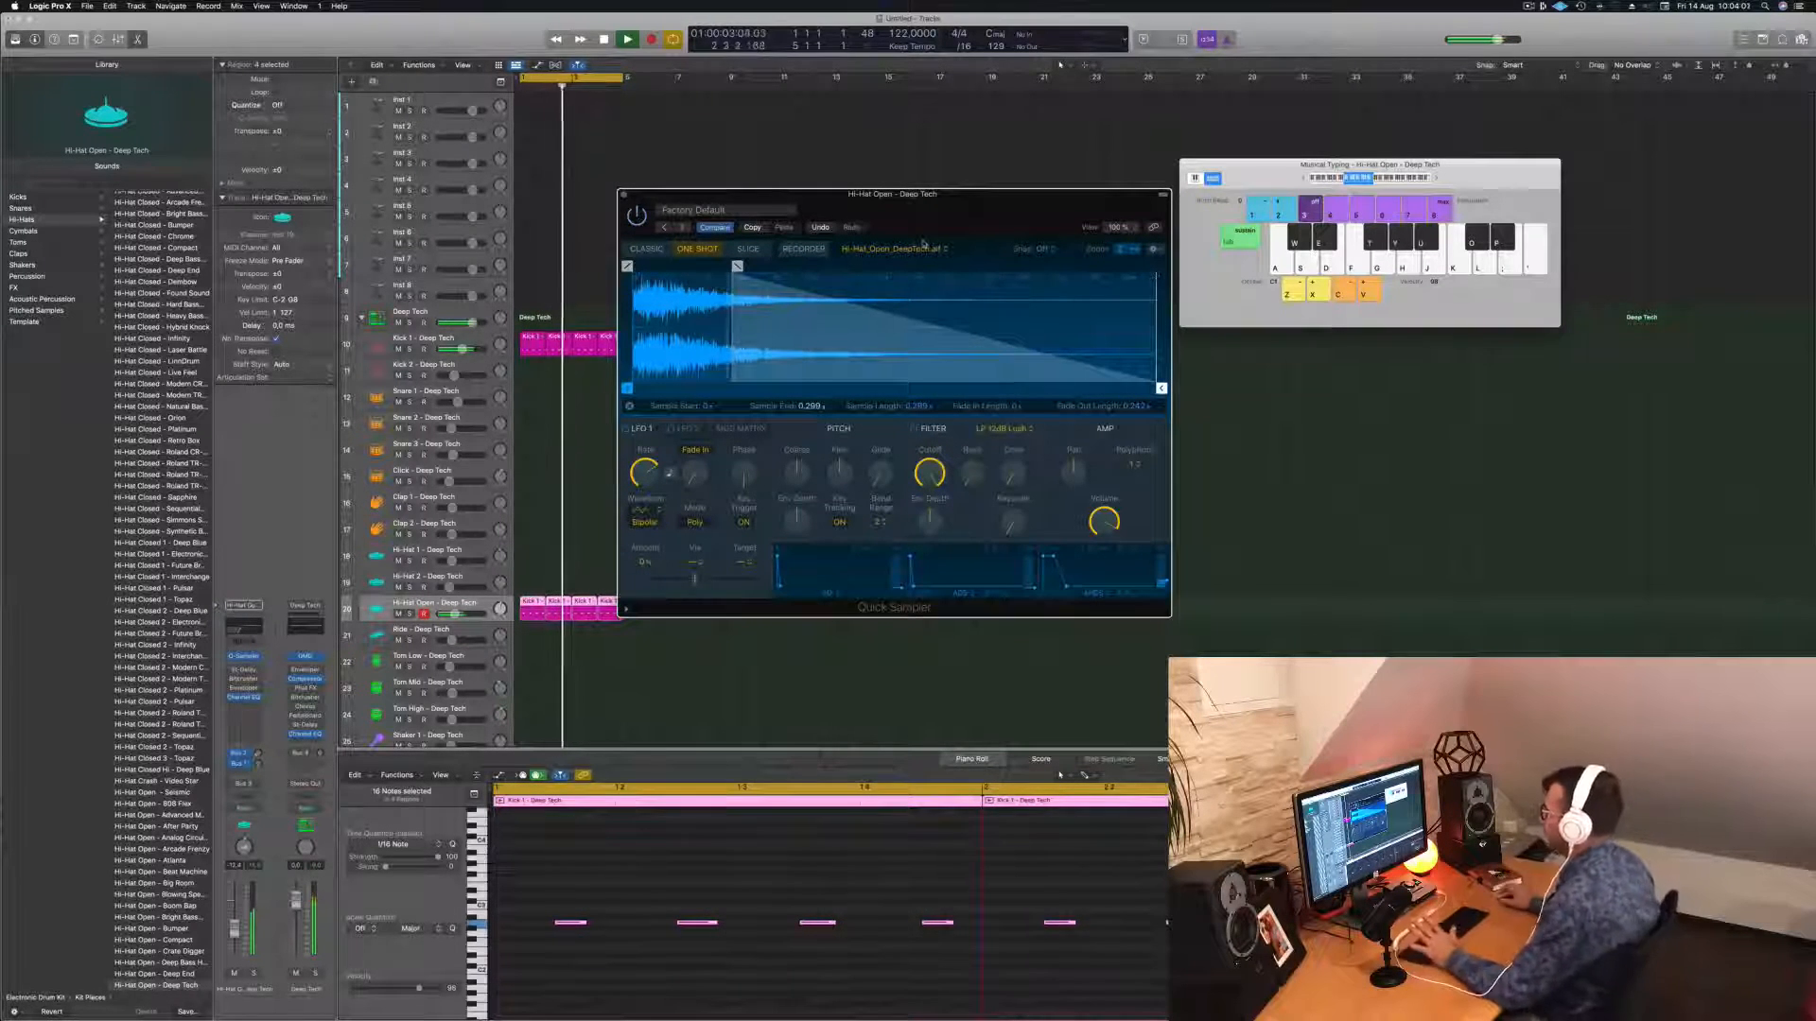
drag(632, 196, 654, 199)
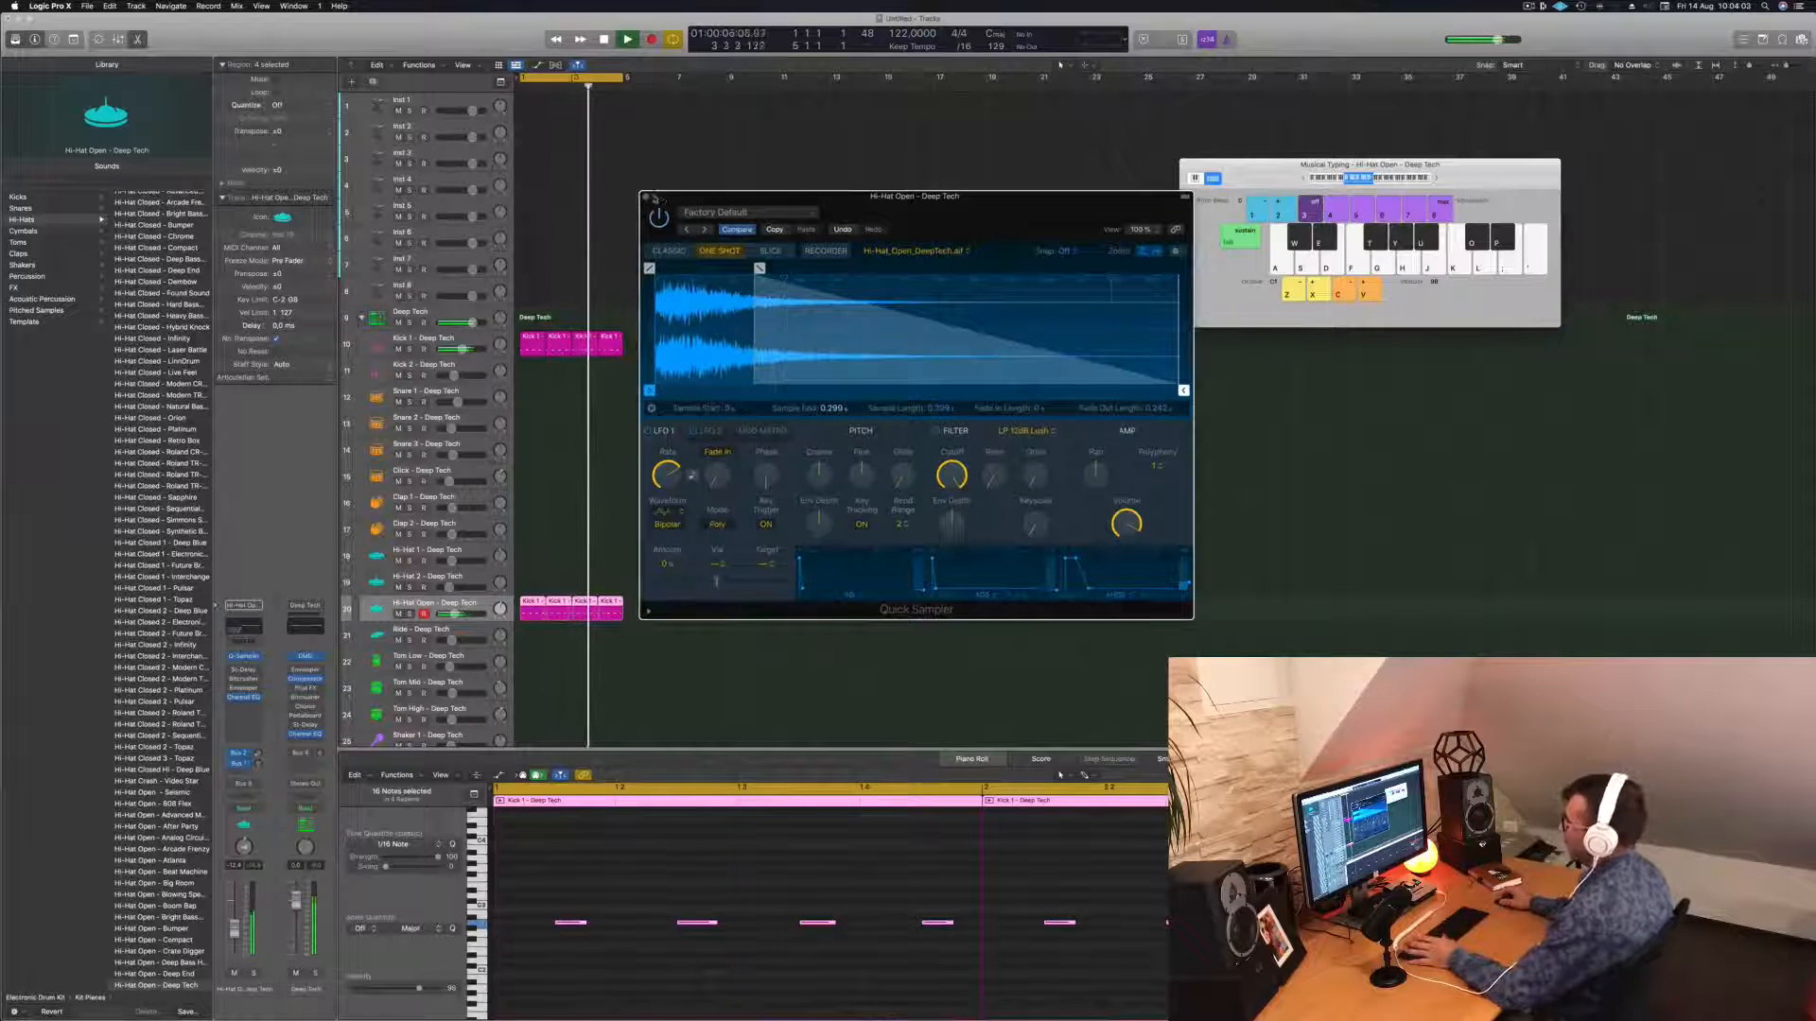
click(645, 196)
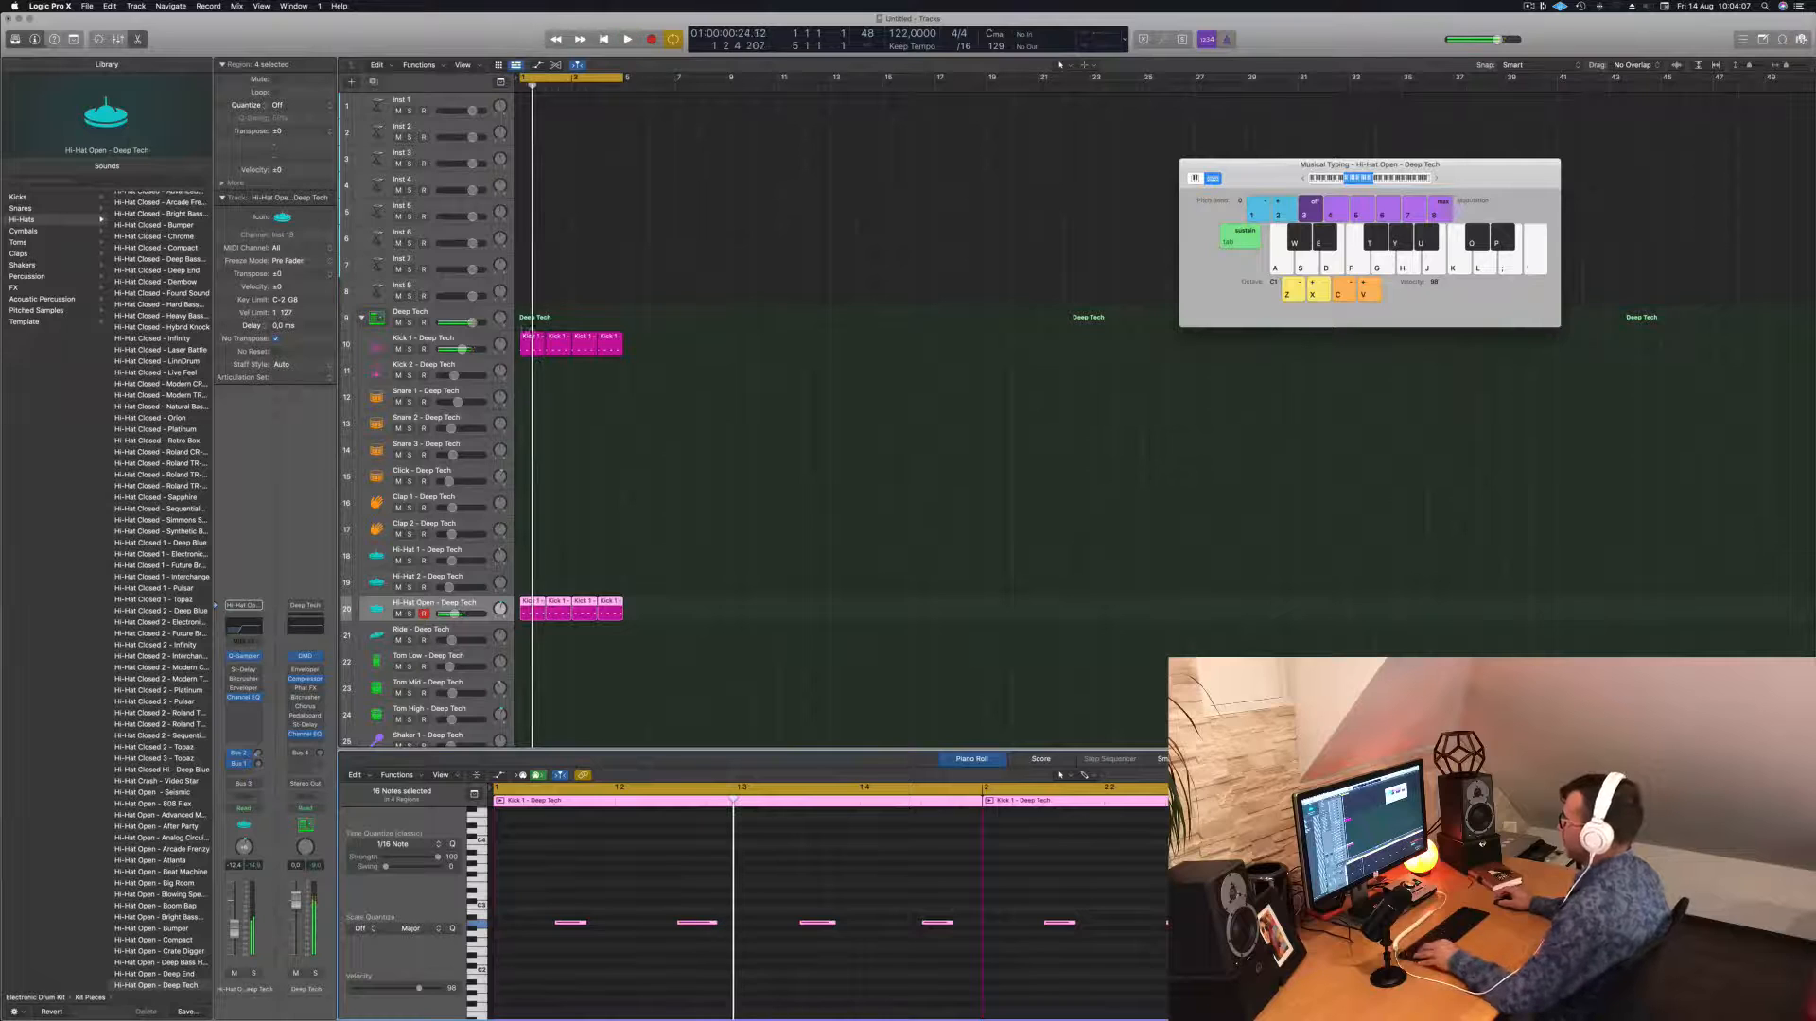
Copy the first Kick 1 region to the Kick 2 track and duplicate it to fill four bars.
drag(531, 346, 531, 375)
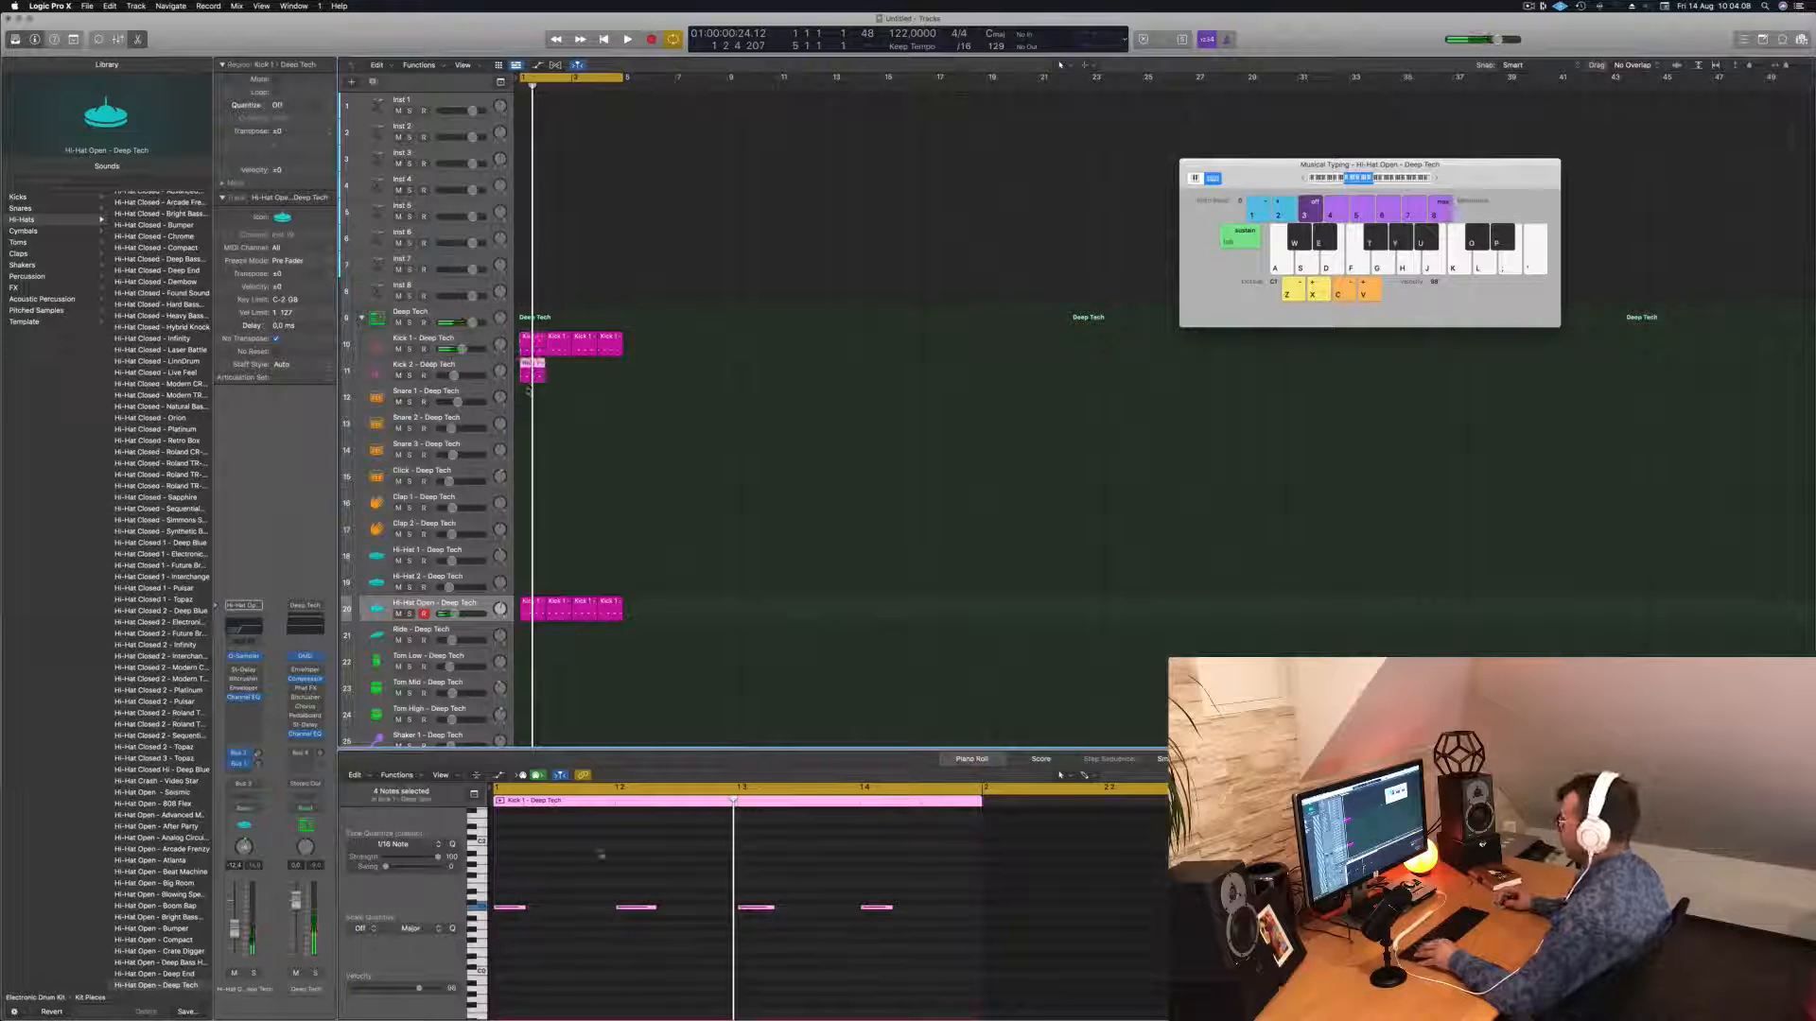
drag(517, 887, 900, 946)
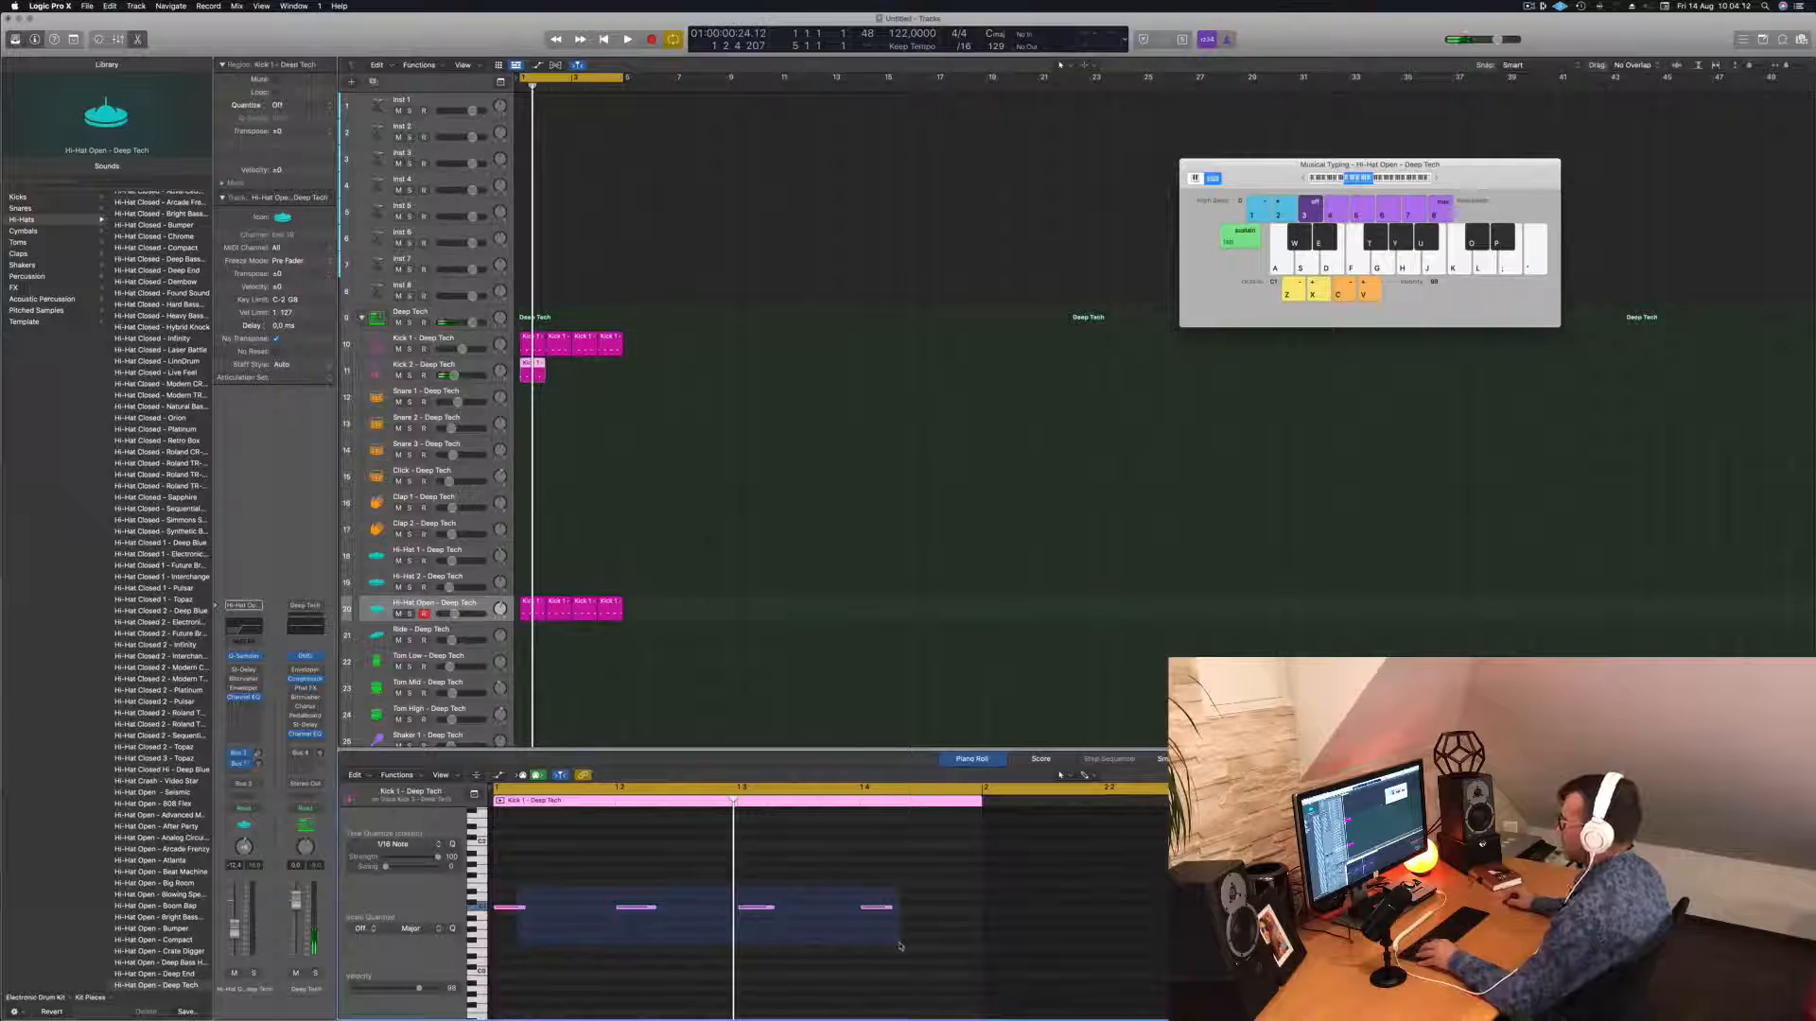
drag(901, 945, 900, 946)
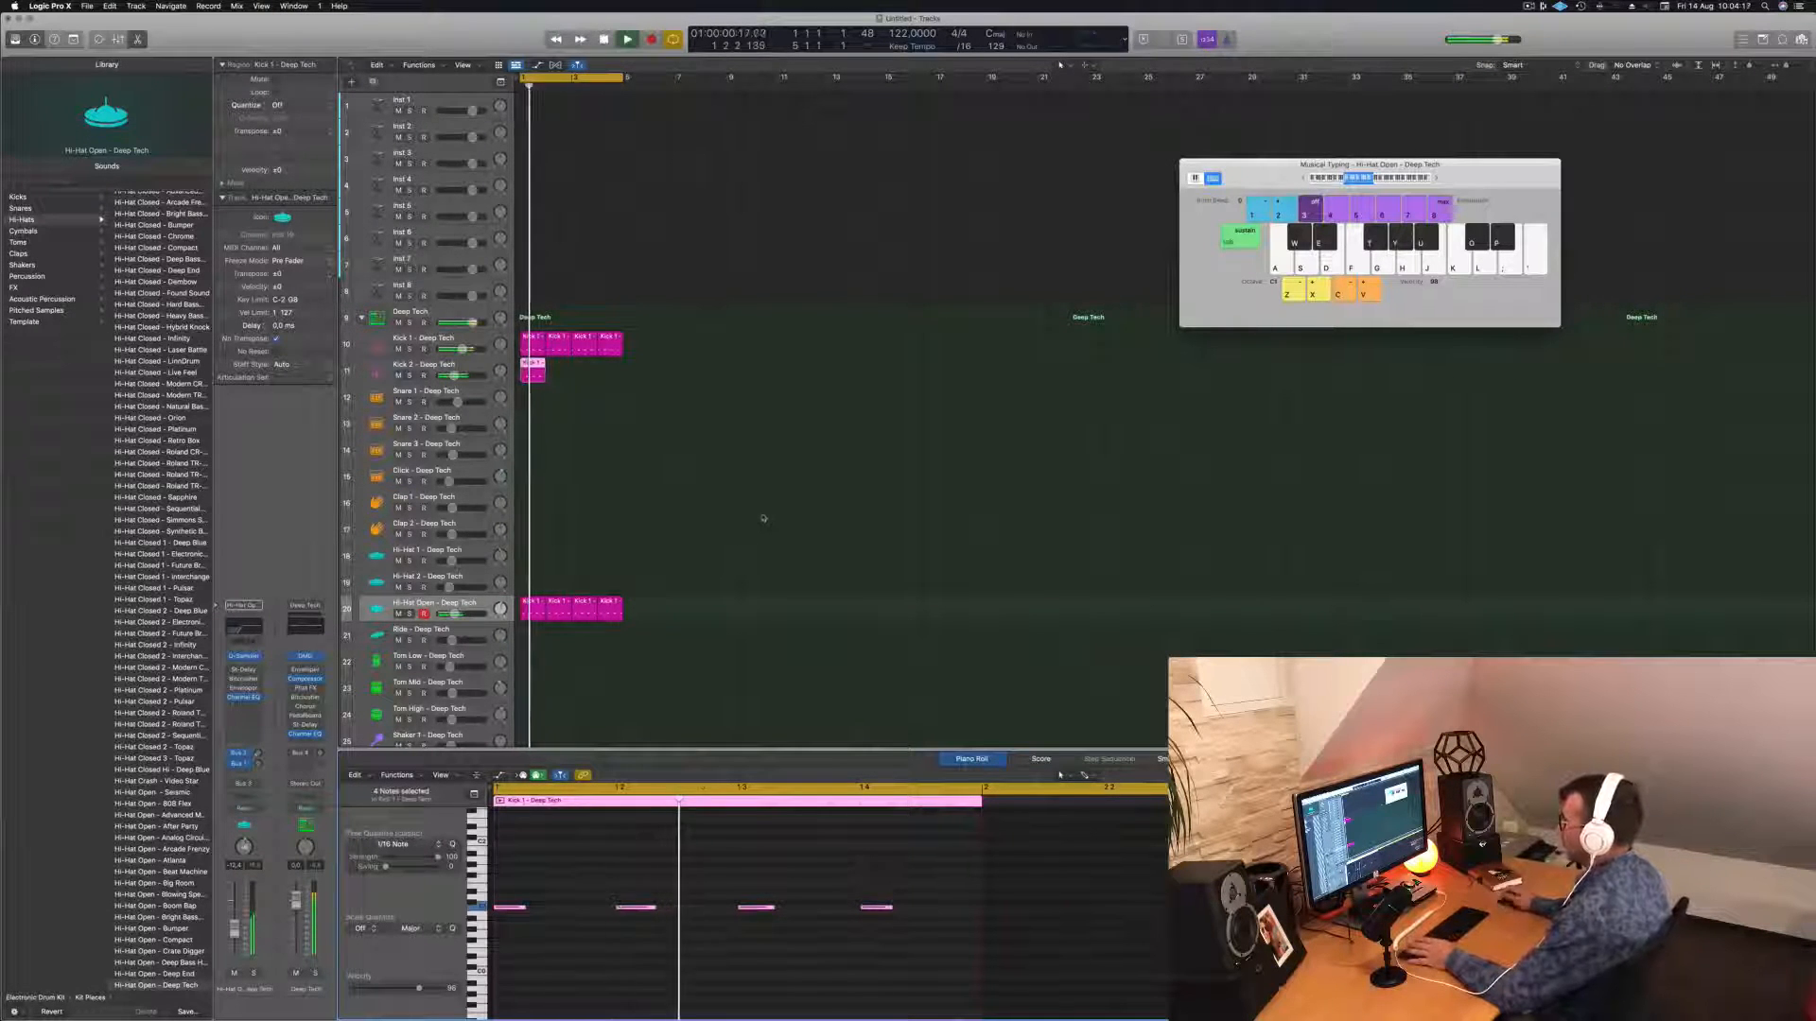
drag(525, 366, 585, 367)
shift+click(533, 372)
key(space)
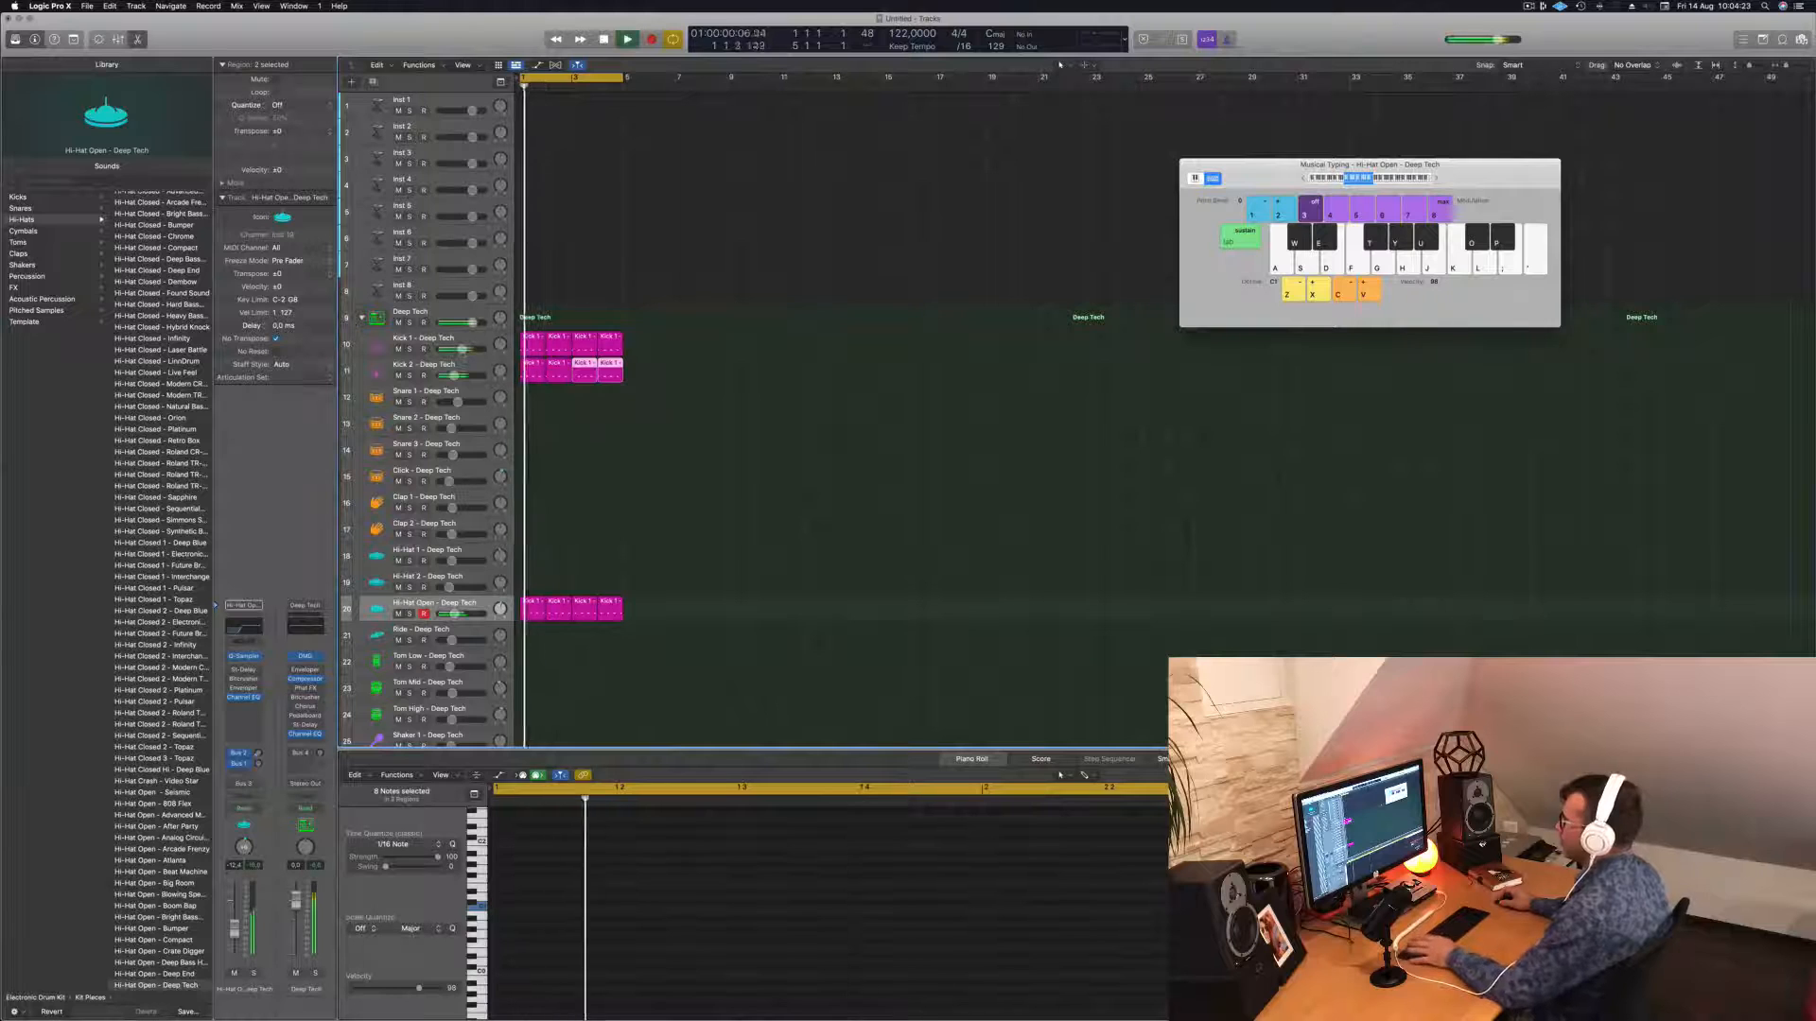
Lower the Kick 2 track's volume slightly and audition the layered kicks with the open hi-hat.
click(448, 375)
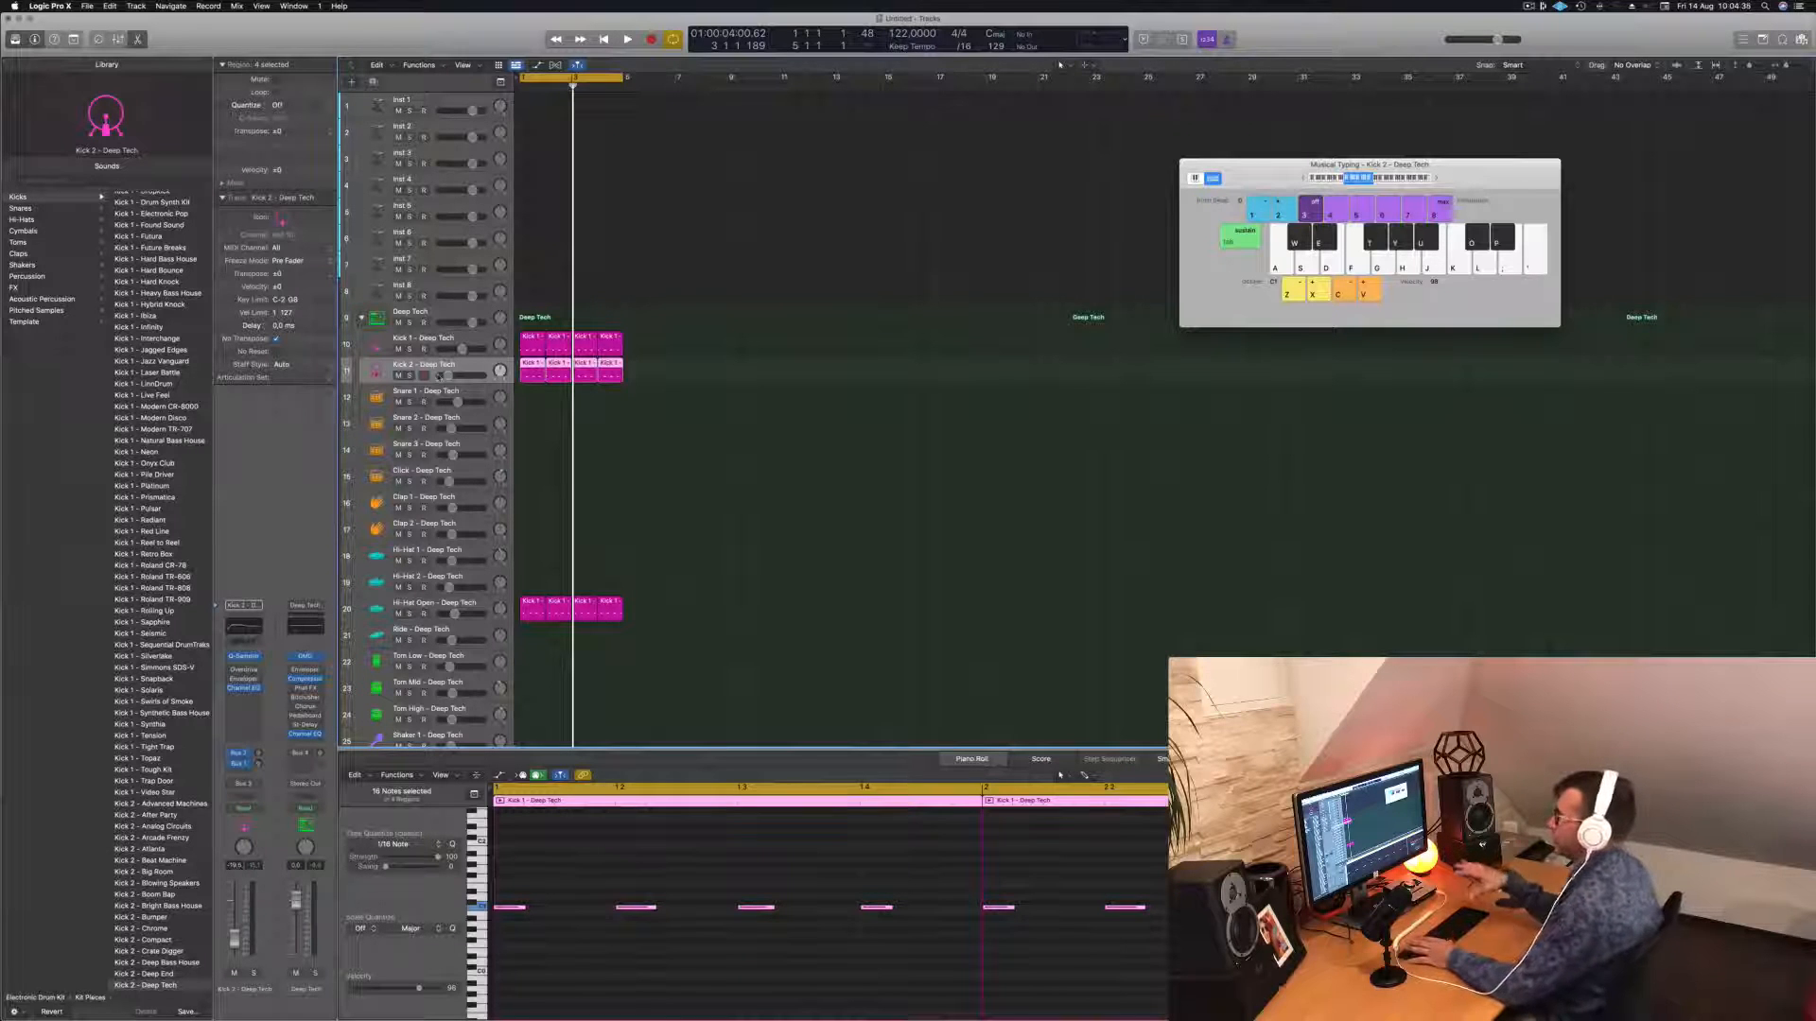
key(space)
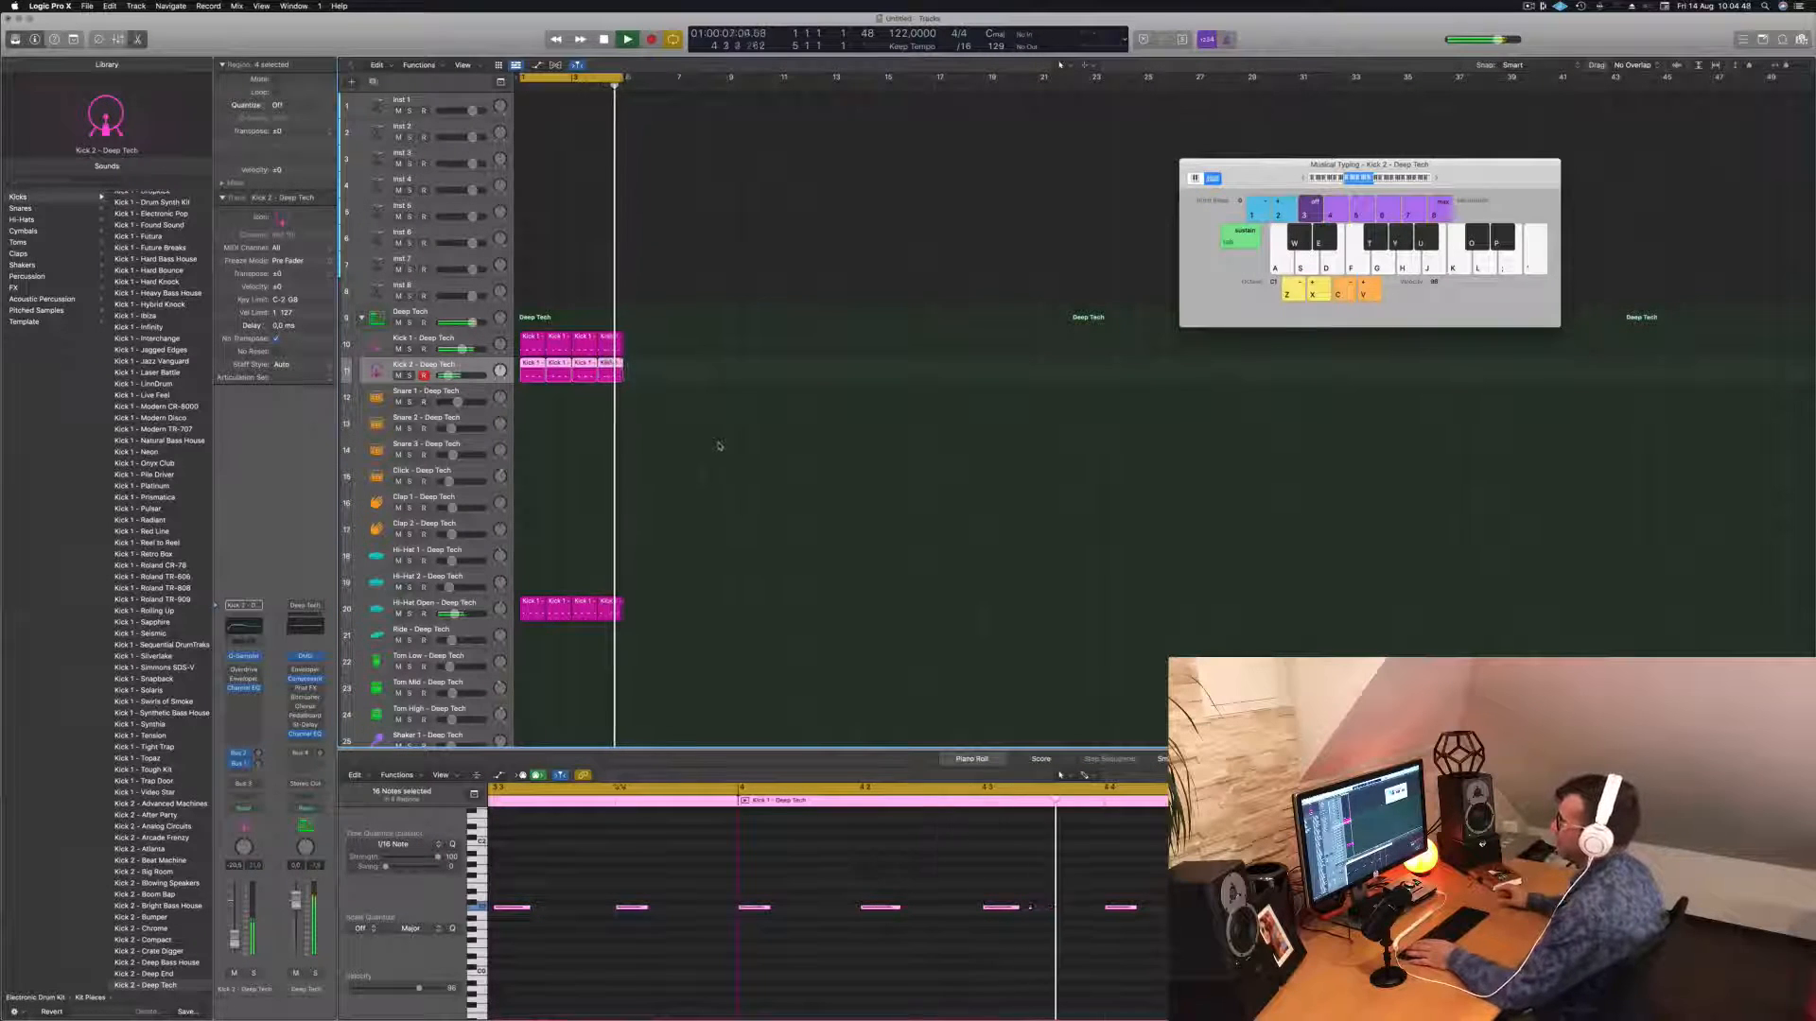
key(space)
Copy the first Kick 2 region to the Snare 1 track and keep only two notes, placed on beats 2 and 4.
drag(526, 371, 532, 407)
drag(519, 880, 903, 939)
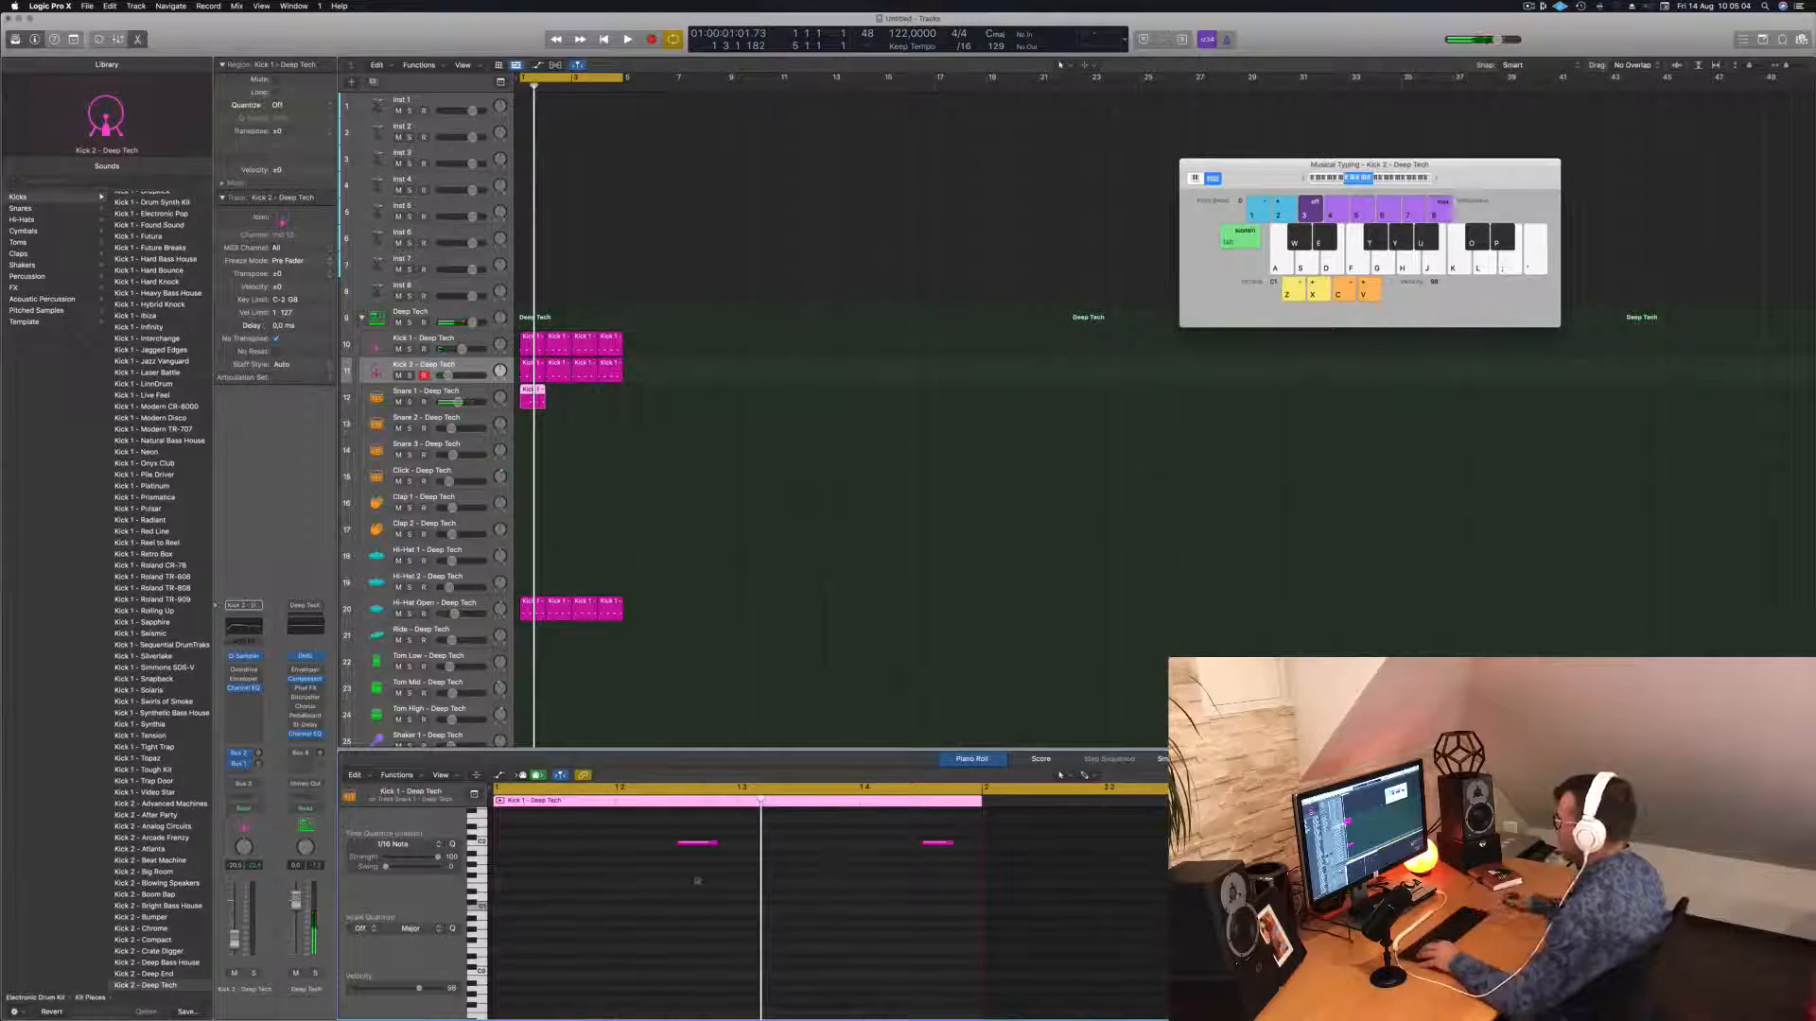
drag(697, 881, 980, 842)
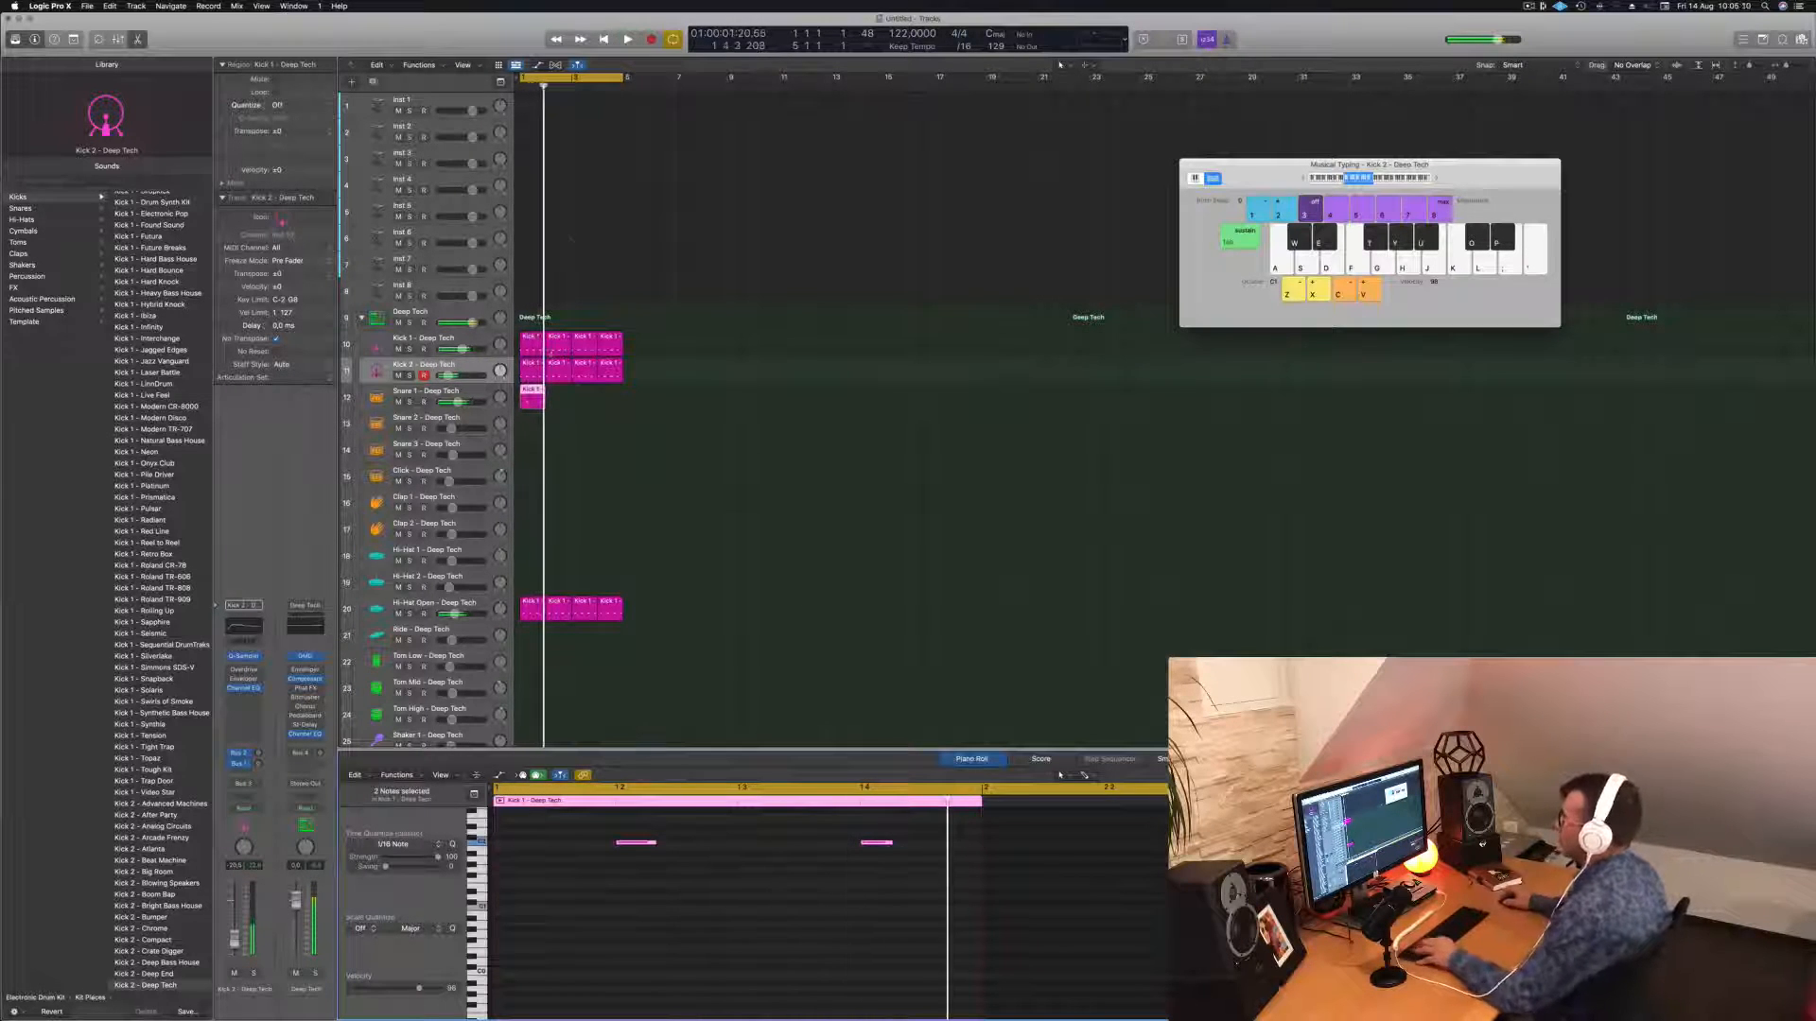
Duplicate the Snare 1 region to fill four bars and lower the track's volume slightly during playback.
drag(532, 400, 585, 400)
shift+click(530, 394)
key(space)
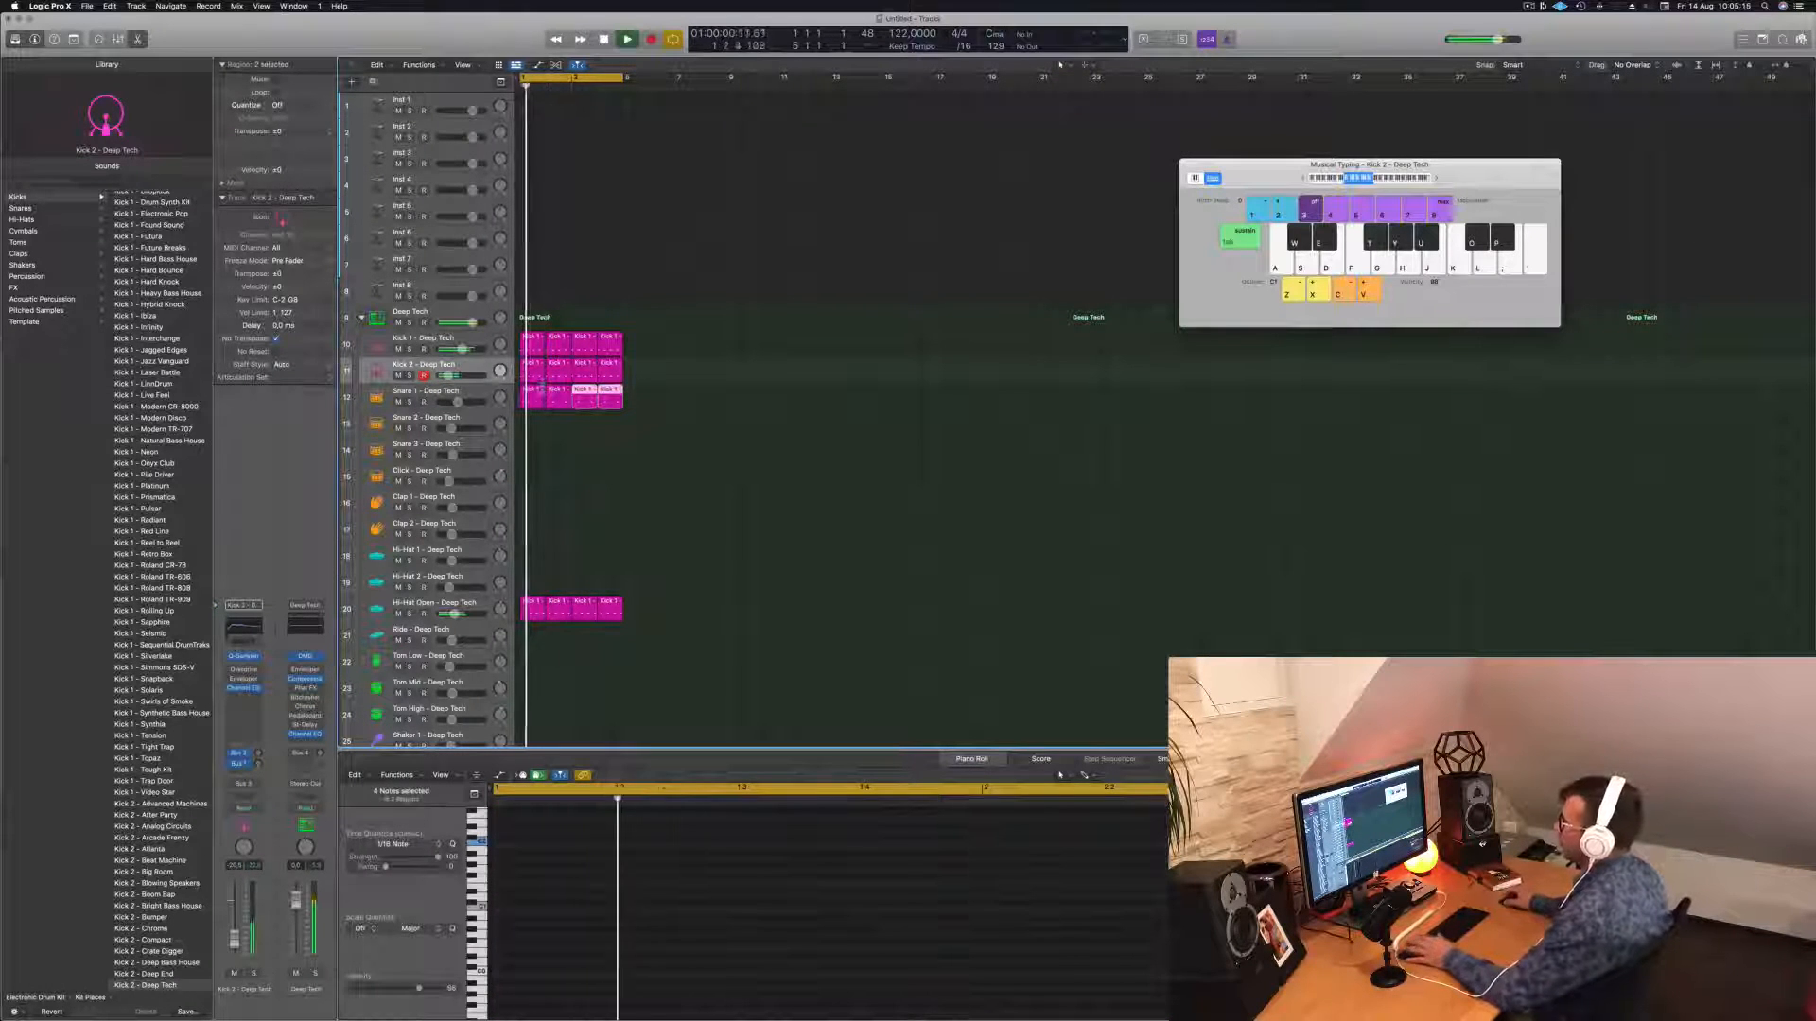
drag(465, 404, 462, 407)
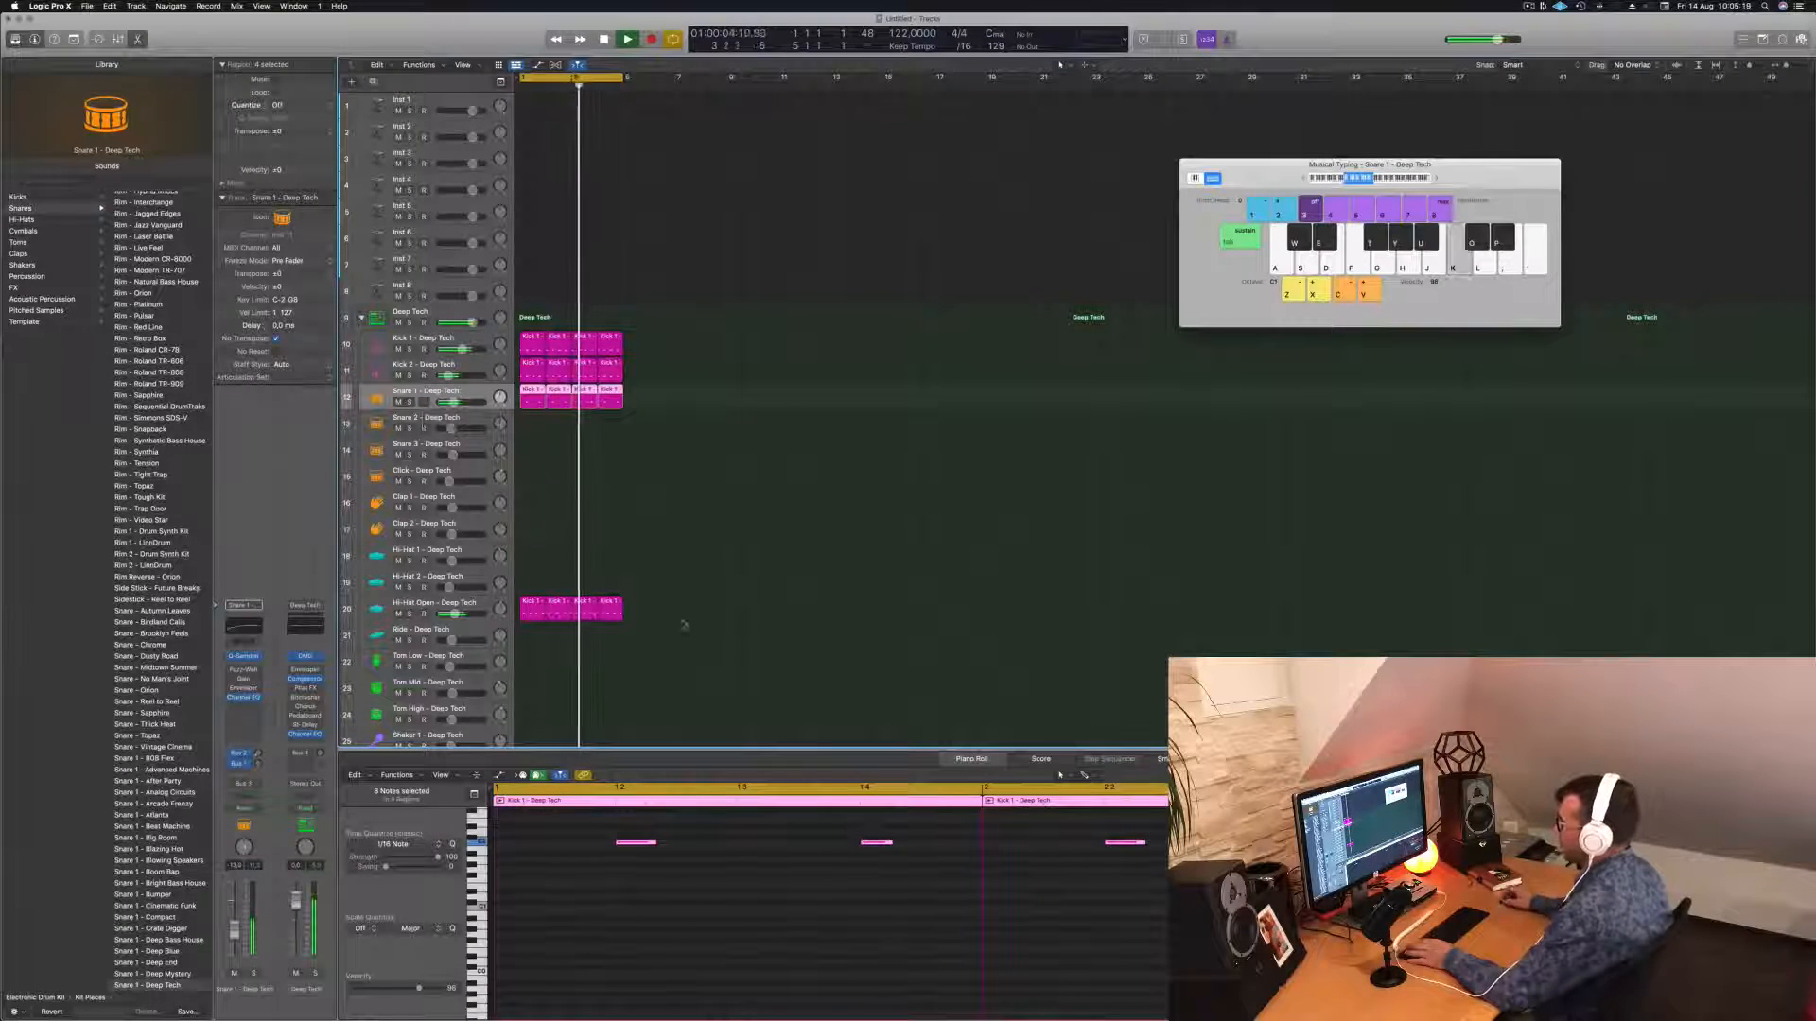
click(631, 492)
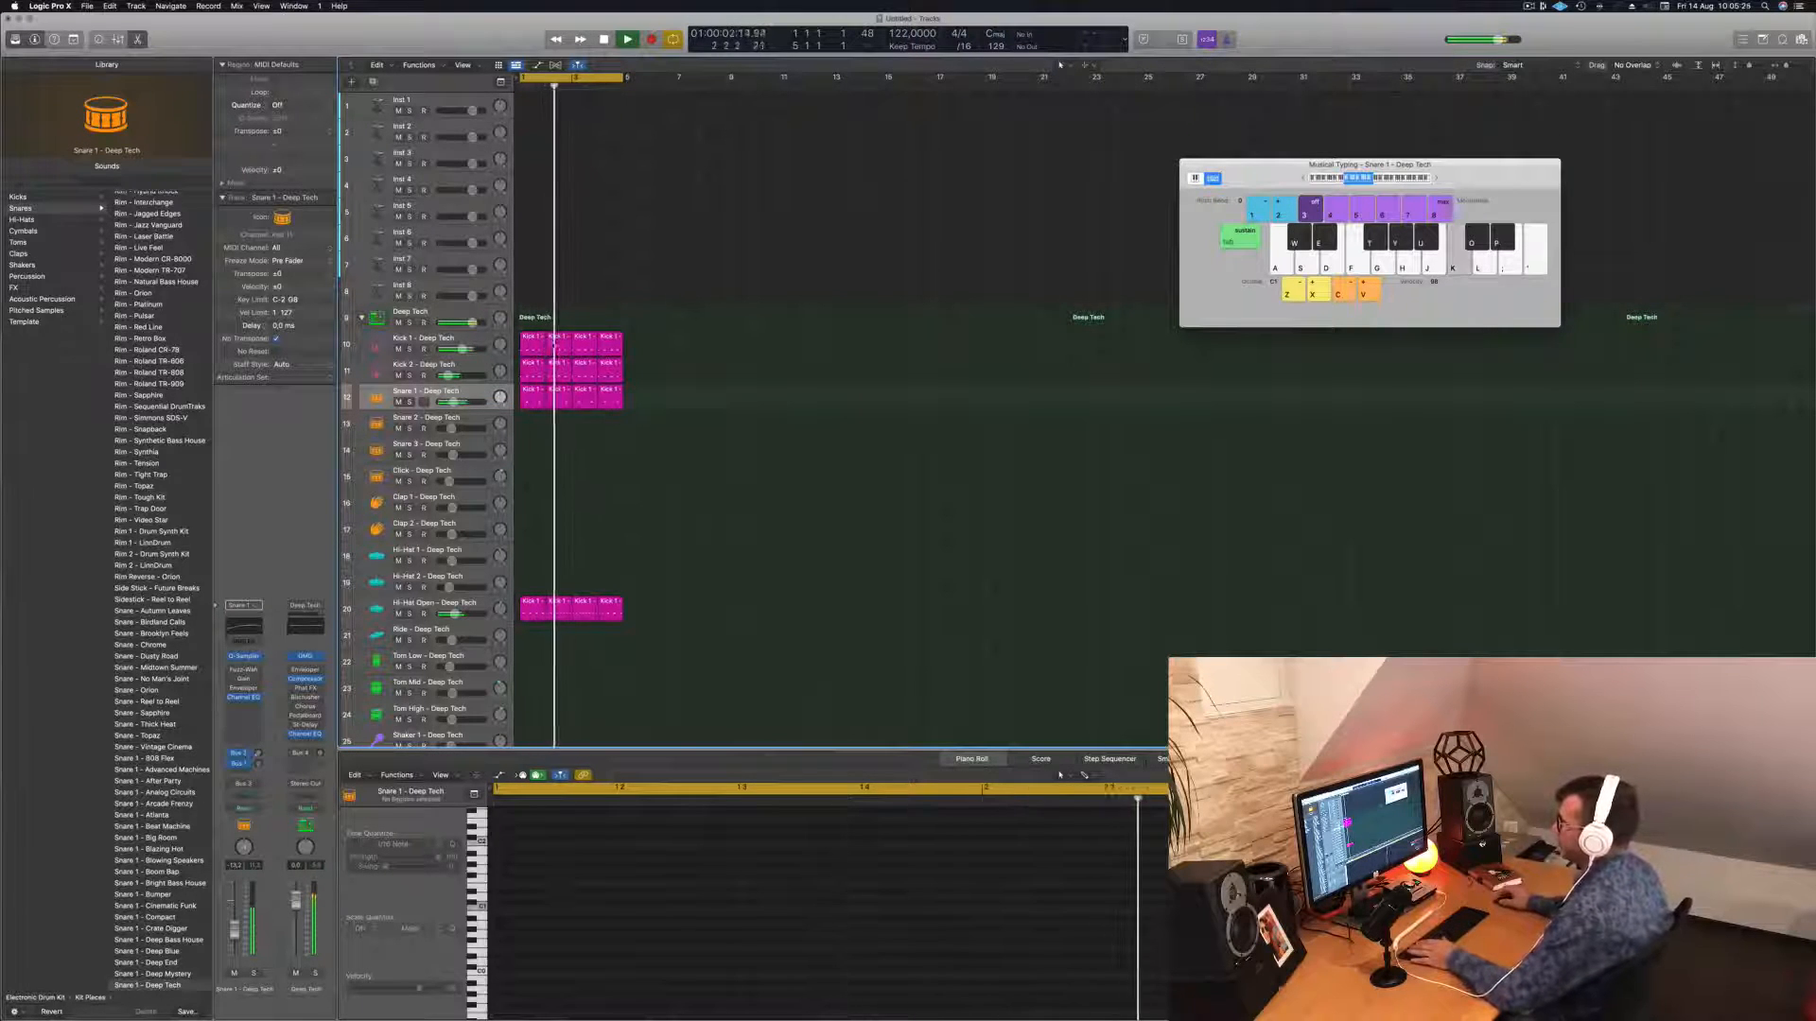
Copy the first snare region to the Clap 1 track and reduce it to a single note on beat 1.
click(531, 399)
drag(531, 401, 532, 504)
scroll(620, 924, down, 2)
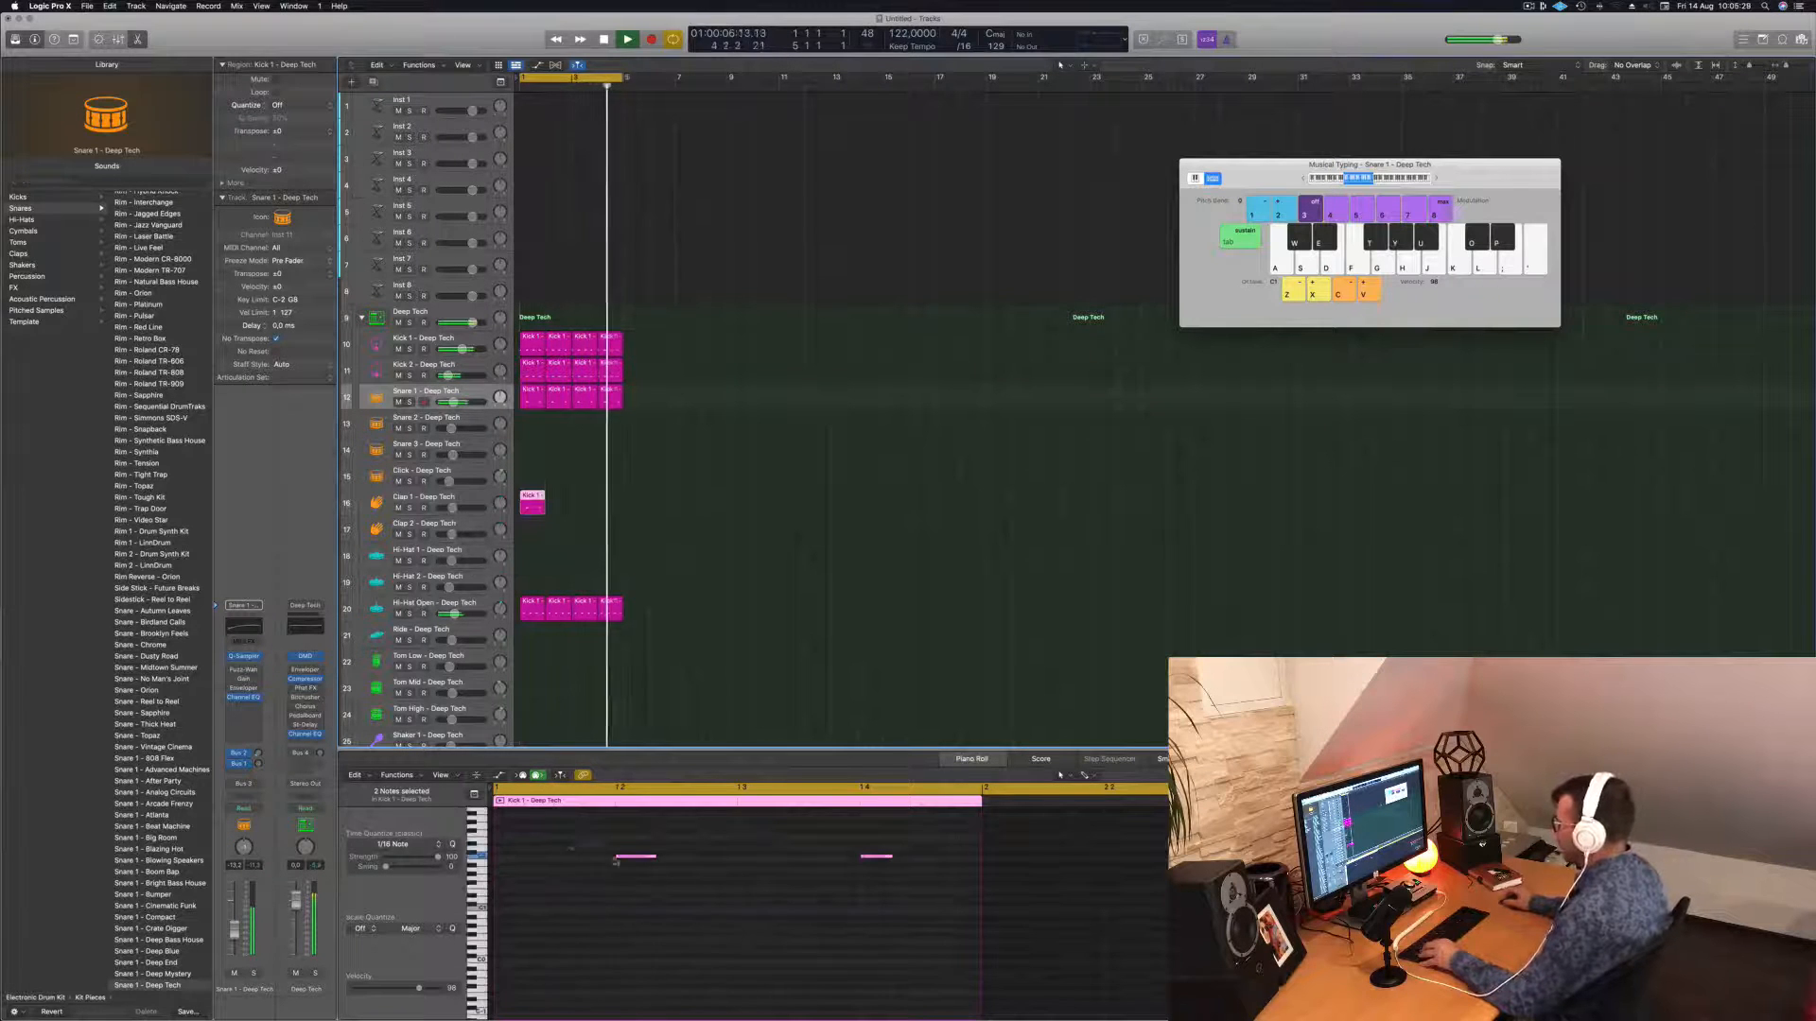
drag(574, 843, 955, 912)
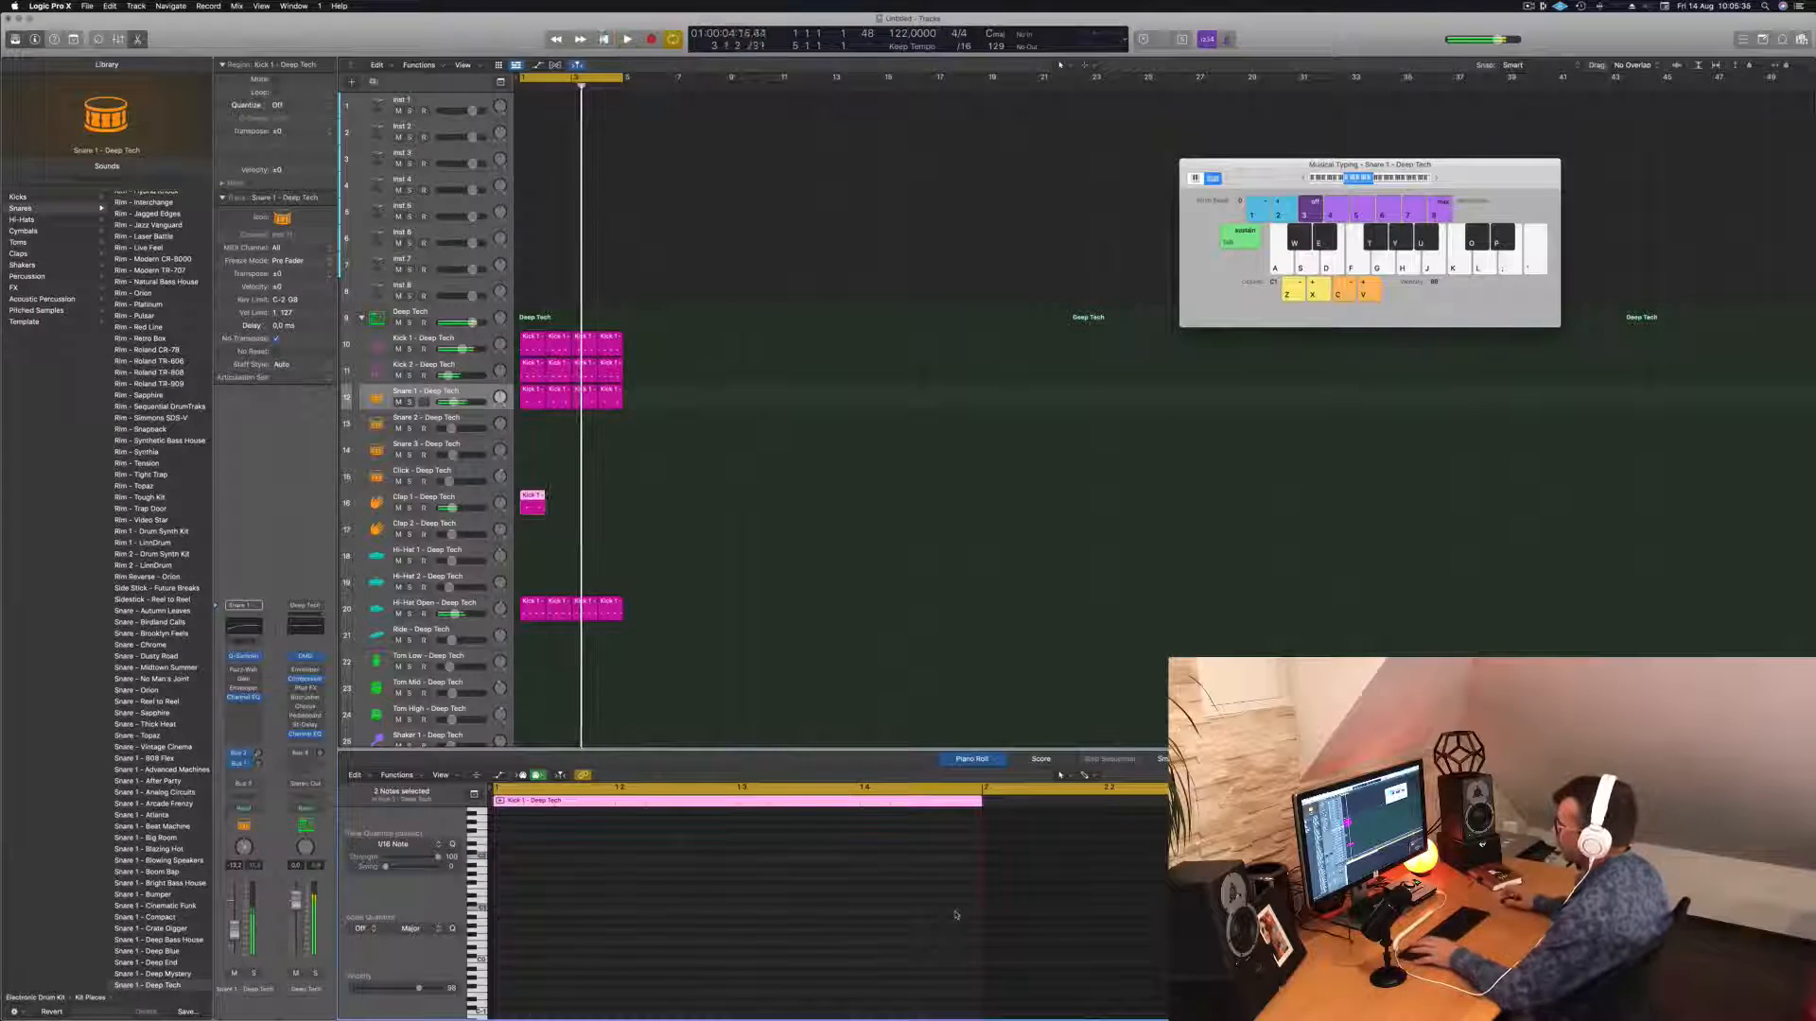
scroll(608, 839, up, 3)
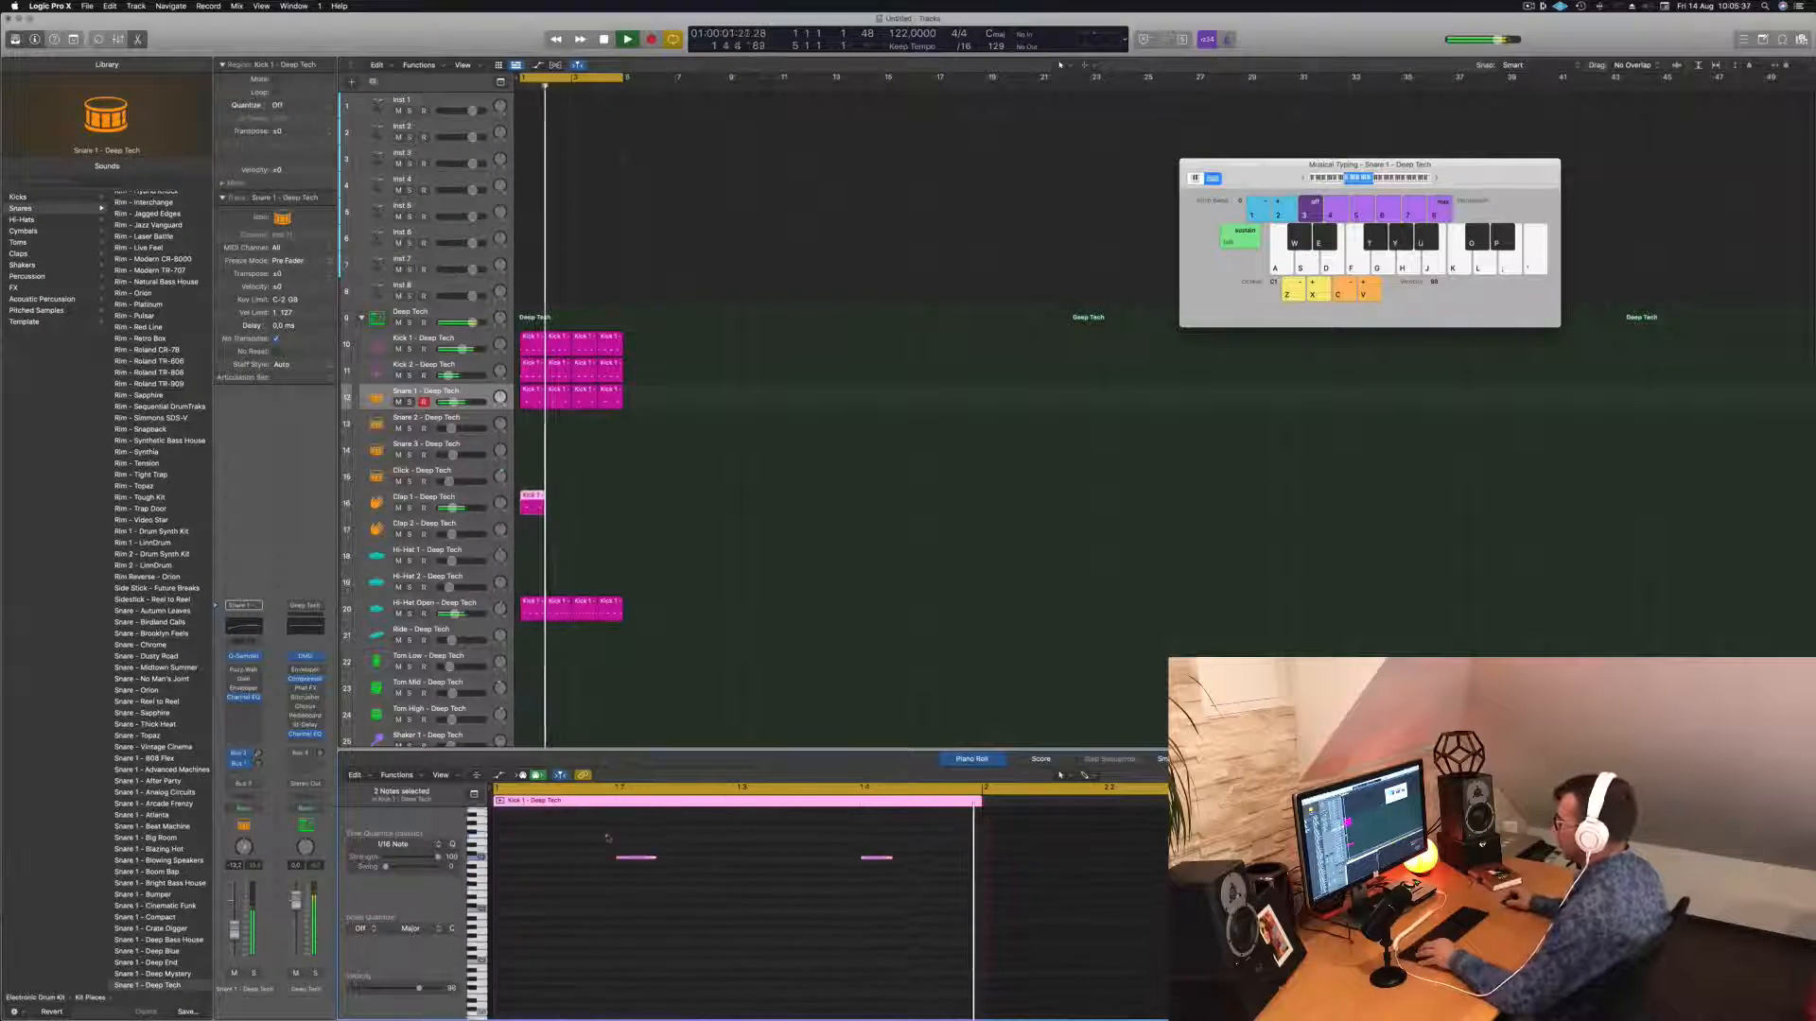
drag(610, 851, 673, 905)
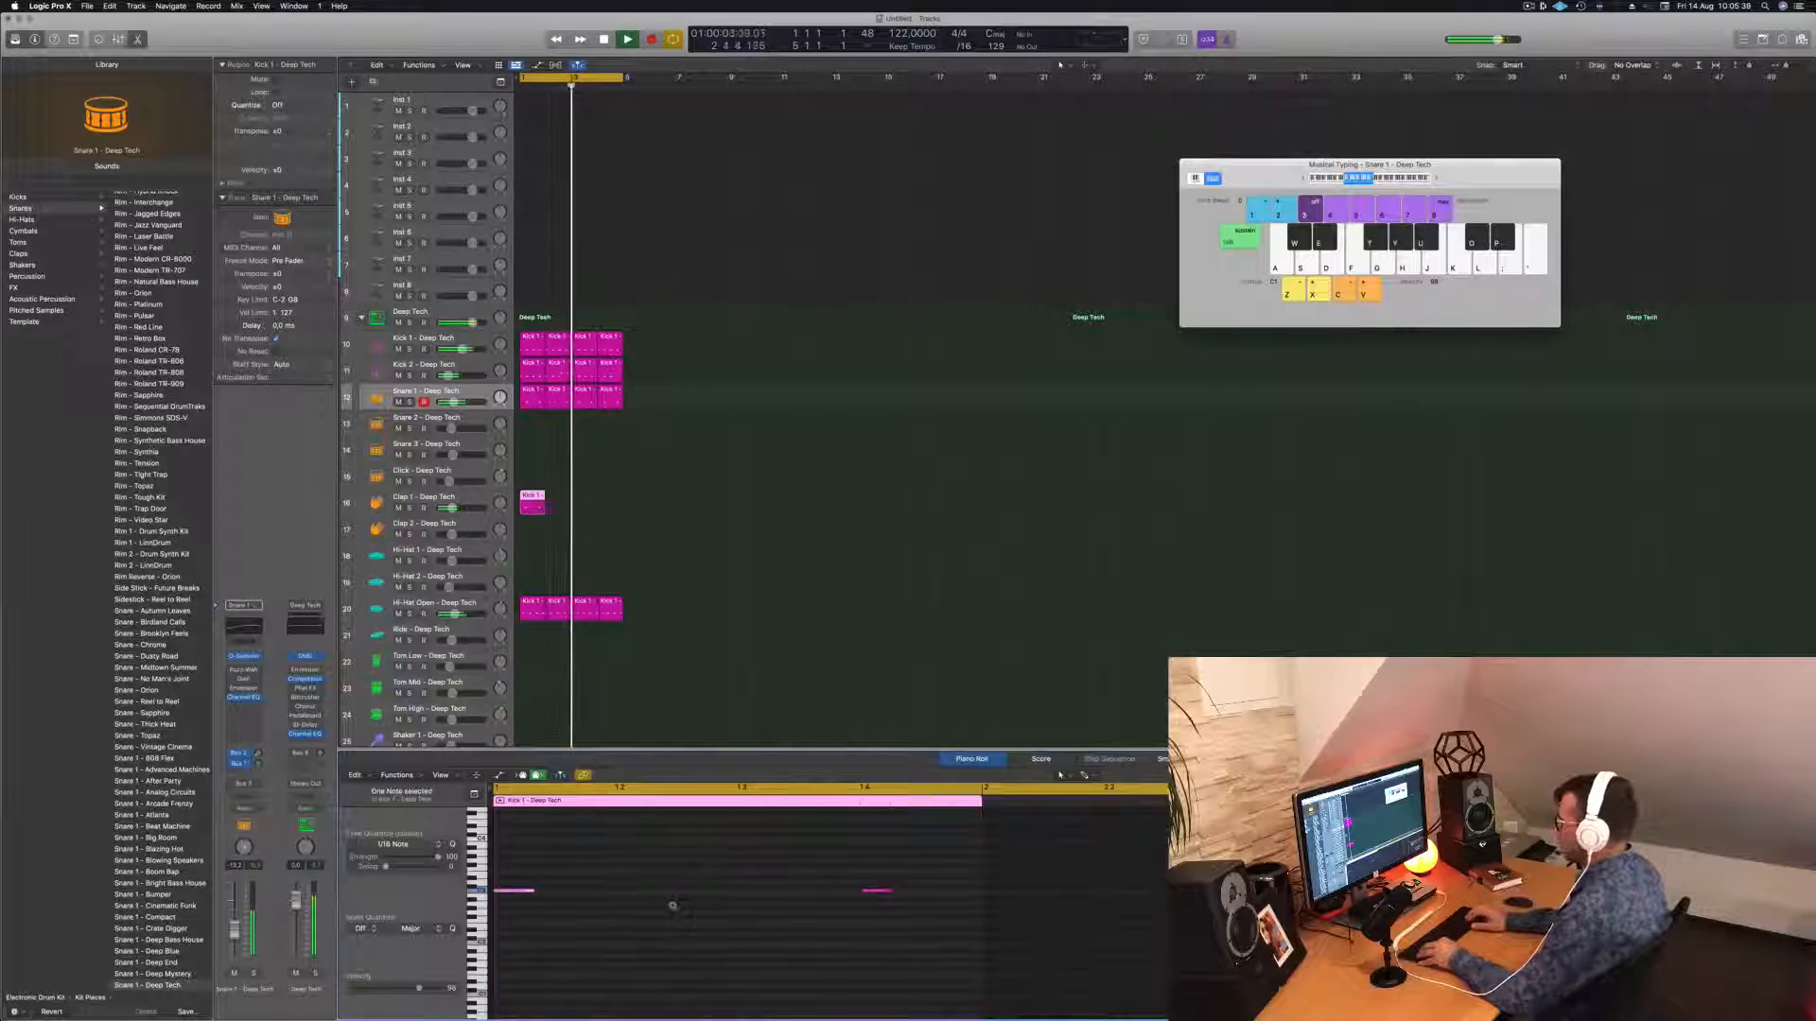
key(space)
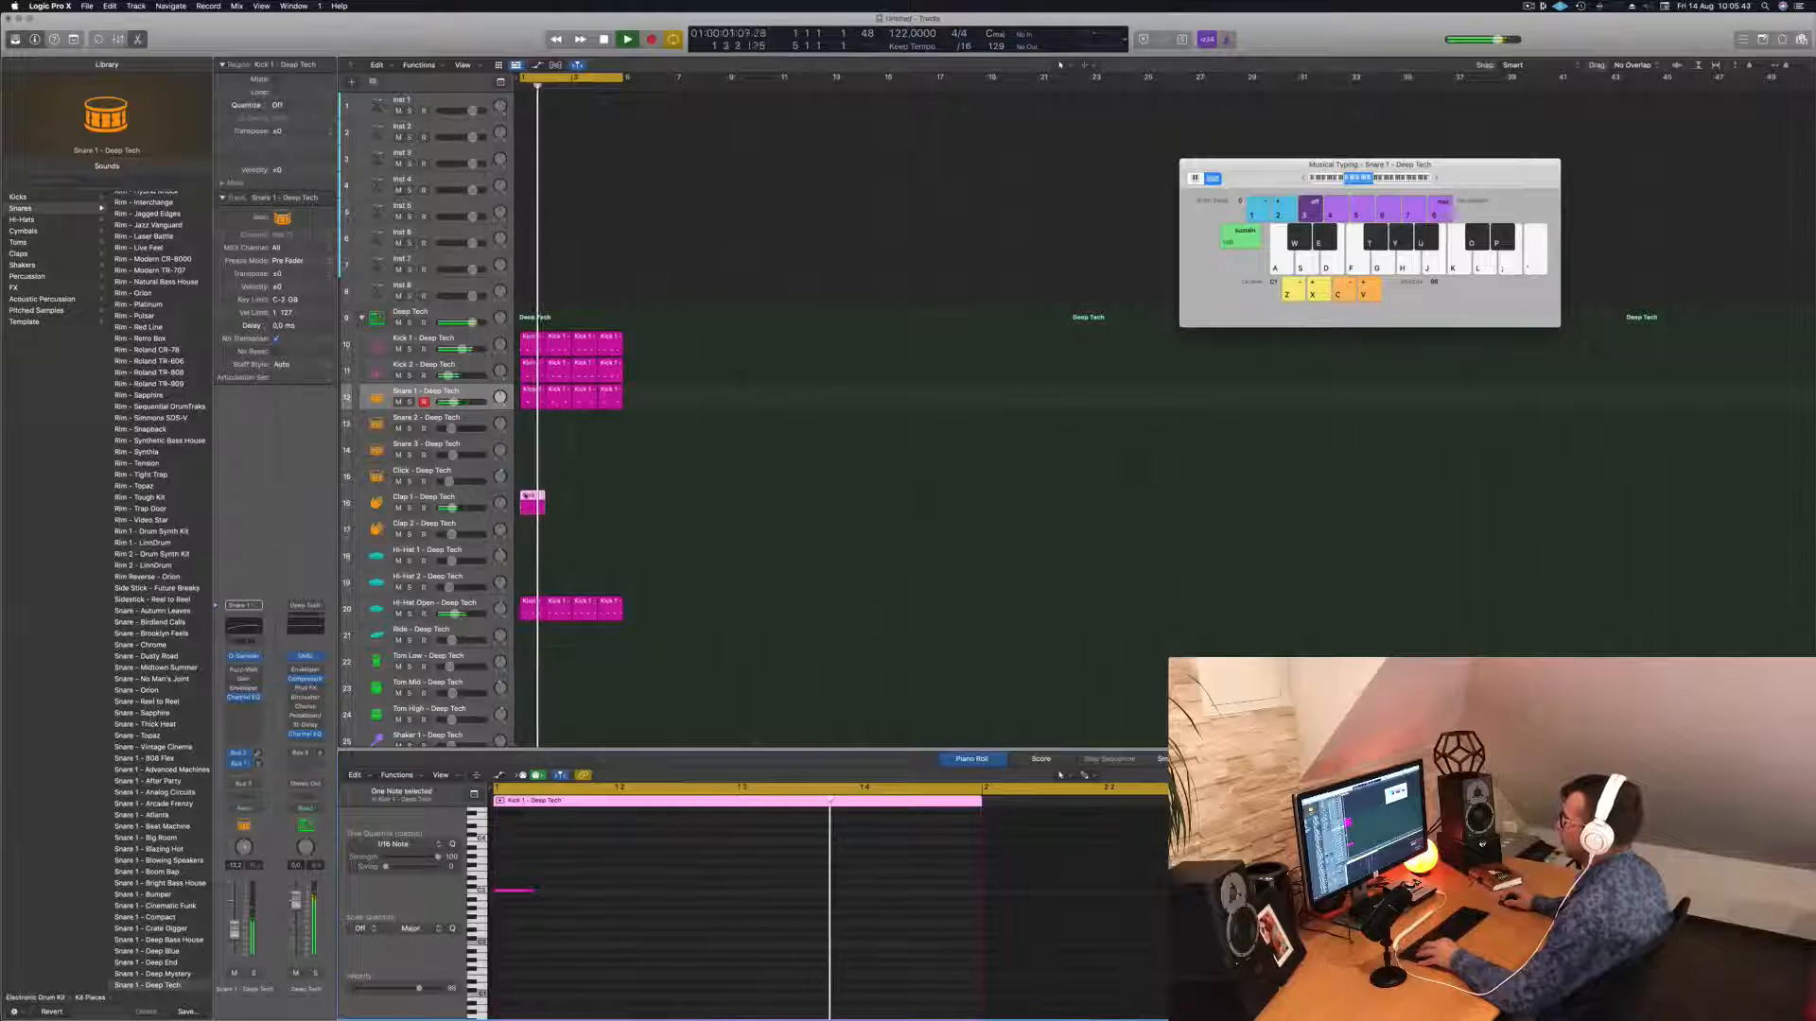
Duplicate the Clap 1 region to fill four bars and select the Clap 1 track.
drag(530, 495, 556, 507)
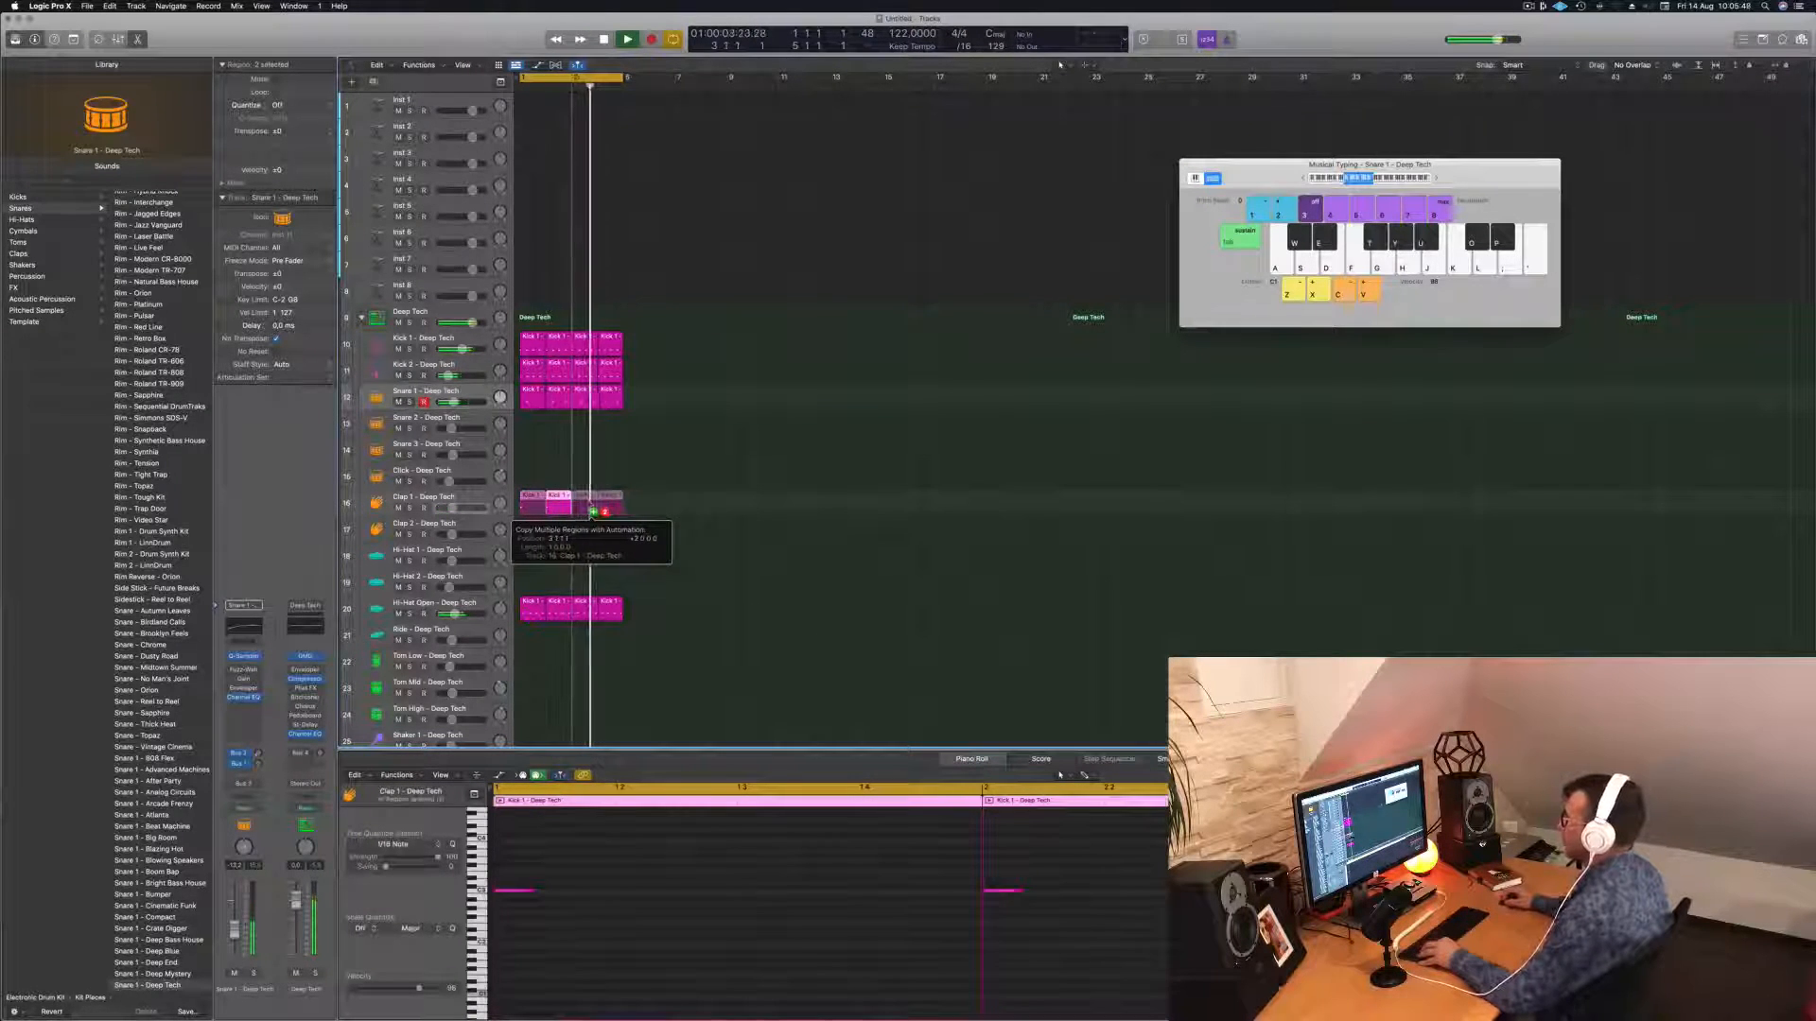
drag(589, 504, 592, 504)
key(super+Left)
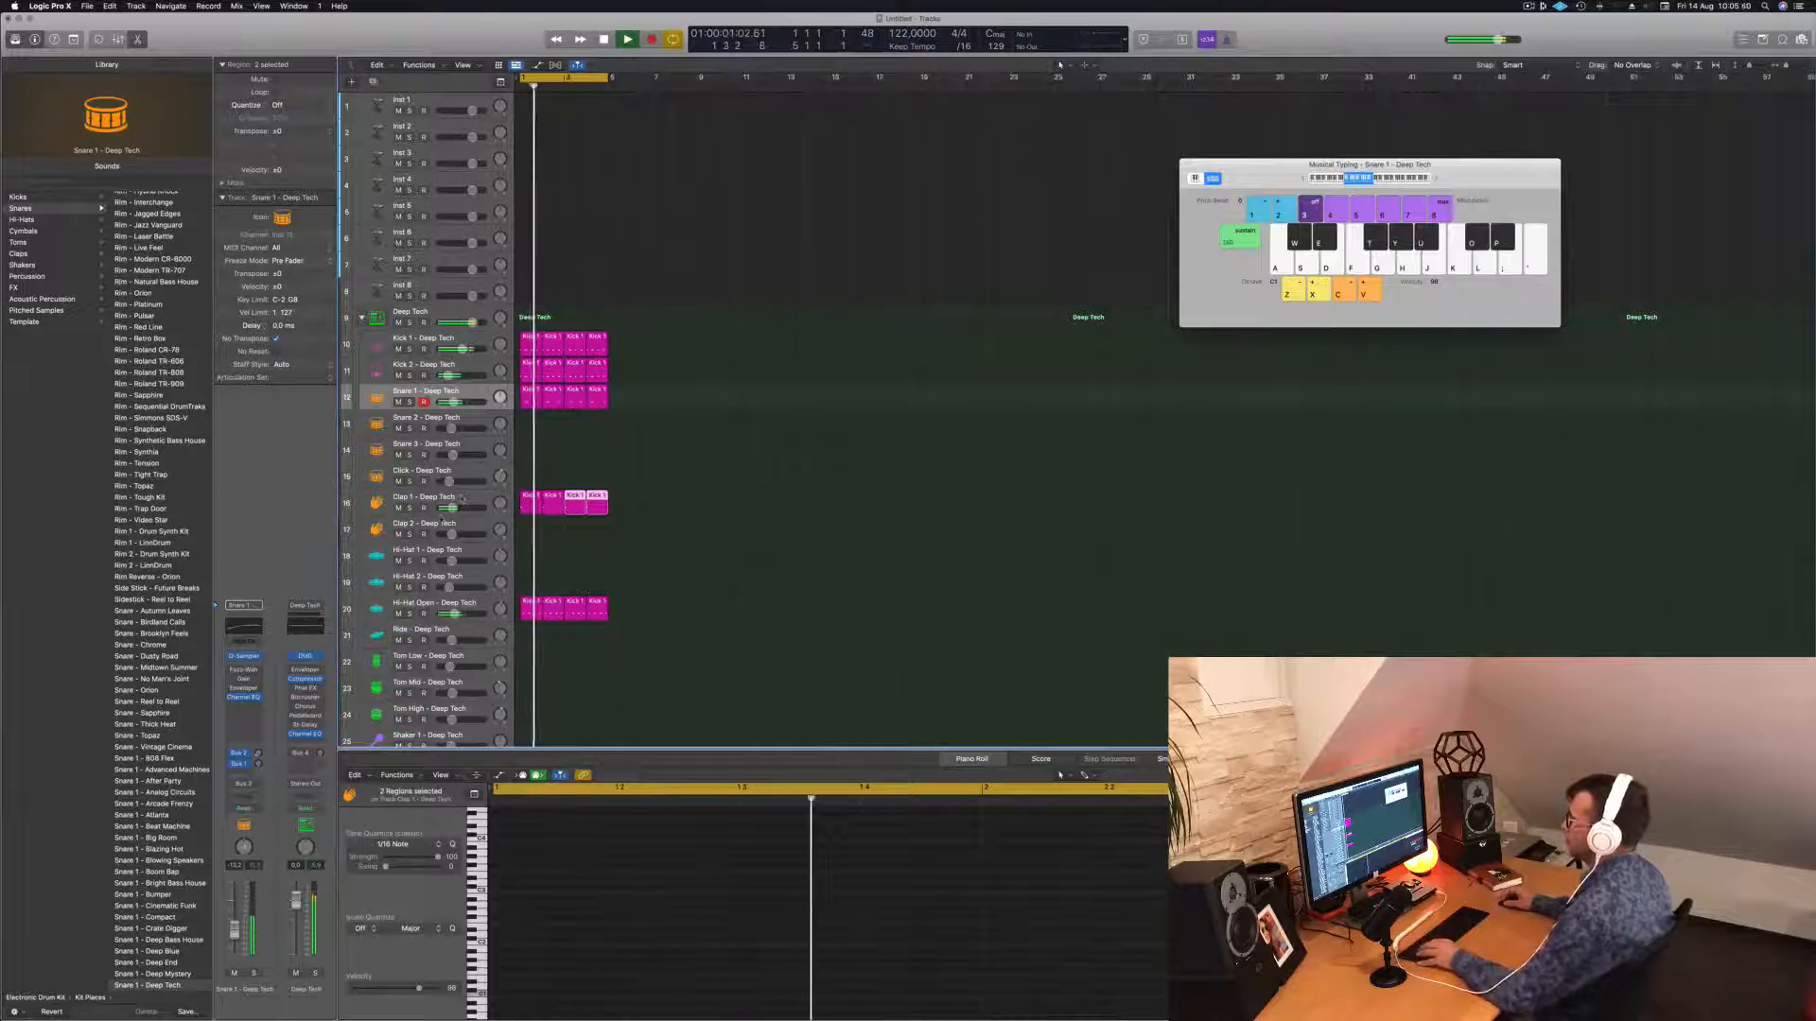
click(462, 499)
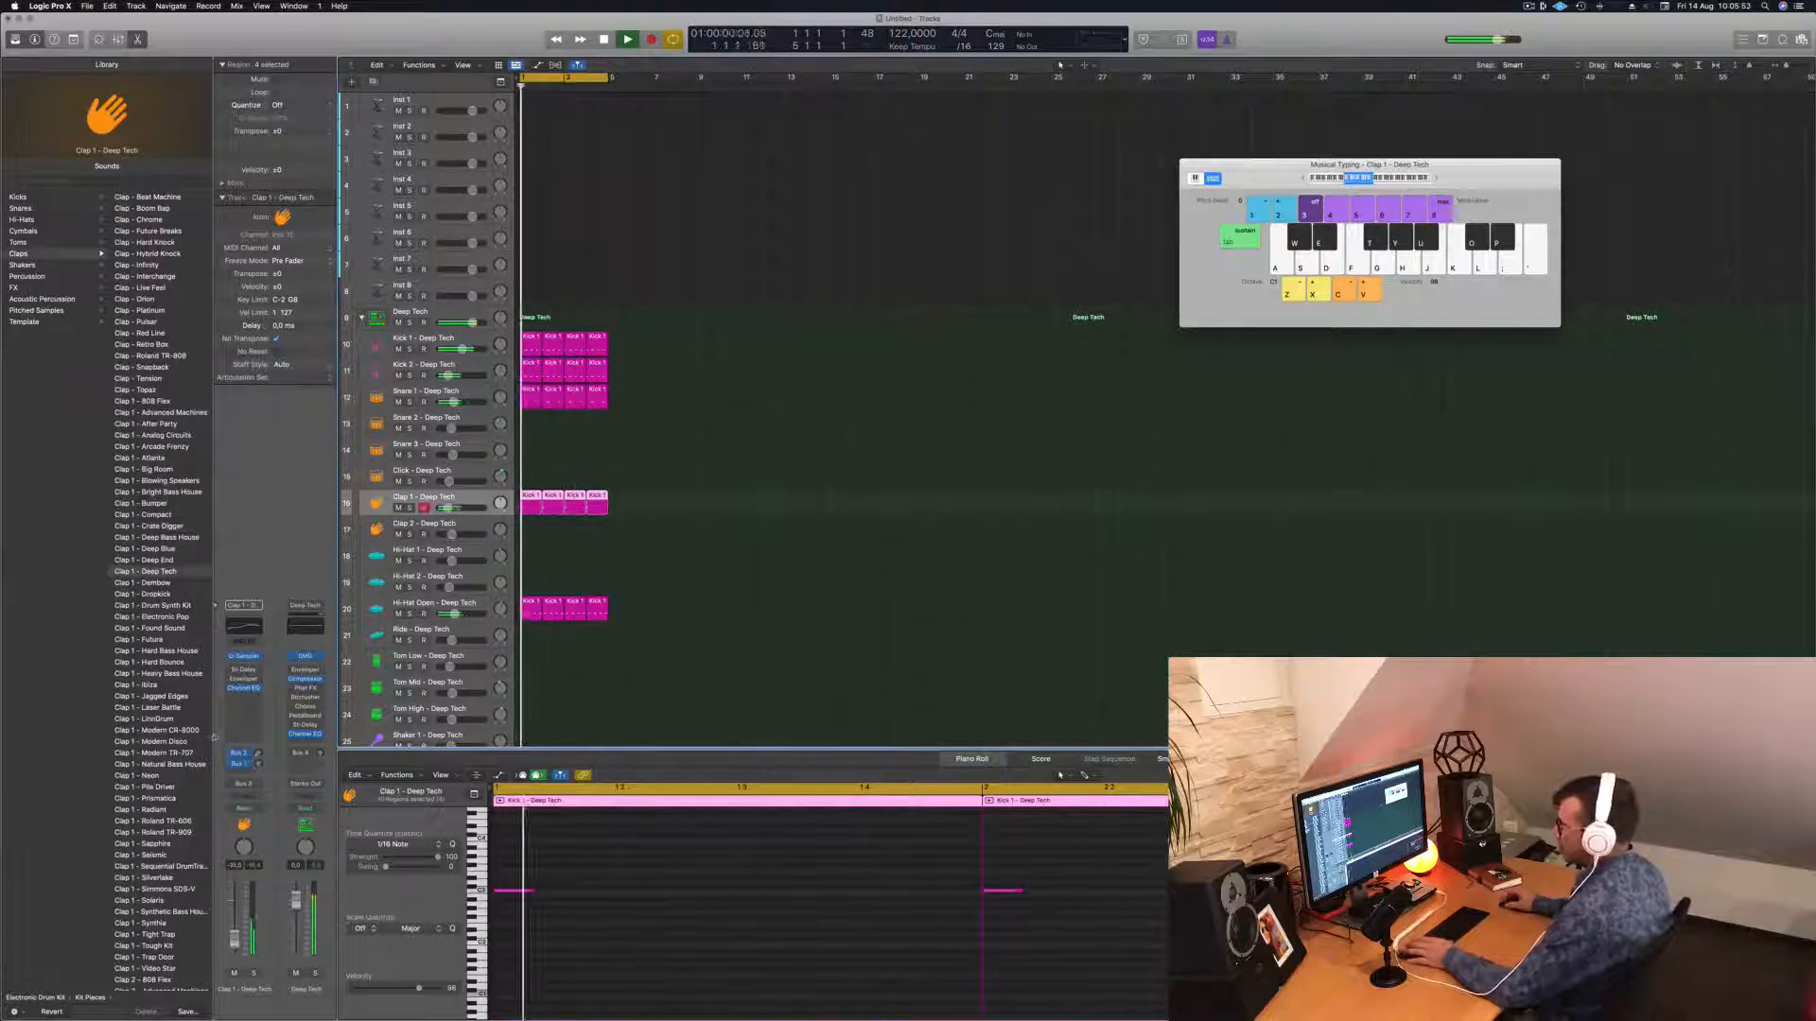
Open the Stereo Delay on Clap 1, try its presets up to 1/8 Note Dotted, and lower the track's volume slightly.
click(243, 669)
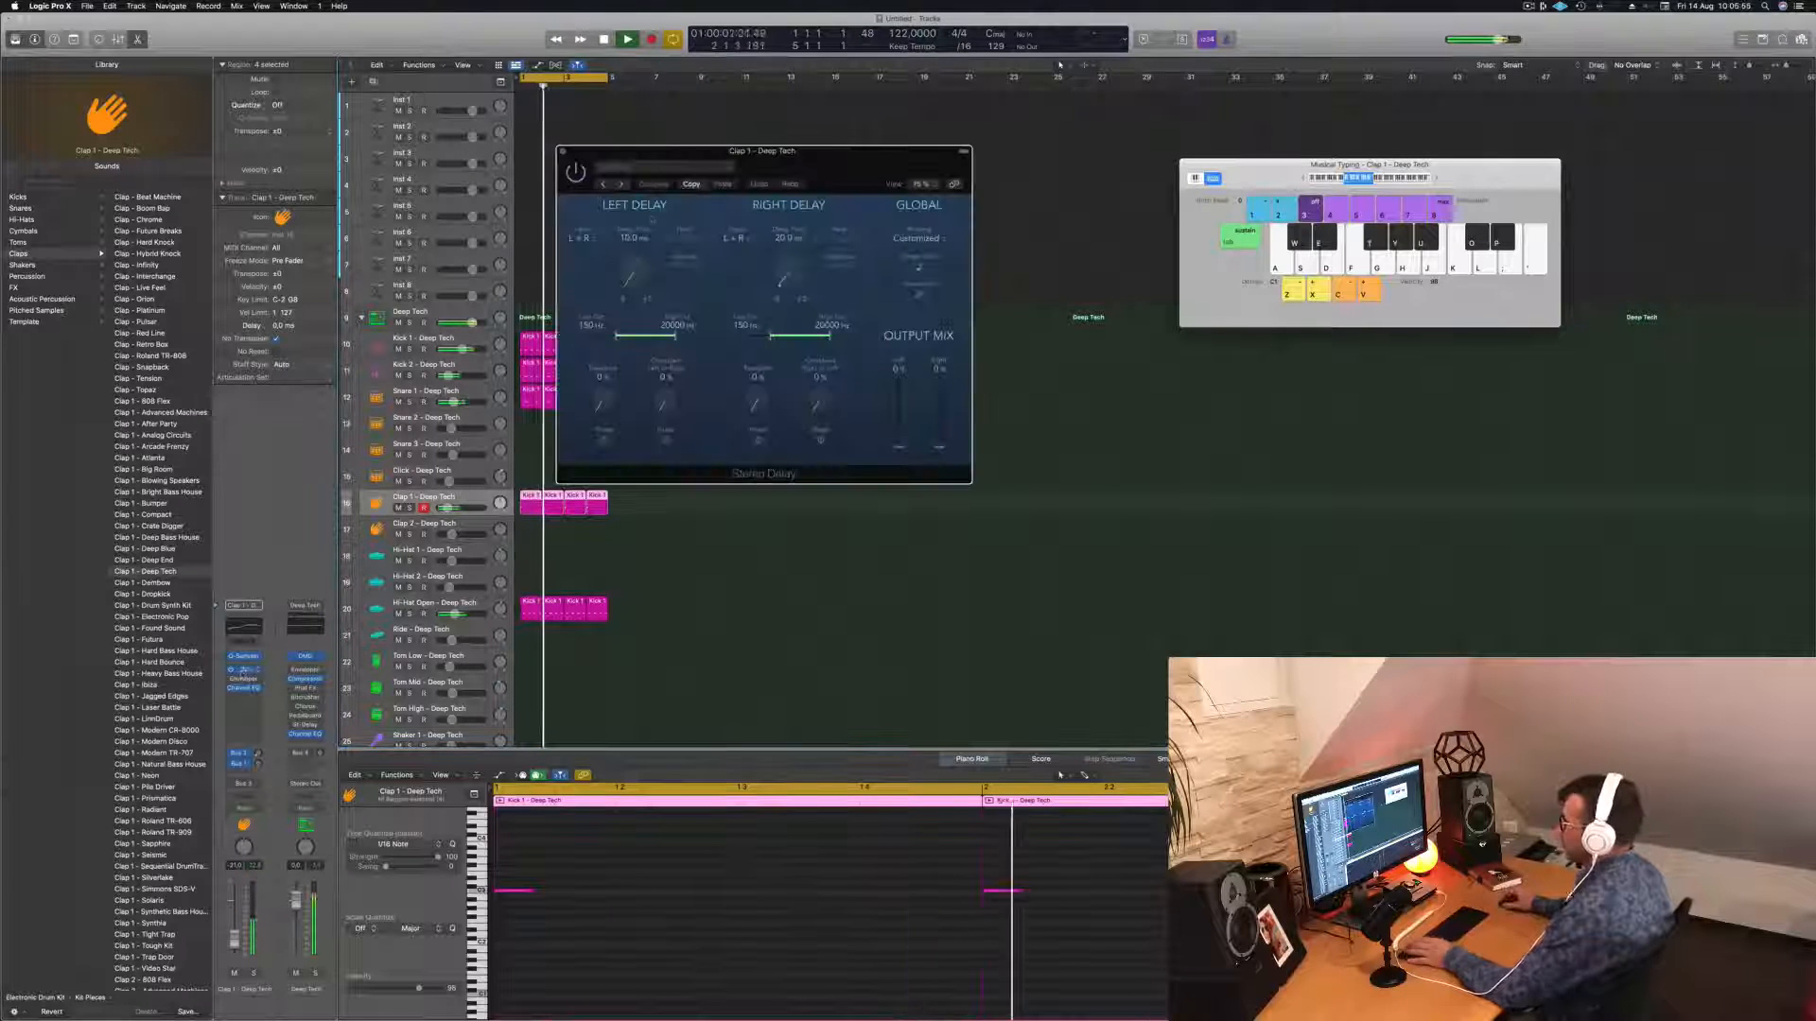
drag(691, 154, 895, 211)
click(593, 193)
click(593, 193)
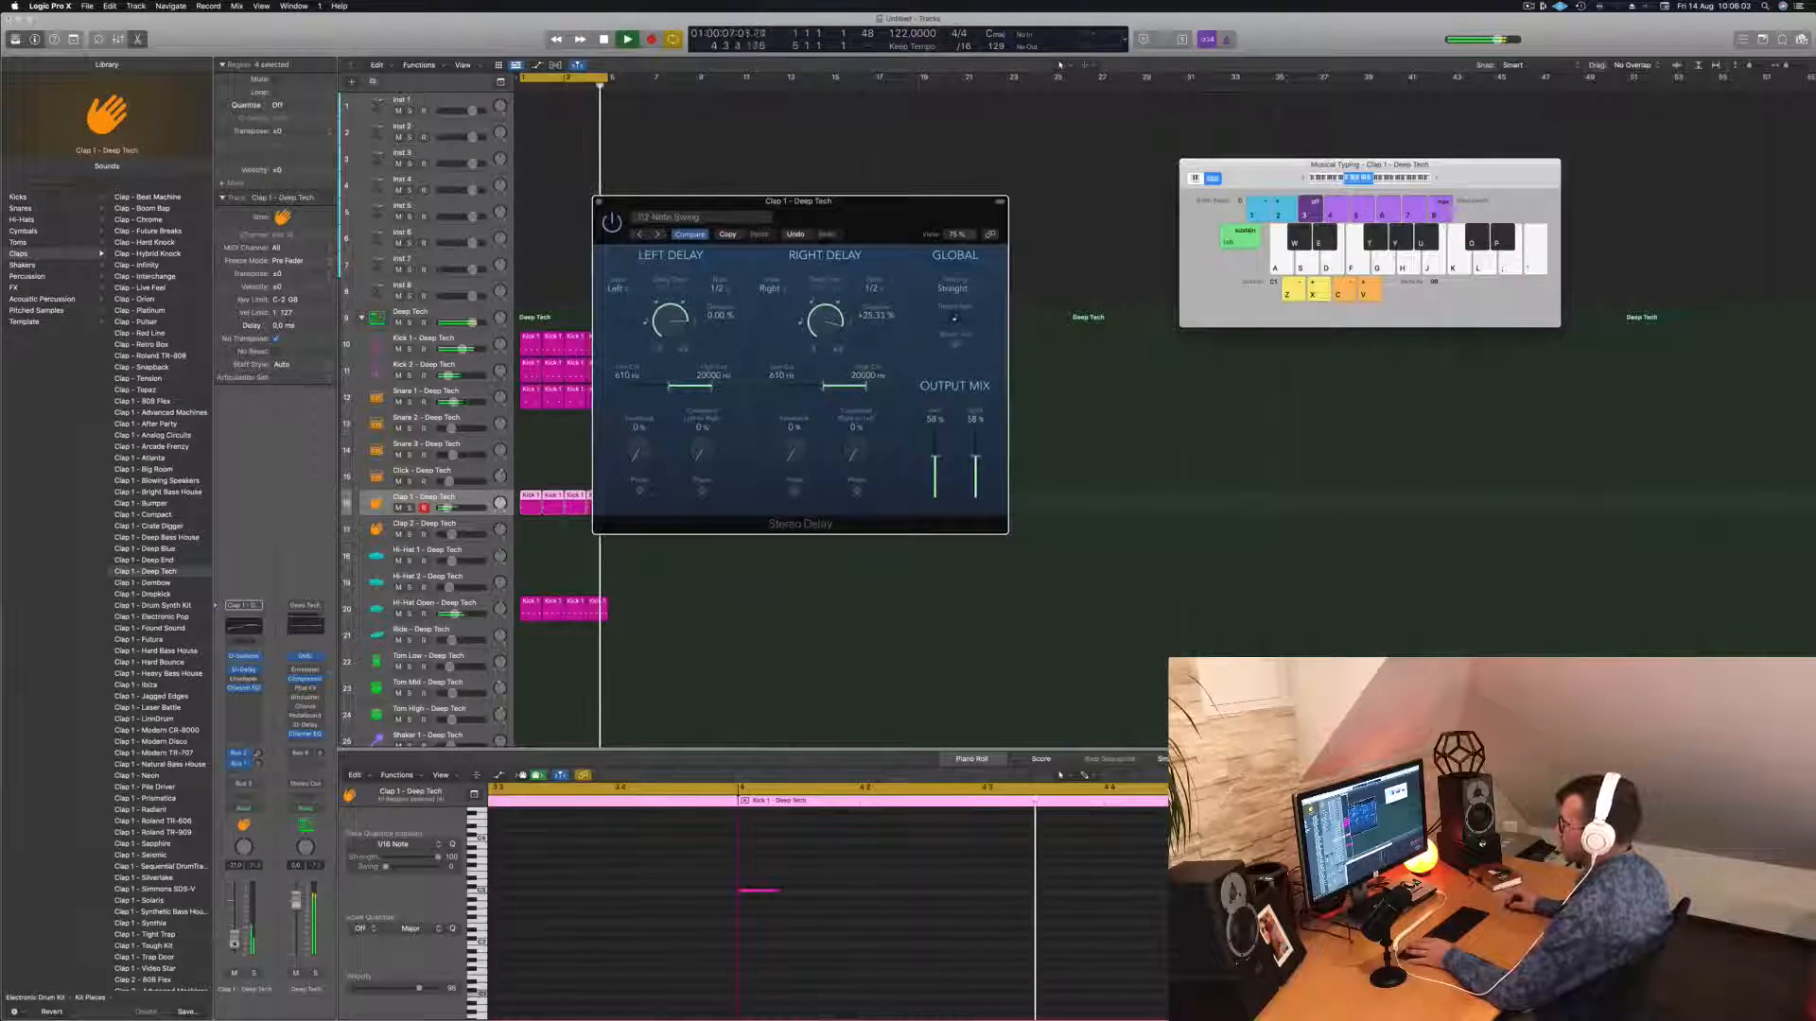
click(659, 235)
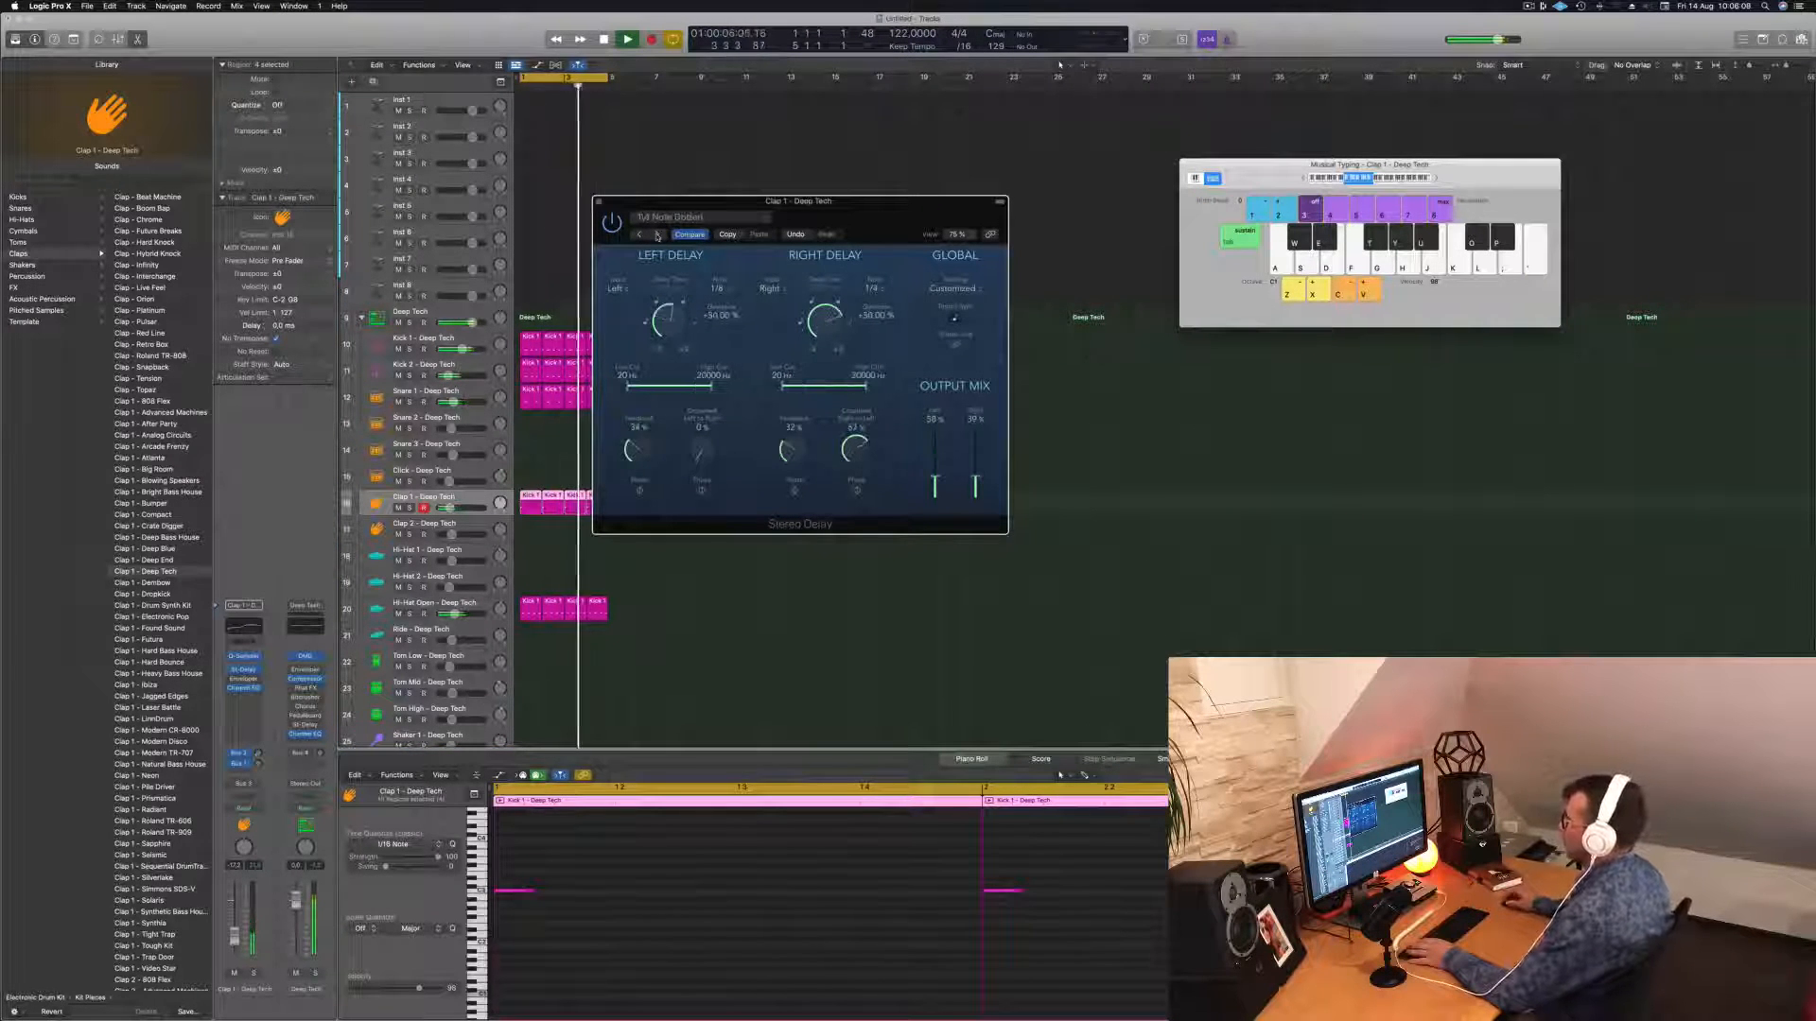
click(657, 235)
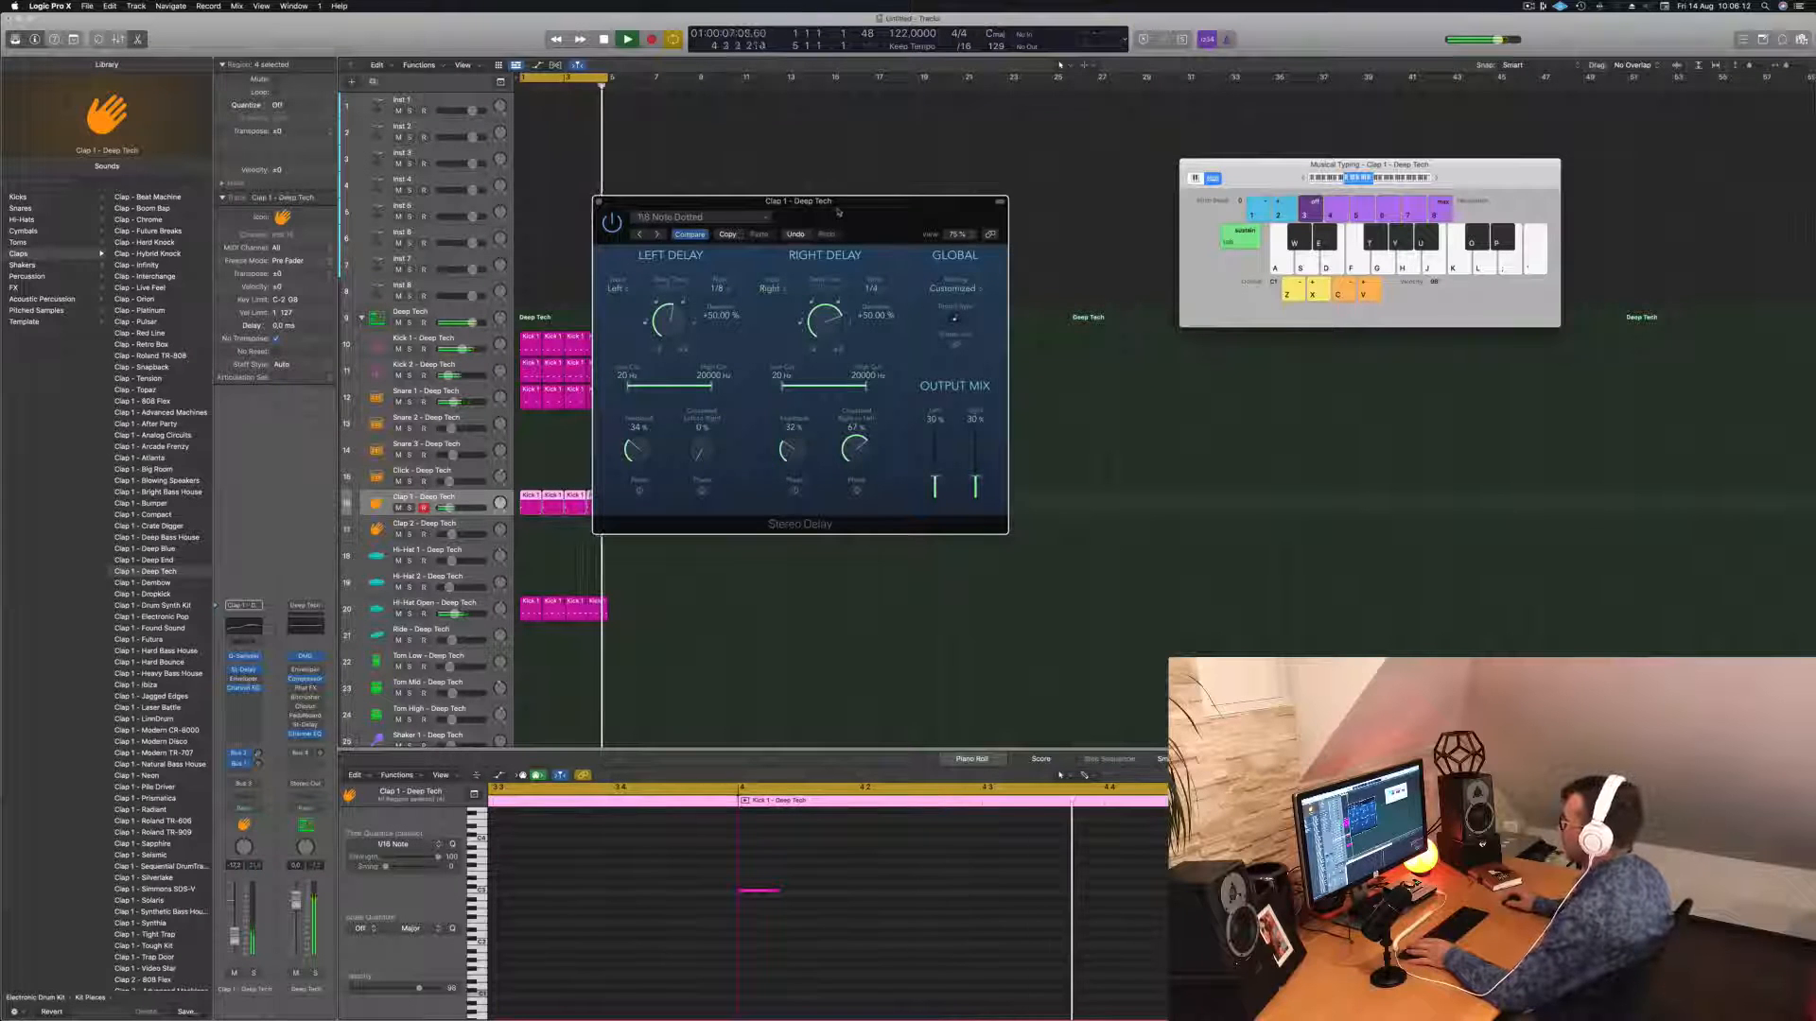
drag(838, 212, 873, 210)
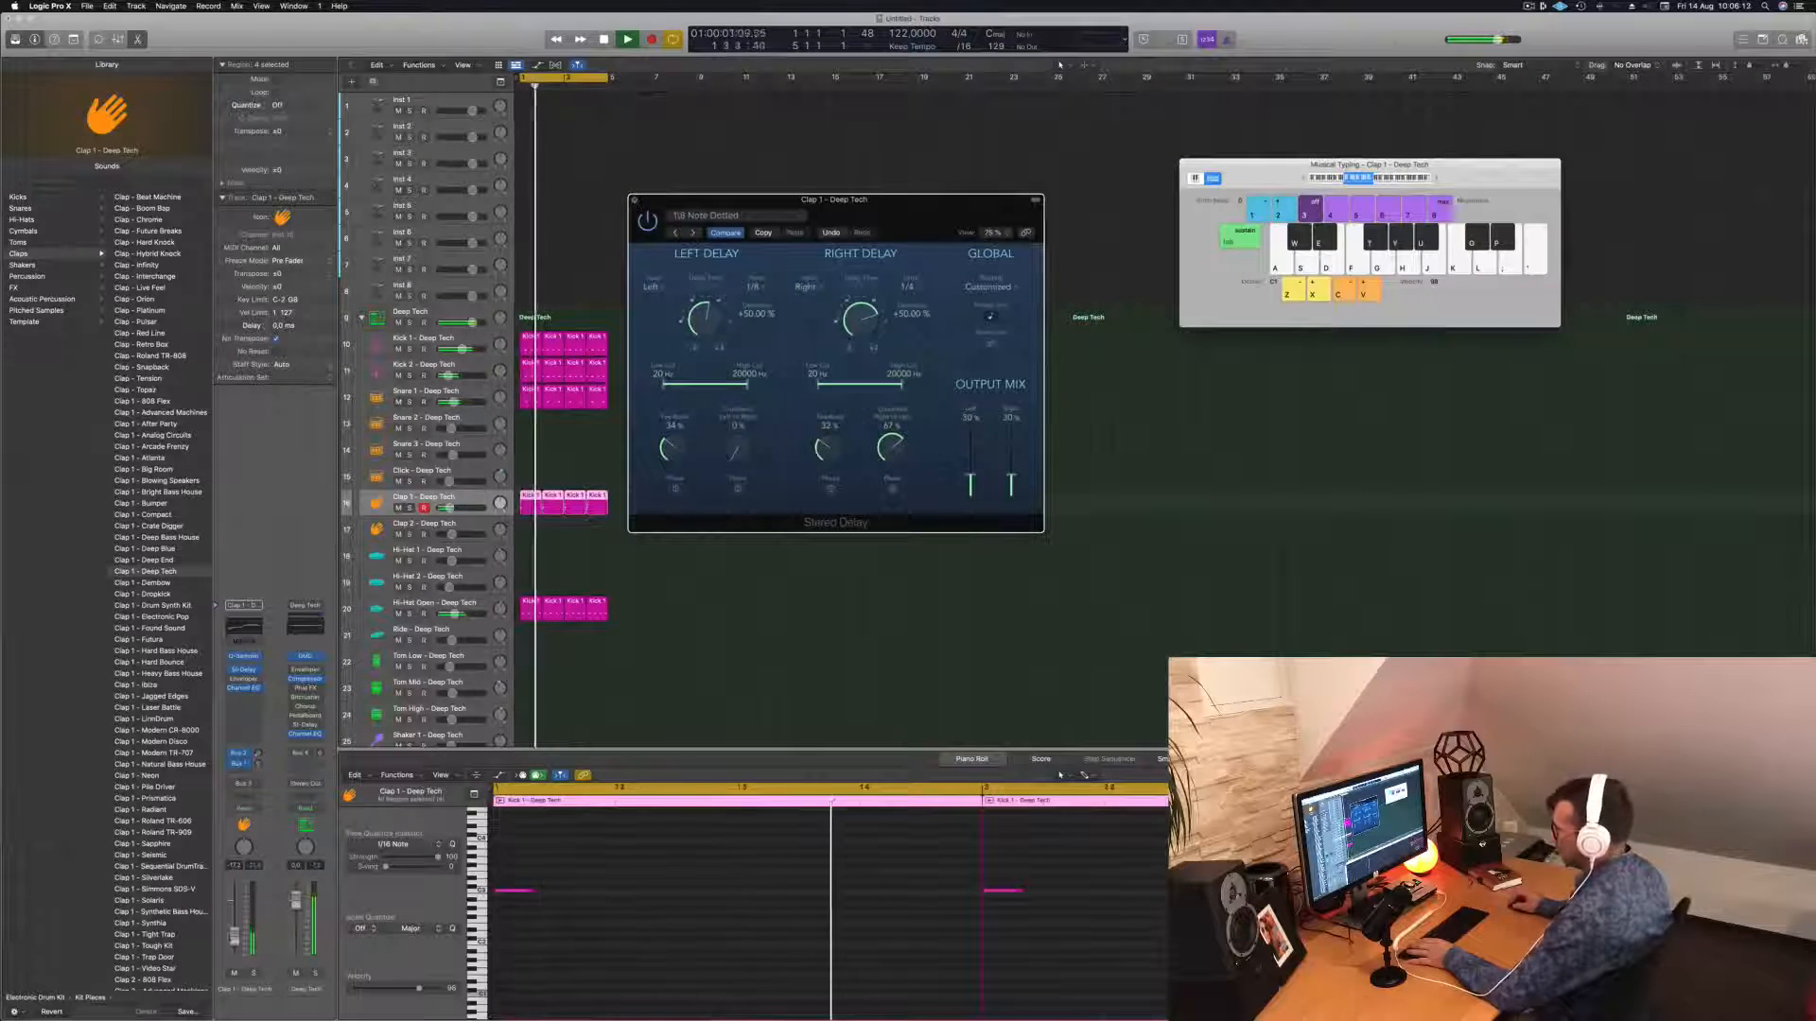
drag(233, 938, 235, 944)
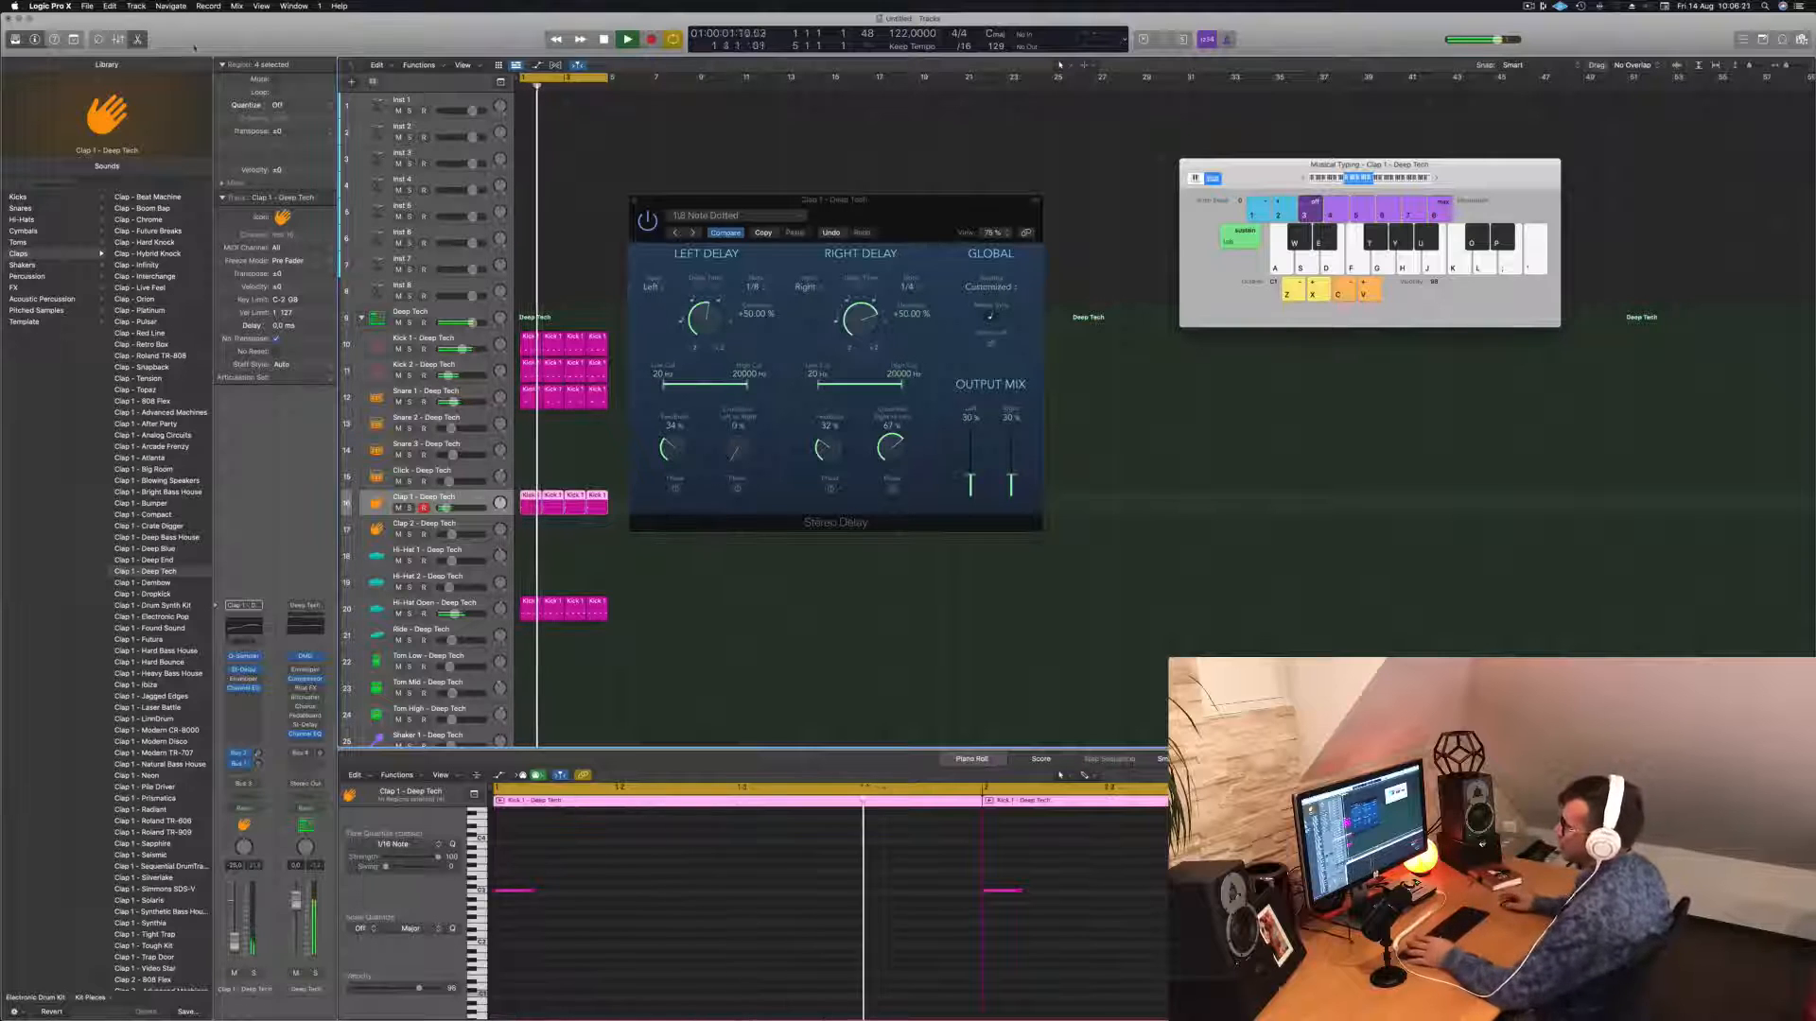
Switch the Clap 1 sound to Clap 1 - Drum Synth Kit and add a Stereo Delay to its channel strip.
click(152, 606)
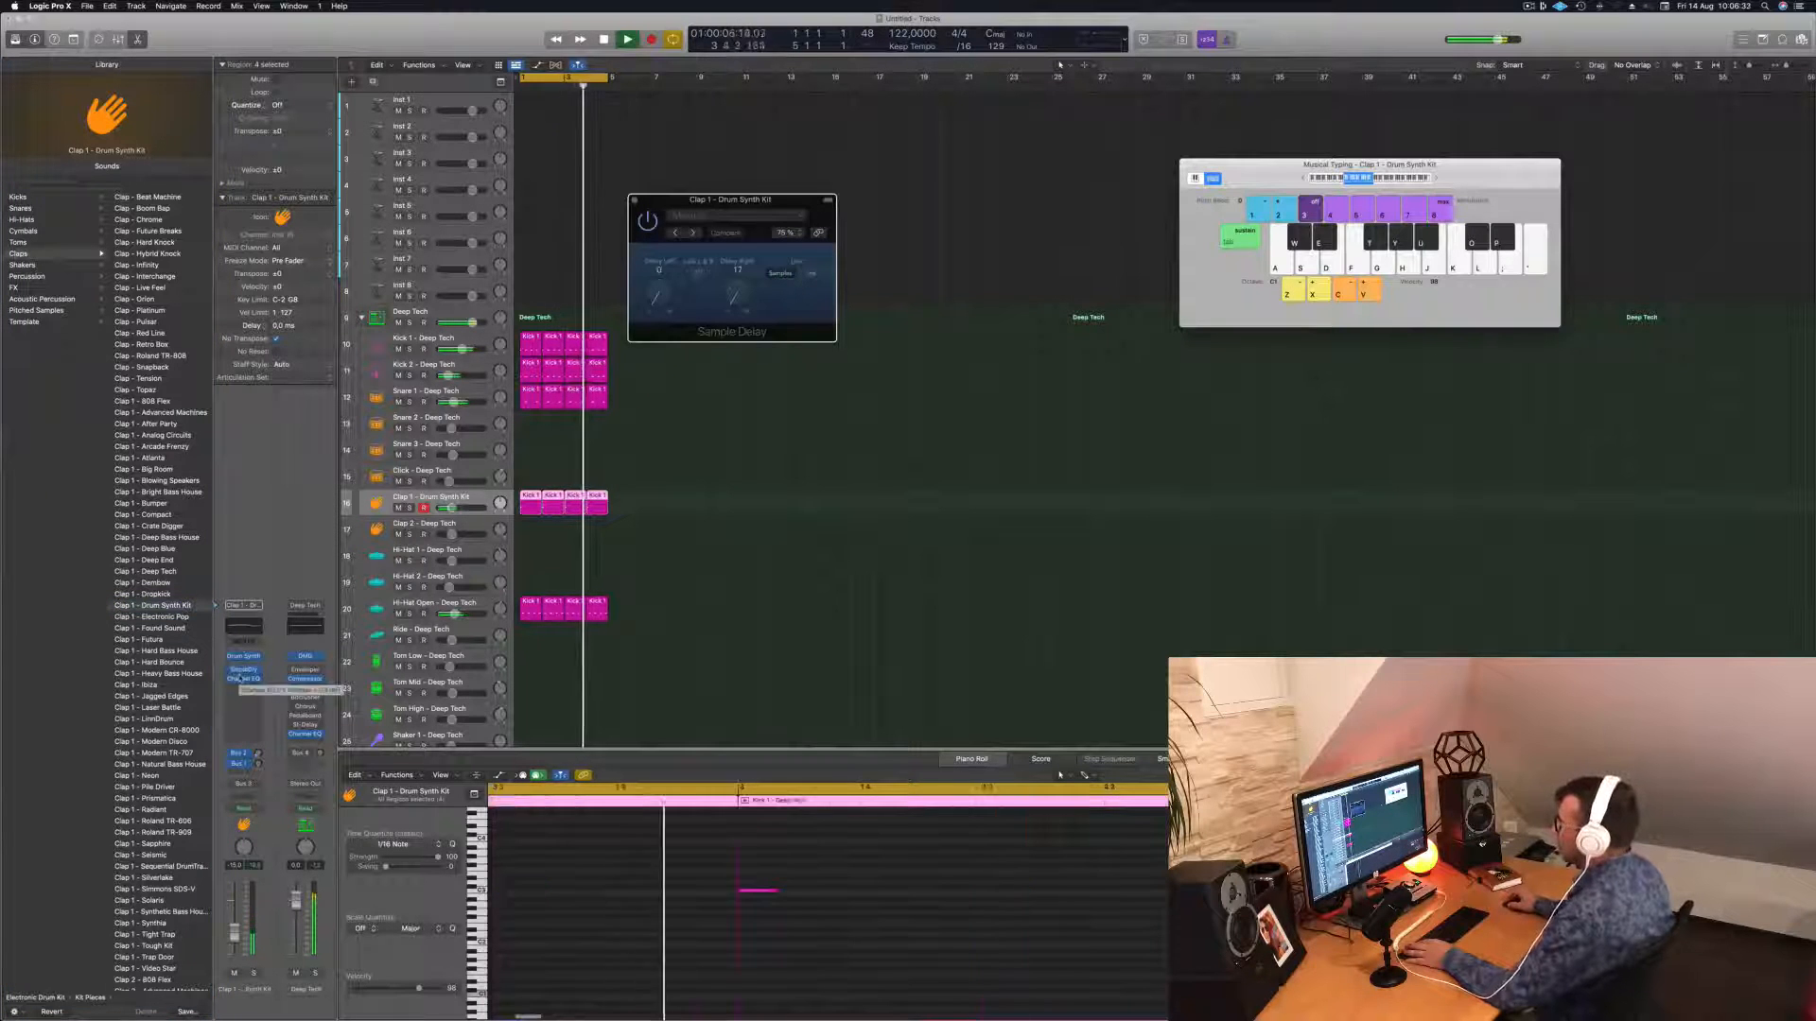
click(240, 689)
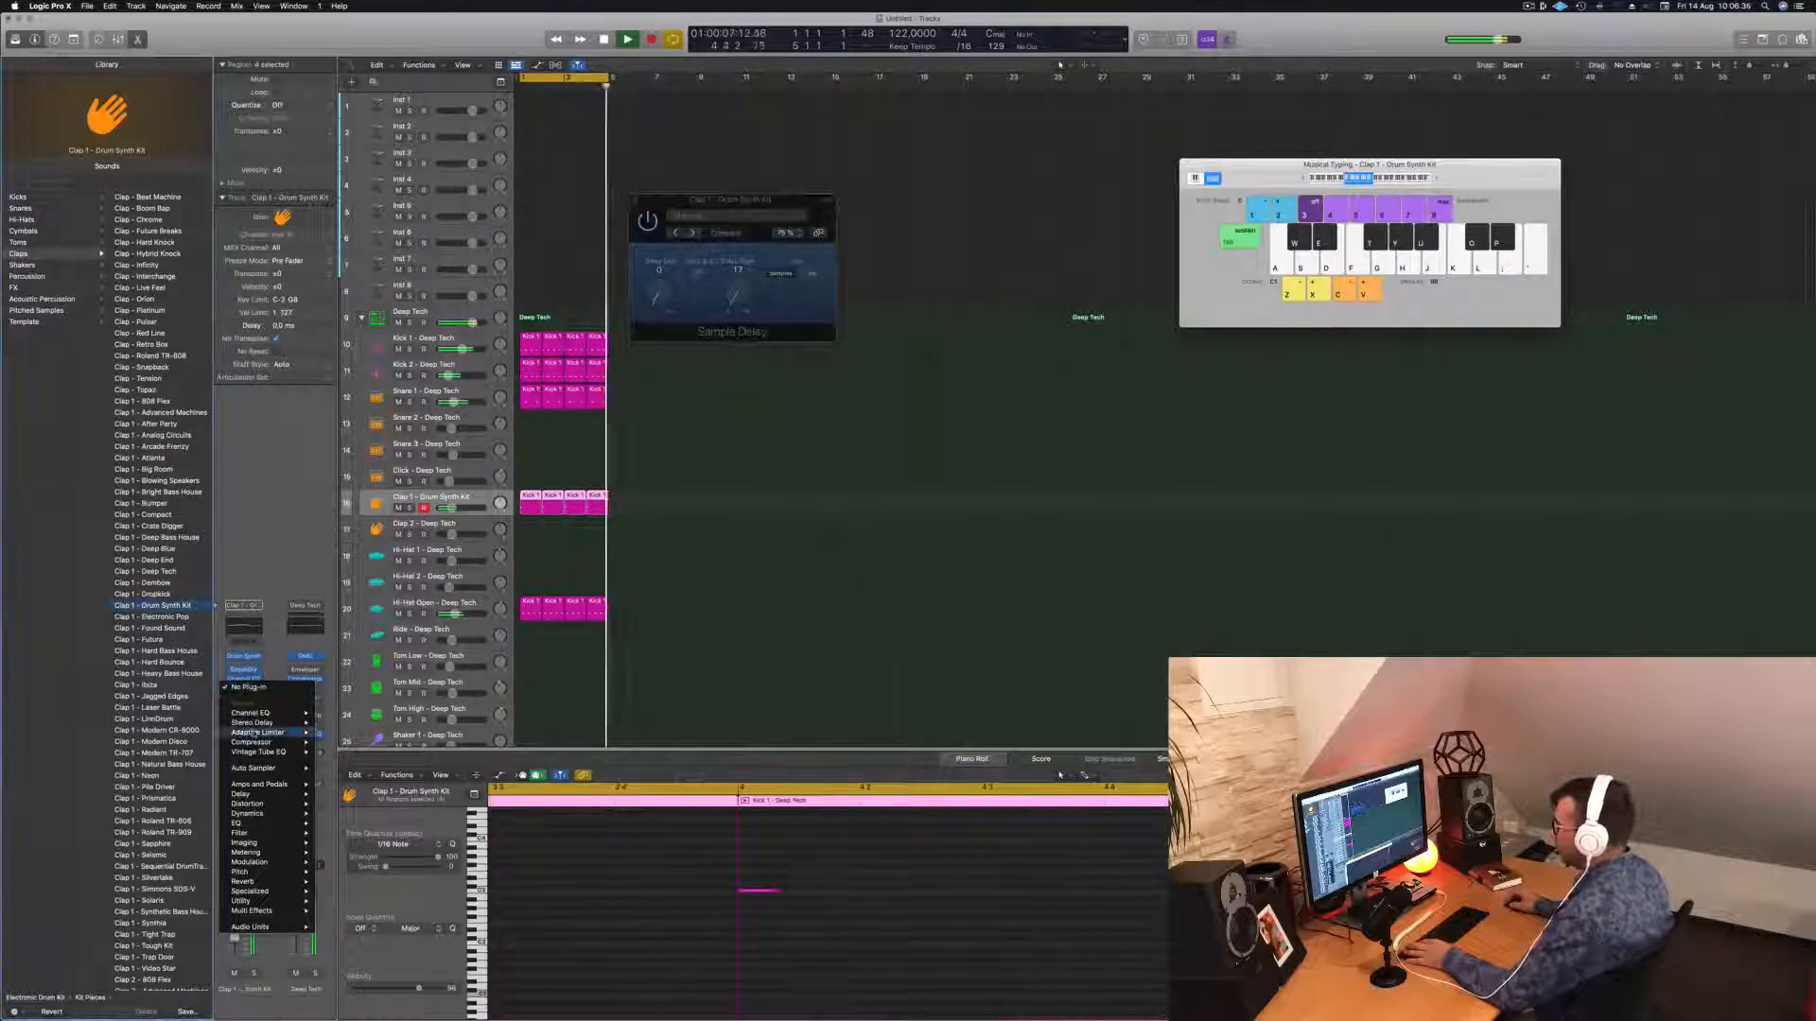
click(337, 723)
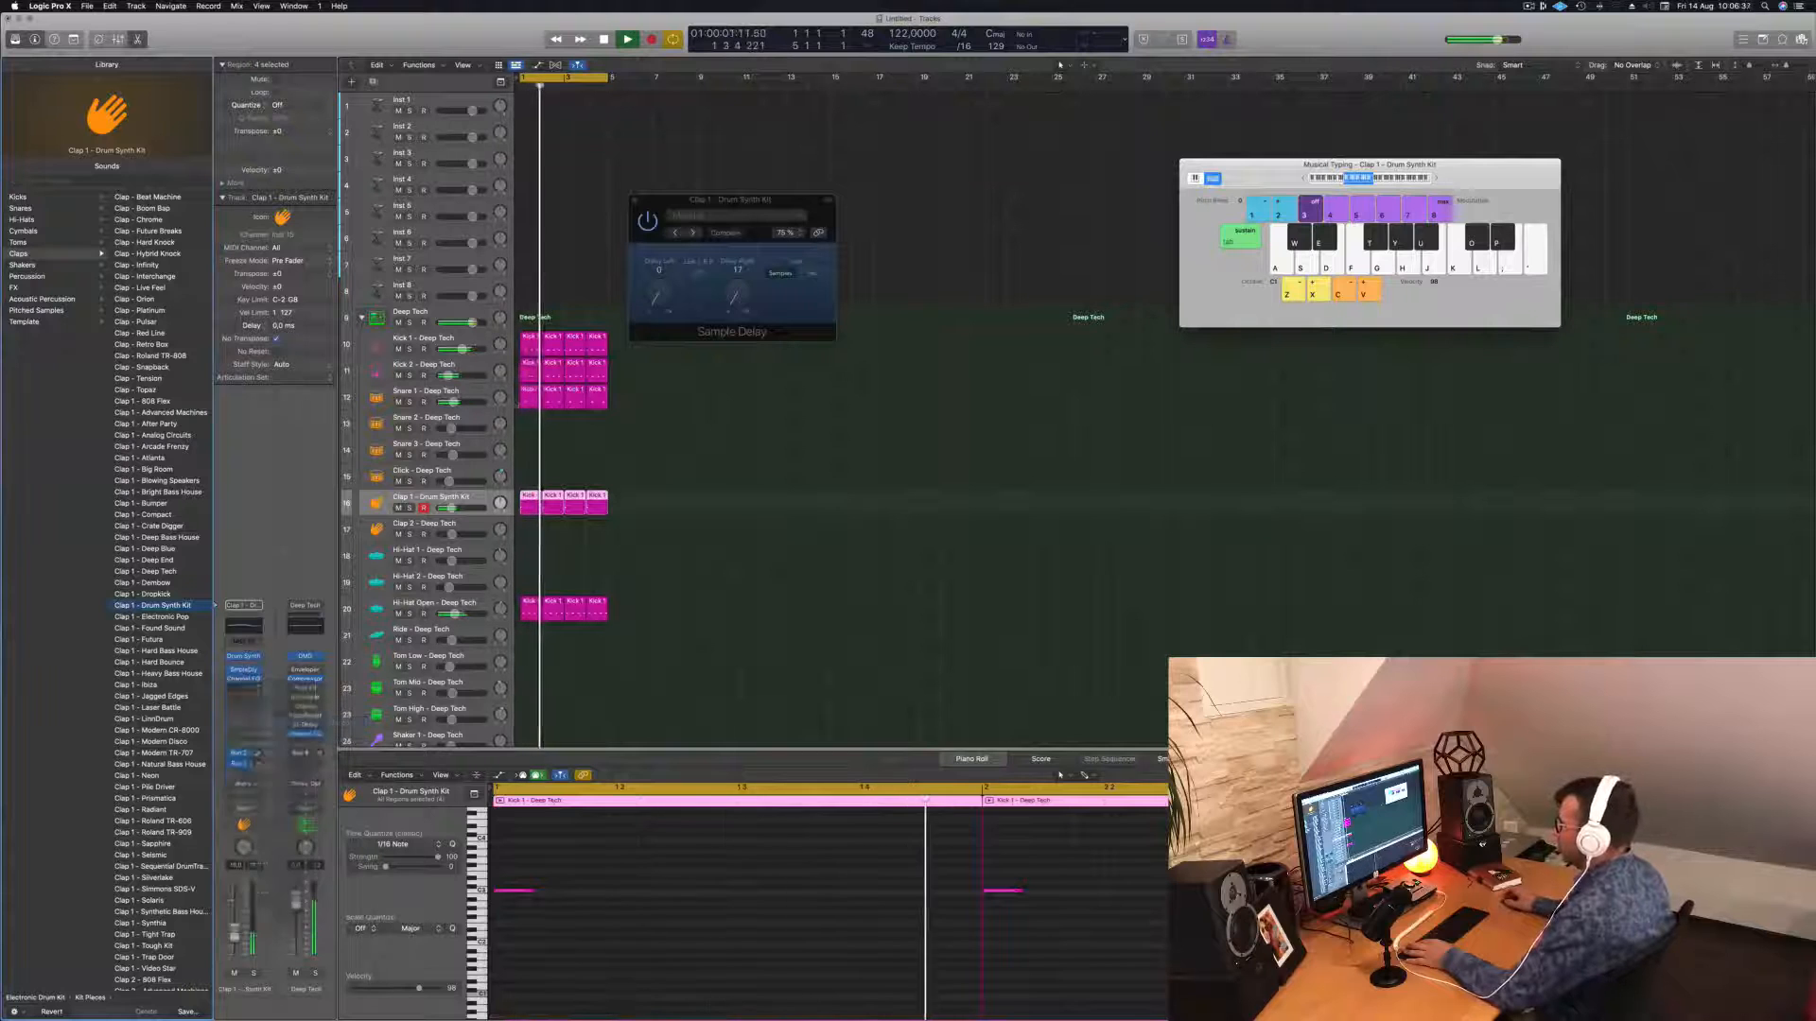
Raise the Clap 1 Stereo Delay's output mix to 49% left and 62% right and close the plug-in.
drag(764, 206, 651, 254)
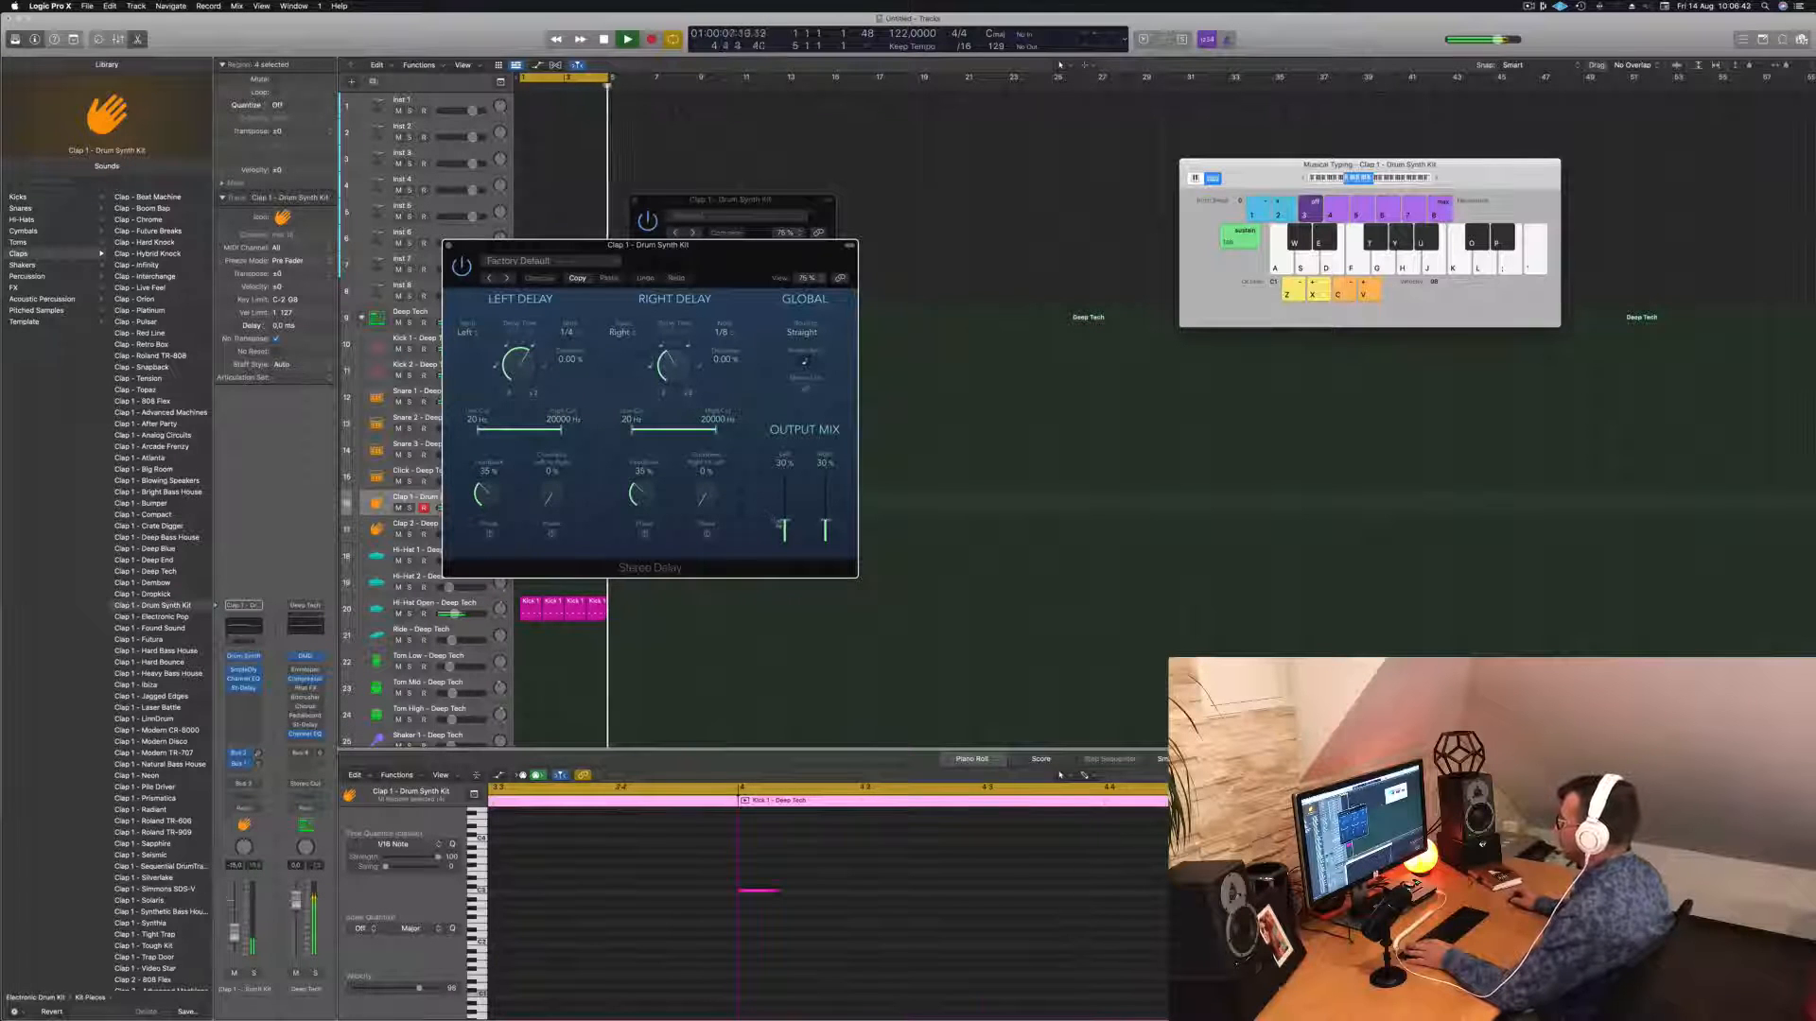
drag(784, 529, 825, 511)
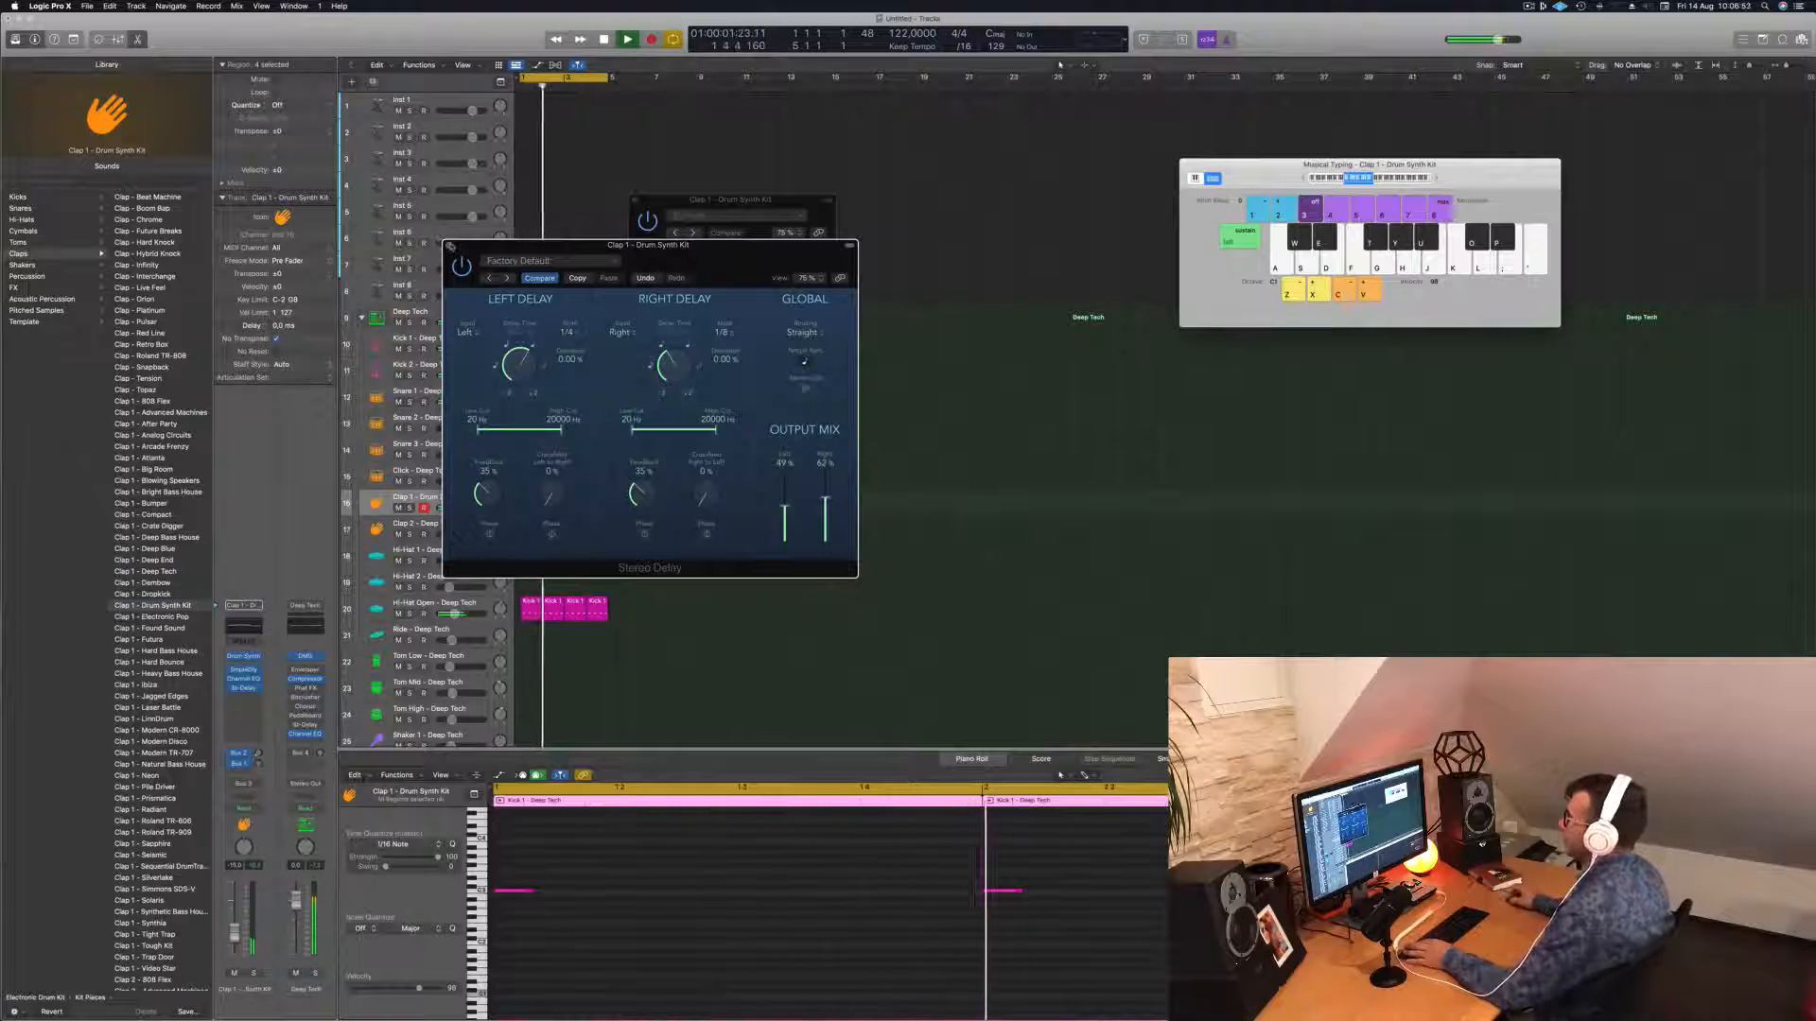
click(450, 246)
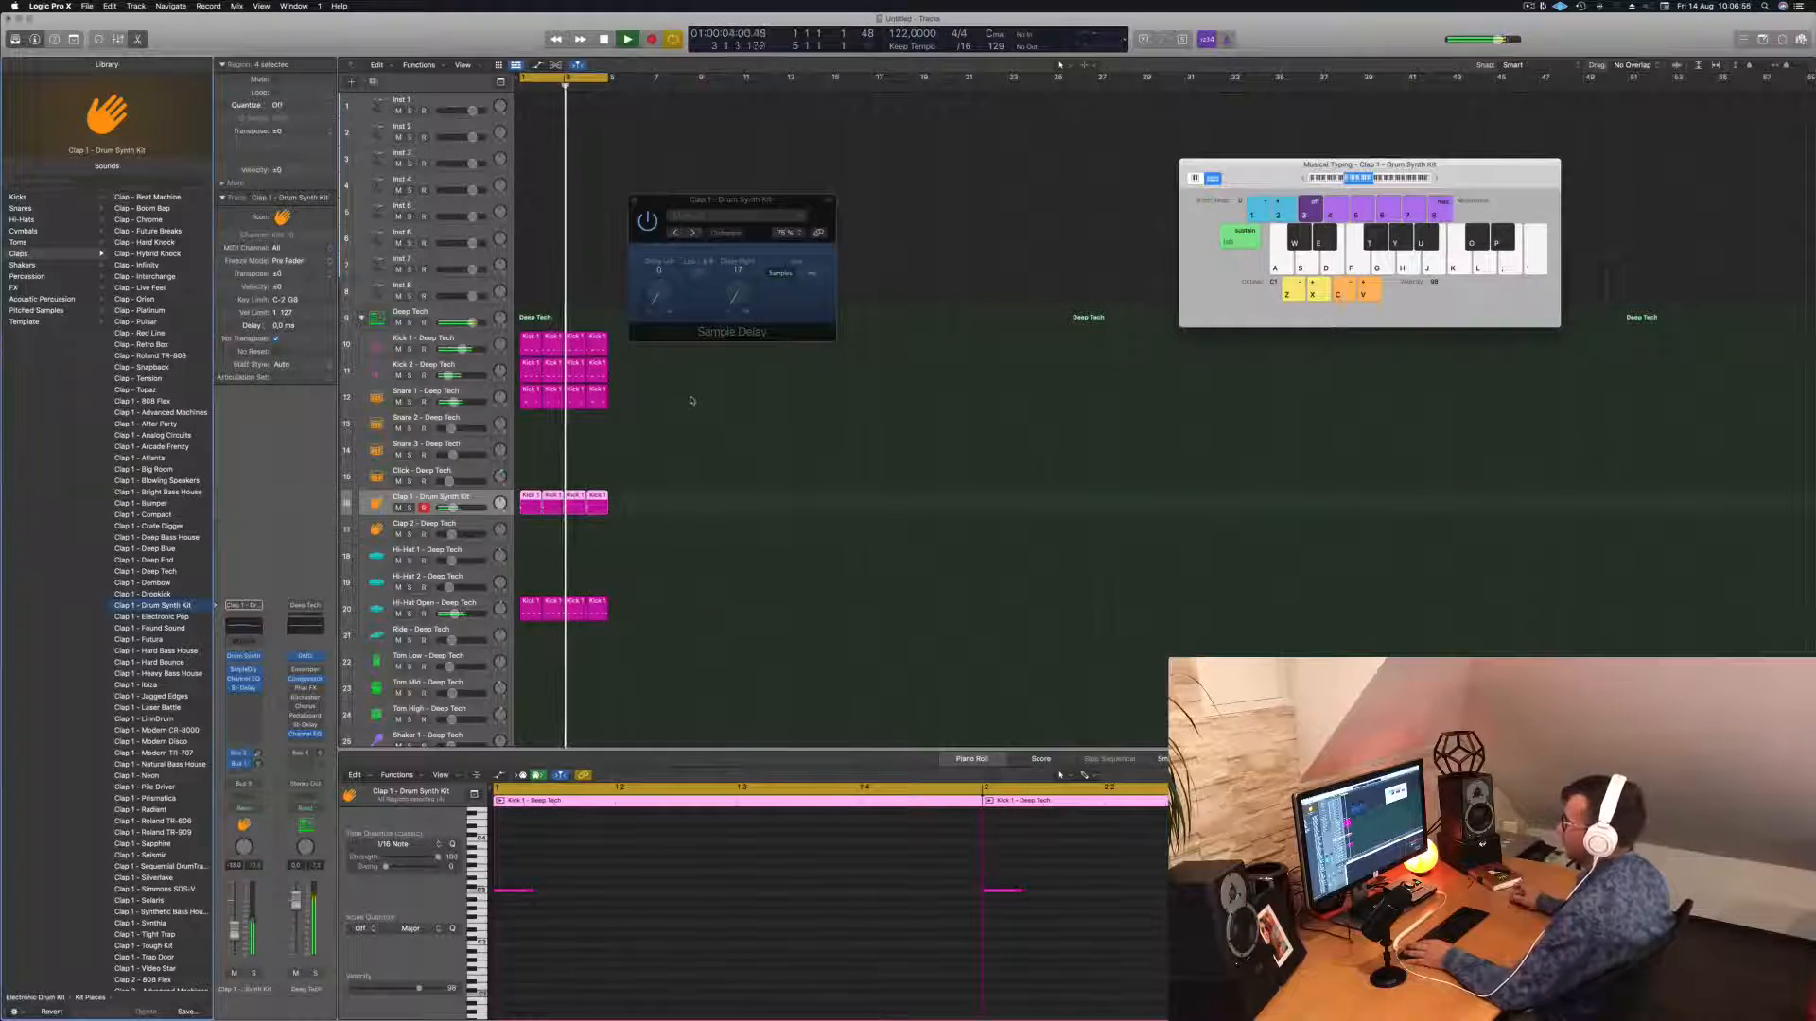
Copy the first Hi-Hat Open region to the start of the Hi-Hat 1 track.
click(676, 444)
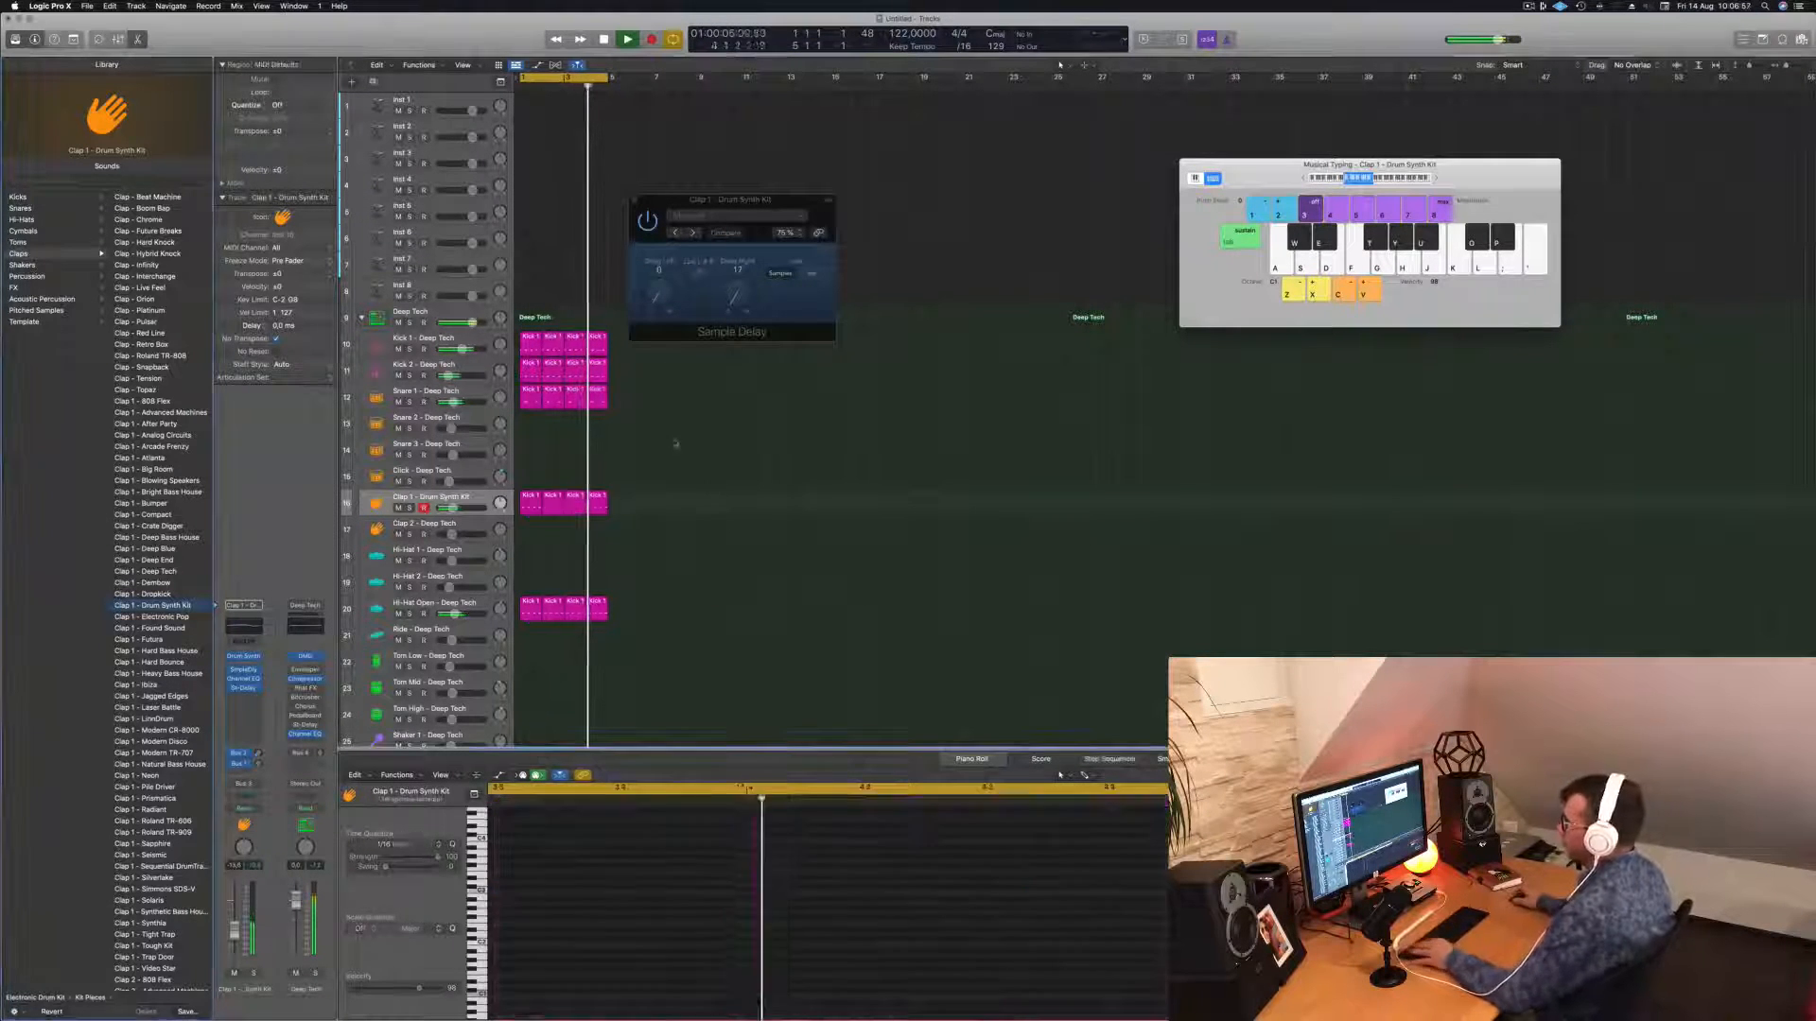
scroll(568, 473, down, 5)
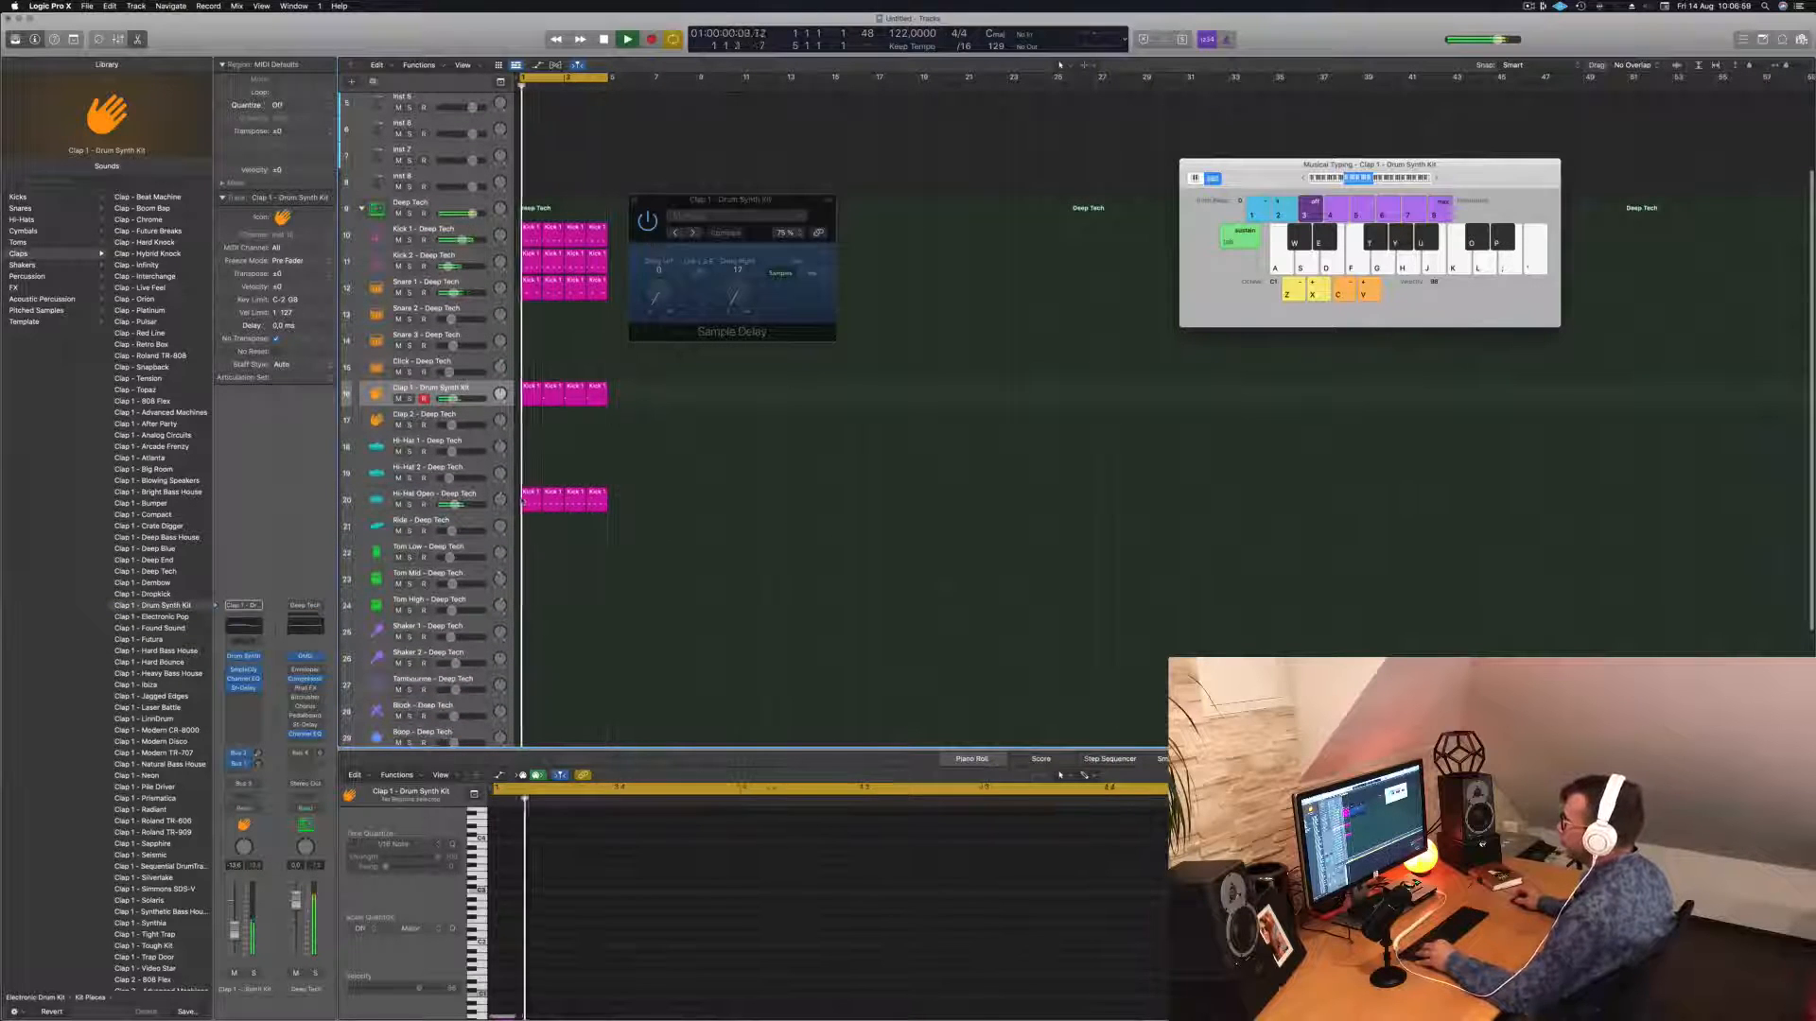
drag(523, 499, 530, 446)
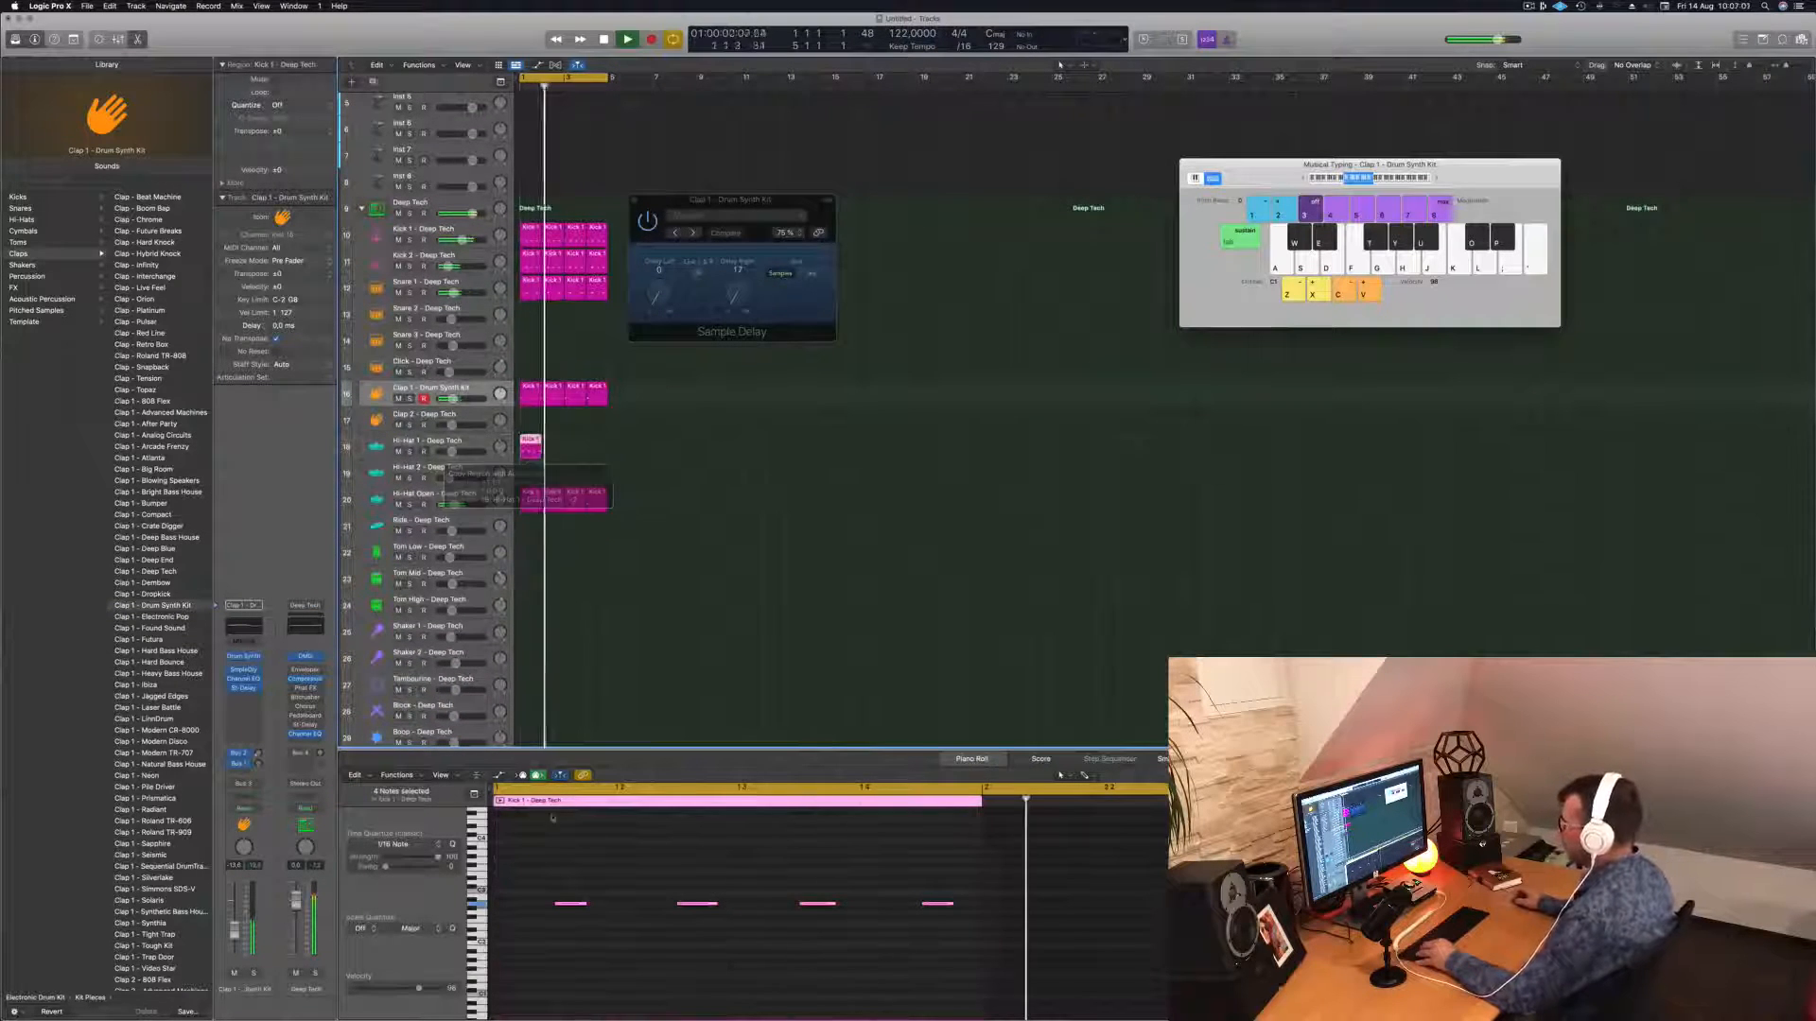
Shift all four notes of the Hi-Hat 1 region two sixteenths earlier so they start on the beats.
drag(555, 878, 962, 938)
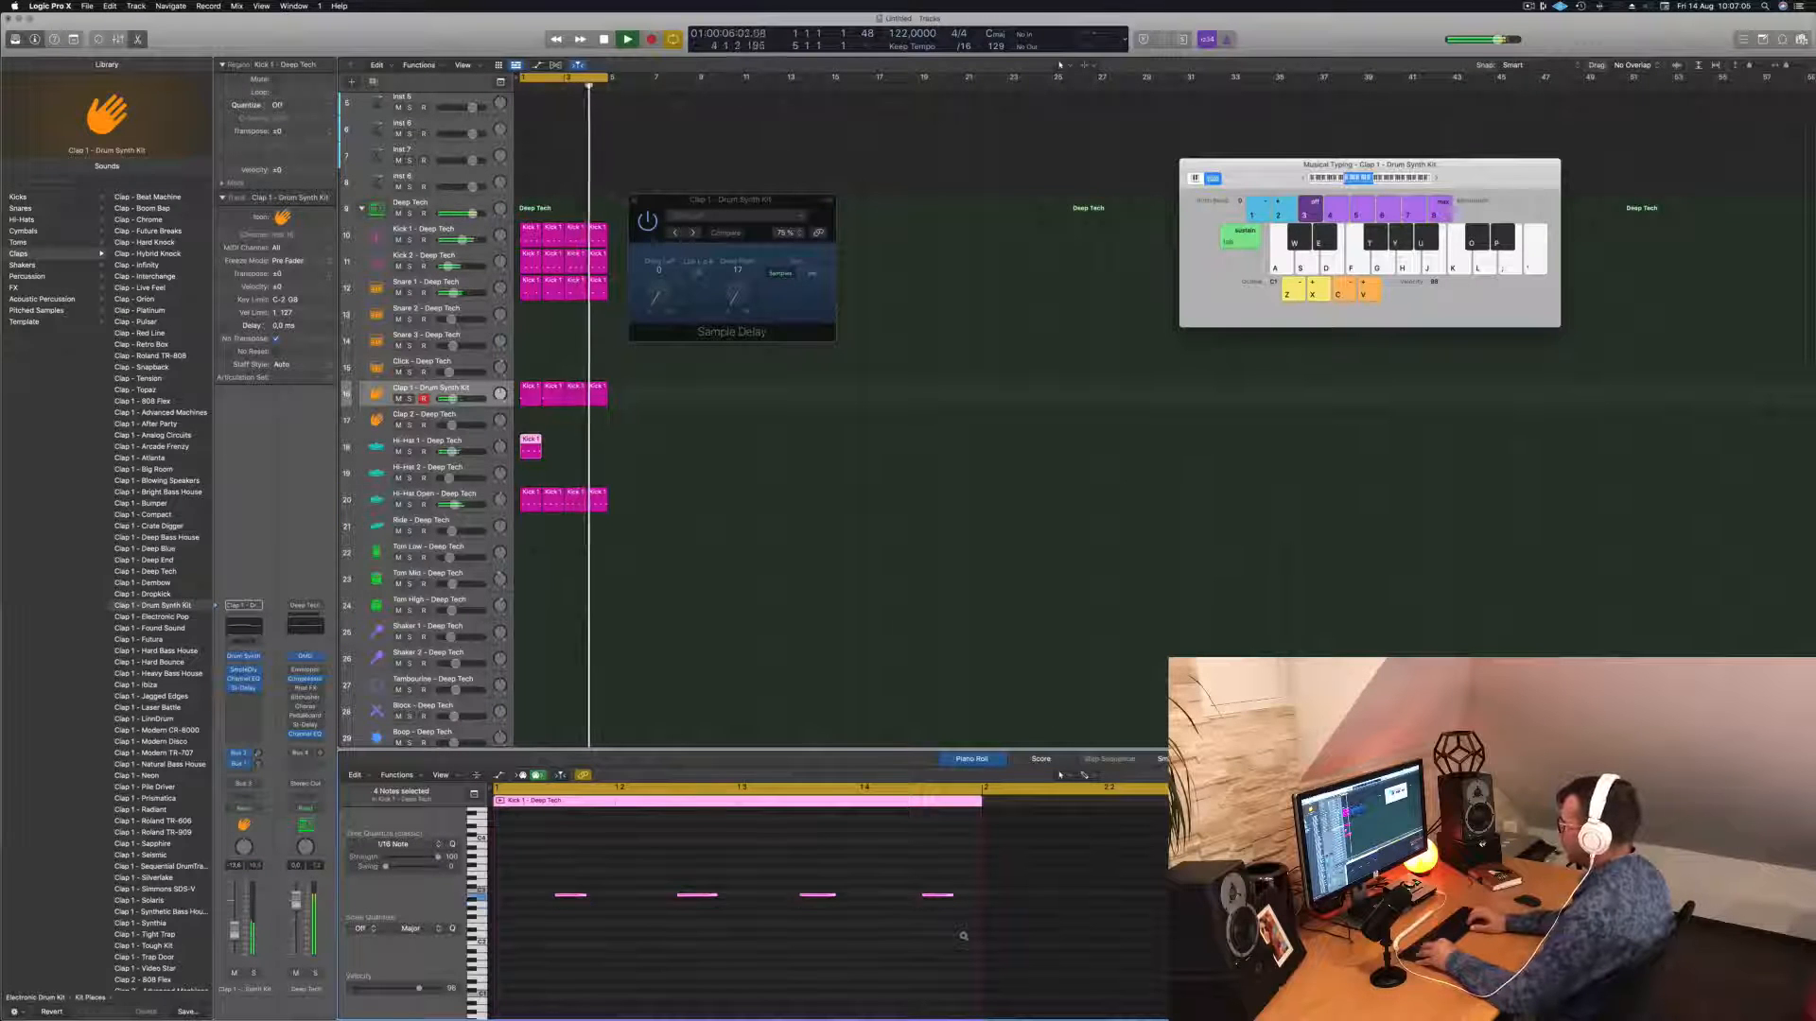
key(alt+Down)
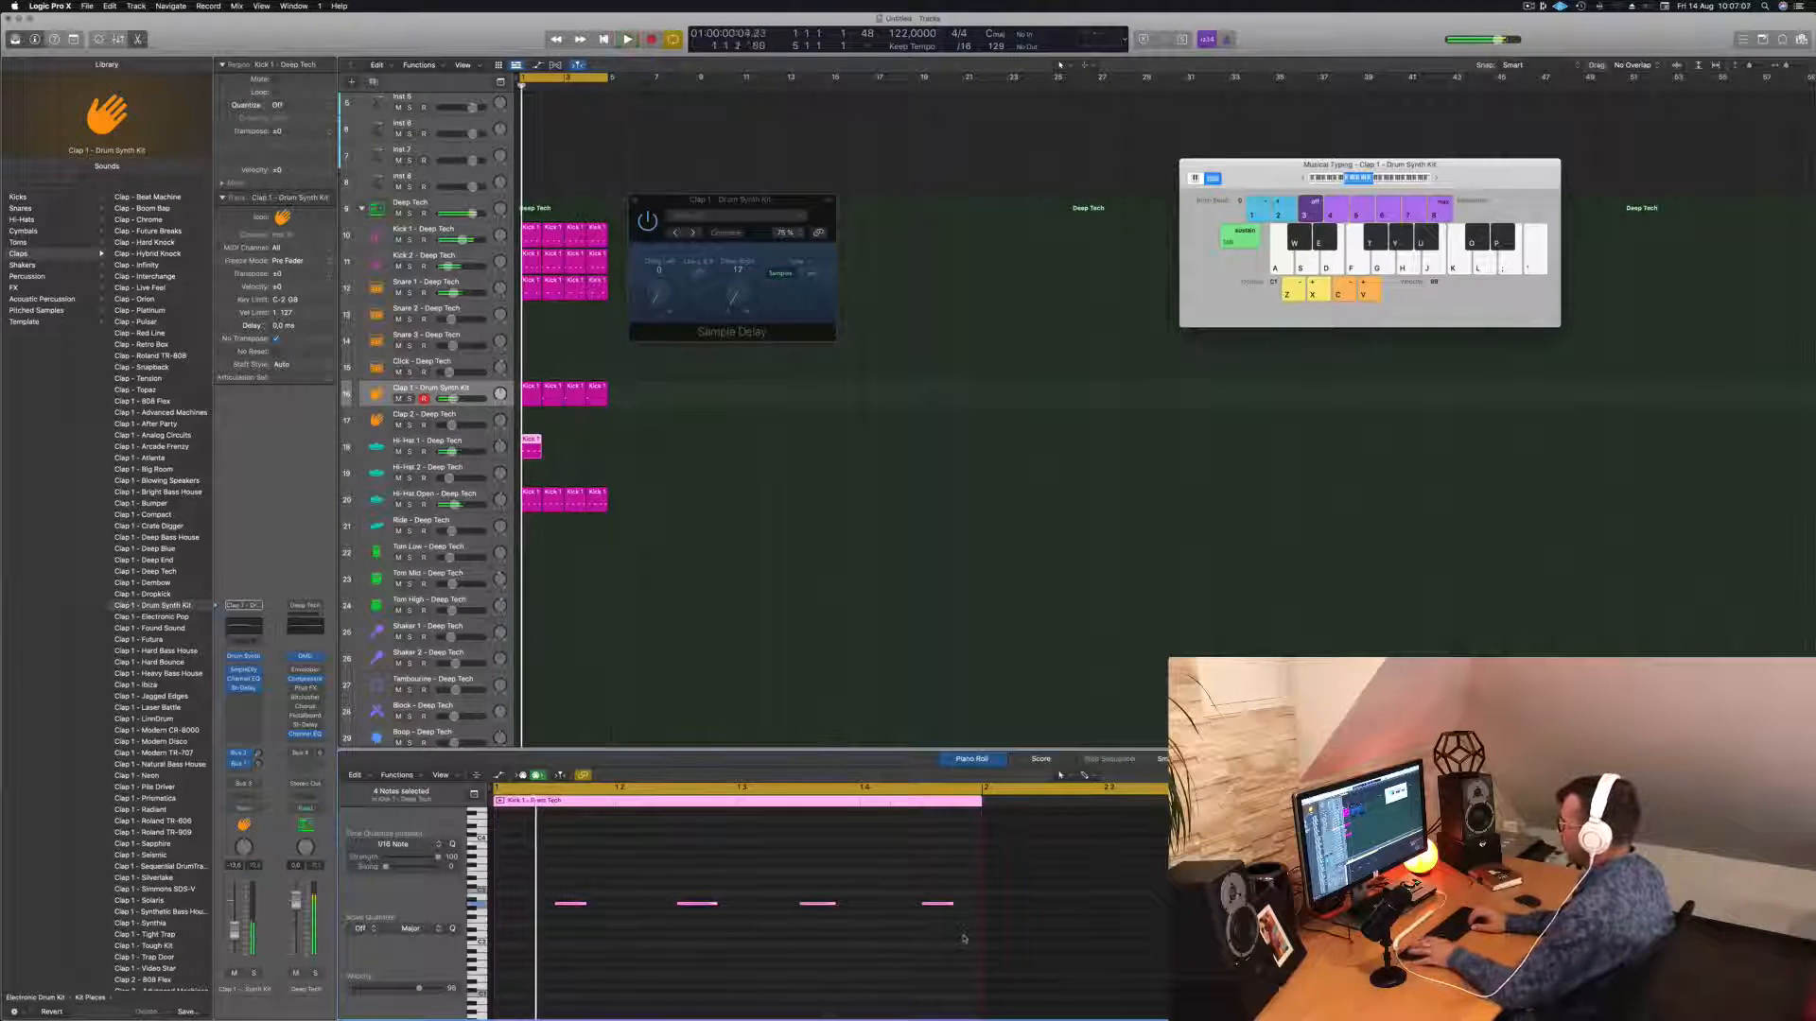
key(space)
key(alt+Left)
key(alt+Left)
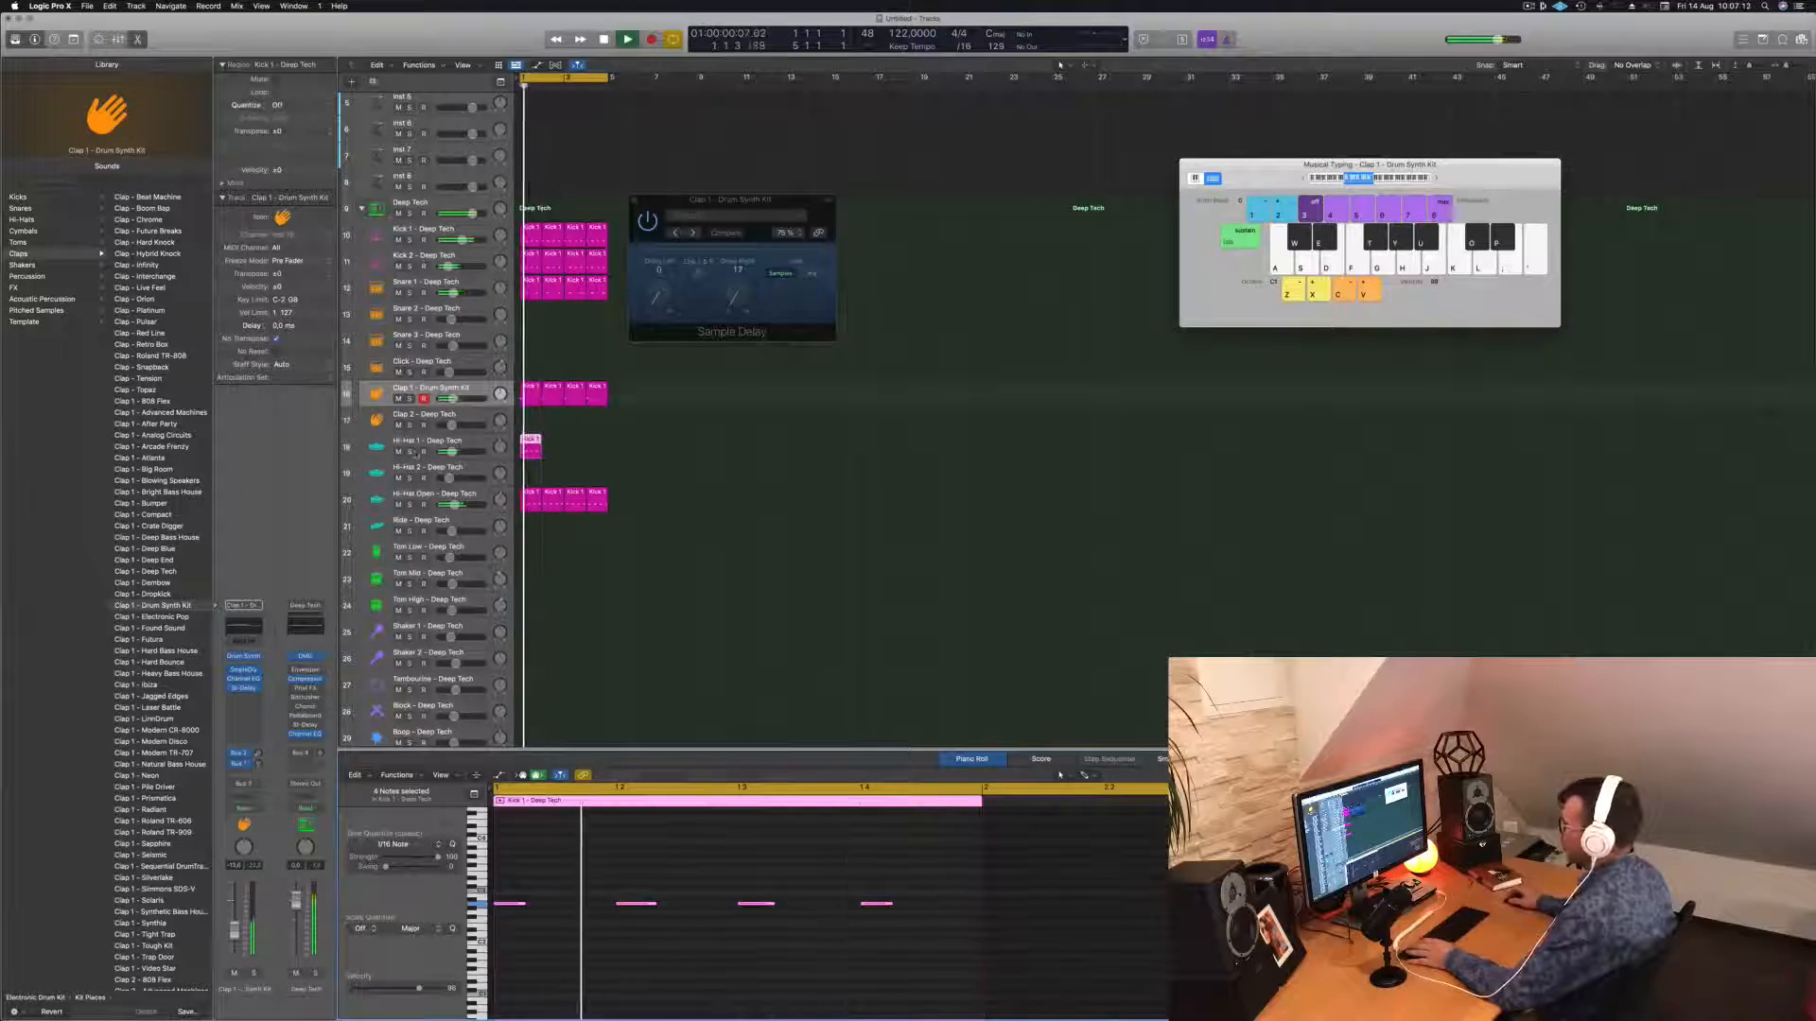
key(ctrl+s)
key(ctrl+s)
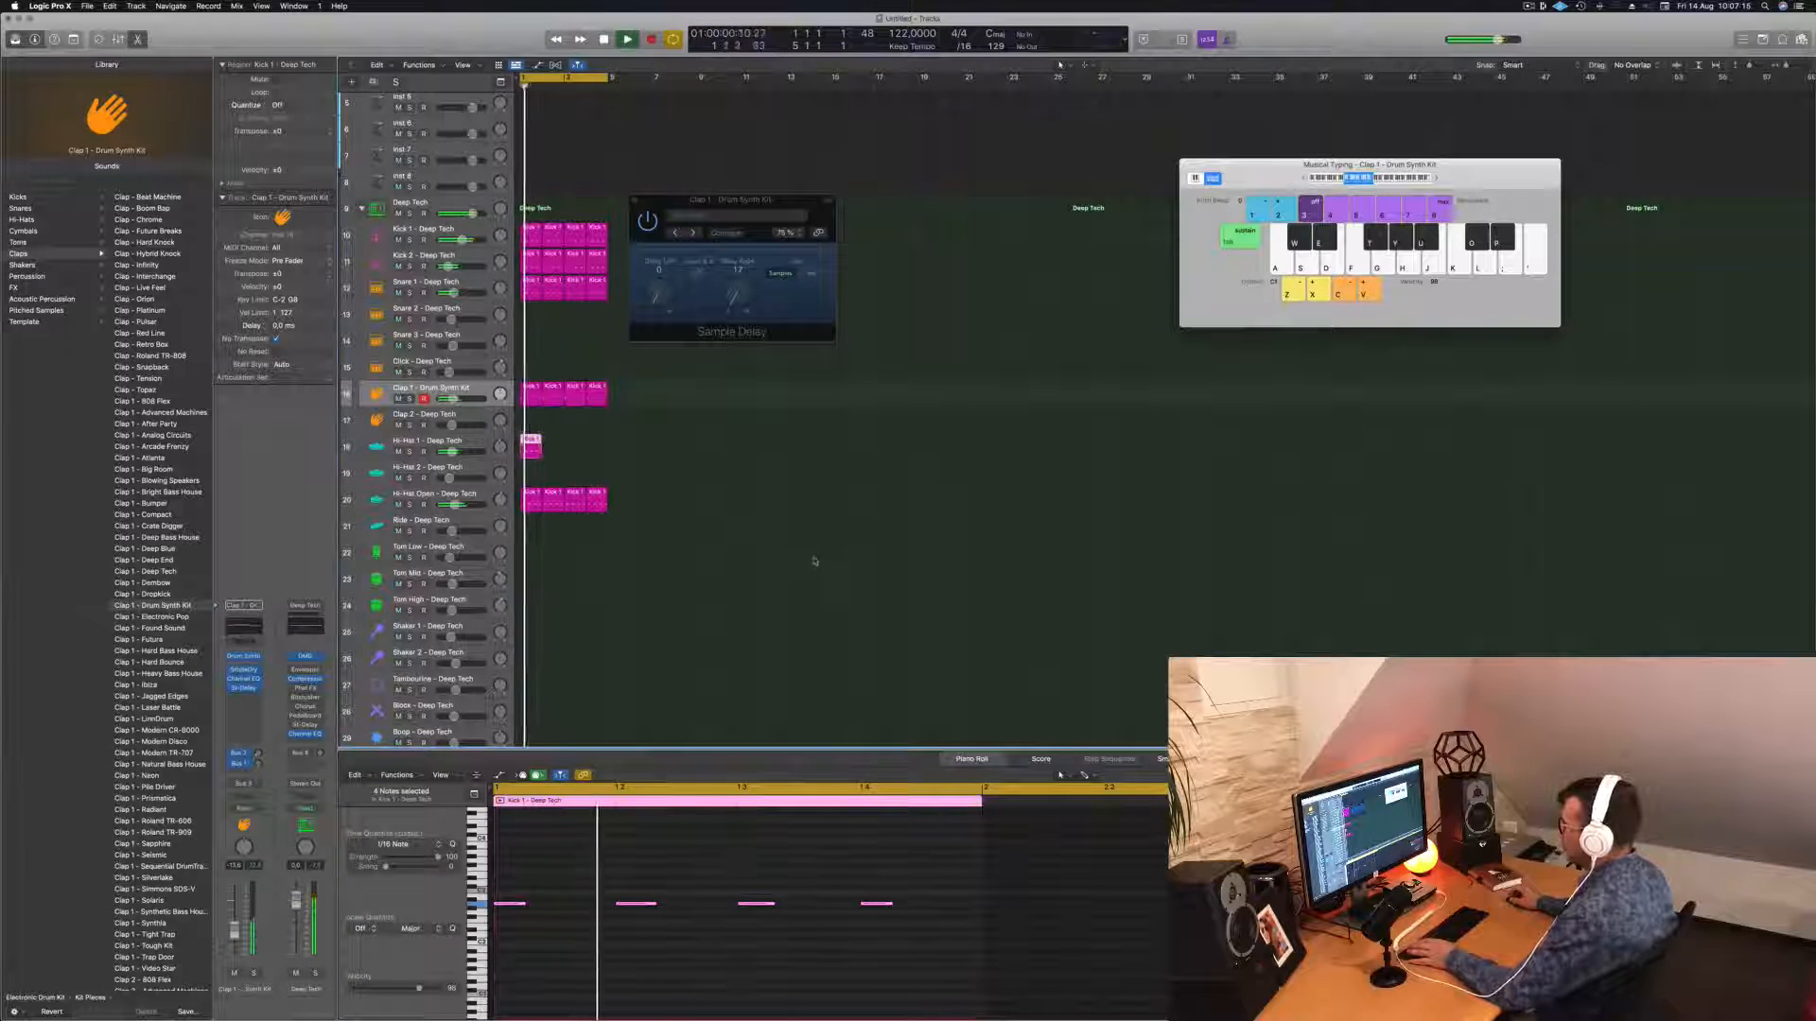
Move the second Hi-Hat 1 note one sixteenth earlier and the third and fourth notes one sixteenth later.
click(640, 904)
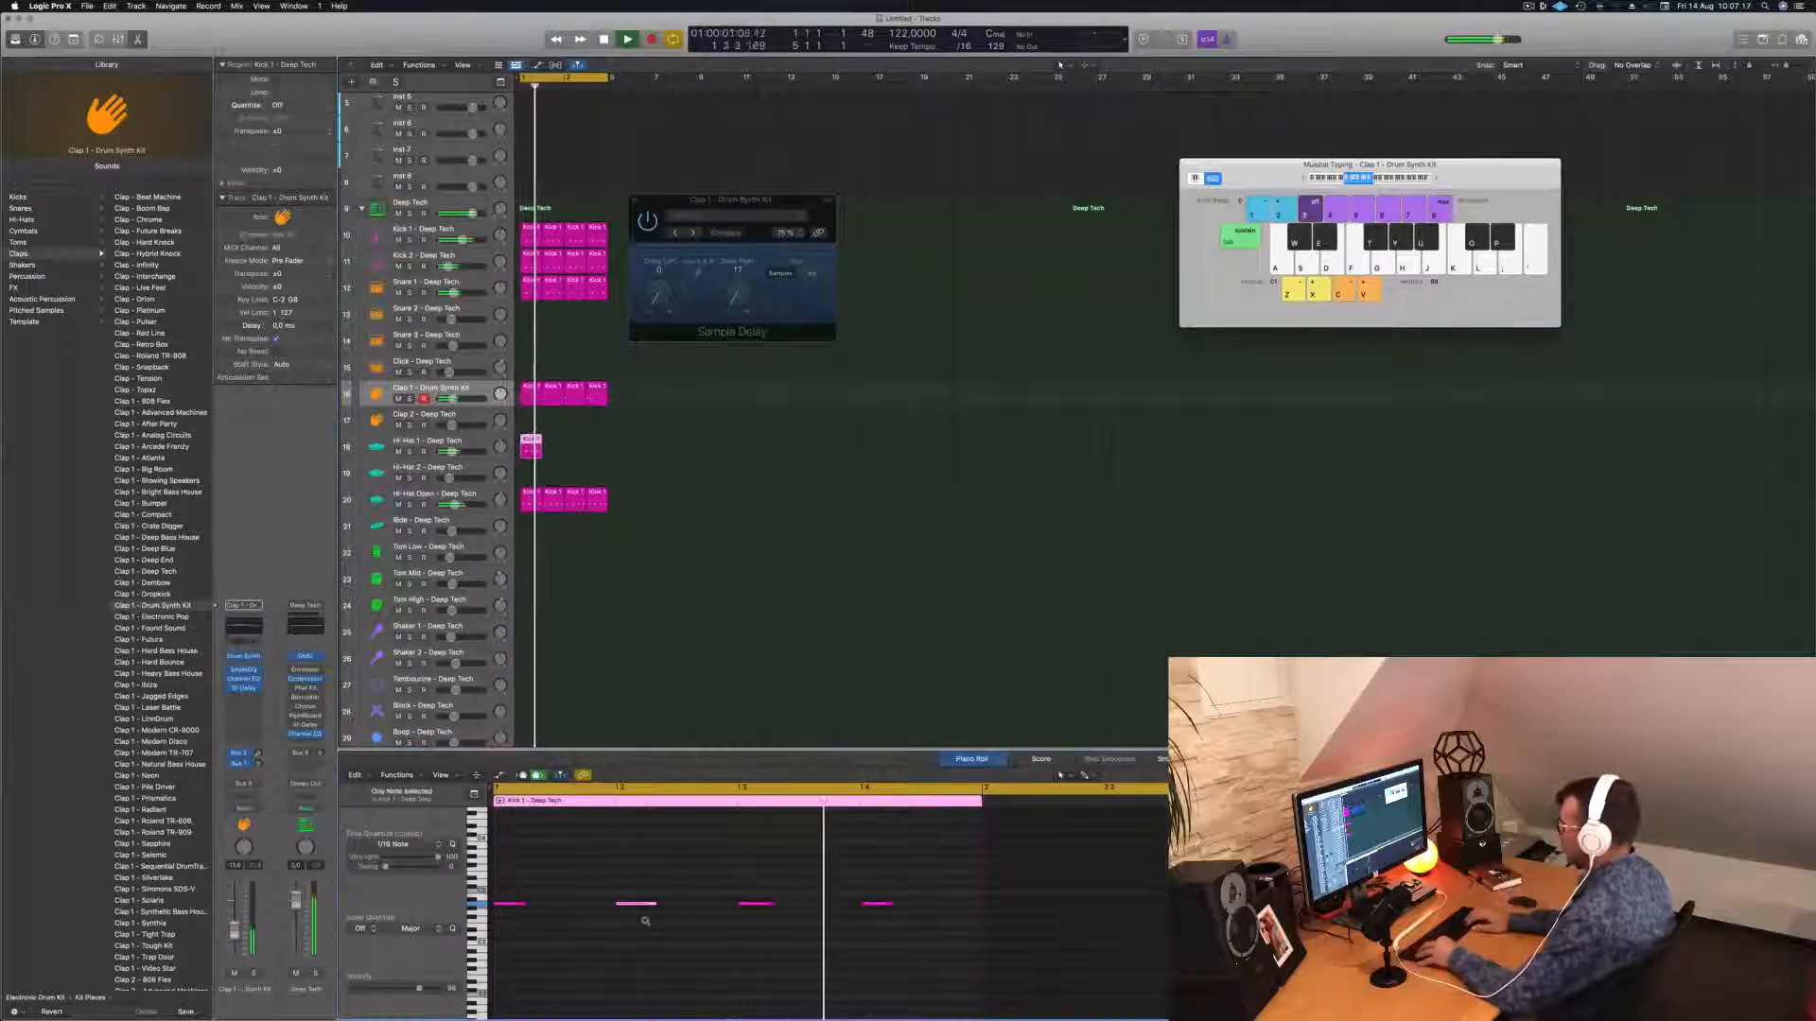
key(alt+Left)
key(alt+Left)
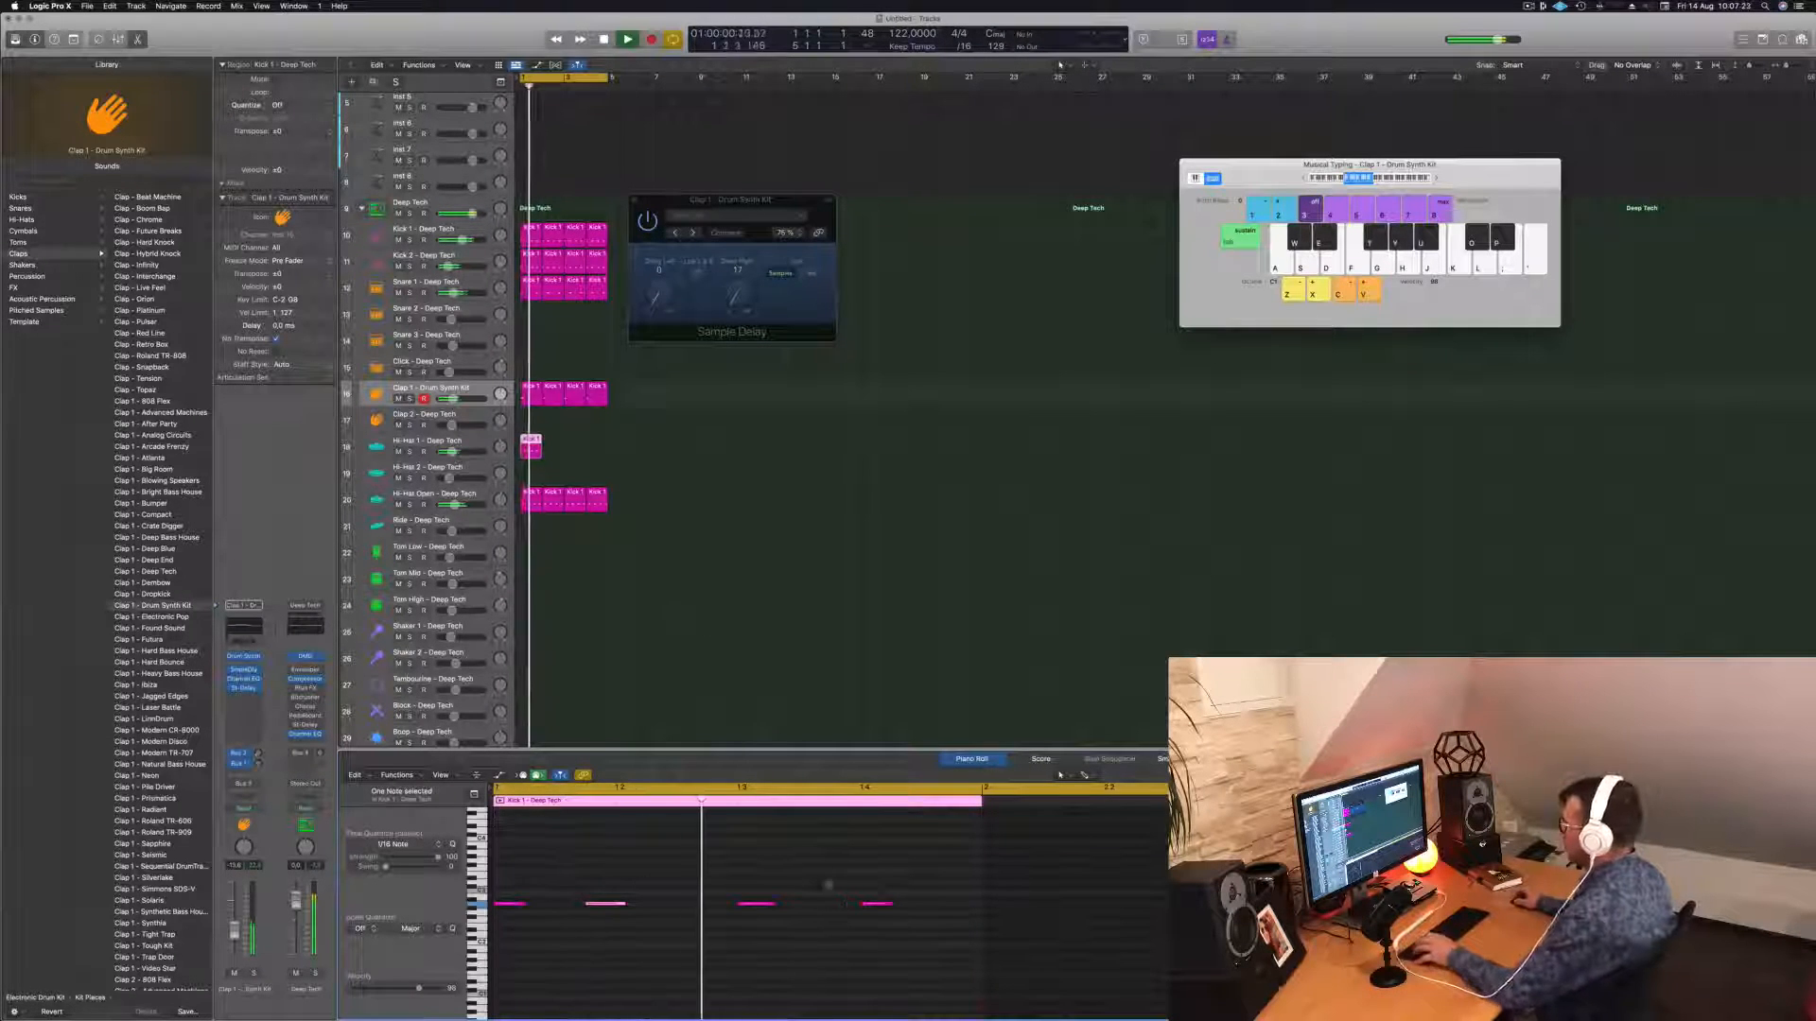
key(alt+Right)
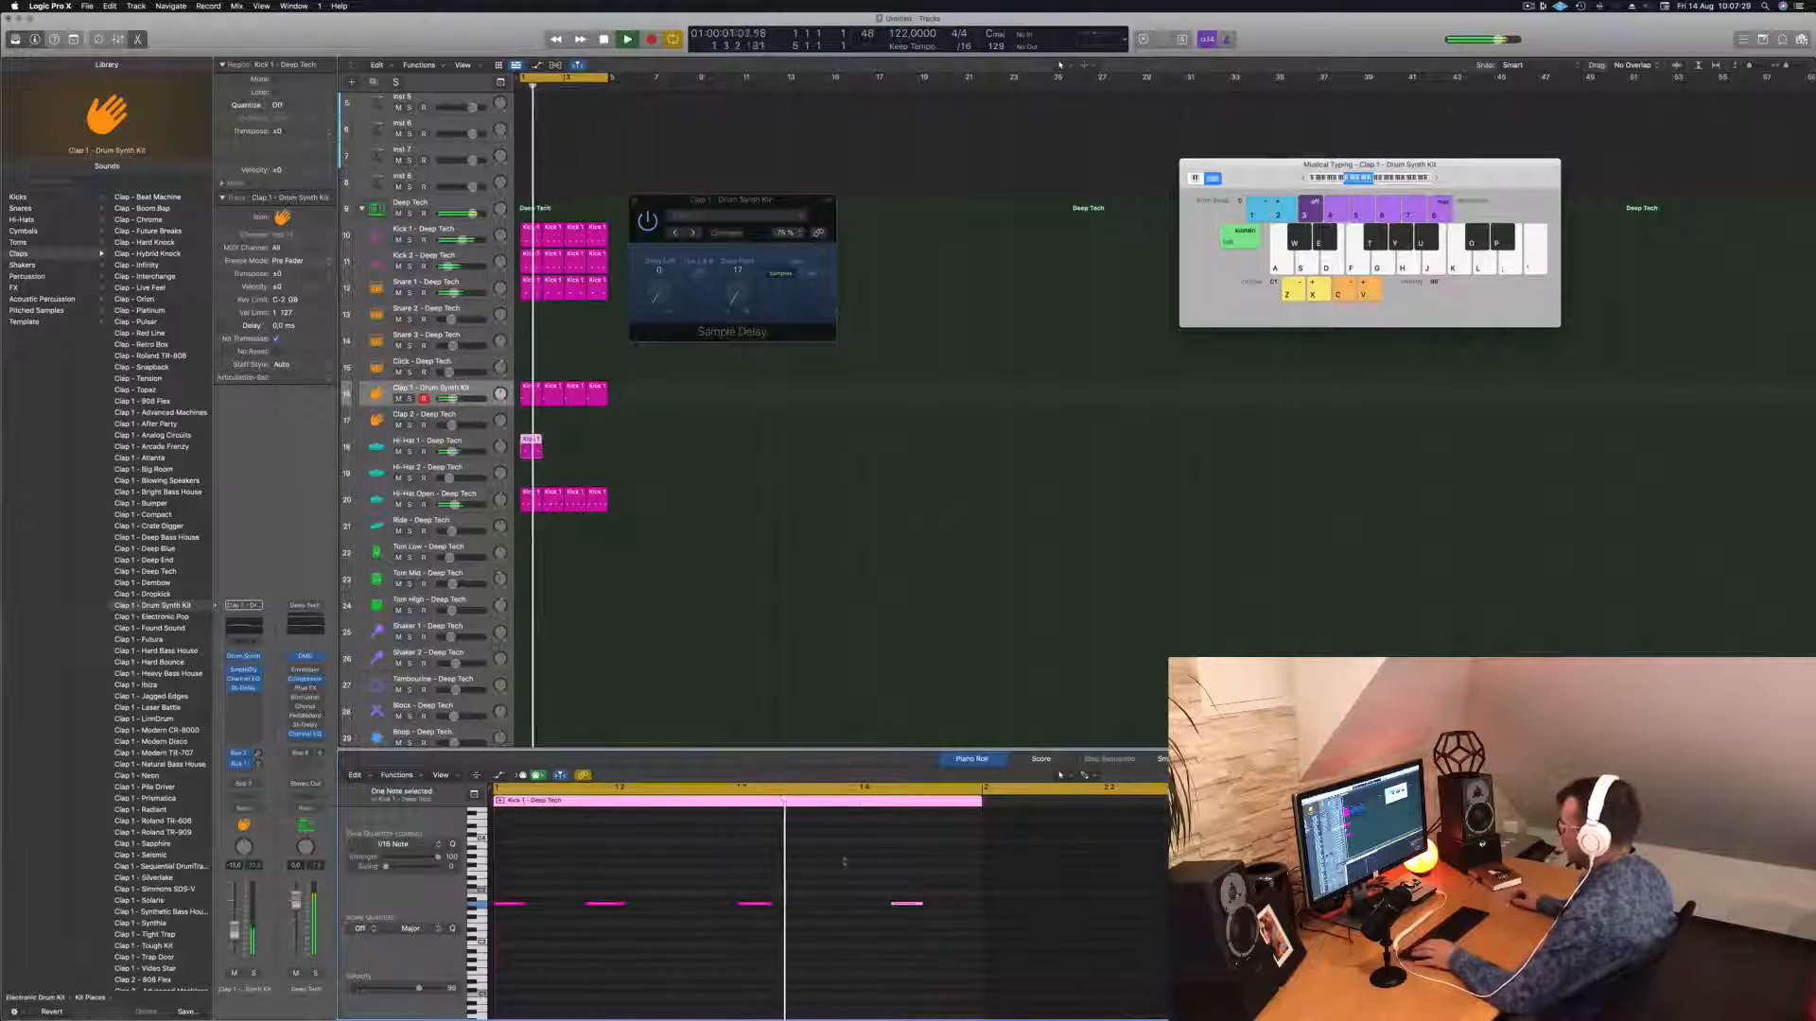
click(761, 904)
key(alt+Right)
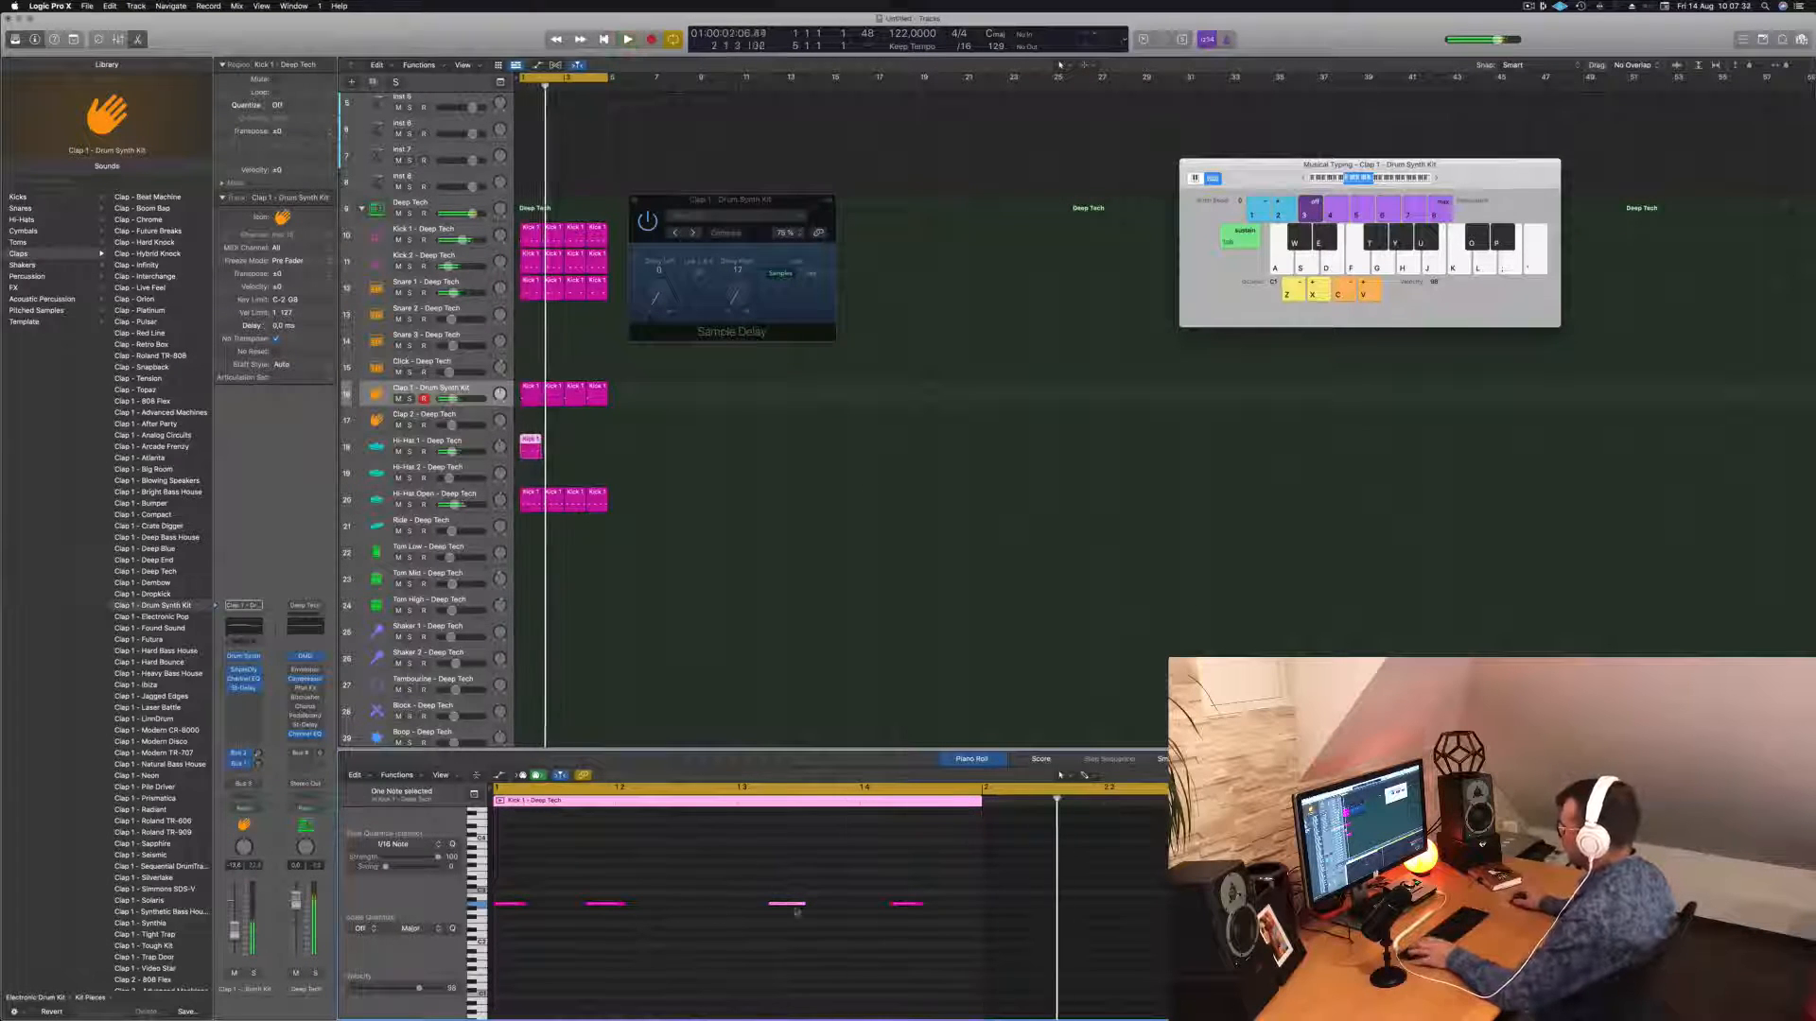
Delete the last and first notes of the Hi-Hat 1 region, keeping only the two middle ones, and audition the pattern.
key(space)
click(906, 904)
key(space)
key(space)
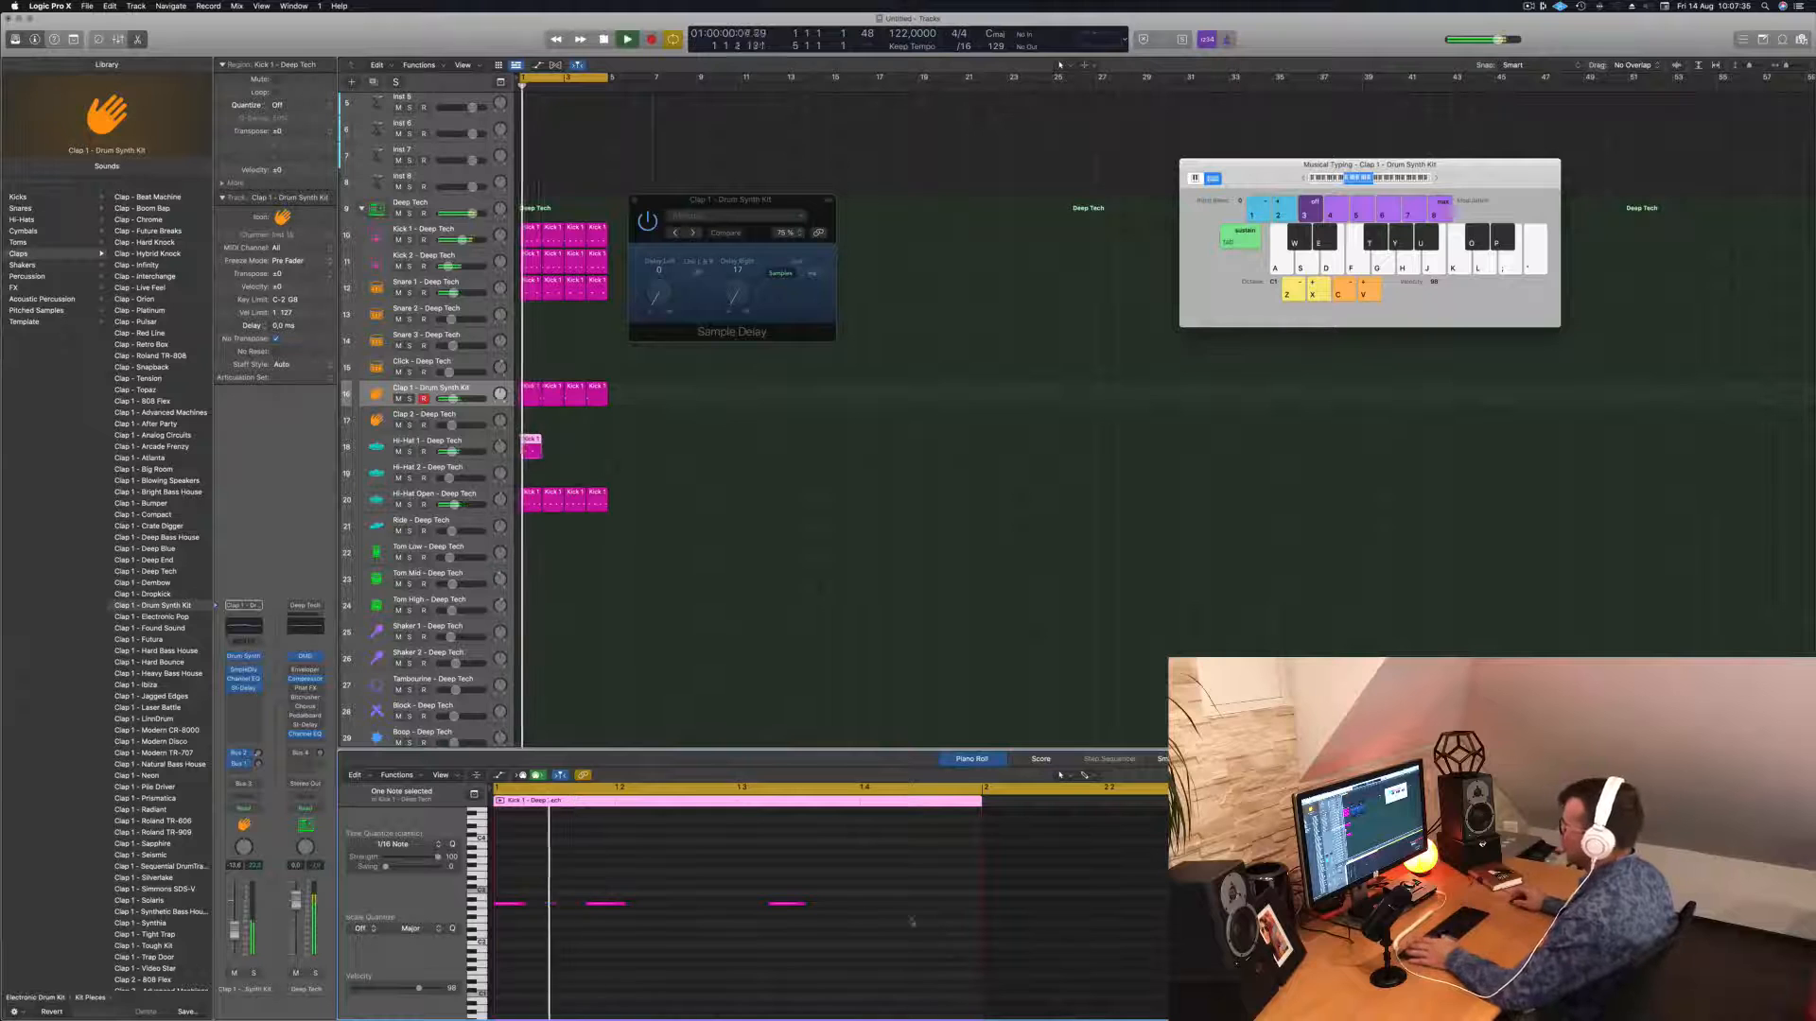
click(510, 904)
key(BackSpace)
key(space)
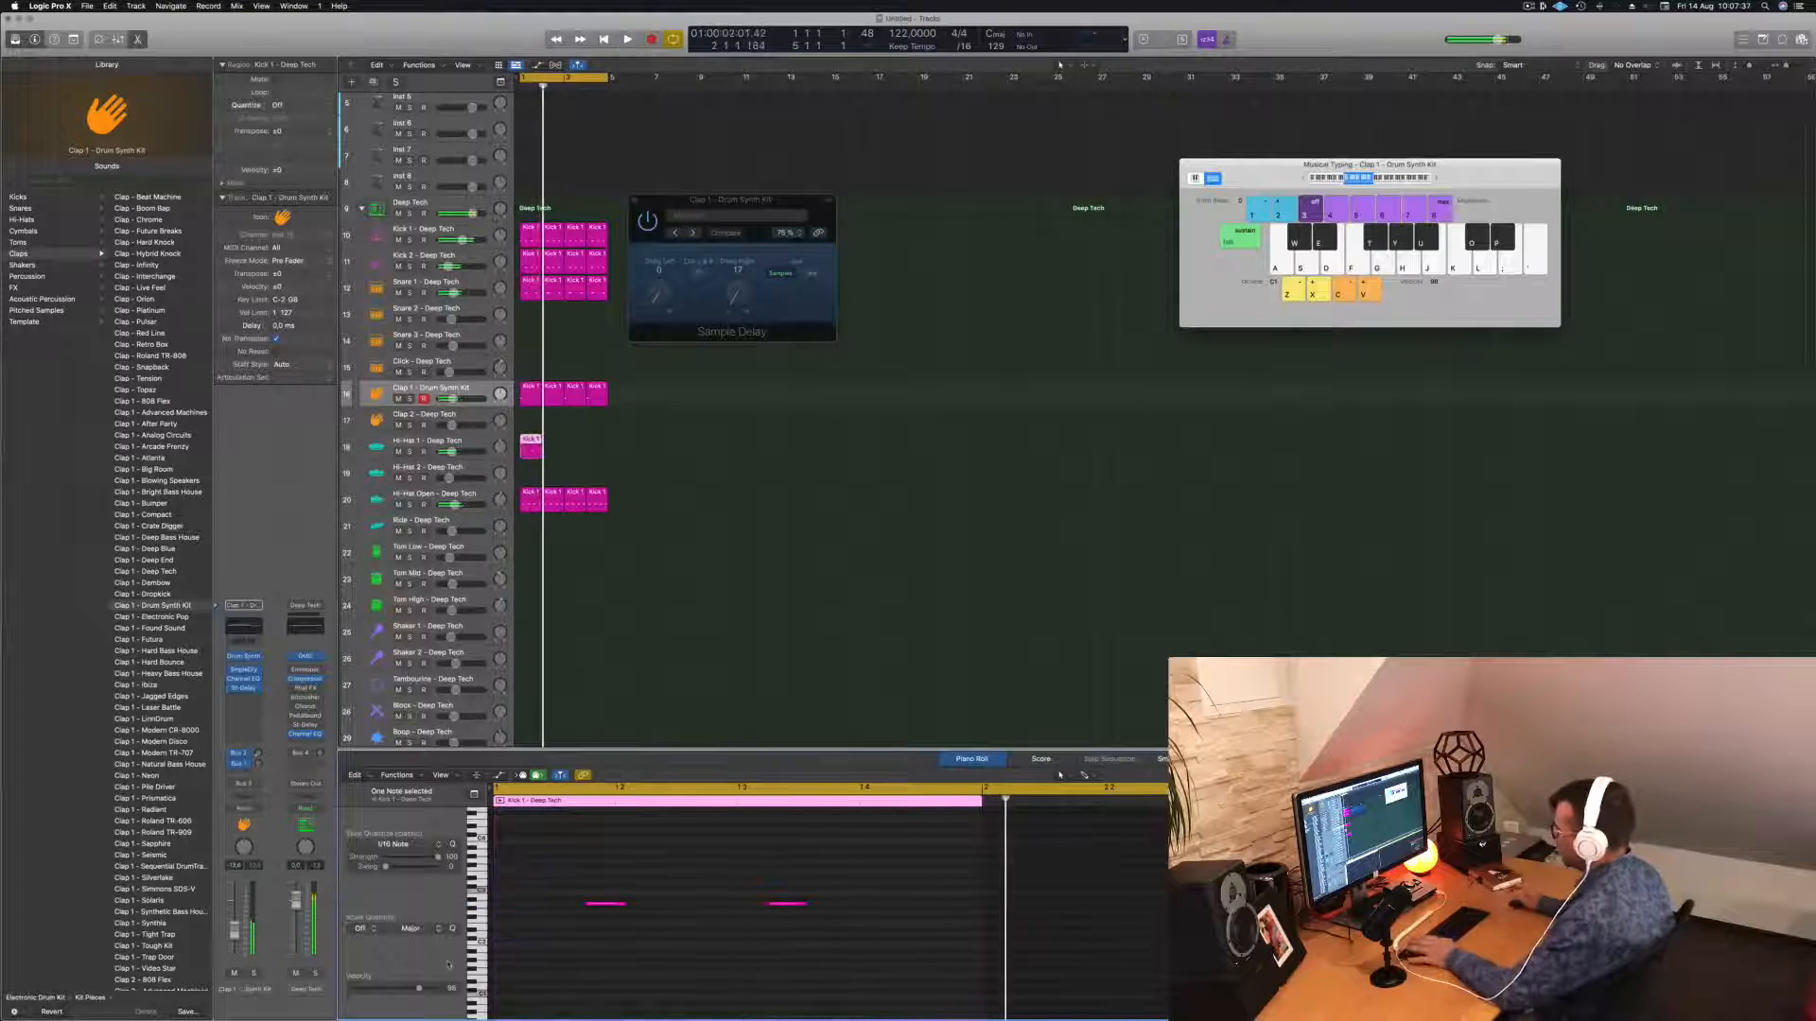
key(space)
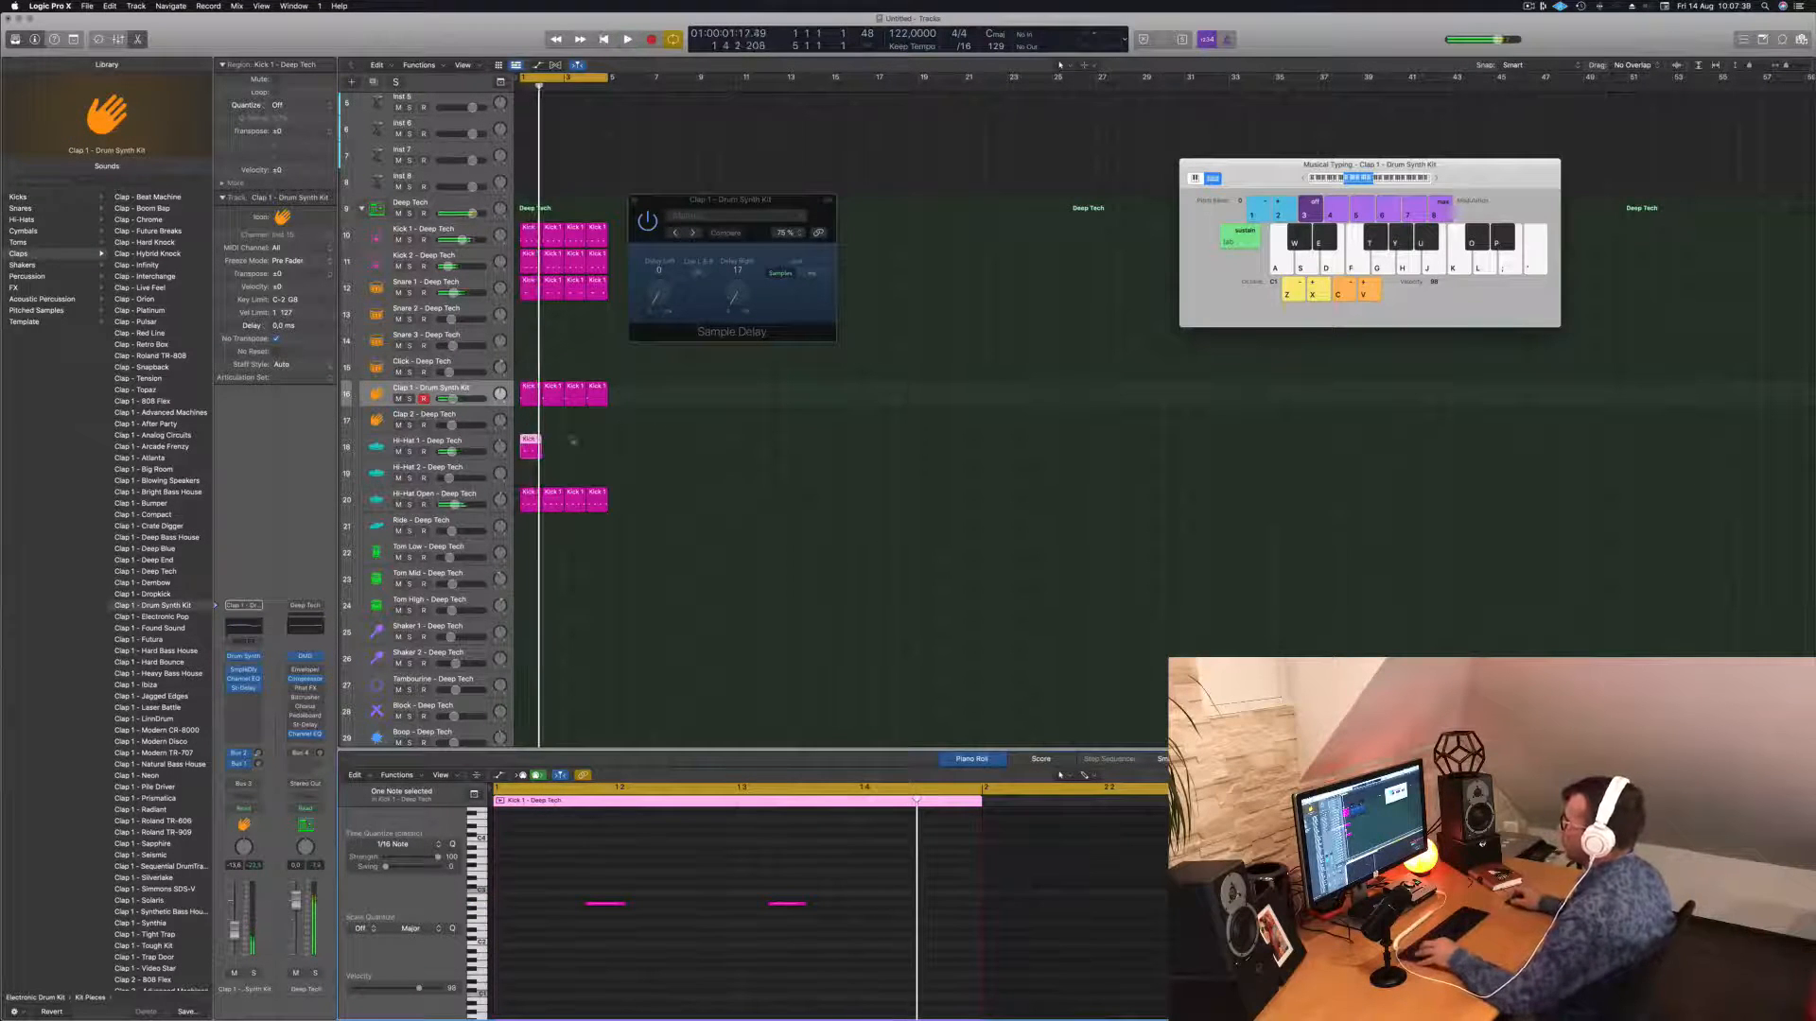
Duplicate the Hi-Hat 1 region to fill four bars and lower the track's volume slightly during playback.
drag(528, 451, 552, 450)
mouse_move(570, 452)
mouse_down()
mouse_move(505, 448)
mouse_move(571, 442)
mouse_up()
key(space)
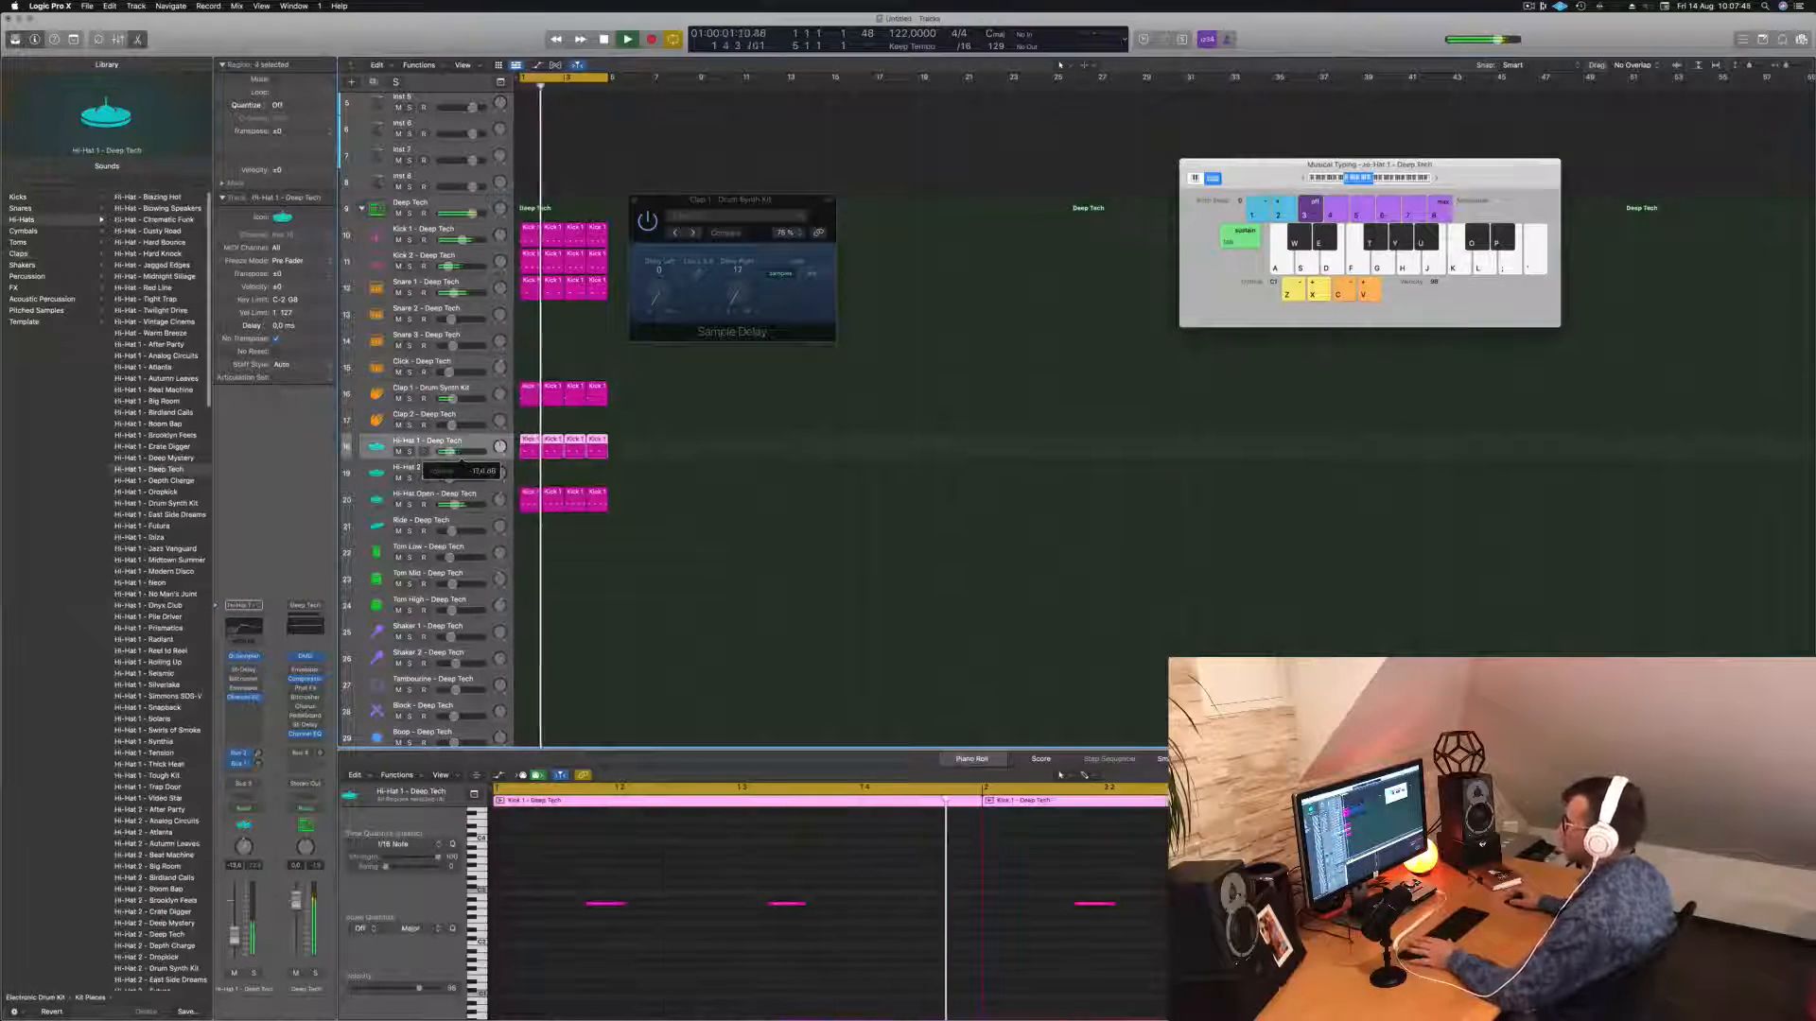
drag(450, 451, 449, 451)
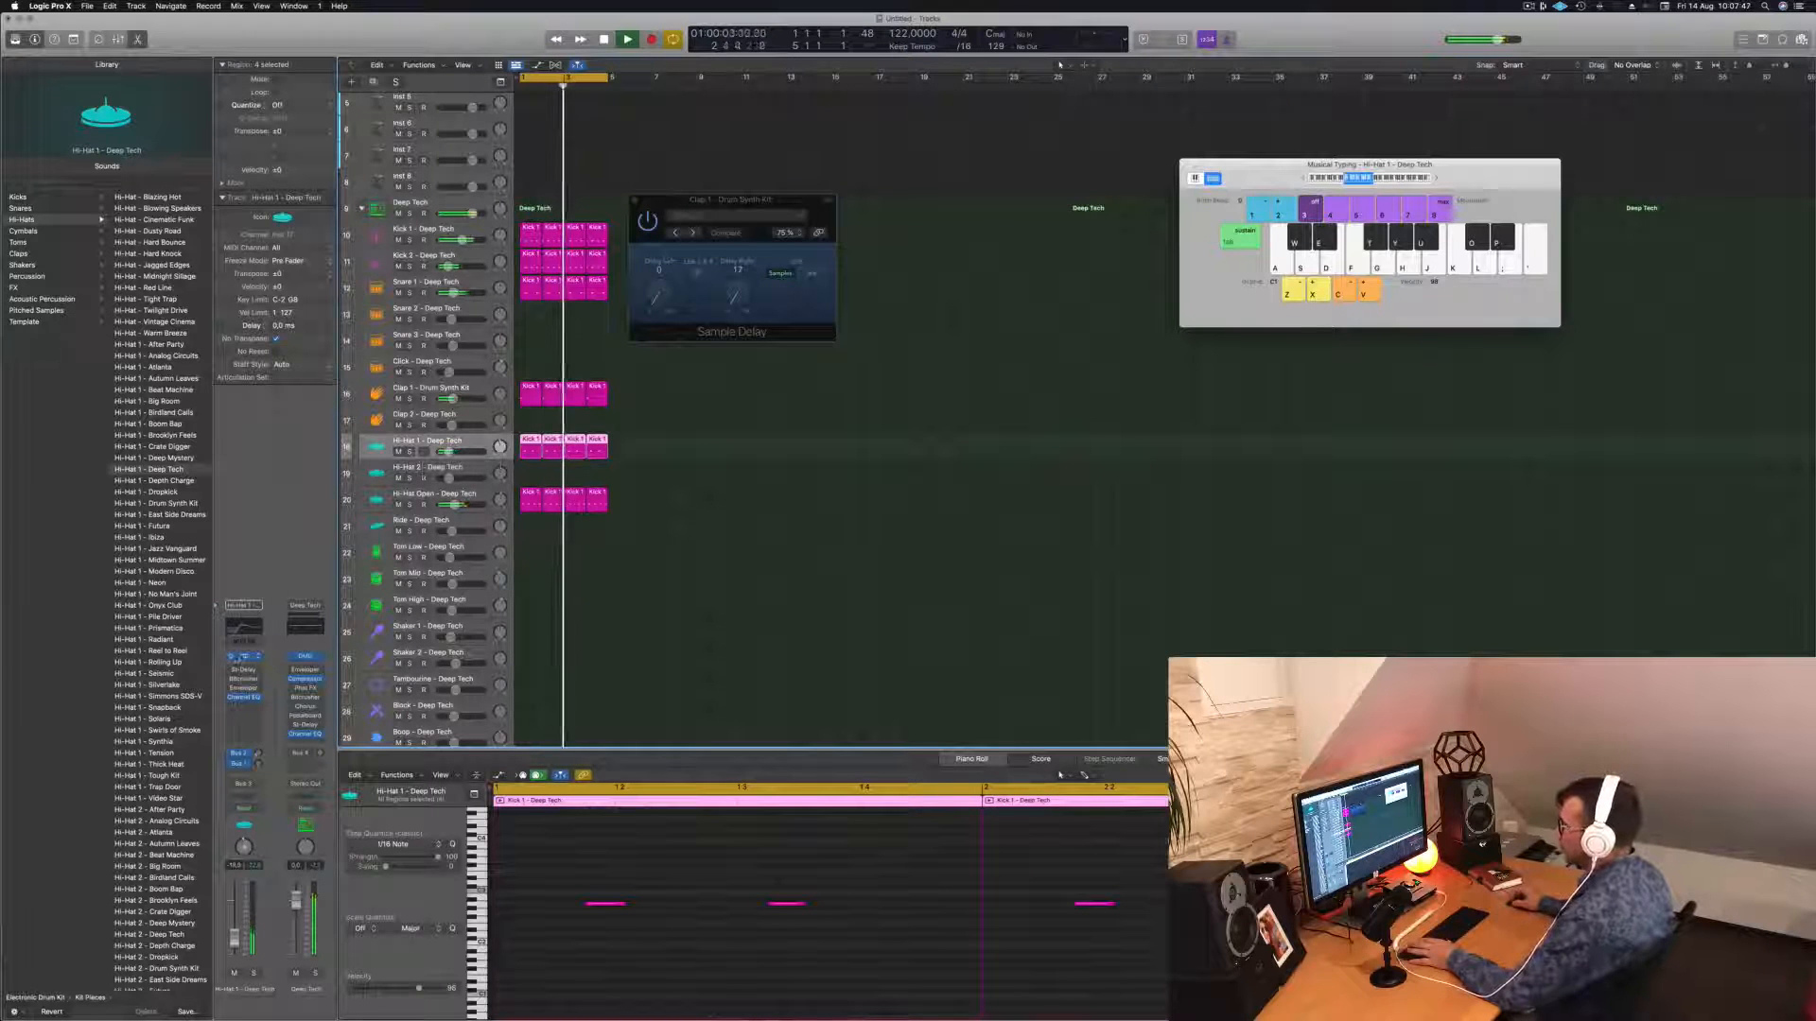
Open Hi-Hat 1's Quick Sampler, try out the filter cutoff, and set the filter type to HP 12dB Creamy.
click(243, 657)
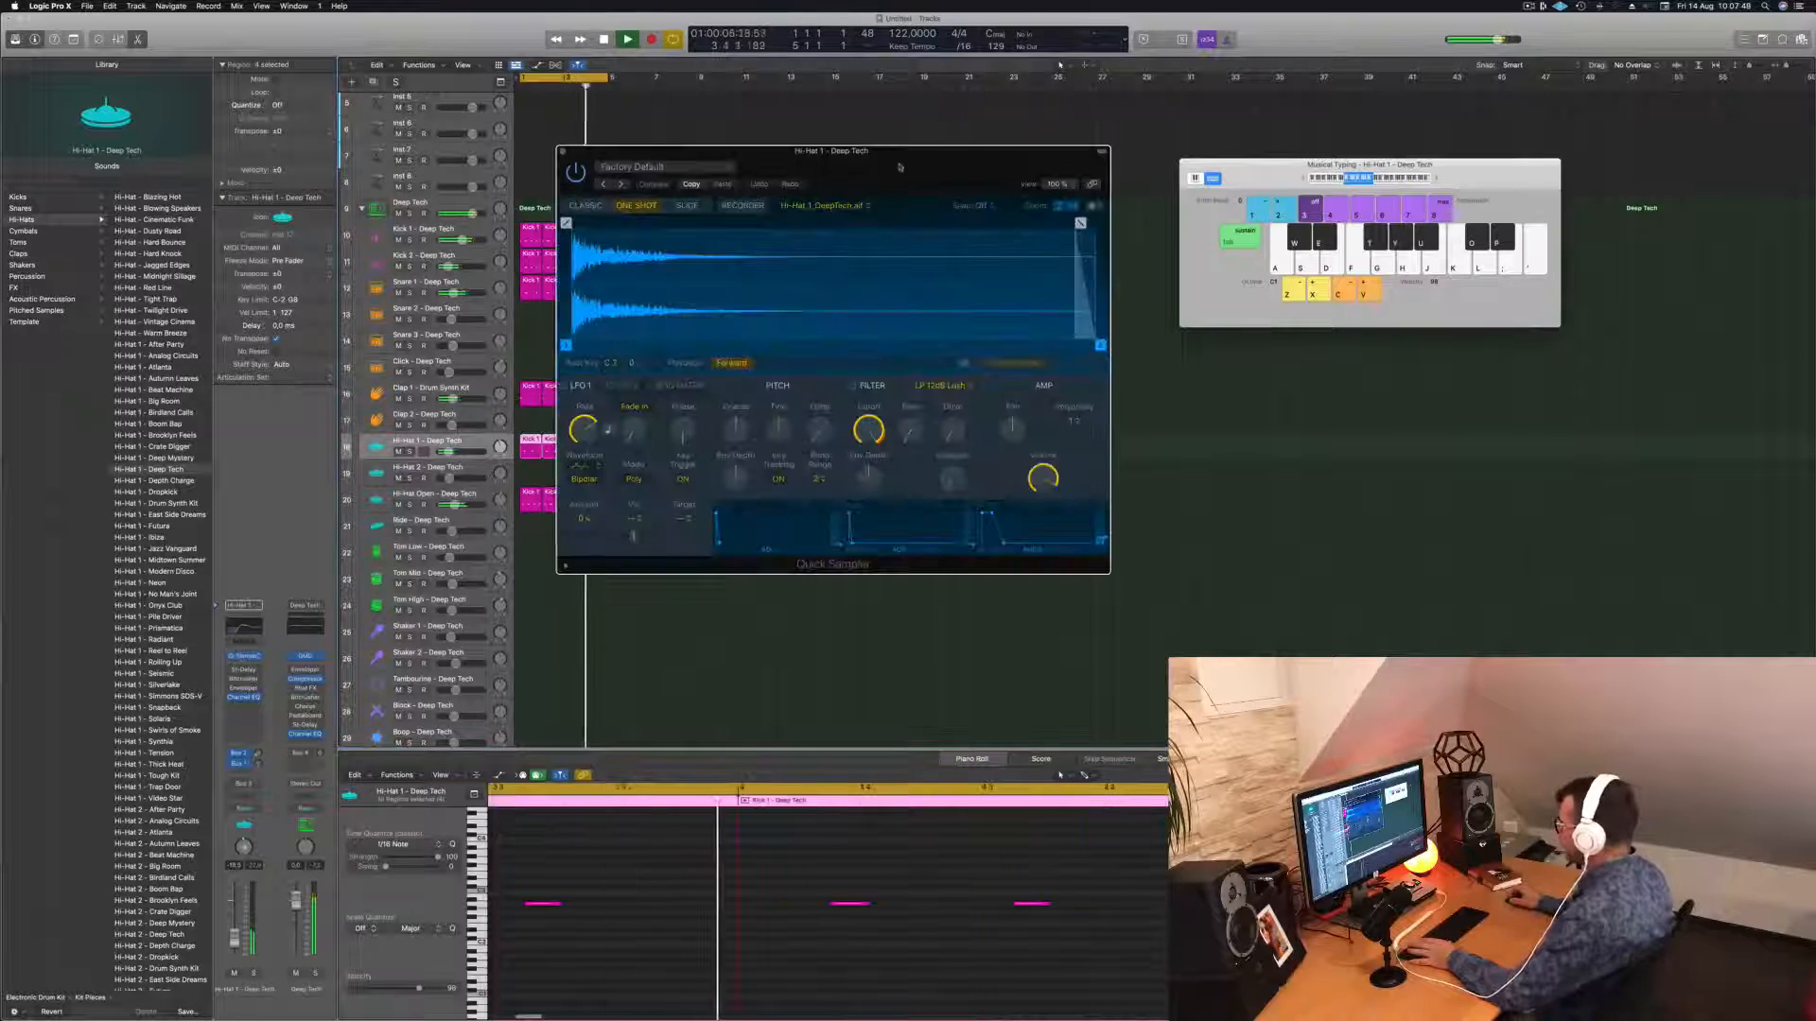
drag(902, 163, 940, 239)
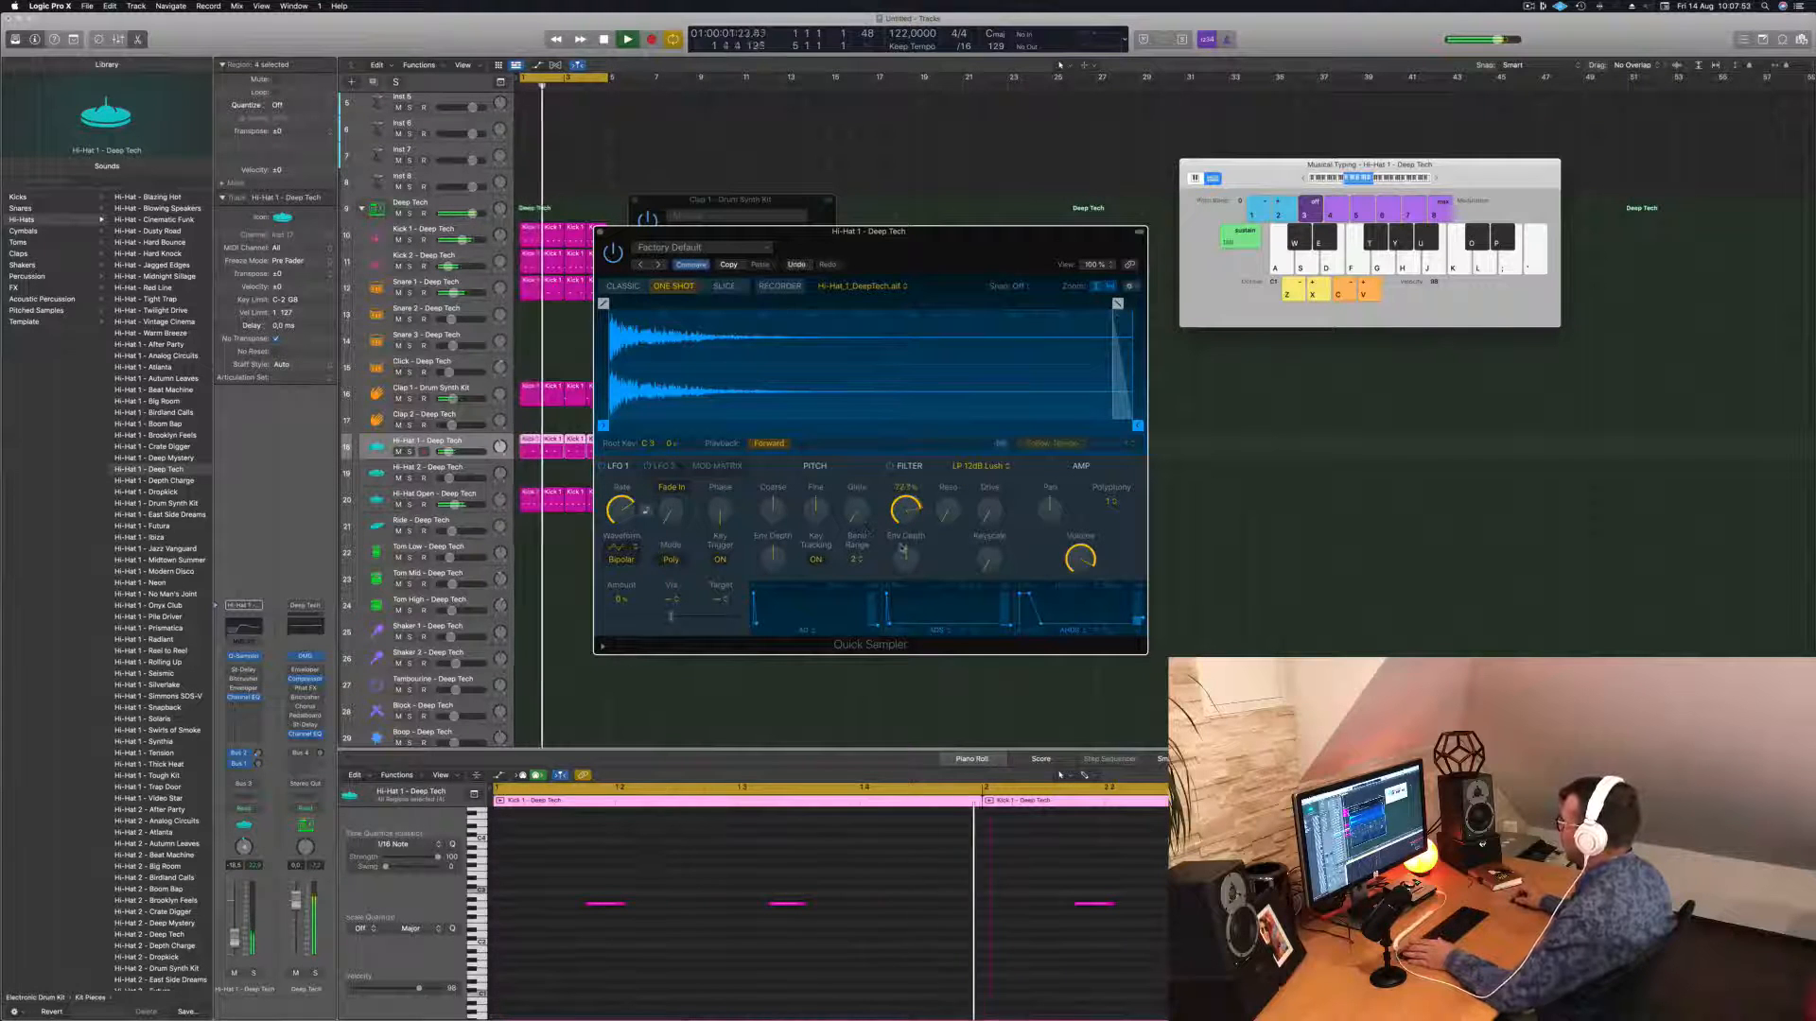
drag(912, 514, 915, 491)
click(980, 466)
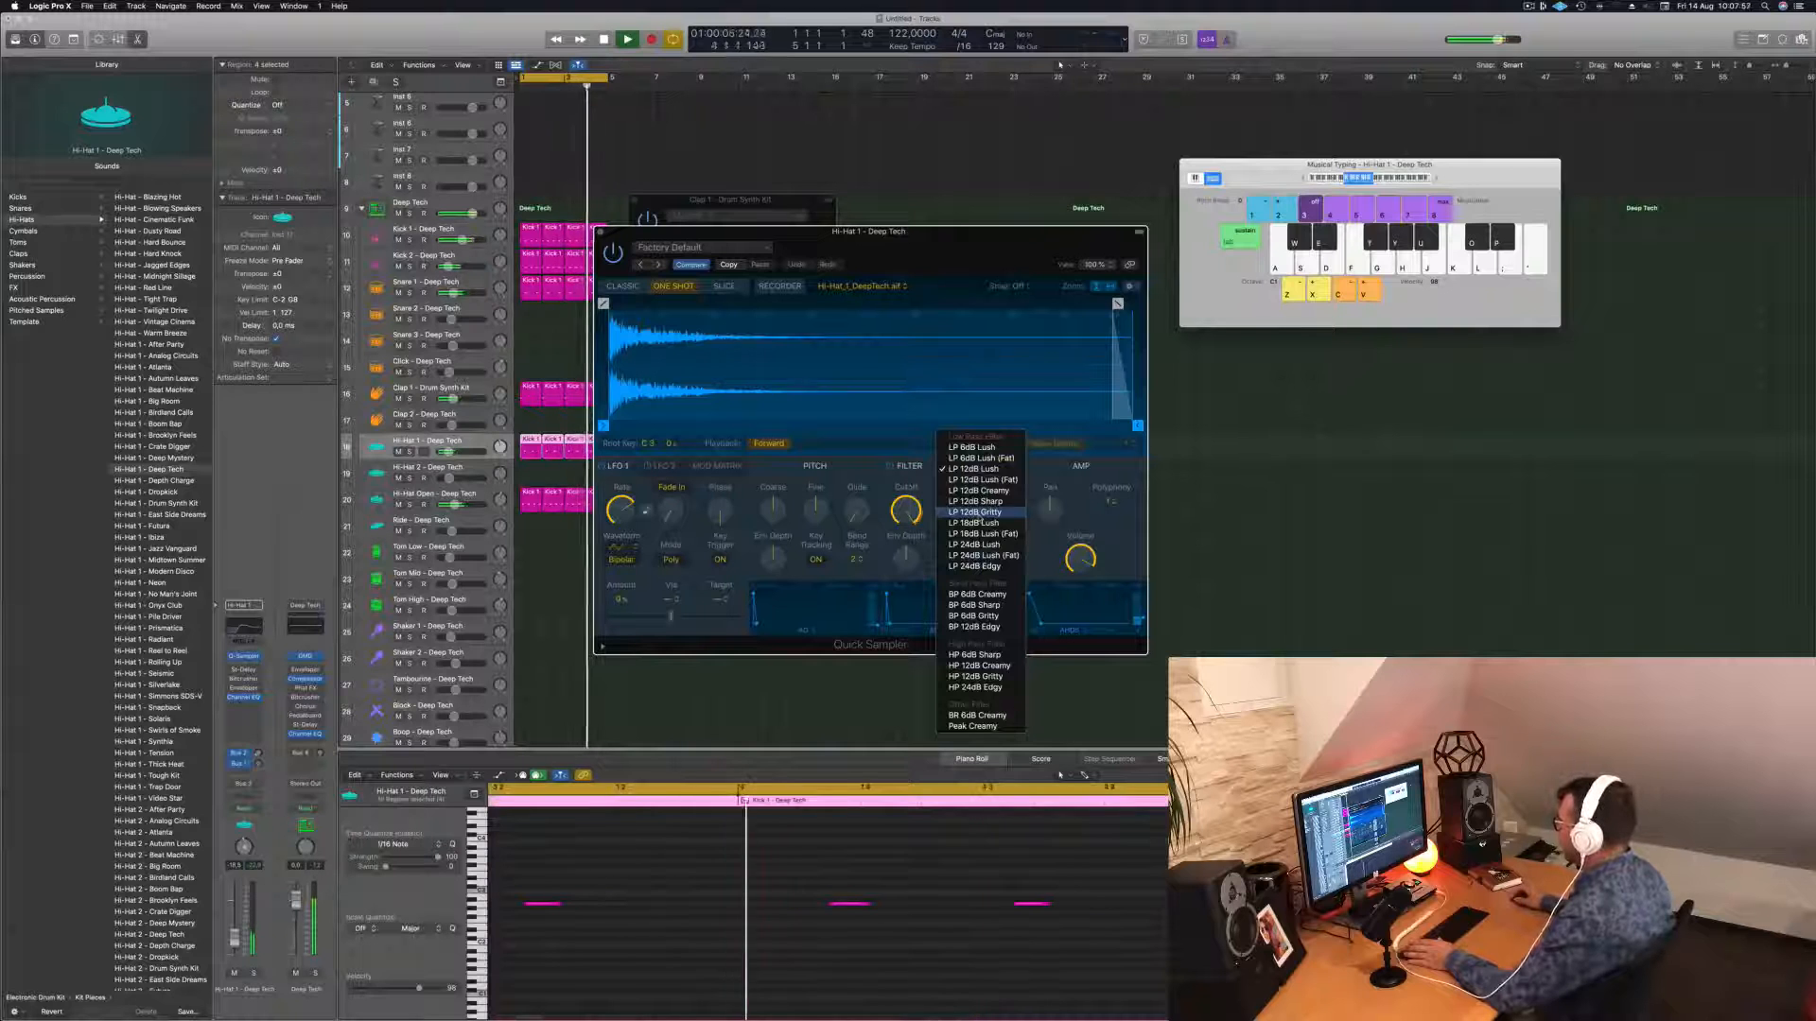
click(979, 666)
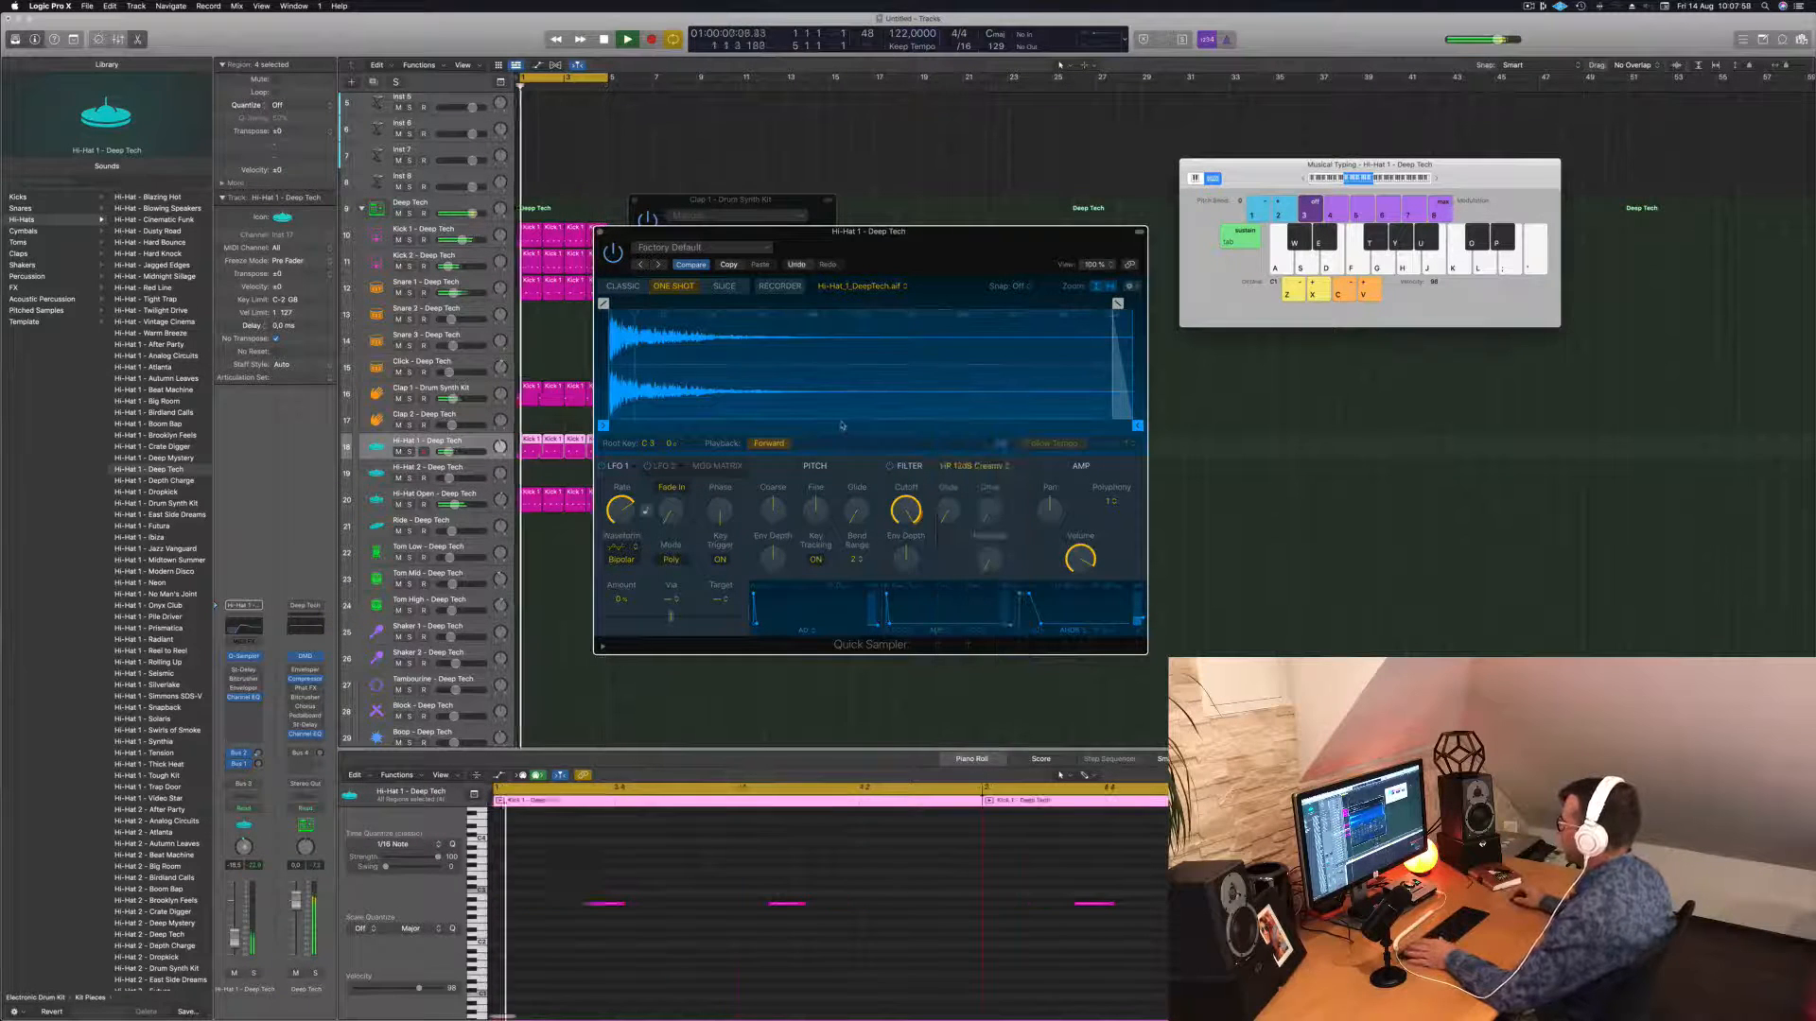
Lower the Hi-Hat 1 filter's cutoff and raise its resonance while the loop plays.
drag(905, 511, 905, 604)
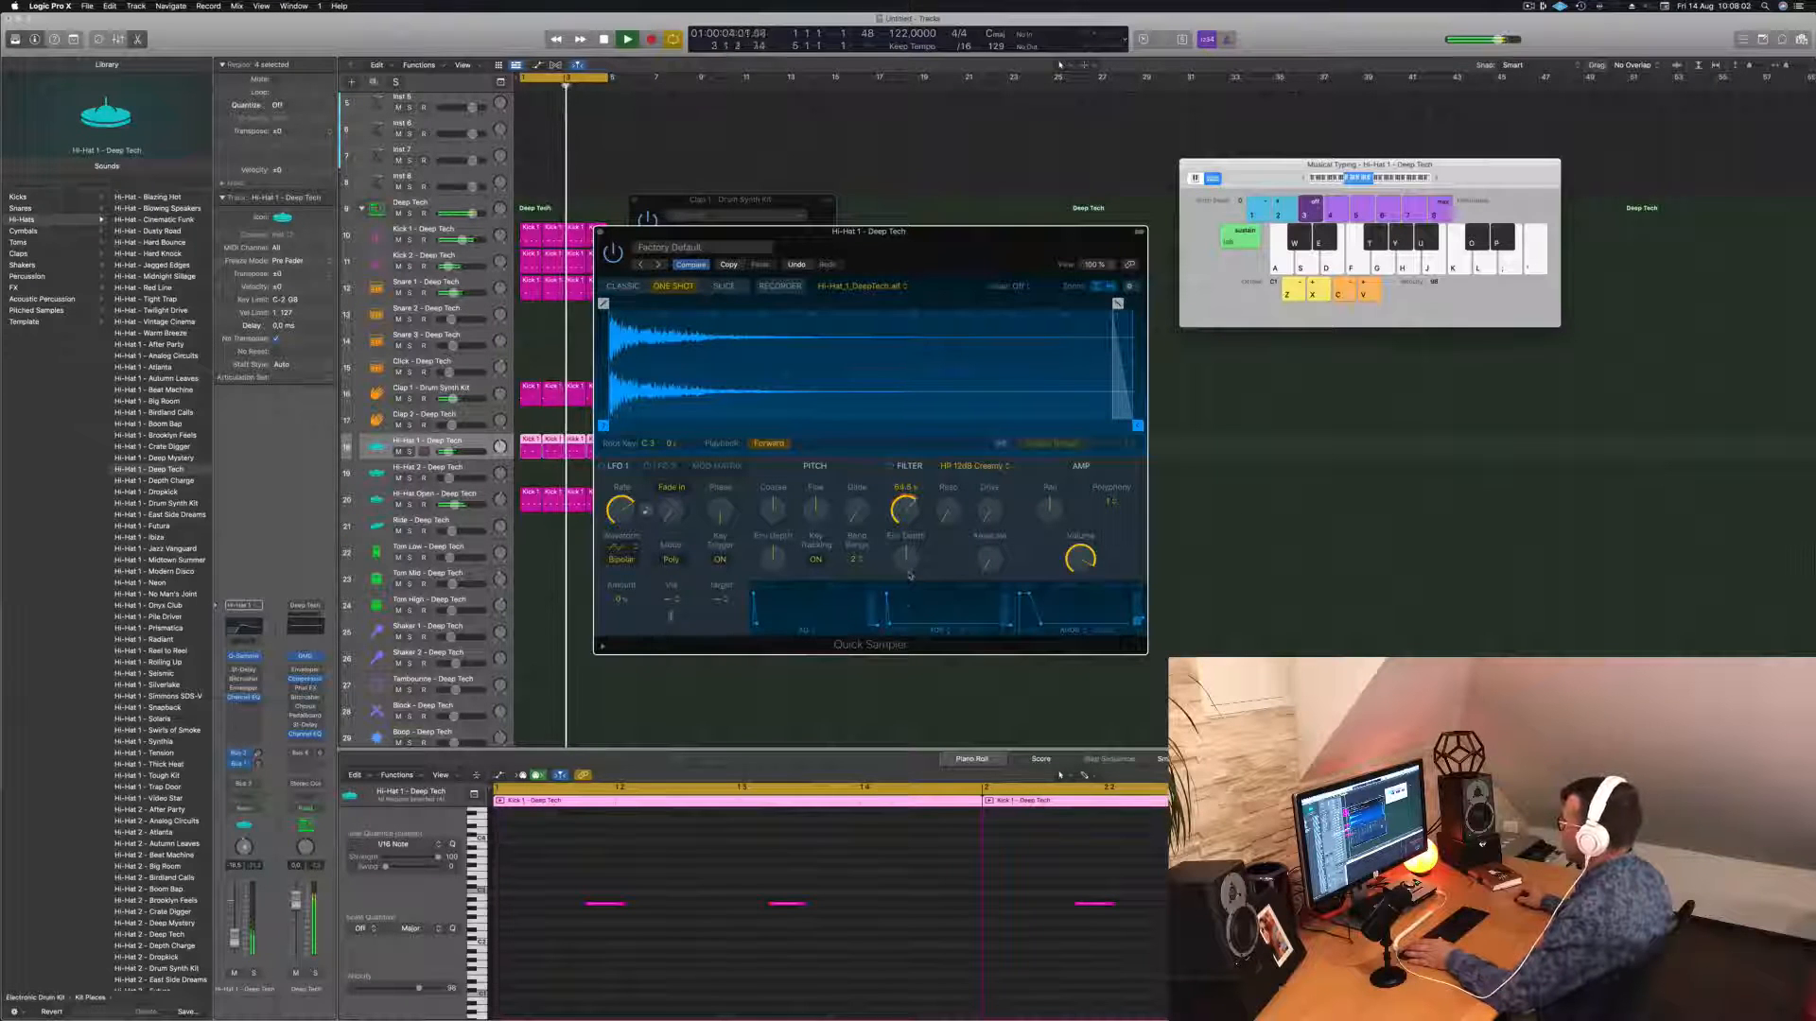
drag(908, 587, 911, 584)
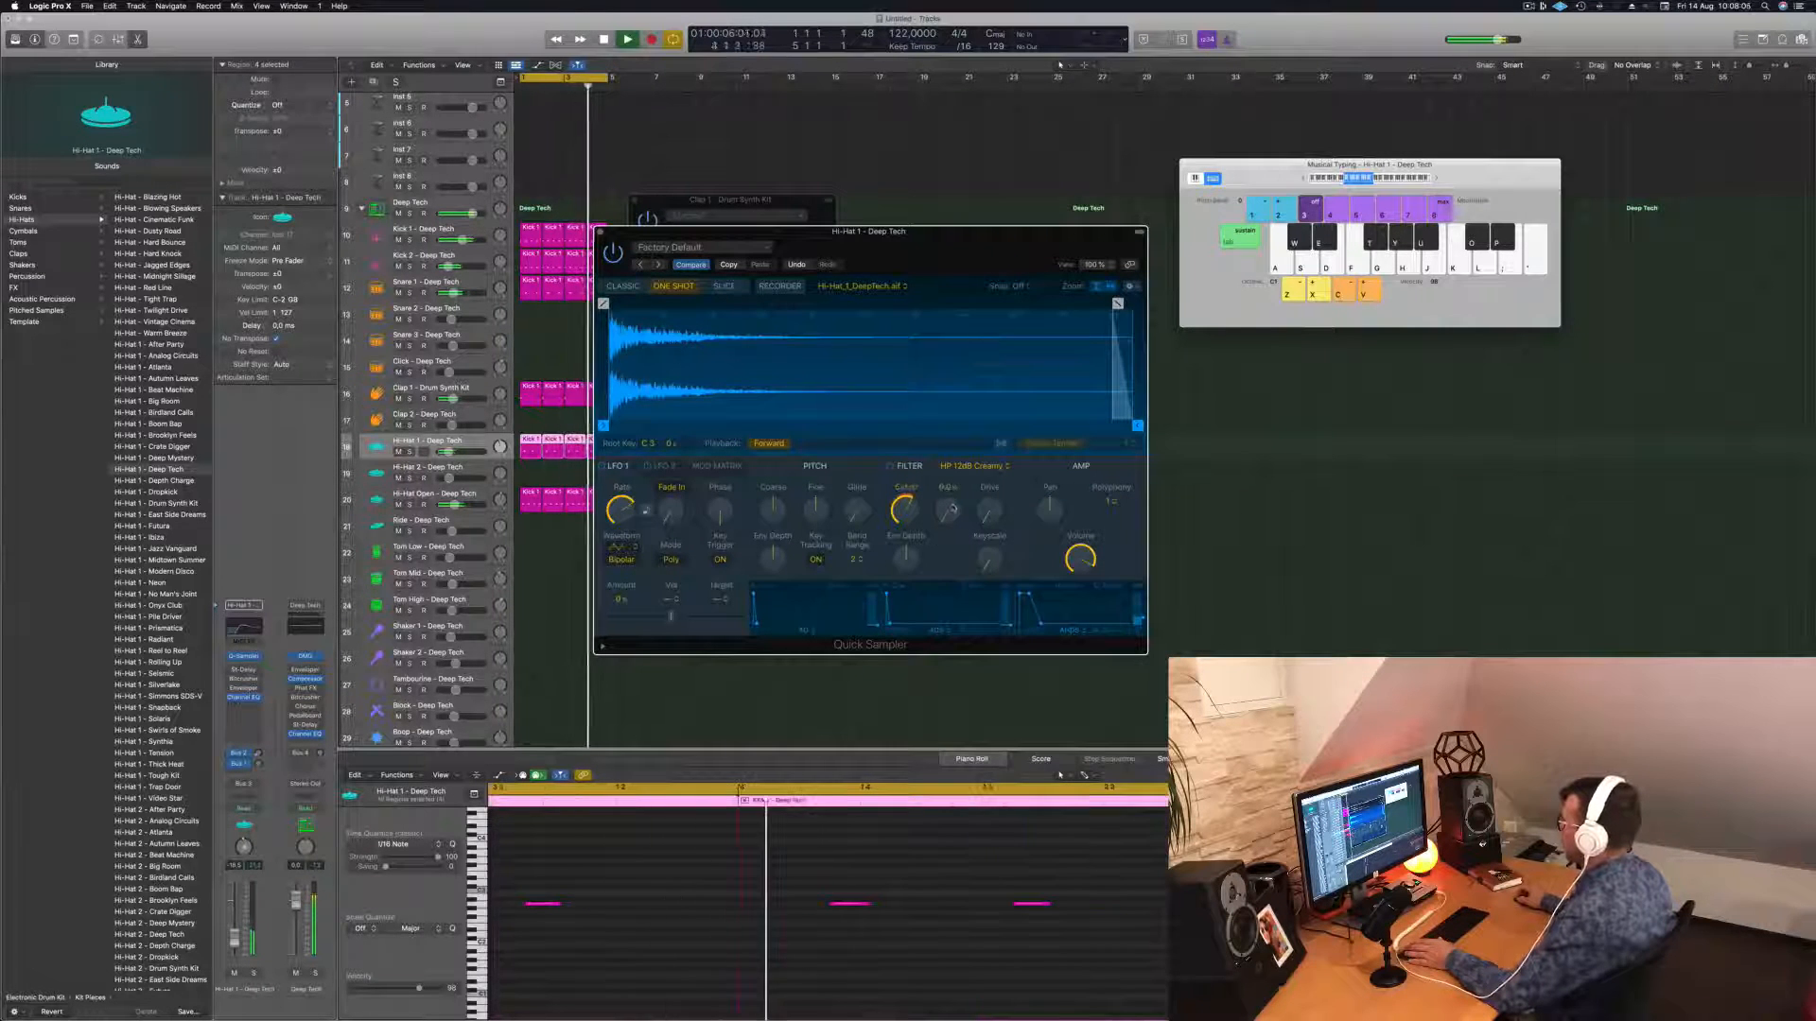
drag(948, 507, 961, 447)
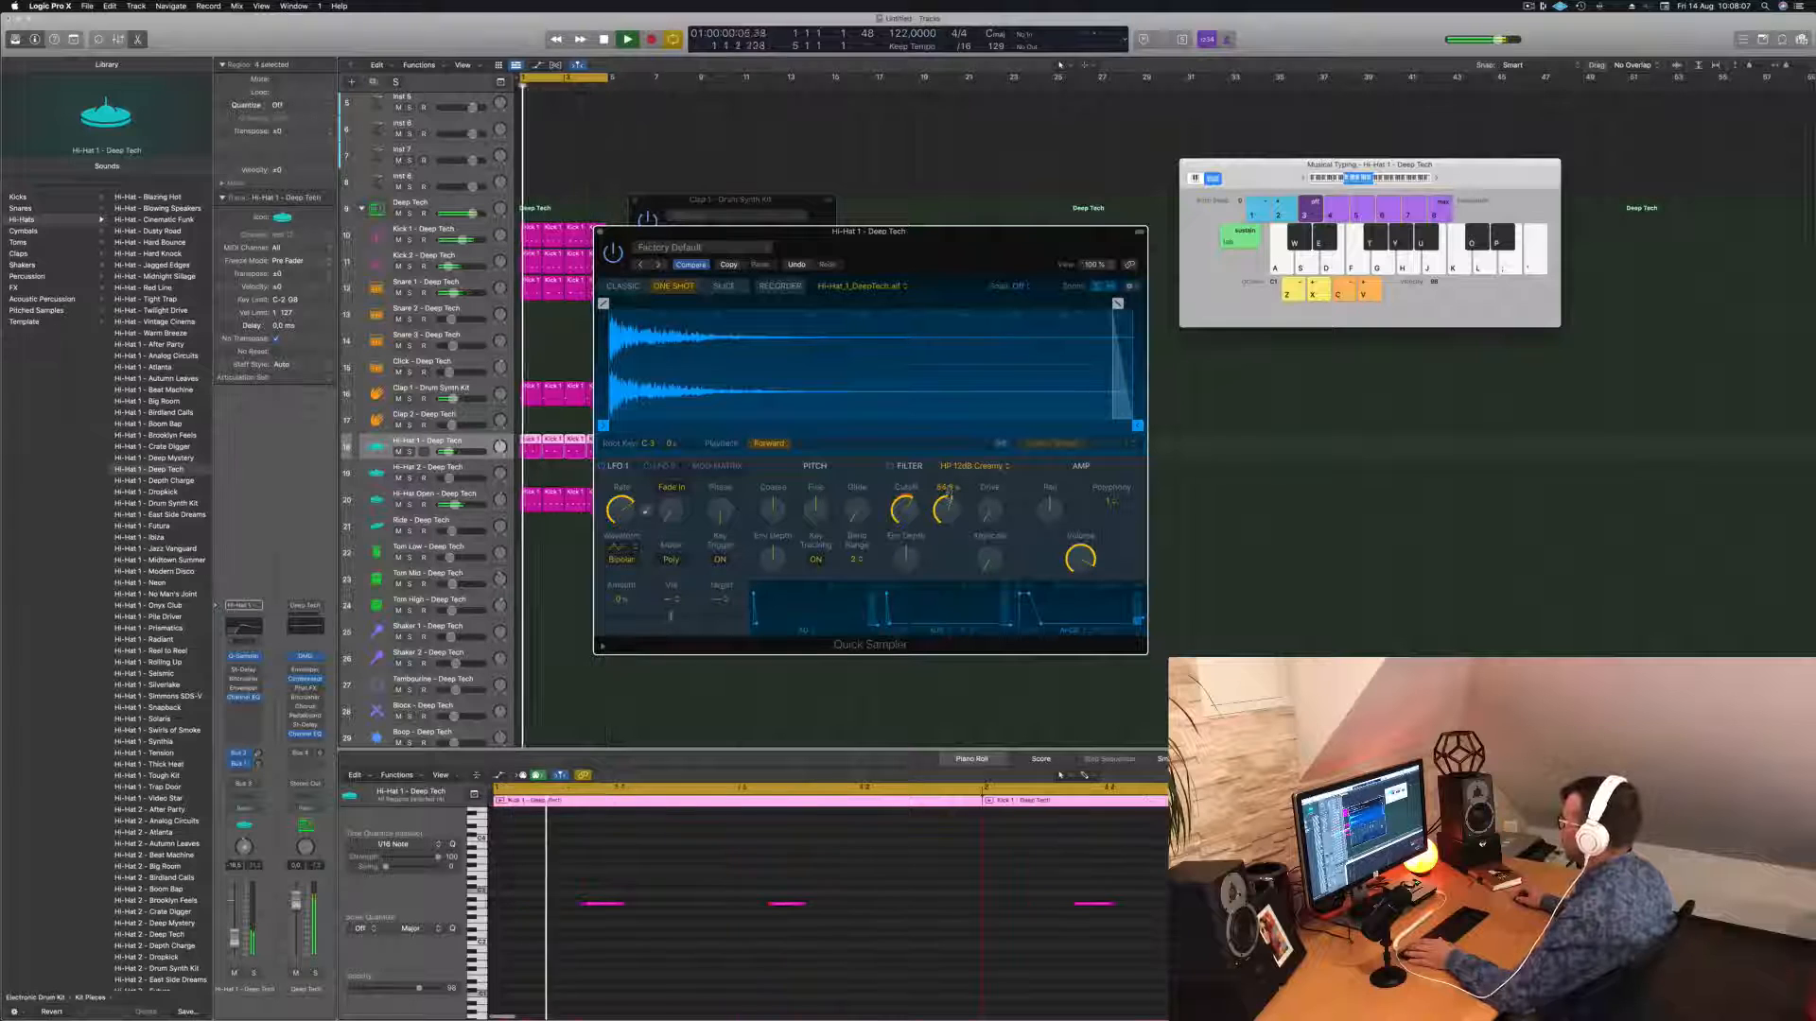
Raise the drive and envelope depth of Hi-Hat 1's filter during playback and close its Quick Sampler.
drag(988, 511, 986, 492)
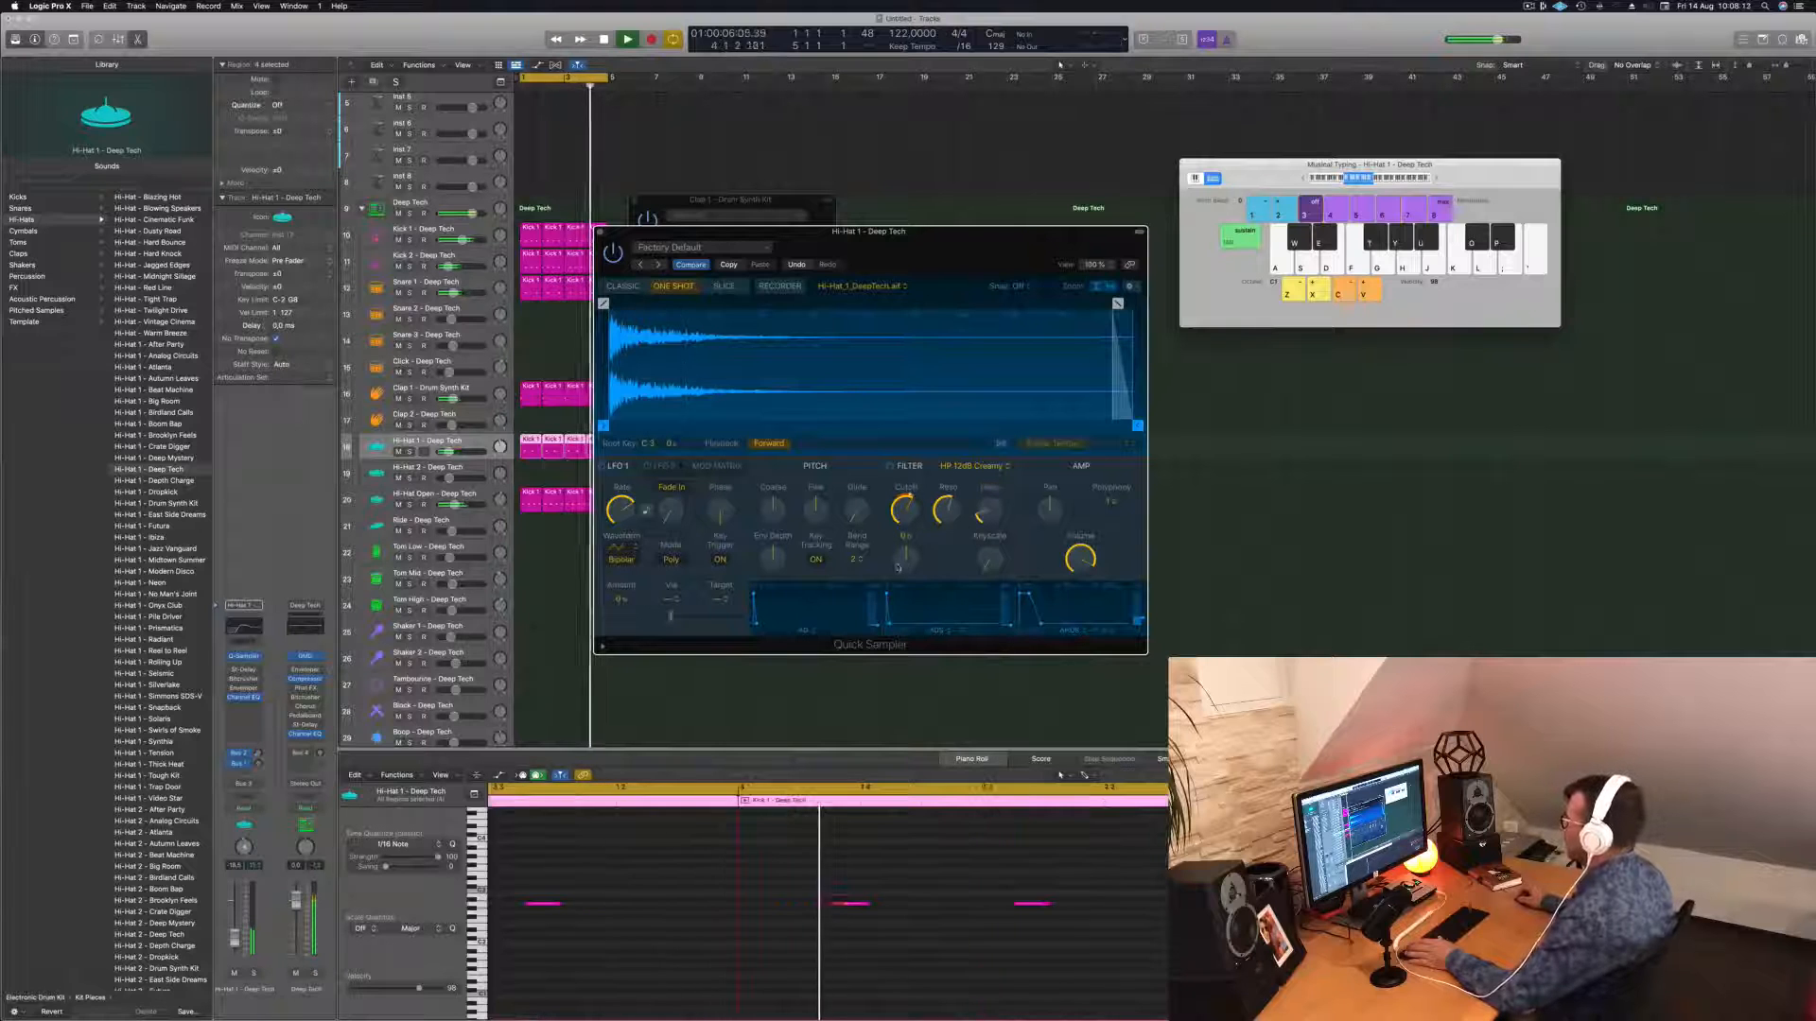
drag(909, 560, 912, 549)
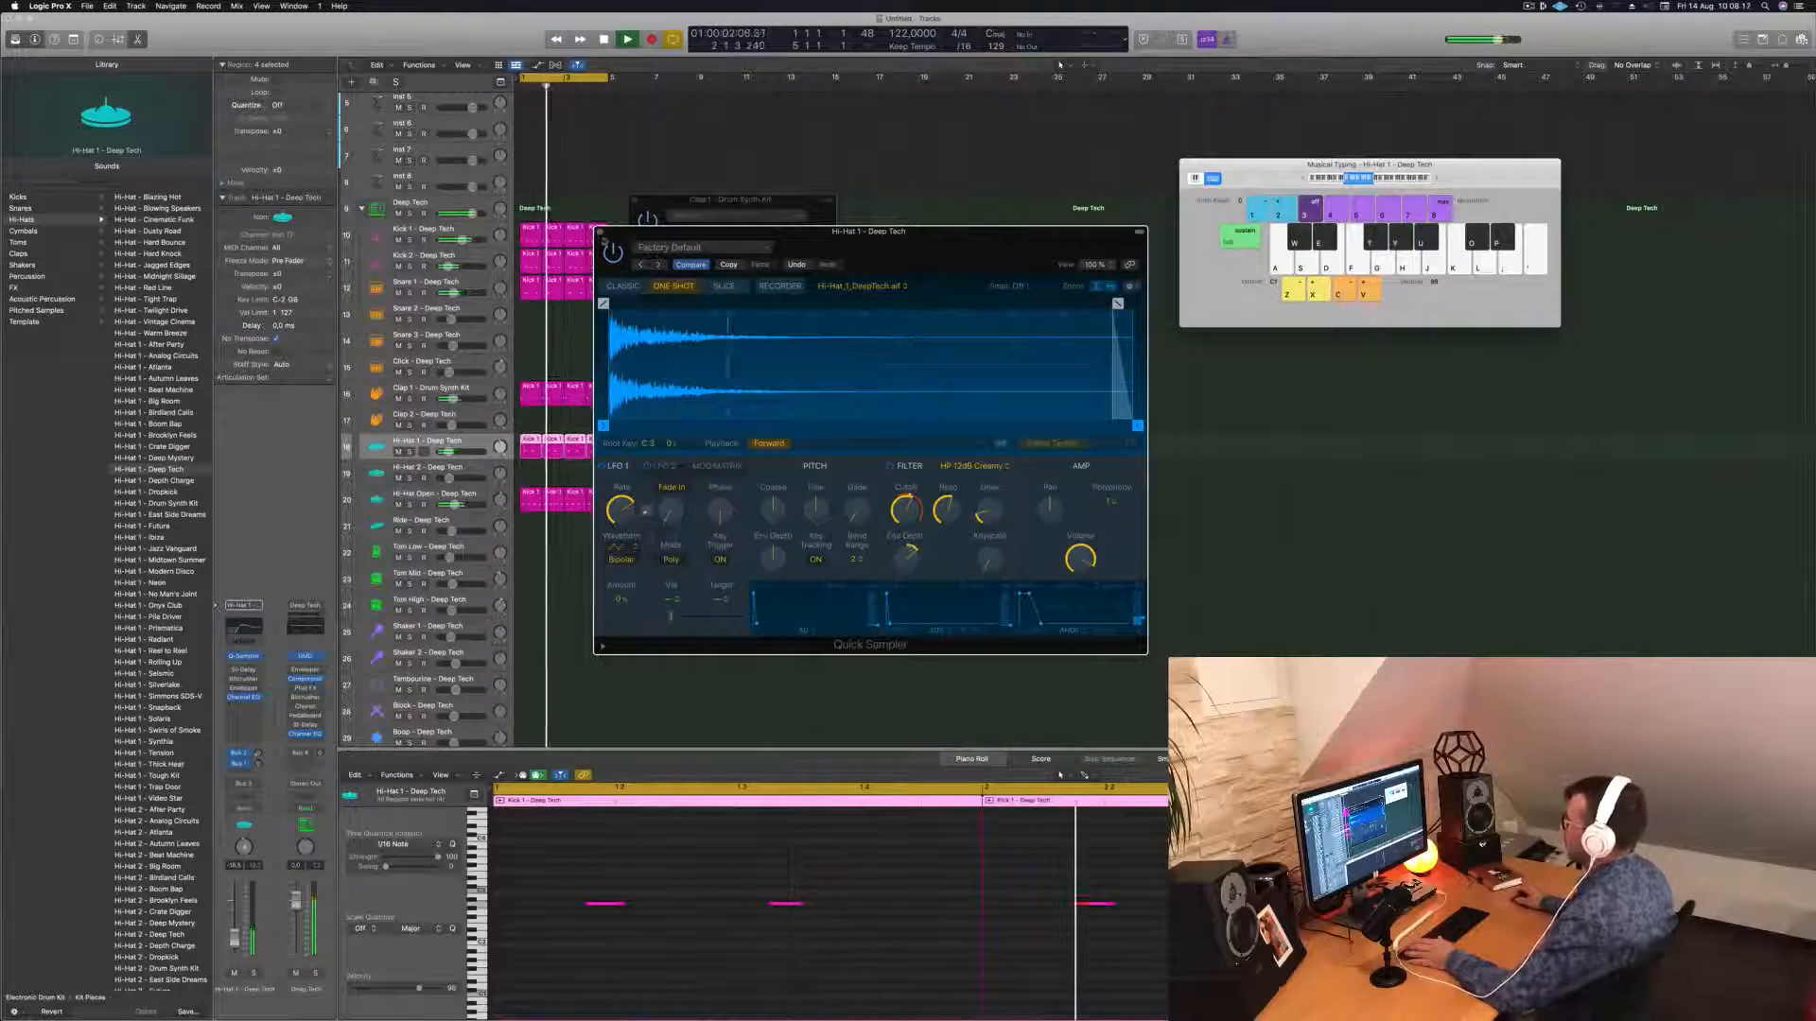
click(601, 232)
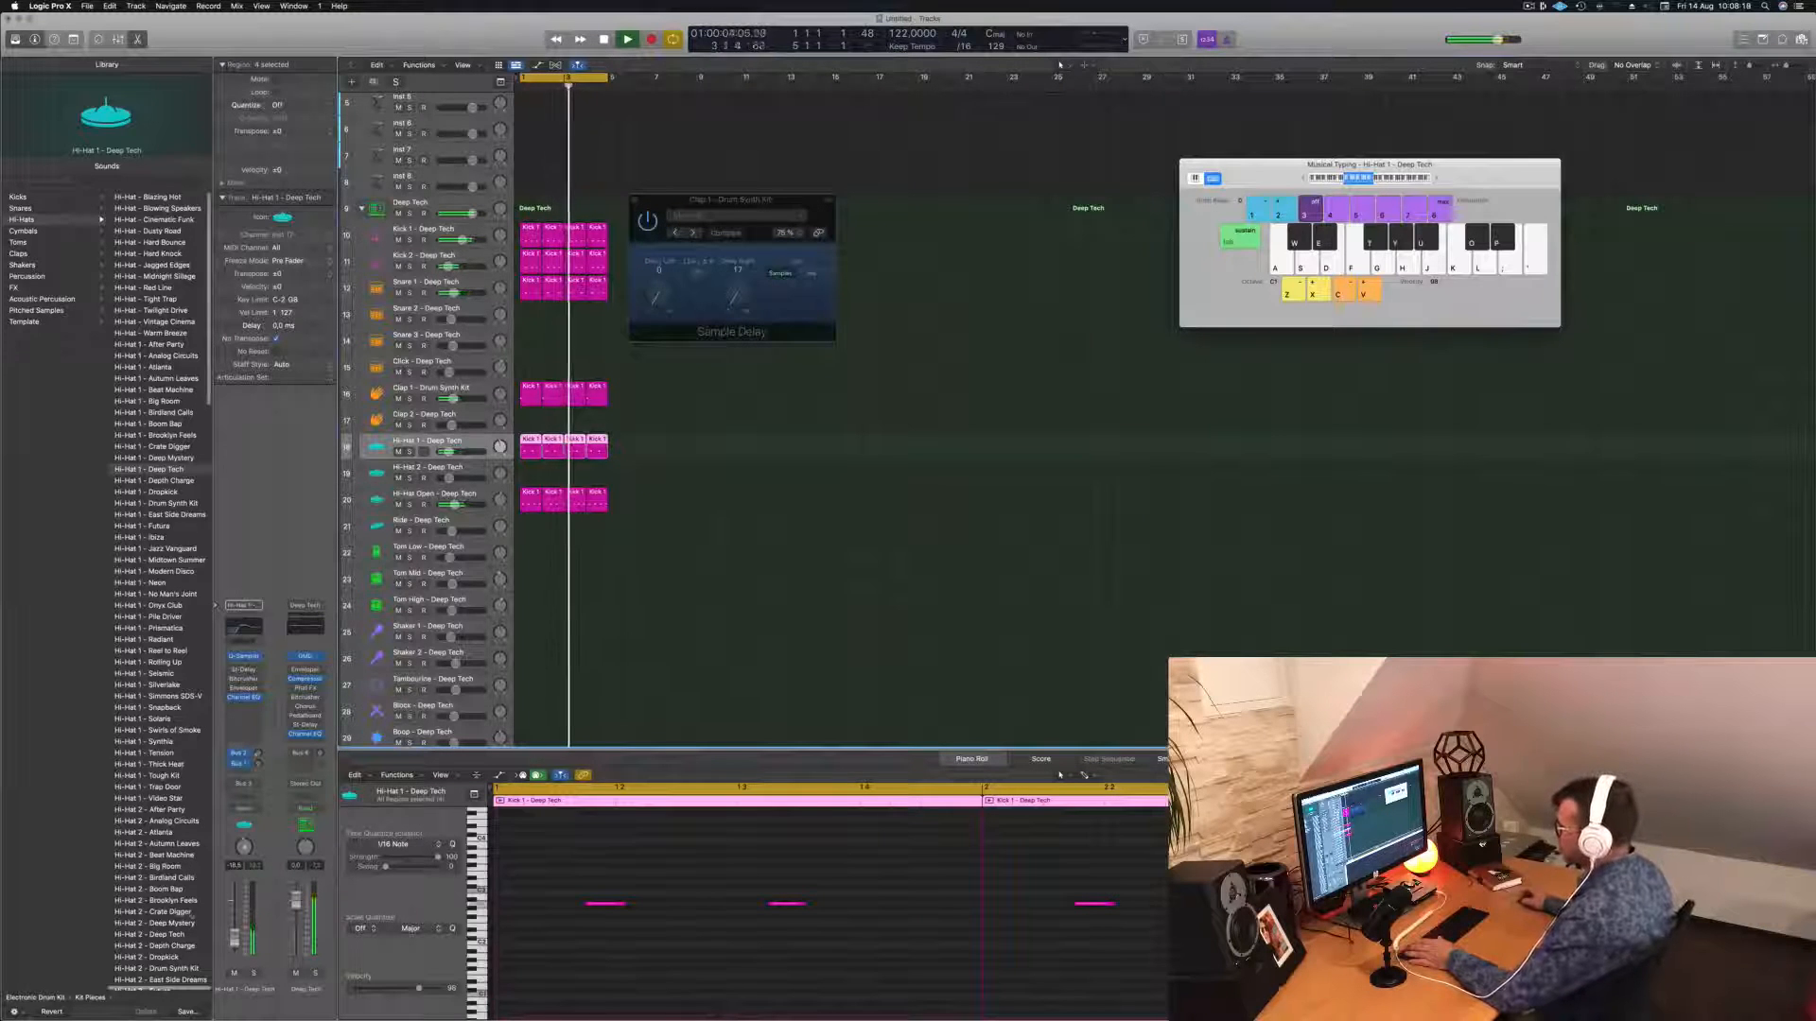
click(706, 430)
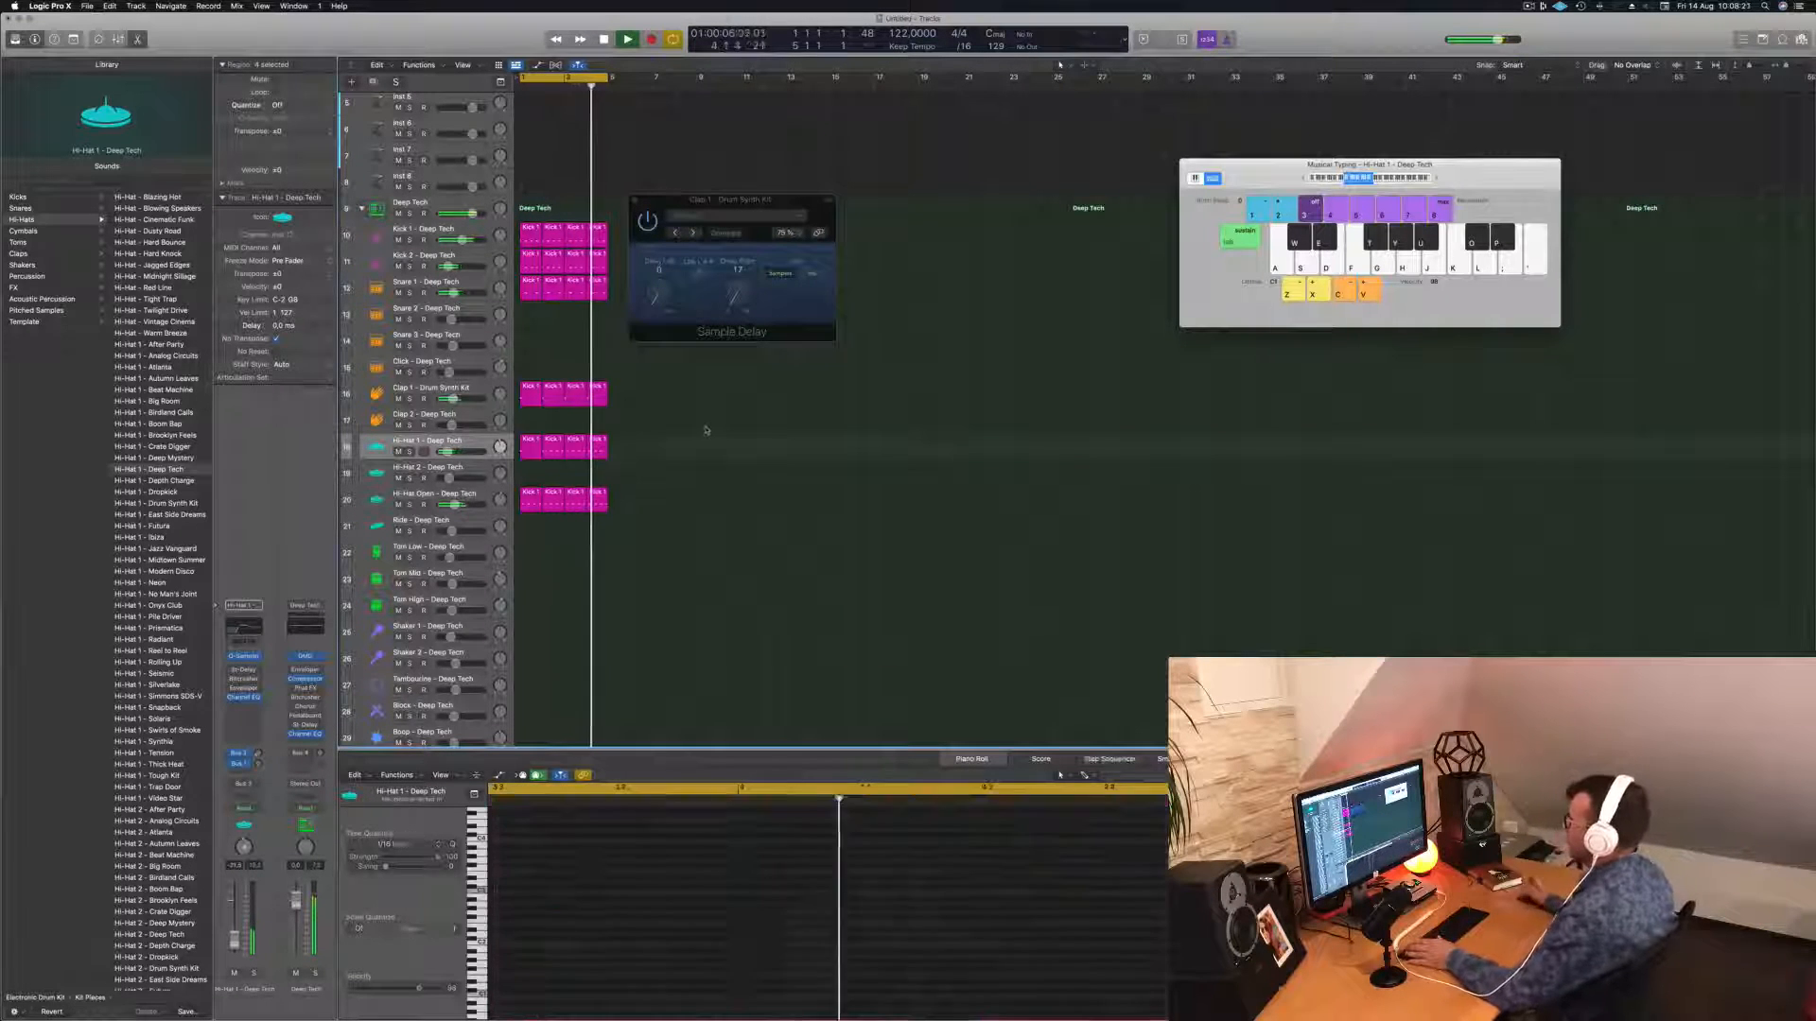
Copy the first Hi-Hat Open region to bar 1 of the Tom Low track and delete its first three notes.
scroll(657, 468, down, 1)
scroll(657, 469, down, 1)
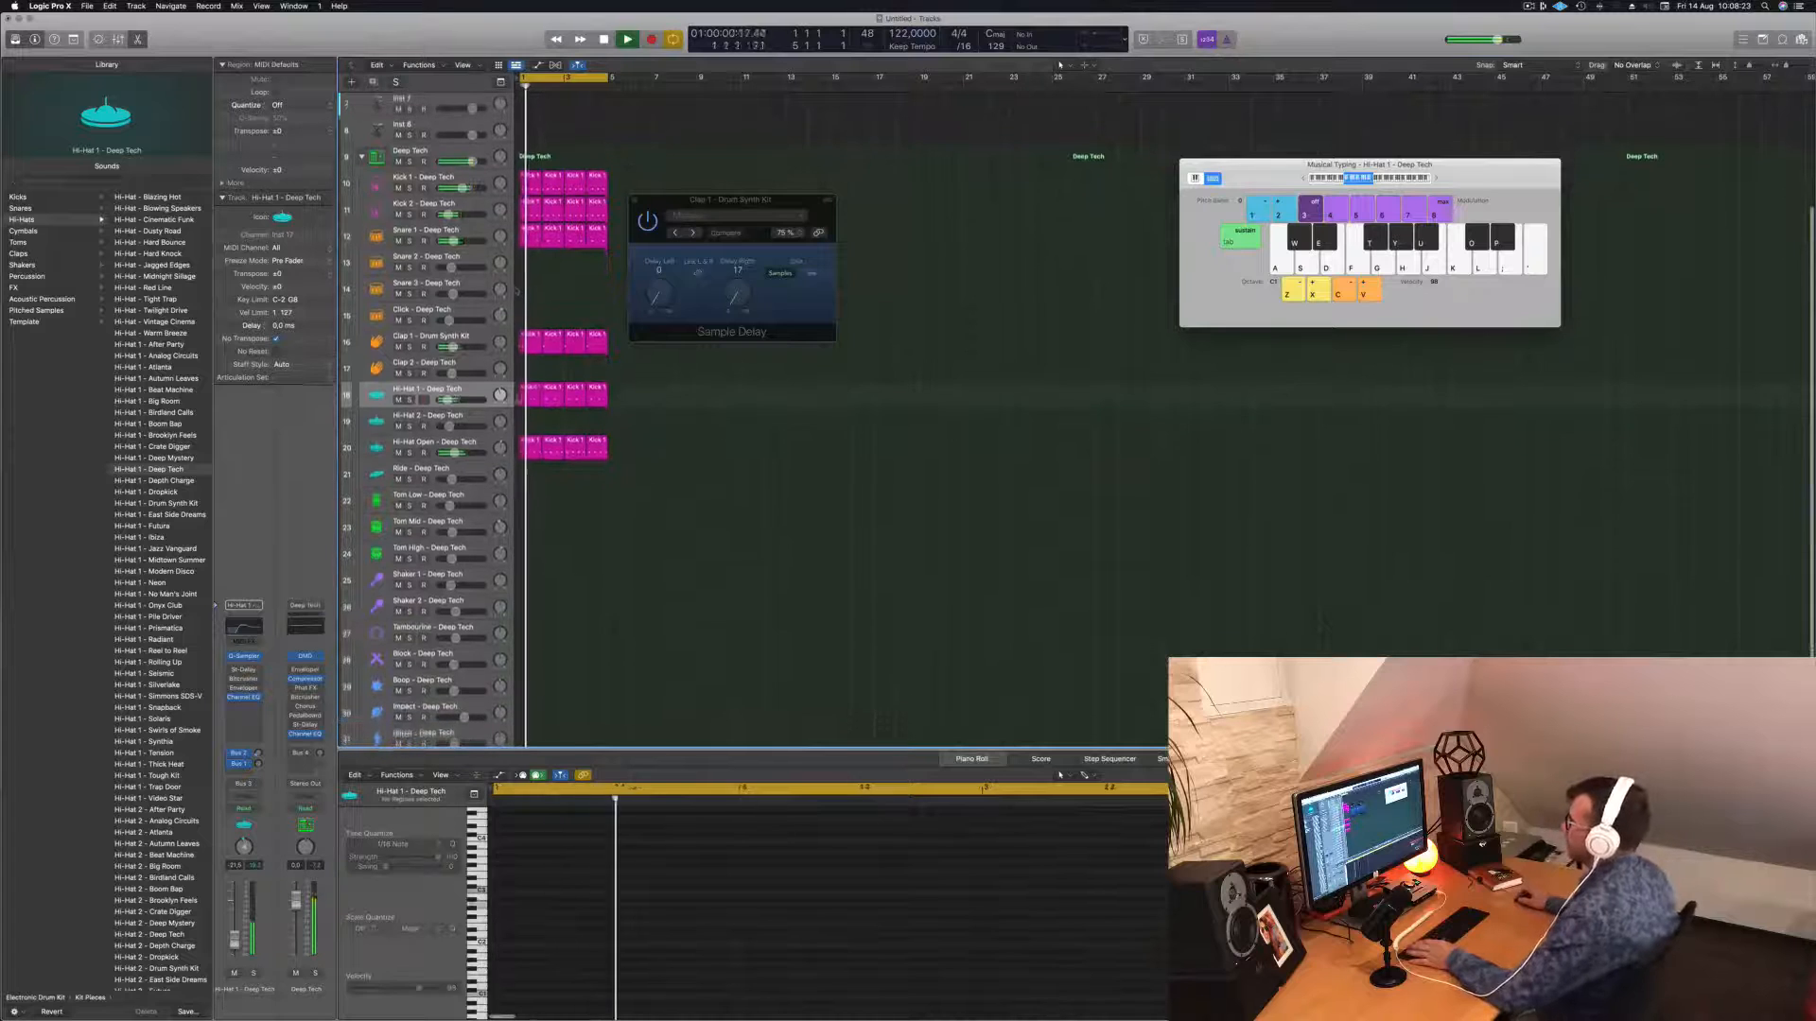
click(525, 449)
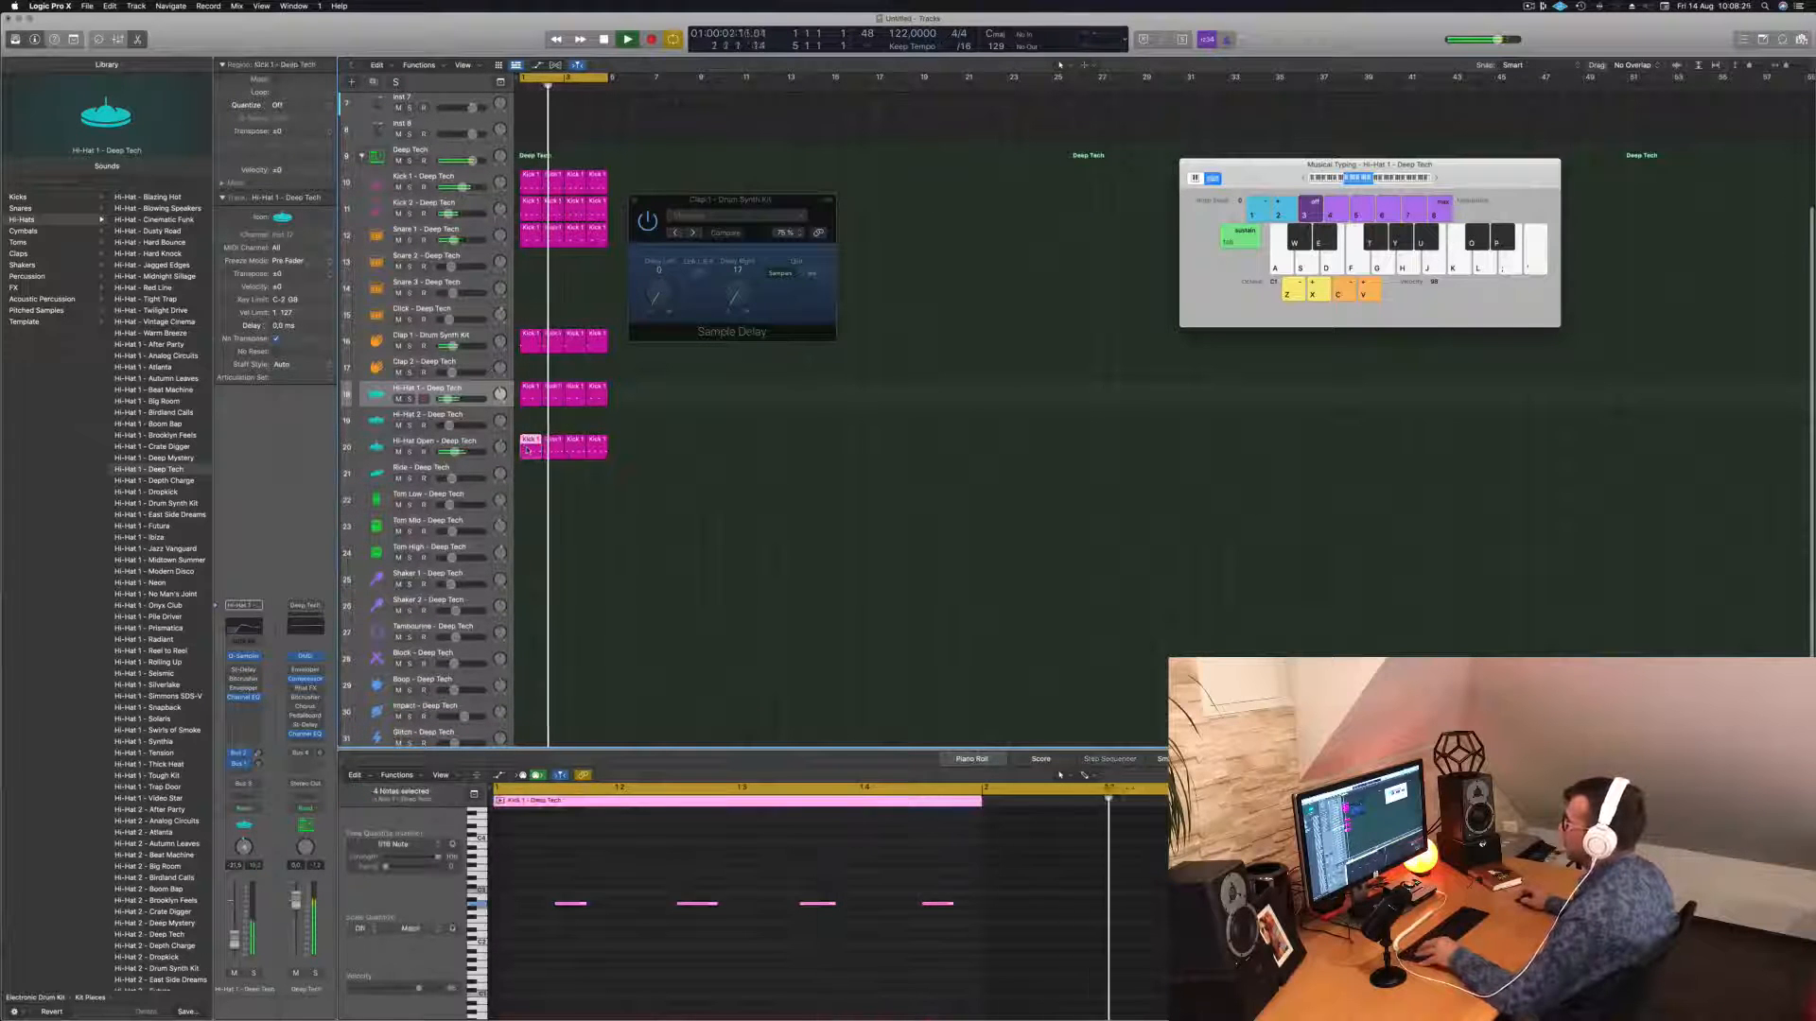
drag(524, 473, 522, 501)
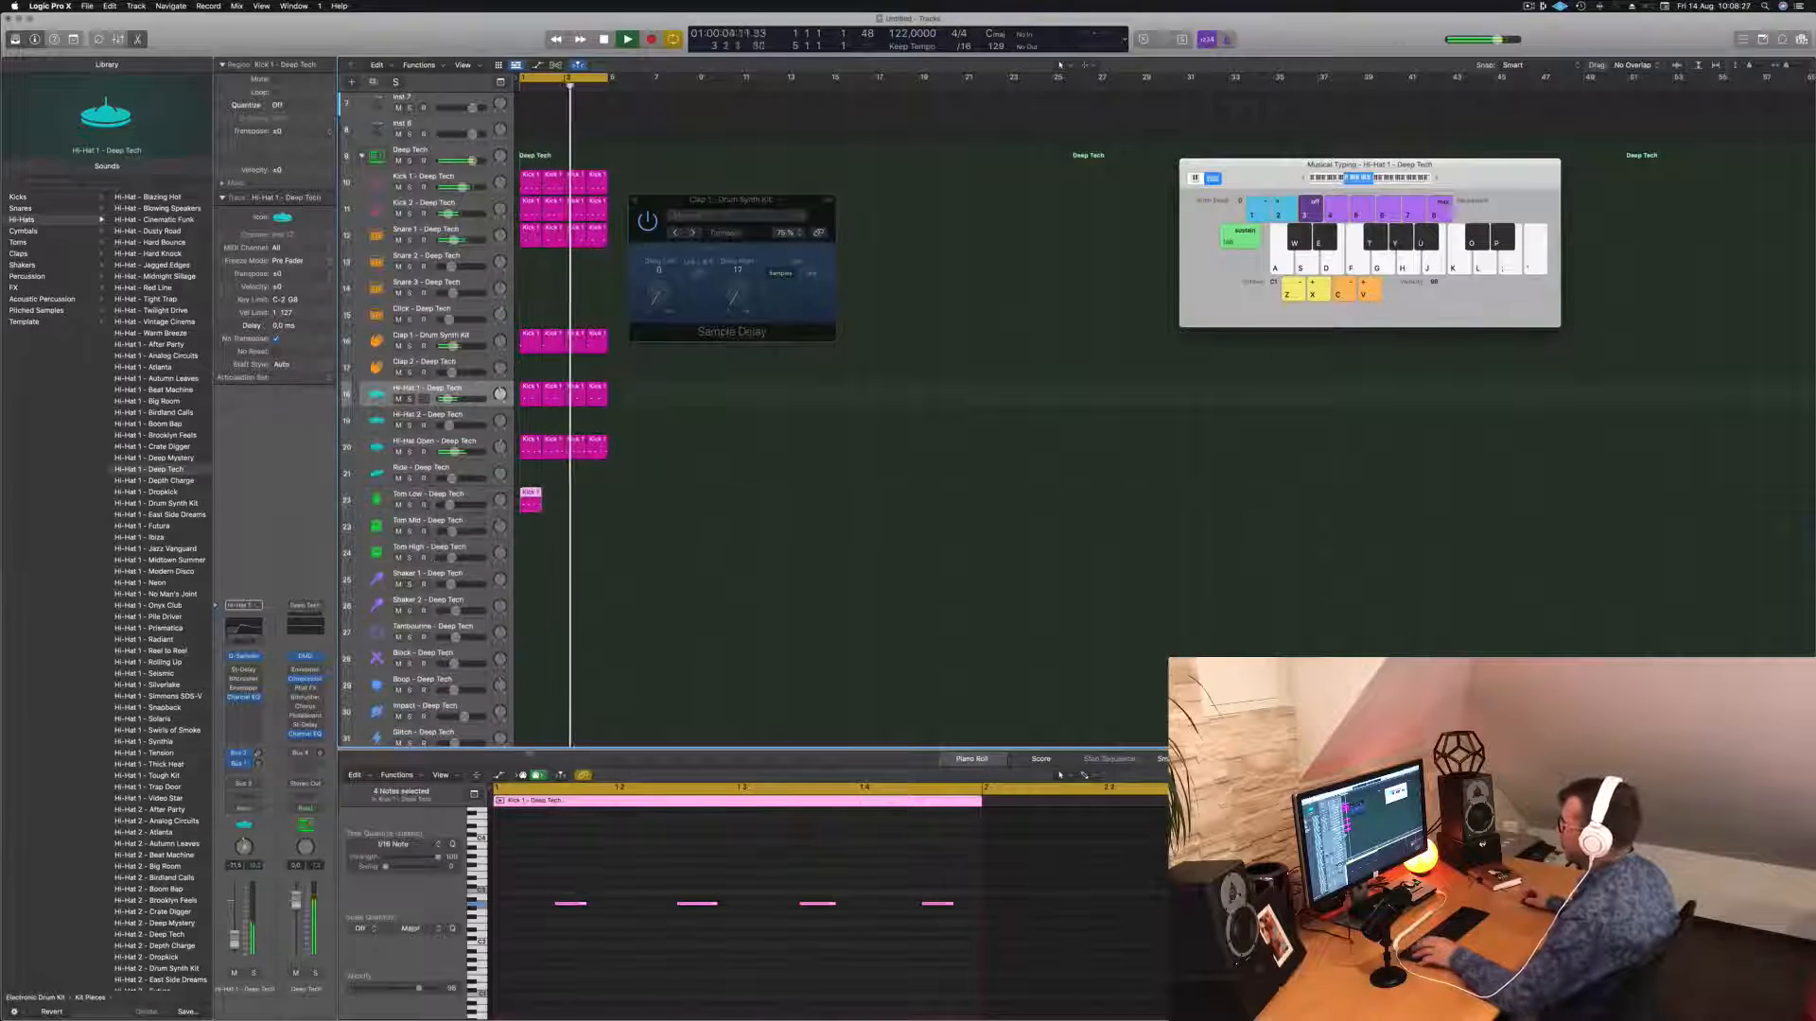
drag(530, 860, 844, 967)
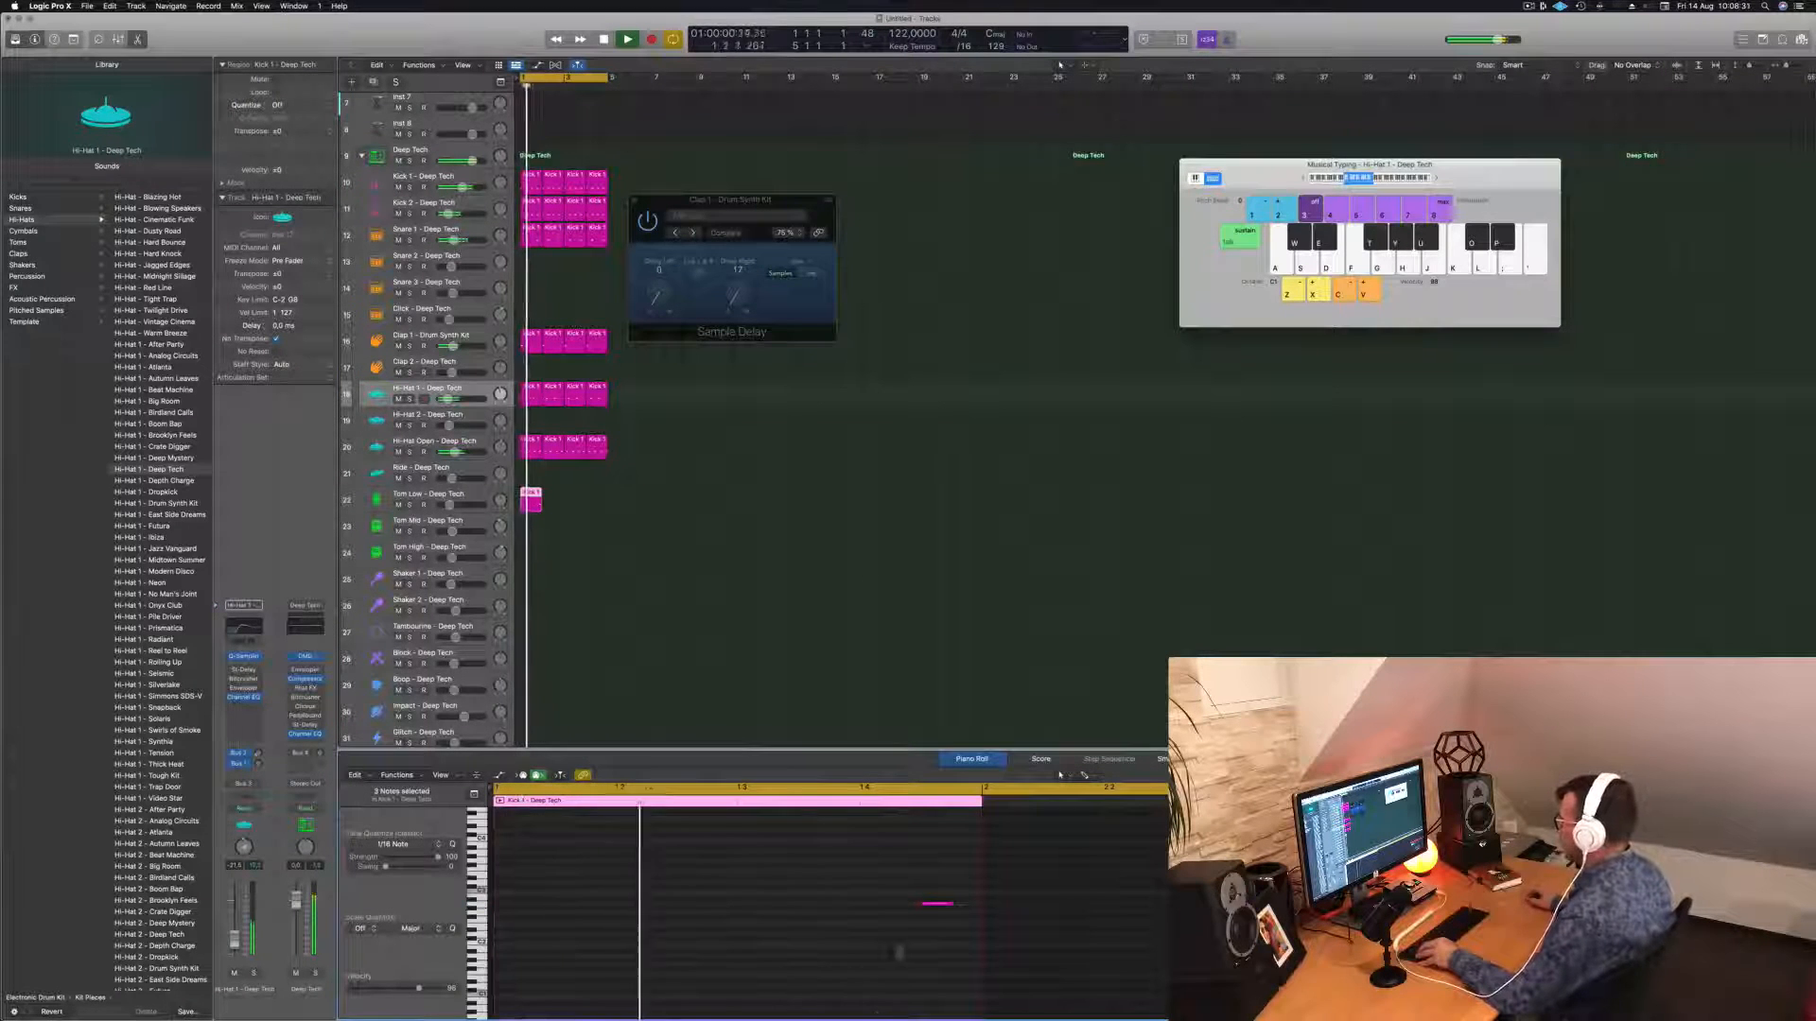
Lower the pitch of the remaining Tom Low note and repeat the region to fill four bars.
drag(904, 898, 942, 926)
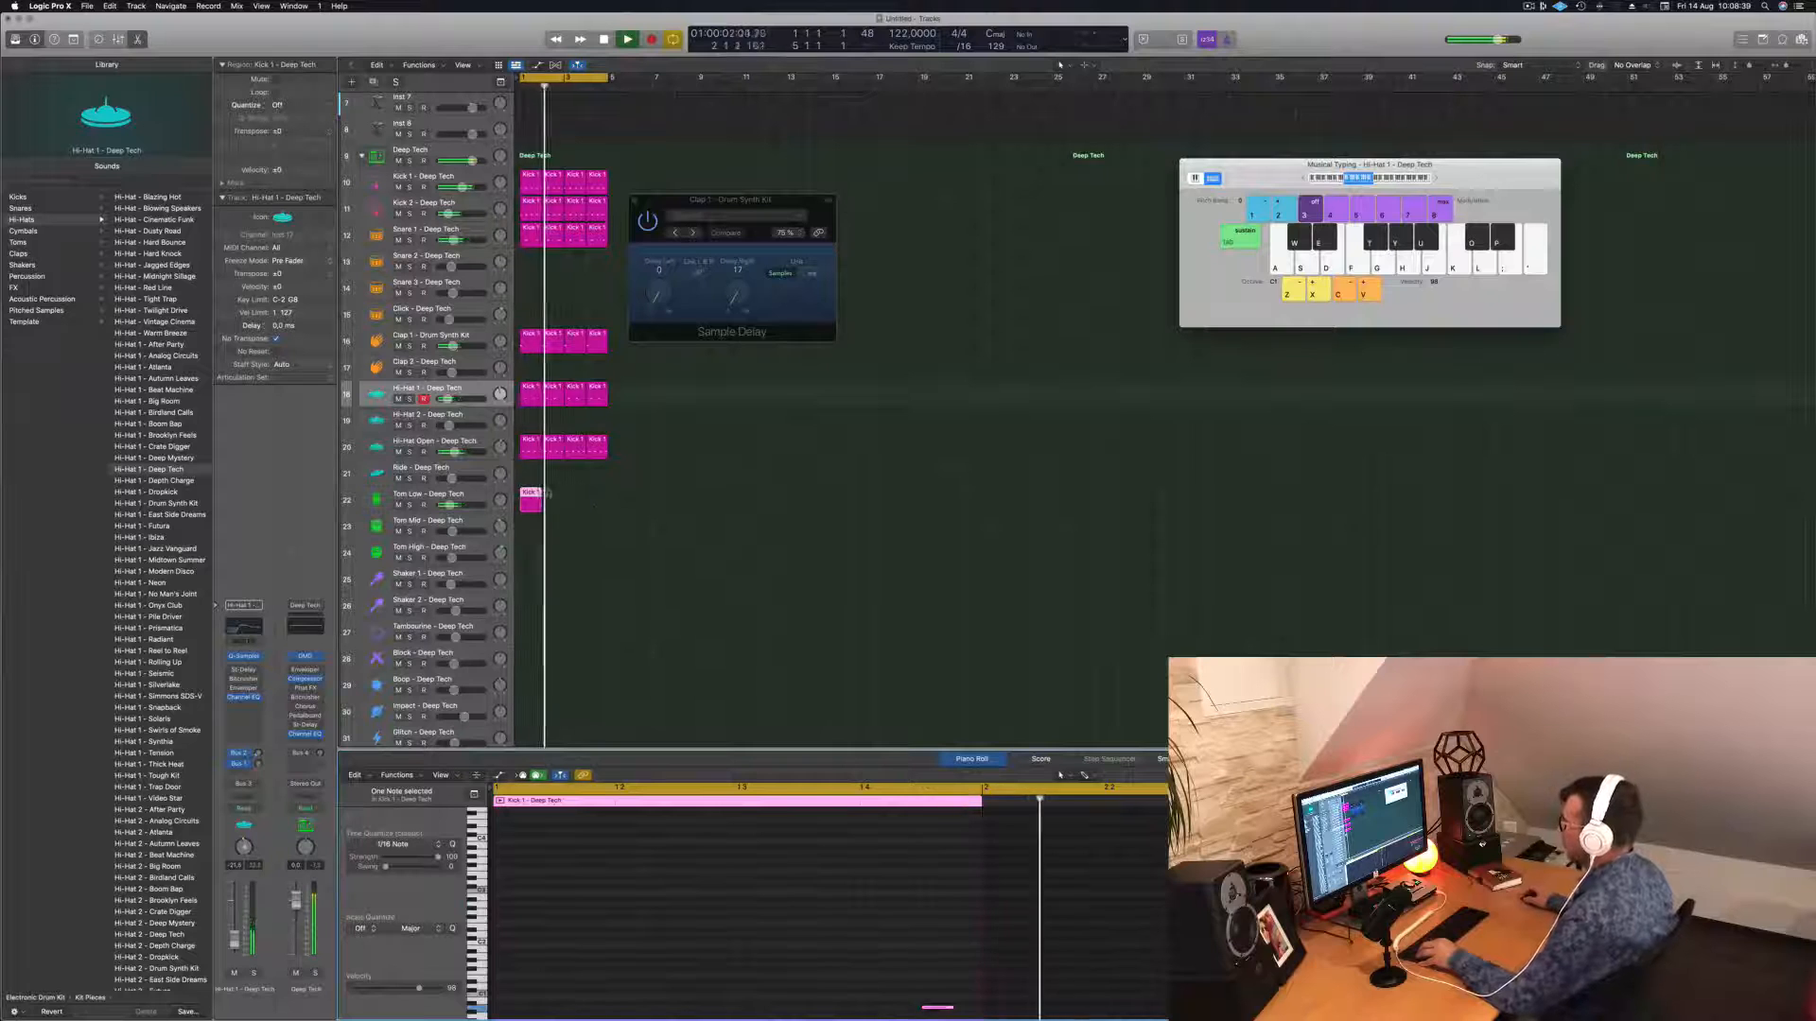
drag(532, 500, 583, 507)
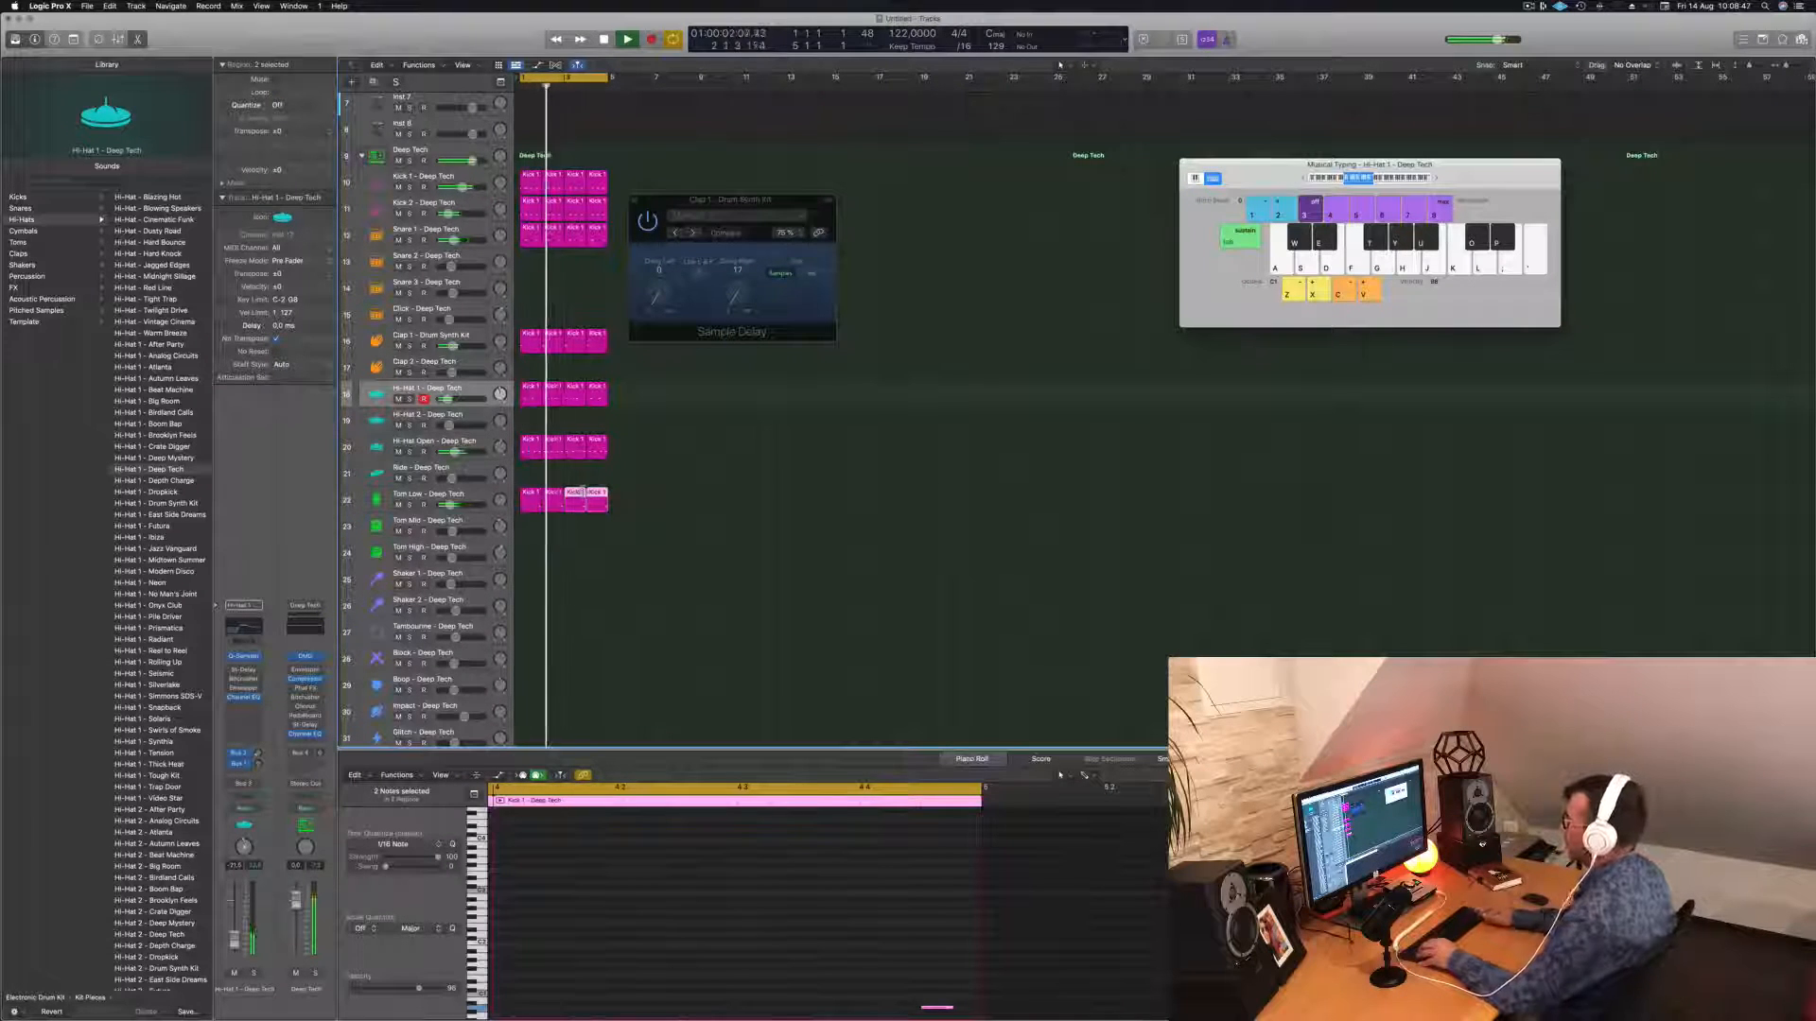
click(481, 499)
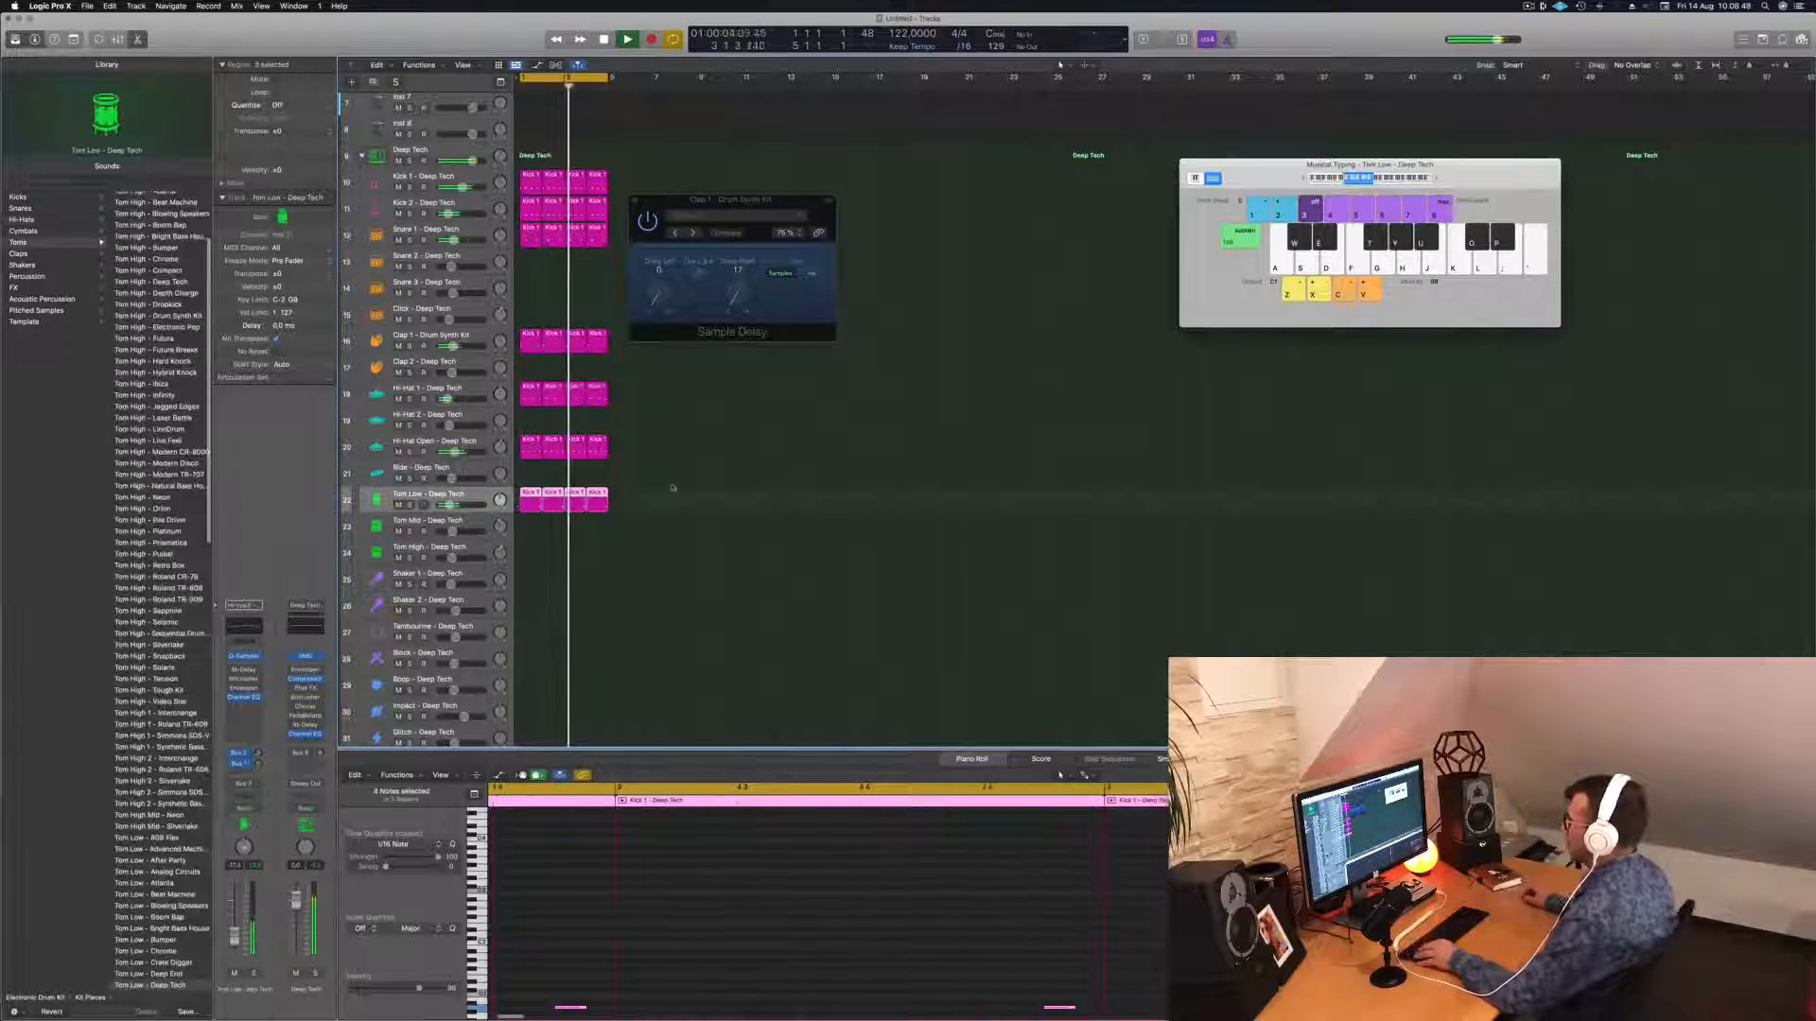
Select the notes of all four Tom Low regions together and raise their pitch in the Piano Roll.
drag(659, 489, 531, 504)
click(779, 948)
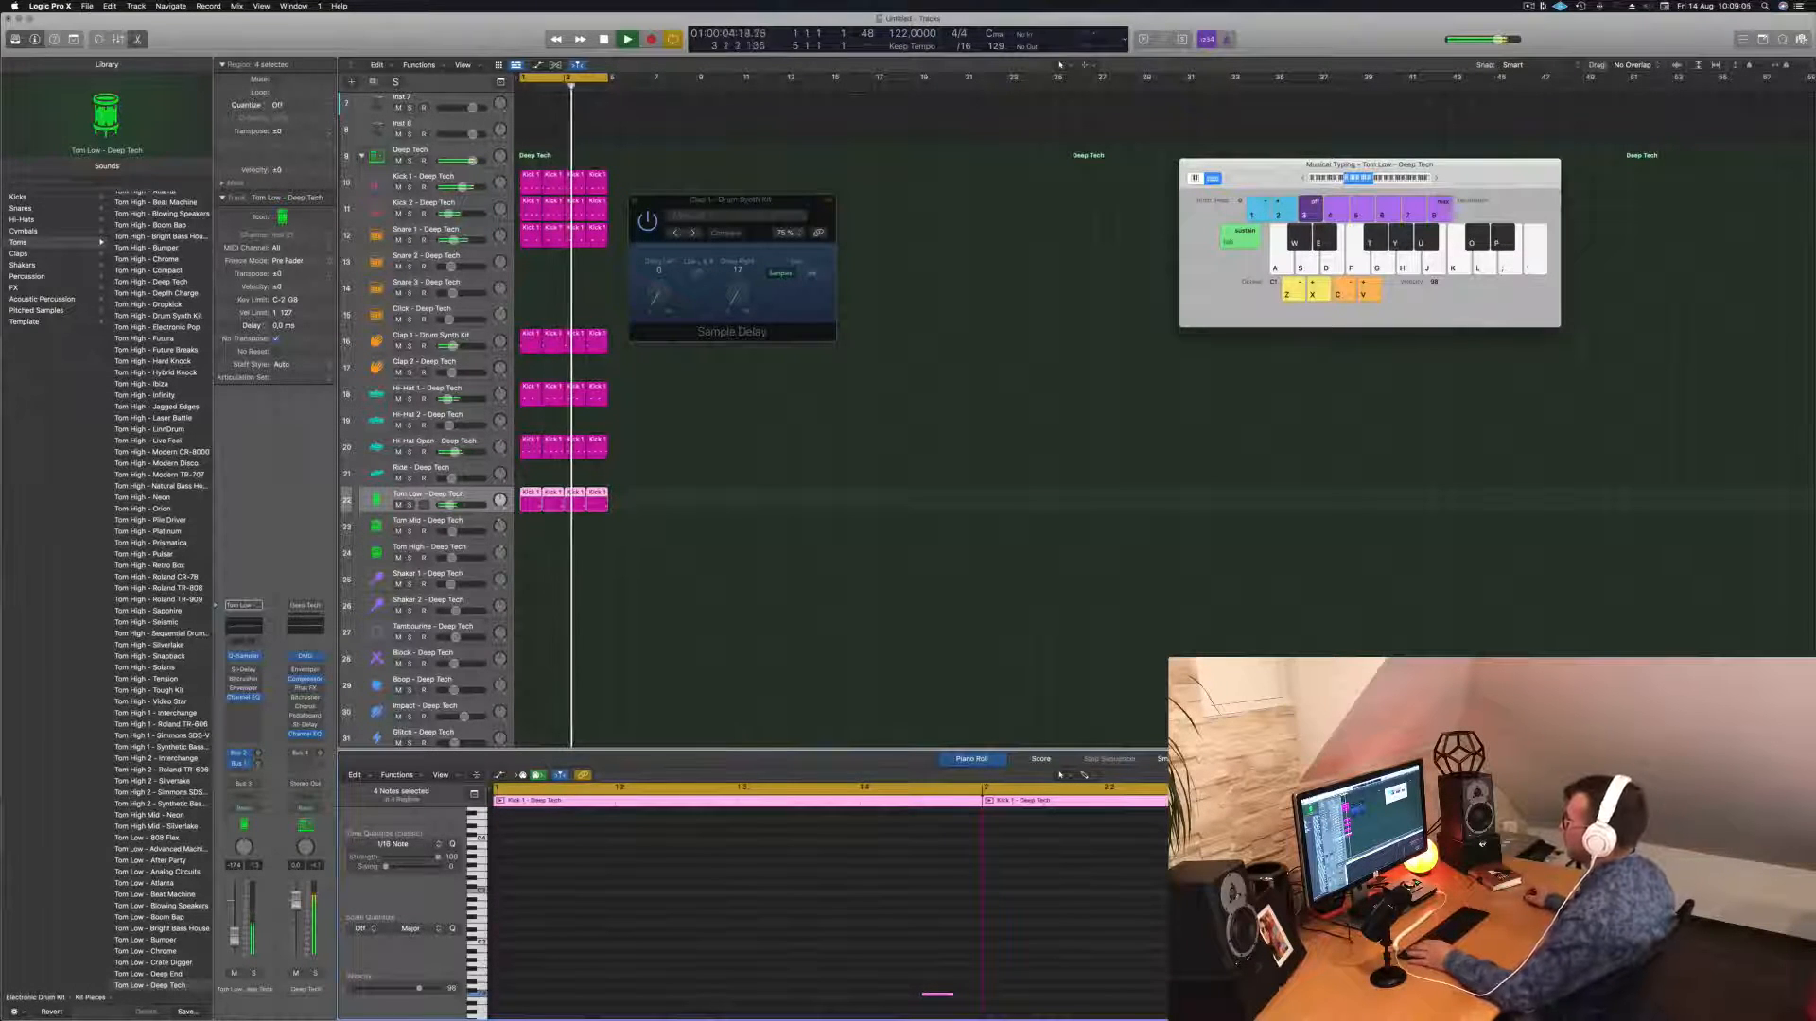
scroll(649, 883, down, 3)
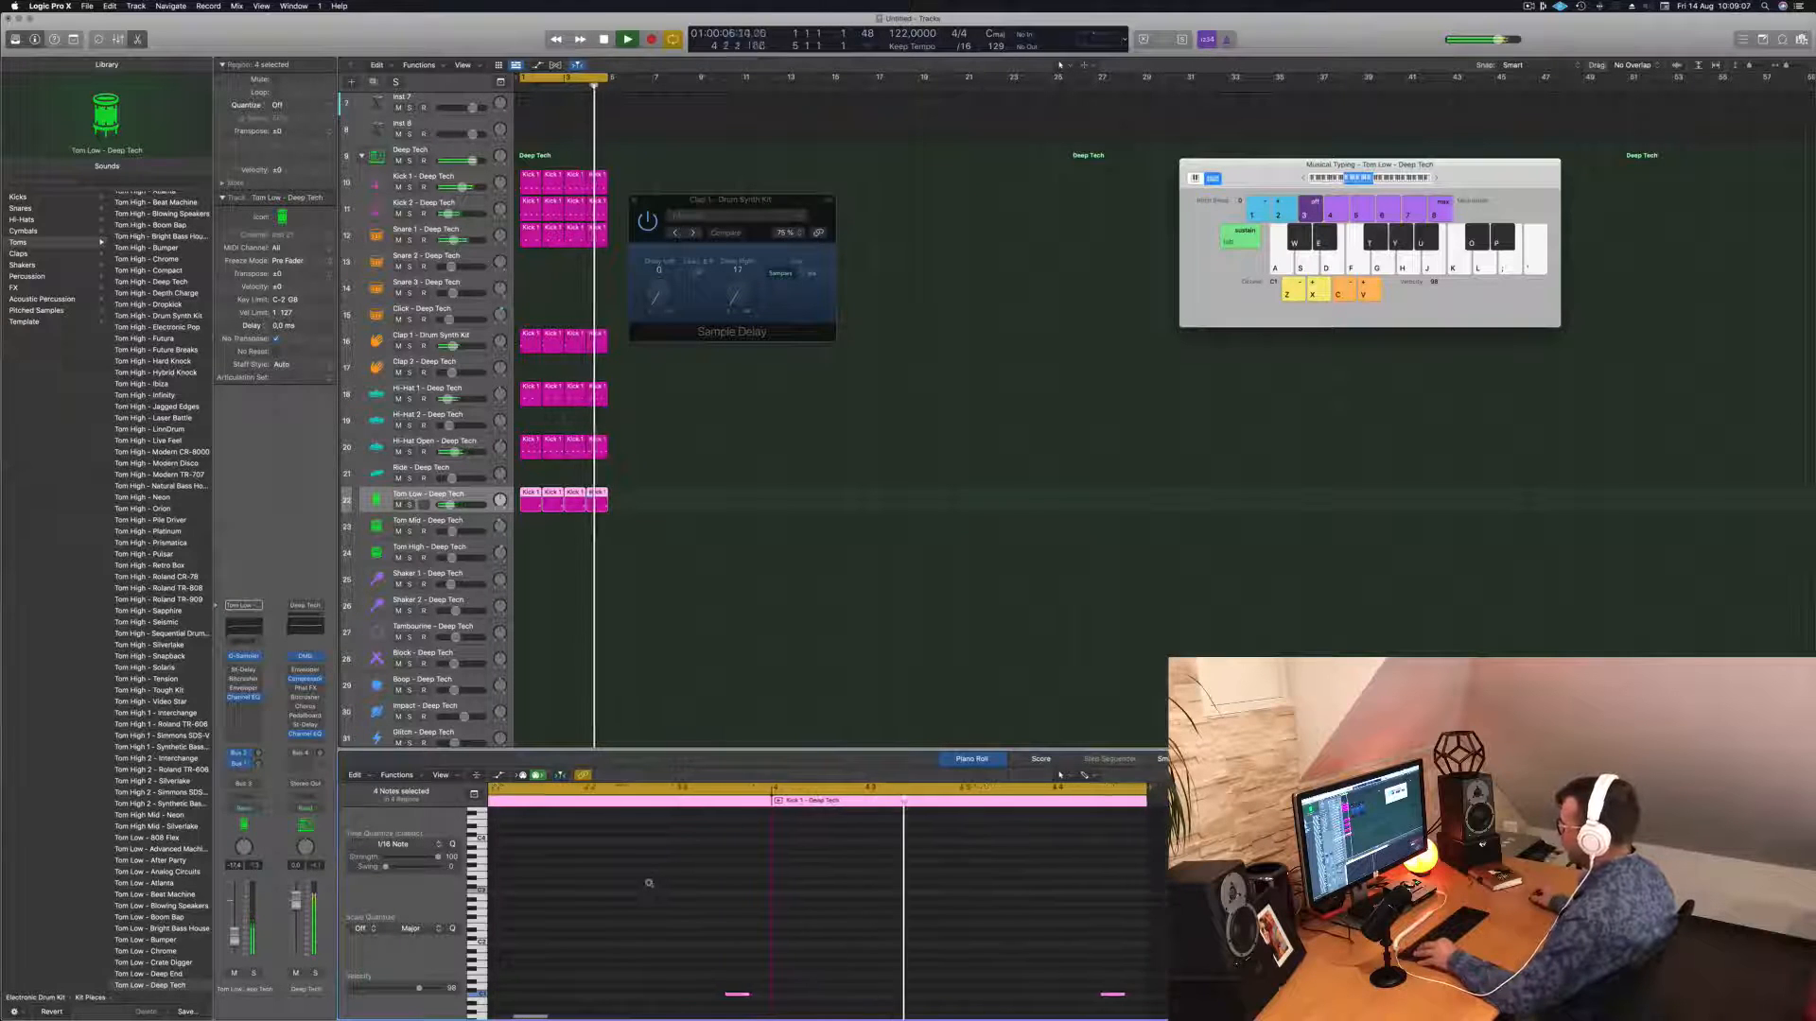
scroll(597, 957, down, 2)
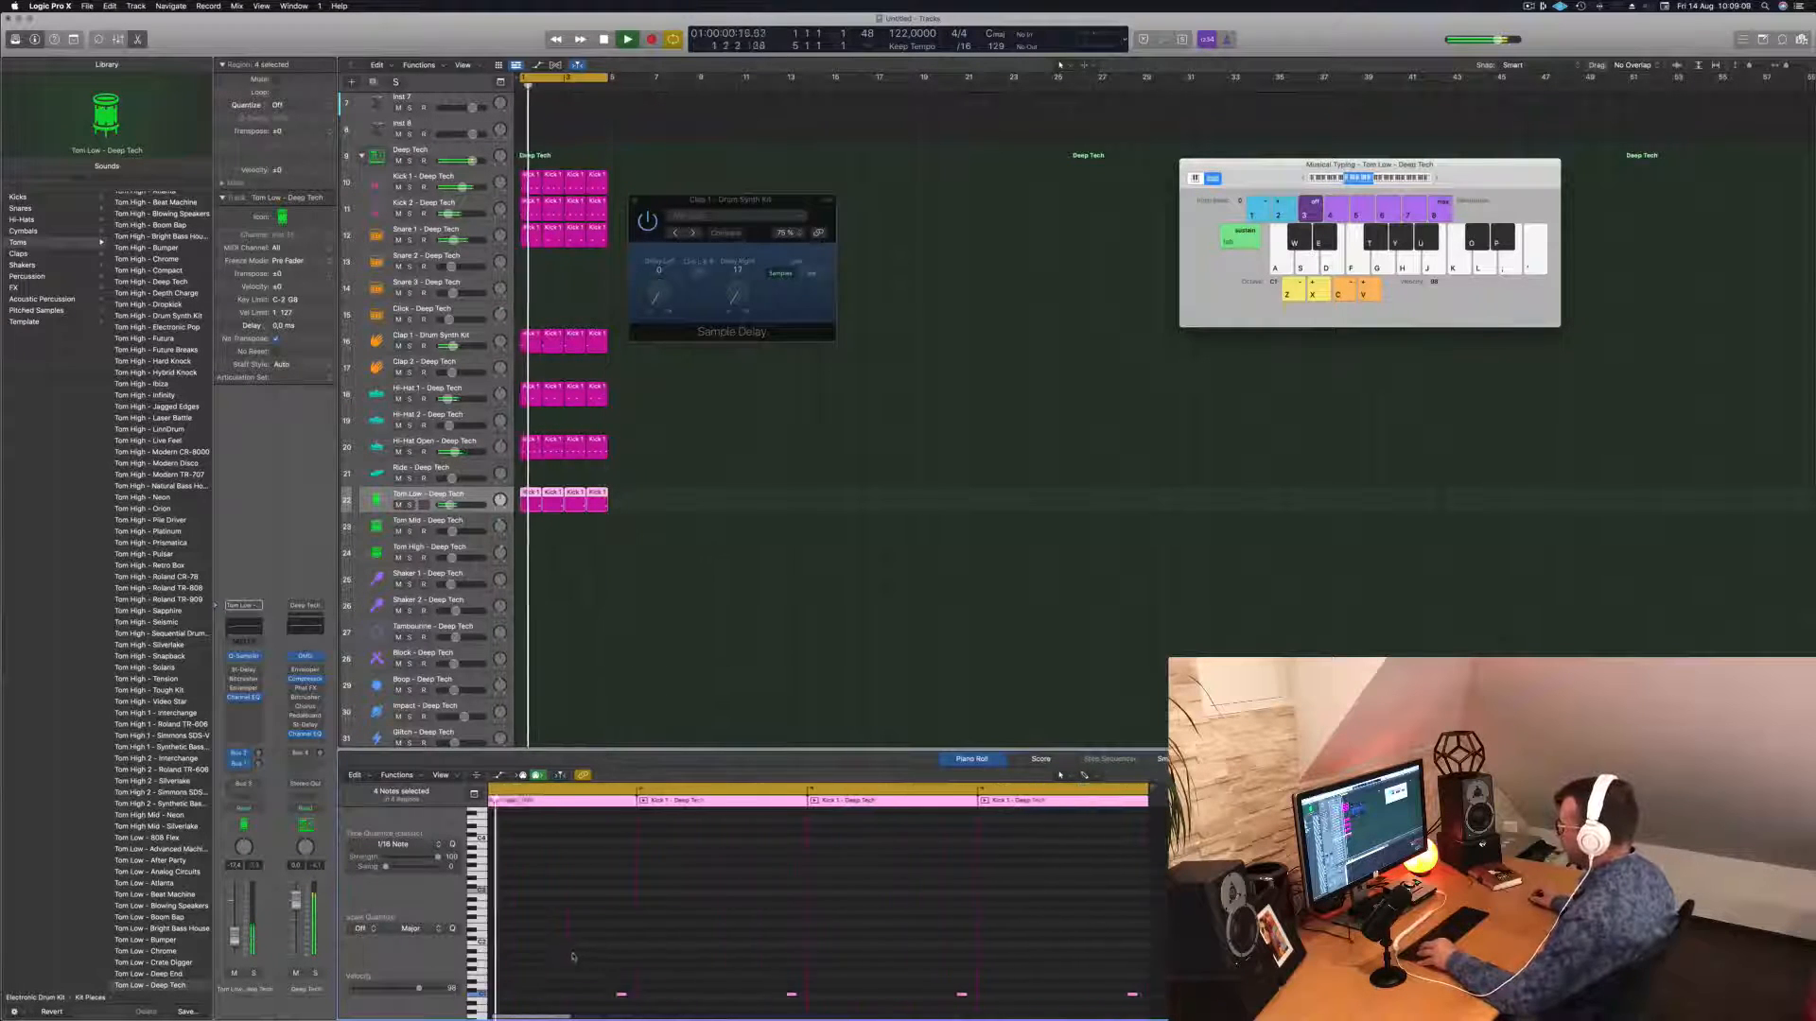
drag(580, 960, 1177, 953)
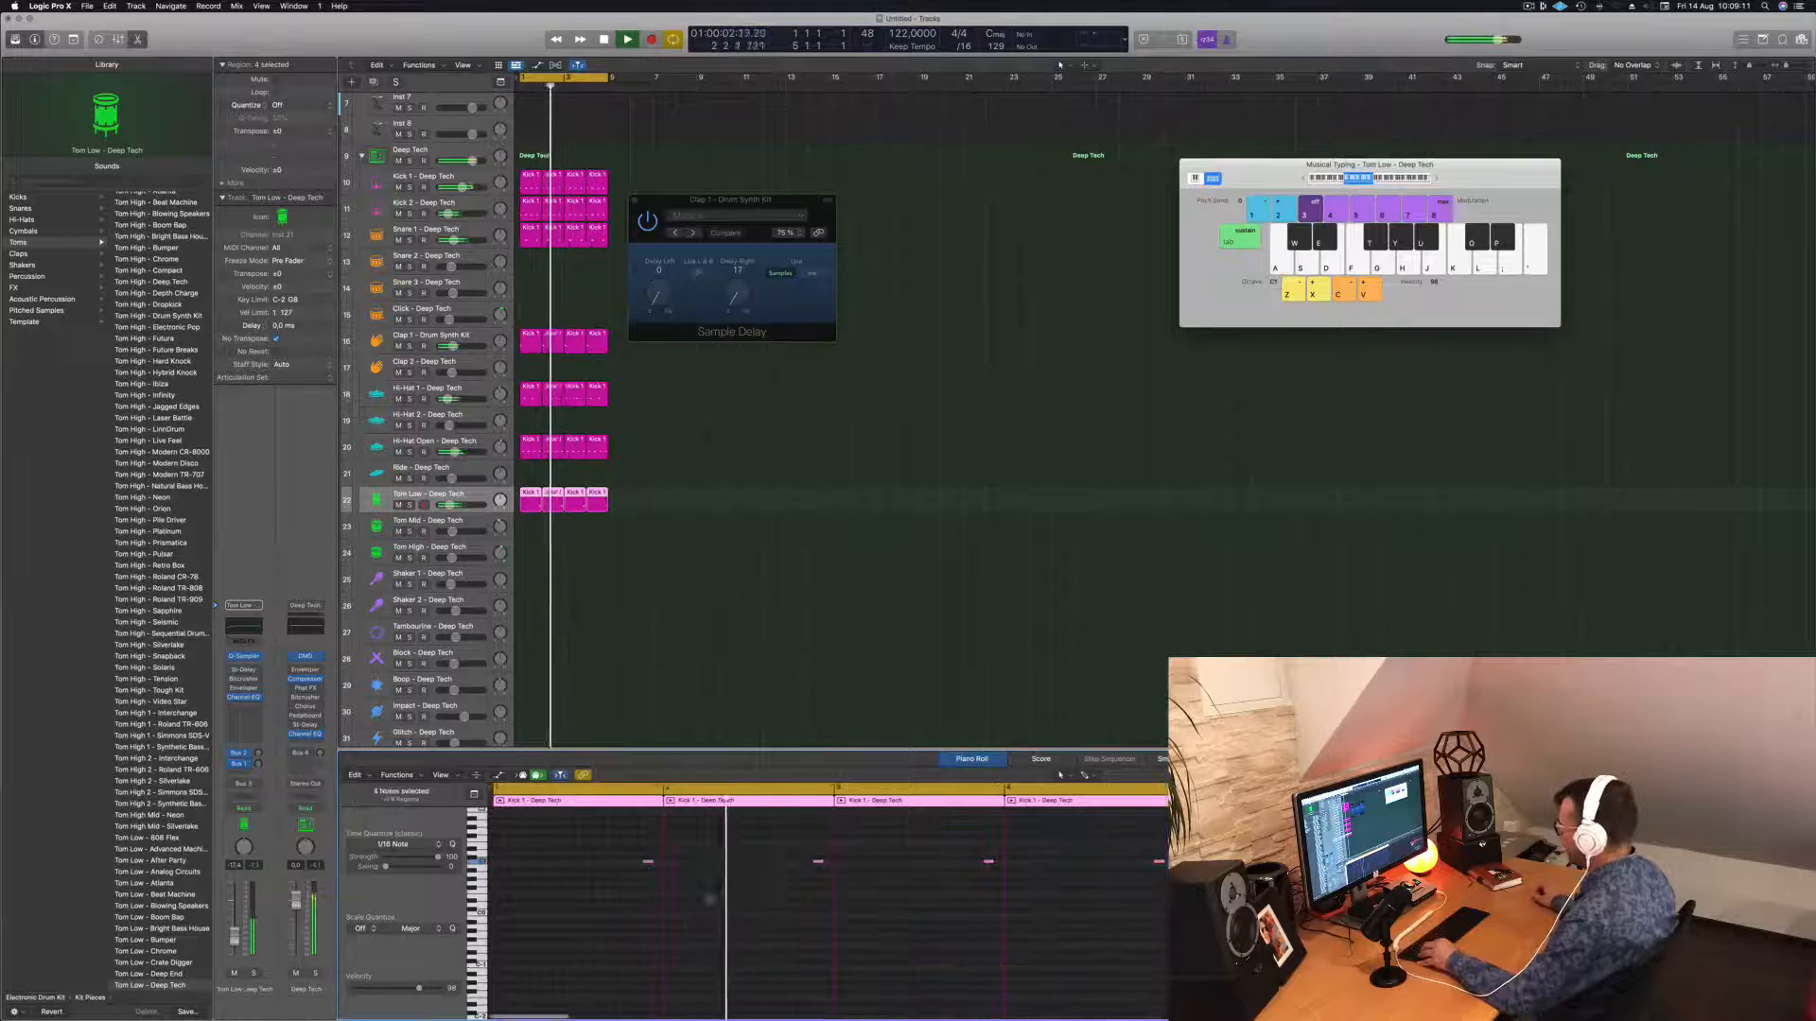
Copy the four Tom Low notes to a slightly earlier position in each bar and transpose the copies higher.
ctrl+alt+click(705, 894)
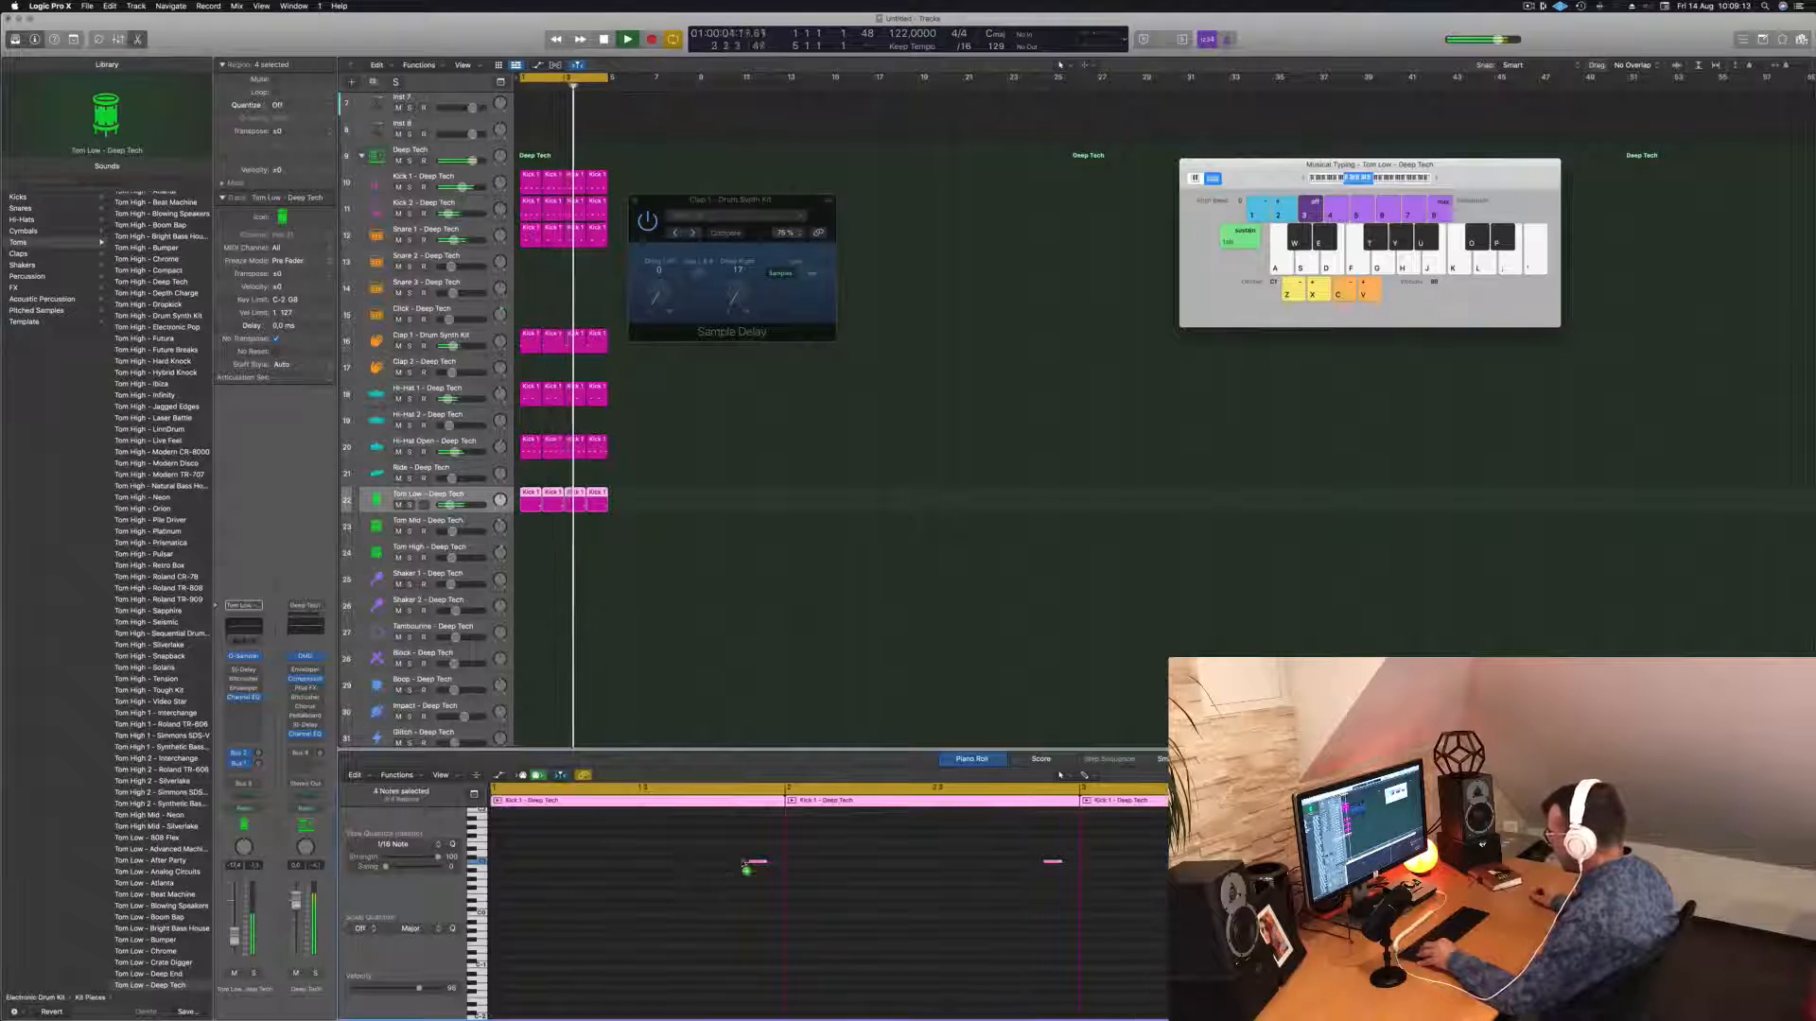
drag(744, 865, 702, 864)
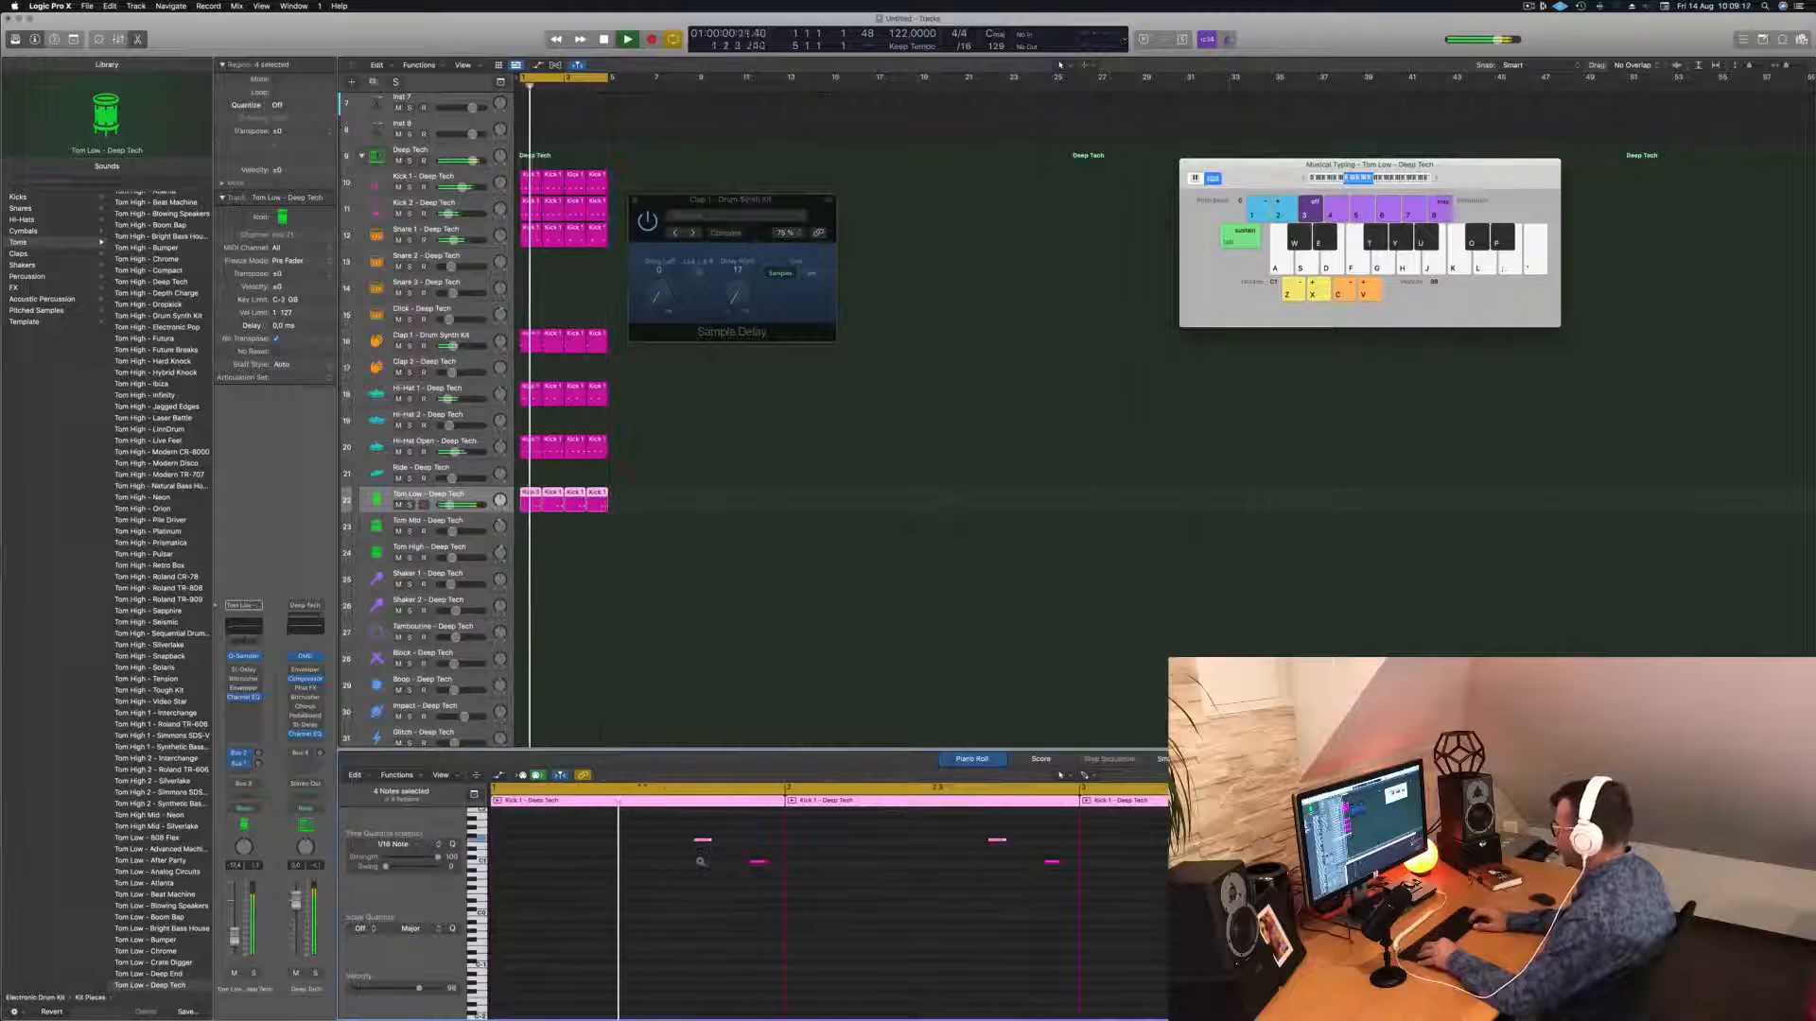
key(y)
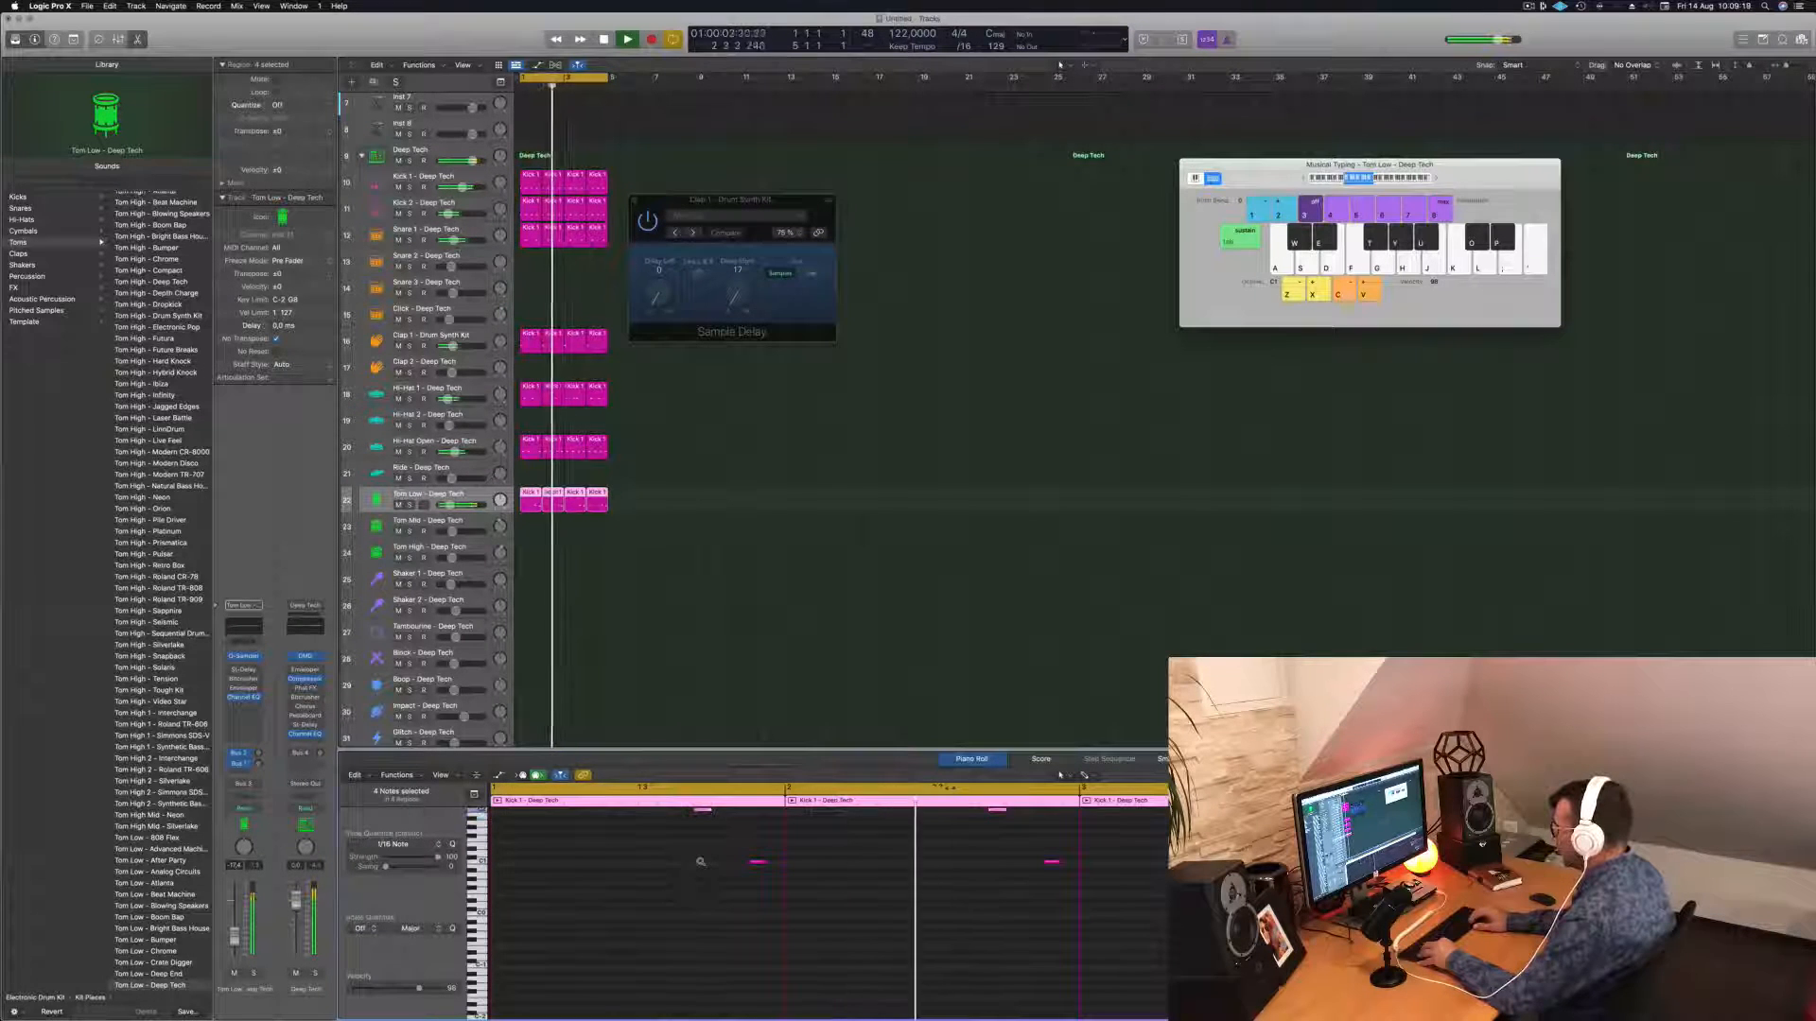
key(k)
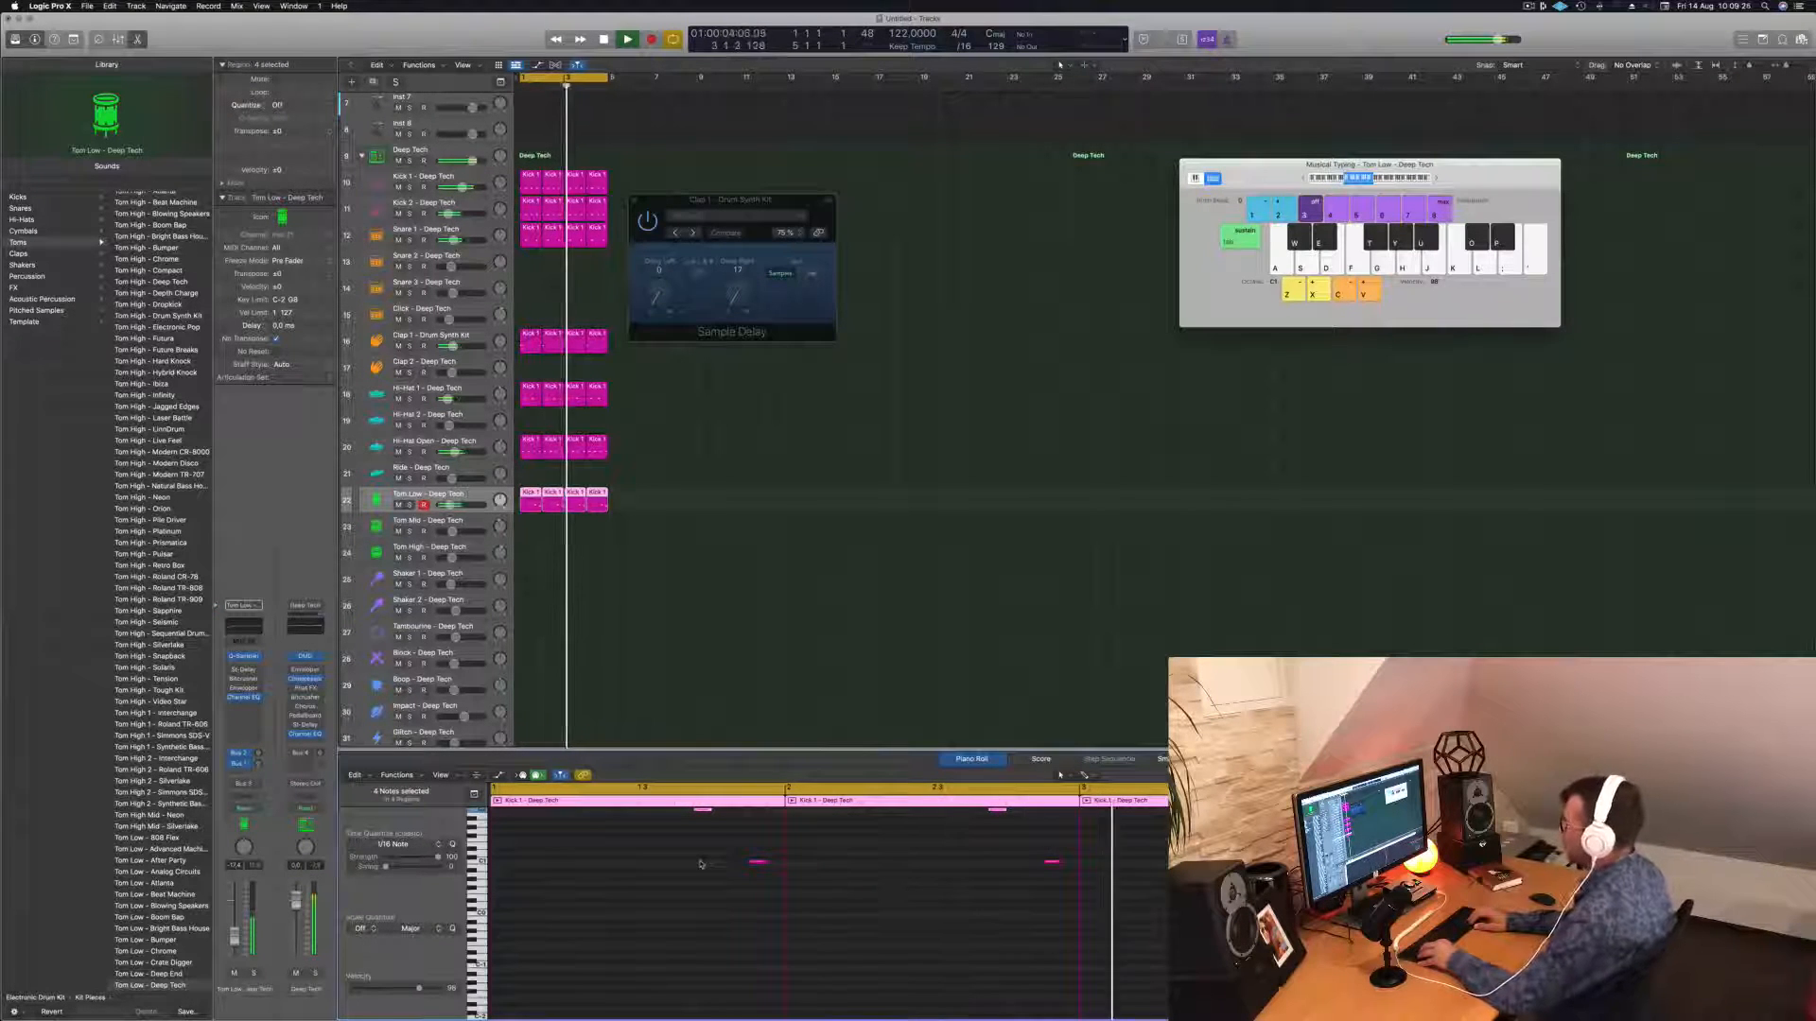
click(653, 543)
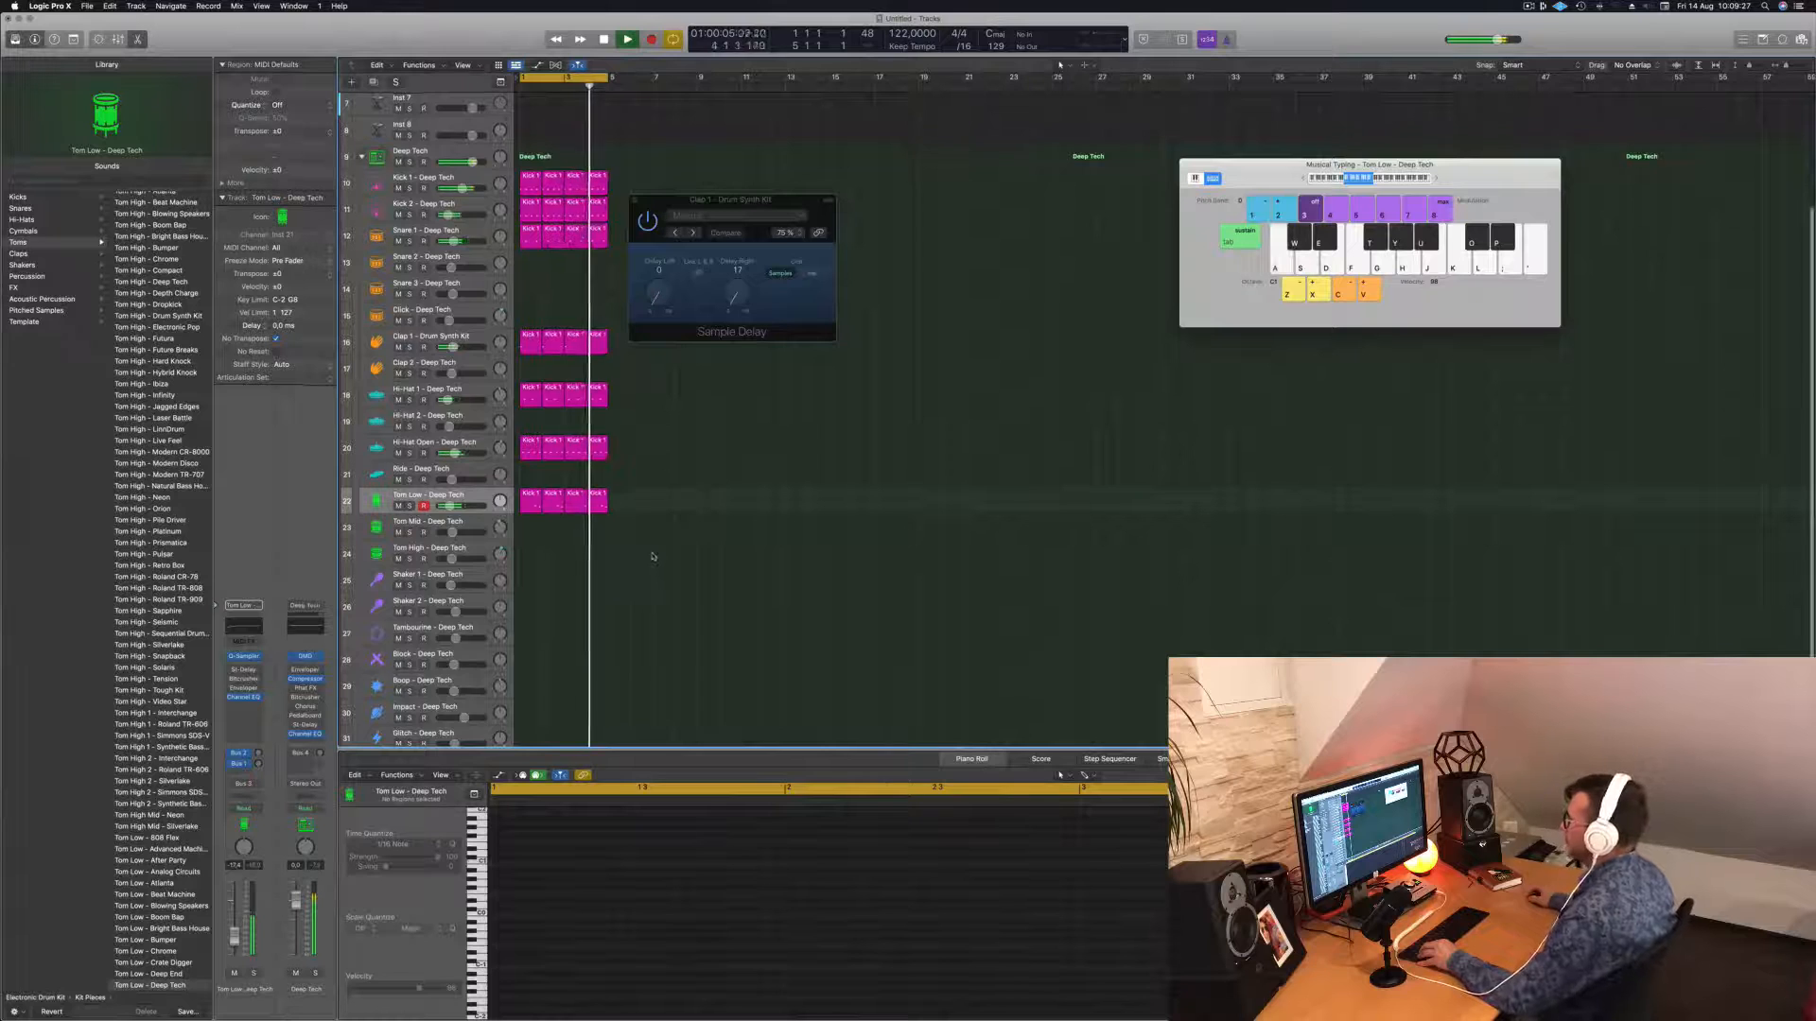
Close the Clap 1 Simple Delay window and select the Inst 1 track.
scroll(545, 537, up, 2)
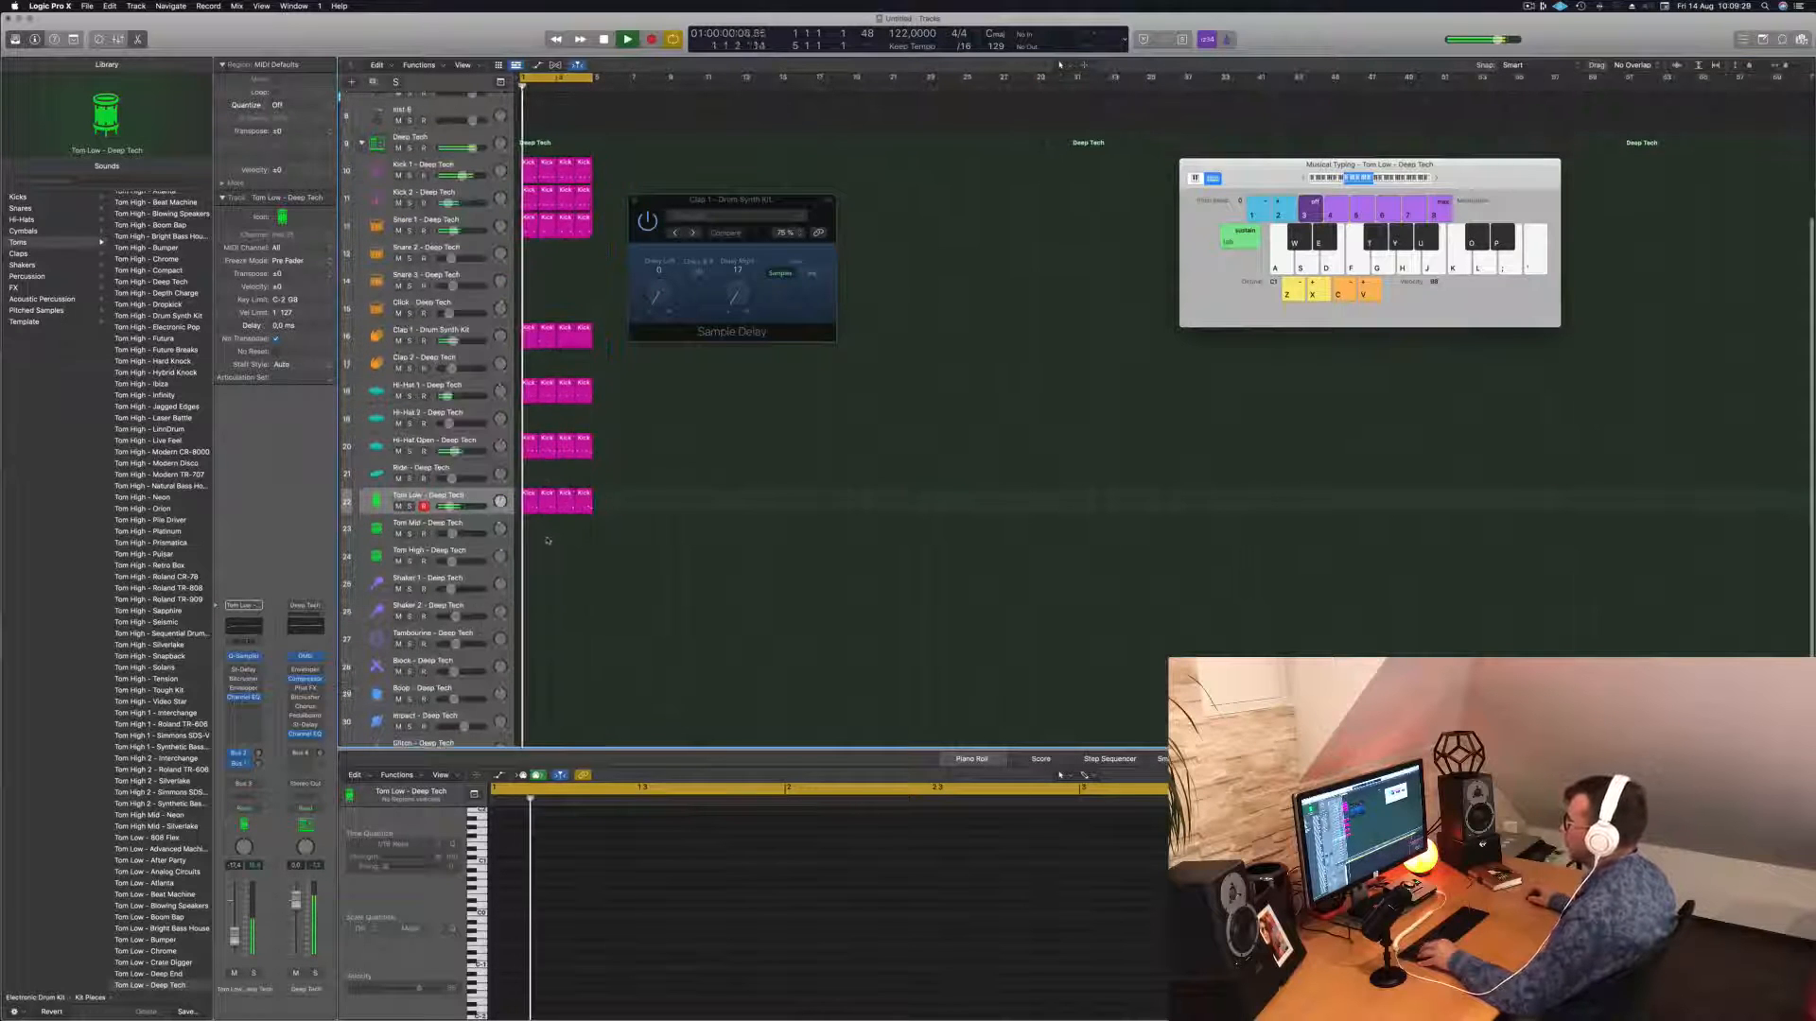
scroll(547, 537, right, 2)
scroll(546, 537, right, 2)
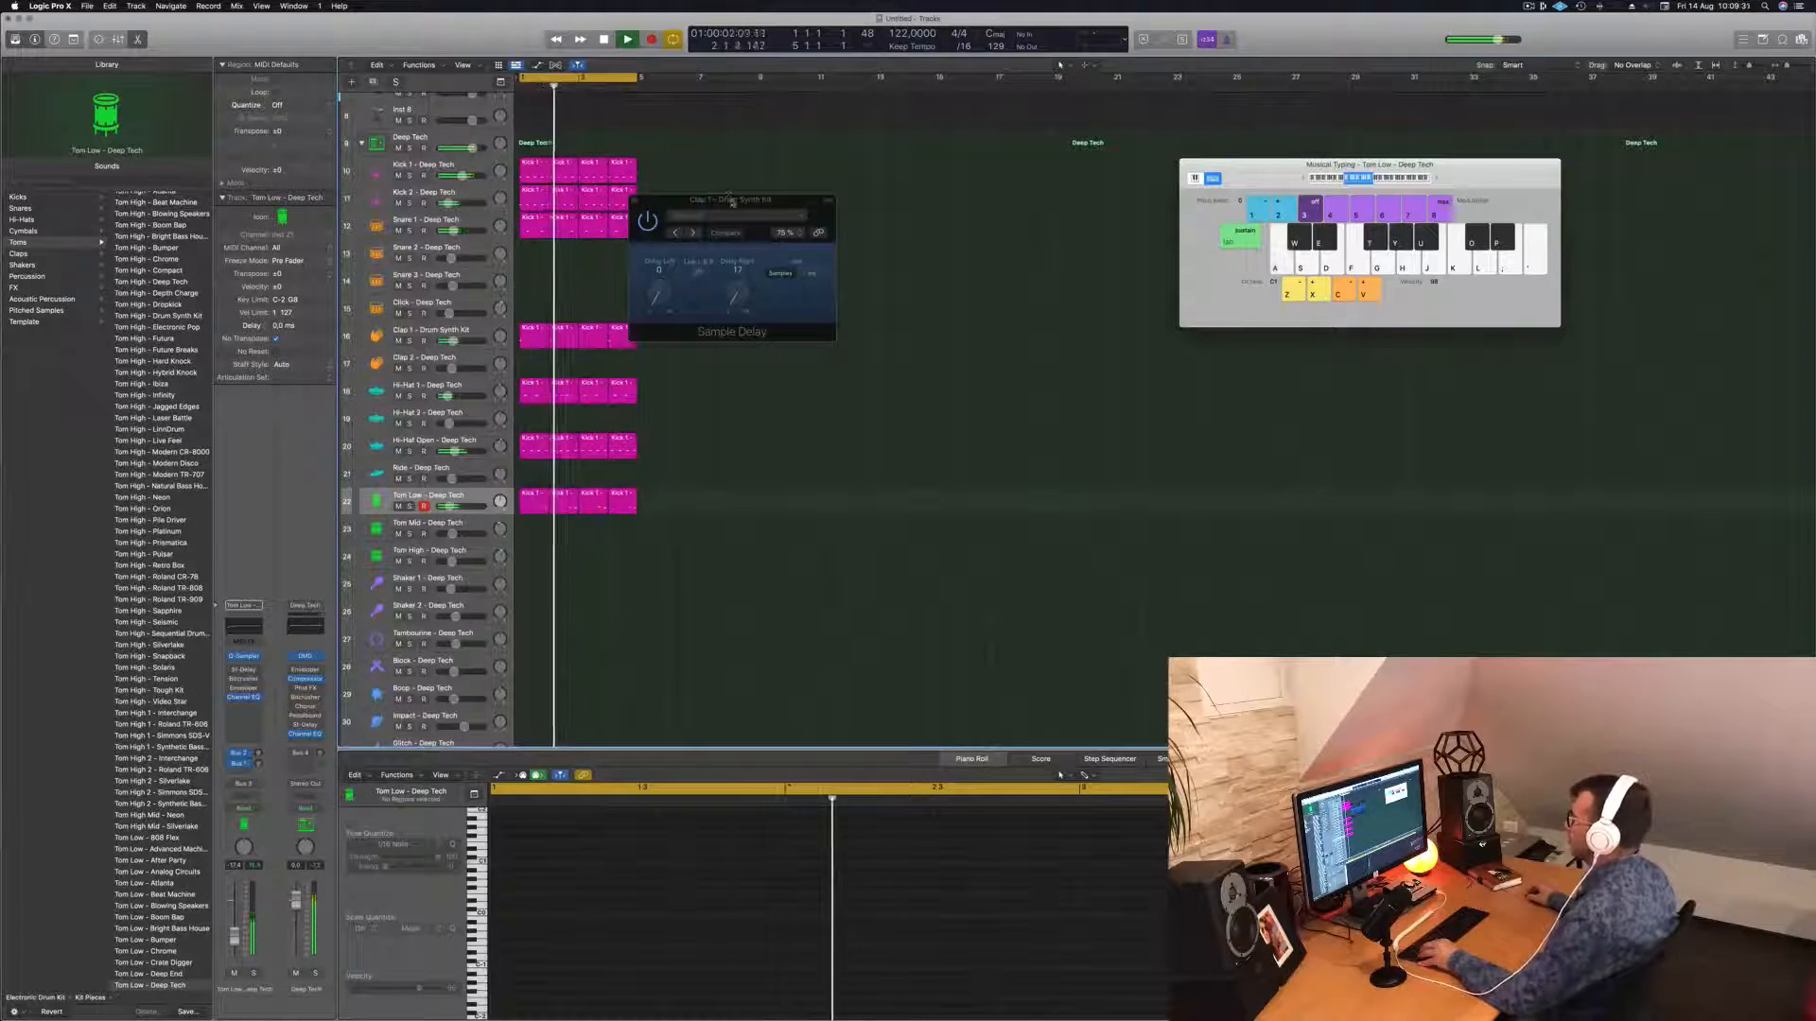
drag(729, 200, 793, 198)
click(699, 199)
scroll(440, 283, up, 6)
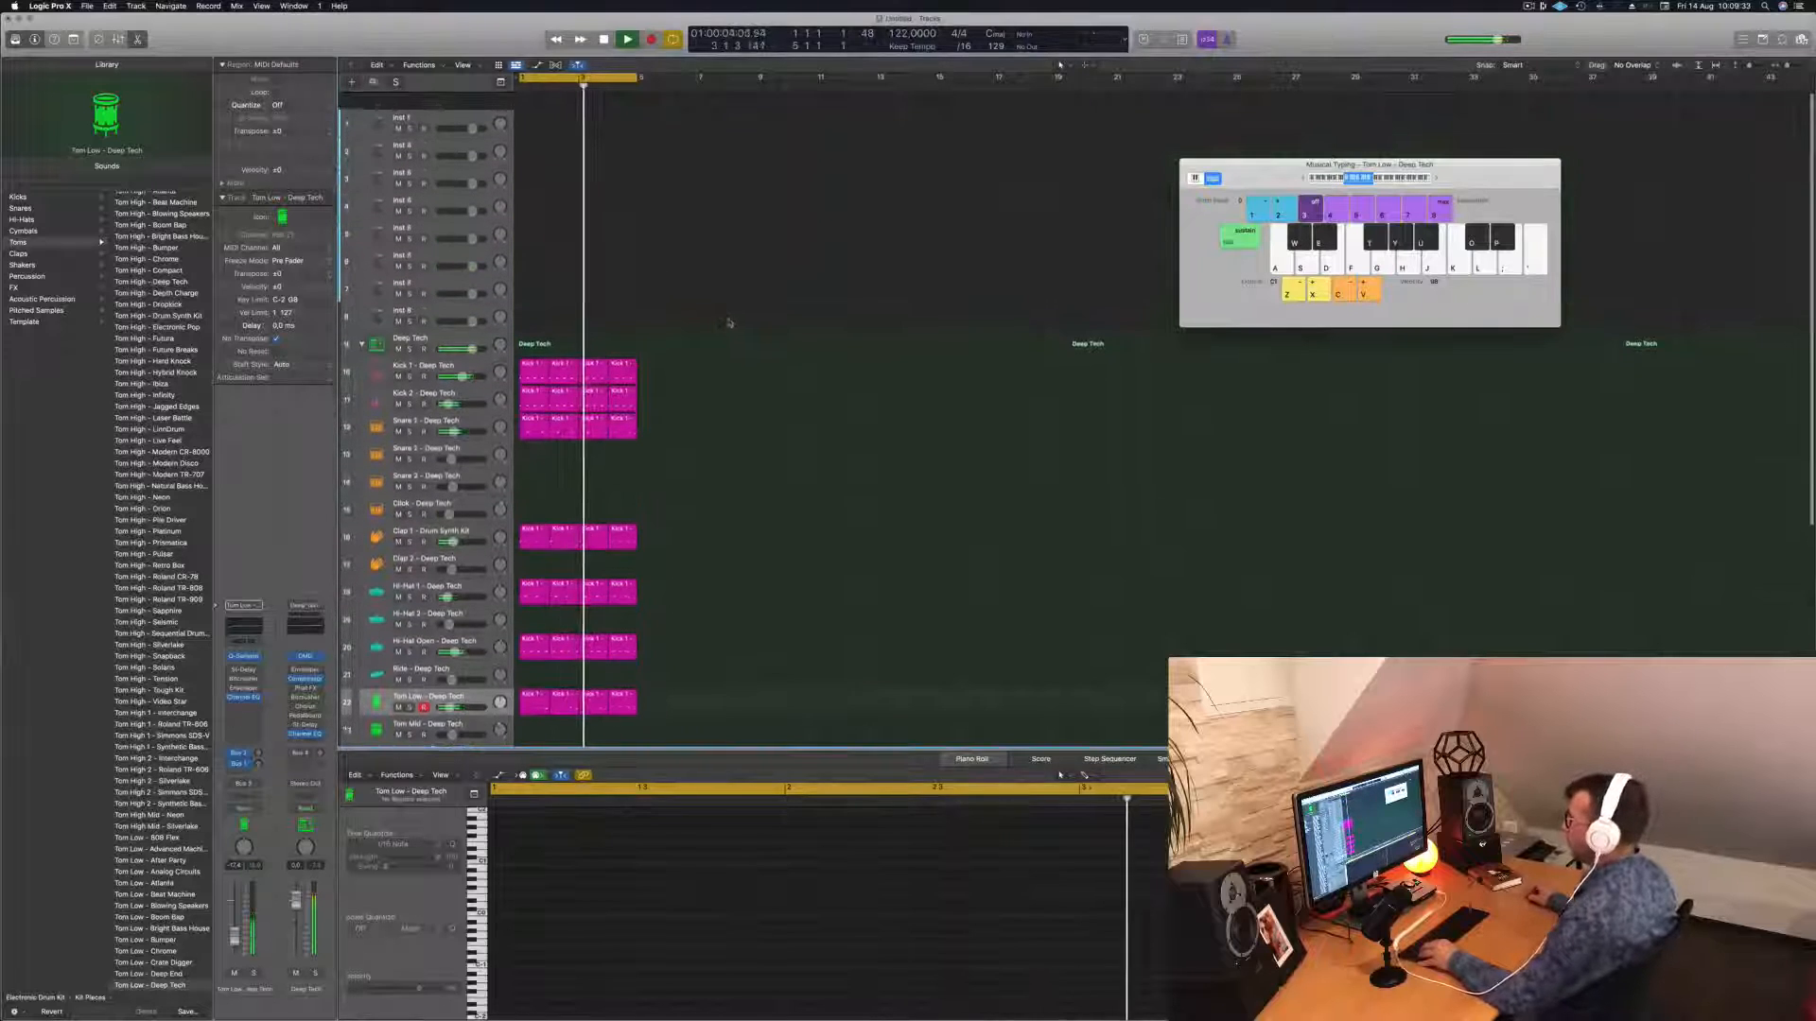
click(441, 103)
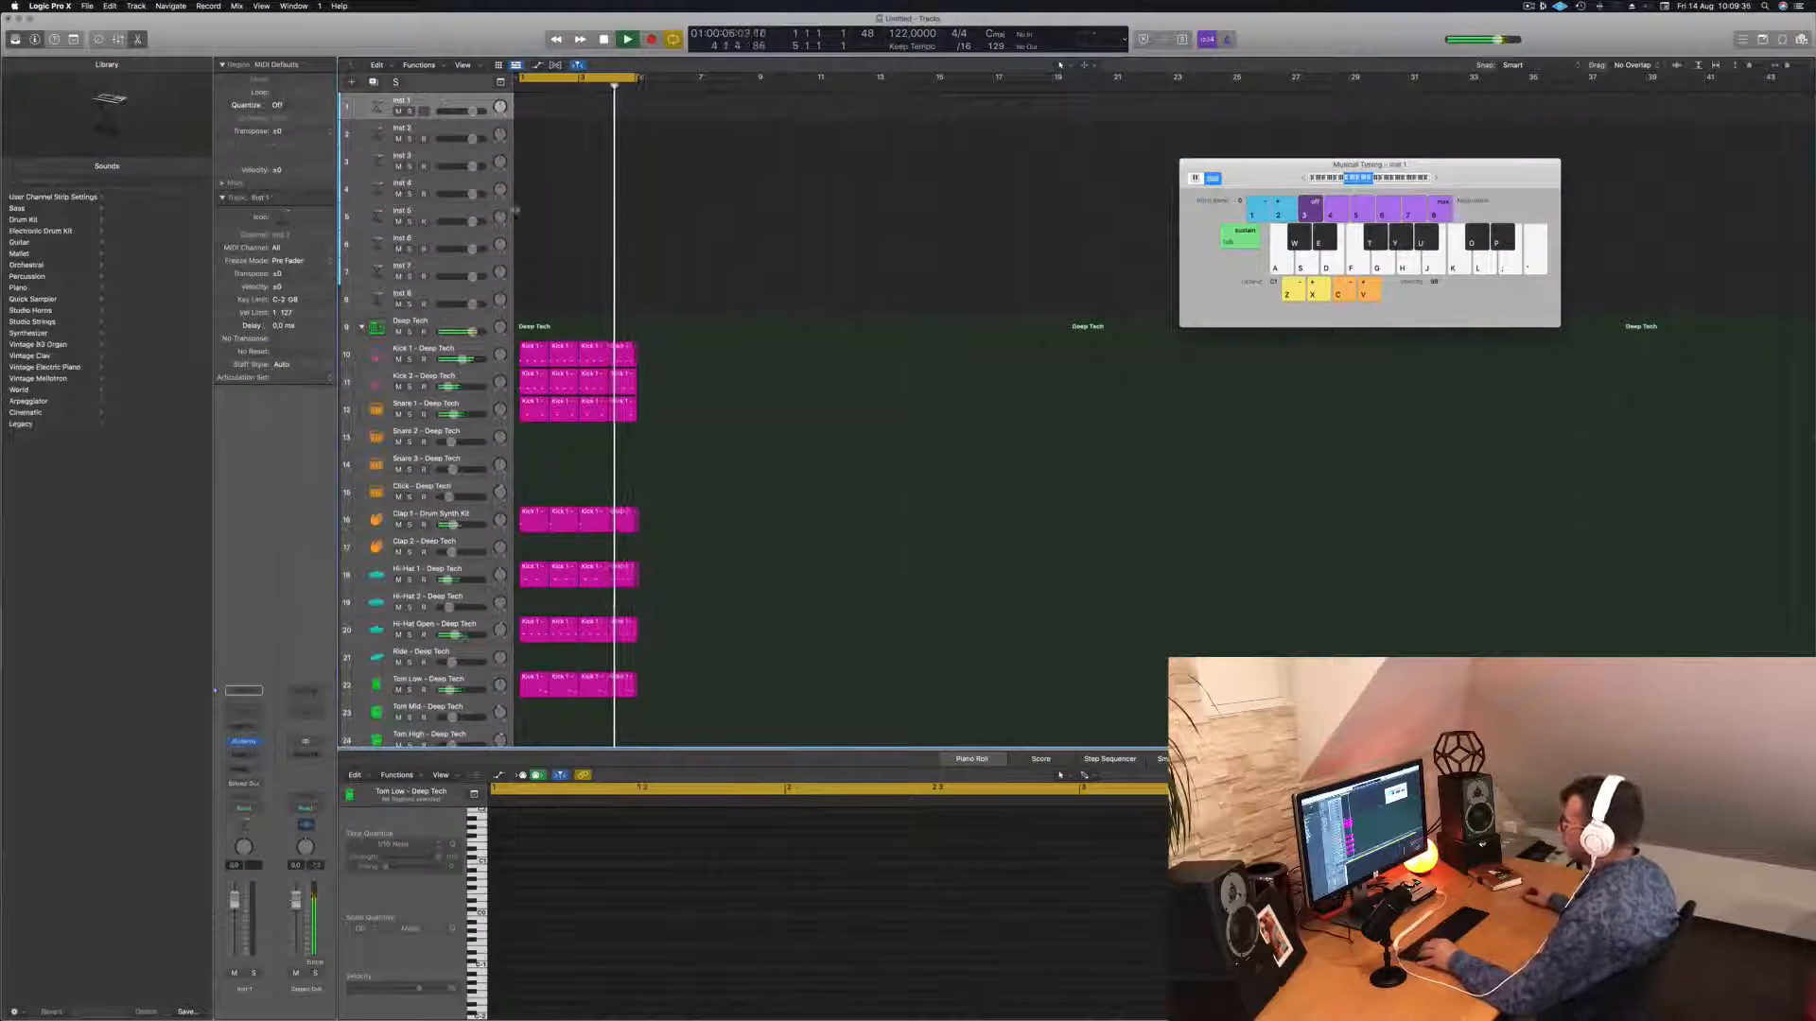
Select all drum regions and repeat the four-bar loop until it fills 16 bars.
scroll(712, 256, right, 2)
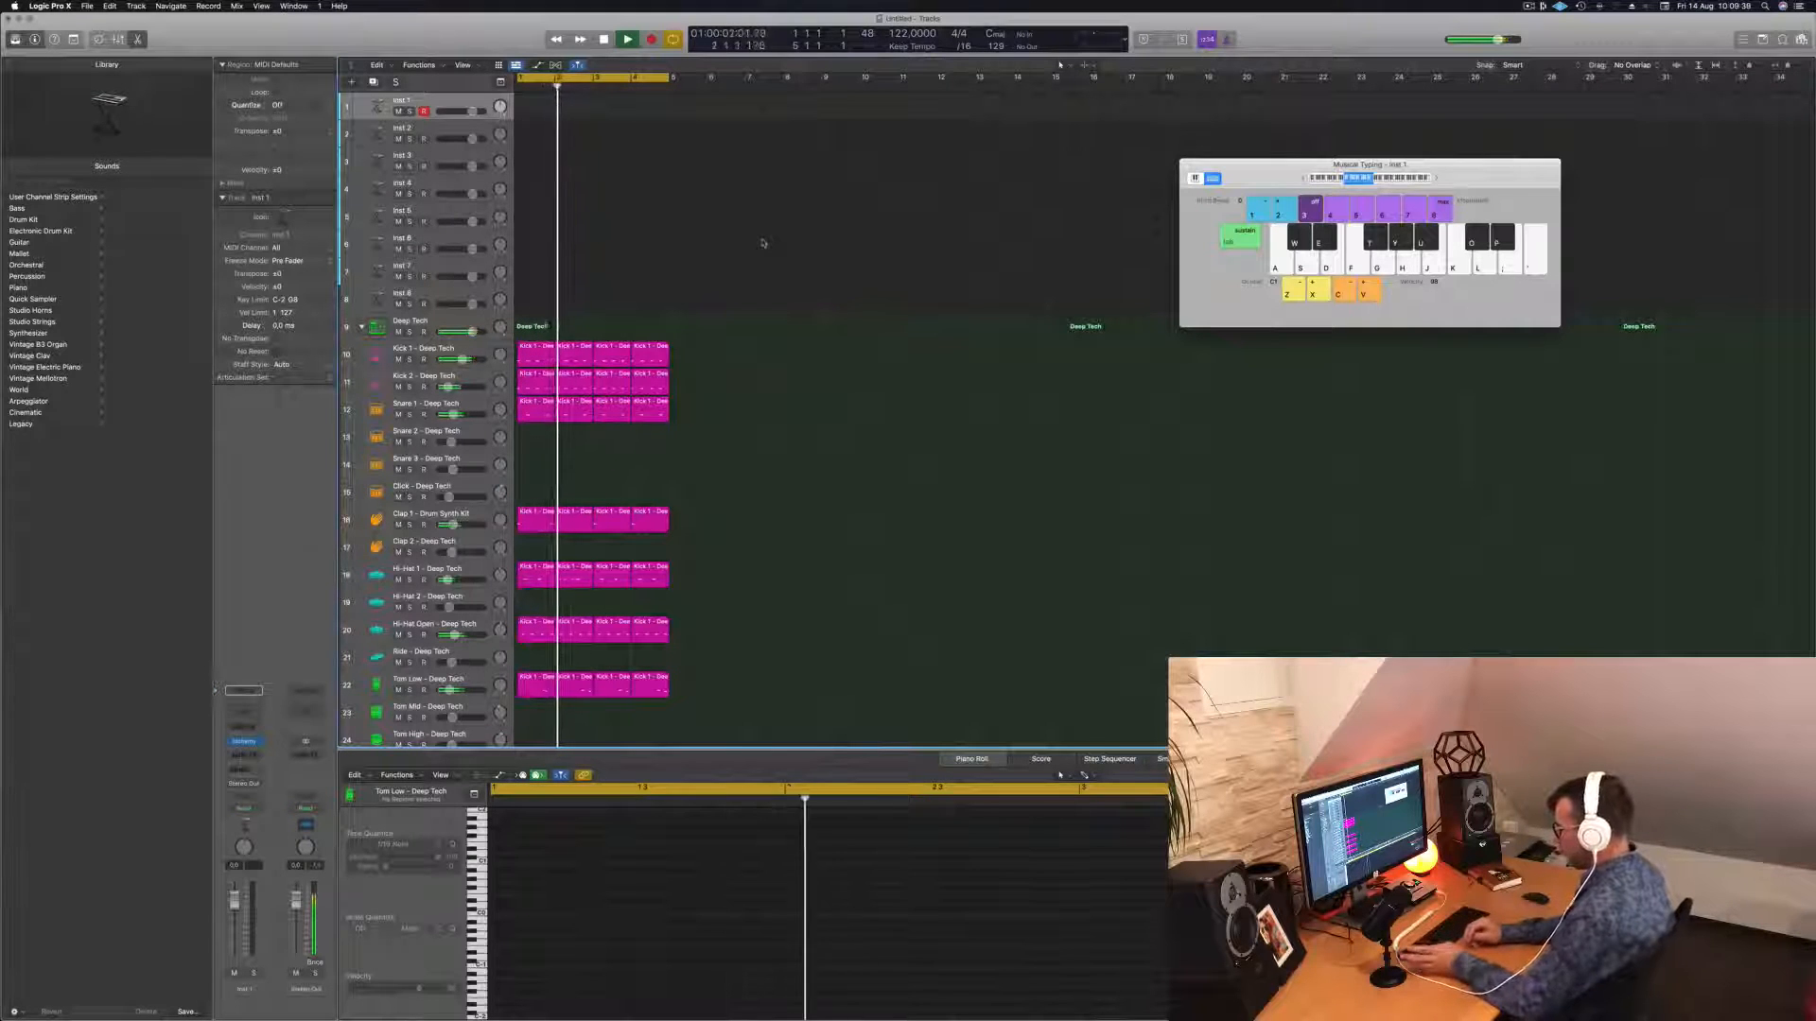
key(super+a)
key(super+r)
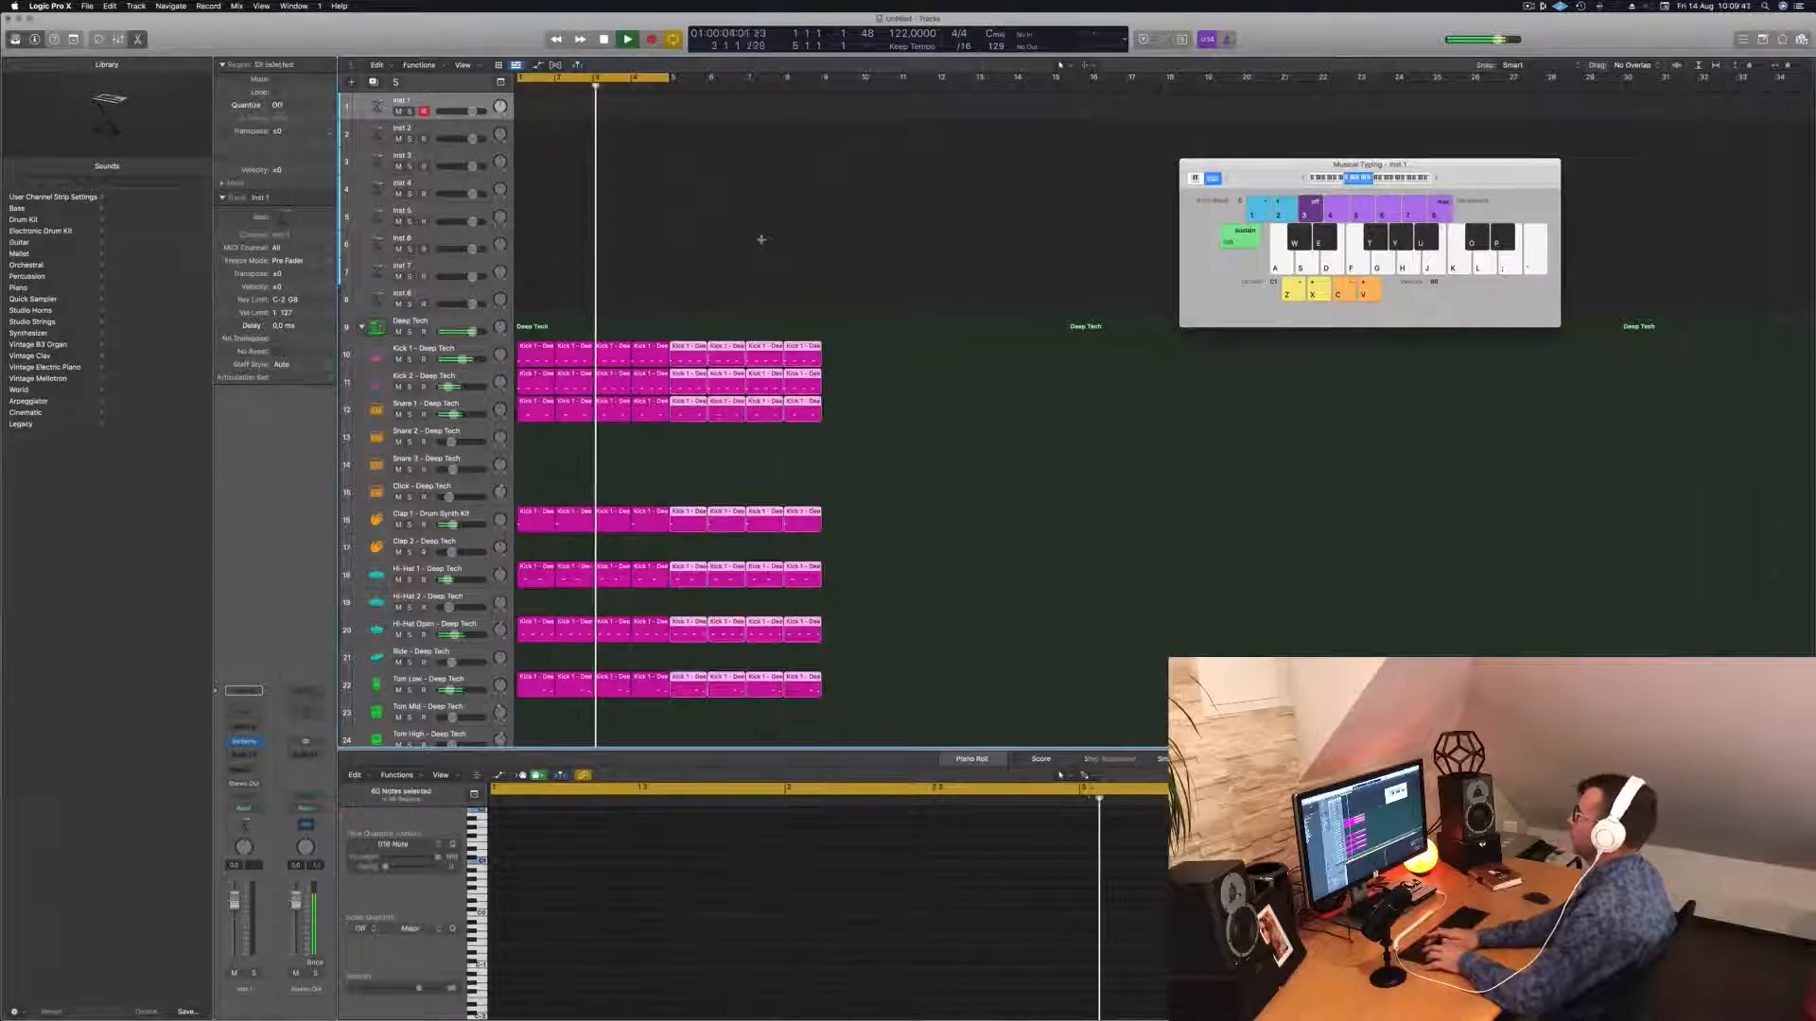
key(super+r)
key(super+r)
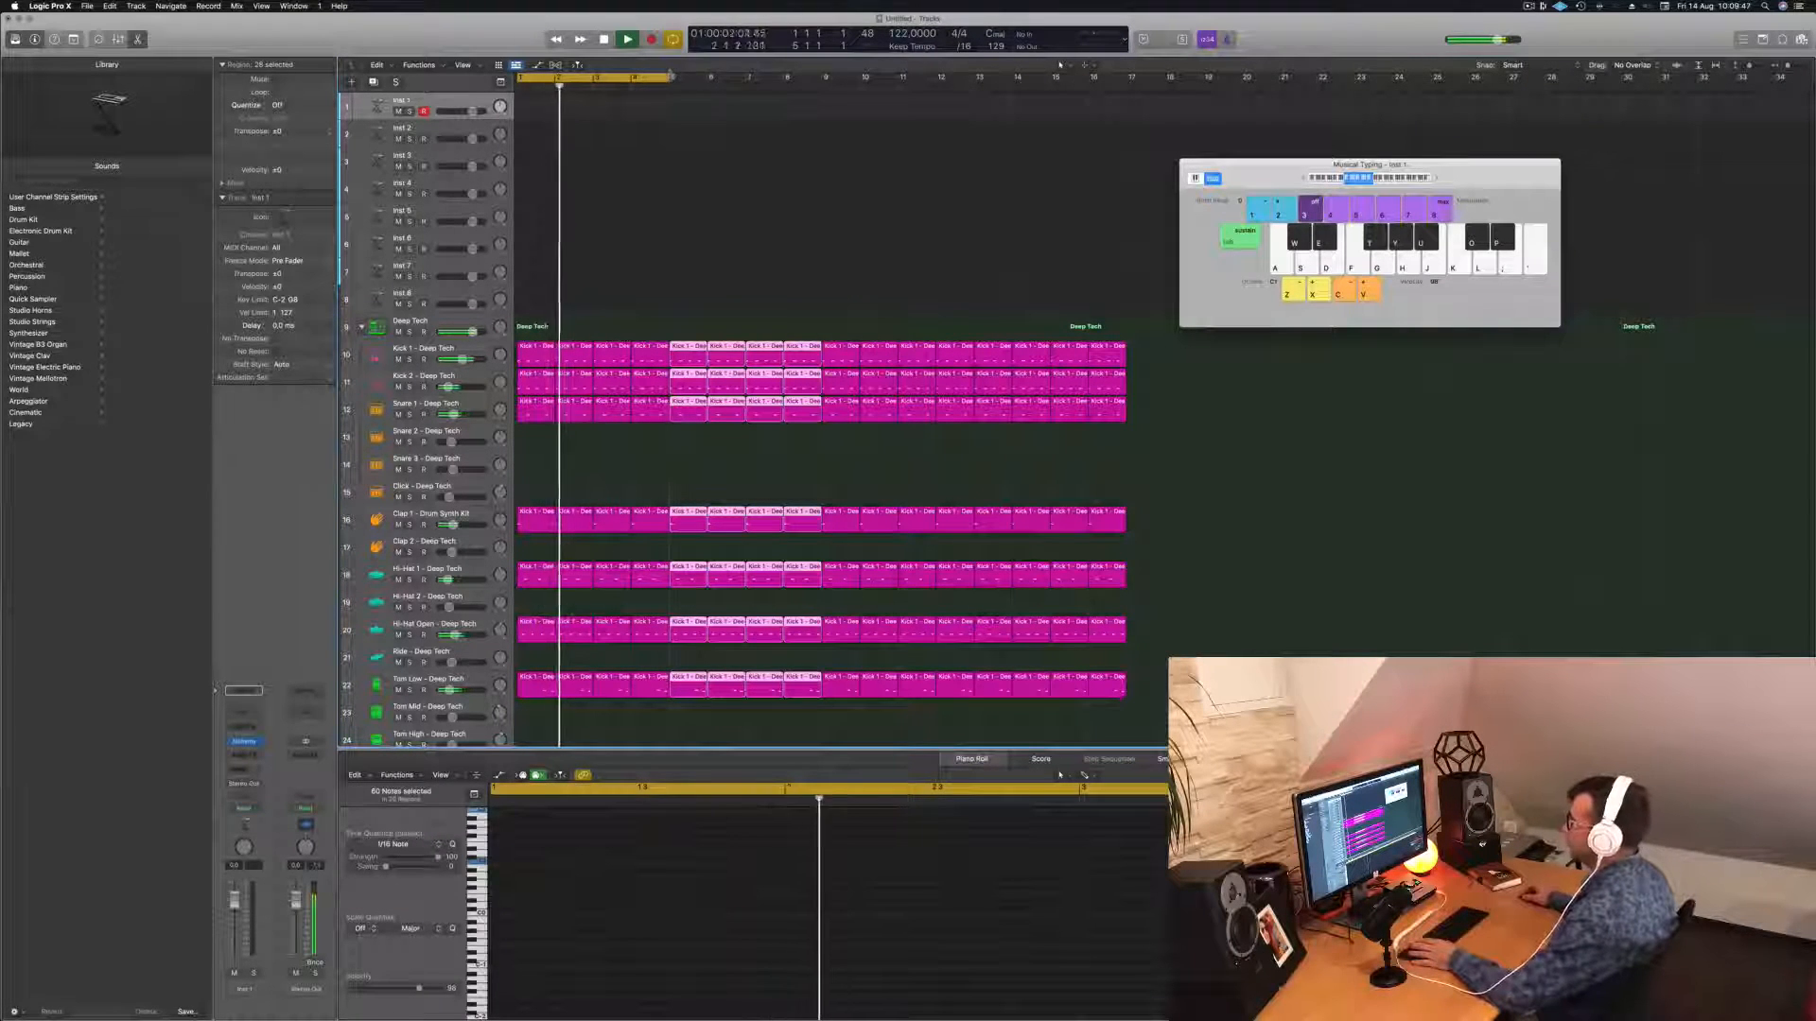
Extend the cycle range over all 16 bars, move the Musical Typing window aside and restart playback.
drag(672, 77, 1126, 111)
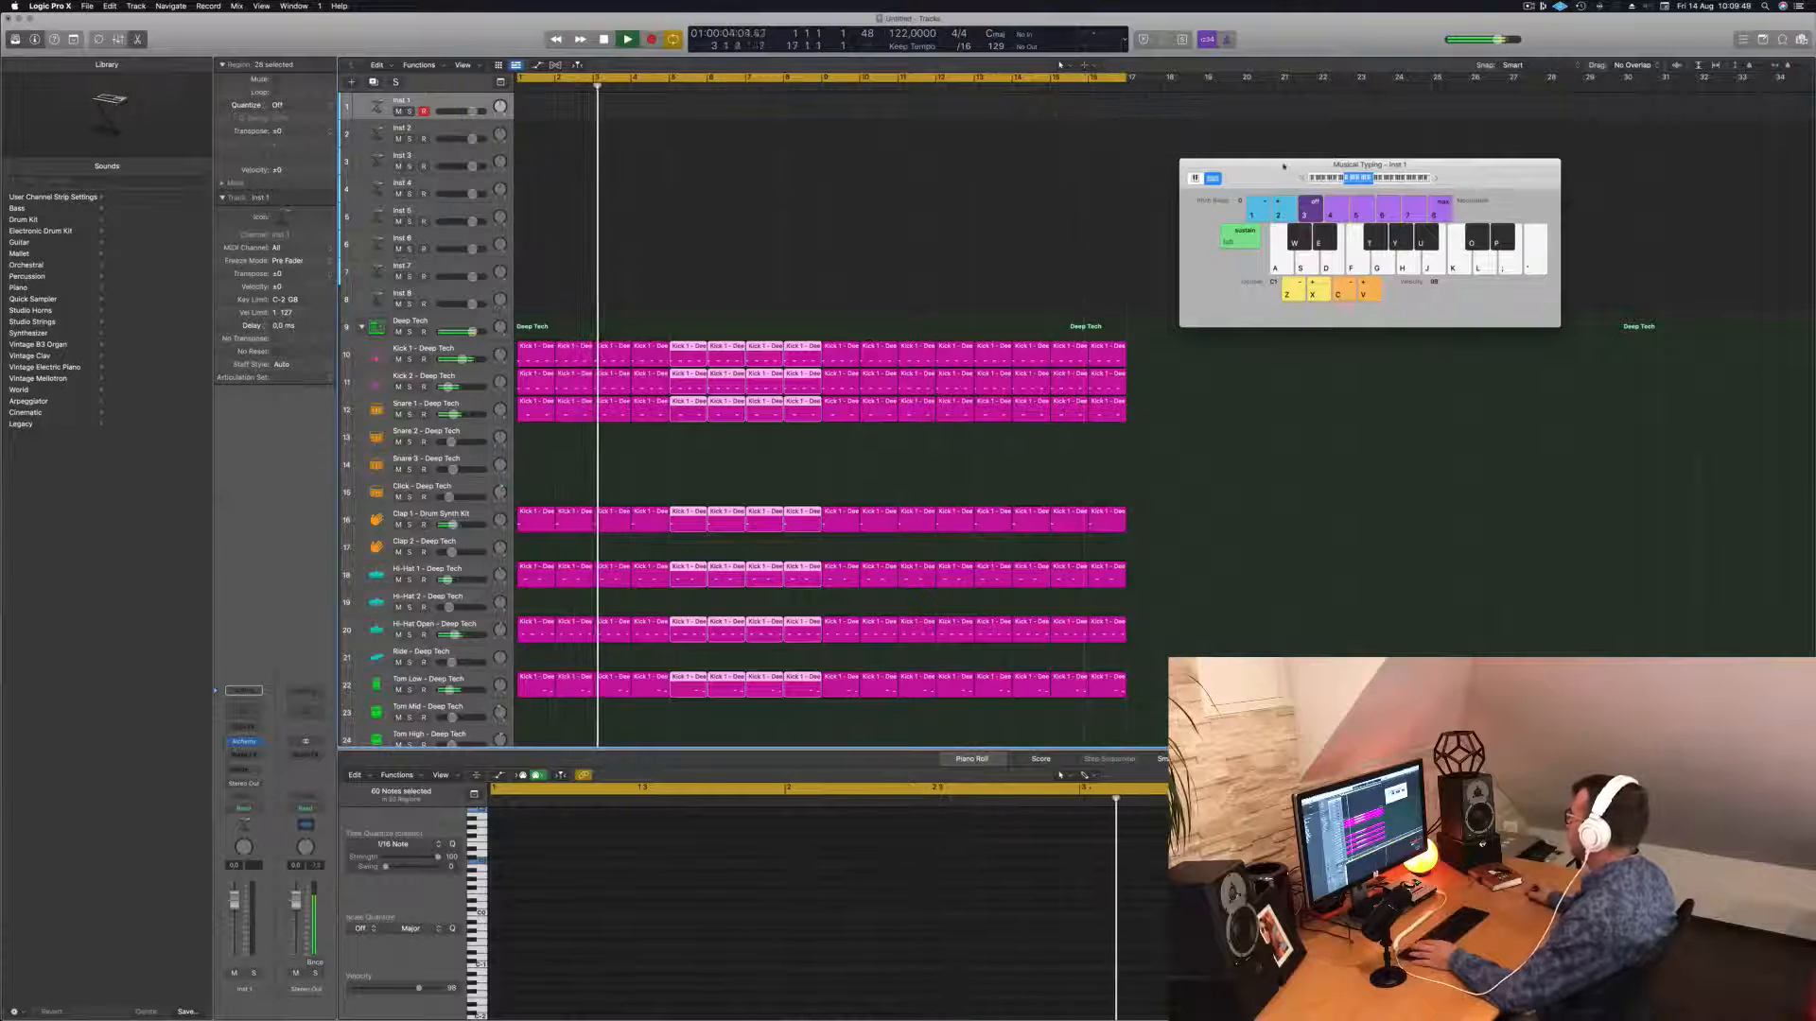
drag(1370, 165, 1517, 191)
key(space)
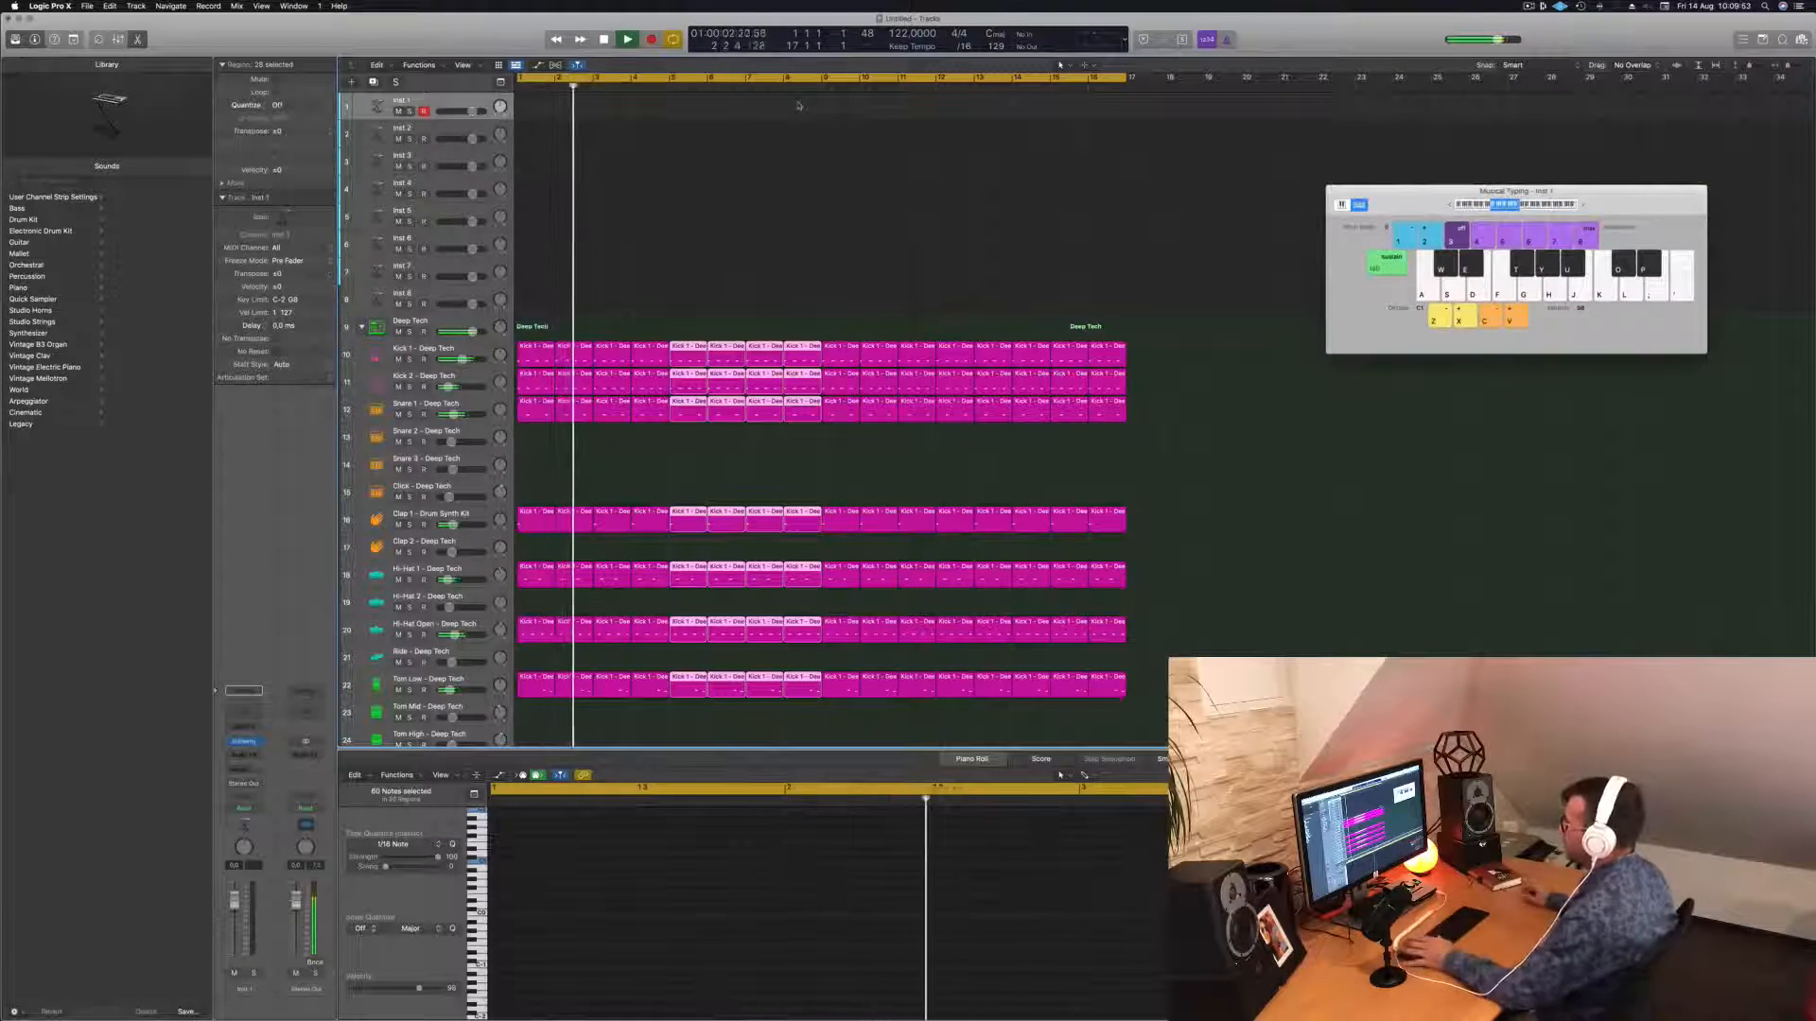
Open the Tom Low track's Quick Sampler and turn on its filter.
scroll(475, 644, down, 1)
click(475, 646)
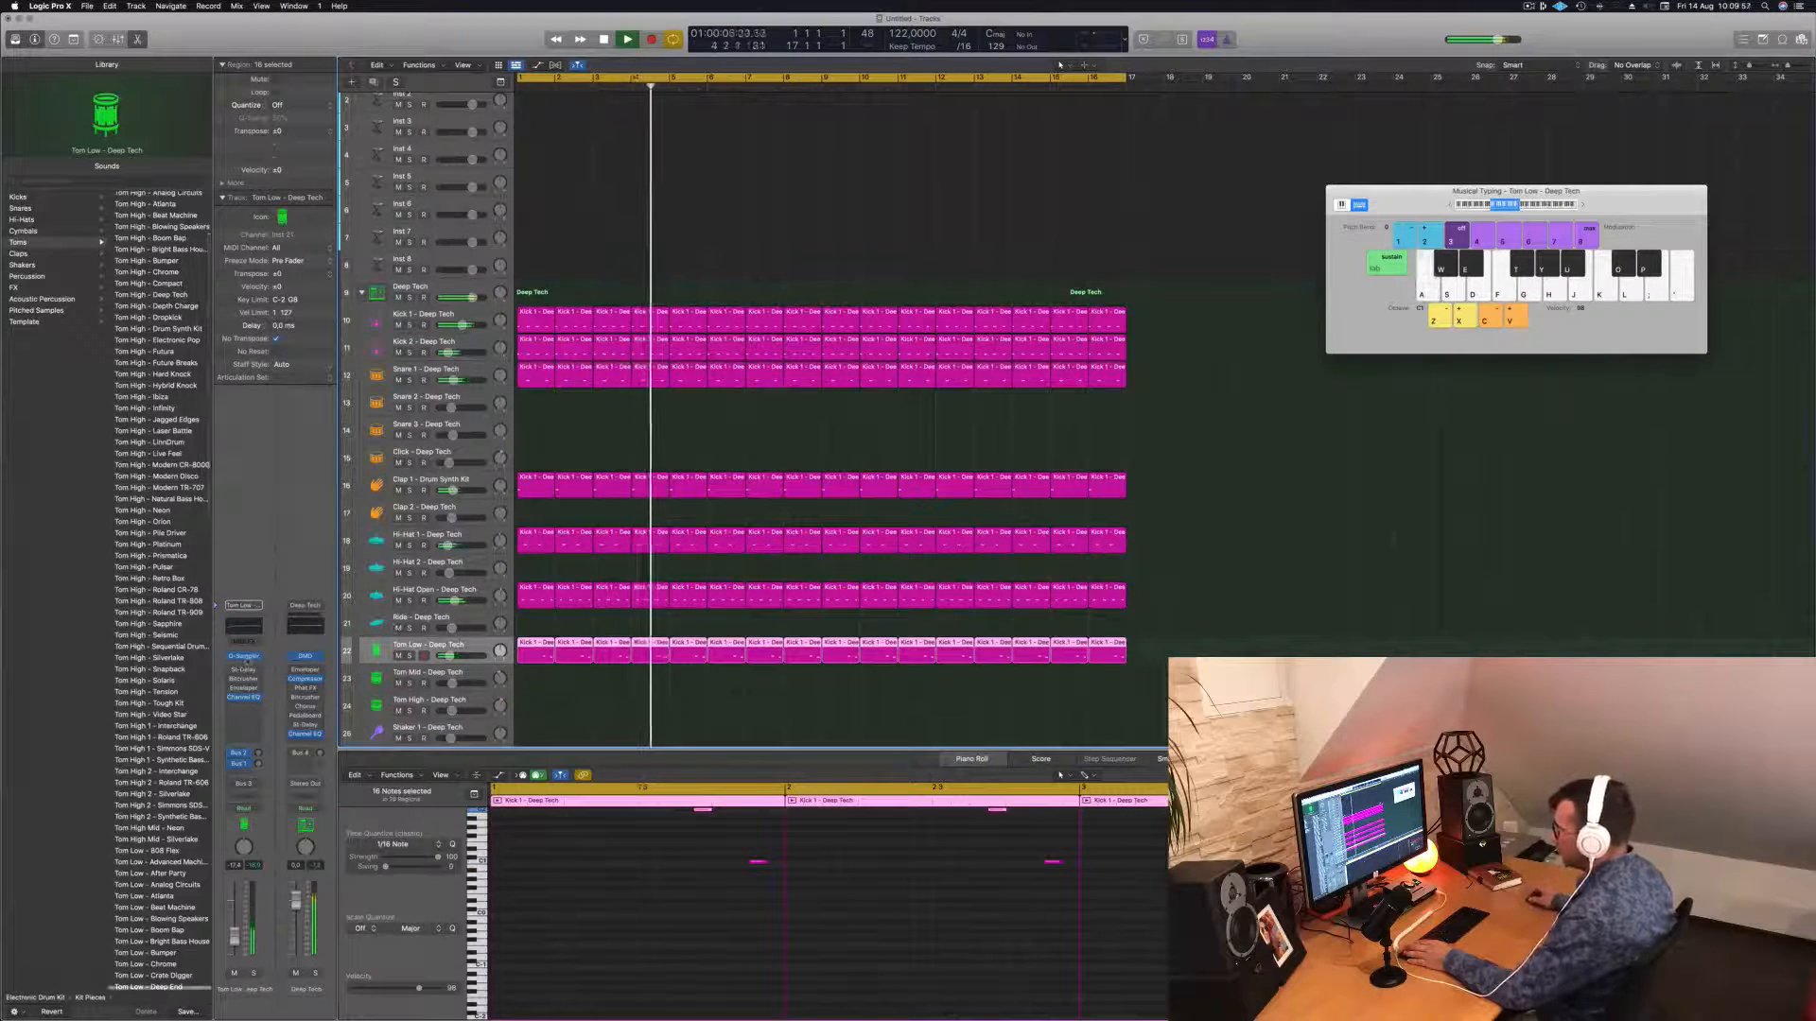
click(244, 657)
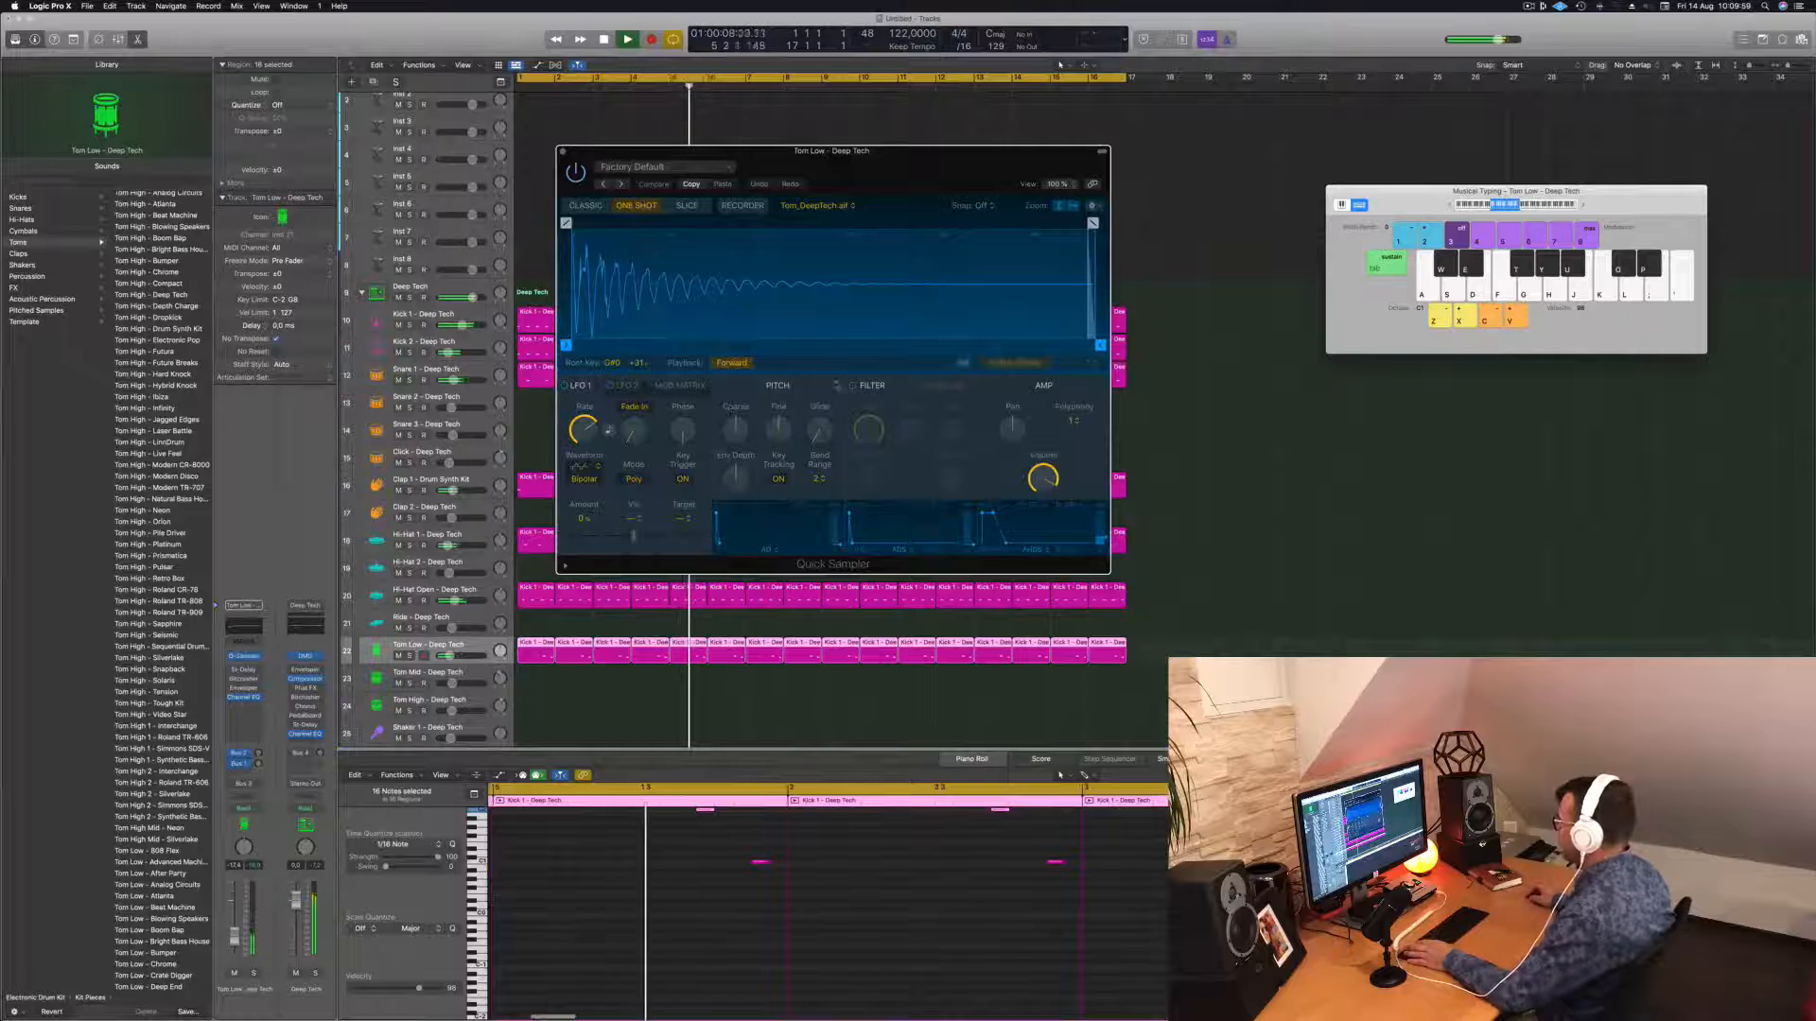
click(851, 386)
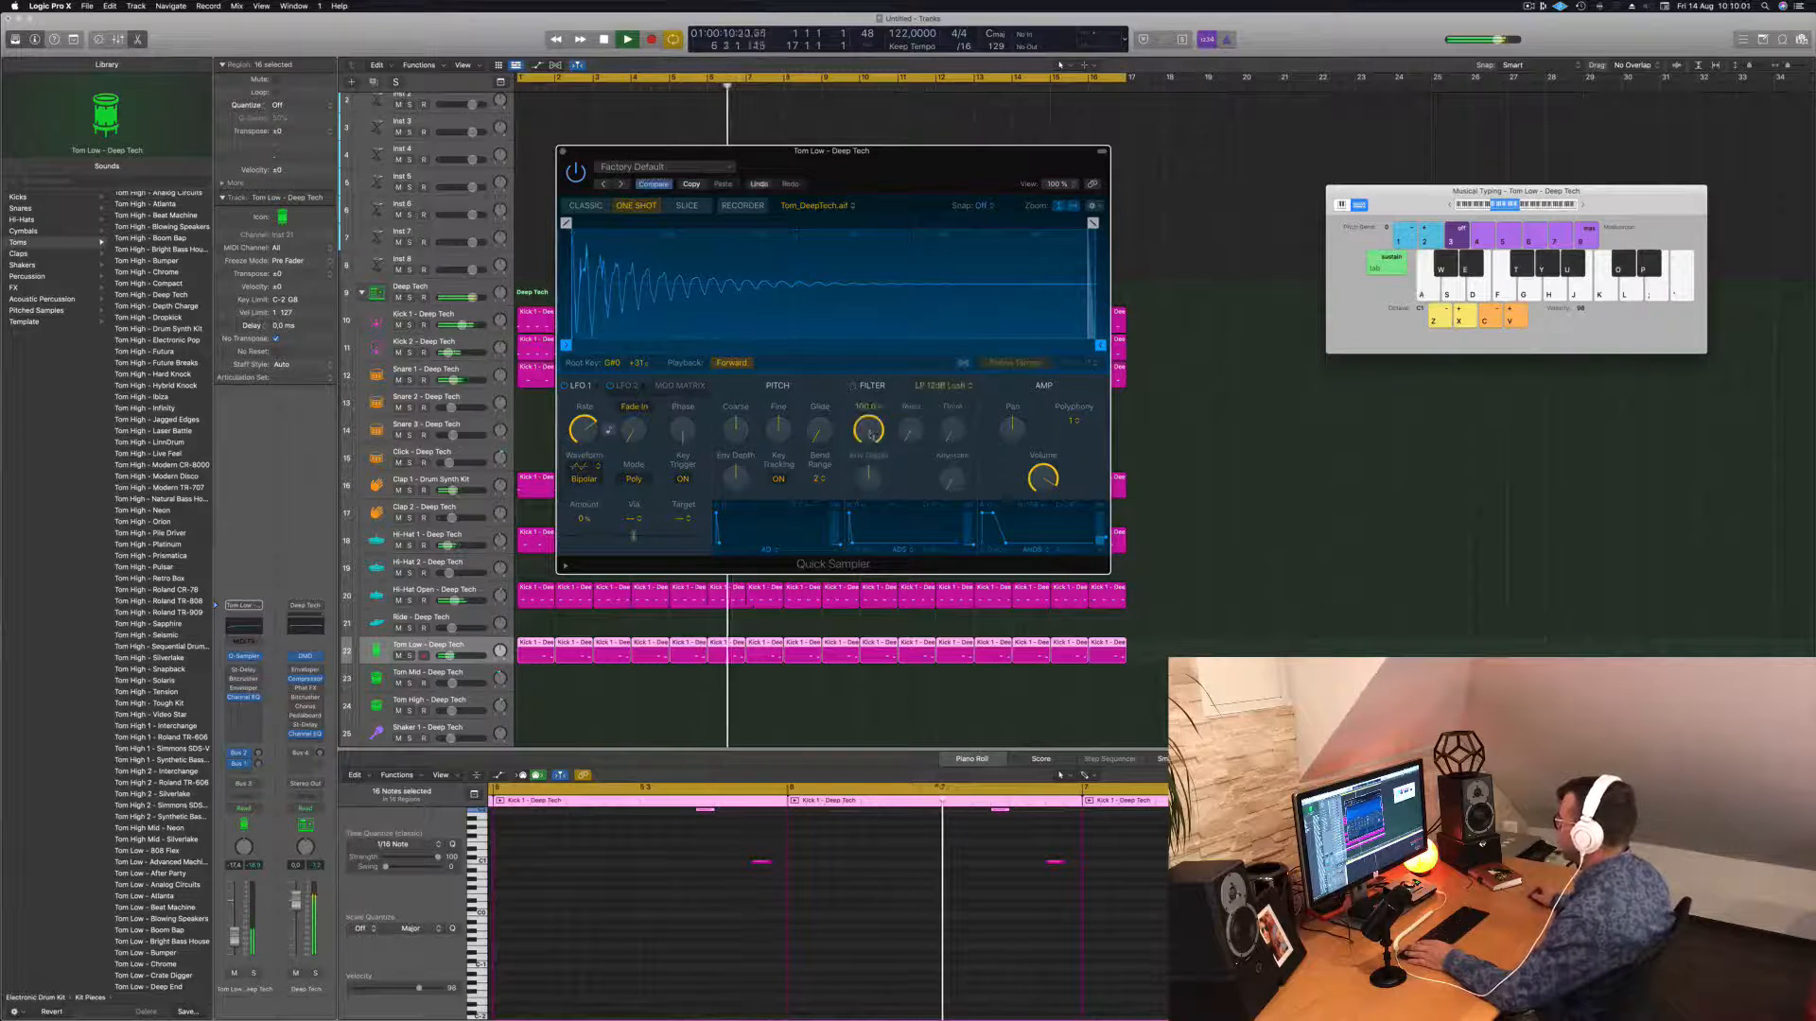
Adjust the cutoff of Tom Low's low-pass filter, add some drive and close its Quick Sampler.
drag(871, 461, 870, 470)
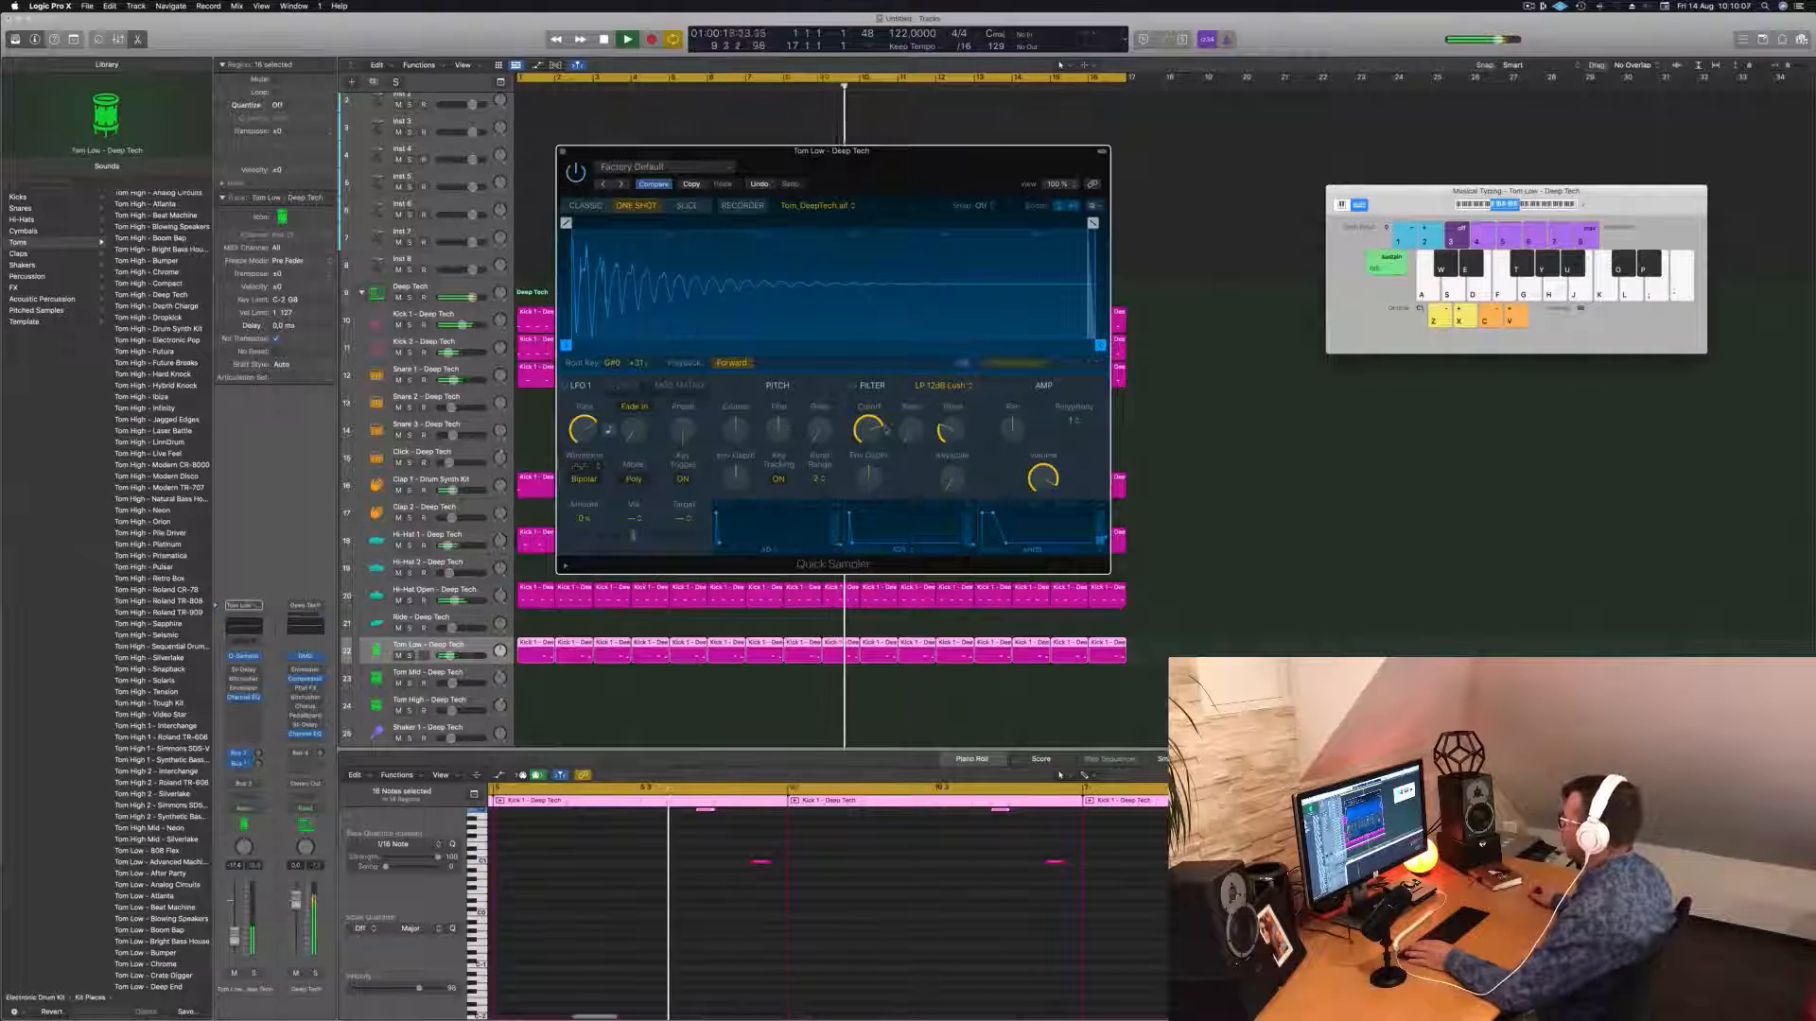
drag(887, 431, 877, 430)
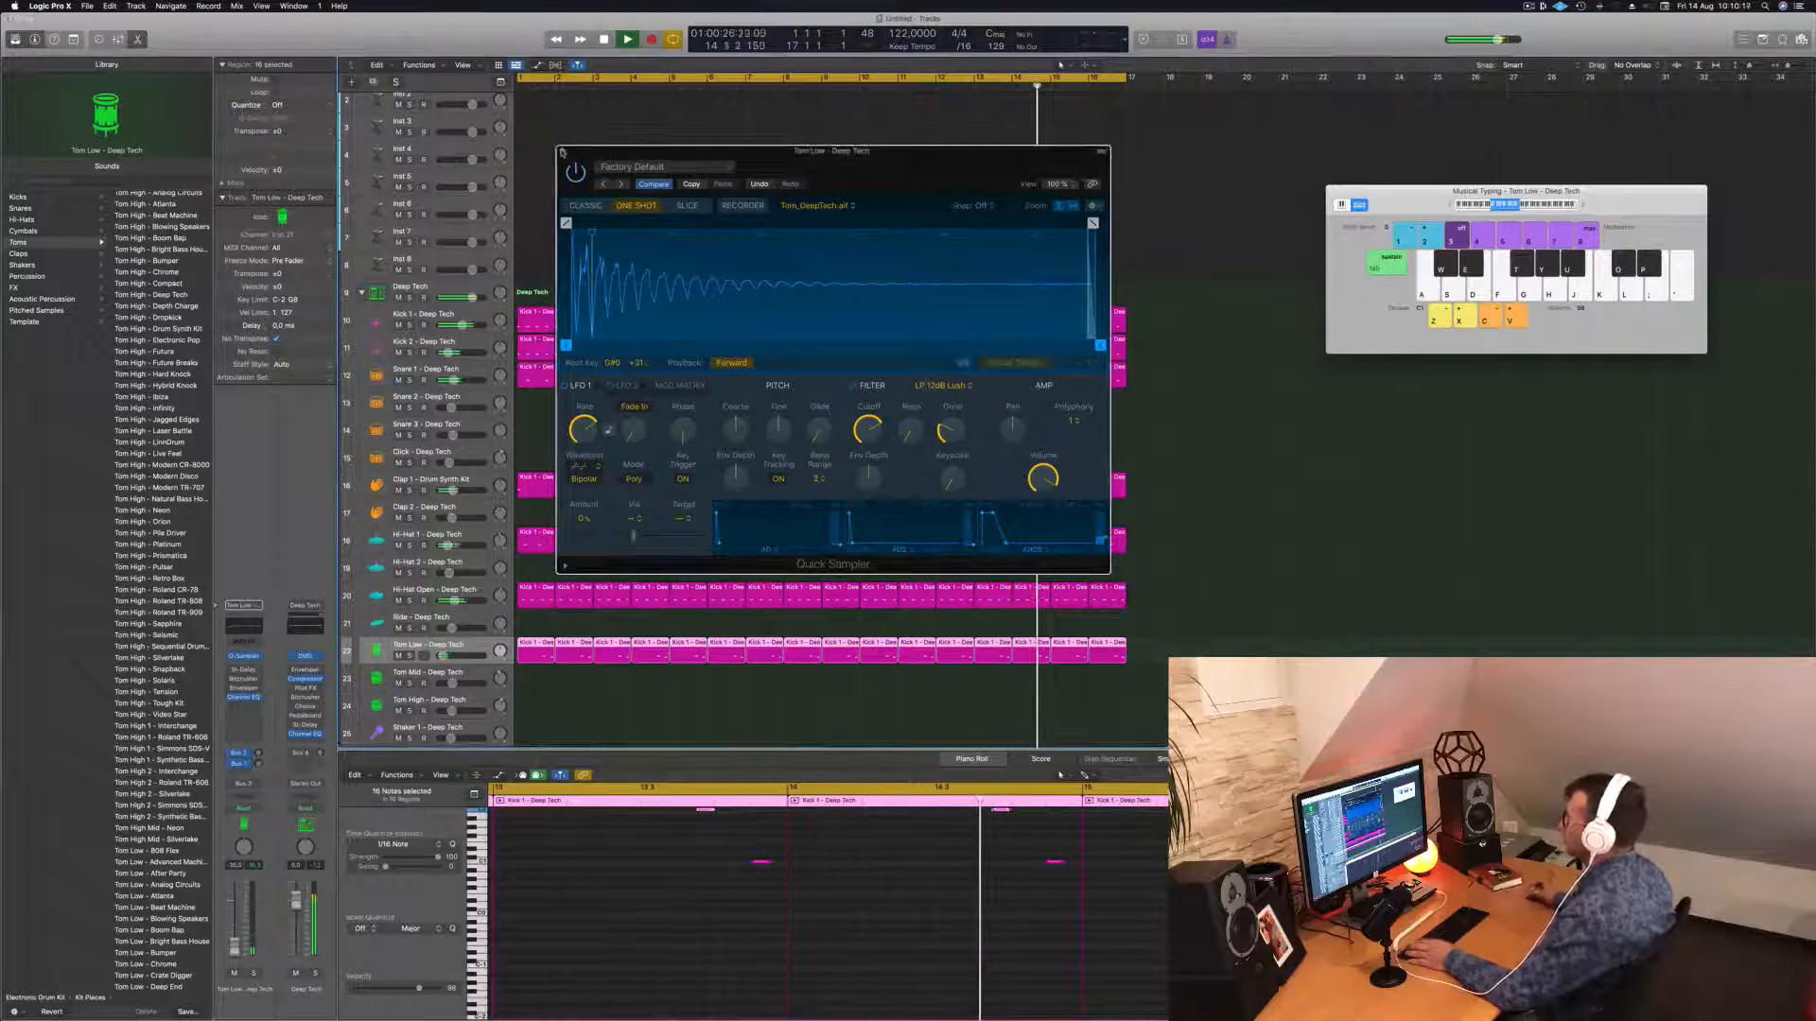
click(563, 148)
scroll(520, 299, up, 2)
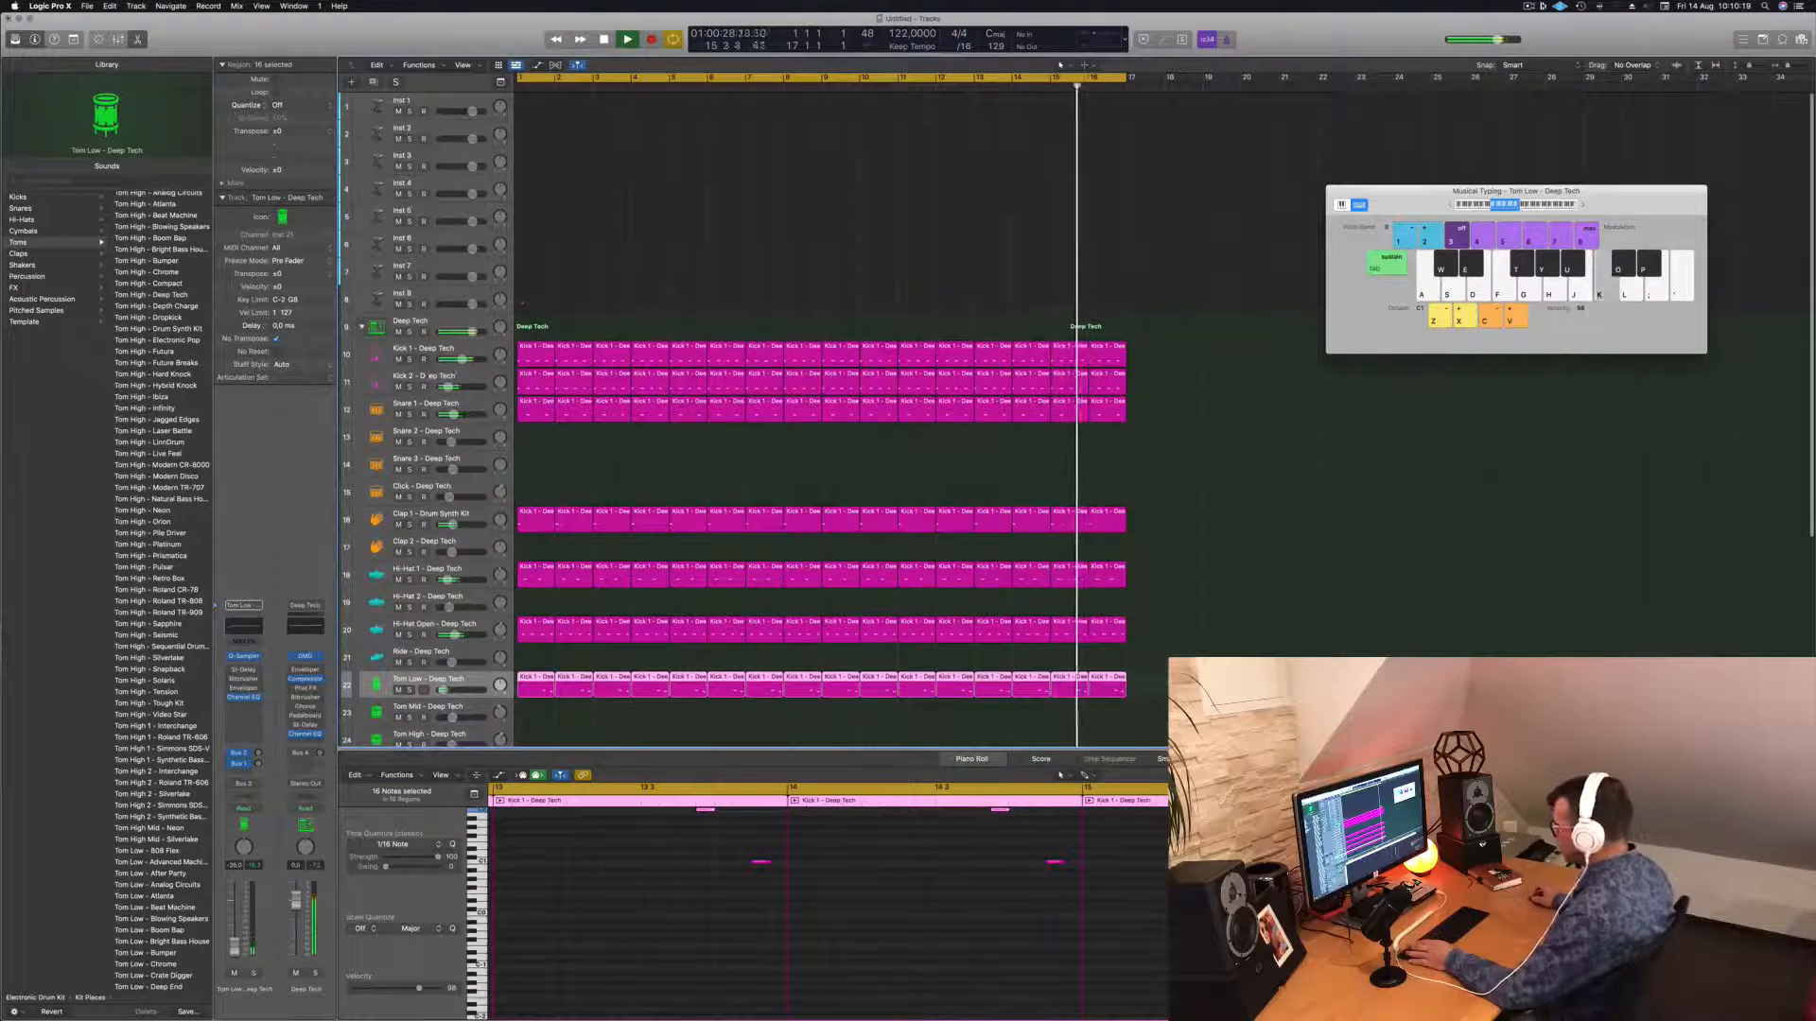
Select the empty Inst 1 track and enlarge its row, keeping the whole 16-bar drum arrangement in view.
click(456, 102)
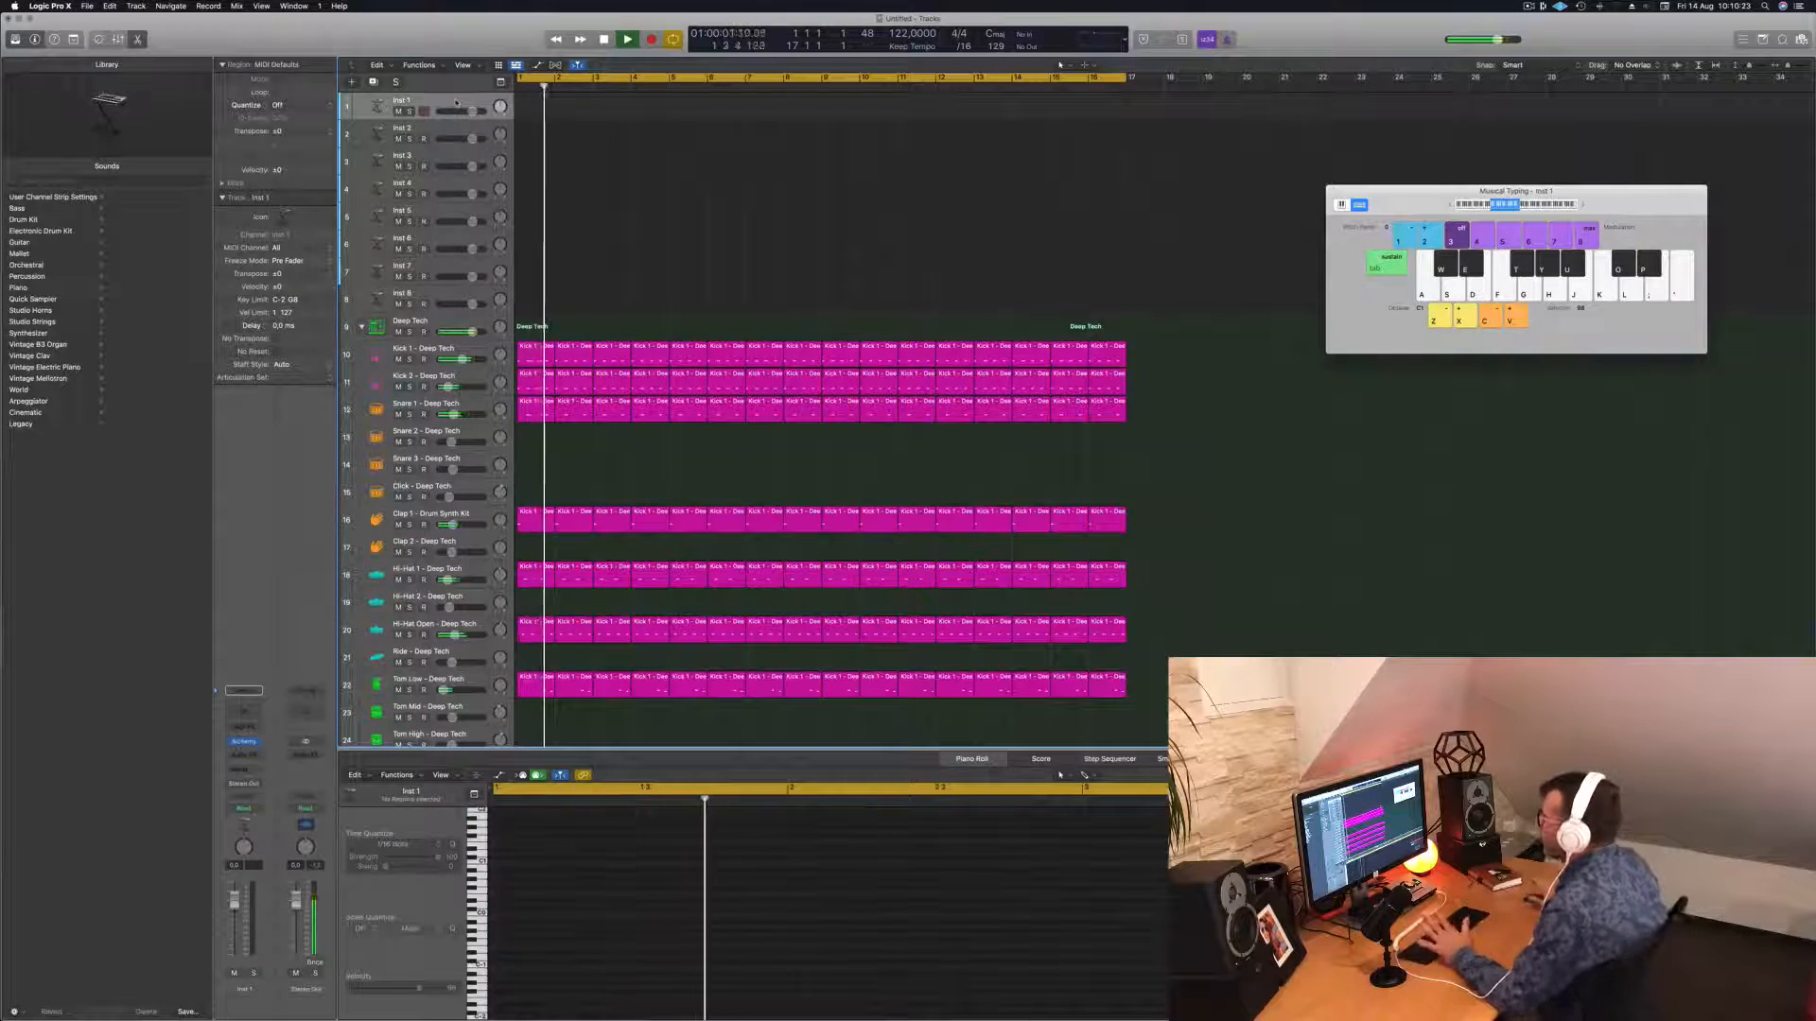
scroll(690, 266, left, 3)
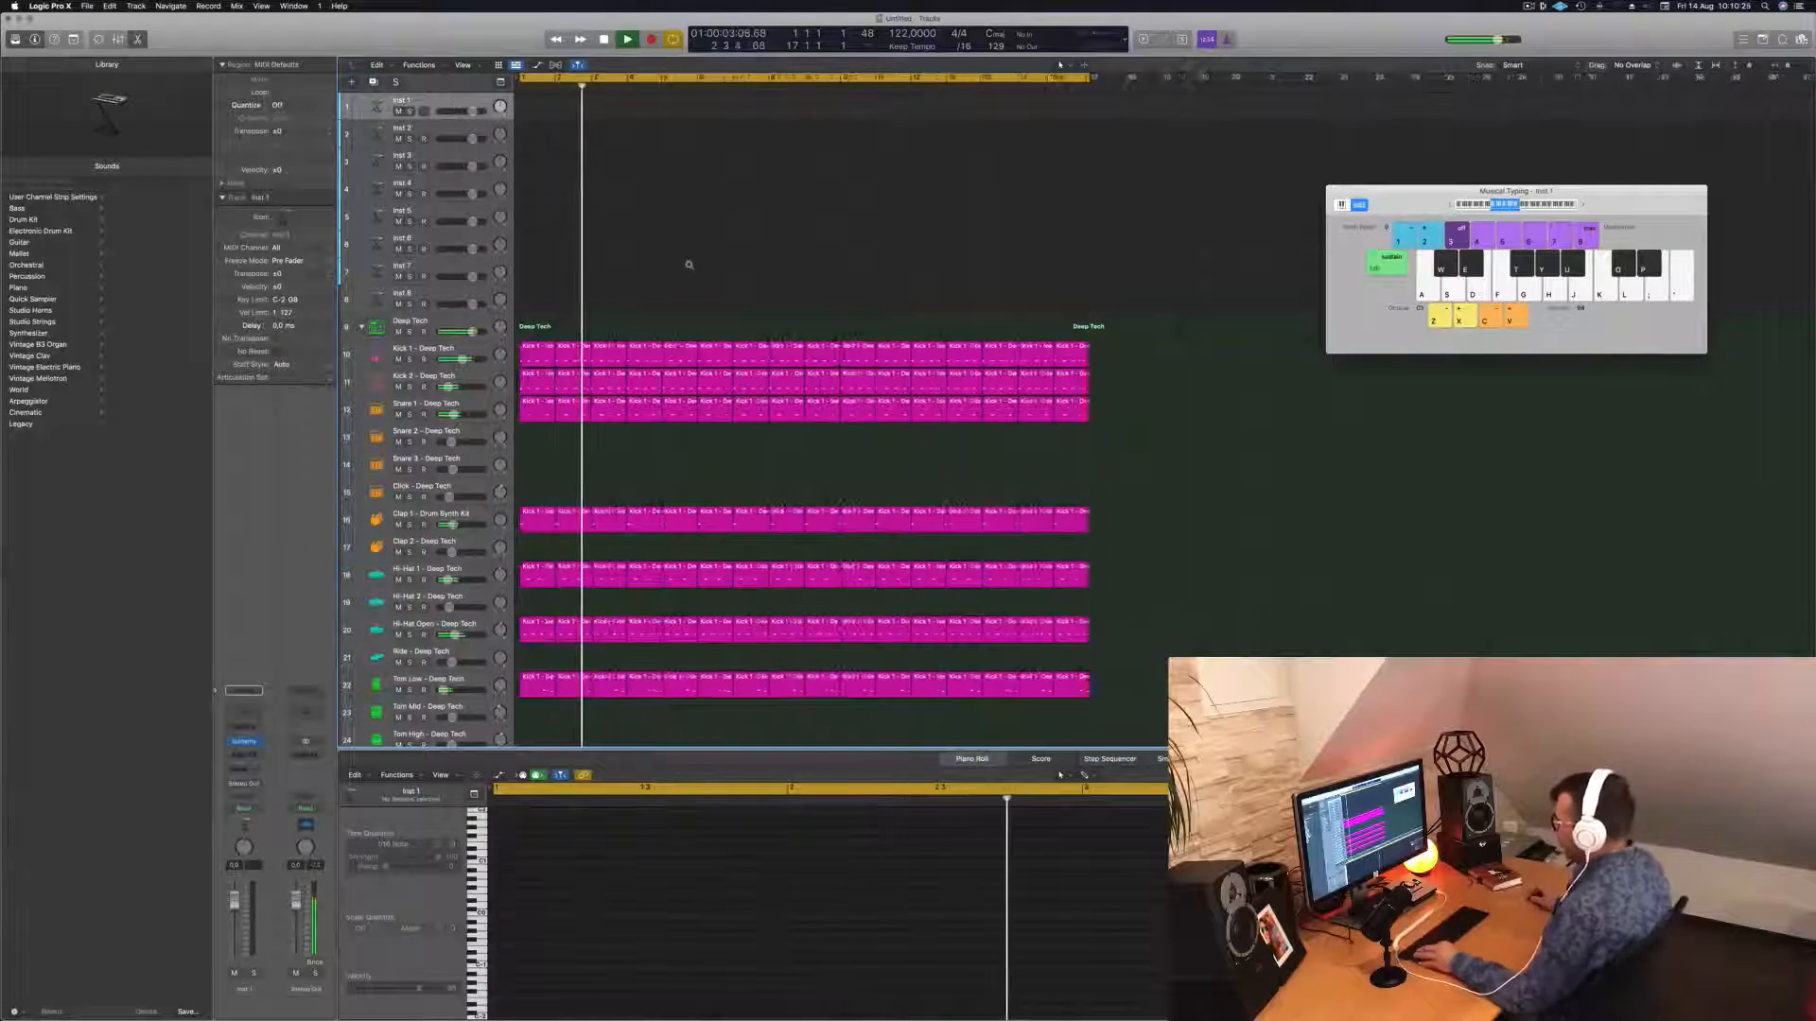
scroll(688, 266, down, 3)
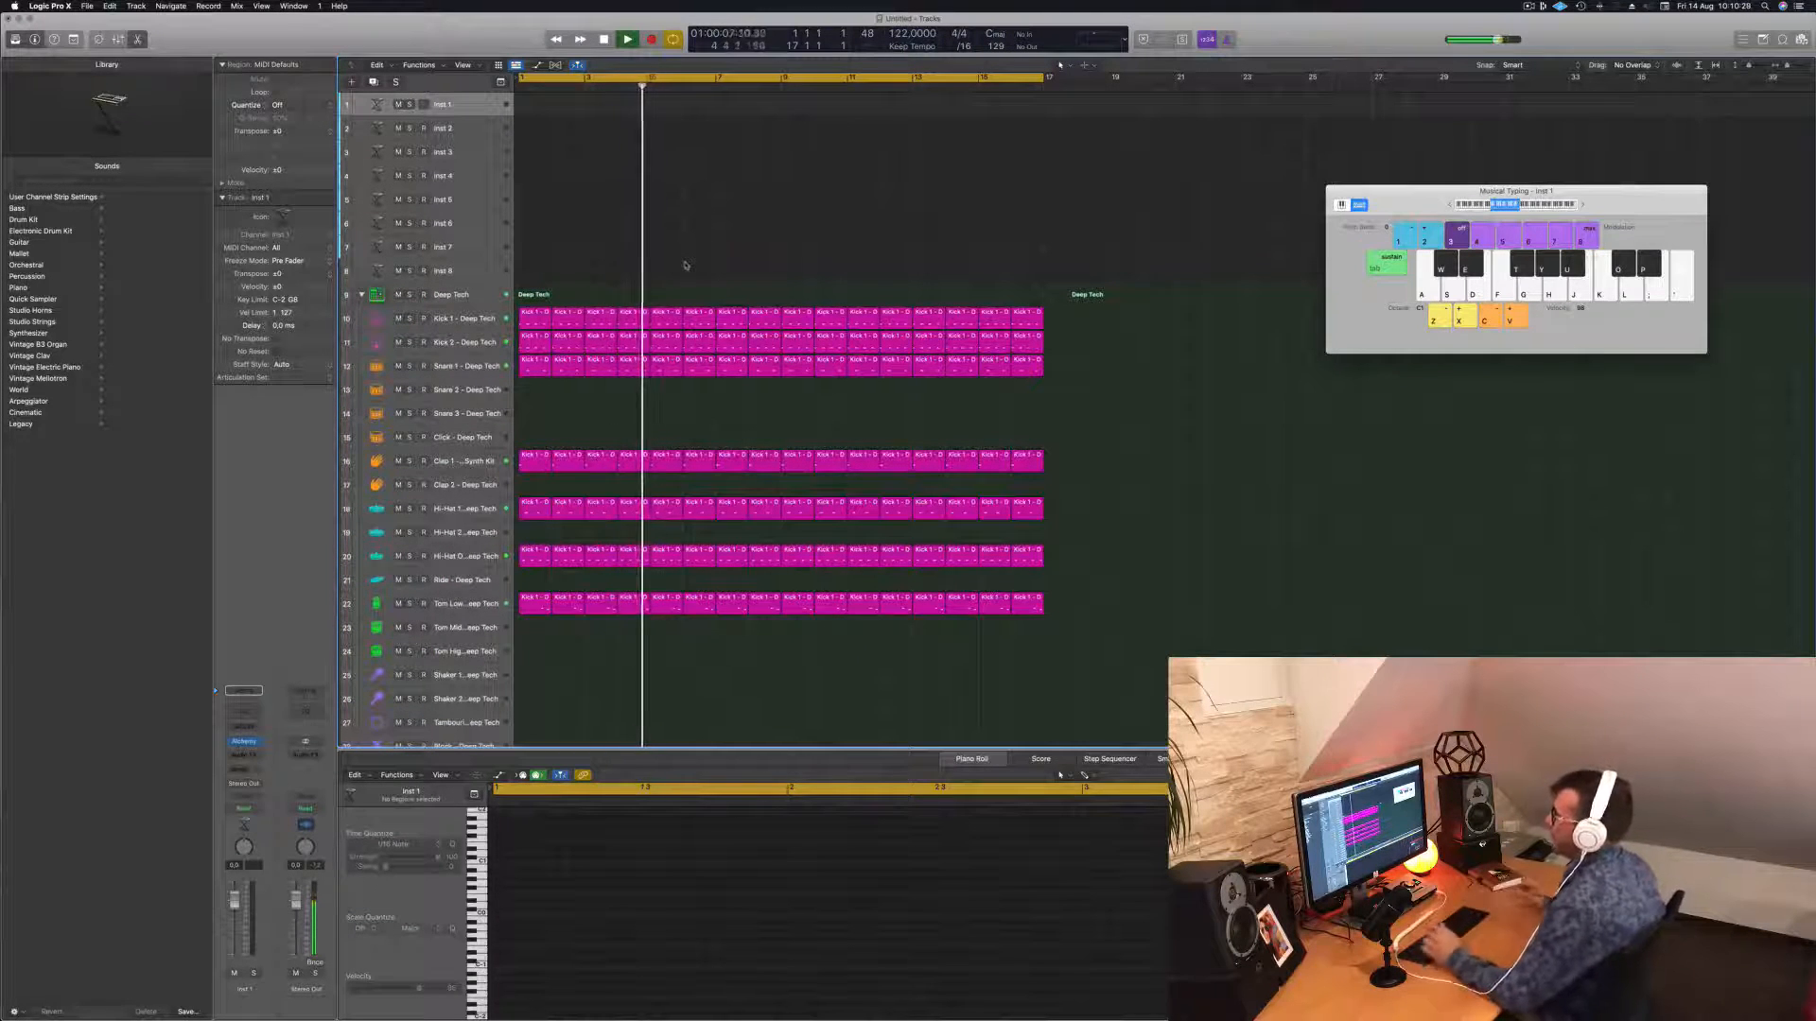
click(454, 557)
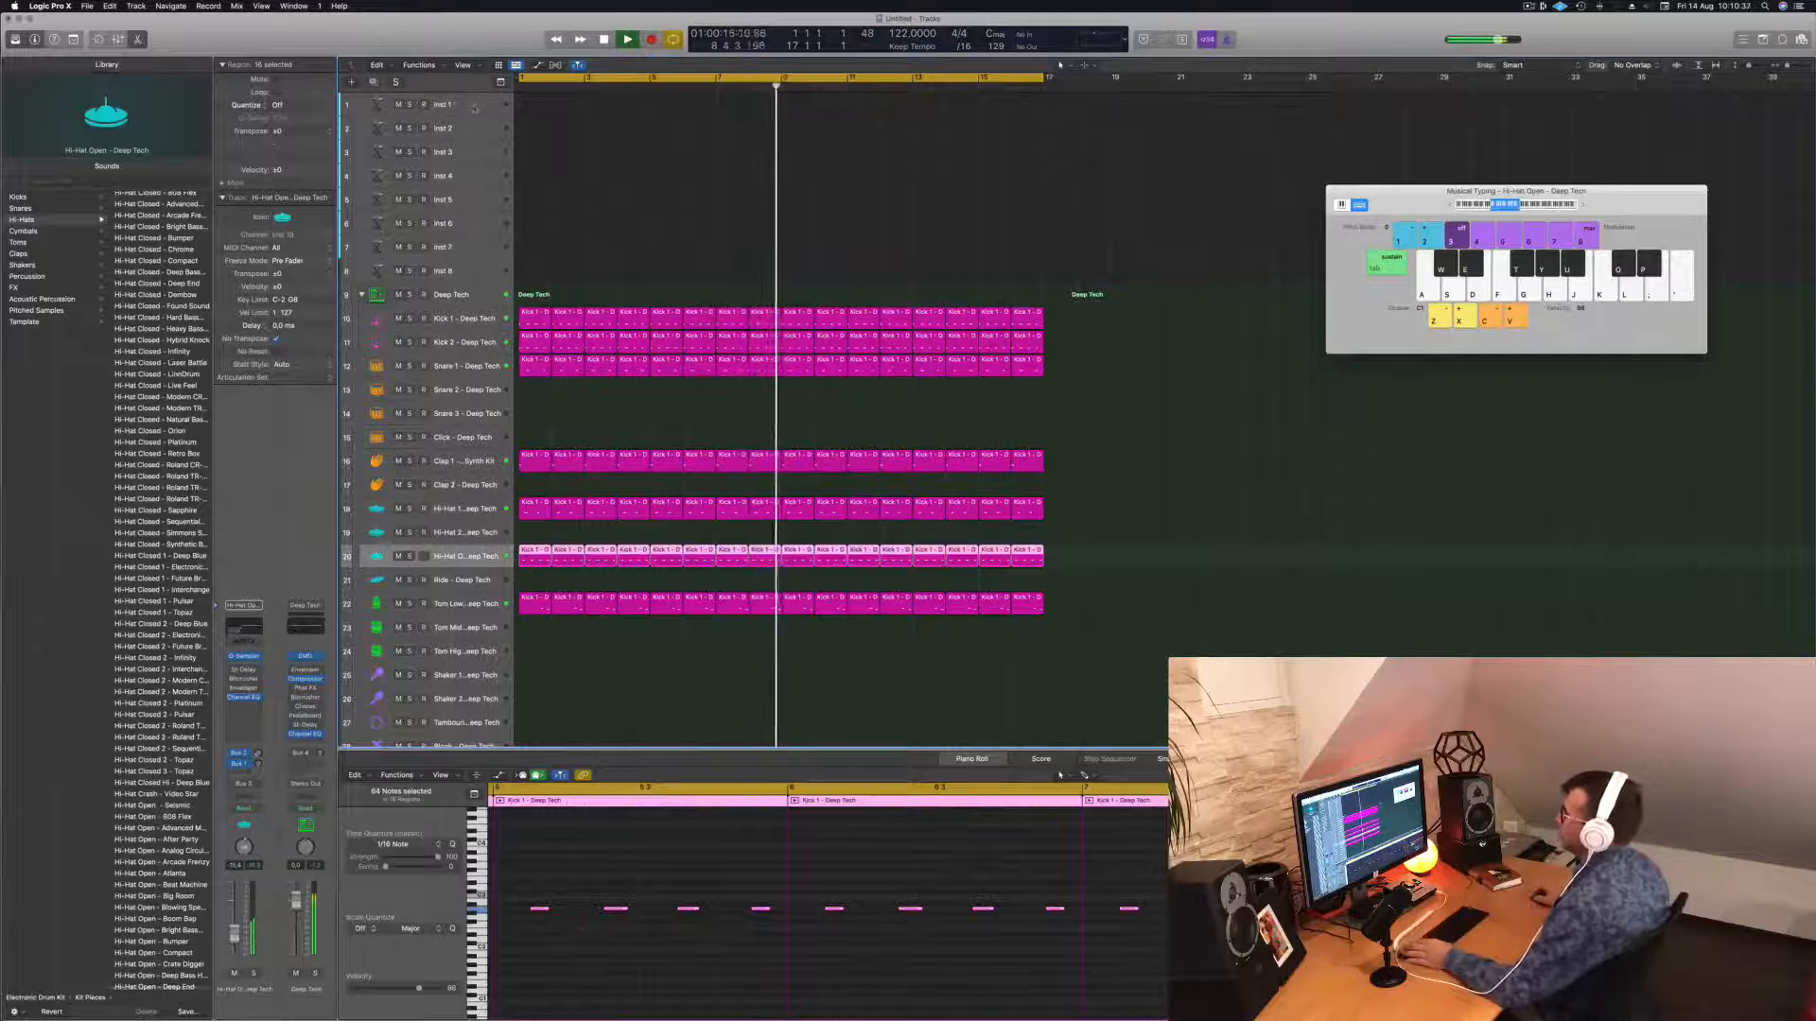
click(454, 105)
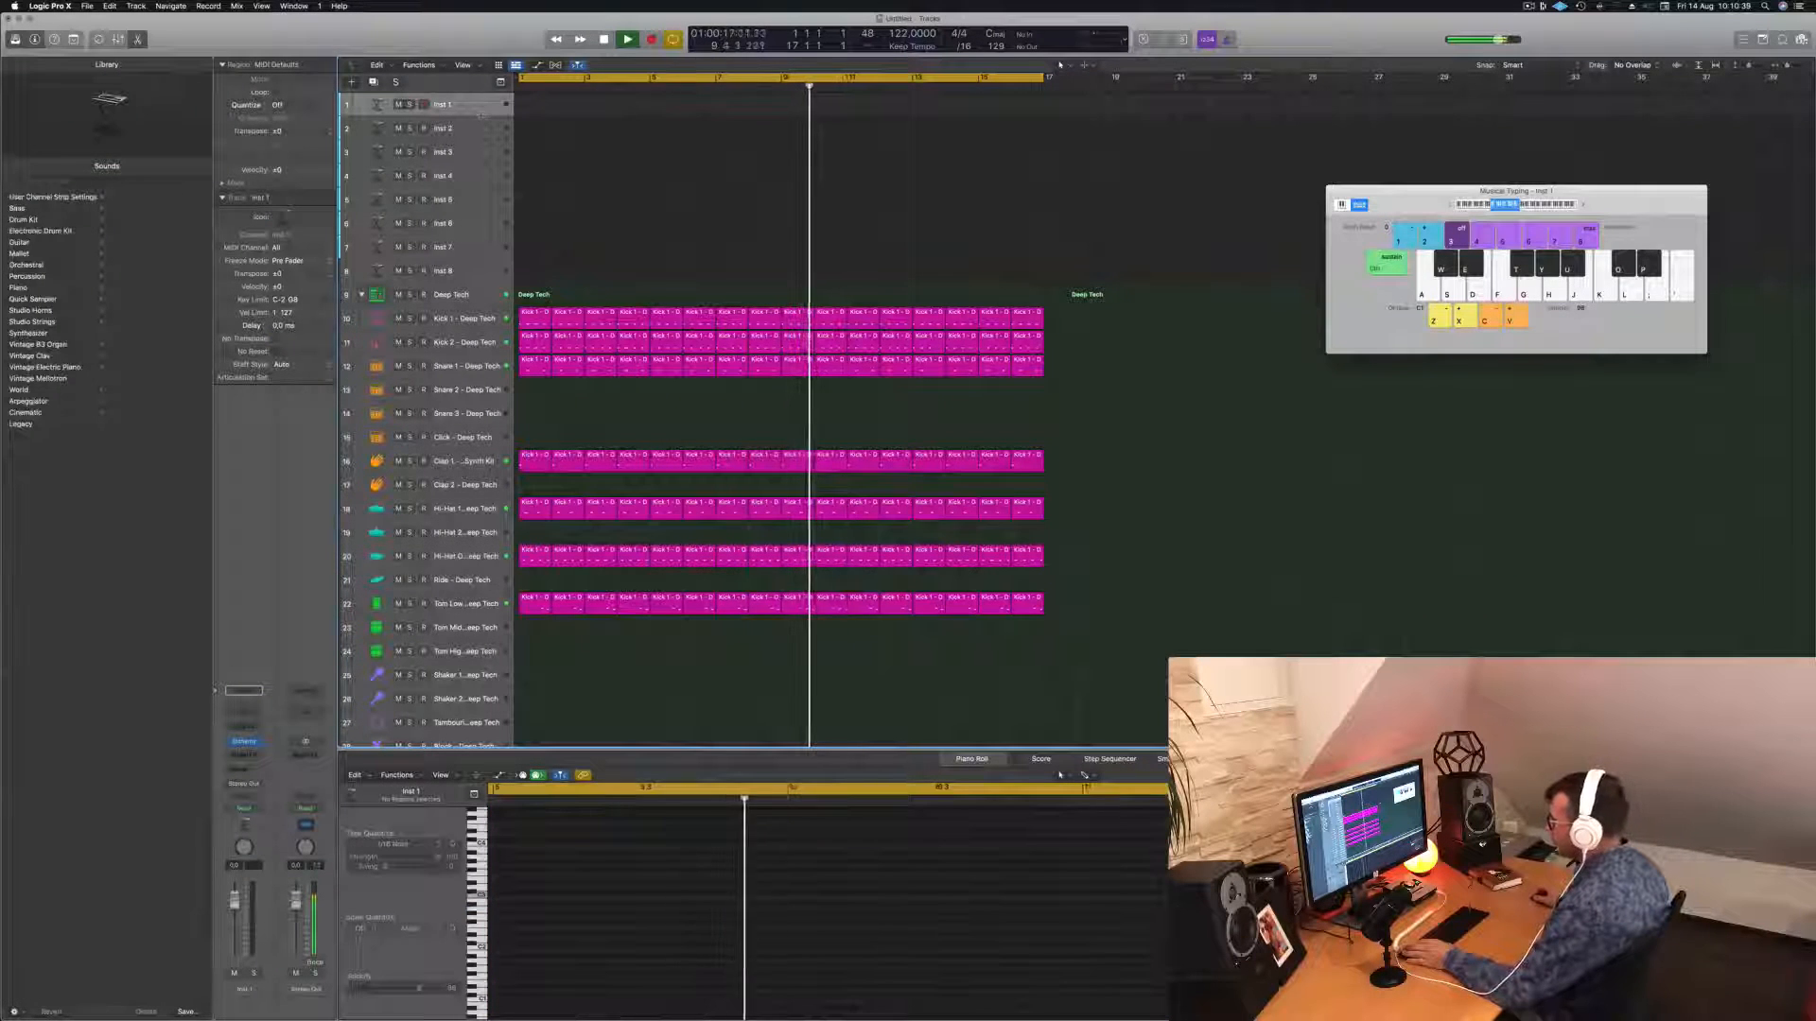
drag(481, 116, 481, 146)
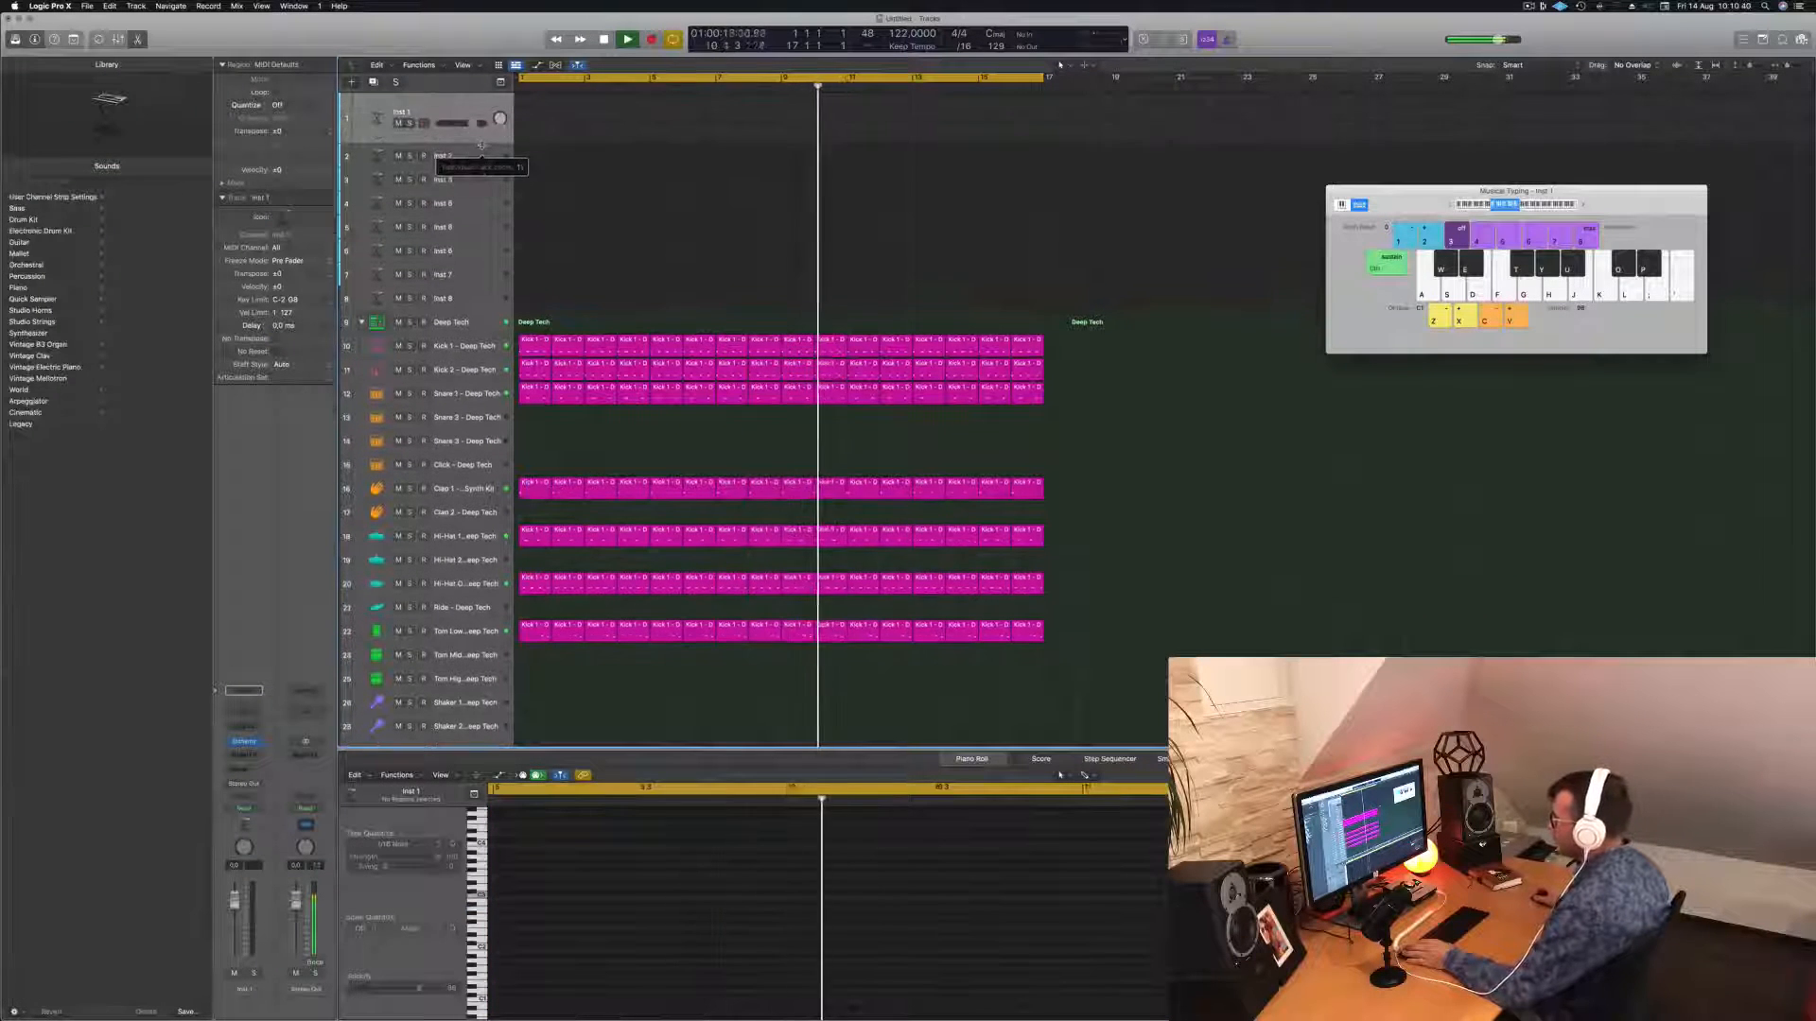
Open the Alchemy synth on the Inst 1 track, move its window clear of the tracks and stop playback.
click(243, 743)
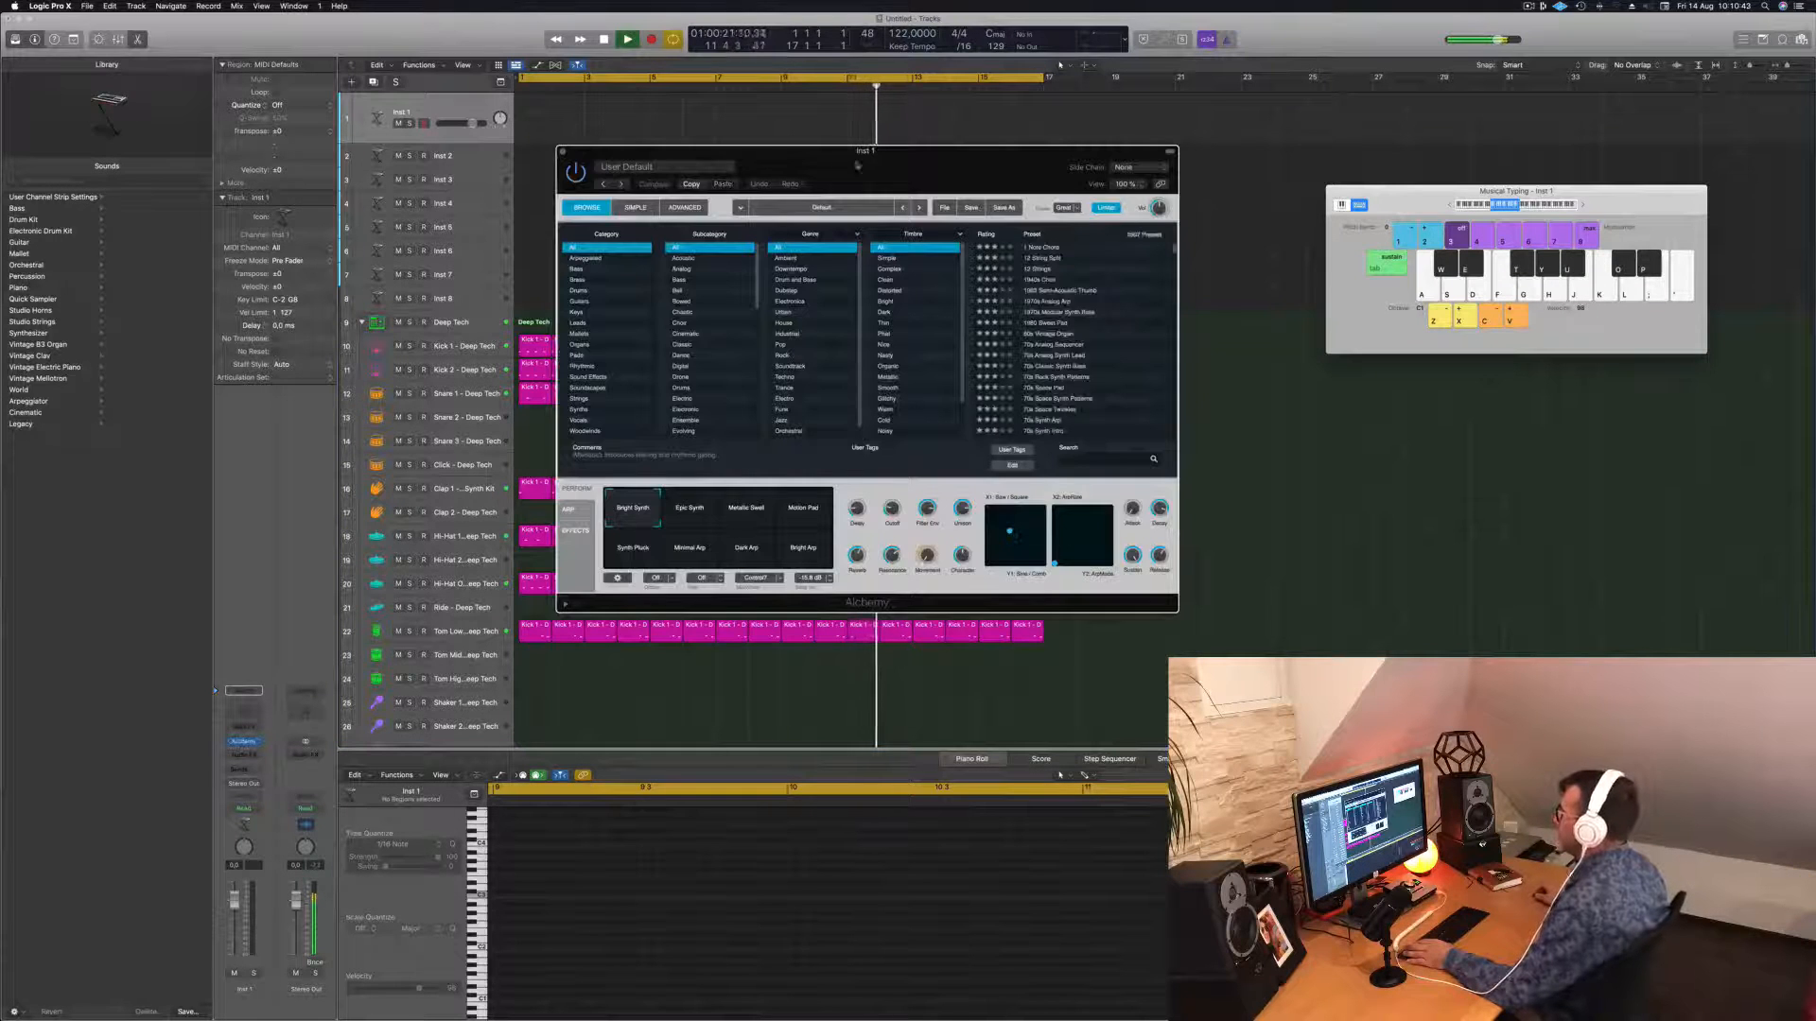
drag(874, 165, 1225, 268)
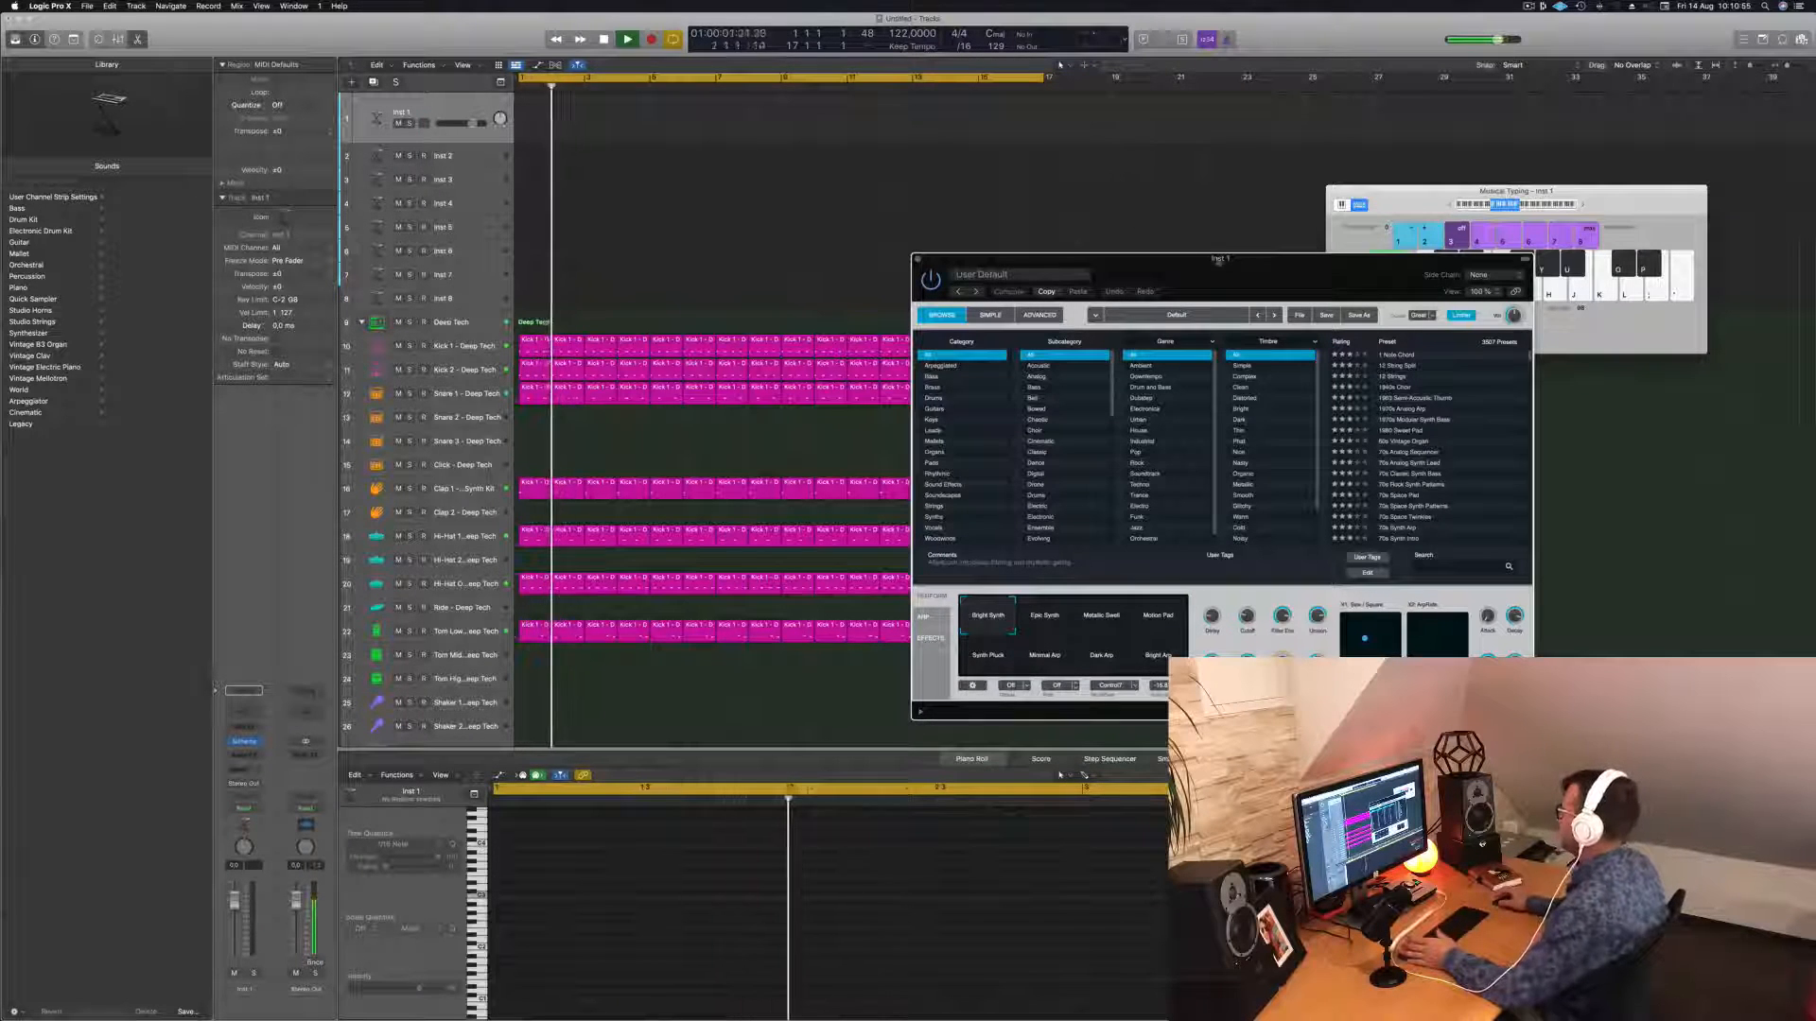
drag(1218, 262, 1013, 235)
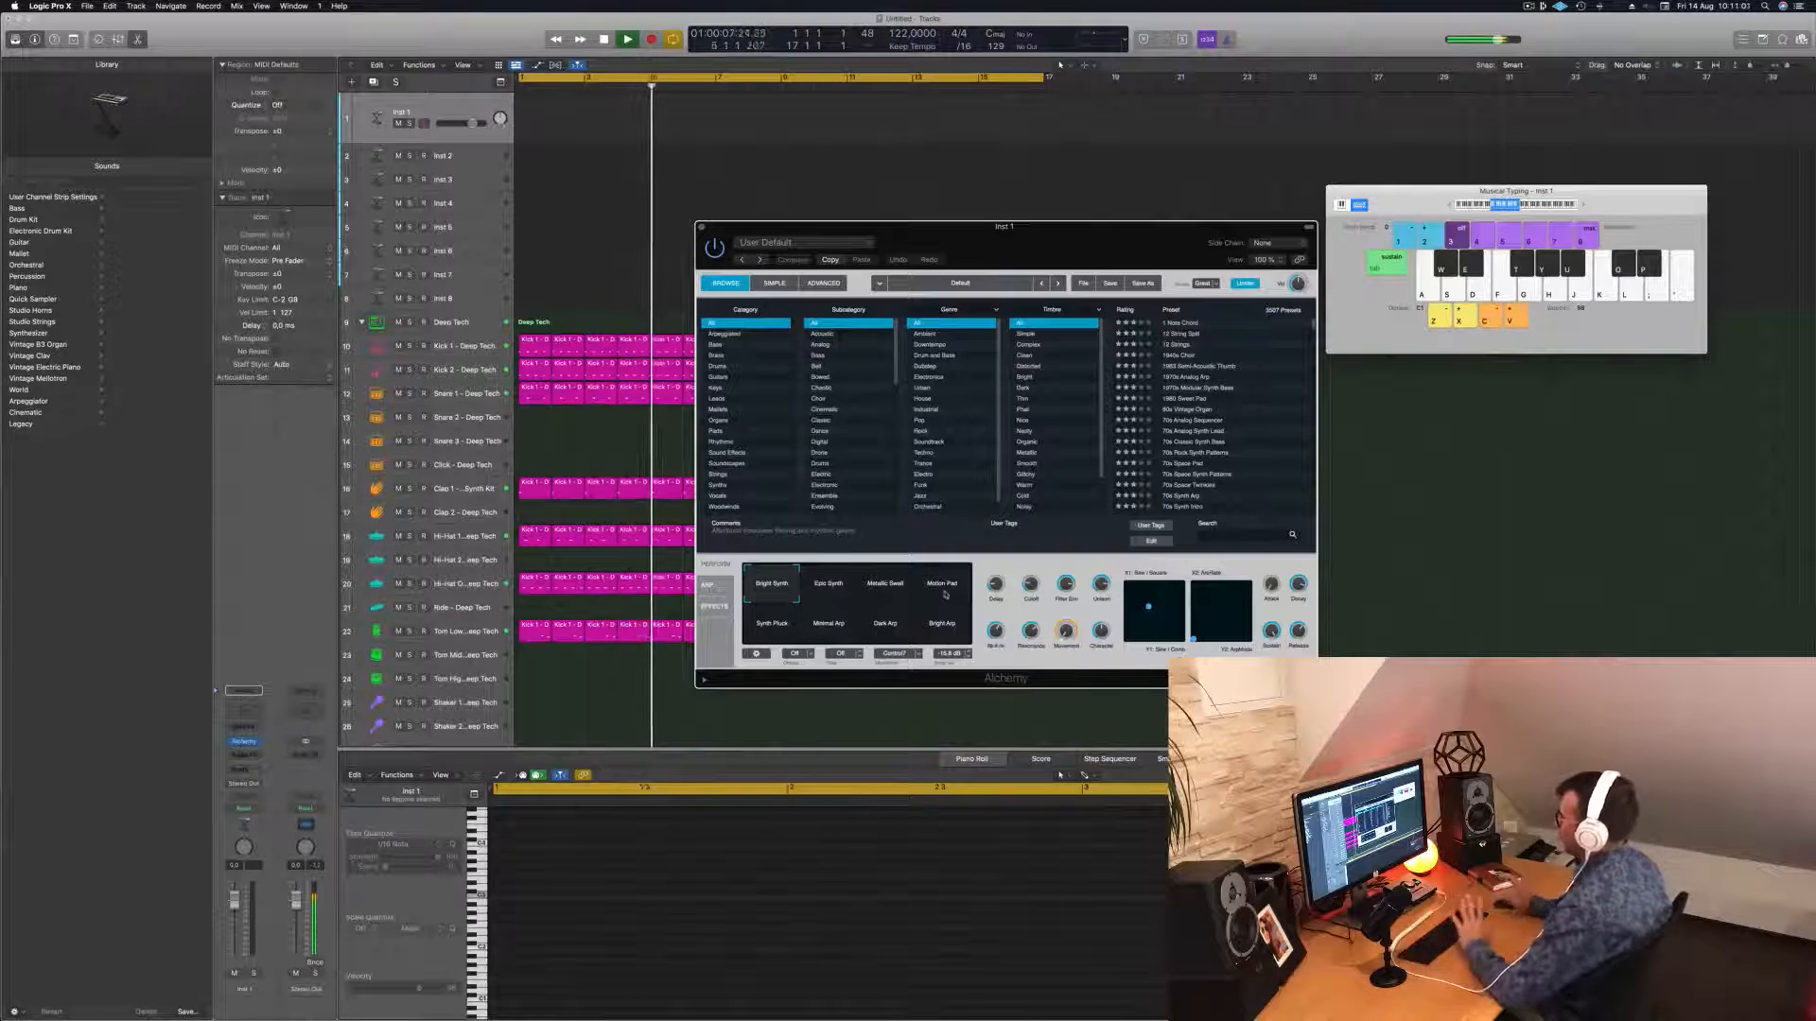
drag(1095, 235, 1098, 252)
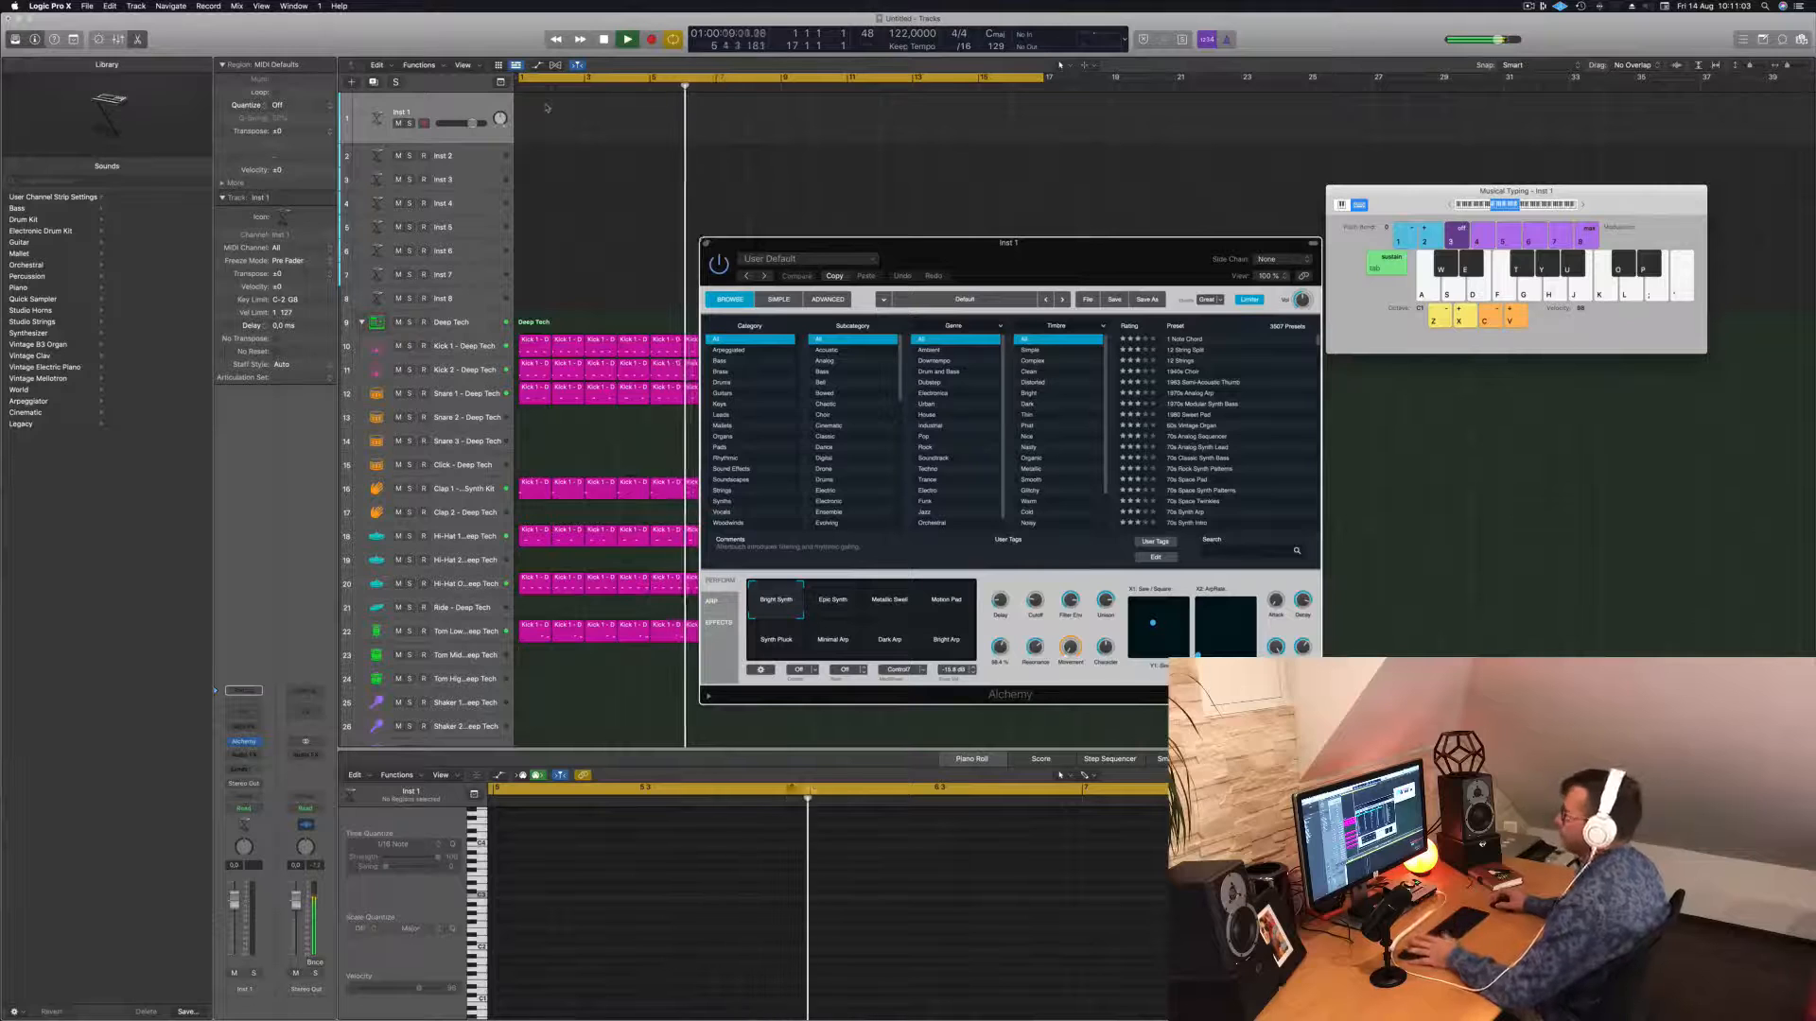
key(space)
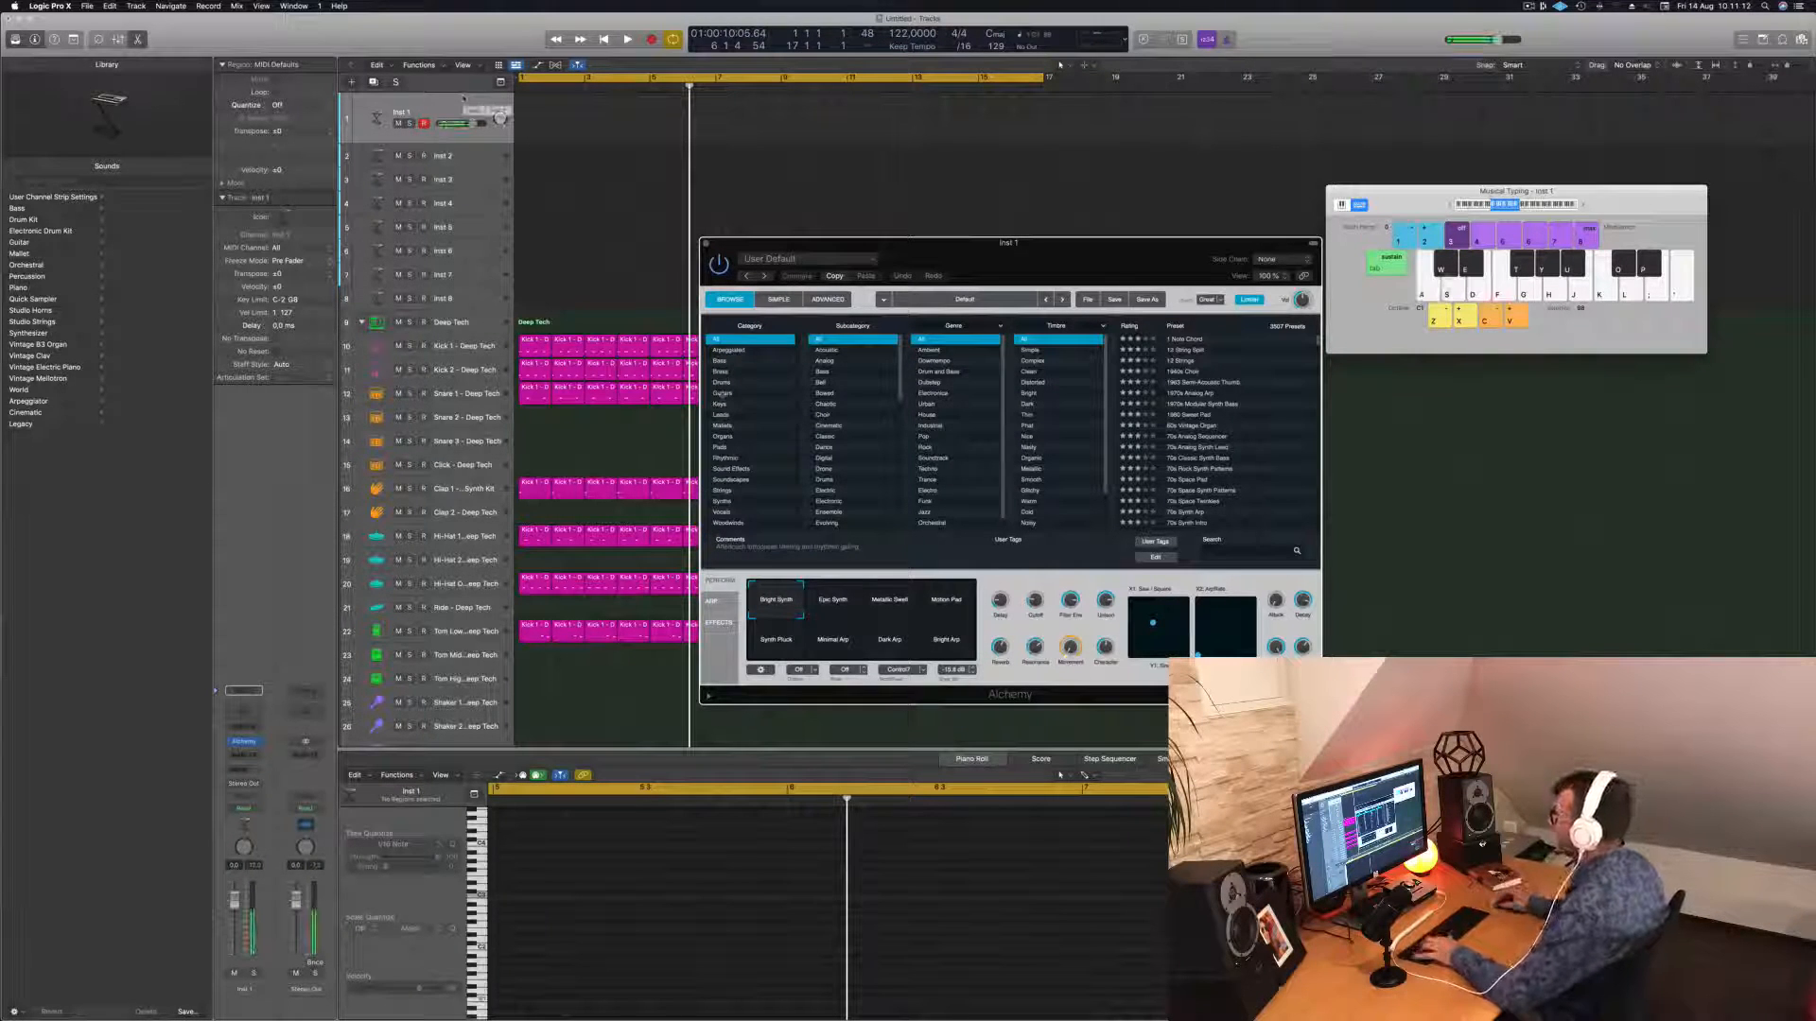
Load Agile Synth Bass from Alchemy's Bass category, lower the track's volume and restart playback.
click(721, 362)
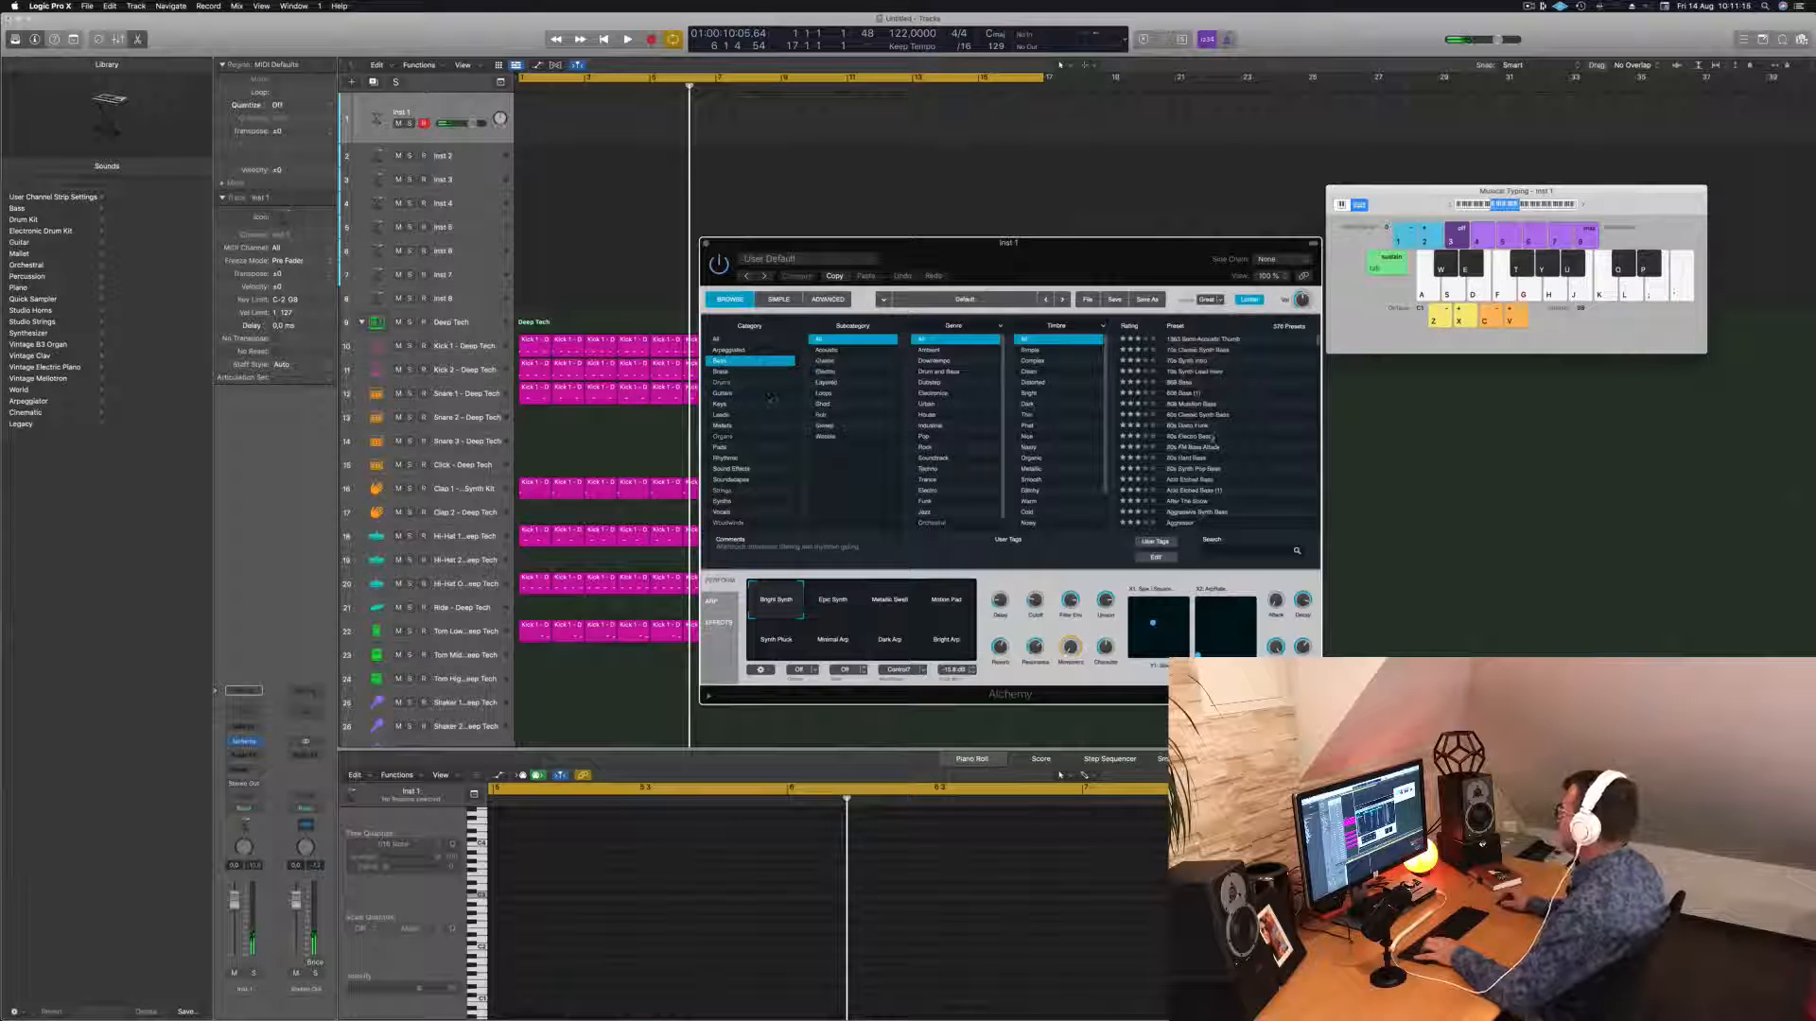
scroll(1213, 439, down, 5)
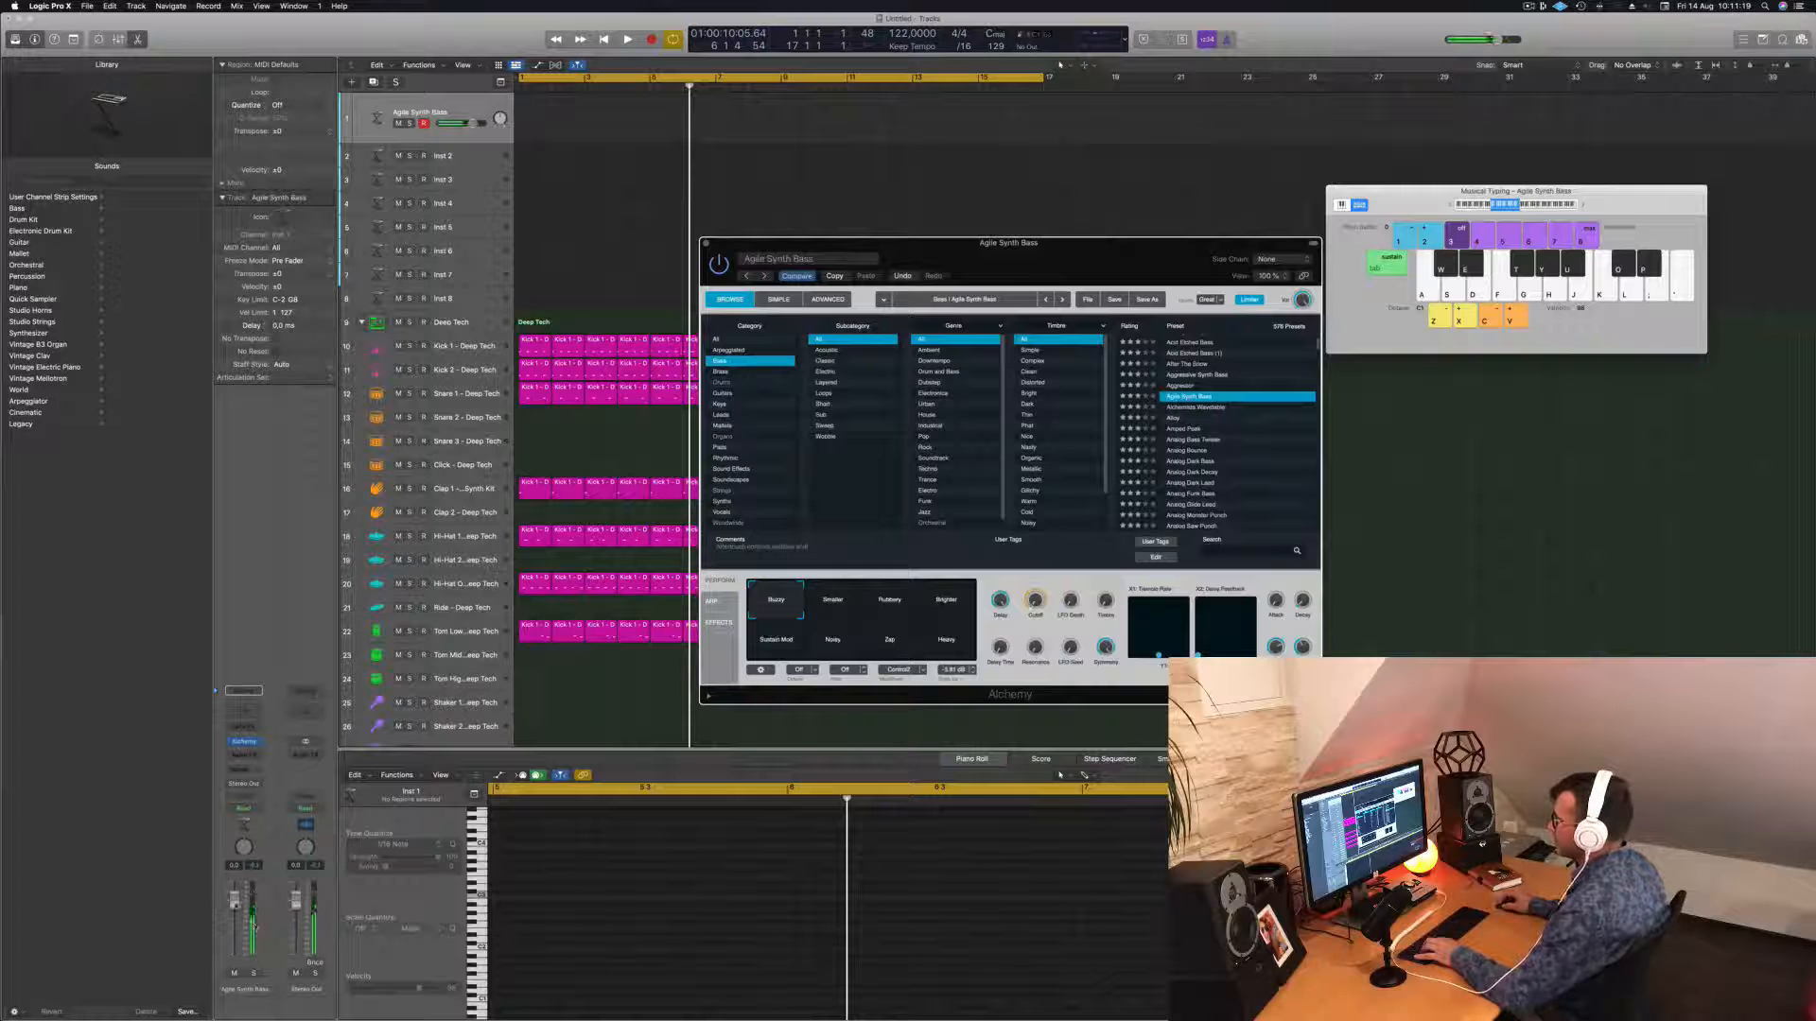
key(space)
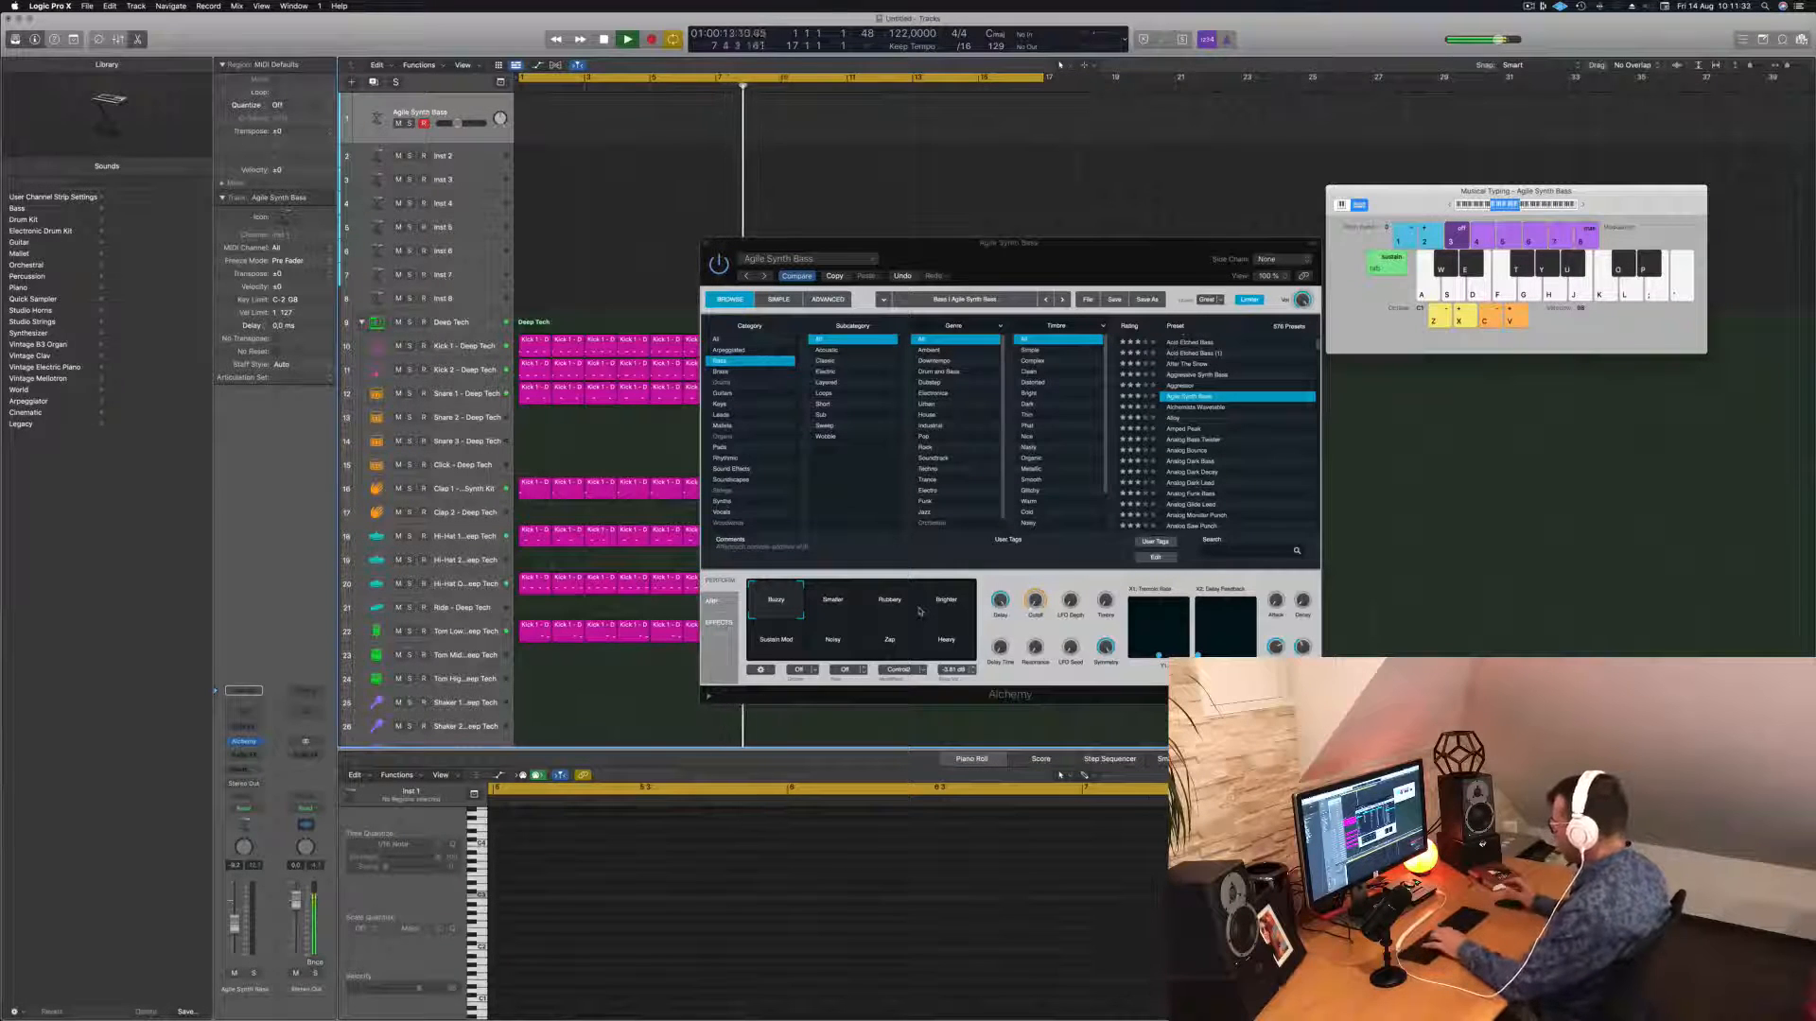
drag(1138, 248, 955, 216)
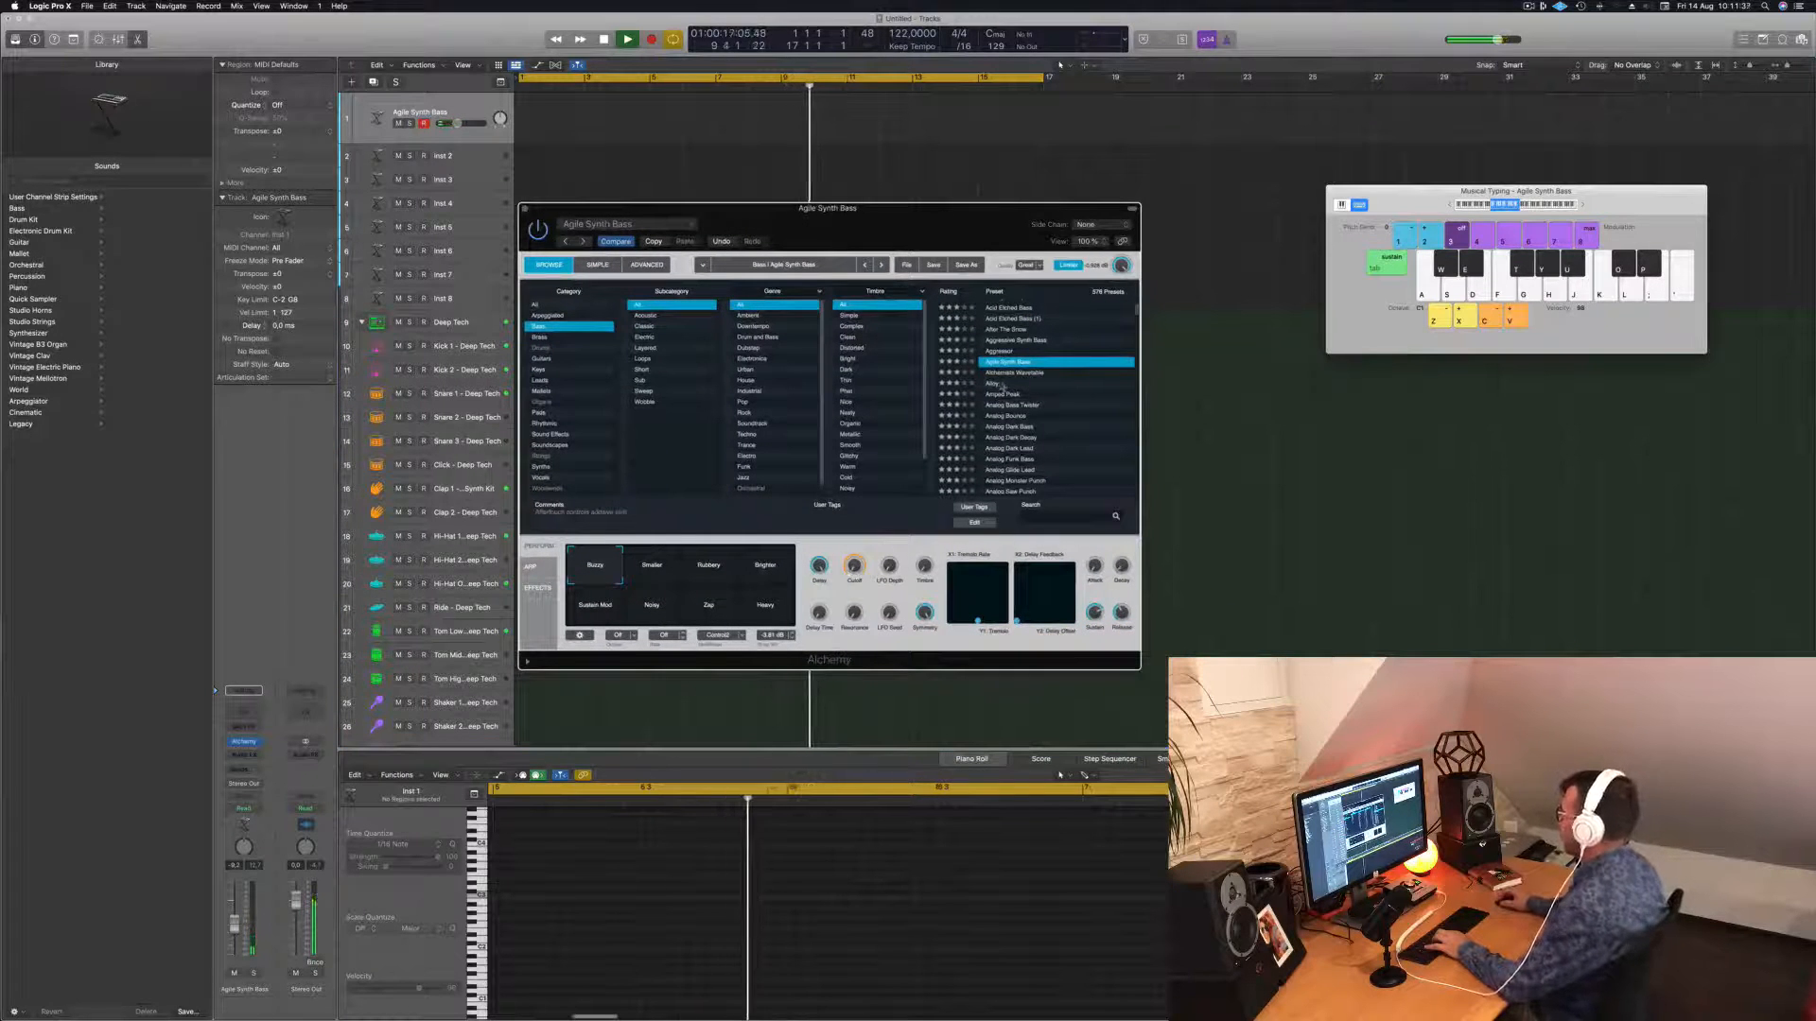
Try the Alloy bass preset with its filter sweep variation over the drum loop.
click(993, 384)
key(h)
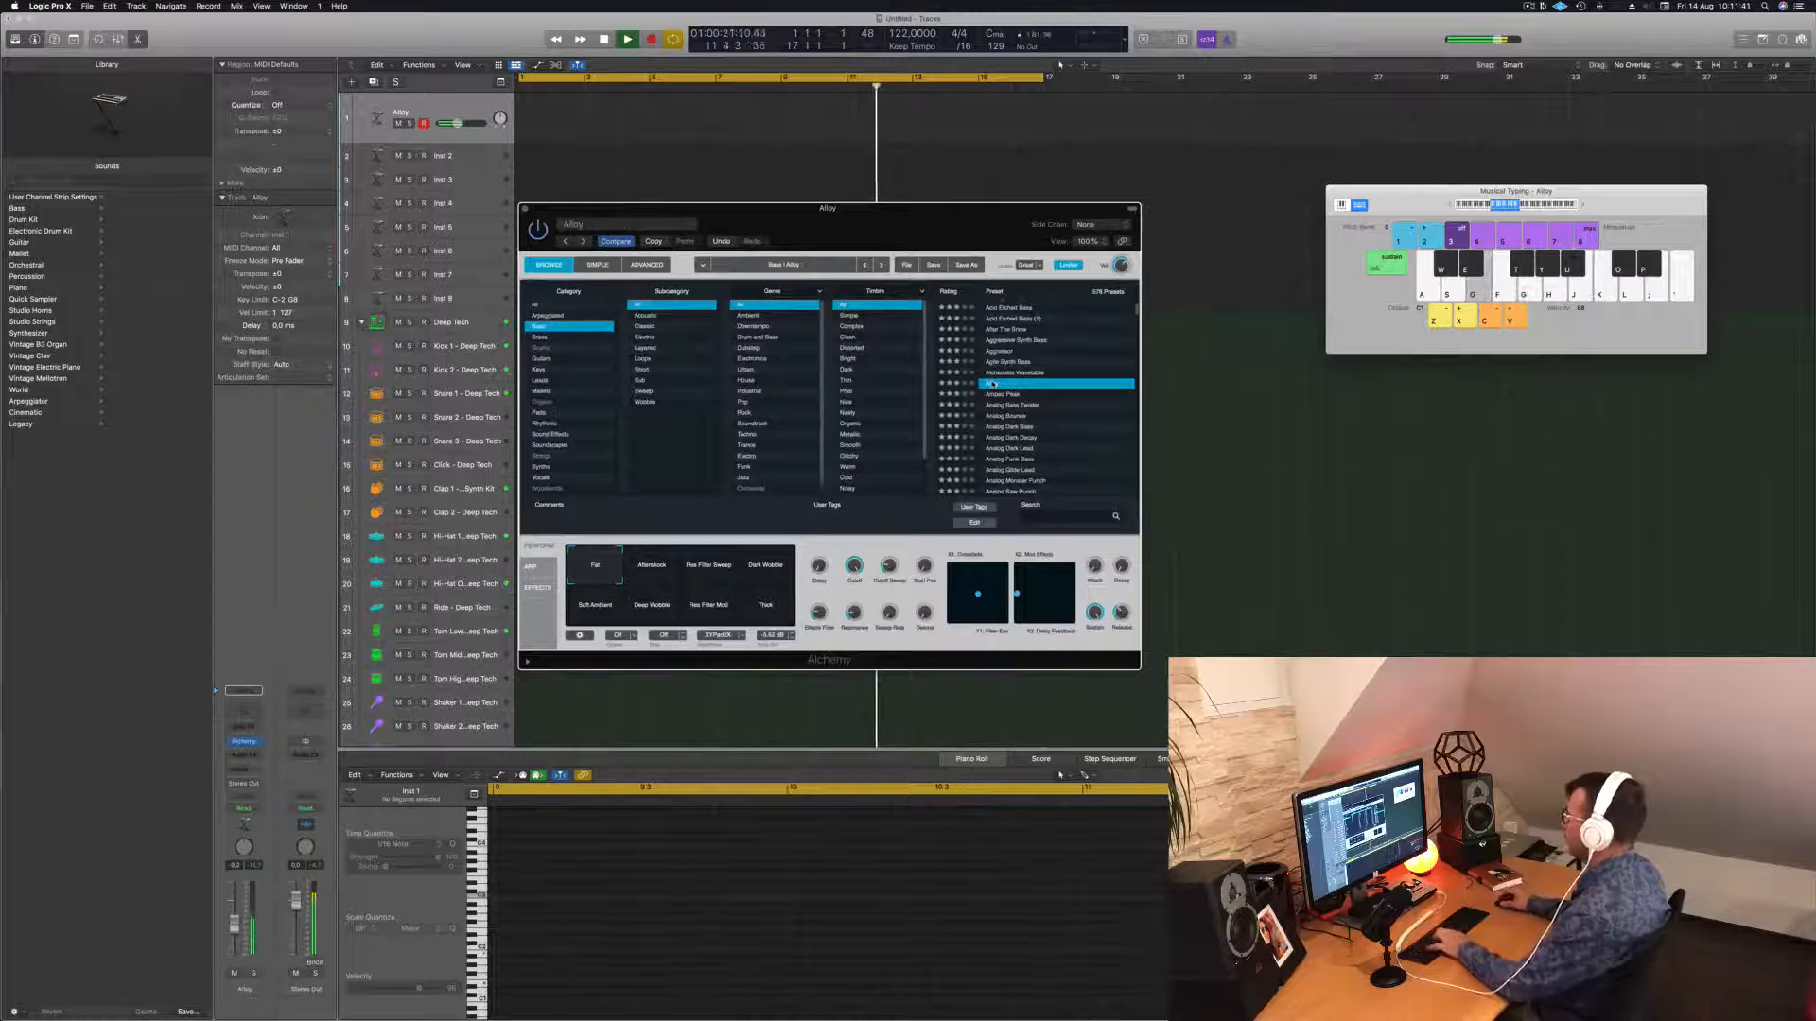
drag(878, 230, 1180, 255)
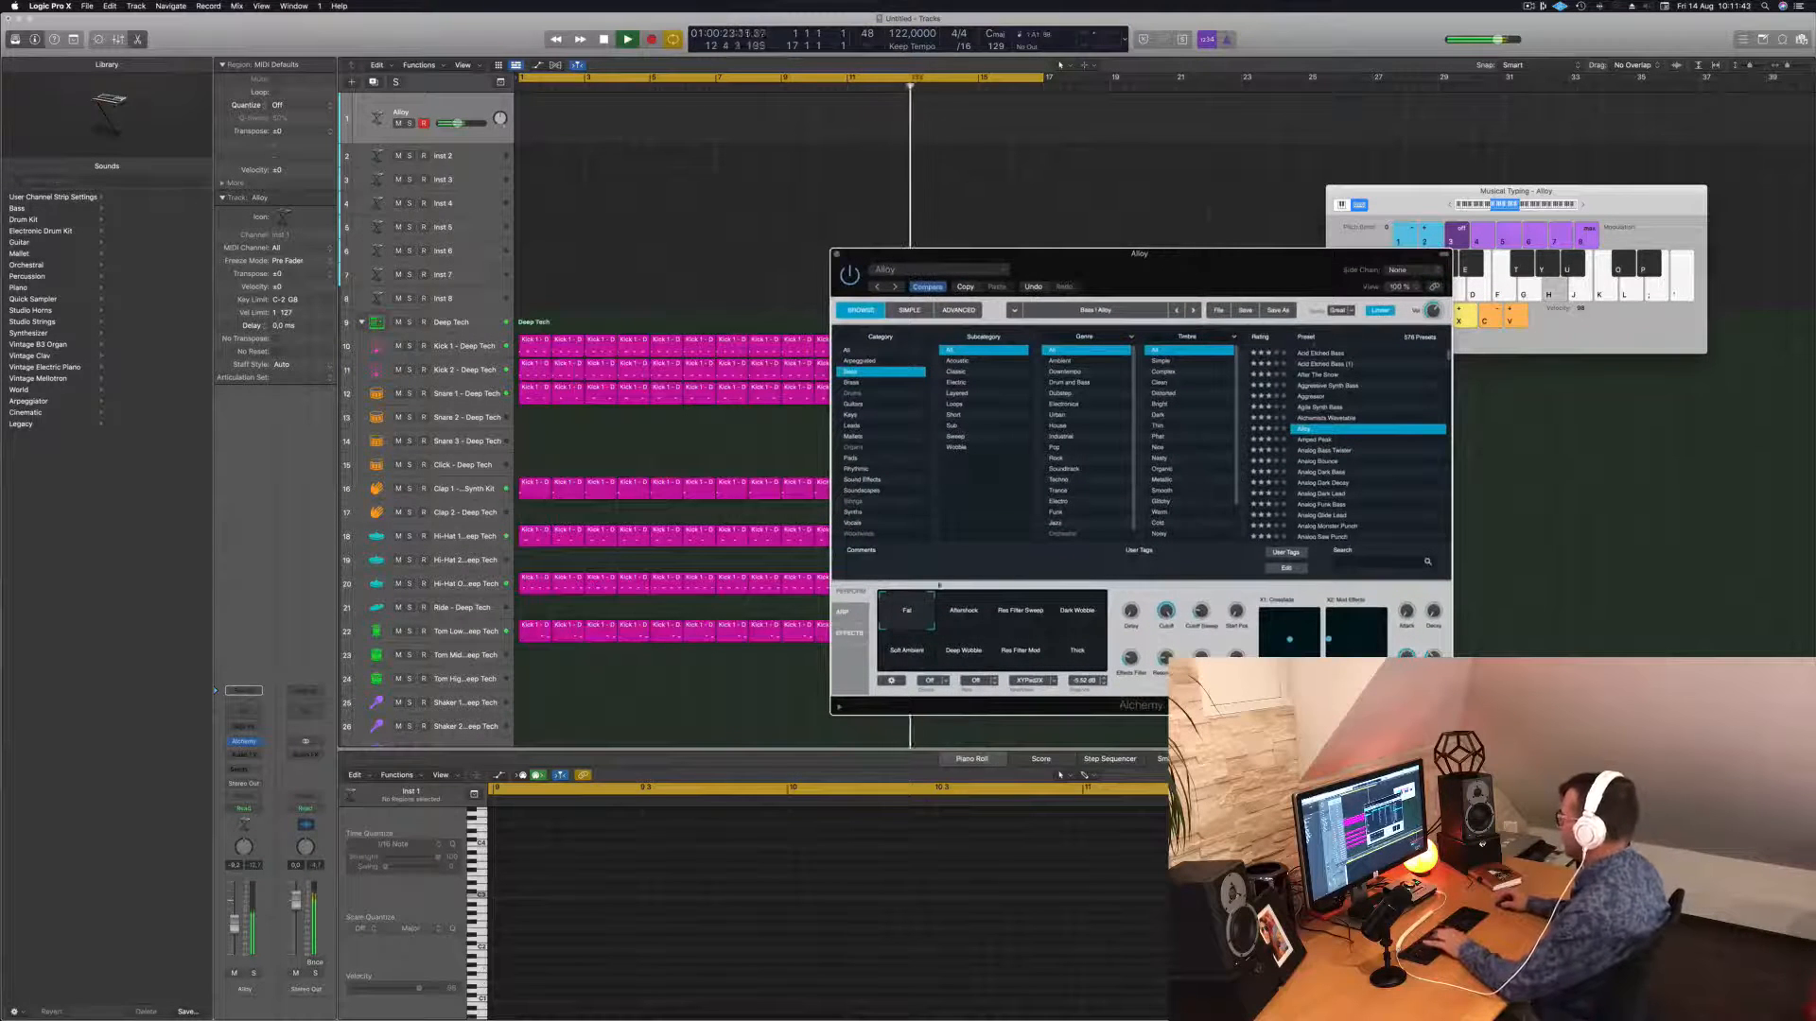
click(1024, 617)
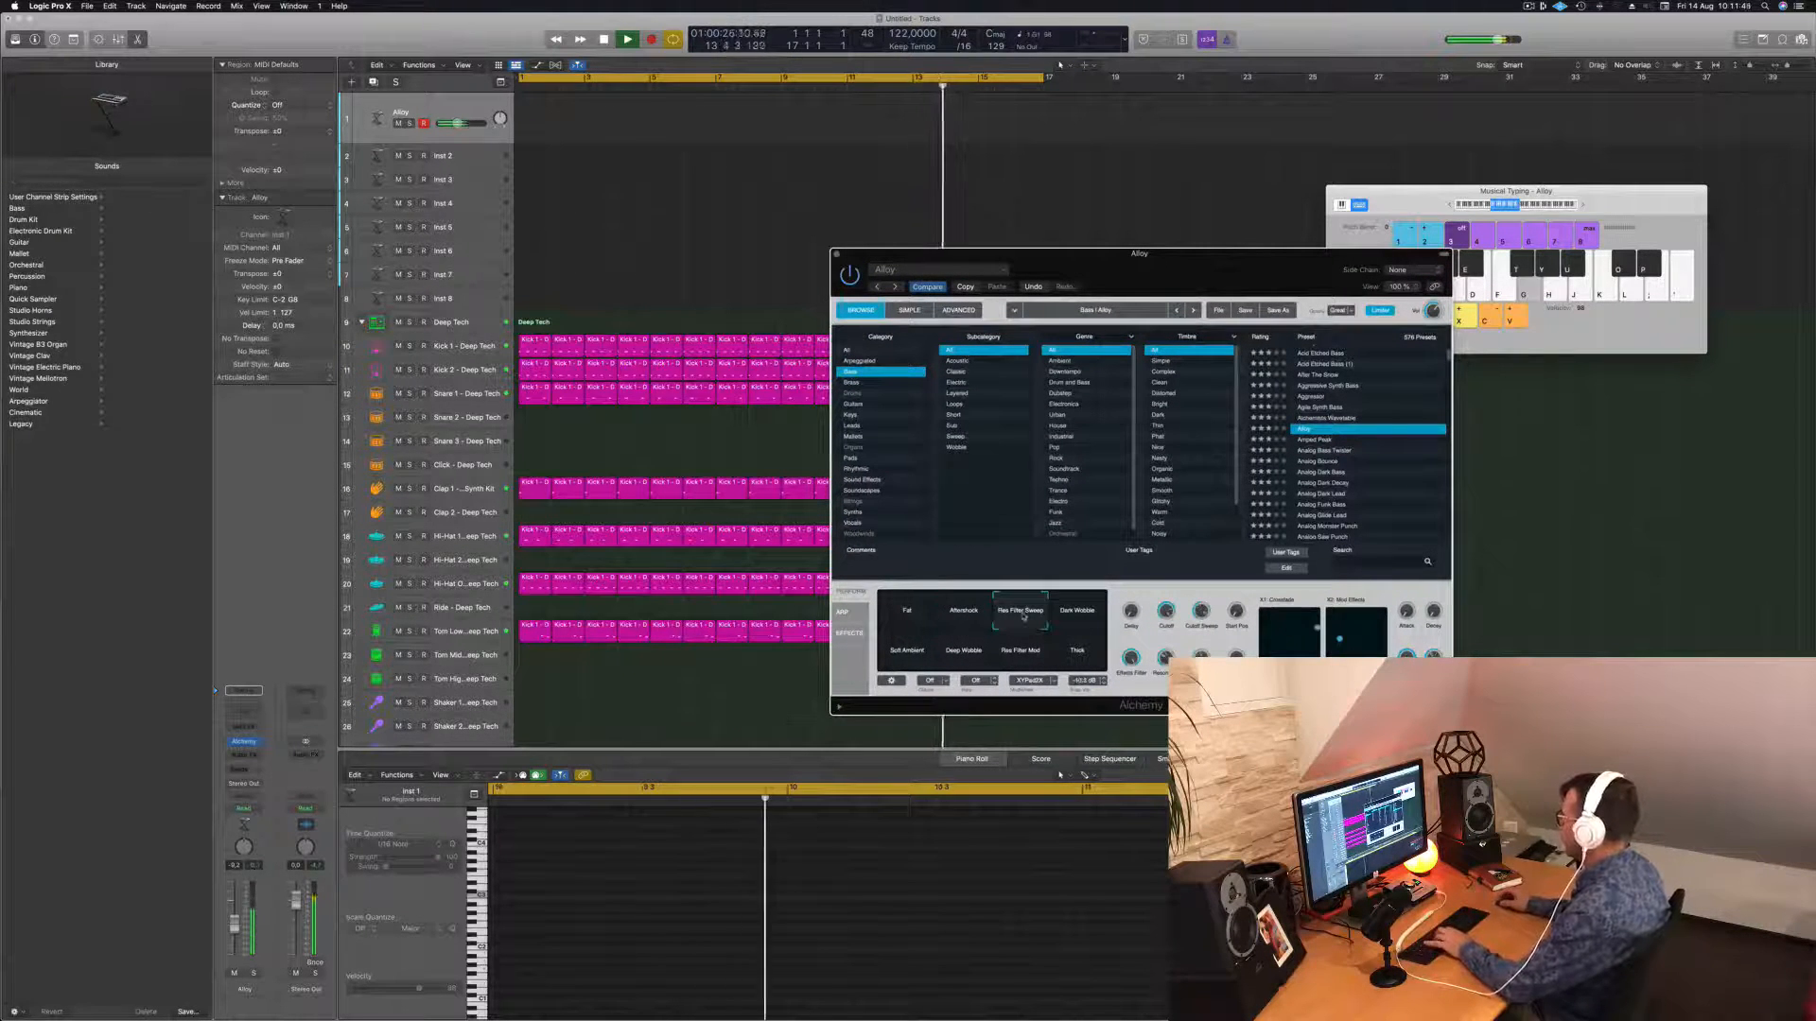
Audition the Amped Peak, Analog Bass Twister and Analog Bounce presets, trying the Sub Click variation of Analog Bounce.
click(1304, 440)
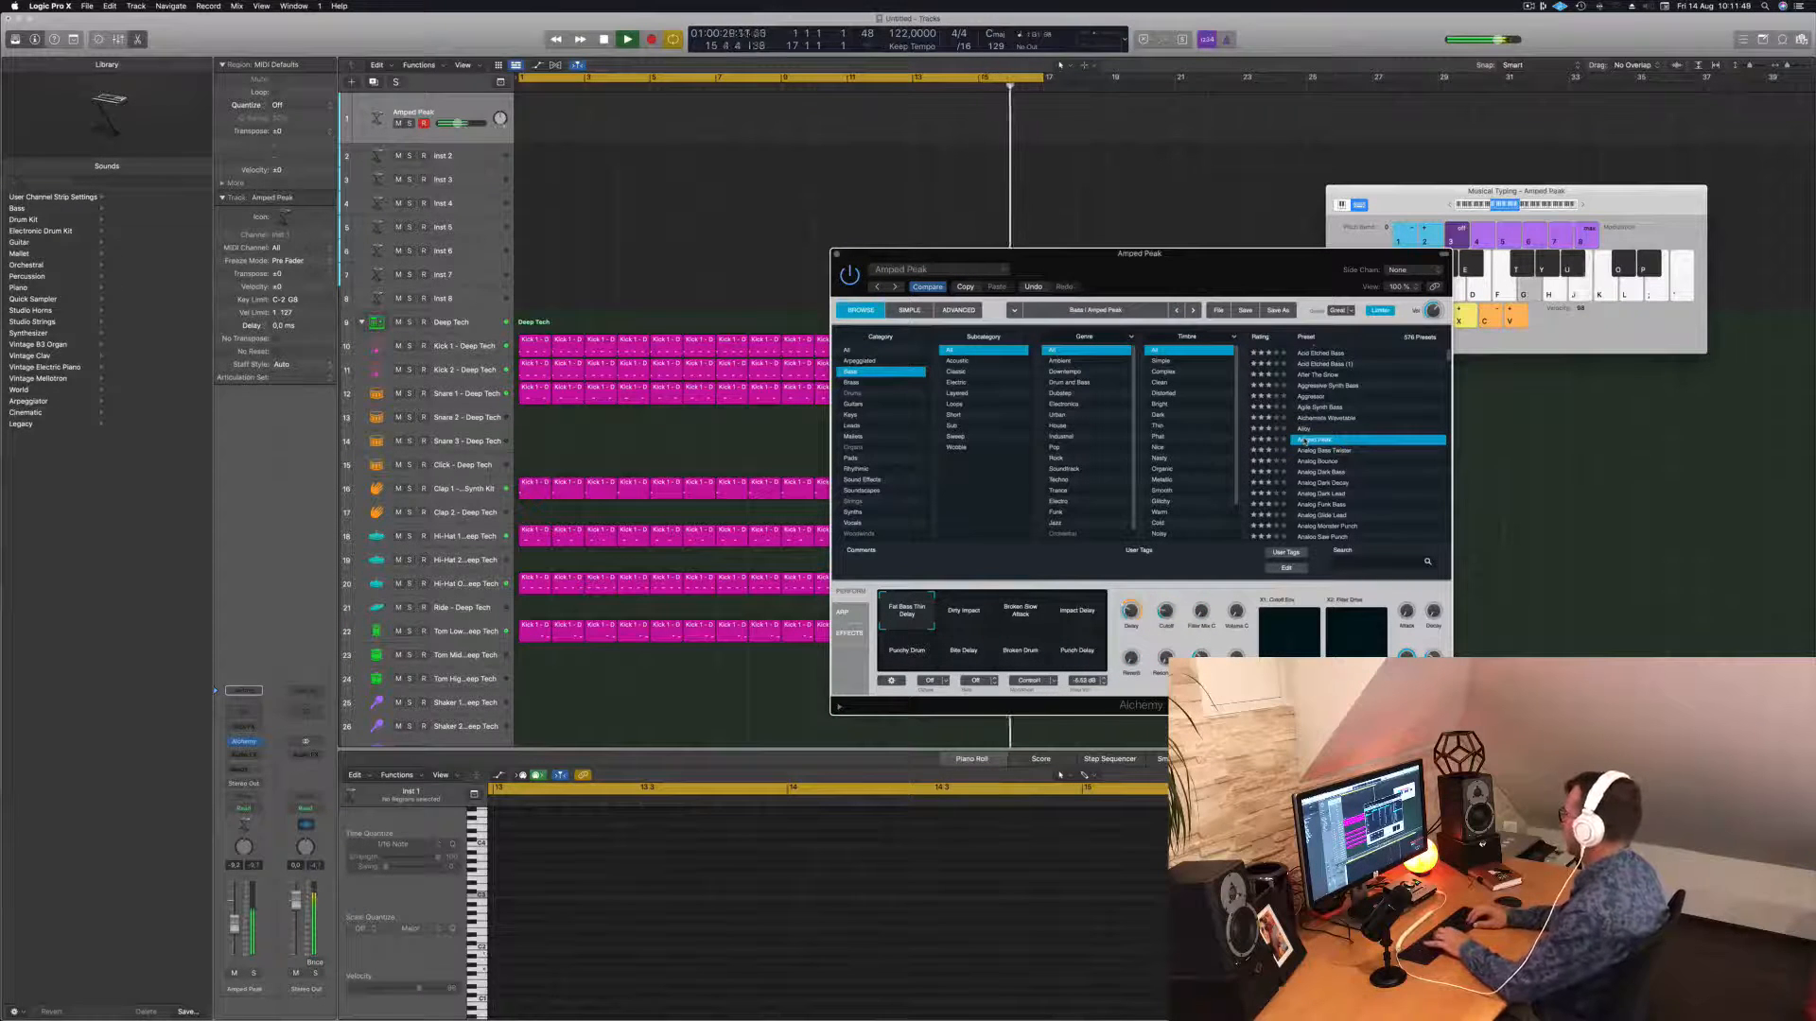
key(Down)
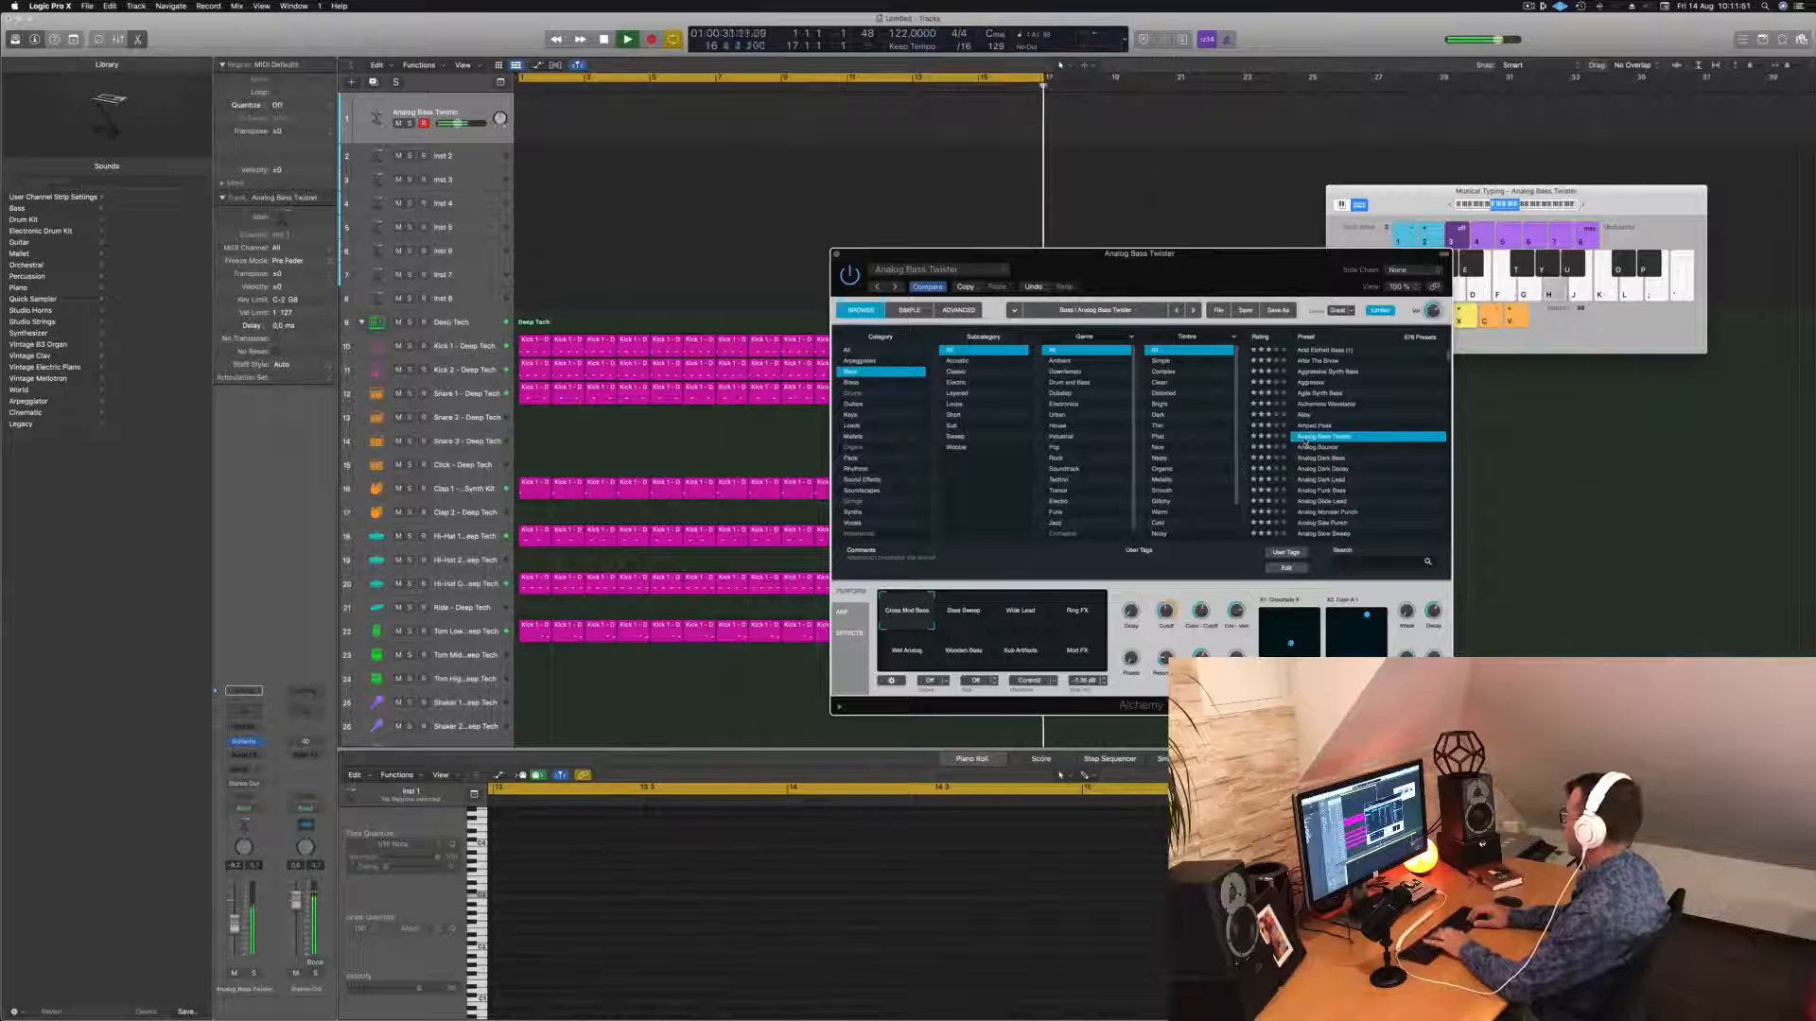
key(Down)
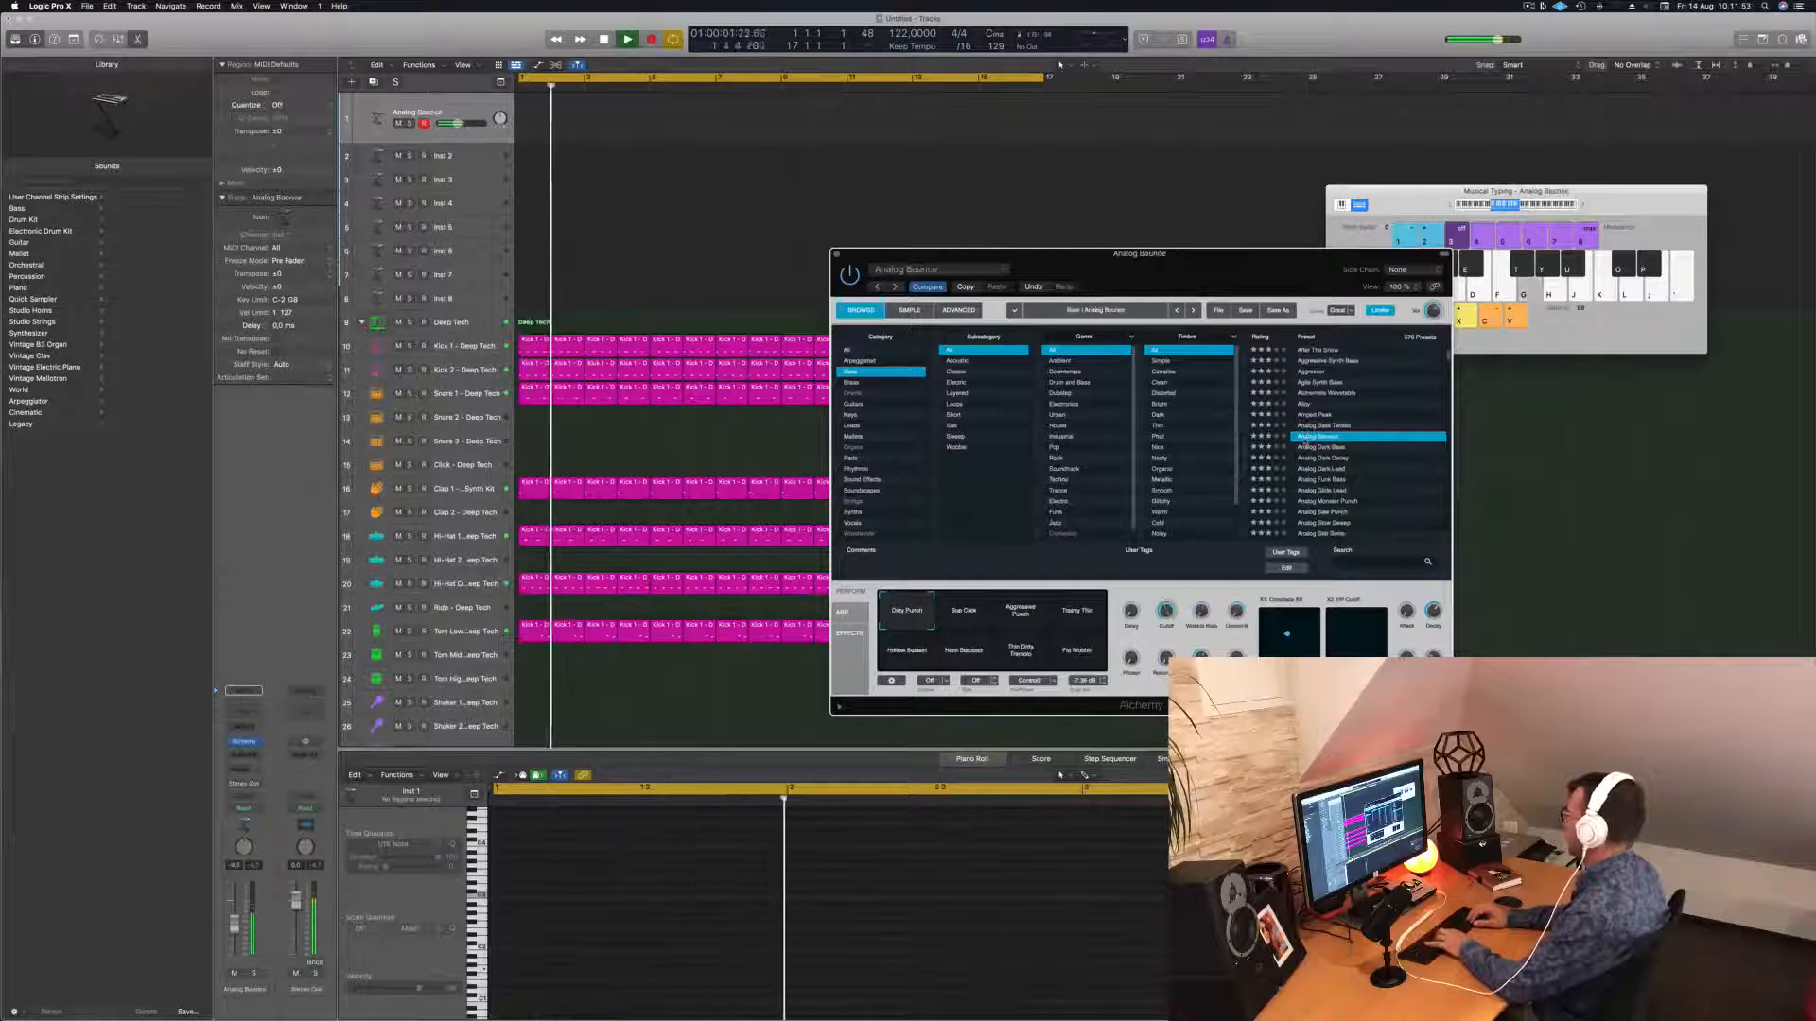
click(954, 620)
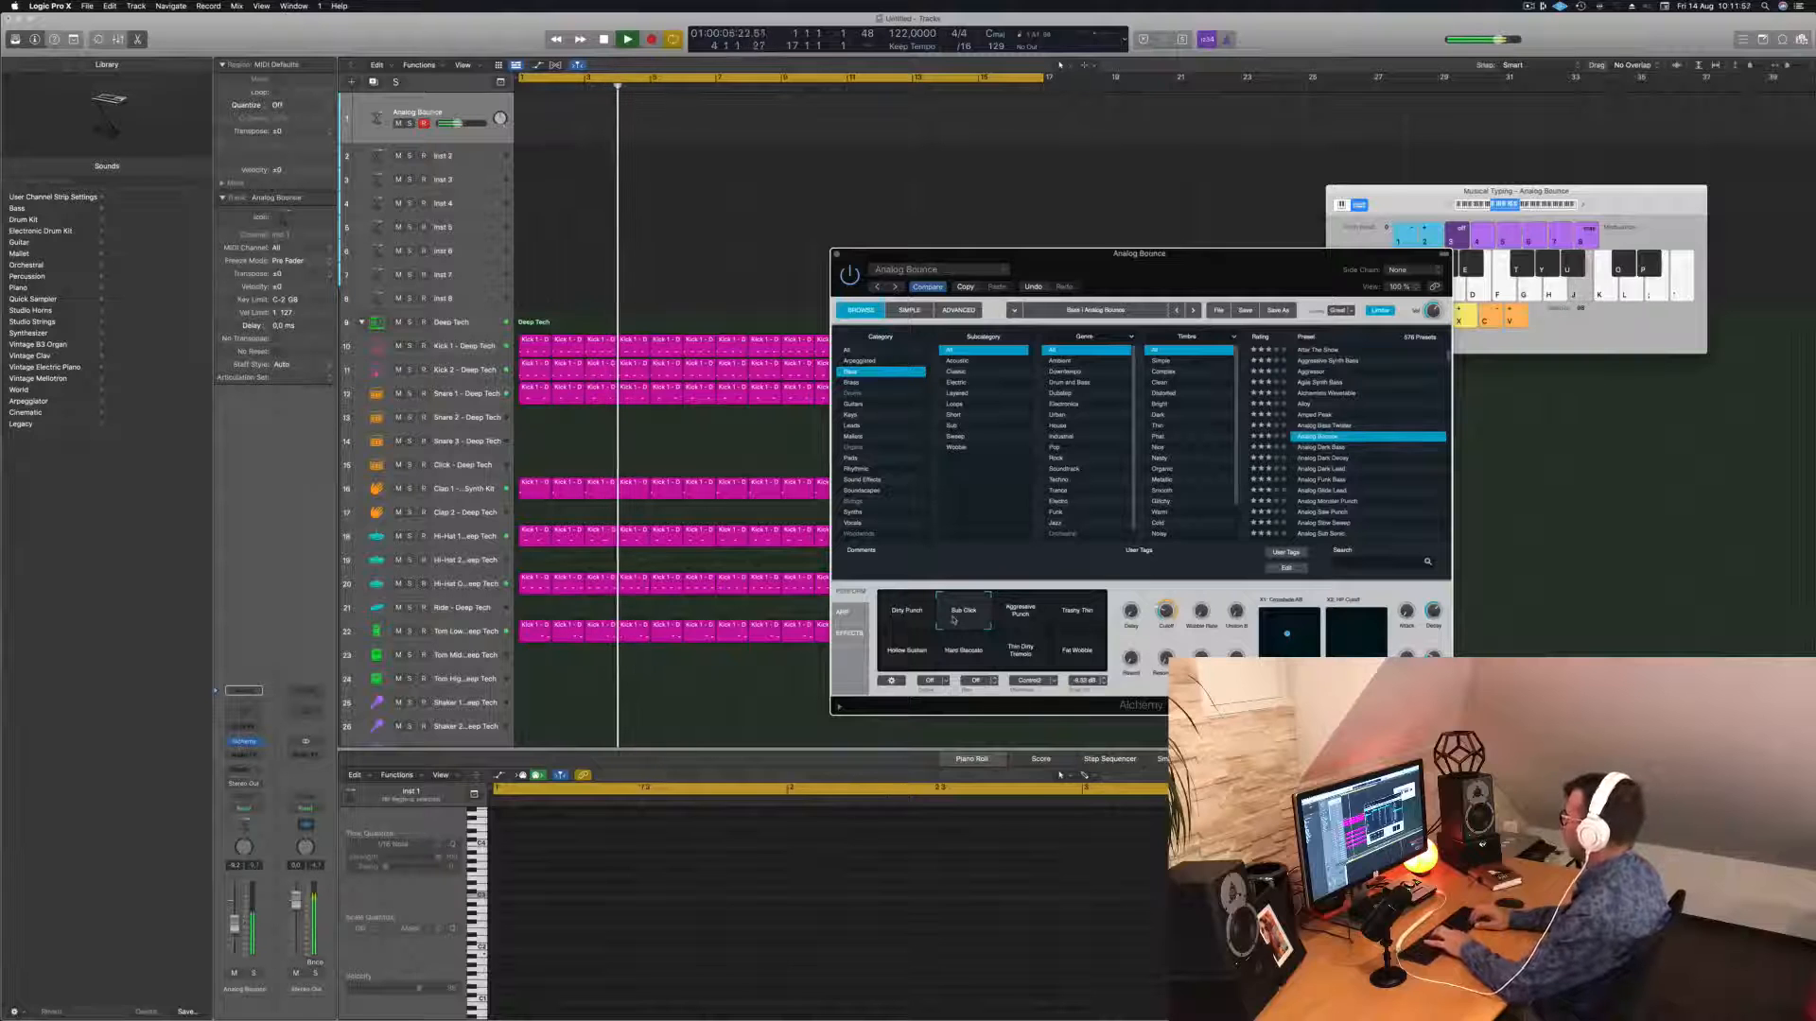
Step through the bass presets as far as Analog Slow Sweep and return to Analog Bounce.
key(Down)
key(Down)
key(Down)
key(Down)
key(Down)
key(Down)
key(Down)
key(Down)
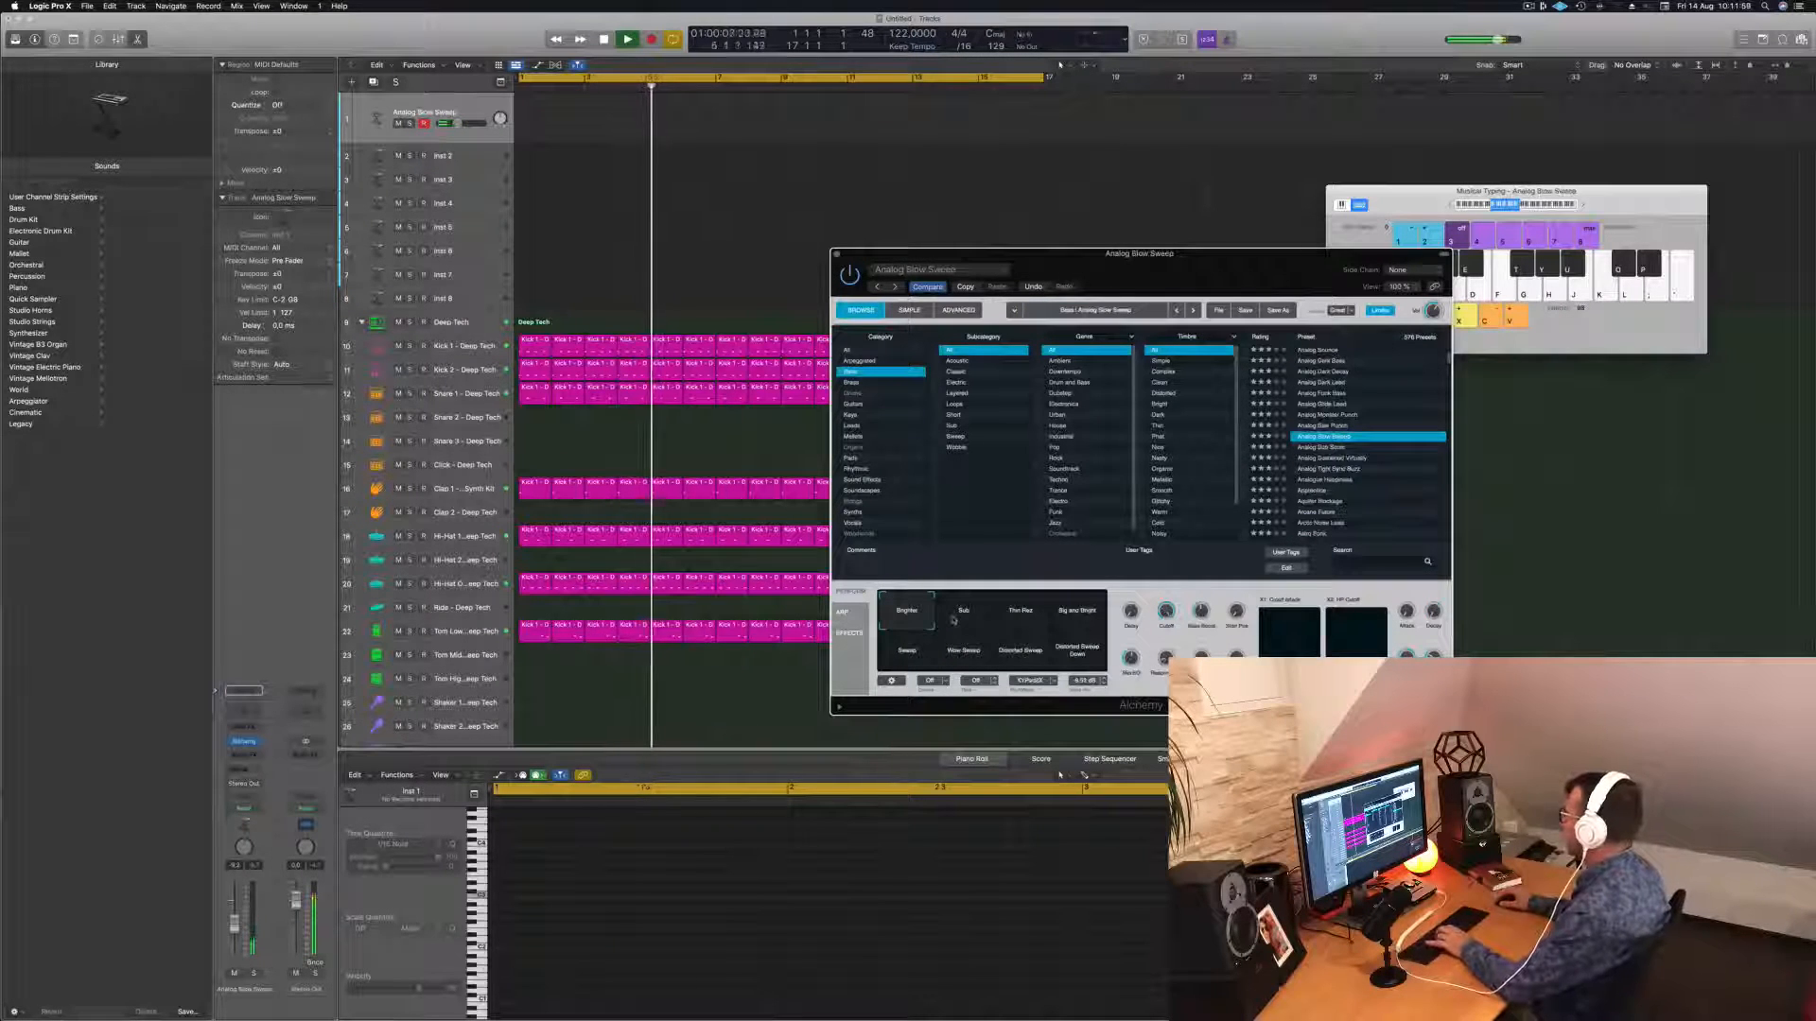
key(Up)
key(Up)
key(Up)
key(Up)
key(Up)
key(Up)
key(Up)
key(Up)
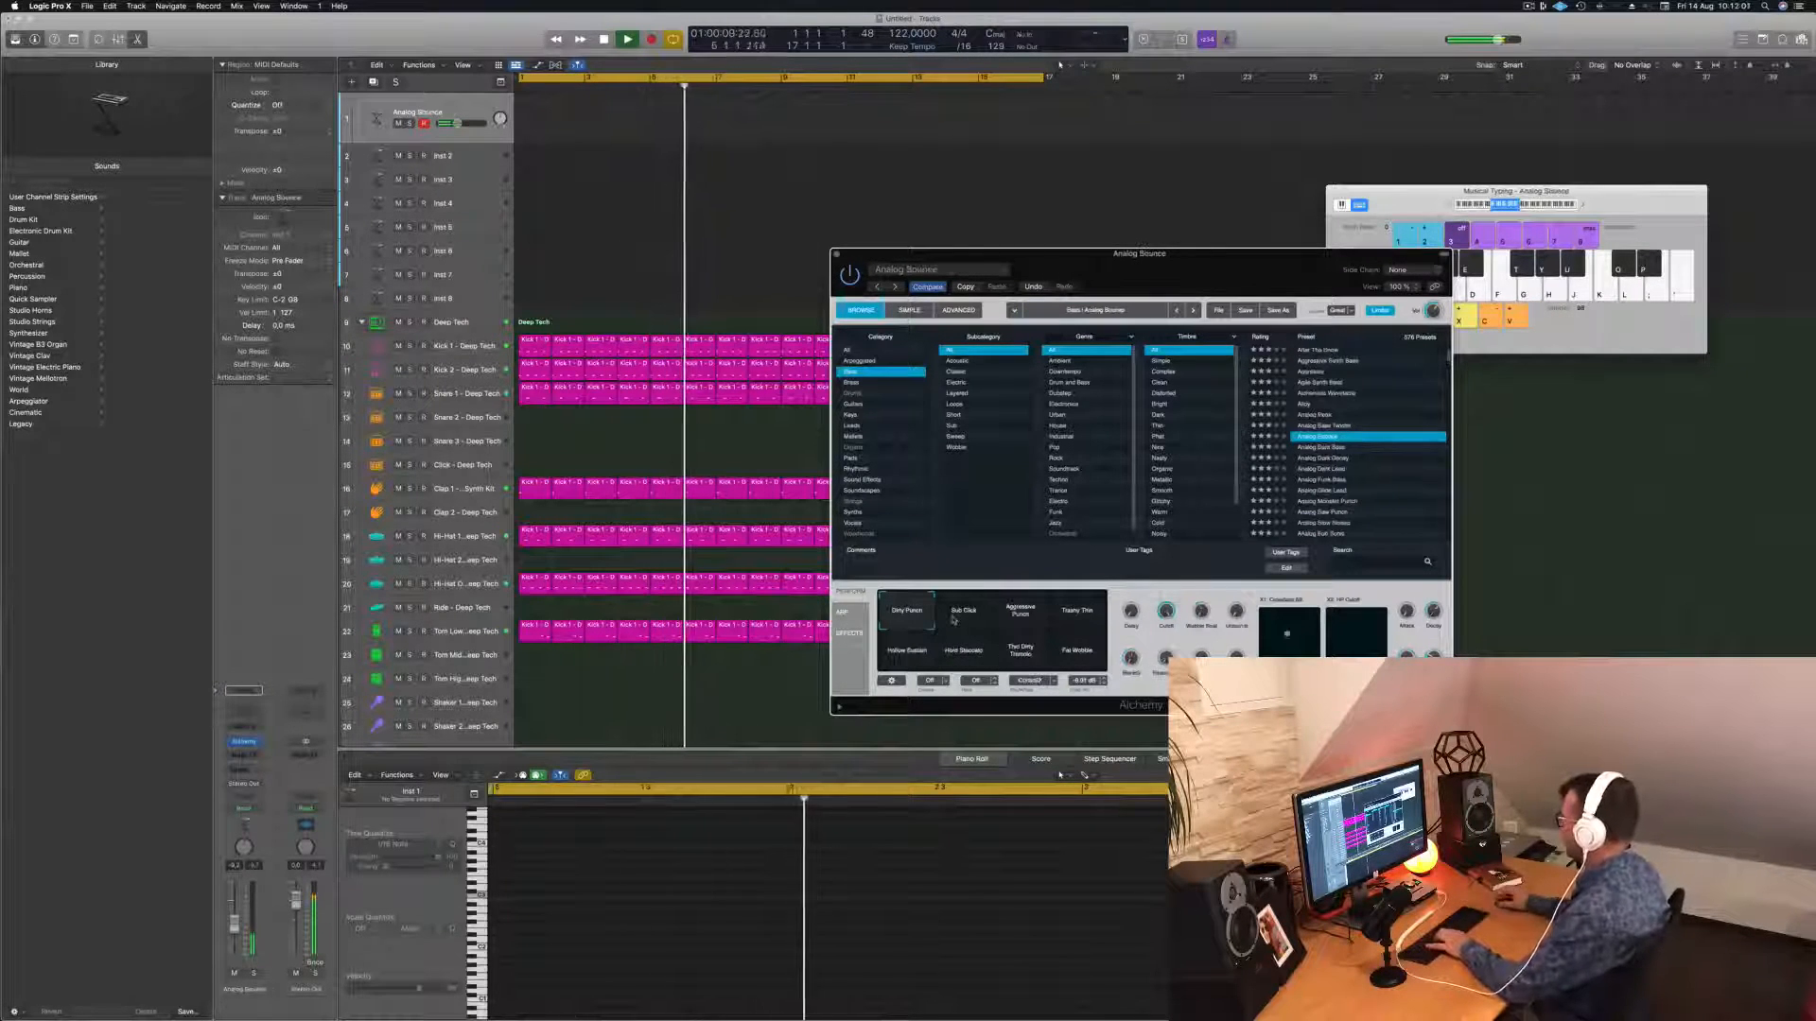
Audition Analog Bounce's other performance variations one after another, from Sub Click through to the wobble variation.
click(953, 617)
click(1021, 615)
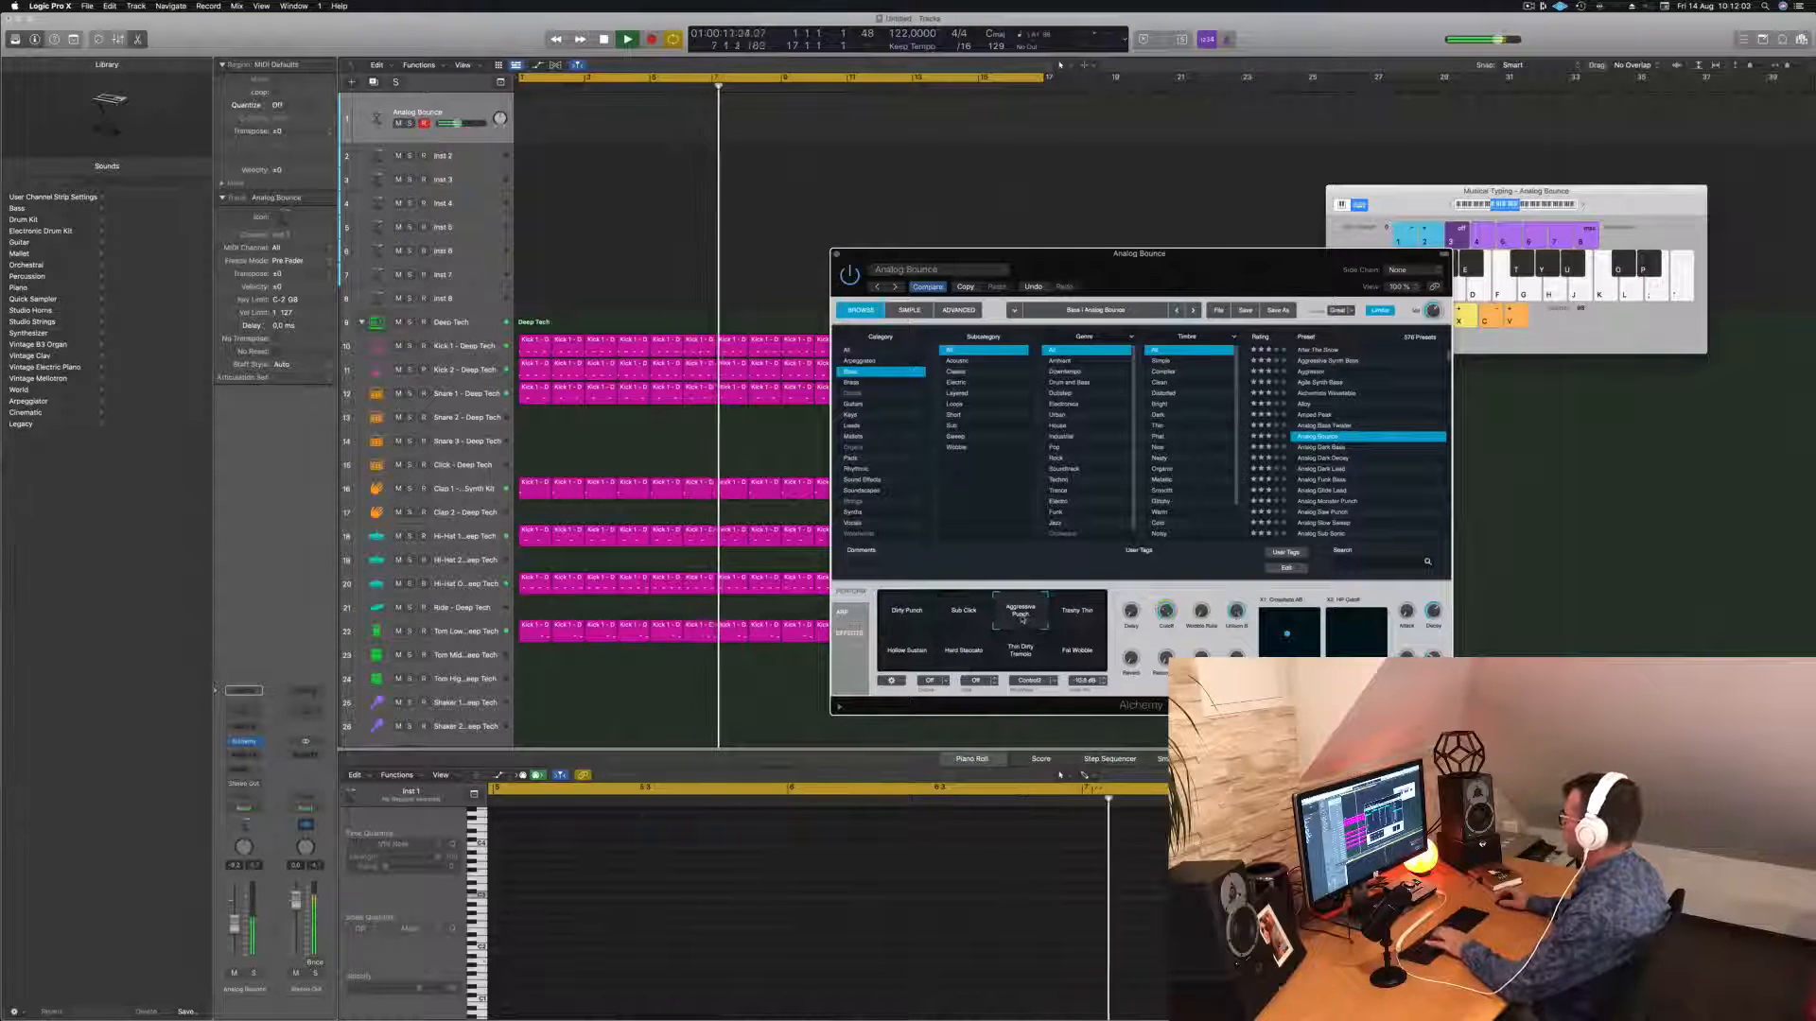
click(1066, 615)
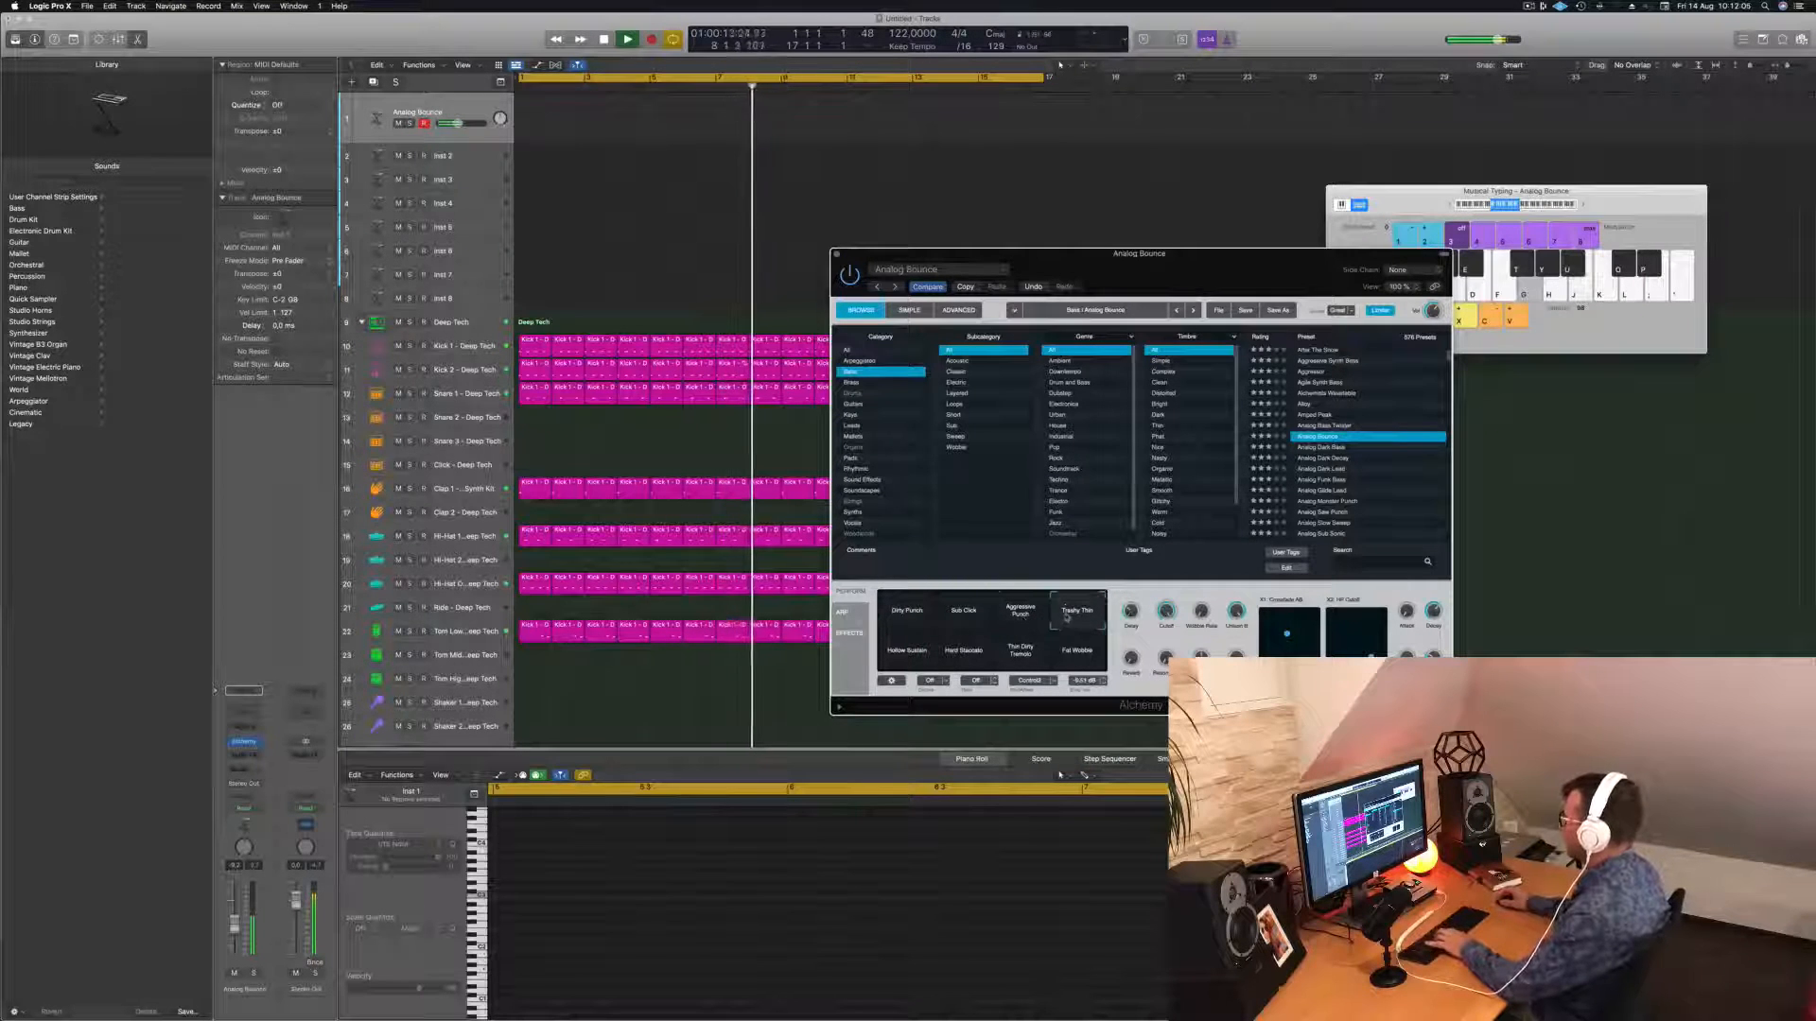
click(906, 651)
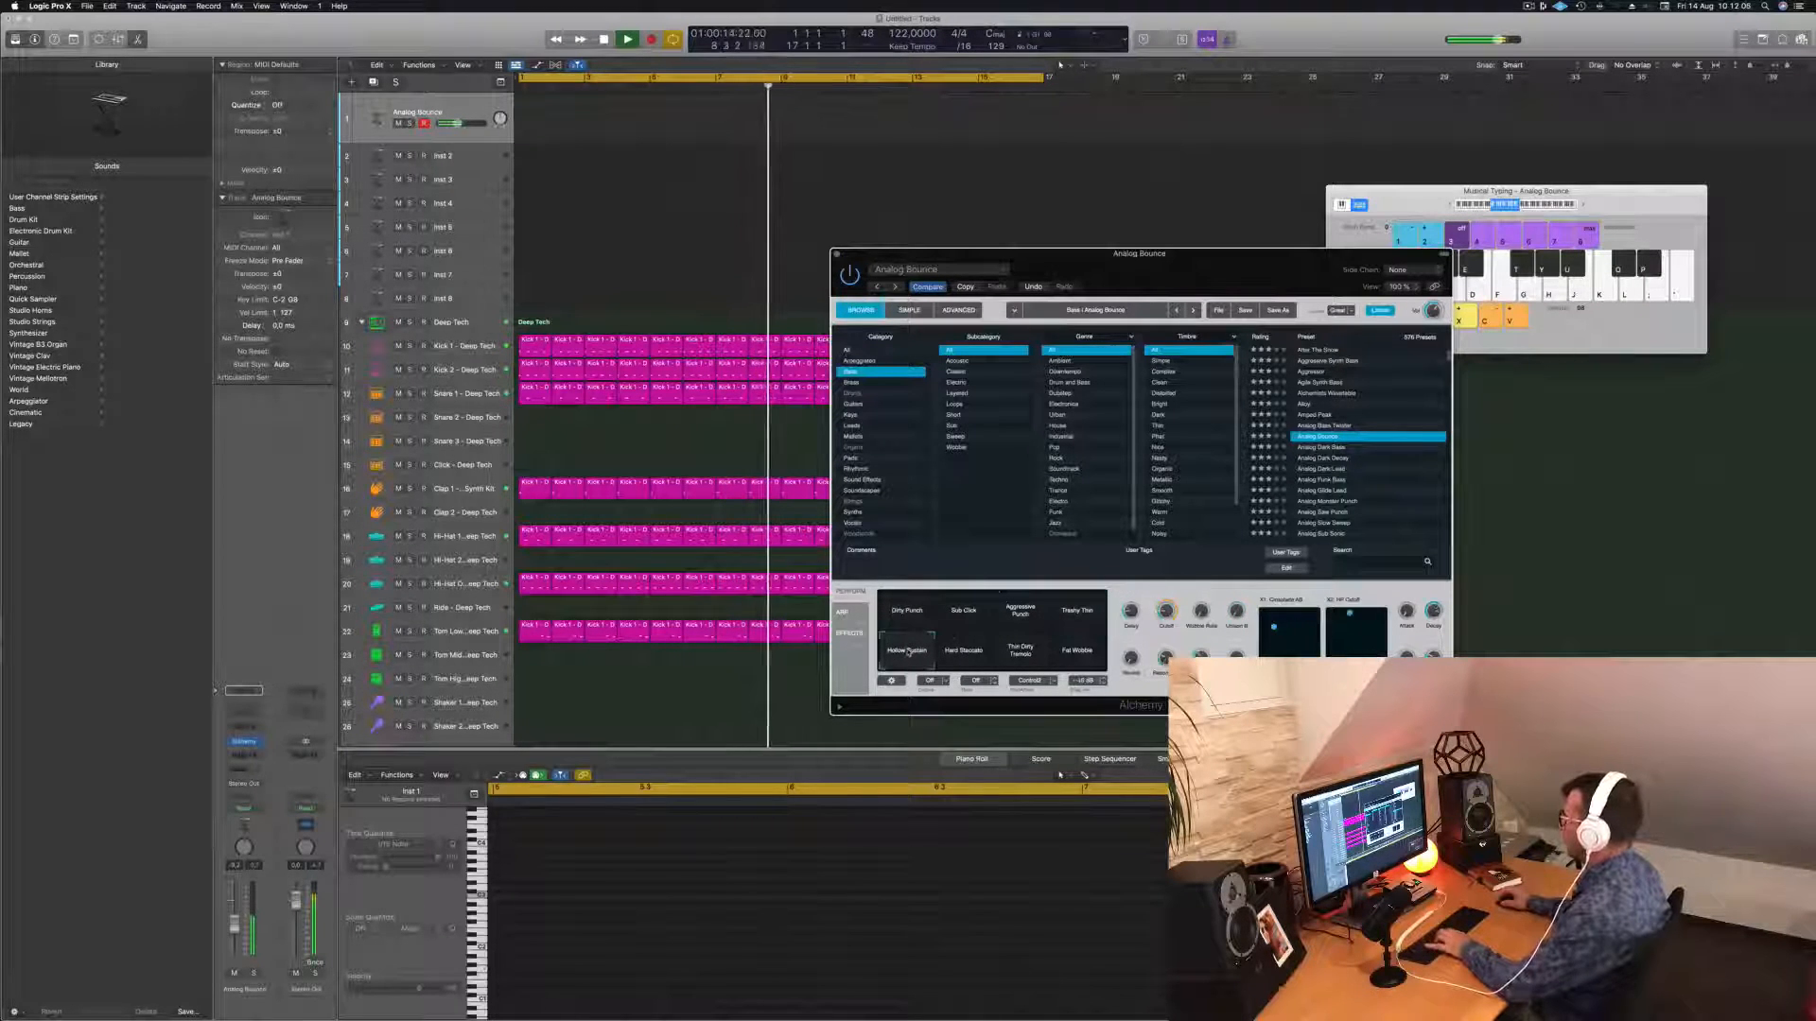
click(960, 653)
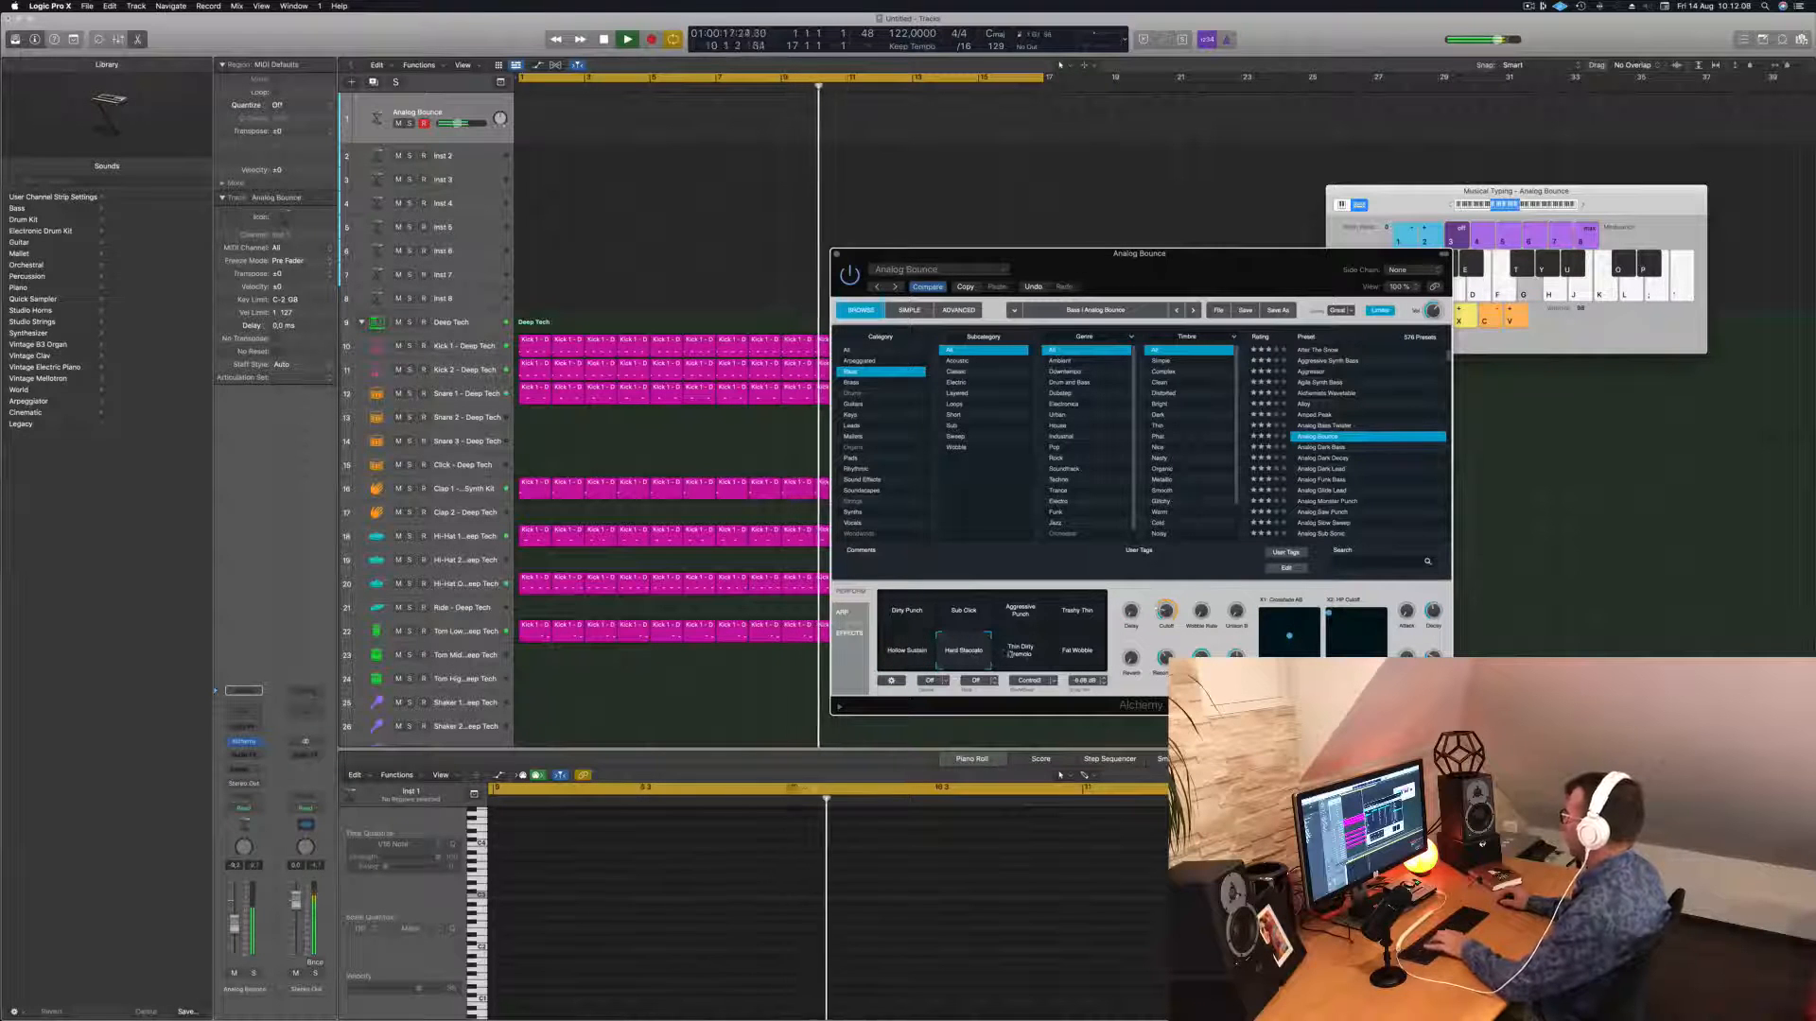
click(1010, 653)
click(1076, 651)
Load the Analog Dark Bass preset and shift the Musical Typing keyboard one octave lower.
scroll(1365, 406, down, 3)
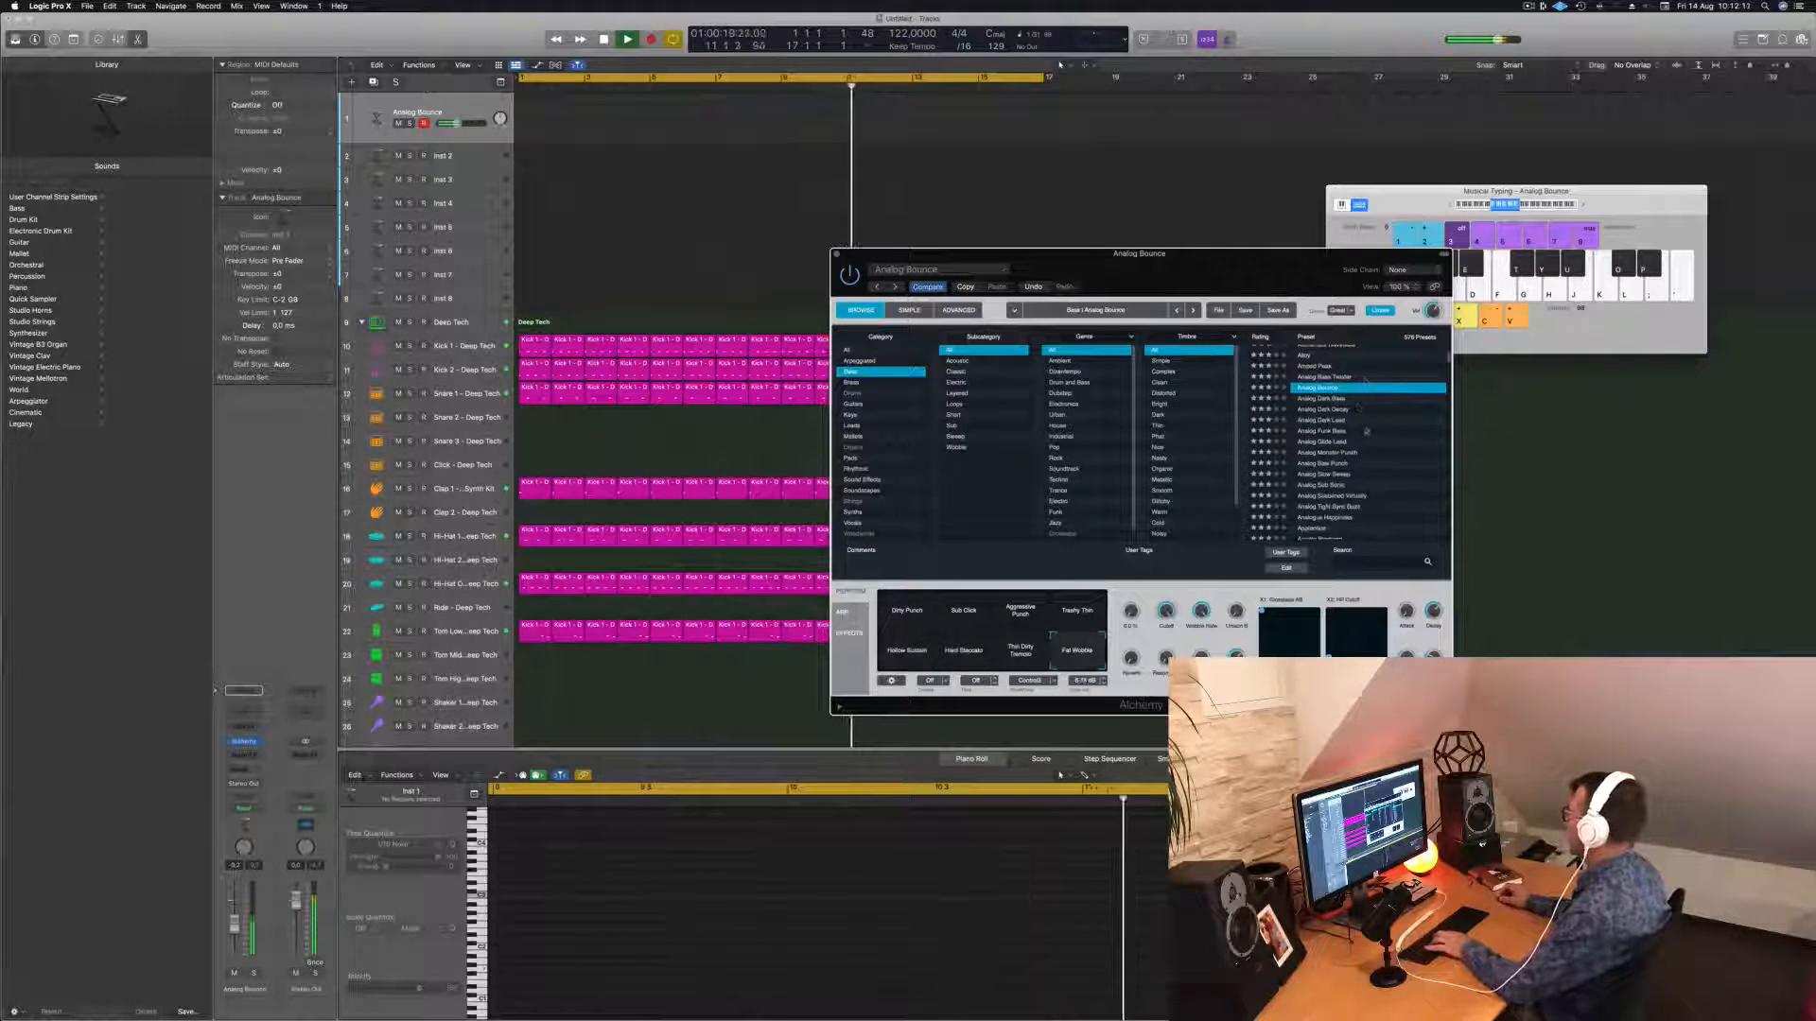
click(1319, 398)
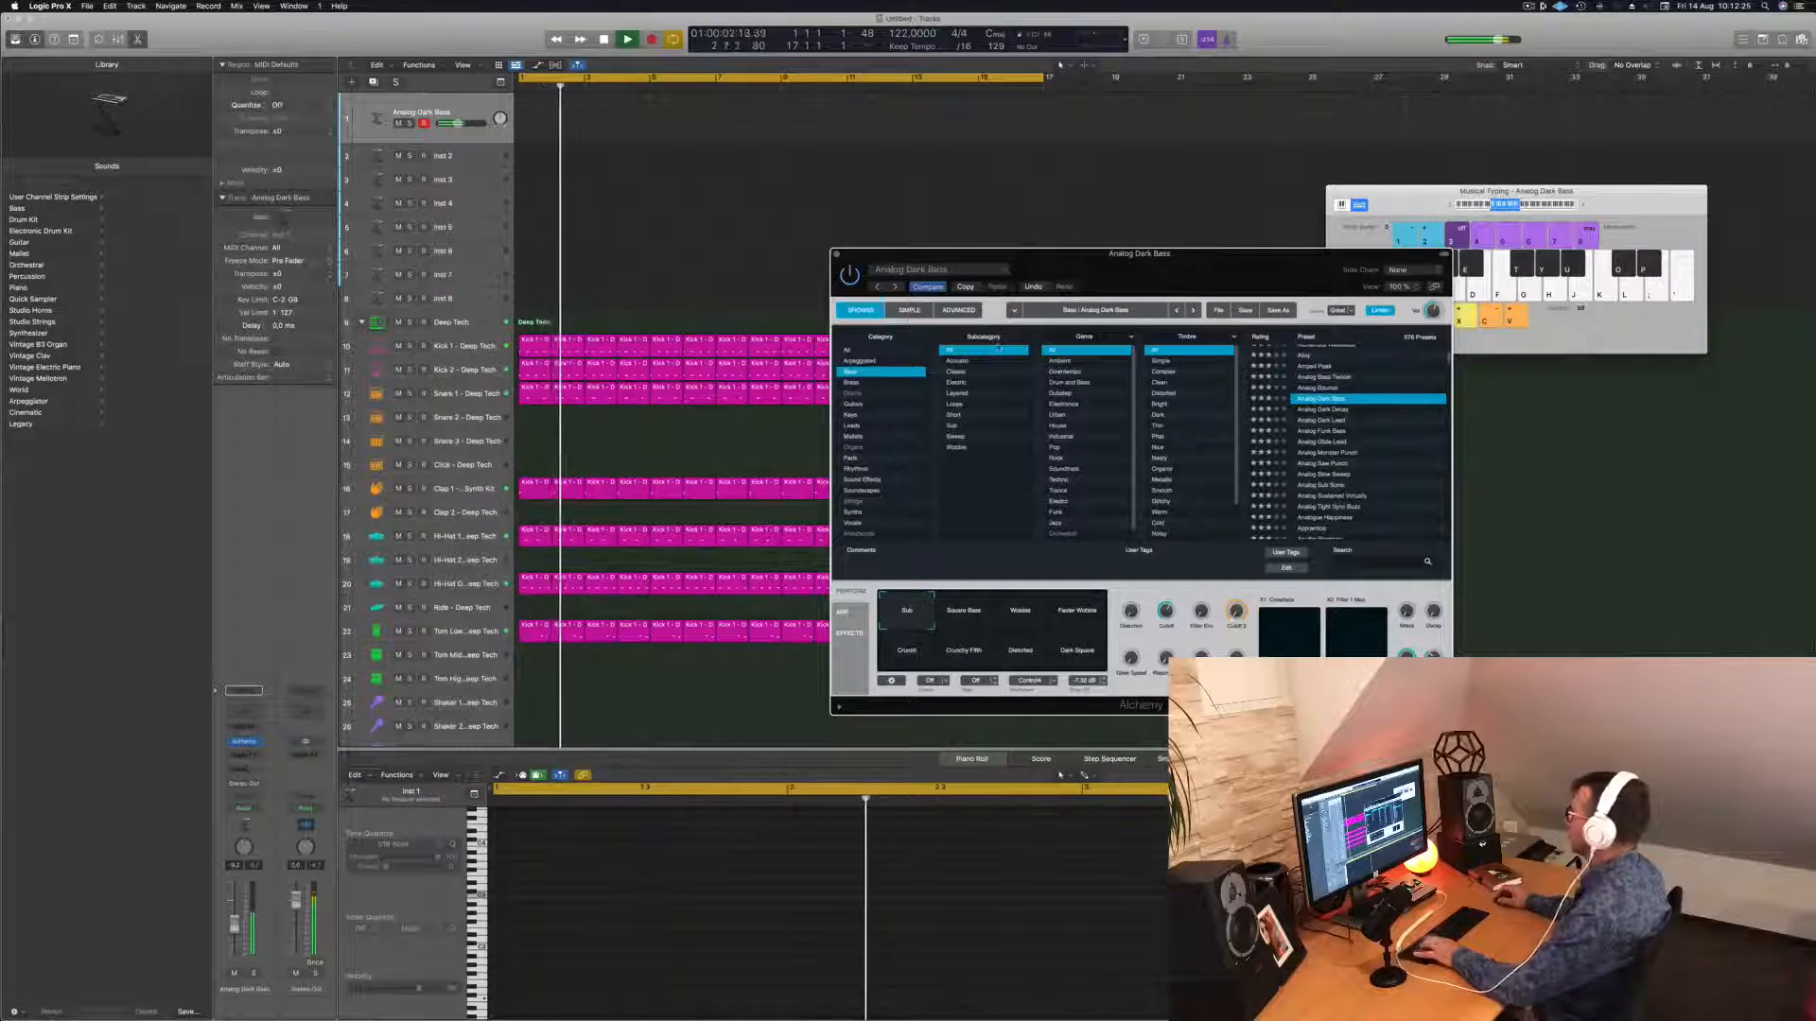
click(1447, 207)
Try out bass line notes with the Analog Dark Bass sound over the running drum loop.
key(a)
key(s)
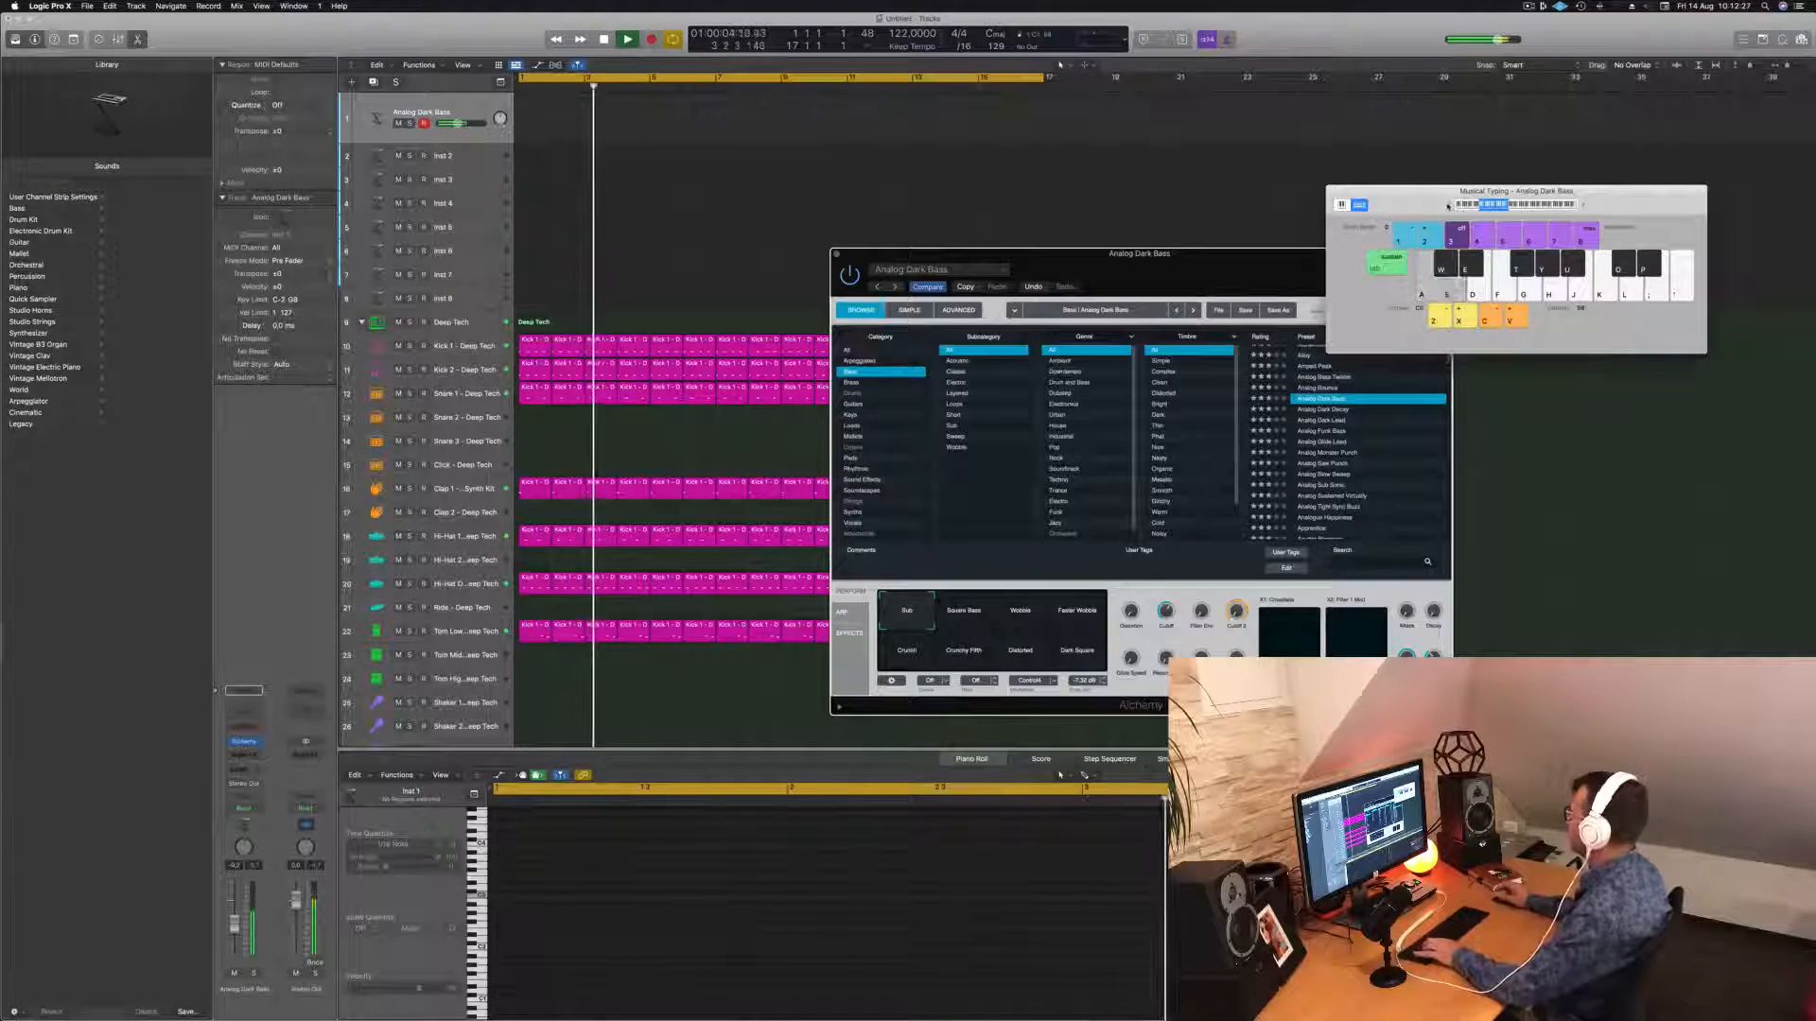
key(j)
key(d)
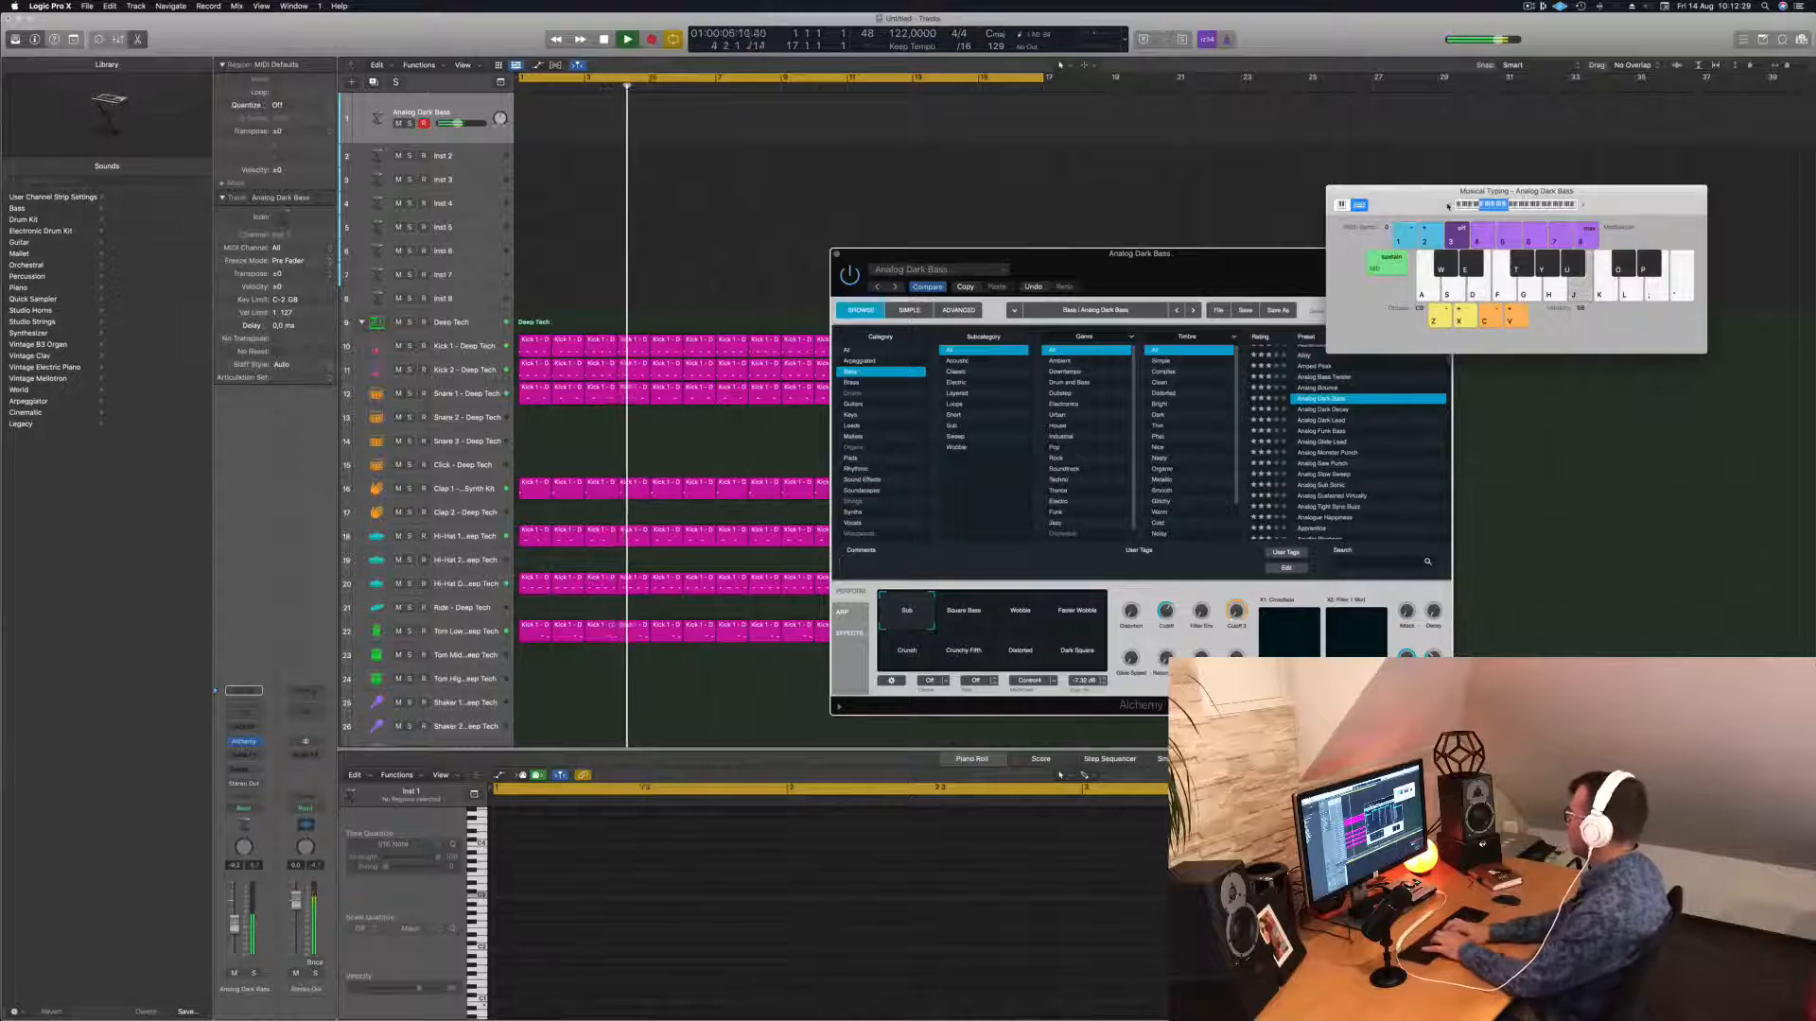
key(k)
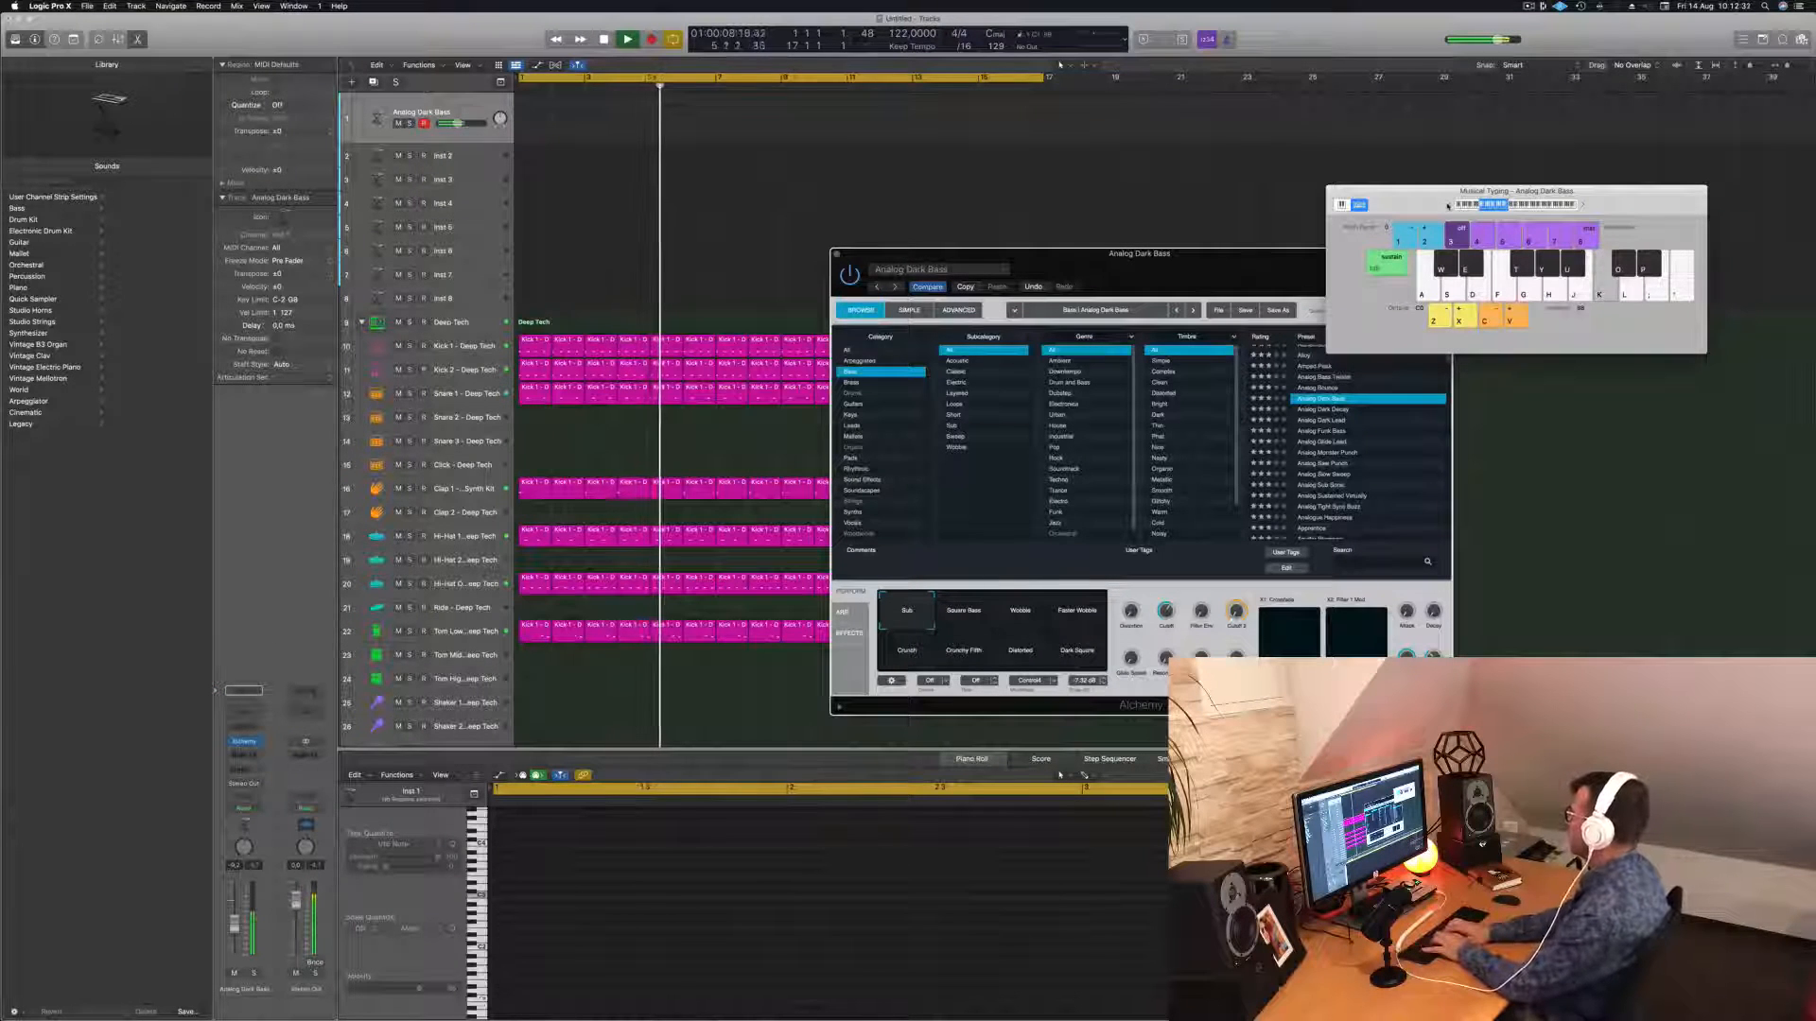
key(h)
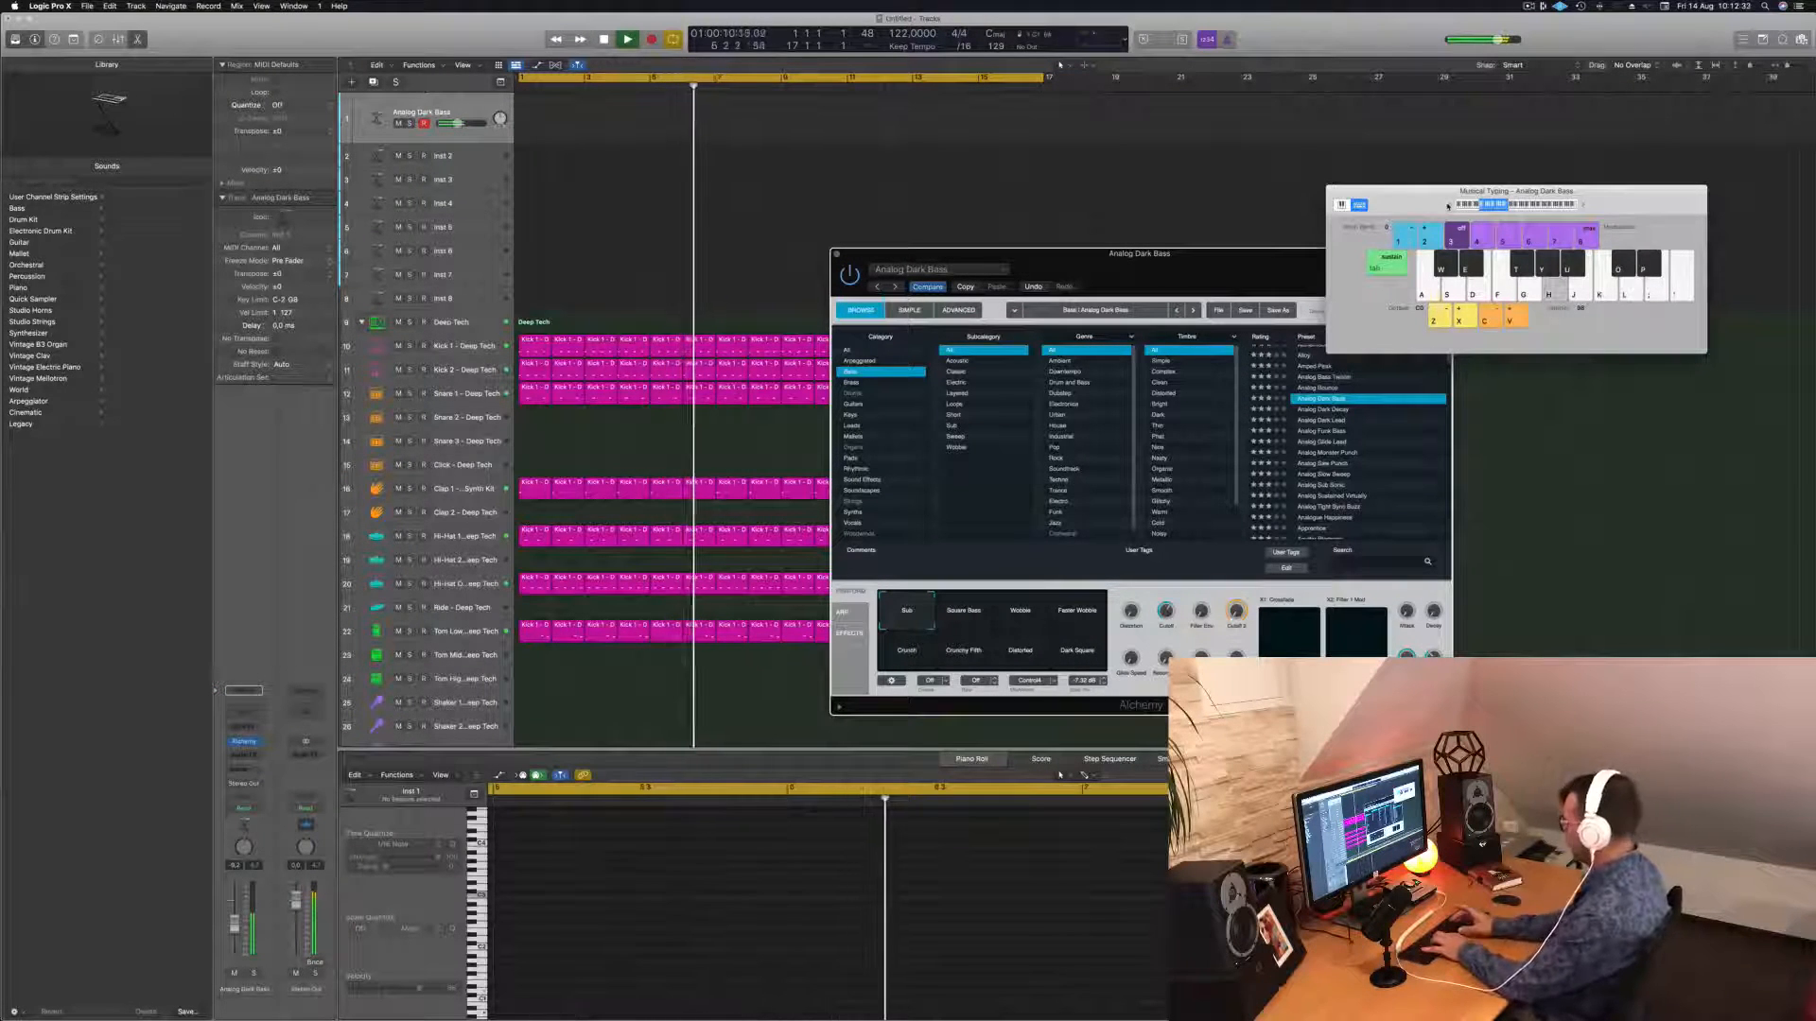
key(apostrophe)
key(semicolon)
key(j)
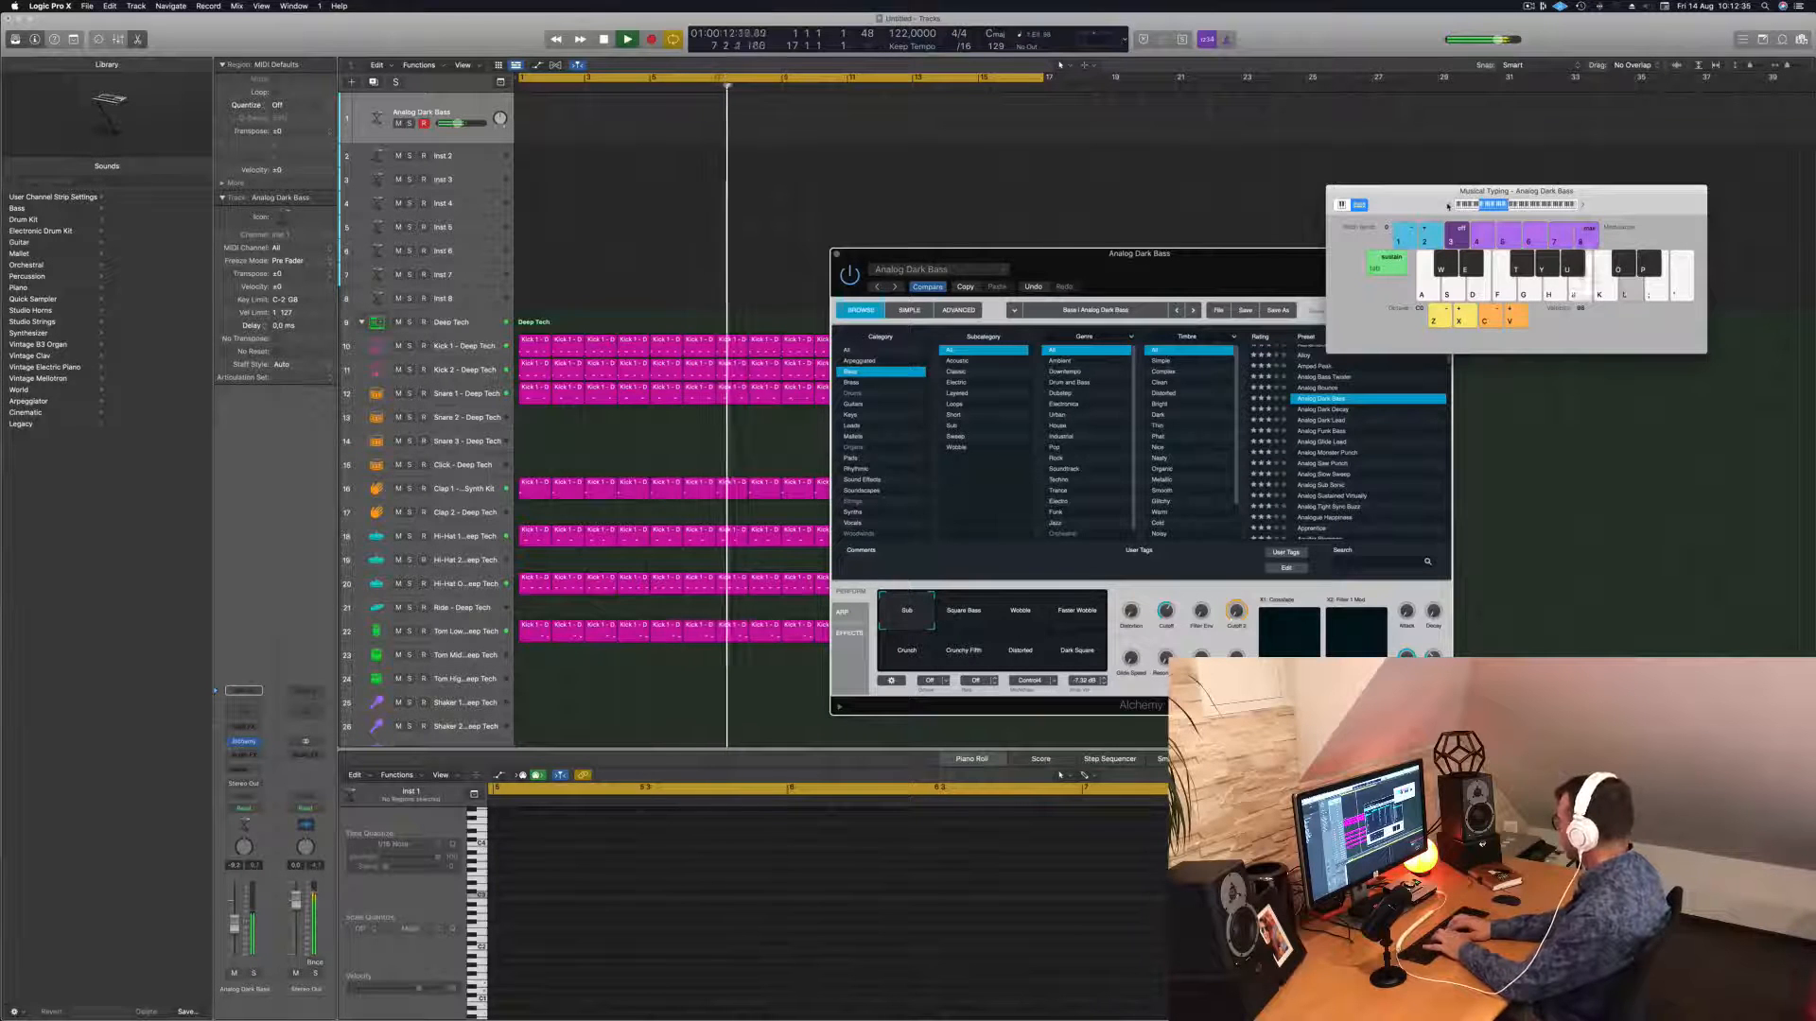
Raise the Musical Typing keyboard by one octave and rehearse the bass notes against the playing drums.
key(j)
key(semicolon)
key(h)
key(g)
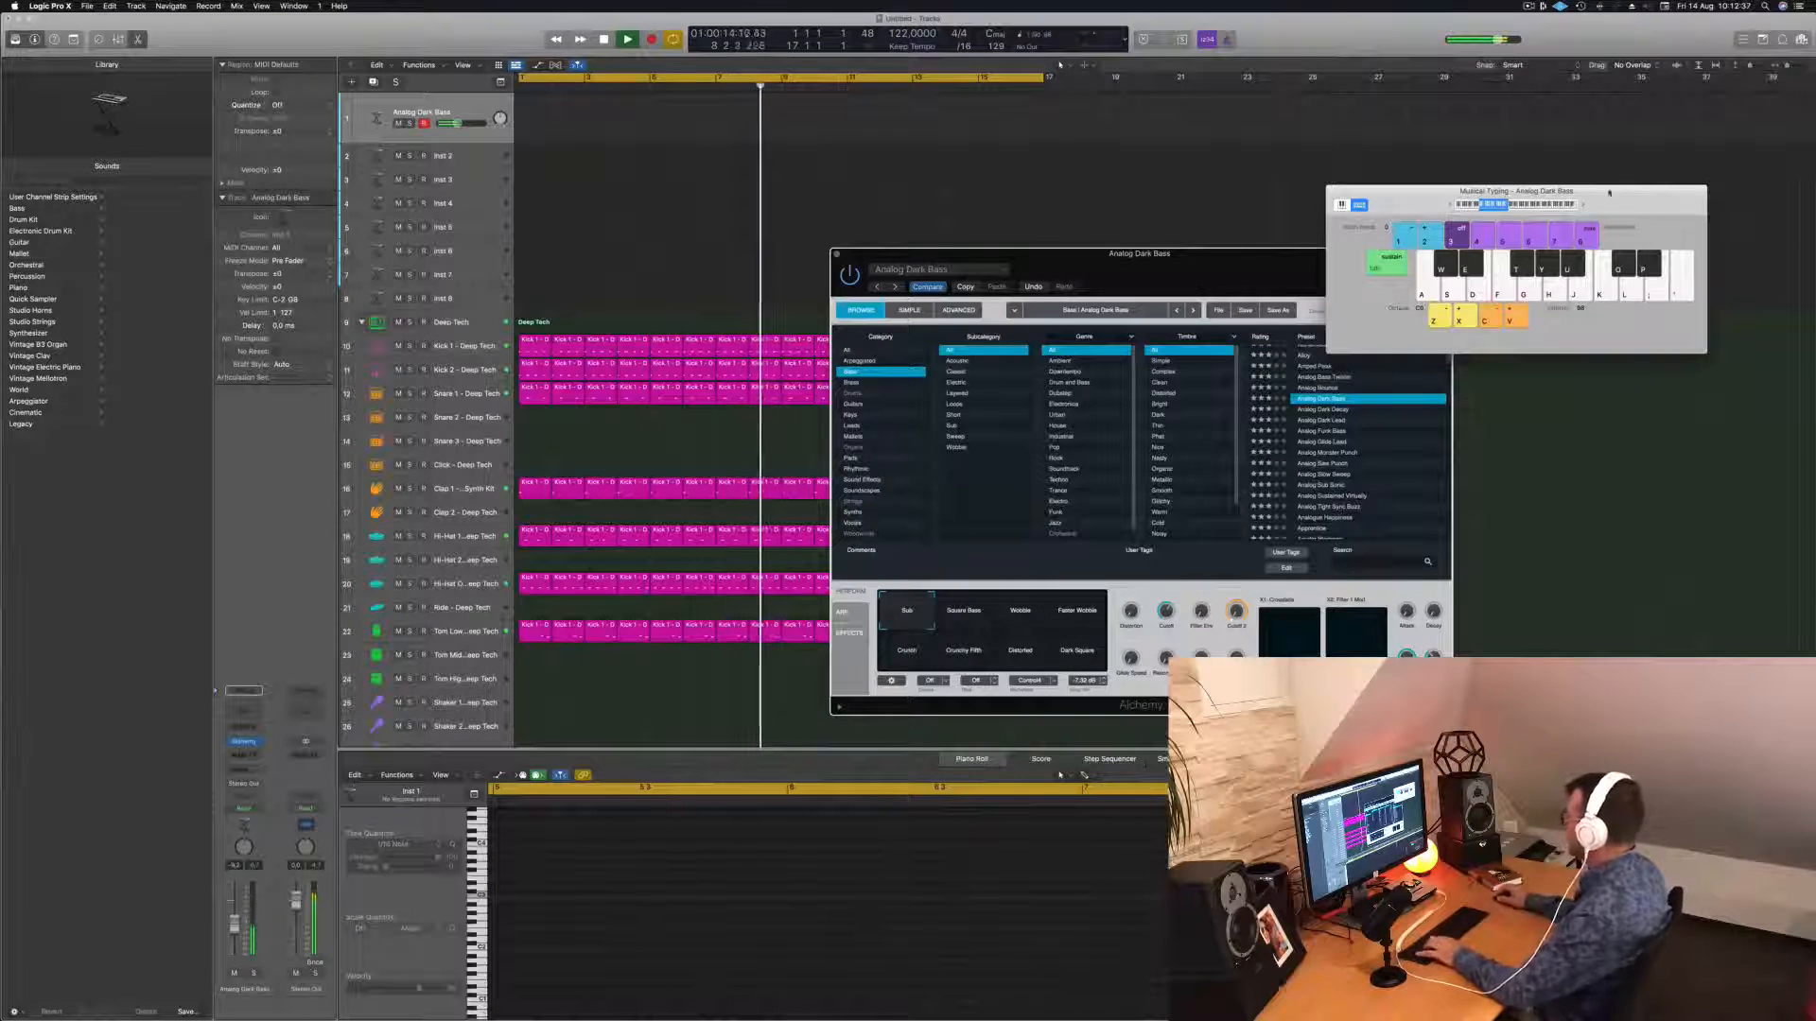
key(s)
click(1584, 206)
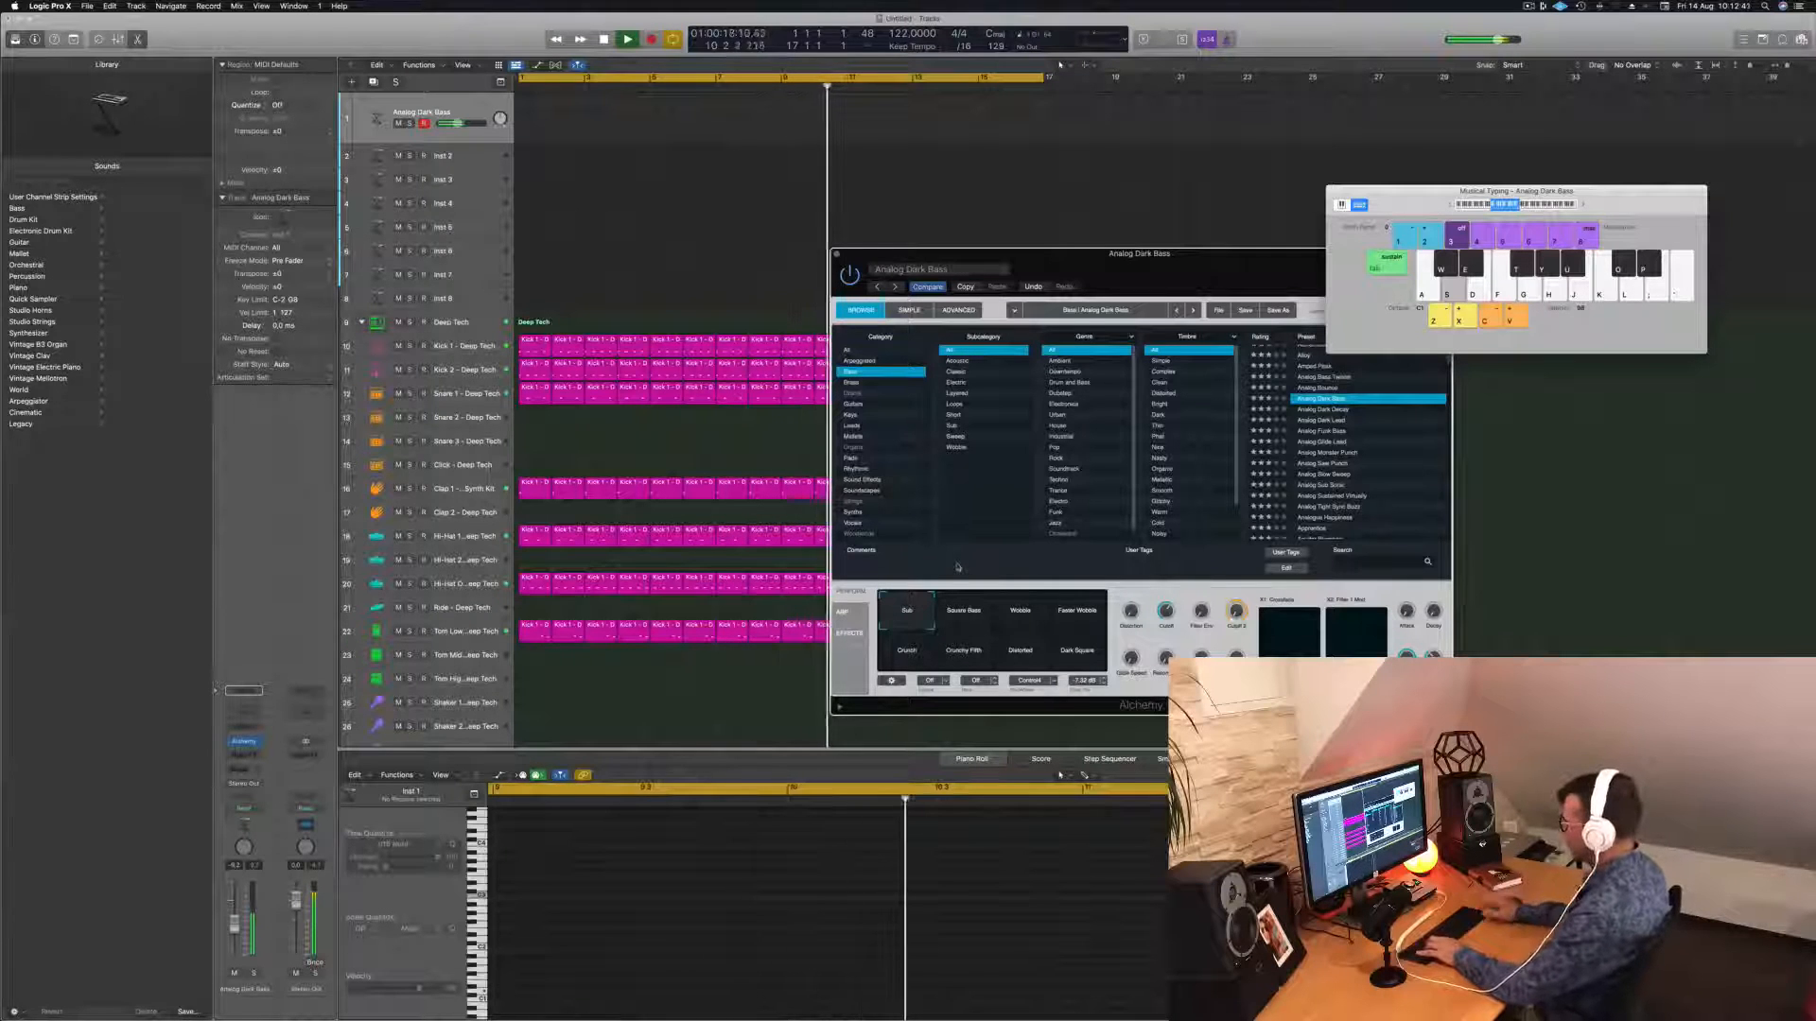
key(h)
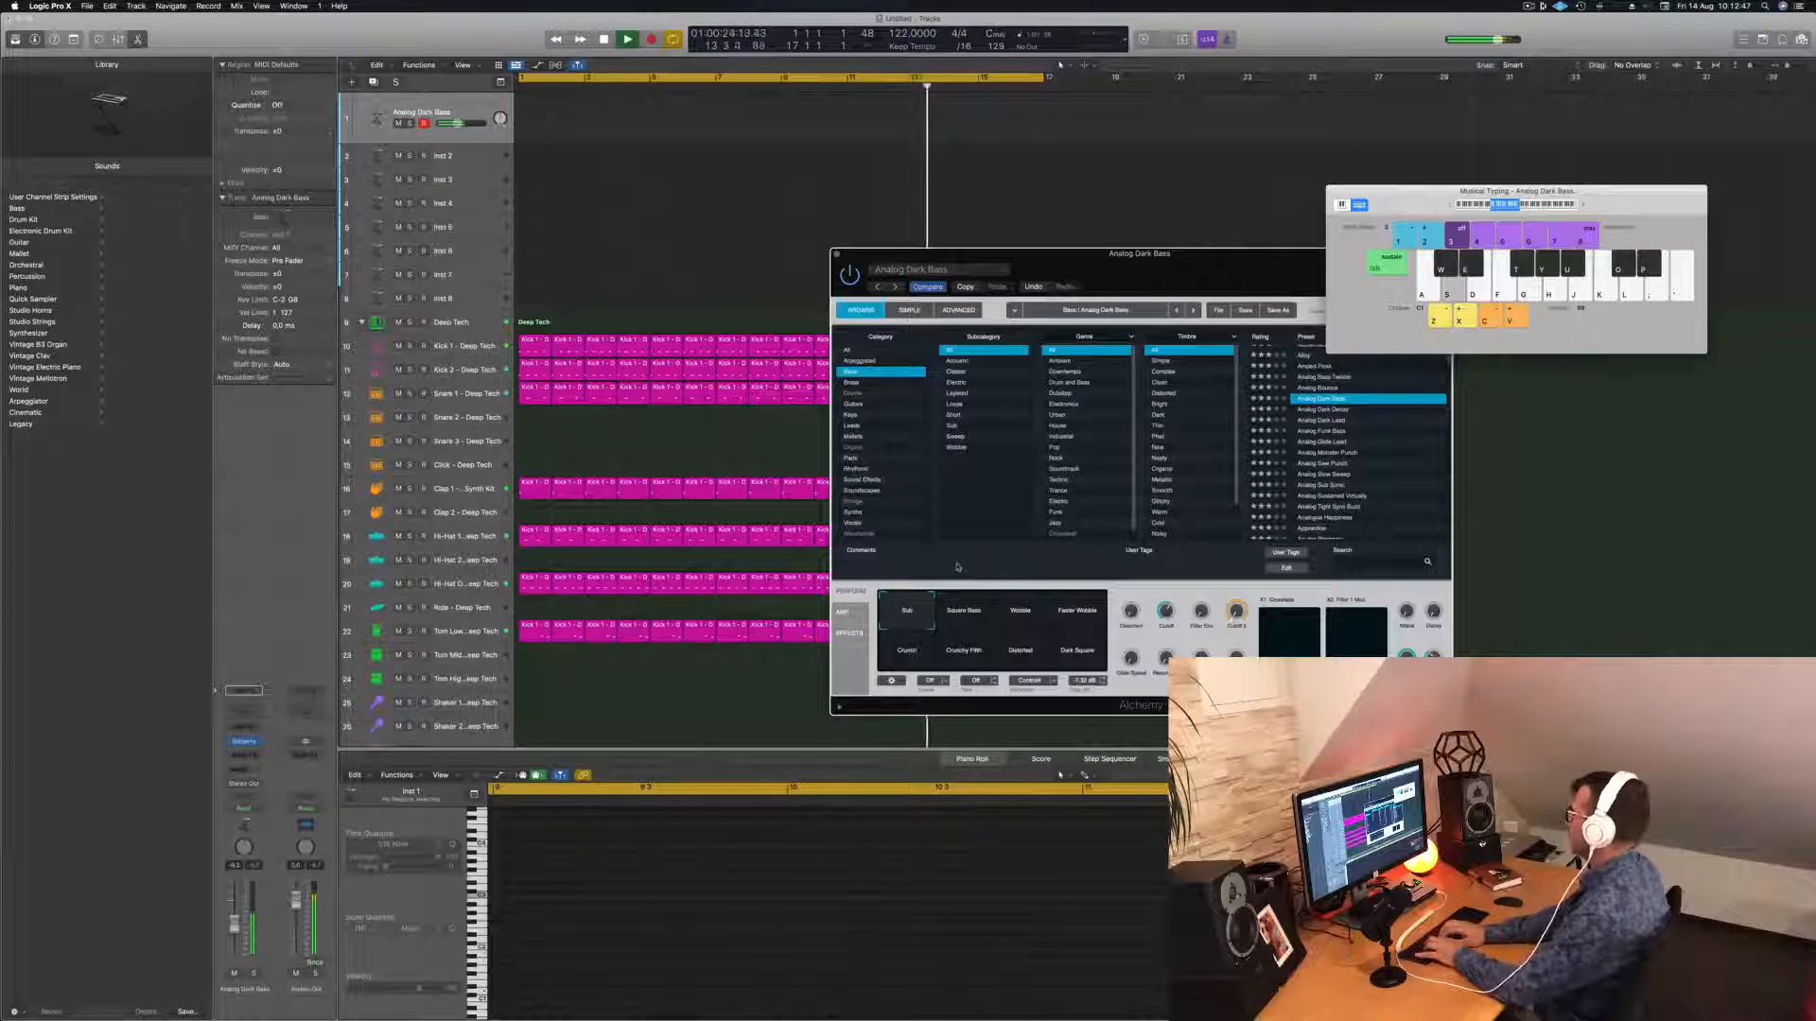
key(h)
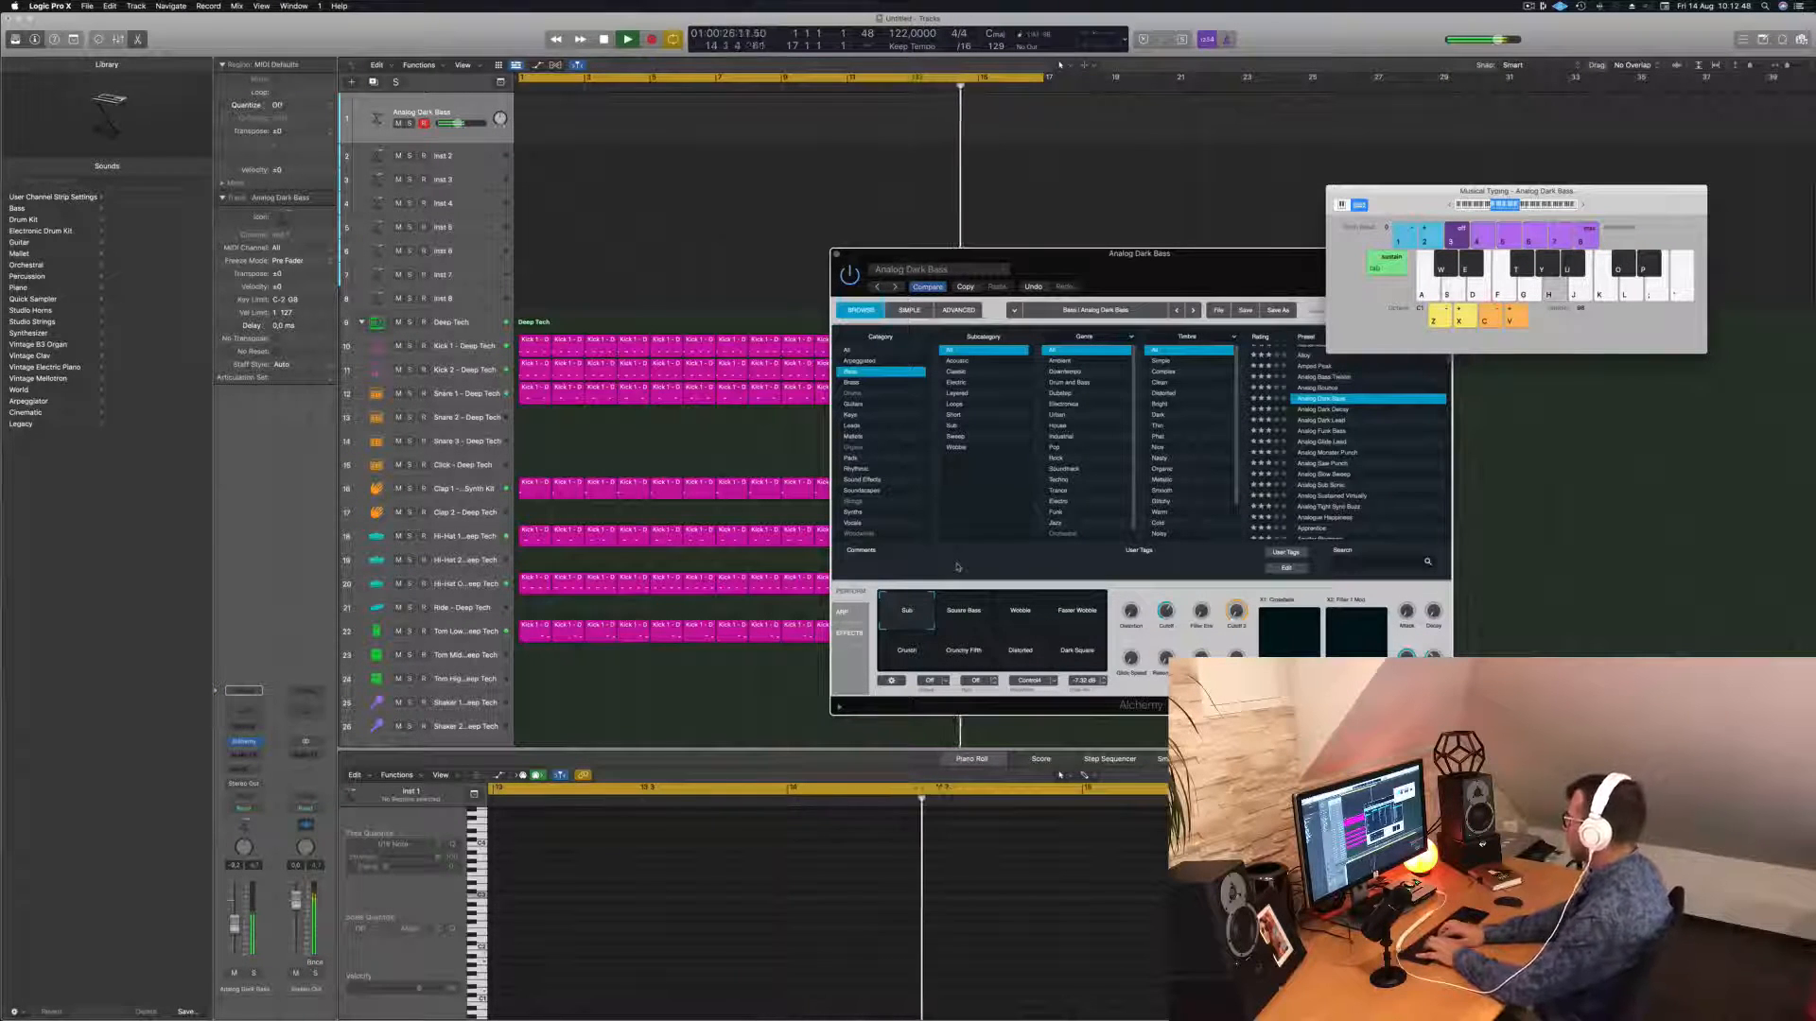
key(j)
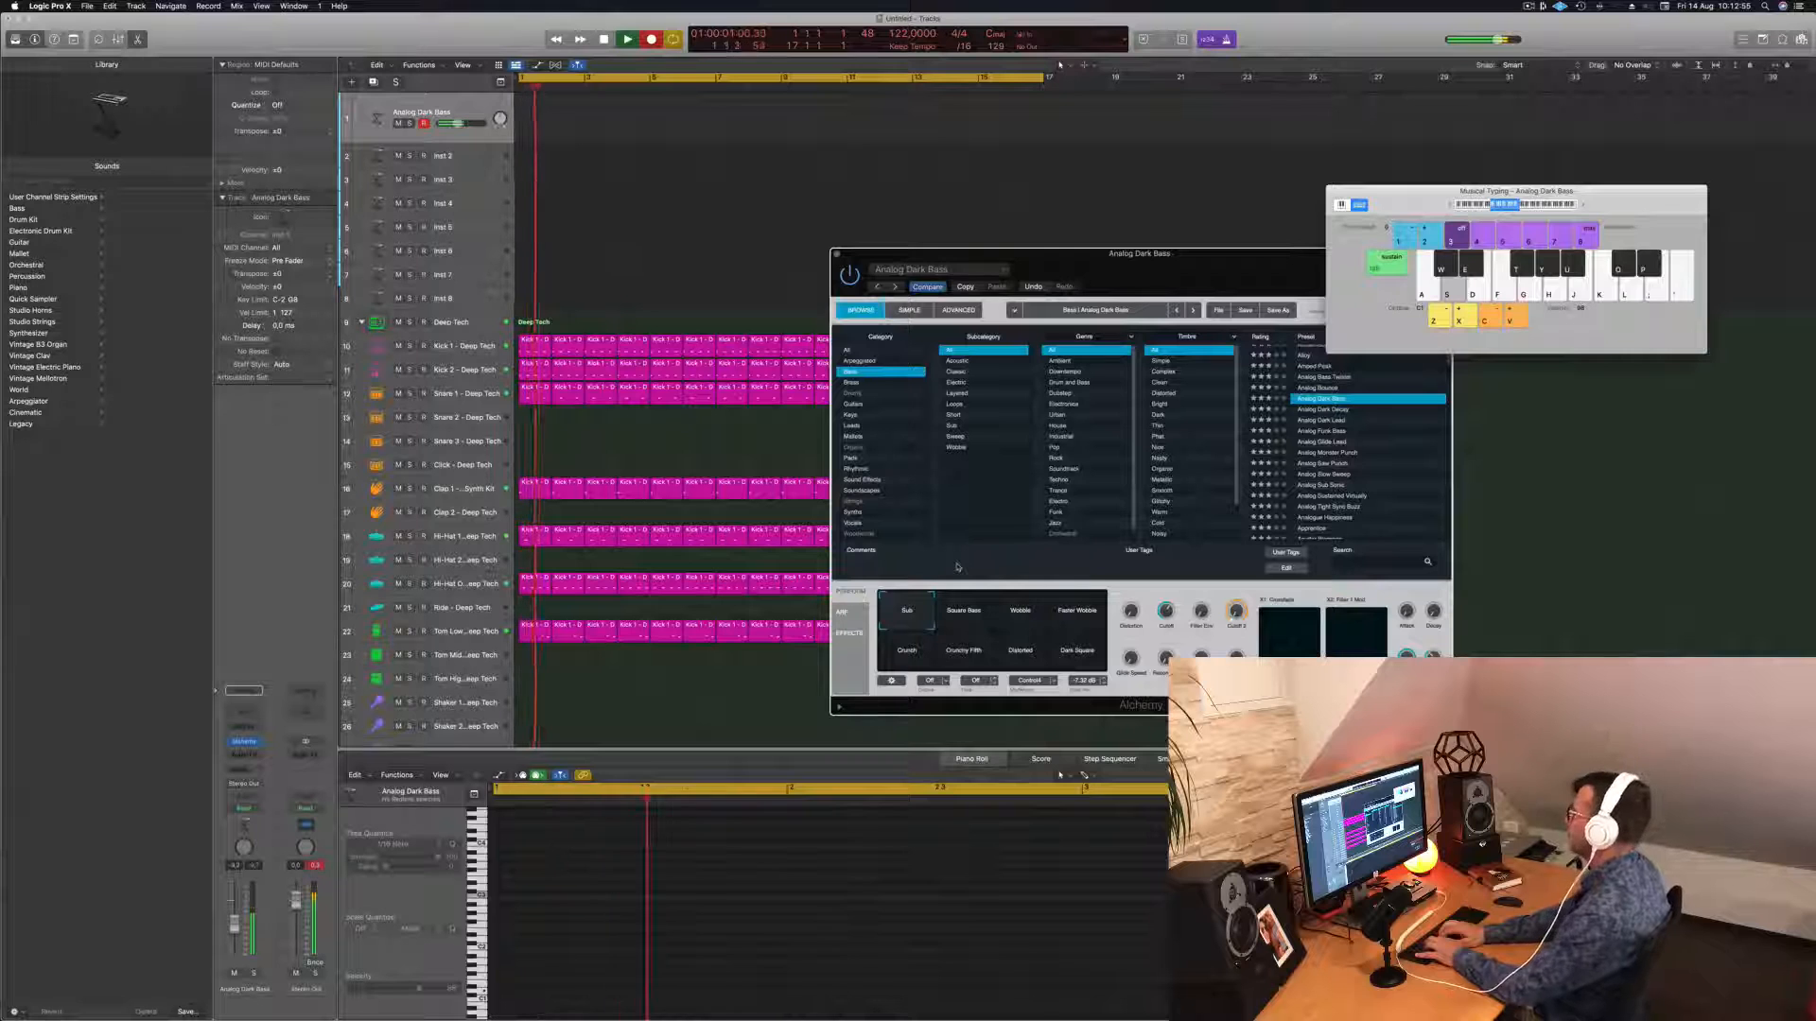
Record the bass line onto the Analog Dark Bass track over the drum loop, then stop and return to the start.
key(r)
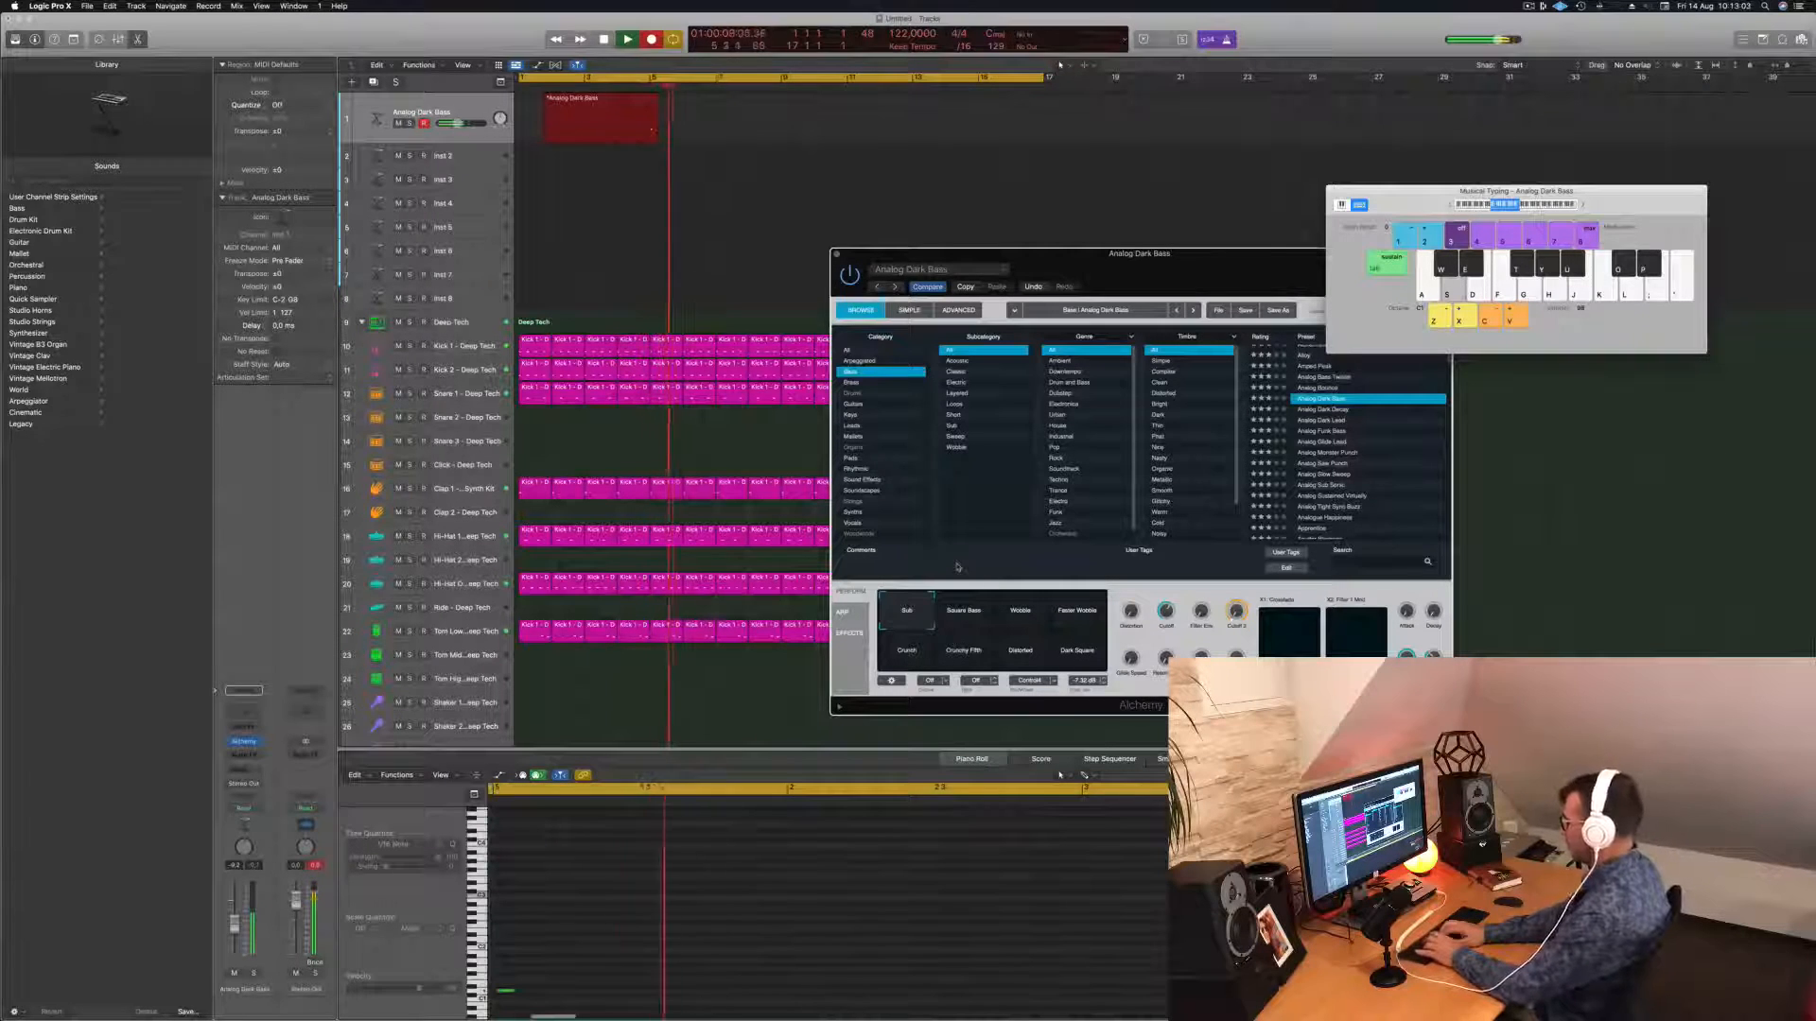
key(d)
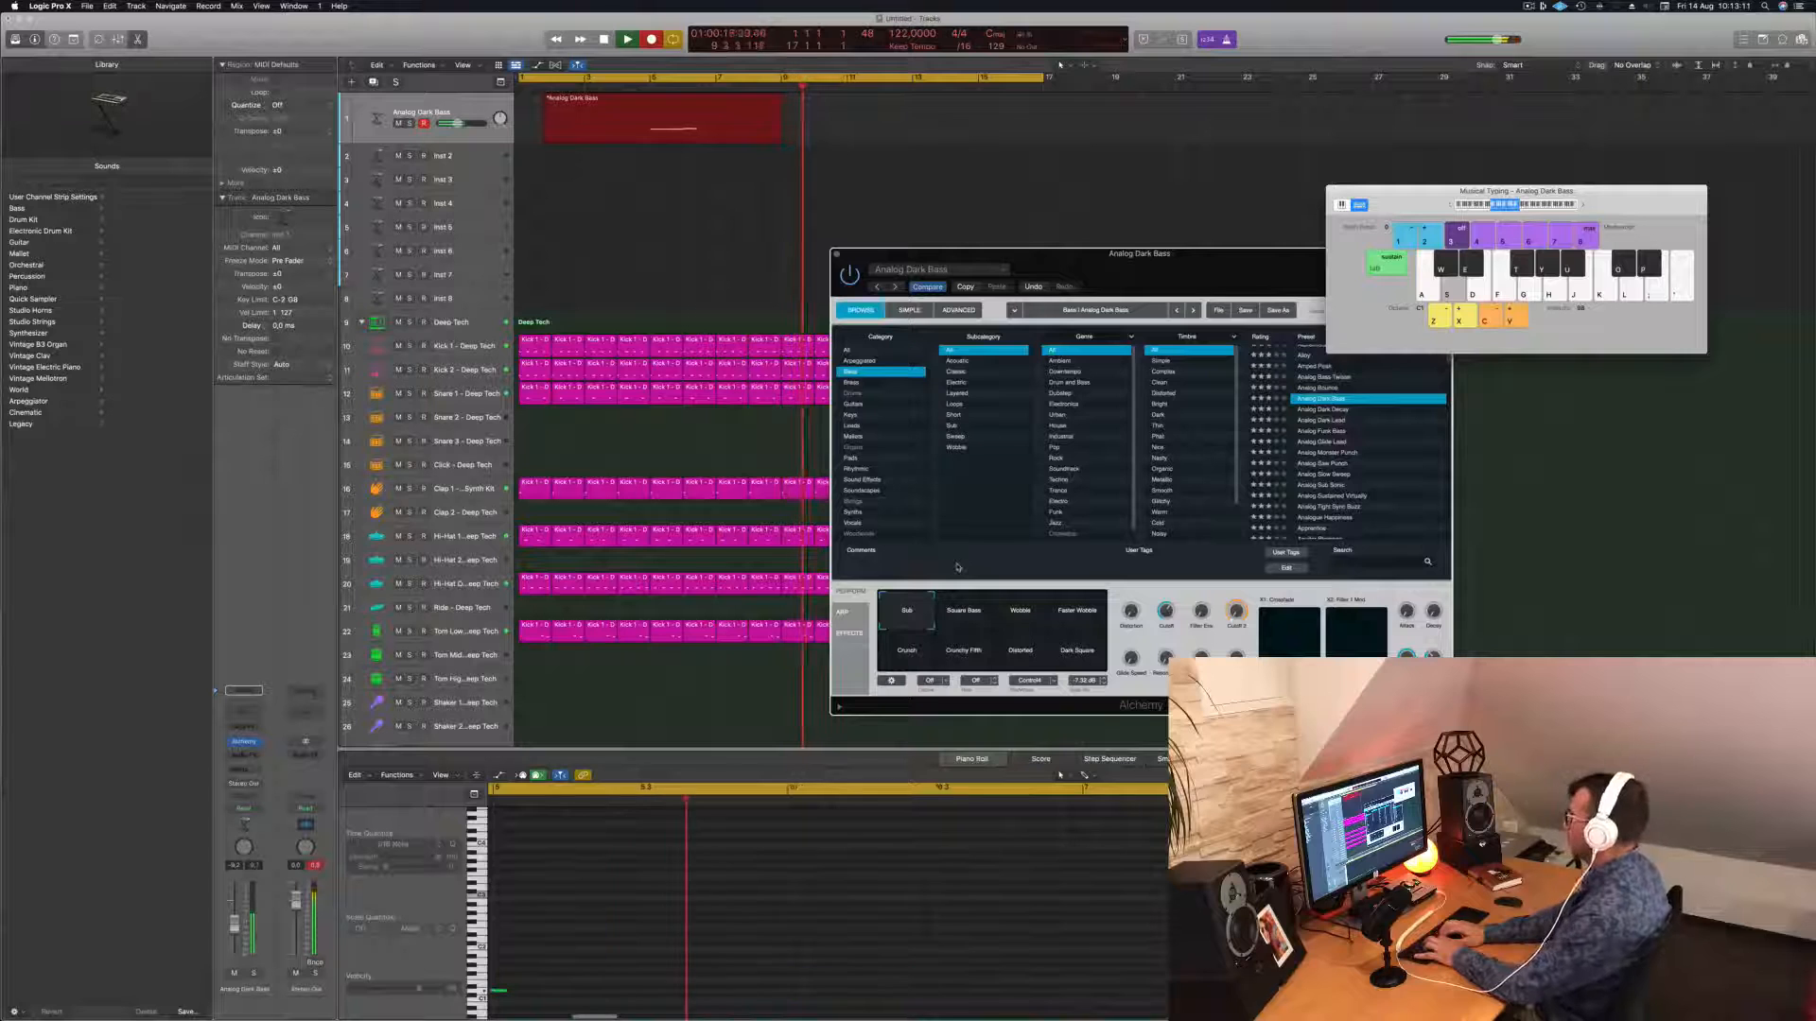
key(g)
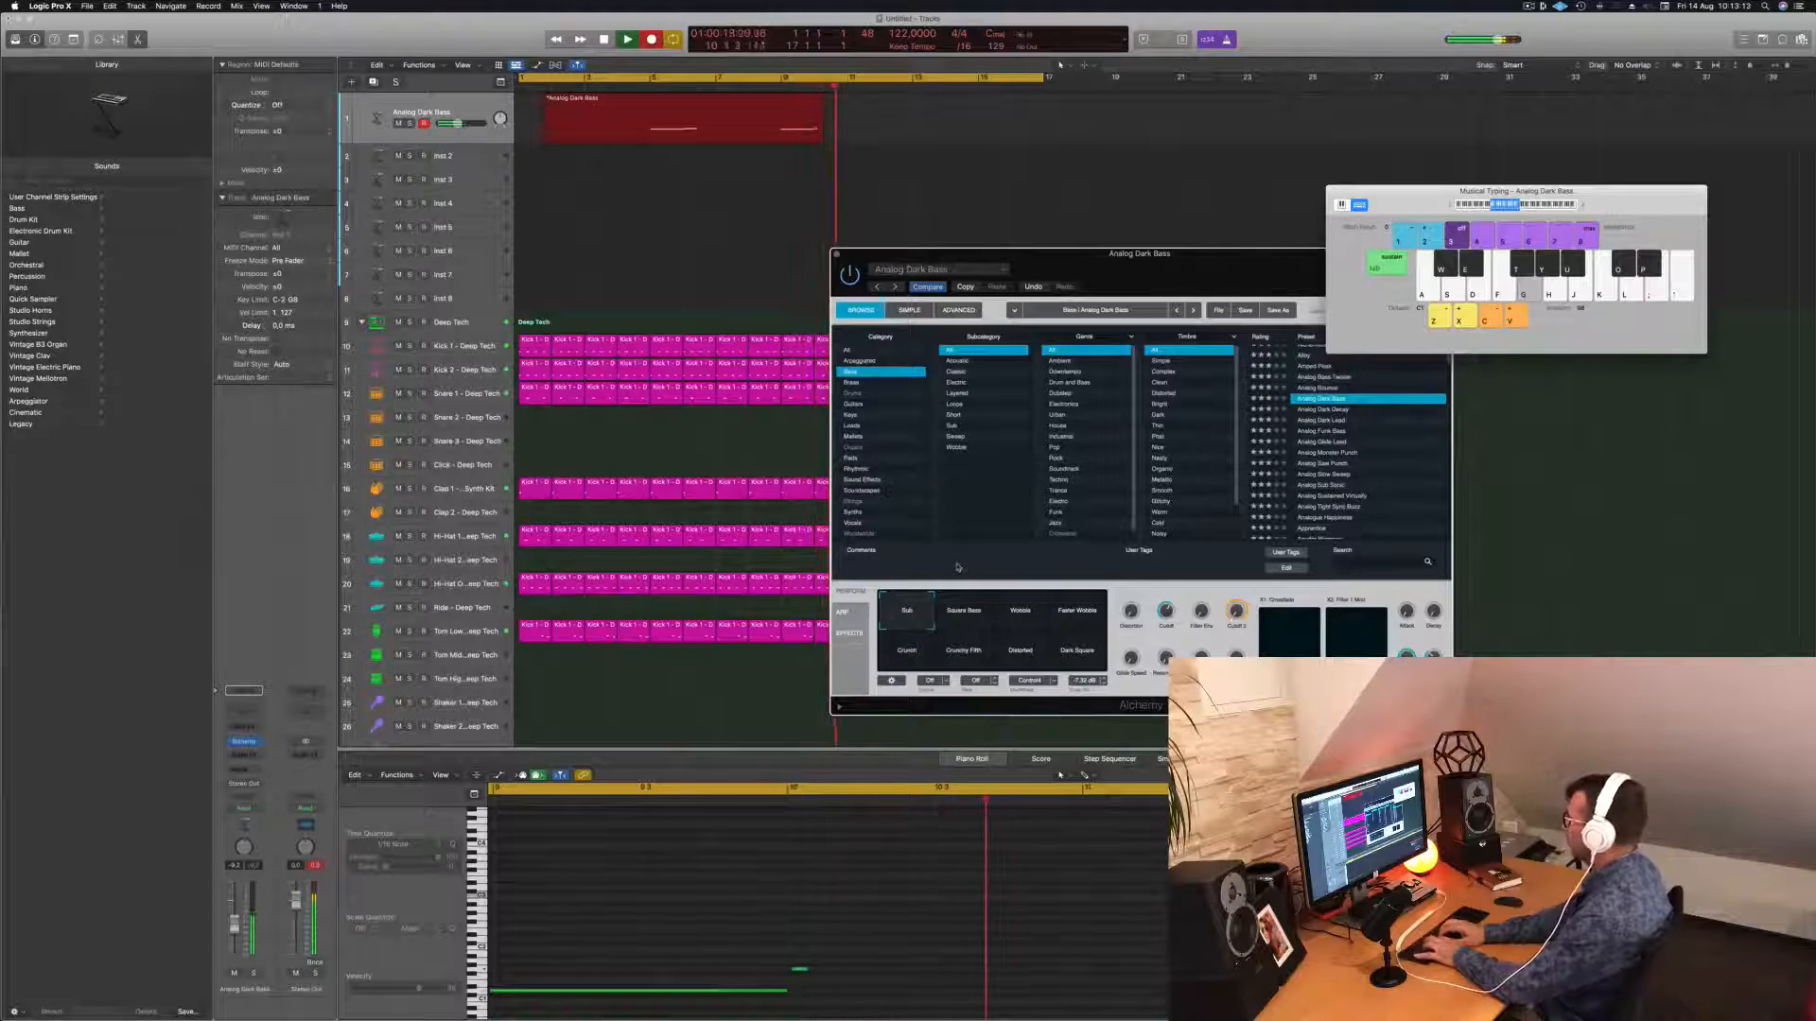
key(k)
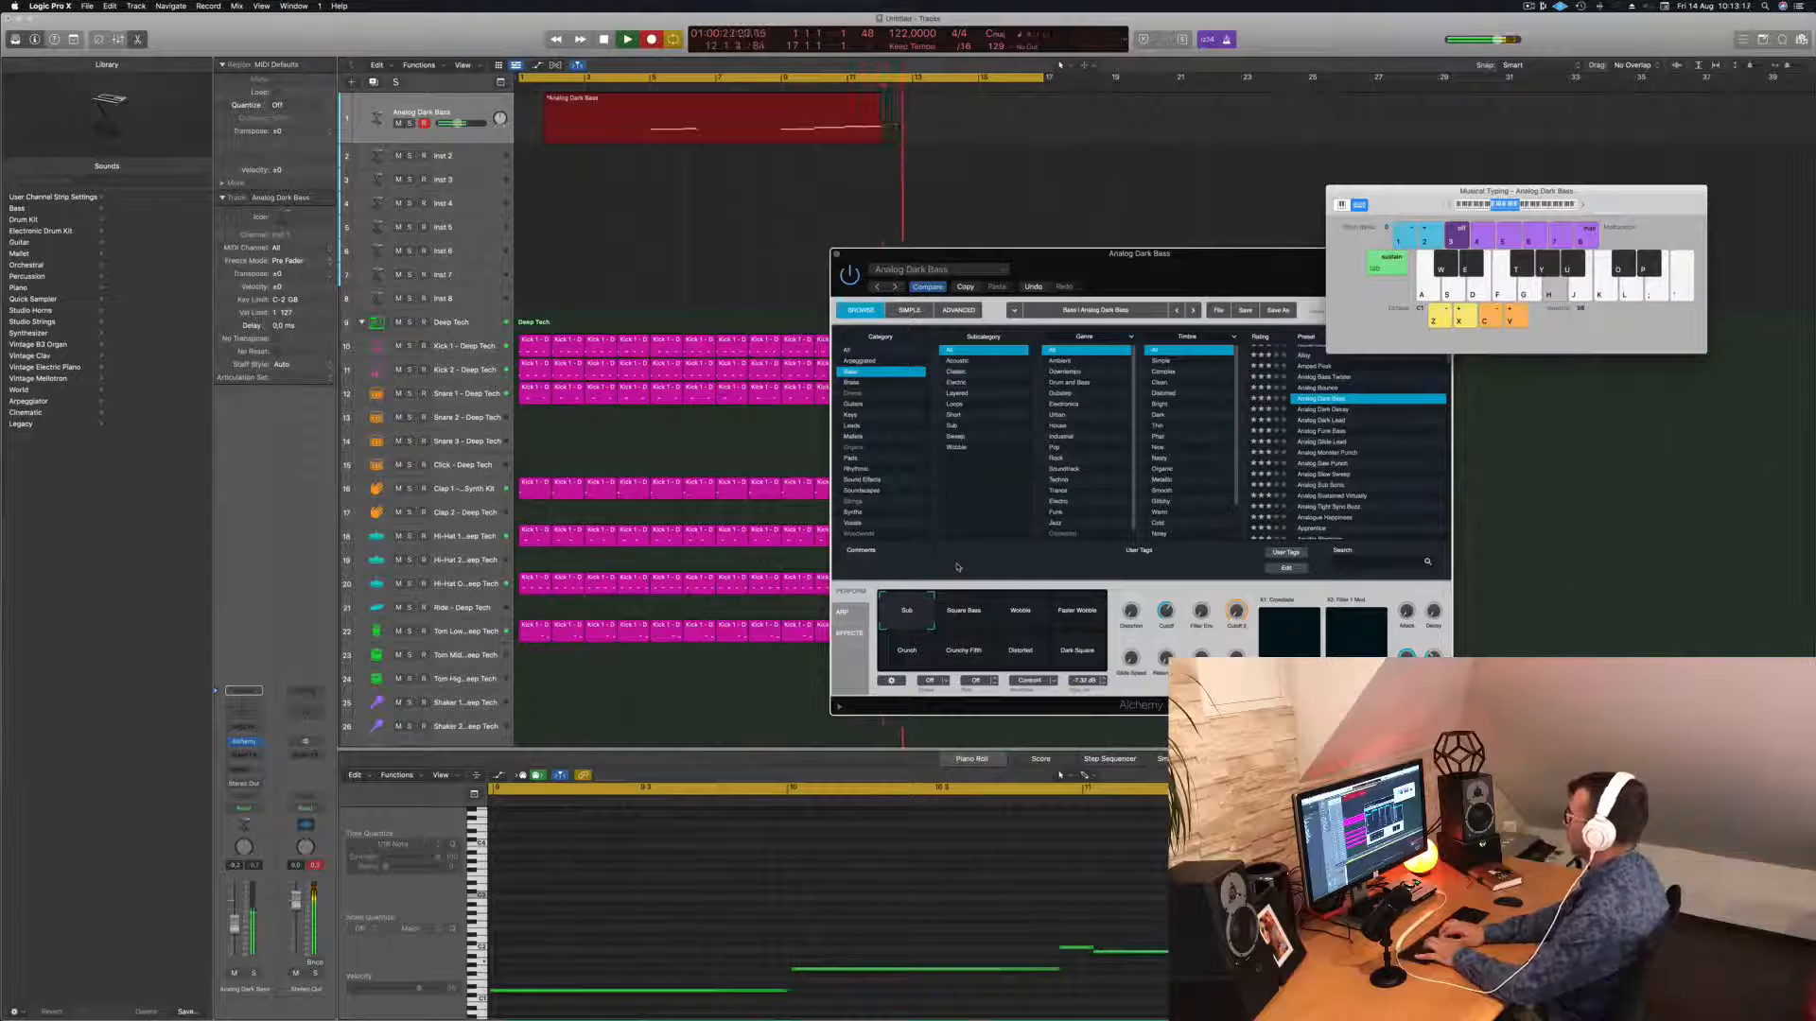
key(space)
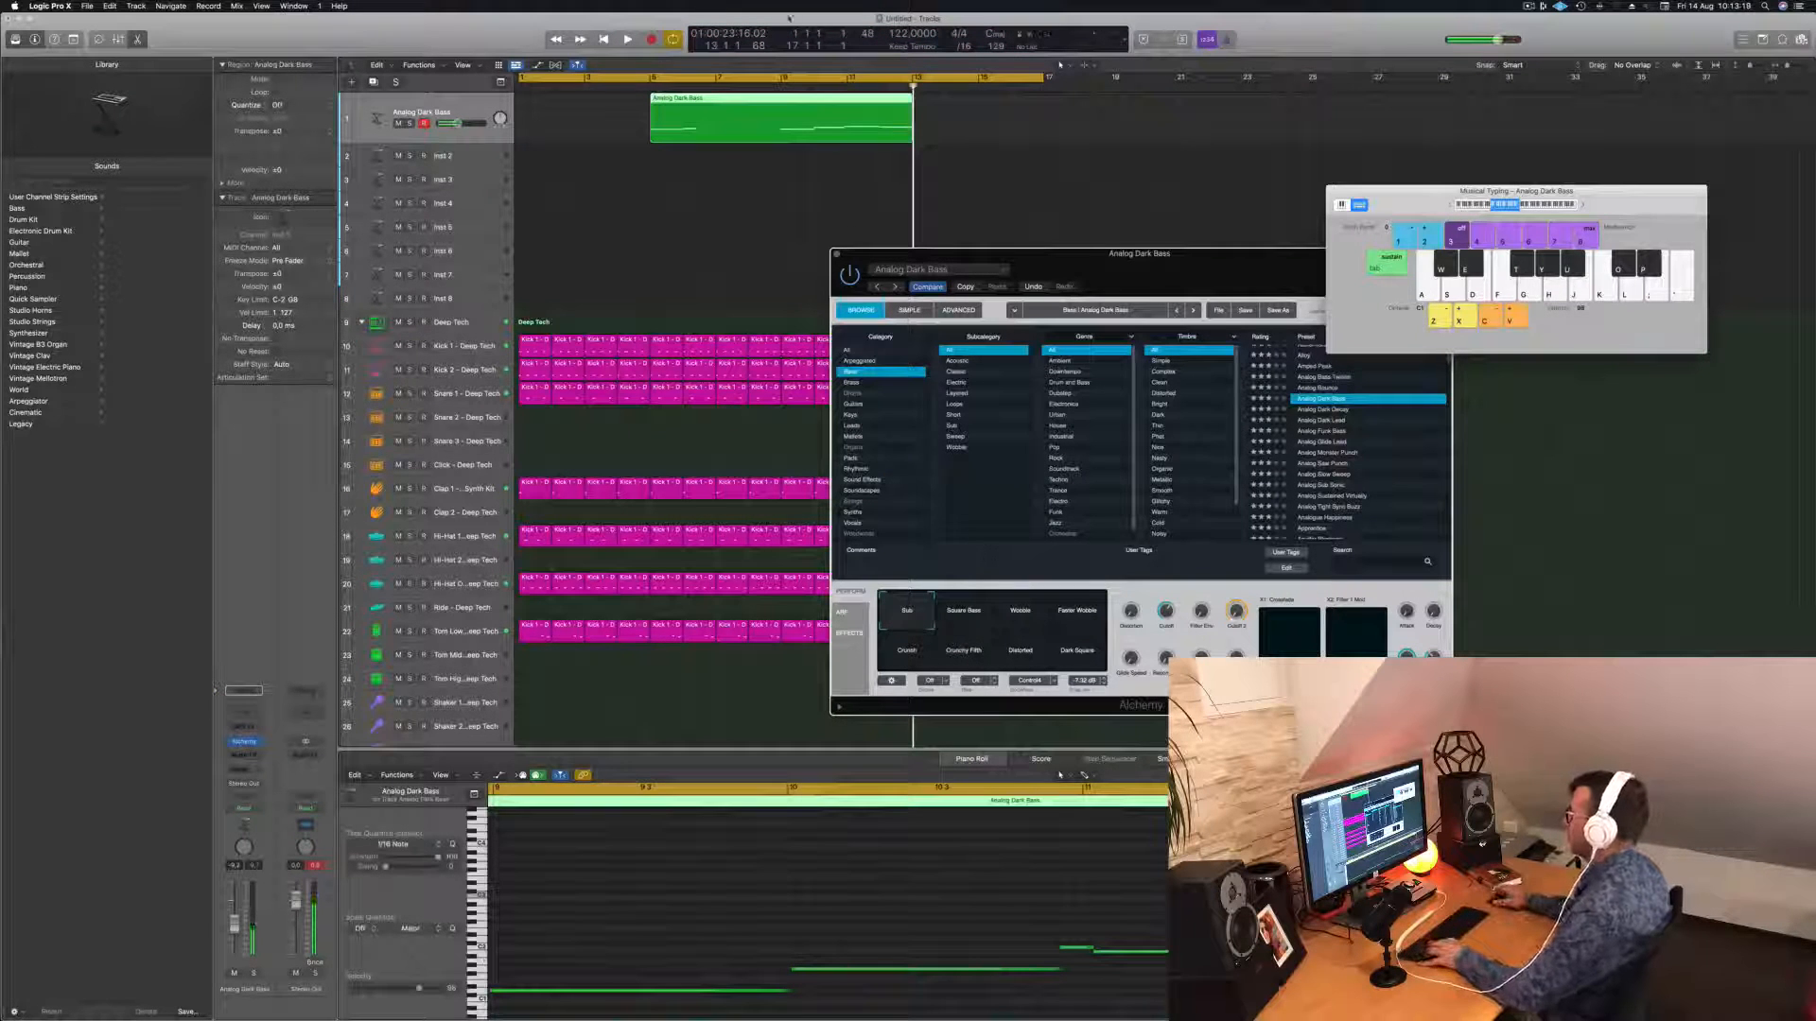
key(Return)
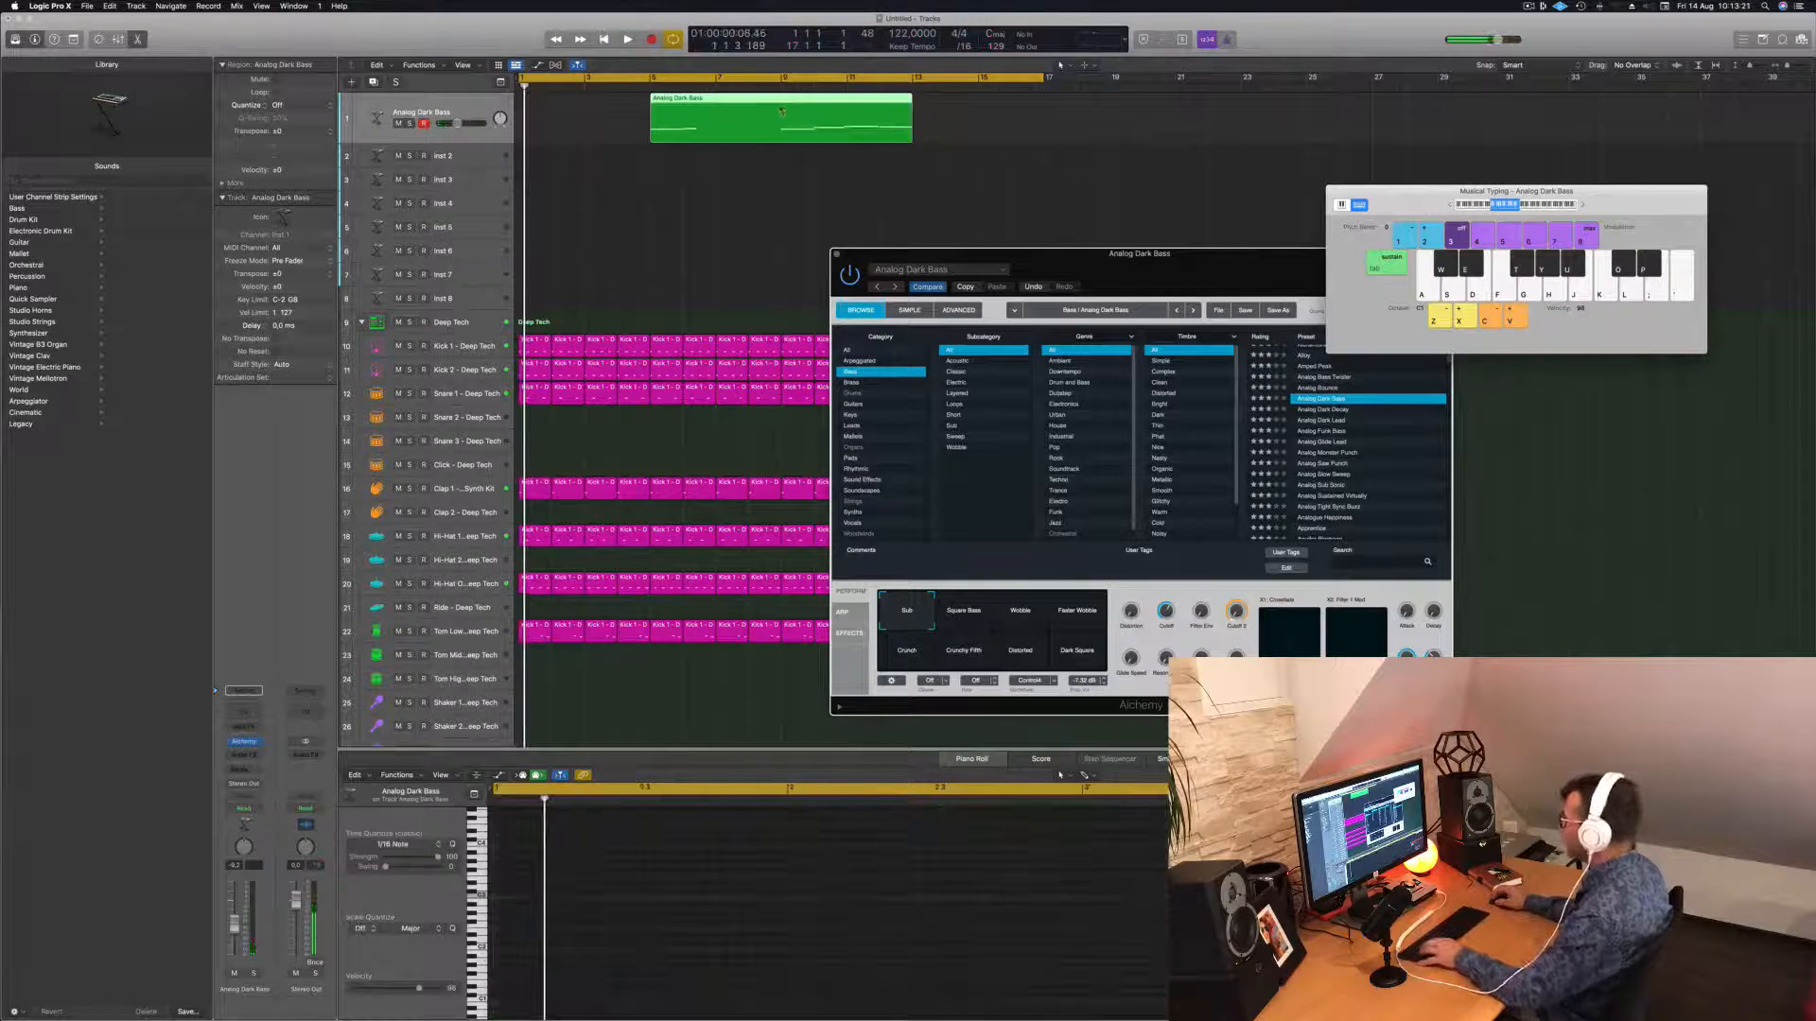
Try to trim the start of the recorded bass region to bar 9.
click(779, 111)
click(640, 148)
click(650, 127)
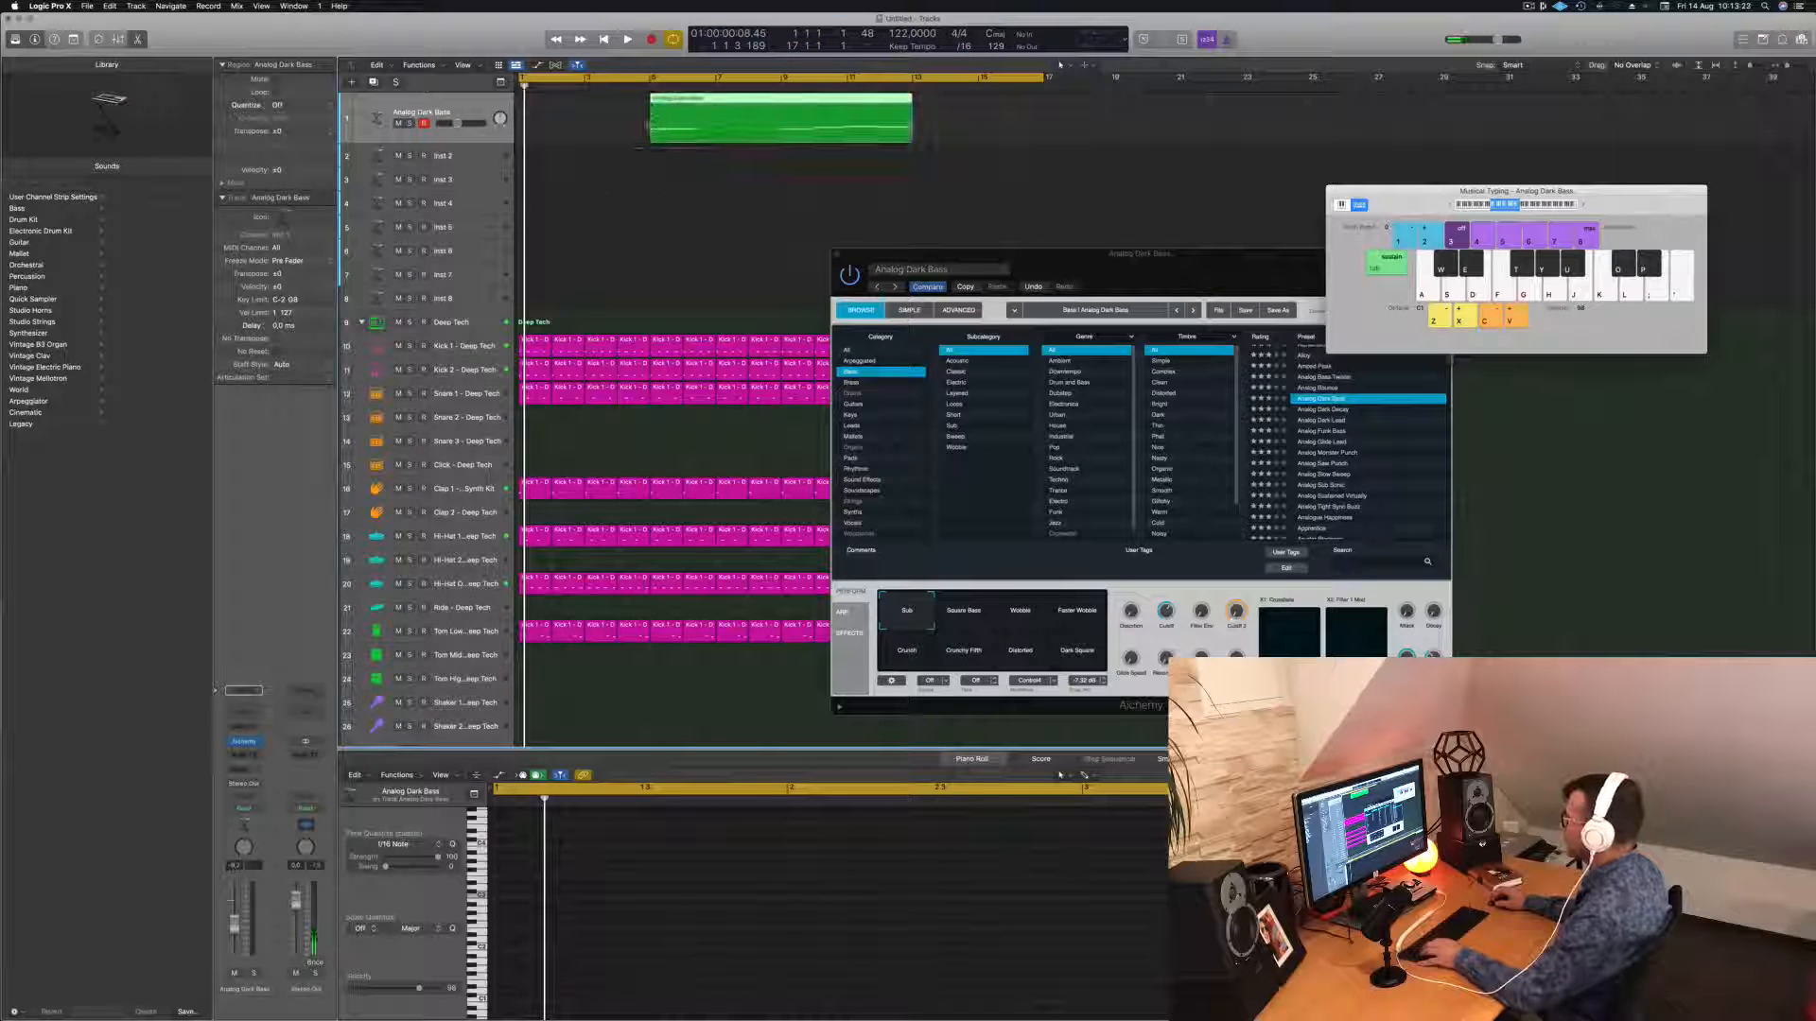
drag(649, 130, 781, 138)
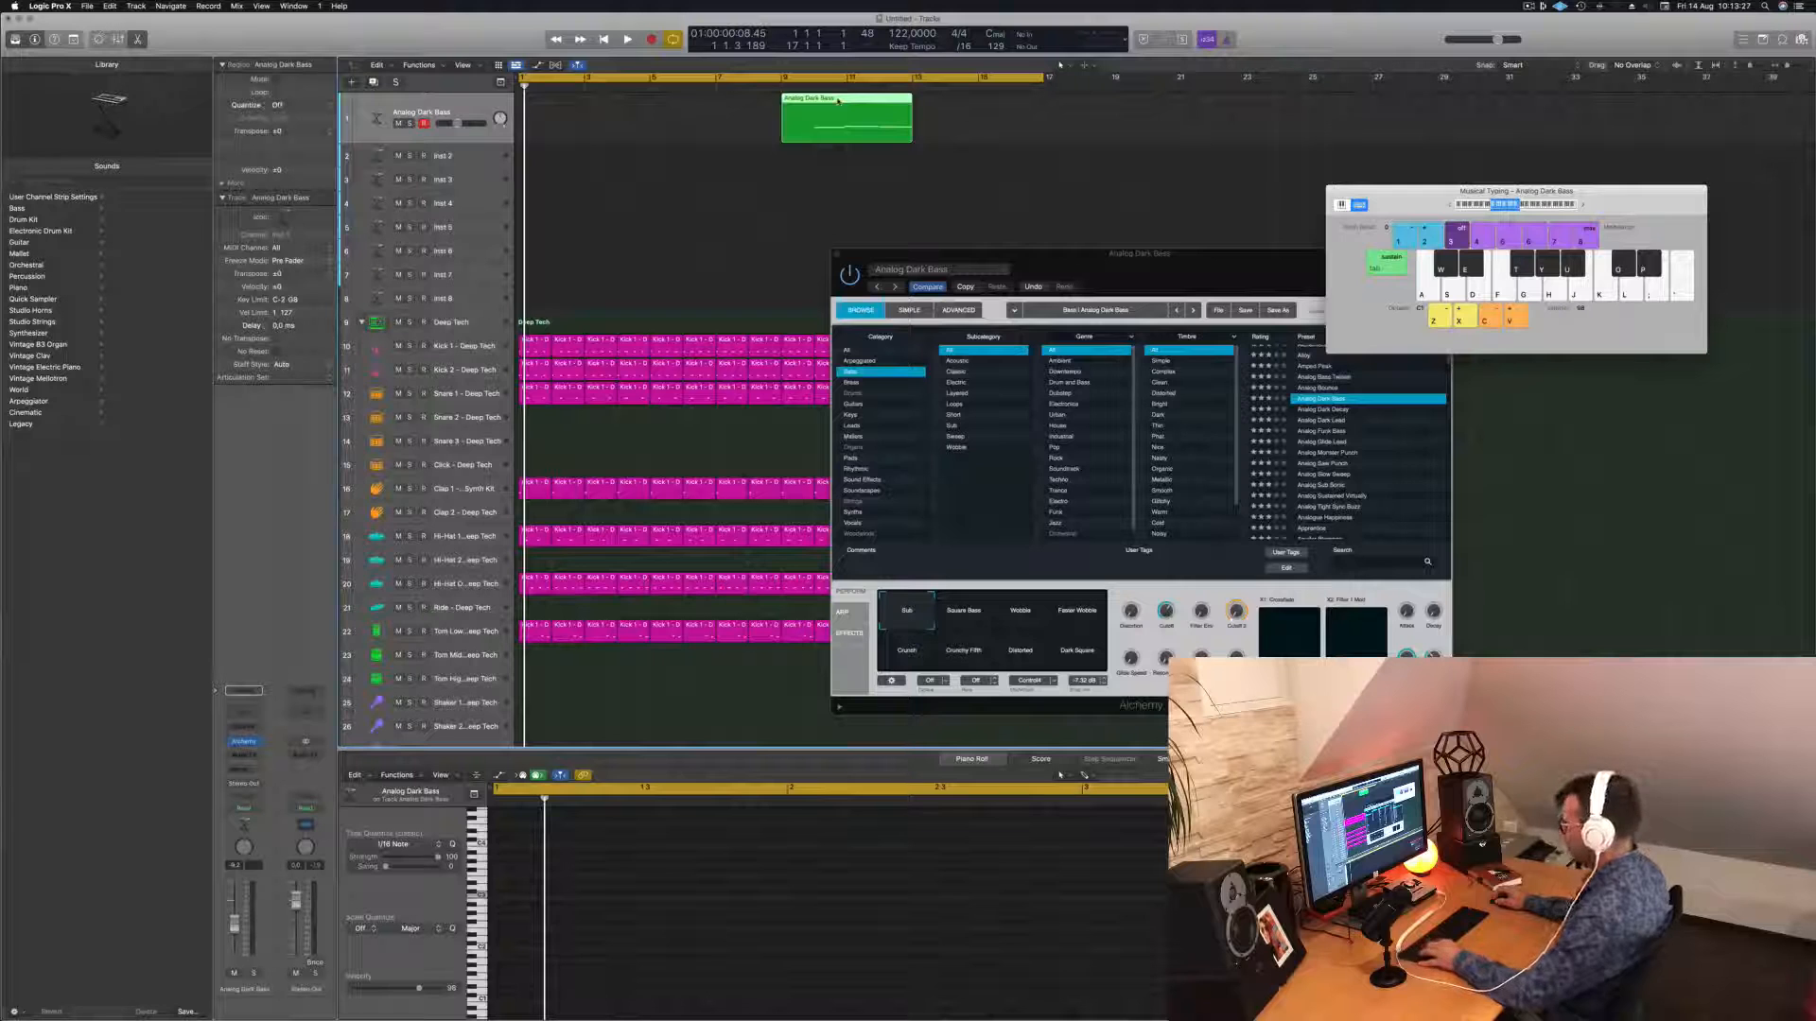
key(super+z)
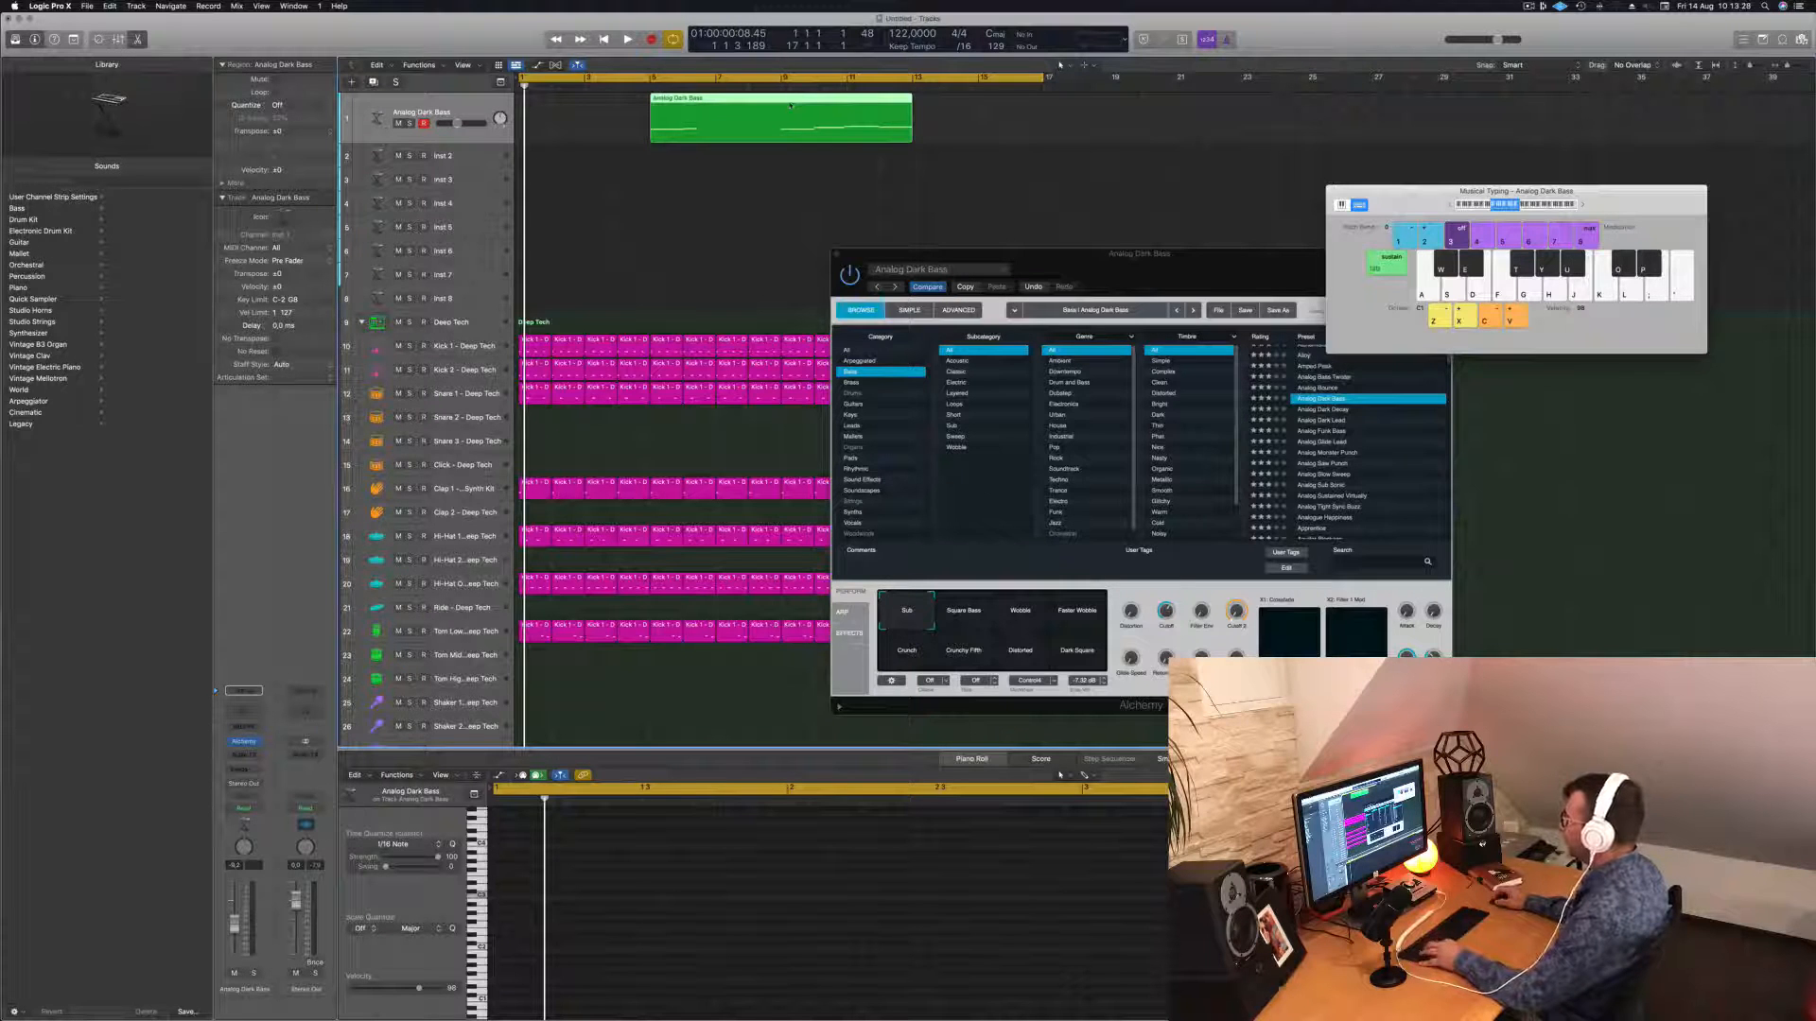
Split the bass region at bar 9, splitting the crossing notes as well, and delete the part before it.
super+double_click(781, 110)
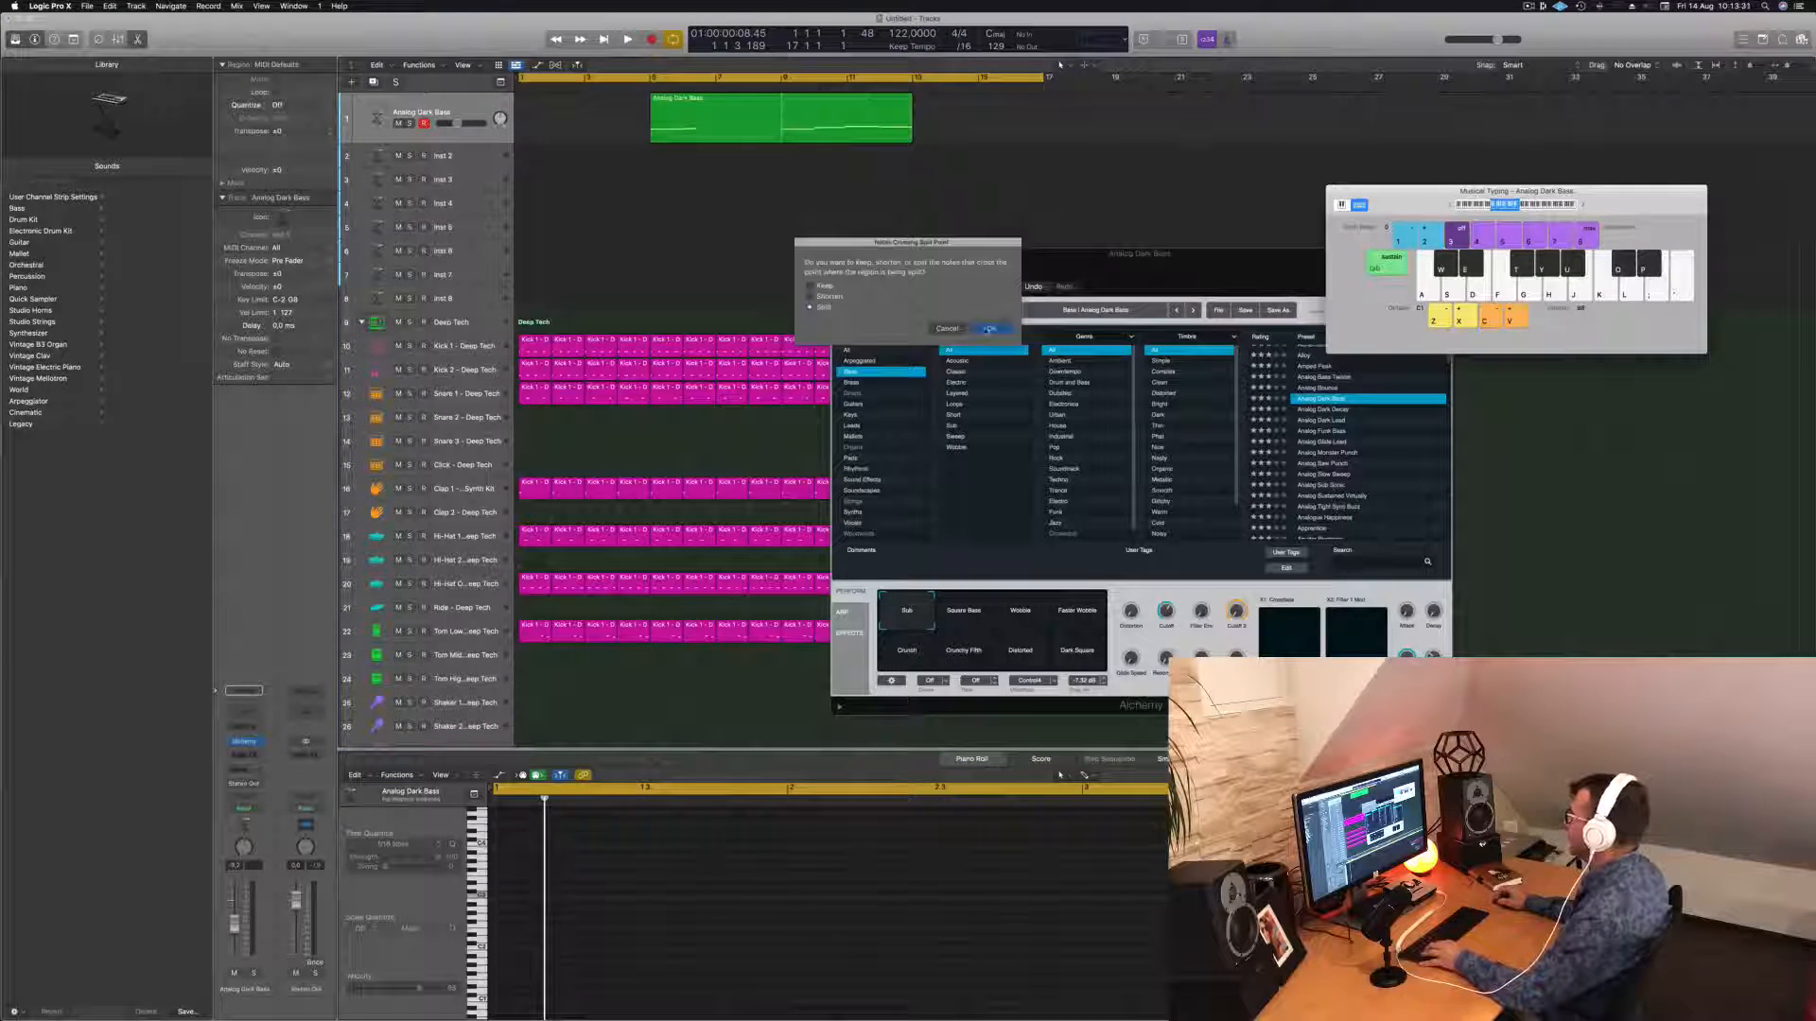
click(988, 329)
click(721, 112)
key(BackSpace)
Move the remaining four-bar bass region to bar 1 and play it back.
click(785, 110)
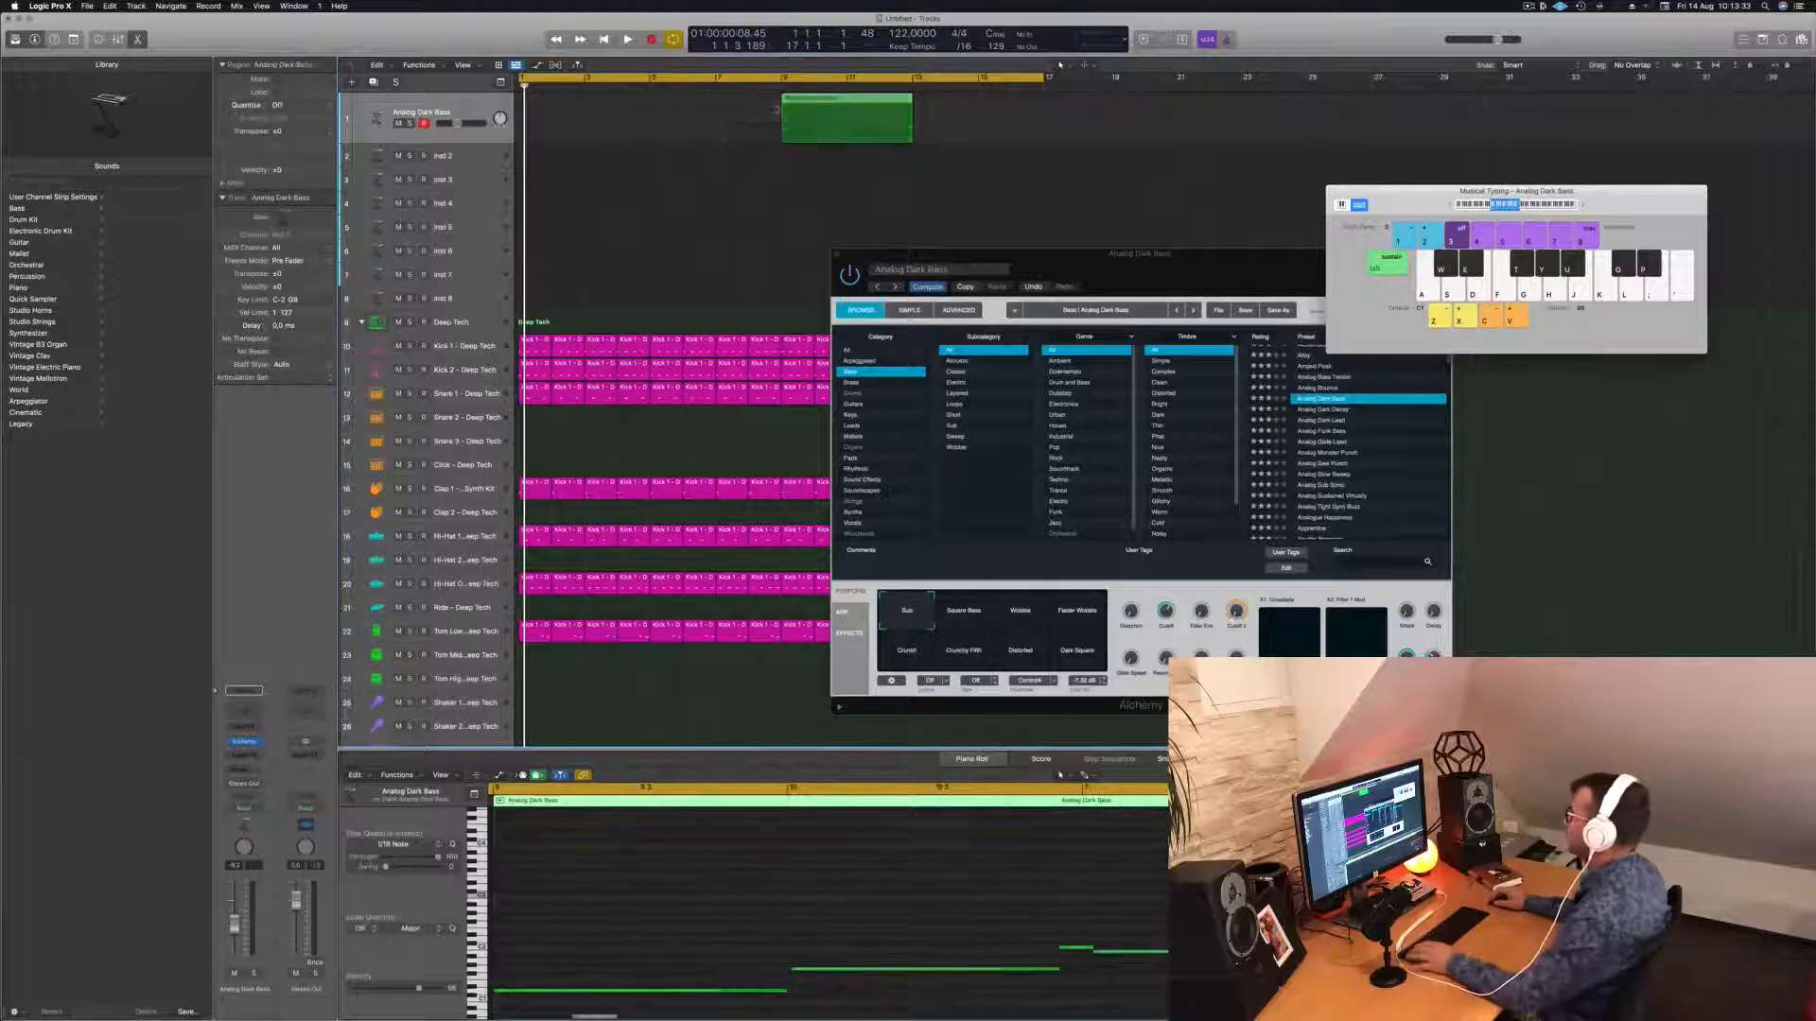
drag(776, 109, 587, 113)
key(space)
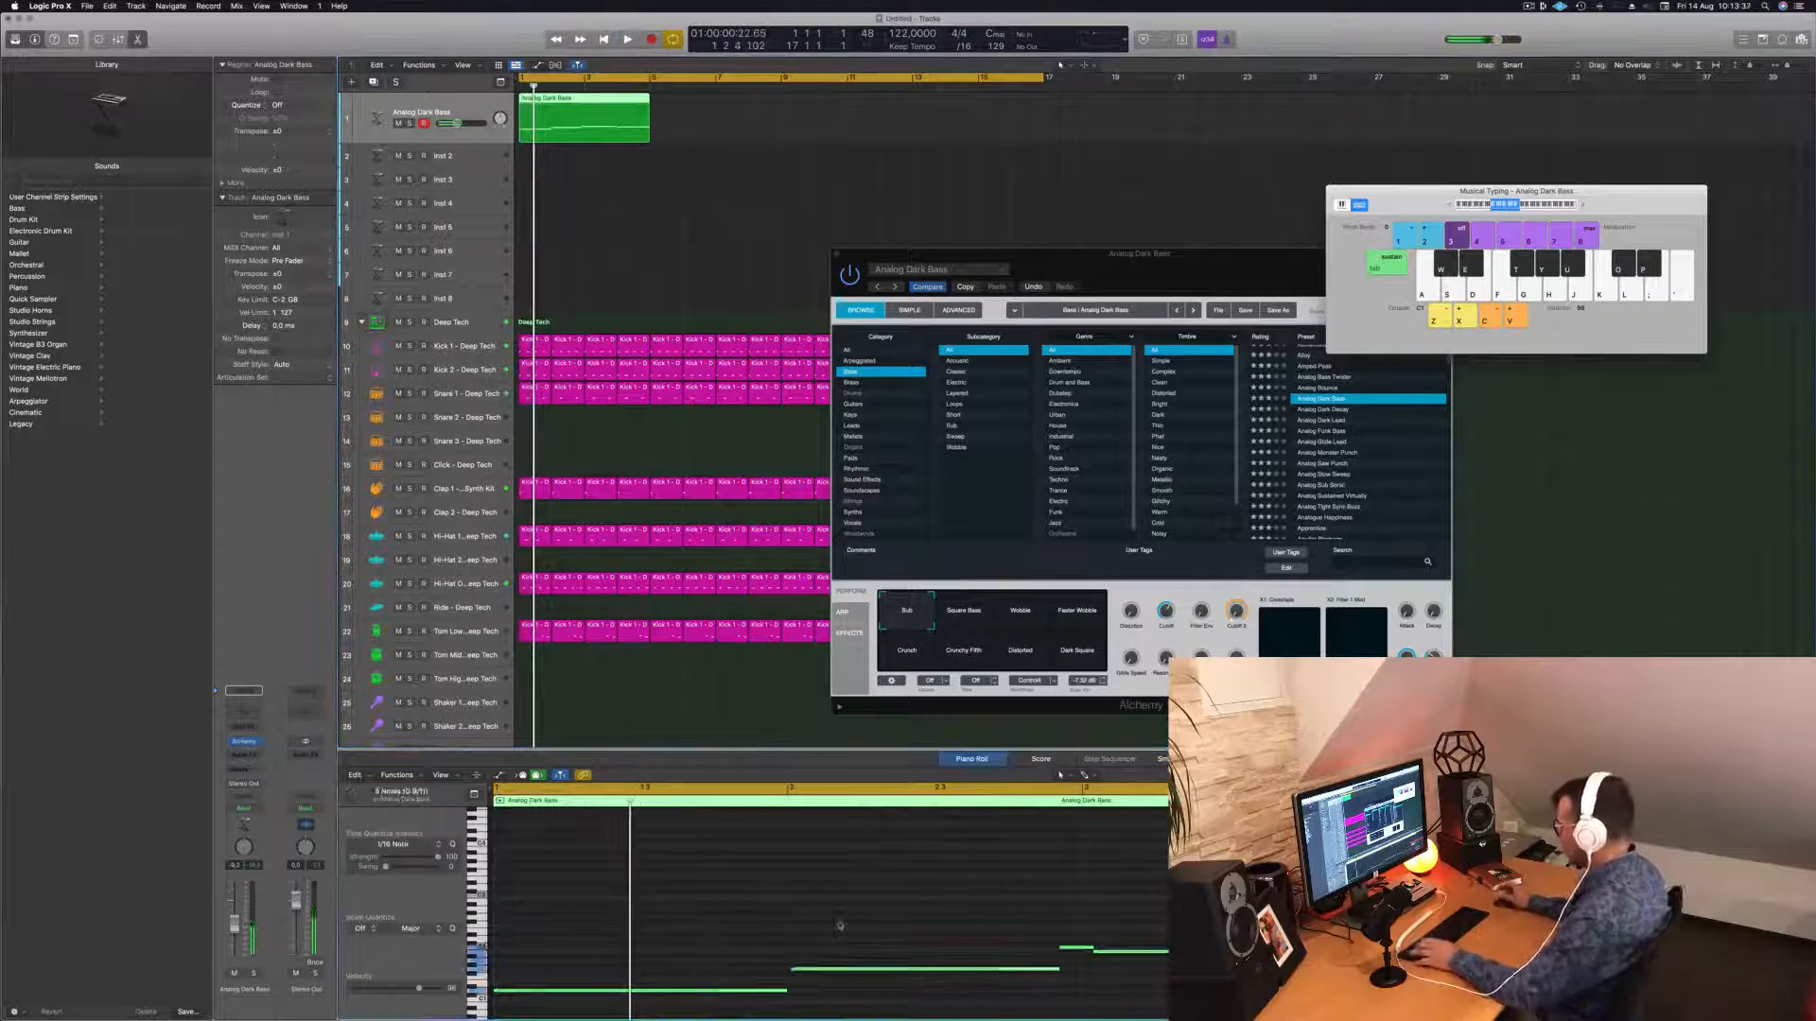
key(space)
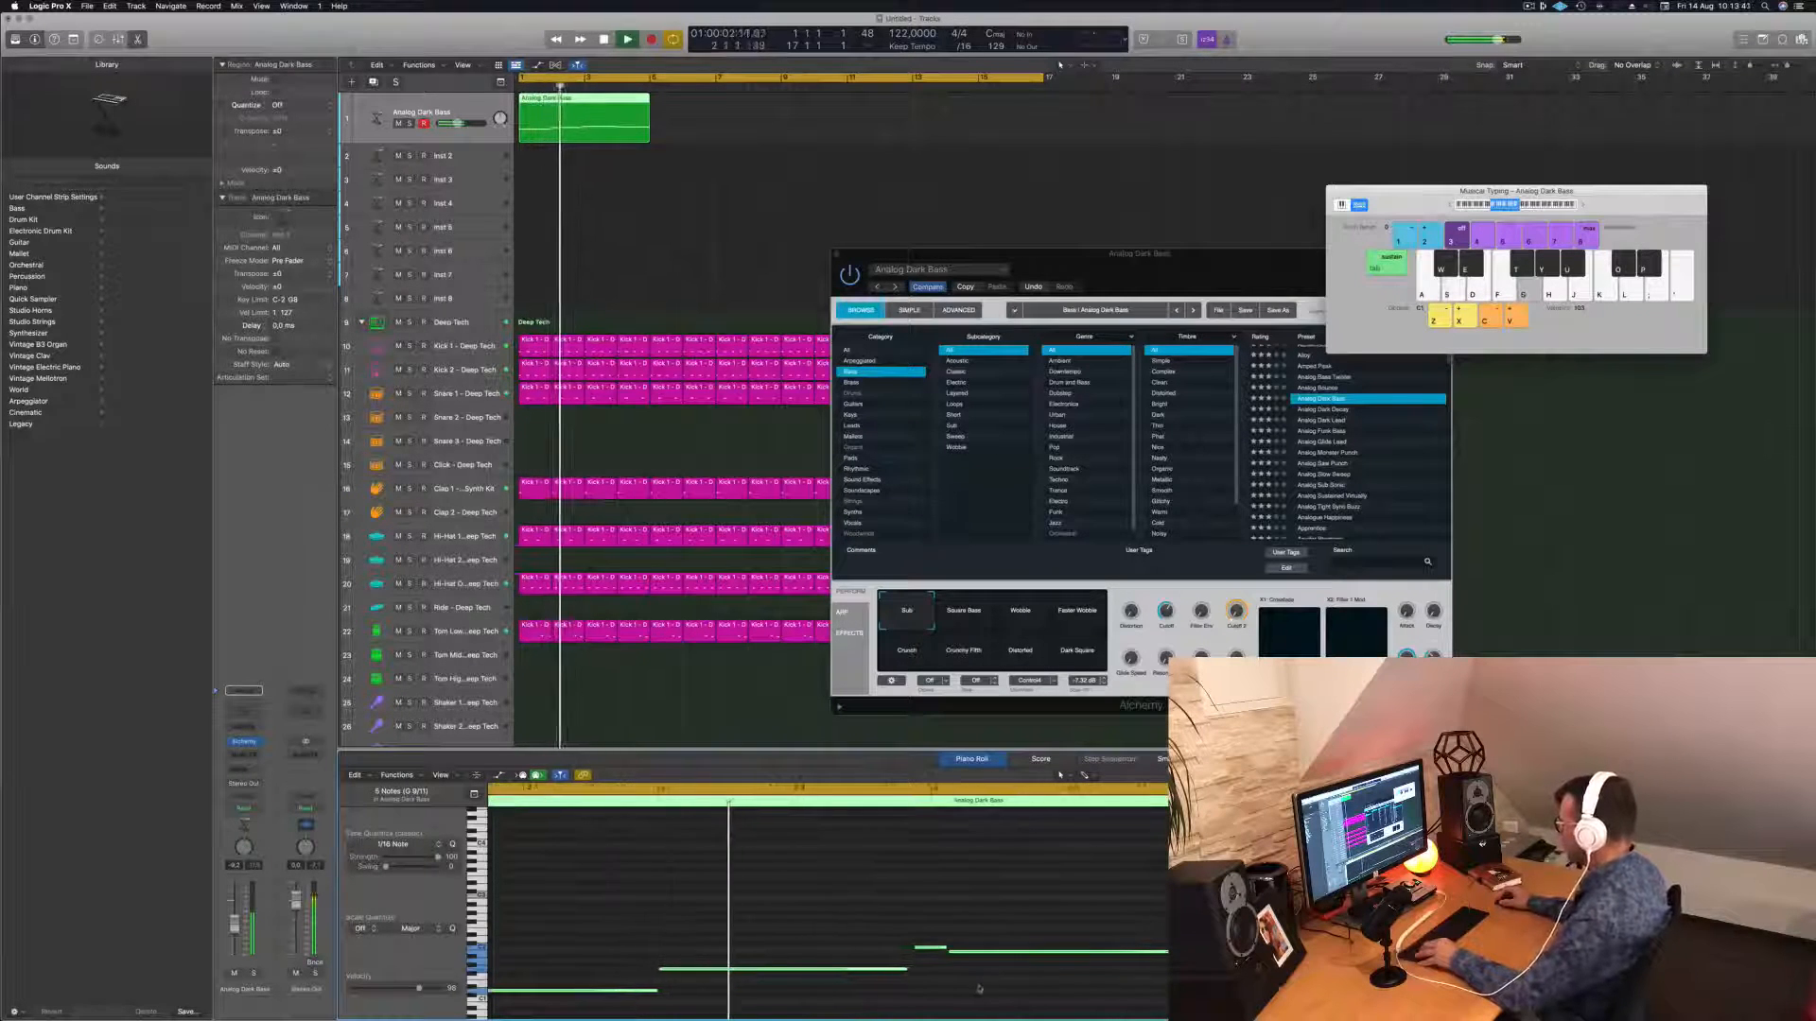
Shift the short passing note slightly earlier and move the long note after it to follow directly.
key(space)
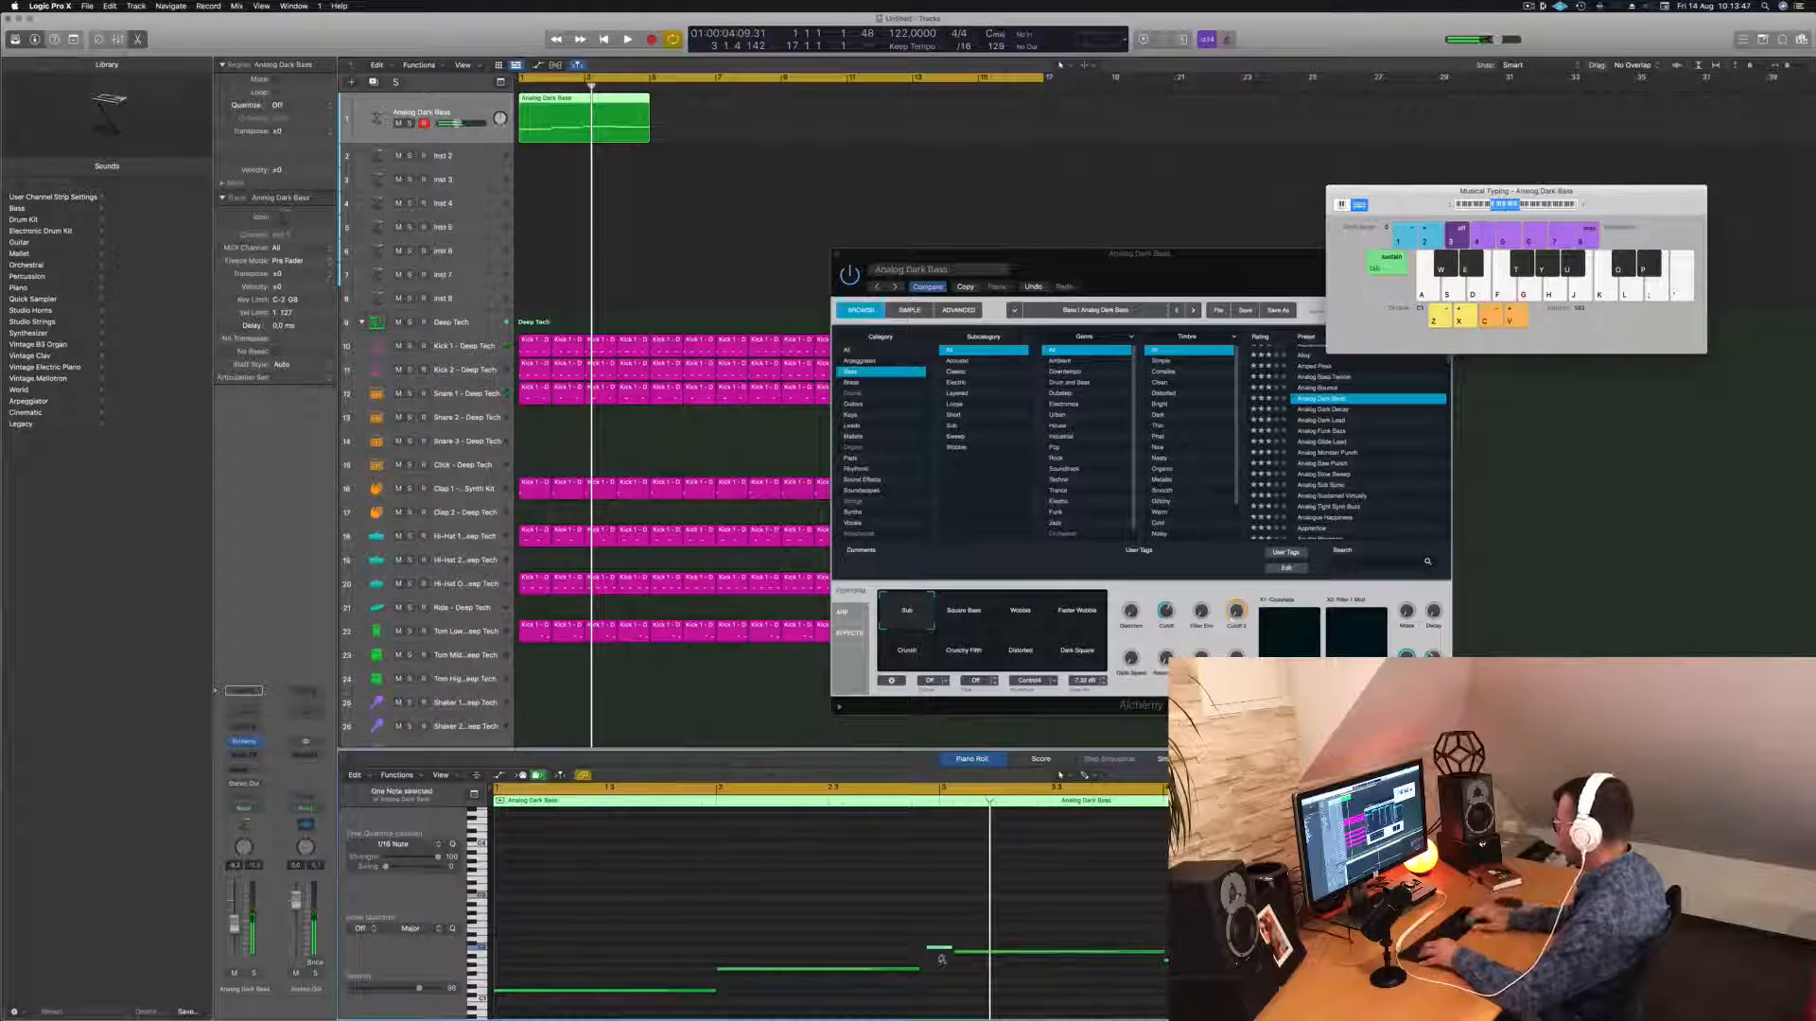
key(space)
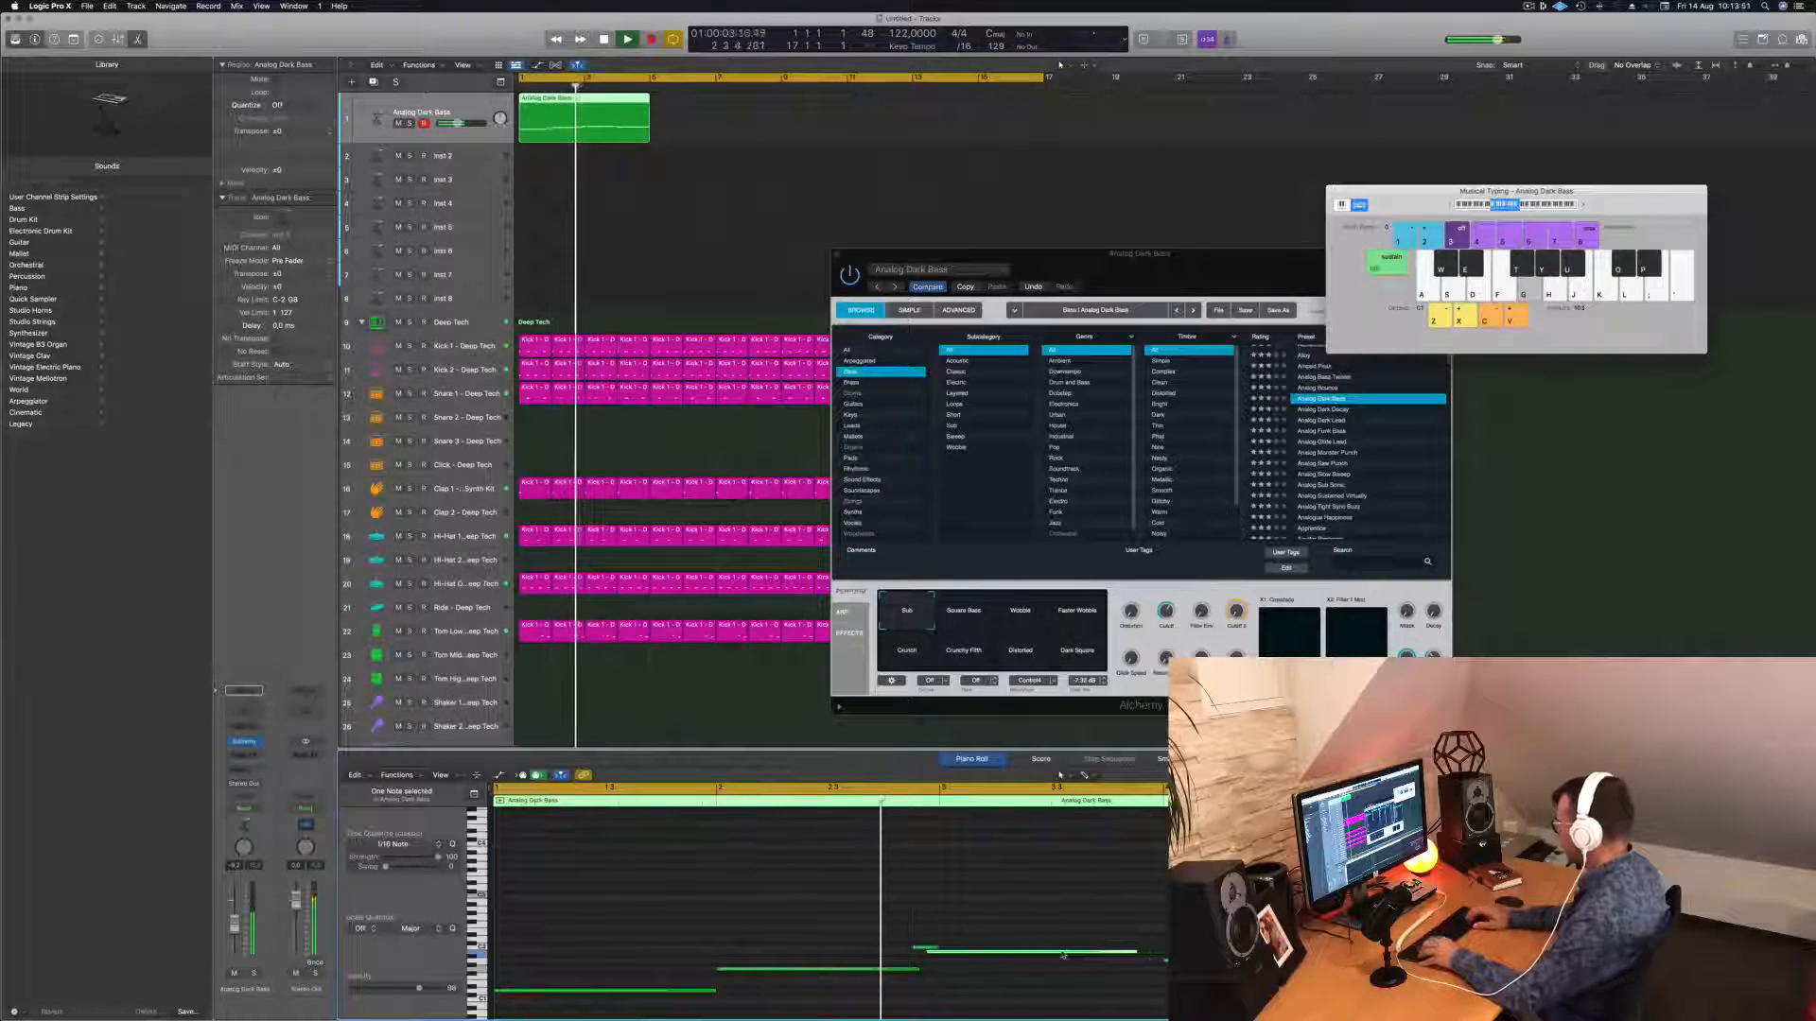
drag(1063, 954, 1075, 954)
key(Return)
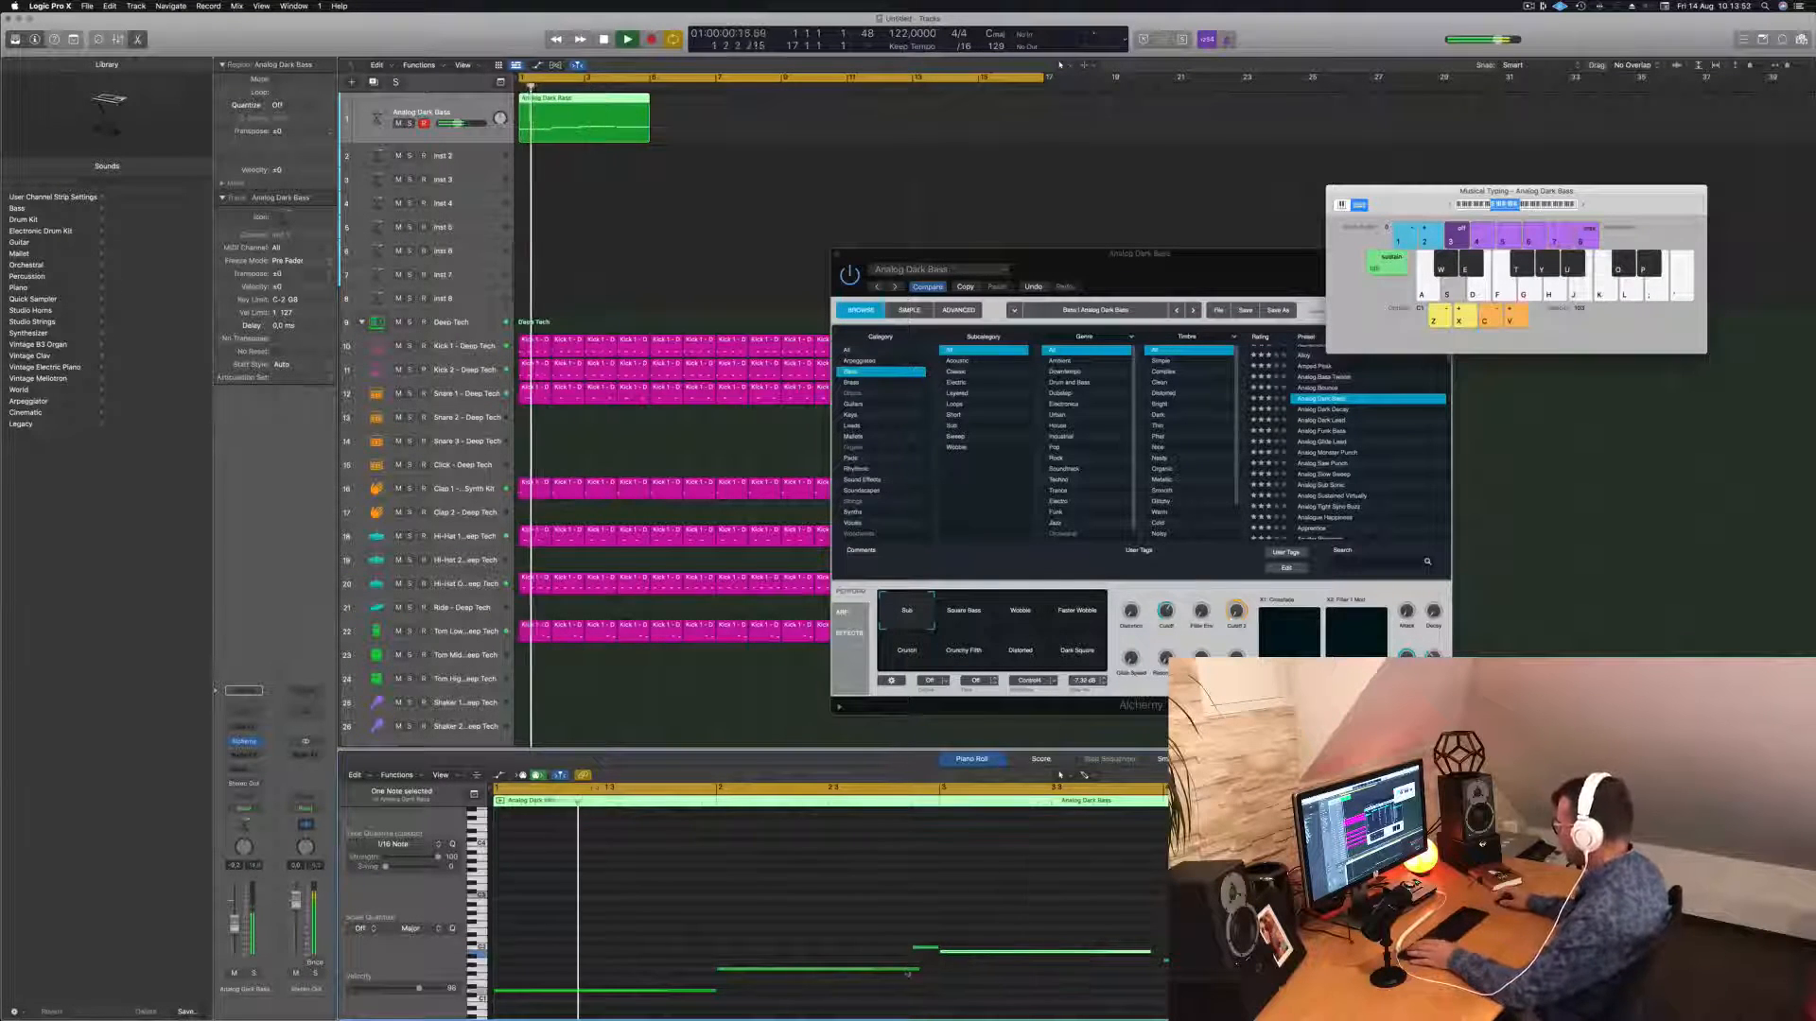
Shorten the second bass note to end at the short passing note, and extend the following long note to the last note.
click(913, 970)
drag(915, 970, 910, 968)
key(Return)
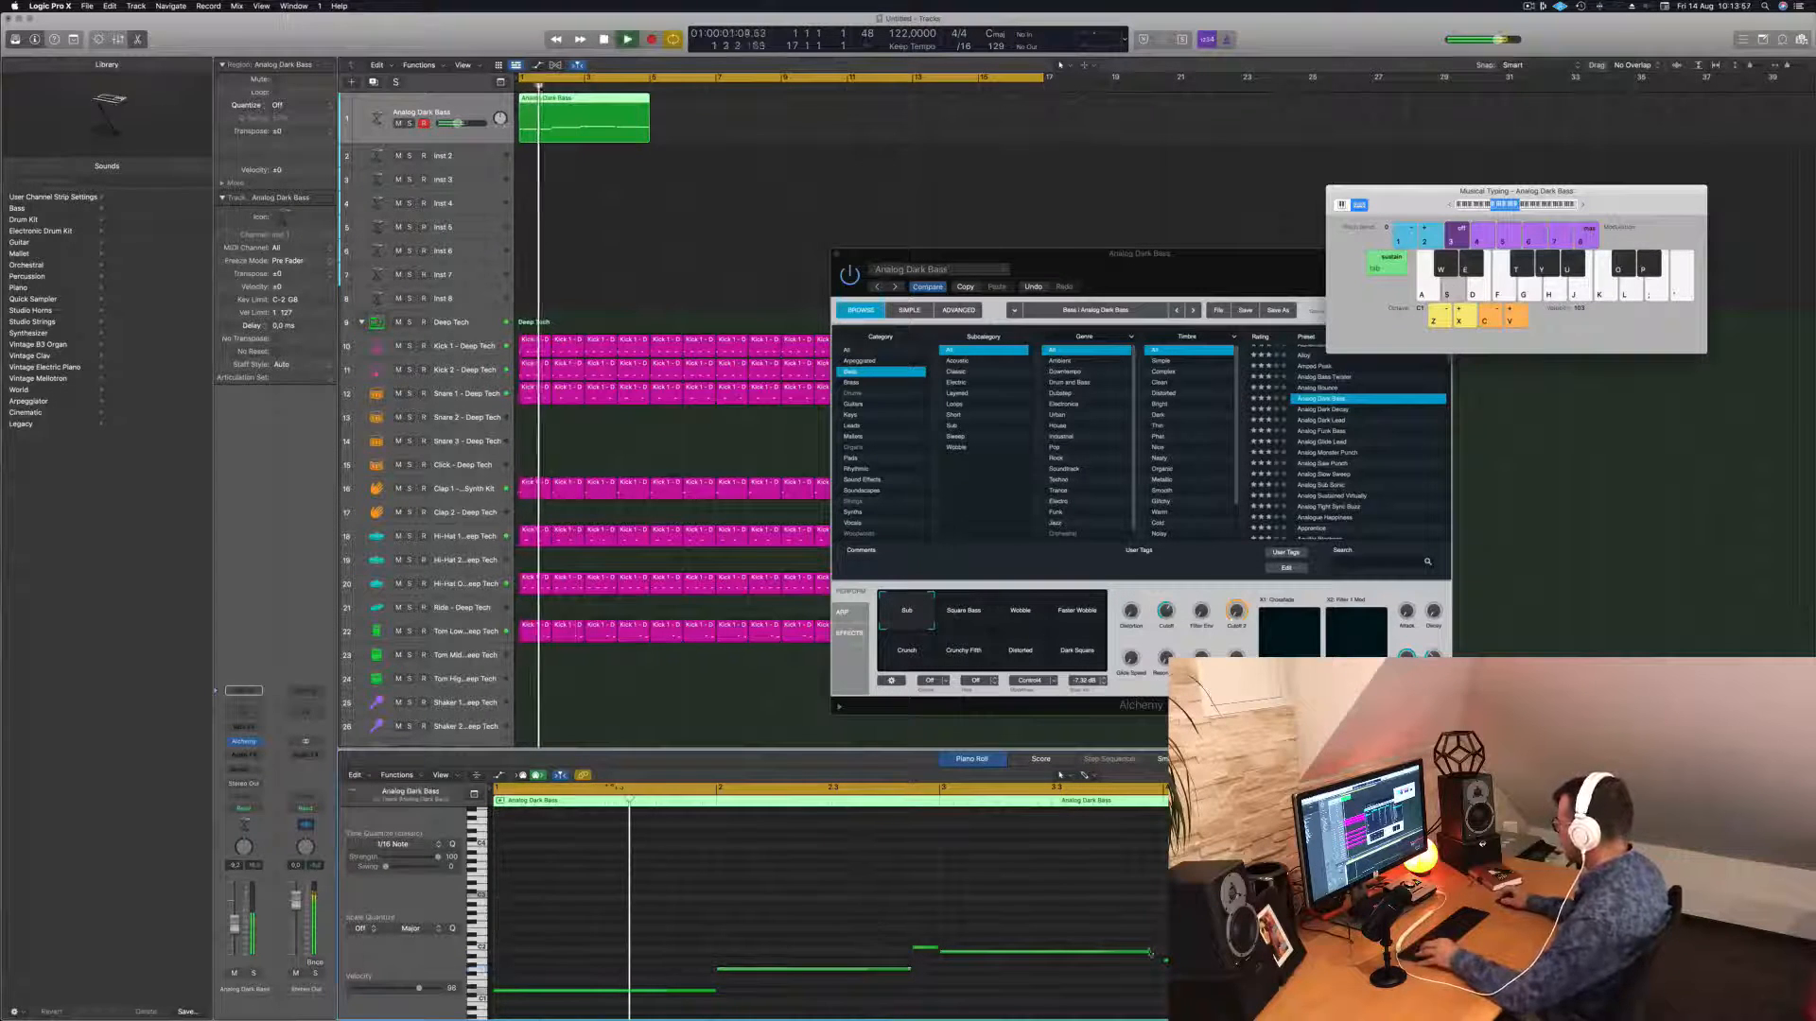
drag(1150, 951, 1165, 951)
scroll(1024, 901, left, 2)
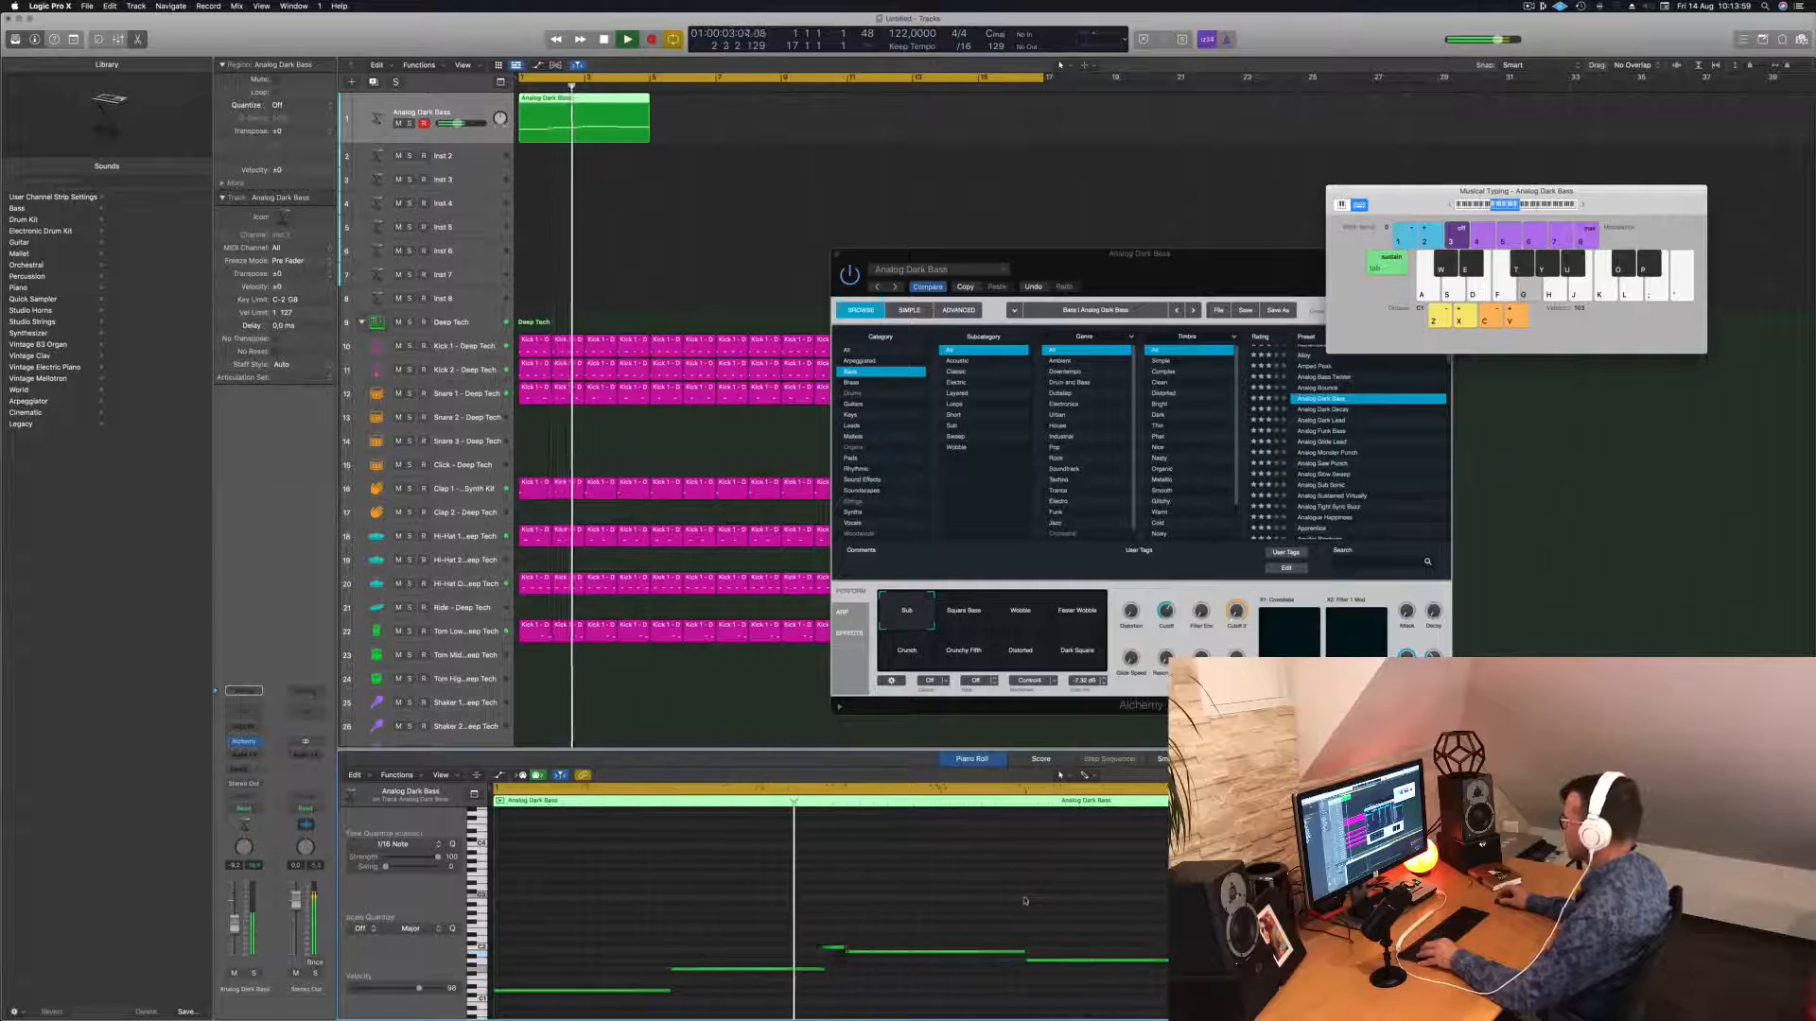
Copy the four-bar bass region end to end until it fills the 16-bar loop.
key(super+Left)
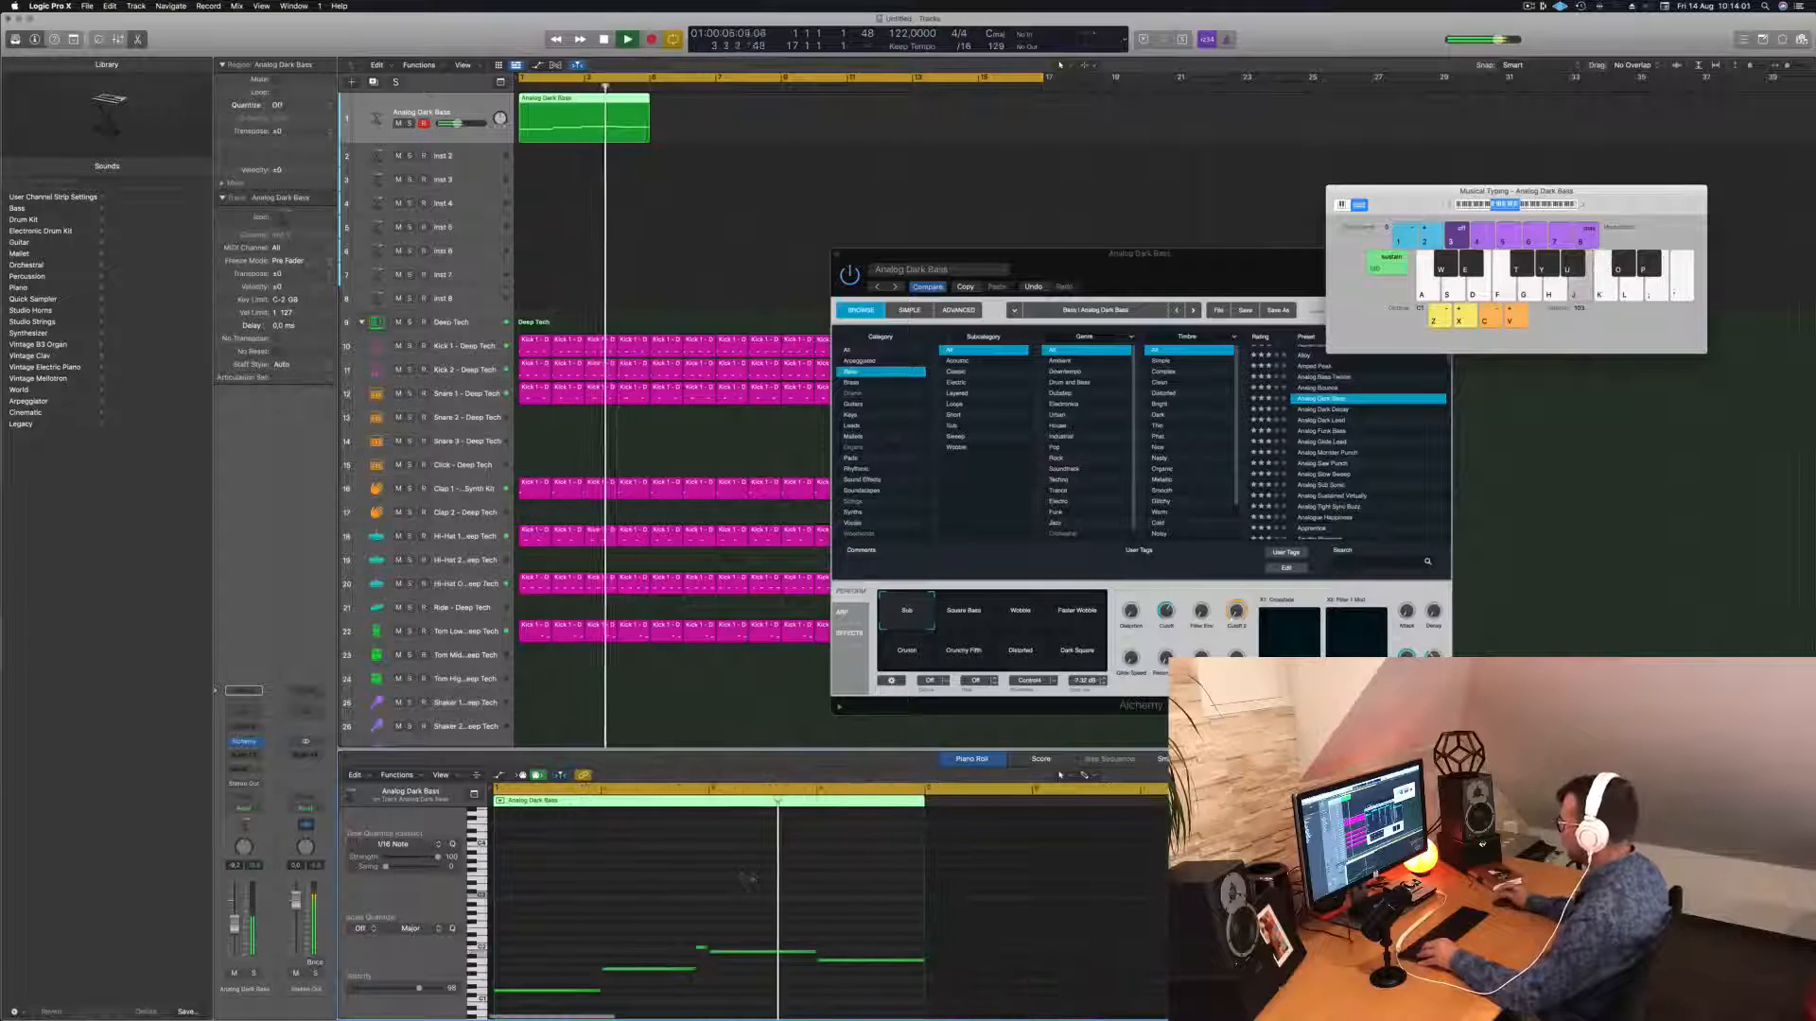
key(super+Right)
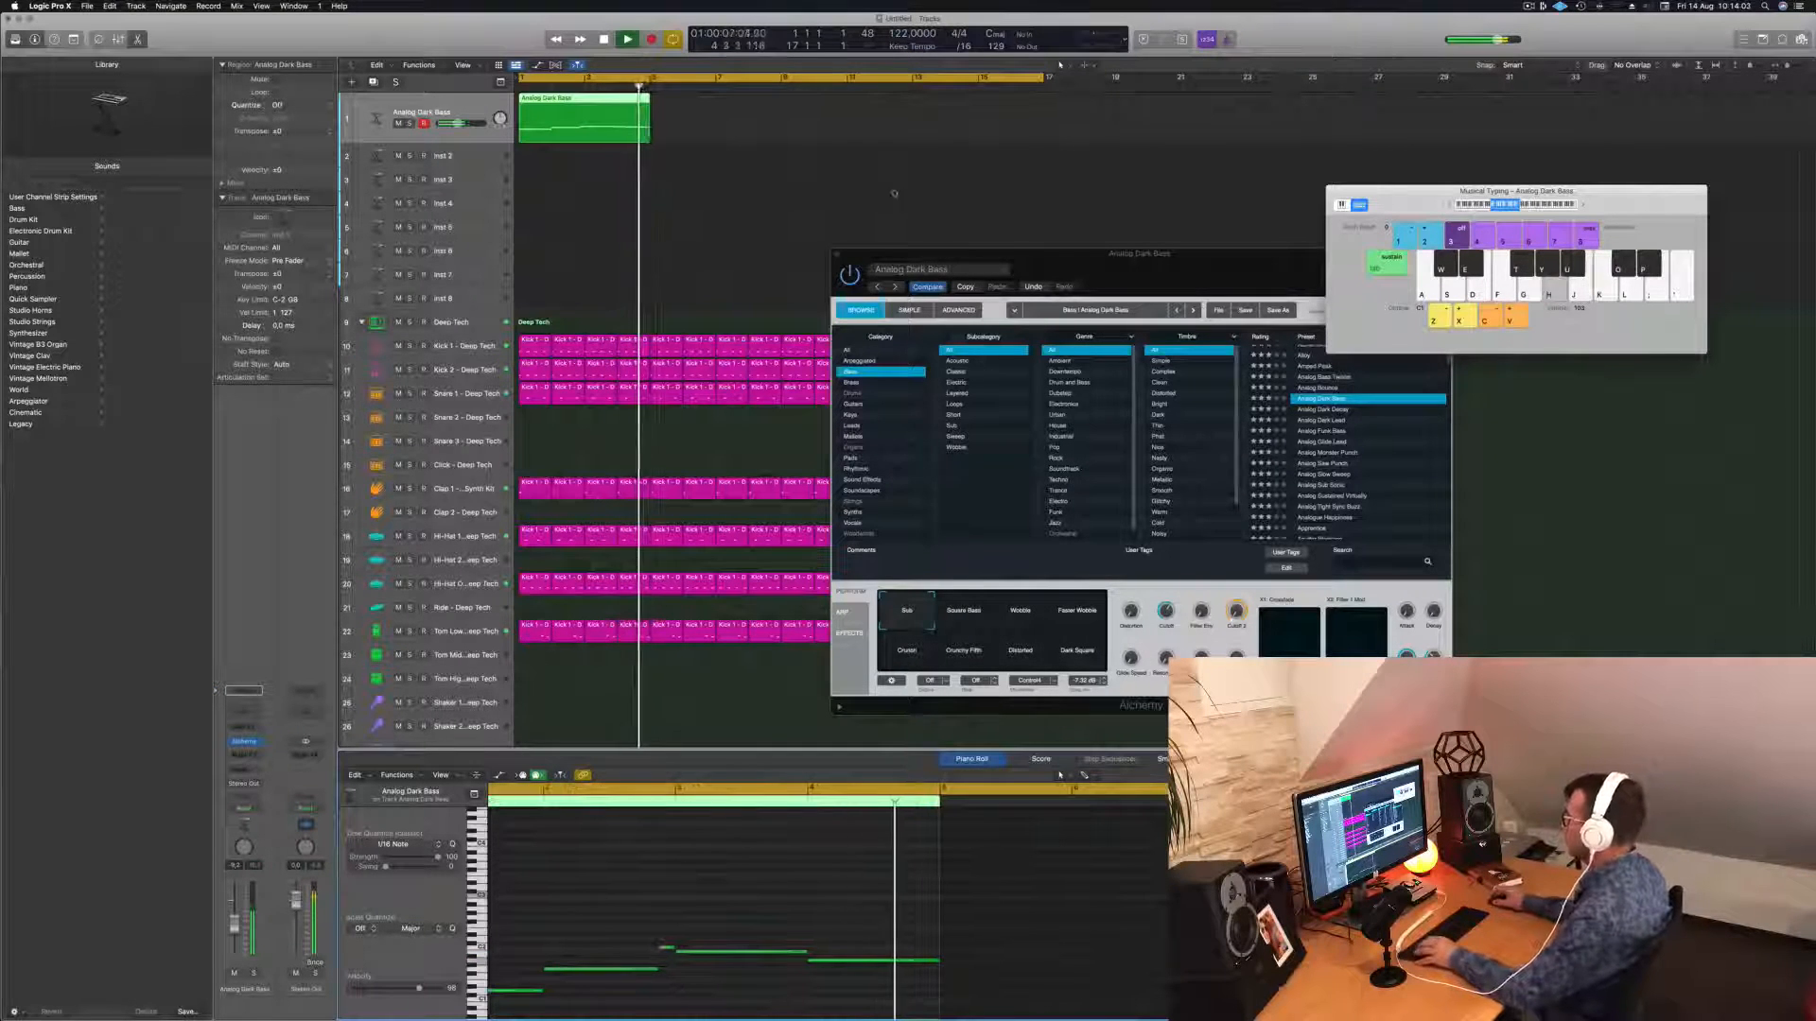
key(Return)
drag(578, 112, 855, 110)
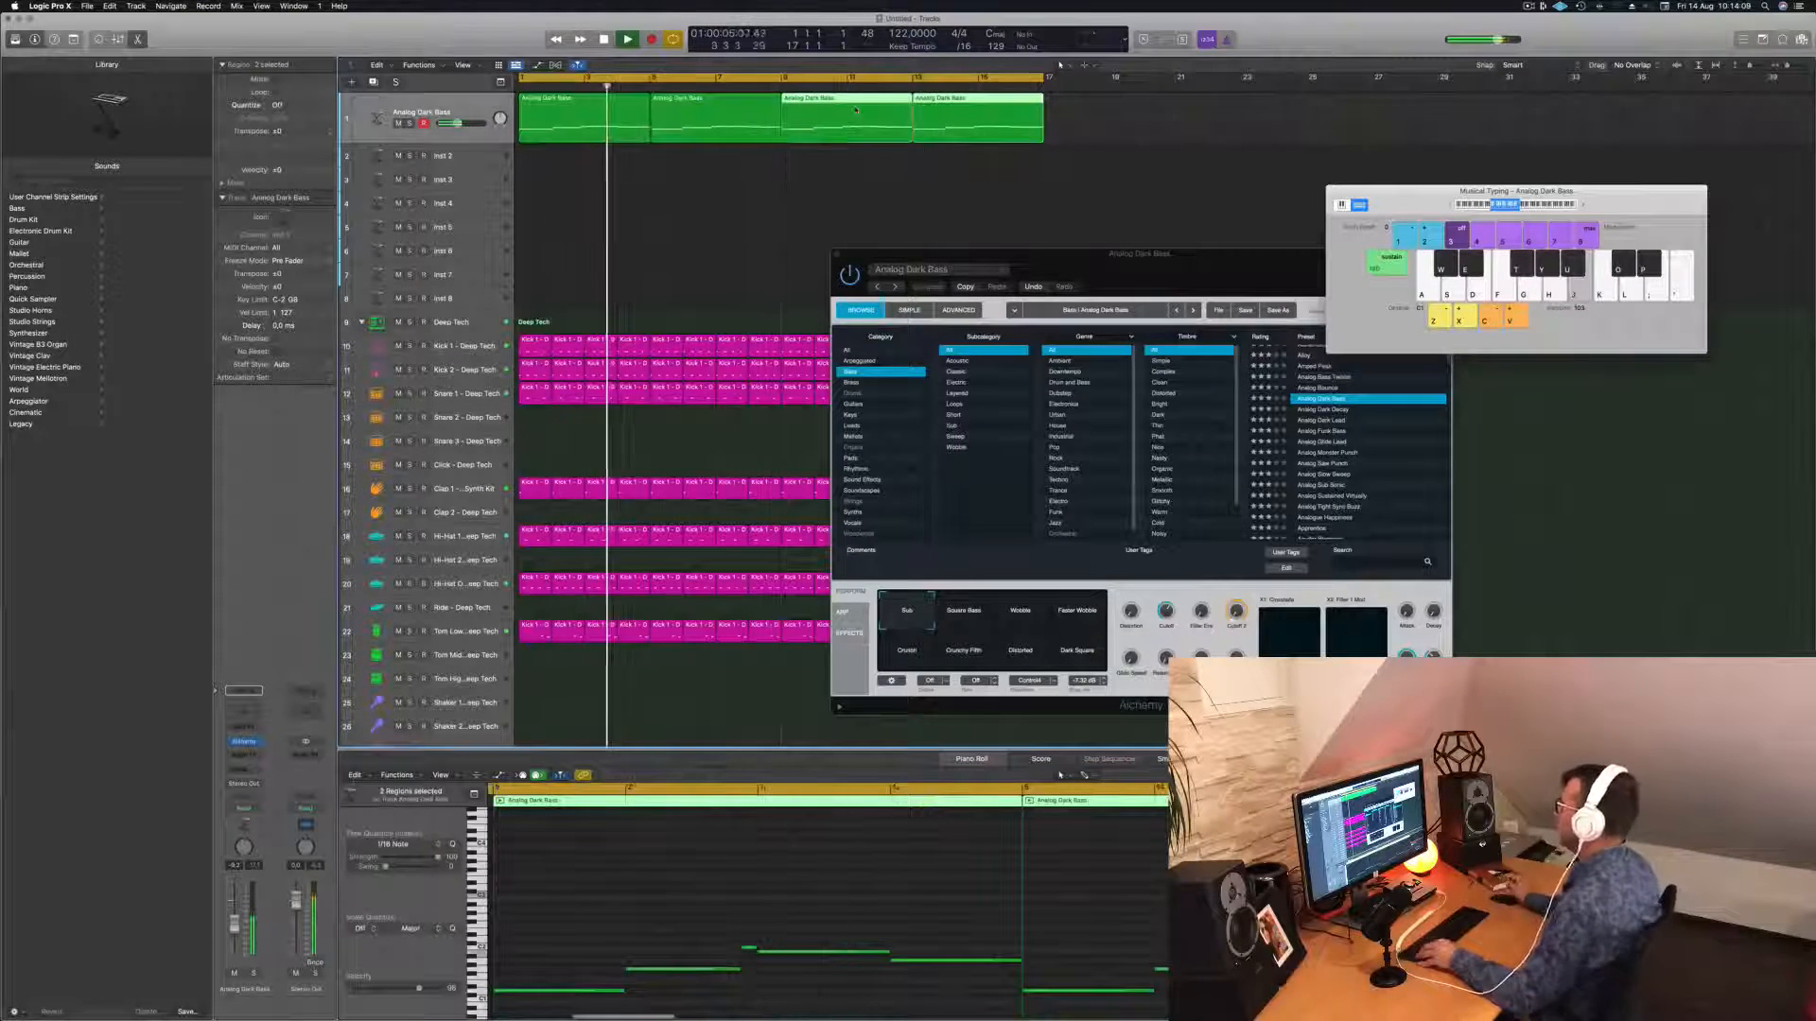
Audition the Analog Dark Bass variations from Square Bass through Distorted over the loop and settle on Dark Square.
drag(1145, 279, 1014, 247)
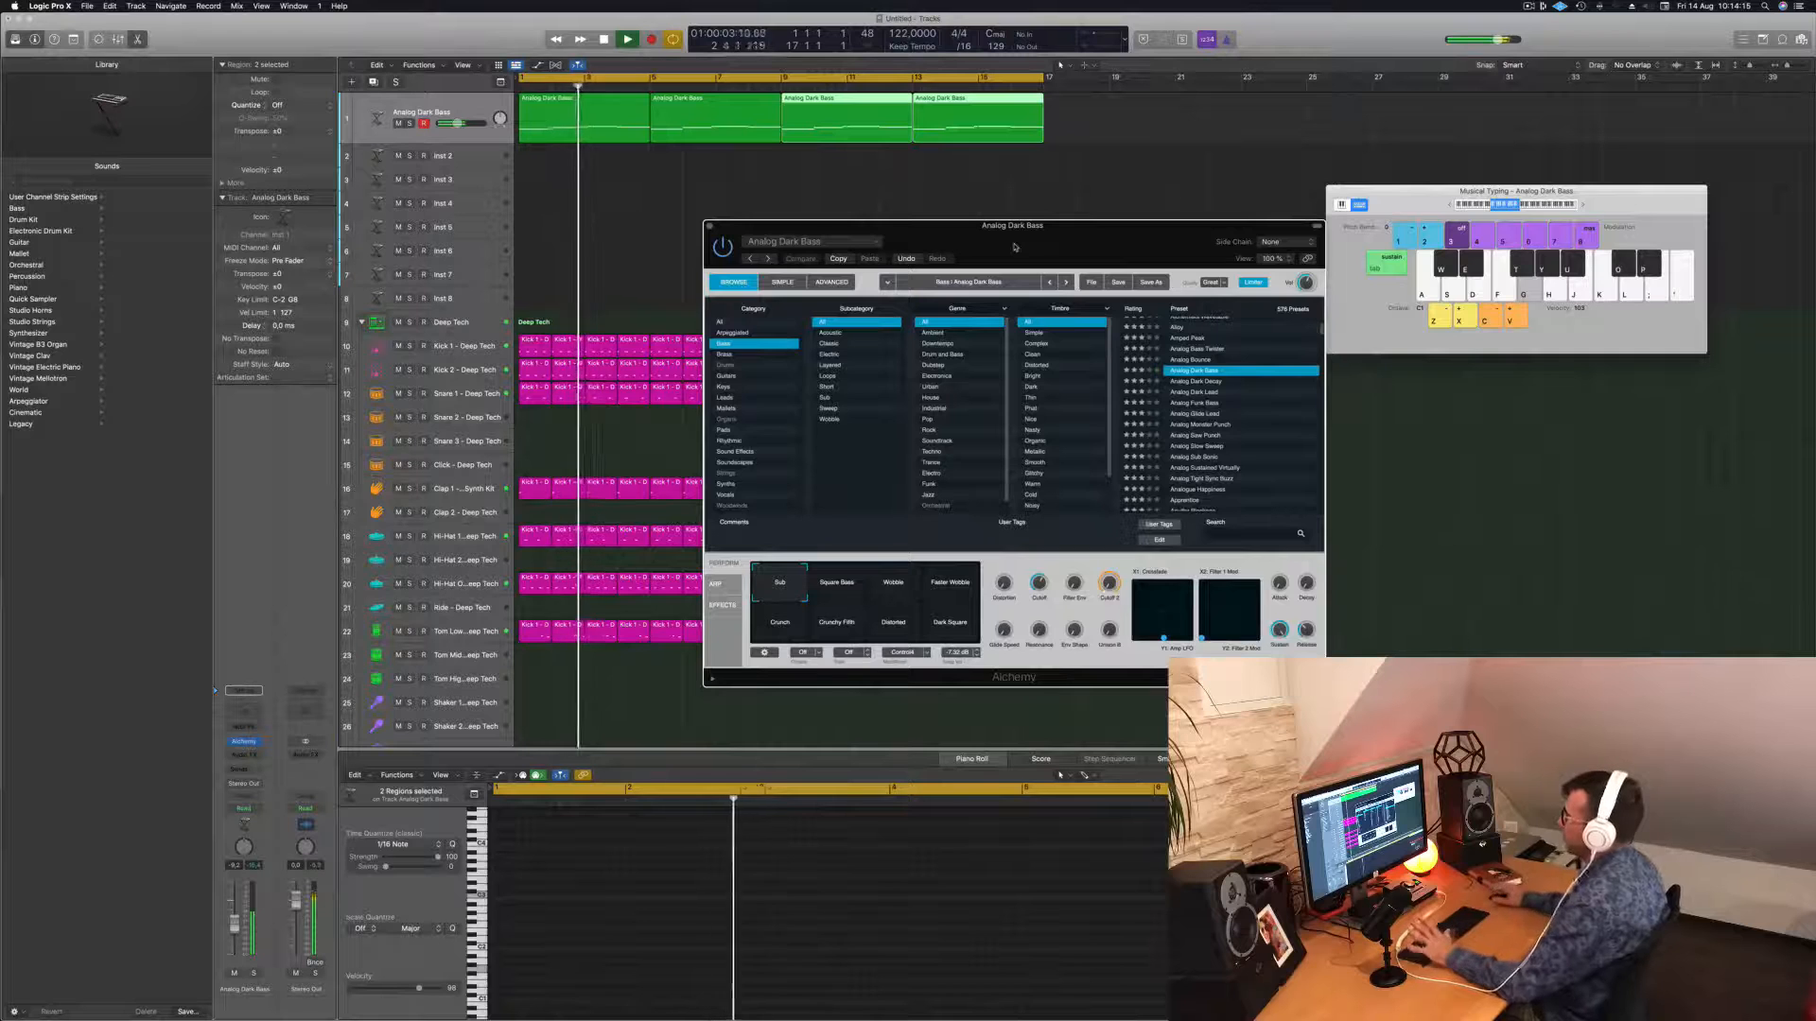
drag(1014, 247, 1057, 250)
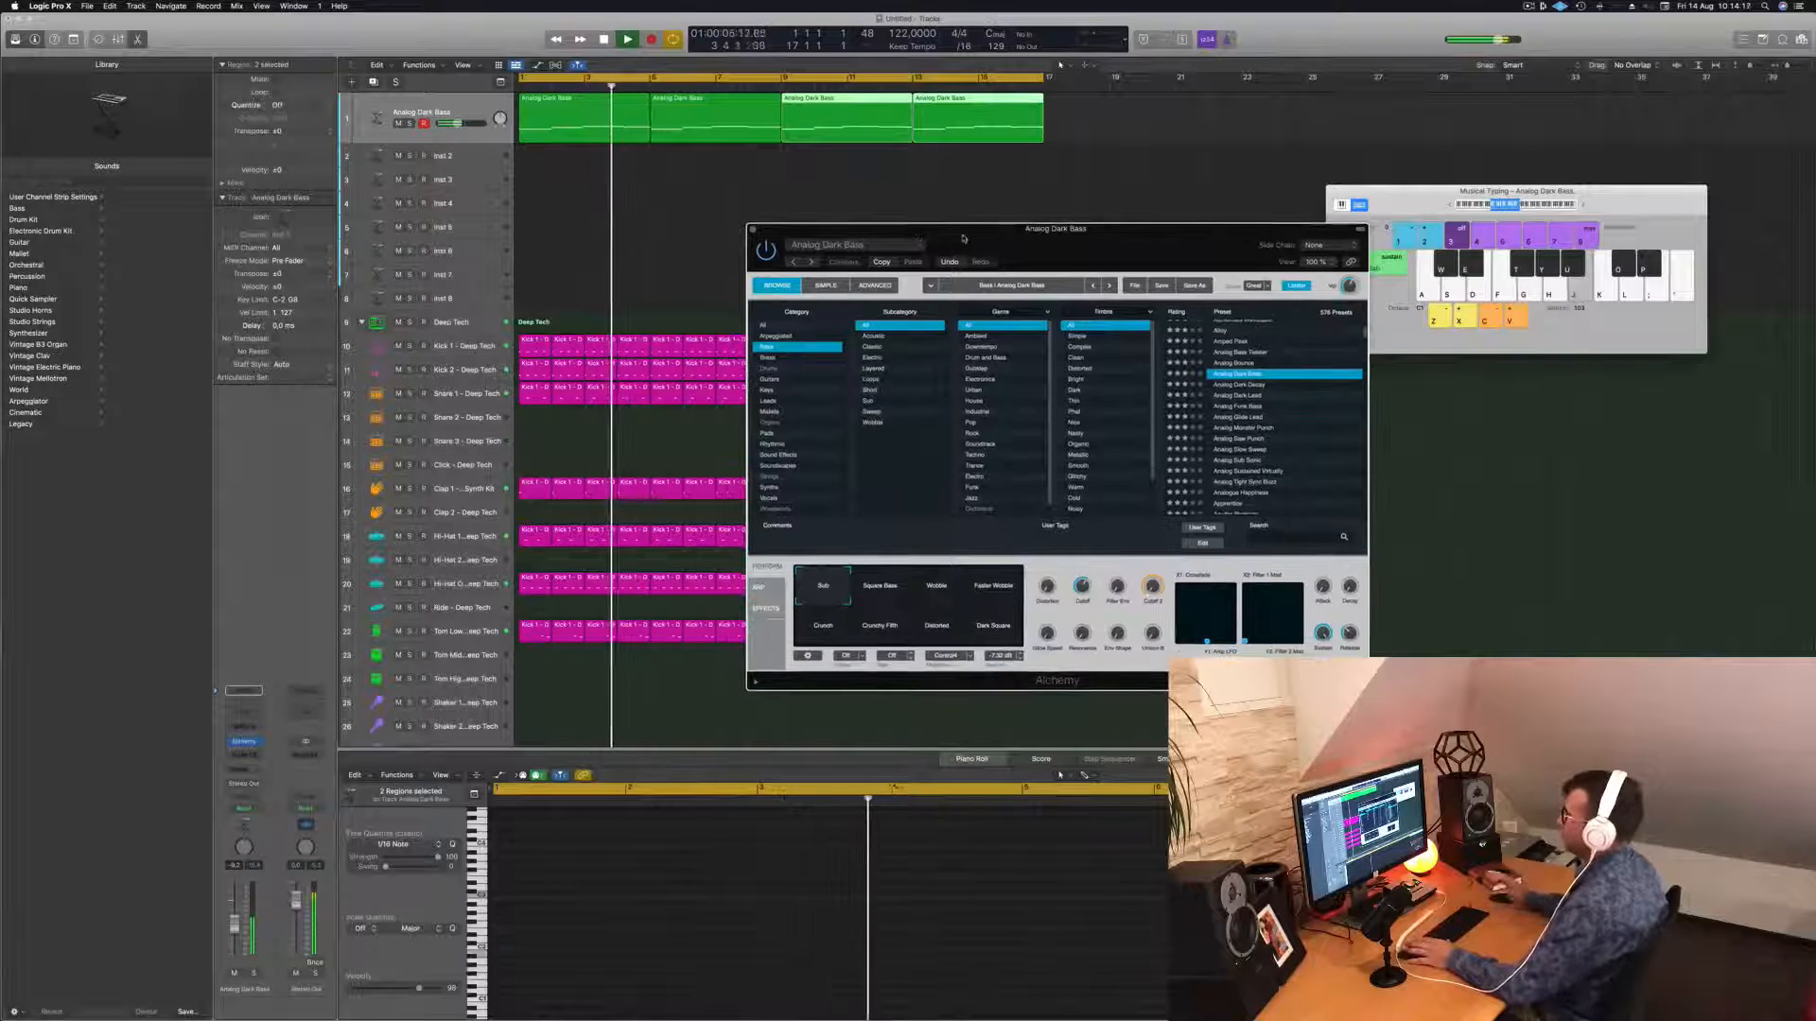
click(877, 586)
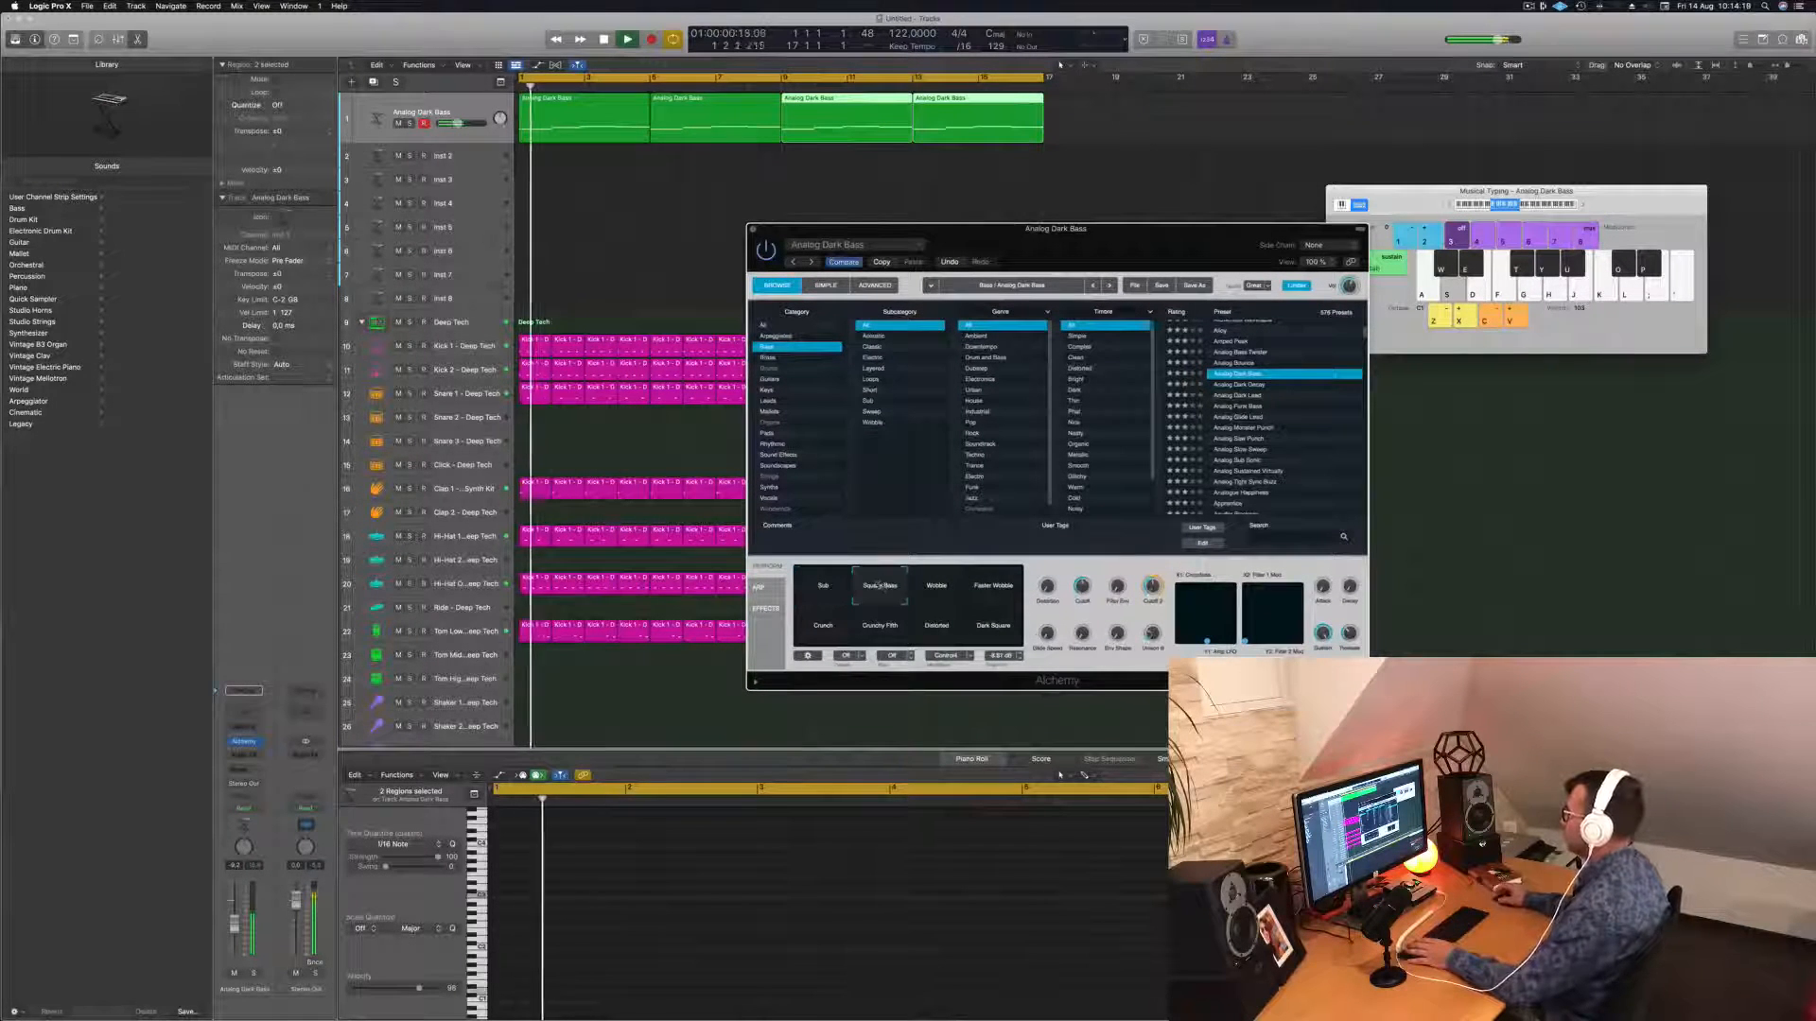
click(936, 587)
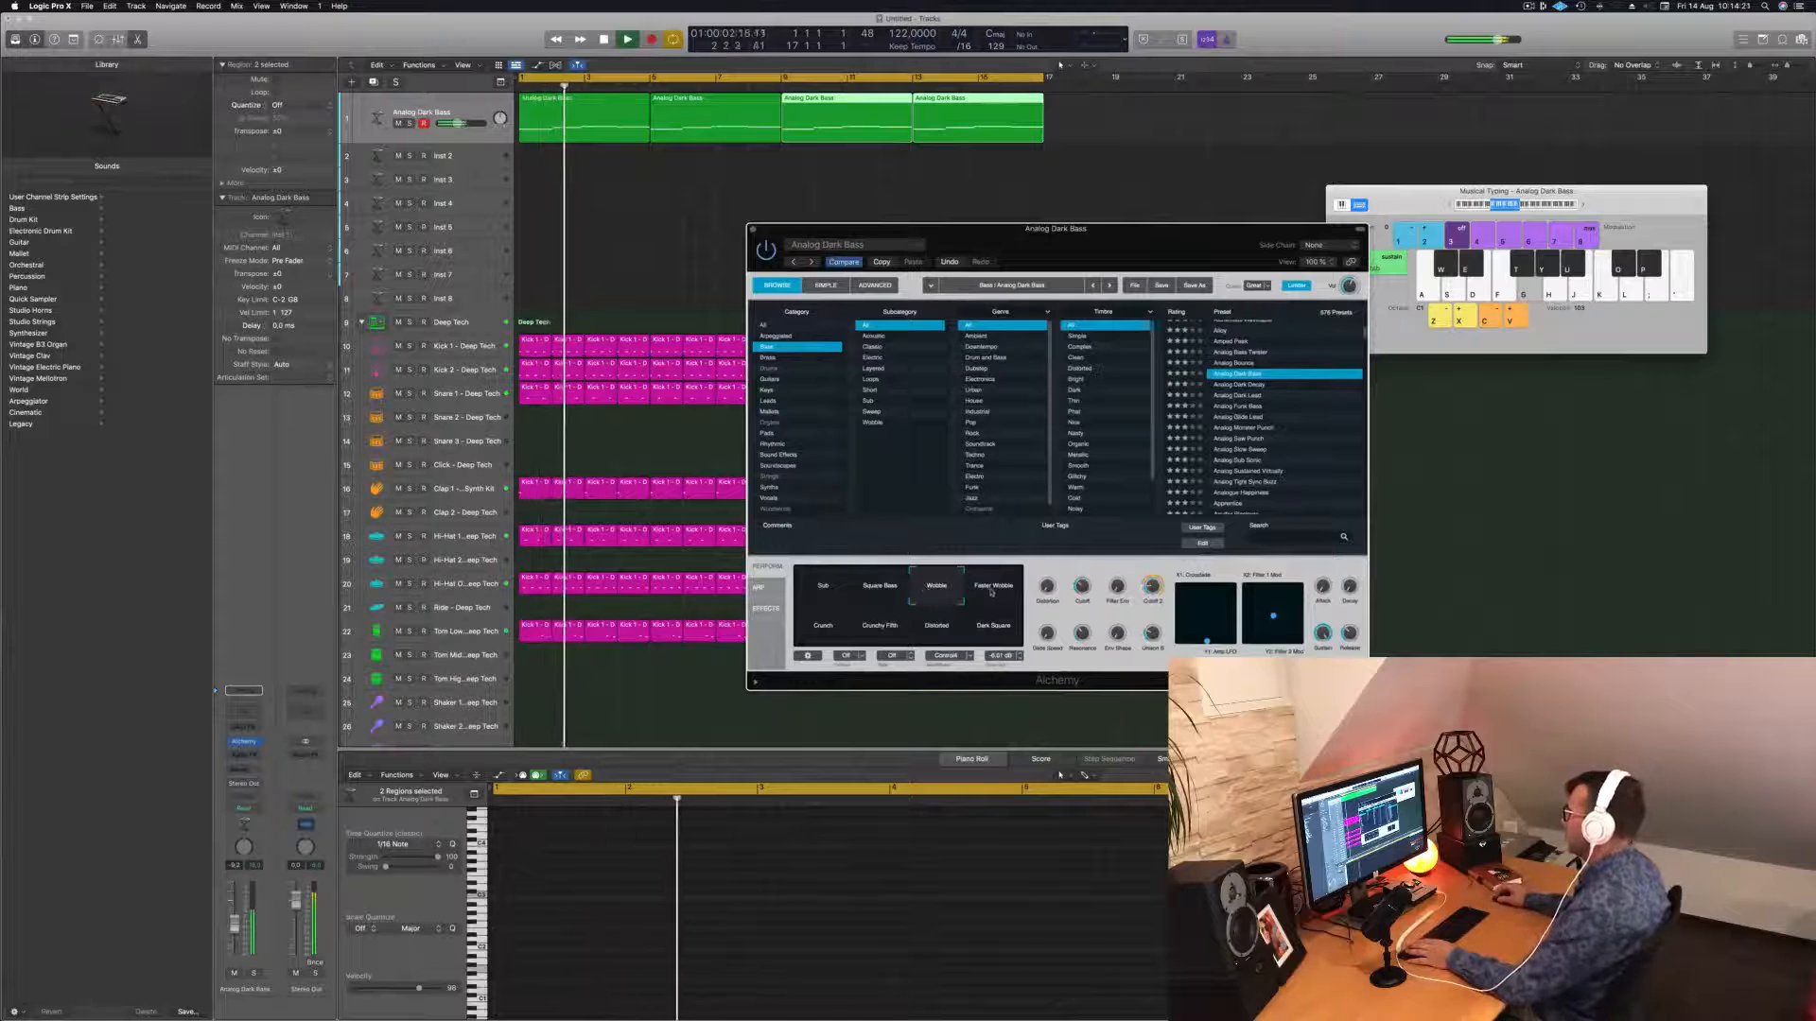
click(991, 588)
click(825, 626)
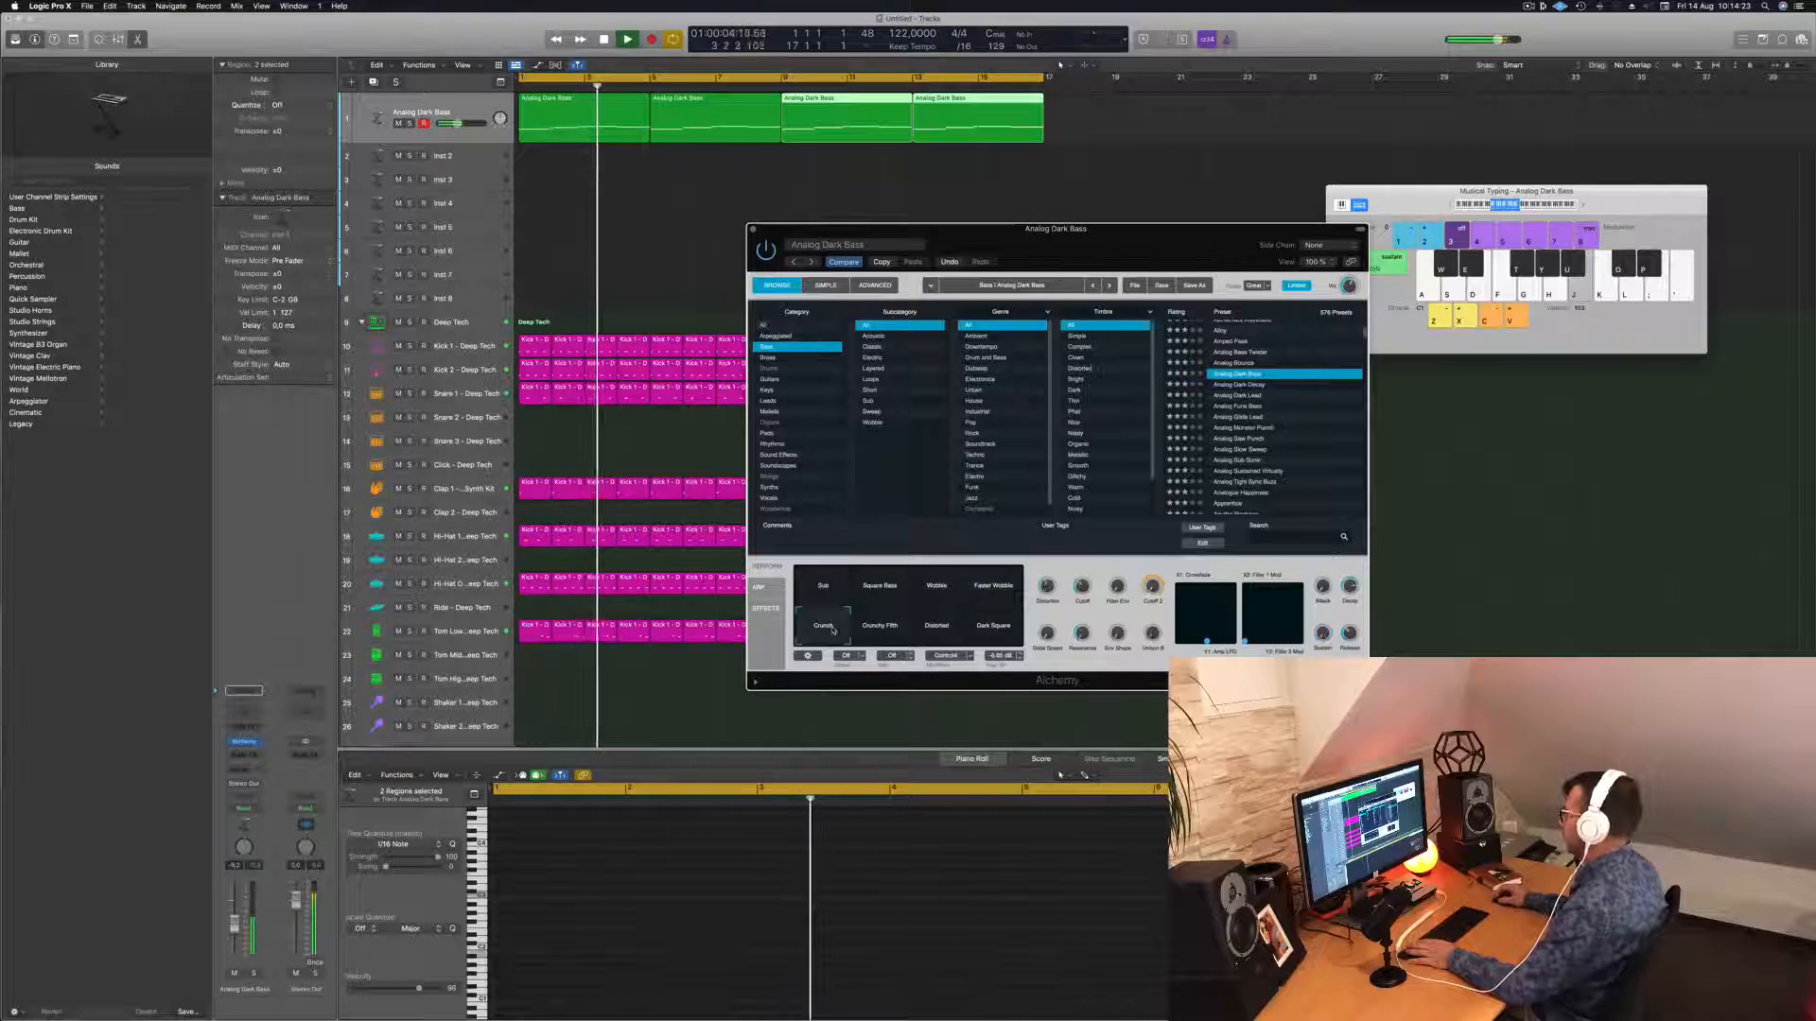
click(876, 627)
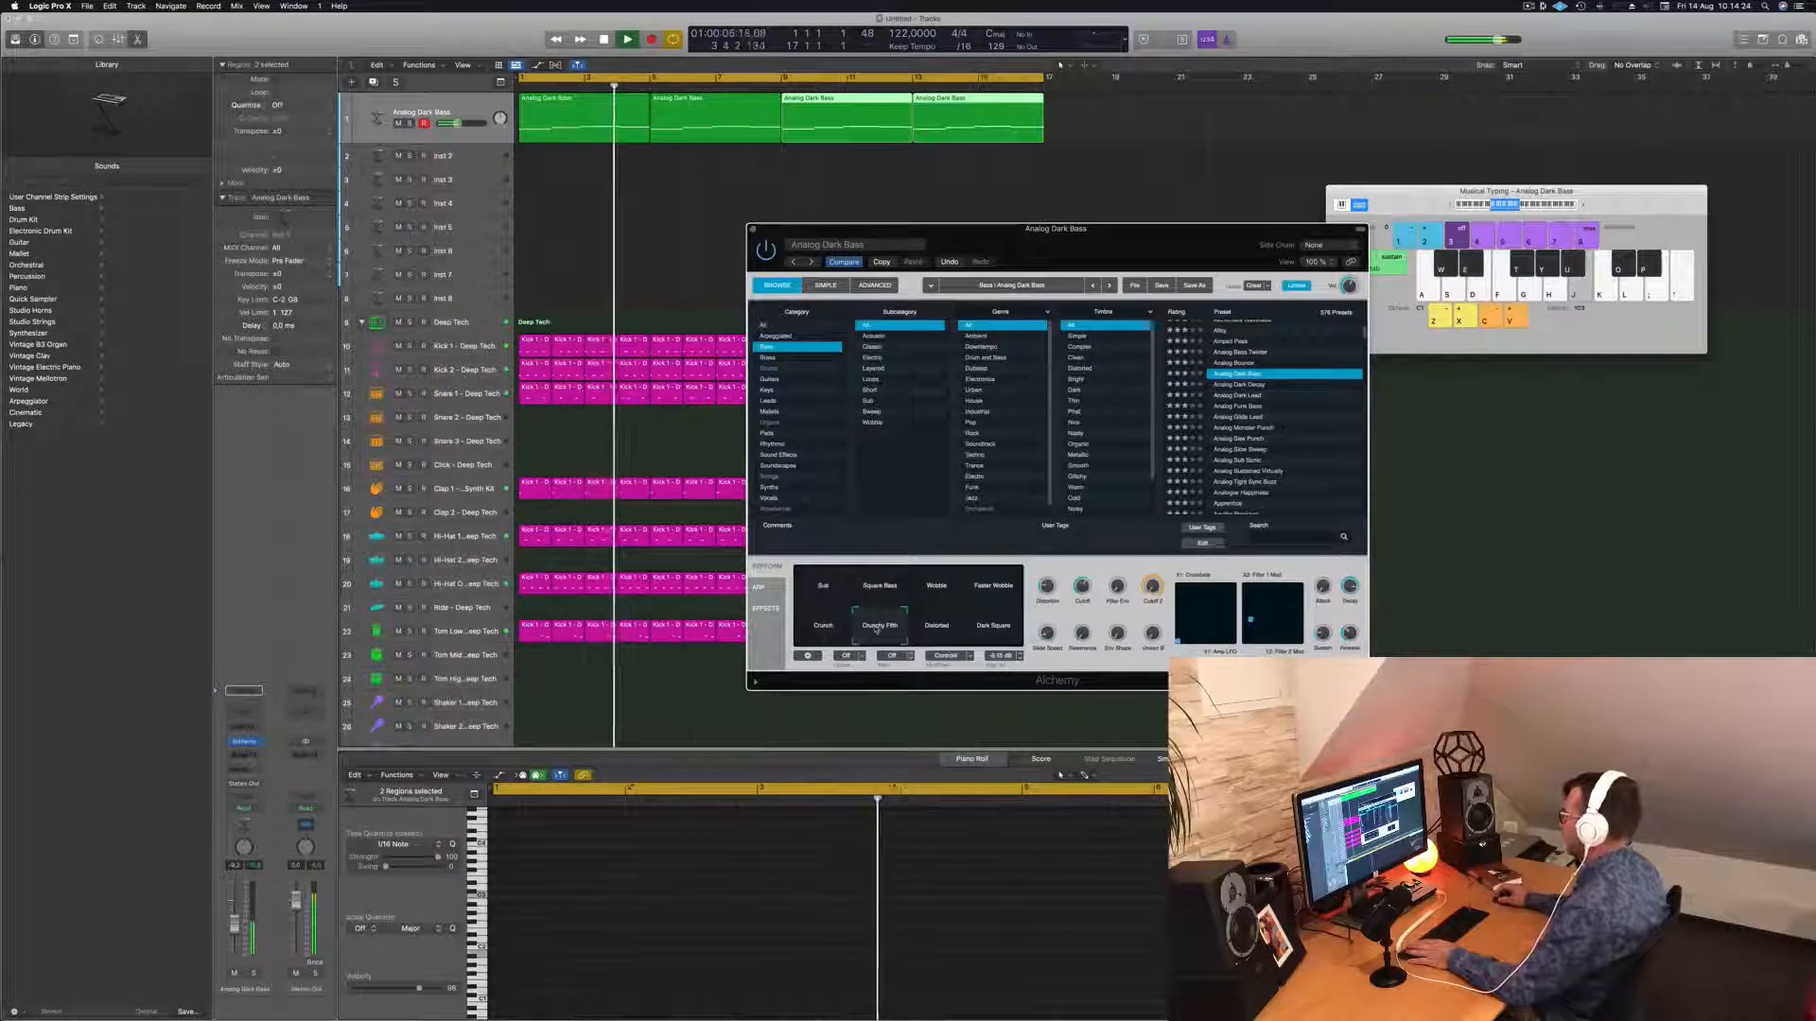
click(938, 627)
click(992, 627)
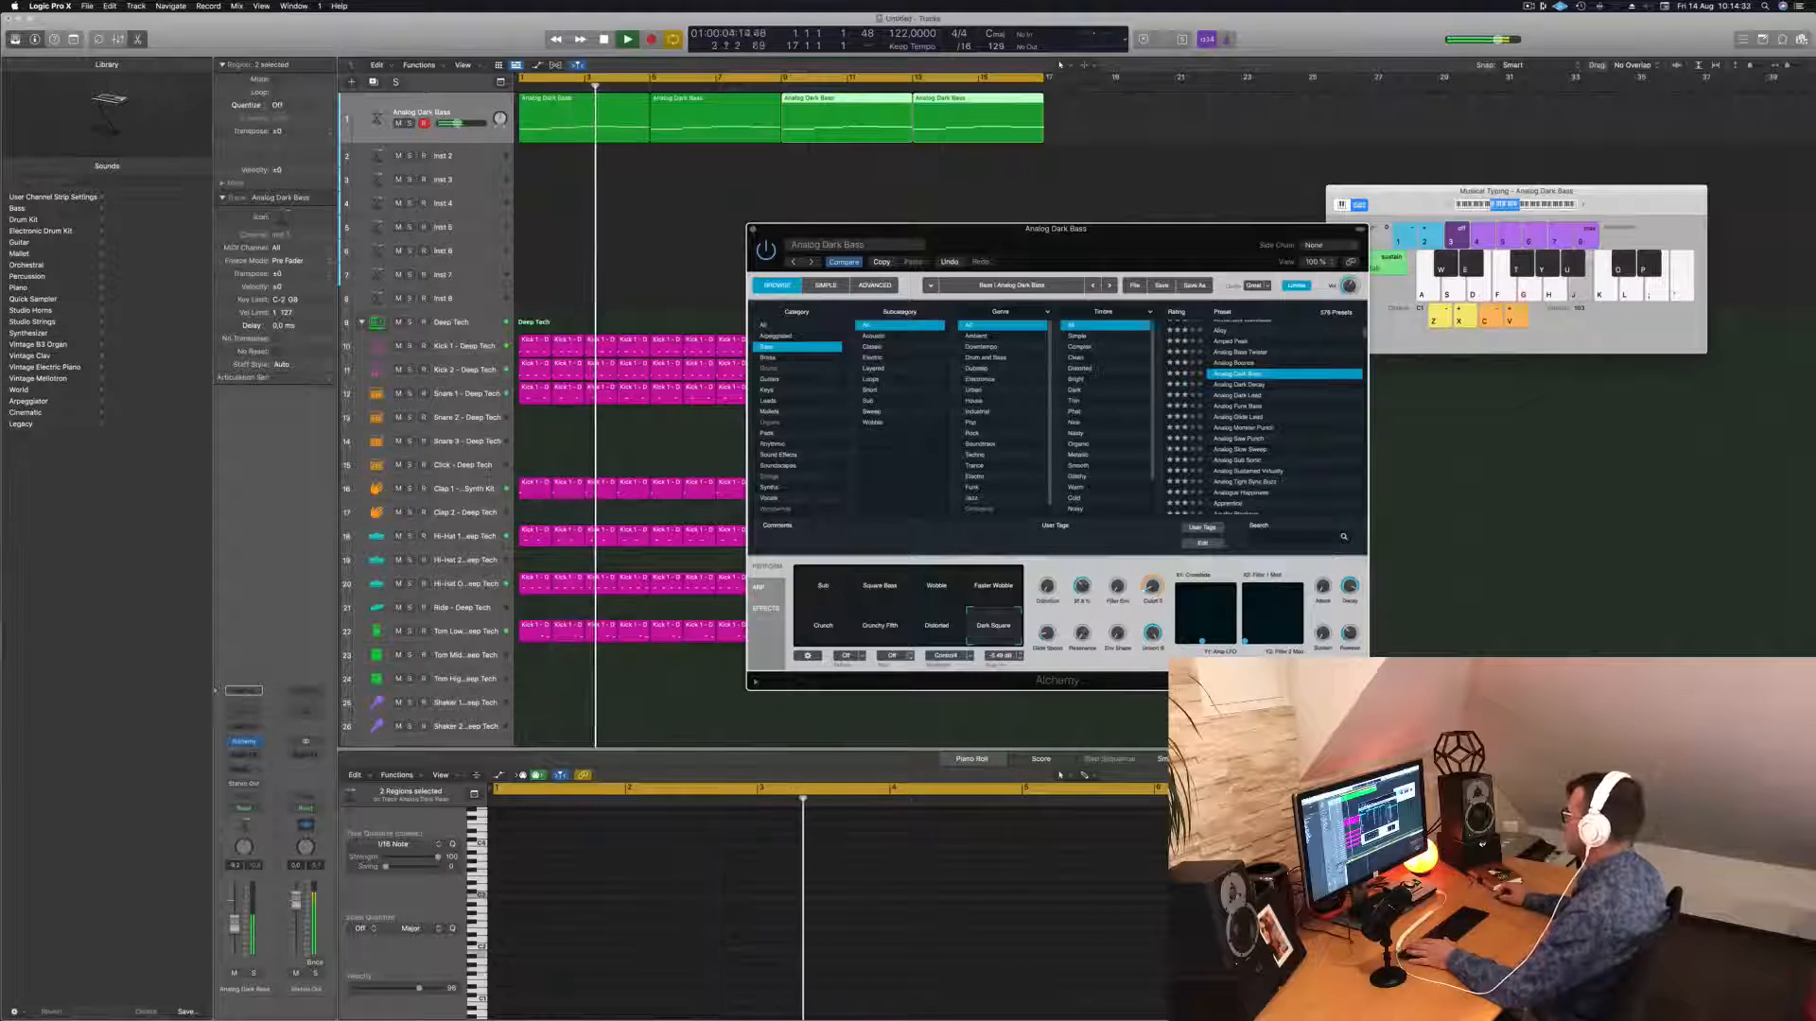
key(Return)
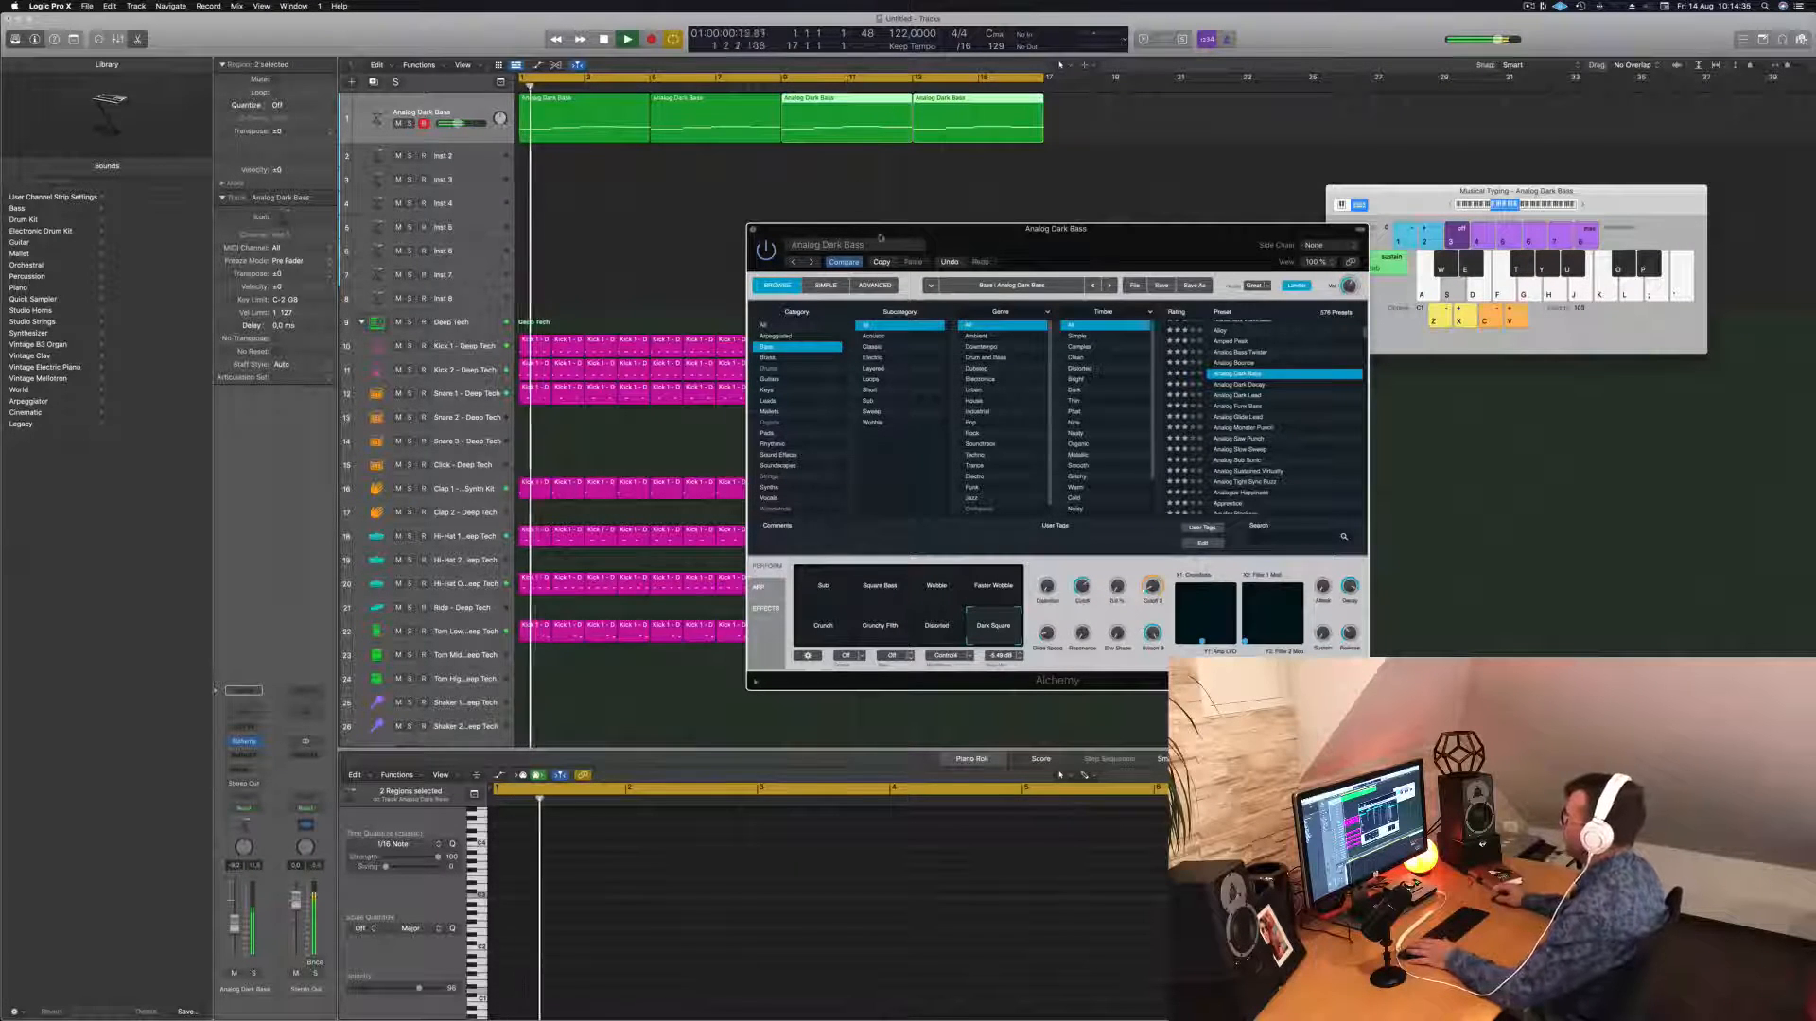
click(881, 263)
drag(946, 230, 893, 169)
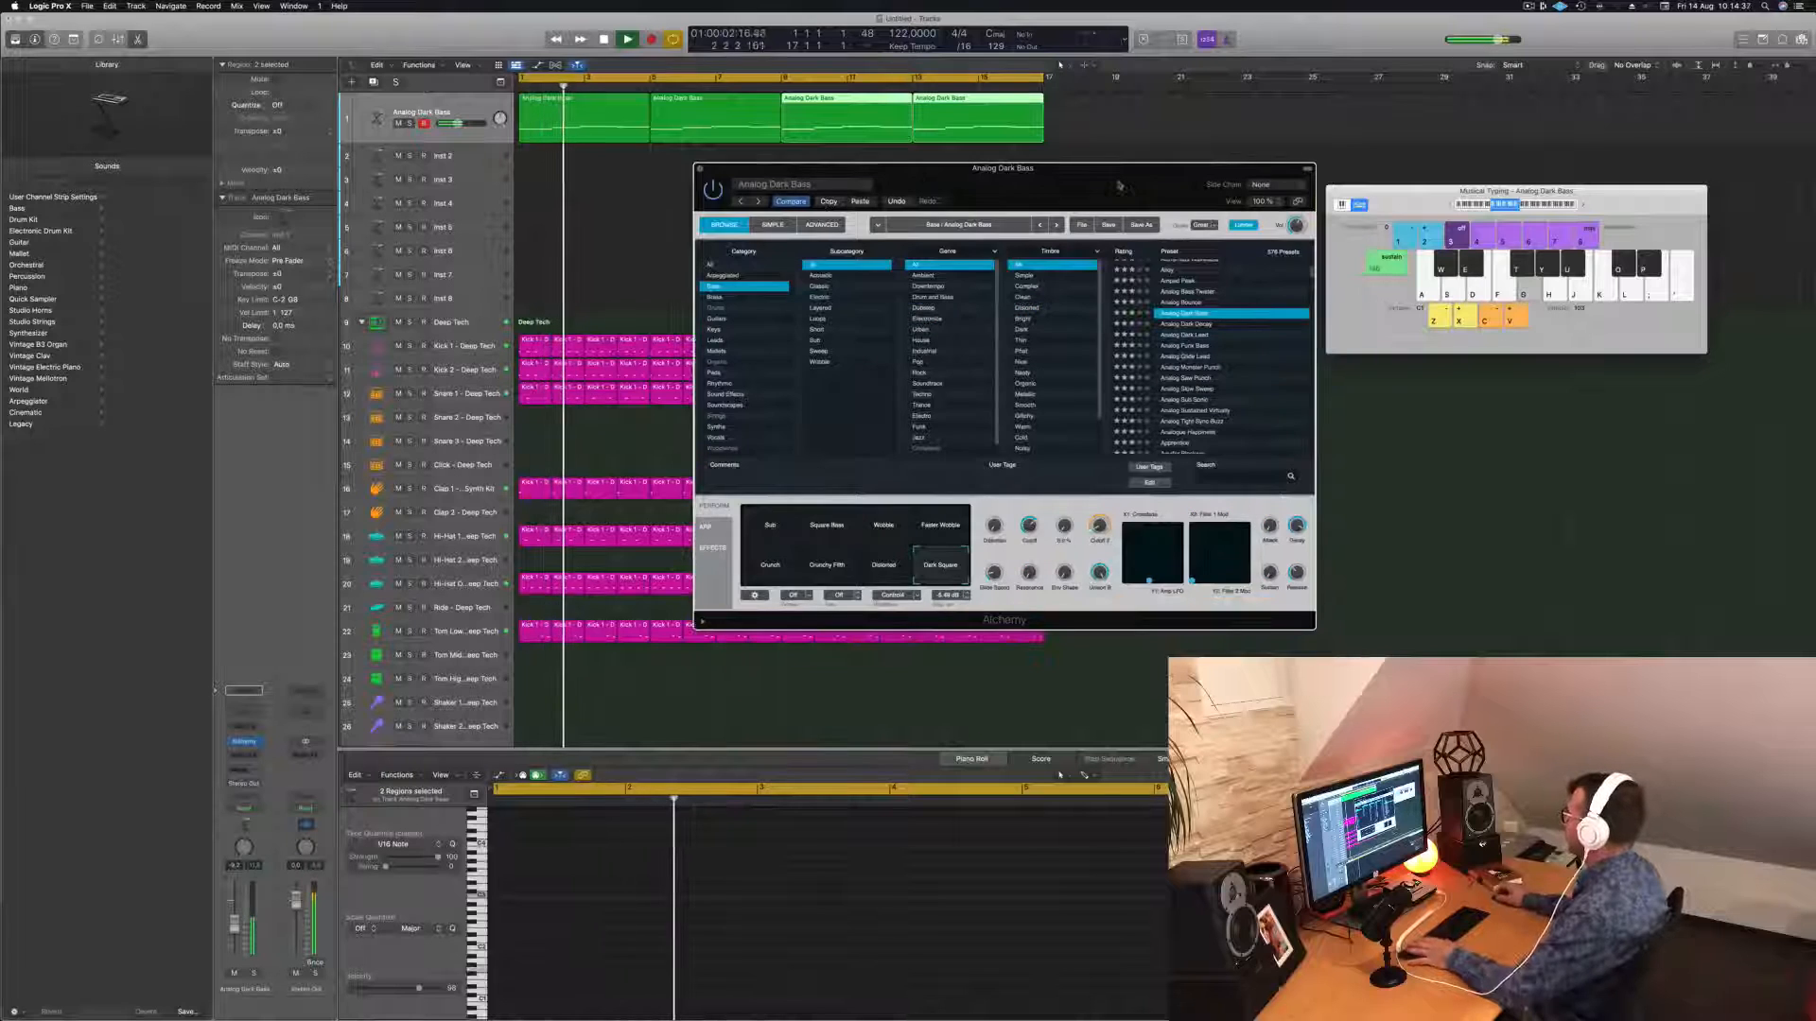
Load the Analog Dark Decay bass preset in Alchemy and audition it from the start of the loop.
key(Return)
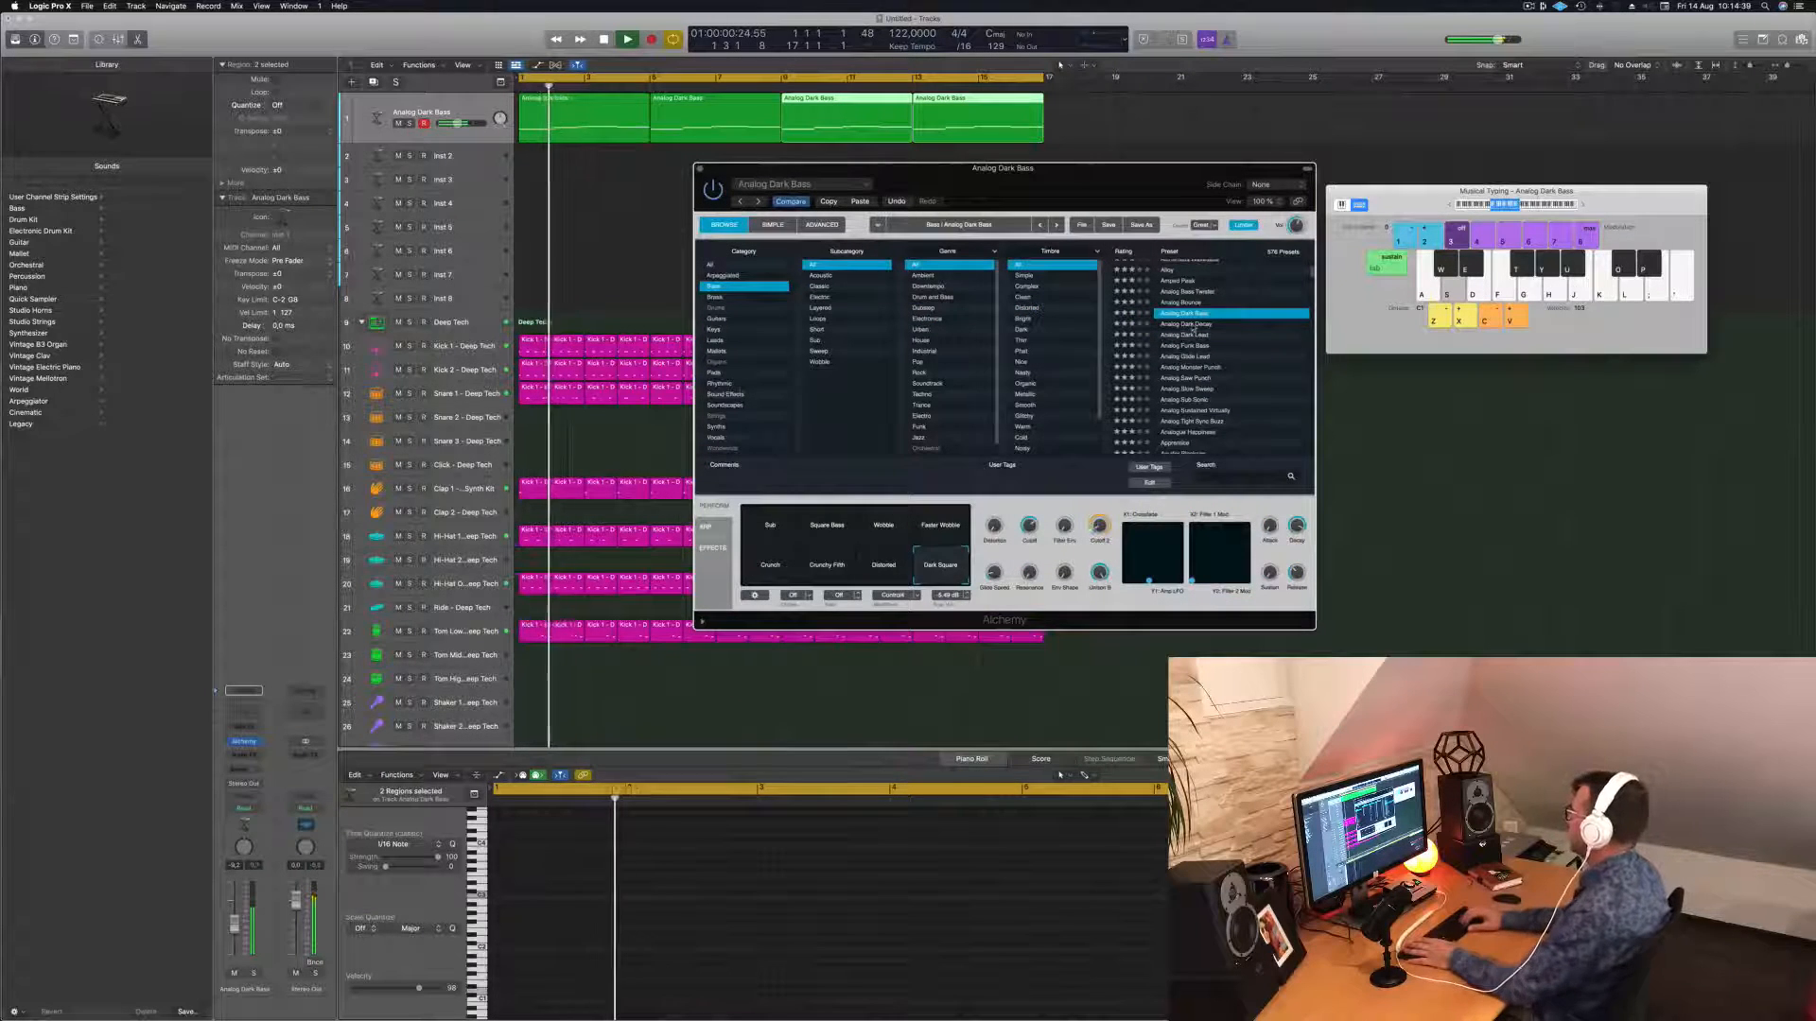
click(1186, 324)
key(Return)
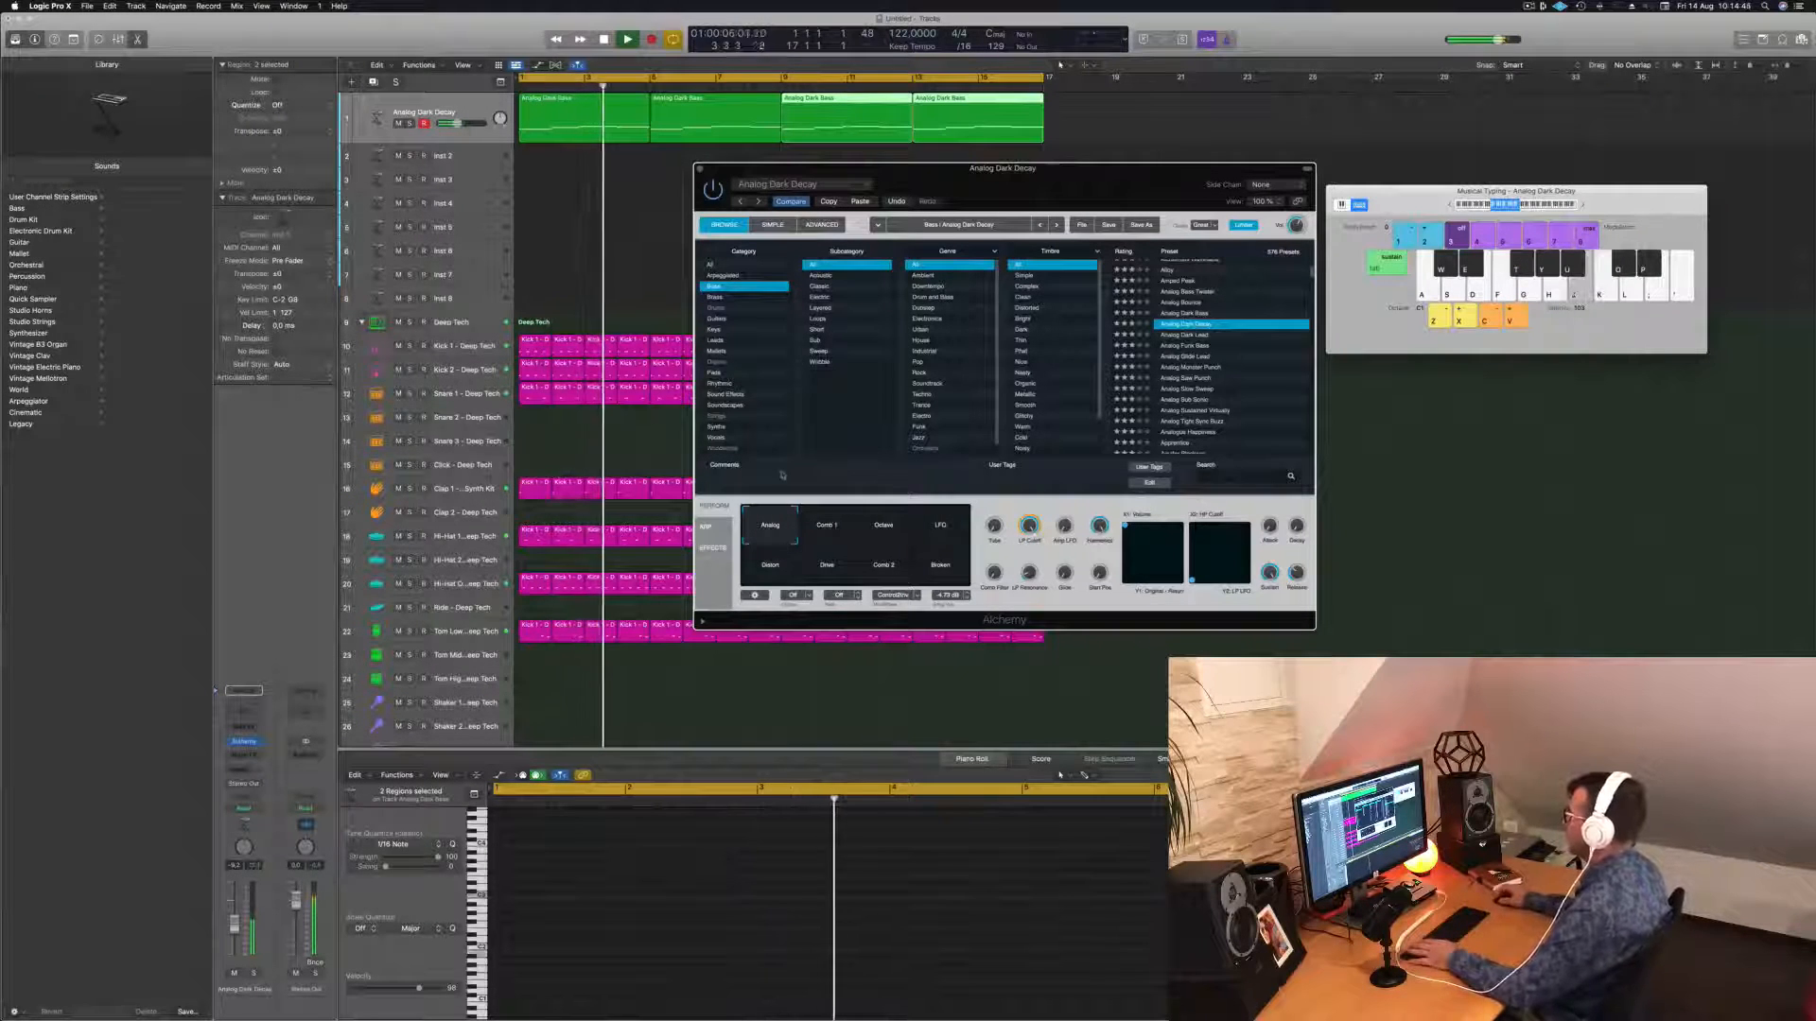
key(Return)
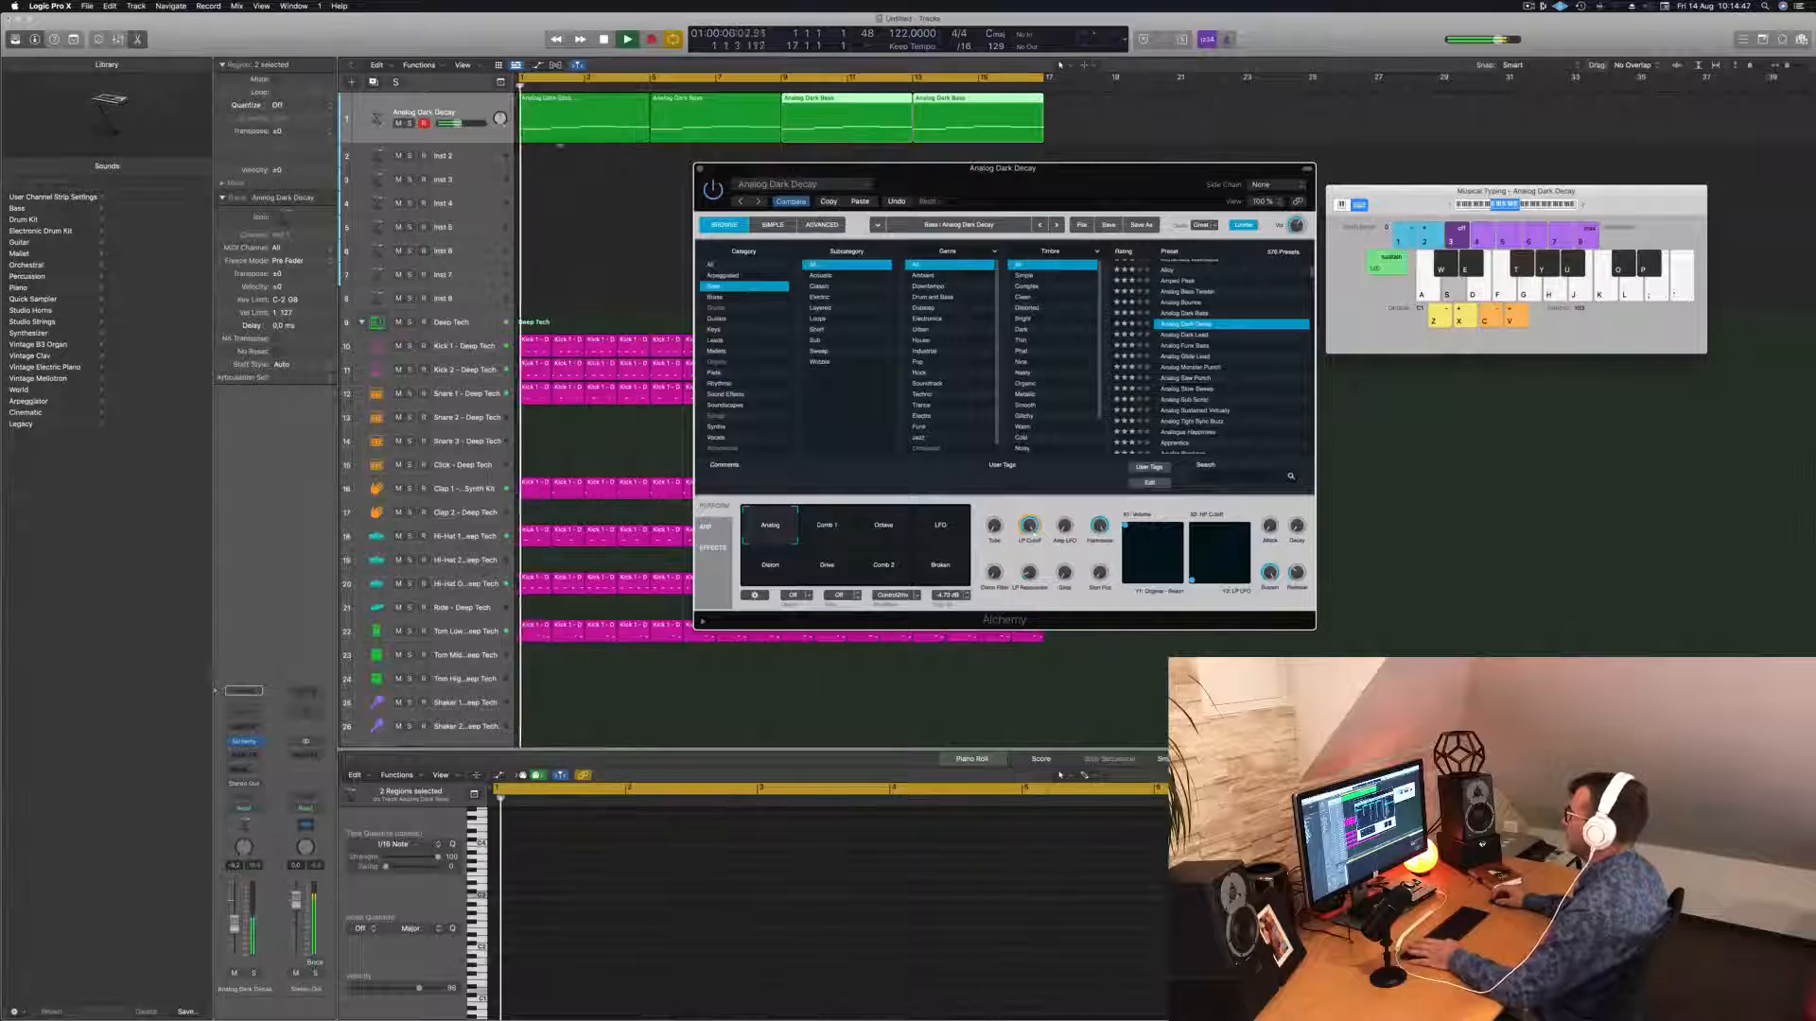
Shorten the first note of the first bass region slightly so it ends just before the second note.
click(549, 117)
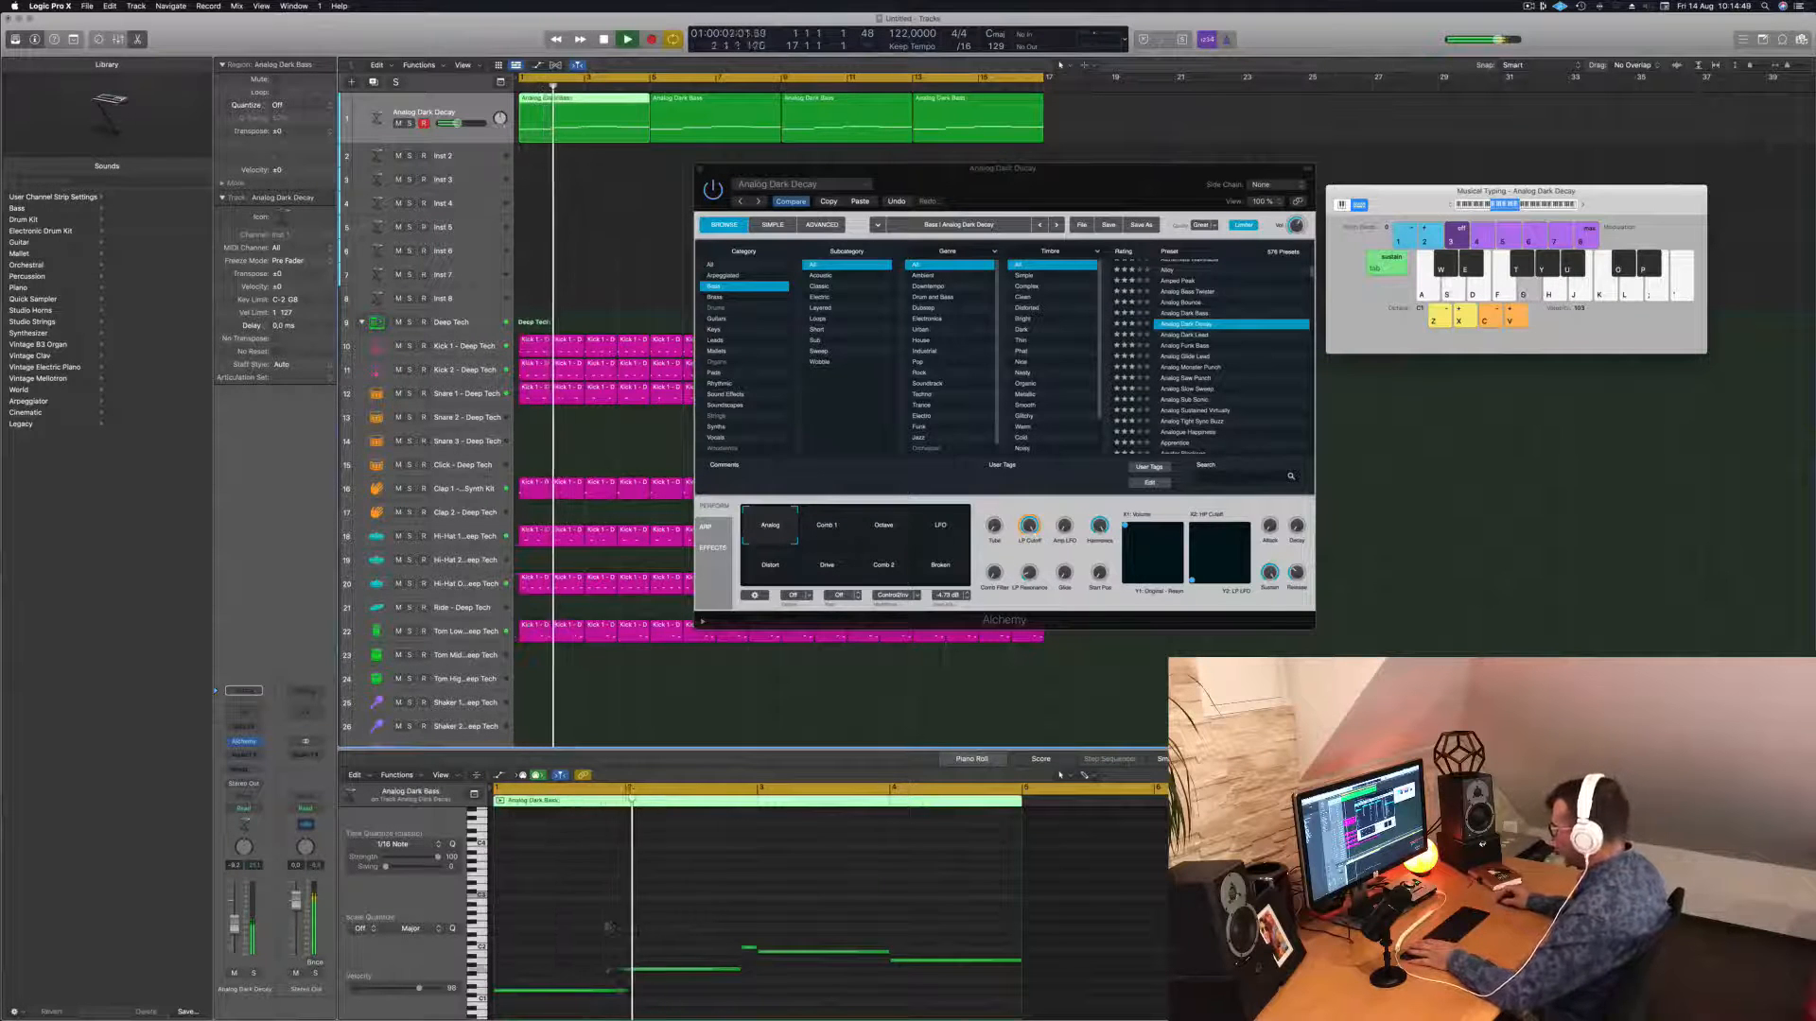
key(space)
scroll(623, 978, up, 3)
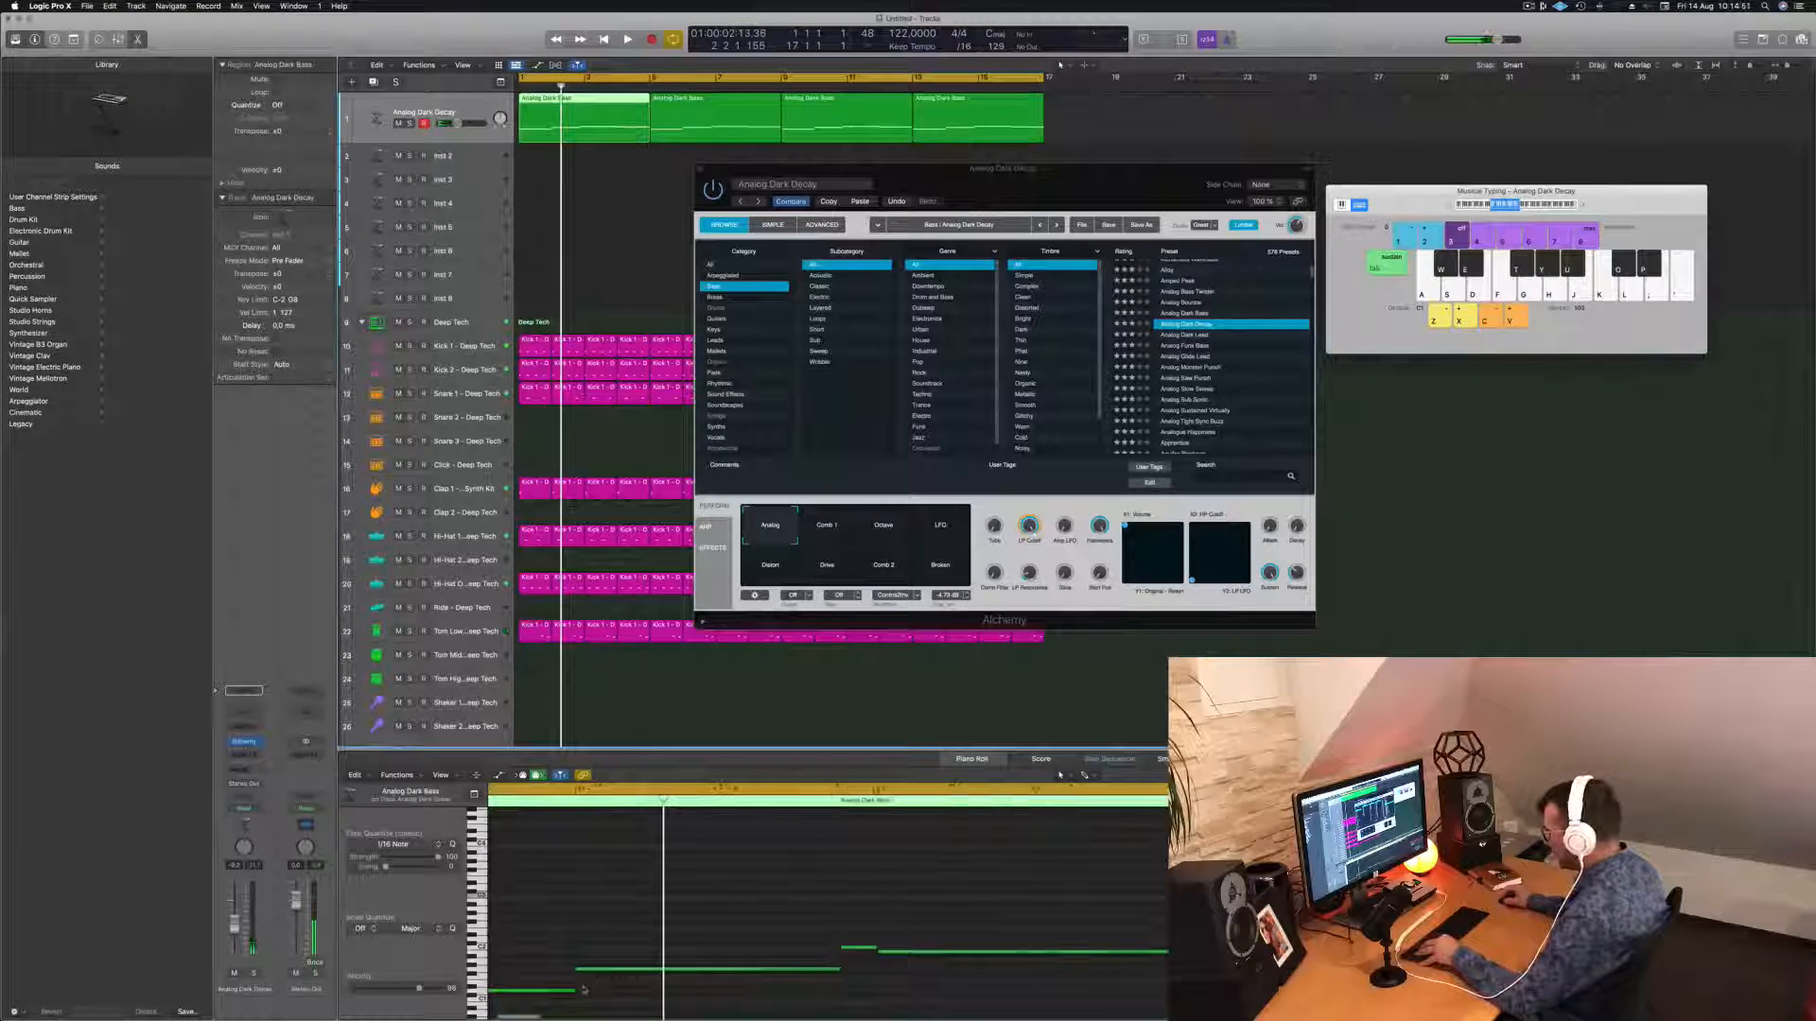
drag(574, 992, 568, 992)
key(space)
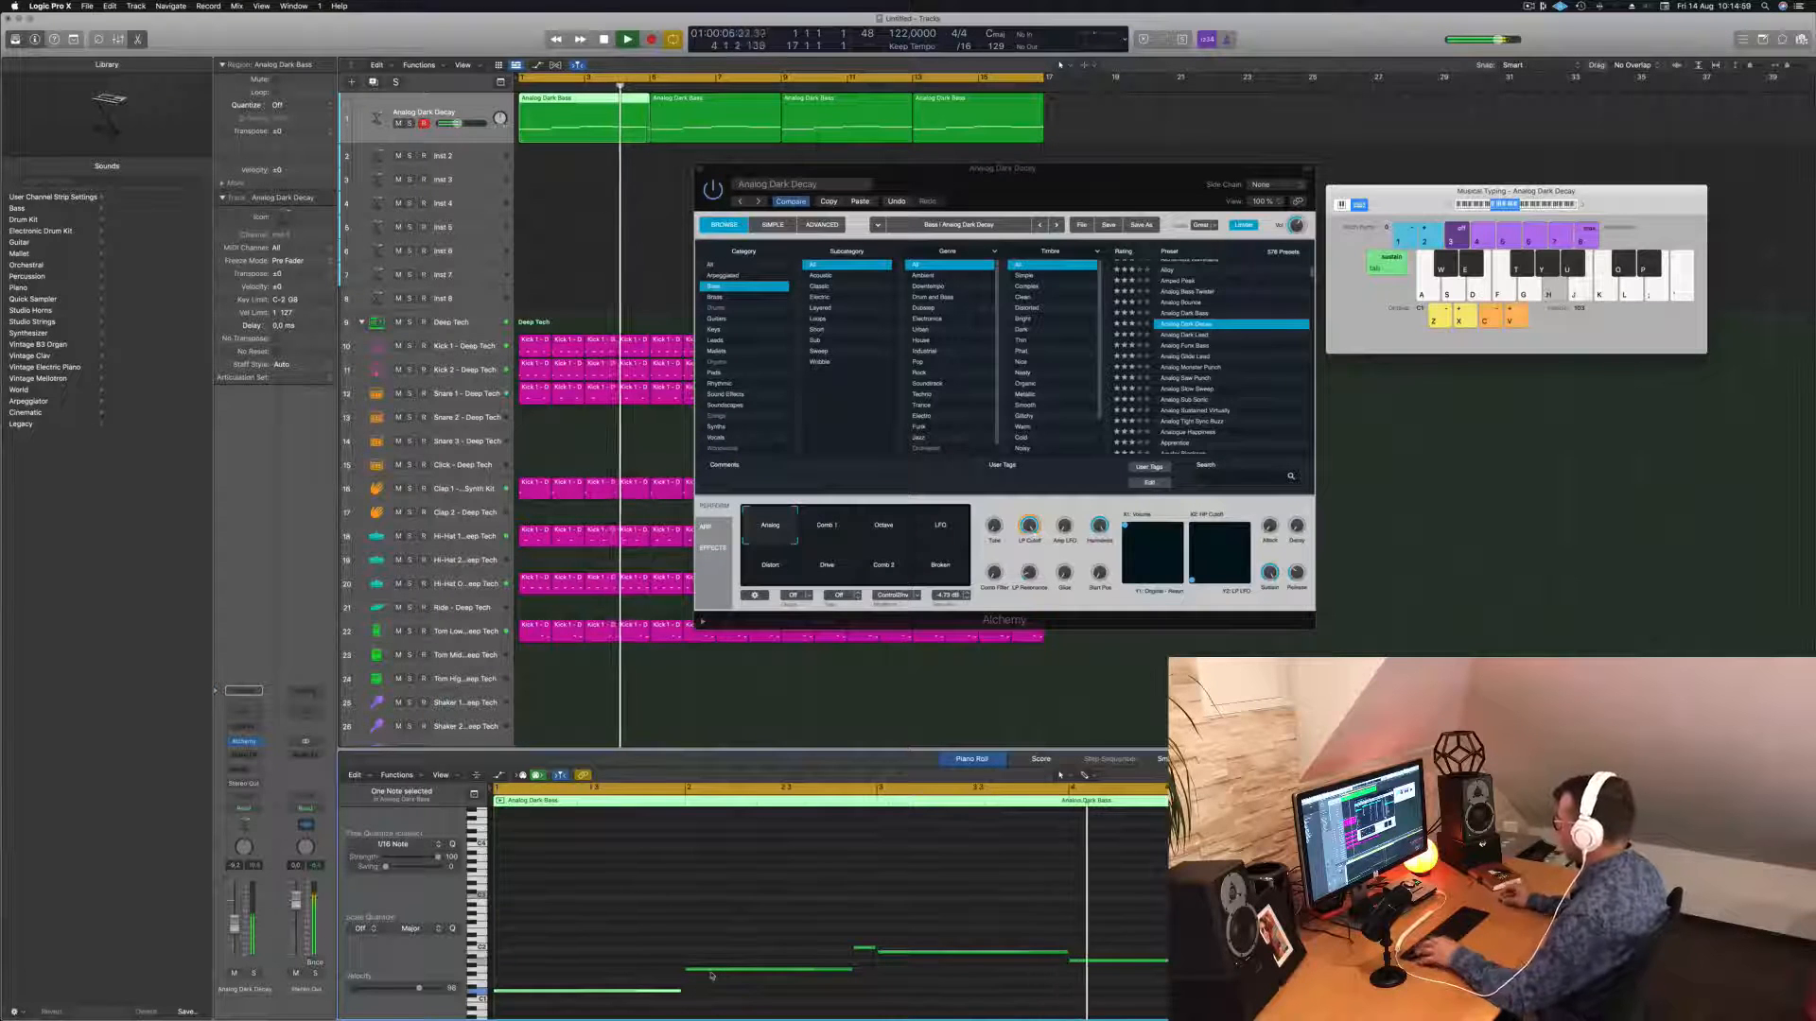
key(space)
key(space)
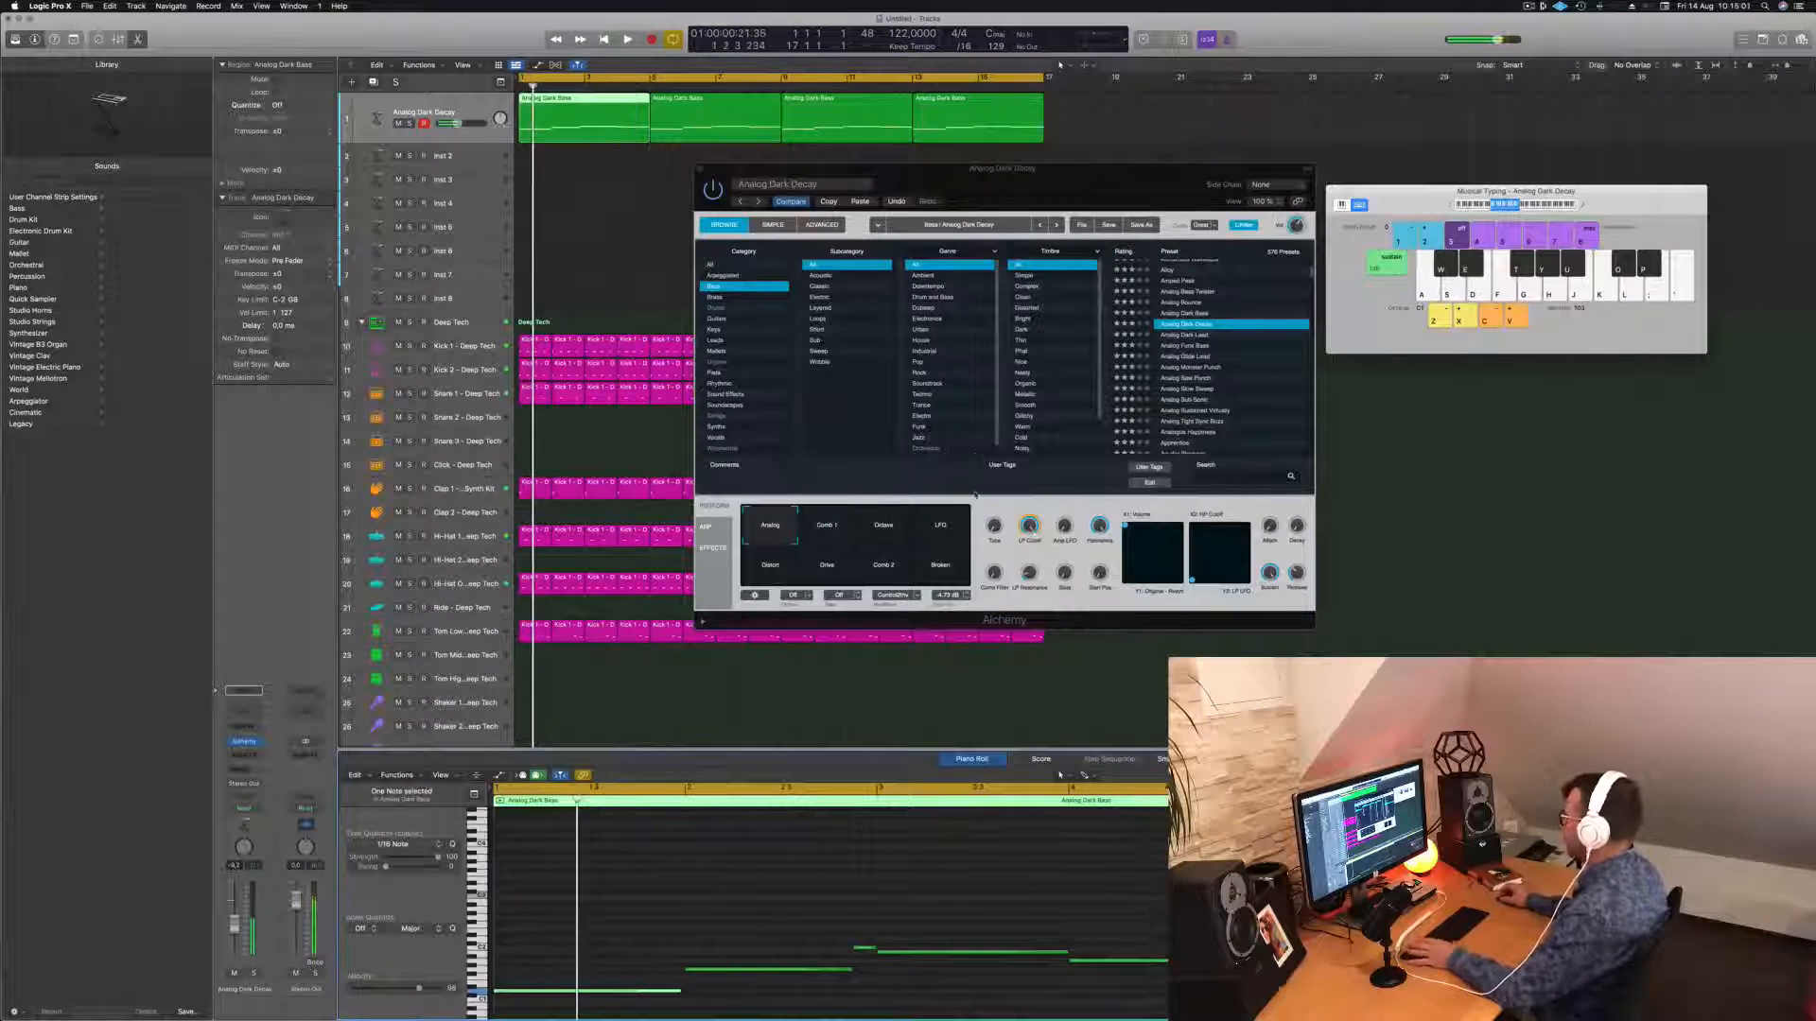
Audition the Octave, LFO, Distort, Drive and Broken variations of Analog Dark Decay over the loop and return to Analog.
click(903, 531)
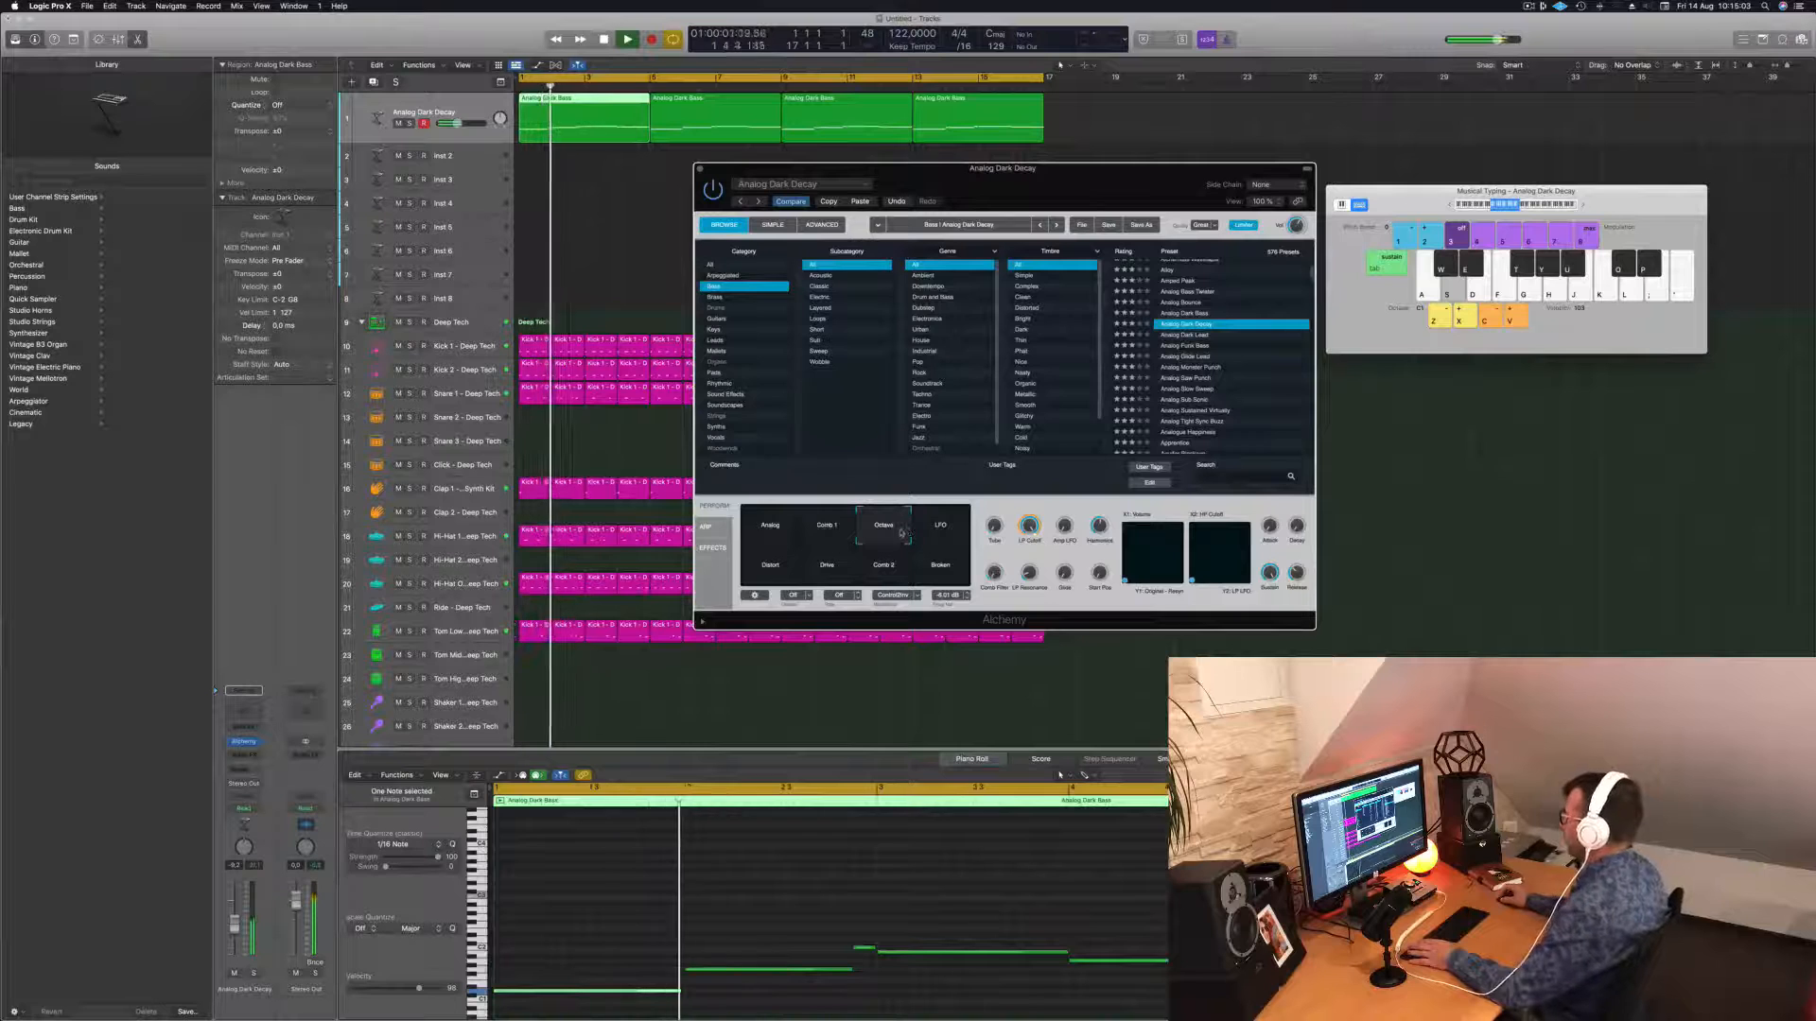
click(935, 532)
key(space)
key(space)
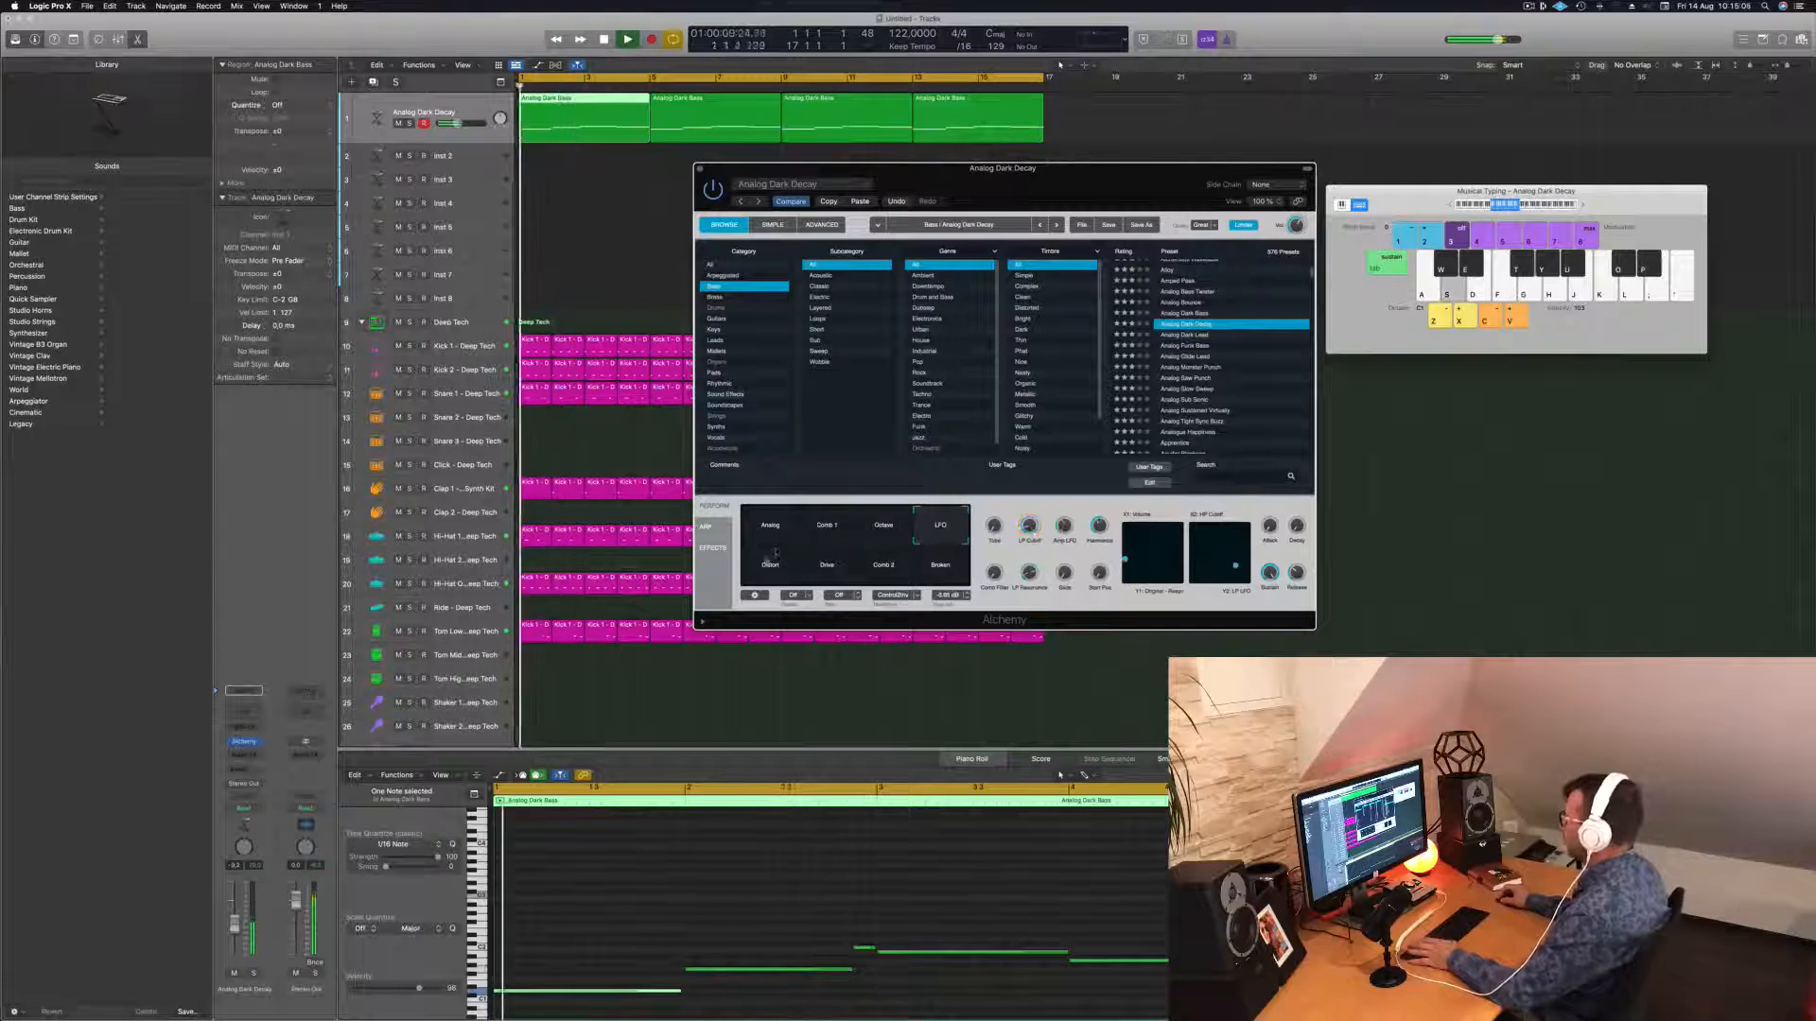
click(770, 565)
key(space)
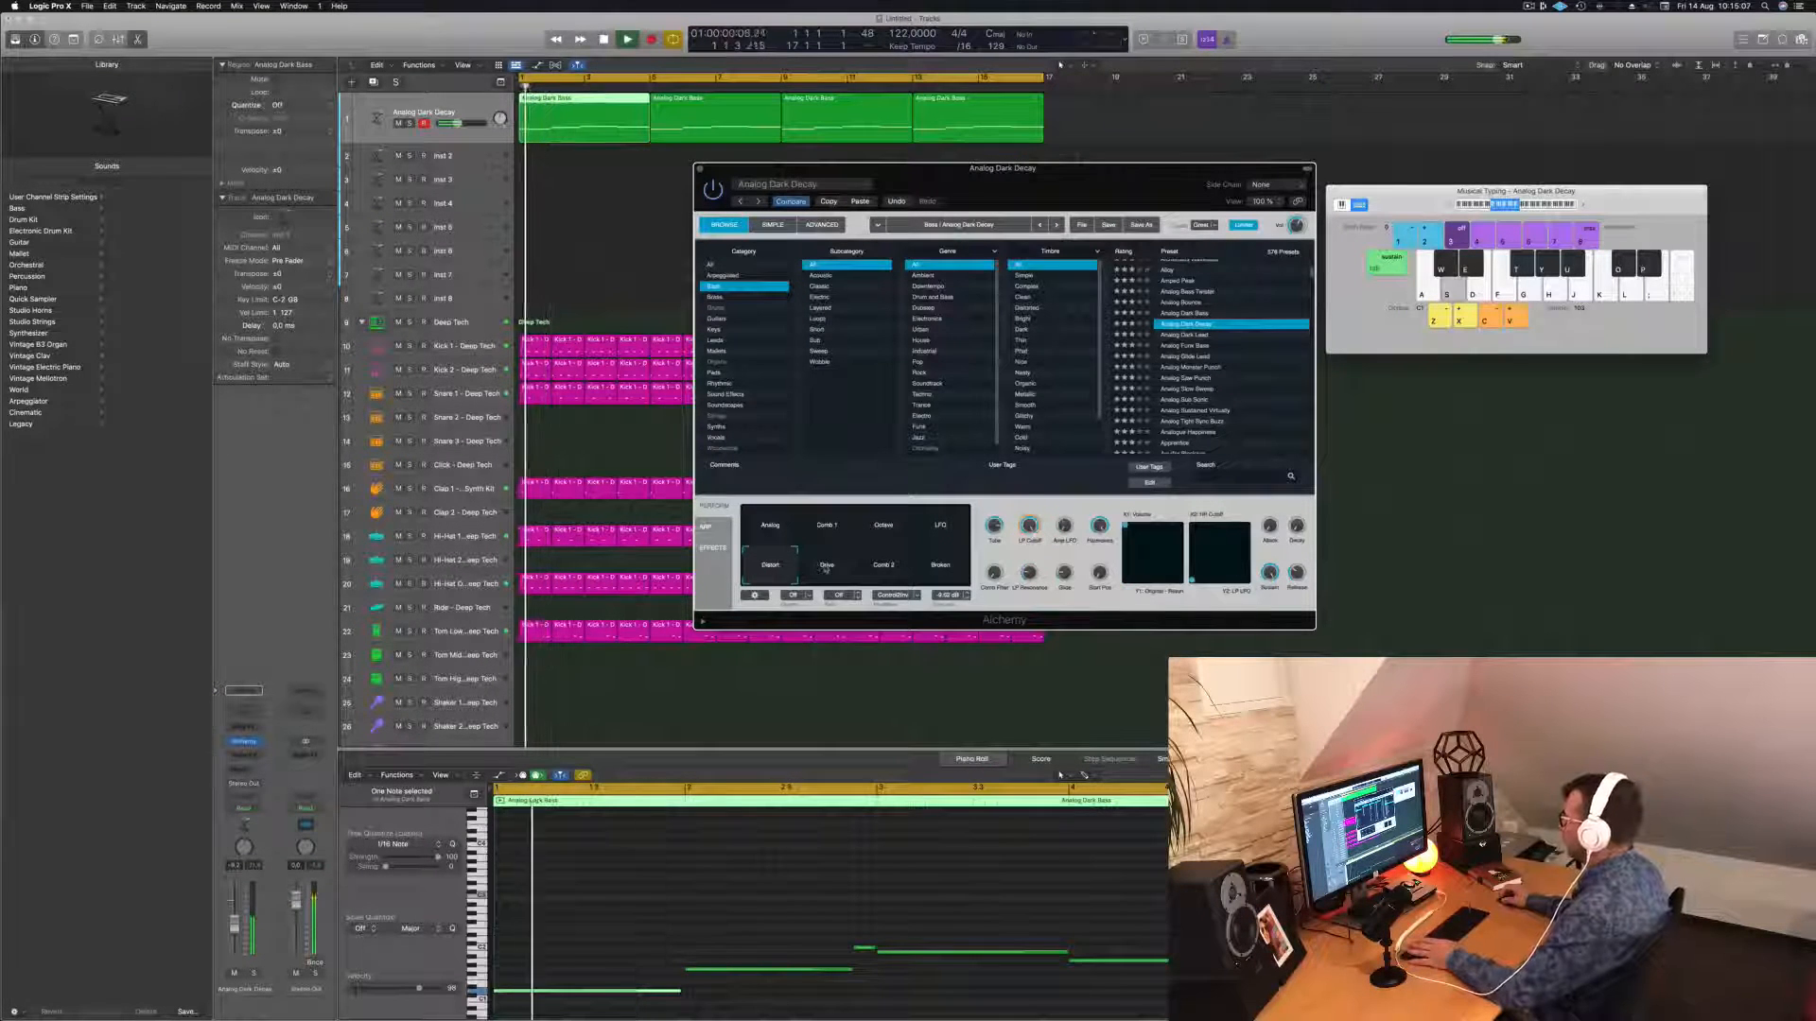
click(825, 565)
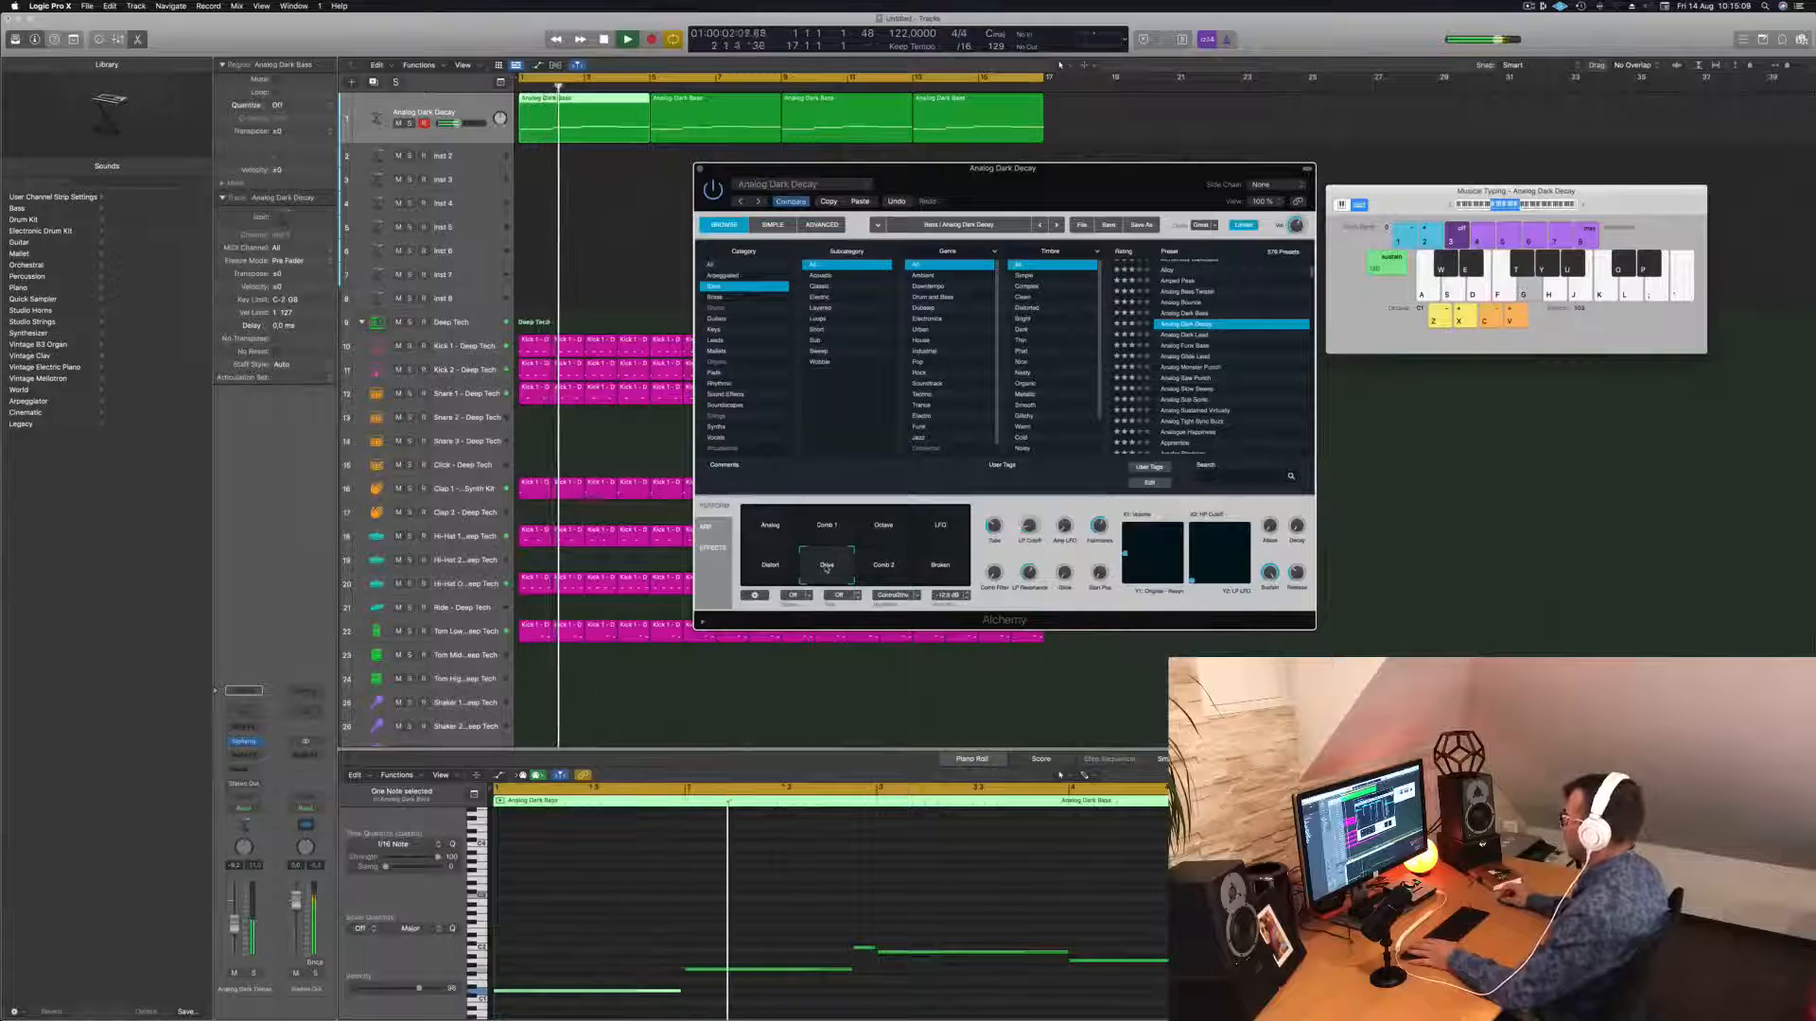
click(934, 567)
click(772, 527)
key(space)
key(space)
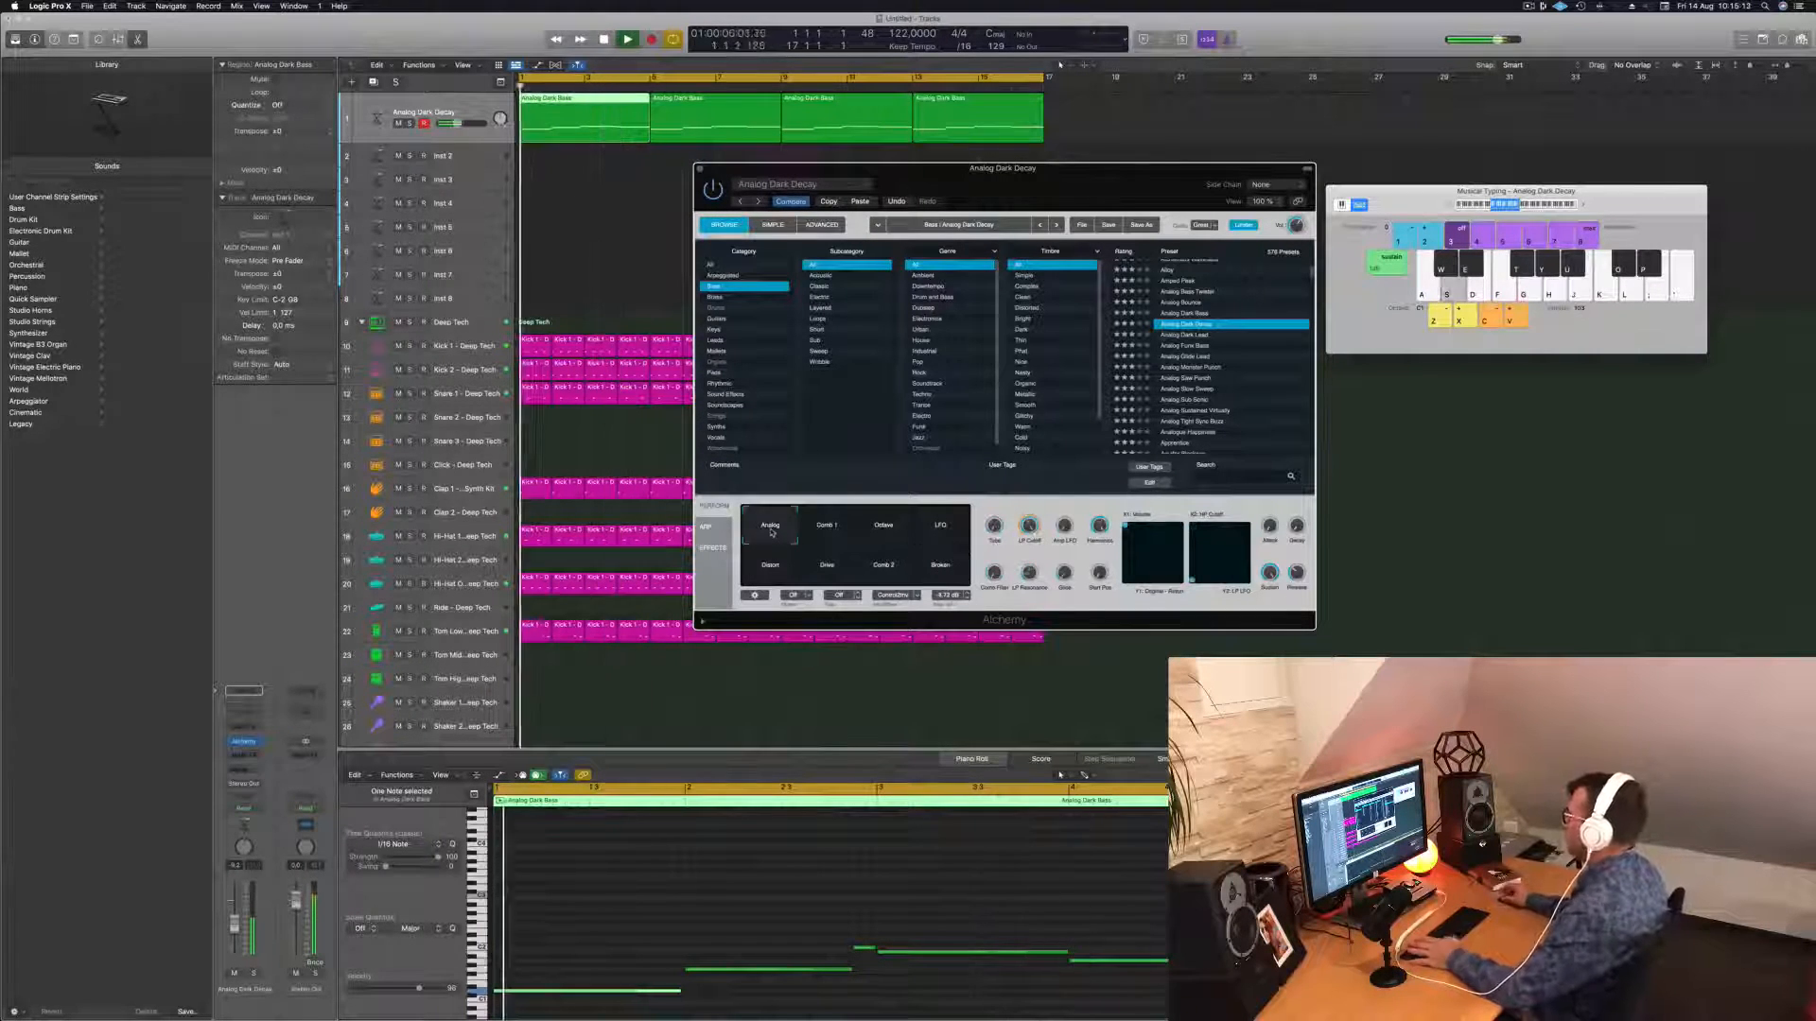
Adjust Alchemy's LP Cutoff while the loop plays, close the instrument window and listen to the bass from the start.
drag(1133, 179, 1164, 145)
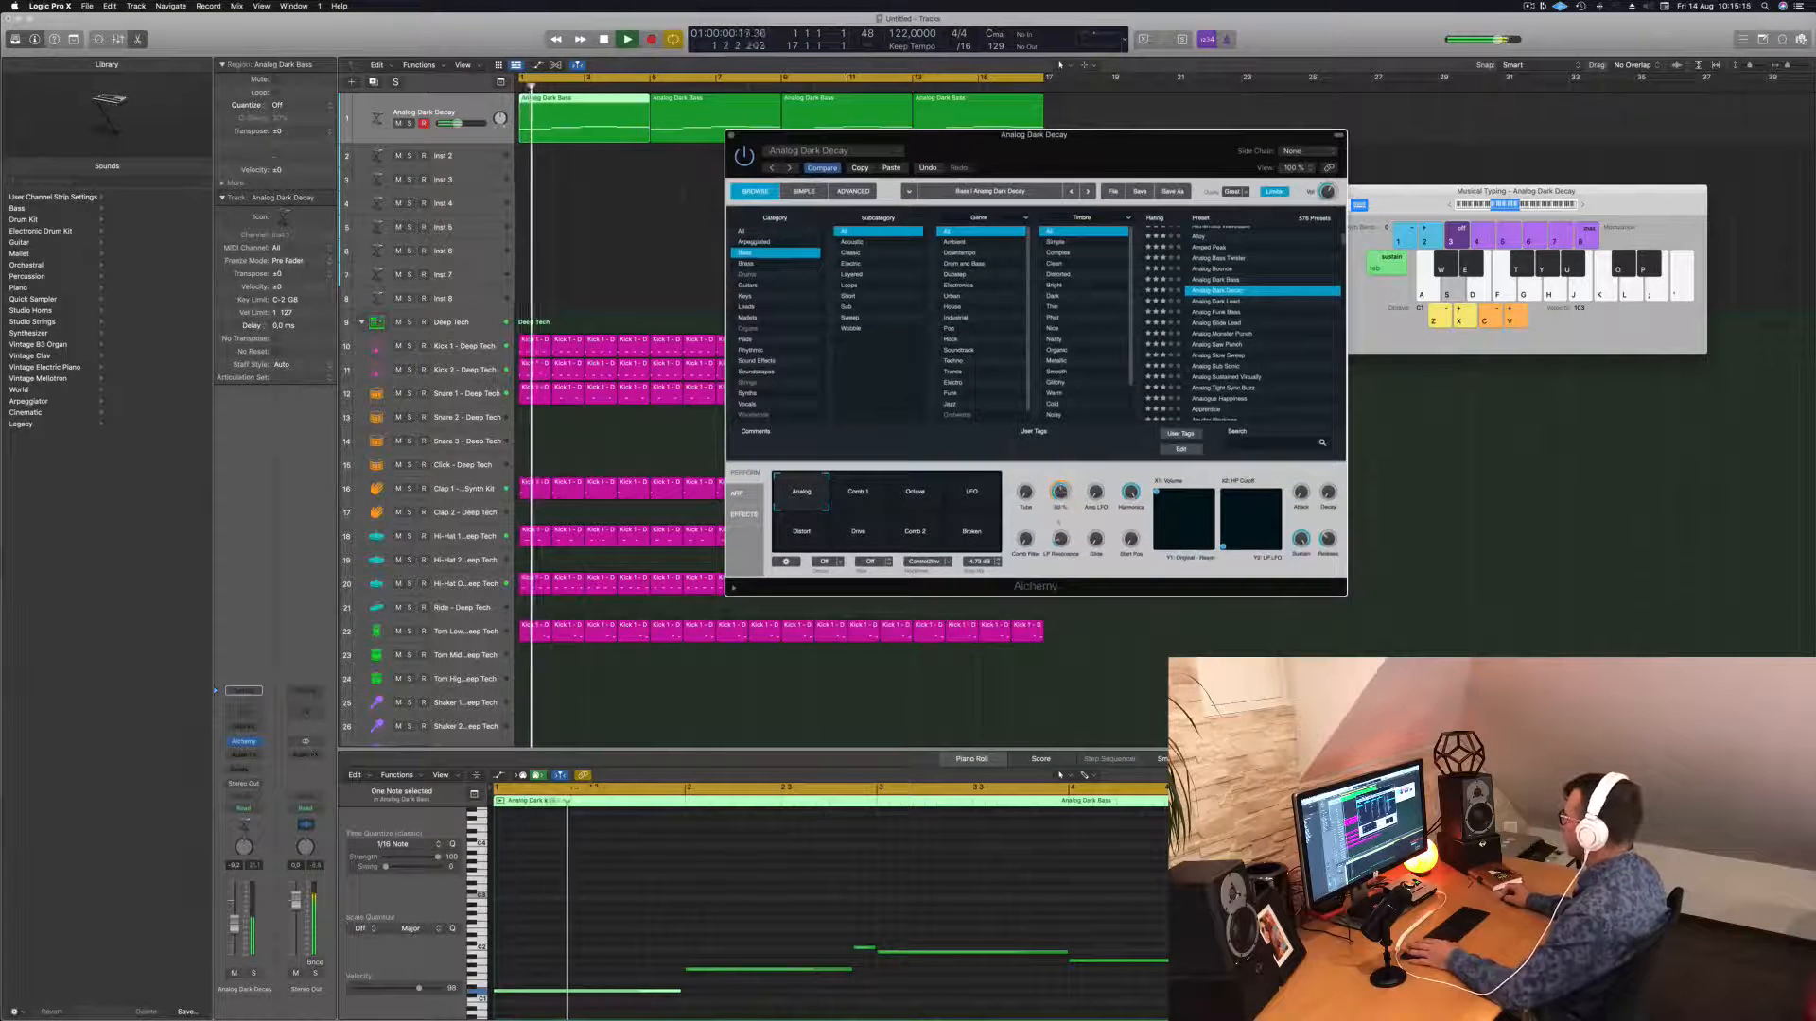
drag(1059, 567, 1034, 468)
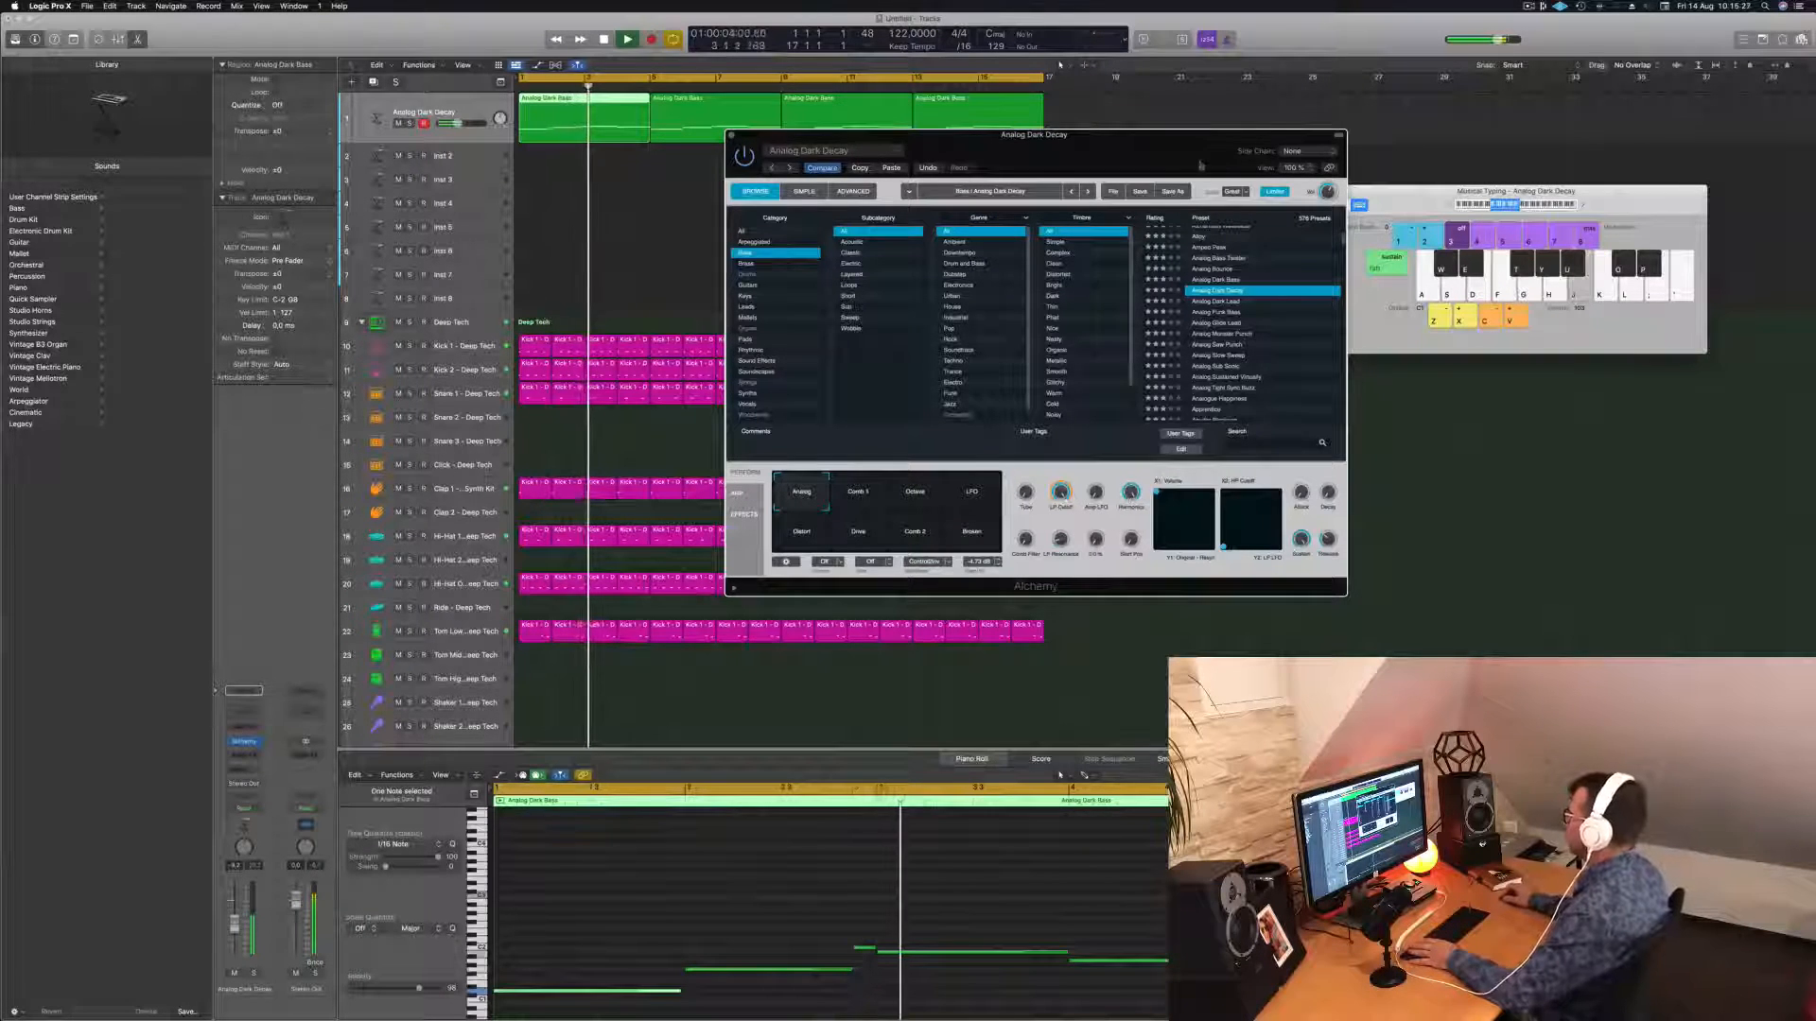
drag(1069, 157, 1028, 280)
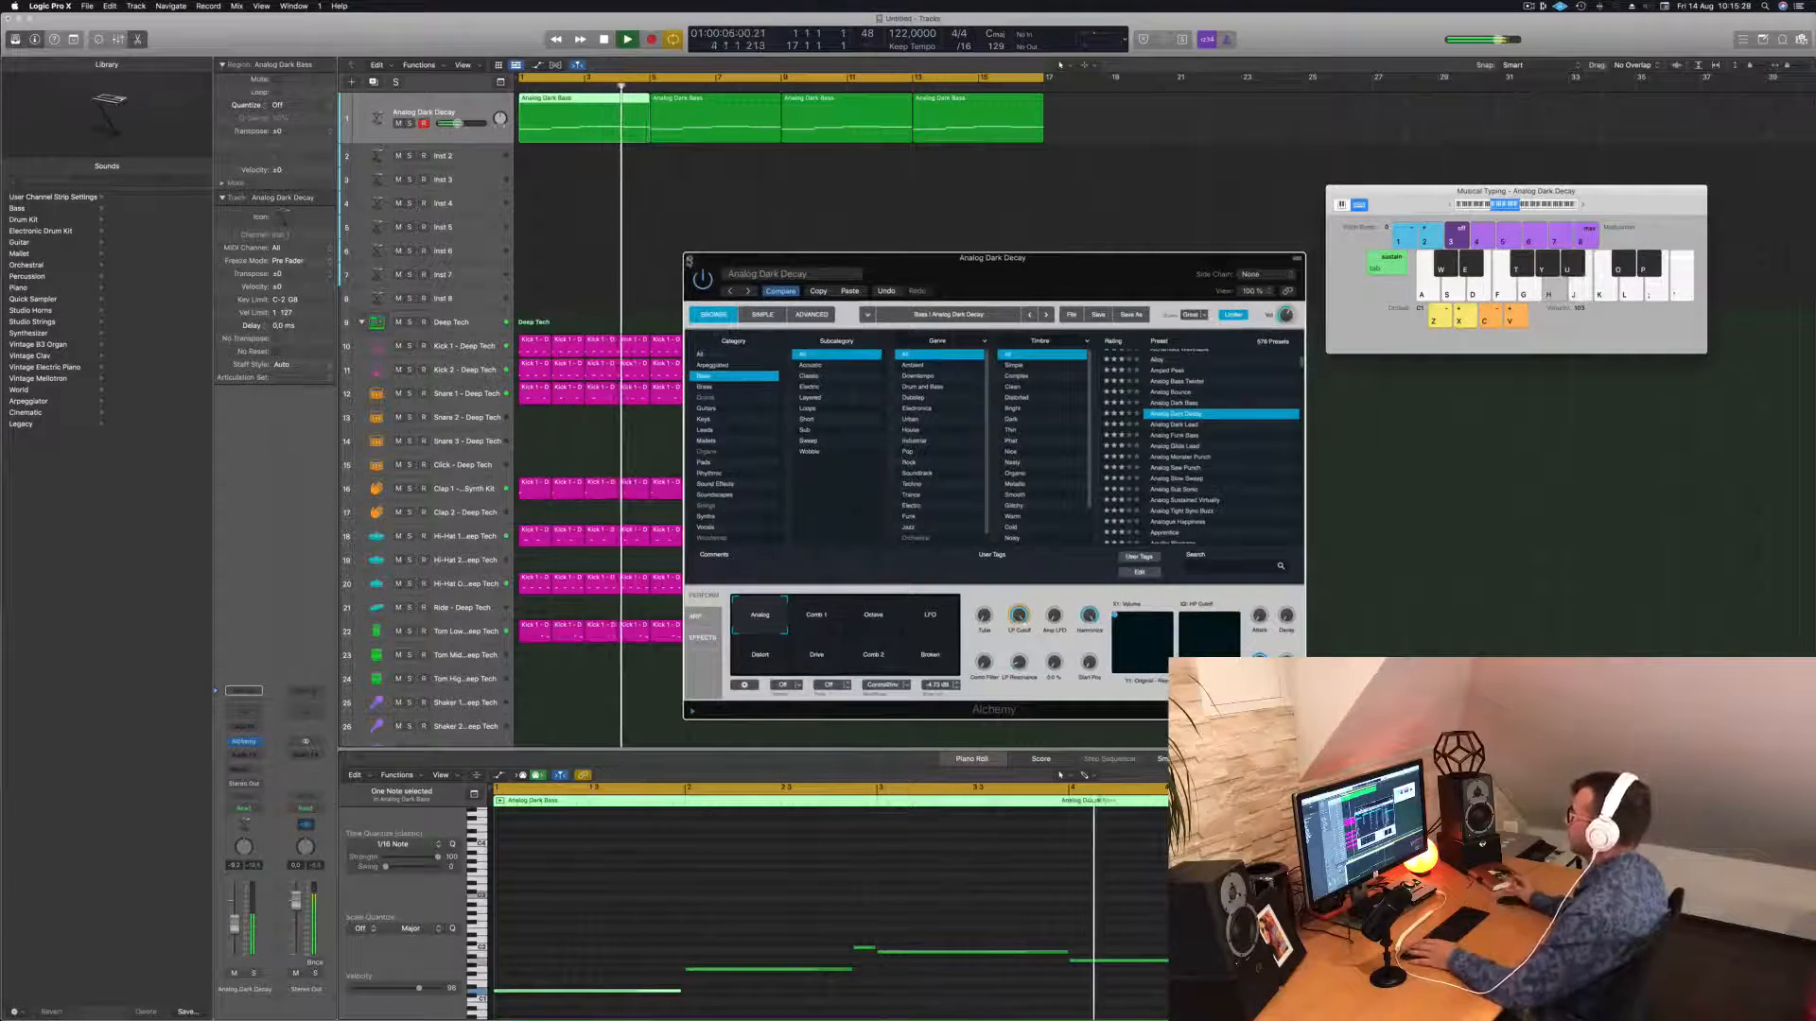
click(688, 262)
key(Return)
click(386, 105)
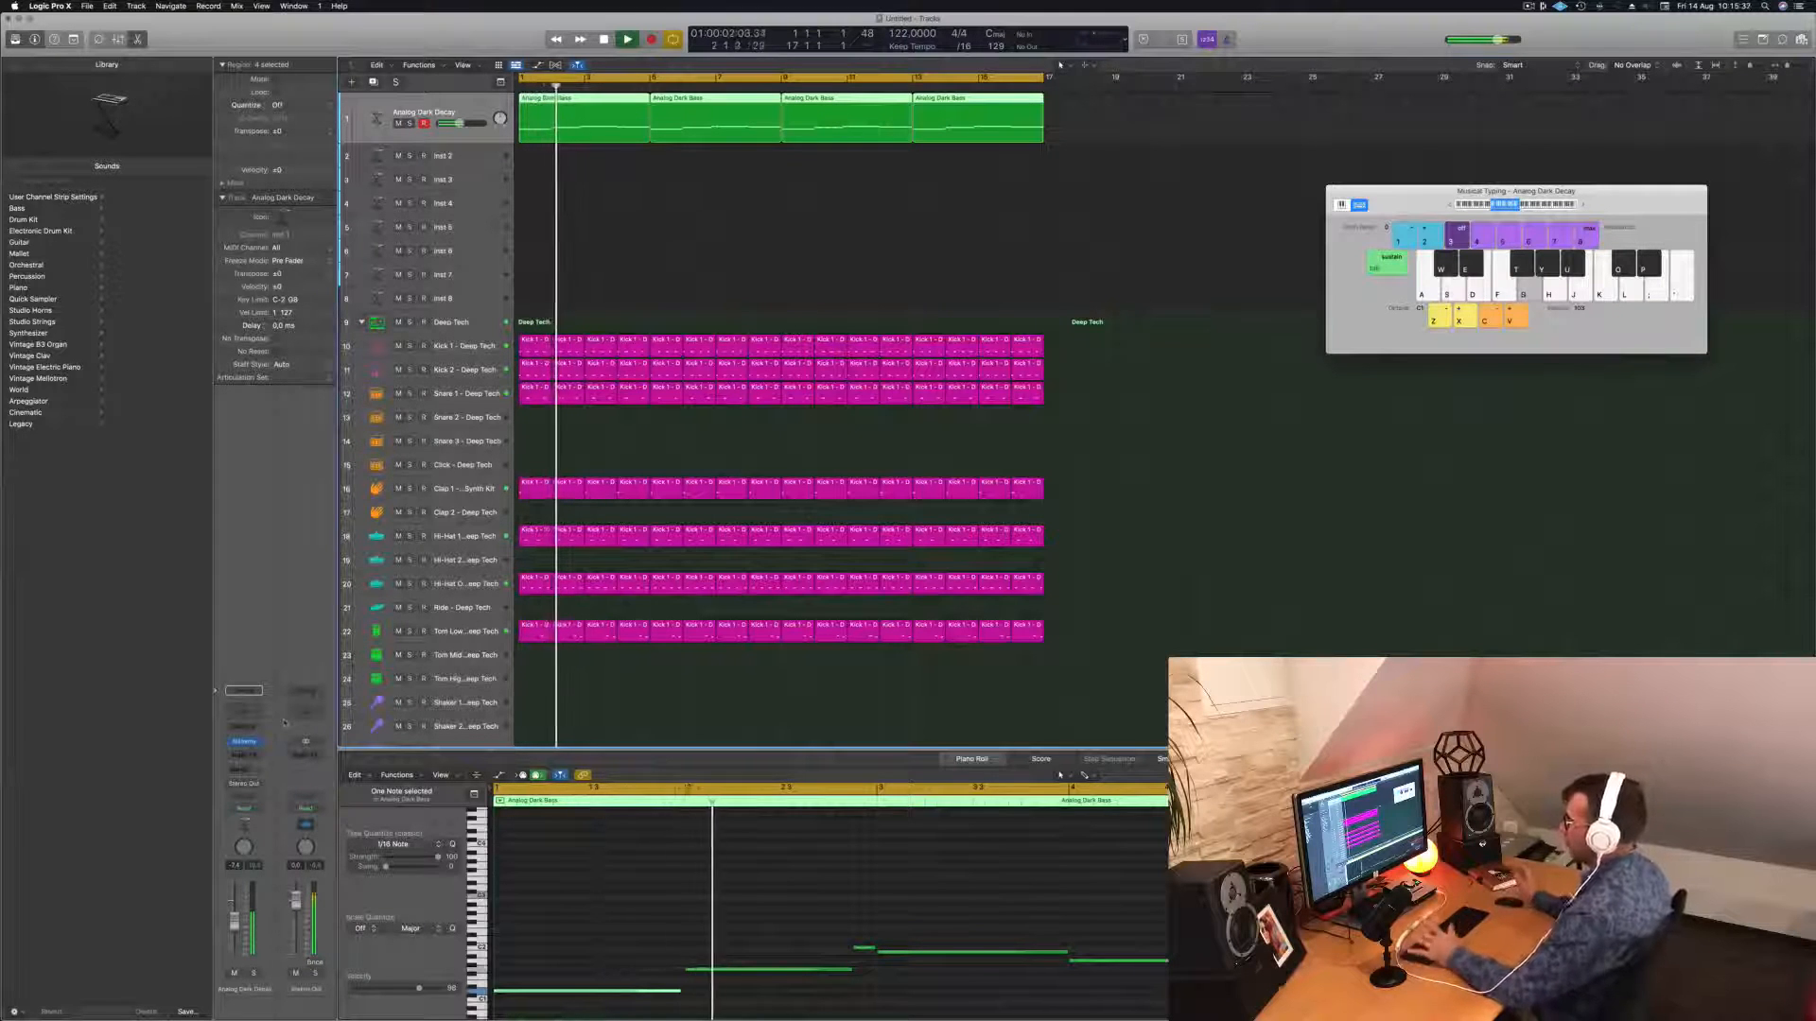
key(Return)
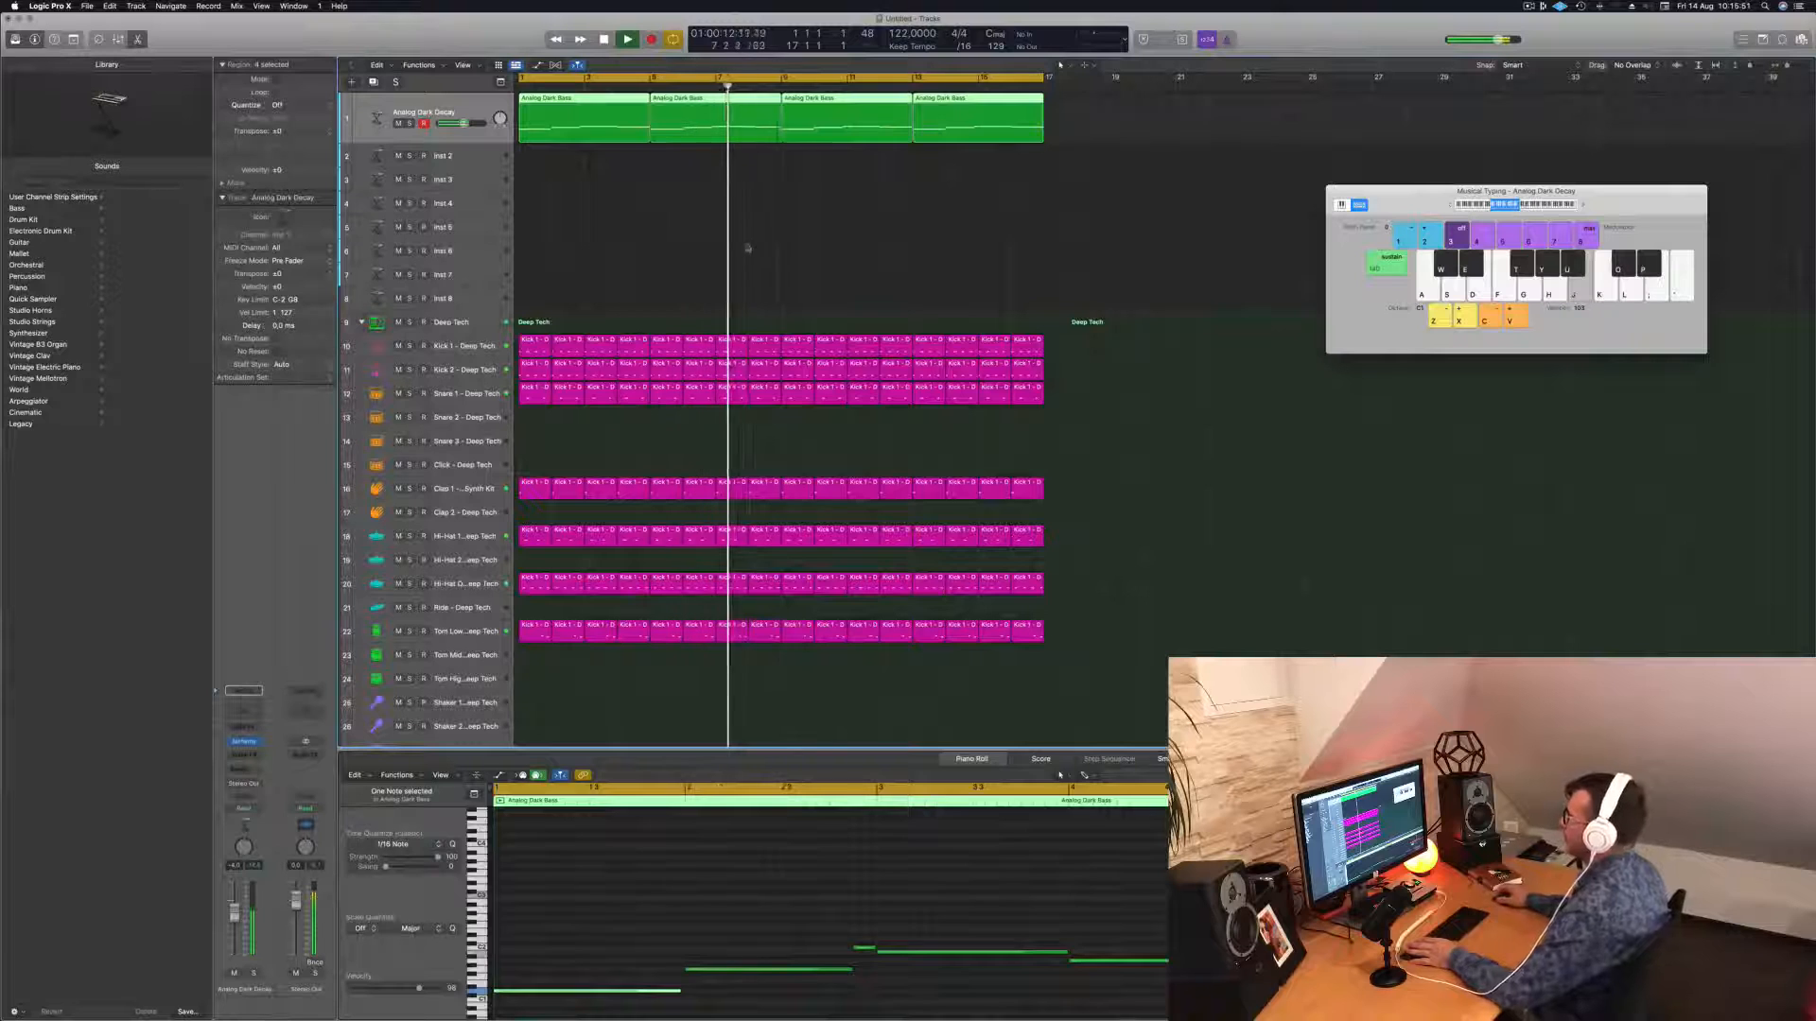
Replace the last three bass regions with copies of the edited first region and listen to the result.
key(space)
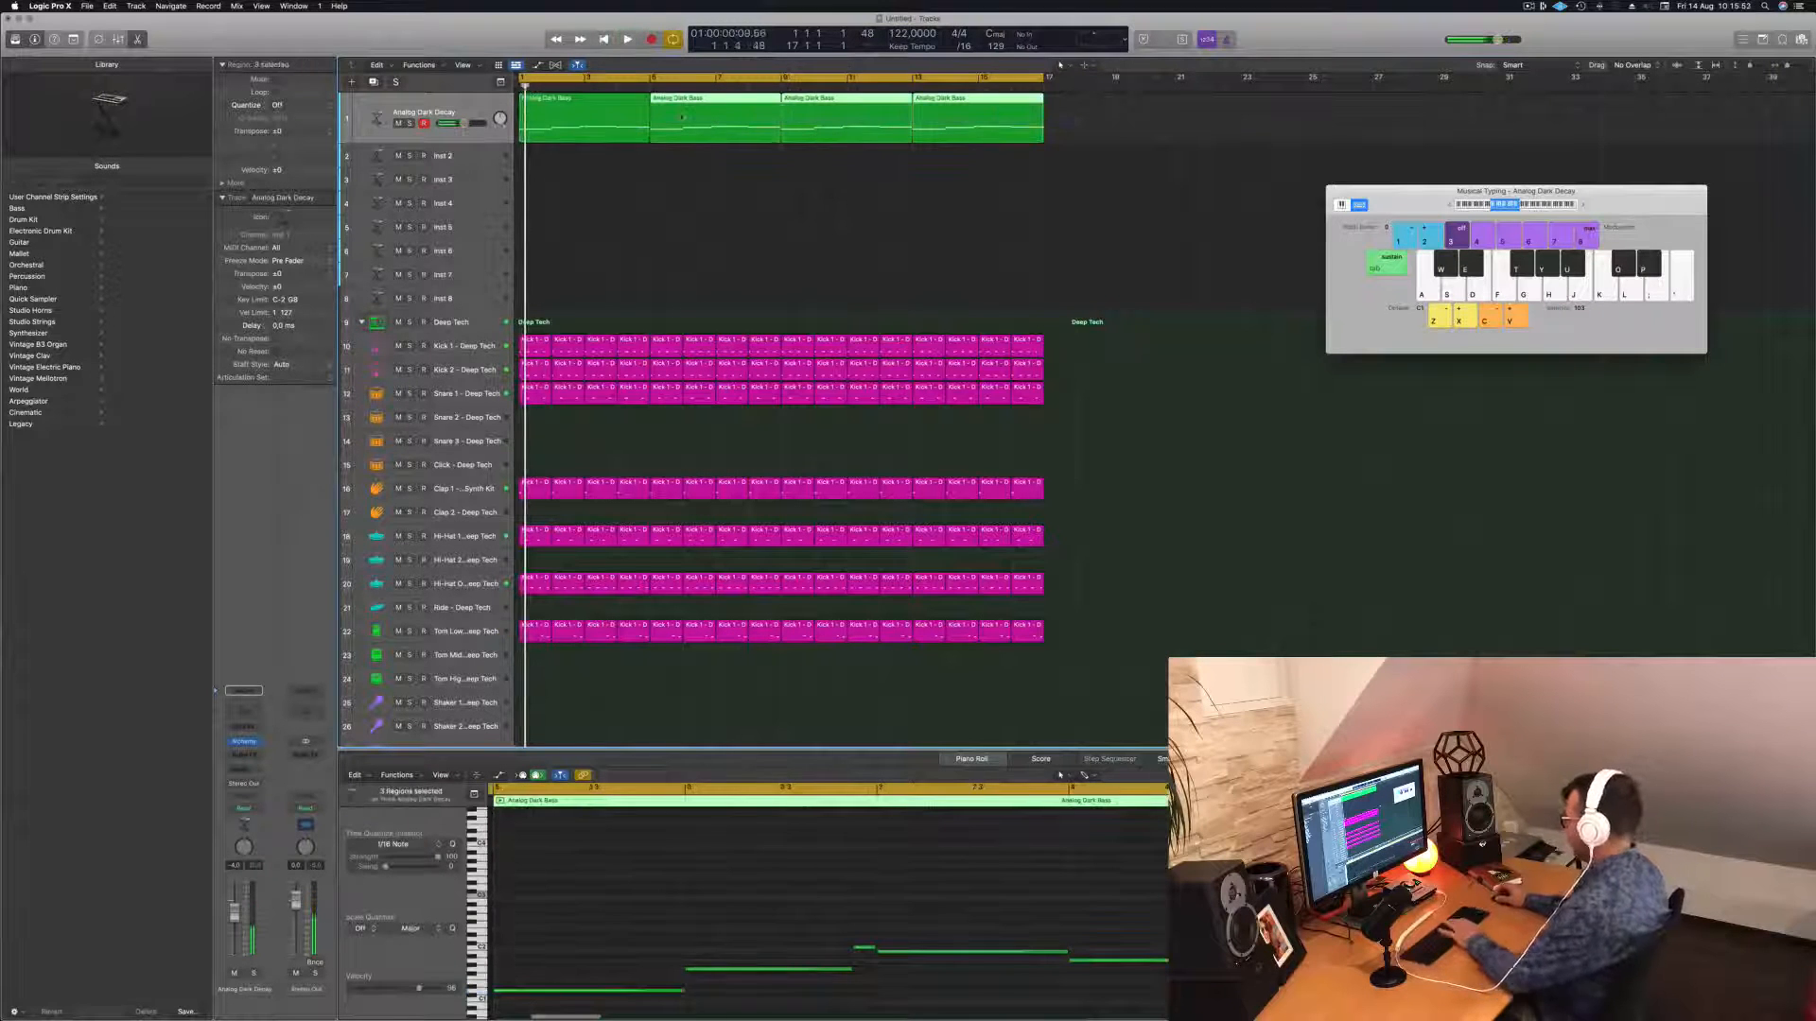
key(Delete)
drag(582, 114, 880, 104)
shift+click(622, 100)
key(space)
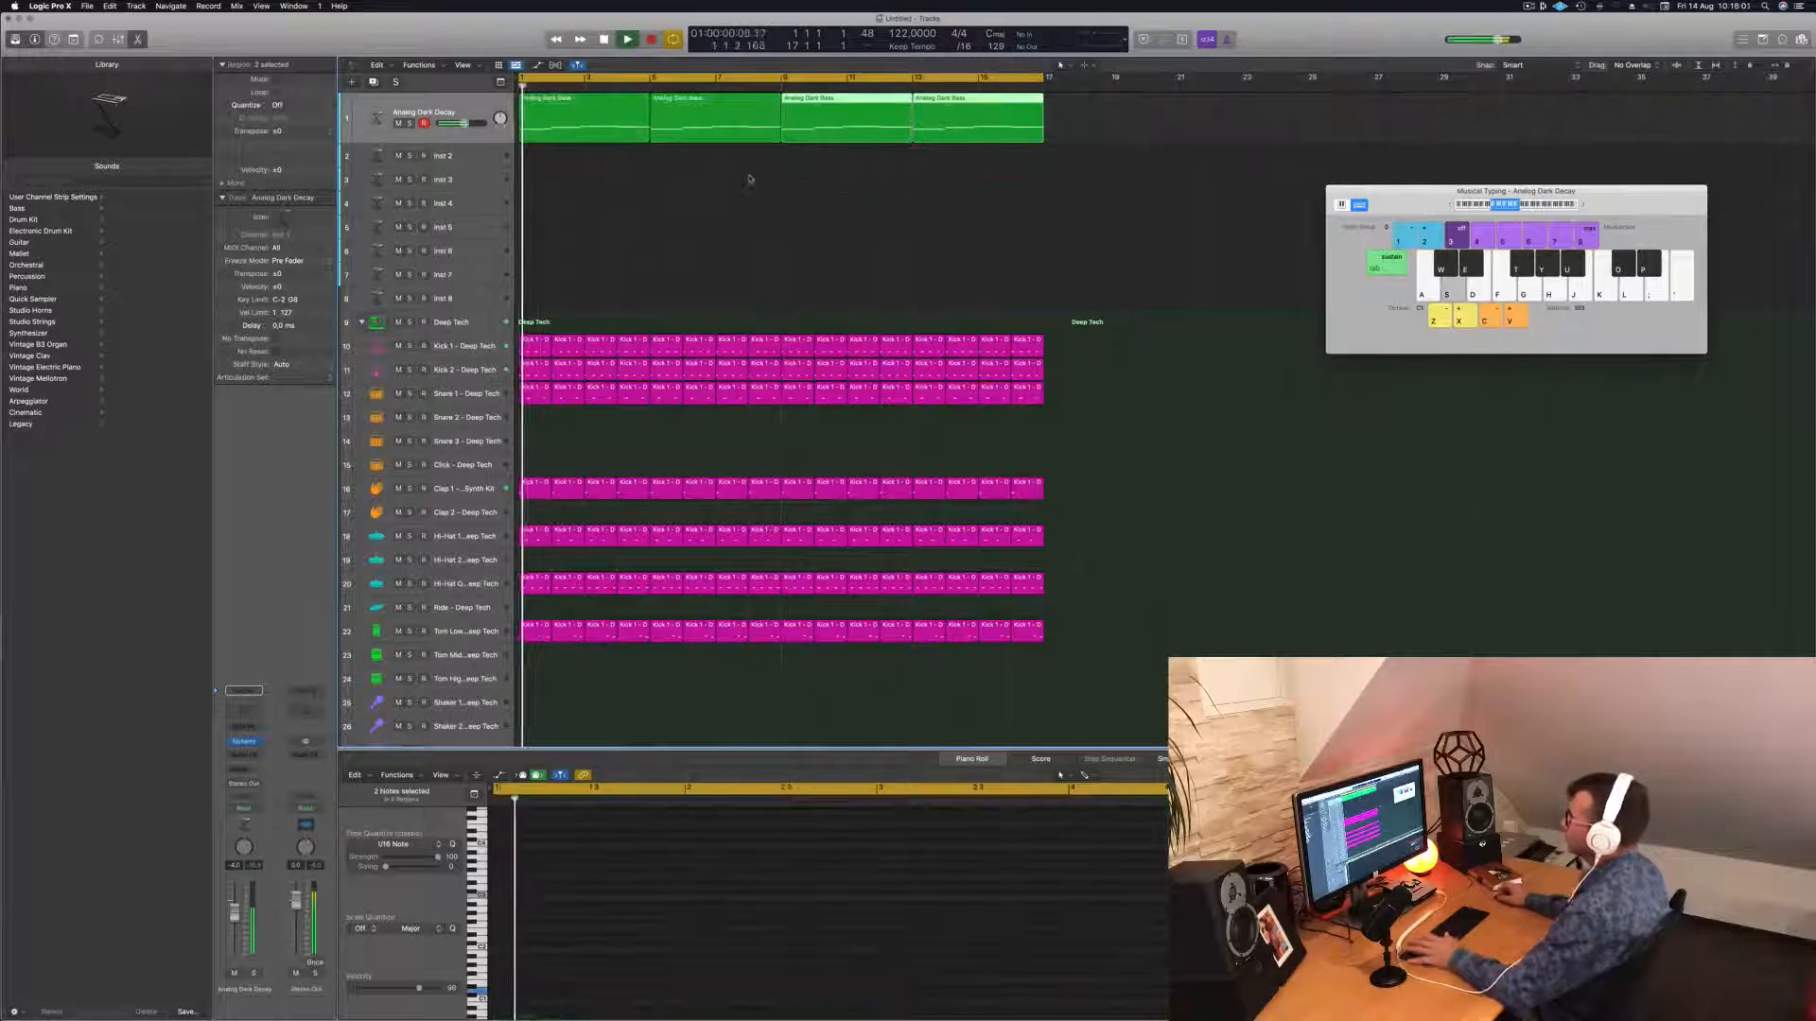
click(438, 139)
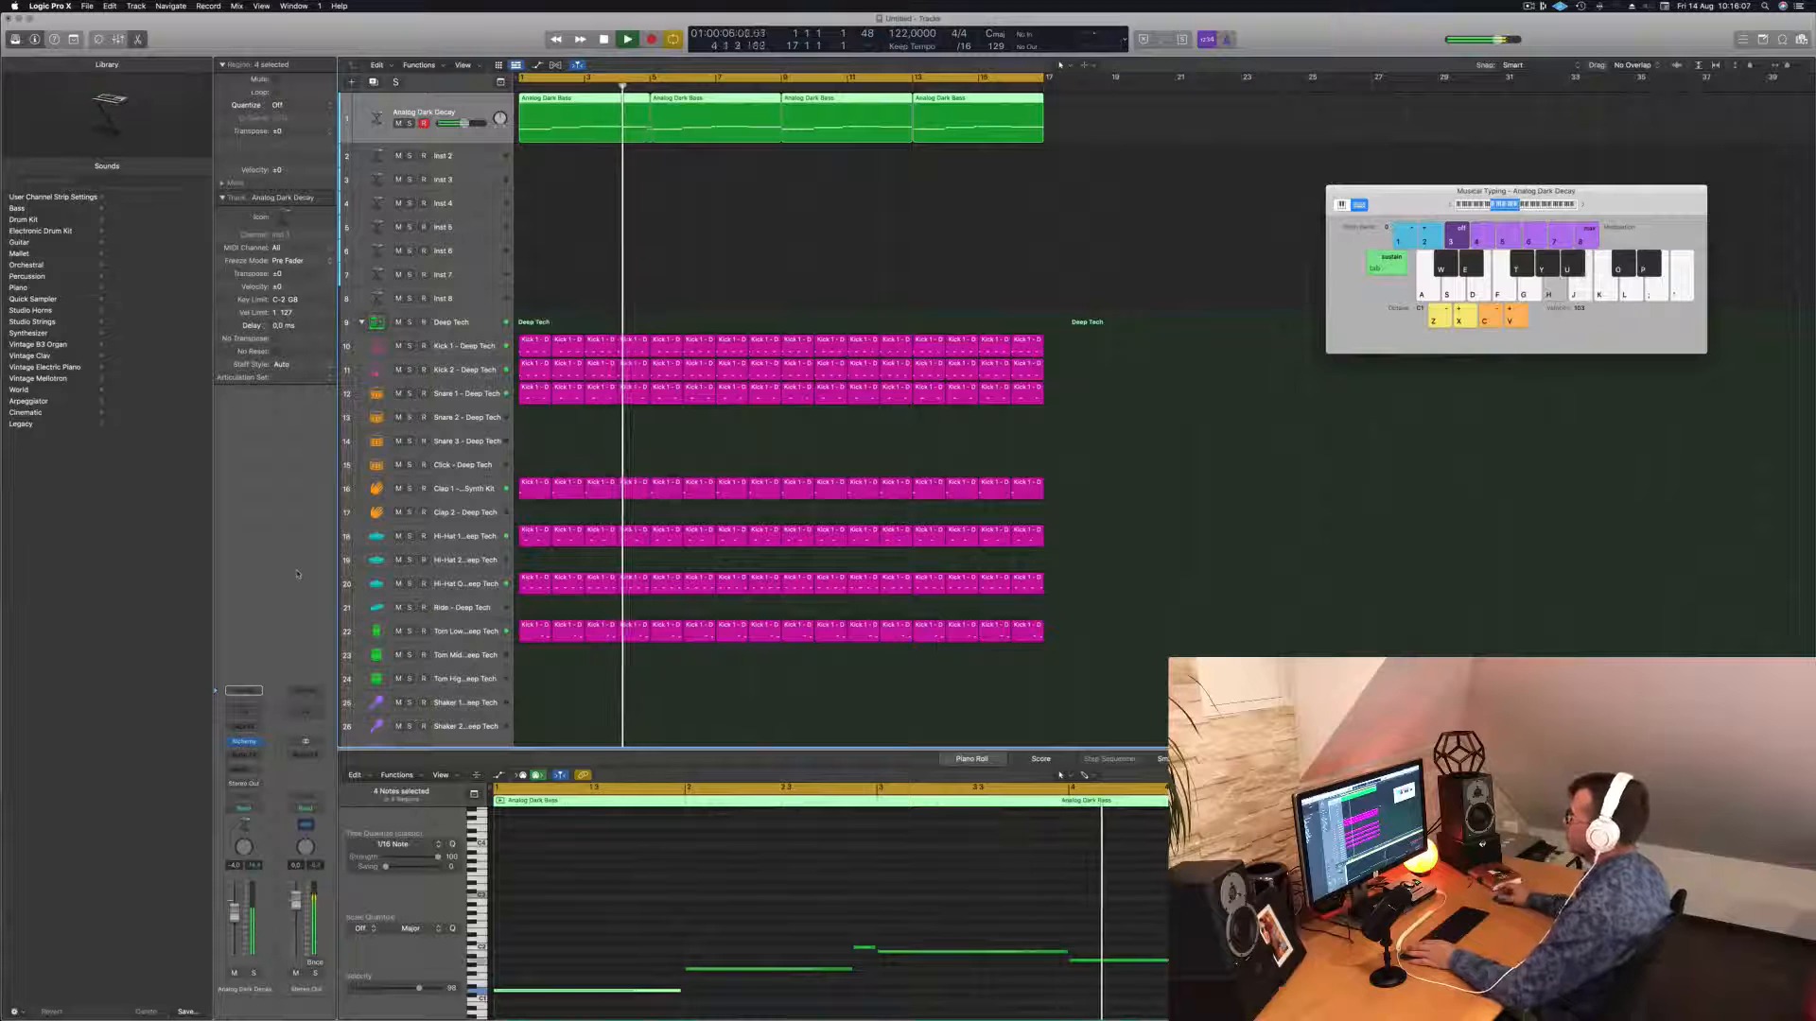
key(space)
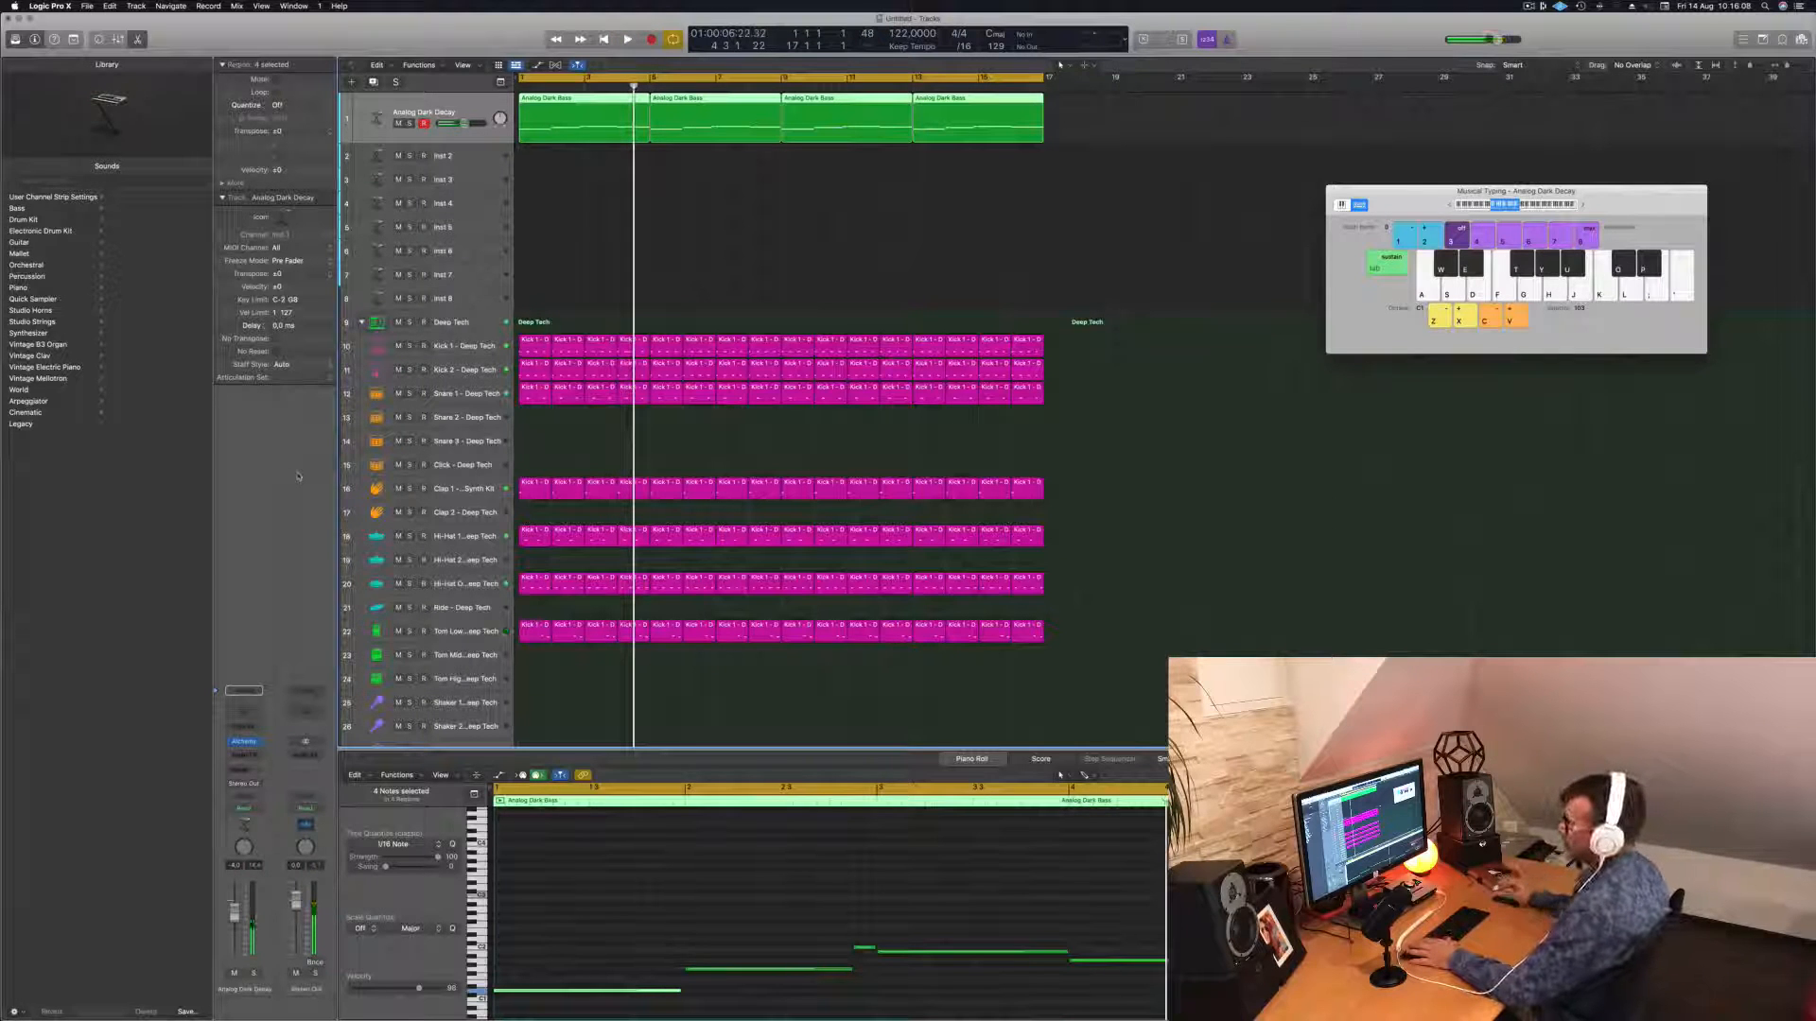
Insert a stereo Compressor on the bass channel and set its side chain to Kick 1 - Deep Tech.
click(251, 751)
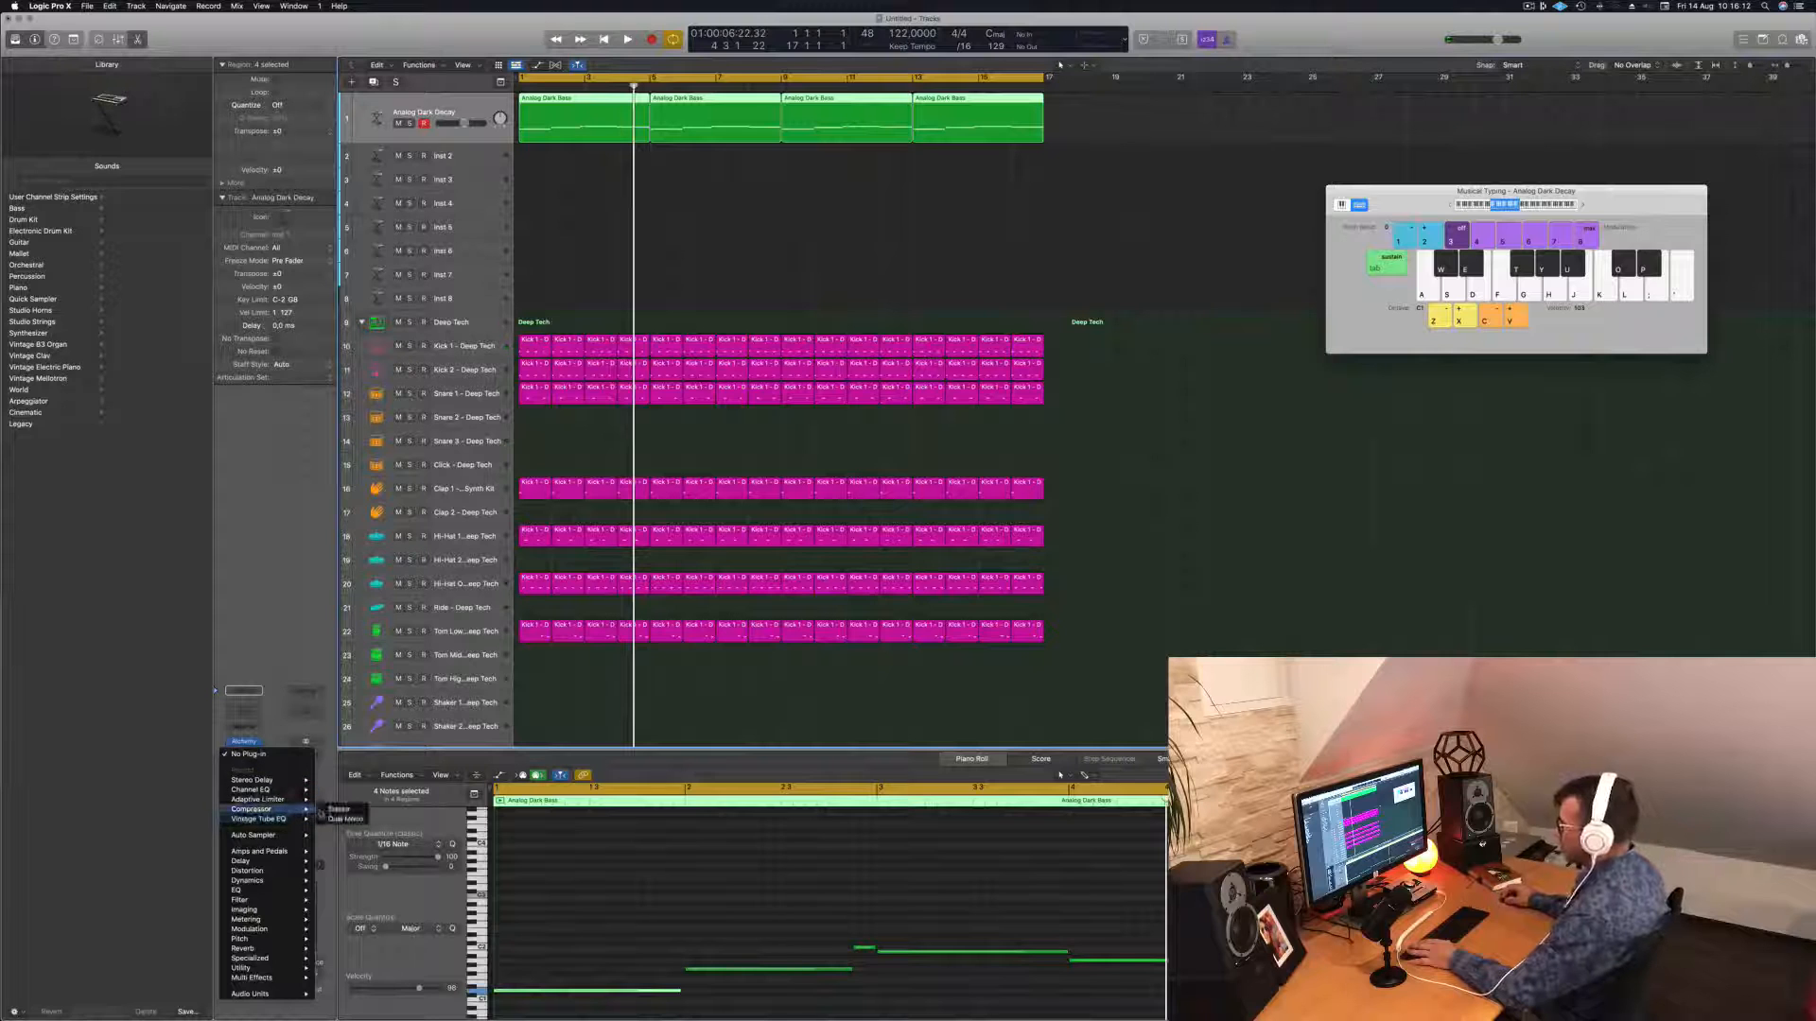
click(333, 811)
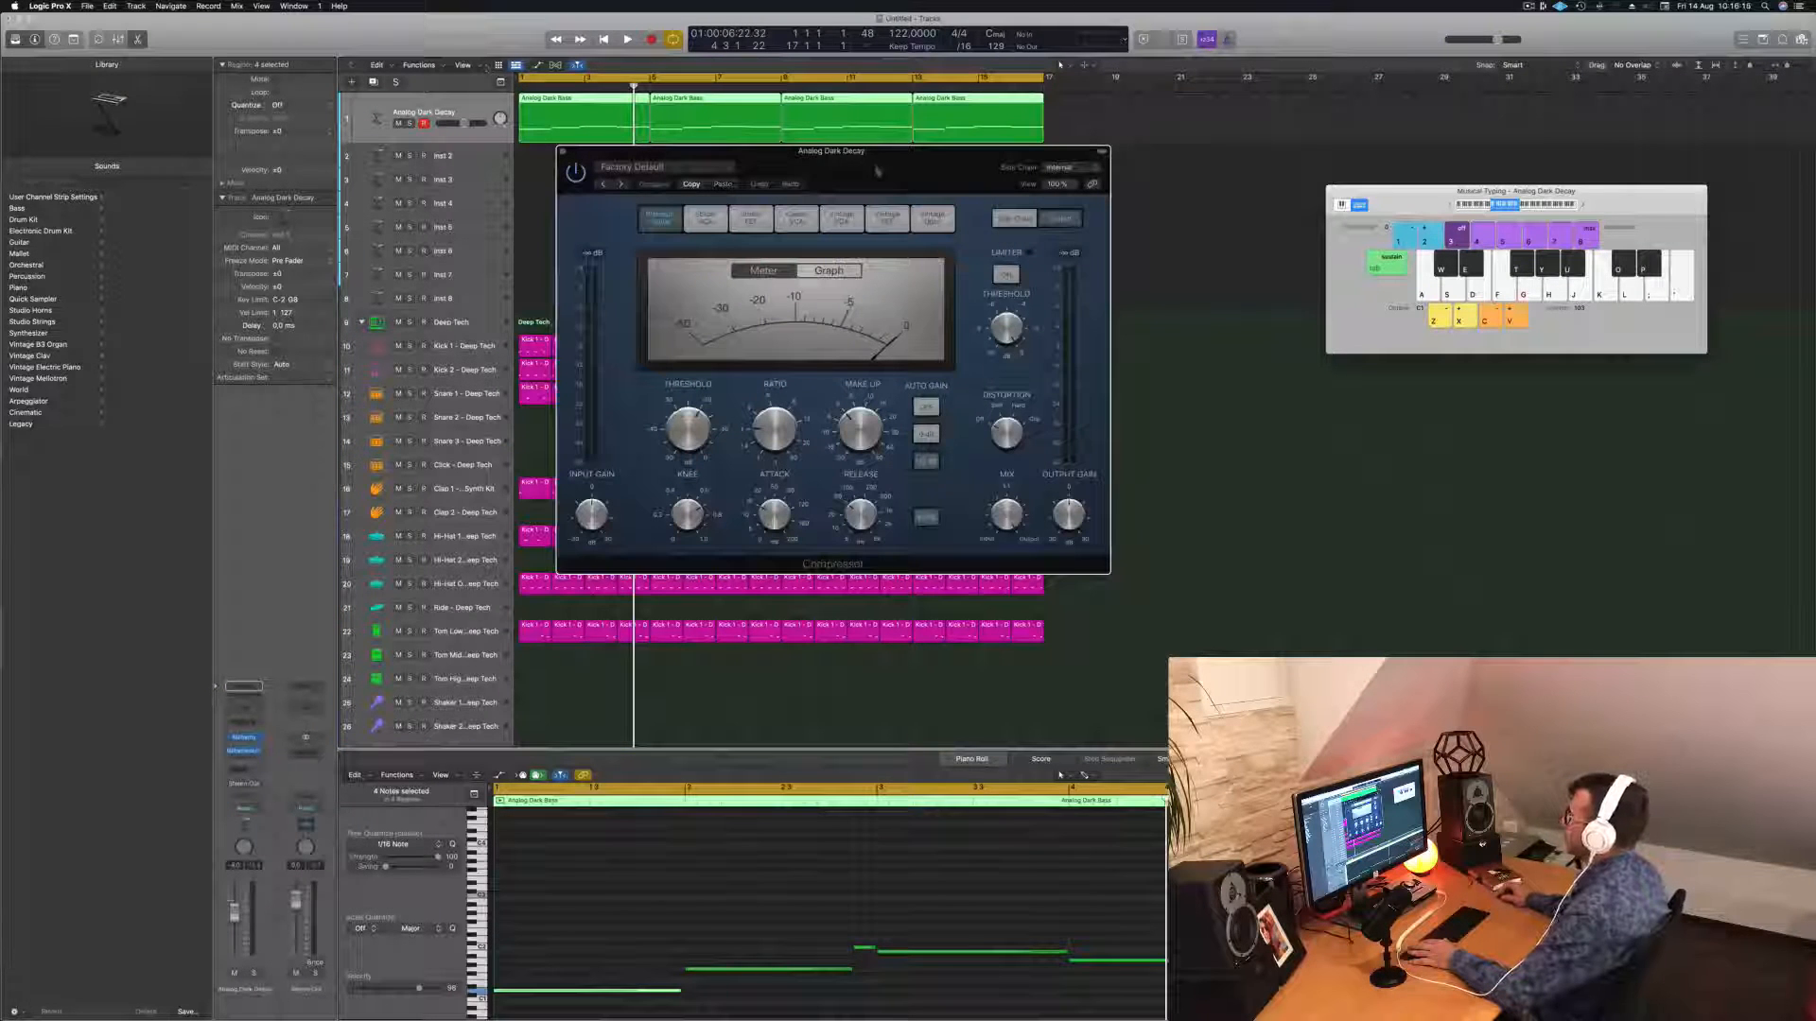
drag(802, 162, 814, 161)
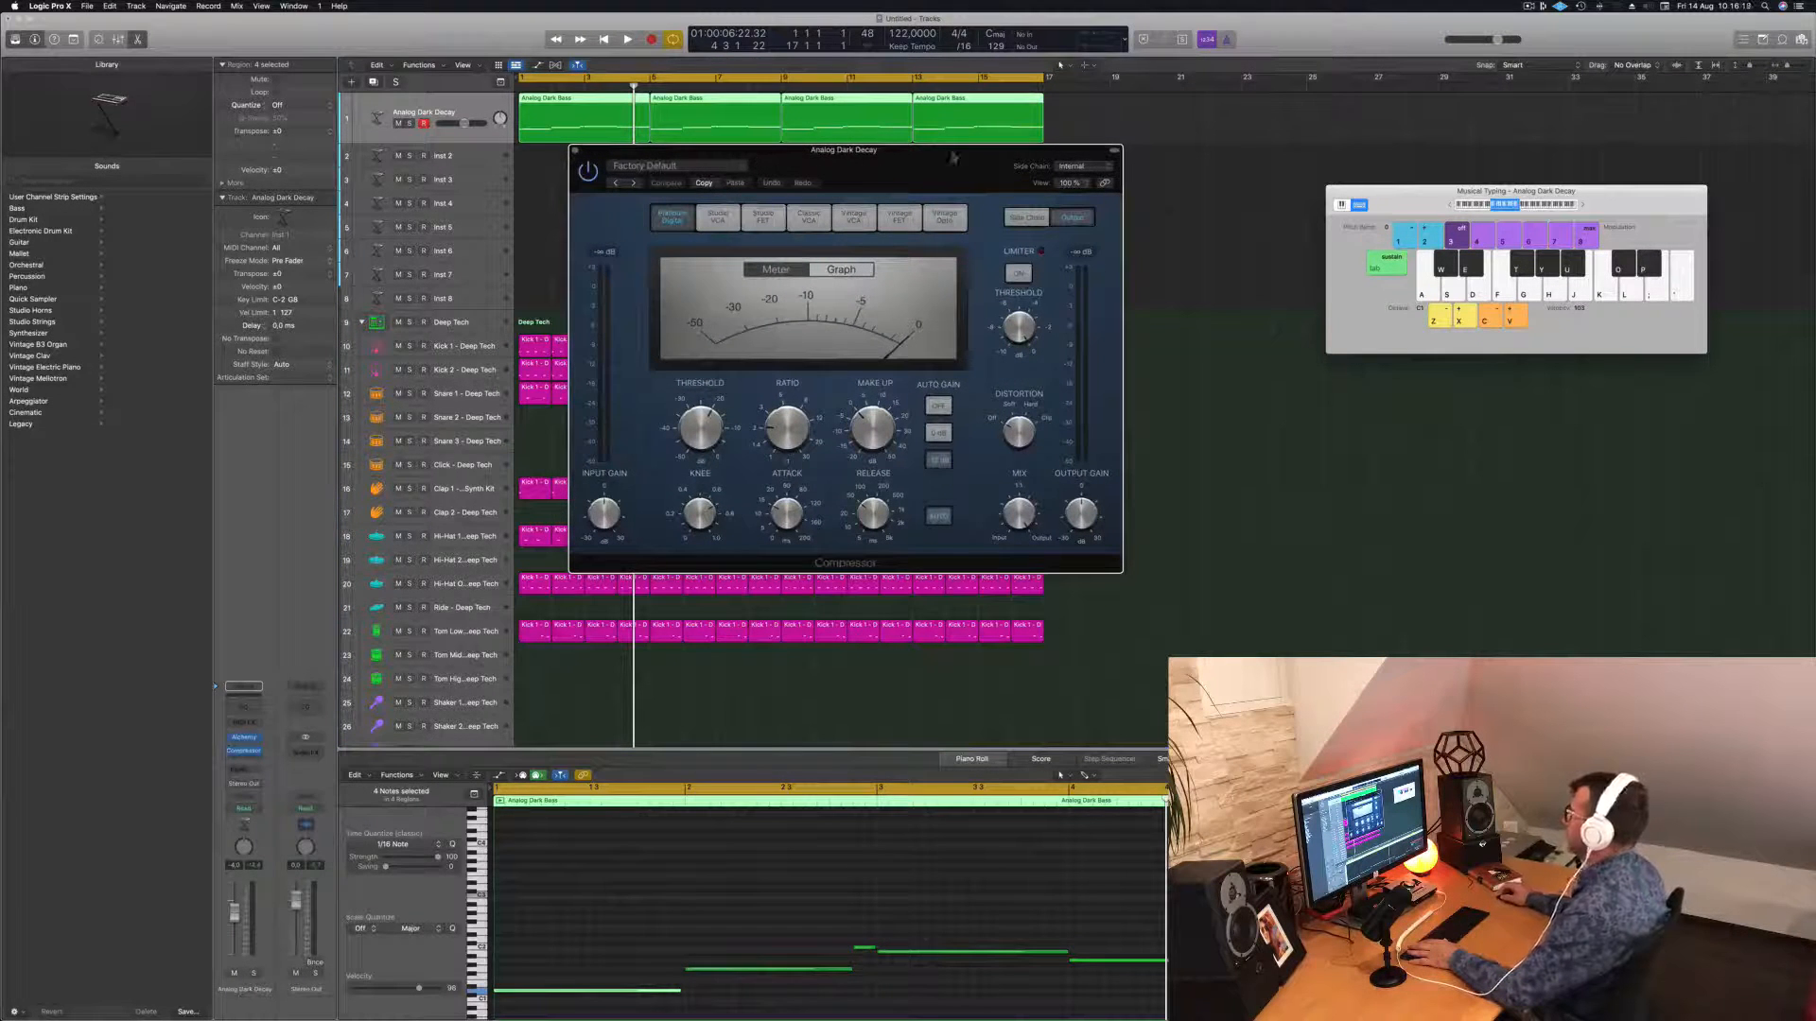
drag(953, 157, 838, 187)
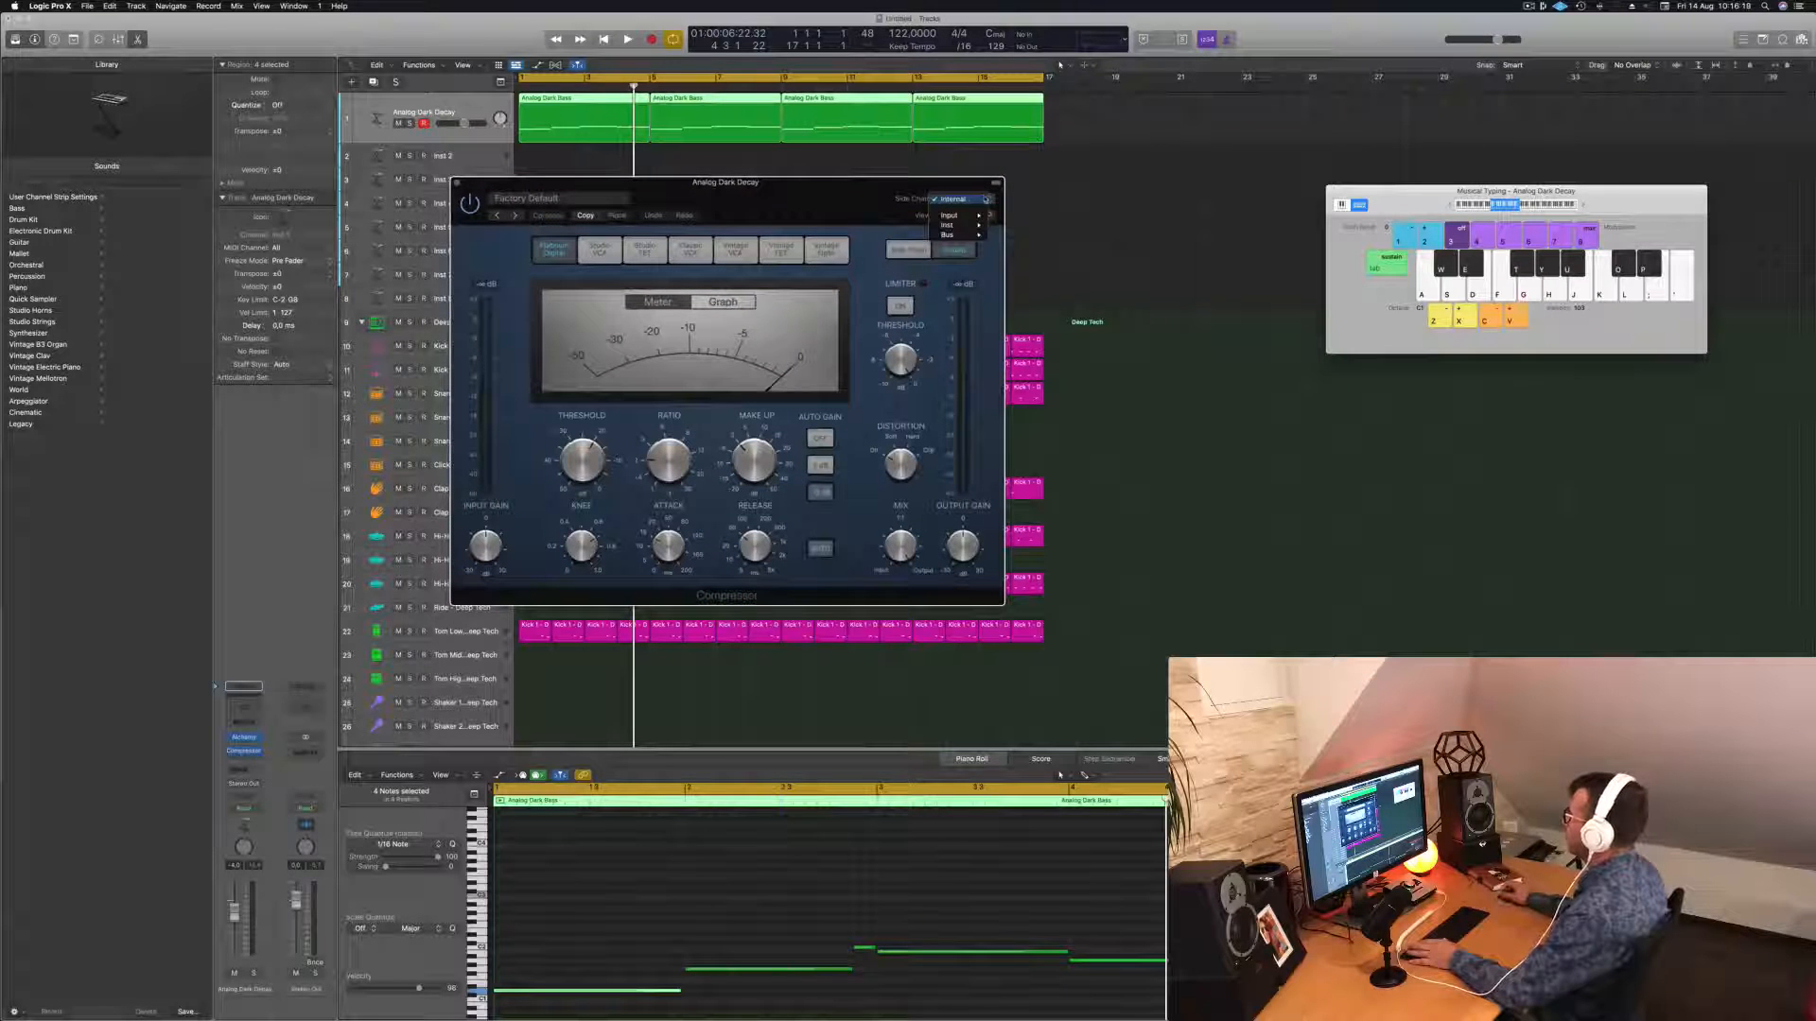
mouse_move(967, 227)
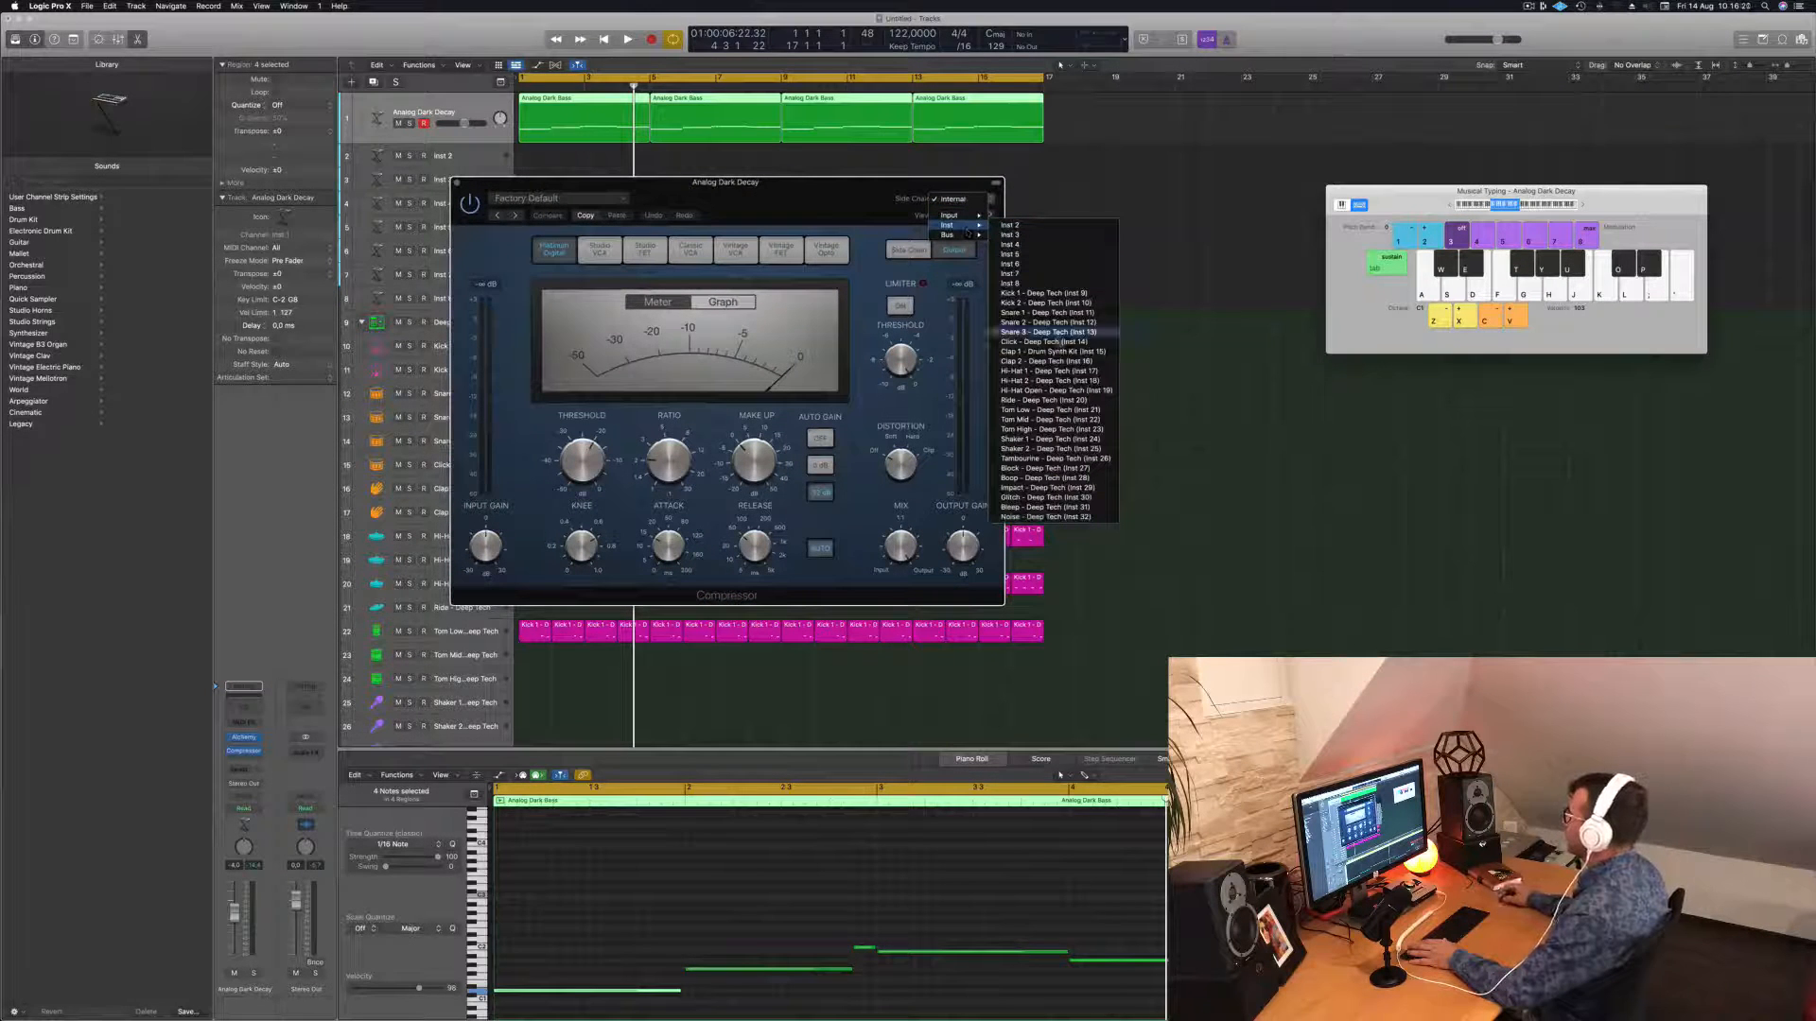
click(1063, 296)
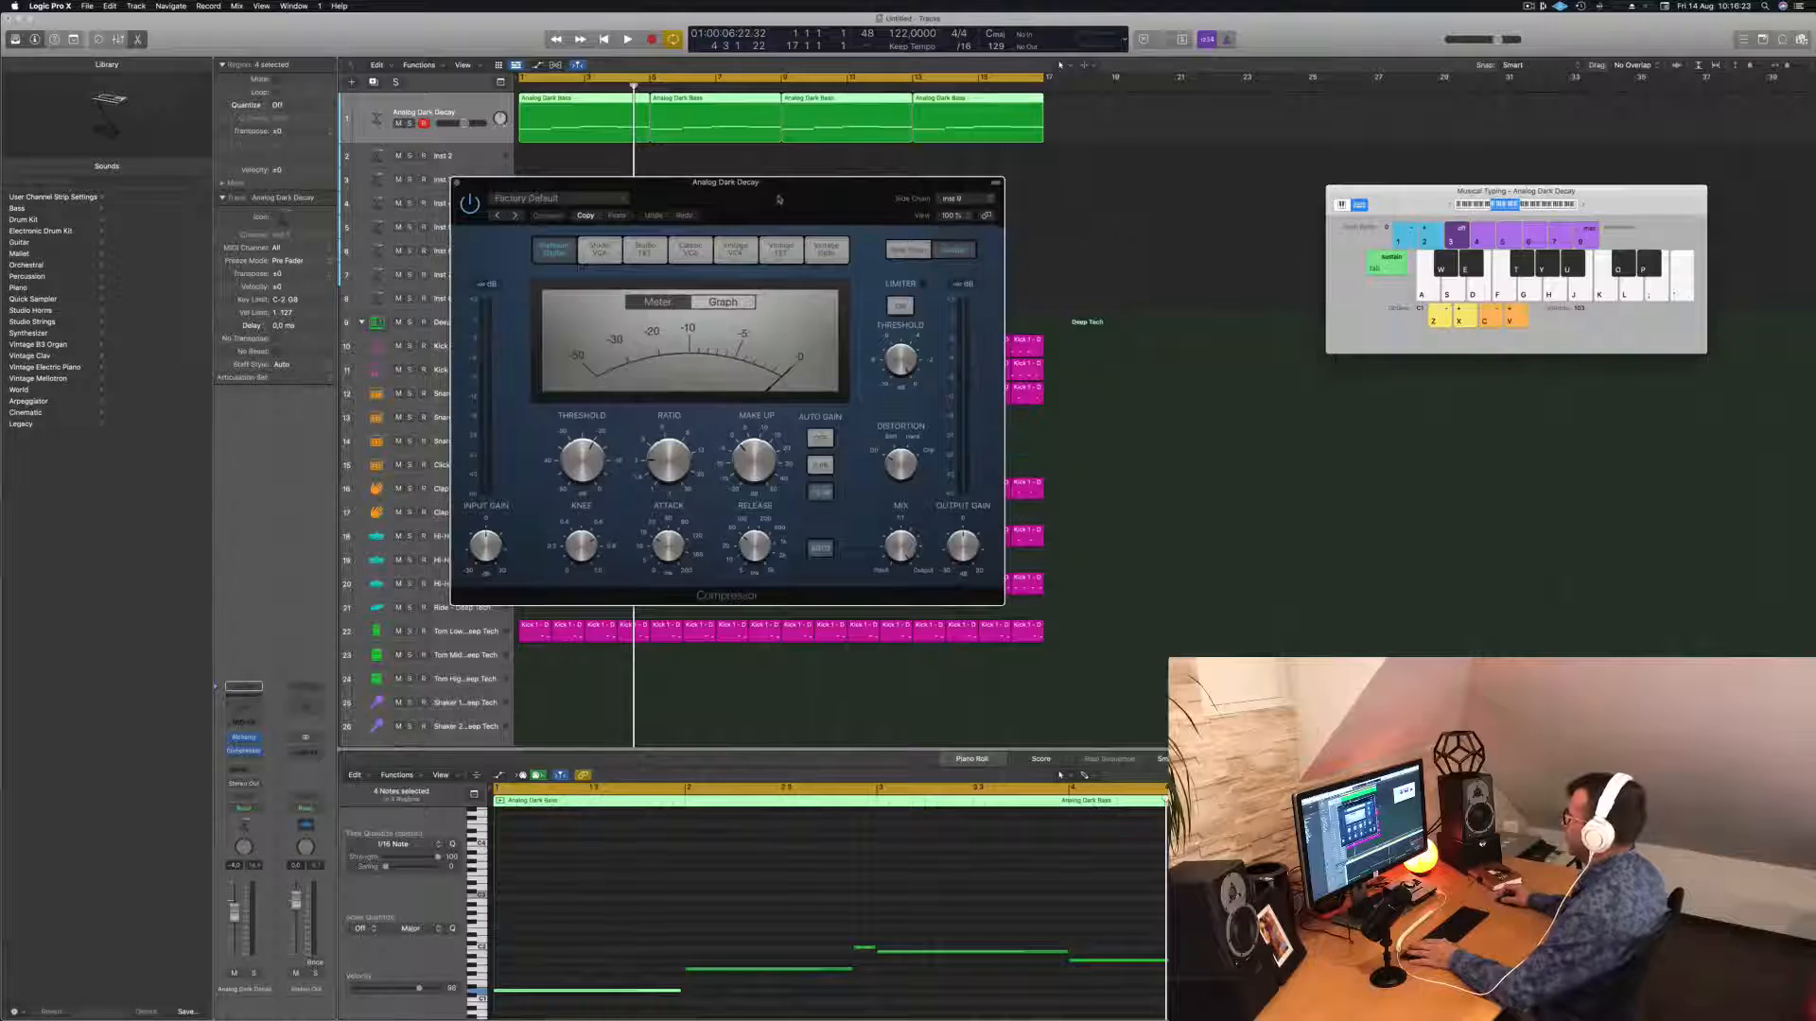
drag(776, 195, 1160, 204)
Adjust the bass Compressor's ratio while the loop plays and restart playback to hear it.
key(space)
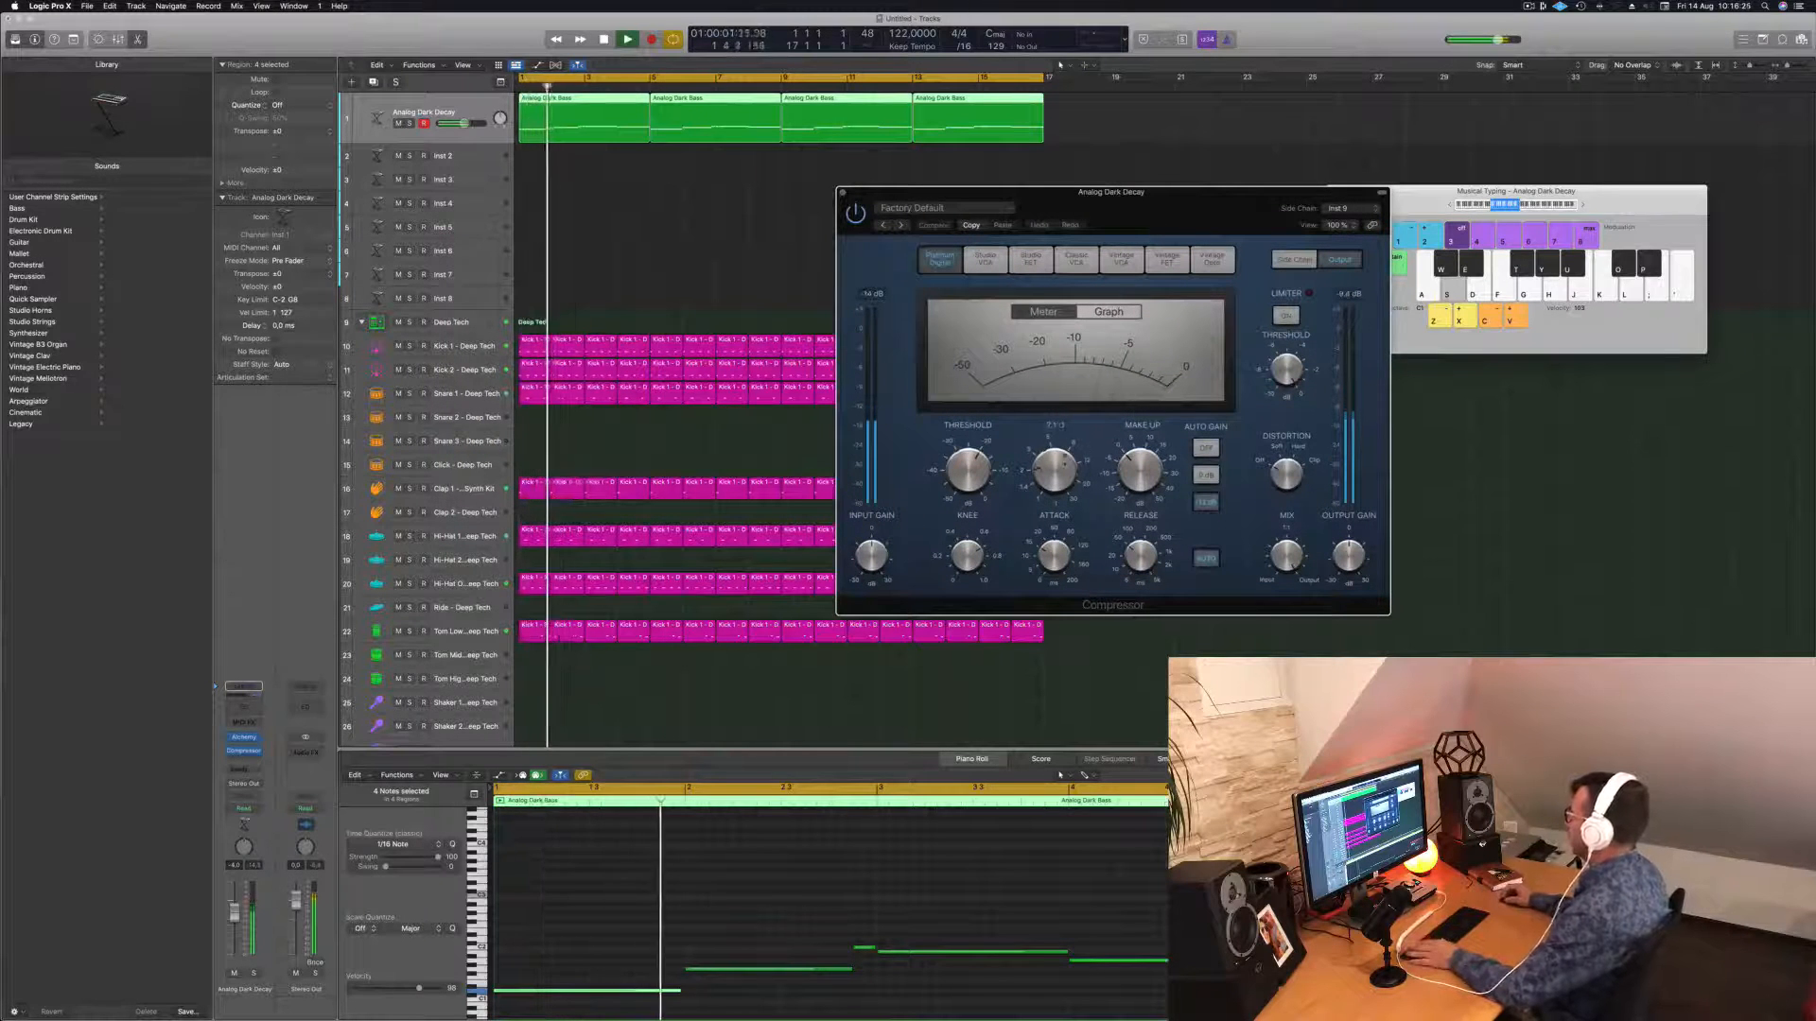
mouse_move(1061, 467)
mouse_down()
mouse_move(1067, 432)
mouse_move(1061, 485)
mouse_up()
key(space)
key(space)
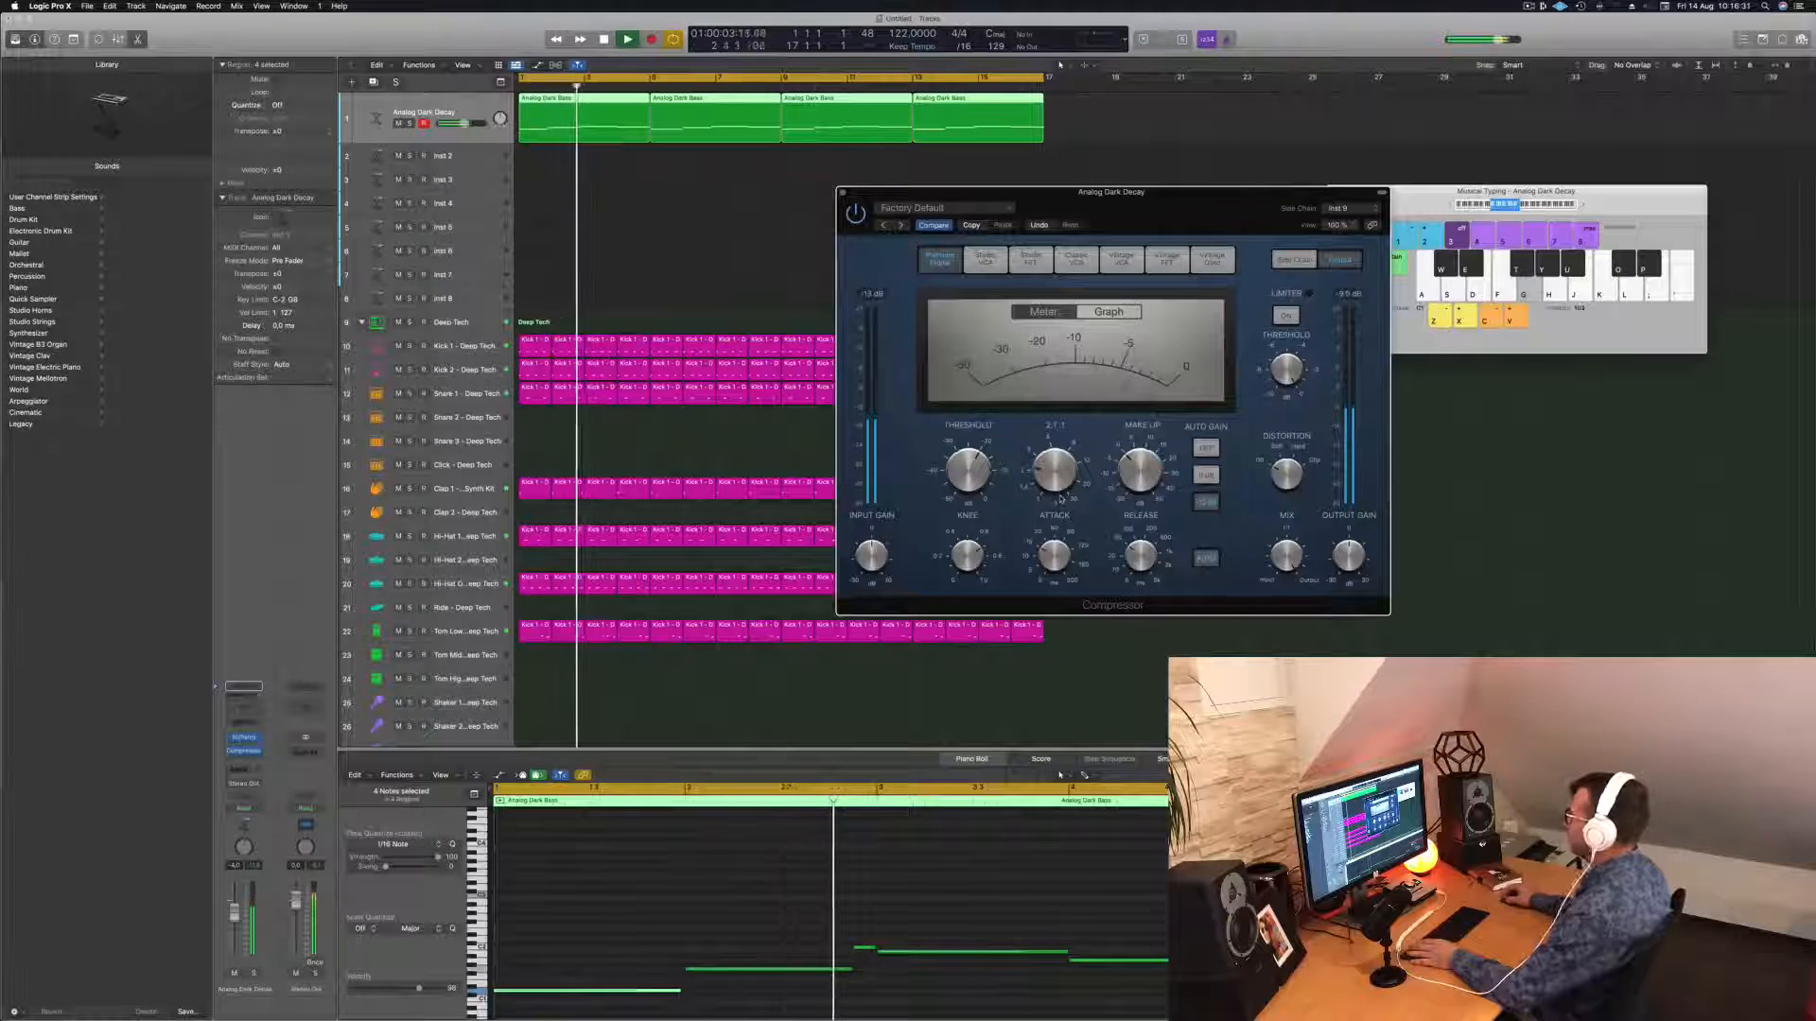
Adjust the bass Compressor's threshold while the loop plays and listen again from the start.
drag(1224, 193, 1207, 192)
drag(950, 477, 950, 454)
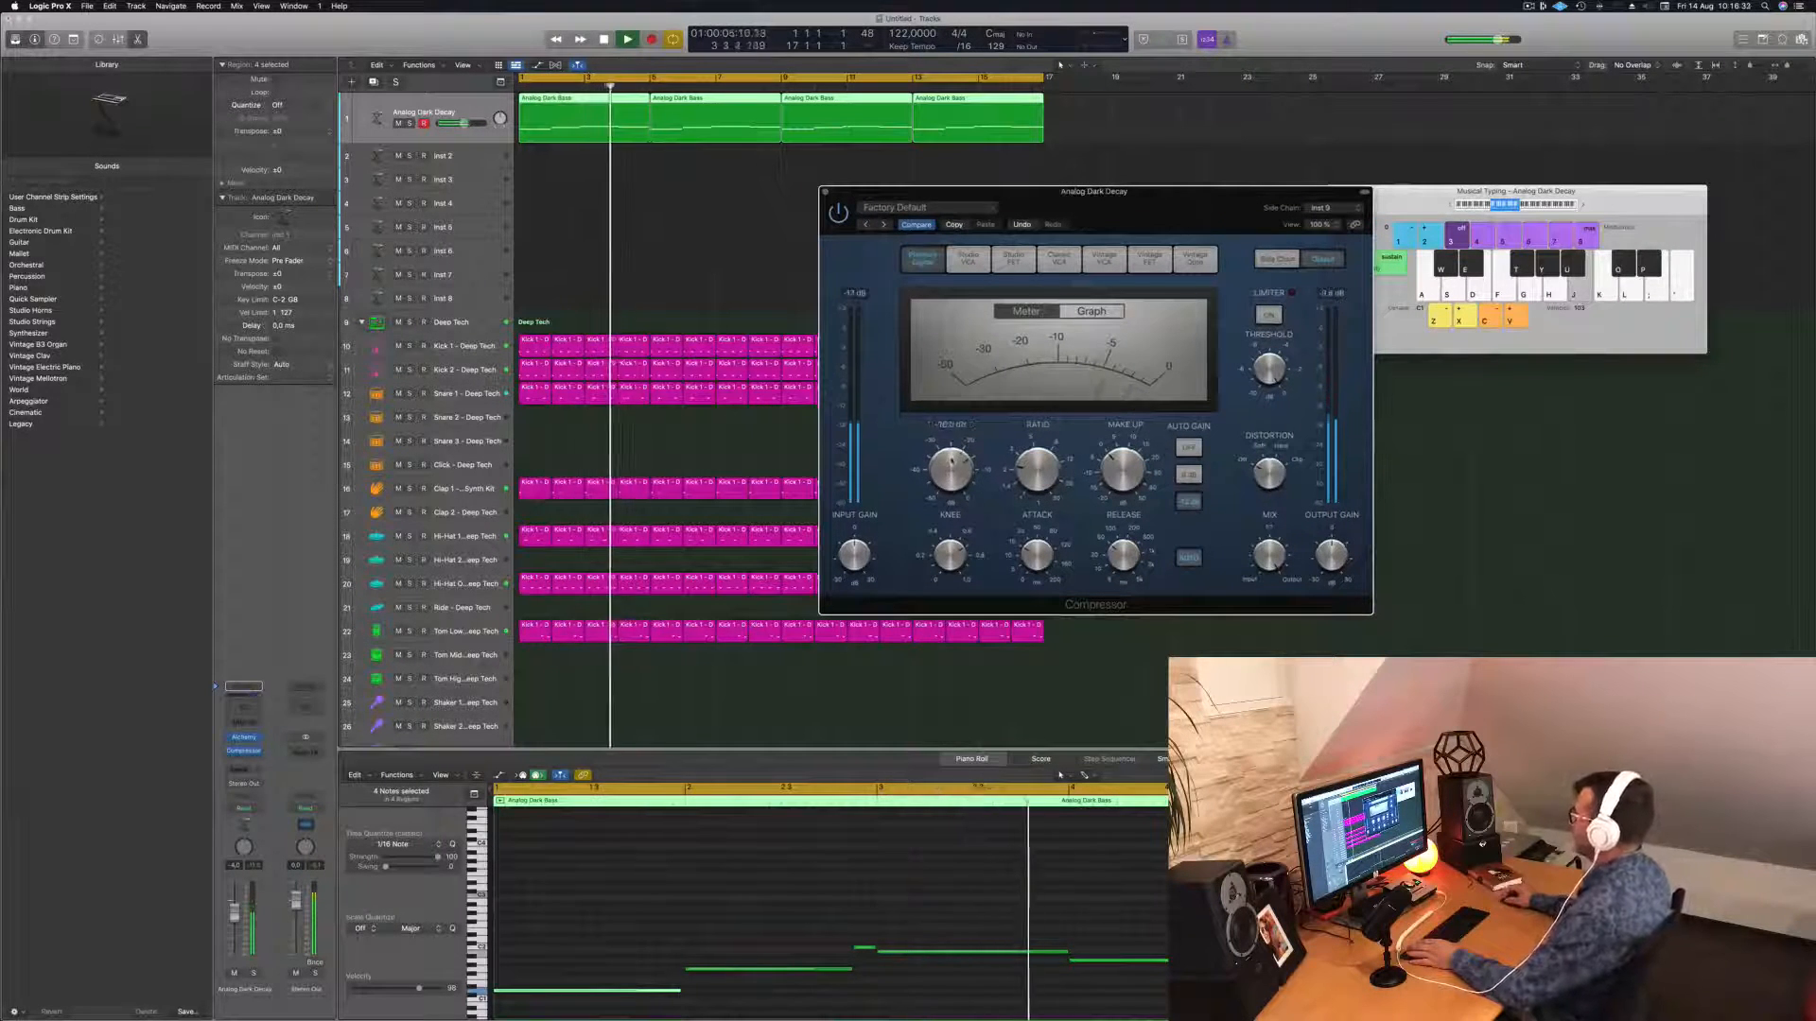
drag(1167, 228, 1086, 238)
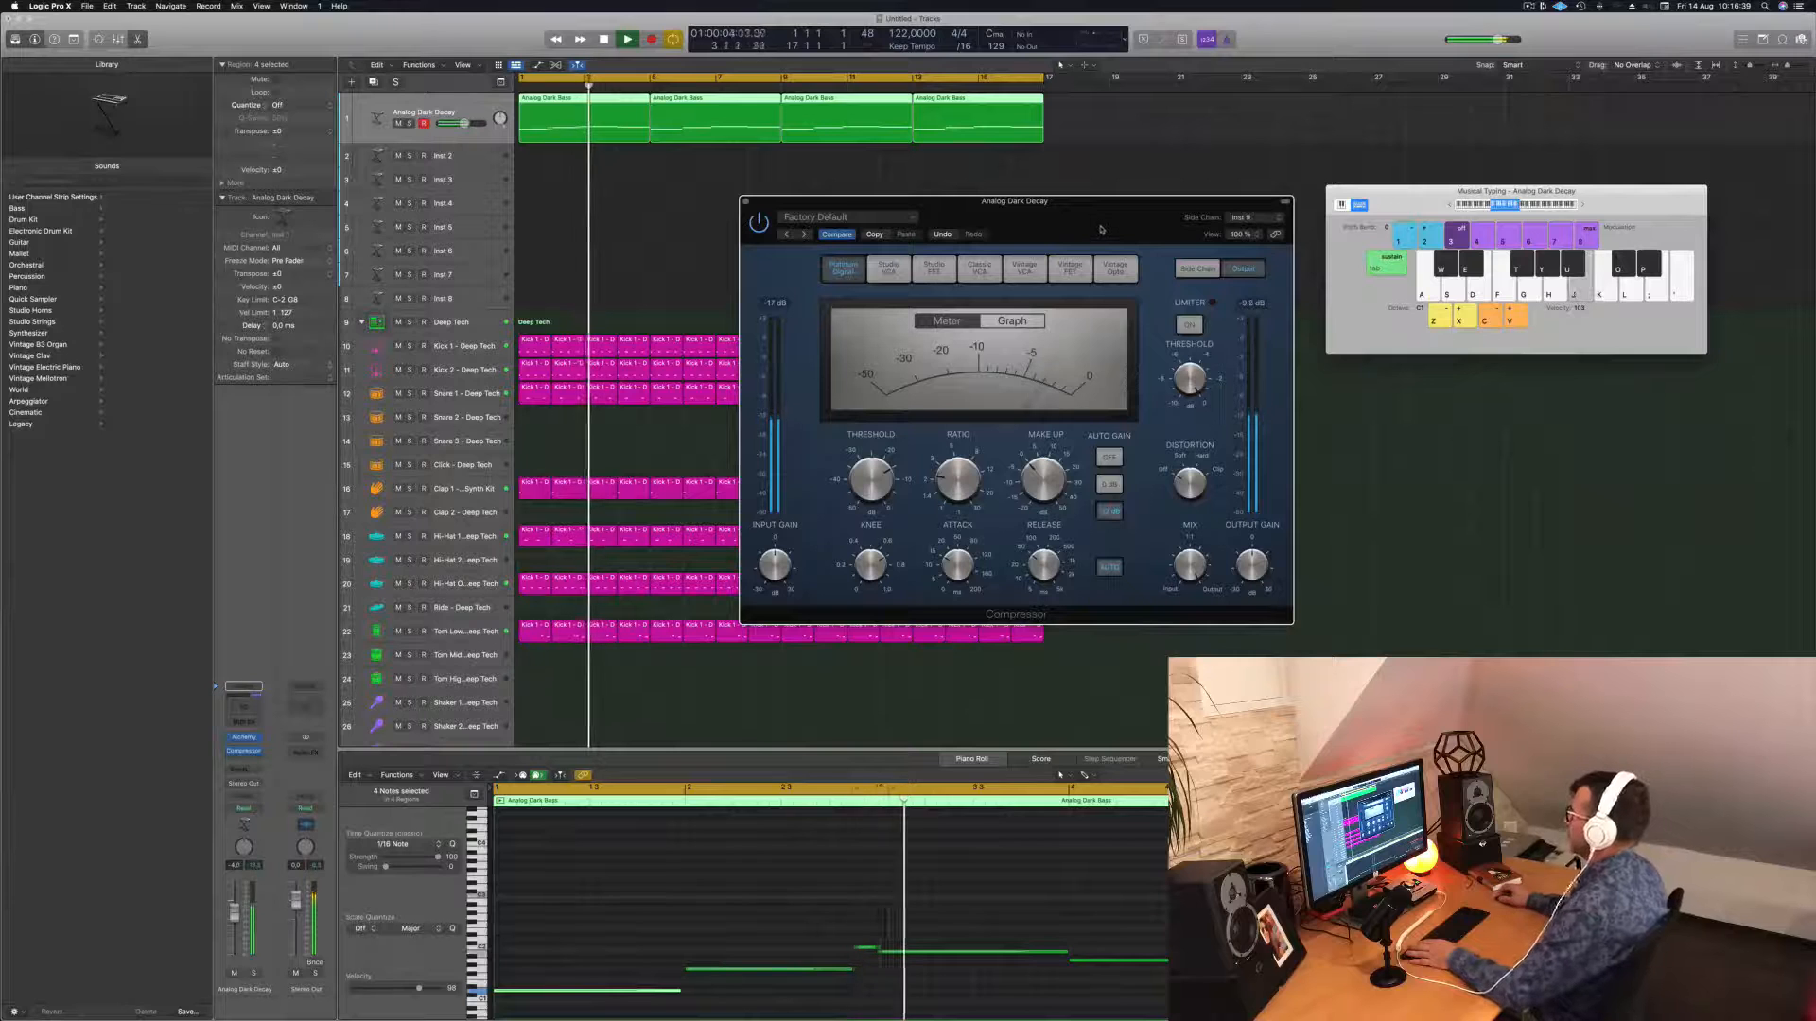
key(space)
key(space)
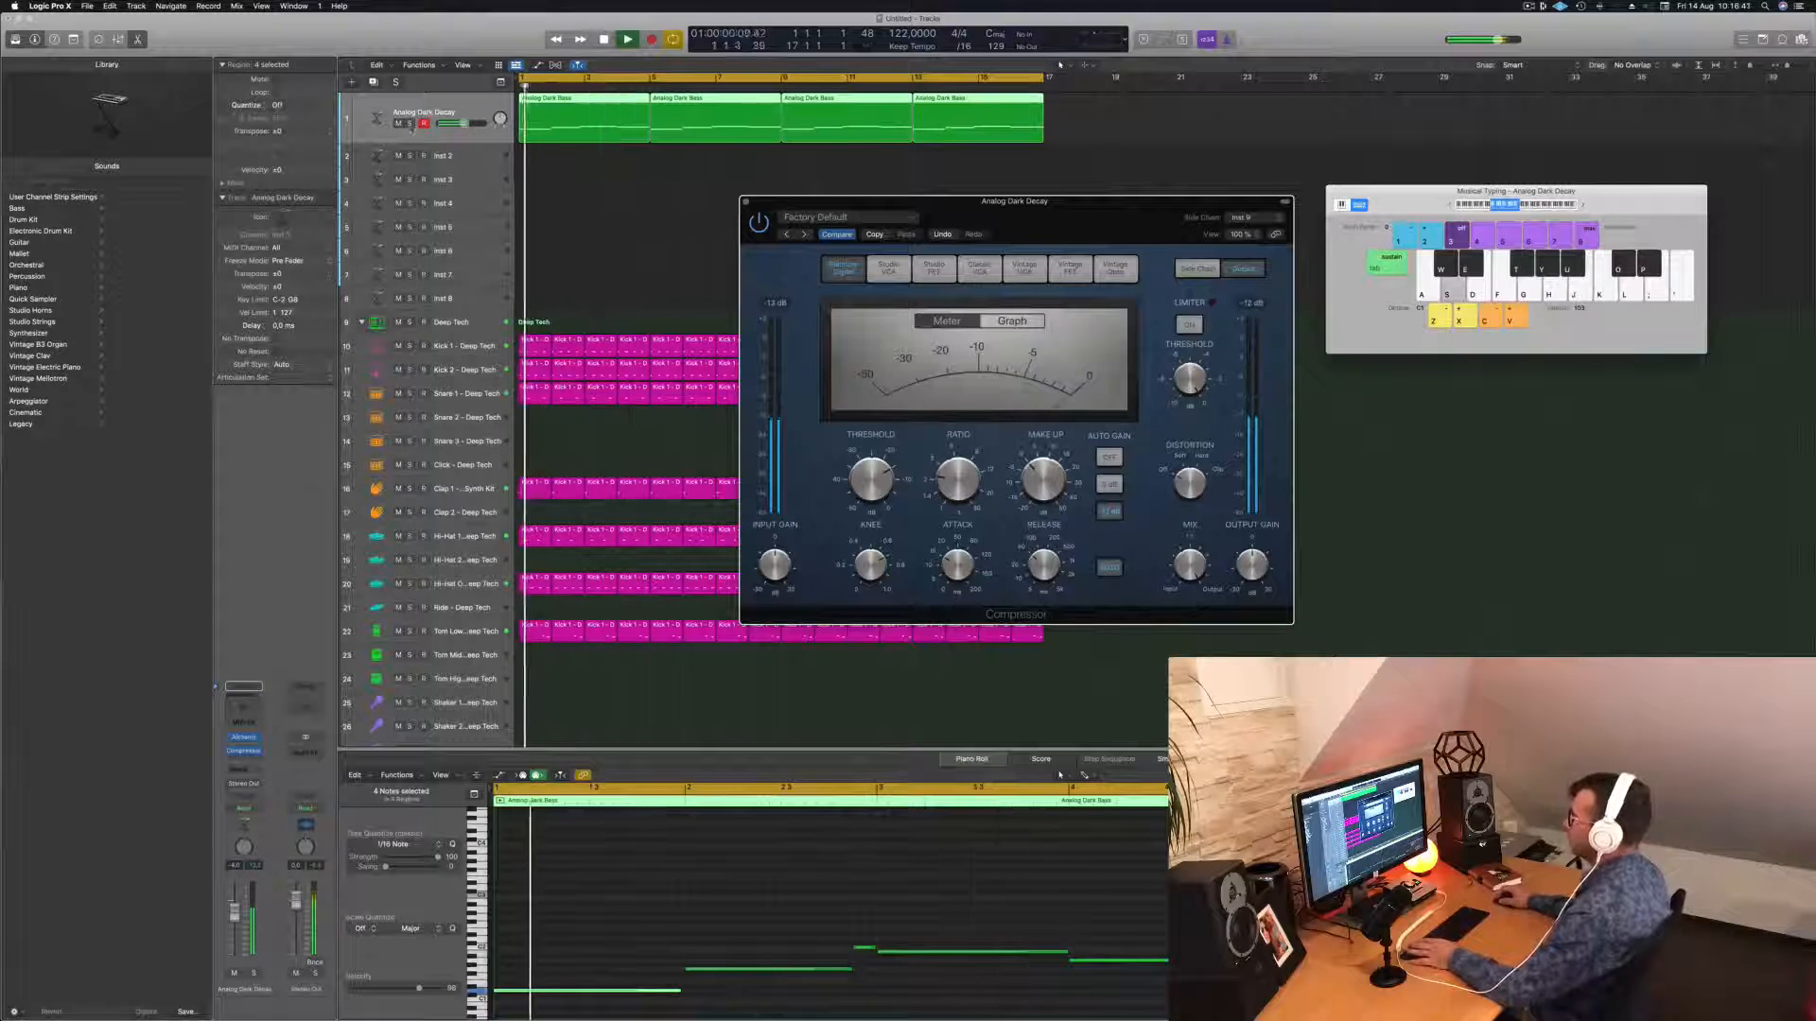
Solo the bass track and fine-tune the Compressor's threshold and mix by ear.
click(410, 123)
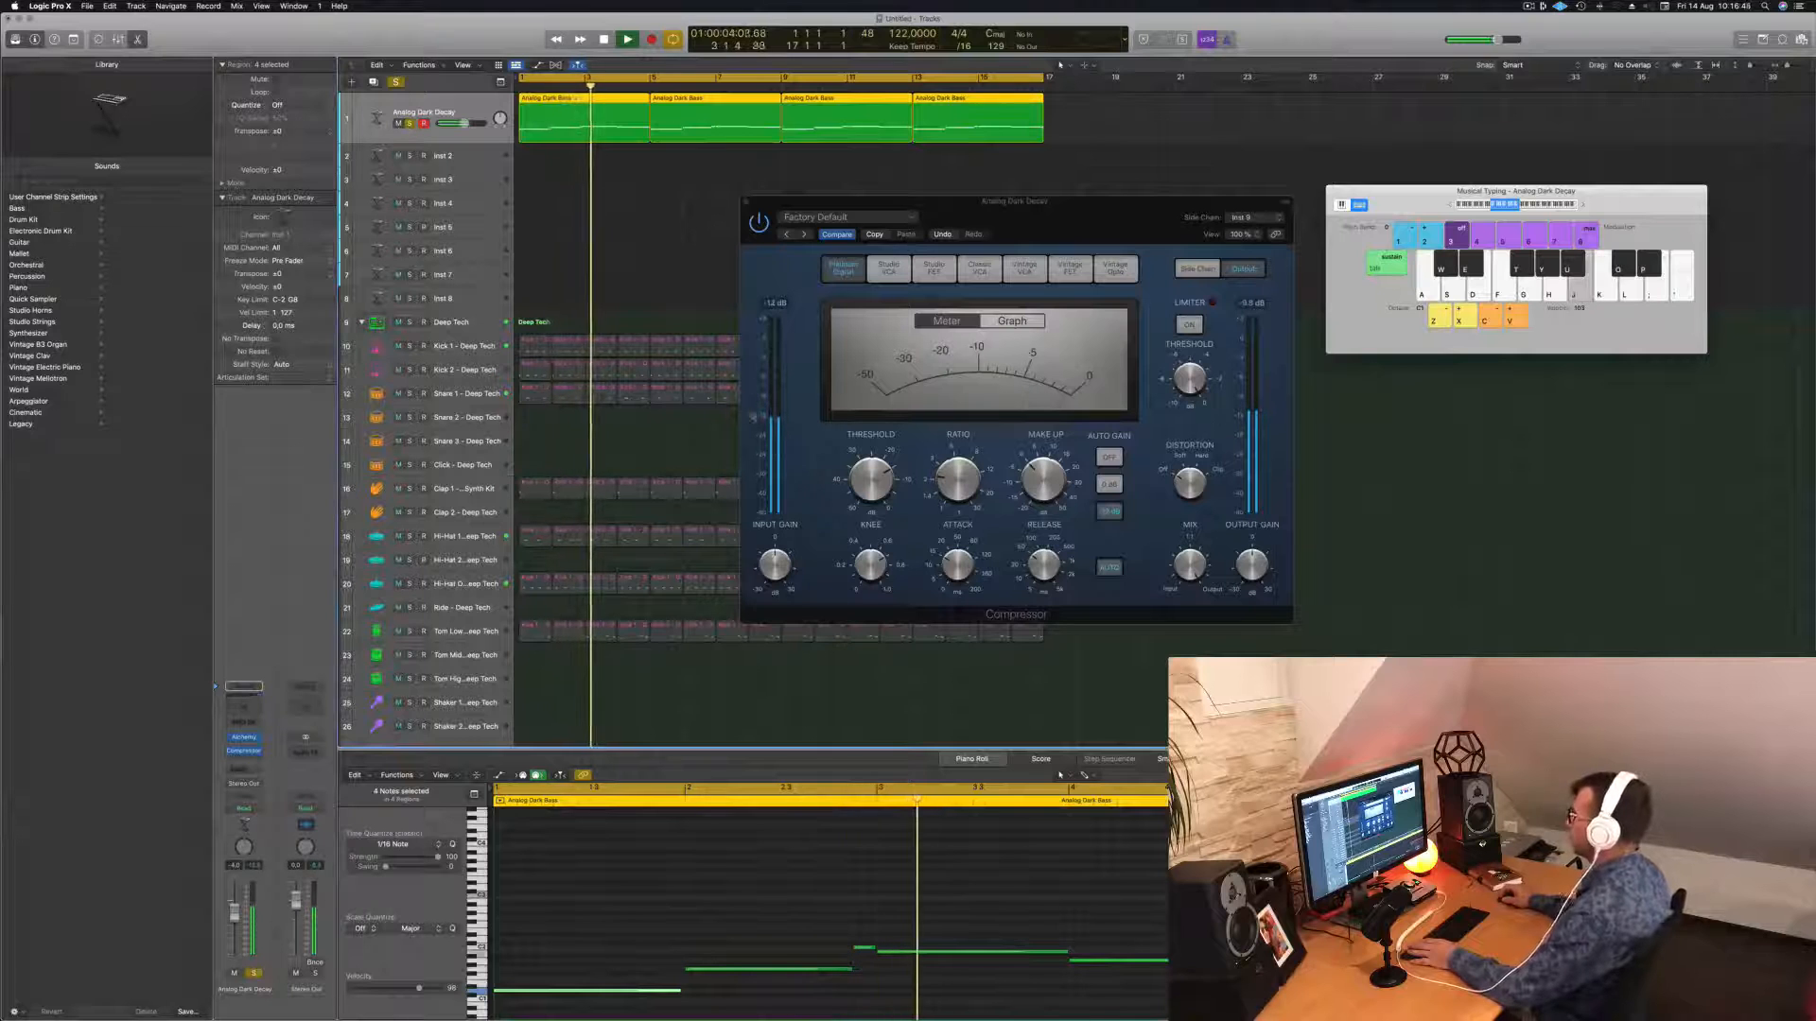
click(874, 508)
drag(874, 509, 876, 501)
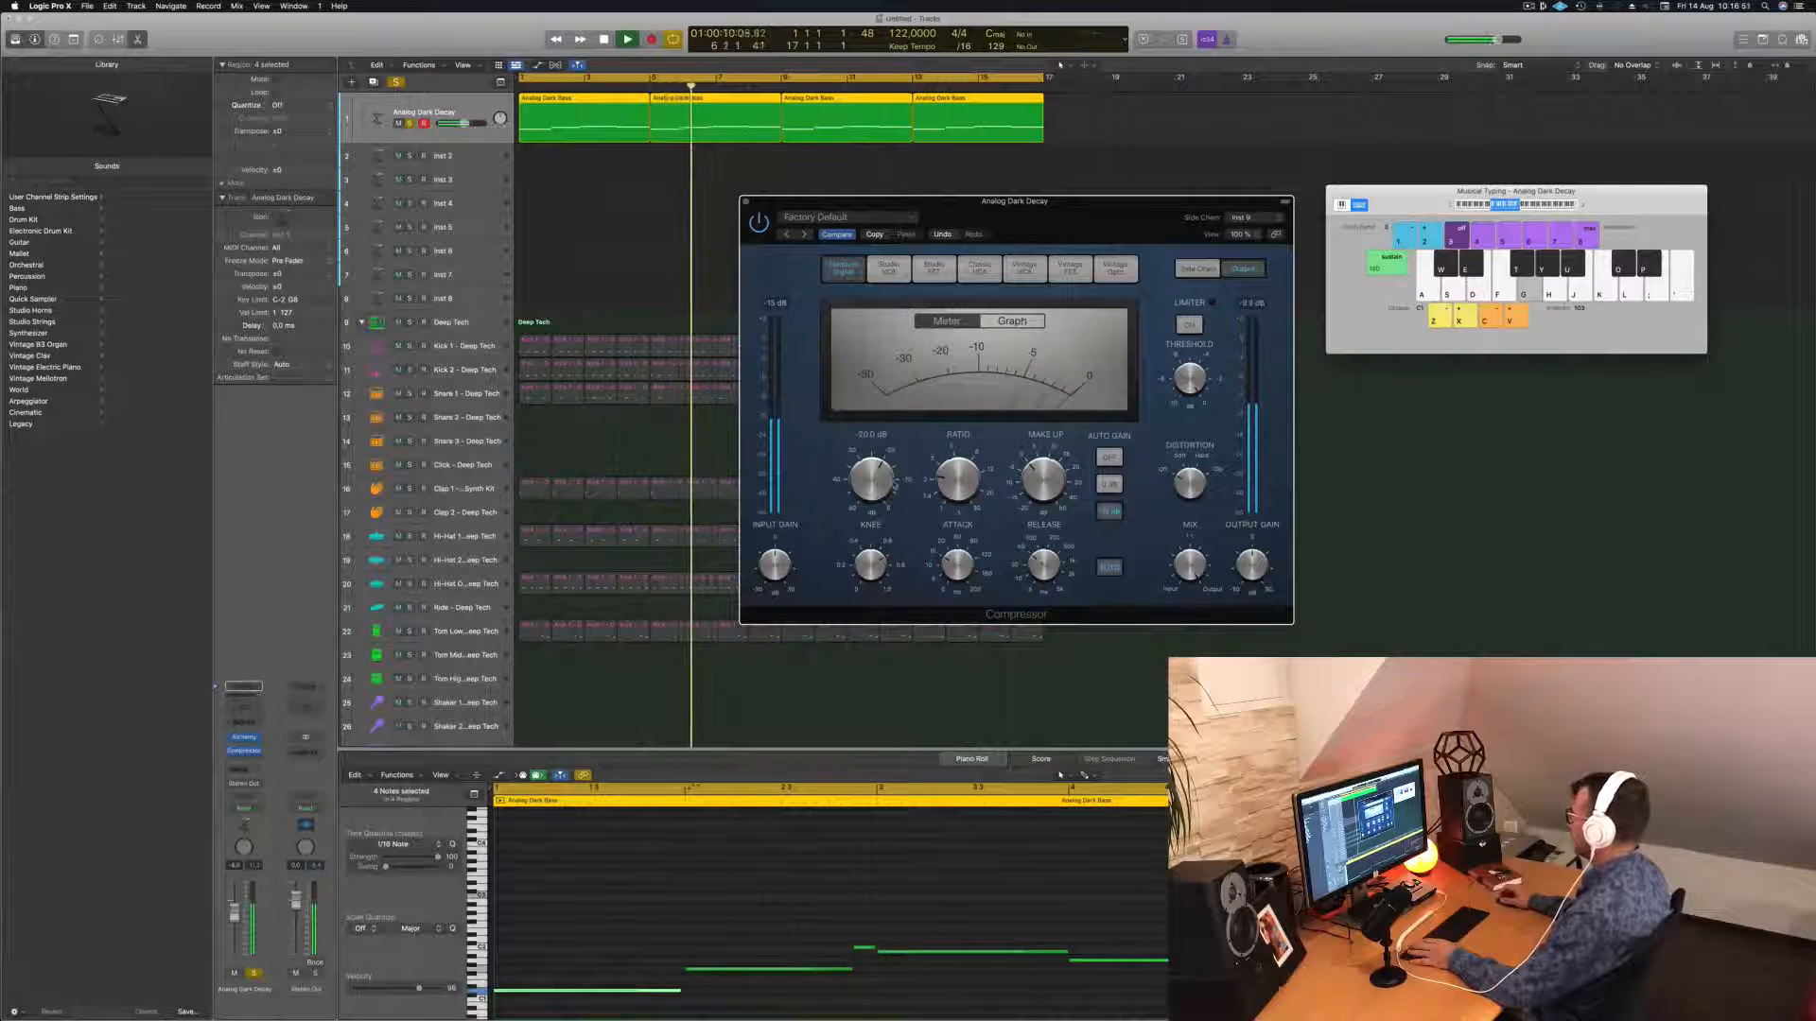
drag(1189, 564, 1189, 699)
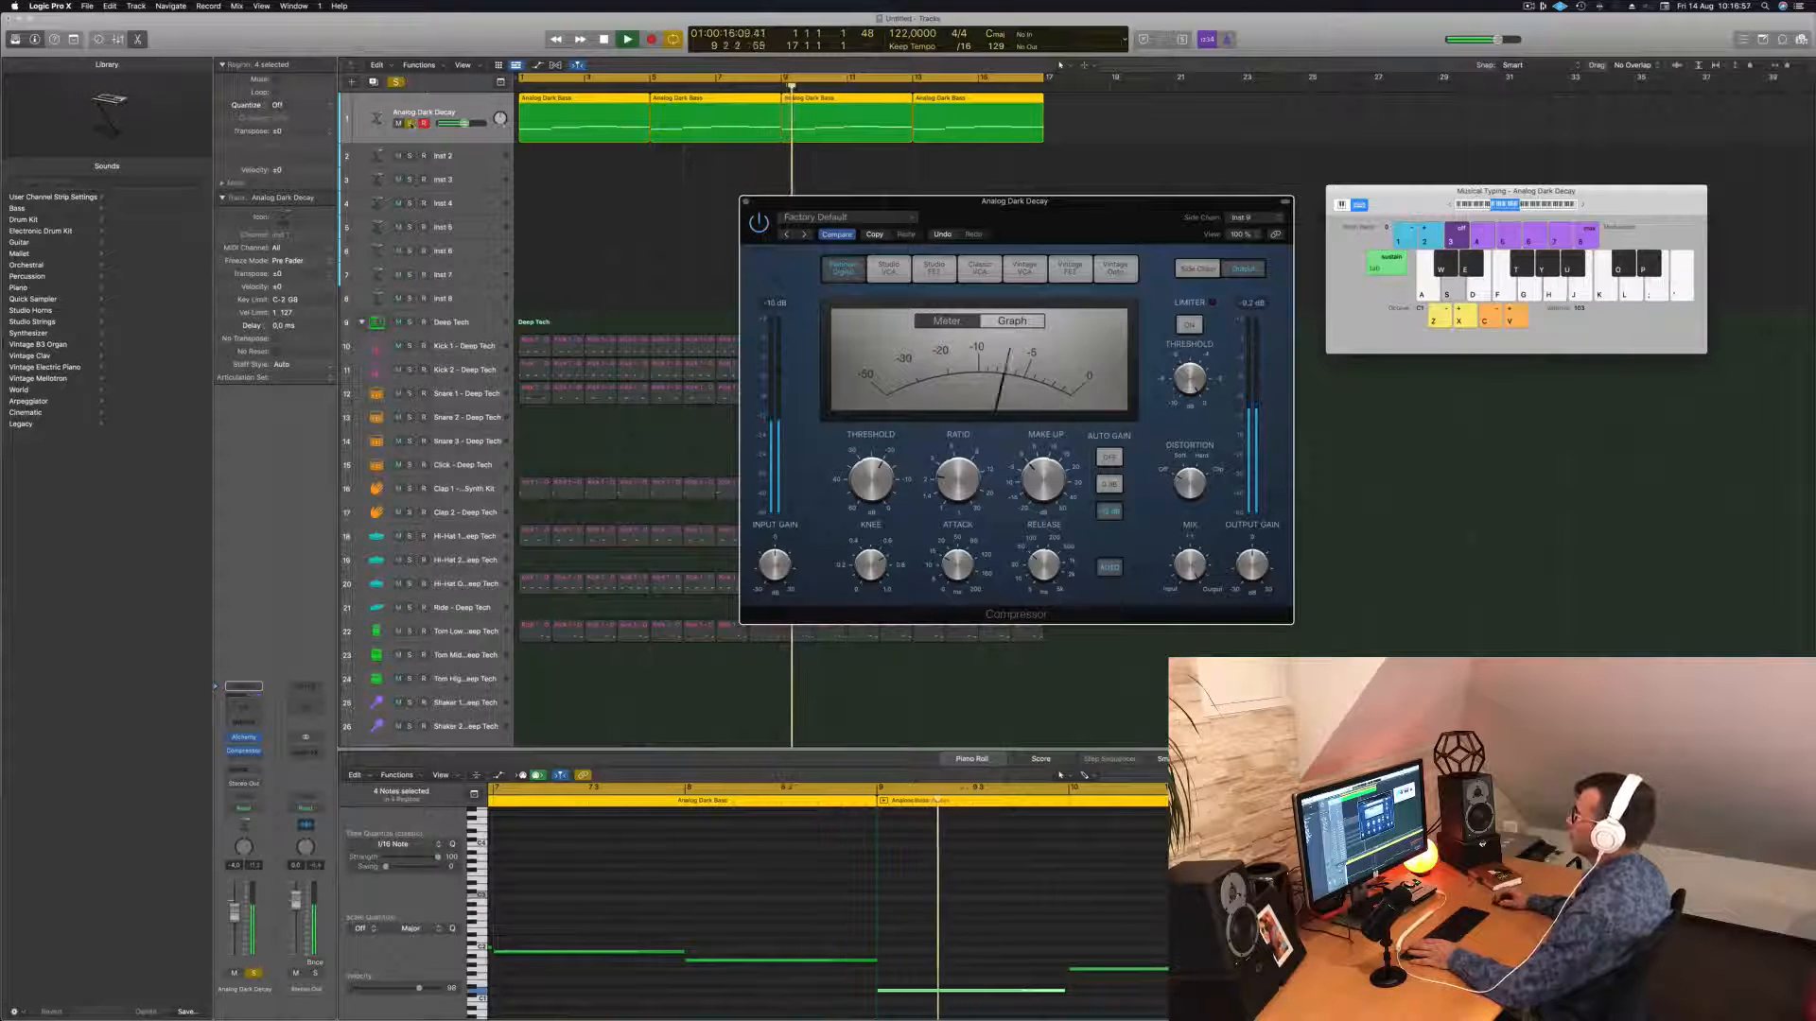
Unsolo the bass track, restart playback from the beginning and close the Compressor.
click(409, 123)
key(Return)
drag(770, 197, 688, 217)
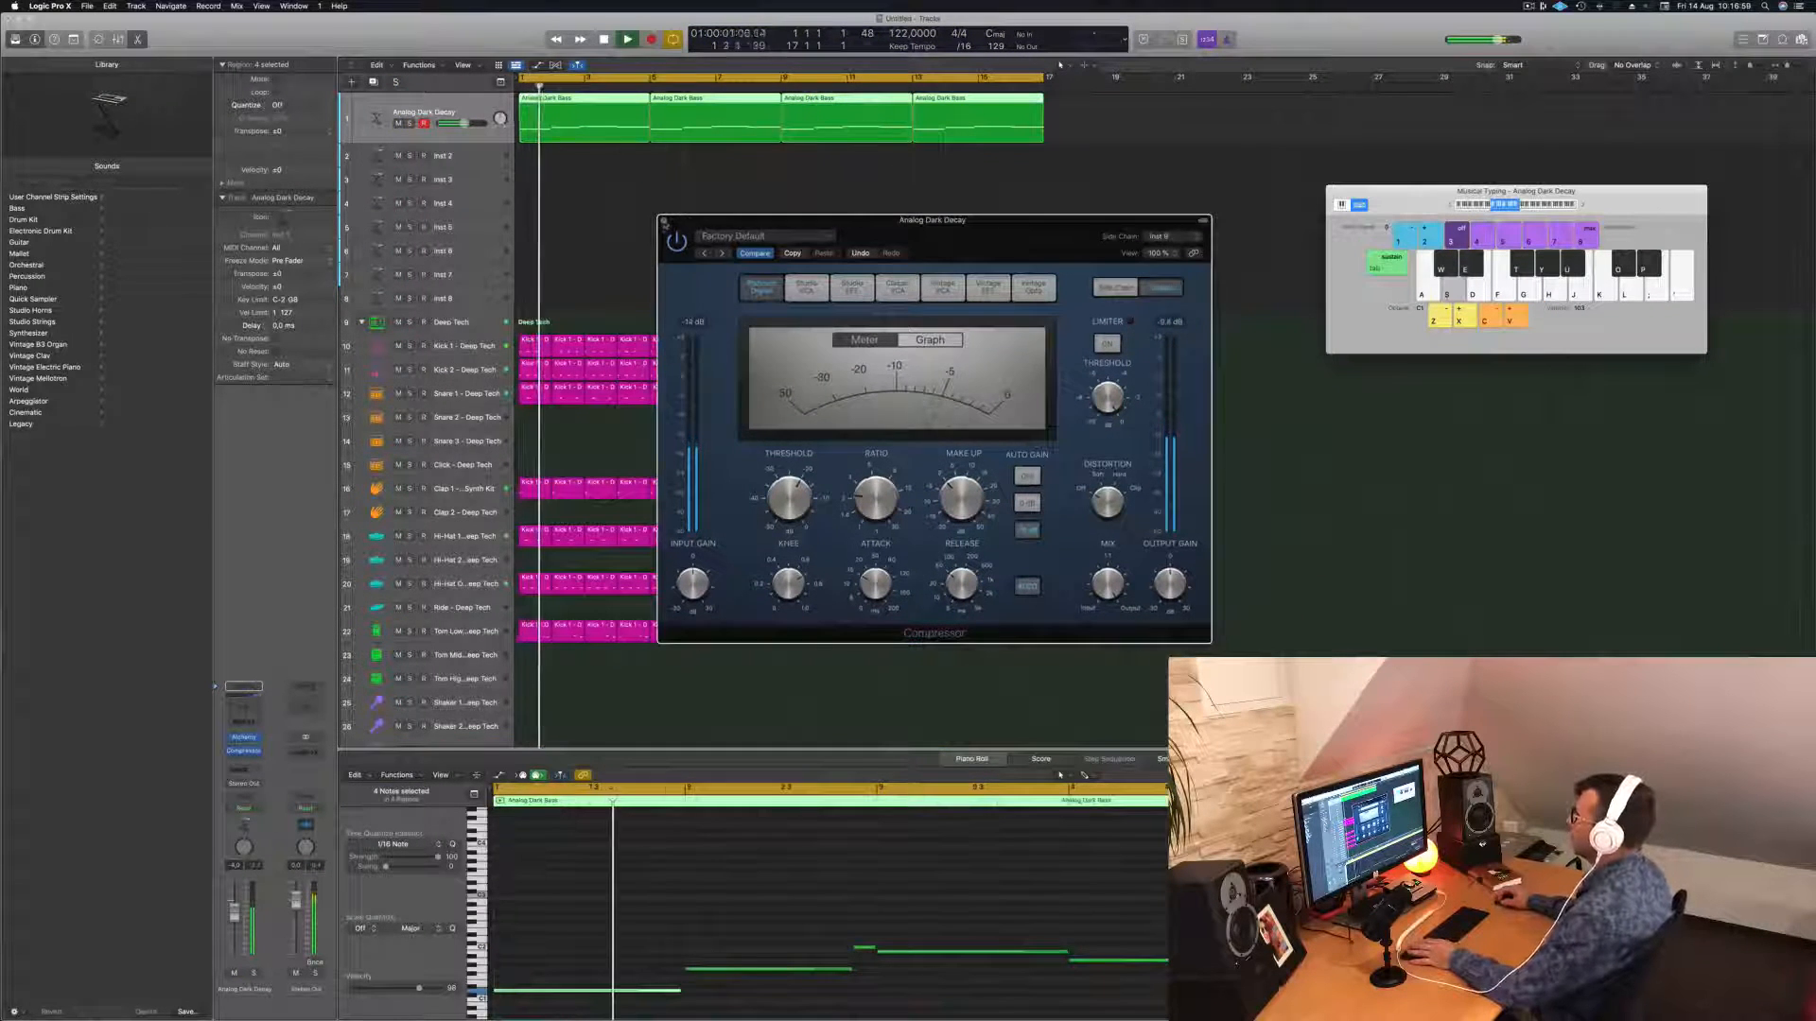
click(663, 220)
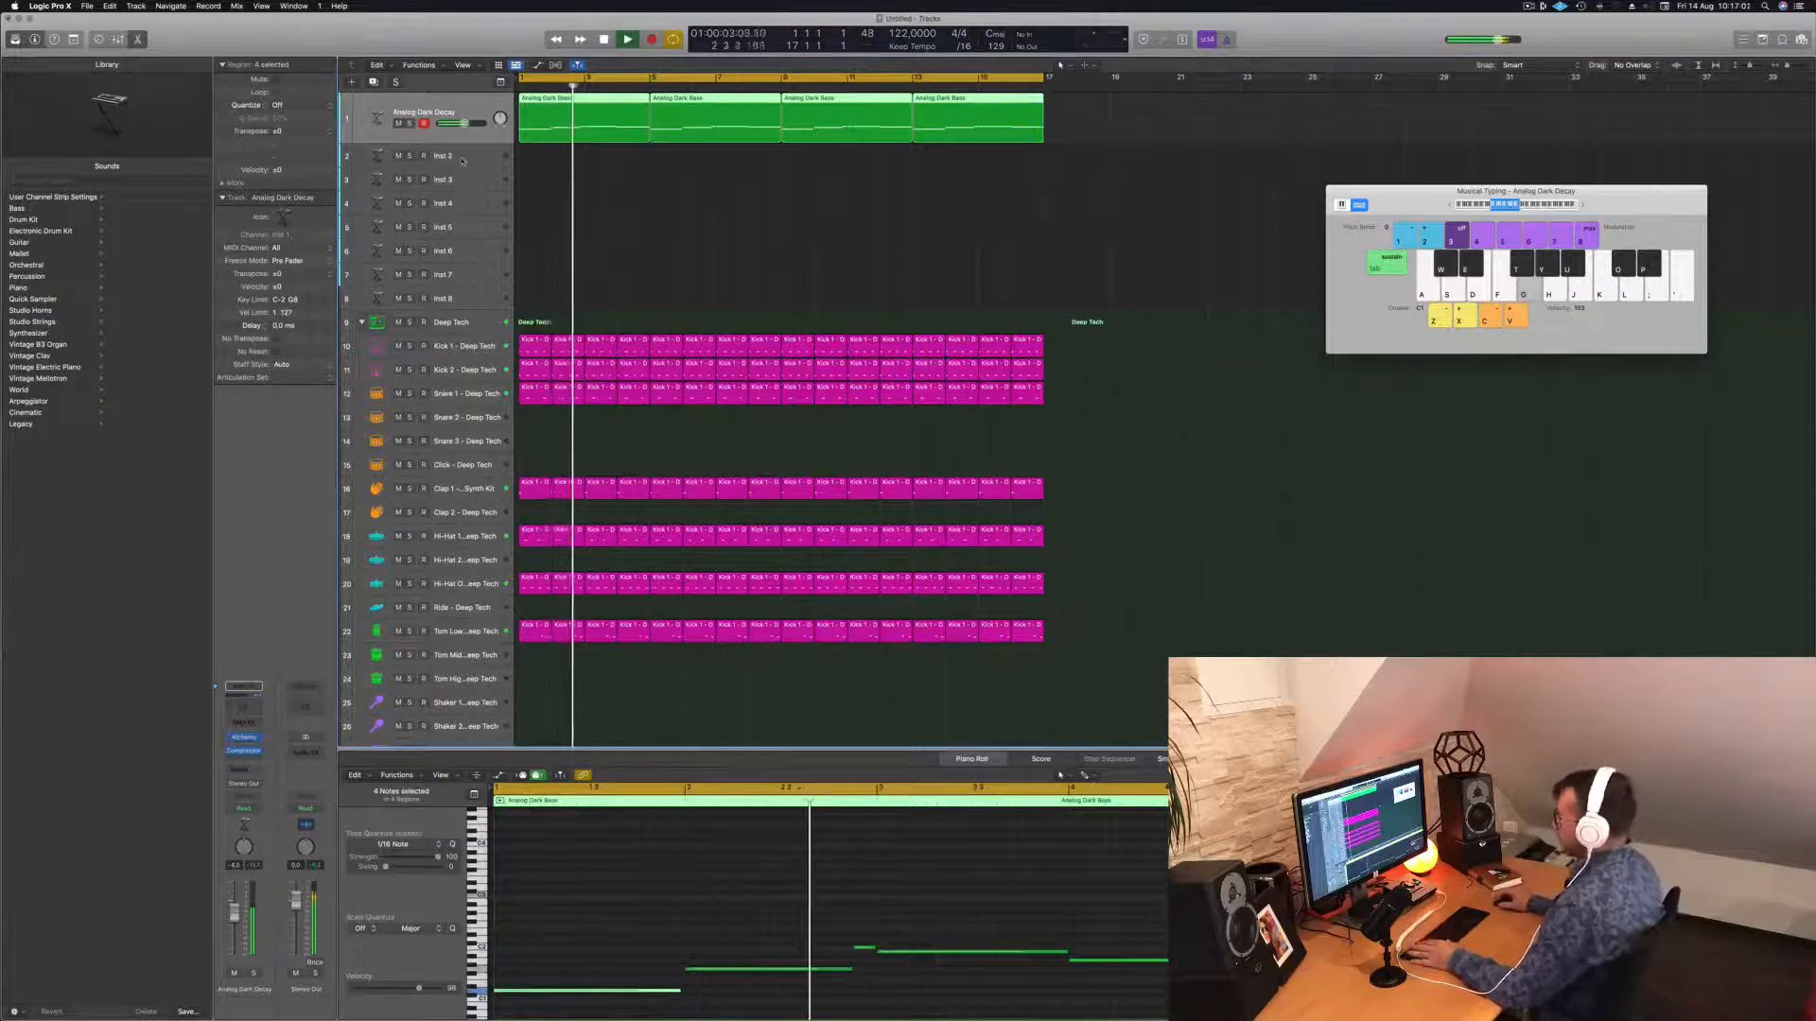
Stop playback and copy the first Analog Dark Bass region onto the Inst 2 track.
click(587, 157)
click(596, 118)
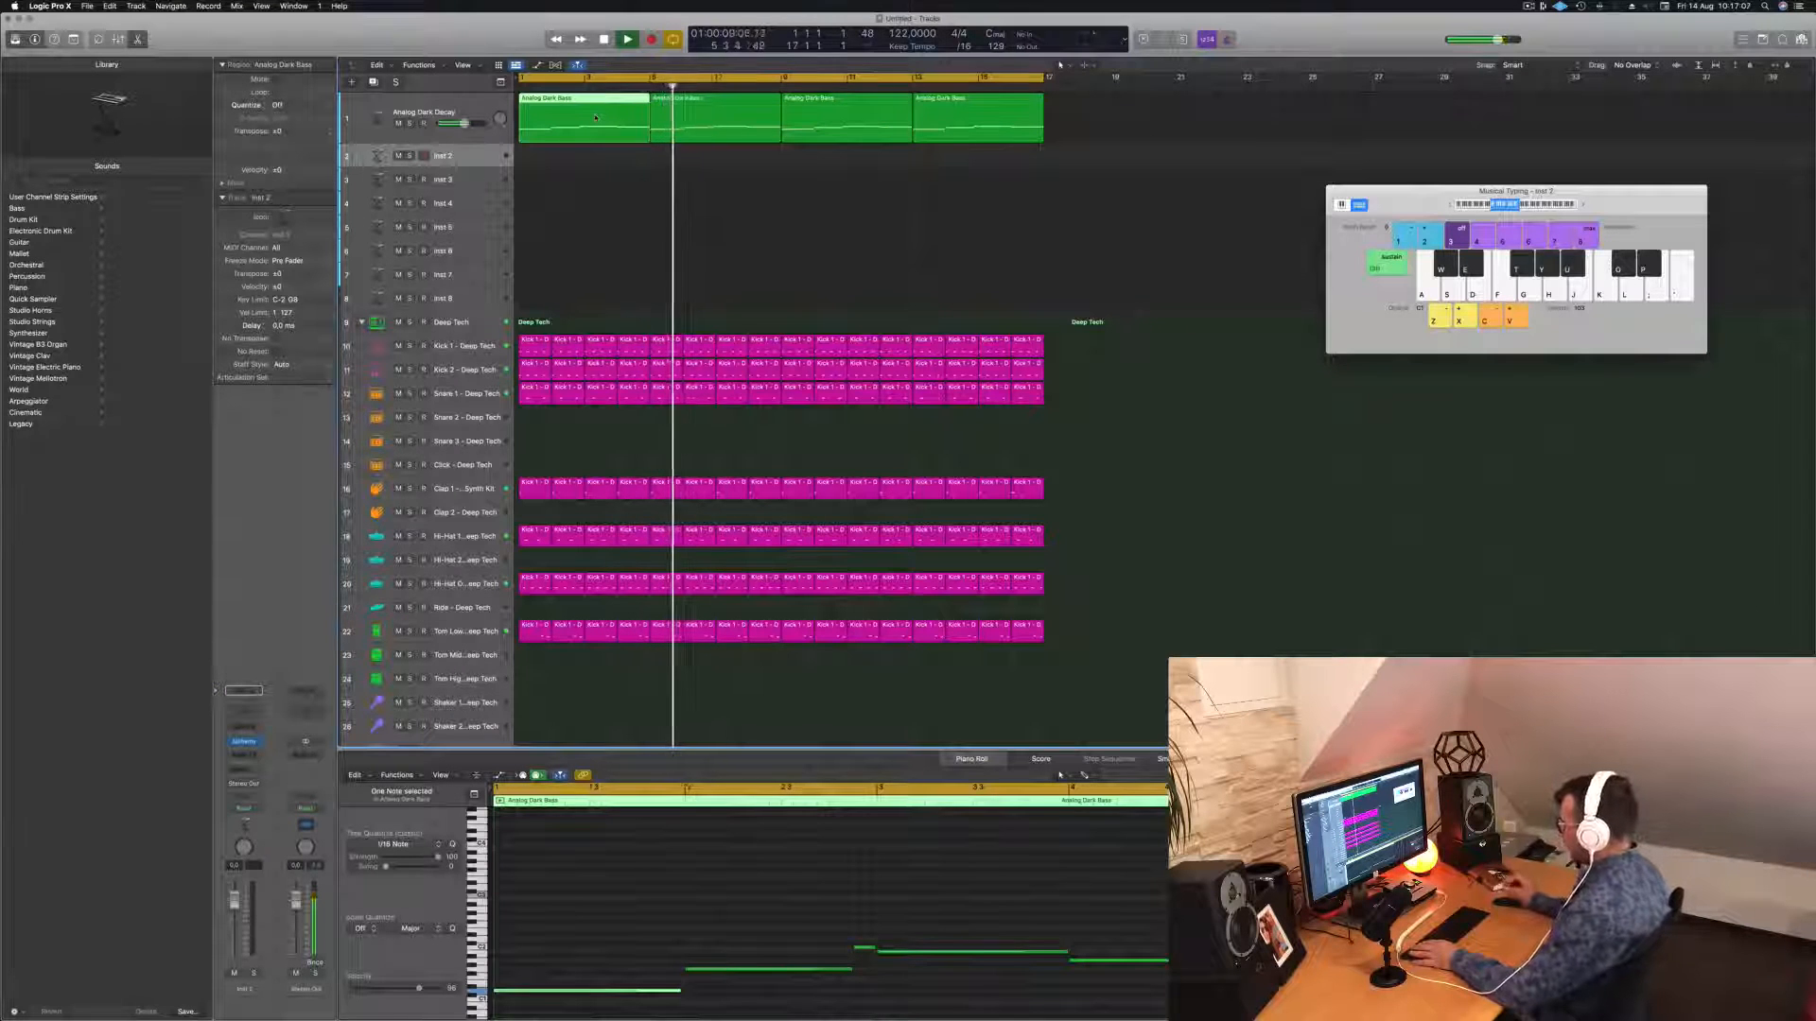
key(space)
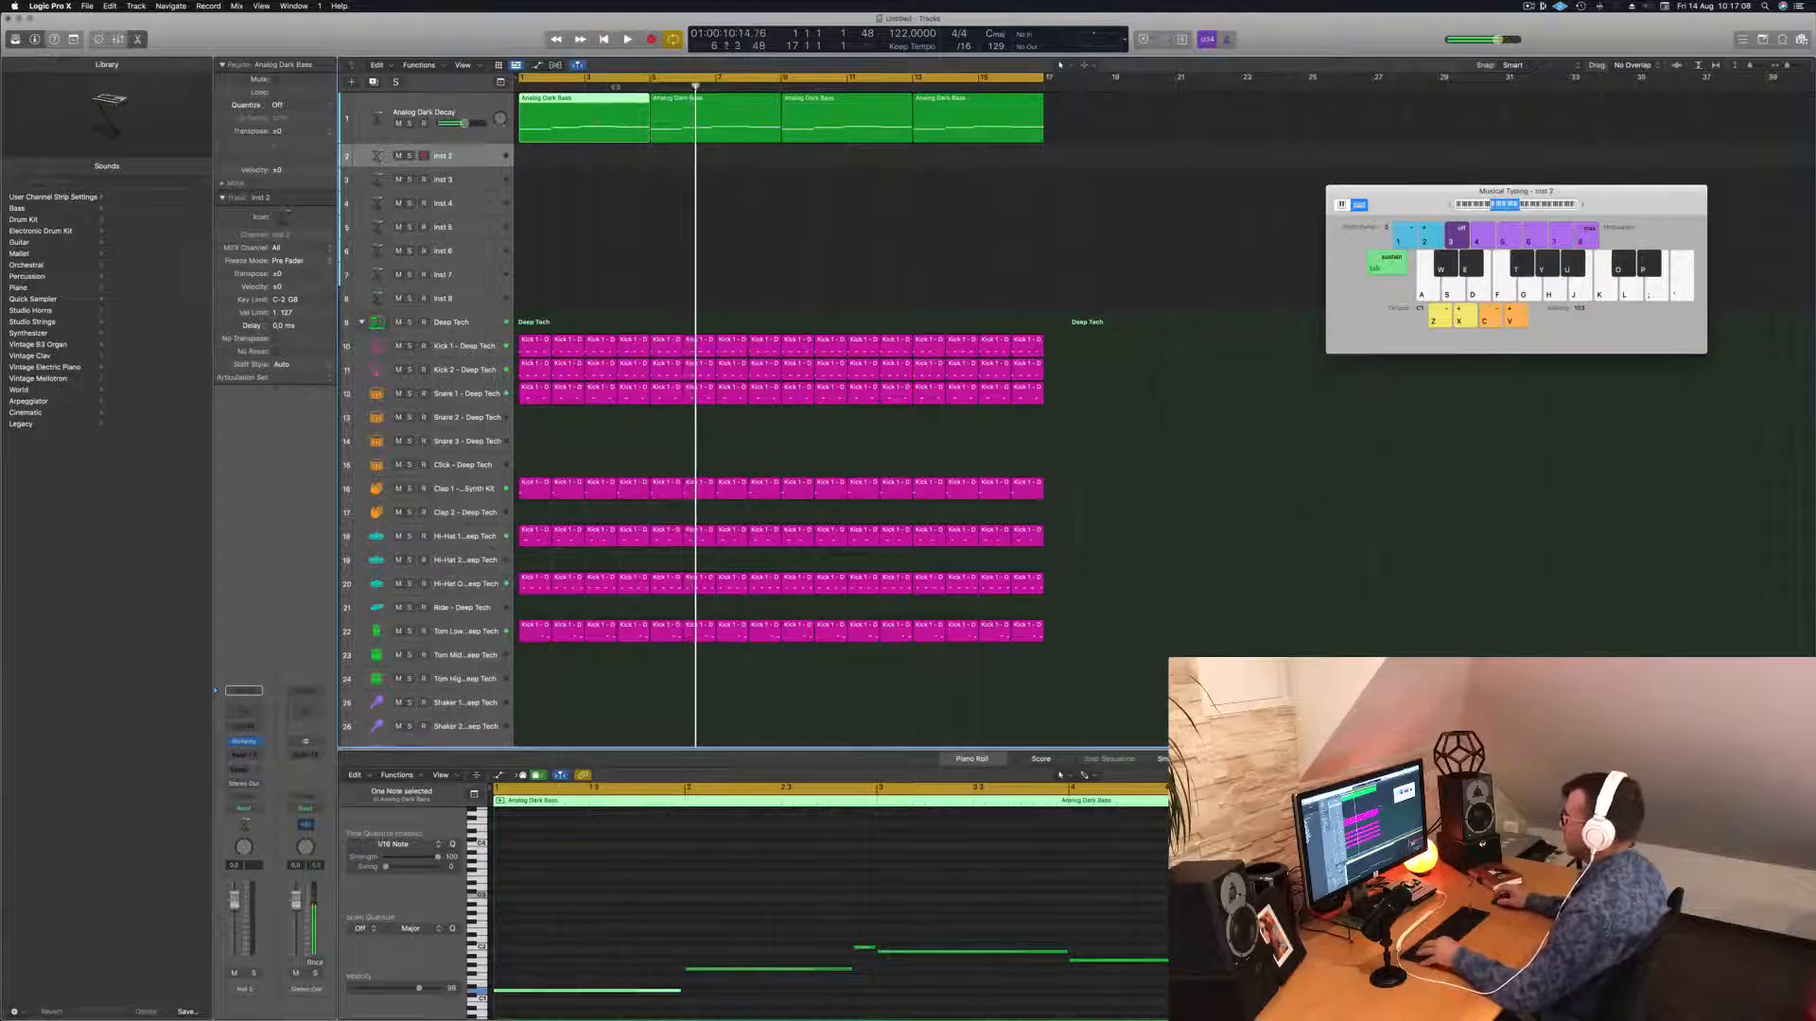
drag(583, 119, 583, 162)
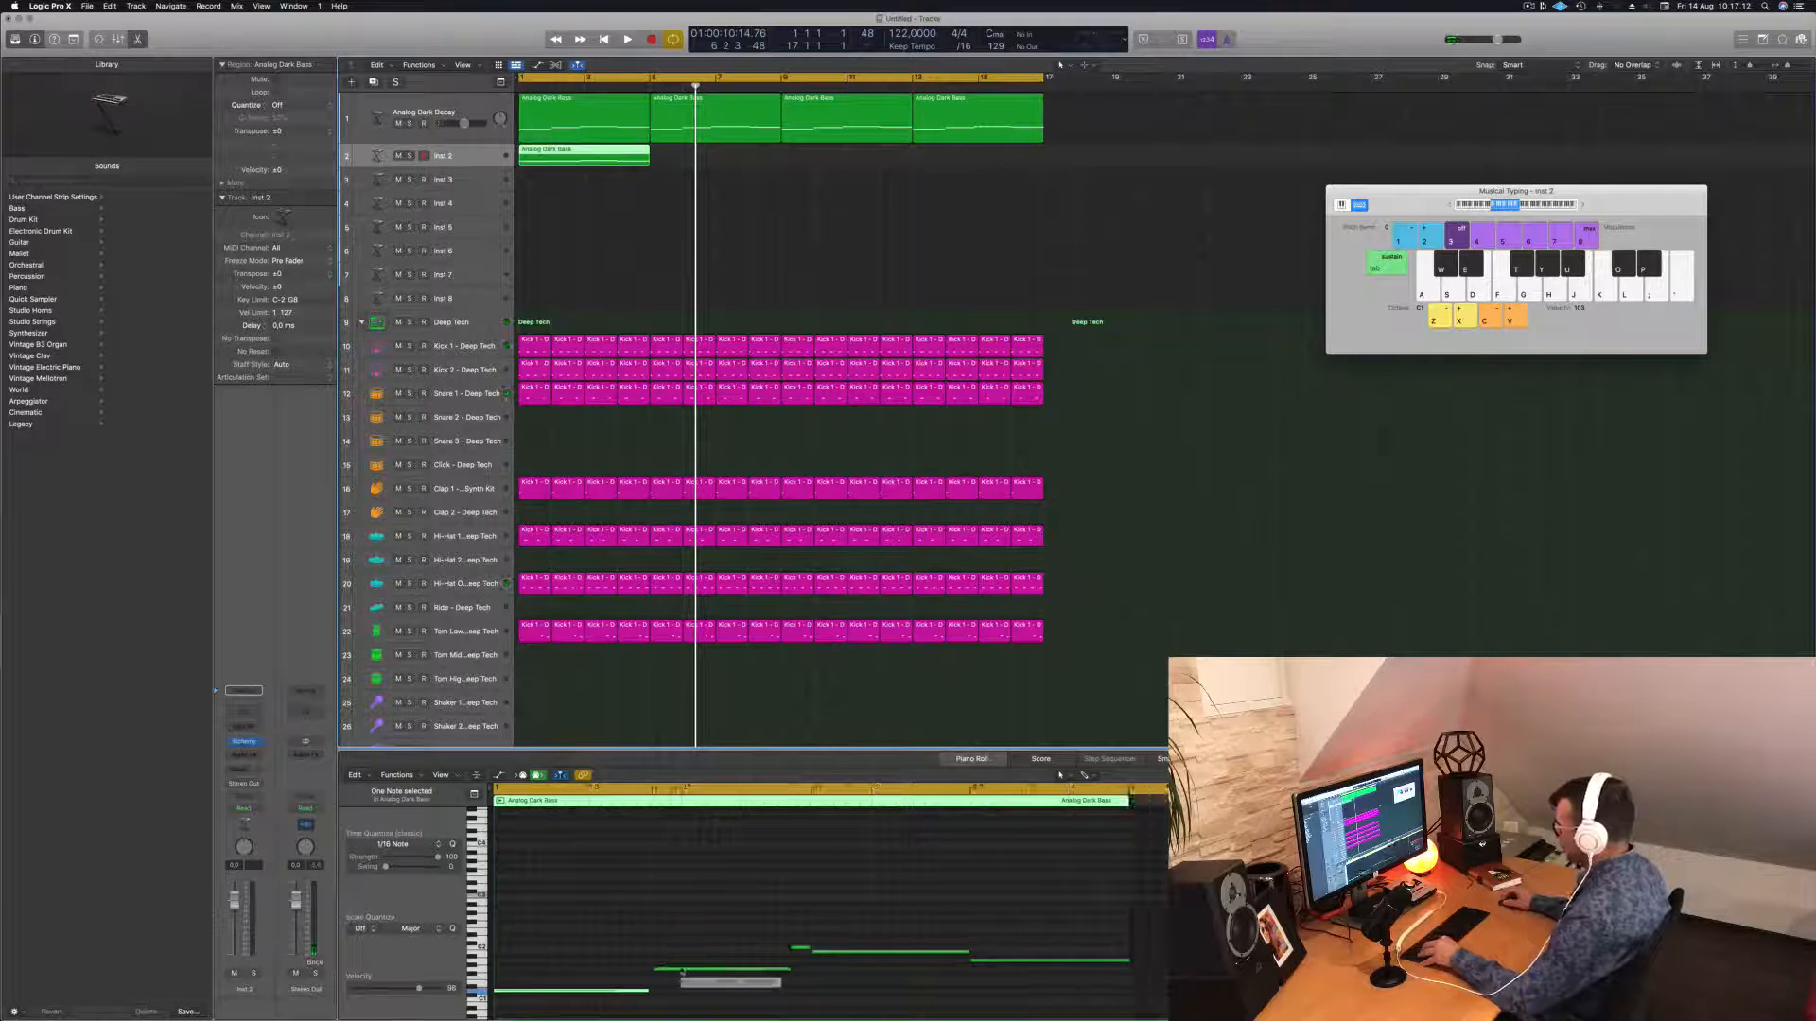
Stack three of the copied region's notes into a chord at its start and delete the remaining notes.
drag(683, 972, 682, 972)
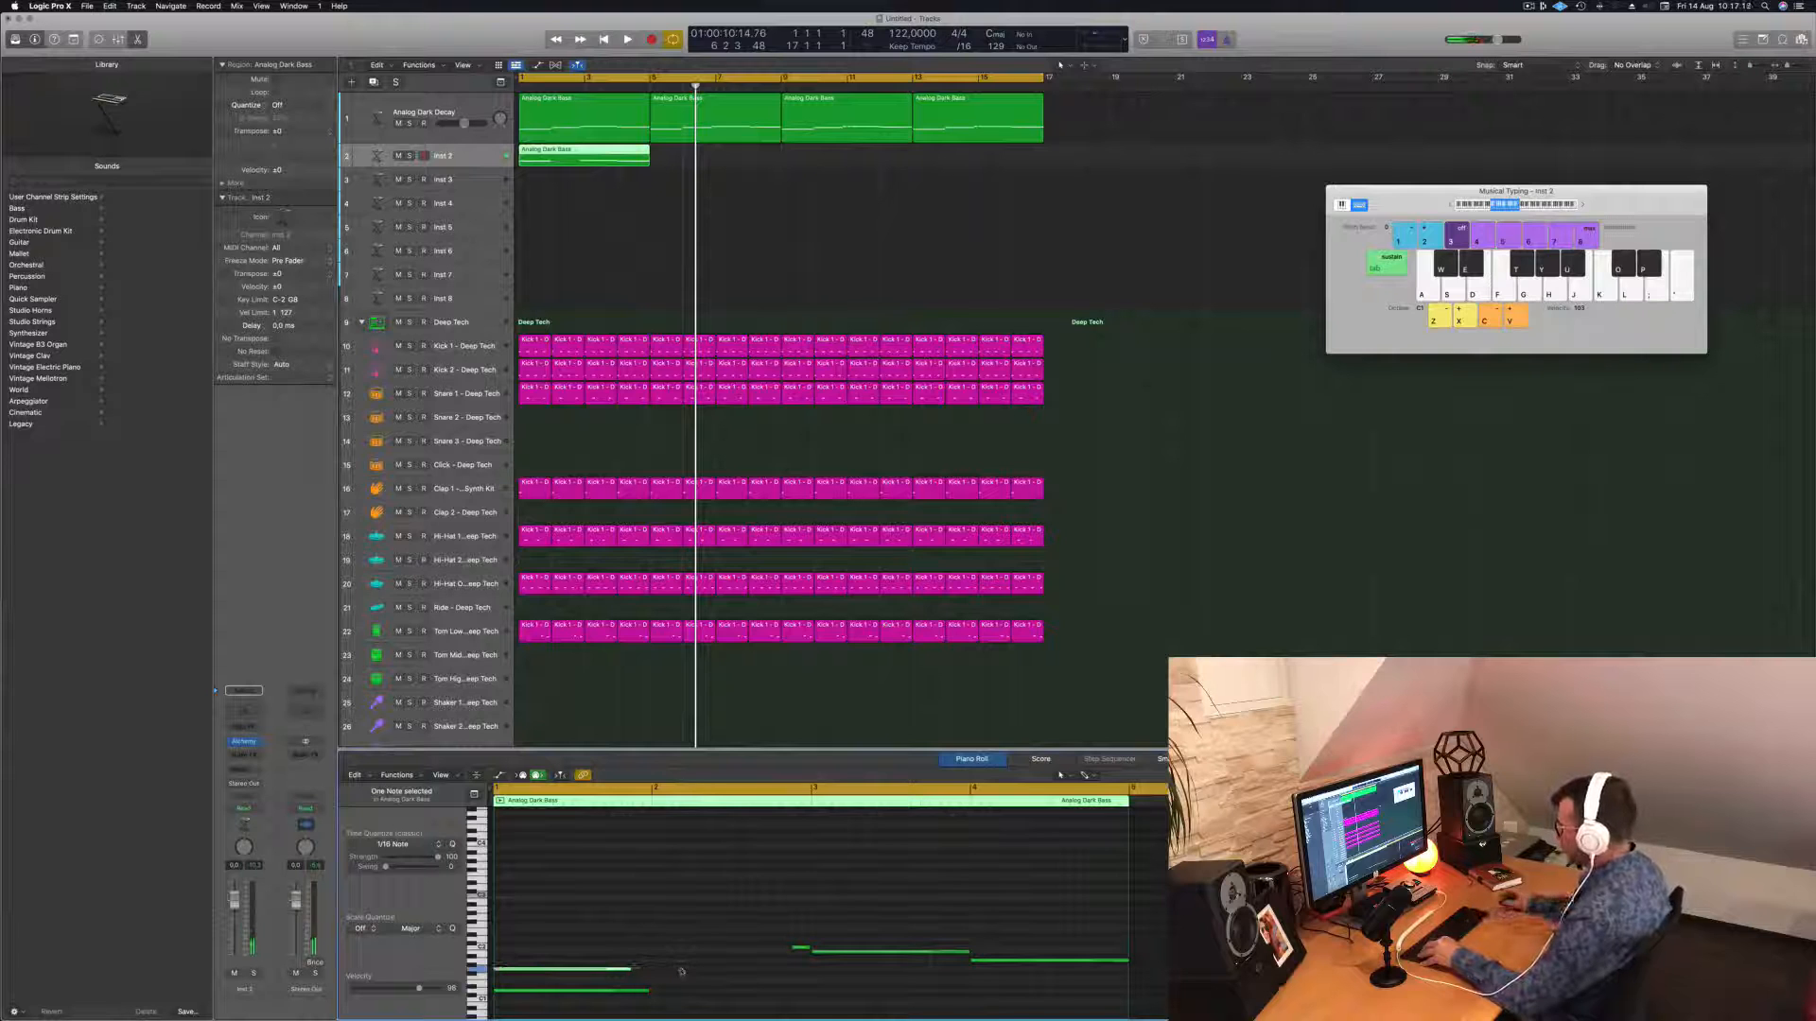
drag(915, 955, 600, 957)
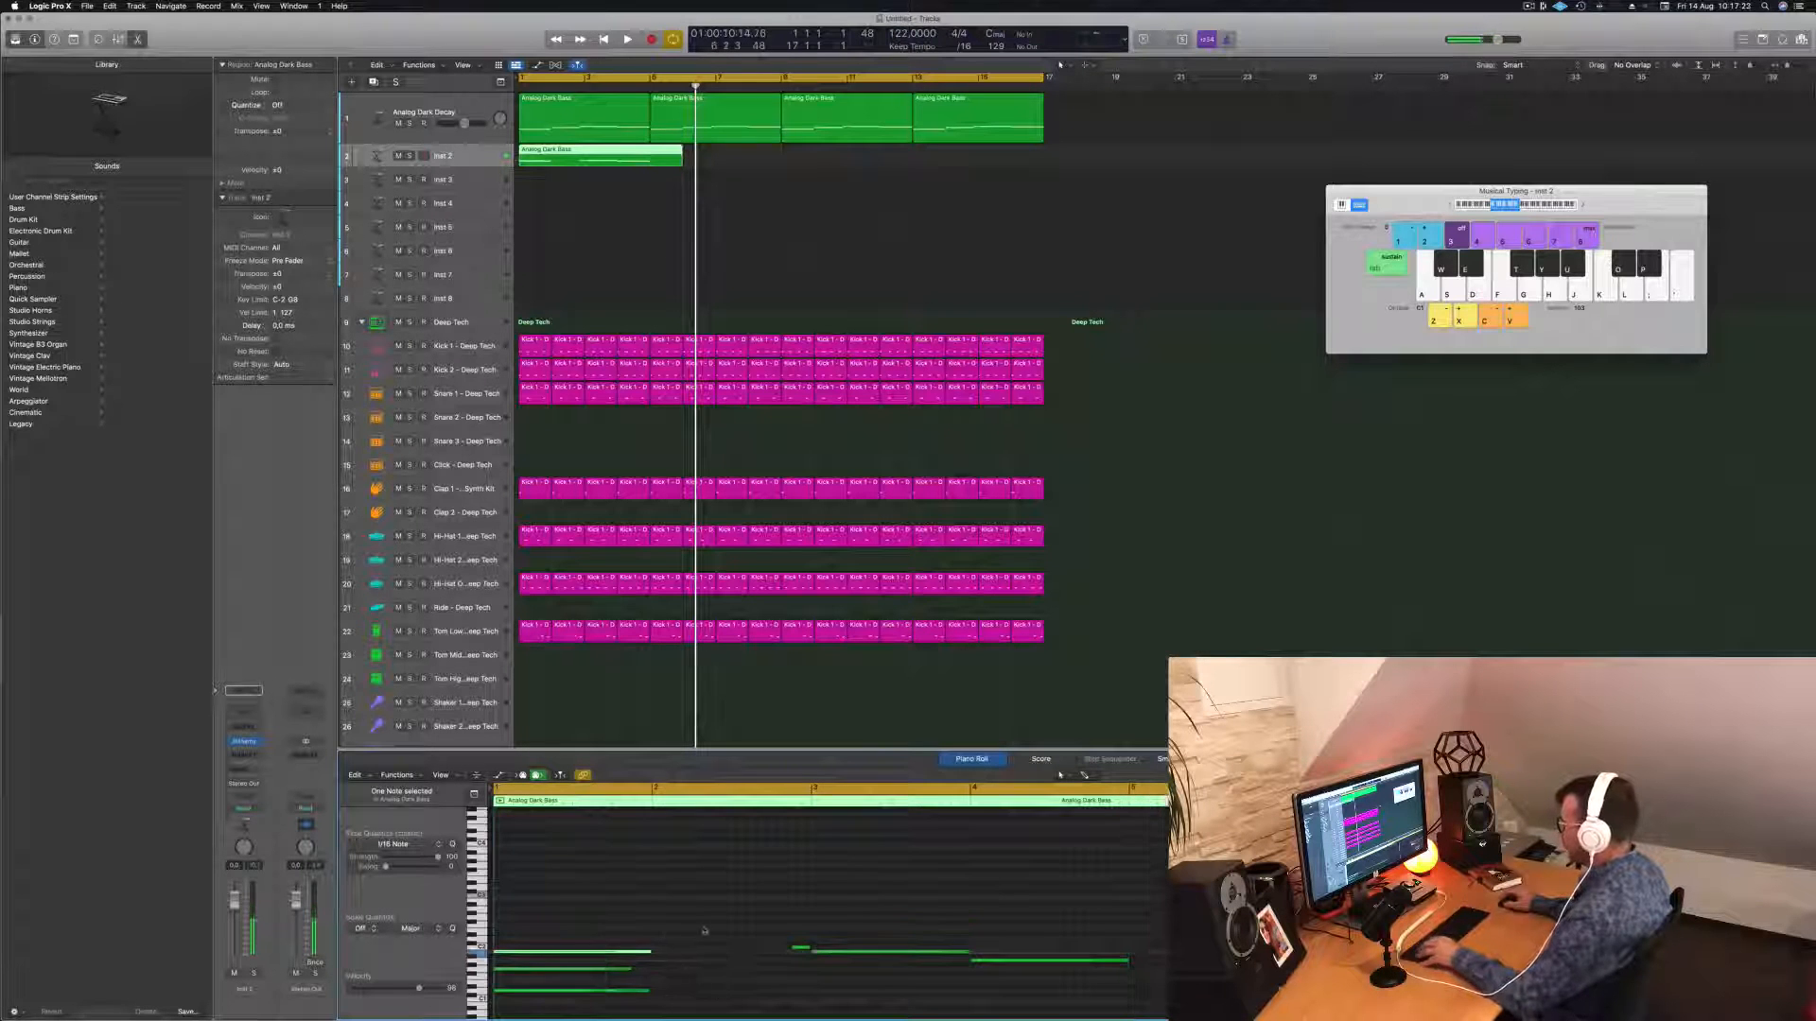
scroll(706, 932, down, 5)
drag(778, 873, 1040, 965)
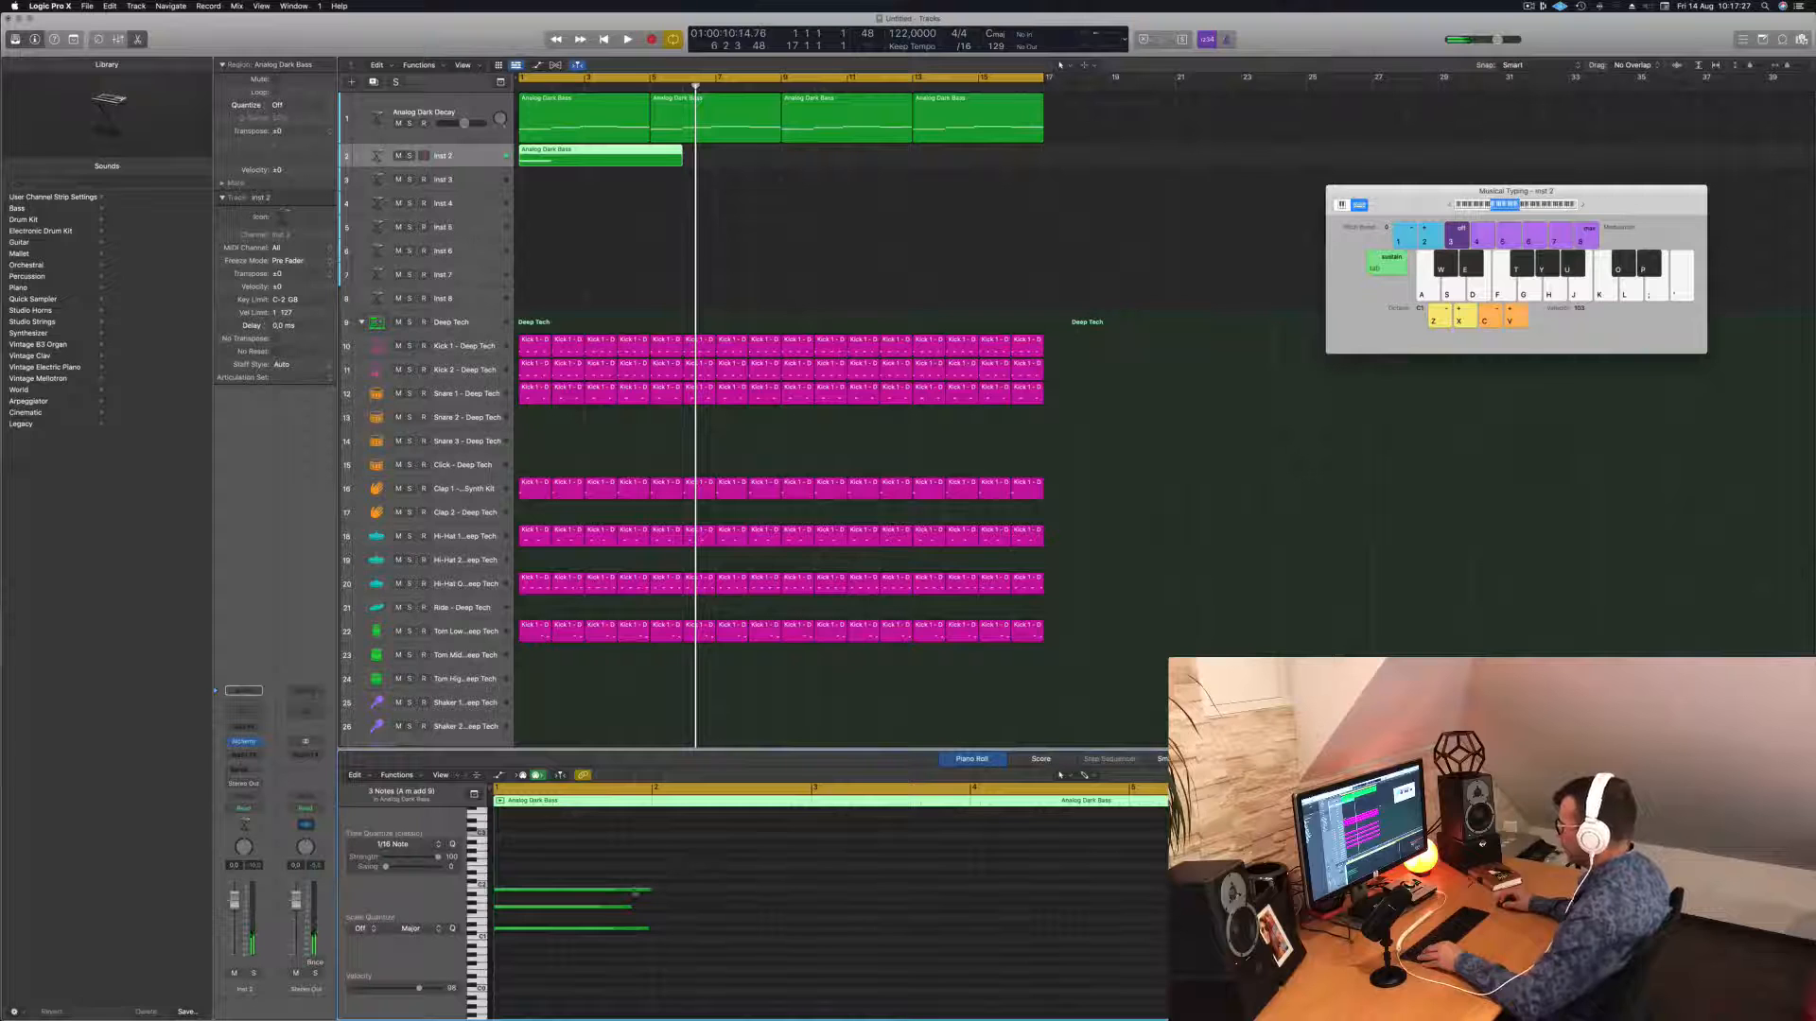
Shorten the three chord notes to short stabs at the start of the Inst 2 region.
drag(648, 889, 508, 893)
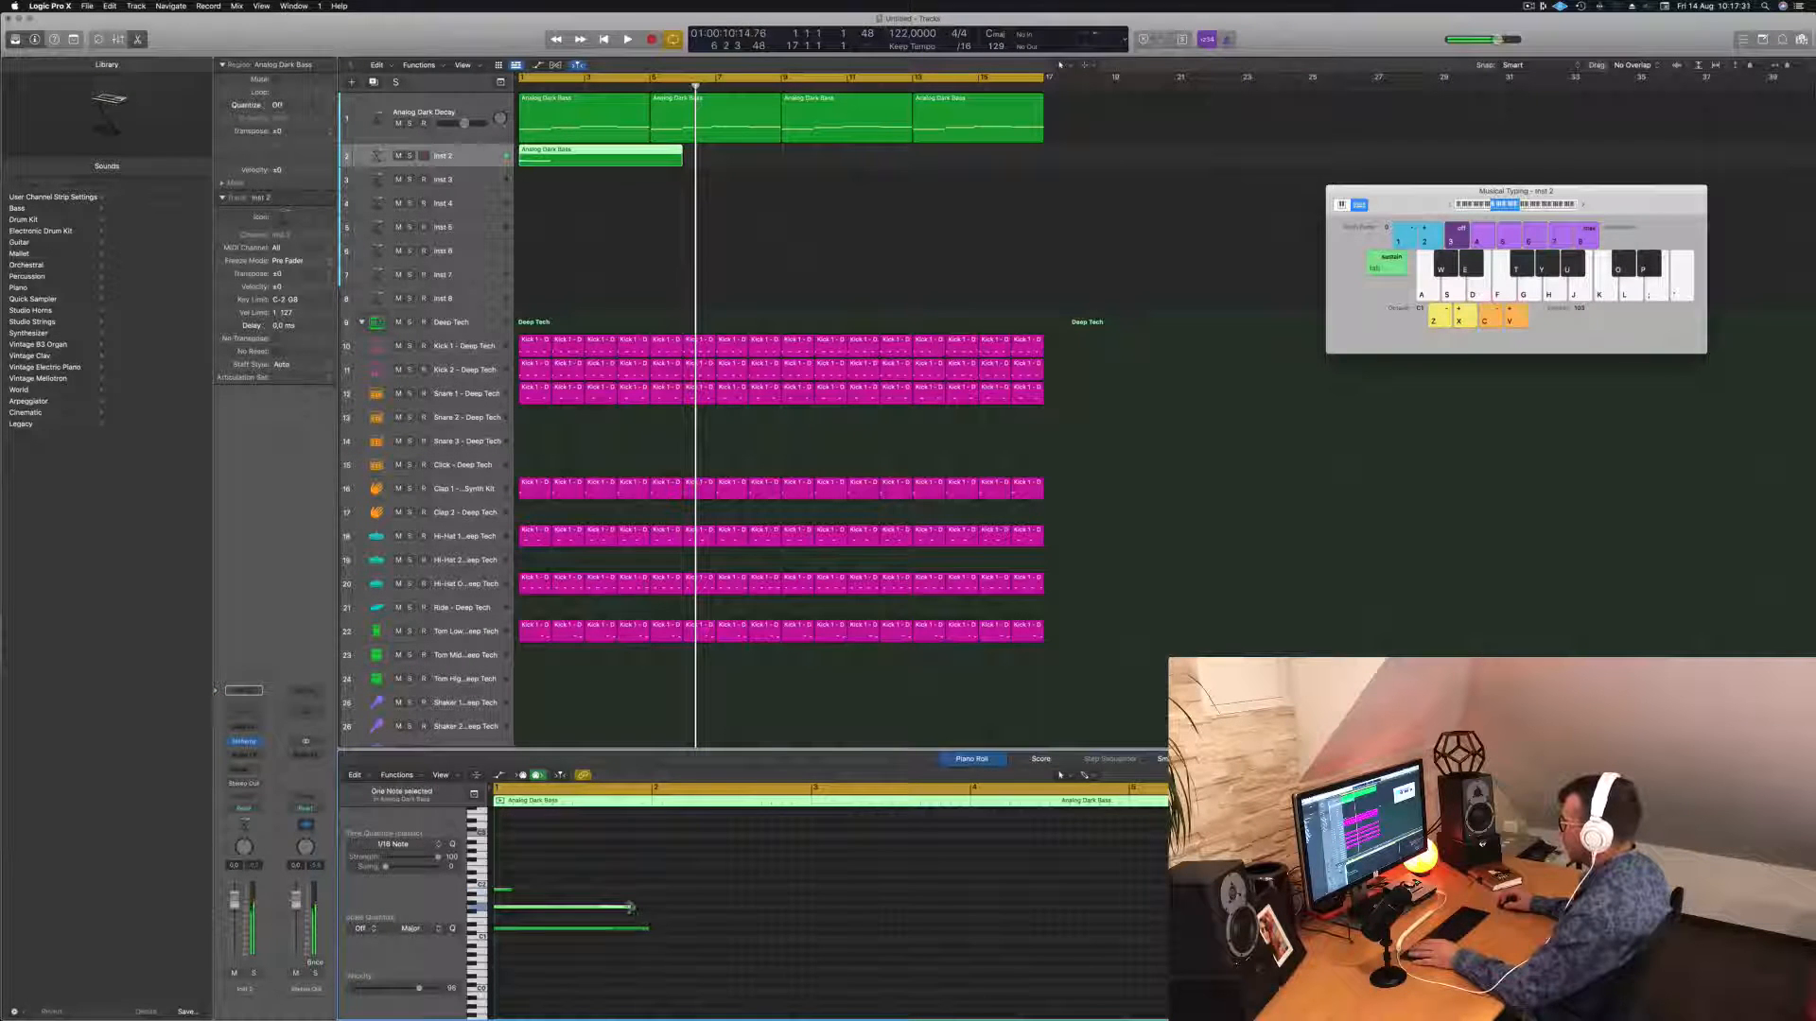
drag(630, 907, 508, 908)
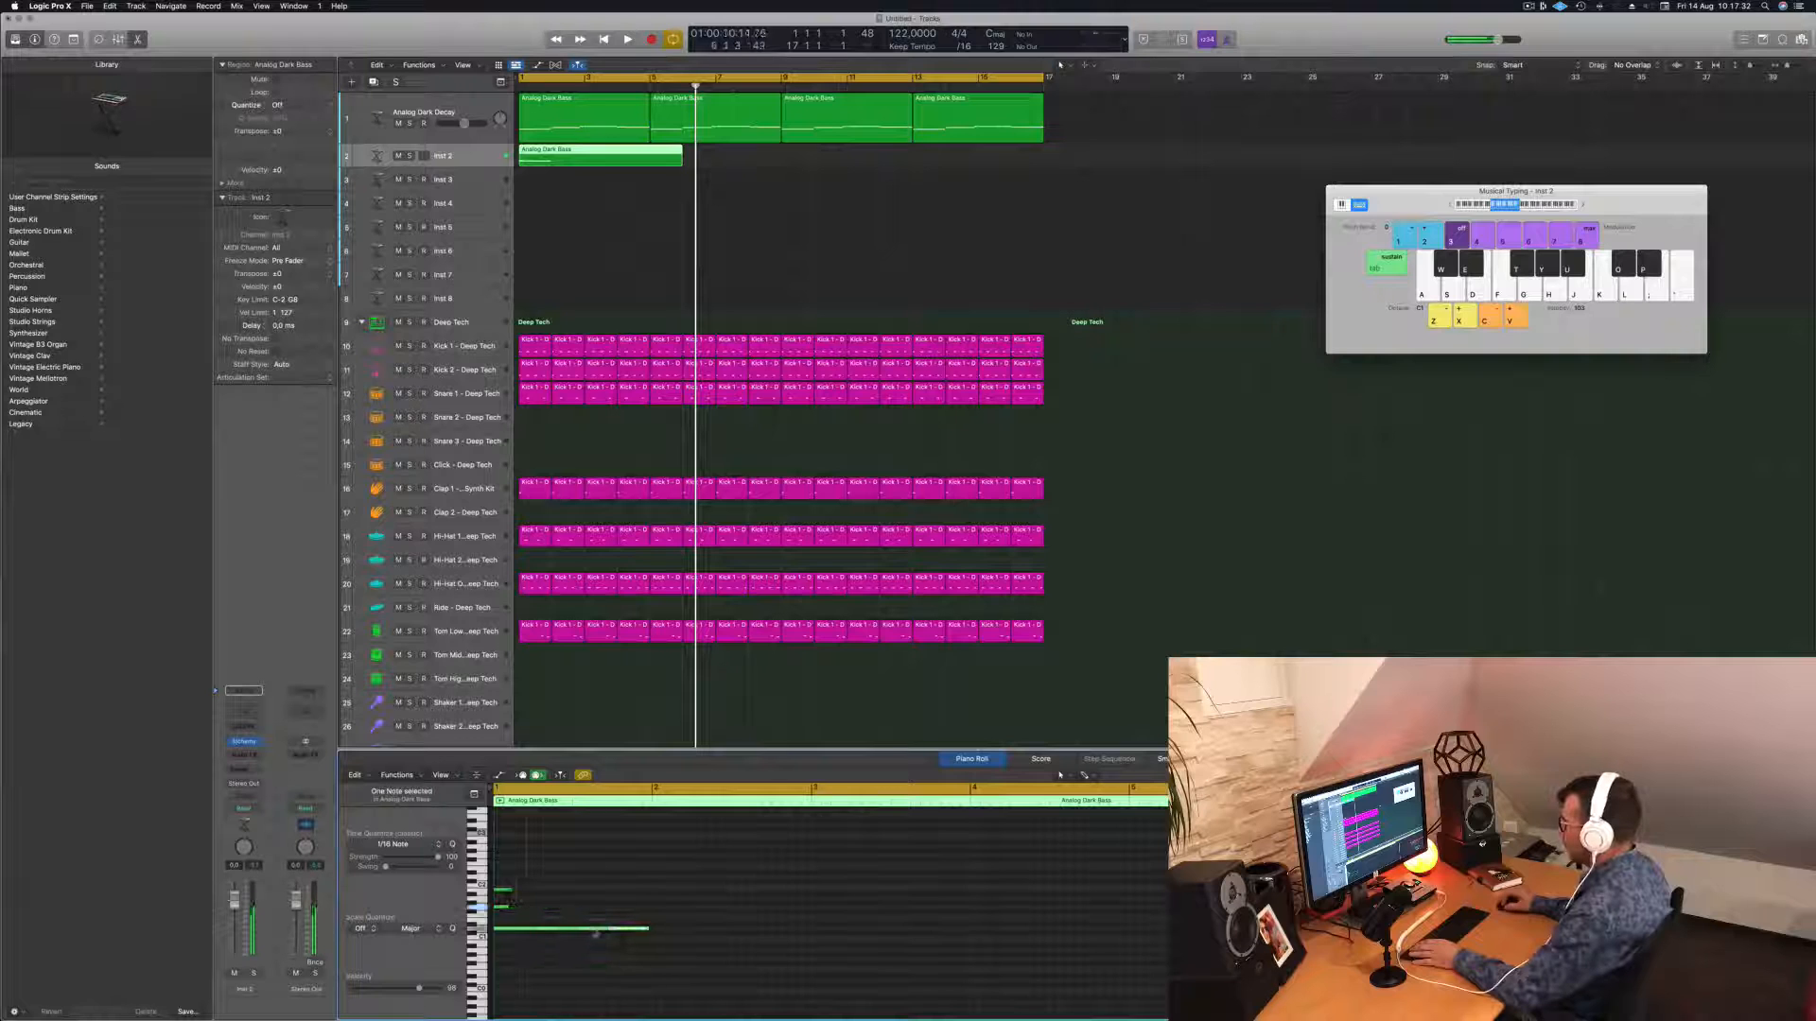
drag(650, 928, 504, 929)
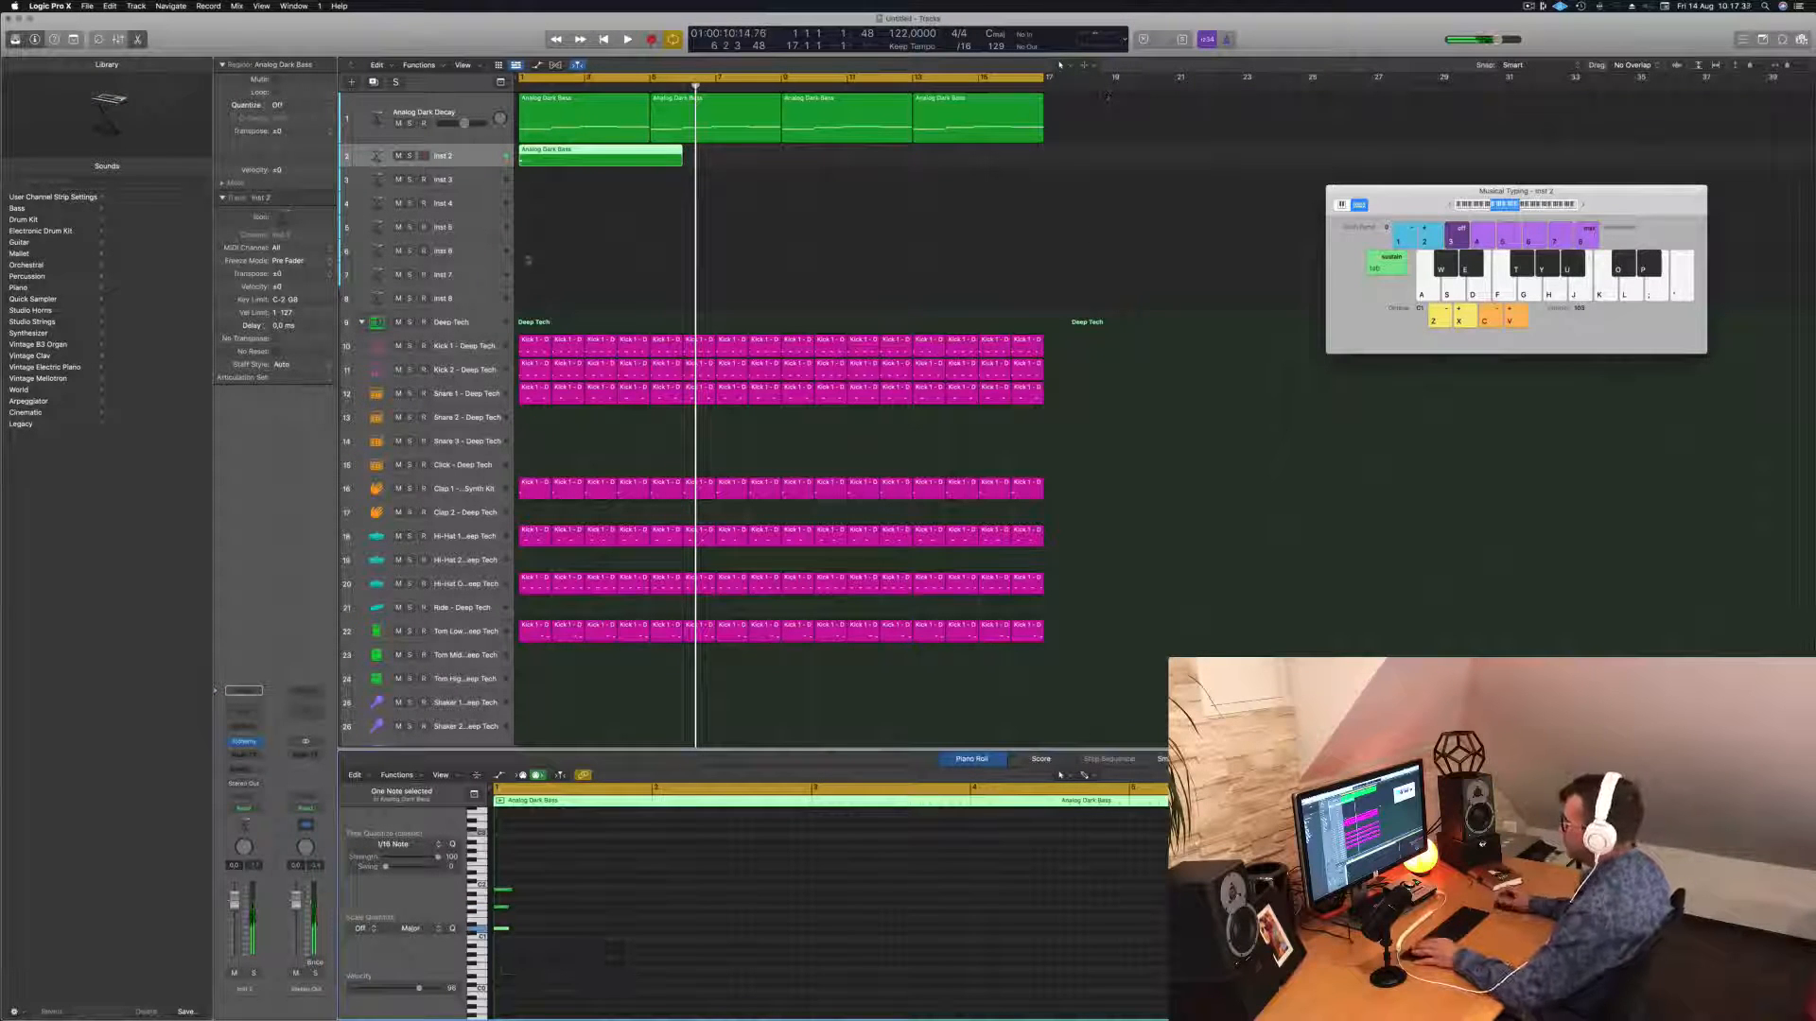
Trim the Inst 2 chord region to two bars by splitting it, and copy it directly behind itself.
super+double_click(585, 156)
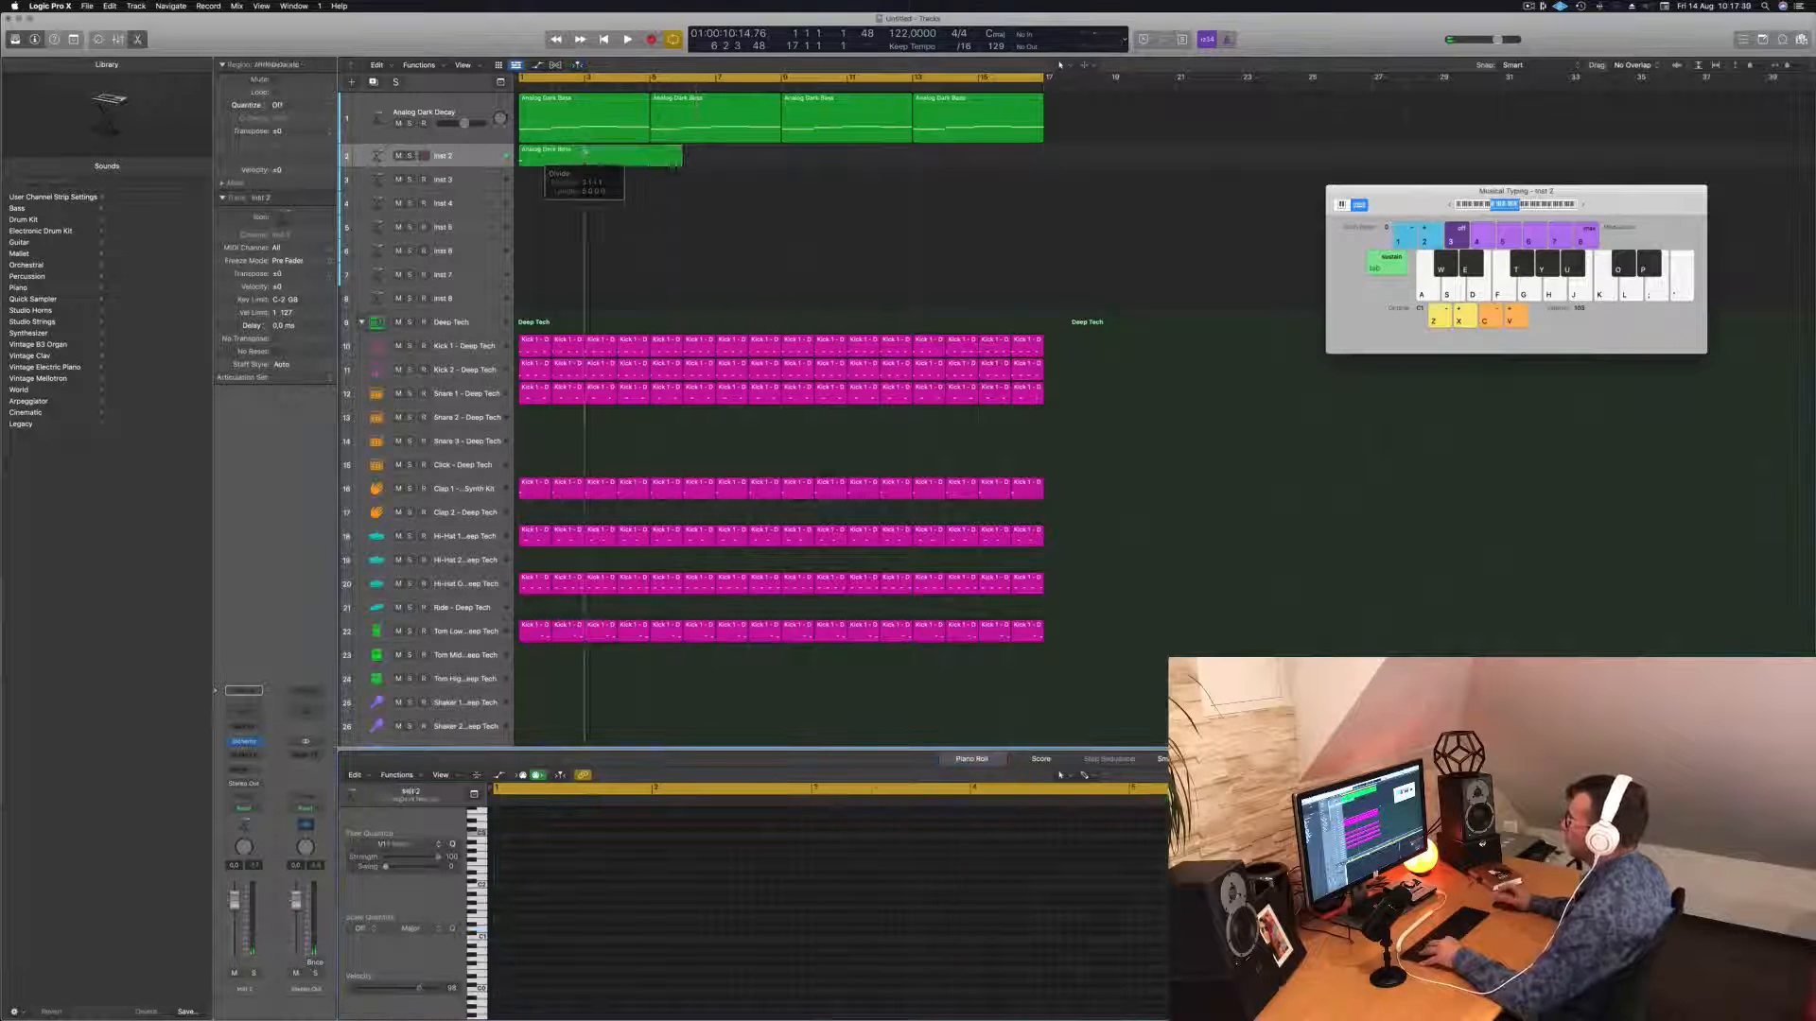
key(BackSpace)
click(536, 149)
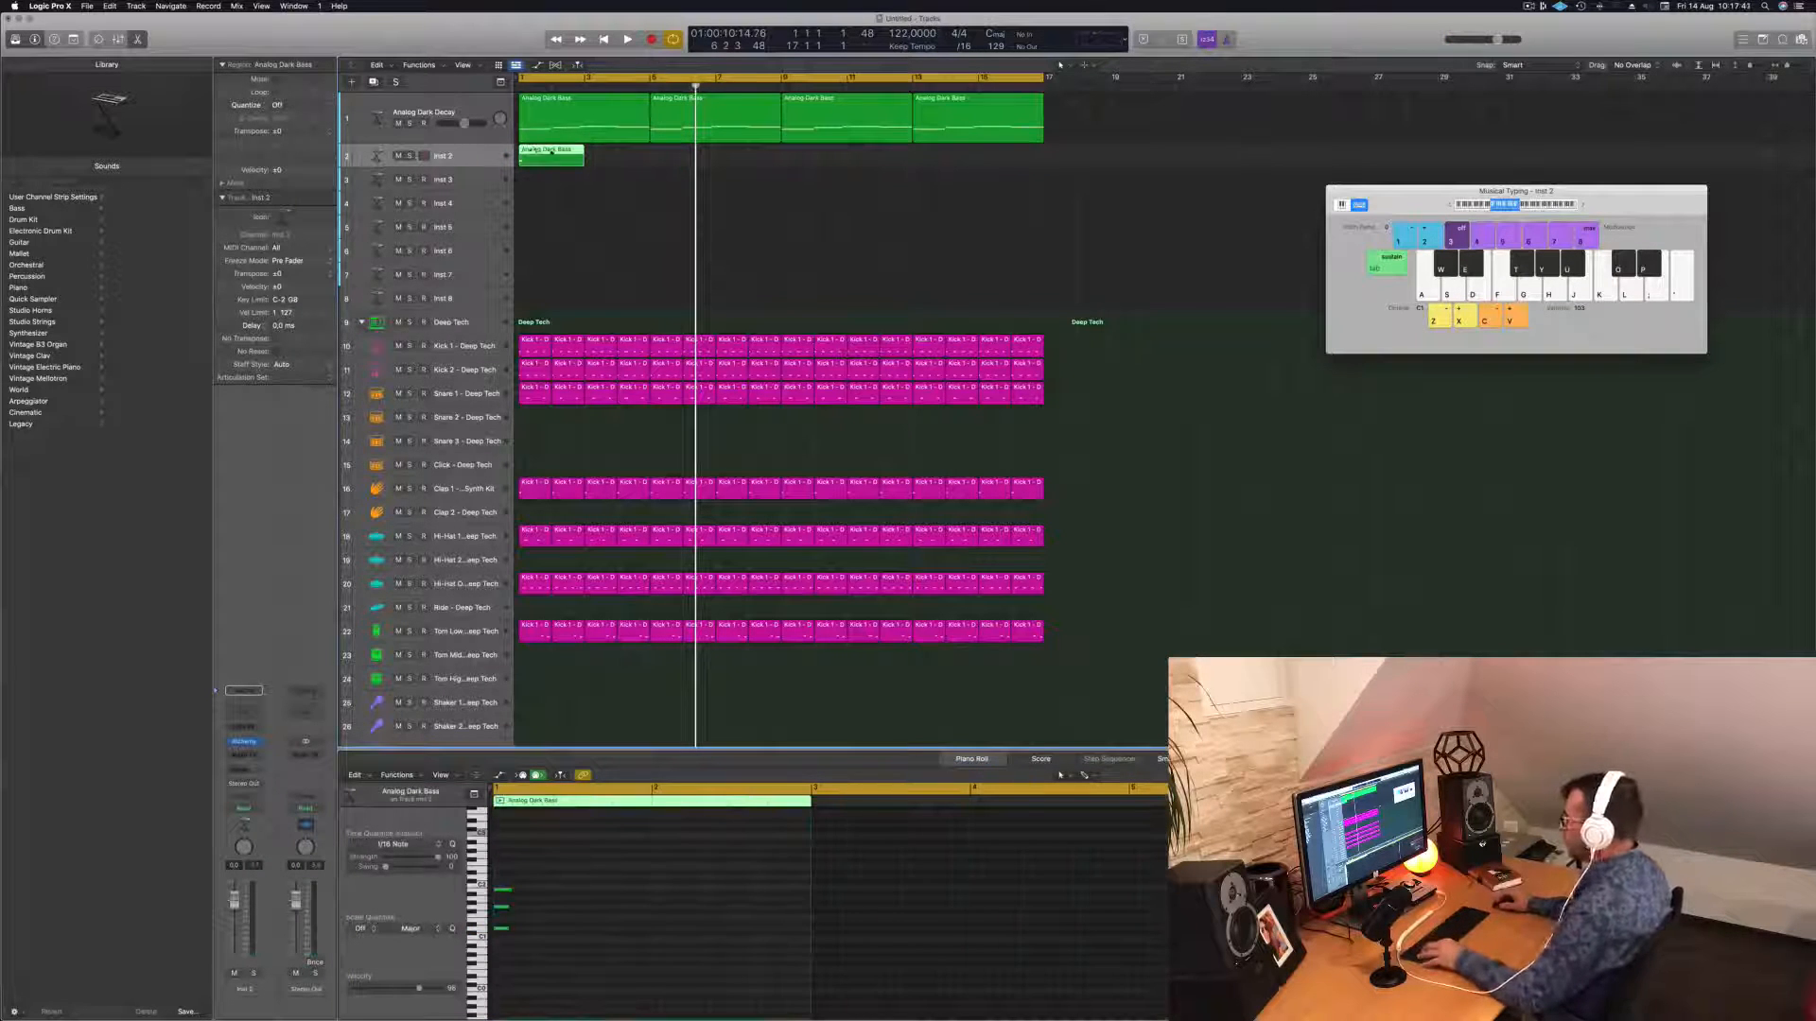
drag(551, 153, 617, 157)
Play the chord stabs from the start and lower the Inst 2 channel's volume slightly by ear.
key(space)
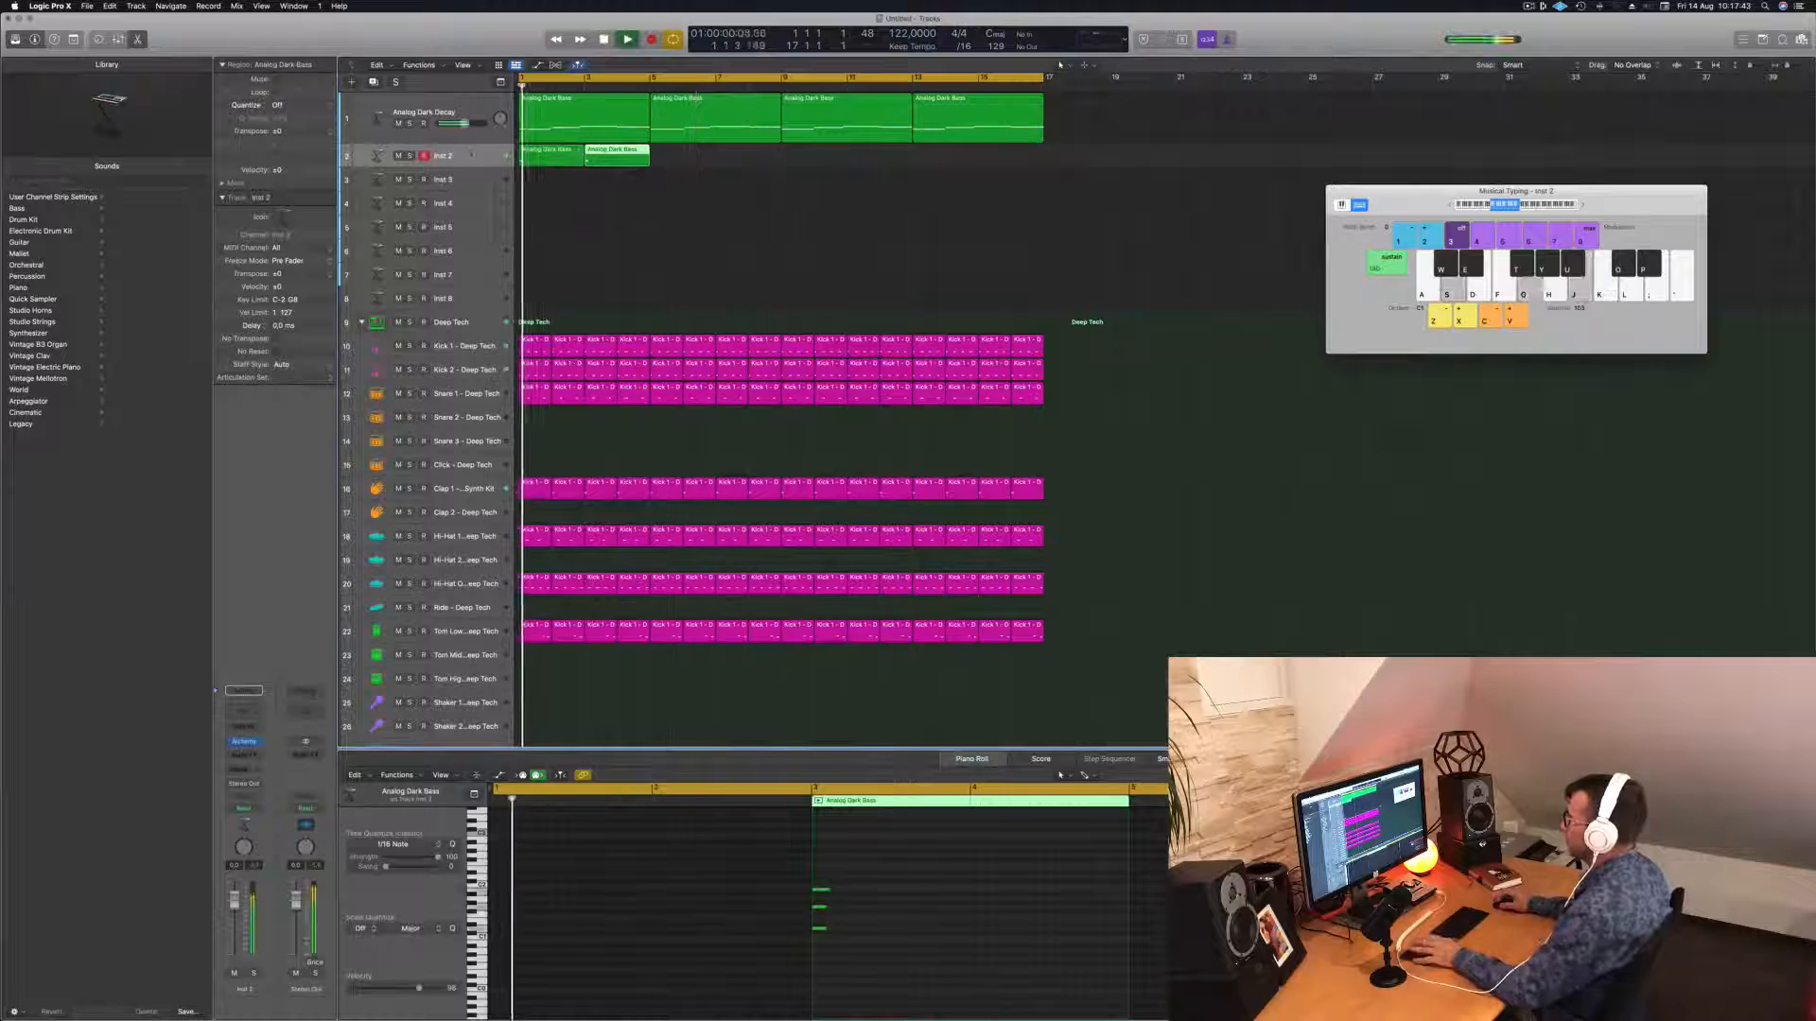
key(space)
click(471, 154)
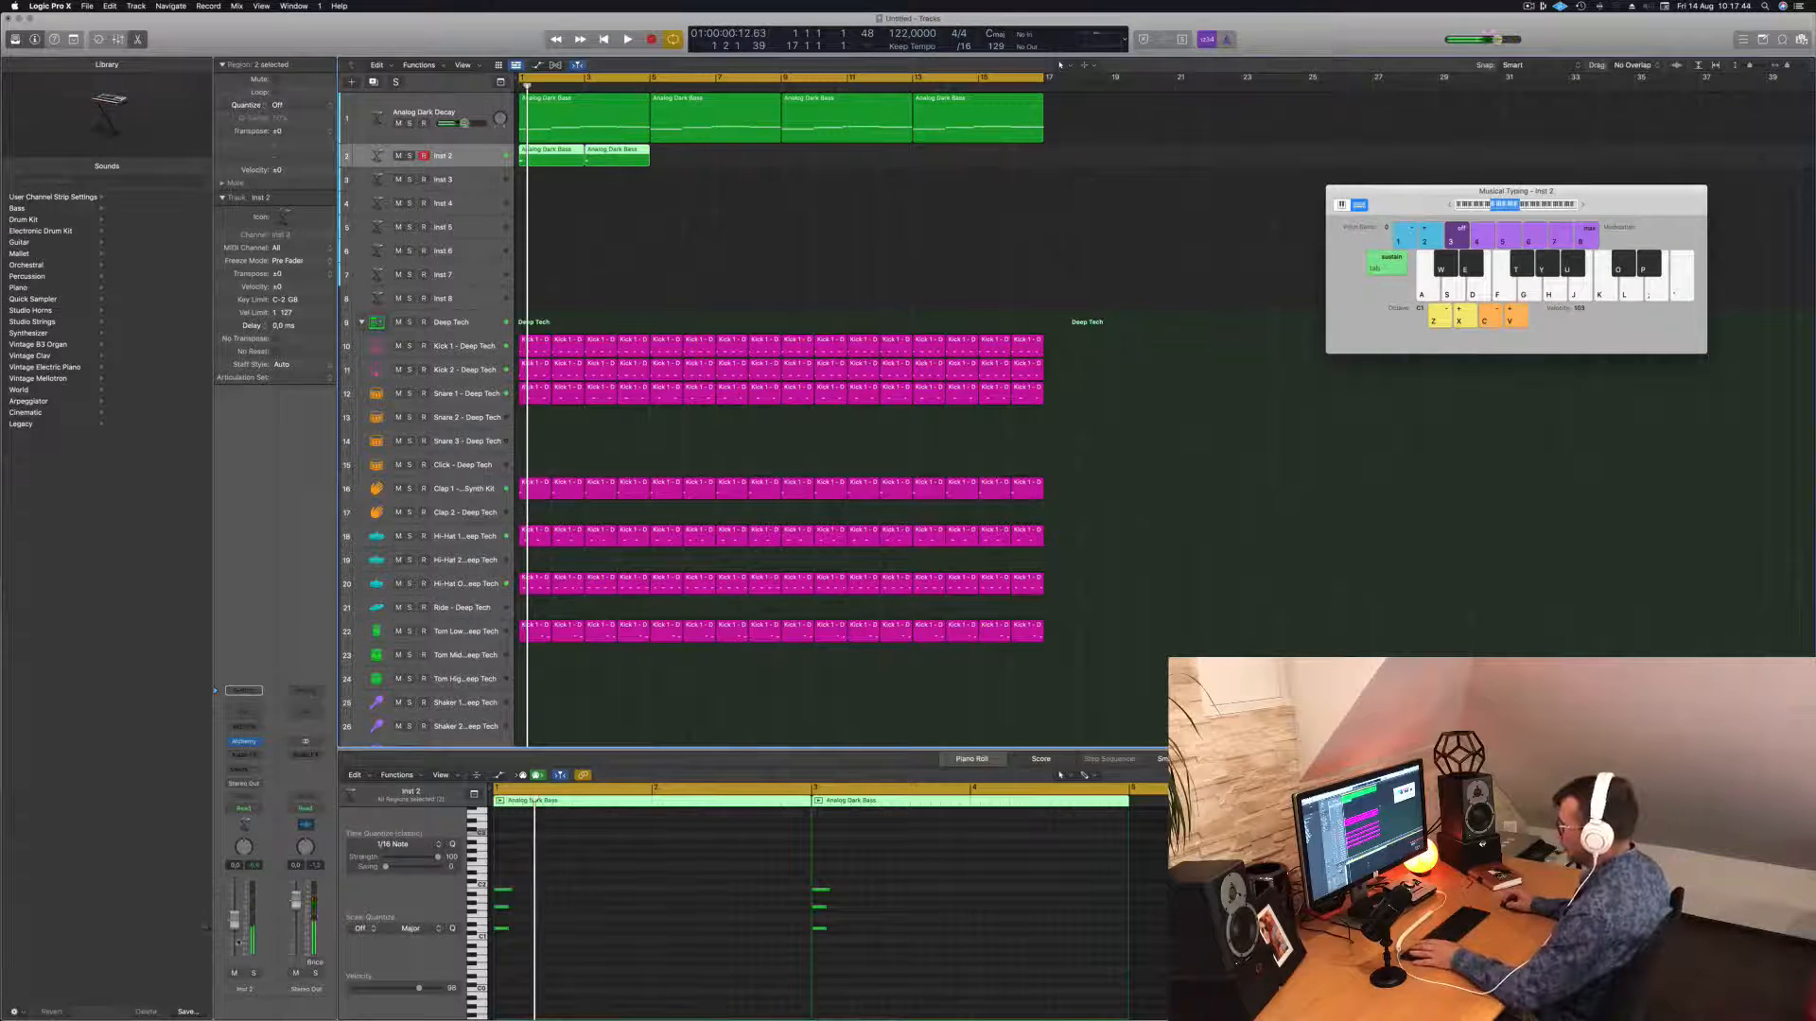
key(space)
drag(237, 922, 236, 927)
key(space)
key(space)
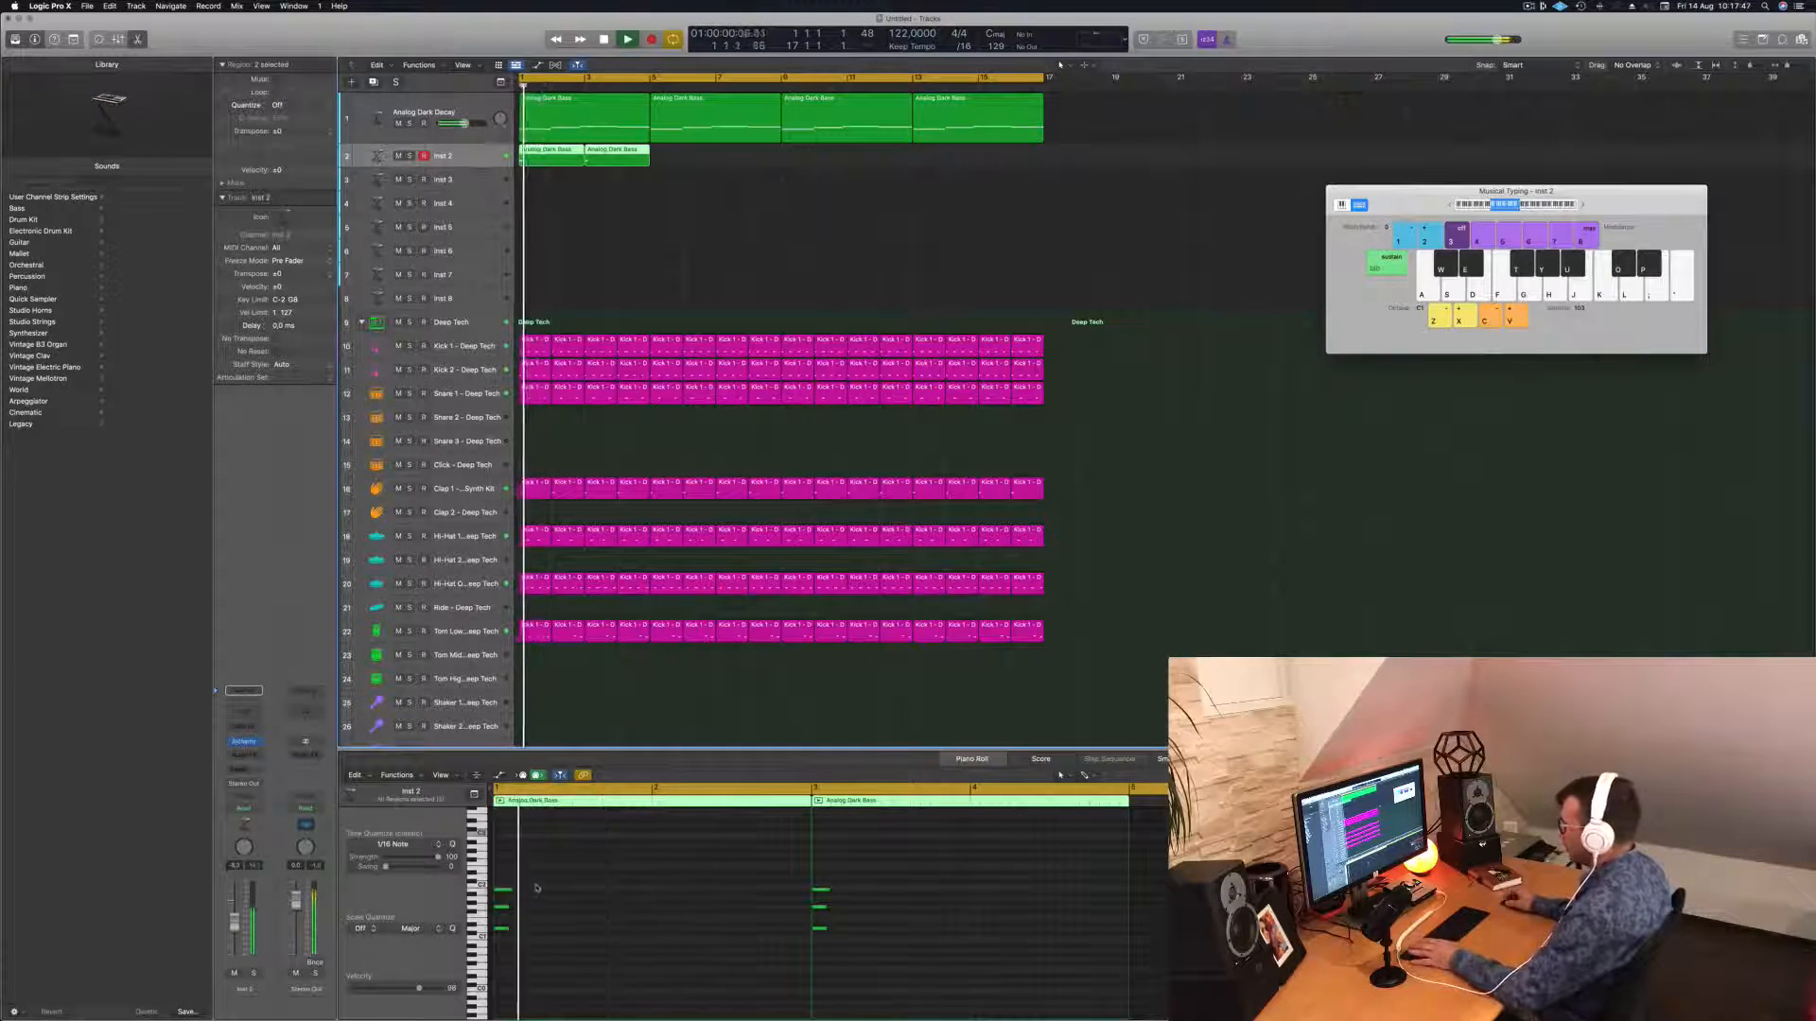
Audition the chord without its top note, delete both regions from the Inst 2 track and stop playback.
key(space)
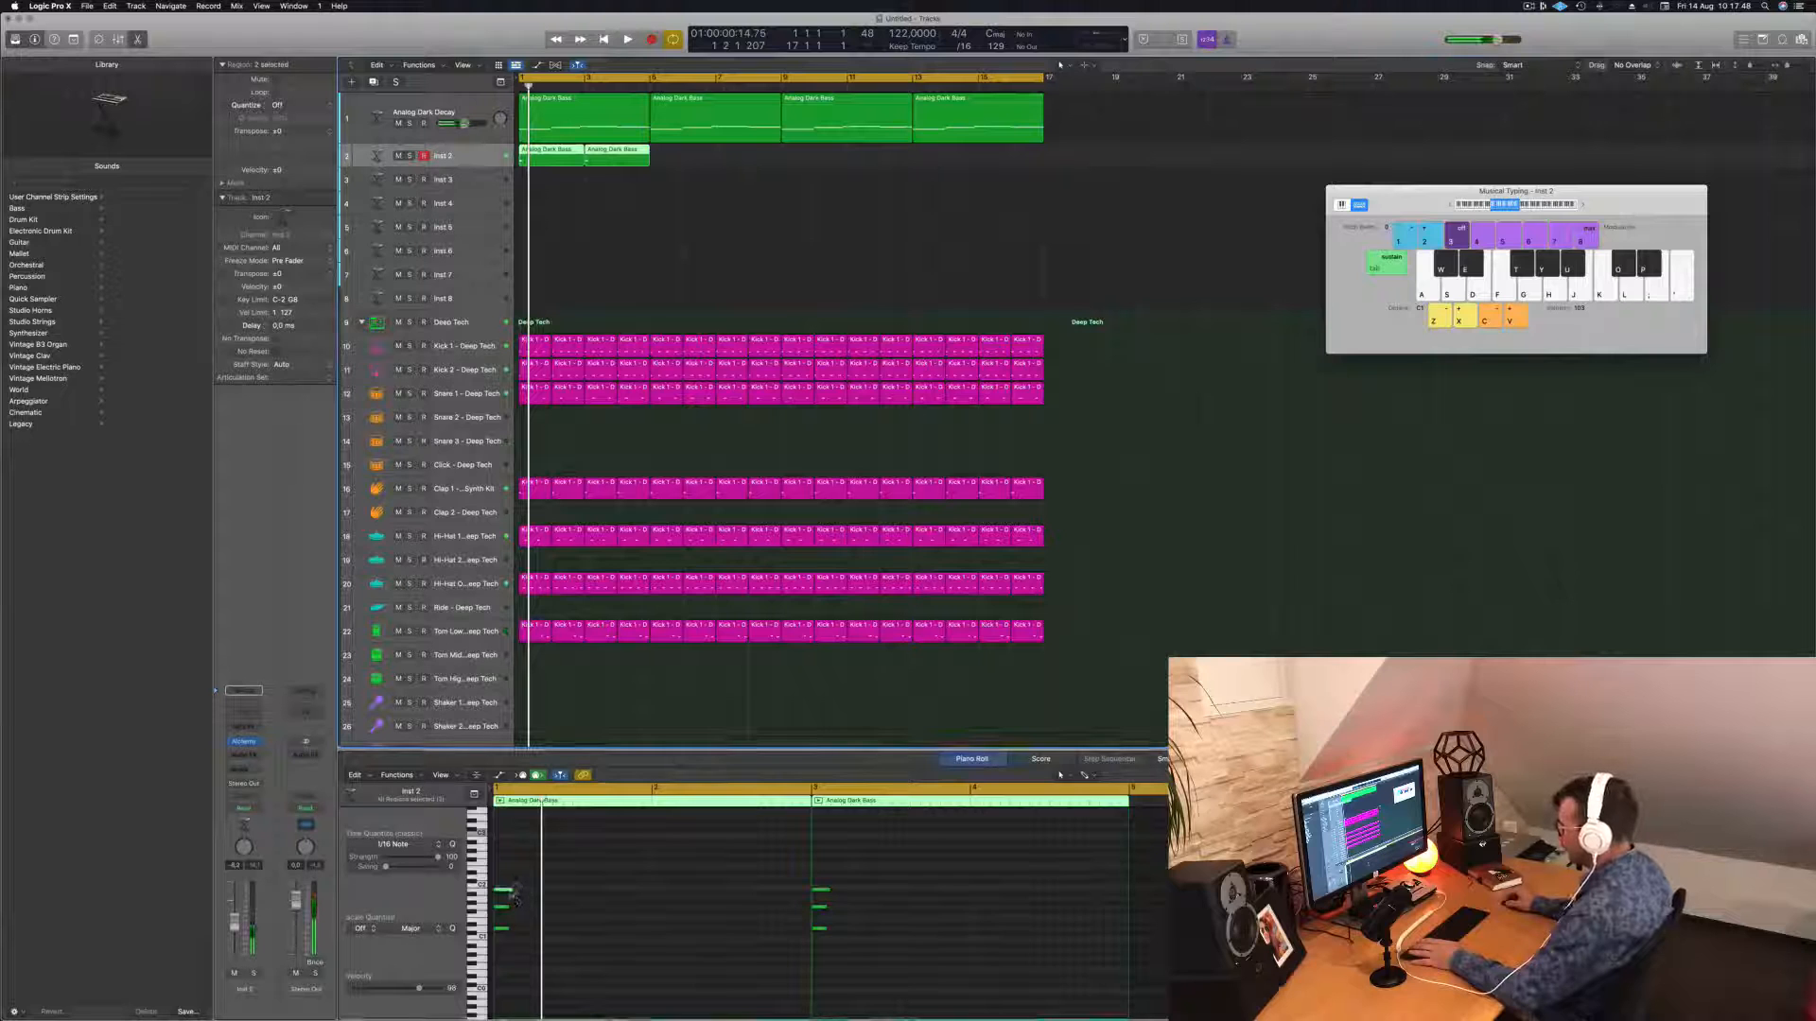
key(space)
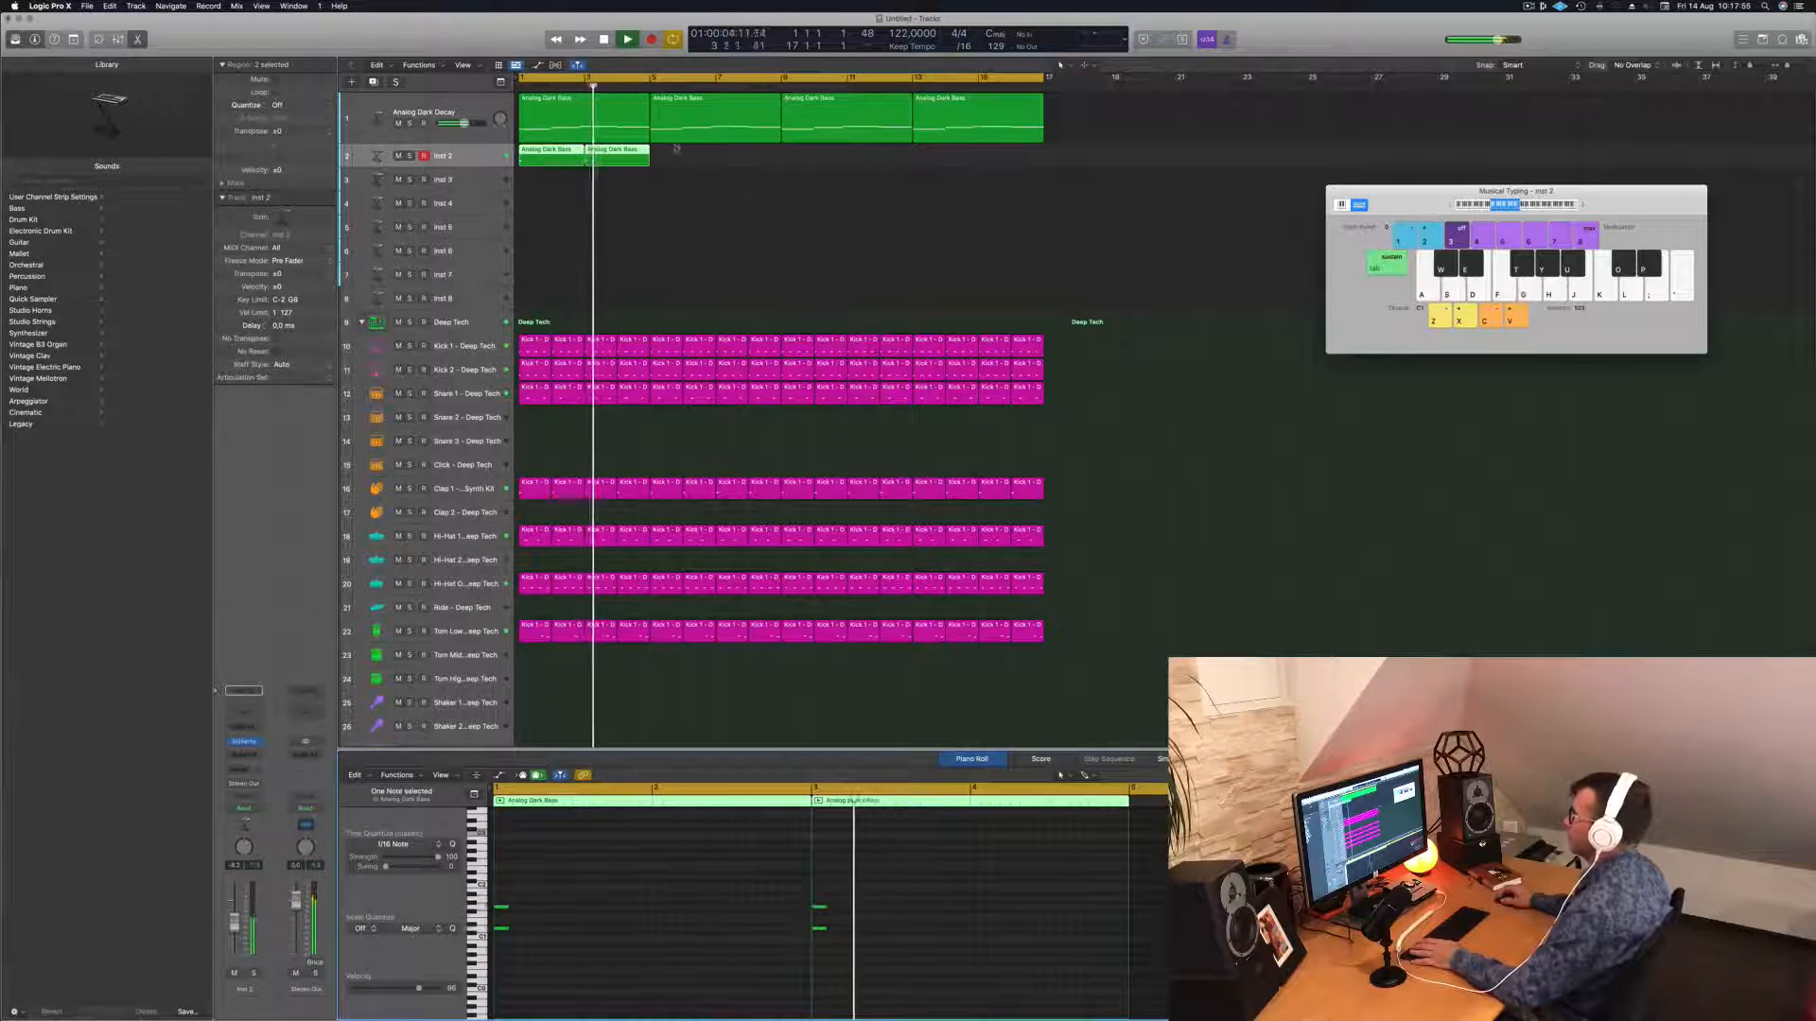
key(Delete)
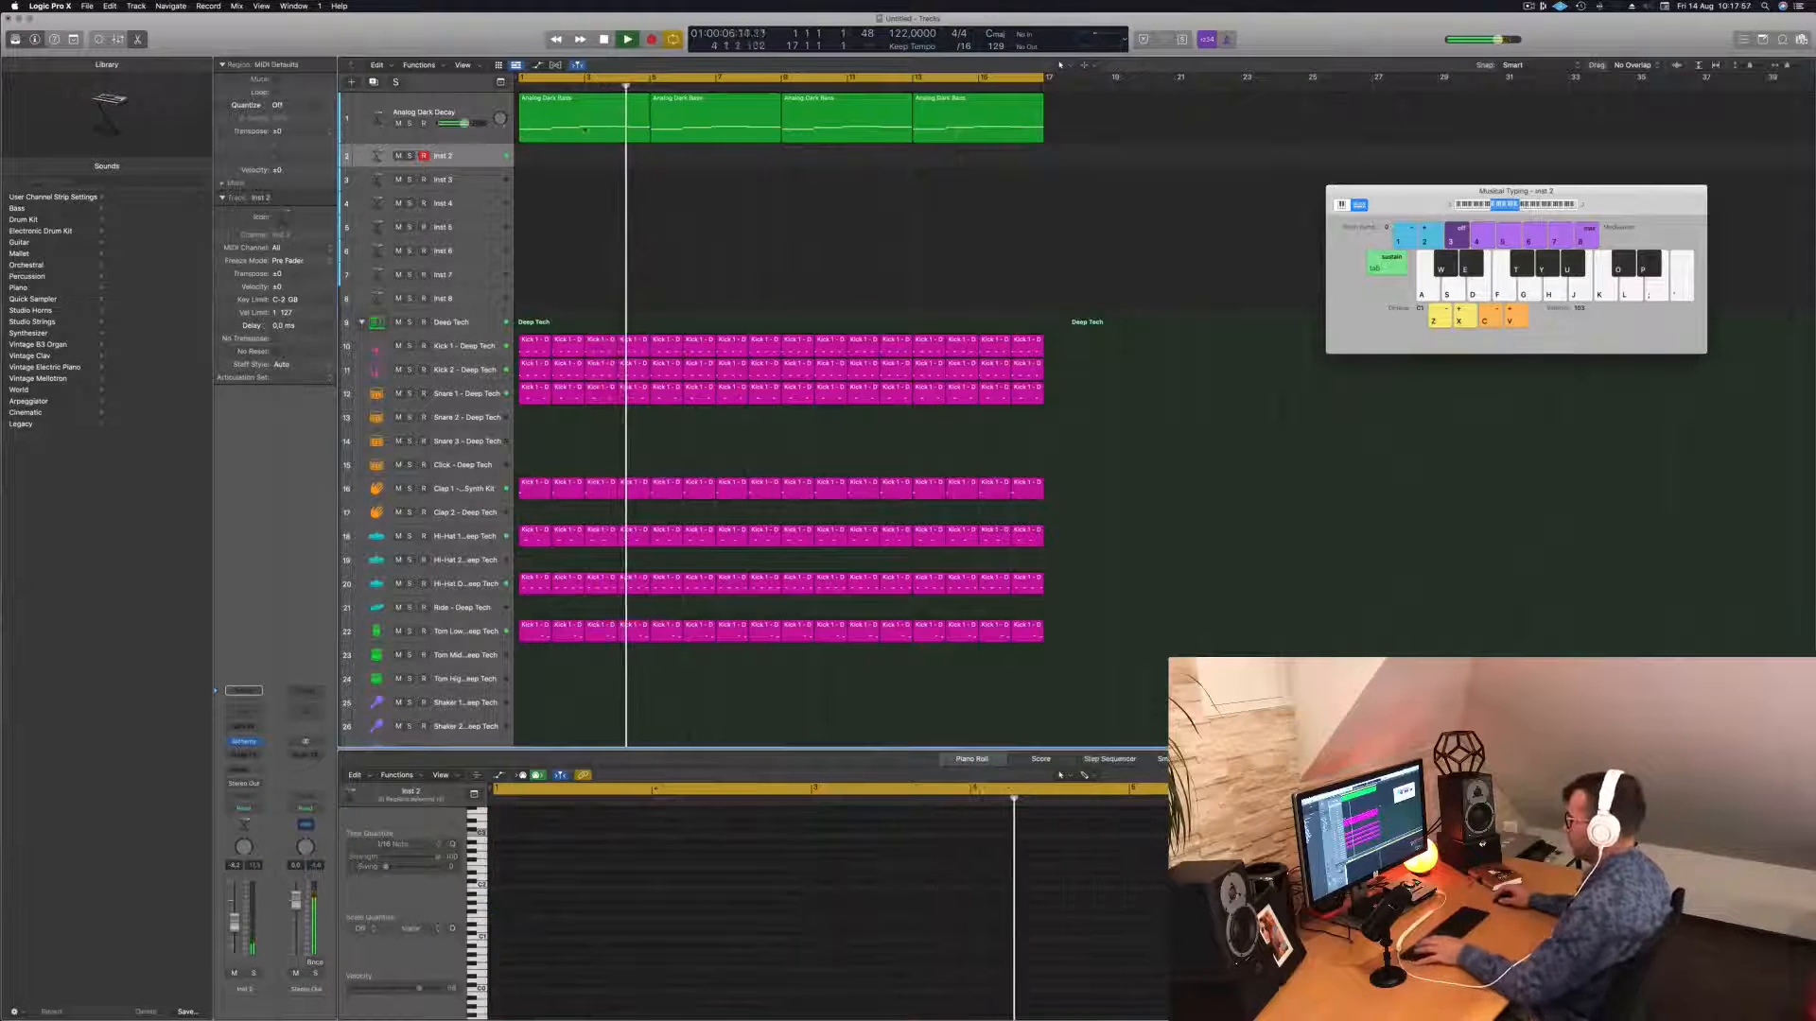
key(space)
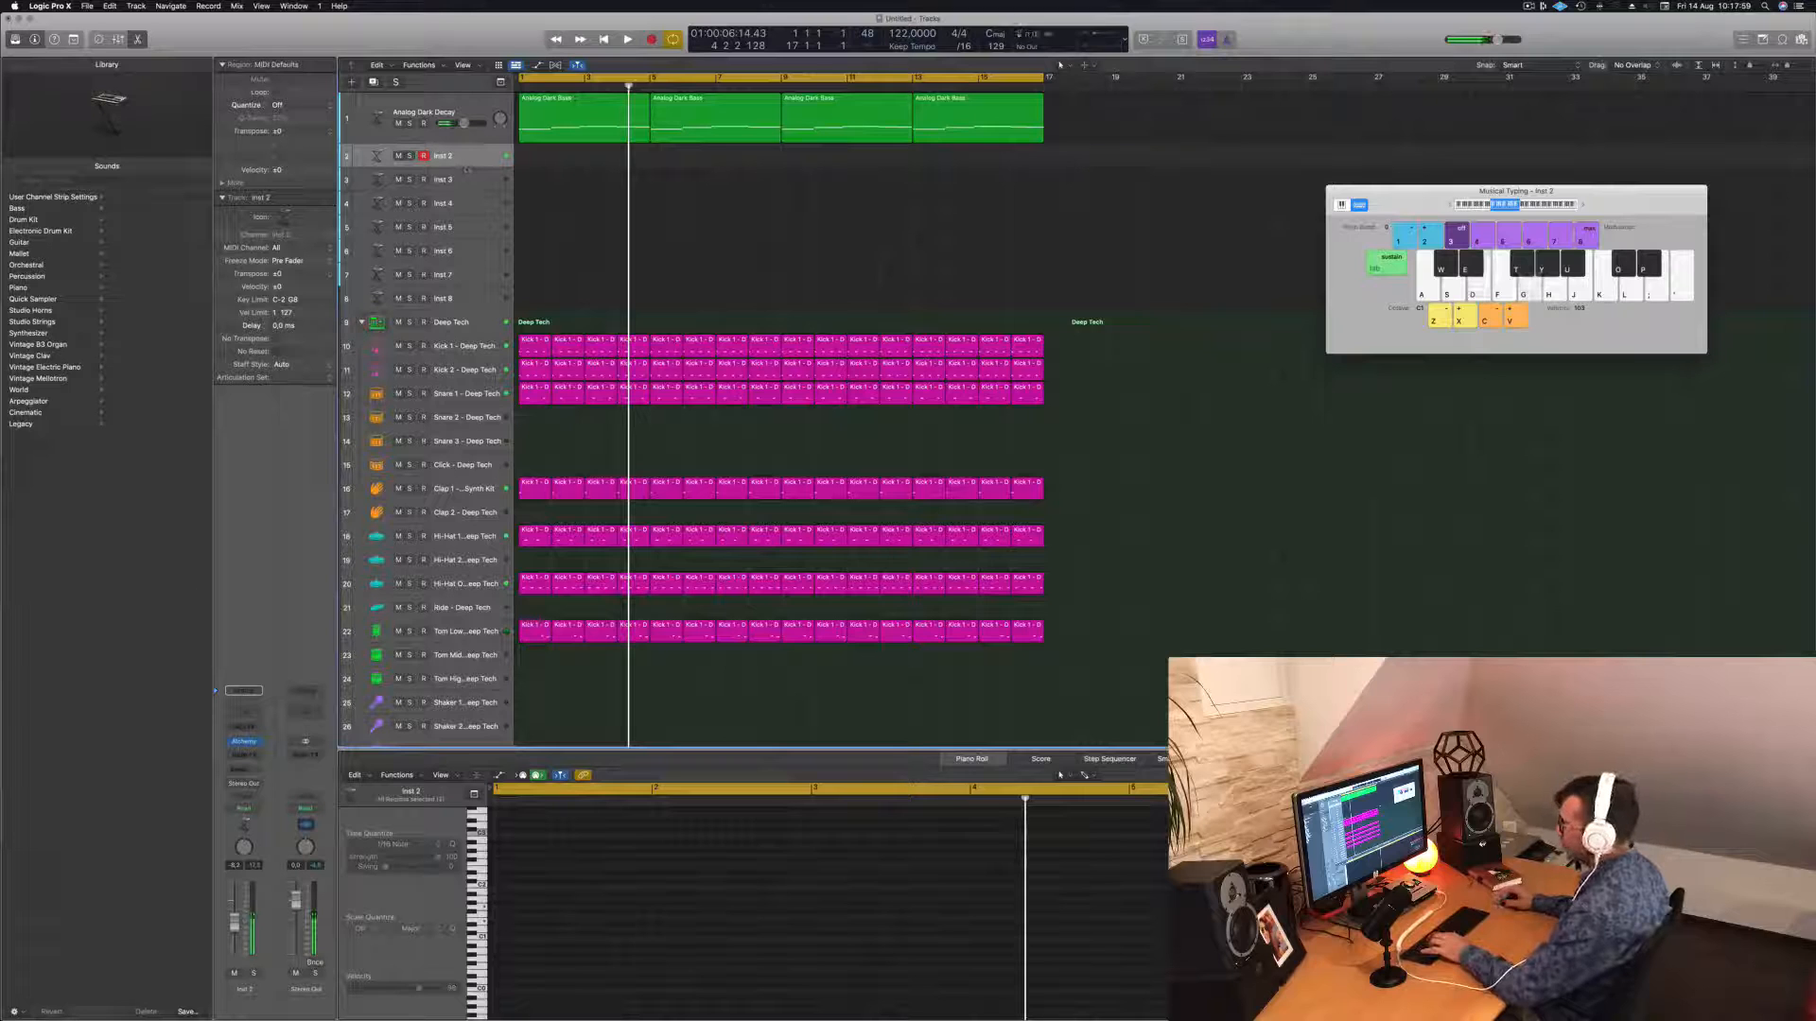
Open Alchemy on the Inst 2 track, filter the presets by the Keys category and audition Afterthought (1).
click(244, 742)
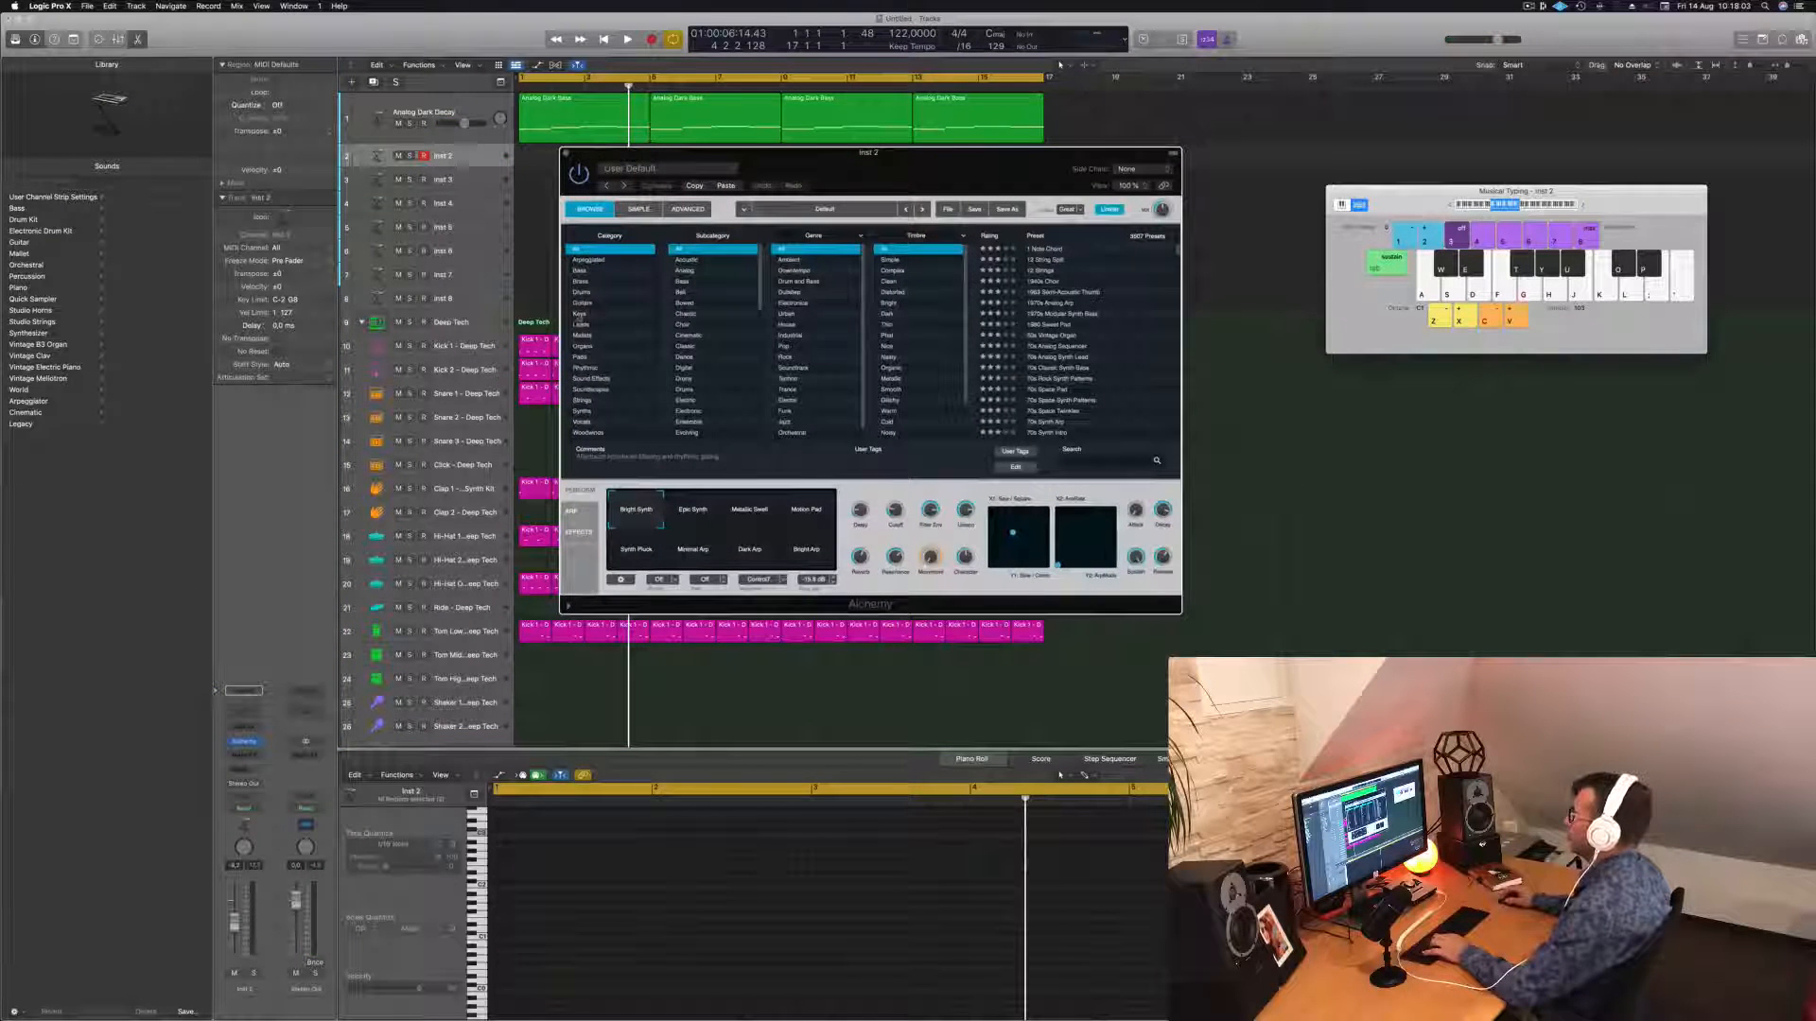
click(579, 315)
scroll(1063, 318, down, 2)
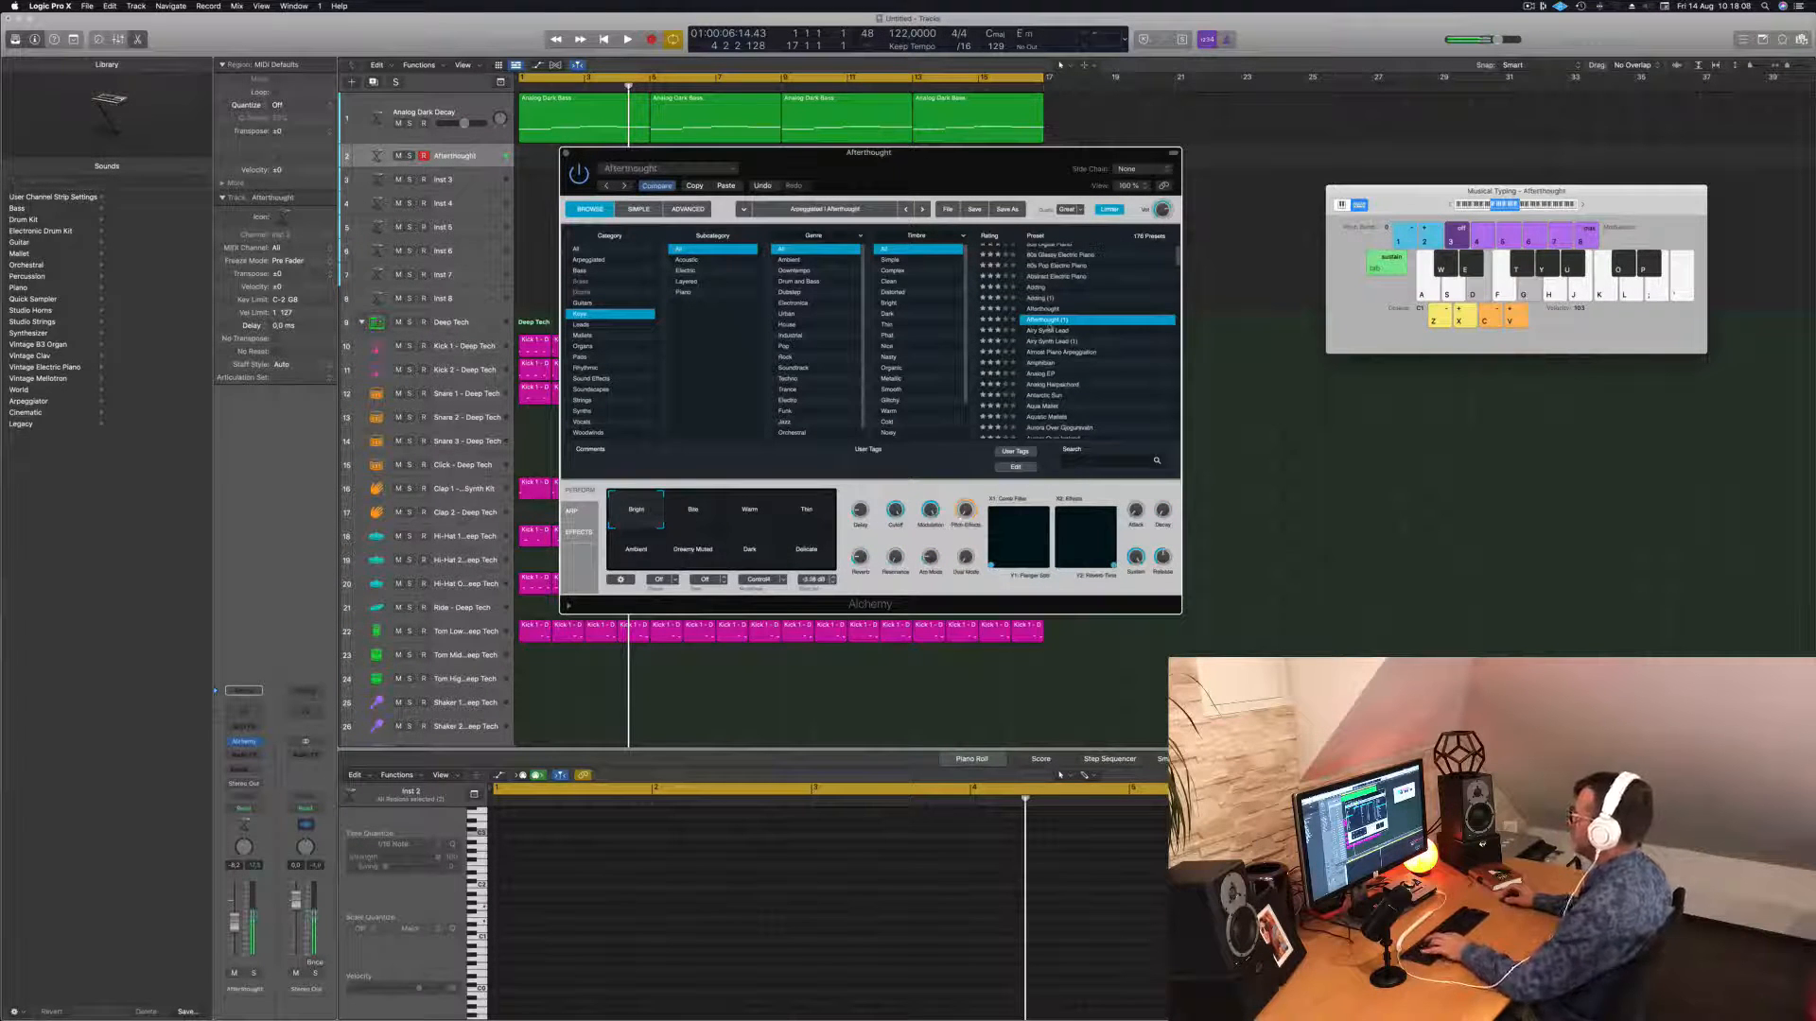
key(s)
key(f)
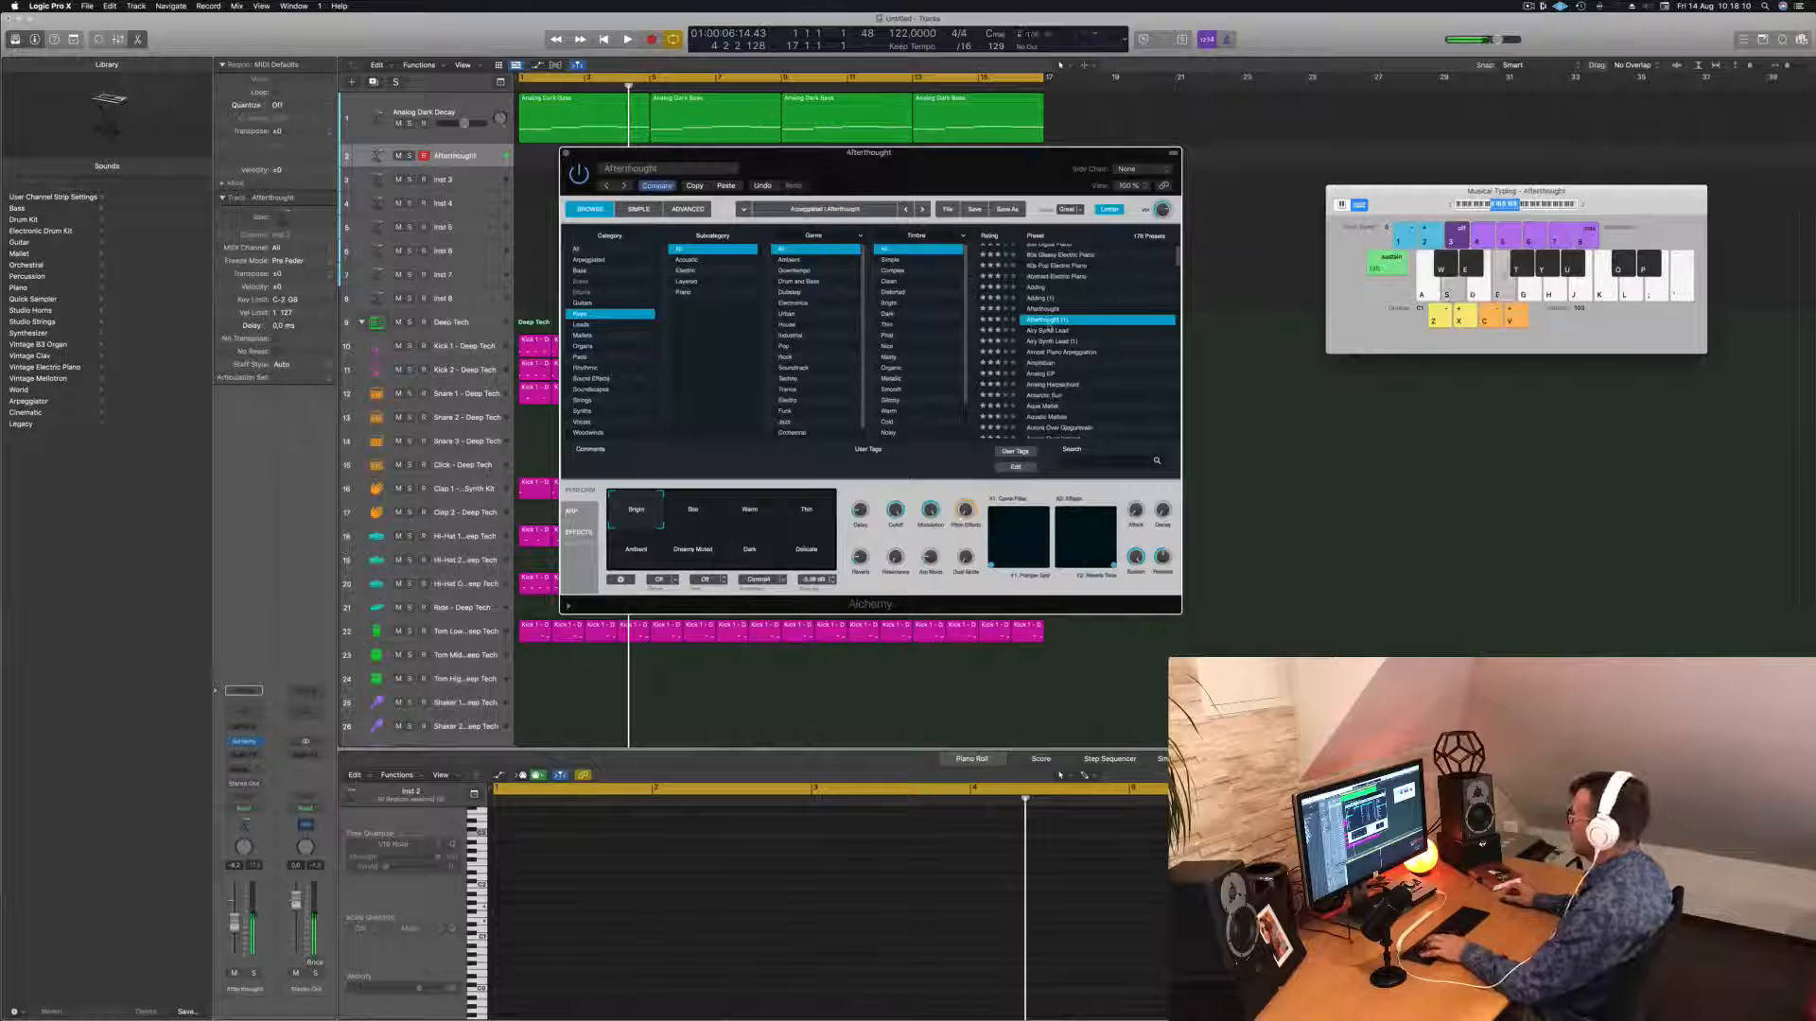
Audition the Abstract Electric Piano, Adding and Afterthought presets by playing a few notes on each.
click(1058, 276)
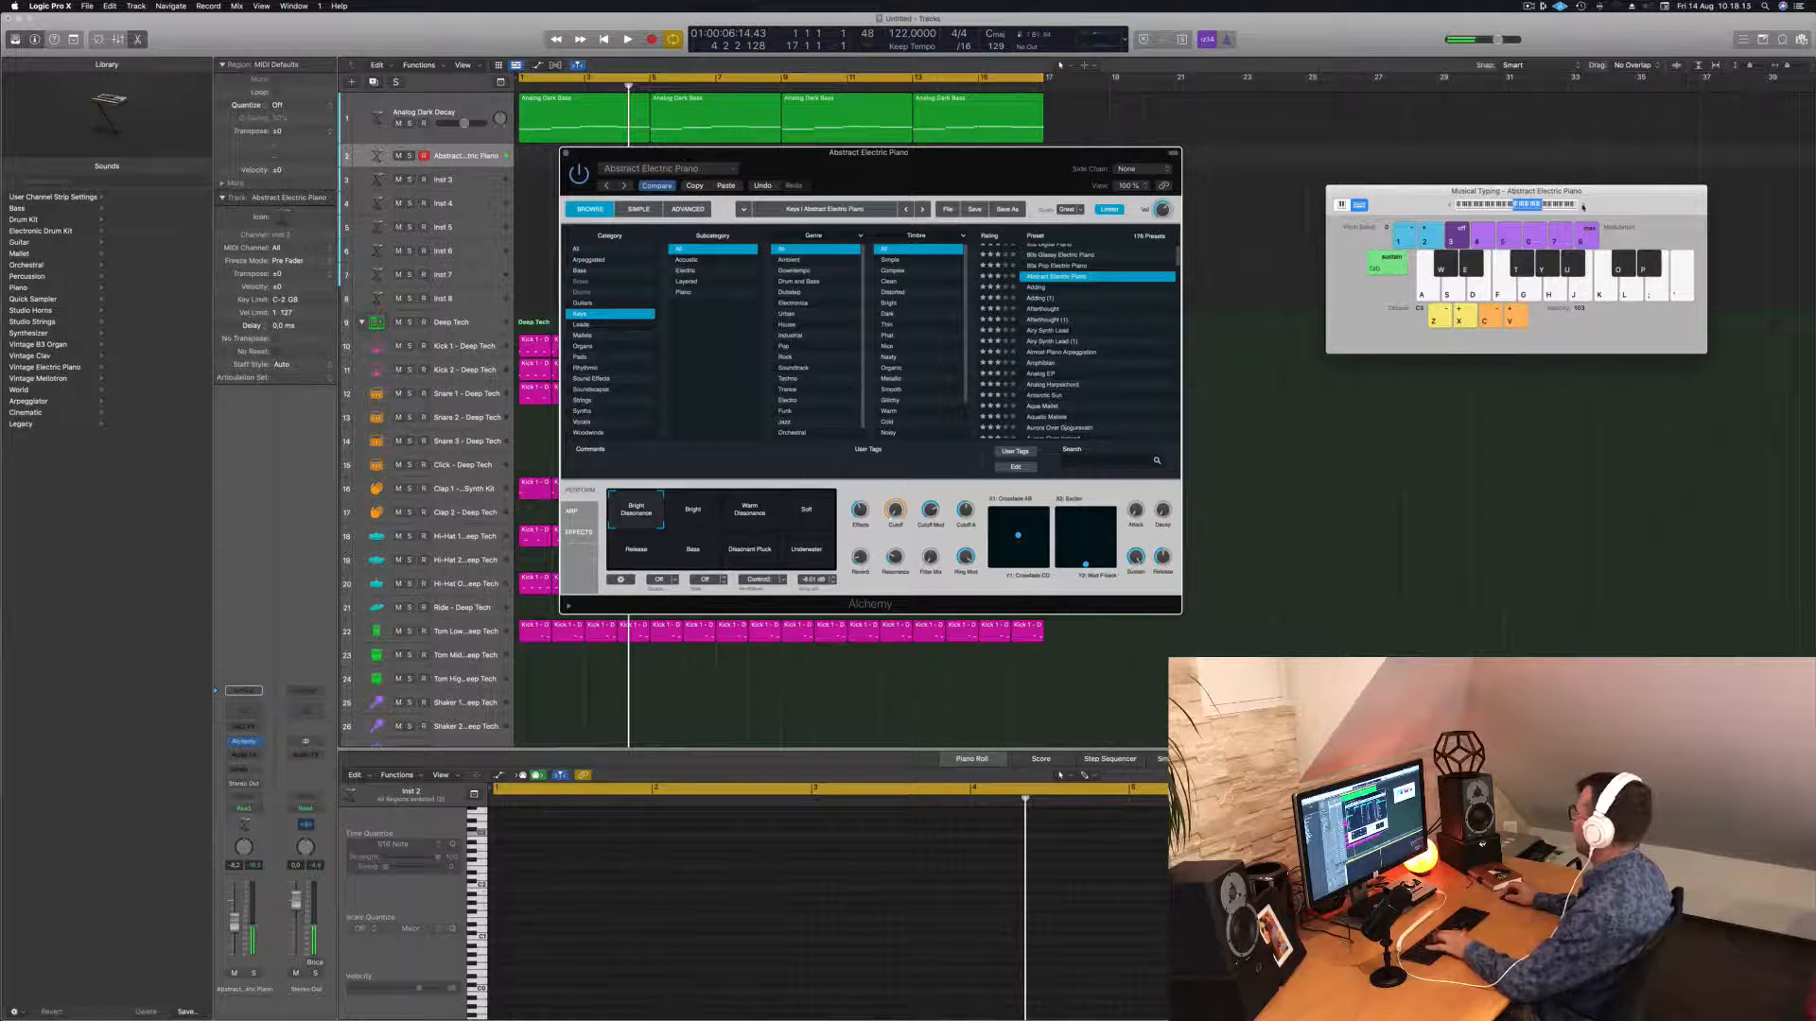
key(f)
key(h)
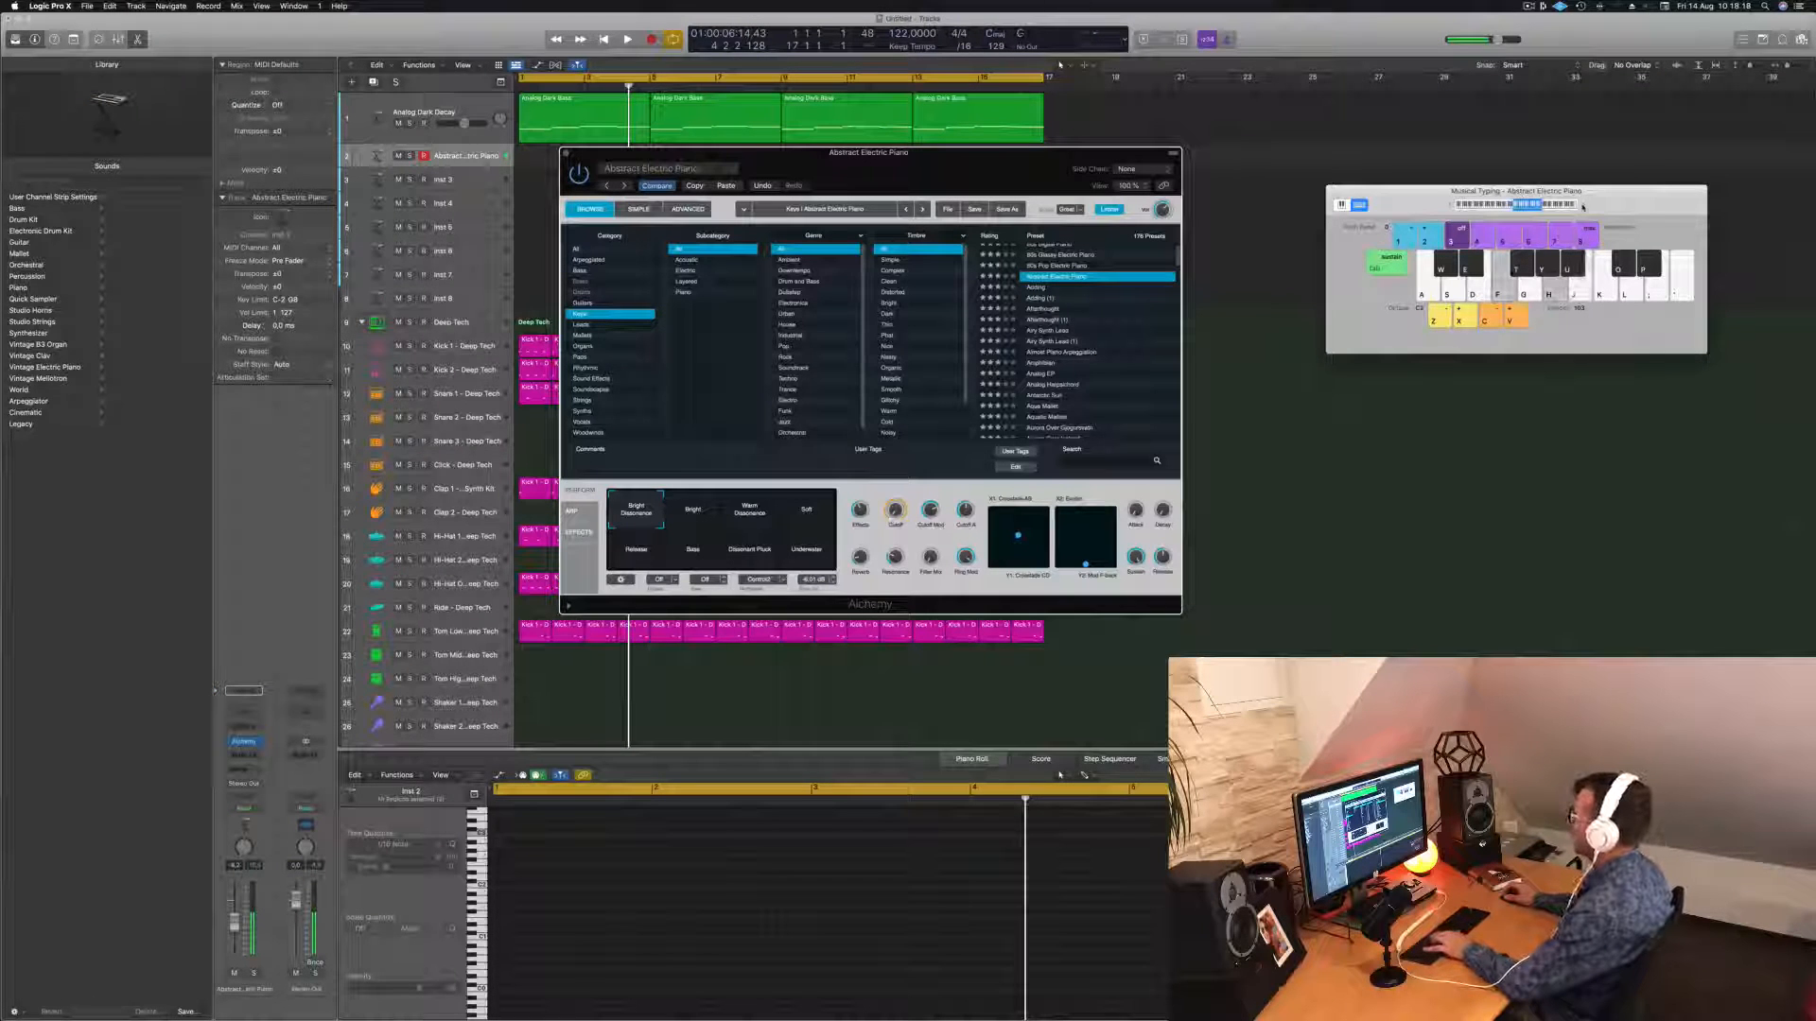
click(1035, 287)
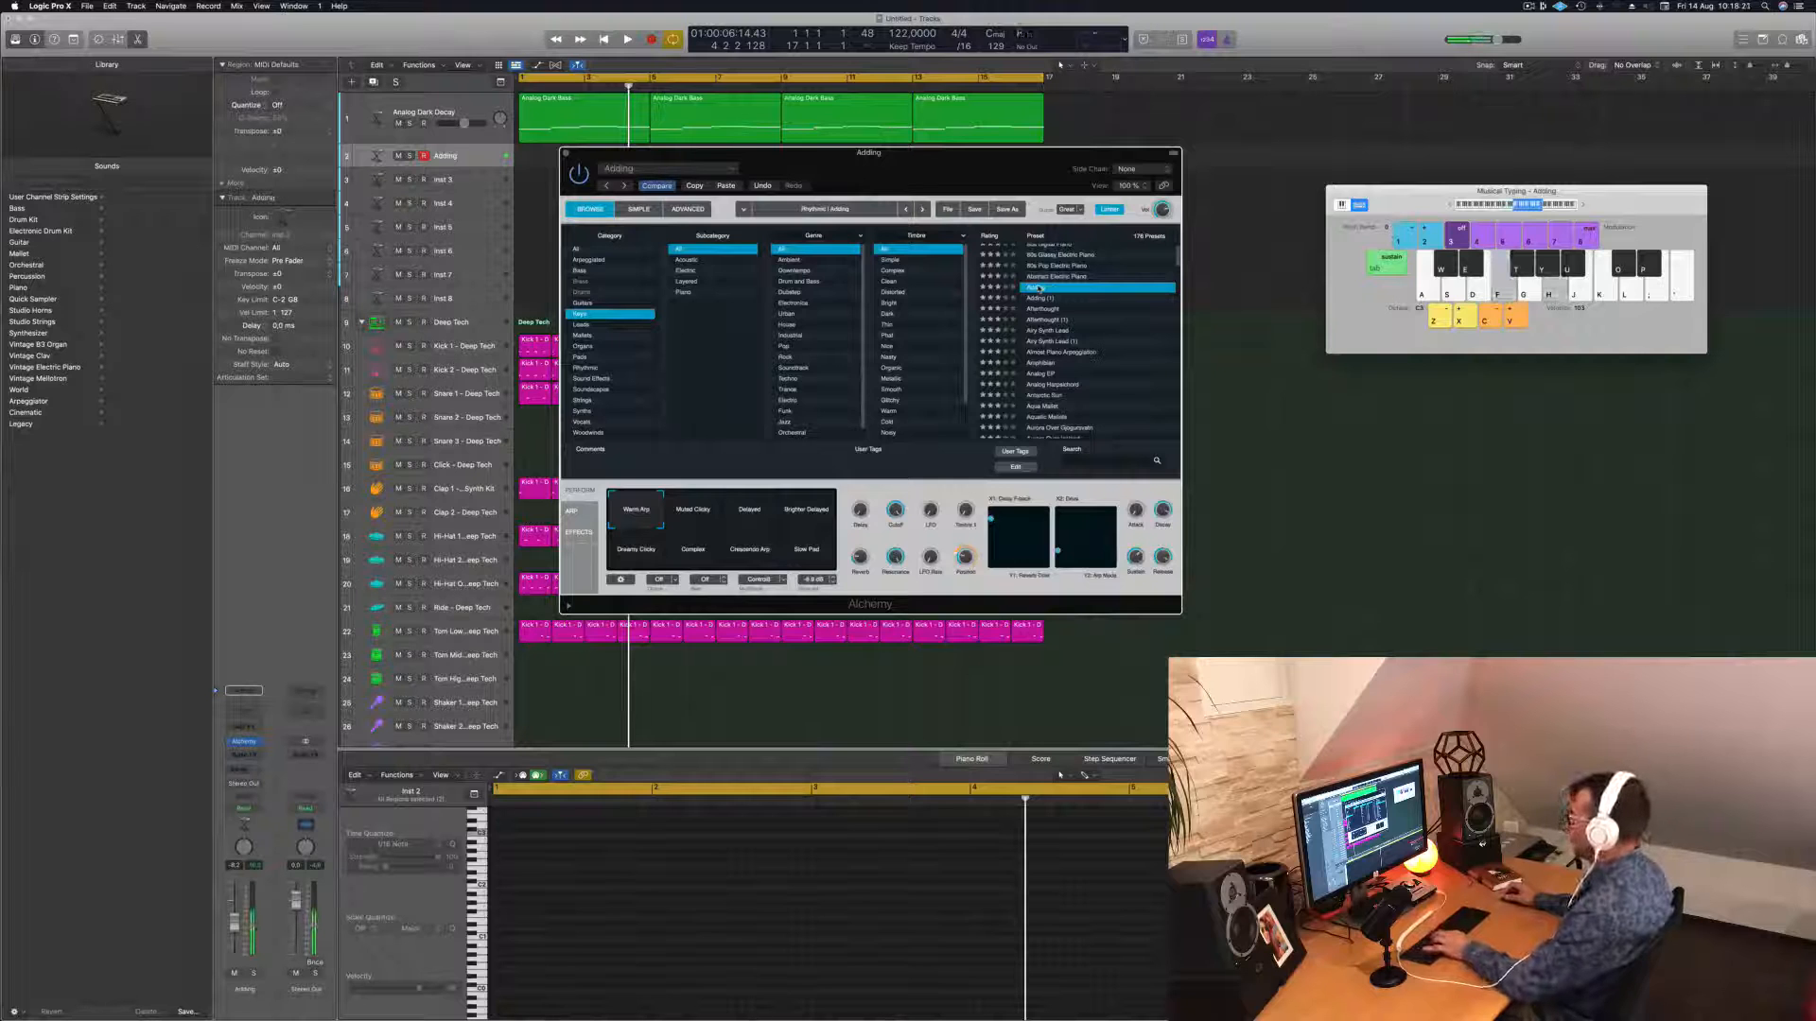
key(h)
key(k)
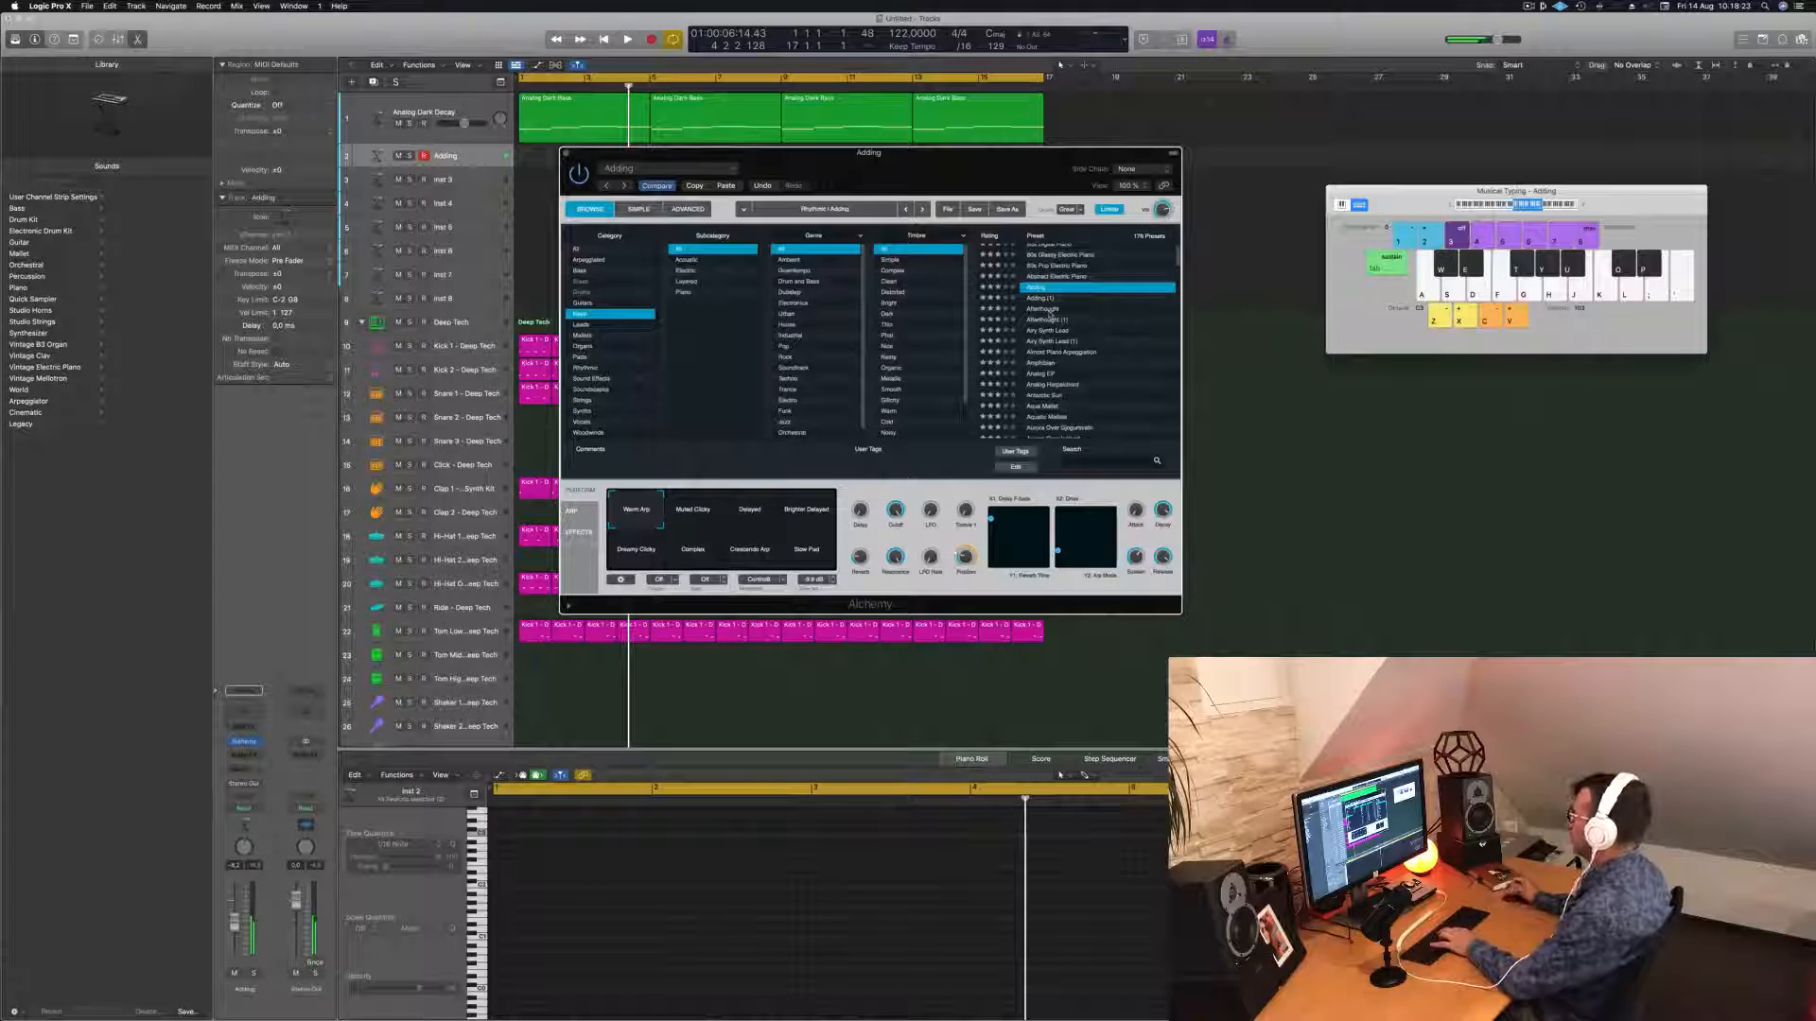
click(1044, 309)
key(k)
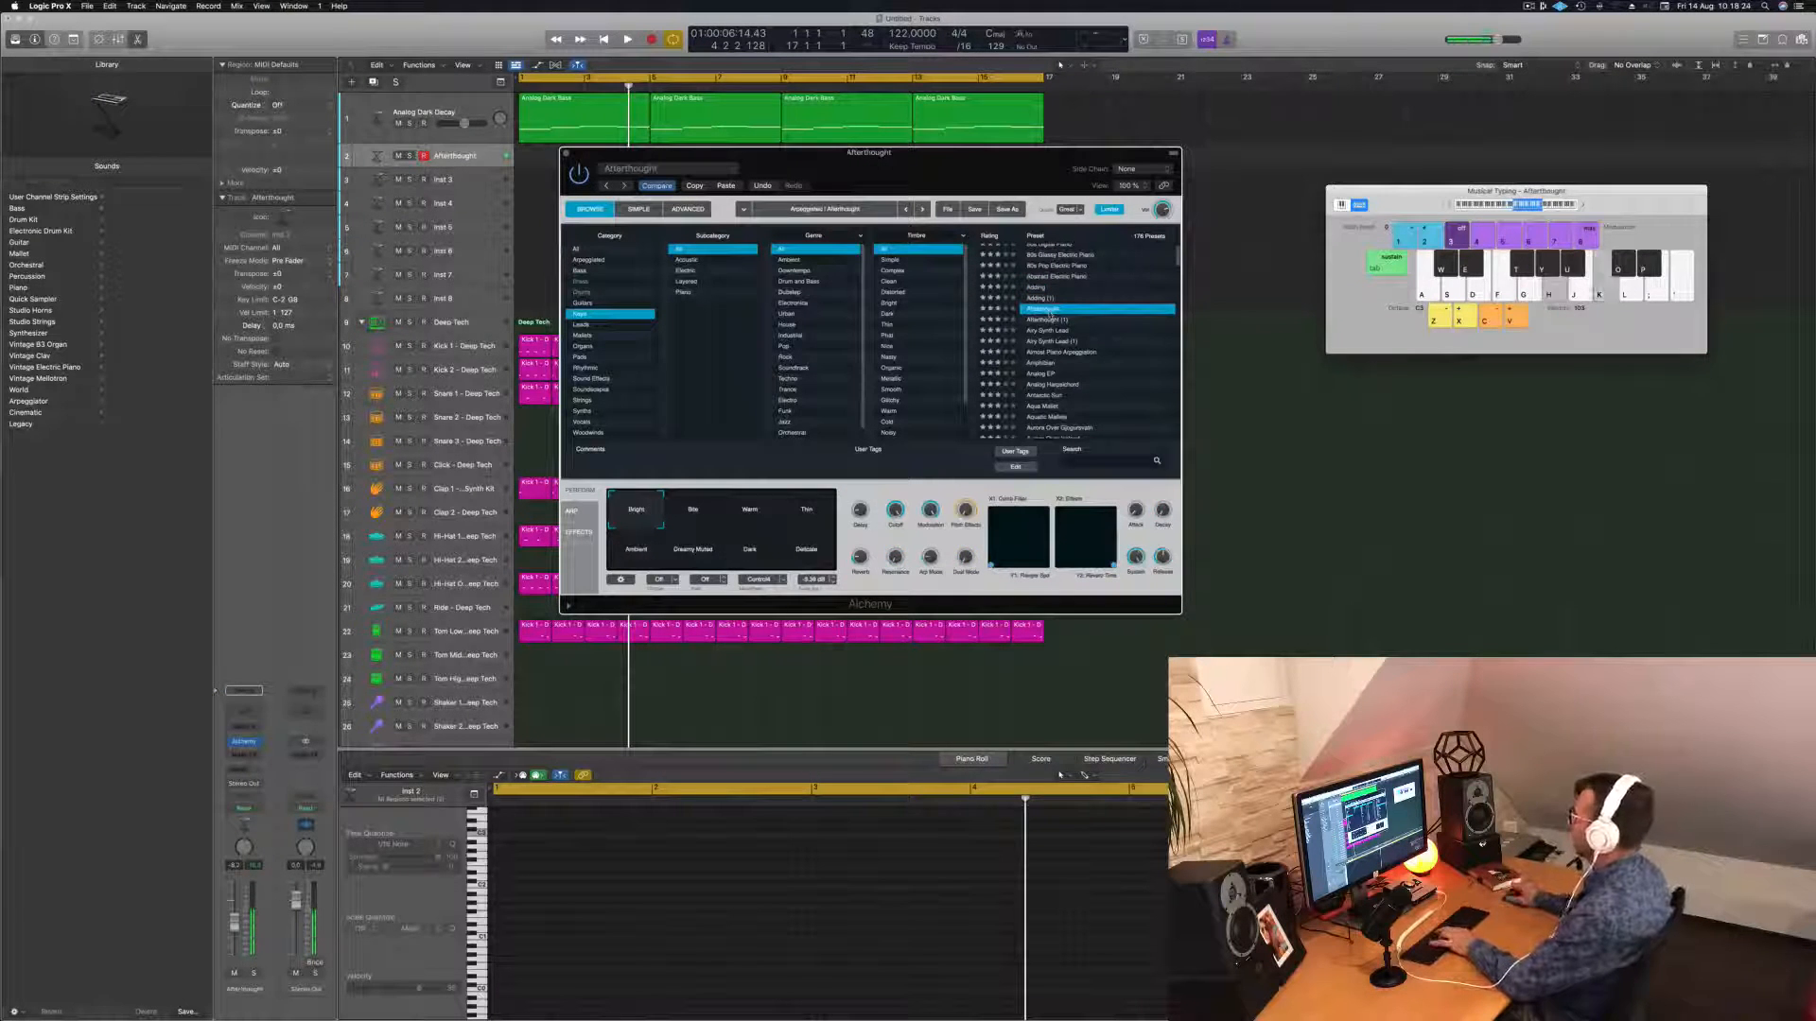
Load the Analog Harpsichord preset in Alchemy and play a note to hear it.
scroll(1086, 380, down, 2)
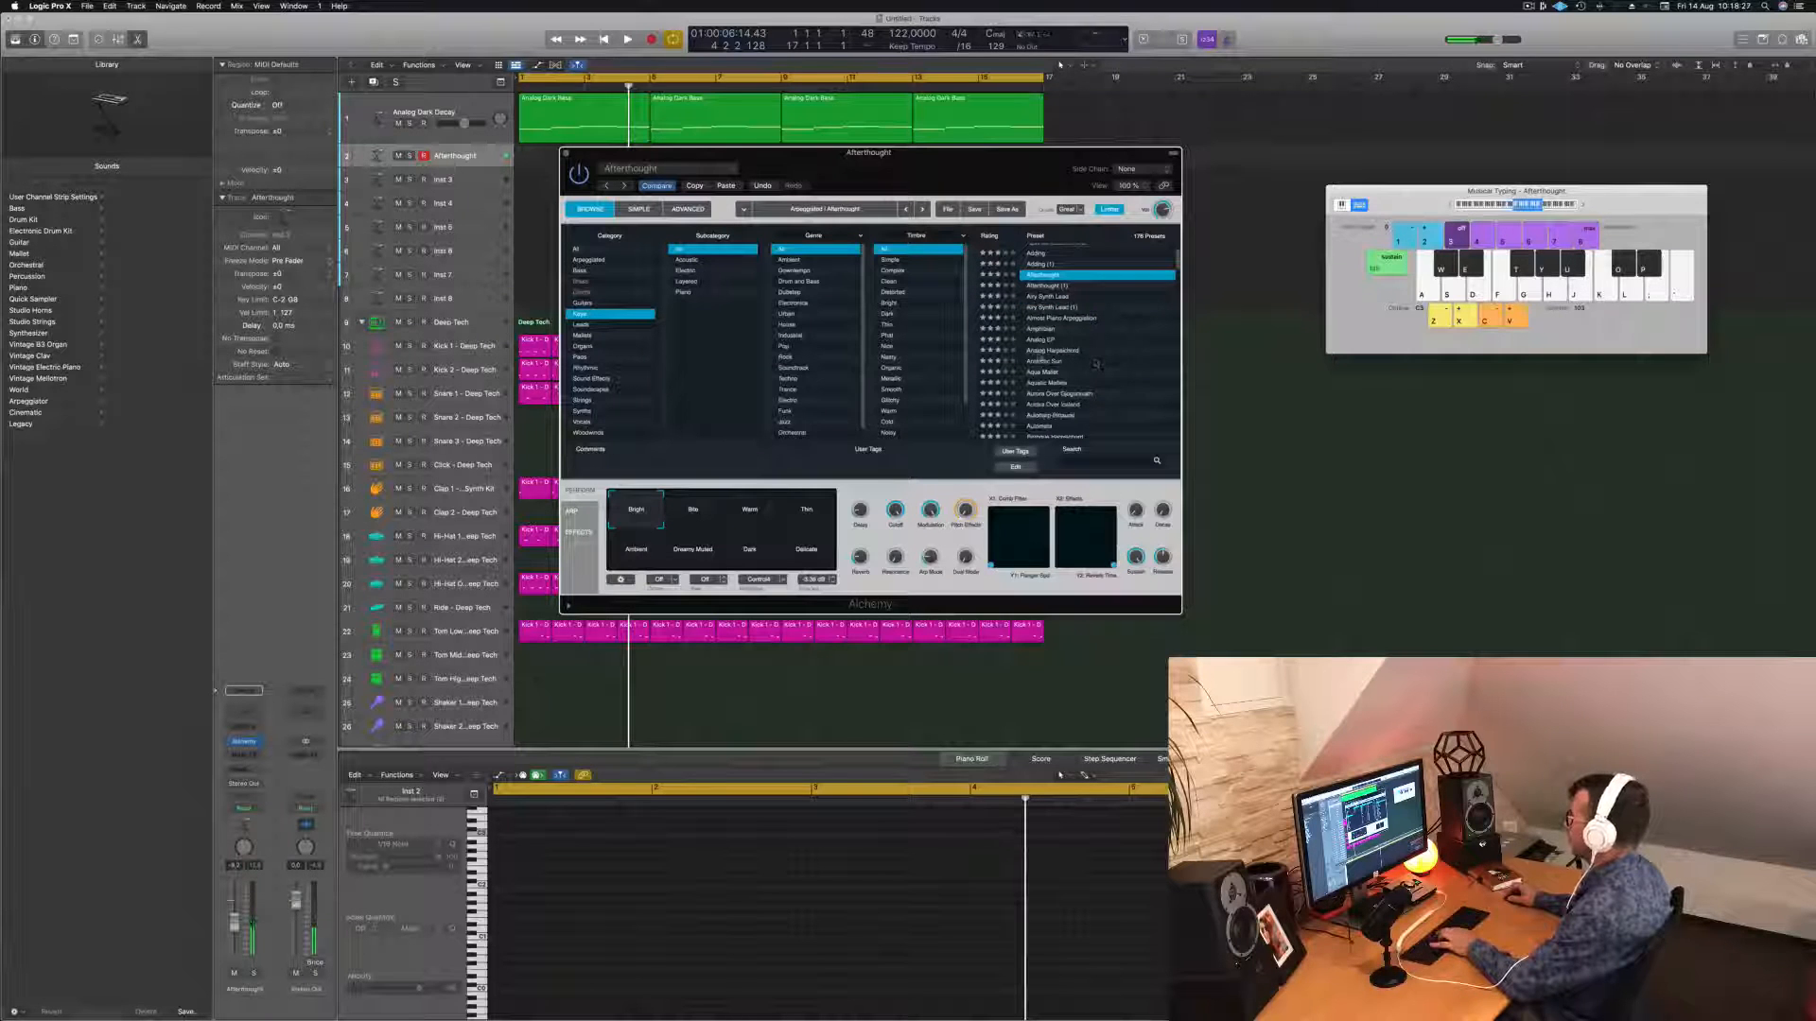
click(1041, 351)
key(f)
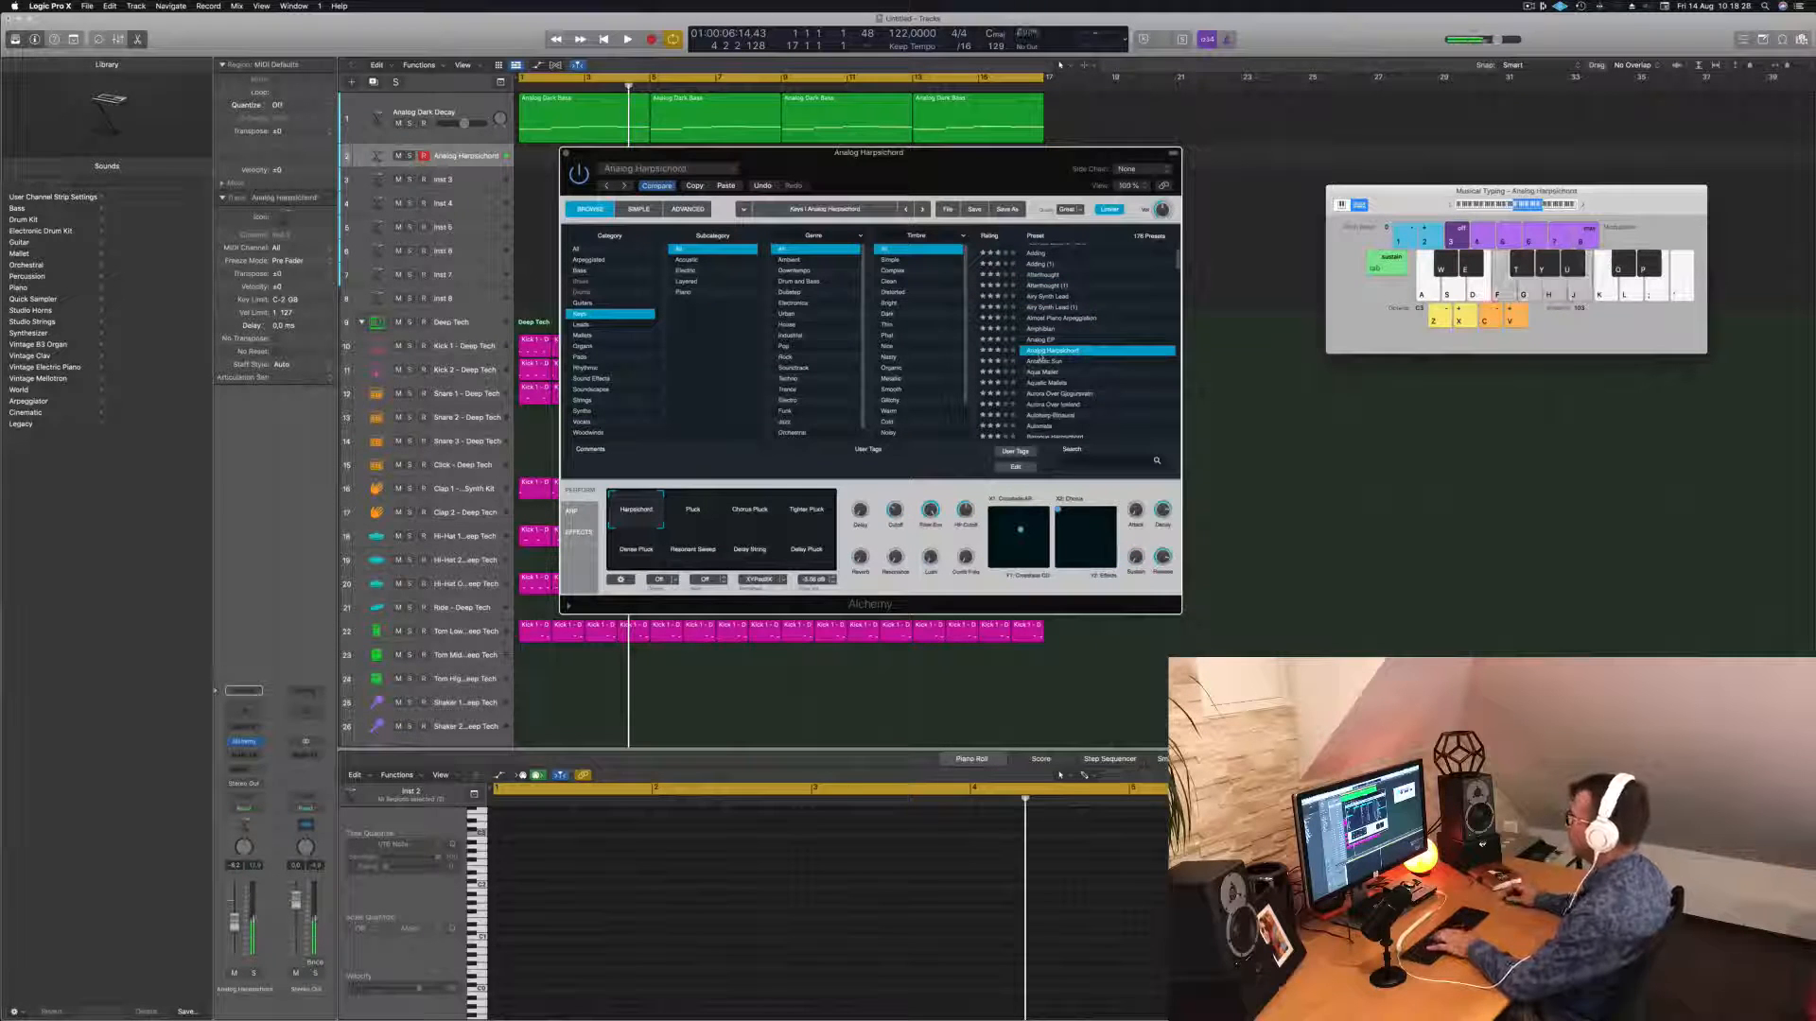
Send the Analog Harpsichord track to Bus 6, raise the send level and insert a stereo SilverVerb on the bus's aux channel.
click(244, 768)
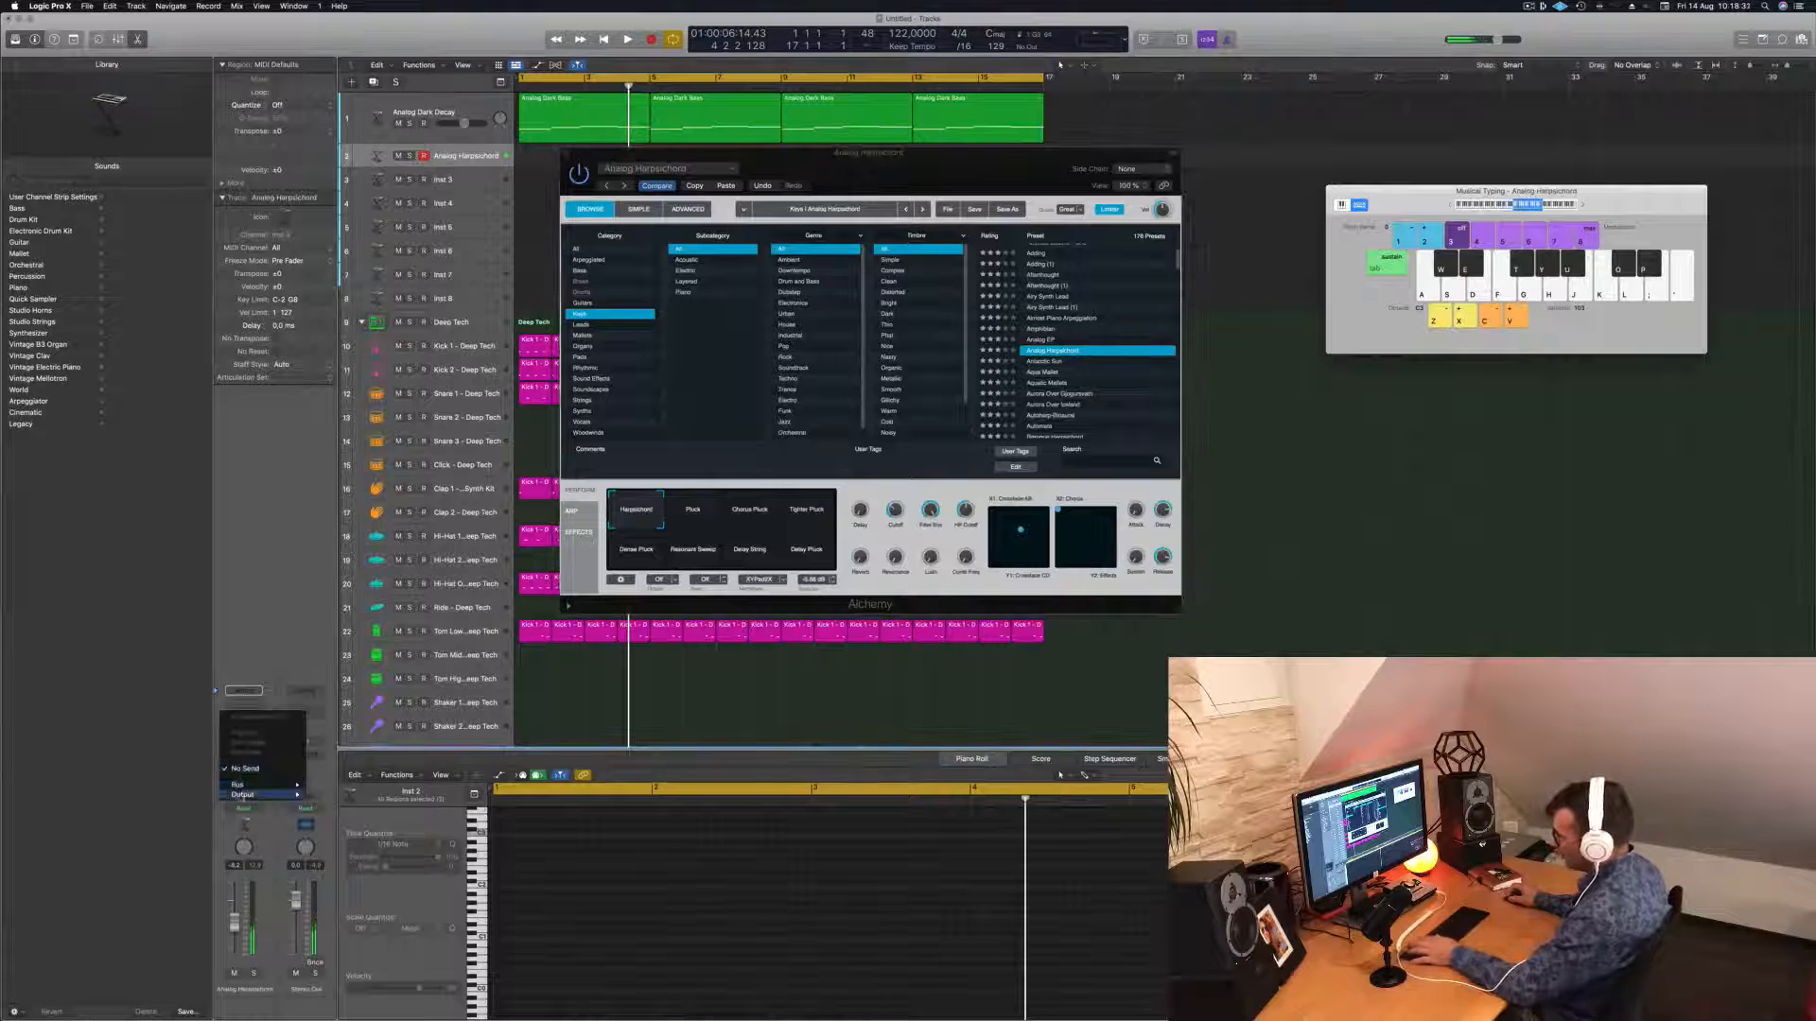
mouse_move(244, 786)
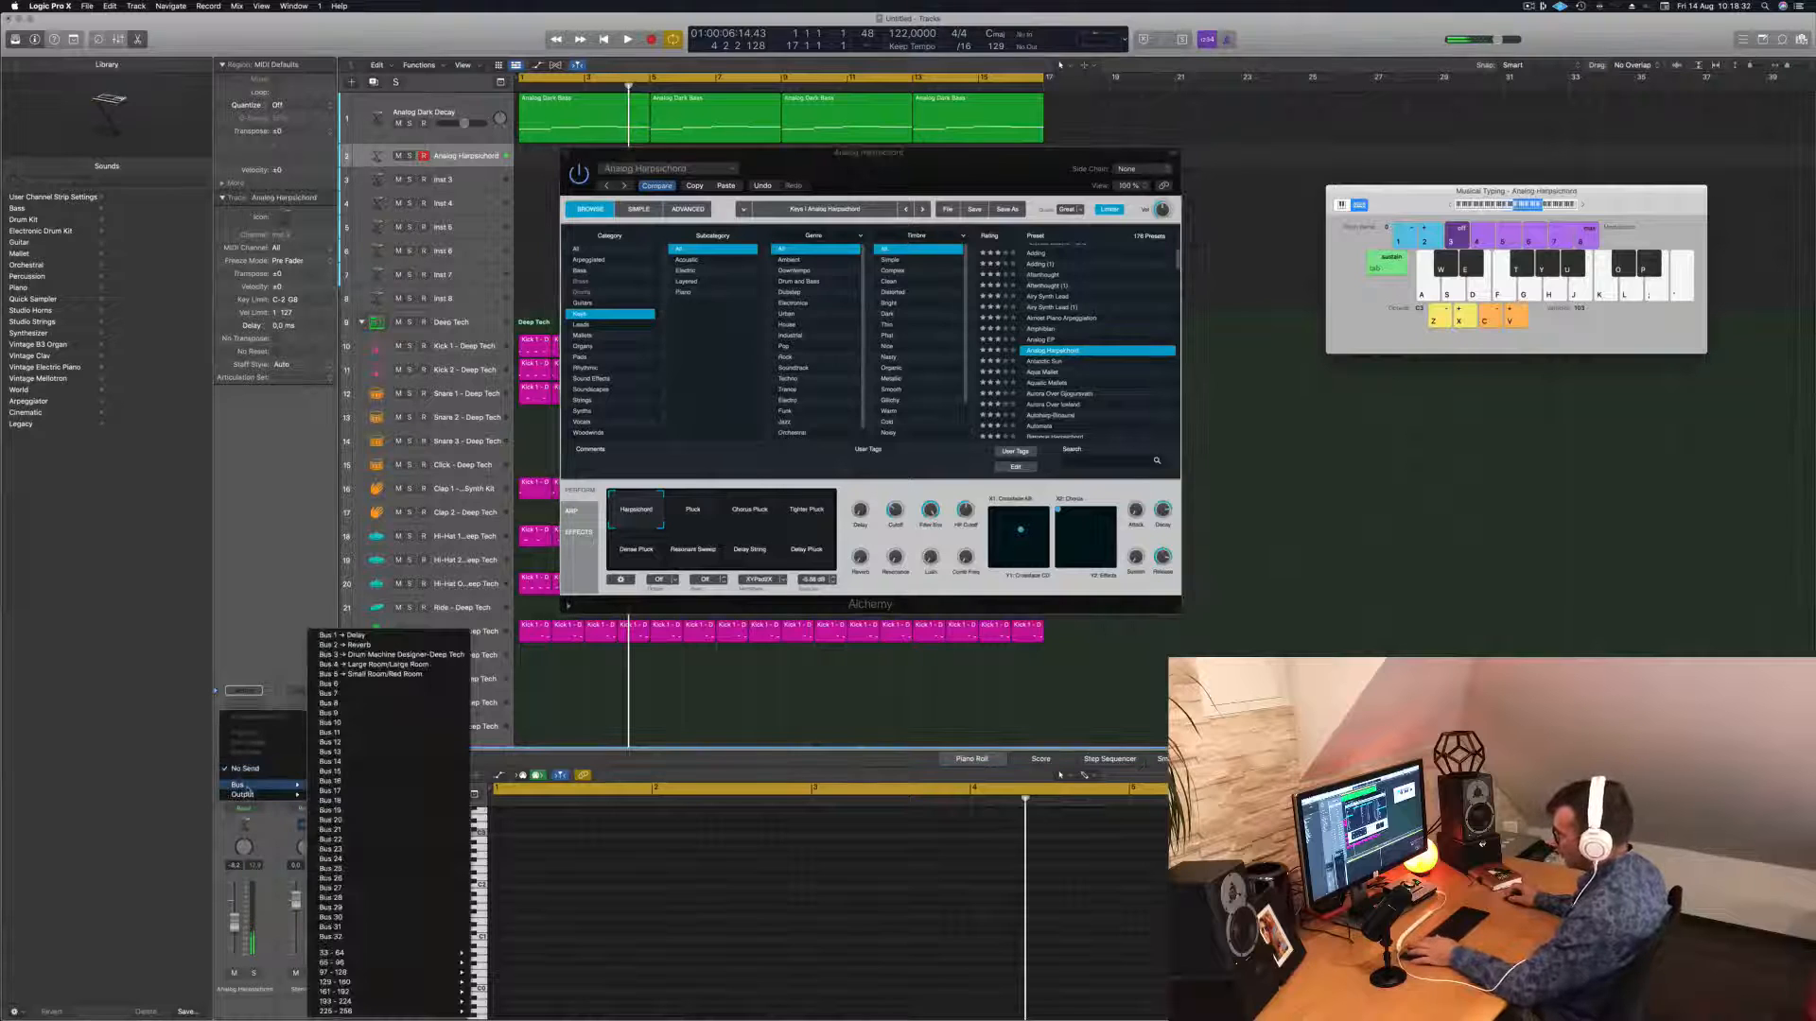
click(361, 685)
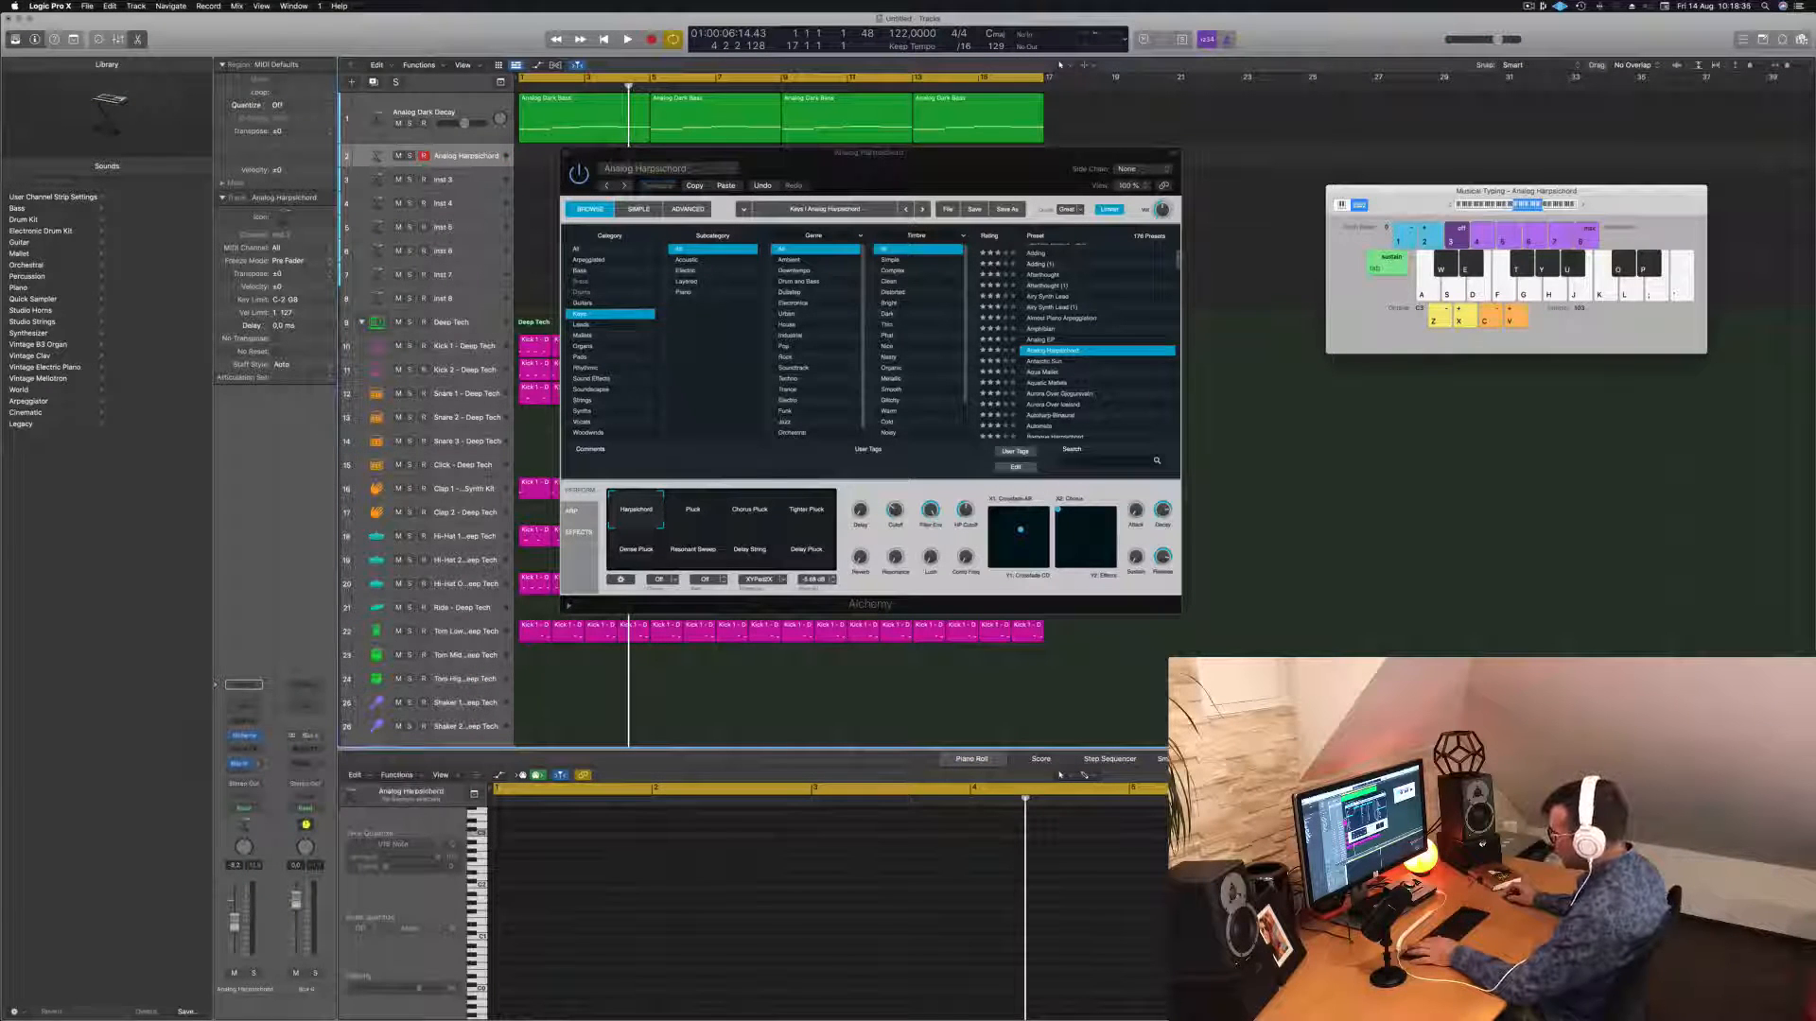
click(308, 748)
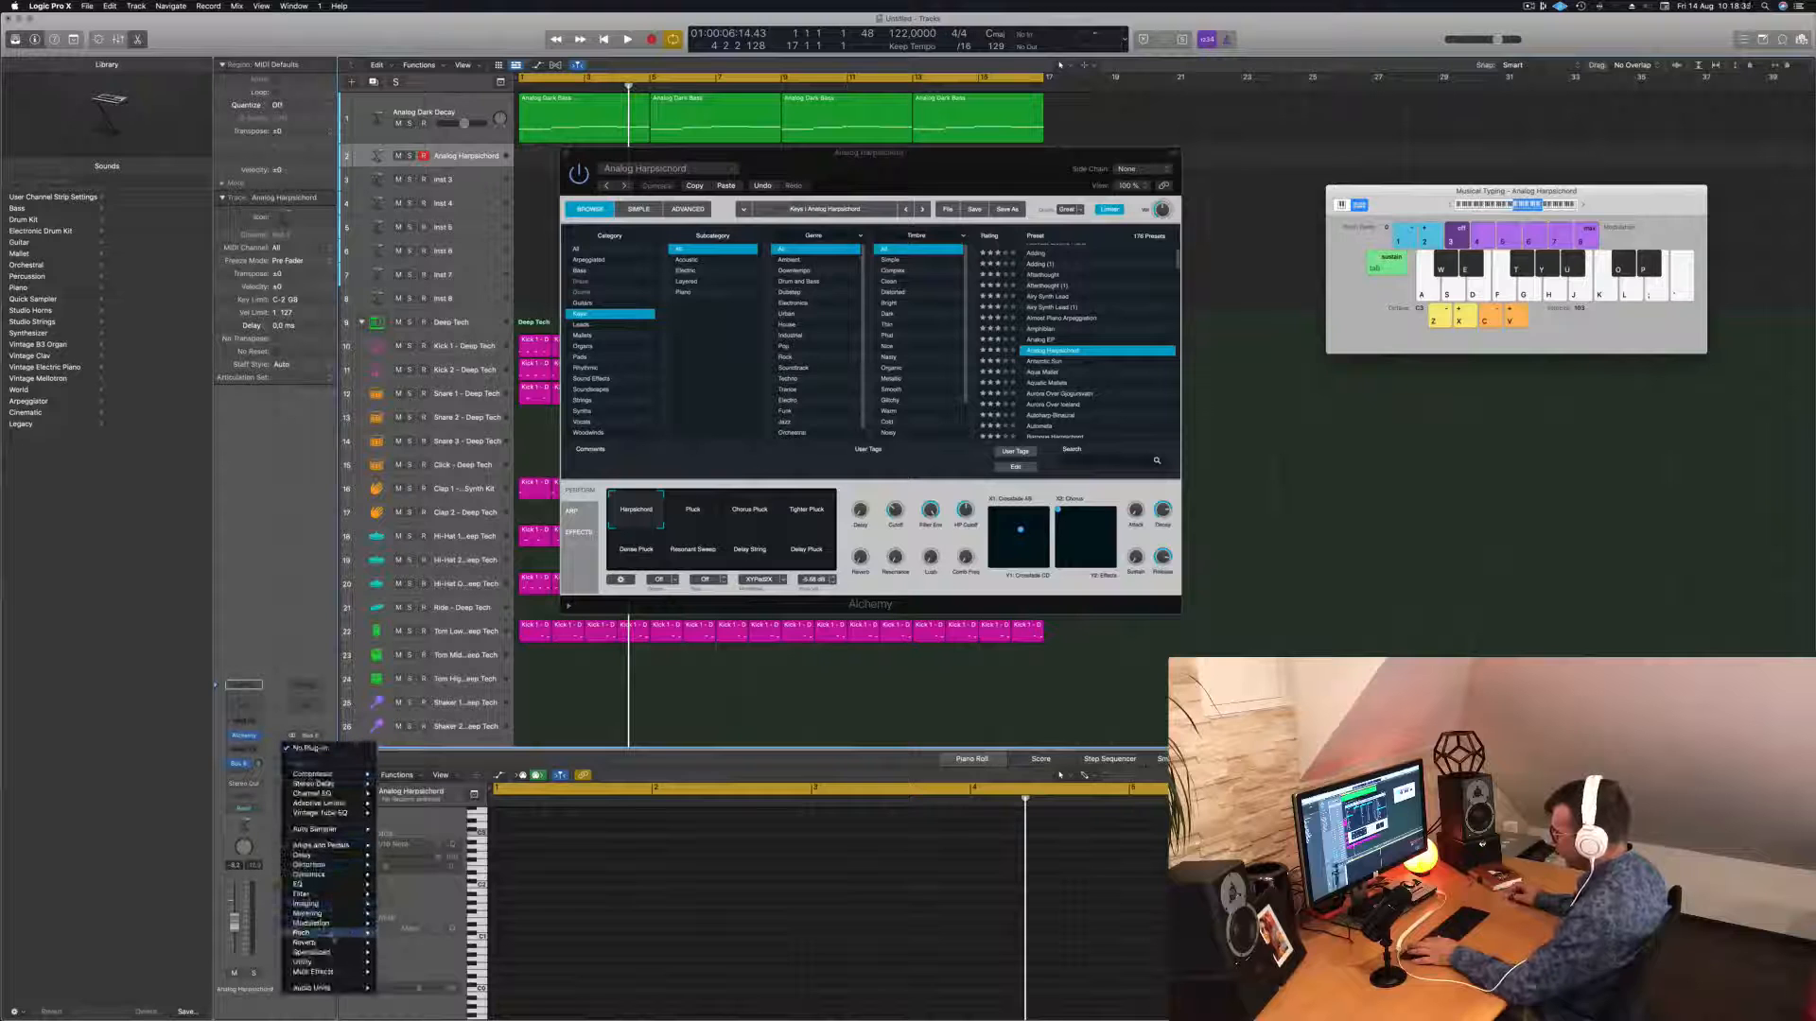
mouse_move(329, 935)
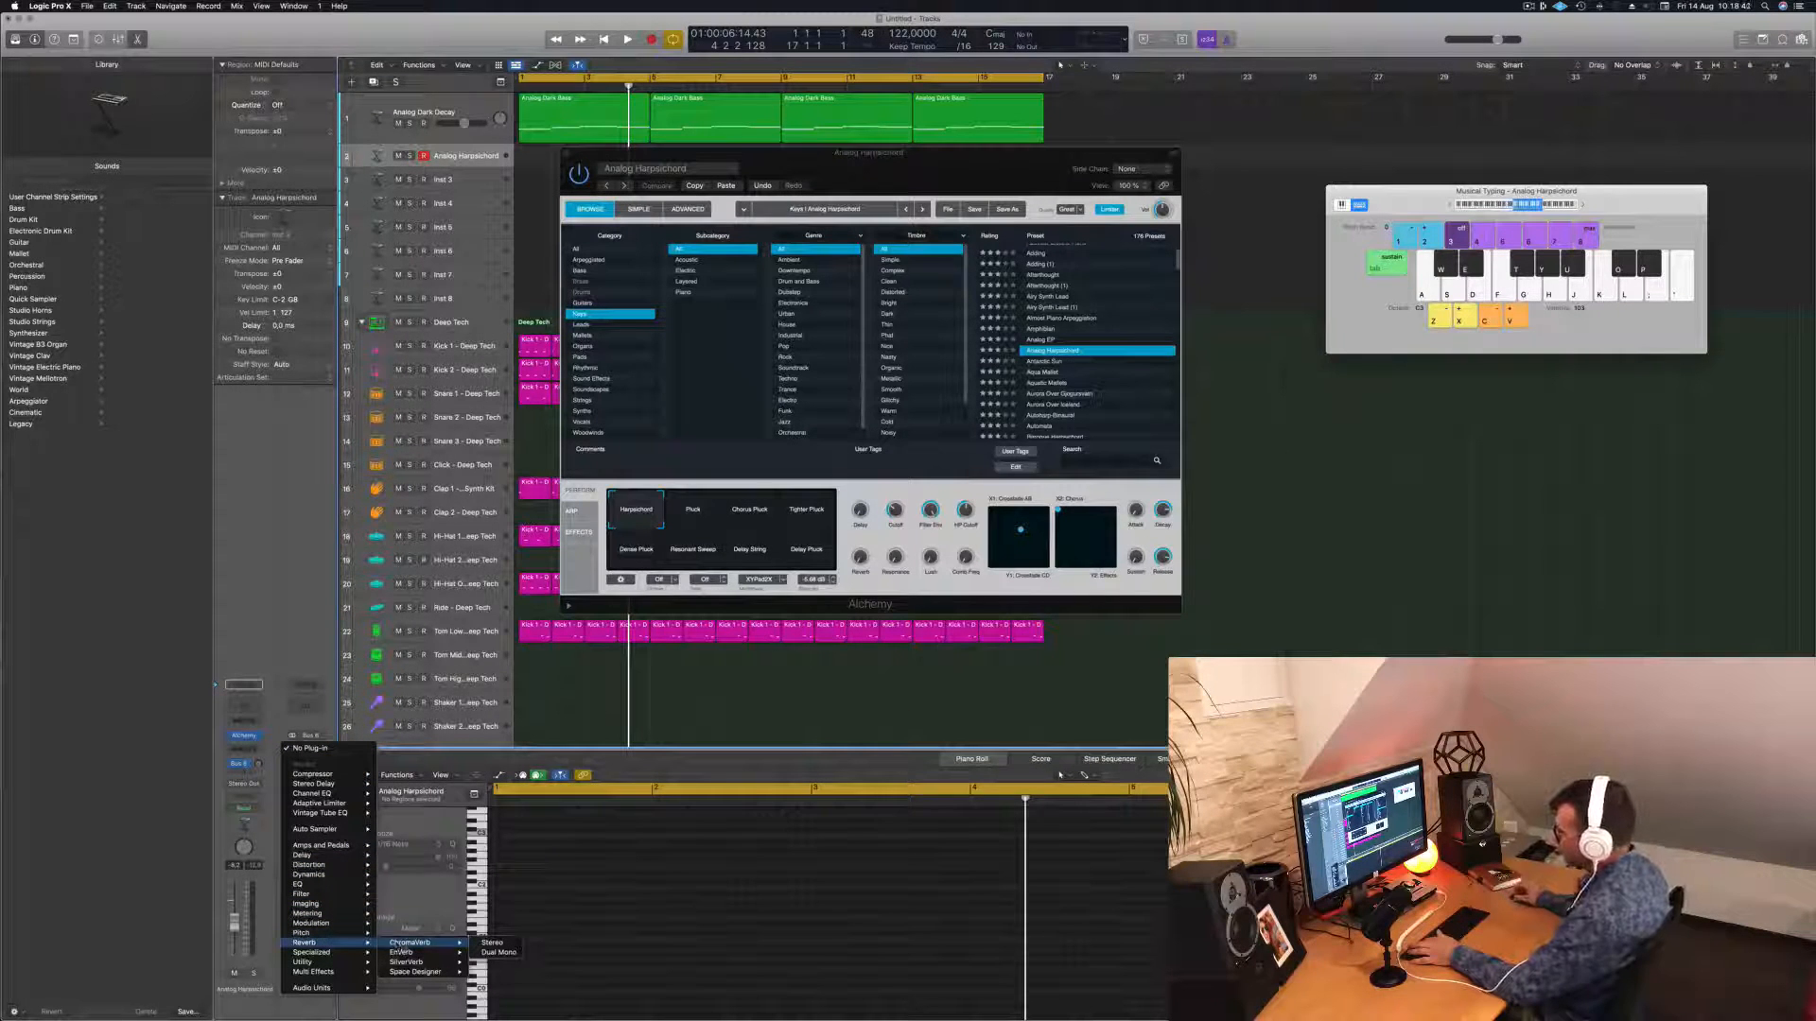
mouse_move(405, 964)
click(493, 962)
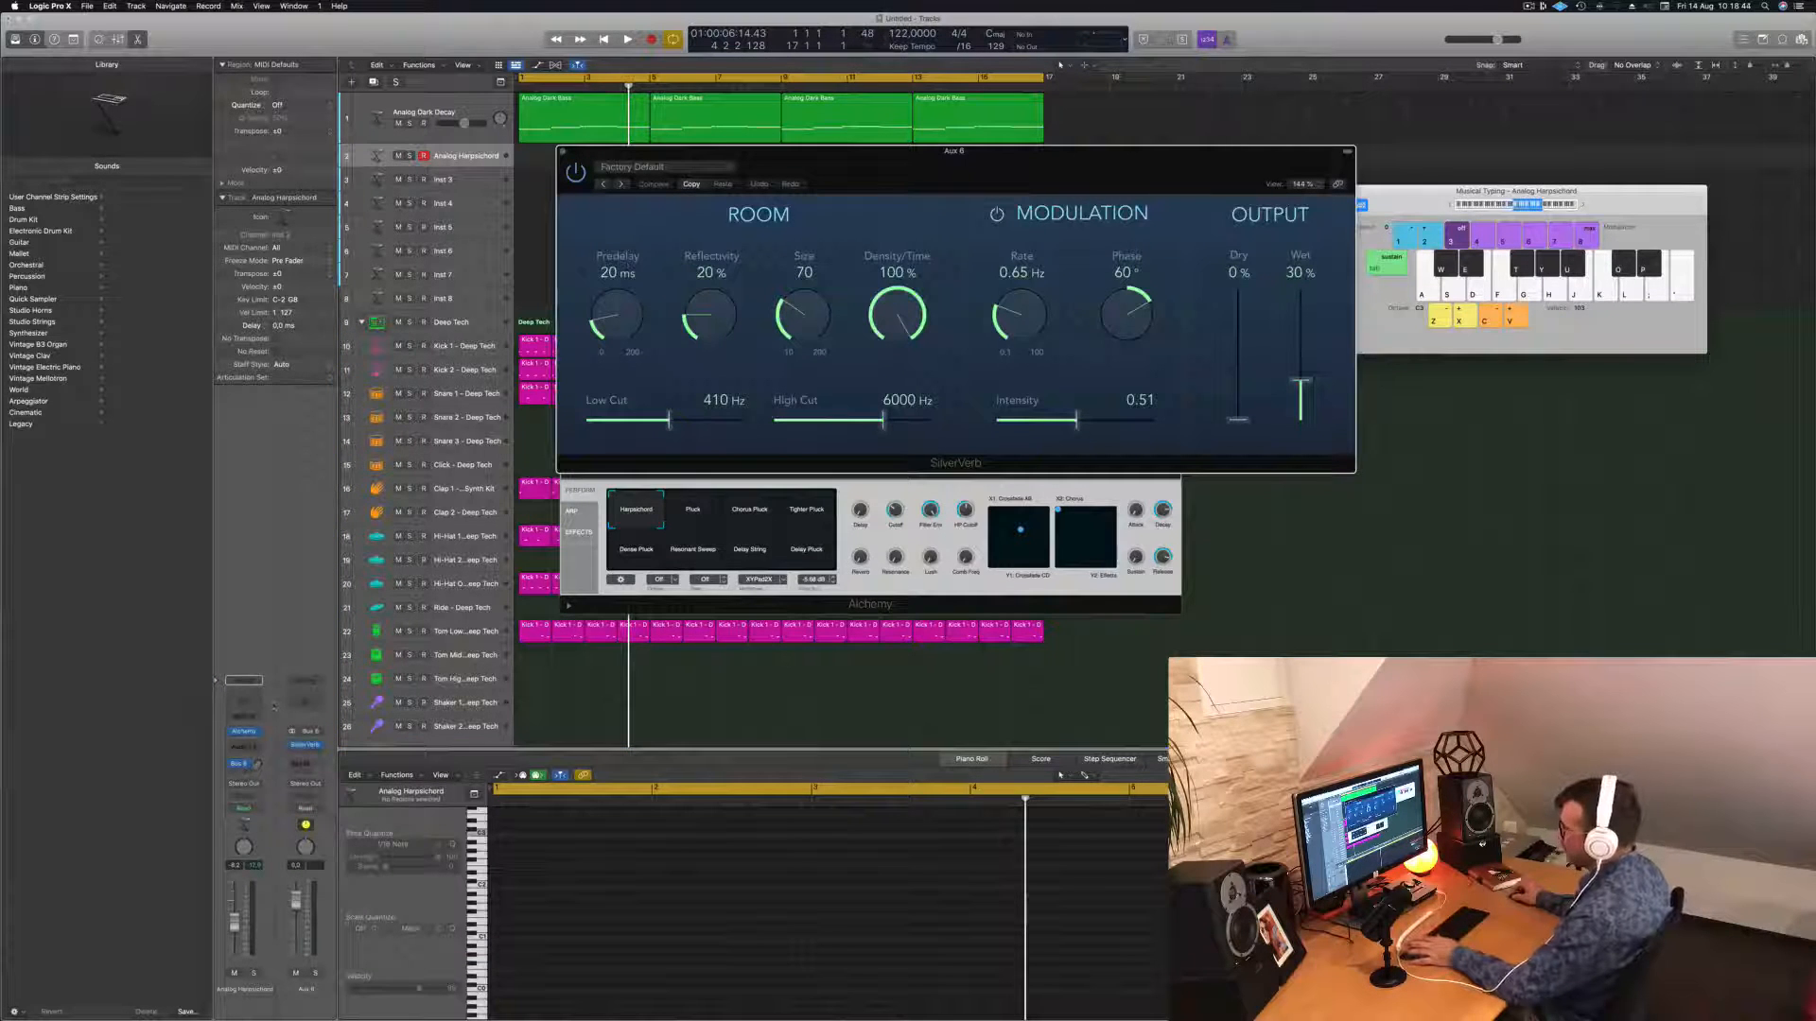
click(265, 719)
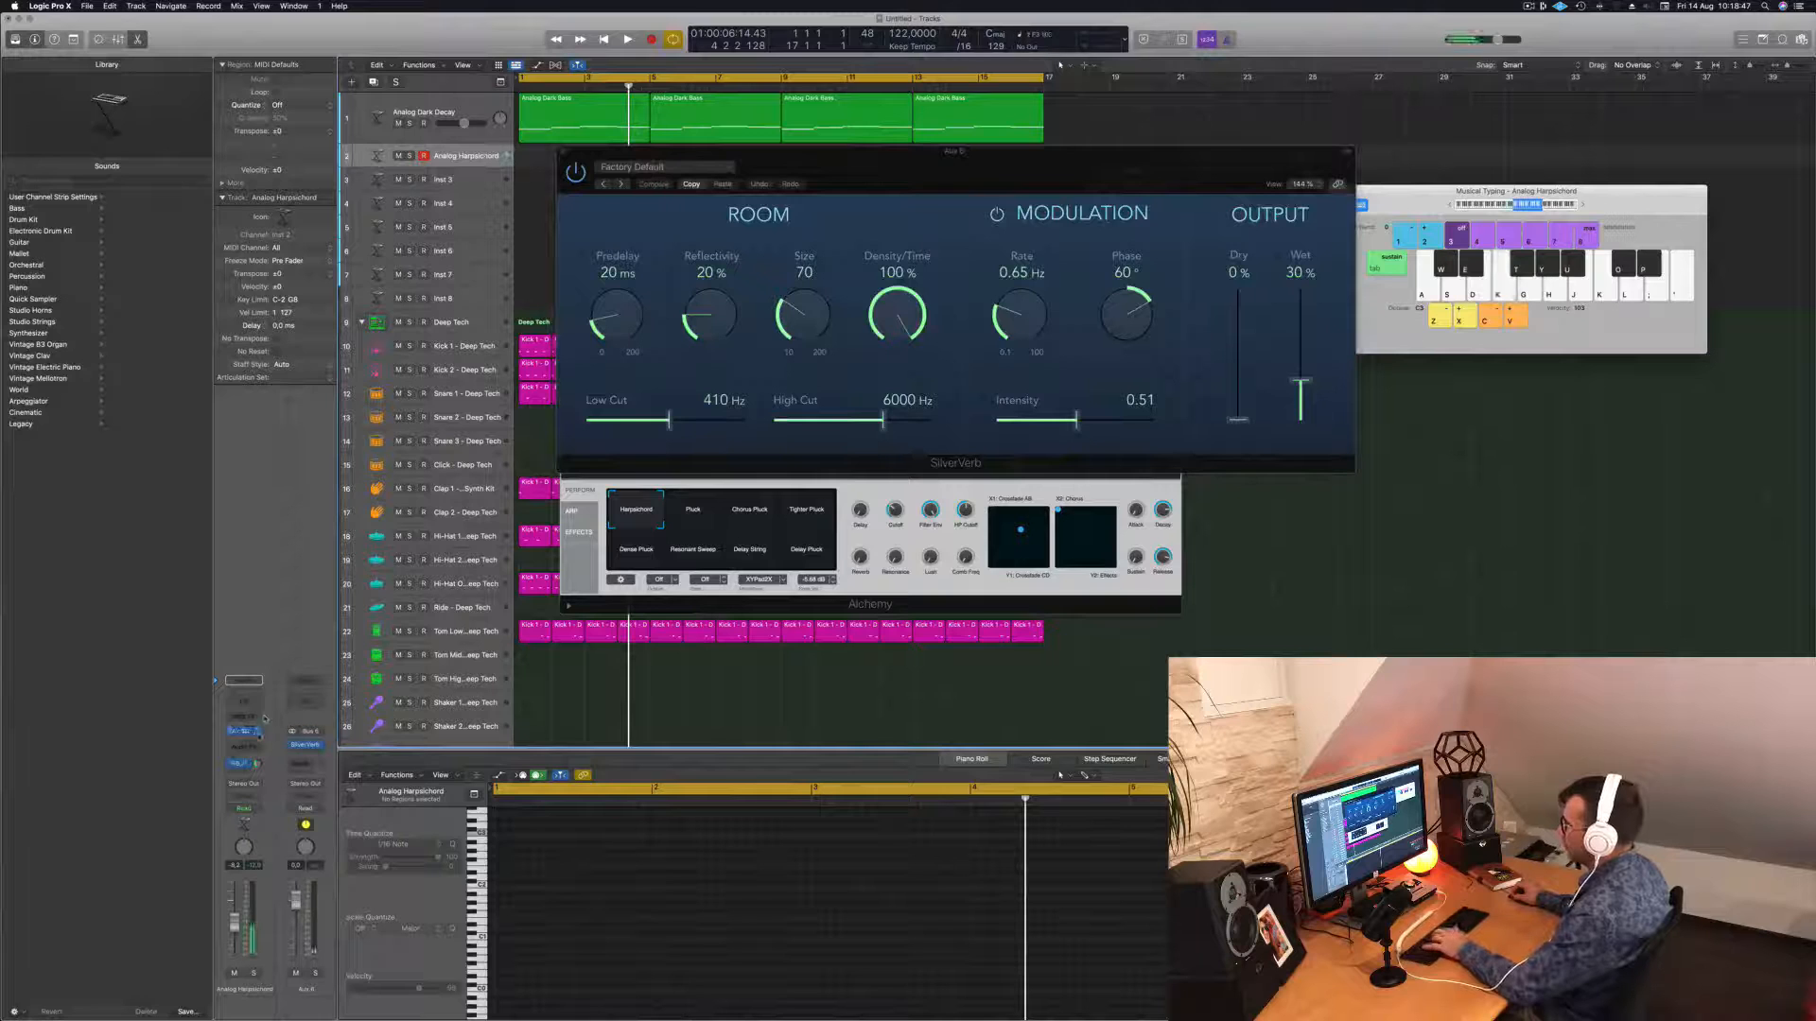
Load the grandiose preset in SilverVerb, set its wet output to 100% and close the plug-in window.
click(676, 173)
key(Return)
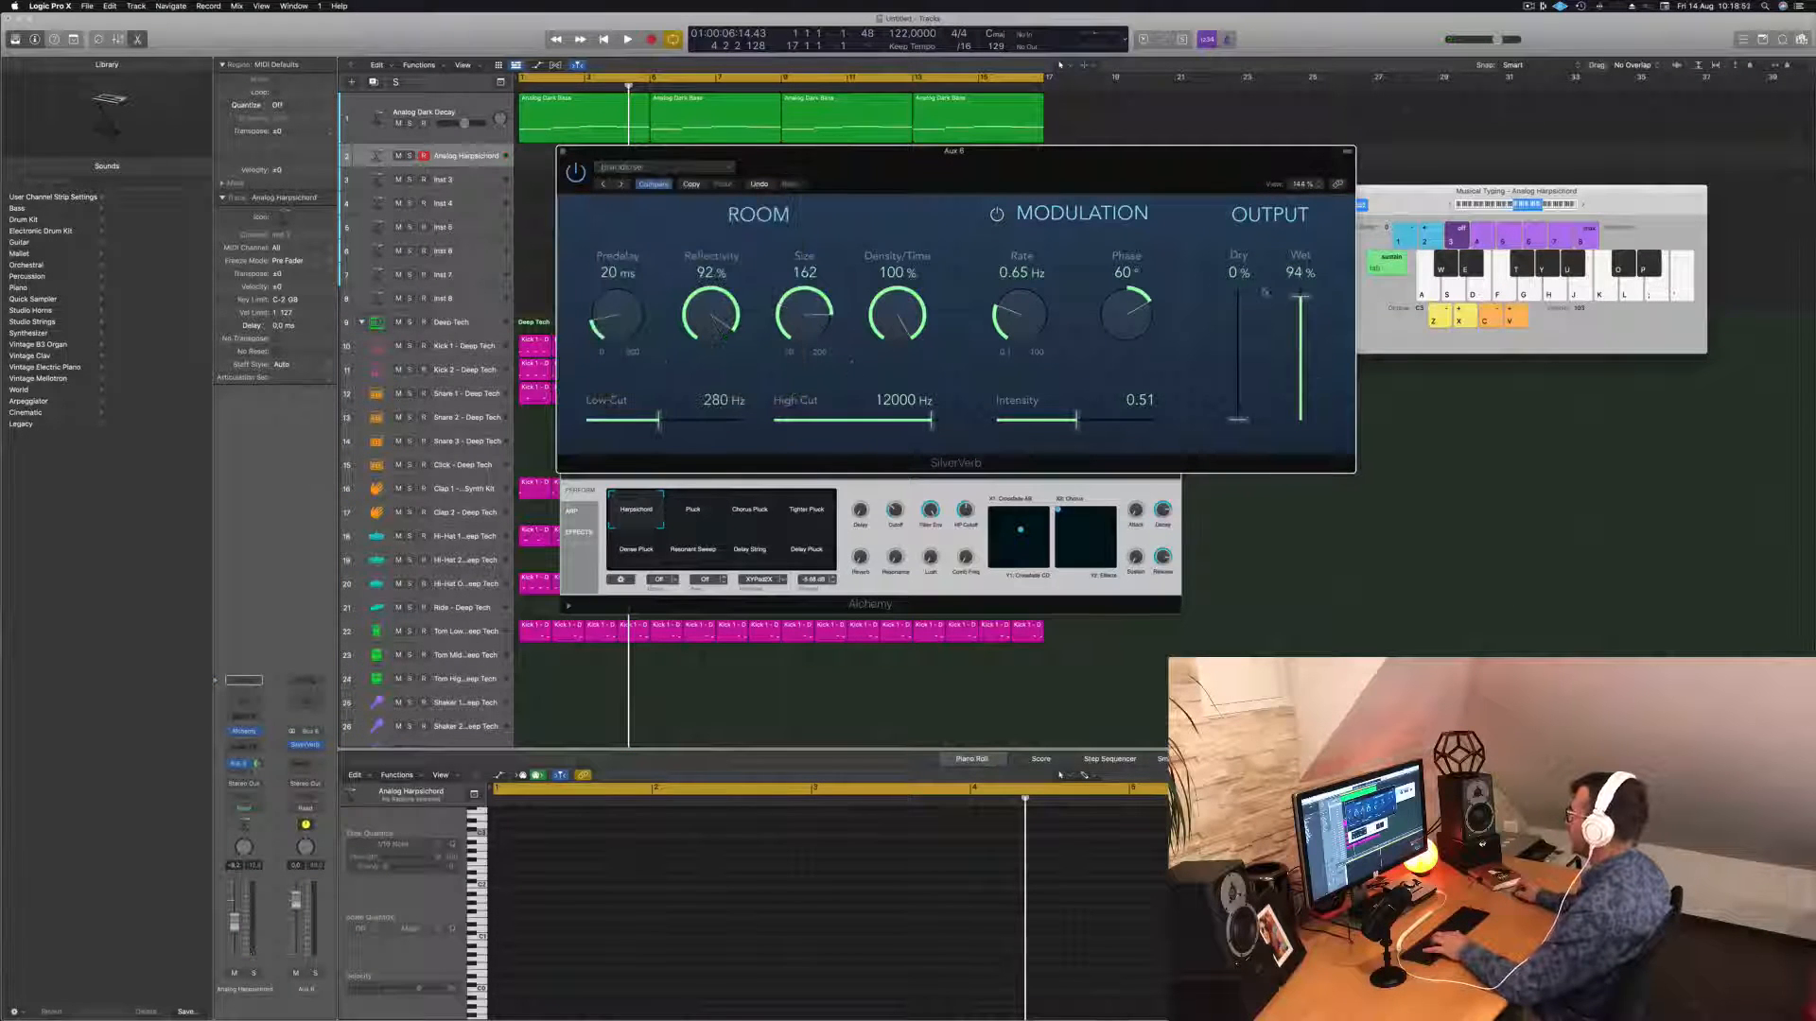
drag(1115, 166, 1322, 216)
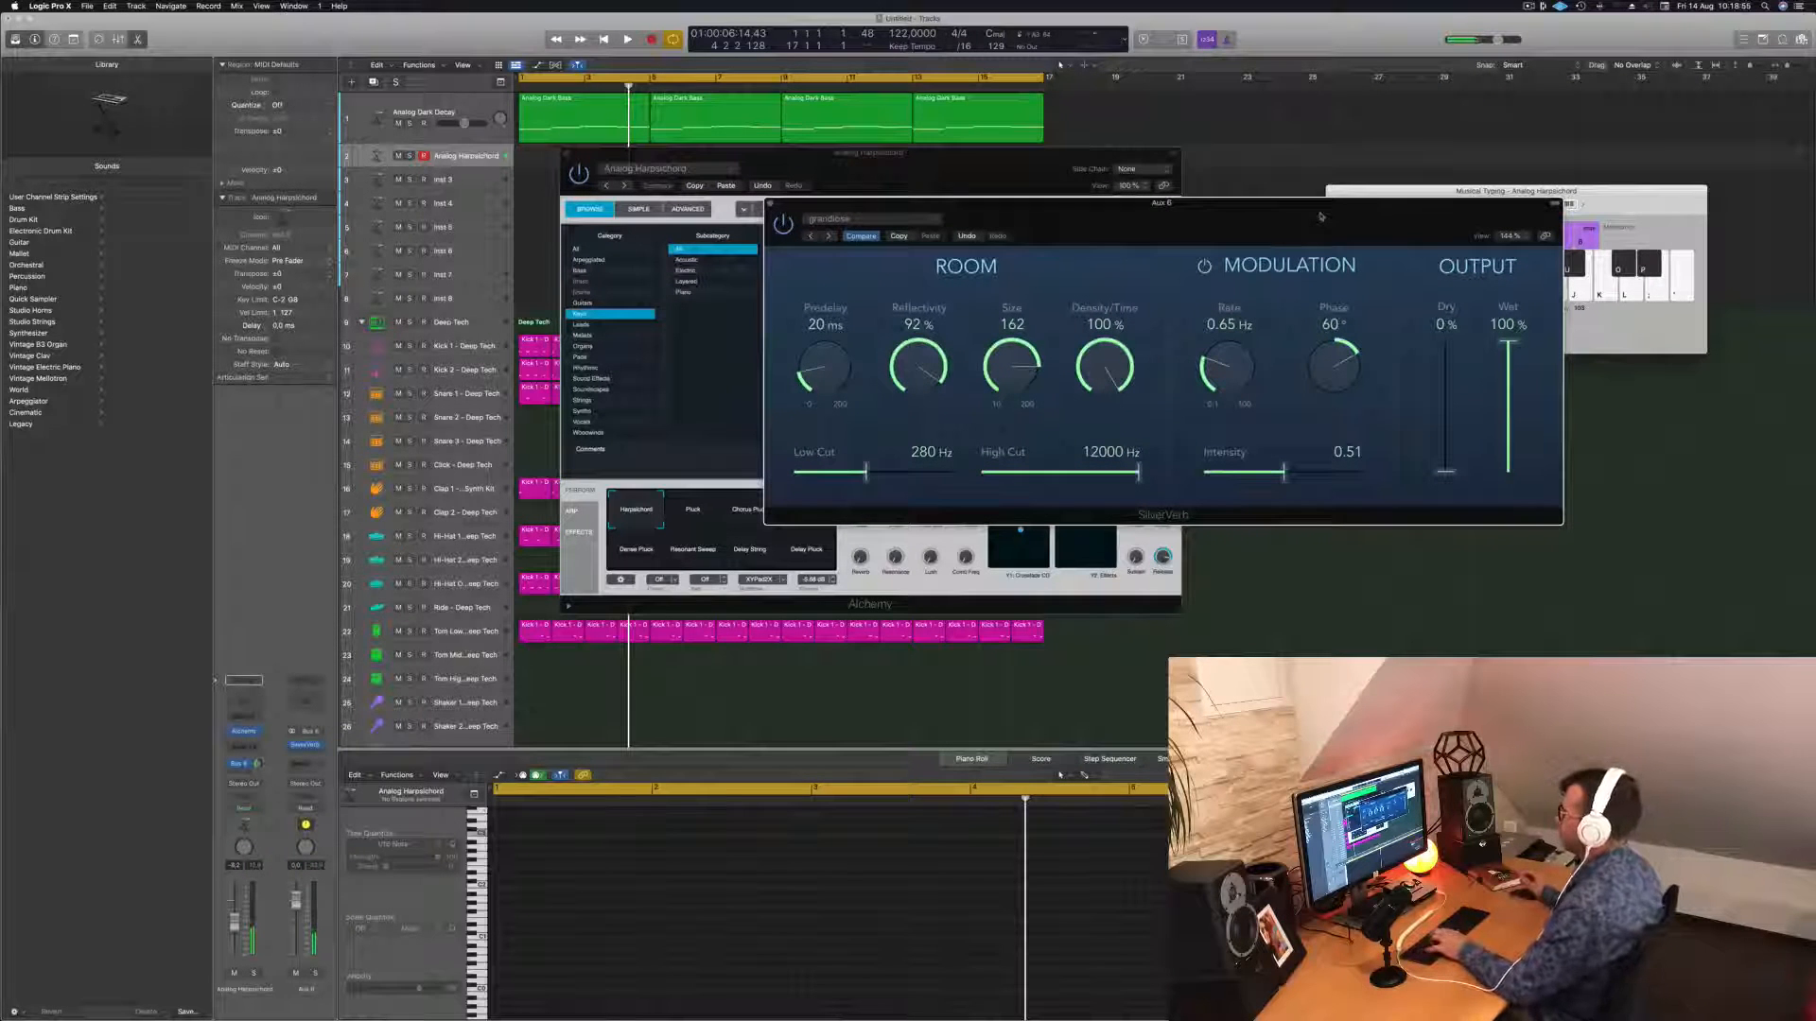
drag(1236, 215, 1257, 216)
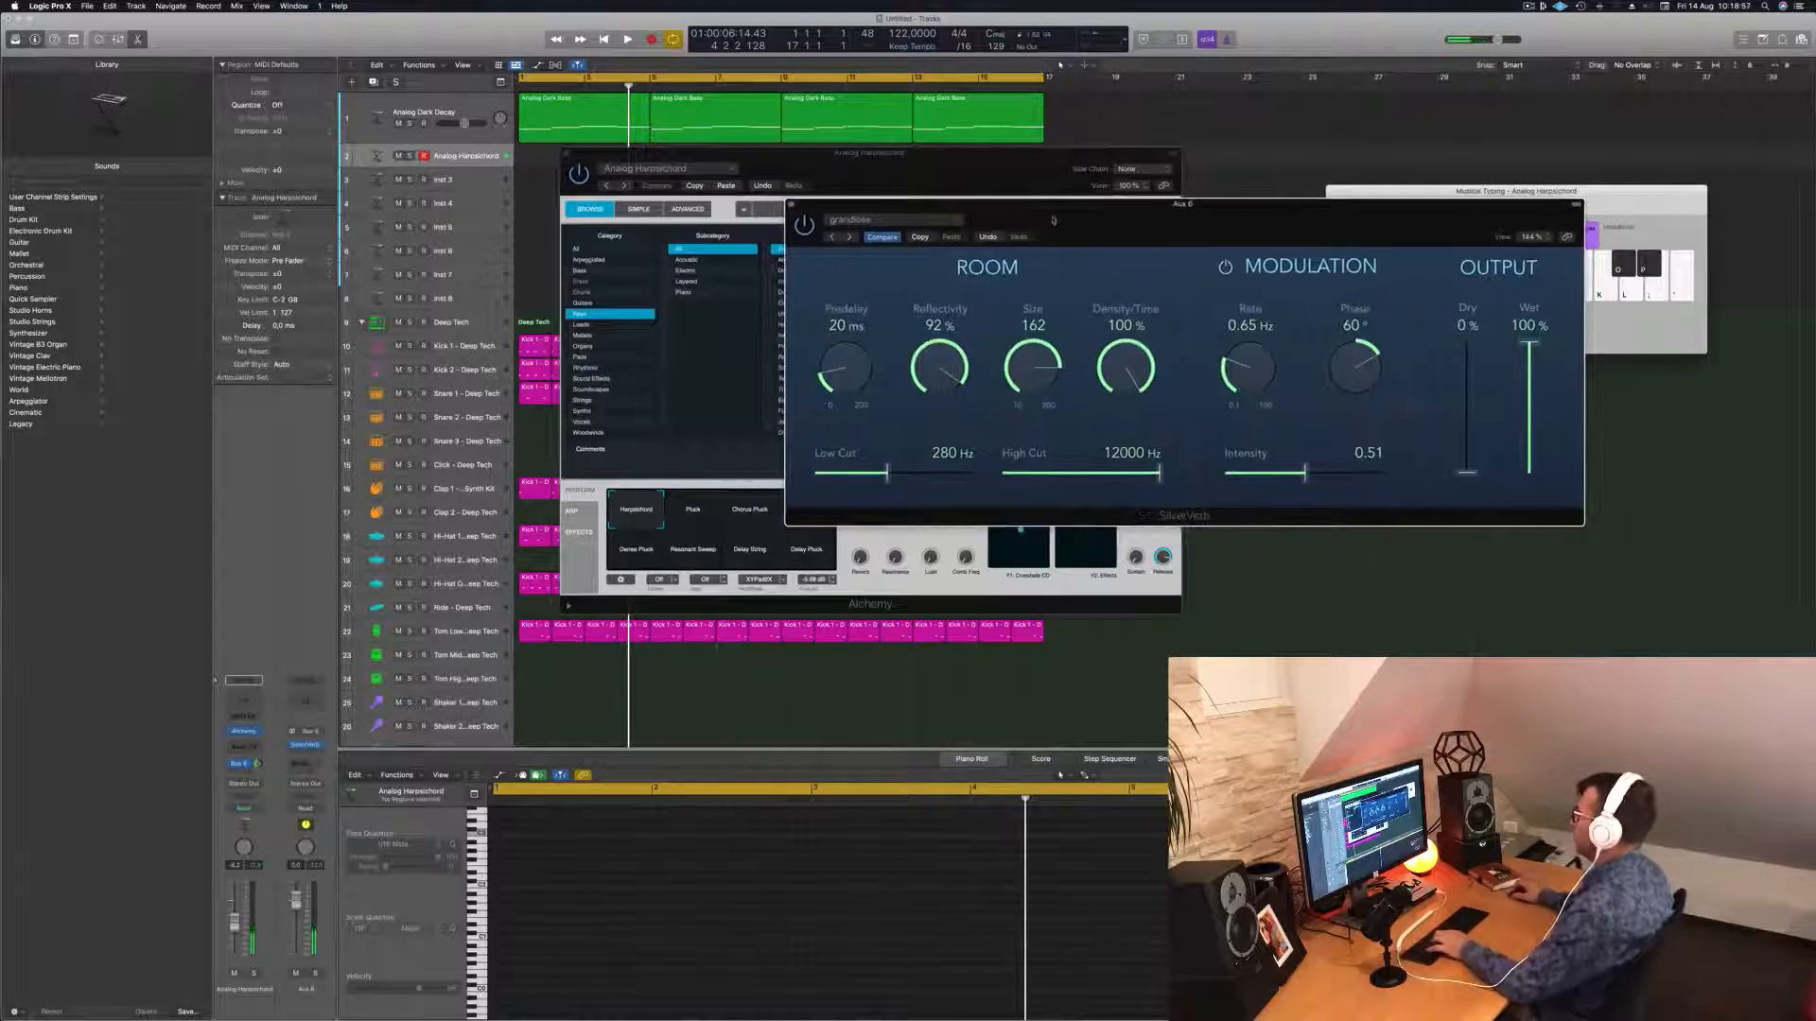
click(791, 206)
Play the song from the start and audition the Harpsichord sound by playing notes over the loop.
drag(925, 185, 970, 172)
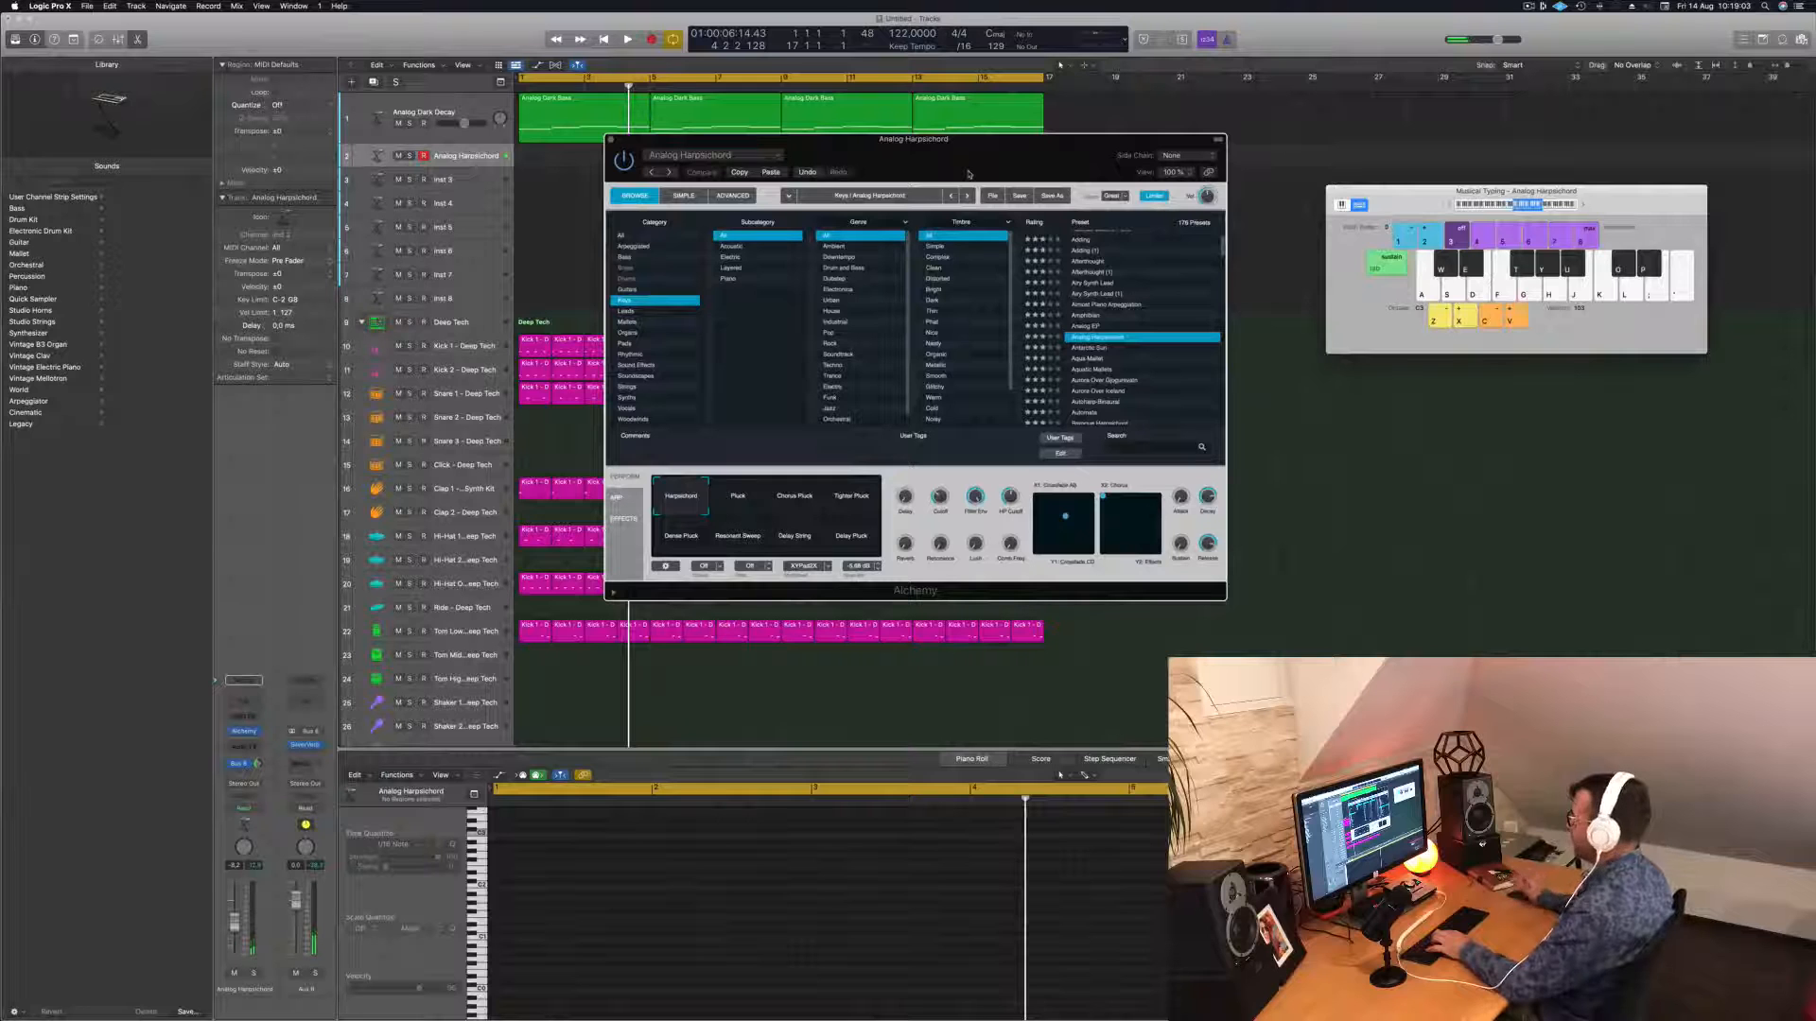
key(Return)
key(space)
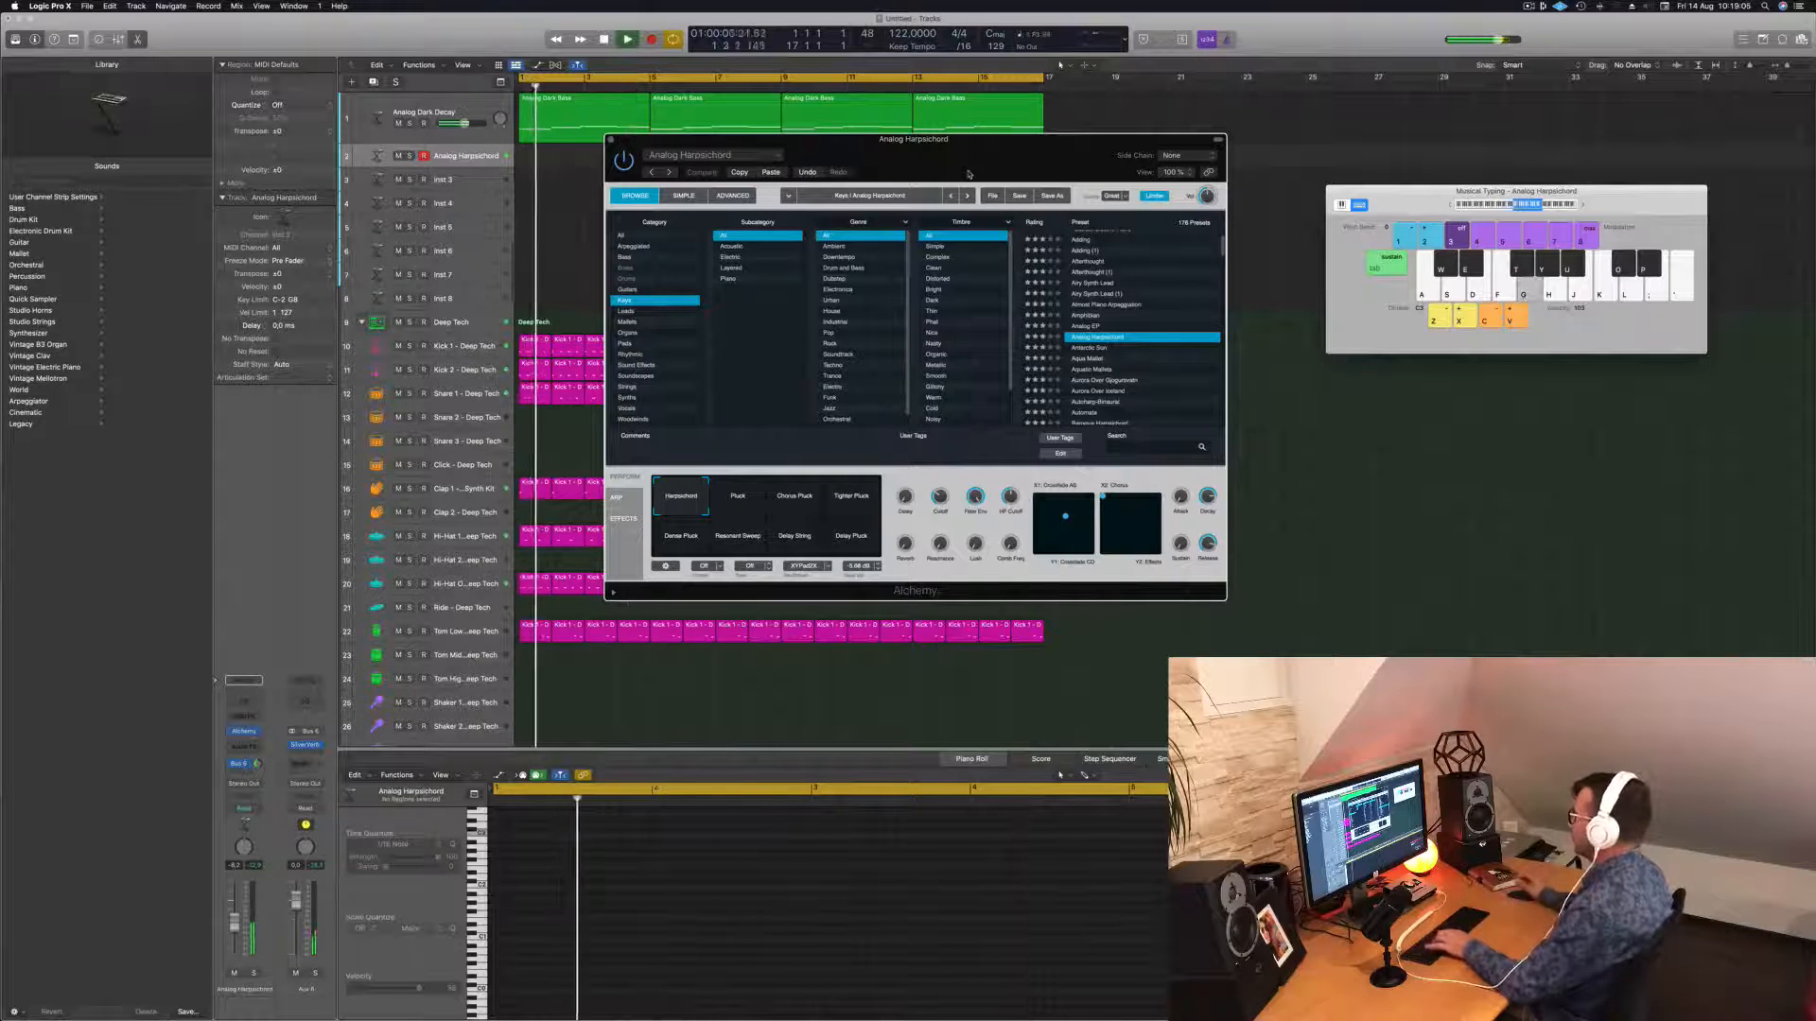
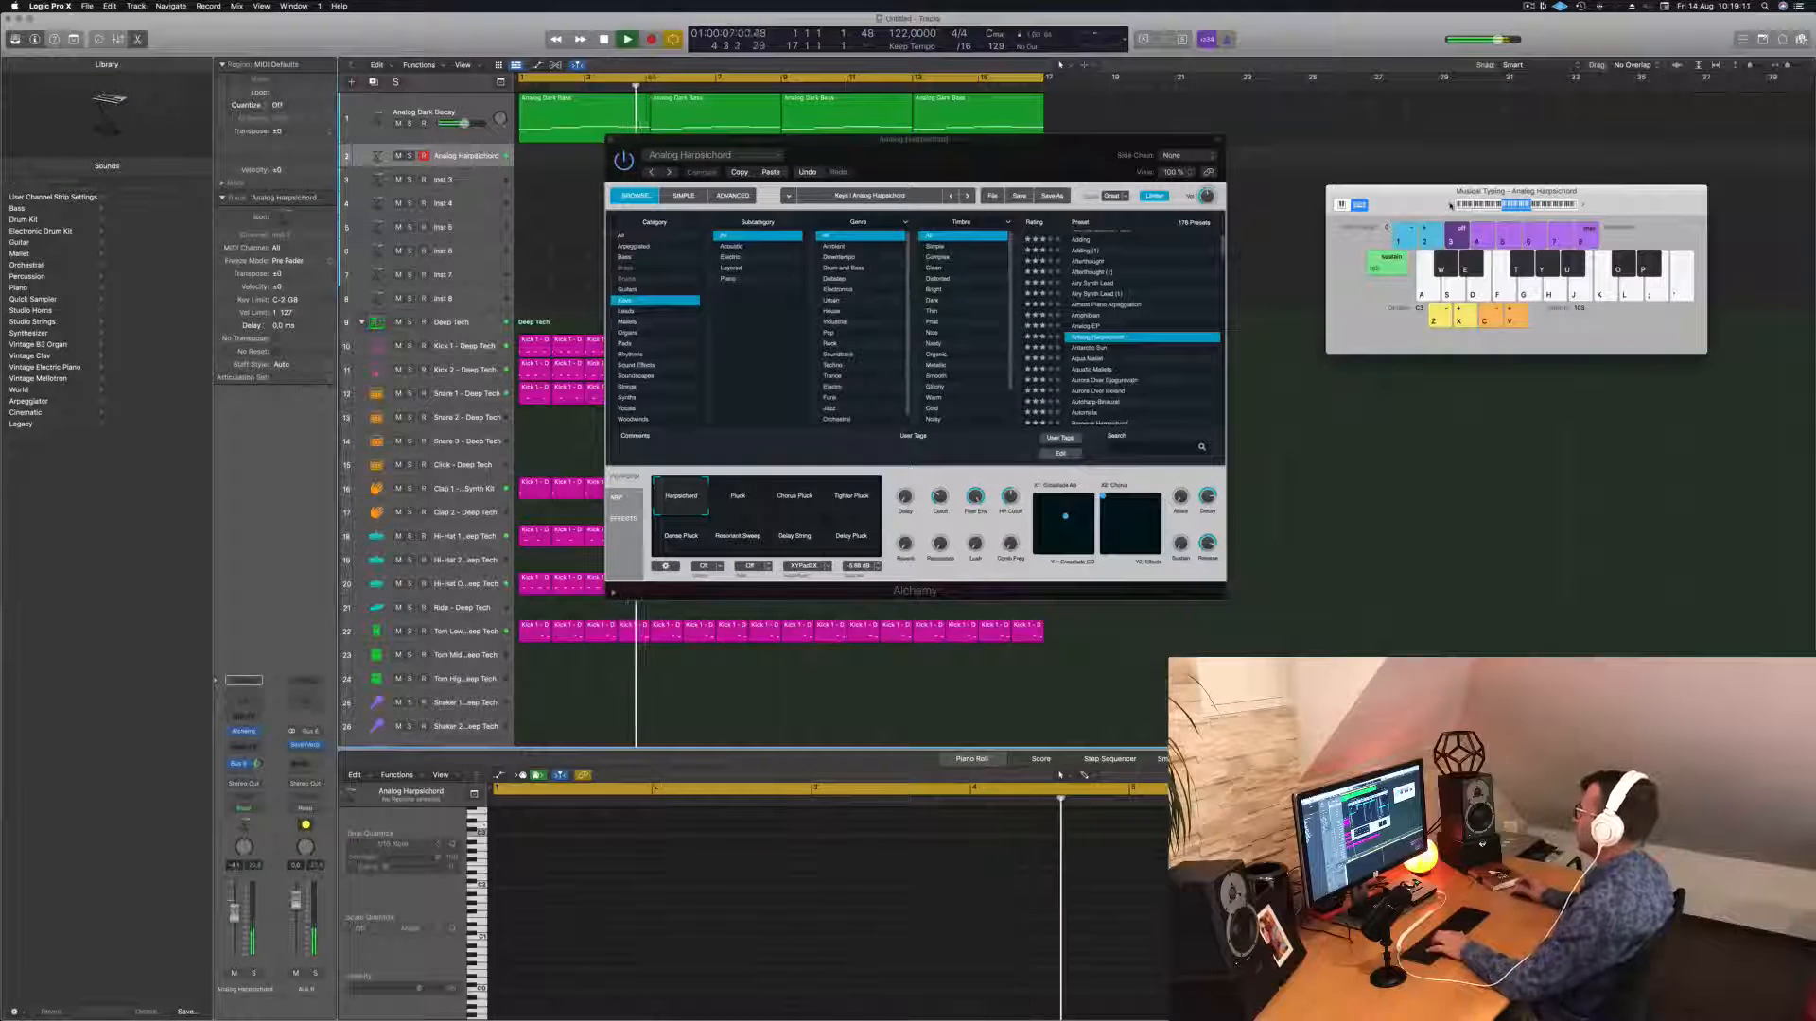
key(g)
key(h)
key(s)
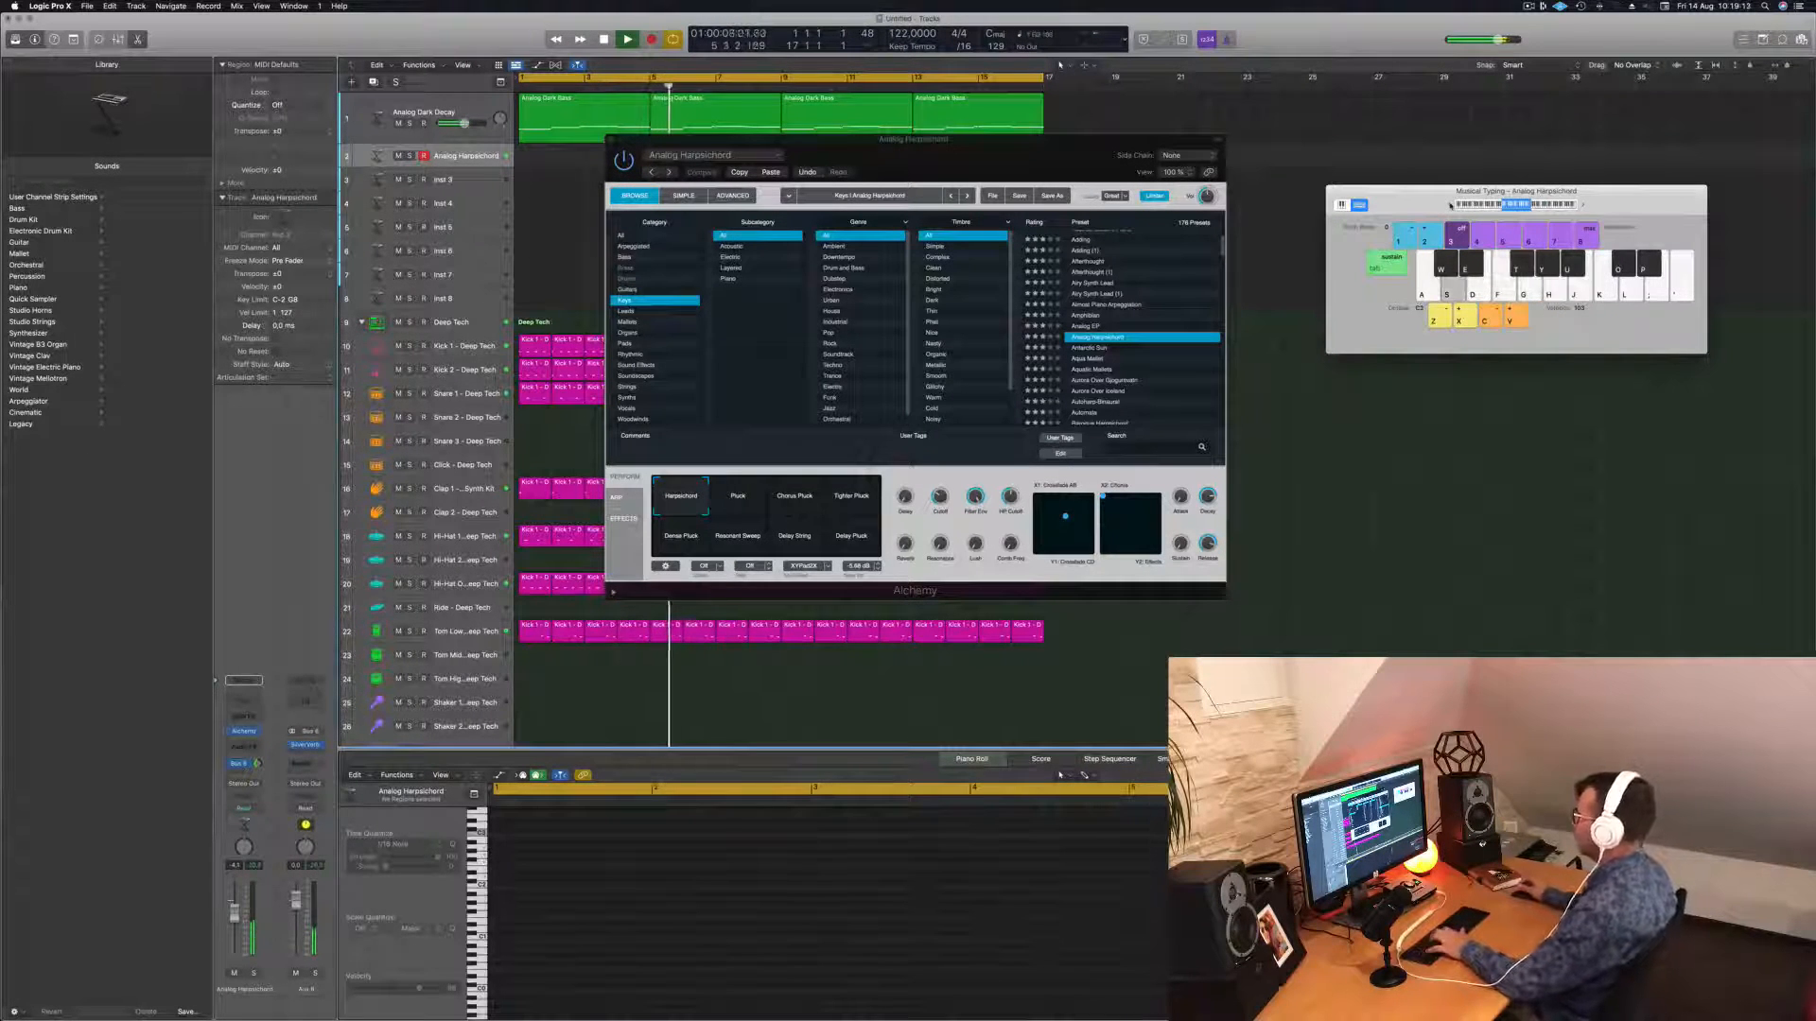
key(h)
key(f)
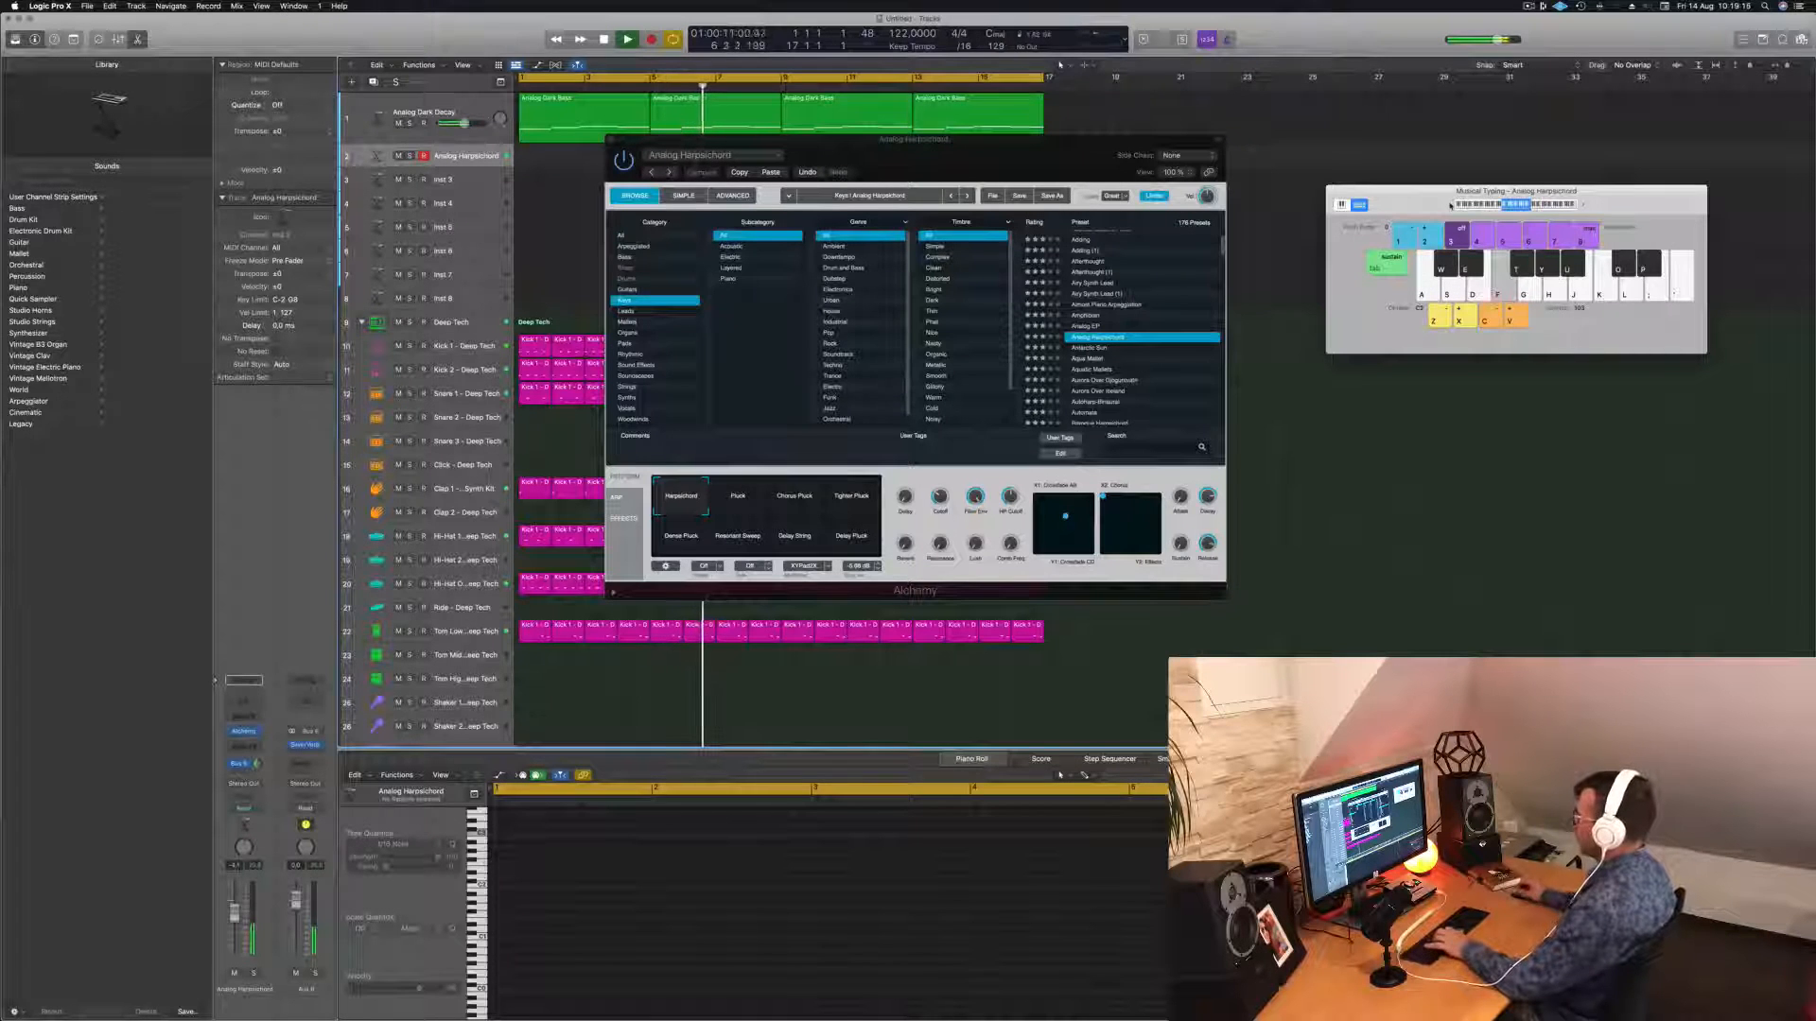
key(g)
key(h)
Switch the Alchemy sound to the Pluck variation and play a few notes on it.
click(730, 489)
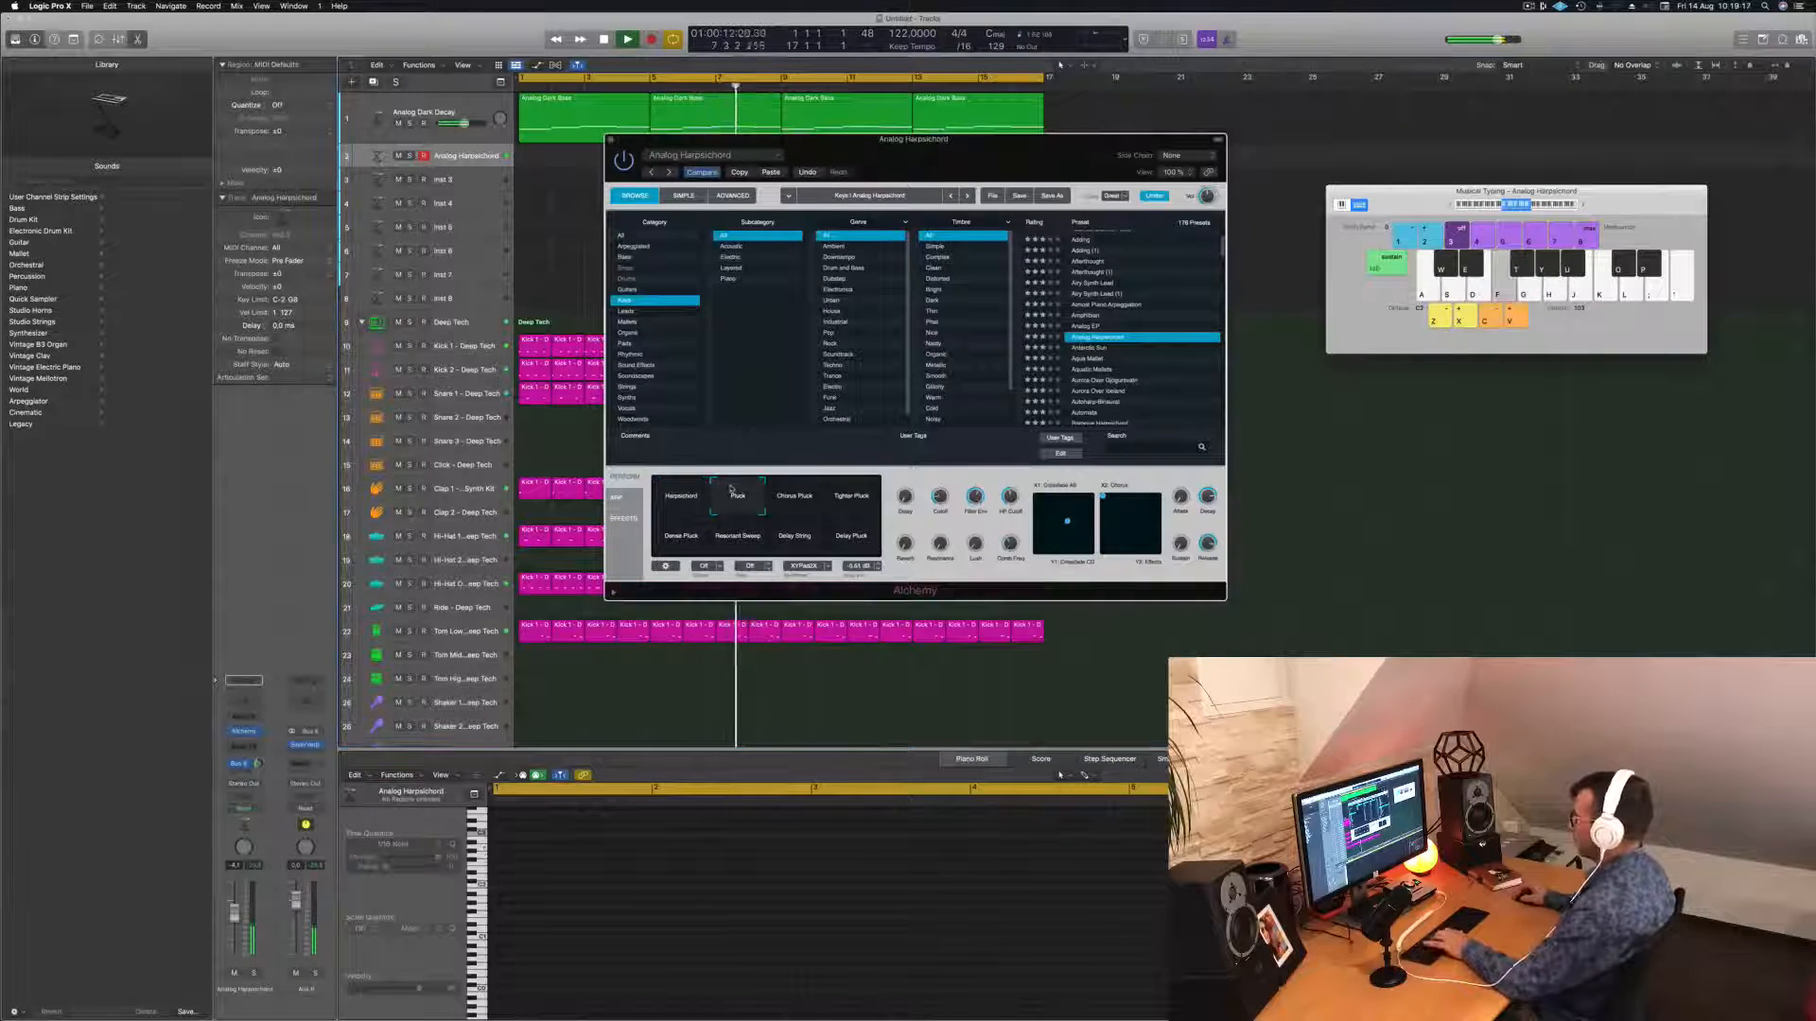
key(f)
key(d)
key(g)
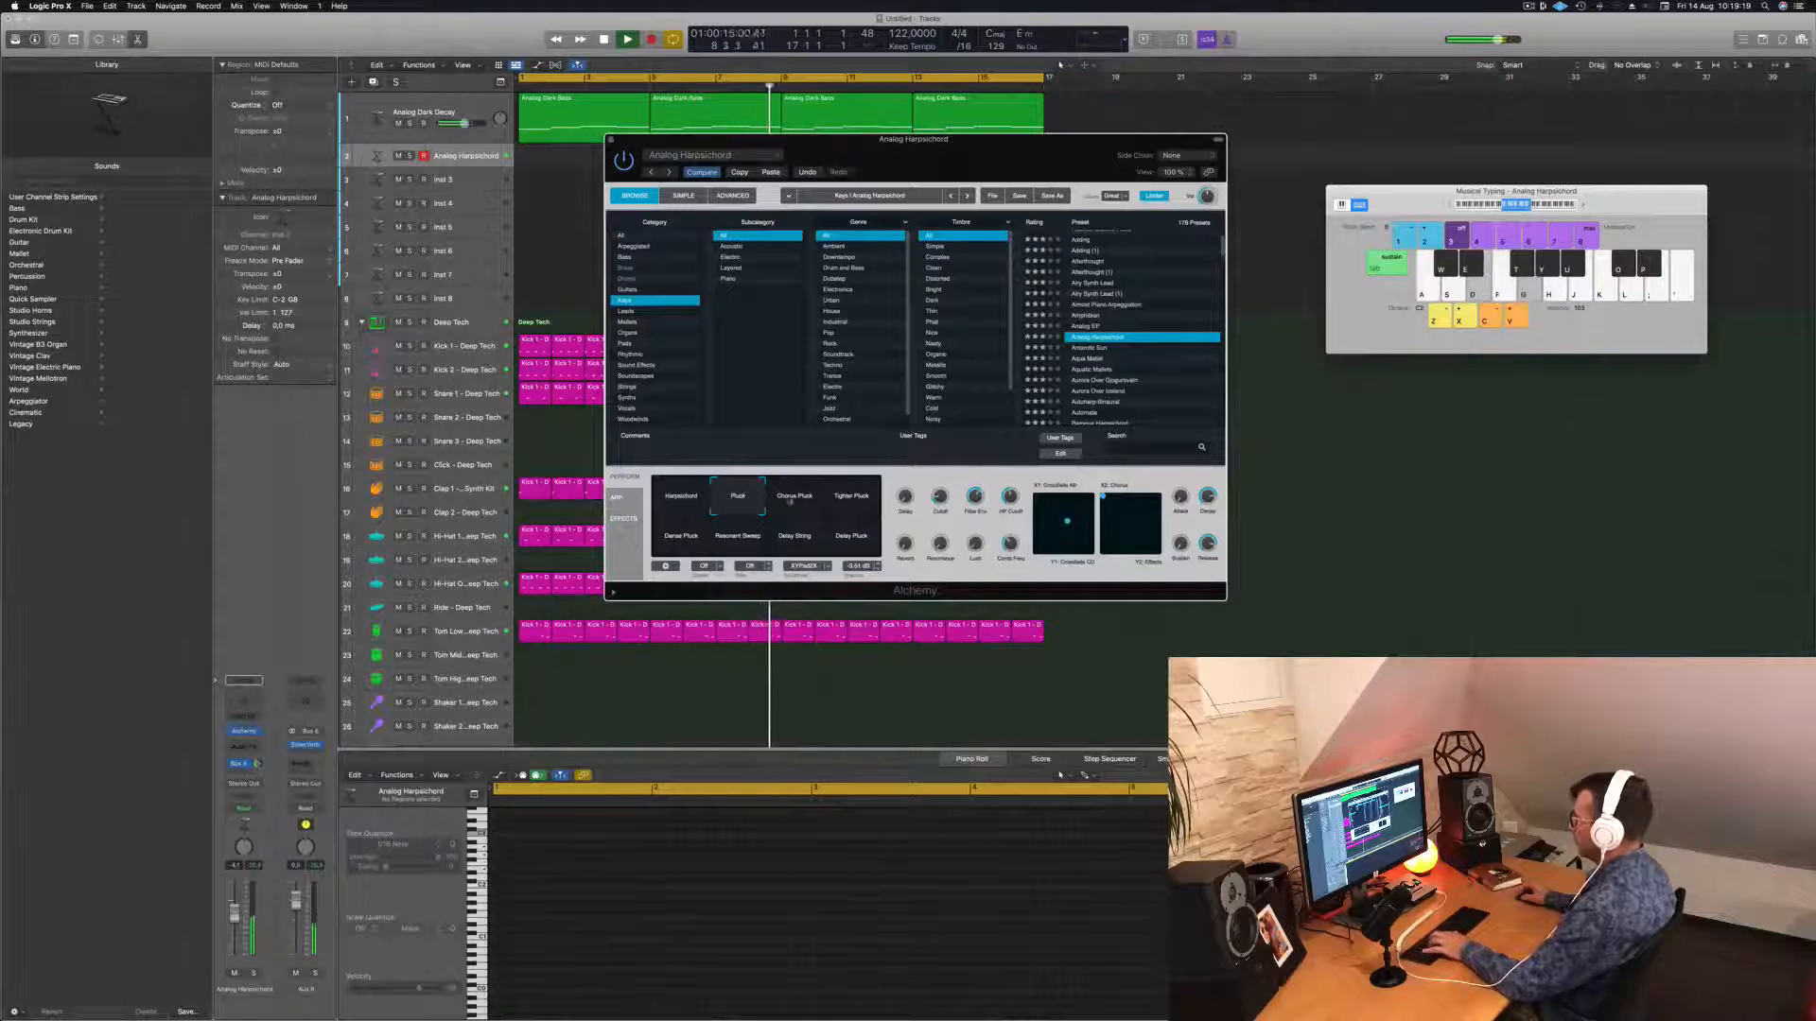
Switch to the Chorus Pluck variation and audition it with a melody over the running loop.
click(801, 502)
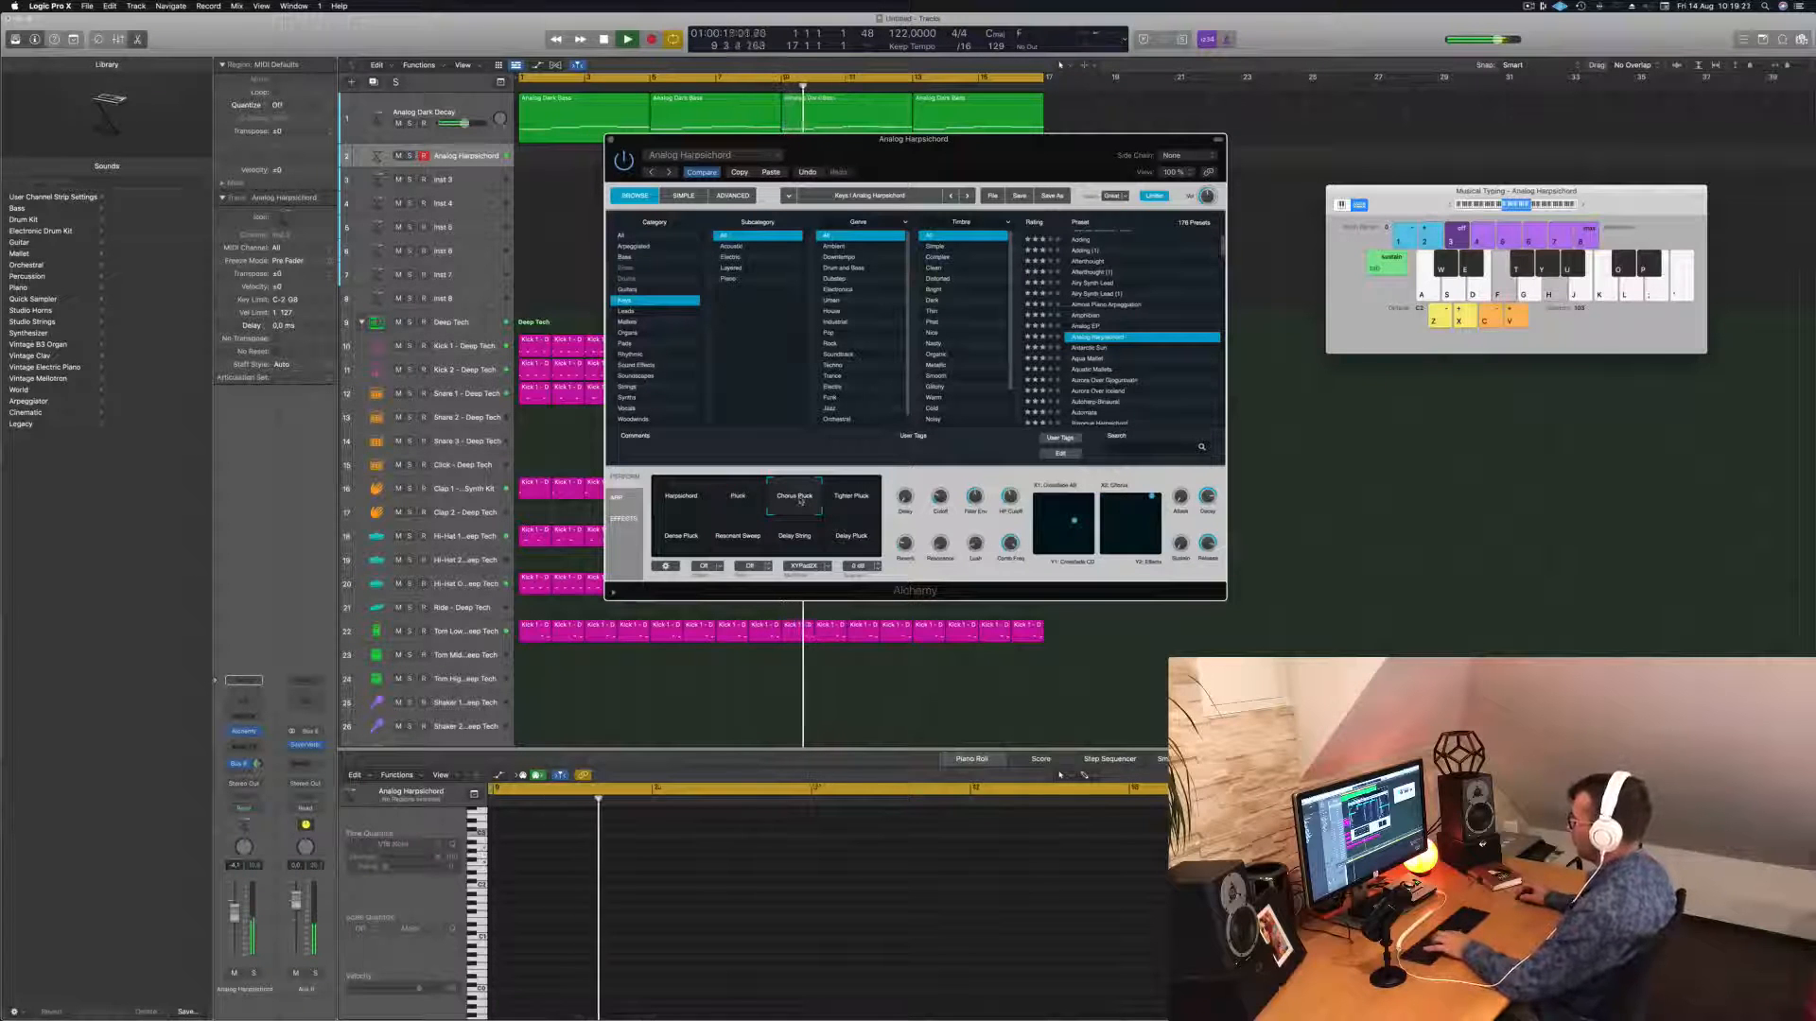
key(f)
key(d)
key(g)
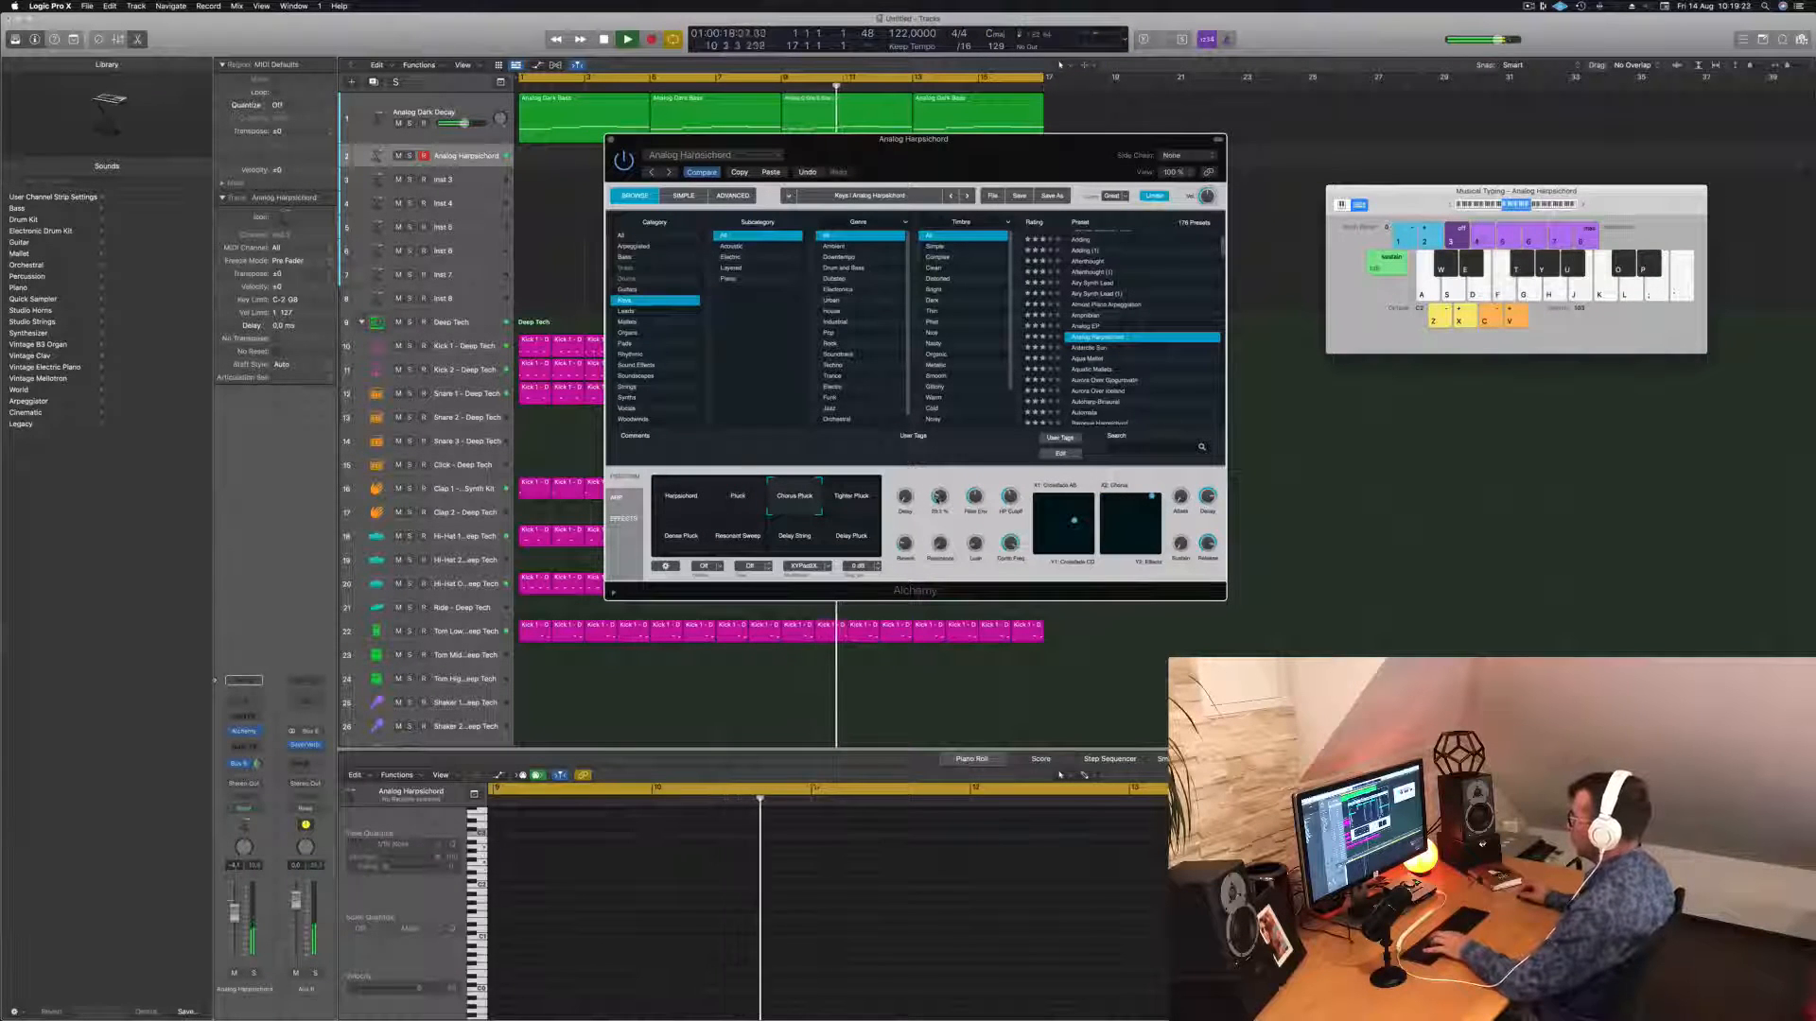
key(f)
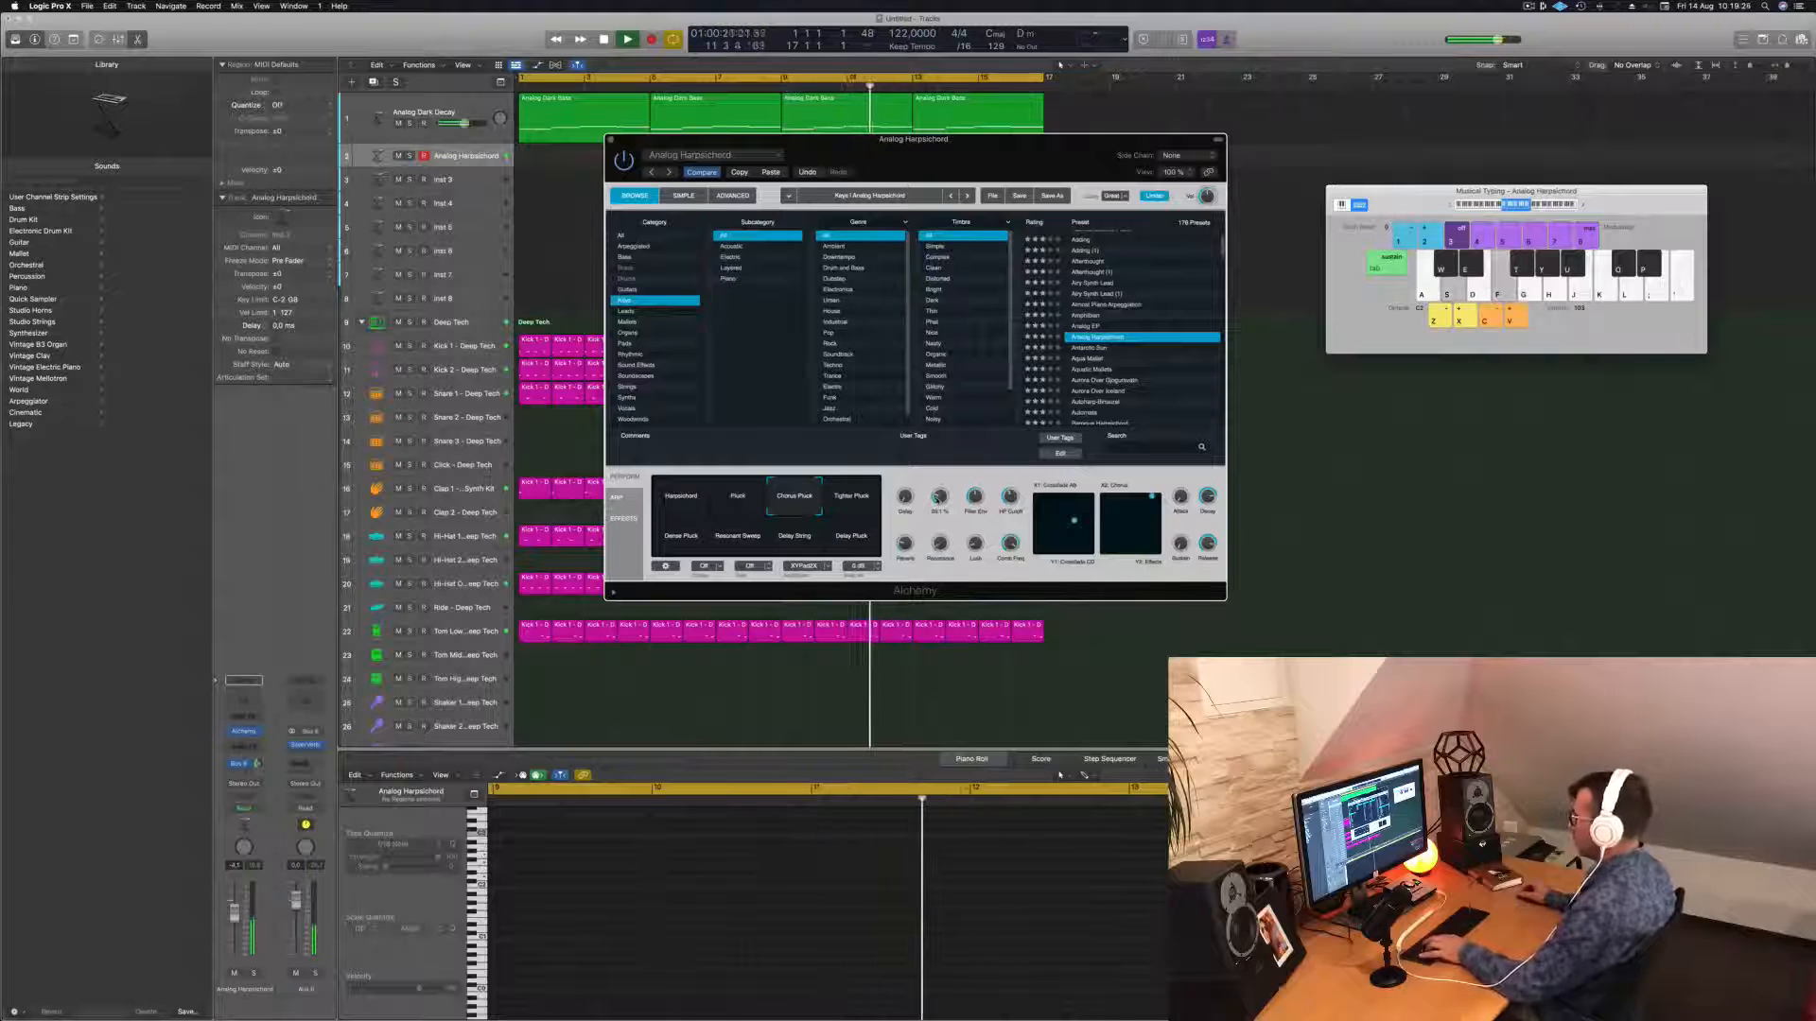
key(a)
key(d)
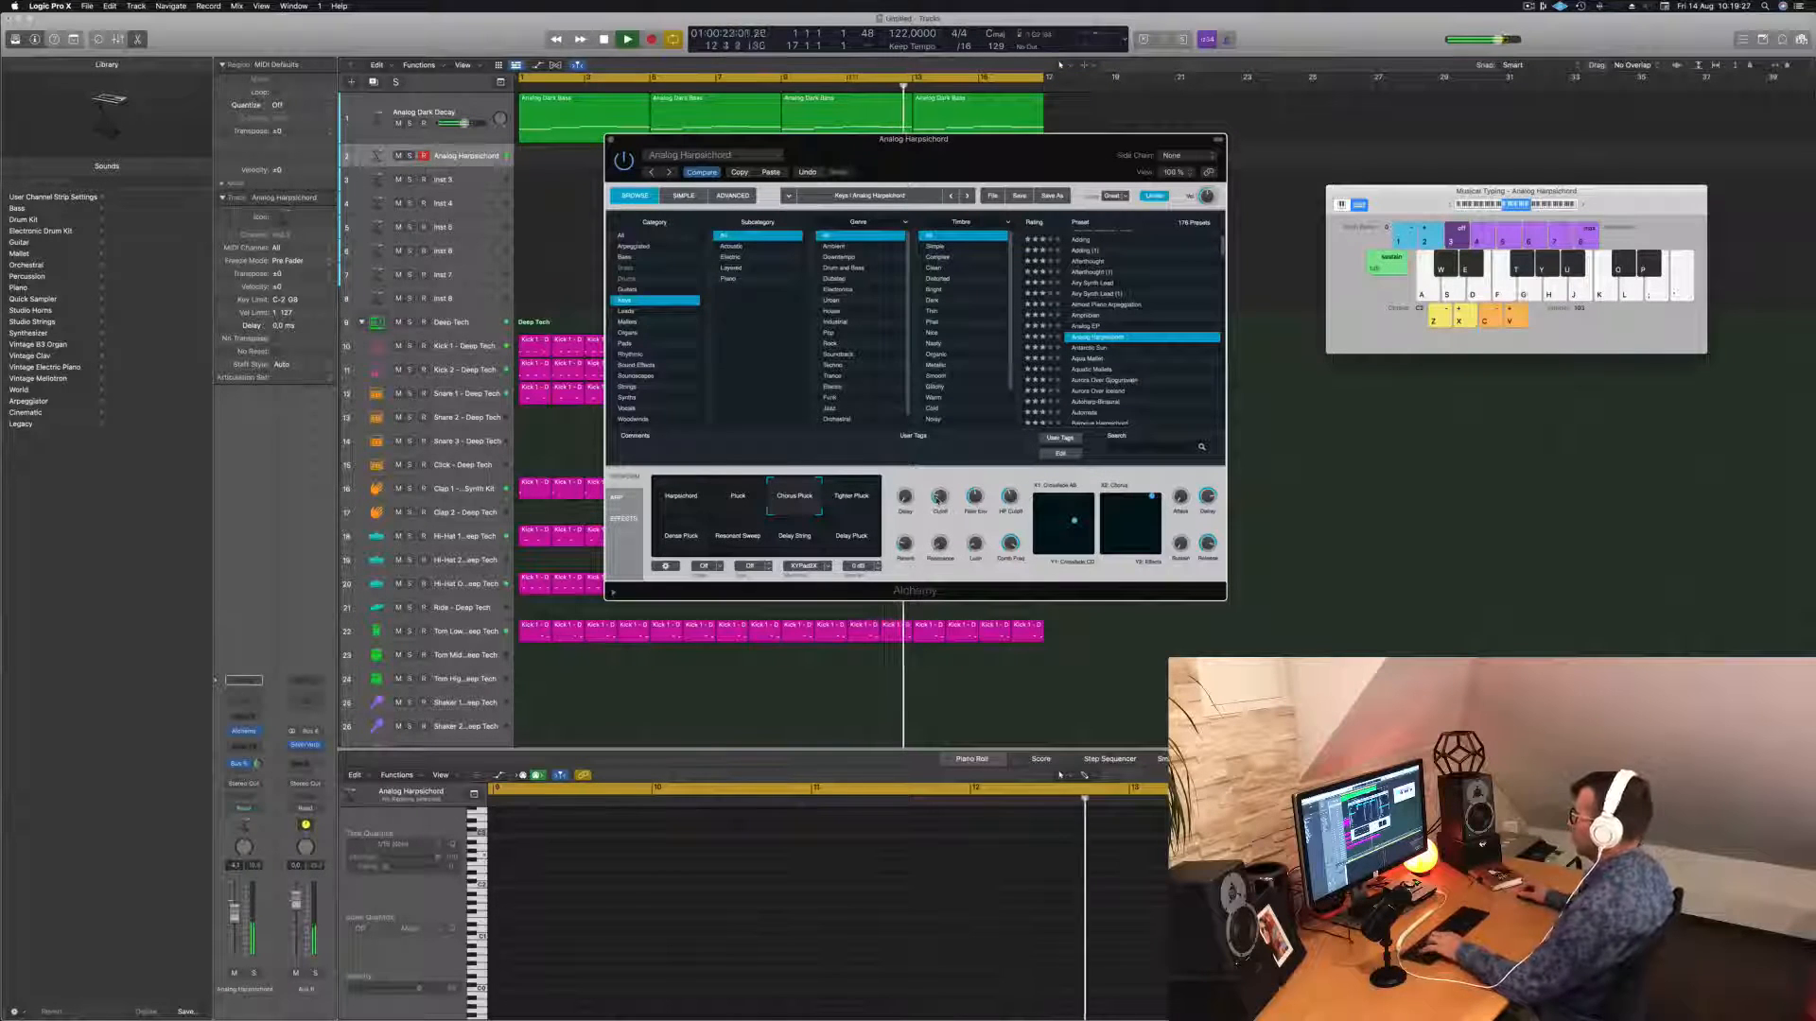
key(d)
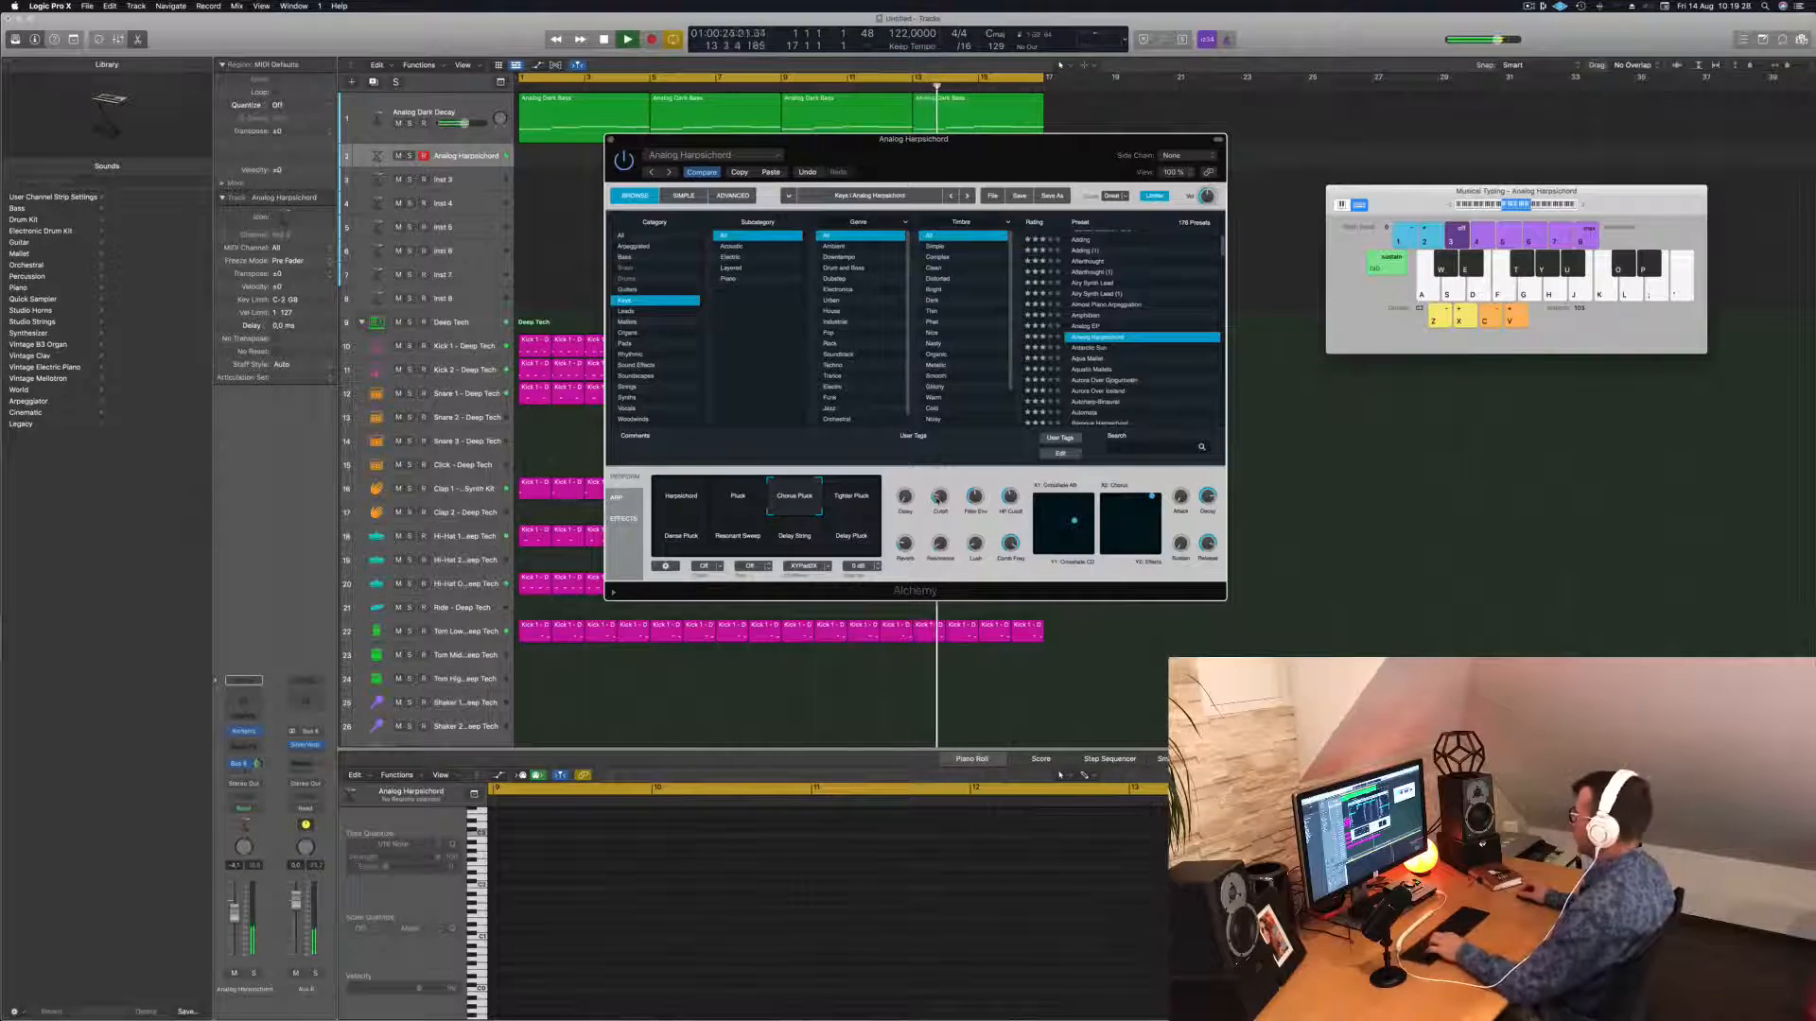
key(s)
key(f)
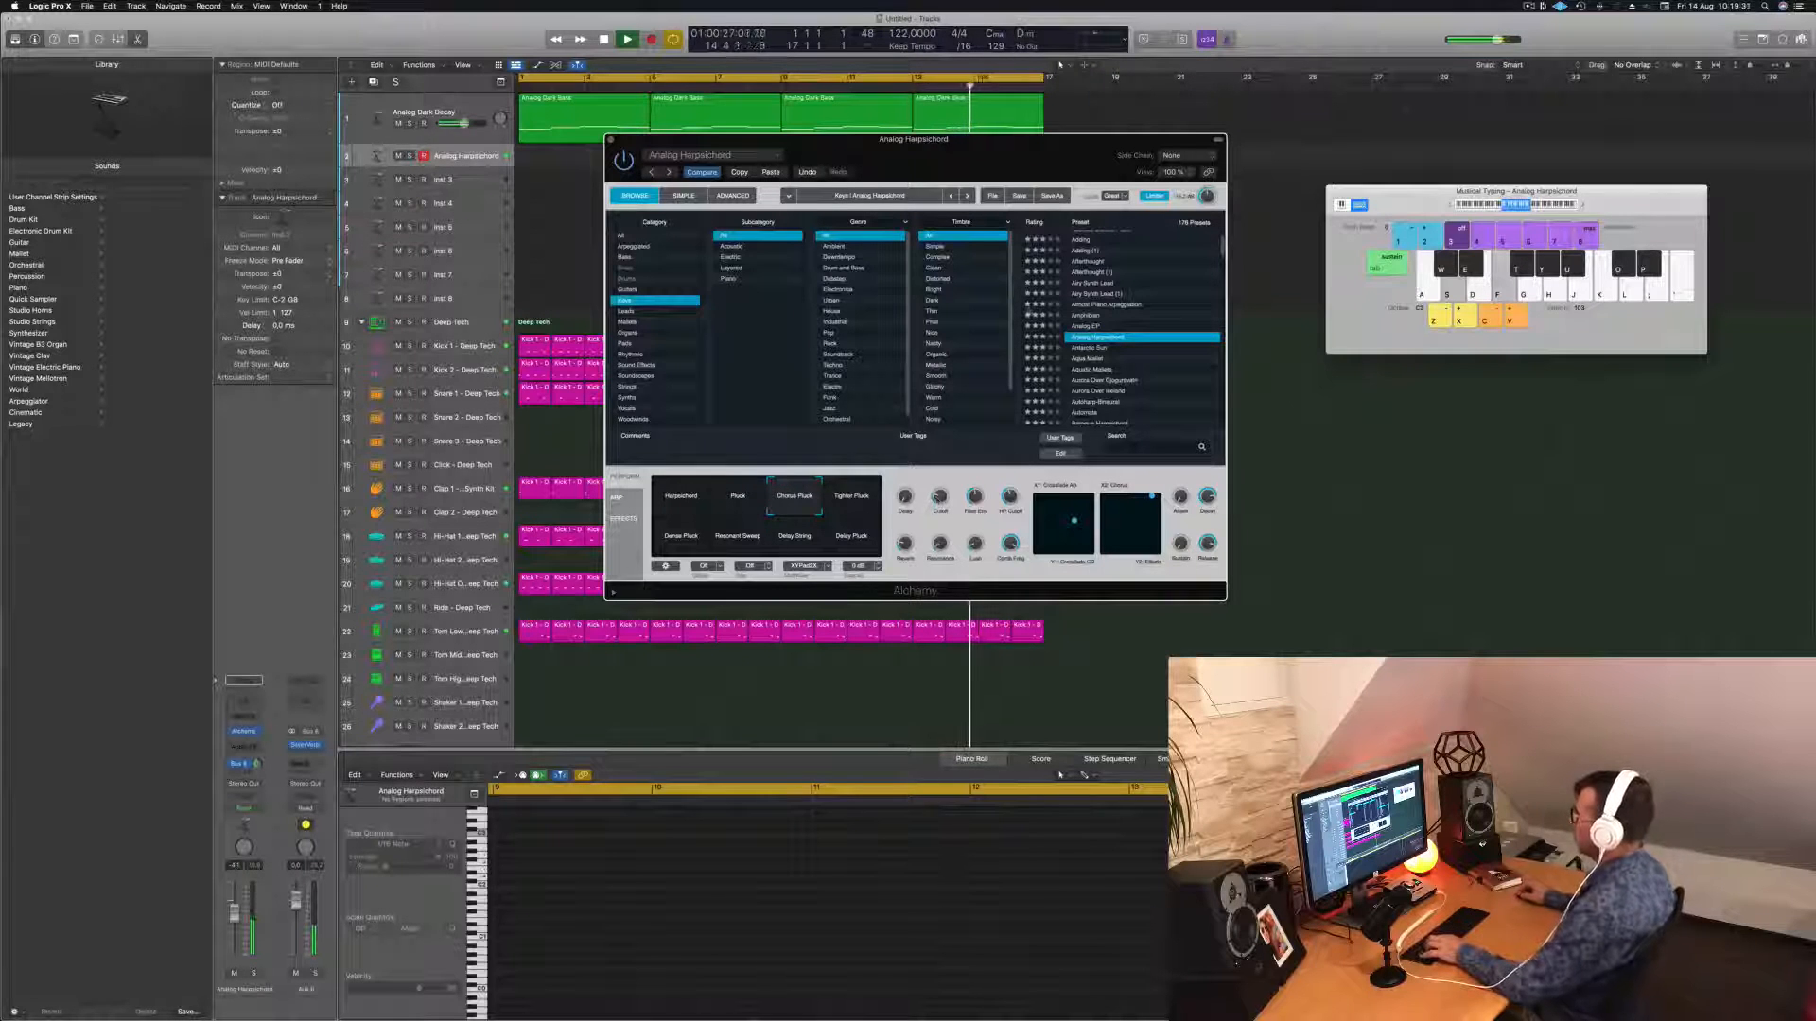
key(f)
Select the Tighter Pluck and Dense Pluck variations, restore the typing keyboard's octave and play notes on Dense Pluck.
click(849, 493)
click(687, 539)
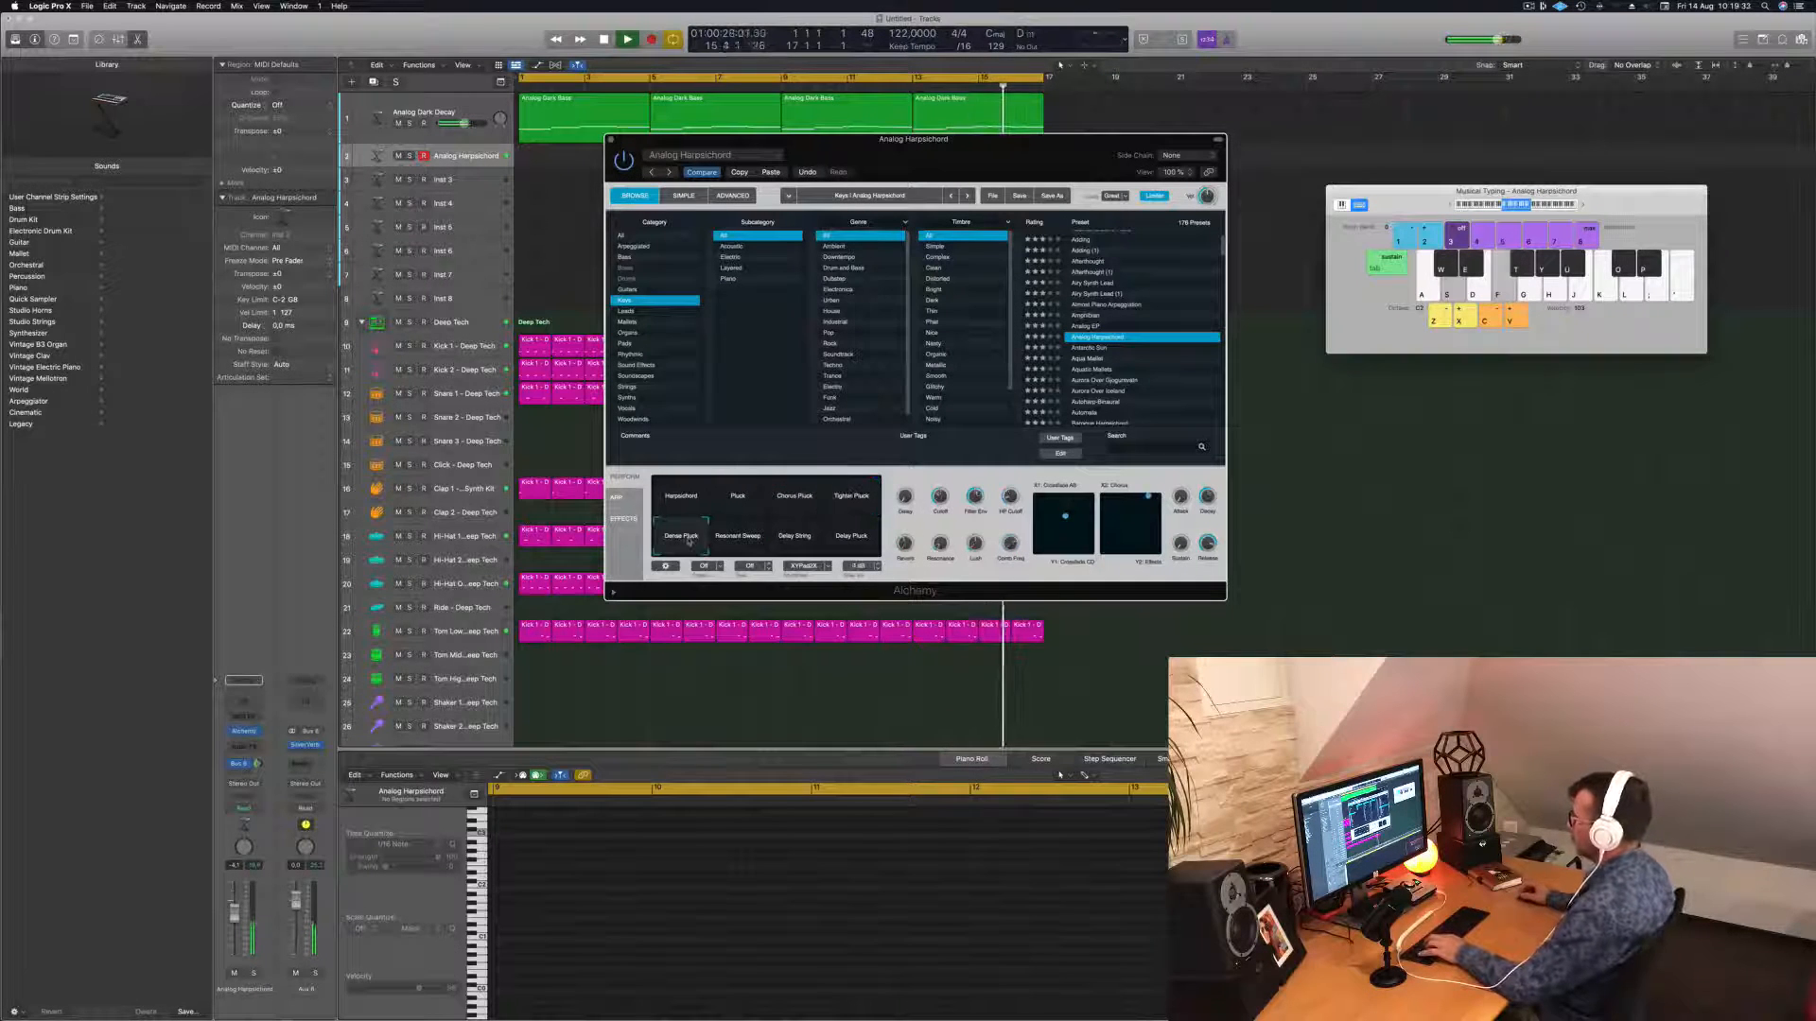
key(f)
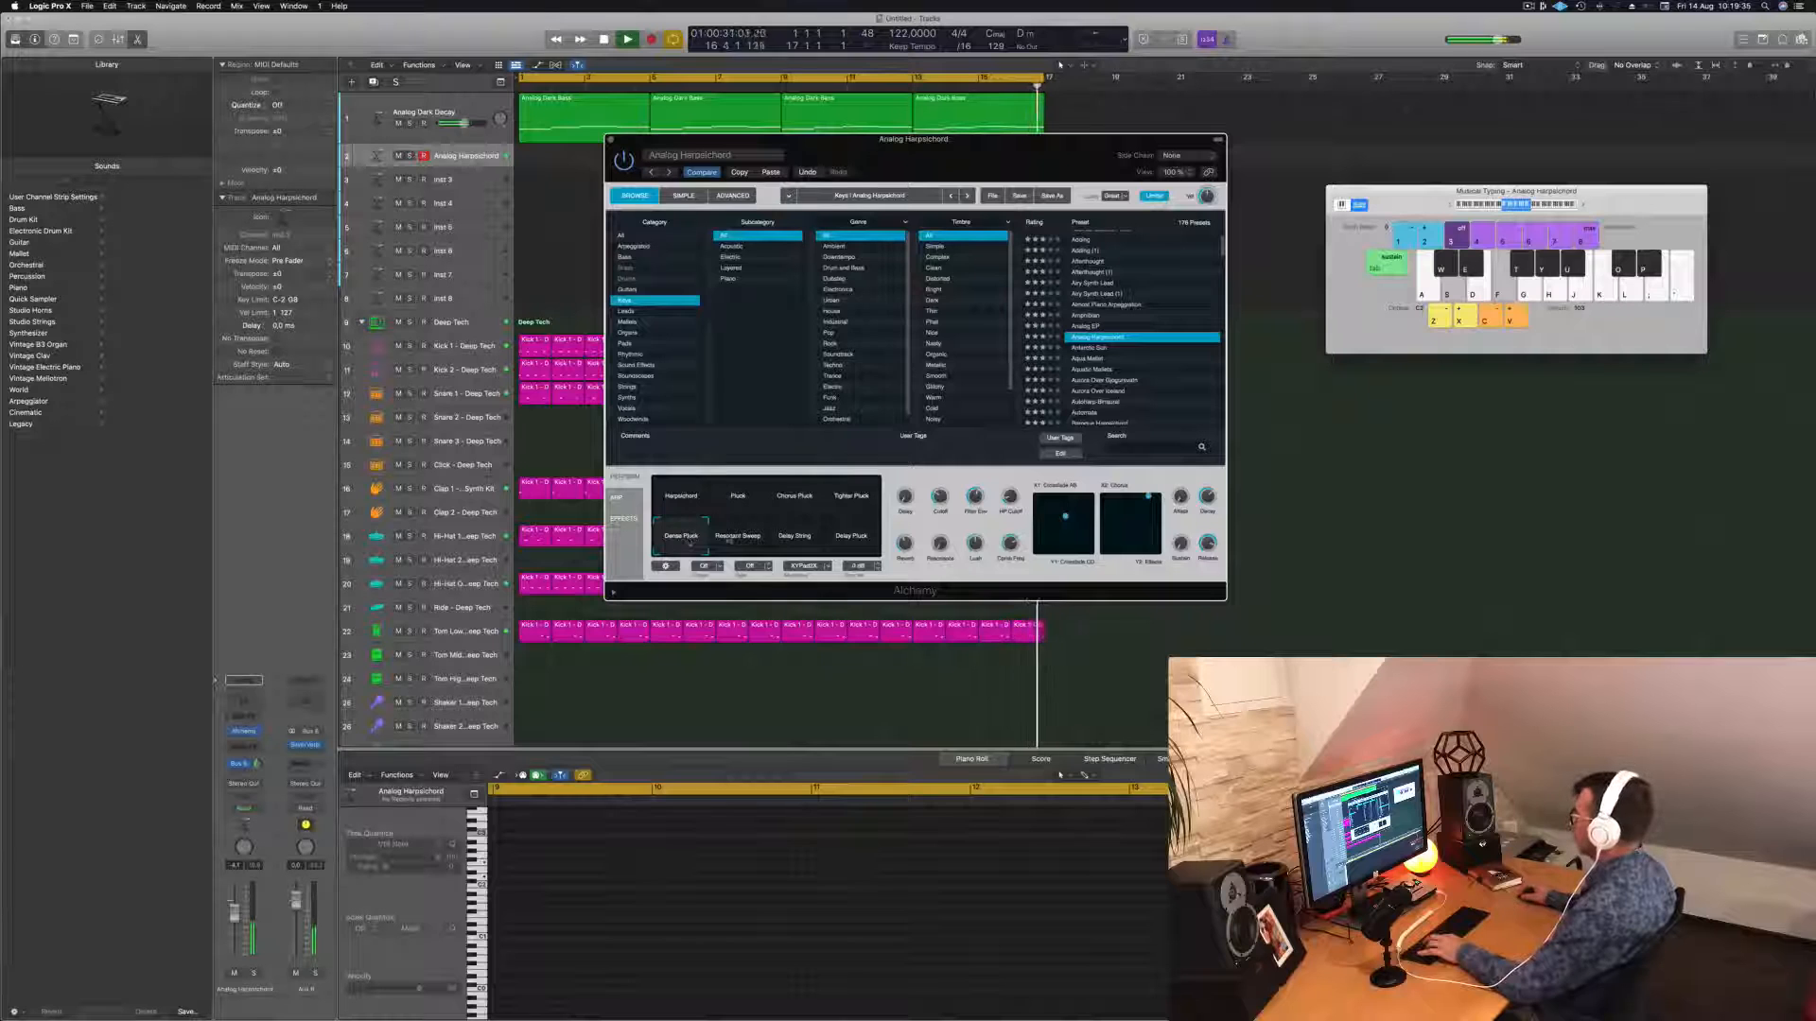
key(z)
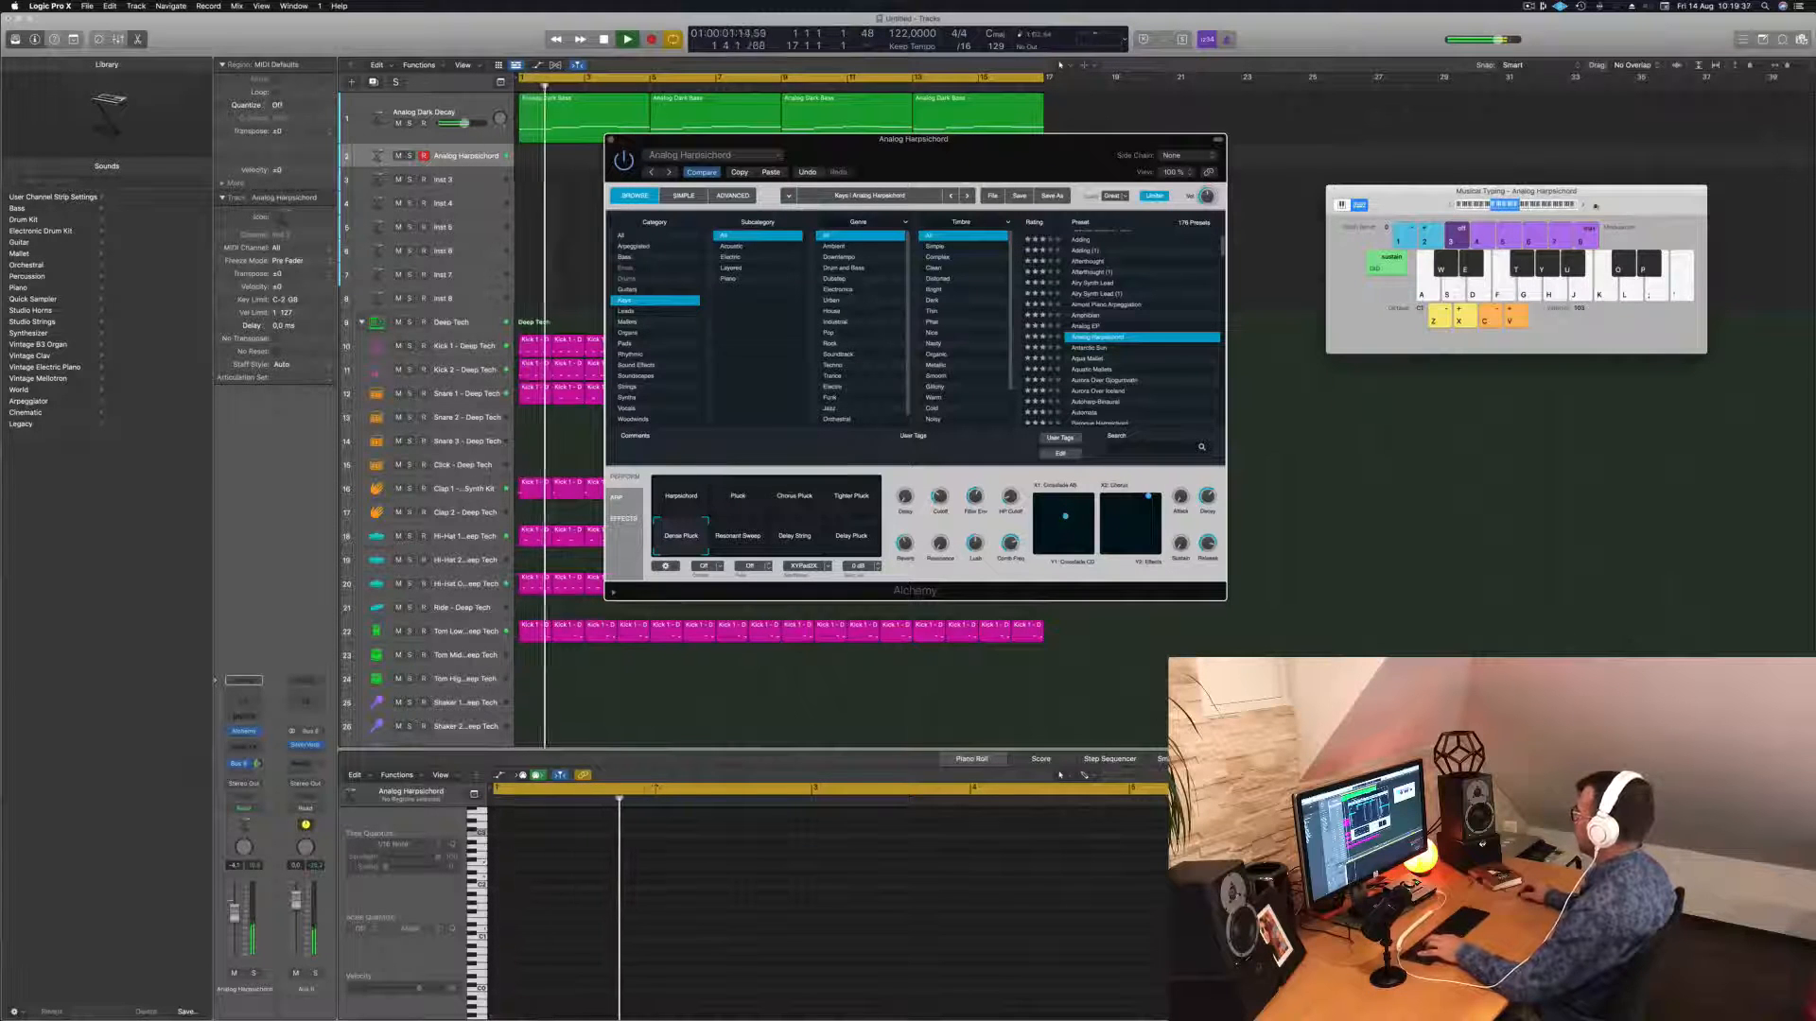
click(1585, 205)
key(s)
key(f)
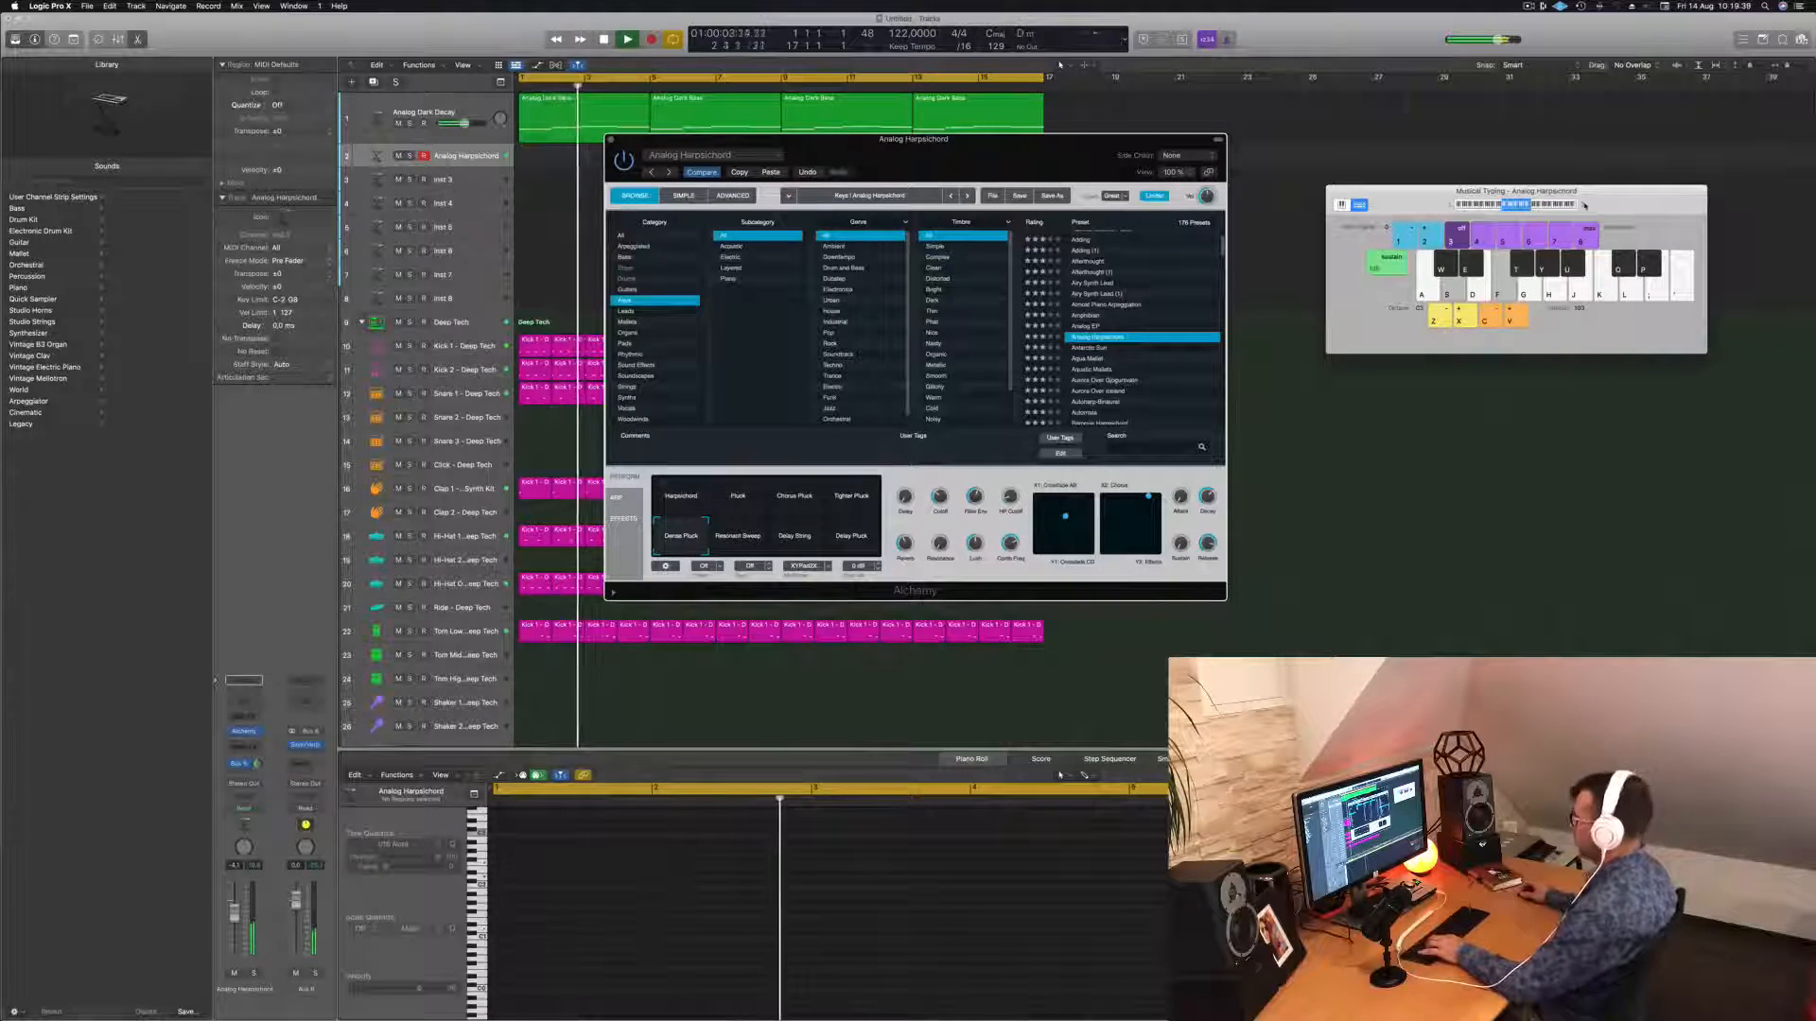
key(s)
key(f)
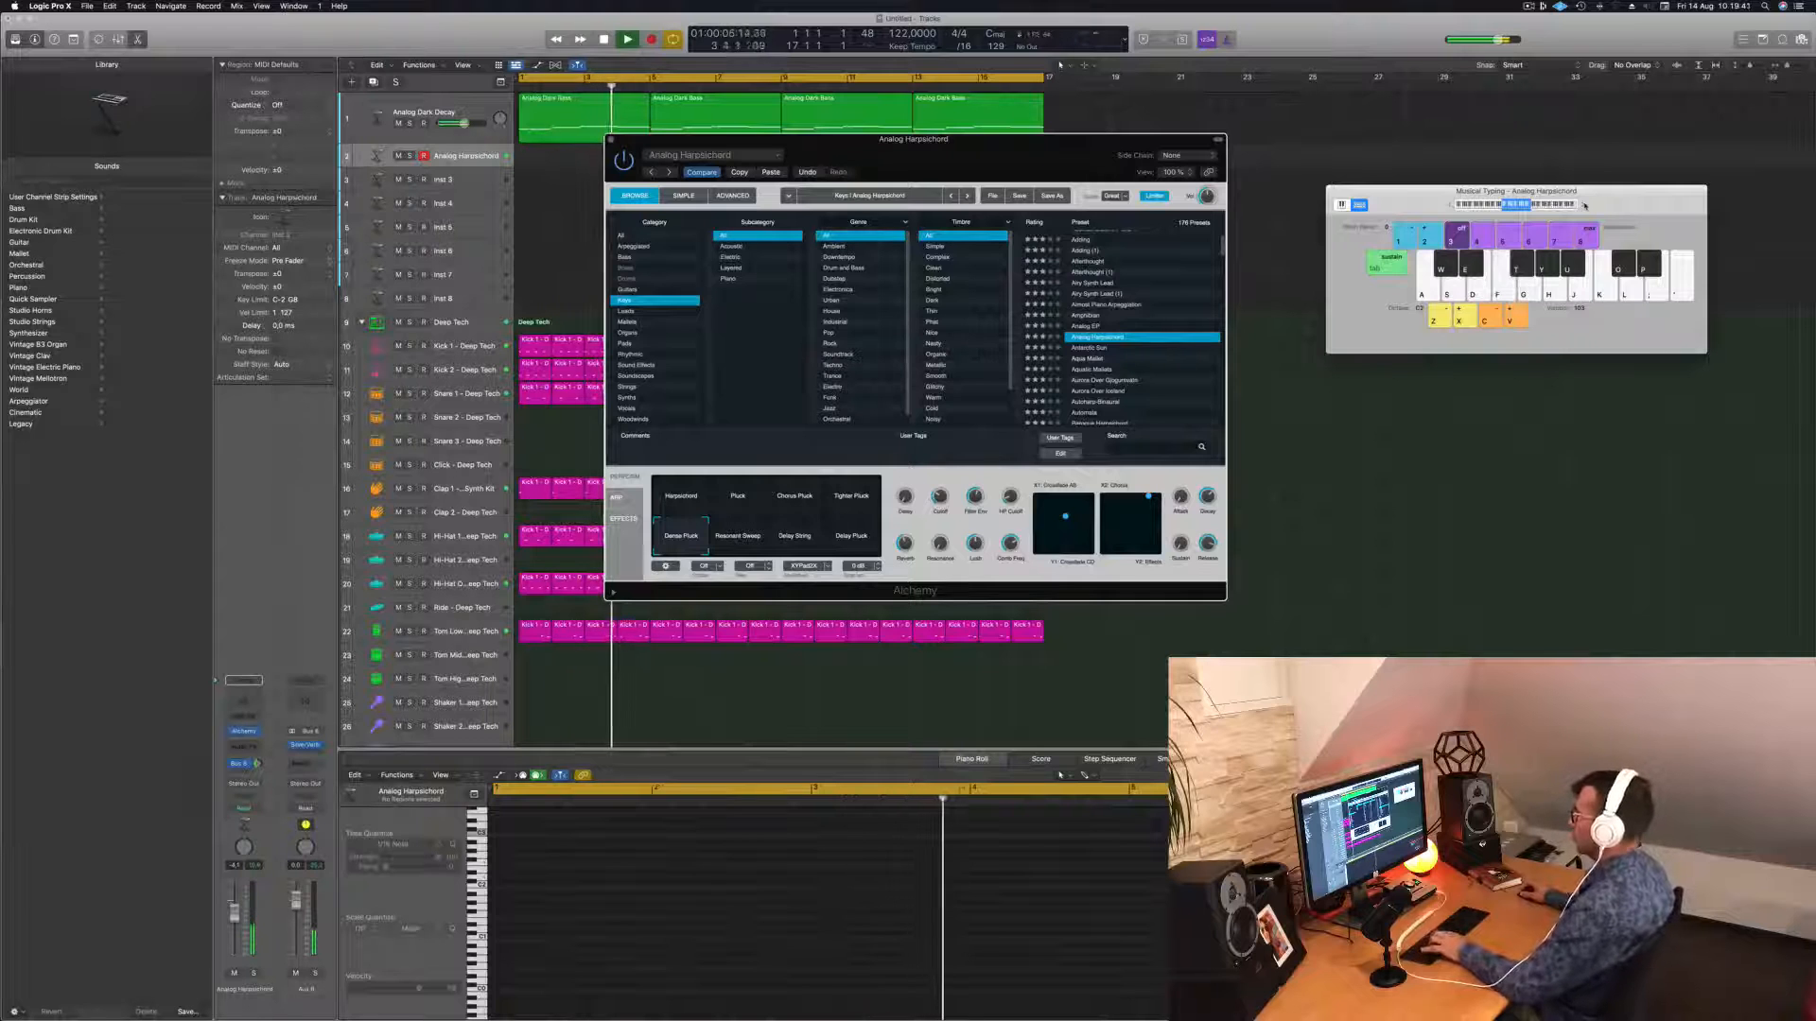
Try out a melody of two-note combinations on Dense Pluck over the playing loop.
key(d)
key(g)
key(f)
key(h)
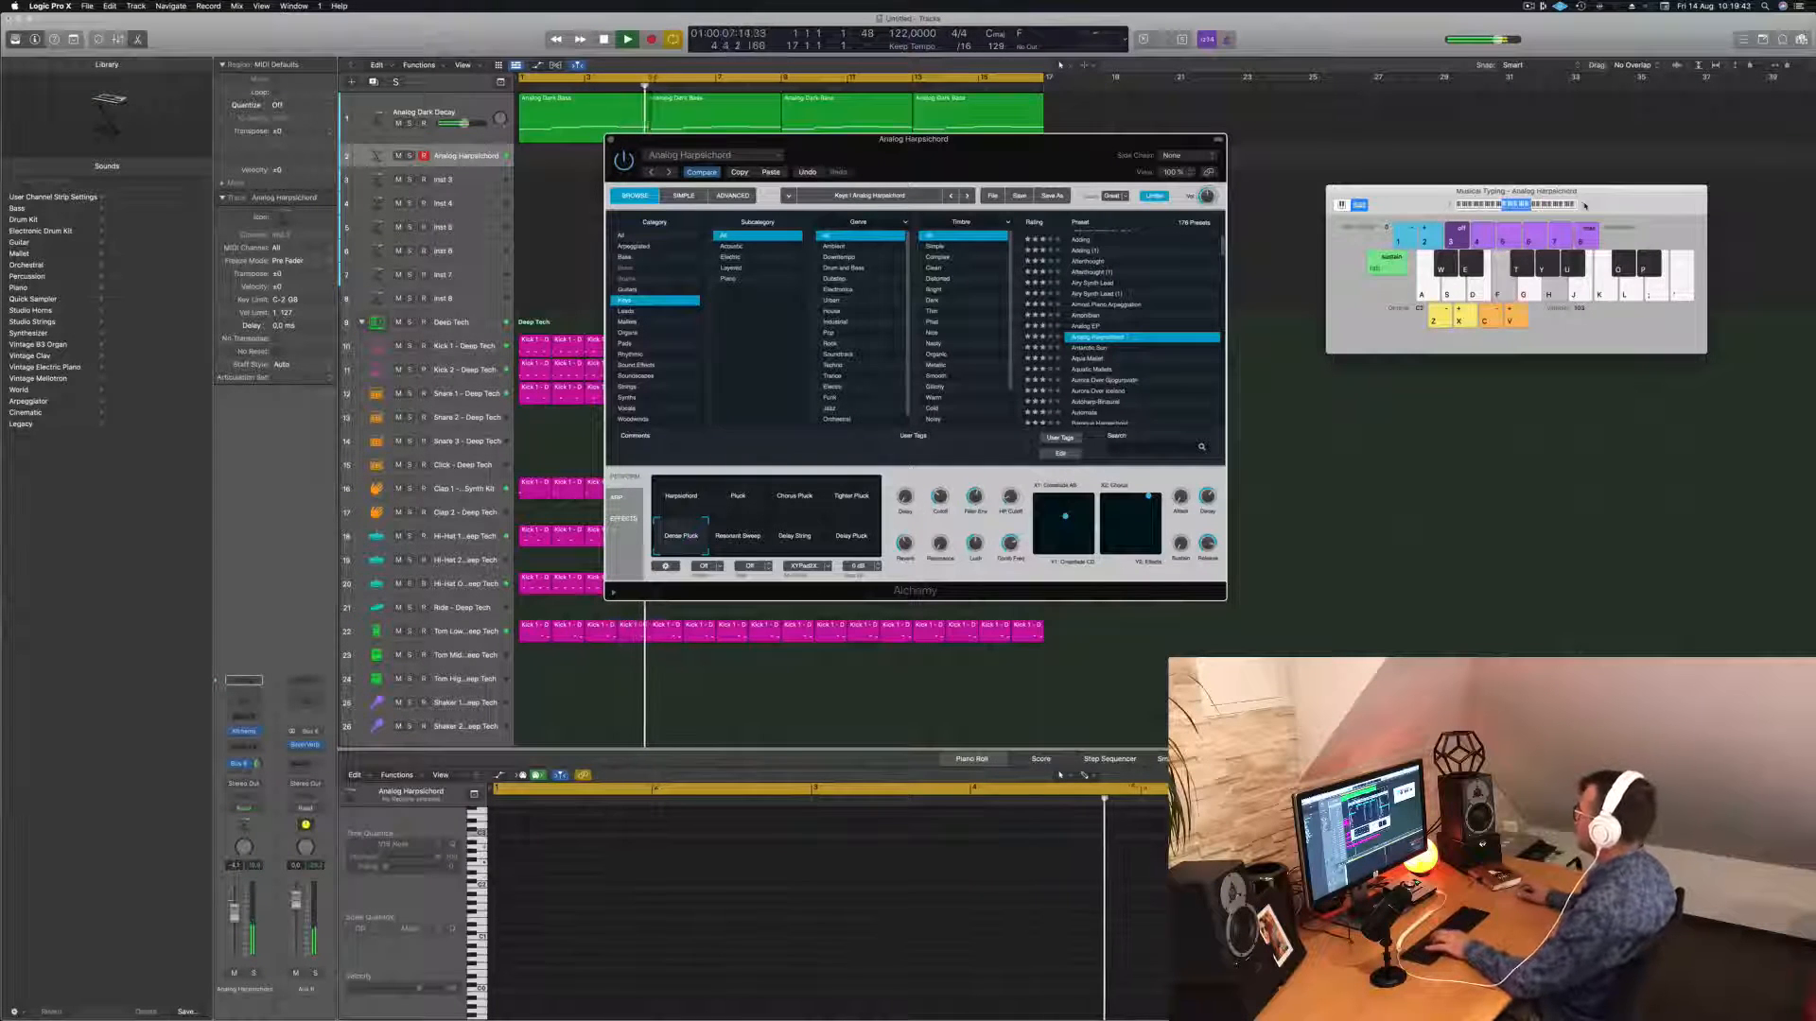
key(g)
key(j)
key(f)
key(h)
key(d)
key(g)
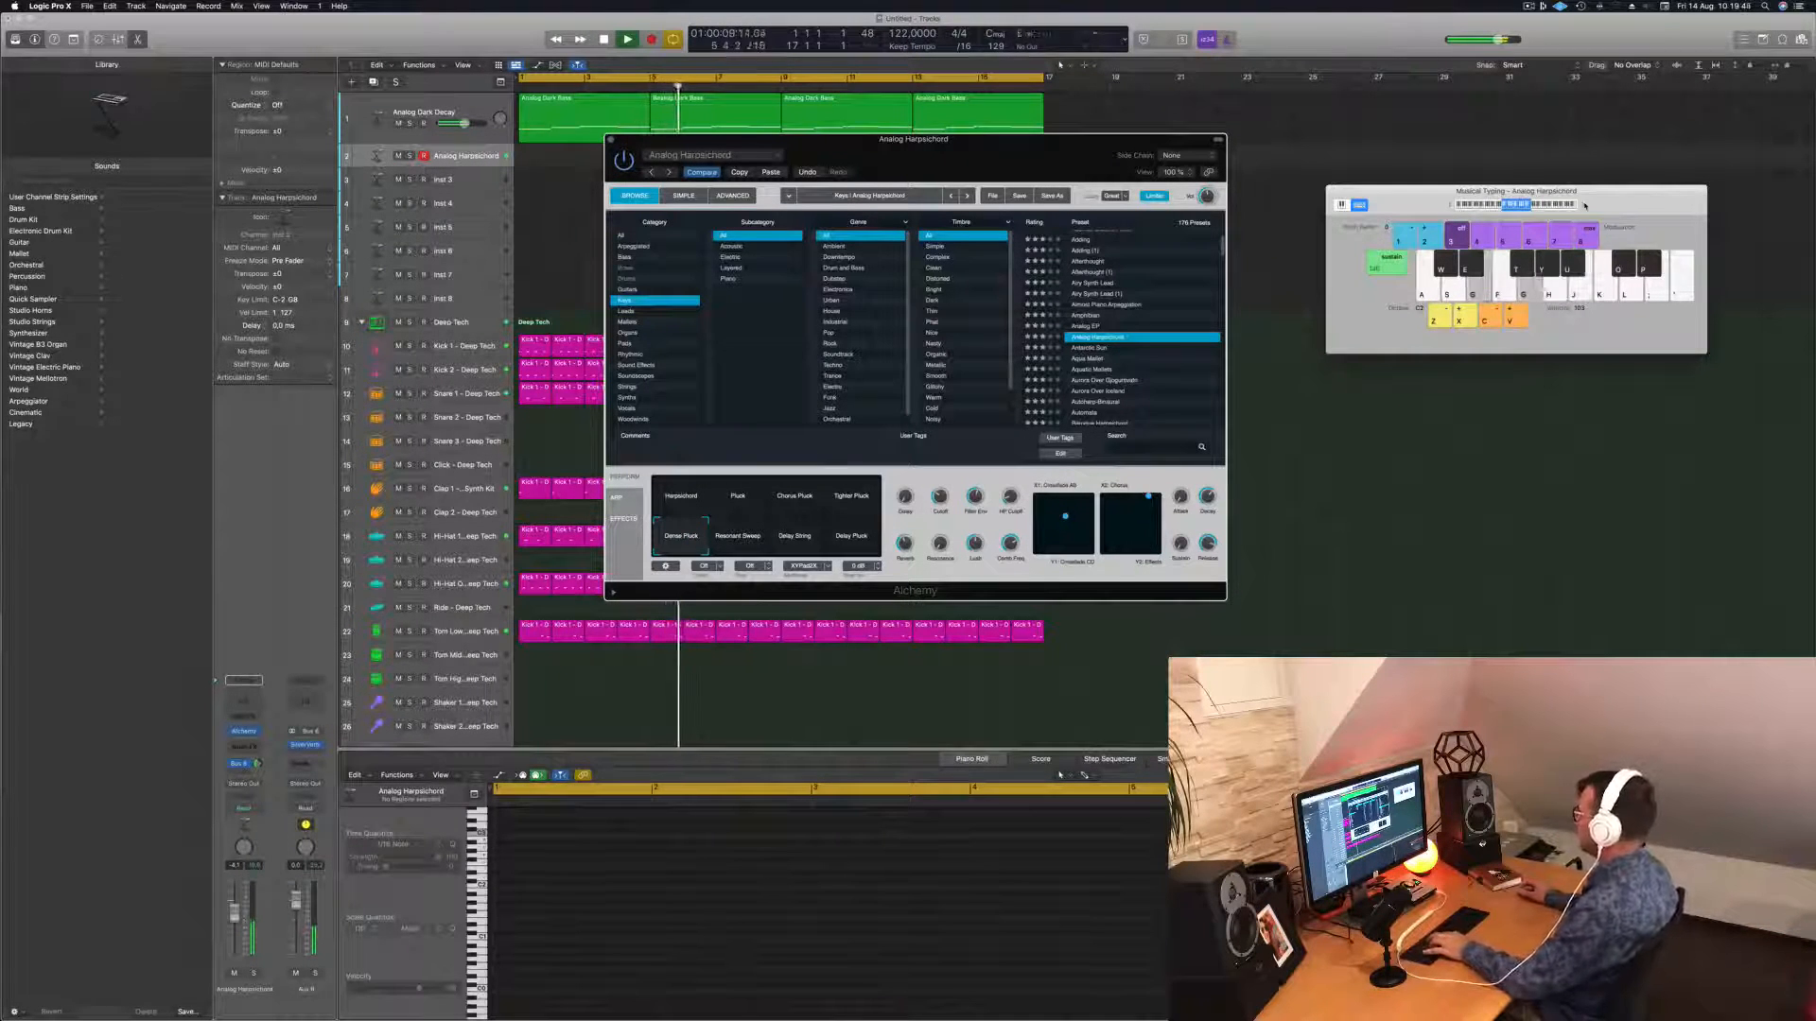
key(s)
key(f)
key(f)
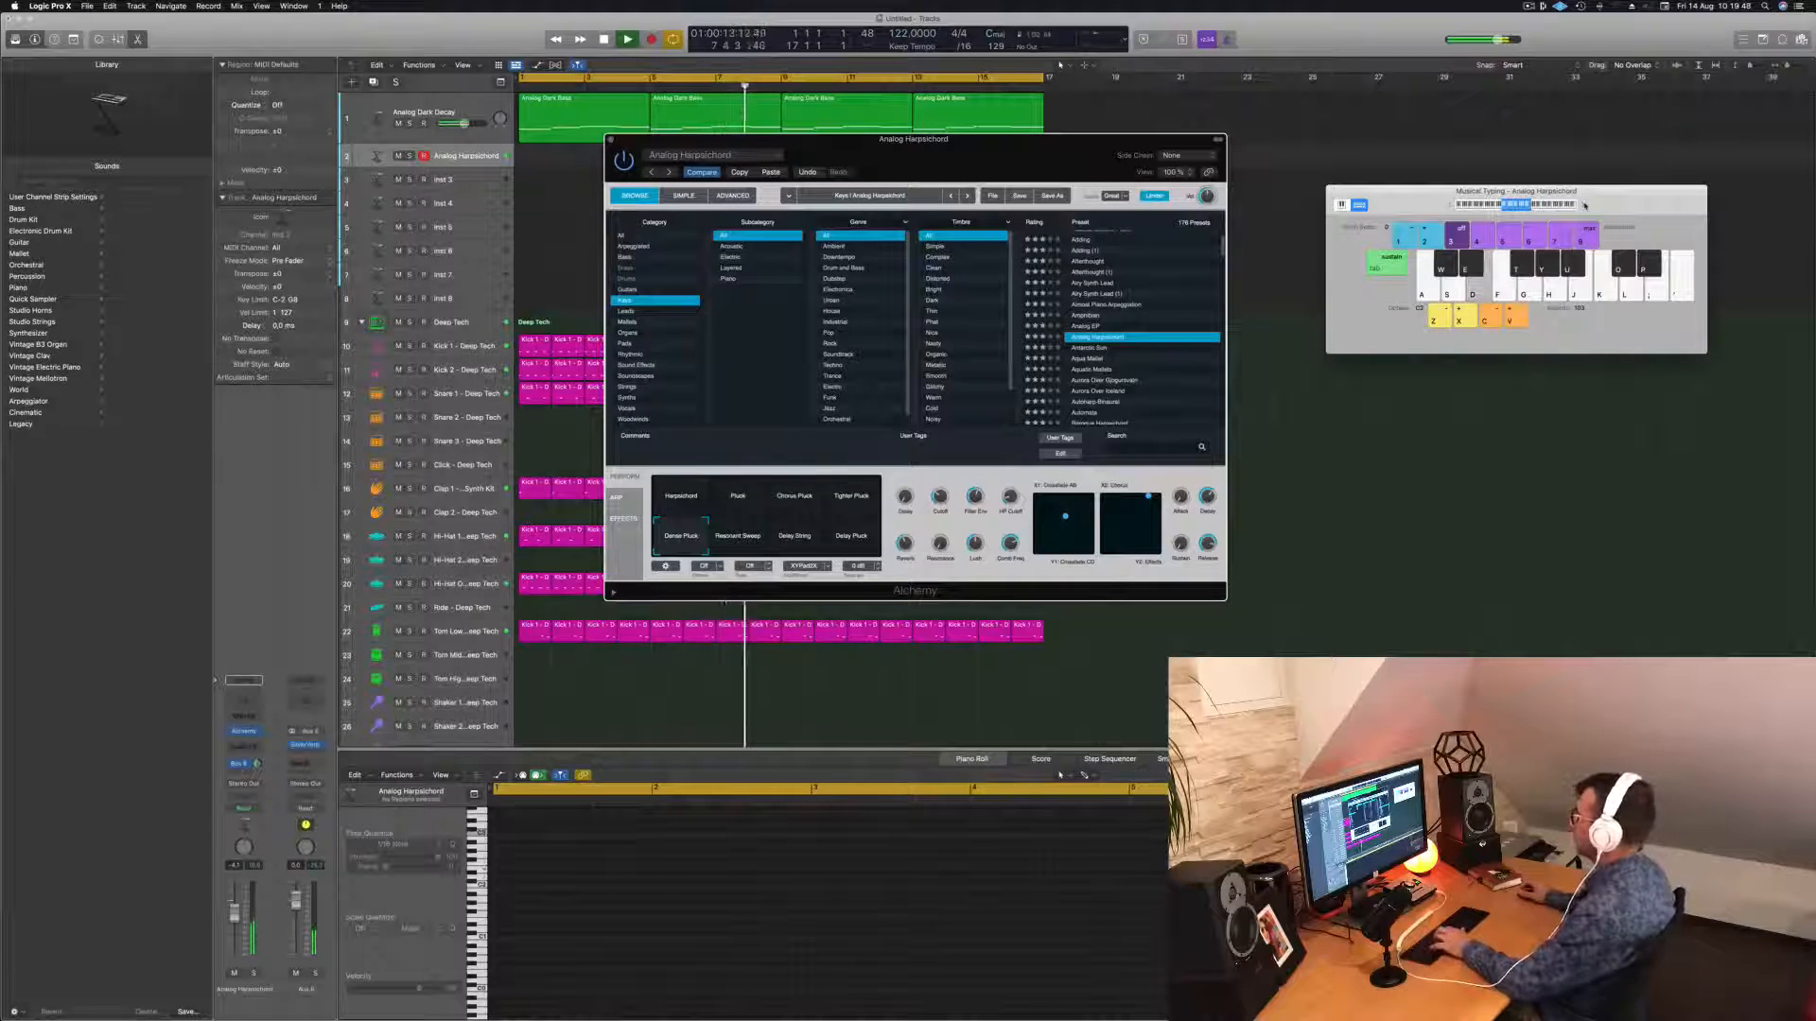
Play a few more single notes on Dense Pluck and load the Antarctic Sun preset in Alchemy.
key(h)
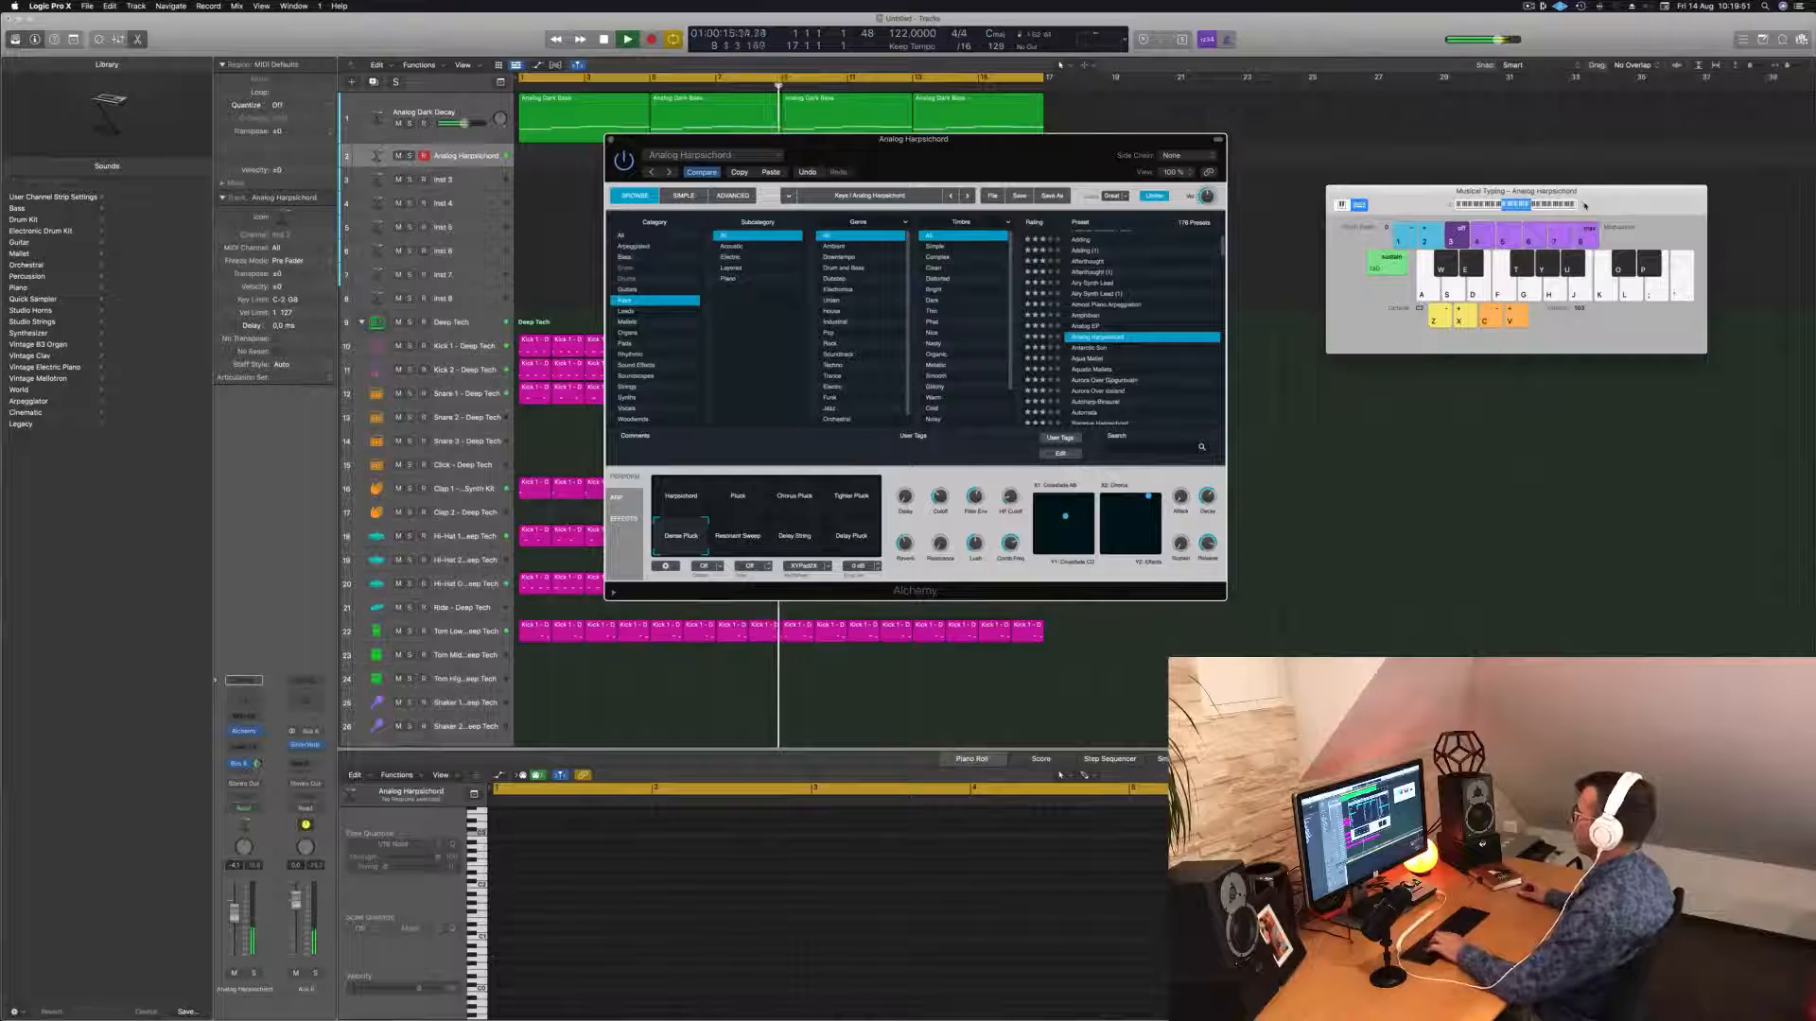
key(a)
key(a)
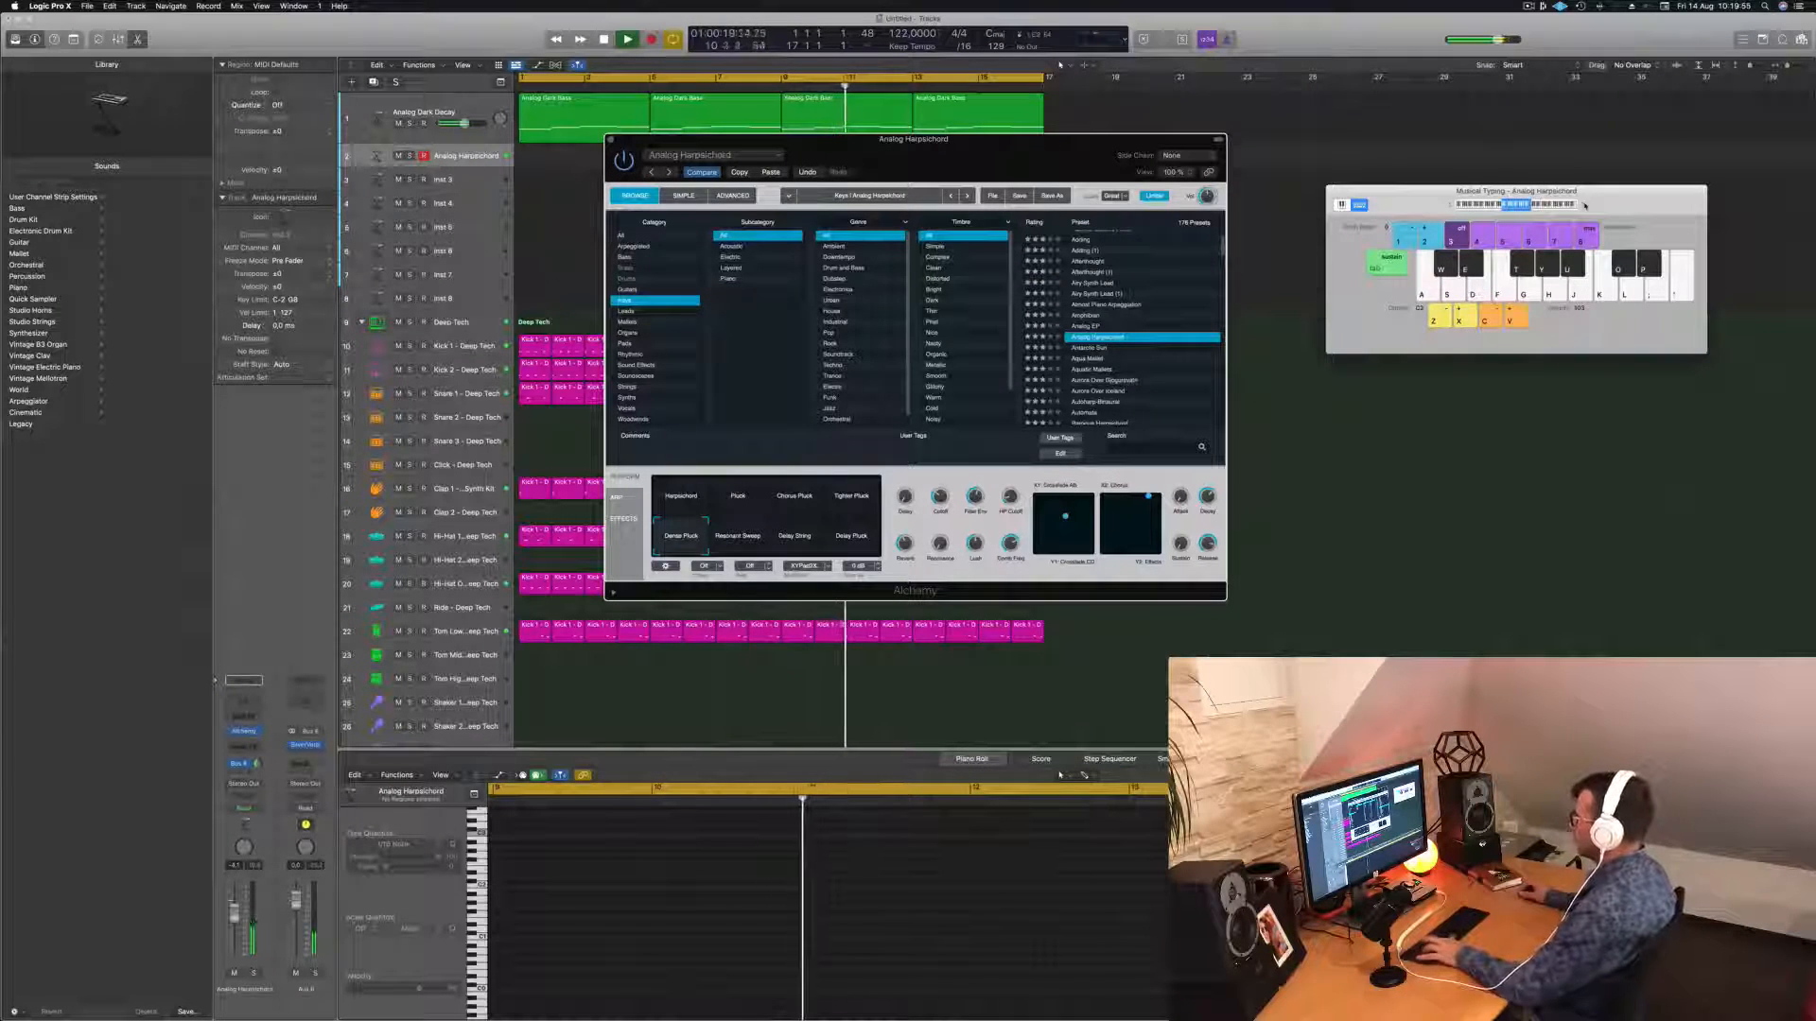
key(a)
key(a)
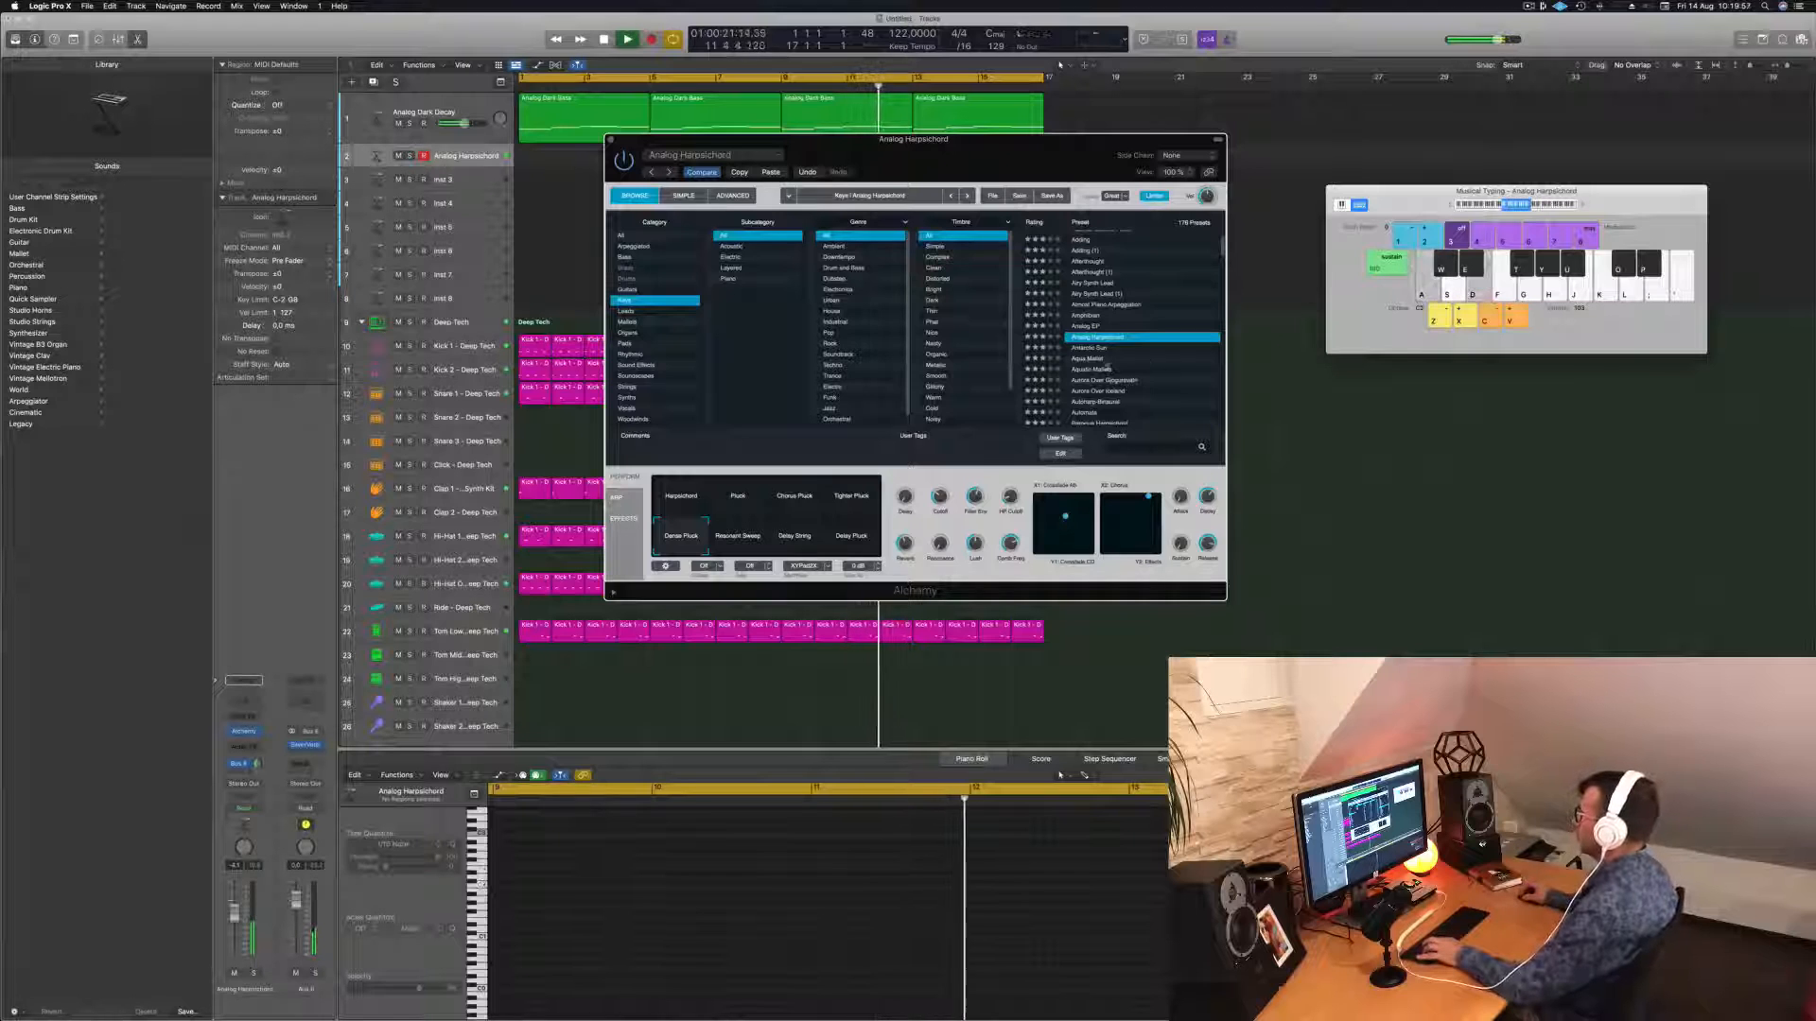
click(1093, 348)
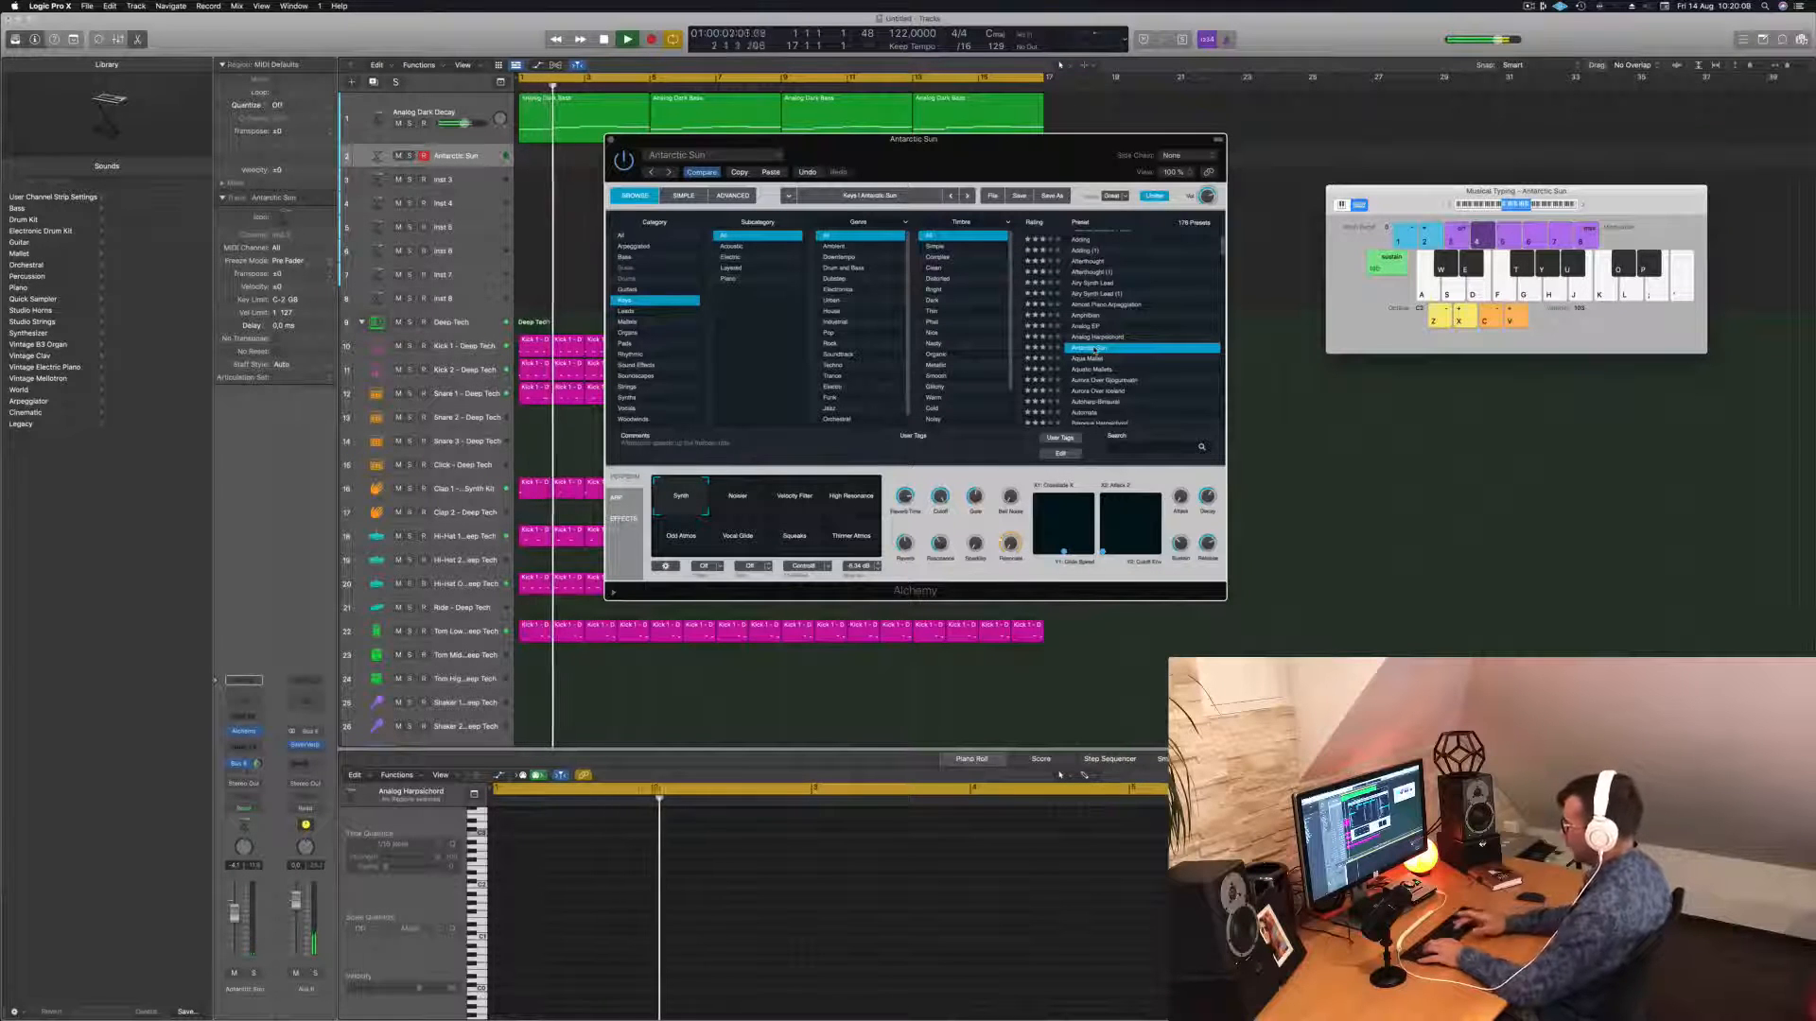
Record a melody of two-note combinations on the Antarctic Sun track over the playing drum and bass loop.
key(r)
key(a)
key(d)
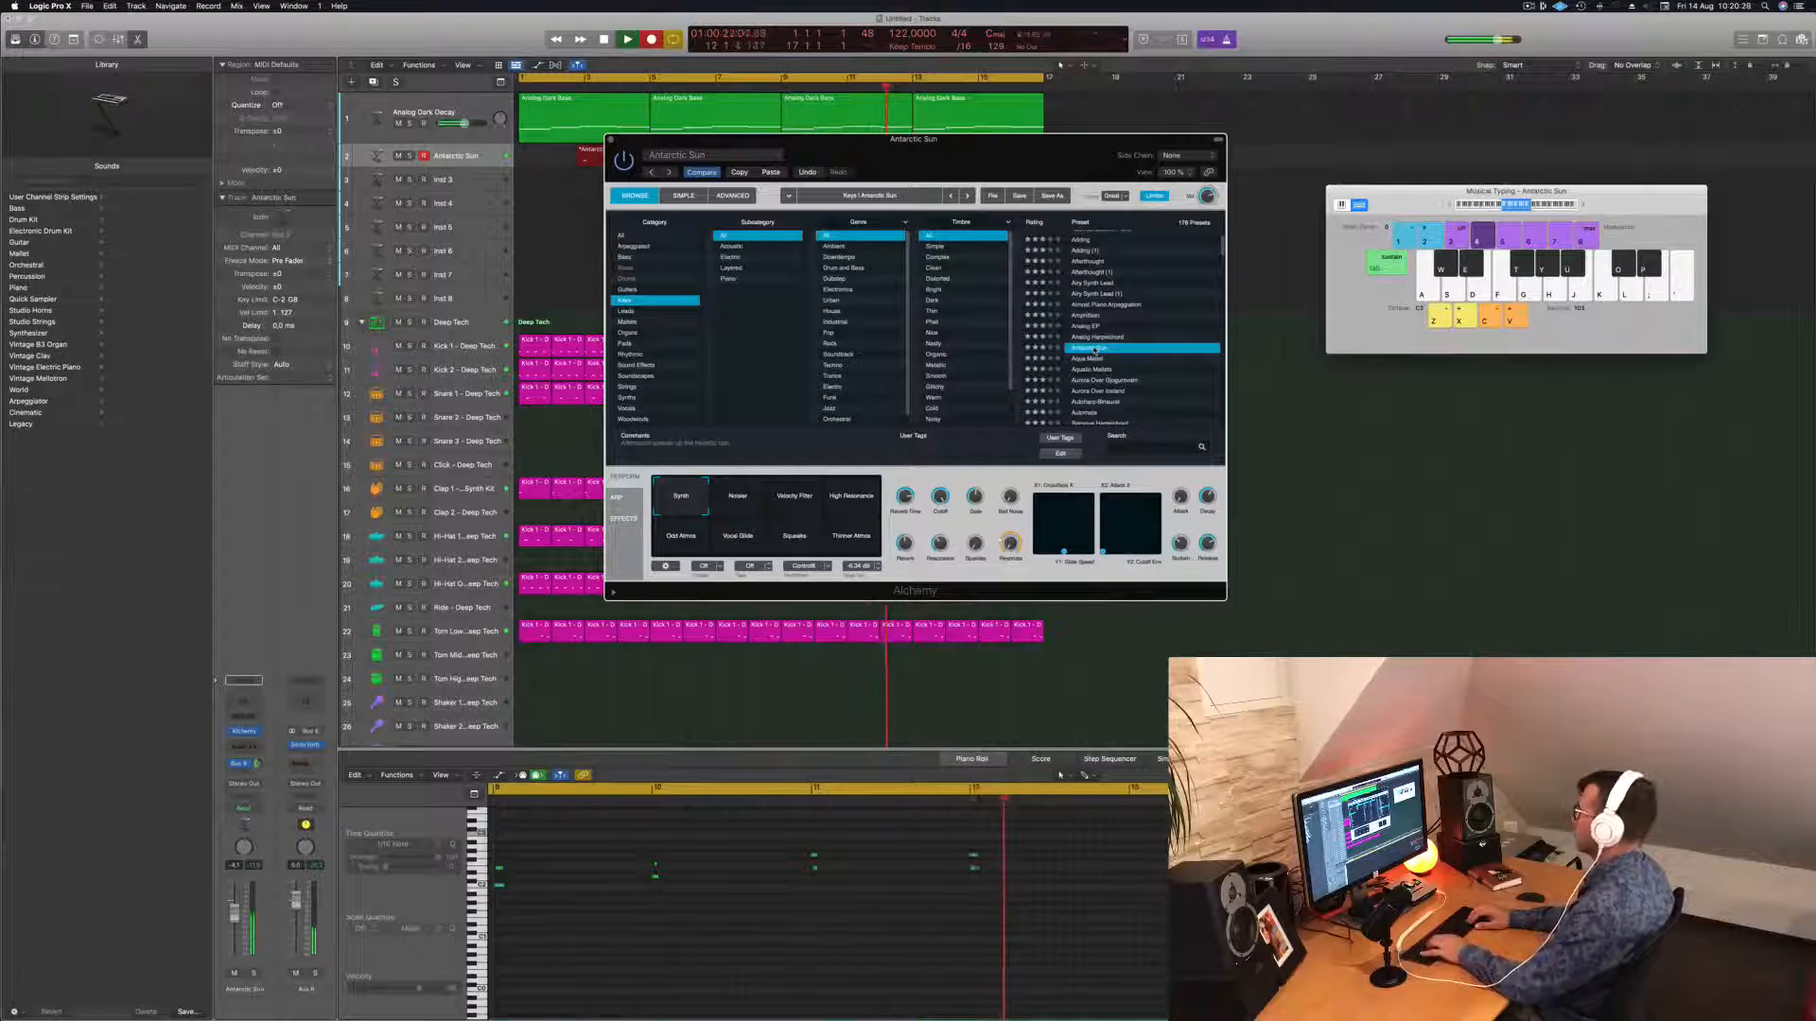
key(space)
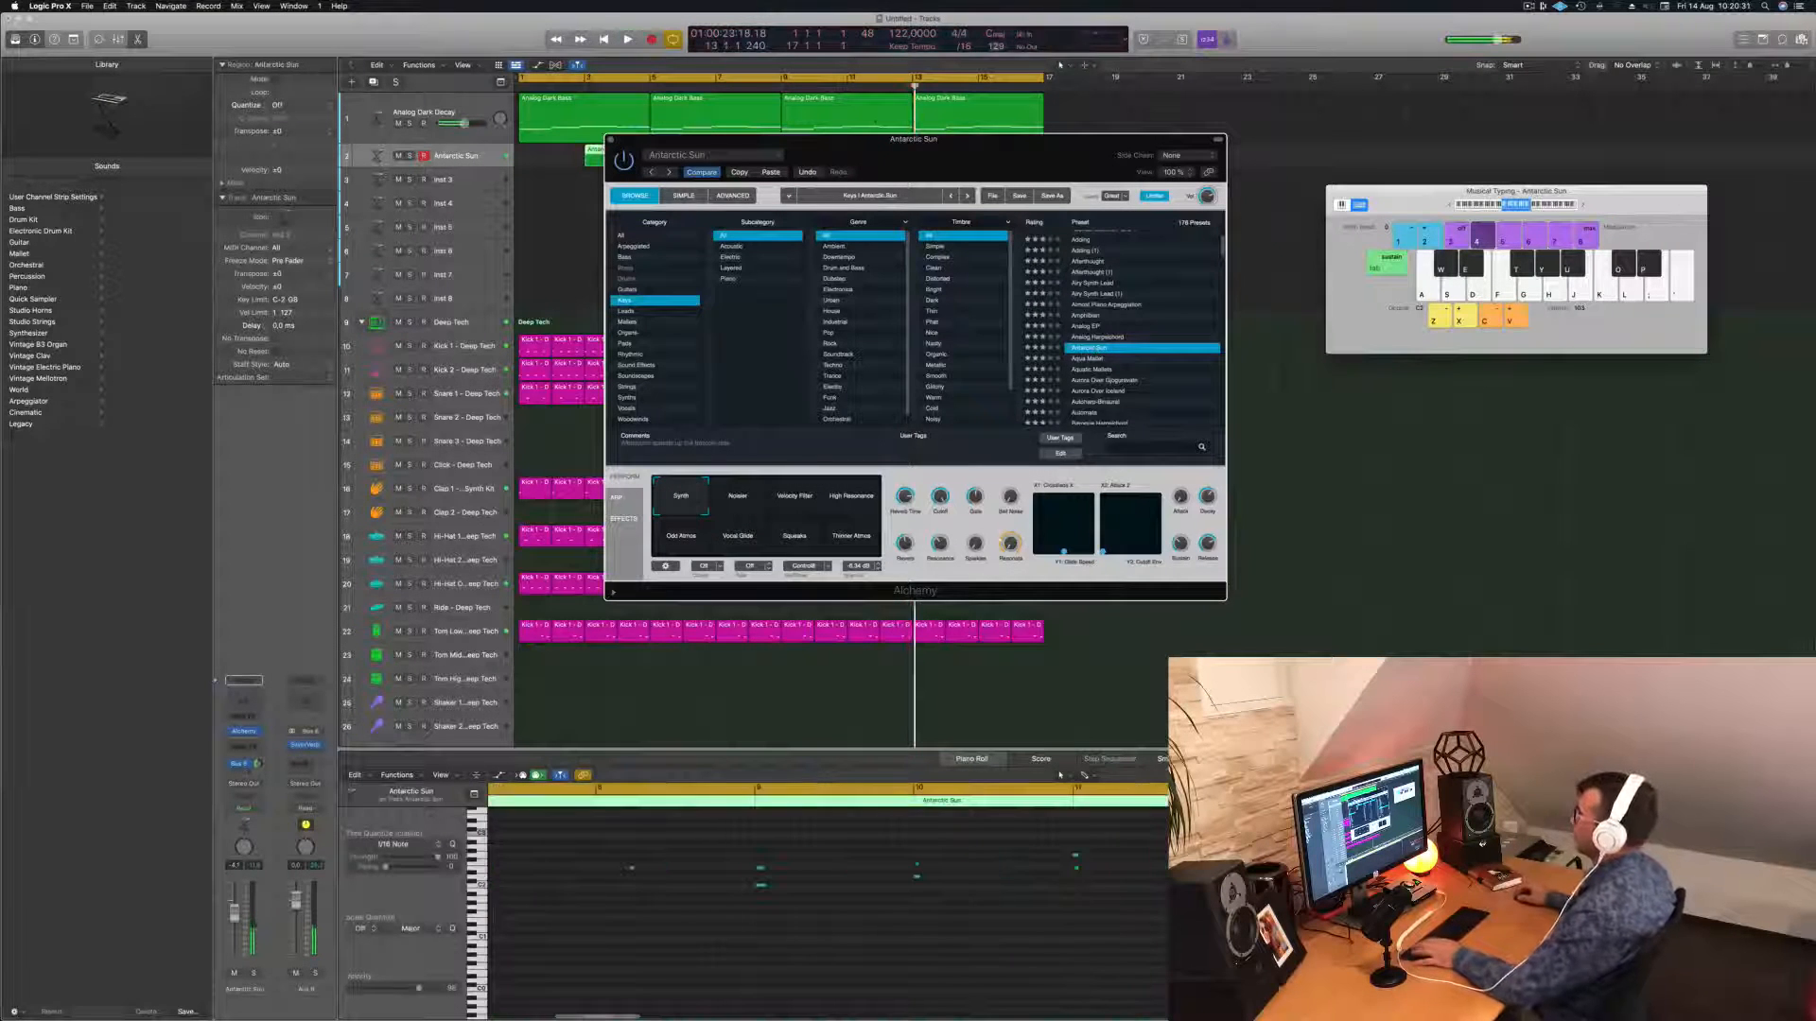
Split the recorded Antarctic Sun region at bar 9 and delete the part before the split.
drag(851, 156, 1444, 214)
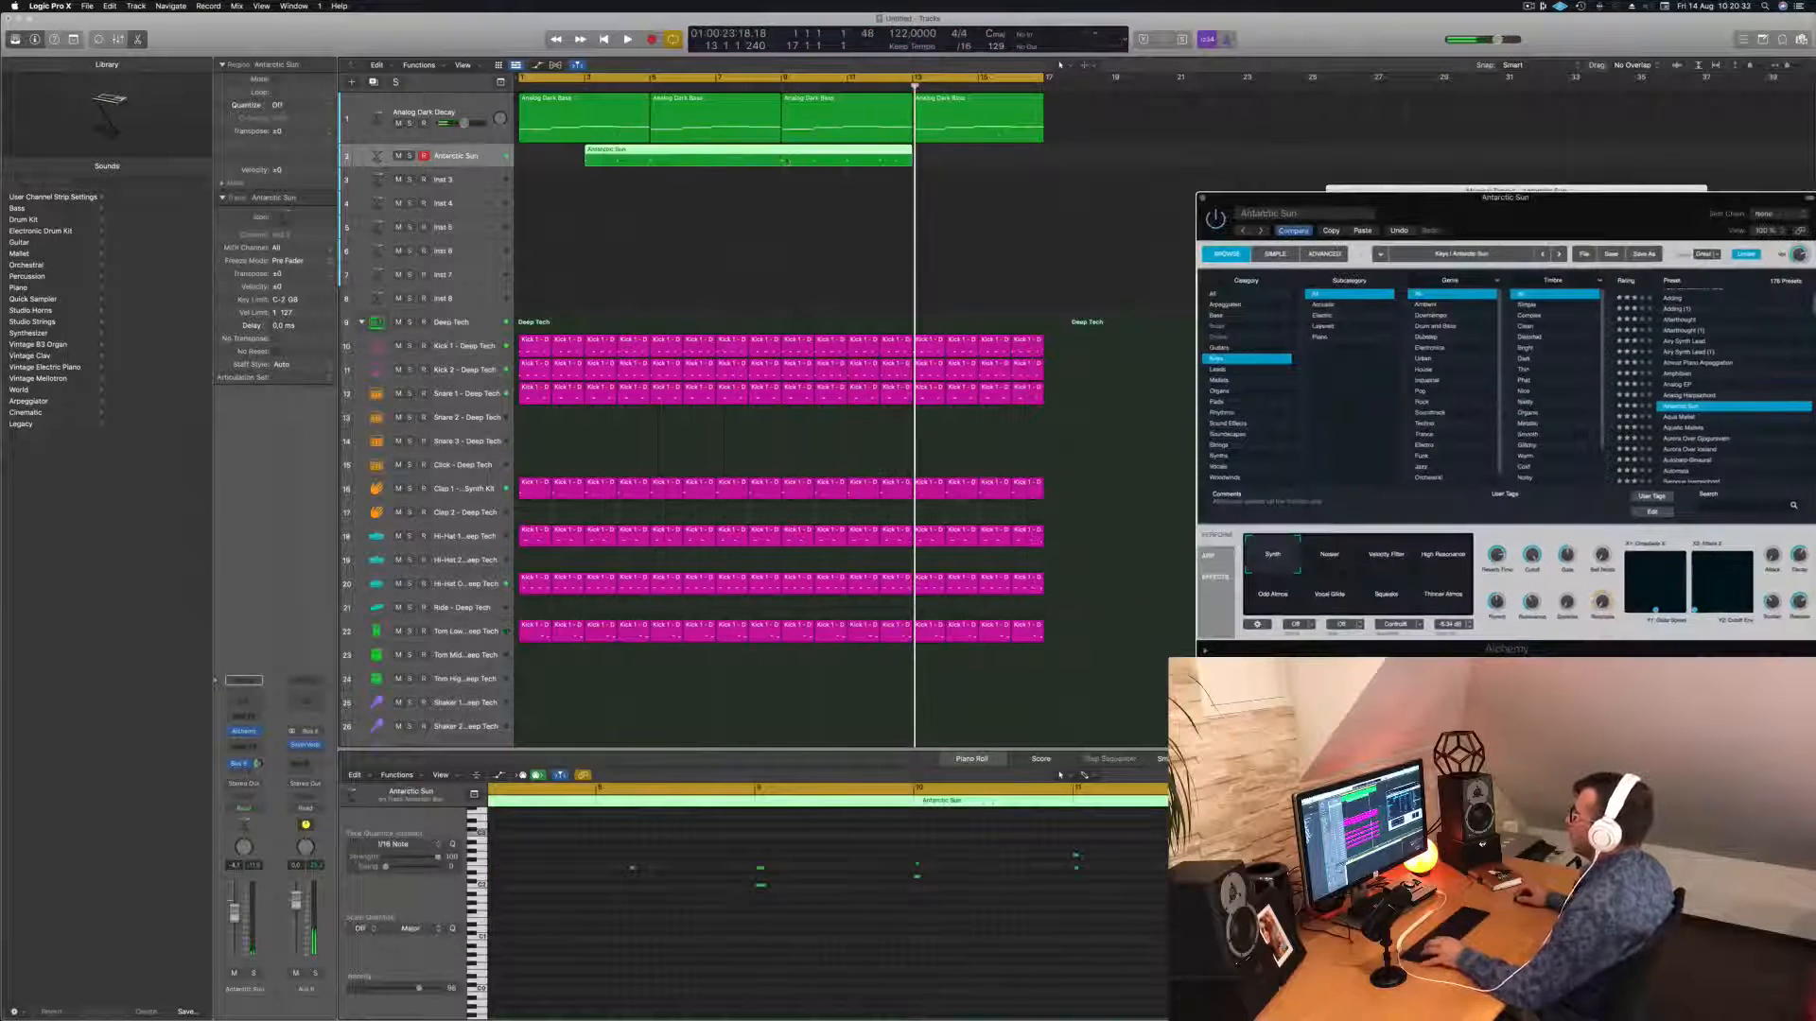
super+click(780, 158)
super+click(779, 158)
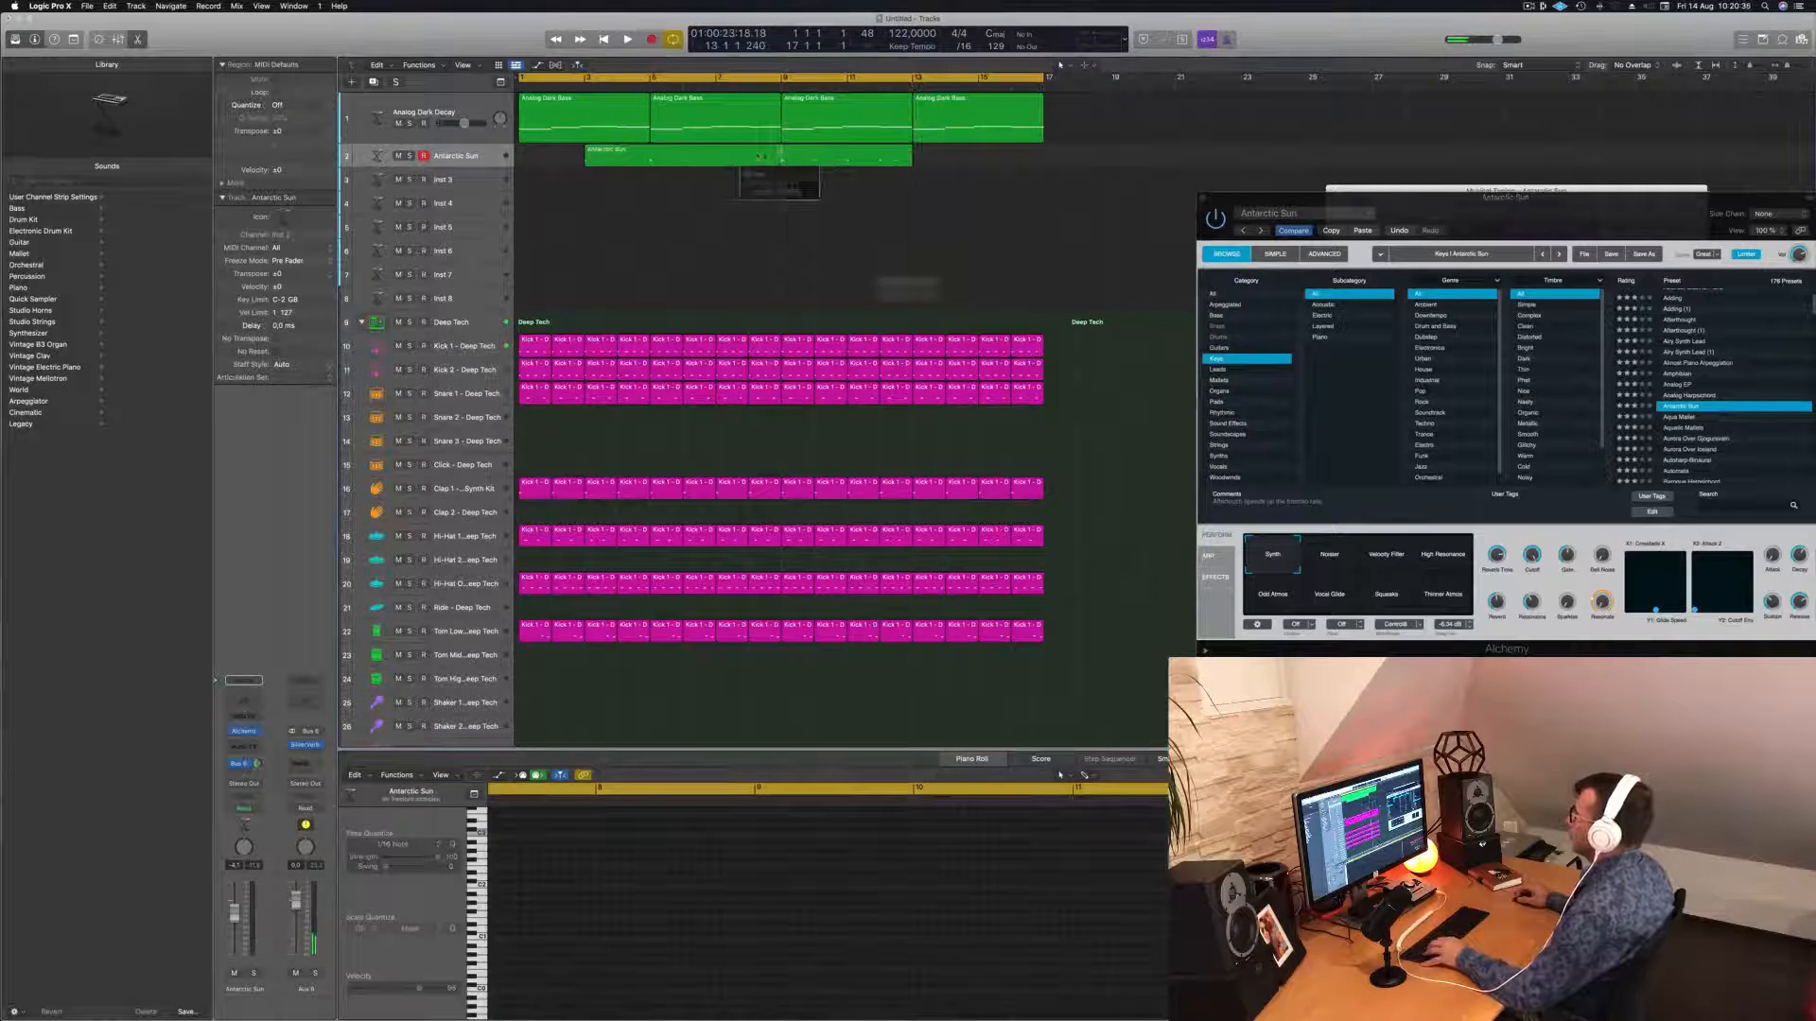
click(991, 330)
click(716, 158)
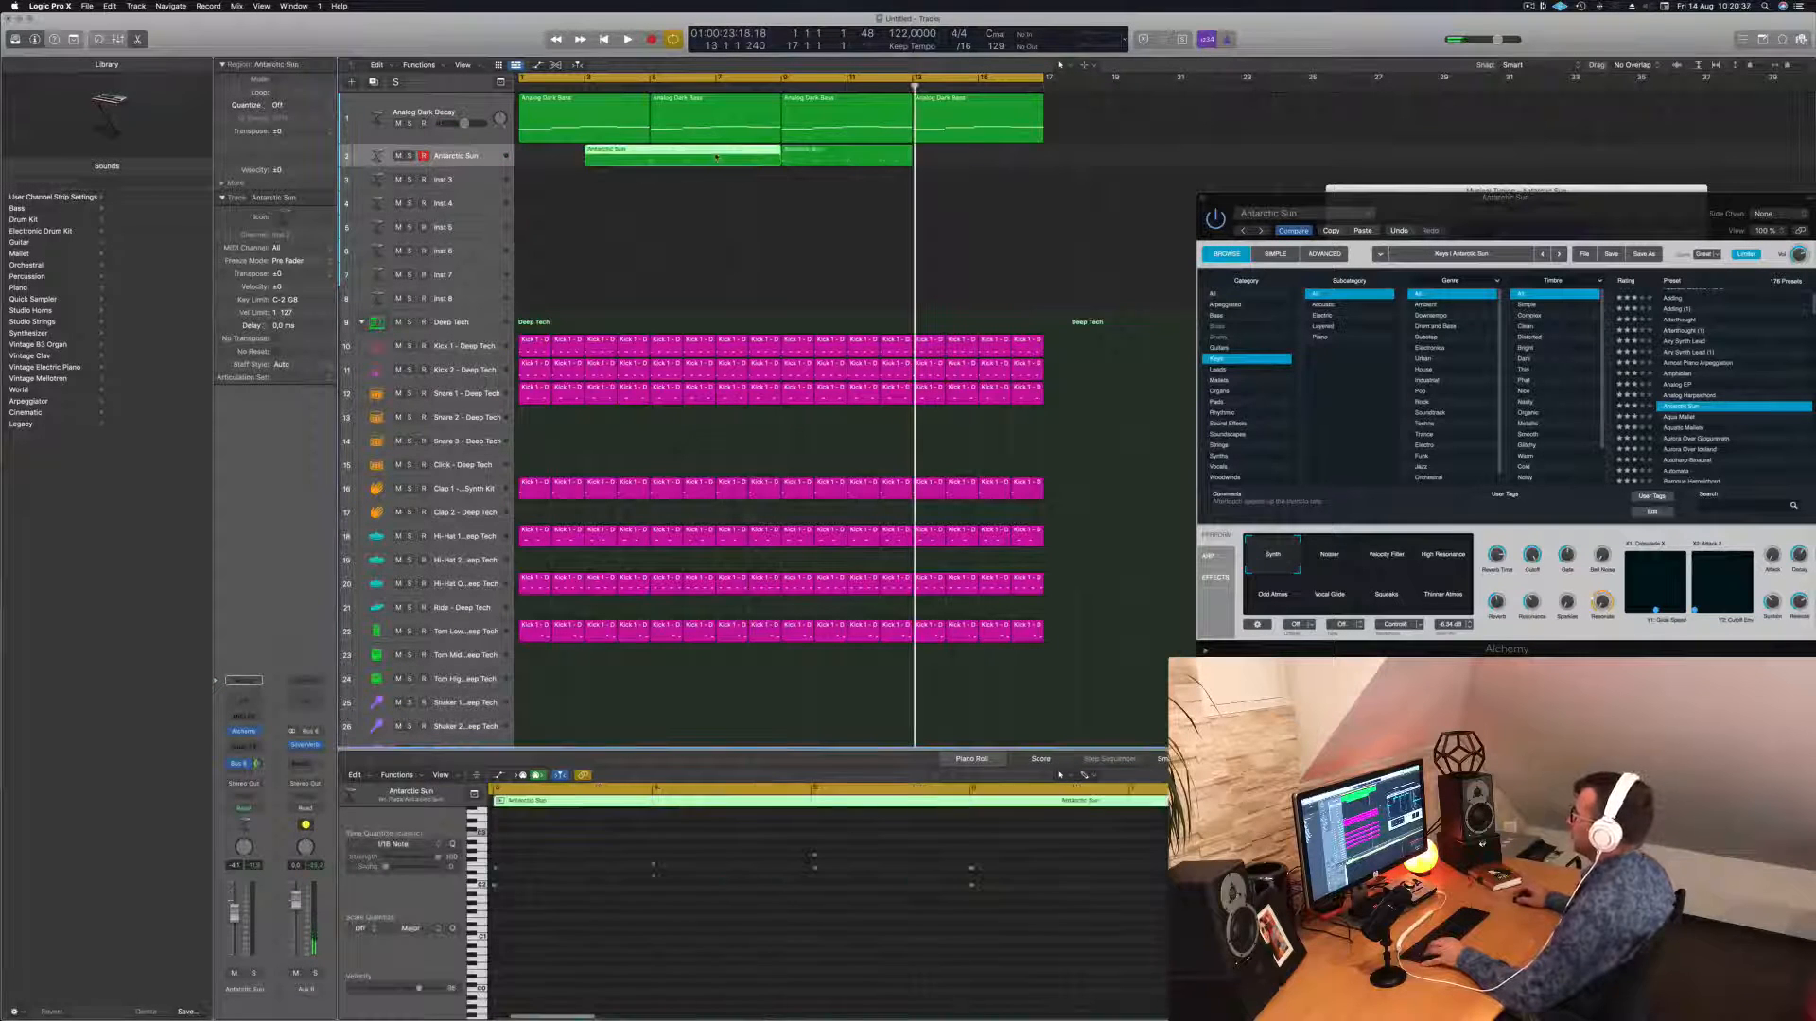
key(BackSpace)
Move the remaining four-bar Antarctic Sun region to bar 1 and play it back to check its notes.
drag(837, 154, 574, 155)
key(space)
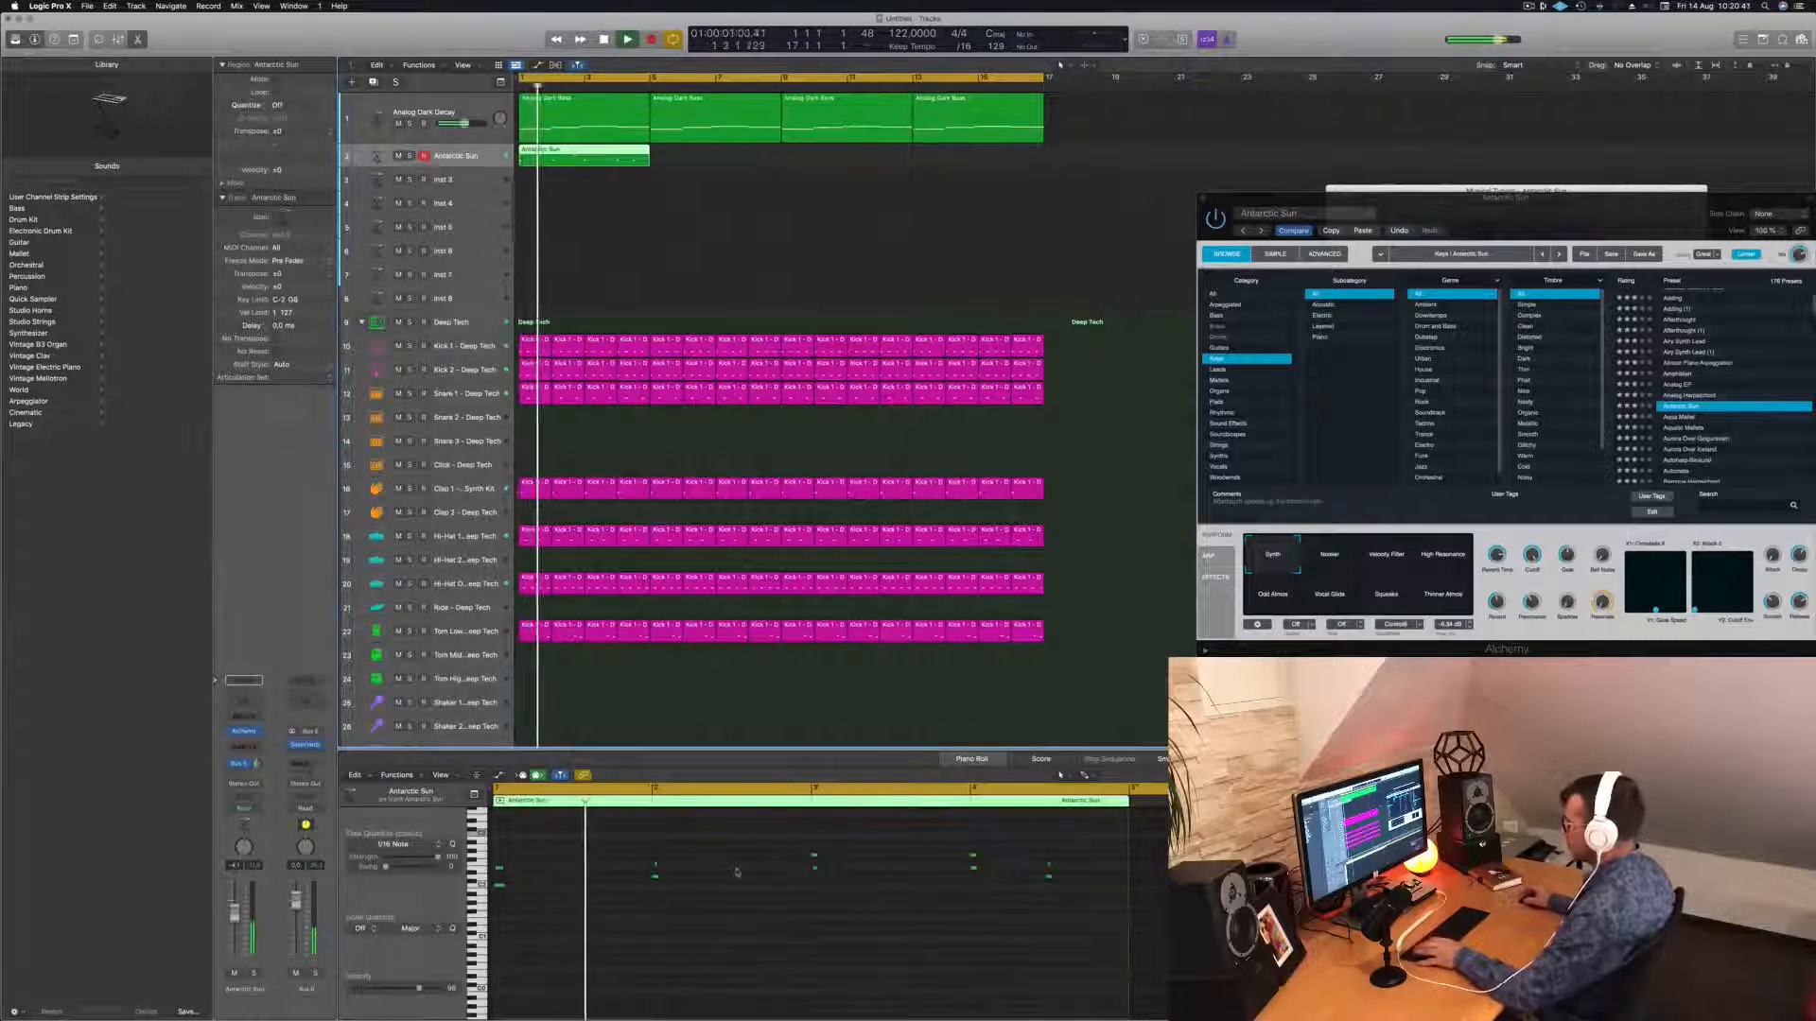
click(728, 900)
key(space)
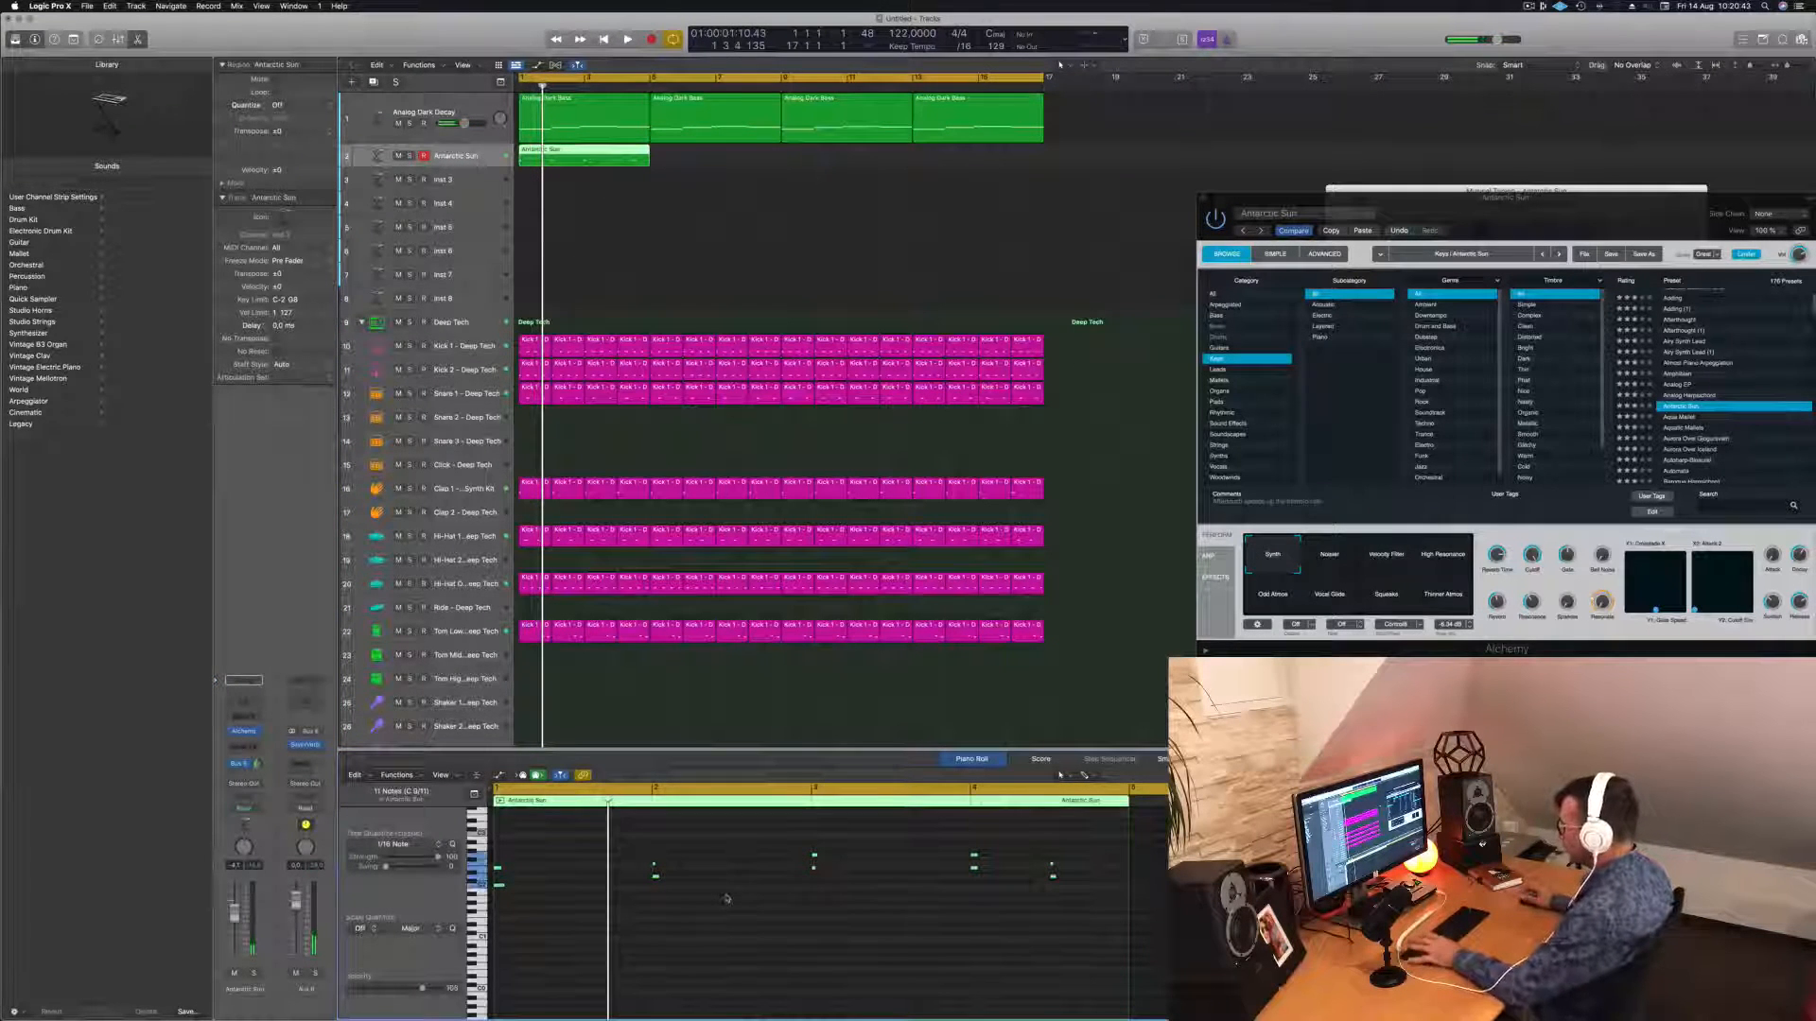
key(space)
scroll(763, 915, right, 3)
scroll(765, 914, left, 2)
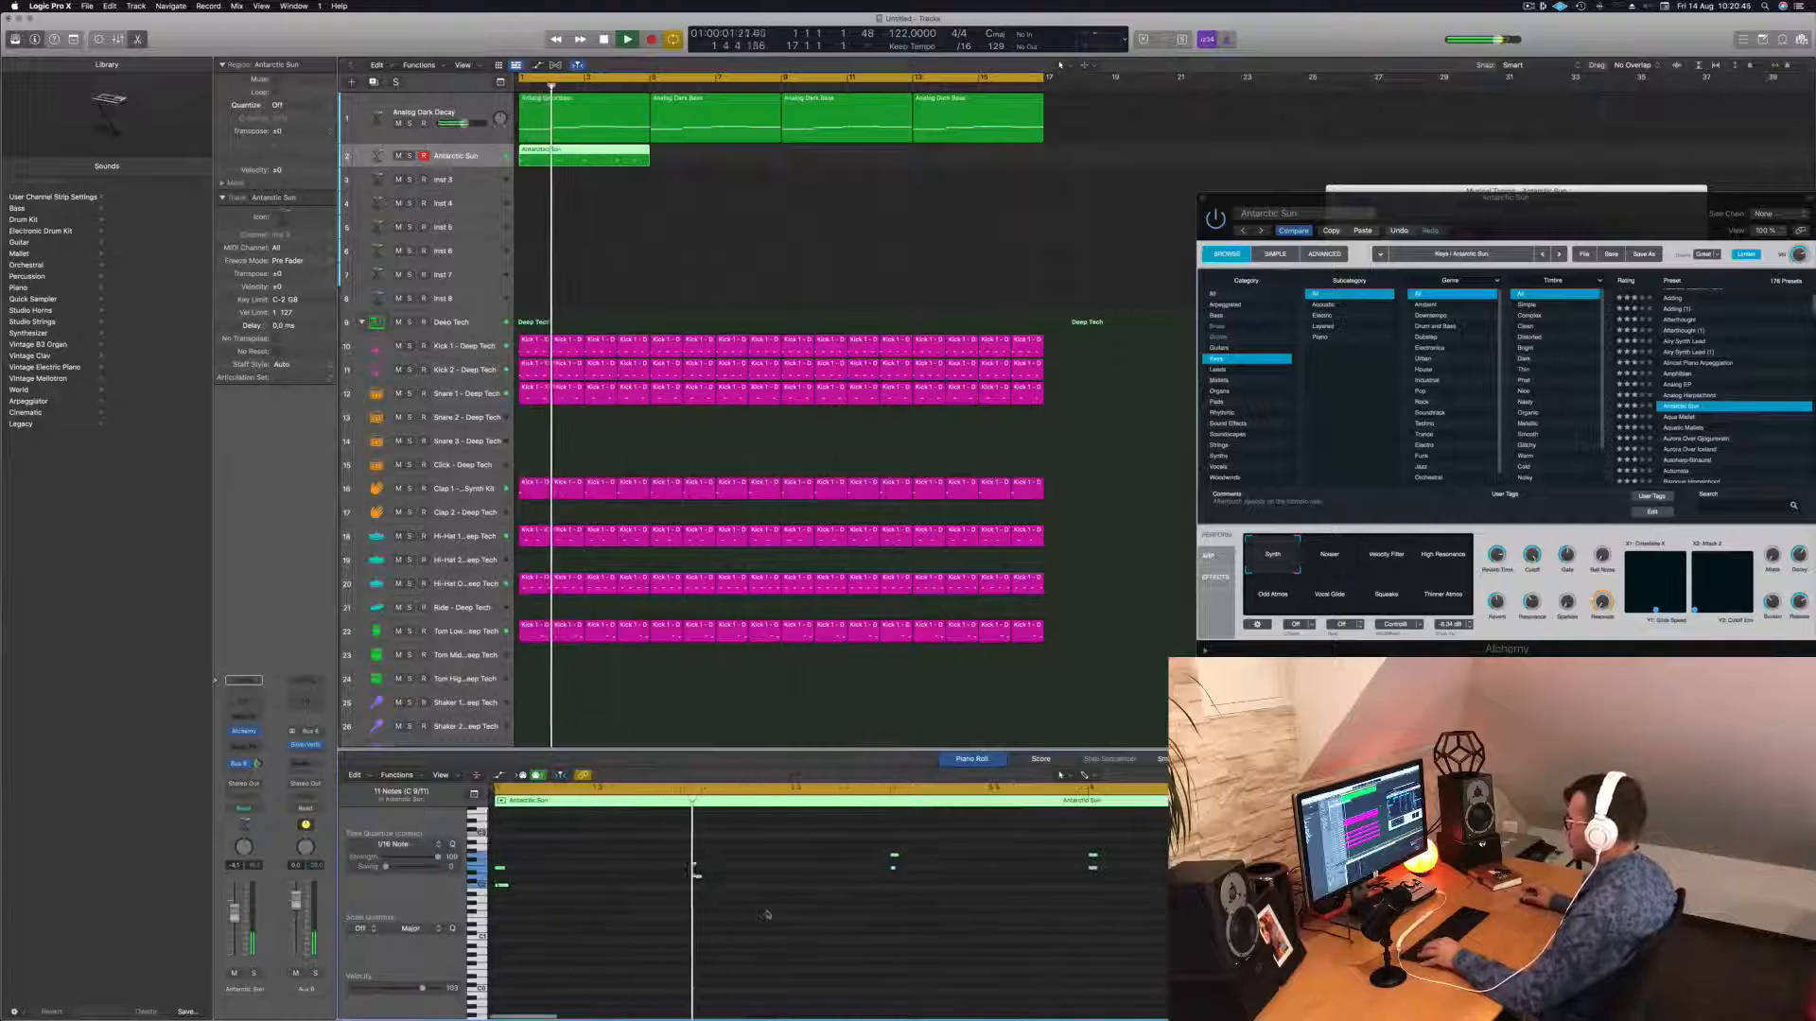
key(super+Left)
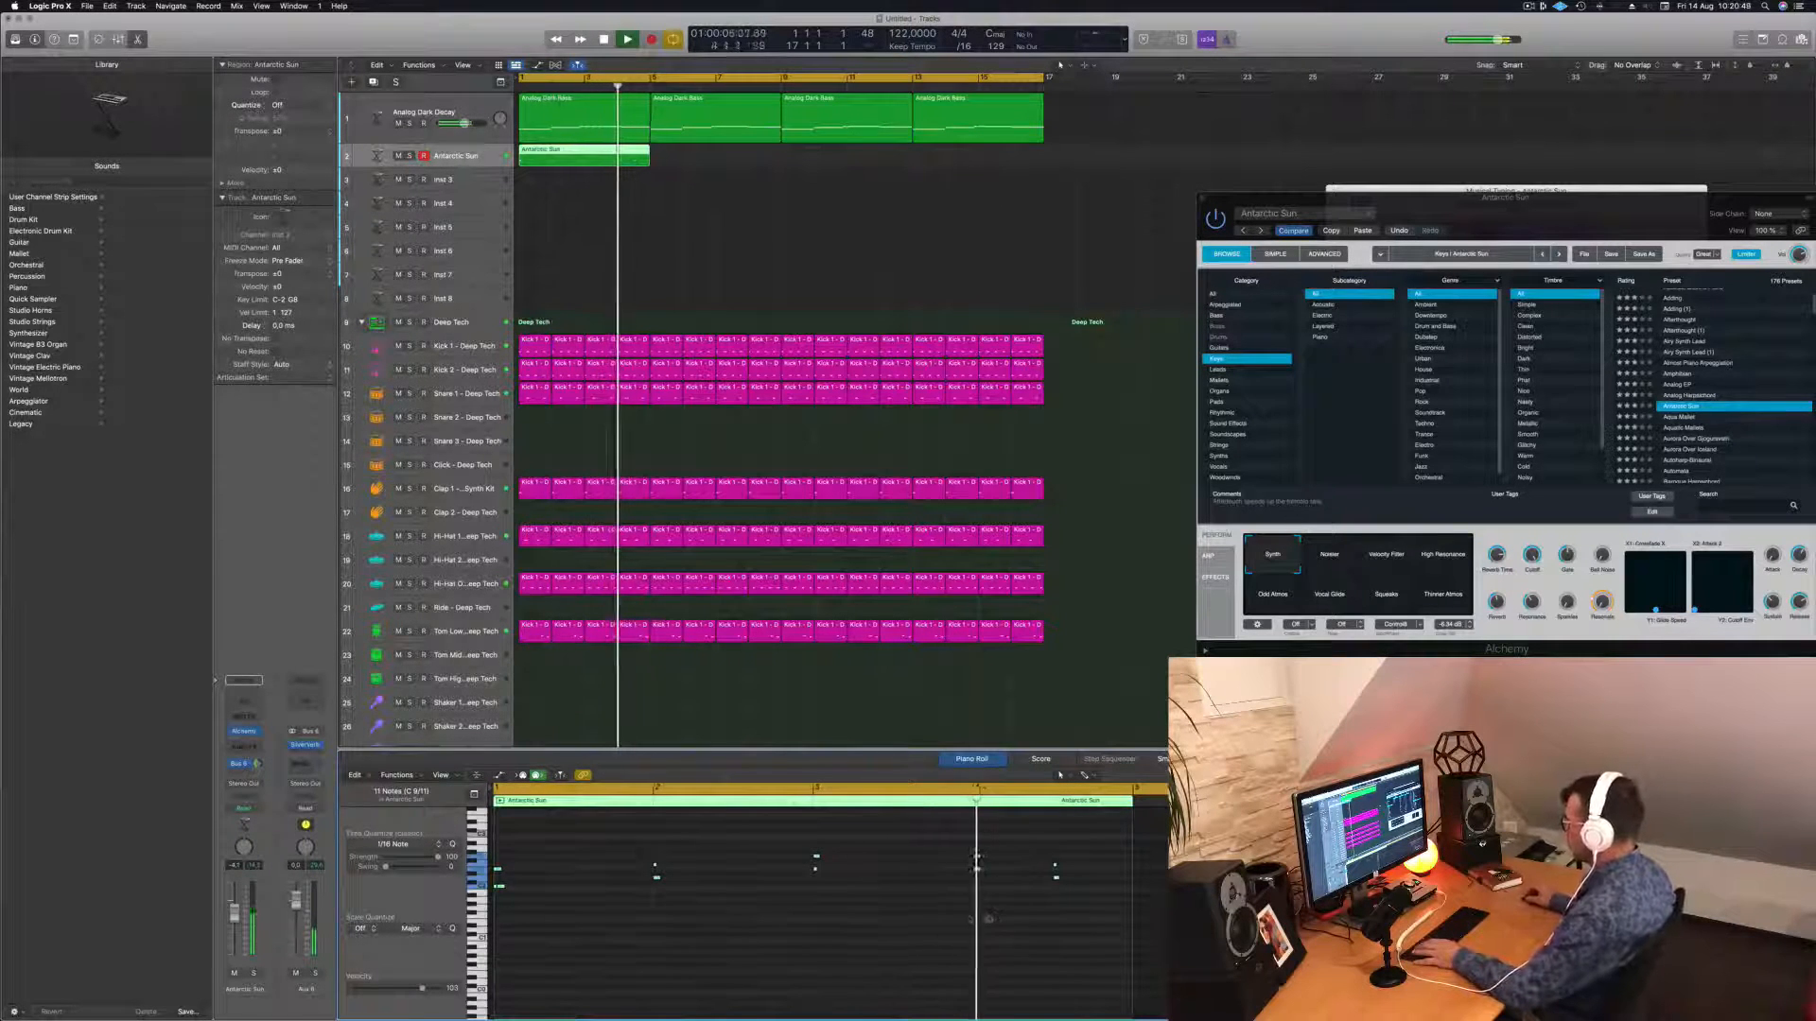
Delete the two notes at bar 4, move the last note pair onto bar 4 and play the corrected melody.
key(space)
drag(1014, 892, 955, 850)
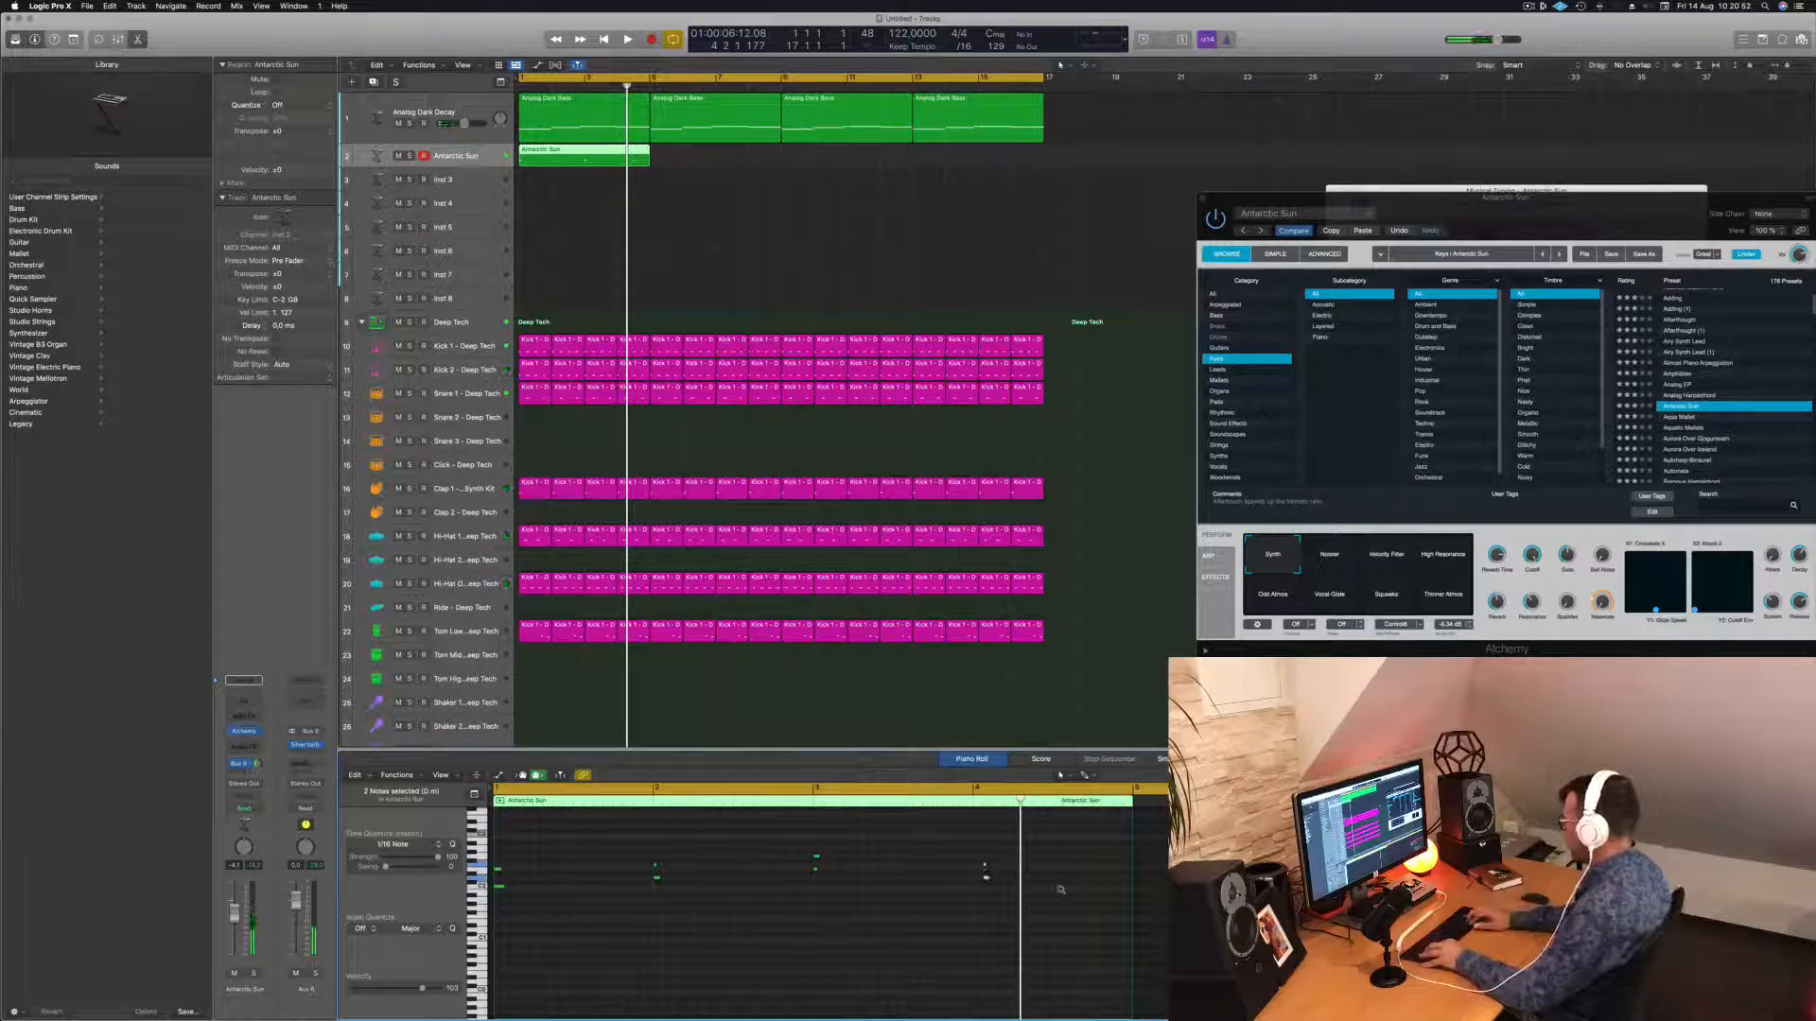
key(space)
key(space)
key(space)
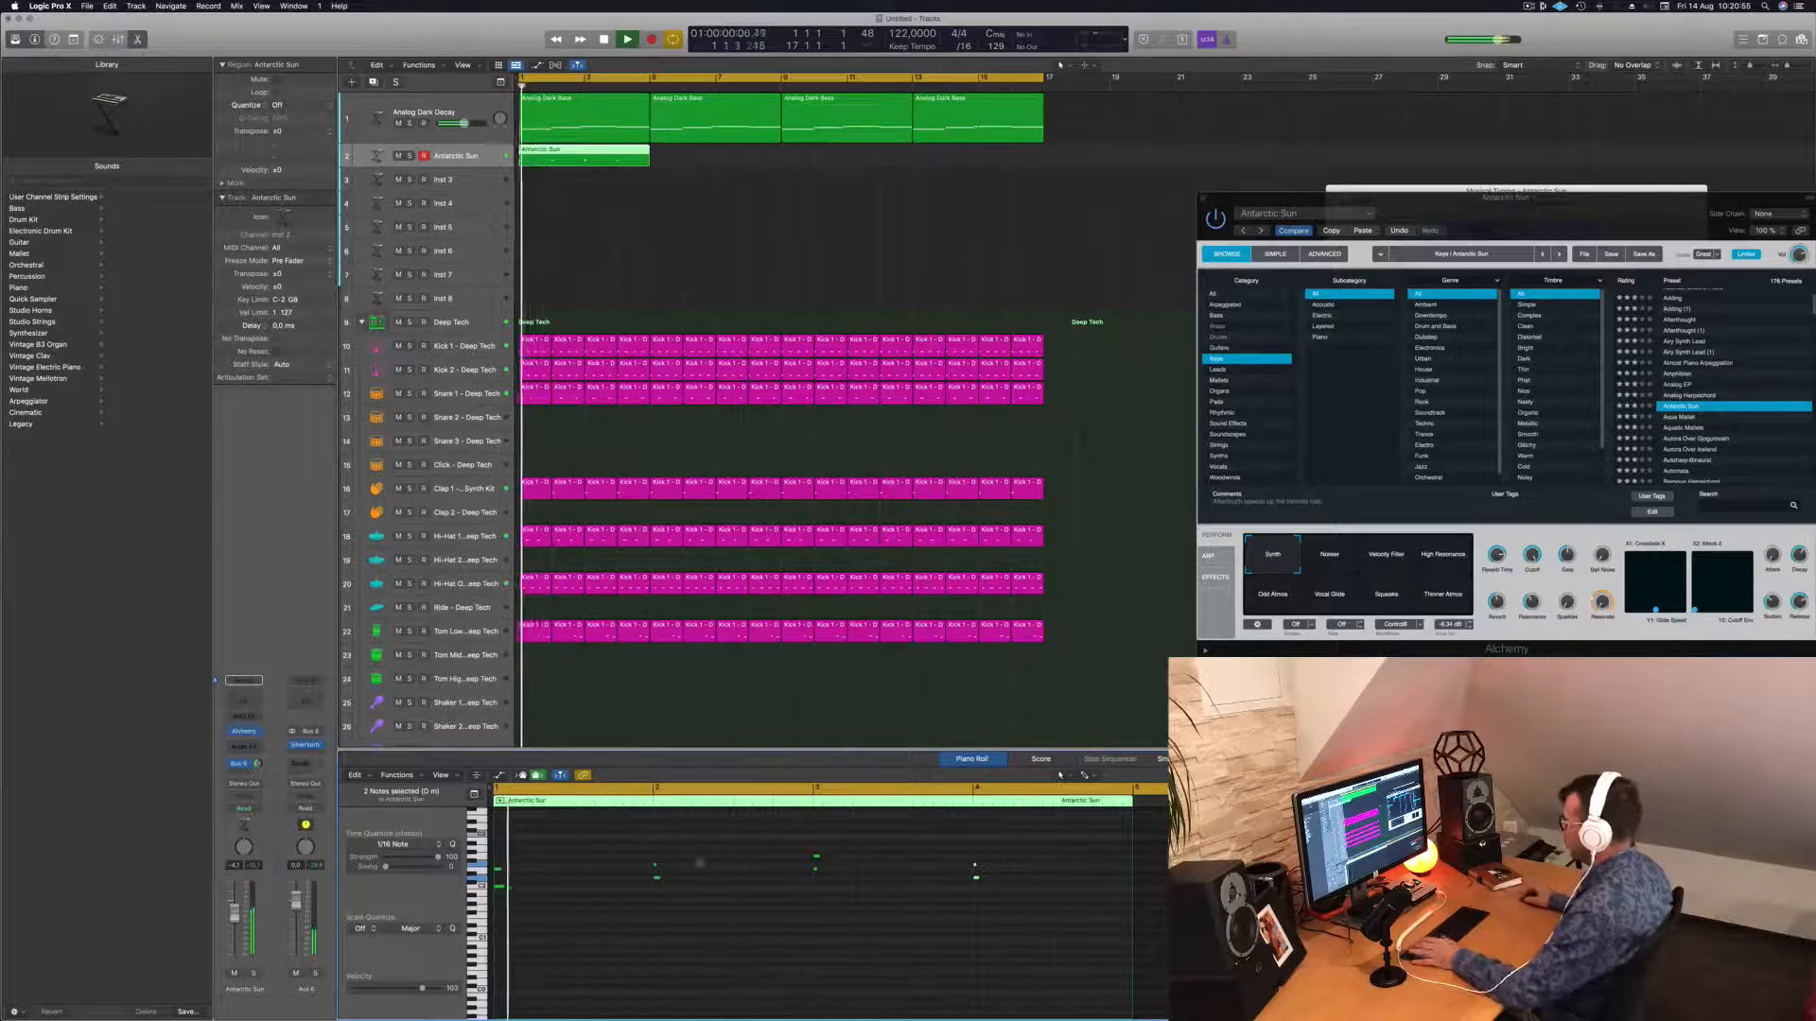
key(space)
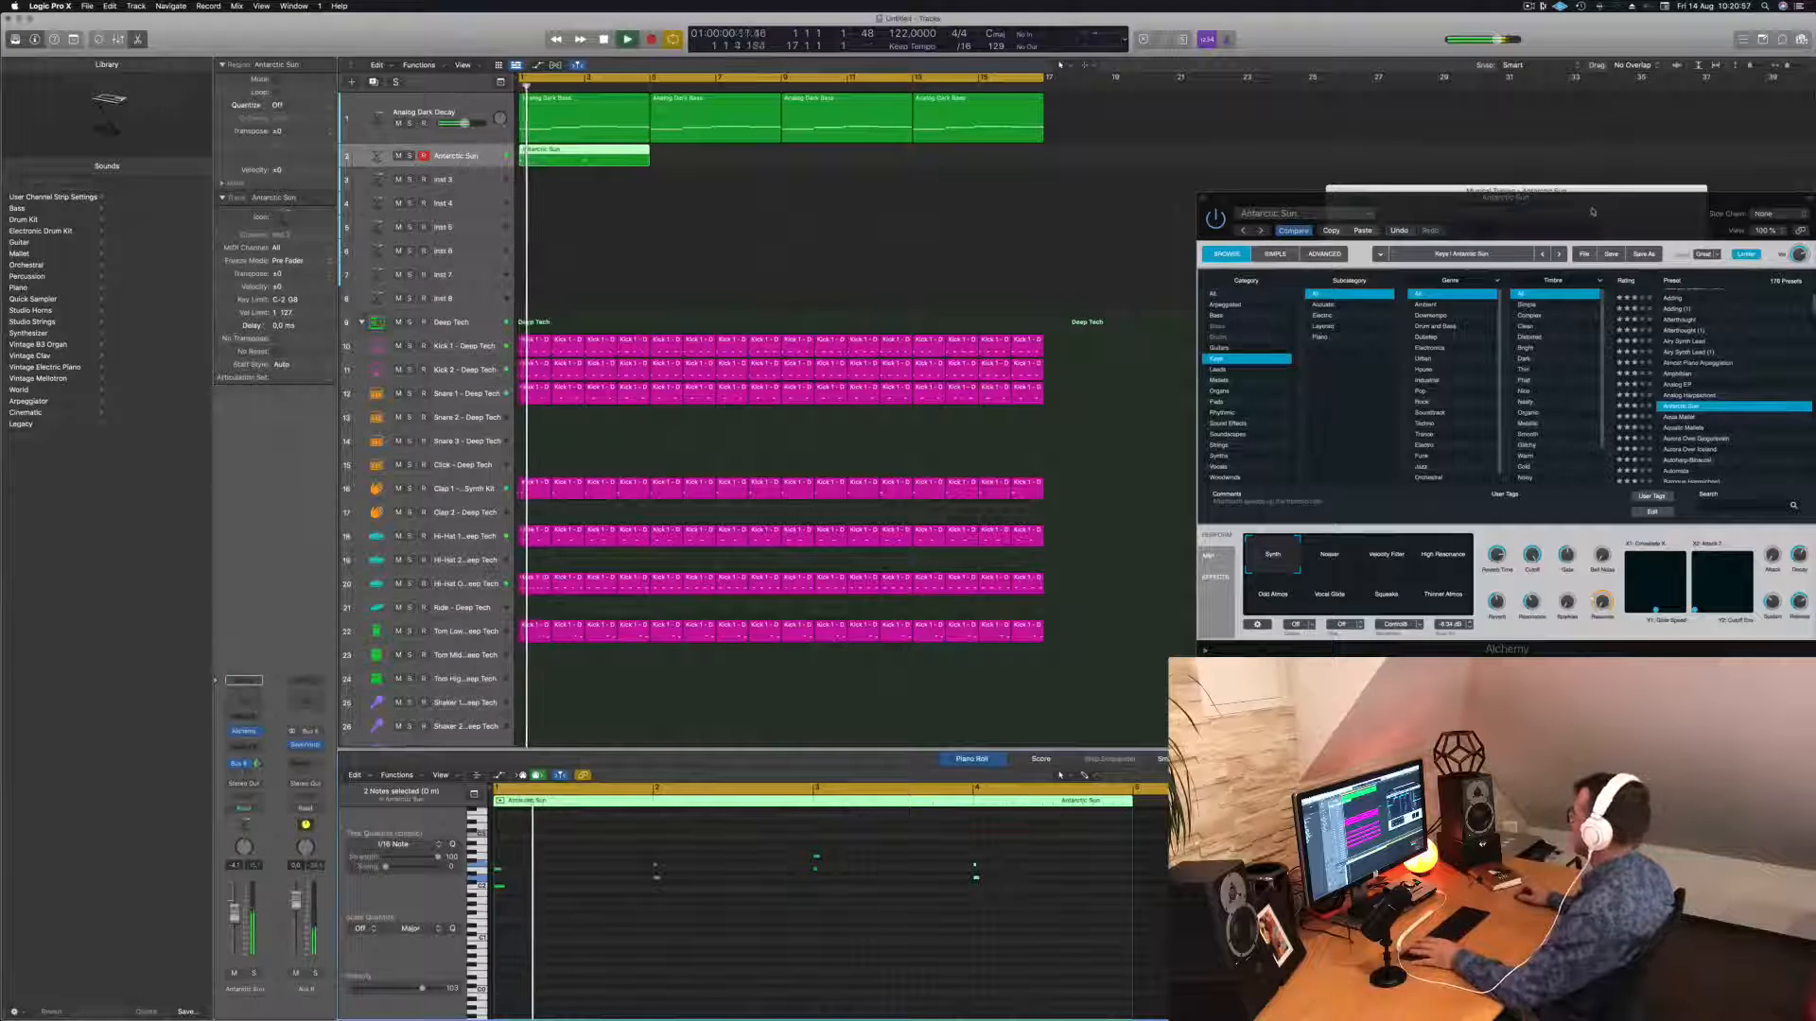
drag(1587, 212, 1095, 191)
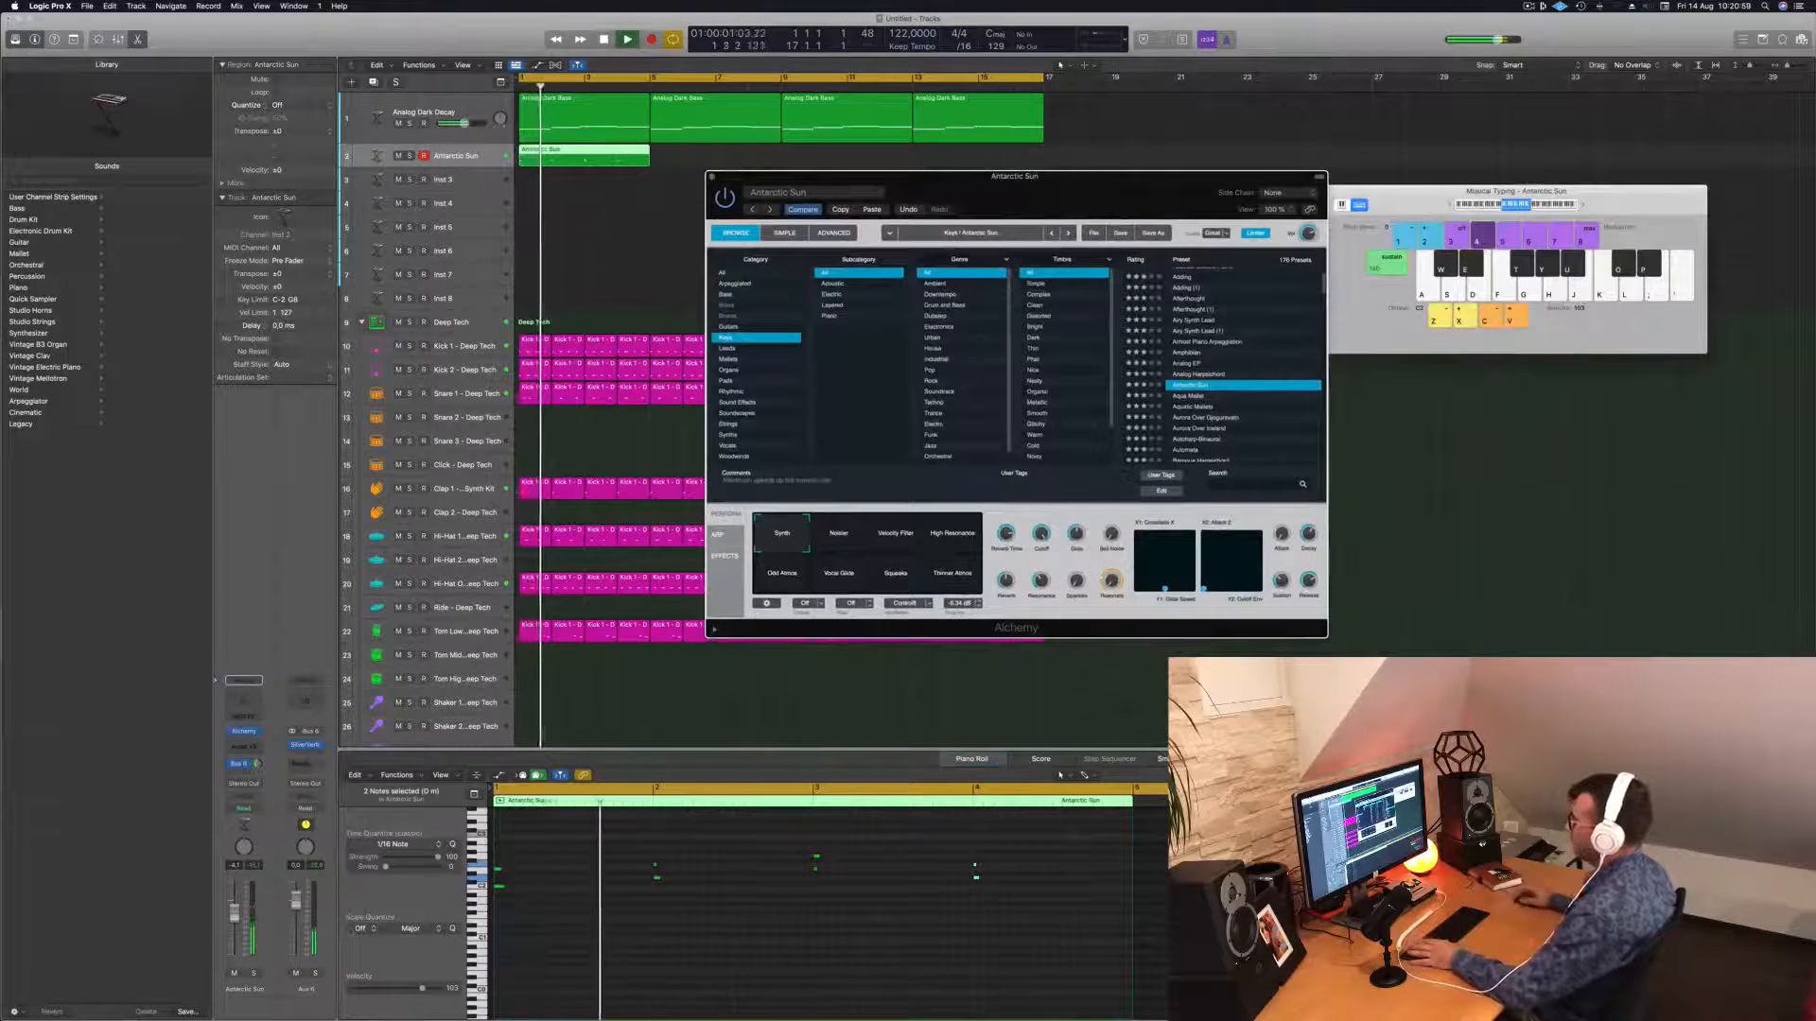
key(Return)
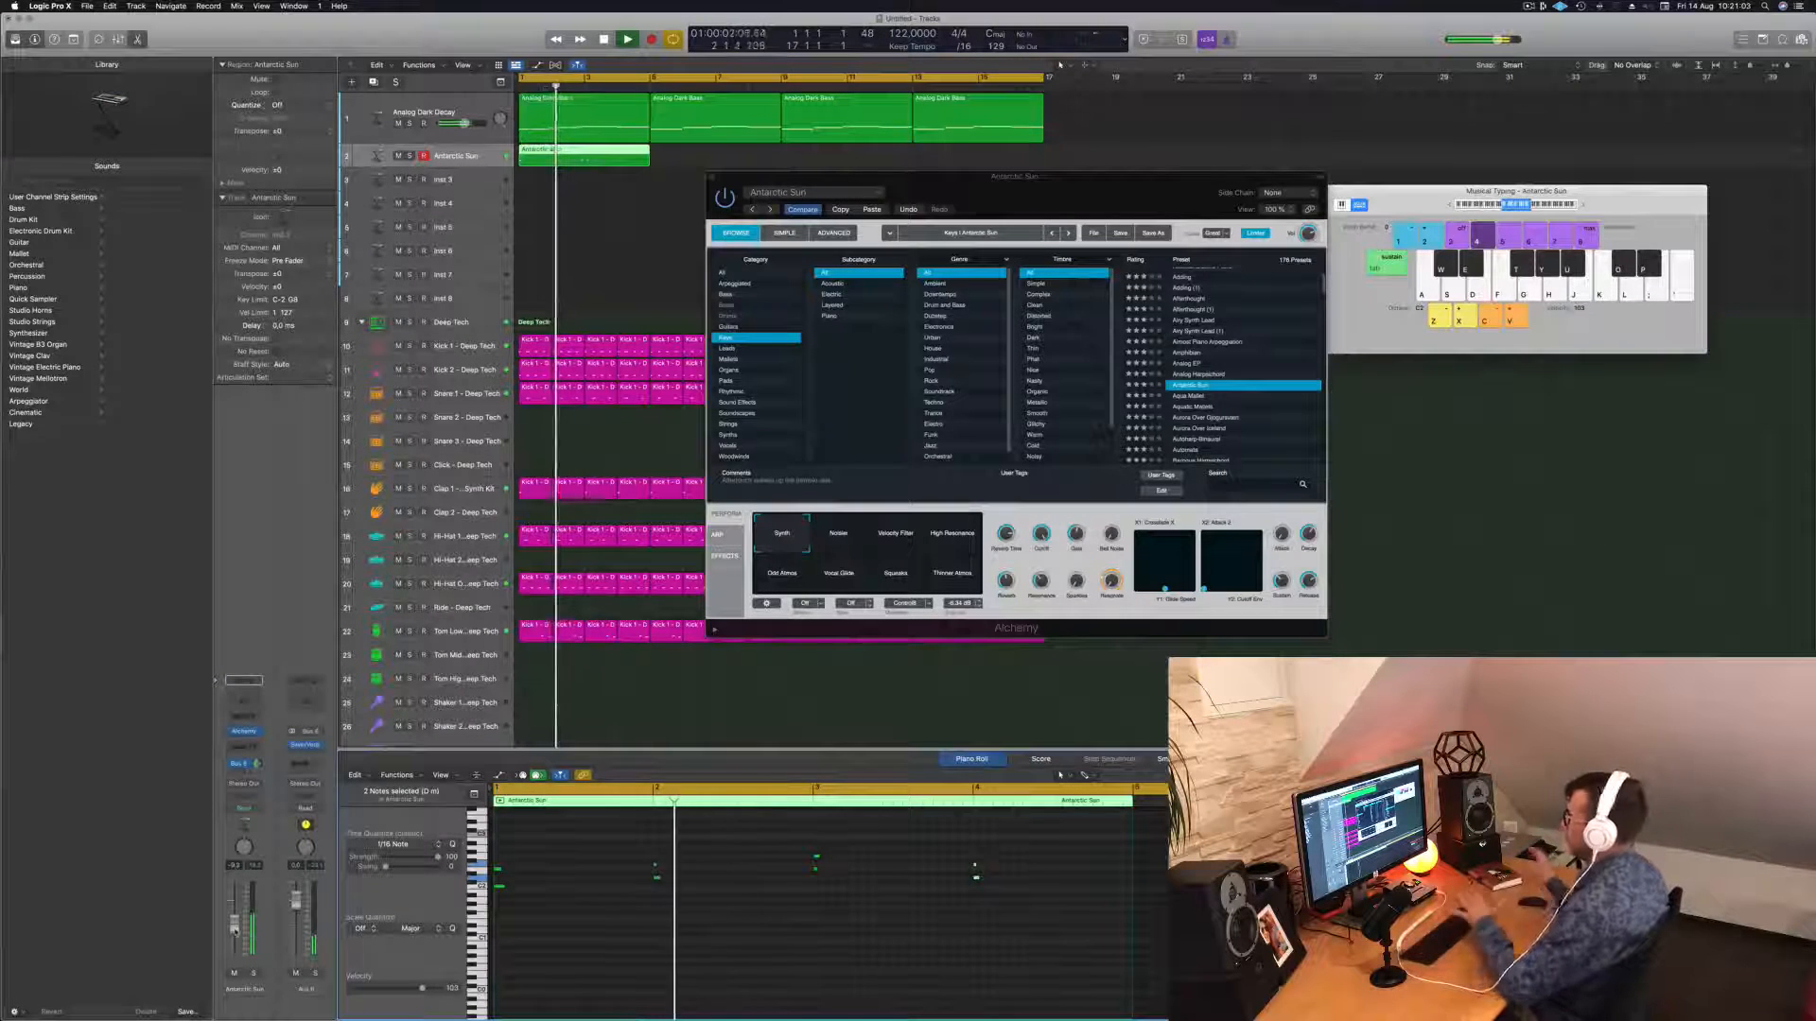
key(space)
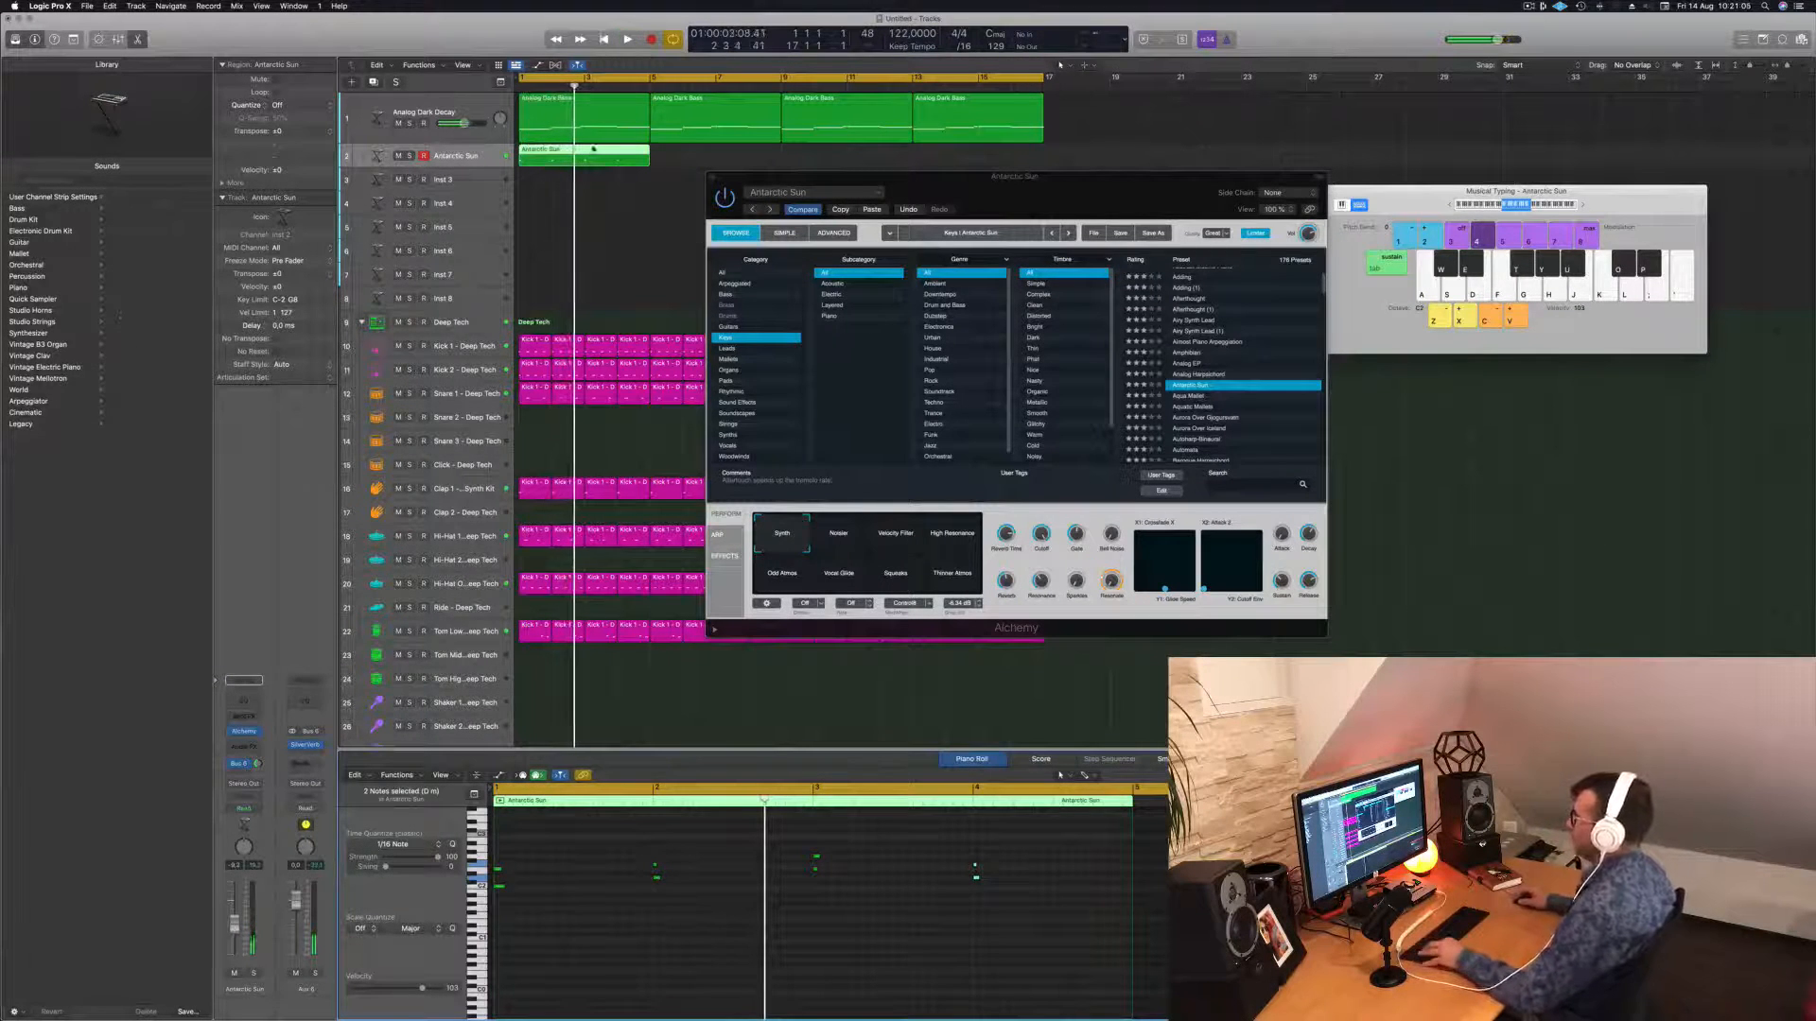
Copy the four-bar Antarctic Sun region to bars 5, 9 and 13 so it matches the bass regions' length.
drag(593, 149, 742, 154)
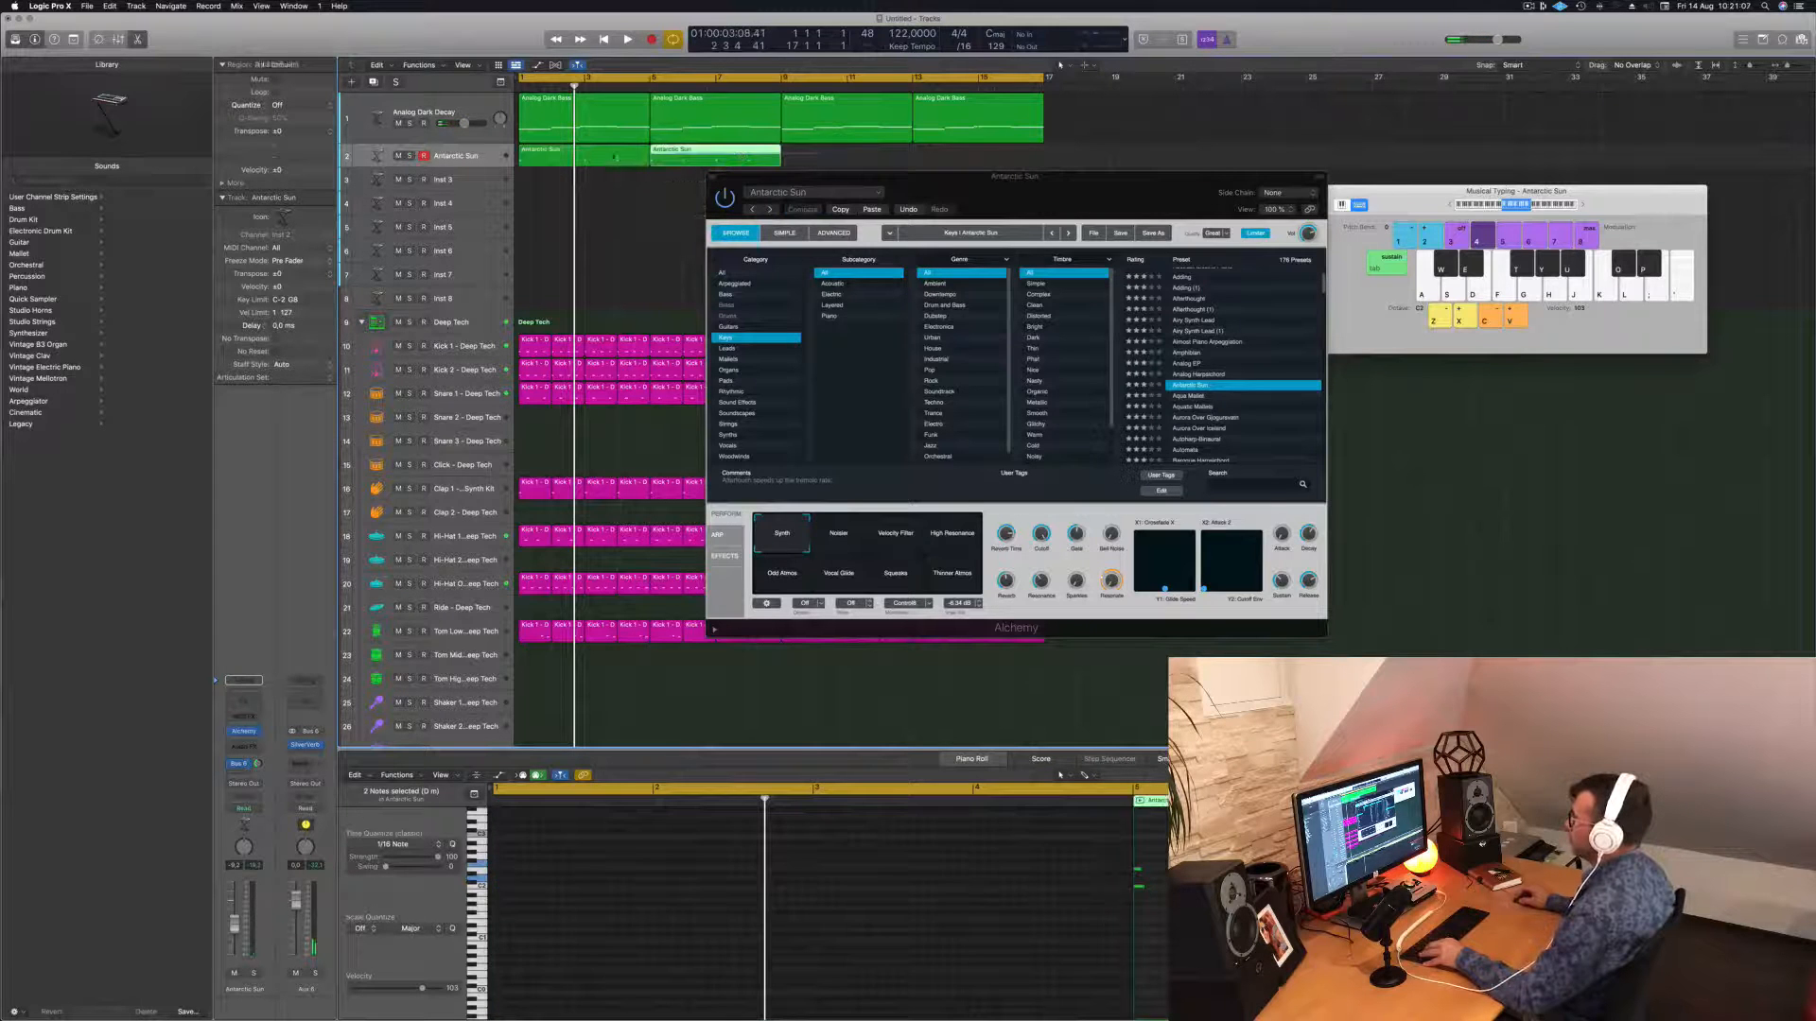
shift+click(616, 157)
drag(616, 157, 863, 161)
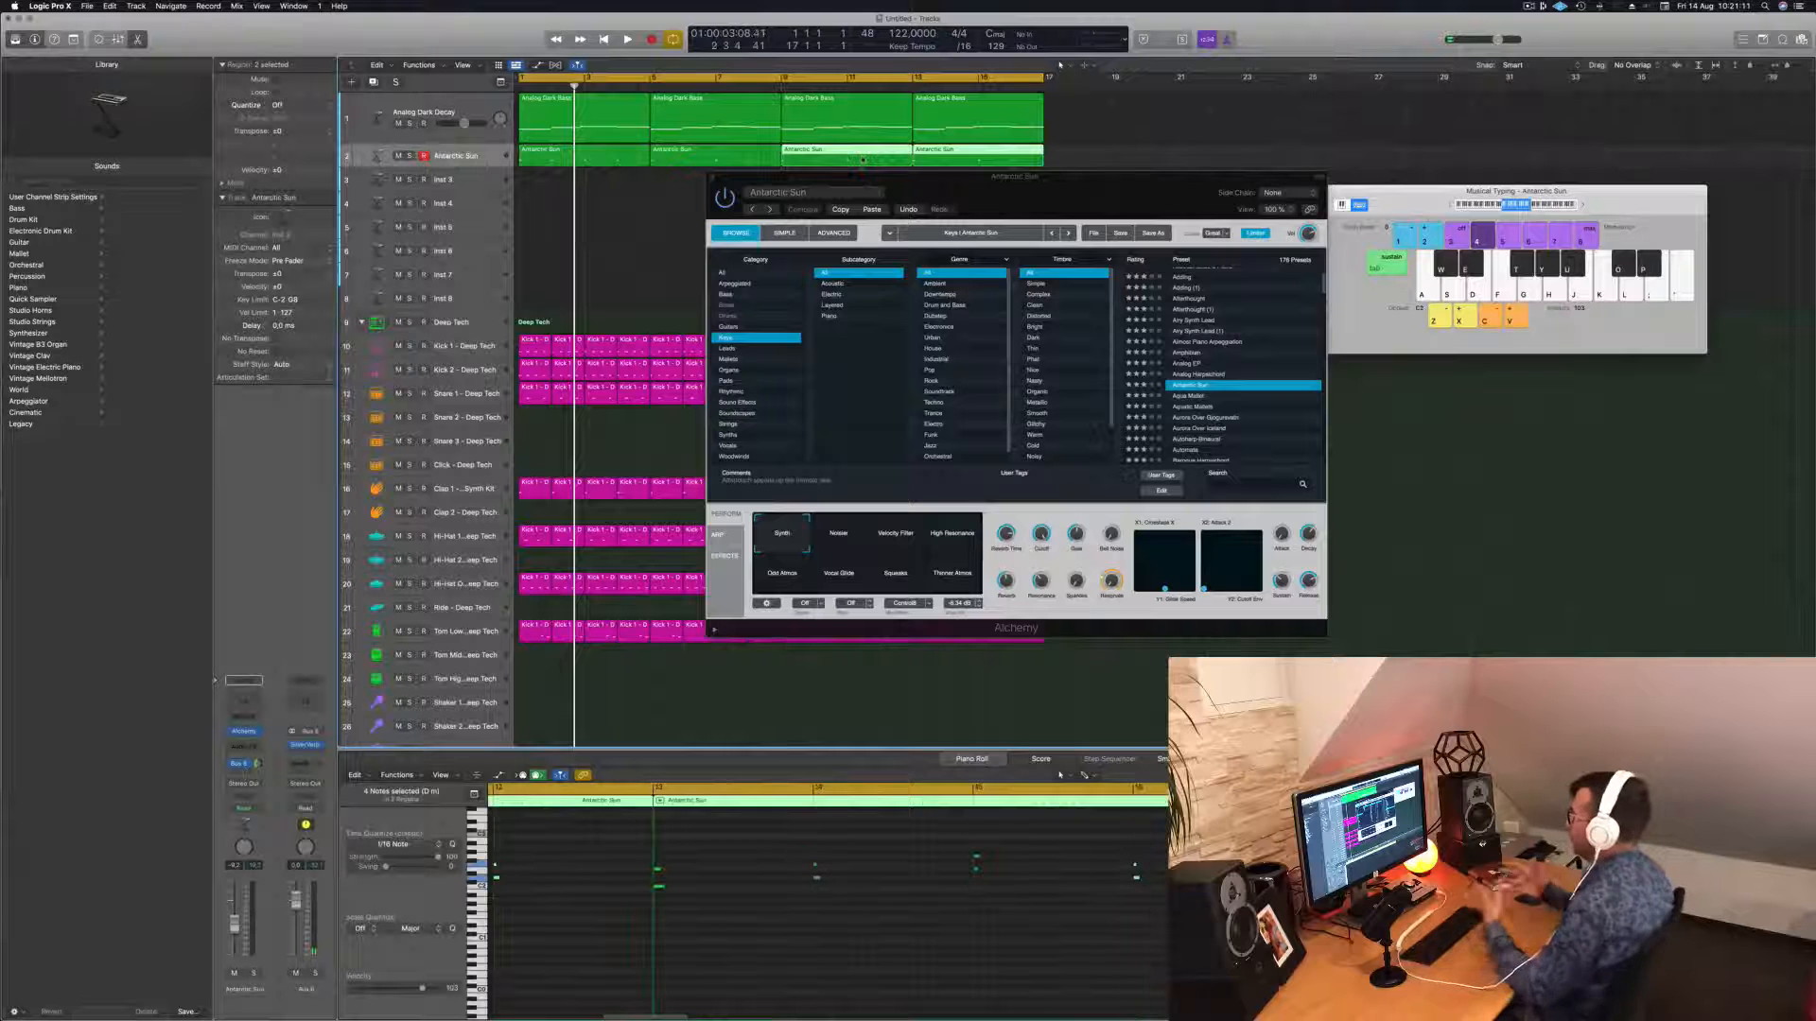
Play the arrangement and audition the next three Antarctic Sun variations after Synth, up to High Resonance.
key(space)
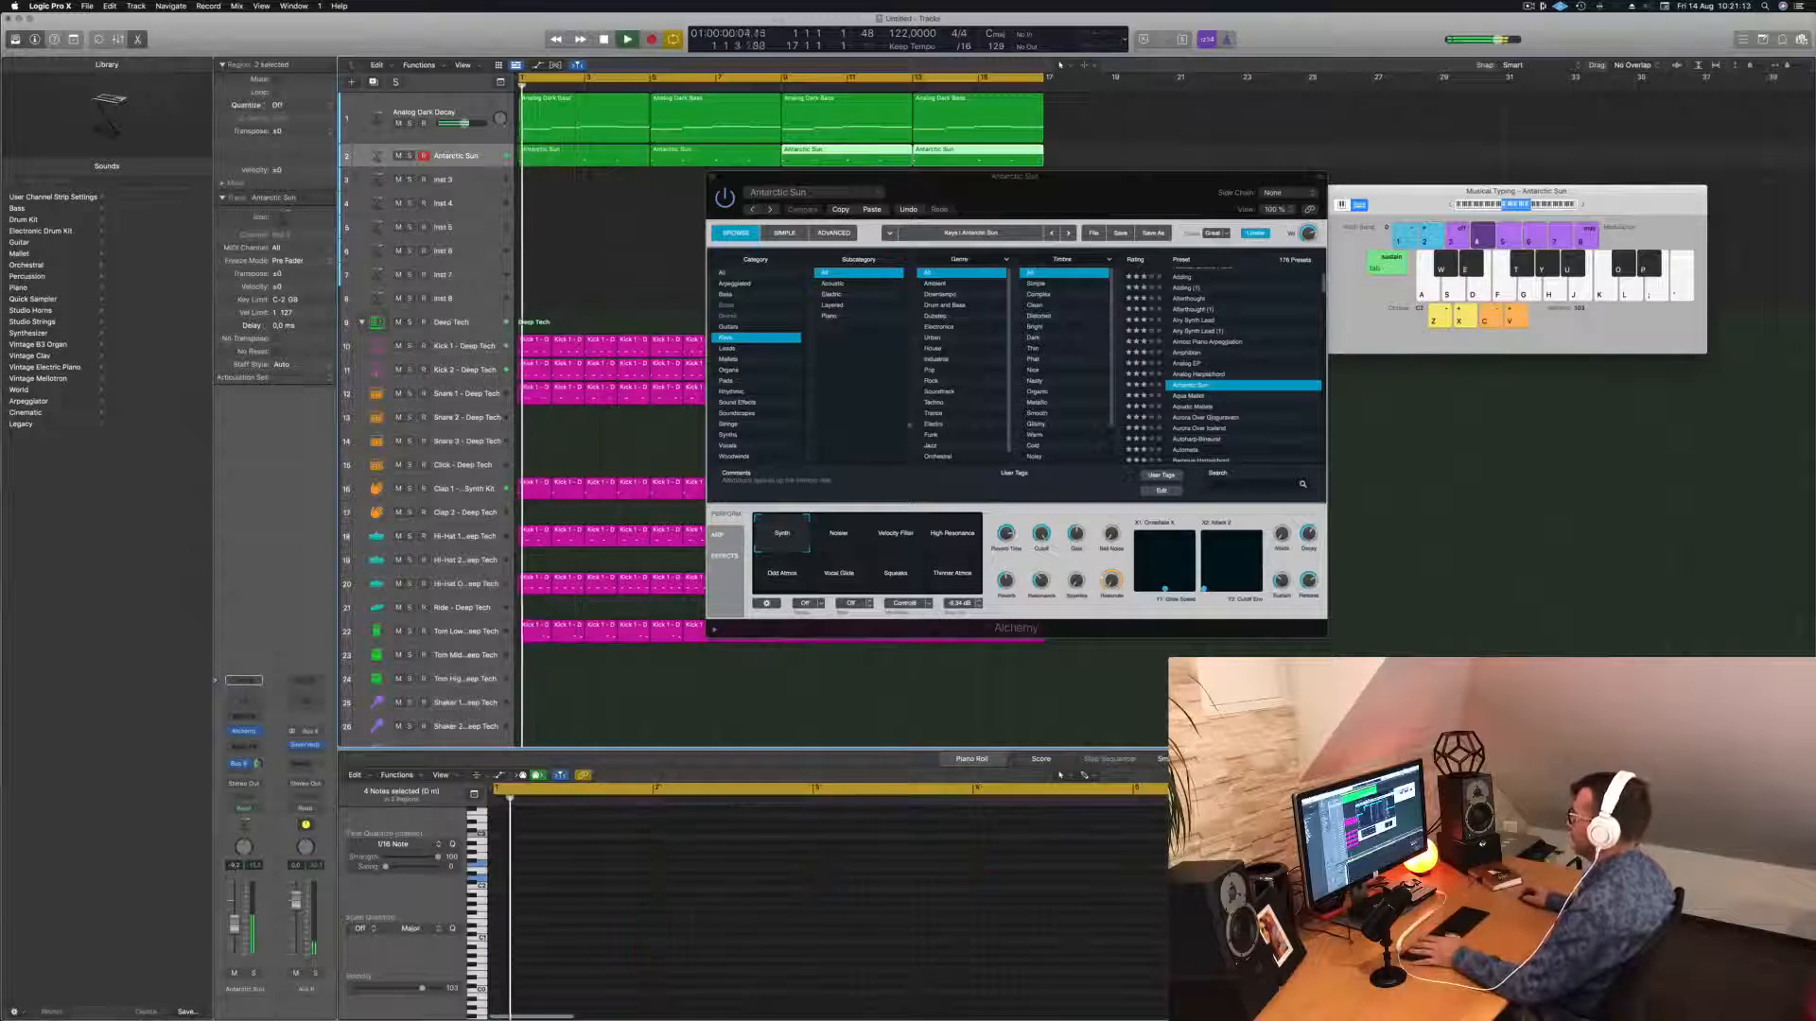
click(830, 545)
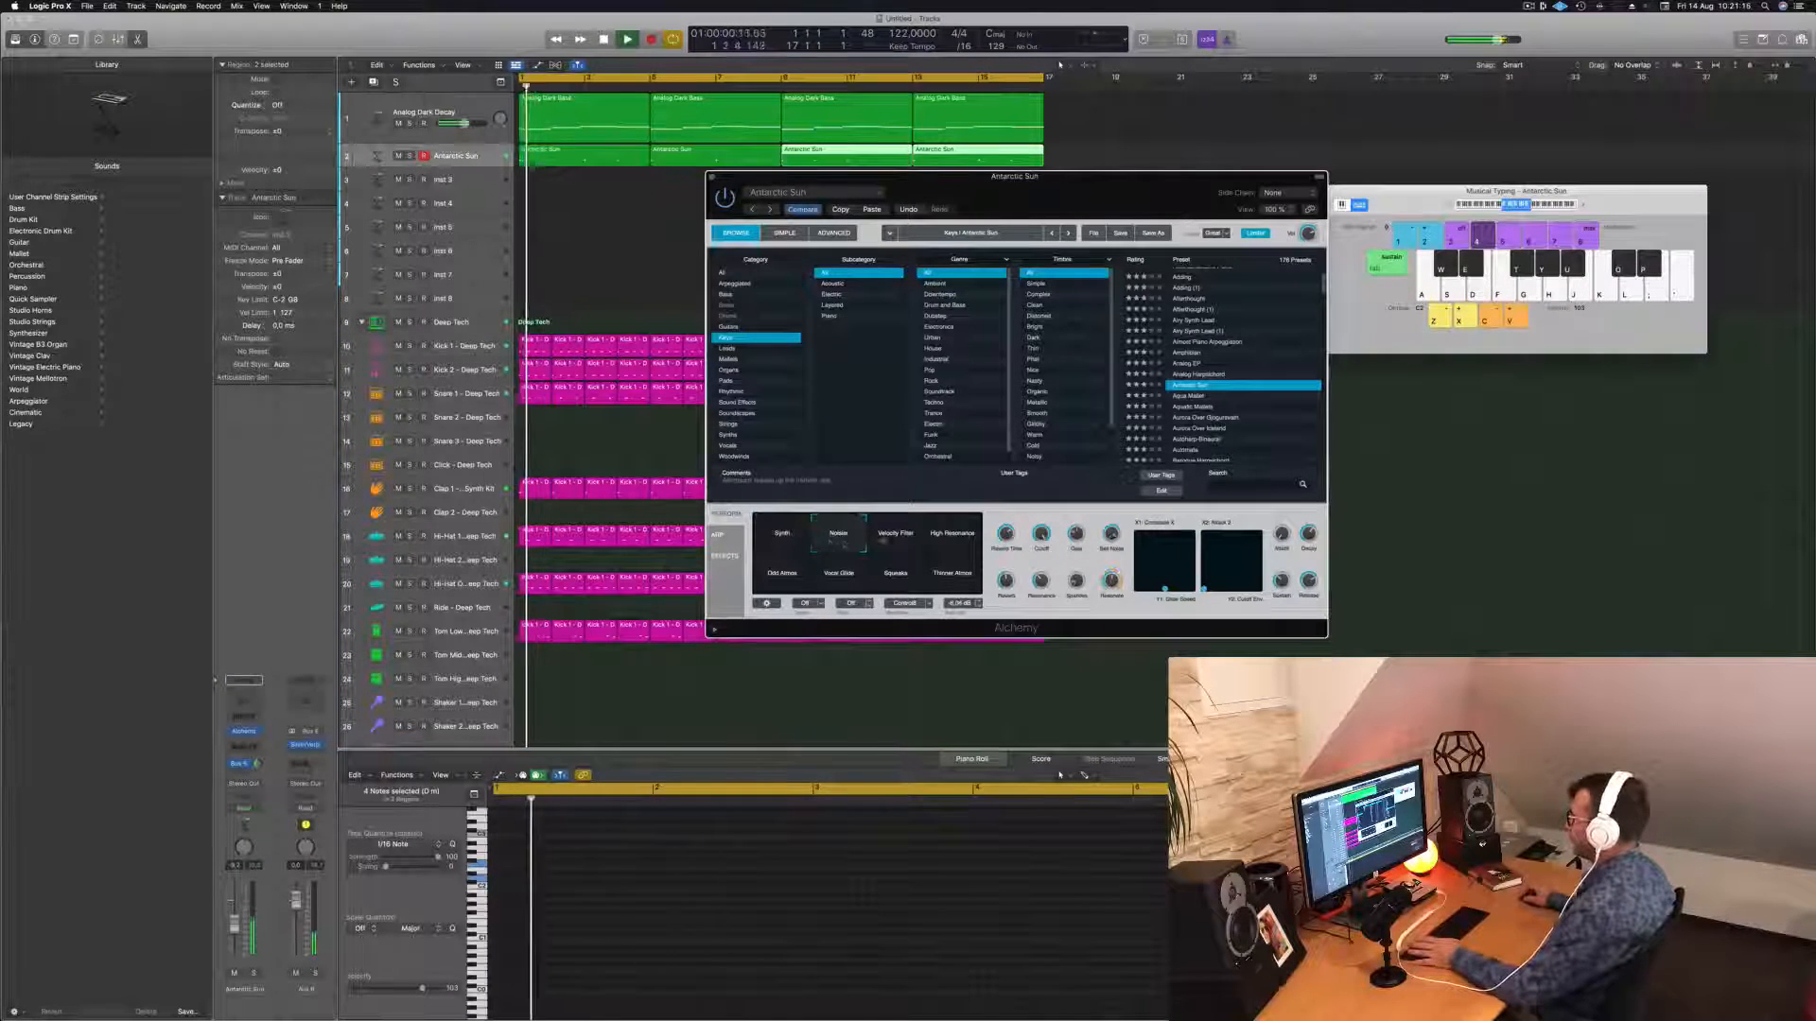
click(894, 544)
click(941, 544)
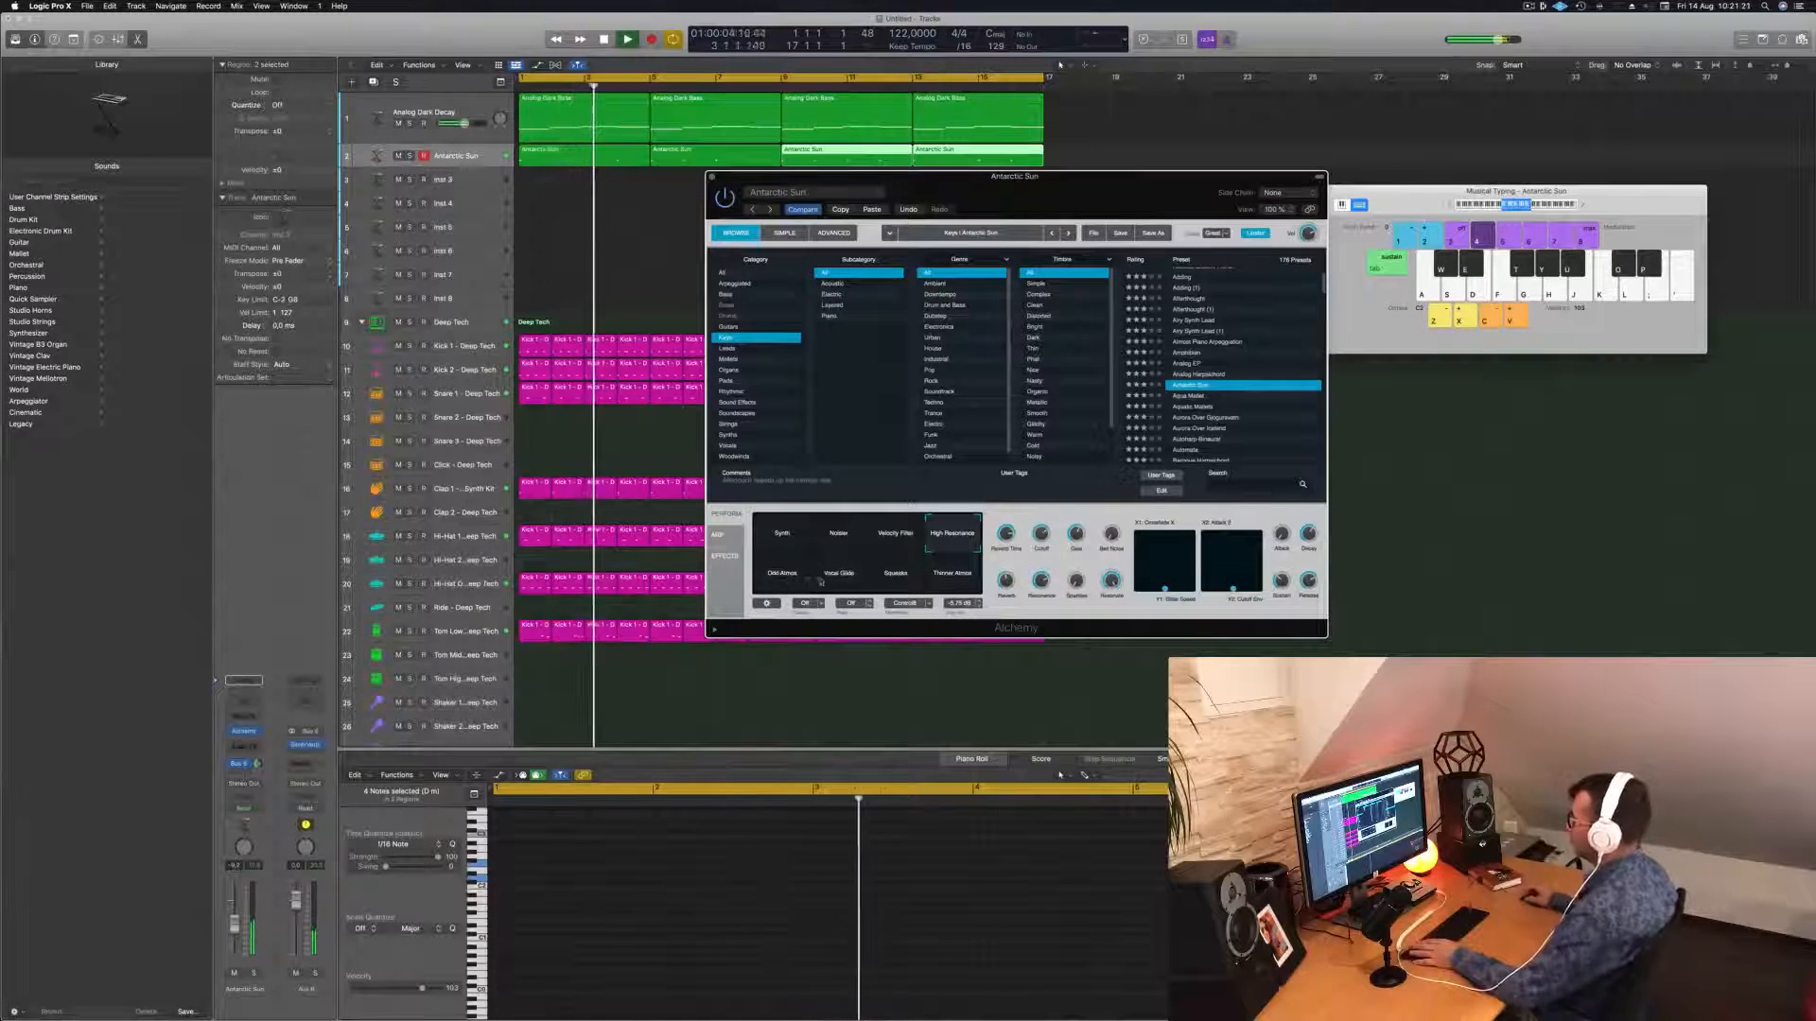
key(space)
key(Return)
key(space)
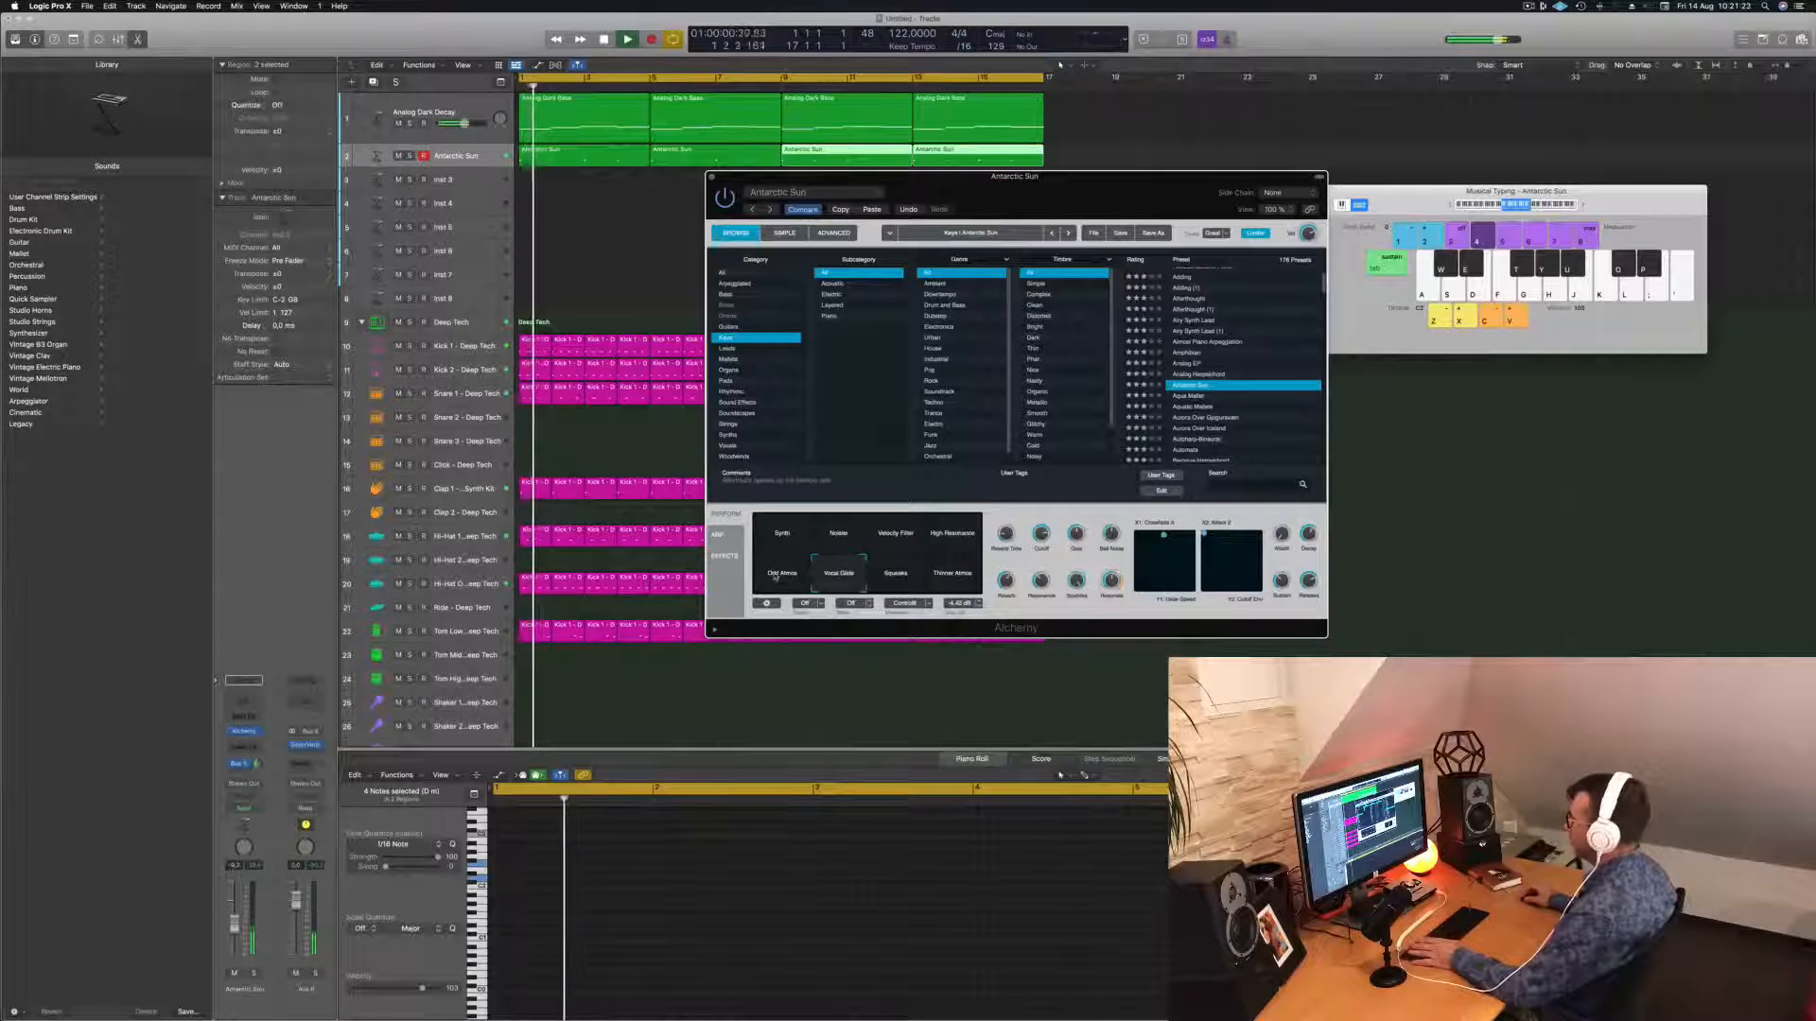
Audition the second row of Antarctic Sun variations, from Odd Atmos through Vocal Glide to Thinner Atmos, replaying from the start.
click(775, 578)
key(Return)
click(841, 578)
key(space)
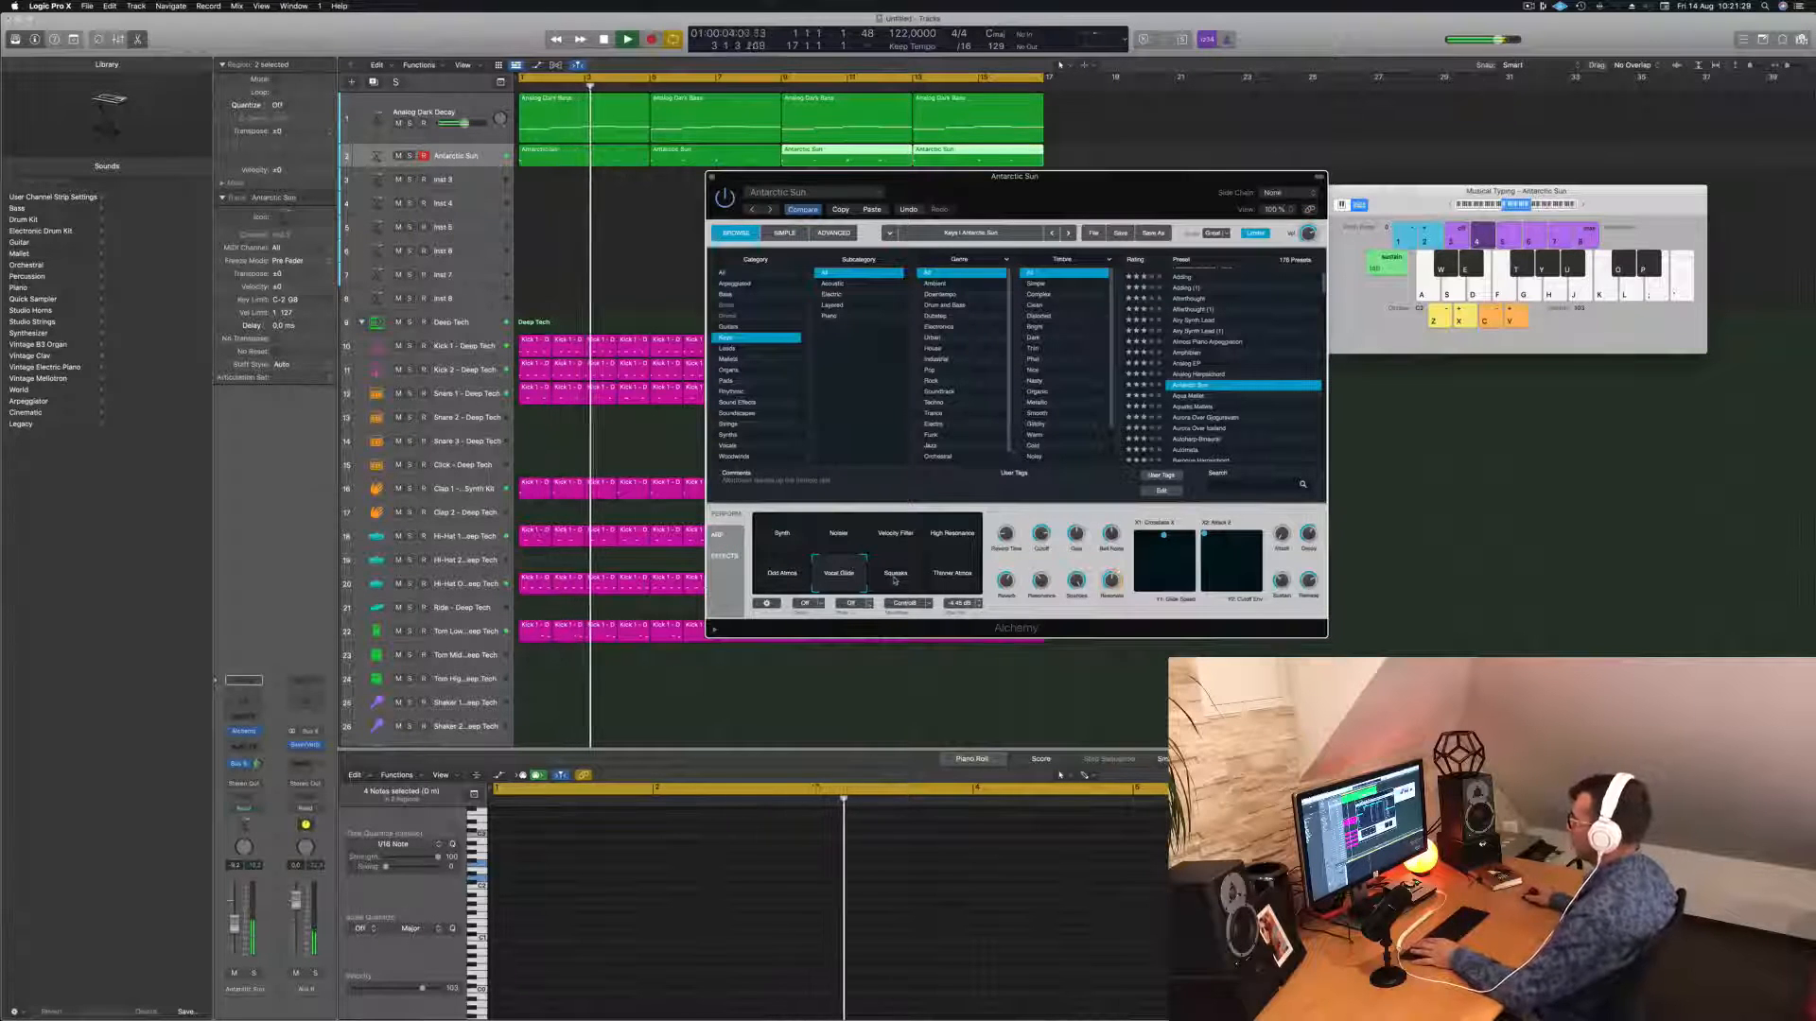
click(895, 577)
key(Return)
click(944, 577)
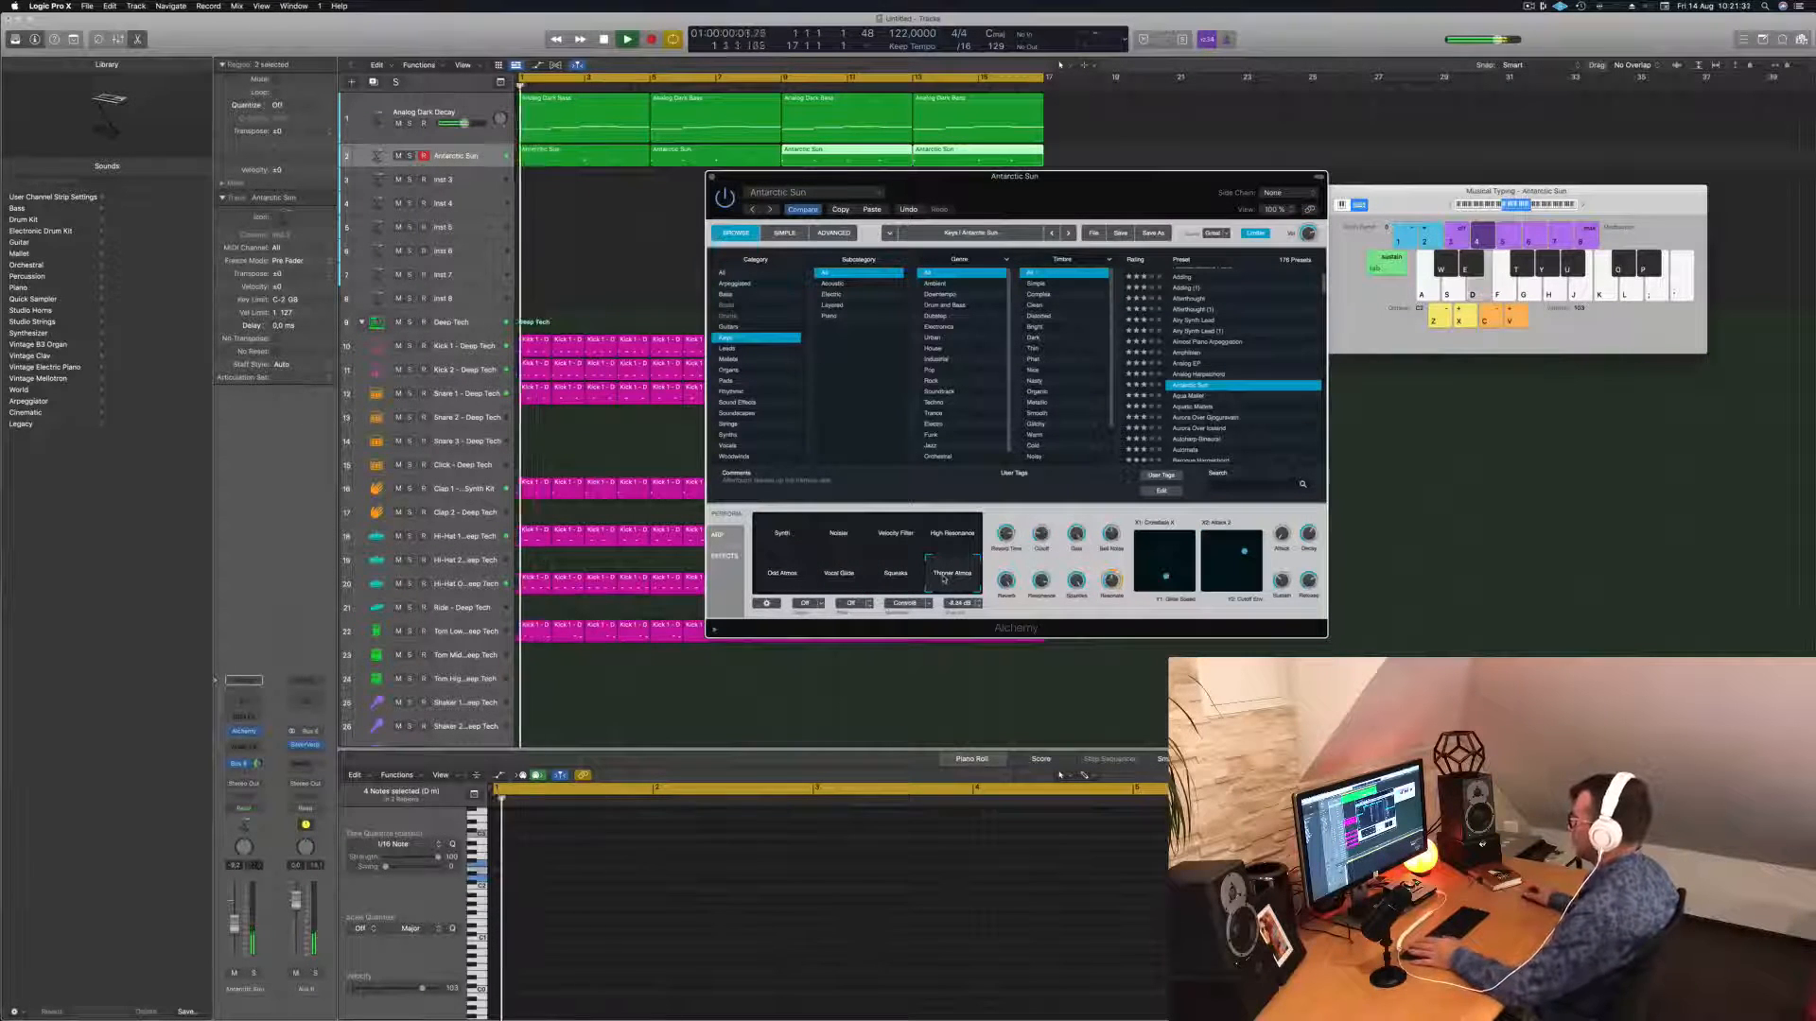
key(space)
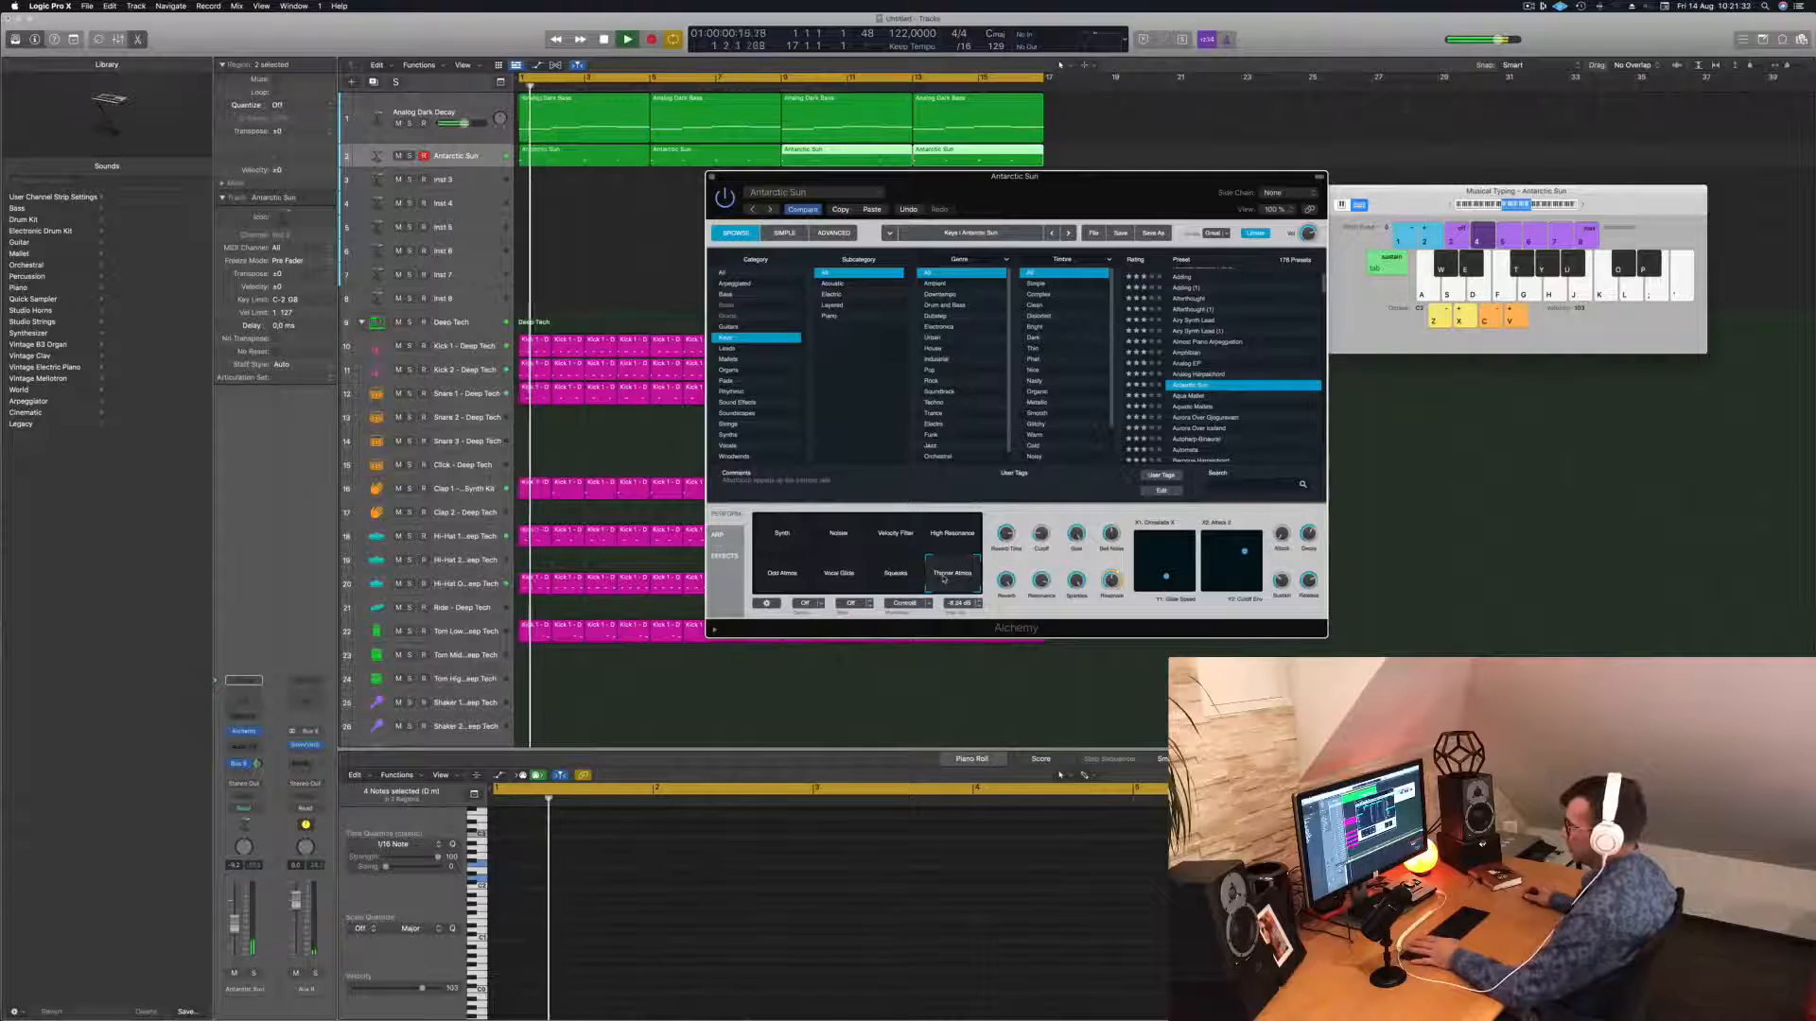
key(Return)
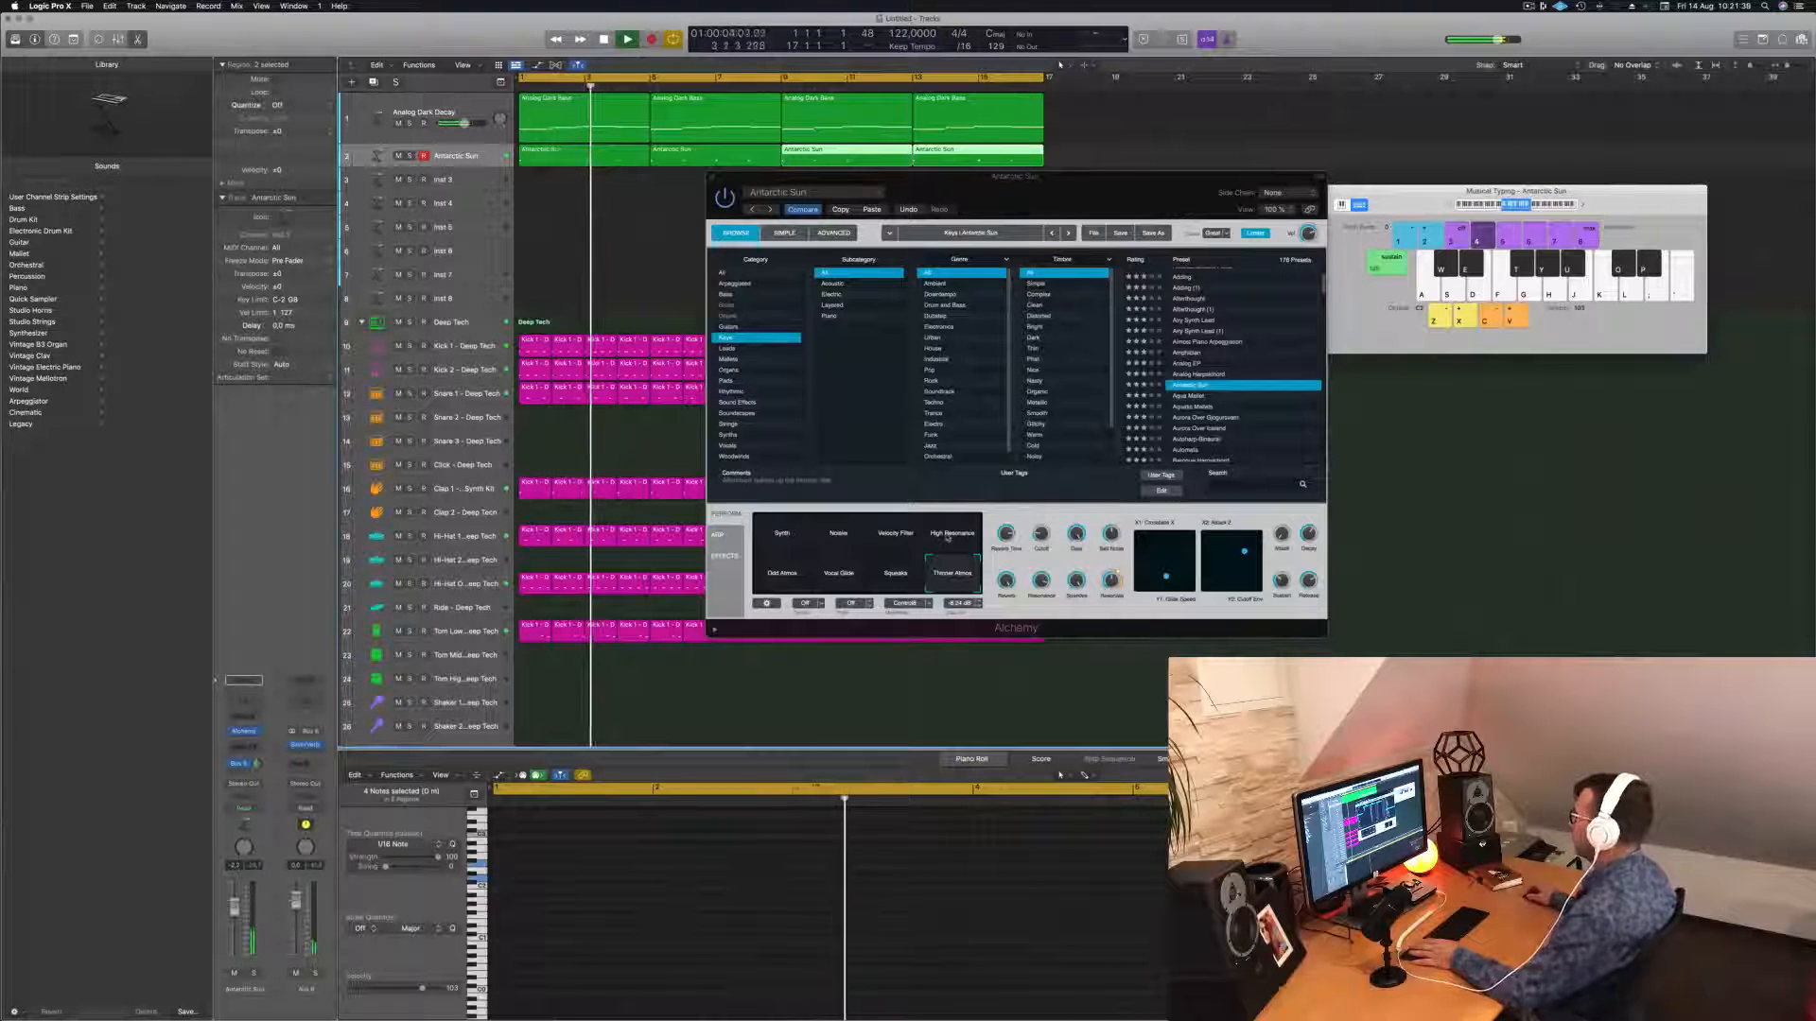
Switch Antarctic Sun back to the Synth variation and listen to it again from the start.
click(809, 541)
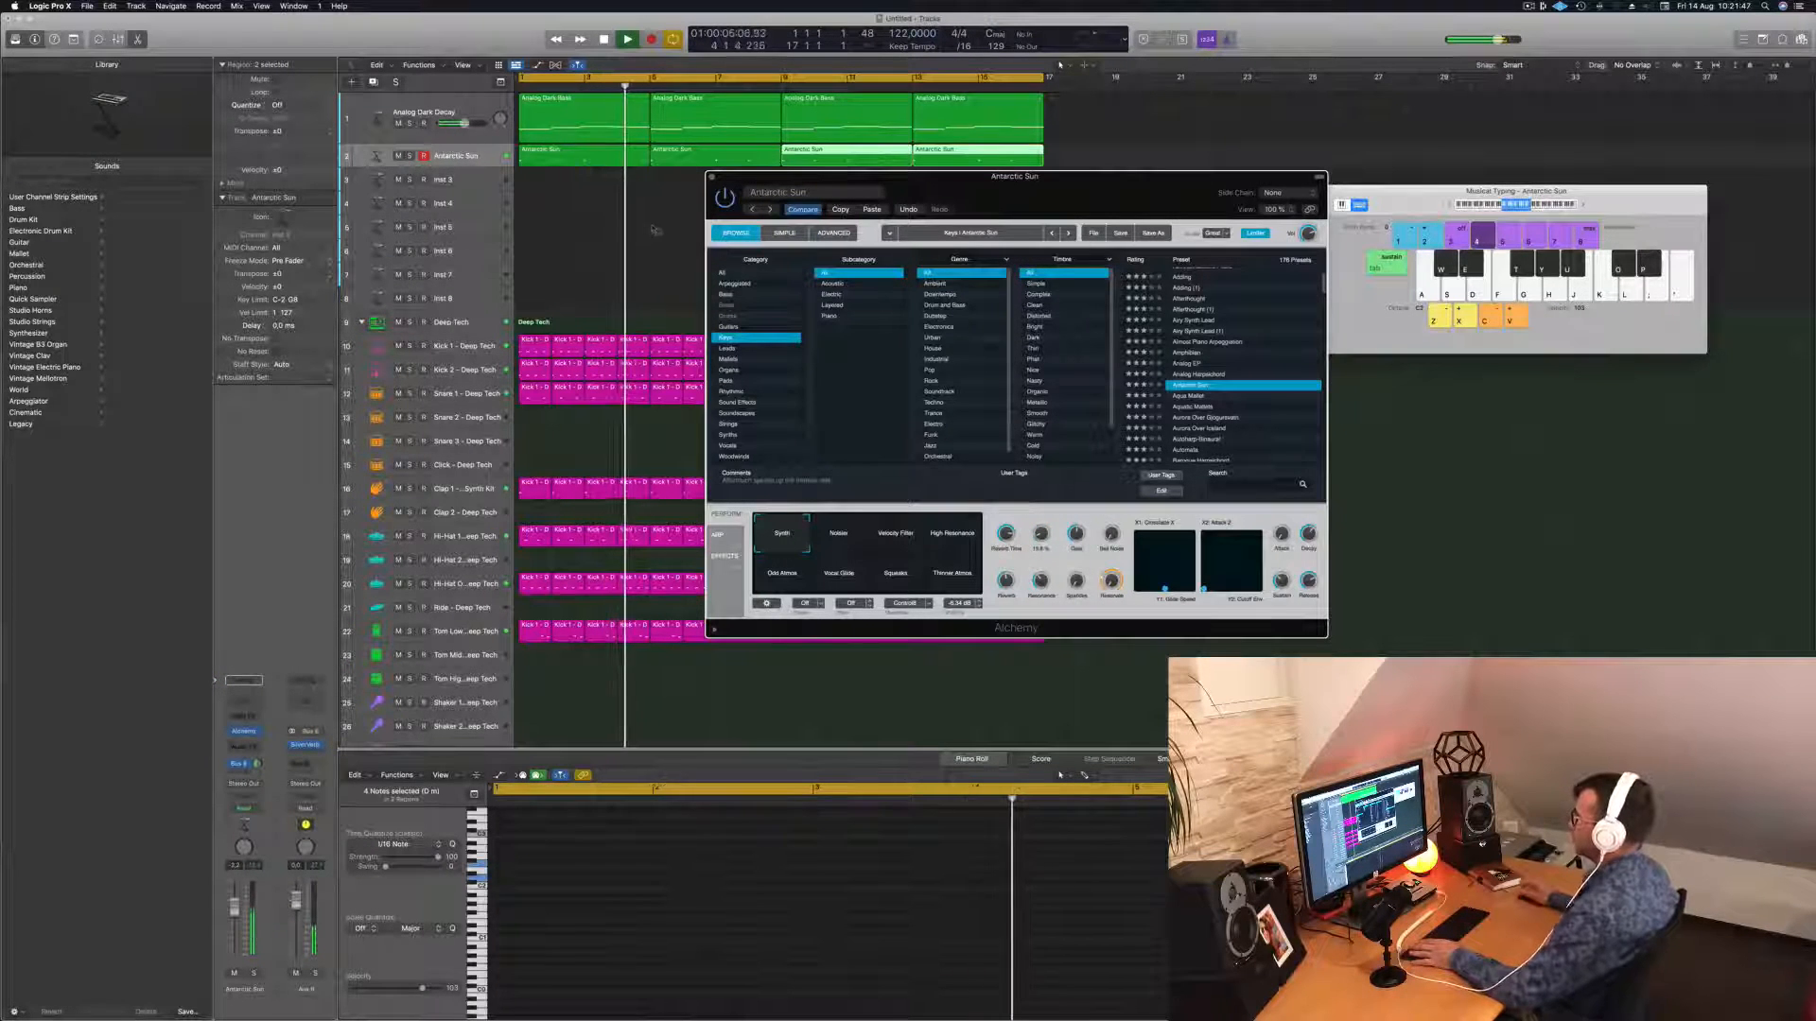
drag(1041, 192, 955, 230)
key(Return)
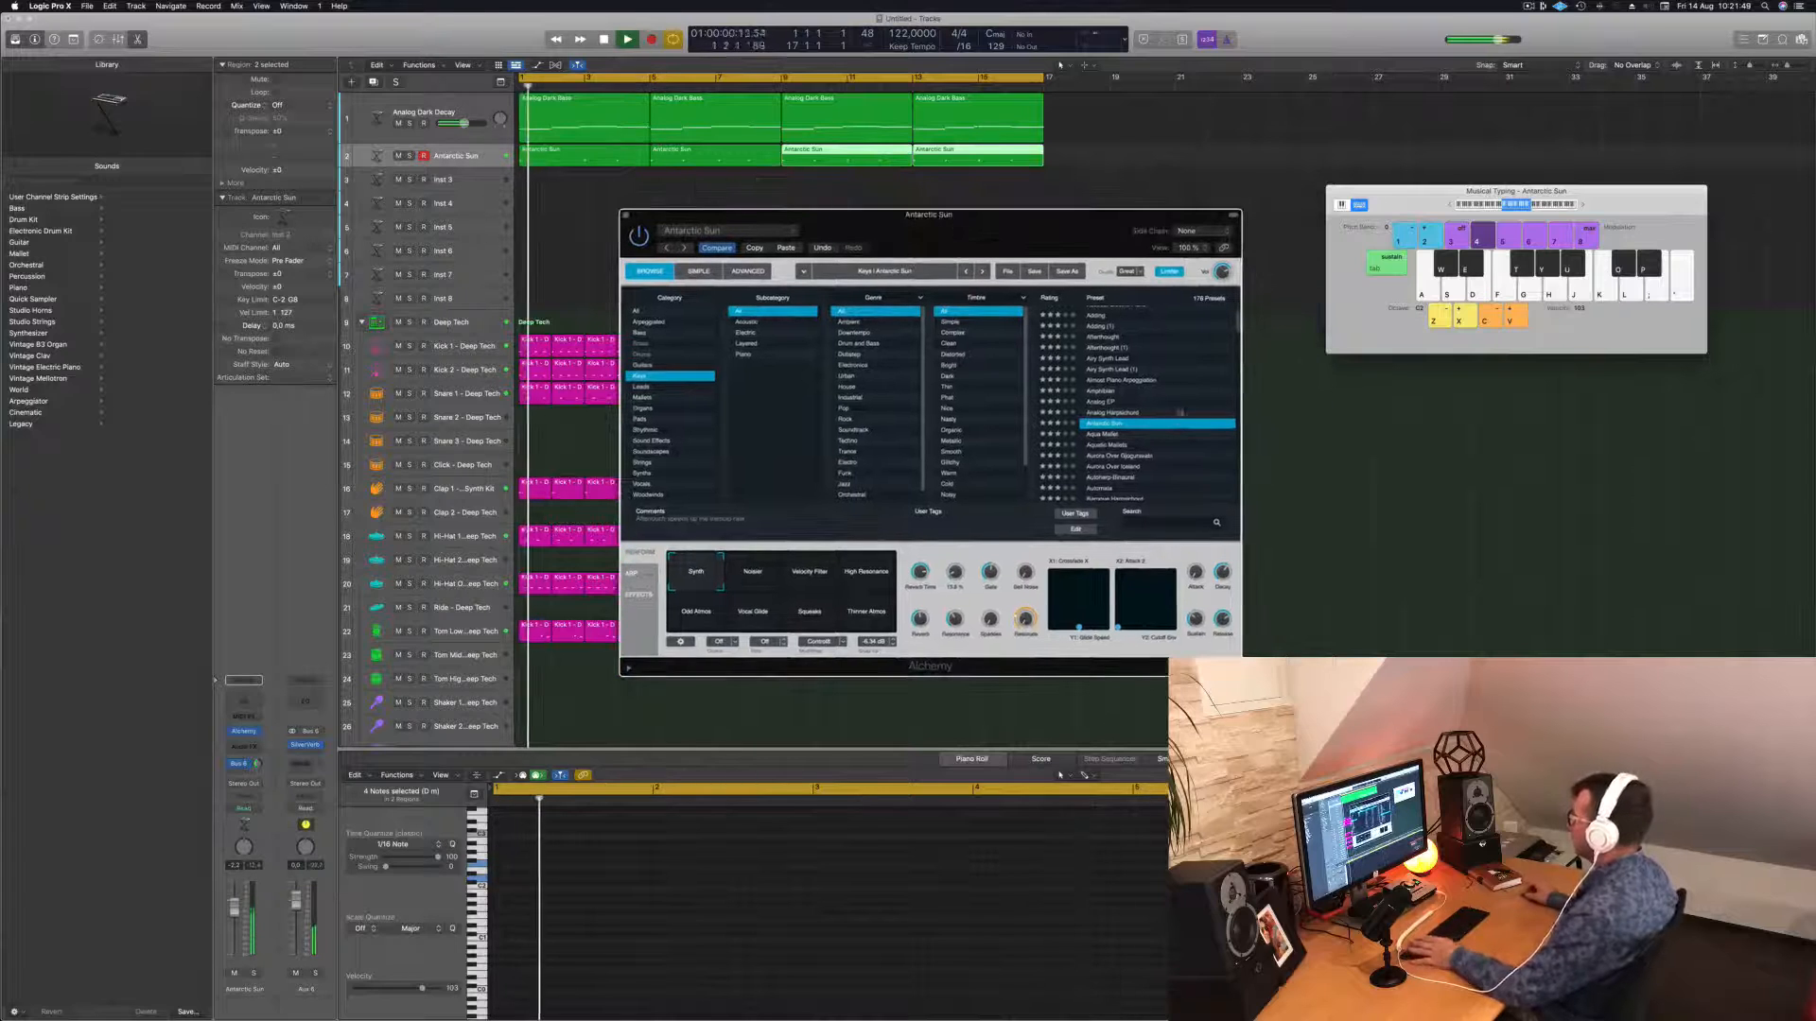
key(space)
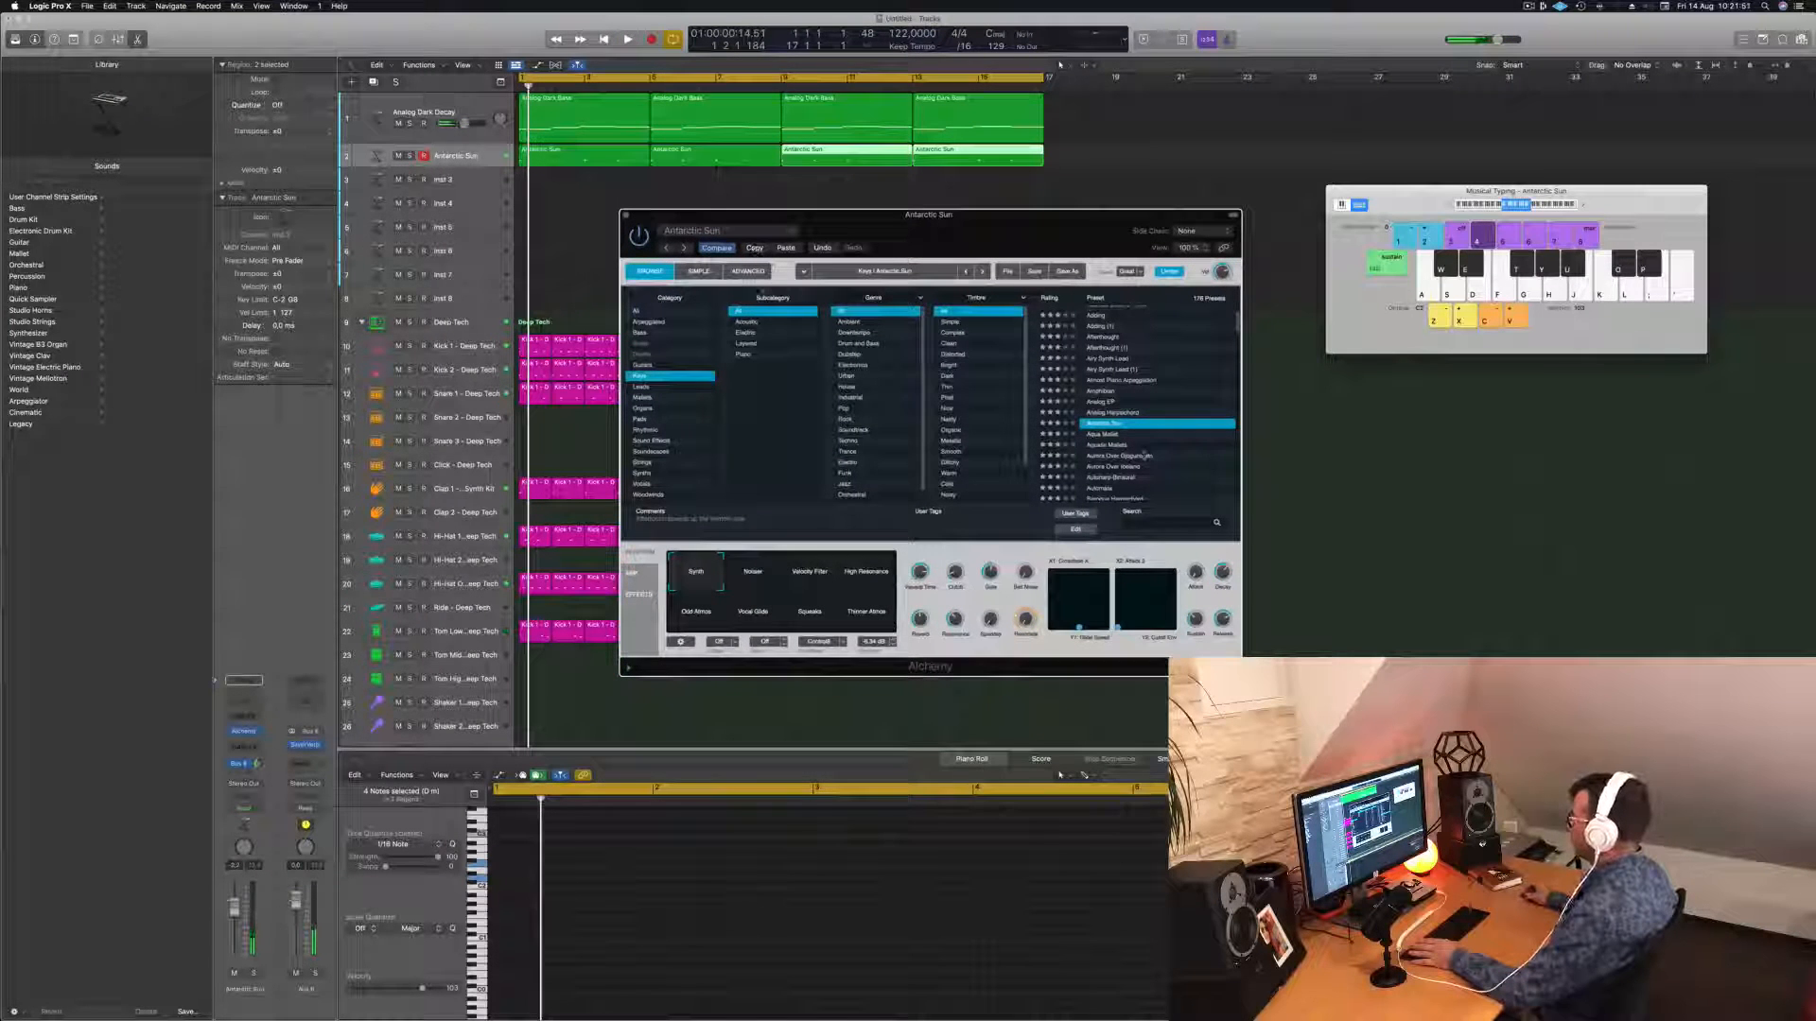
Audition further keys presets in Alchemy, including Aurora Over Iceland, and load Autoharp-Binaural over the playing loop.
scroll(1146, 456, down, 2)
click(1122, 398)
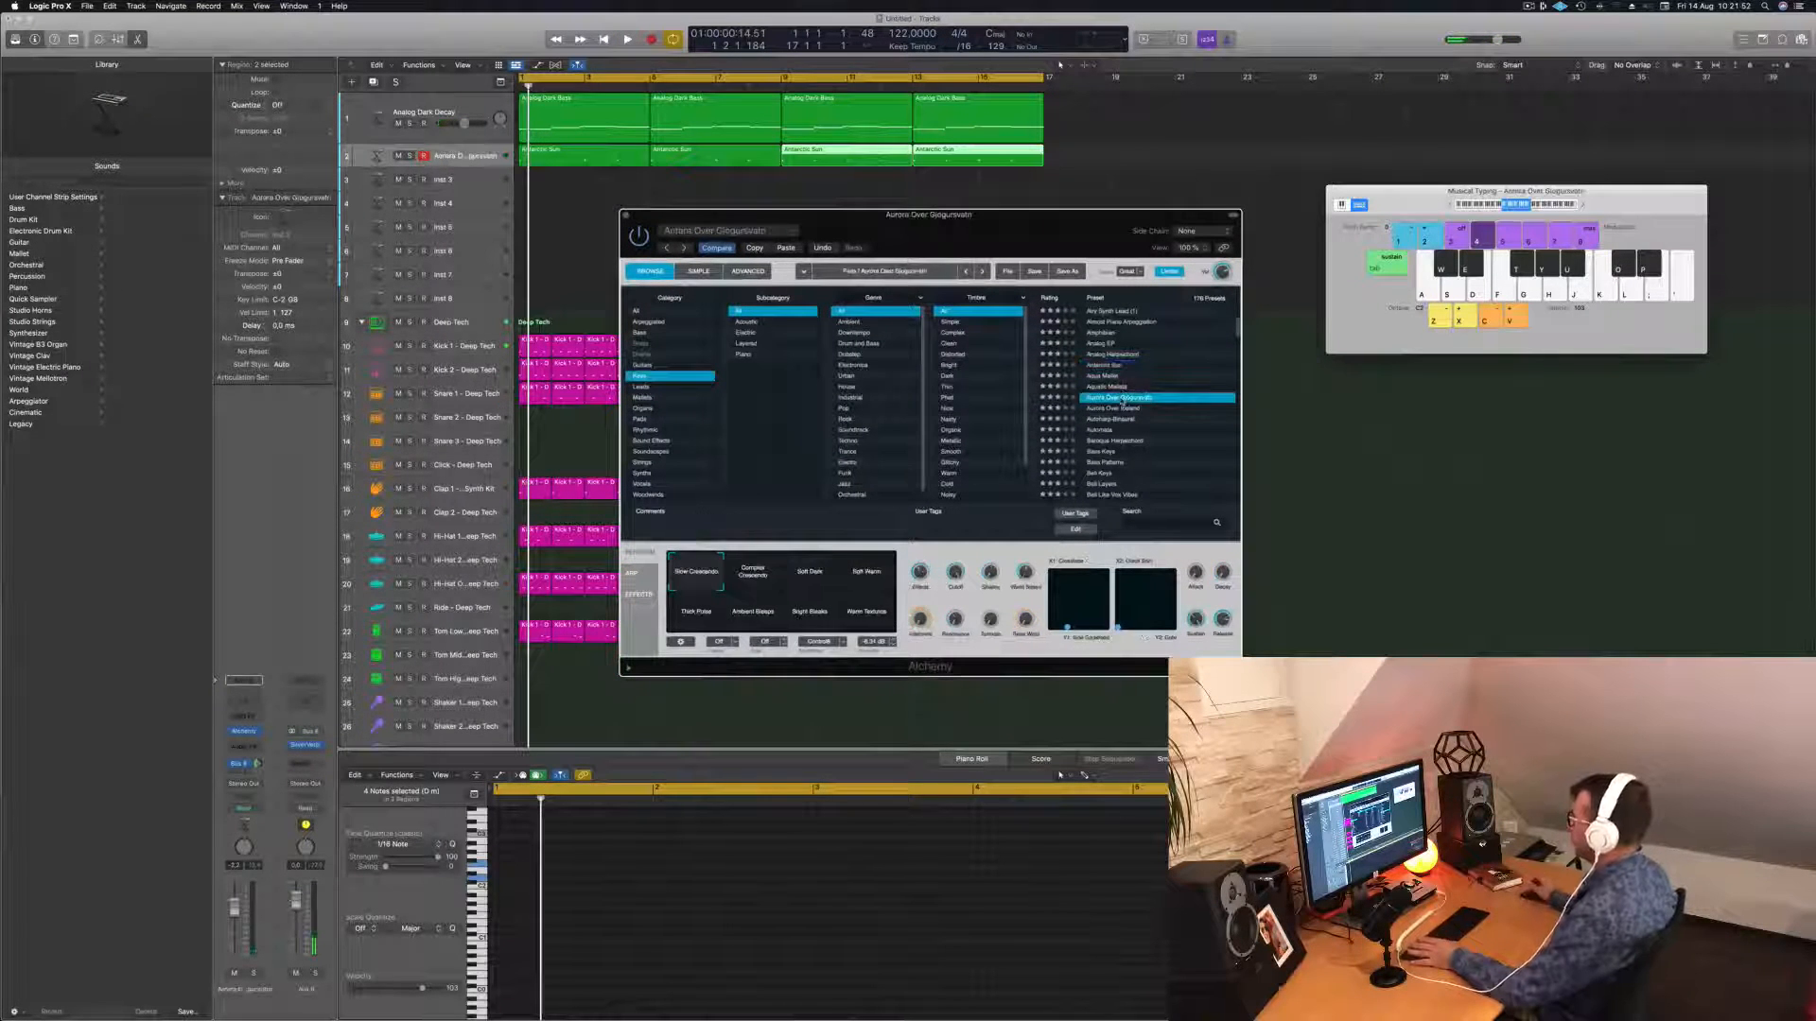
key(space)
click(1121, 410)
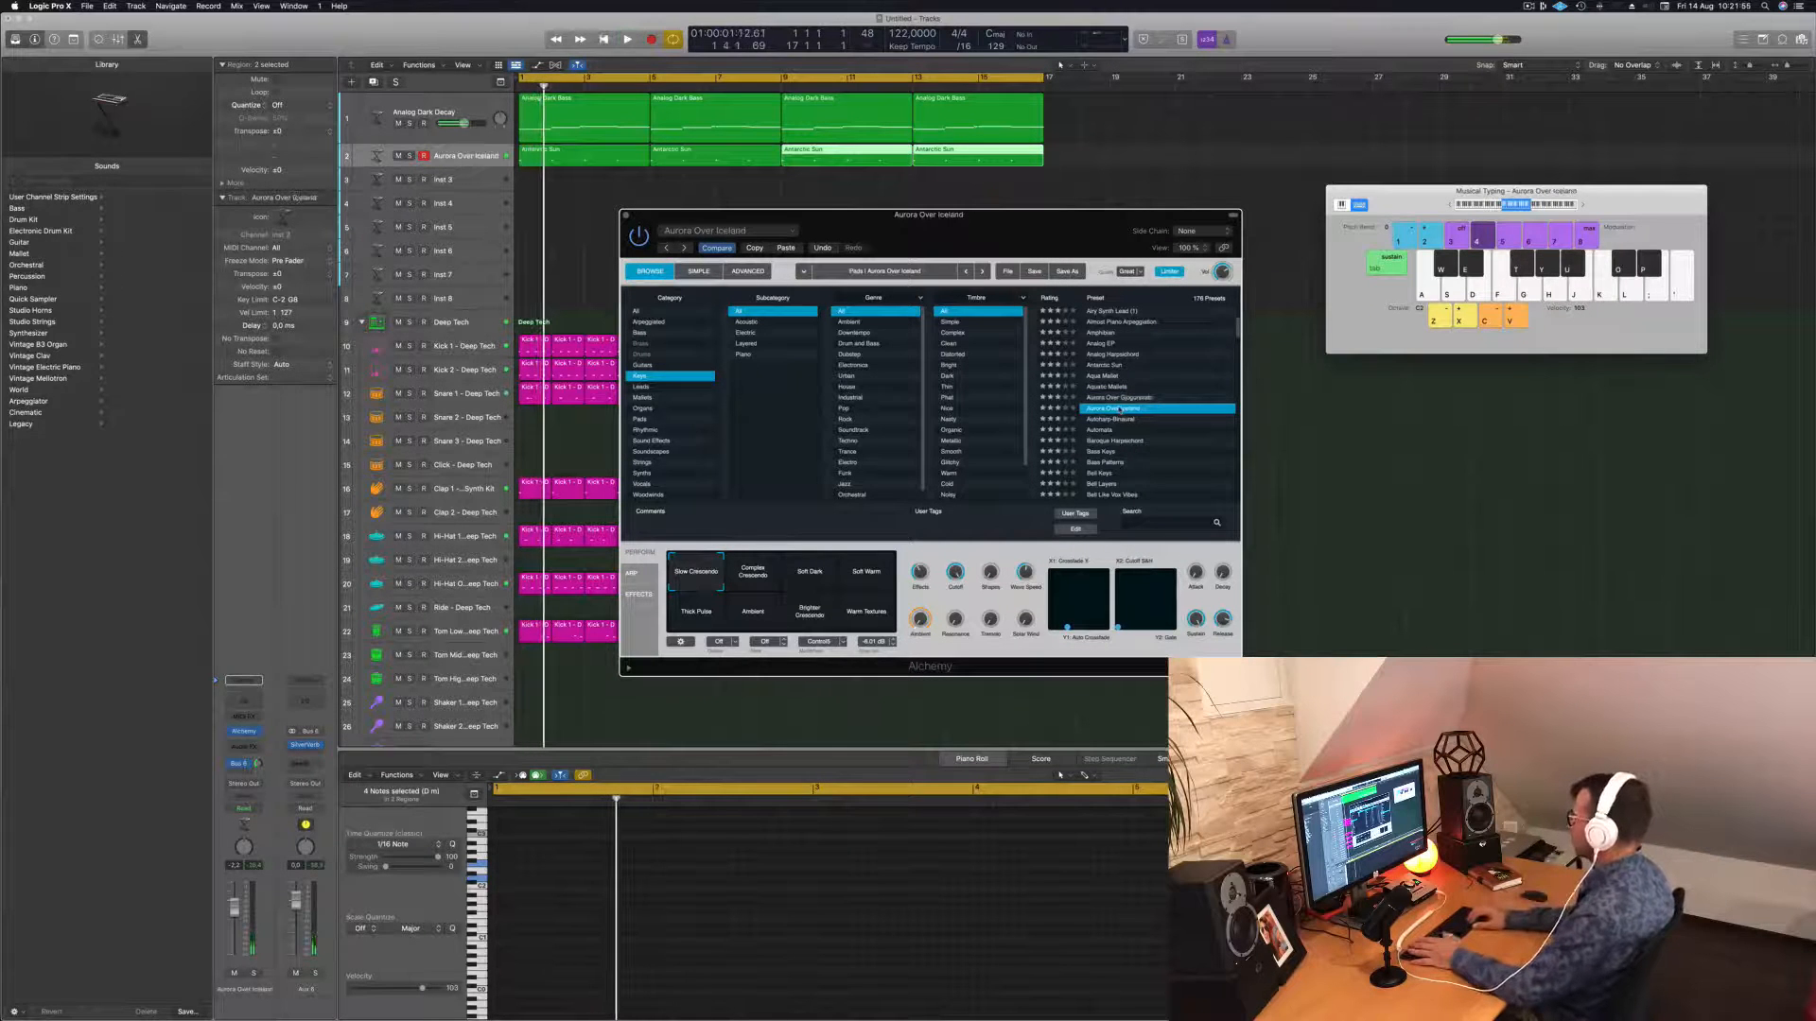
key(Down)
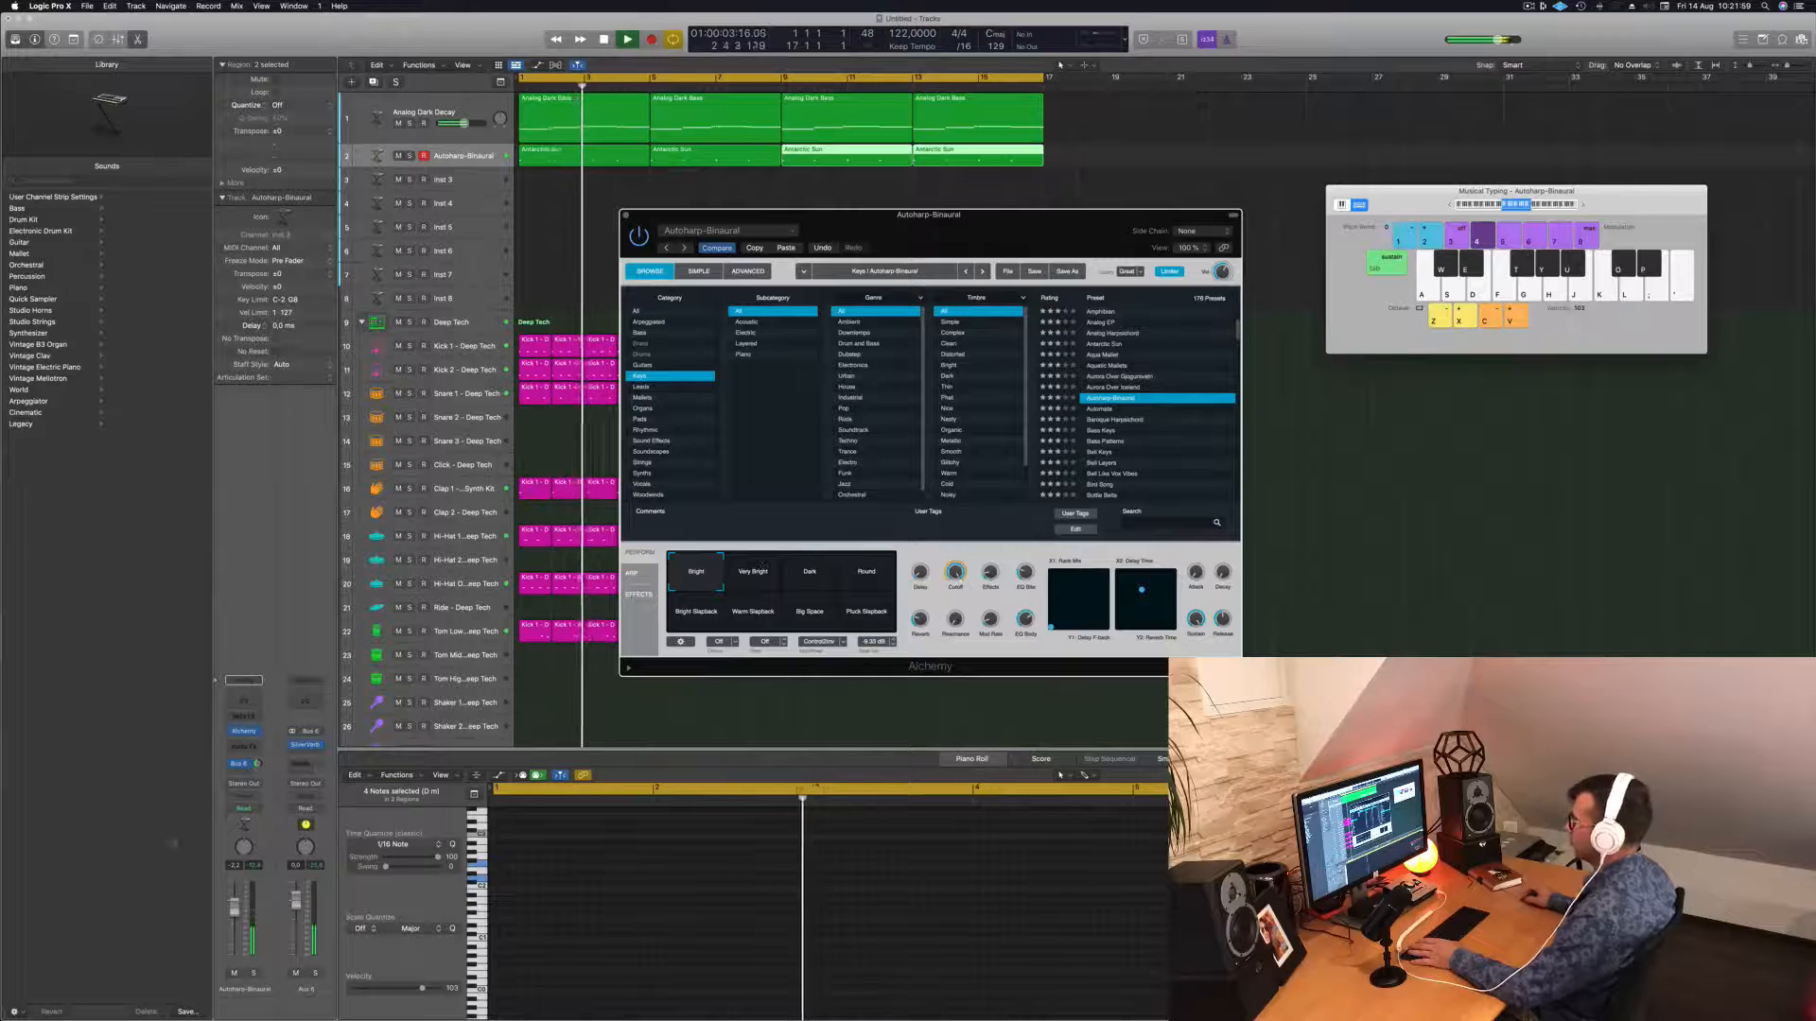
key(Return)
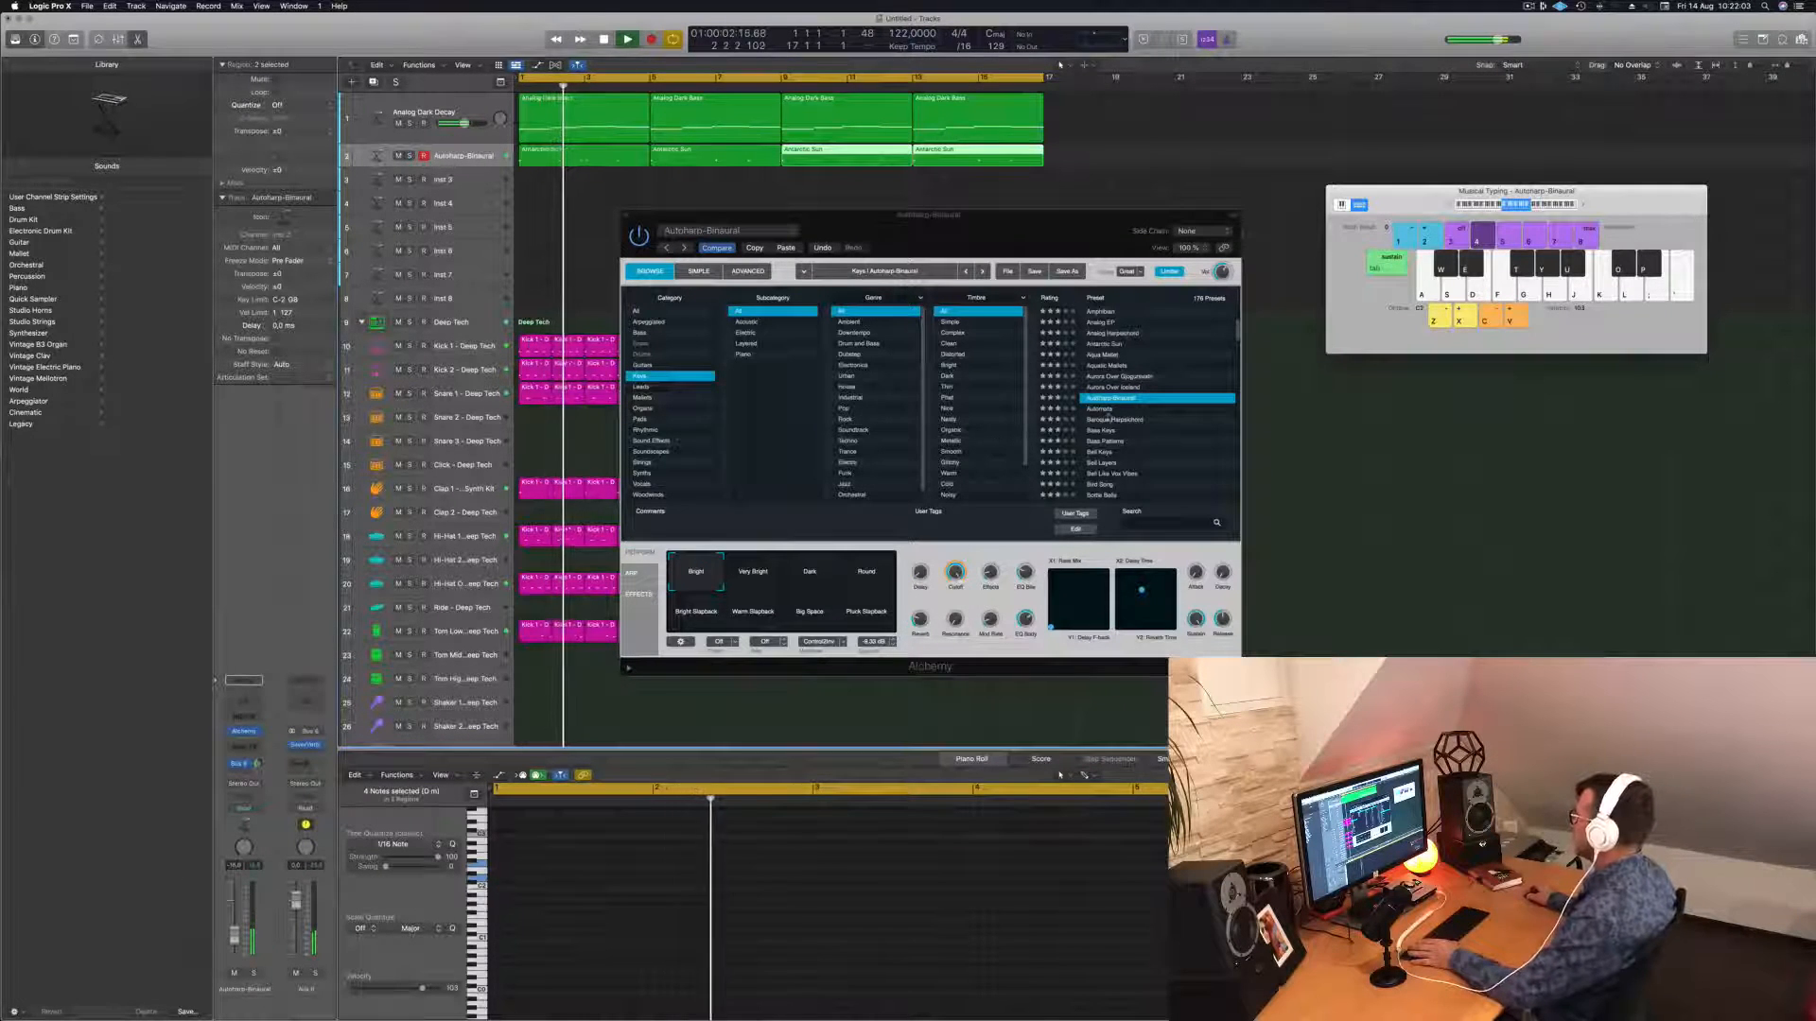
click(1109, 417)
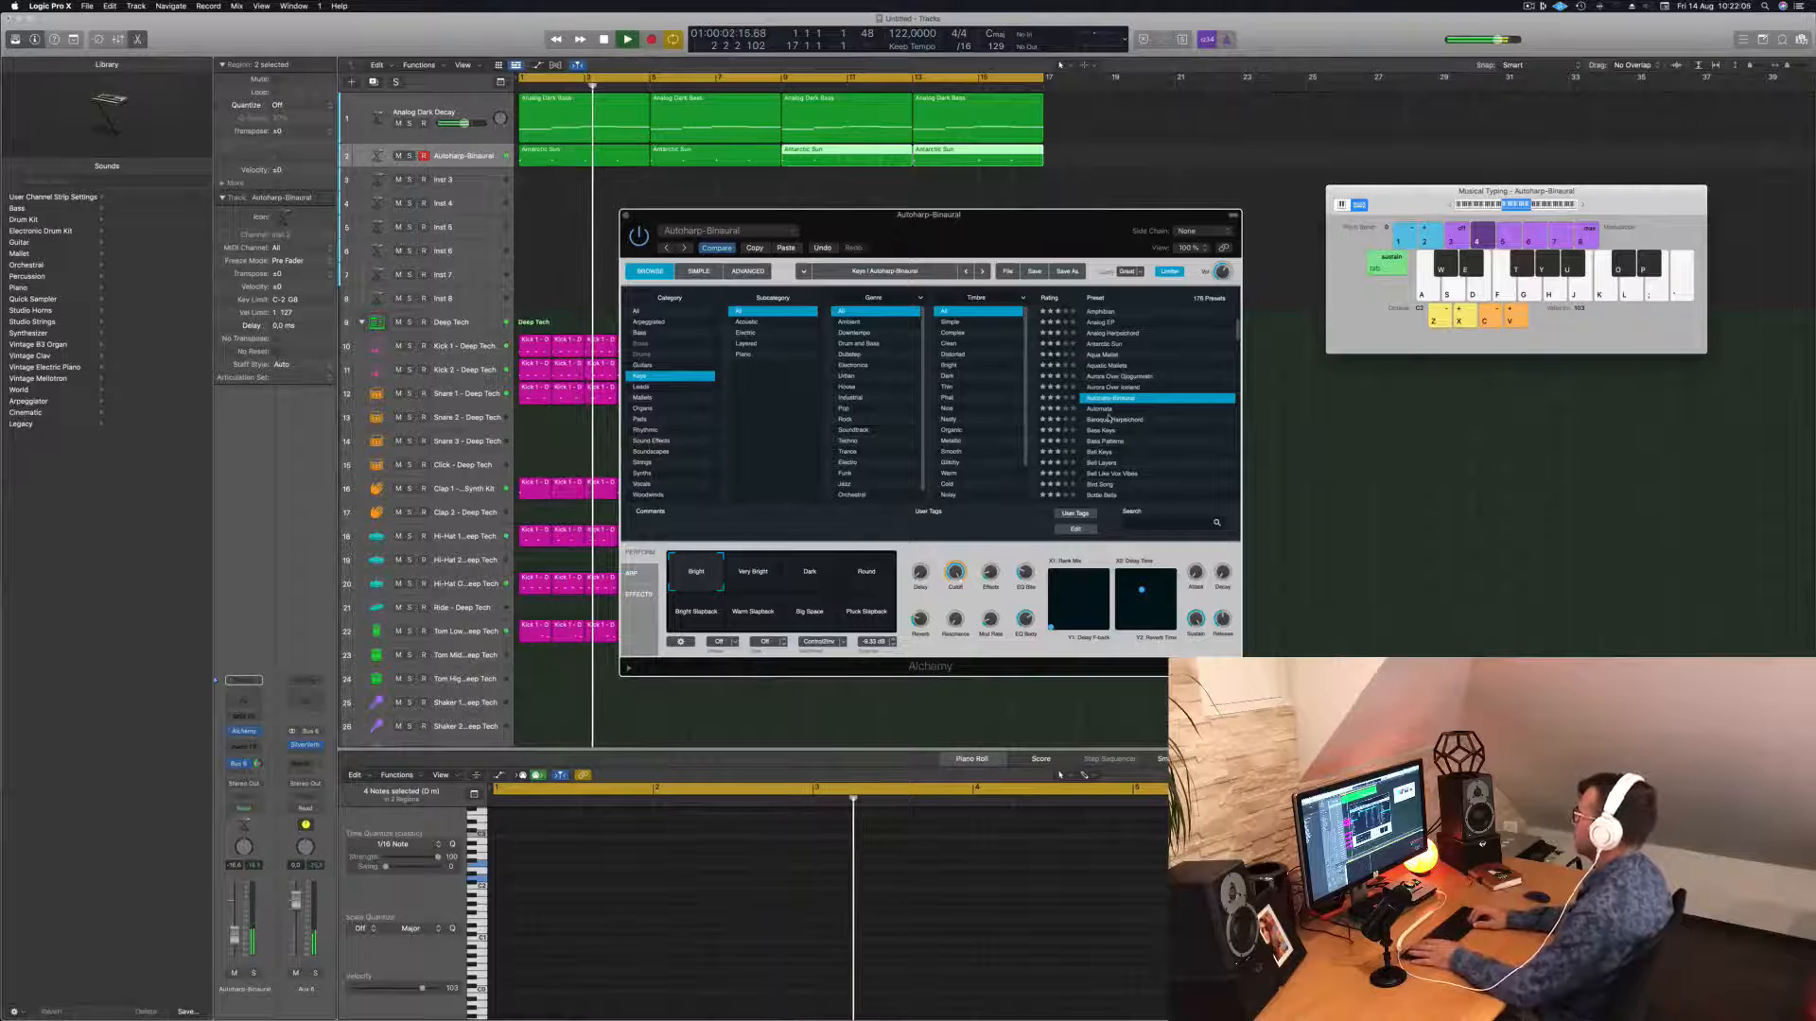
Audition the Keys presets from Baroque Harpsichord to Bass Patterns on the second track while the loop plays.
click(1109, 418)
scroll(1108, 418, down, 1)
key(space)
key(space)
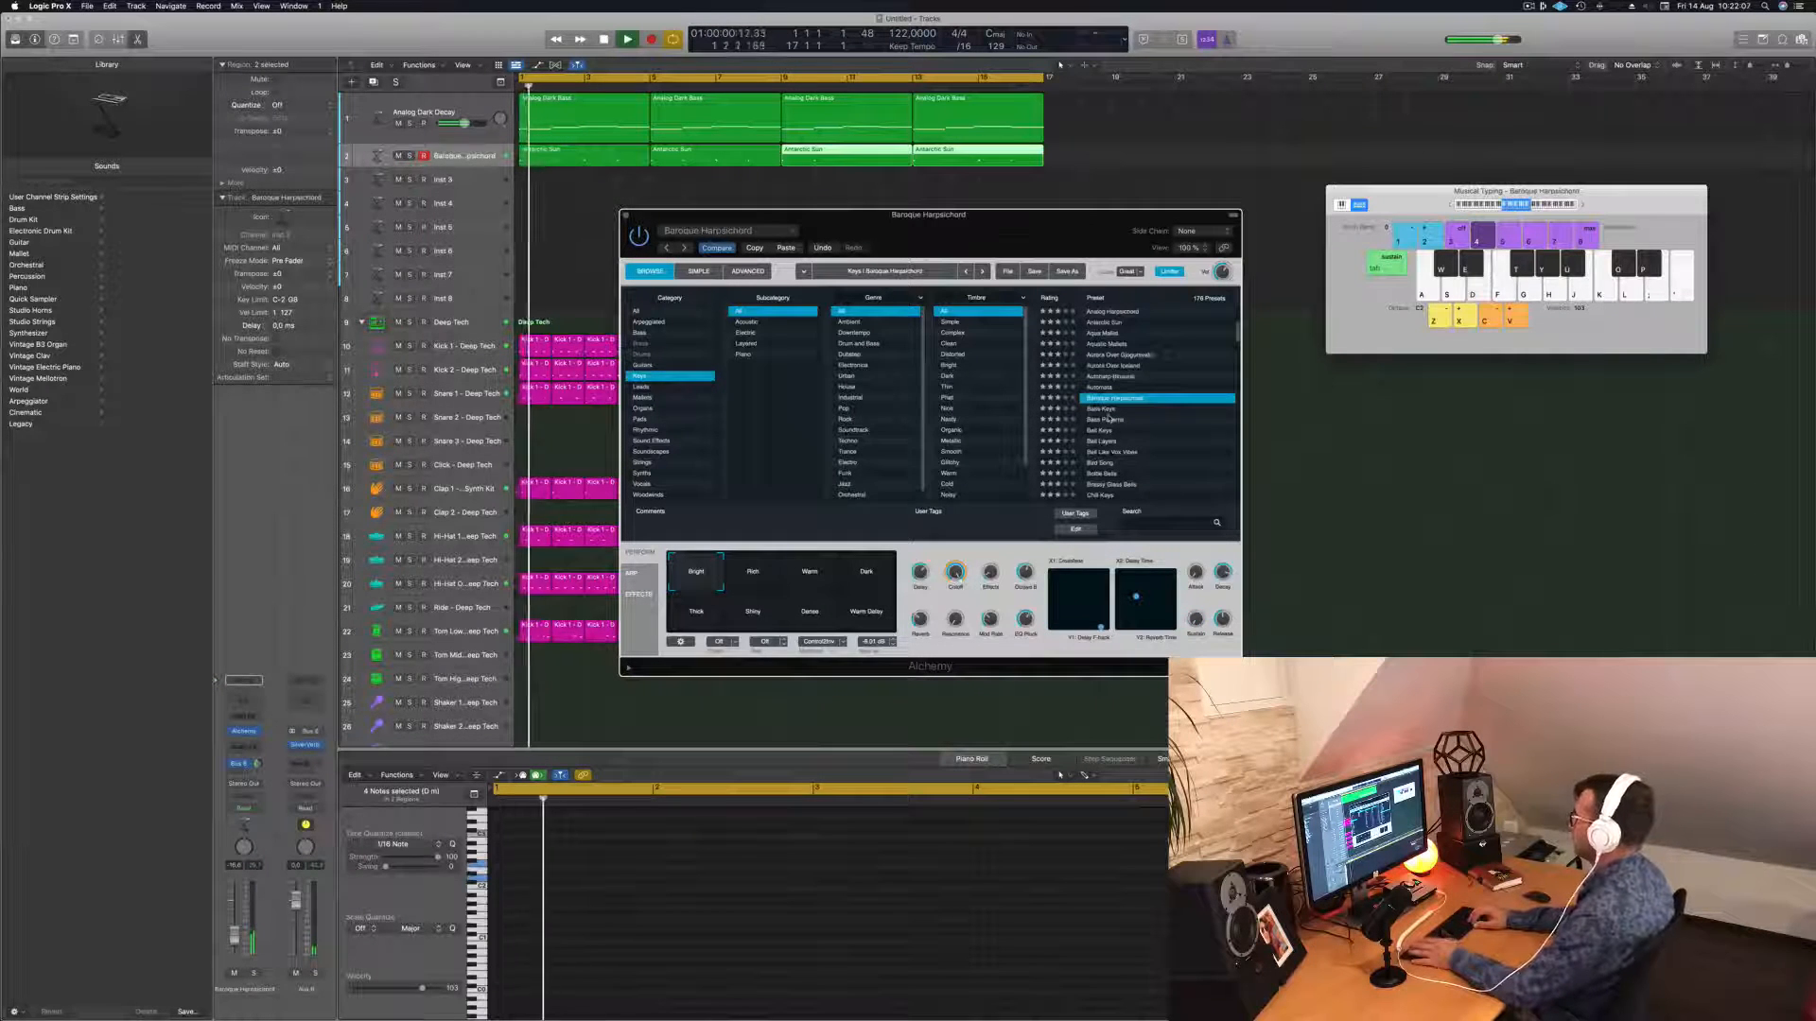
key(Down)
key(space)
key(space)
click(1109, 418)
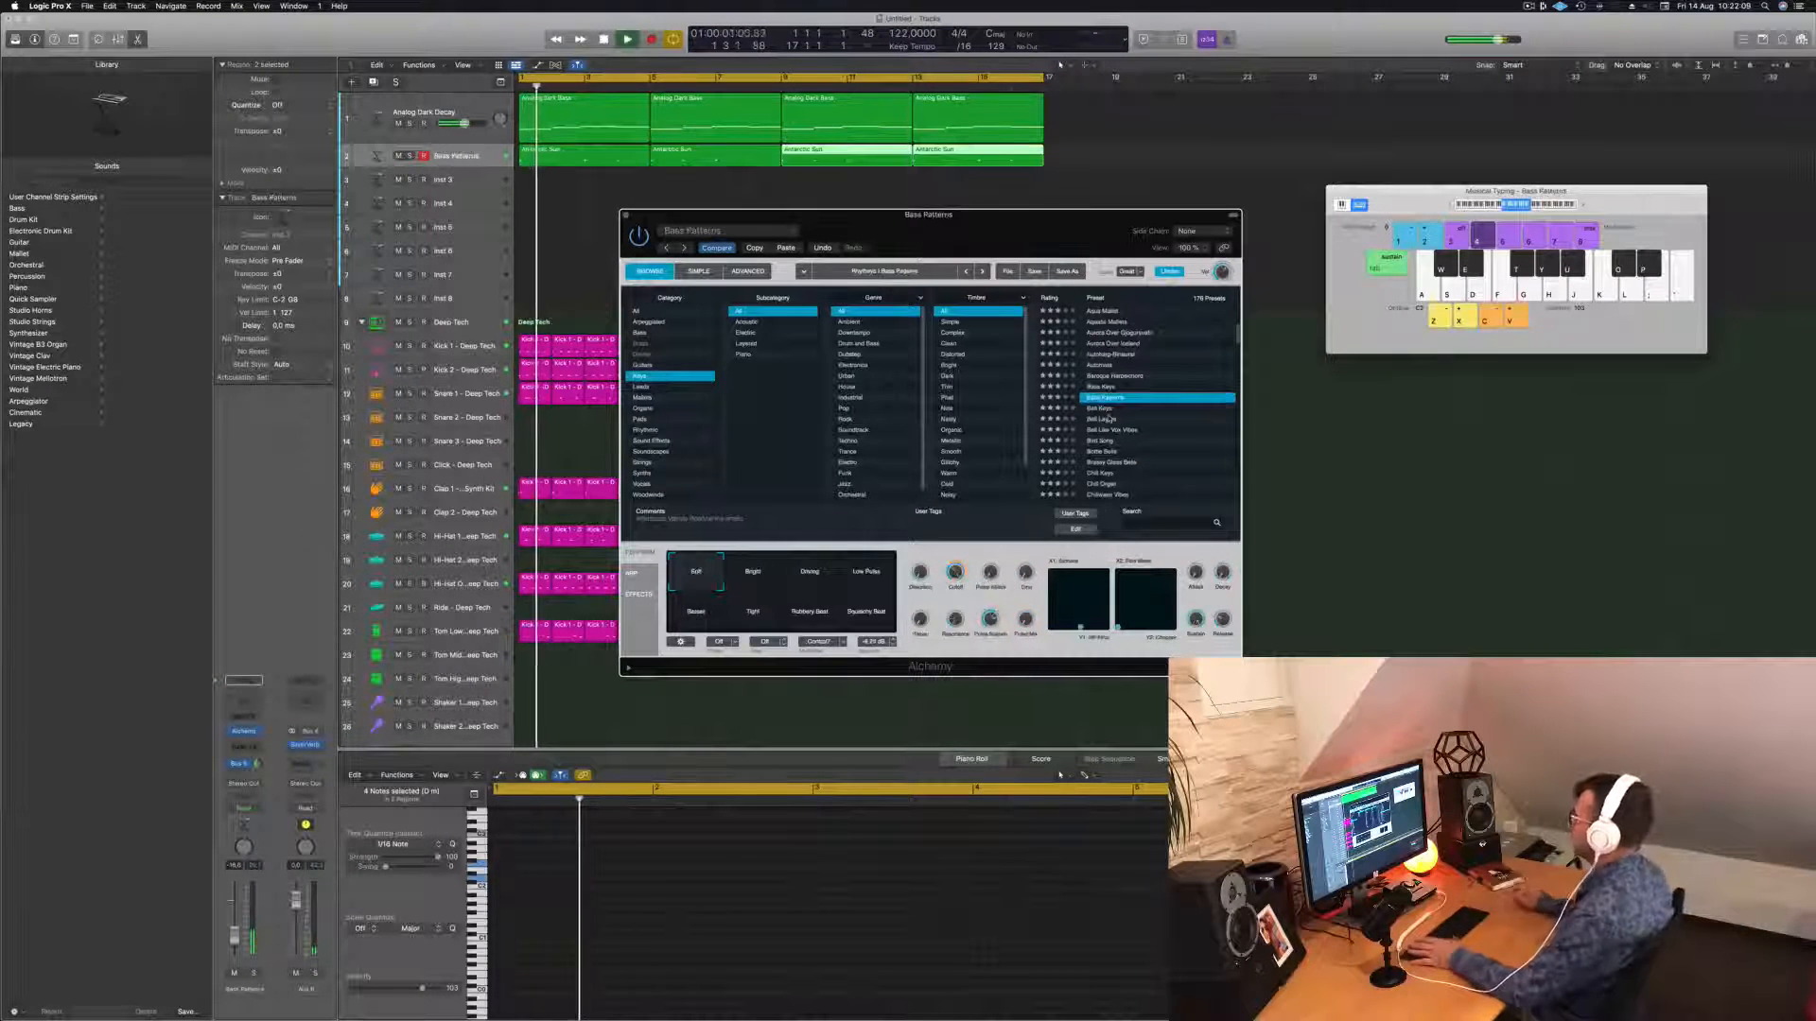
Load the Bell Keys preset on the second track and raise the track's volume slightly.
key(Return)
click(1105, 410)
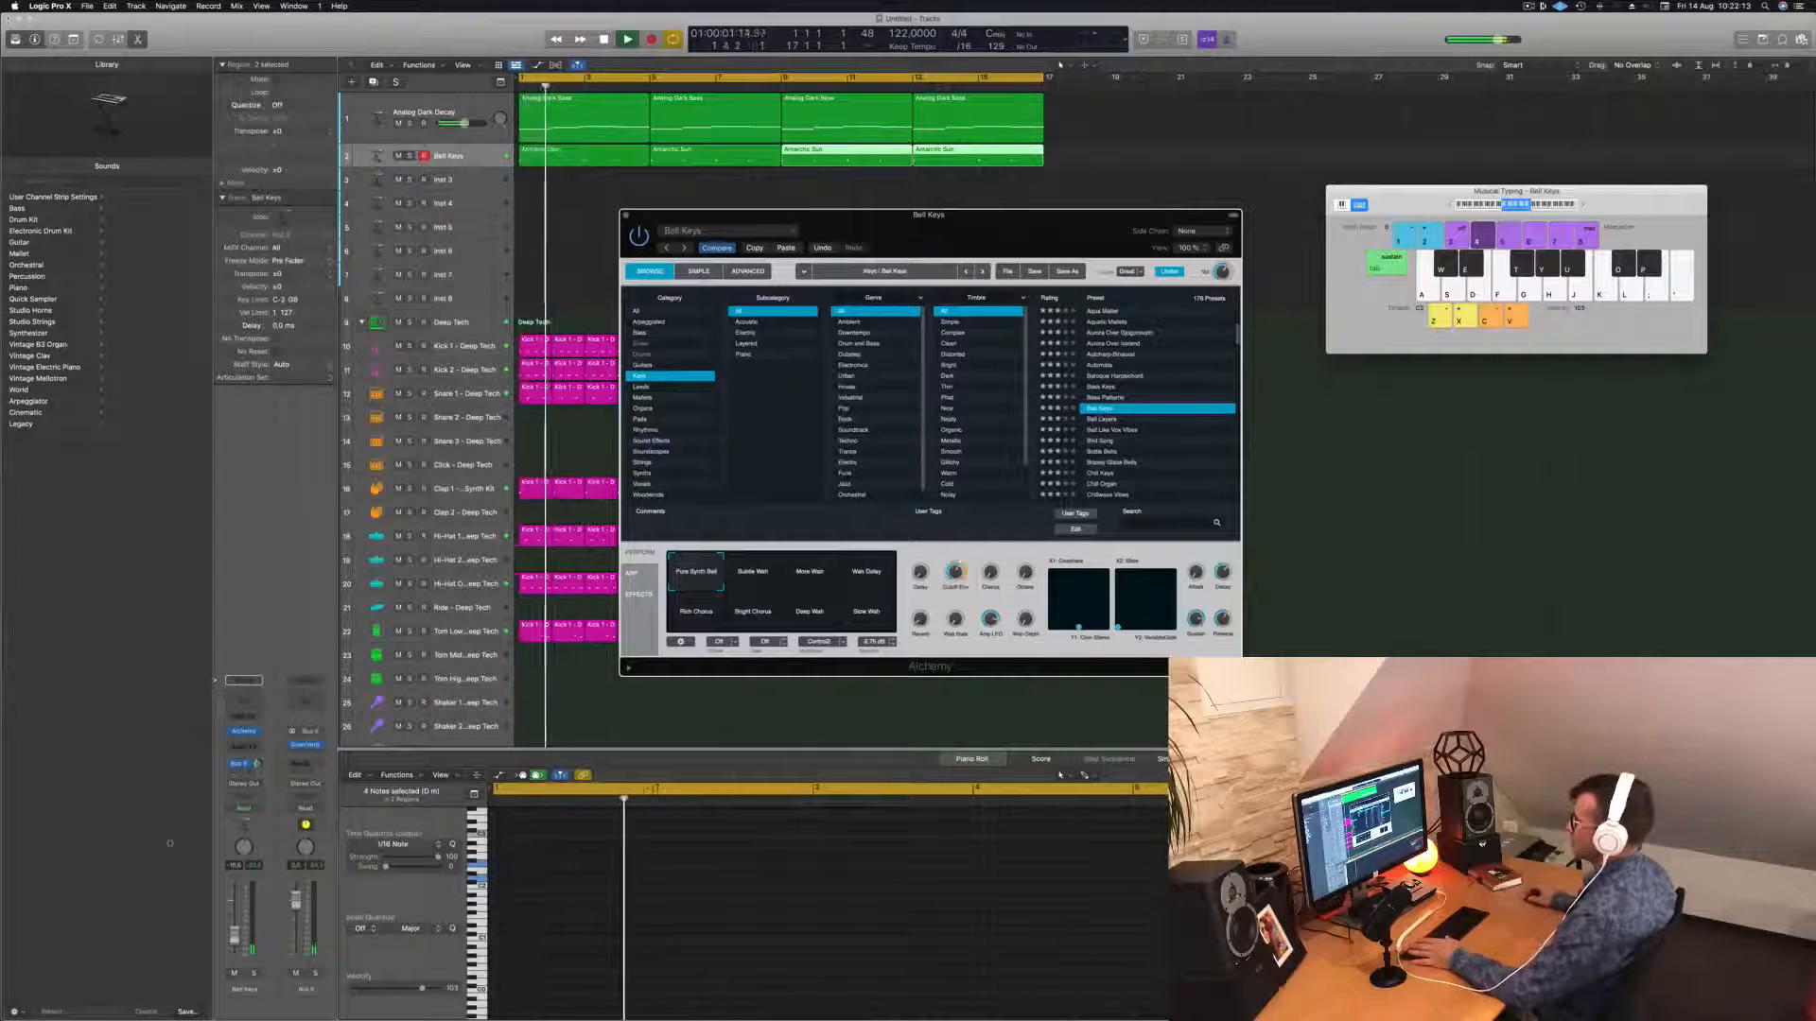
drag(236, 936, 237, 929)
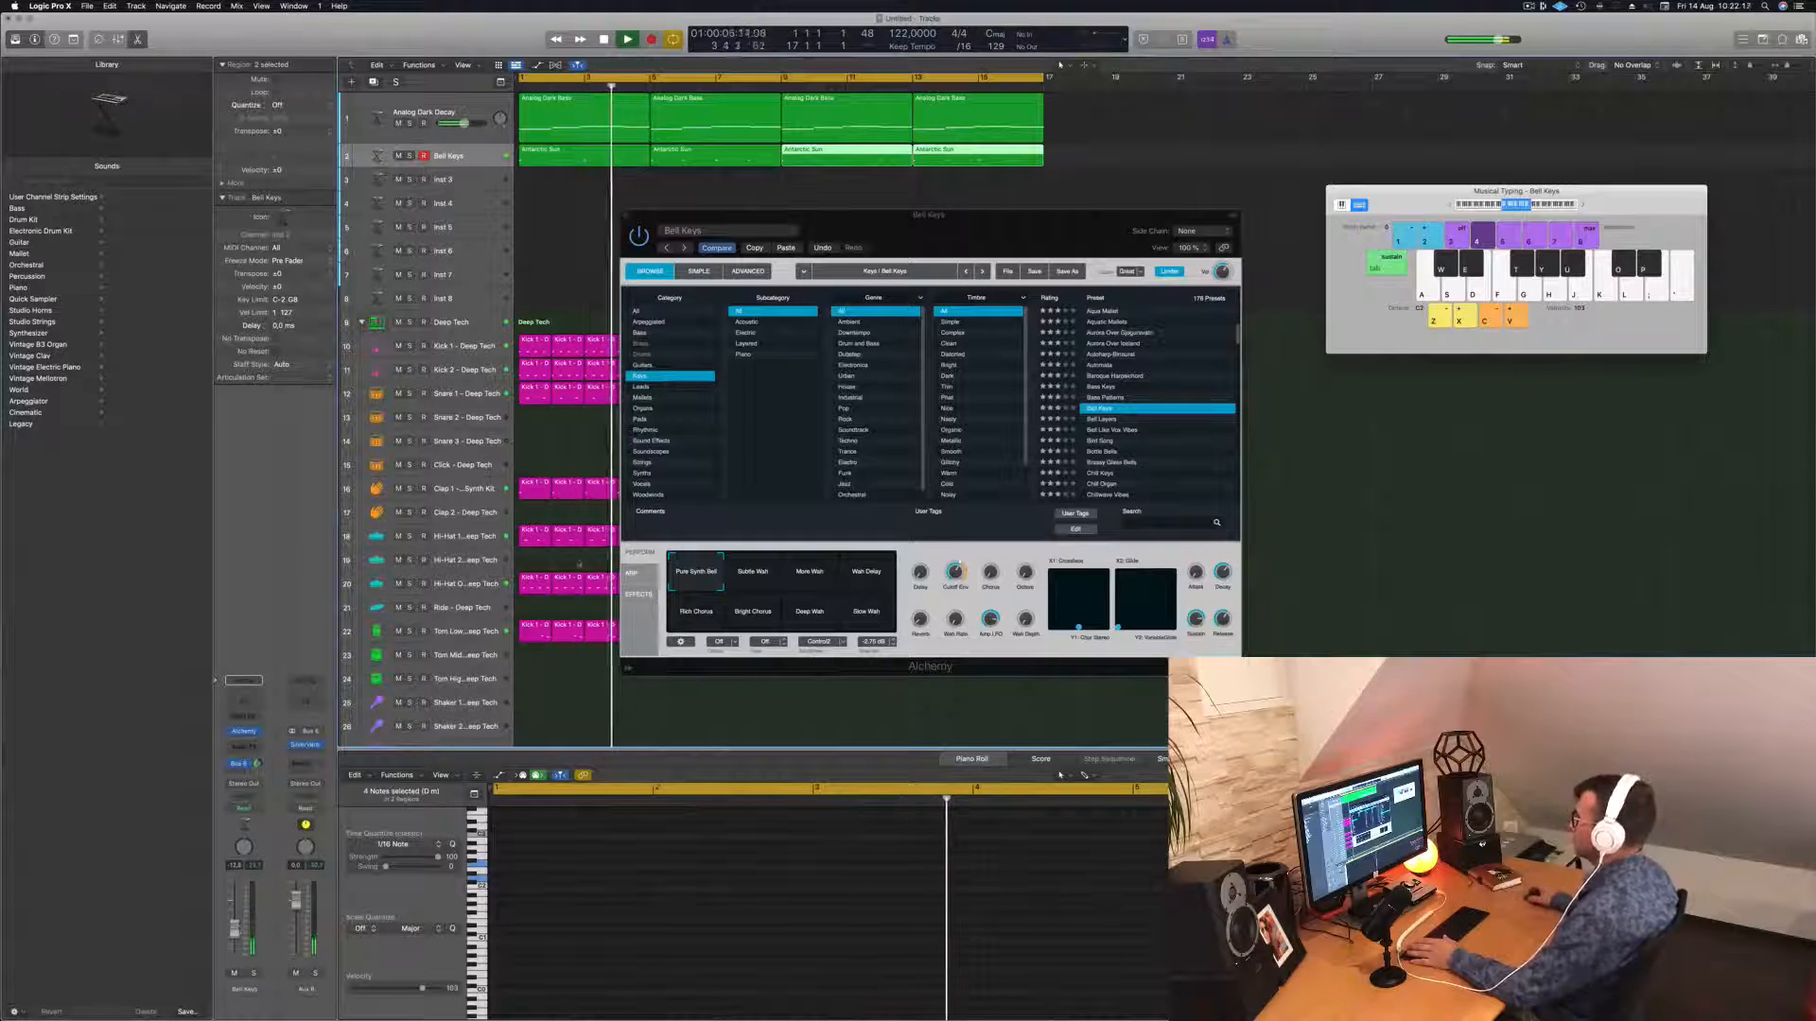
Audition the Bell Keys variations Subtle Wah, Wah Delay and Rich Chorus, return to Pure Synth Bell and close the instrument window.
mouse_move(996, 230)
mouse_down()
mouse_move(1089, 204)
mouse_move(985, 219)
mouse_up()
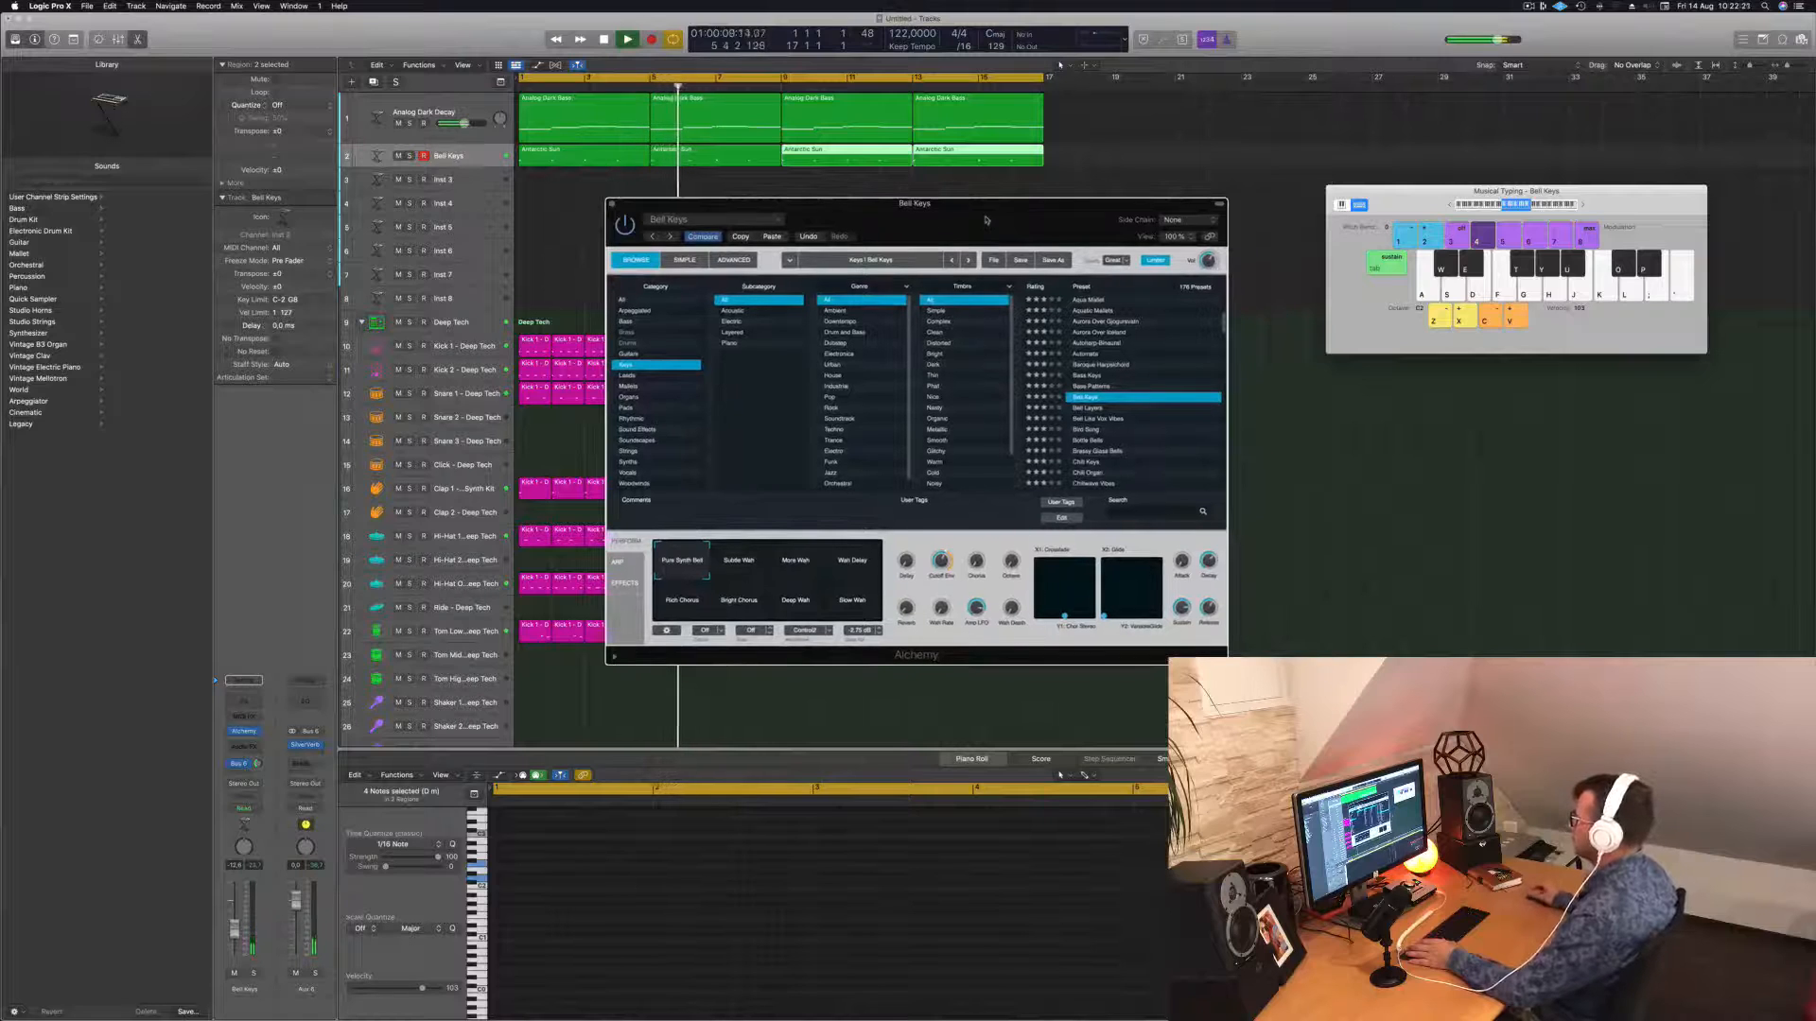
click(742, 568)
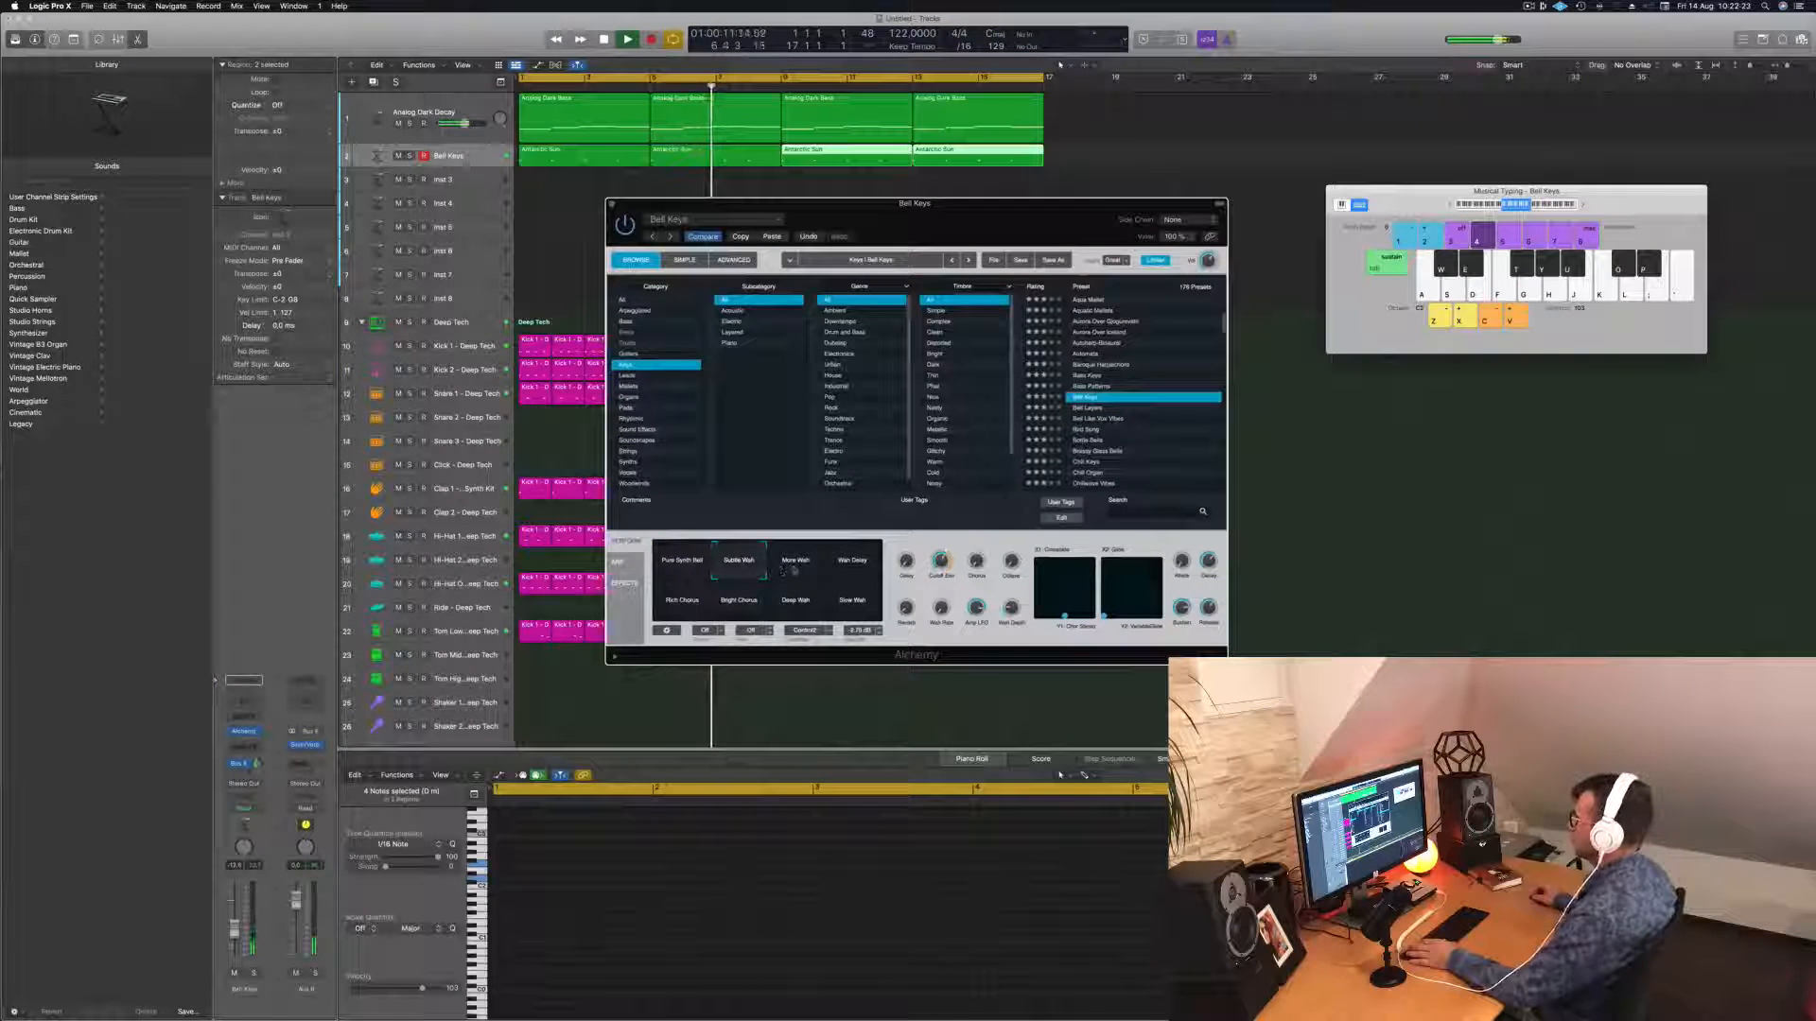
click(794, 569)
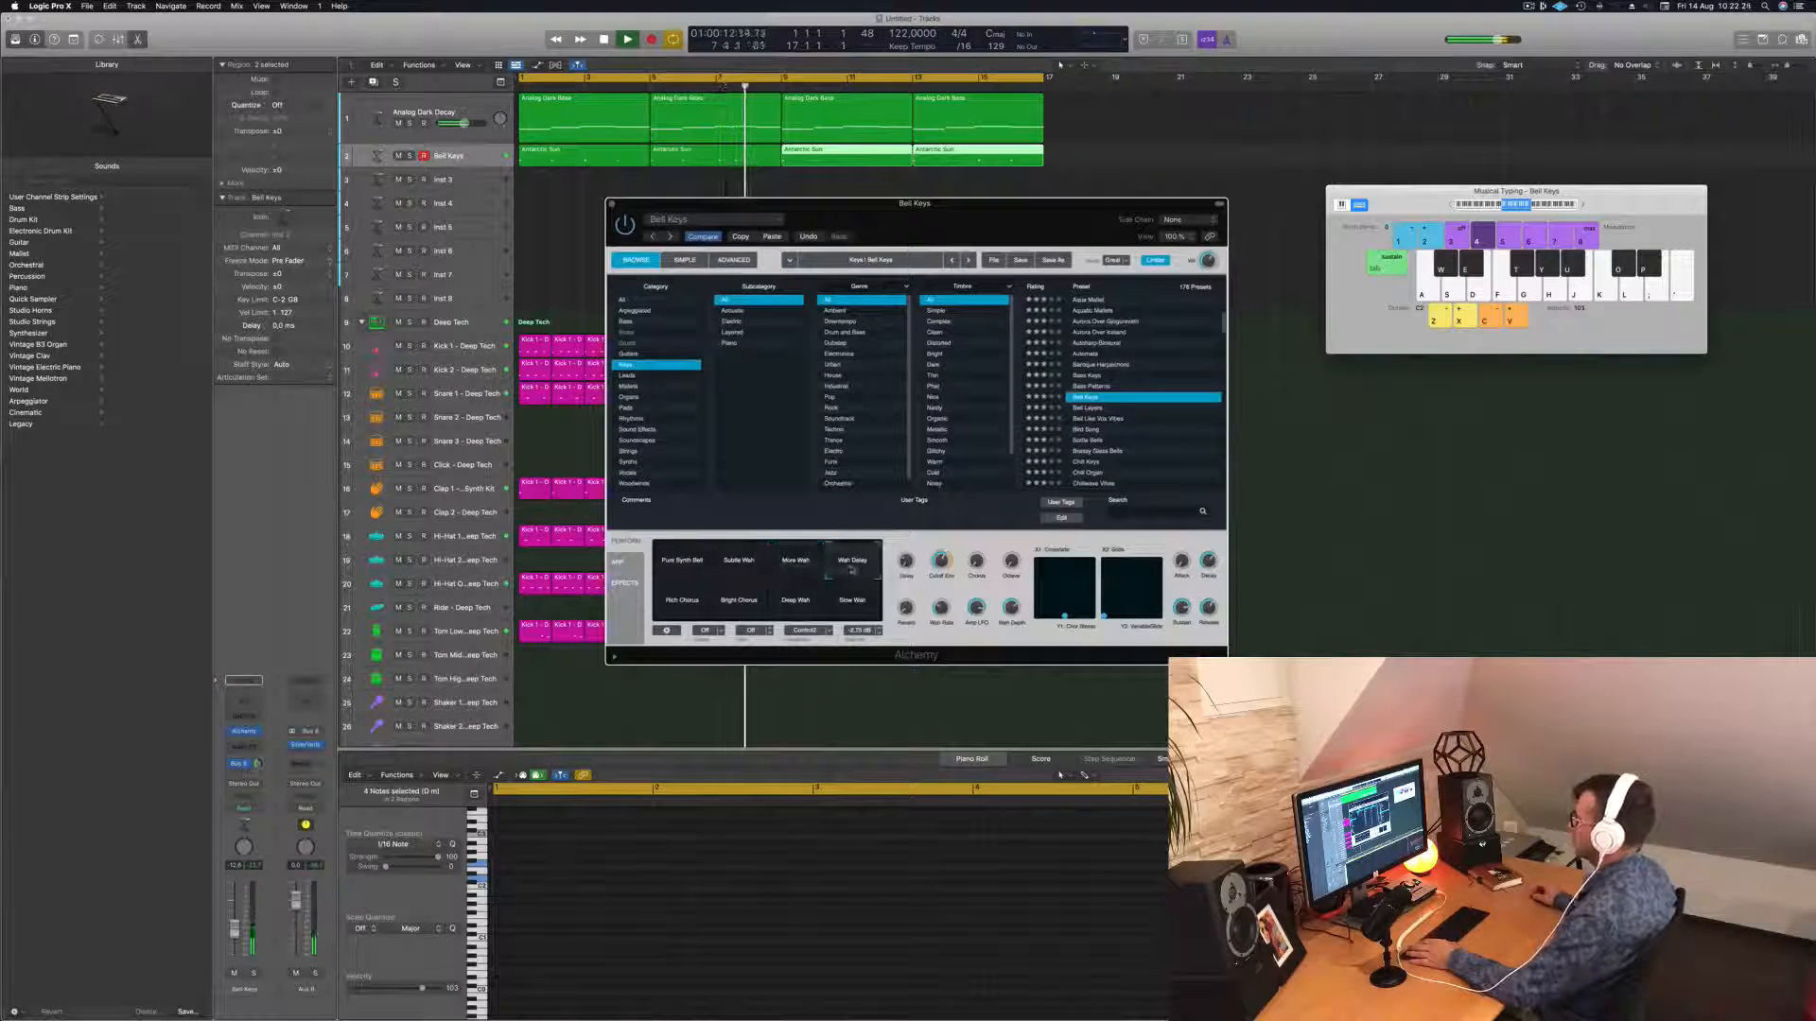
click(850, 573)
click(708, 609)
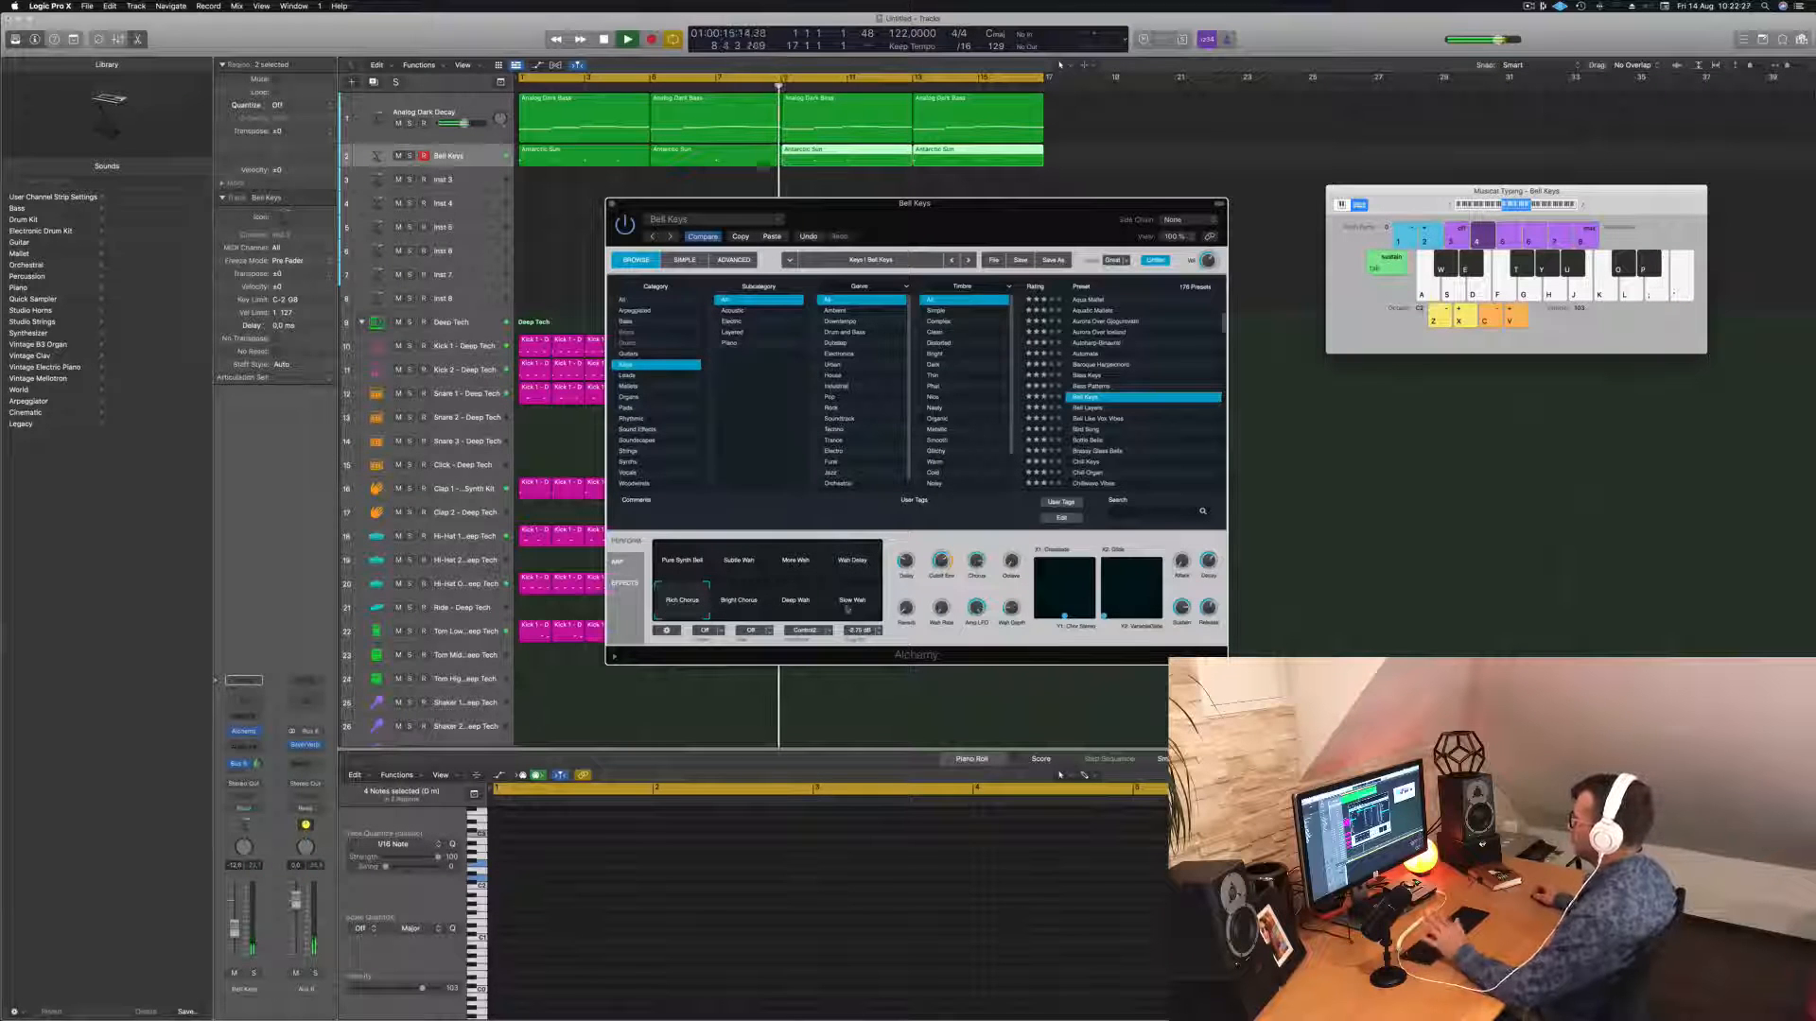
click(672, 561)
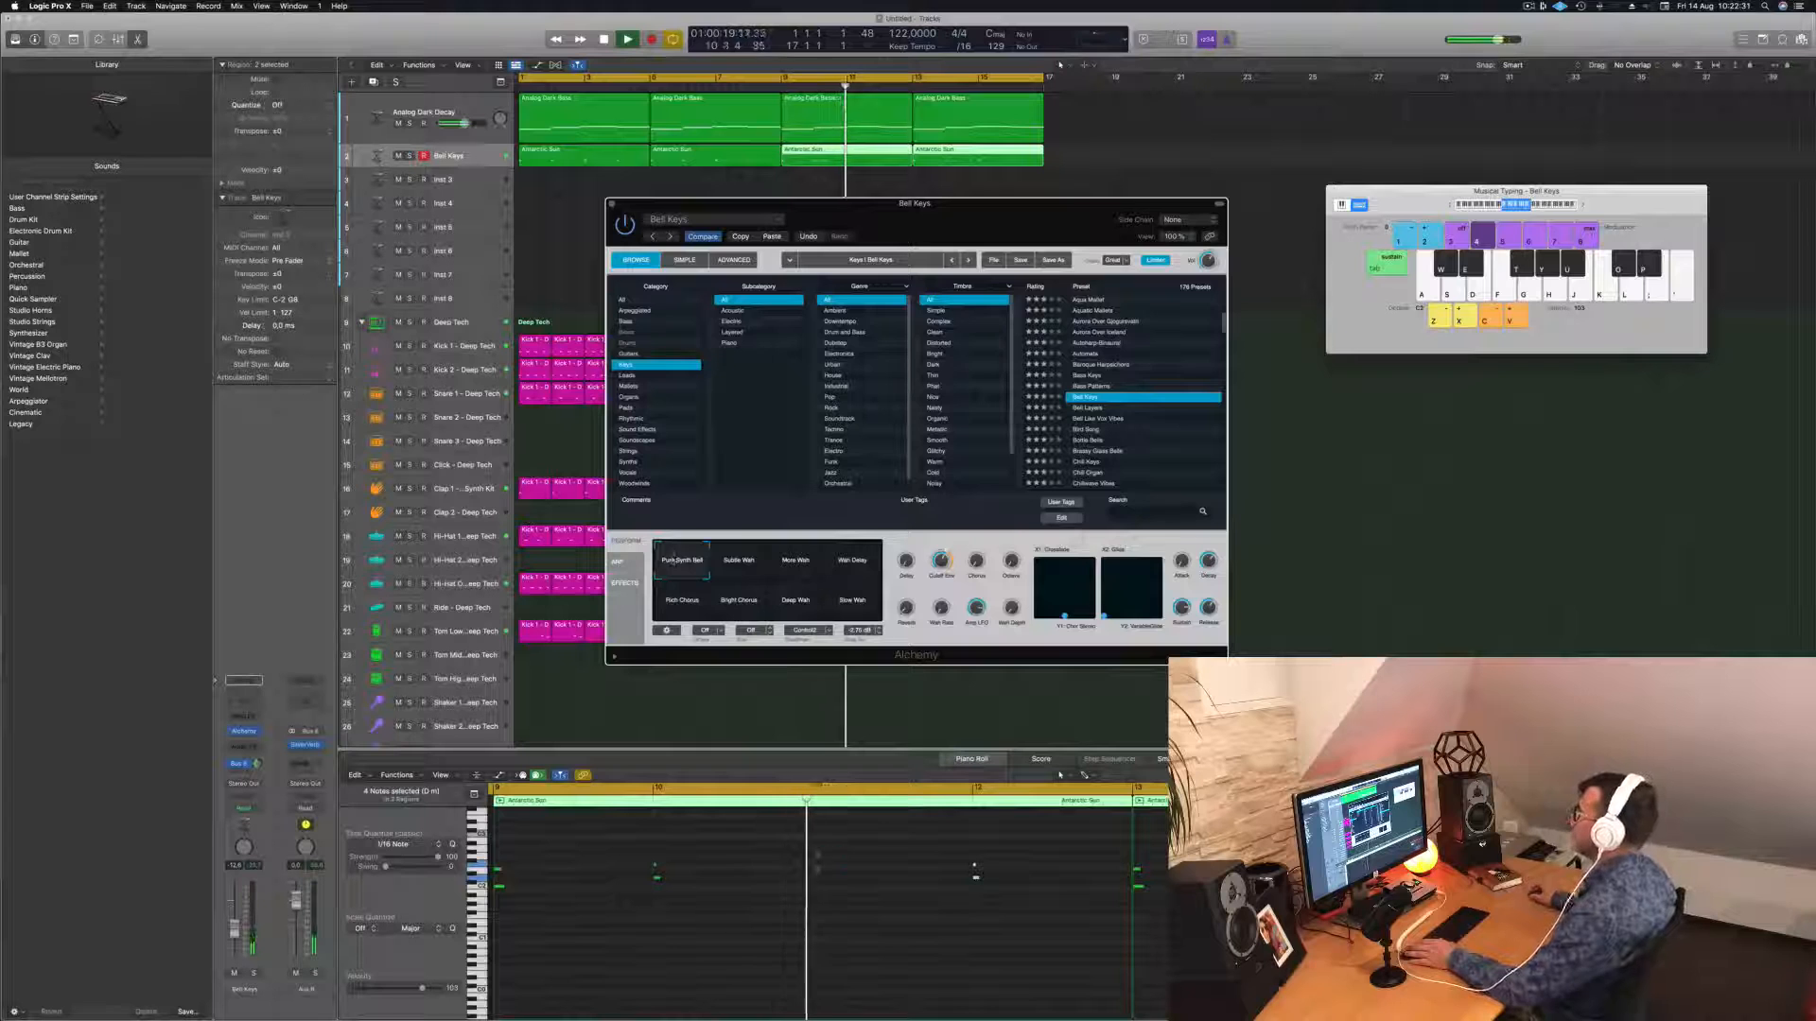
drag(943, 224, 1007, 239)
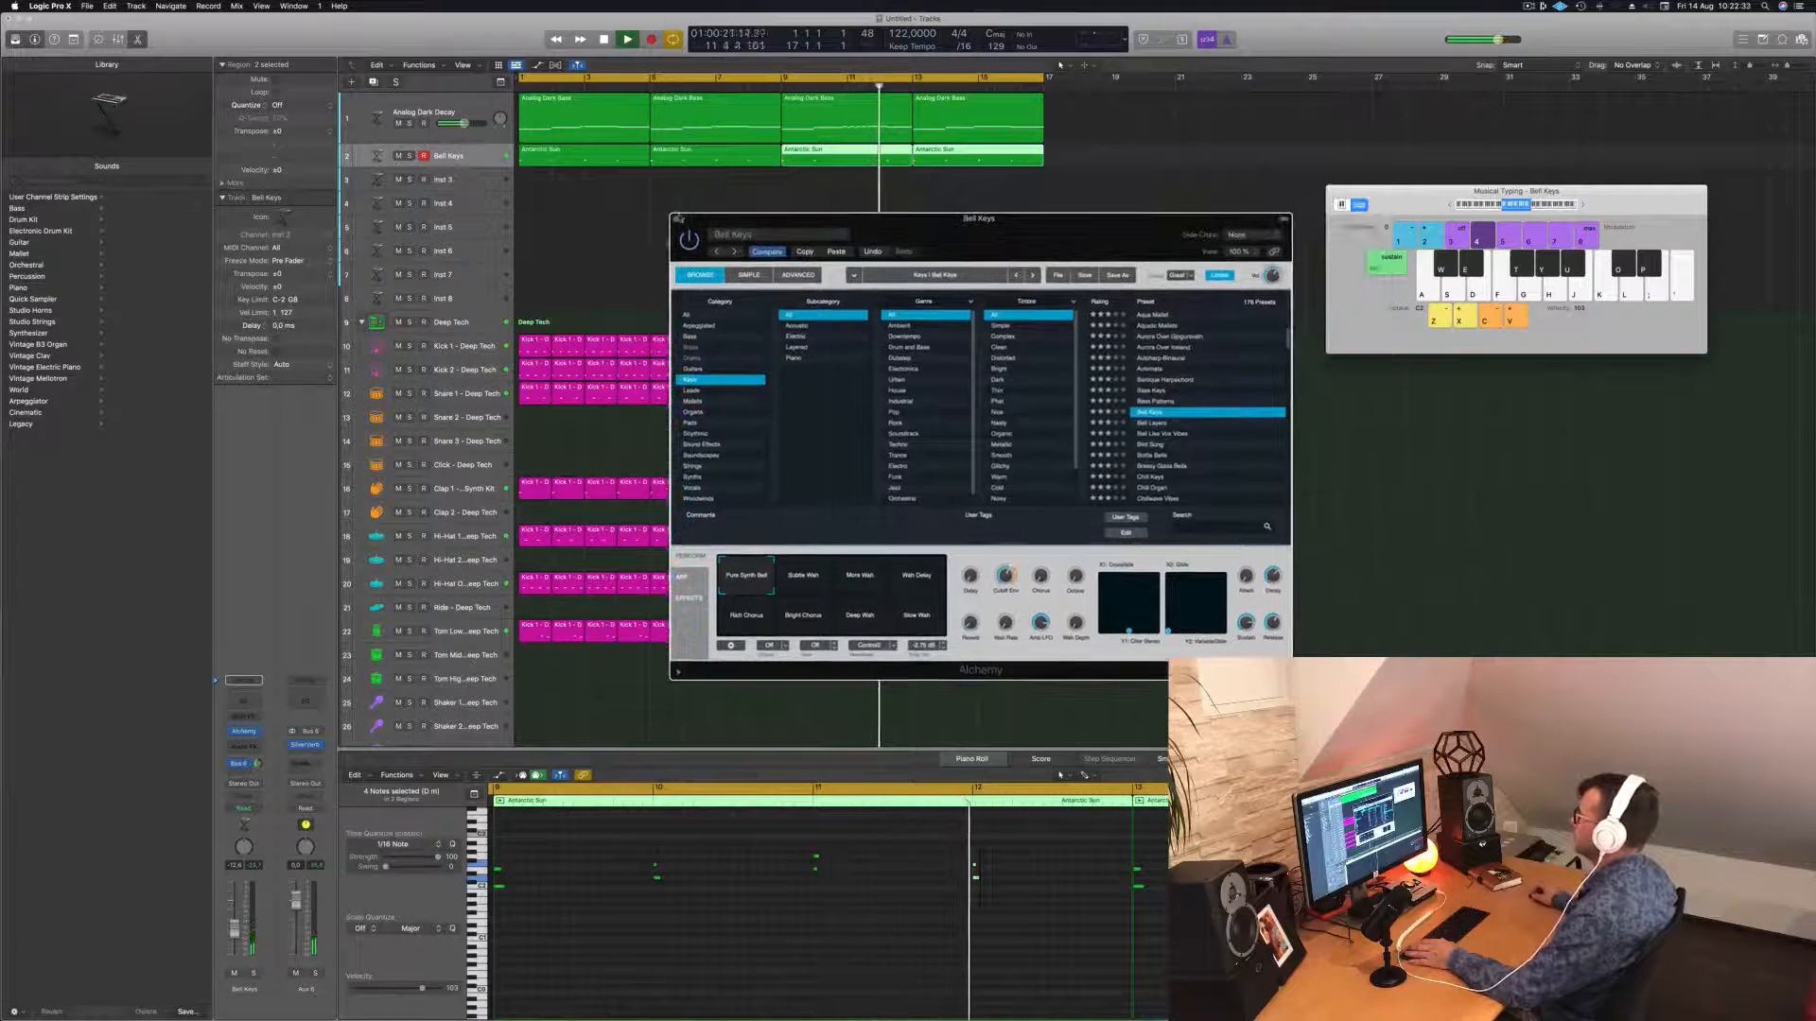
key(super+w)
Examine the notes of the first Analog Dark Bass region and replay the loop from its start.
click(581, 124)
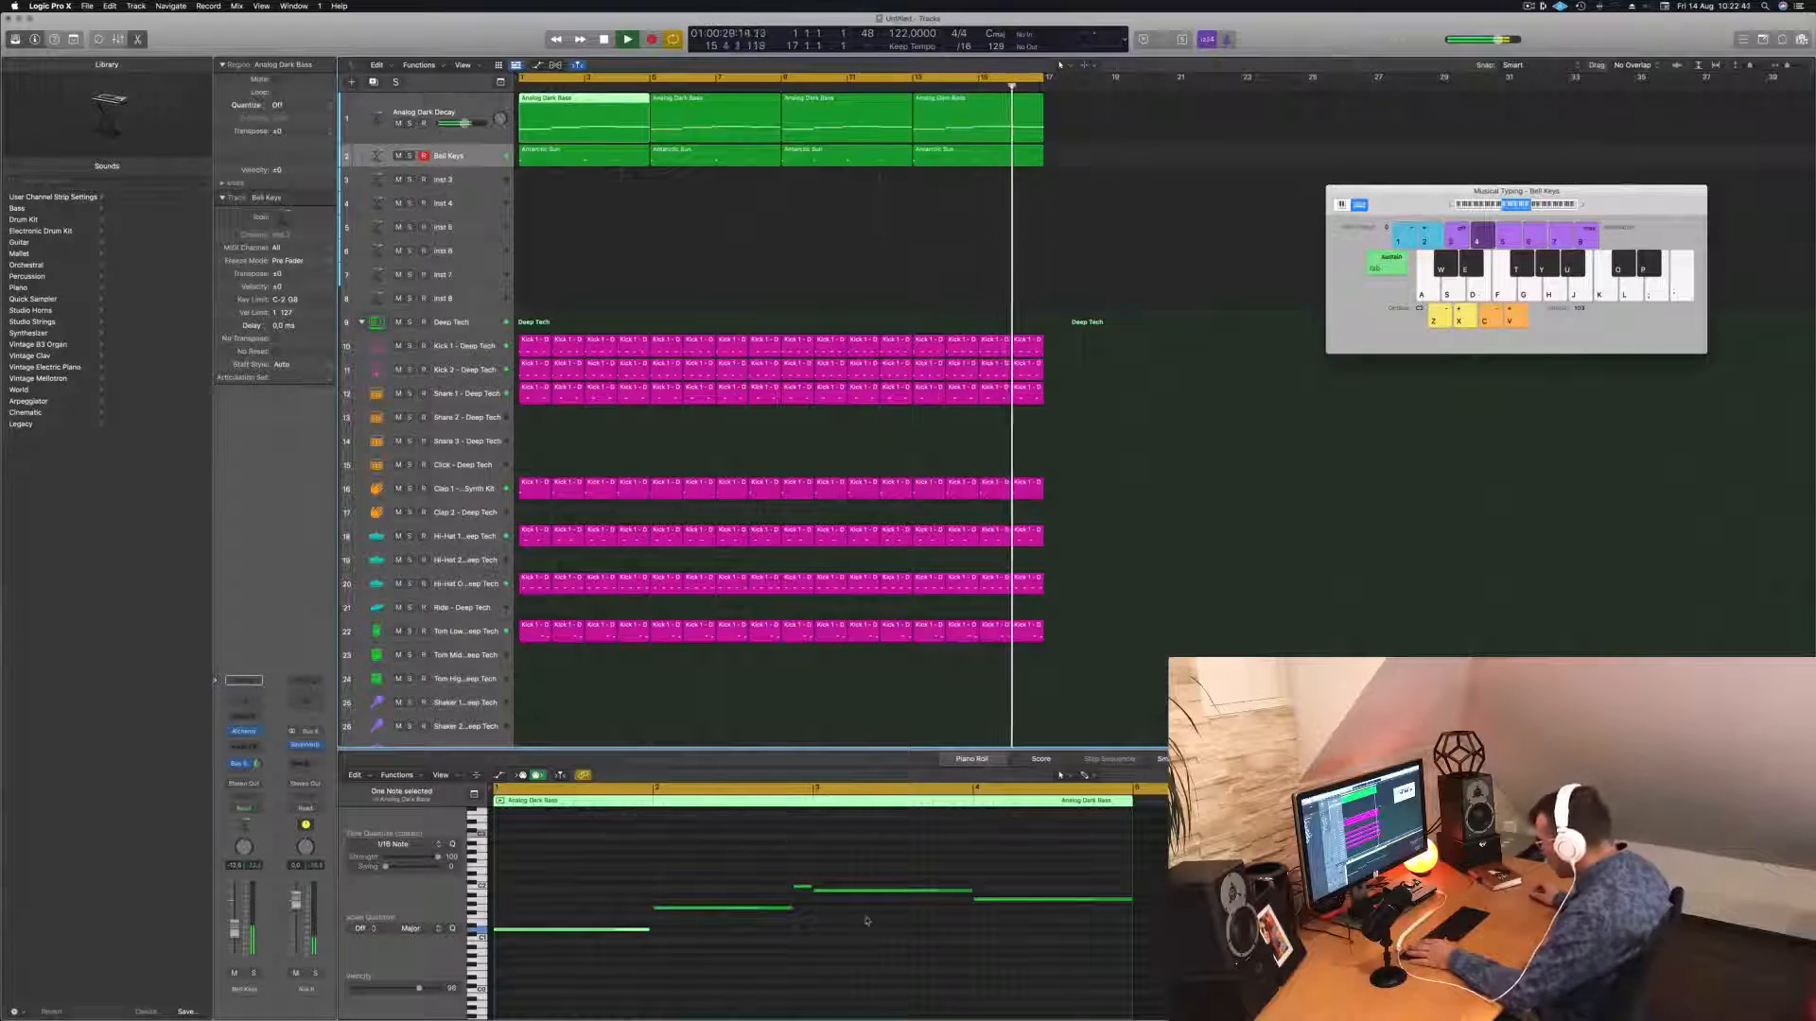
key(space)
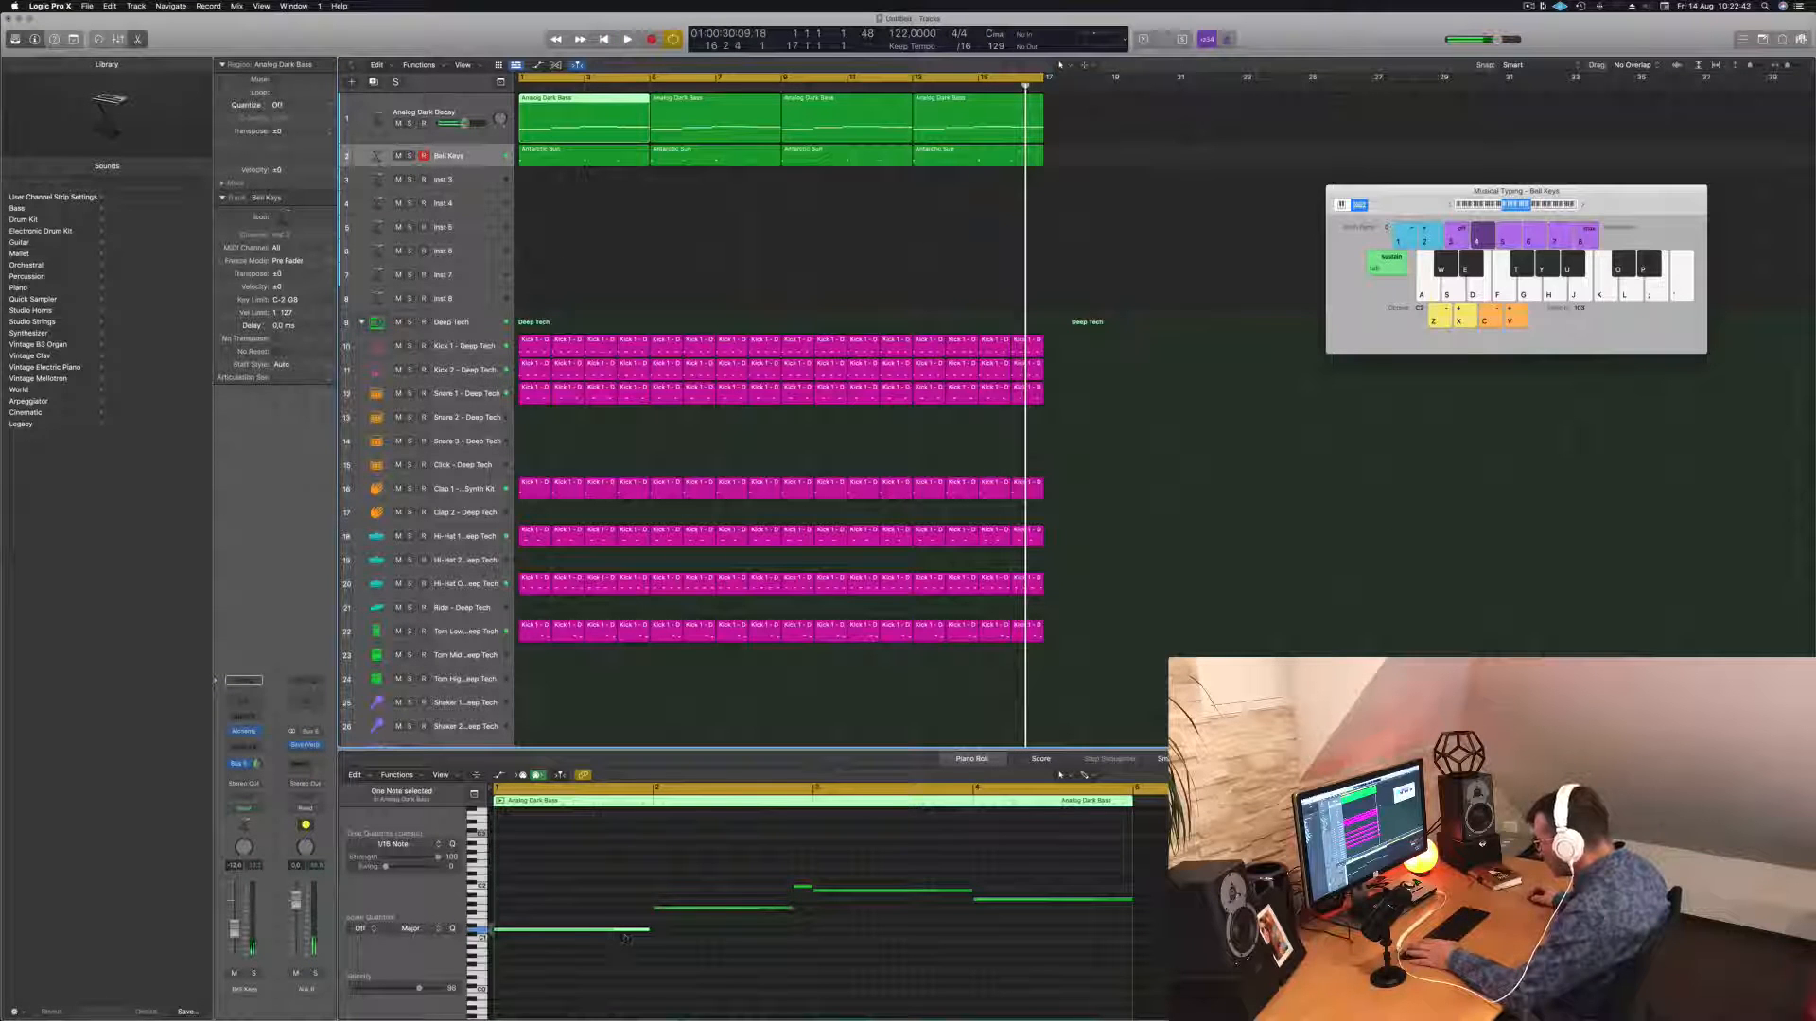
click(831, 891)
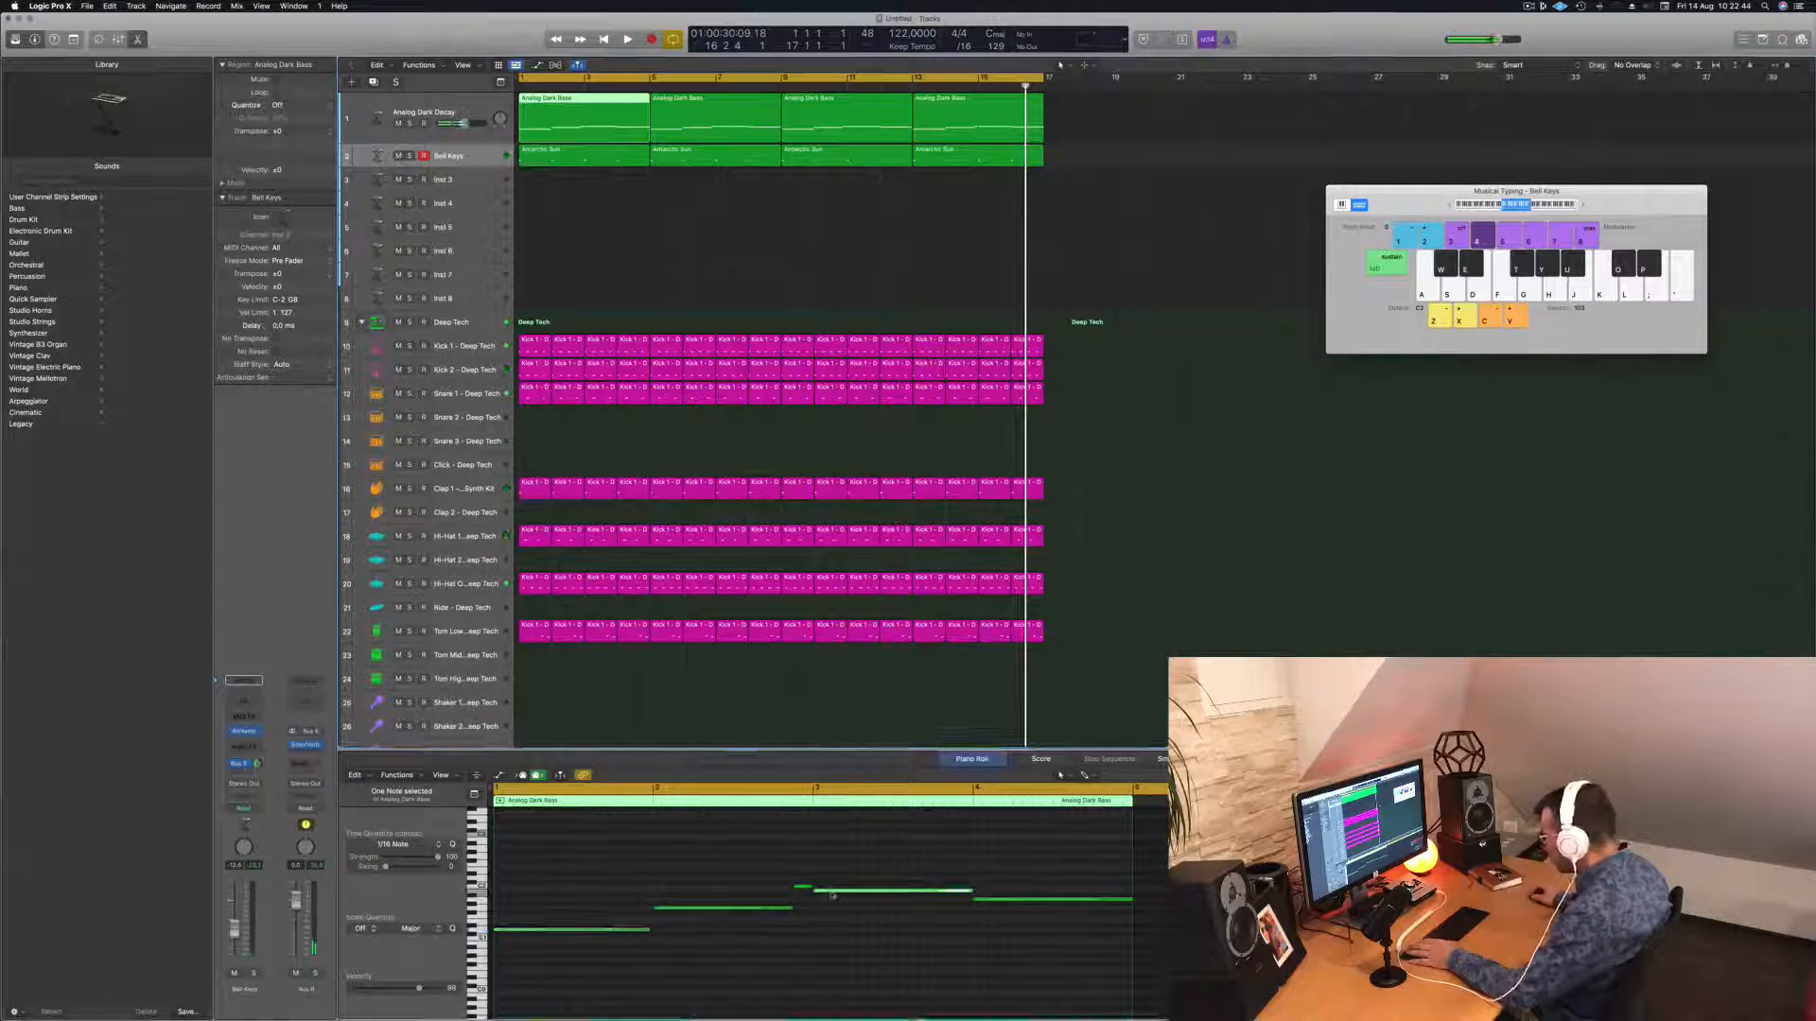
key(Return)
key(space)
Try the third chord of the first Antarctic Sun region at a lower pitch and play the passage back.
click(580, 158)
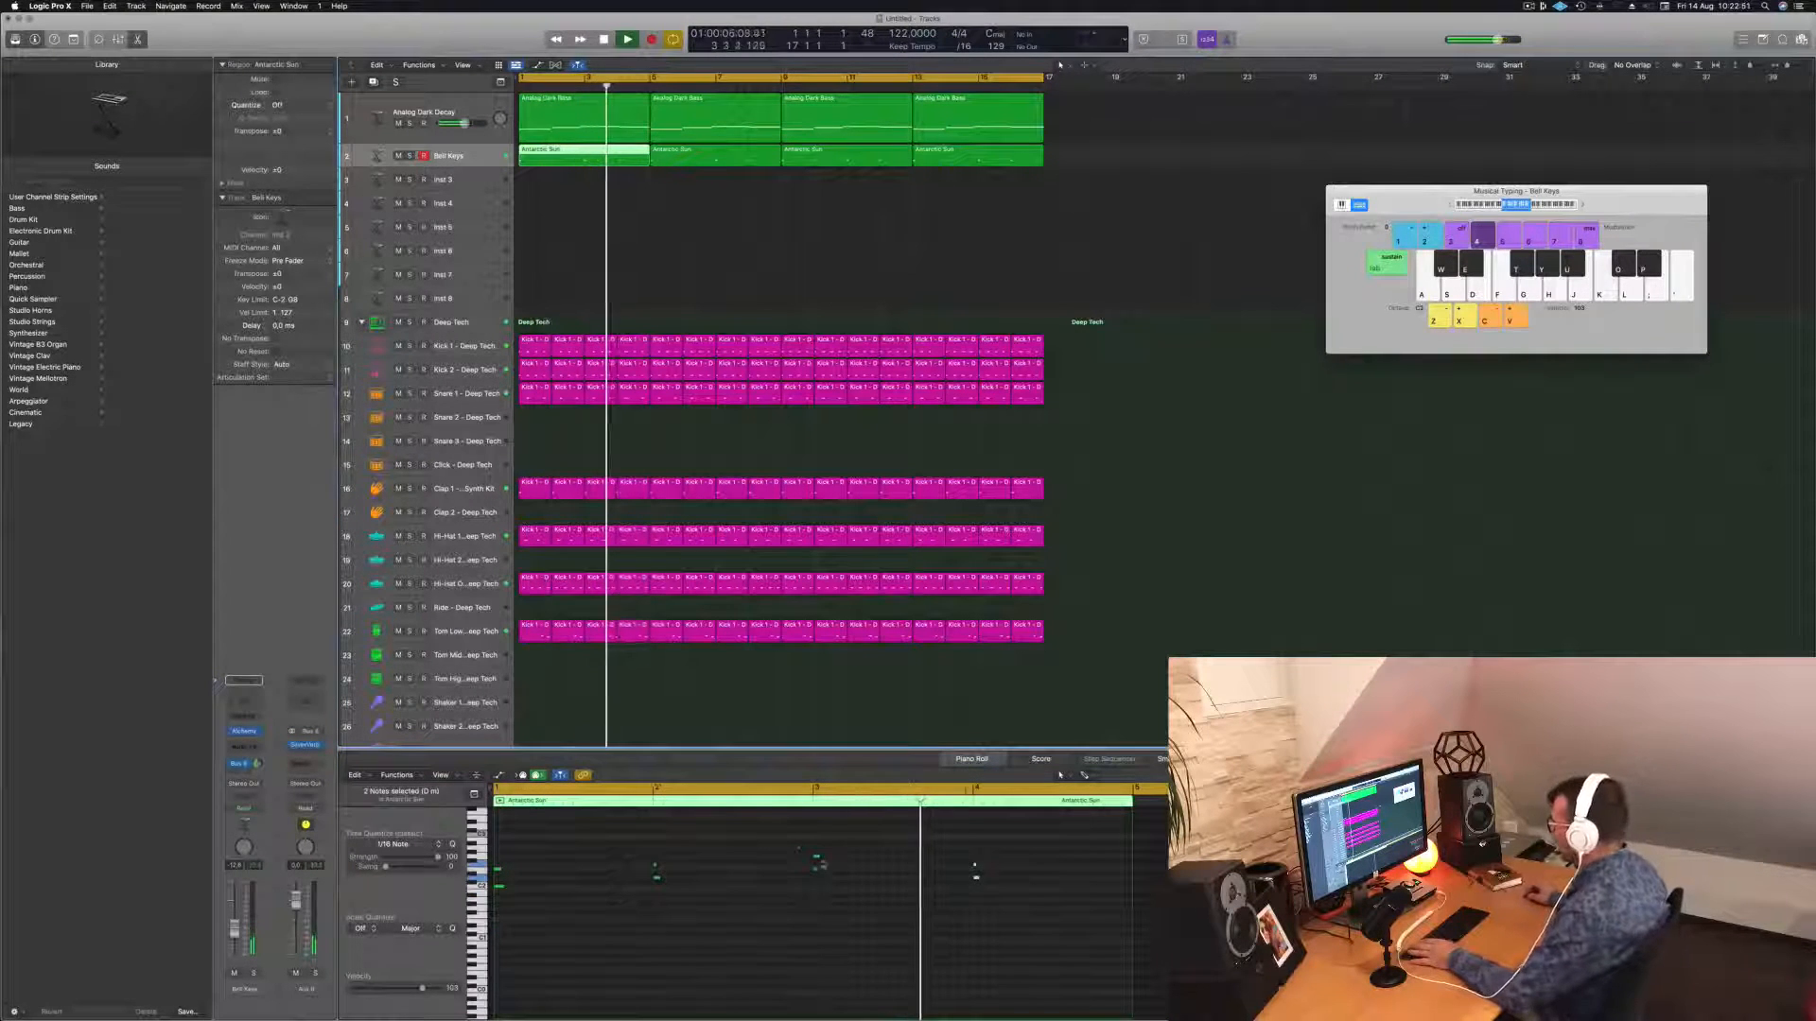
click(816, 886)
key(space)
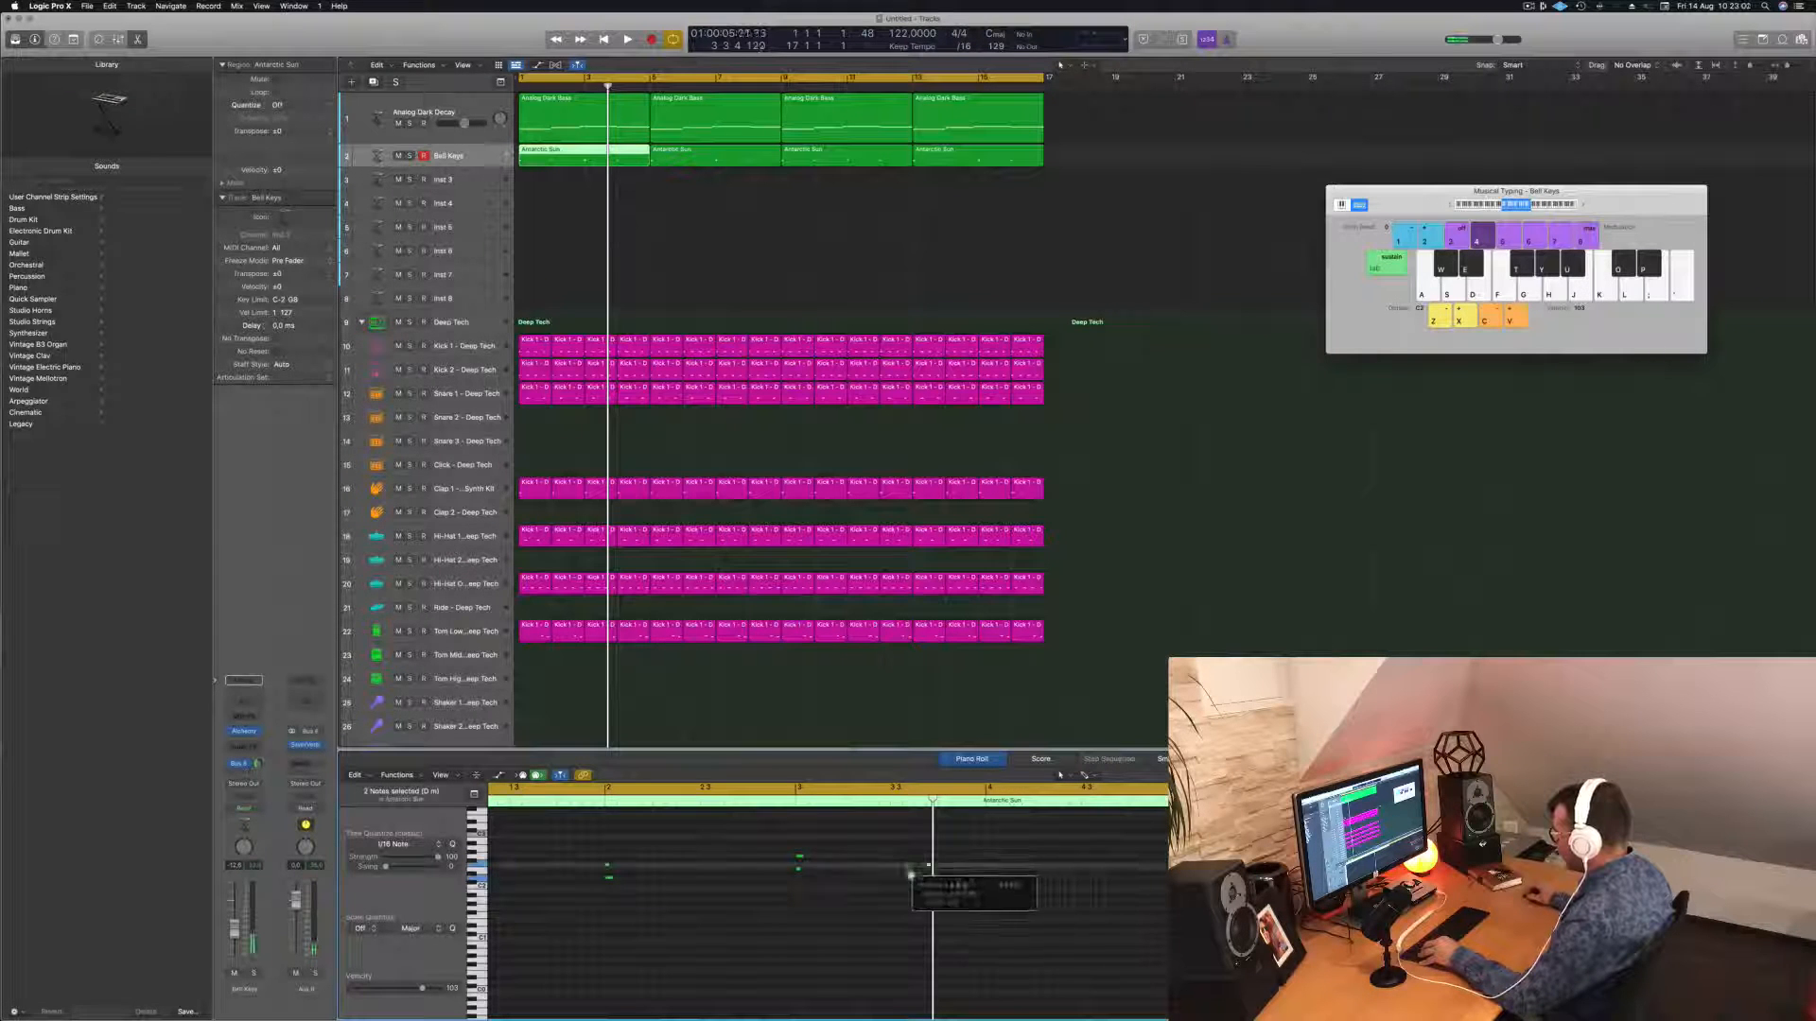
drag(799, 868, 811, 853)
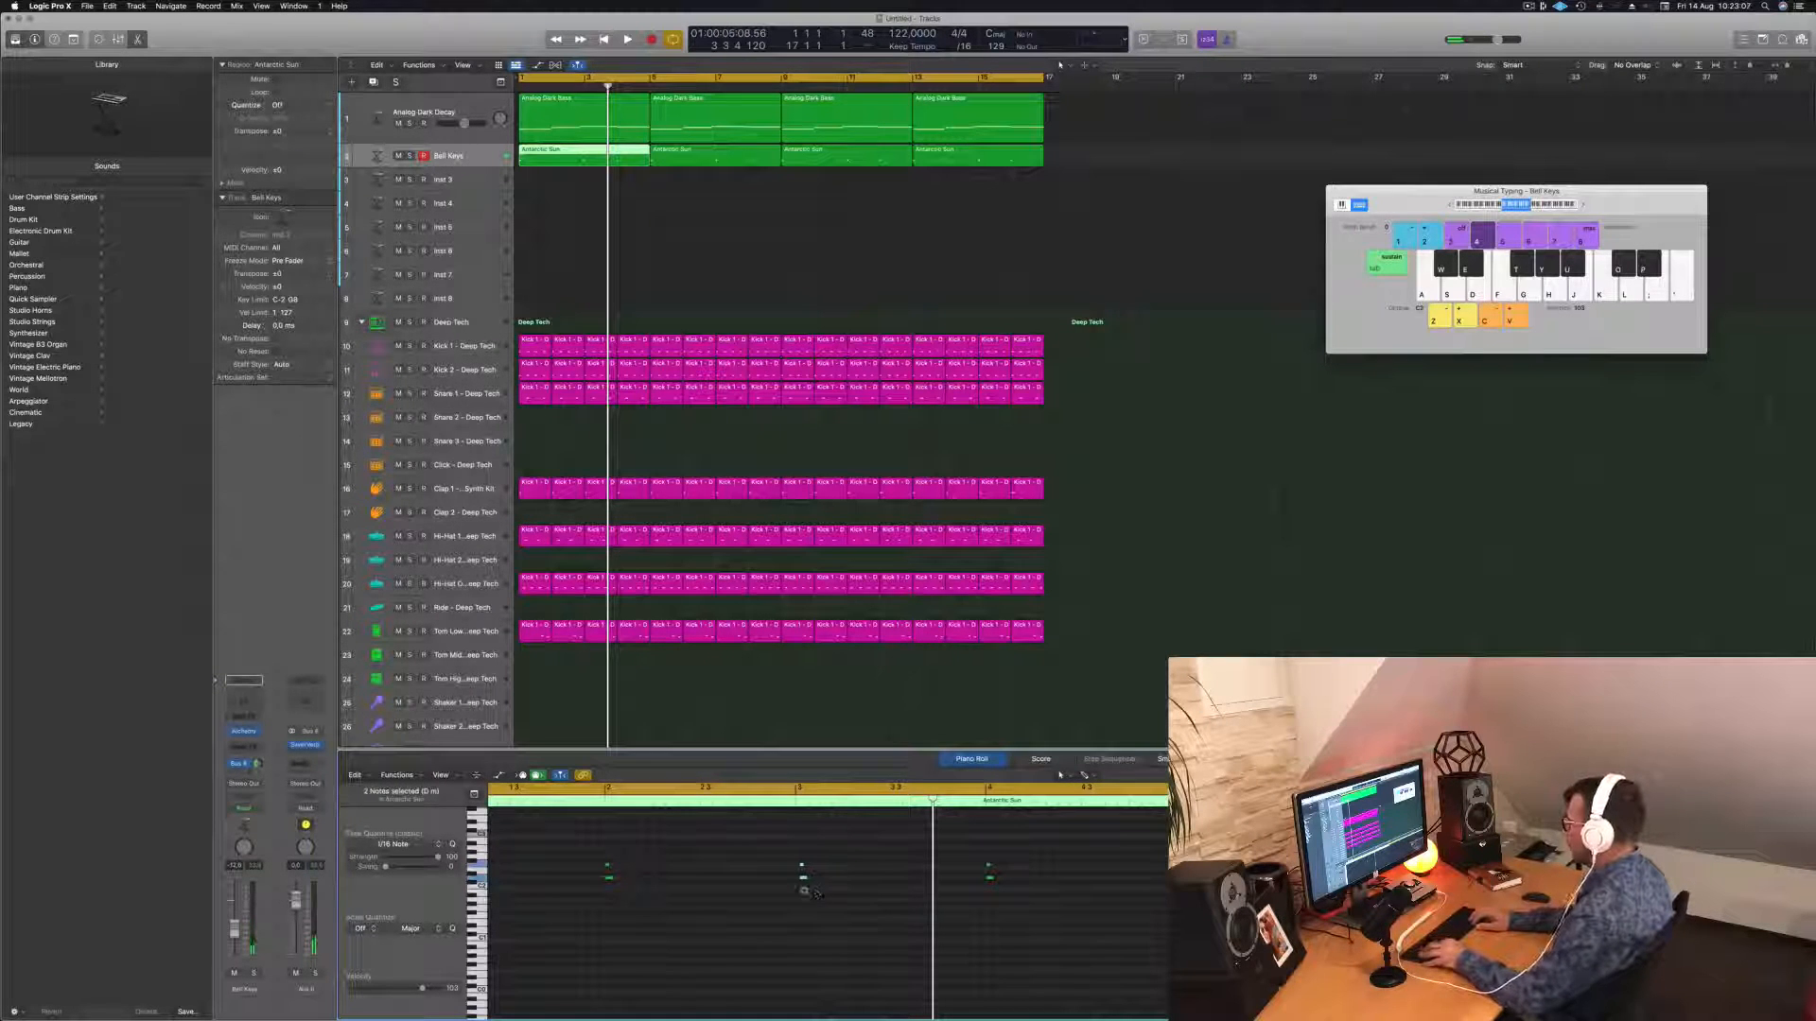
key(super+q)
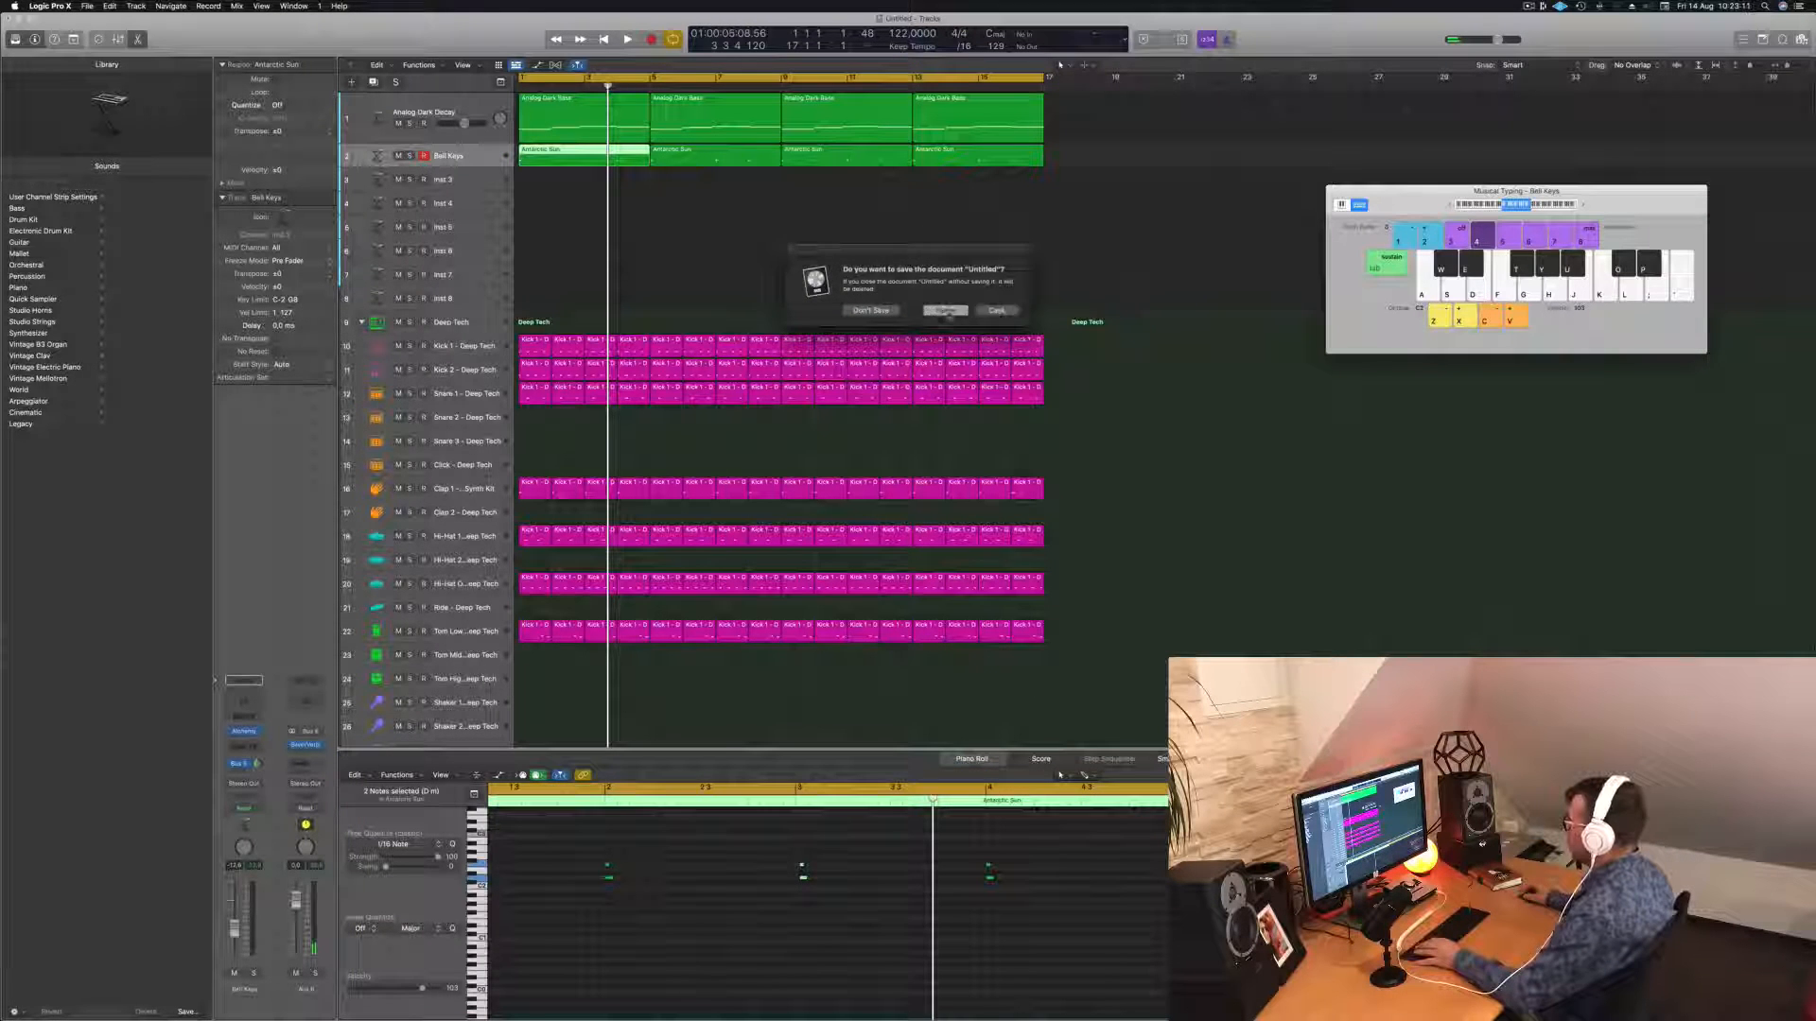
key(space)
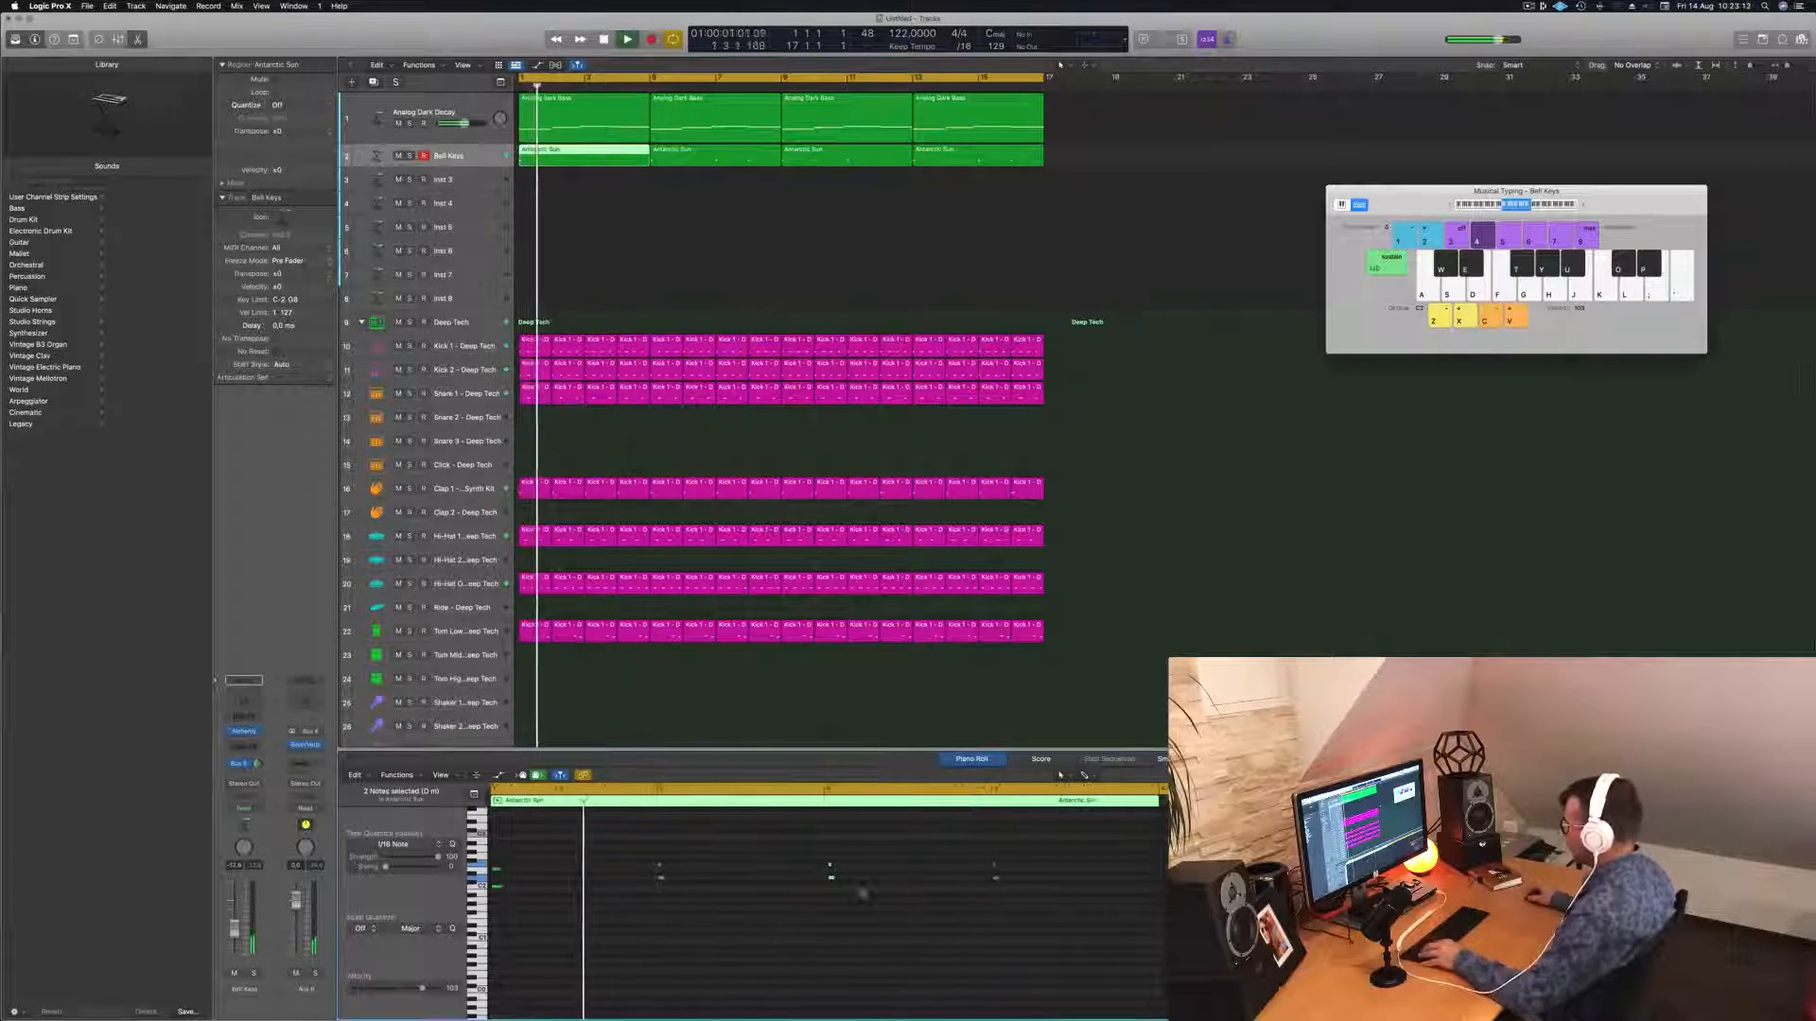
scroll(863, 893, right, 2)
scroll(867, 894, left, 4)
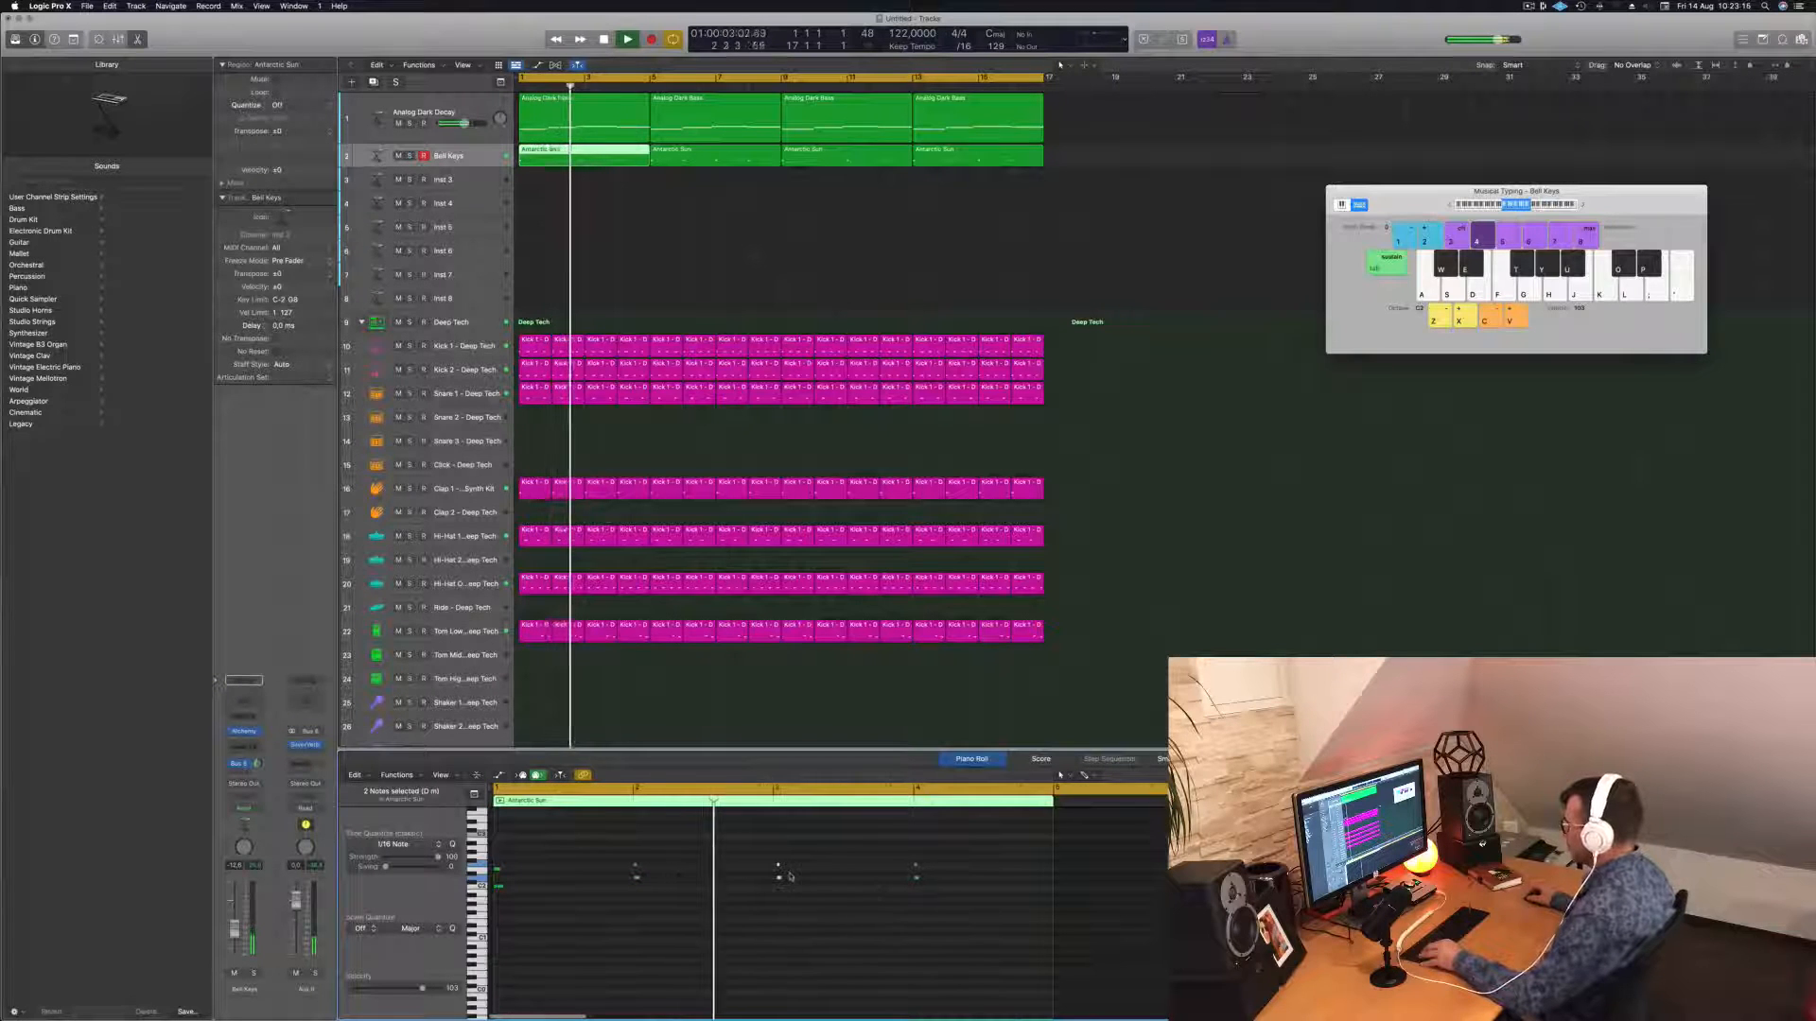
scroll(766, 881, left, 1)
scroll(745, 885, right, 2)
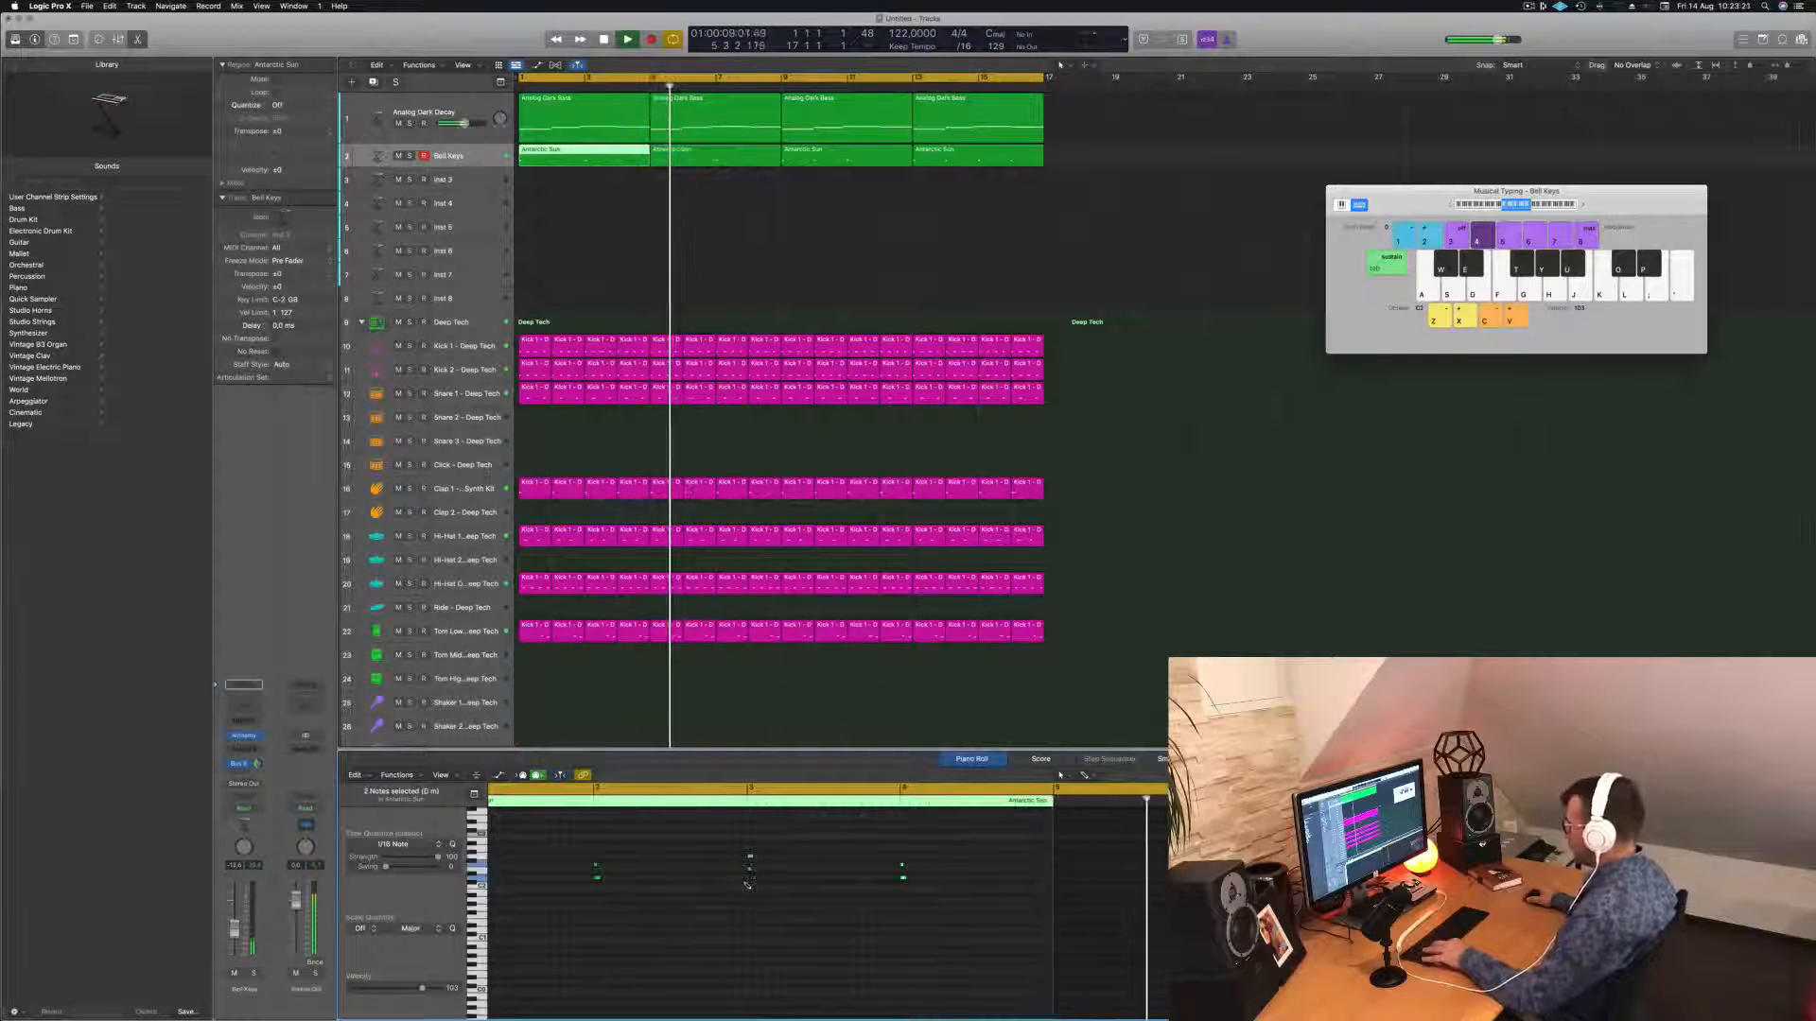
Replay the loop from the start and review the chords in the first two Antarctic Sun regions.
key(Return)
click(681, 154)
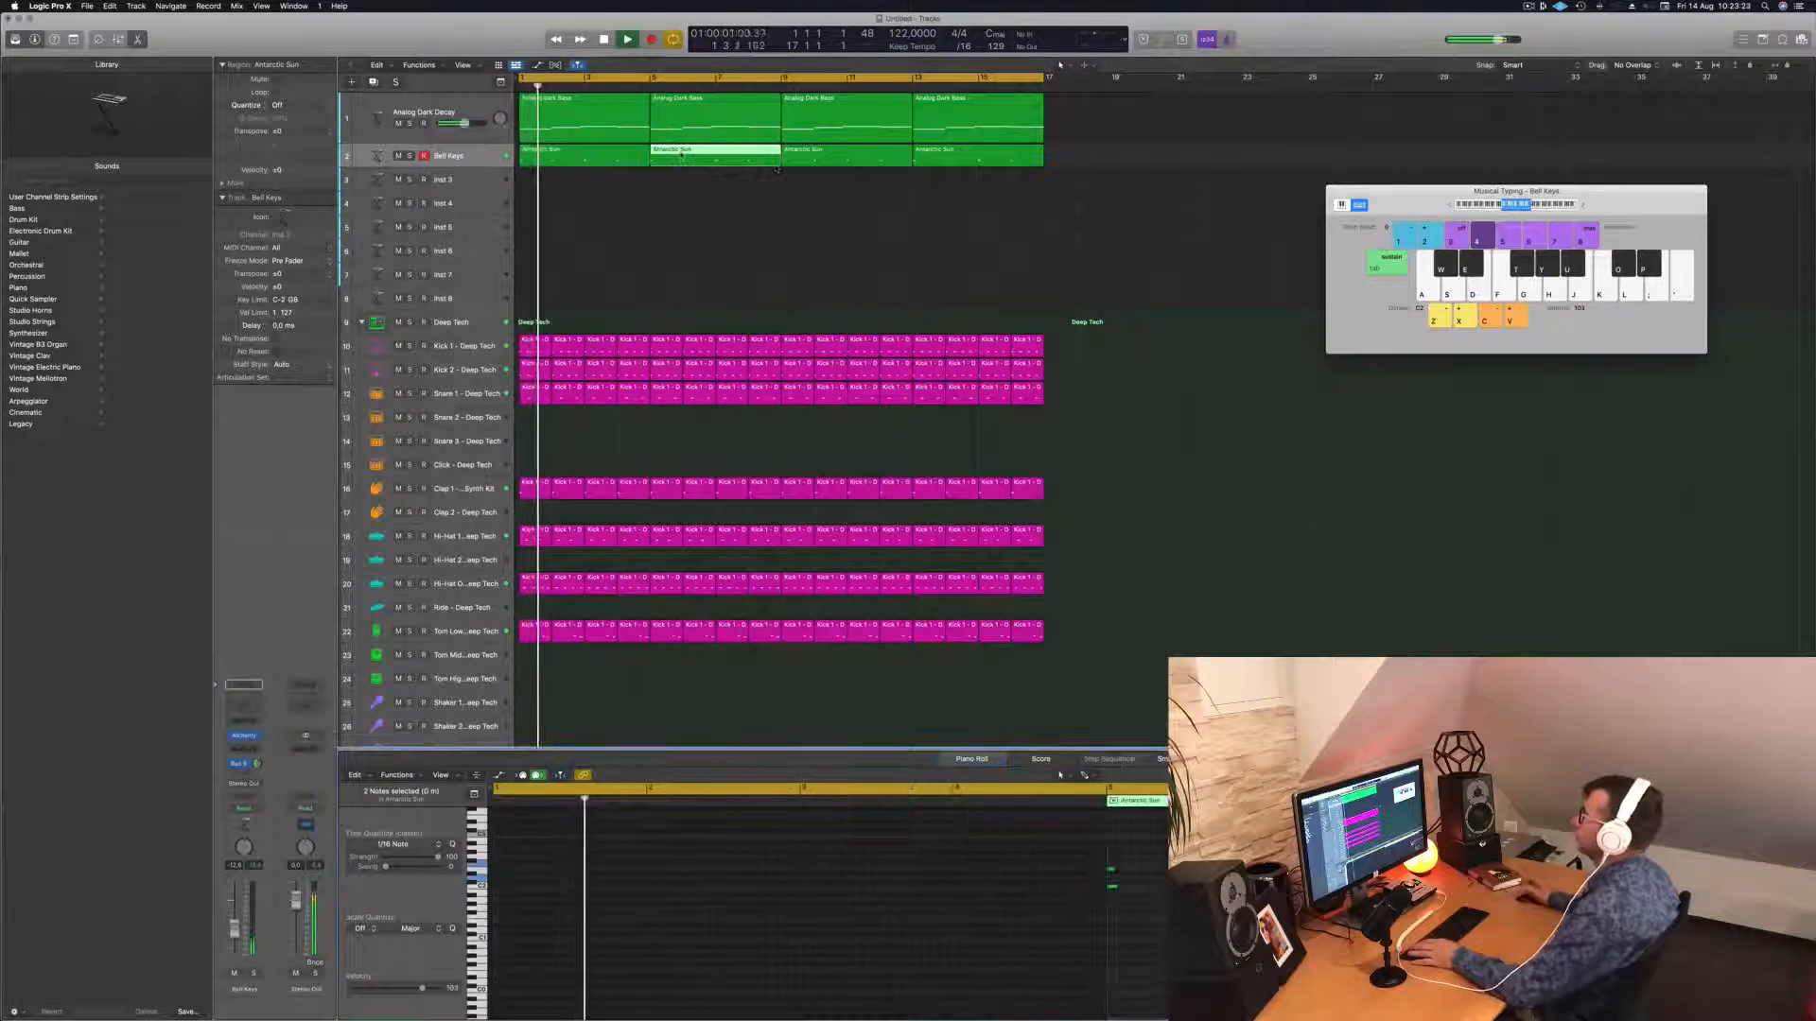
click(594, 157)
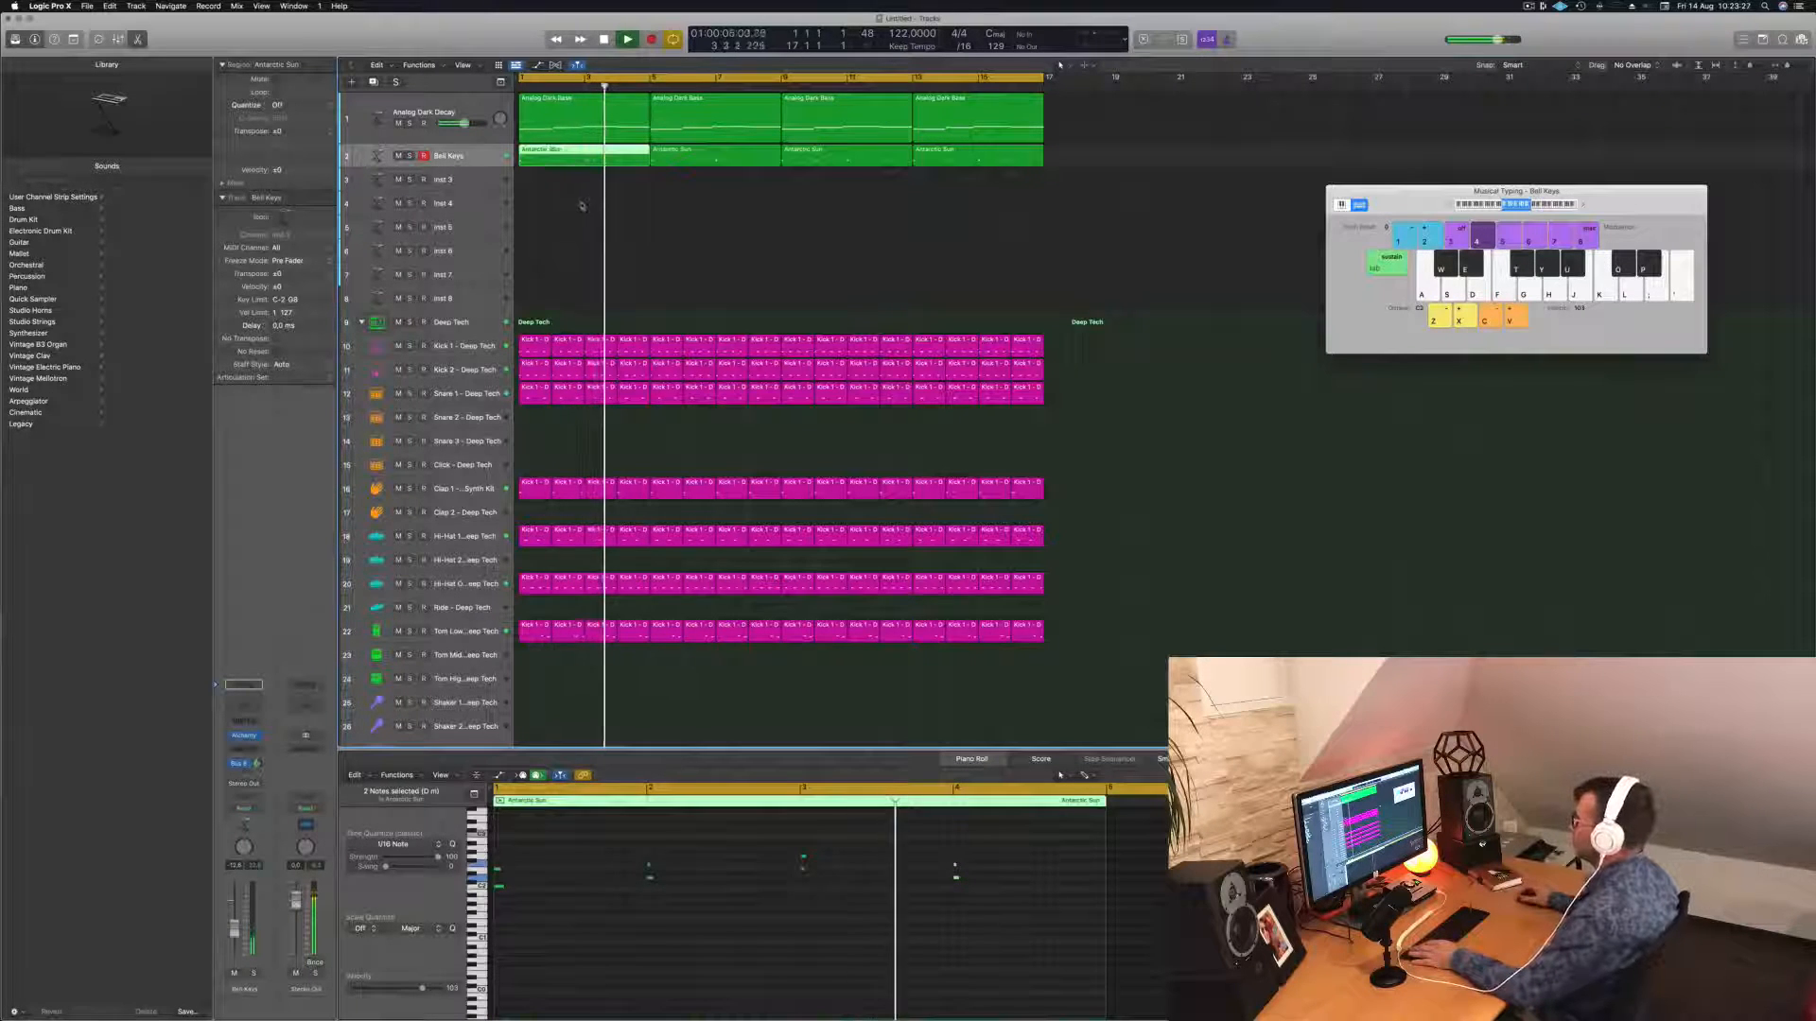
Delete the short passing note before the third long note in the first Analog Dark Bass region.
click(584, 117)
key(space)
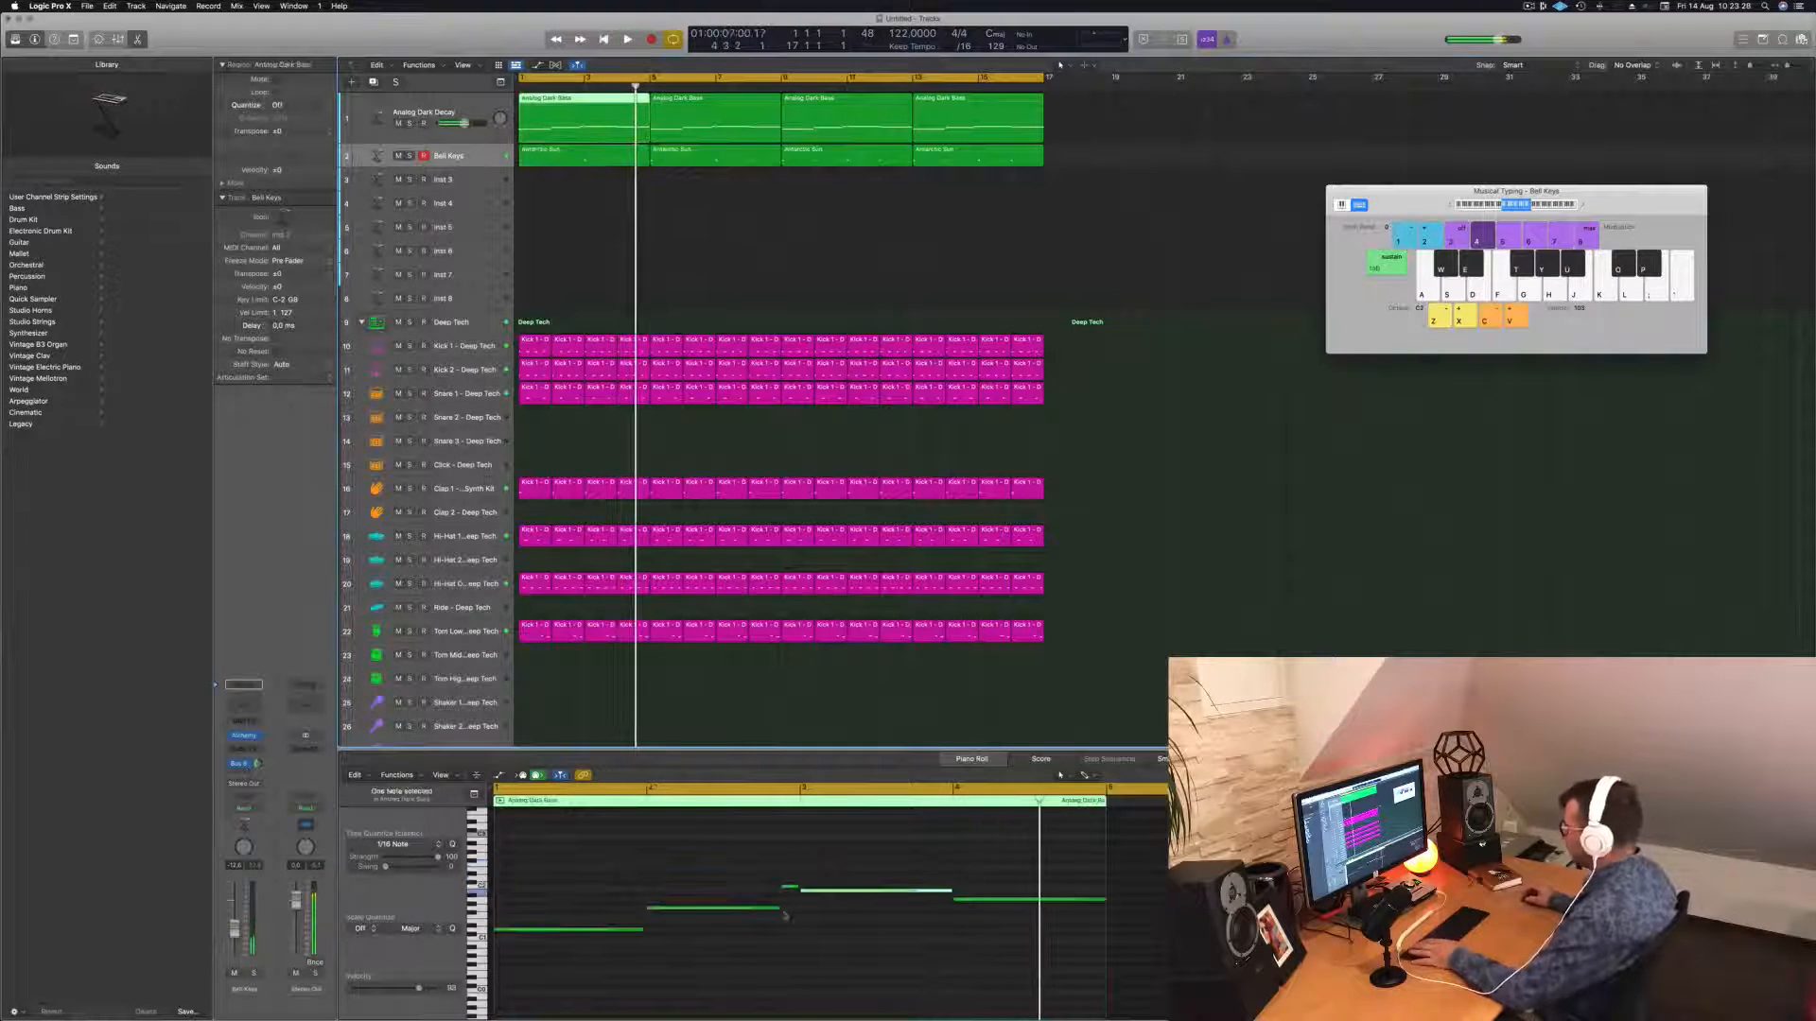
click(784, 888)
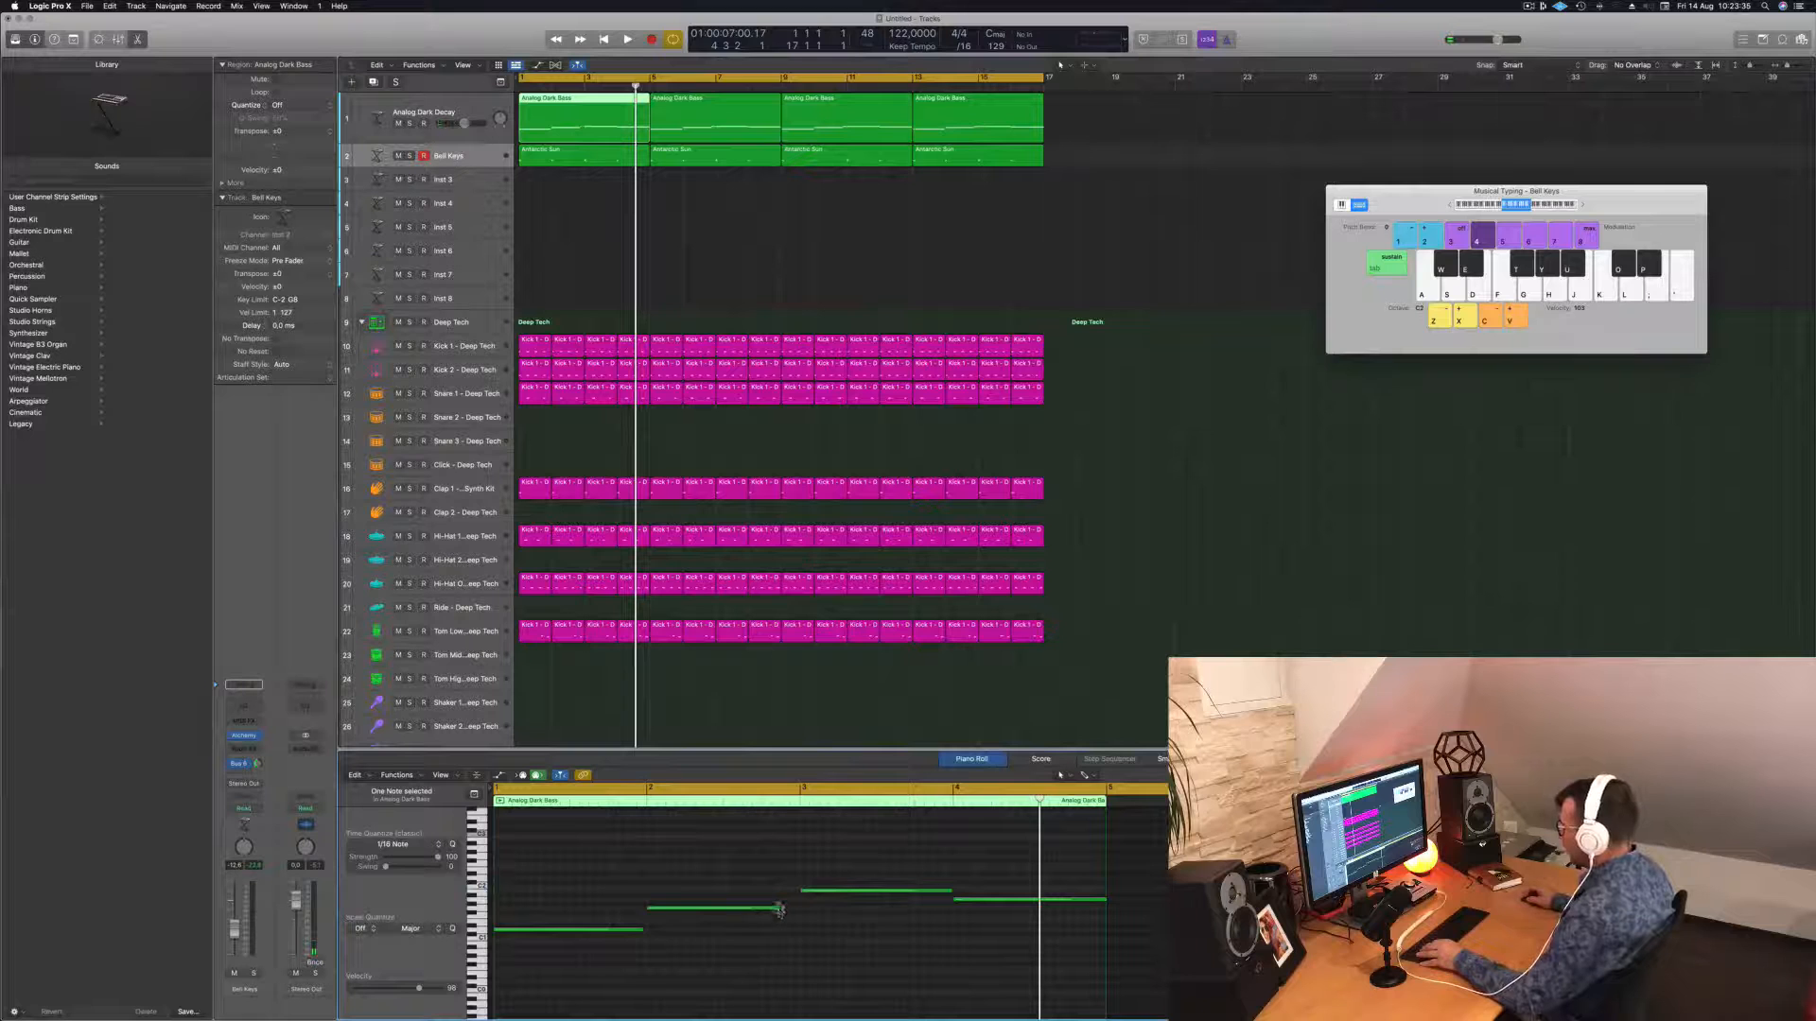
Lengthen the second bass note to meet the start of the third and play the loop back.
drag(779, 910, 796, 910)
key(space)
key(super+Left)
key(super+Left)
key(super+Left)
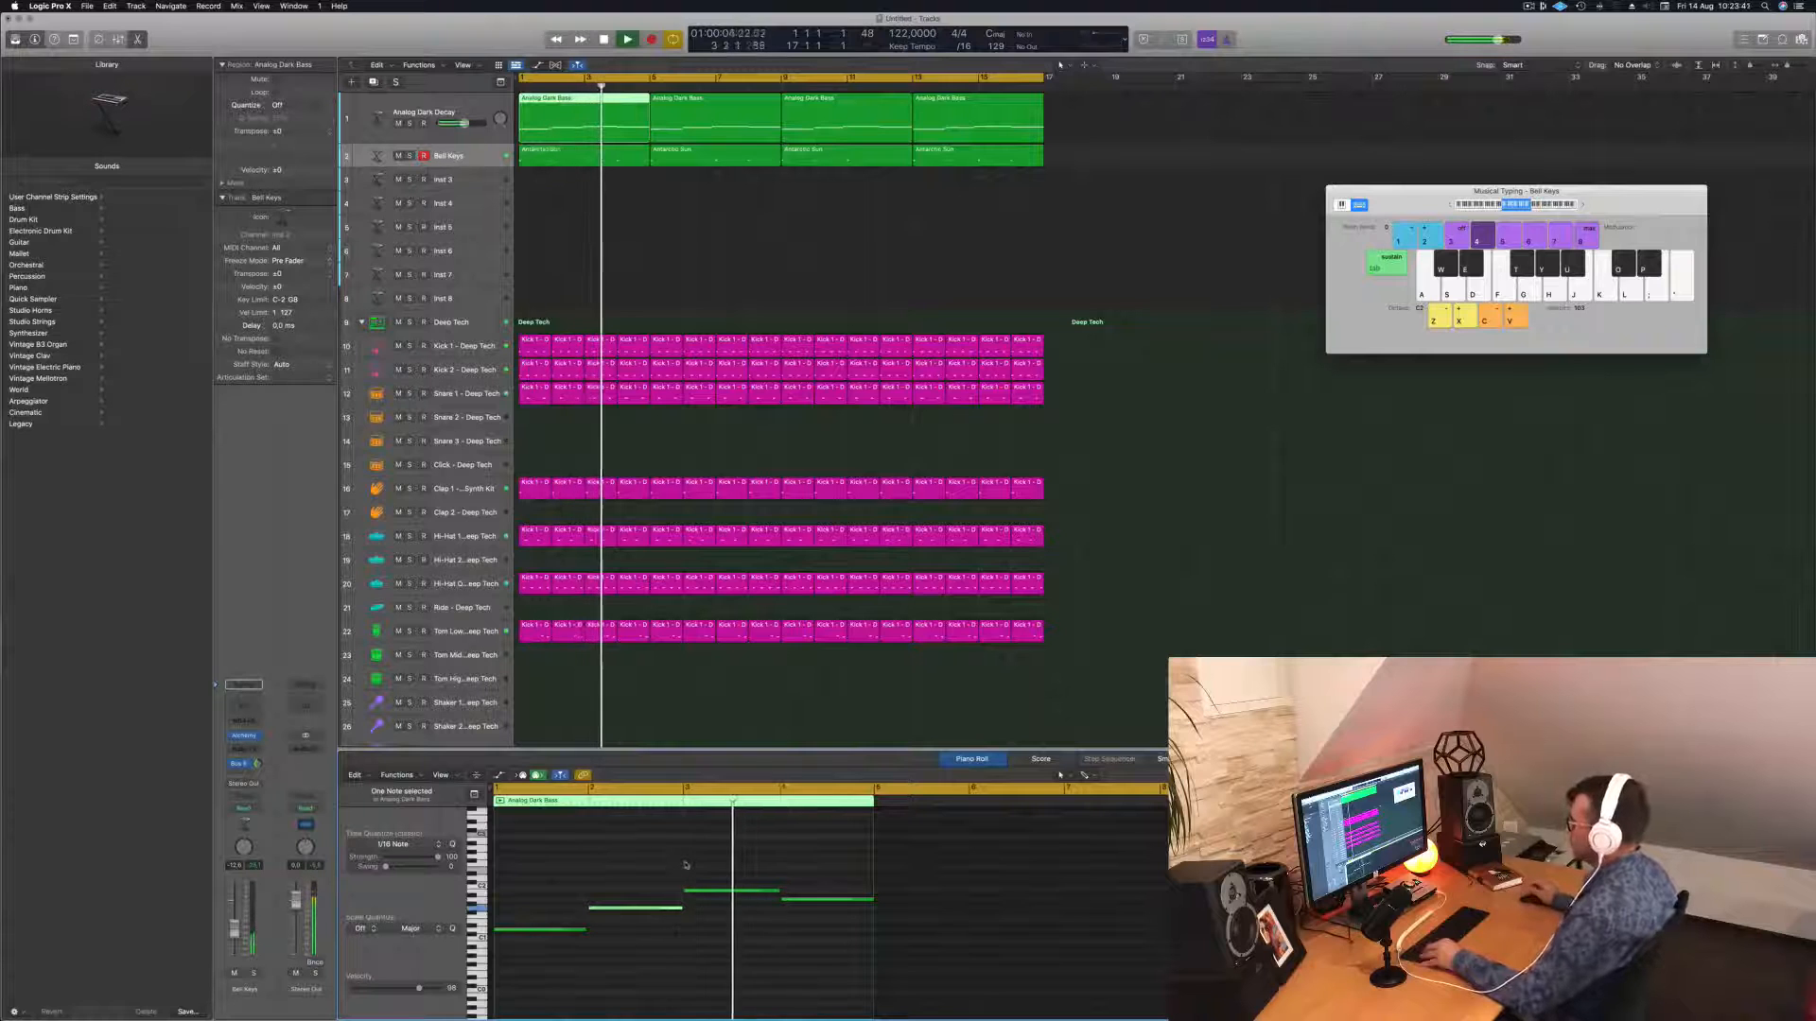
Try the third note of the first Analog Dark Bass region at a lower pitch and listen to it.
key(space)
click(736, 891)
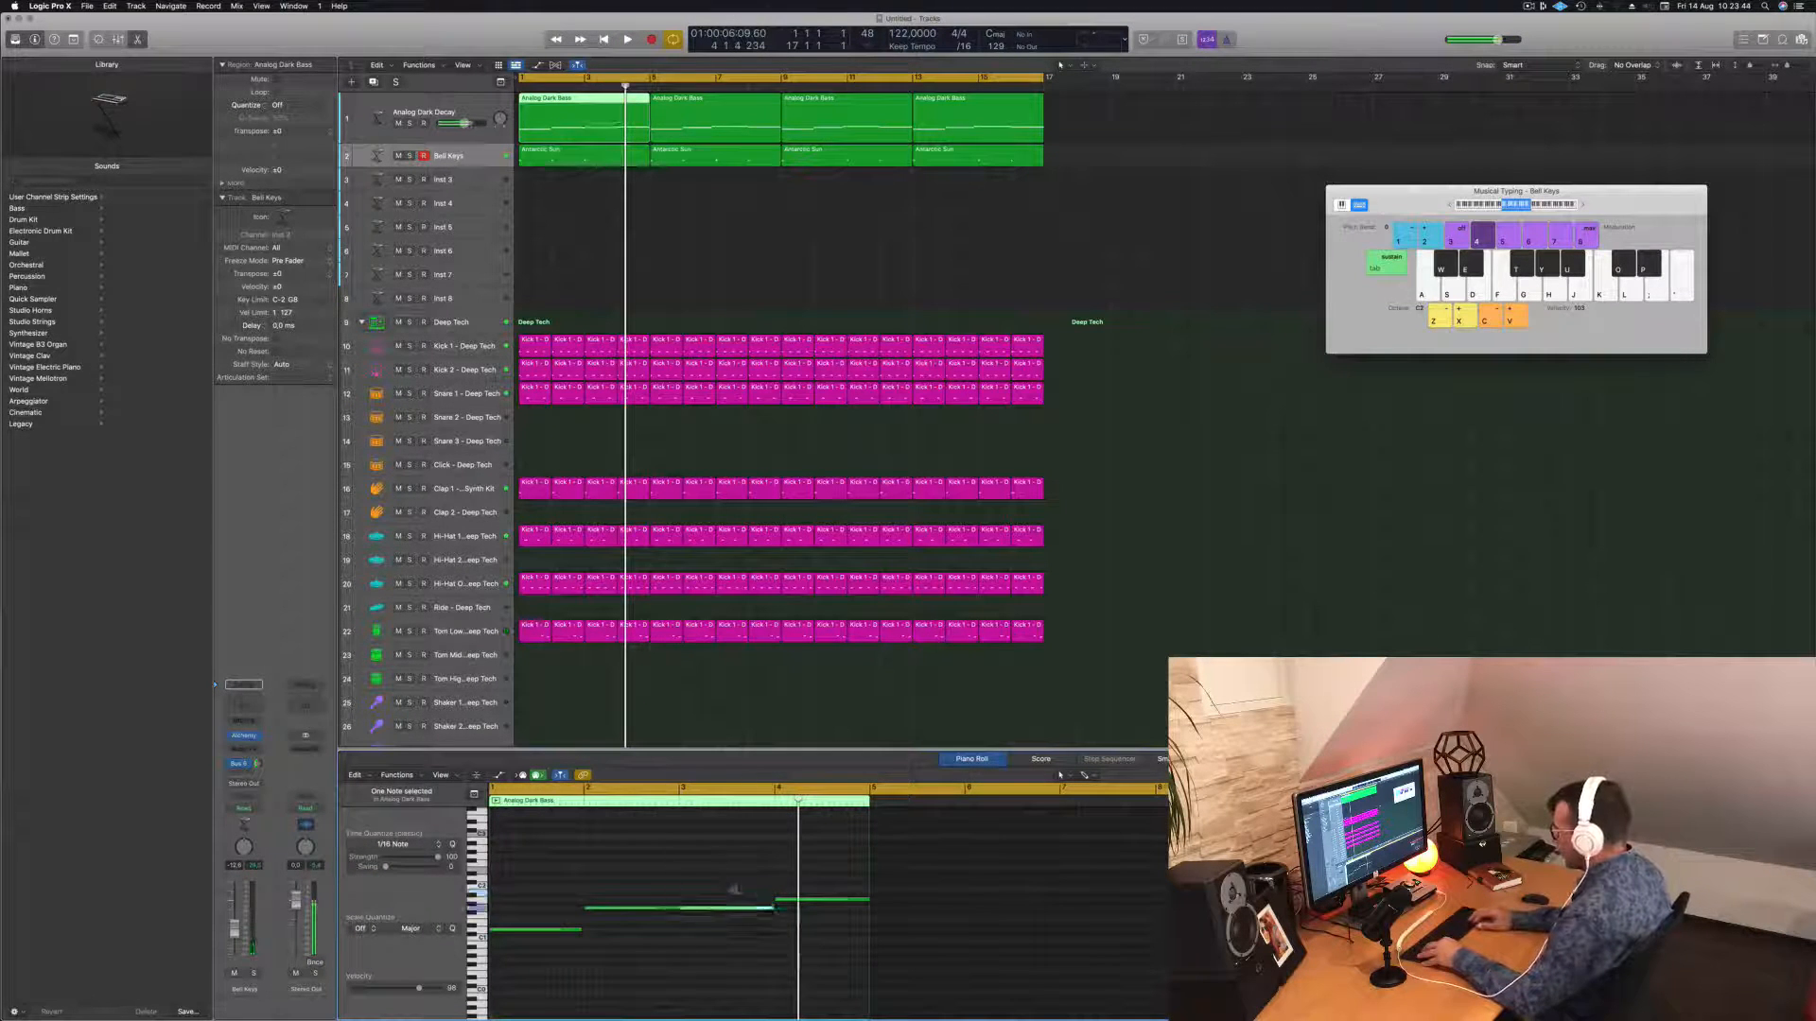
key(space)
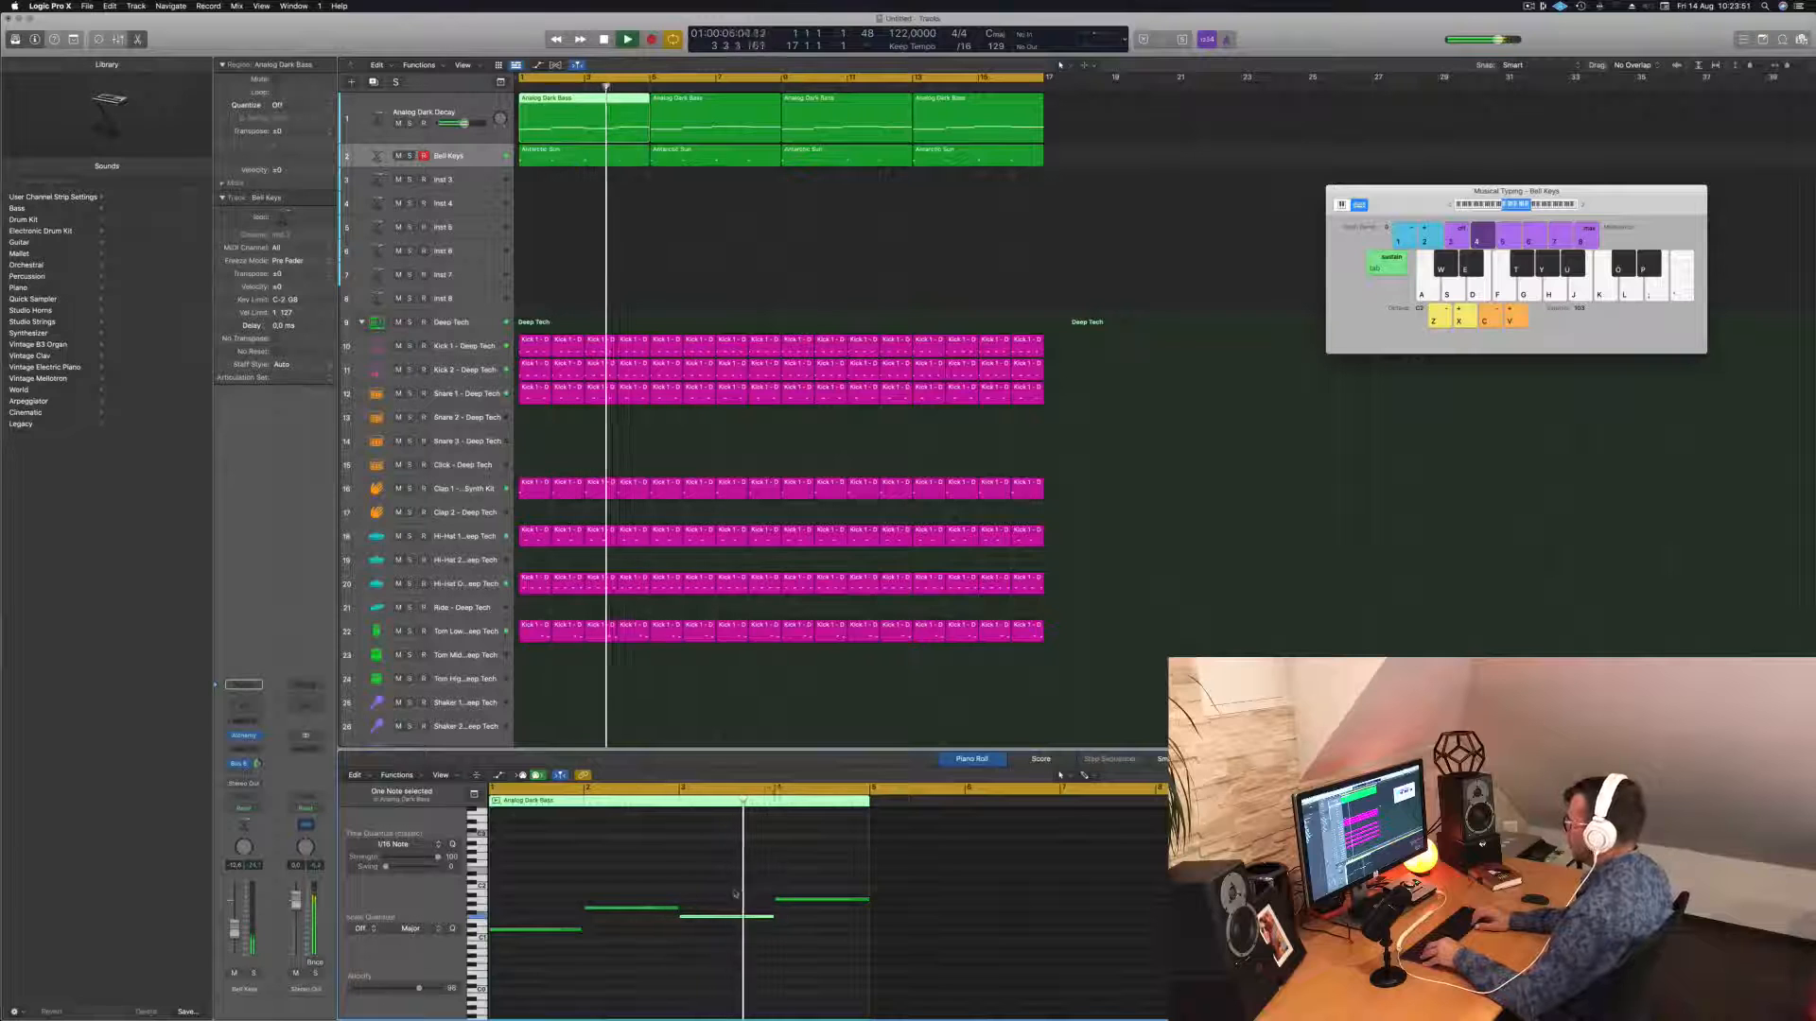
key(space)
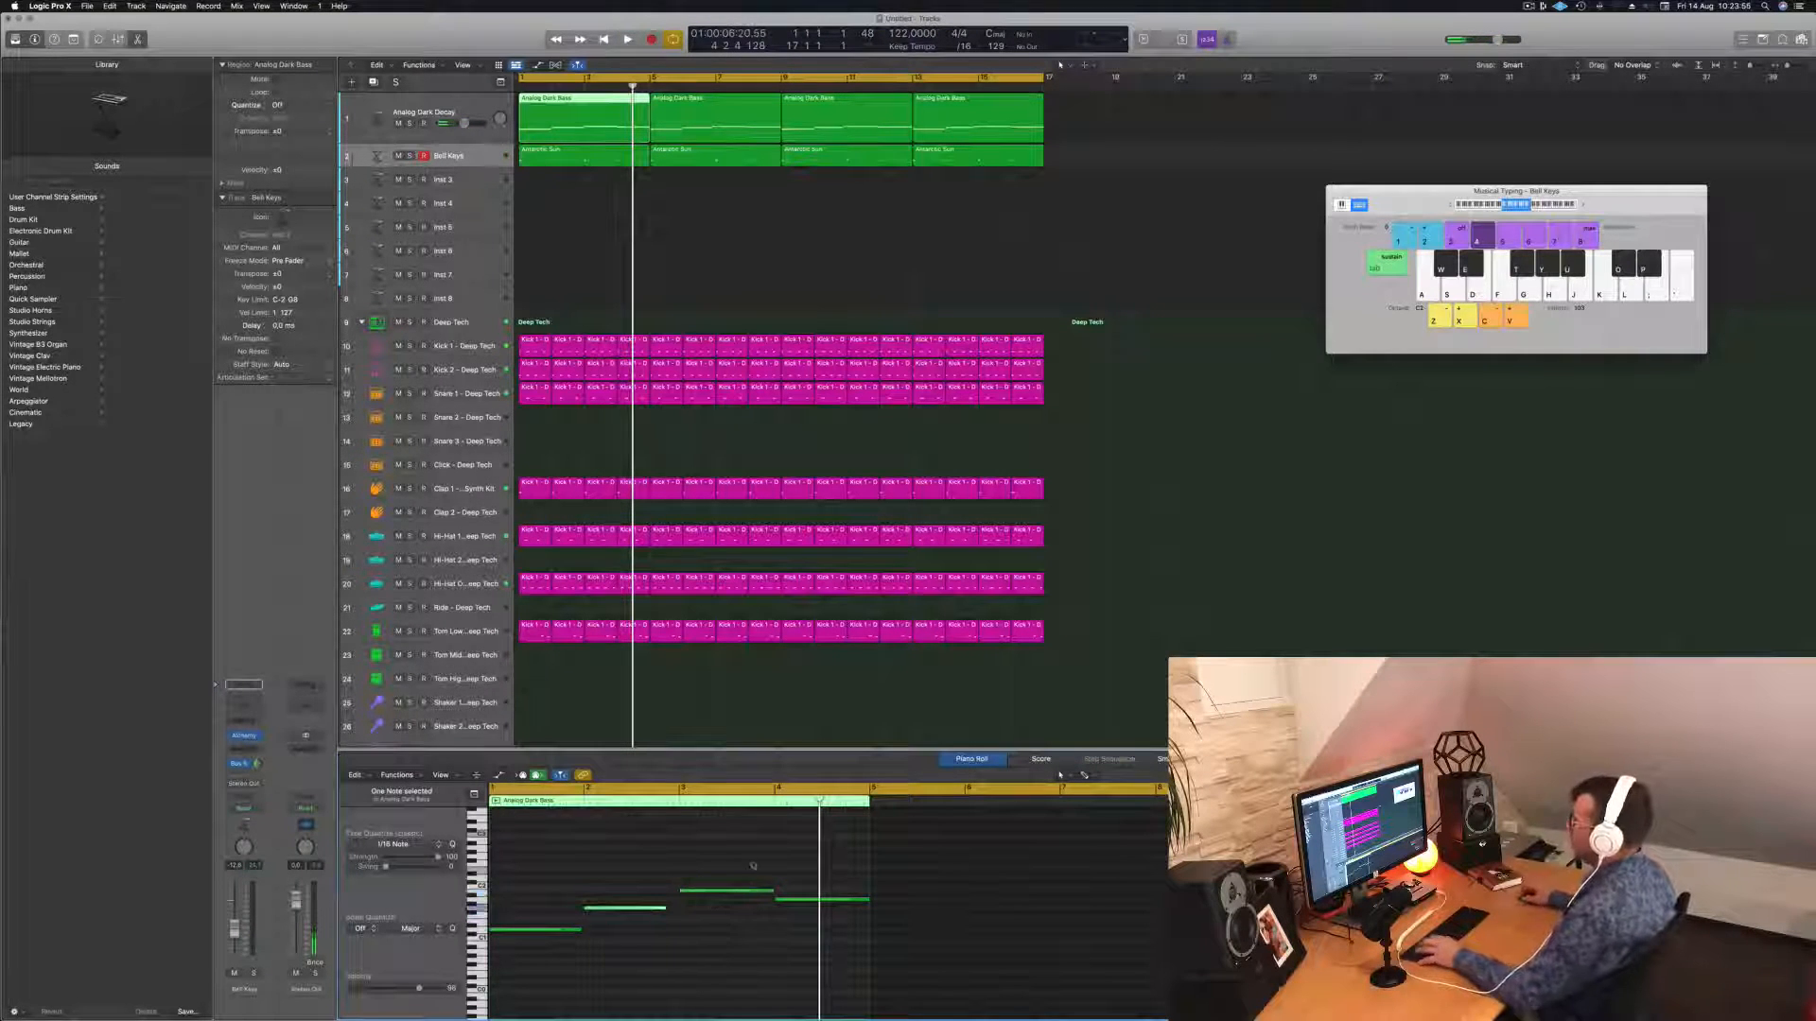
Play the loop from the start and check the chords of the first Antarctic Sun region against the bass.
key(Return)
key(space)
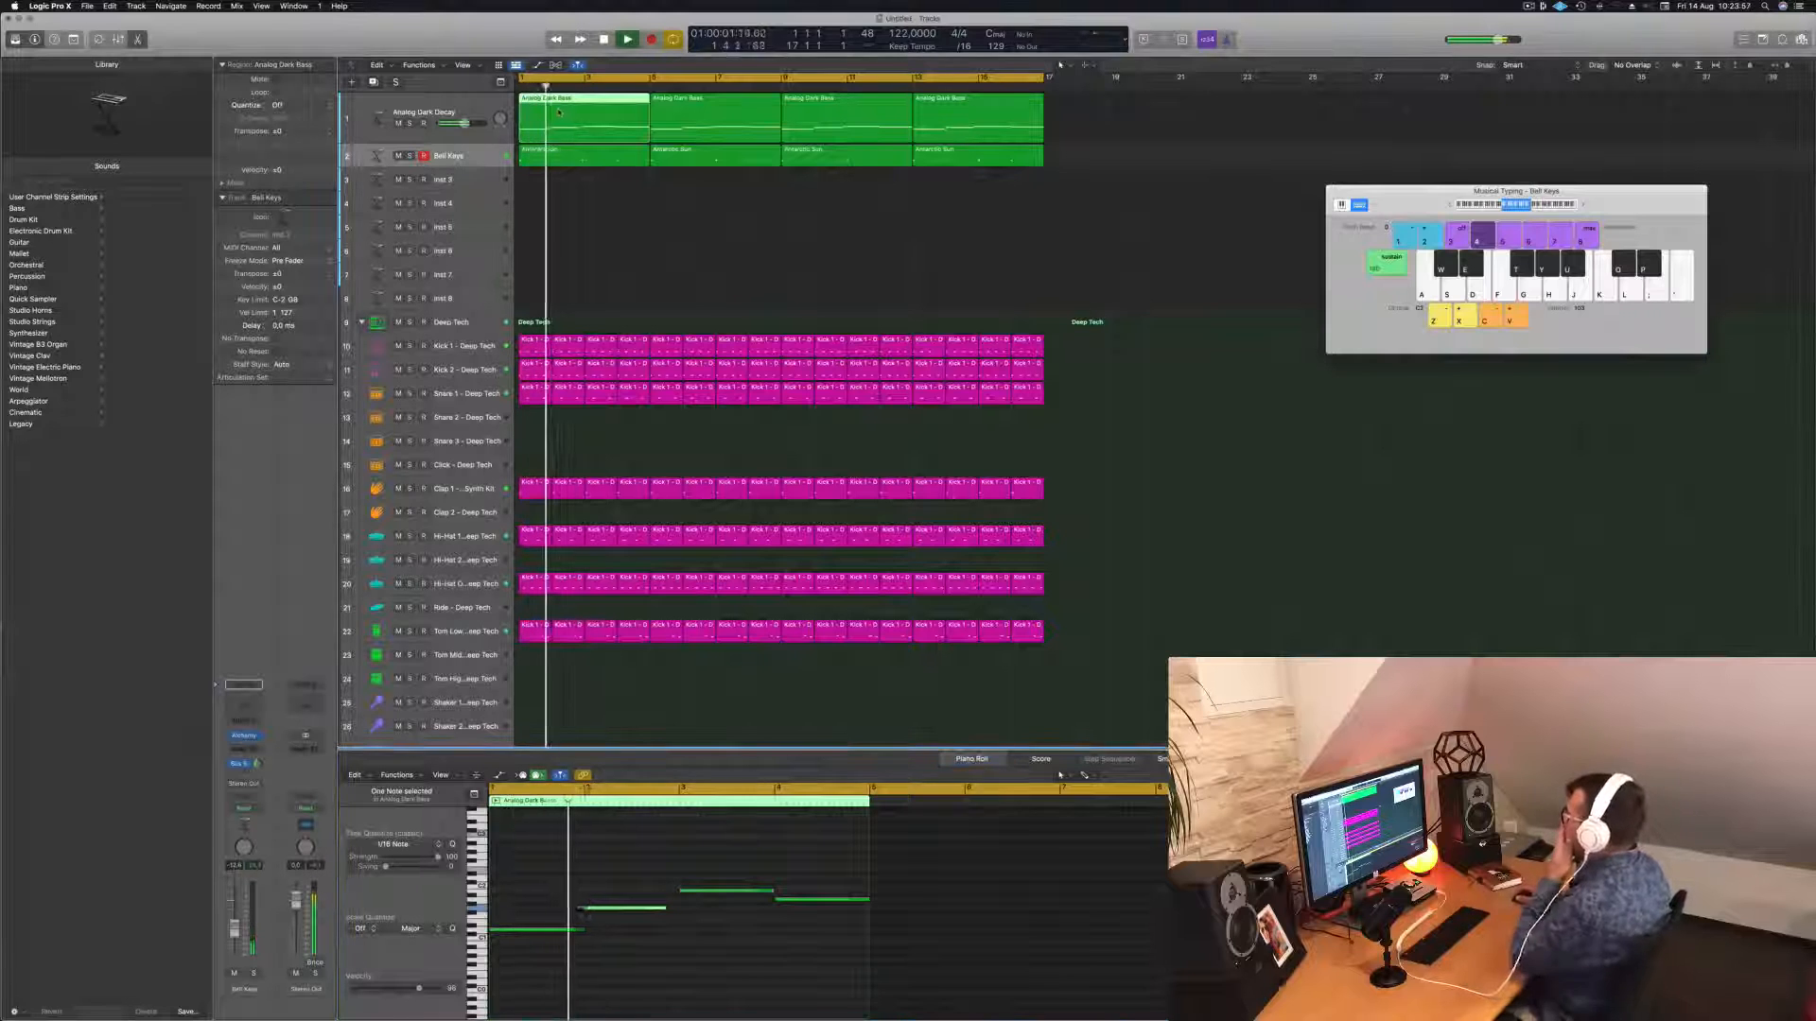
click(604, 161)
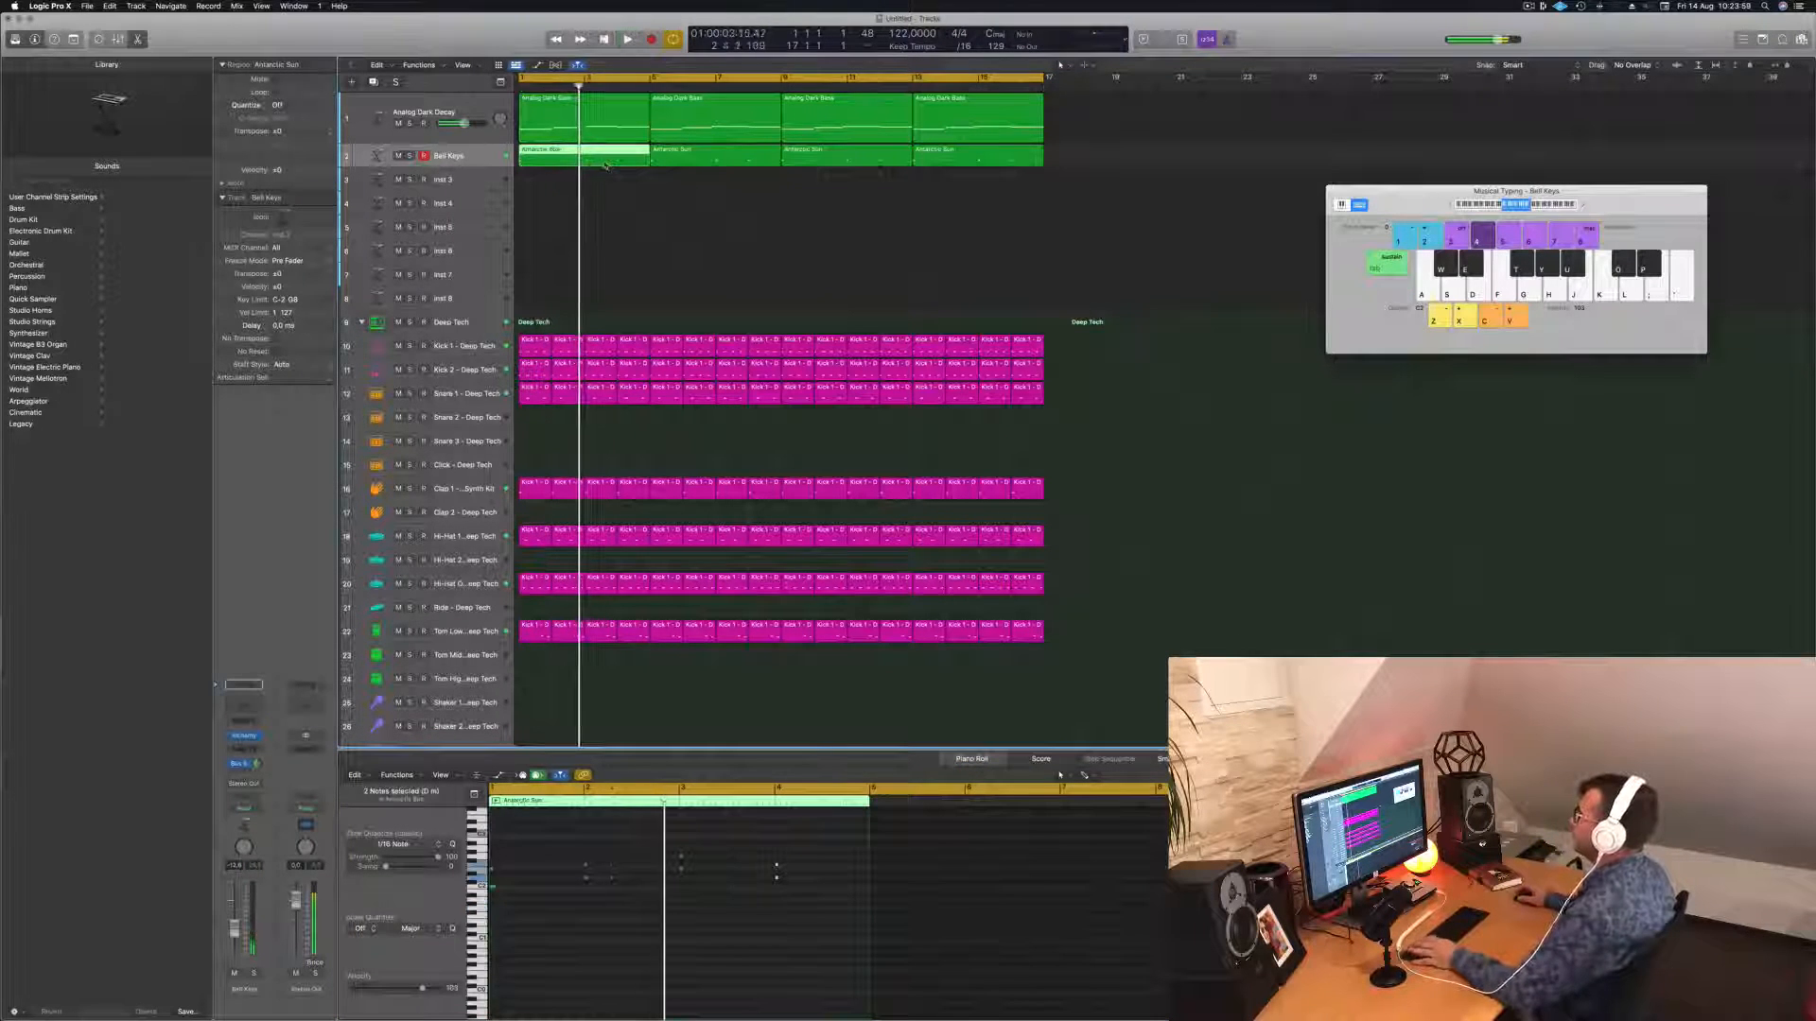
key(Return)
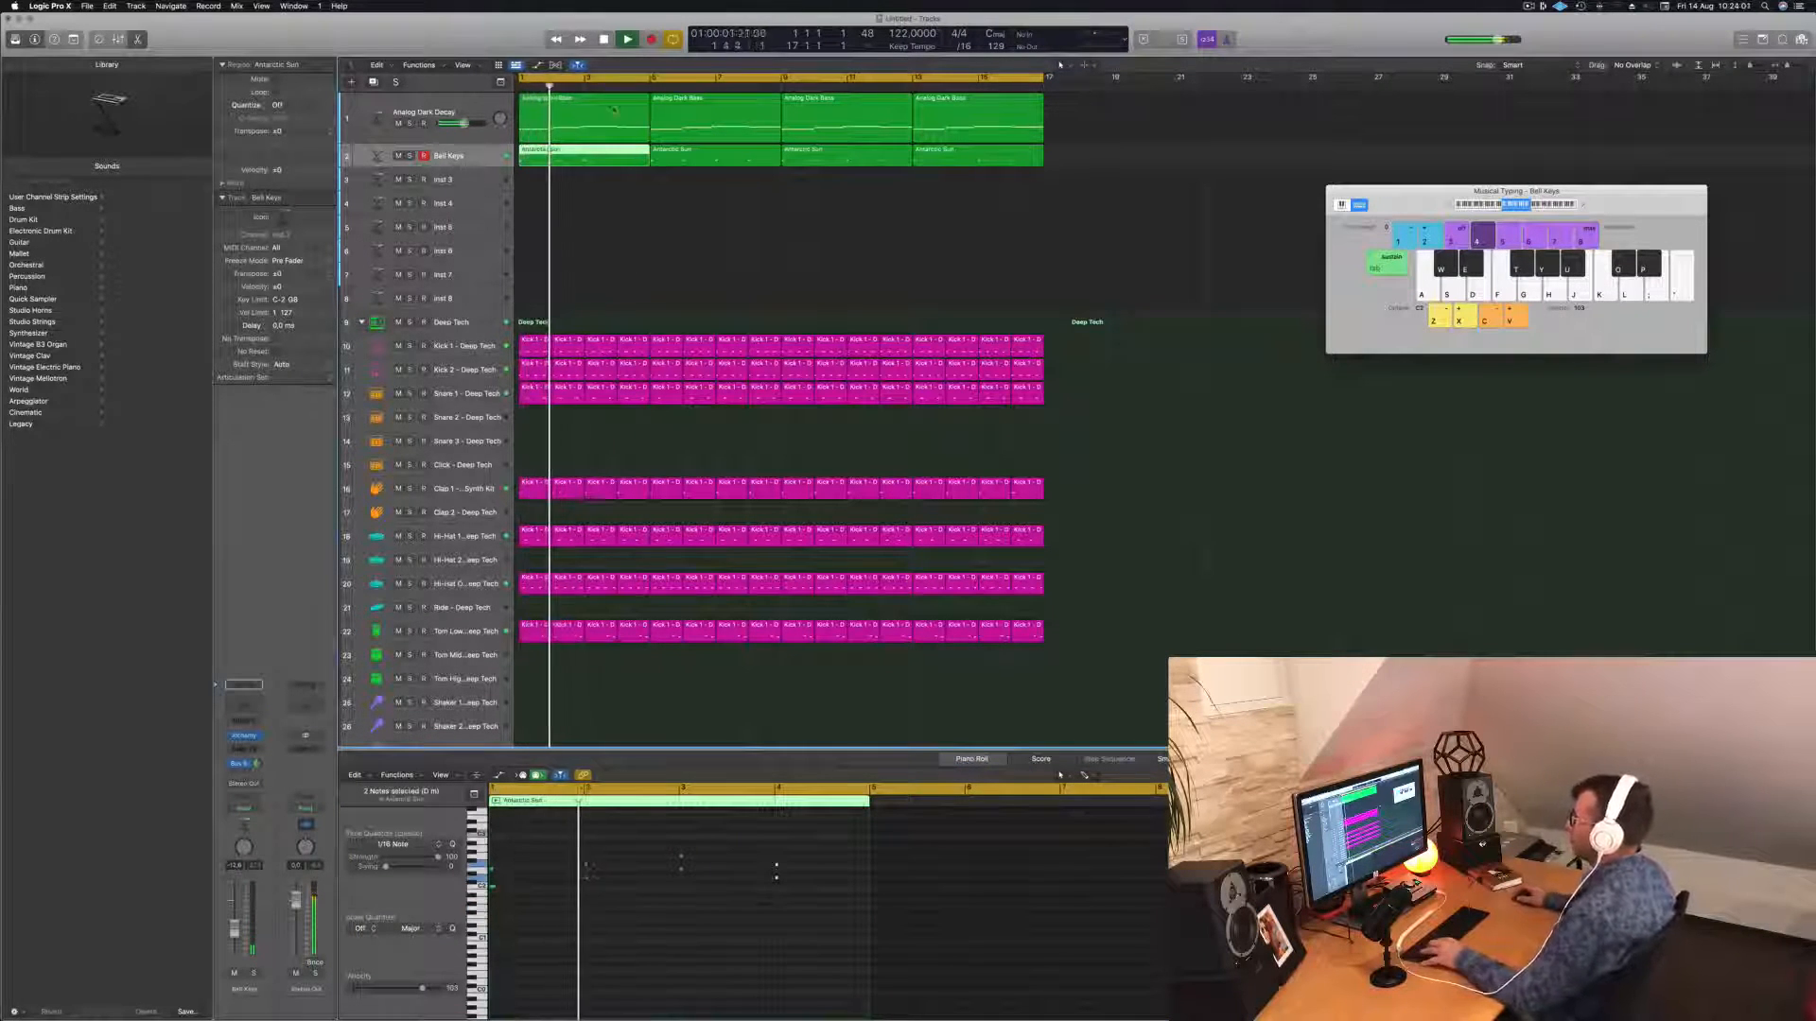
Delete the last three chords of the first Antarctic Sun region and copy its opening chord to bar 3.
key(space)
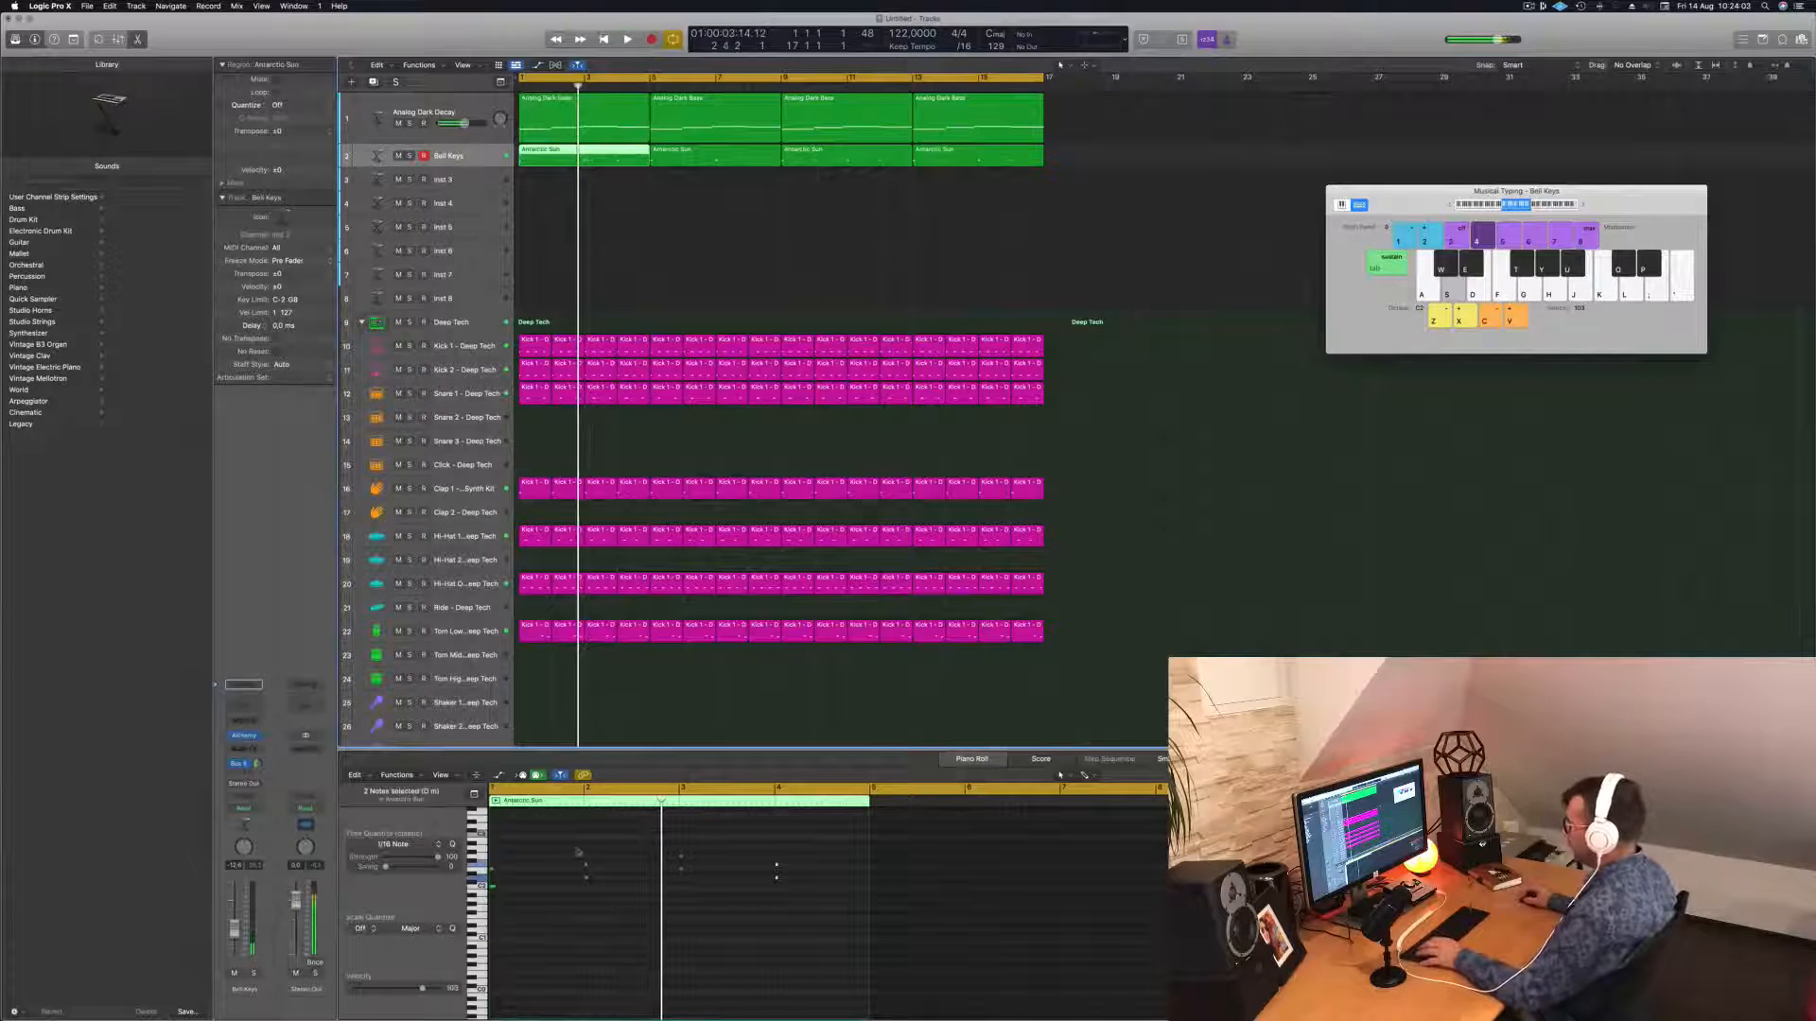
drag(569, 841, 784, 919)
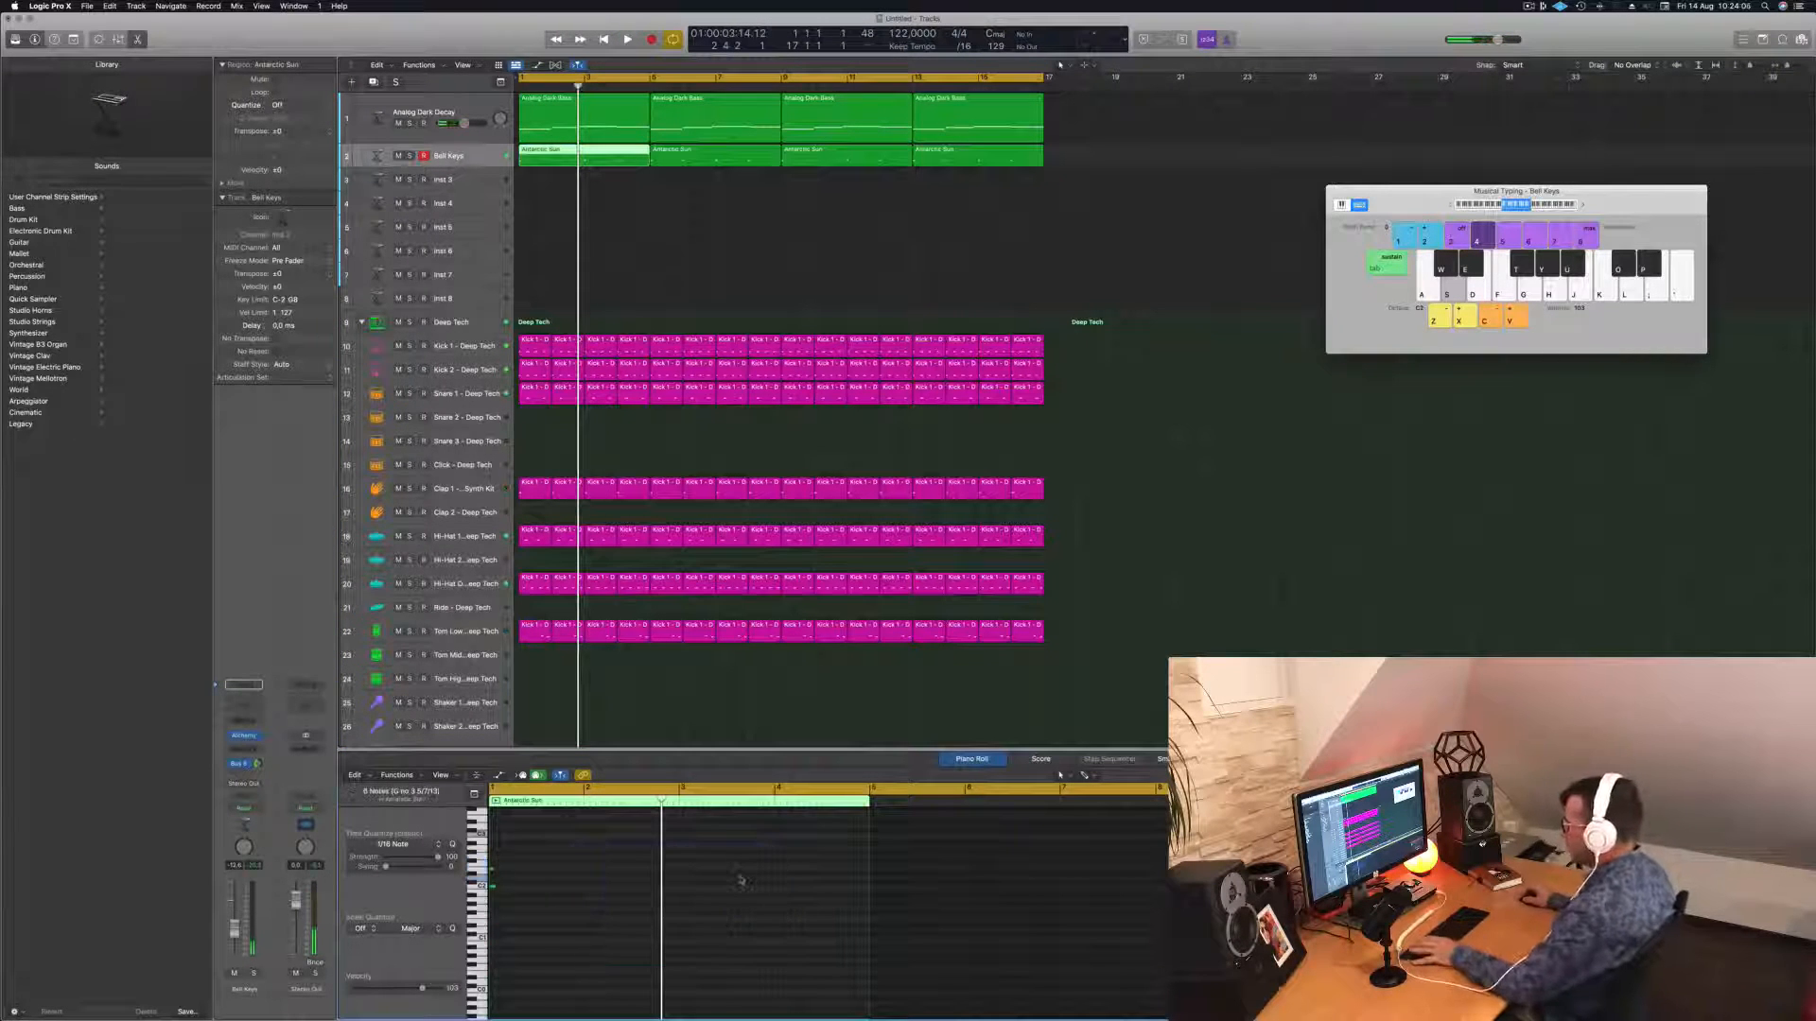
key(space)
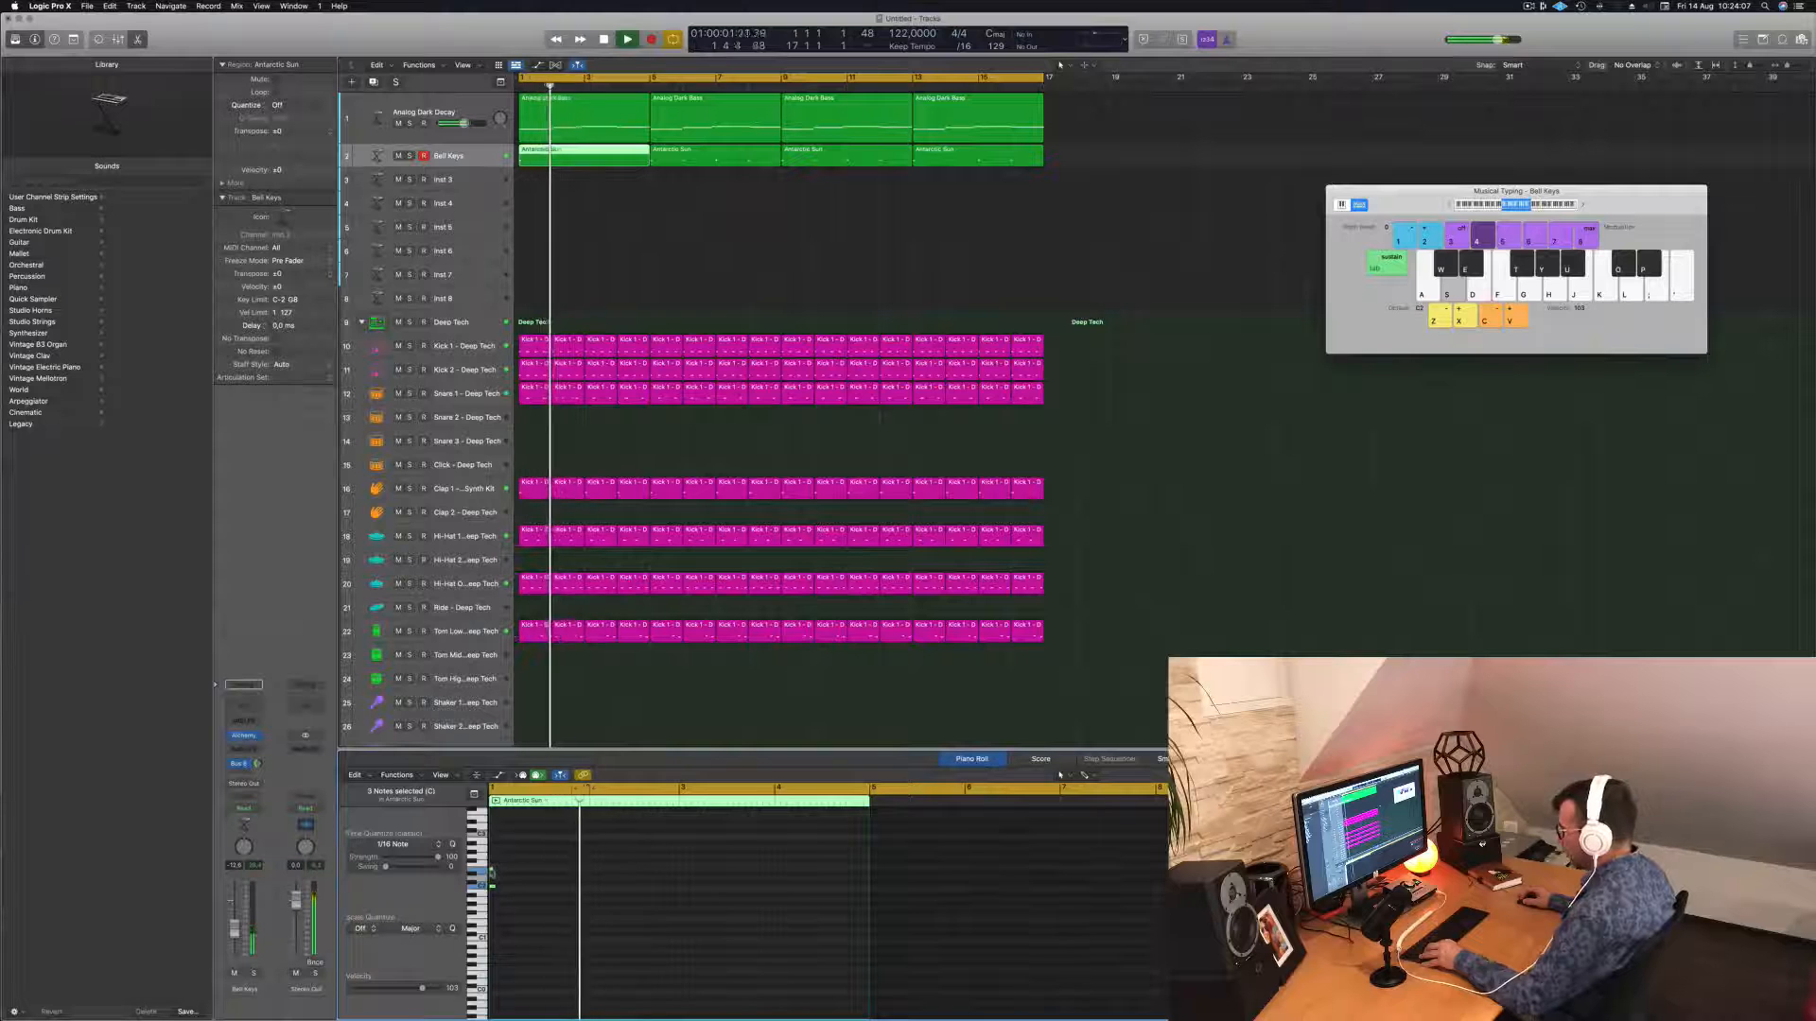
drag(491, 871, 672, 875)
key(space)
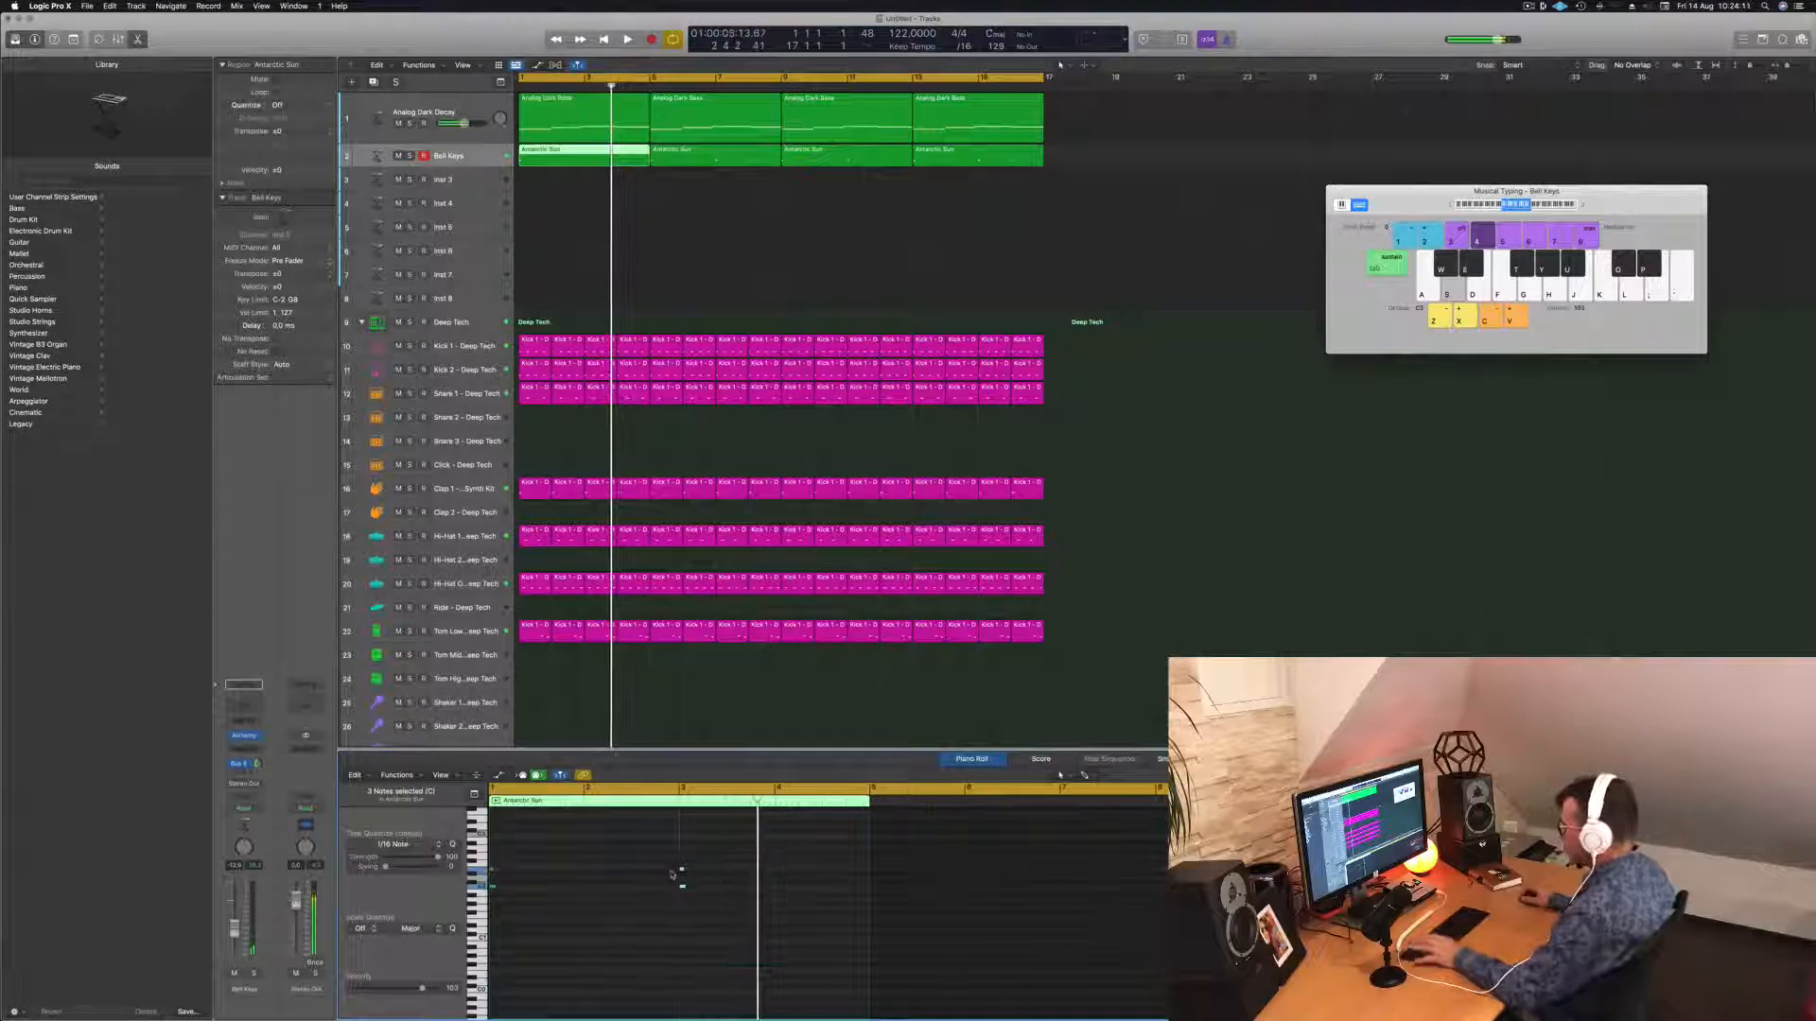
Play the loop back and check the edited chords of the first Antarctic Sun region.
key(space)
scroll(583, 1001, up, 5)
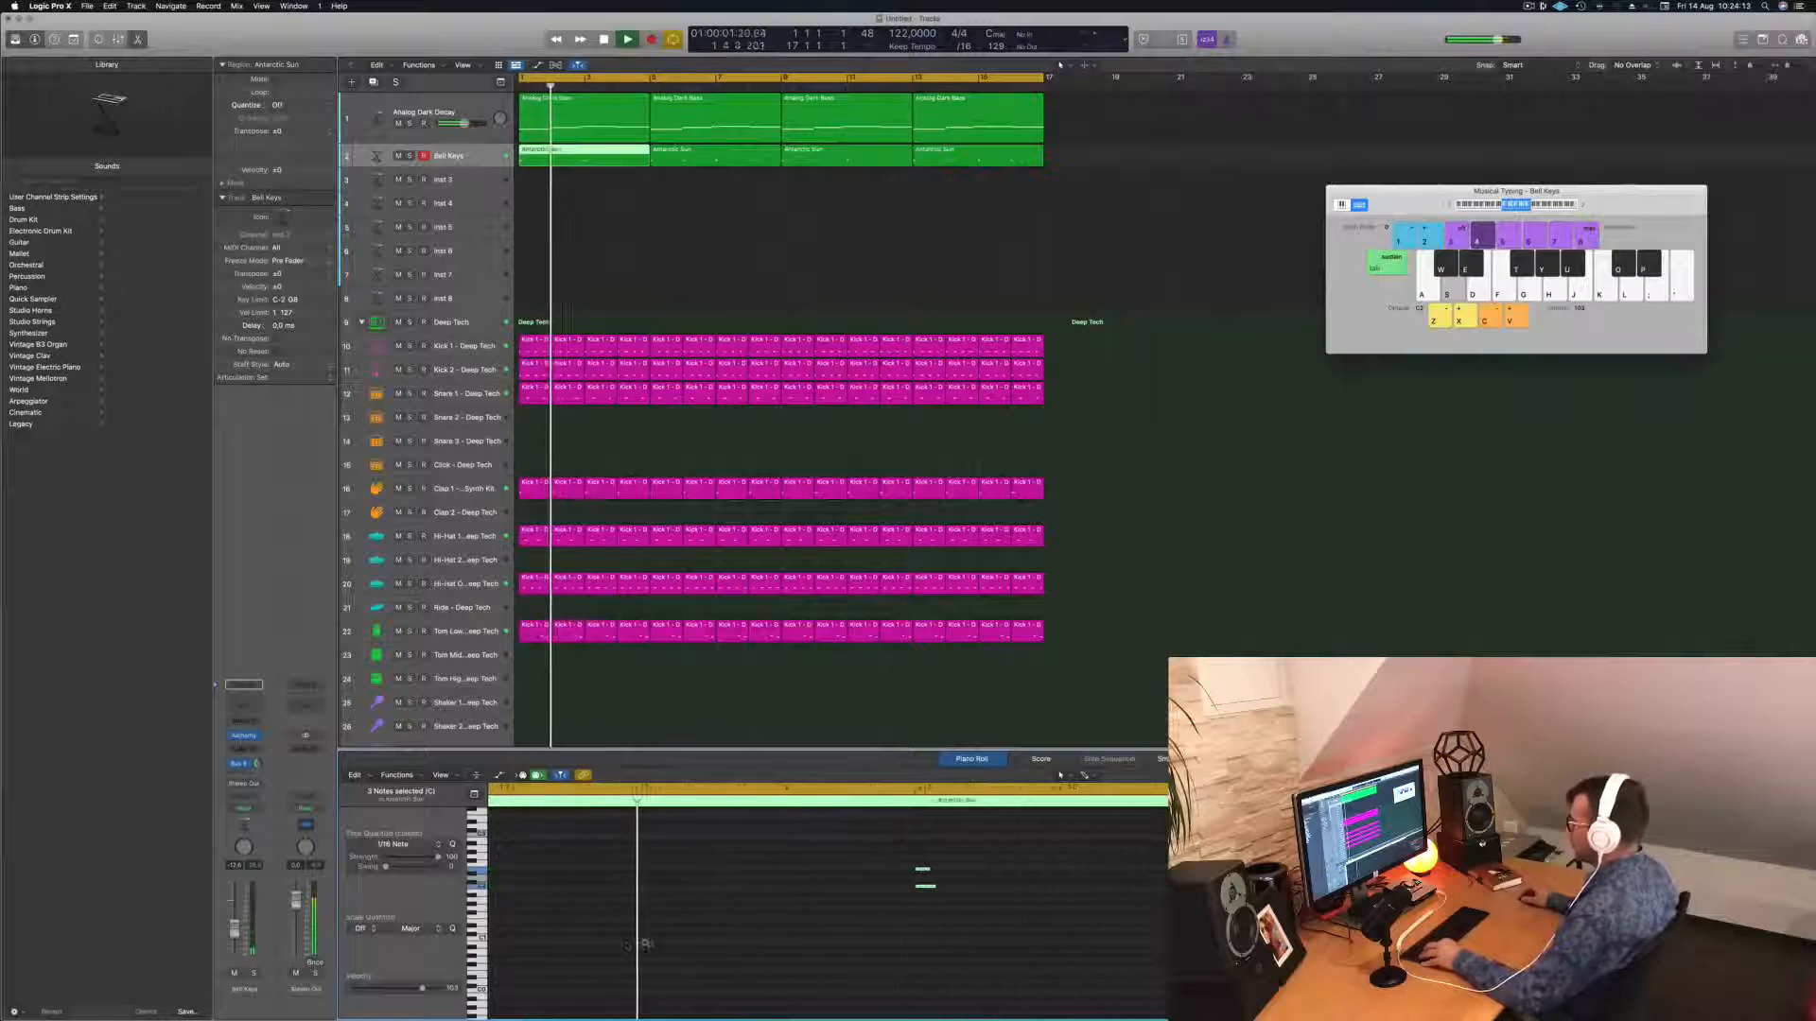
scroll(643, 944, down, 5)
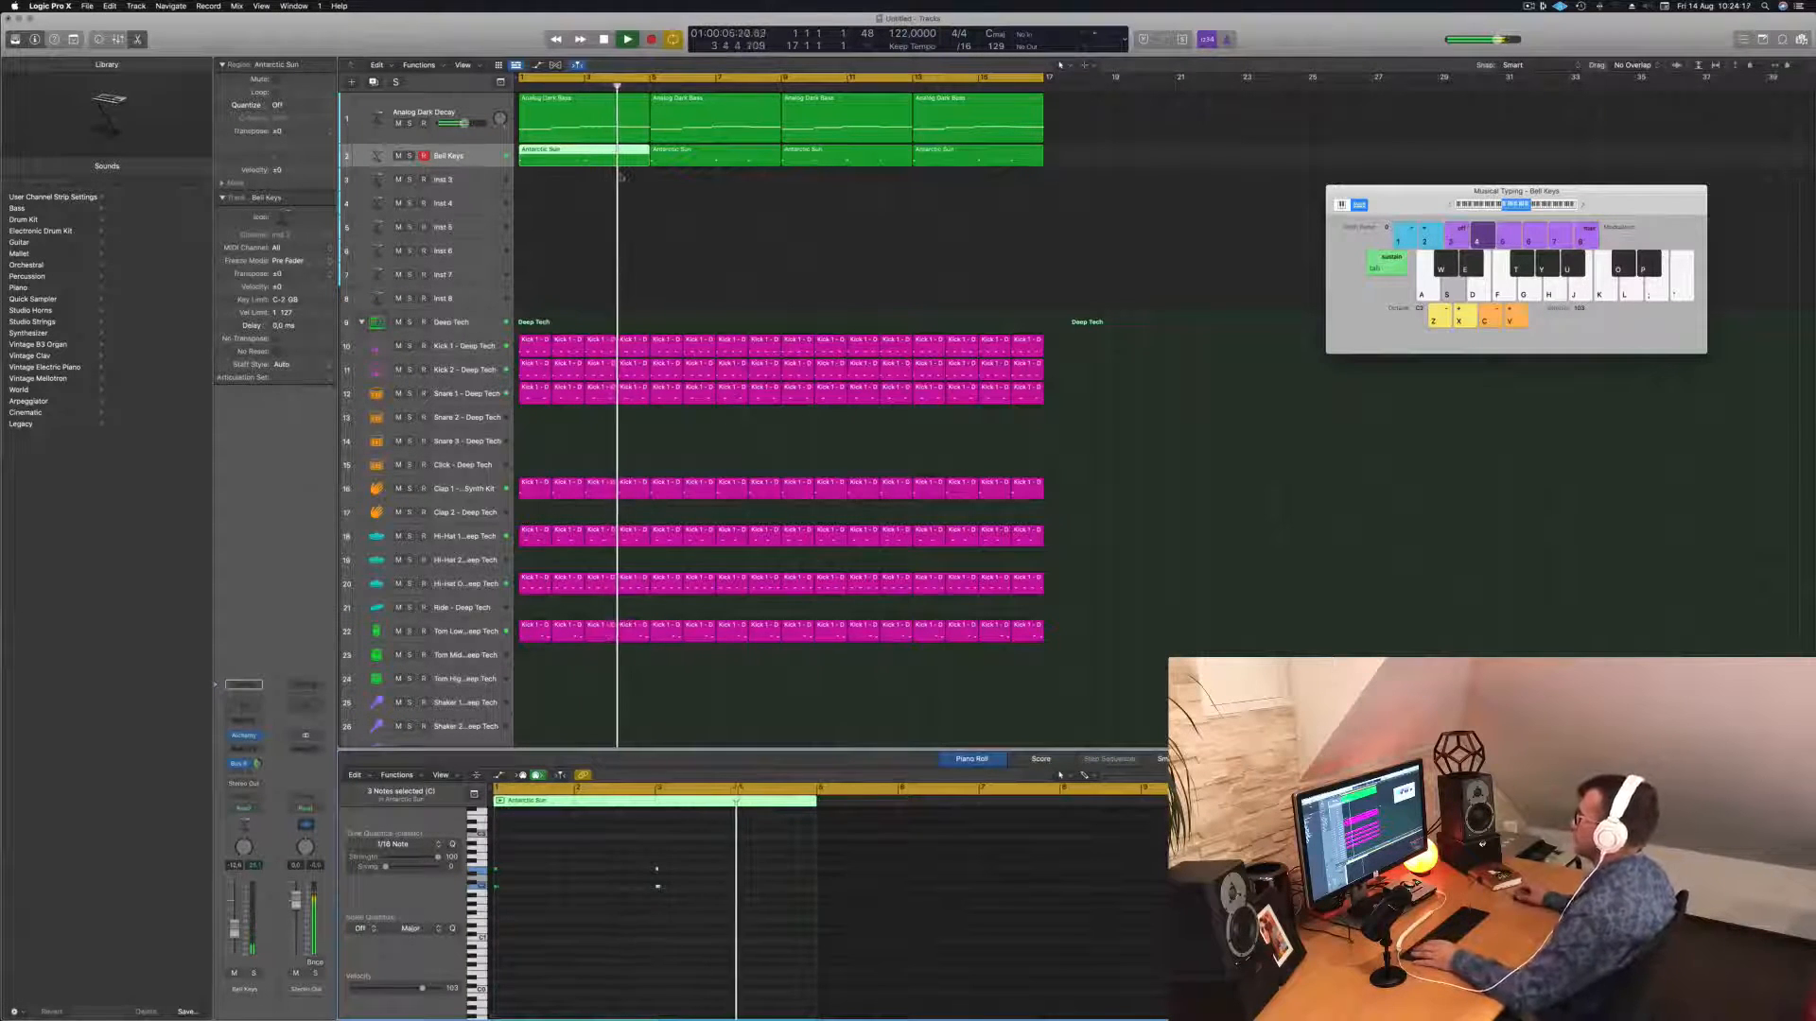
Replace the three other Antarctic Sun regions with copies of the edited first region up to bar 17 and play from the start.
key(space)
drag(718, 188, 948, 160)
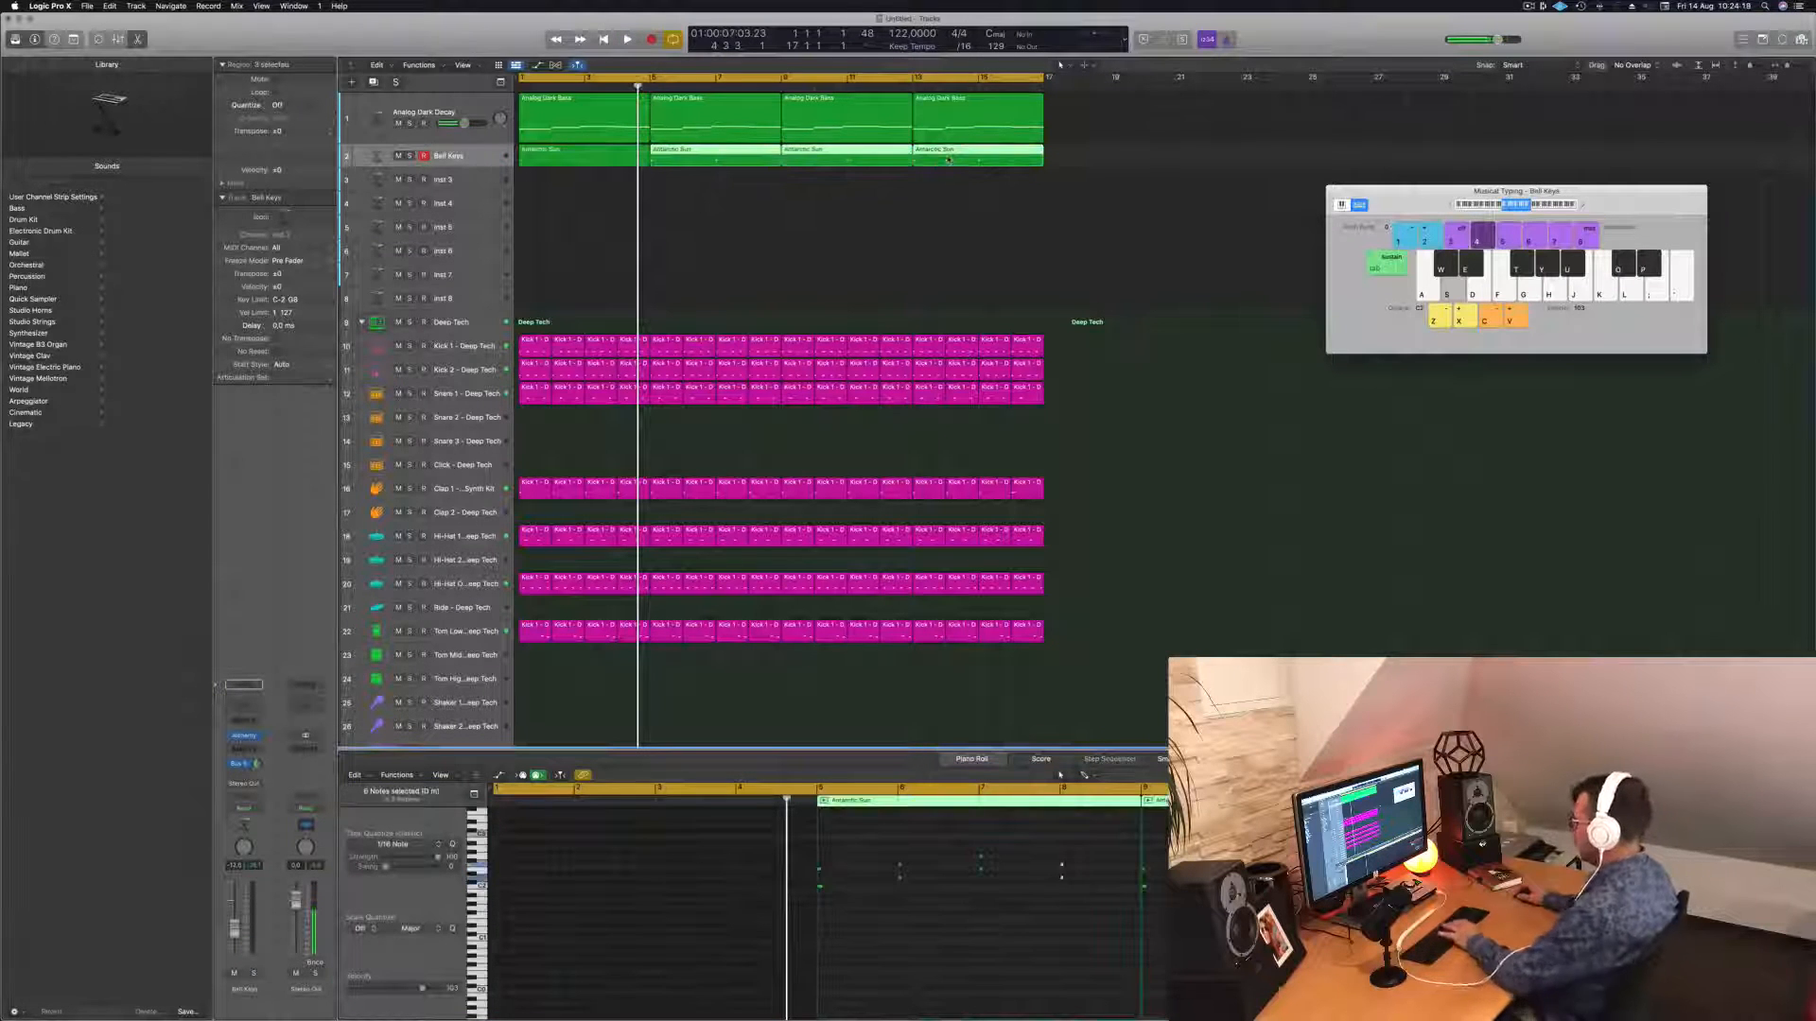
key(Delete)
drag(631, 156, 845, 165)
key(space)
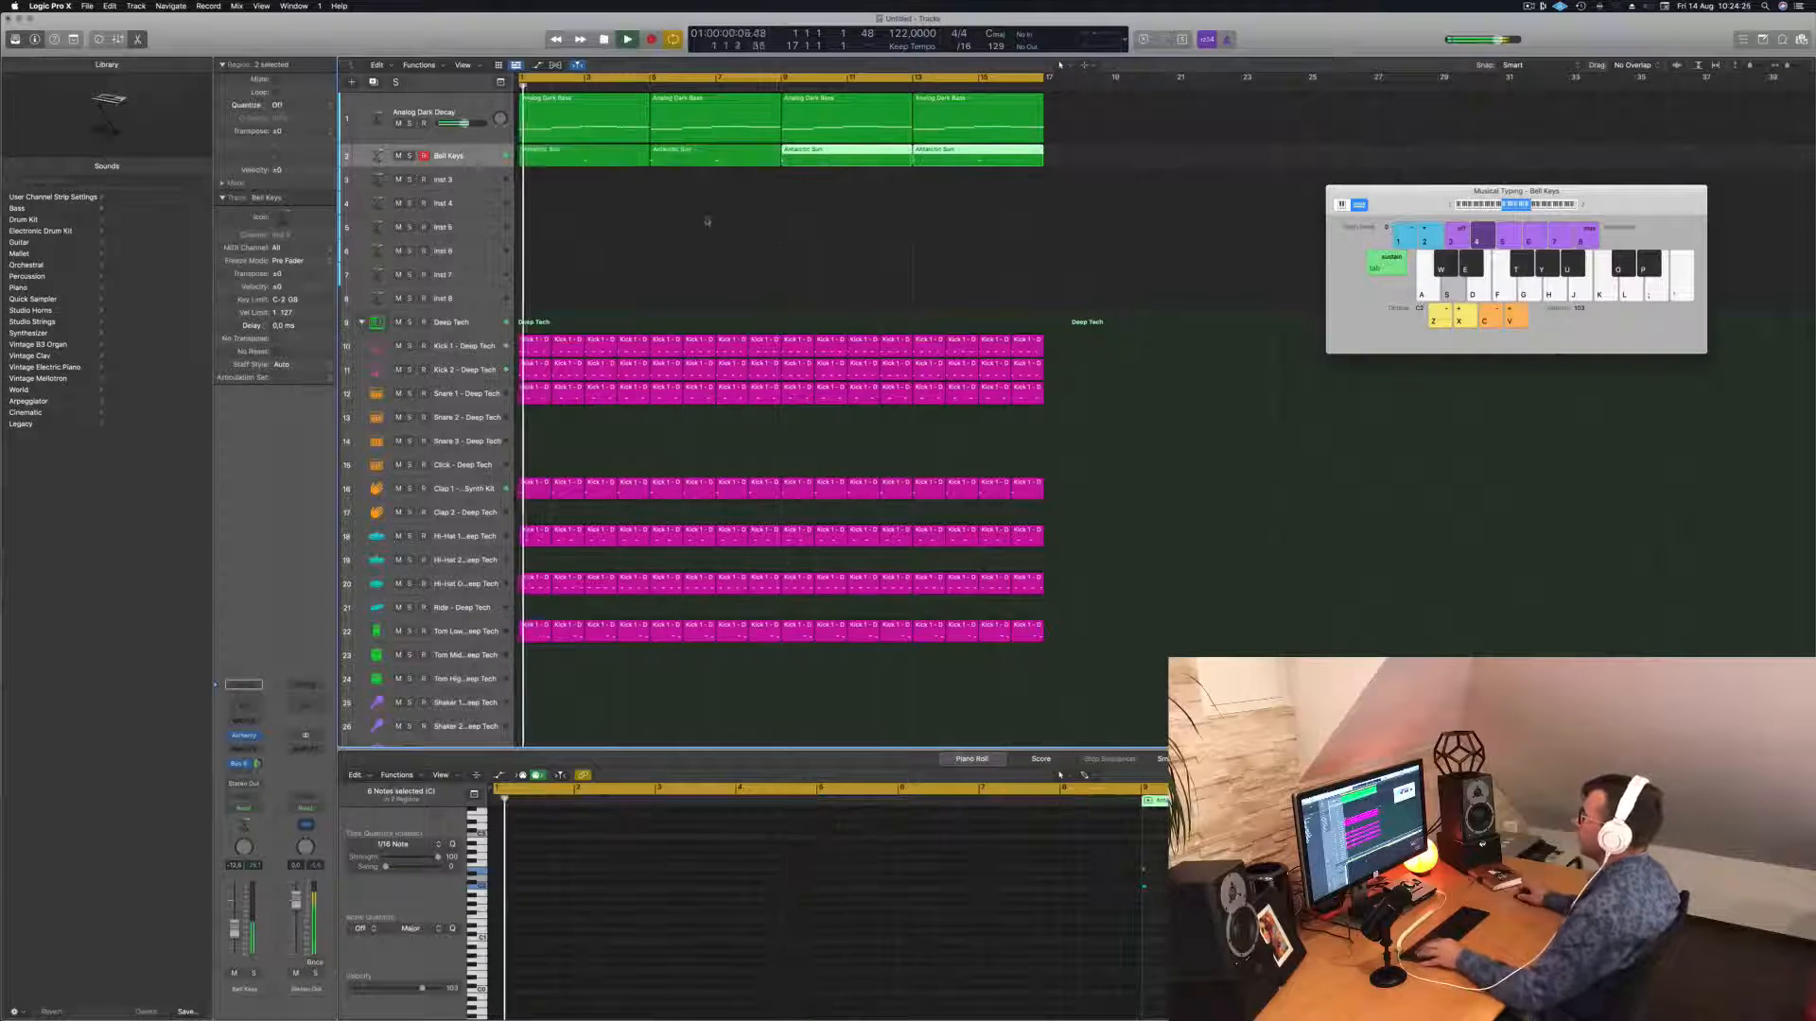
scroll(641, 216, down, 2)
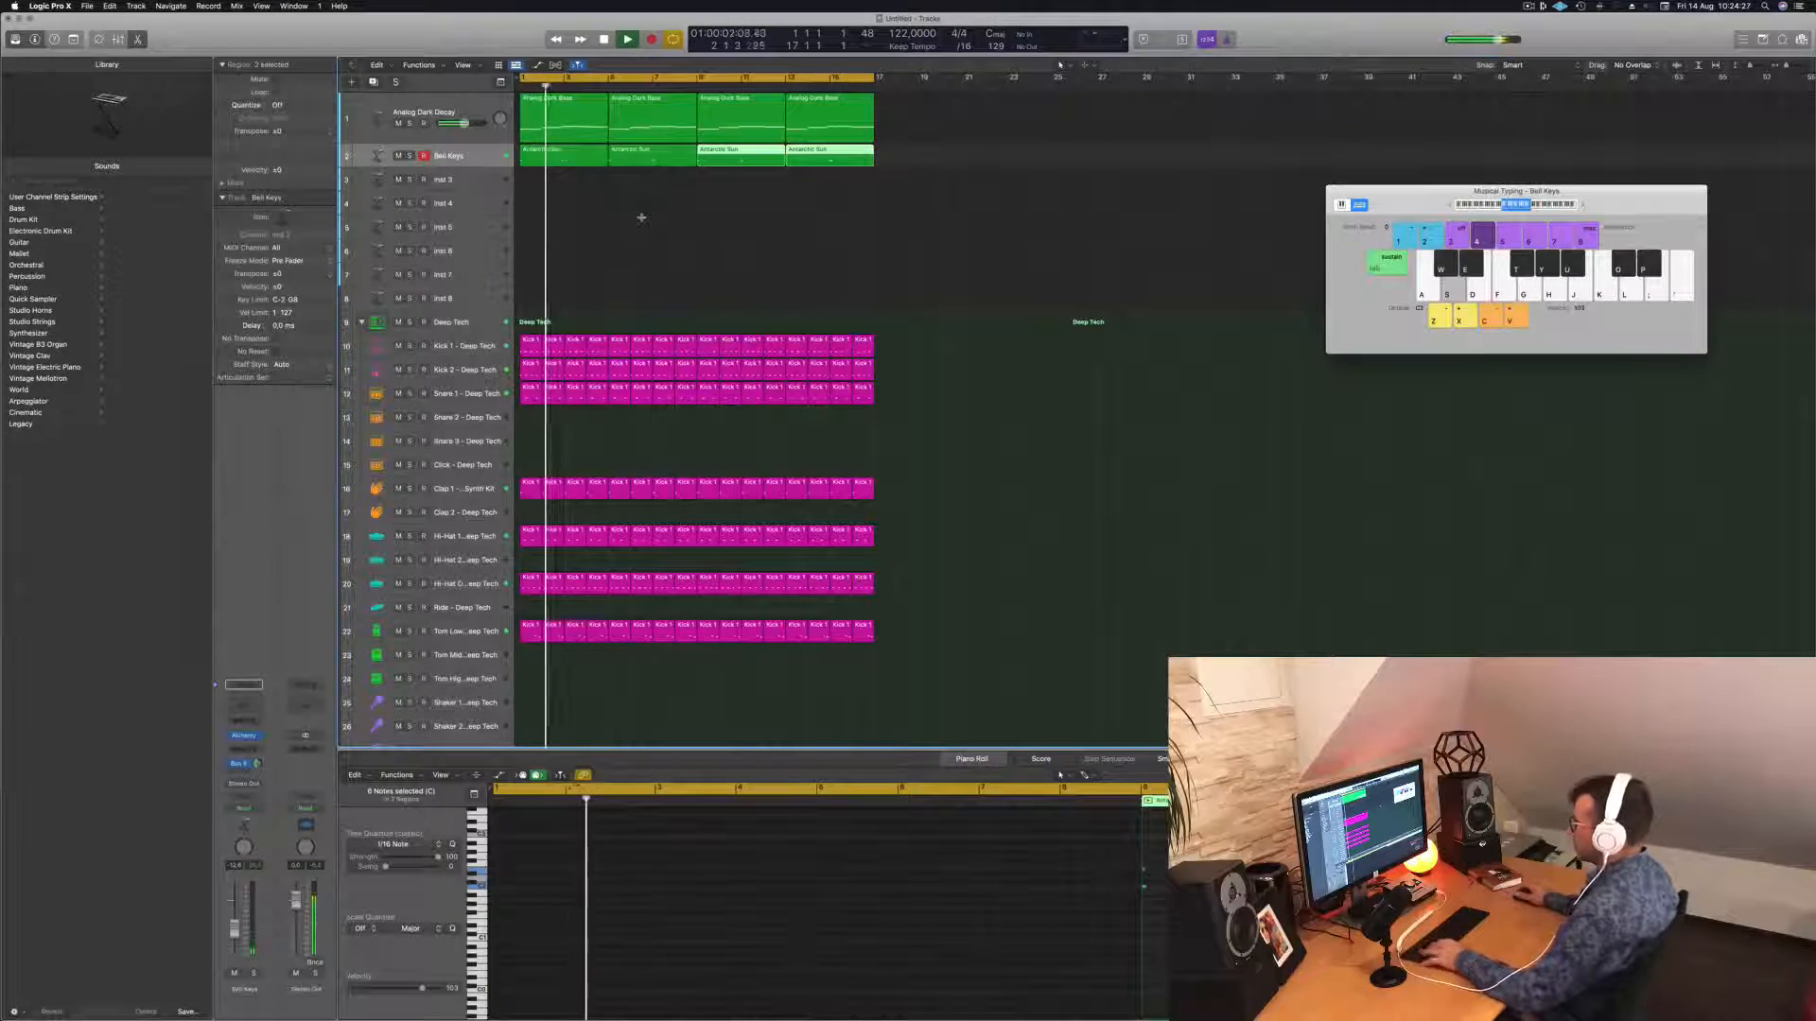
Save the project as a package in the Logic folder and resume playback.
key(super+s)
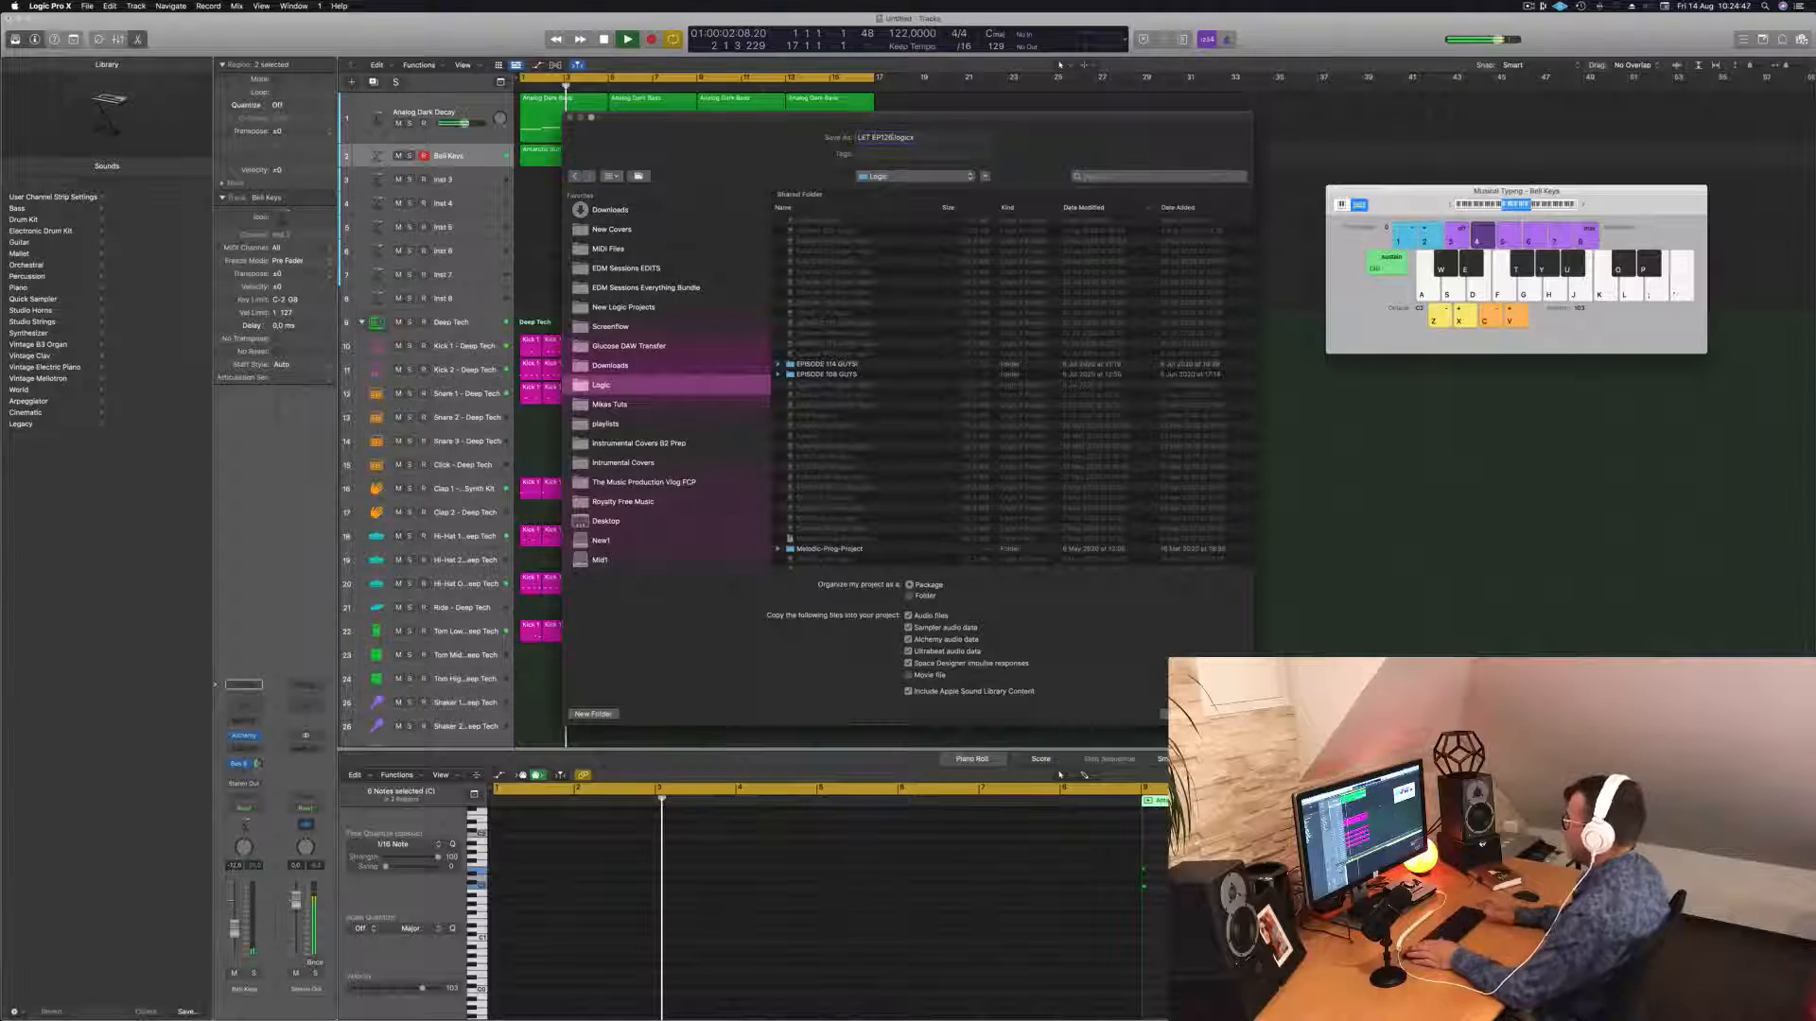
key(Return)
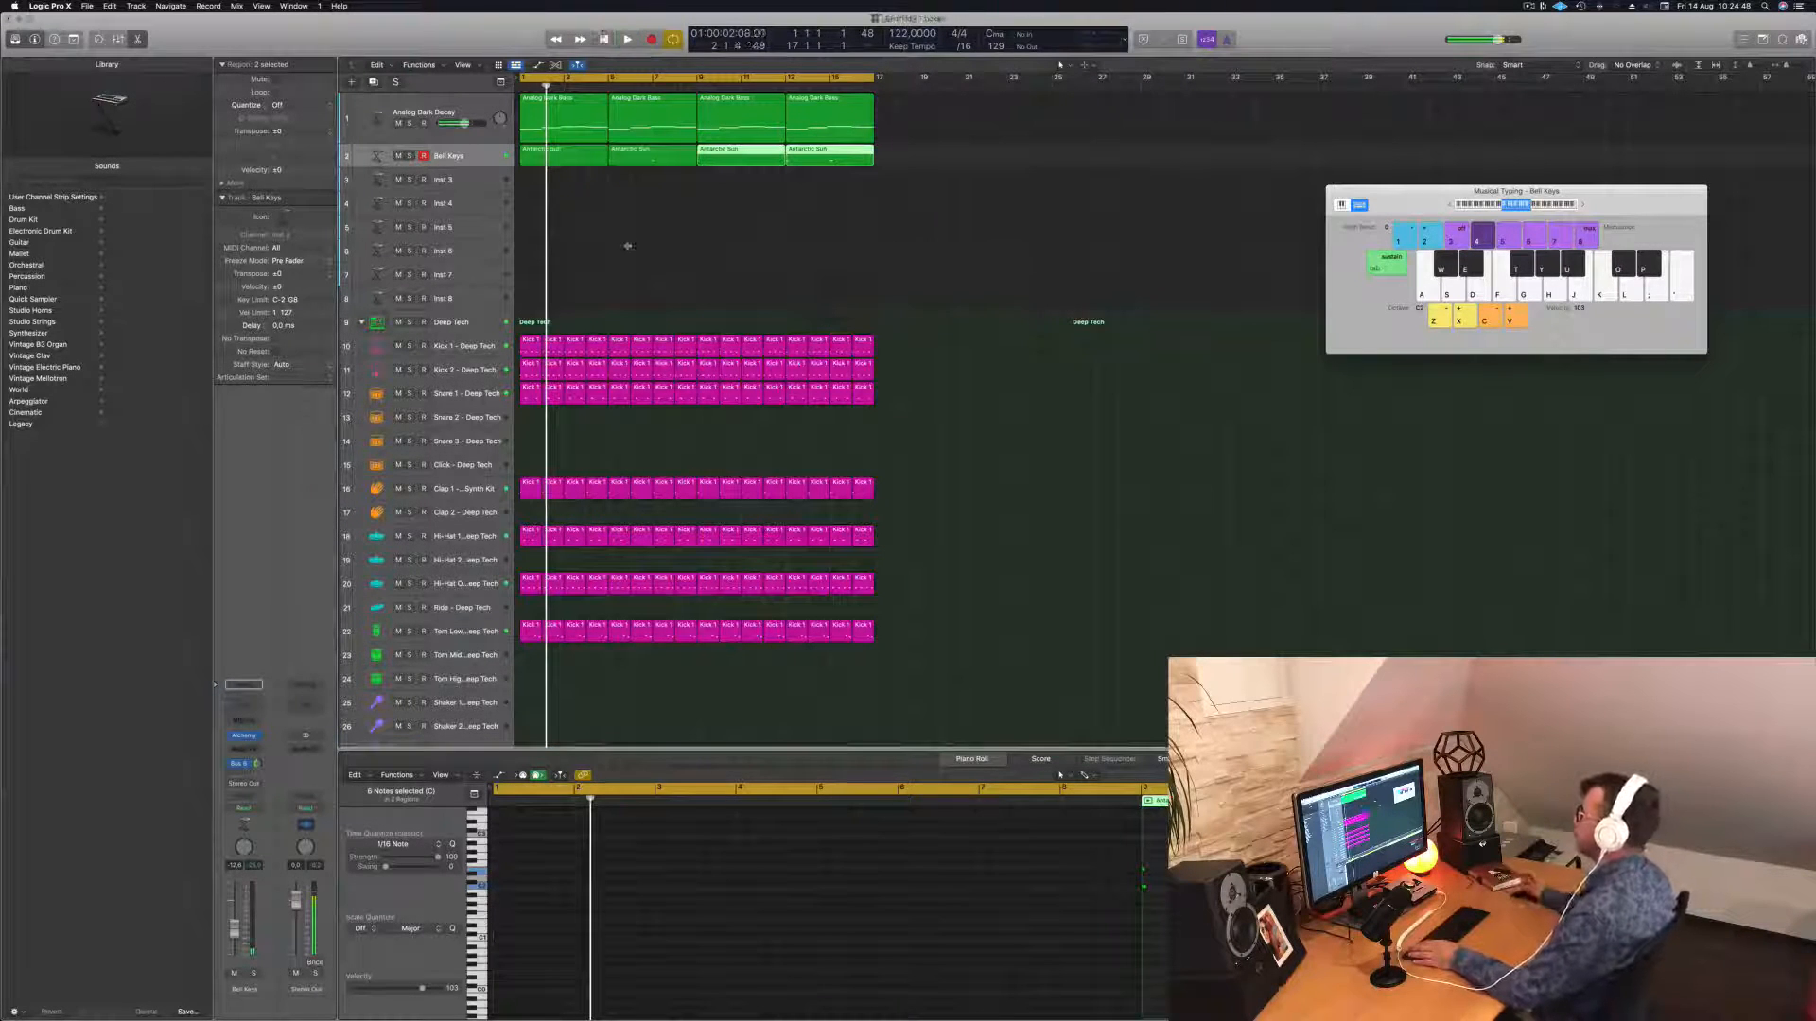
key(space)
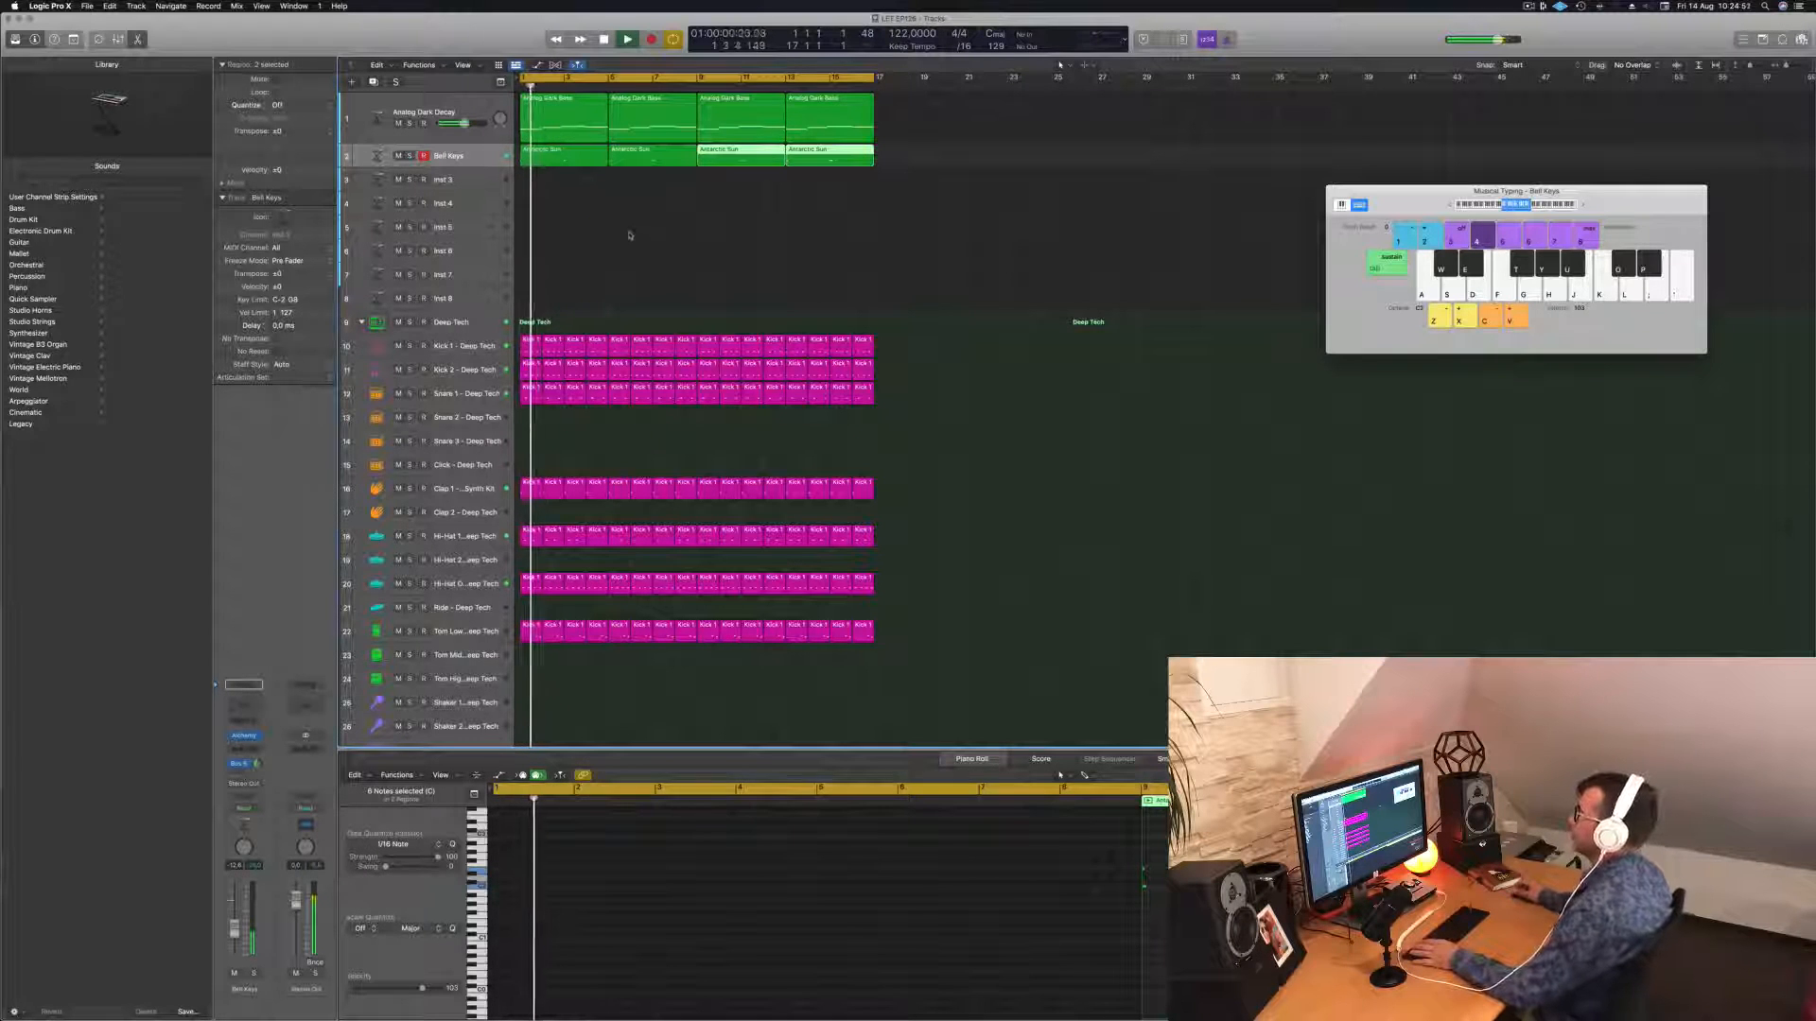
Open Alchemy on the empty Inst 3 track and filter its presets to the Pads category while the loop plays.
click(627, 236)
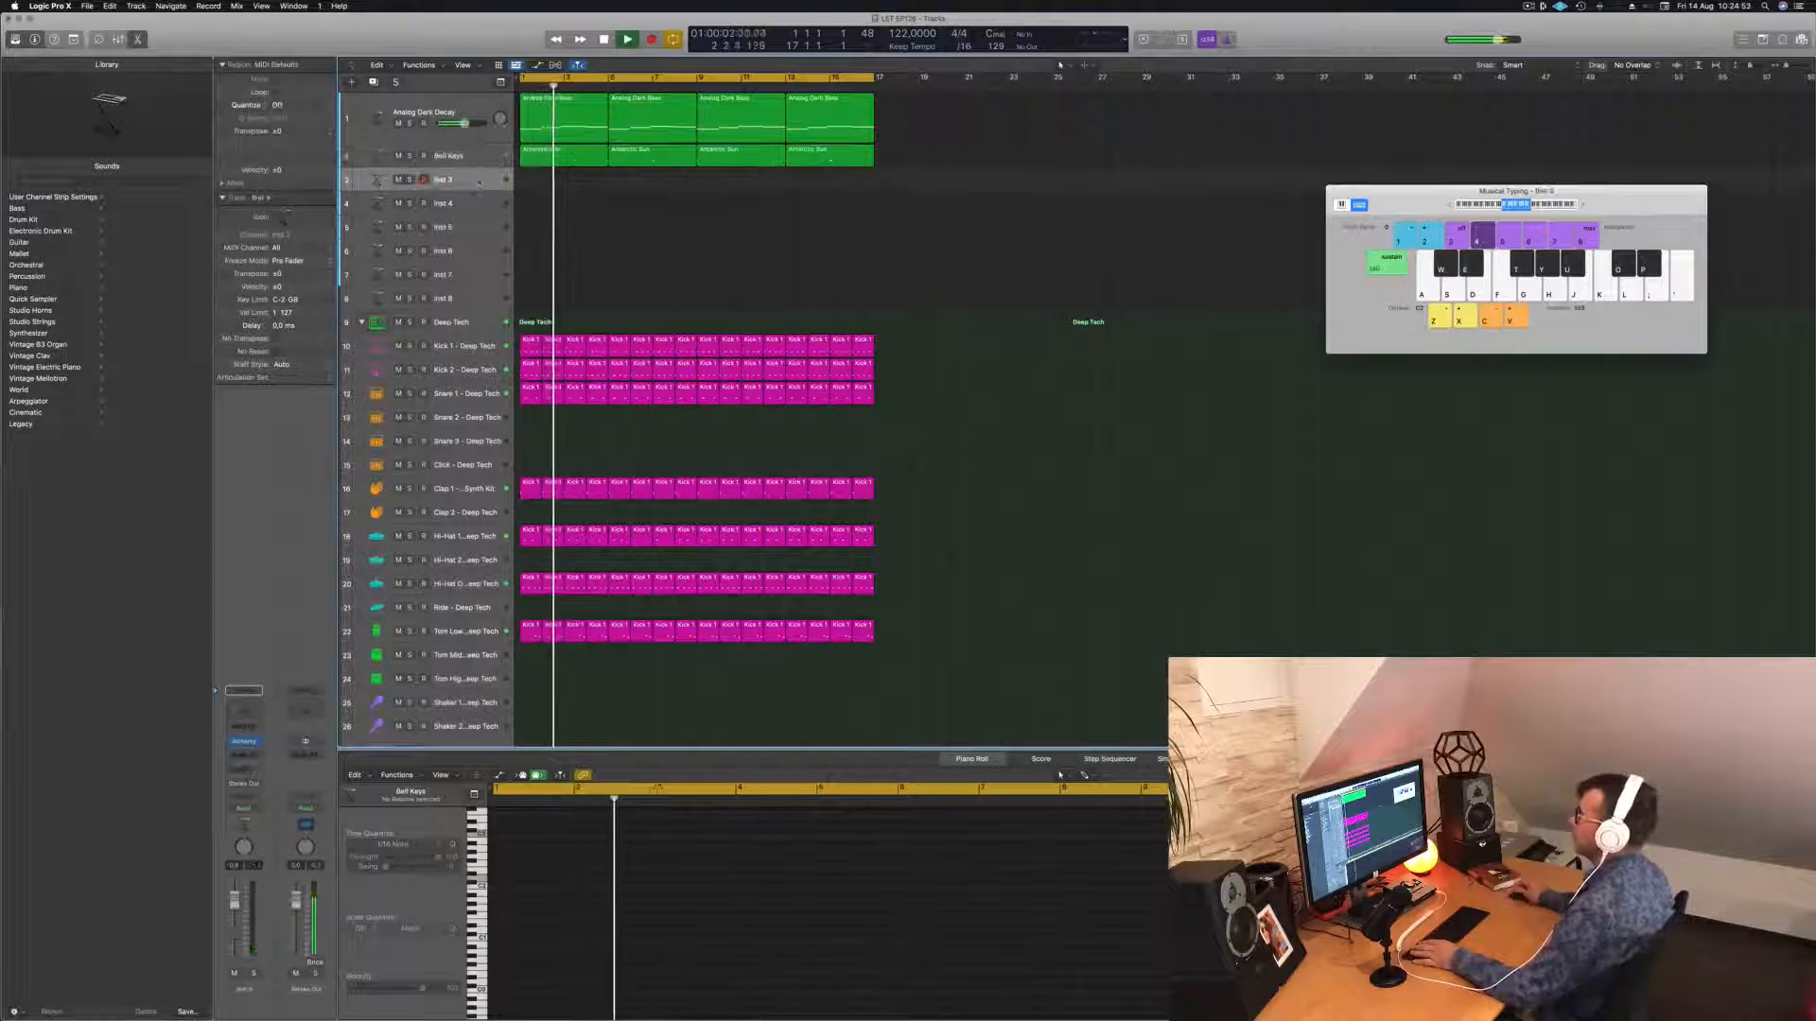
key(Down)
key(Return)
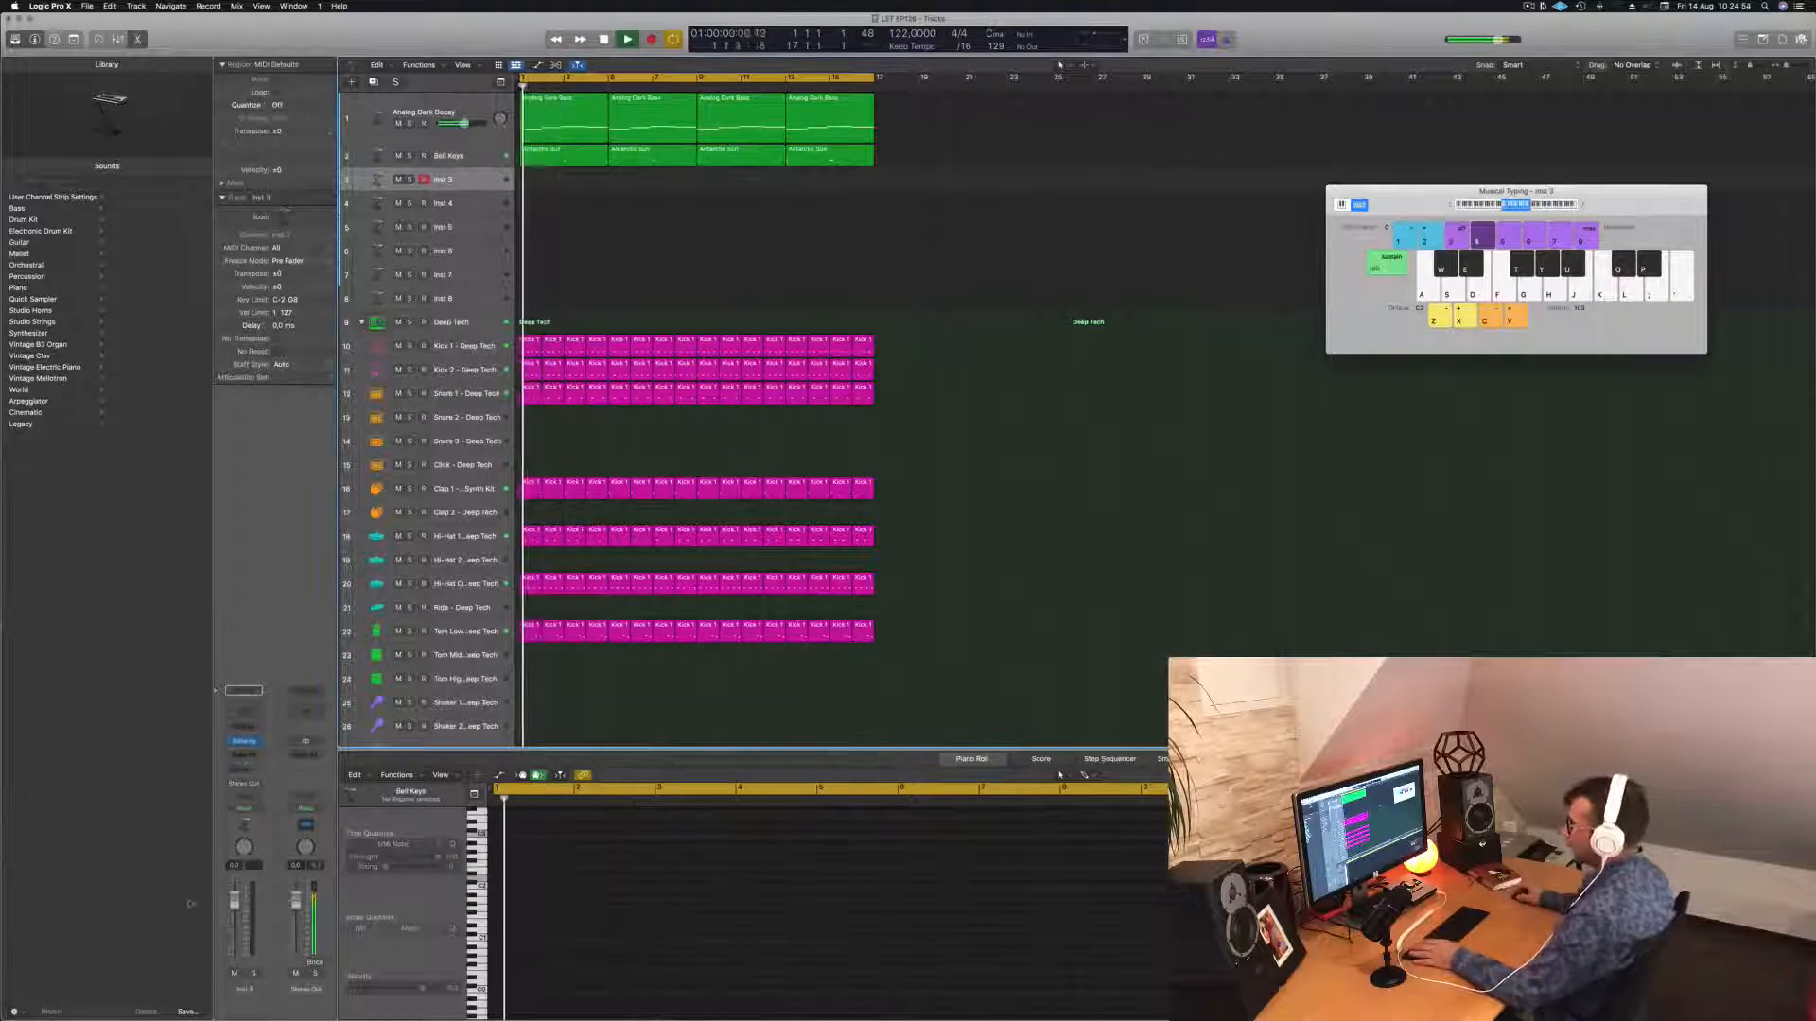
click(244, 741)
key(super+w)
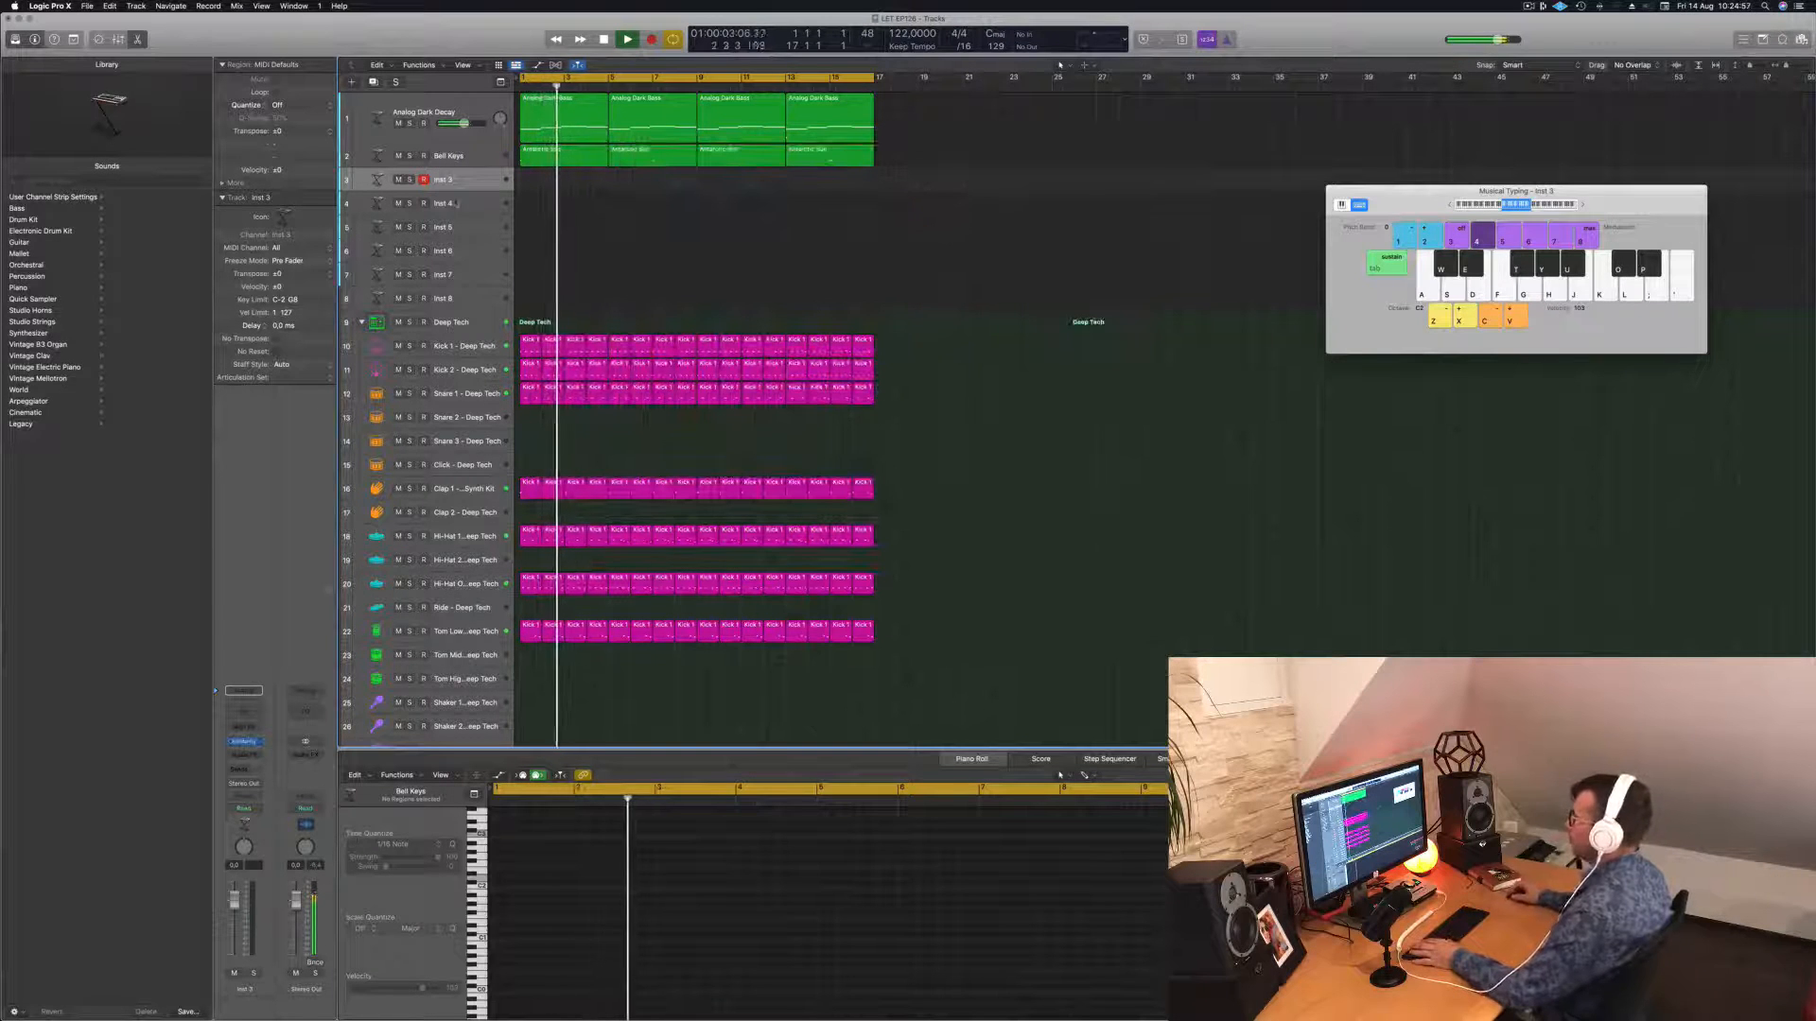
click(245, 743)
drag(884, 170, 1032, 310)
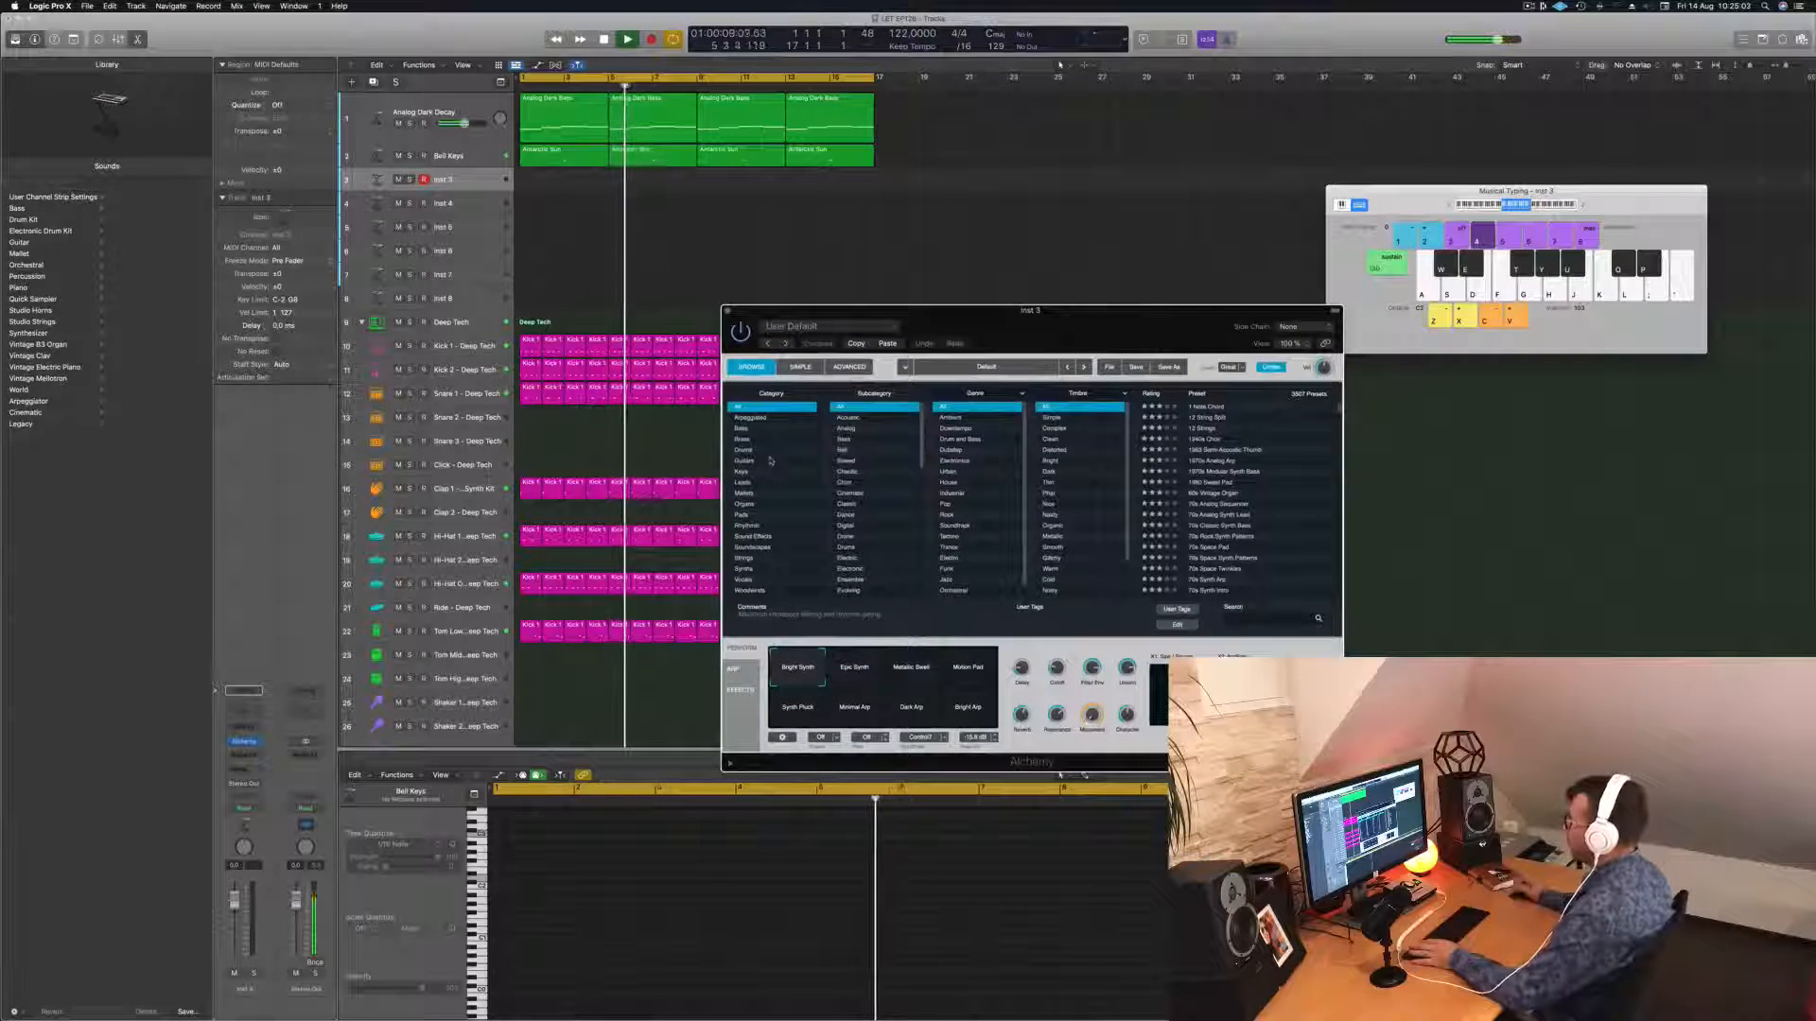
click(742, 515)
drag(1103, 331, 1028, 302)
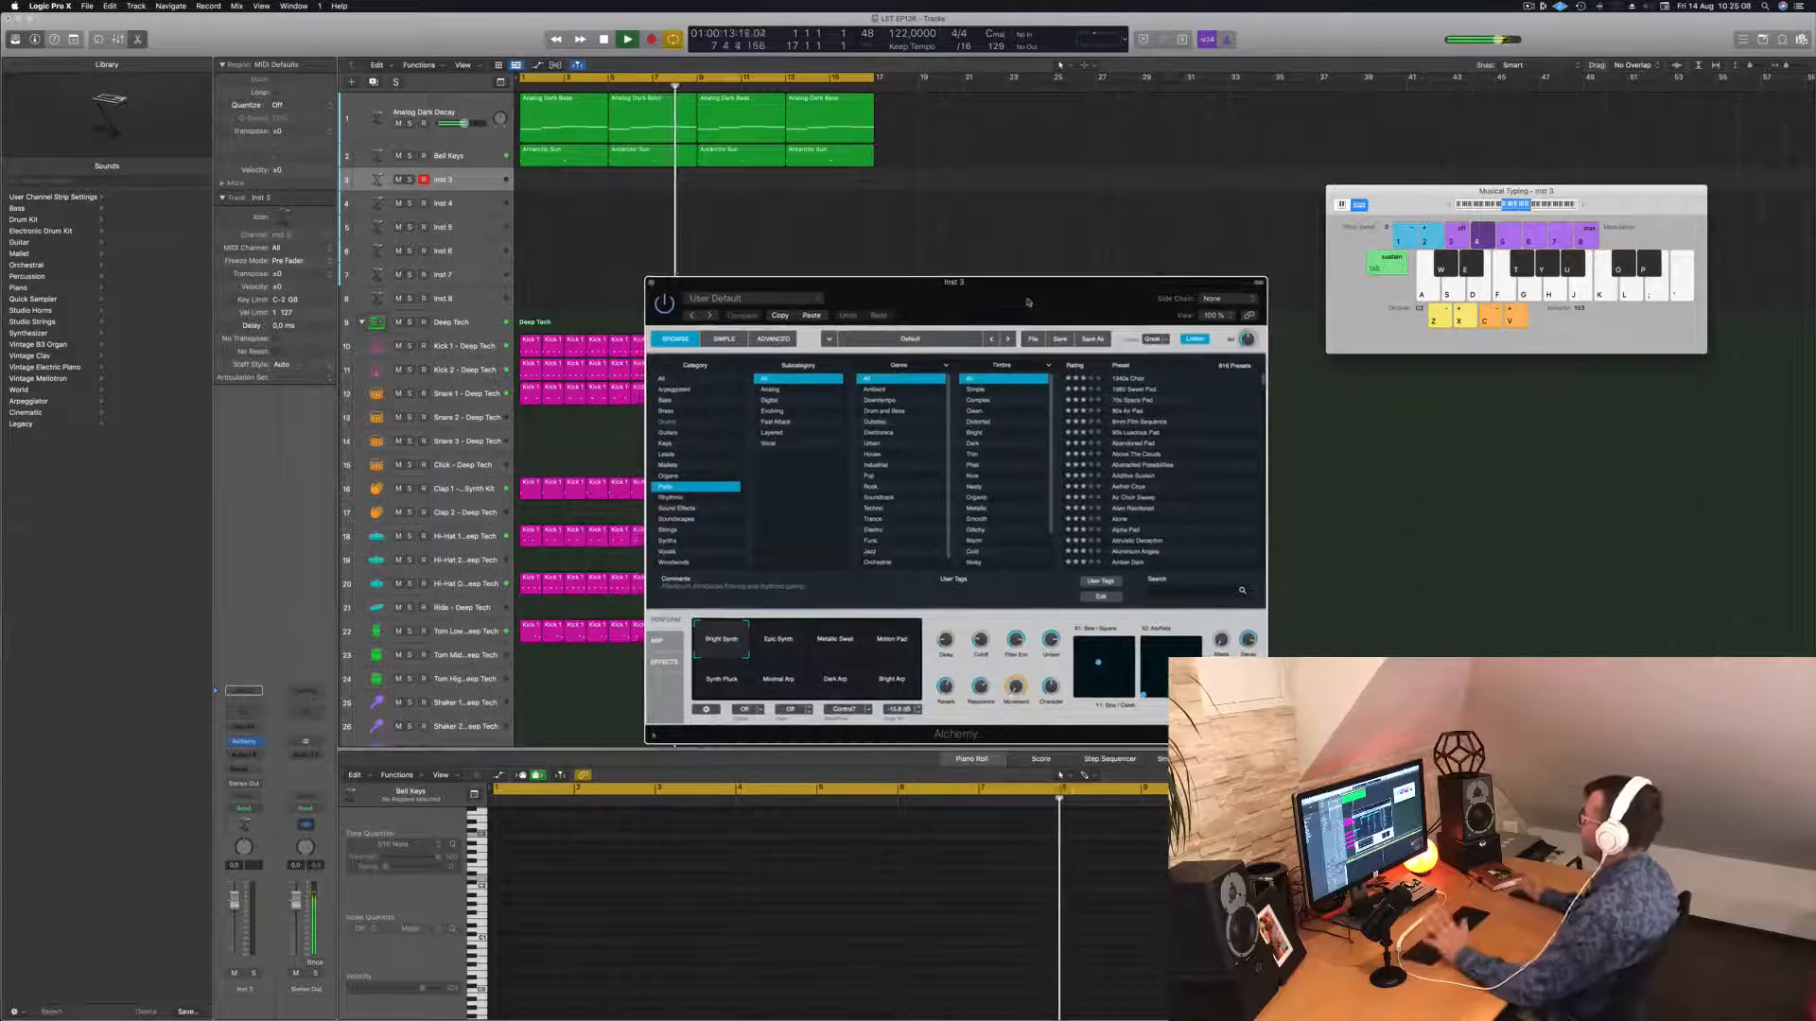
Audition the Abandoned Pad and Above The Clouds presets over the loop.
click(1137, 443)
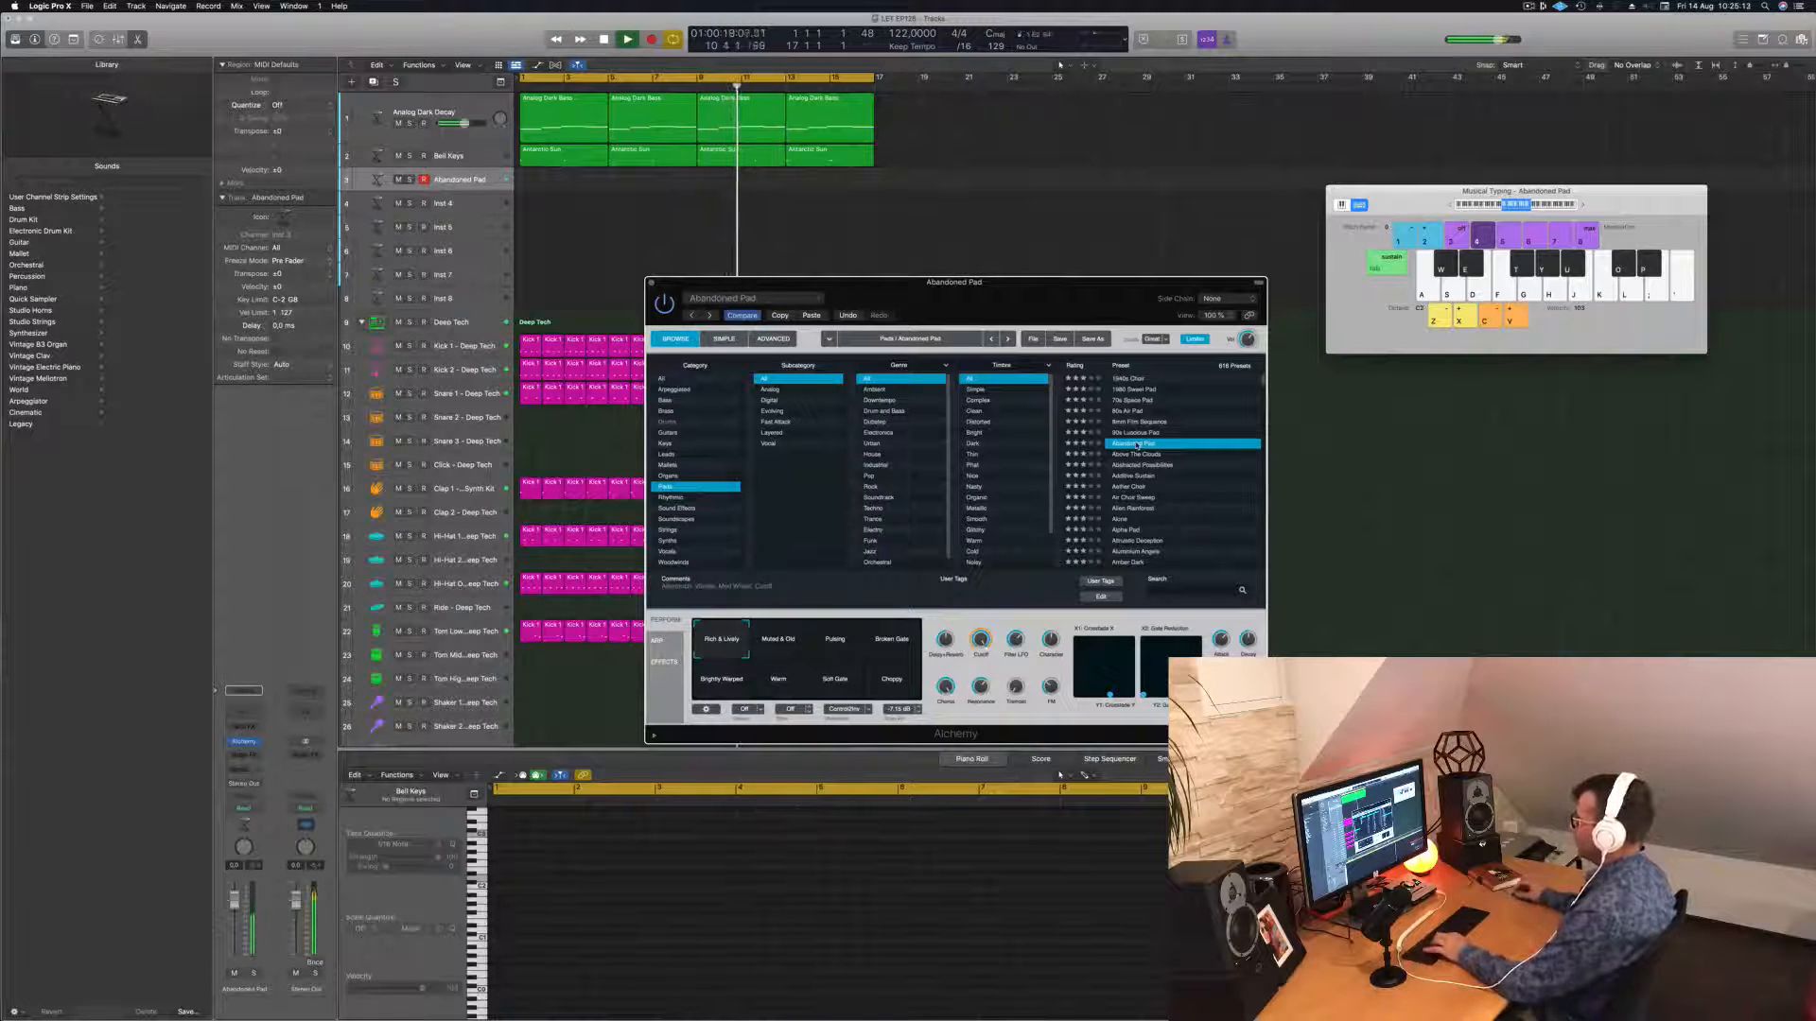
click(1272, 157)
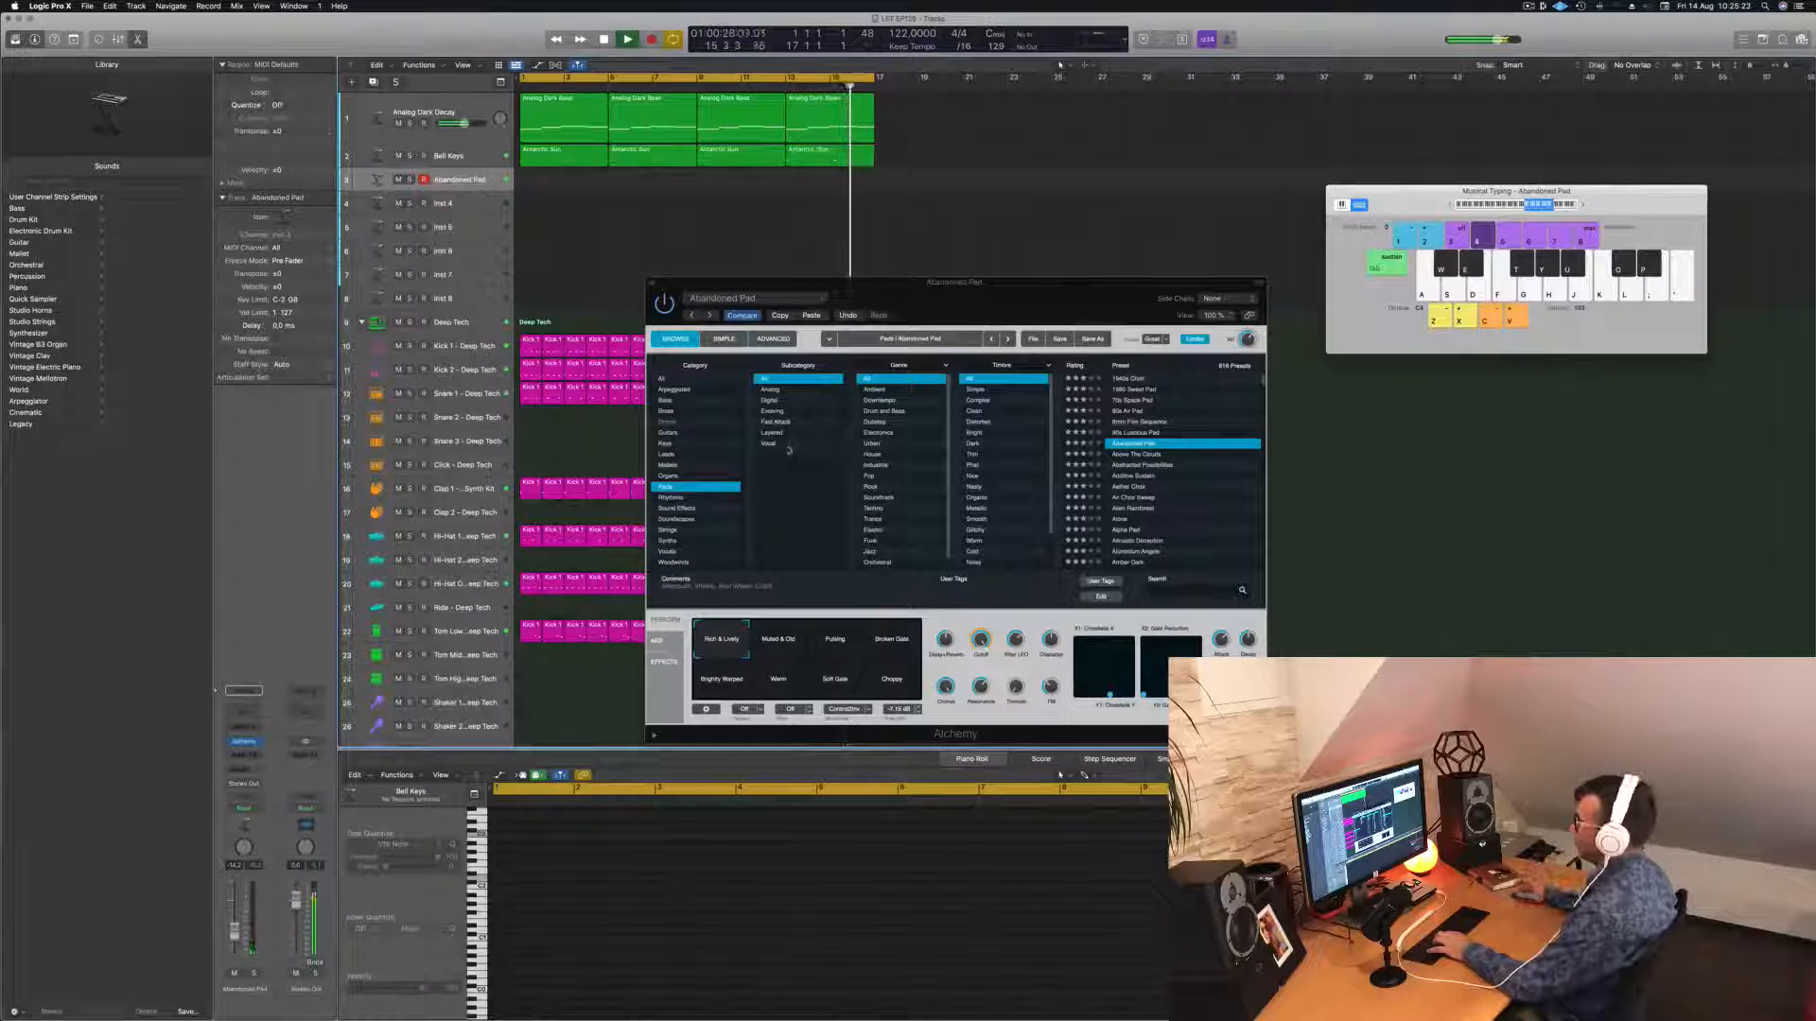
mouse_move(1026, 308)
mouse_down()
mouse_move(990, 309)
mouse_move(1008, 295)
mouse_up()
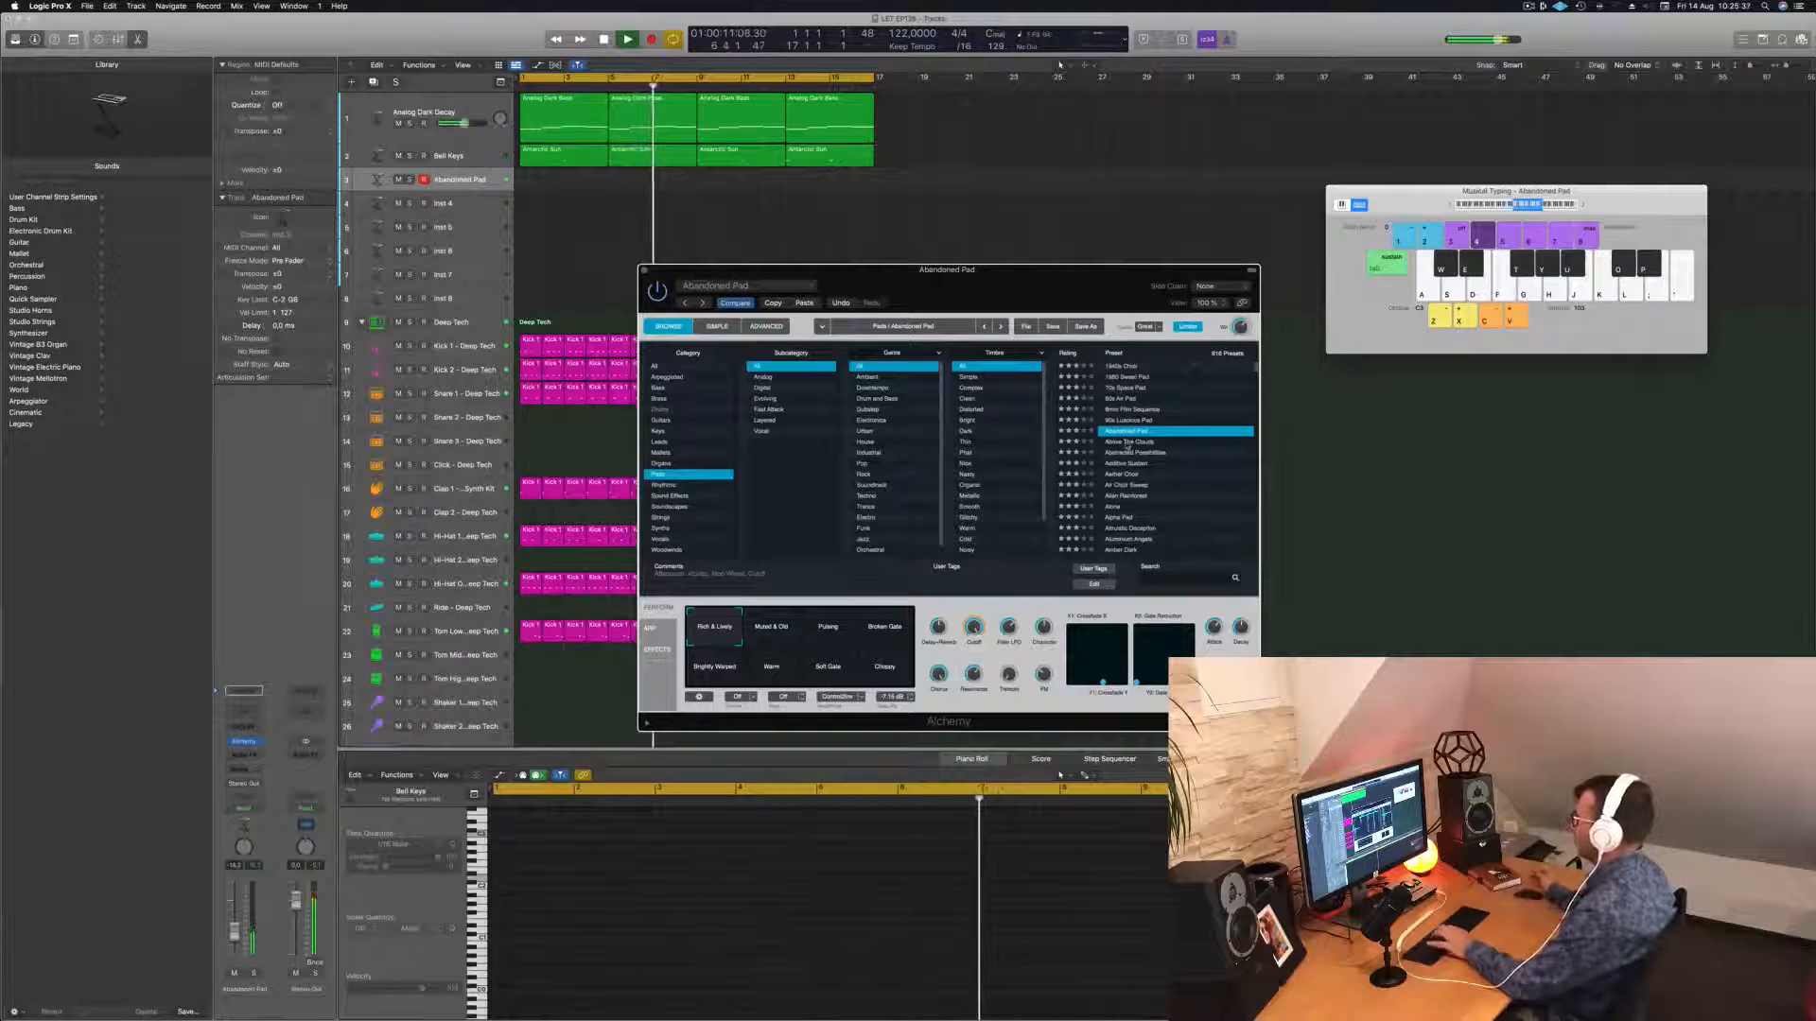
click(1128, 444)
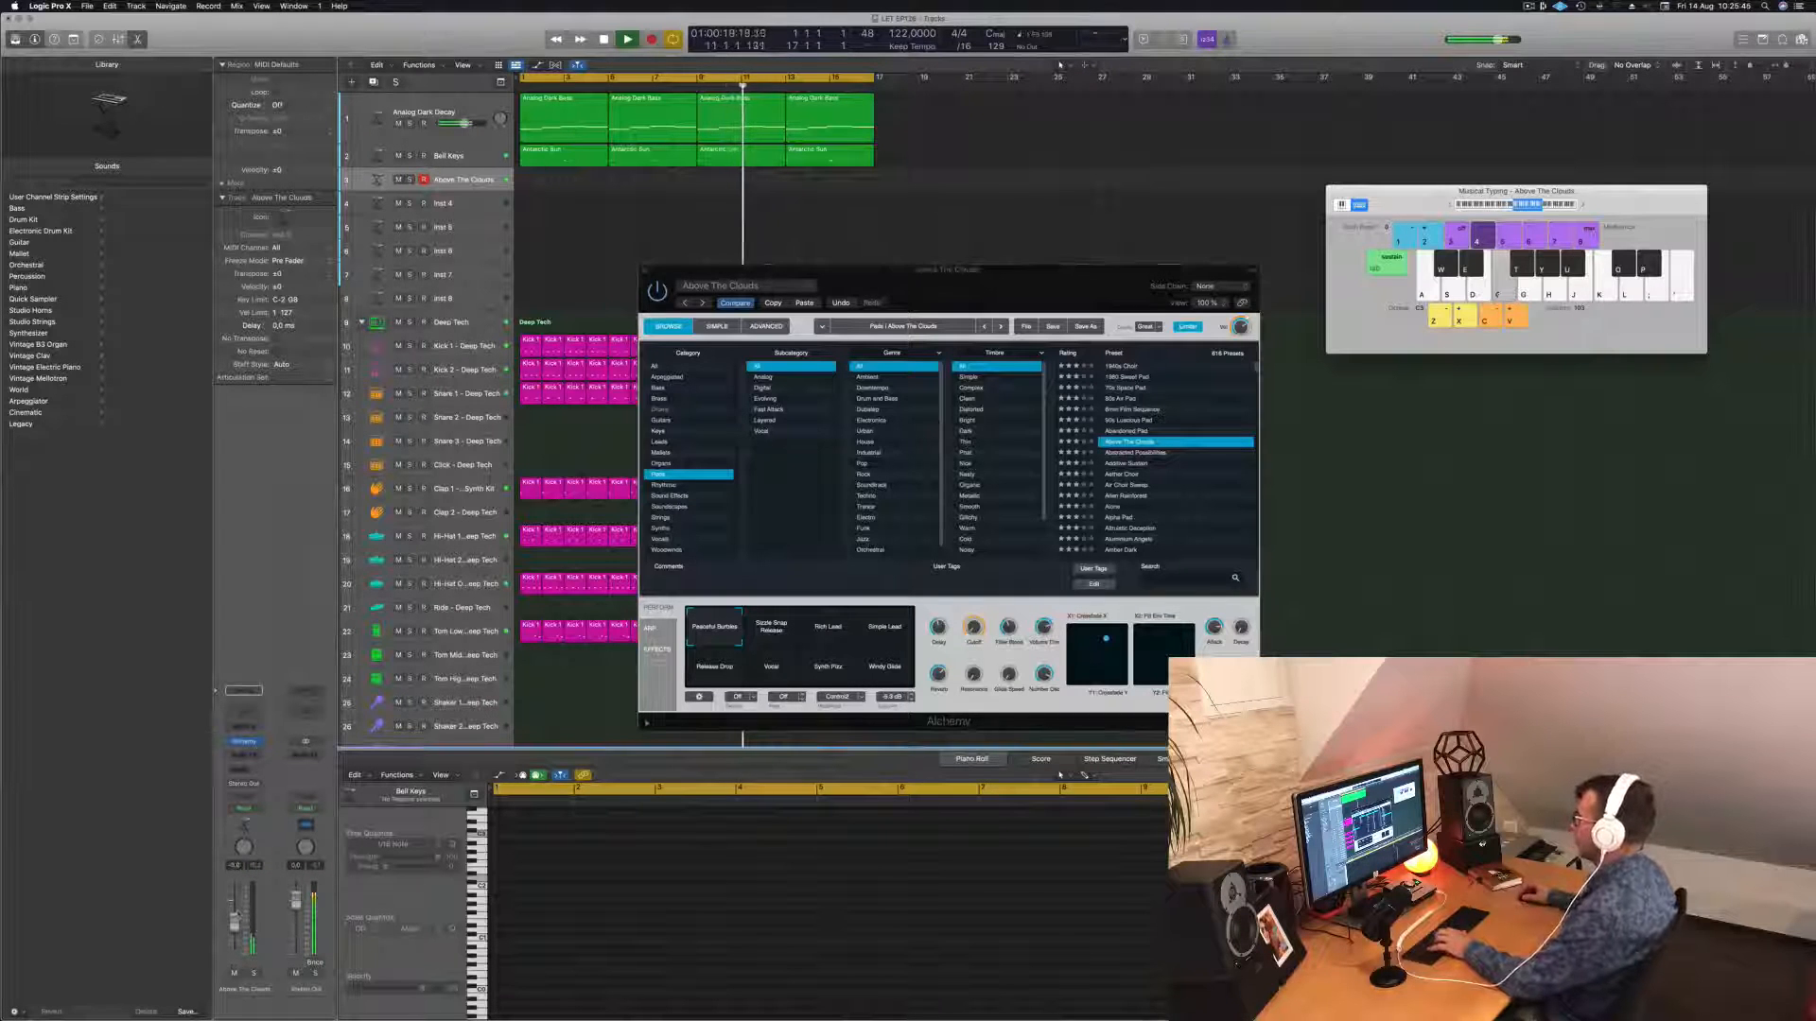
Load the Air Choir Sweep preset and send the track to the existing aux bus.
click(1127, 487)
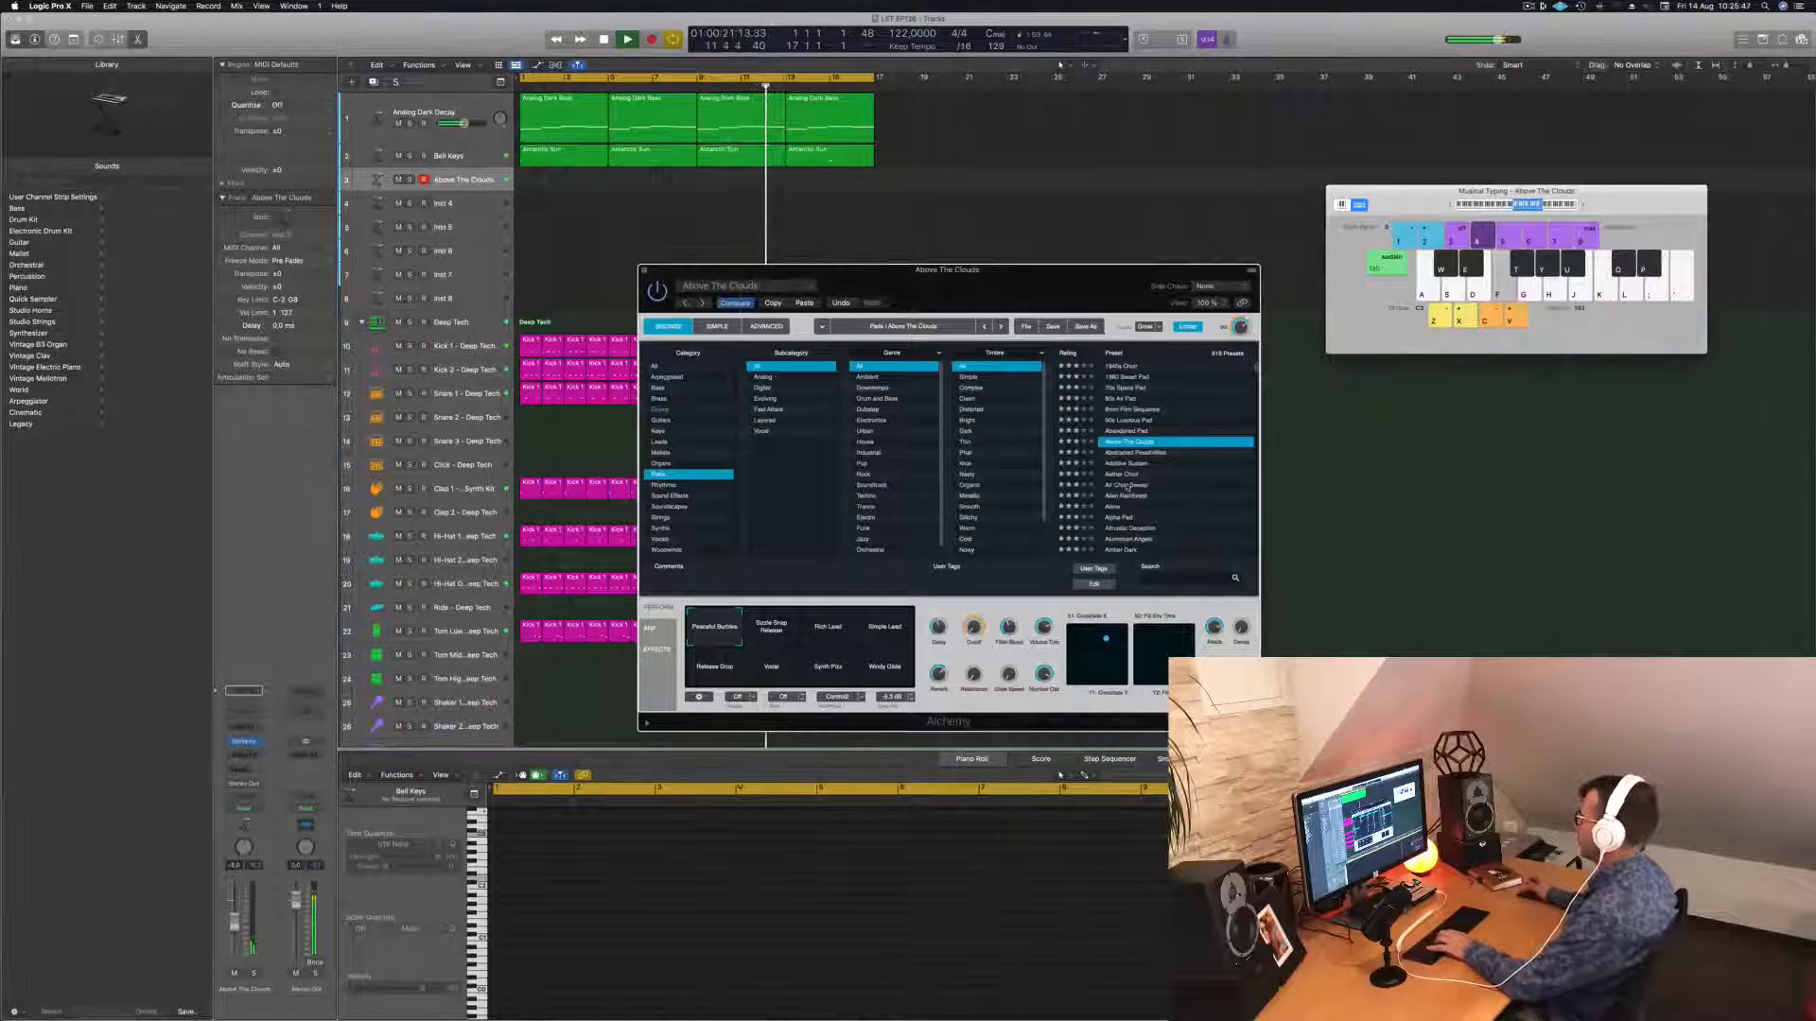
click(1127, 487)
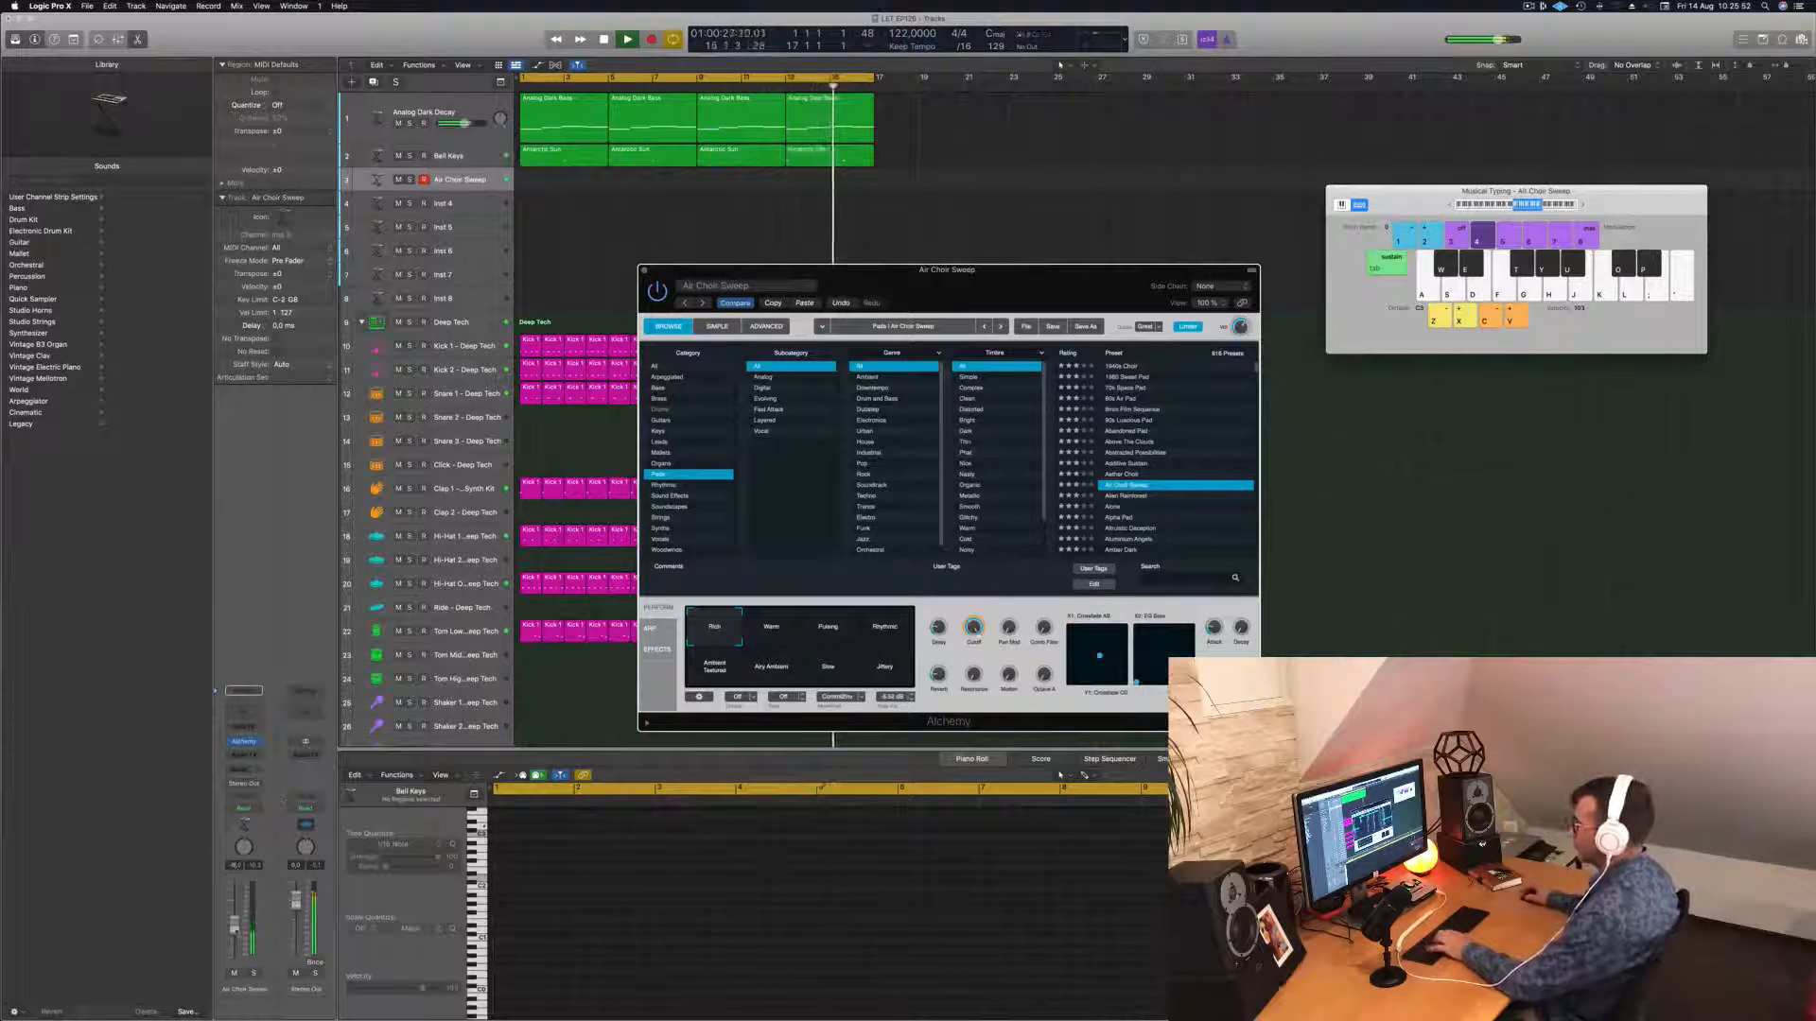
click(245, 769)
mouse_move(277, 788)
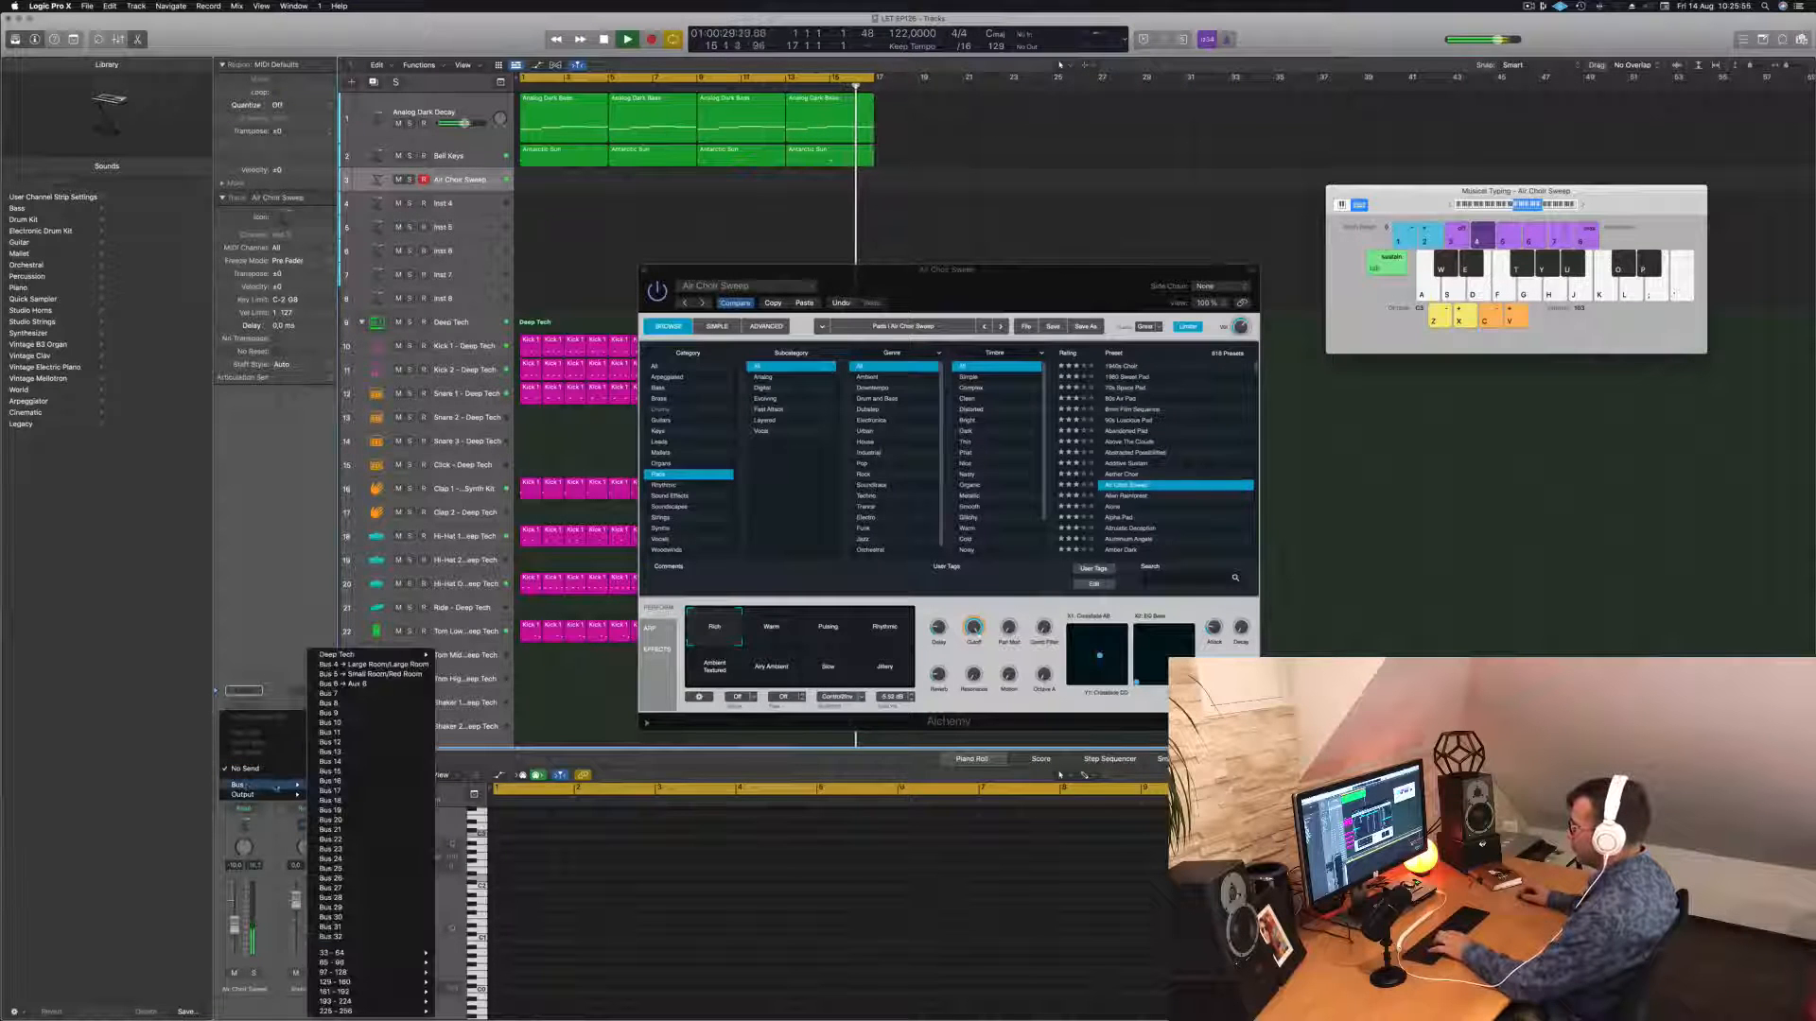
click(373, 685)
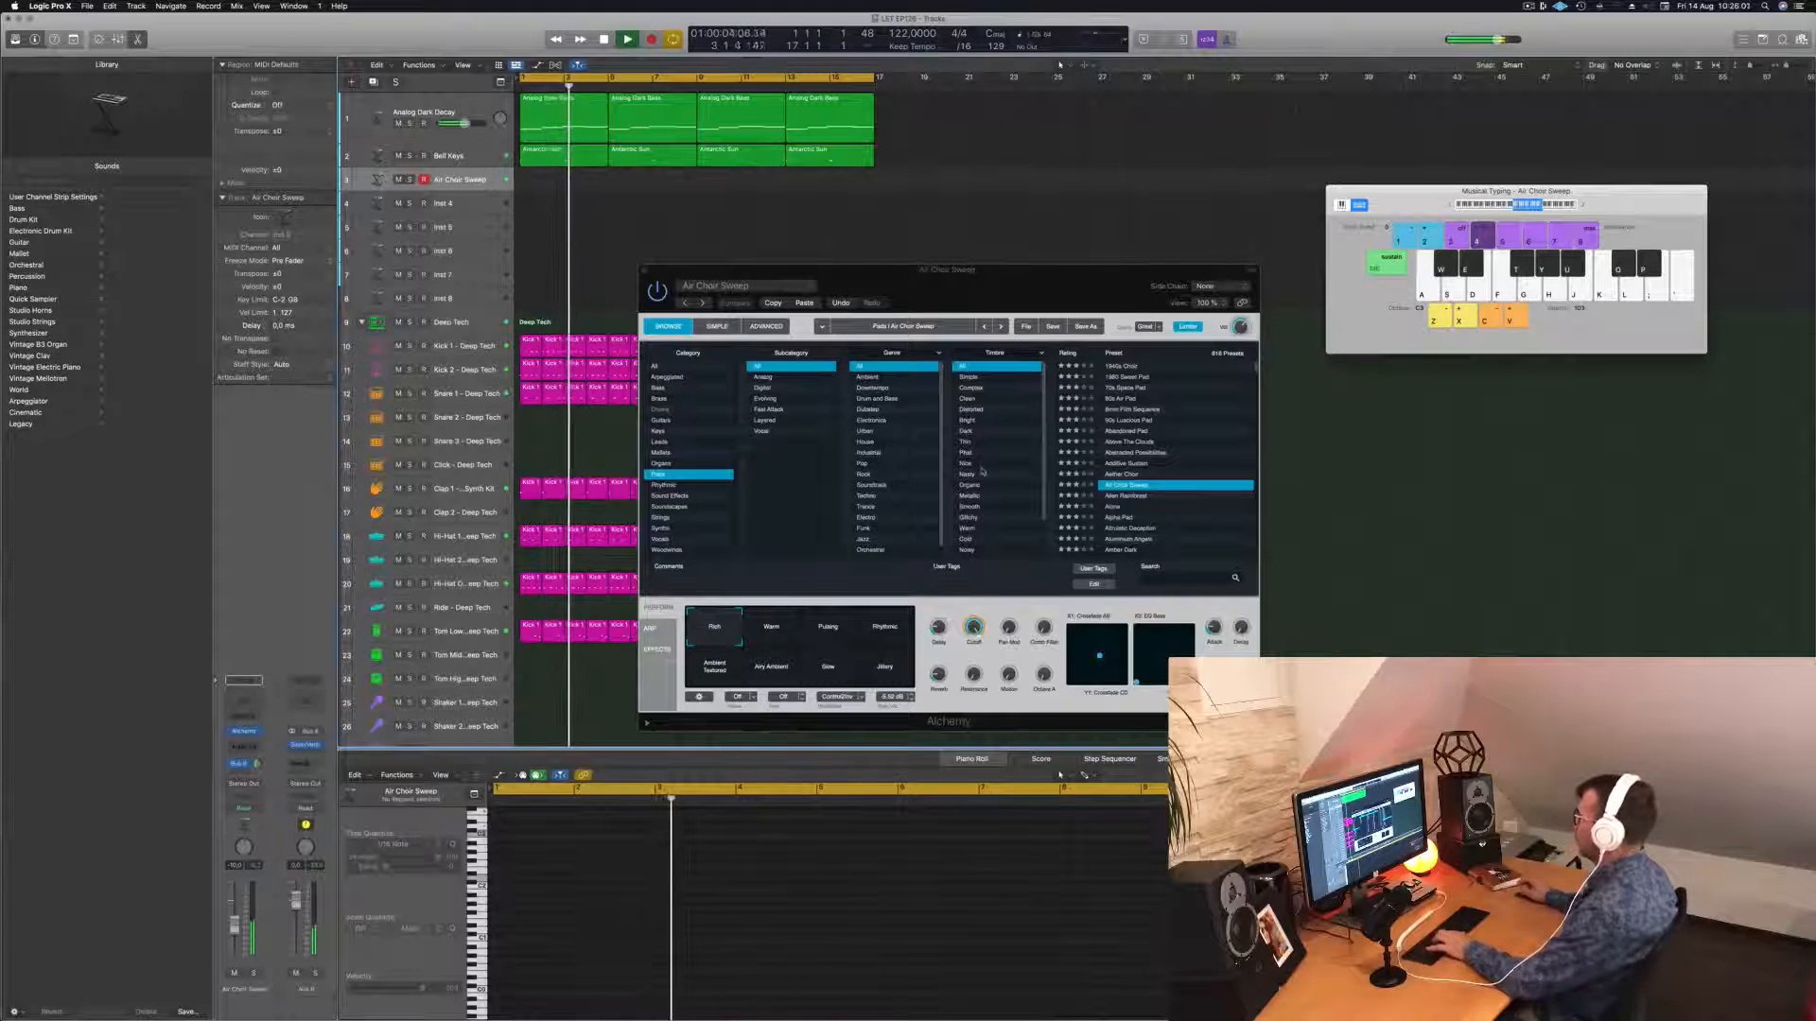
Switch the pad to its Warm variation and record a long F followed by a long A over bars 13 to 16.
click(785, 630)
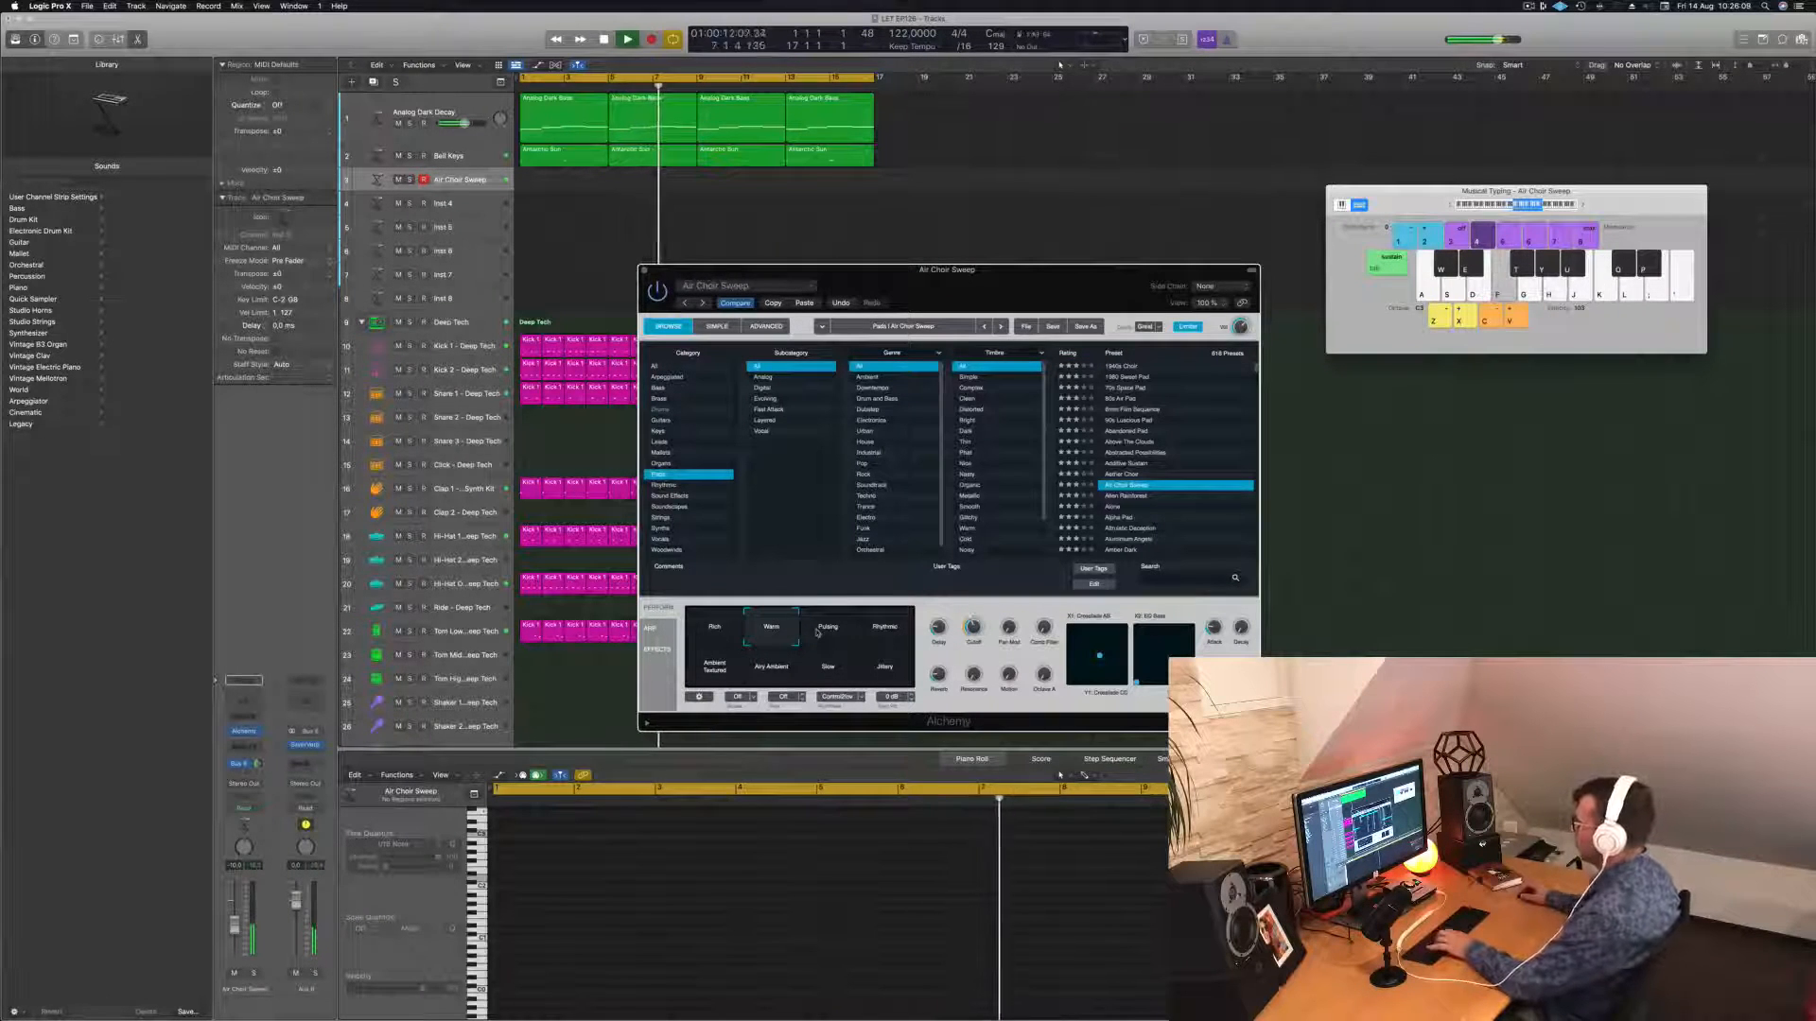
click(234, 926)
key(f)
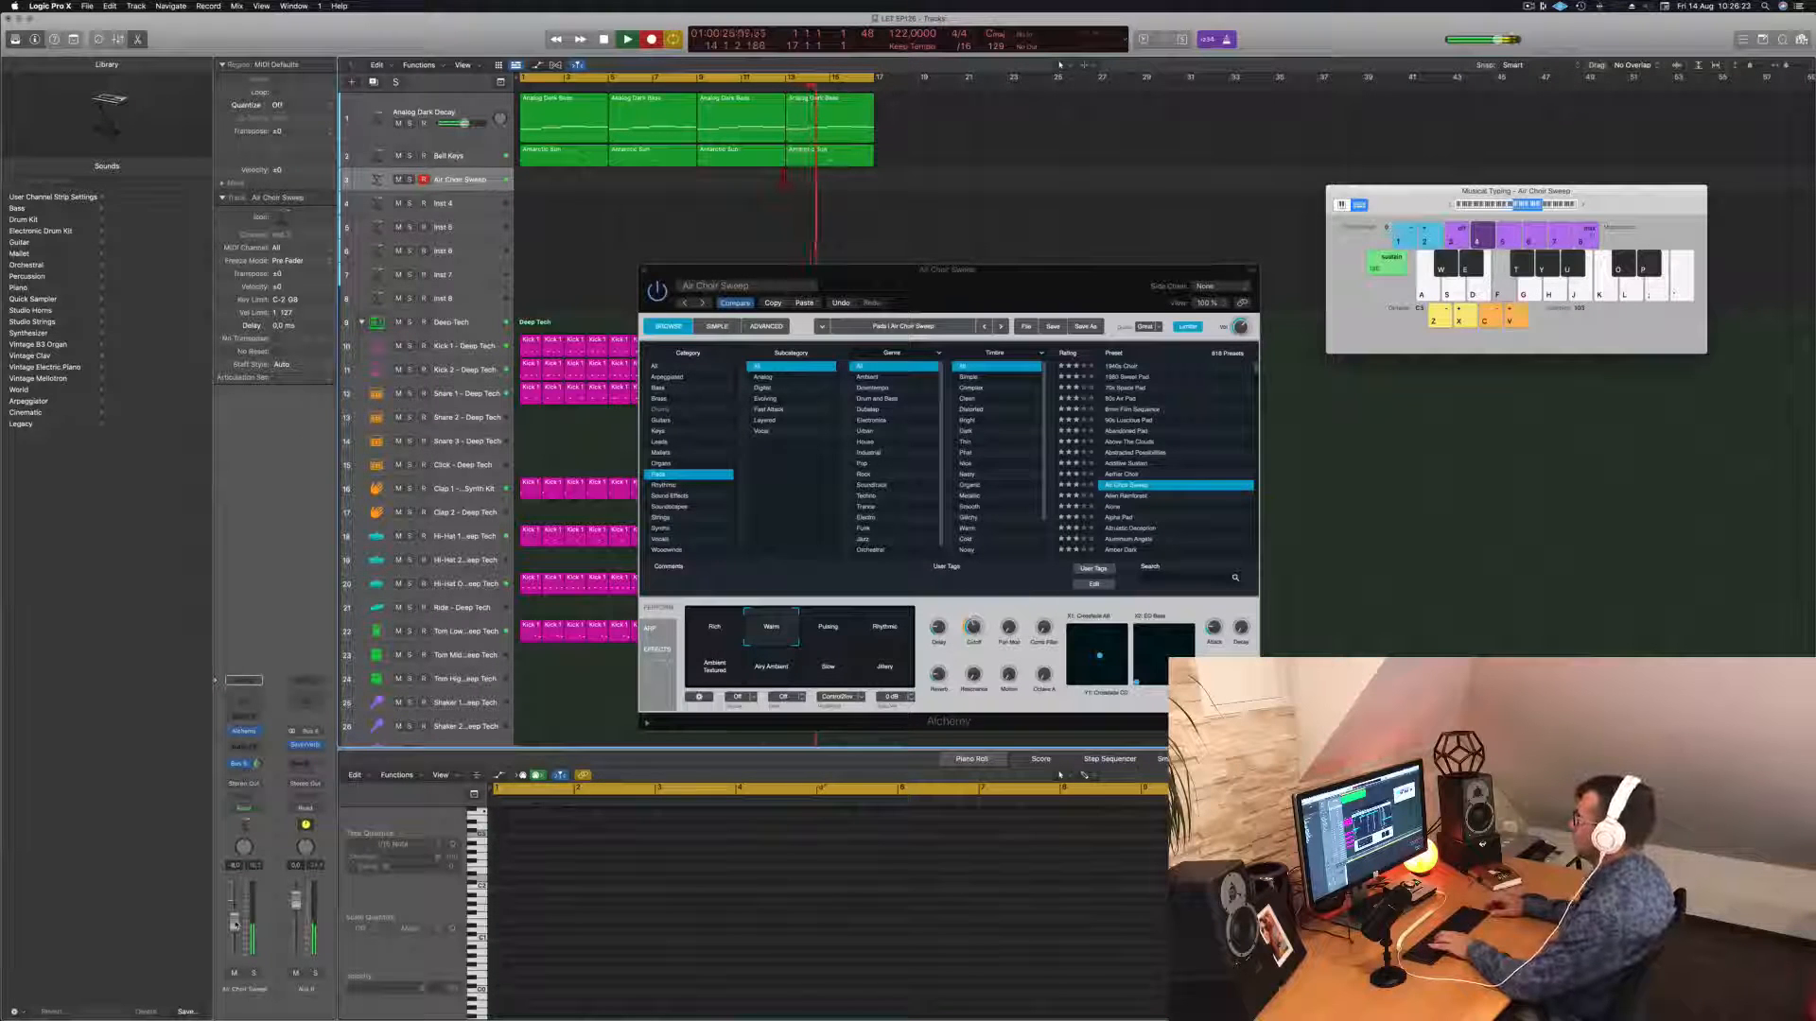
key(h)
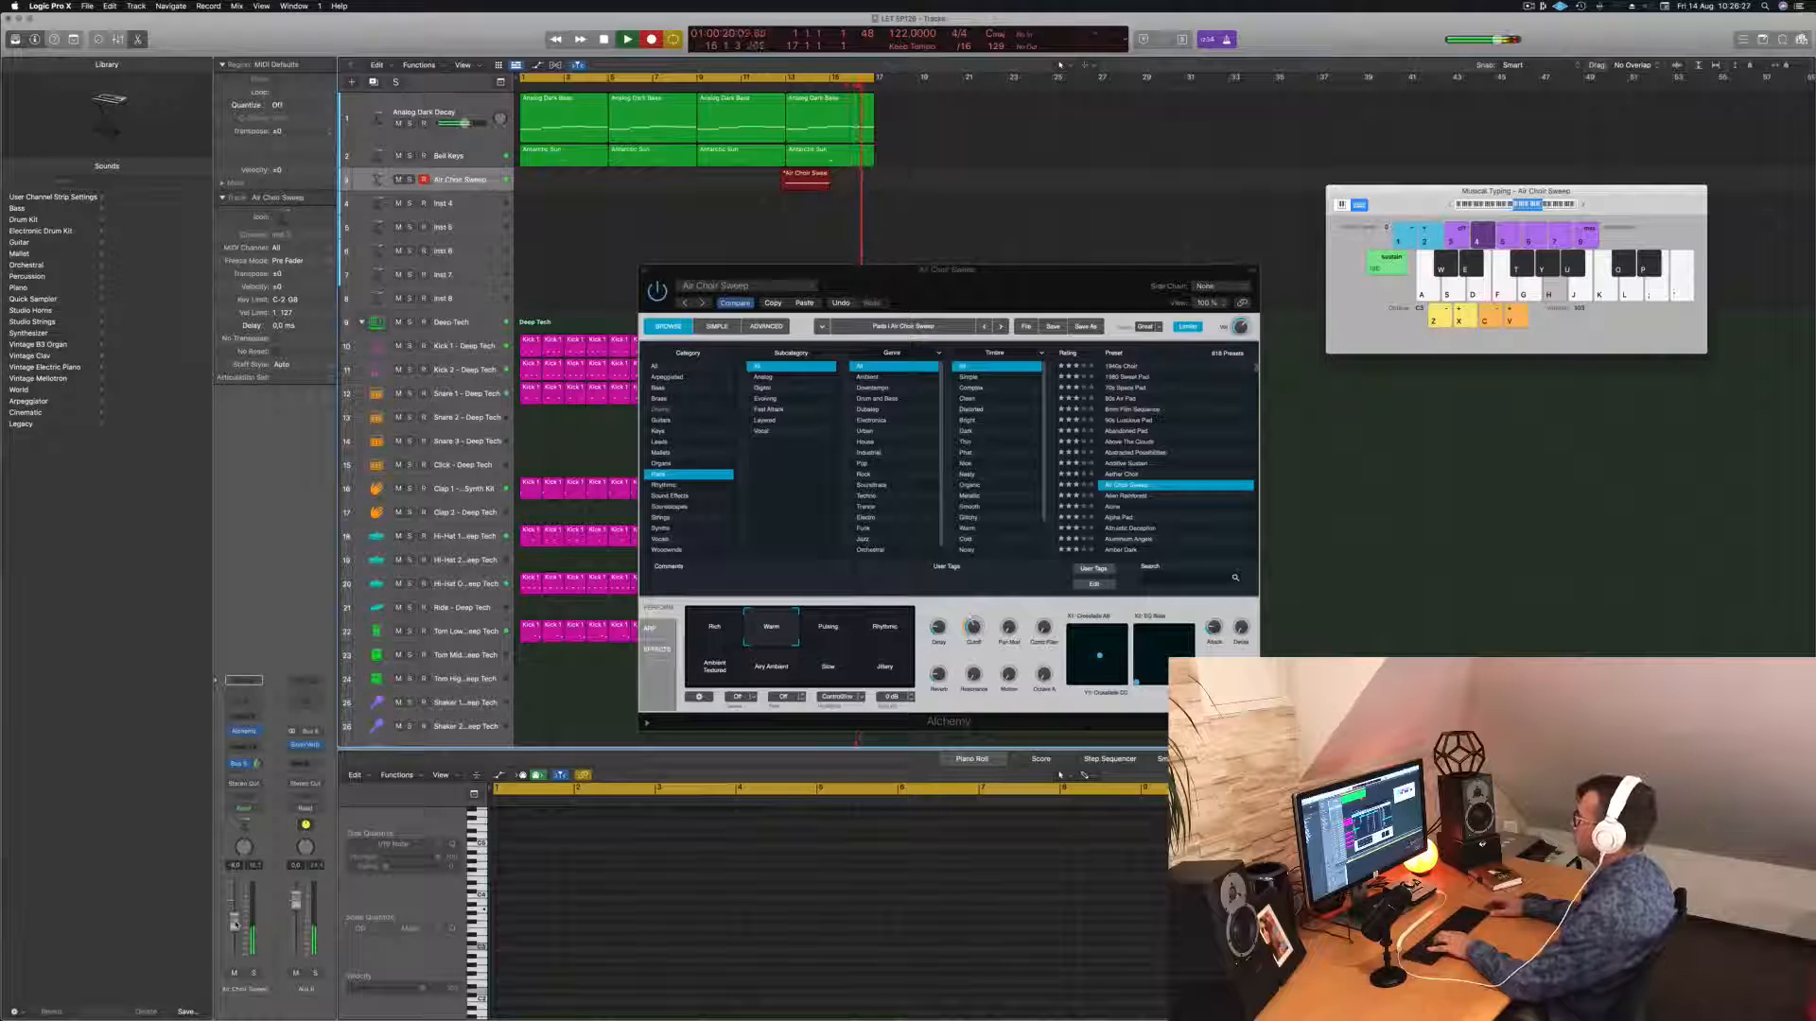
key(space)
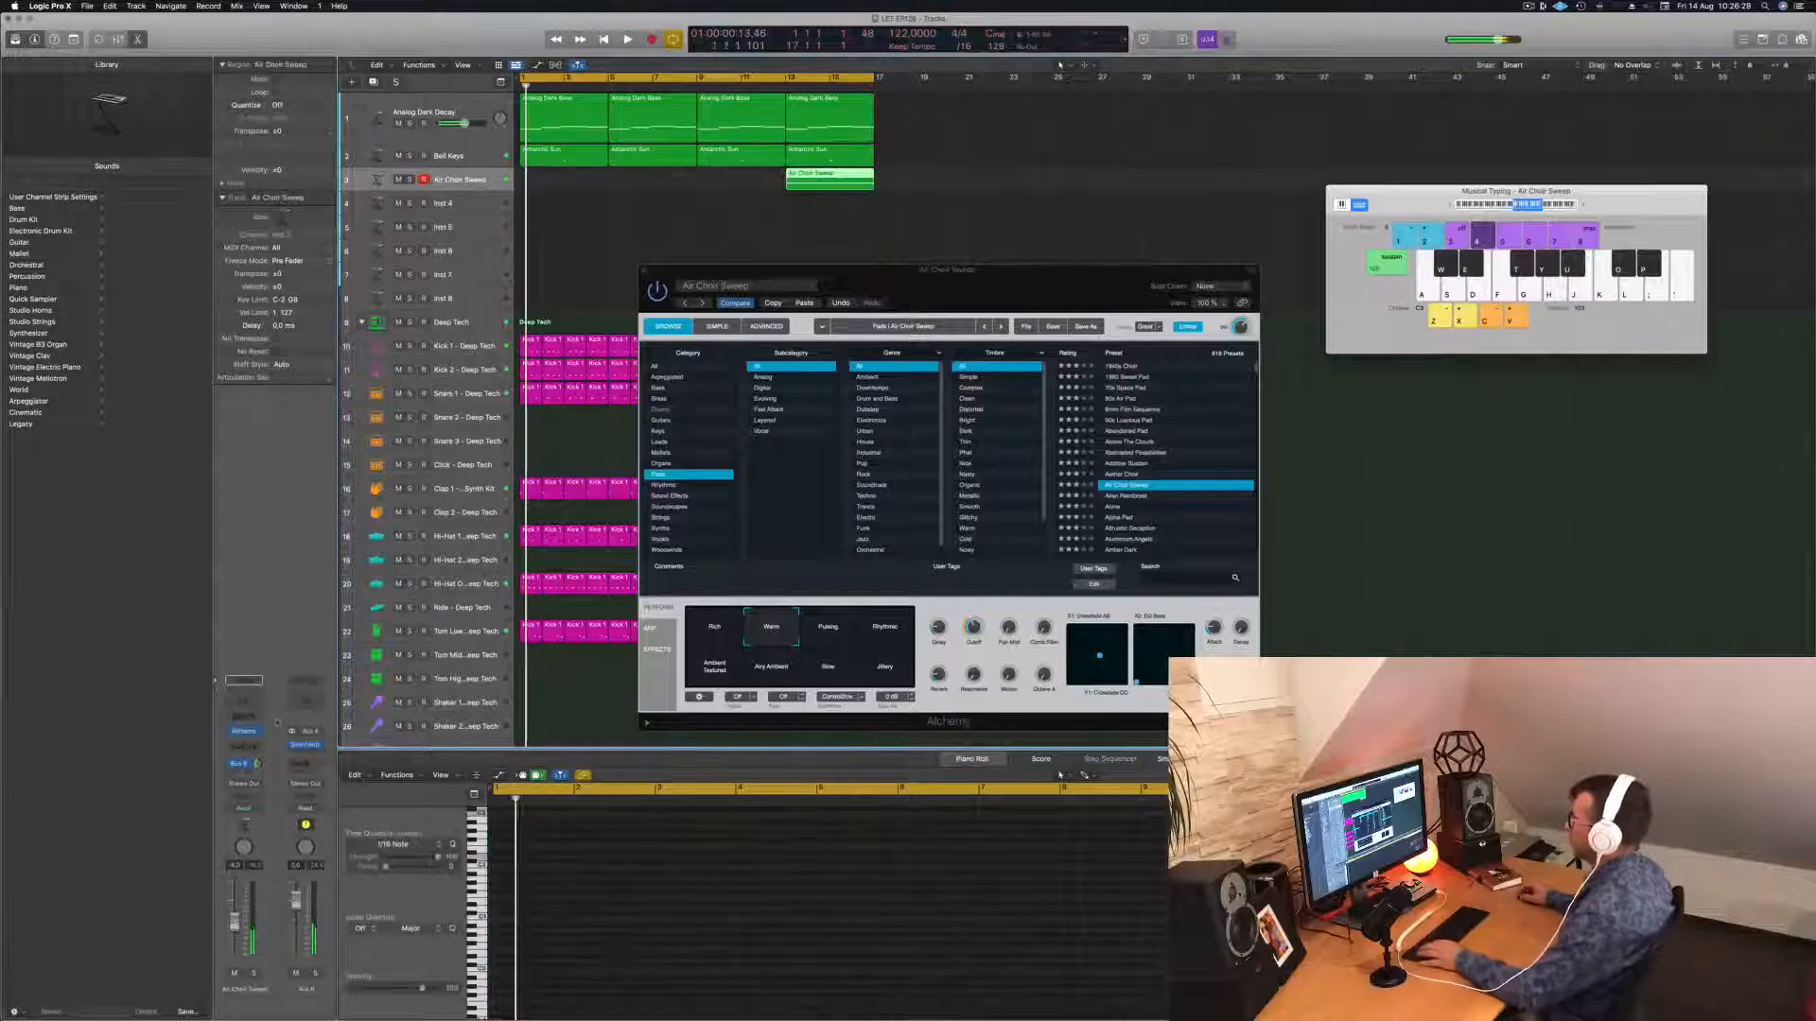
Move the recorded Air Choir Sweep region to bar 1 and tidy its two notes so they meet without overlapping.
drag(844, 174, 583, 177)
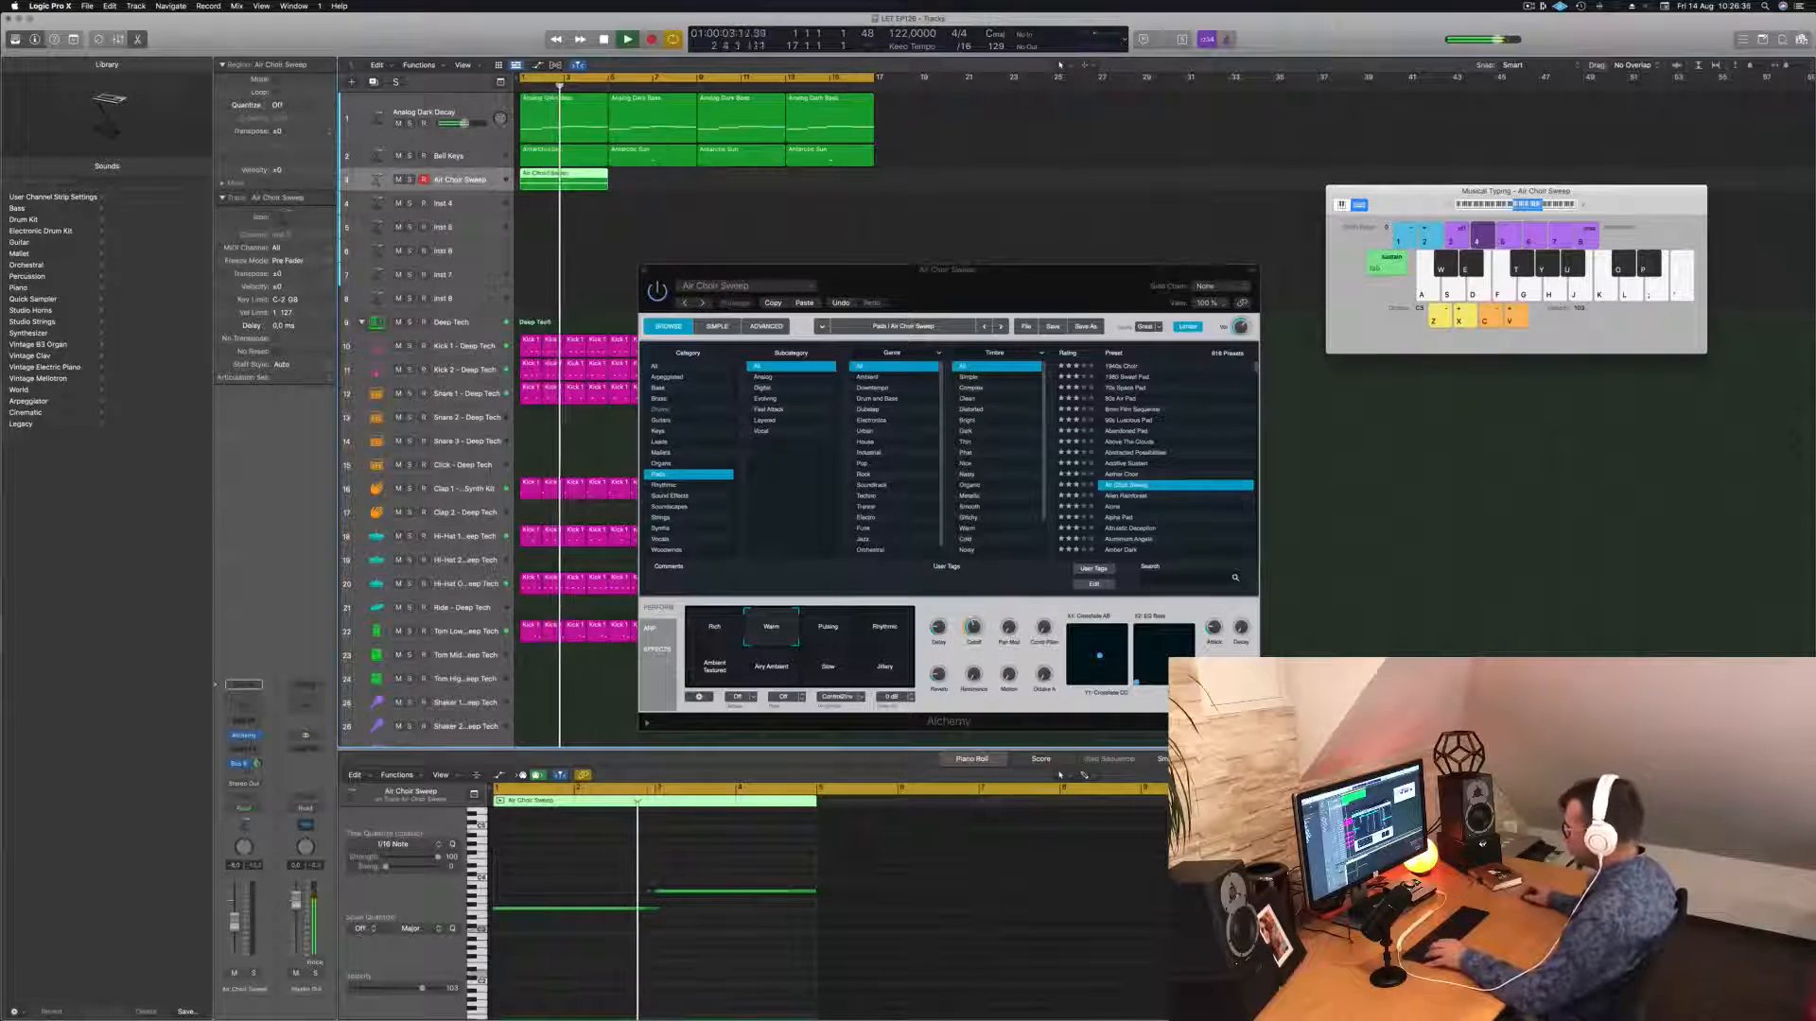
click(618, 975)
key(super+a)
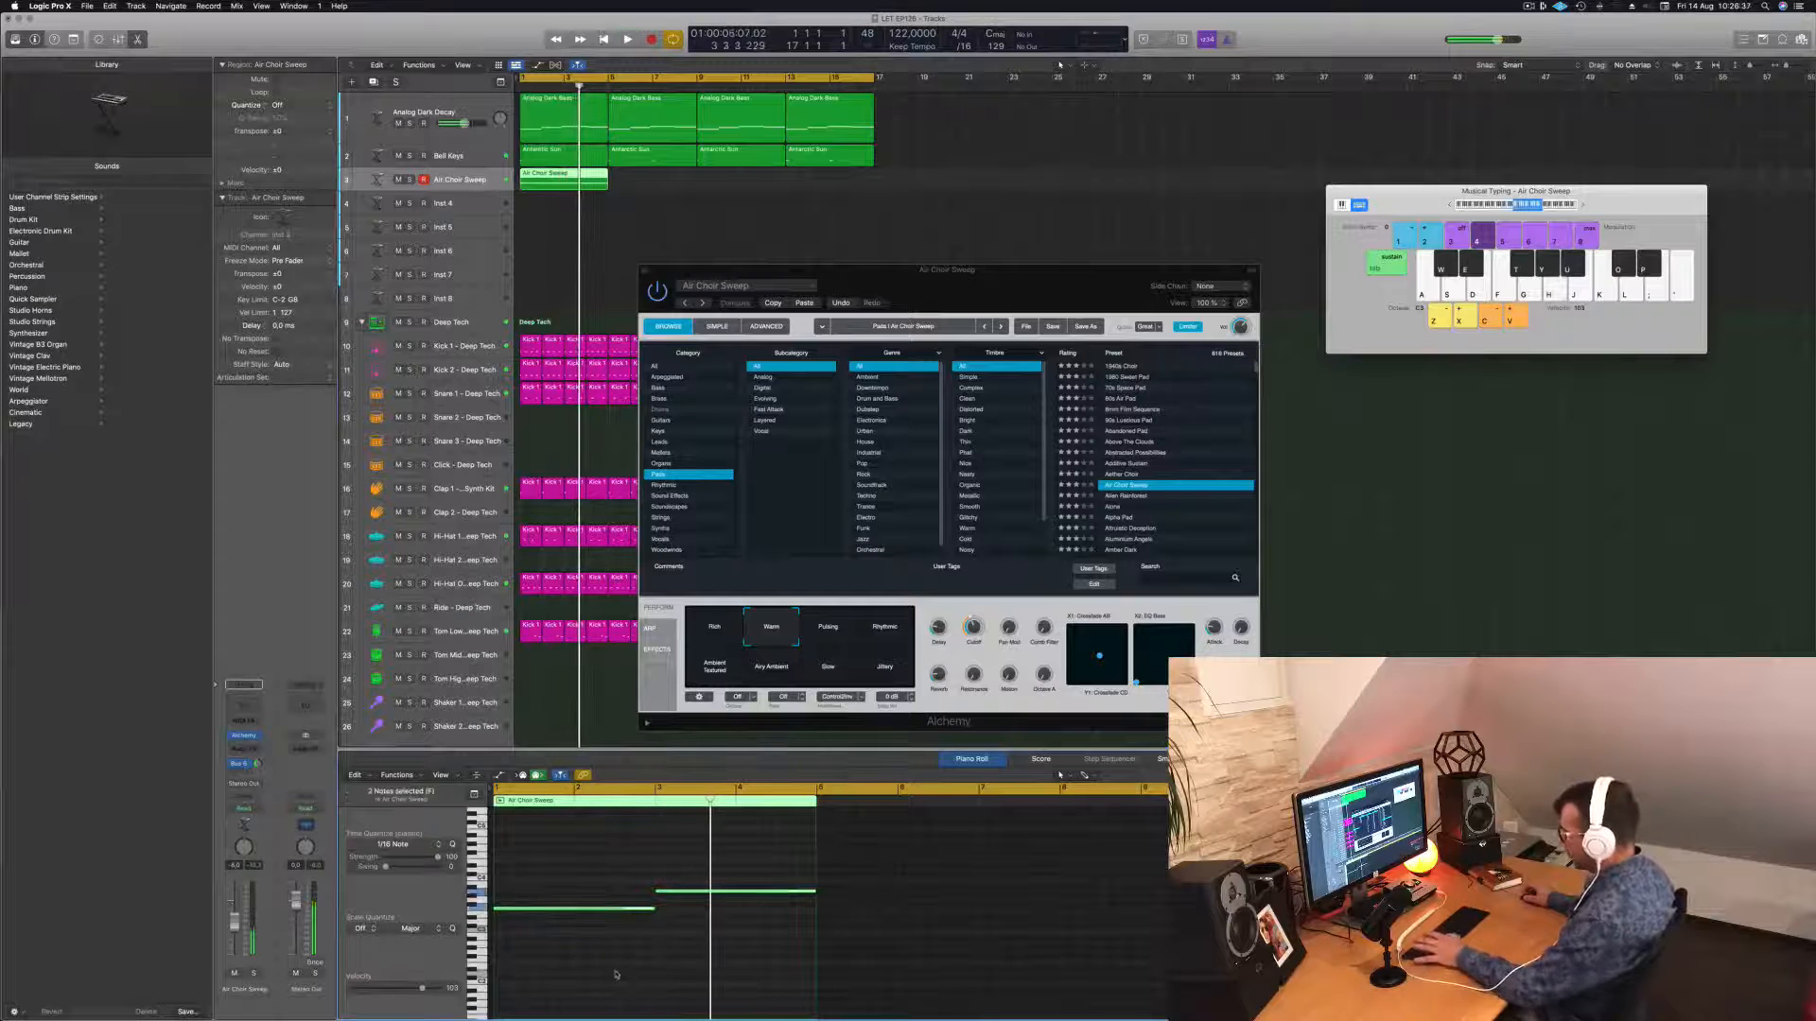
Copy the Air Choir Sweep region to bars 5, 9 and 13 and play the loop.
drag(571, 181, 746, 183)
shift+click(569, 180)
drag(875, 284, 1025, 229)
key(space)
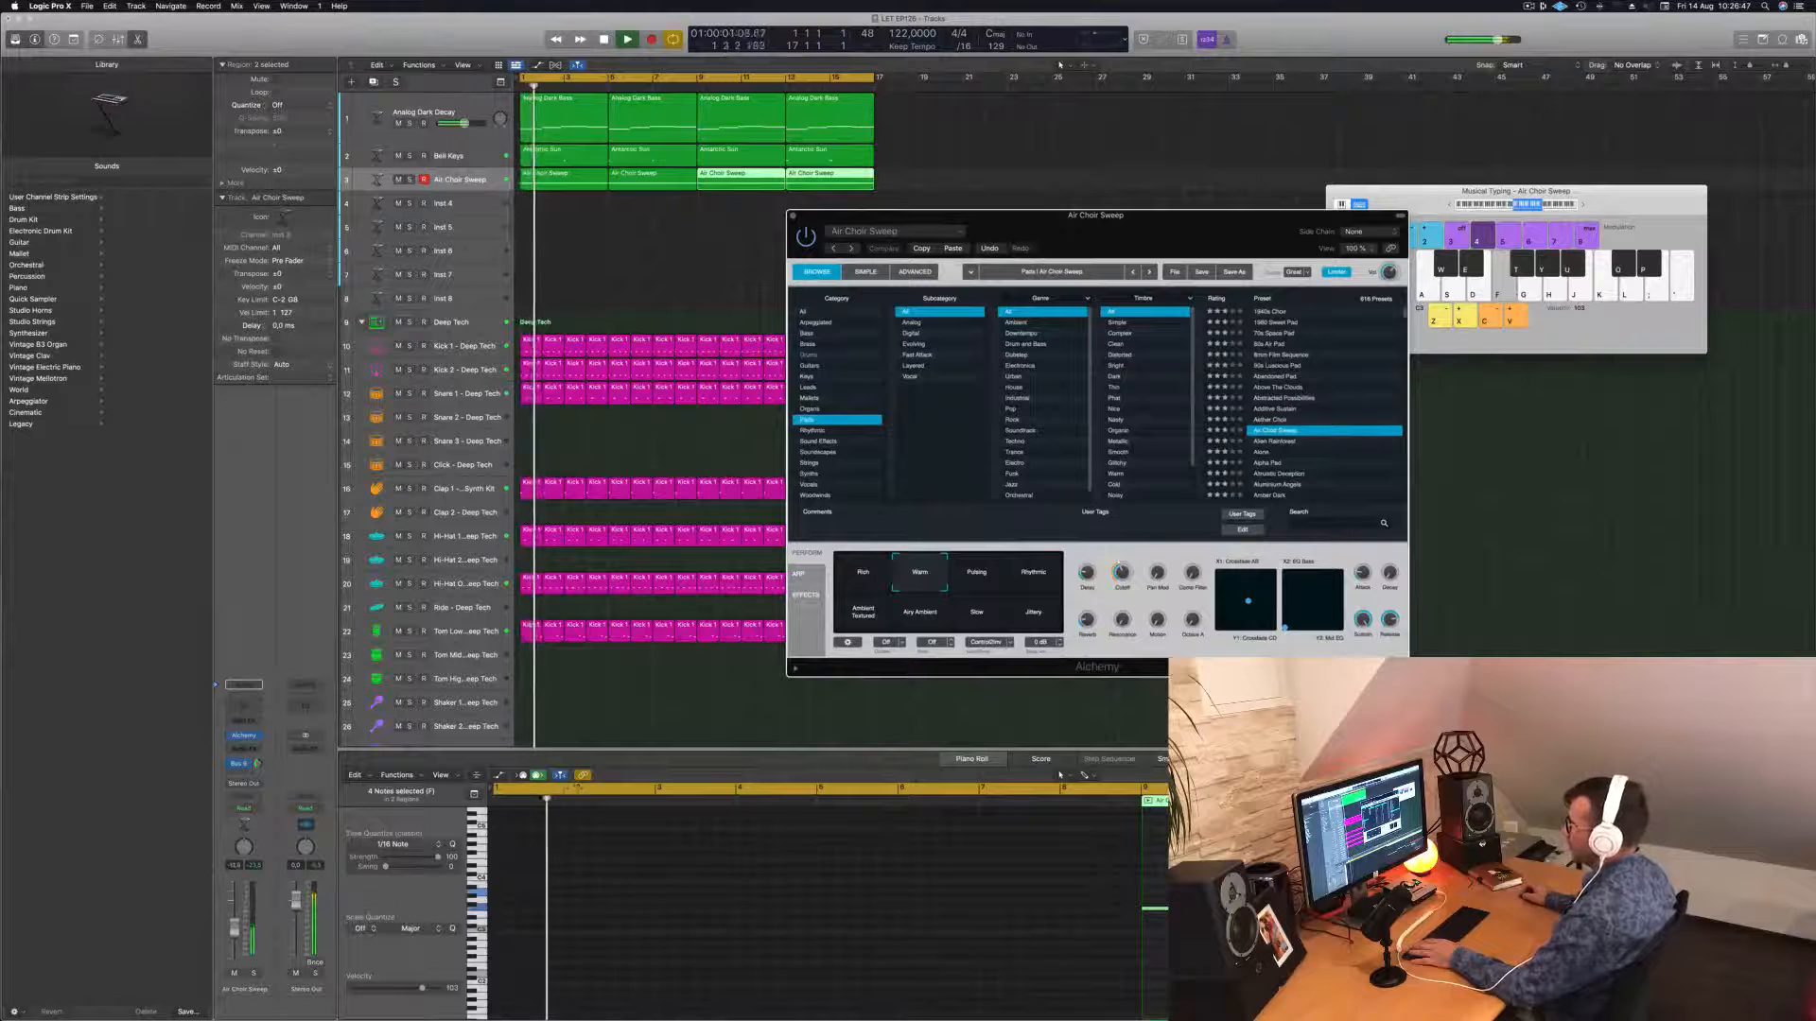
Lower the Air Choir Sweep track's volume slightly and replay the arrangement from the start.
drag(234, 922, 235, 933)
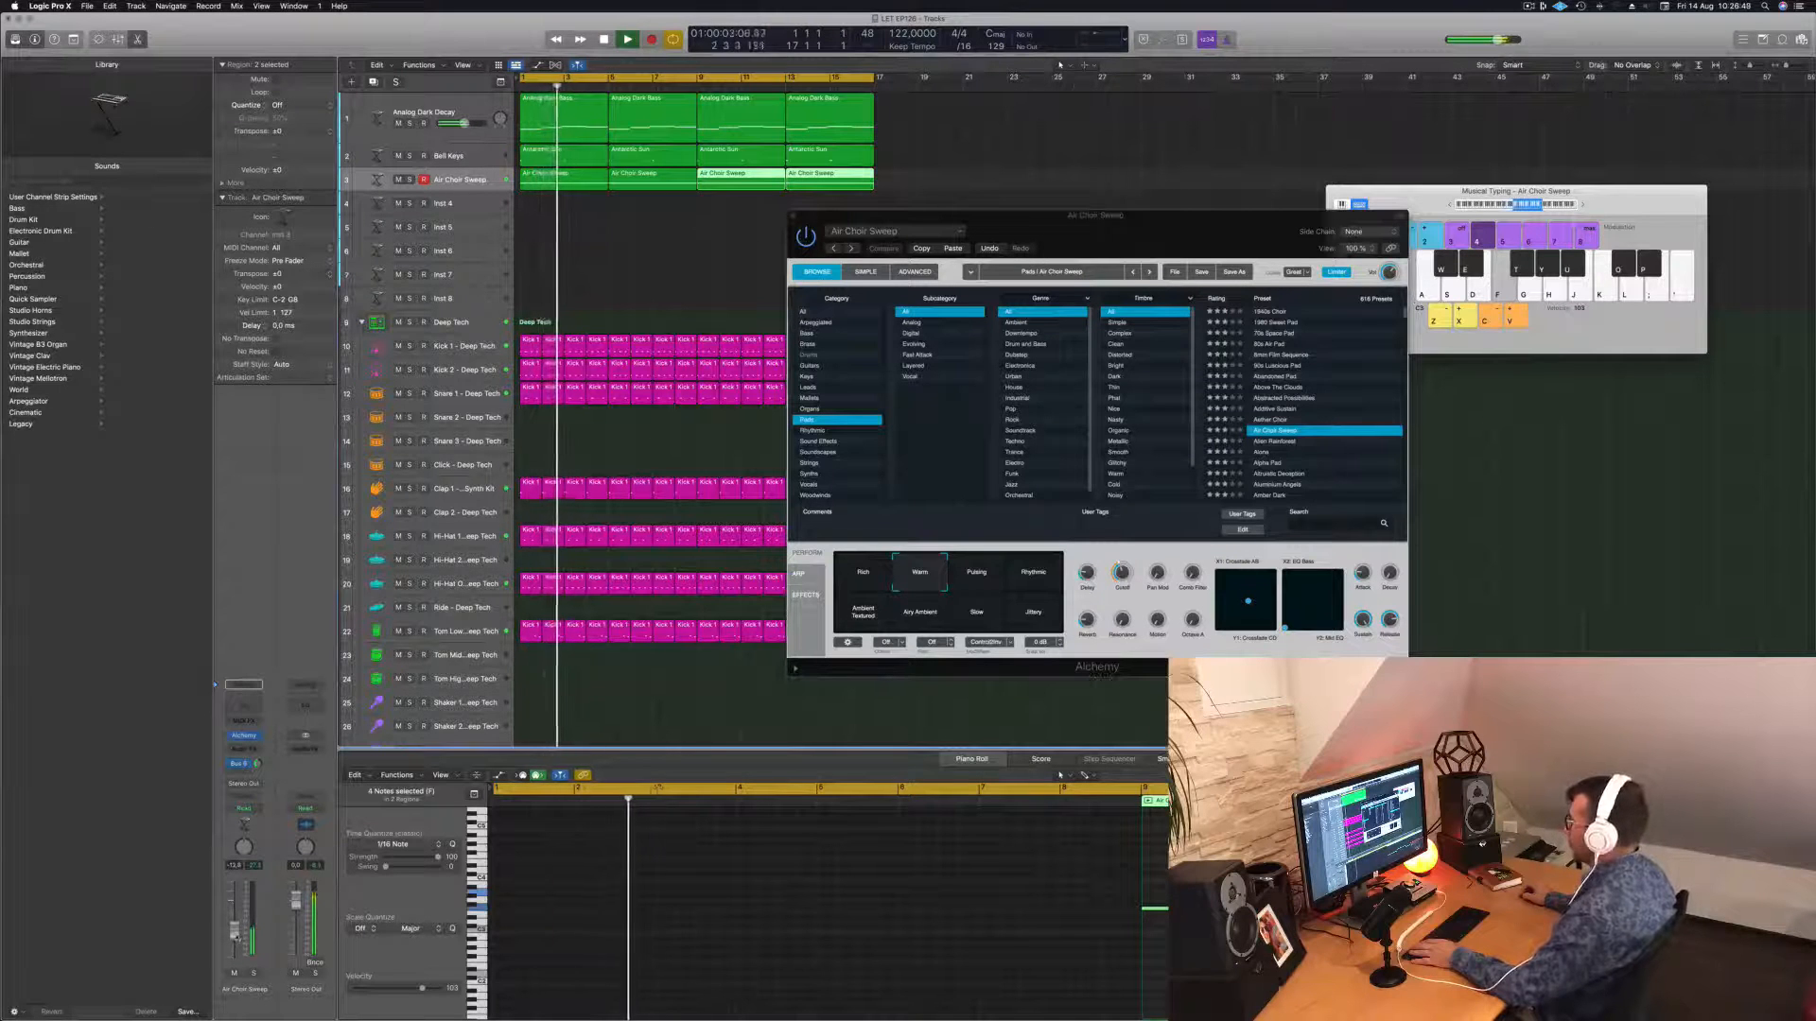
drag(1021, 216, 1284, 101)
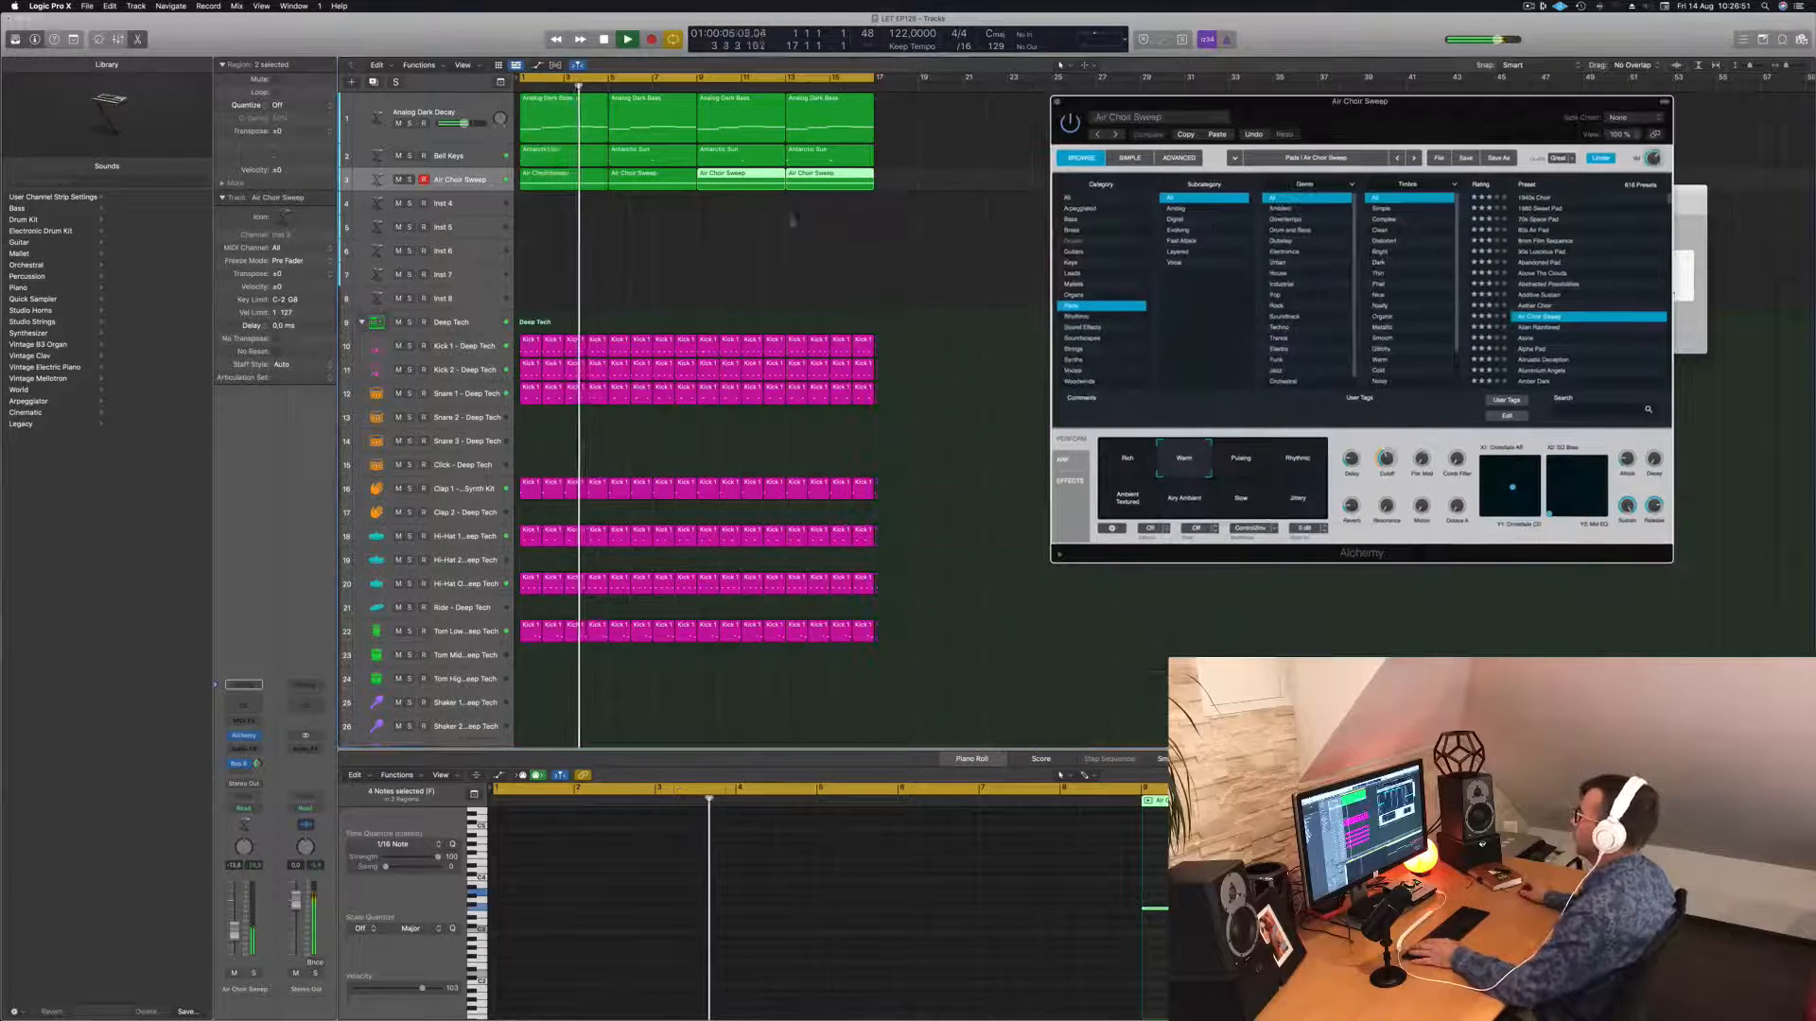
click(547, 236)
key(Return)
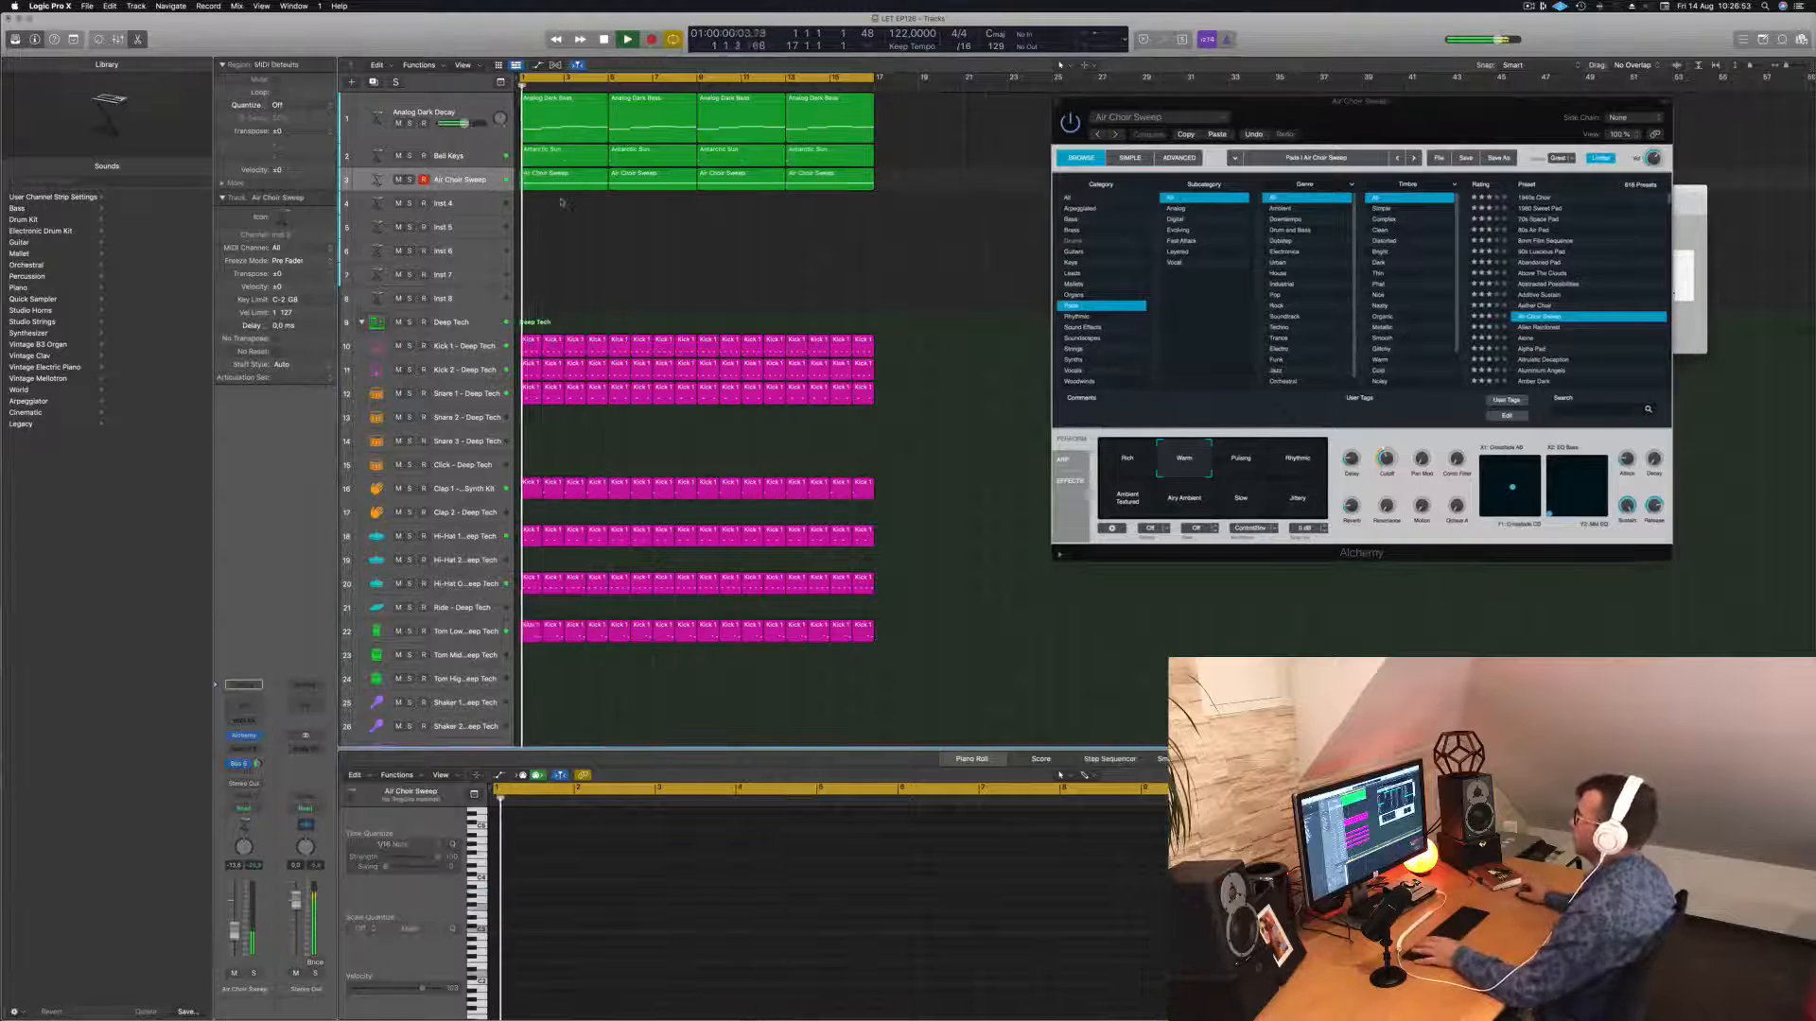
Duplicate the Analog Dark Decay track with its settings and copy the first Air Choir Sweep region onto the new track at bar 1.
click(553, 129)
key(space)
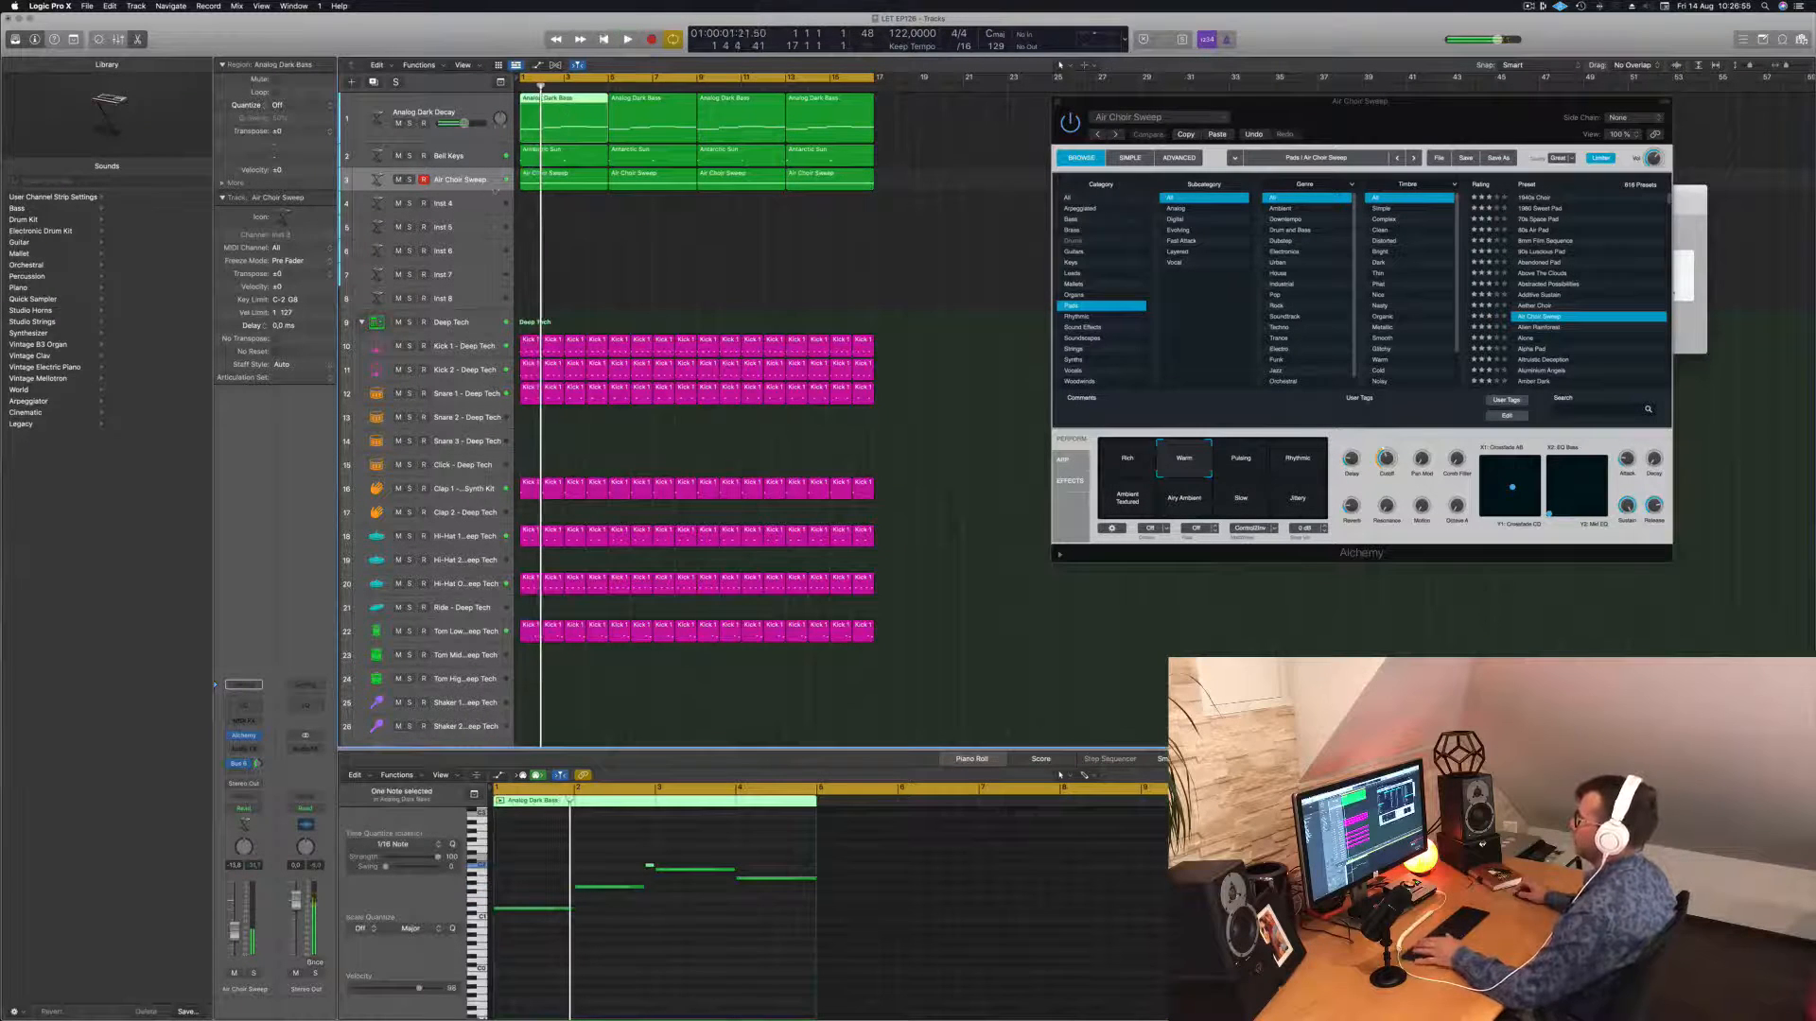
click(583, 178)
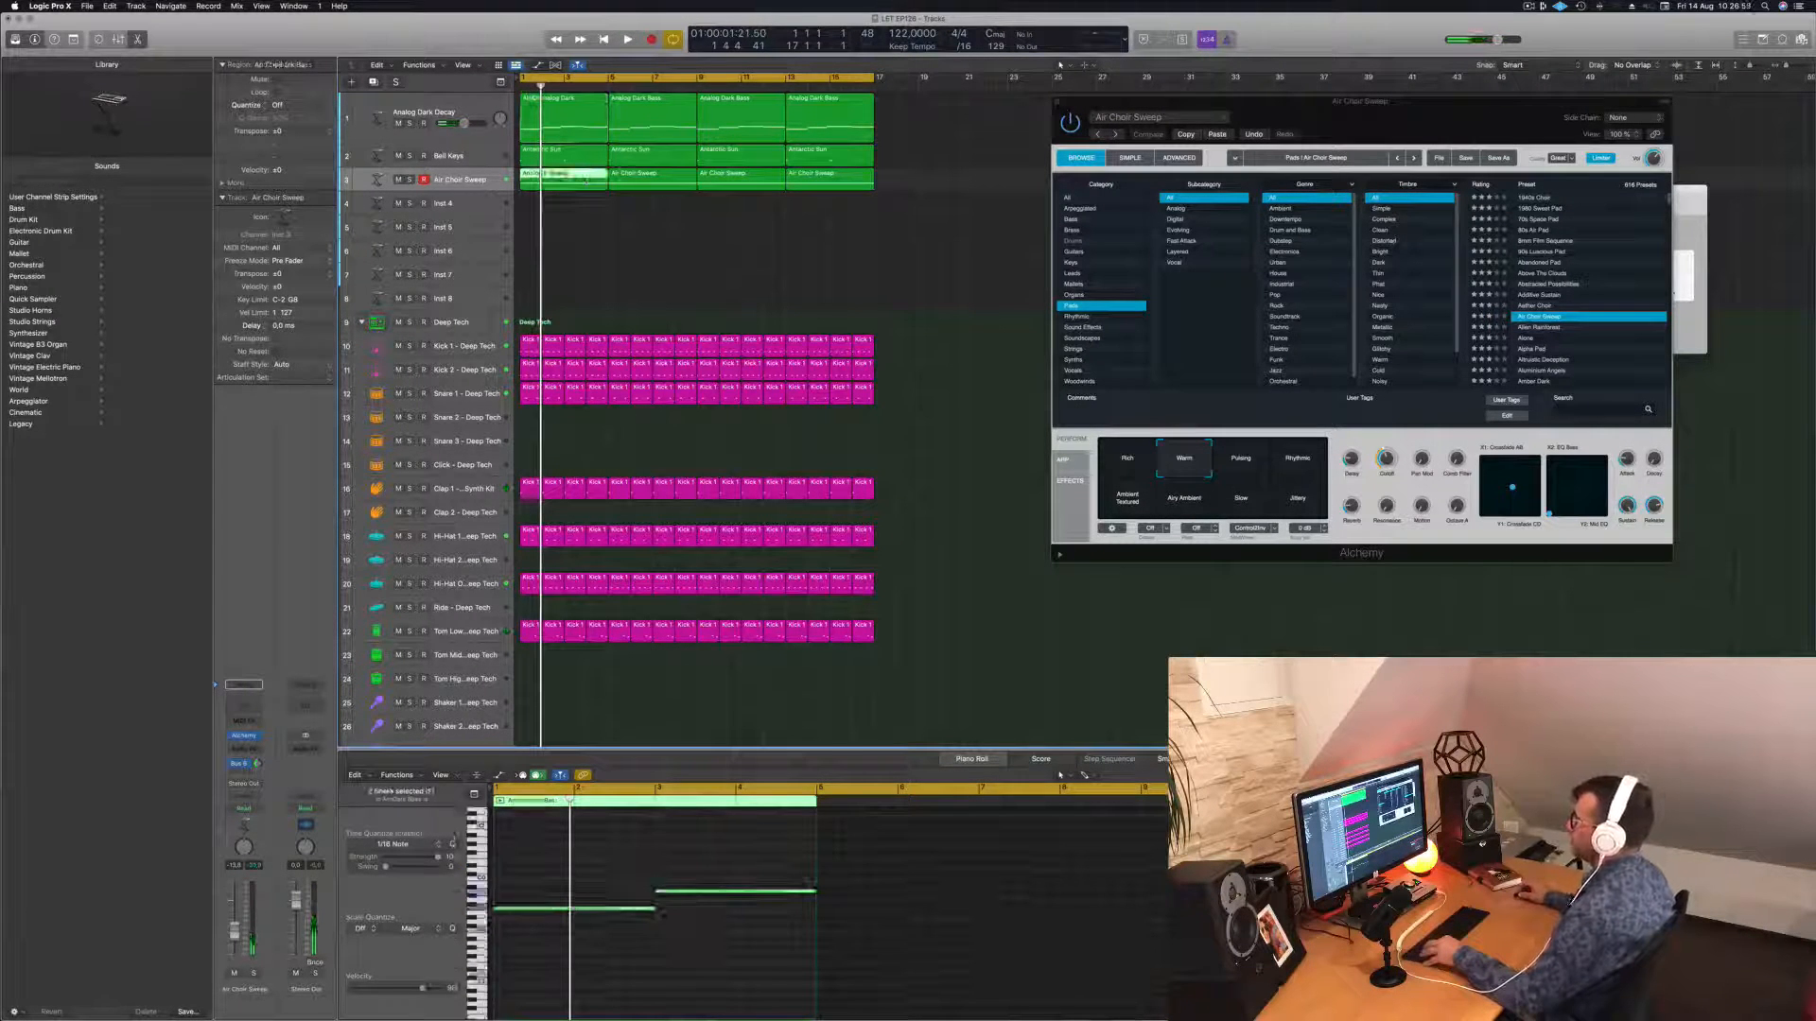
click(471, 112)
key(super+d)
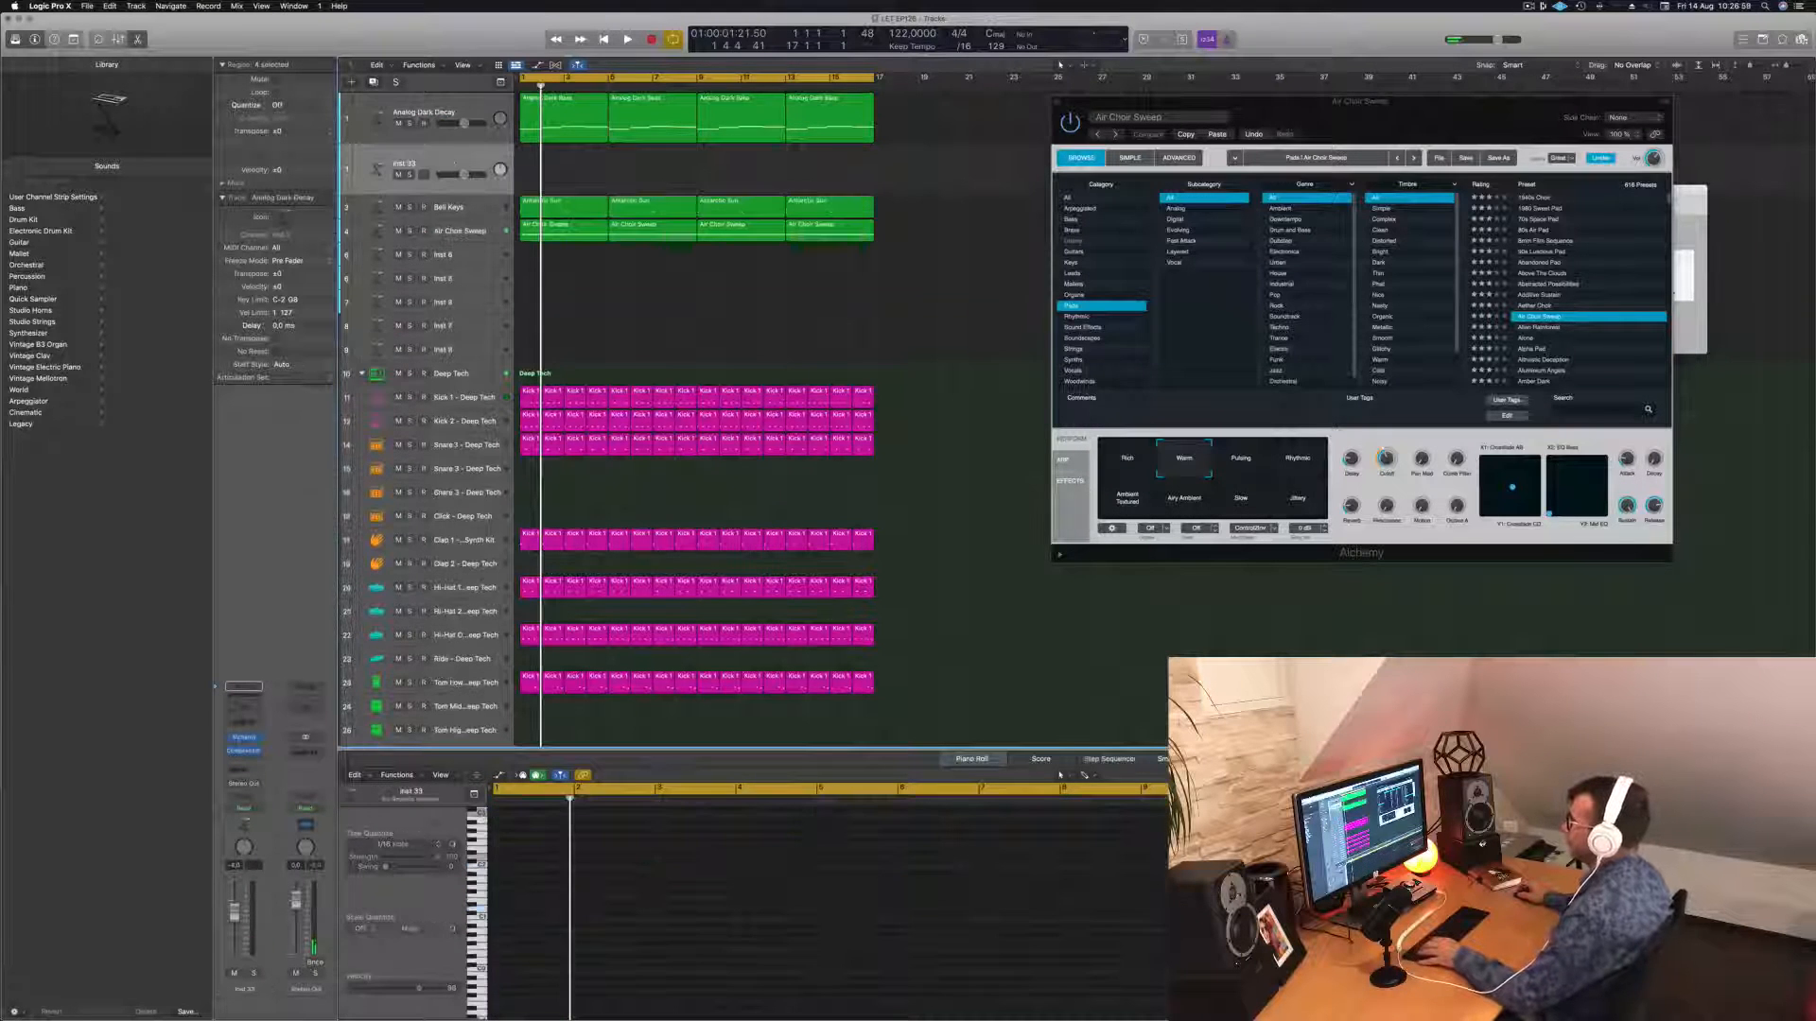
drag(558, 227, 555, 186)
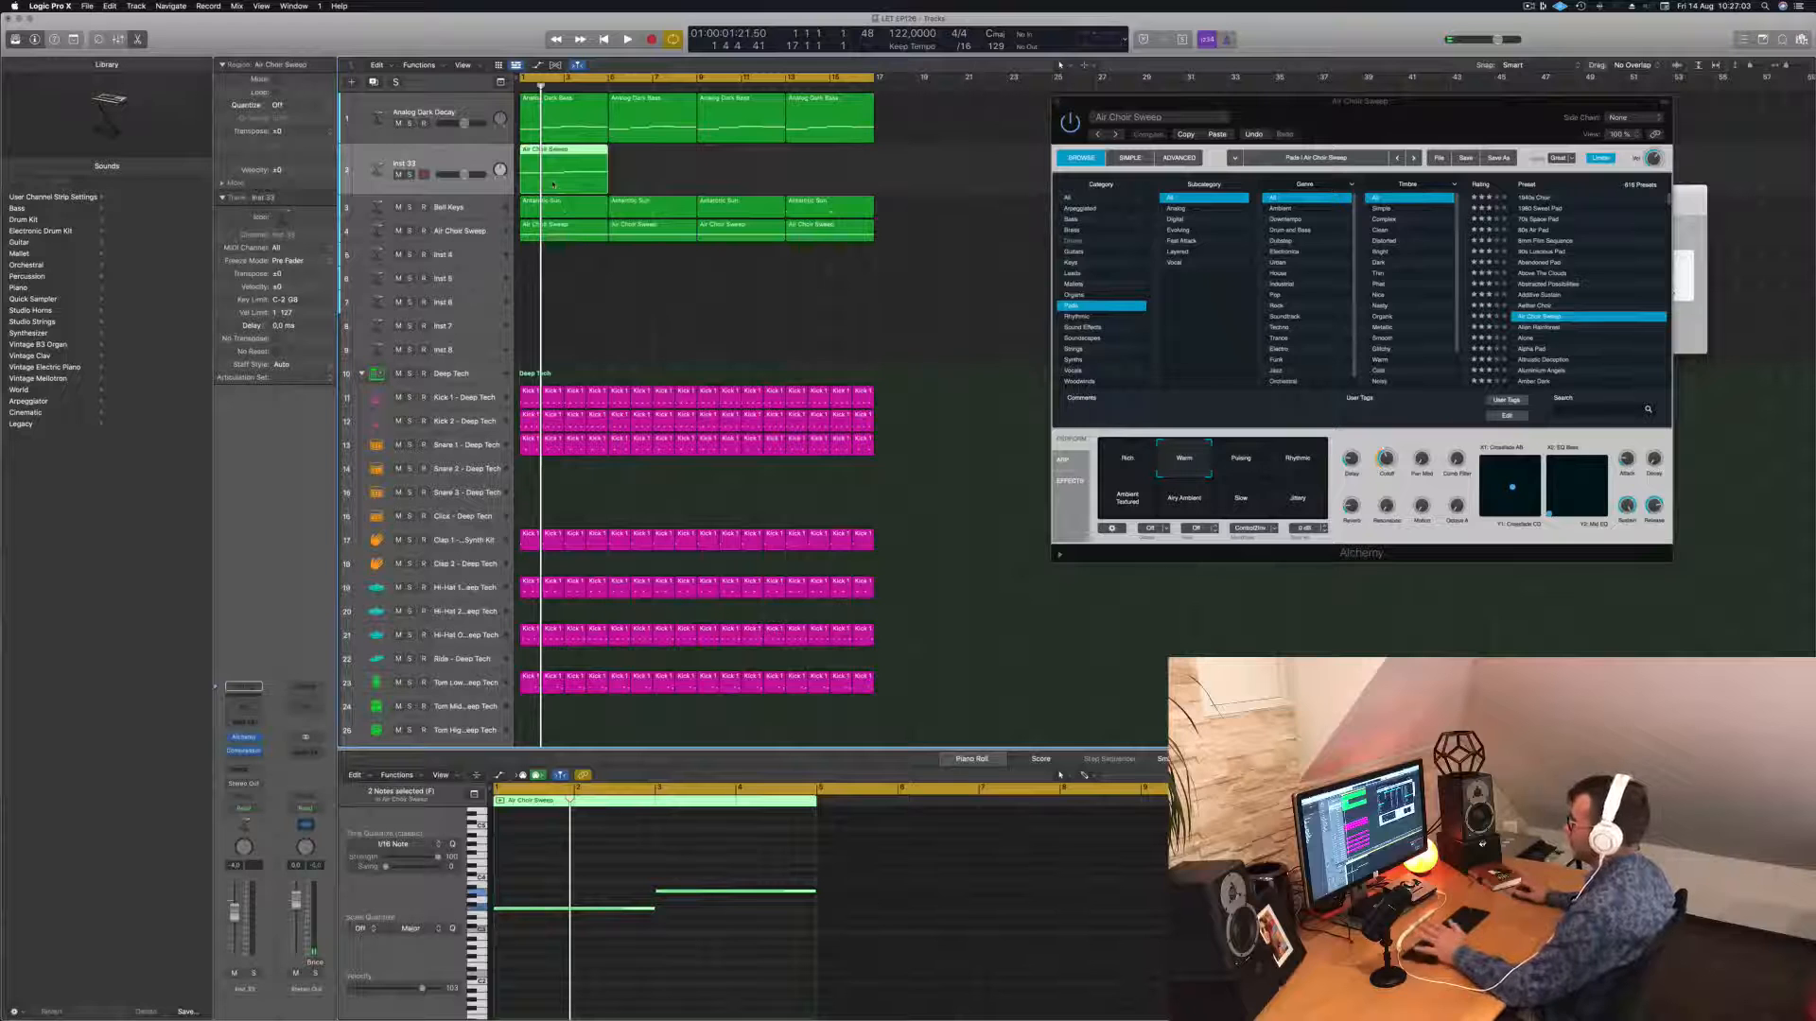
Play the arrangement and slightly shorten the first note of the Inst 33 region so it ends before bar 3.
key(space)
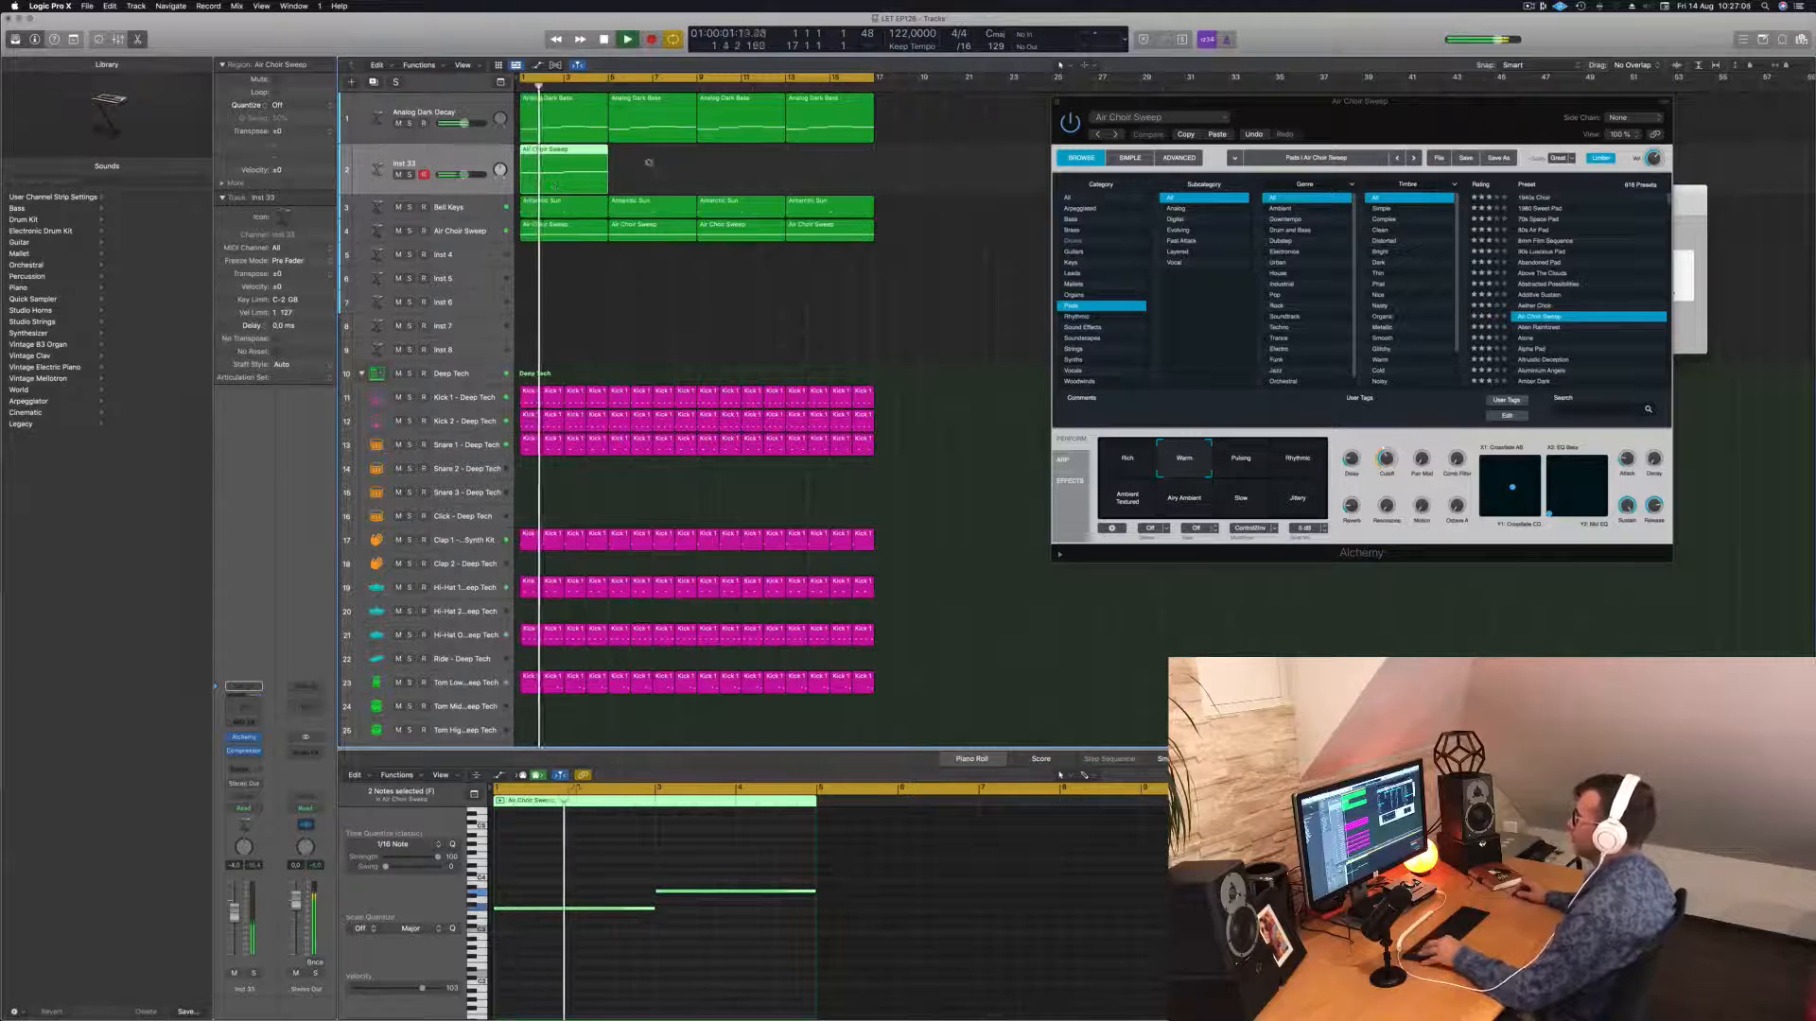
scroll(649, 163, left, 3)
scroll(650, 167, right, 3)
scroll(652, 168, left, 3)
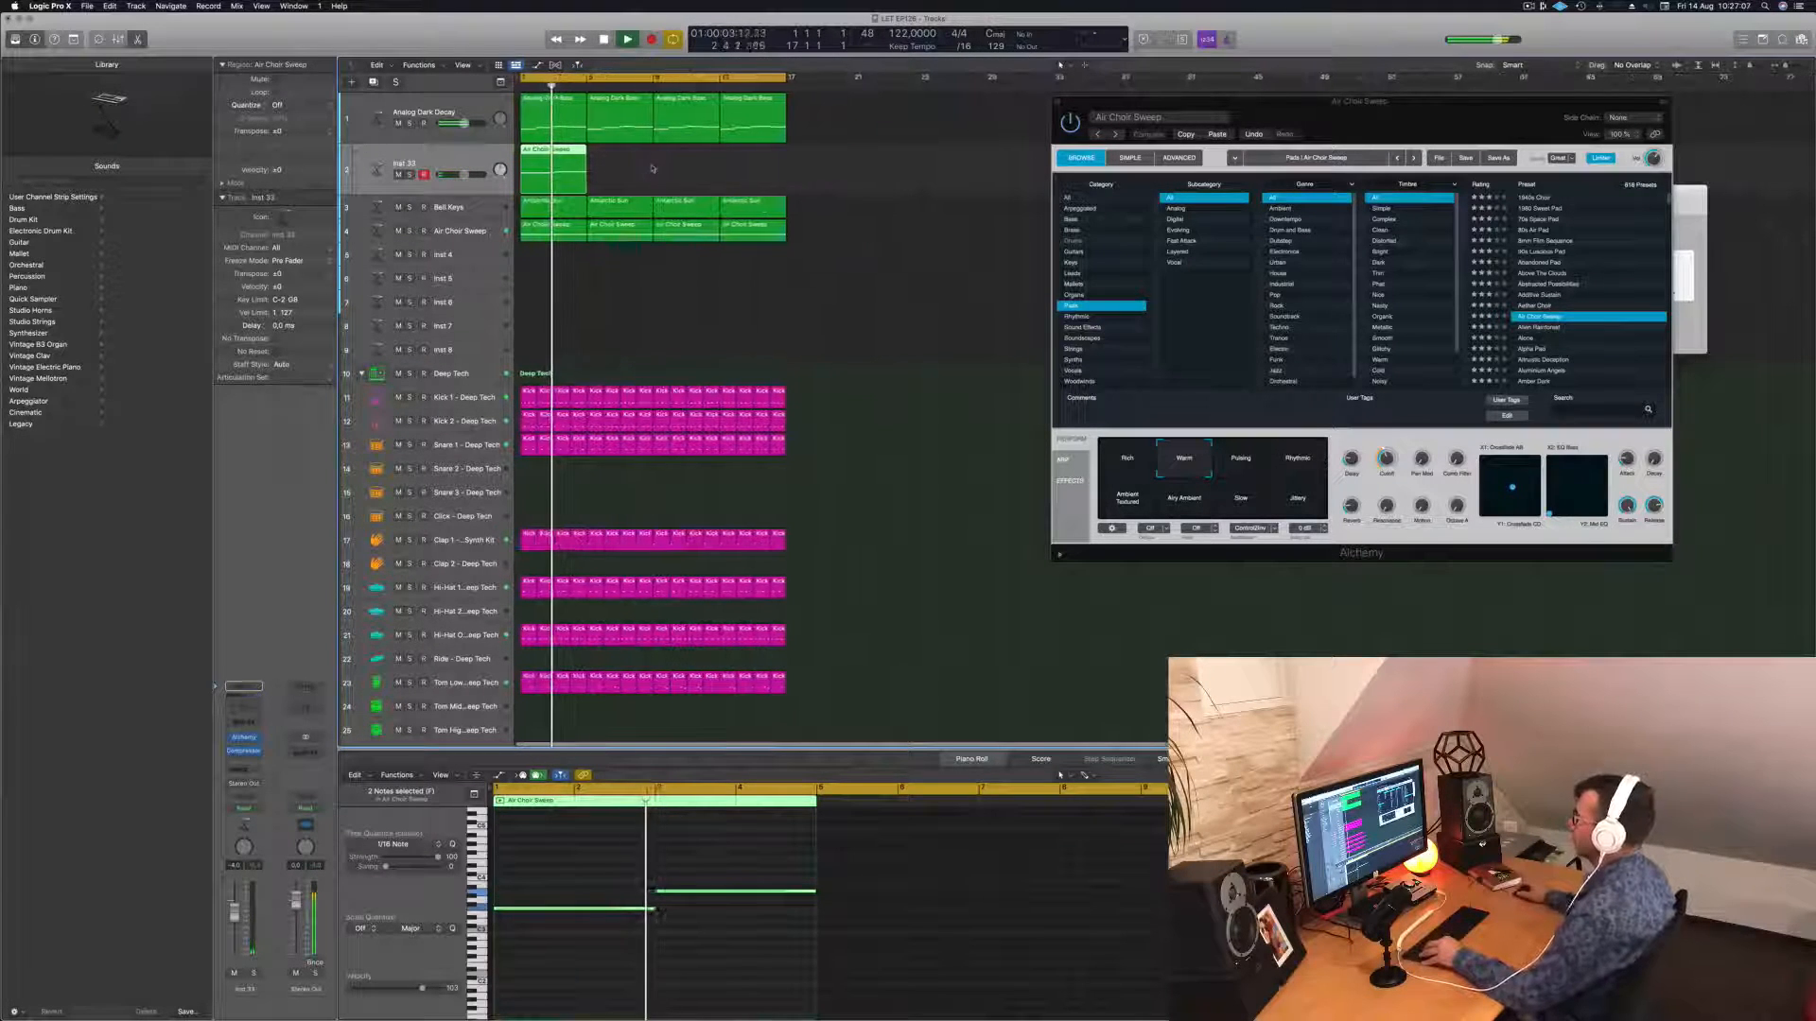
scroll(653, 168, down, 1)
scroll(653, 168, up, 2)
key(space)
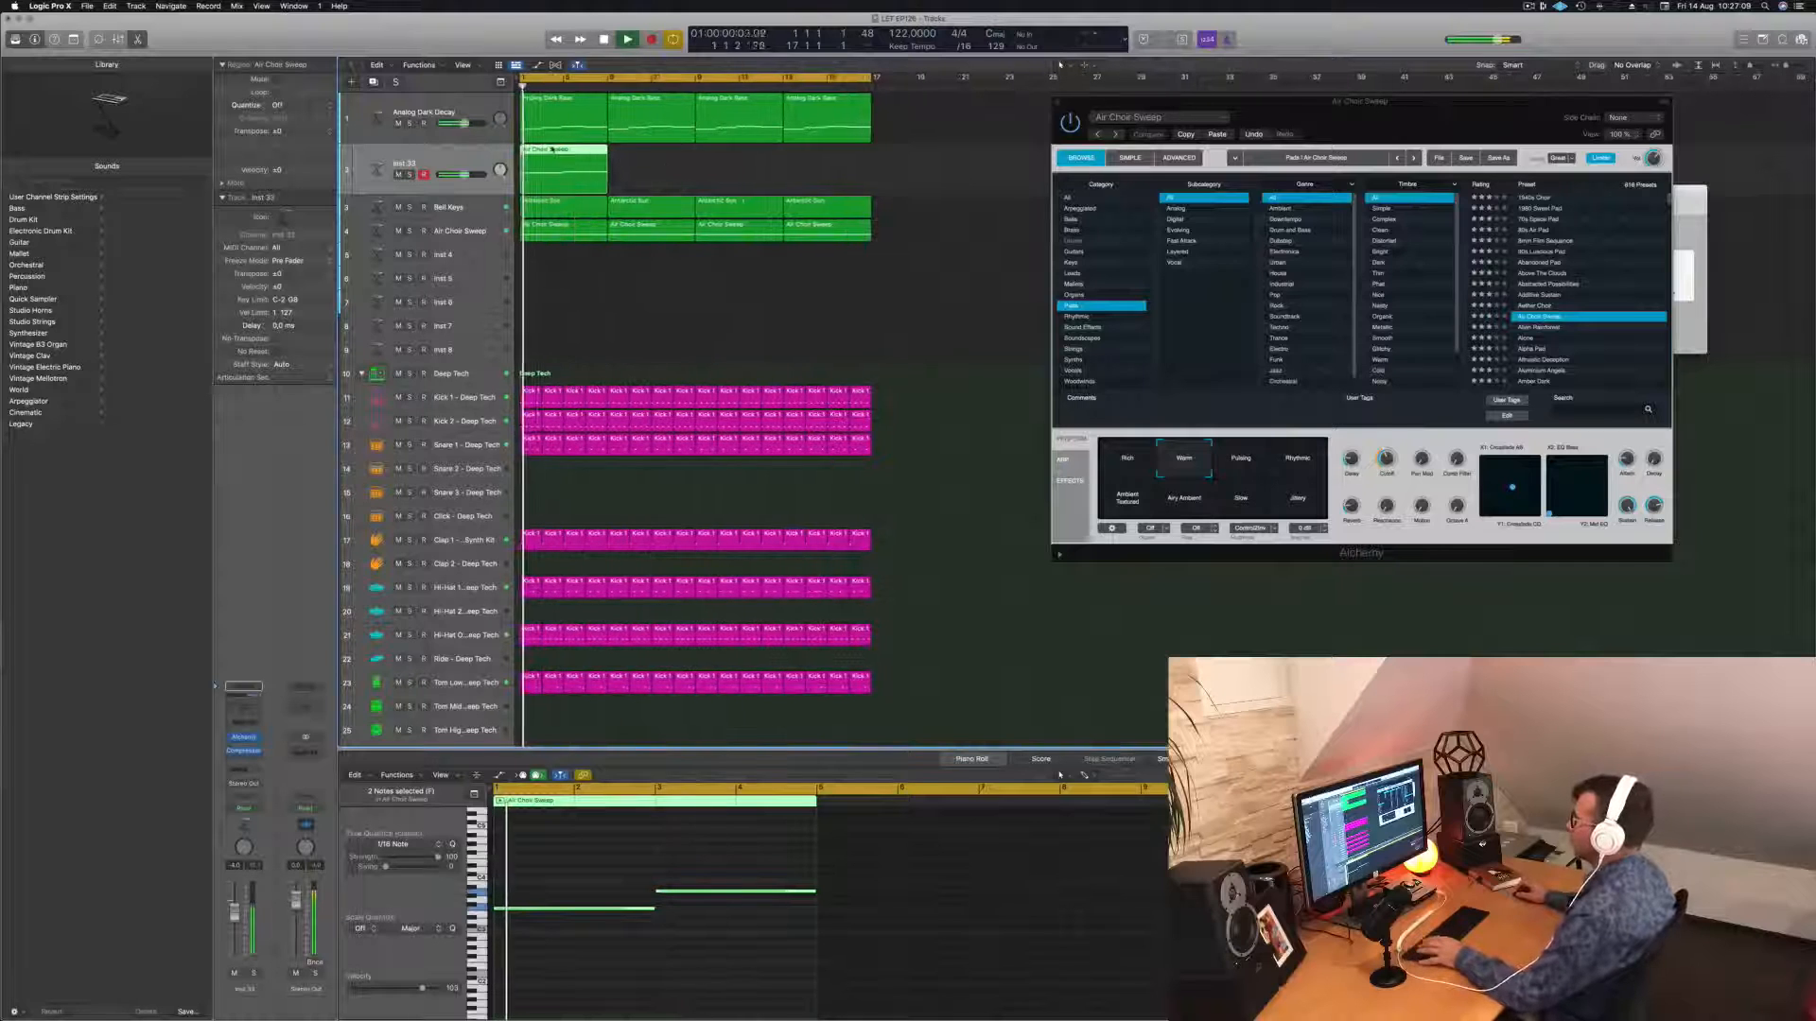
click(650, 907)
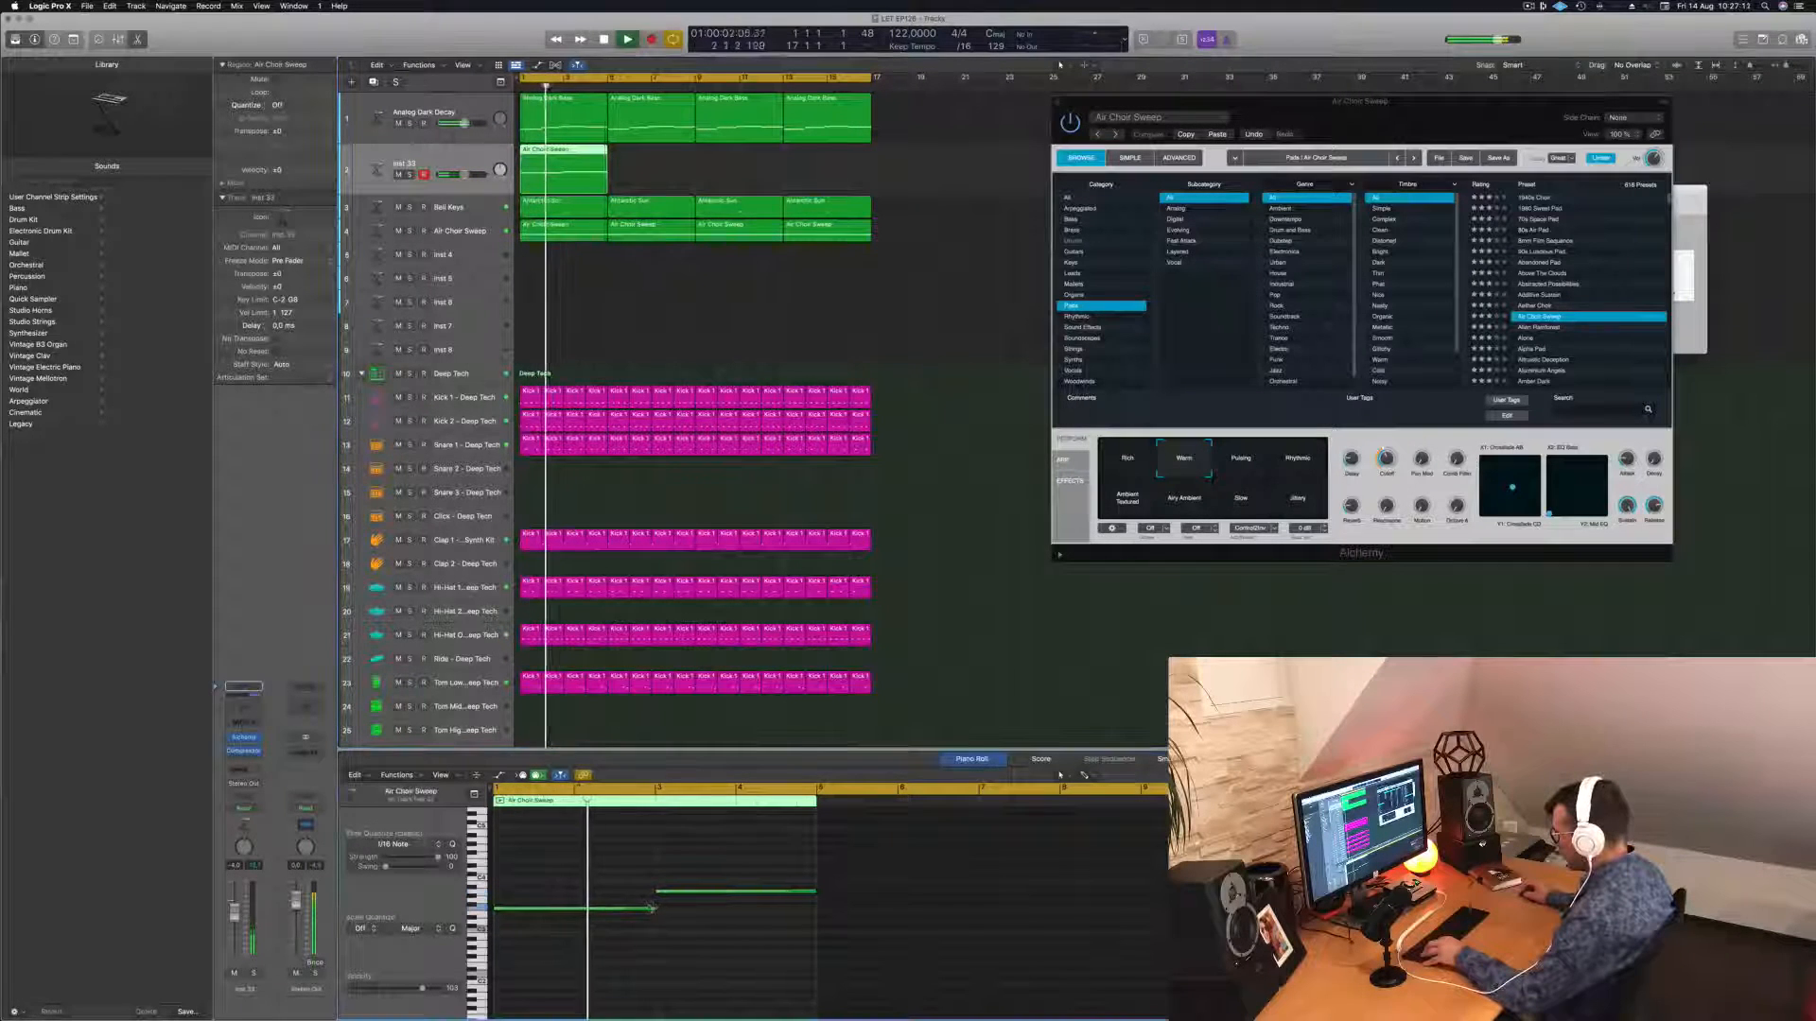
drag(653, 907, 652, 909)
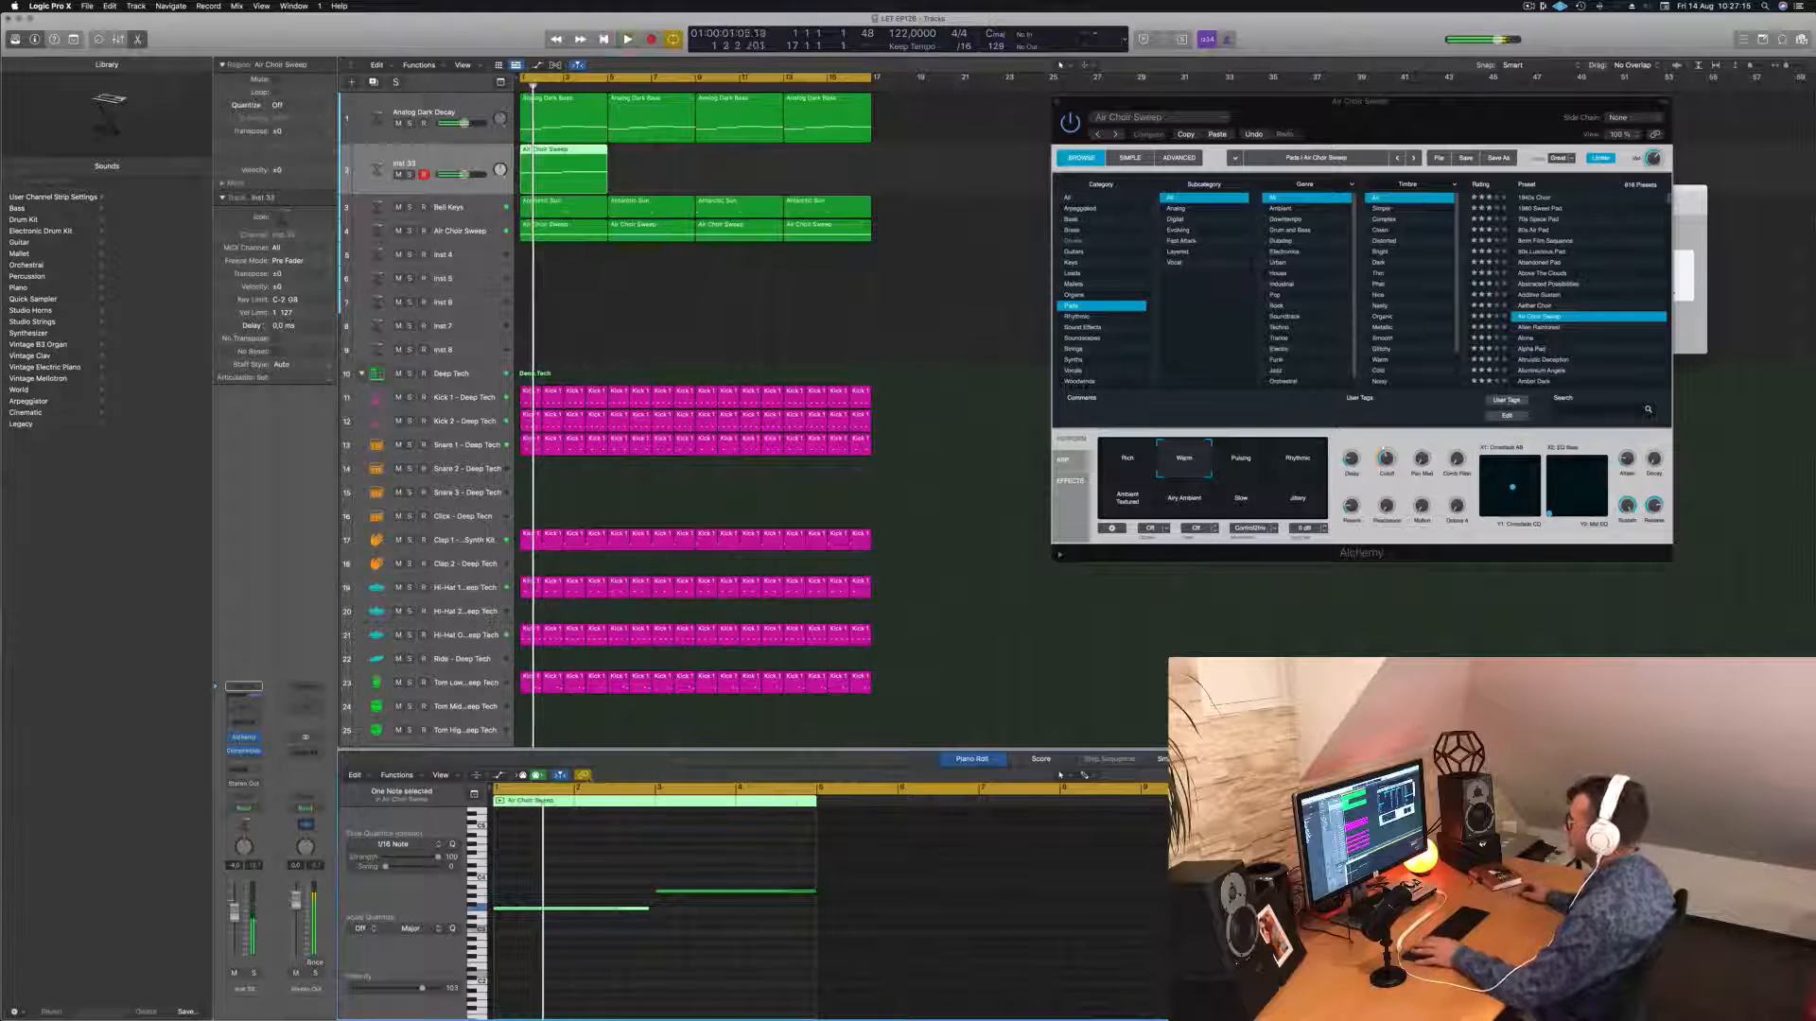
Transpose both notes of the Inst 33 region down two octaves.
drag(608, 875, 721, 942)
key(shift+alt+Down)
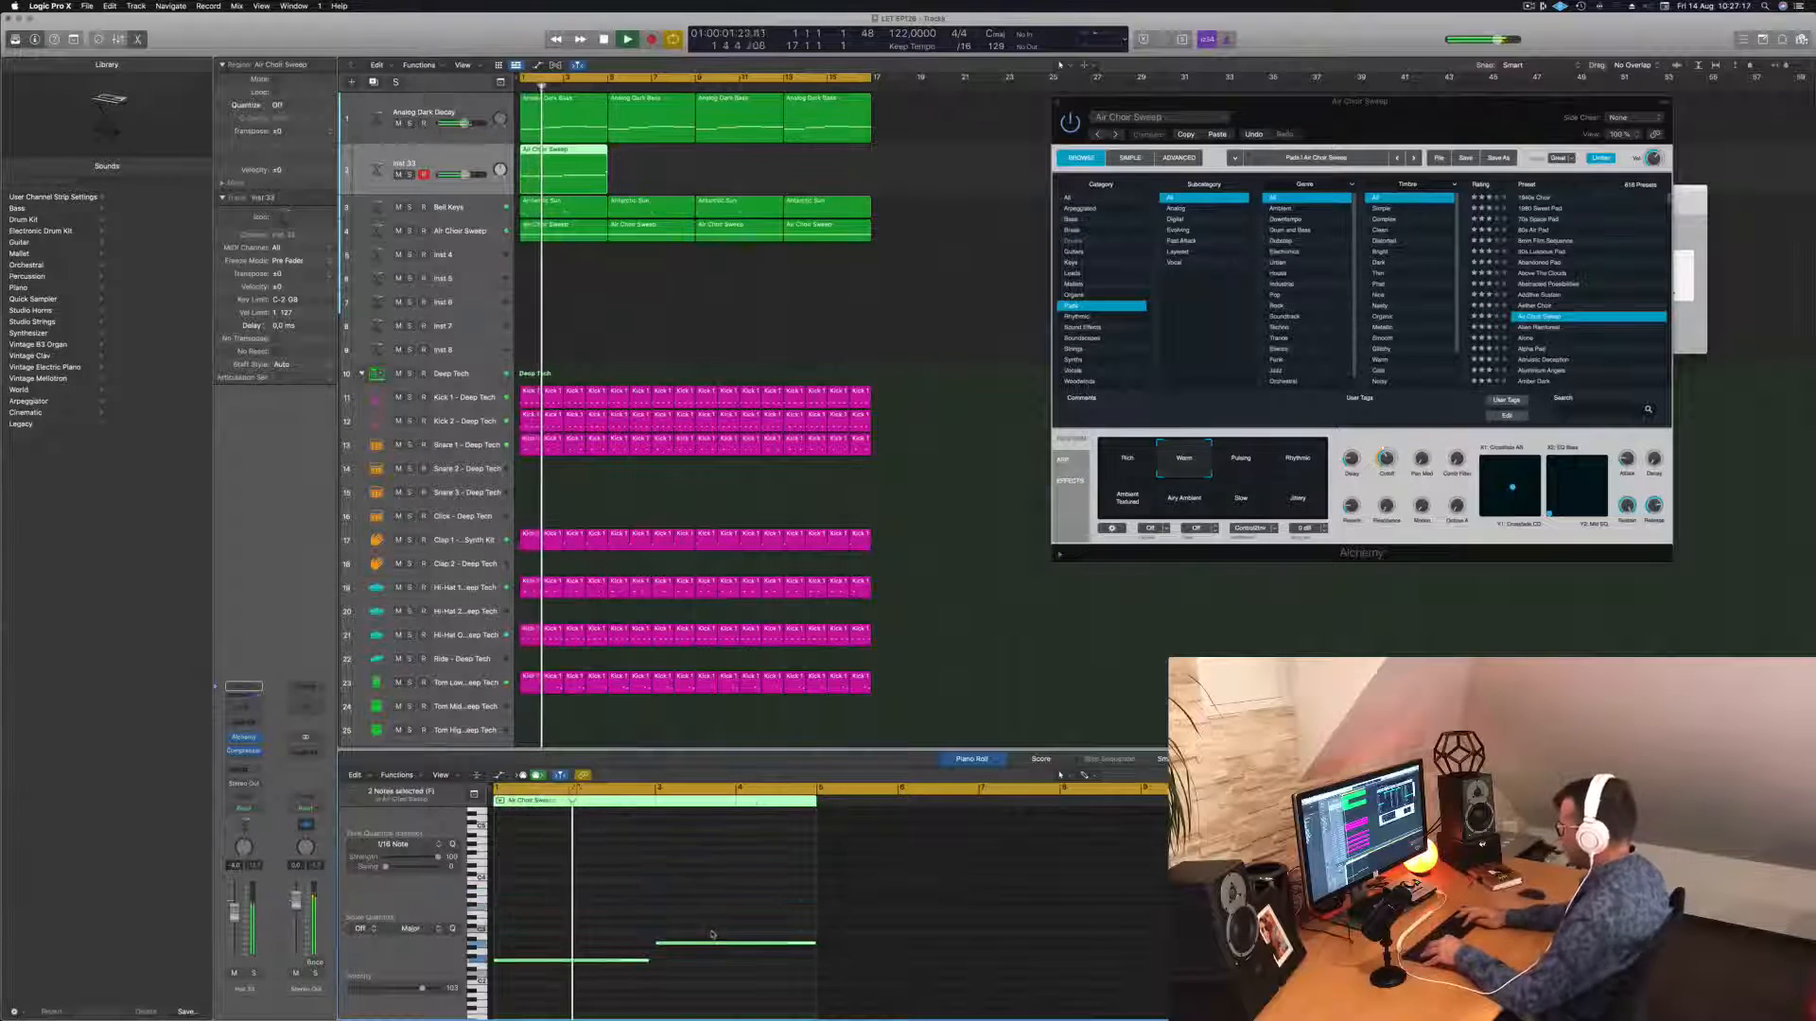
key(shift+alt+Down)
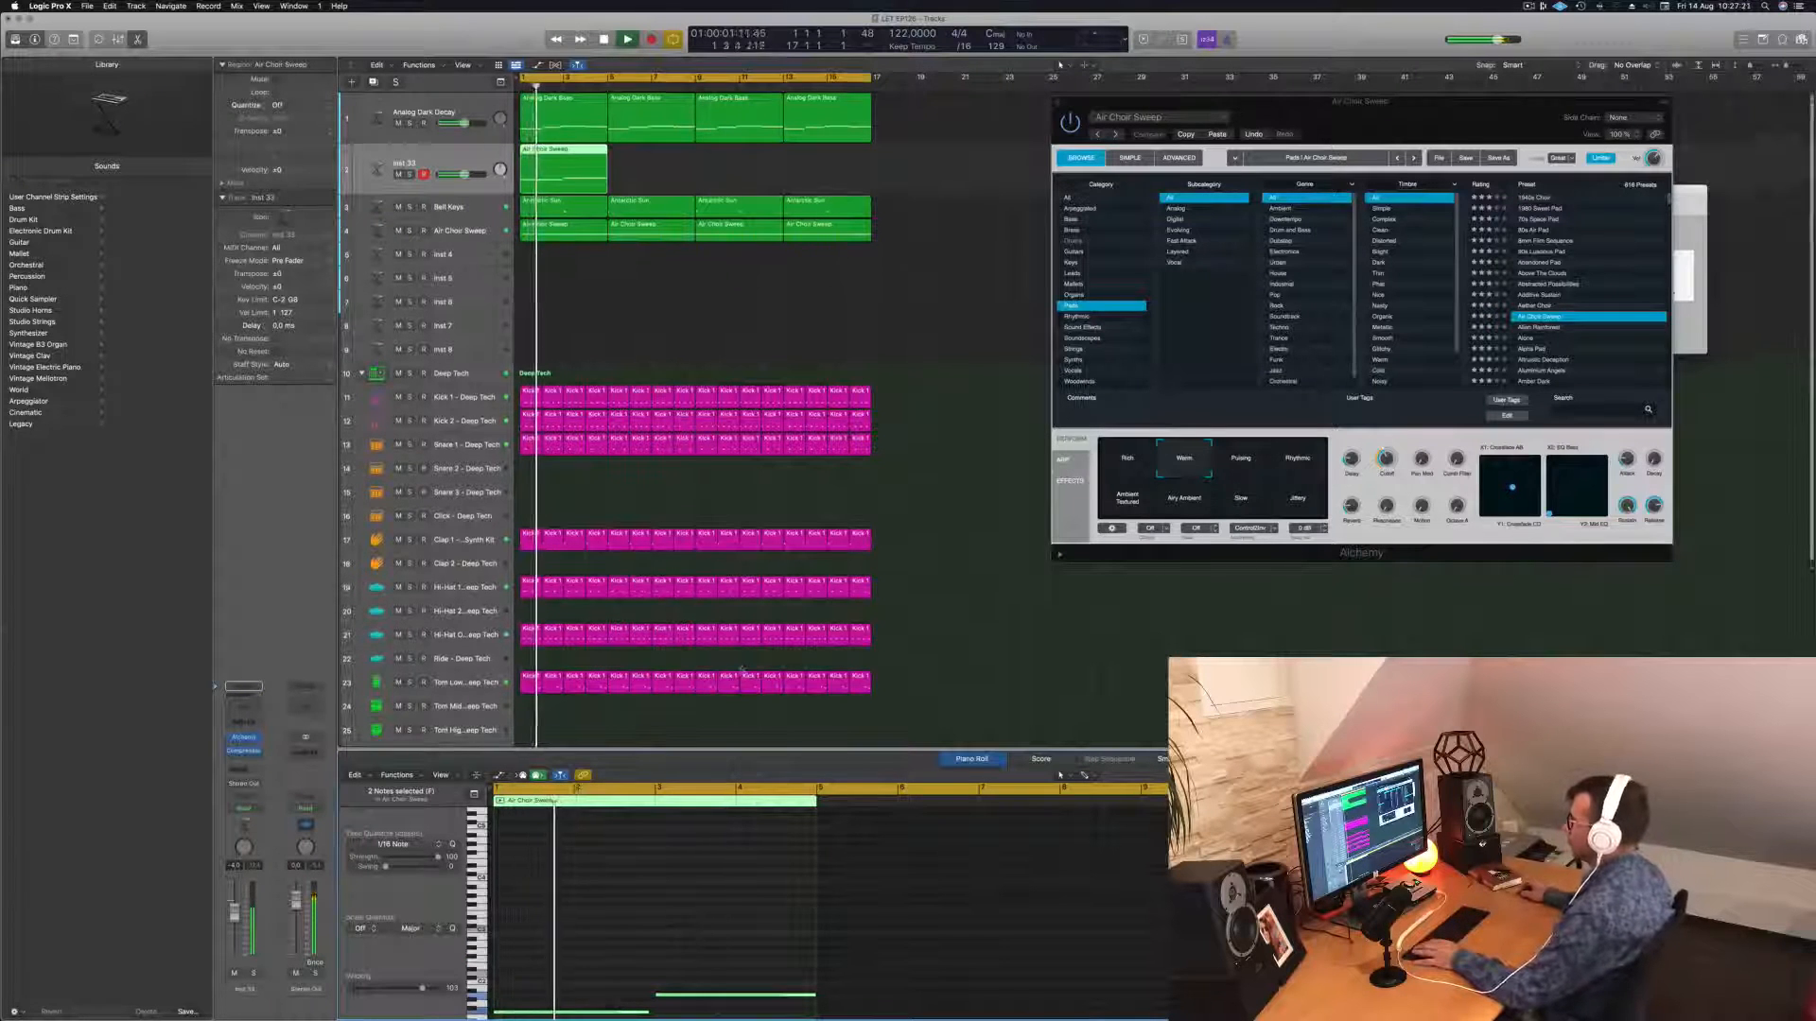
Mute the Analog Dark Decay track and copy the transposed region along the Inst 33 track to bars 5, 9 and 13.
scroll(835, 293, down, 2)
scroll(537, 995, down, 4)
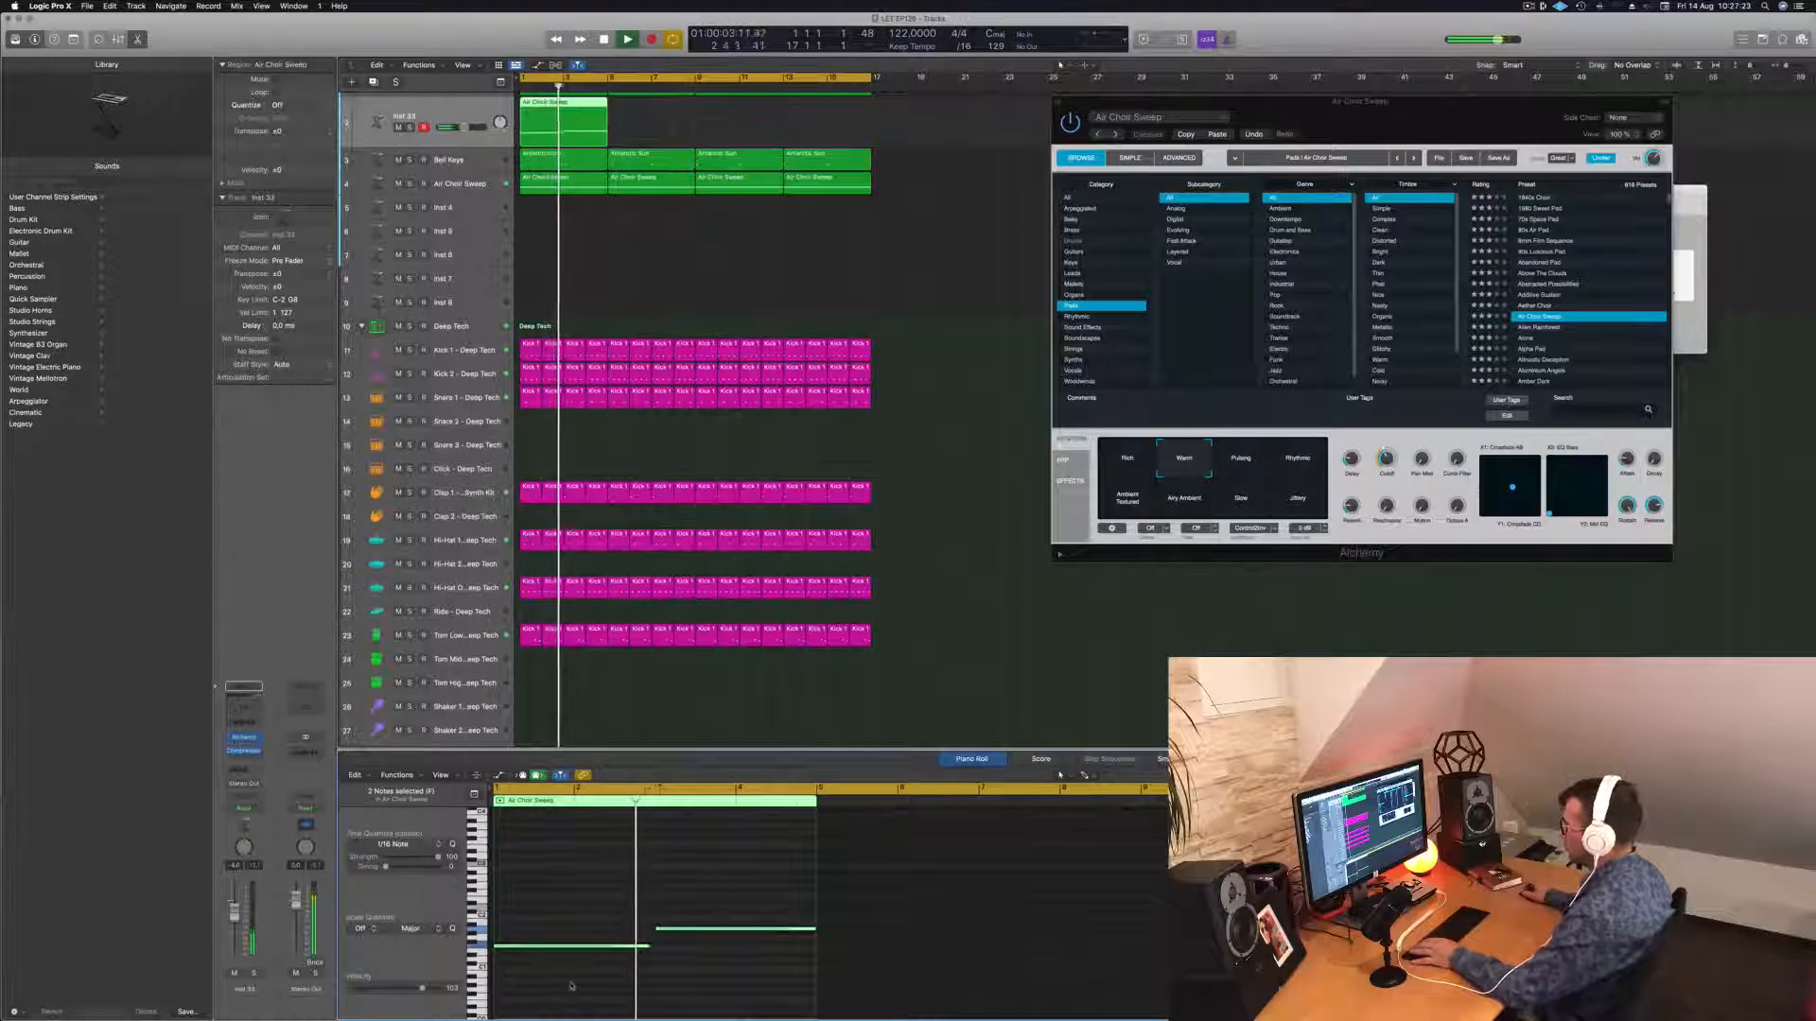
scroll(388, 132, up, 2)
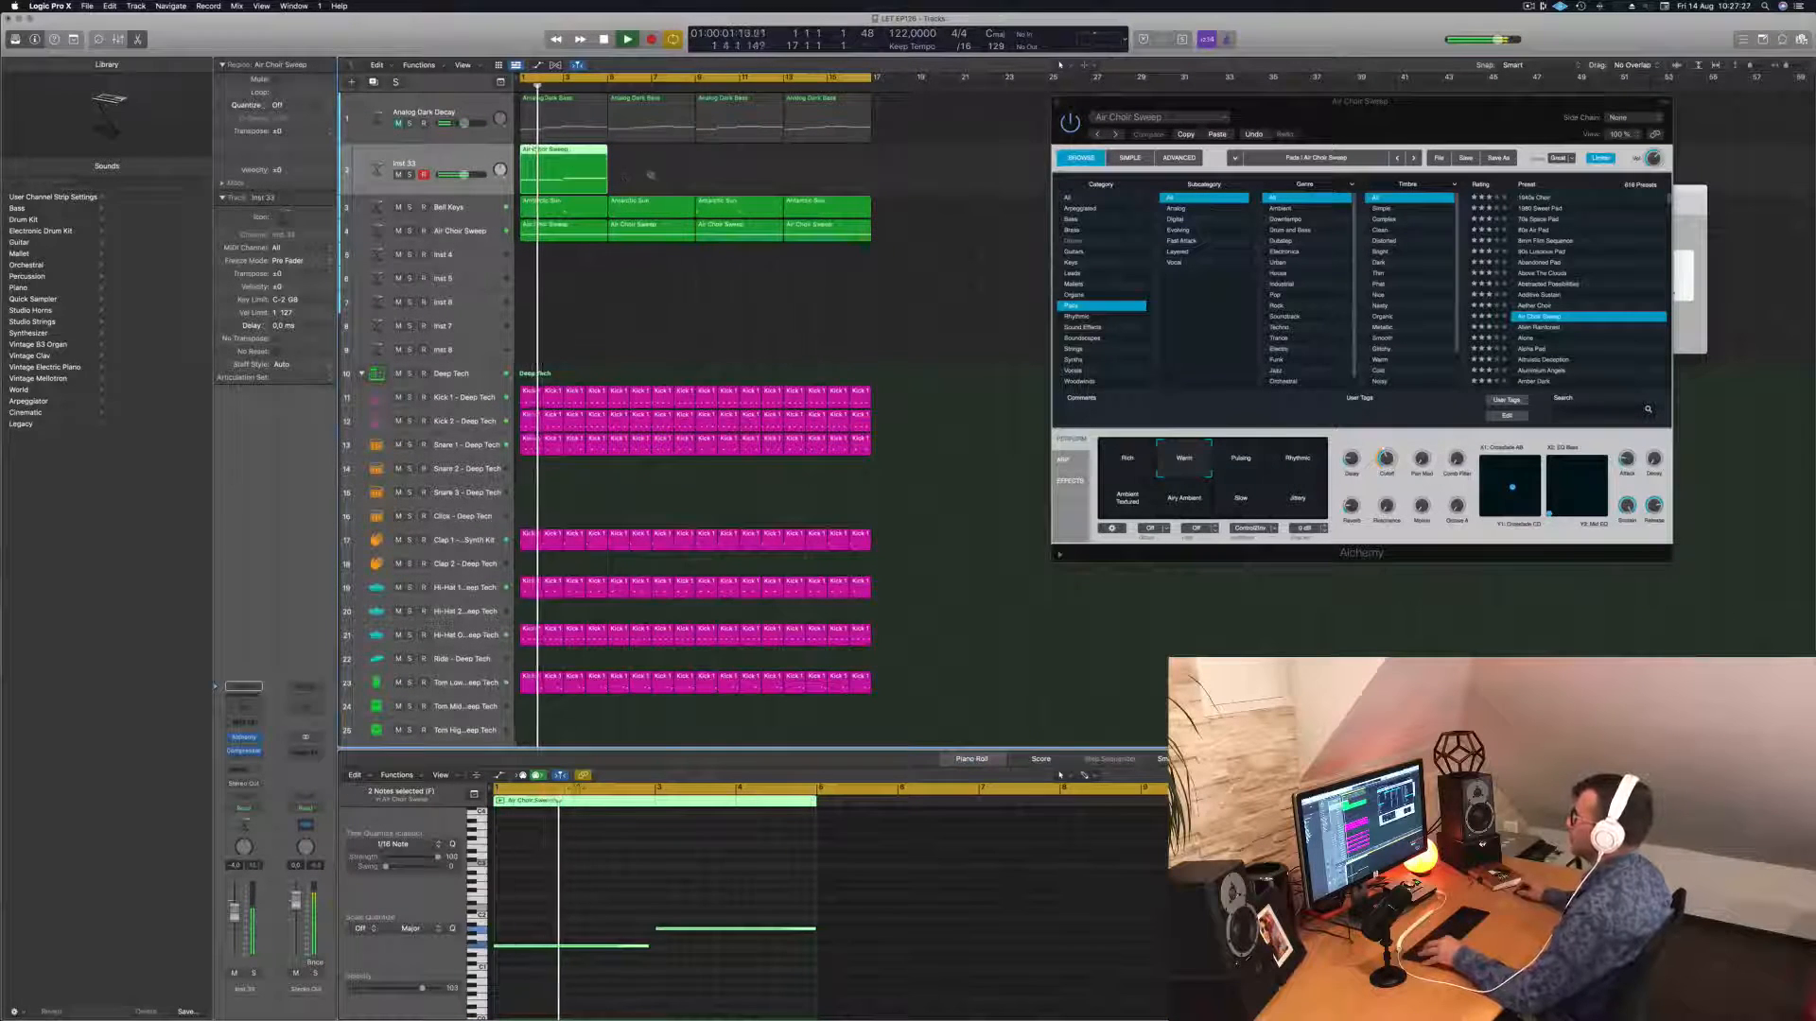
scroll(700, 174, up, 3)
scroll(688, 174, down, 5)
scroll(687, 174, up, 3)
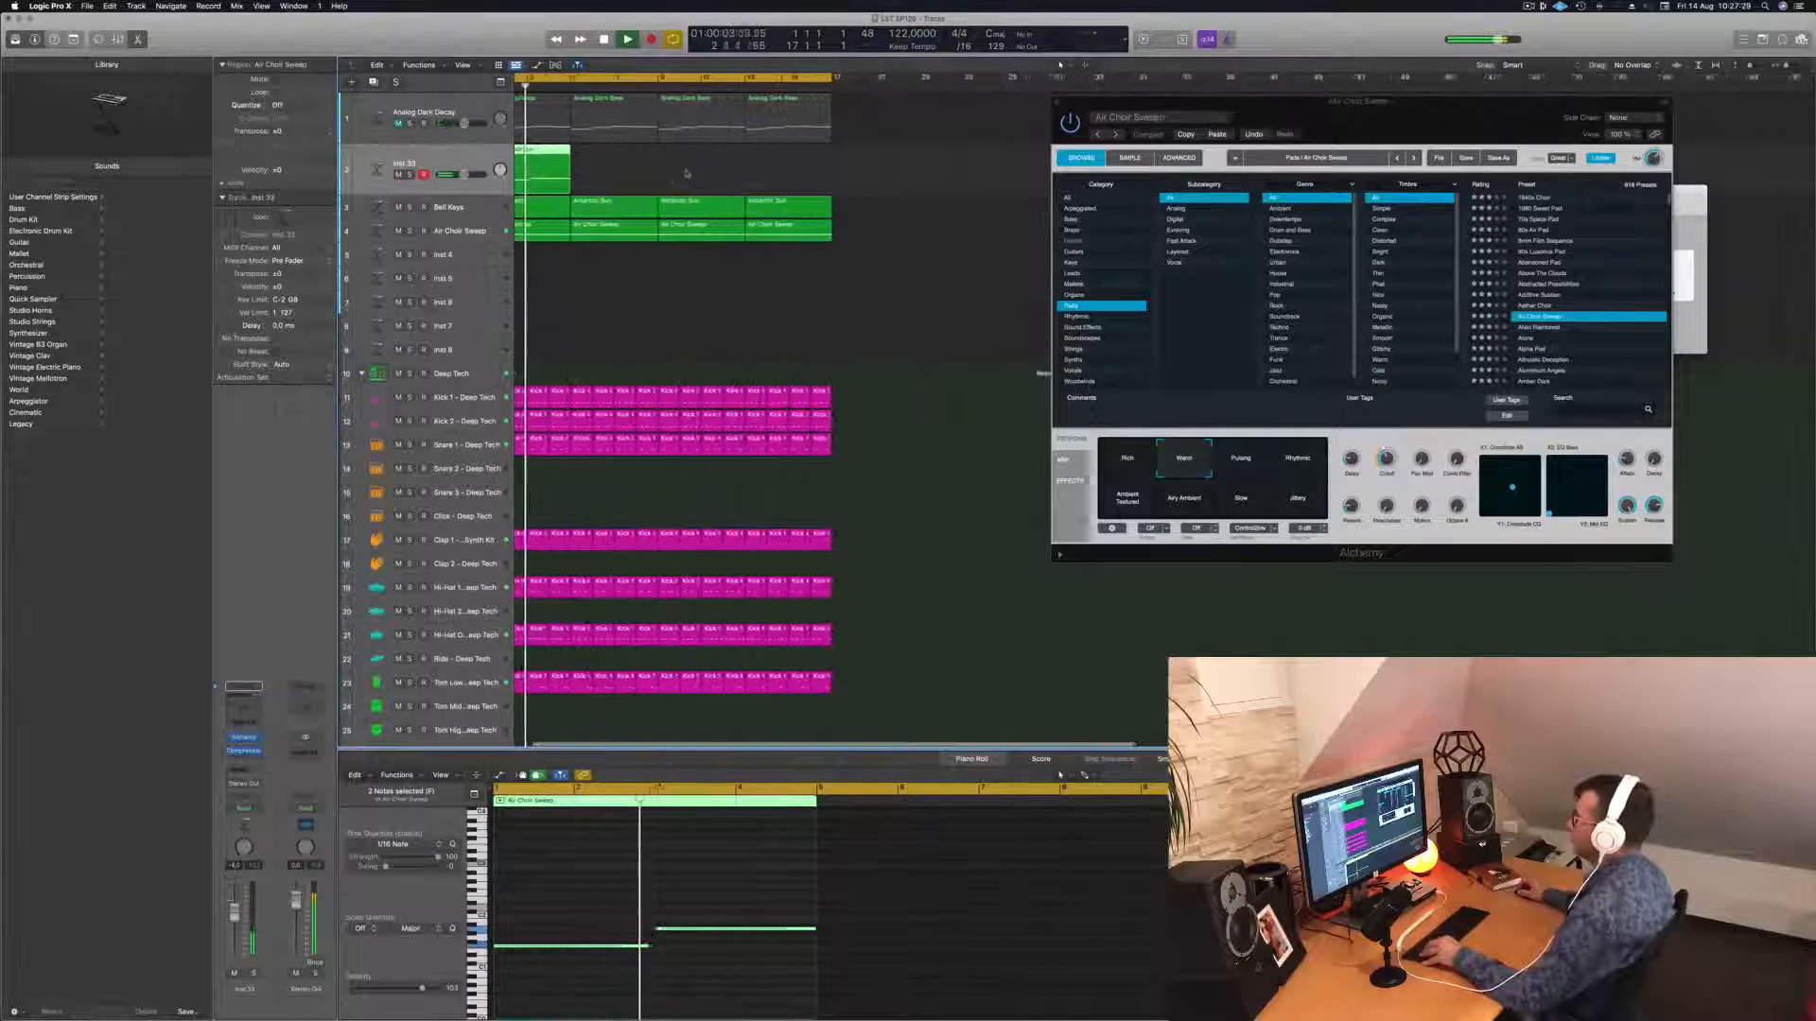
scroll(690, 176, right, 1)
scroll(674, 174, left, 2)
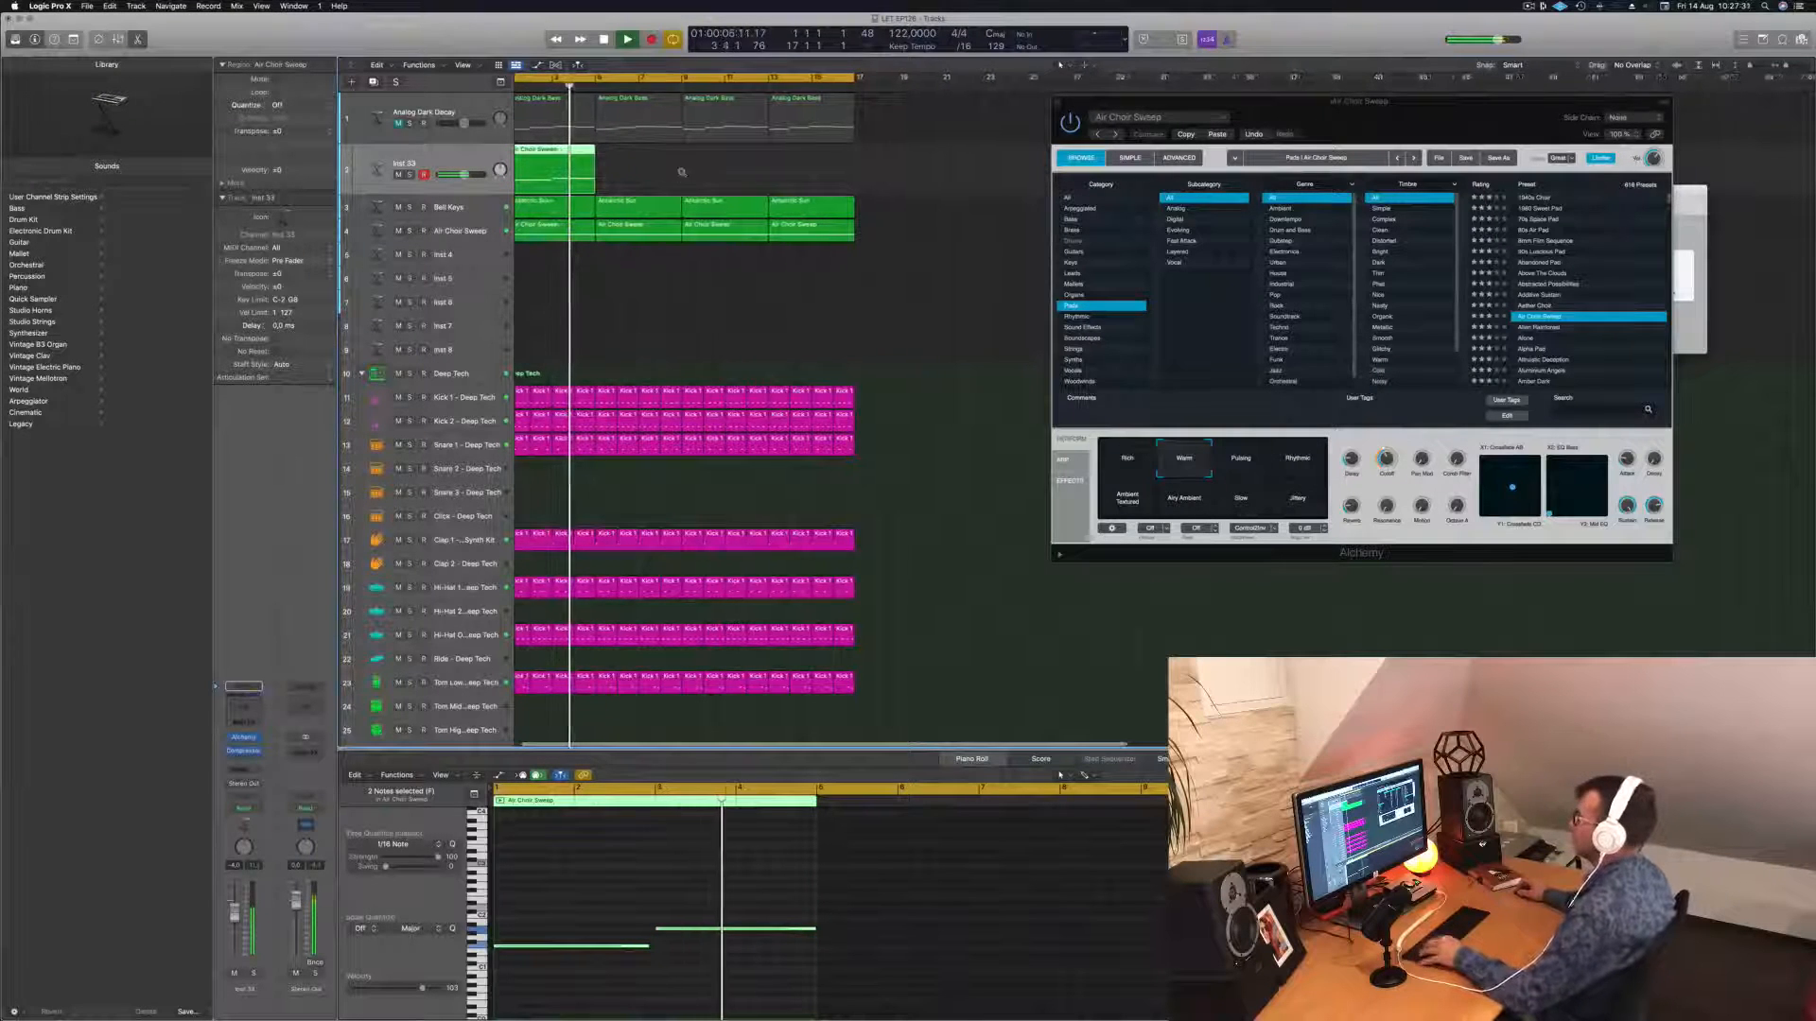
scroll(662, 168, down, 2)
drag(555, 151, 712, 162)
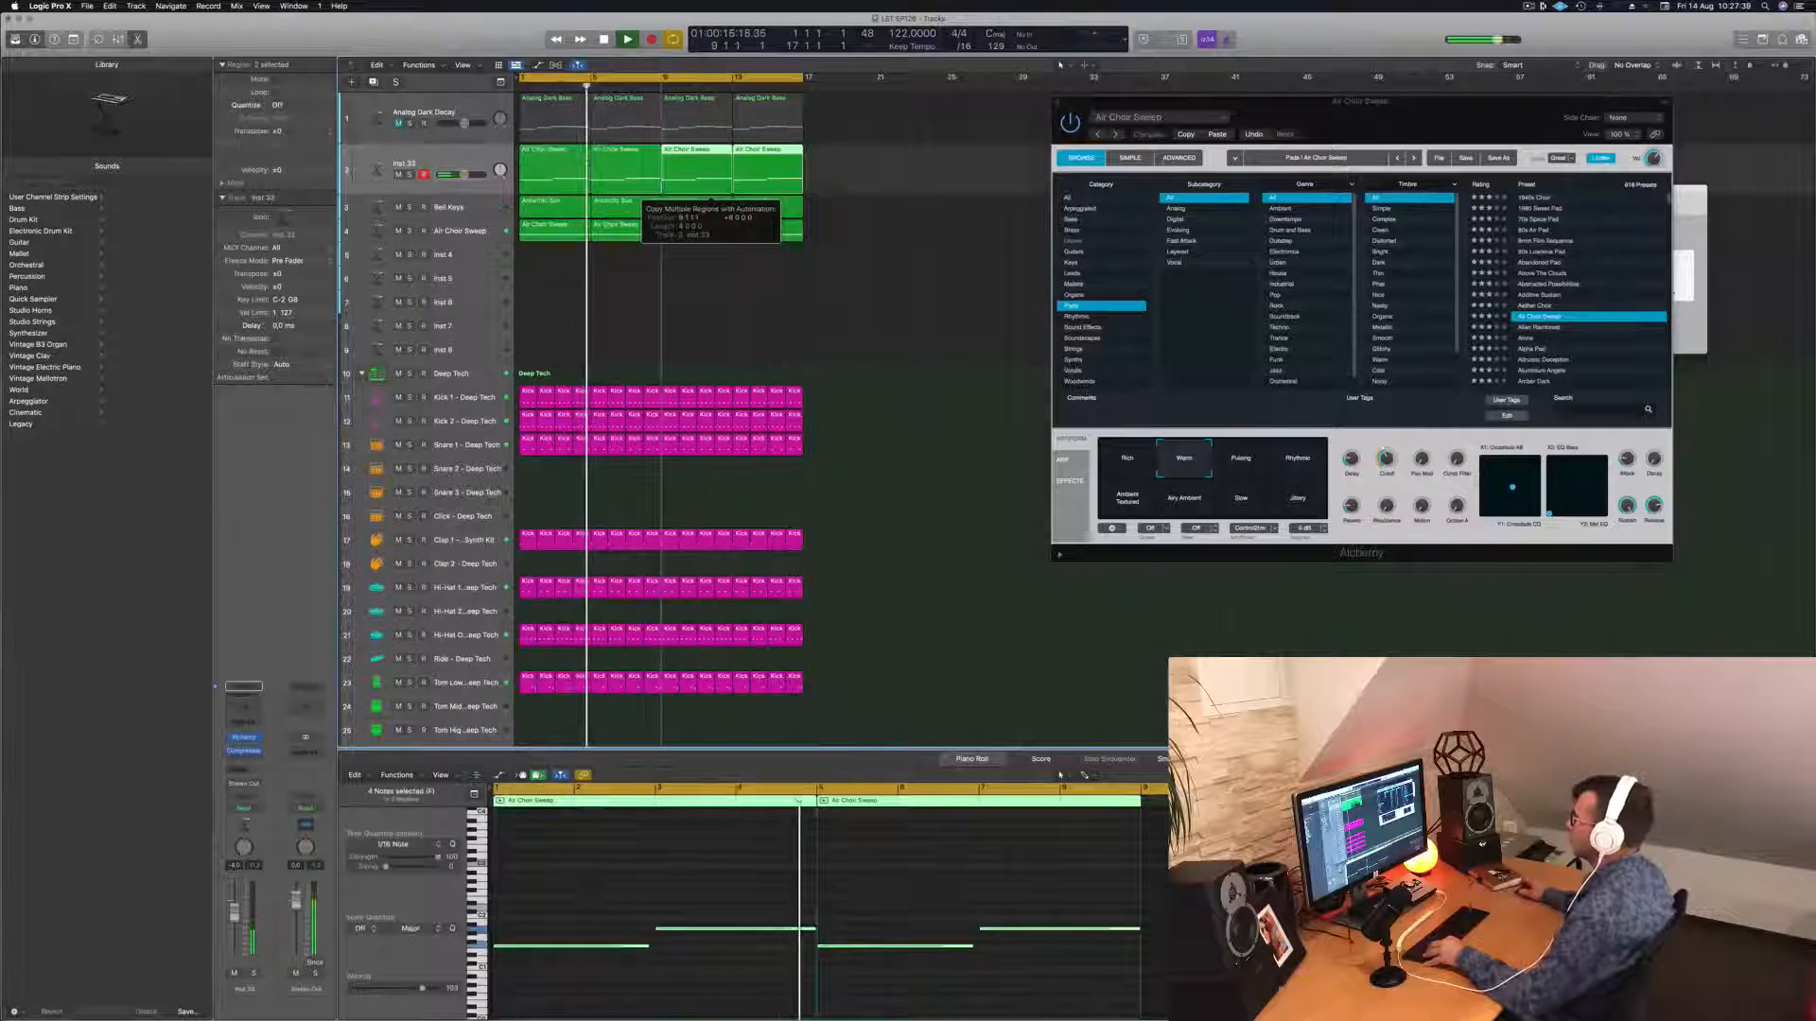
In the first Inst 33 region, end the second note at bar 4, add a higher one-bar note there, and replay from the start.
click(732, 842)
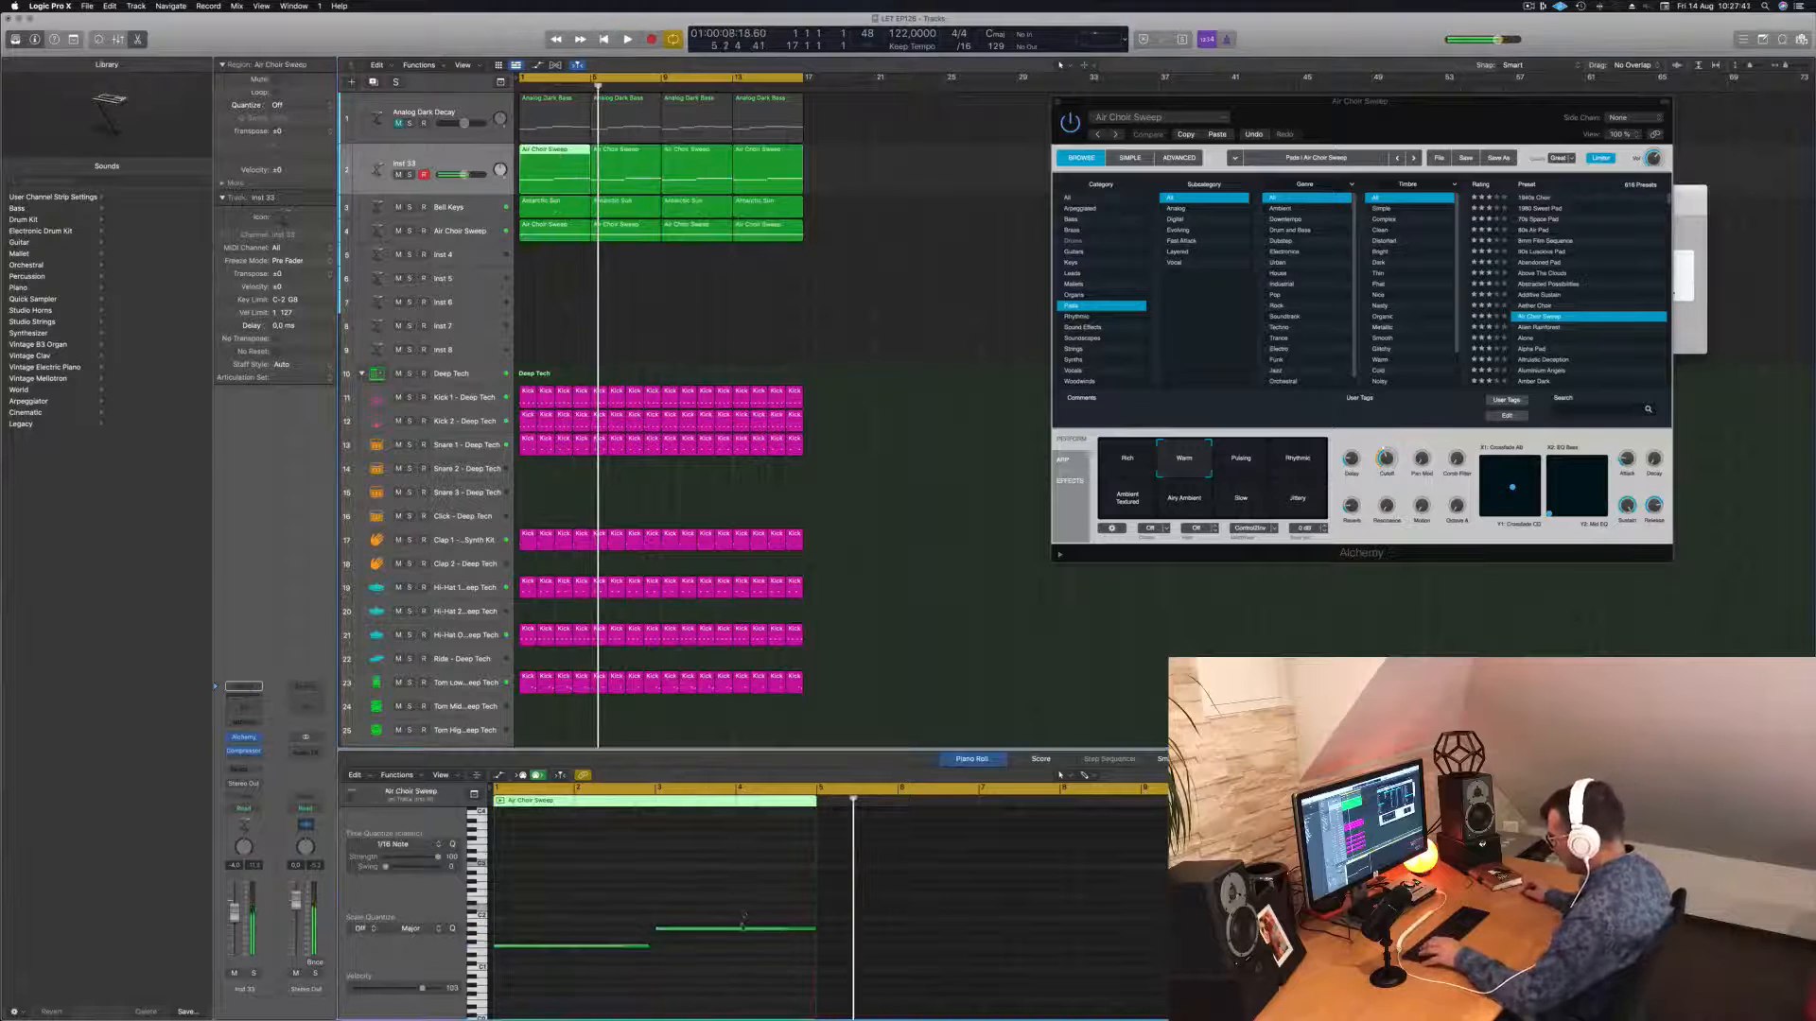
mouse_move(813, 929)
mouse_down()
mouse_move(734, 928)
mouse_move(788, 923)
mouse_up()
key(space)
key(super+Right)
key(super+Right)
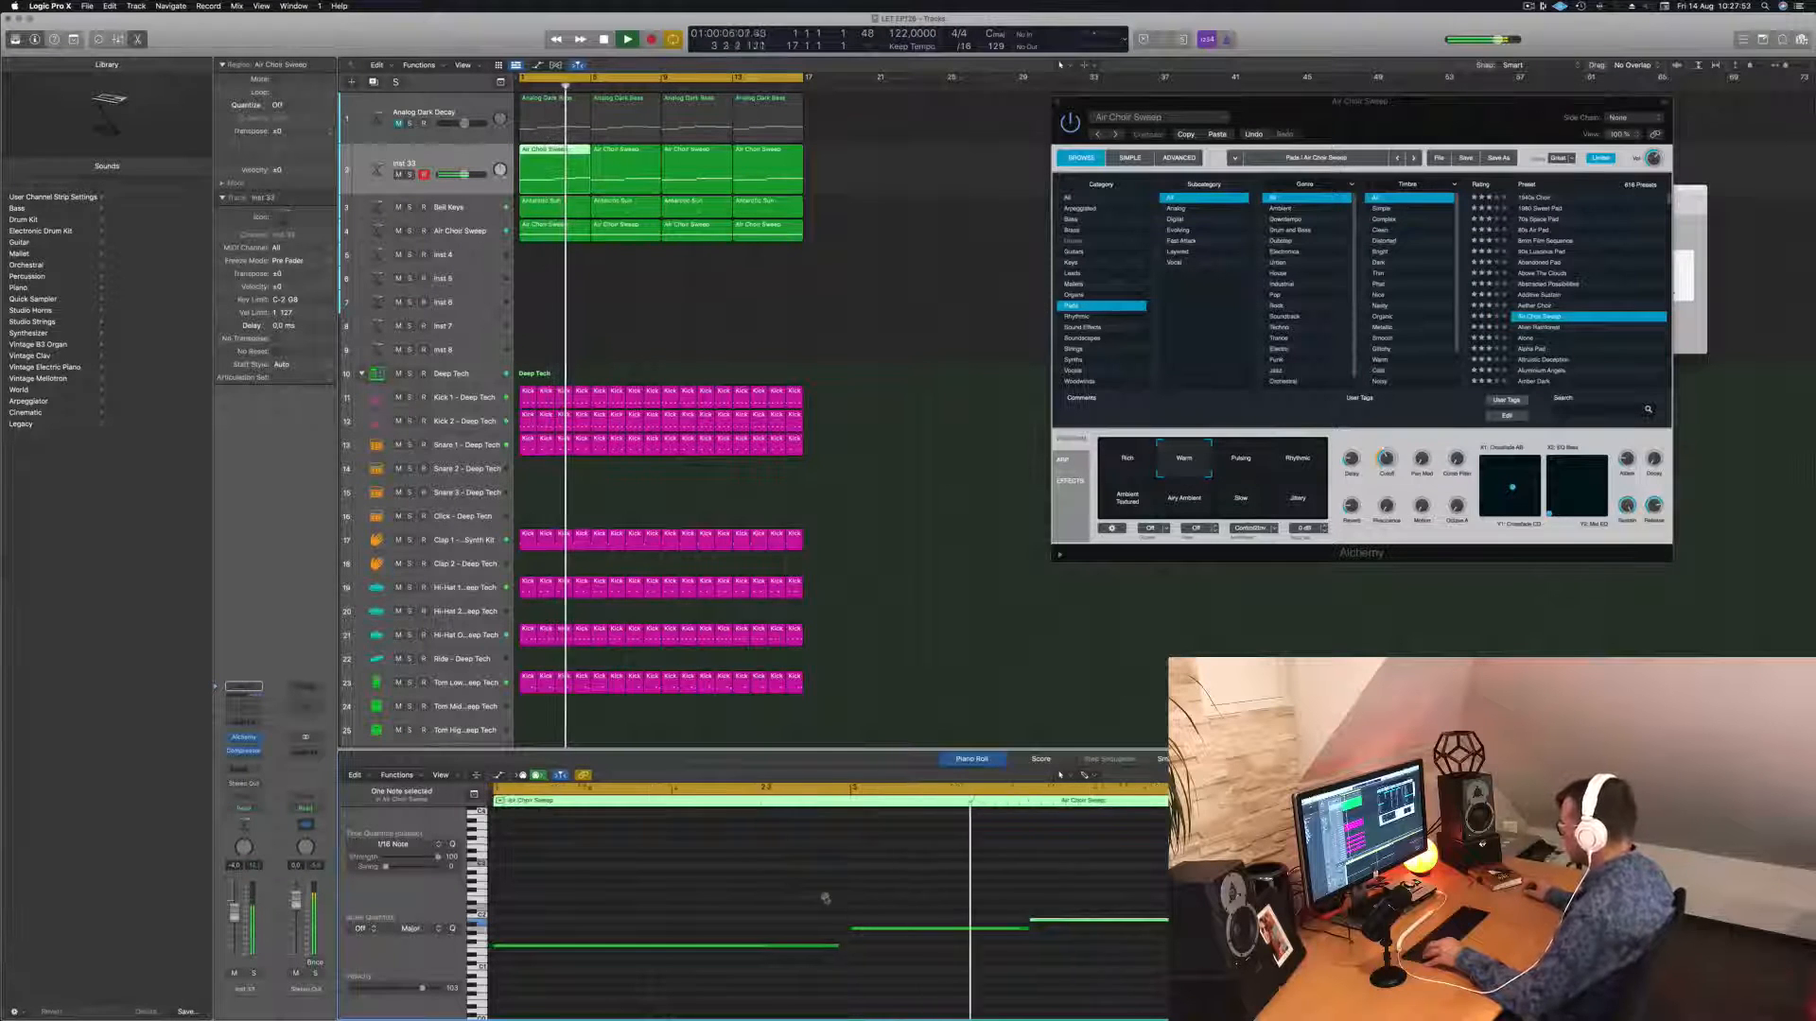
key(super+Left)
key(super+Left)
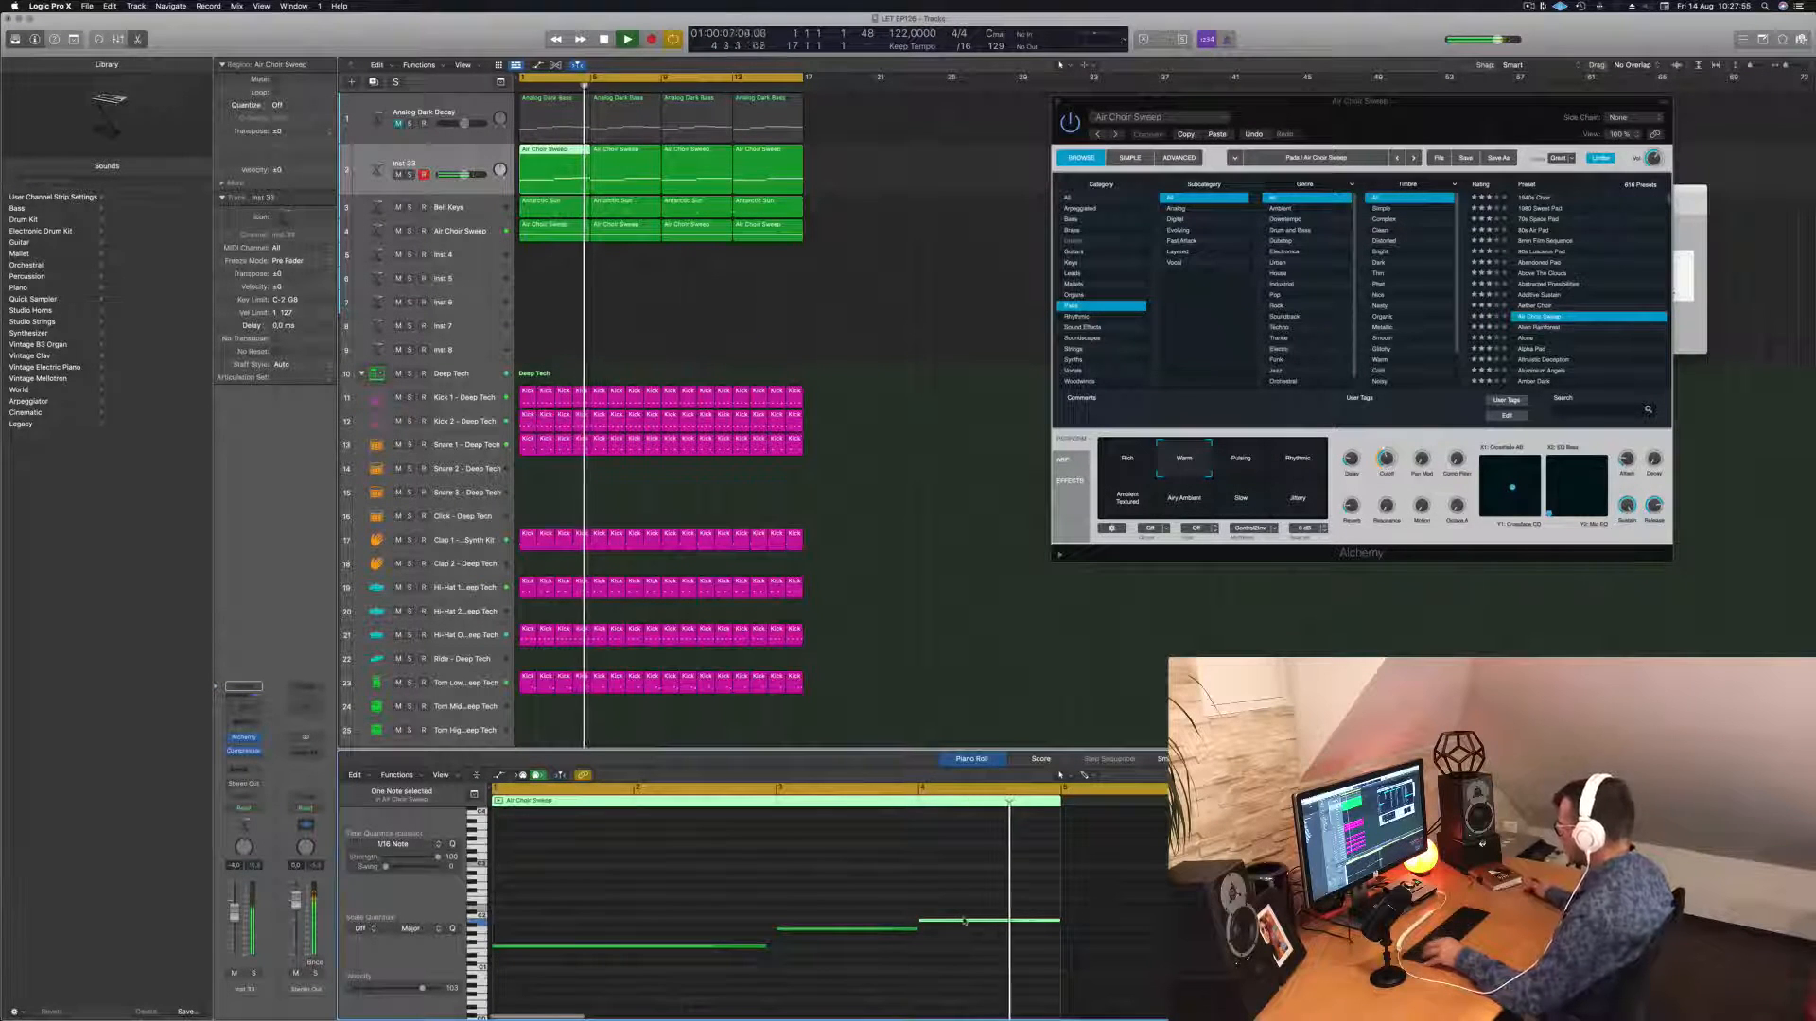
key(Return)
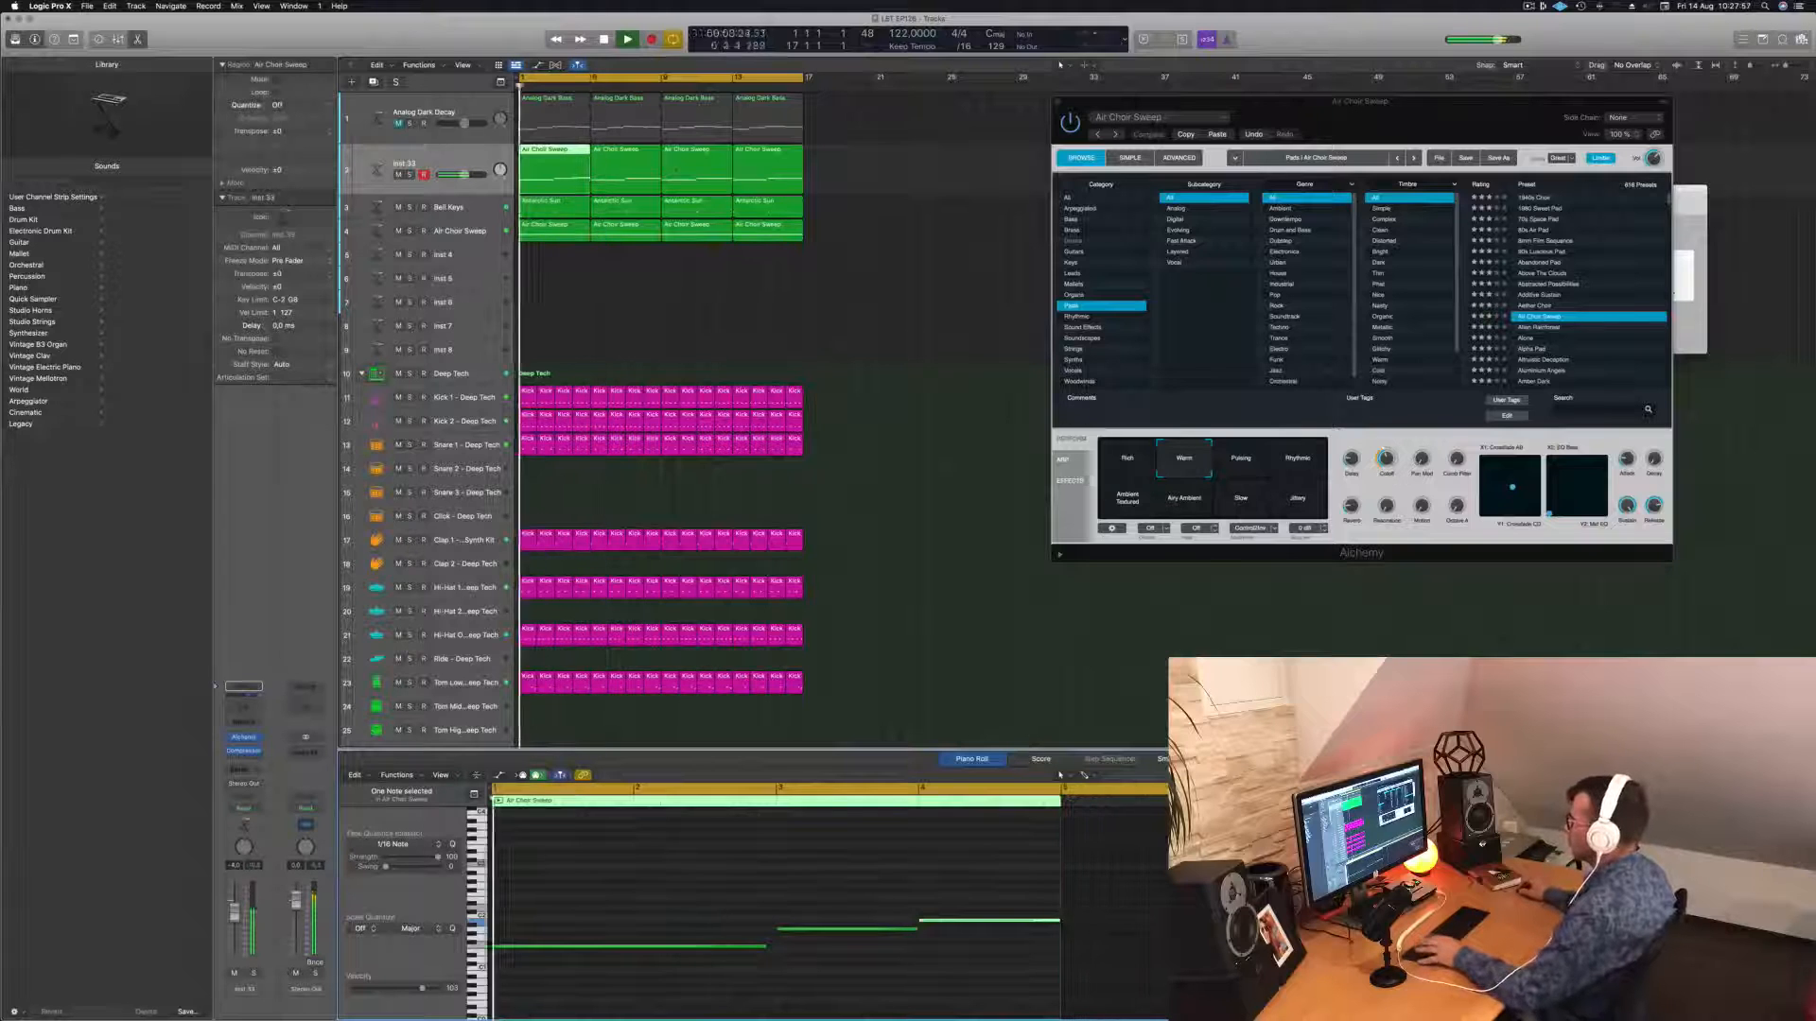
Replace the three later Inst 33 regions with repeats of the edited first region and replay the loop from the start.
drag(825, 172, 632, 176)
key(BackSpace)
key(super+r)
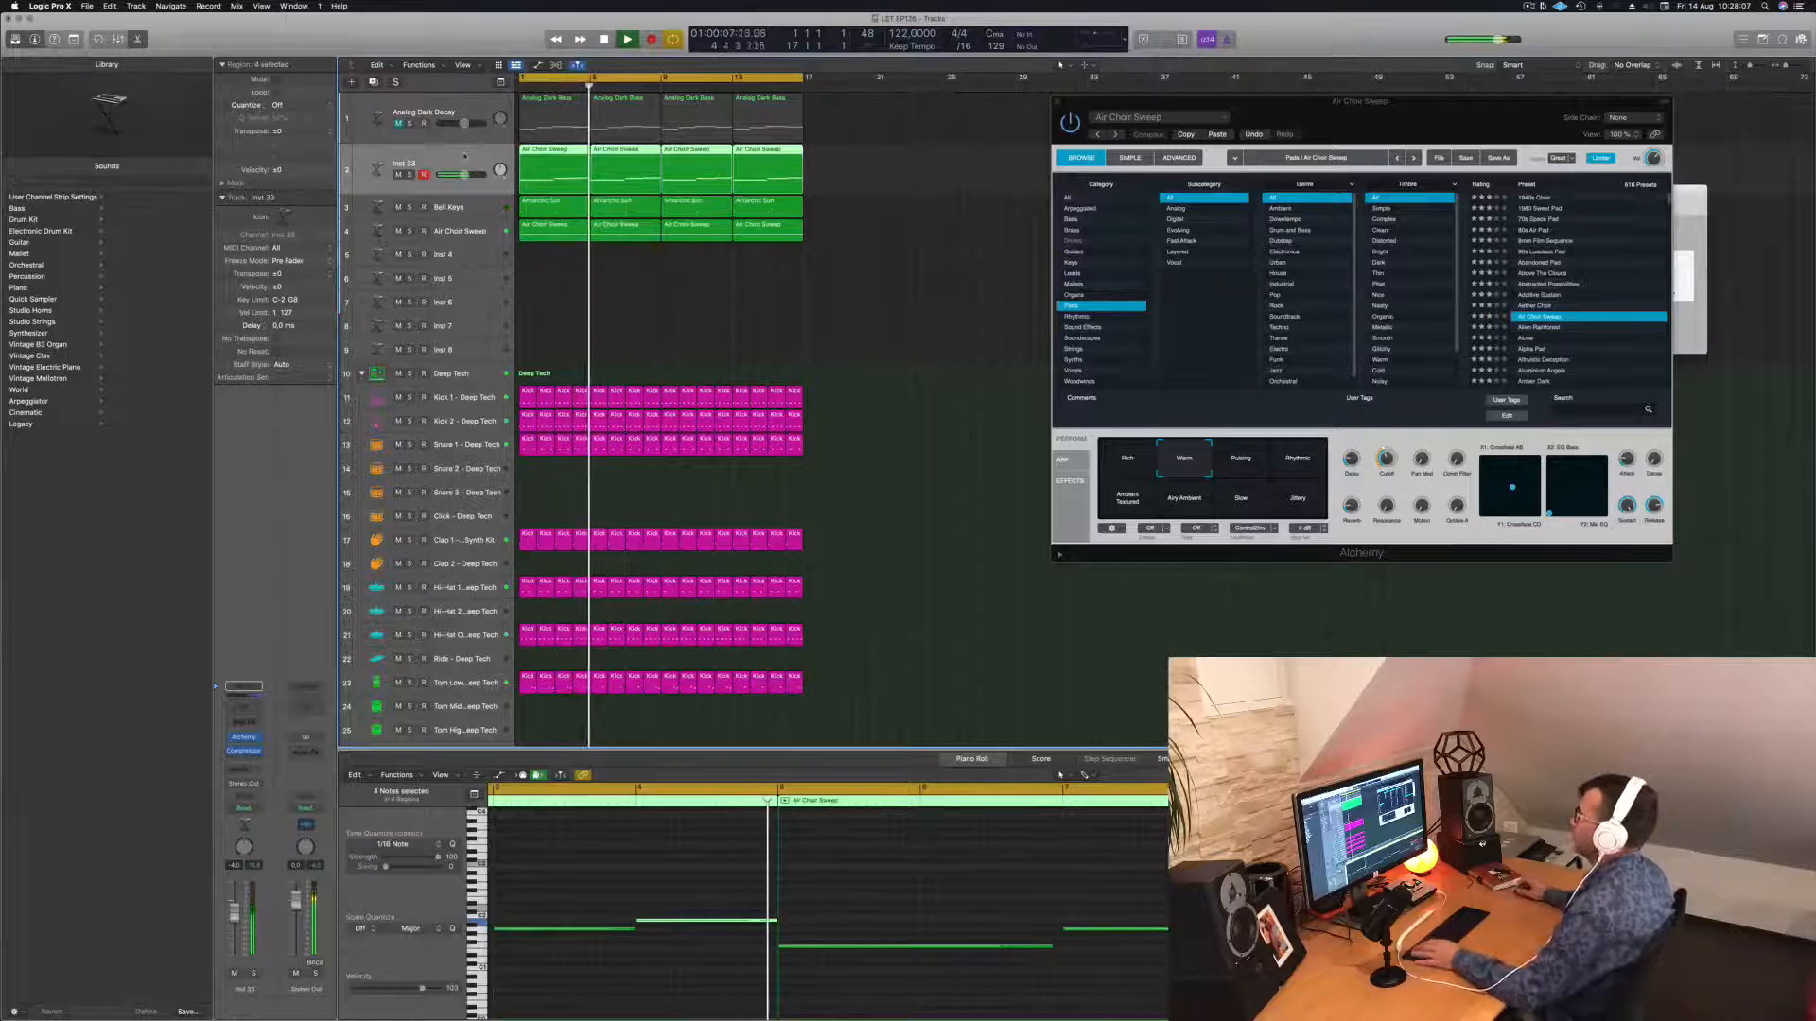
key(Return)
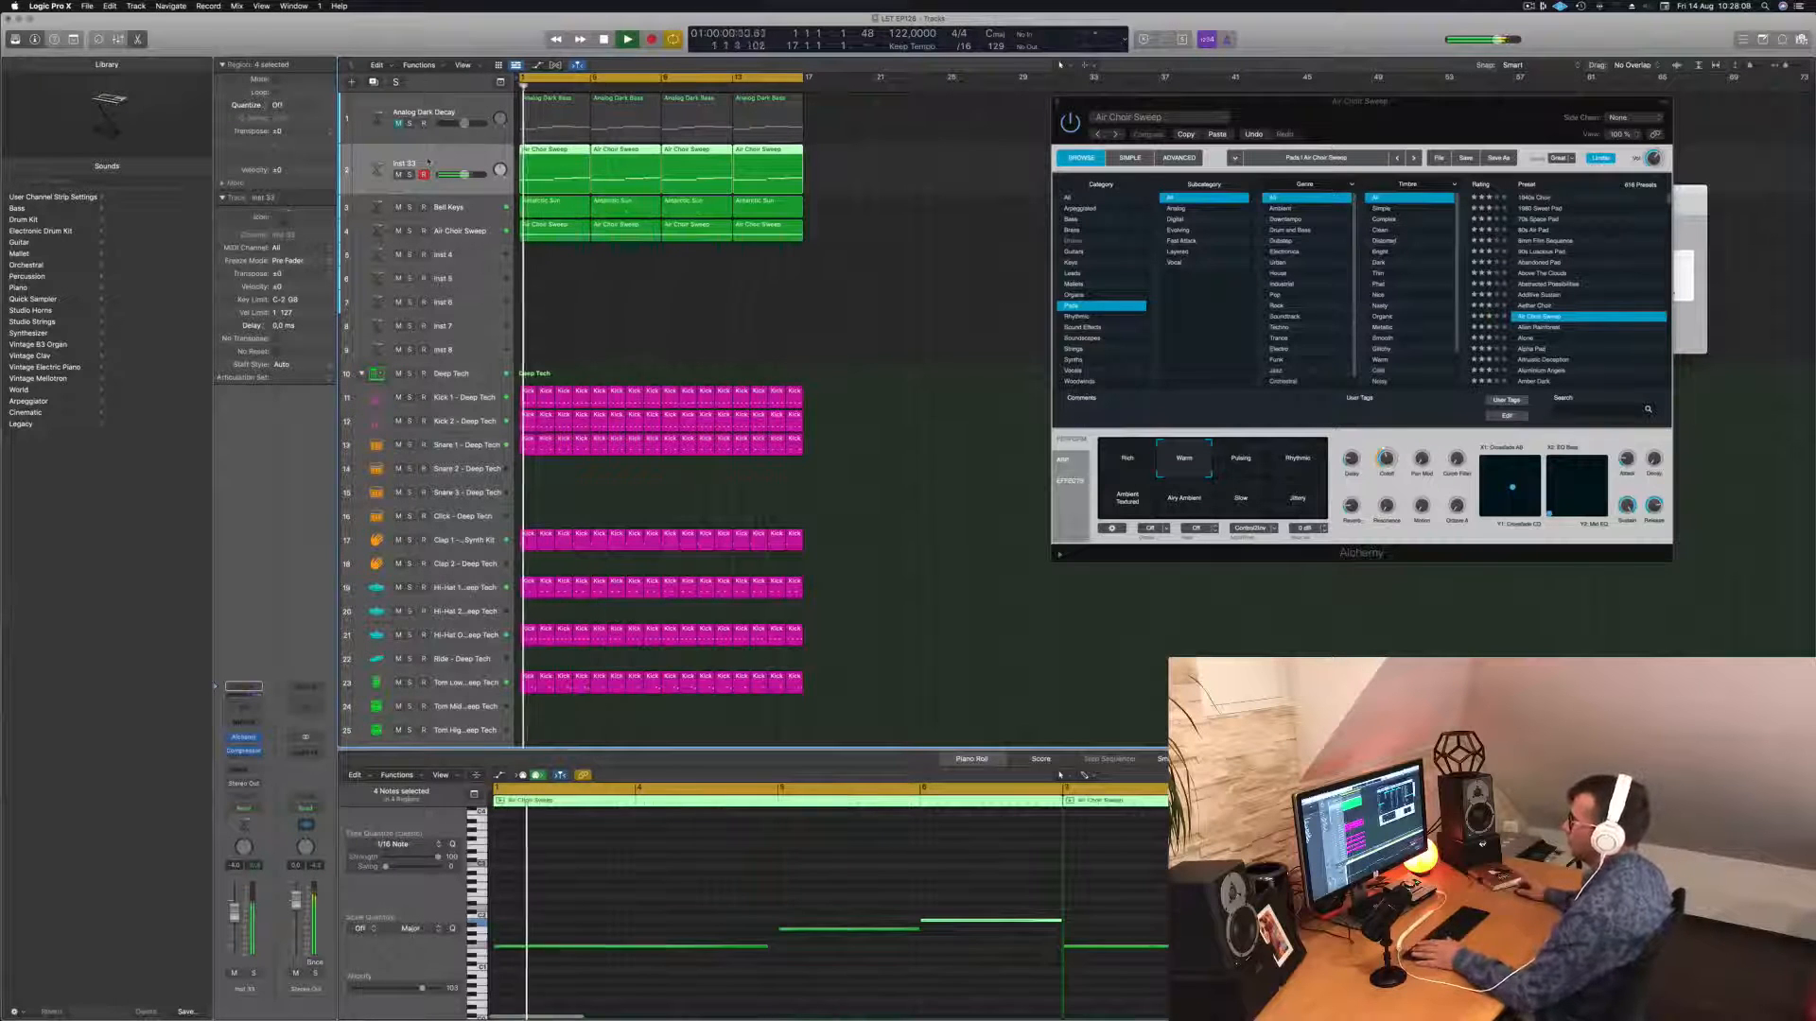
click(702, 301)
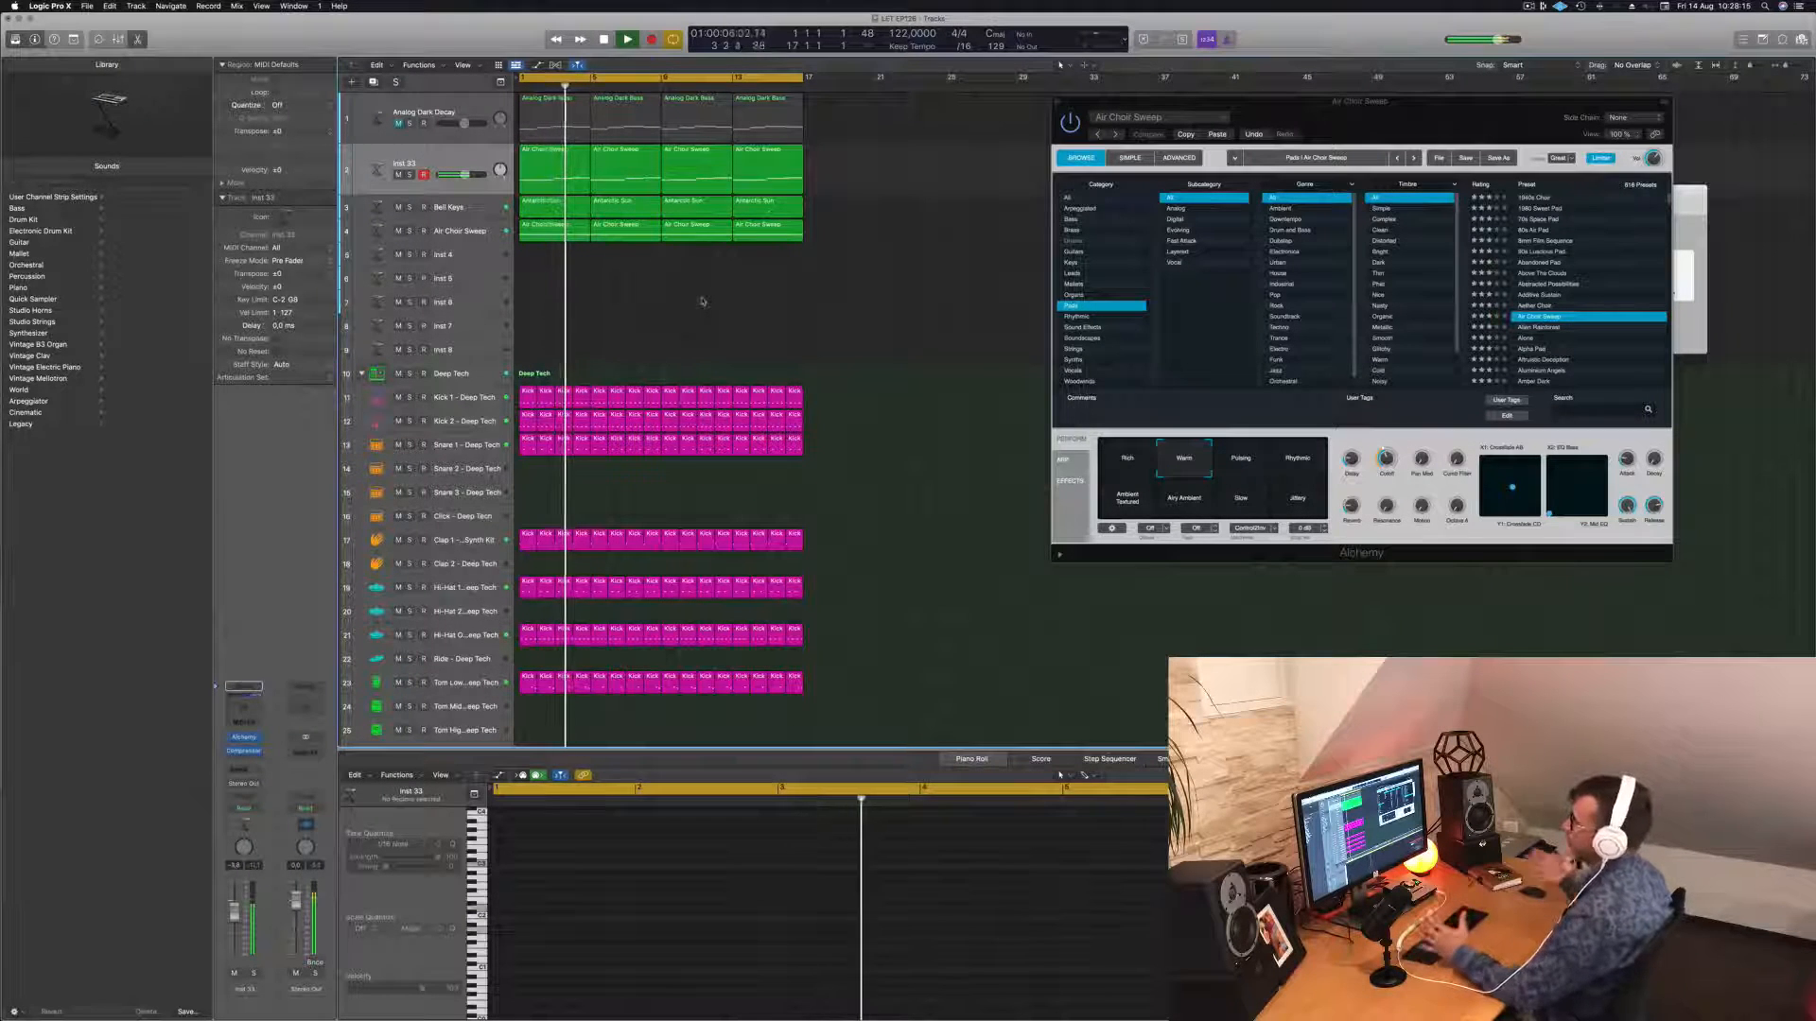
Duplicate the Inst 33 track with its settings and copy its first region onto the new track at bar 1.
click(479, 161)
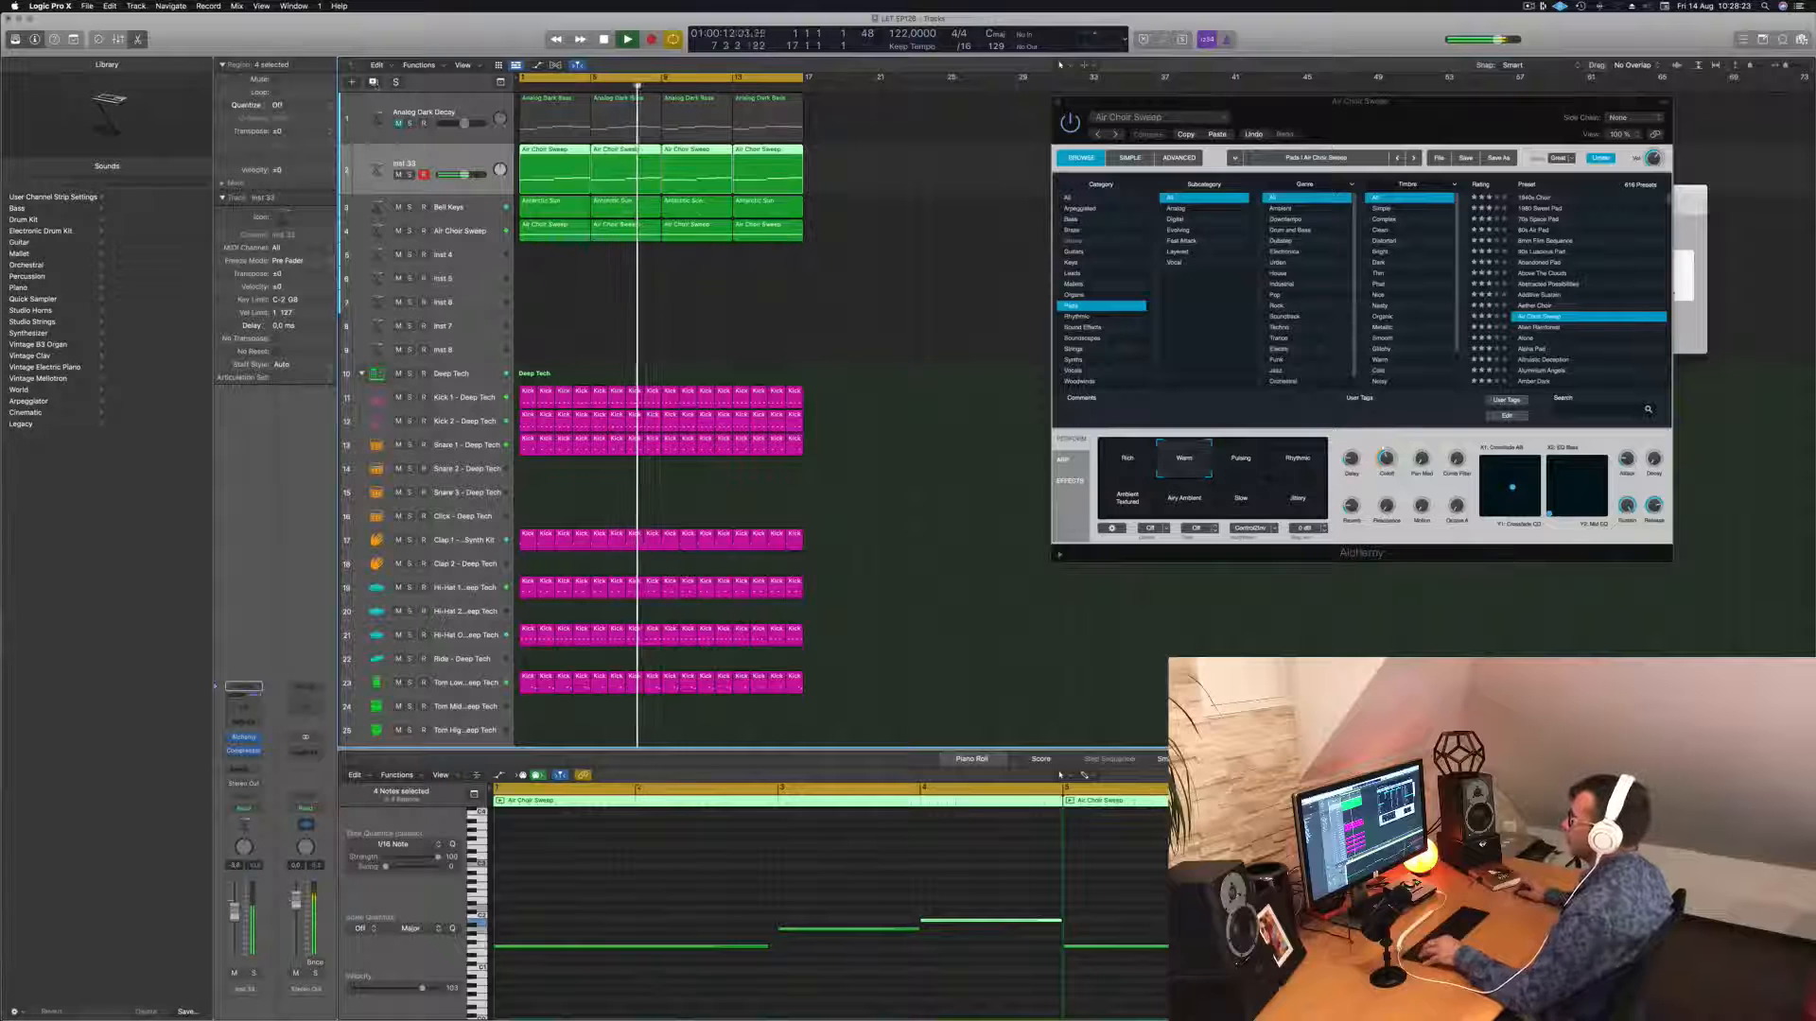
key(super+d)
key(space)
alt+drag(546, 166, 546, 235)
key(space)
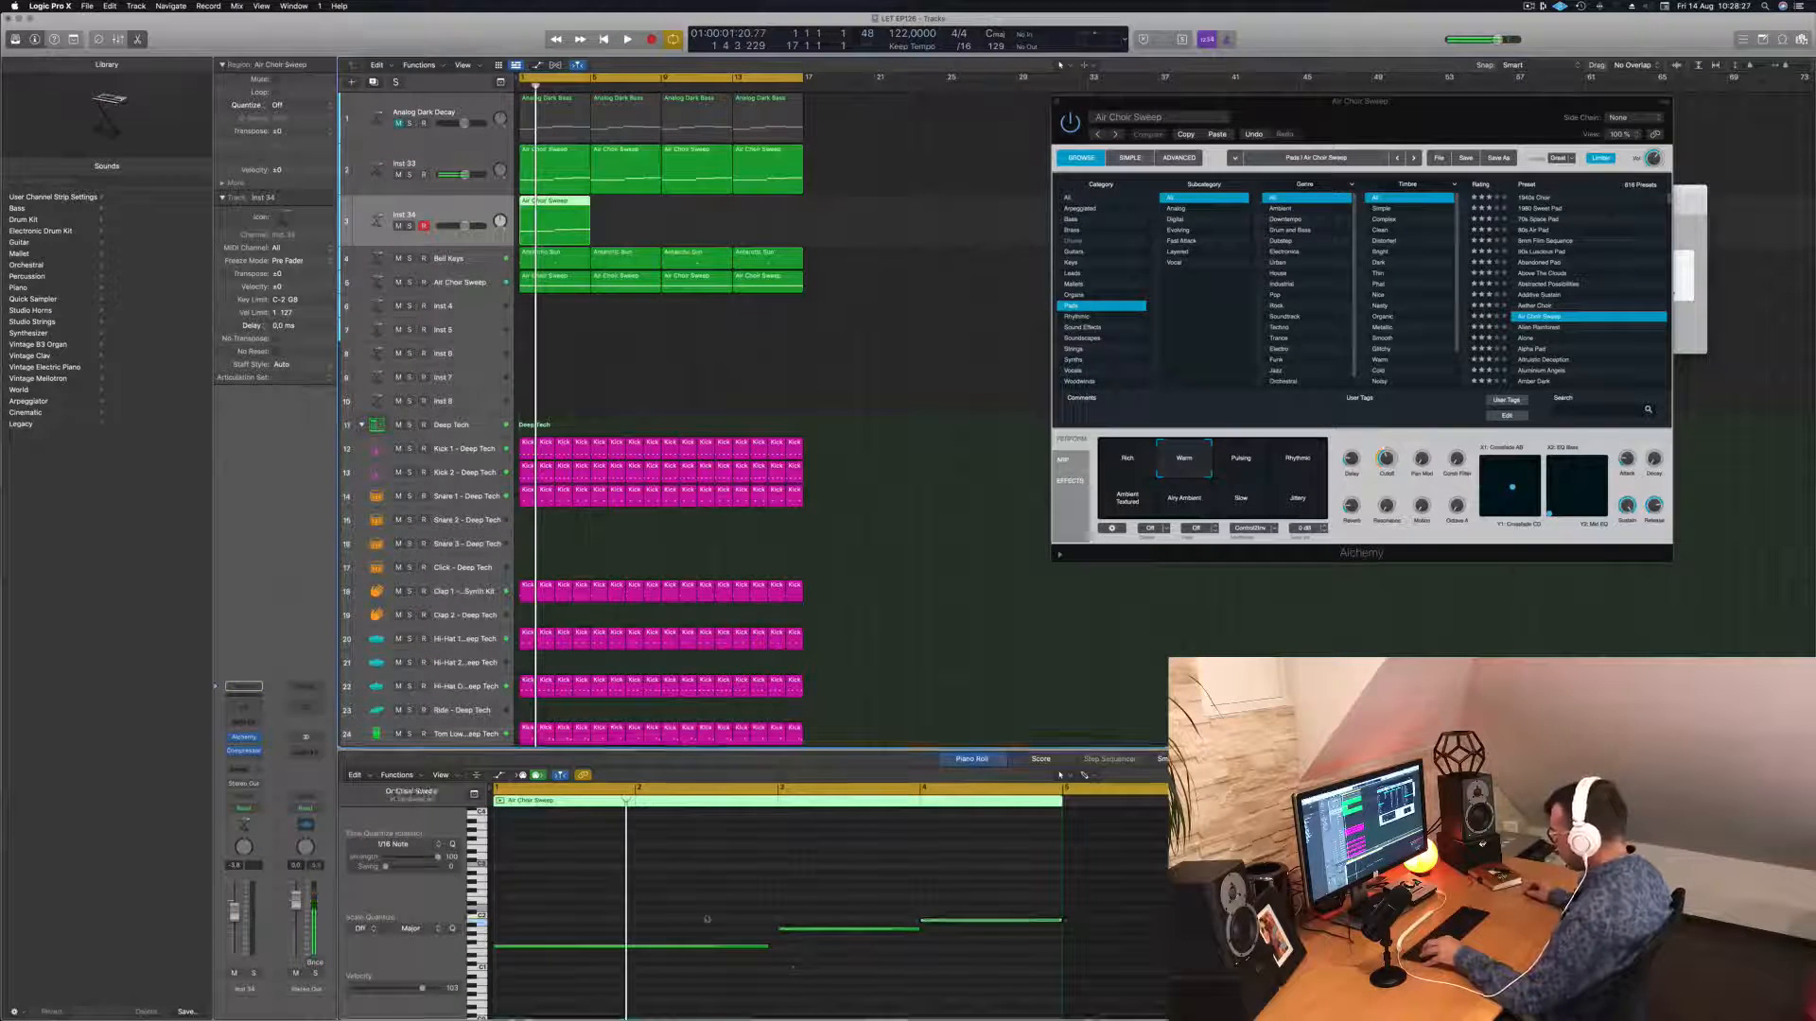
Shorten the Inst 34 region's first note to about one and a half beats, place a copy on beat 4 of bar 1, and audition it.
click(764, 946)
drag(764, 946, 643, 957)
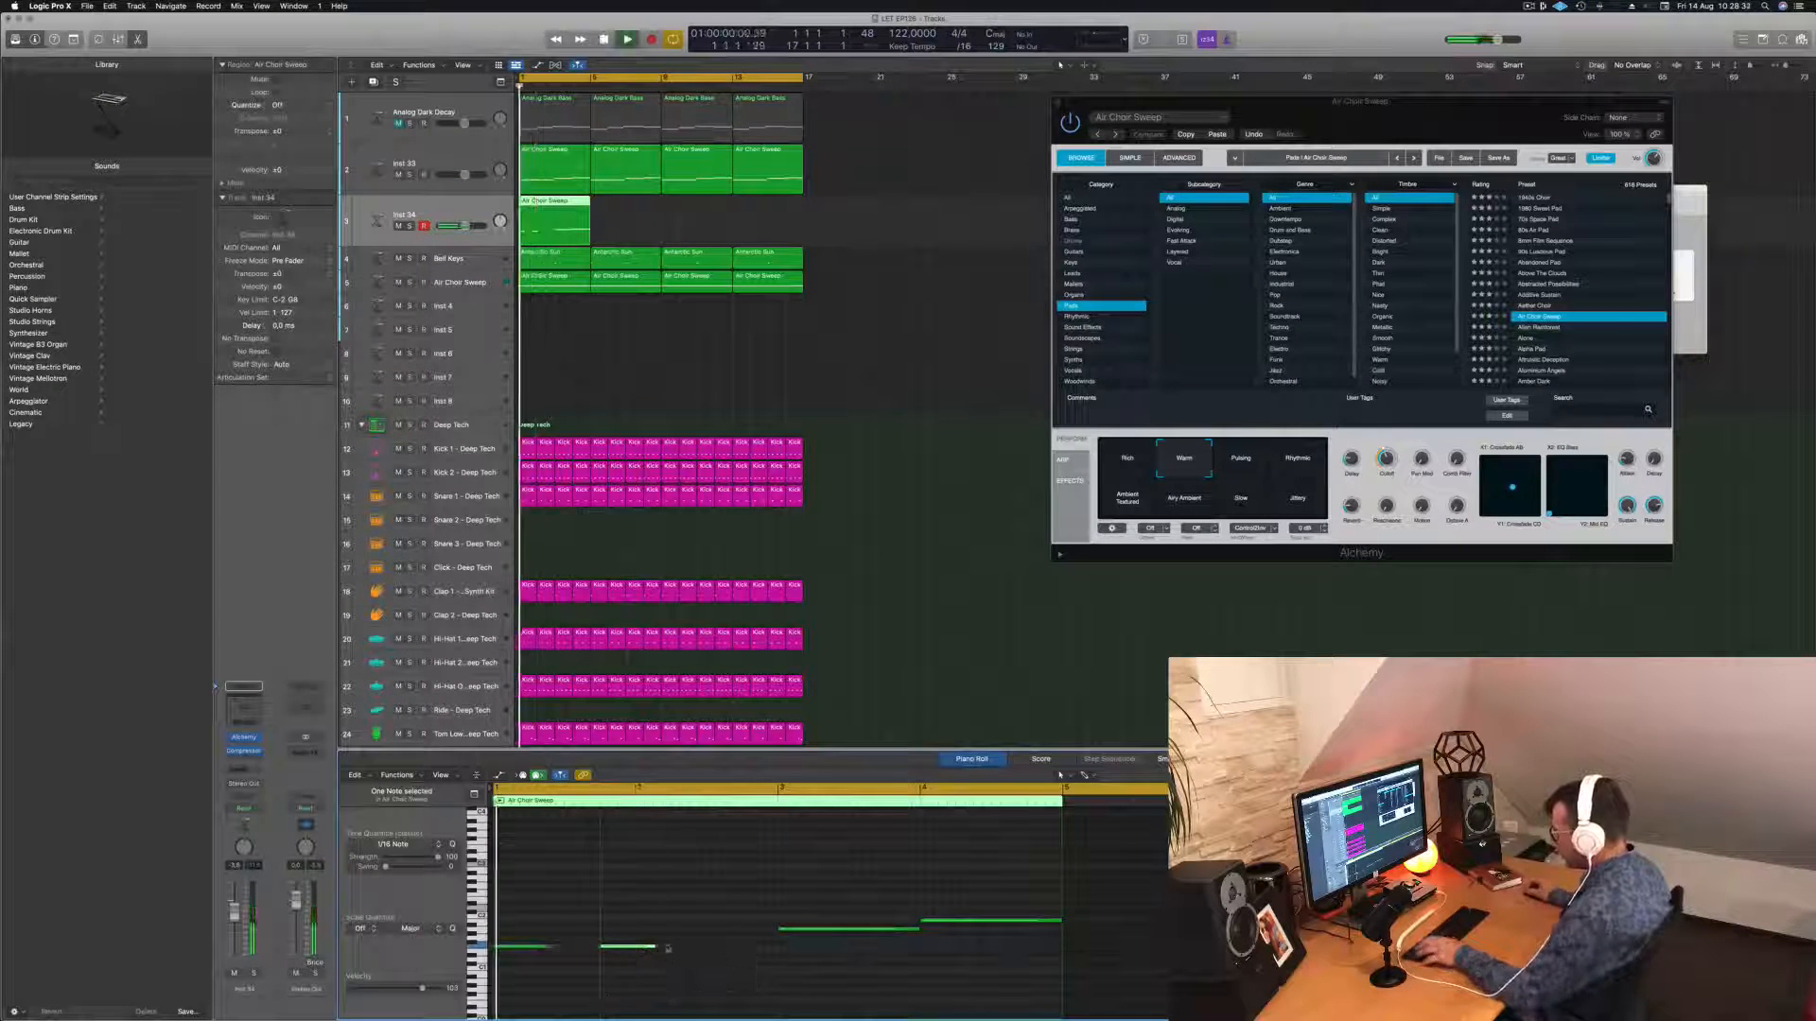
key(space)
key(space)
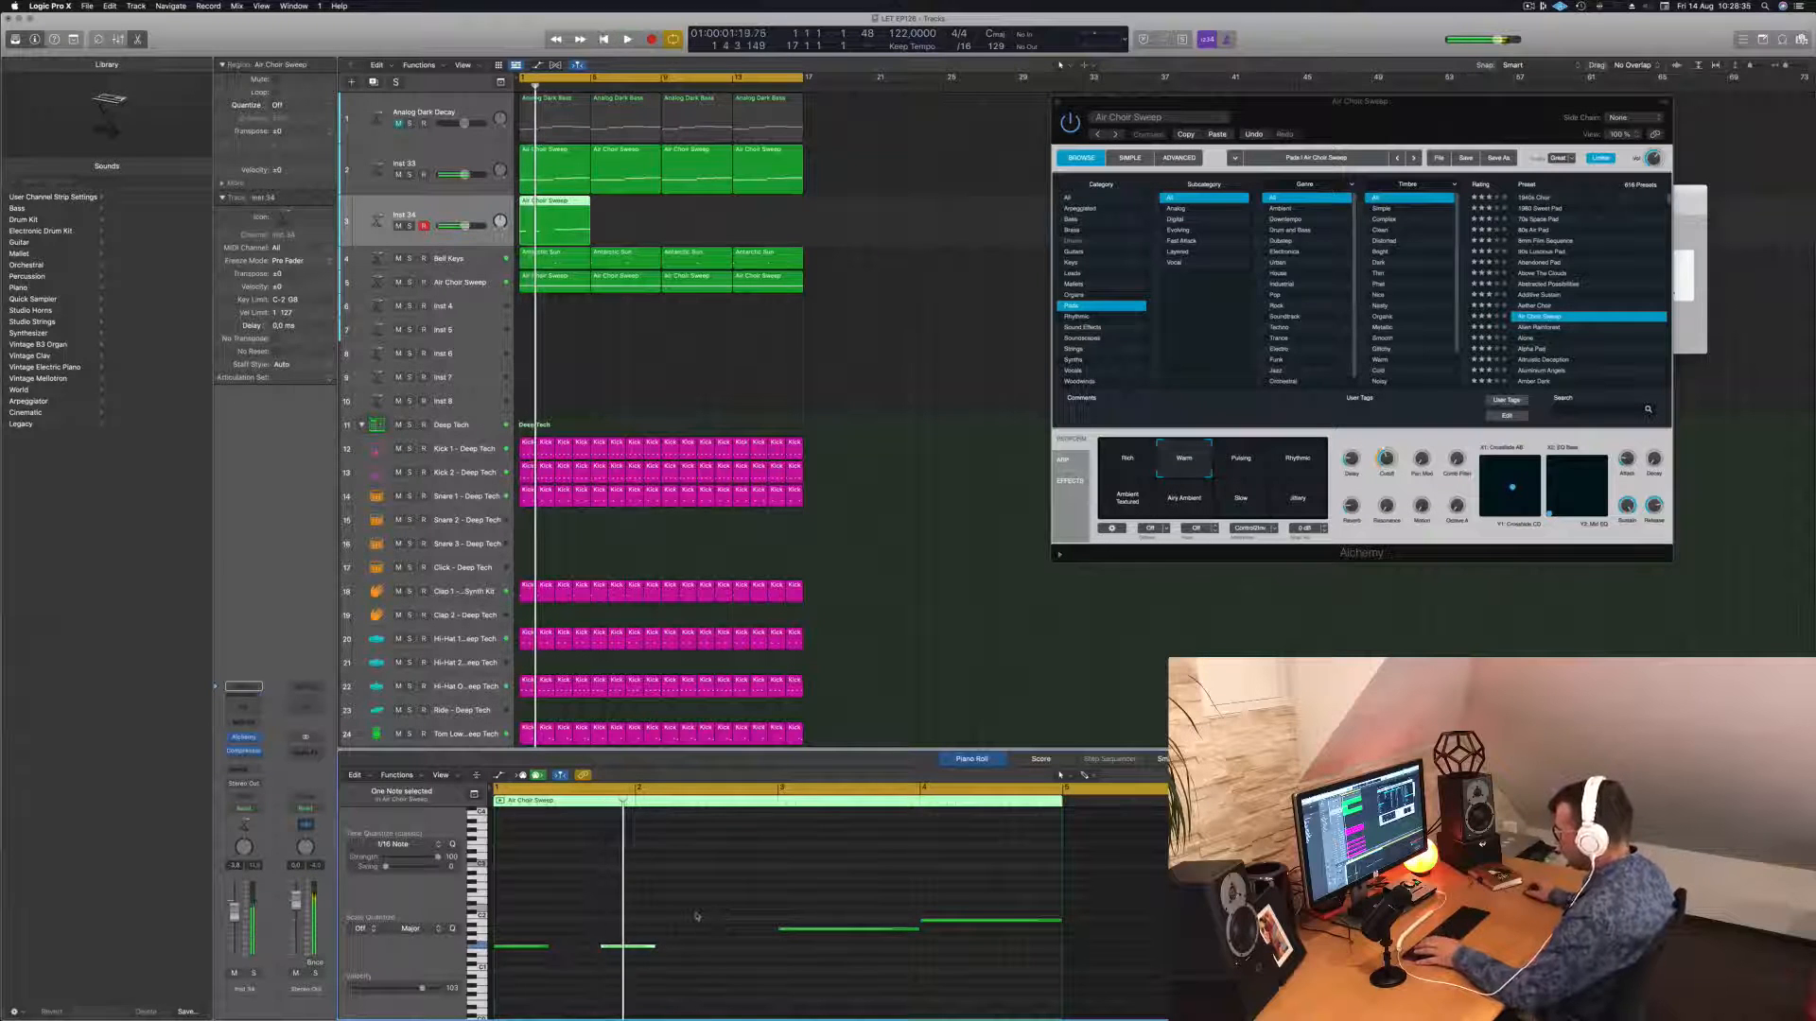
key(space)
key(Return)
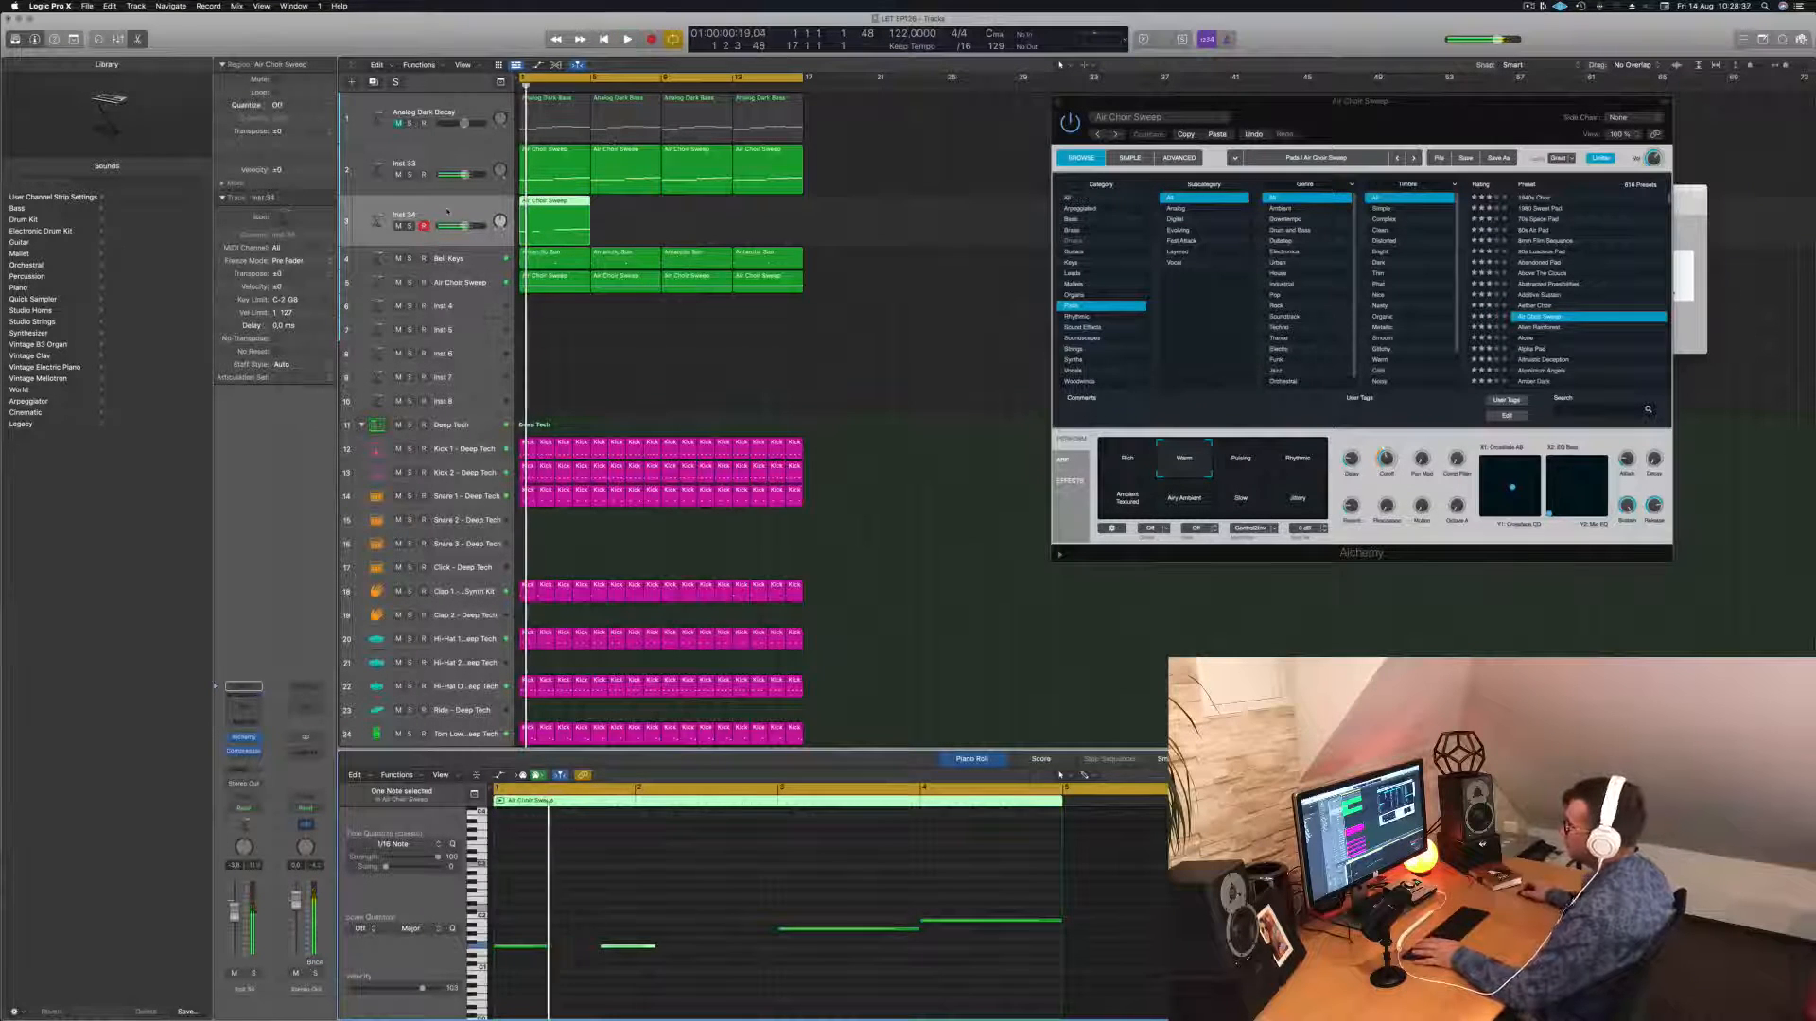
Open Alchemy on the Inst 34 track, load the Space Brass preset from the Brass category, and audition it.
click(447, 211)
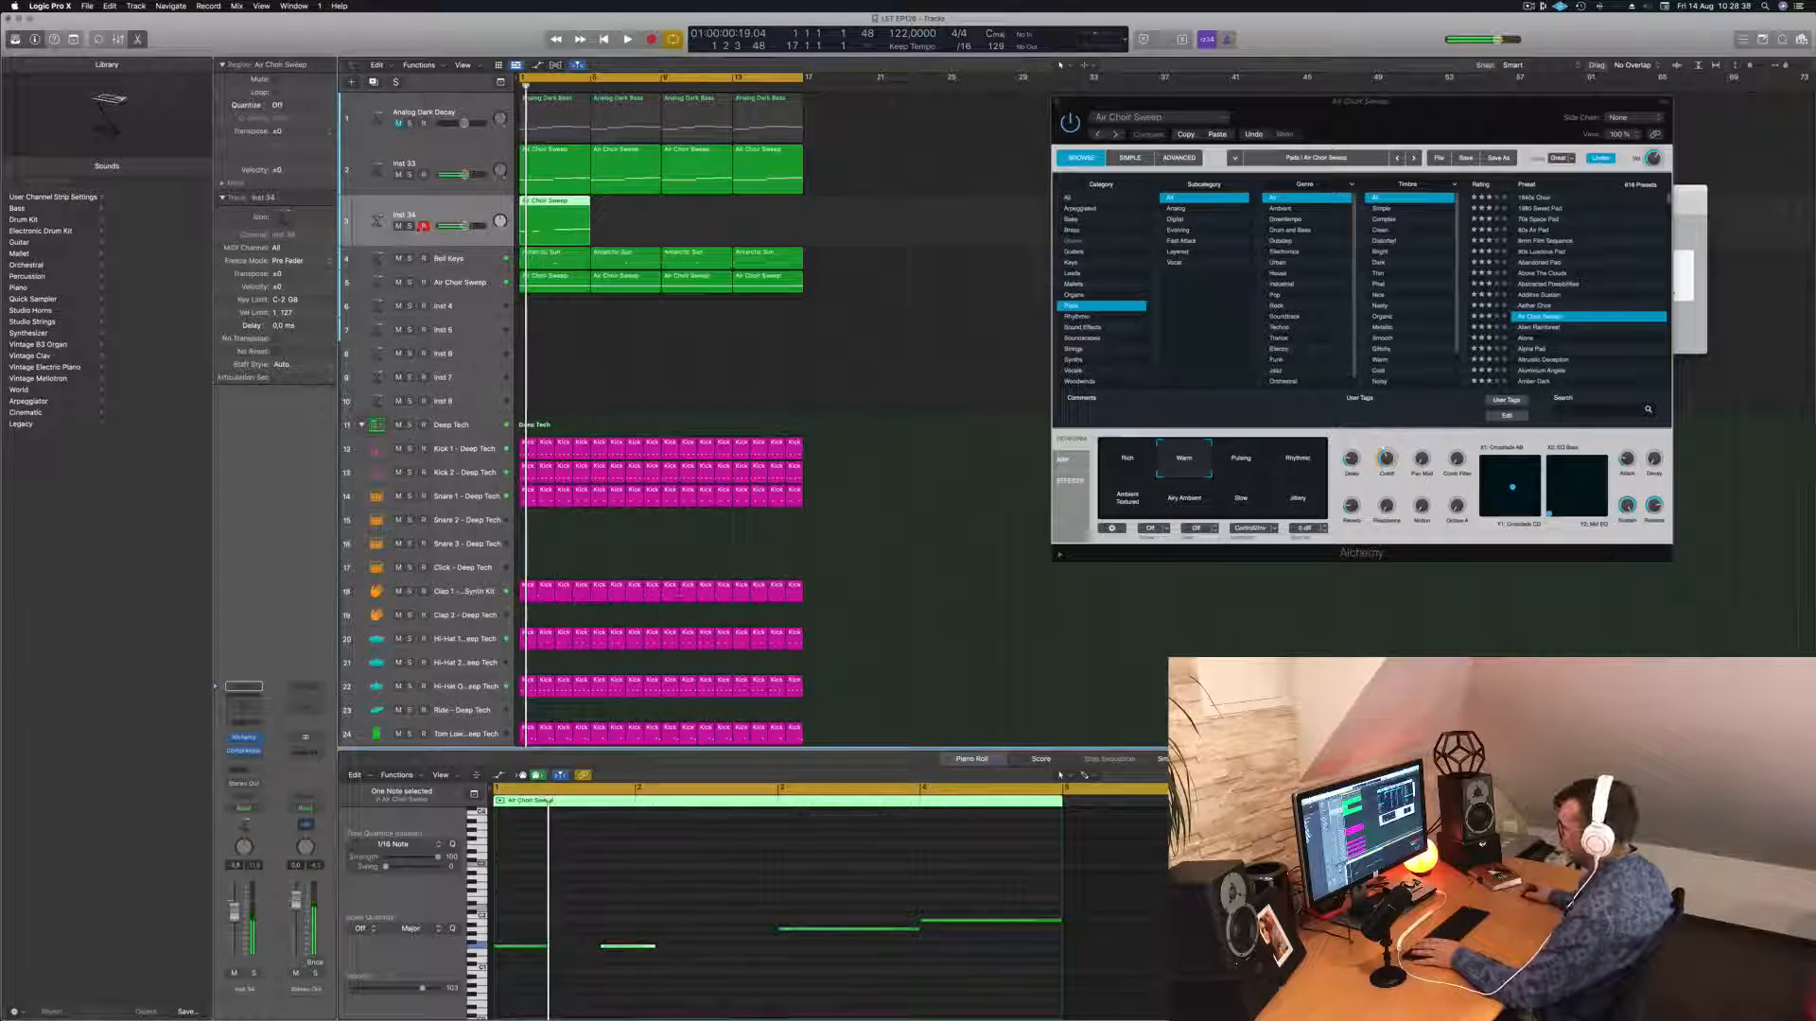
click(244, 738)
drag(889, 143, 895, 140)
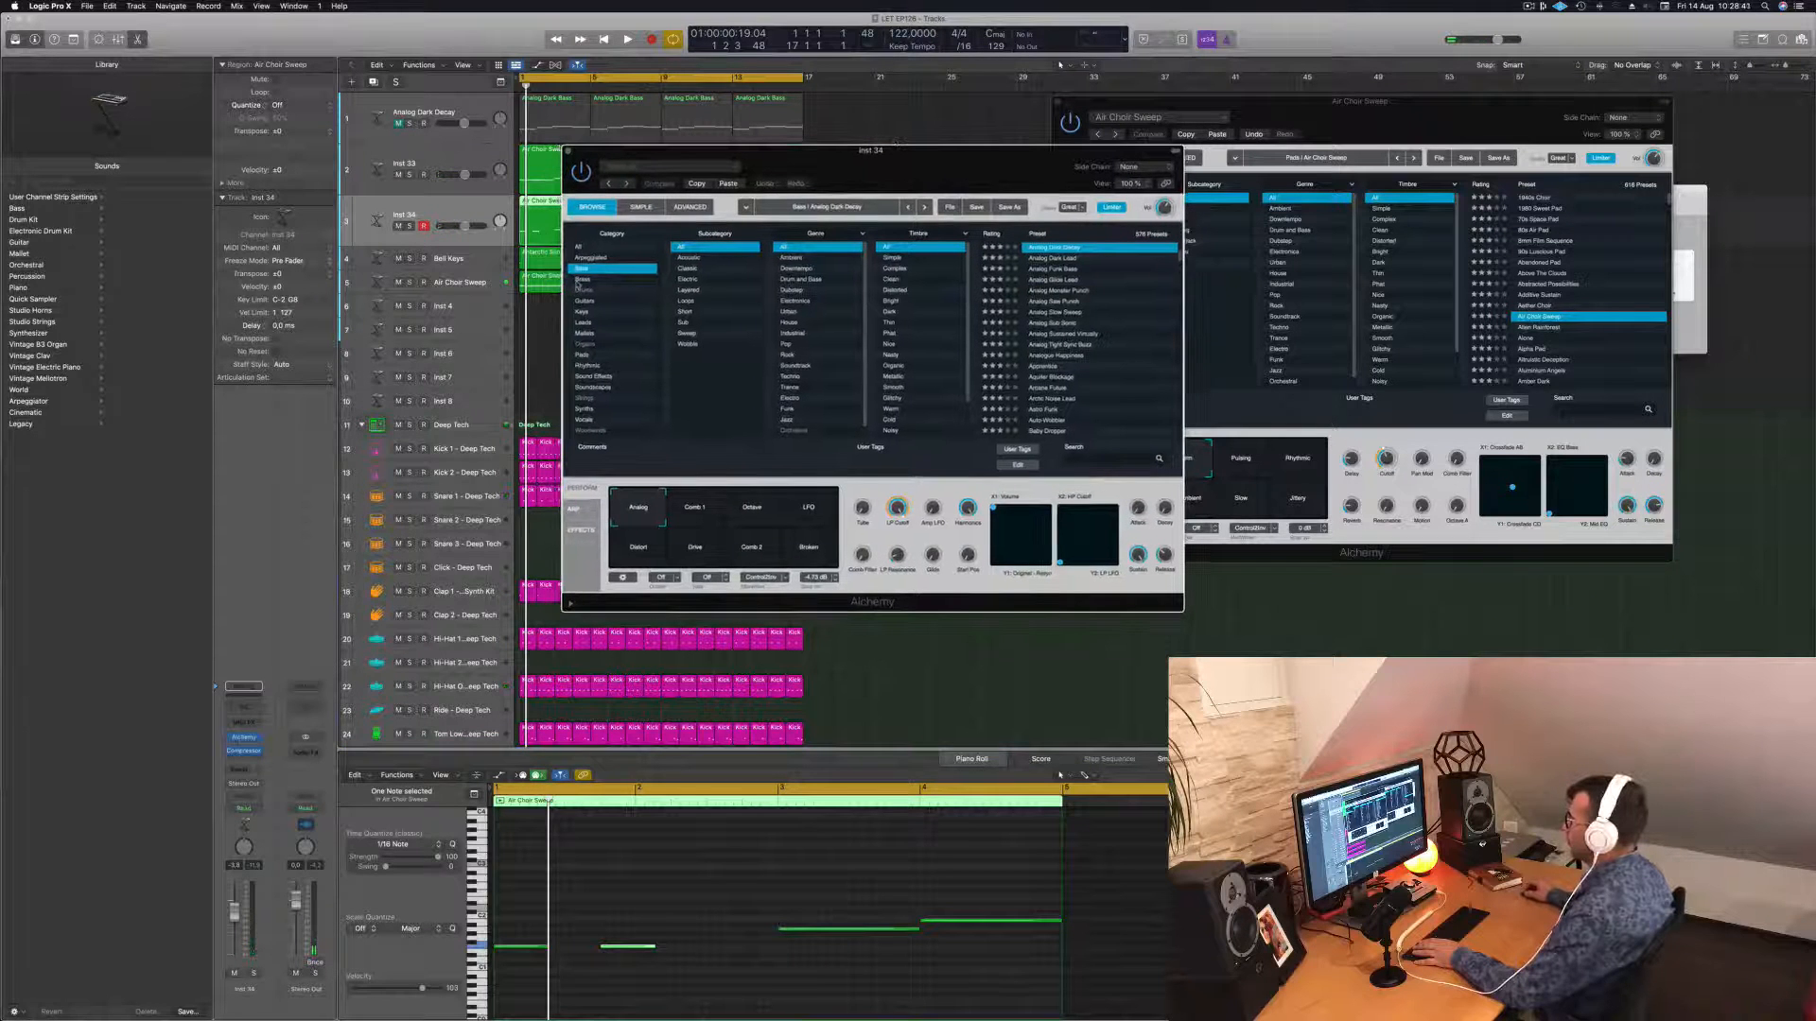
click(581, 279)
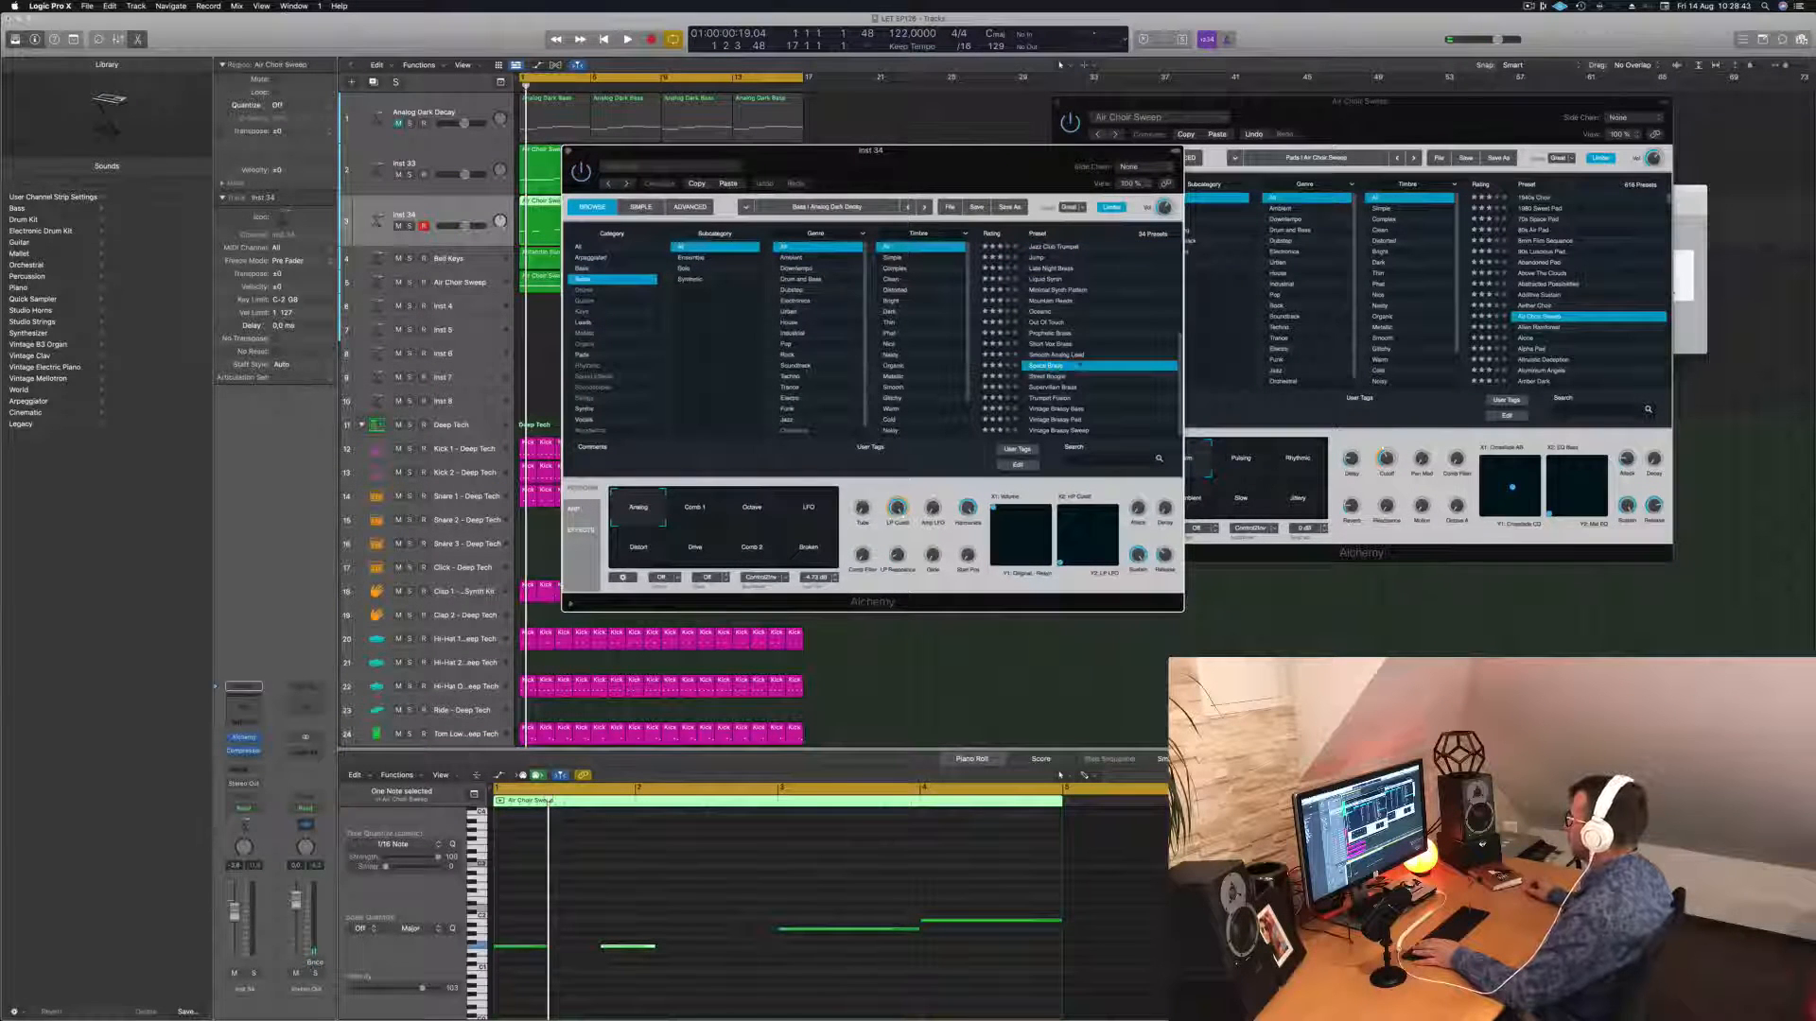
drag(969, 152, 1249, 177)
key(space)
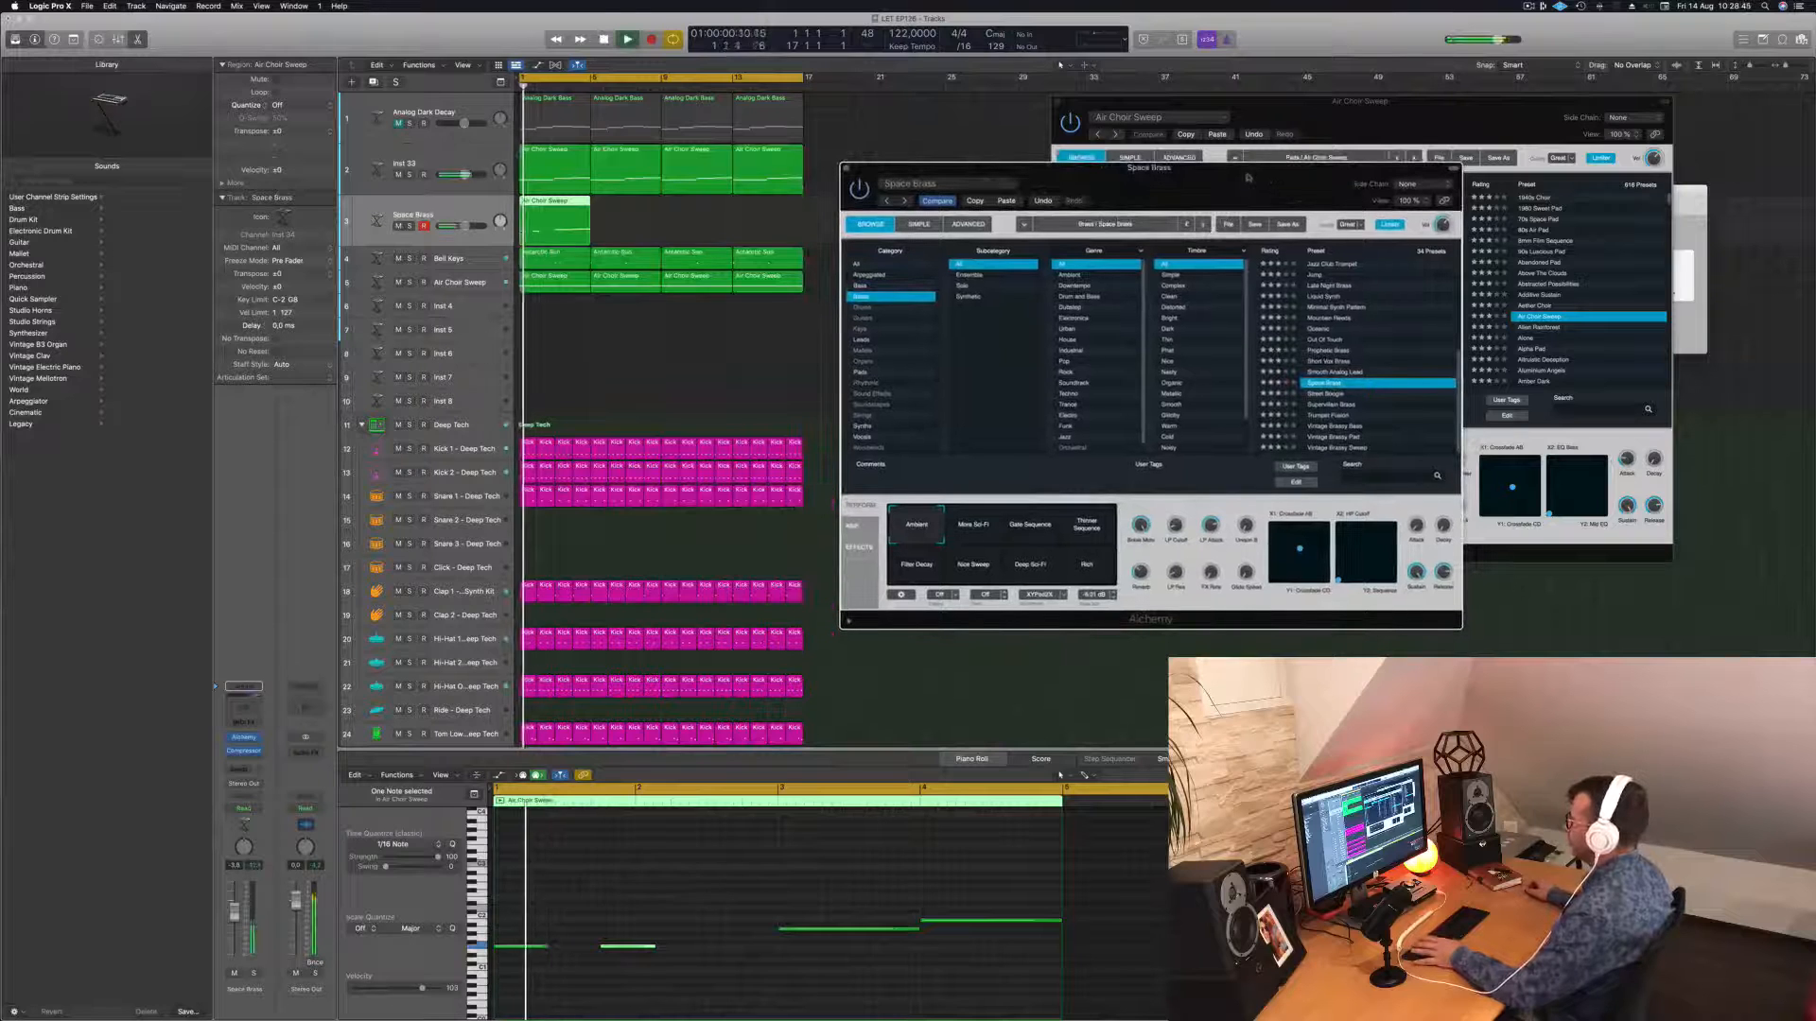
key(space)
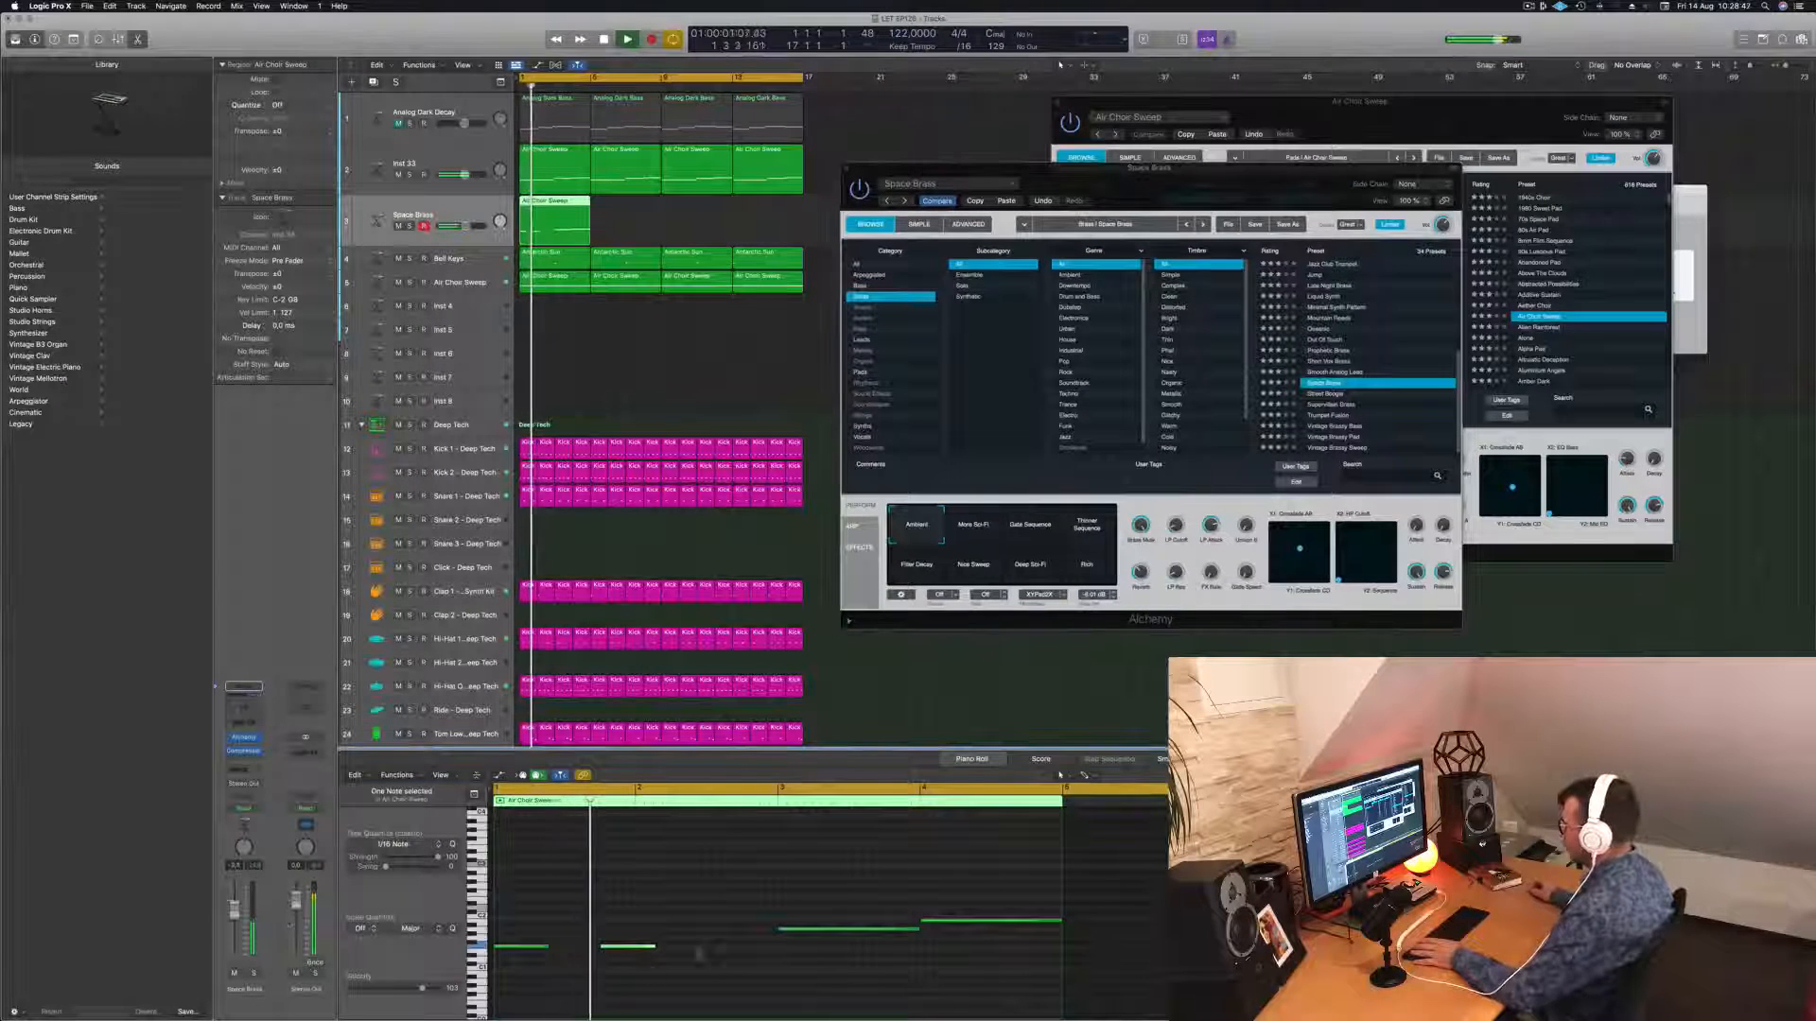
key(space)
key(space)
Select all four notes of the Space Brass region, audition them one and two octaves higher, and settle on one octave up.
drag(532, 897, 954, 969)
key(space)
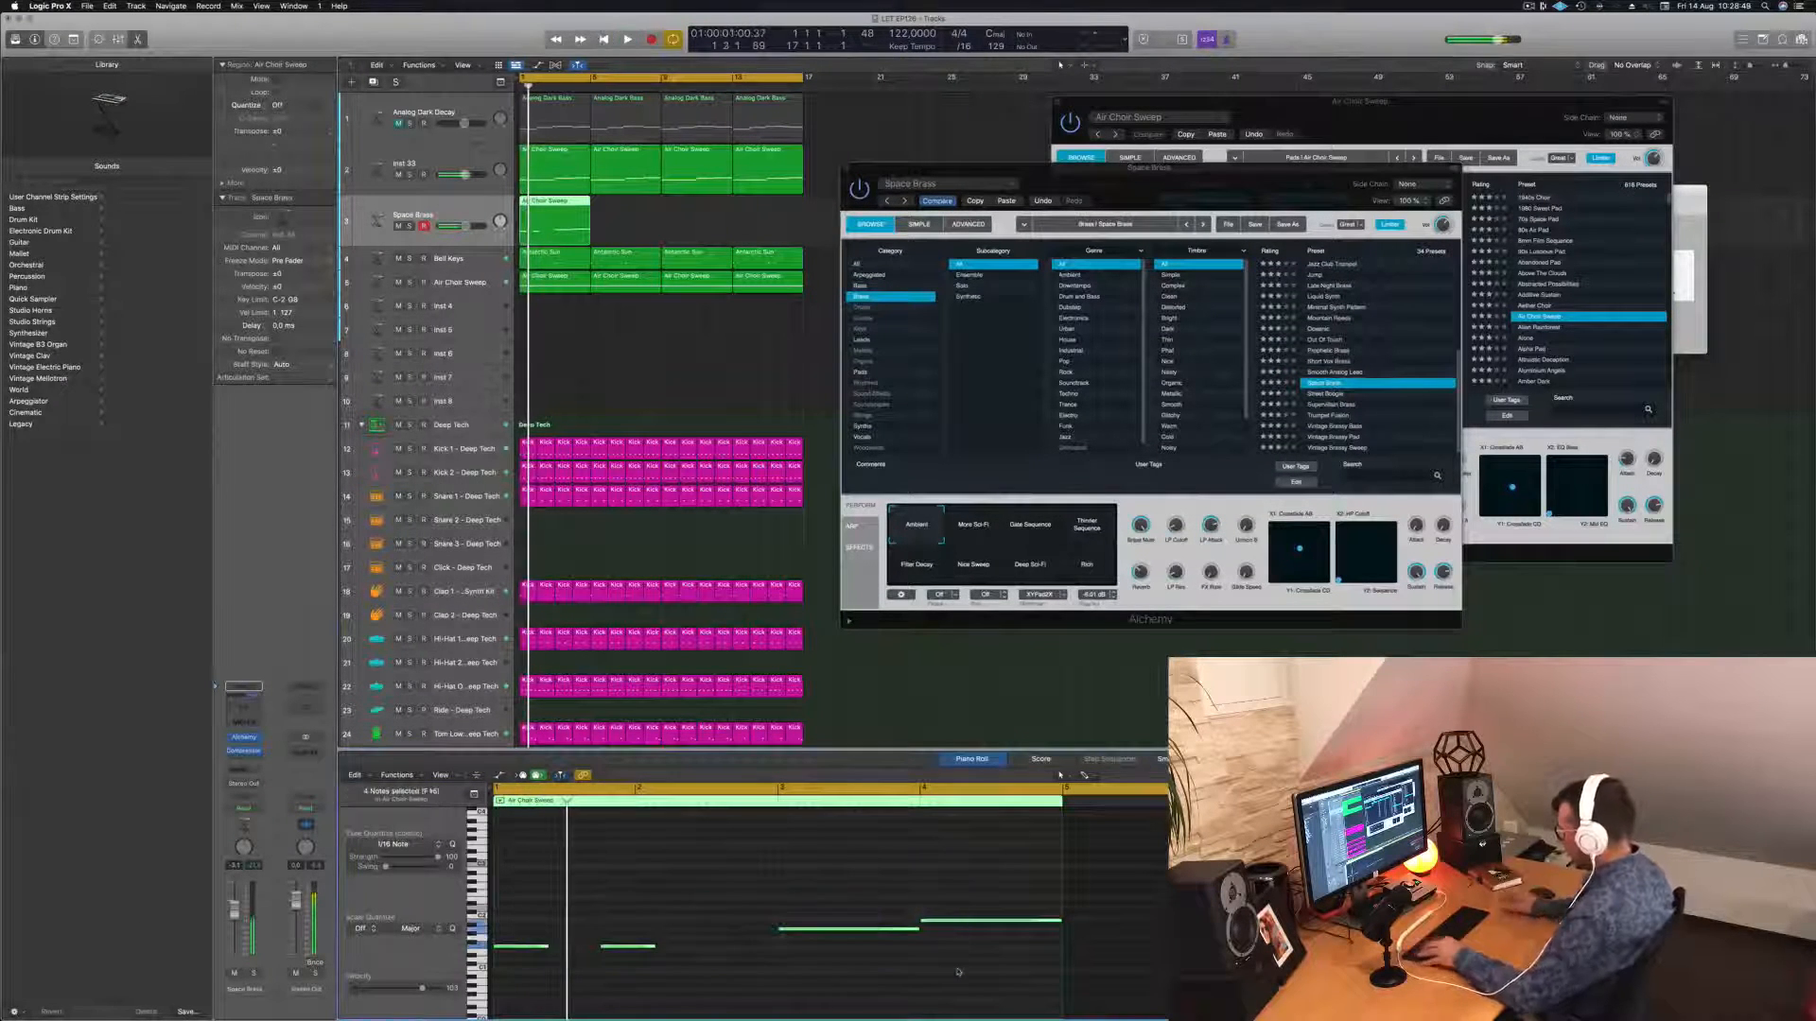
key(alt+shift+Up)
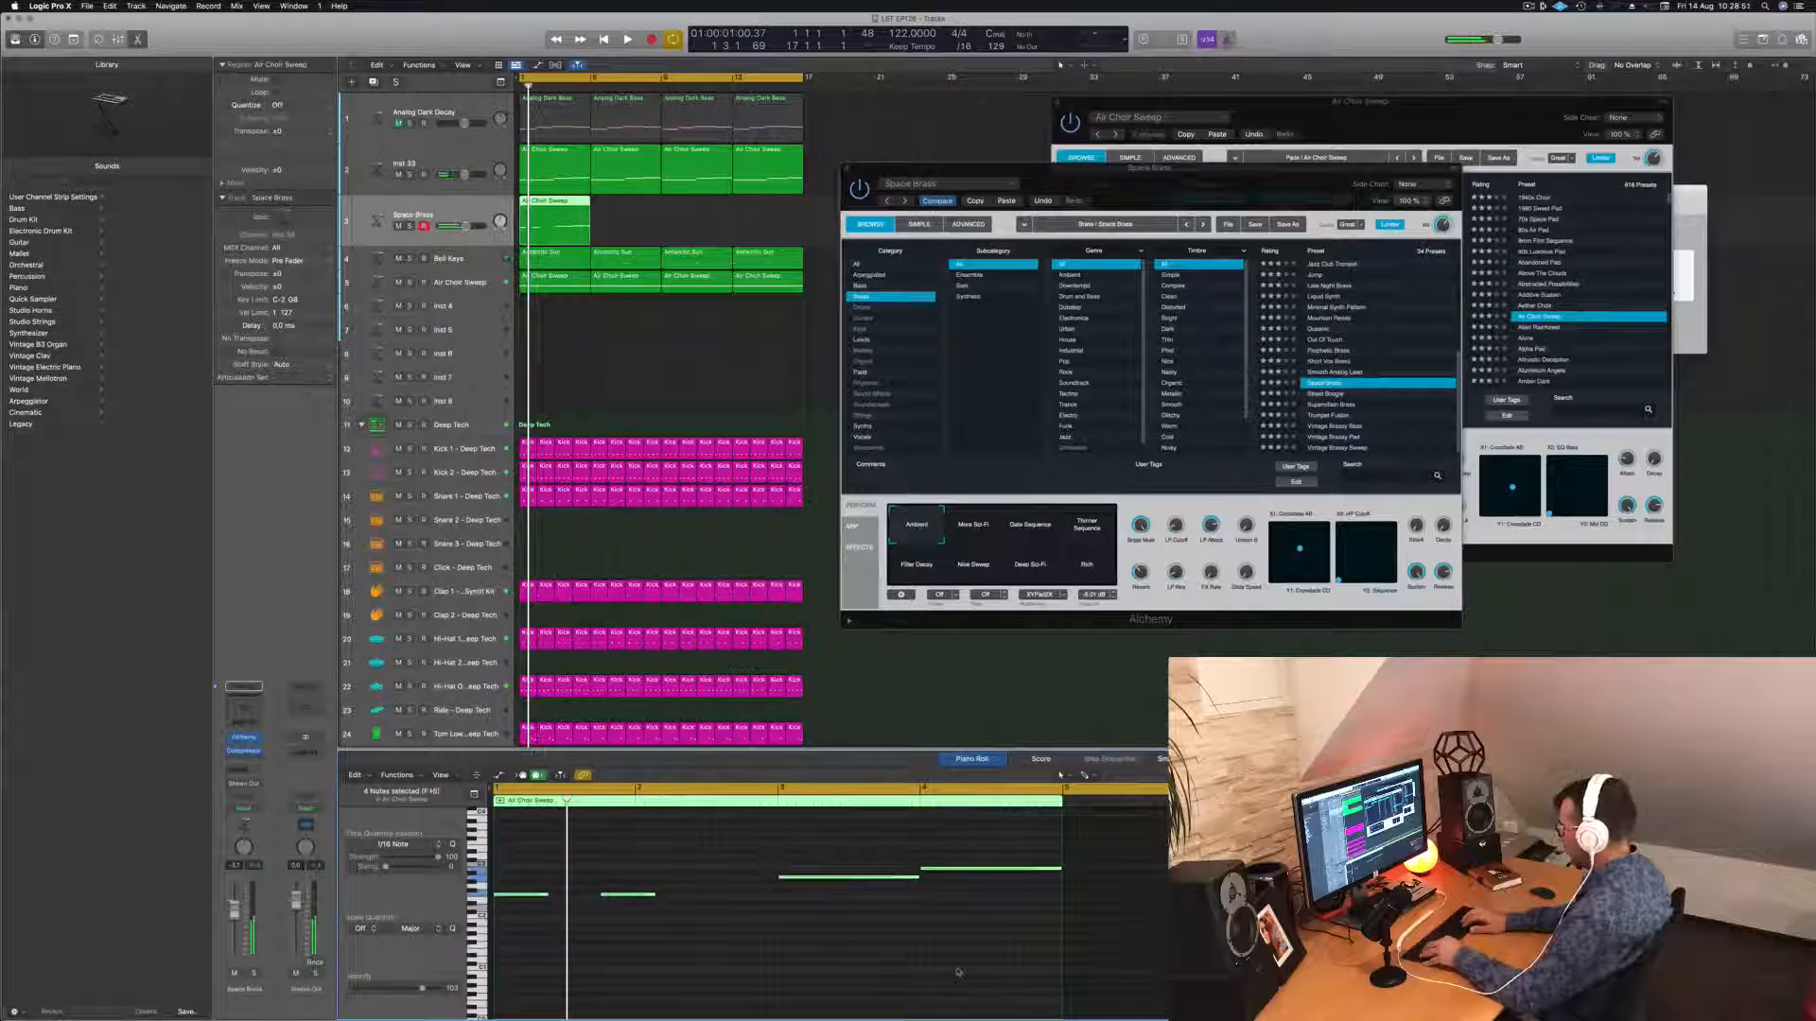
key(space)
key(alt+shift+Up)
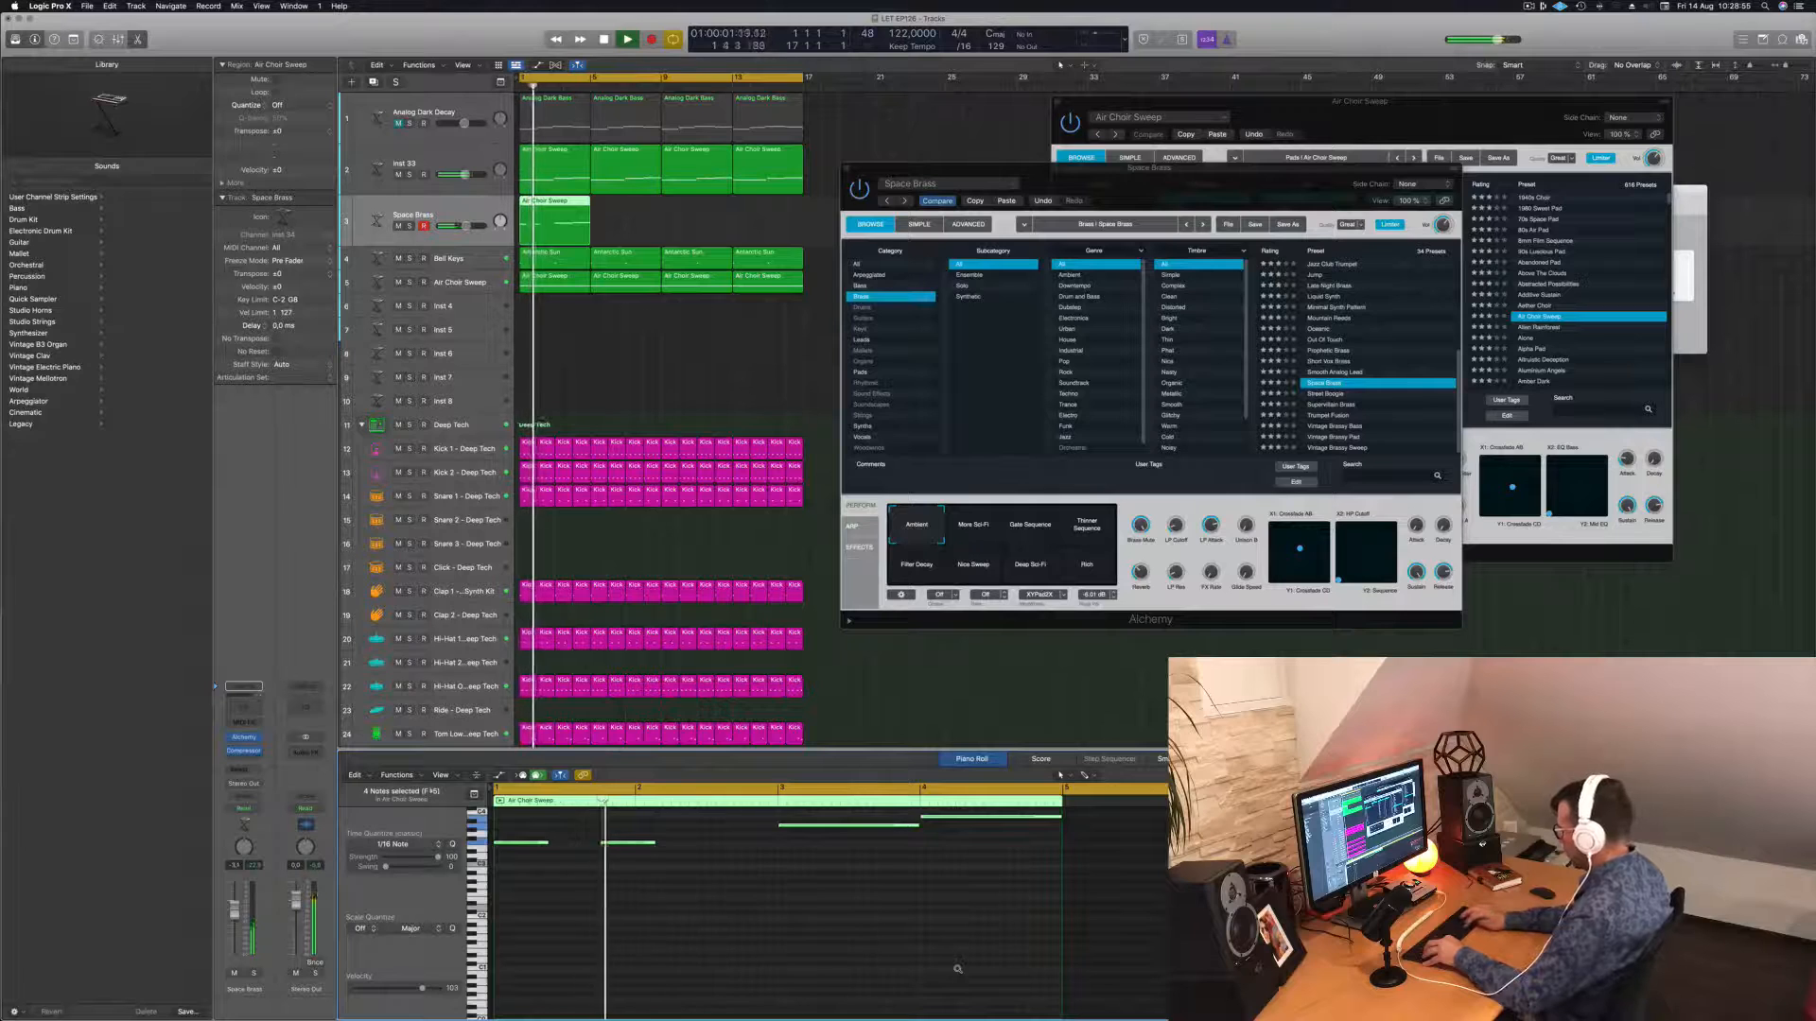
key(alt+shift+Down)
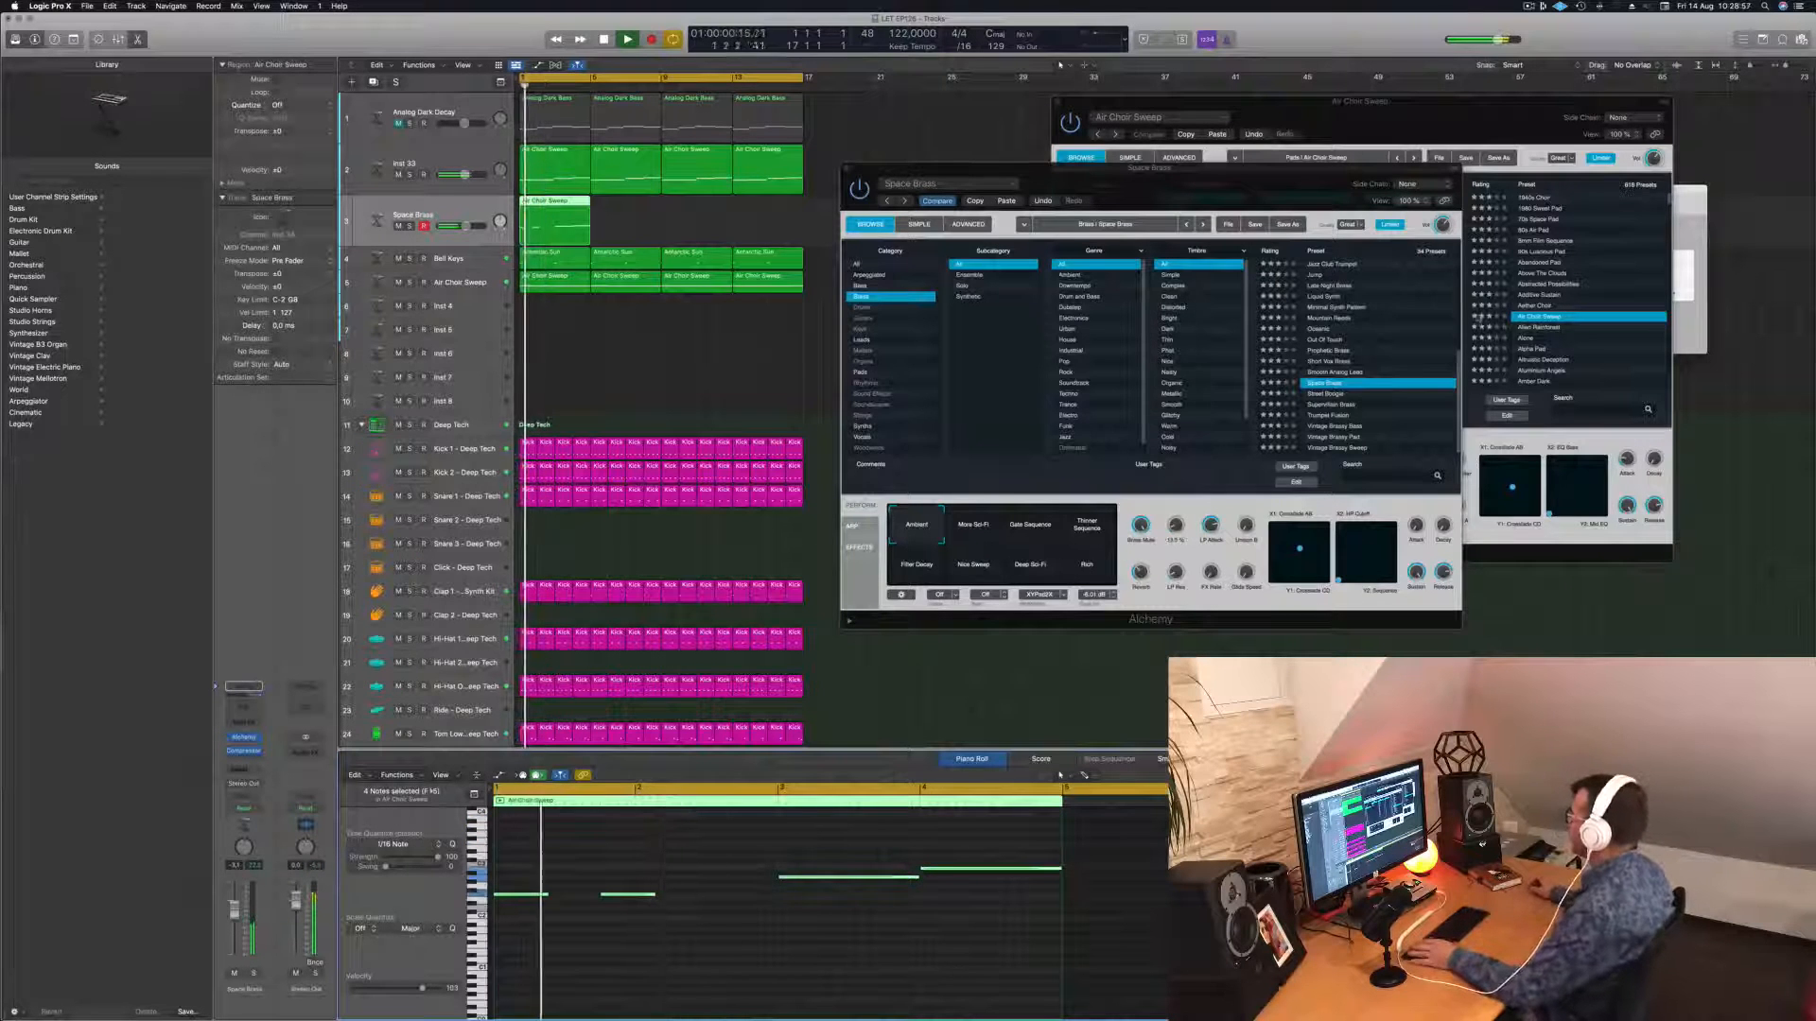
Load the Liquid Synth preset from the Brass category in Alchemy and audition it.
click(1325, 296)
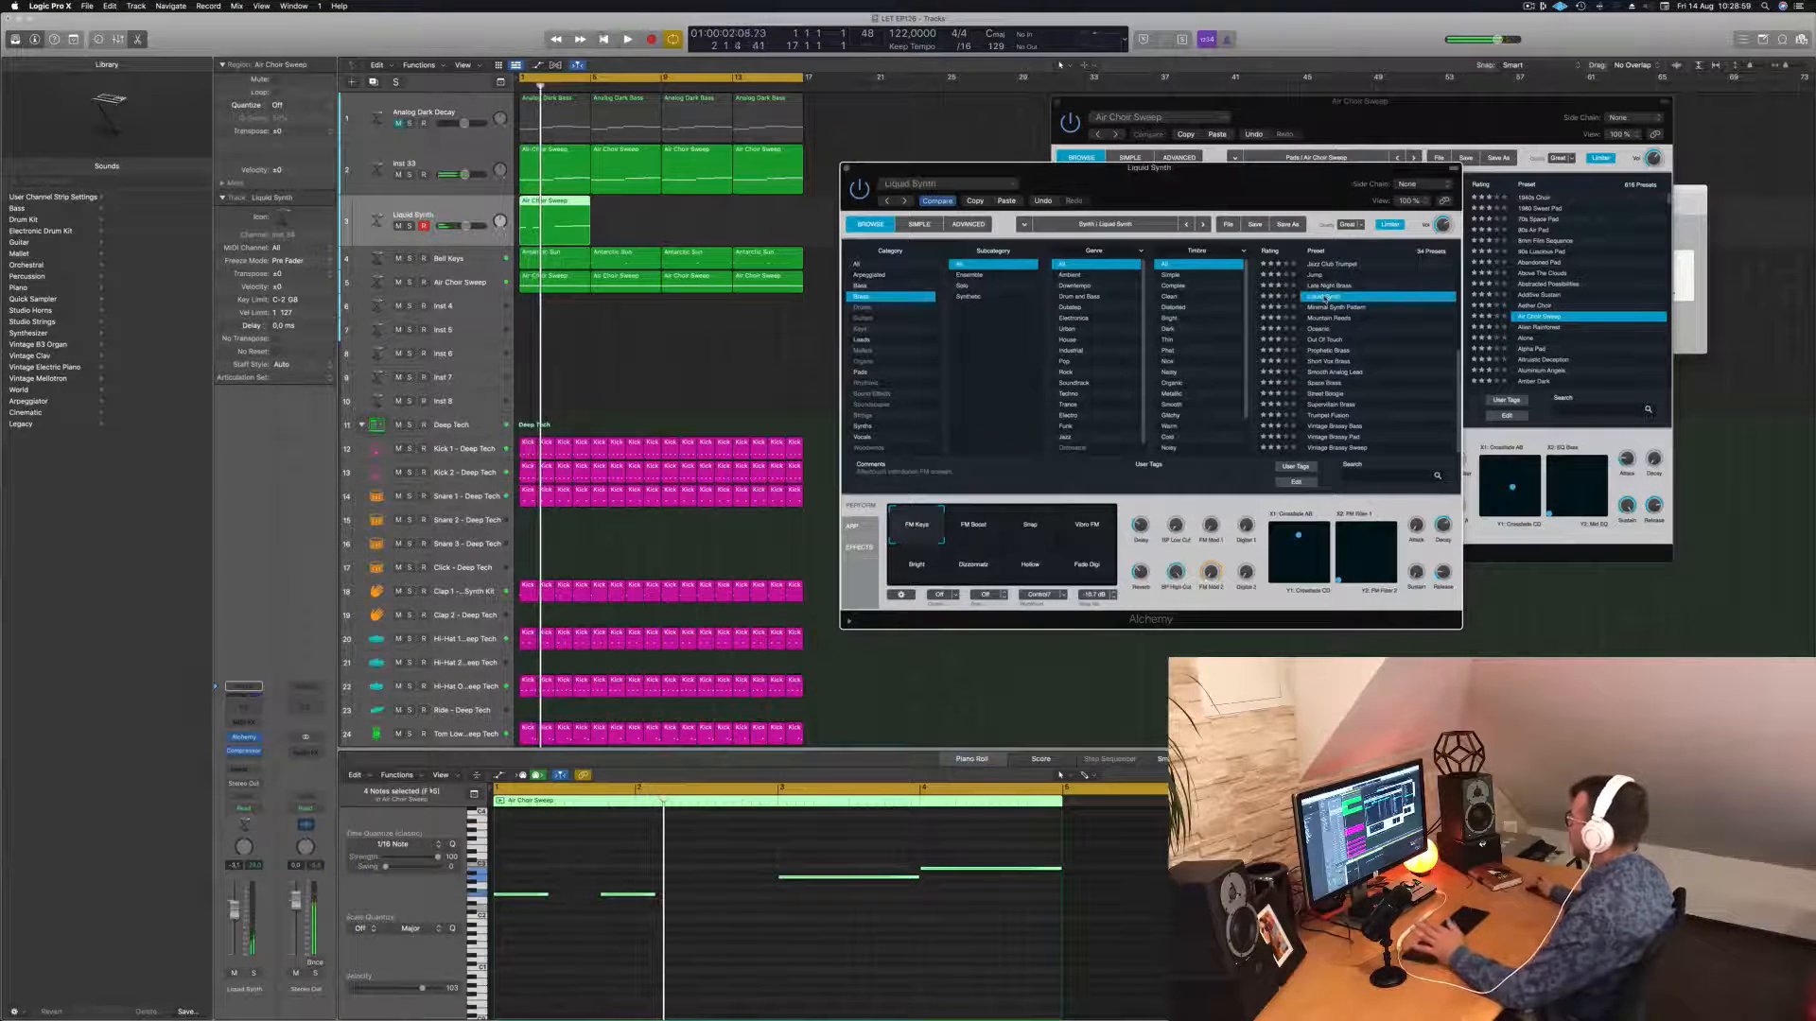
scroll(1339, 322, up, 3)
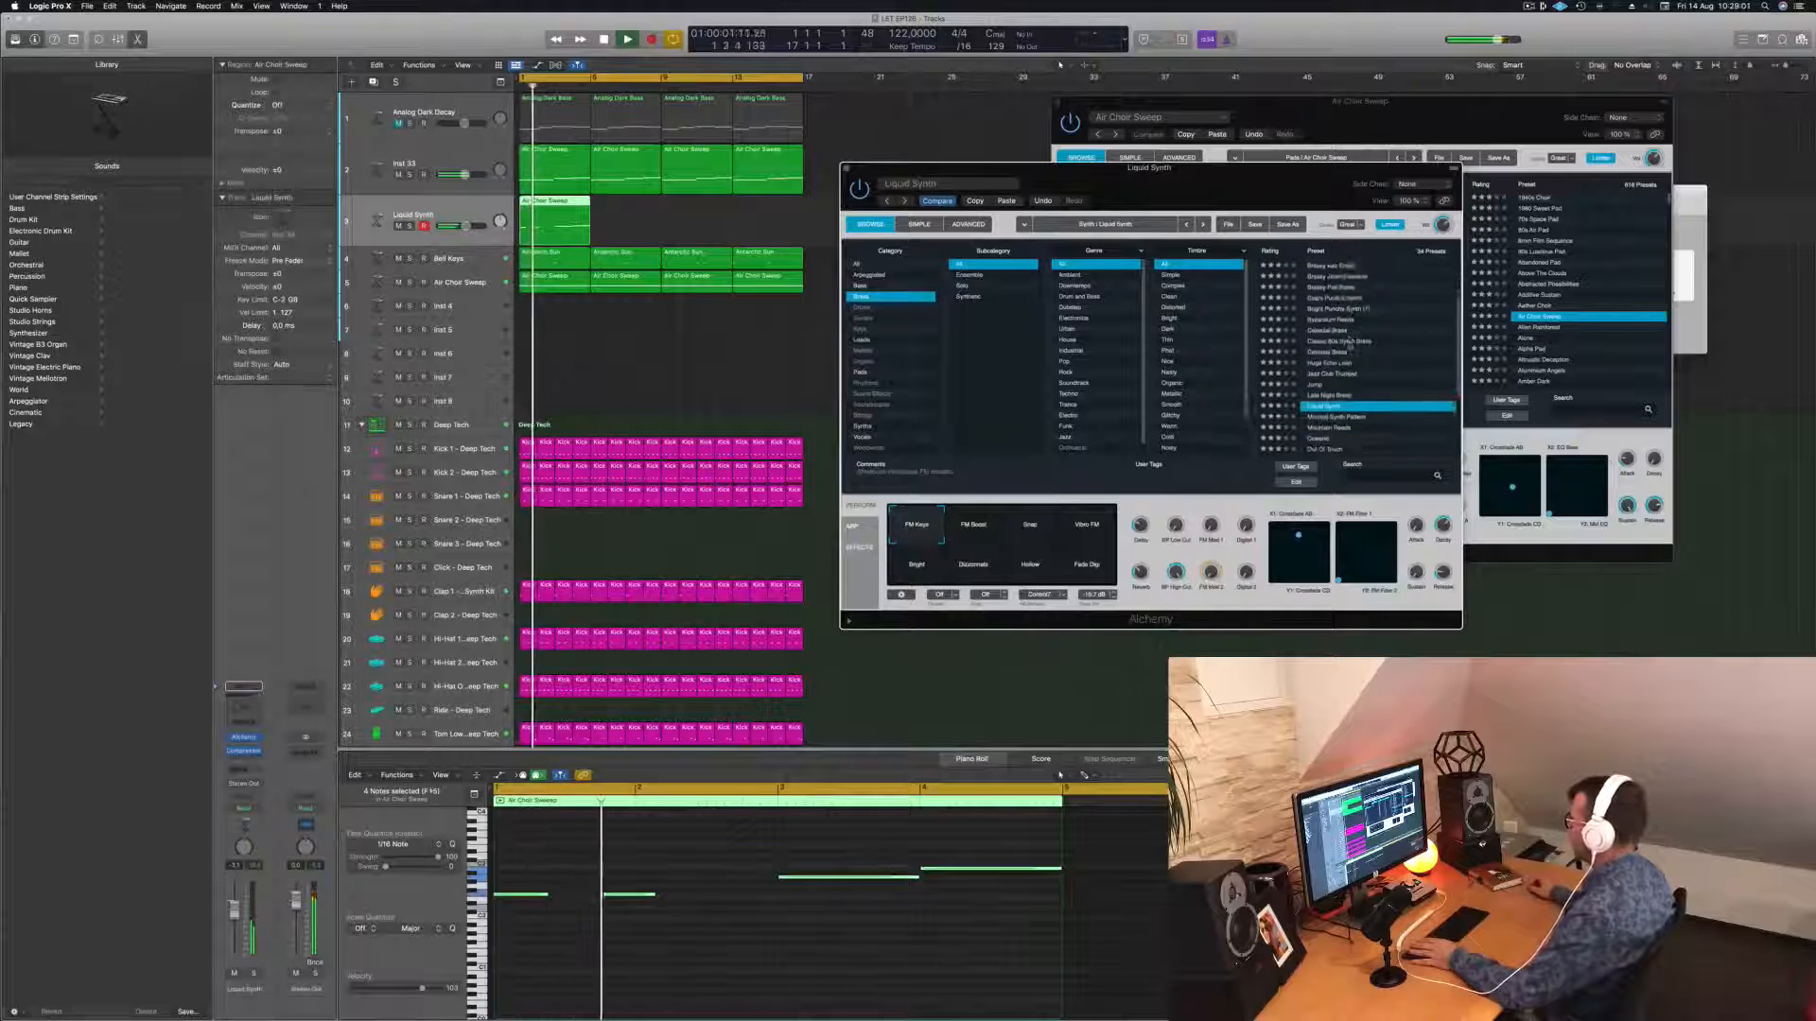
scroll(1353, 345, up, 5)
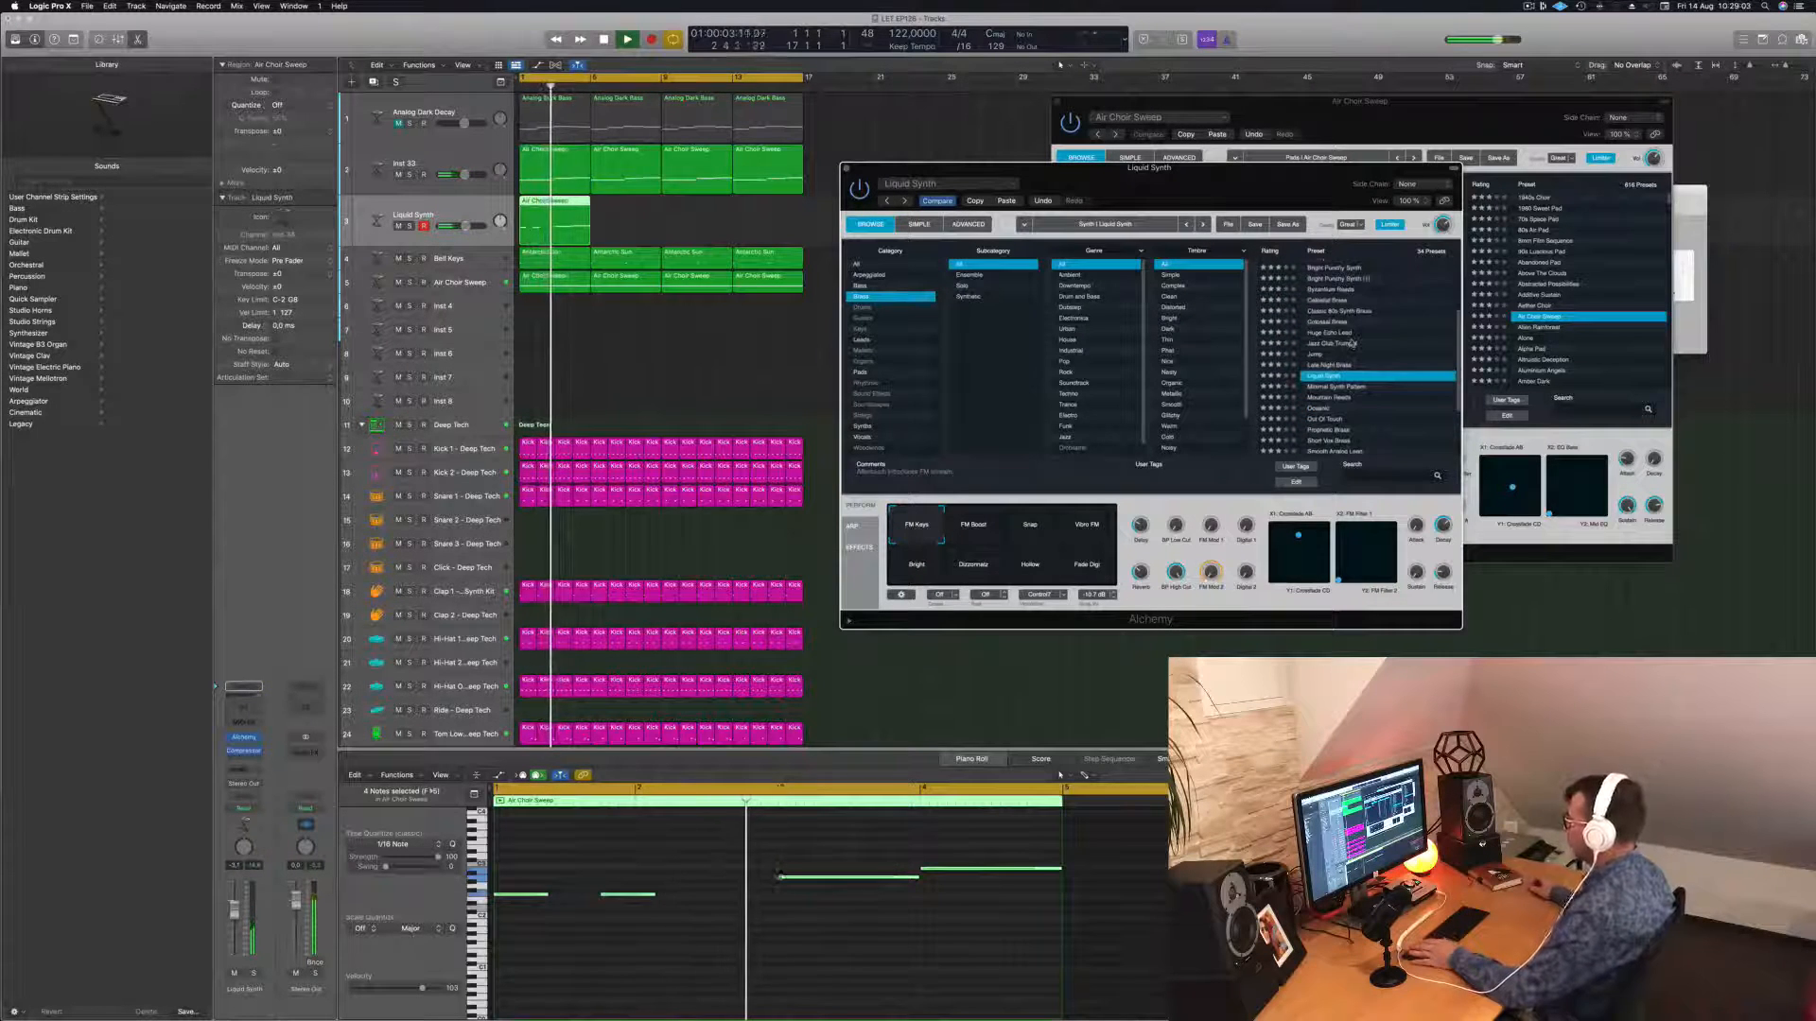
Shorten all four notes of the Liquid Synth region to about one beat each and move them one octave down.
click(894, 866)
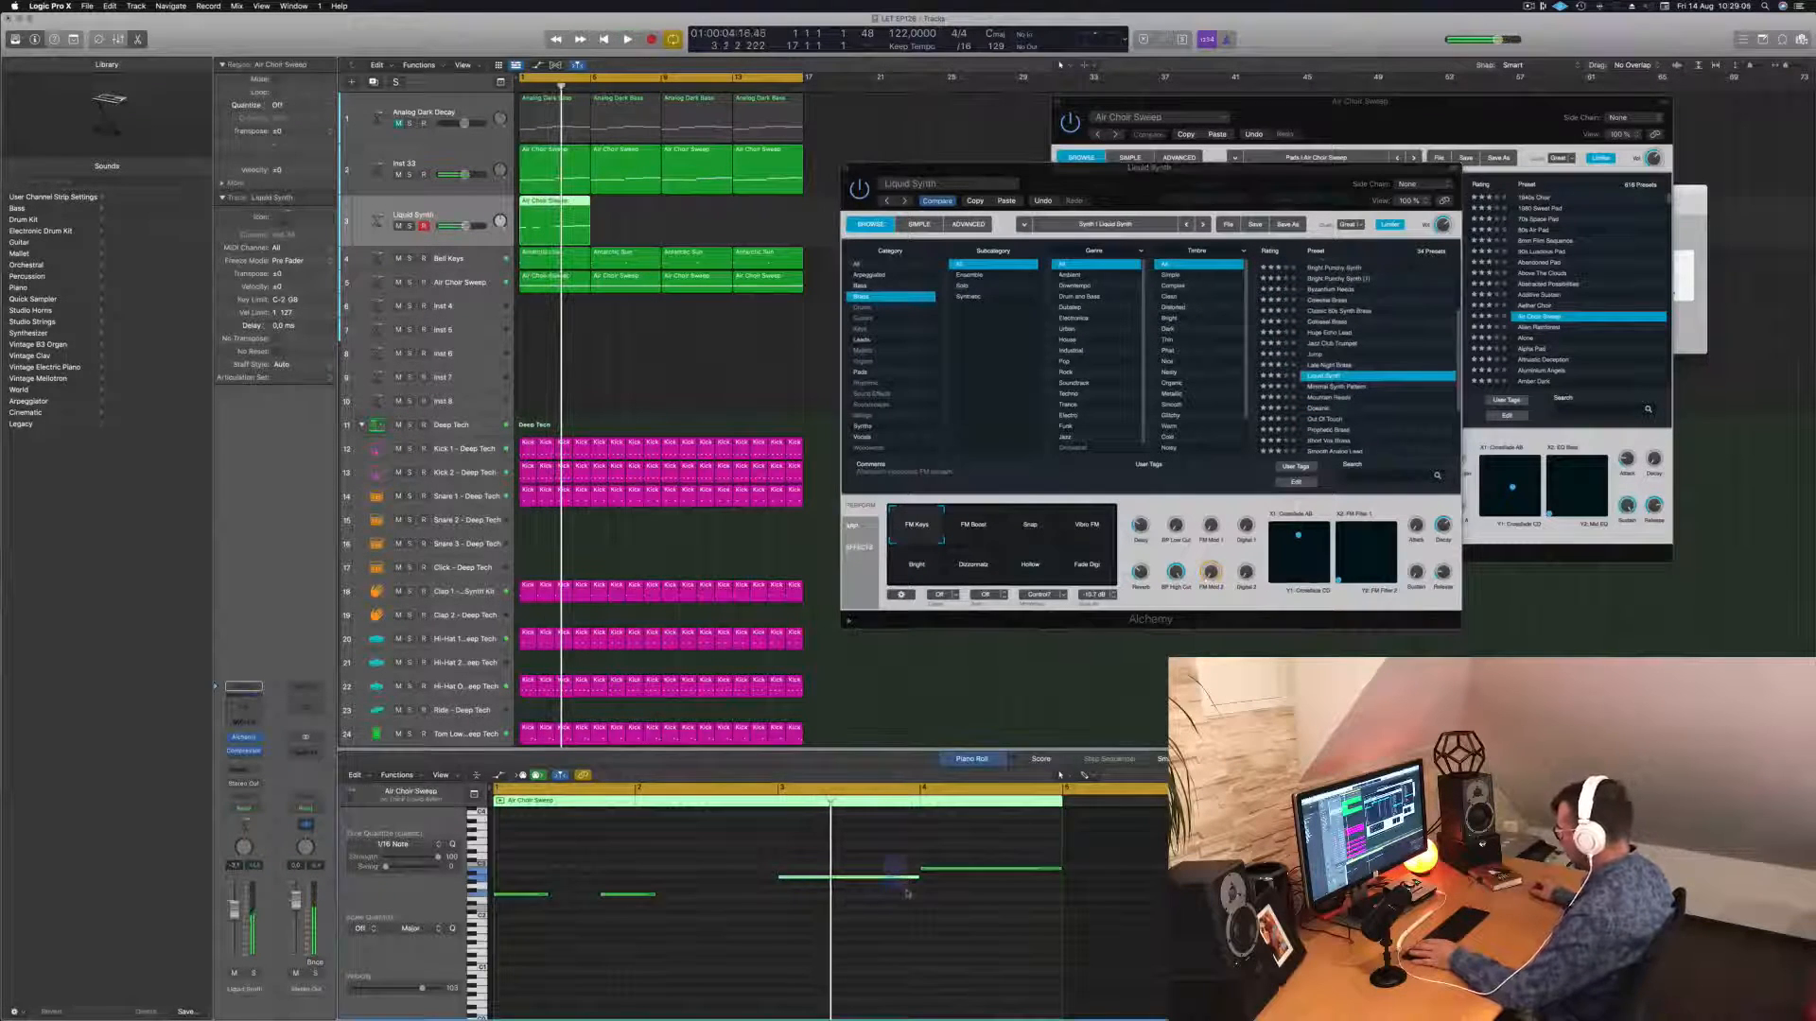
drag(913, 859, 954, 868)
key(space)
drag(544, 892, 641, 901)
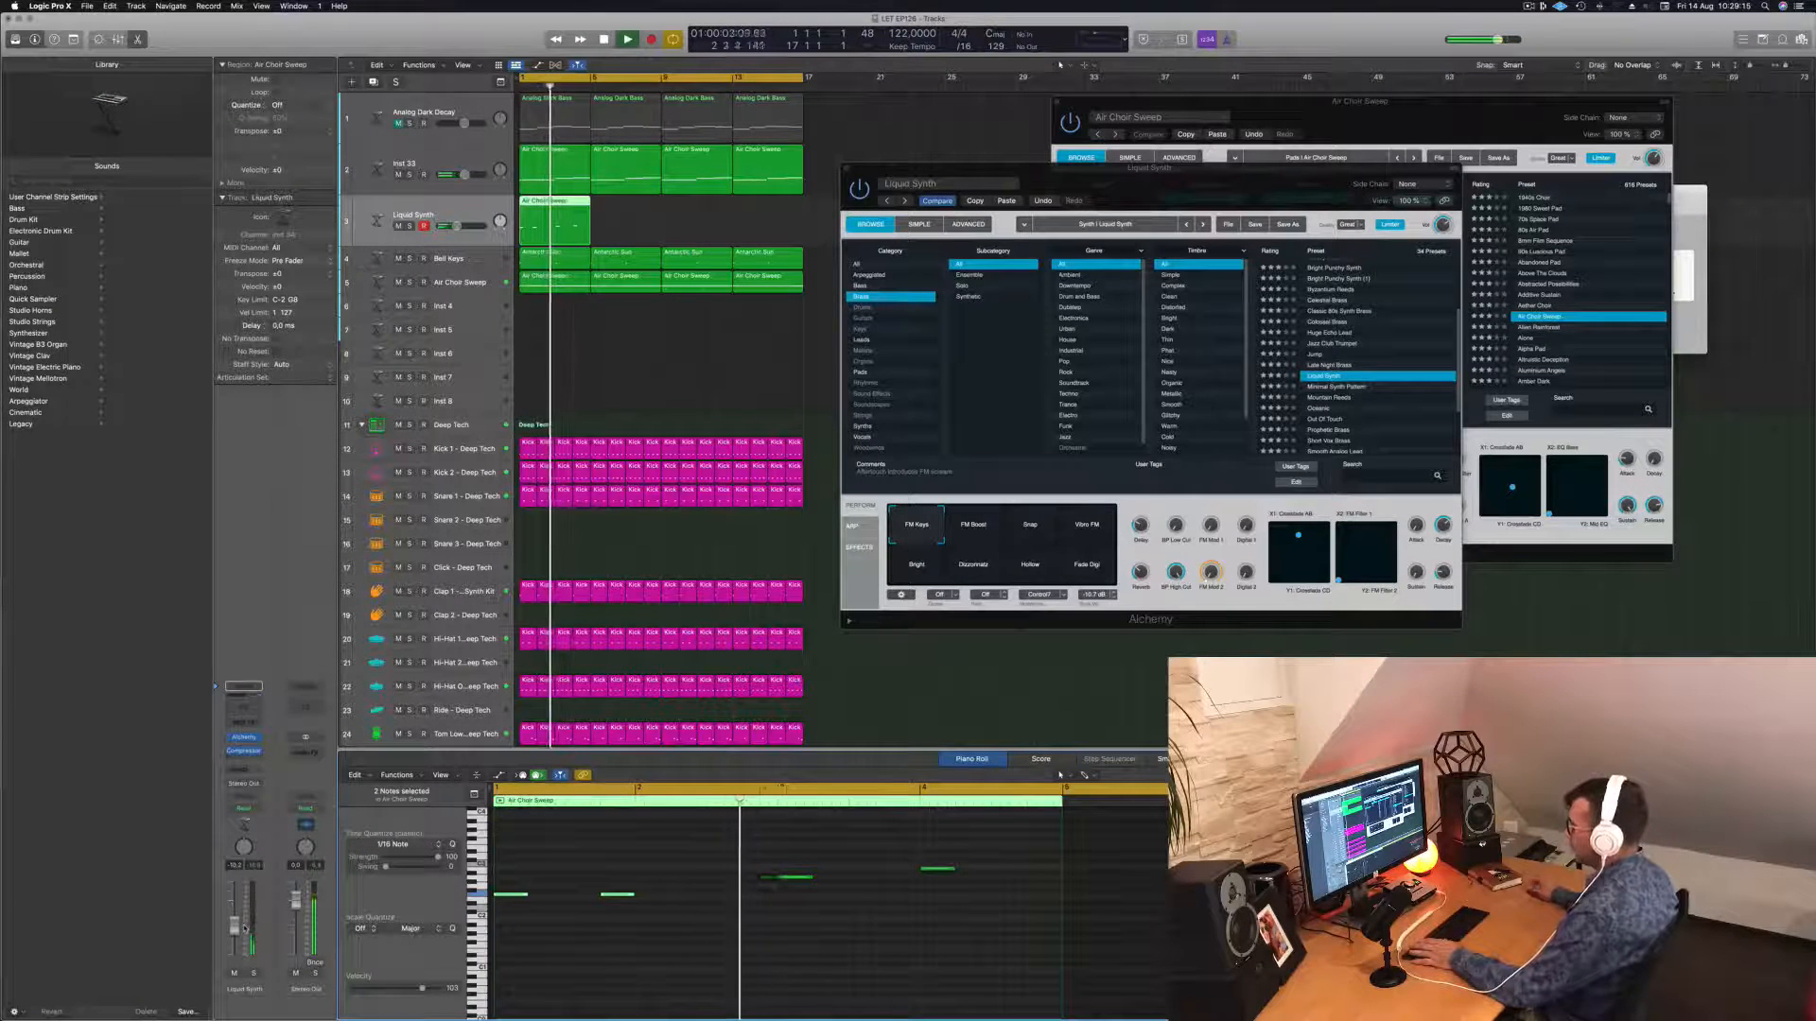
drag(509, 855, 1002, 939)
drag(594, 894, 594, 946)
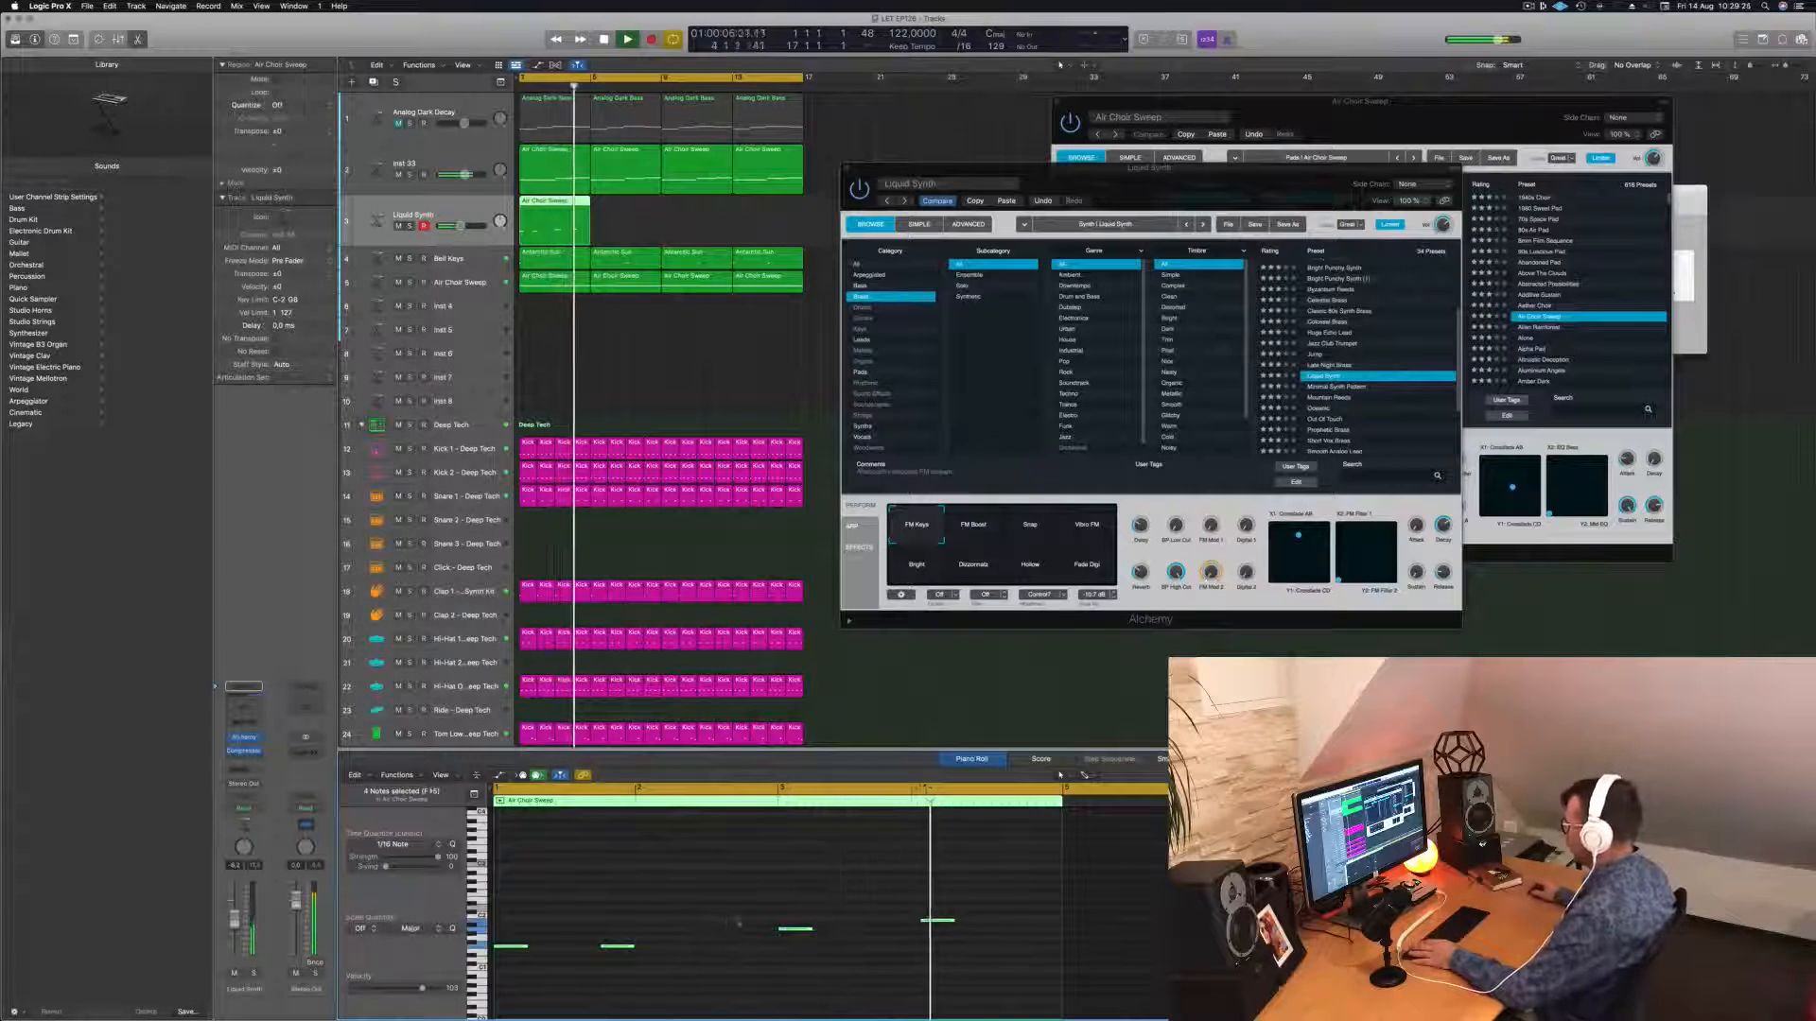
Copy the bar 3 note to beat 4 of the same bar and audition the pattern.
click(935, 920)
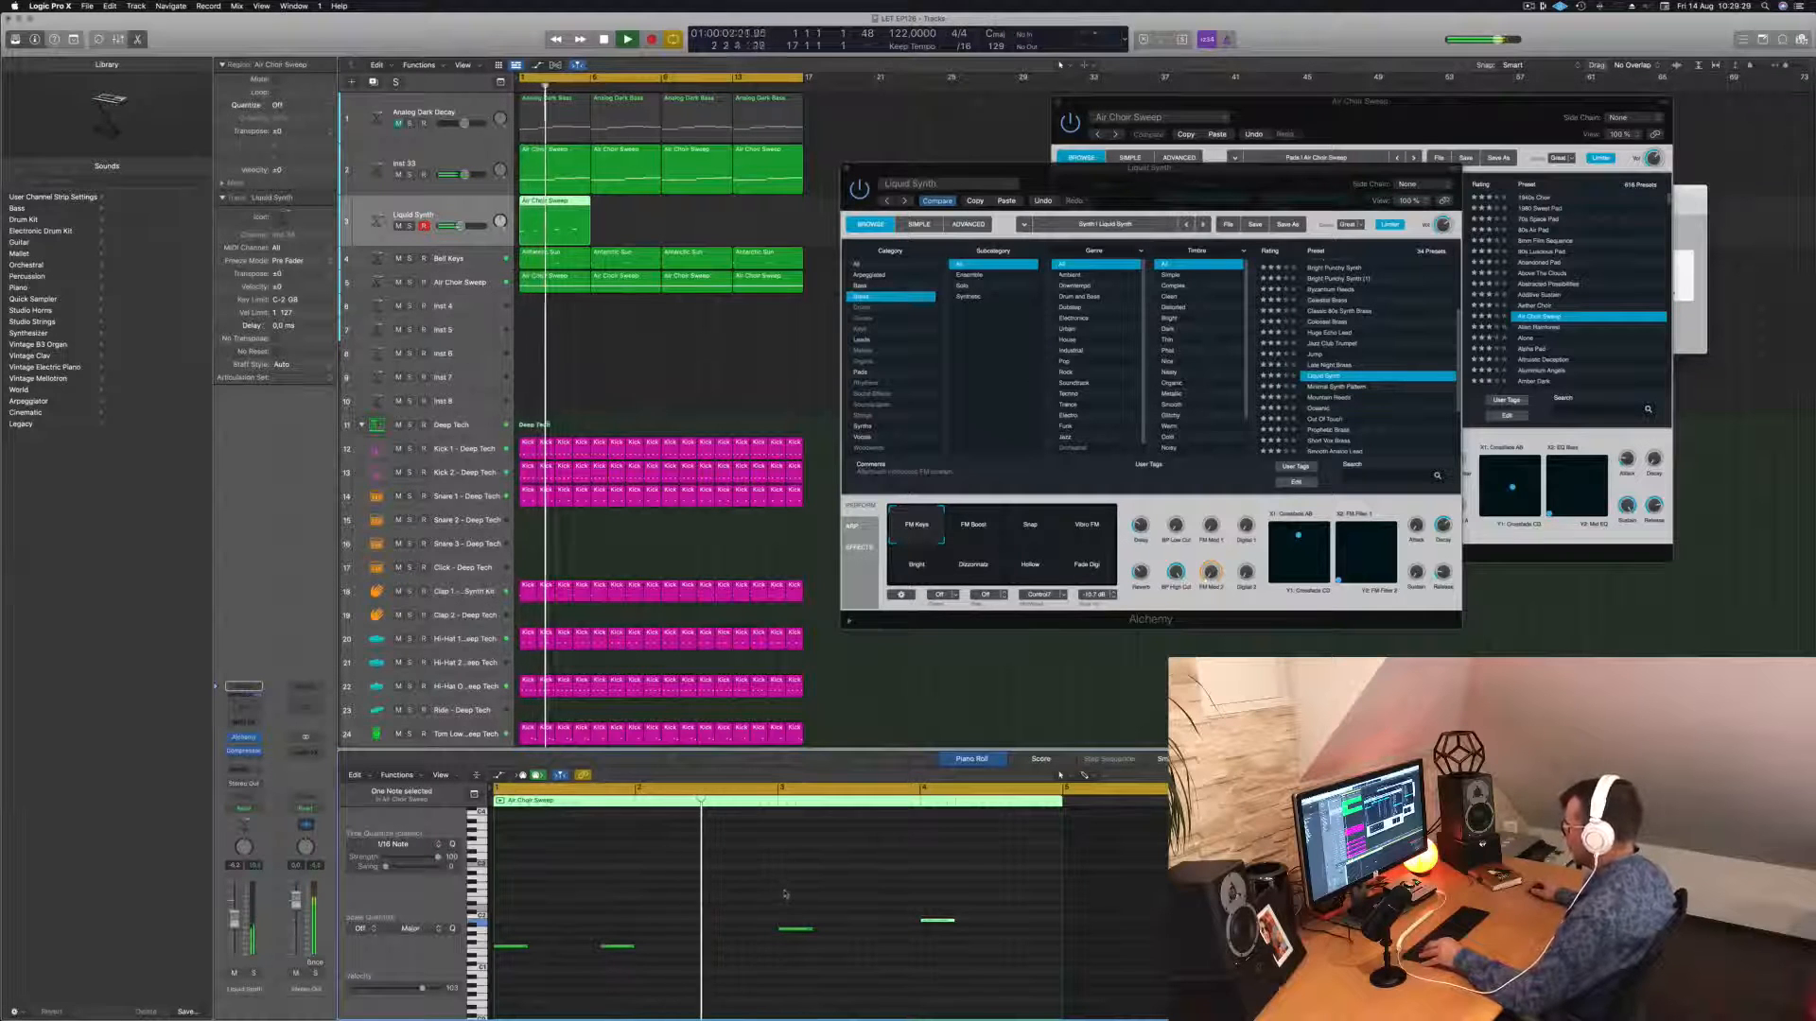
click(842, 917)
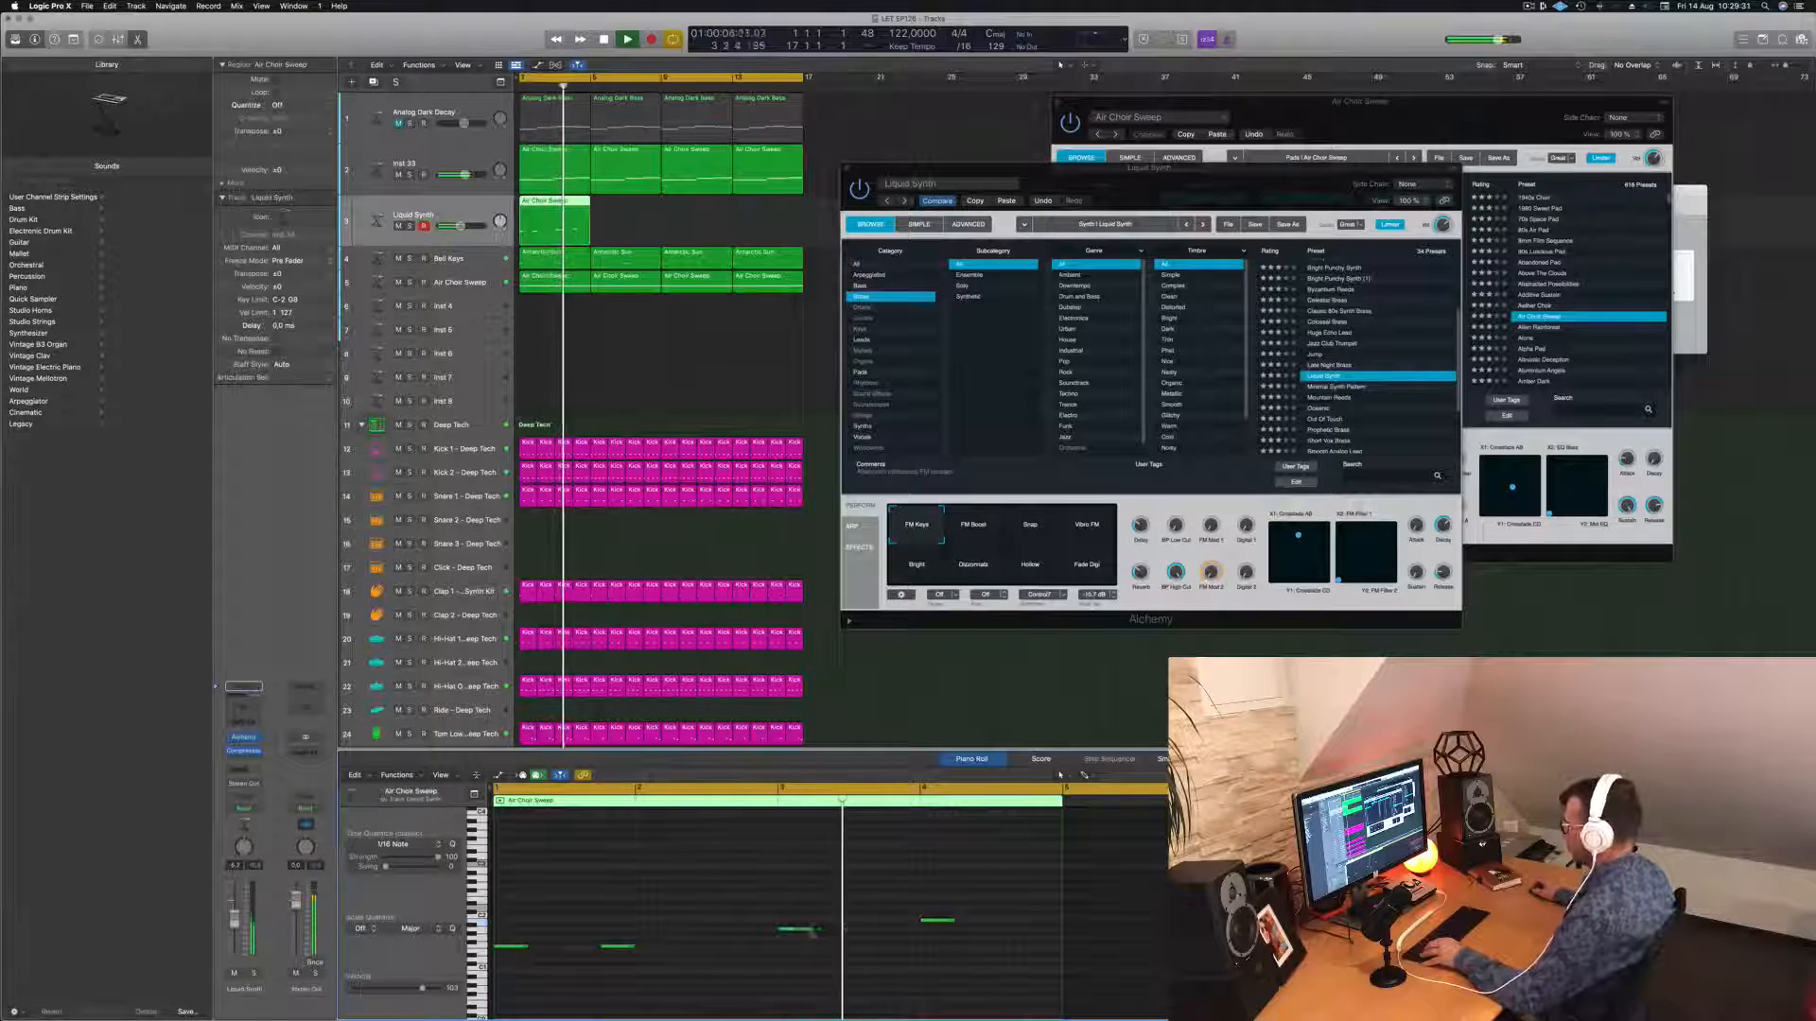
click(797, 930)
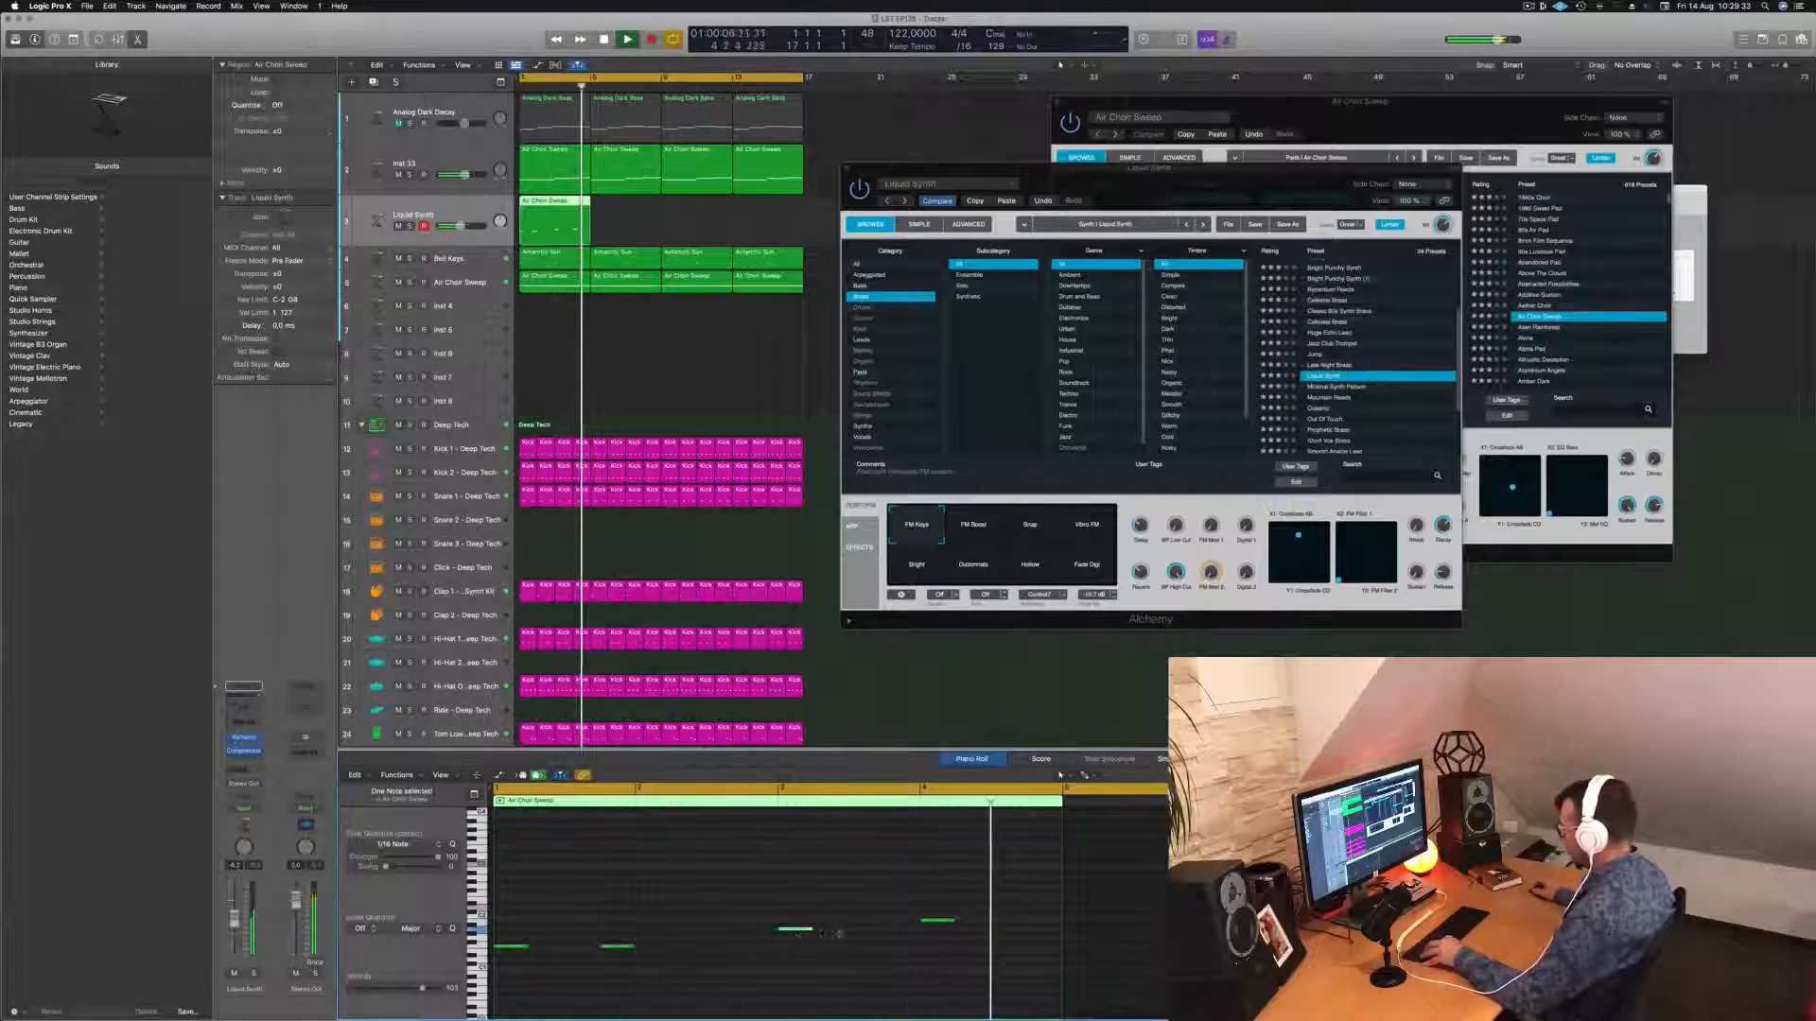
drag(797, 931, 903, 934)
key(space)
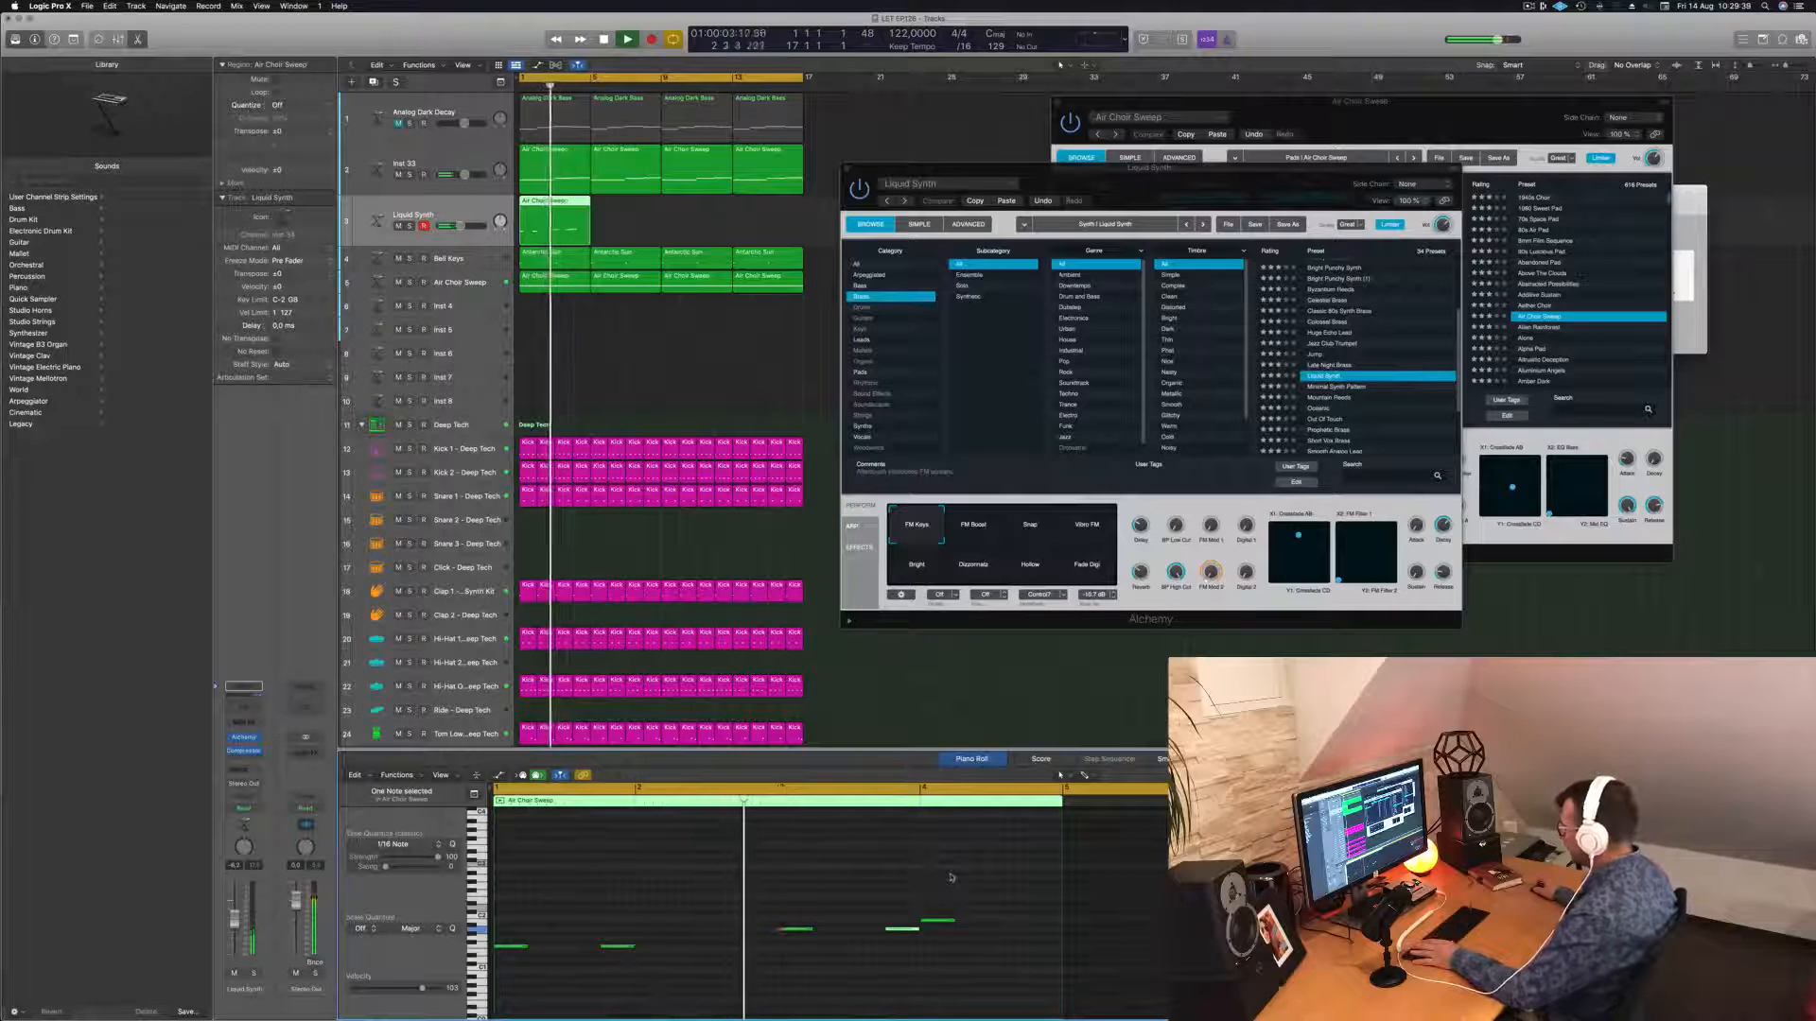
click(752, 868)
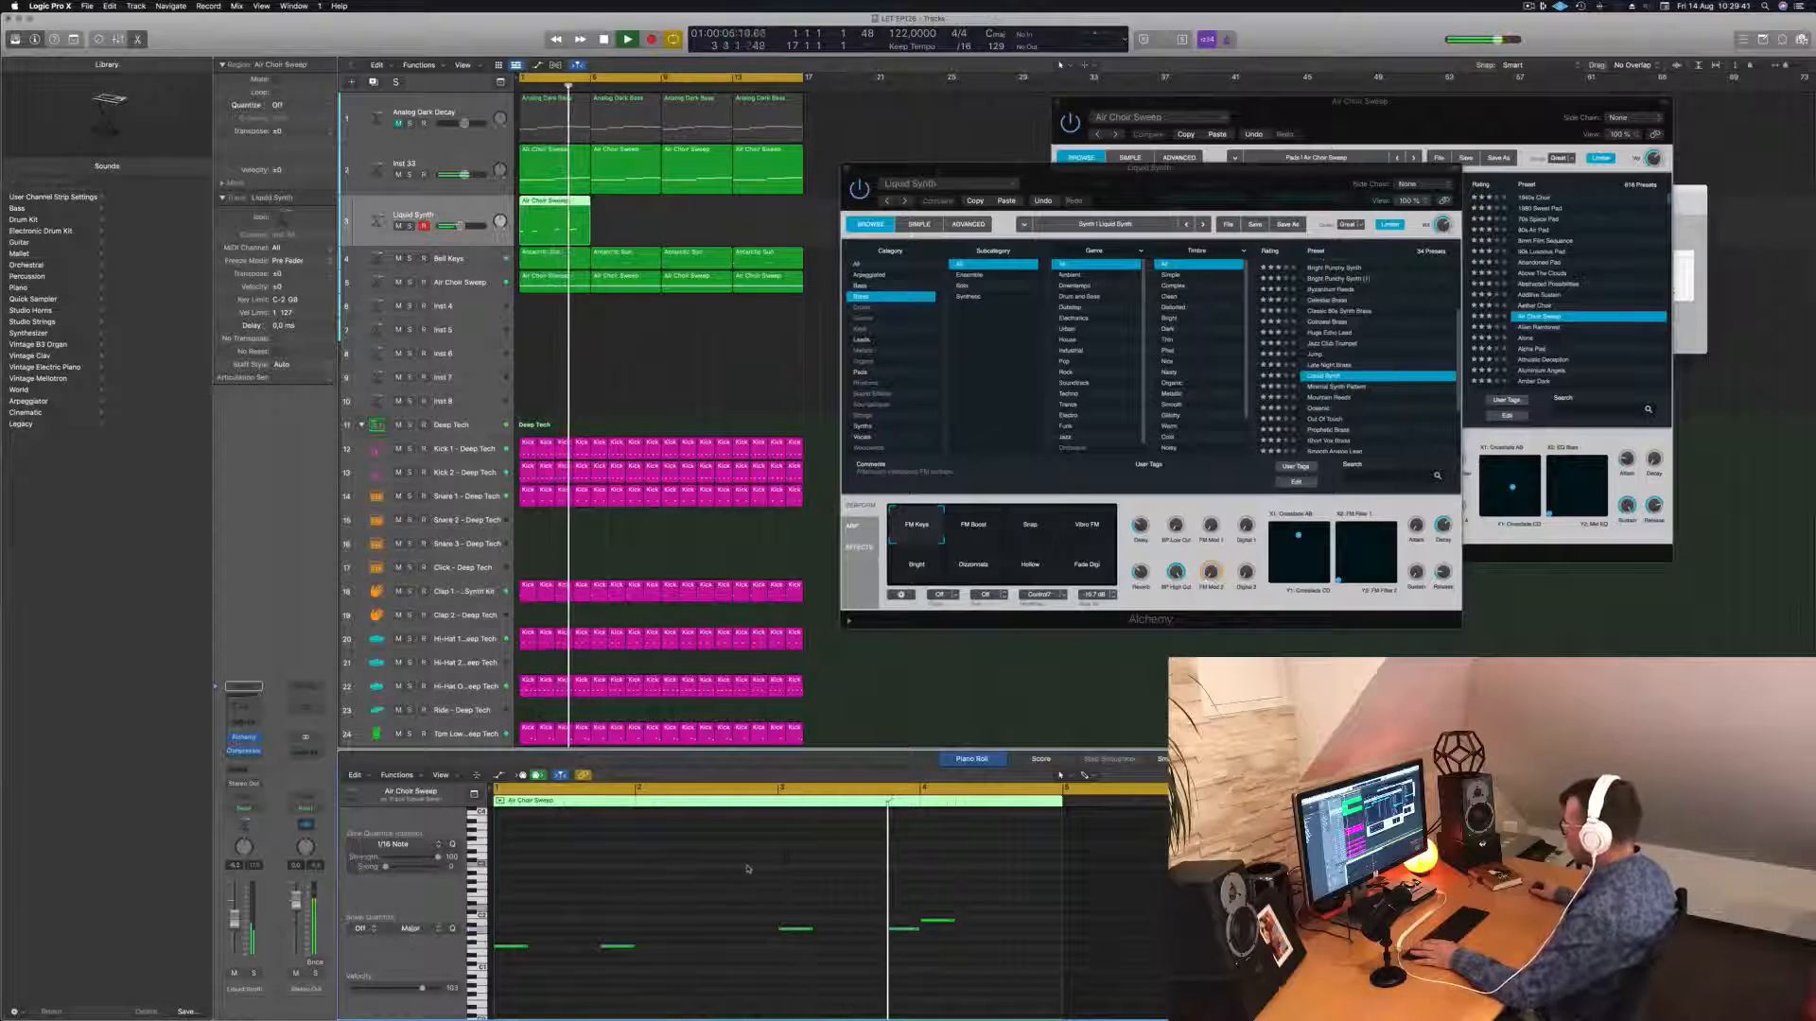
Nudge the bar 4 note two beats later, to beat 3 of bar 4, and audition the pattern from the start.
click(936, 920)
key(alt+Right)
key(alt+Right)
key(alt+Right)
key(alt+Right)
key(alt+Right)
key(alt+Right)
key(alt+Right)
key(alt+Right)
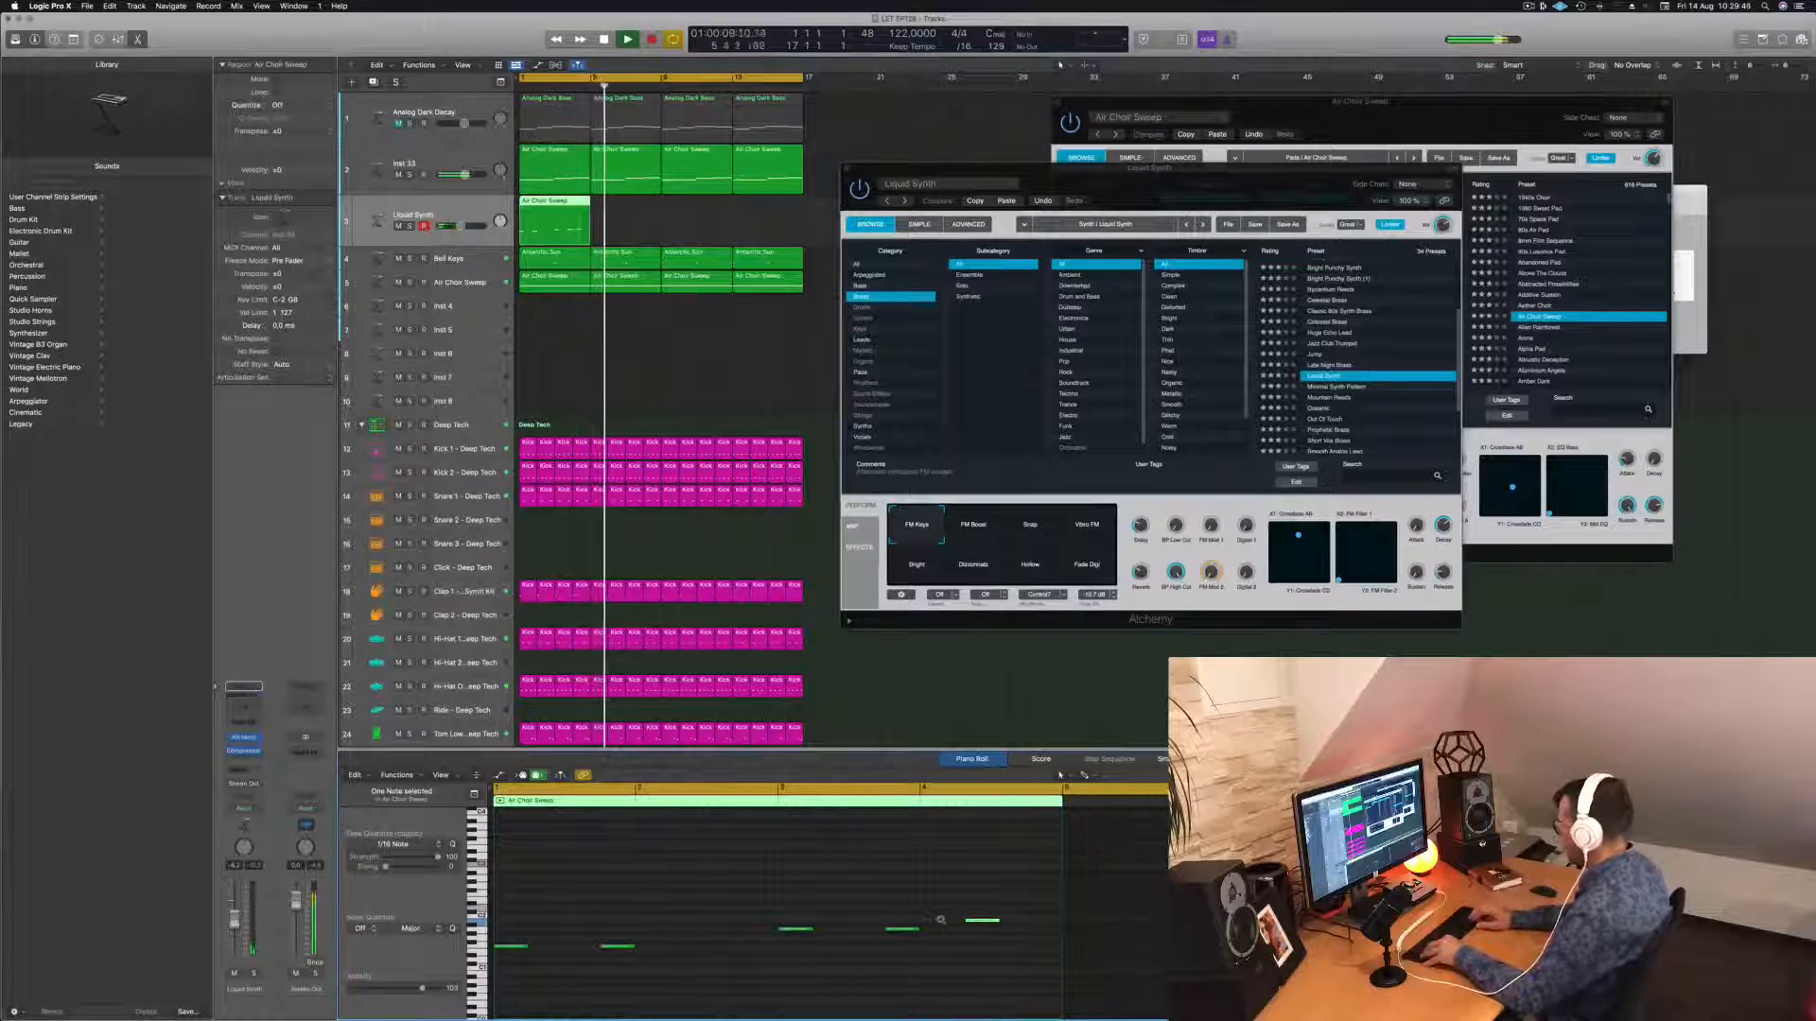
key(Return)
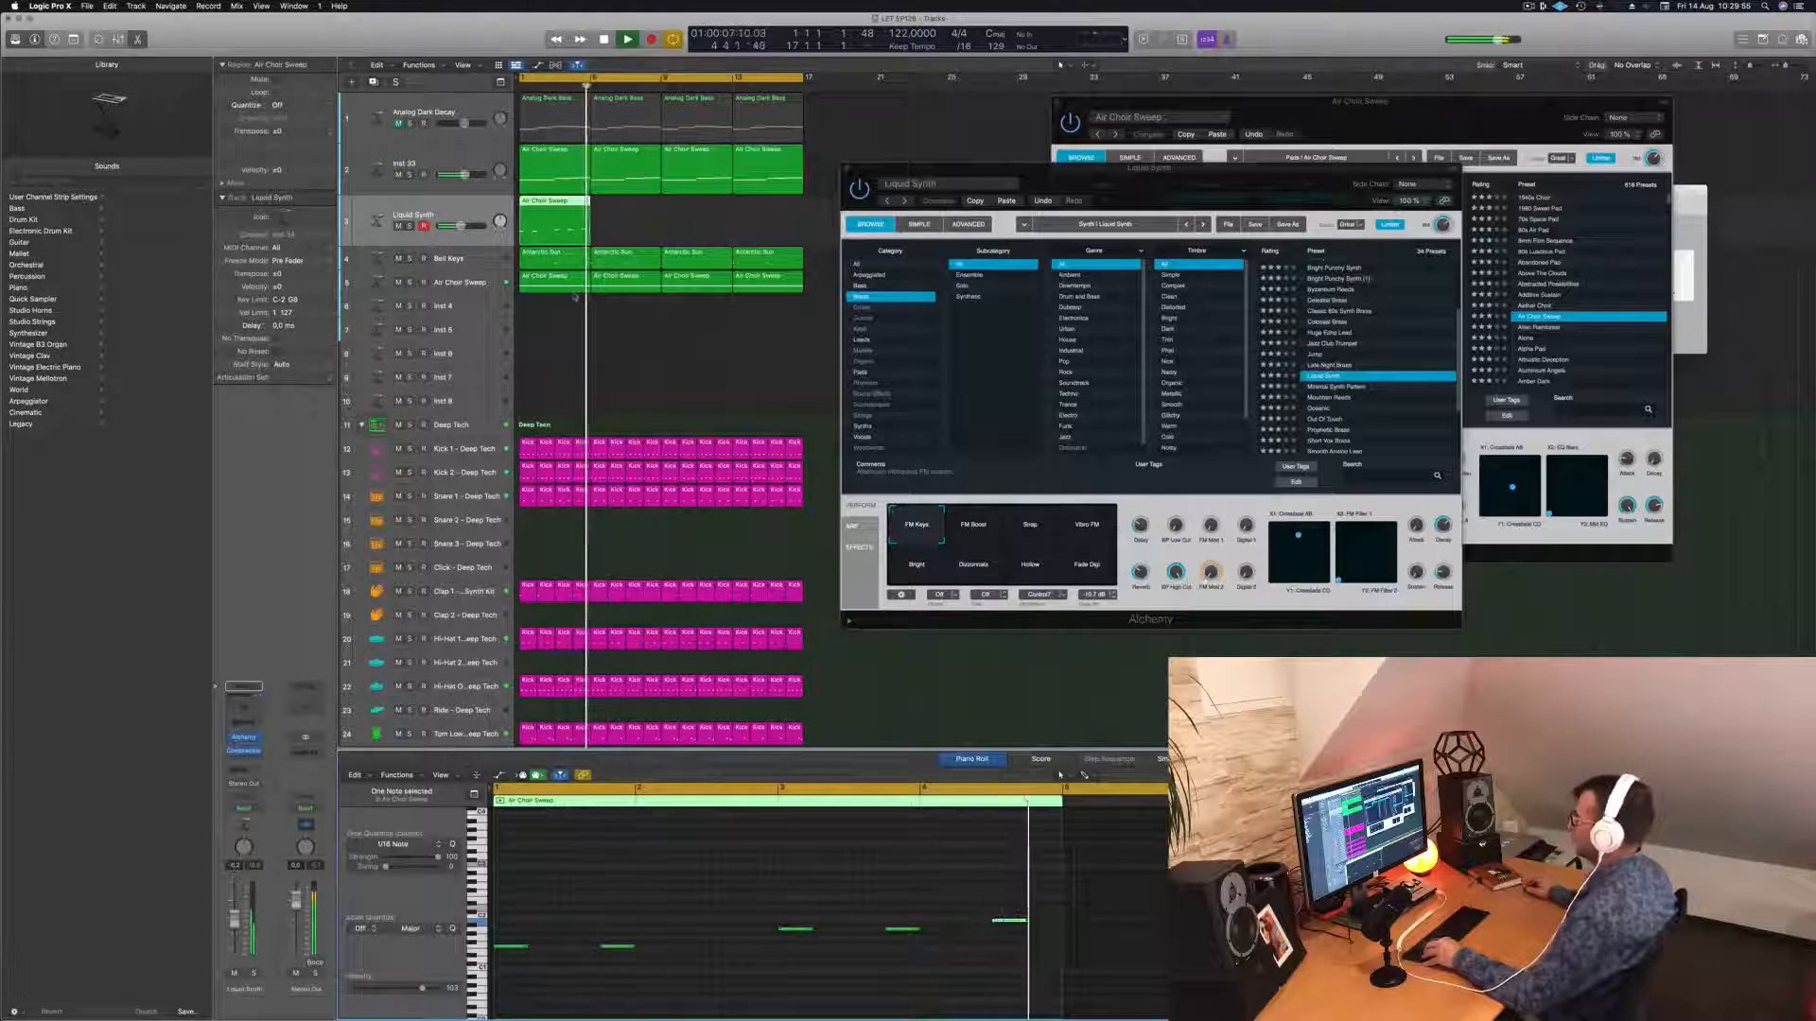
key(Return)
key(space)
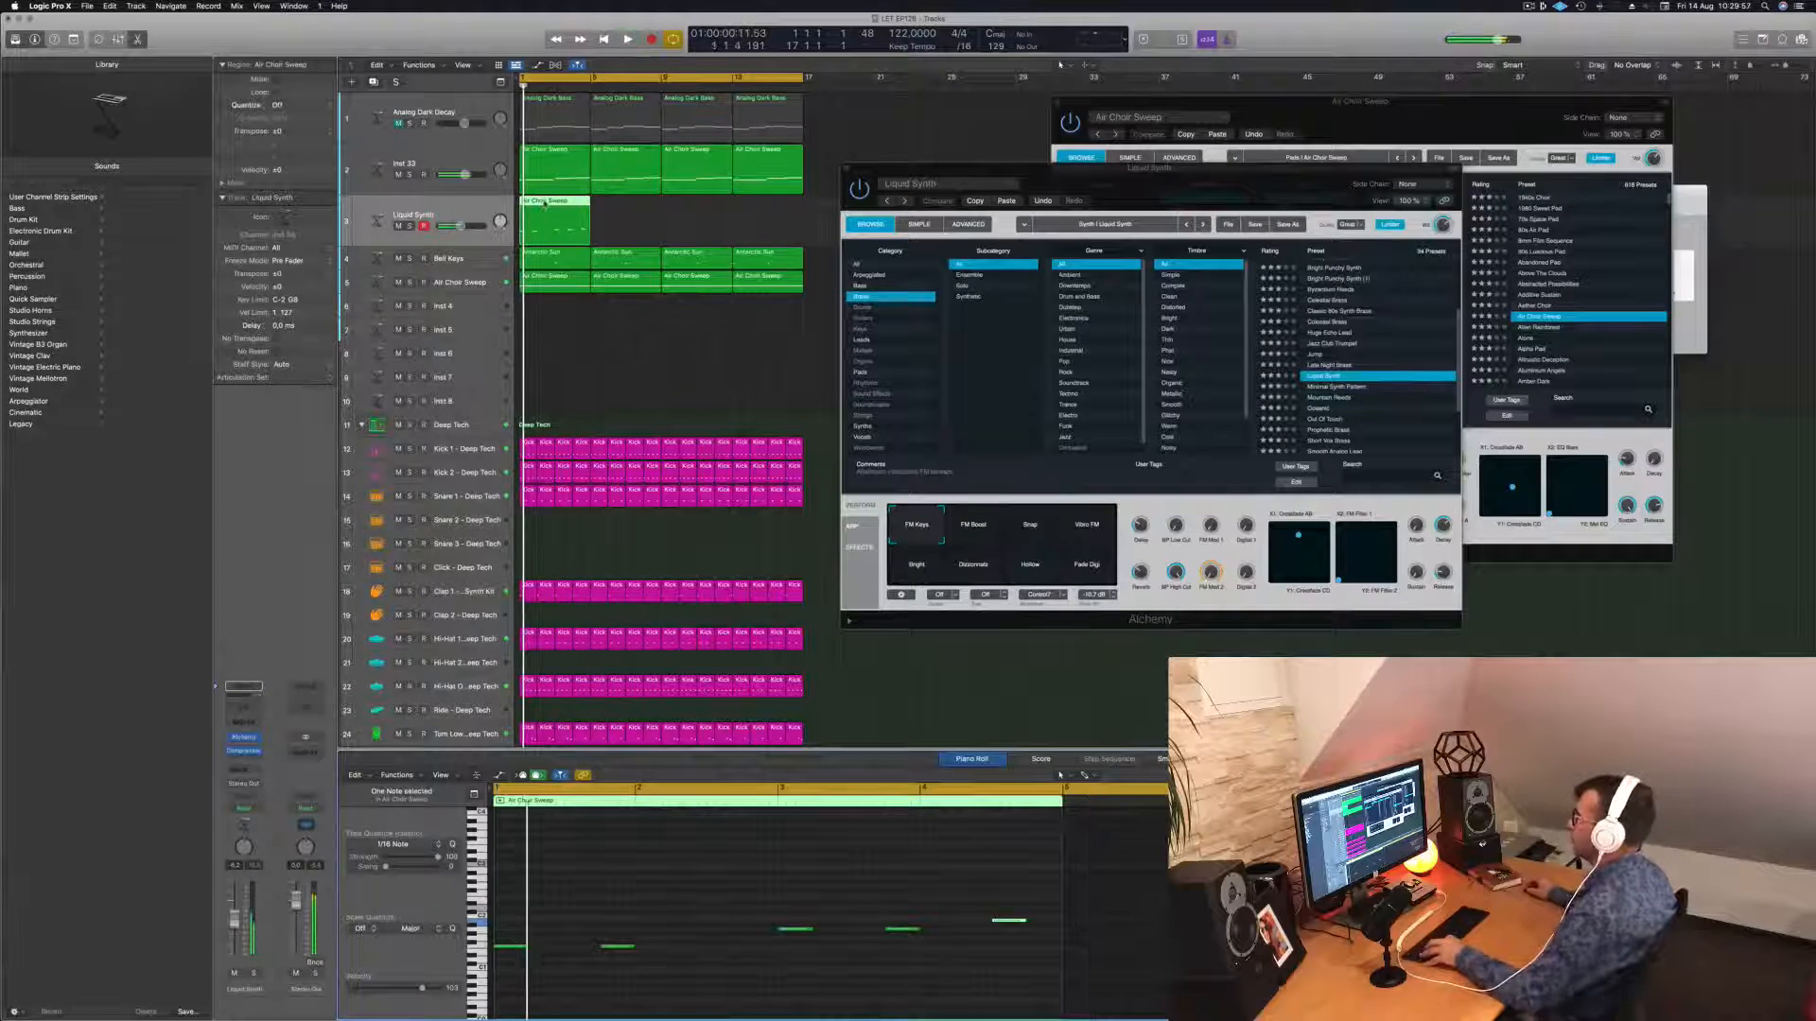
Copy the four-bar Liquid Synth region along its track so the pattern fills the whole loop up to bar 17.
drag(543, 203, 698, 206)
shift+click(555, 200)
key(space)
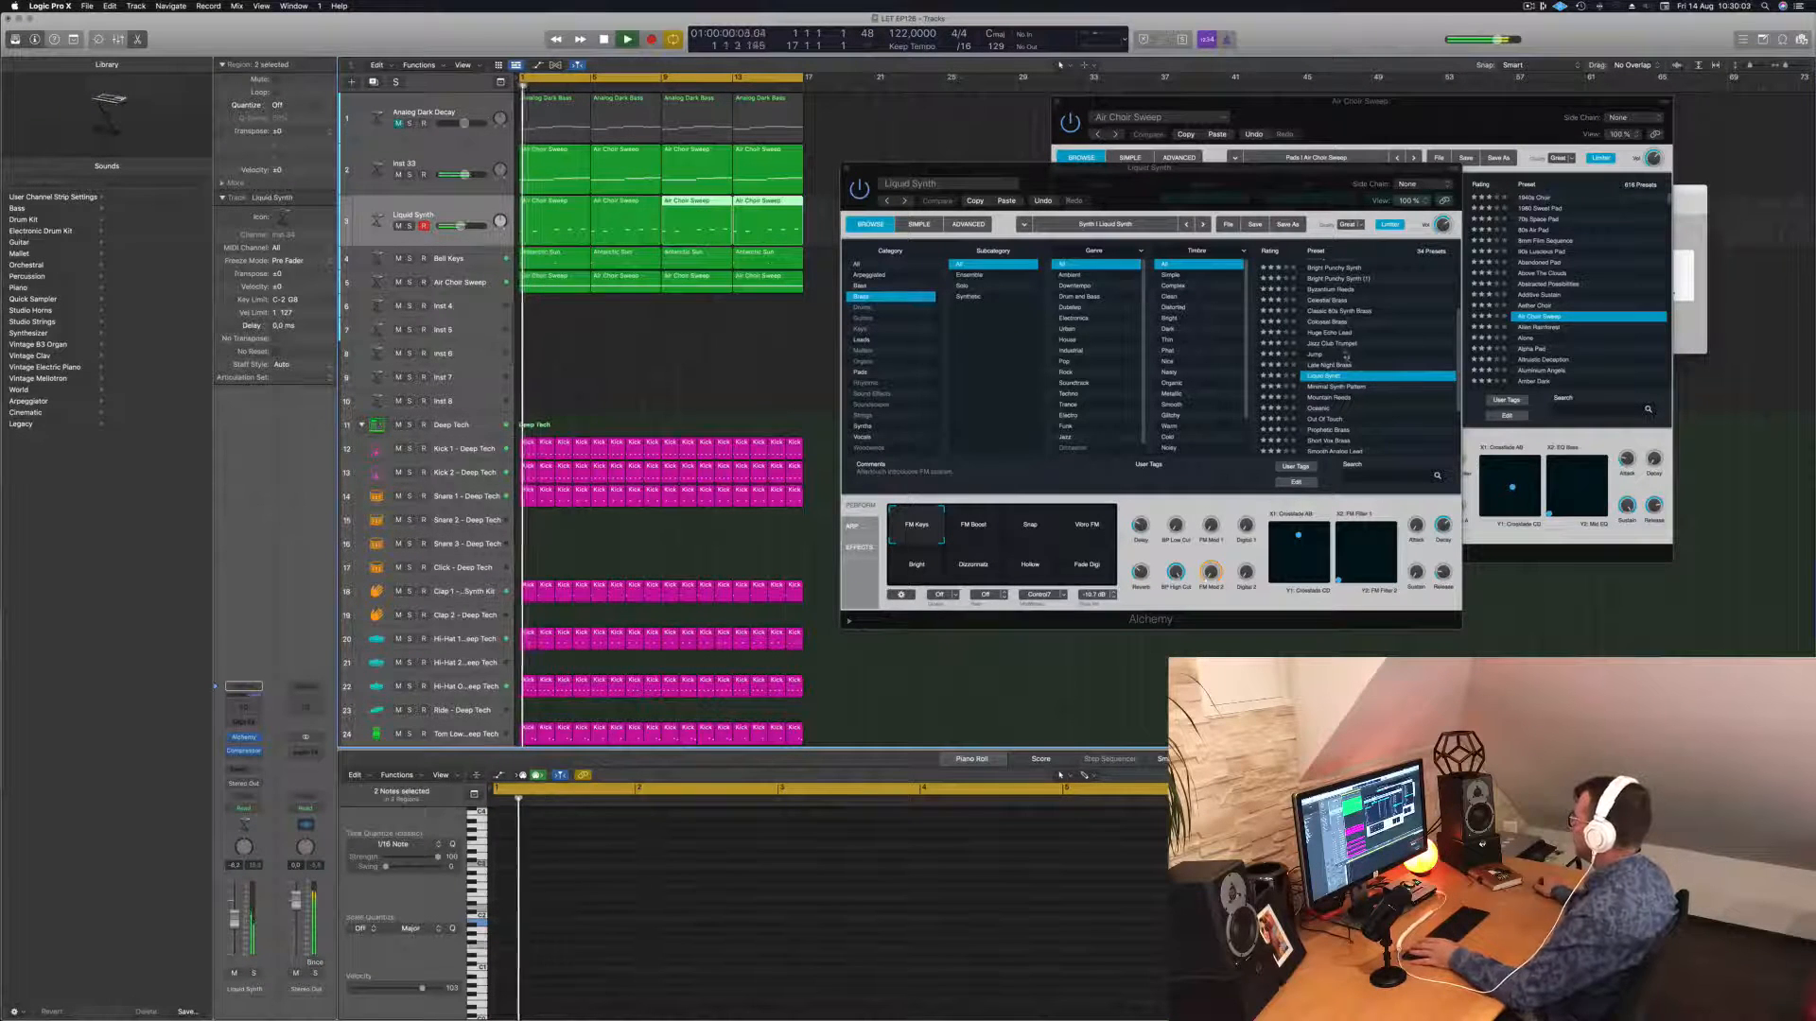
Audition the Minimal Synth Pattern and Brassy Jazz Ensemble presets on the brass layer.
click(1331, 387)
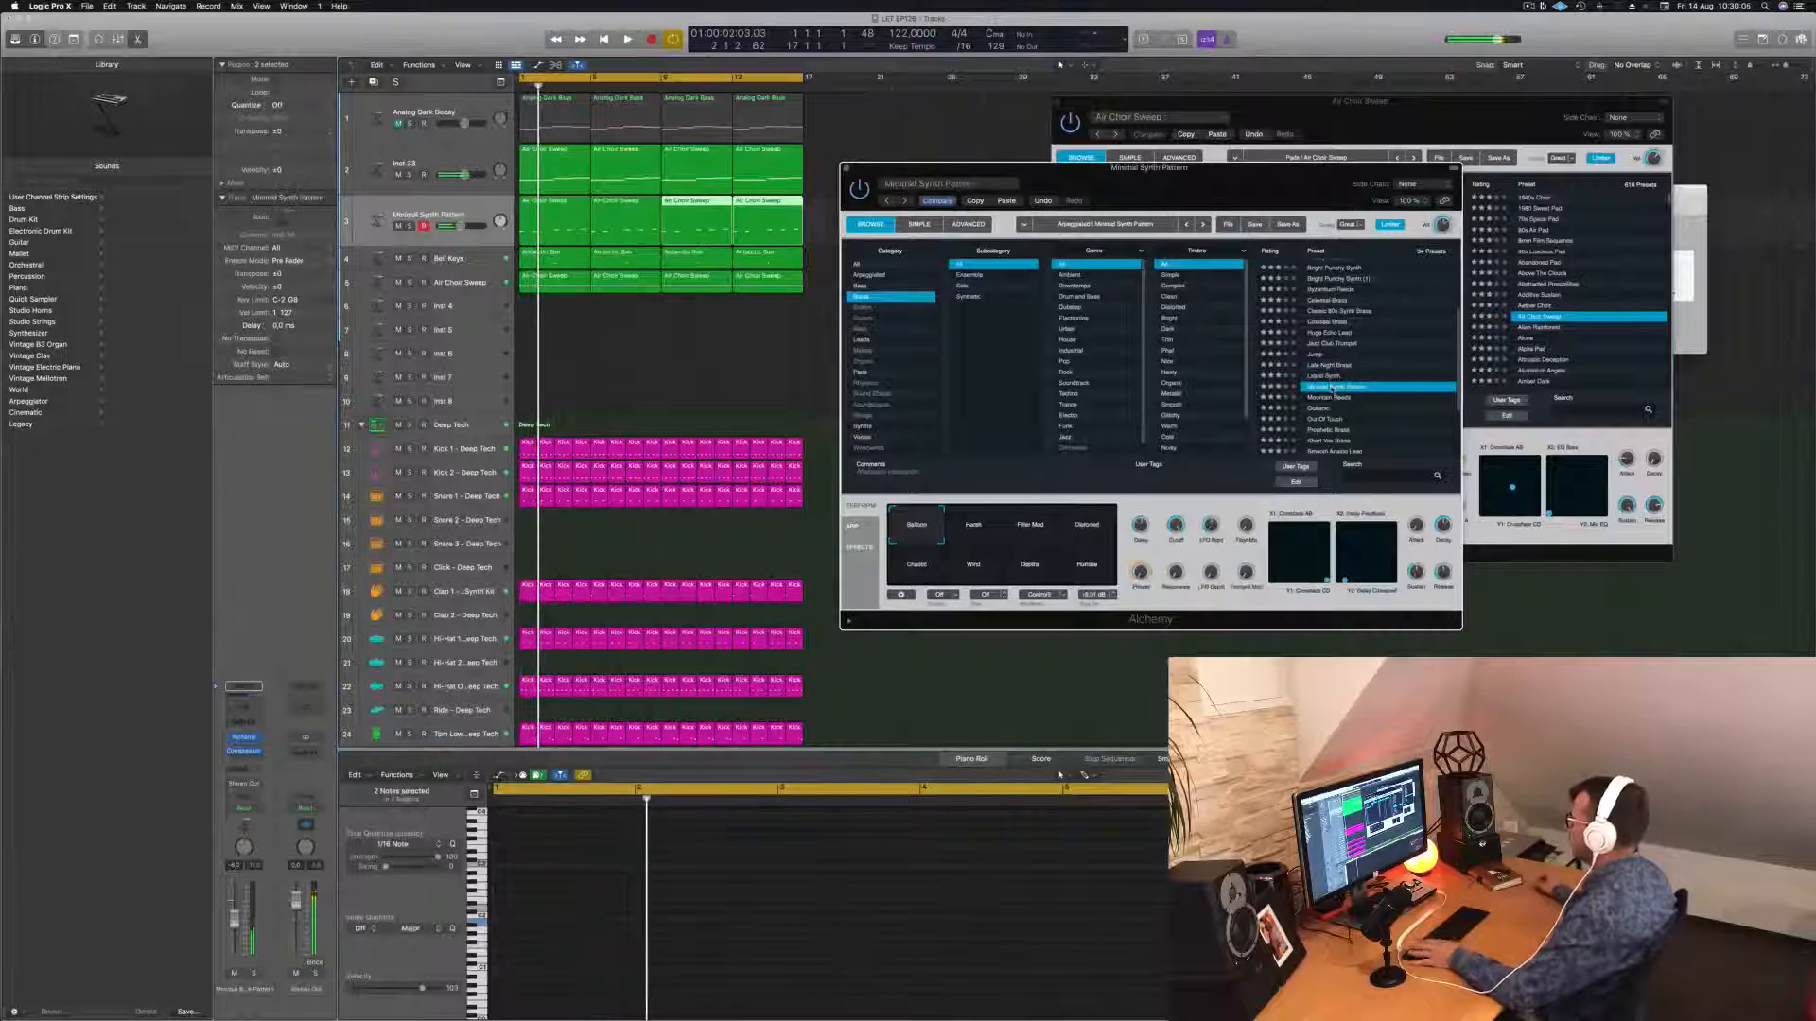
scroll(1332, 378, up, 3)
click(1331, 325)
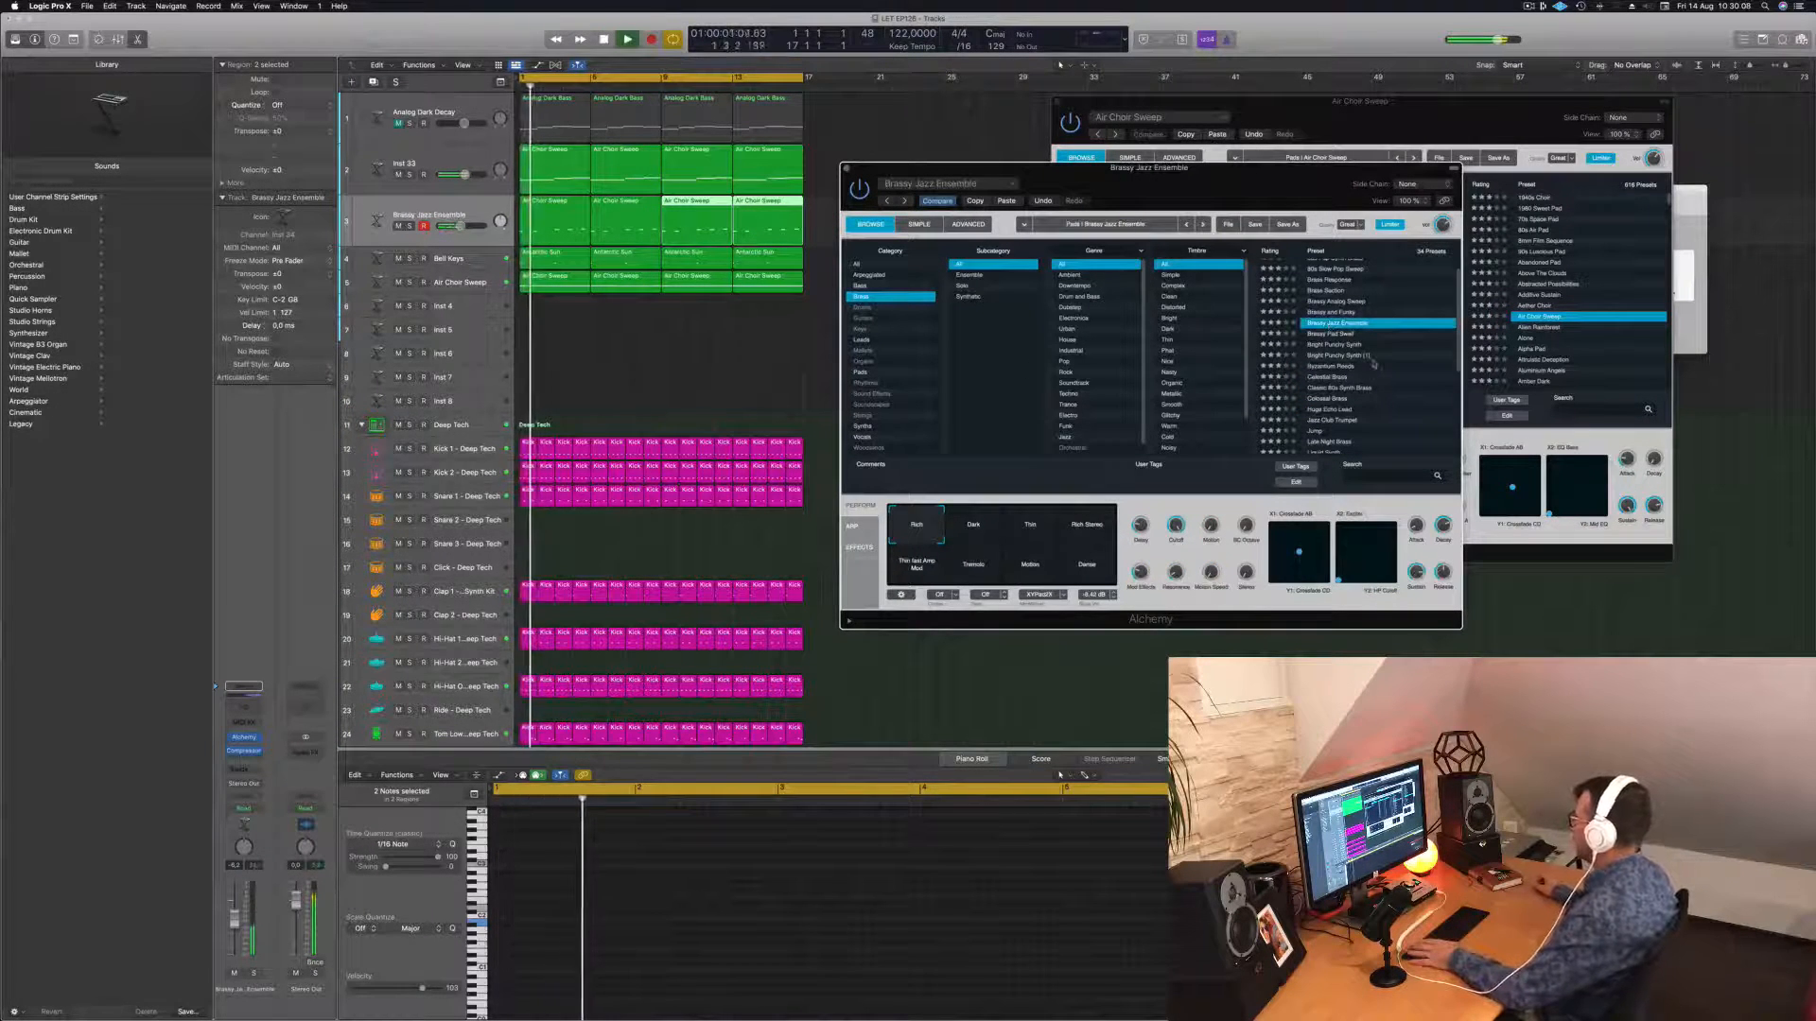
scroll(1373, 363, up, 2)
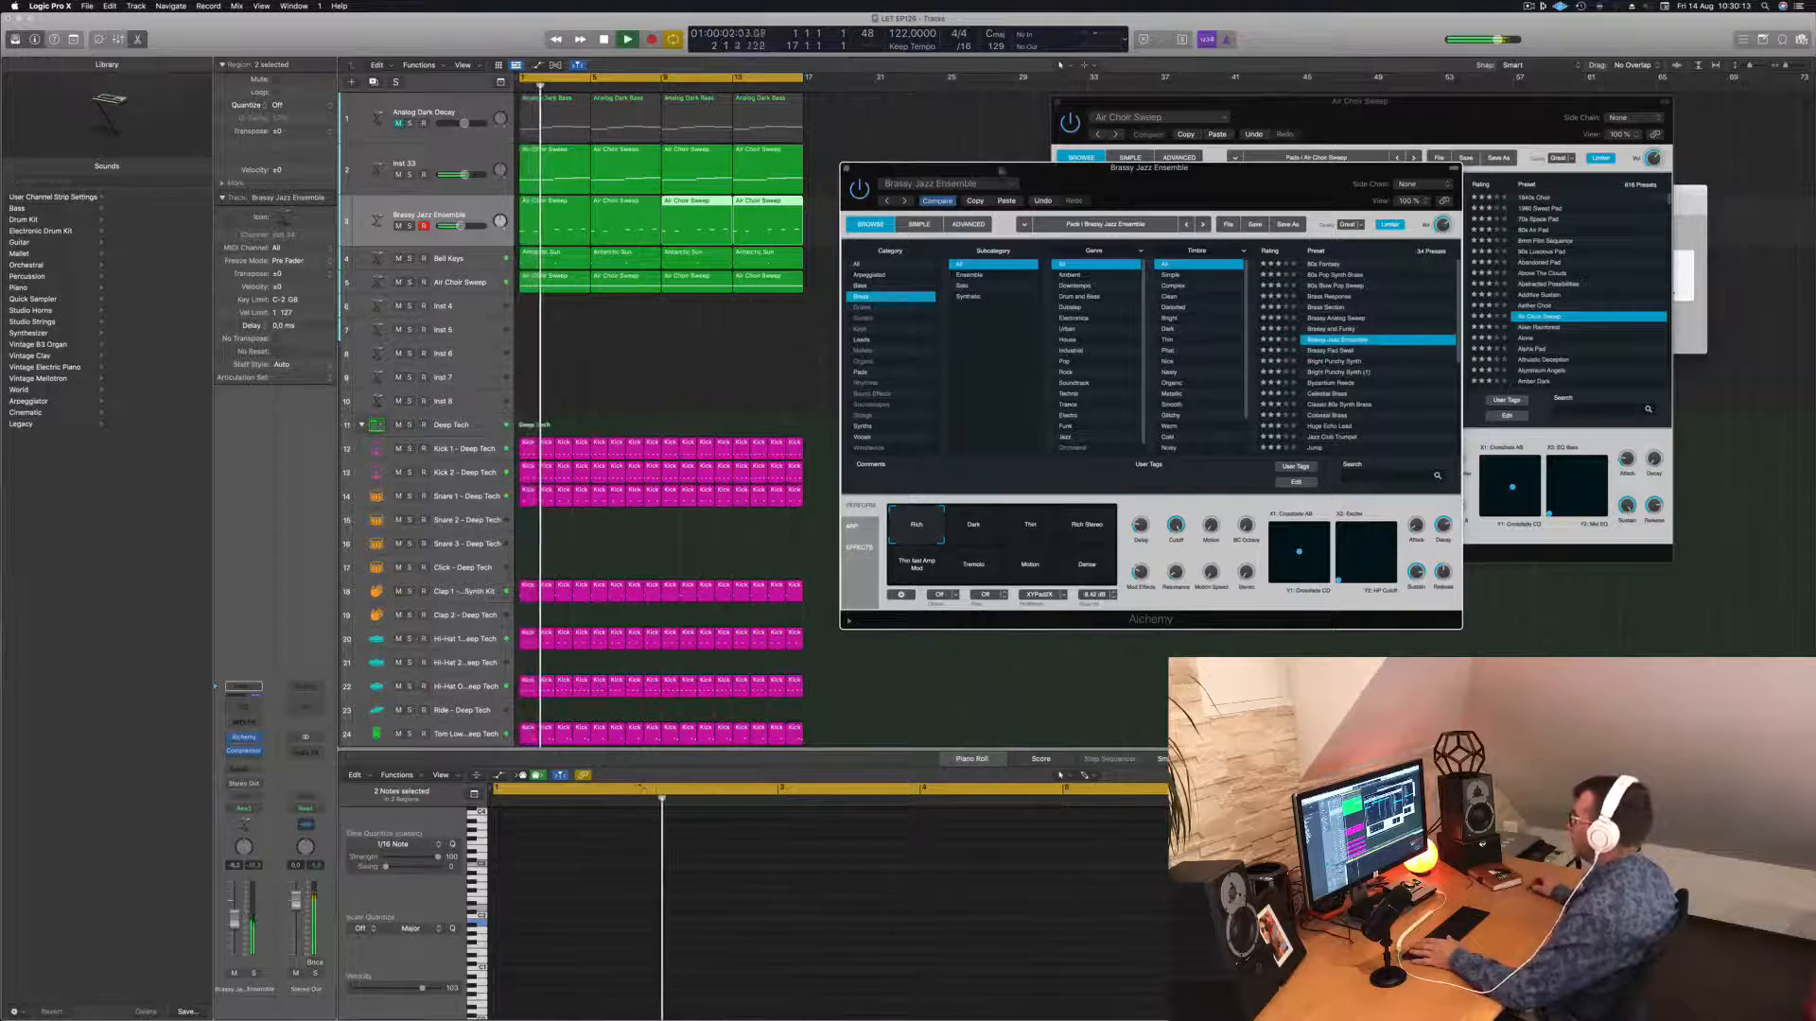
Compare the Dark, Thin, Rich Stereo and Rich variations of the Brassy Jazz Ensemble preset during playback.
mouse_move(1187, 188)
mouse_down()
mouse_move(1208, 182)
mouse_move(1173, 209)
mouse_move(1215, 209)
mouse_move(1194, 216)
mouse_up()
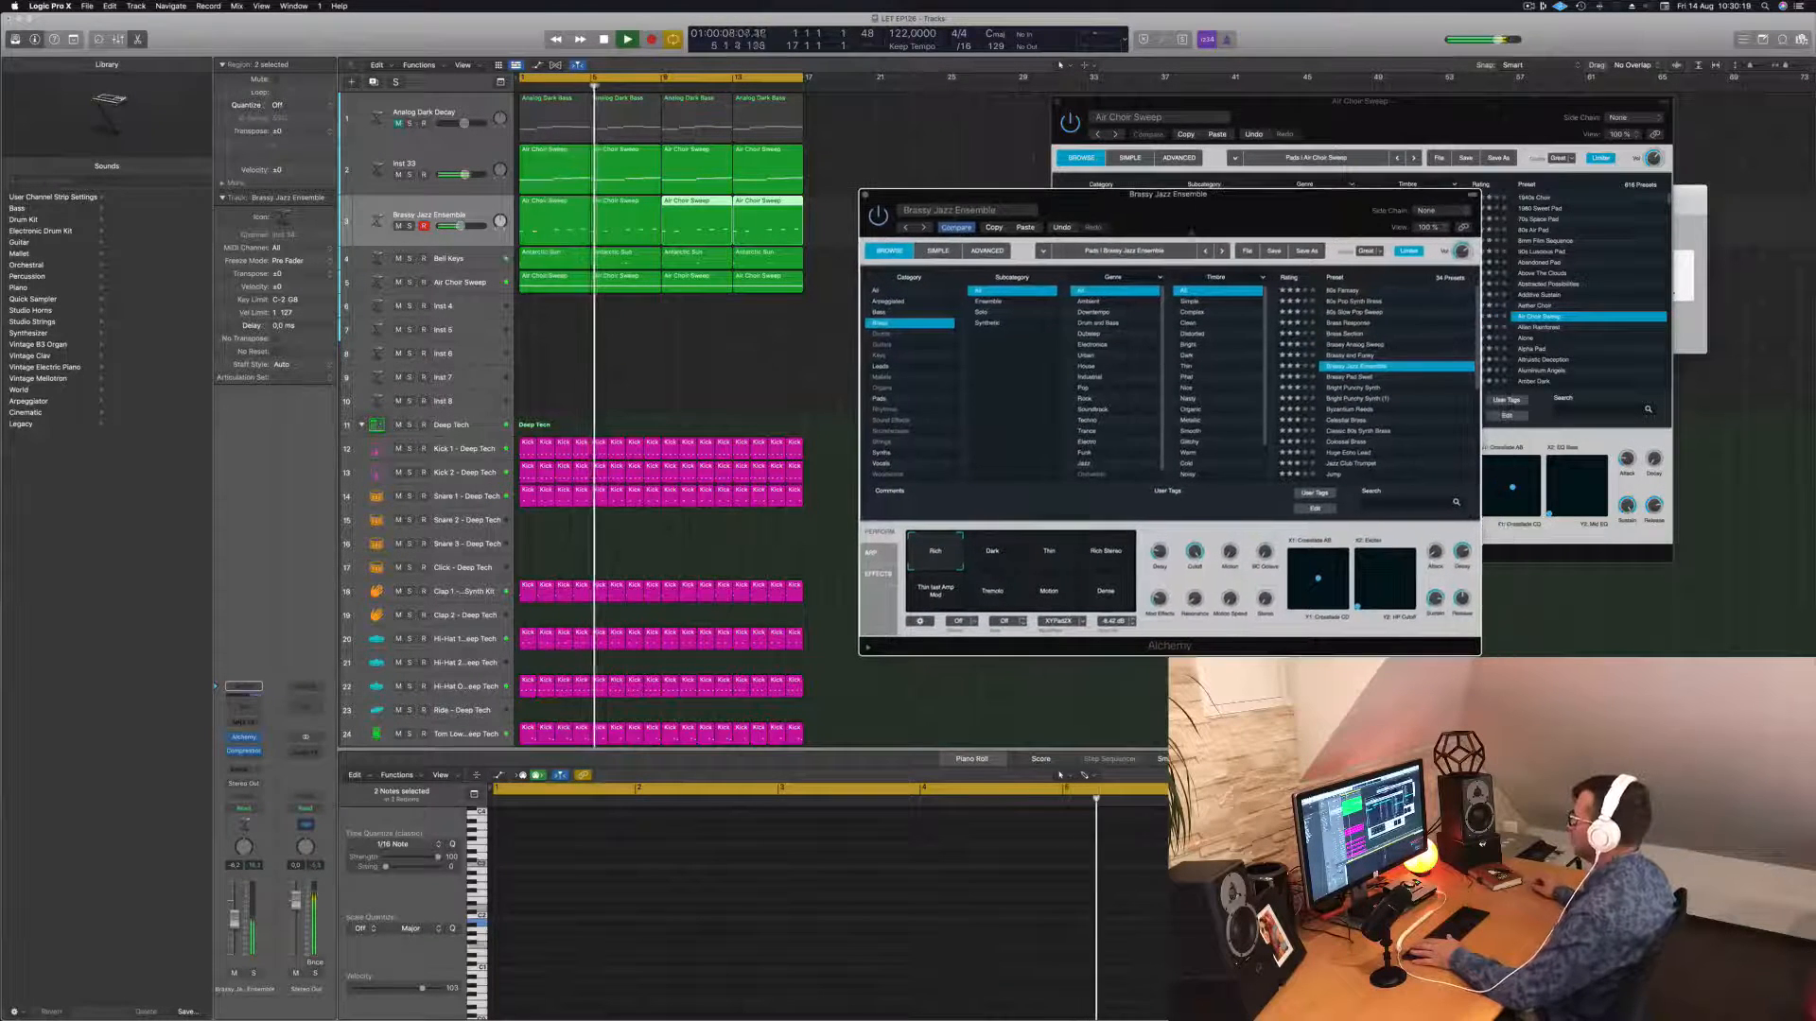
click(1010, 556)
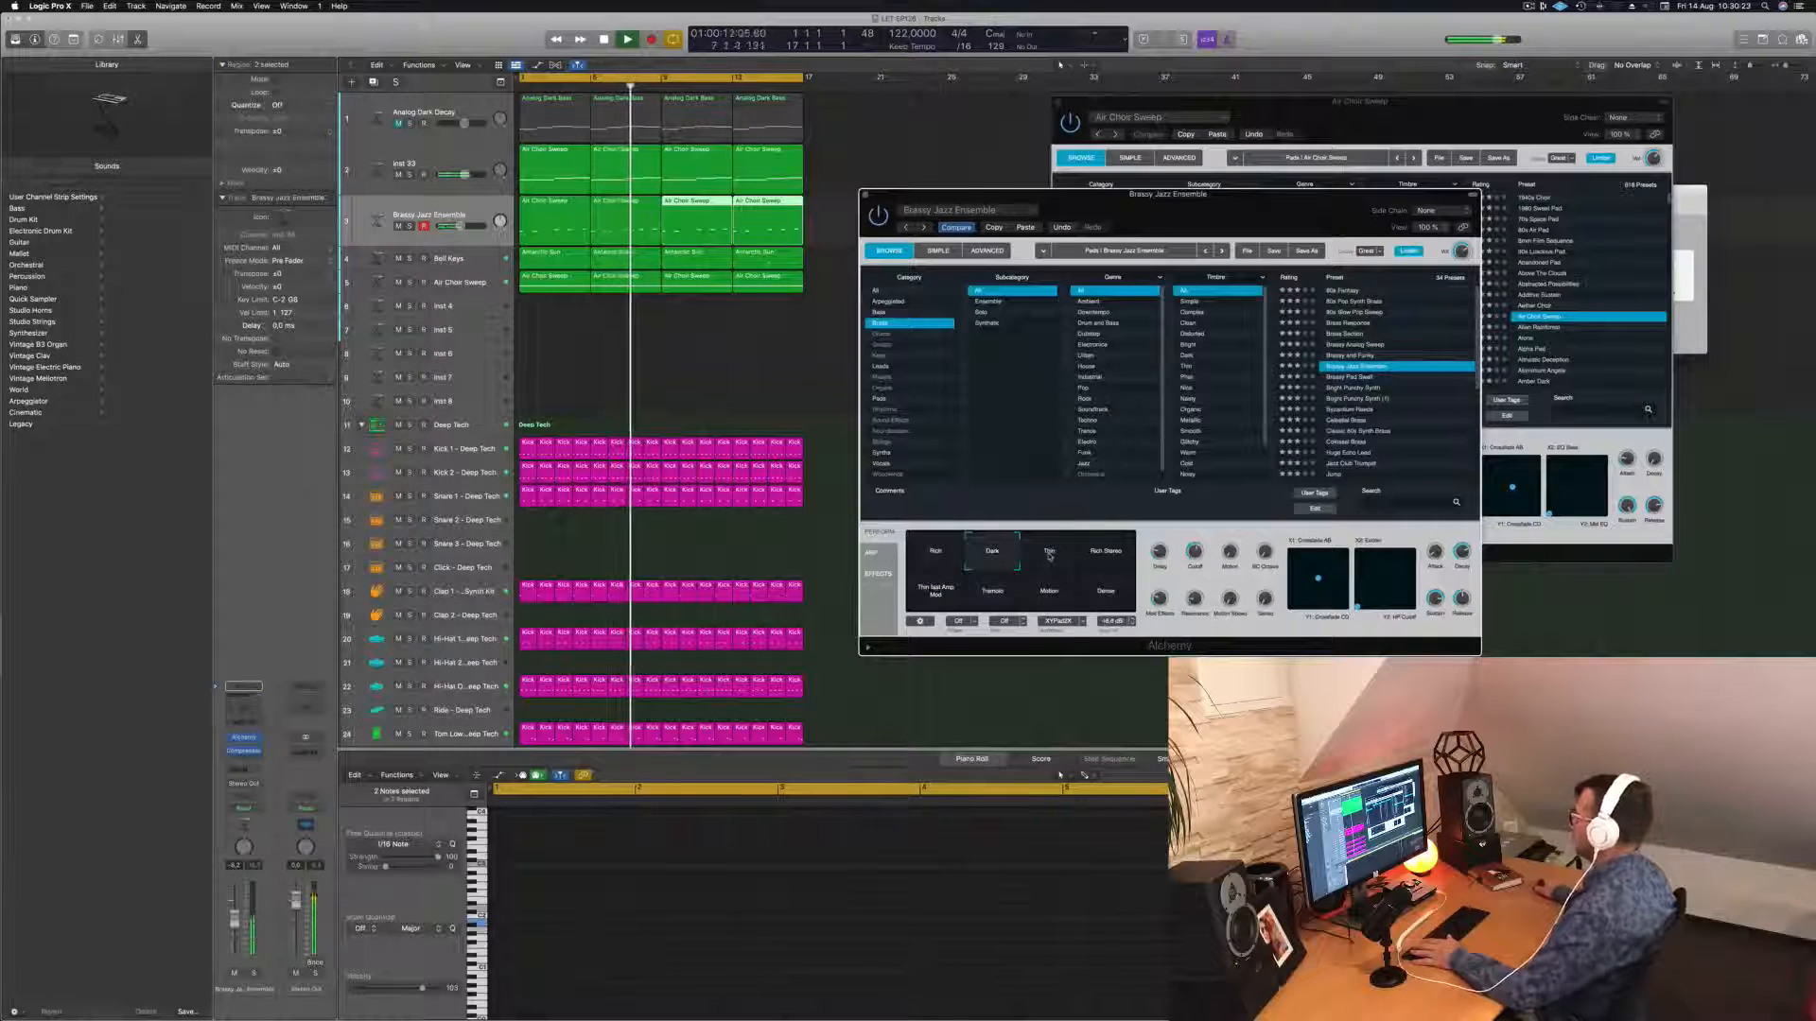
click(1048, 556)
click(1105, 555)
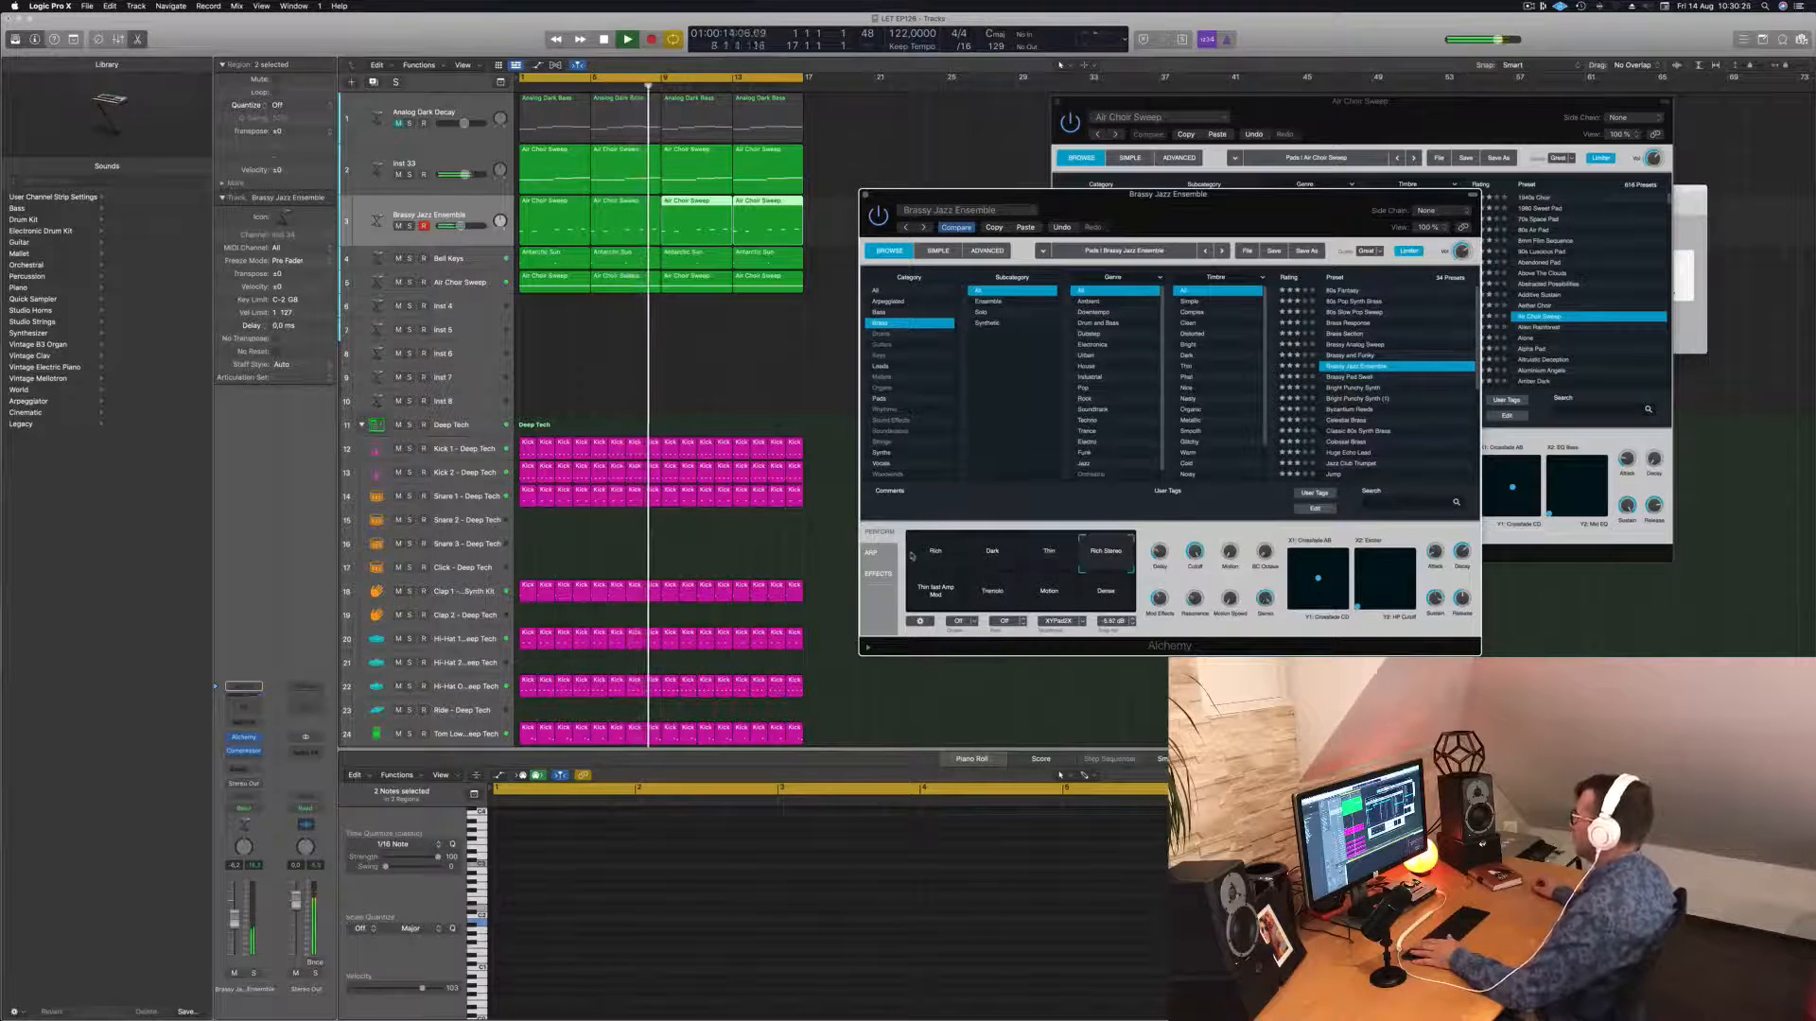
click(927, 557)
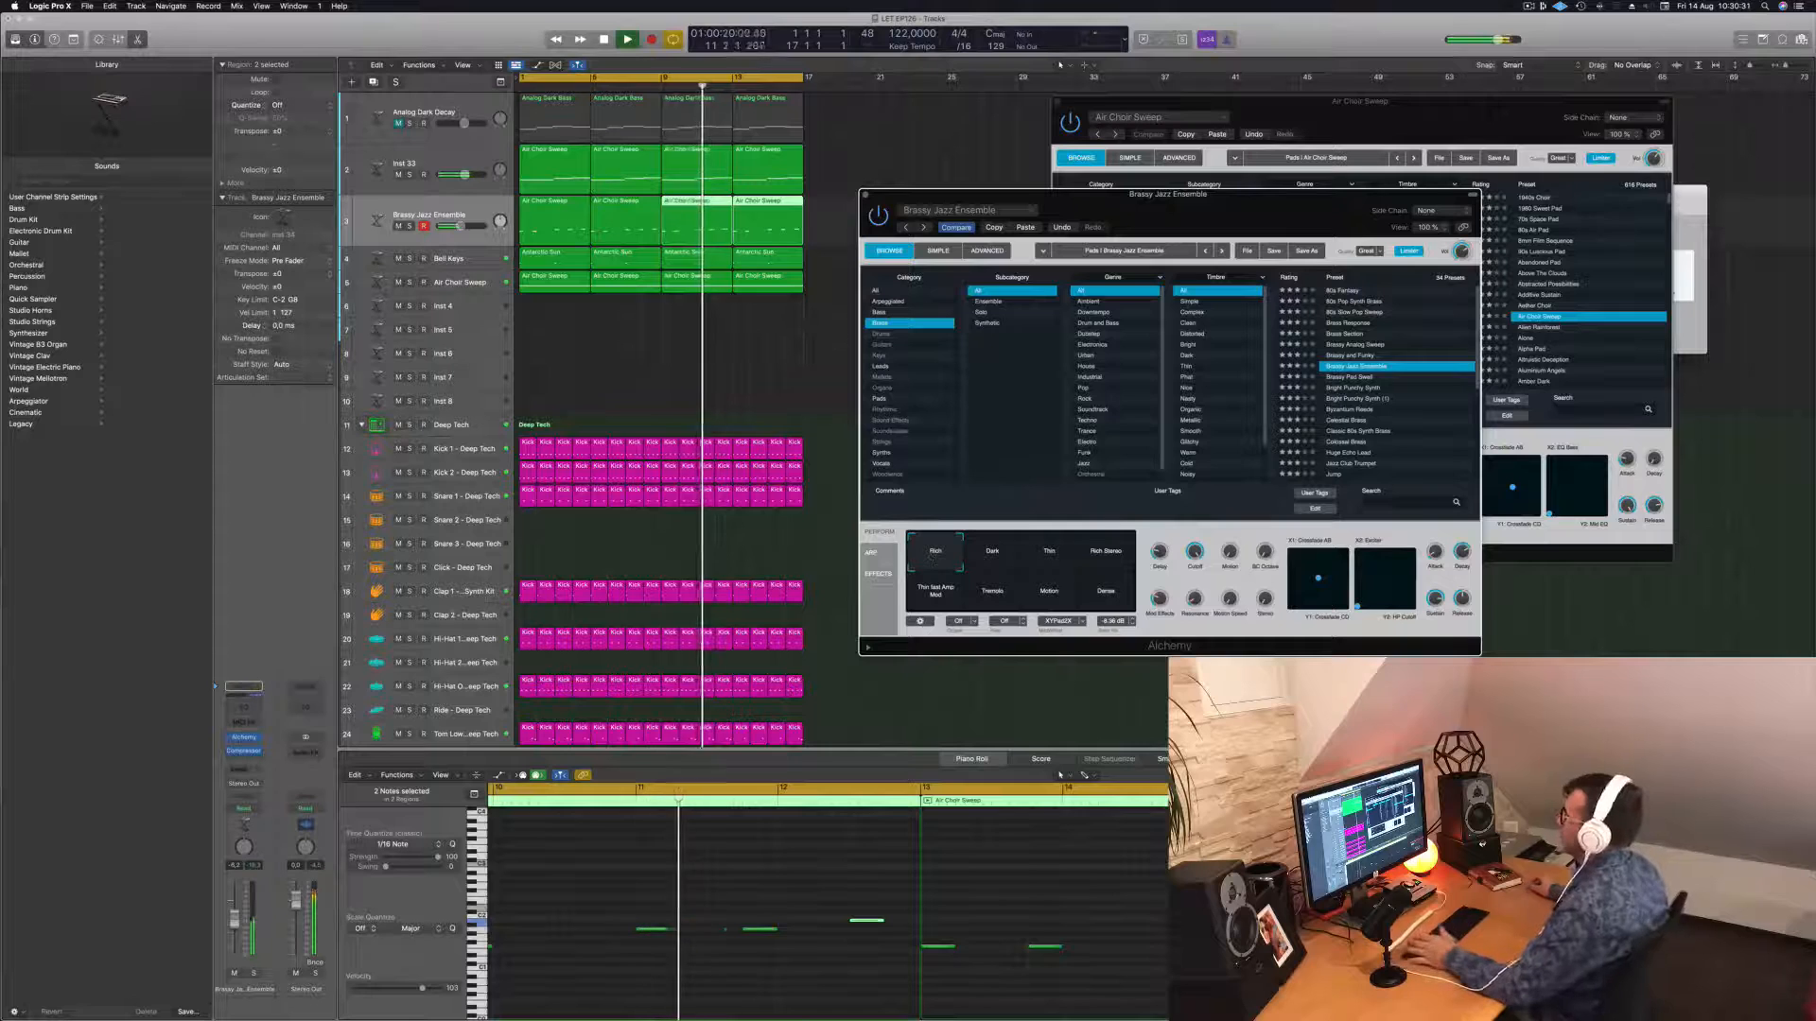
drag(1219, 202, 1188, 171)
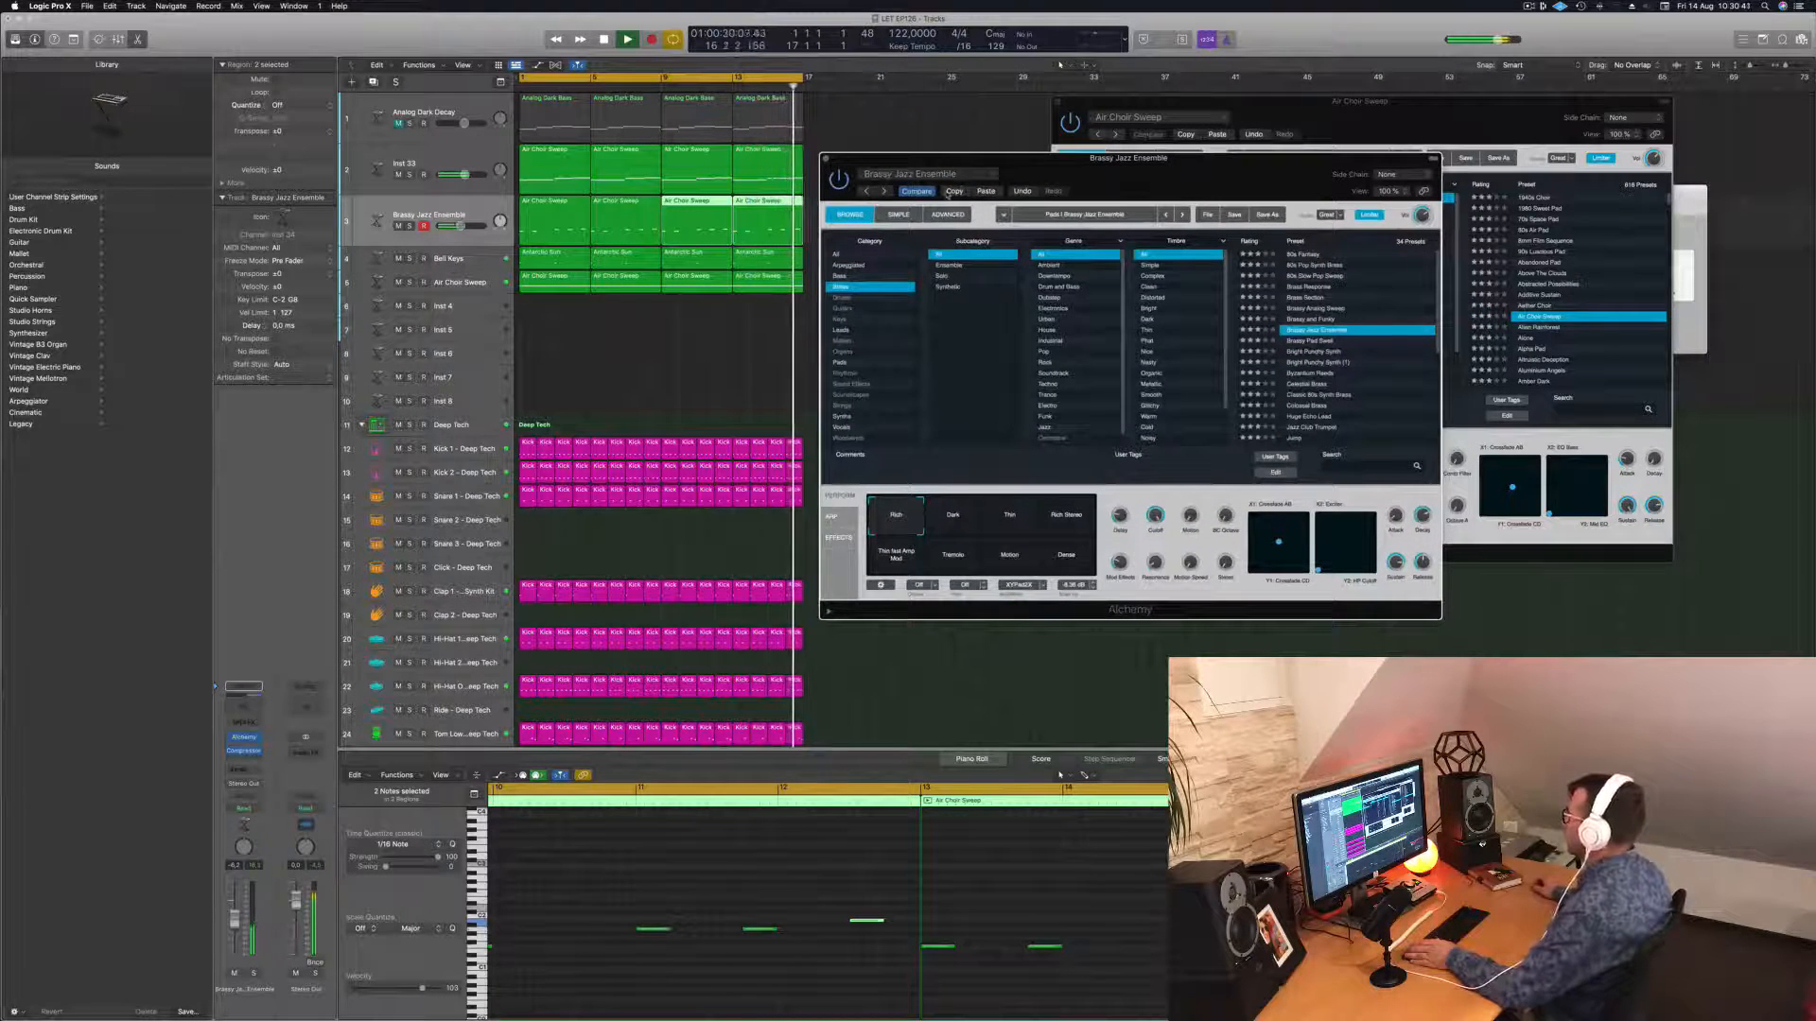
Audition Brassy Pad Swell, Bright Punchy Synth, Byzantium Reeds and Celestial Brass, and settle on the Colossal Brass preset.
click(1312, 340)
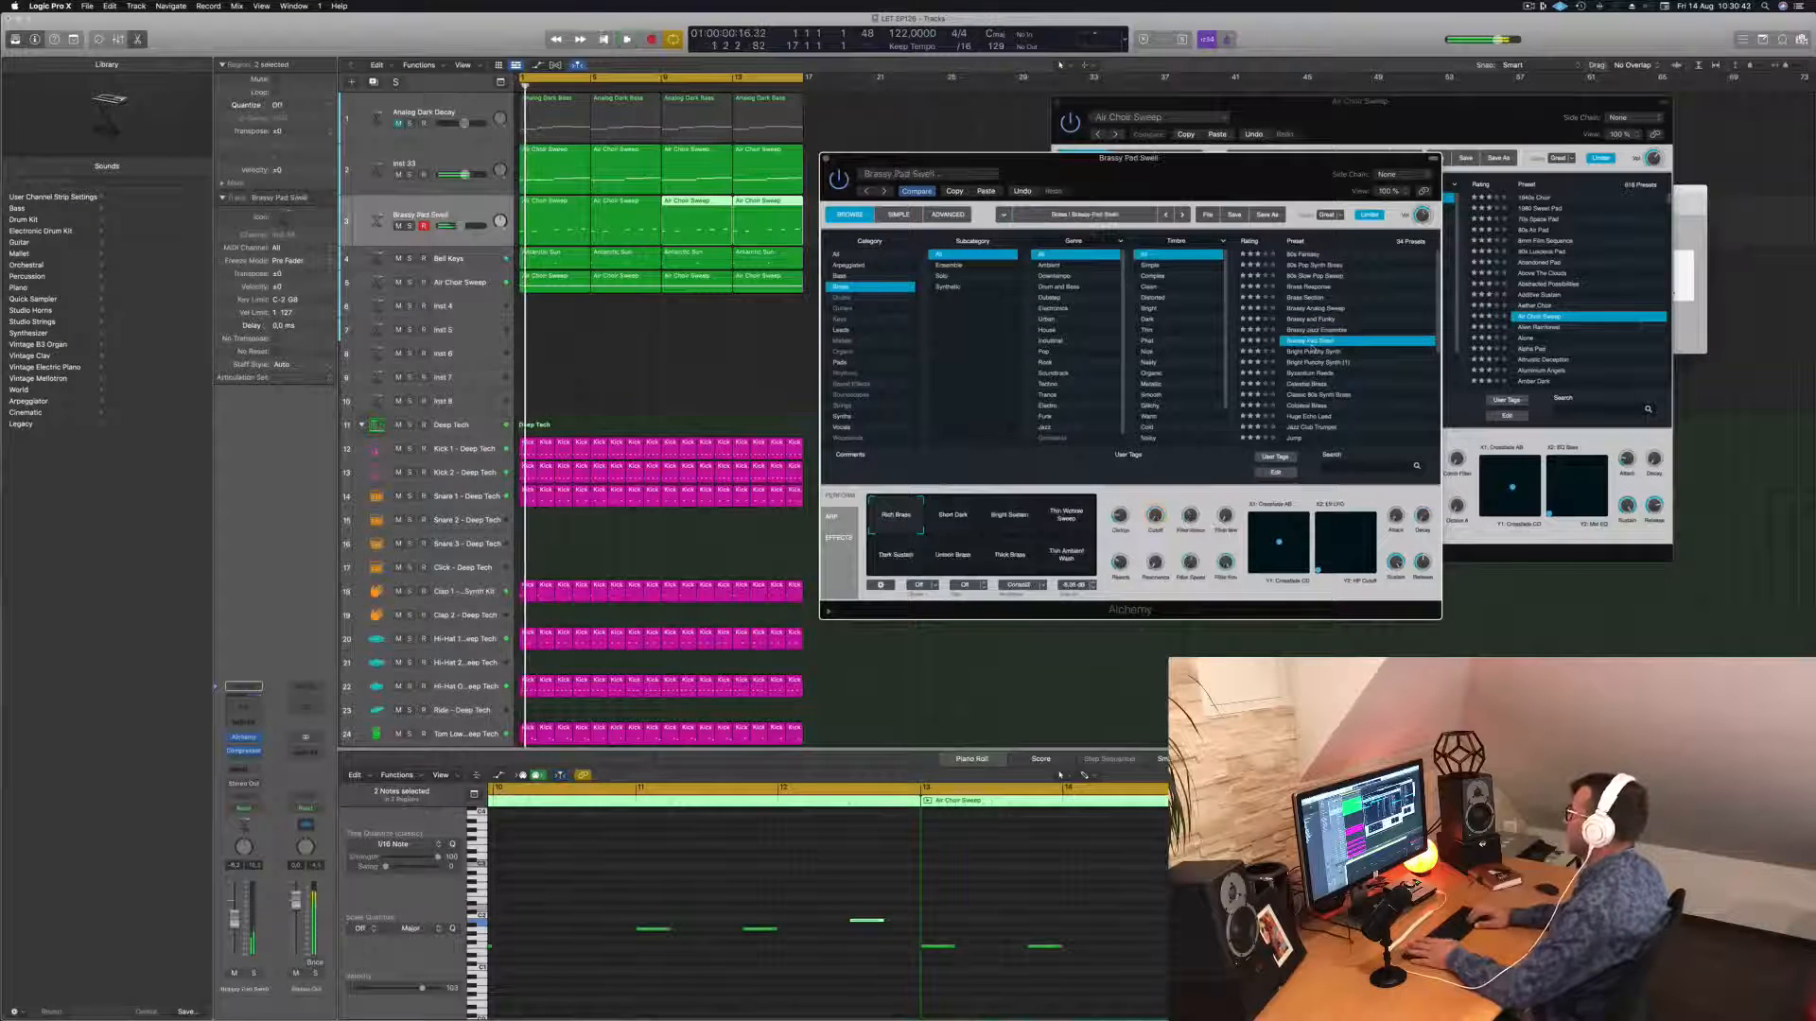
key(space)
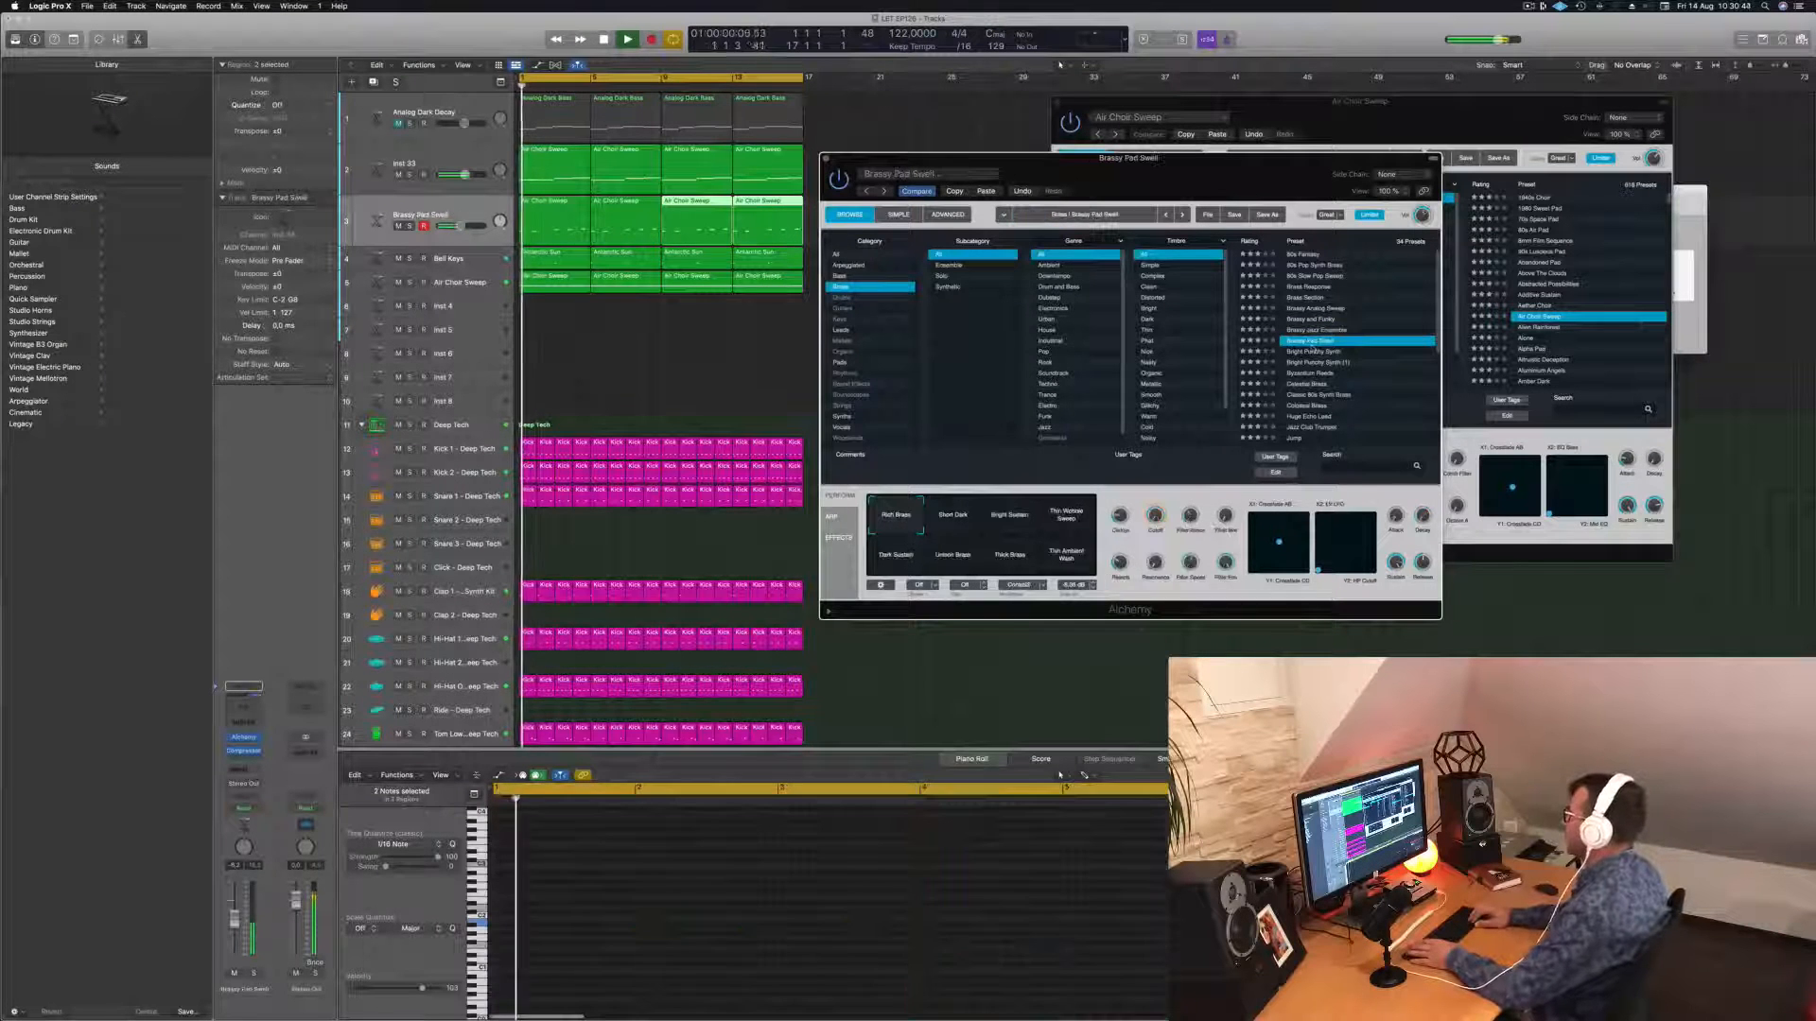
click(1313, 350)
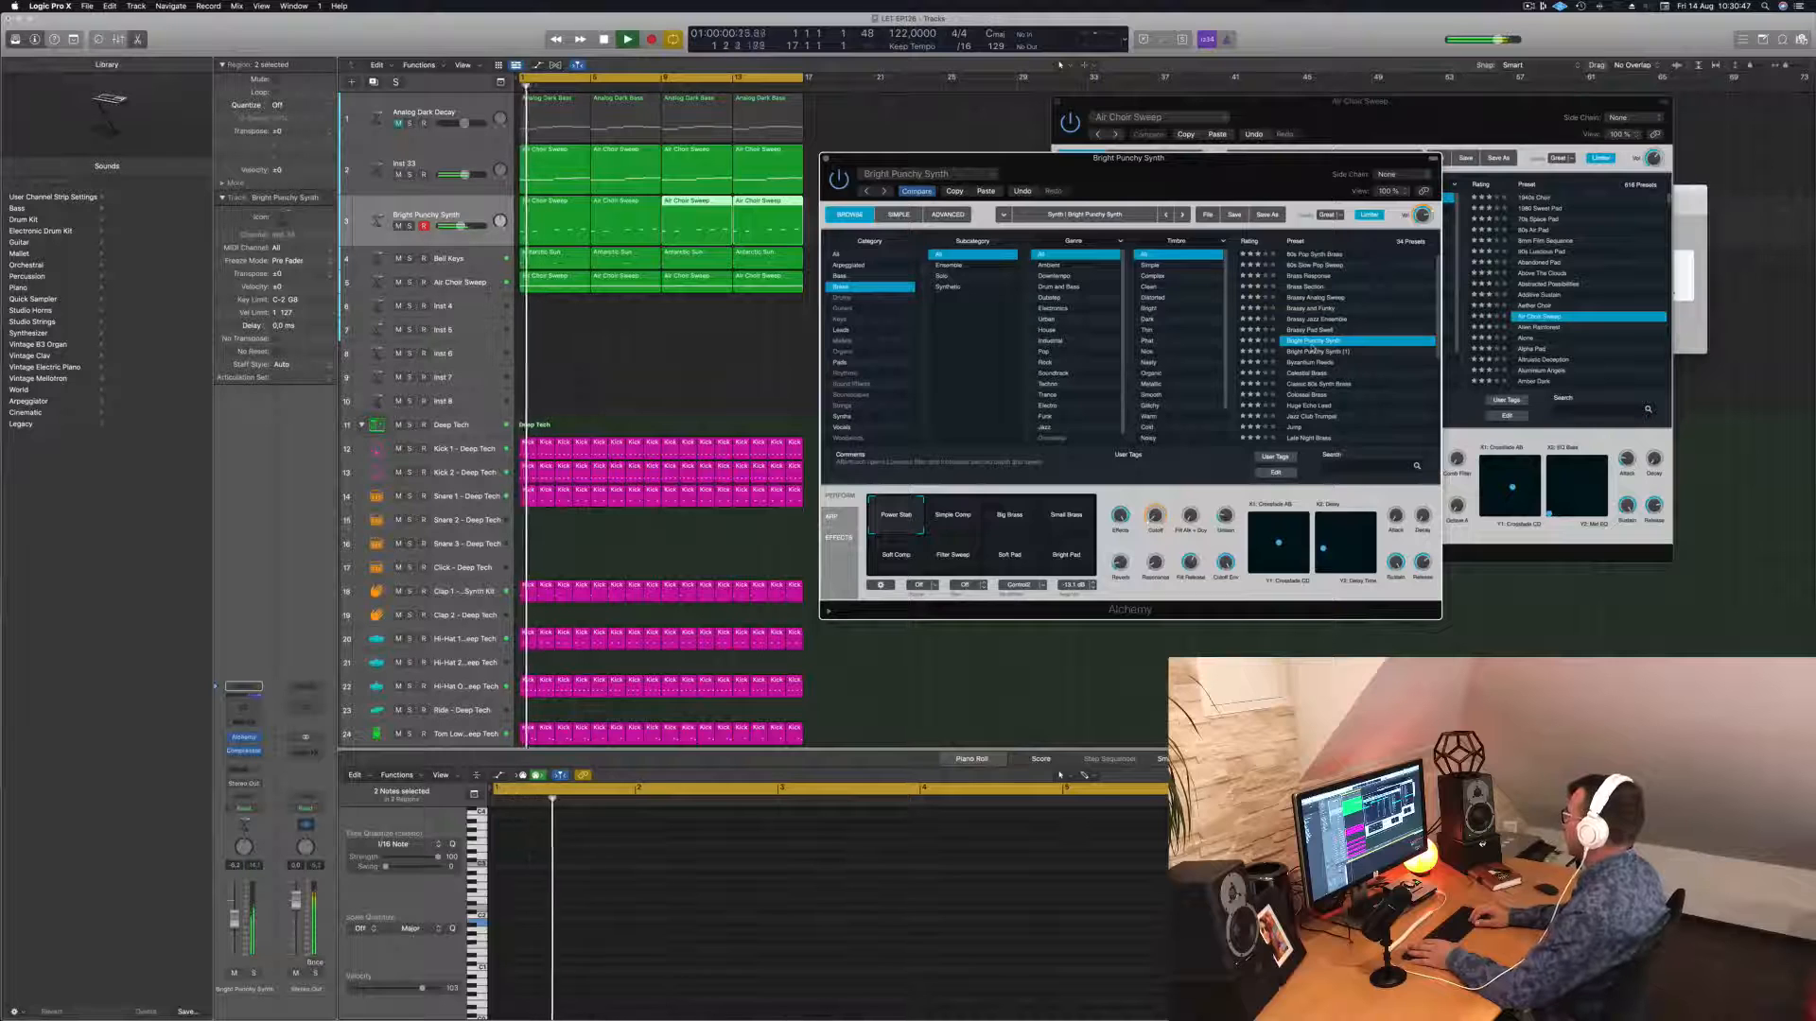
click(1314, 351)
click(1314, 351)
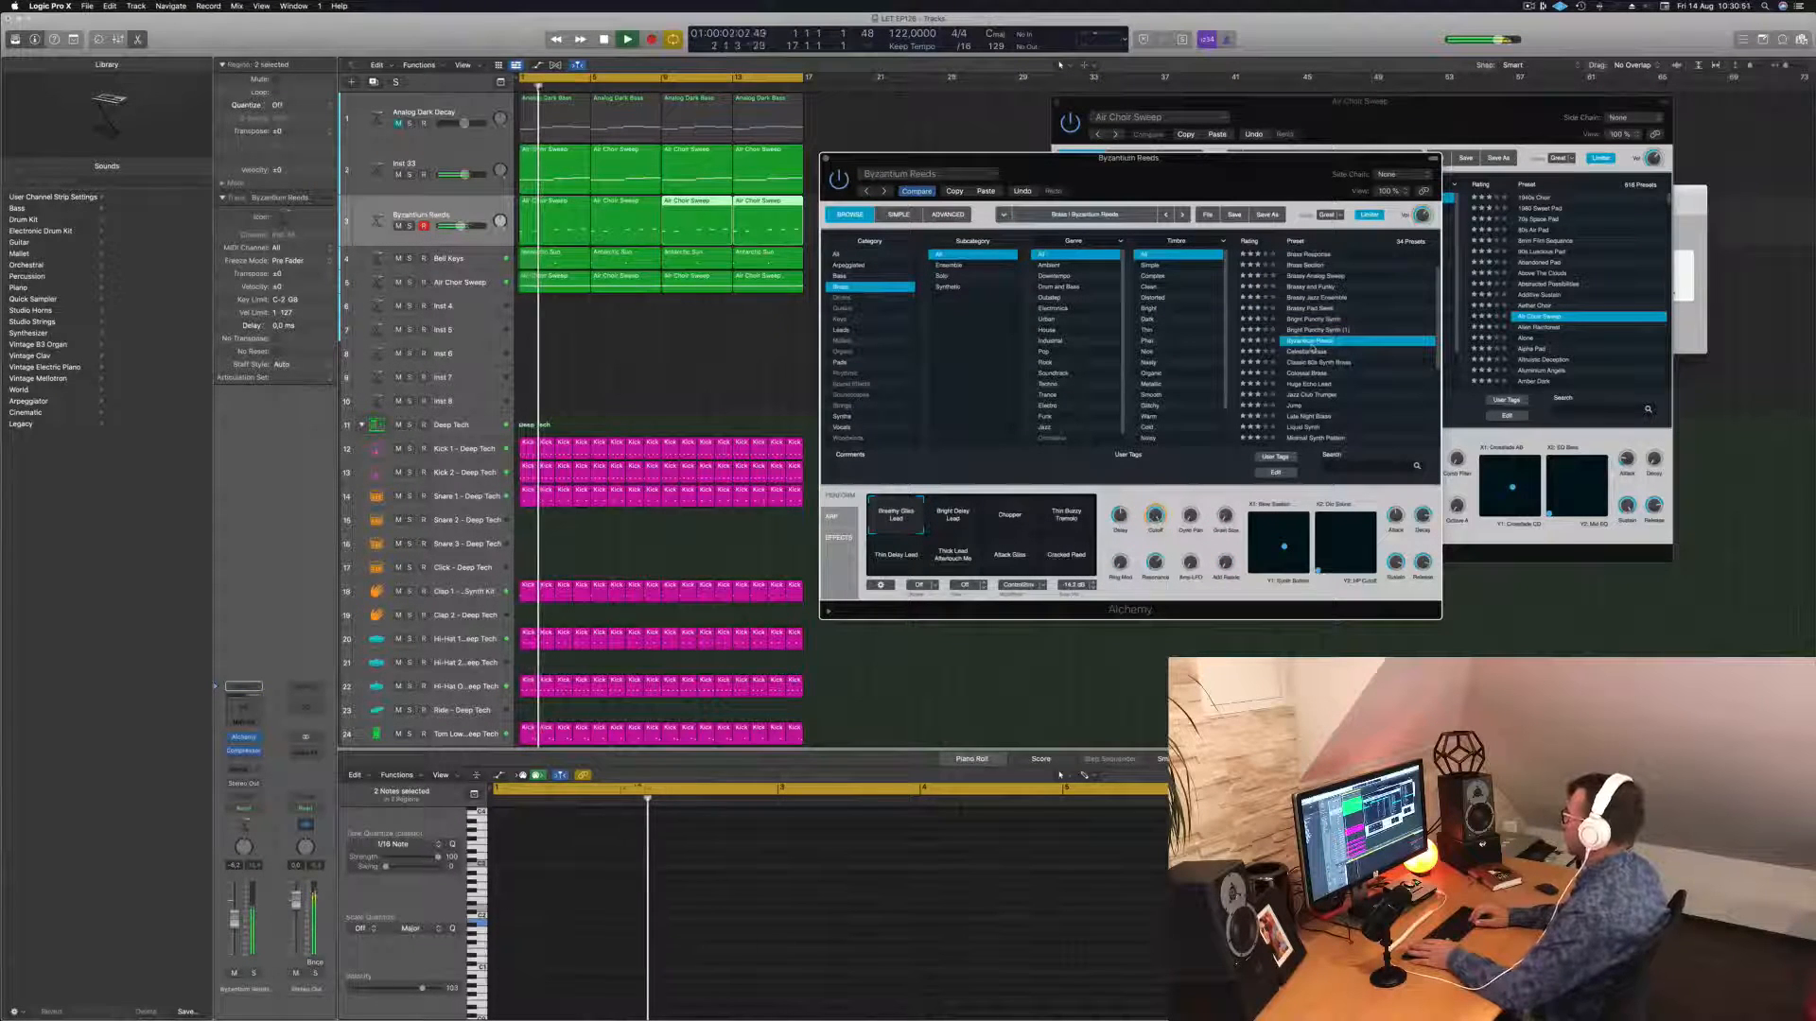
click(1313, 350)
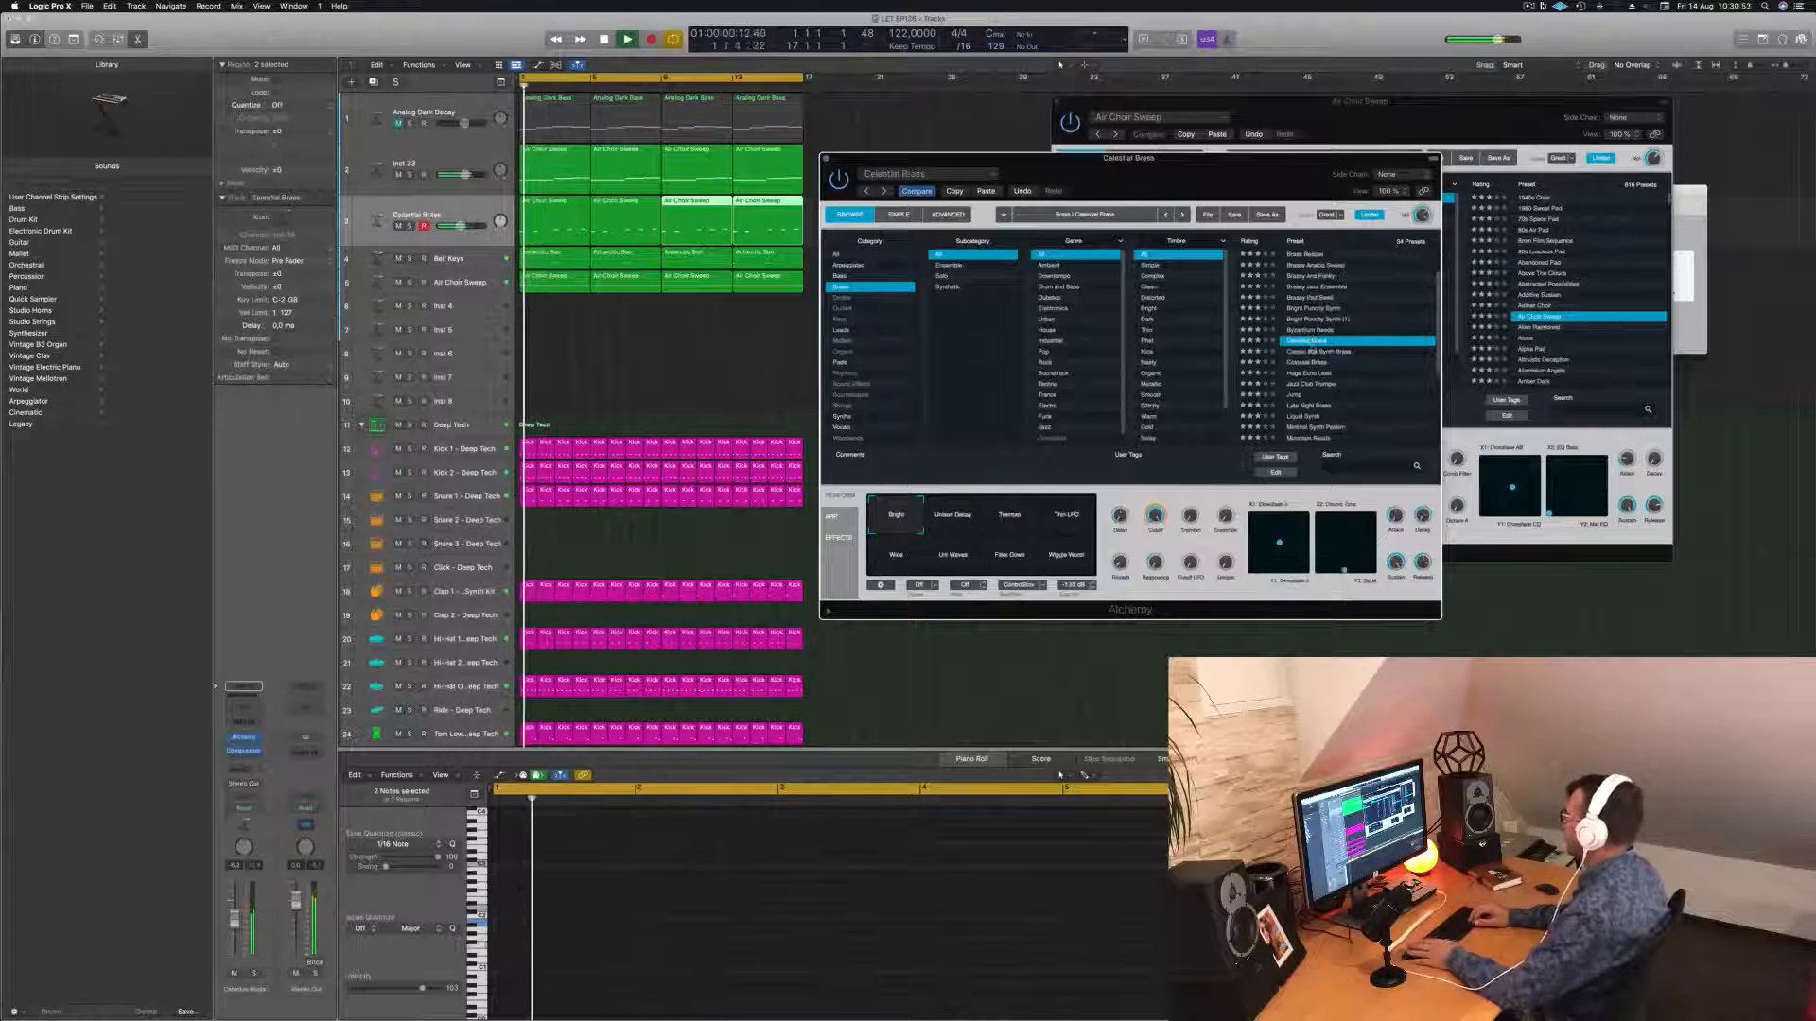
click(1314, 351)
click(1314, 351)
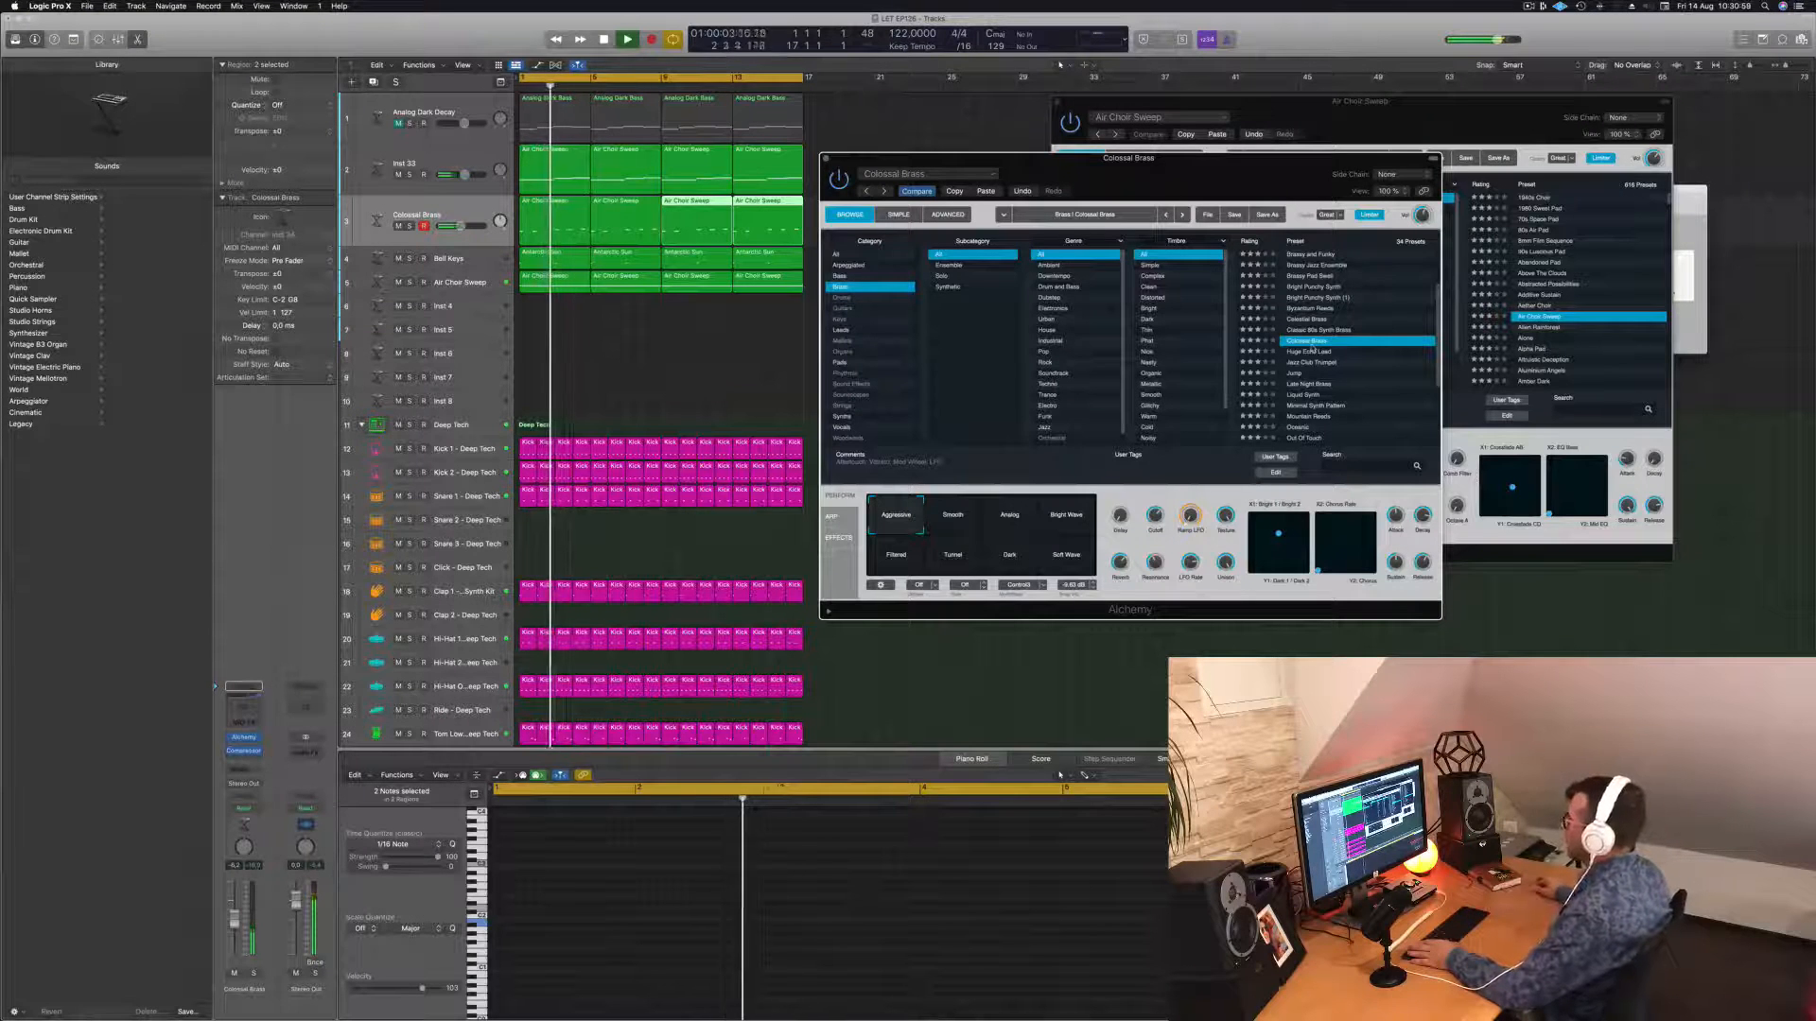
Audition the Smooth, Analog, Bright Wave, Filtered and Tunnel variations of Colossal Brass, and choose Dark.
click(954, 525)
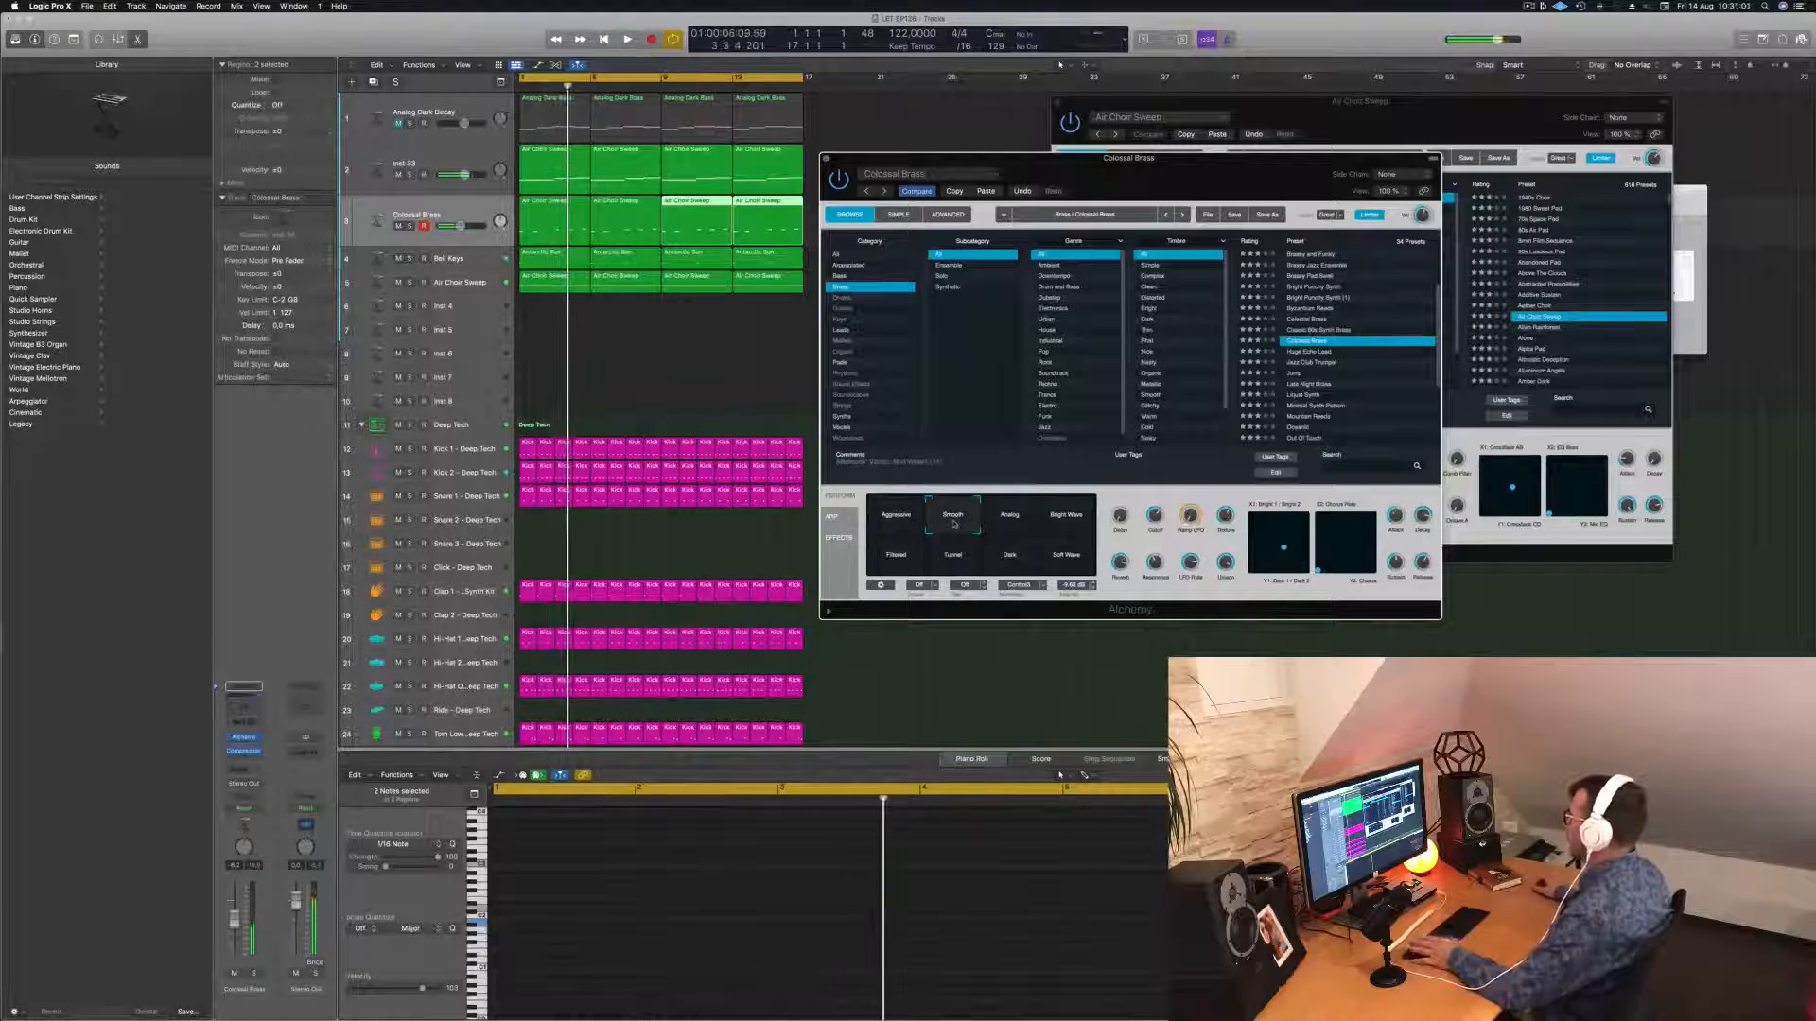
click(1012, 522)
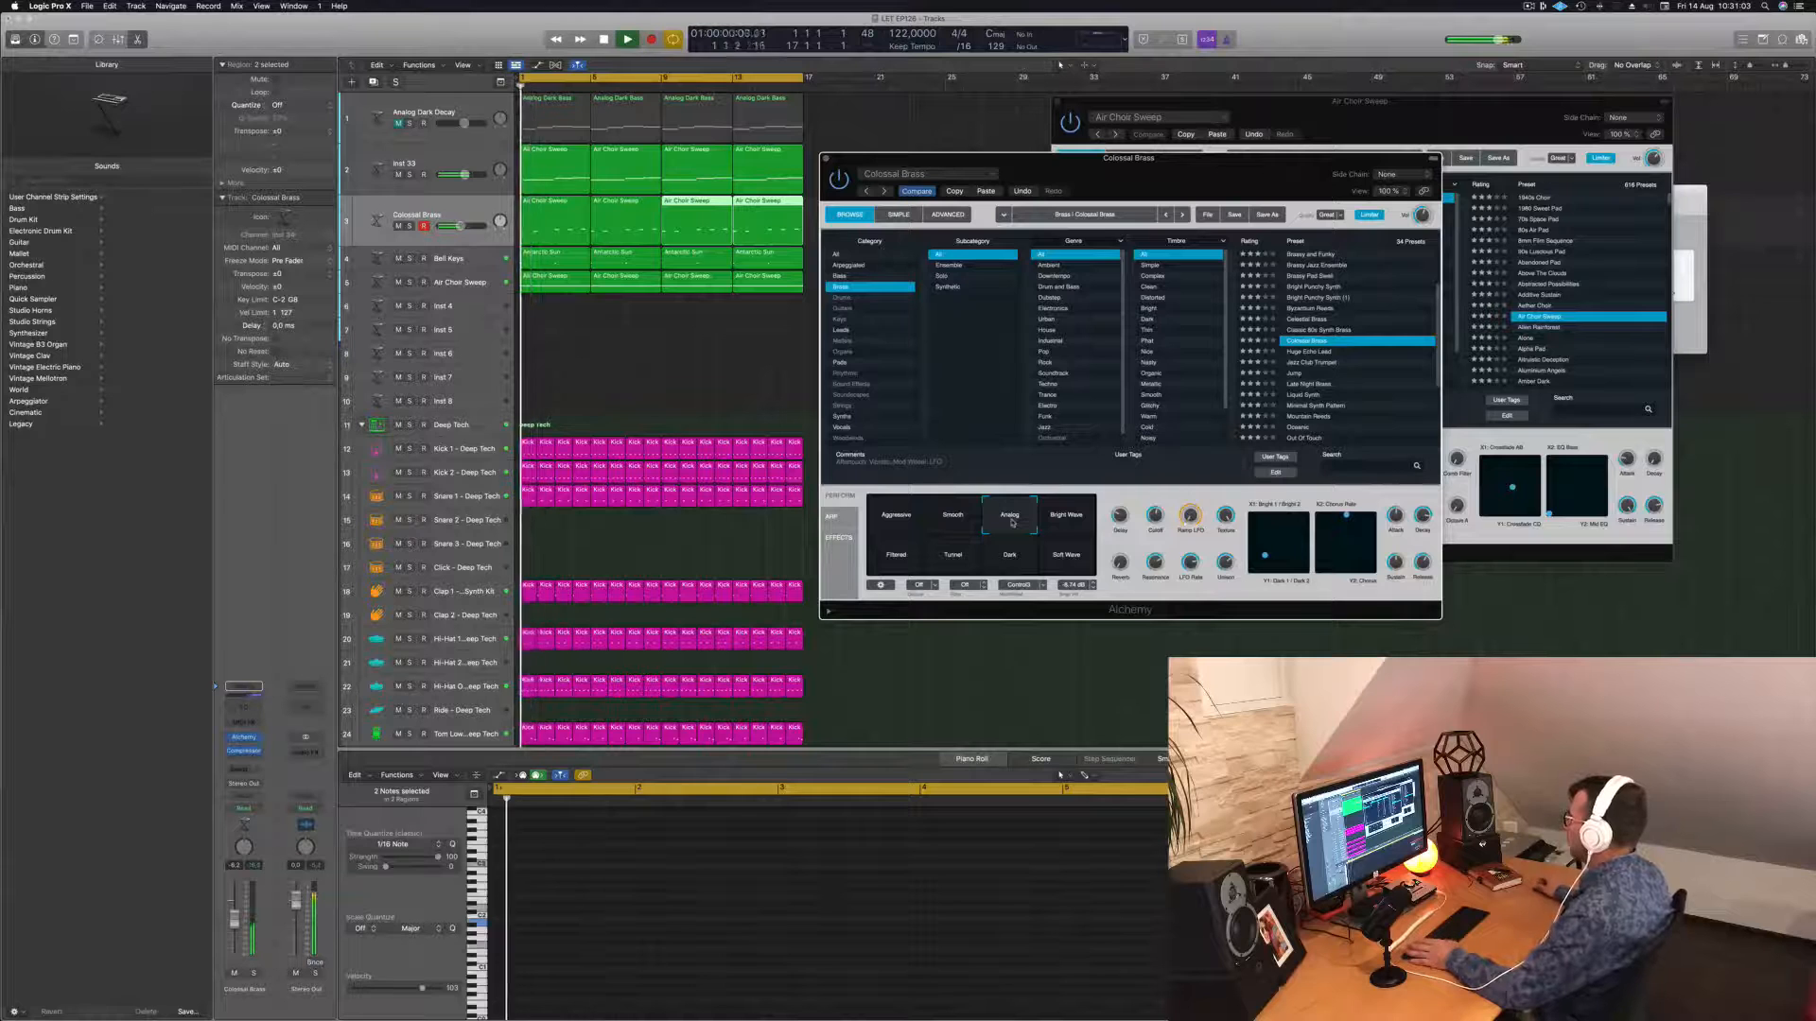
click(1065, 526)
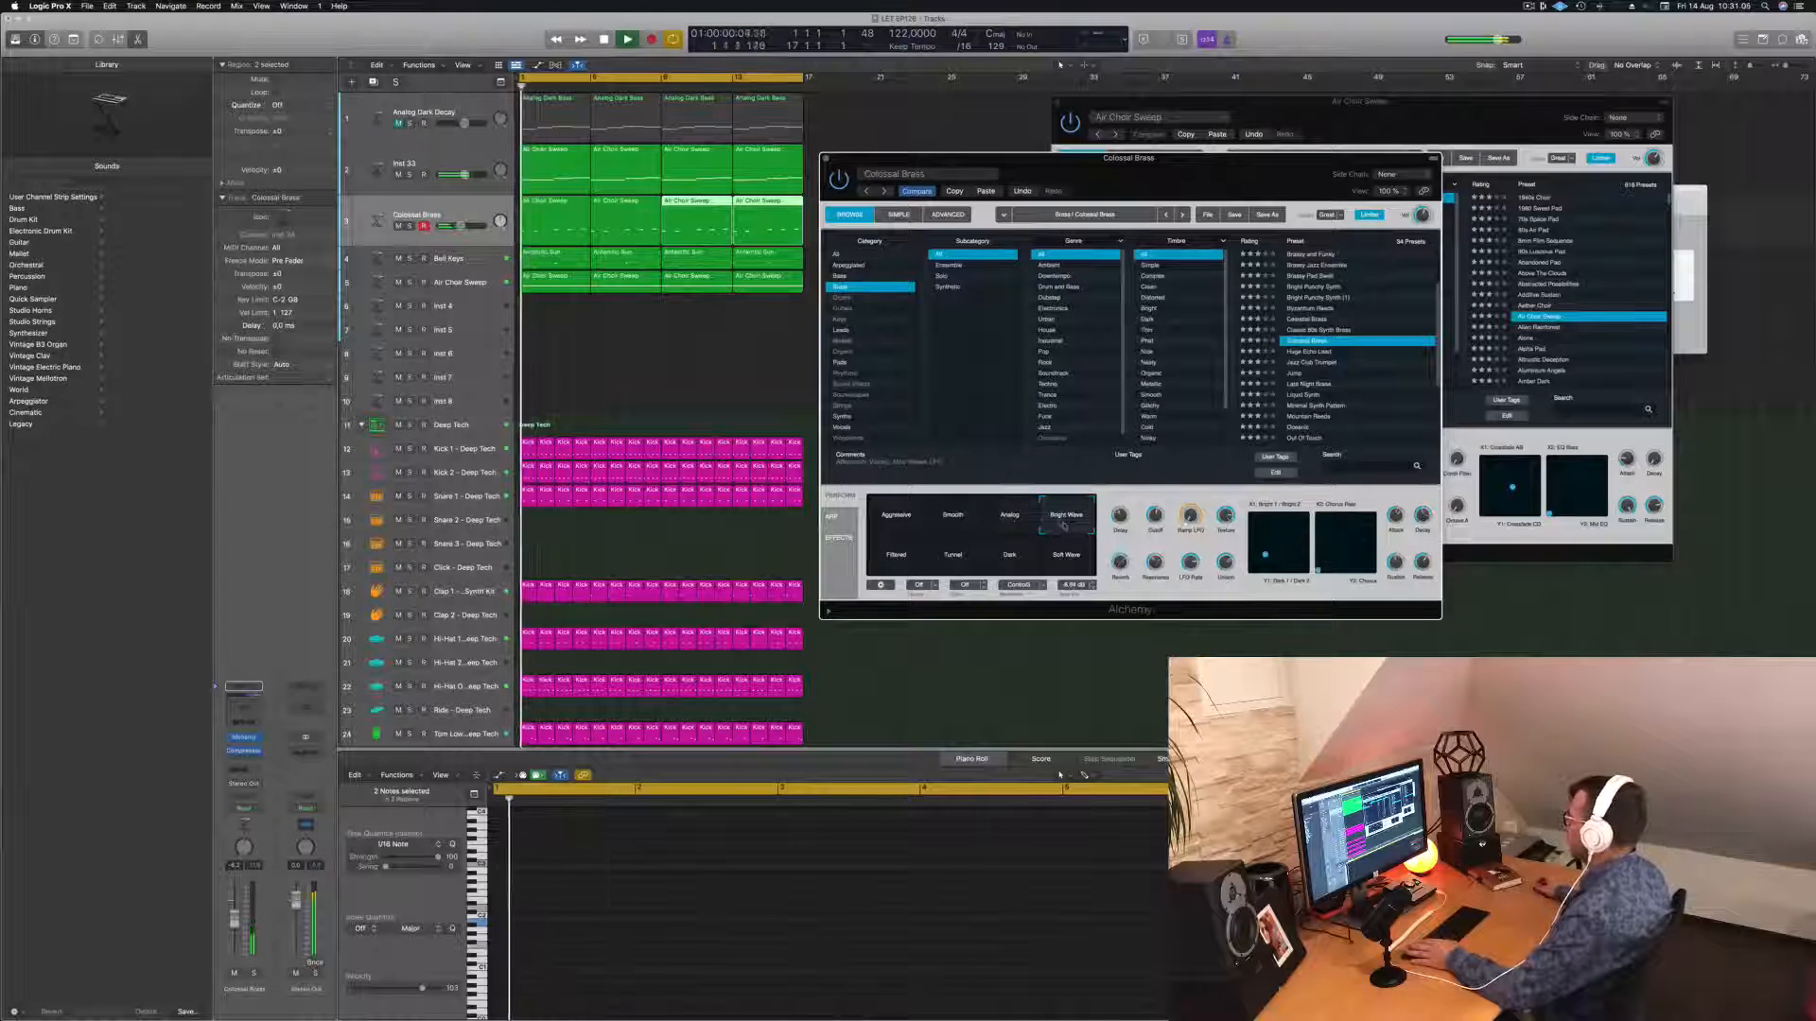
click(892, 564)
key(space)
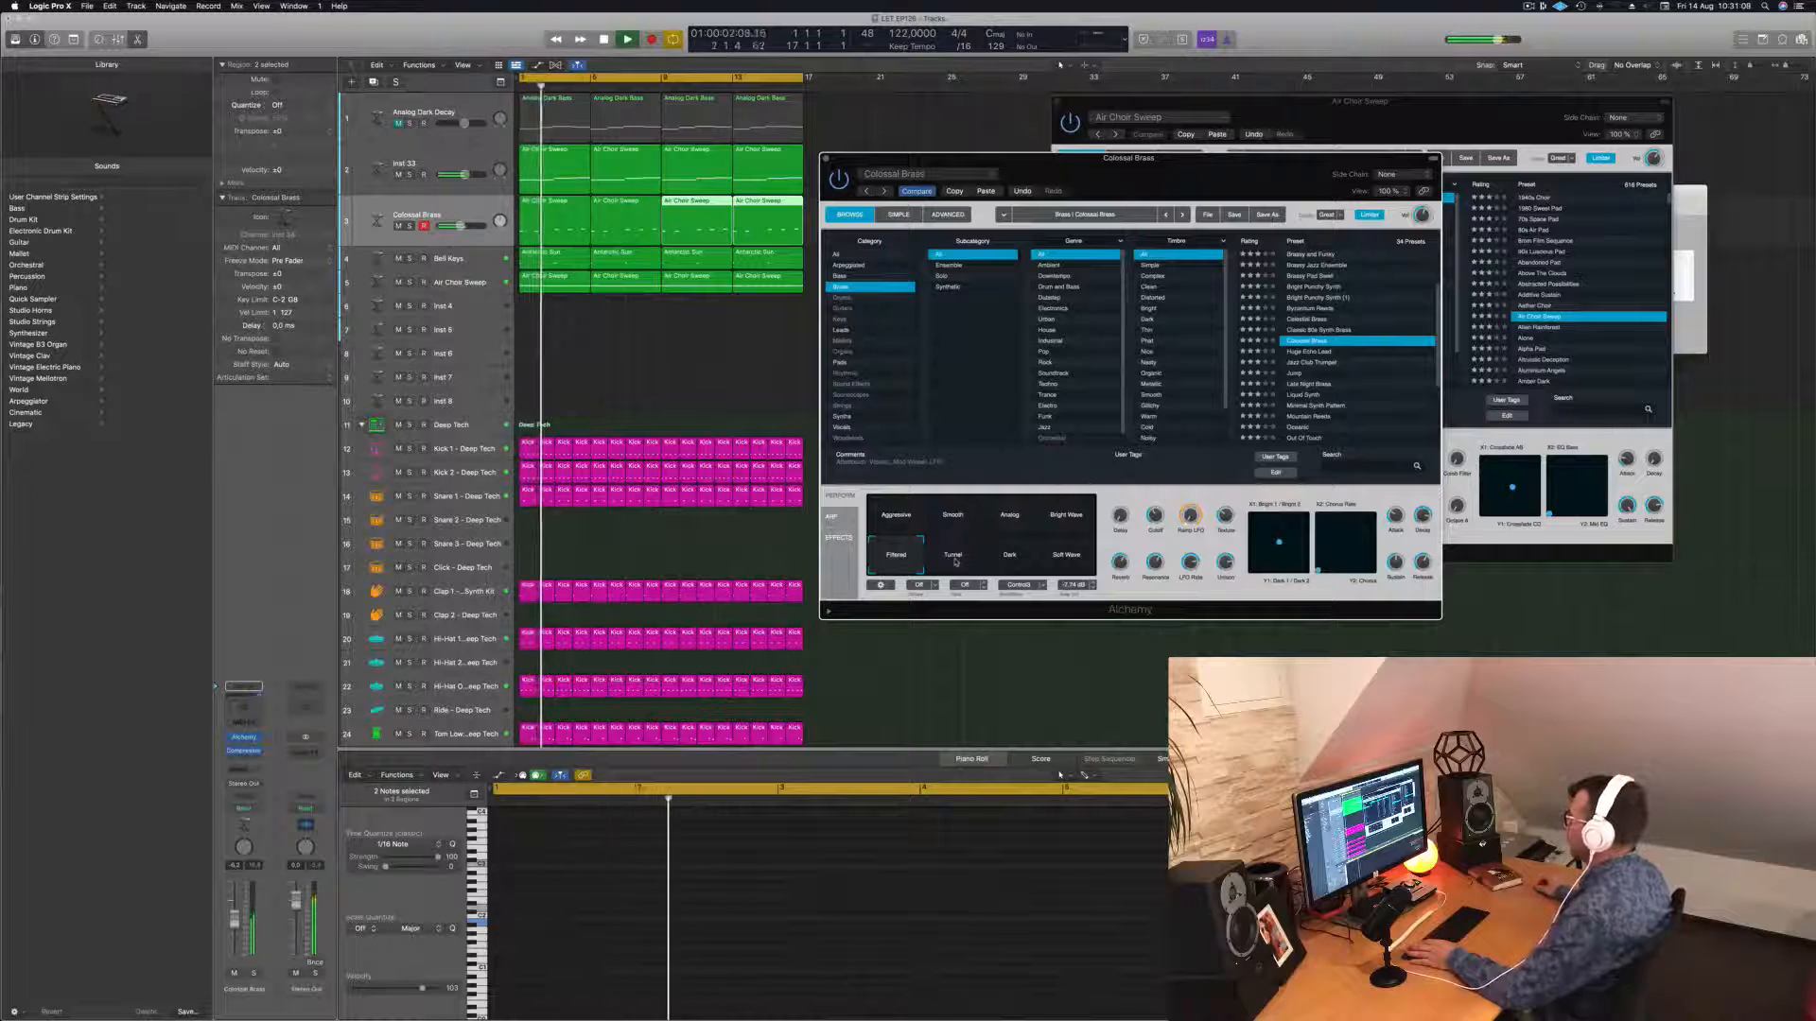
click(955, 560)
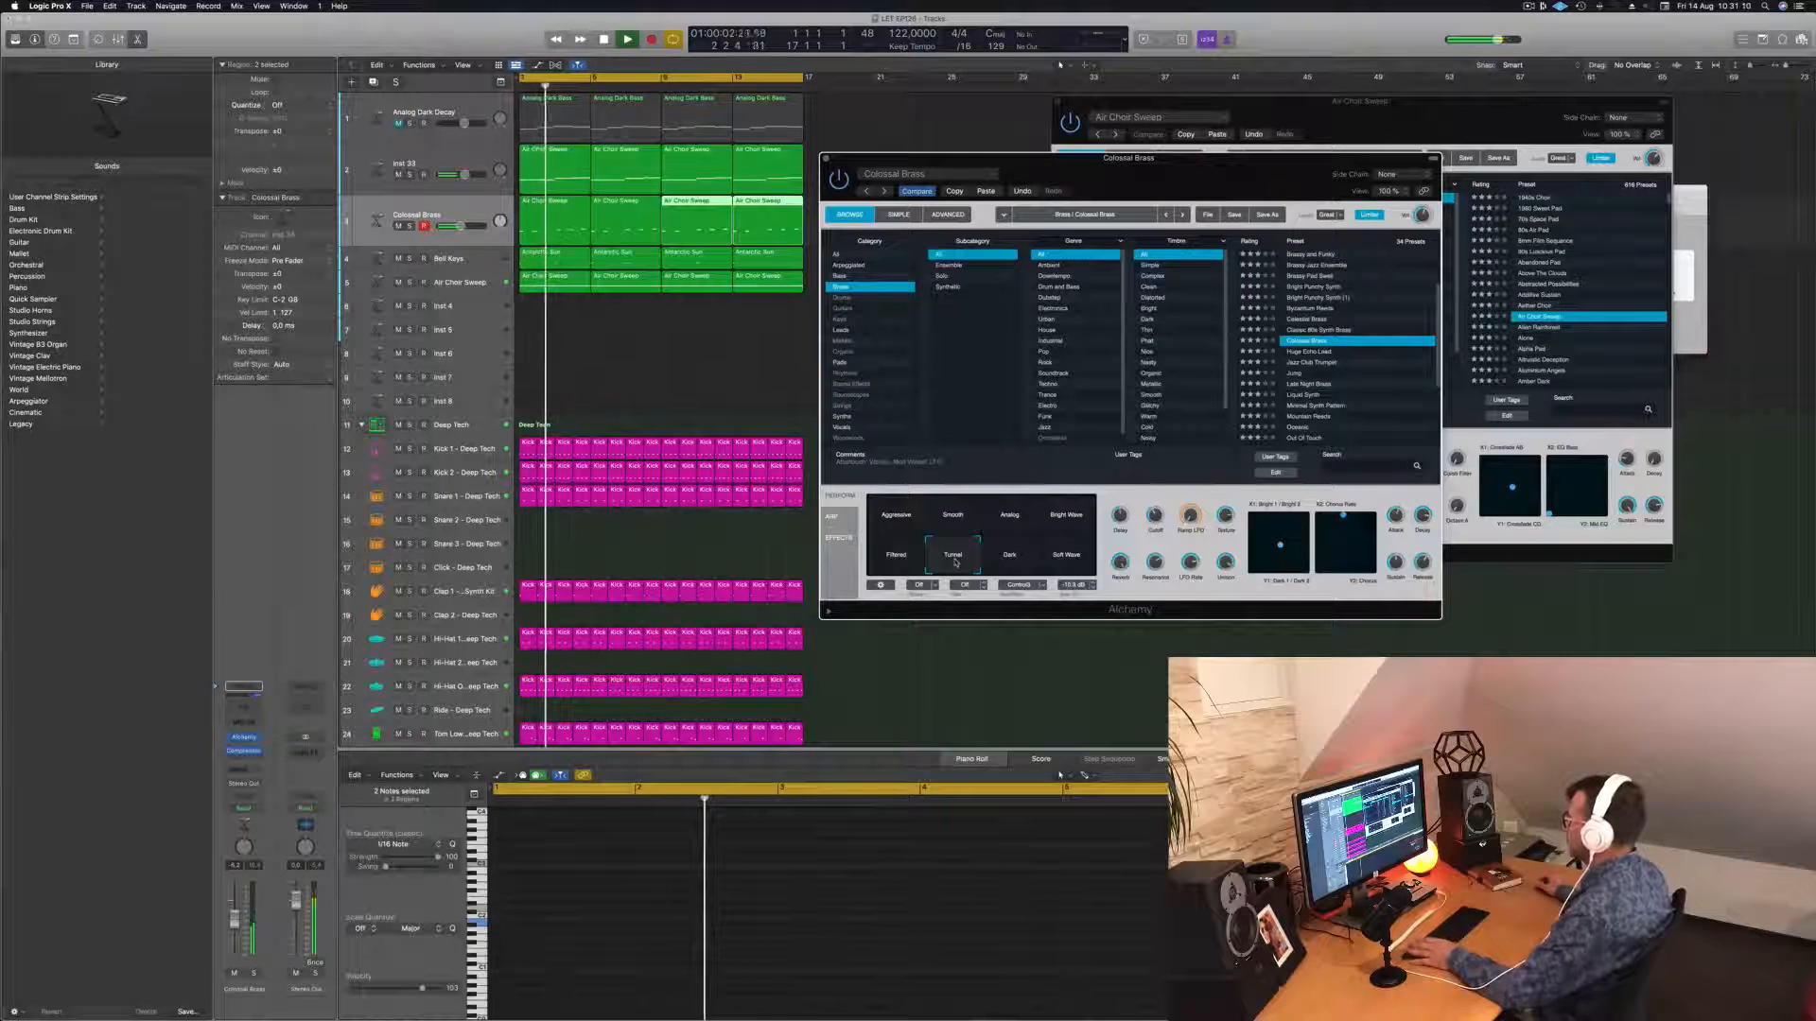
click(1010, 558)
key(Return)
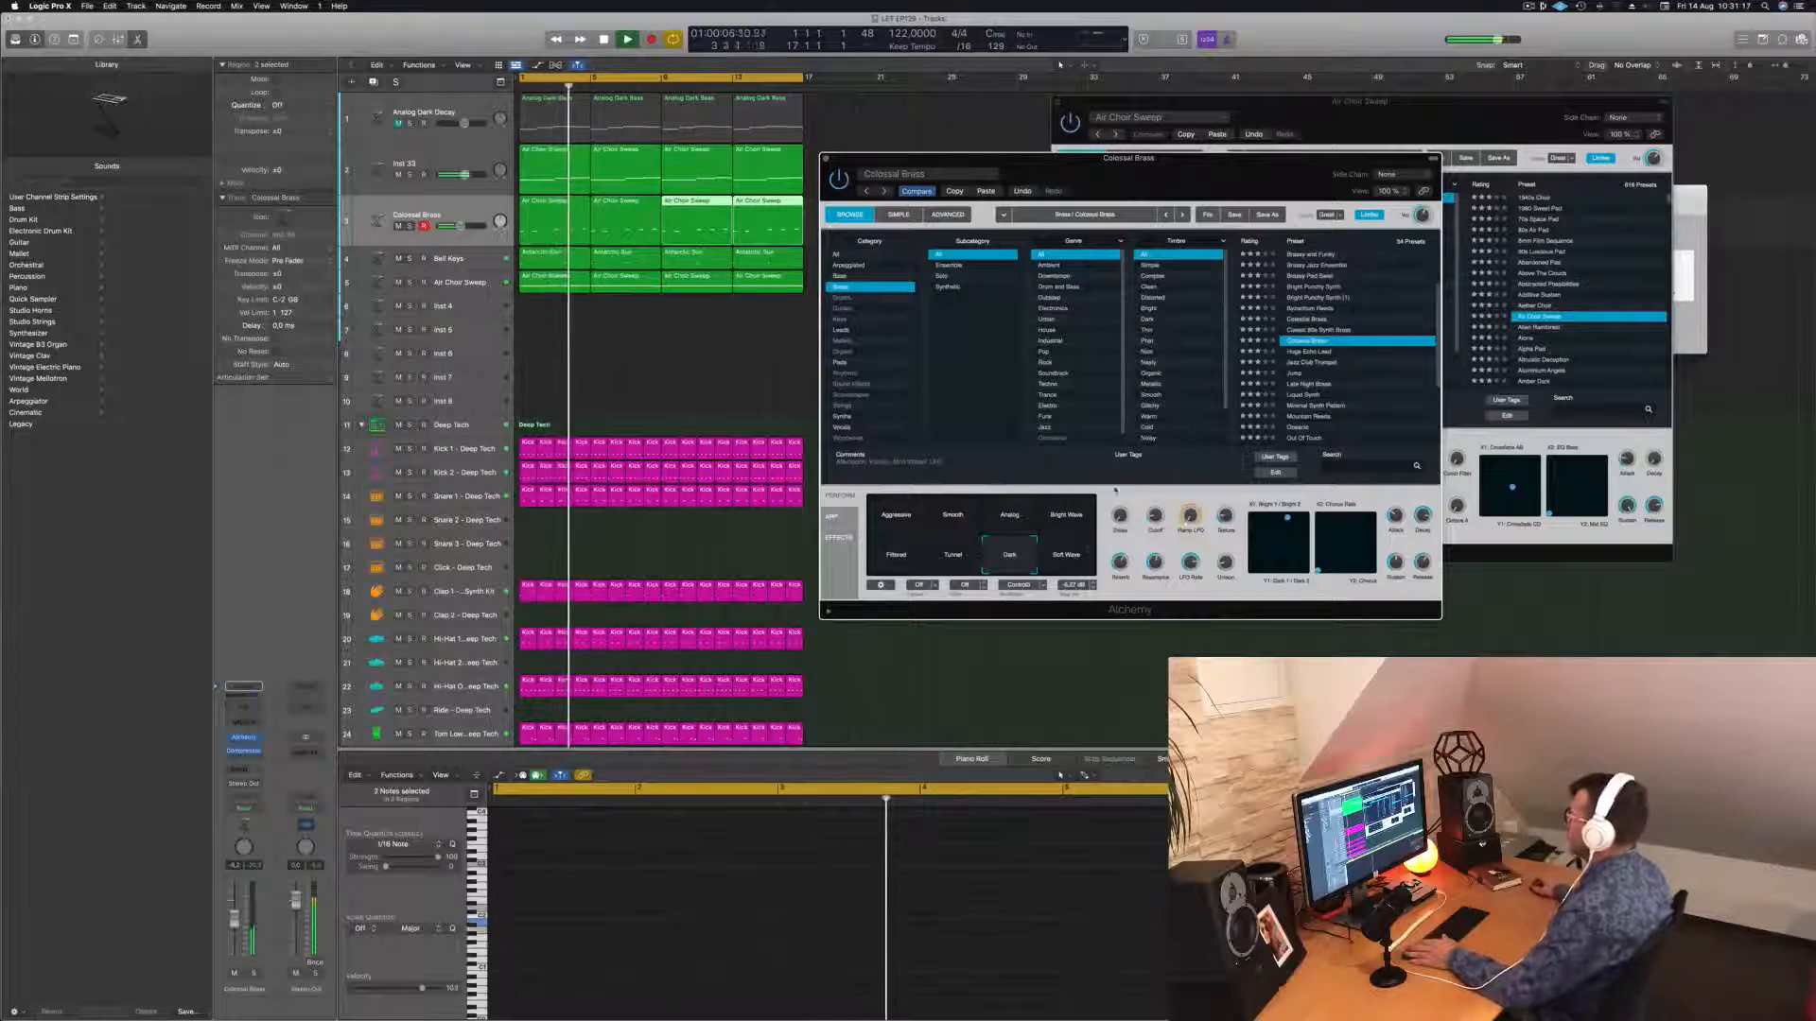
Close the Colossal Brass instrument window, clear the region selection and play the loop from the start.
drag(1209, 178, 1068, 277)
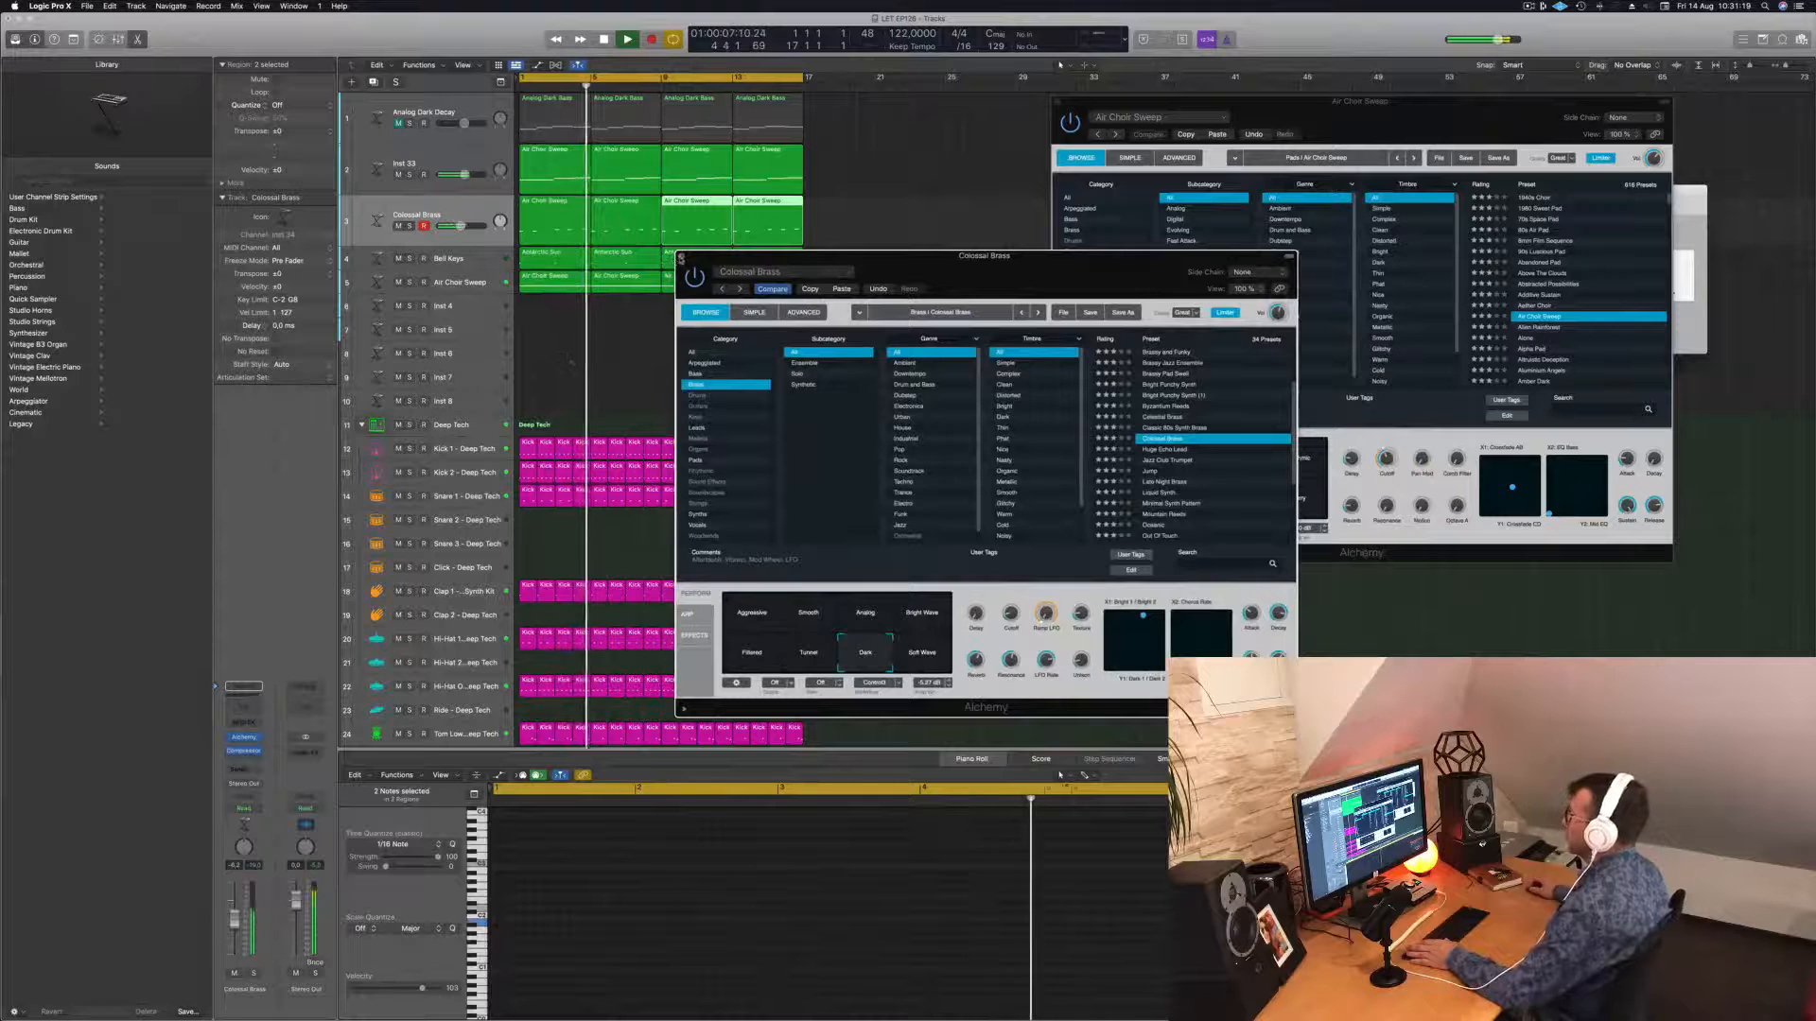
click(684, 257)
click(570, 332)
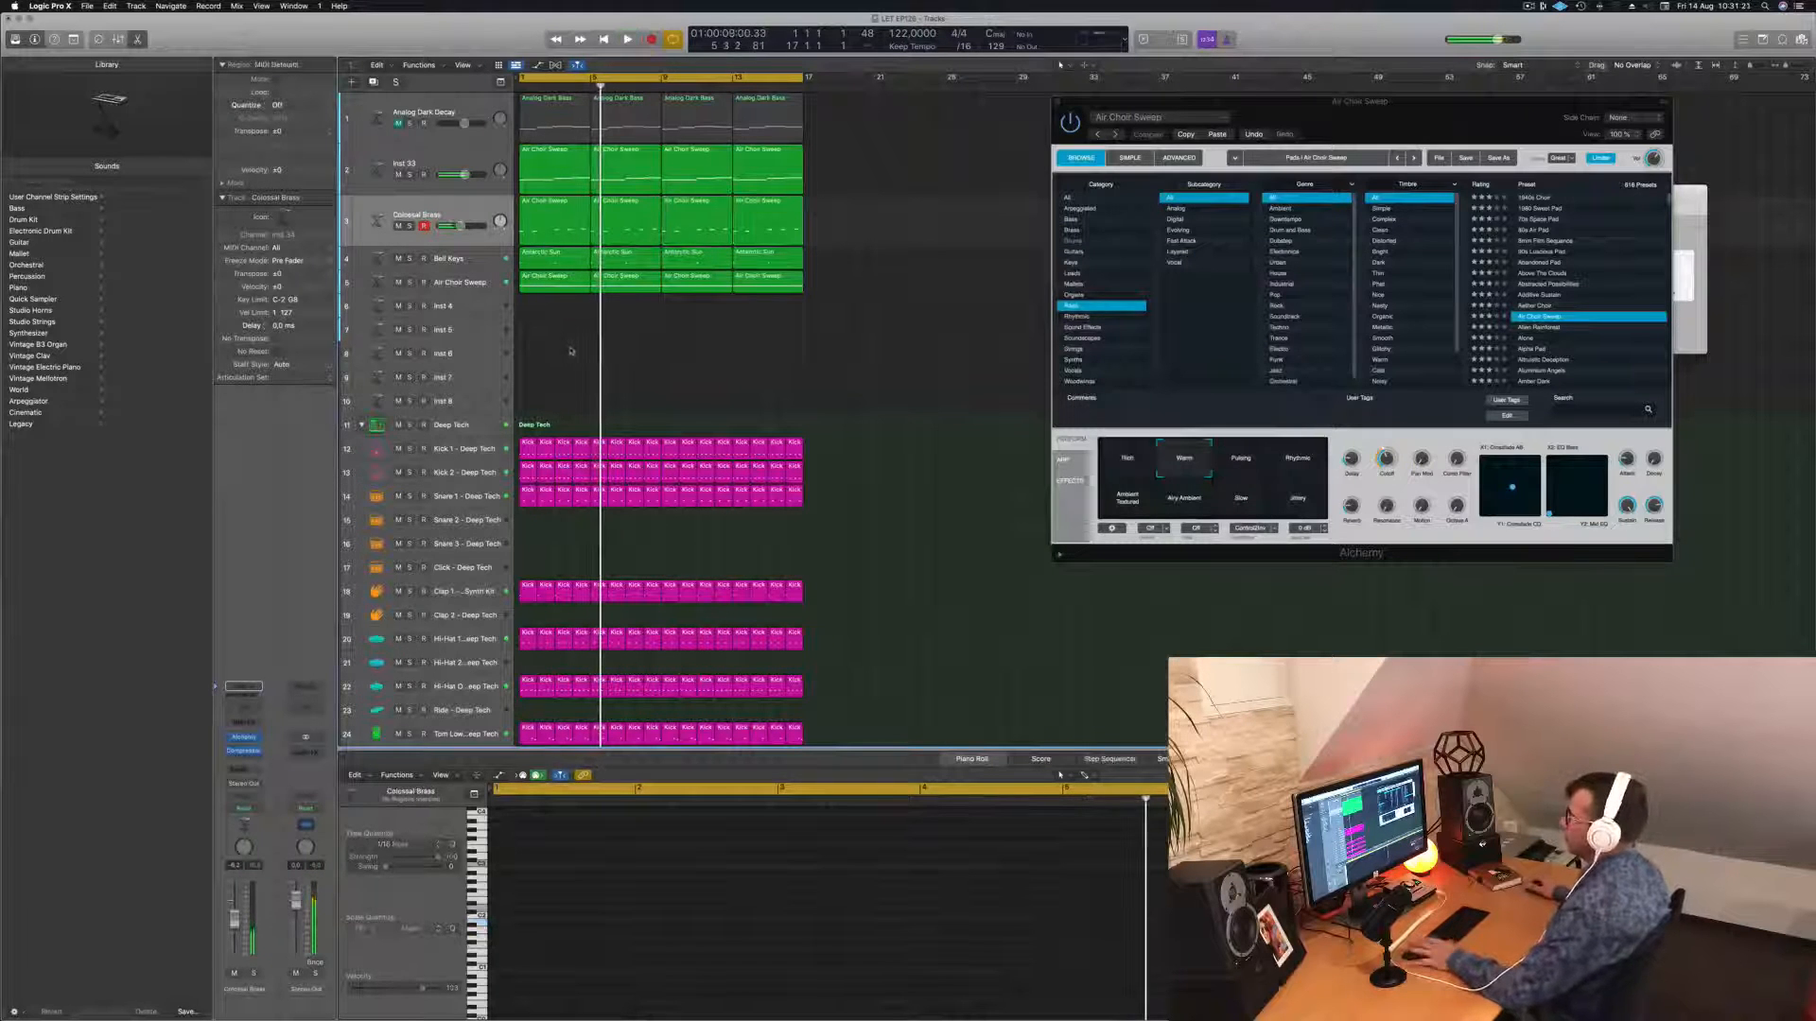
key(Return)
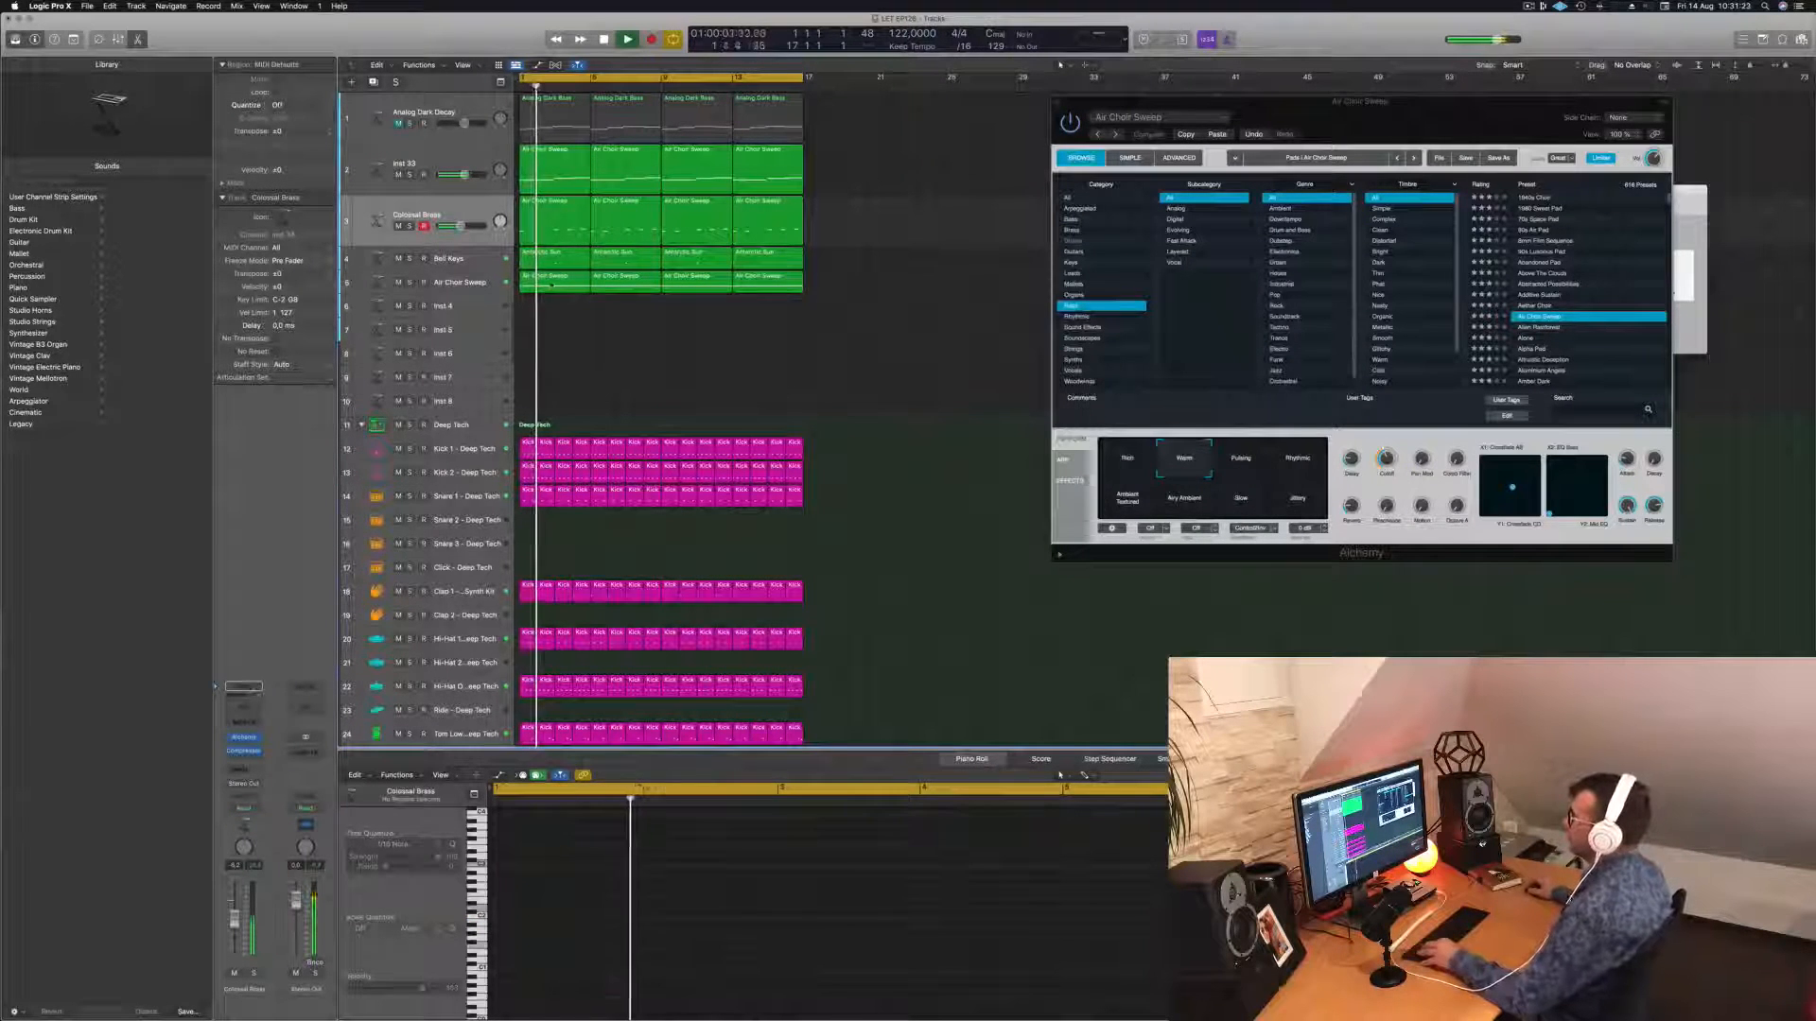
Copy the first Air Choir Sweep region from the choir track onto the Inst 4 track and stop playback.
click(553, 277)
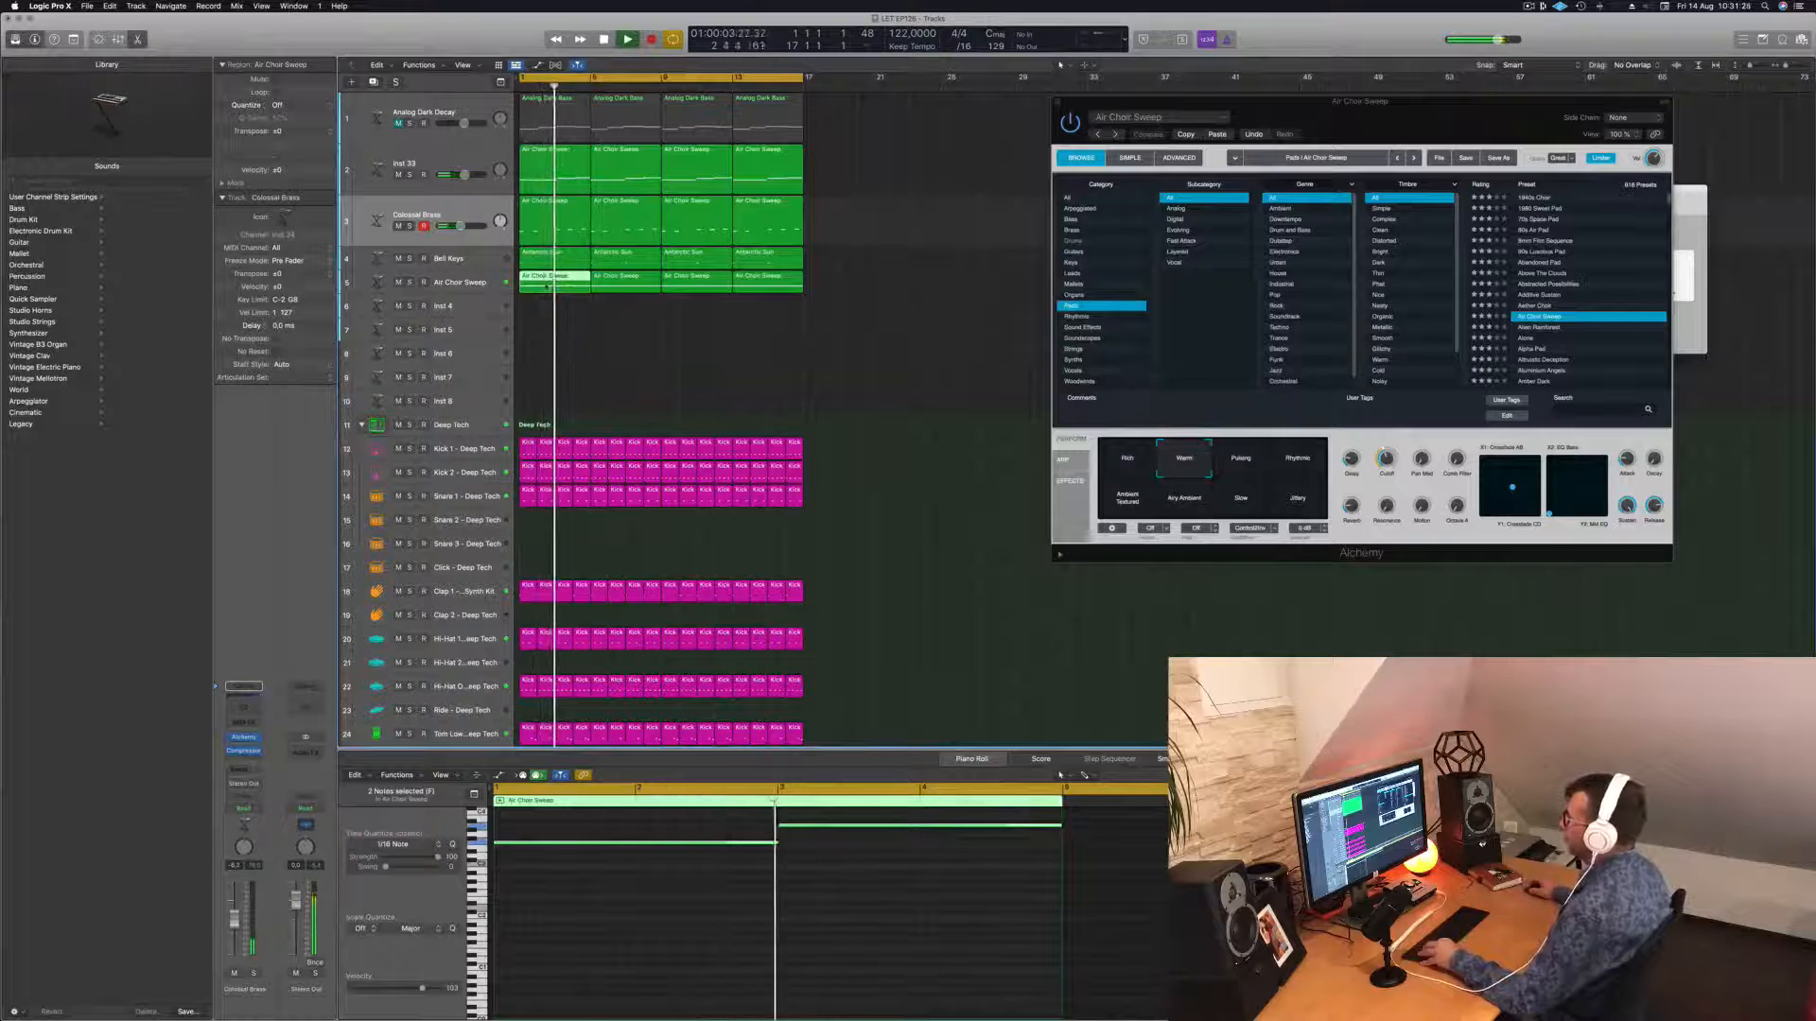
drag(547, 286, 546, 309)
key(space)
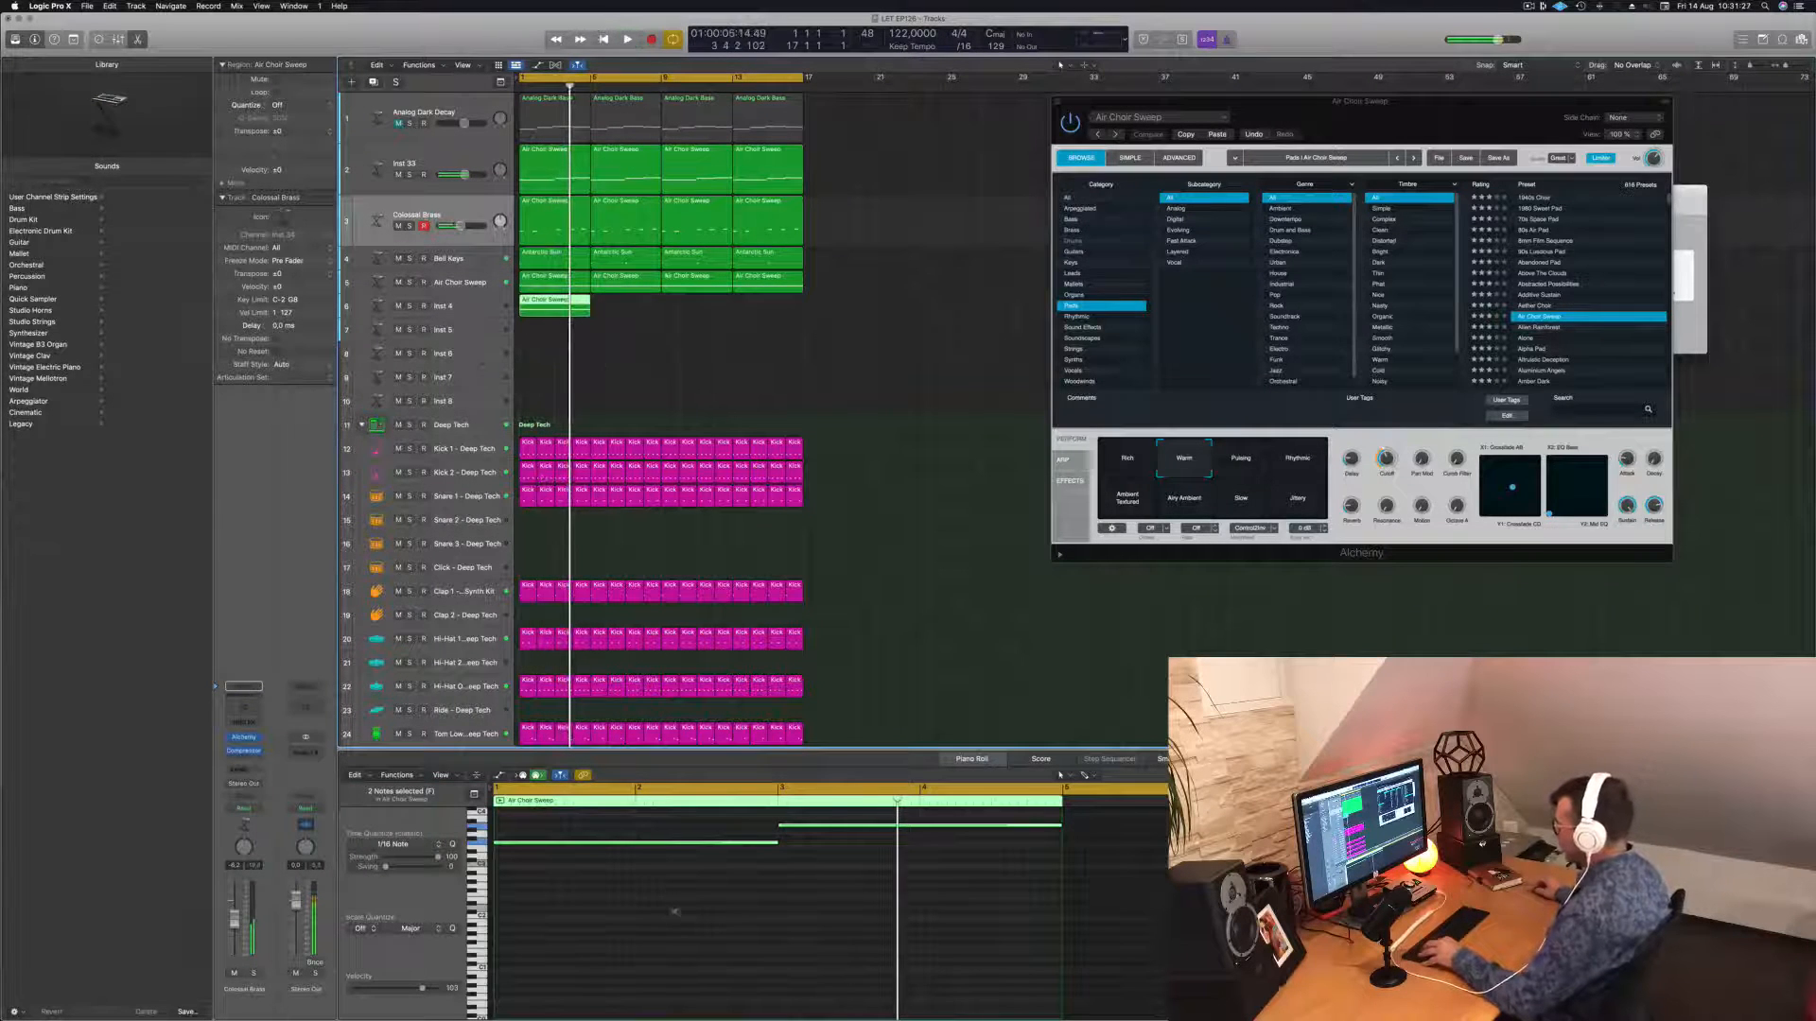
Duplicate both long notes of the Inst 4 region at a lower pitch.
scroll(676, 915, up, 3)
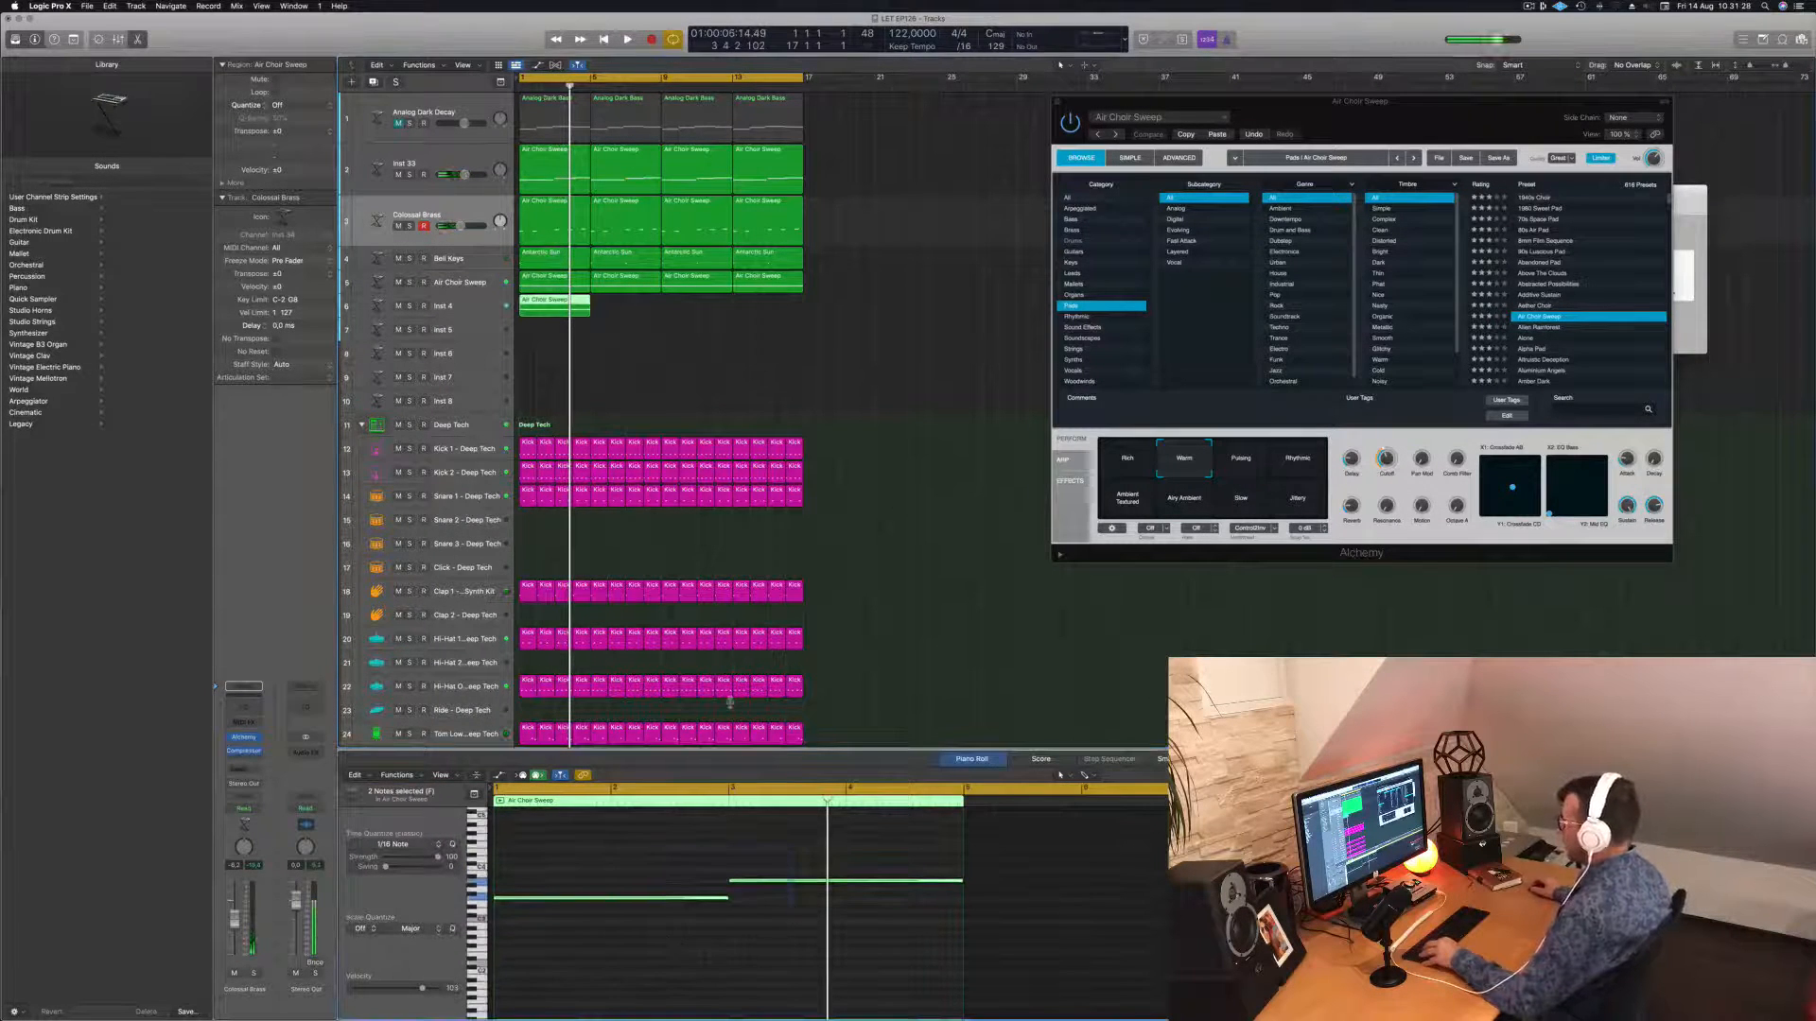
click(828, 349)
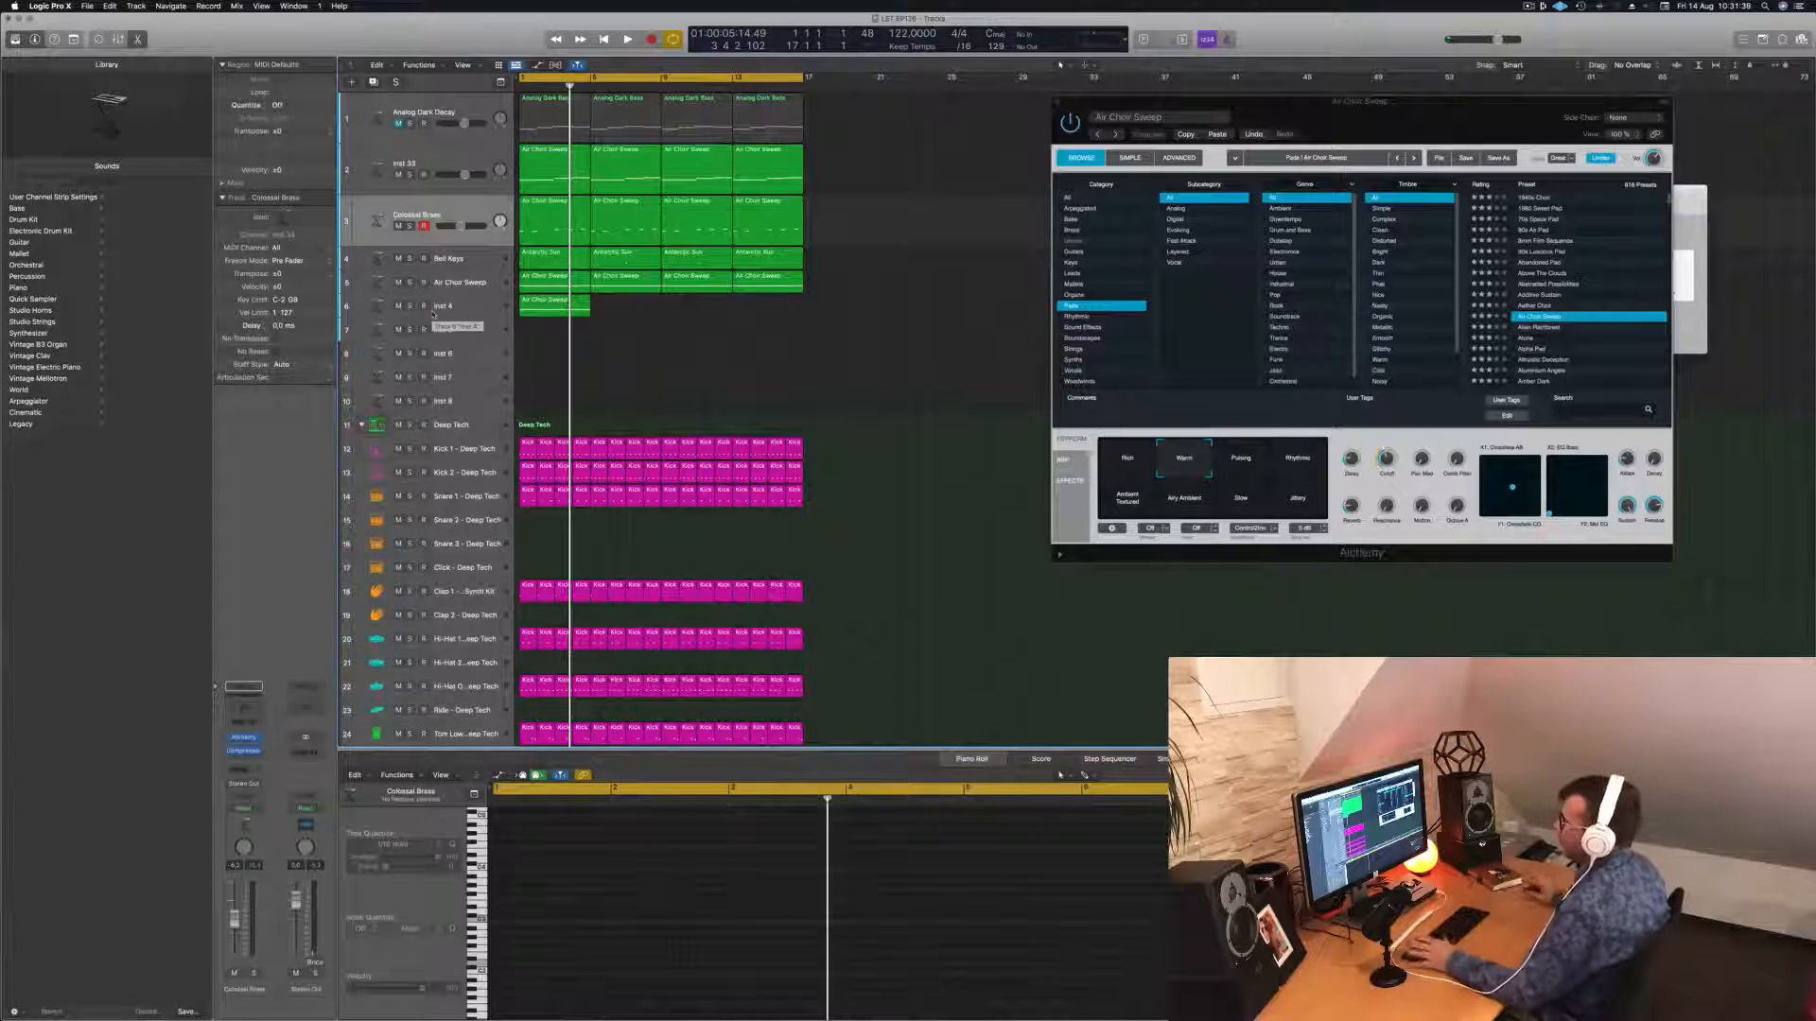
click(521, 305)
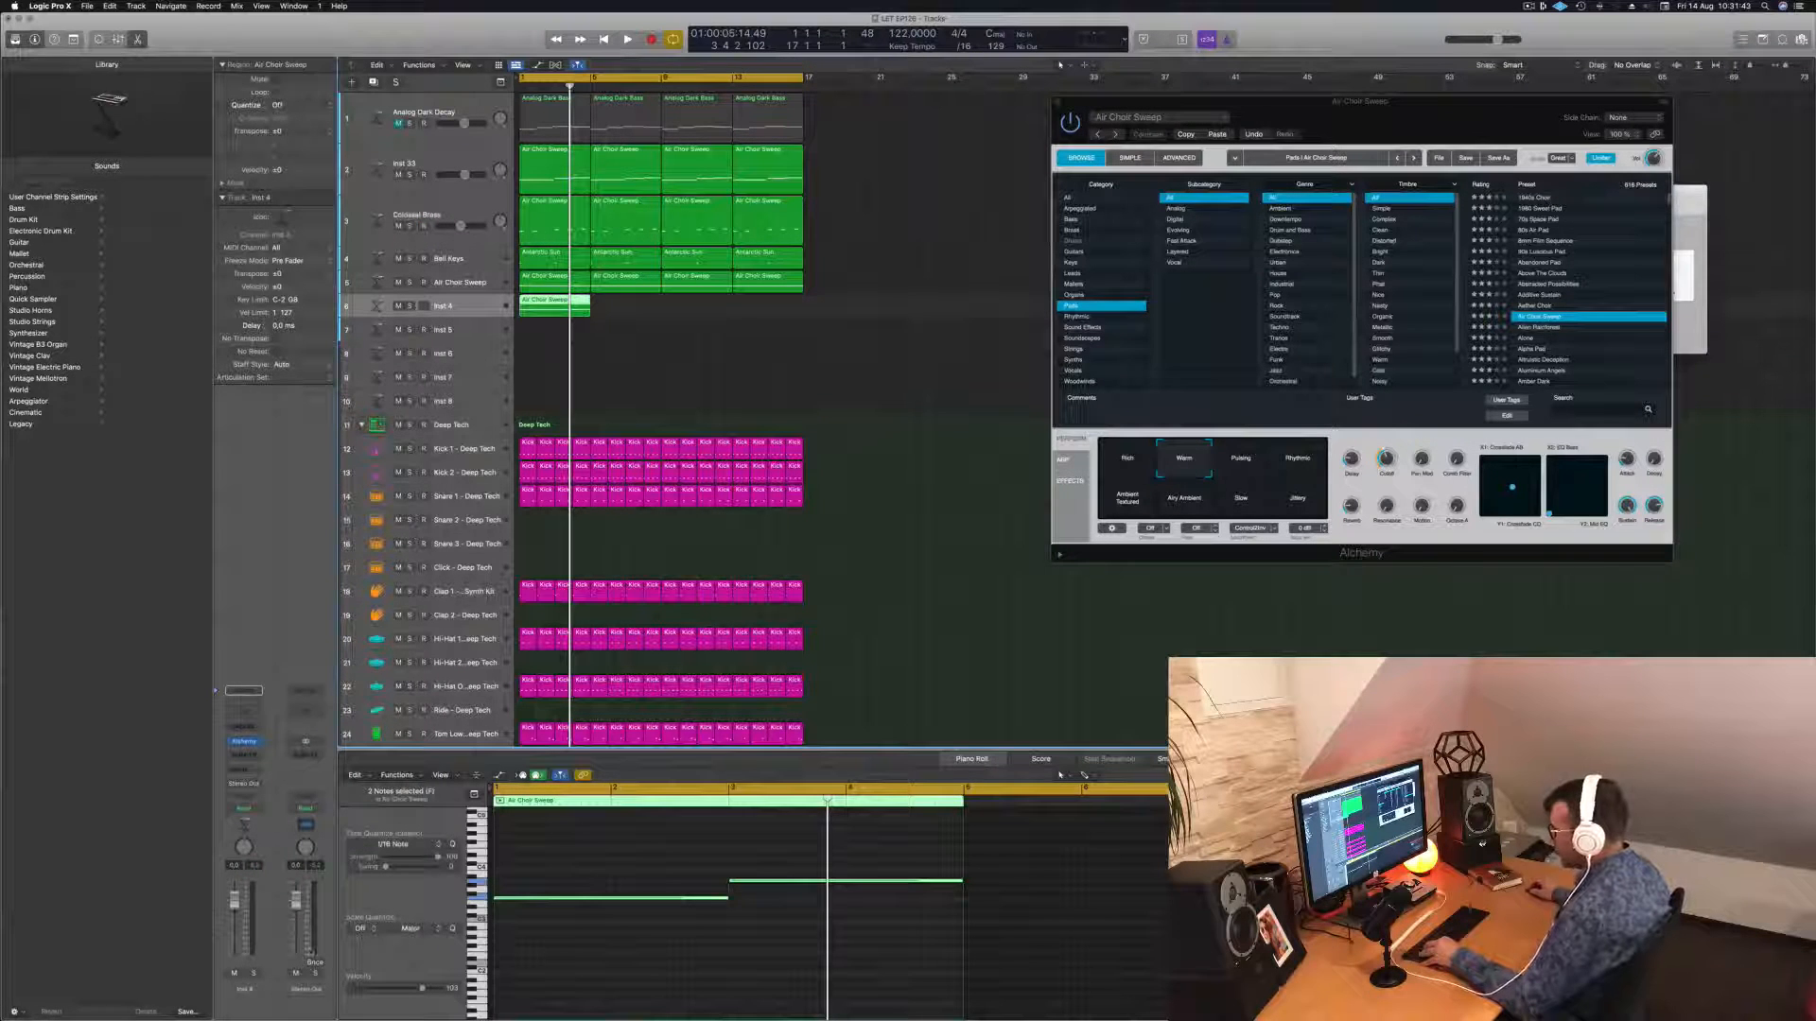
drag(604, 862, 832, 973)
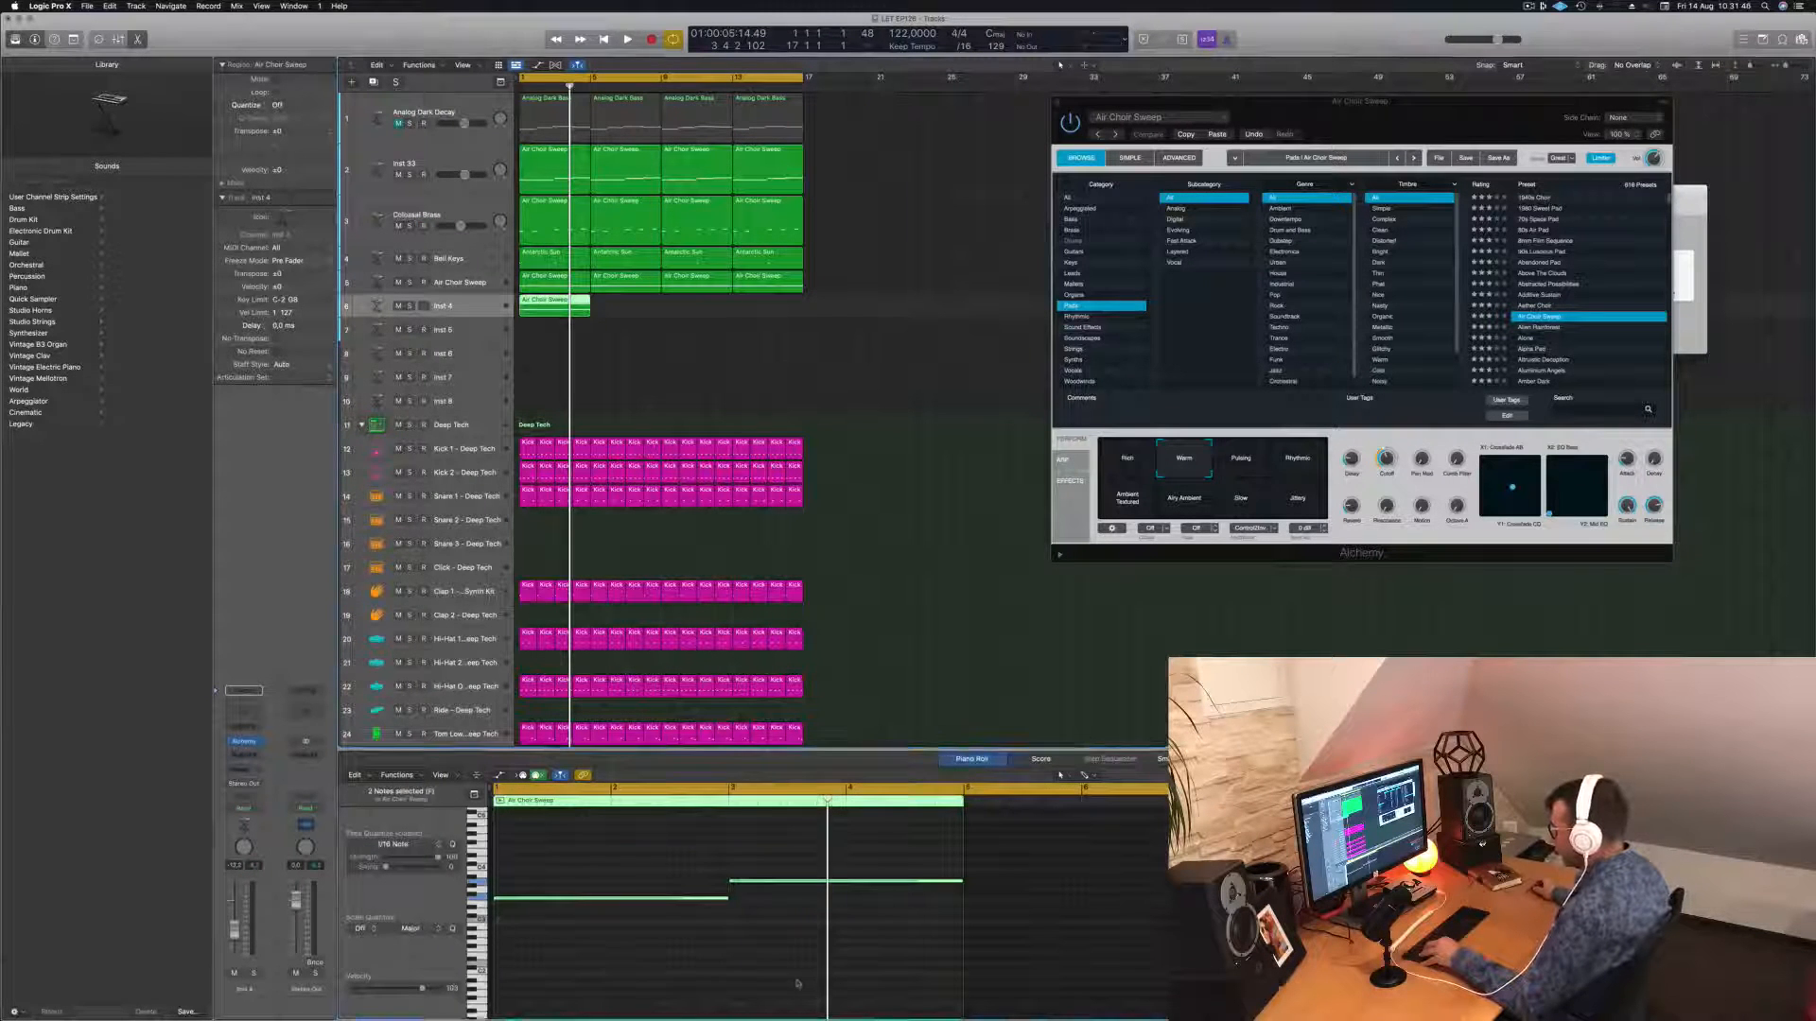
scroll(634, 927, up, 2)
scroll(648, 935, down, 2)
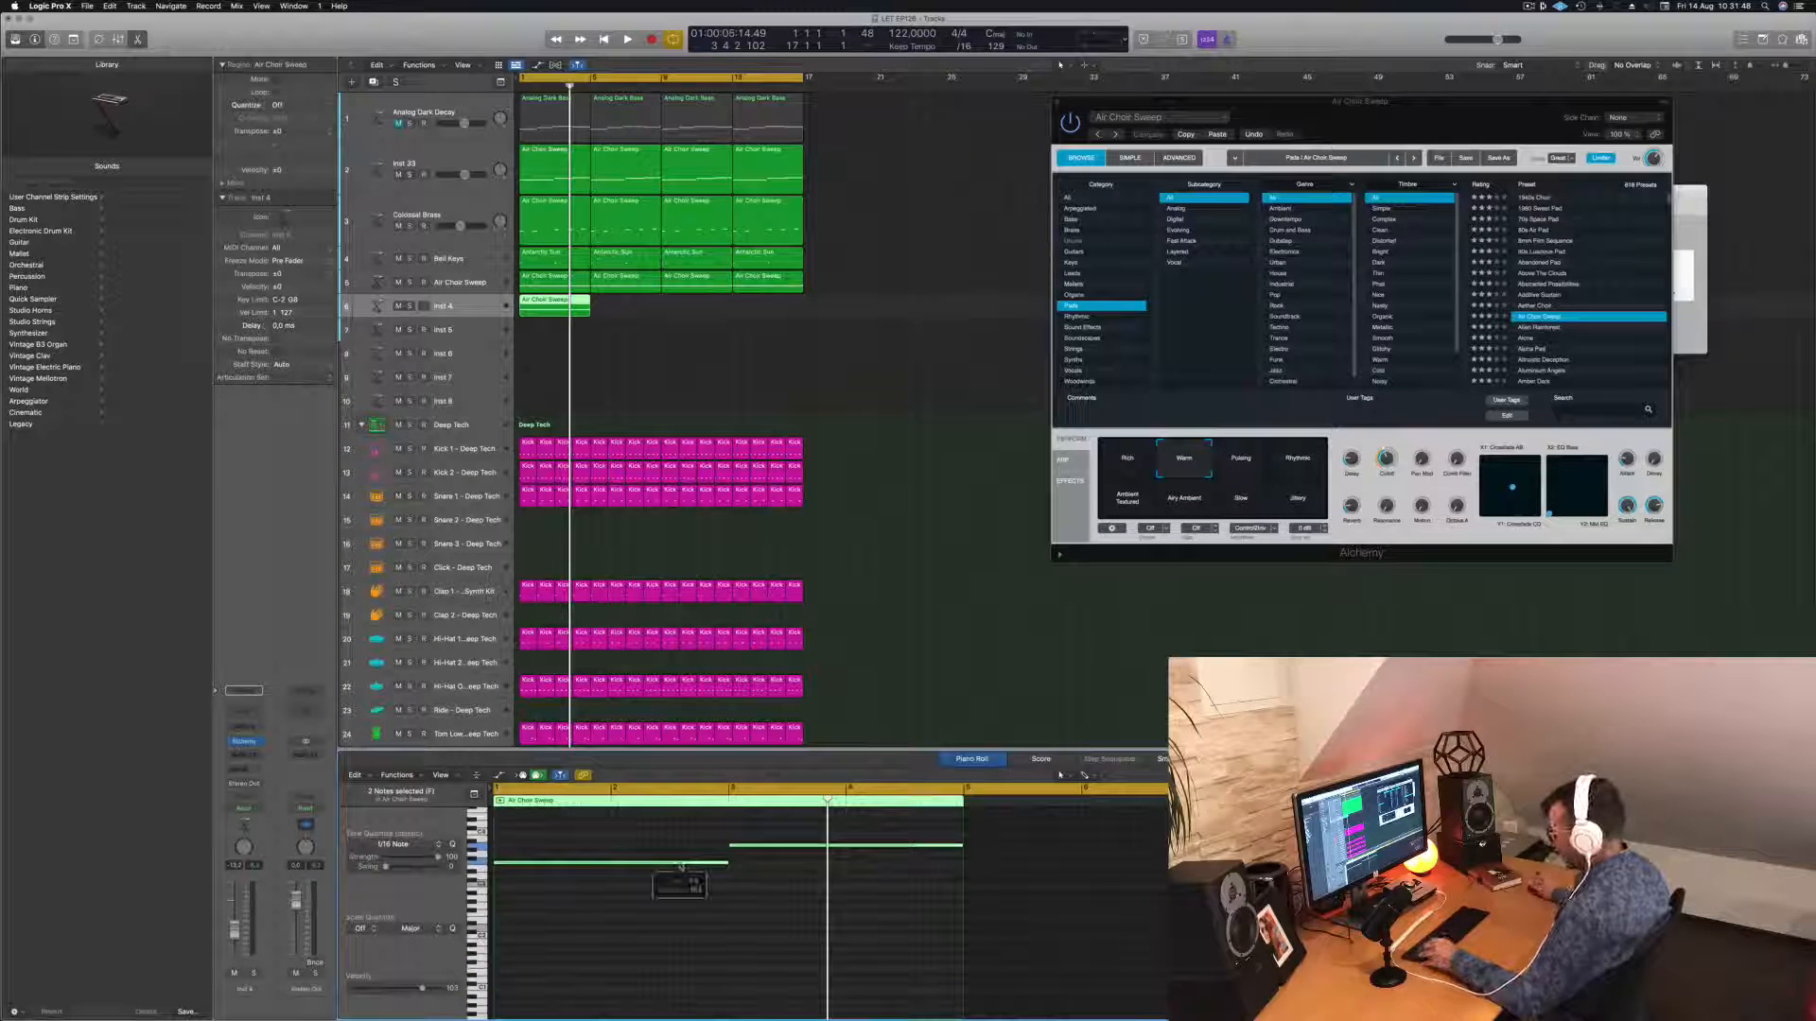
drag(681, 865, 677, 919)
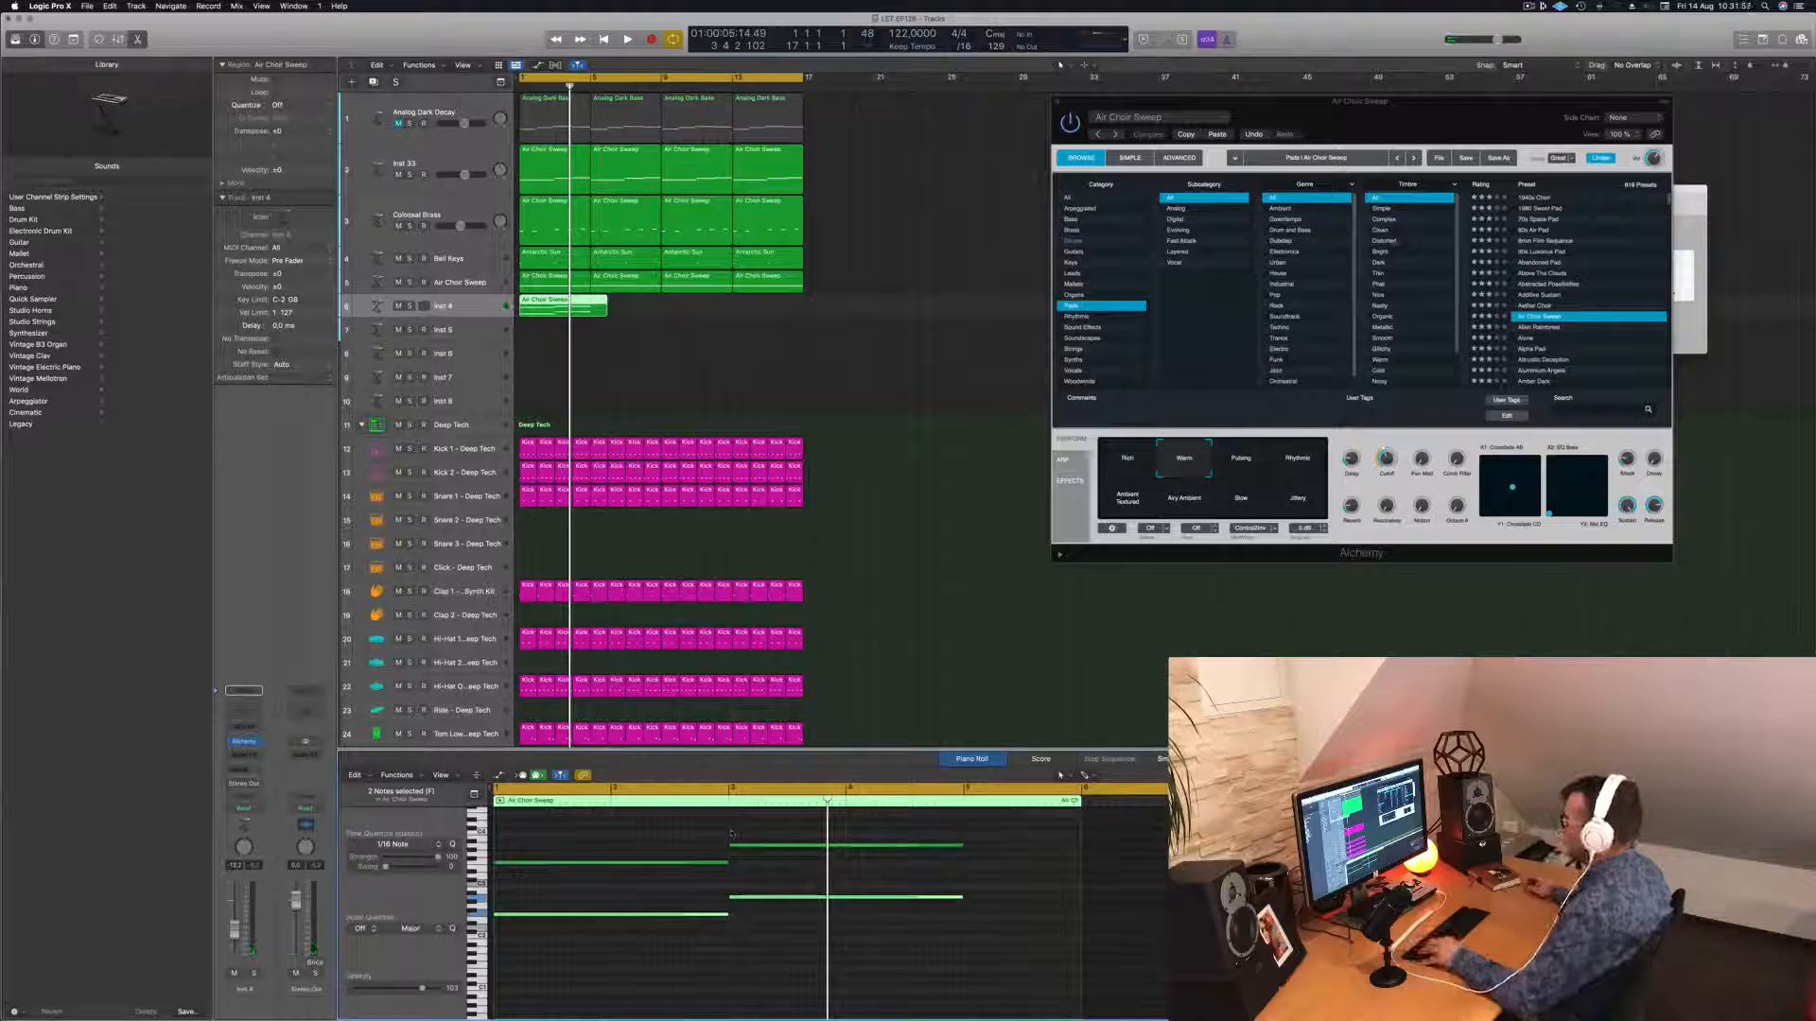
Split the overlong Inst 4 region at bar 5, splitting any crossing notes, and delete the excess part.
super+double_click(591, 305)
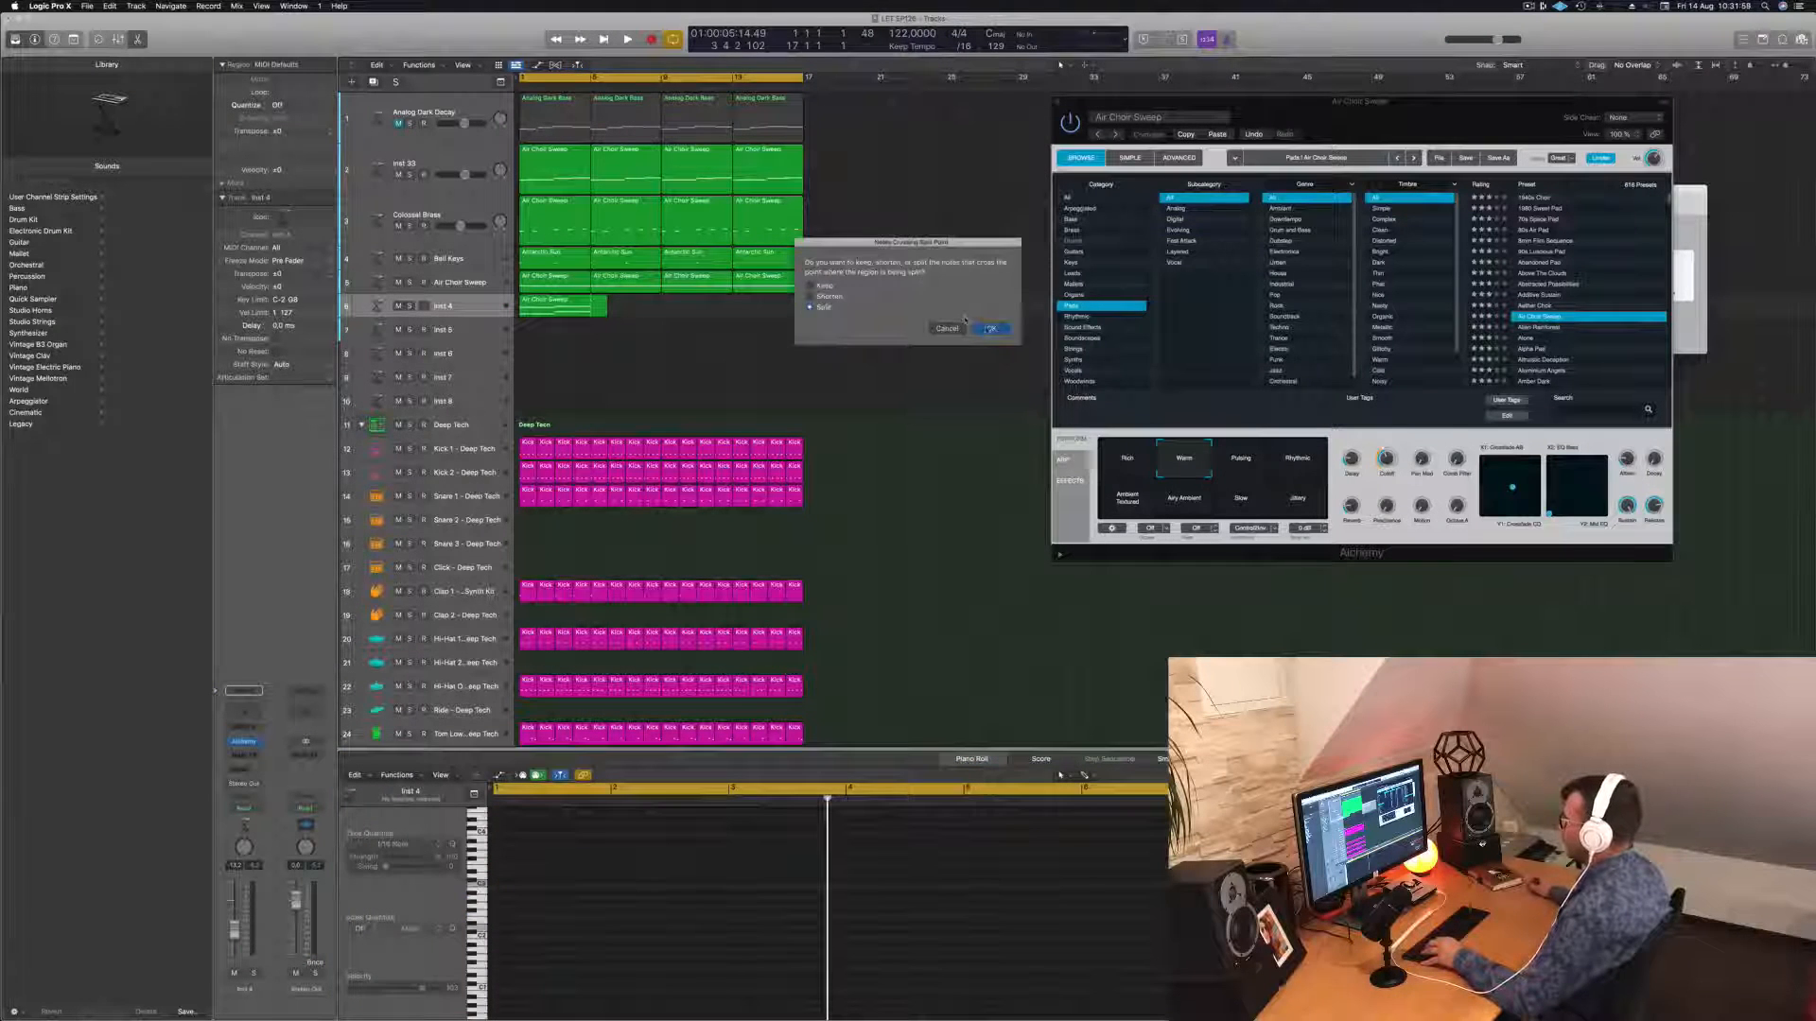
click(987, 329)
key(Delete)
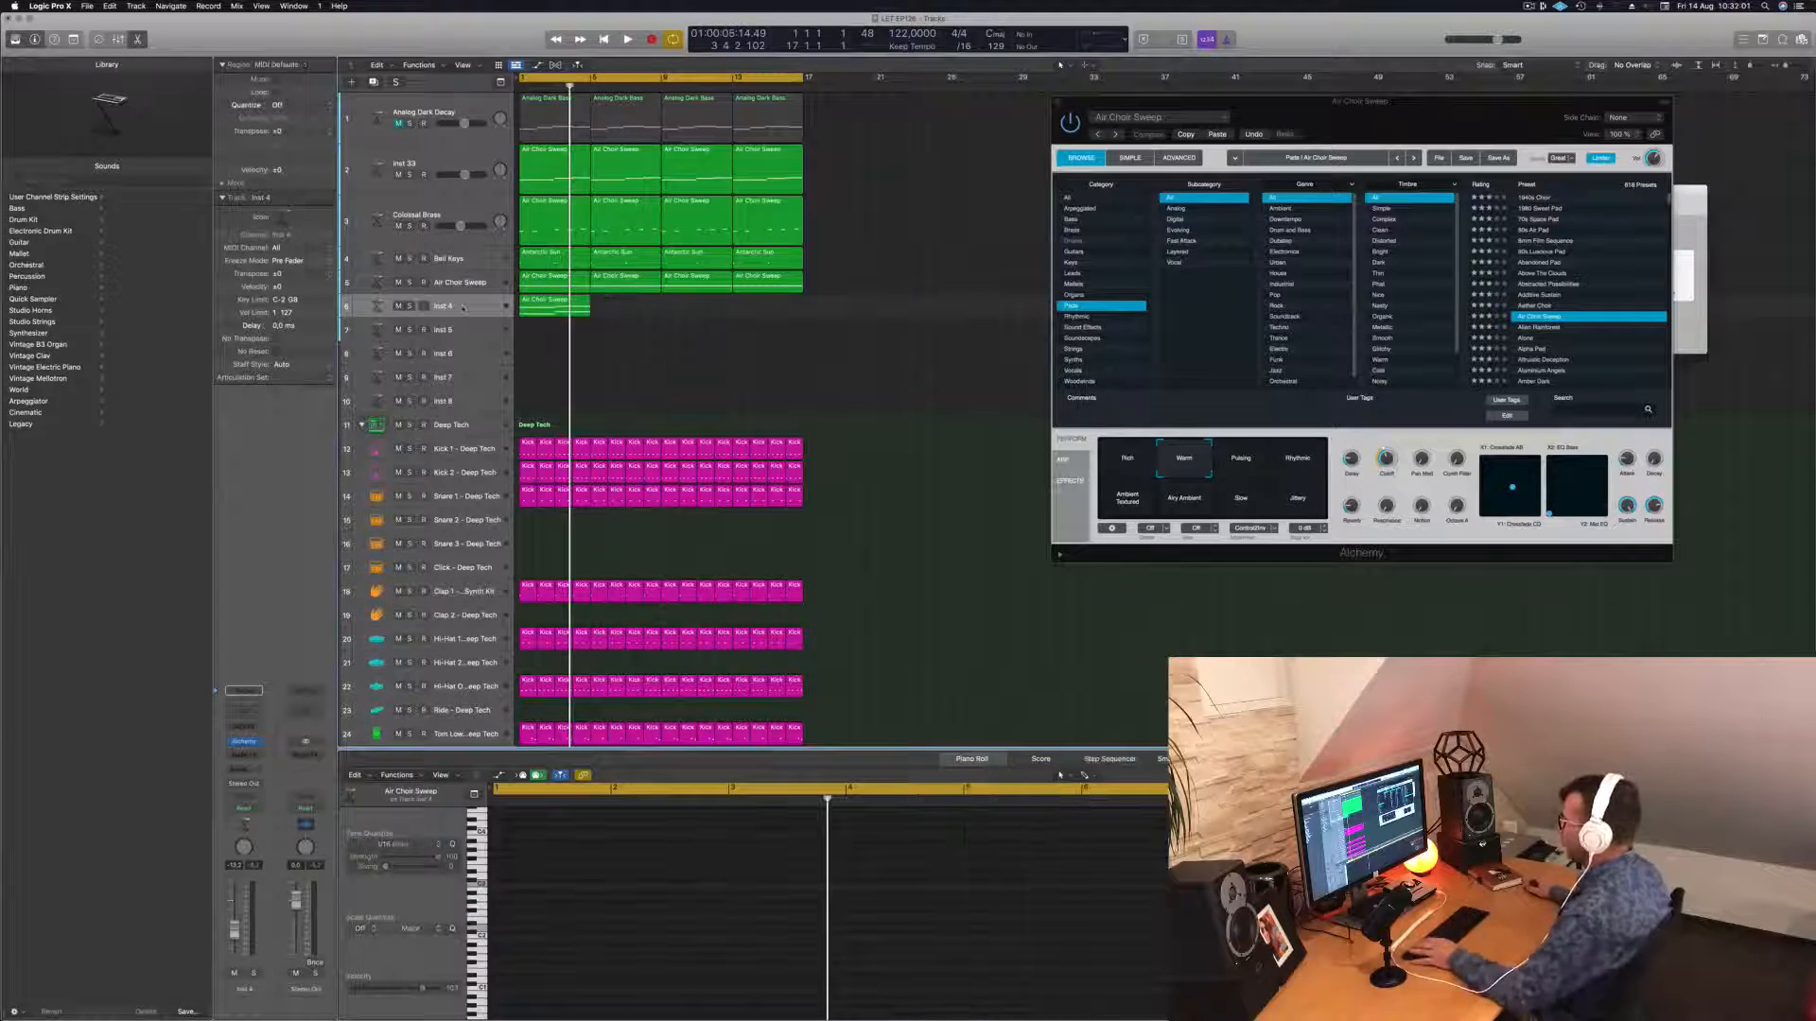
Select the Inst 4 track and list the Arpeggiated presets in the open Air Choir Sweep Alchemy window.
click(462, 307)
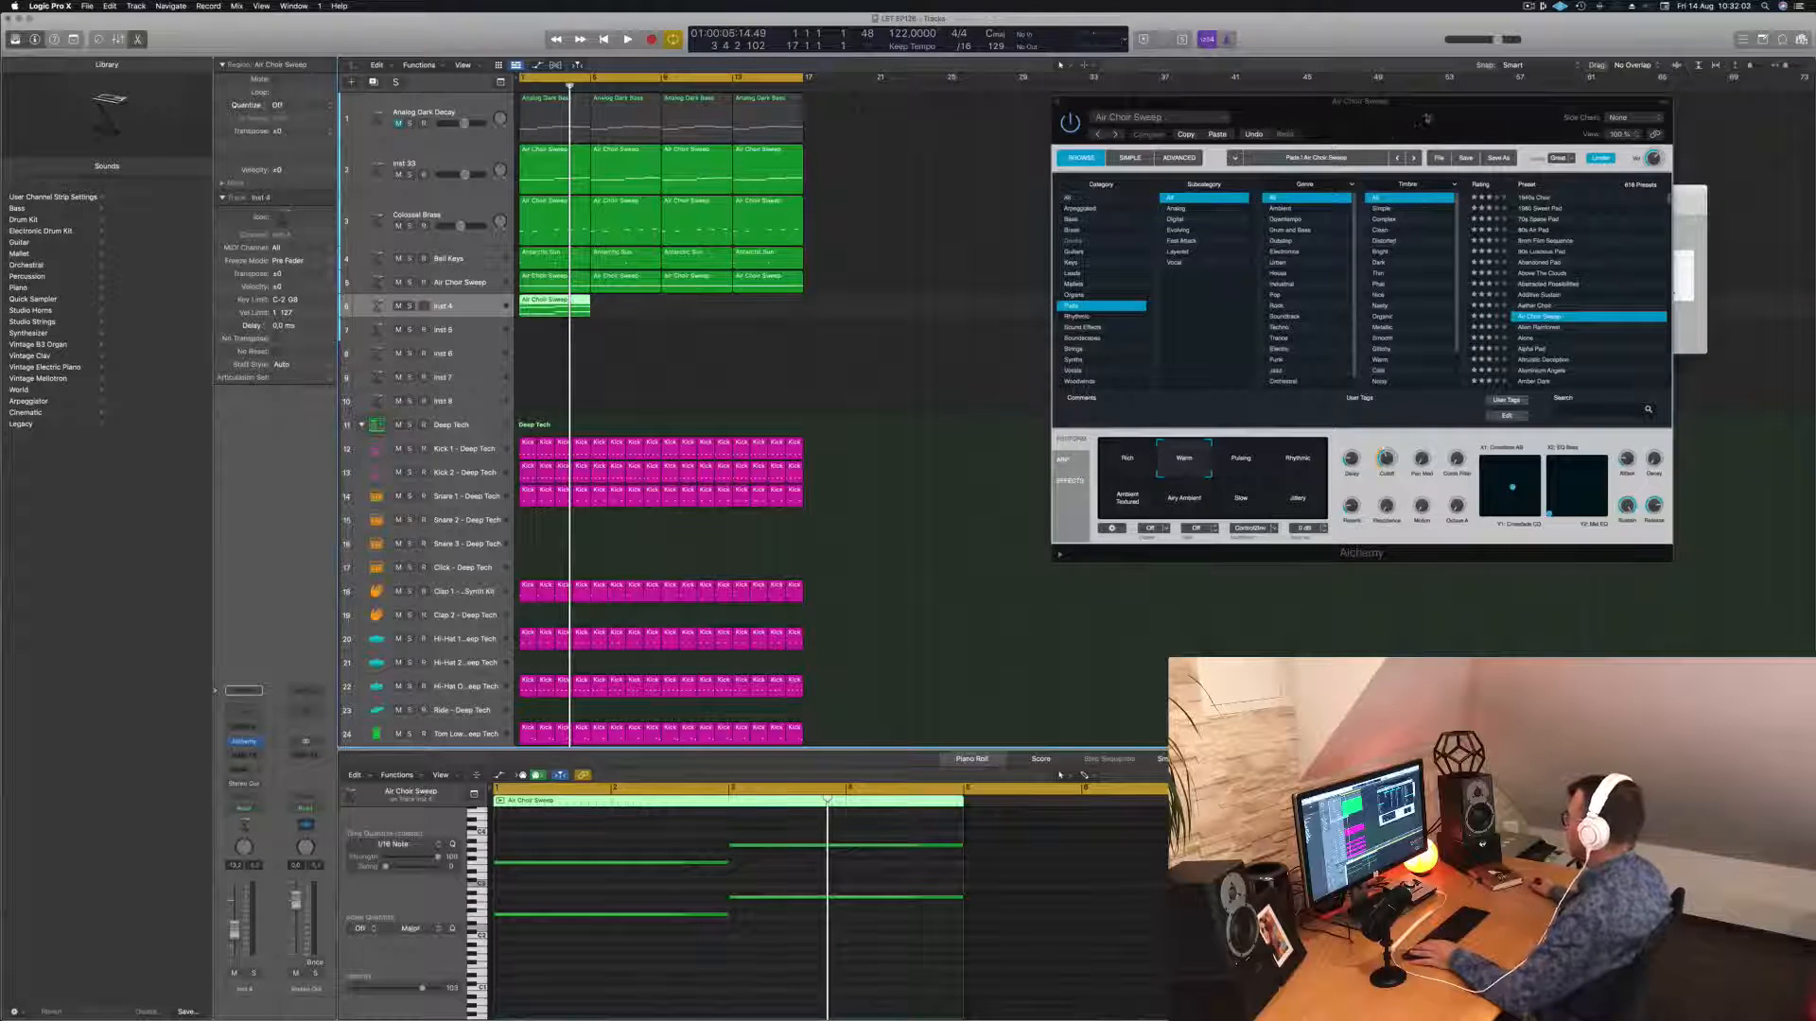
drag(1426, 120, 1211, 178)
click(877, 267)
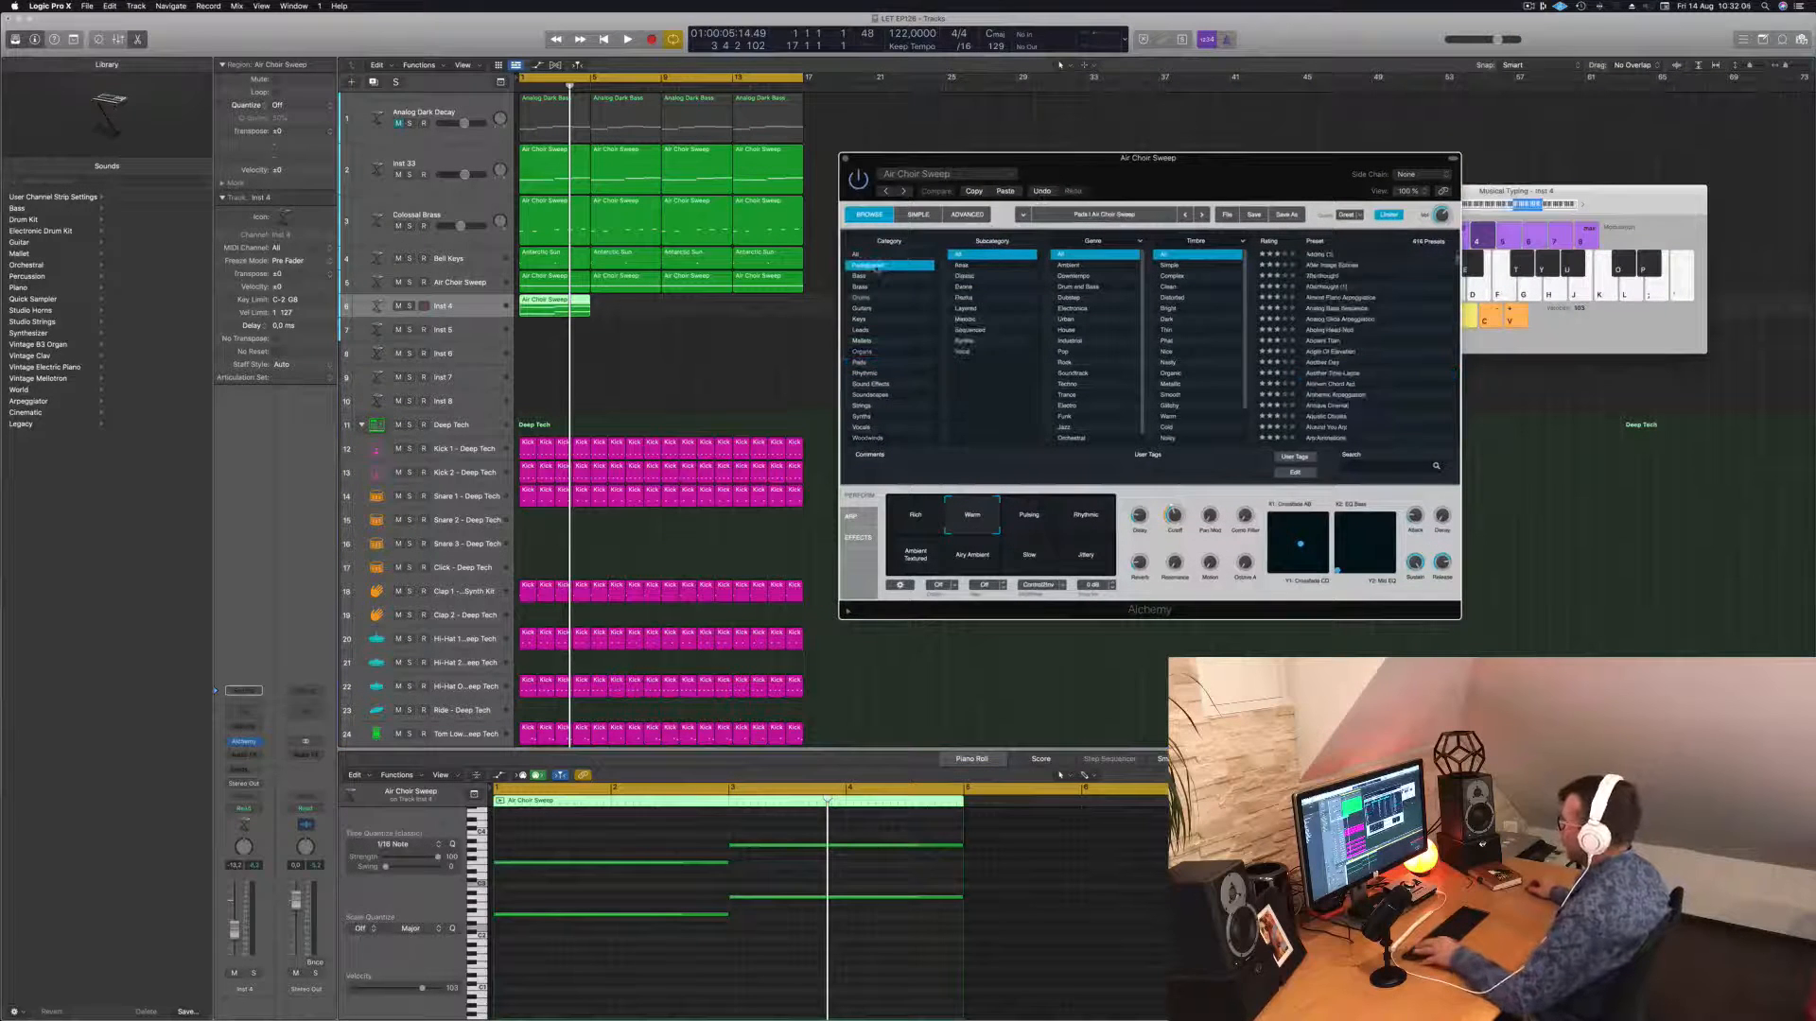
Copy the Inst 4 region along its track to fill the loop up to bar 17.
drag(564, 307, 711, 305)
shift+click(563, 308)
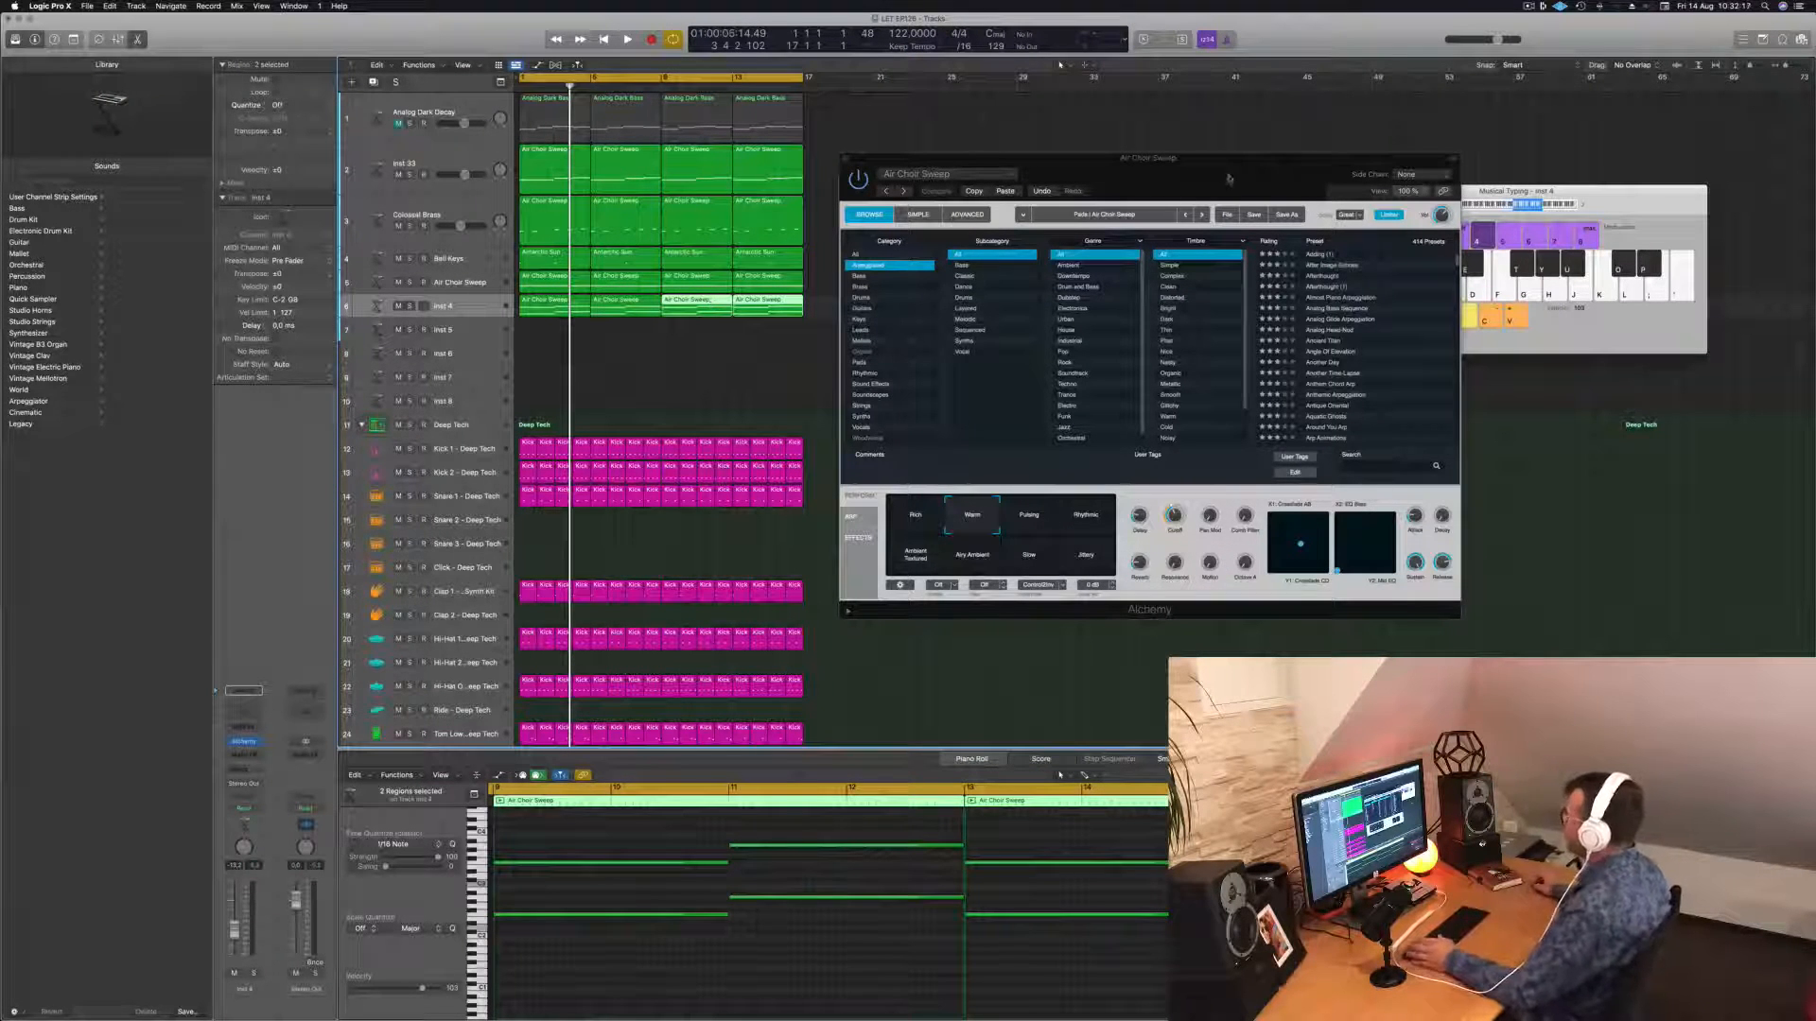
Load the arpeggiated Ancient Titan preset in the open Alchemy window and play the loop from the start.
drag(1229, 179, 1221, 178)
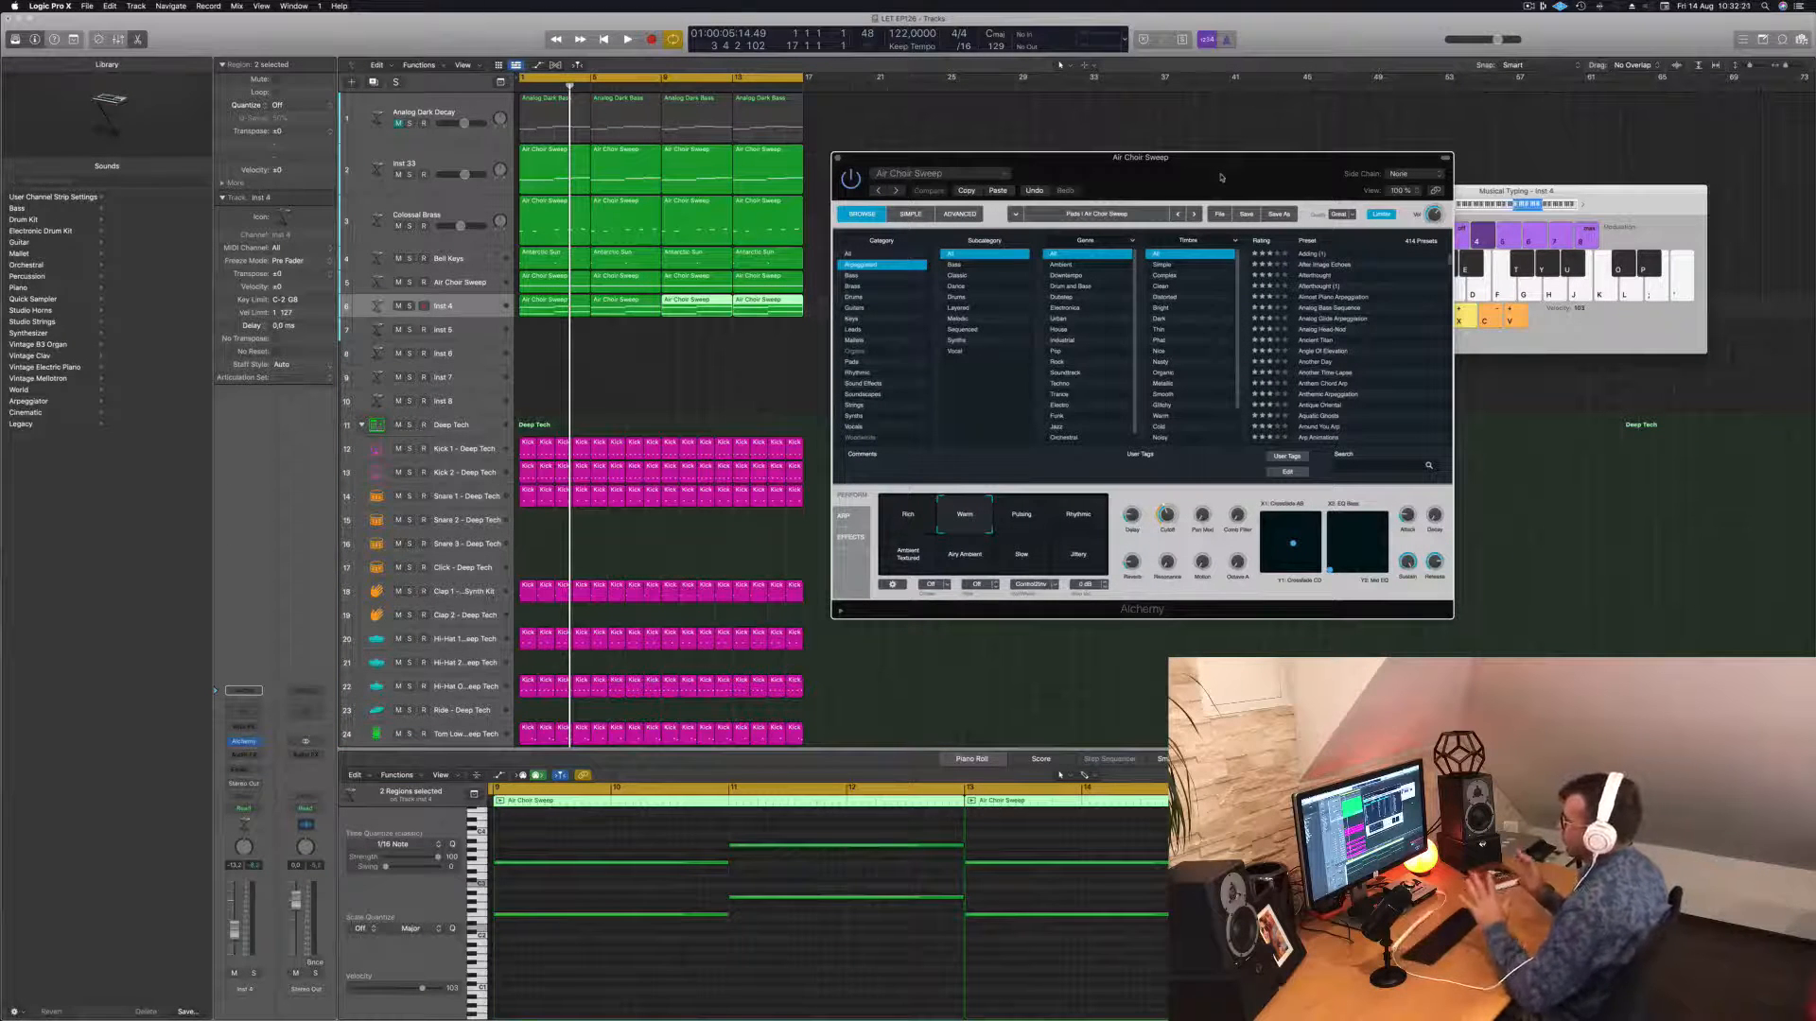
drag(1220, 178, 1208, 178)
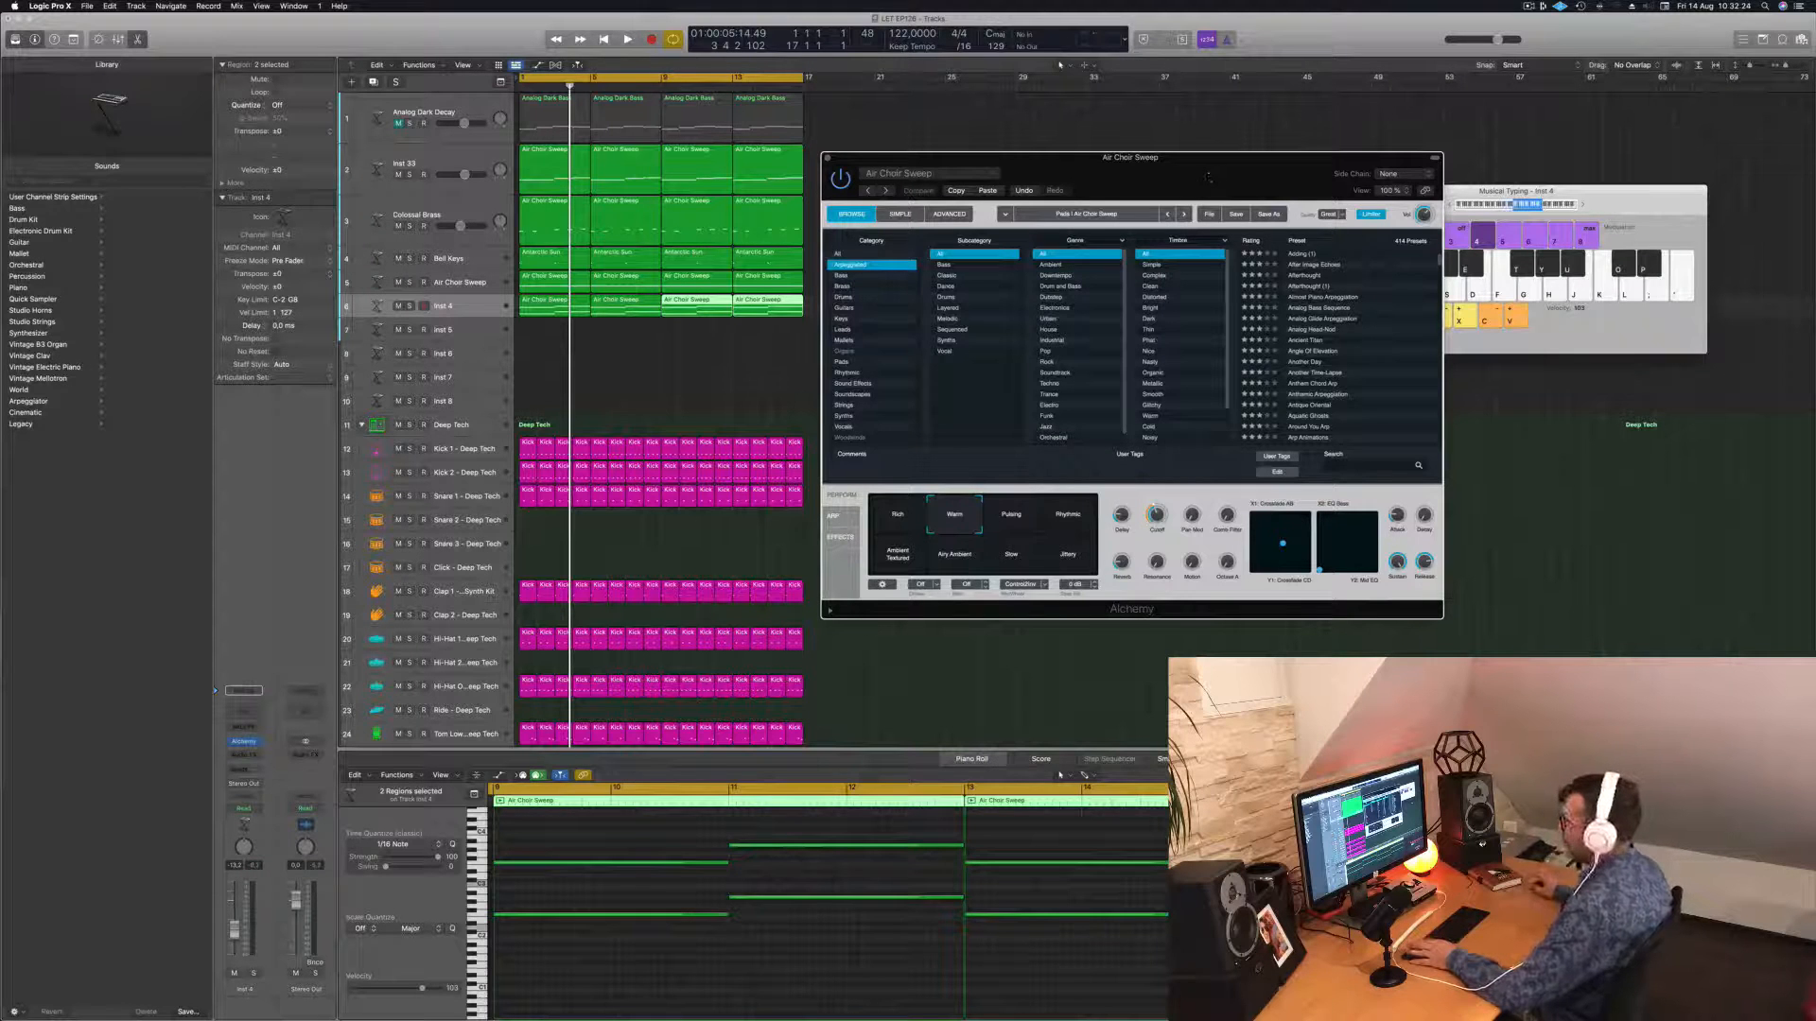
key(super+grave)
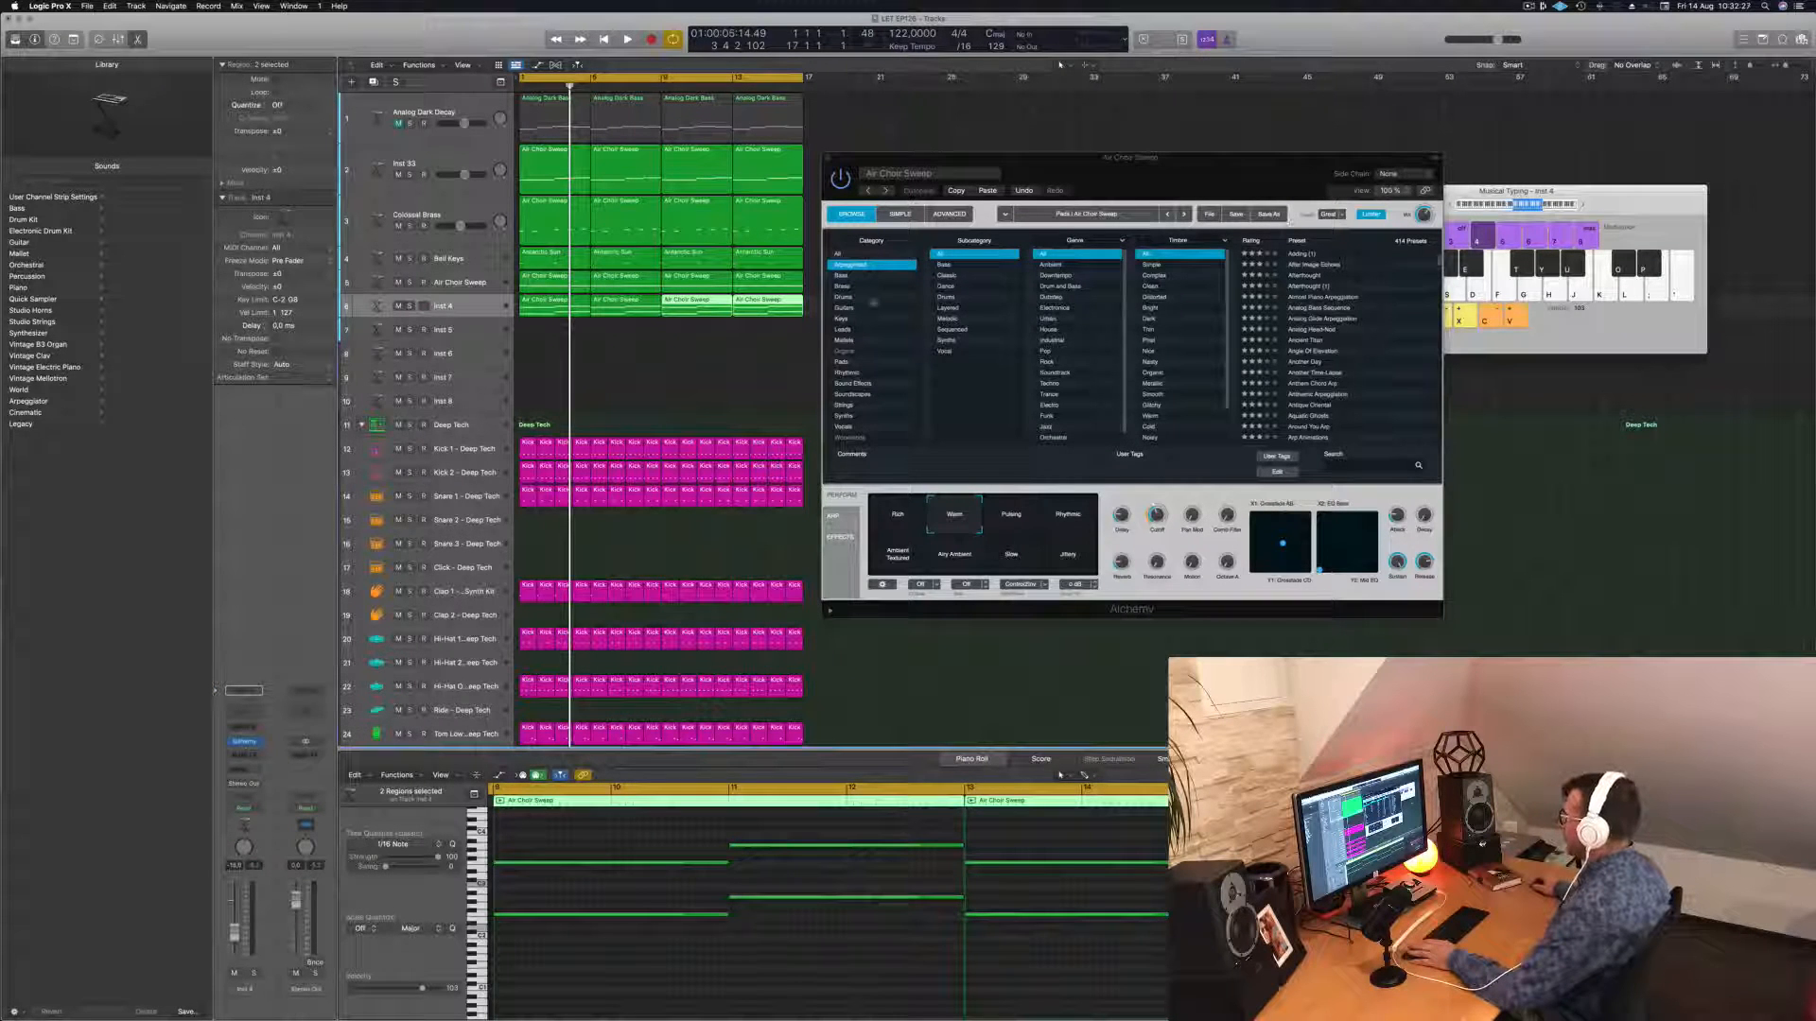
click(1330, 339)
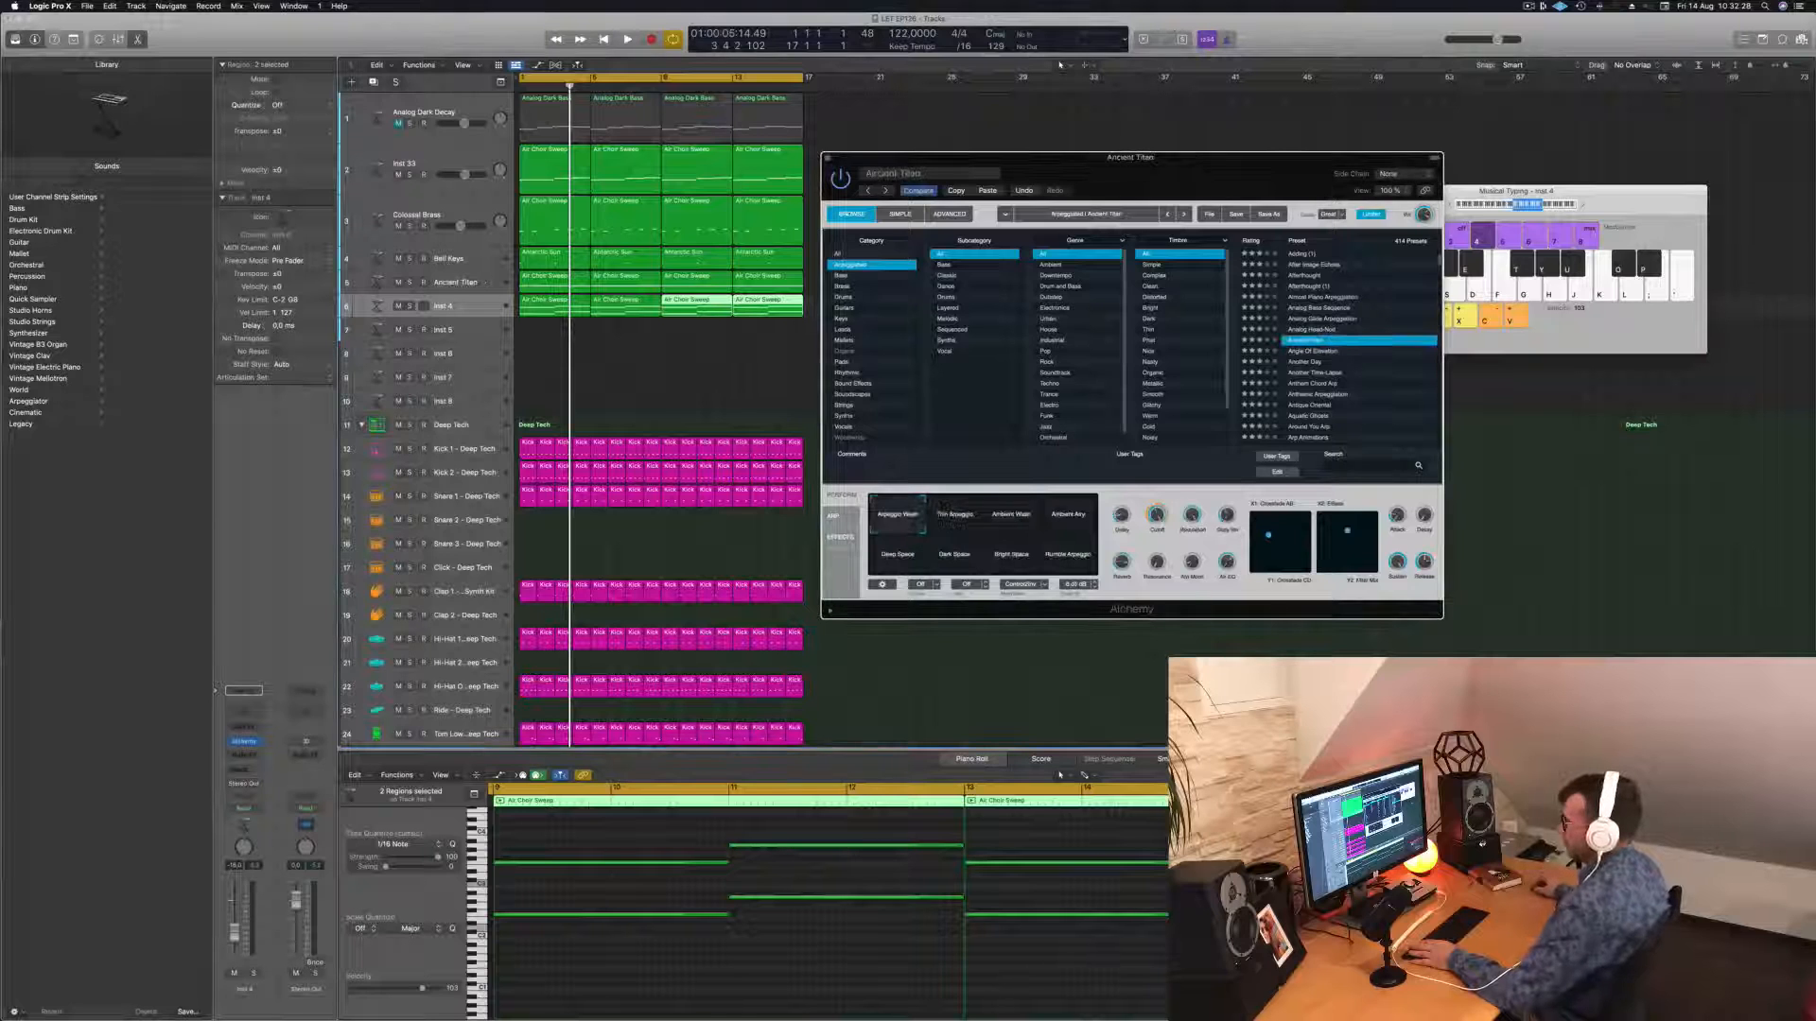
click(233, 937)
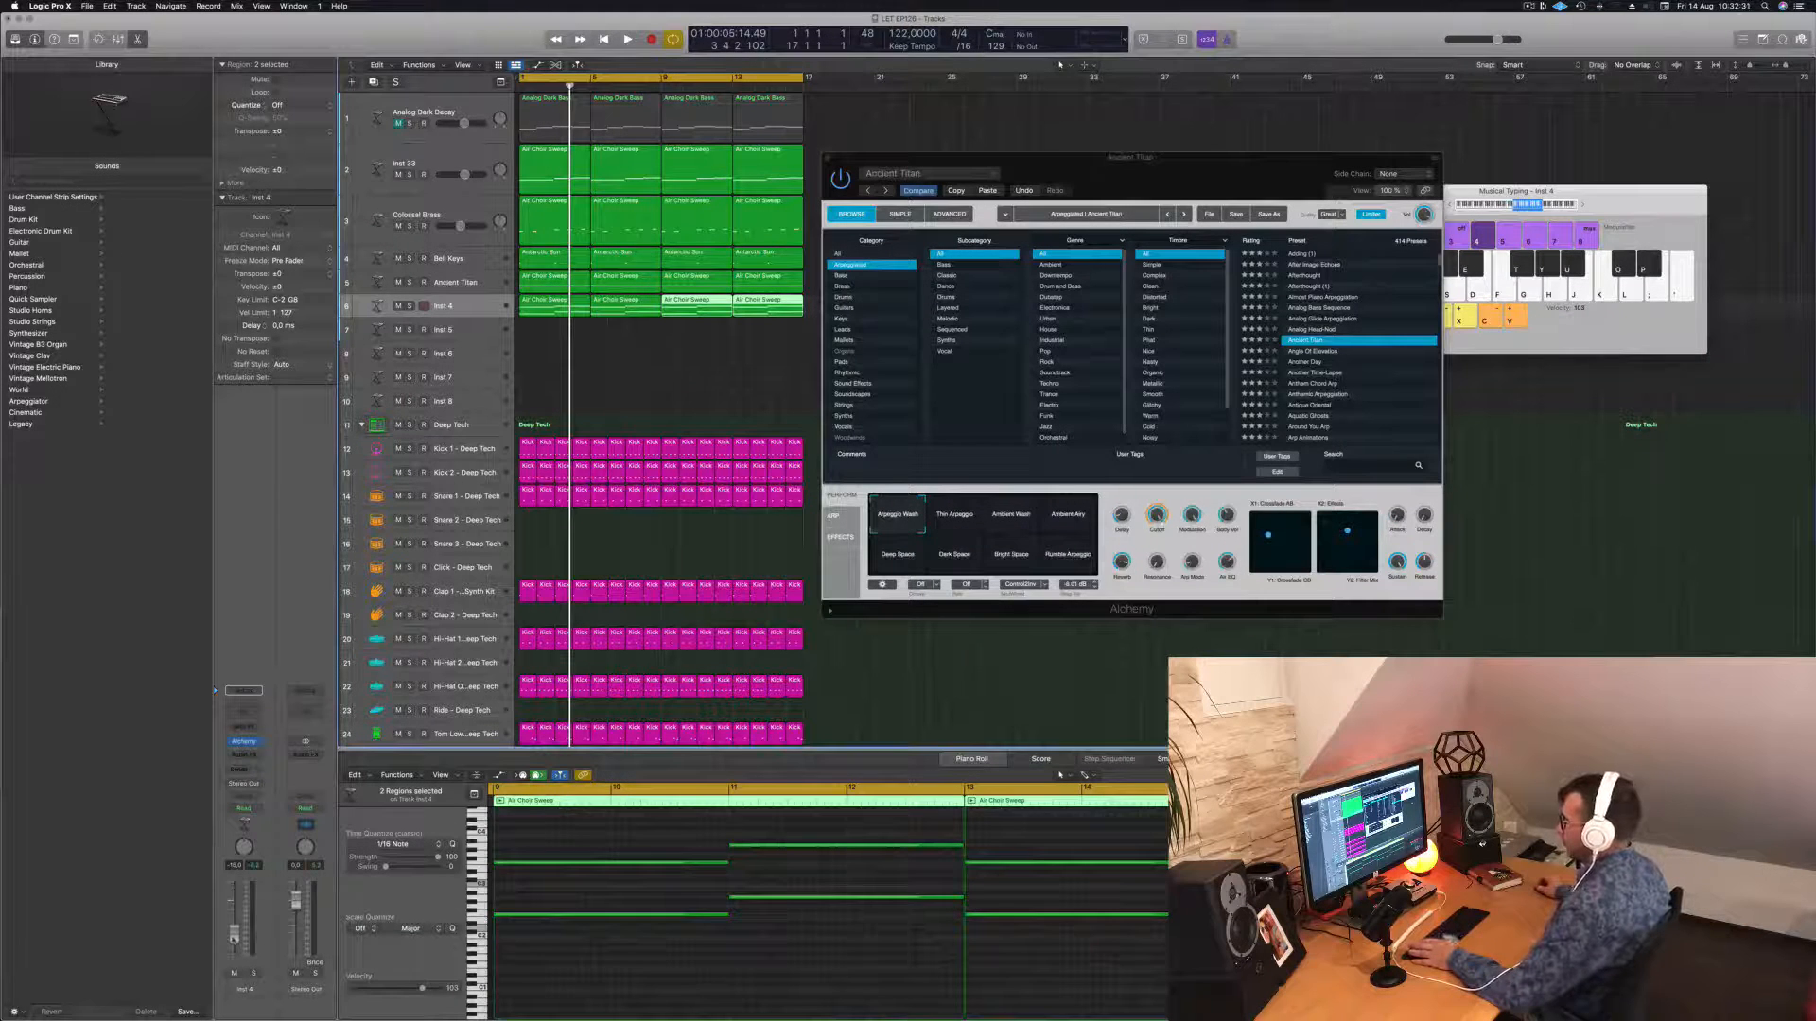
key(Return)
key(space)
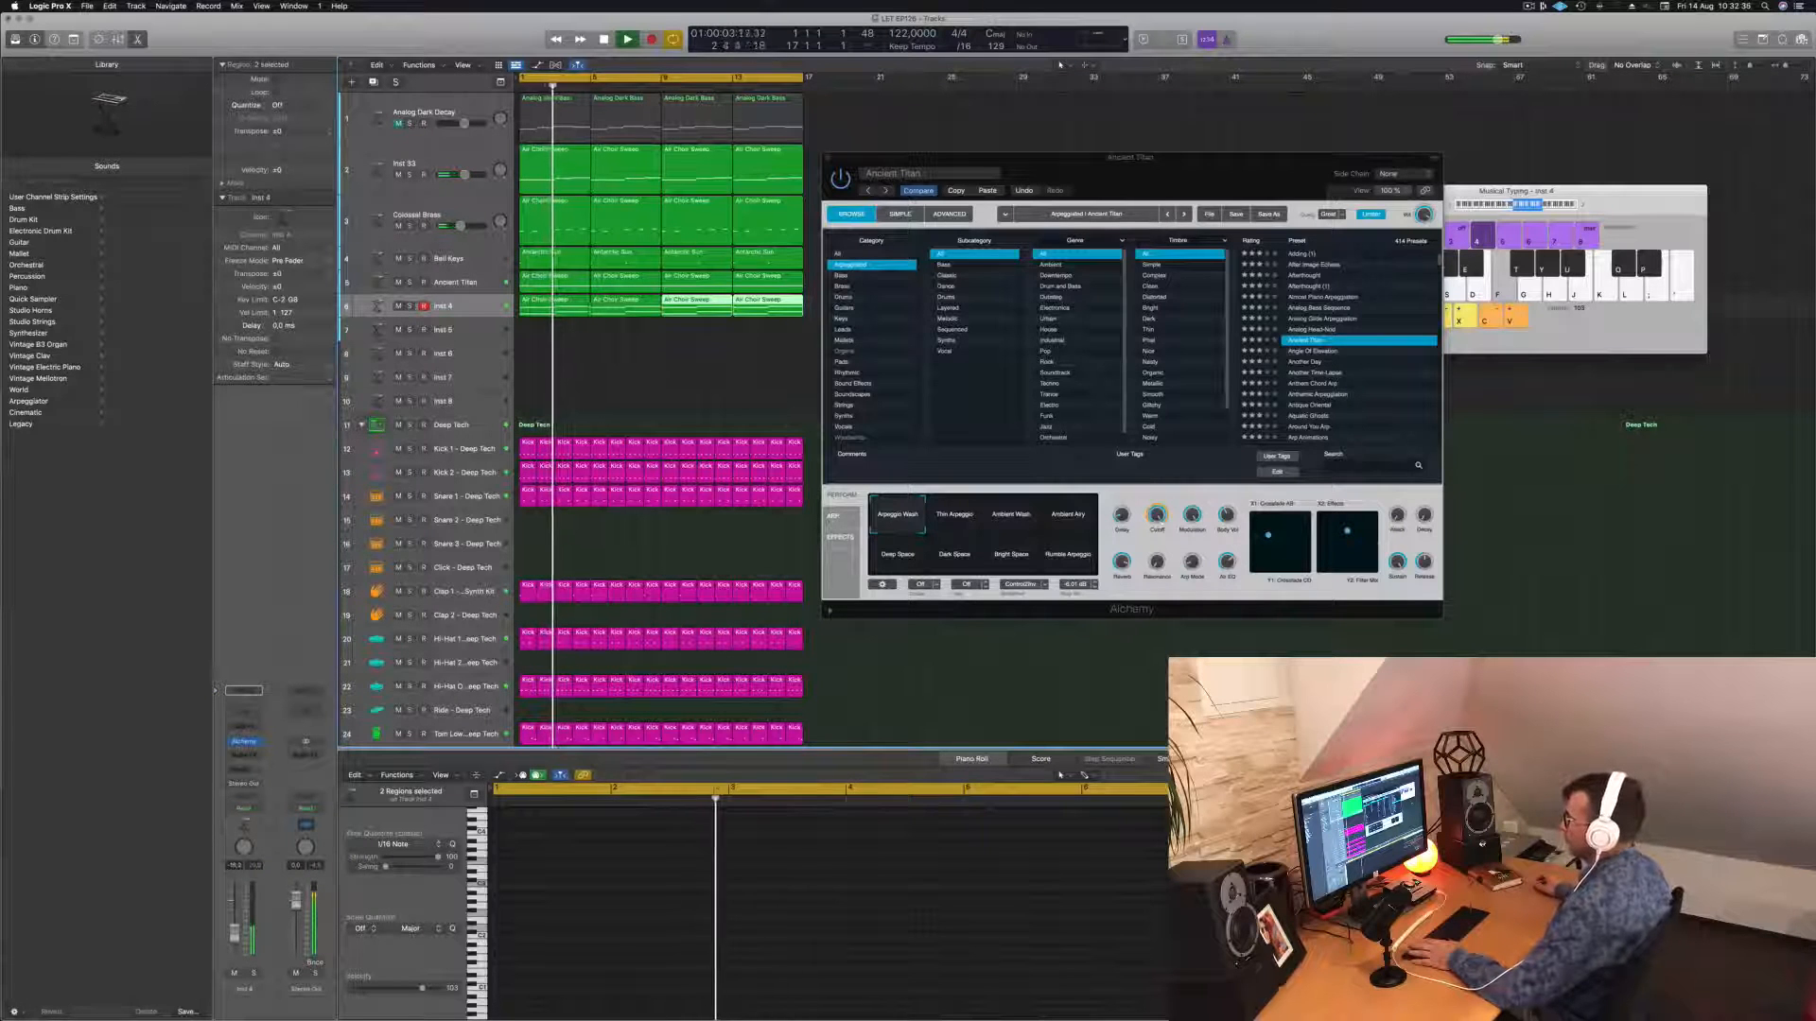
key(space)
Open the Inst 4 track's own Alchemy instrument and move its window away from the Ancient Titan one.
click(487, 306)
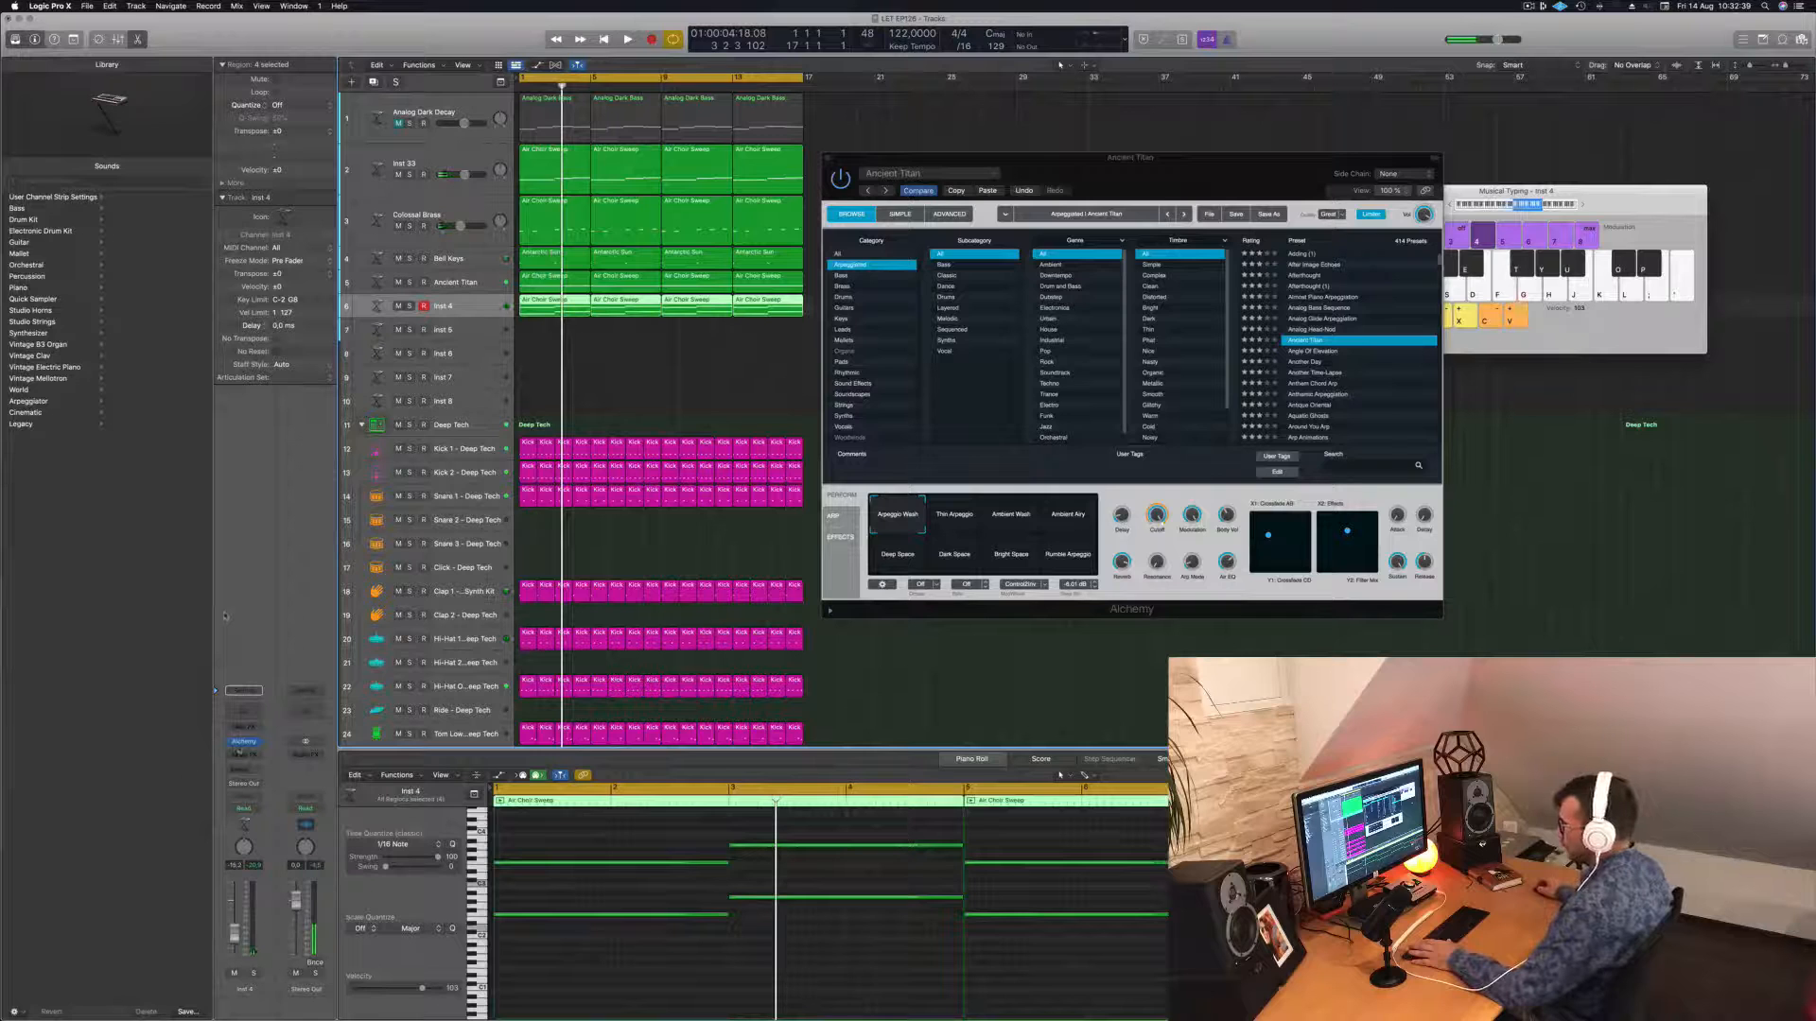
click(244, 744)
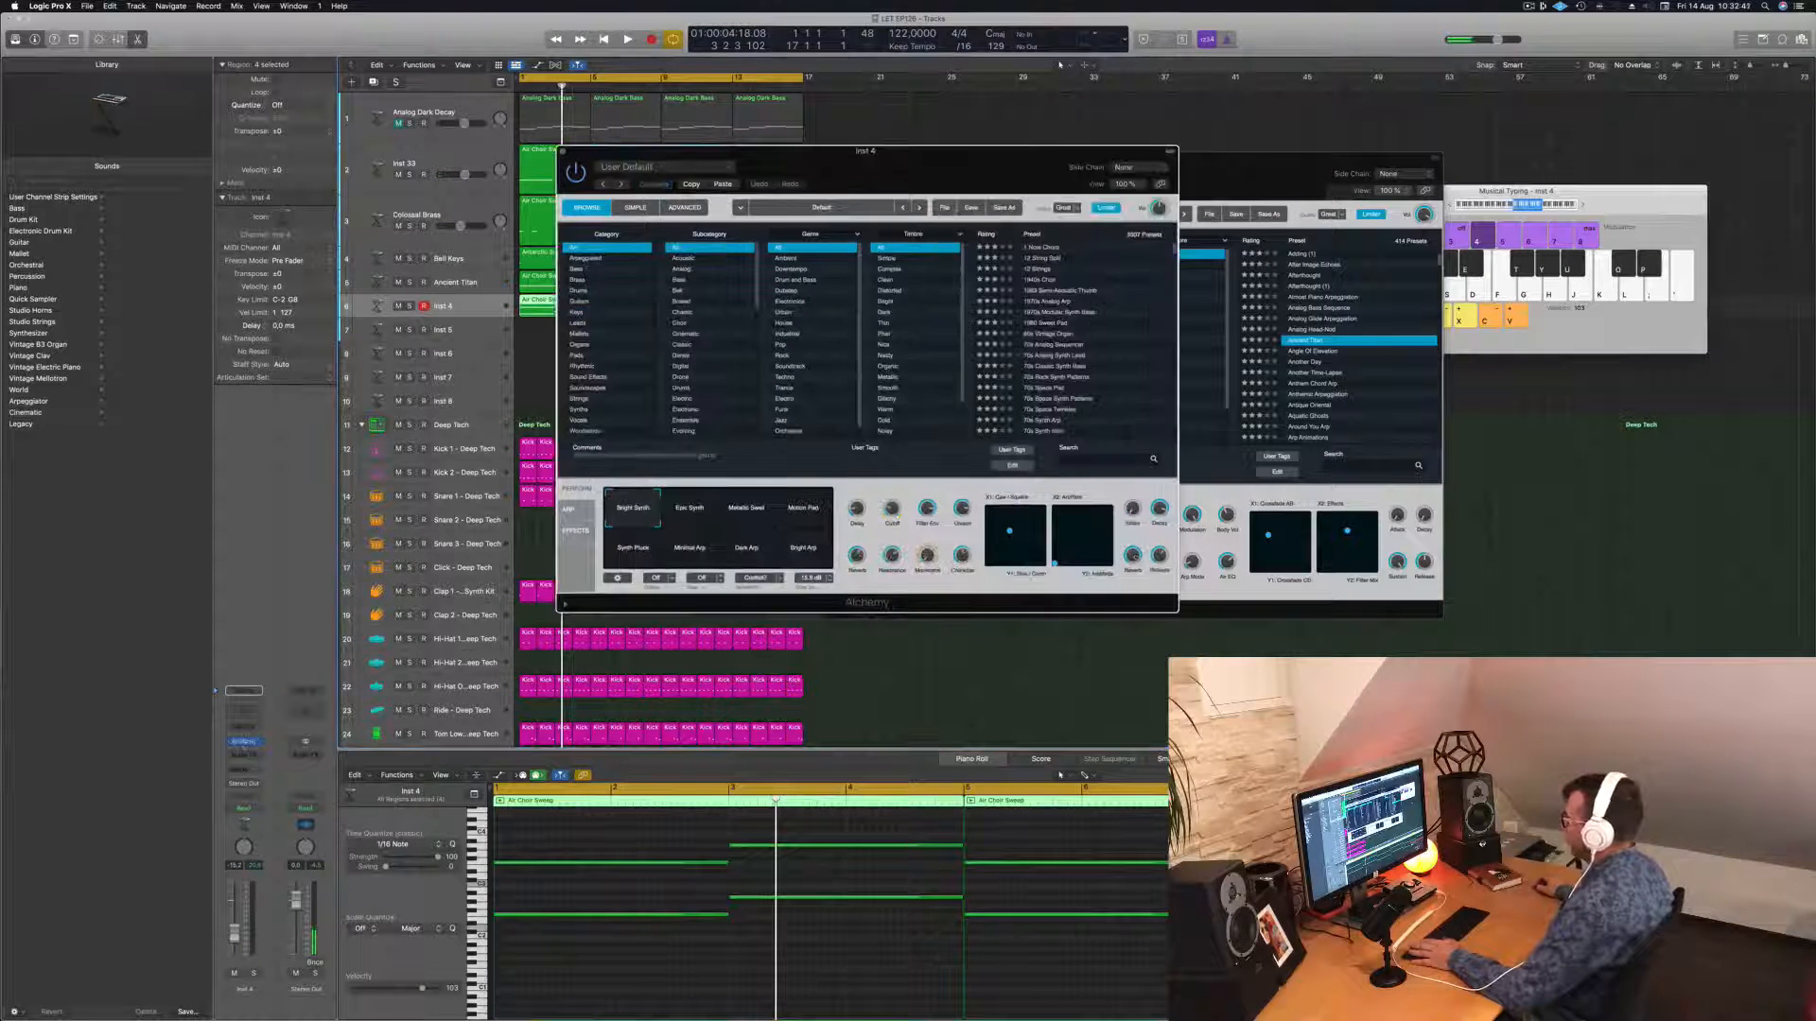
key(space)
drag(865, 151, 1350, 286)
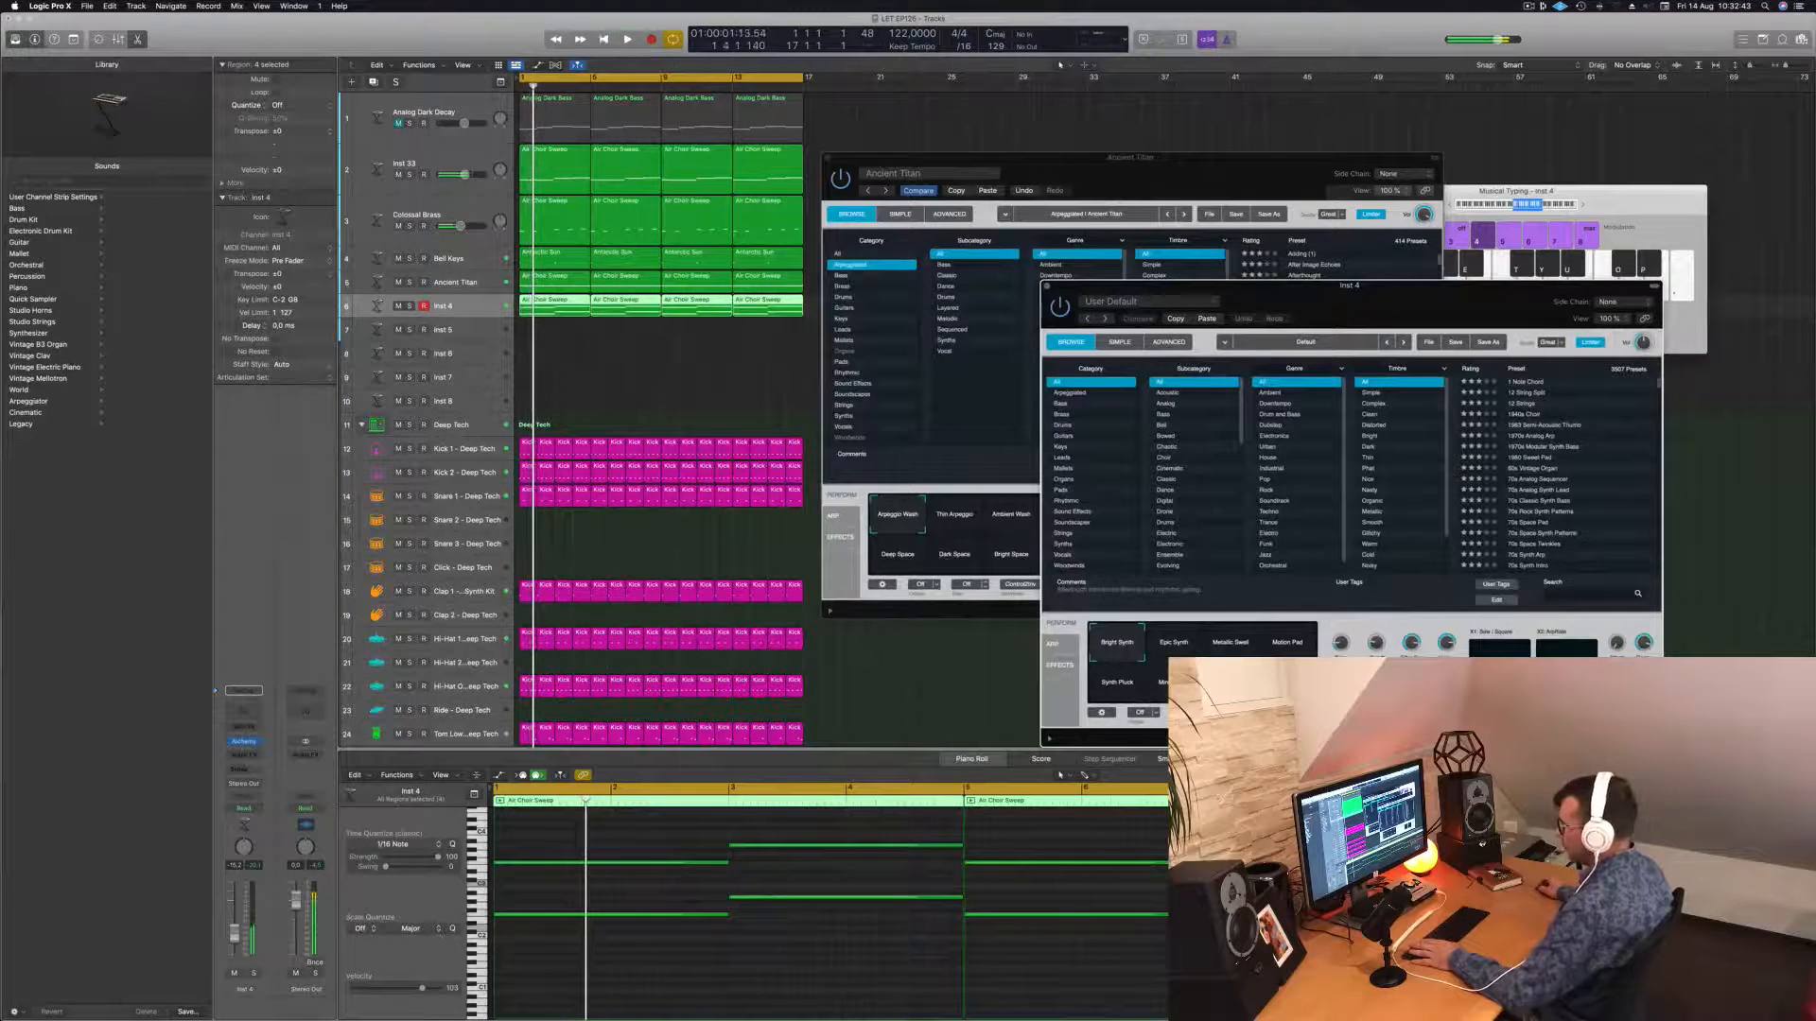
Listen to the Inst 4 track soloed and release the solo.
click(254, 974)
key(space)
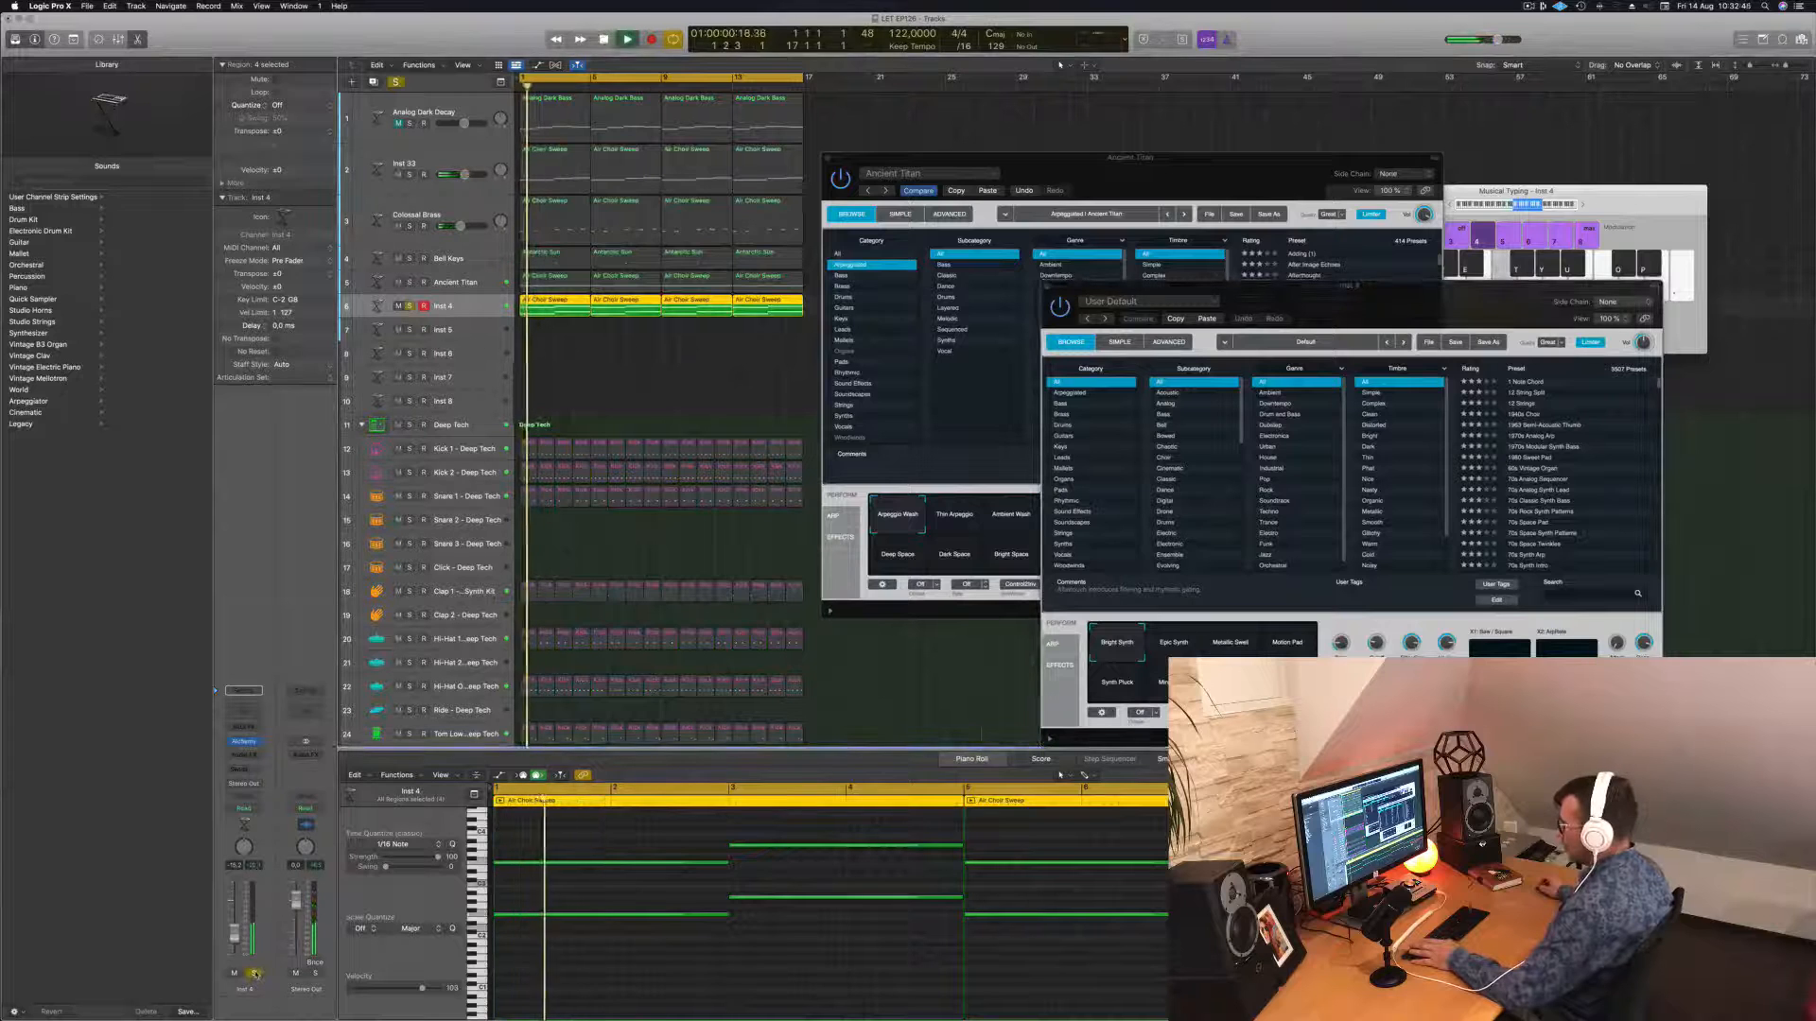
click(255, 973)
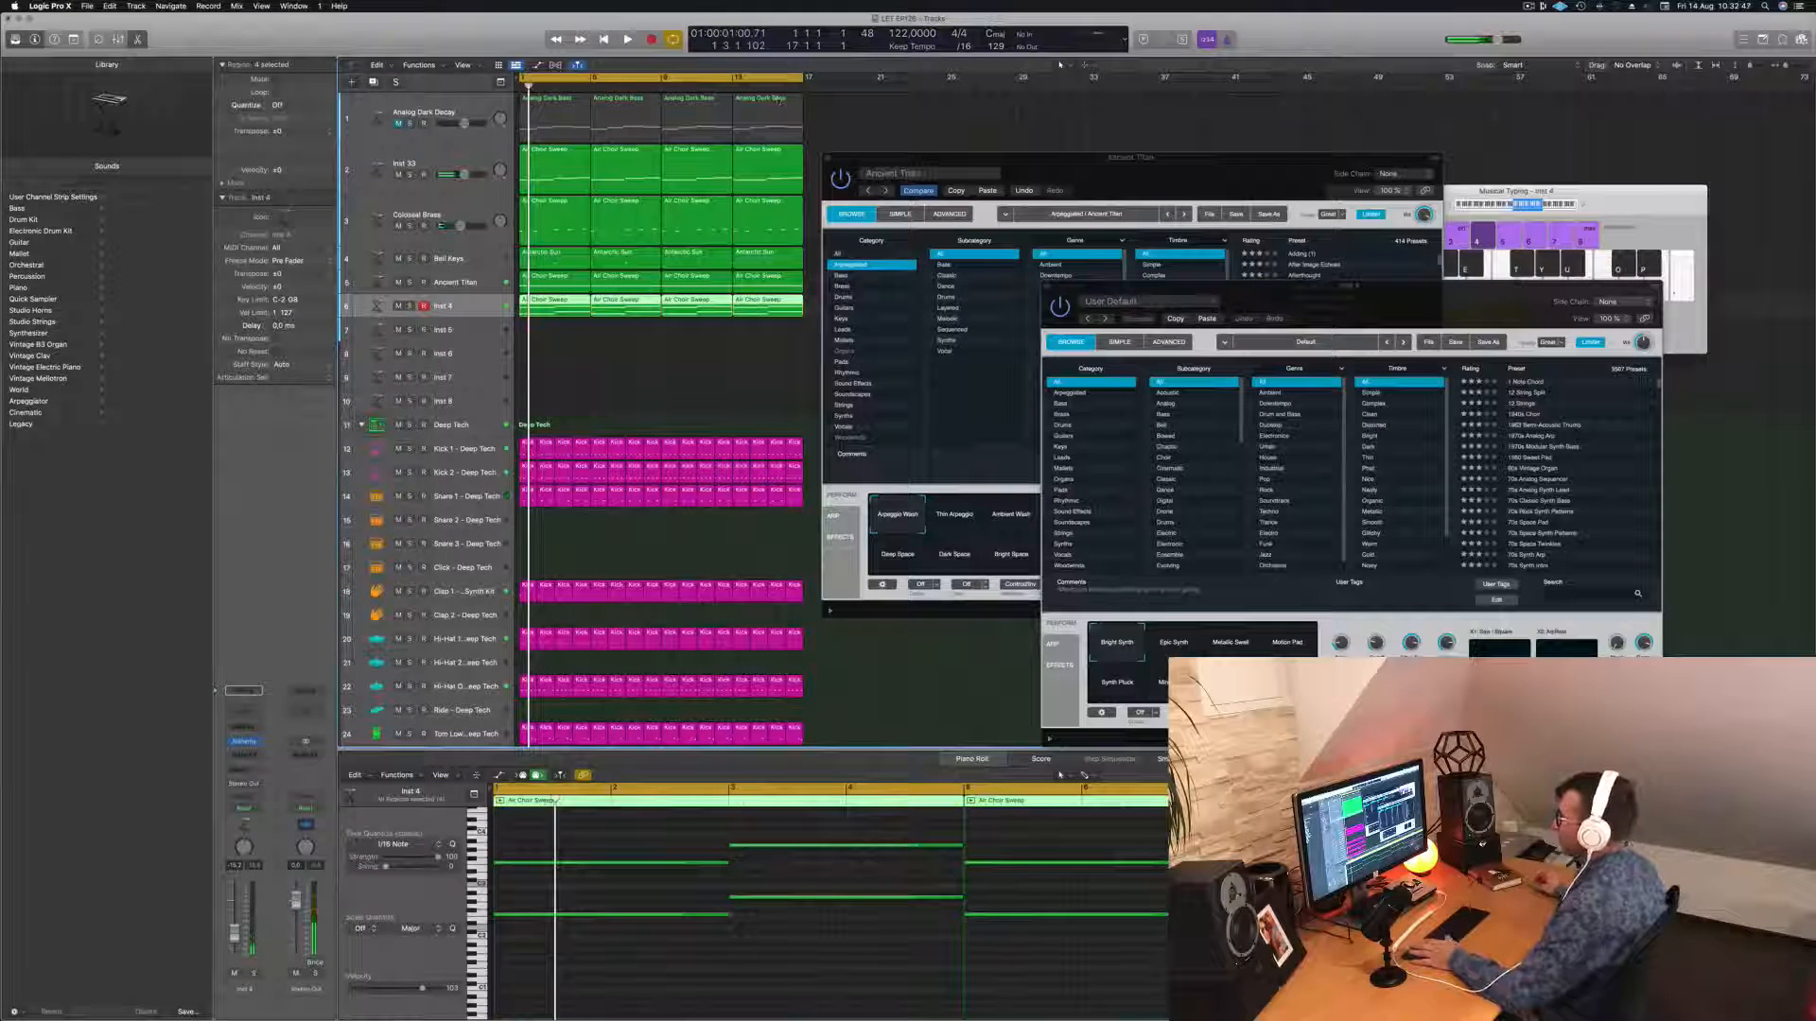
Play the loop with the Inst 33, Colossal Brass and Ancient Titan tracks soloed in turn to check which one uses the arpeggio.
drag(1295, 308, 1614, 250)
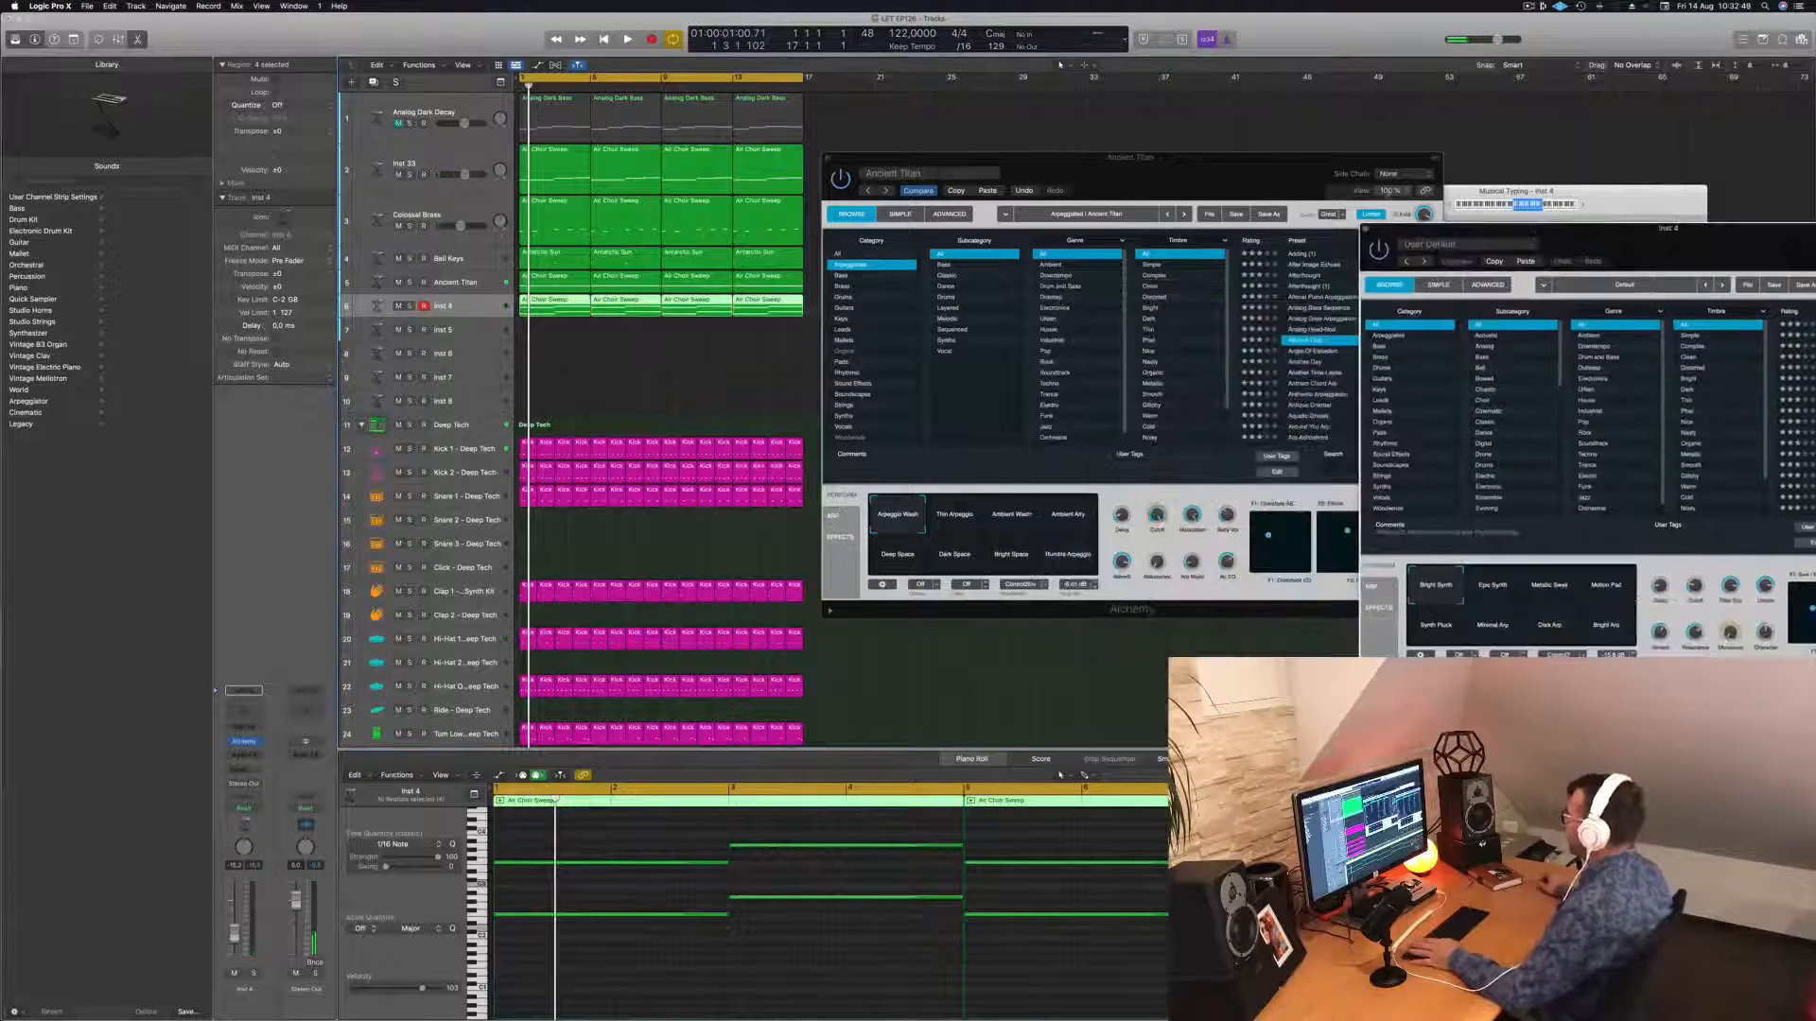
drag(1034, 169, 1027, 208)
key(space)
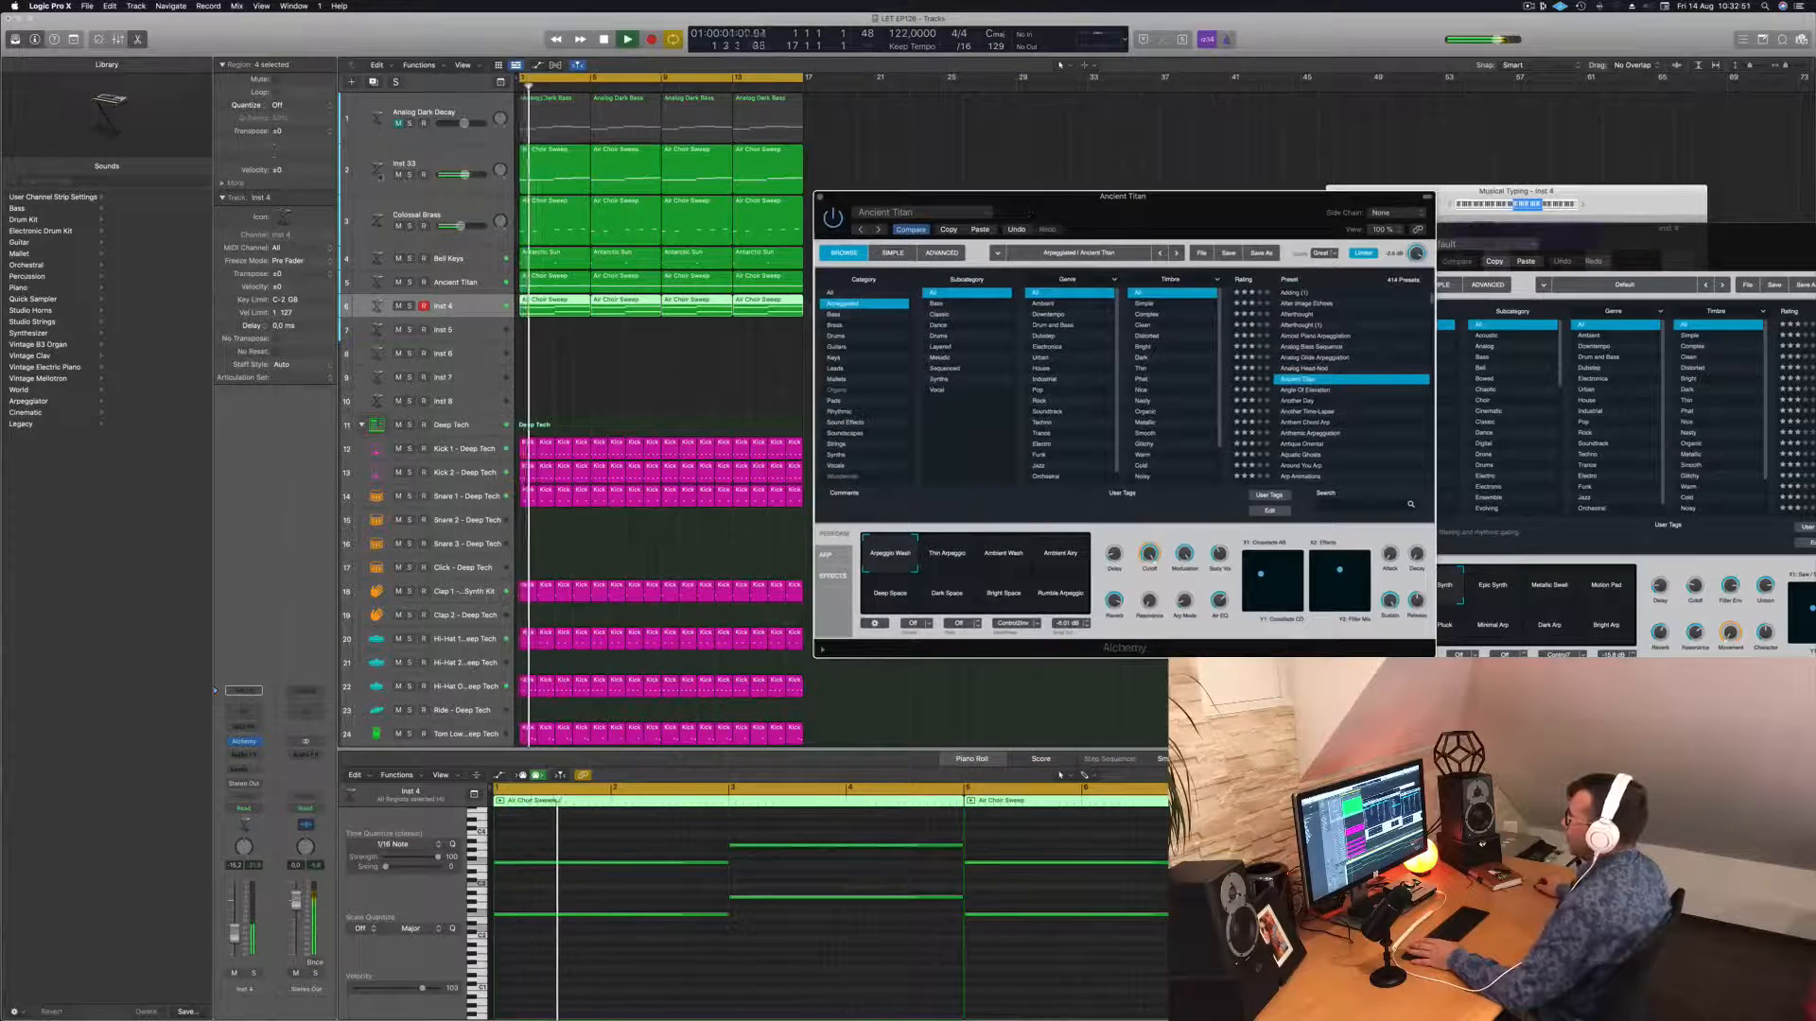
click(409, 174)
click(410, 174)
click(409, 227)
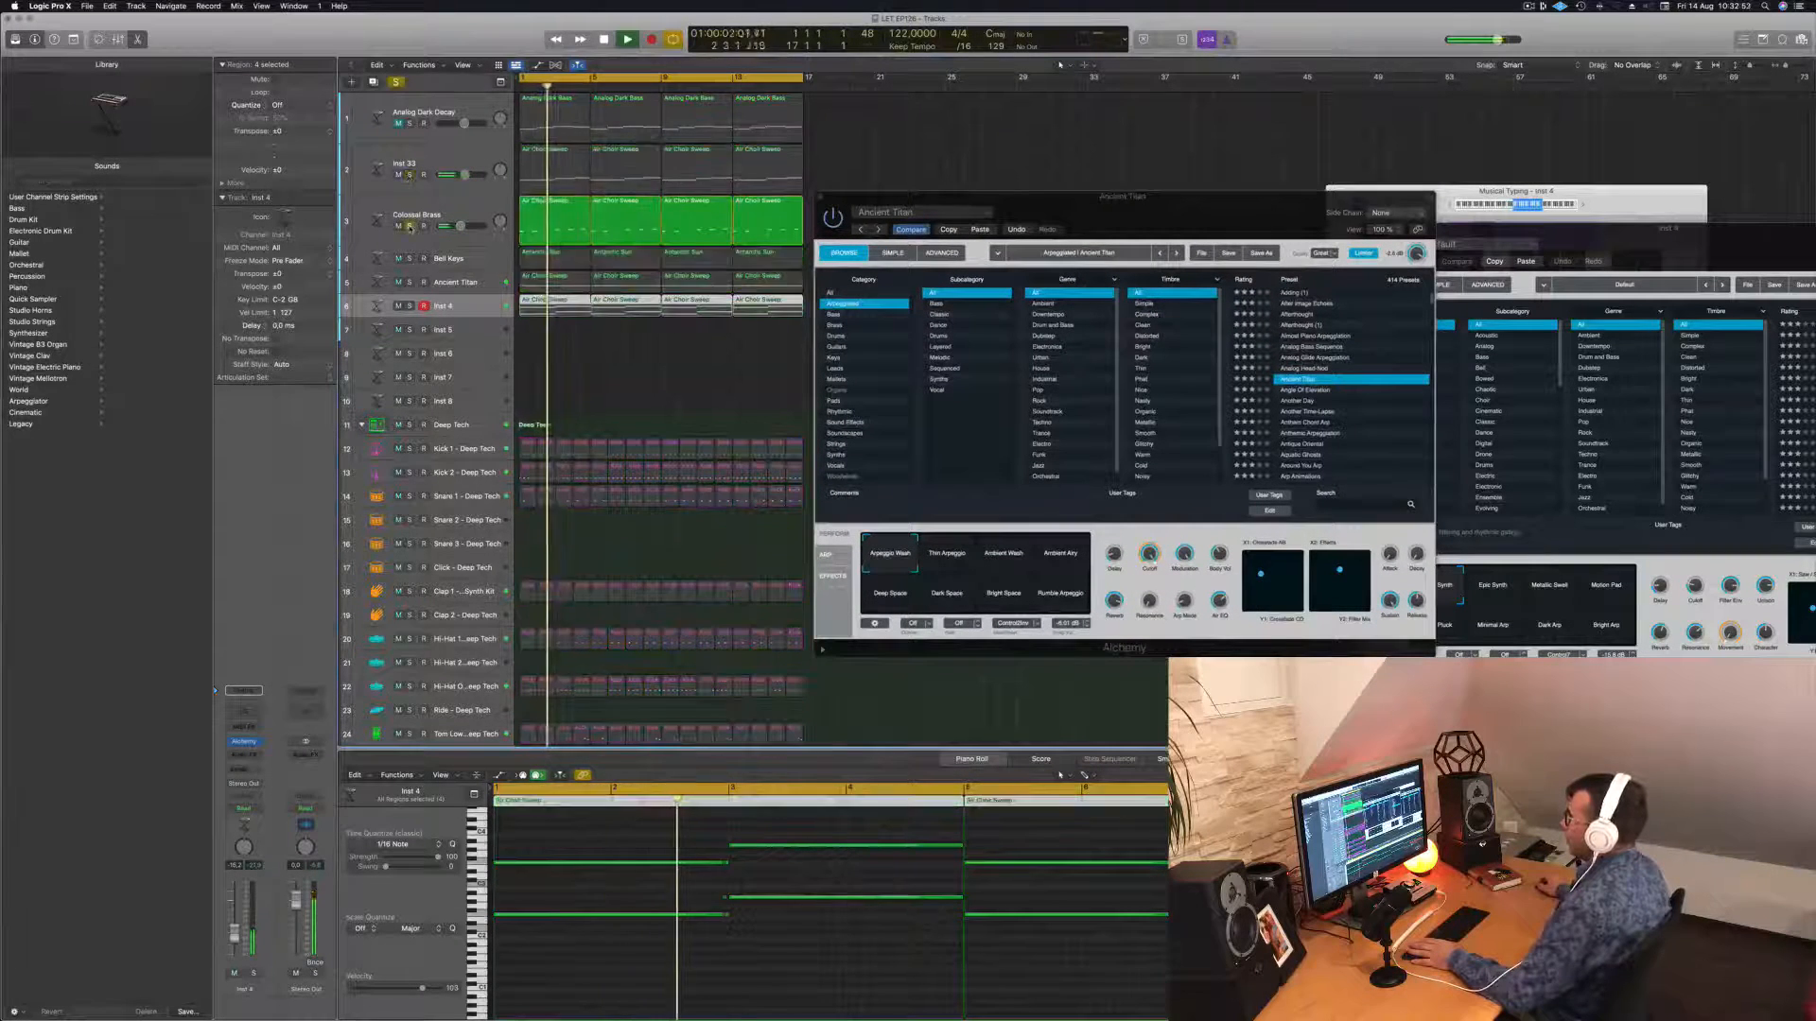
click(409, 227)
click(410, 281)
click(409, 281)
key(space)
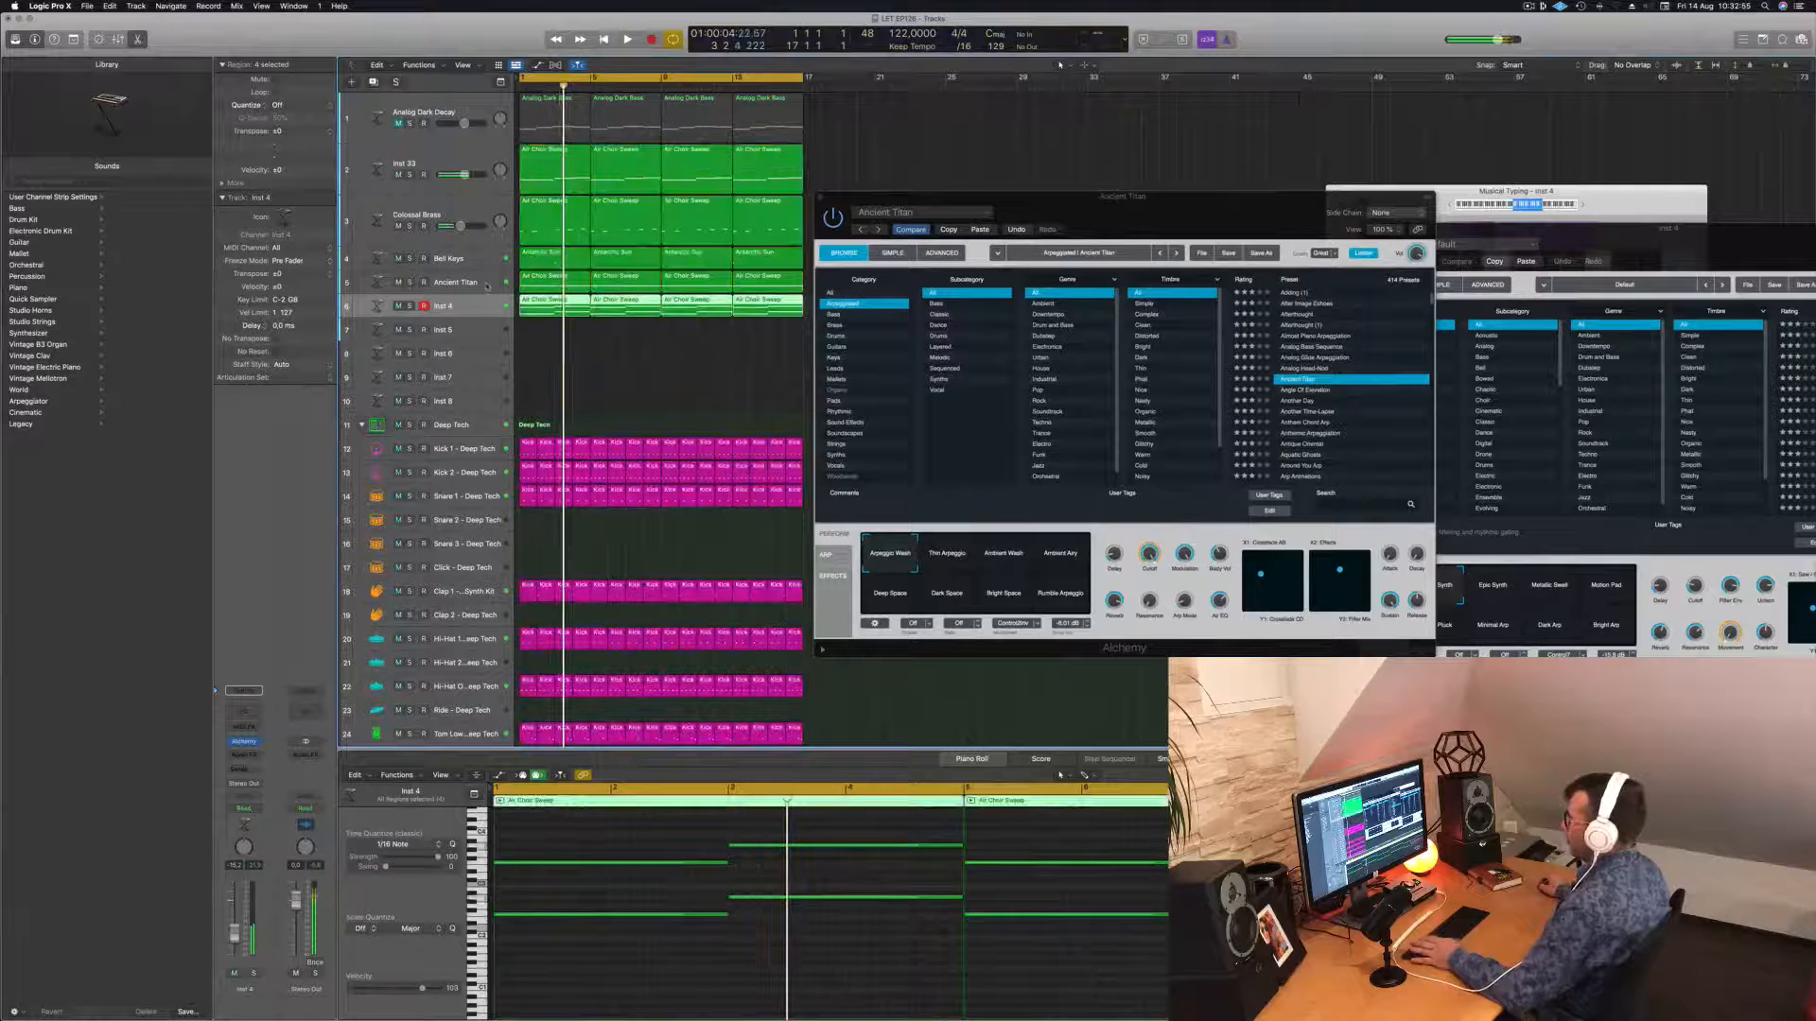
Duplicate the Ancient Titan track with its settings and undo the original track's preset change to restore Air Choir Sweep, playing the loop.
click(485, 284)
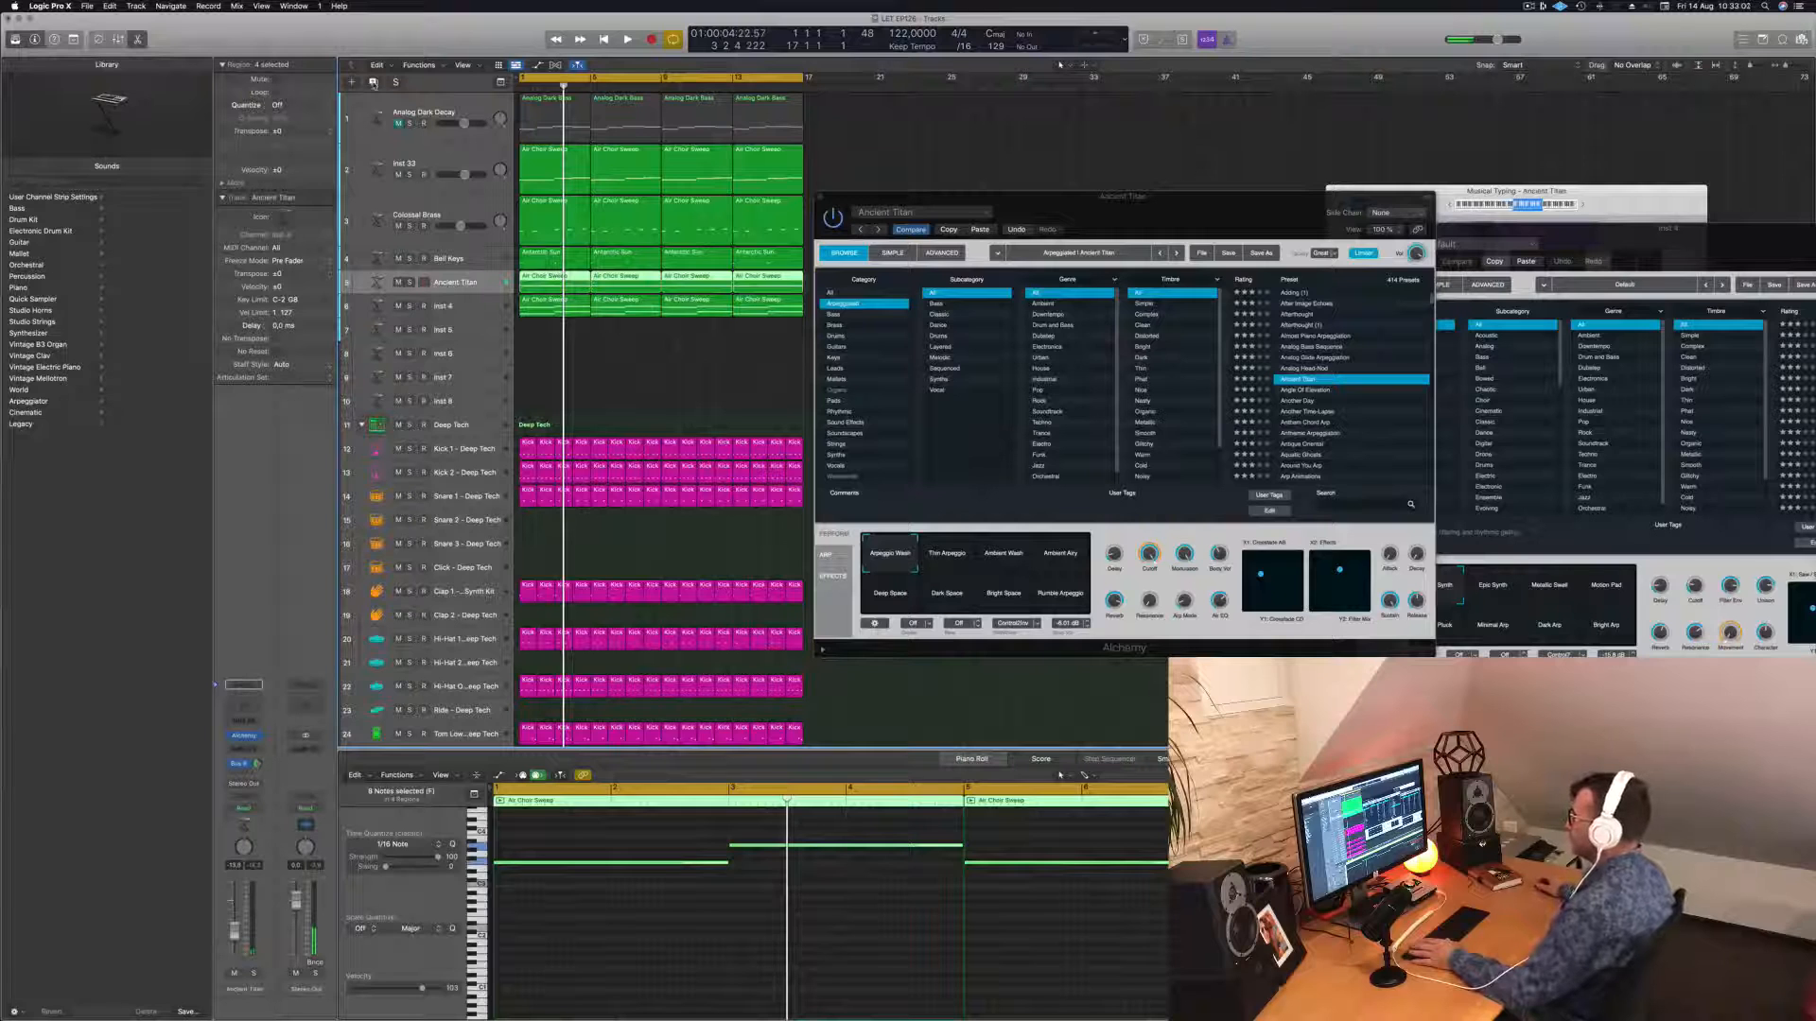
key(super+d)
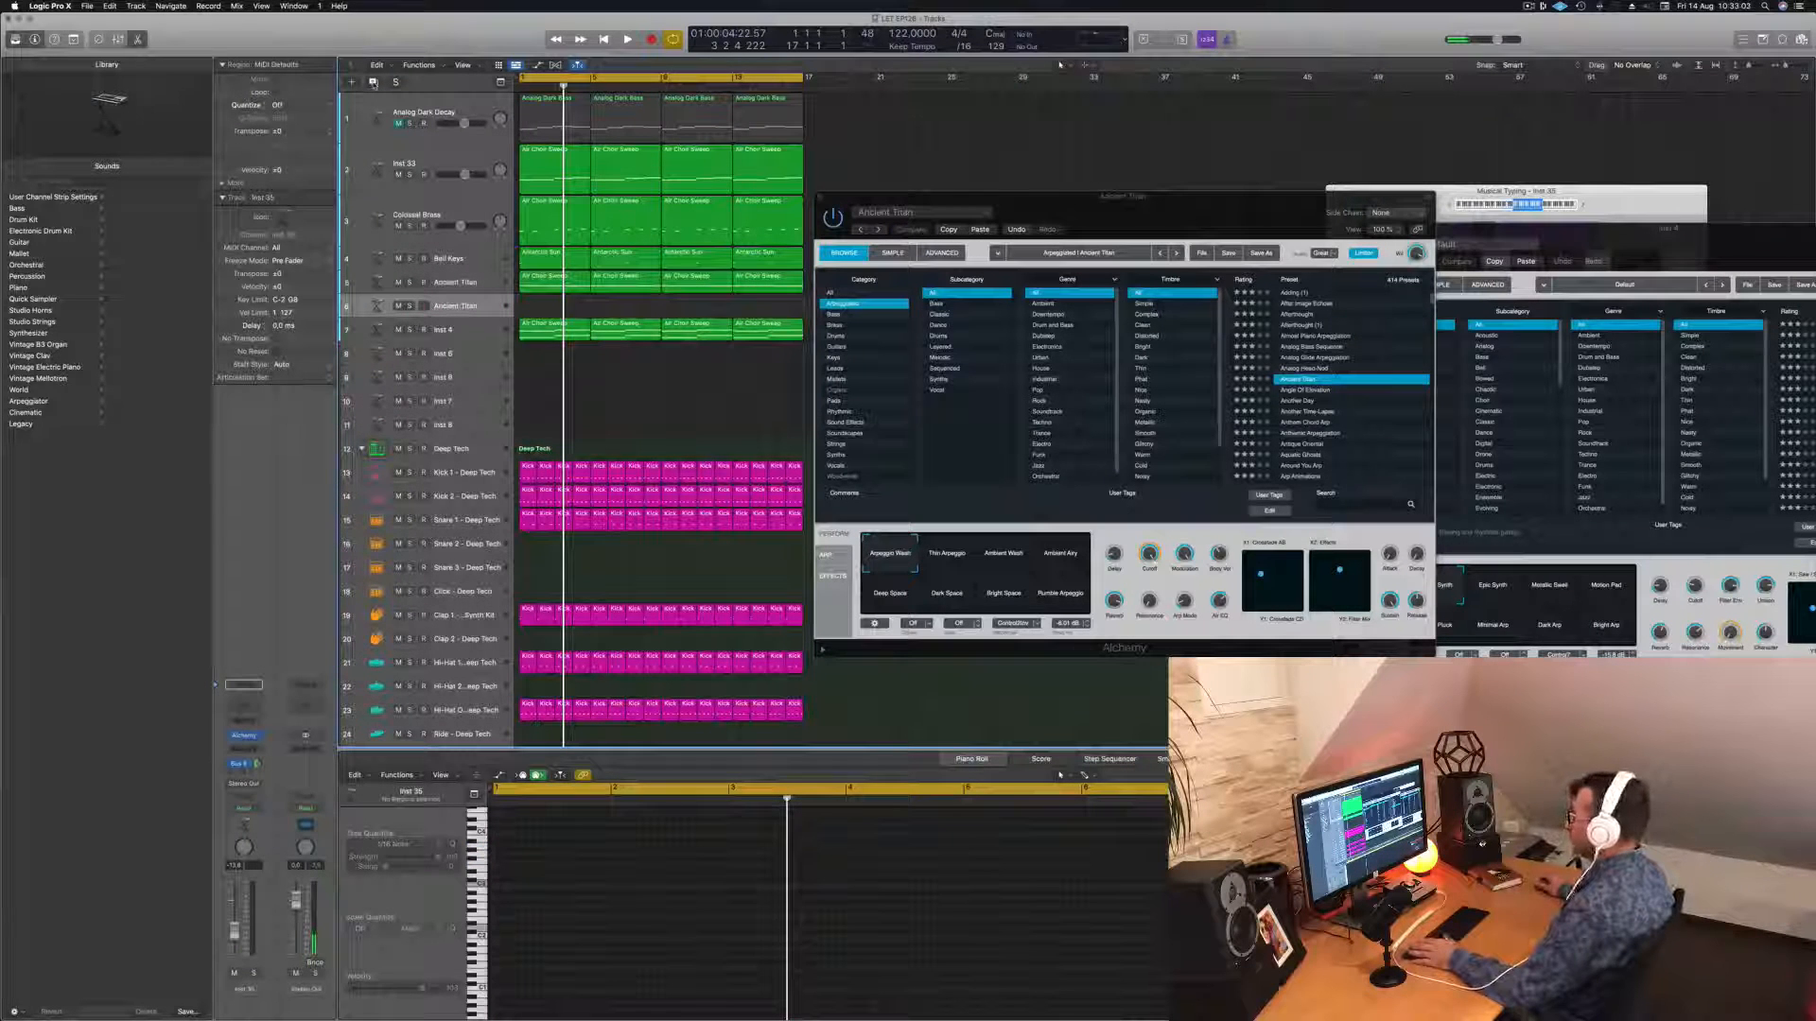
click(1017, 230)
key(space)
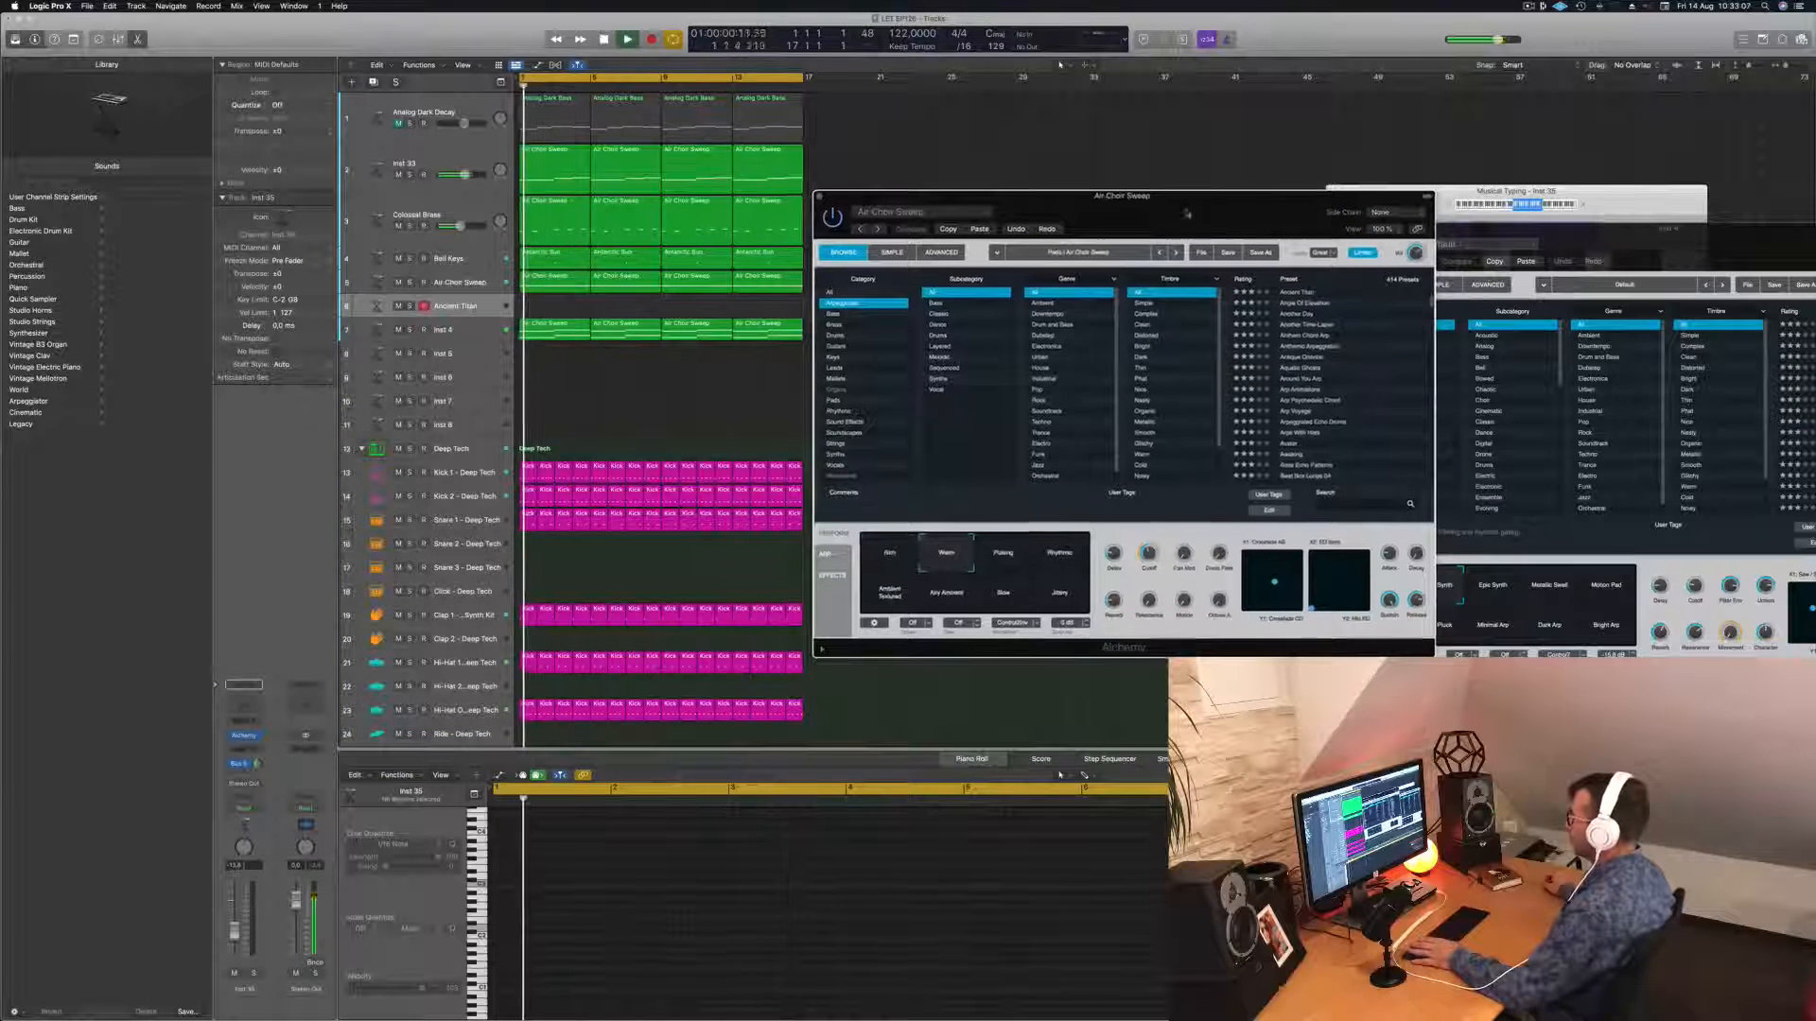
drag(1189, 218, 1136, 135)
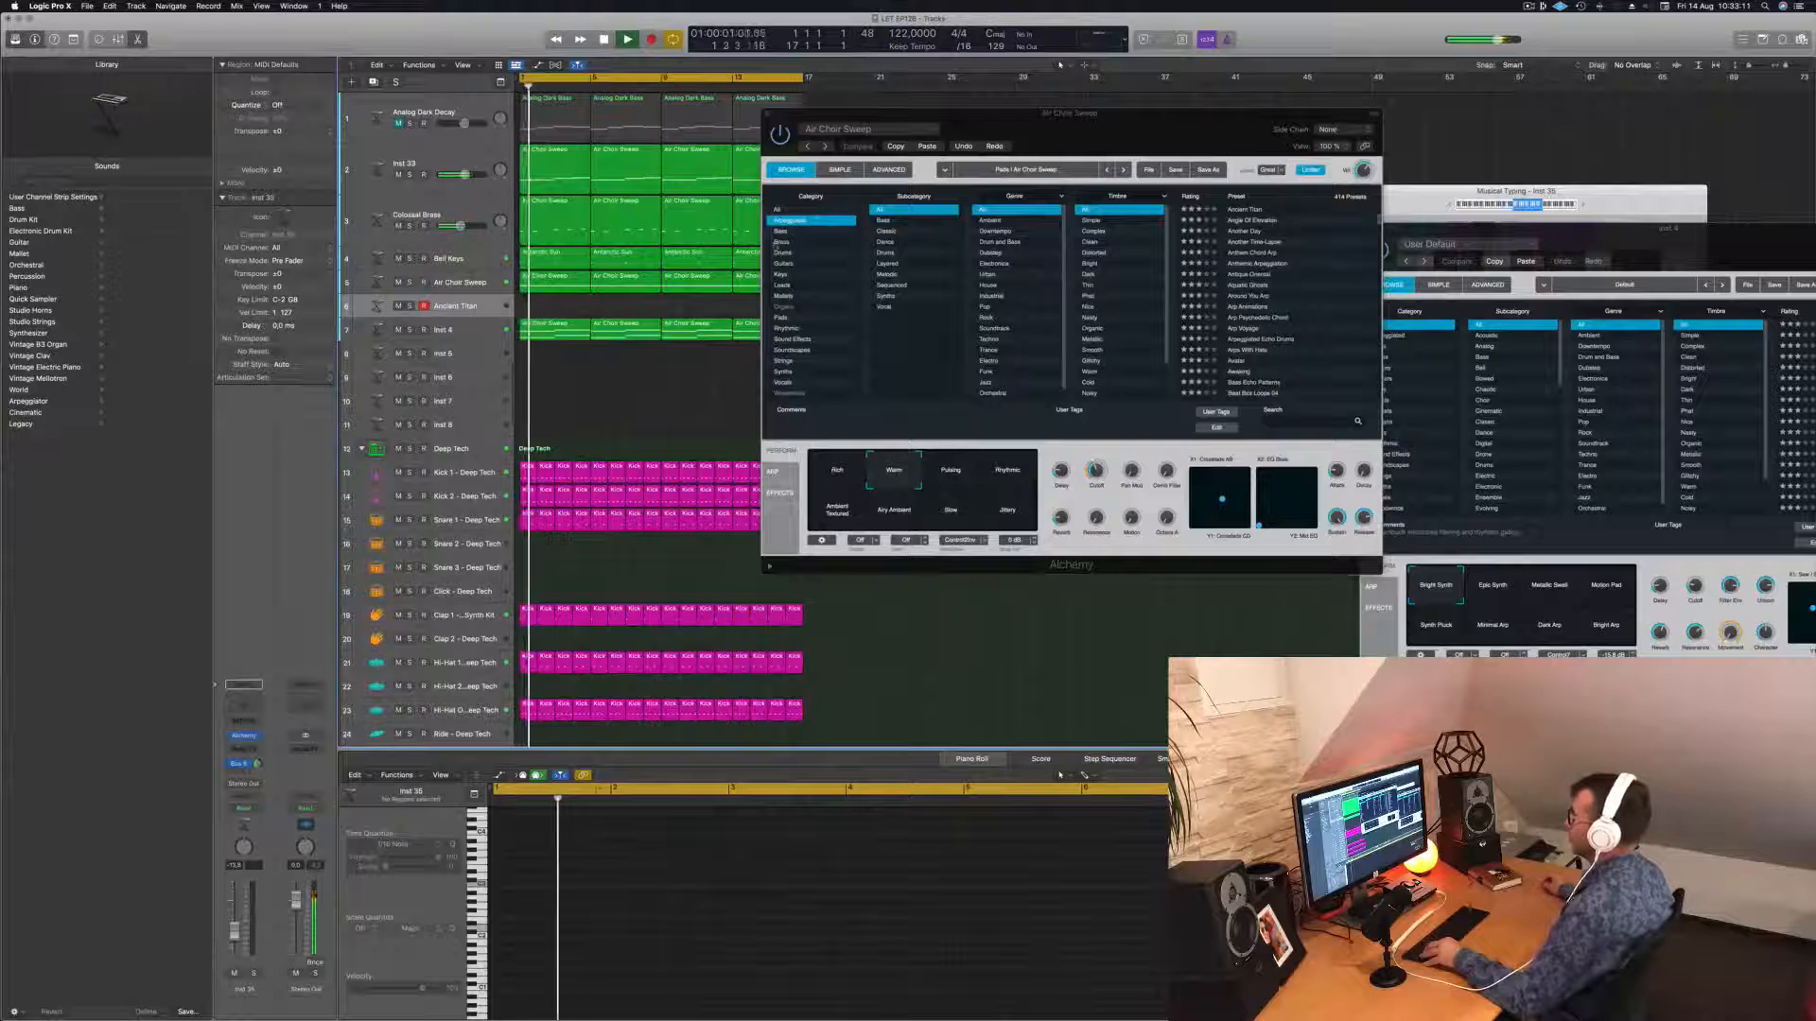
Play the loop from the start with the Ancient Titan track's regions selected, and close the Air Choir Sweep instrument window.
drag(1086, 124, 1445, 139)
drag(828, 281, 462, 306)
key(Return)
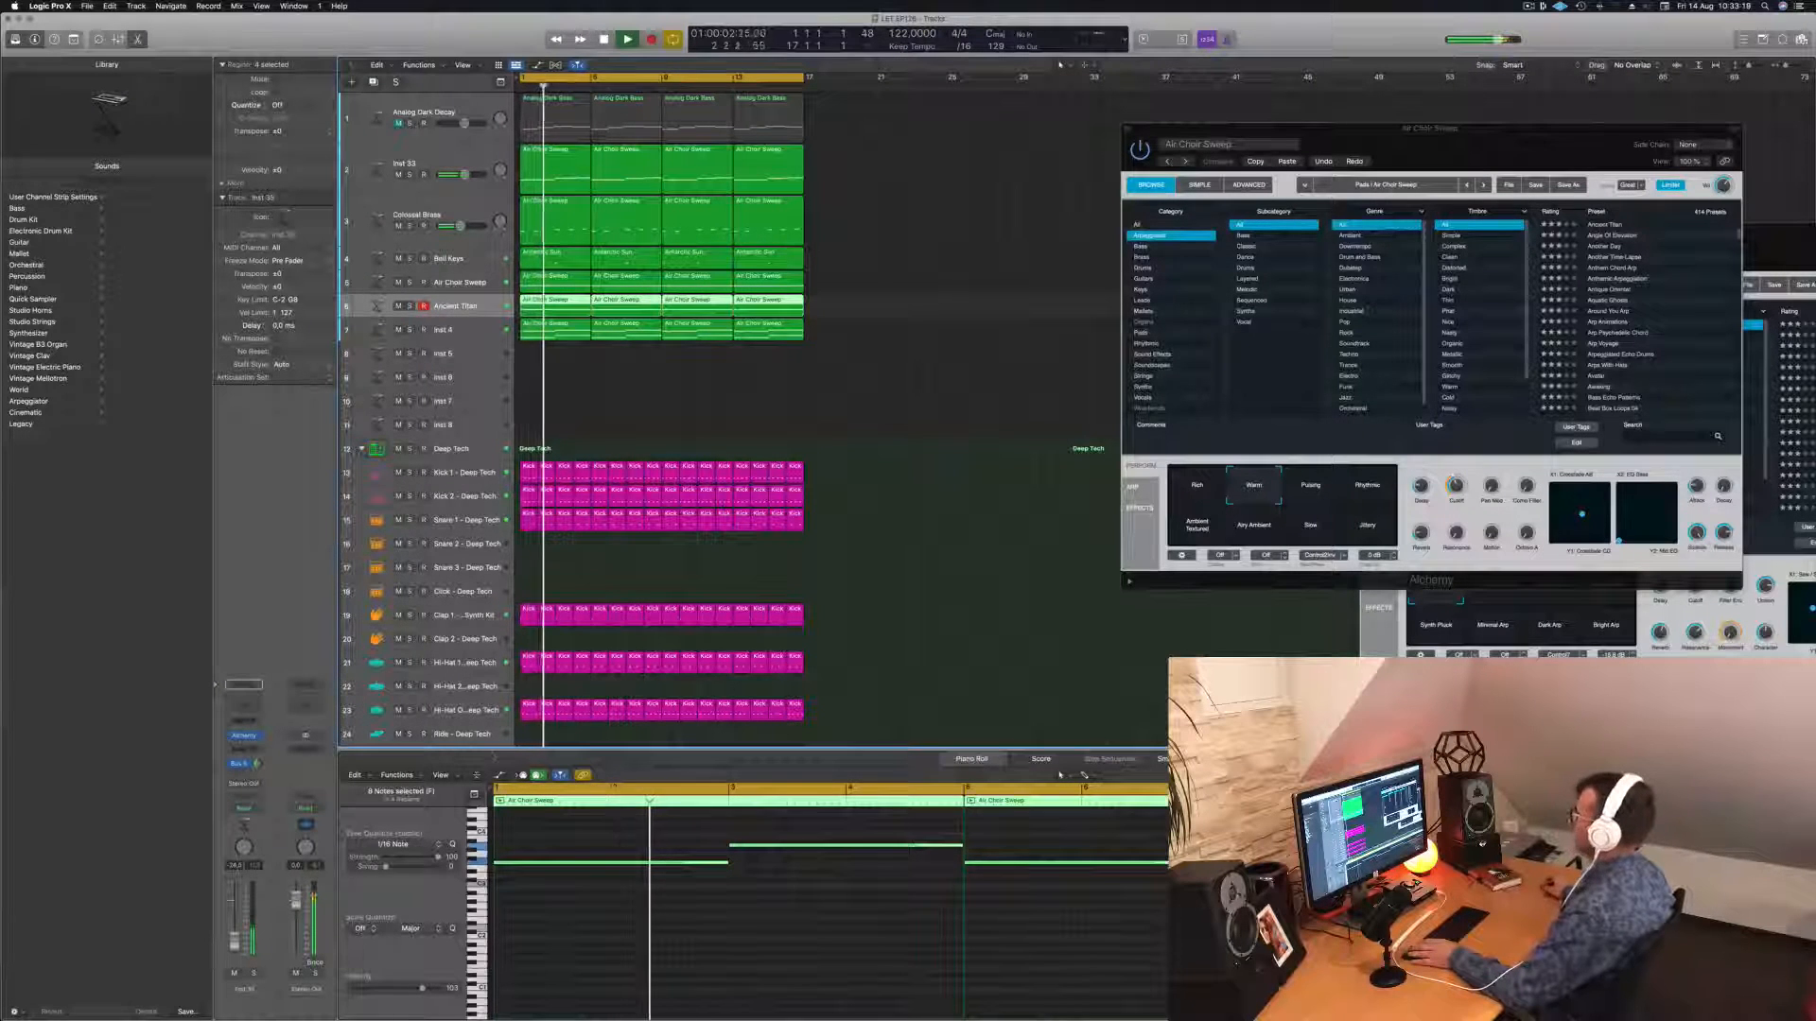
drag(1231, 129, 629, 218)
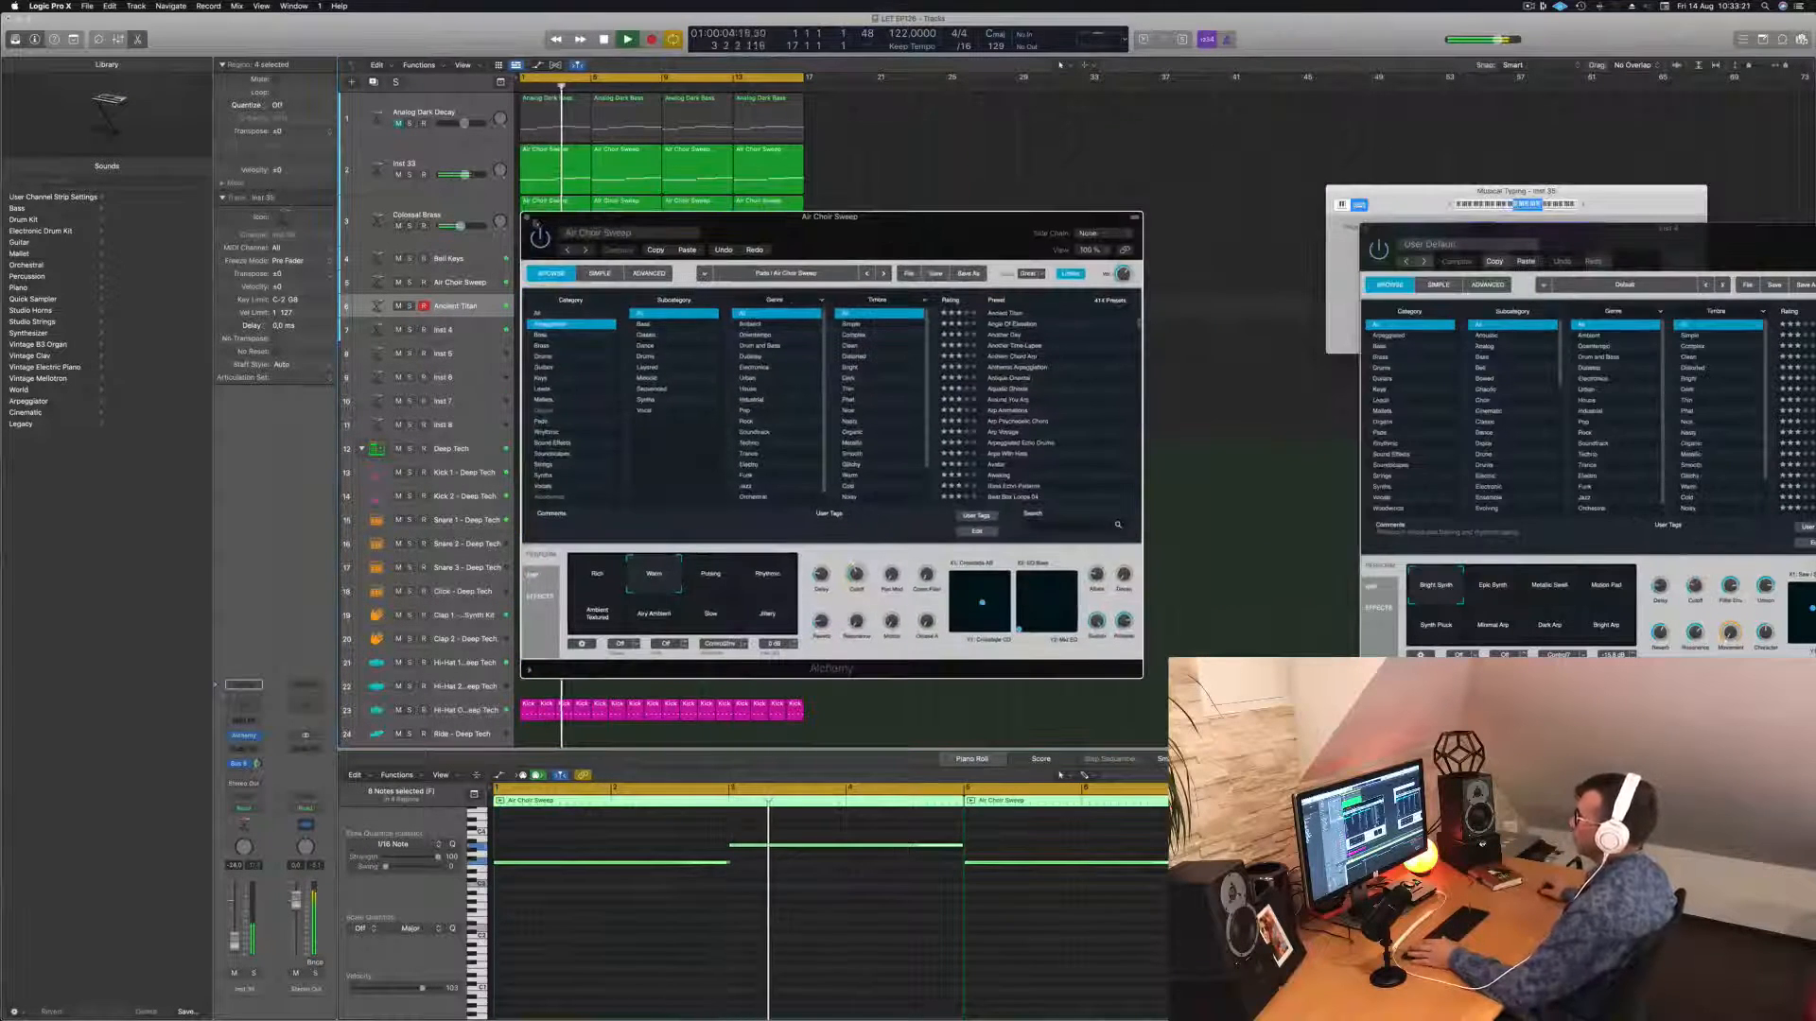
click(527, 216)
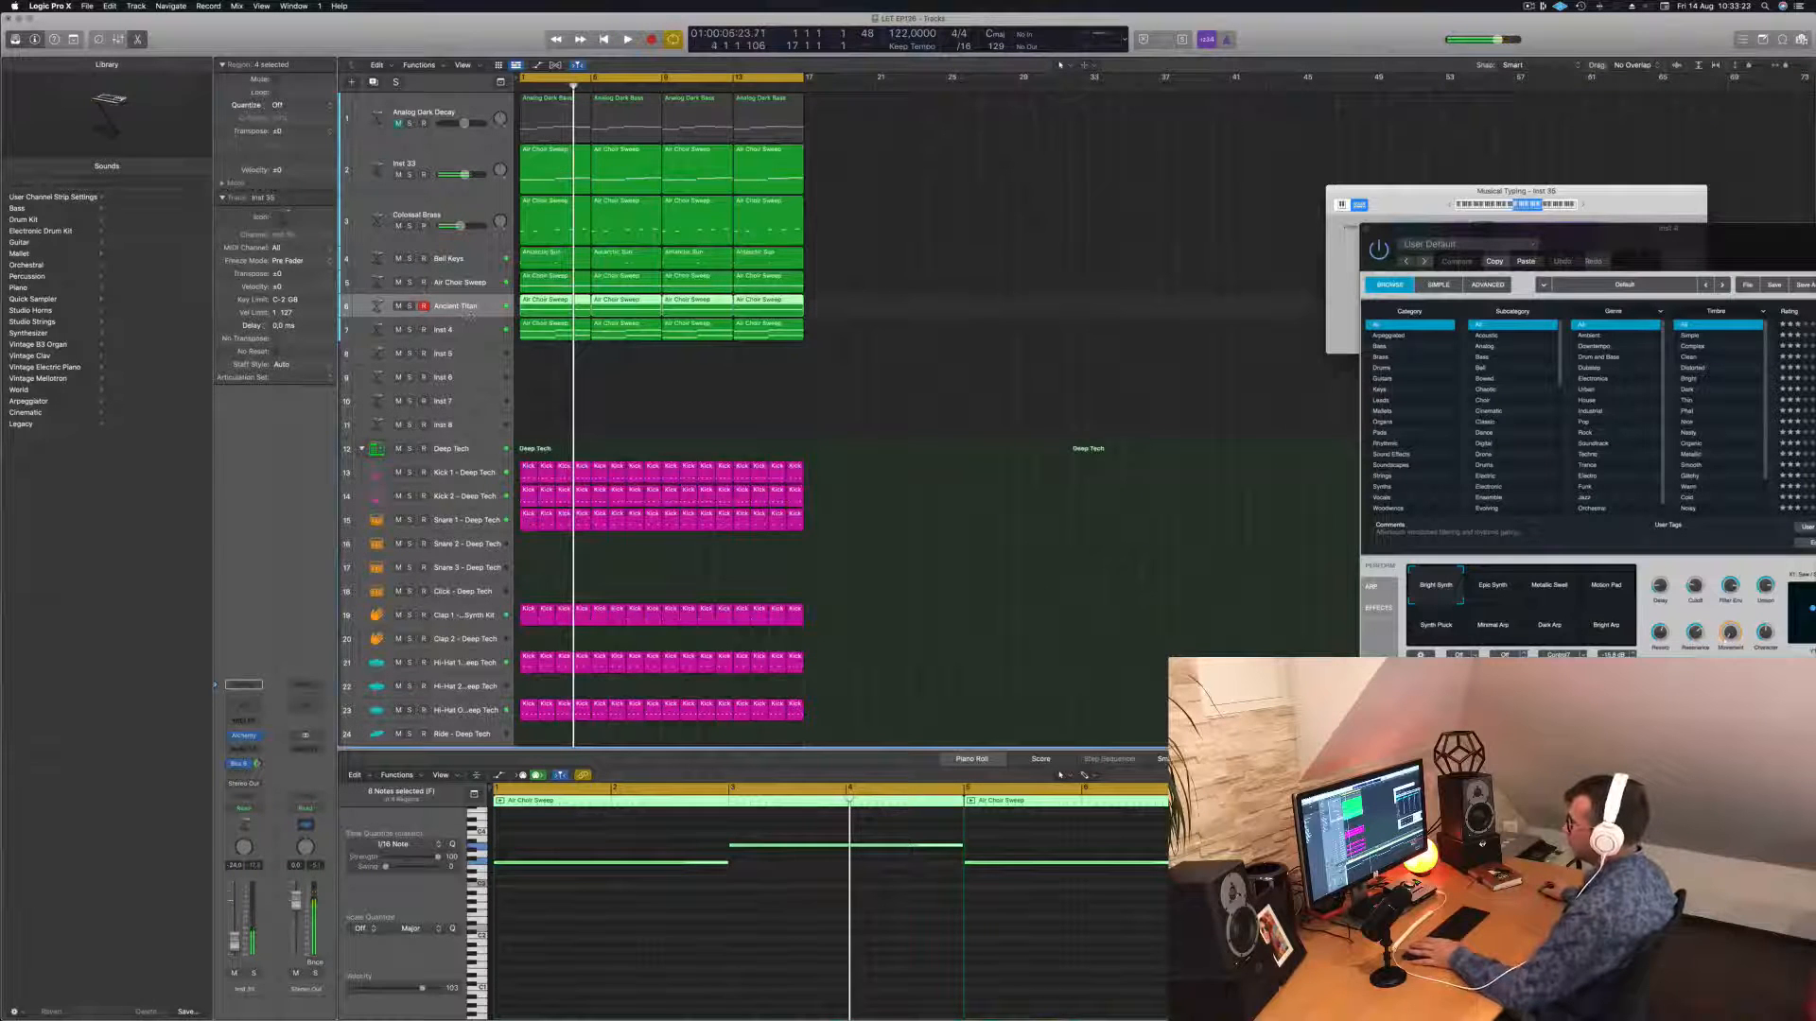
Enlarge the Ancient Titan track's height, open its Alchemy instrument and move the window clear of the regions.
drag(471, 315, 470, 350)
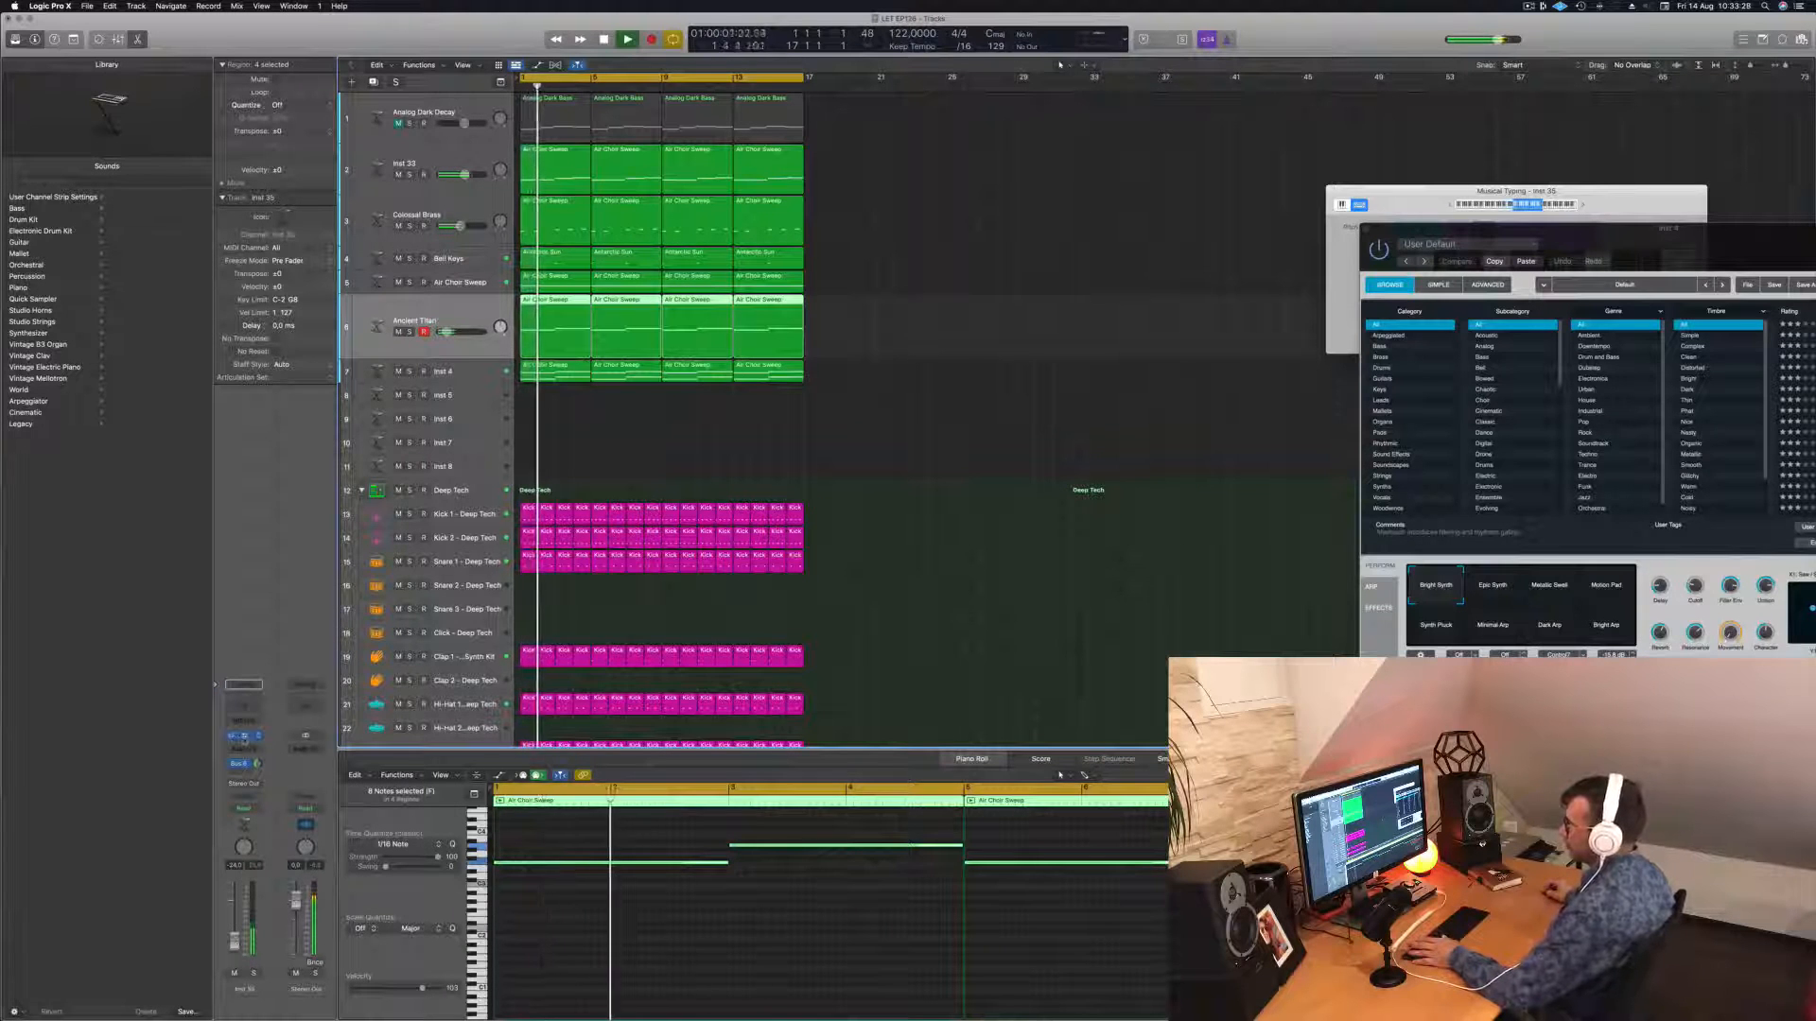
click(243, 736)
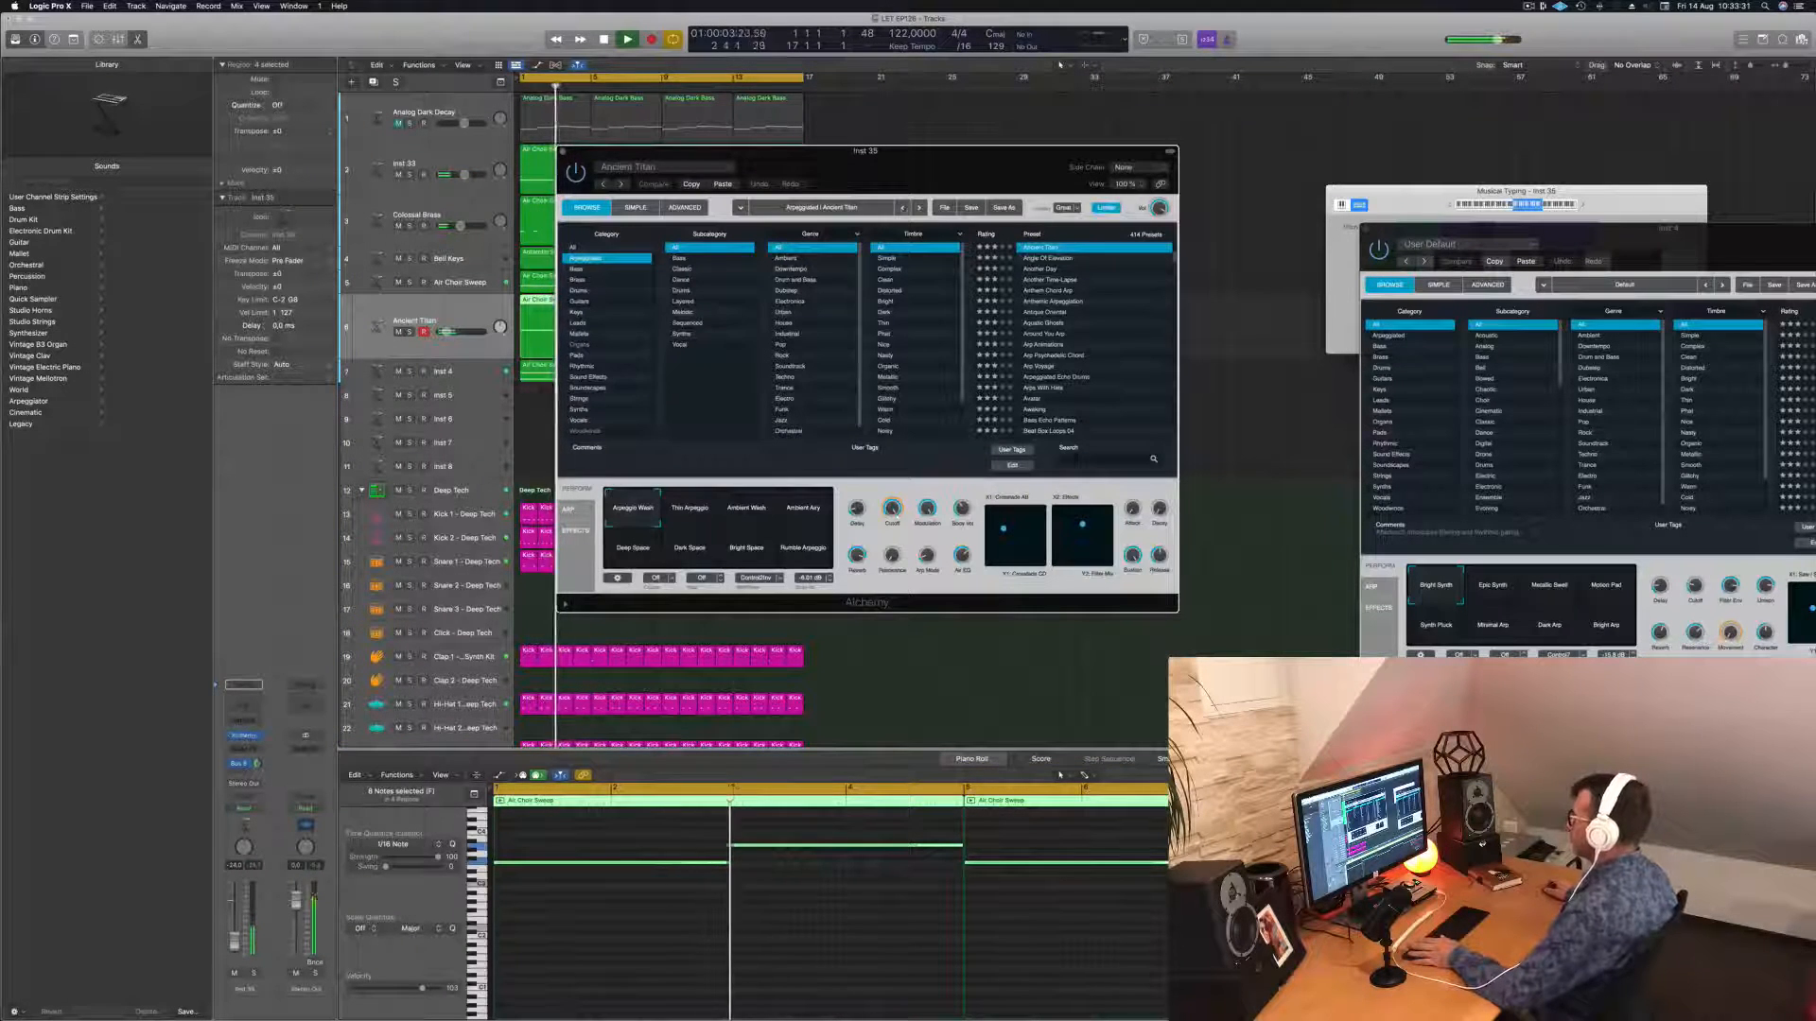
drag(897, 180, 1198, 253)
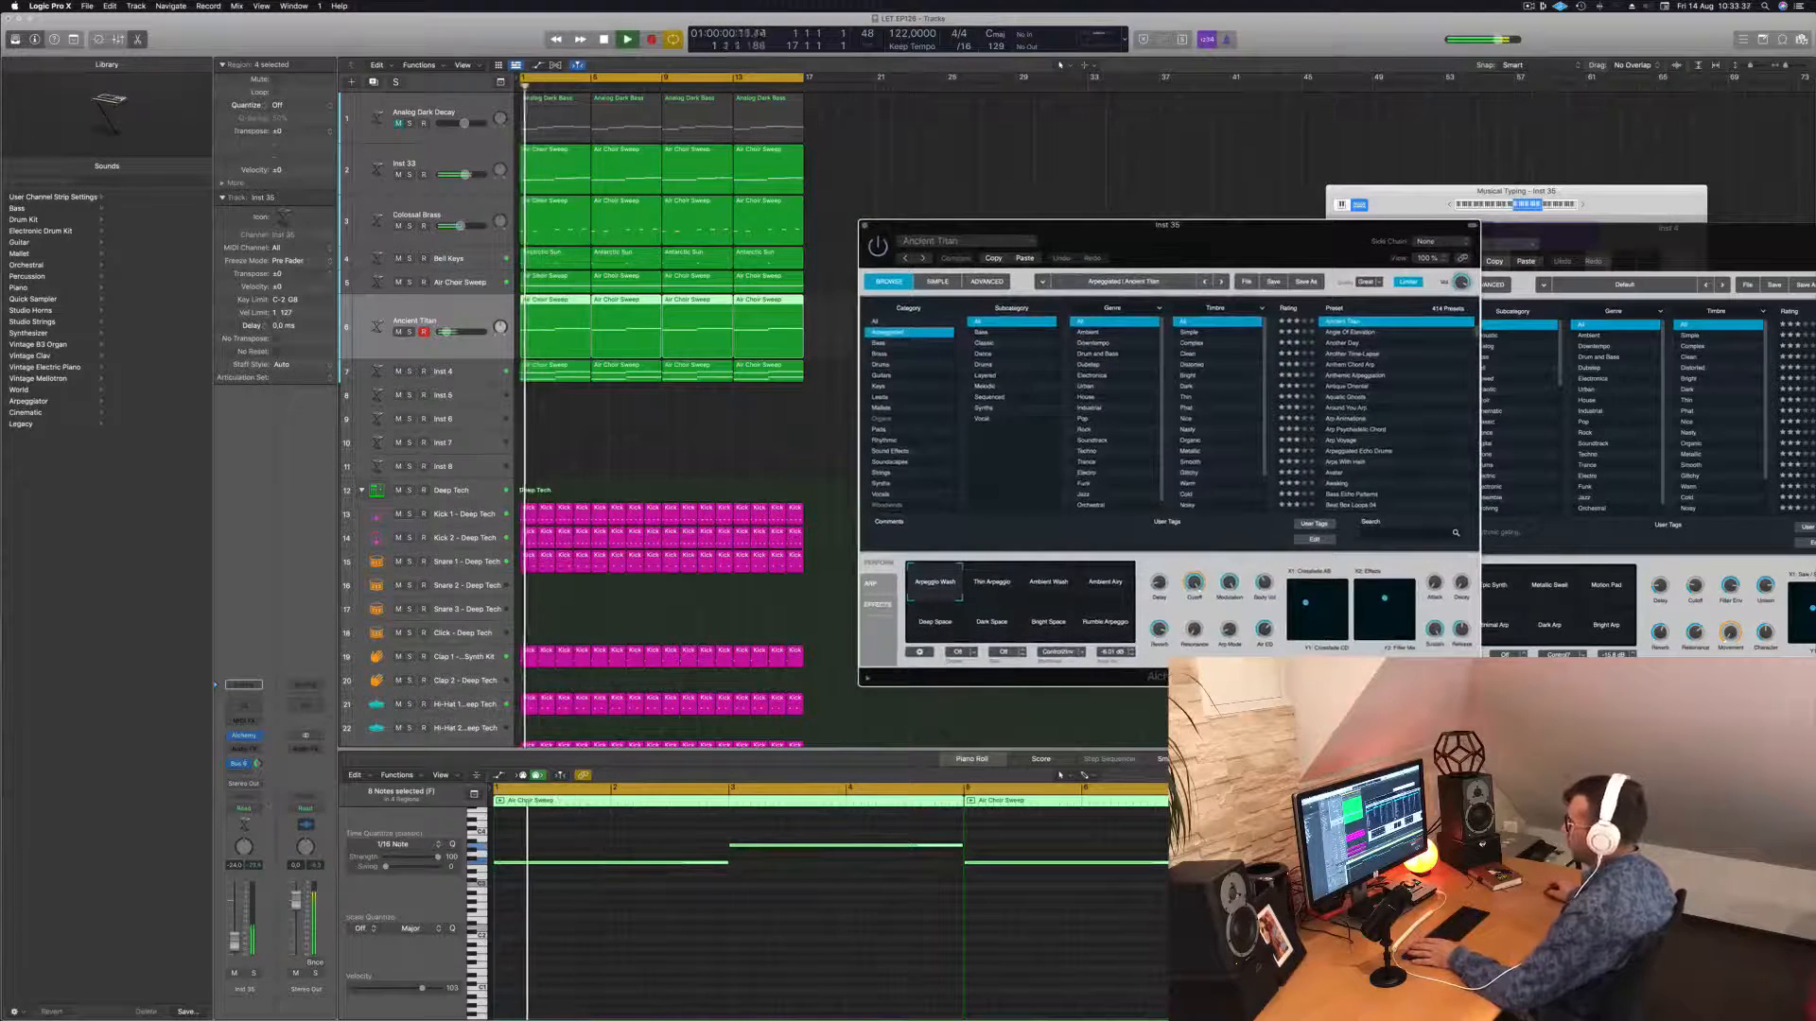
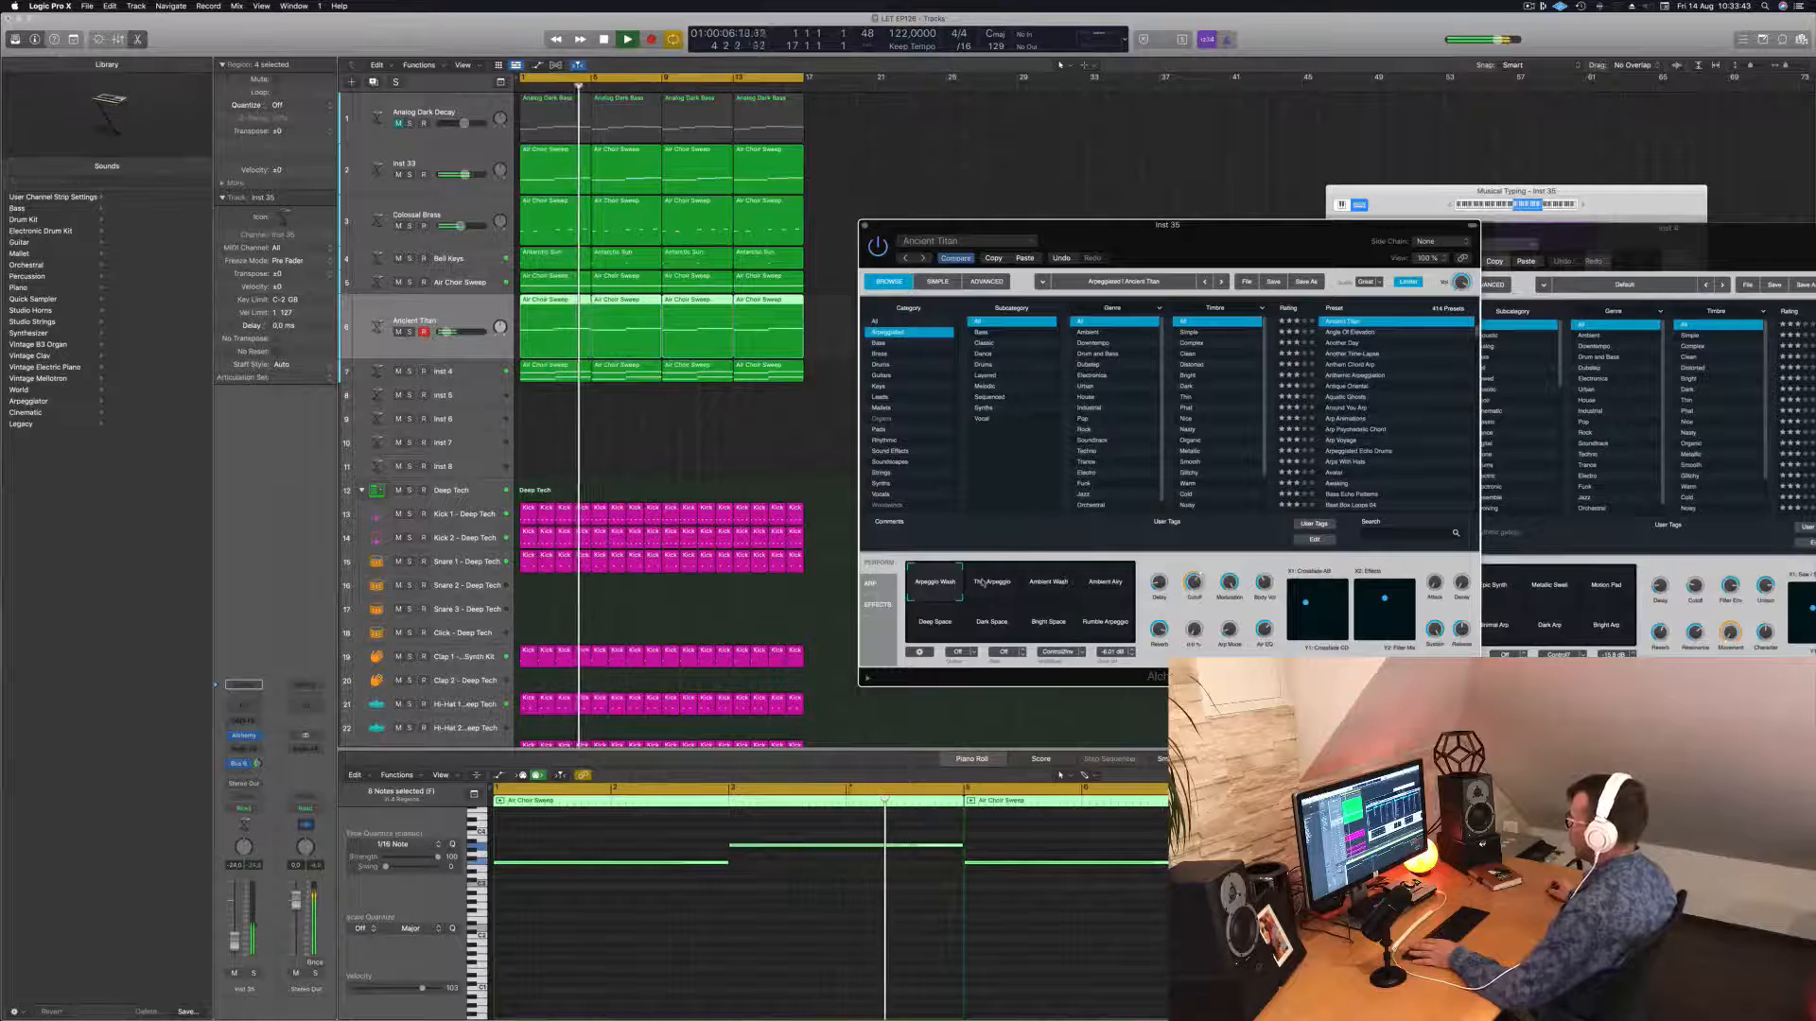
Audition Ancient Titan's ambient snapshots, including Ambient Wash, choose Deep Space and fine-tune the track's volume during playback.
click(1060, 586)
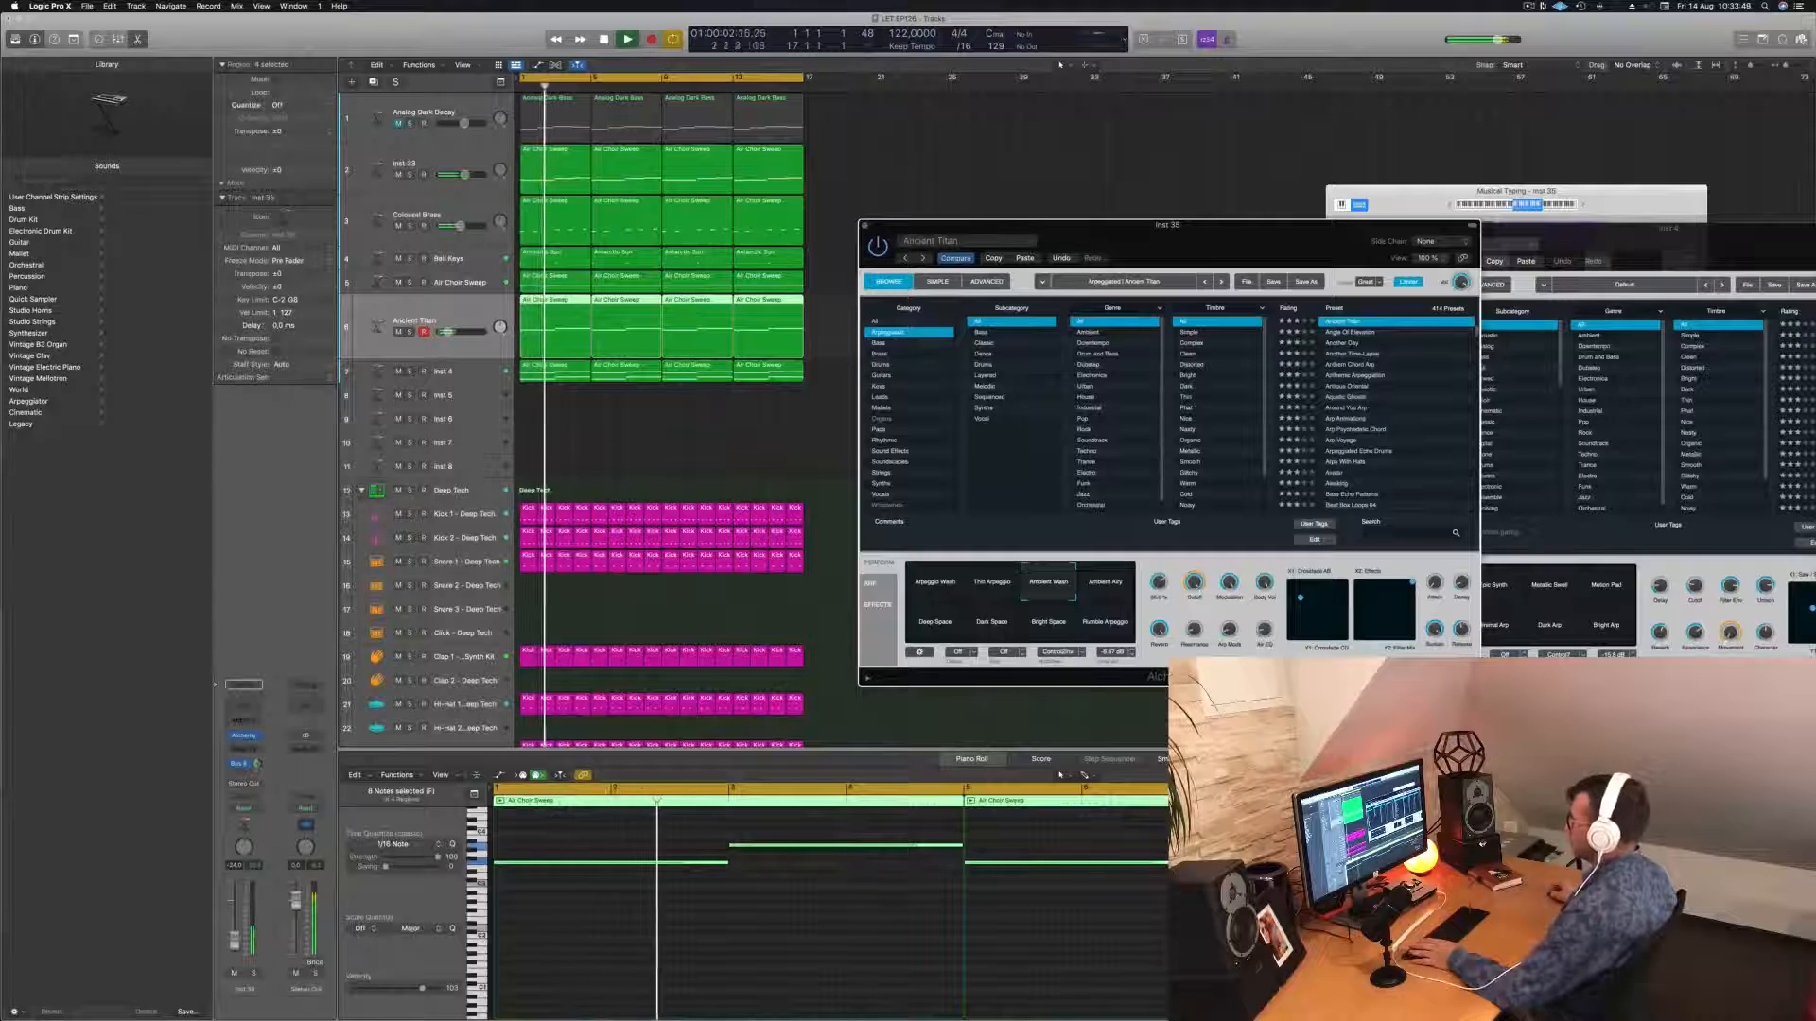
click(1097, 583)
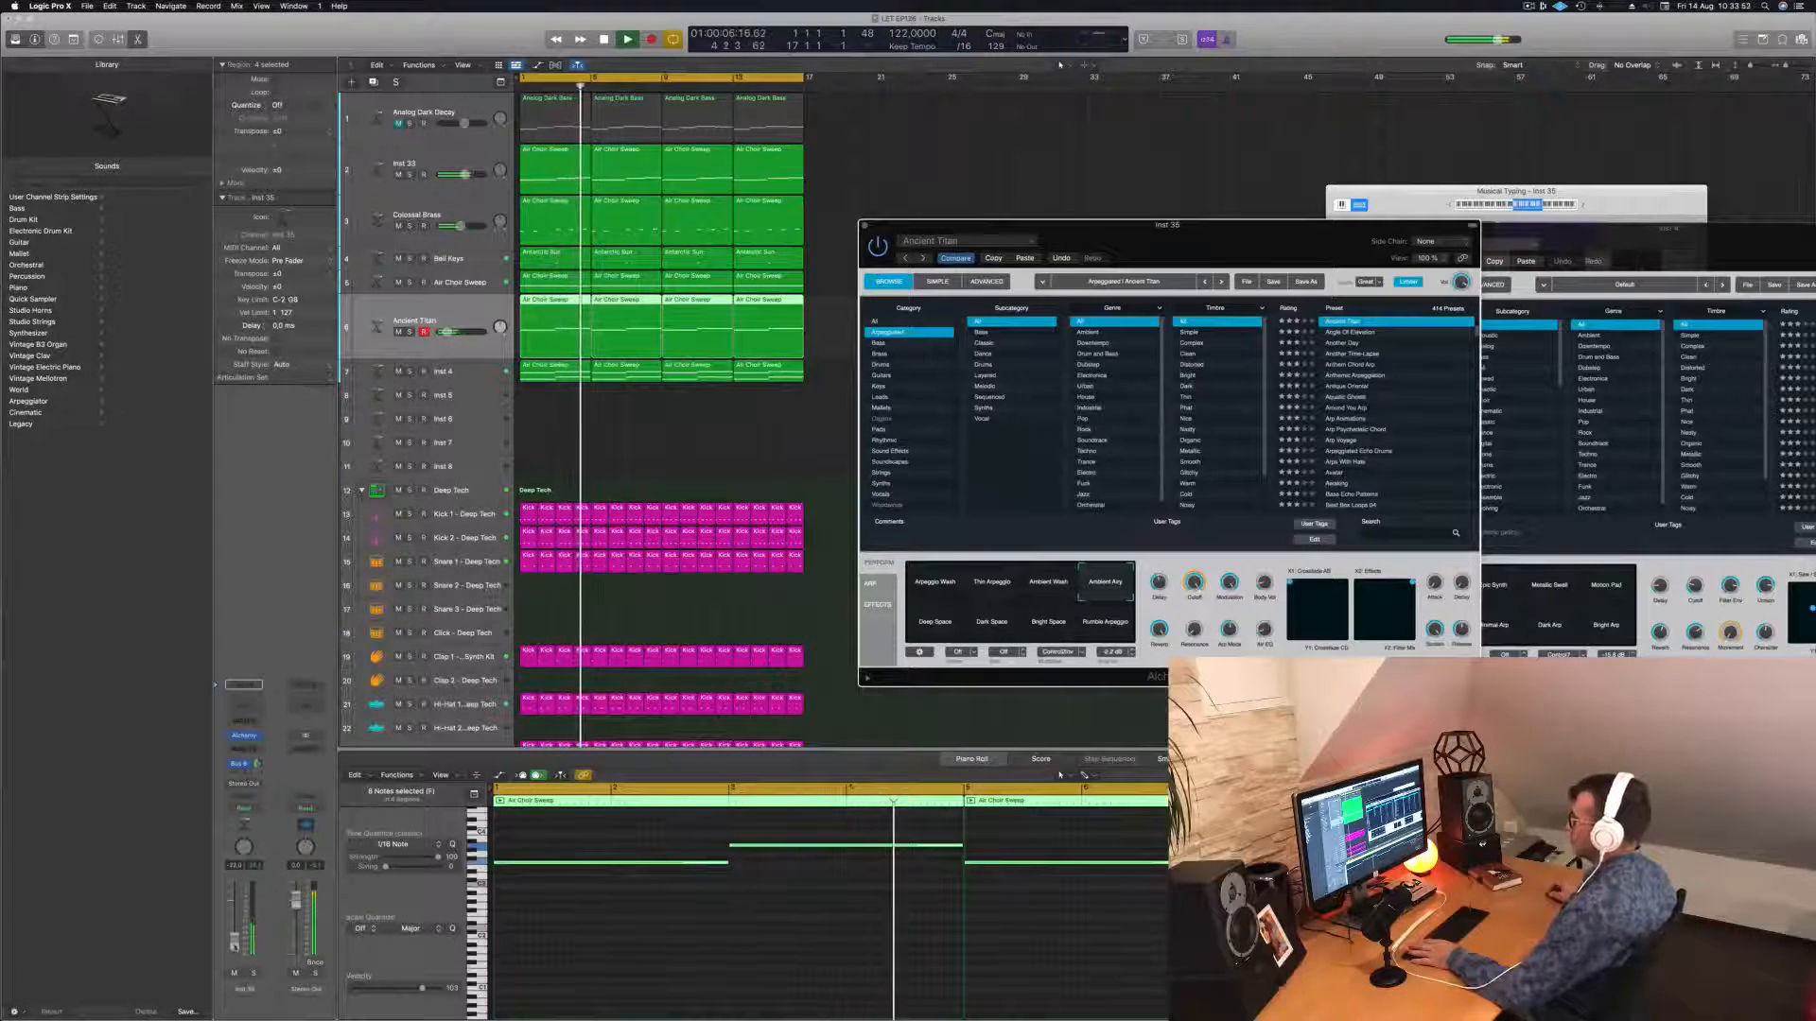
drag(235, 941, 234, 947)
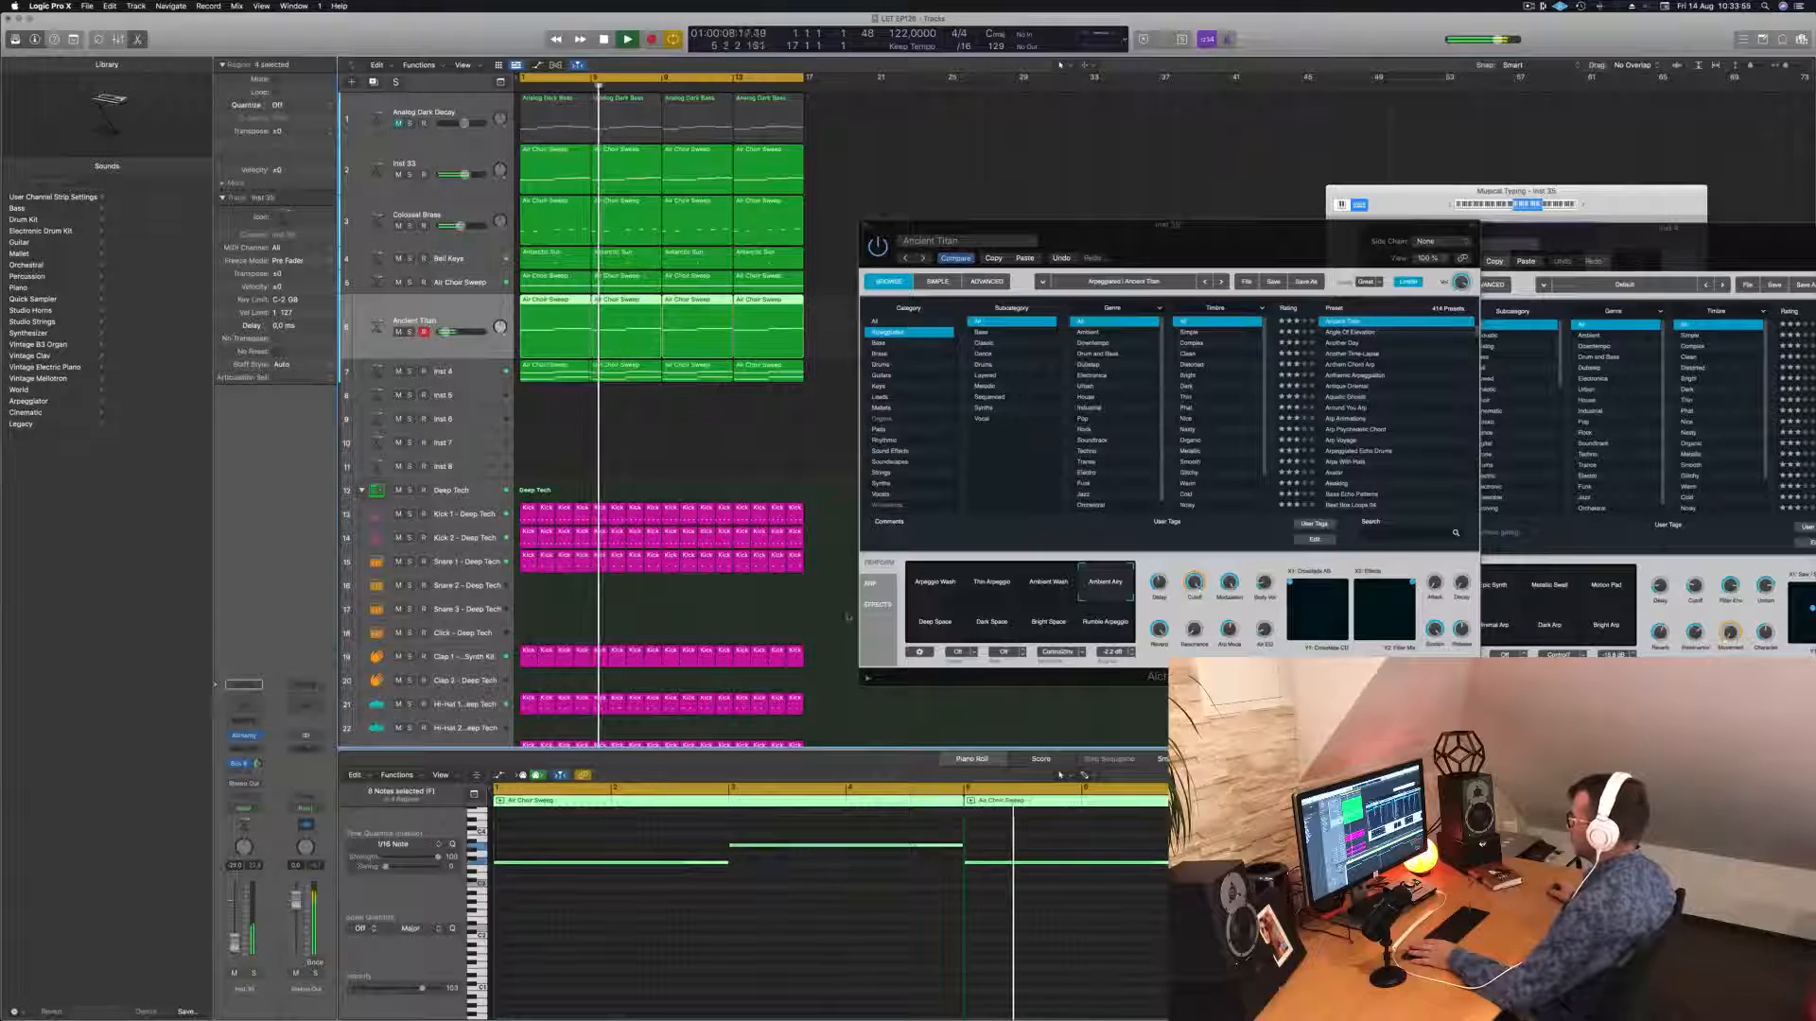
click(937, 622)
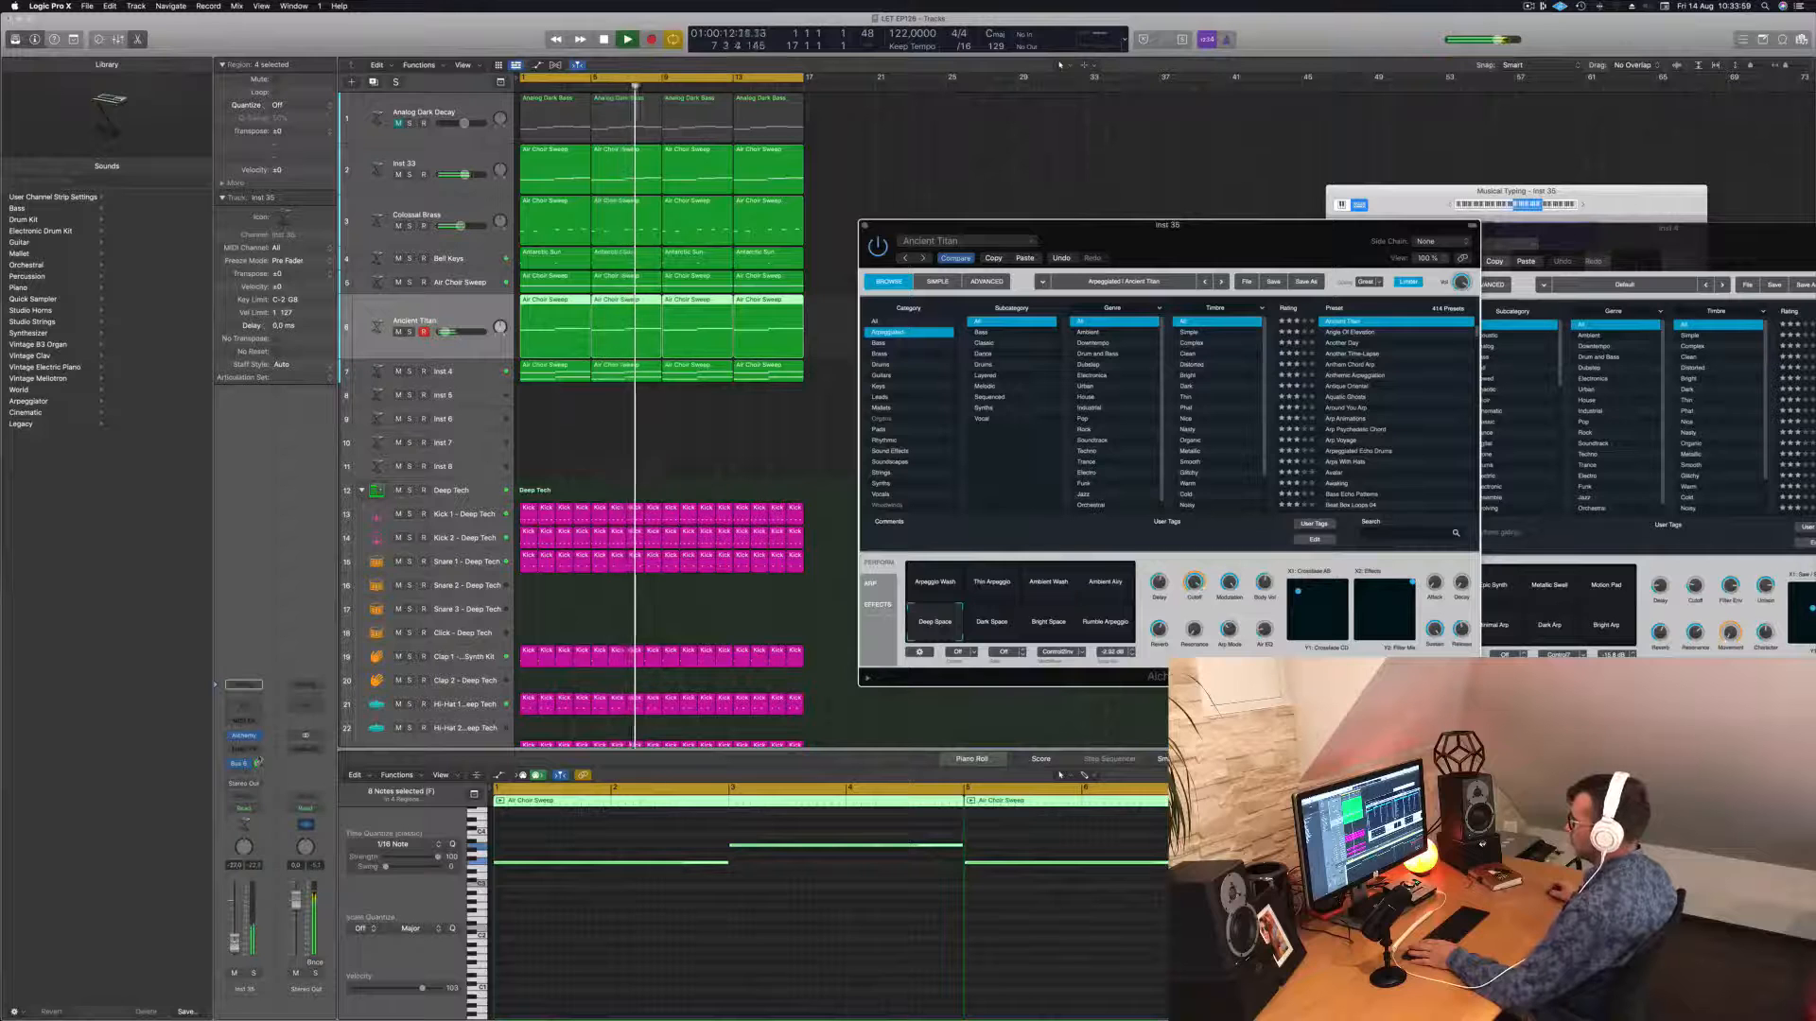
drag(234, 945, 234, 942)
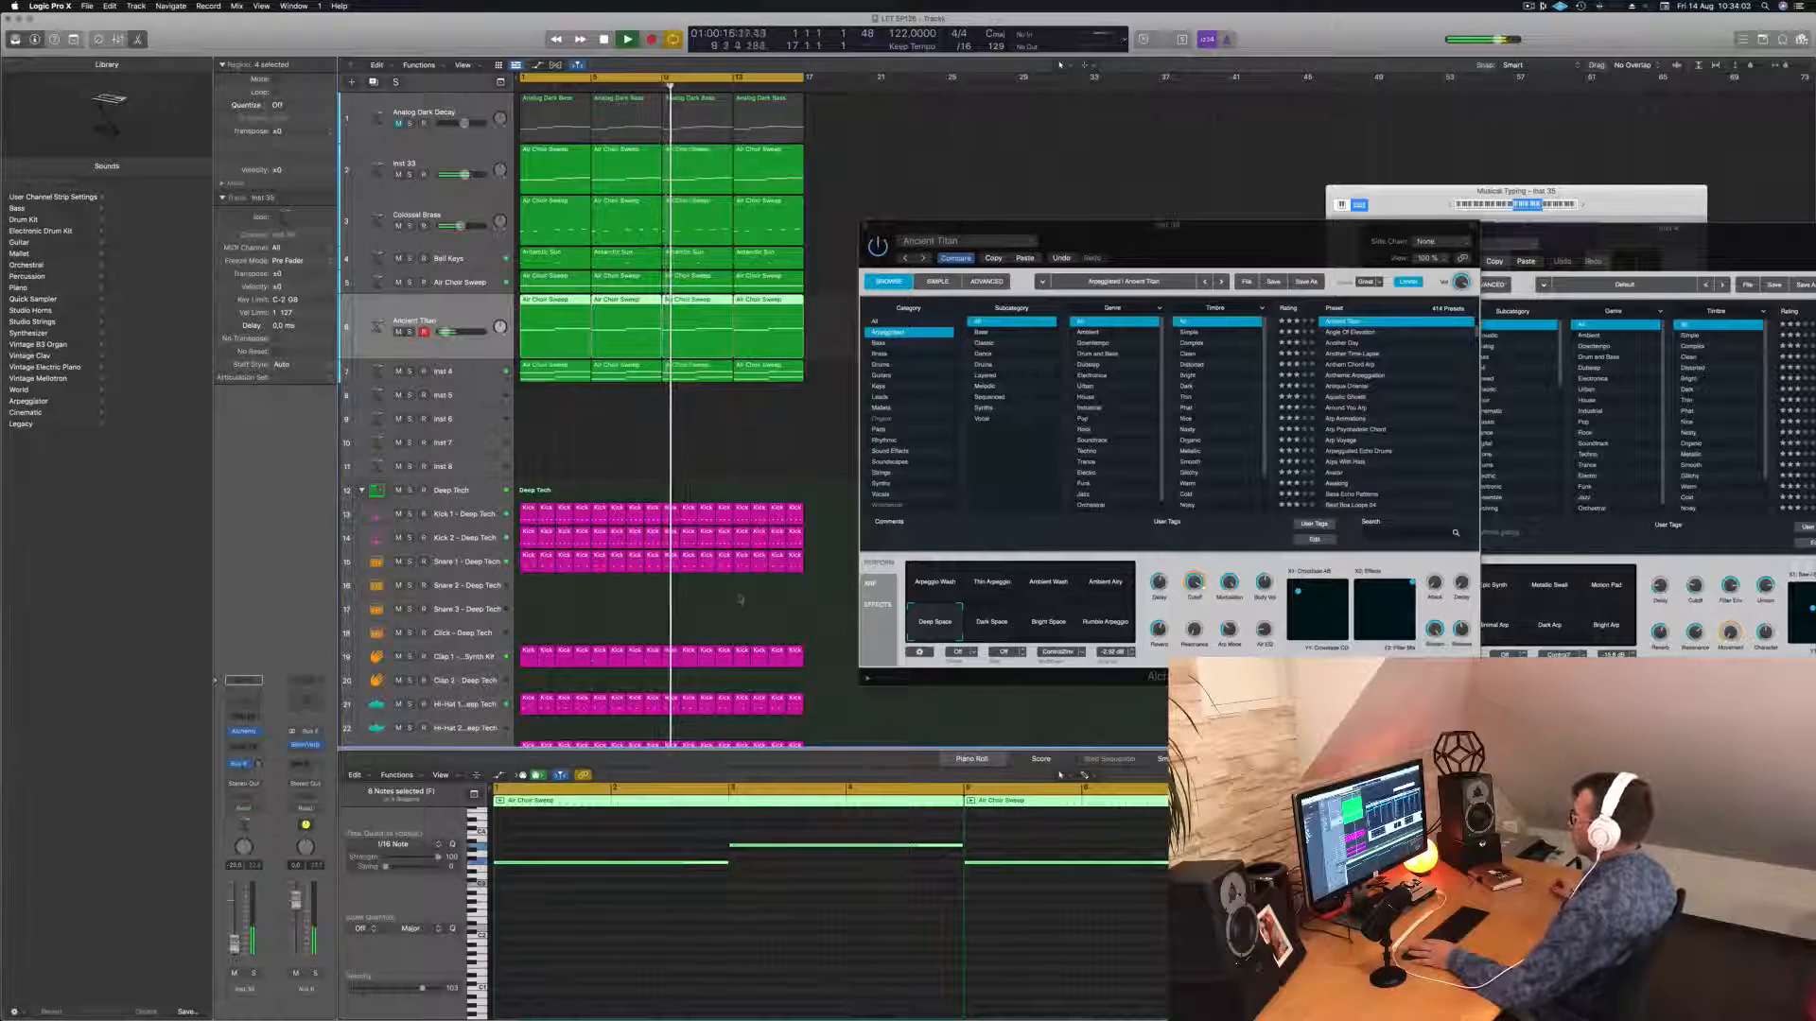
Transpose all notes in the Ancient Titan regions down one octave and play the loop from the start.
mouse_move(1322, 122)
mouse_down()
mouse_move(1235, 219)
mouse_move(1312, 96)
mouse_up()
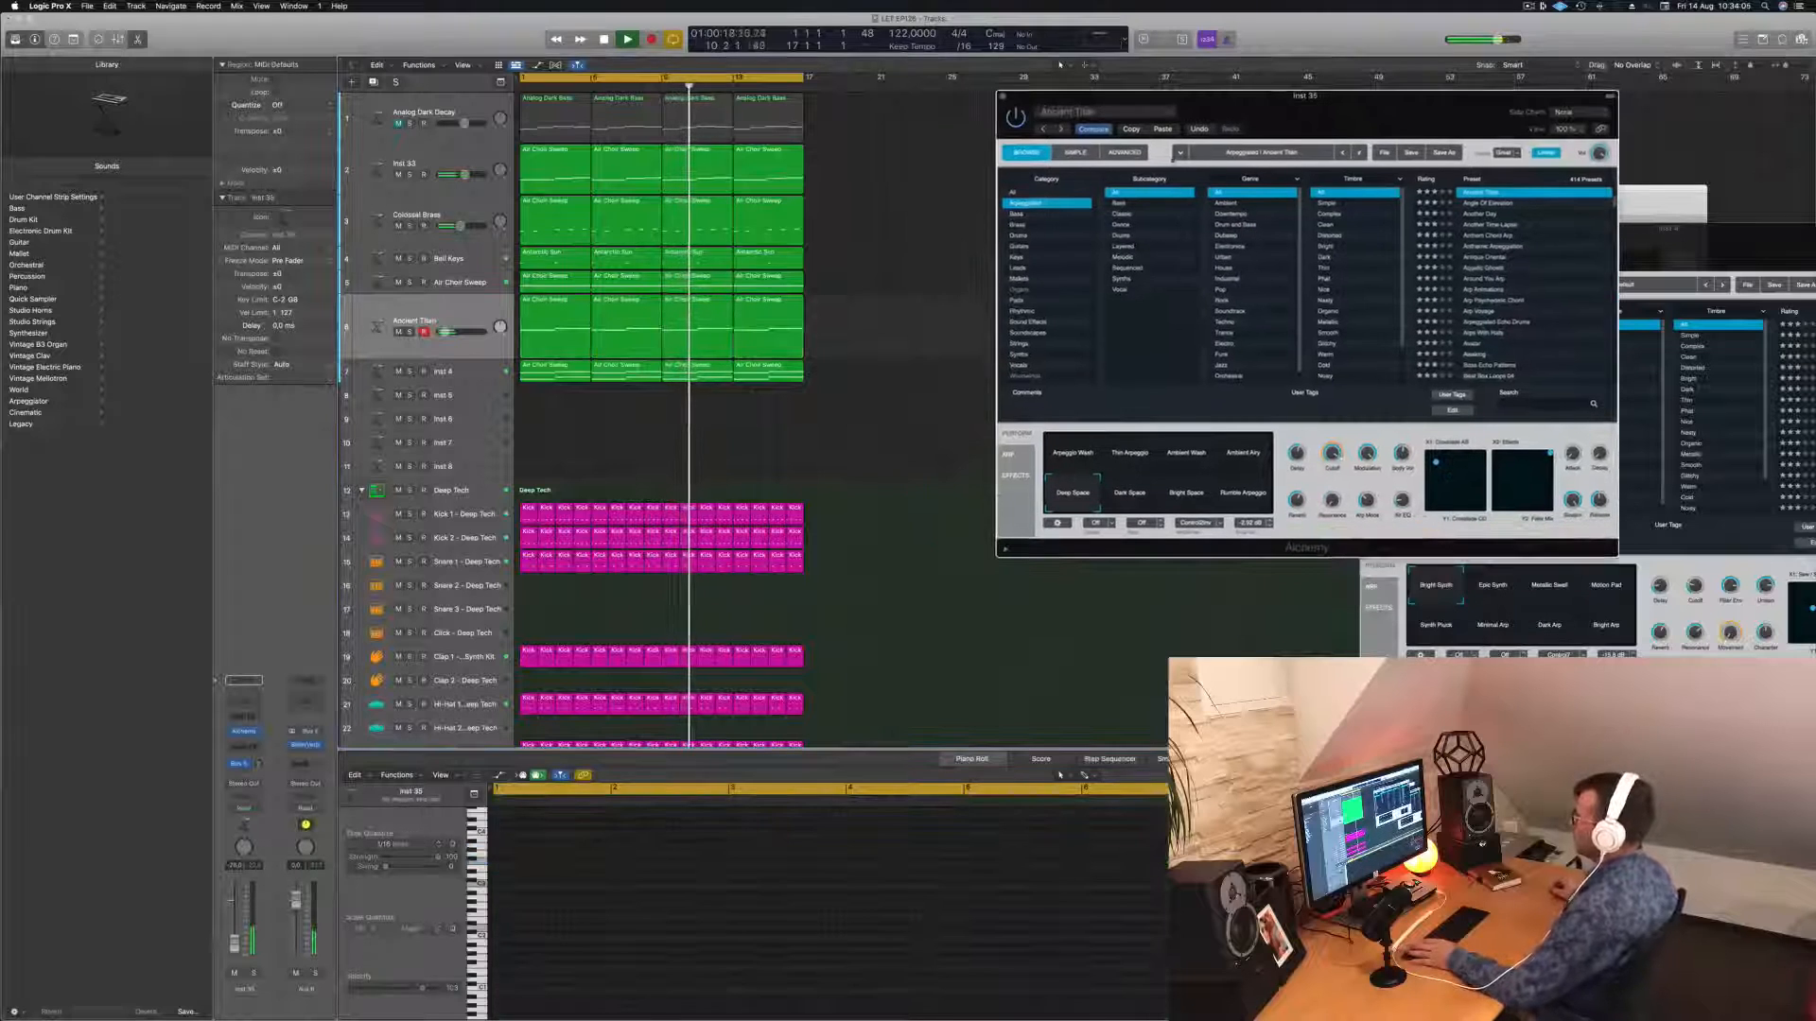
key(Return)
drag(884, 322, 538, 349)
key(space)
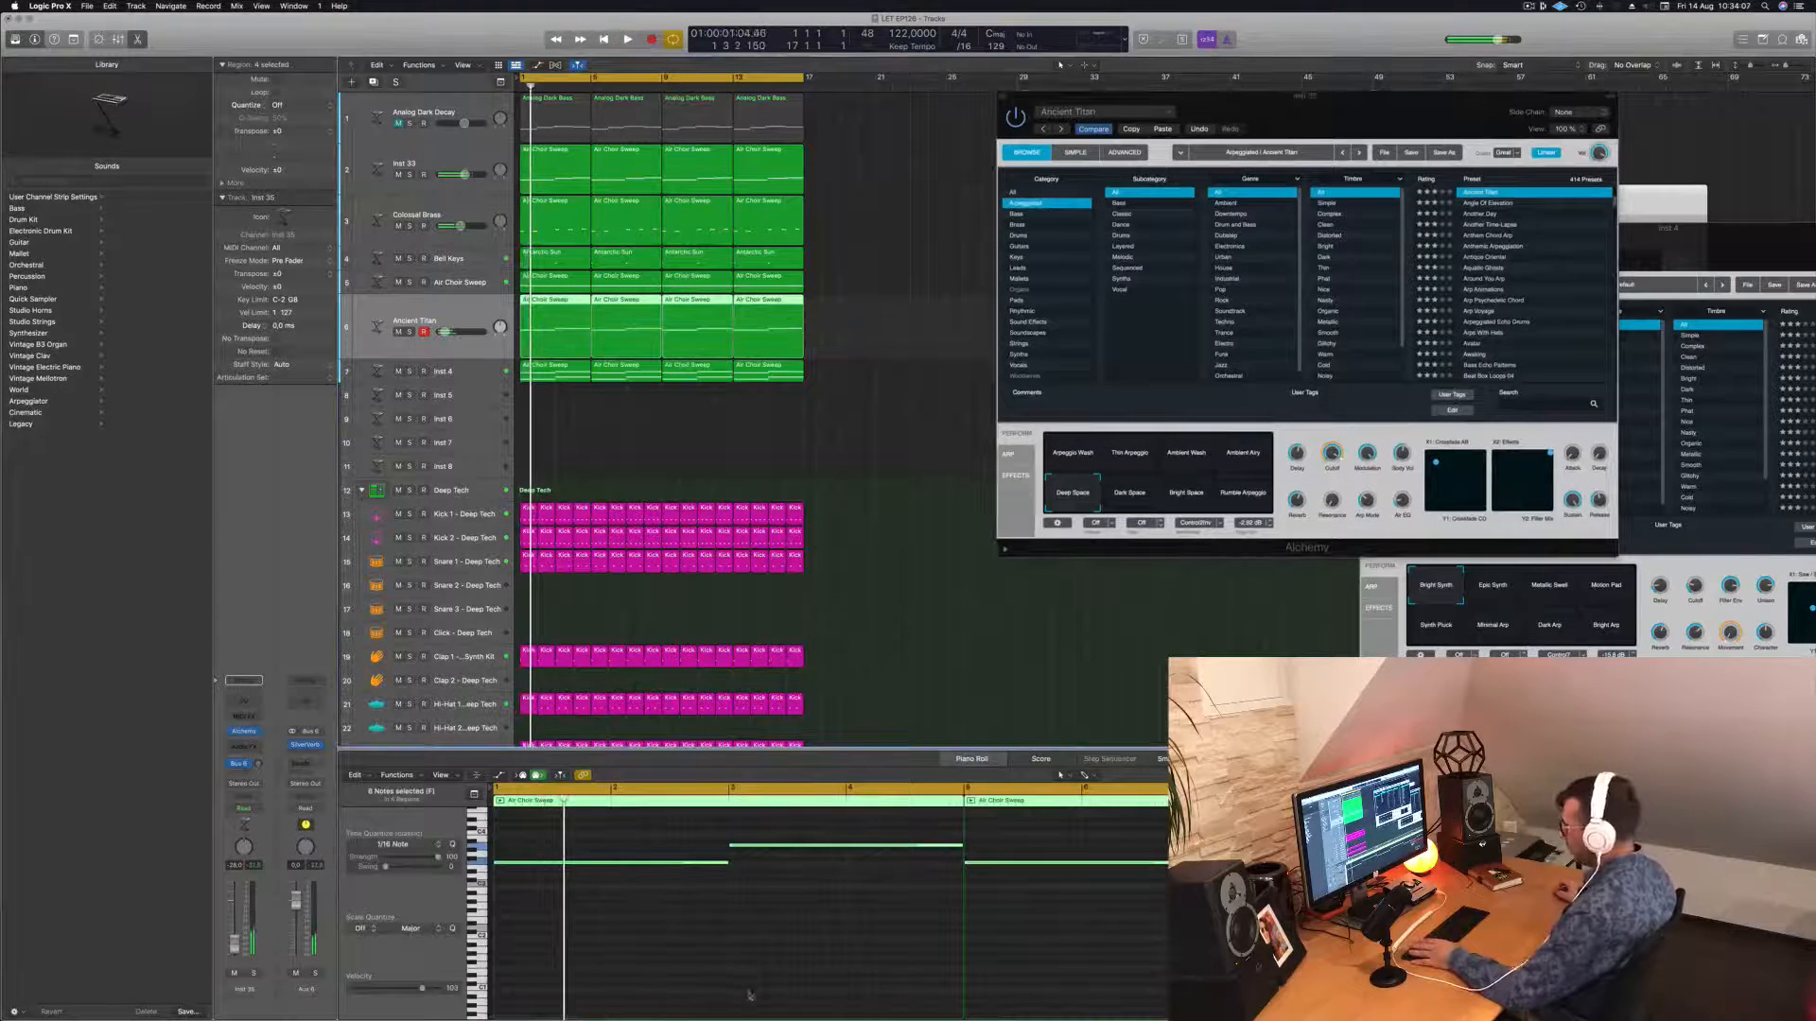
click(738, 973)
key(super+a)
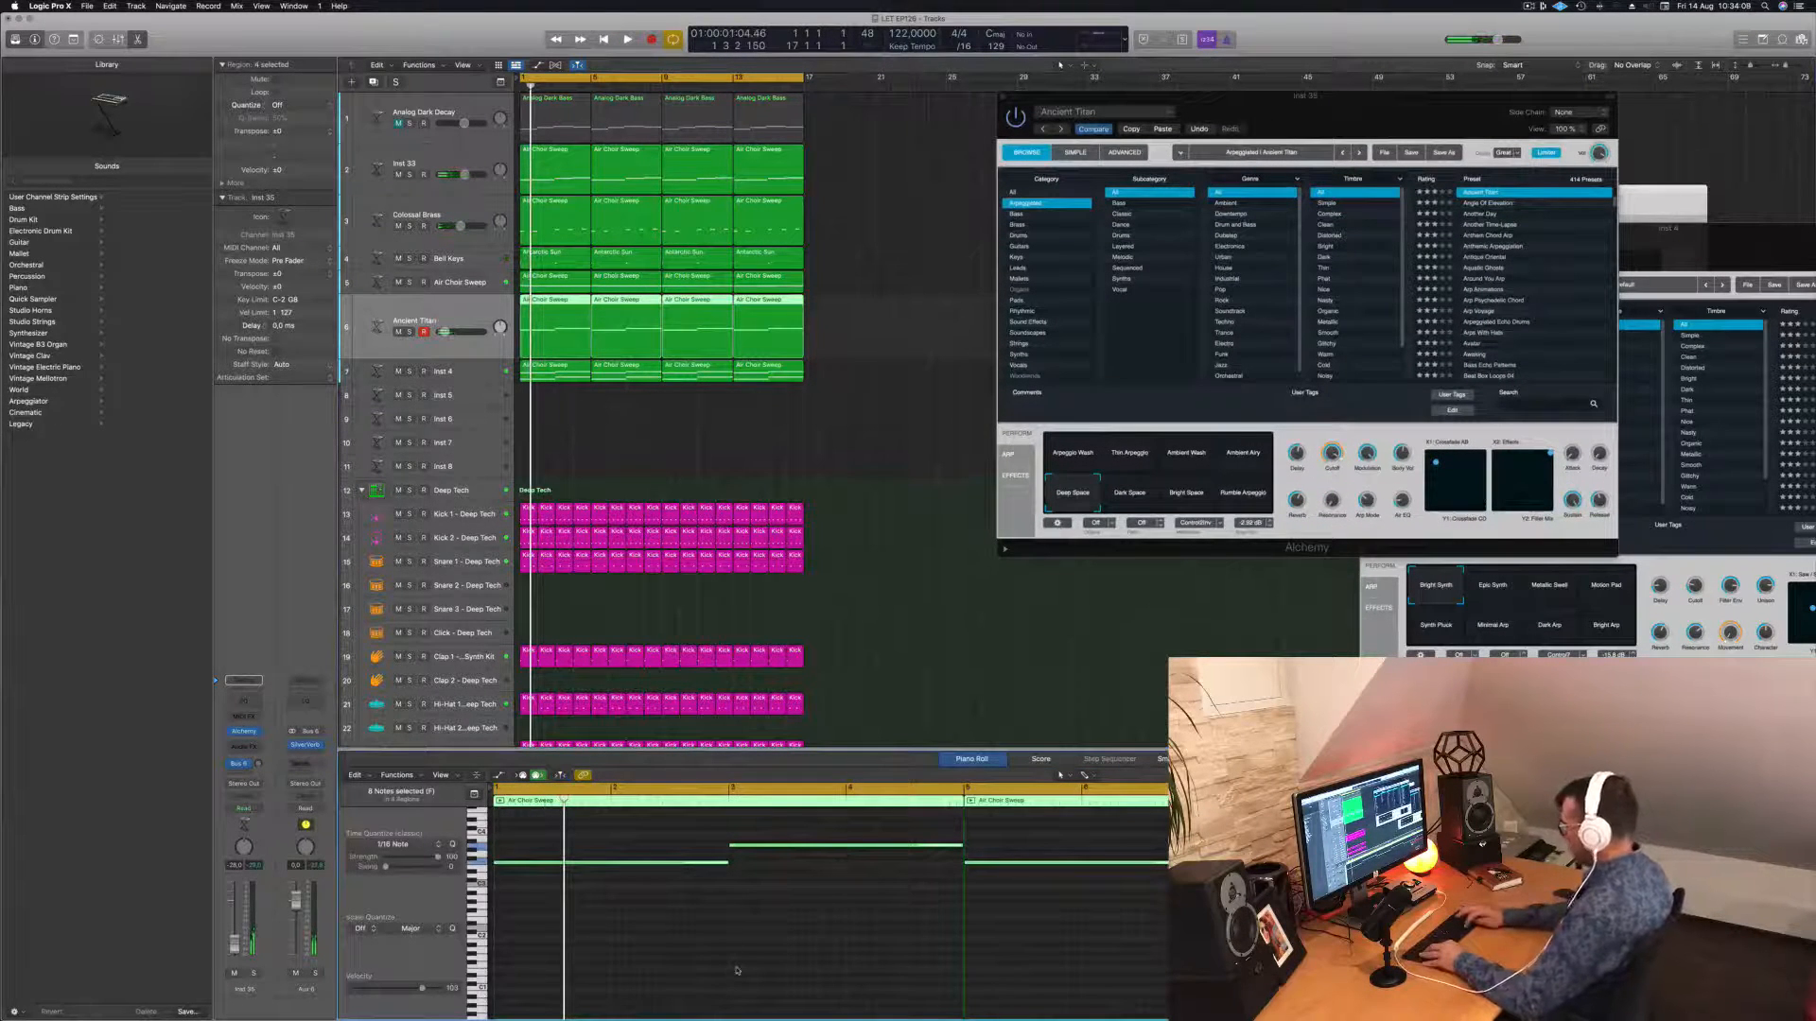
key(alt+shift+Down)
key(space)
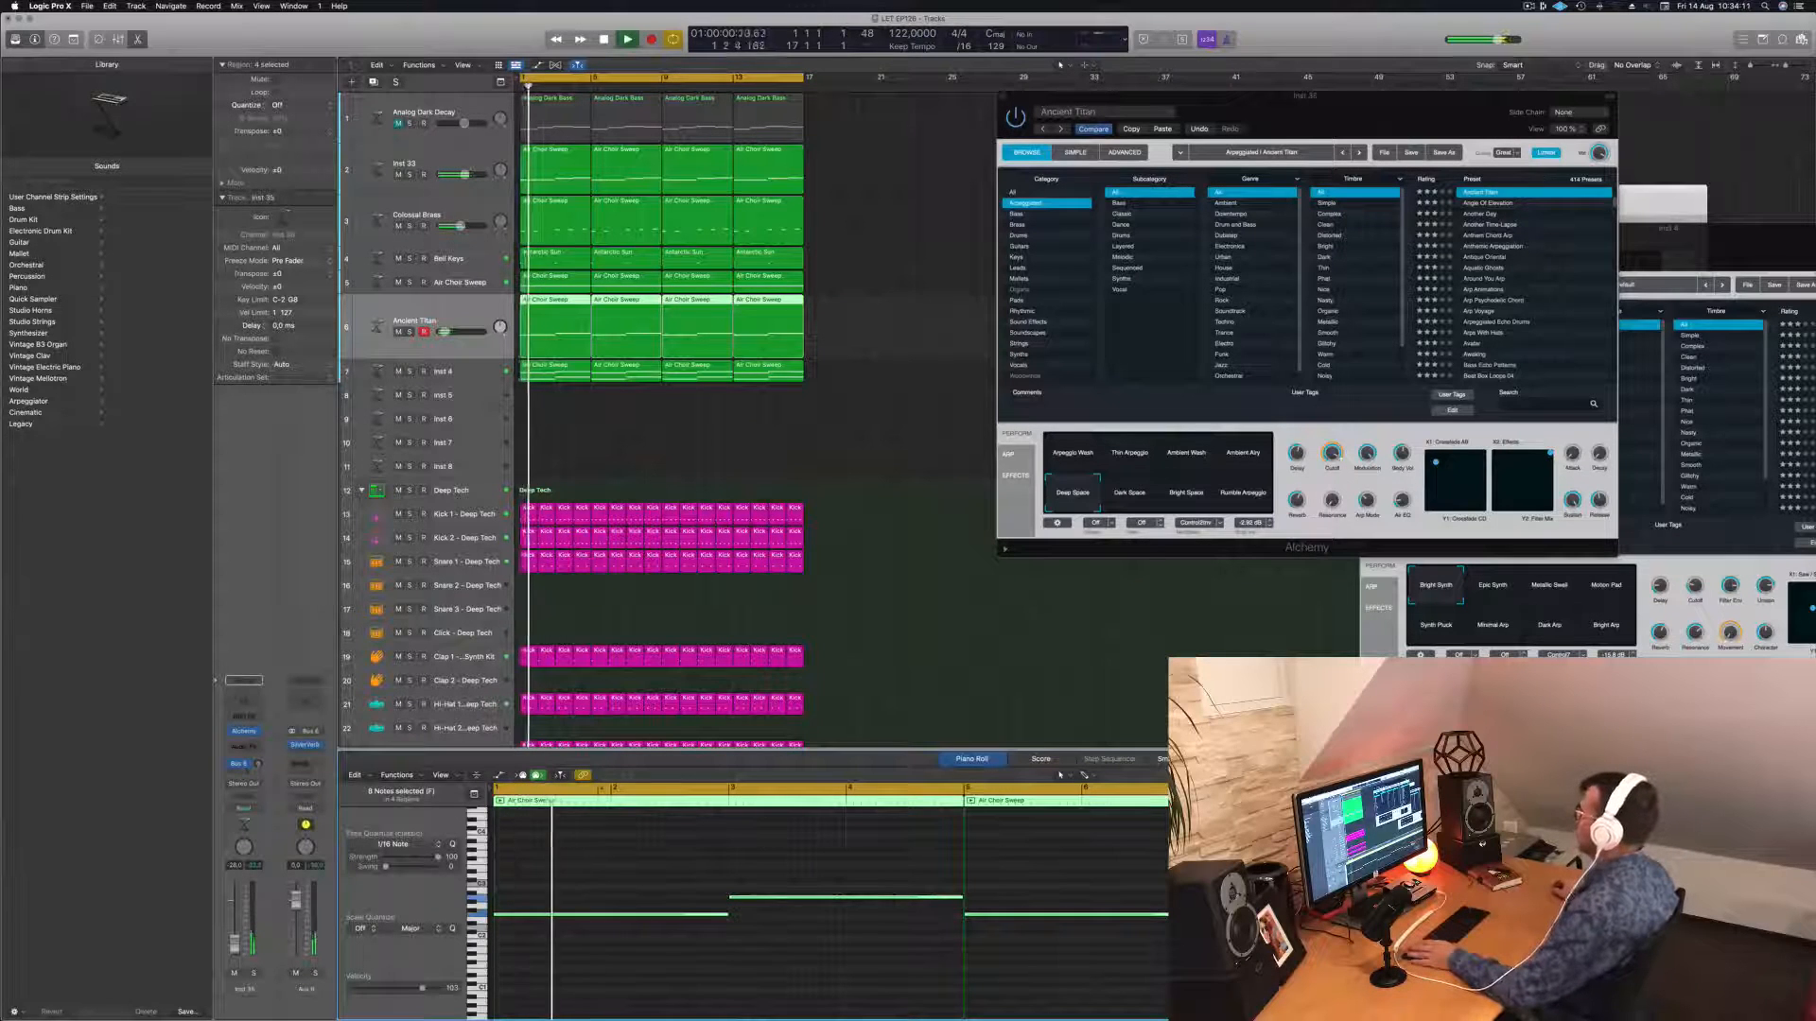
Compare the Dark Space and Rumble Arpeggio snapshots during playback, return to Deep Space and close the Alchemy window.
drag(1428, 96, 1256, 122)
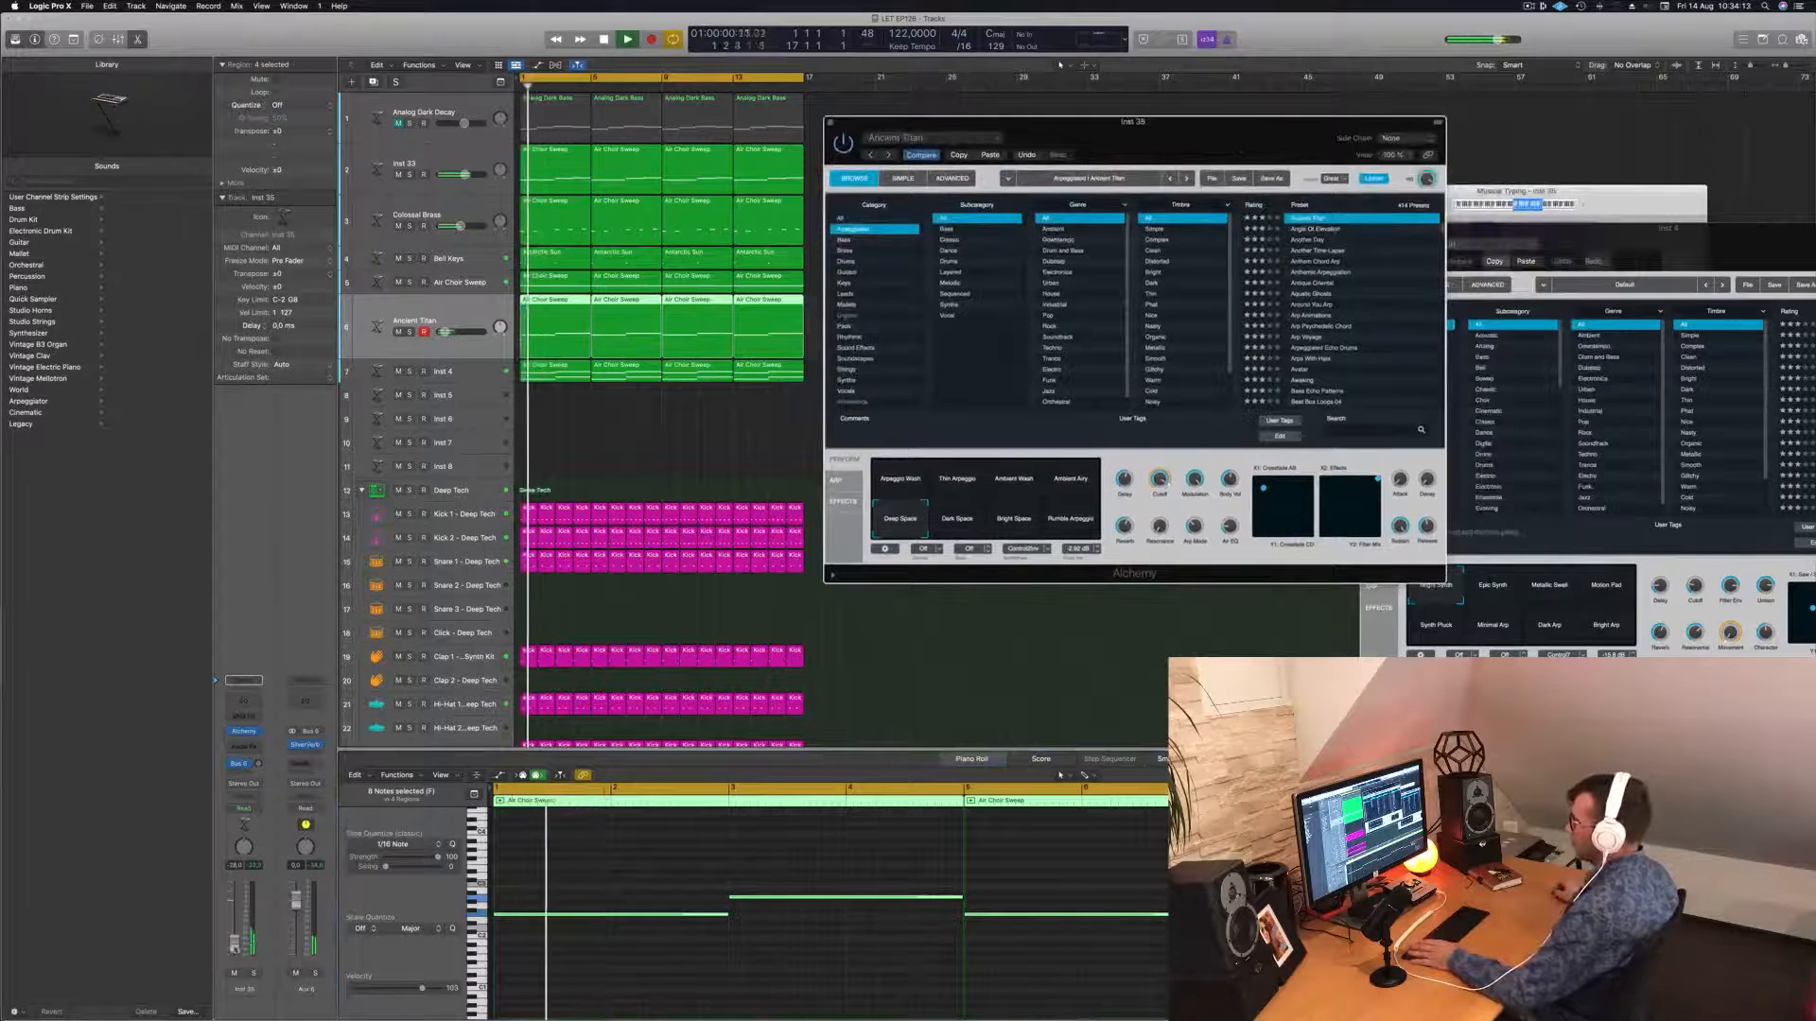
click(734, 916)
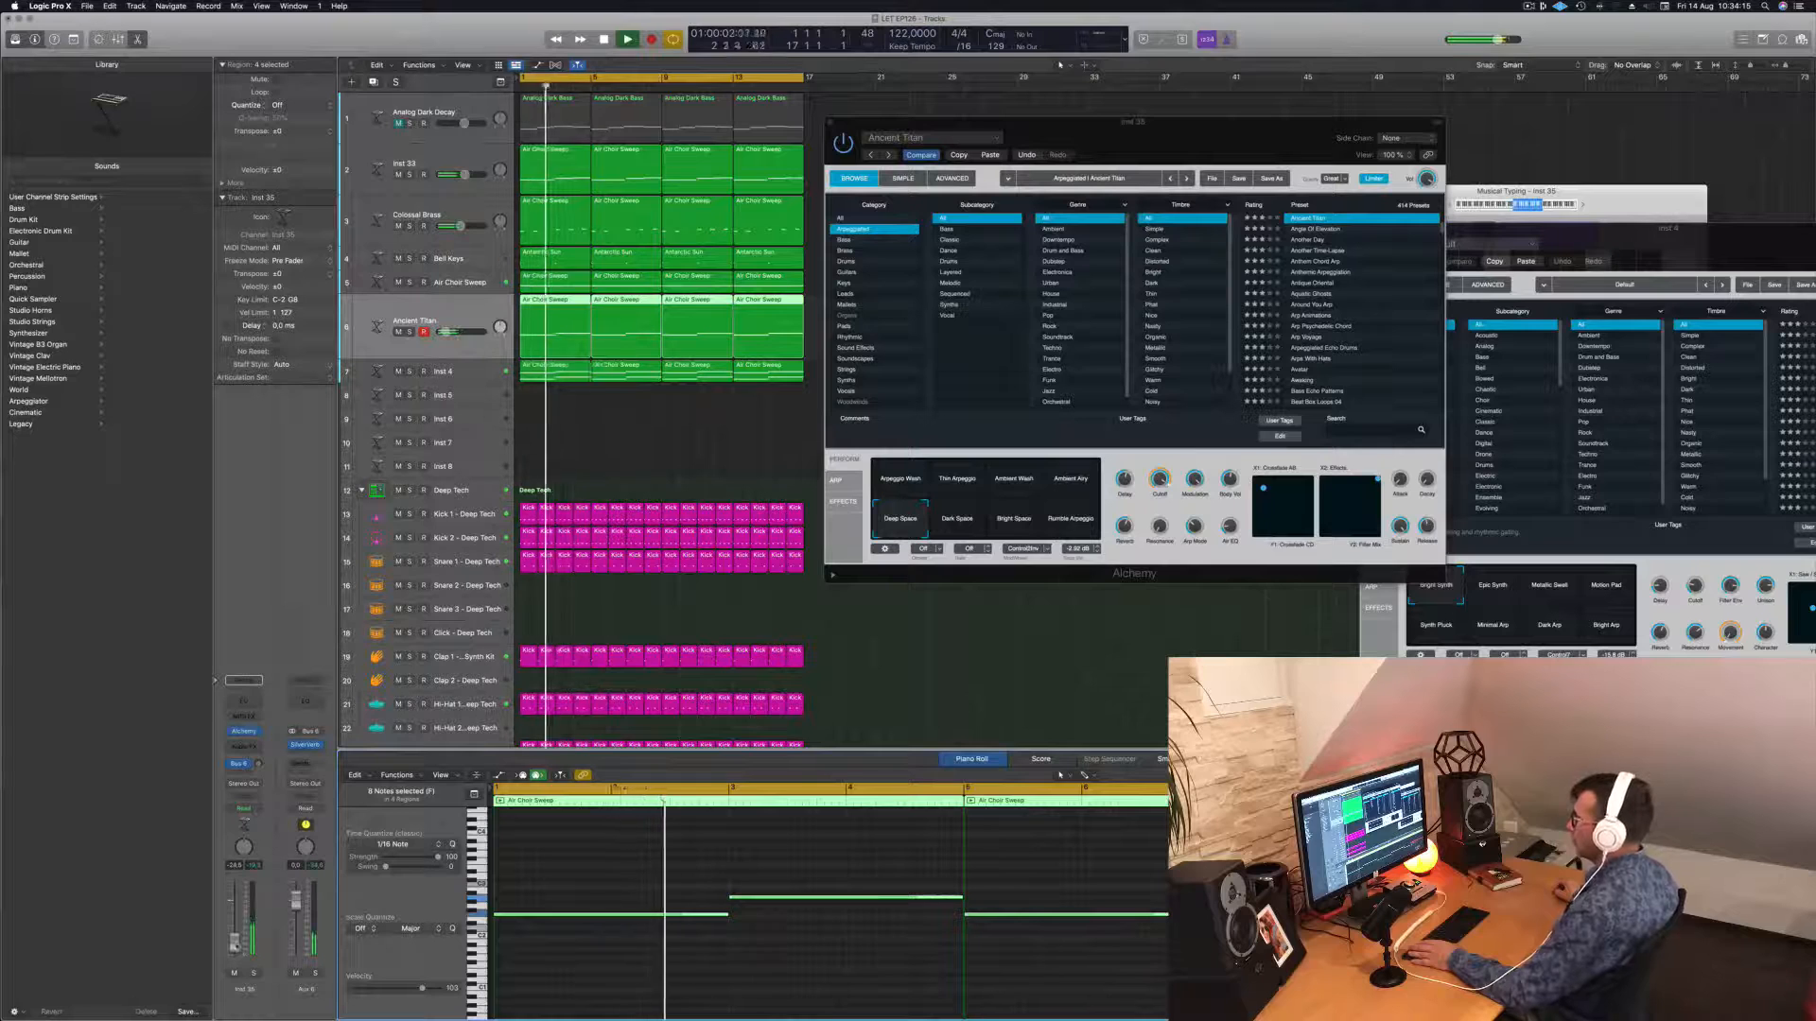
drag(1249, 118, 1332, 172)
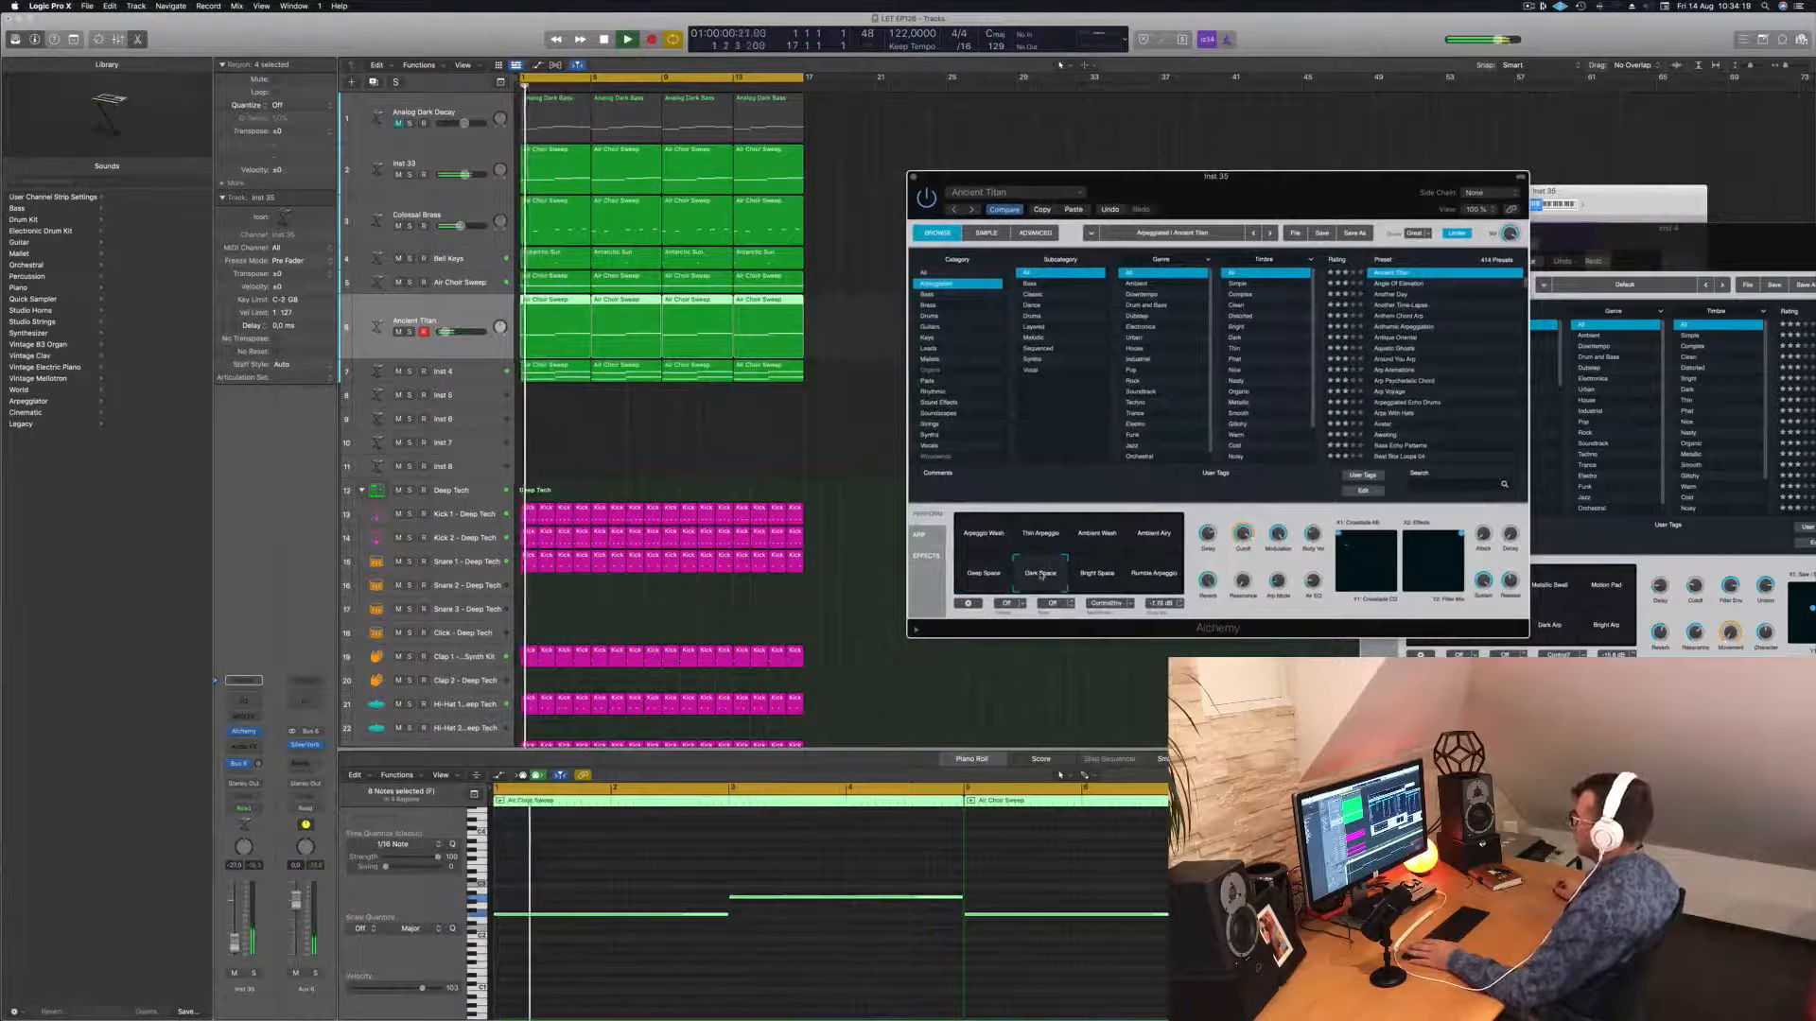
click(1154, 574)
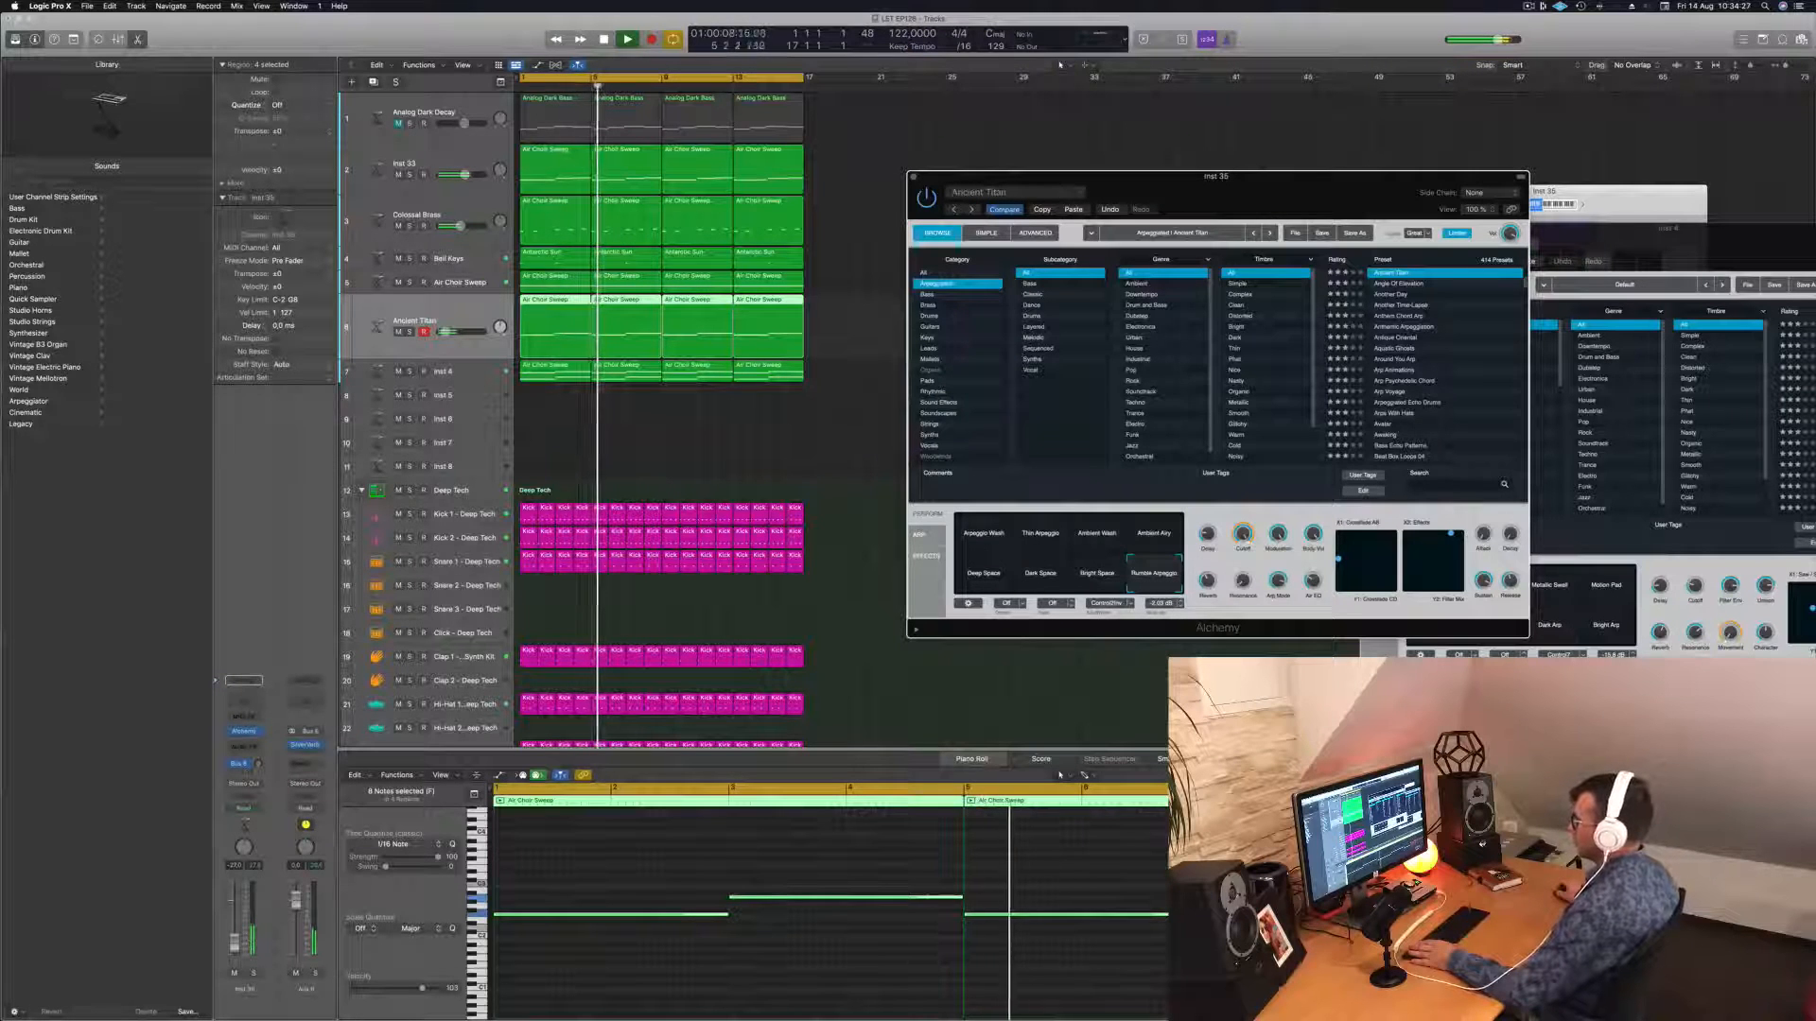
click(986, 577)
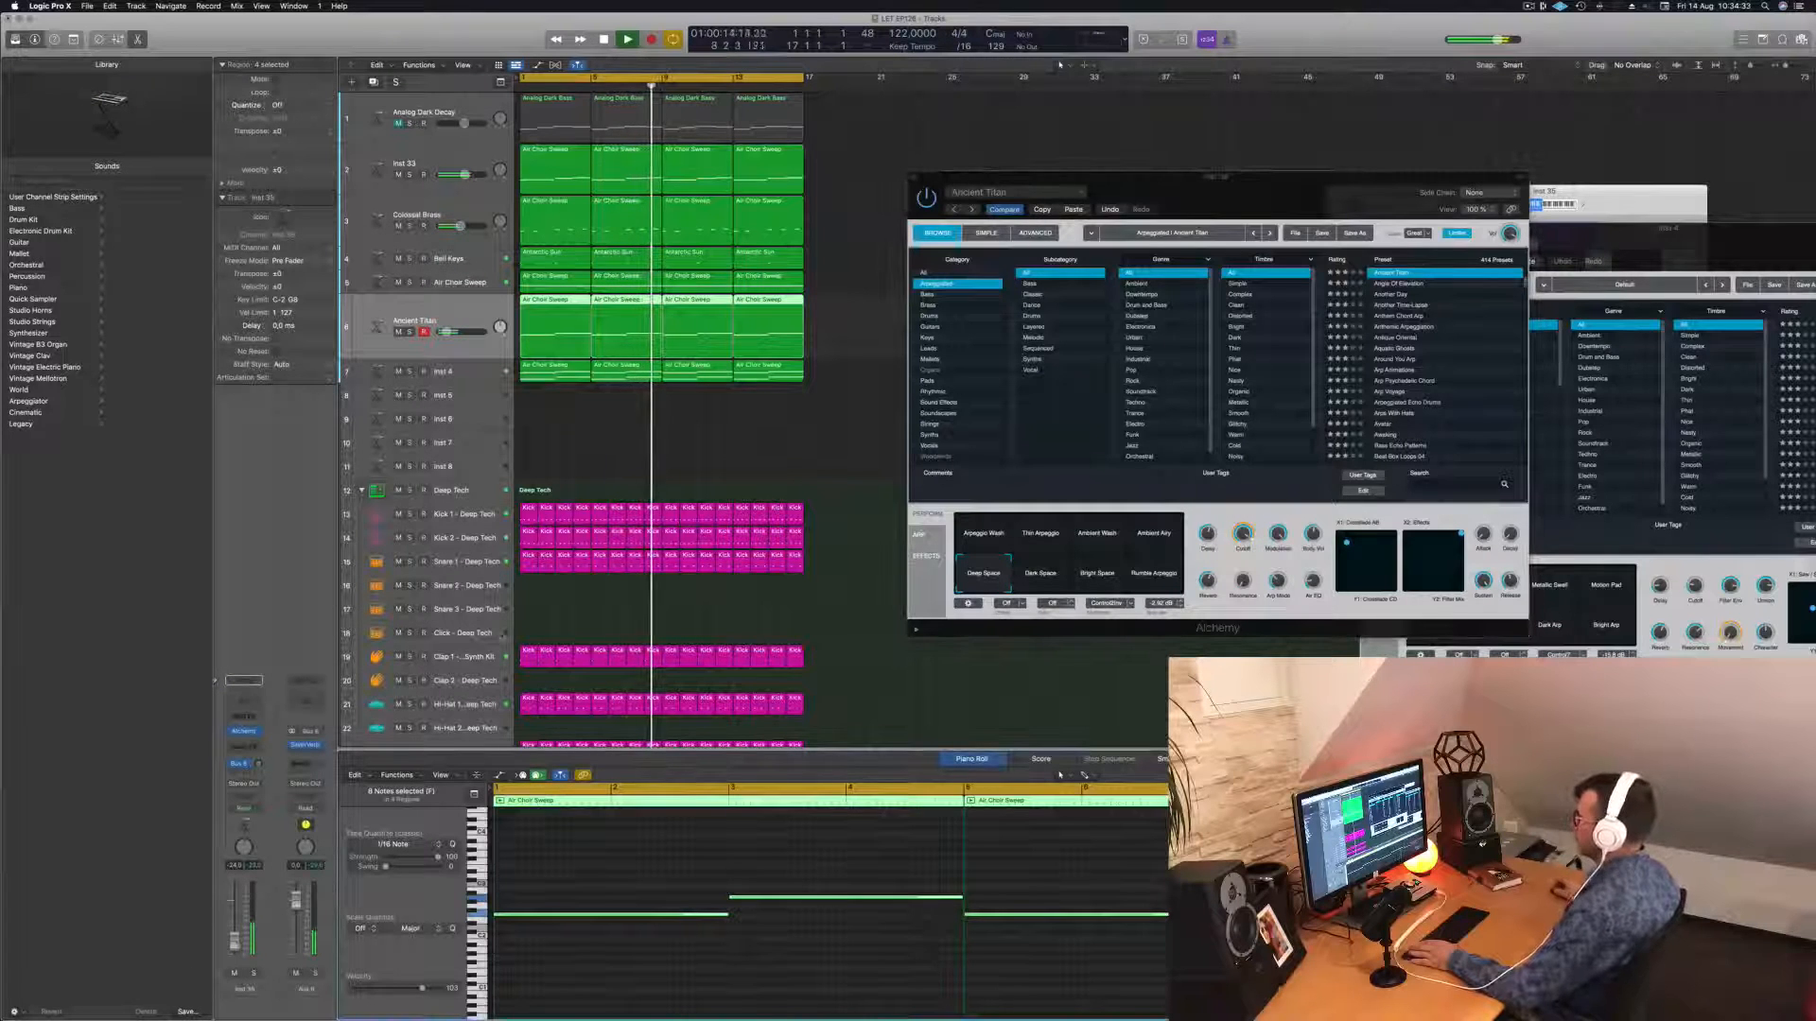
drag(1290, 190, 1160, 241)
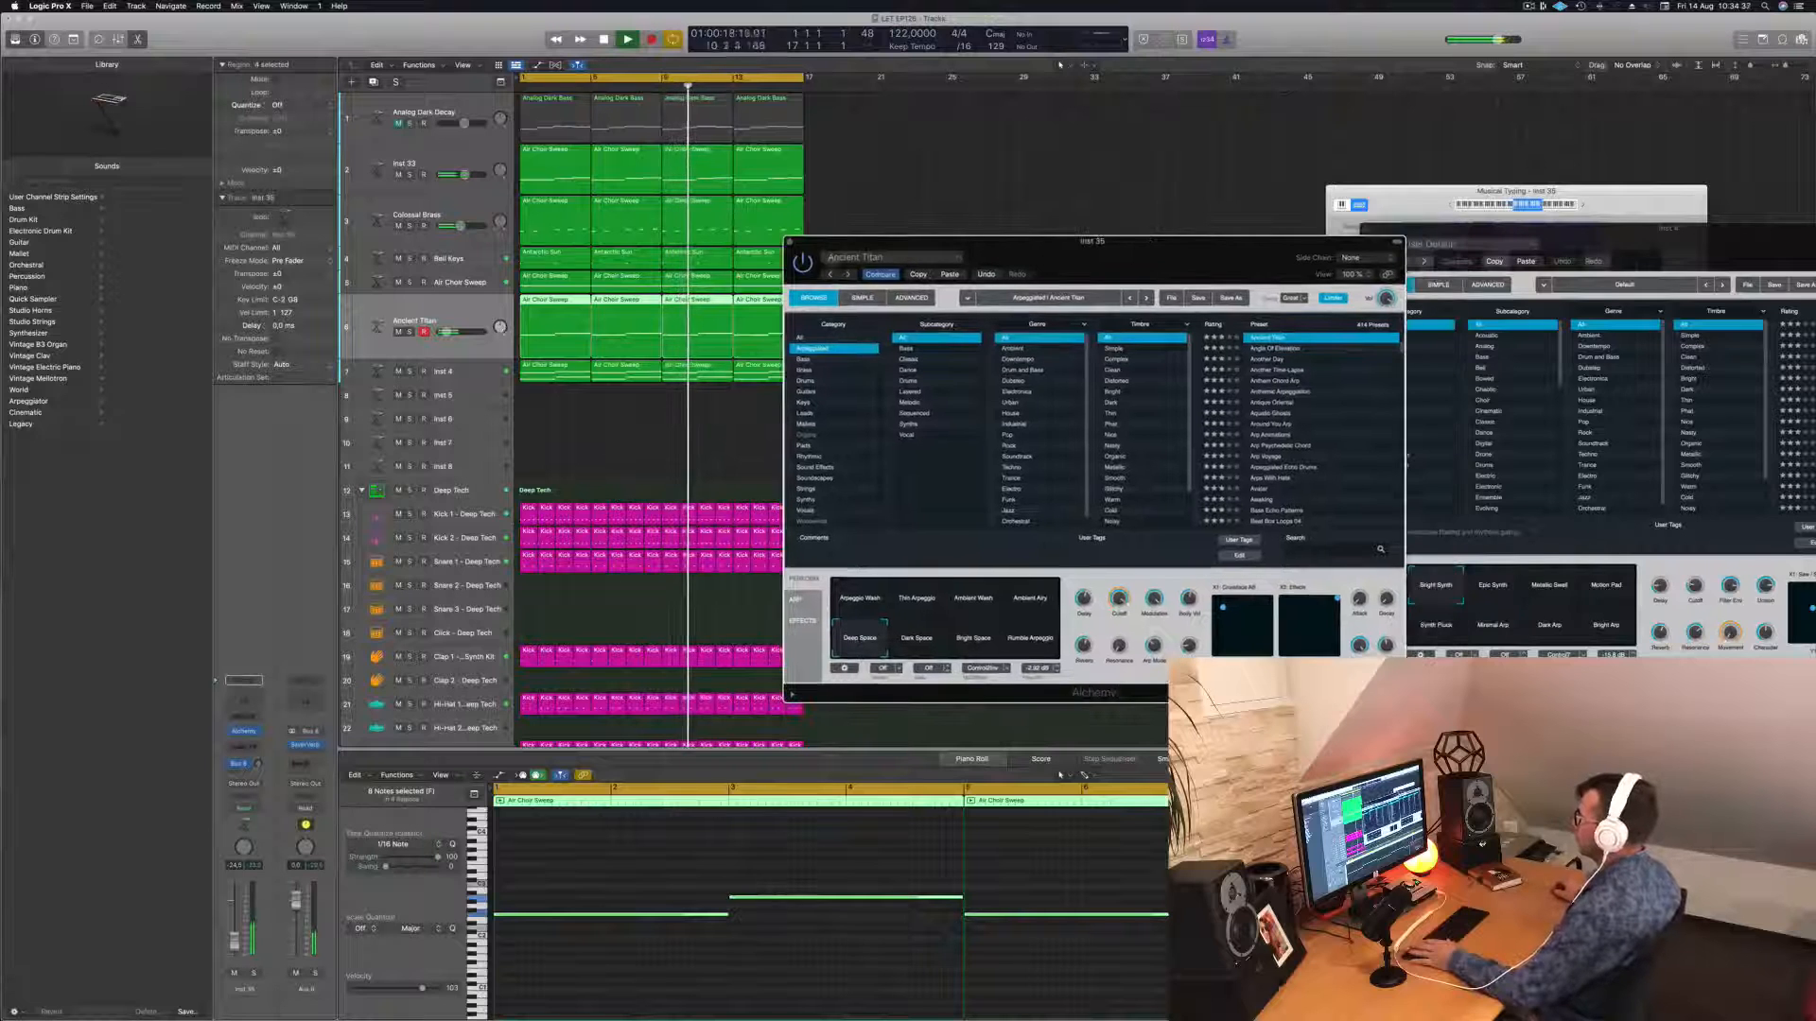
click(789, 242)
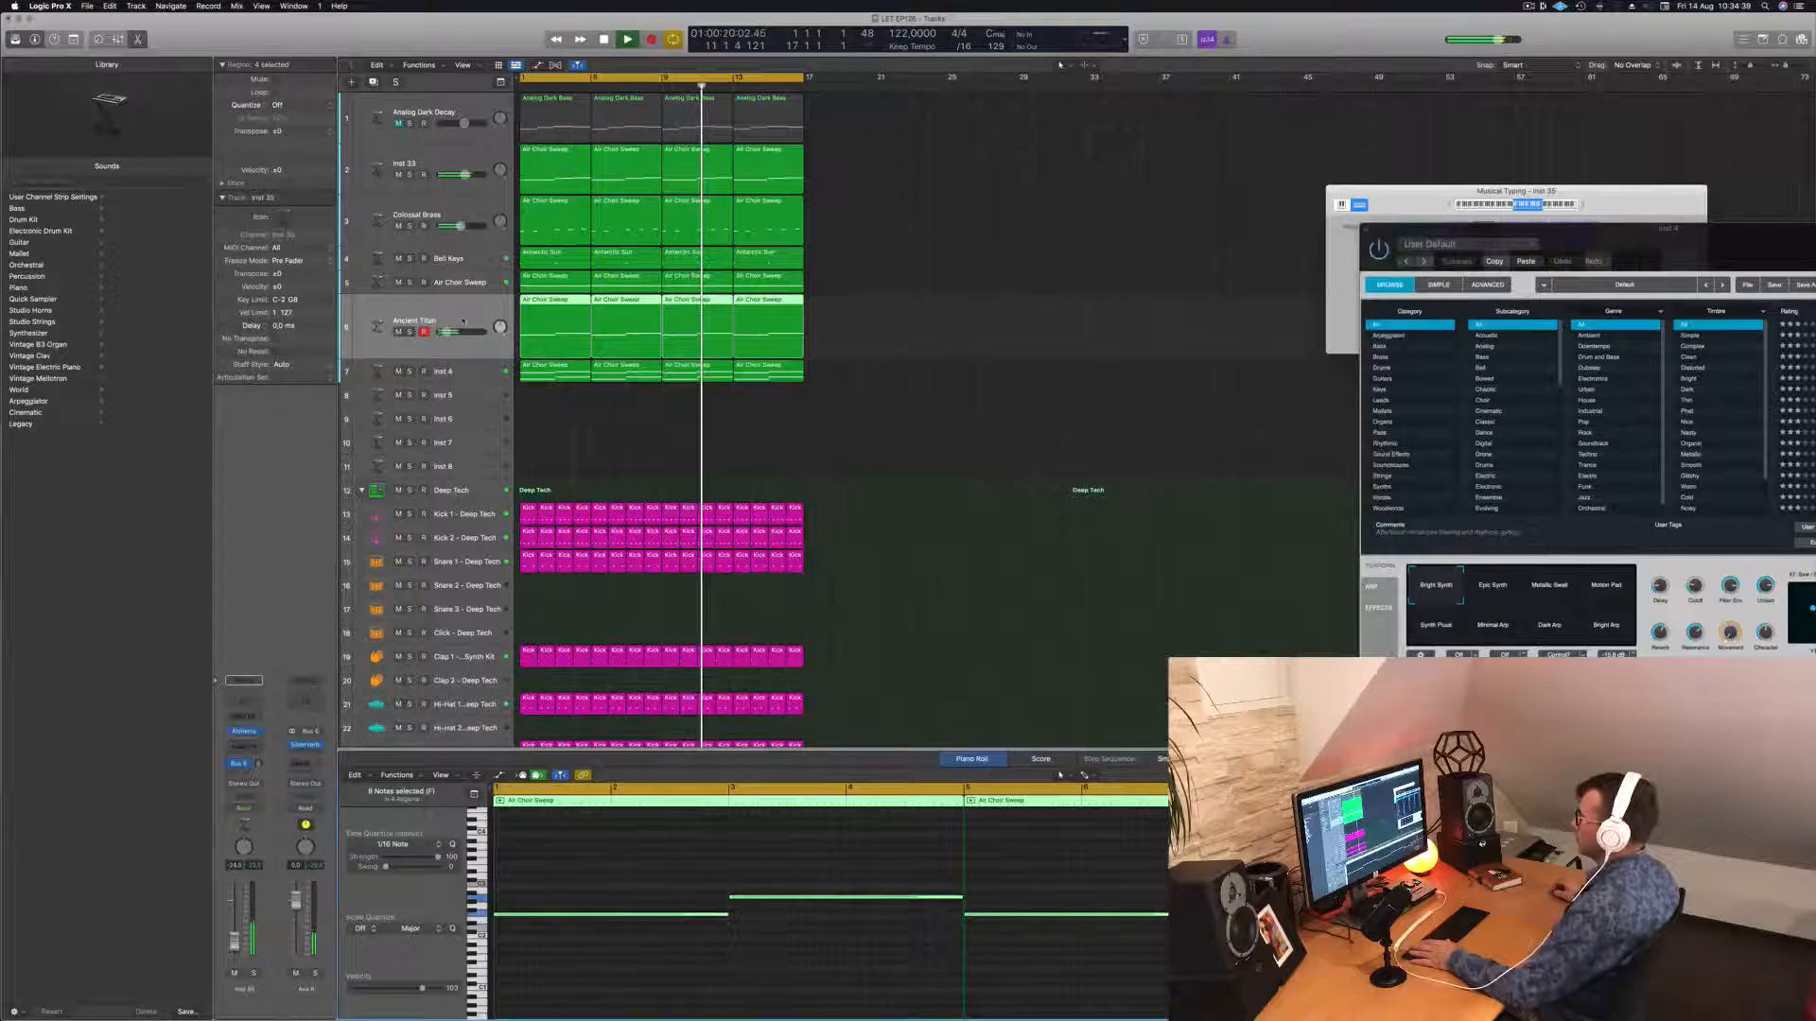
Mute the Inst 4 track and listen to the loop with the Ancient Titan arpeggio playing.
click(435, 367)
key(space)
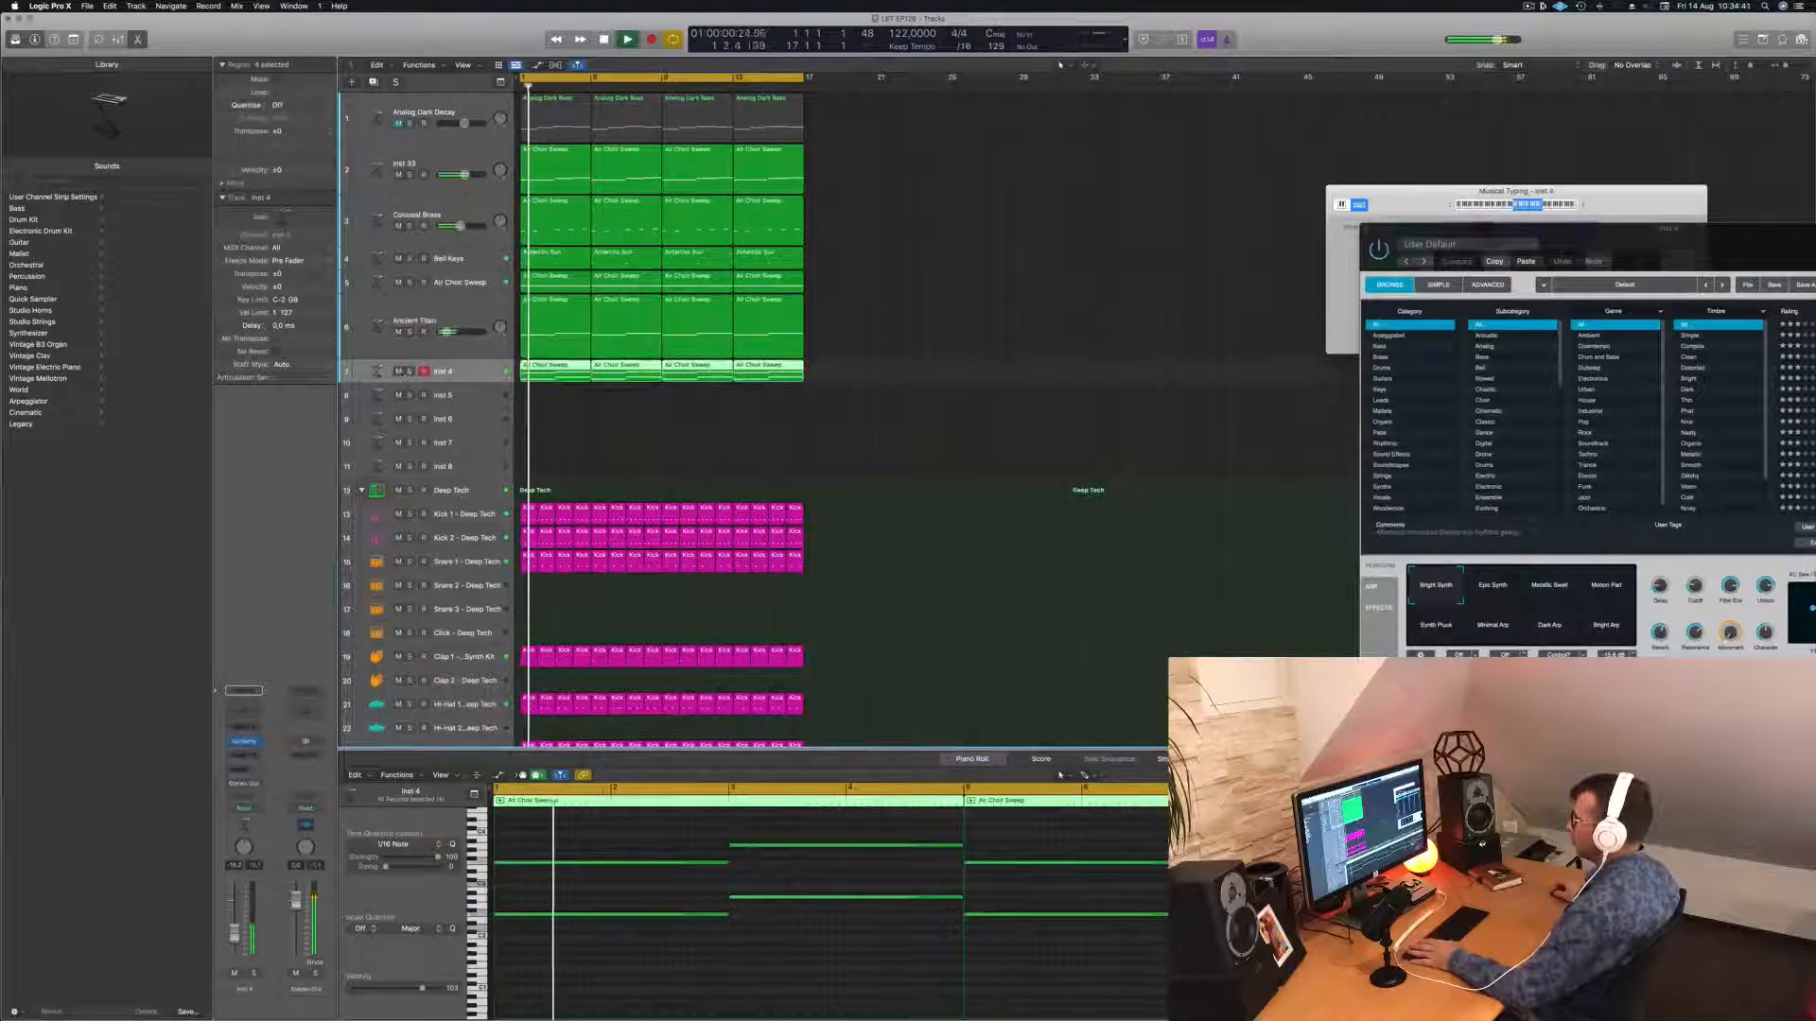
click(398, 371)
key(space)
key(space)
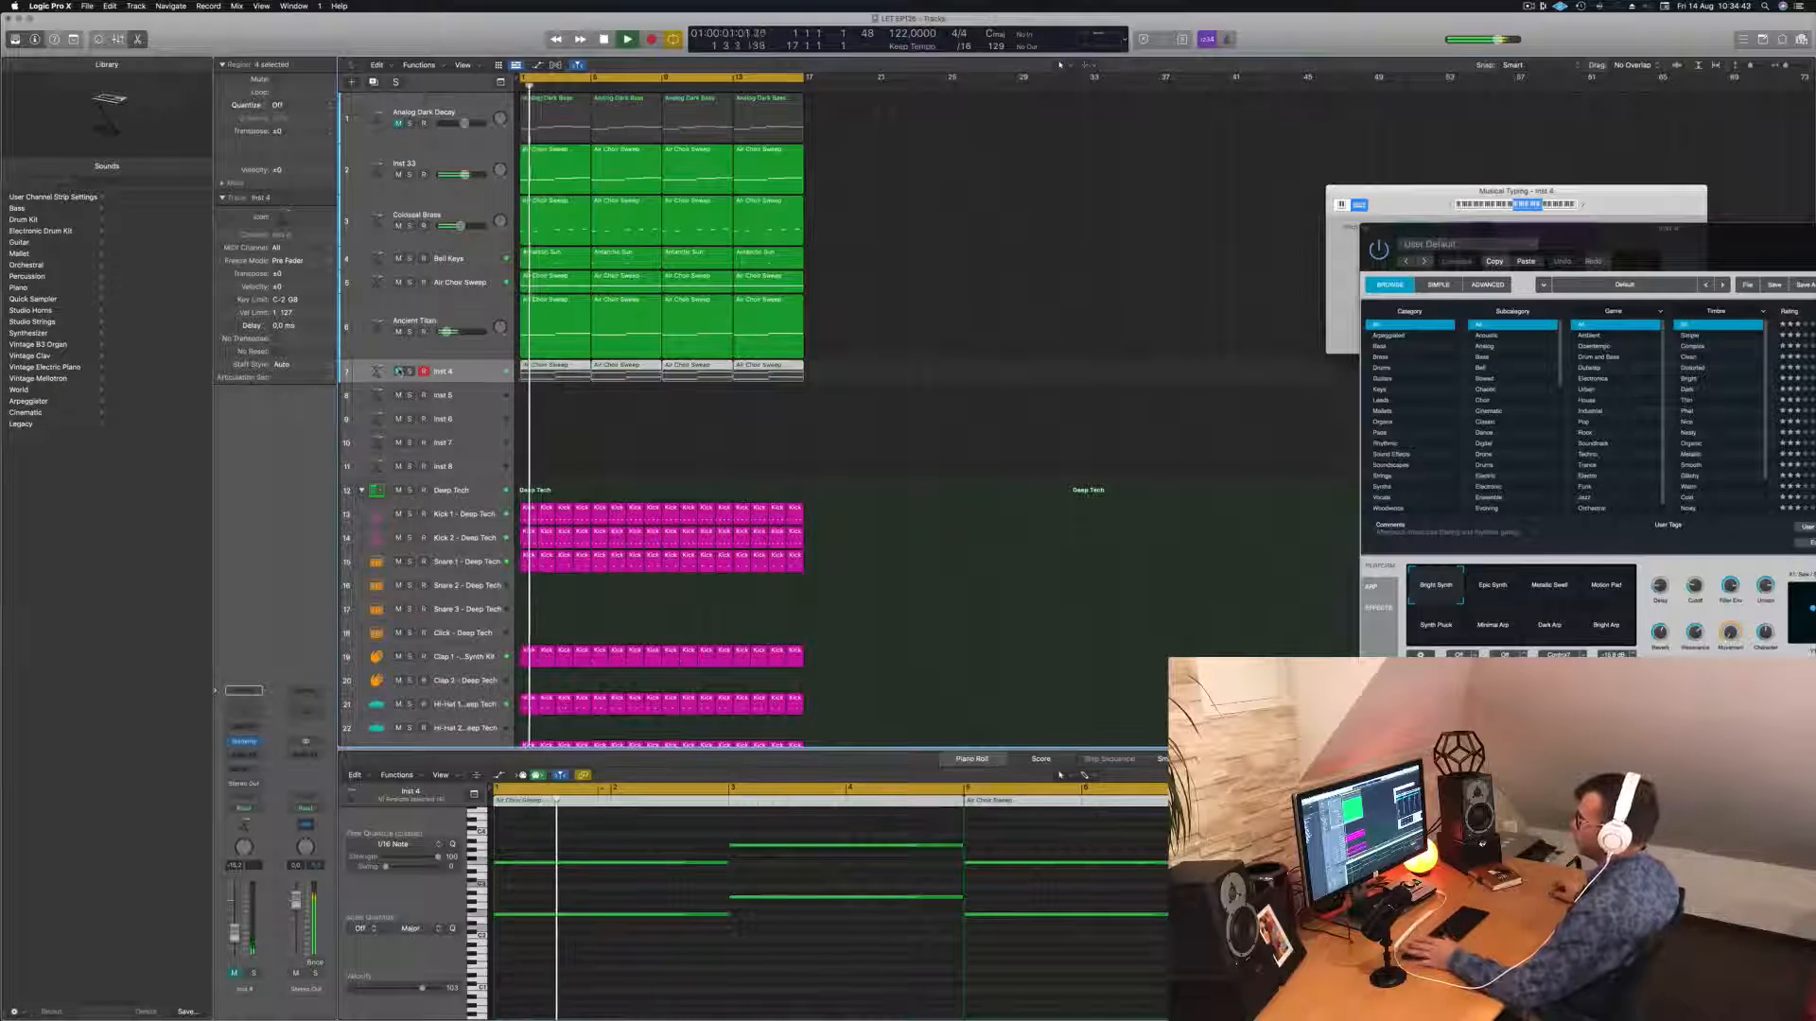
click(891, 315)
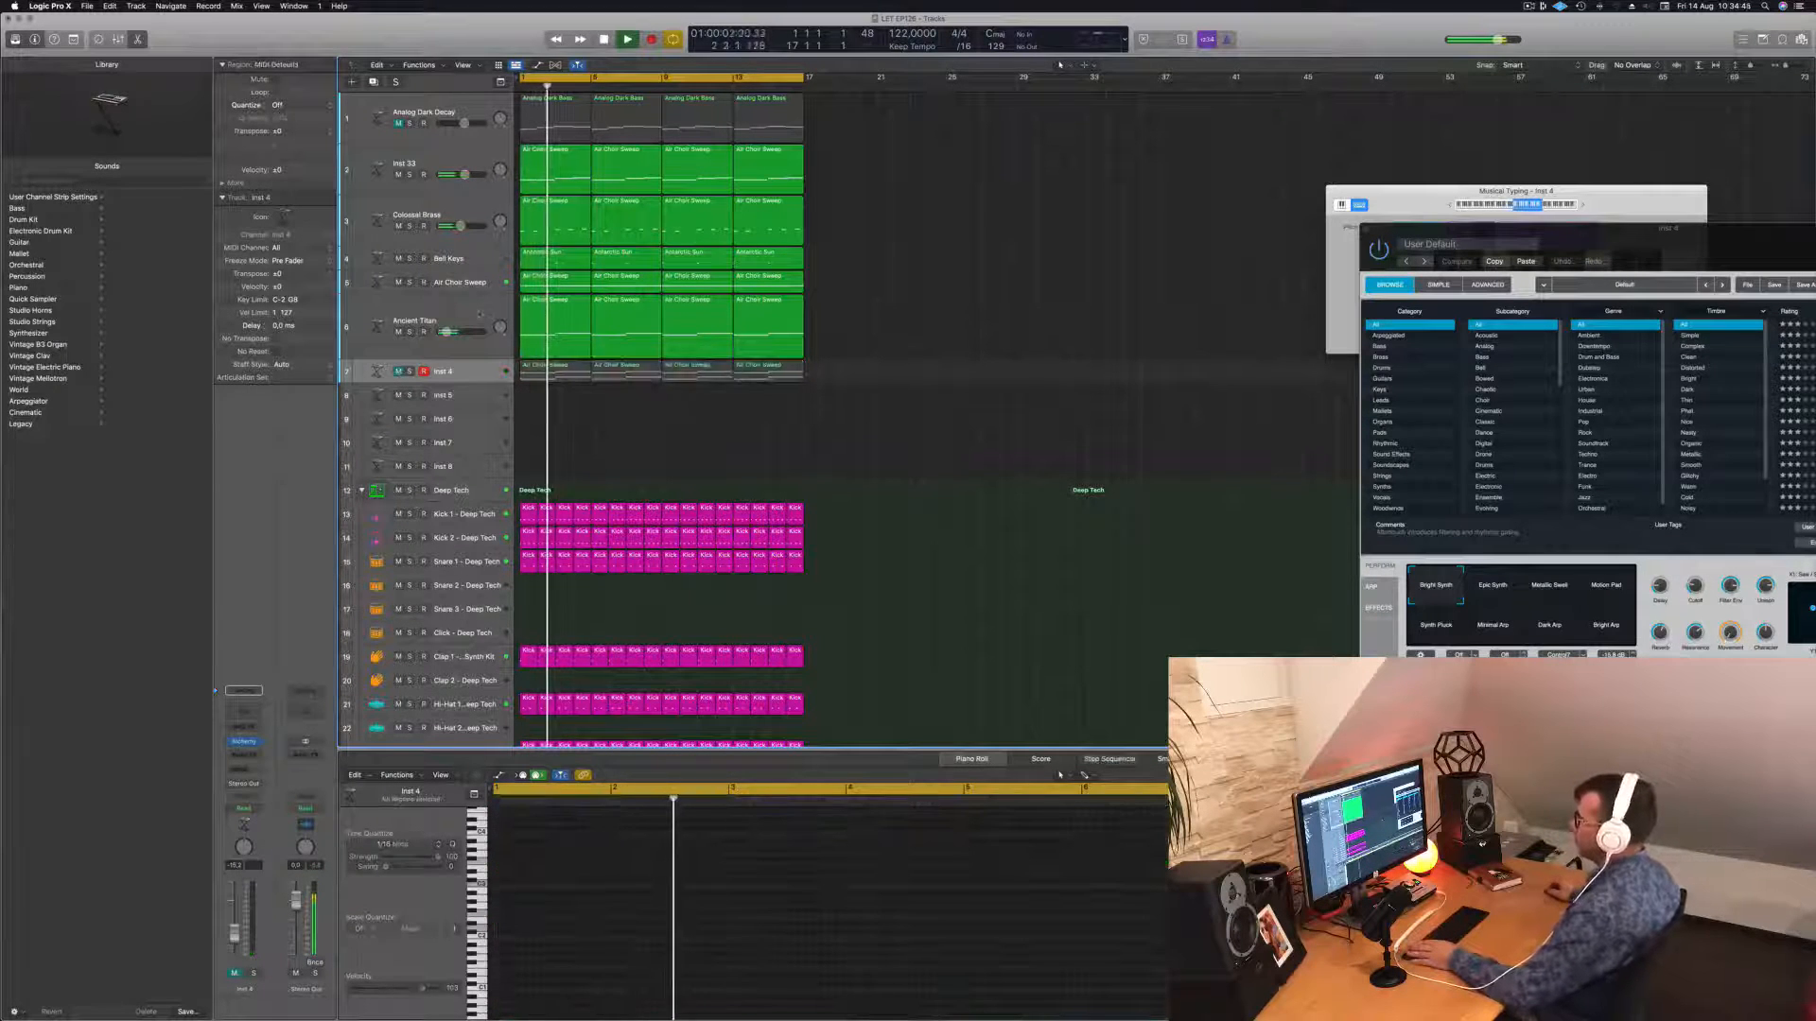
click(463, 320)
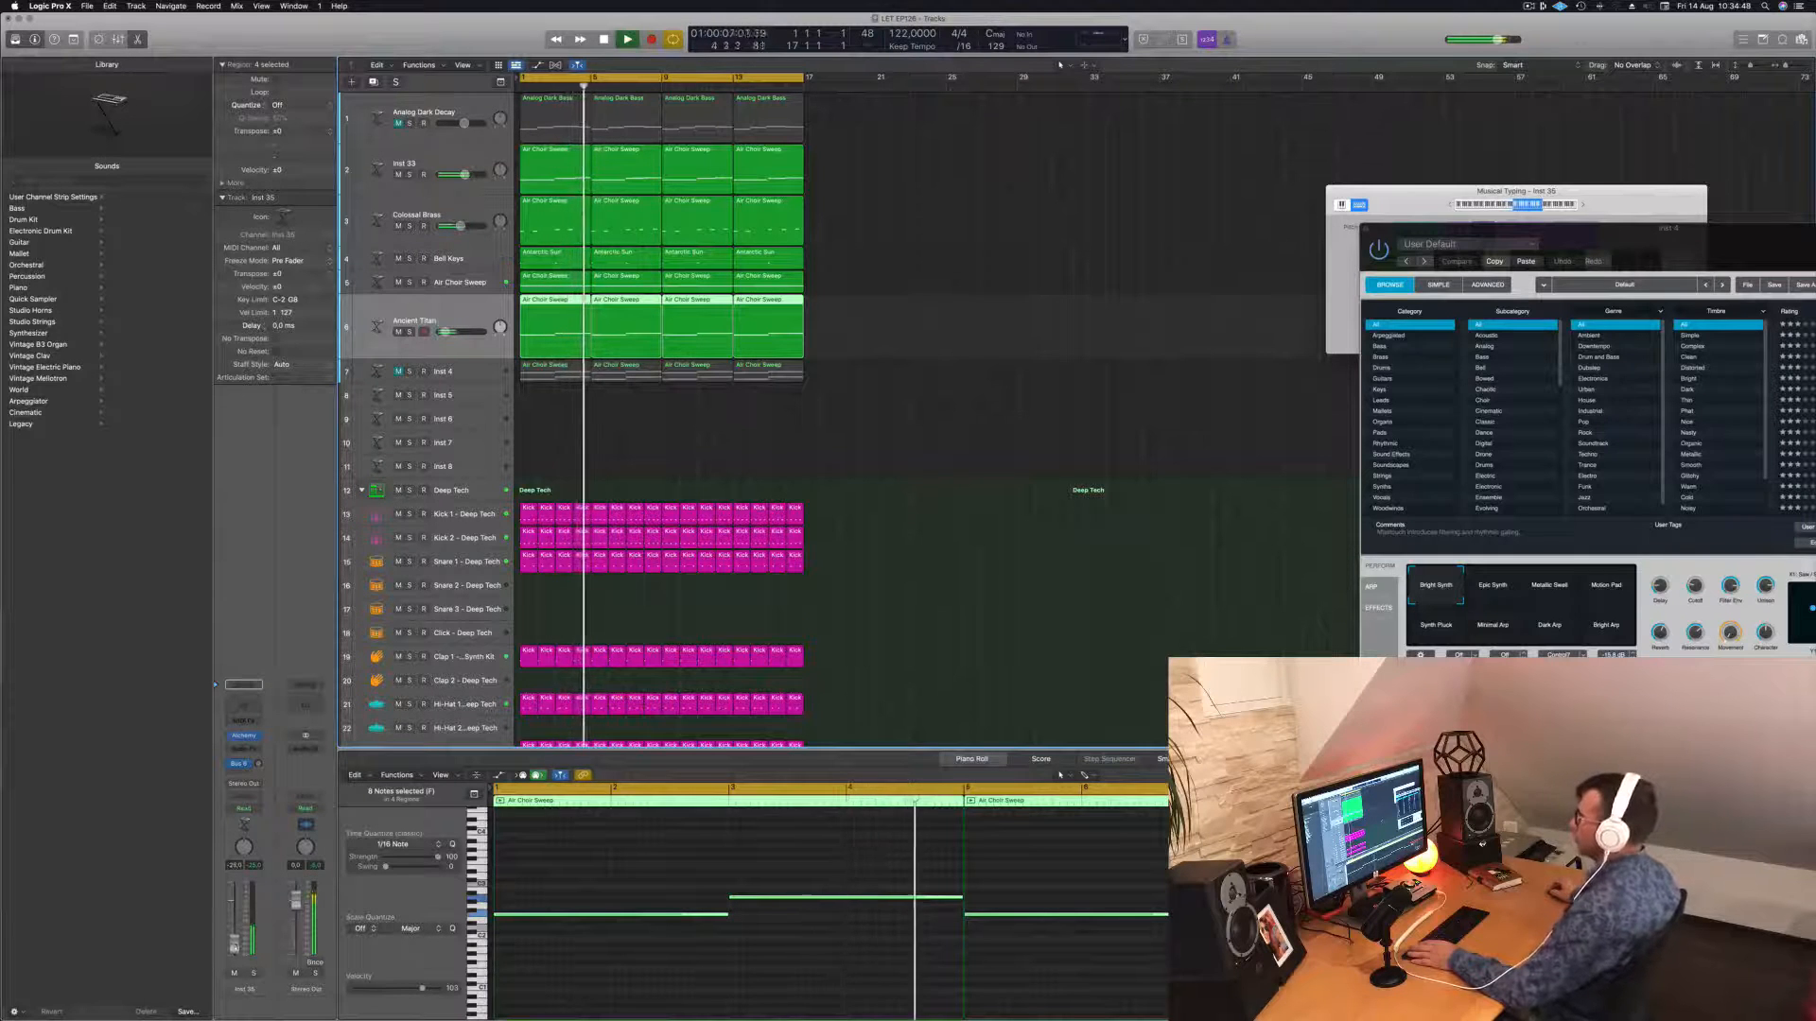
click(985, 294)
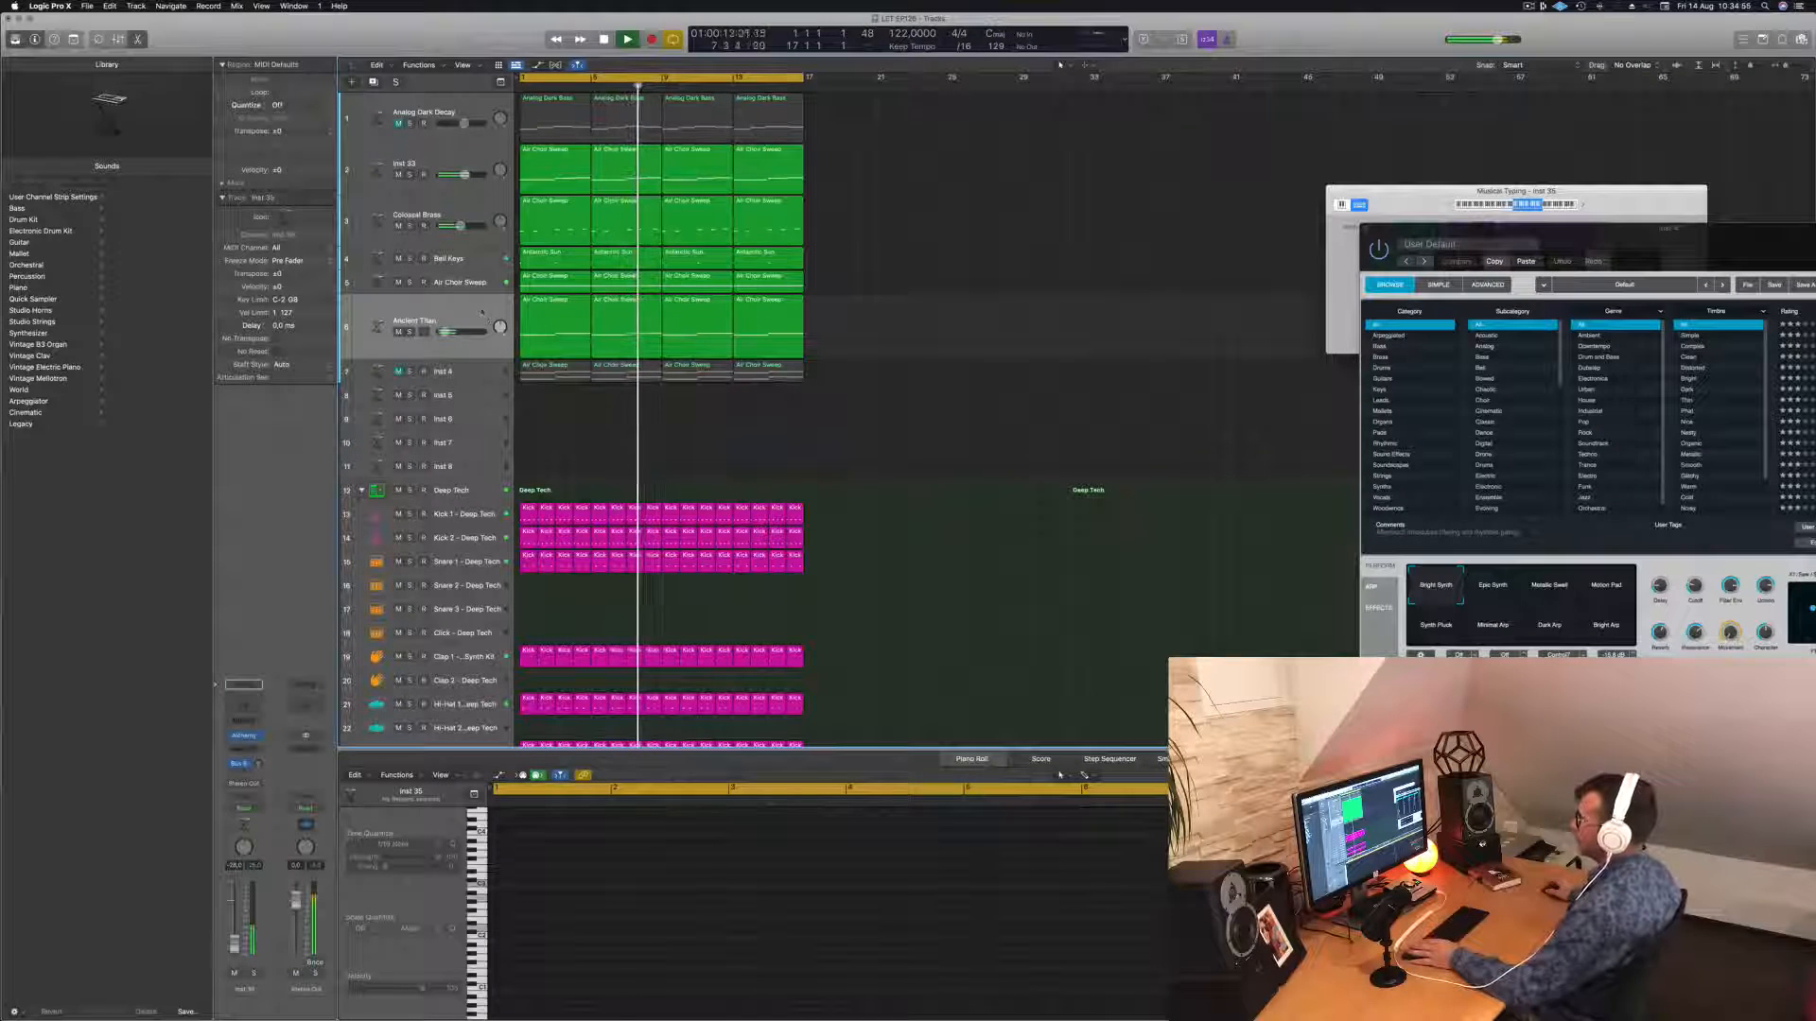
Move the four Ancient Titan regions out past the loop, put the four Inst 4 regions in their place and play them.
click(481, 347)
key(space)
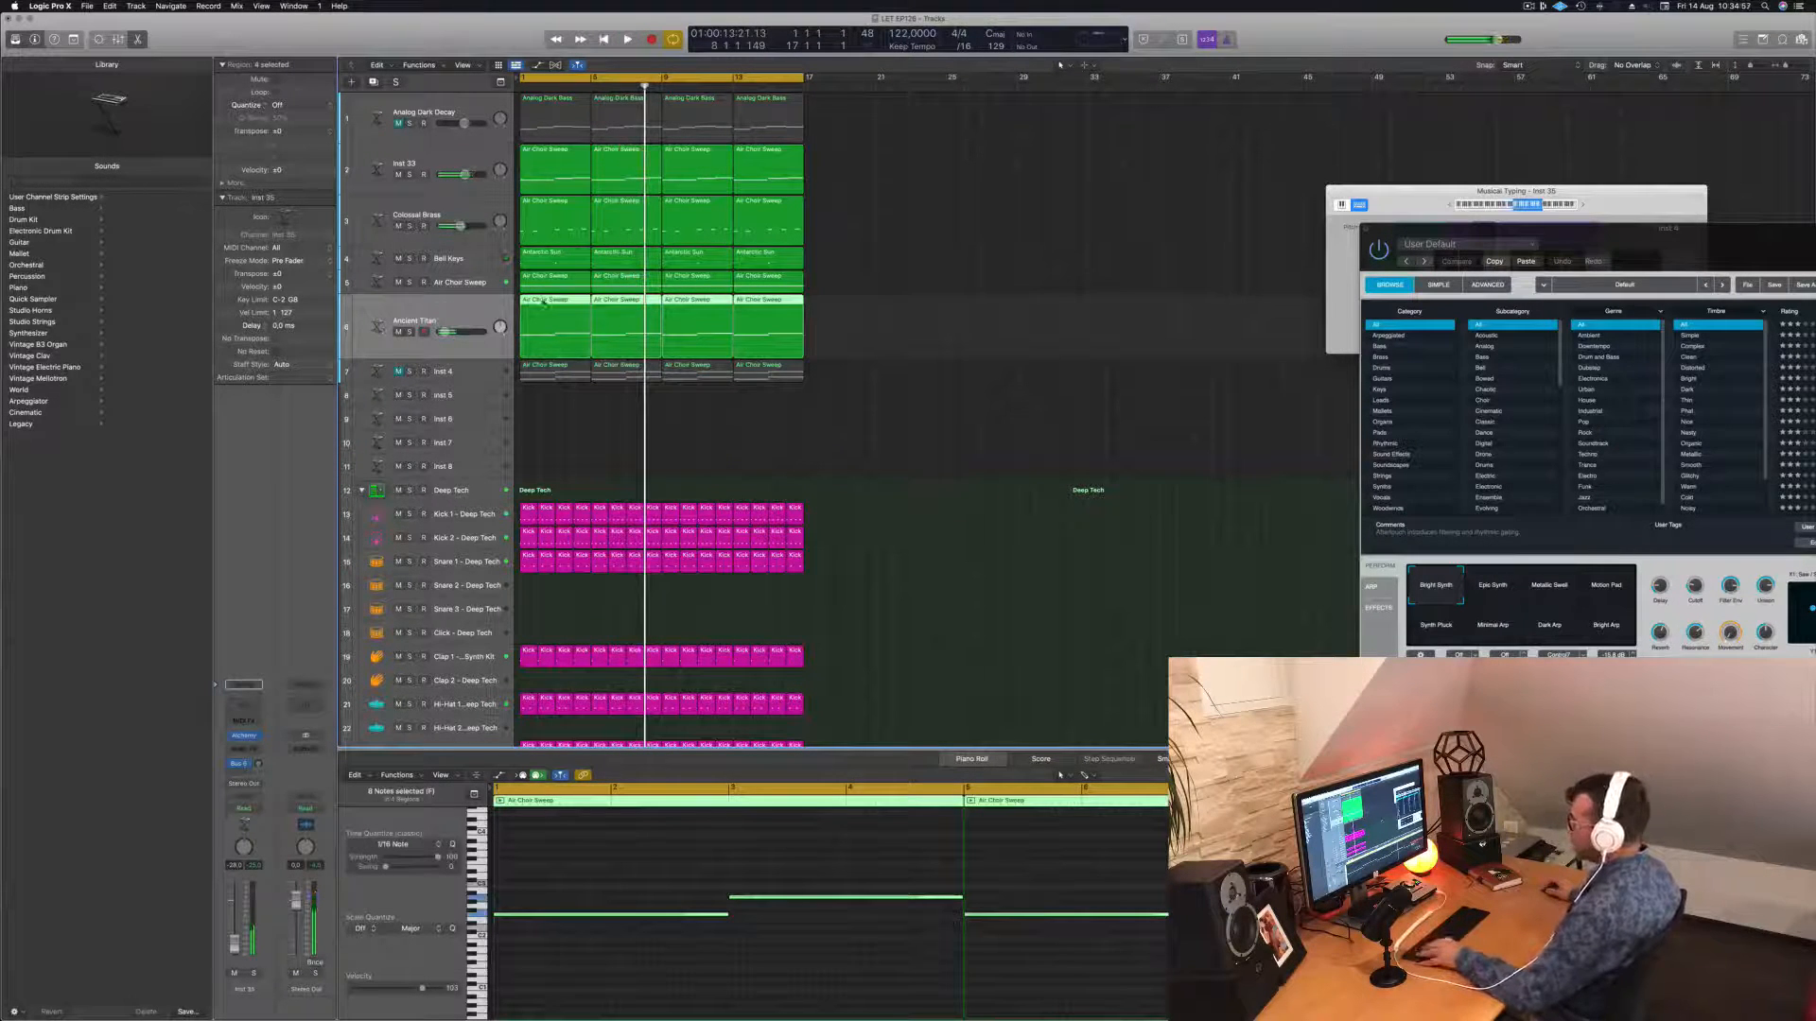
drag(544, 302, 908, 303)
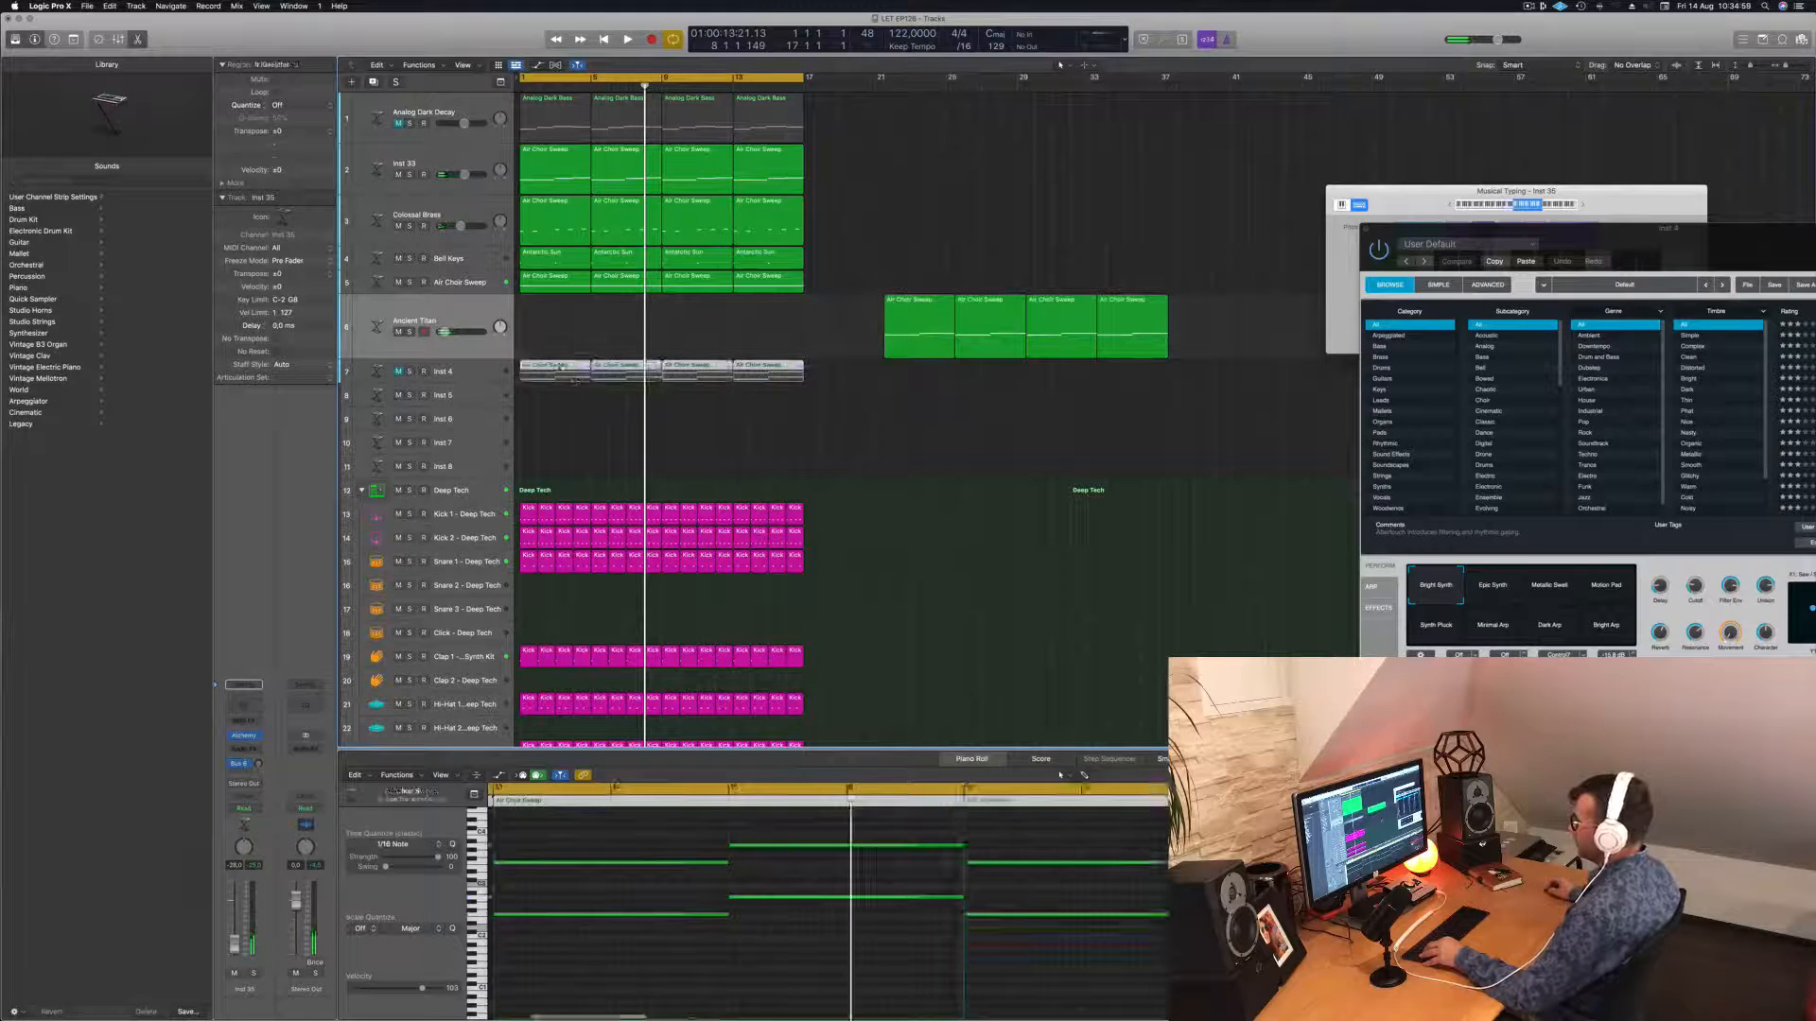
drag(564, 369, 560, 333)
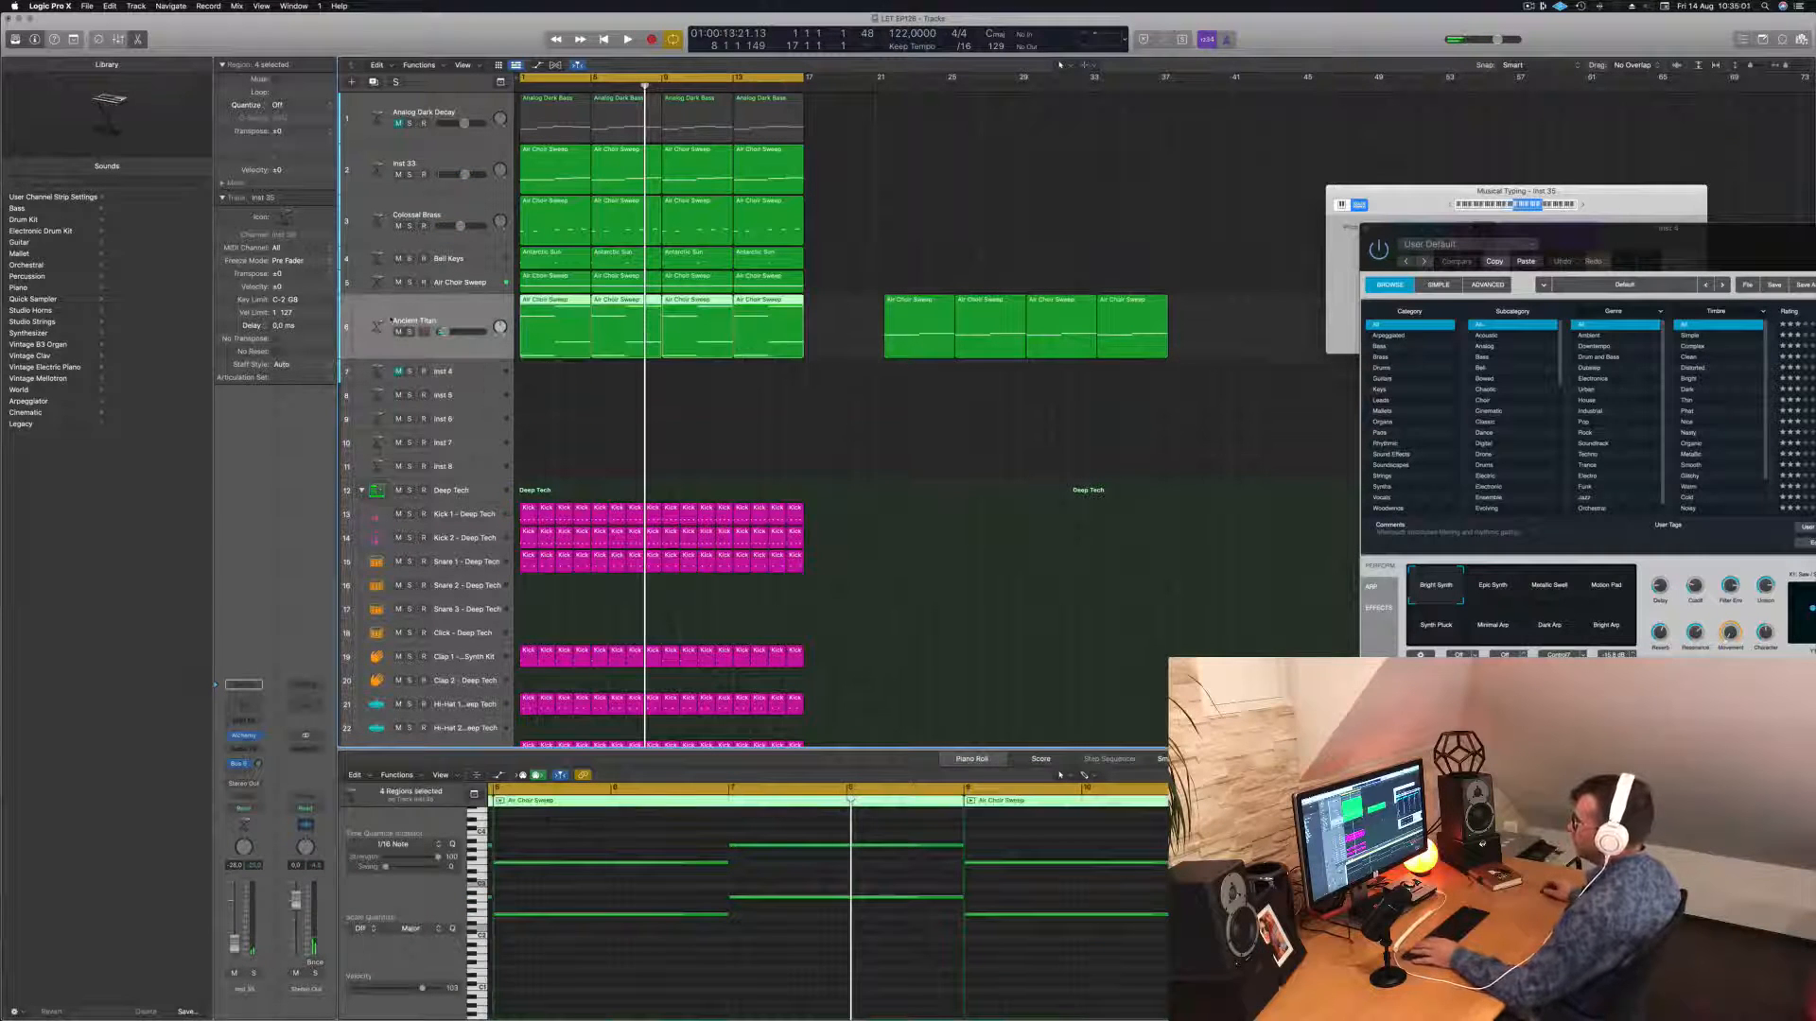
key(Return)
key(space)
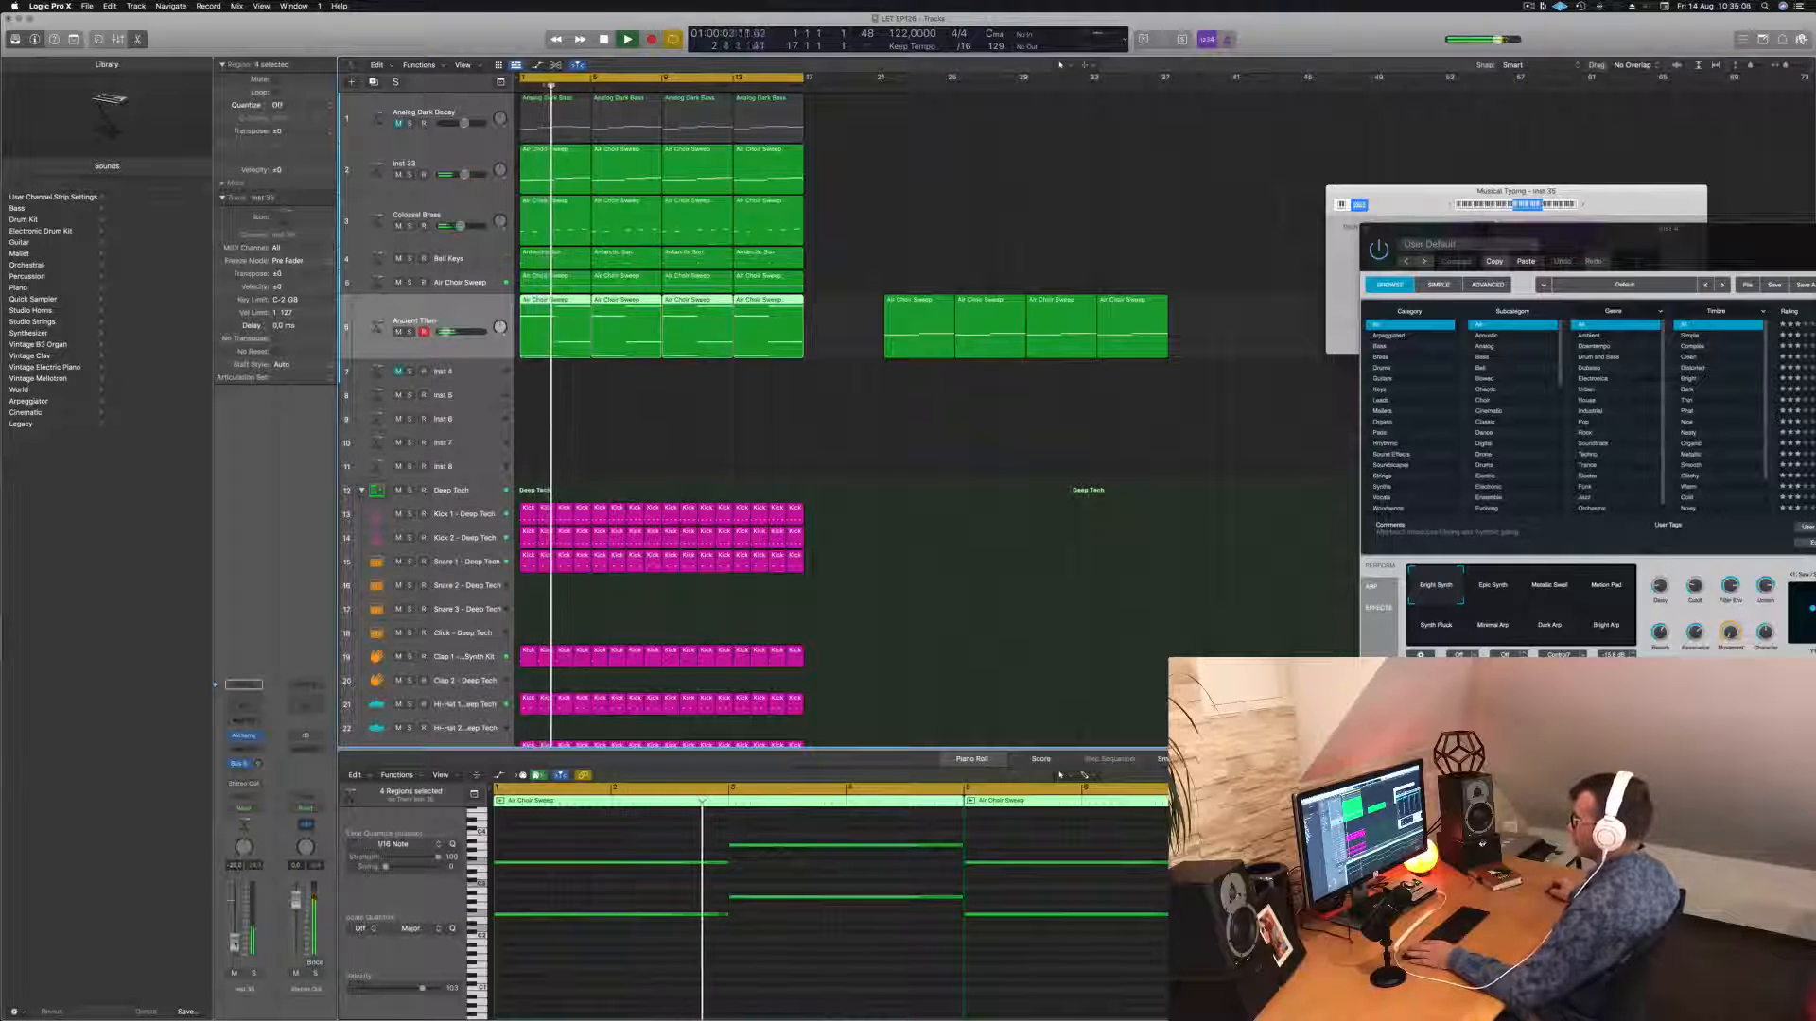
Transpose all notes of the regions moved onto the Ancient Titan track down one octave and replay the loop.
click(626, 983)
key(super+a)
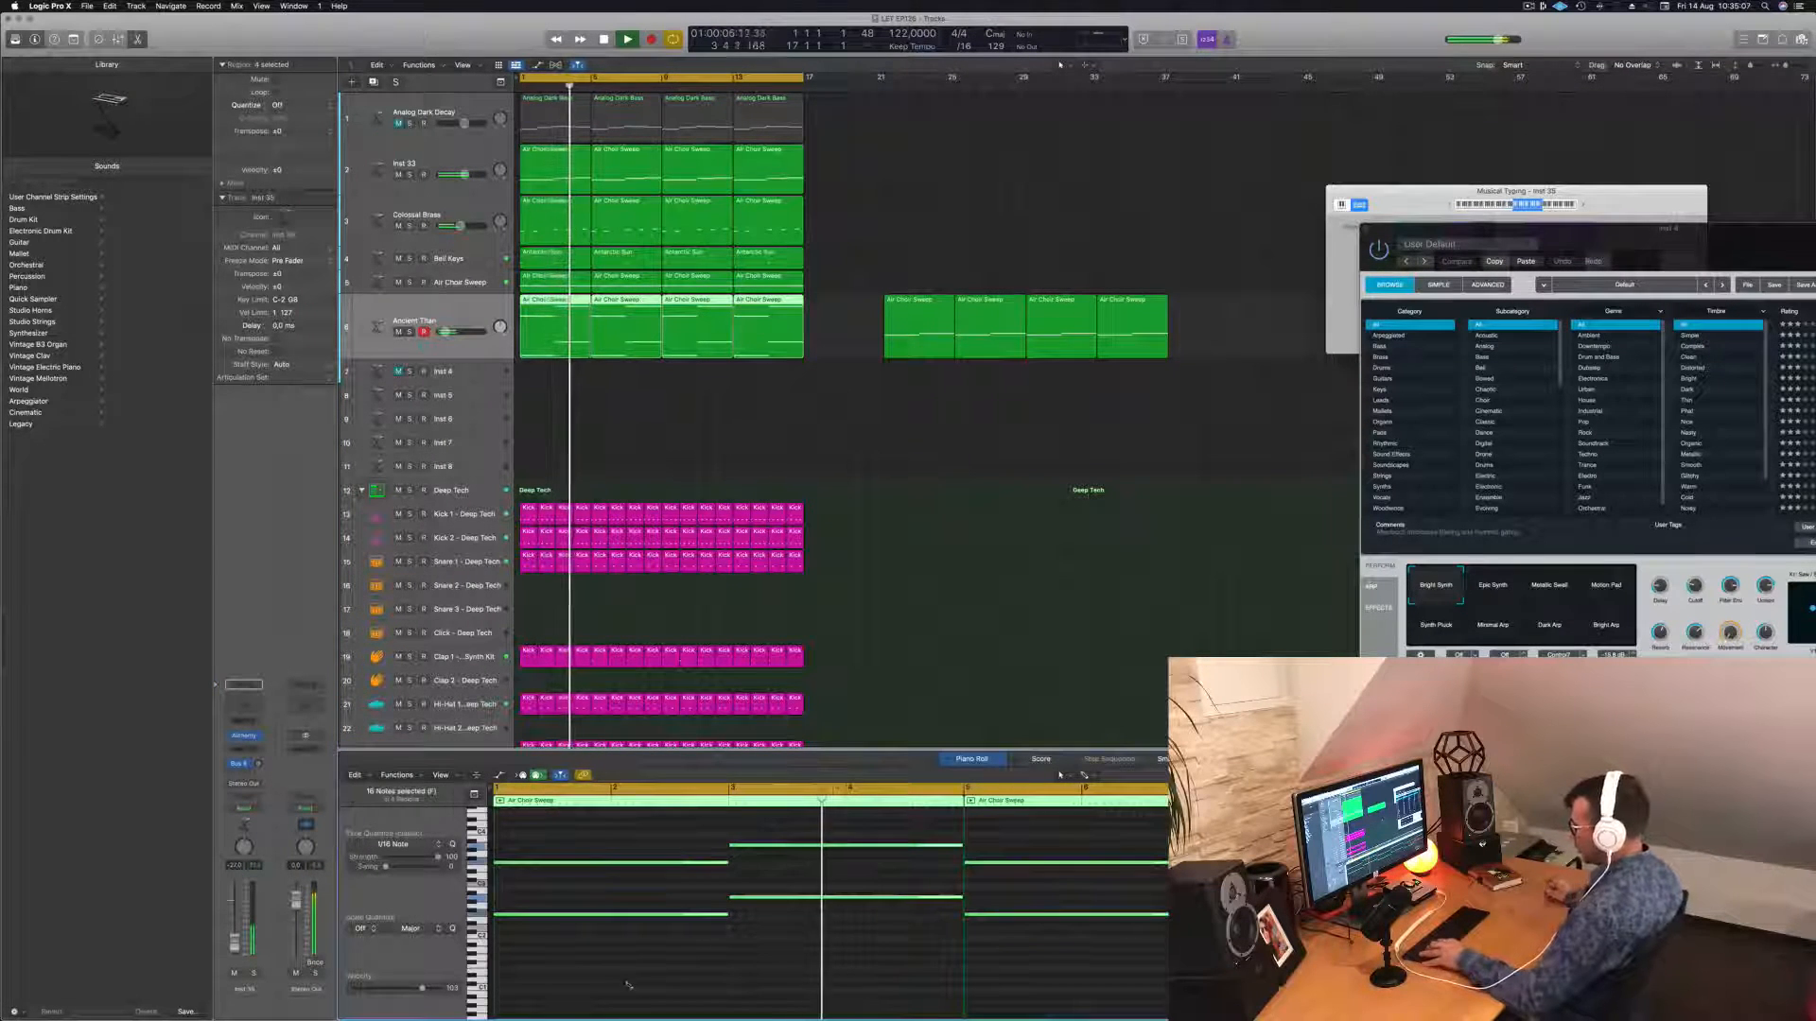
key(alt+shift+Down)
key(Return)
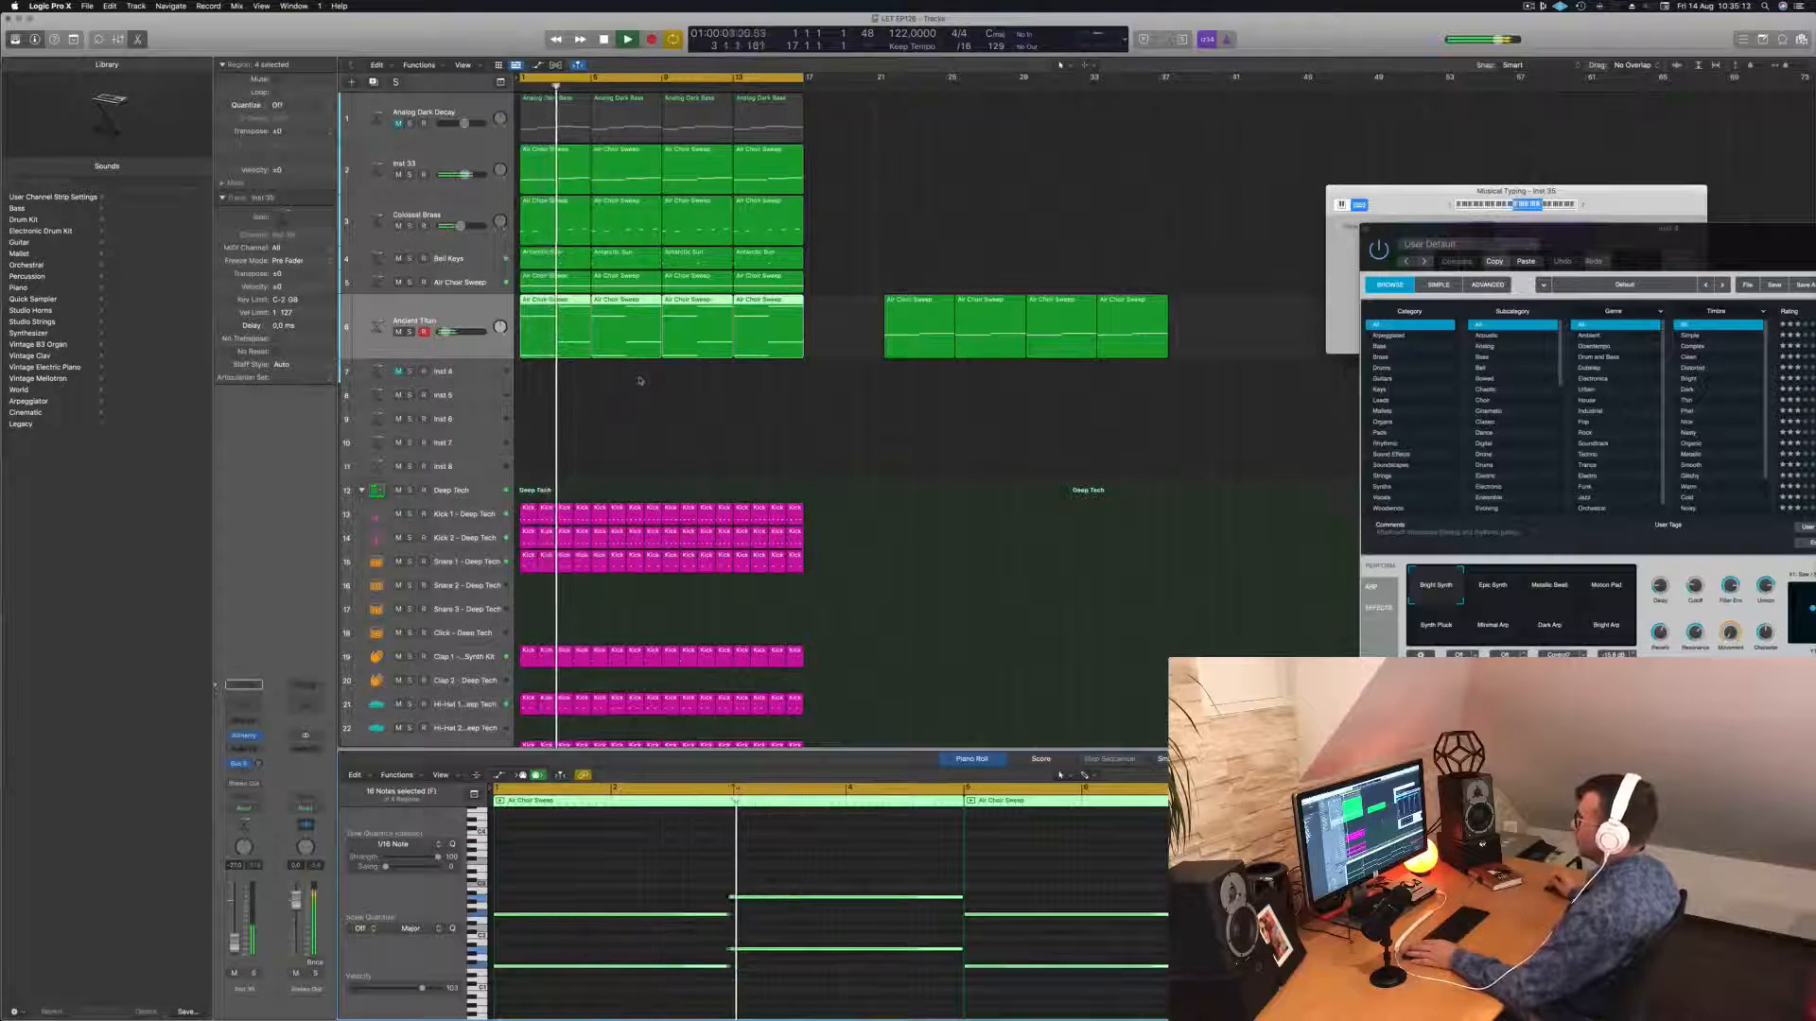
Undo the octave transposition and both region moves on the Ancient Titan and Inst 4 tracks.
key(super+z)
key(super+z)
key(super+z)
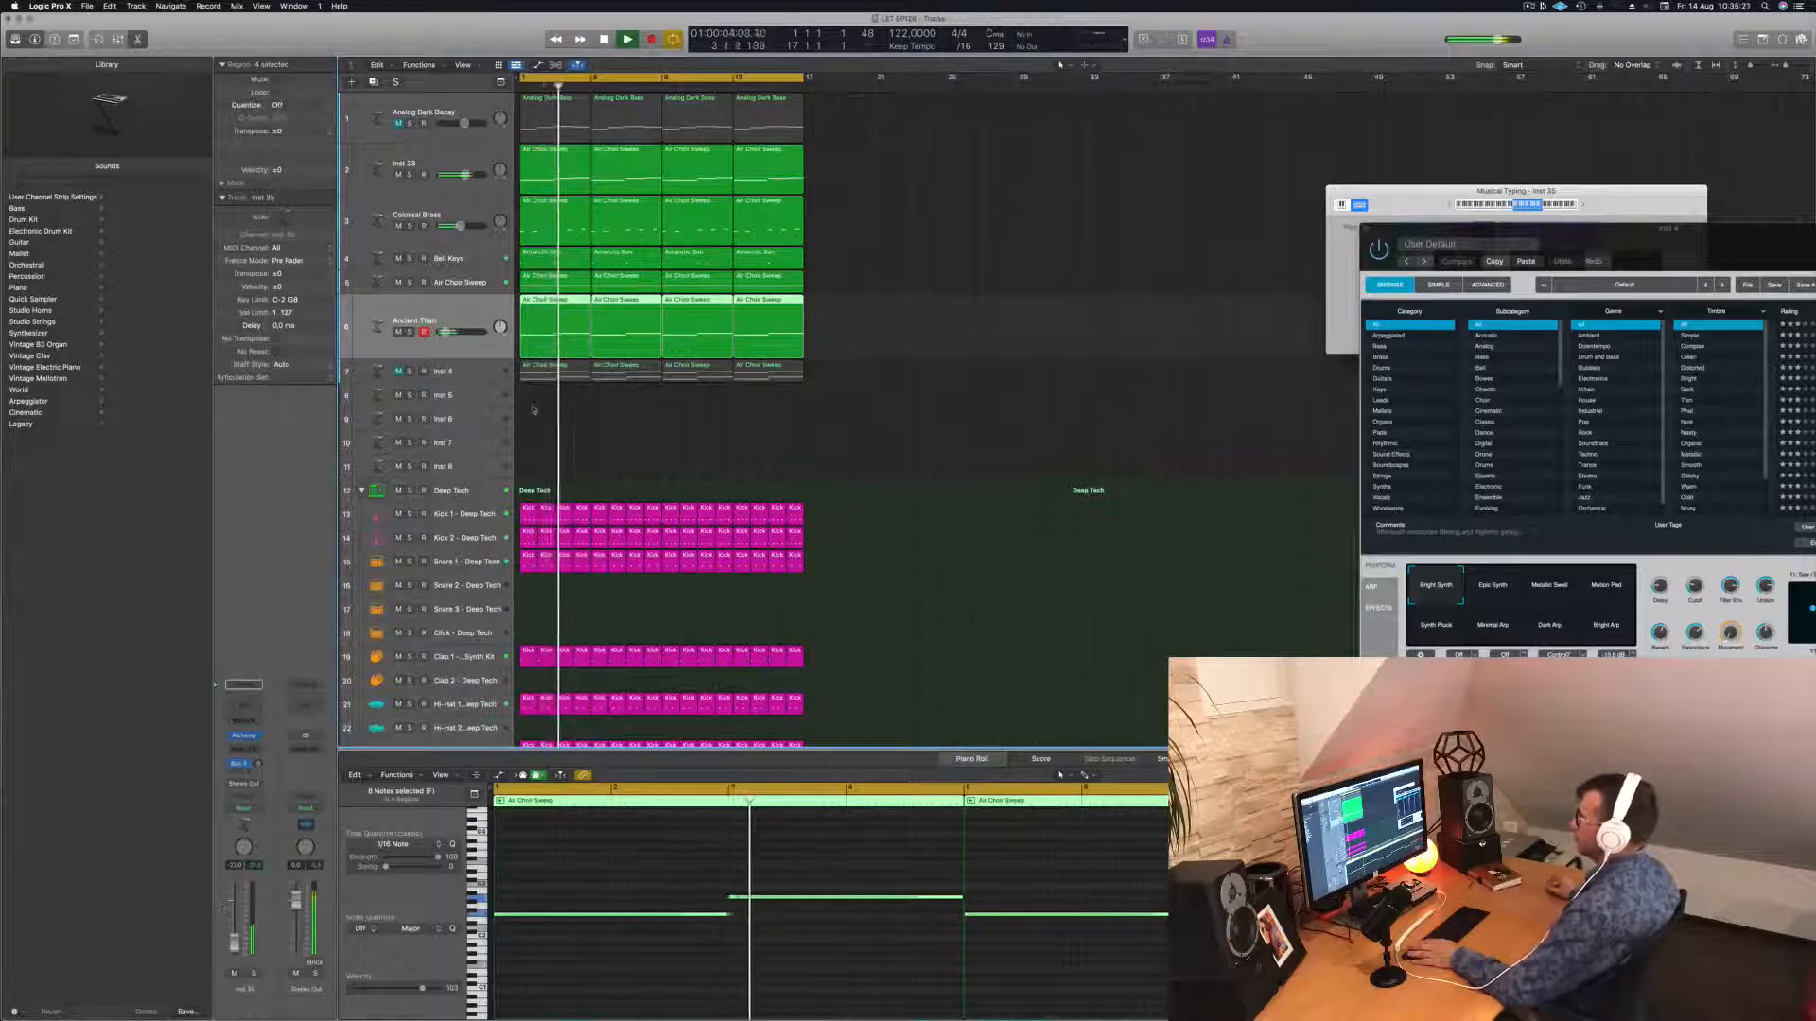
Add a Channel EQ to the Ancient Titan track and raise its low-cut frequency to remove the low end.
click(874, 340)
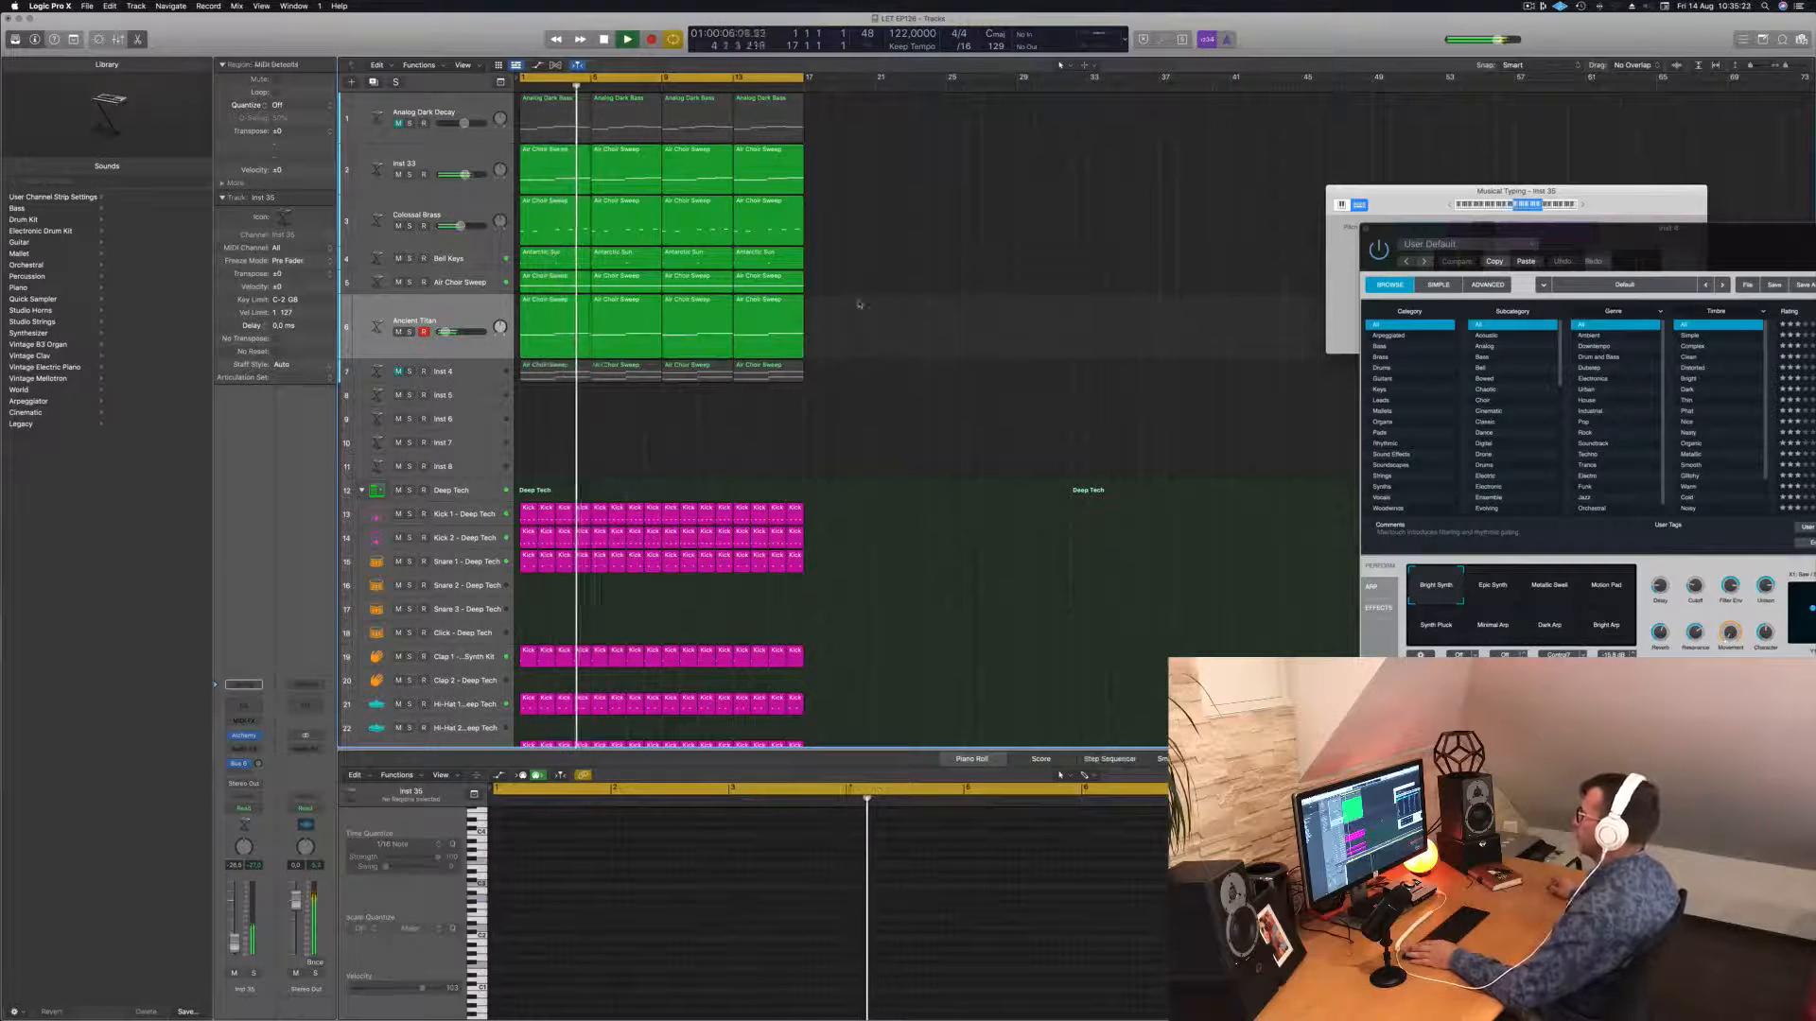
click(422, 301)
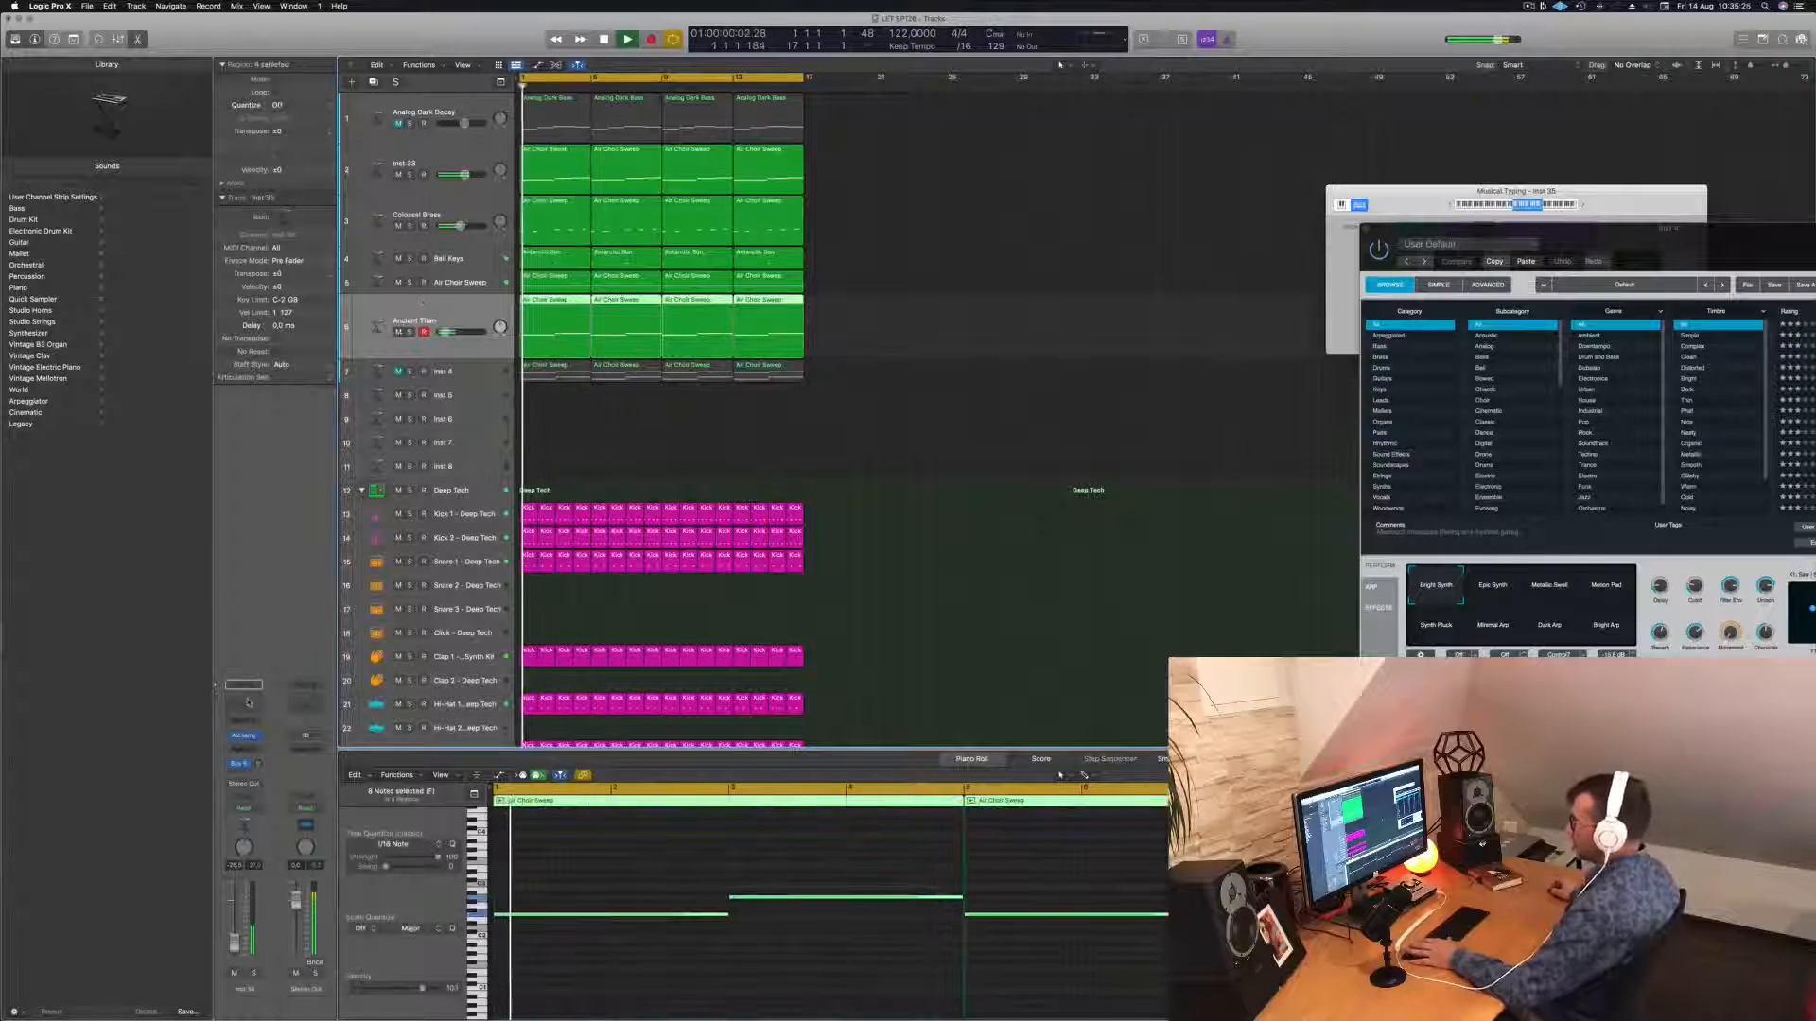
click(248, 701)
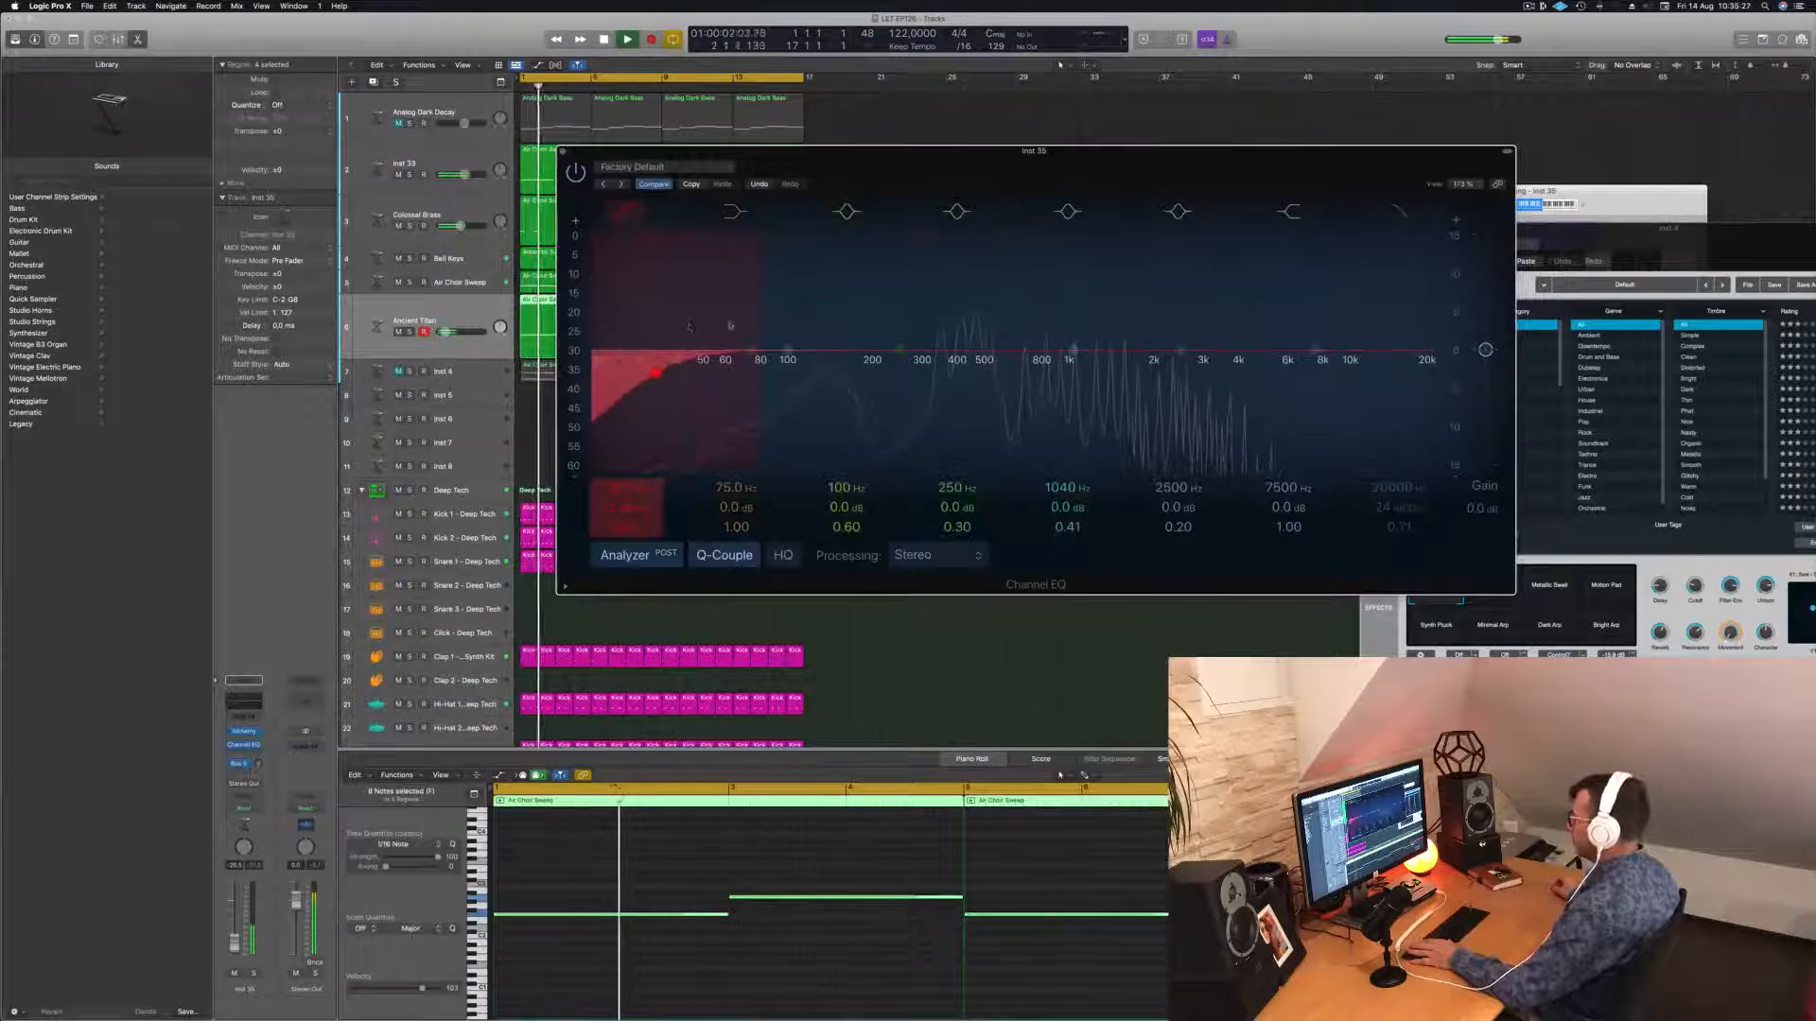
drag(730, 326, 903, 293)
click(563, 151)
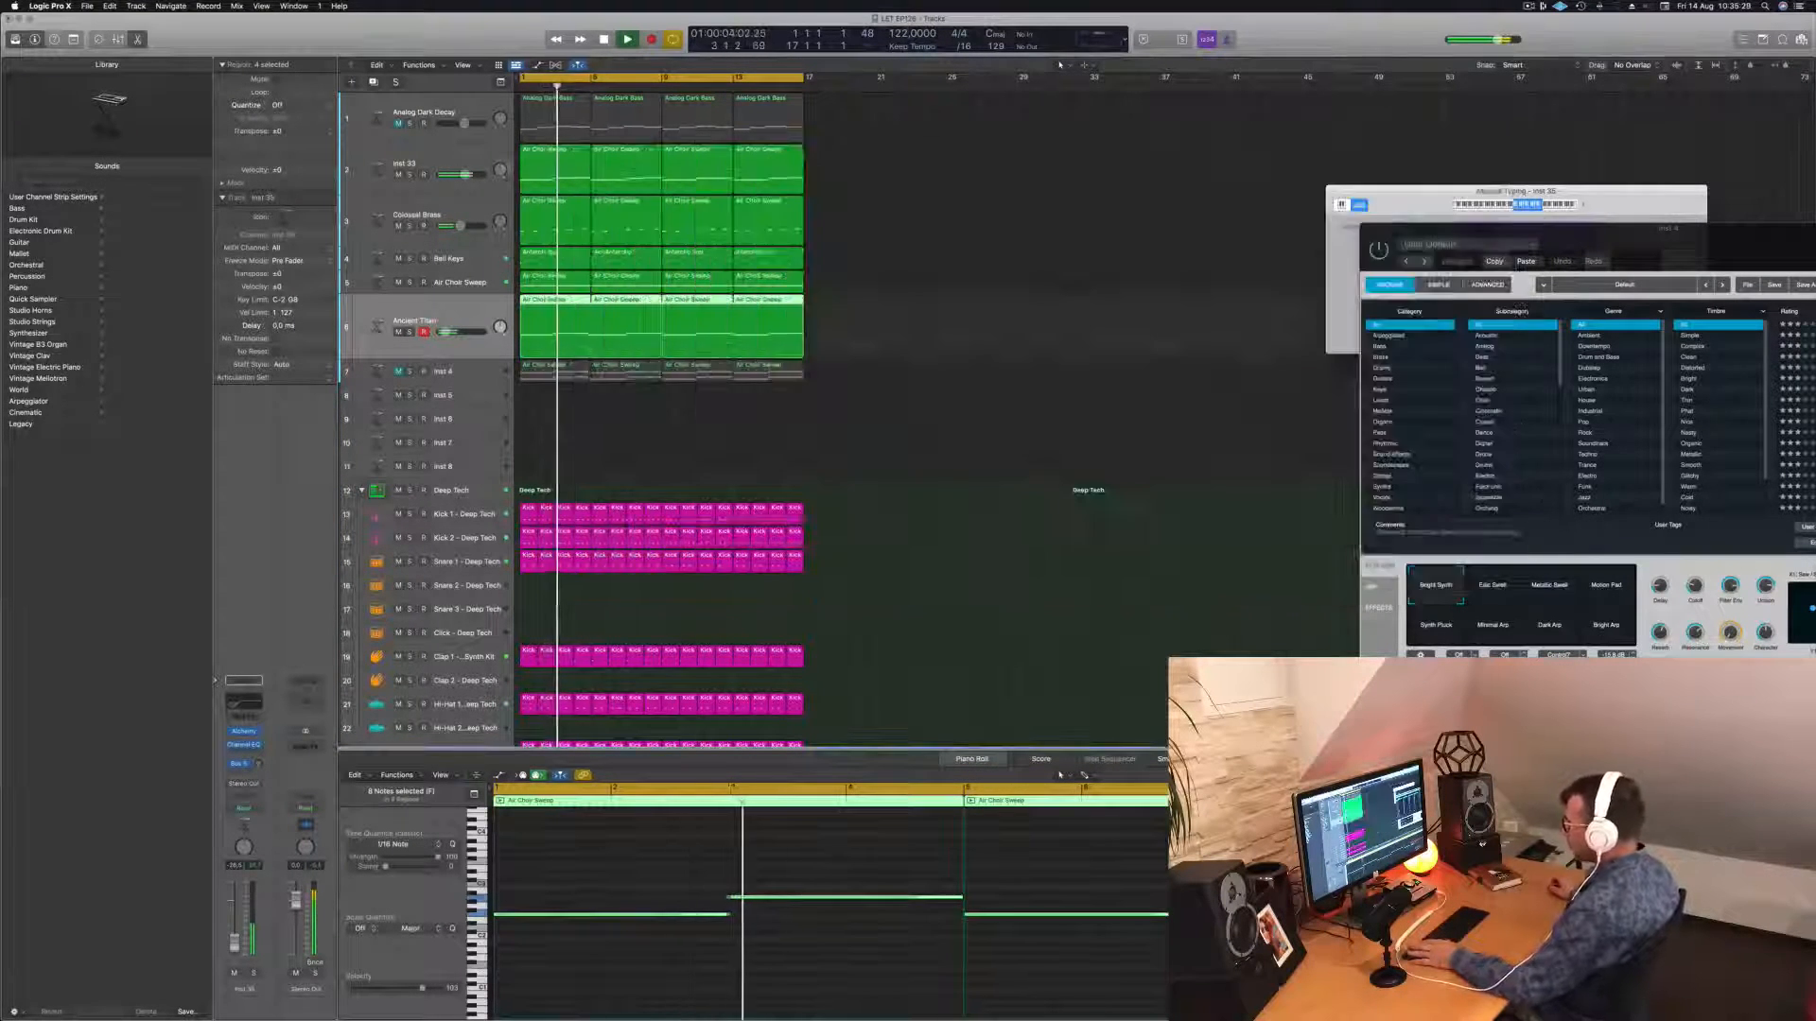
Mute the Colossal Brass track, fine-tune the Ancient Titan track's volume and listen to the loop.
click(398, 226)
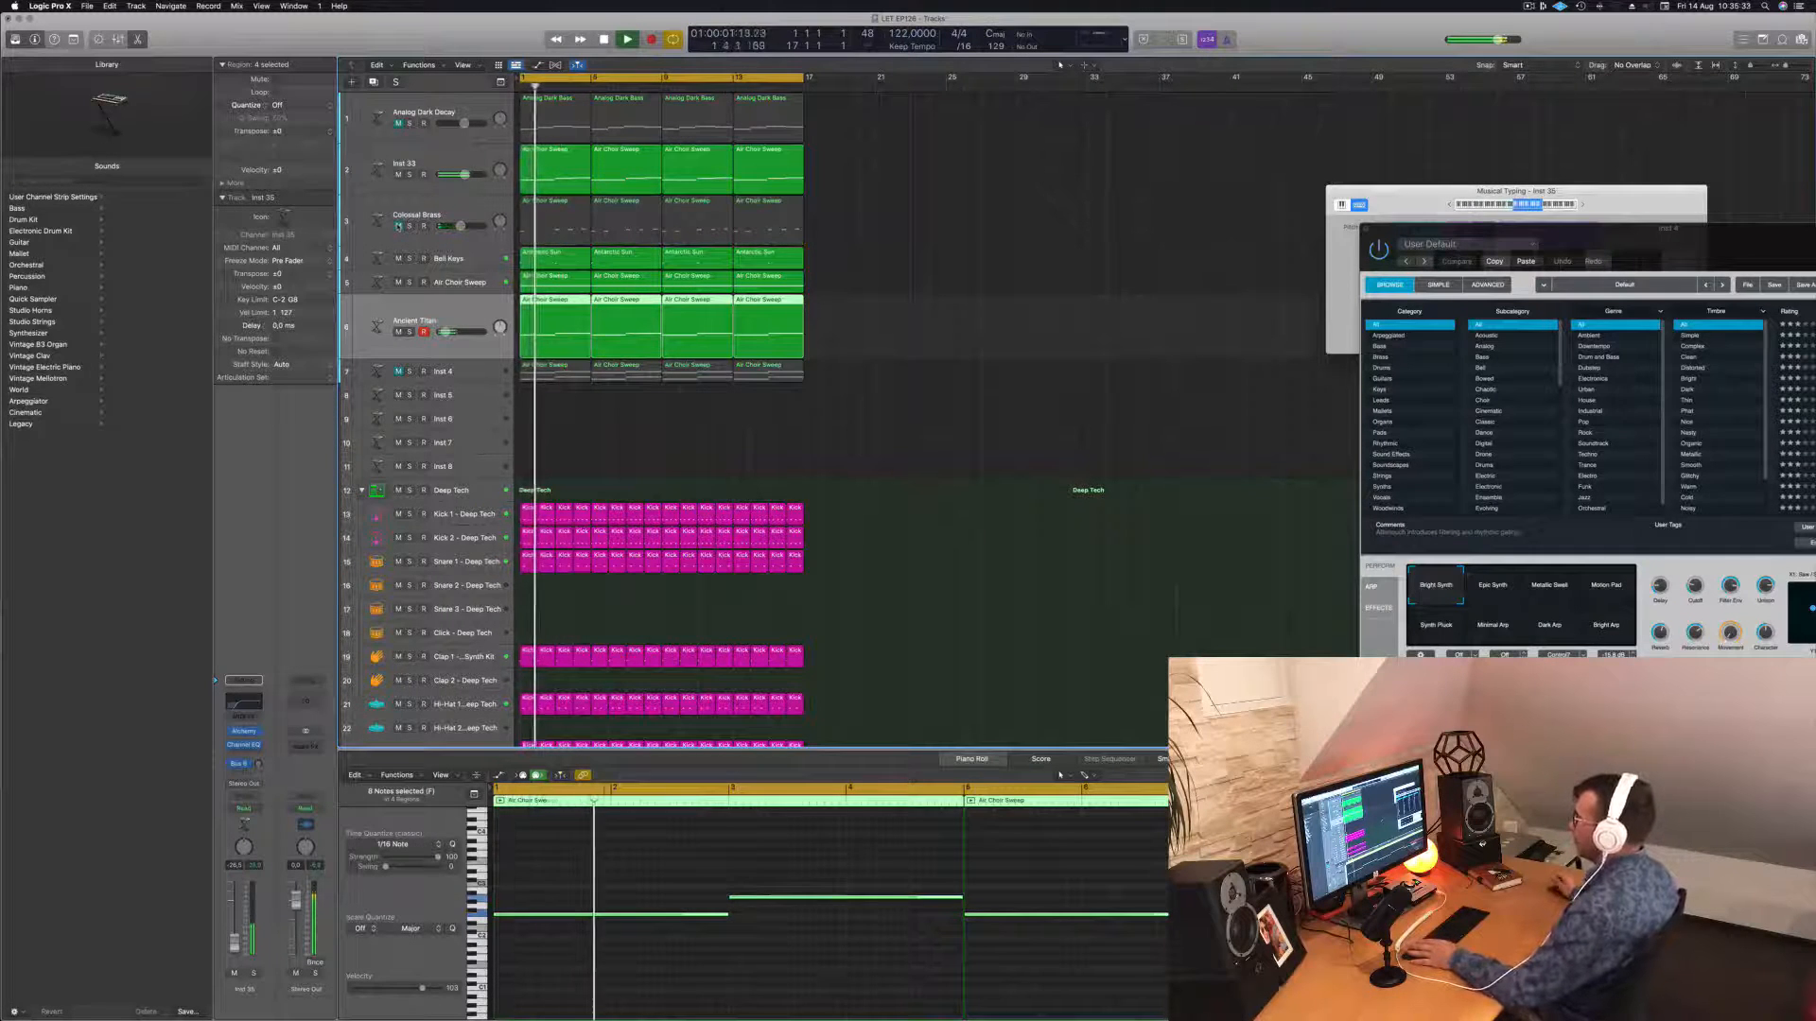
click(1004, 349)
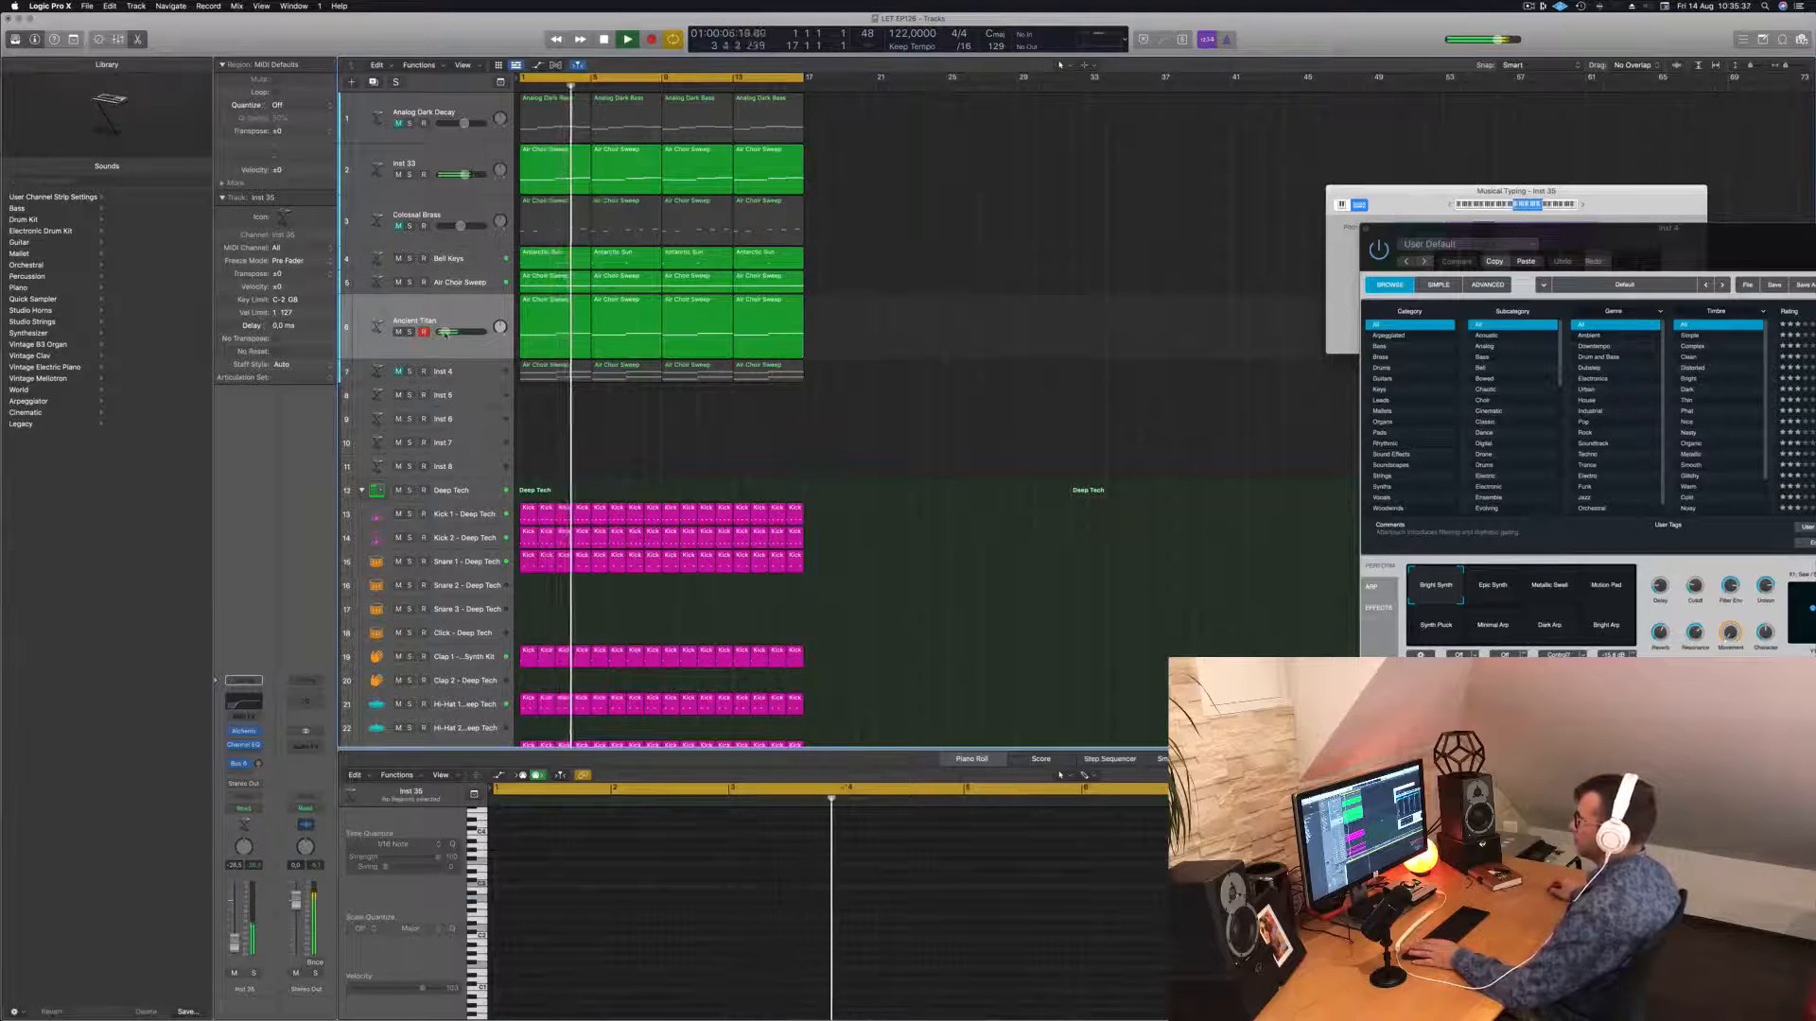
drag(444, 333, 442, 333)
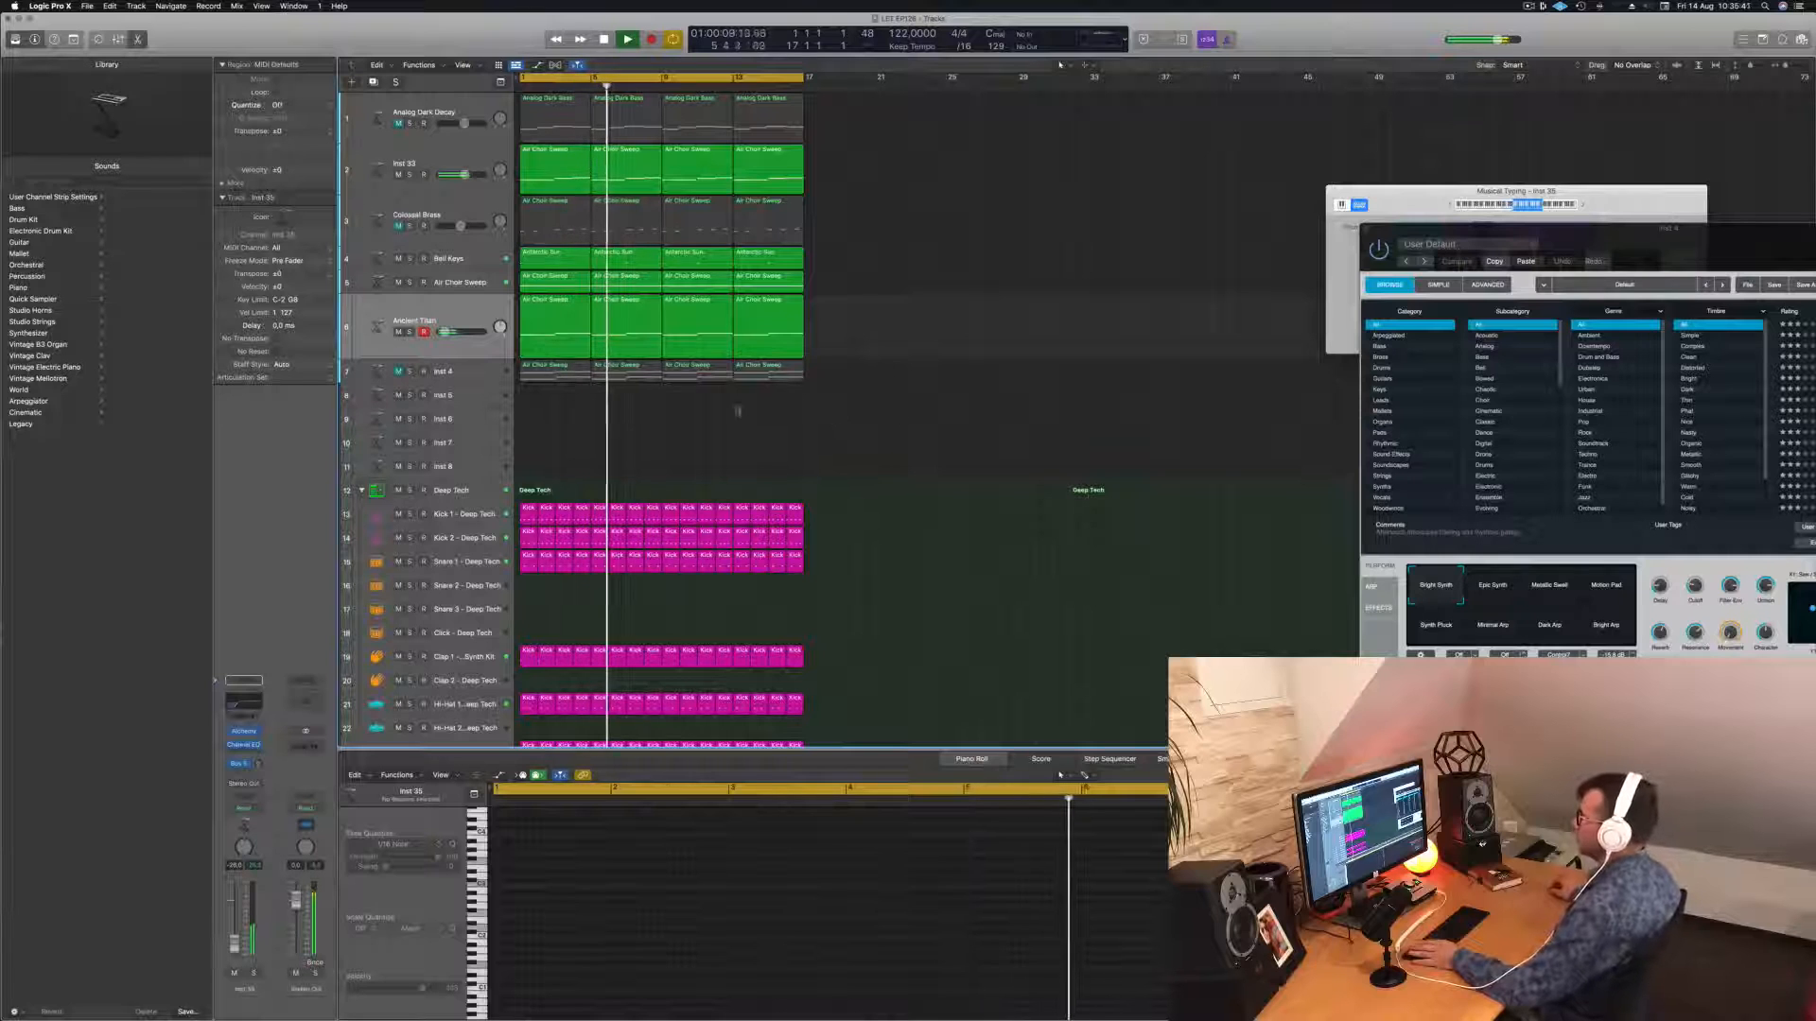
click(416, 322)
key(space)
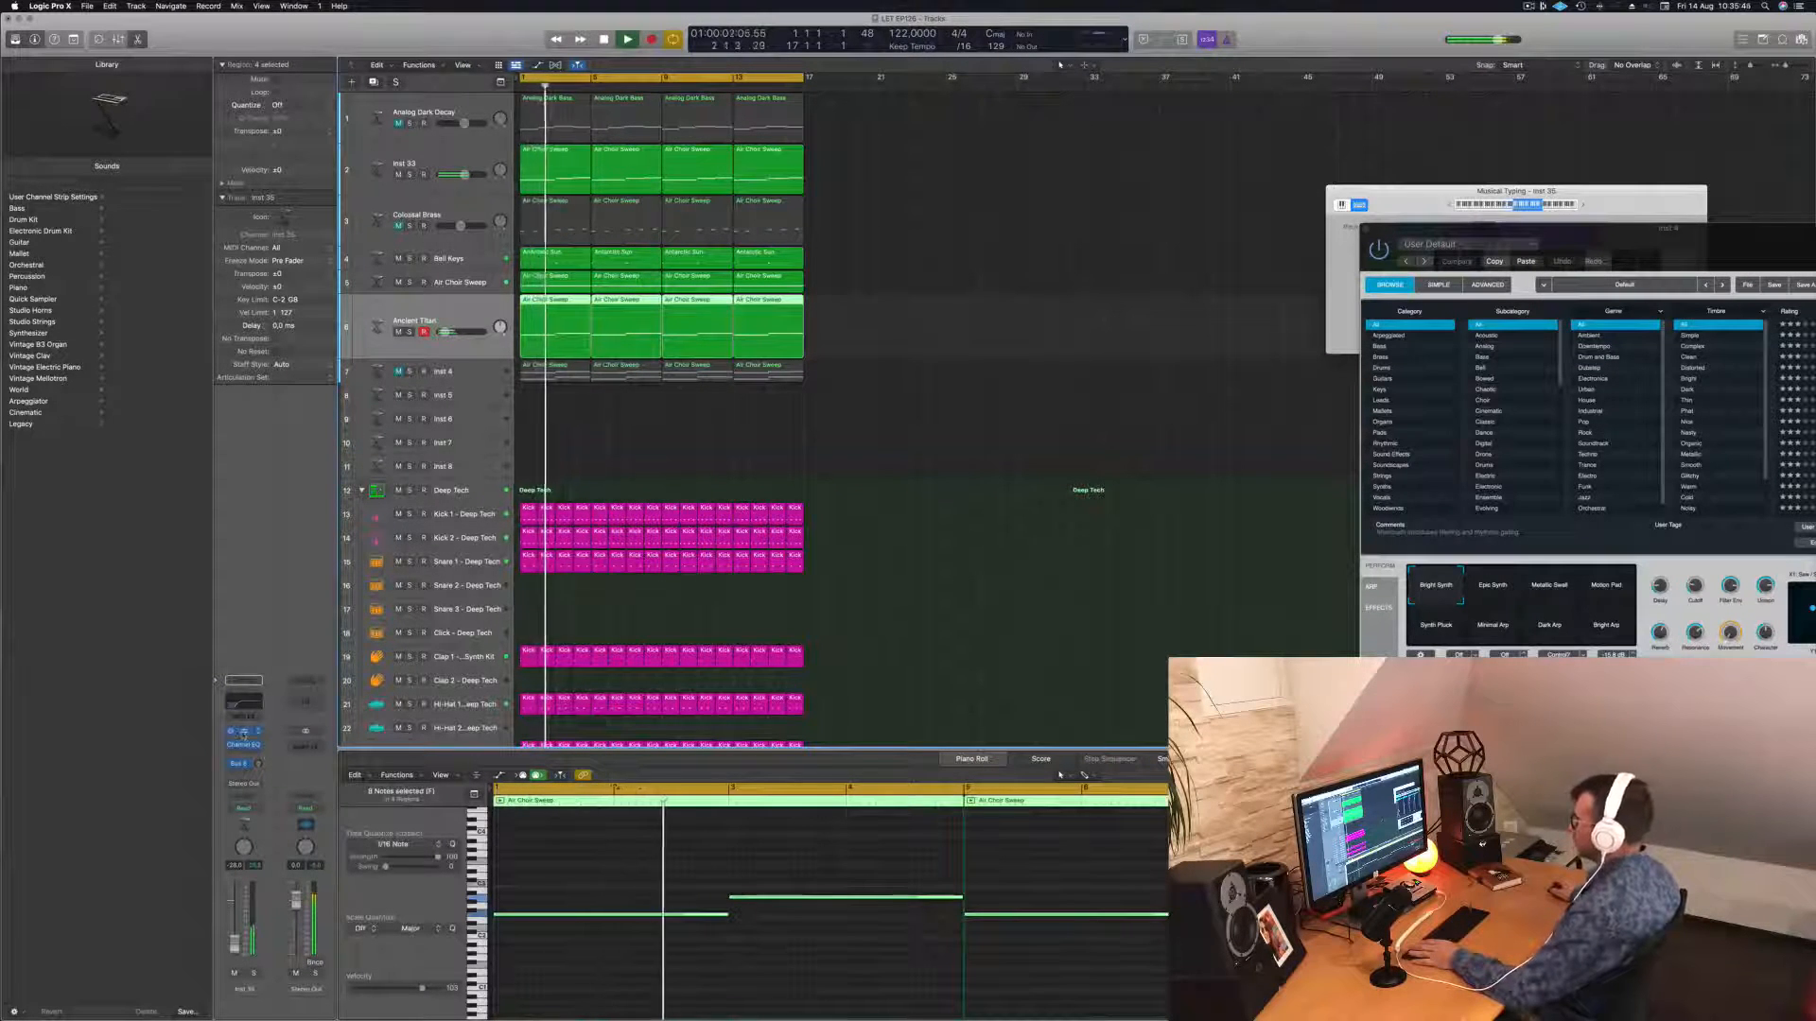
Switch the Ancient Titan sound in Alchemy to the Arpeggio Wash snapshot while the loop plays.
click(243, 733)
drag(1172, 256, 1126, 265)
key(space)
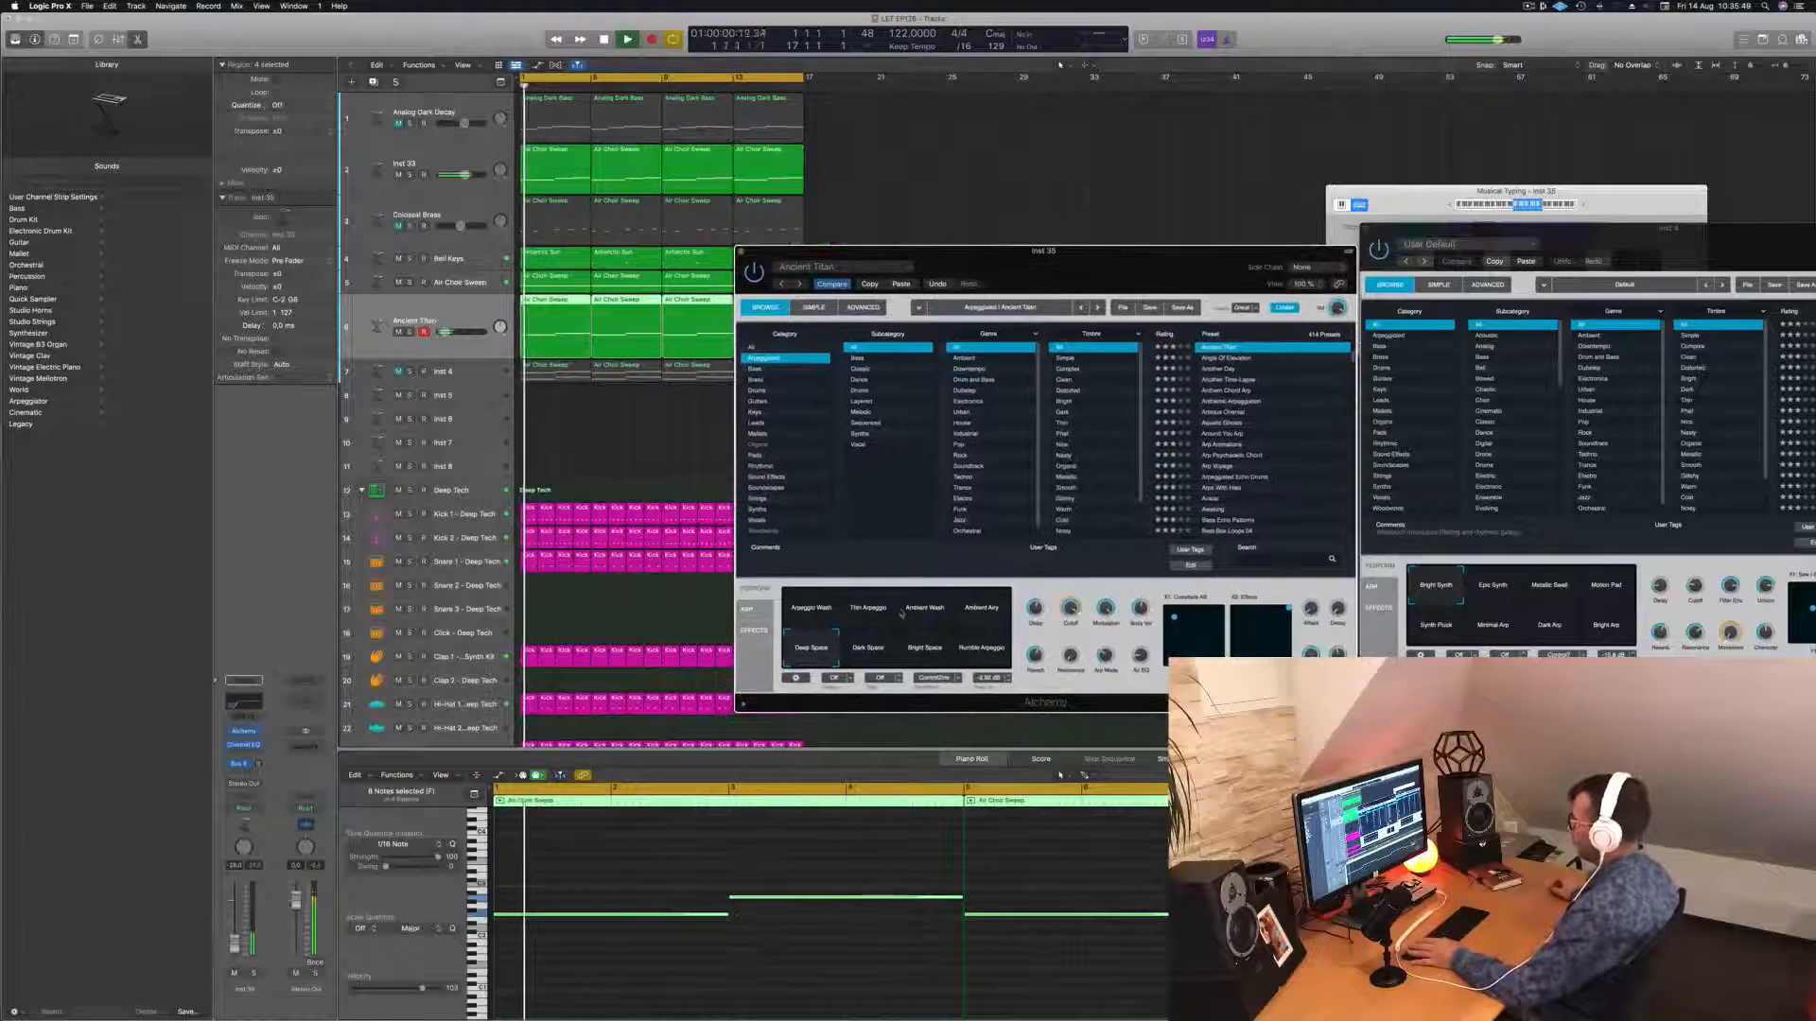
click(793, 610)
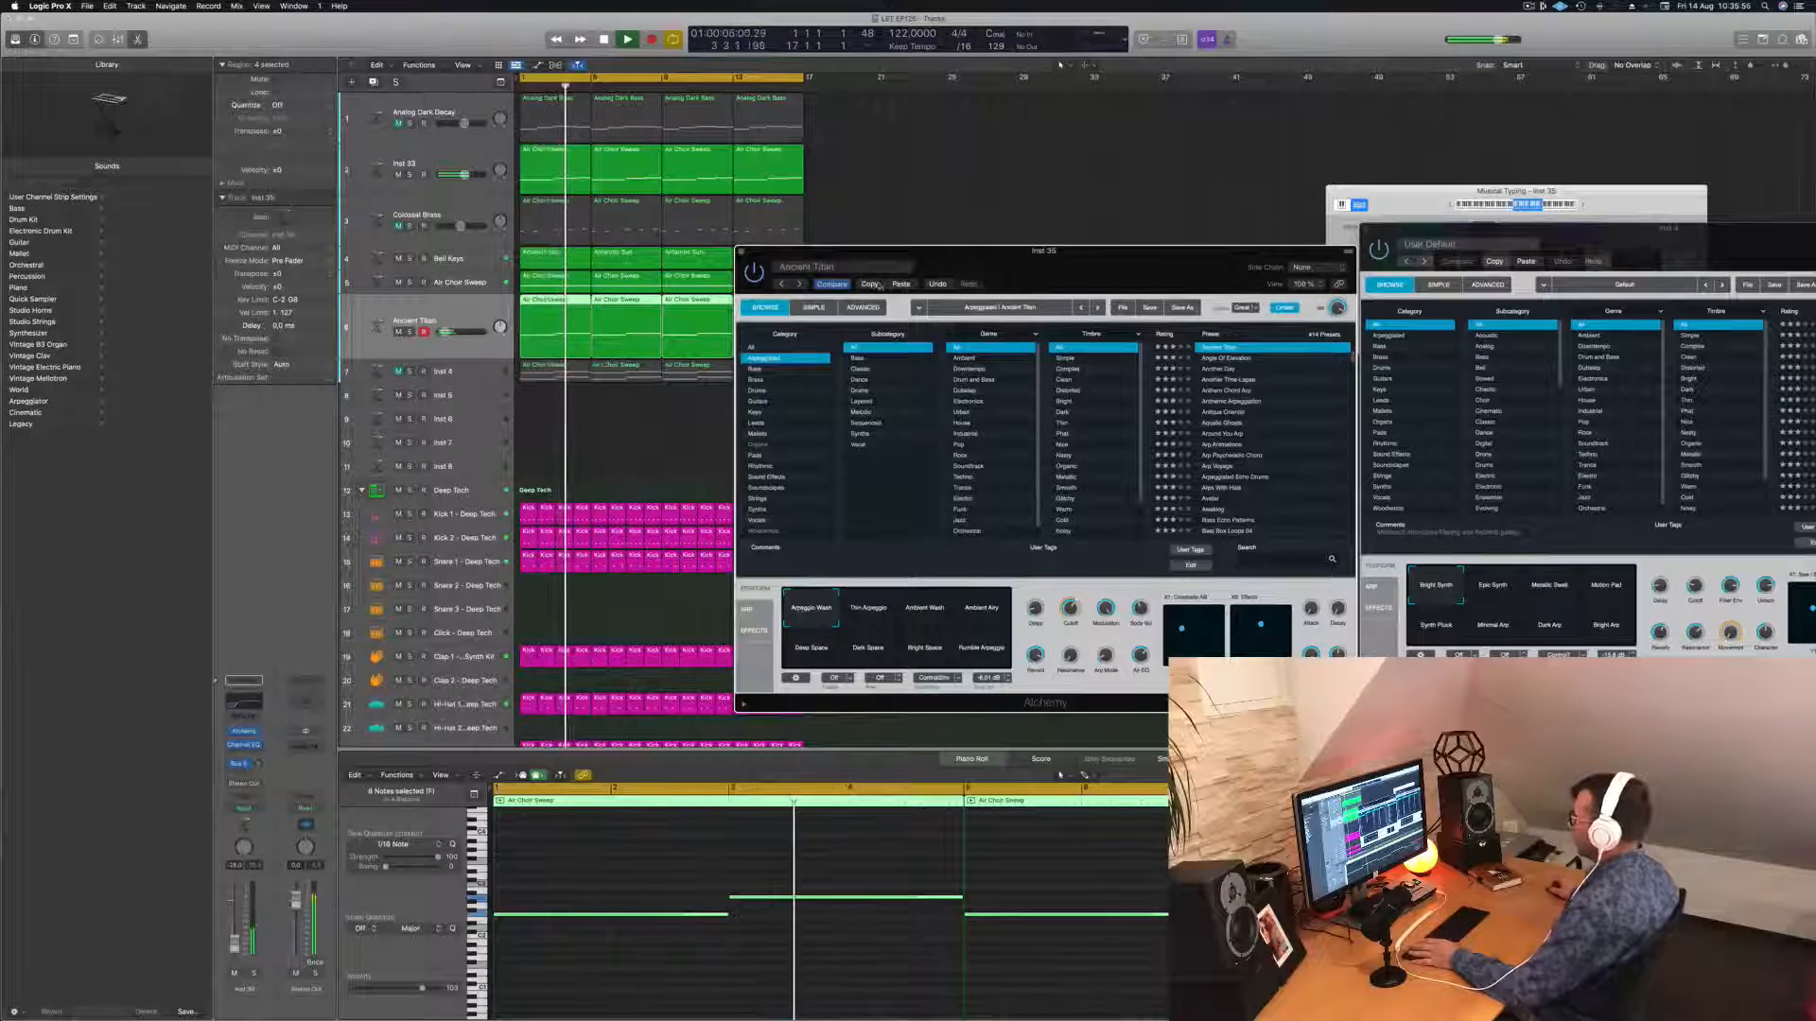
Audition the arpeggiated presets Angle Of Elevation, Another Day, Another Time-Lapse and Anthem Chord Arp against the loop.
click(1217, 360)
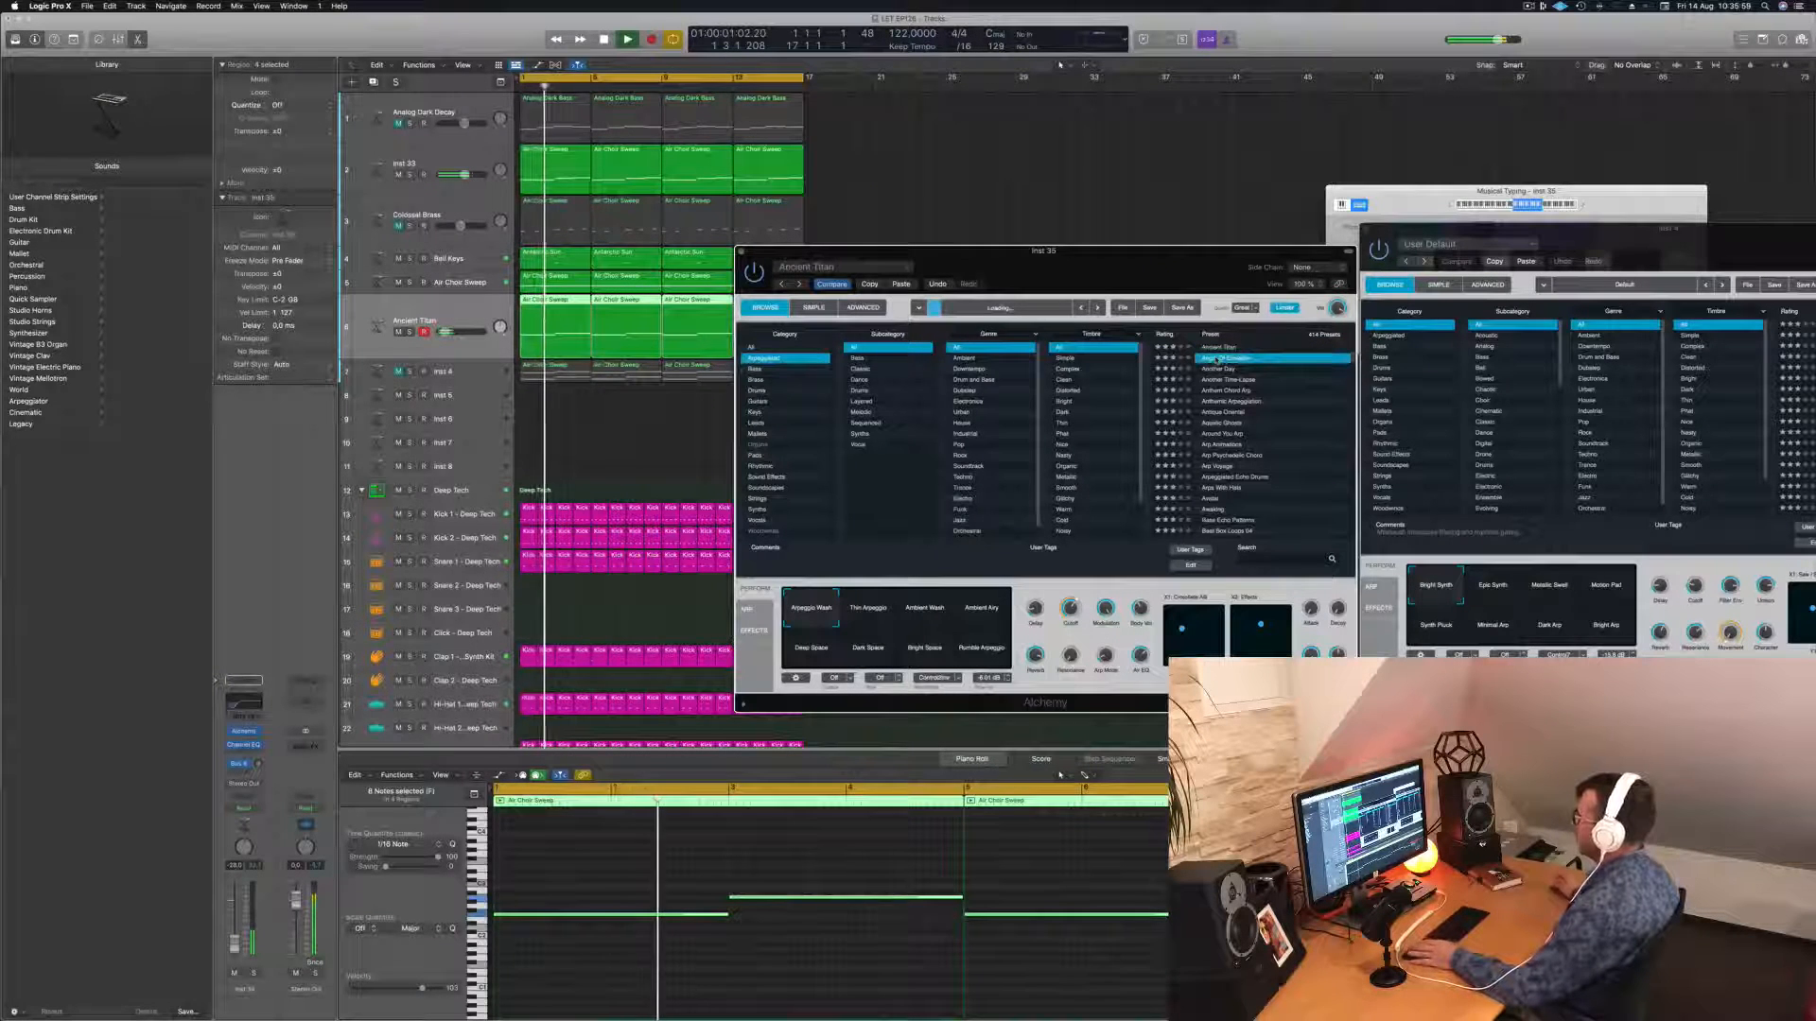
key(Return)
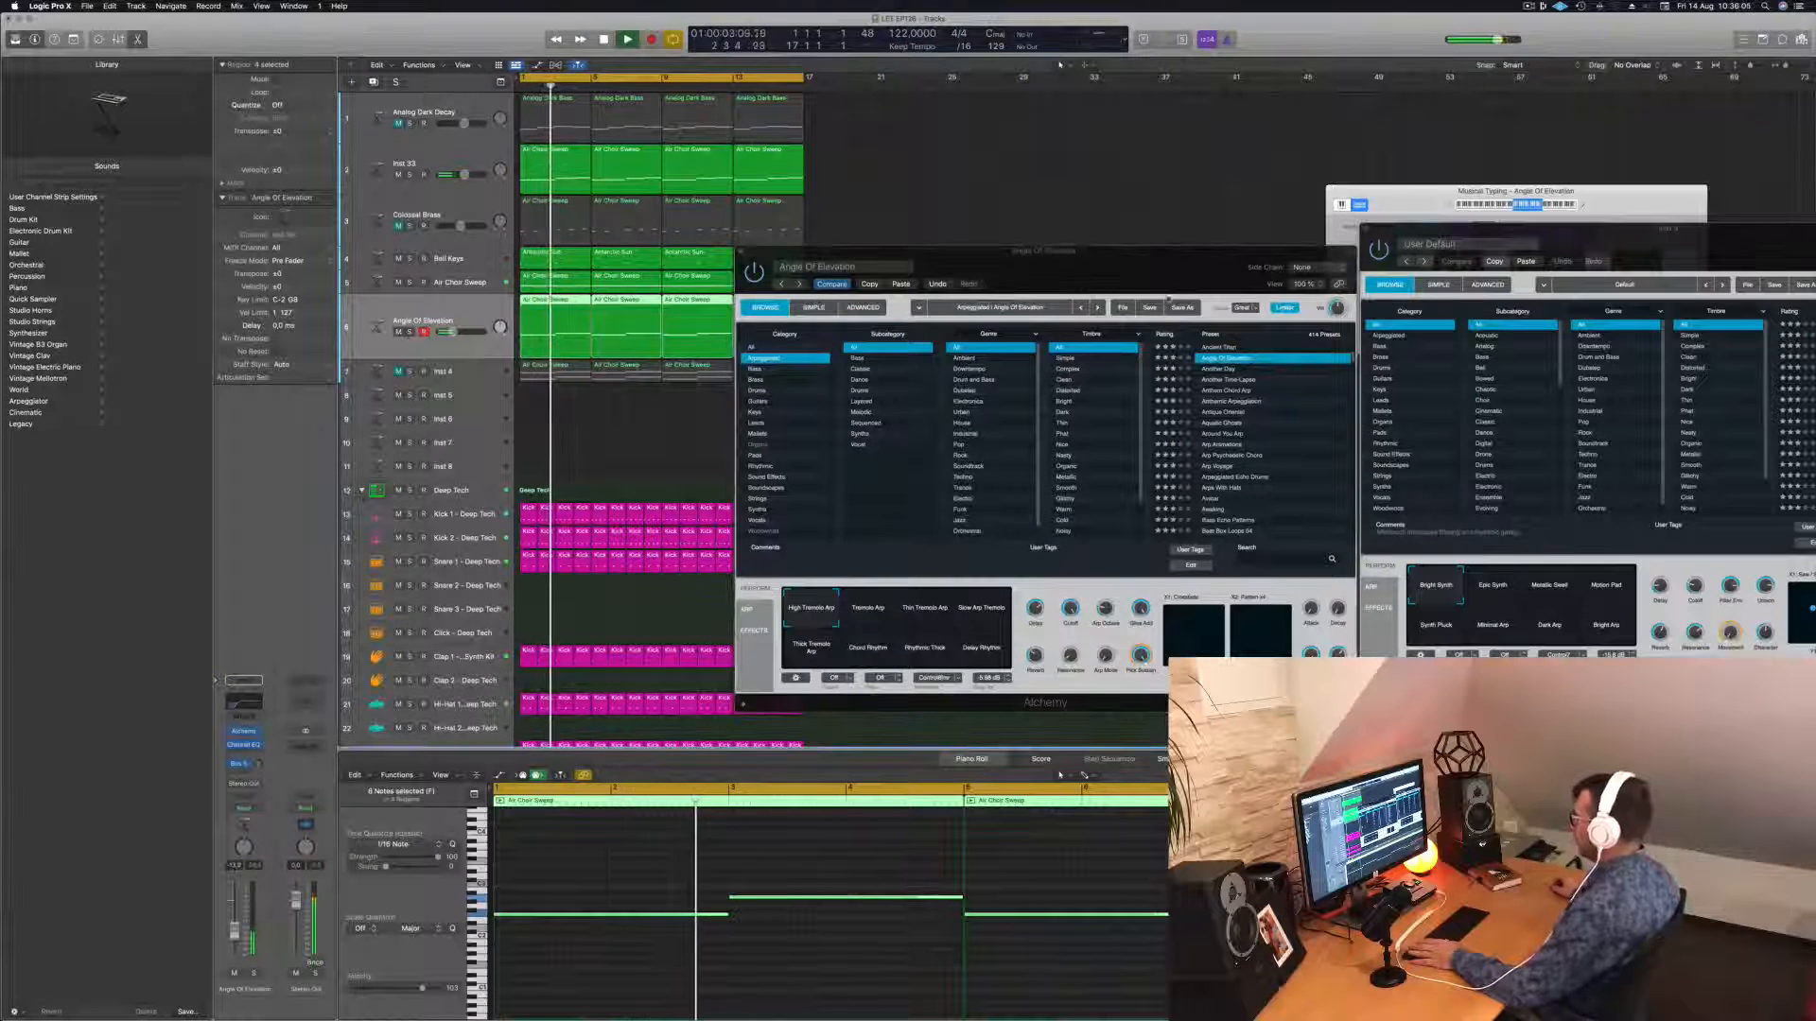
drag(1163, 252, 1107, 257)
click(1161, 374)
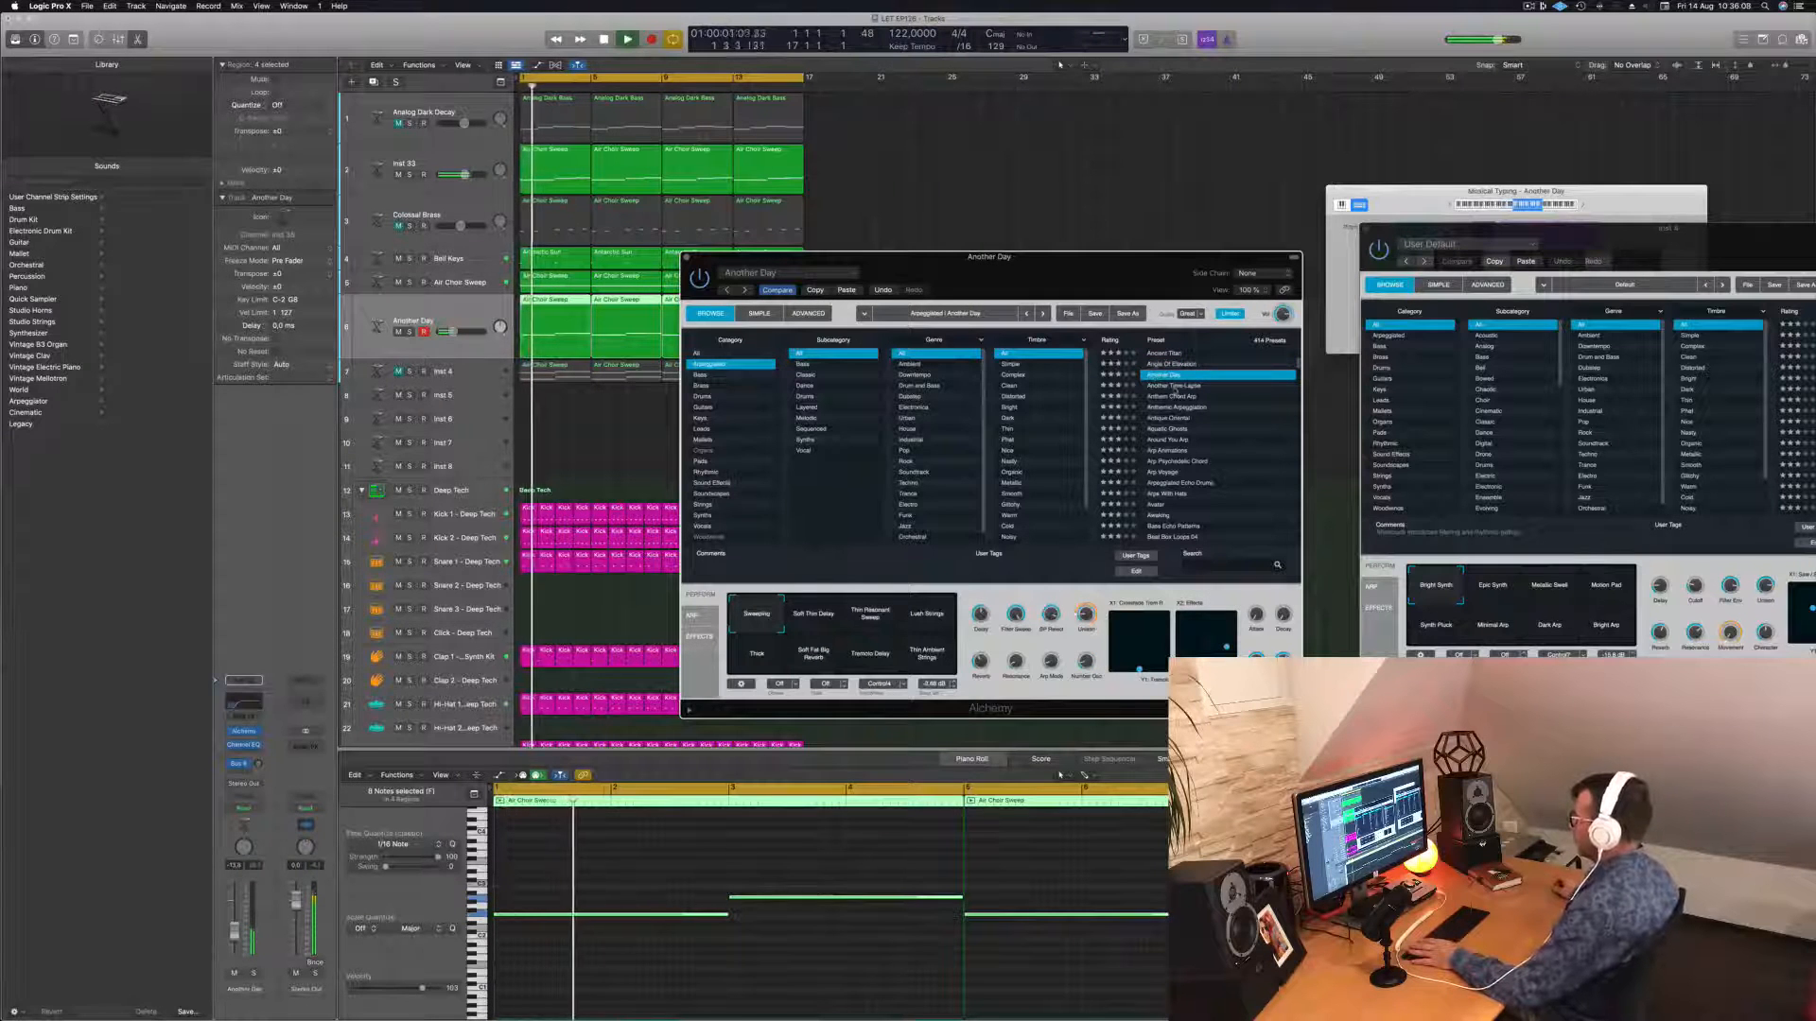
click(1174, 387)
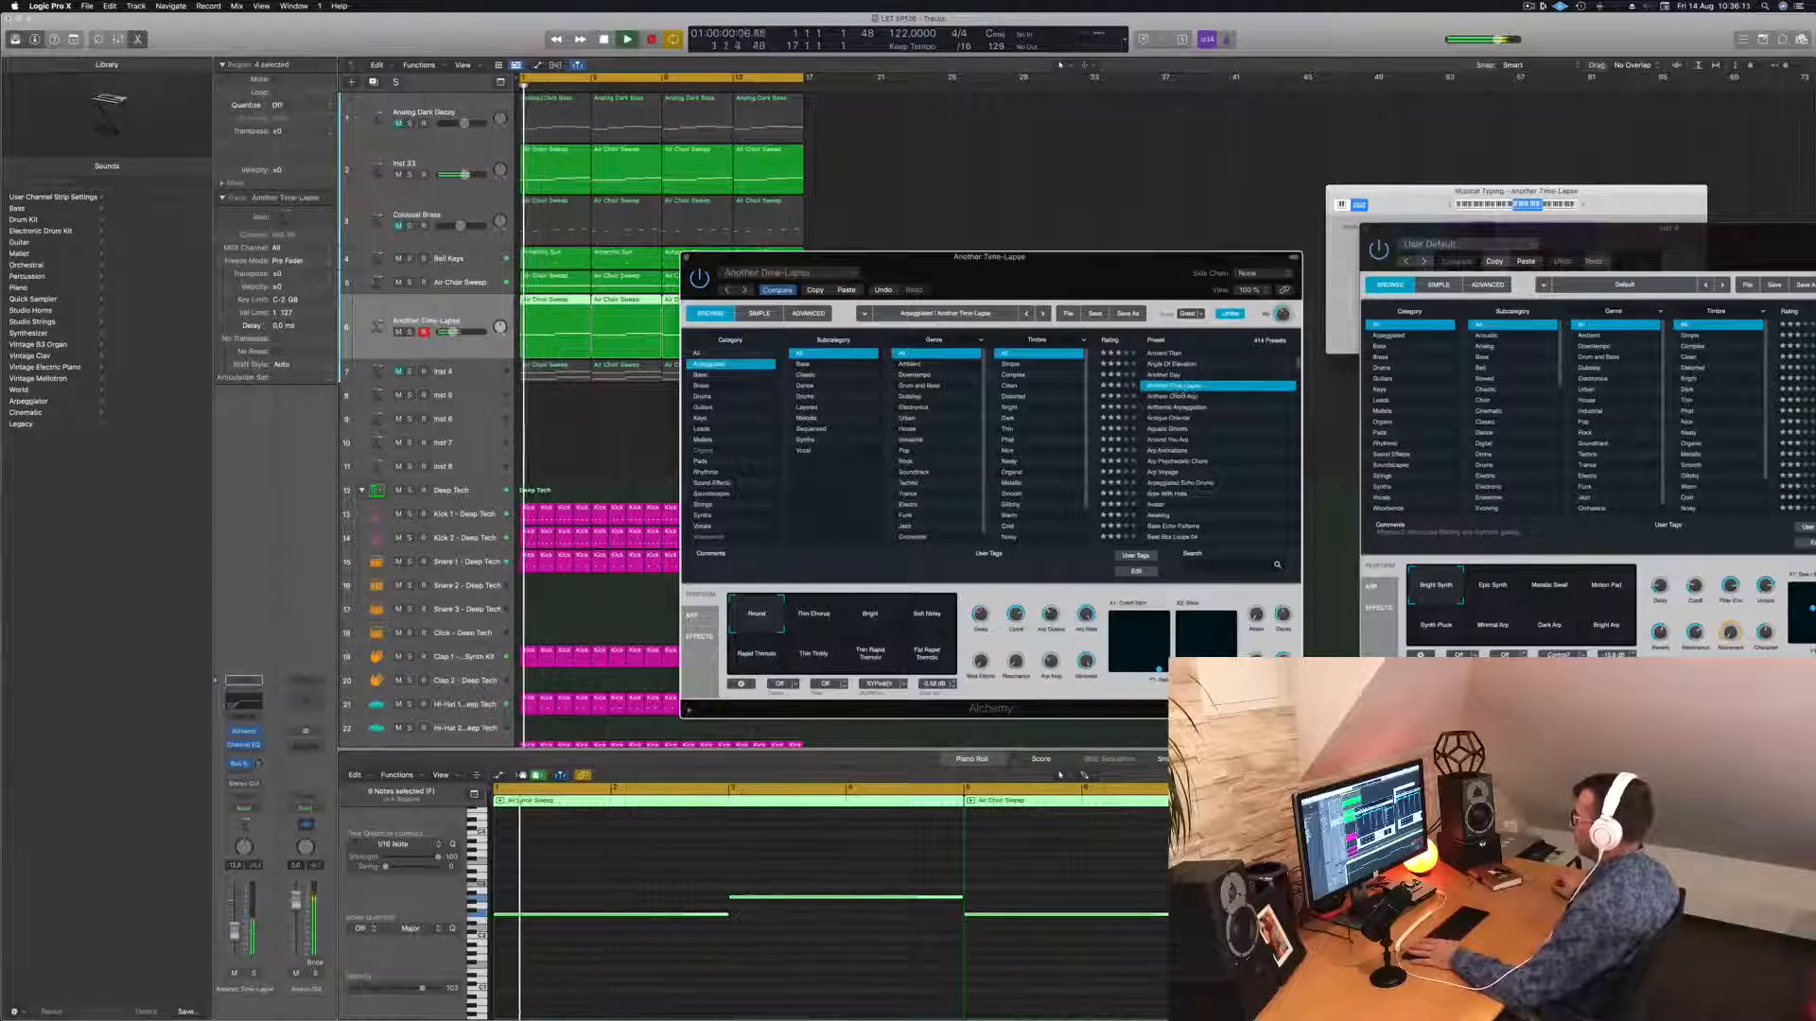
click(1174, 396)
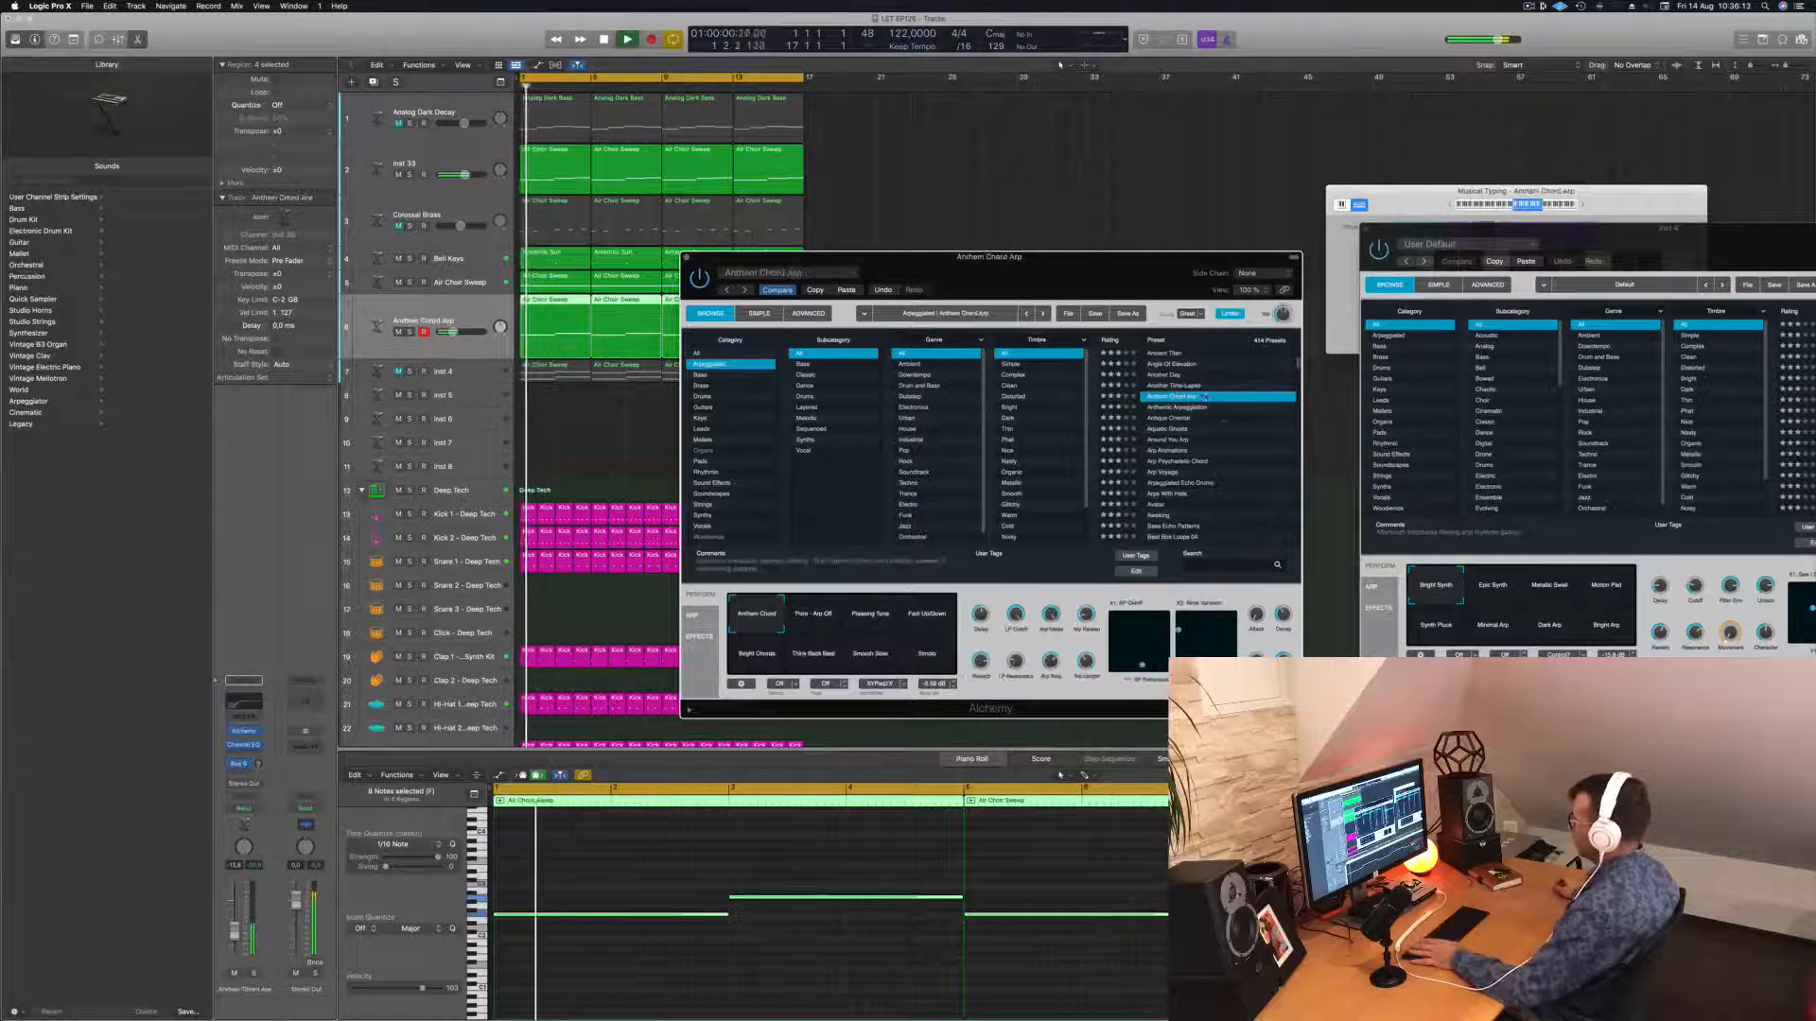
scroll(1216, 412, down, 1)
key(space)
Paste the copied Arpeggio Wash settings back into Alchemy in place of the auditioned preset and play the loop.
click(1173, 349)
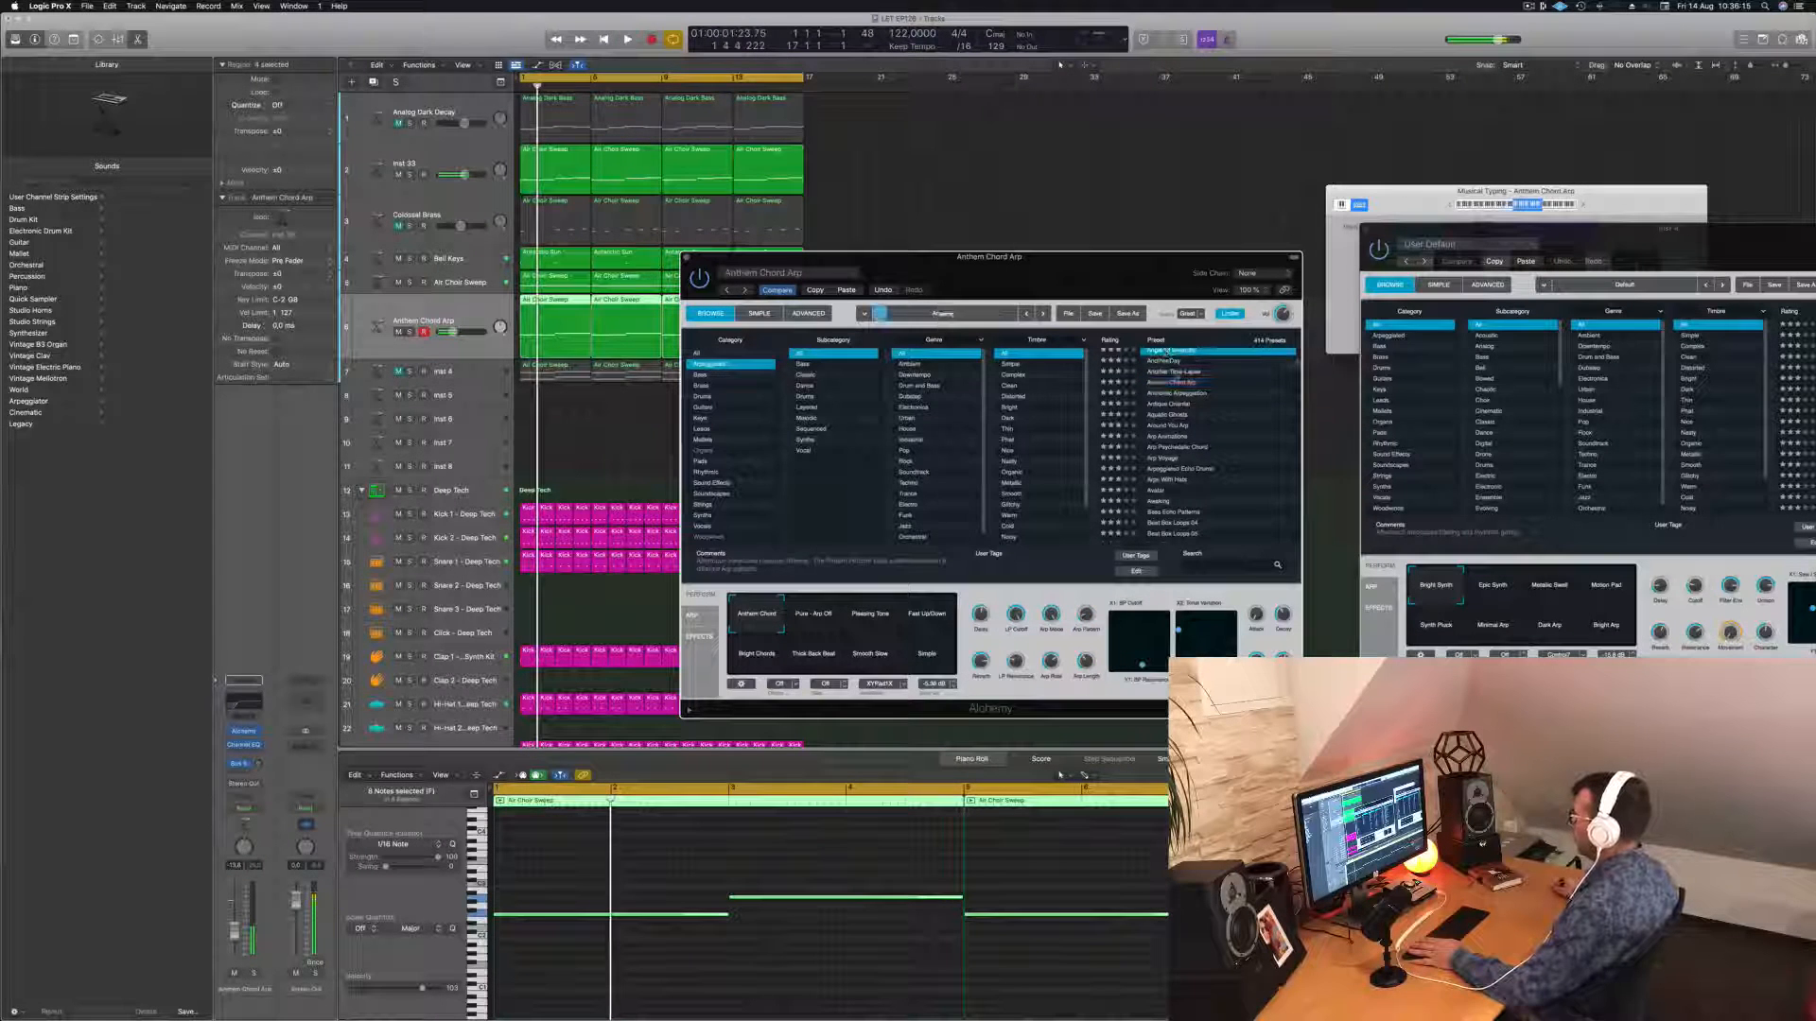
scroll(1182, 397, up, 5)
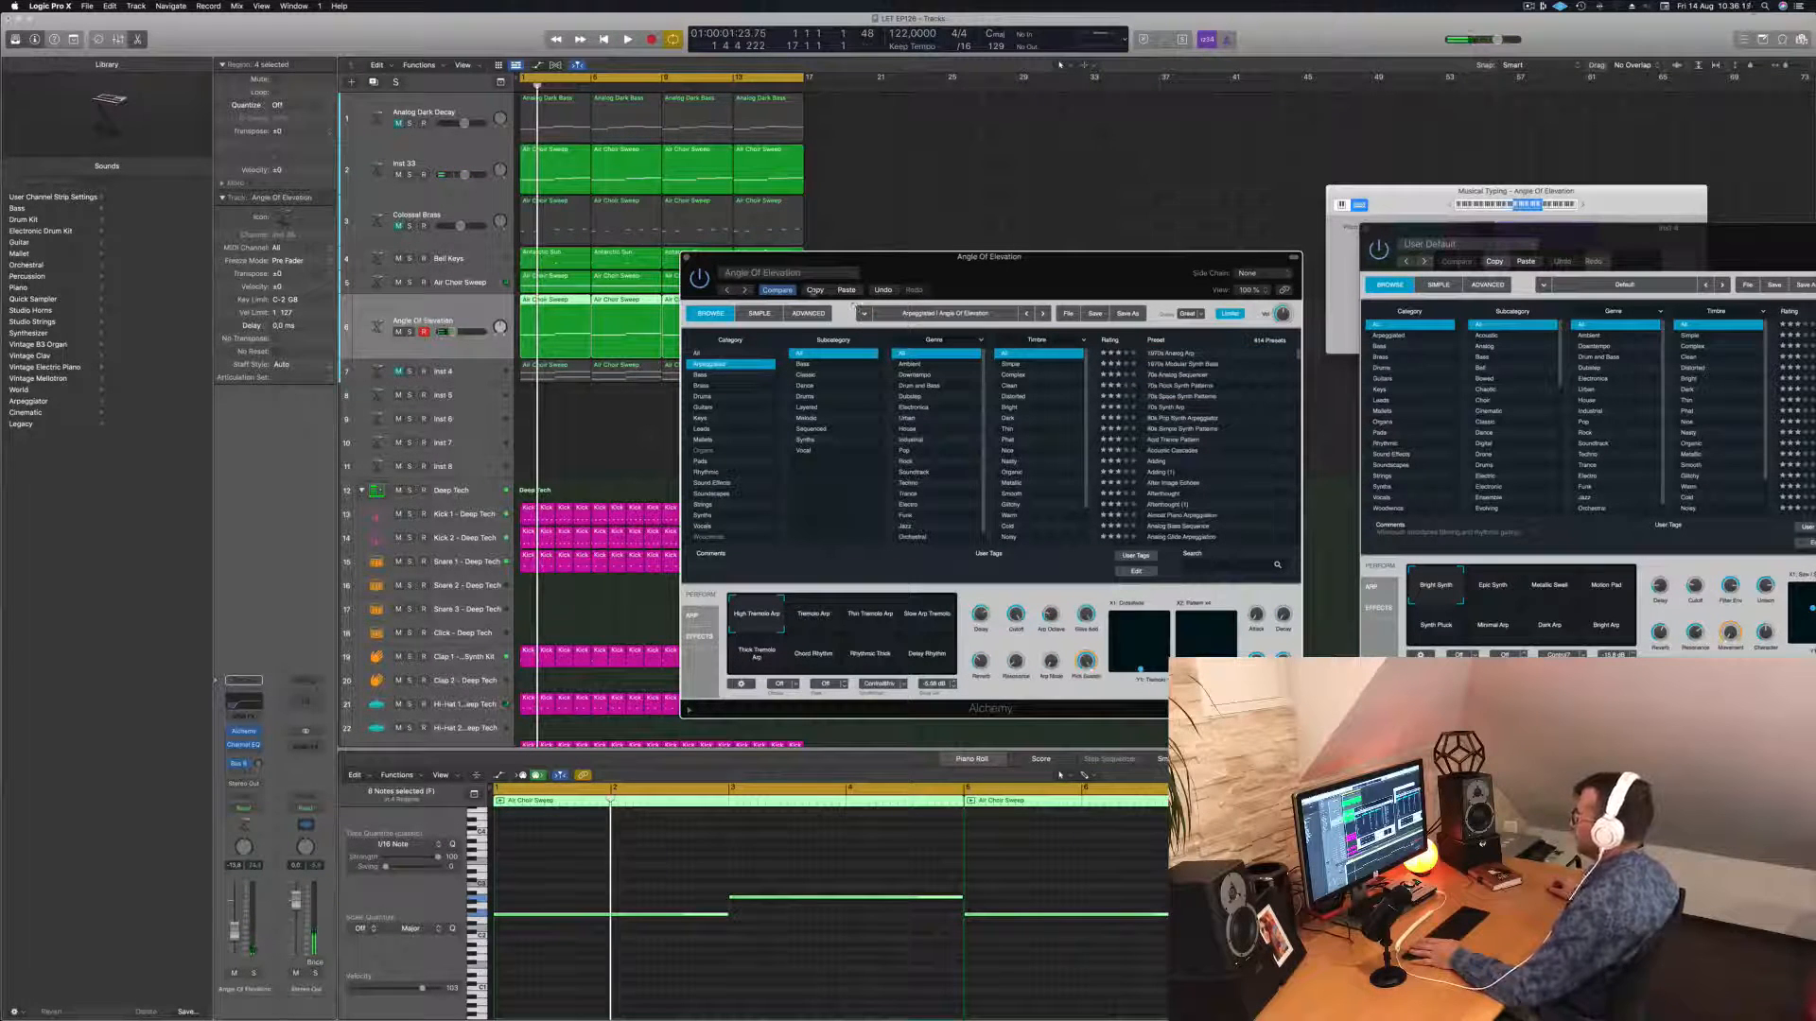
key(space)
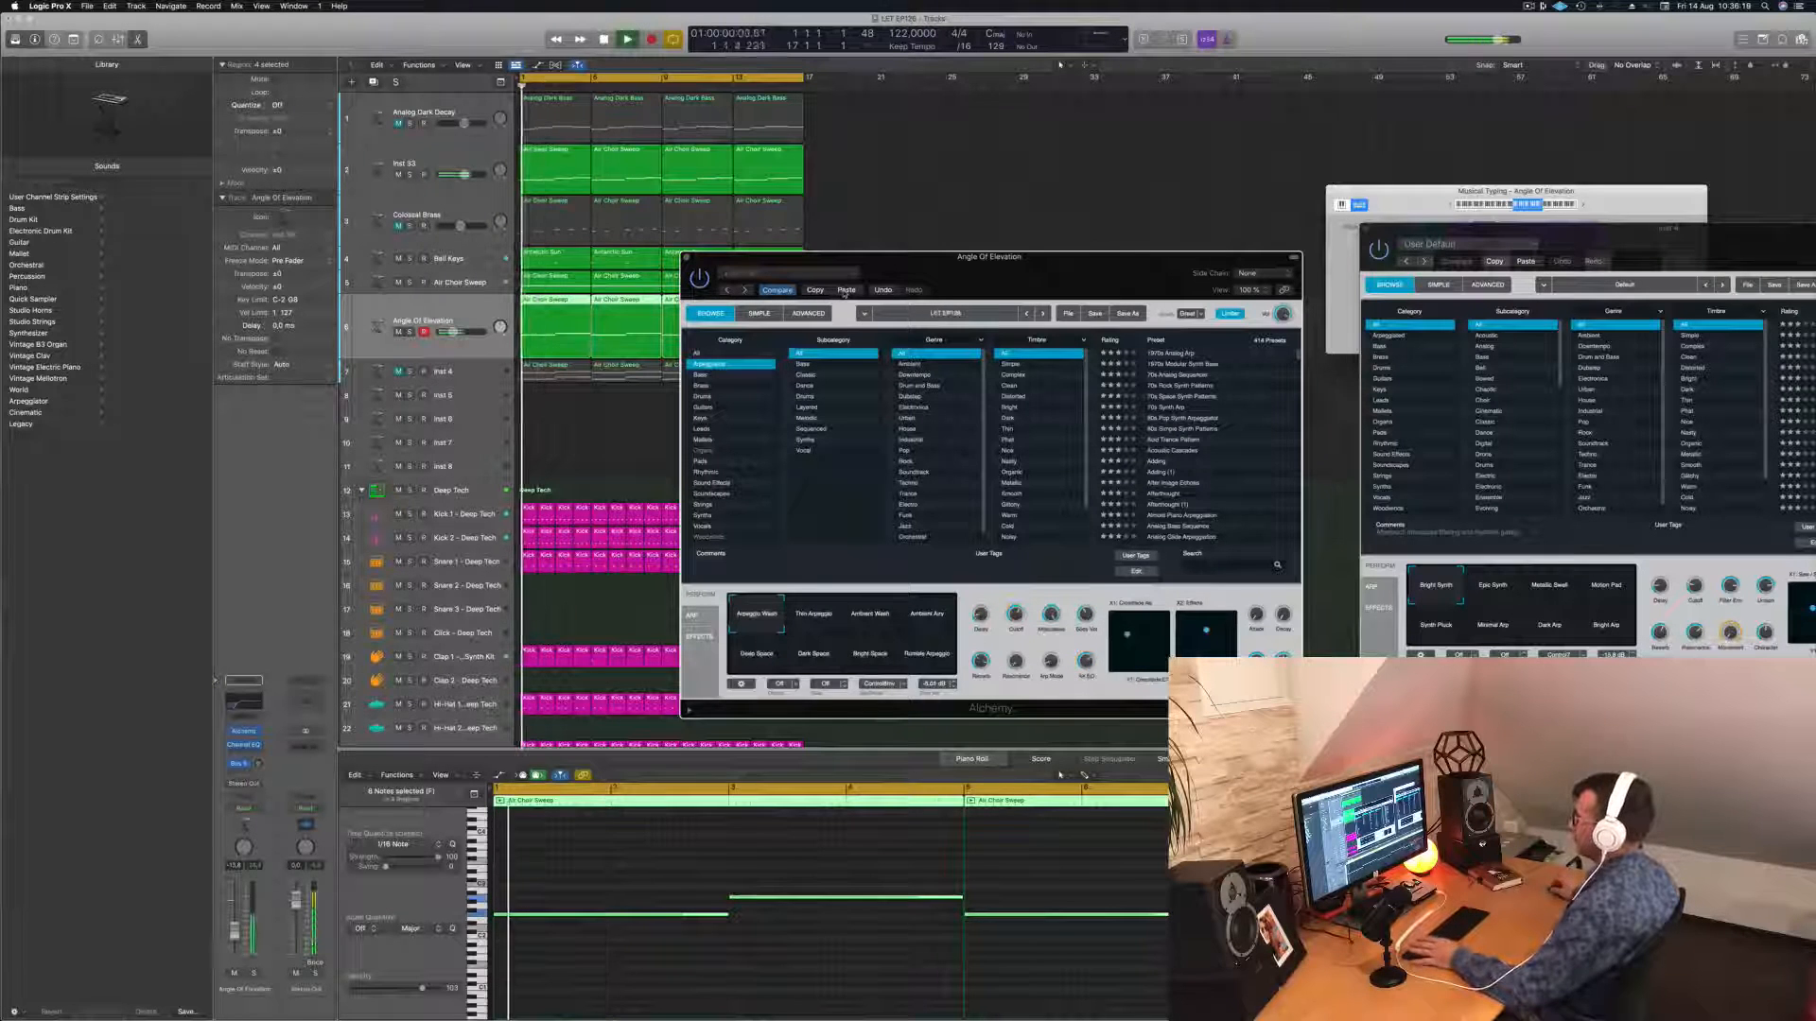
Close the arpeggio track's Alchemy window, unmute Colossal Brass and replay the loop from the start.
drag(998, 276, 1150, 274)
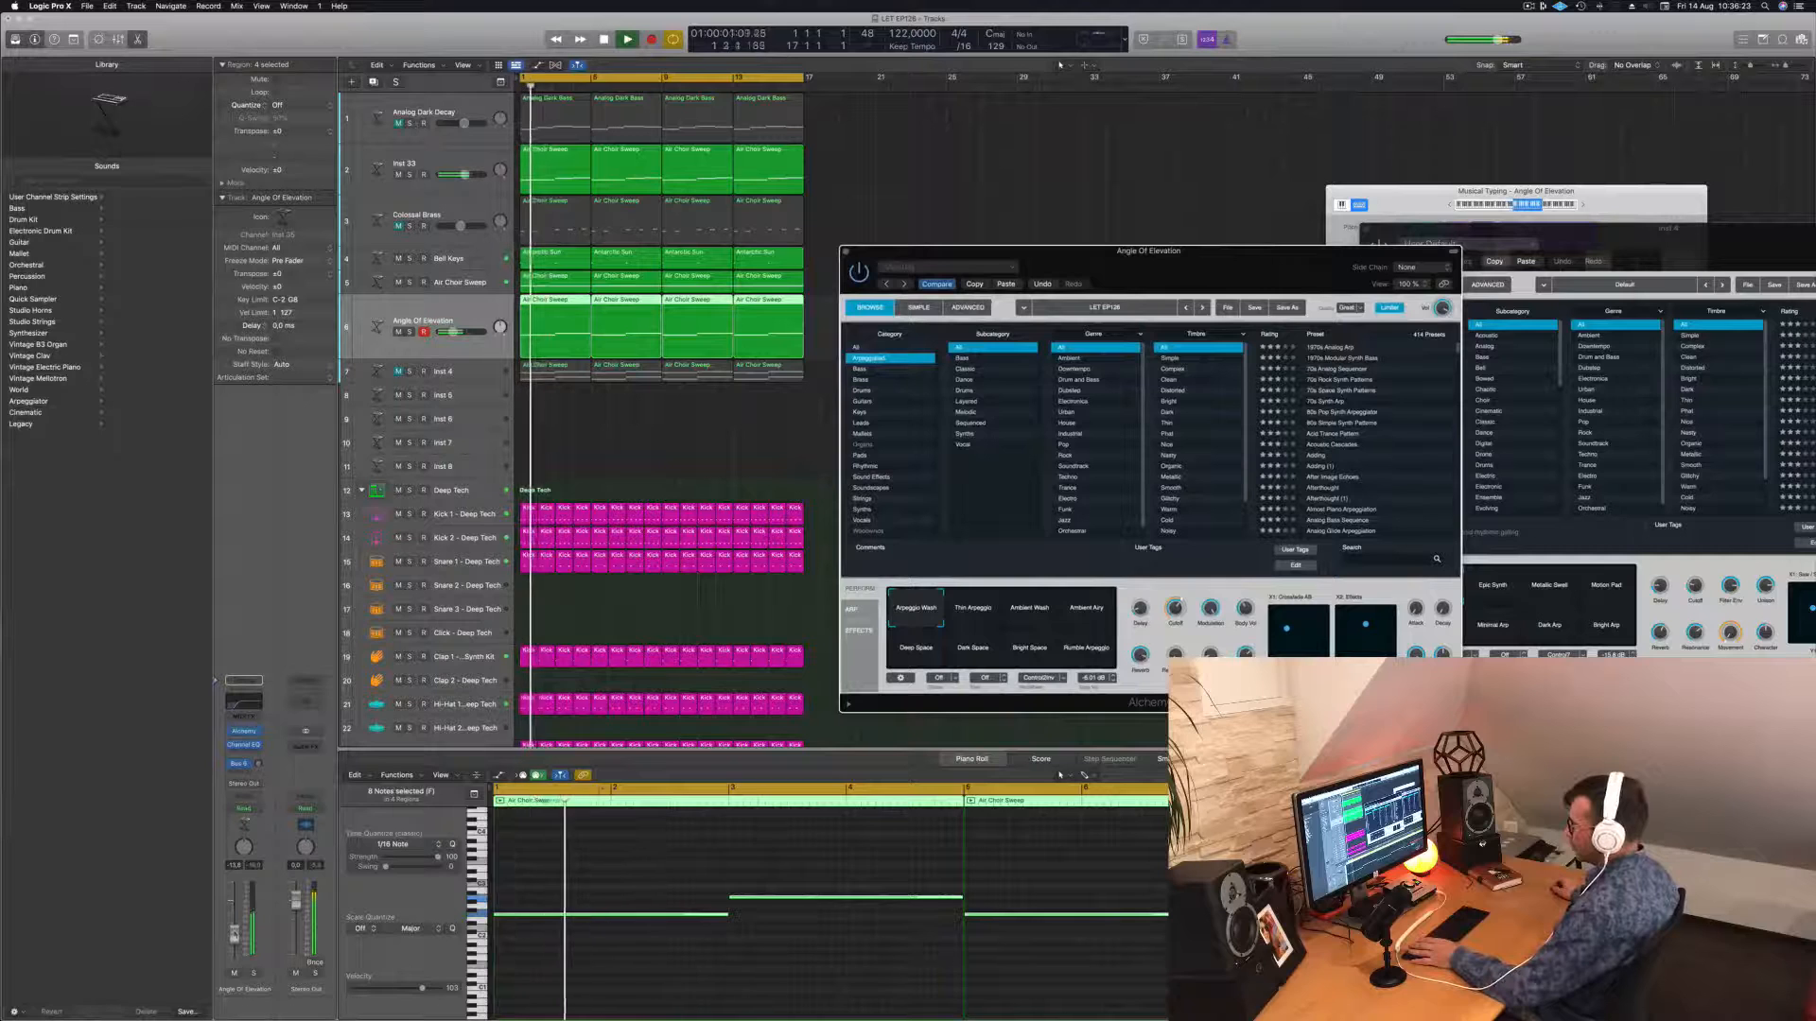
click(646, 720)
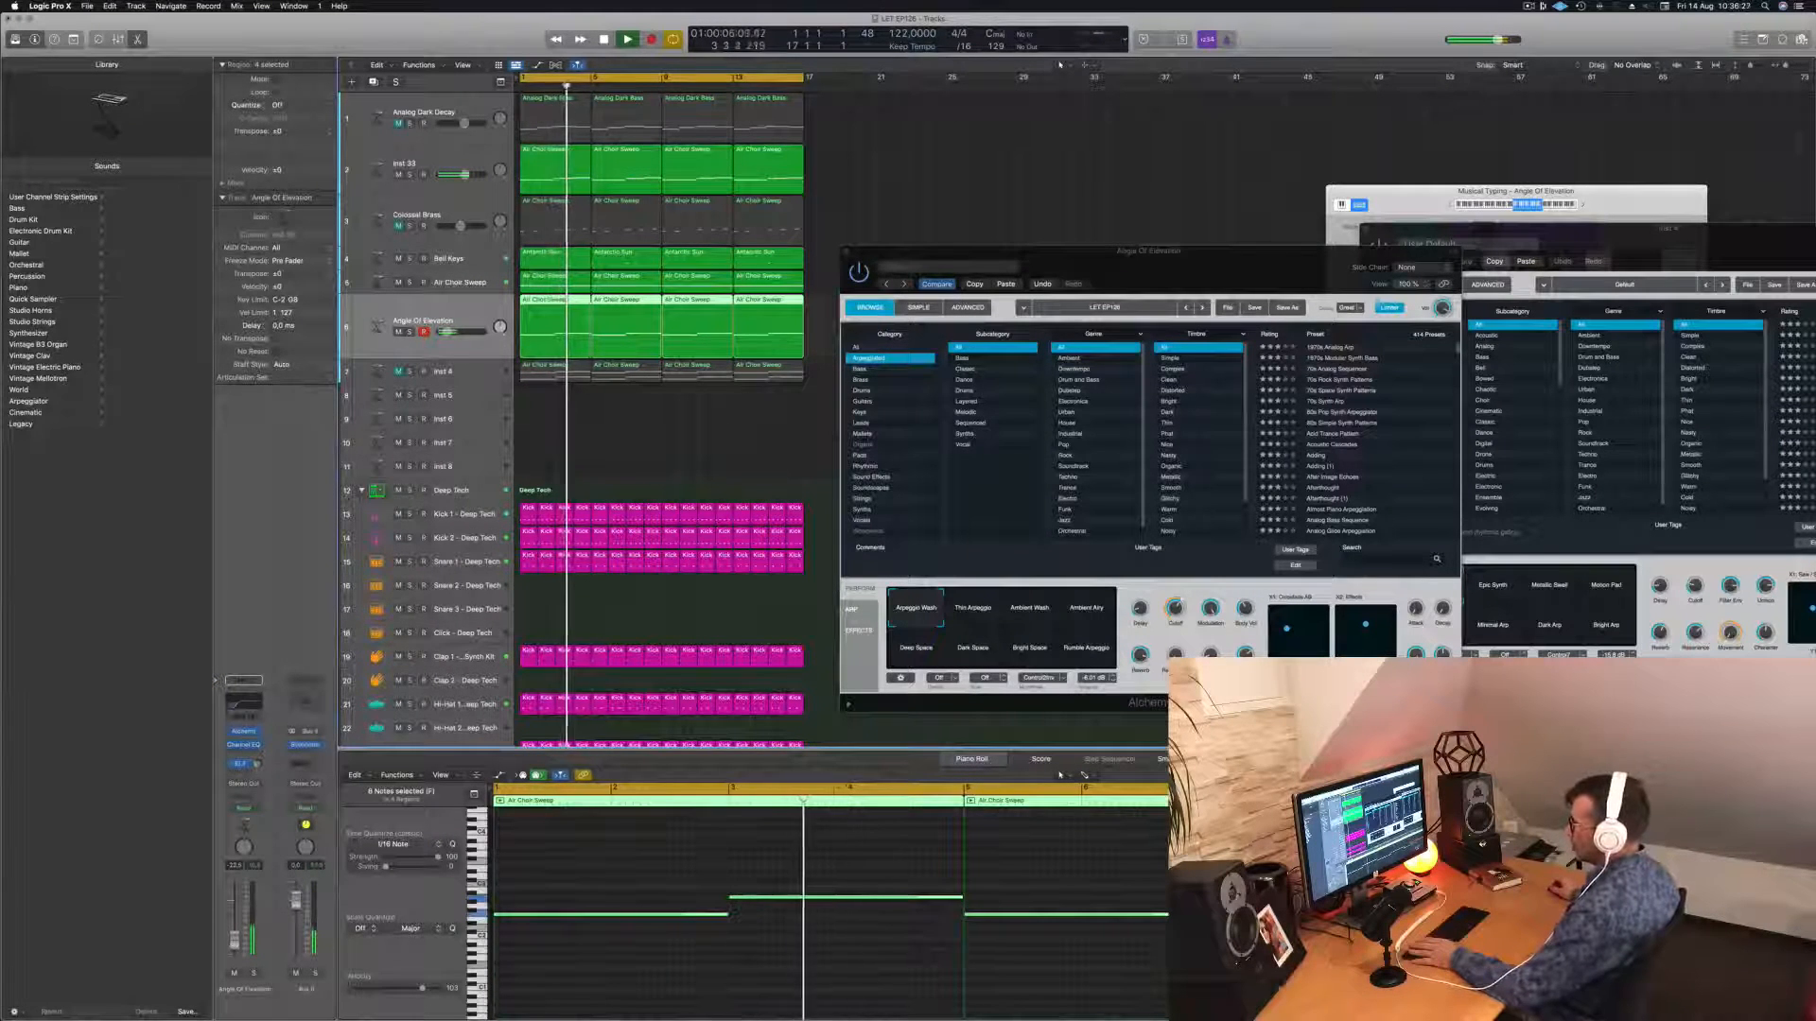
drag(946, 256, 851, 318)
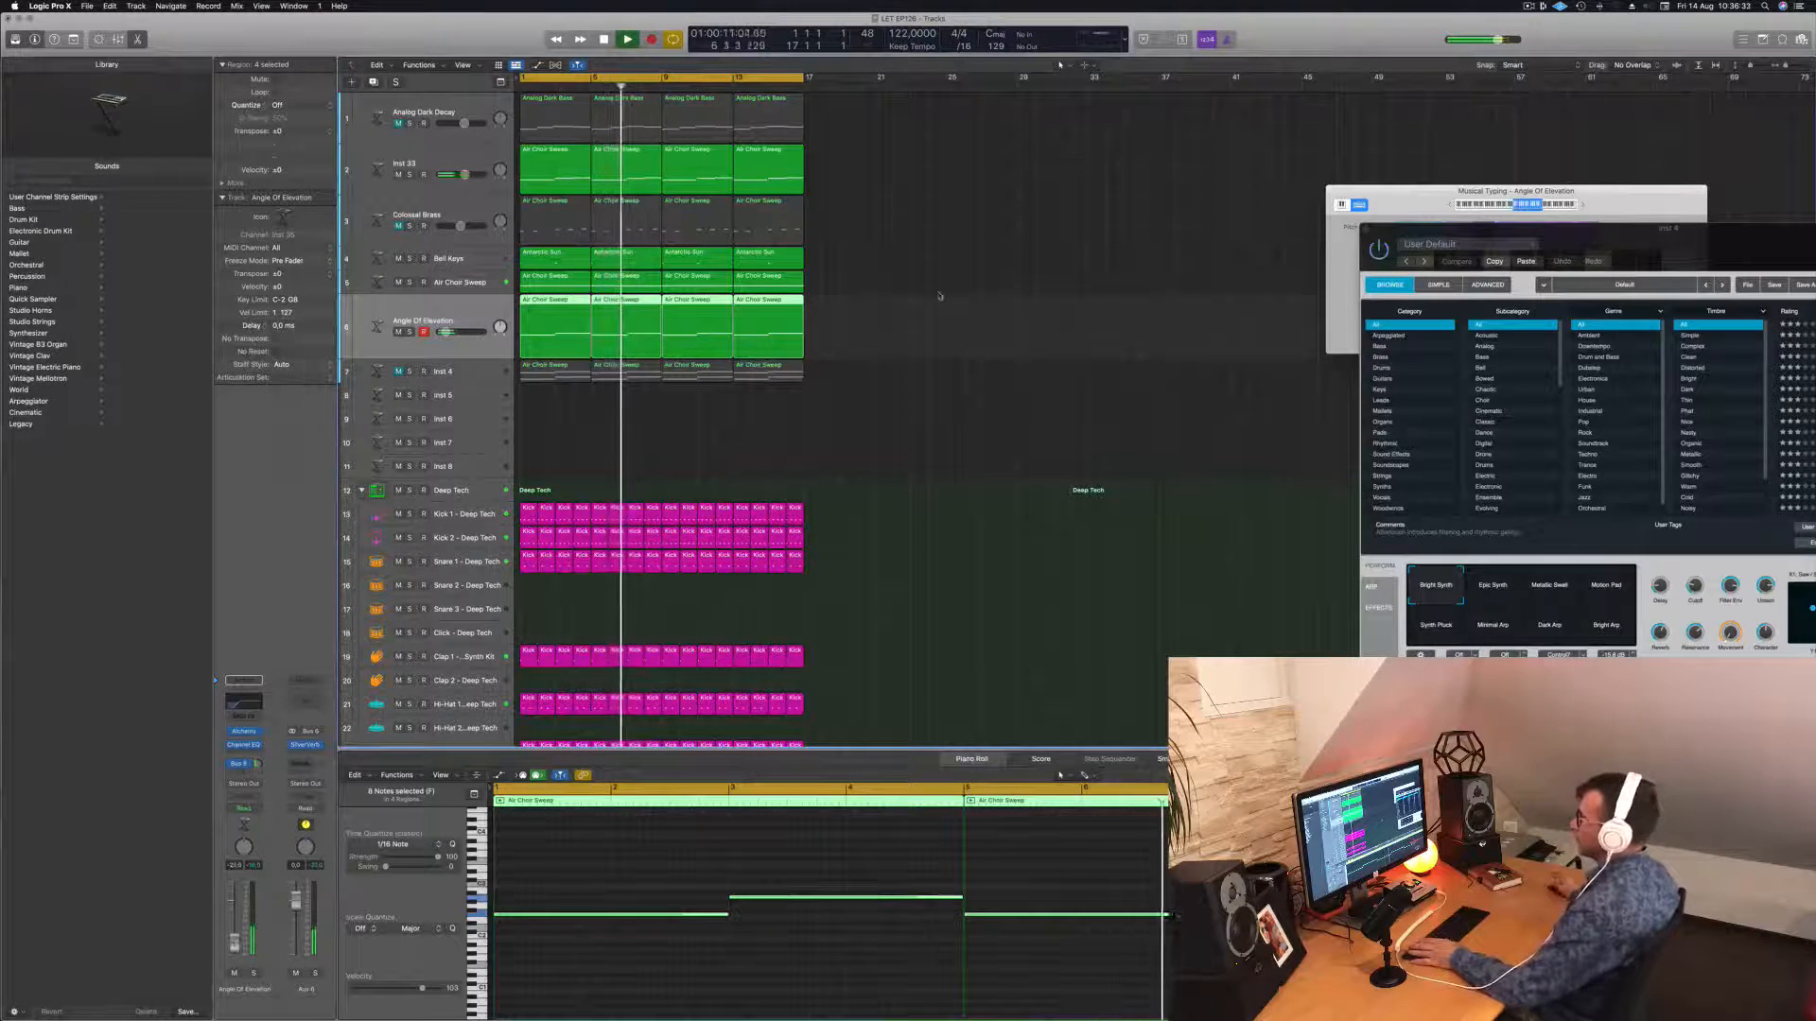
key(space)
key(Return)
key(space)
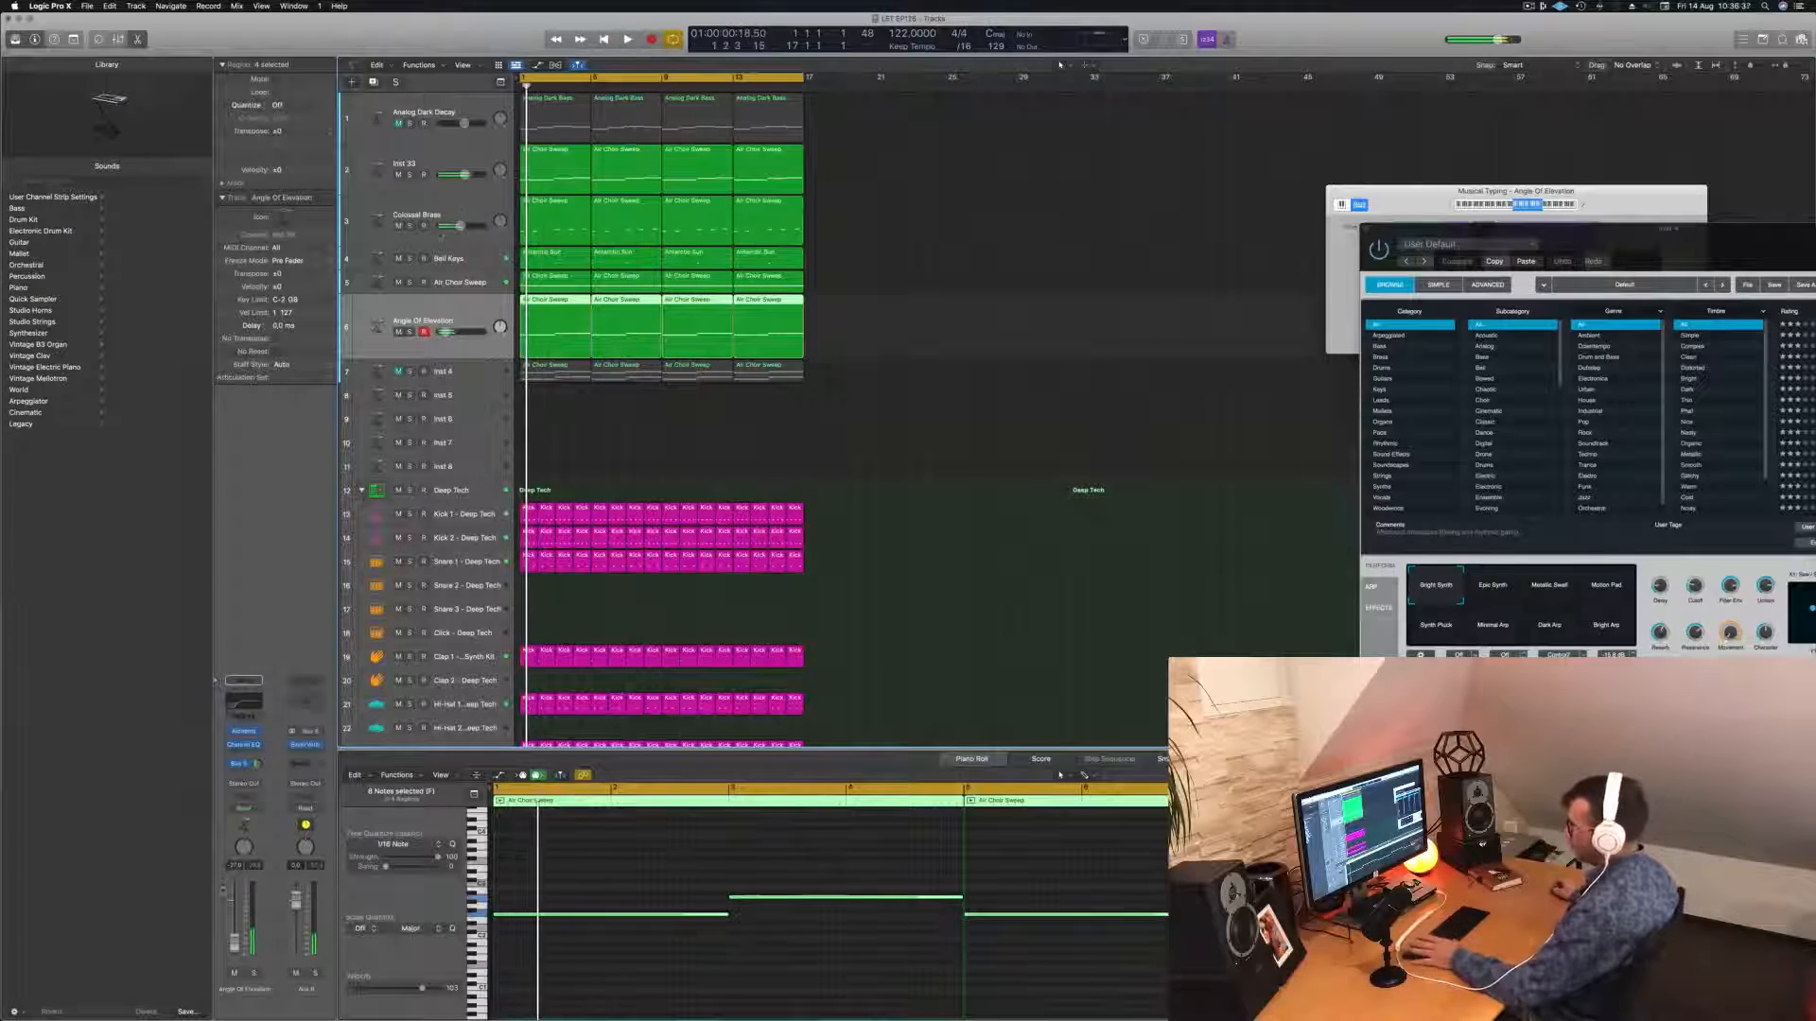
Add a Channel EQ to the Colossal Brass track with a 12 dB/Oct low cut at 147 Hz.
click(449, 213)
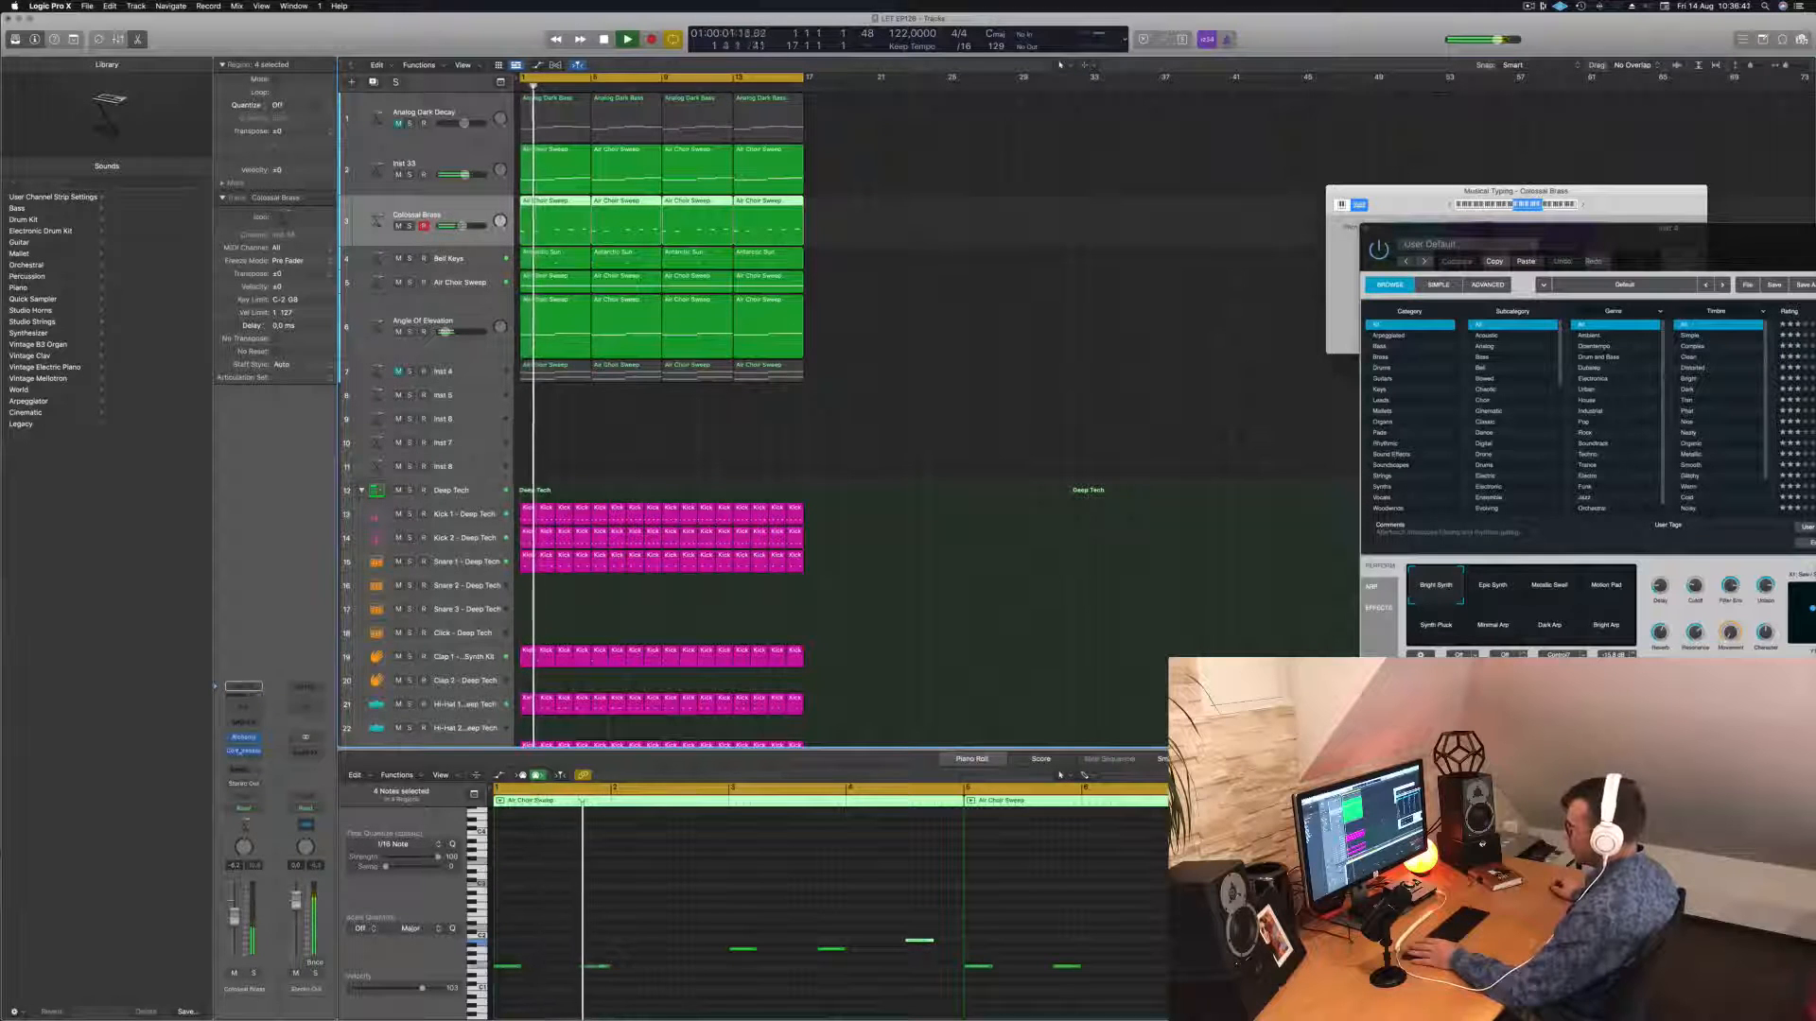
click(243, 708)
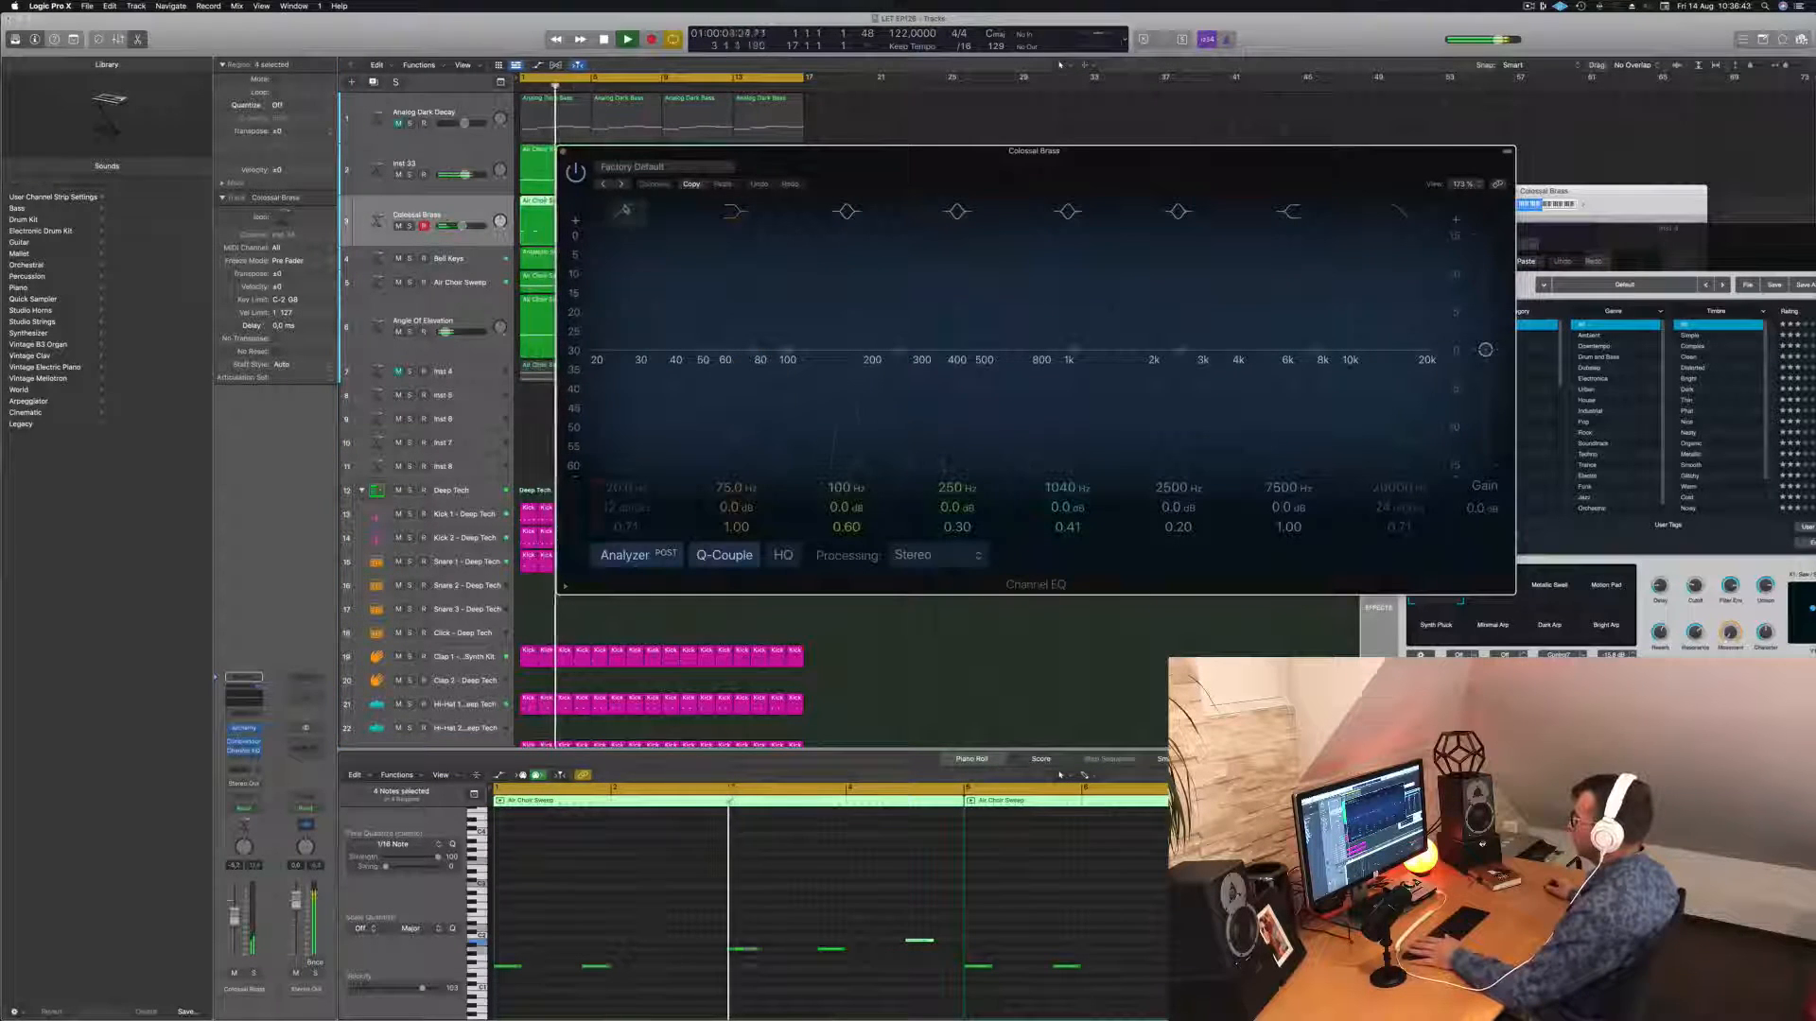
click(626, 211)
drag(636, 369, 869, 350)
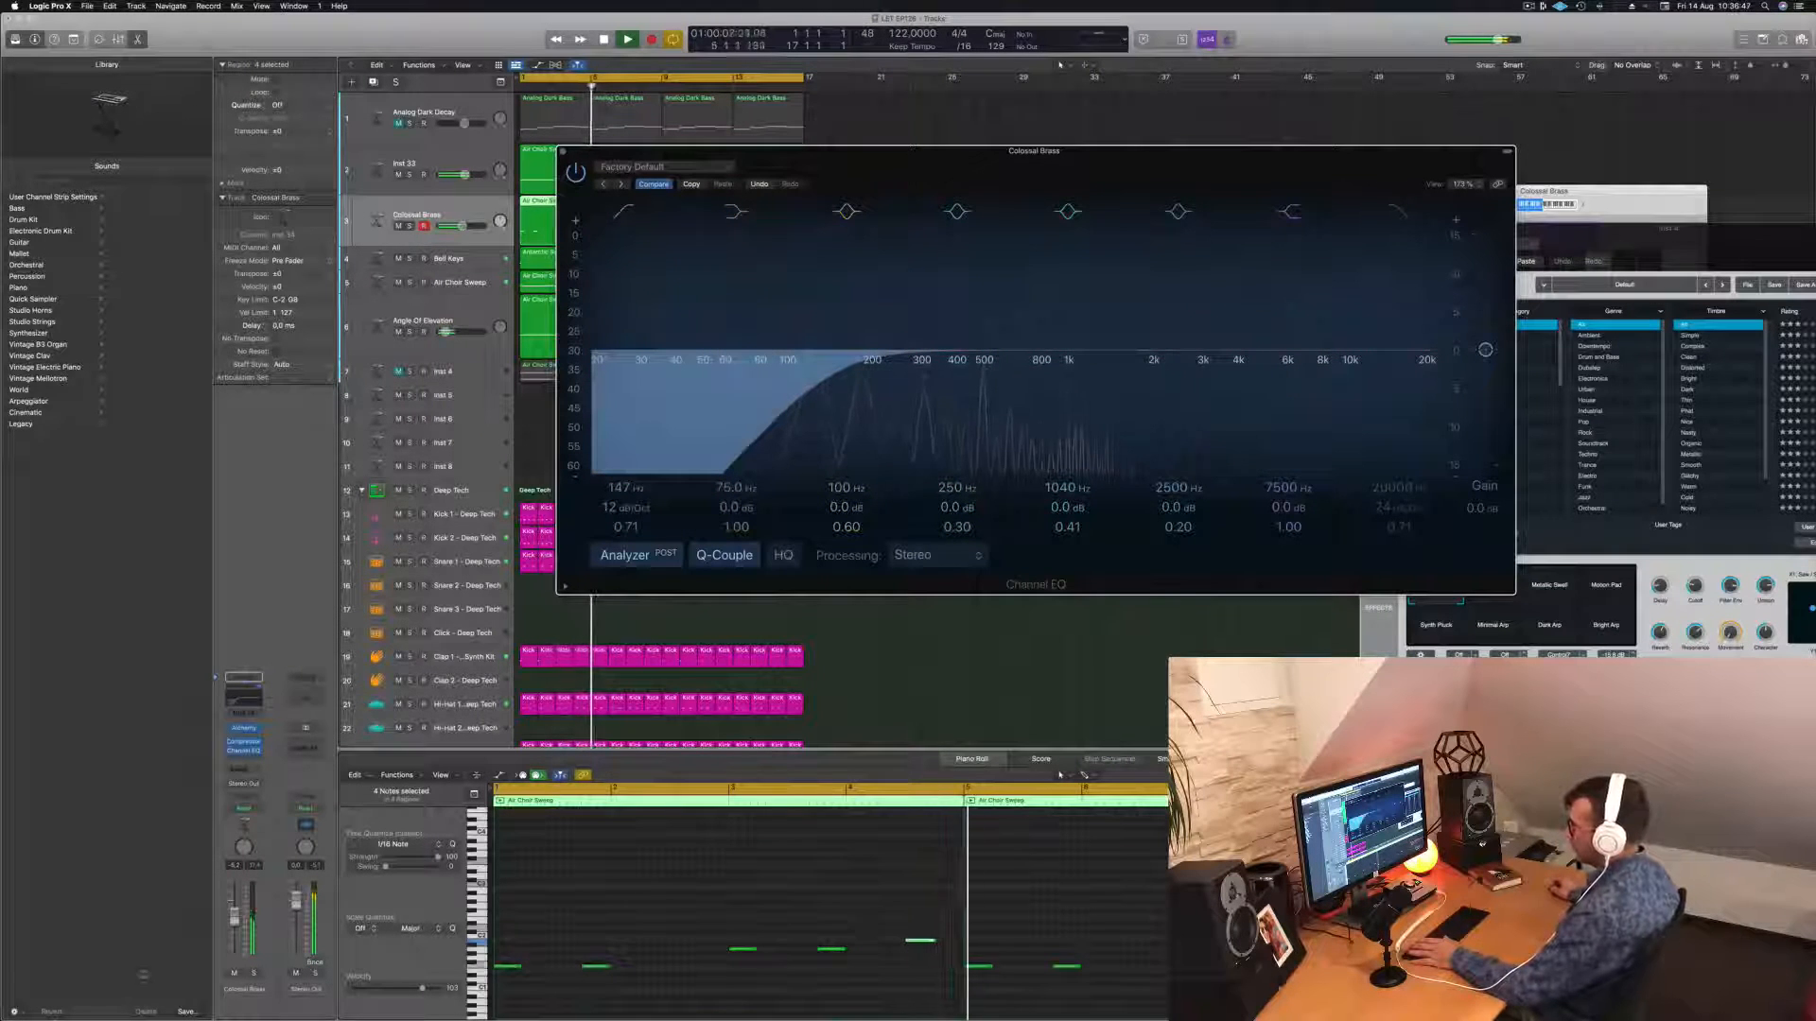
drag(234, 916, 235, 916)
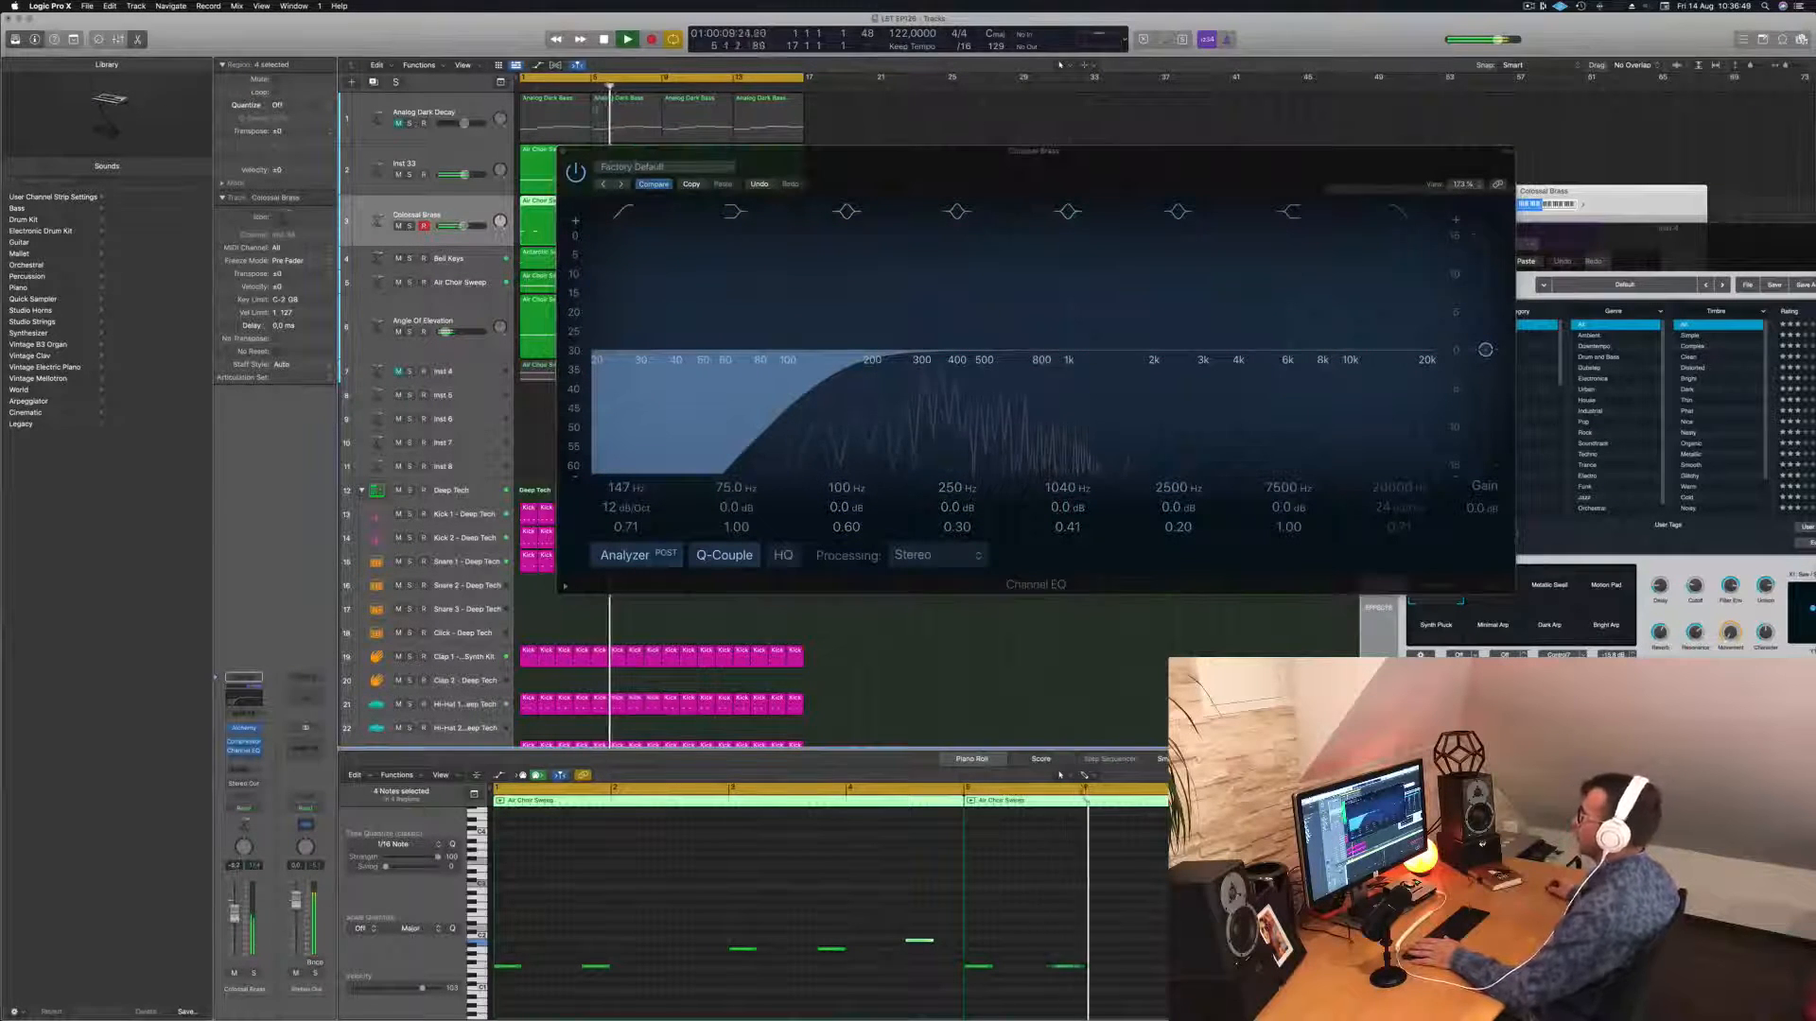
click(563, 152)
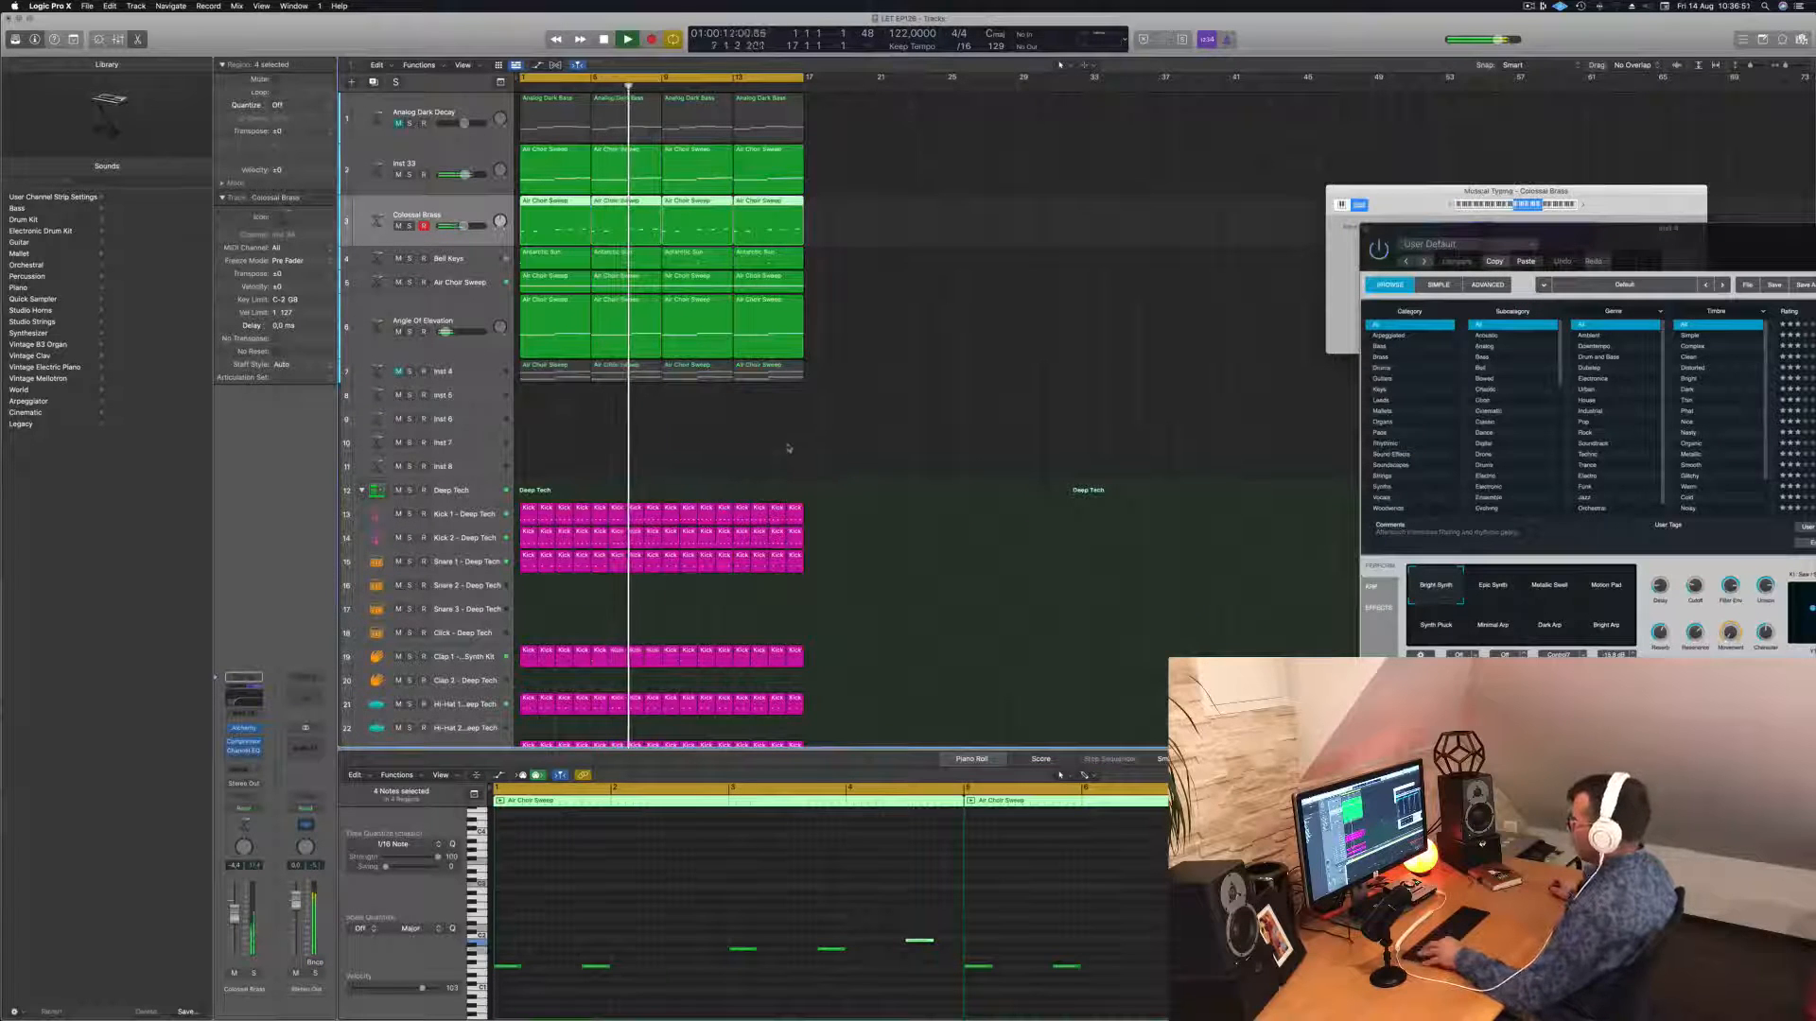
Stop playback, add a send to Bus 6 on the Inst 5 track and lower the track's volume.
key(super+Left)
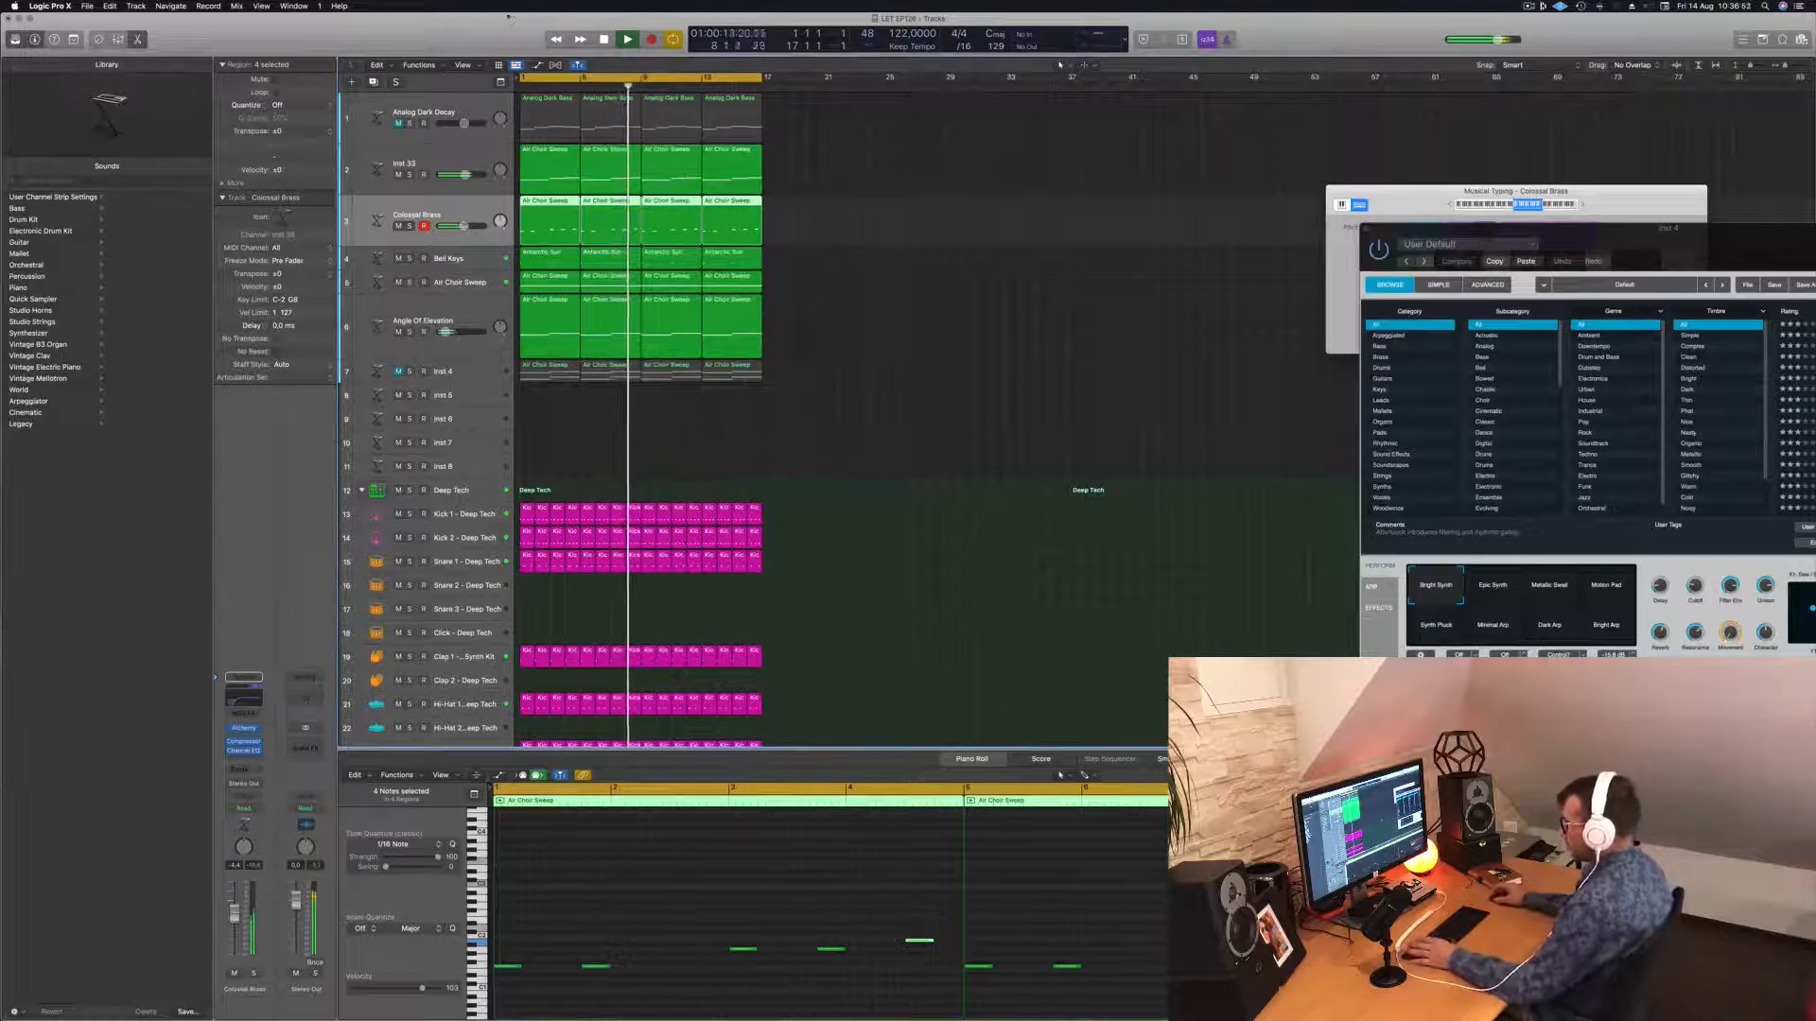
click(875, 342)
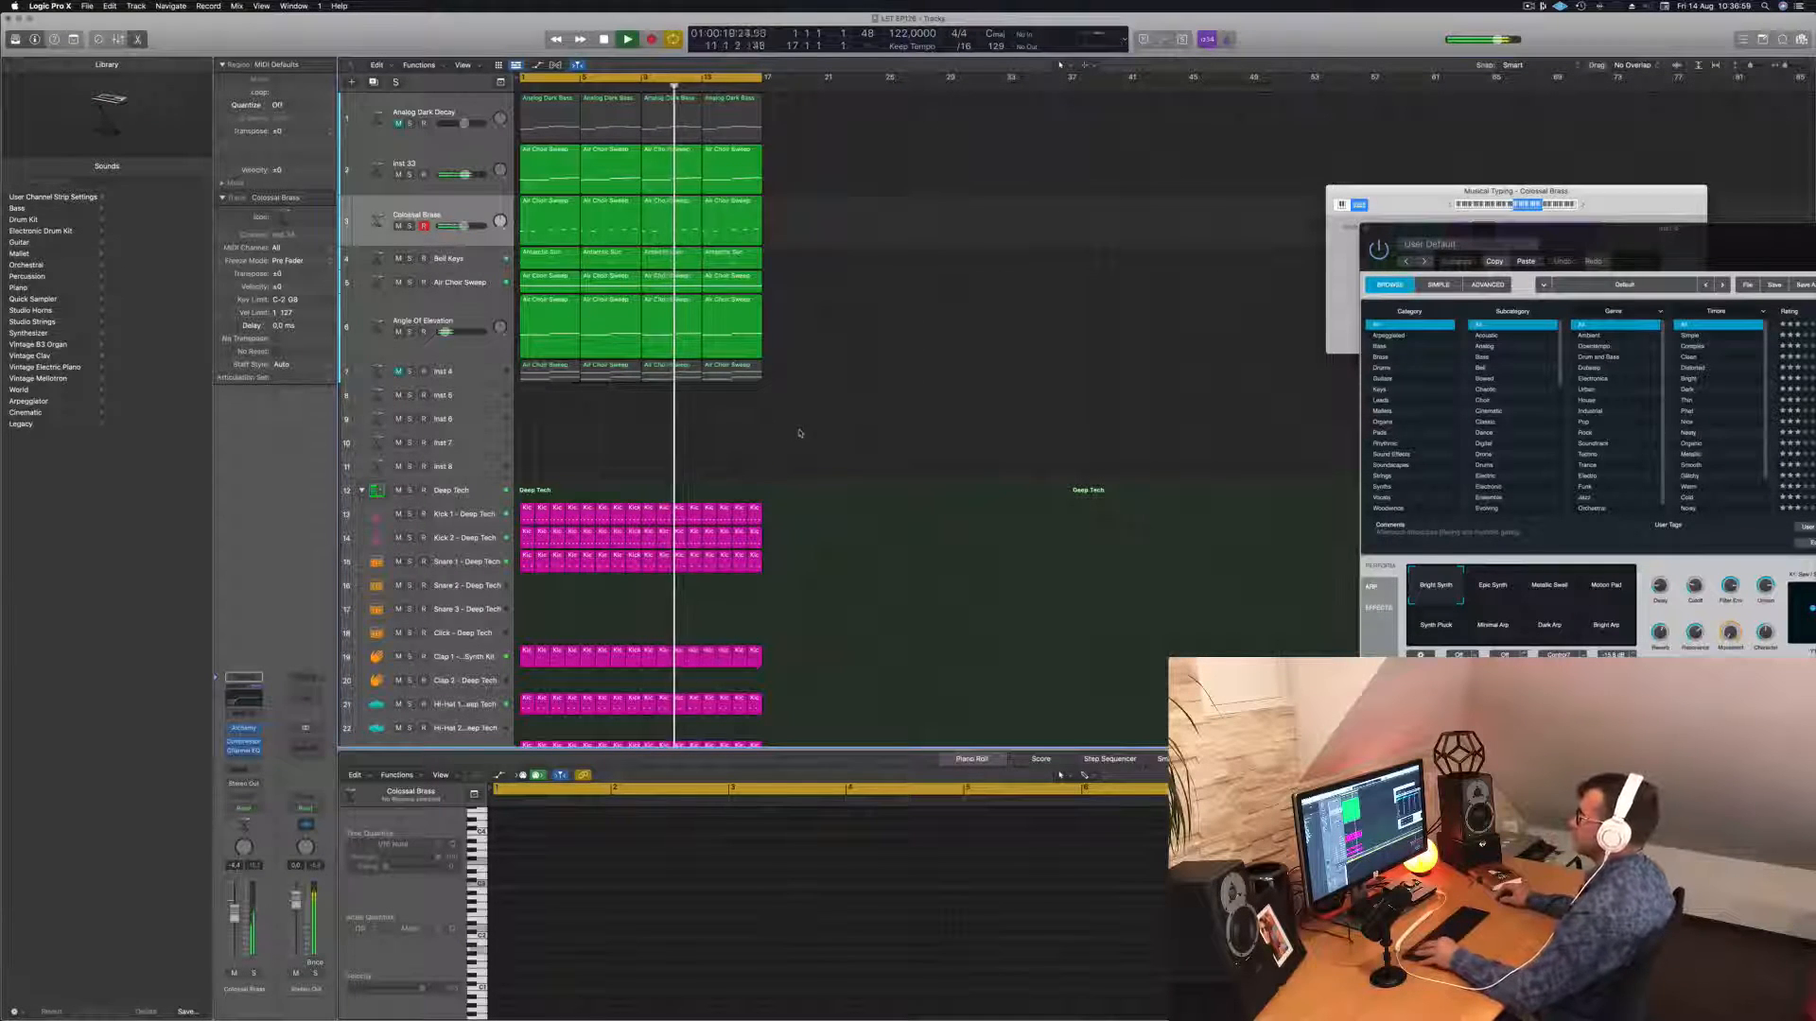
scroll(800, 429, down, 1)
key(super+Up)
key(super+Up)
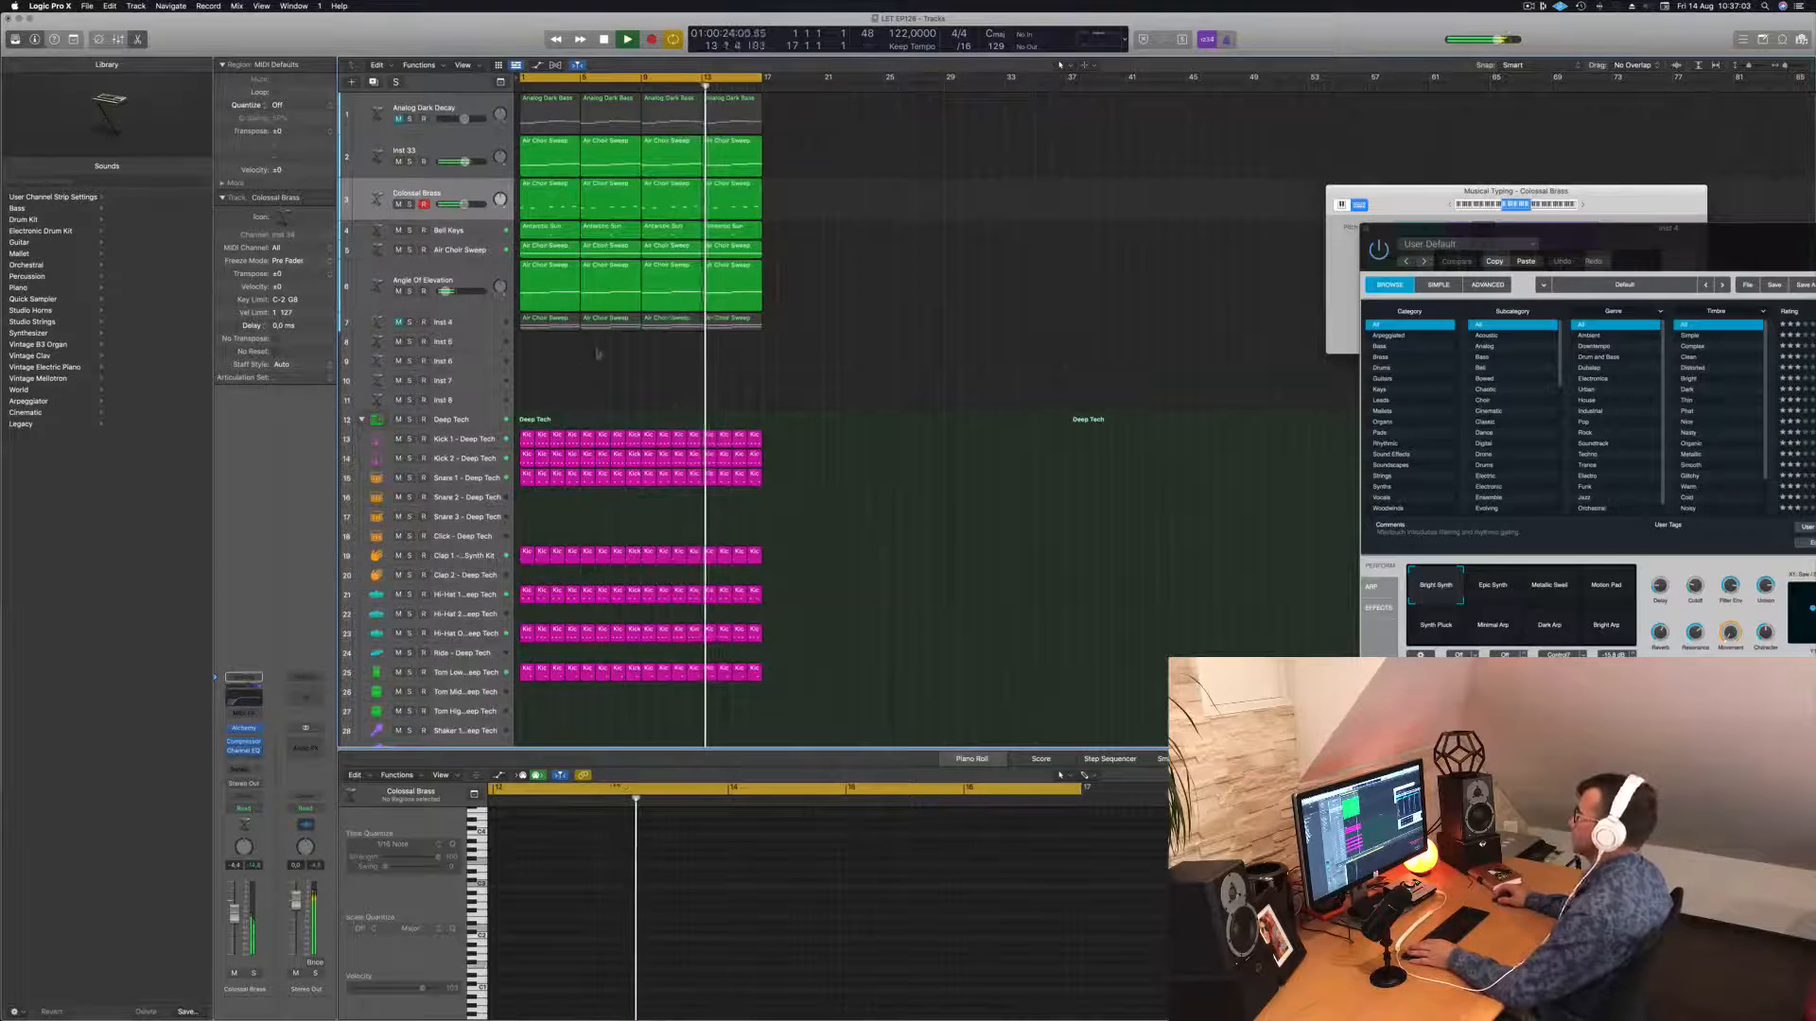
click(599, 348)
key(space)
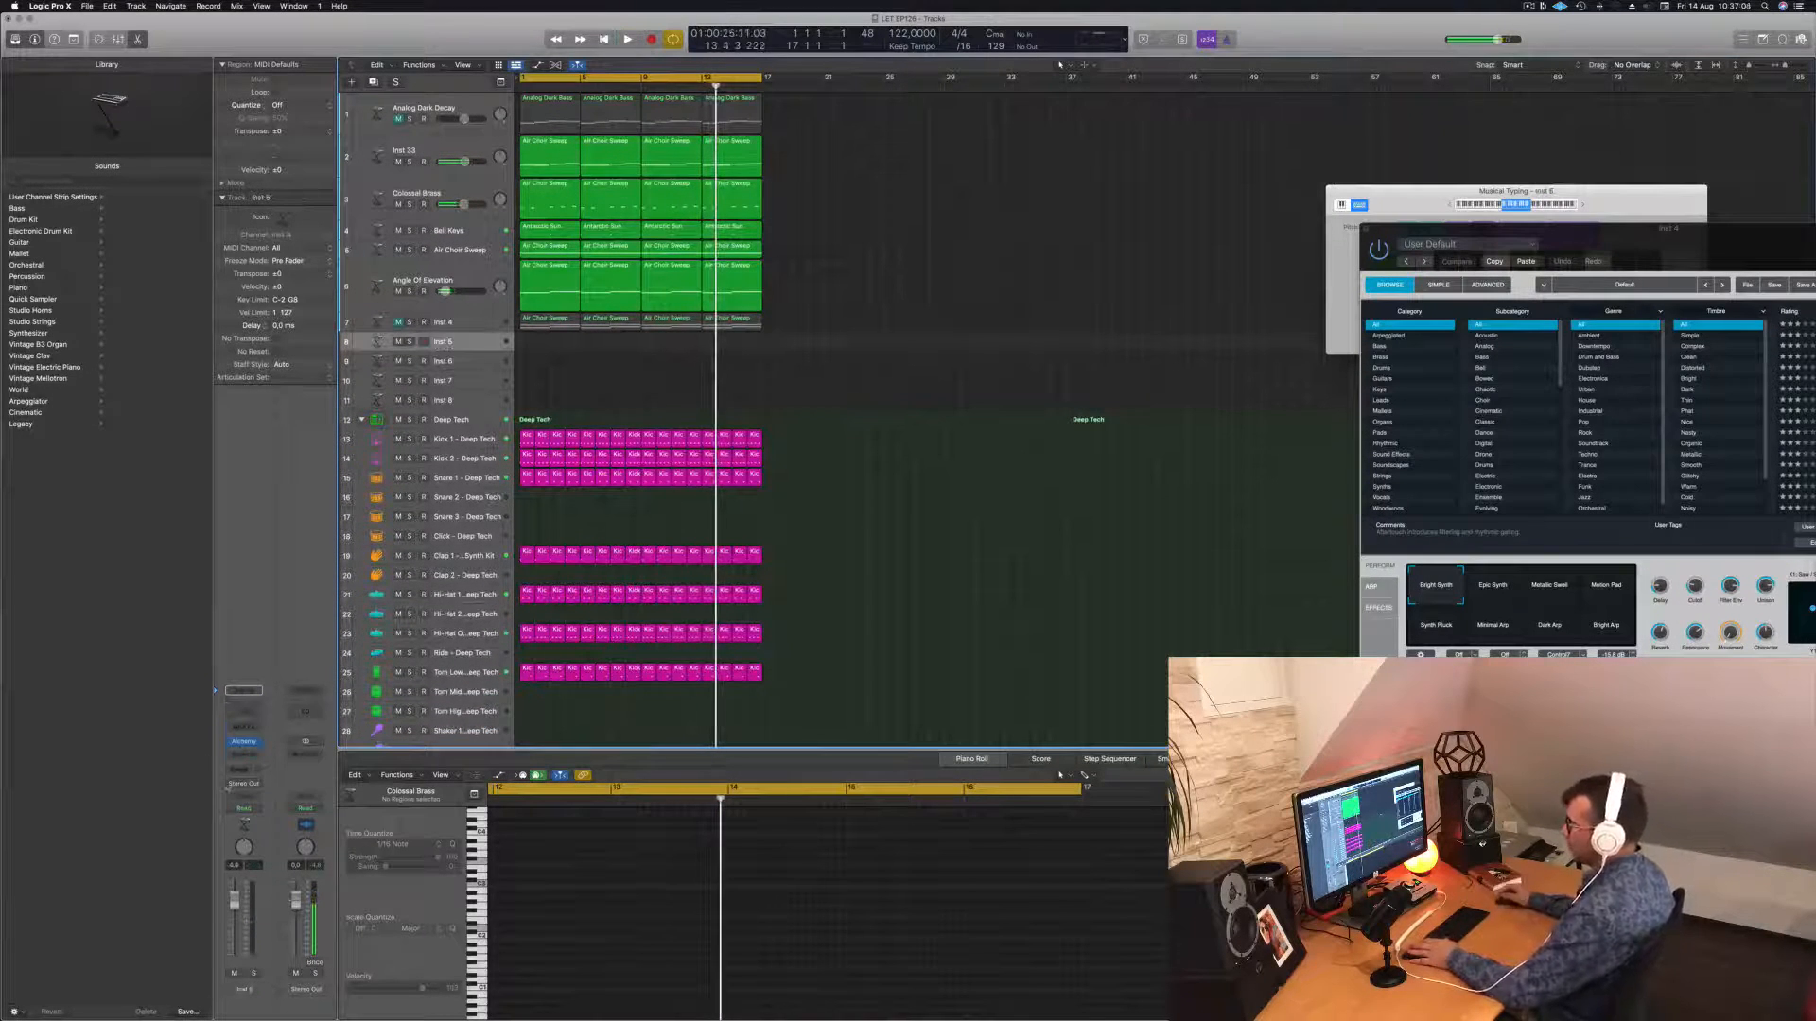
click(230, 785)
click(248, 769)
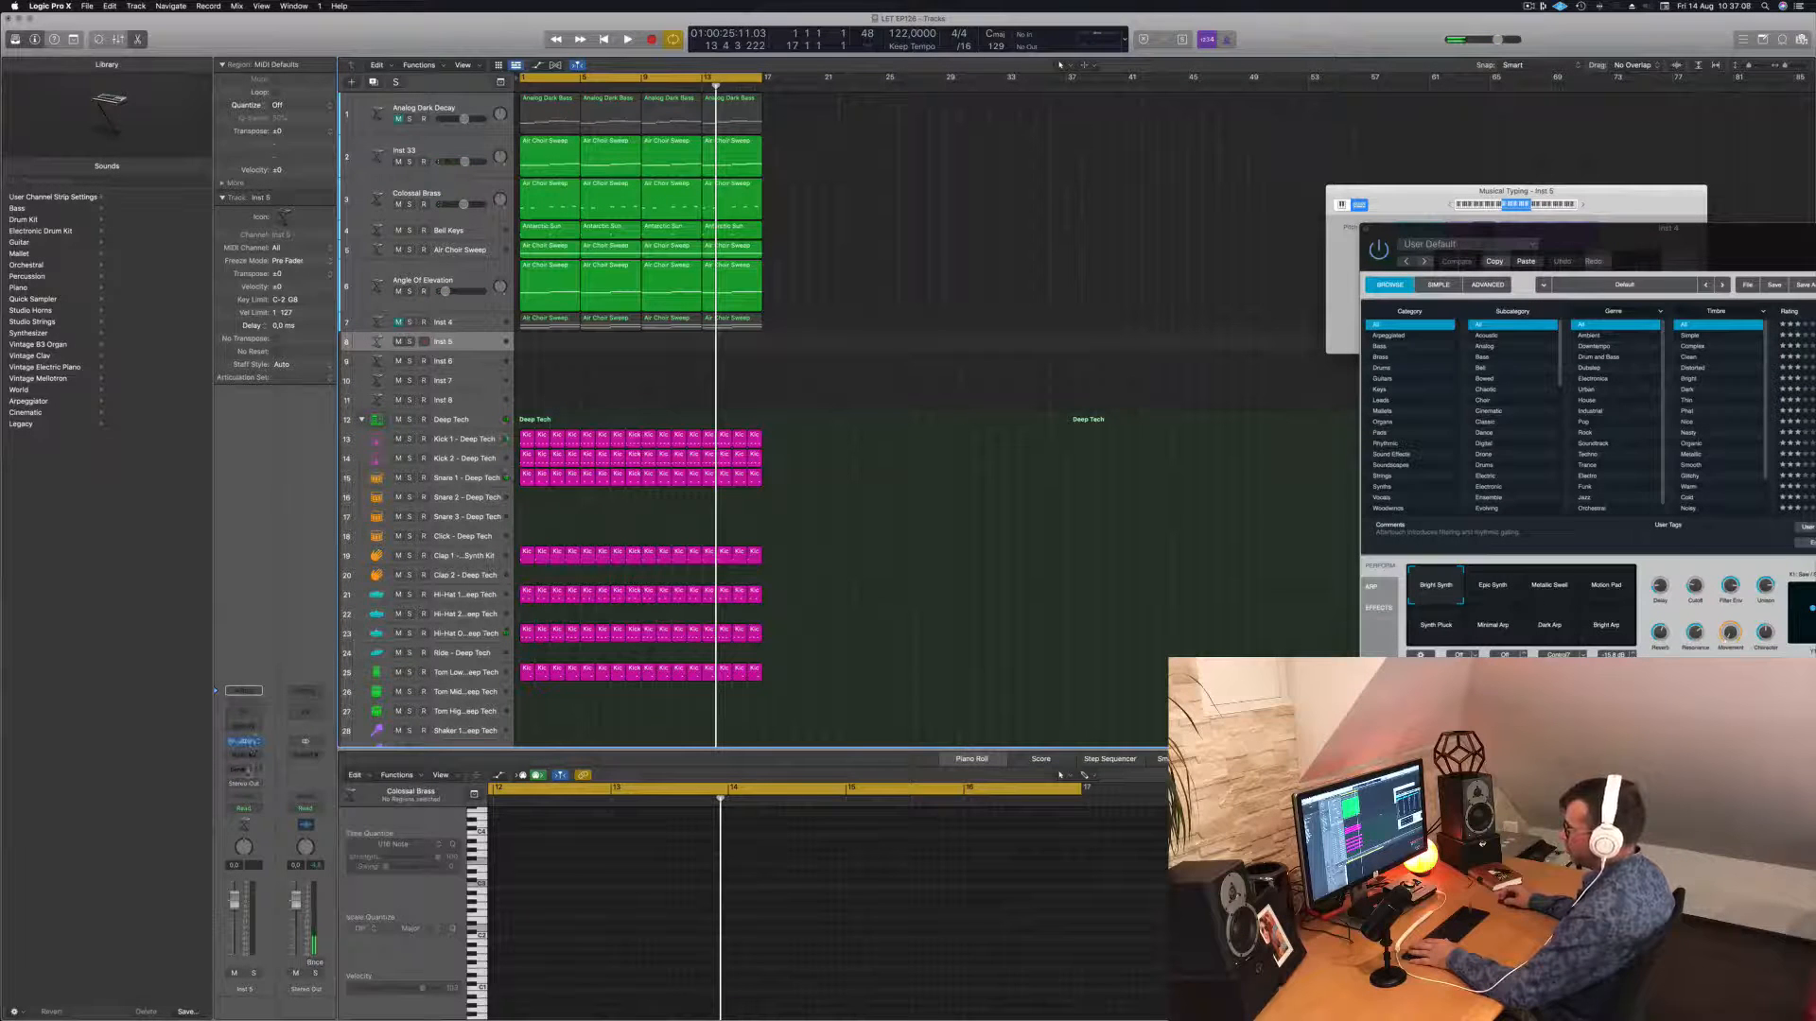
click(250, 754)
mouse_move(265, 785)
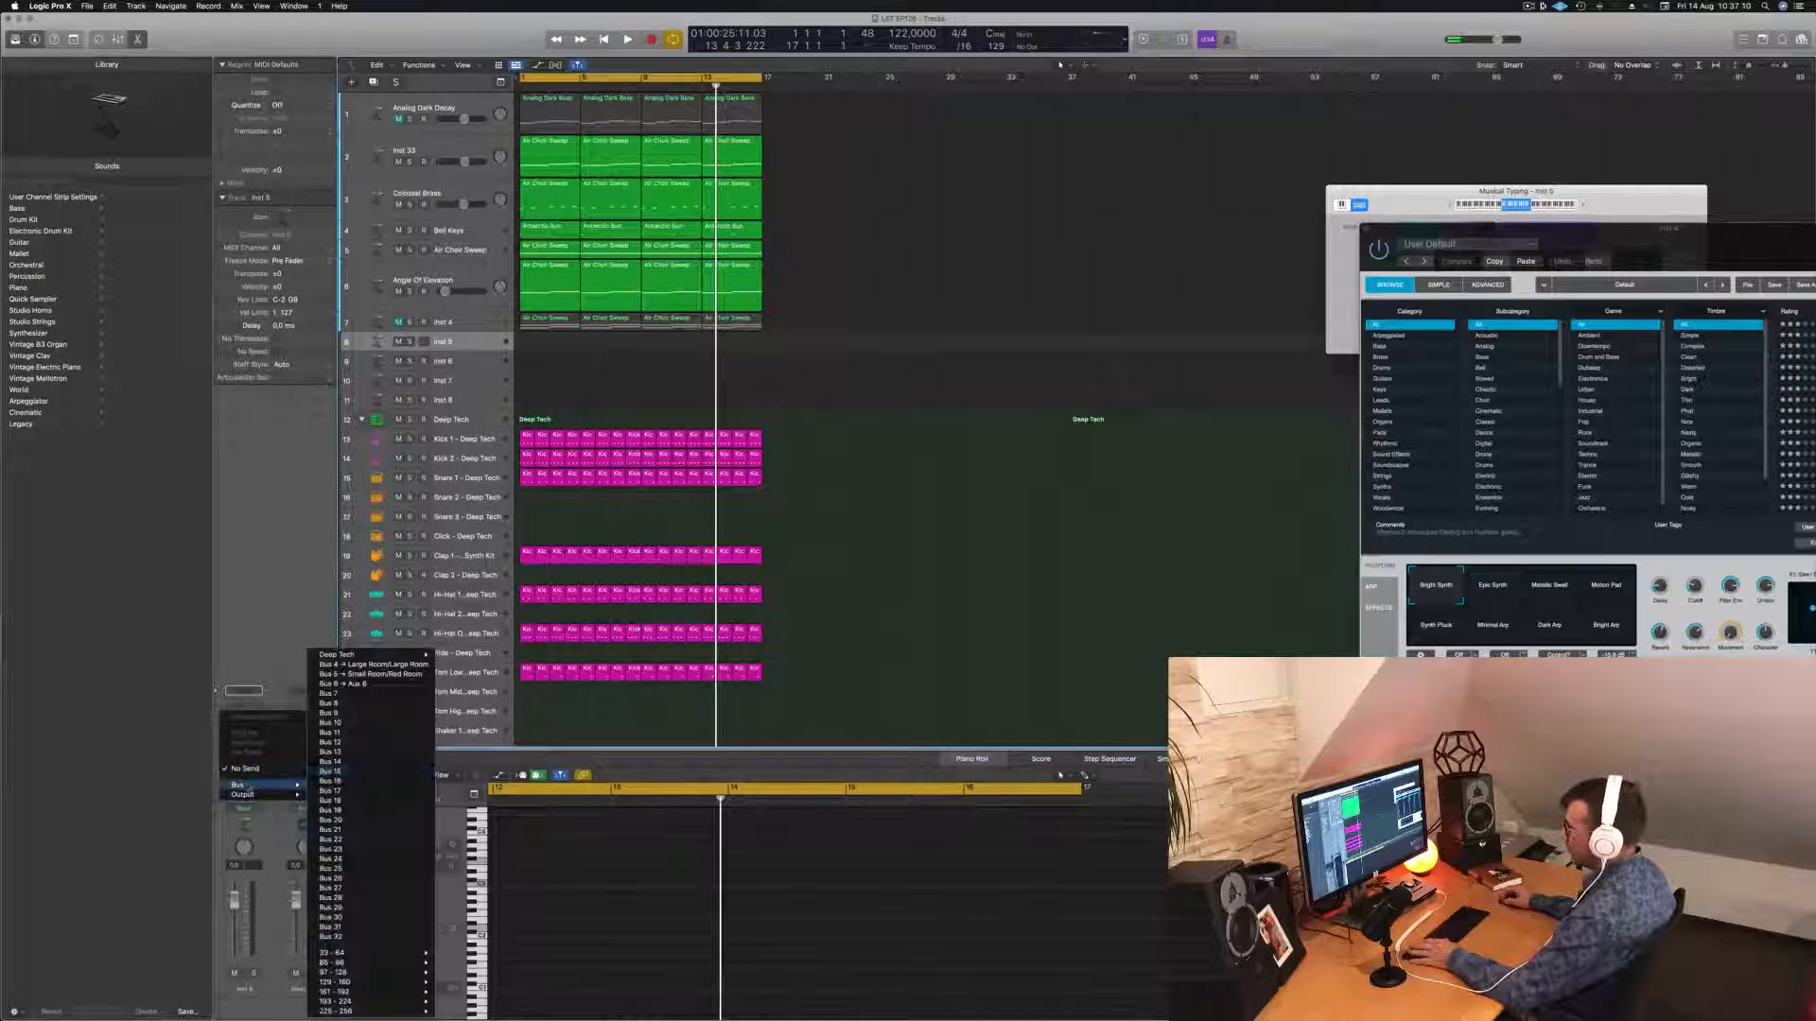
click(365, 685)
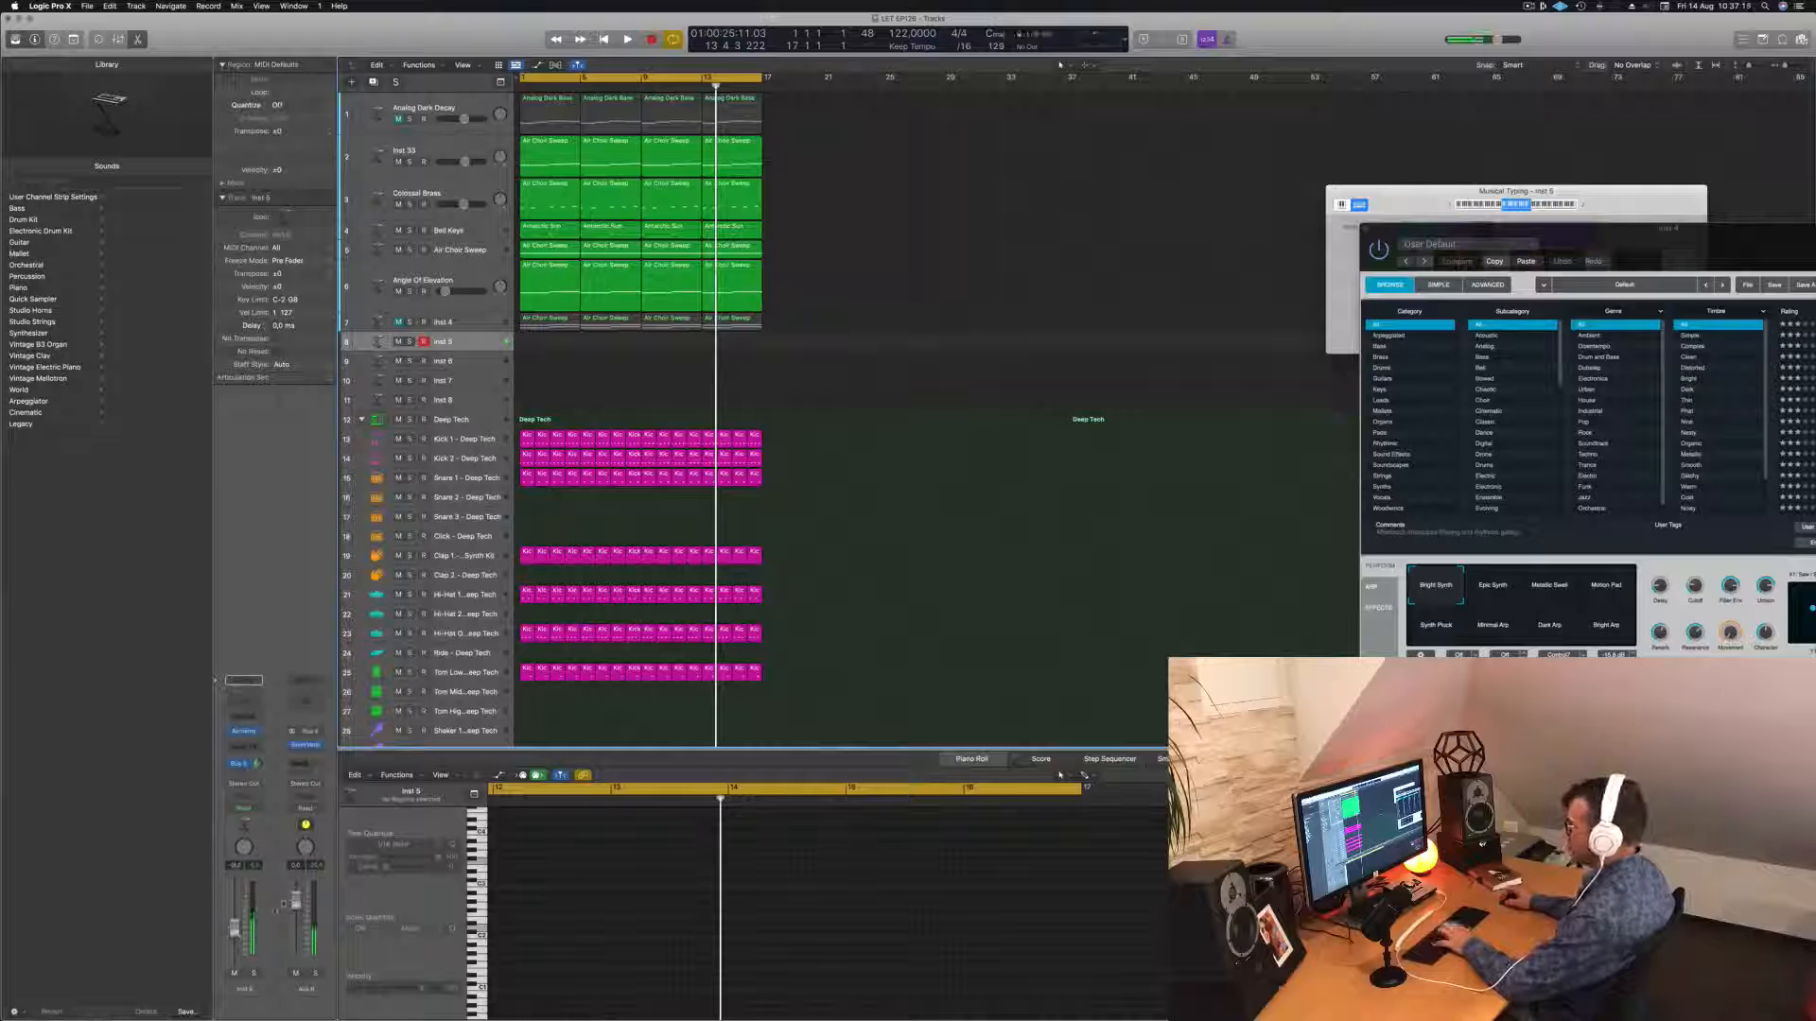
Reposition the Inst 5 Alchemy window, audition its default sound's Epic Synth and Motion Pad snapshots with a few notes, and choose Synth Pluck.
drag(1641, 240, 839, 162)
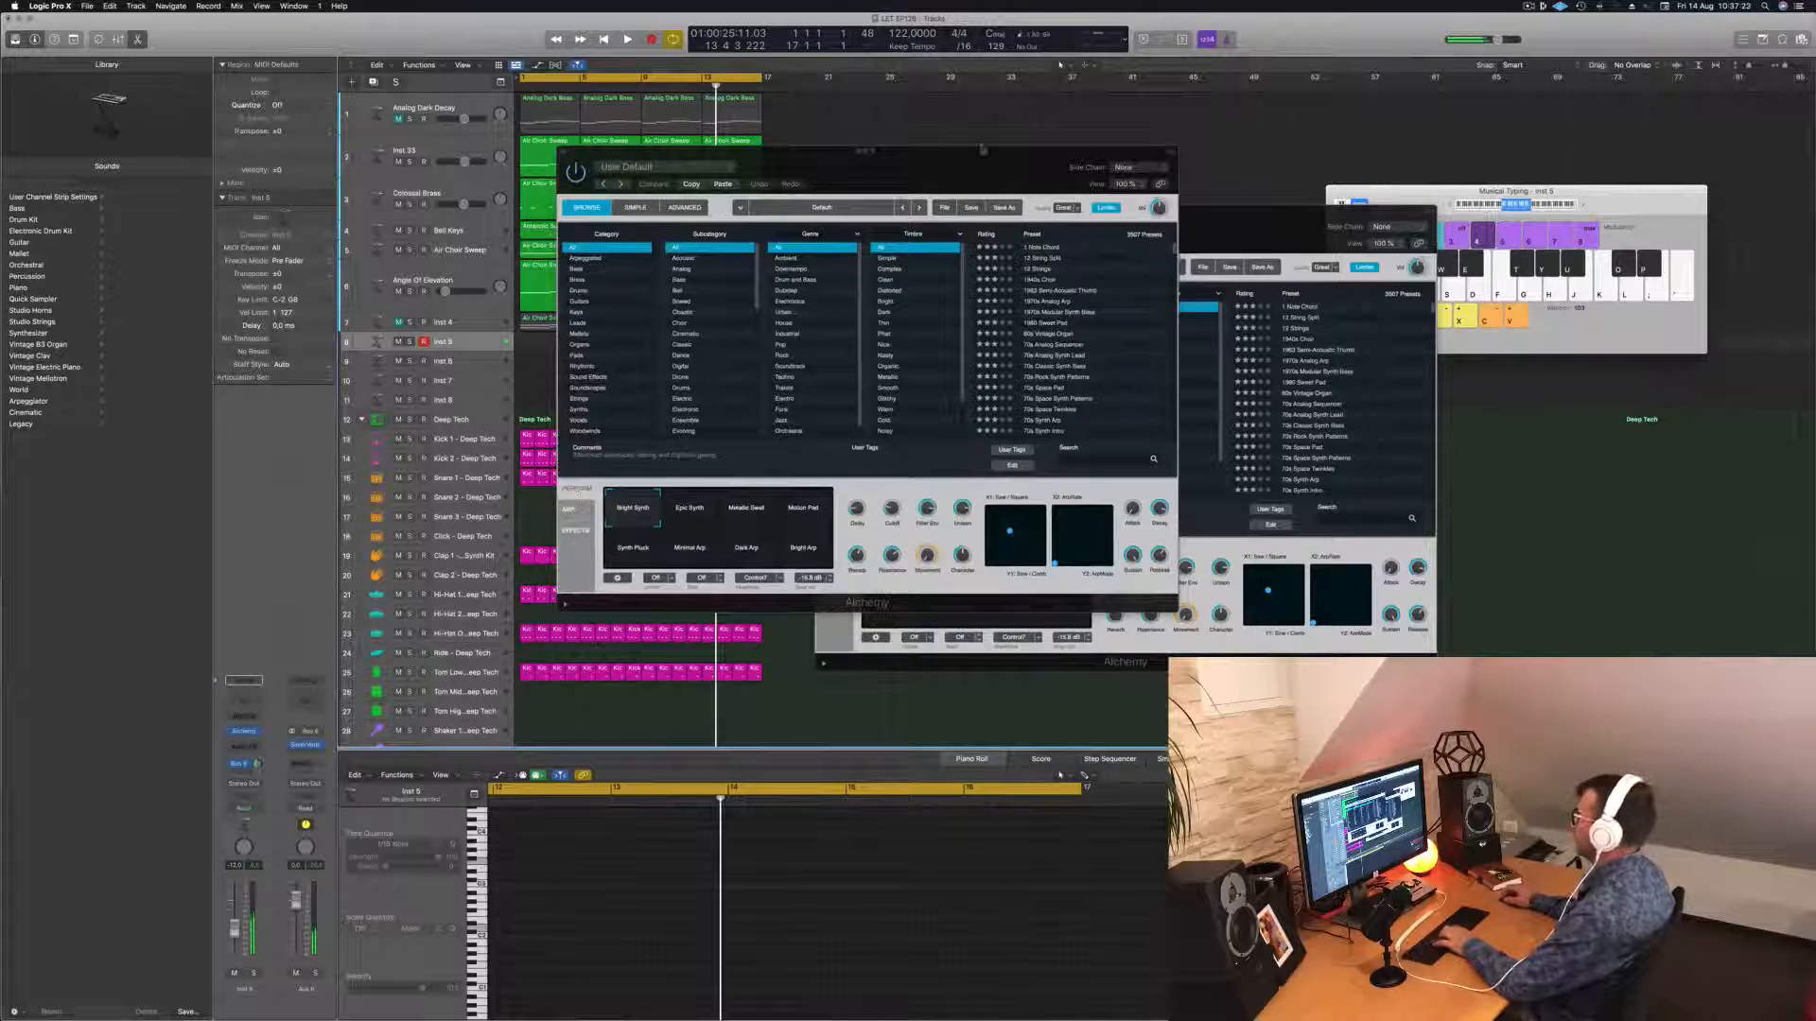
drag(984, 148, 1232, 224)
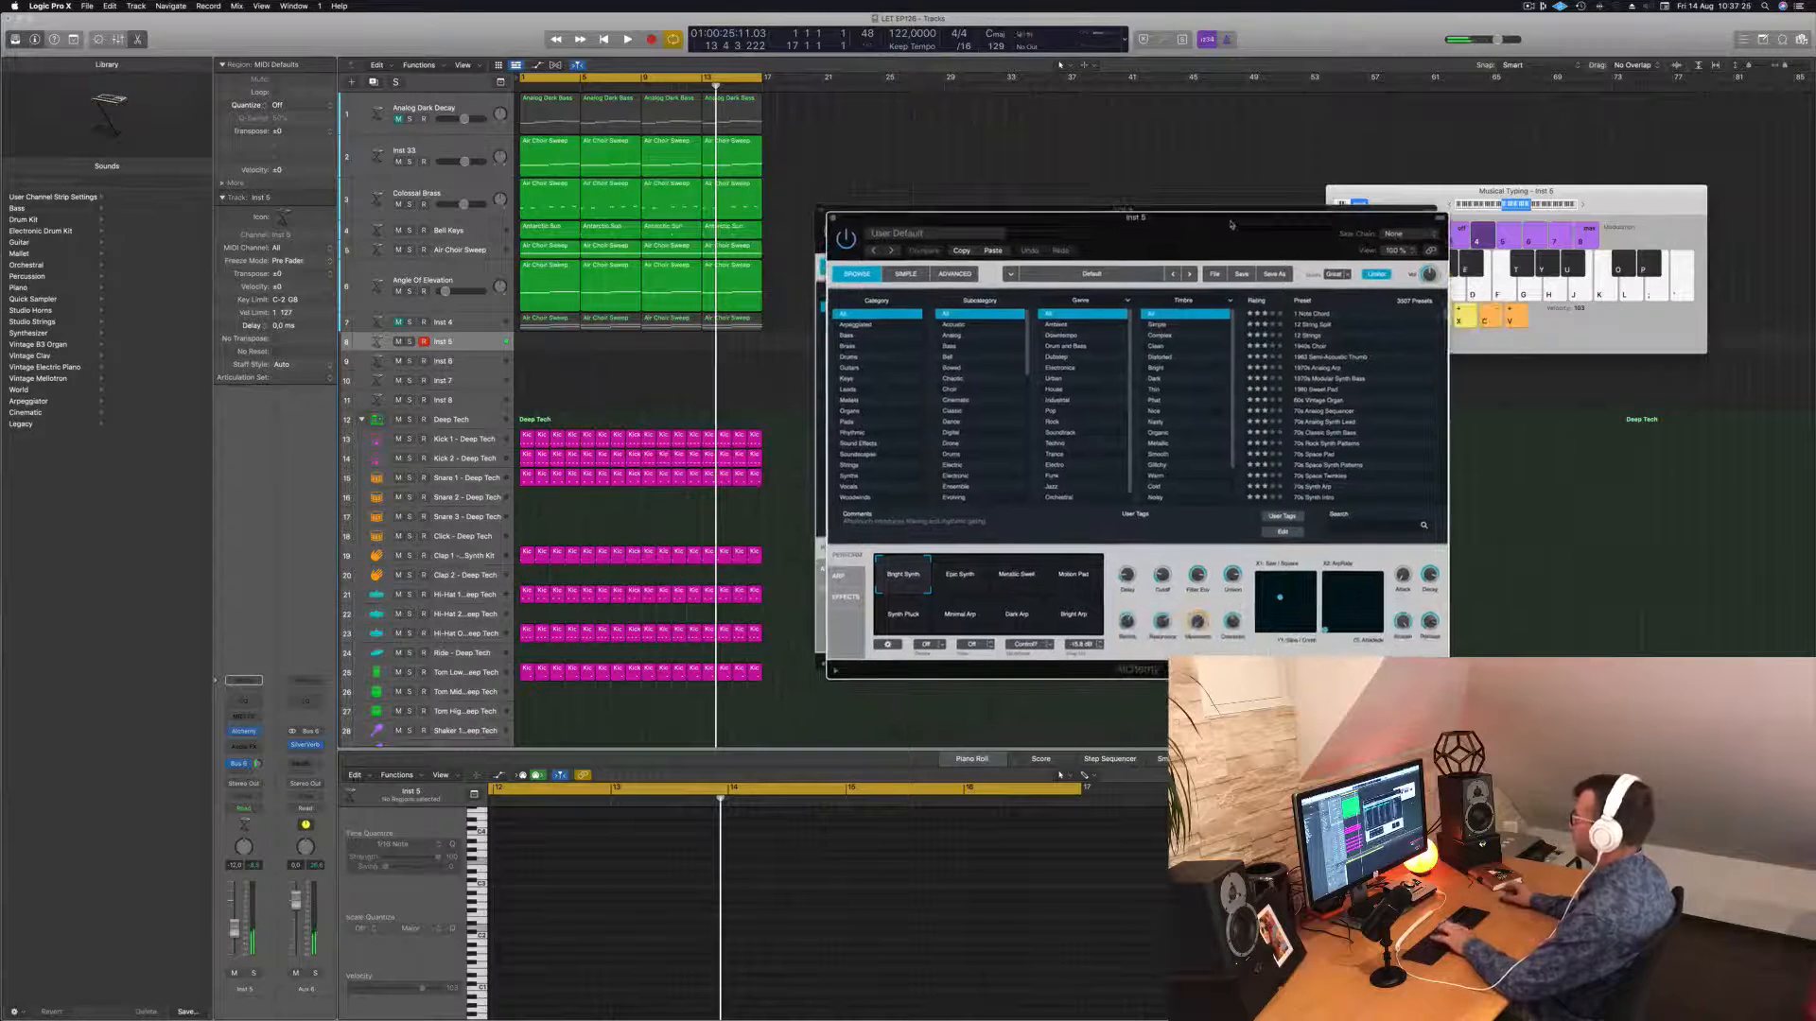
key(h)
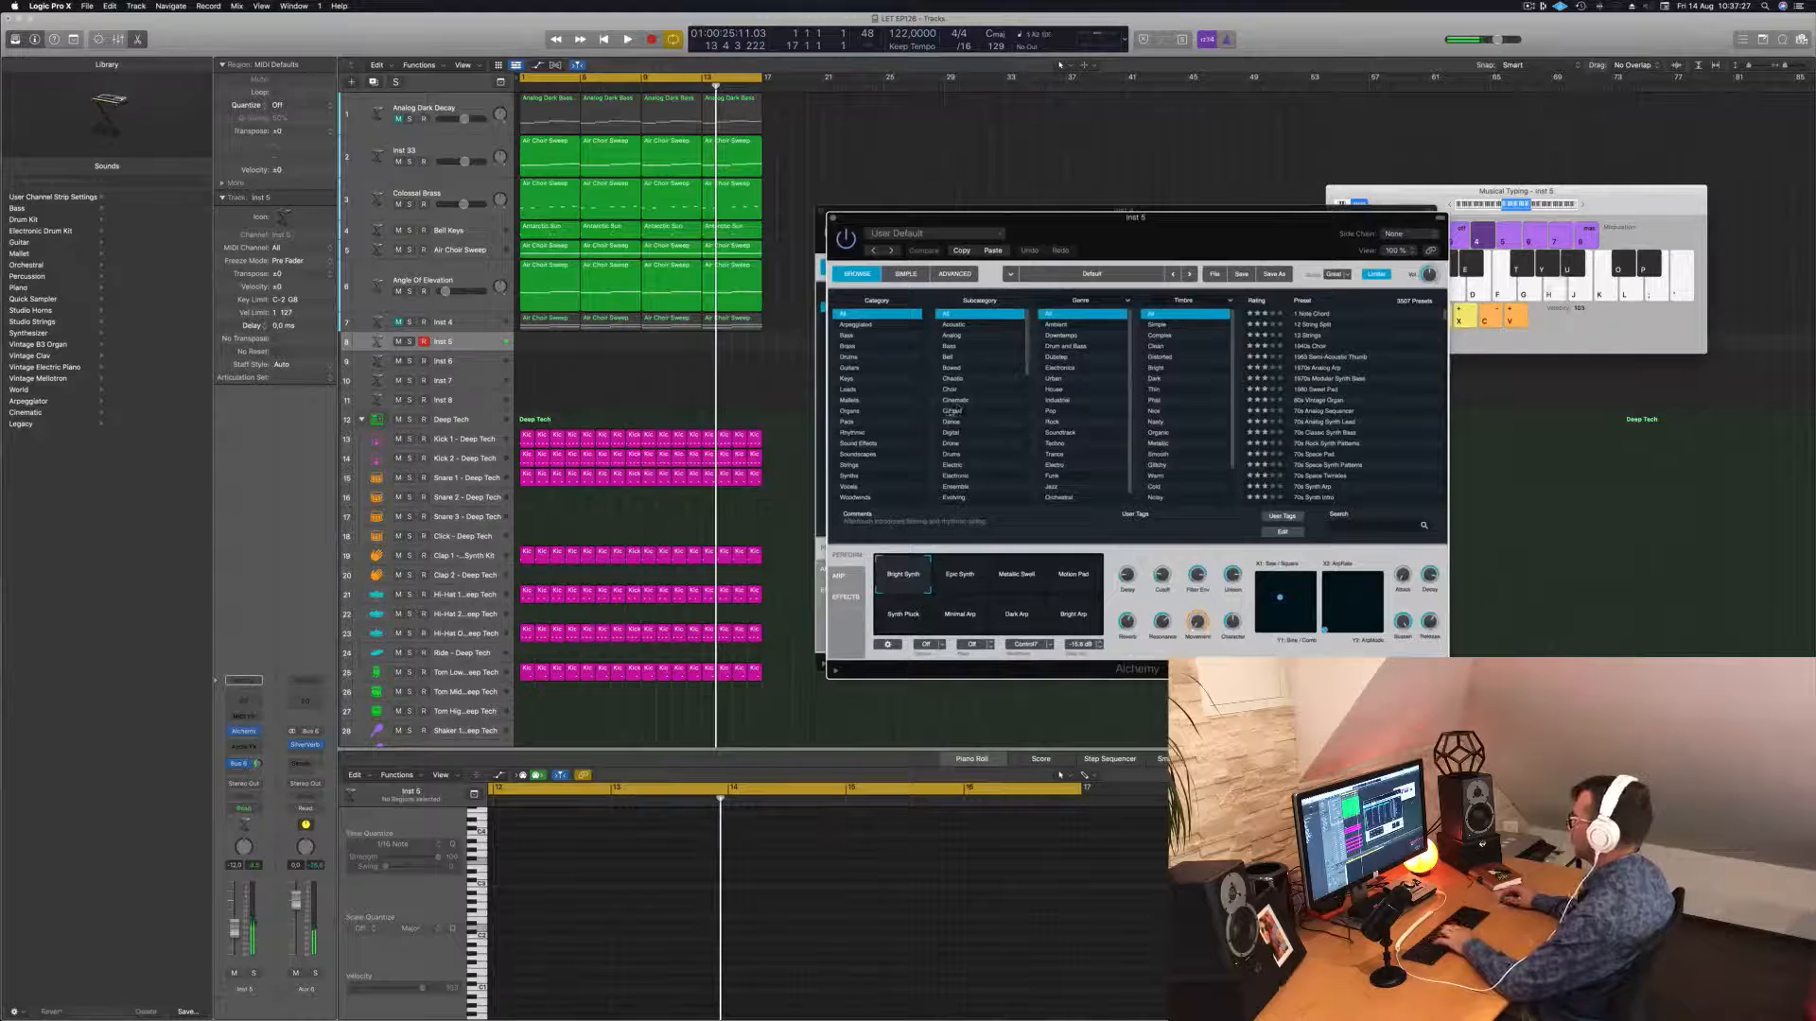
key(f)
key(j)
click(967, 577)
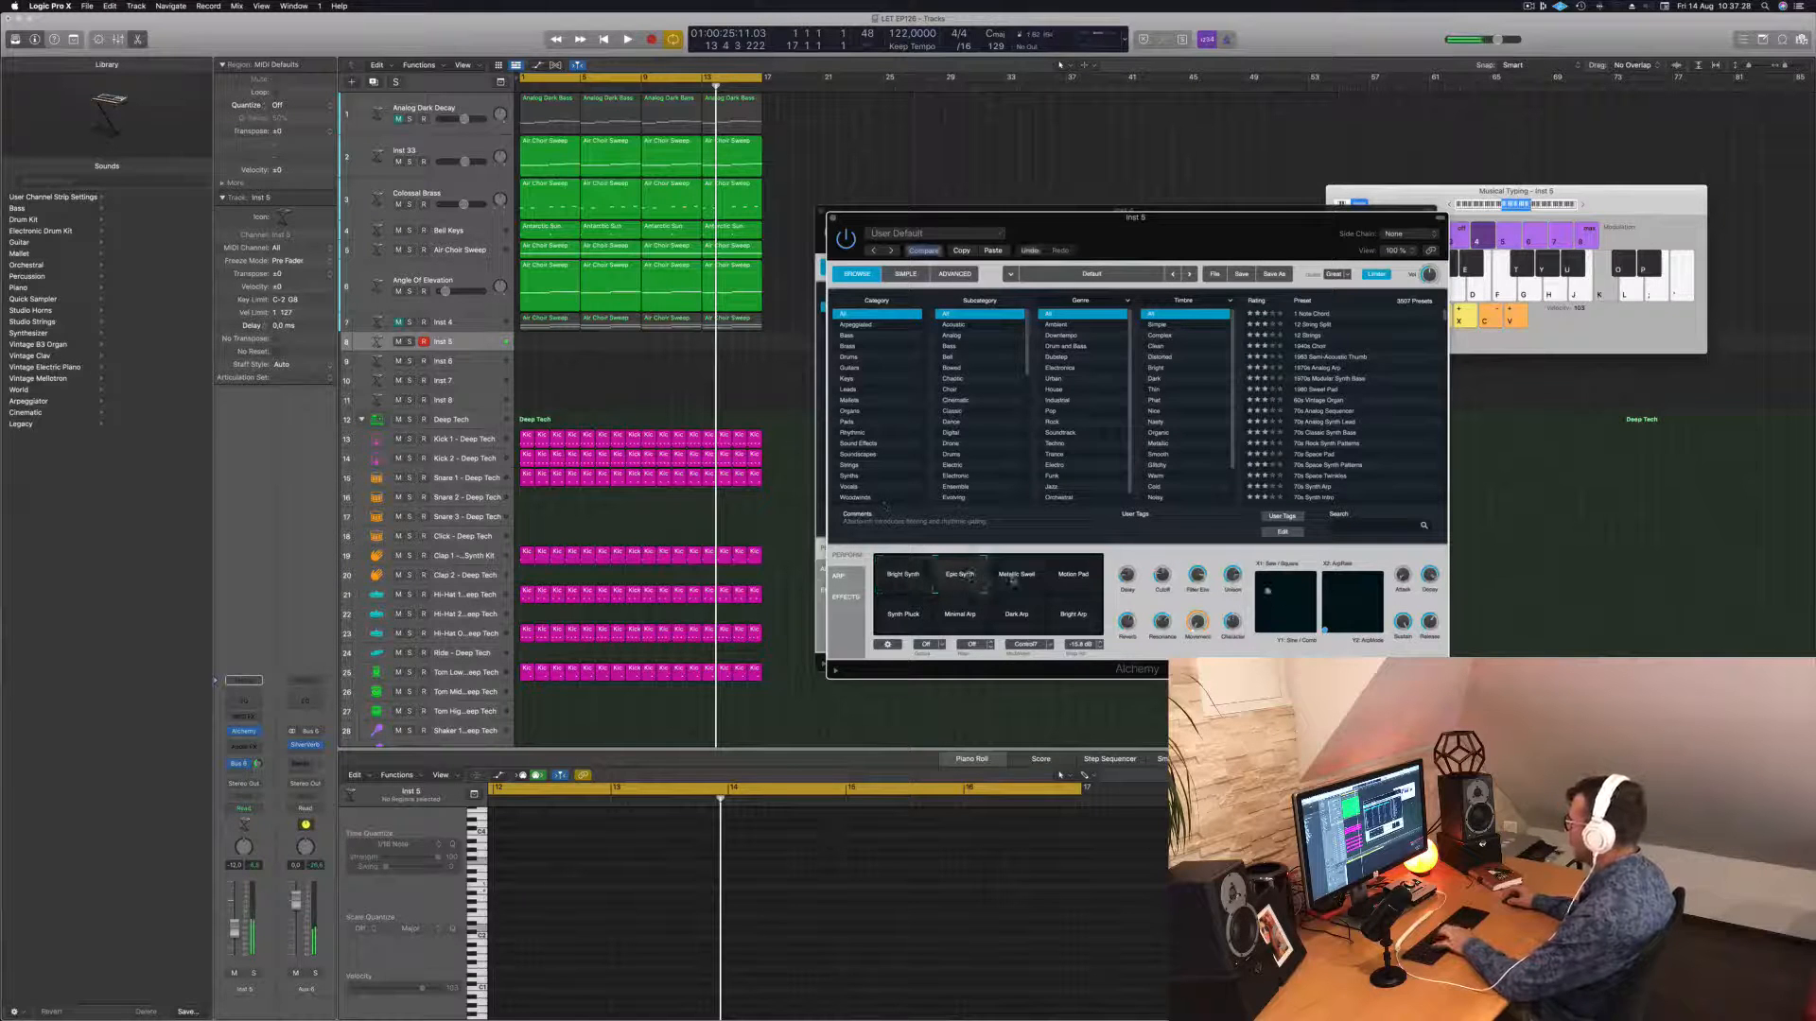
click(1018, 579)
click(1075, 585)
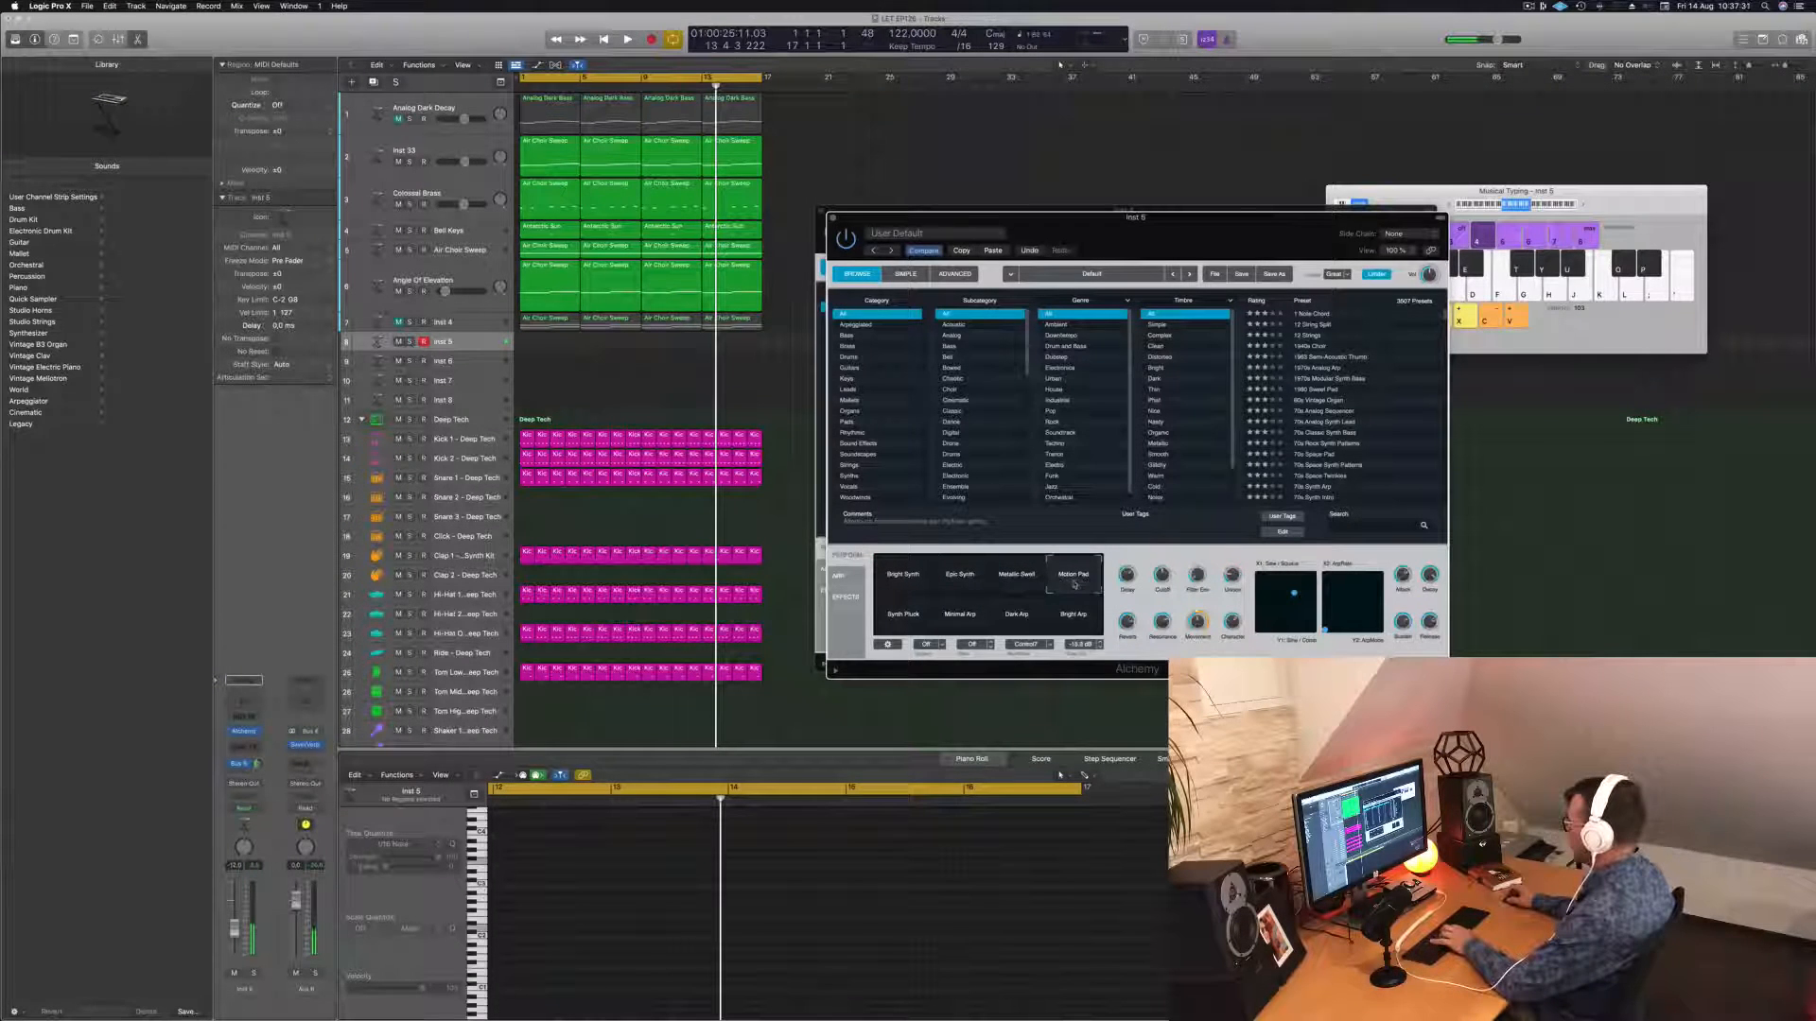
click(909, 613)
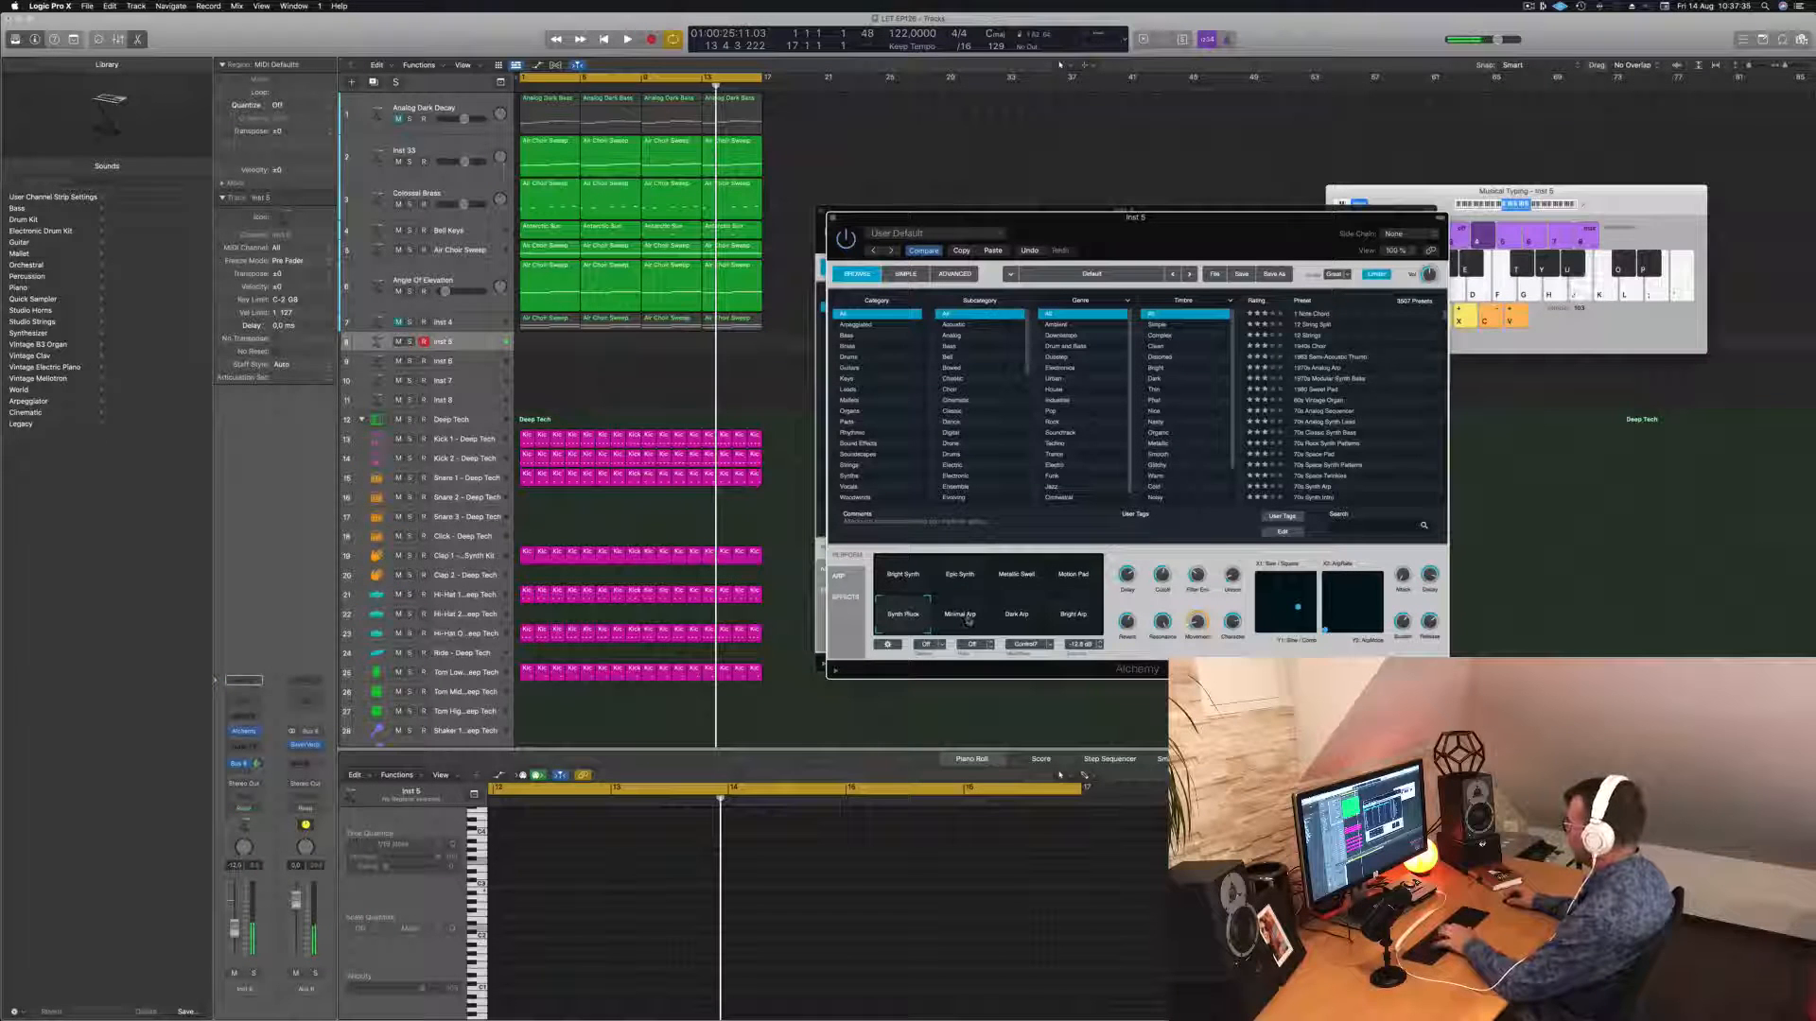
Record a sustained eight-bar melody on the Inst 5 track with Musical Typing over the playing loop, from bar 5 to bar 13.
key(space)
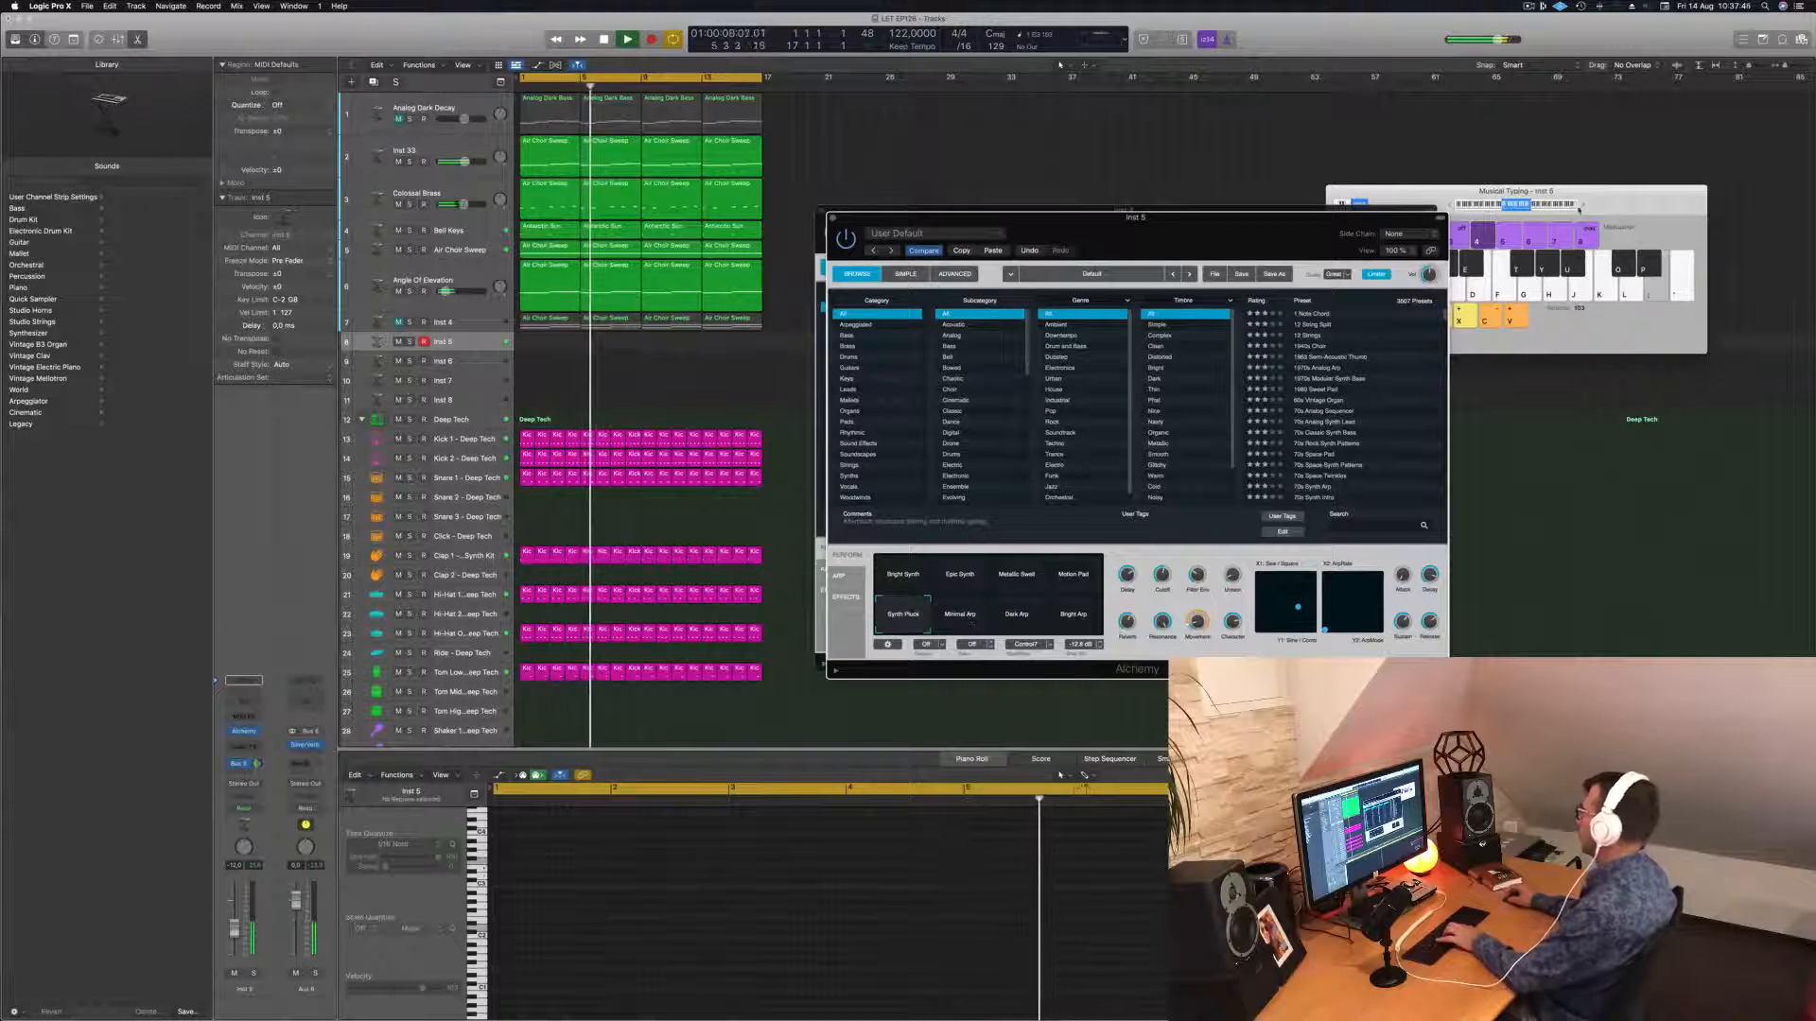
click(1583, 207)
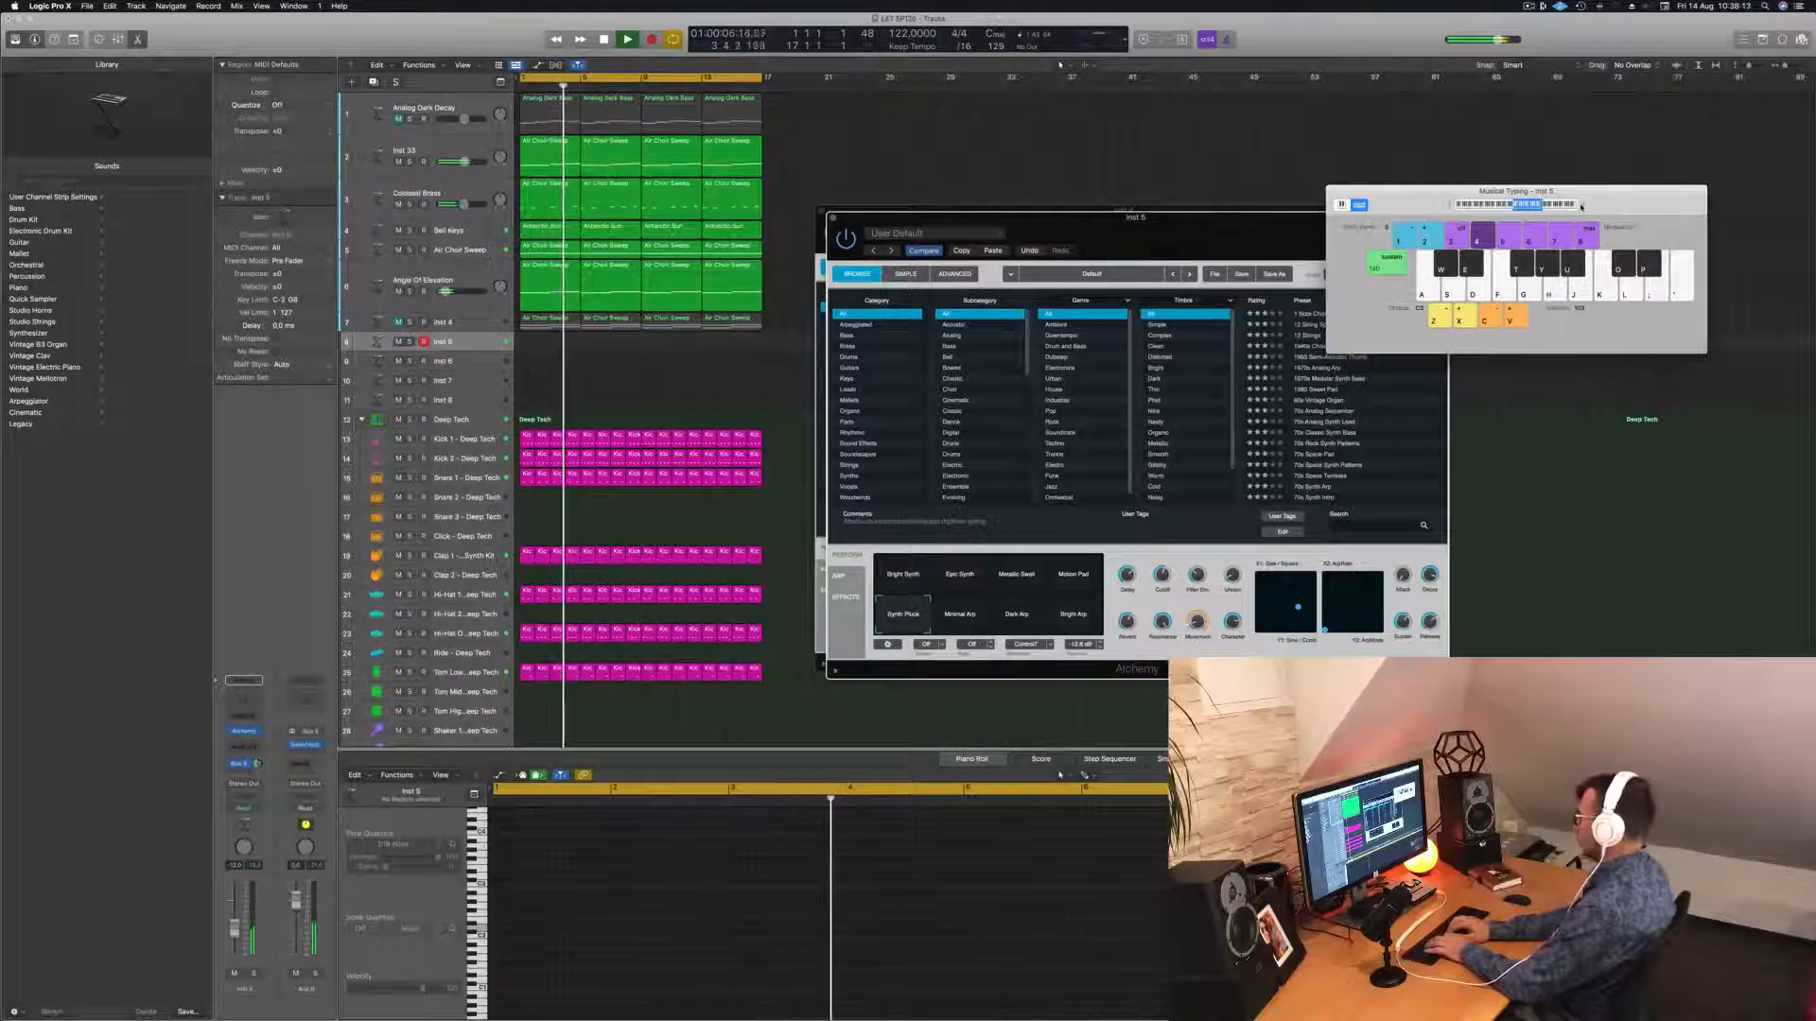
key(r)
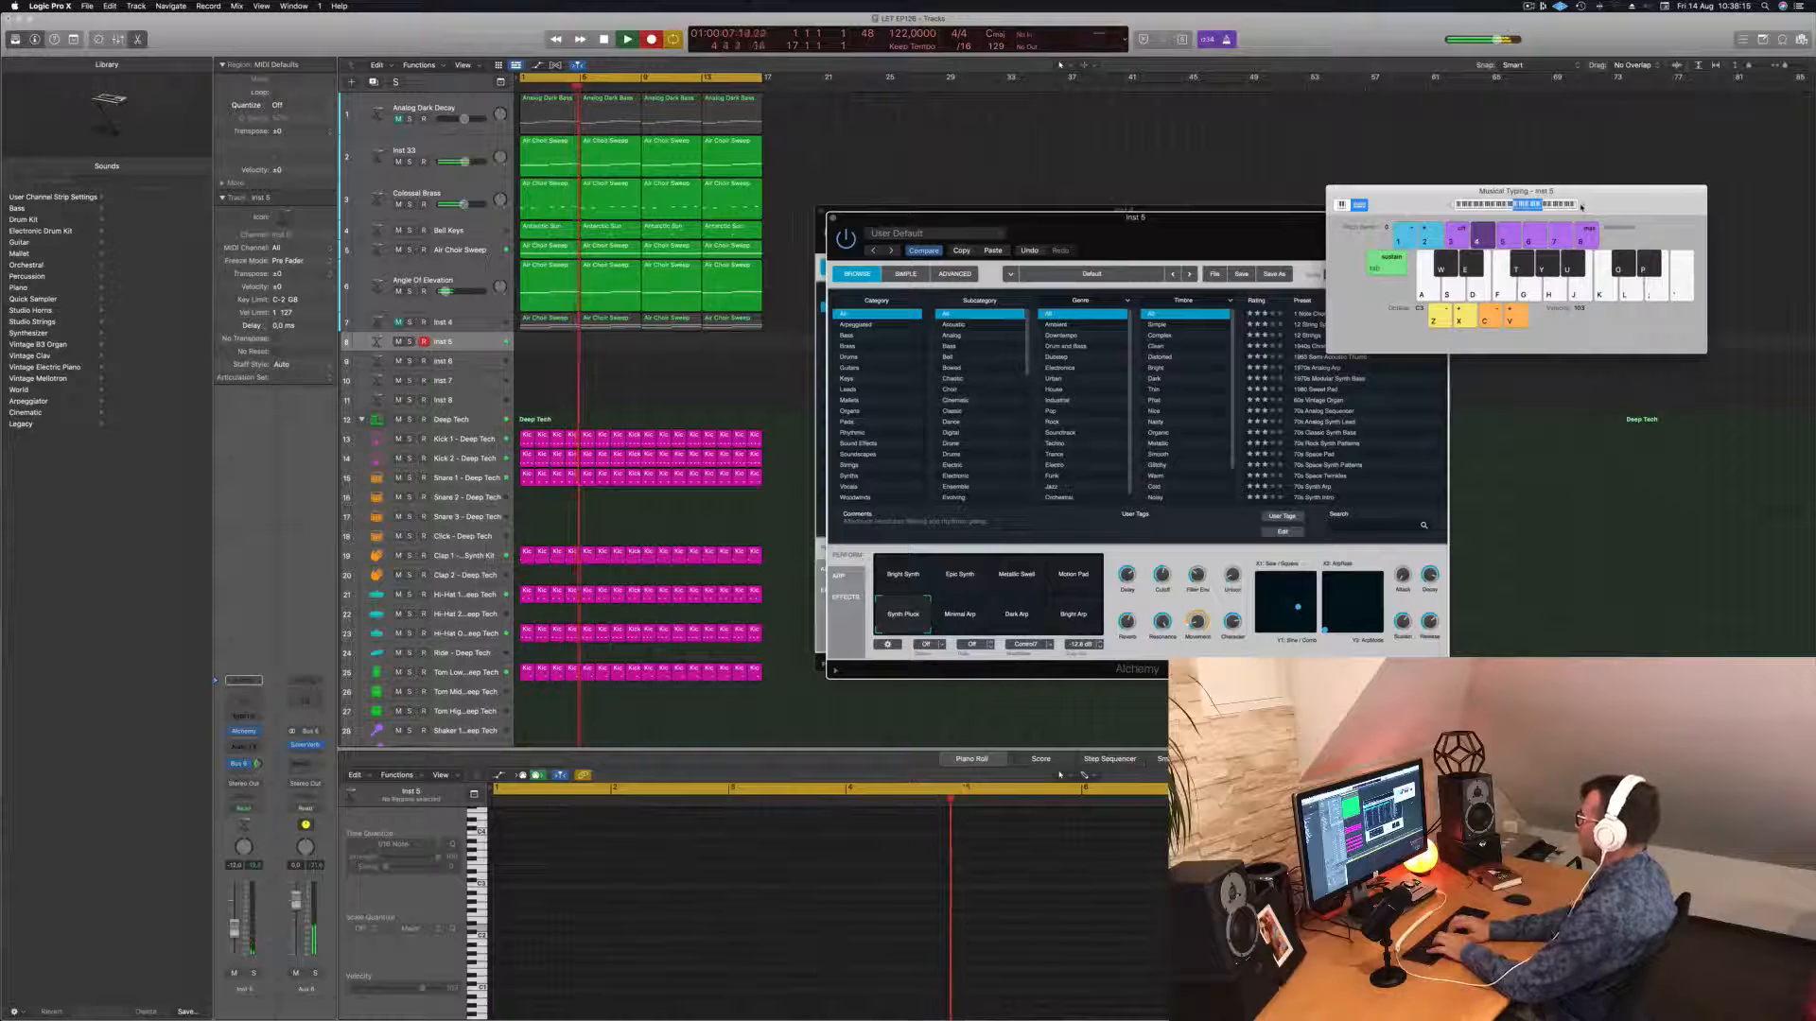
key(semicolon)
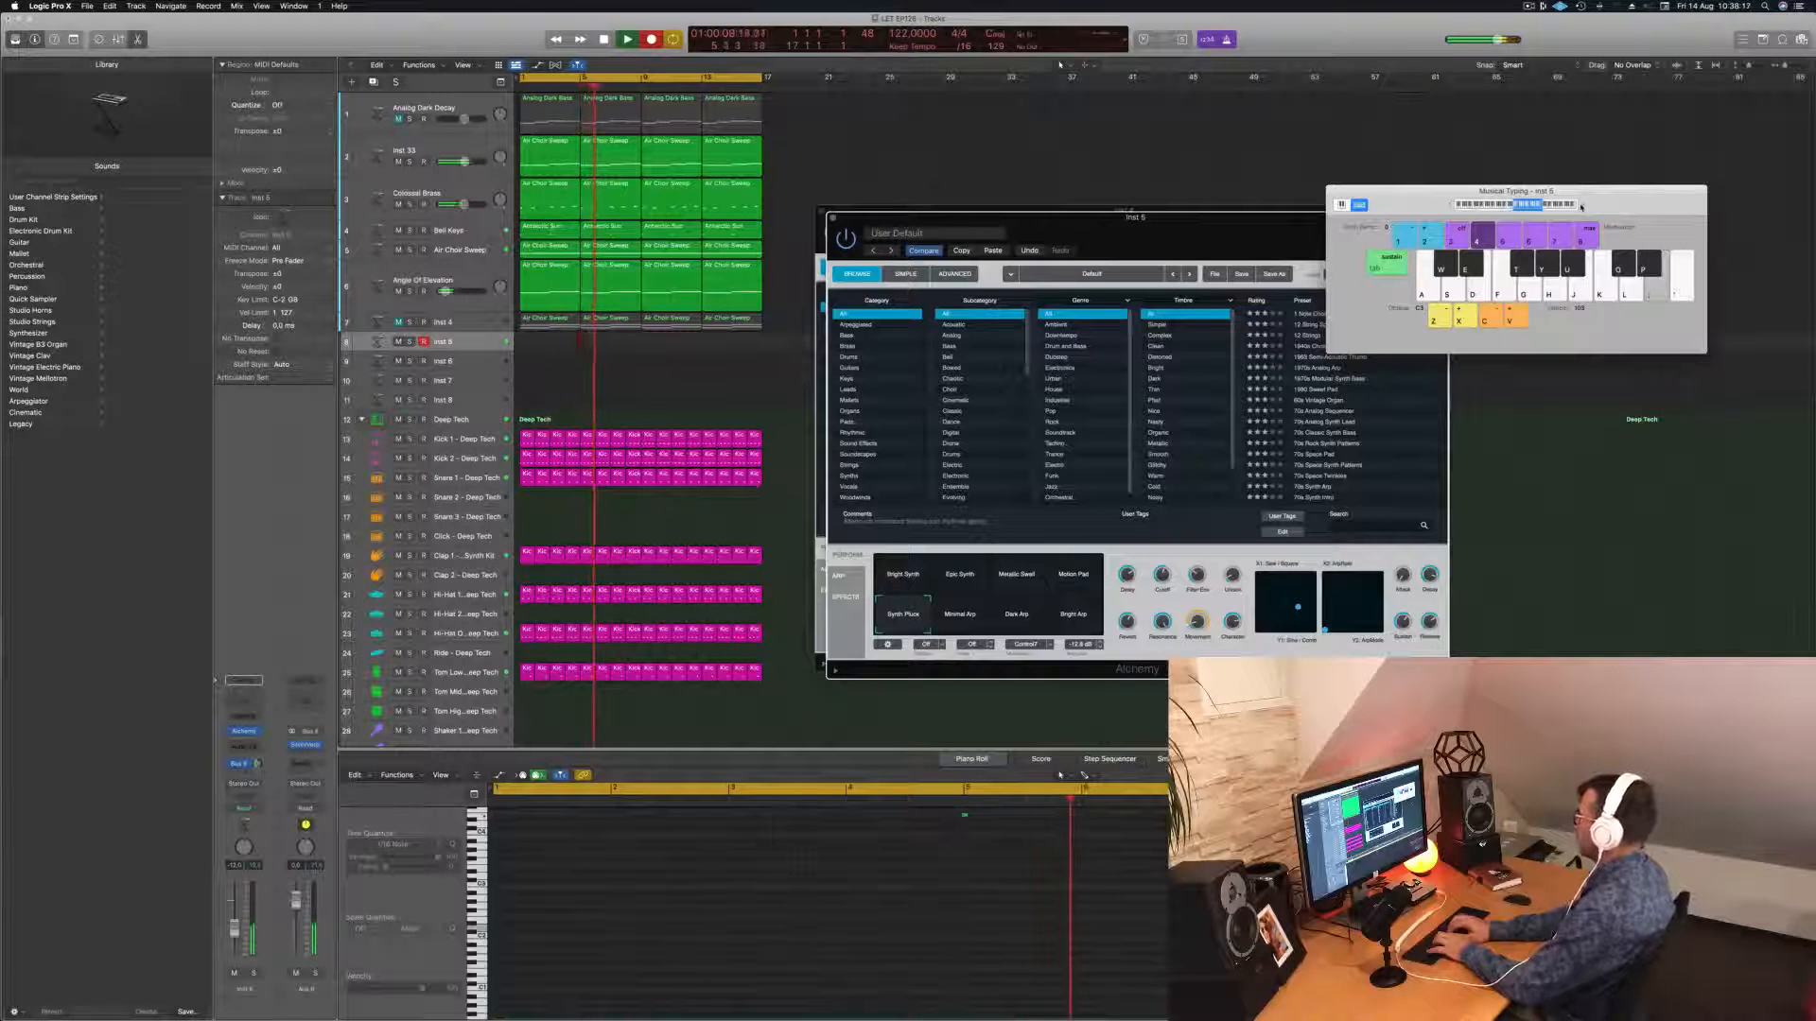
key(l)
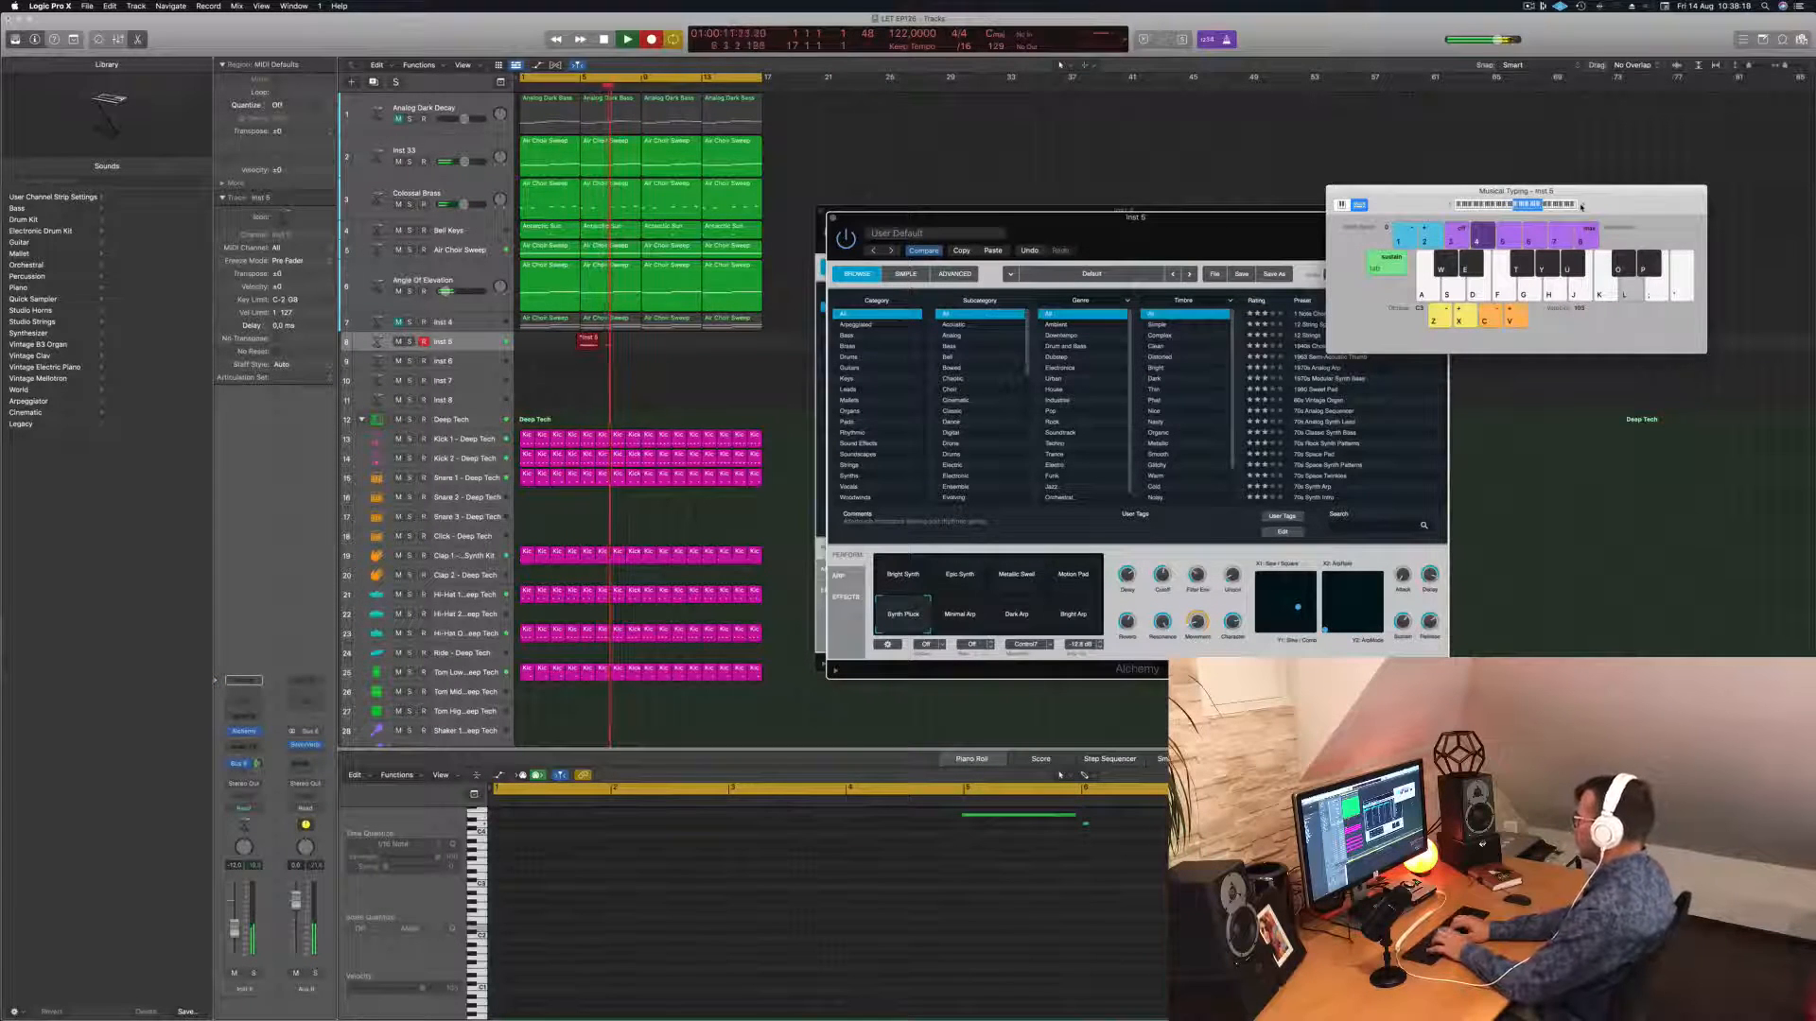
key(h)
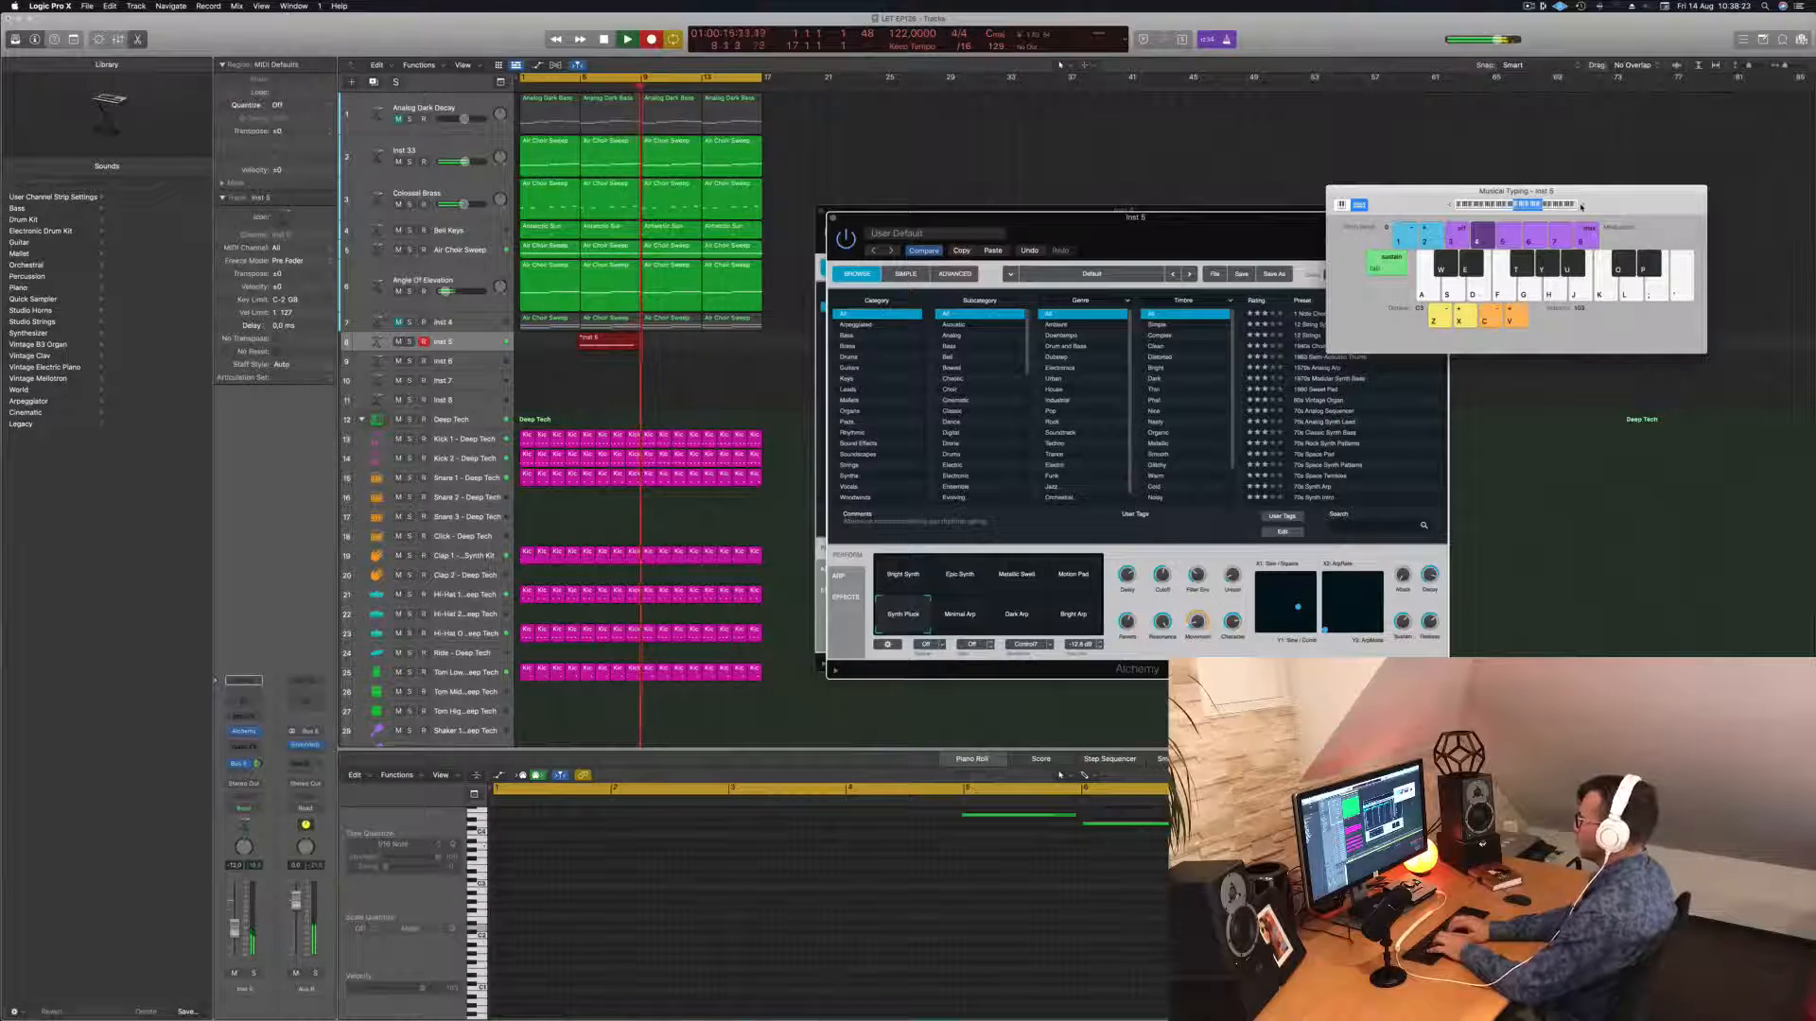
key(semicolon)
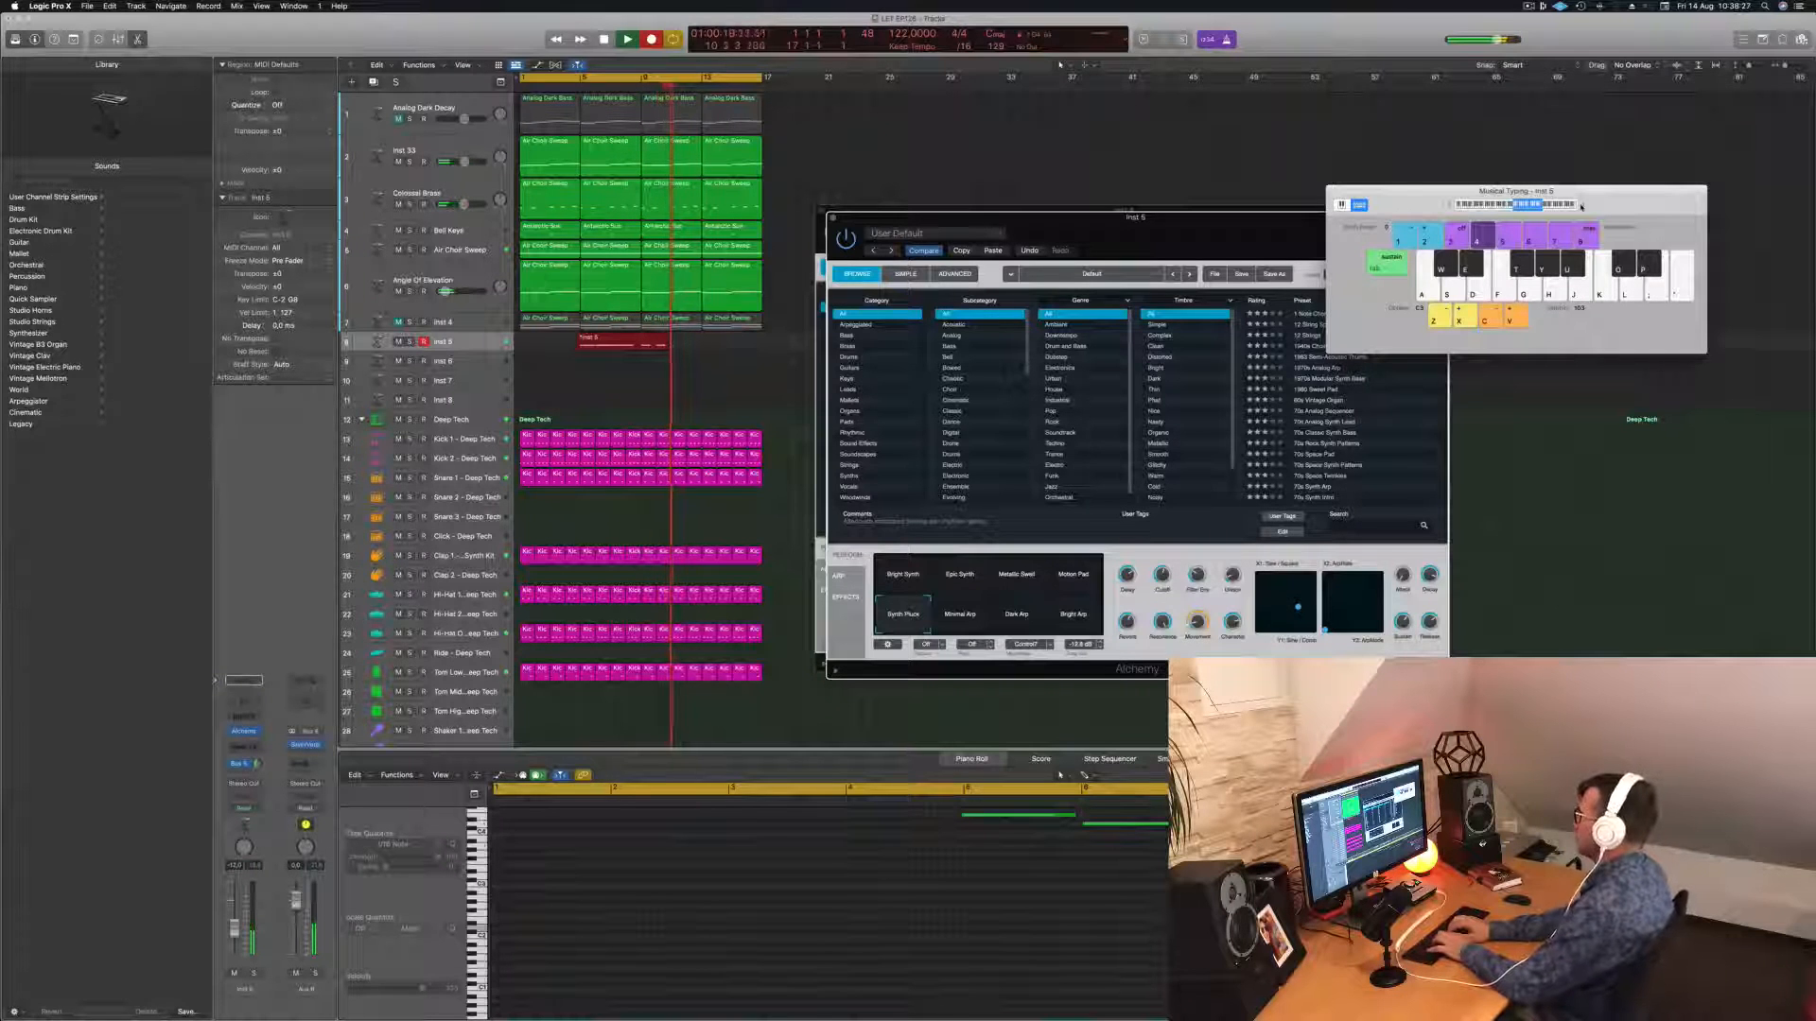
key(h)
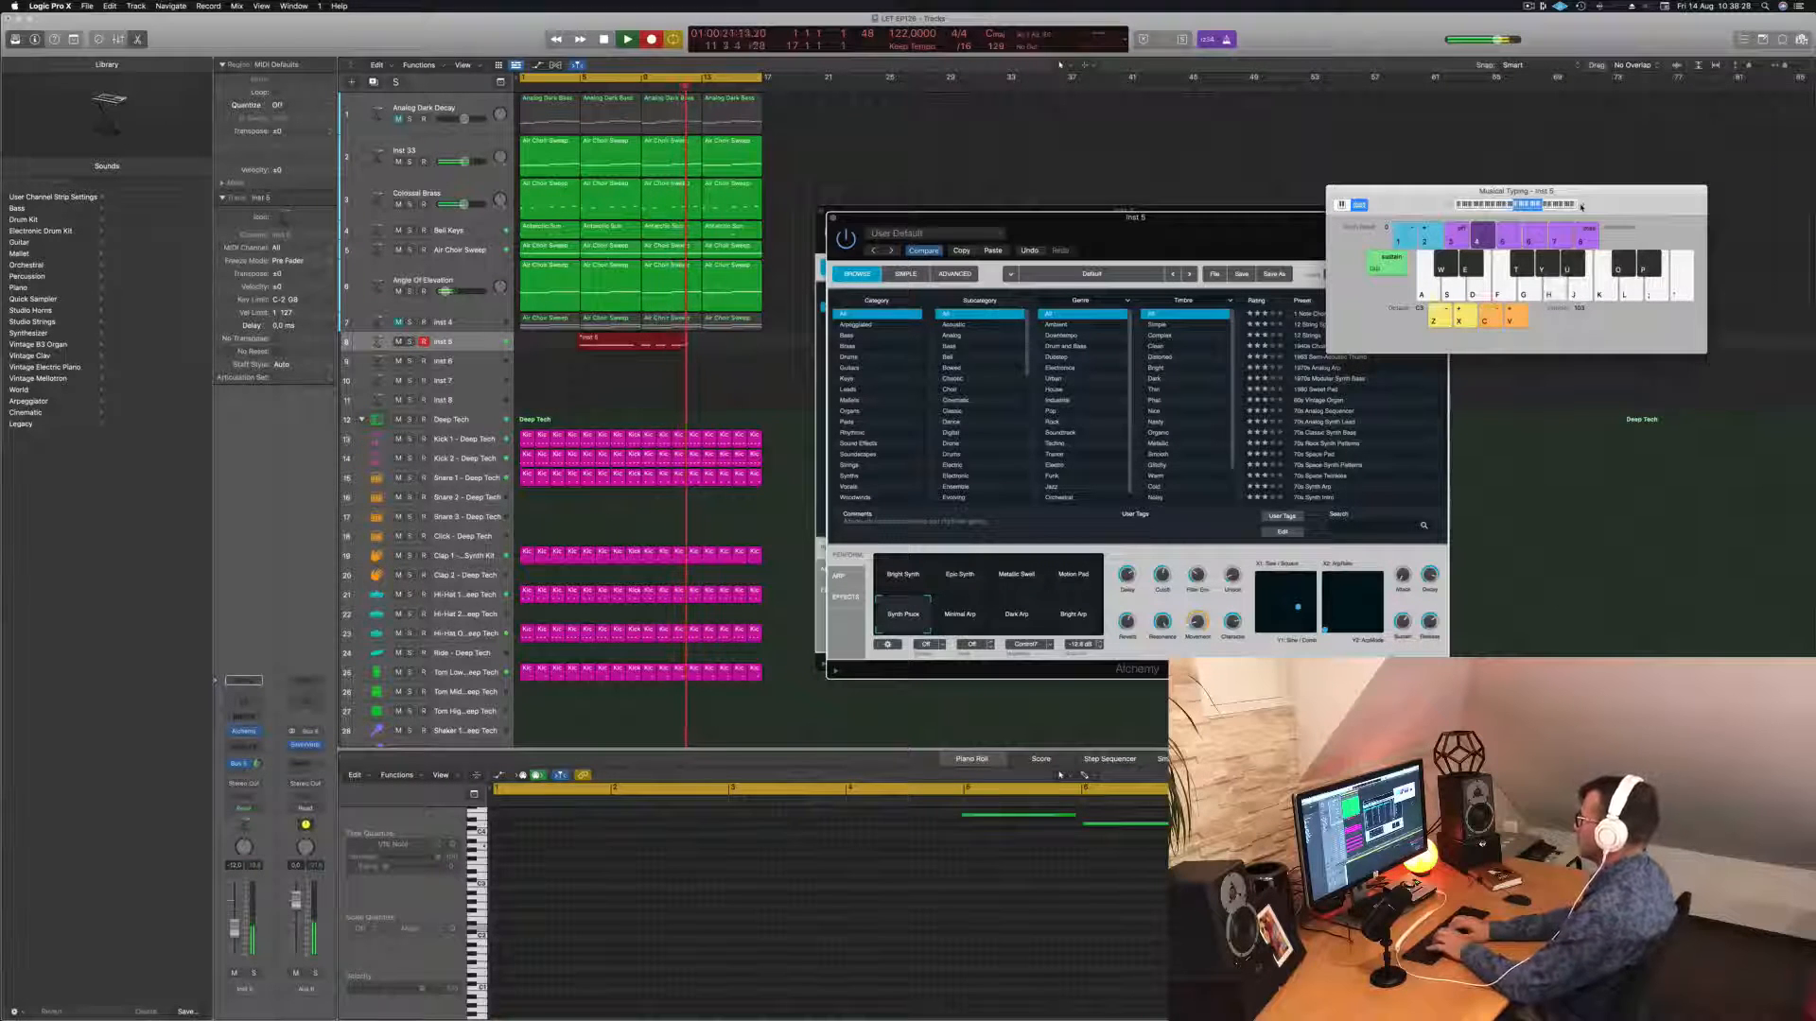
key(f)
key(s)
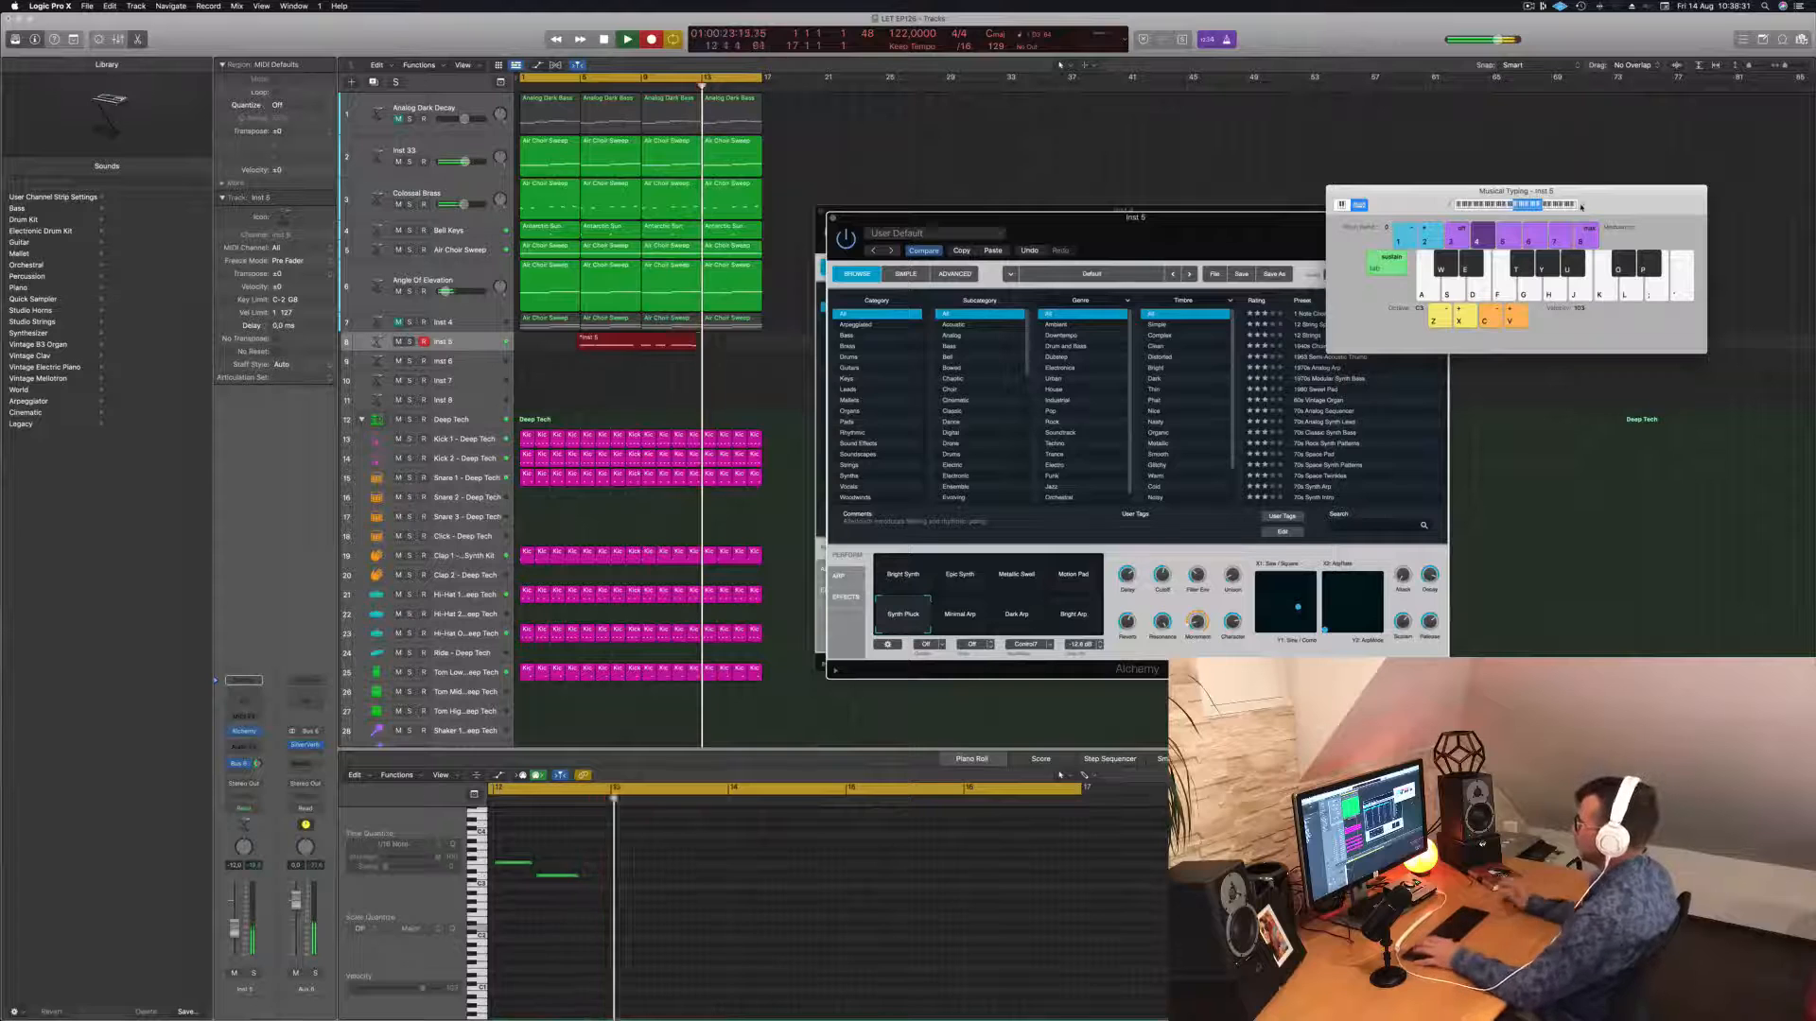
key(space)
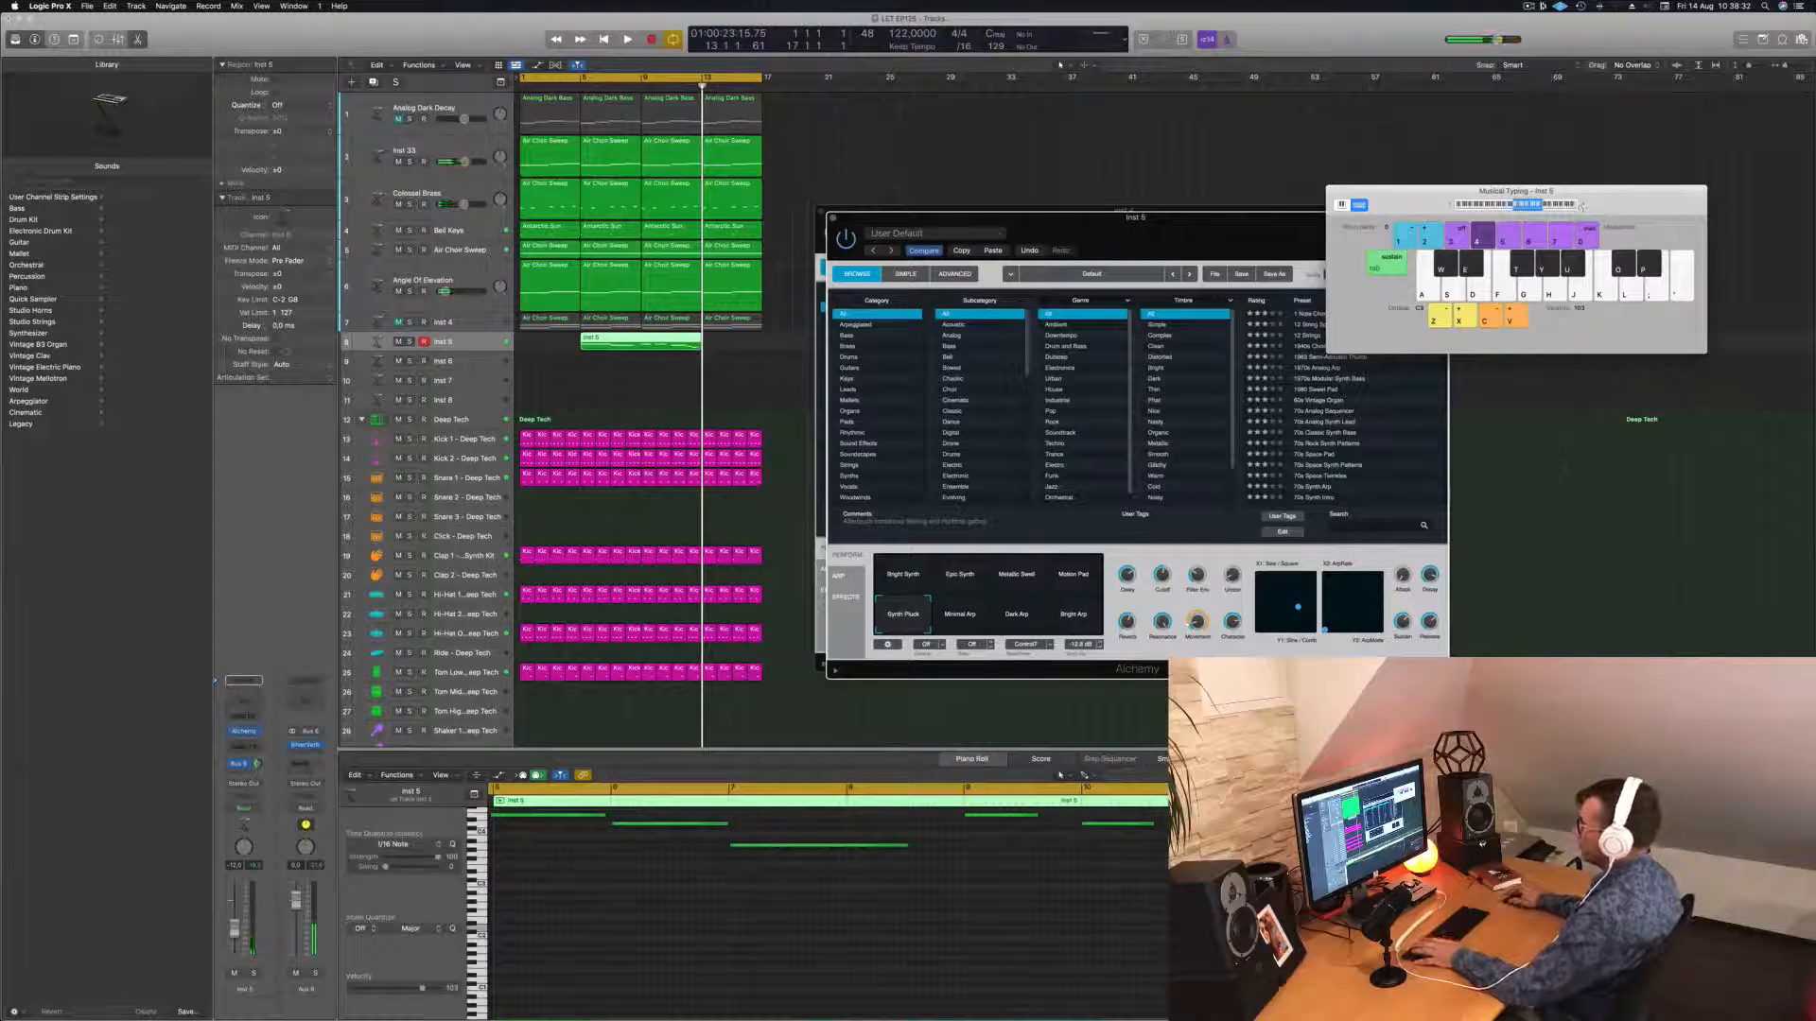
Move the recorded Inst 5 region to the start of the loop, quantize it to 1/16 Note and play it back.
drag(645, 338, 598, 333)
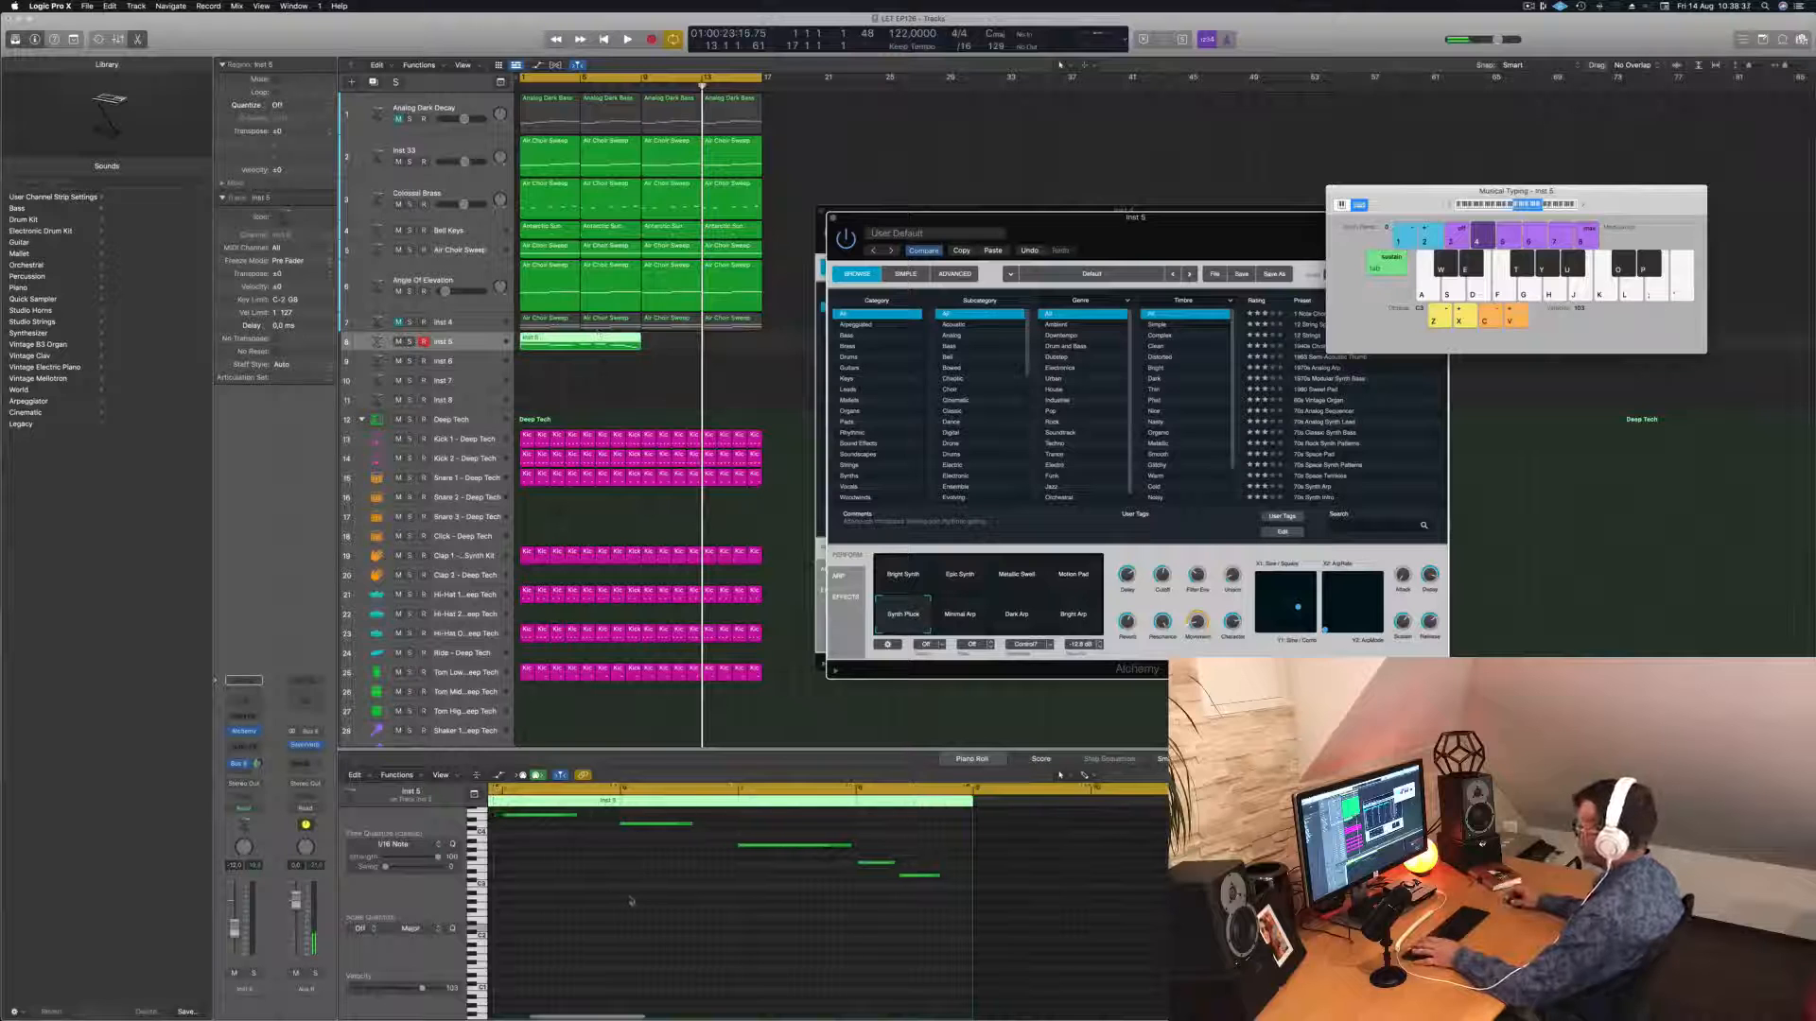
key(Return)
key(space)
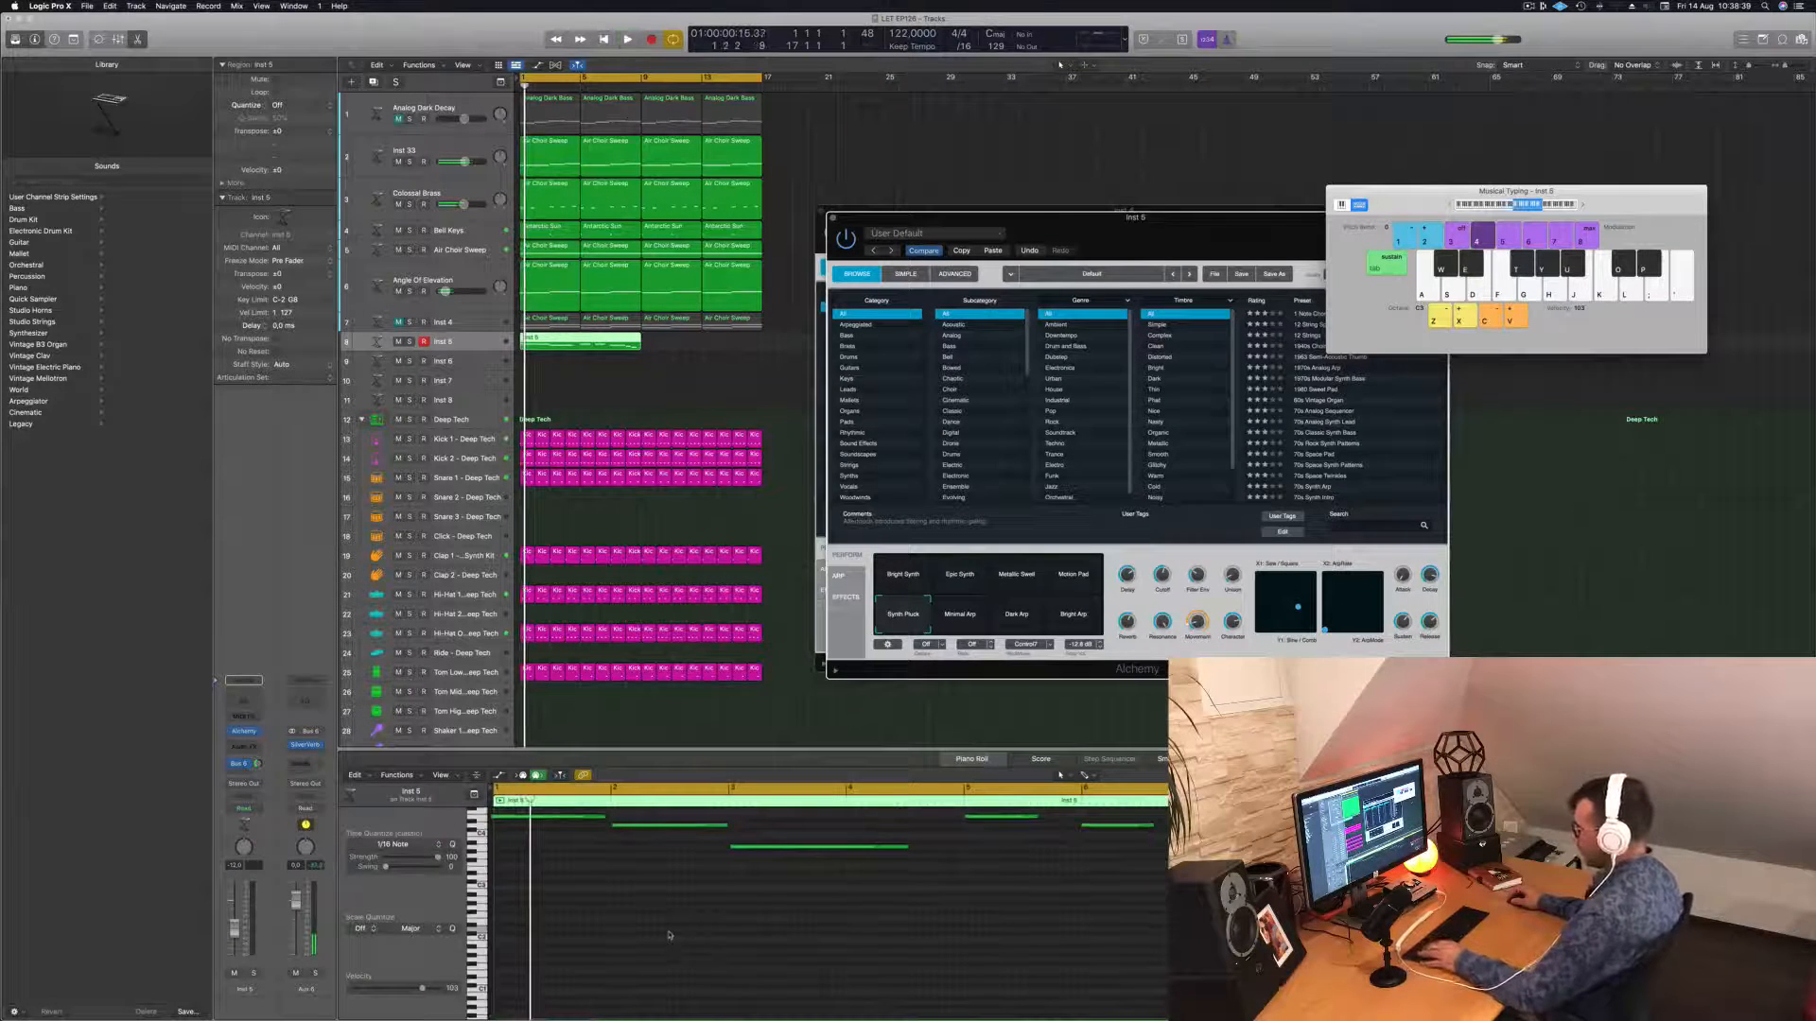
click(668, 935)
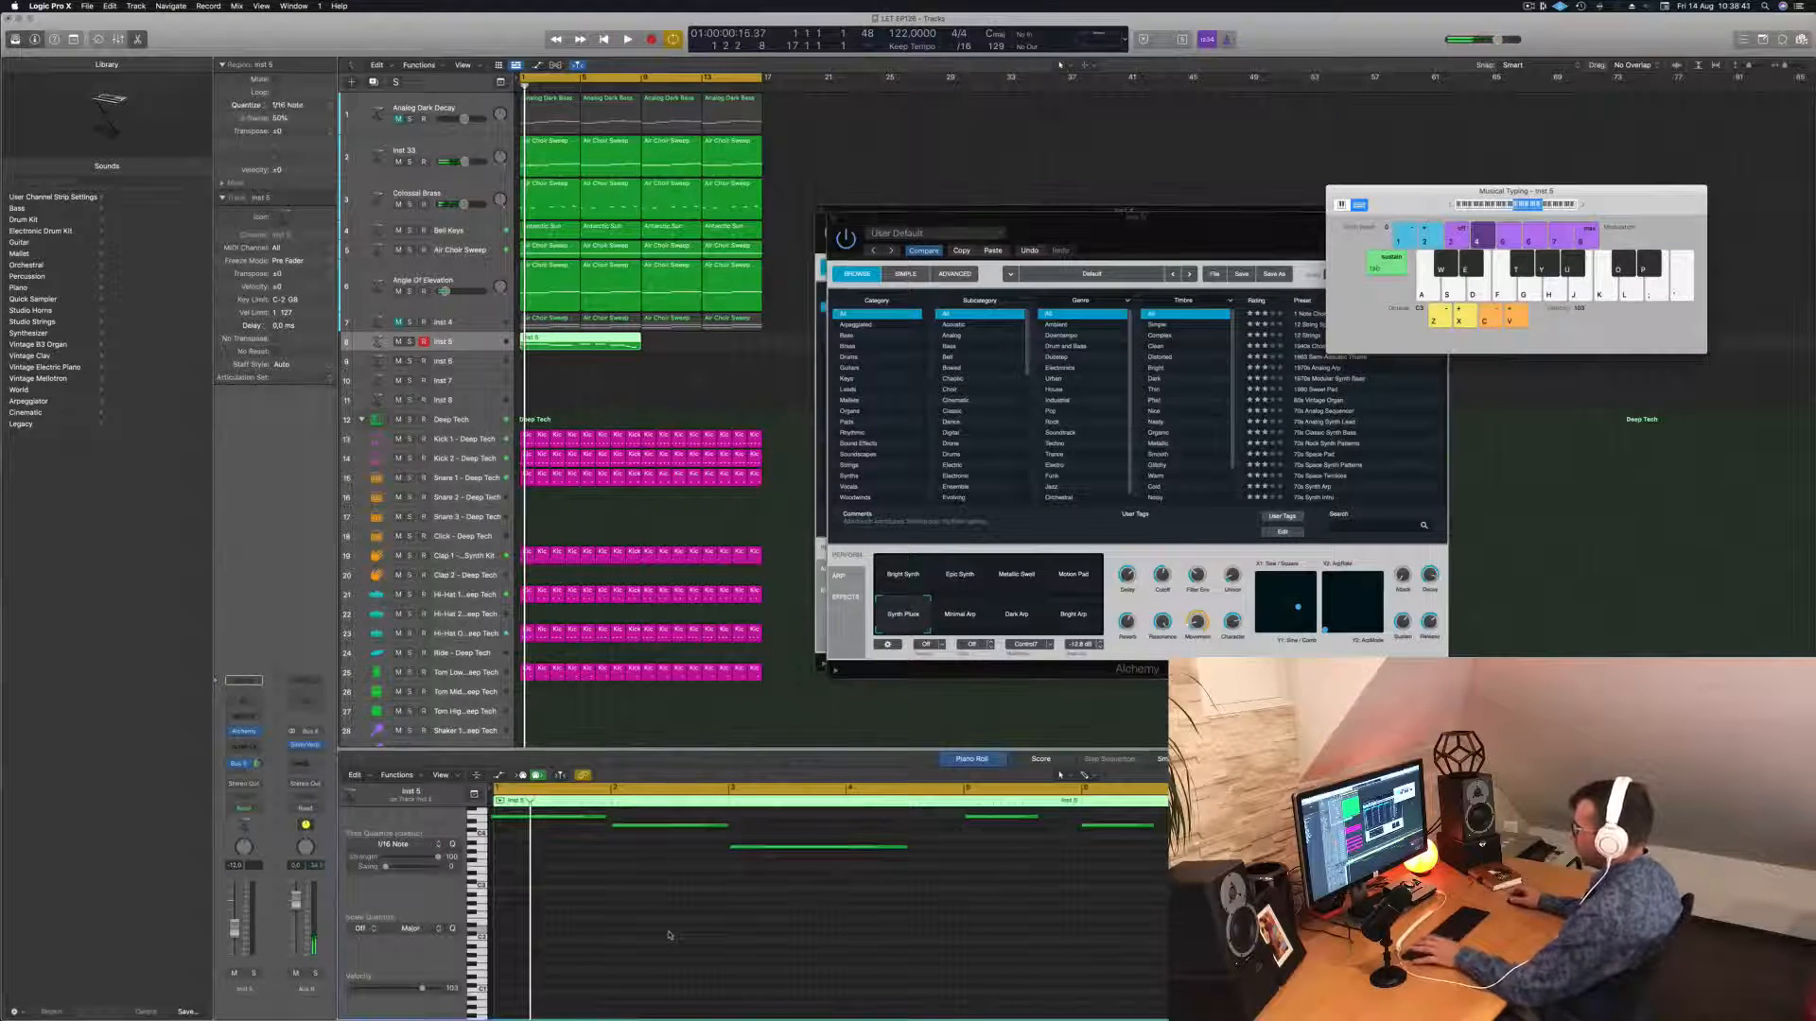
key(space)
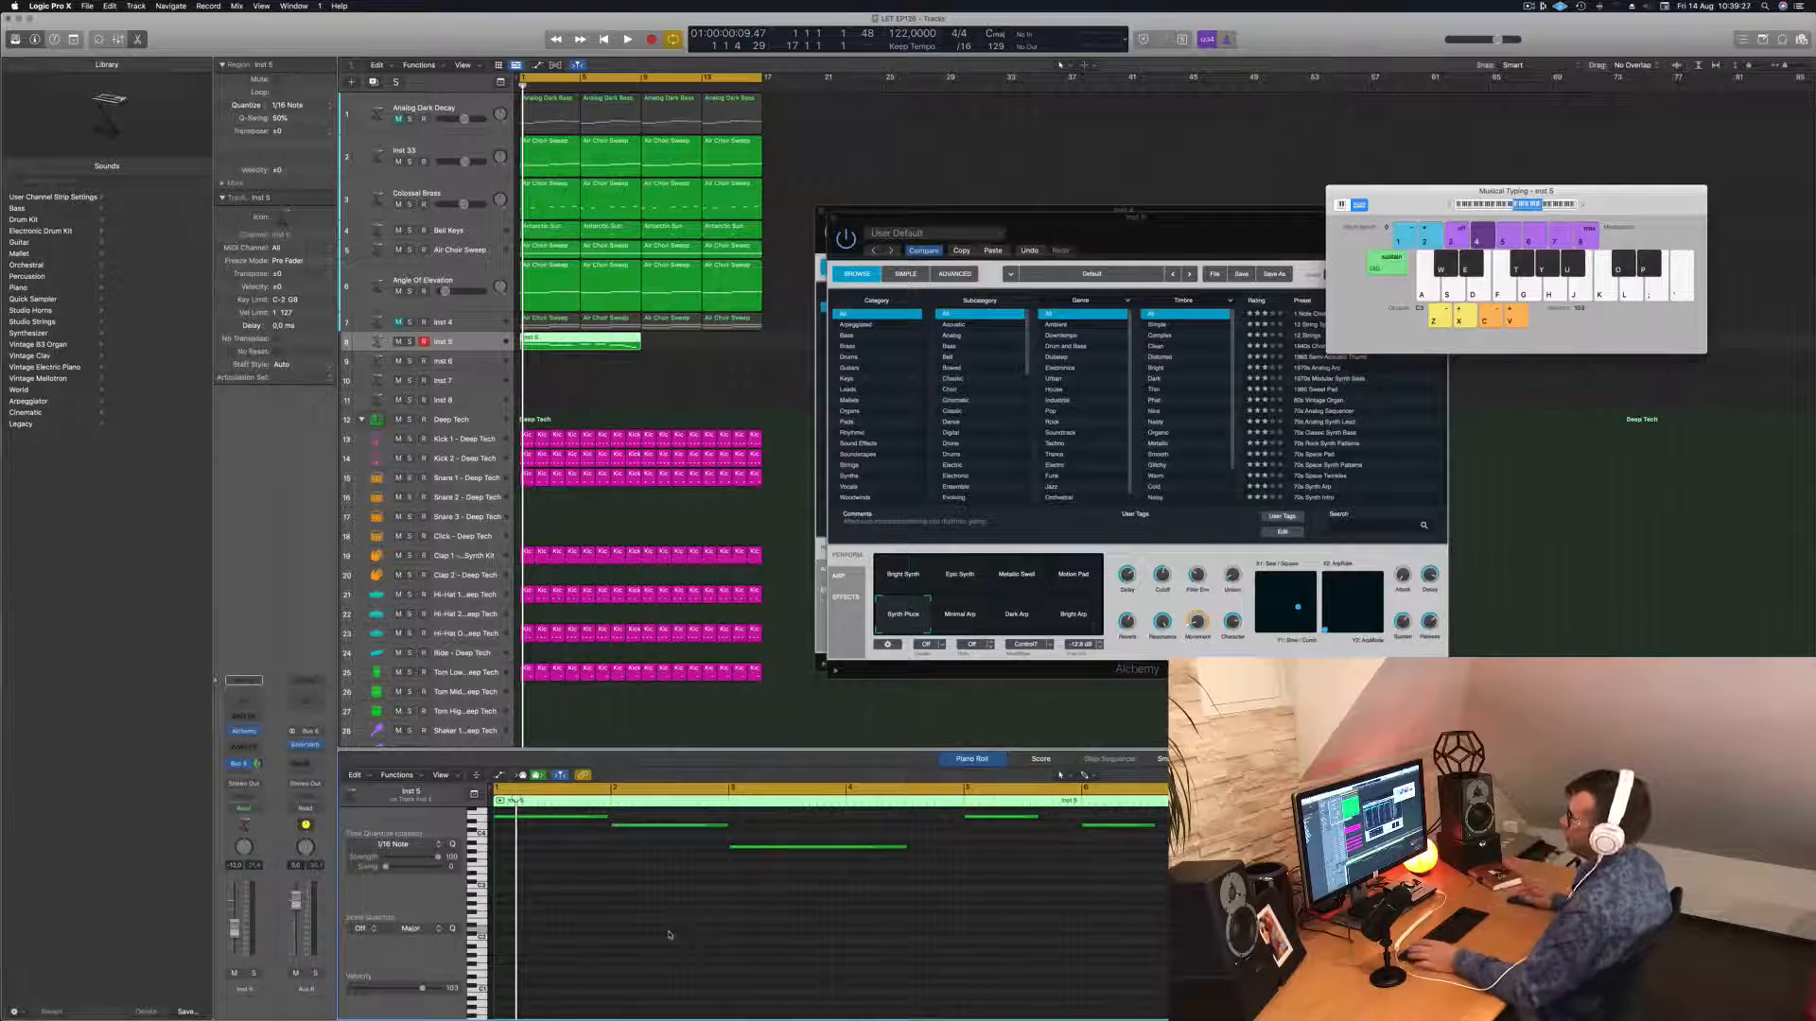
Play the loop and check all the notes of the Inst 5 region in the Piano Roll.
click(675, 395)
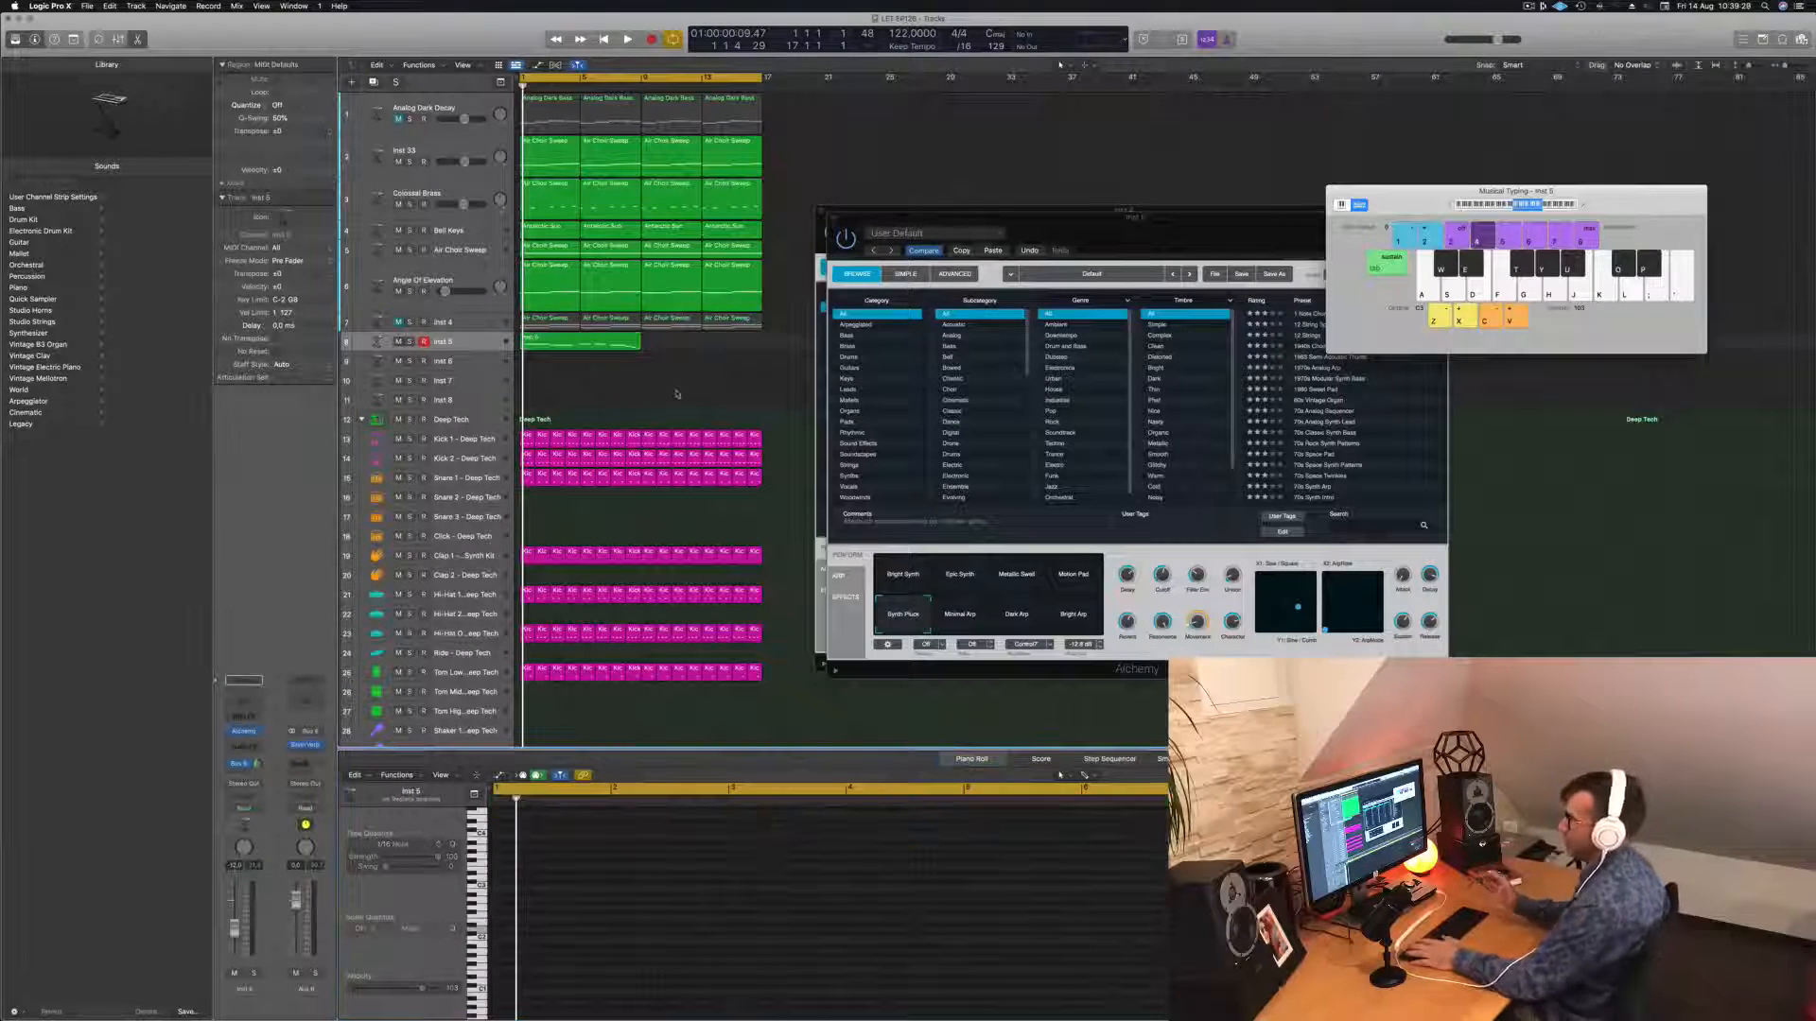
key(space)
click(603, 339)
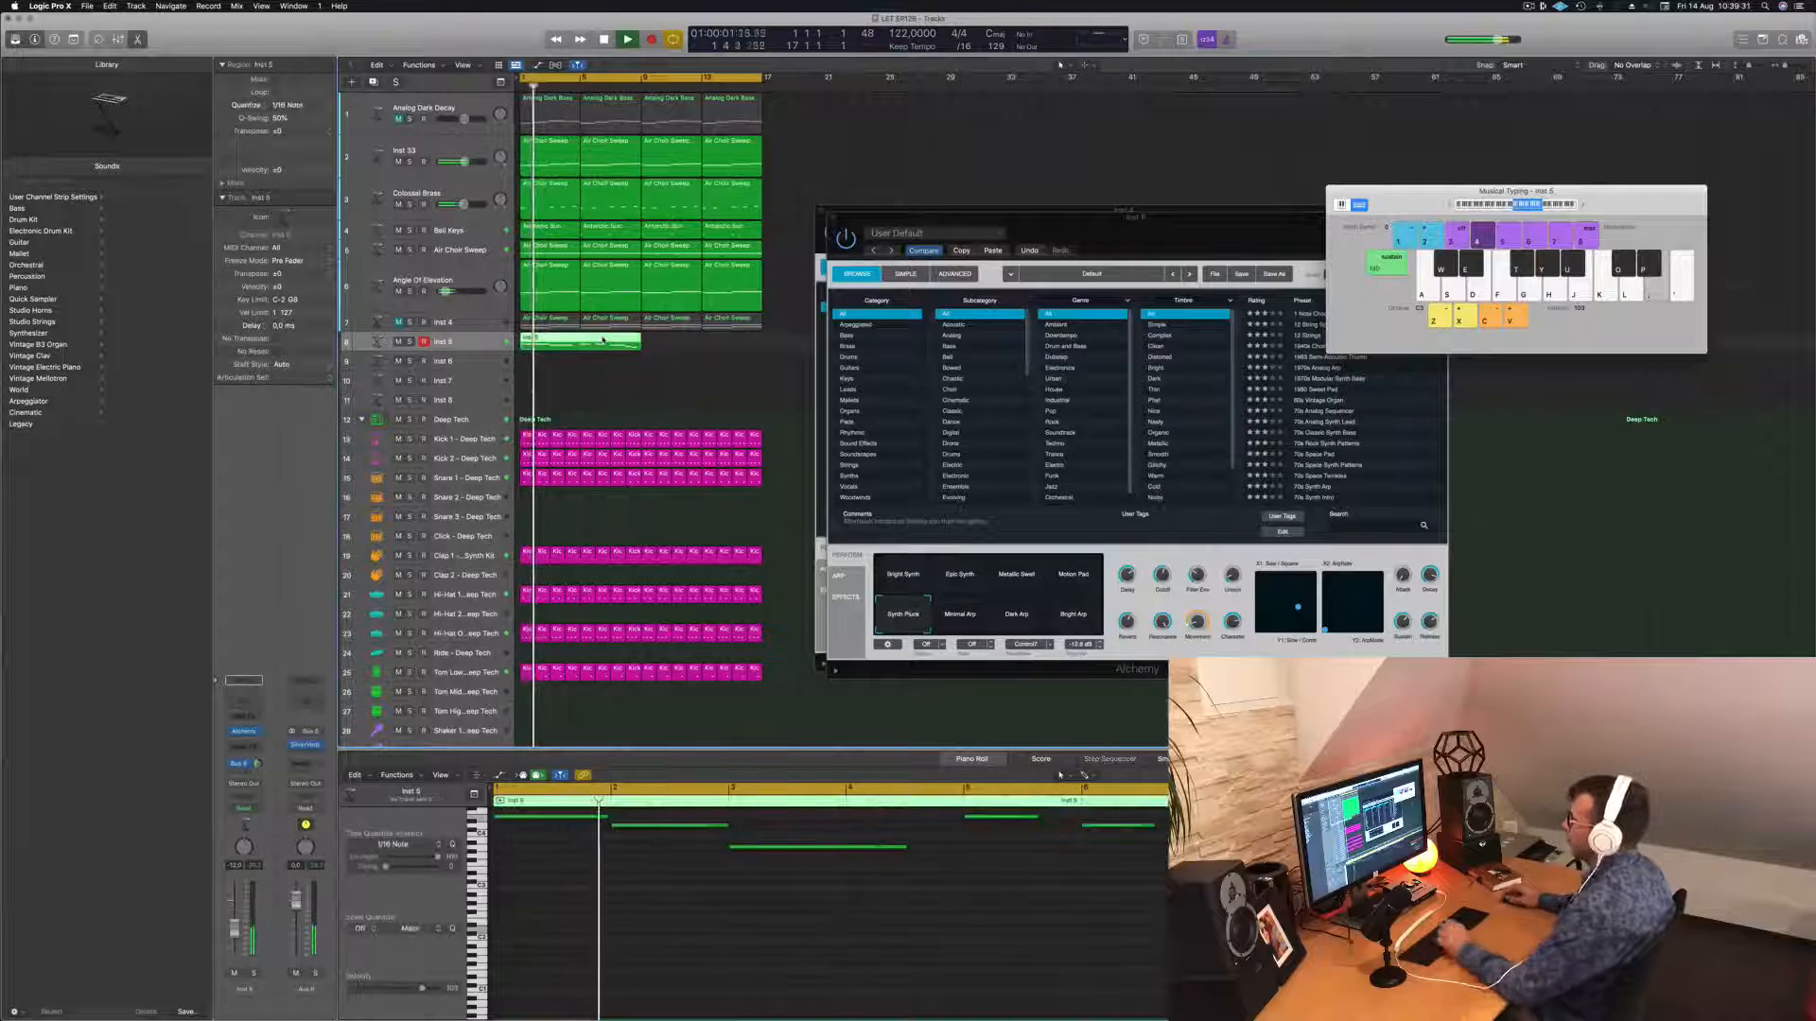
click(698, 914)
scroll(704, 913, down, 3)
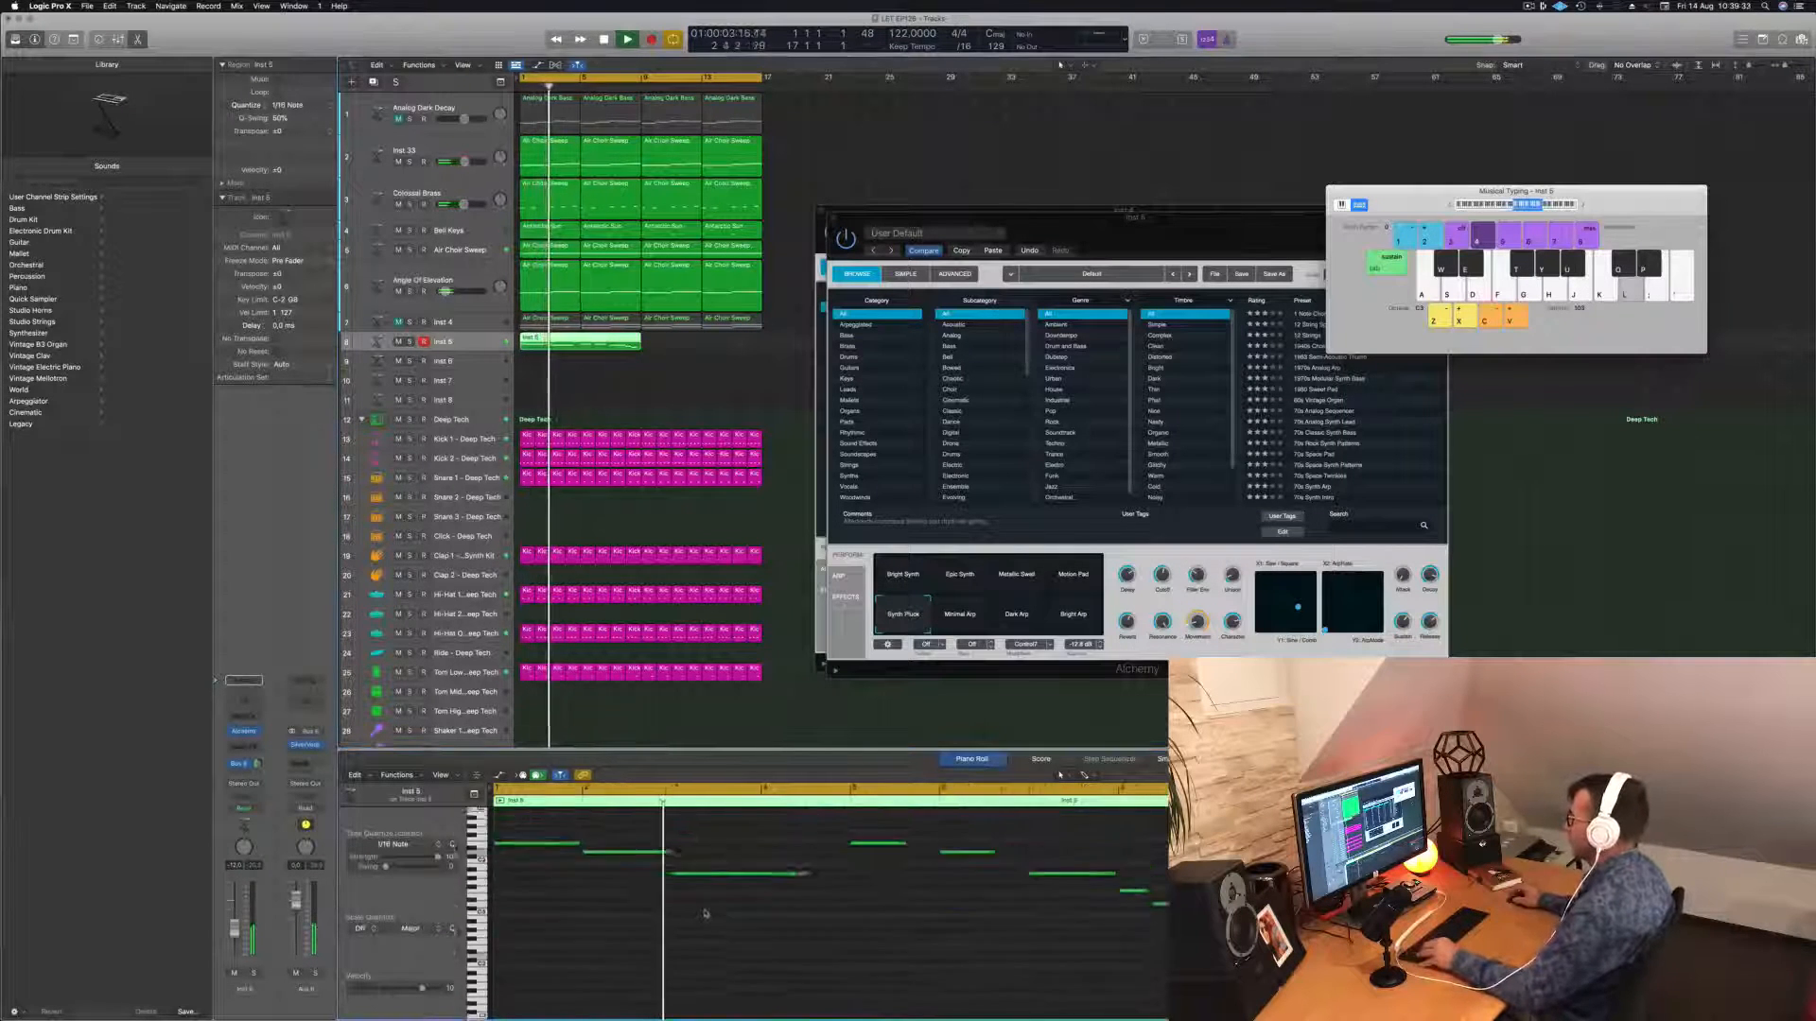
key(space)
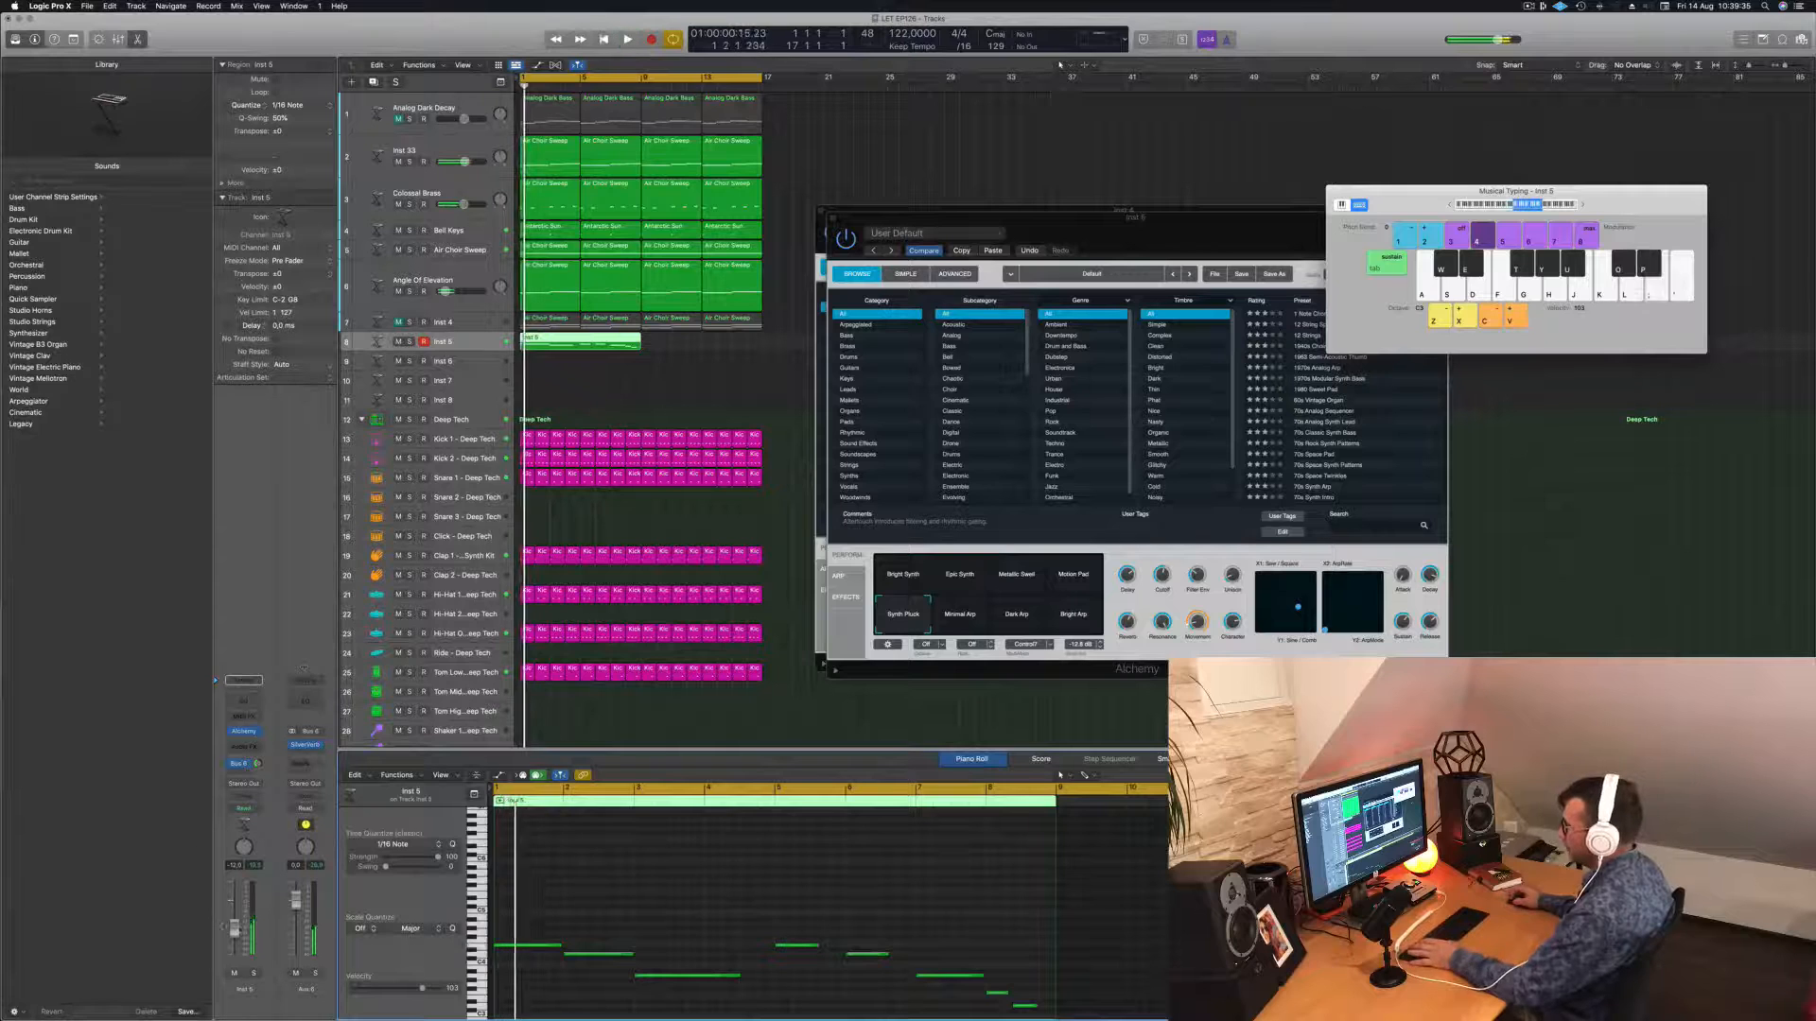
key(space)
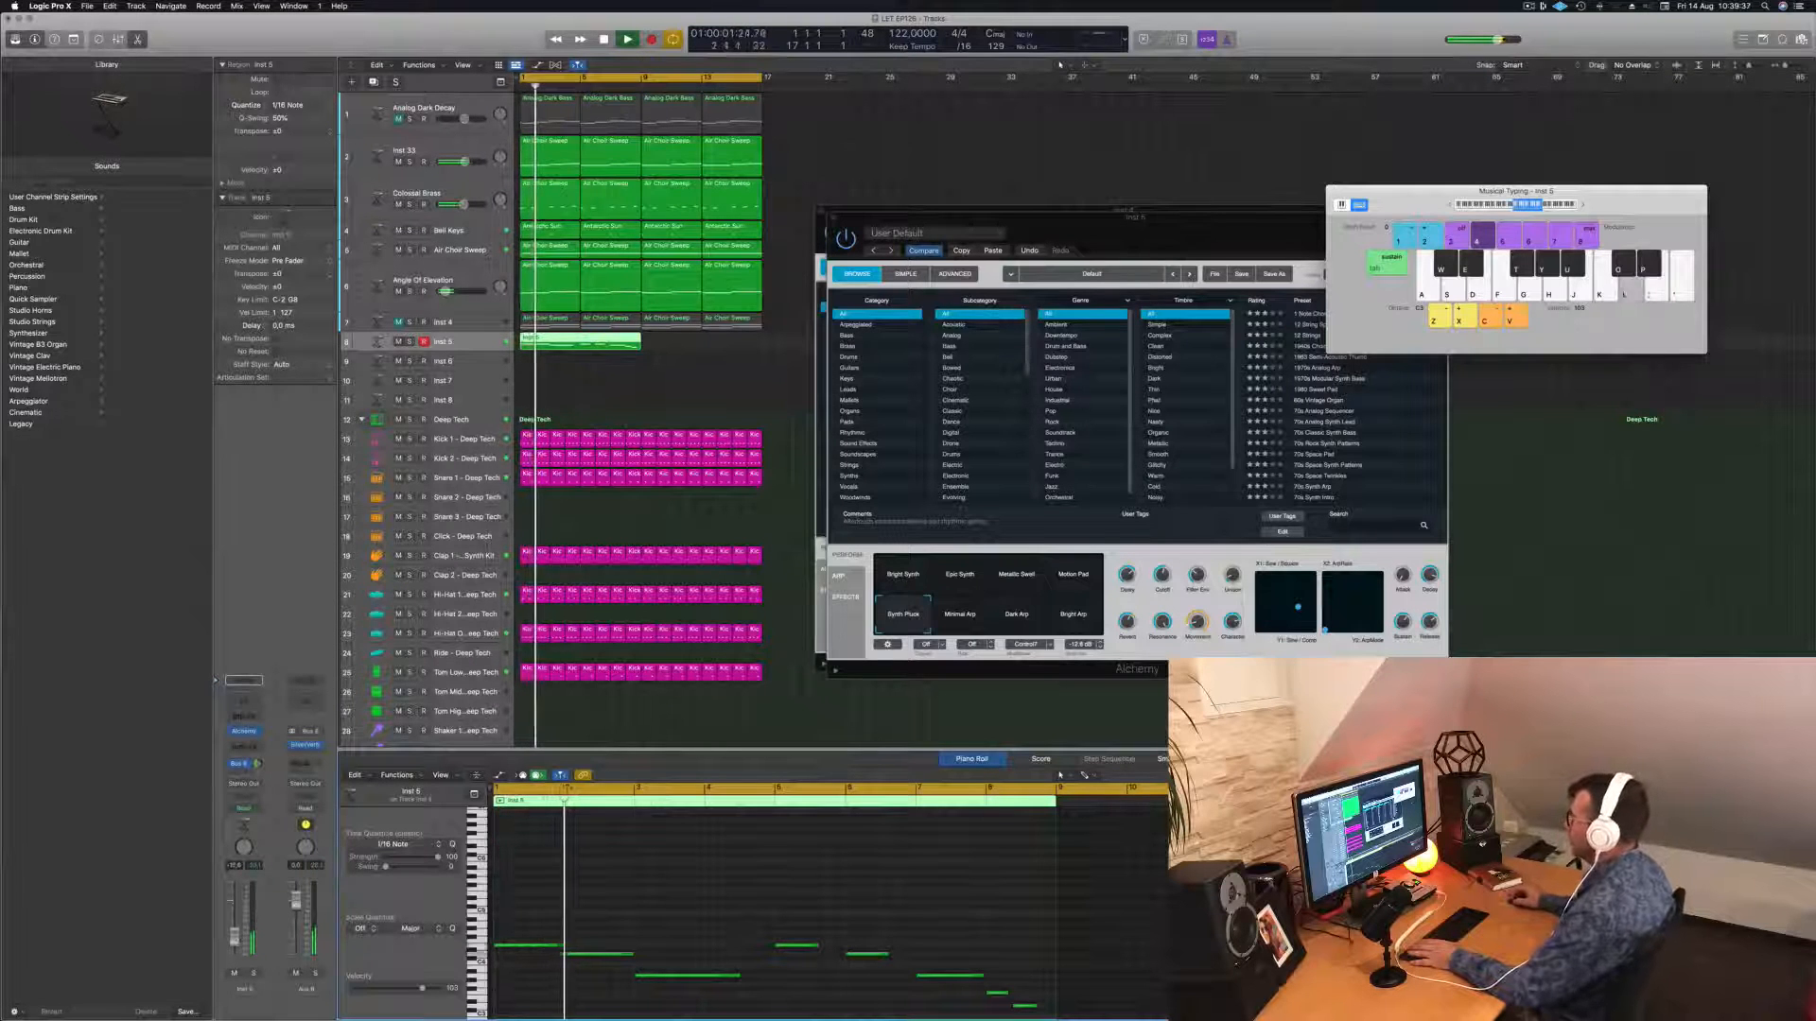
Move the Inst 5 Alchemy window higher and replay the loop from the start with the first Colossal Brass region's notes open.
drag(1204, 235, 1461, 142)
key(space)
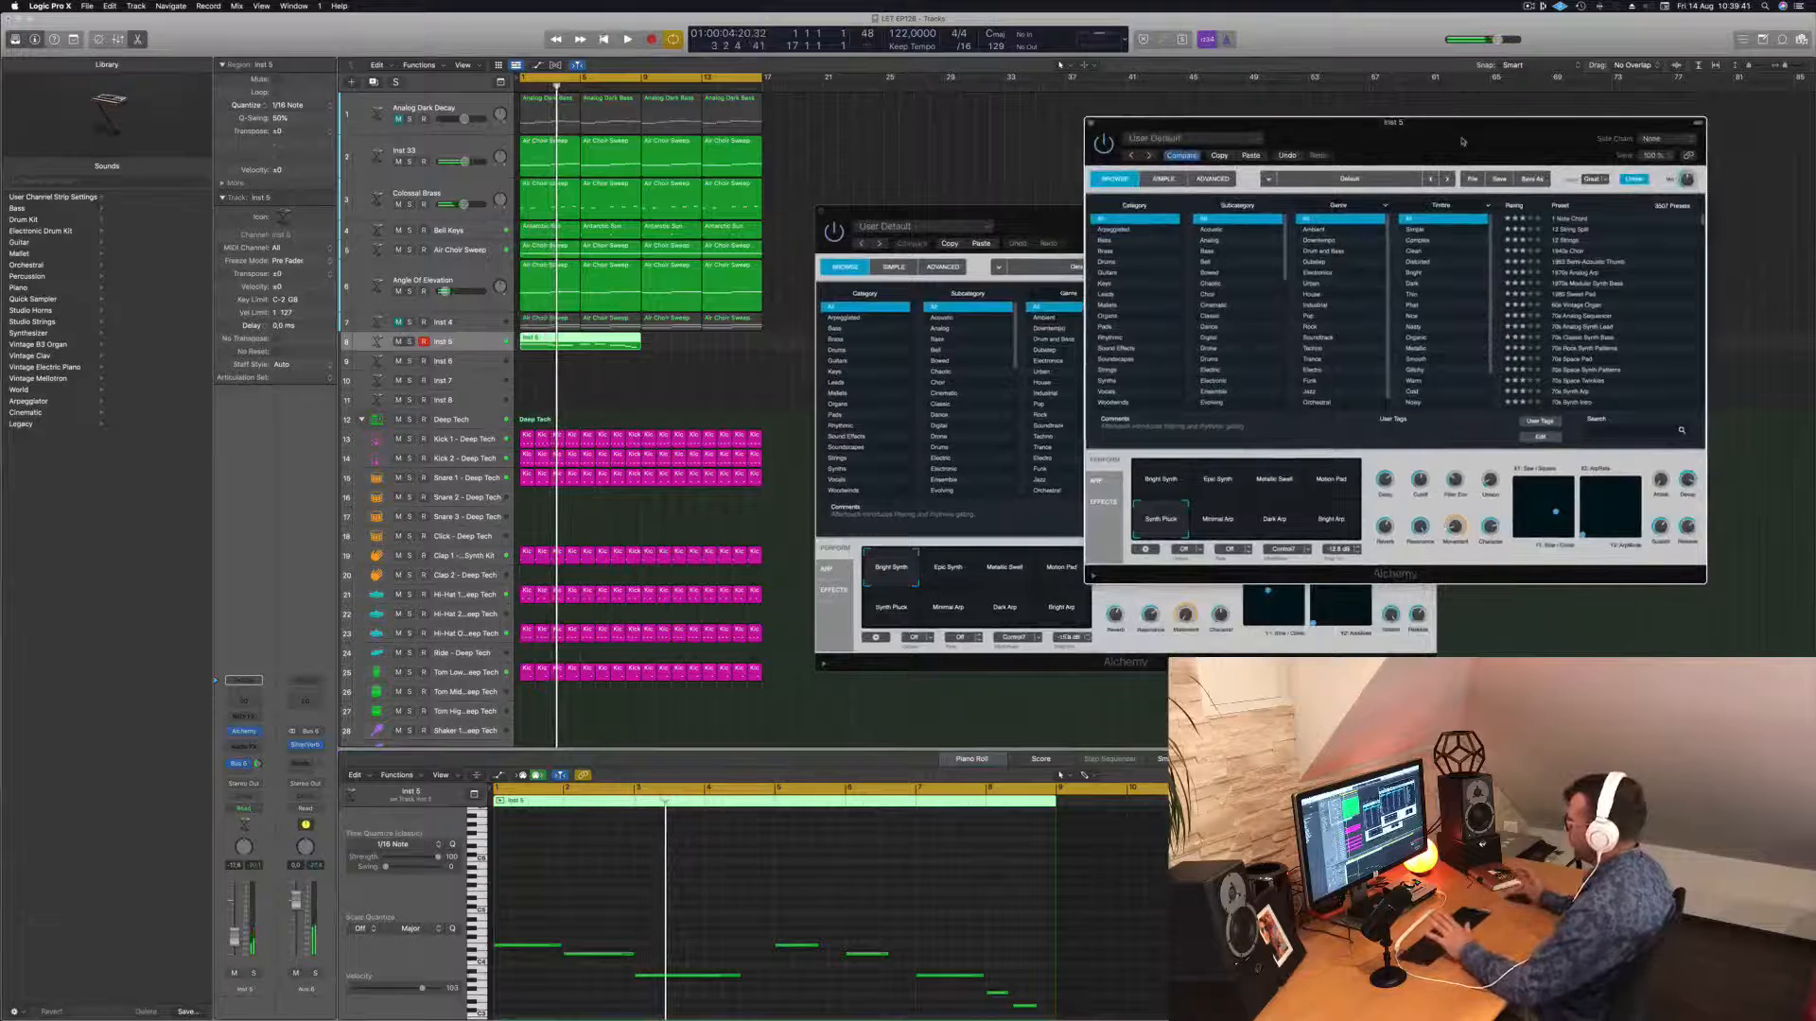
drag(1461, 142, 1208, 142)
key(space)
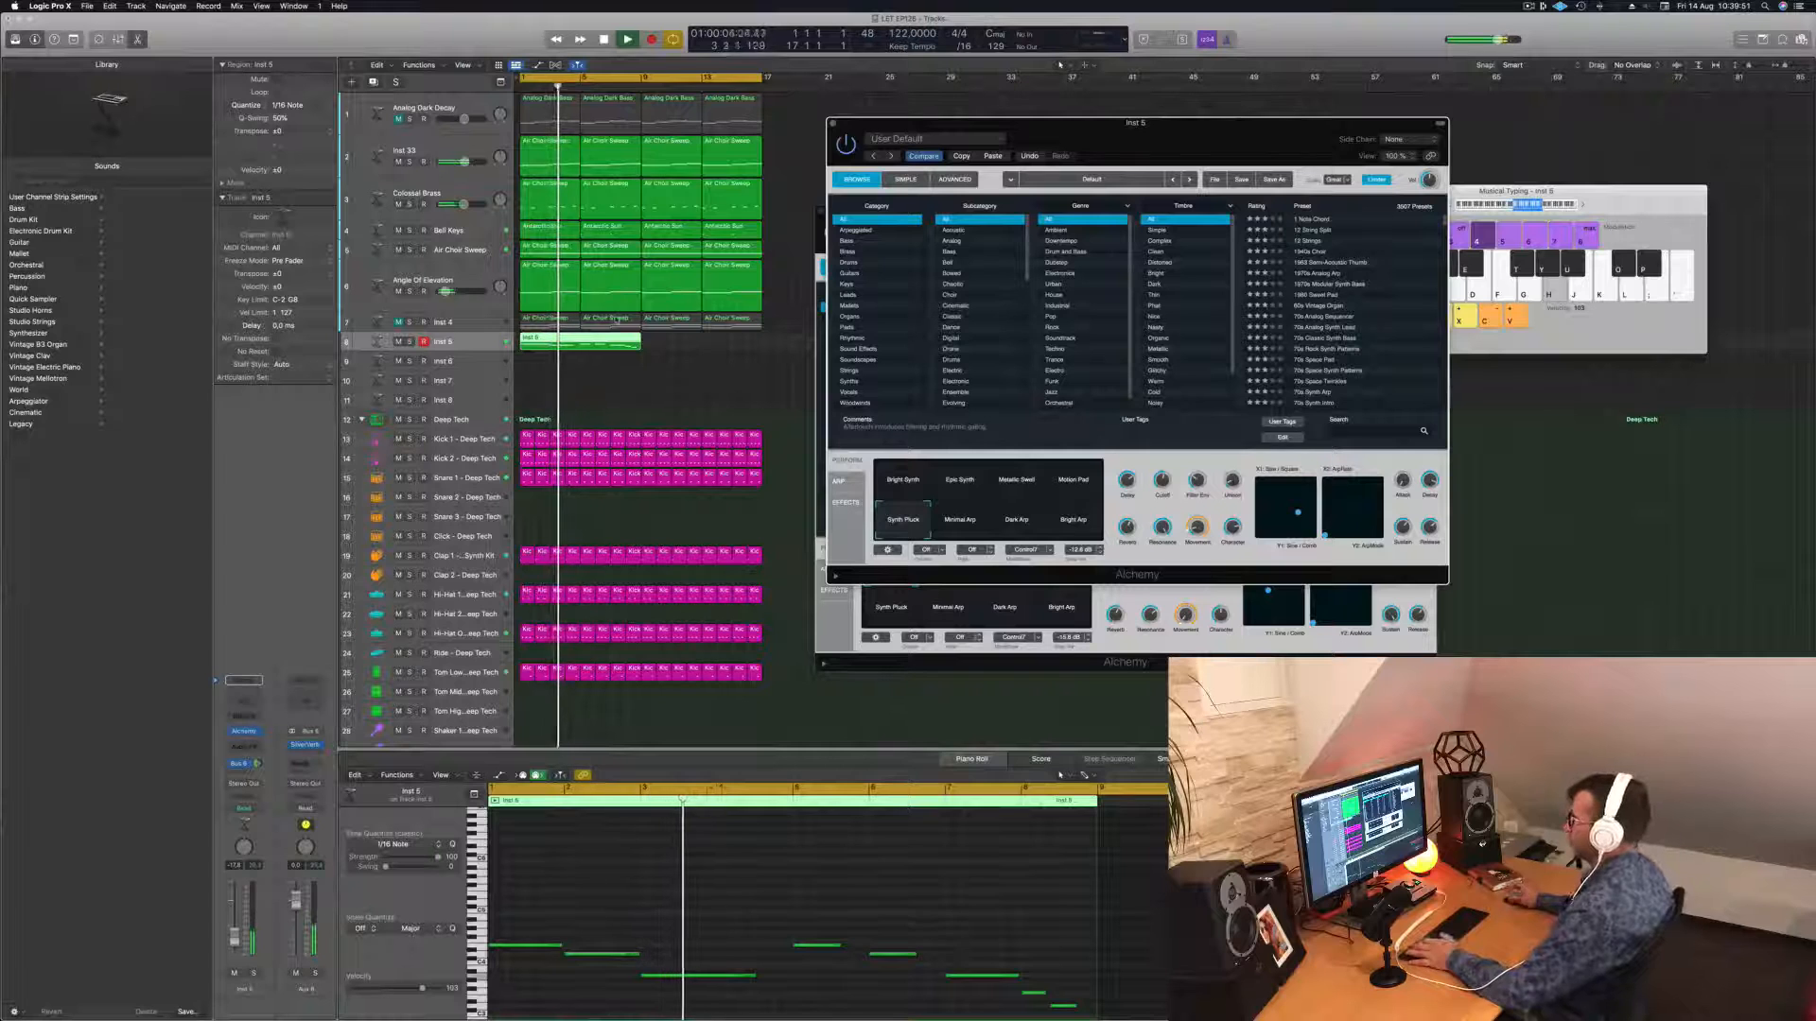
key(Return)
click(552, 194)
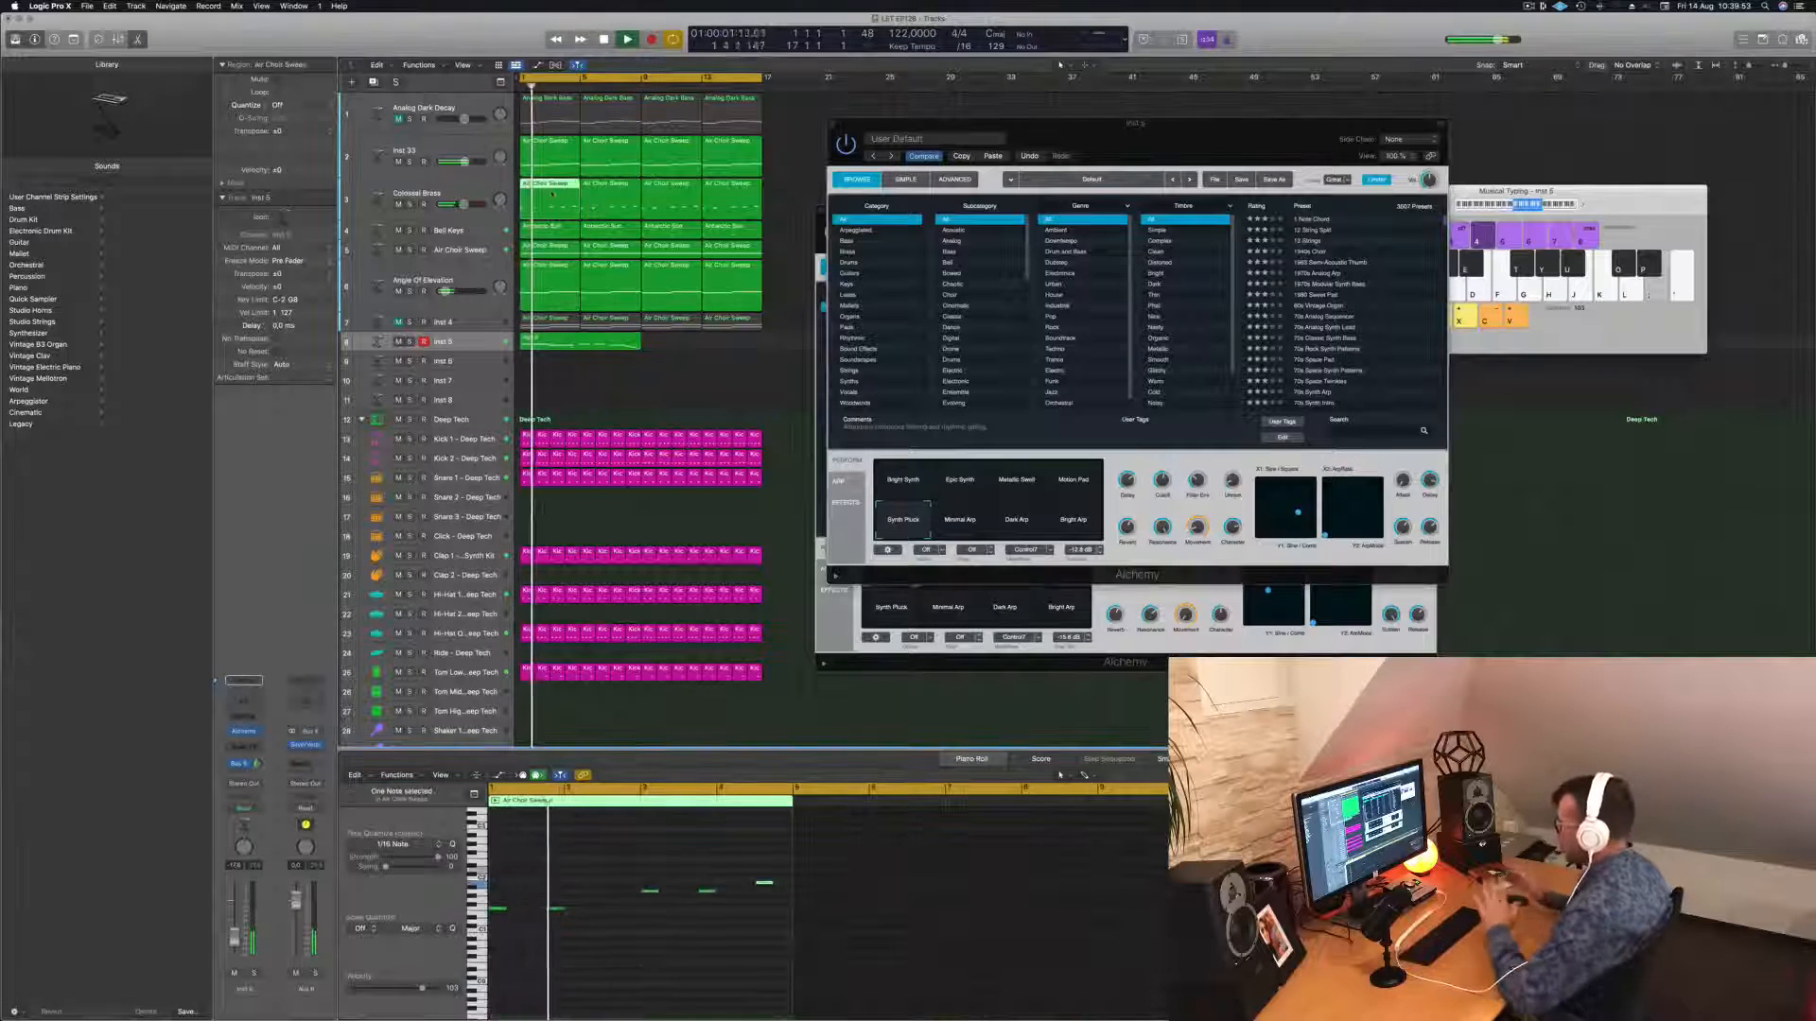
key(Return)
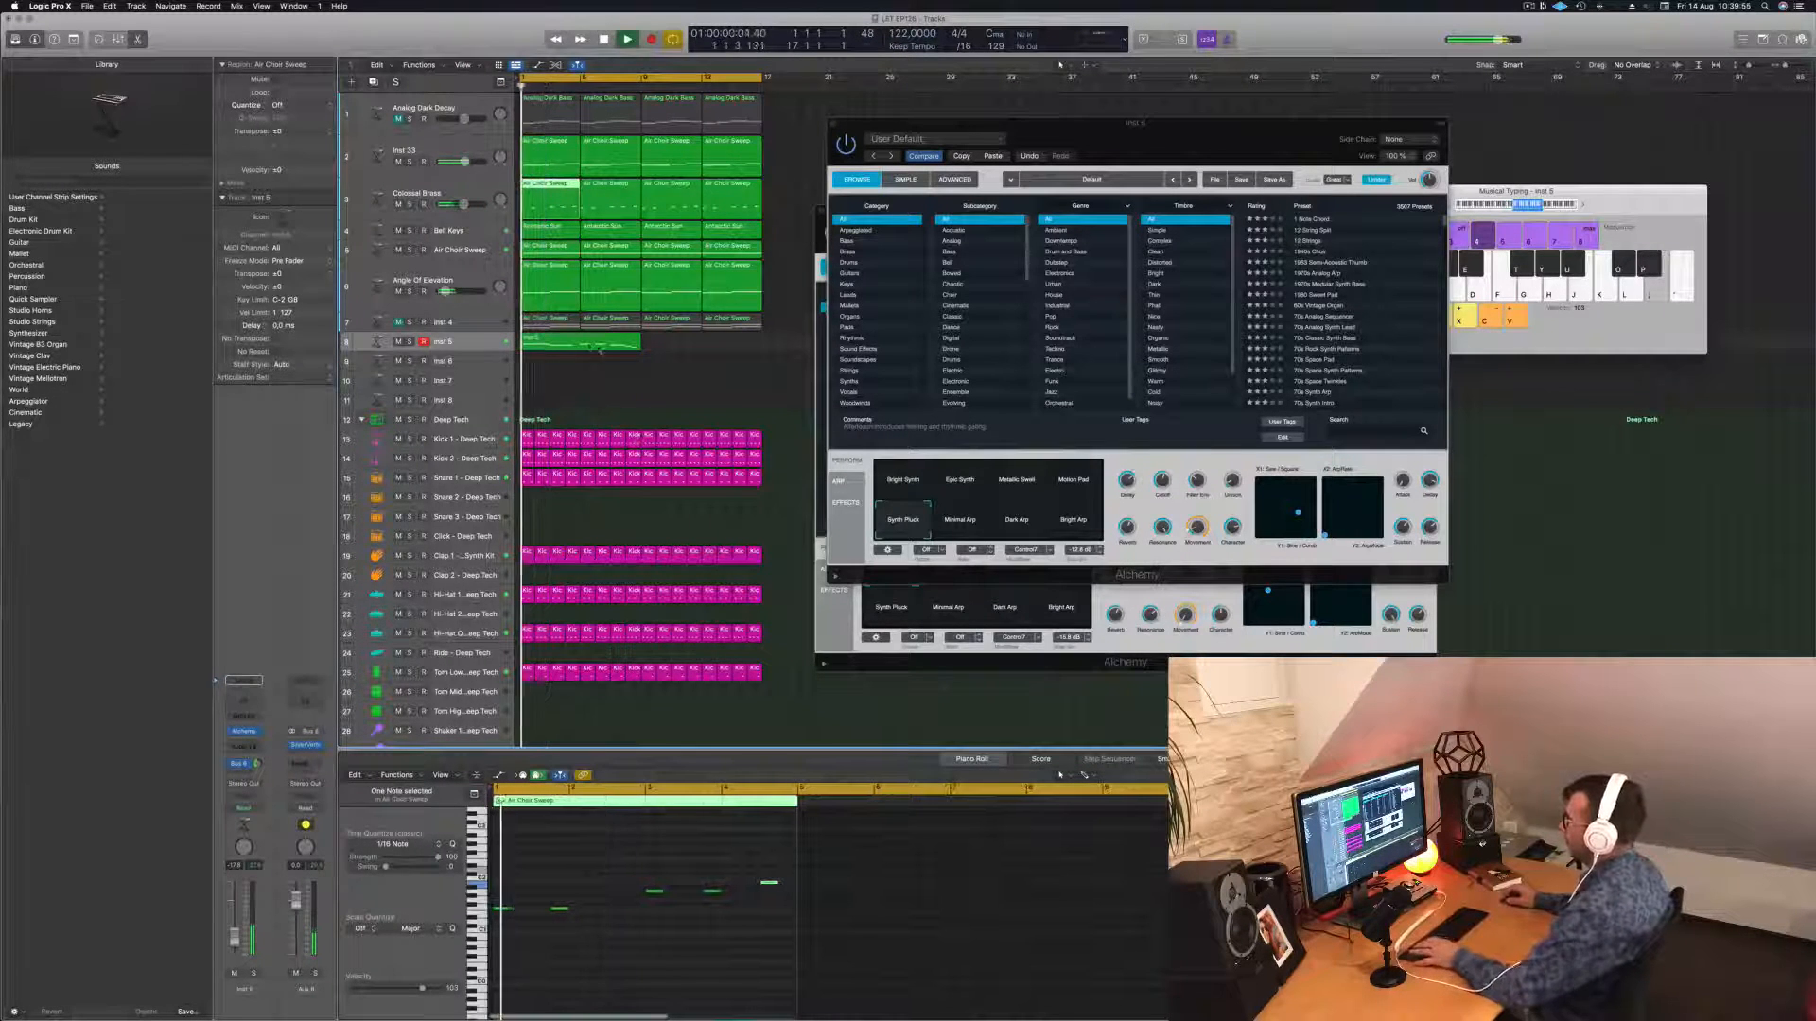
Split the Inst 5 region at bar 5, delete its second half and play the remaining four bars.
click(581, 342)
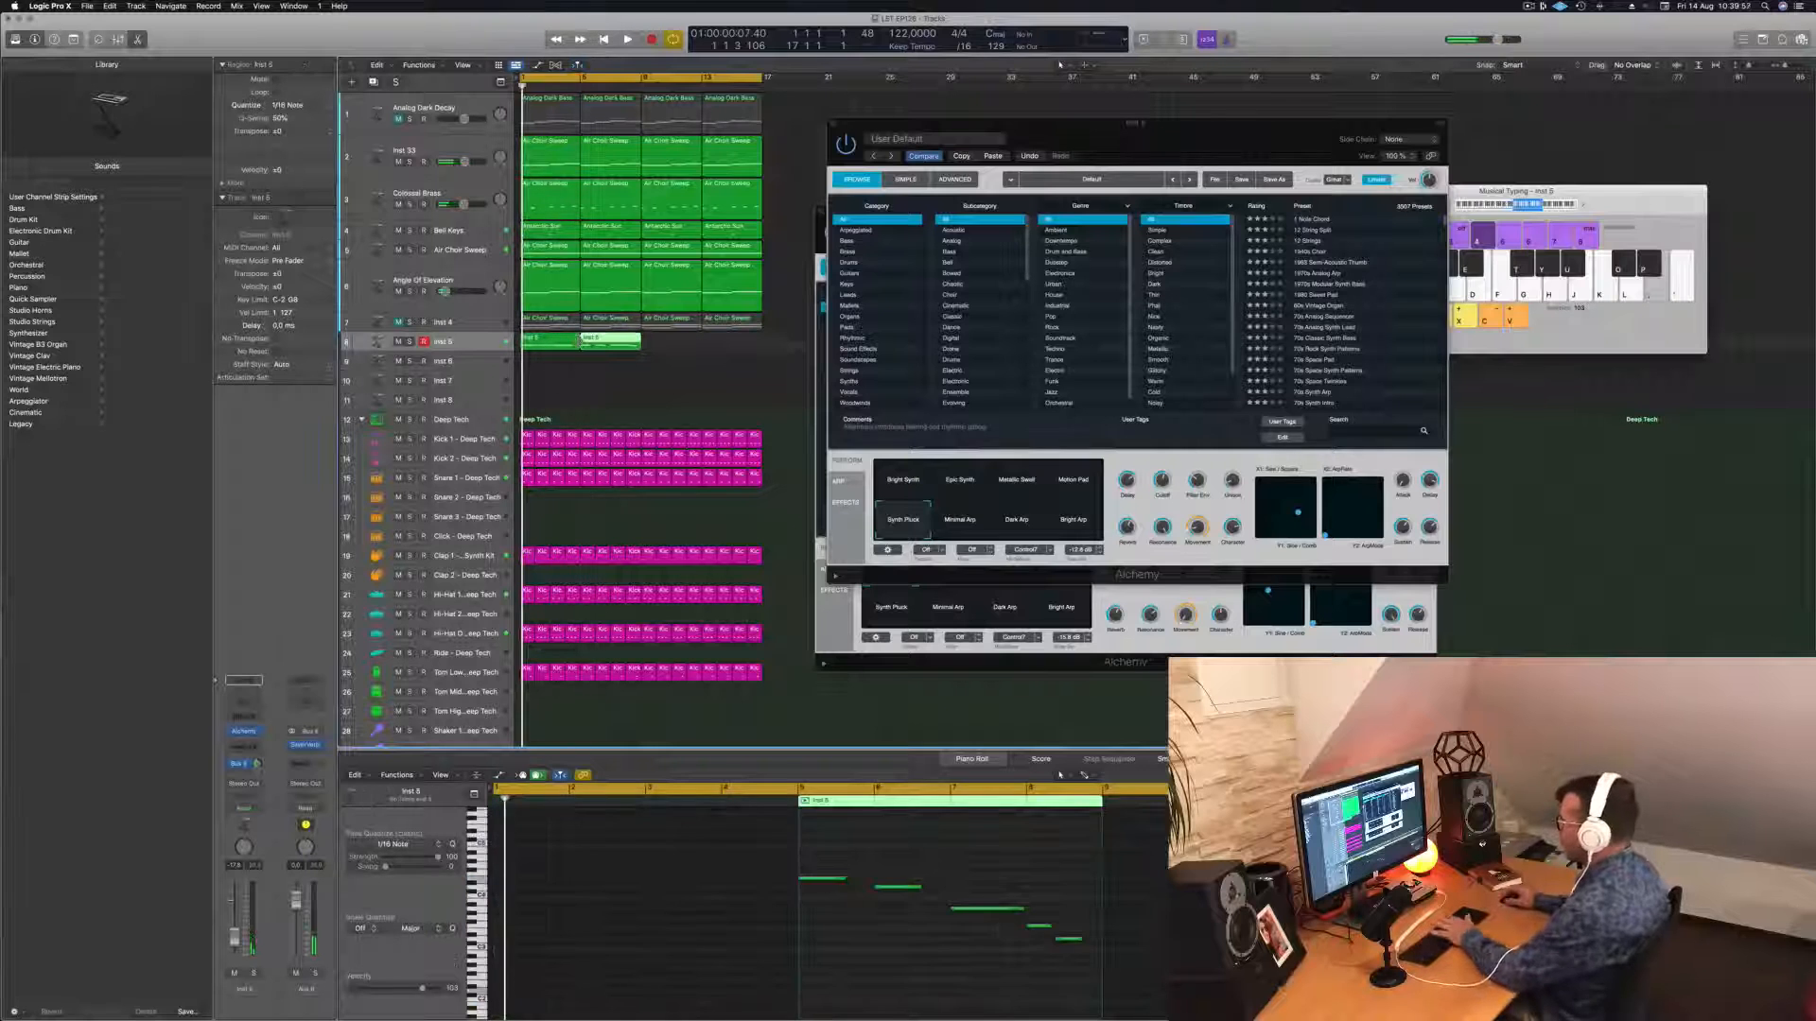
key(Delete)
click(546, 346)
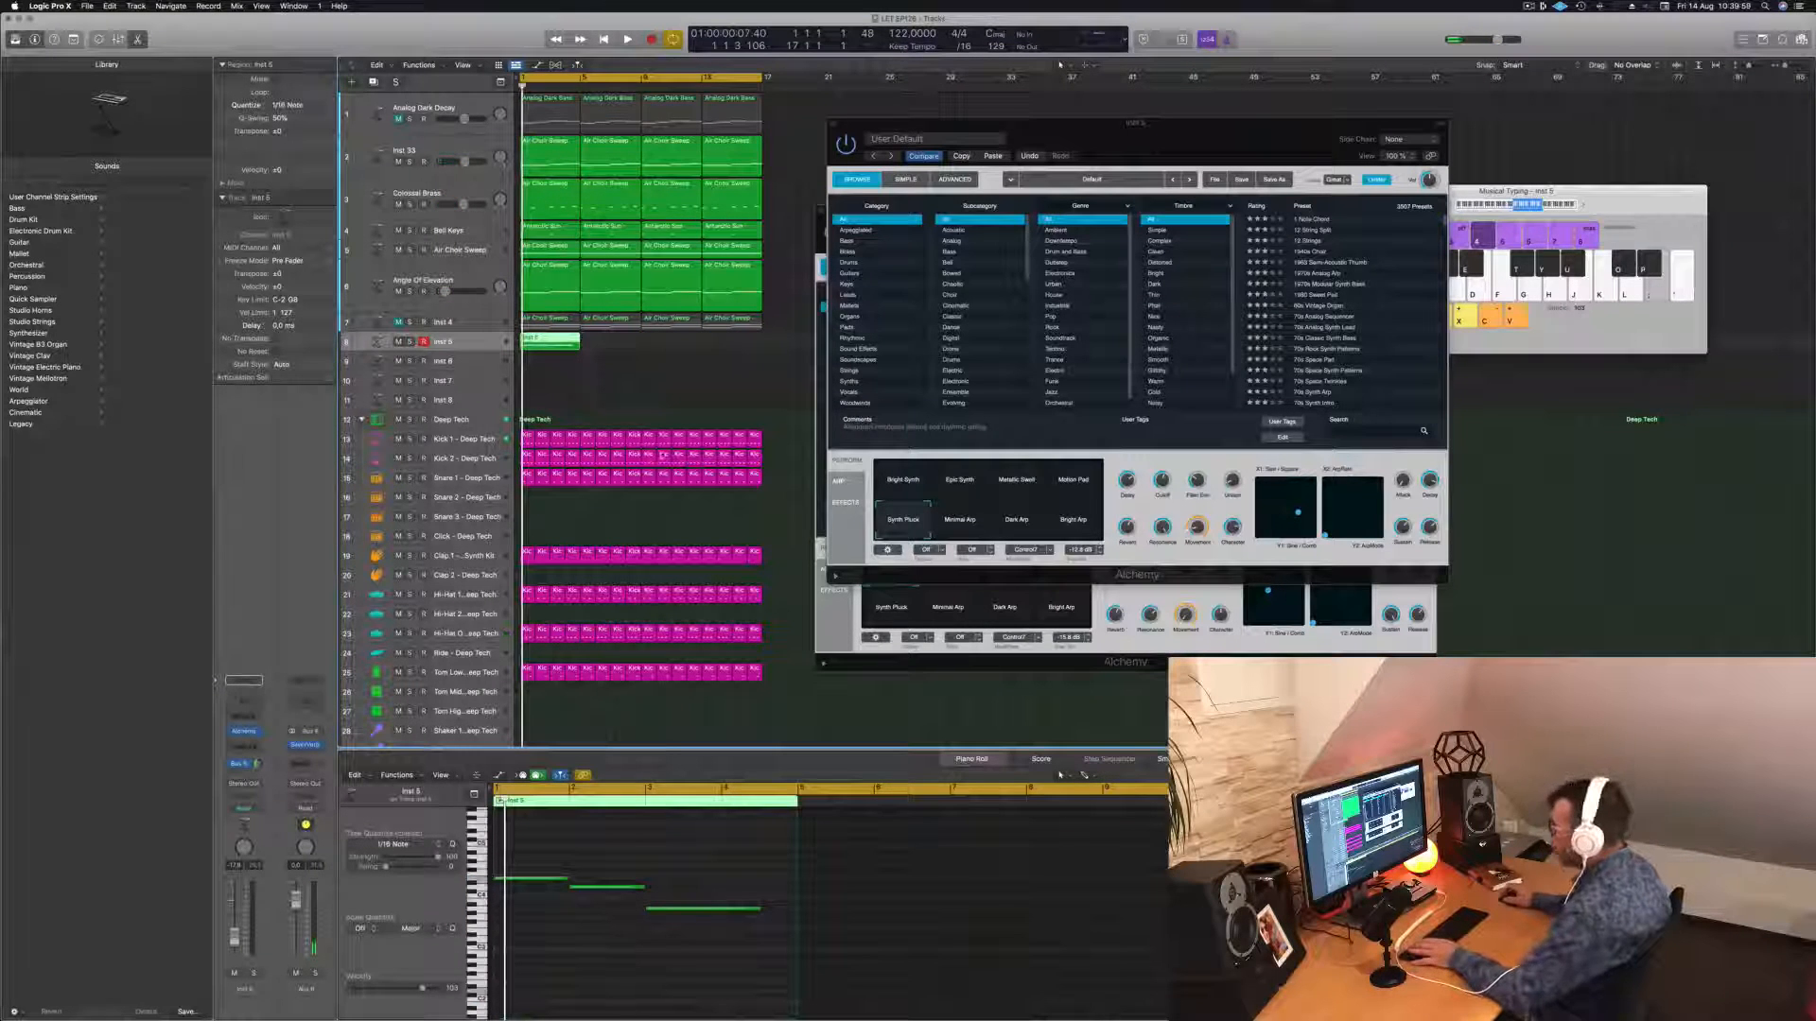
key(space)
Play the loop while comparing the notes of the first Colossal Brass region with the Inst 5 melody.
click(555, 208)
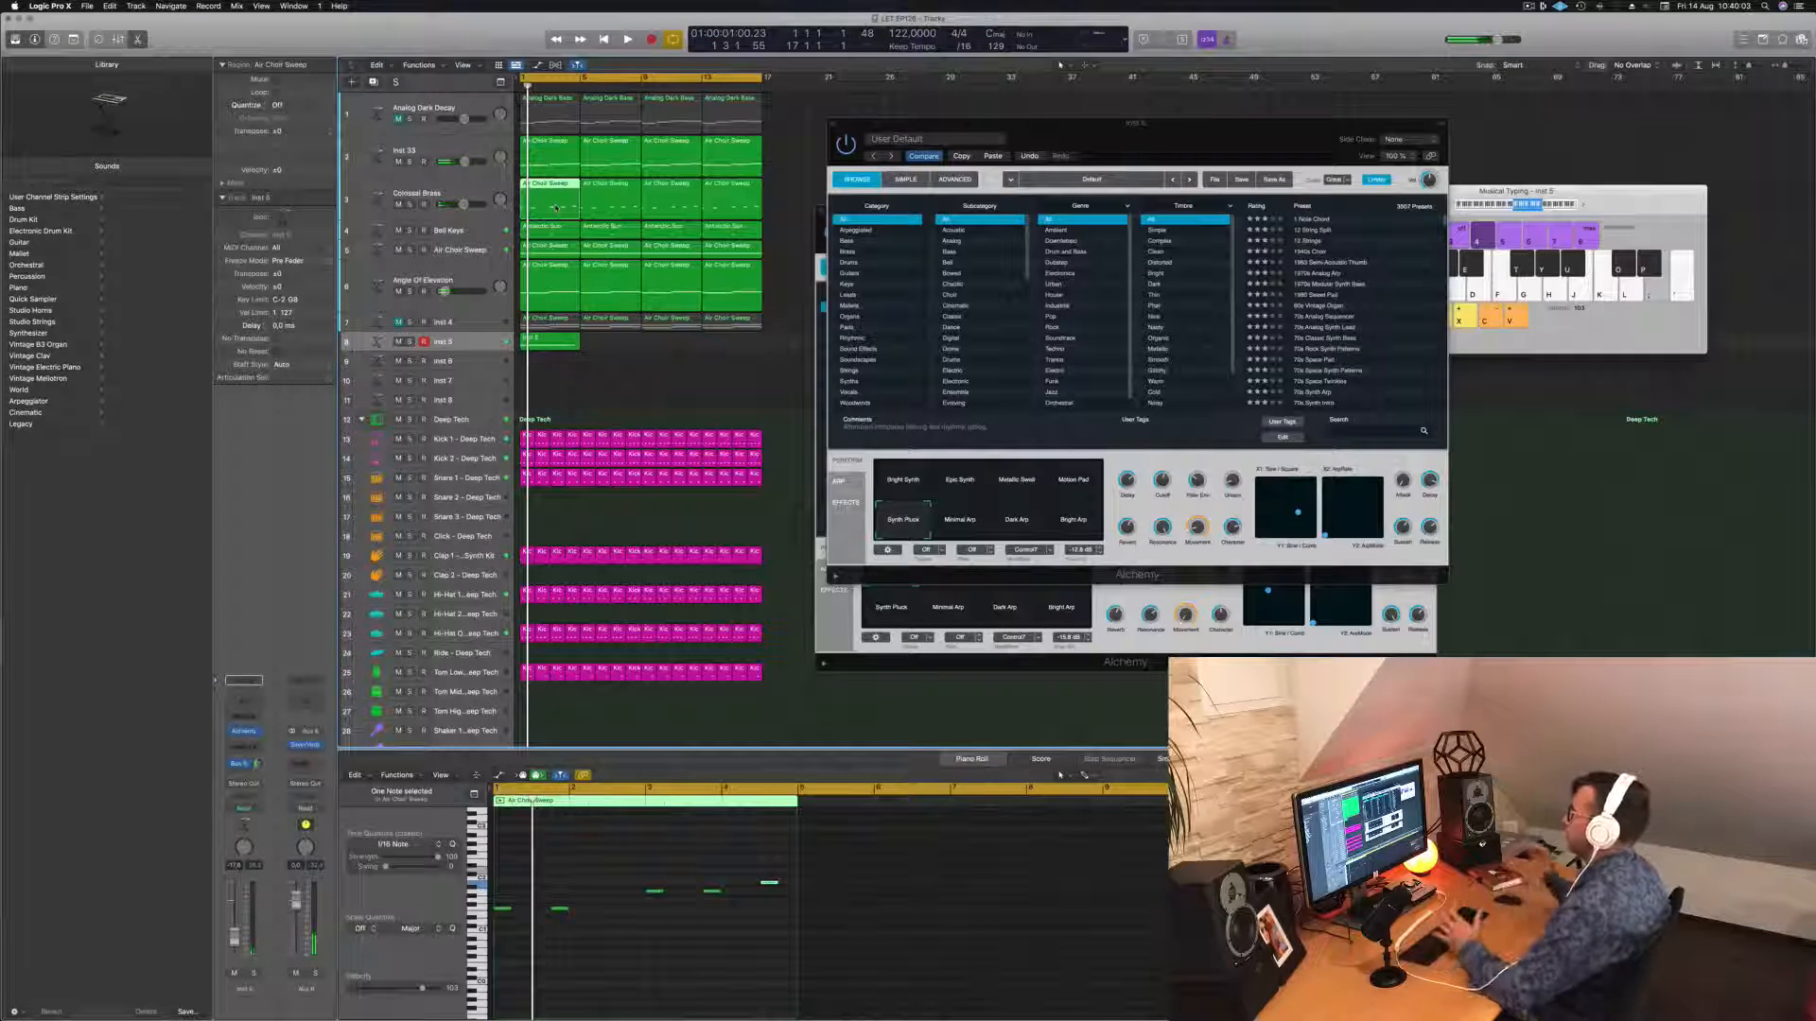
key(space)
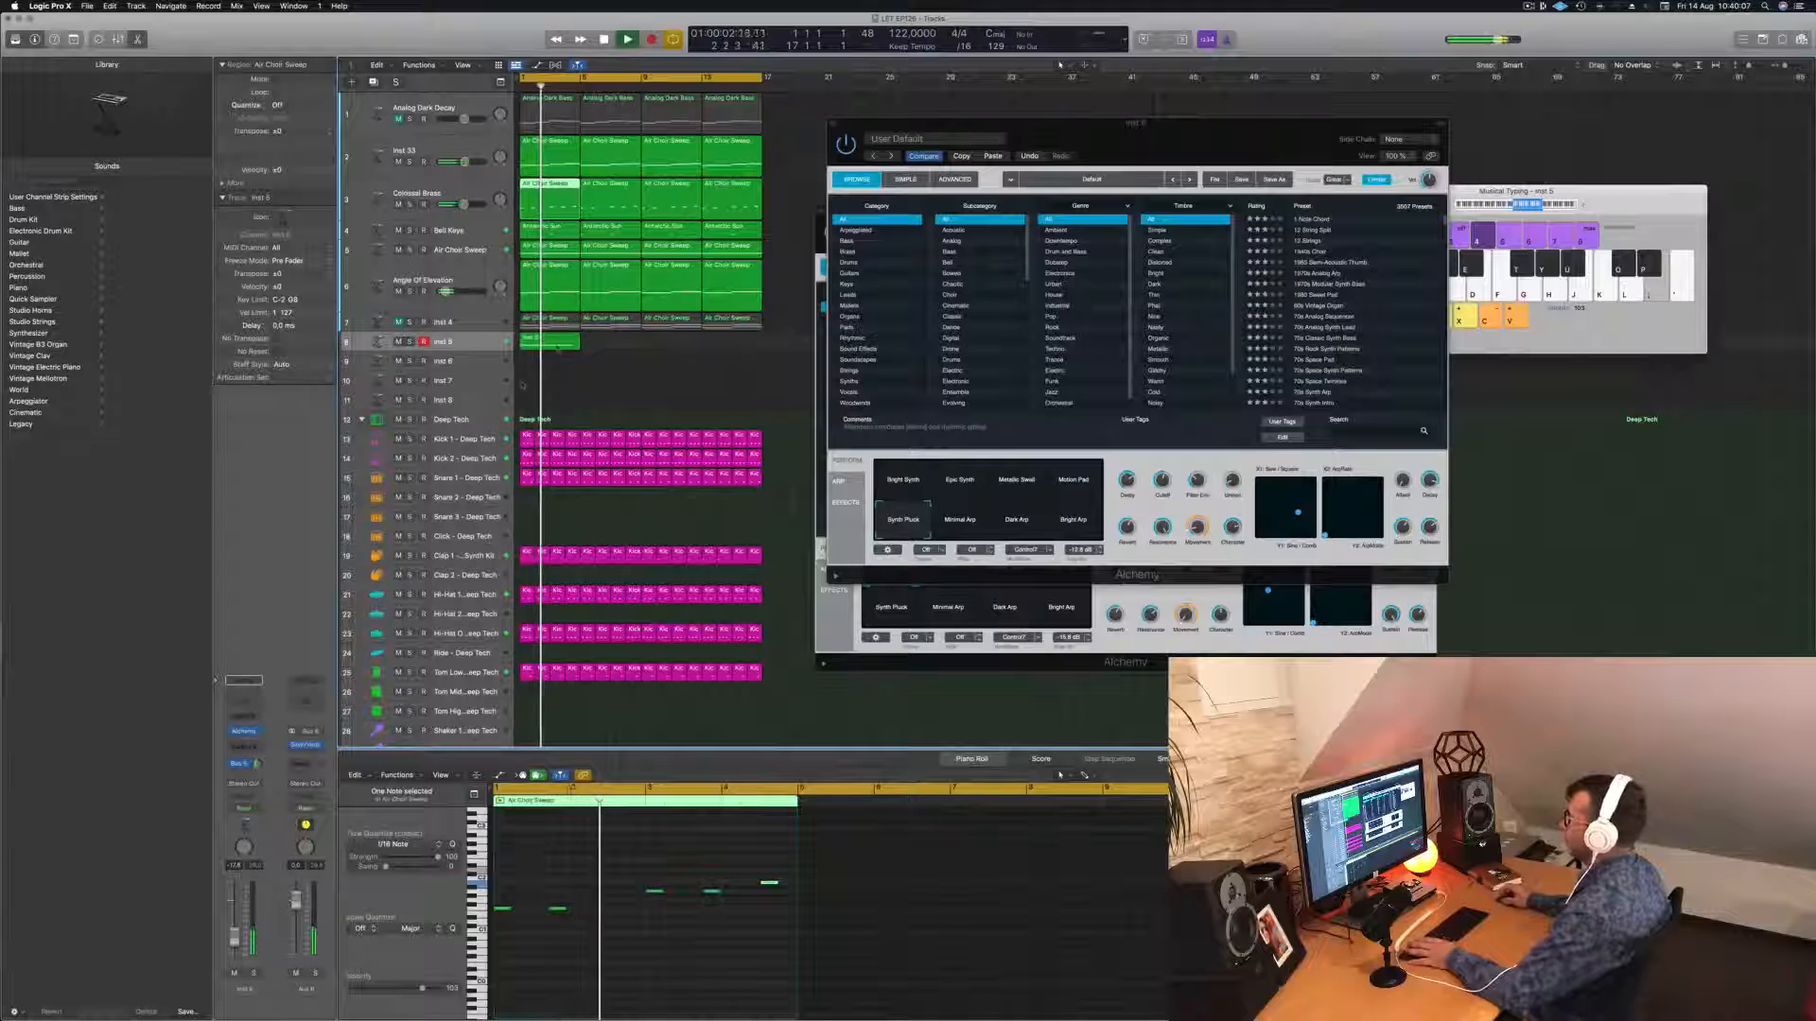
key(space)
key(space)
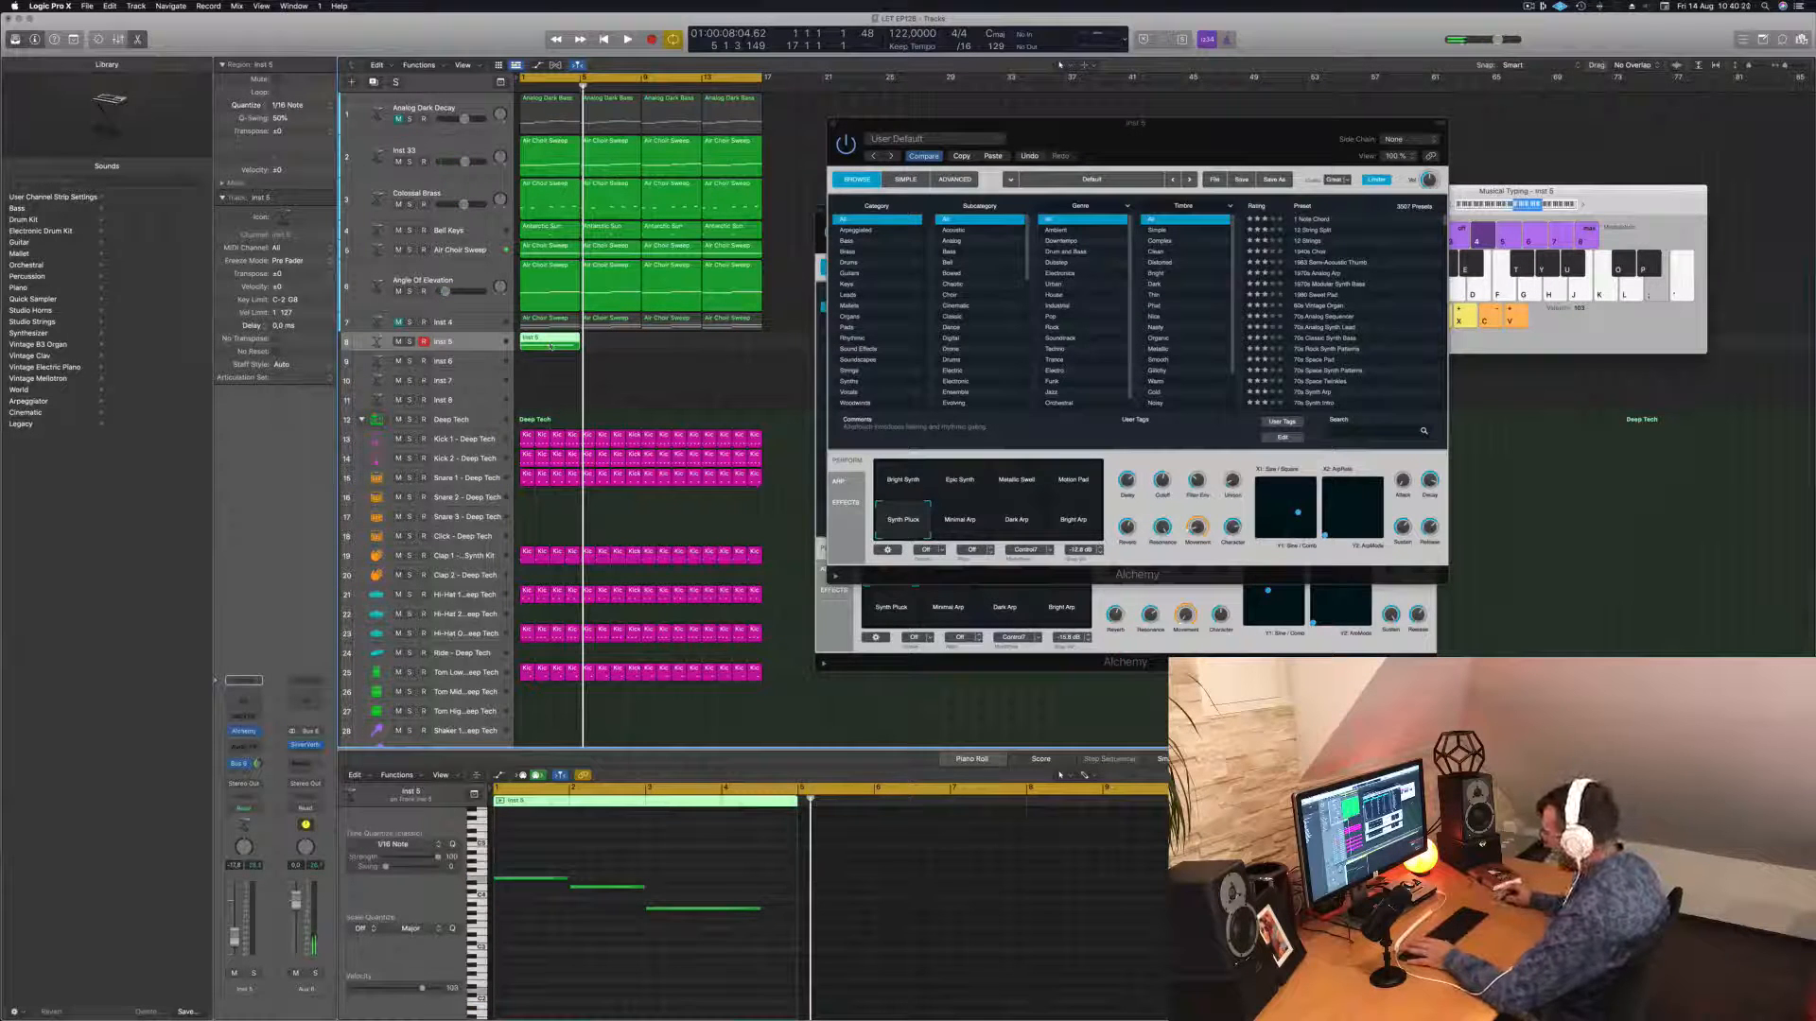
Shorten the last note of the Inst 5 region so it ends at bar 4, and play the loop again.
click(750, 909)
drag(759, 912, 725, 910)
key(space)
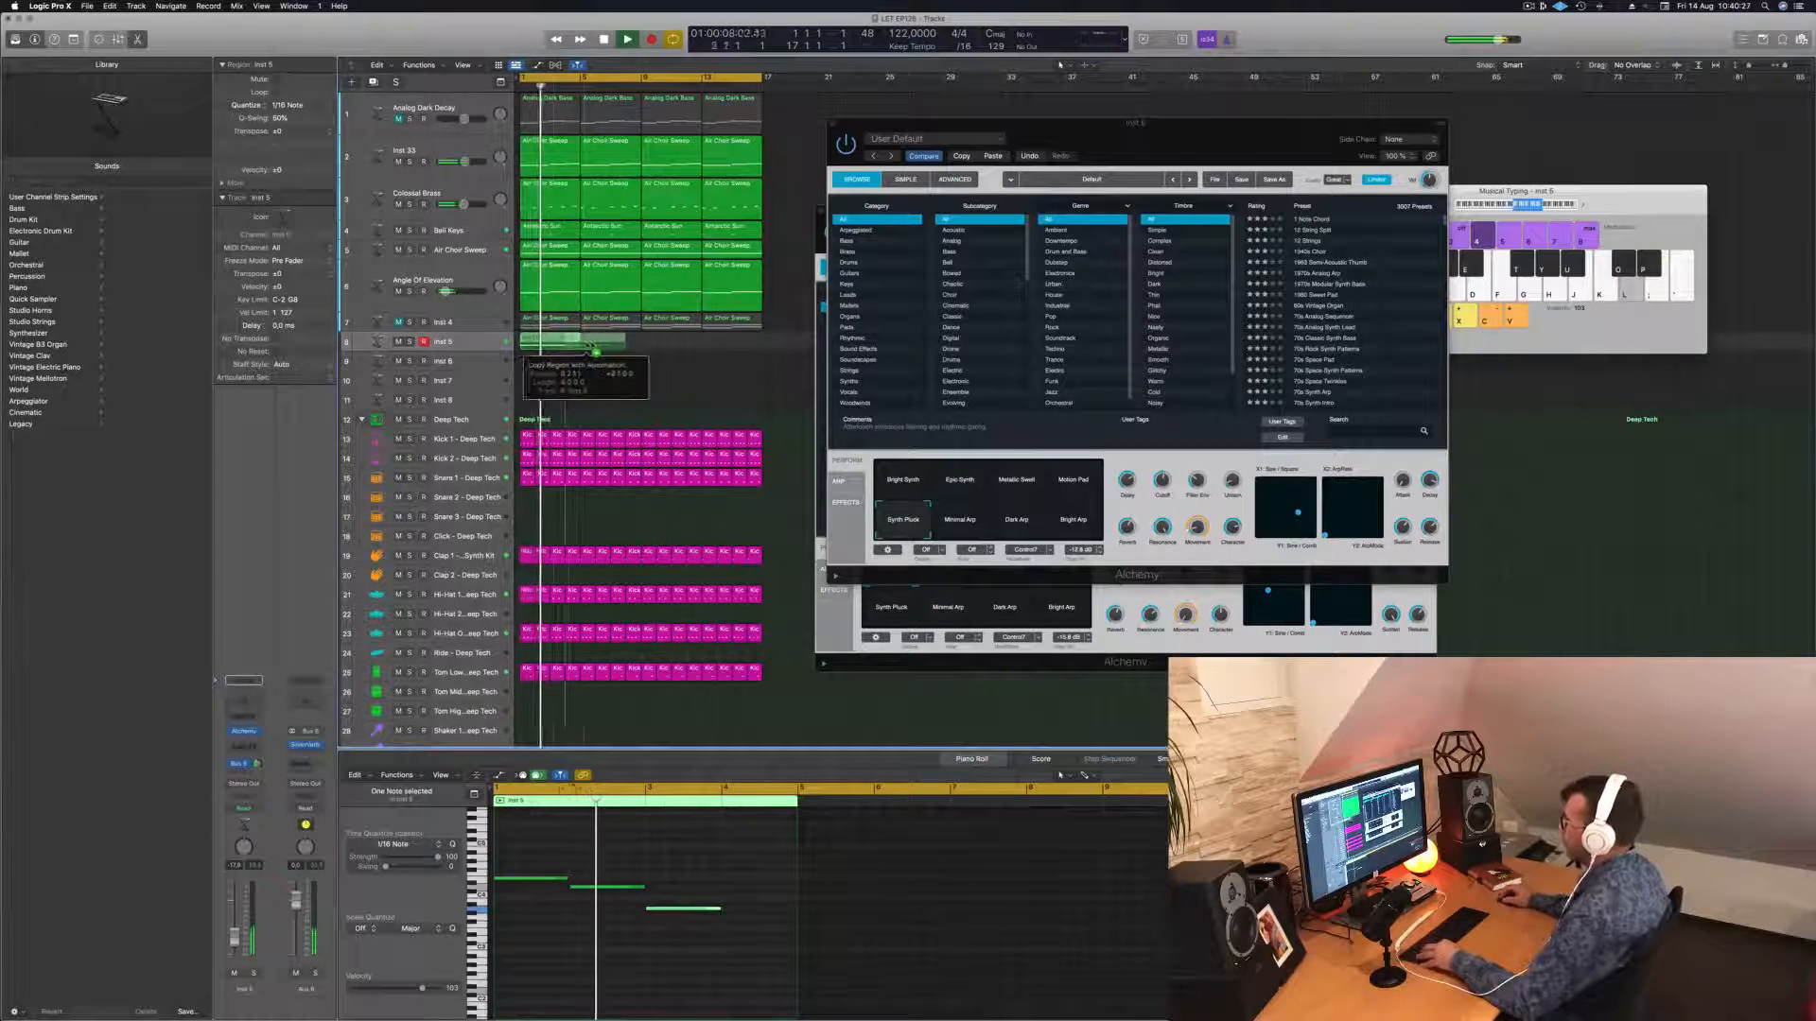
Fill the 16-bar loop with copies of the four-bar Inst 5 region and copy the first region onto the Inst 6 track.
drag(546, 342, 671, 347)
key(super+Left)
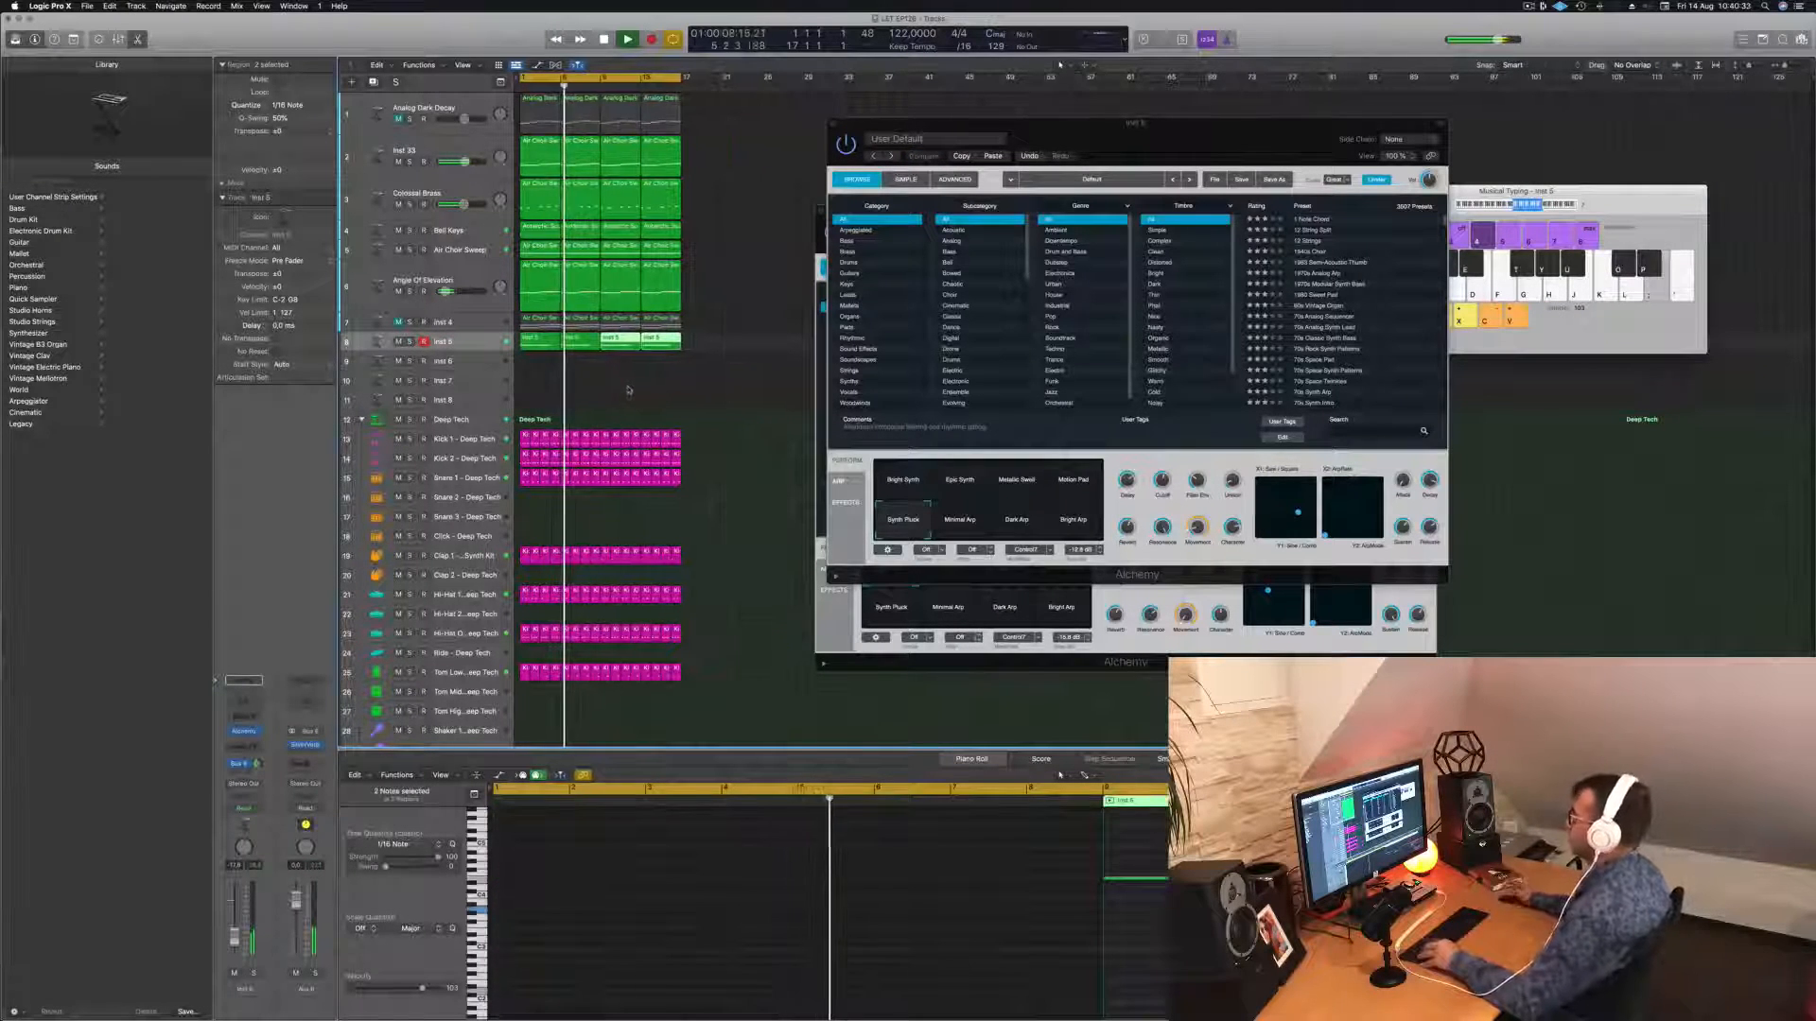
click(538, 347)
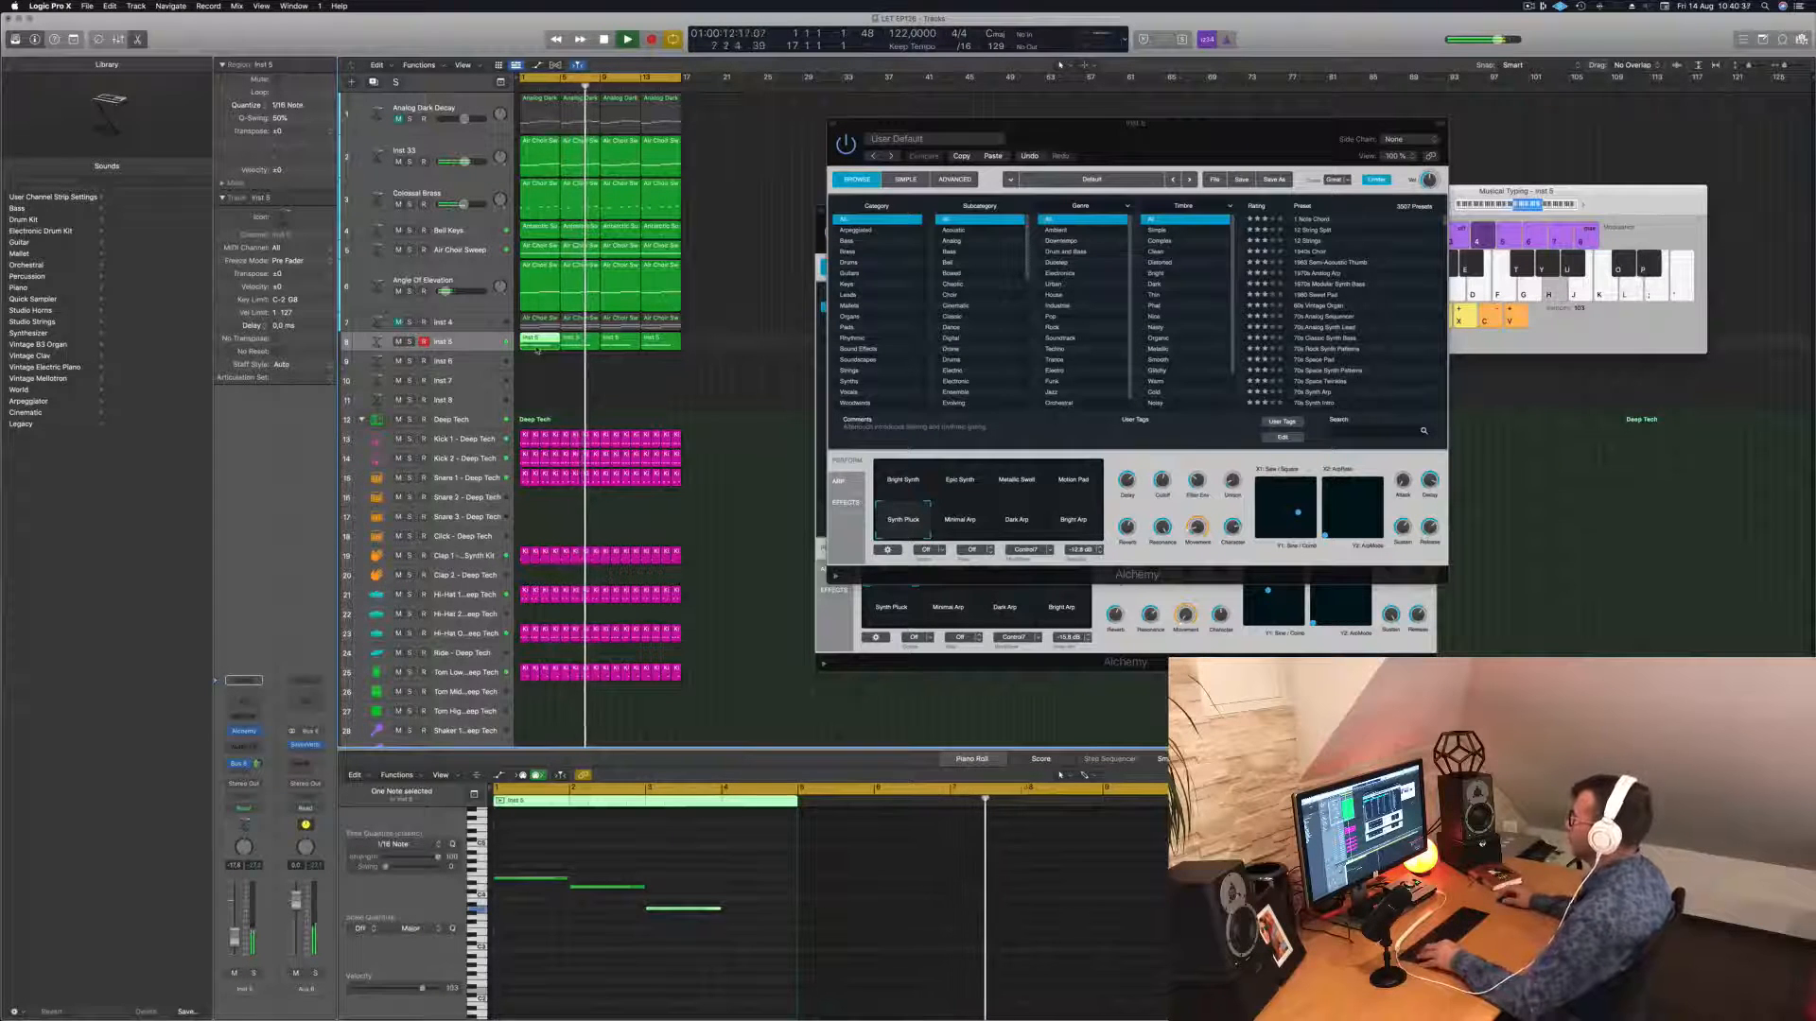
drag(537, 351, 535, 367)
key(space)
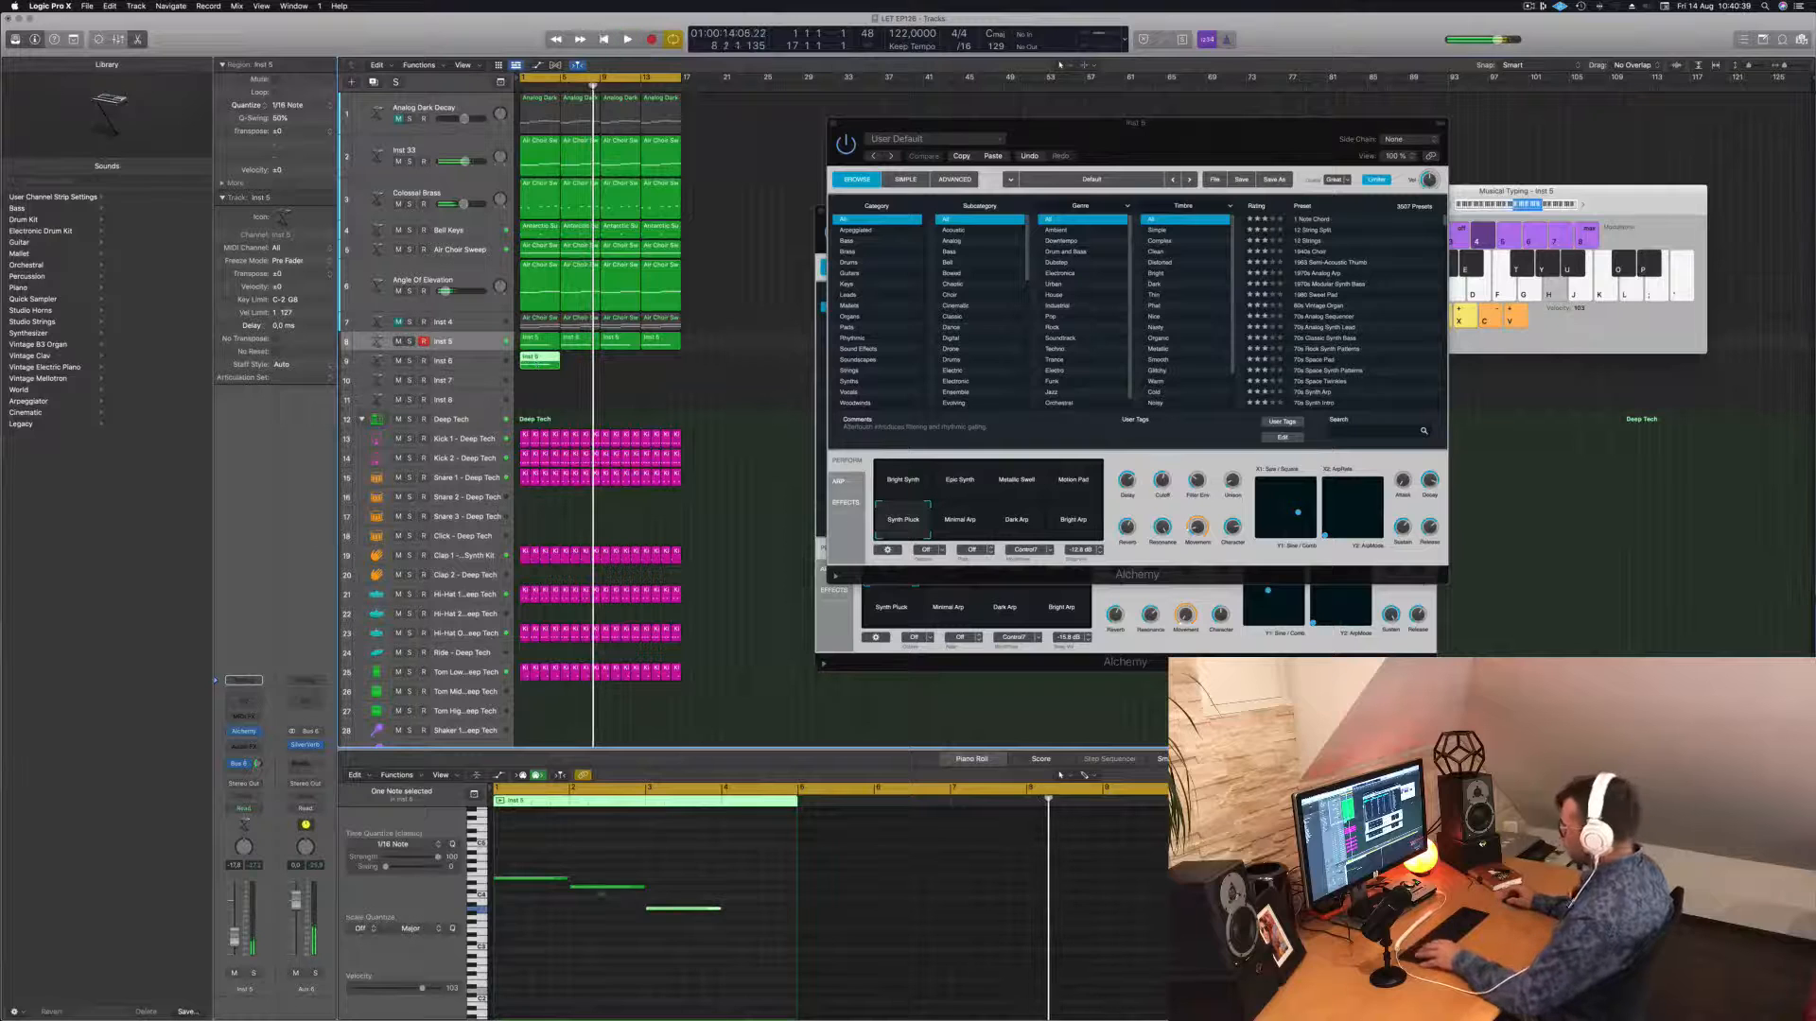
In the Inst 6 region, move the last note to bar 4 at a higher pitch, delete the other two notes and replay the loop.
click(719, 889)
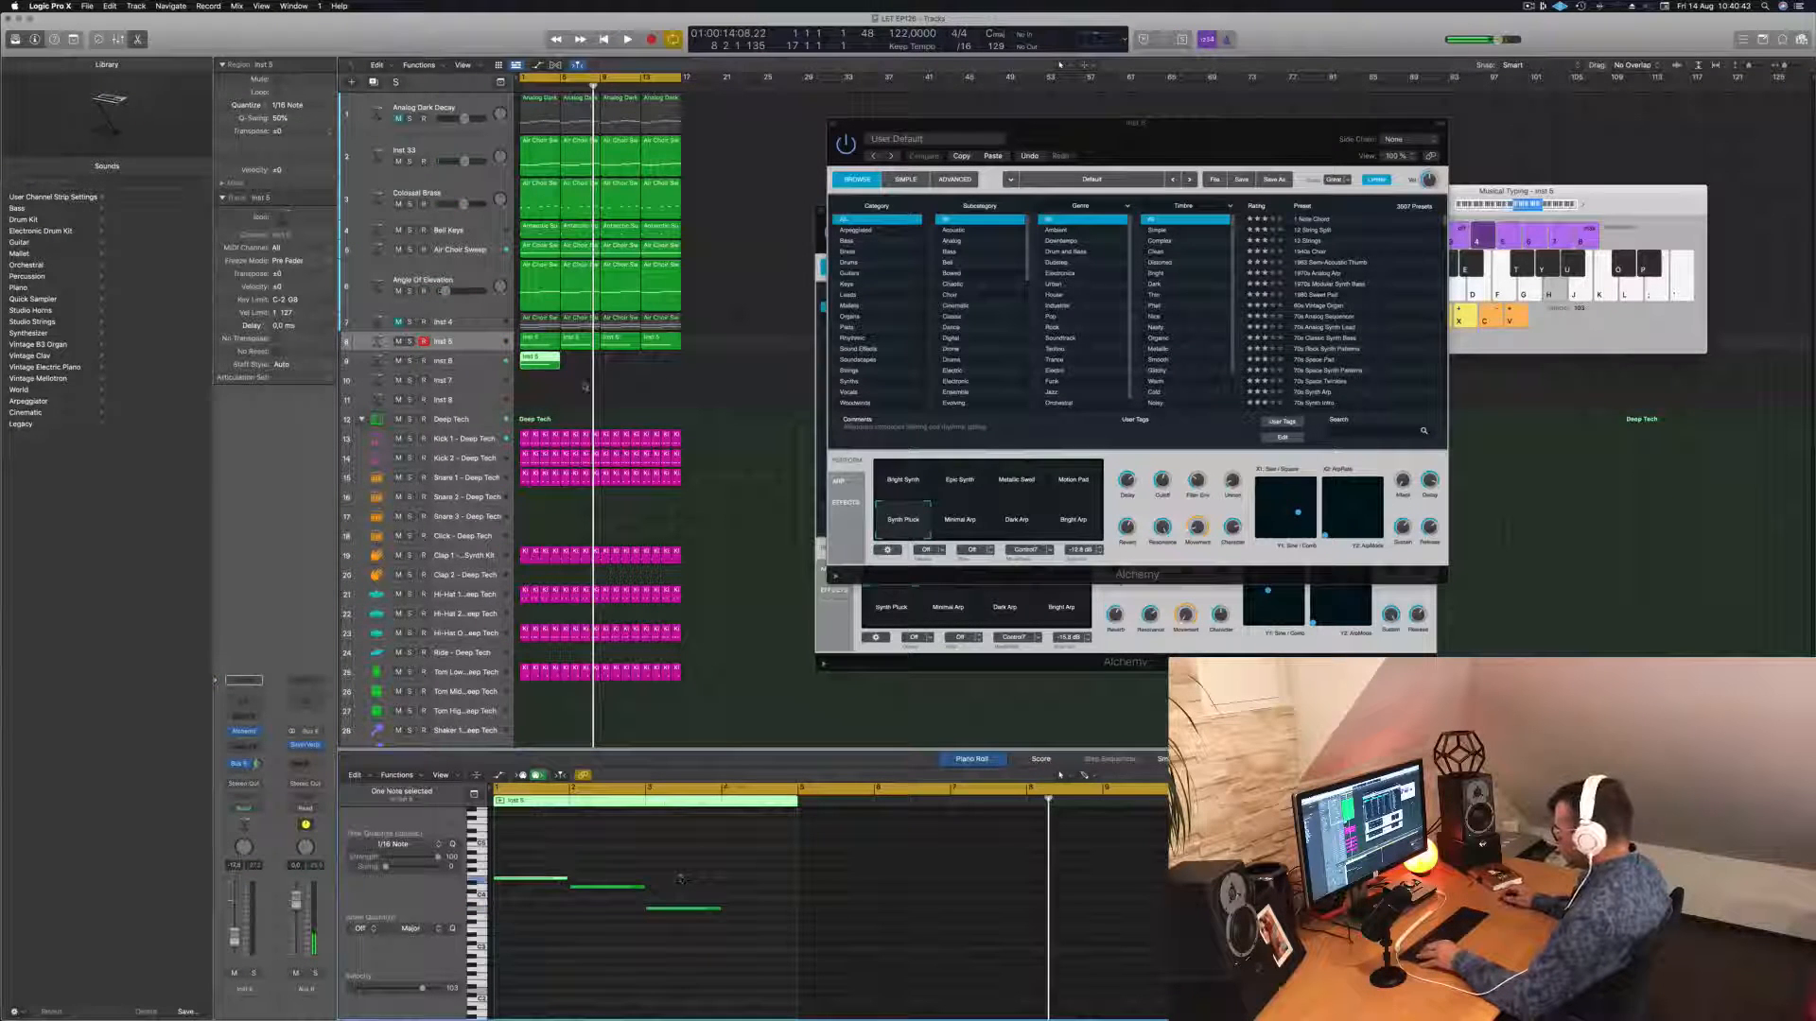
key(Down)
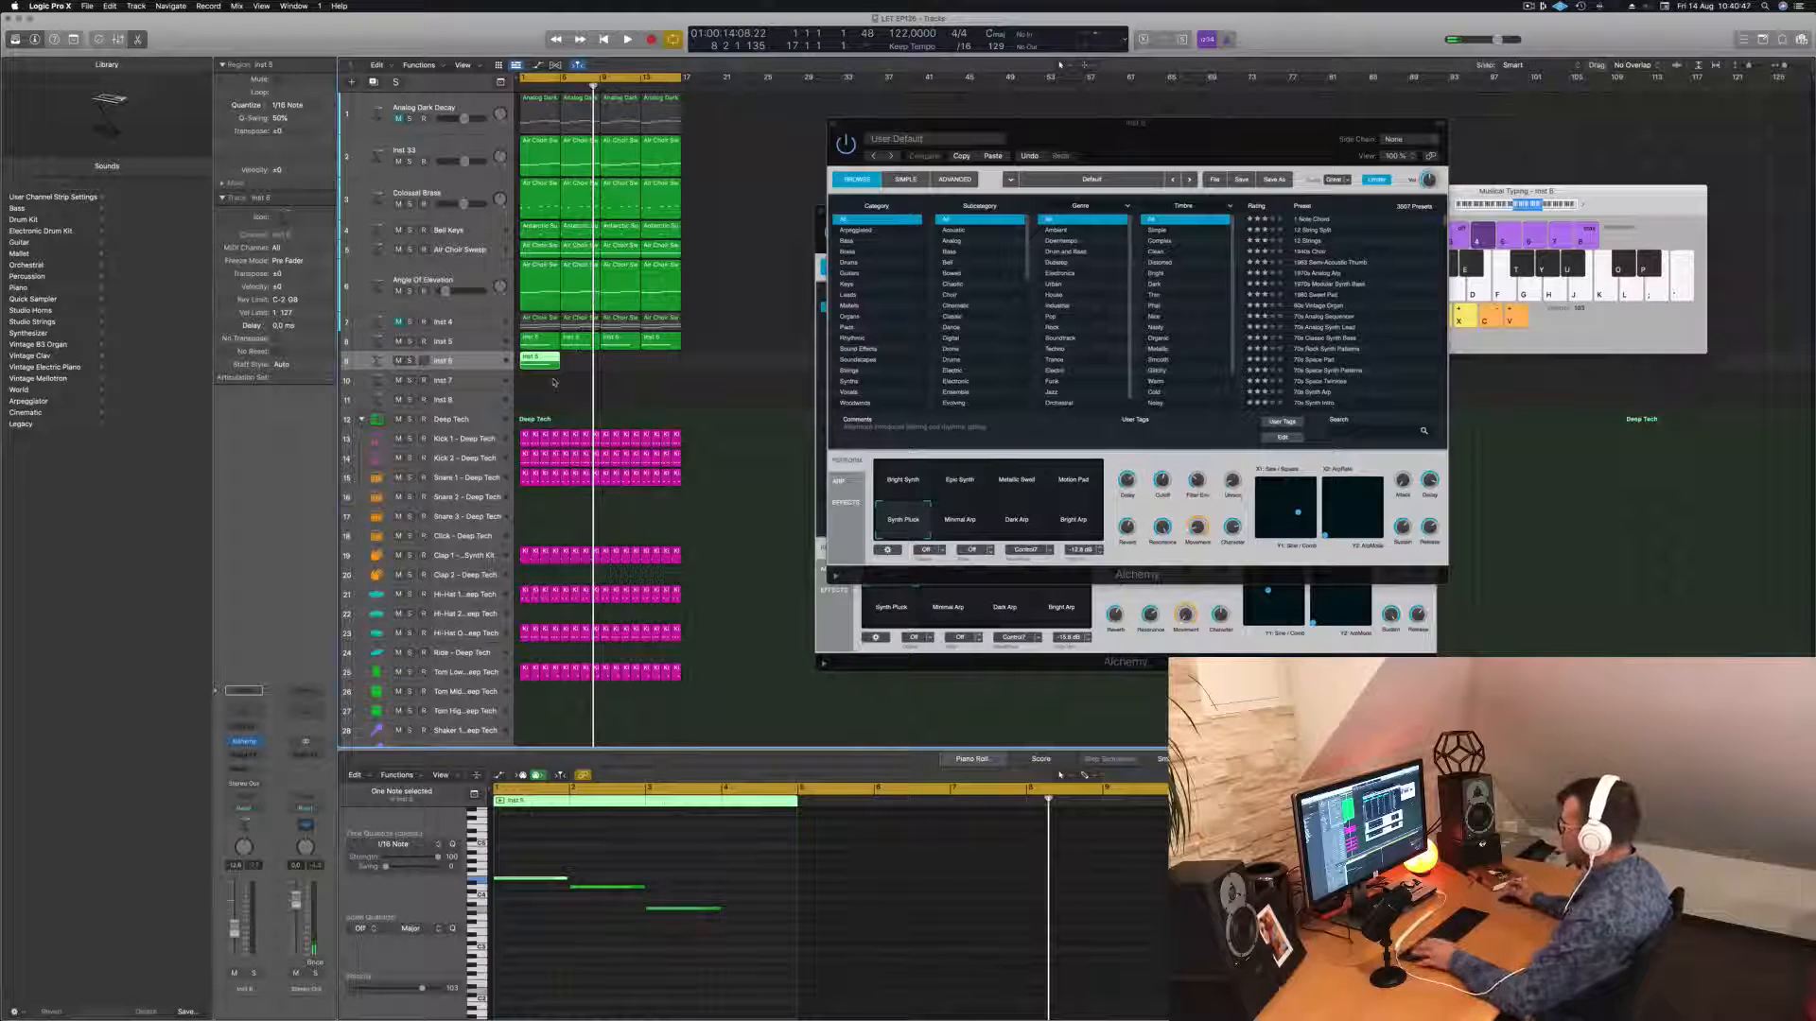
key(Return)
key(space)
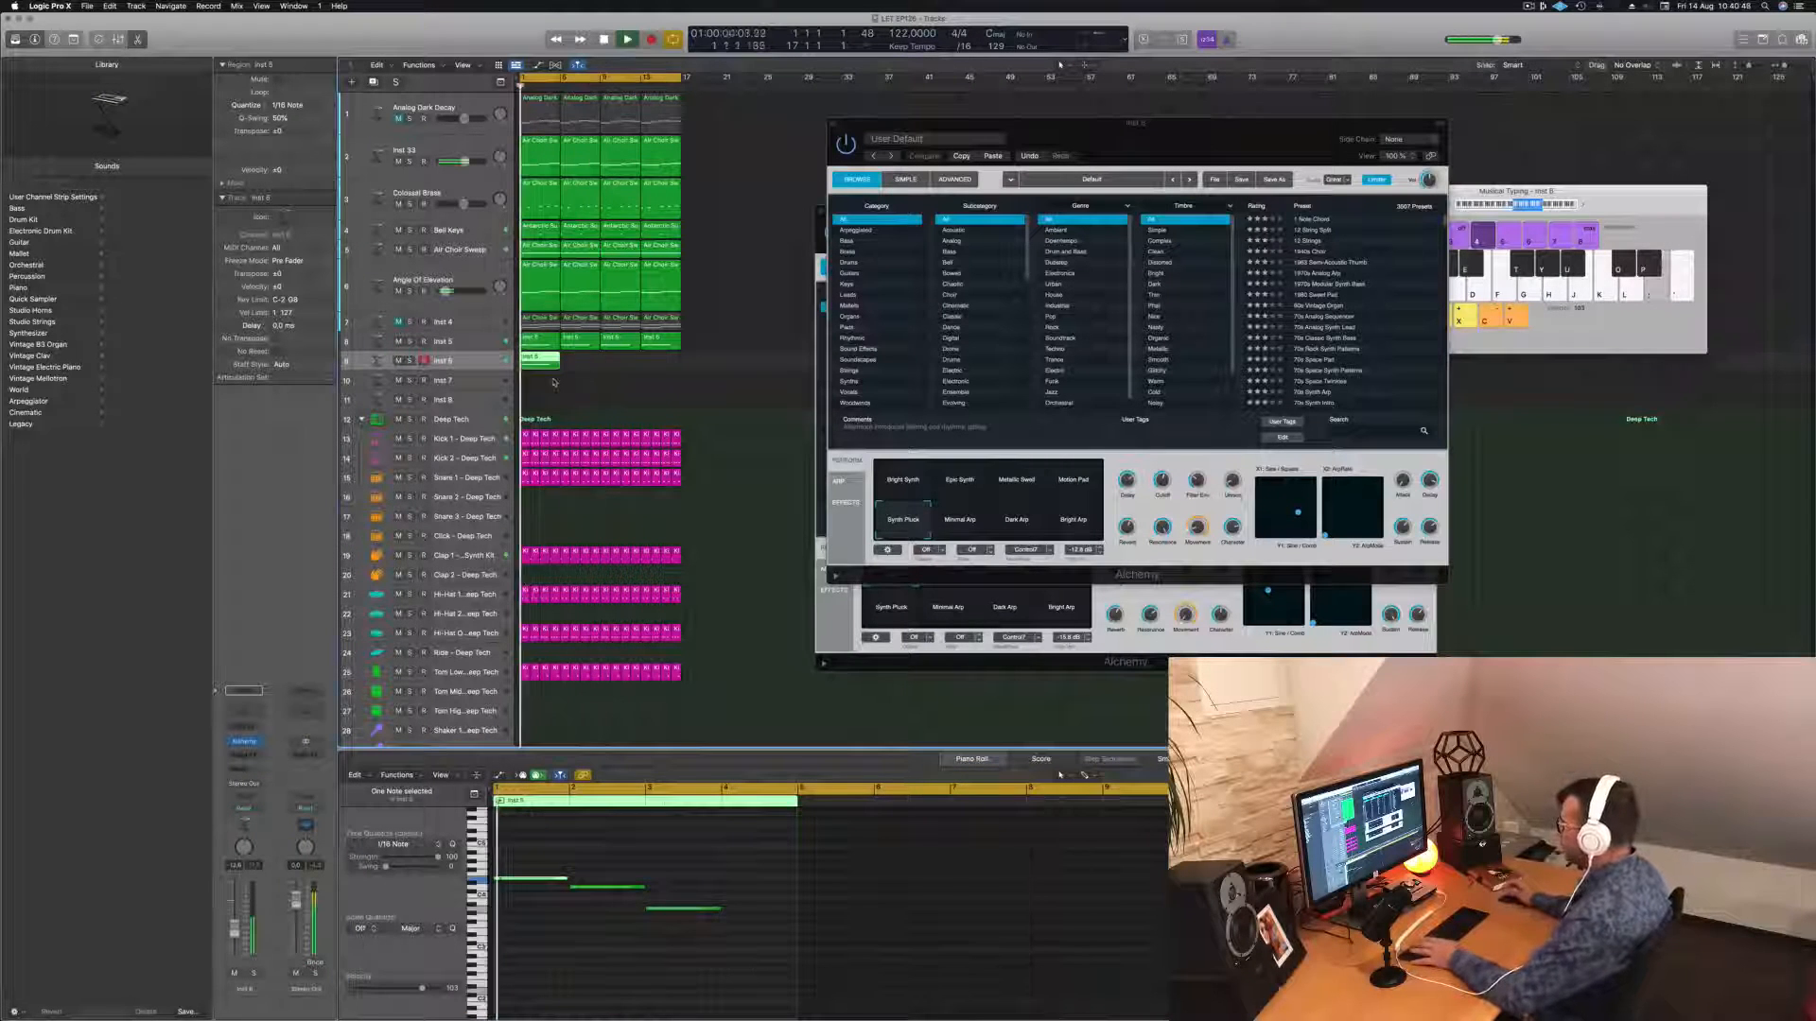
key(space)
click(675, 910)
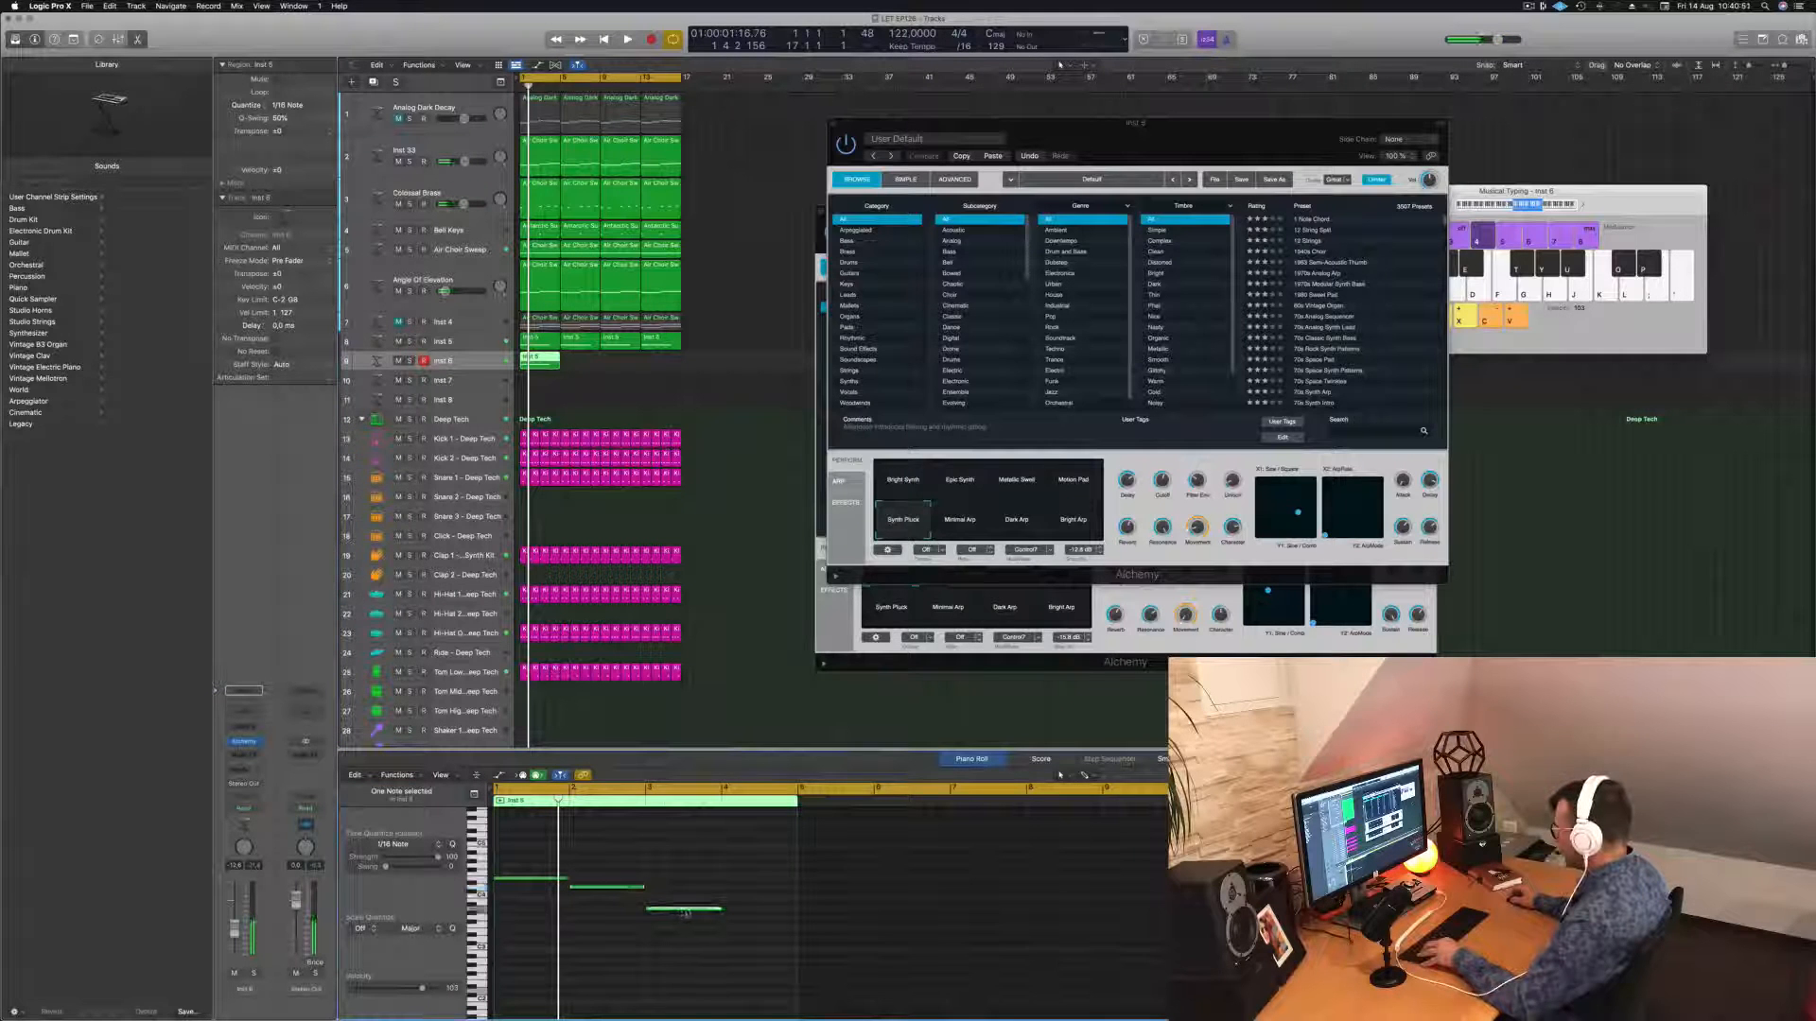
drag(688, 913, 766, 898)
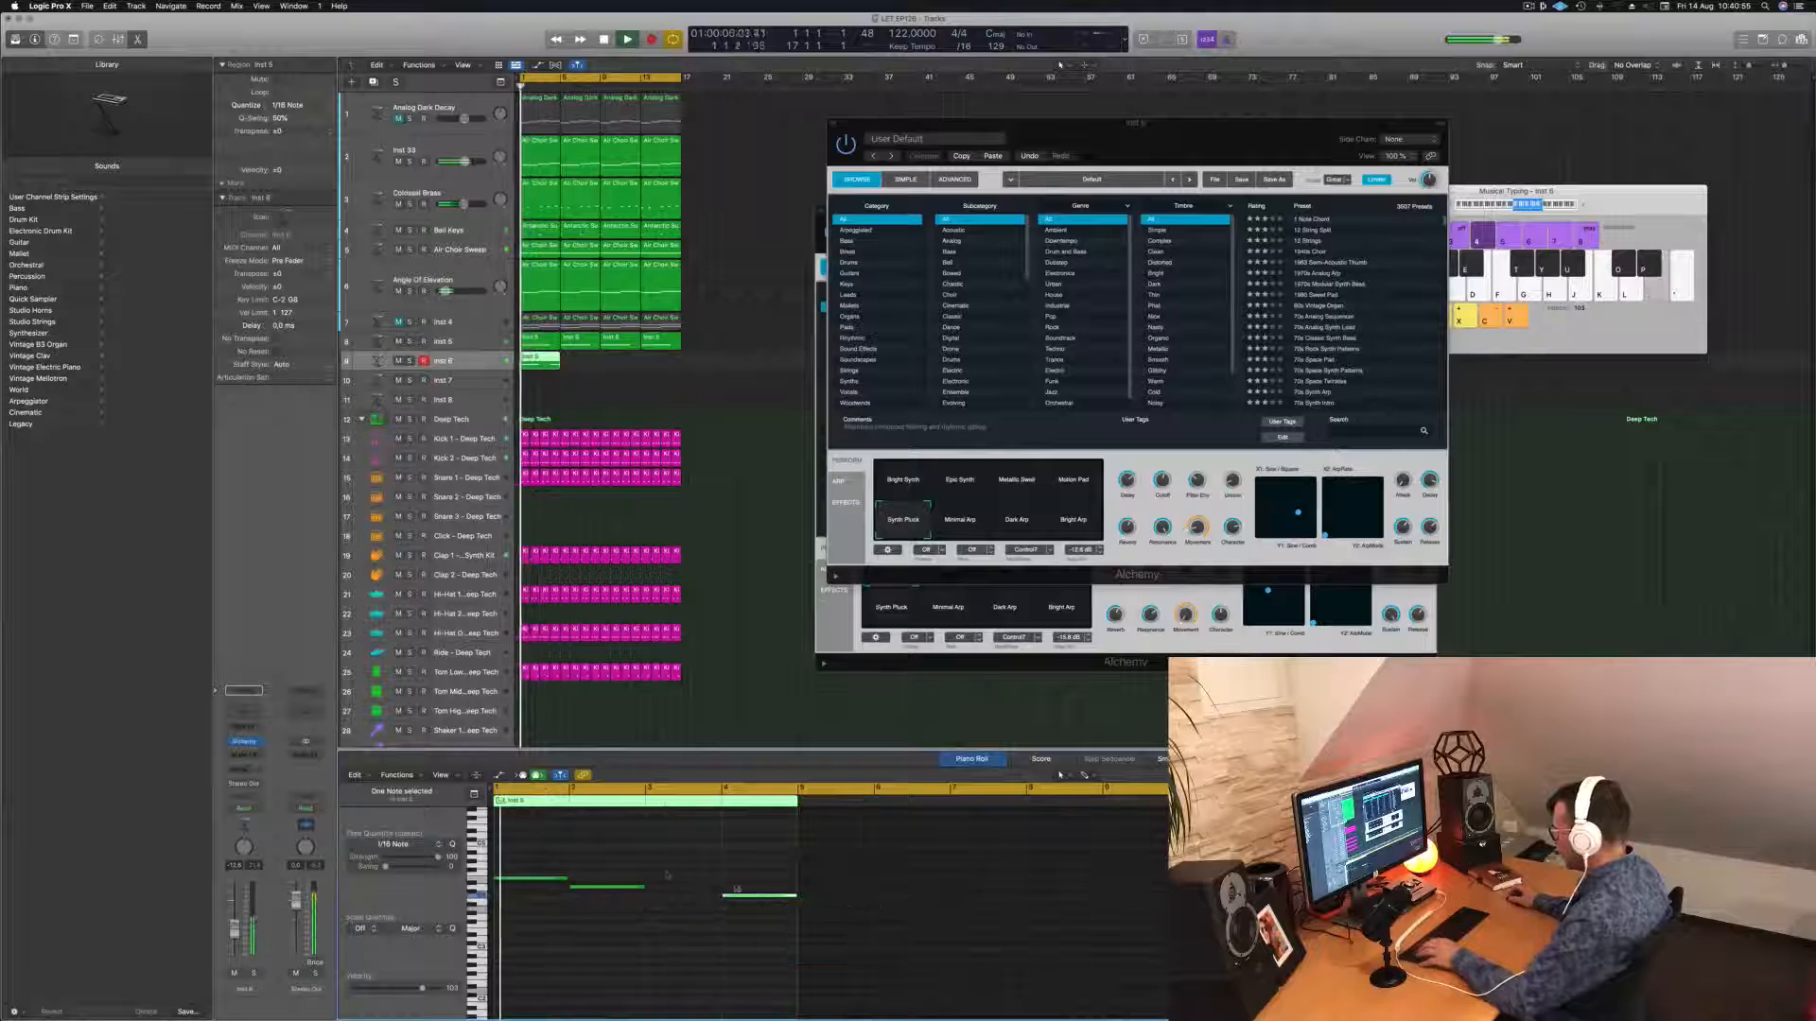
key(space)
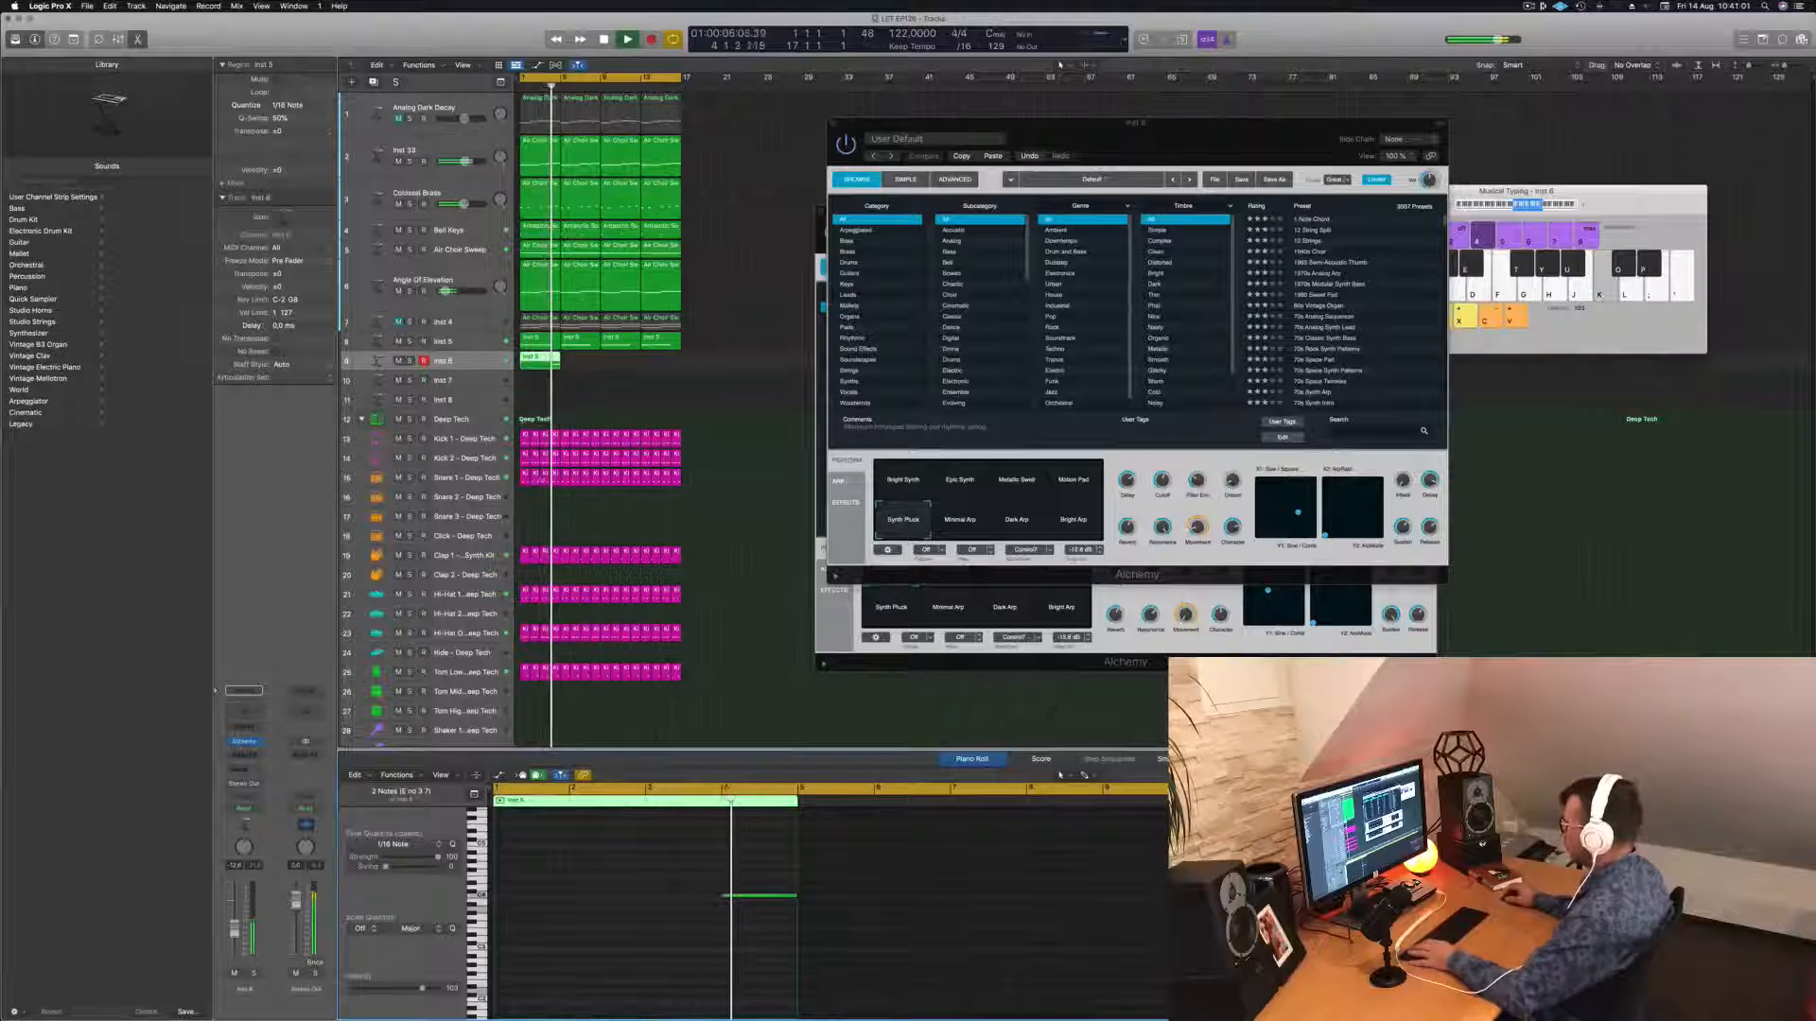
key(space)
key(space)
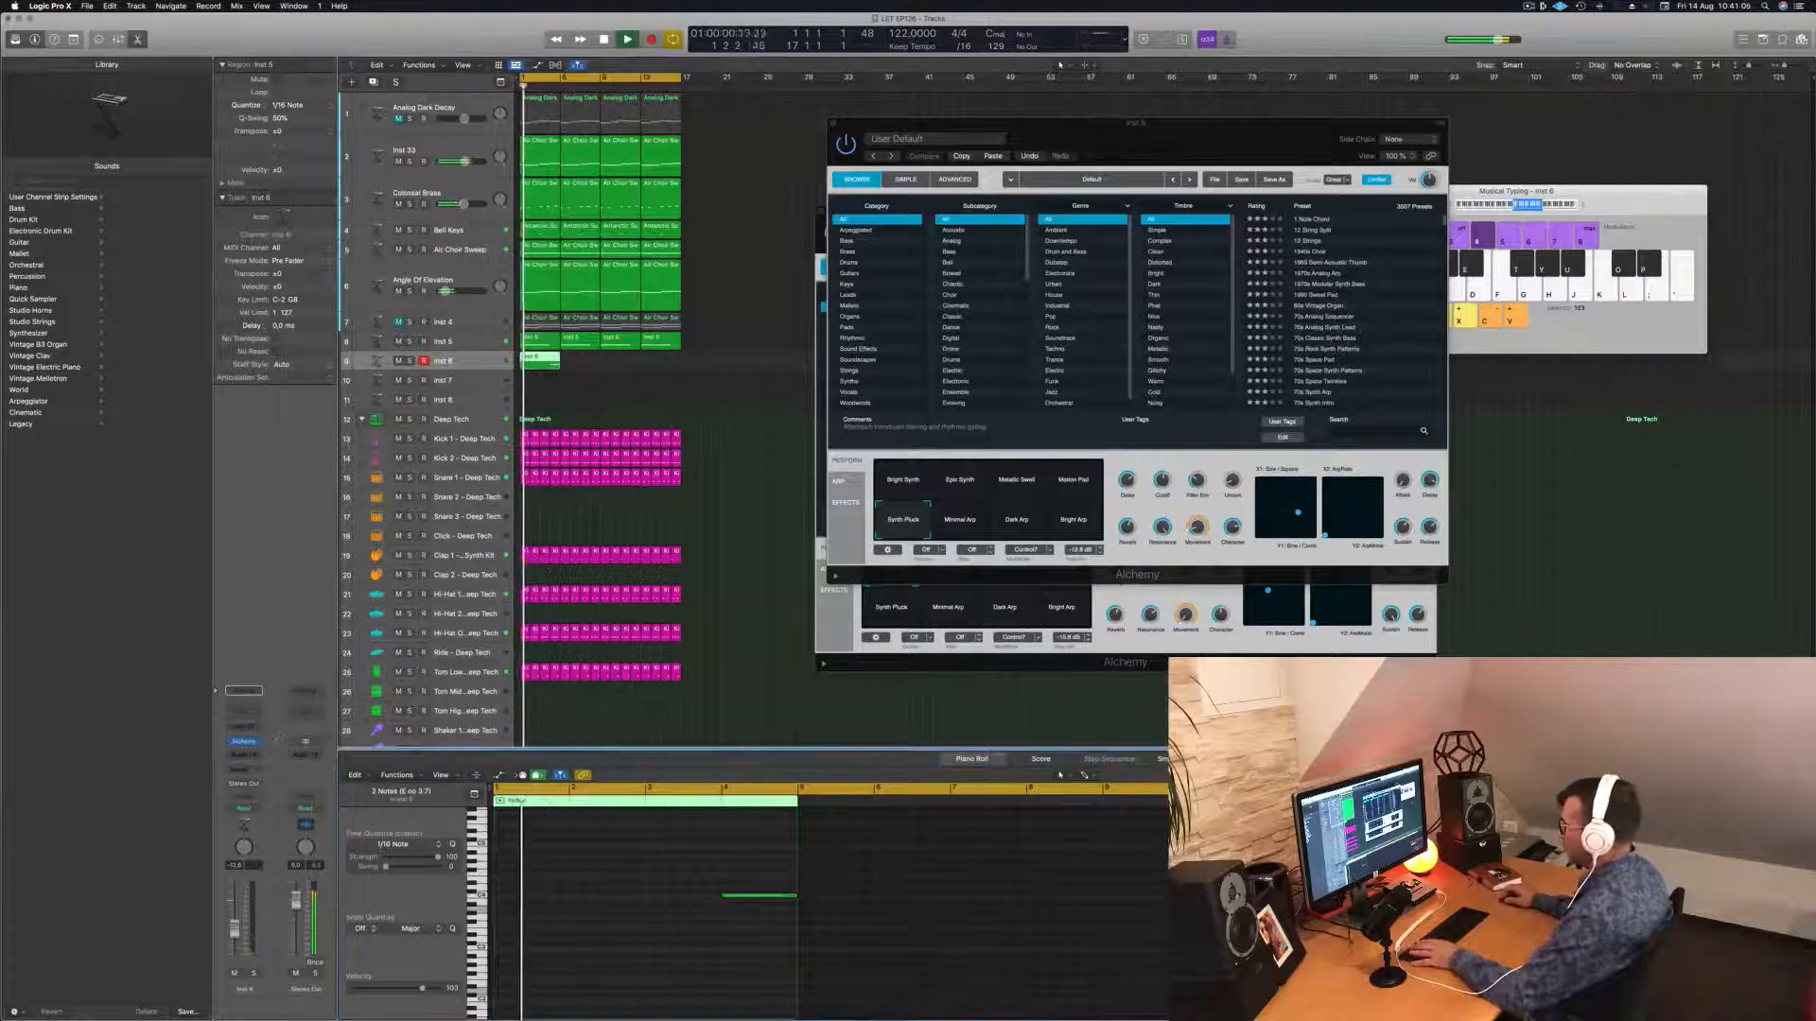
Load the organ preset Contrapuntal in Alchemy on Inst 6 and transpose the remaining note down two octaves.
click(244, 742)
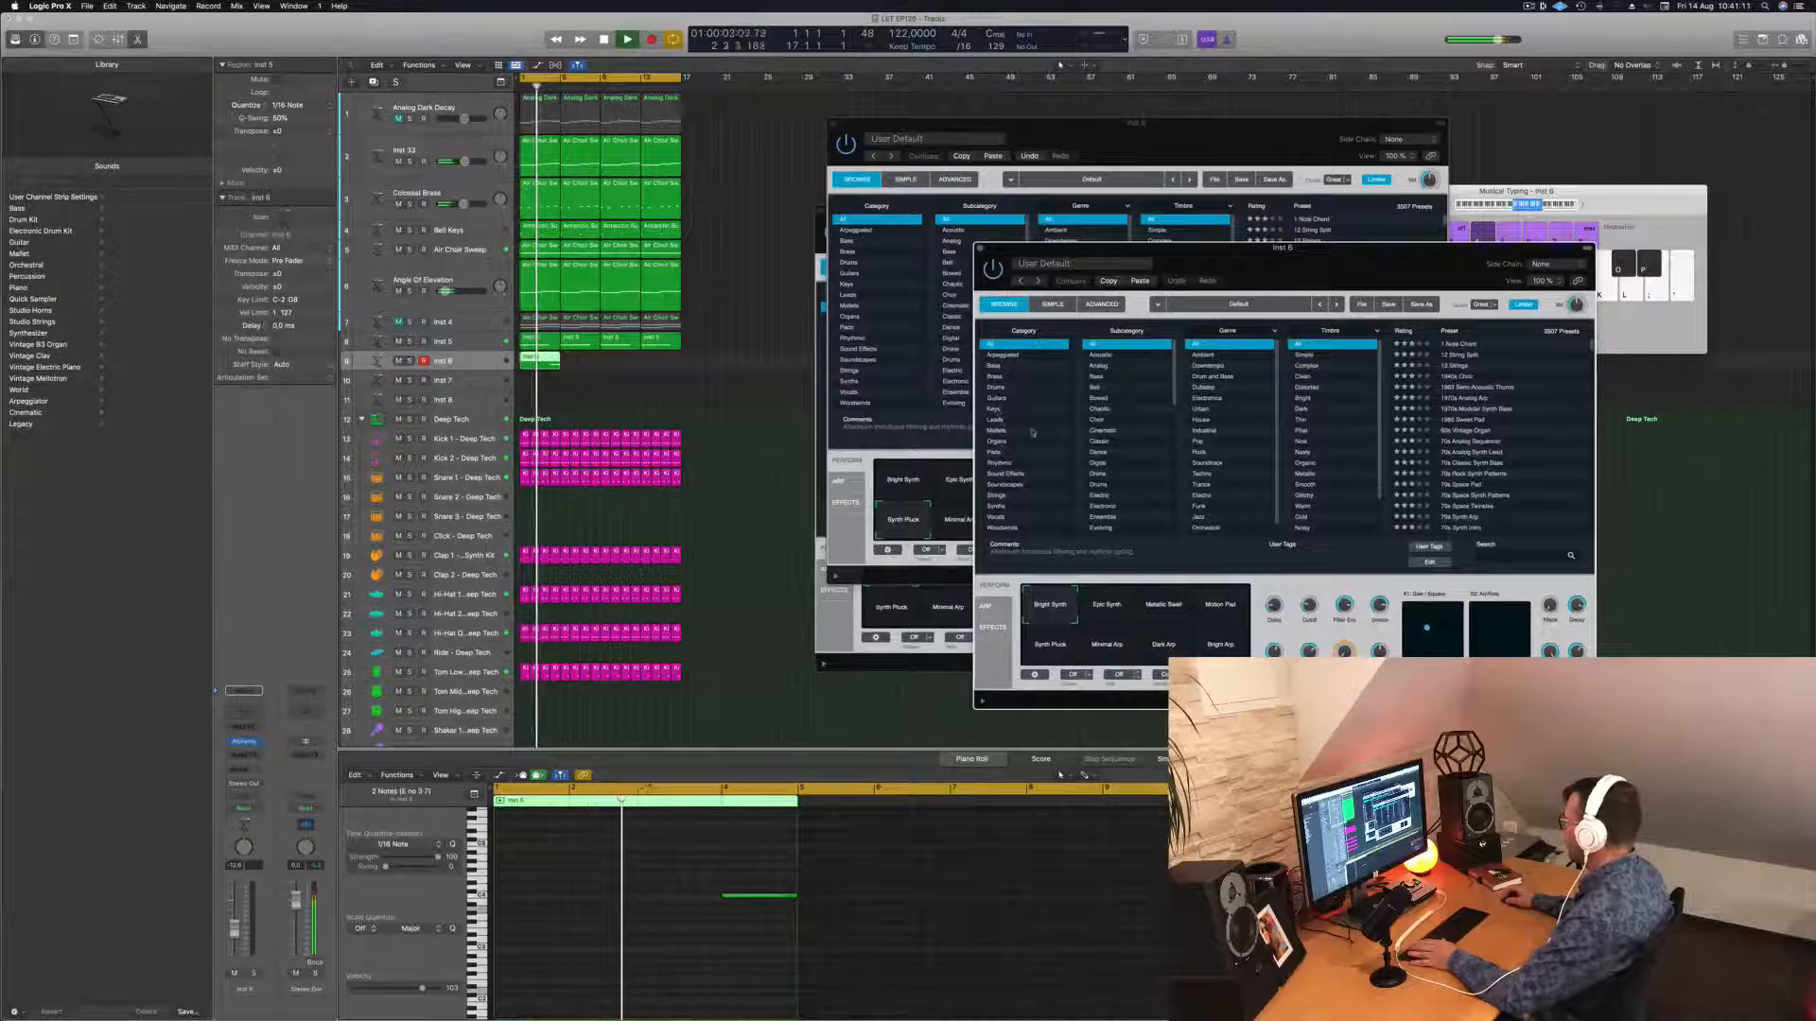
click(1000, 441)
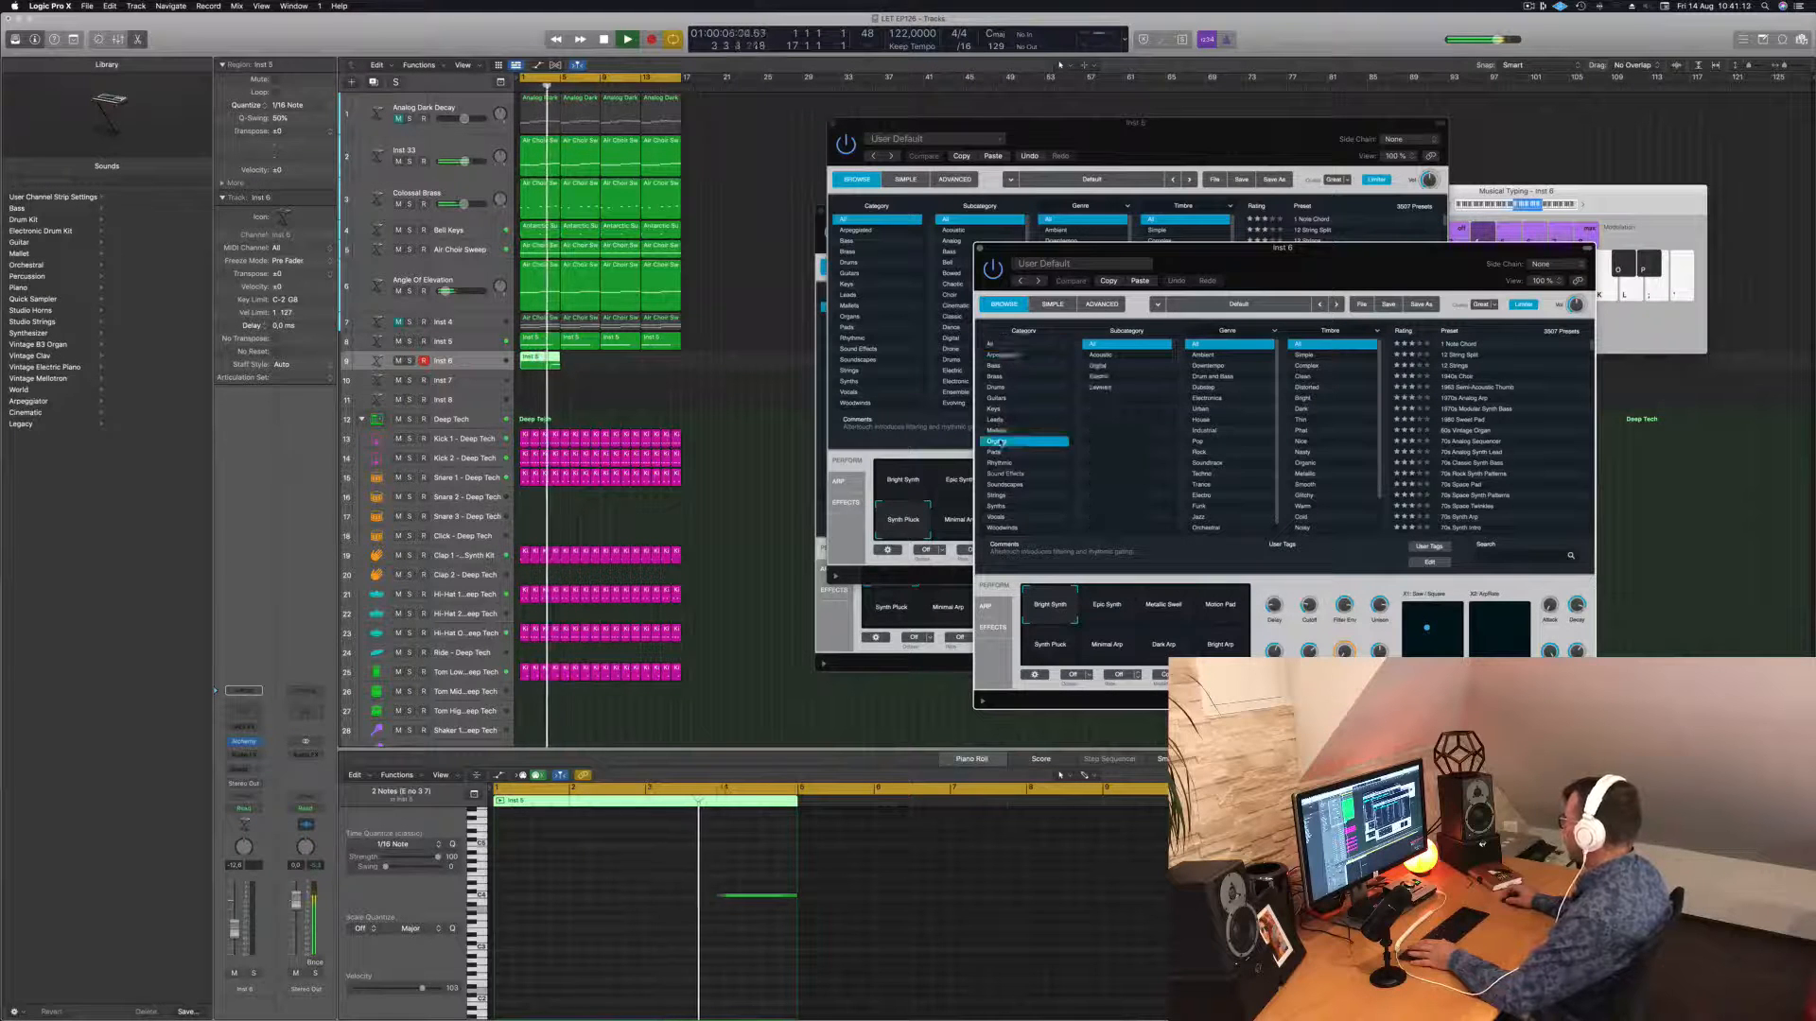
click(1461, 442)
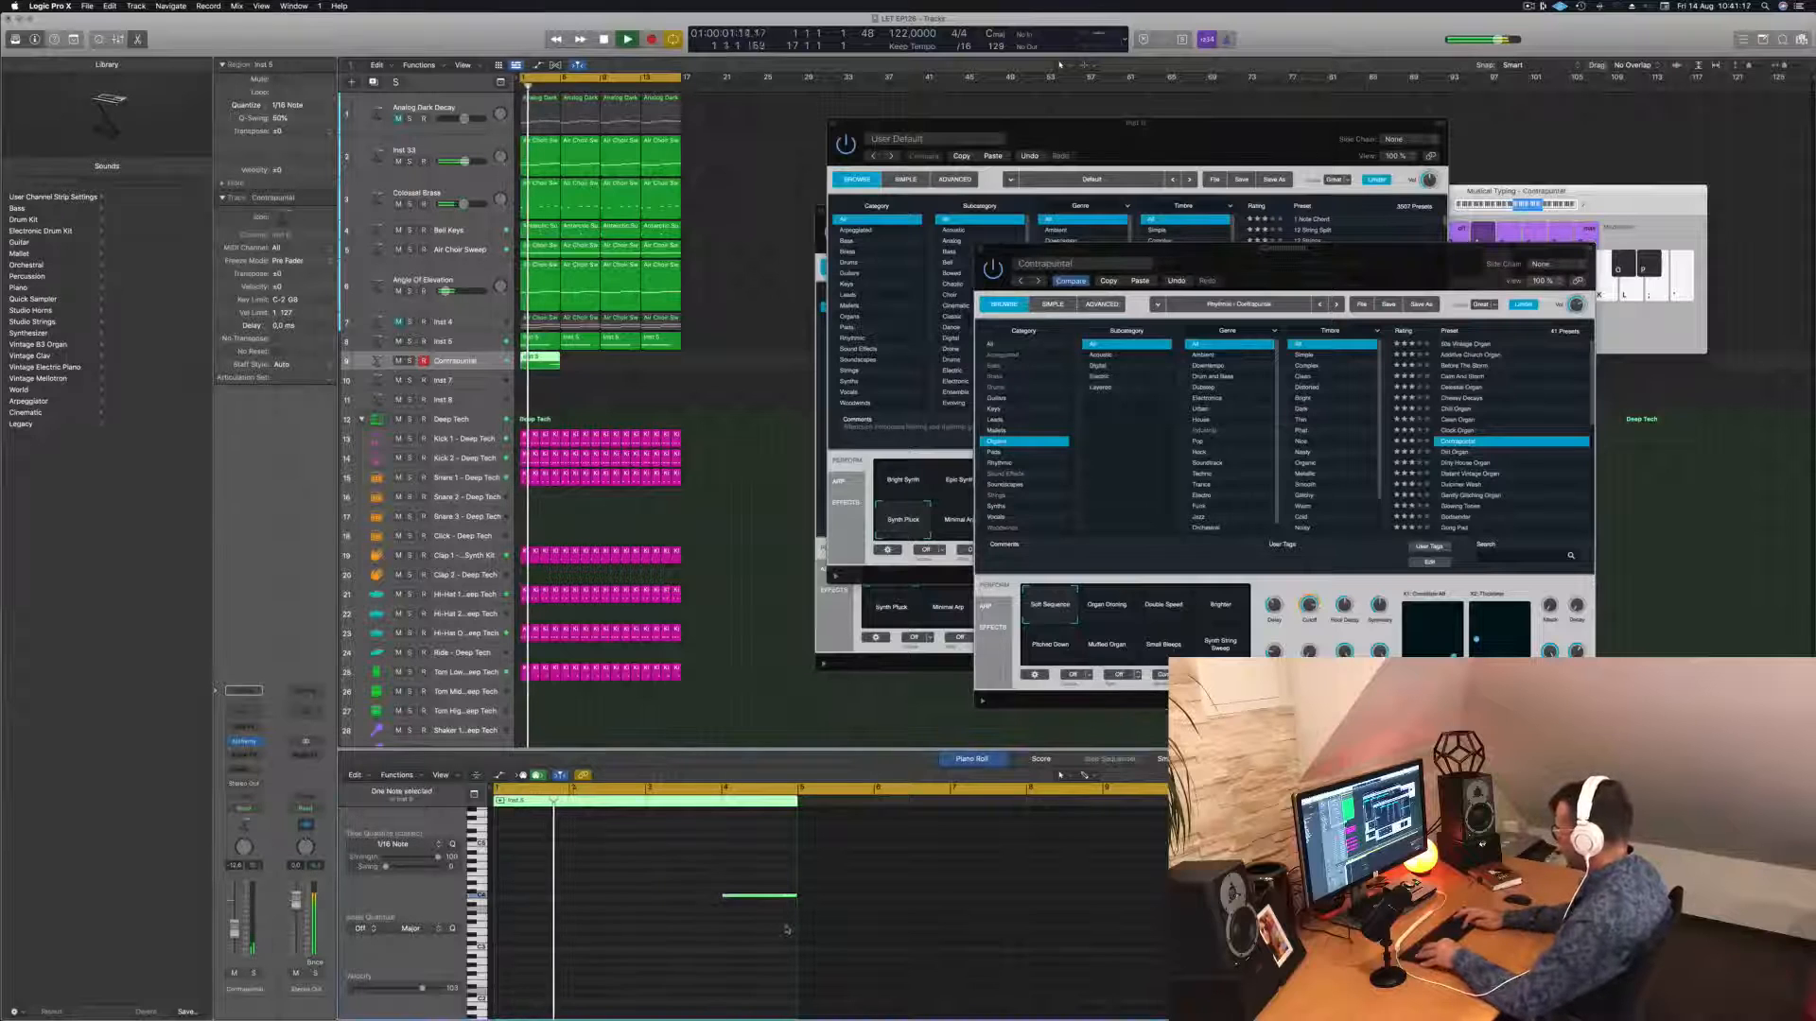
key(alt+shift+Down)
key(alt+shift+Down)
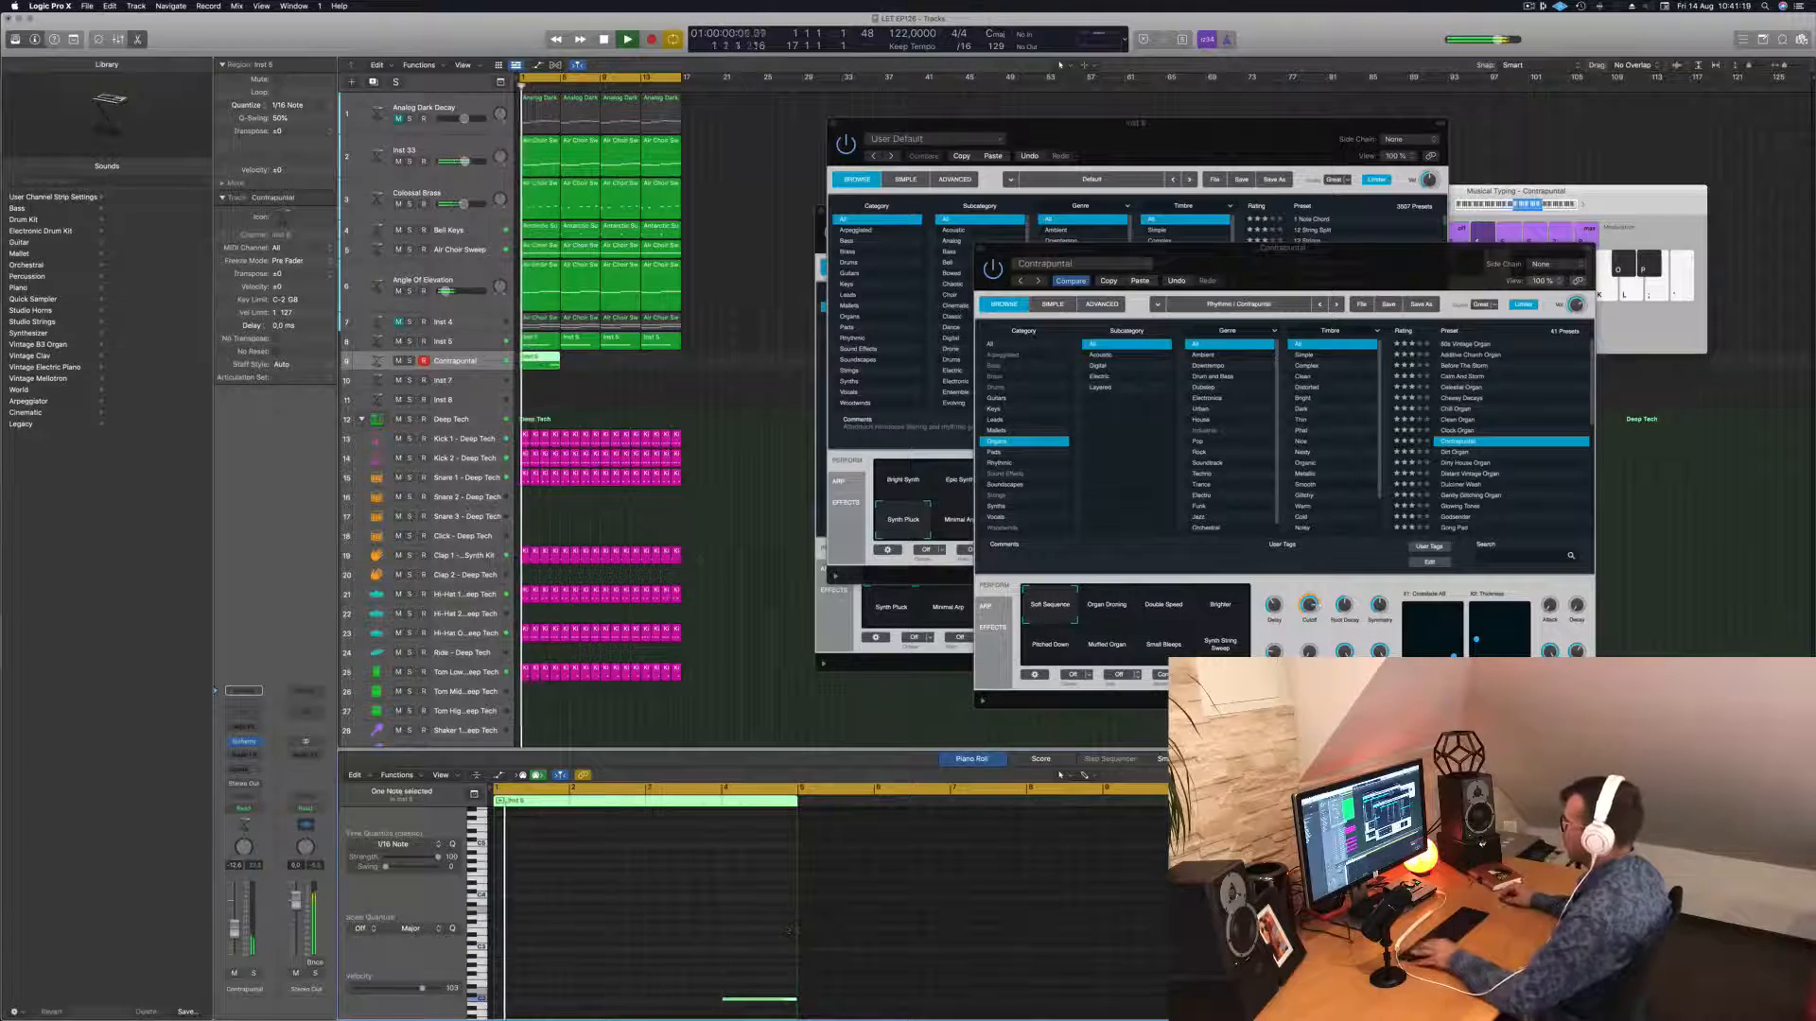
Add a send to Bus 6 on the Contrapuntal track's channel.
click(244, 768)
mouse_move(263, 785)
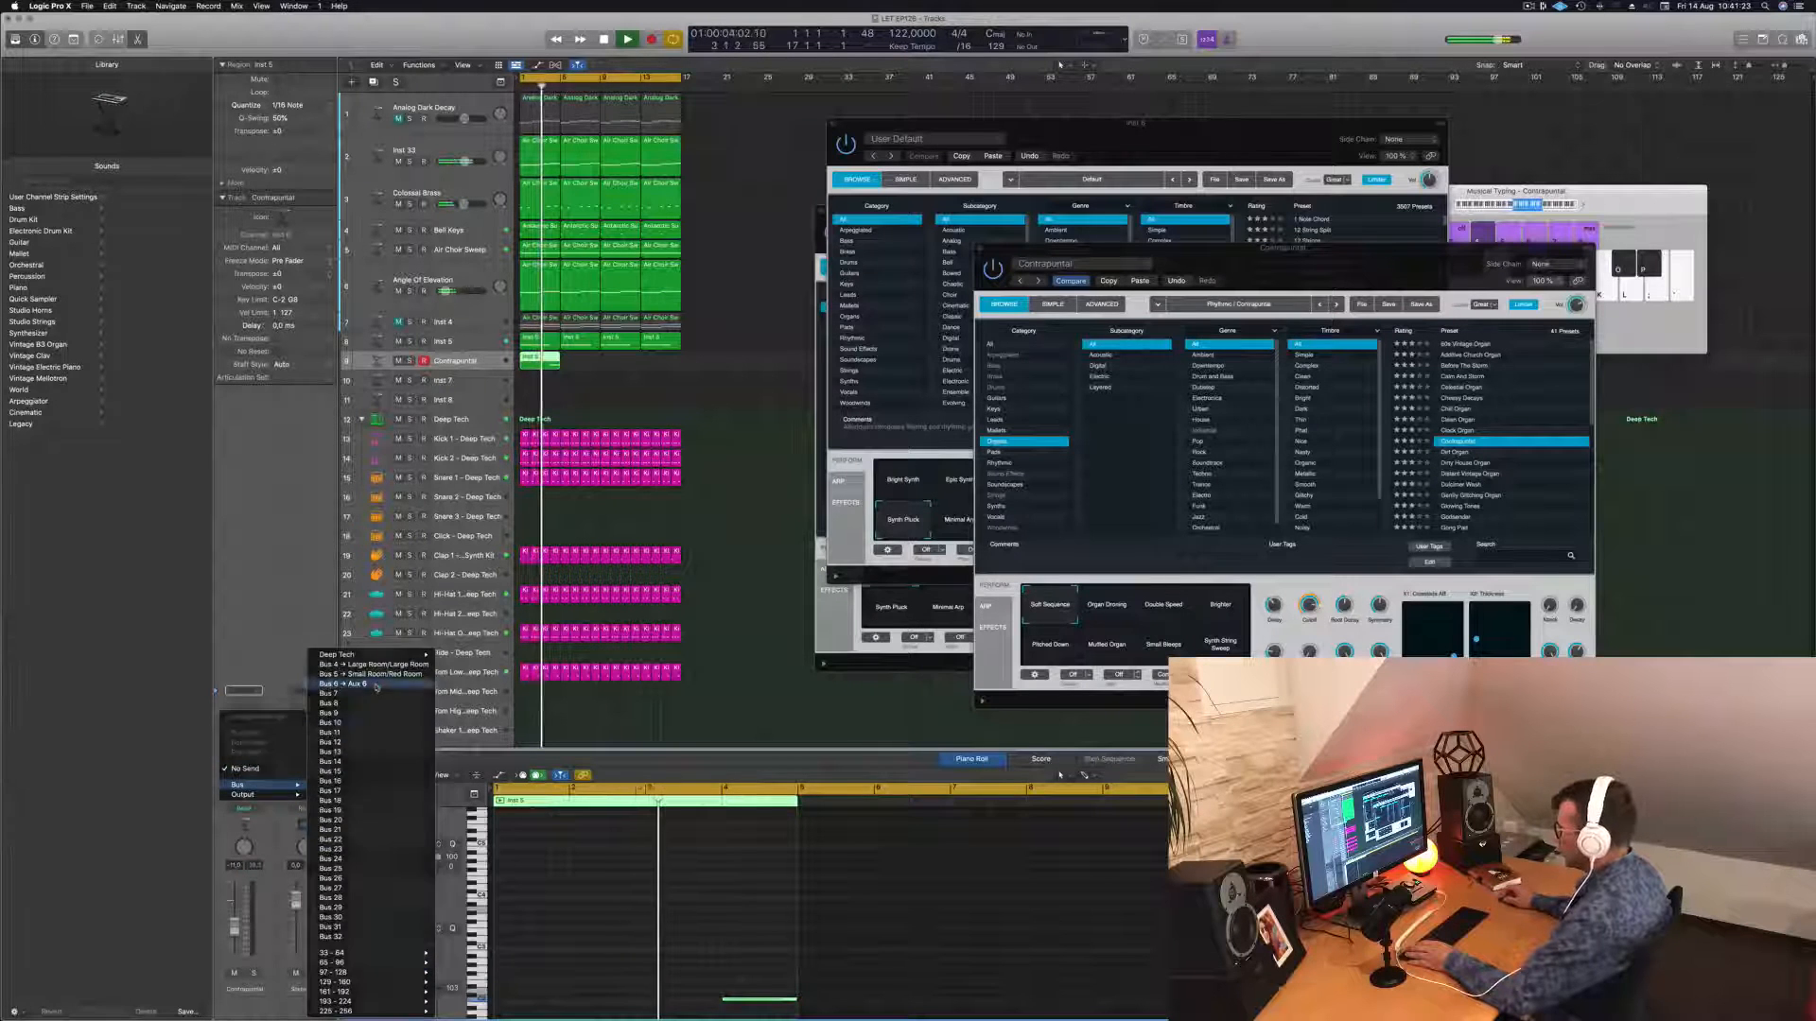
click(377, 685)
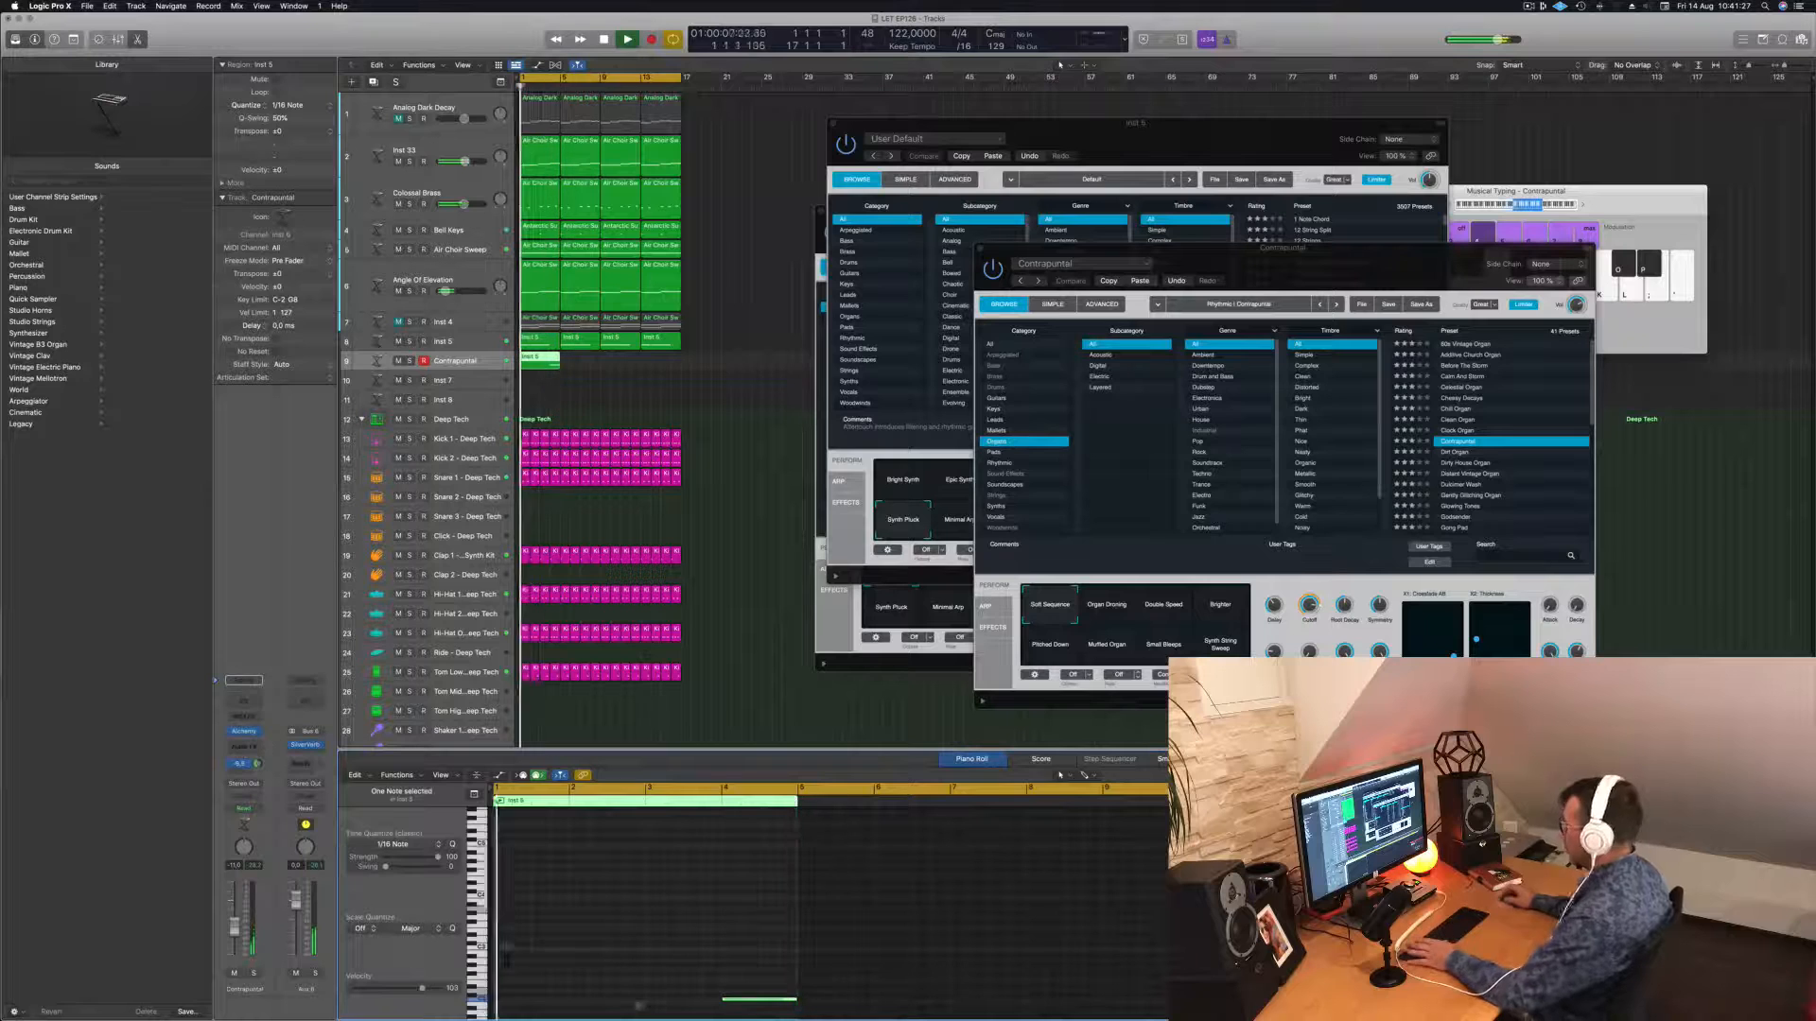
Change the organ track's preset to Dirt Organ, raise the bar 4 note's pitch and replay the loop.
click(1457, 453)
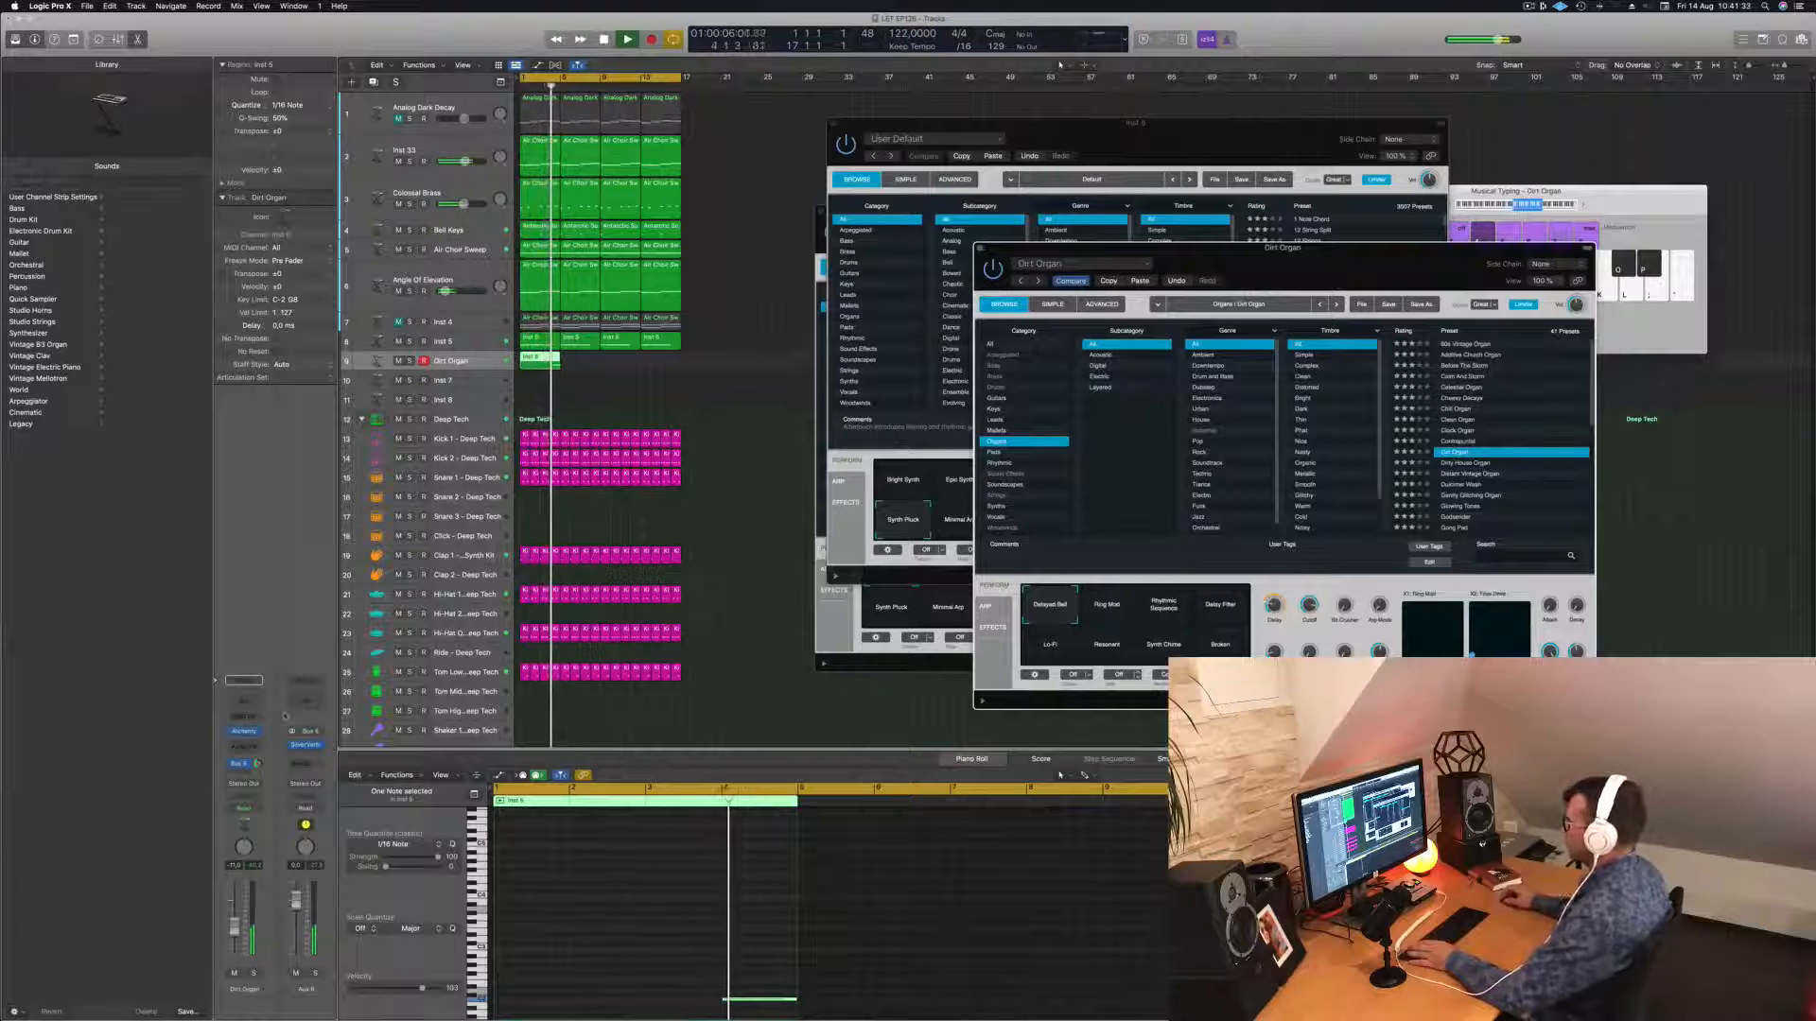
click(643, 946)
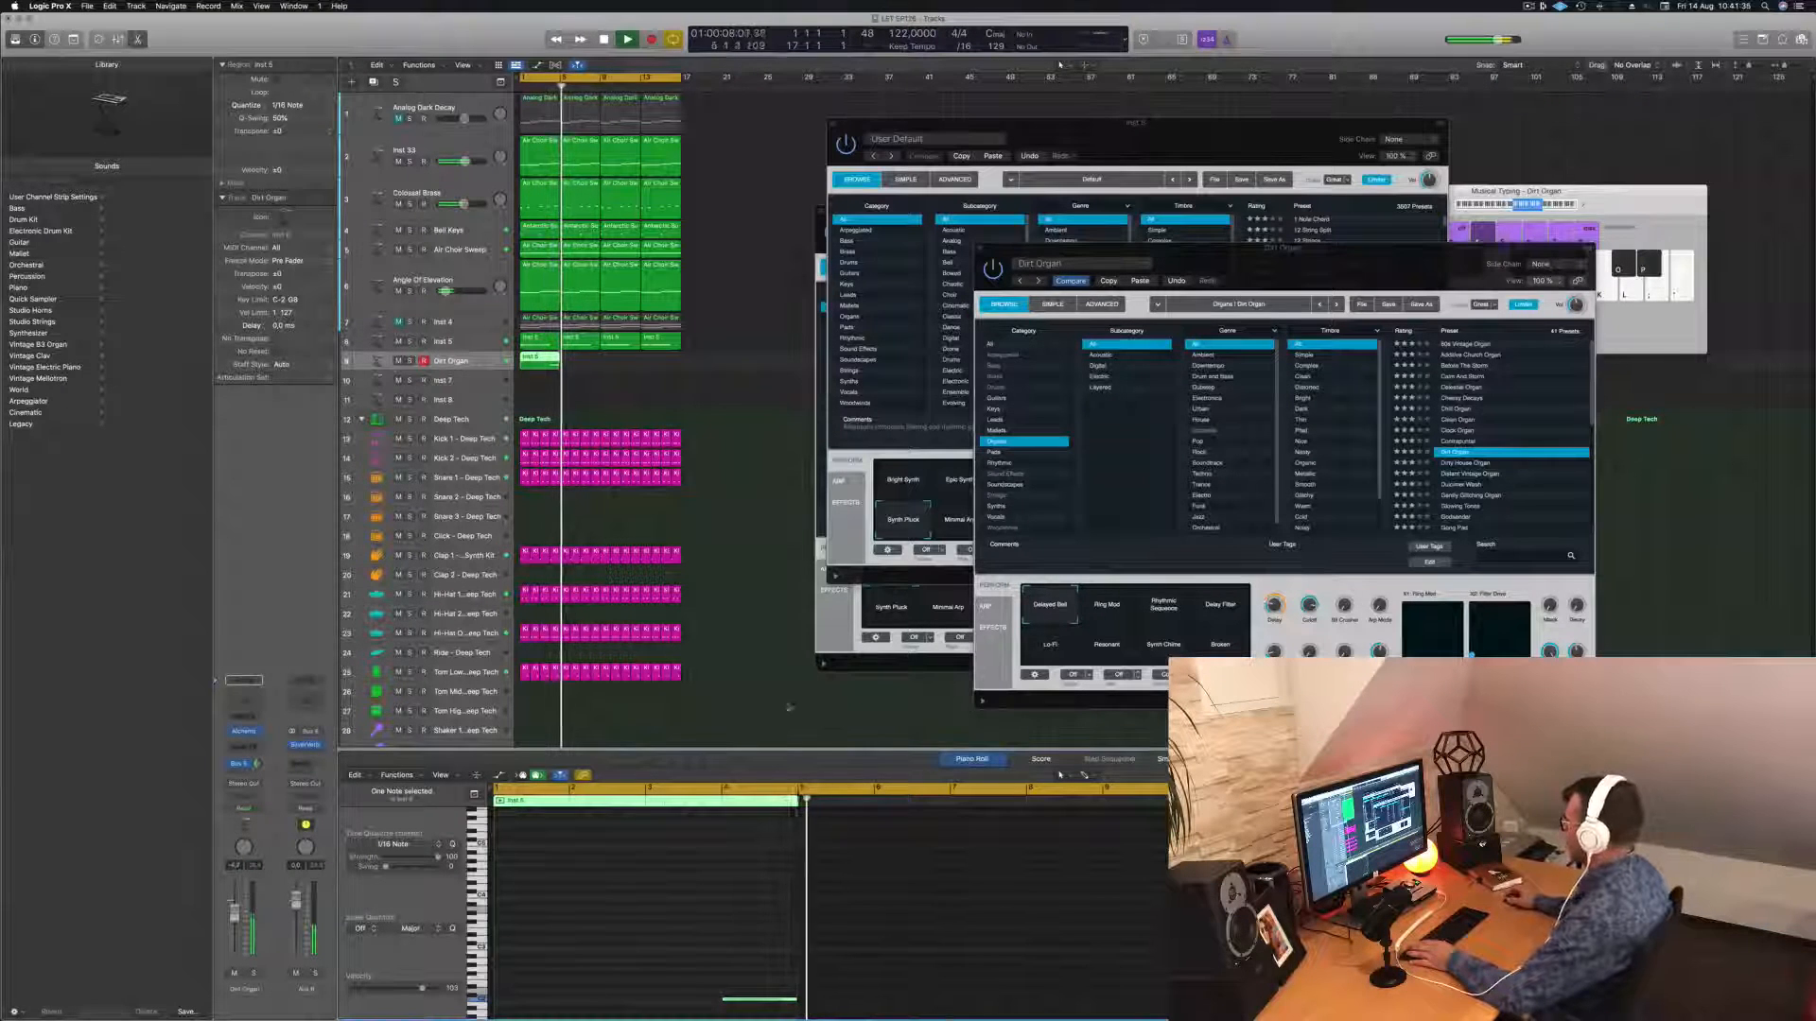
key(space)
drag(665, 939, 775, 937)
key(space)
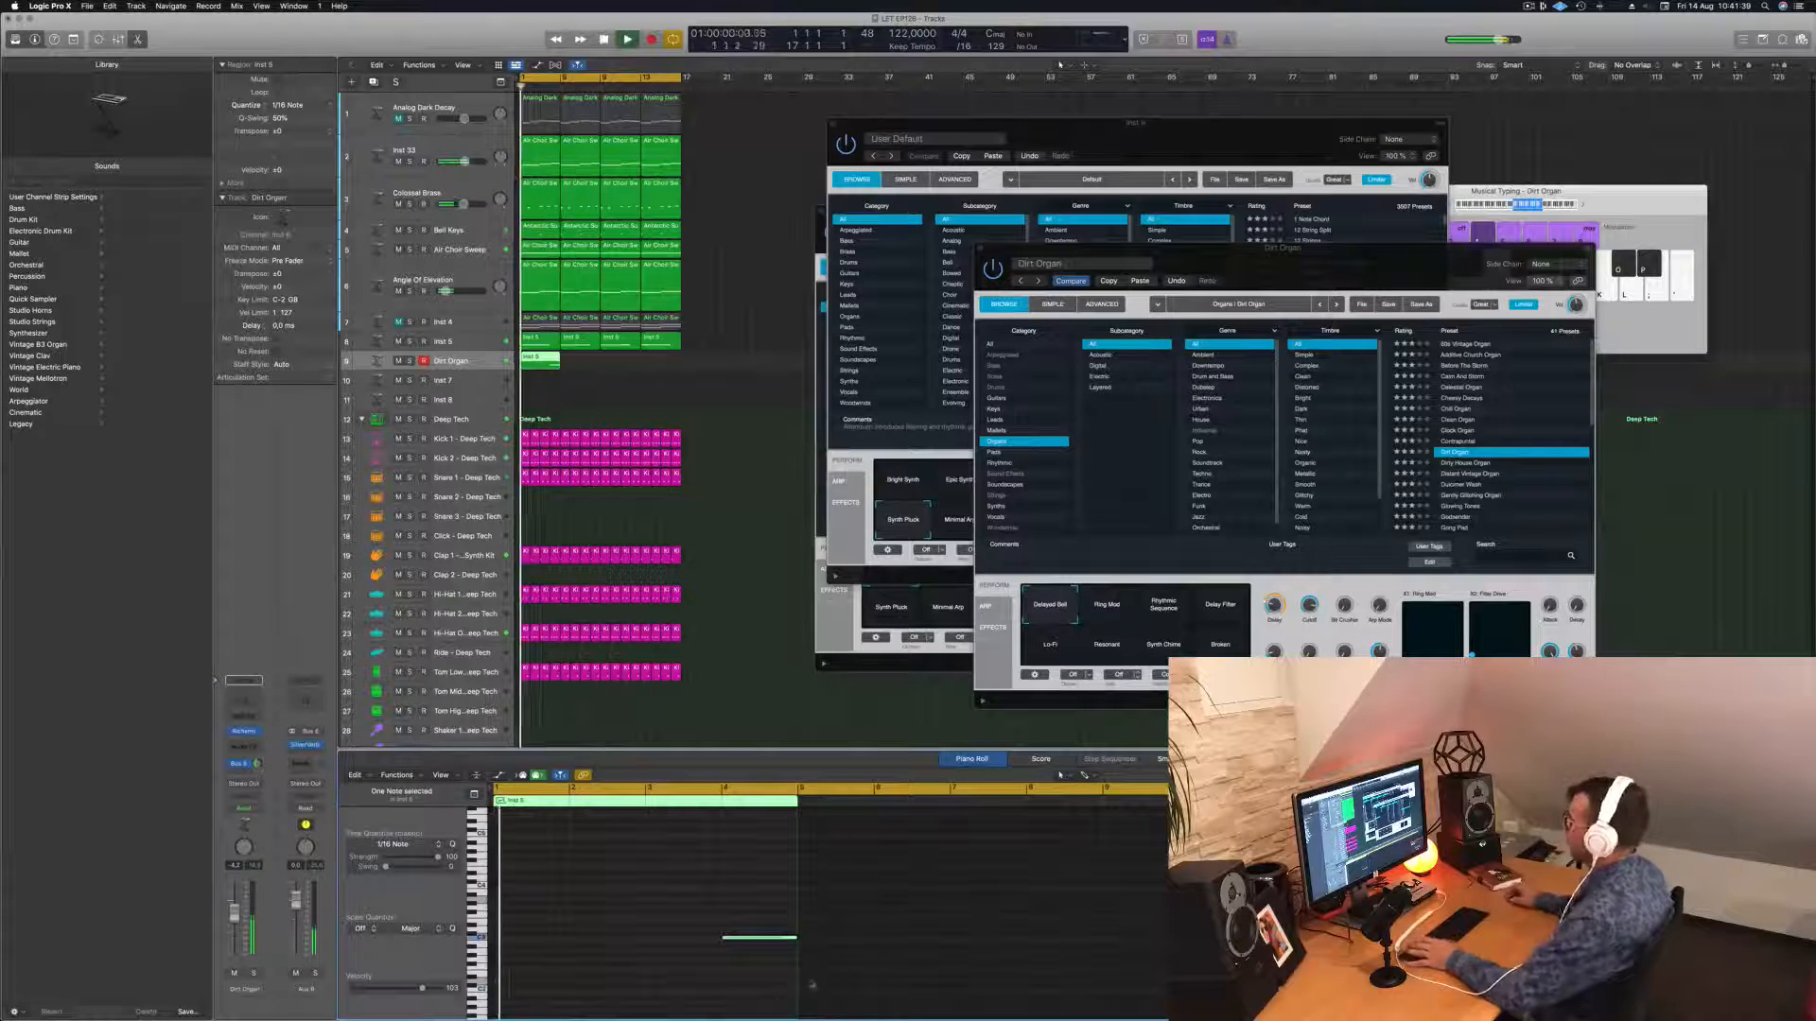
Move the Dirt Organ Alchemy window clear of the webcam area and change the preset to Godsender.
drag(1359, 248, 1272, 230)
scroll(1361, 403, down, 3)
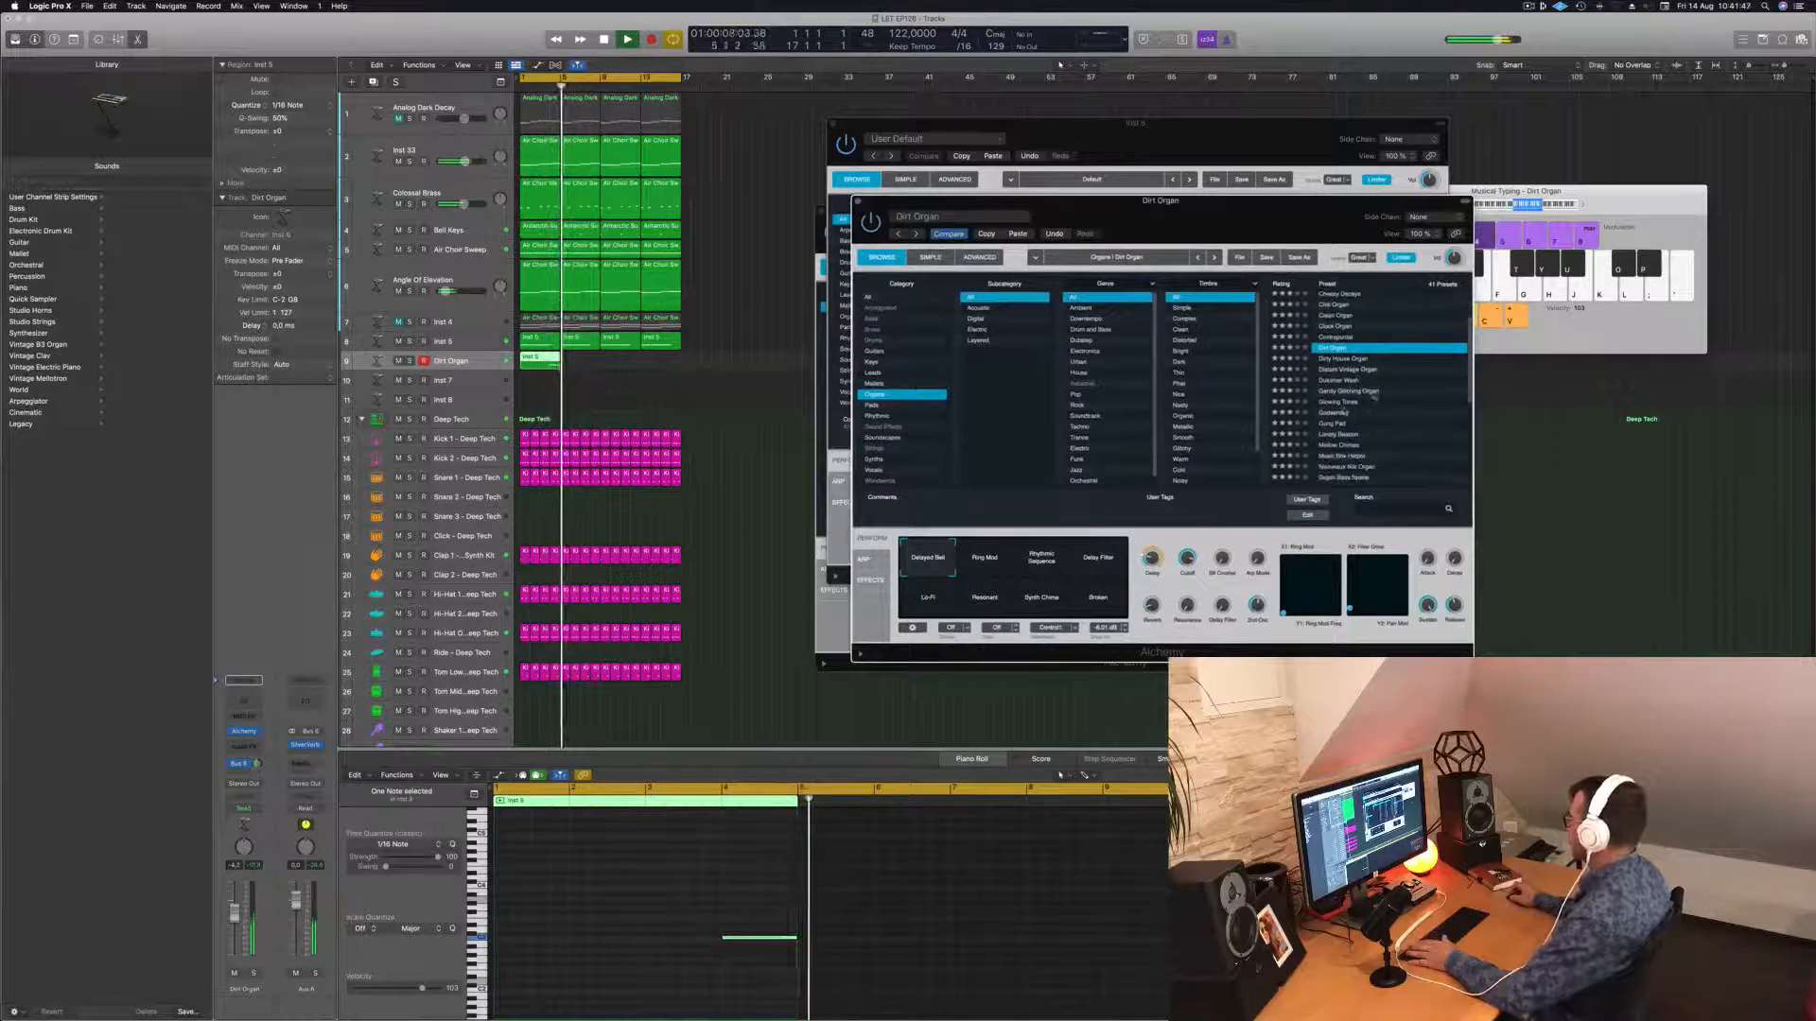
click(1358, 413)
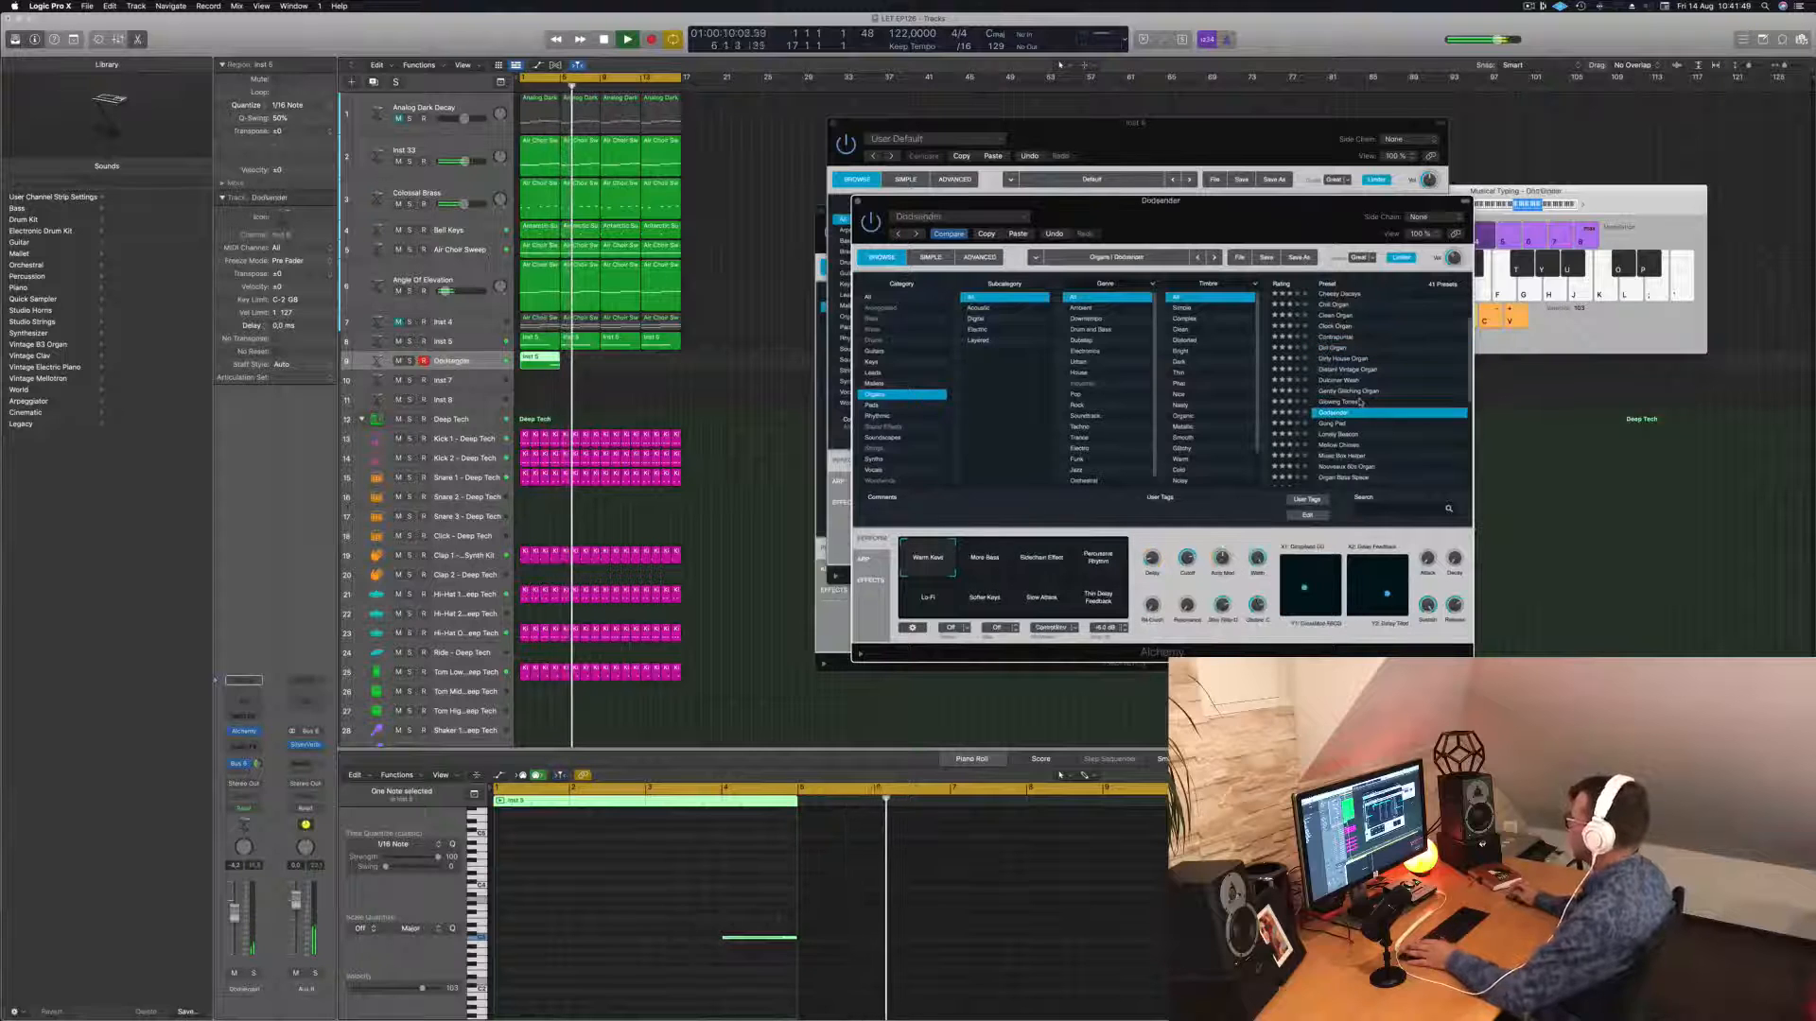
Copy the four-bar Godsender region until it fills the 16-bar loop.
drag(538, 362, 624, 364)
shift+click(542, 363)
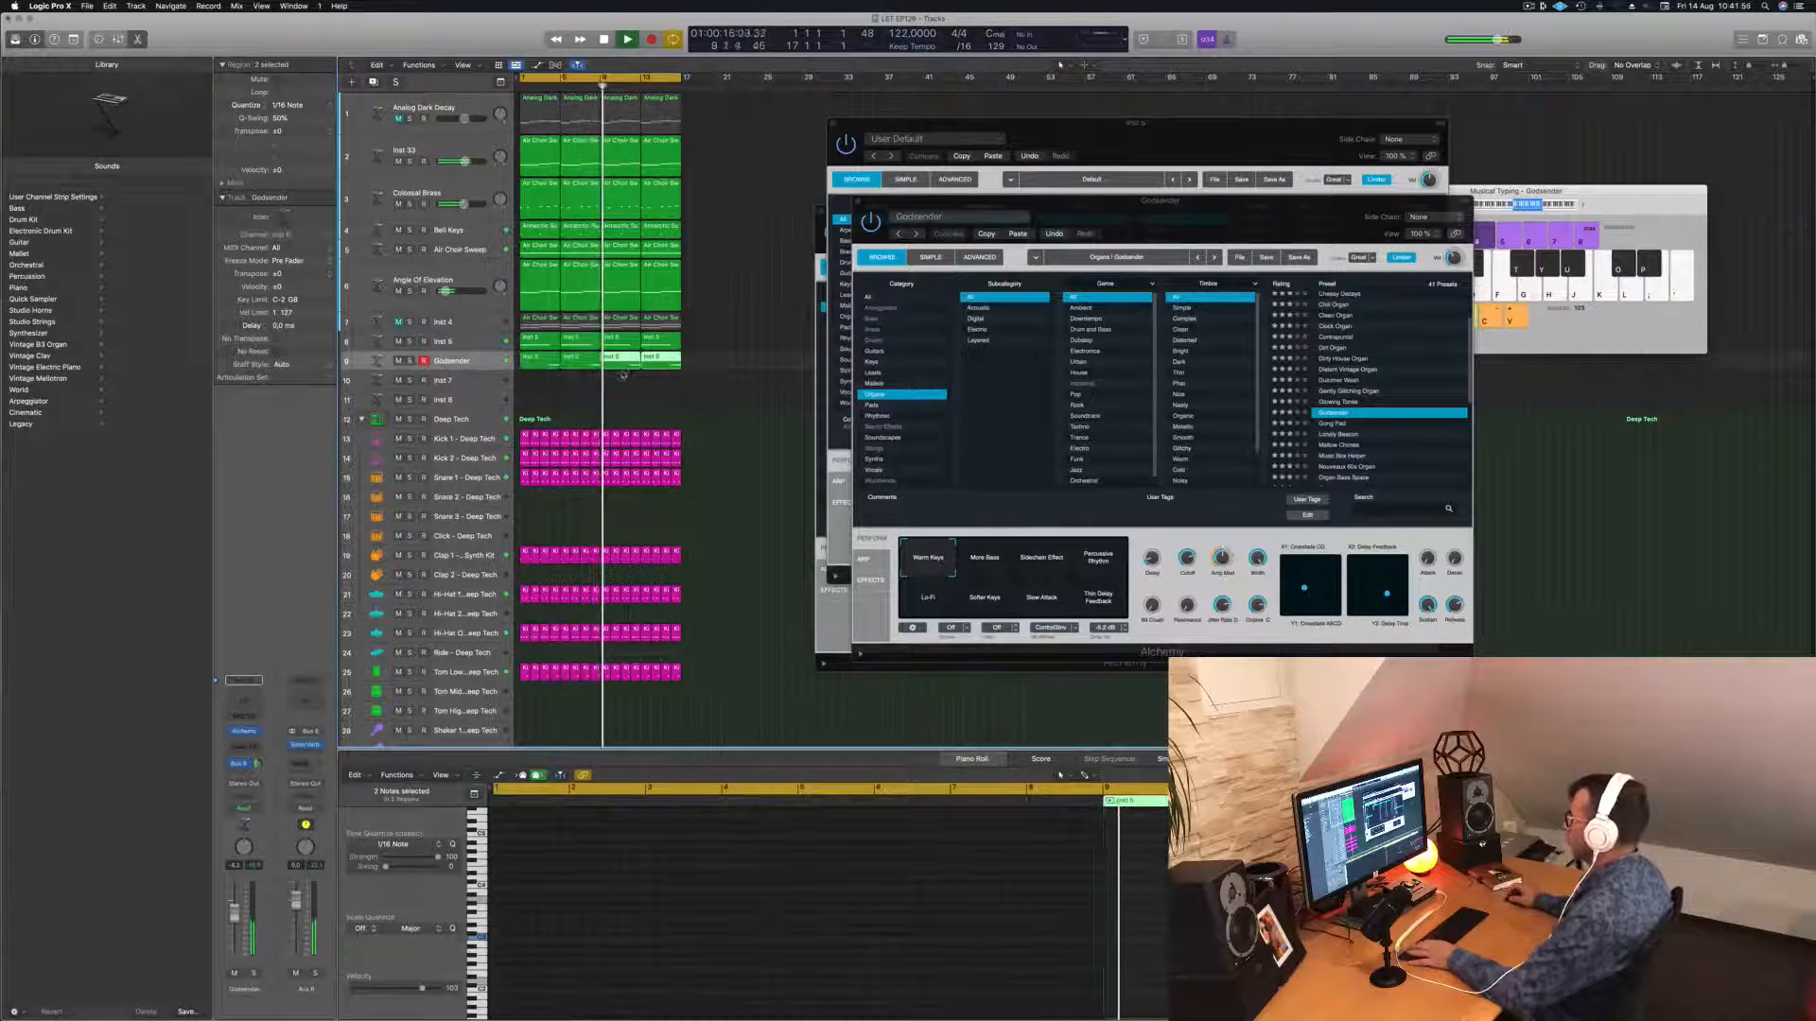
click(588, 381)
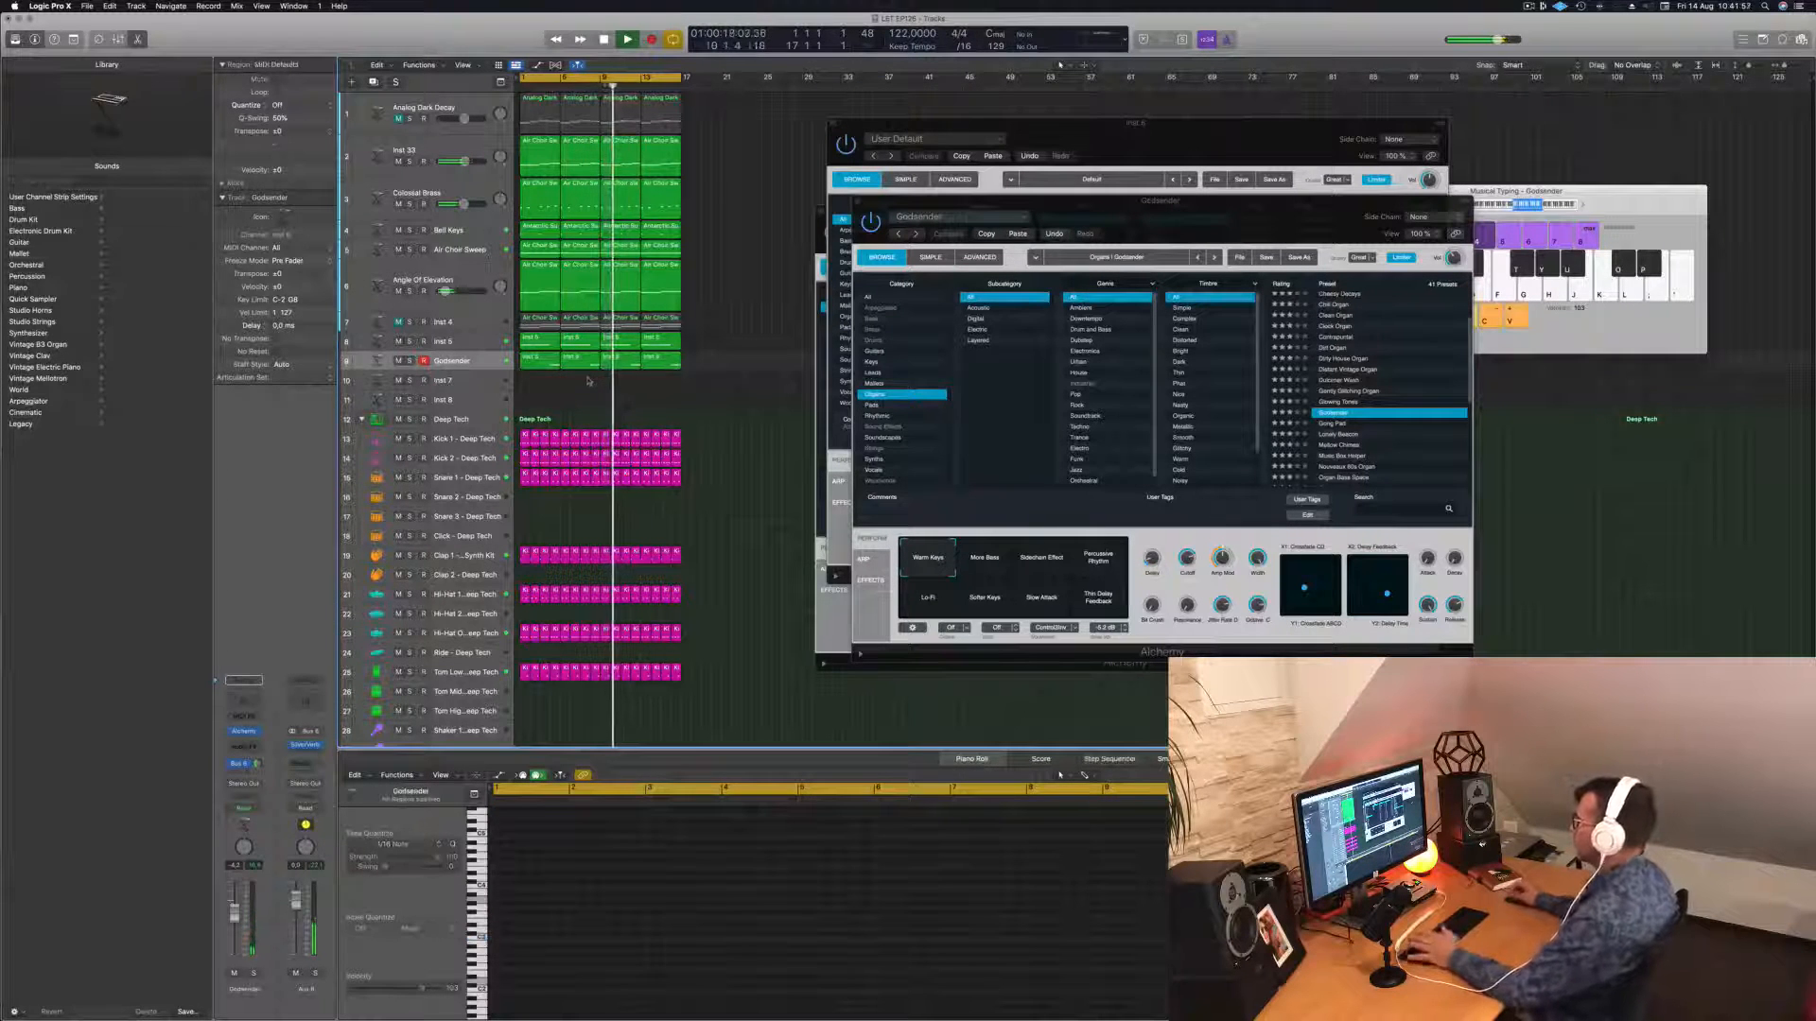
Replay the loop, audition the Percussive Rhythm and Slow Attack snapshots of Godsender, and settle on Softer Keys.
key(Return)
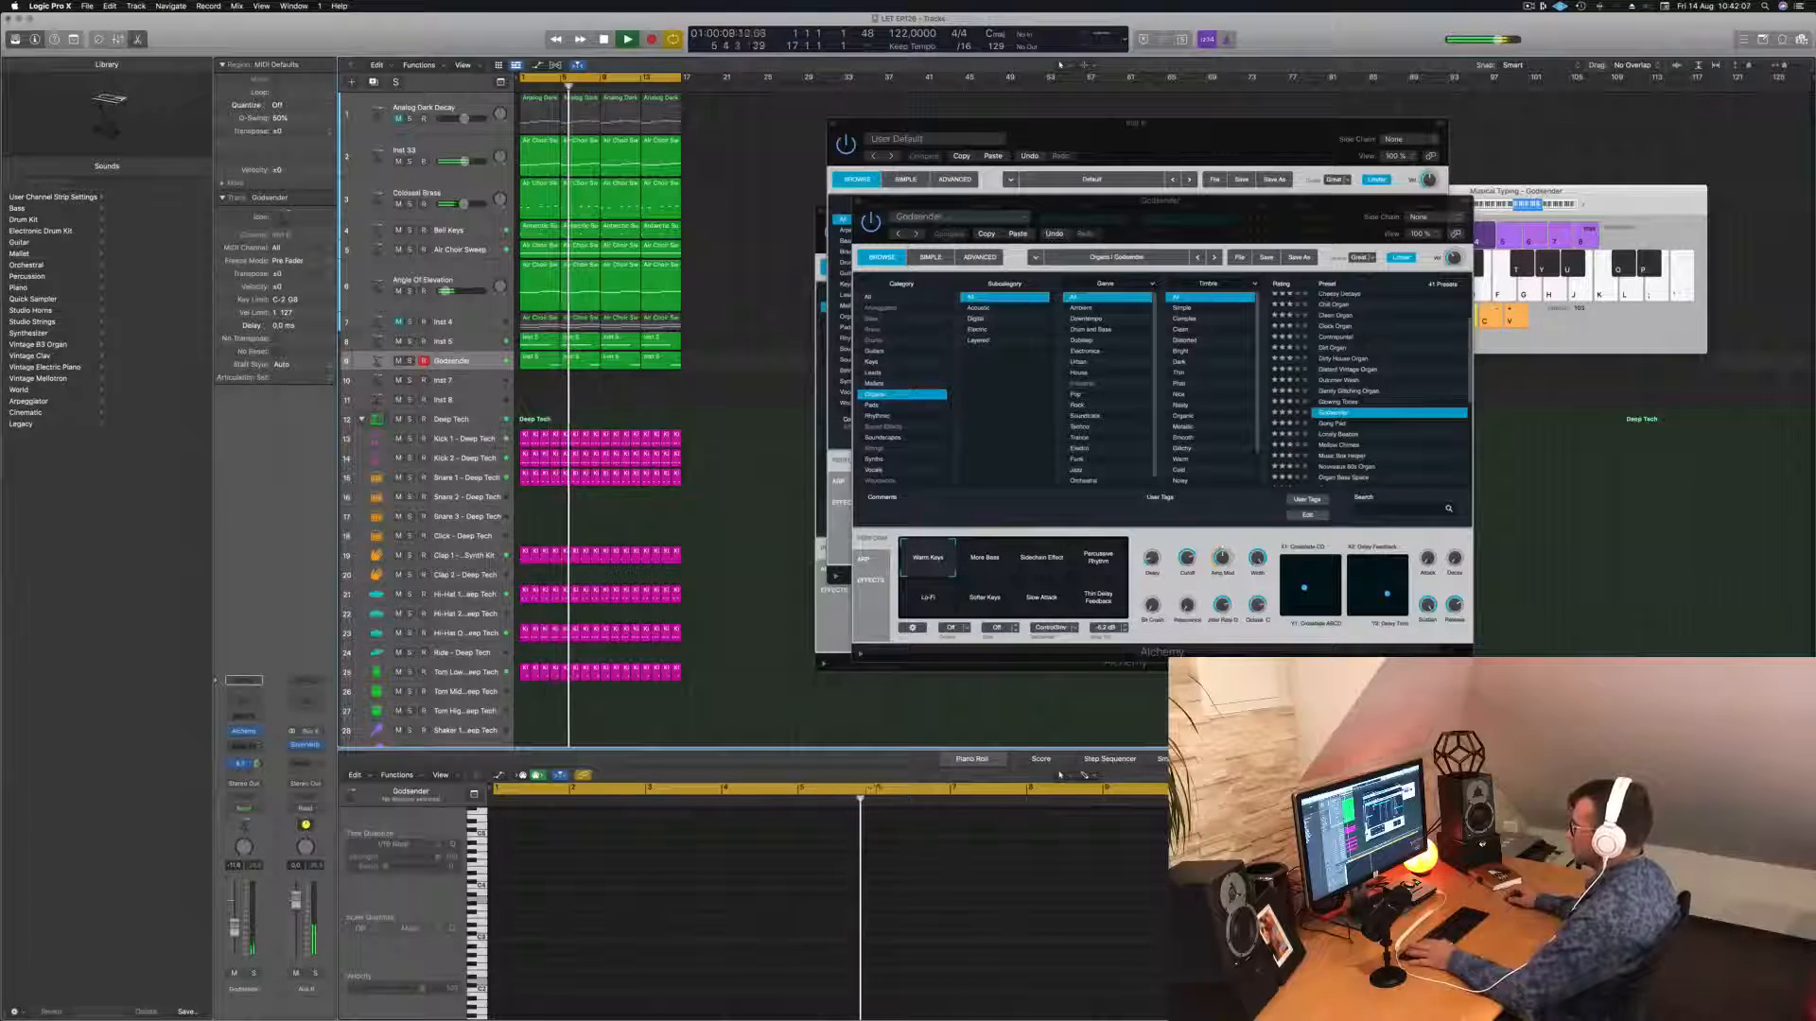
key(space)
key(space)
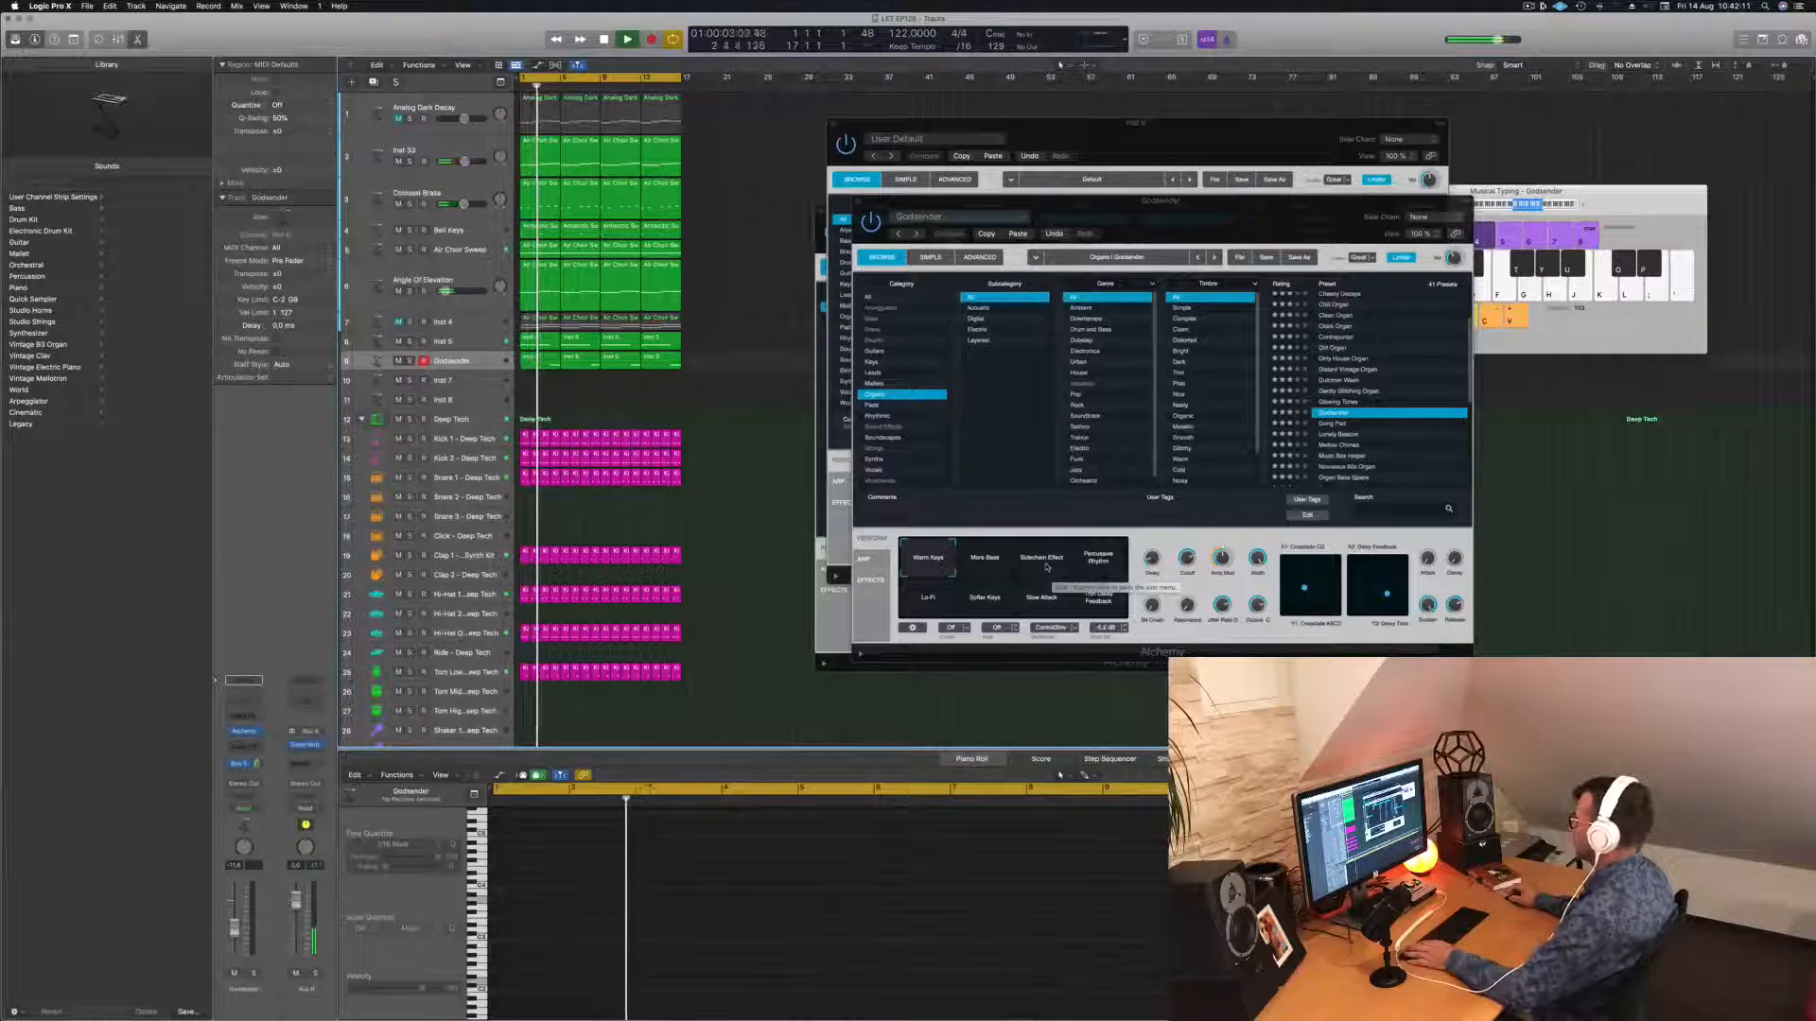
click(1097, 562)
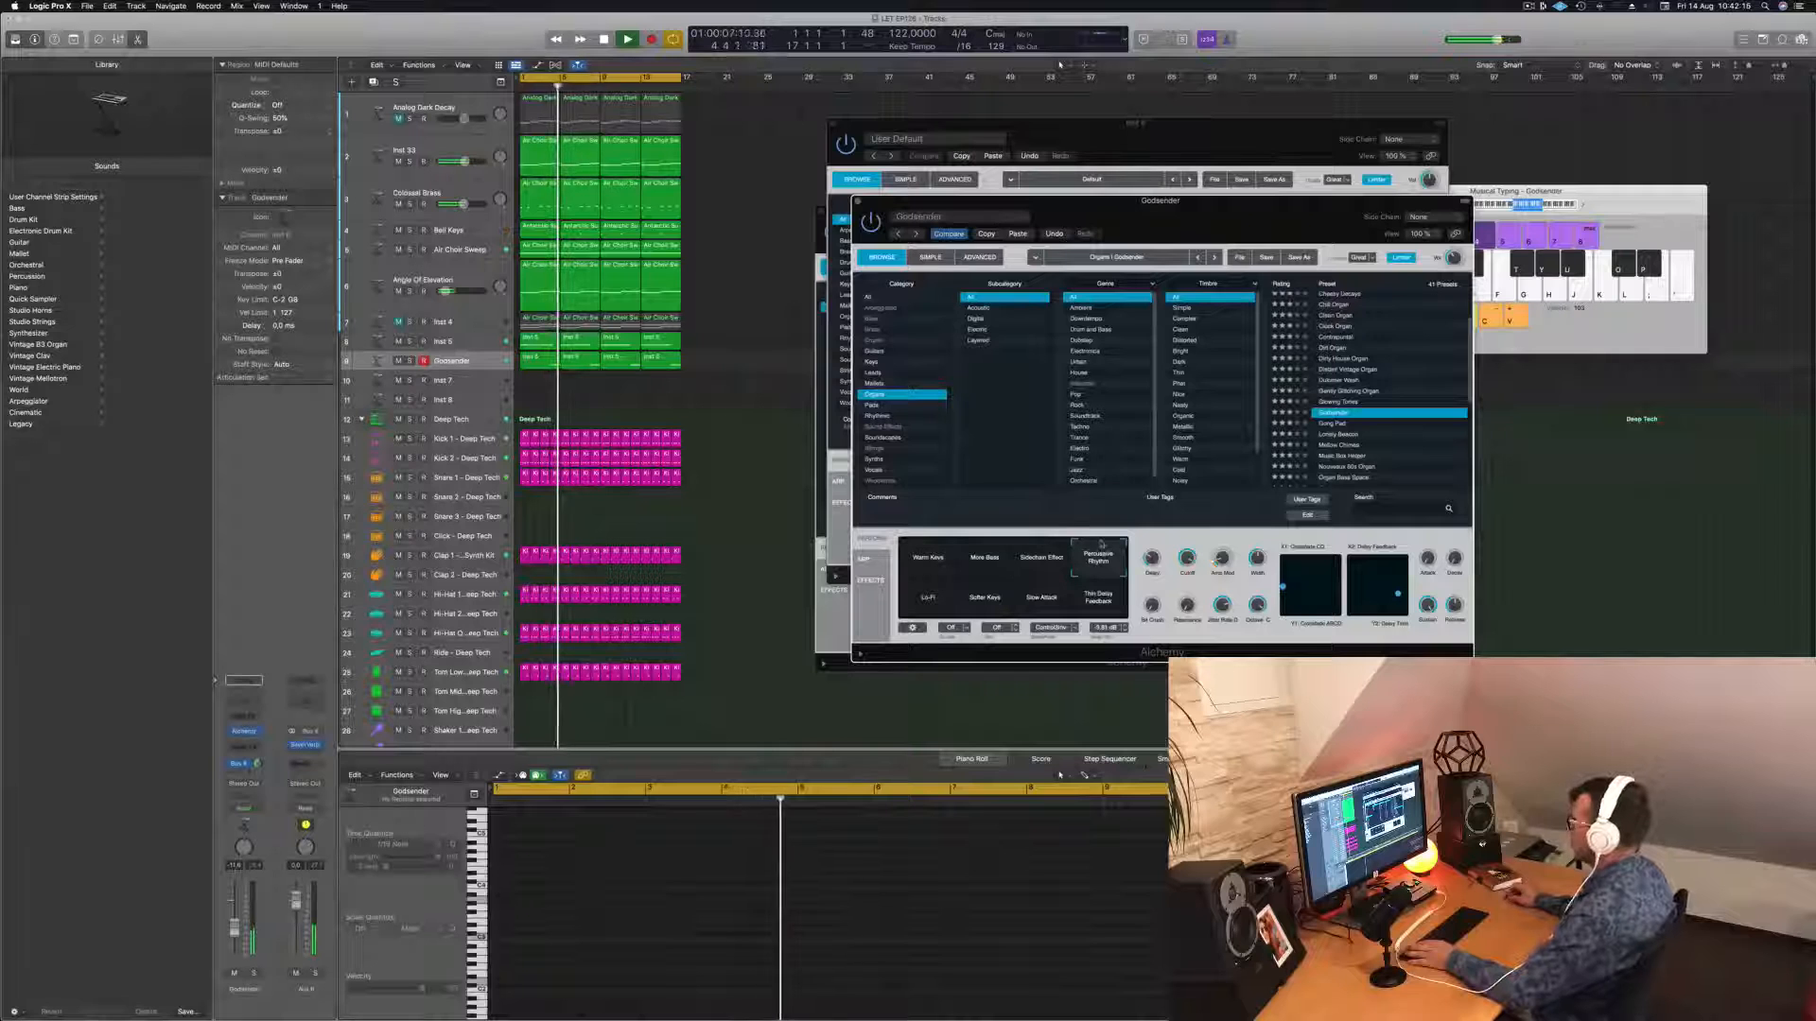
click(979, 601)
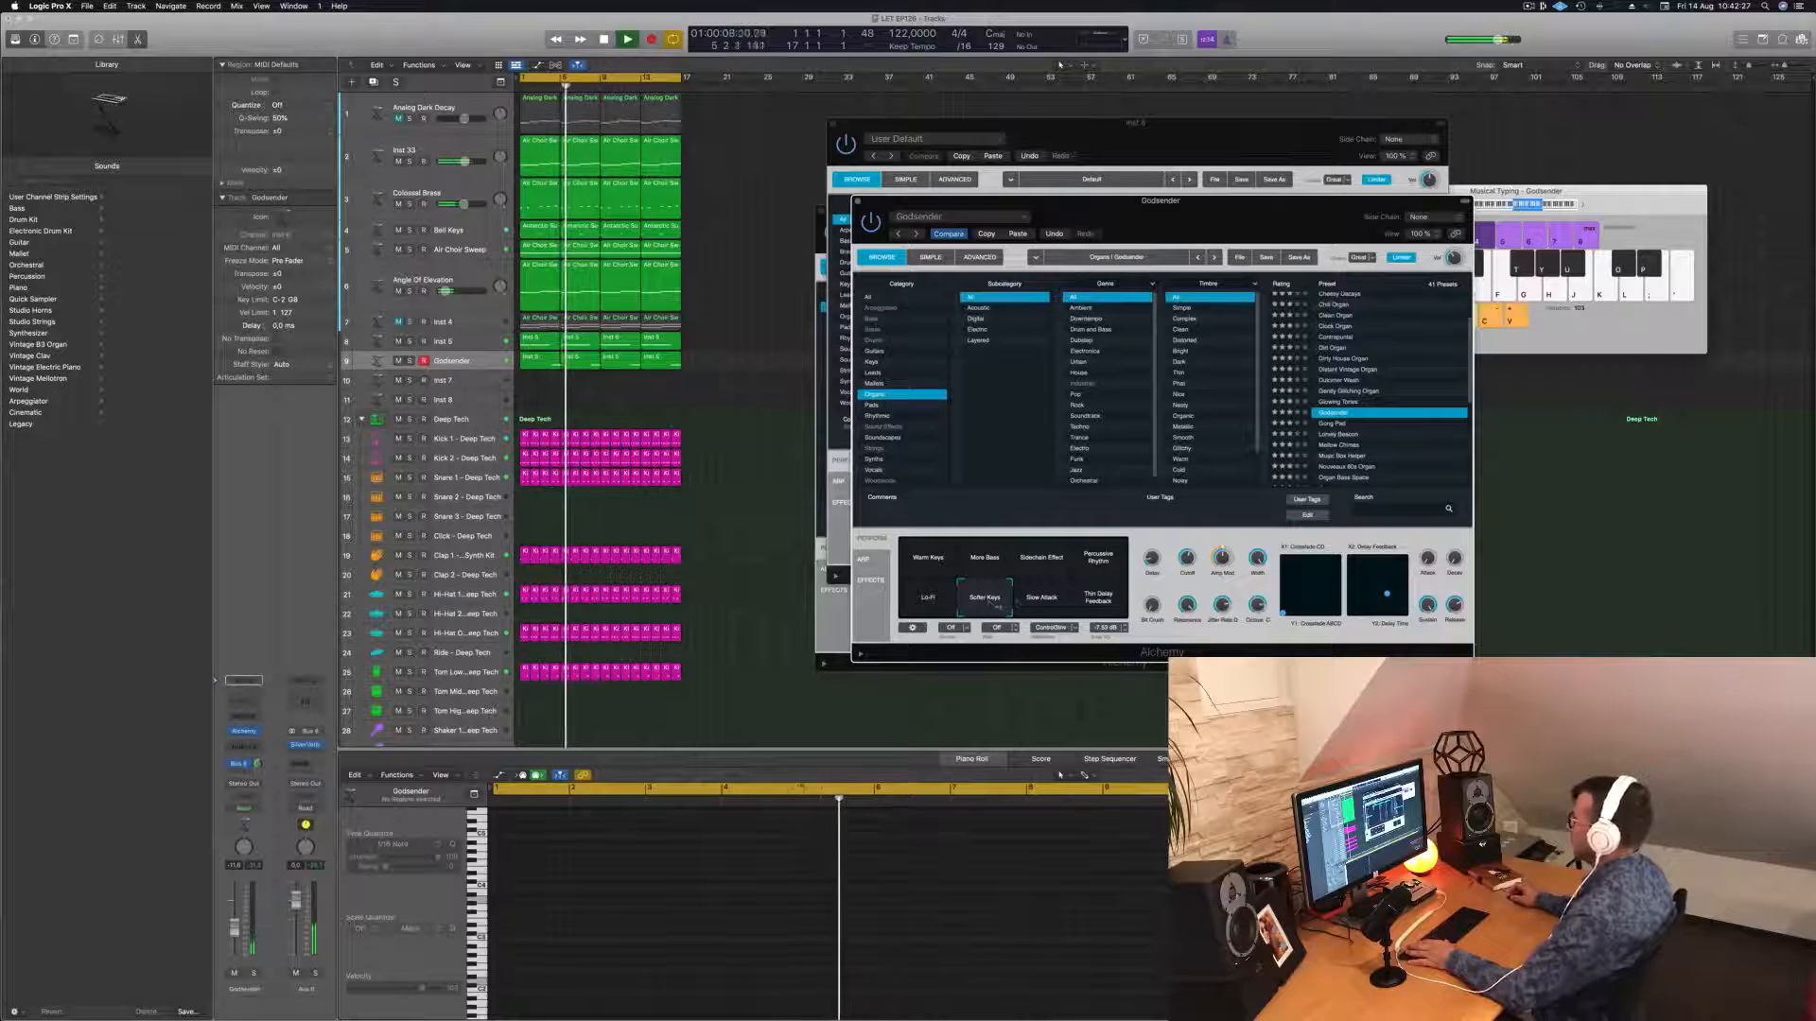
click(1046, 599)
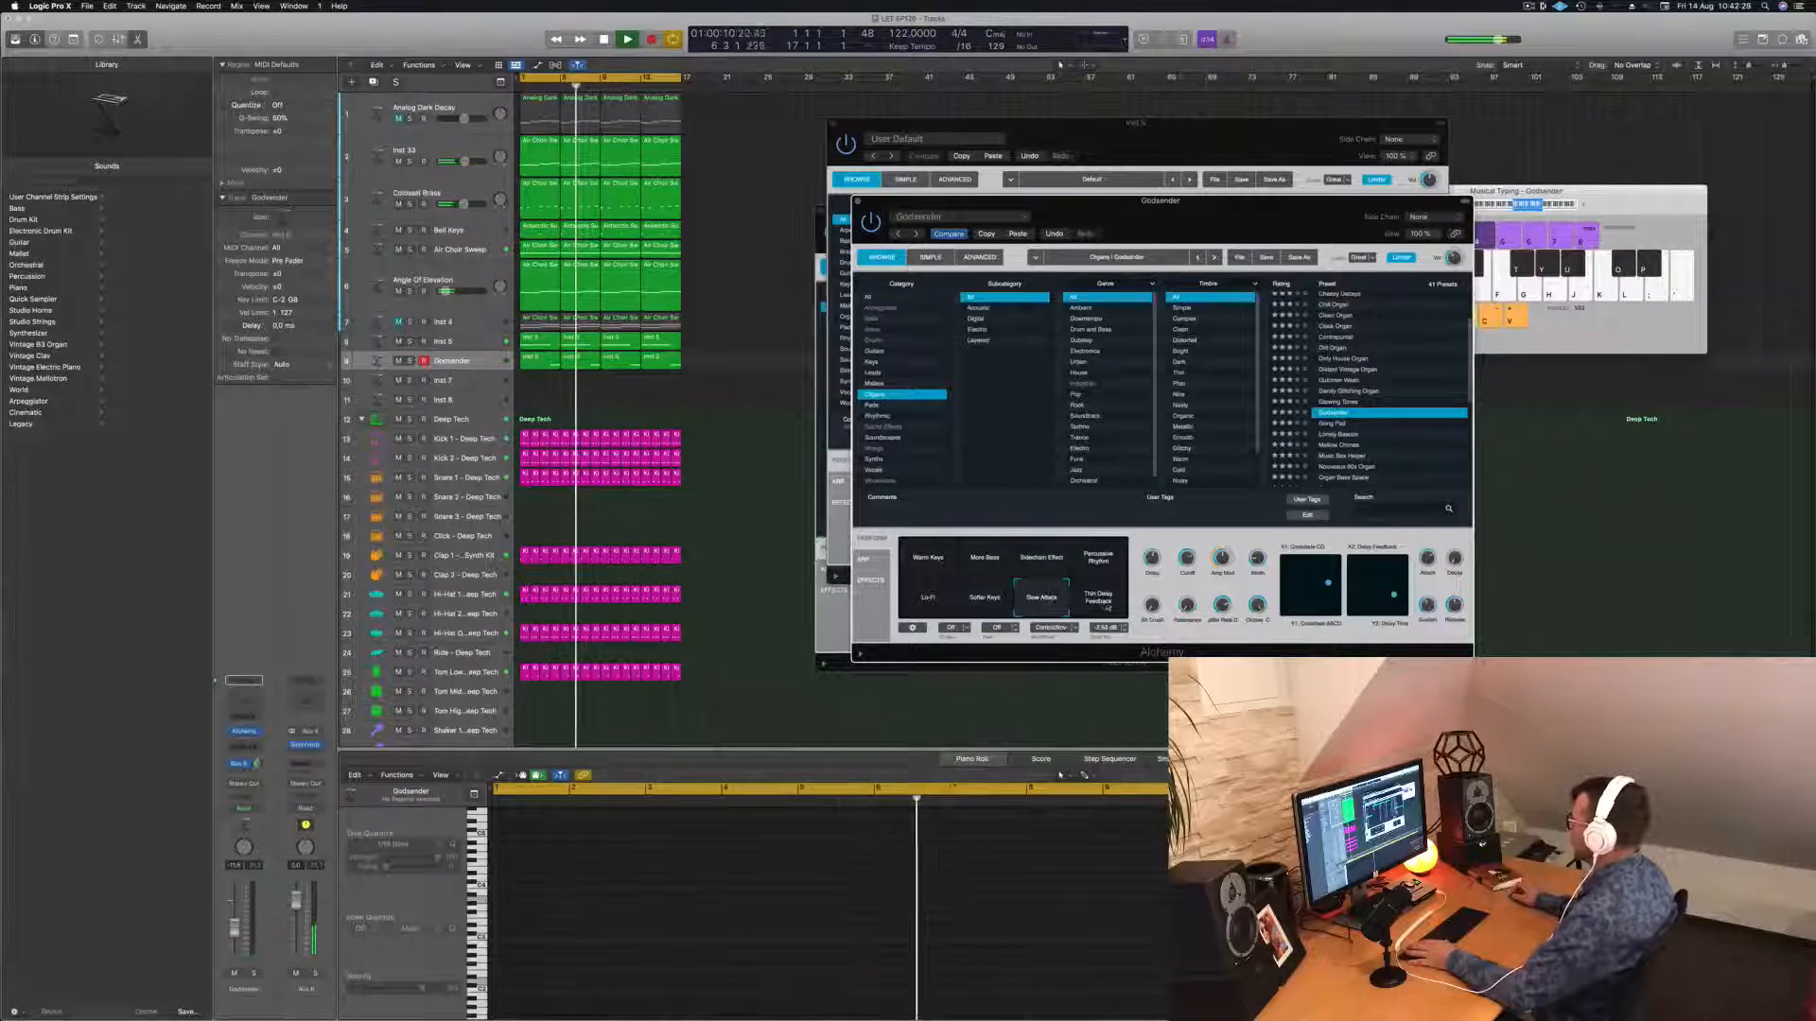
click(989, 600)
Close the three open Alchemy windows and stop playback.
drag(1116, 201, 1035, 212)
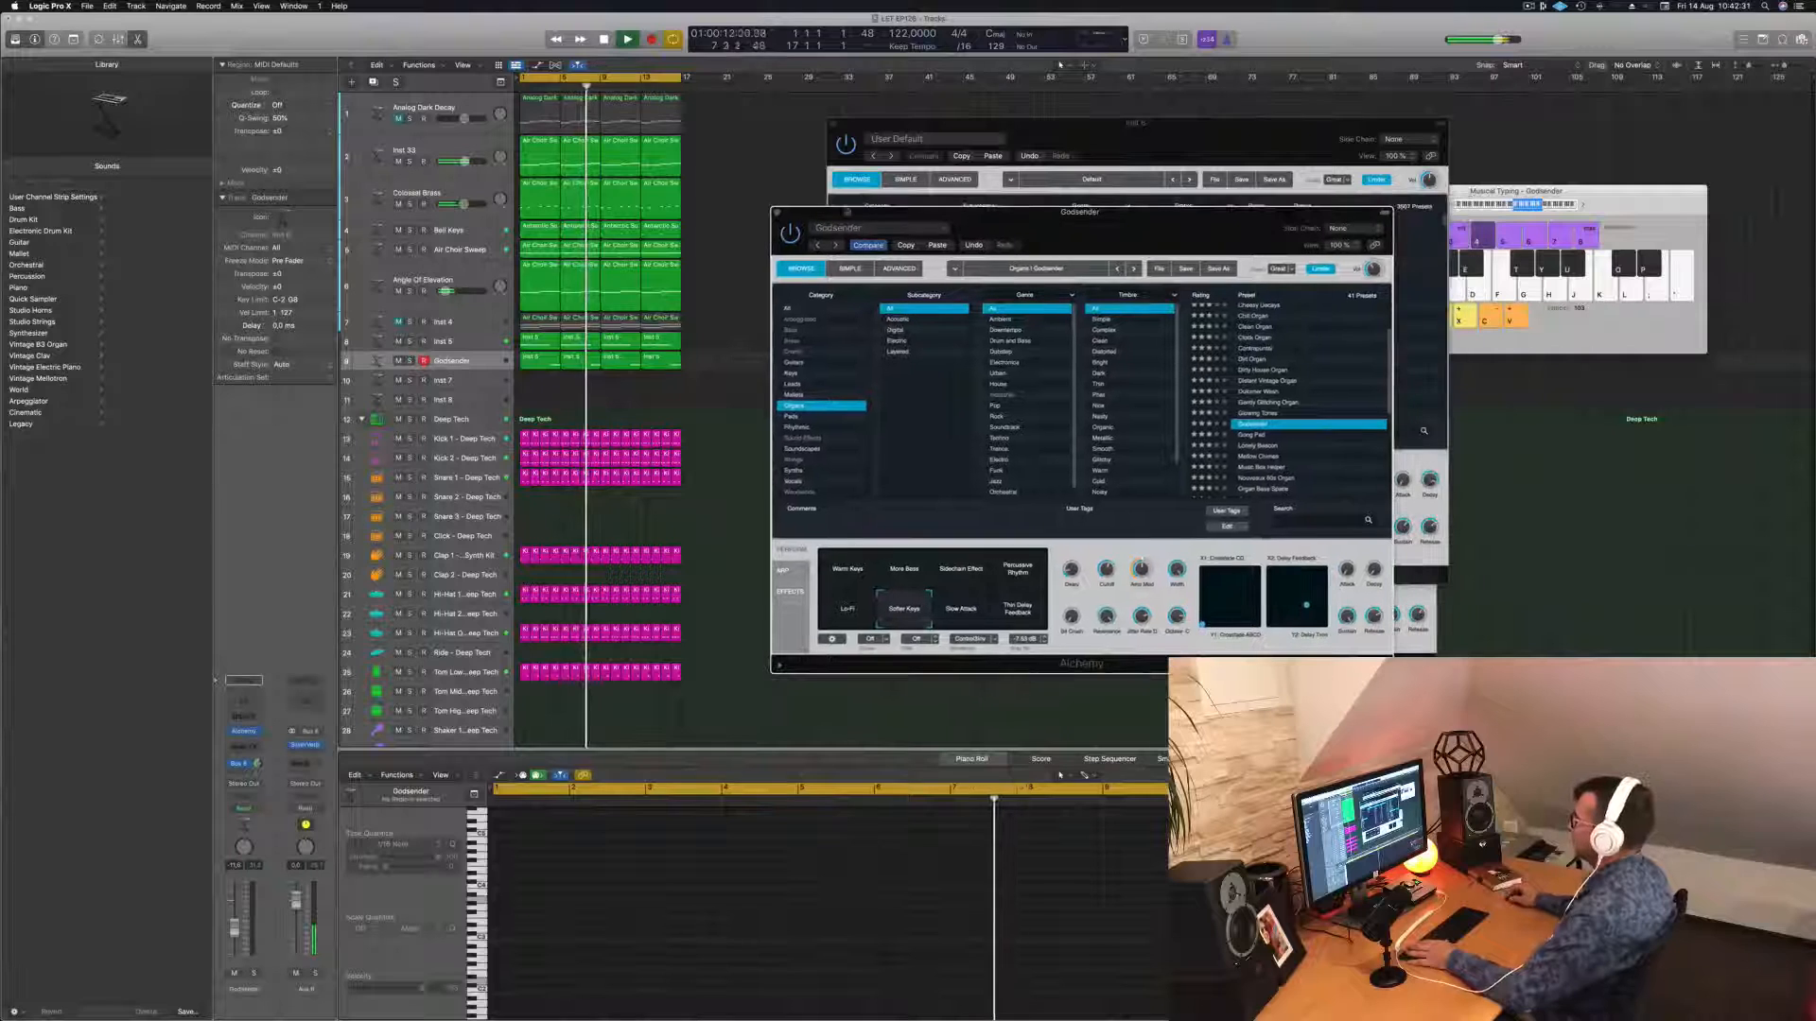
click(776, 214)
drag(834, 126, 792, 138)
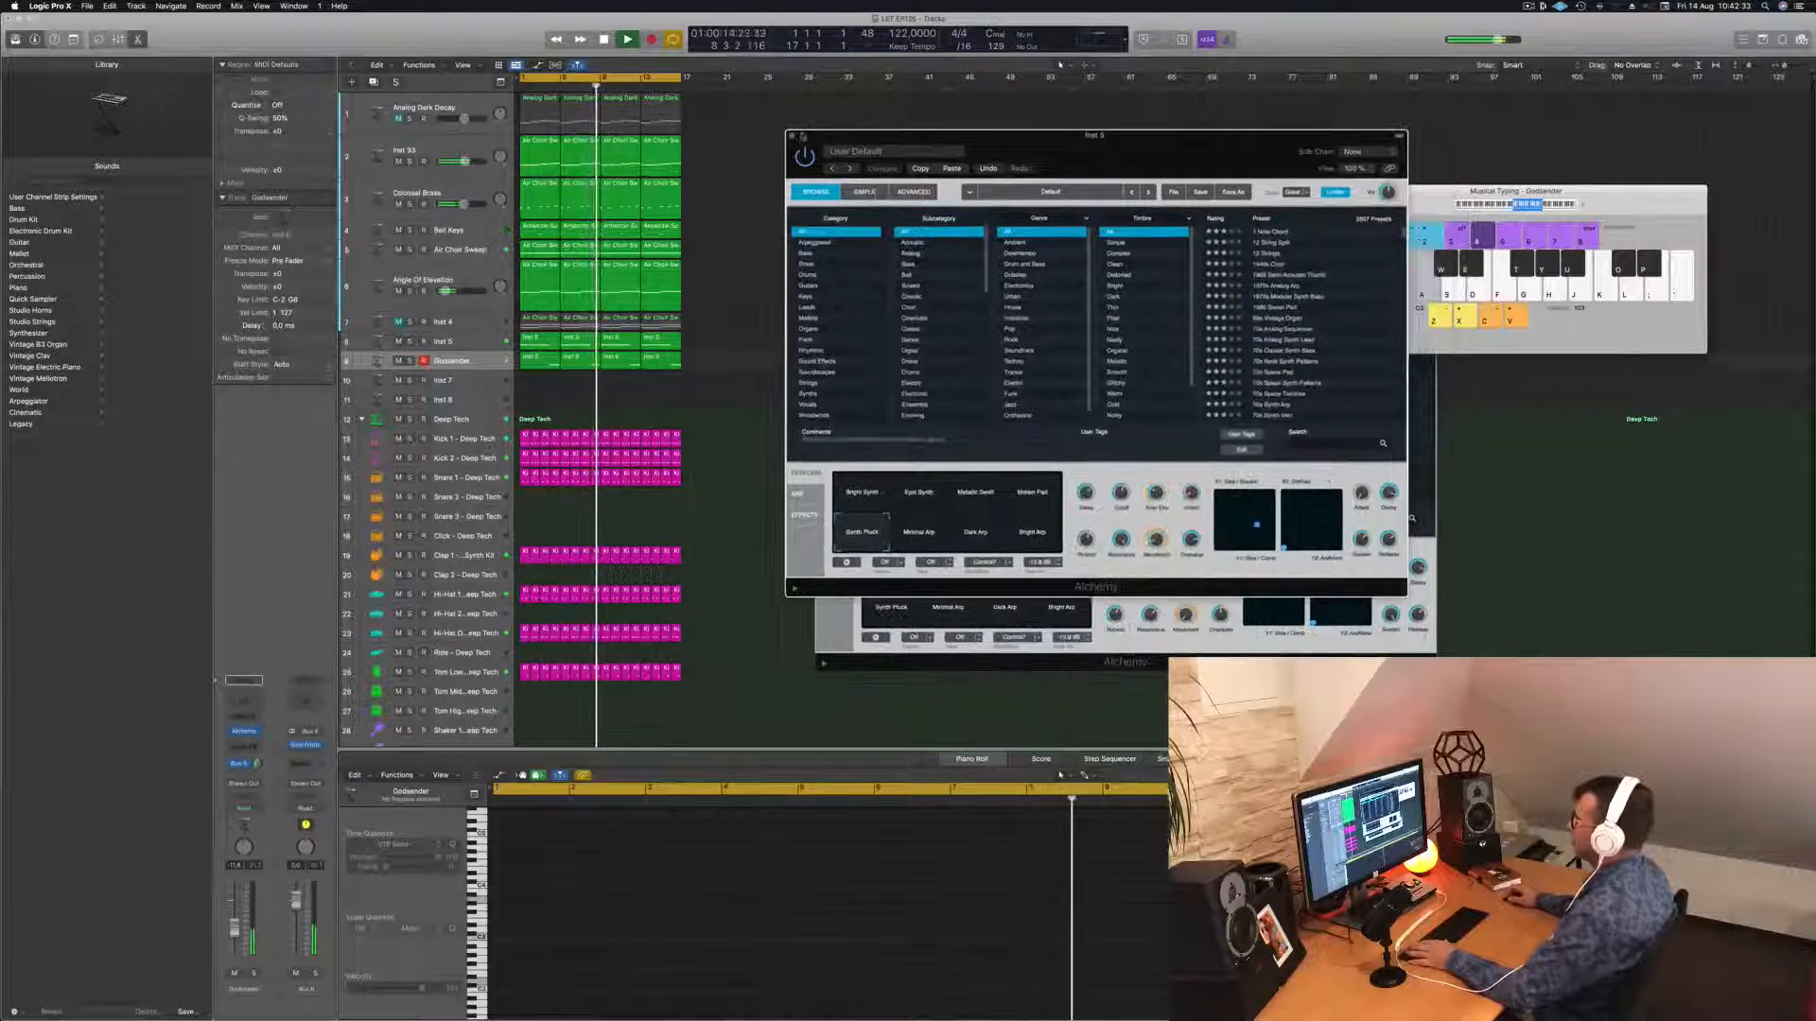
click(793, 137)
key(space)
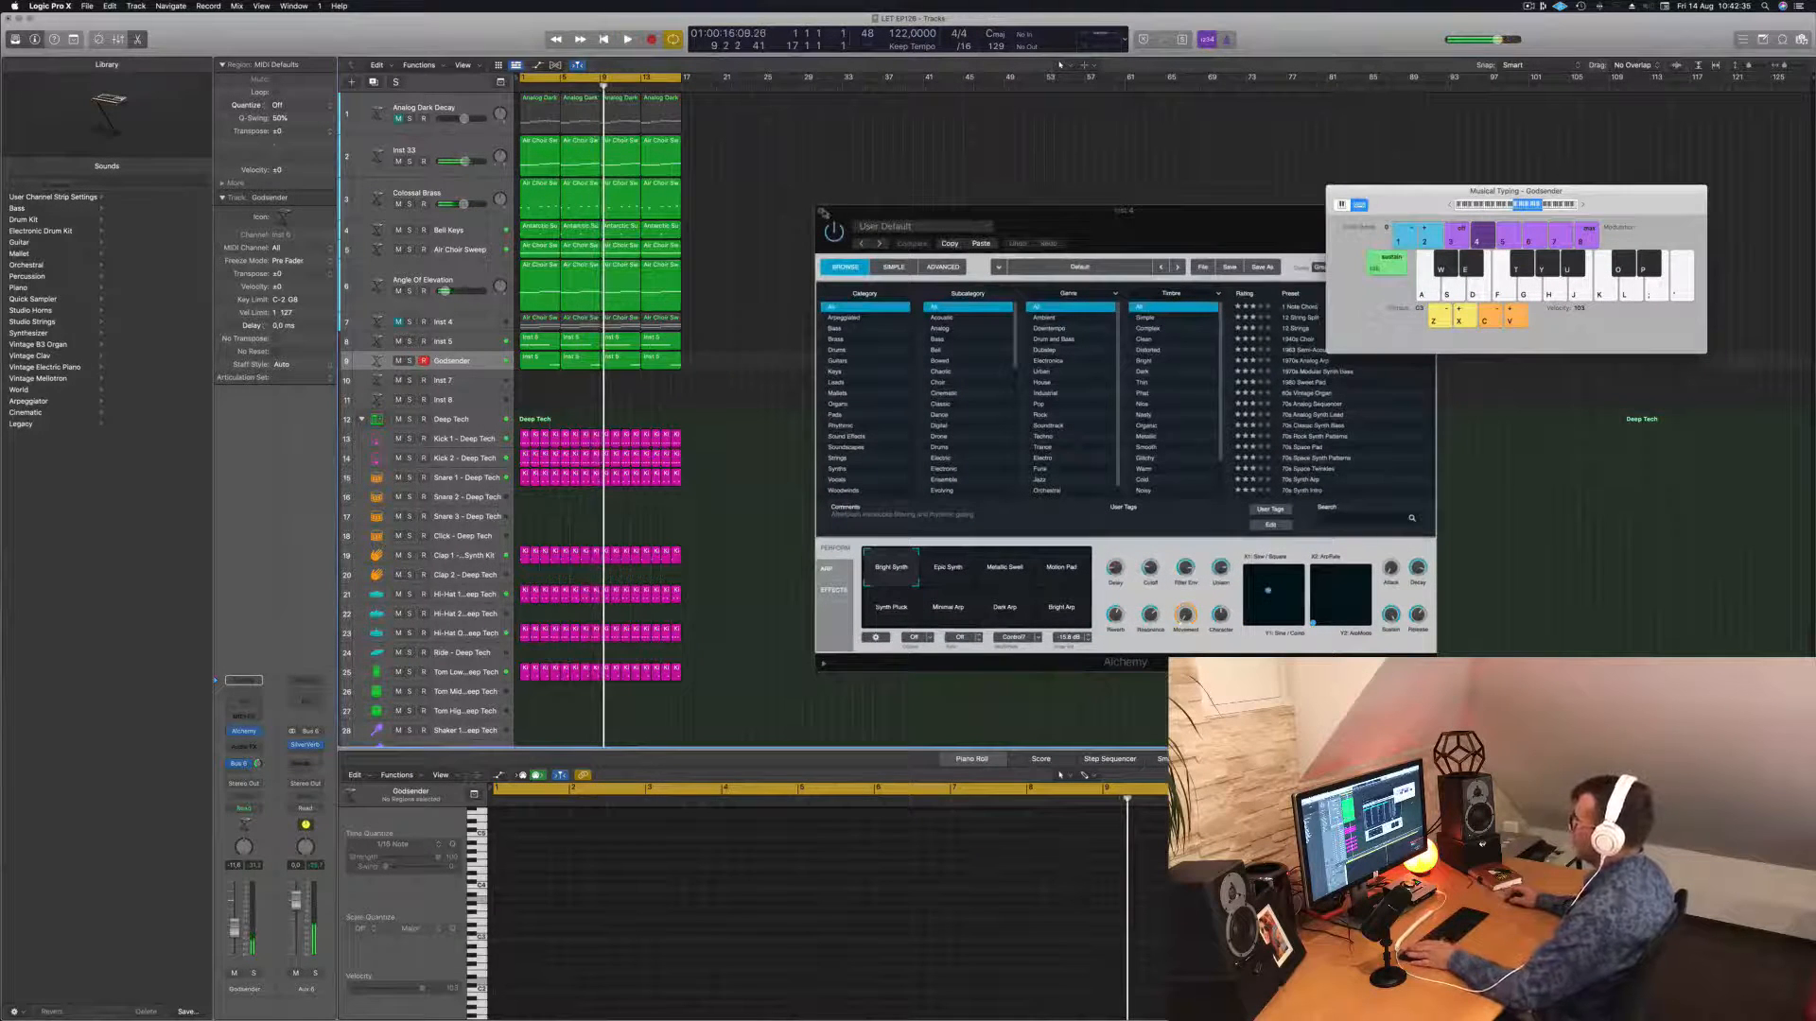
click(823, 213)
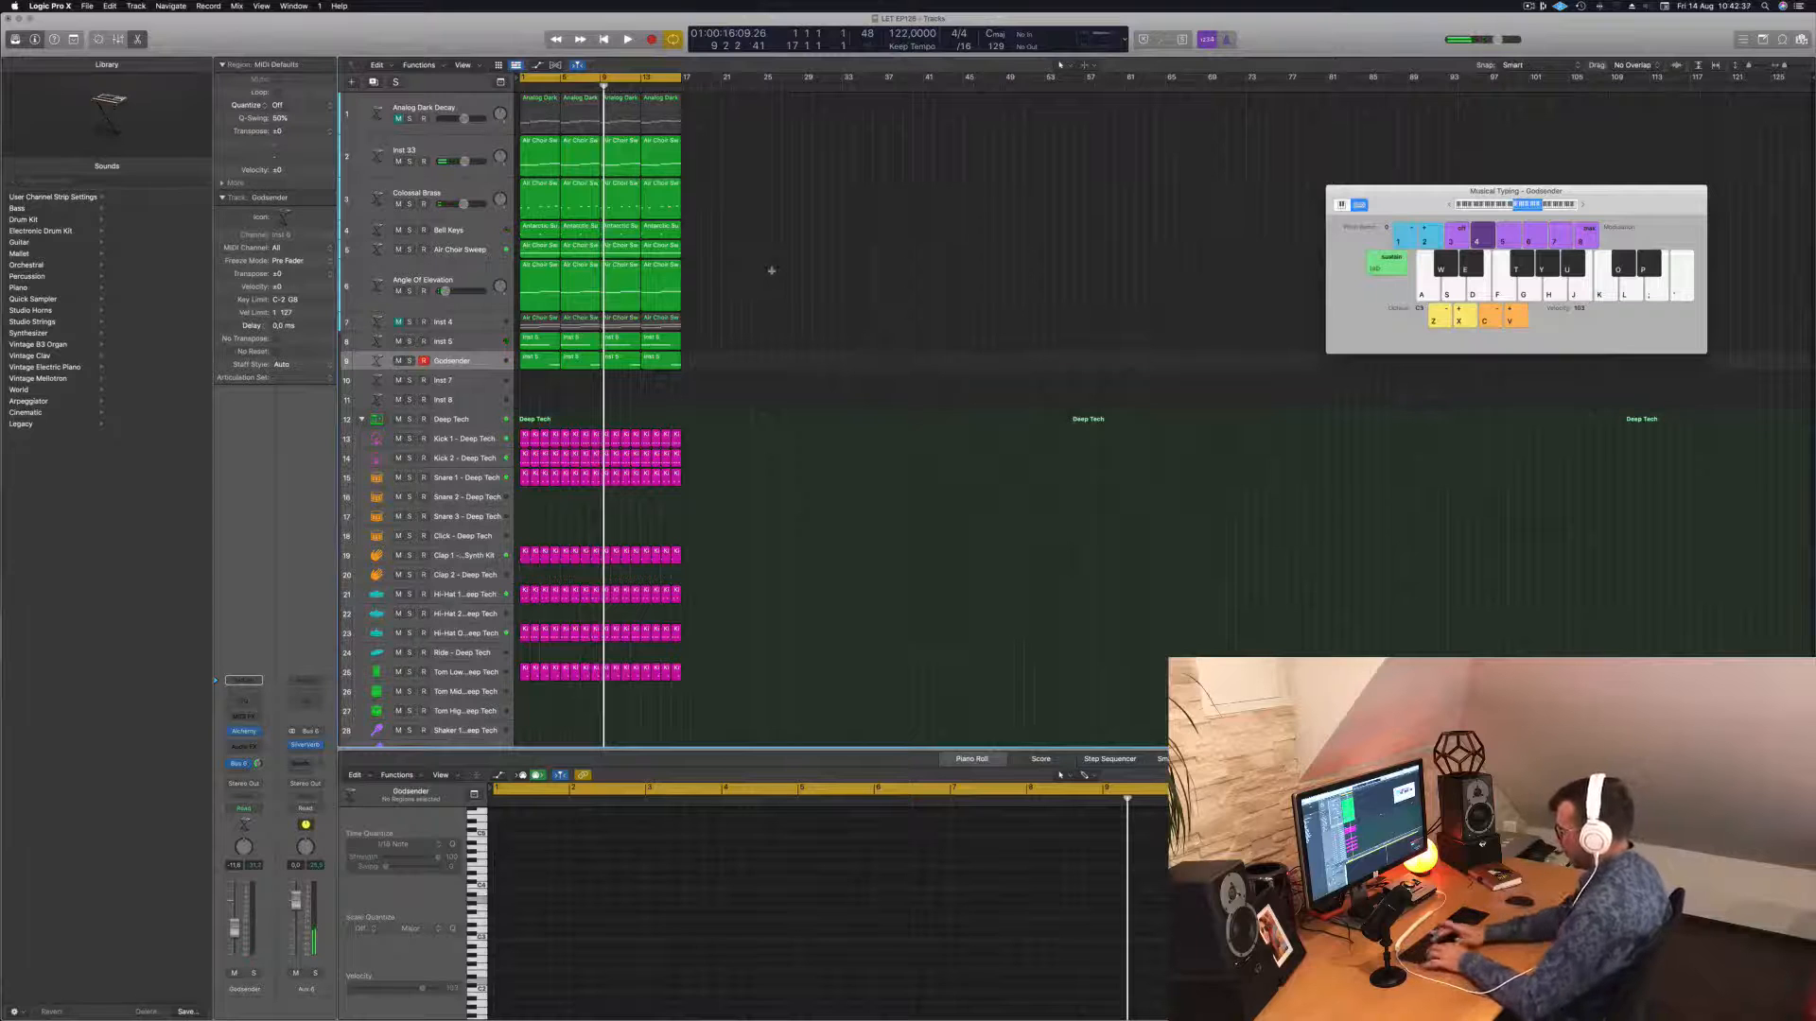
Repeat all regions three times to make a 64-bar arrangement and extend the cycle range to bar 65.
key(super+a)
key(super+r)
key(super+r)
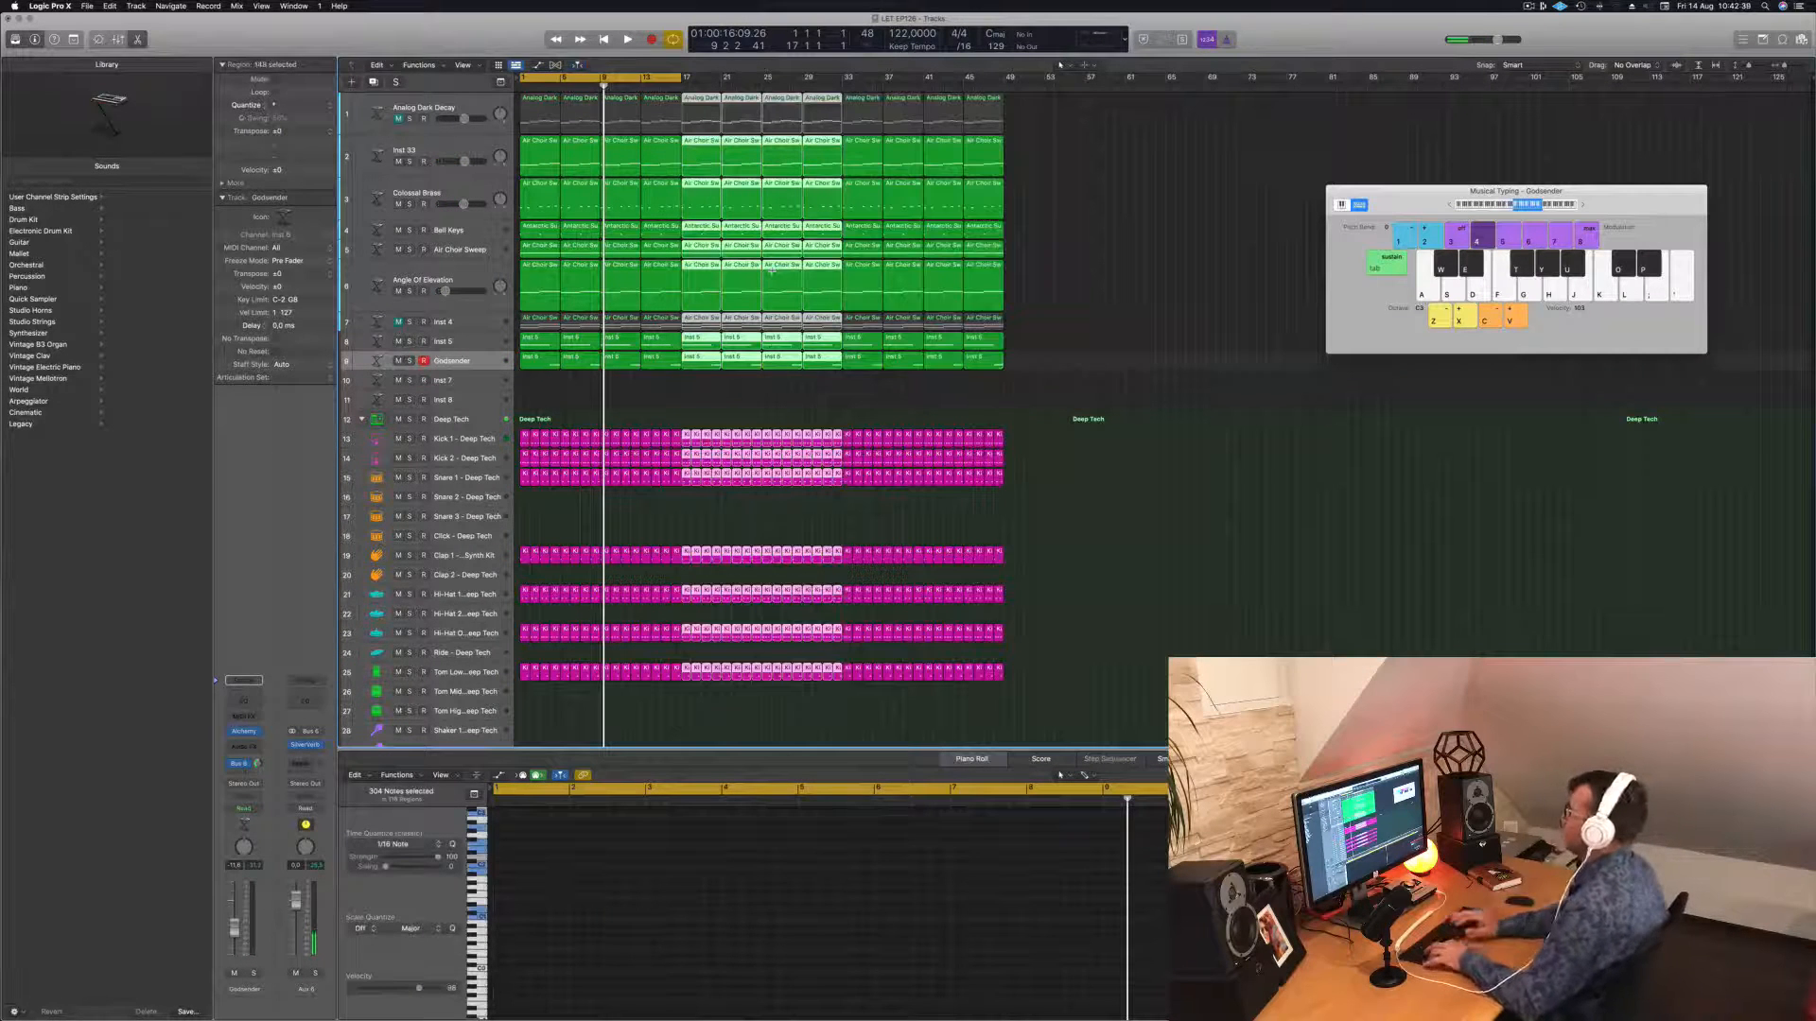
key(super+r)
key(Return)
key(space)
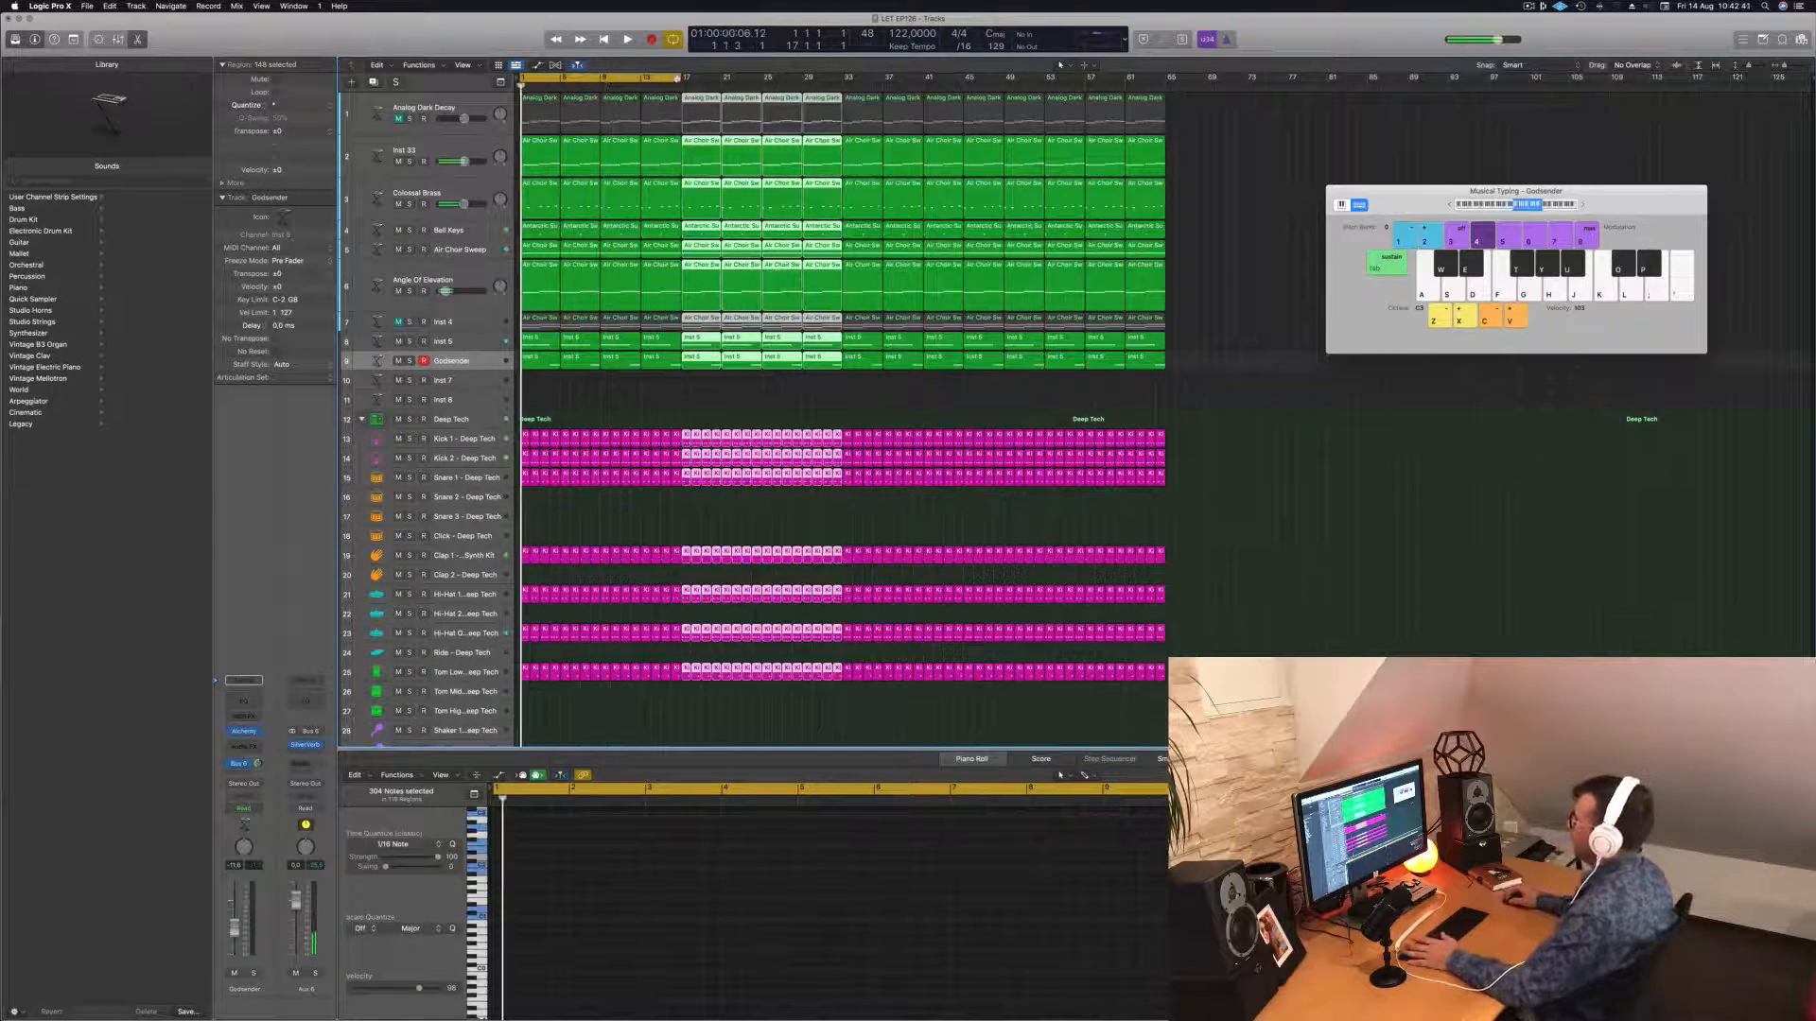
drag(676, 77, 1165, 107)
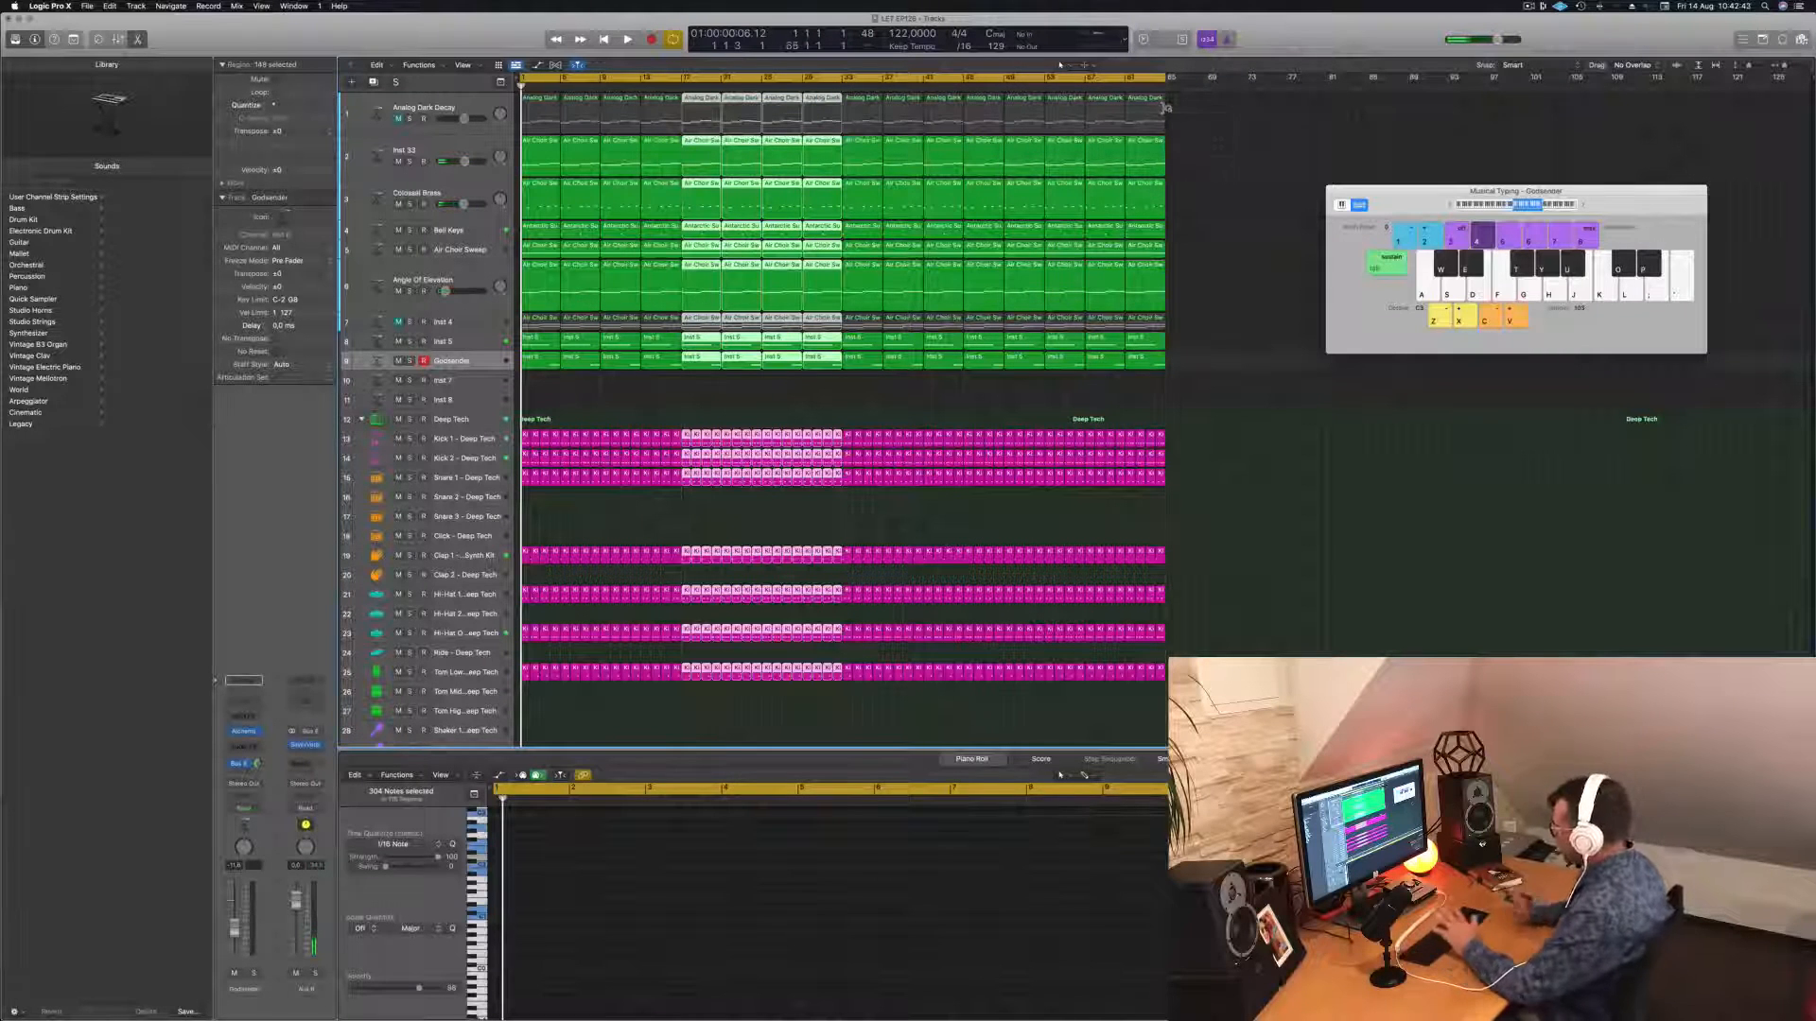
Play the 64-bar arrangement and open the SilverVerb on the aux channel fed by the Inst 5 track.
click(1166, 107)
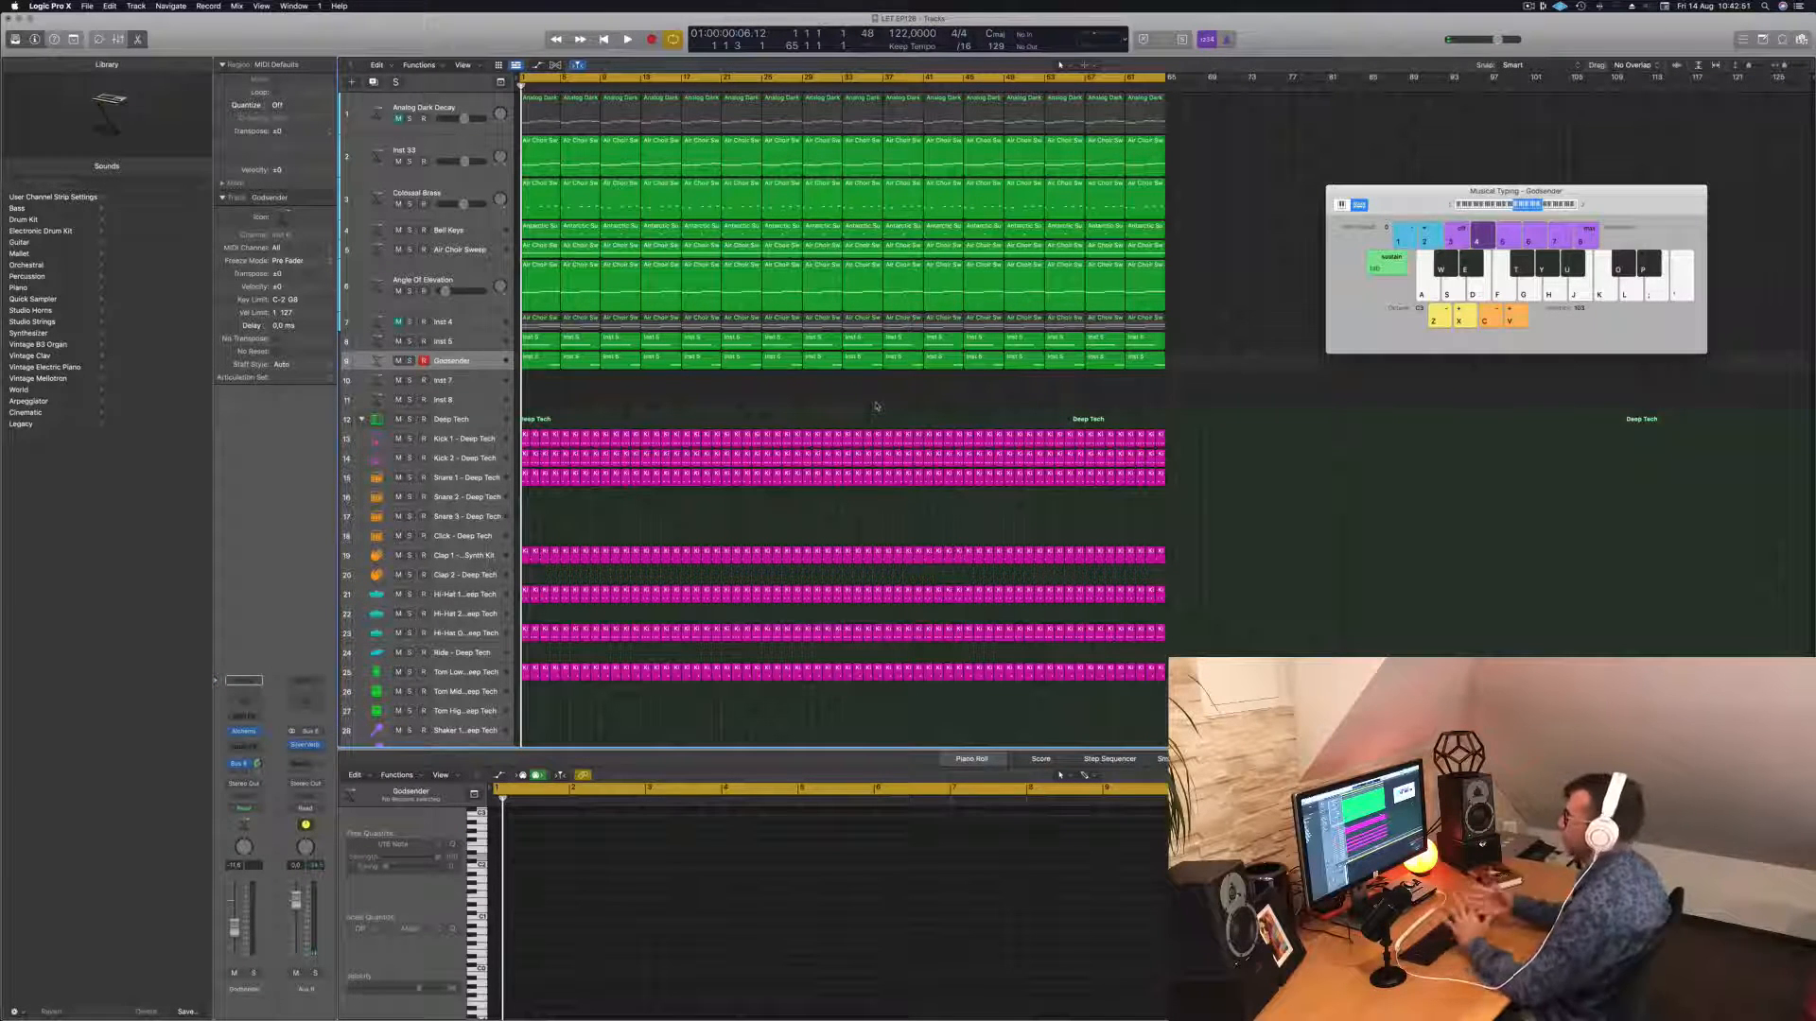
key(space)
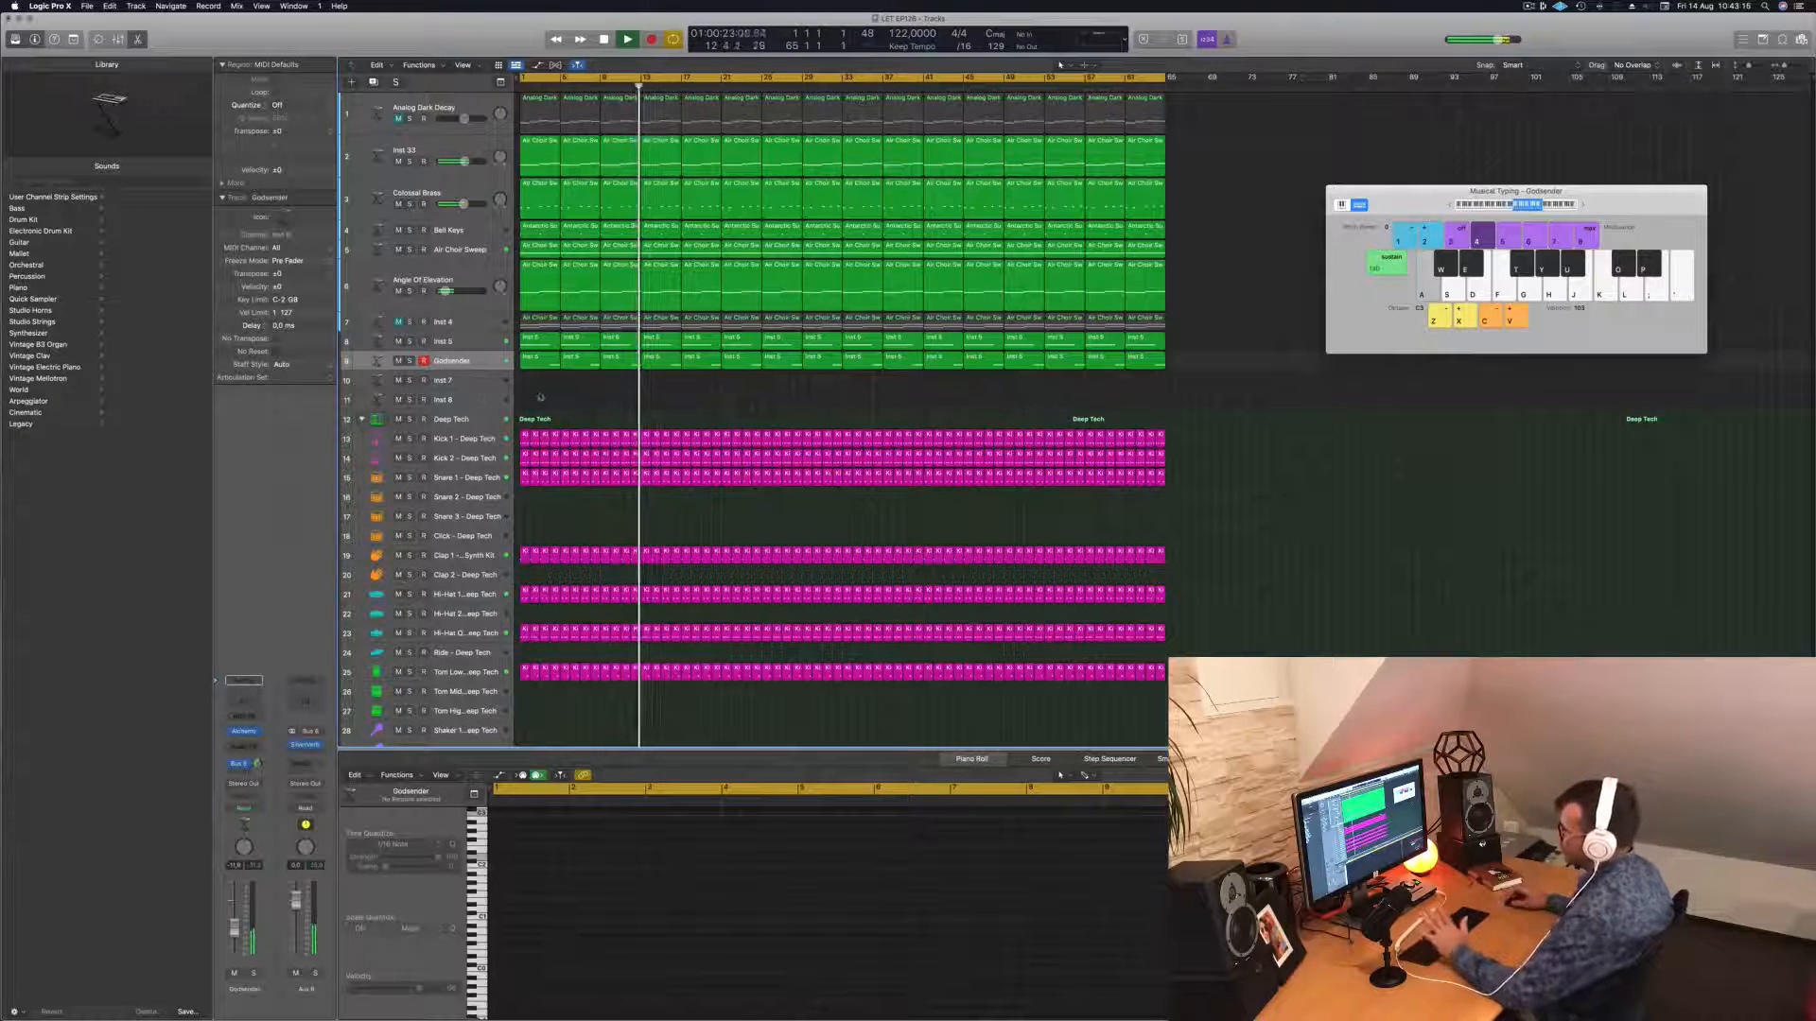
click(466, 343)
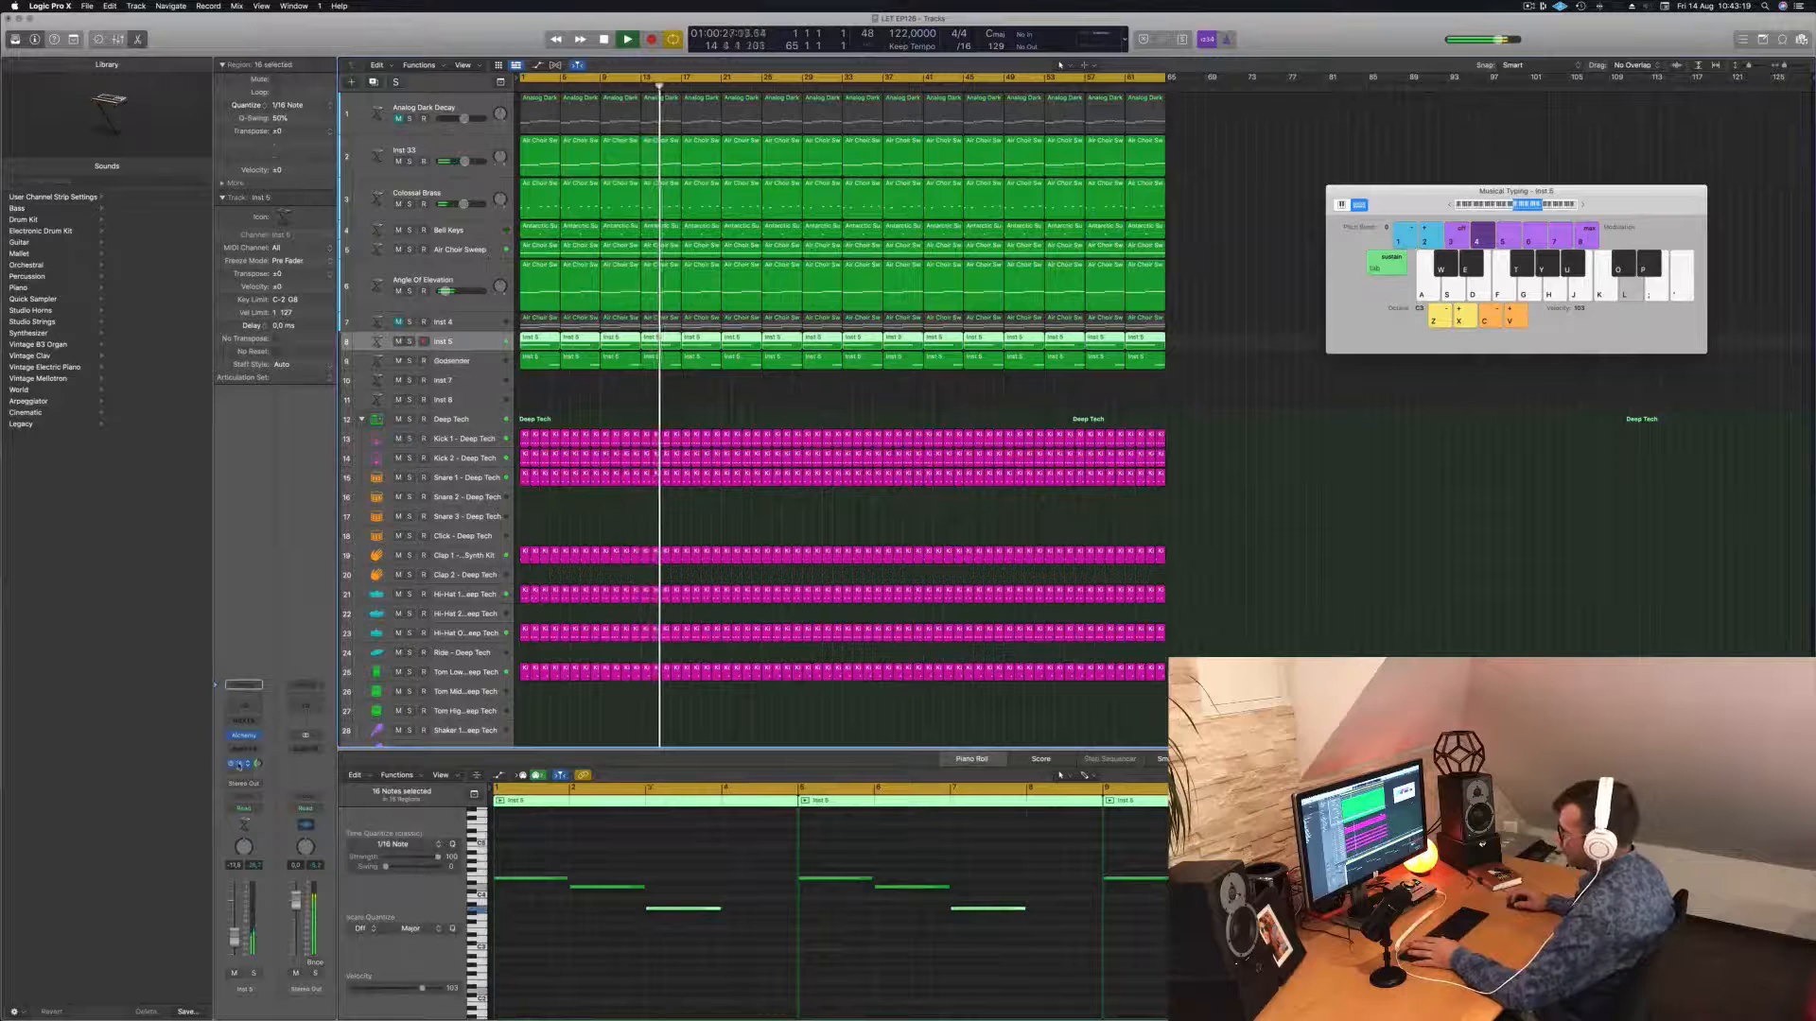
click(239, 765)
click(307, 762)
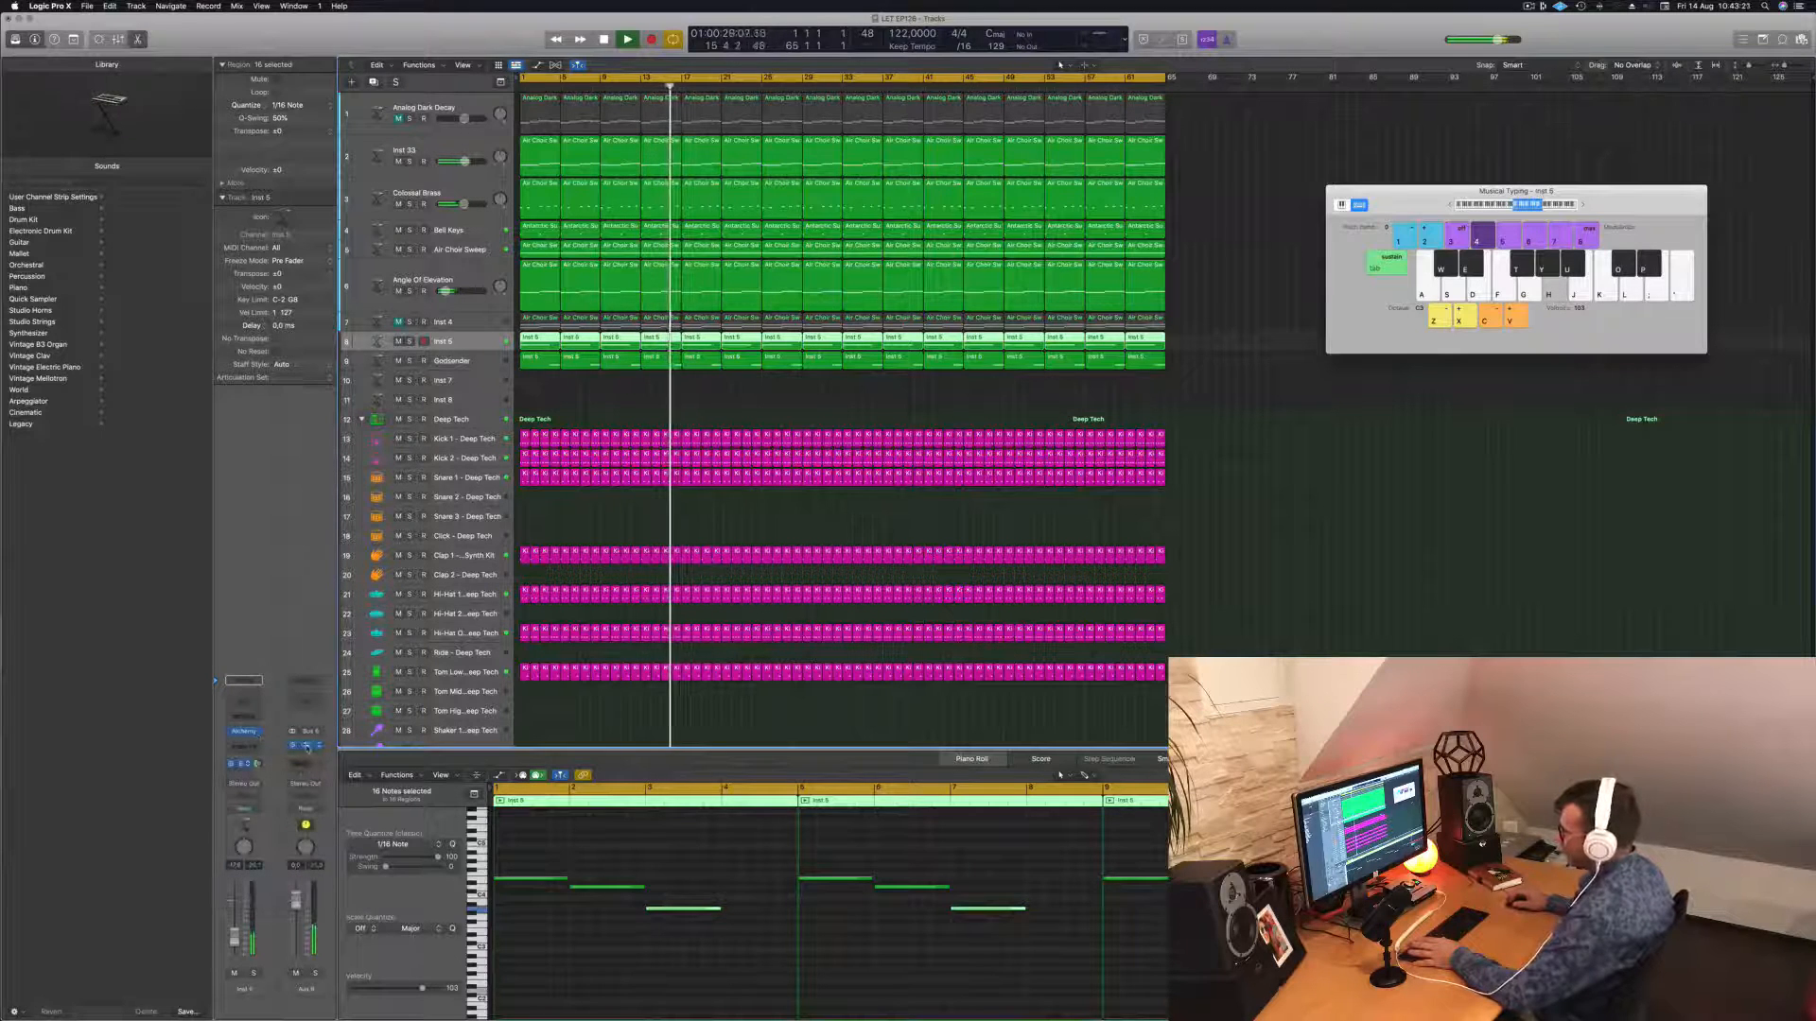
click(306, 746)
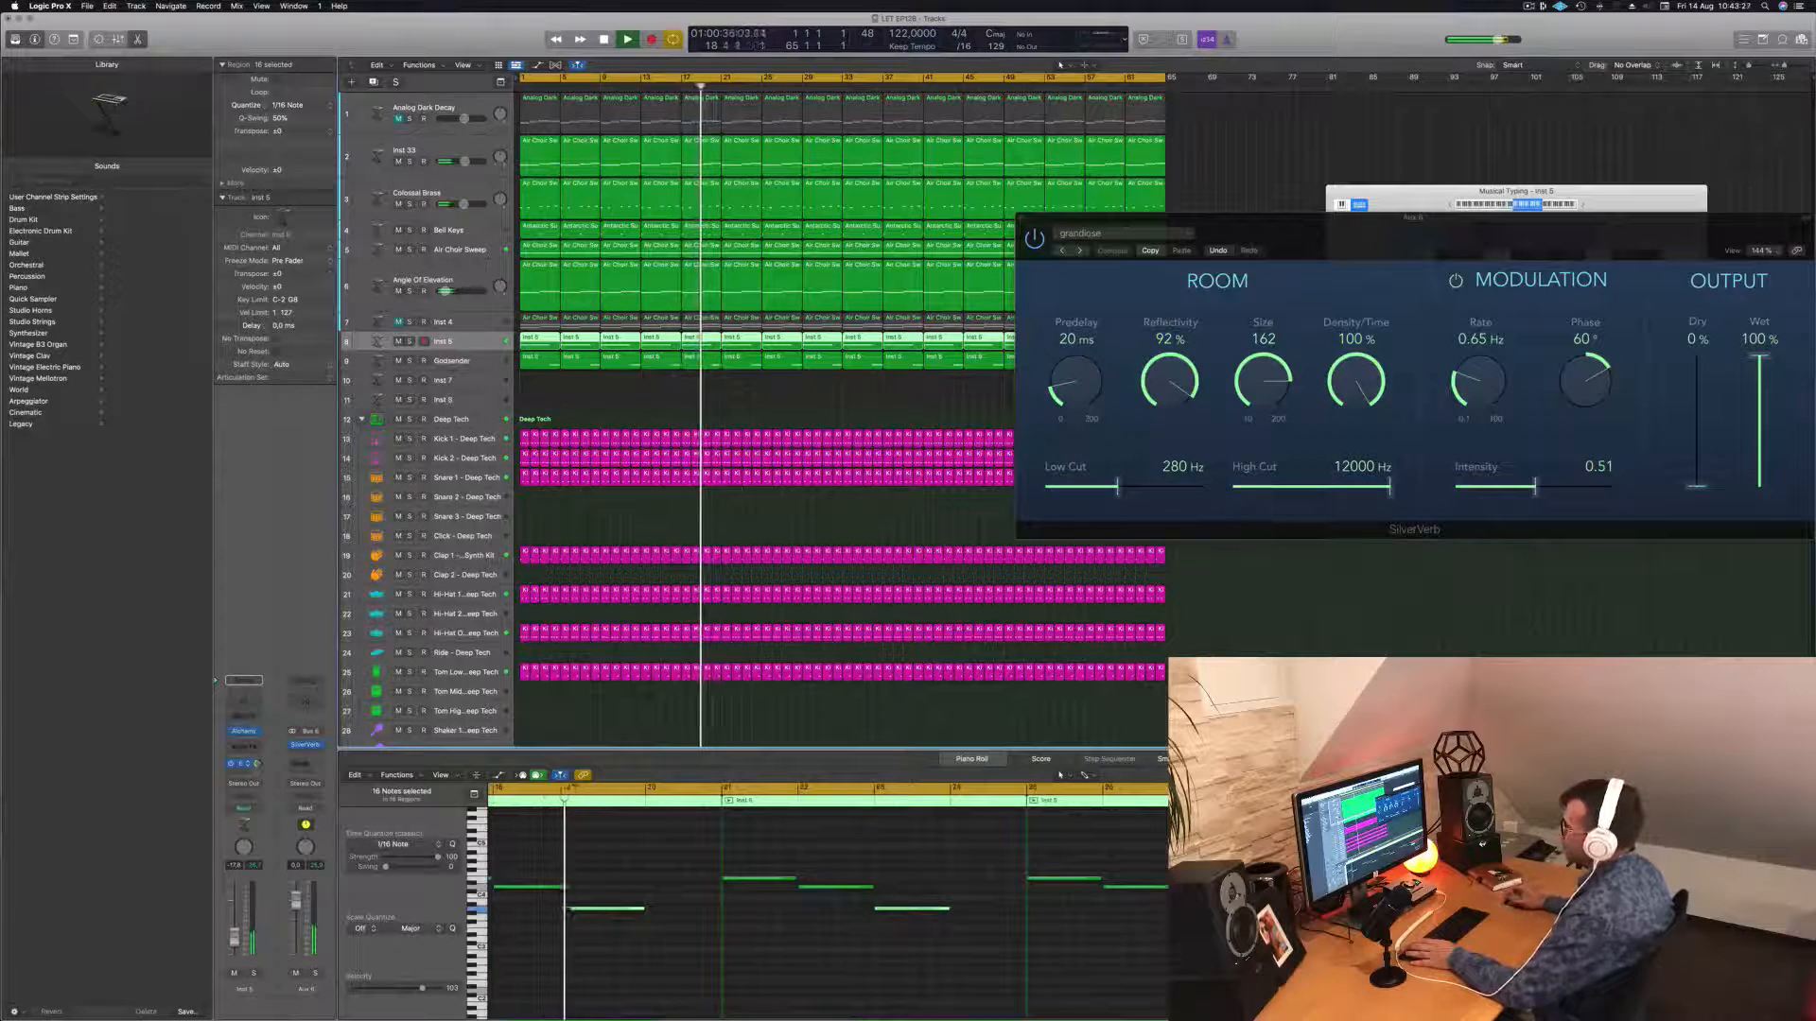
Audition the Air Choir Sweep track in solo, return to the full mix and select the Bell Keys track.
click(417, 254)
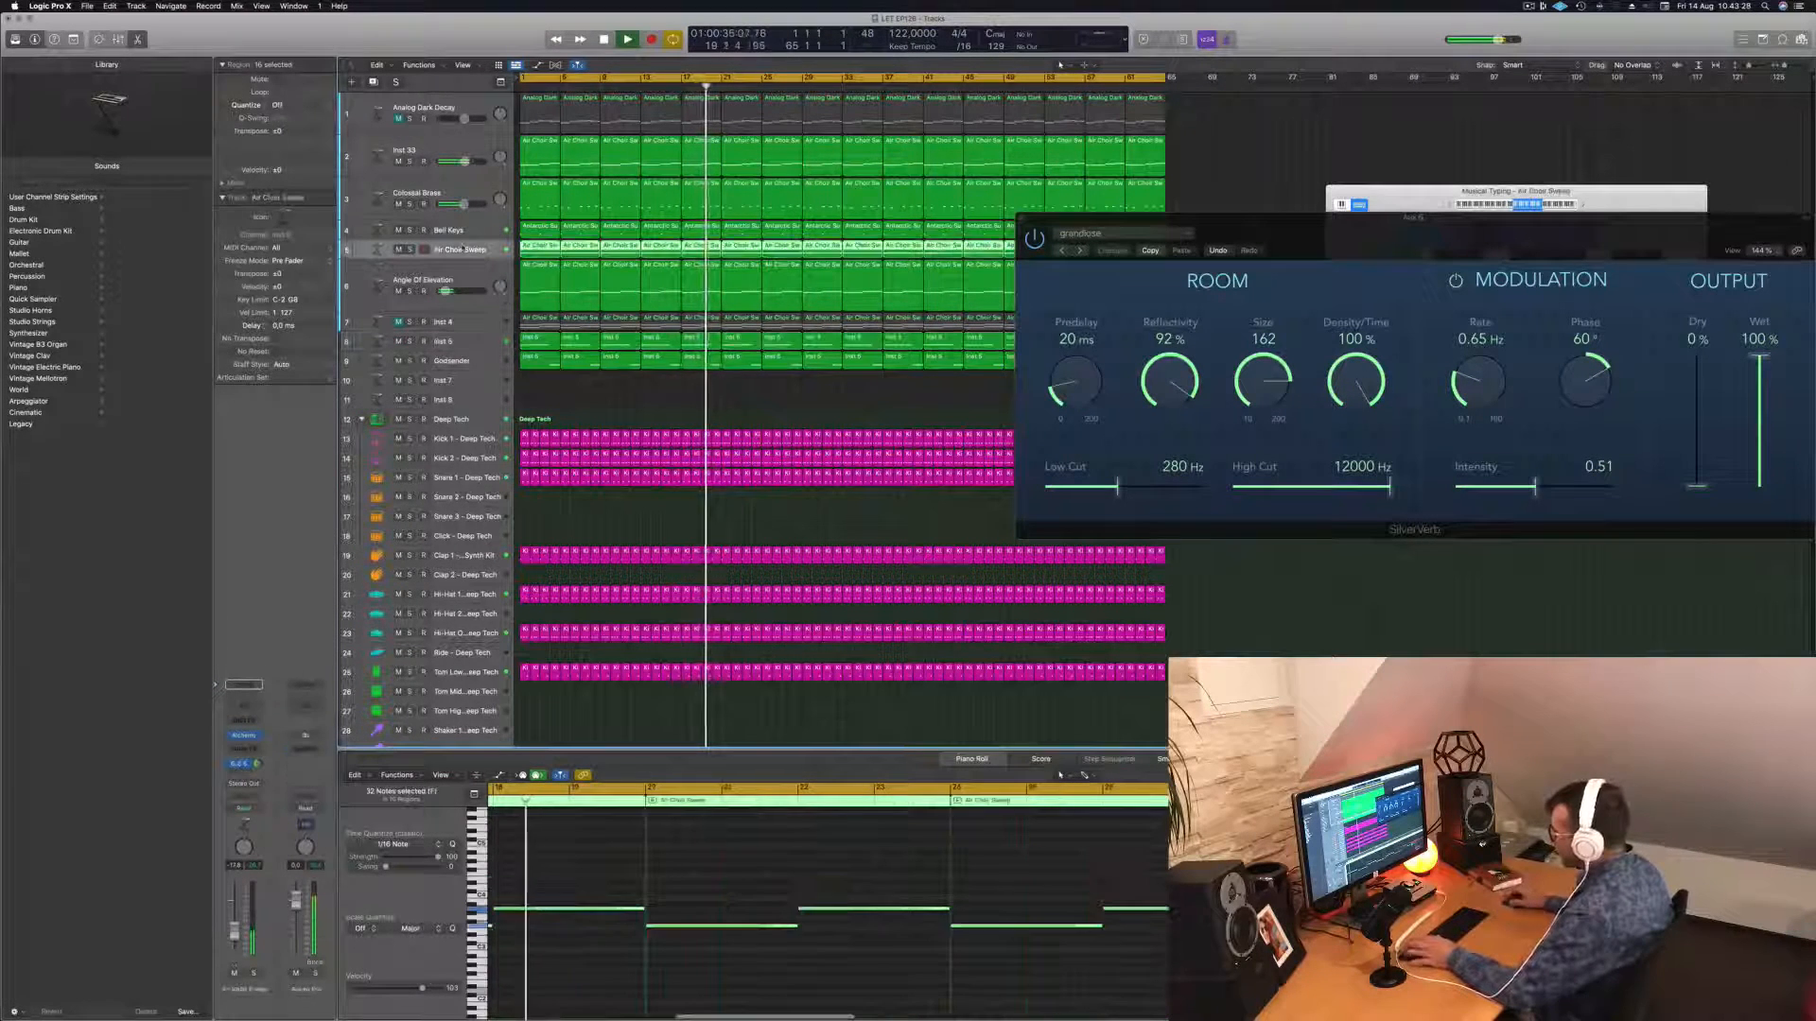
click(410, 250)
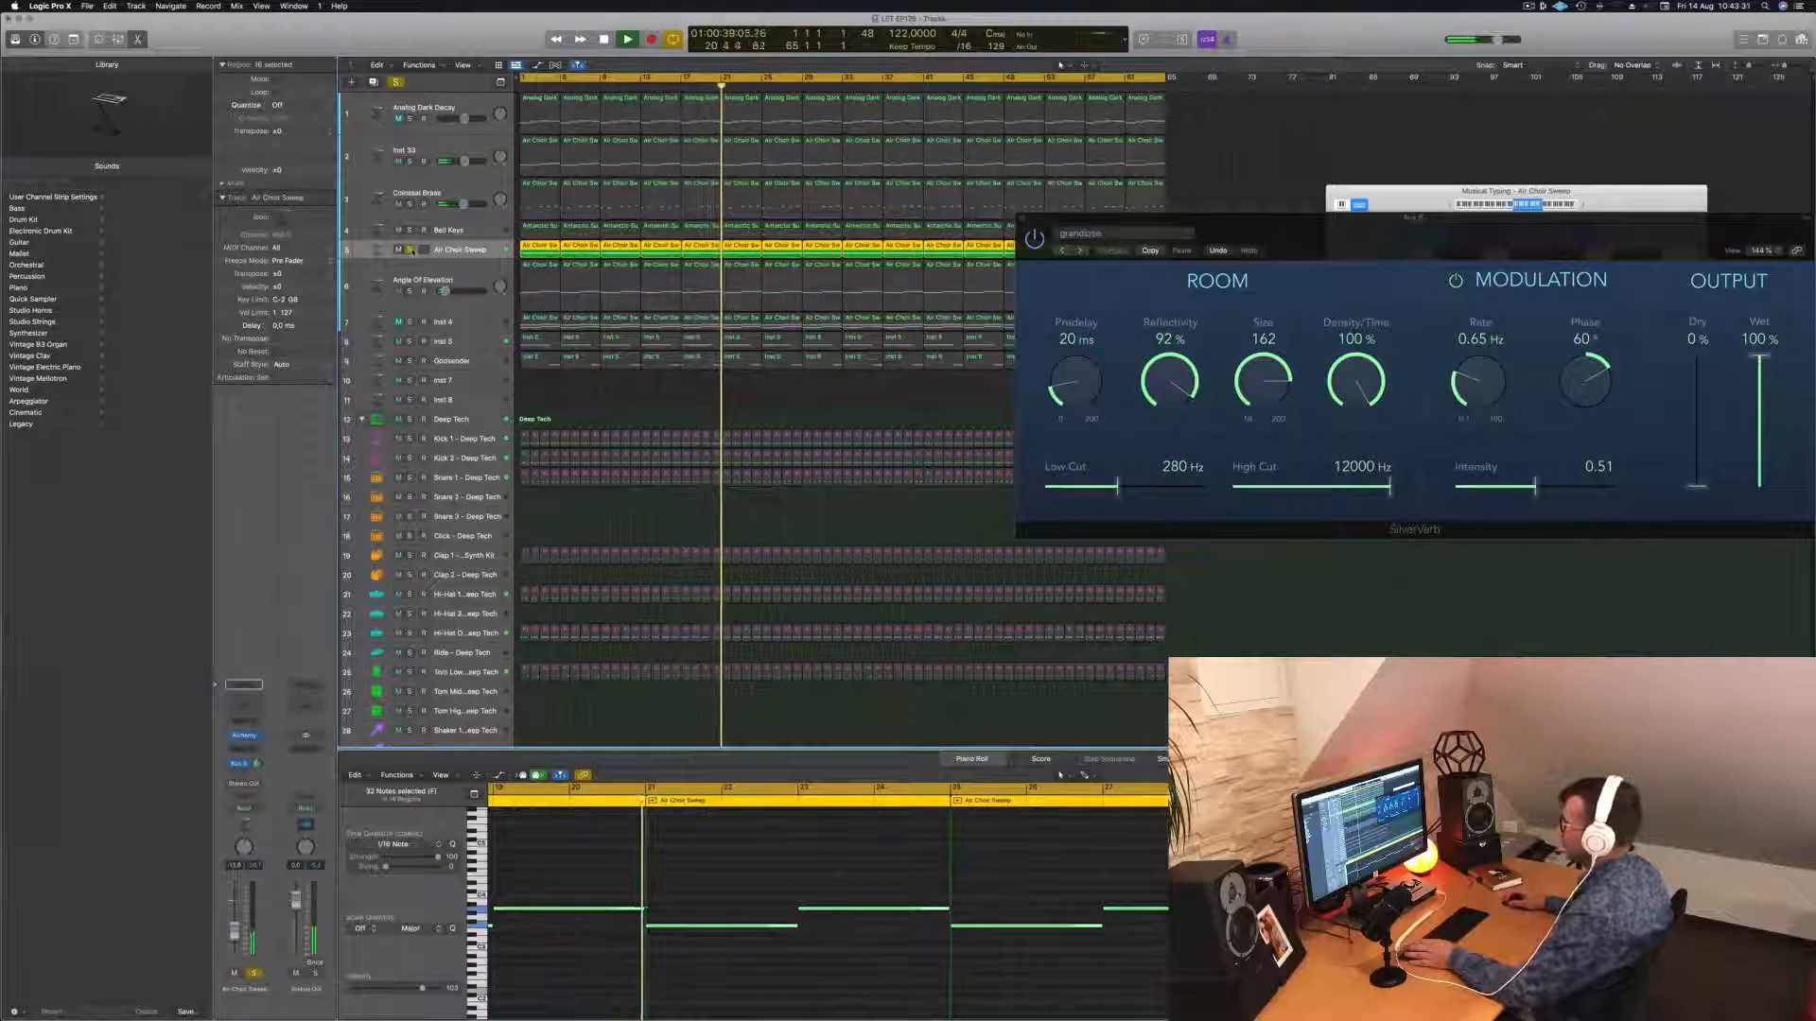
click(410, 250)
click(417, 229)
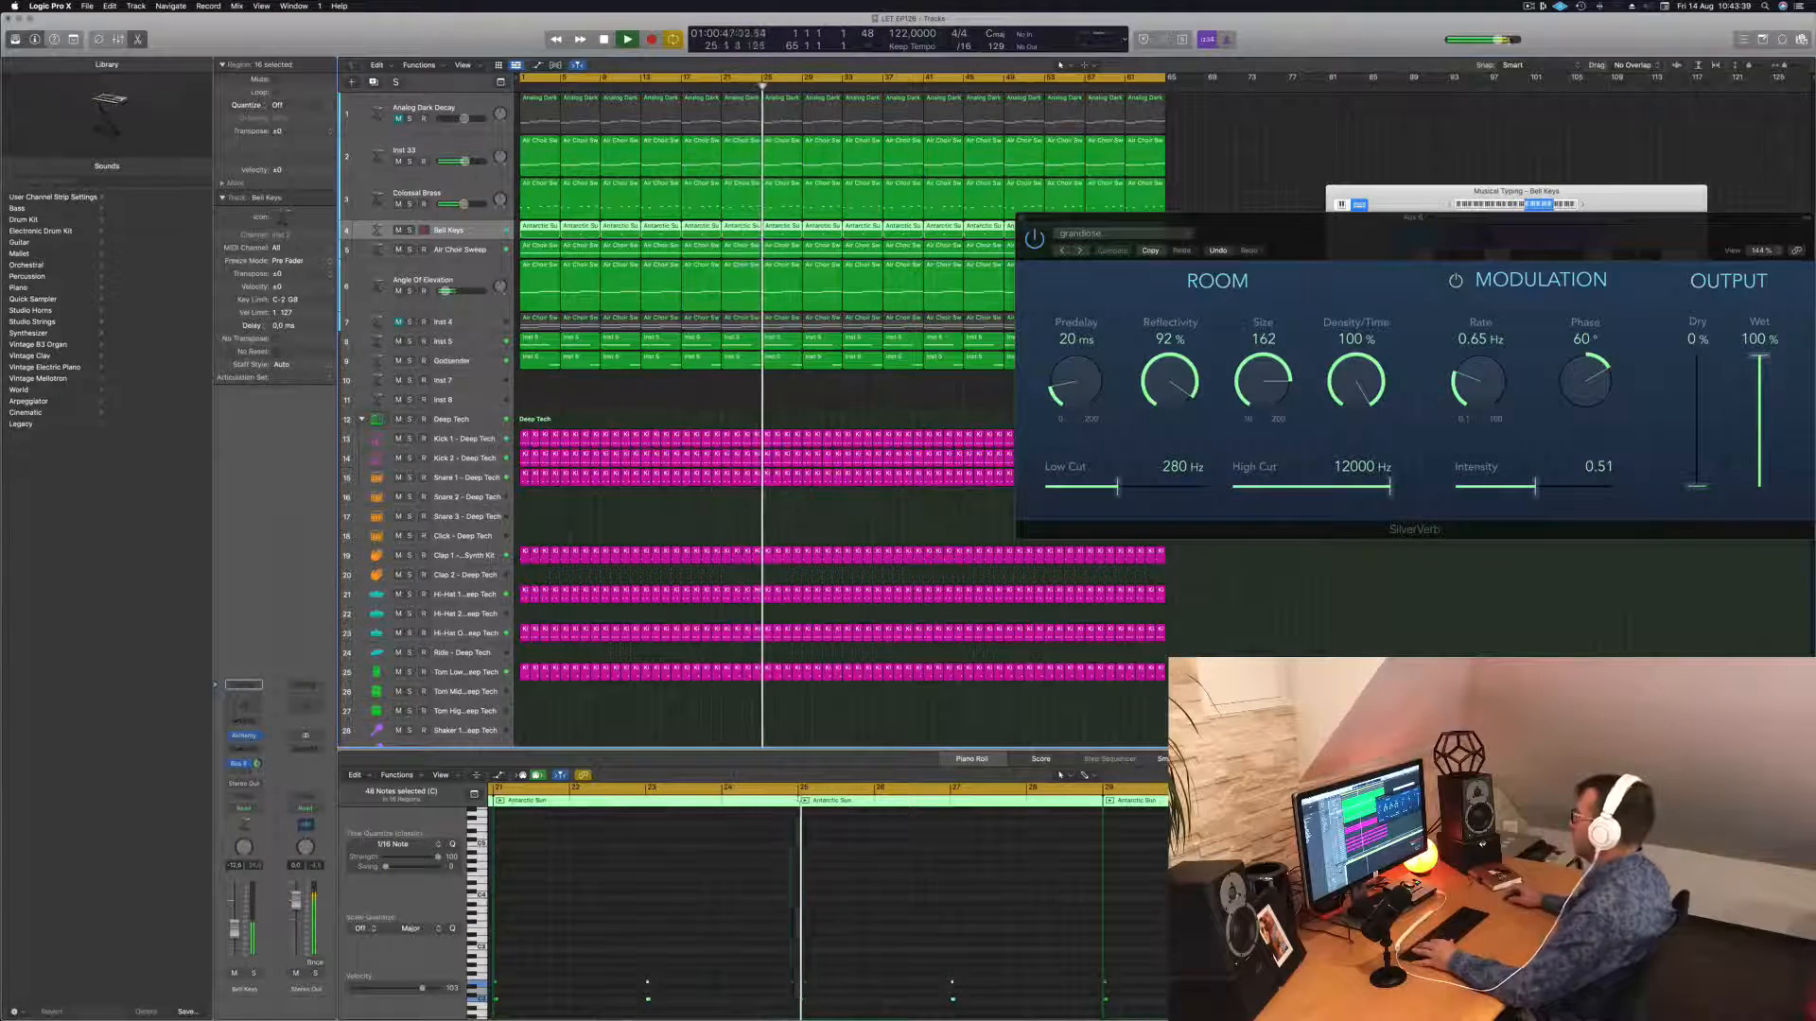
Close the SilverVerb and Musical Typing windows and show the mixer below the arrangement.
drag(1182, 217, 1017, 201)
click(855, 202)
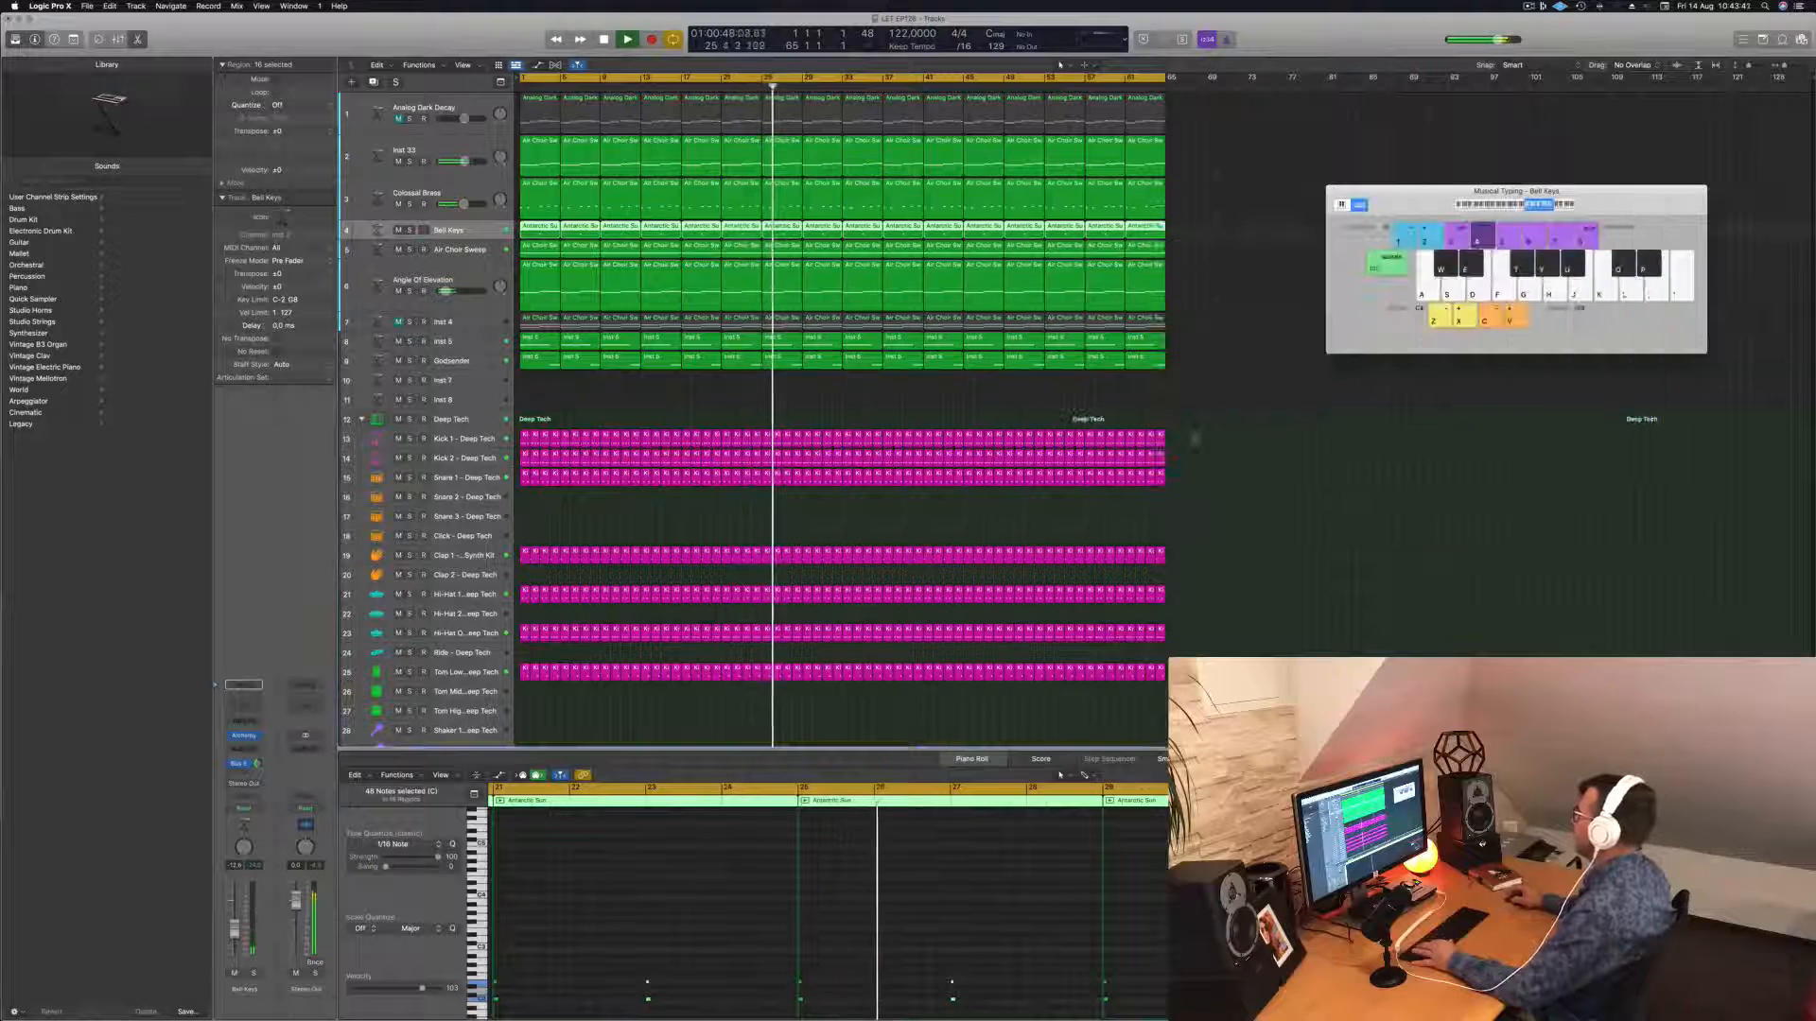
click(1313, 457)
click(1537, 207)
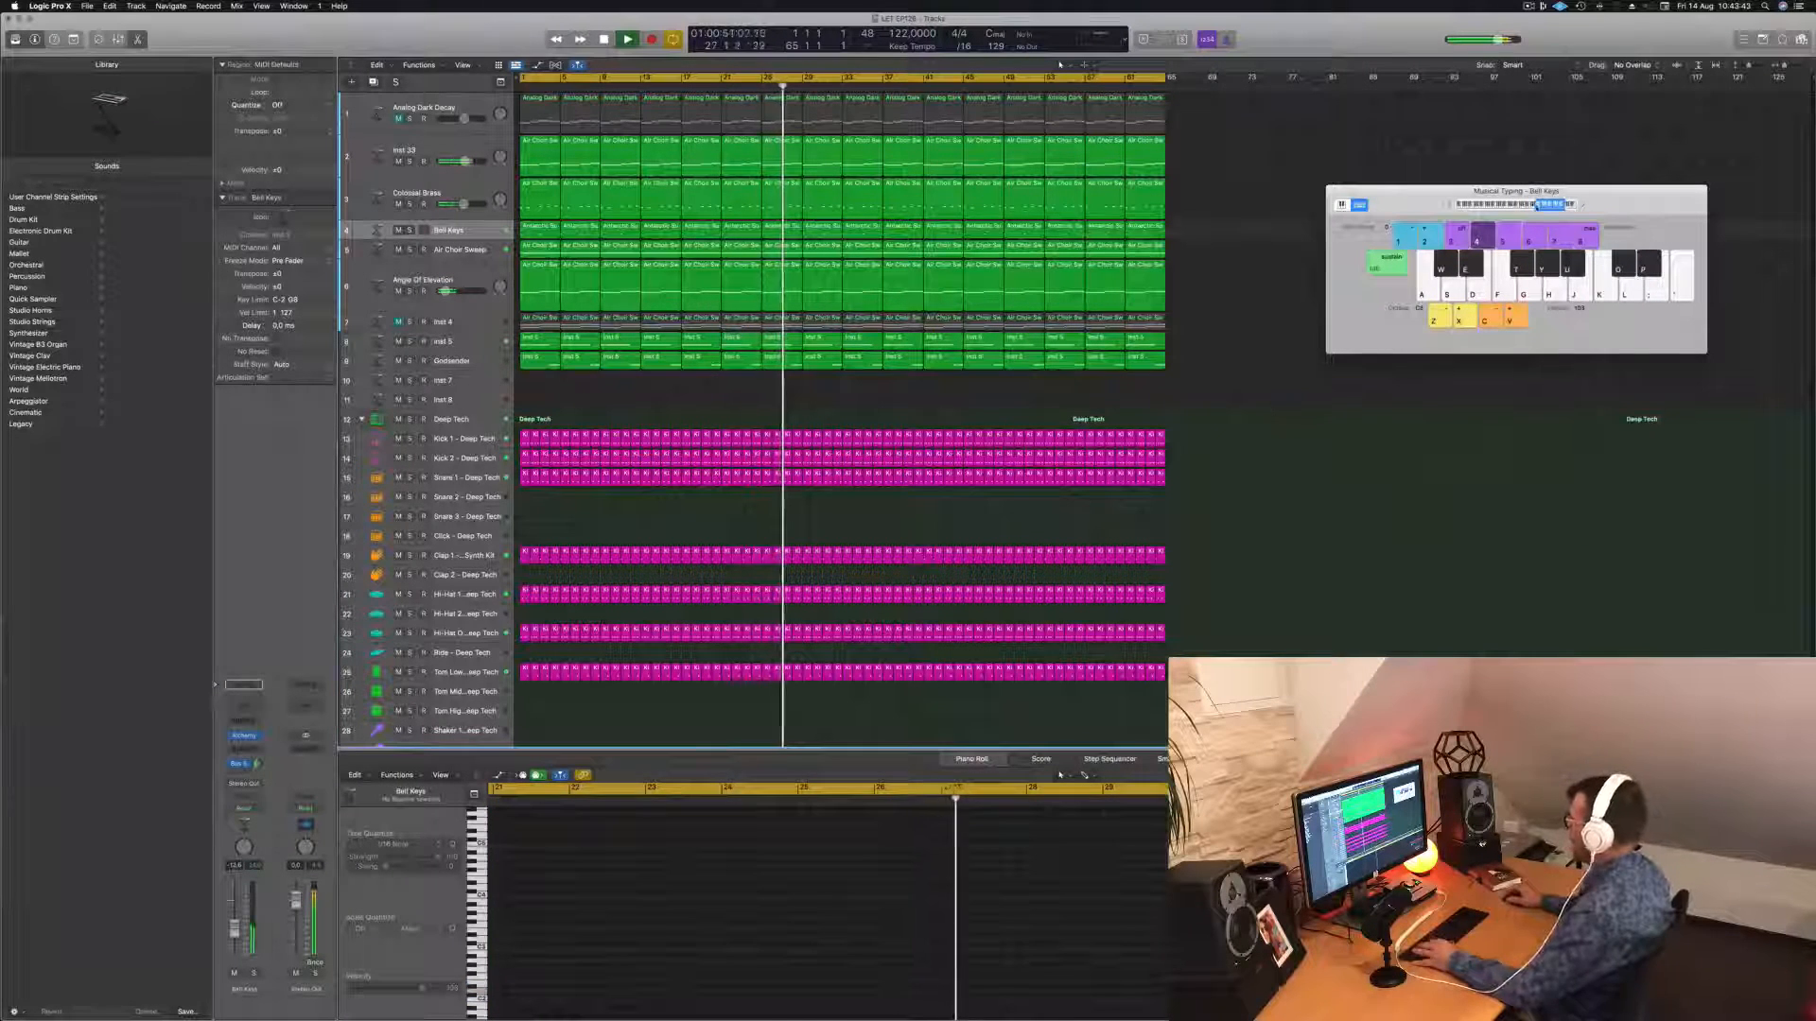
key(super+k)
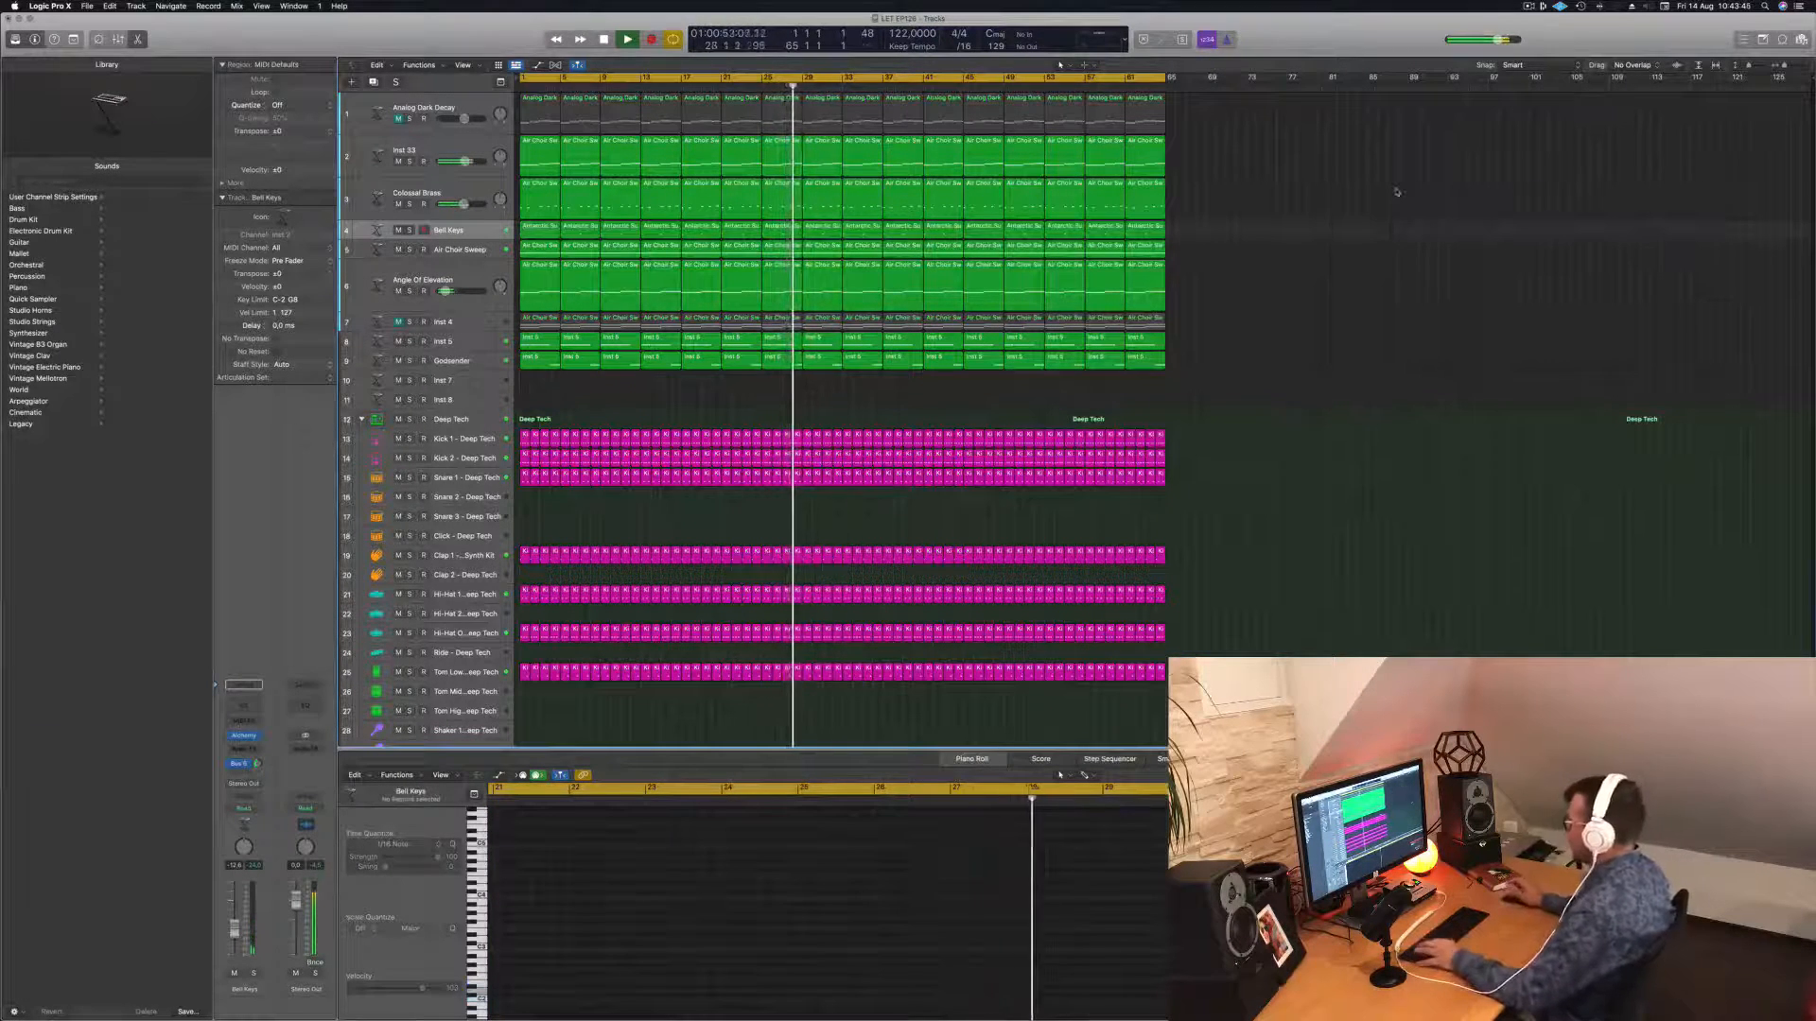
key(x)
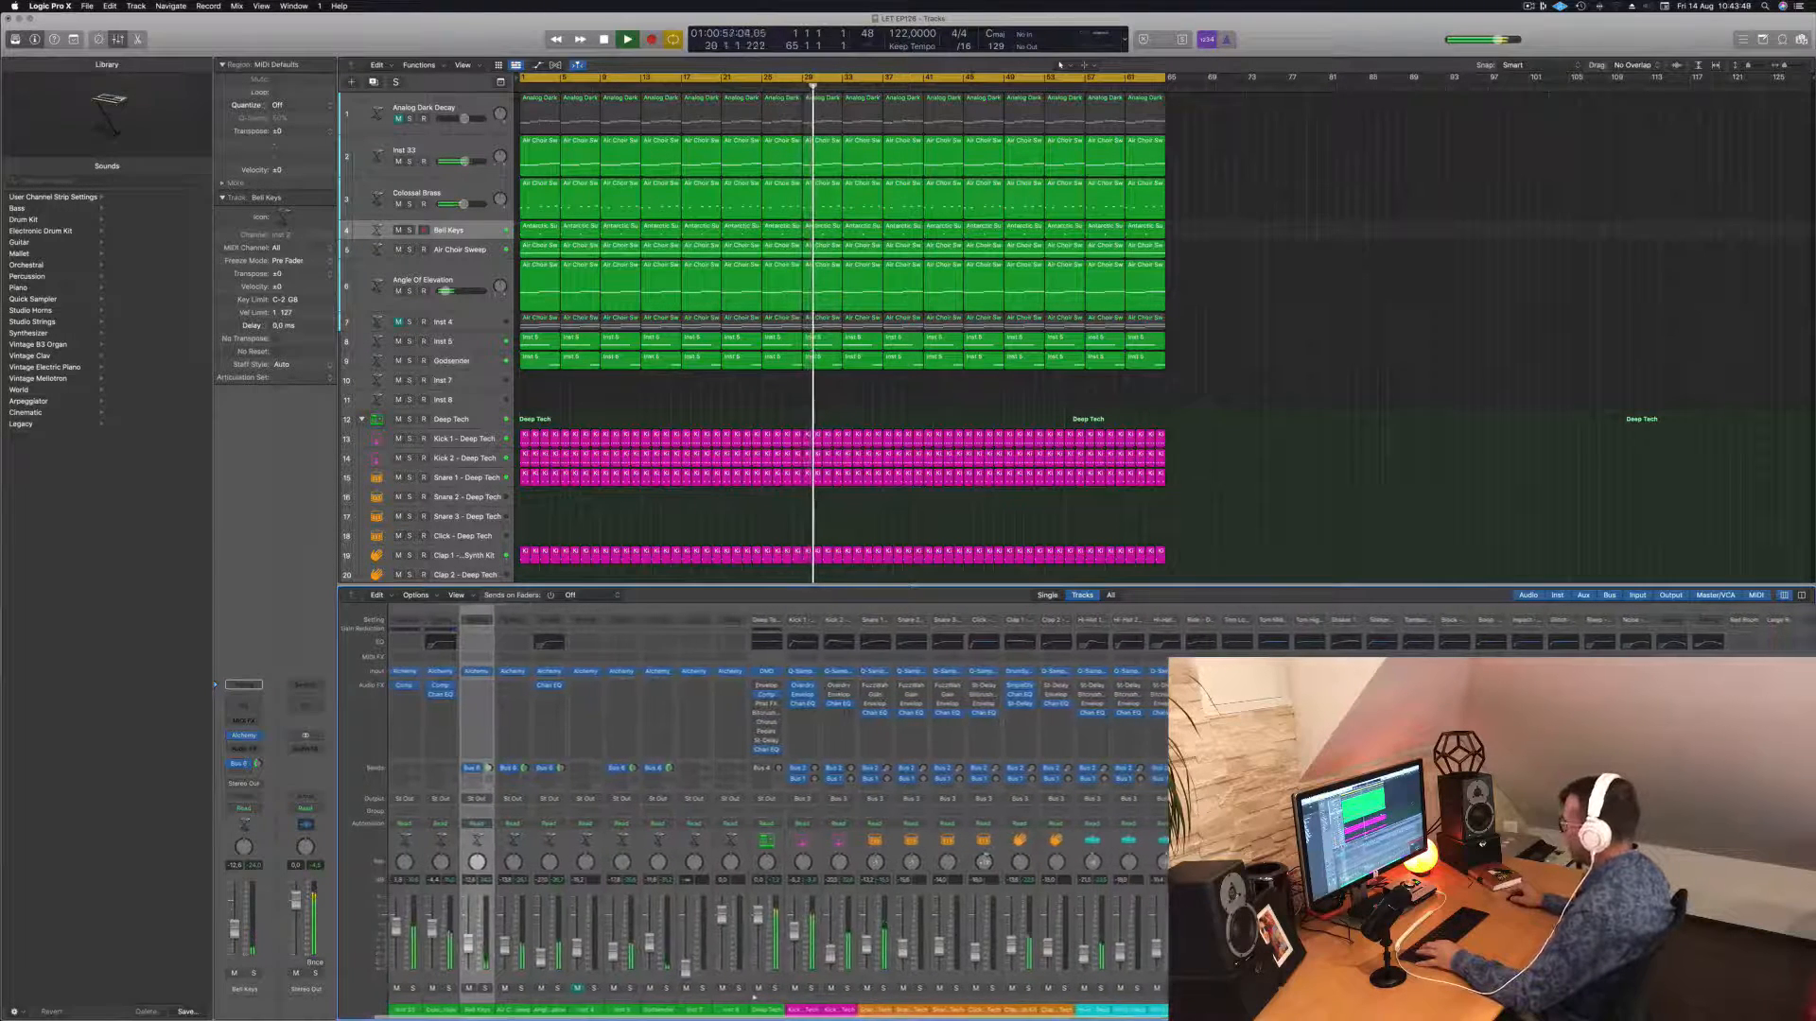
scroll(503, 743, right, 2)
scroll(503, 742, right, 1)
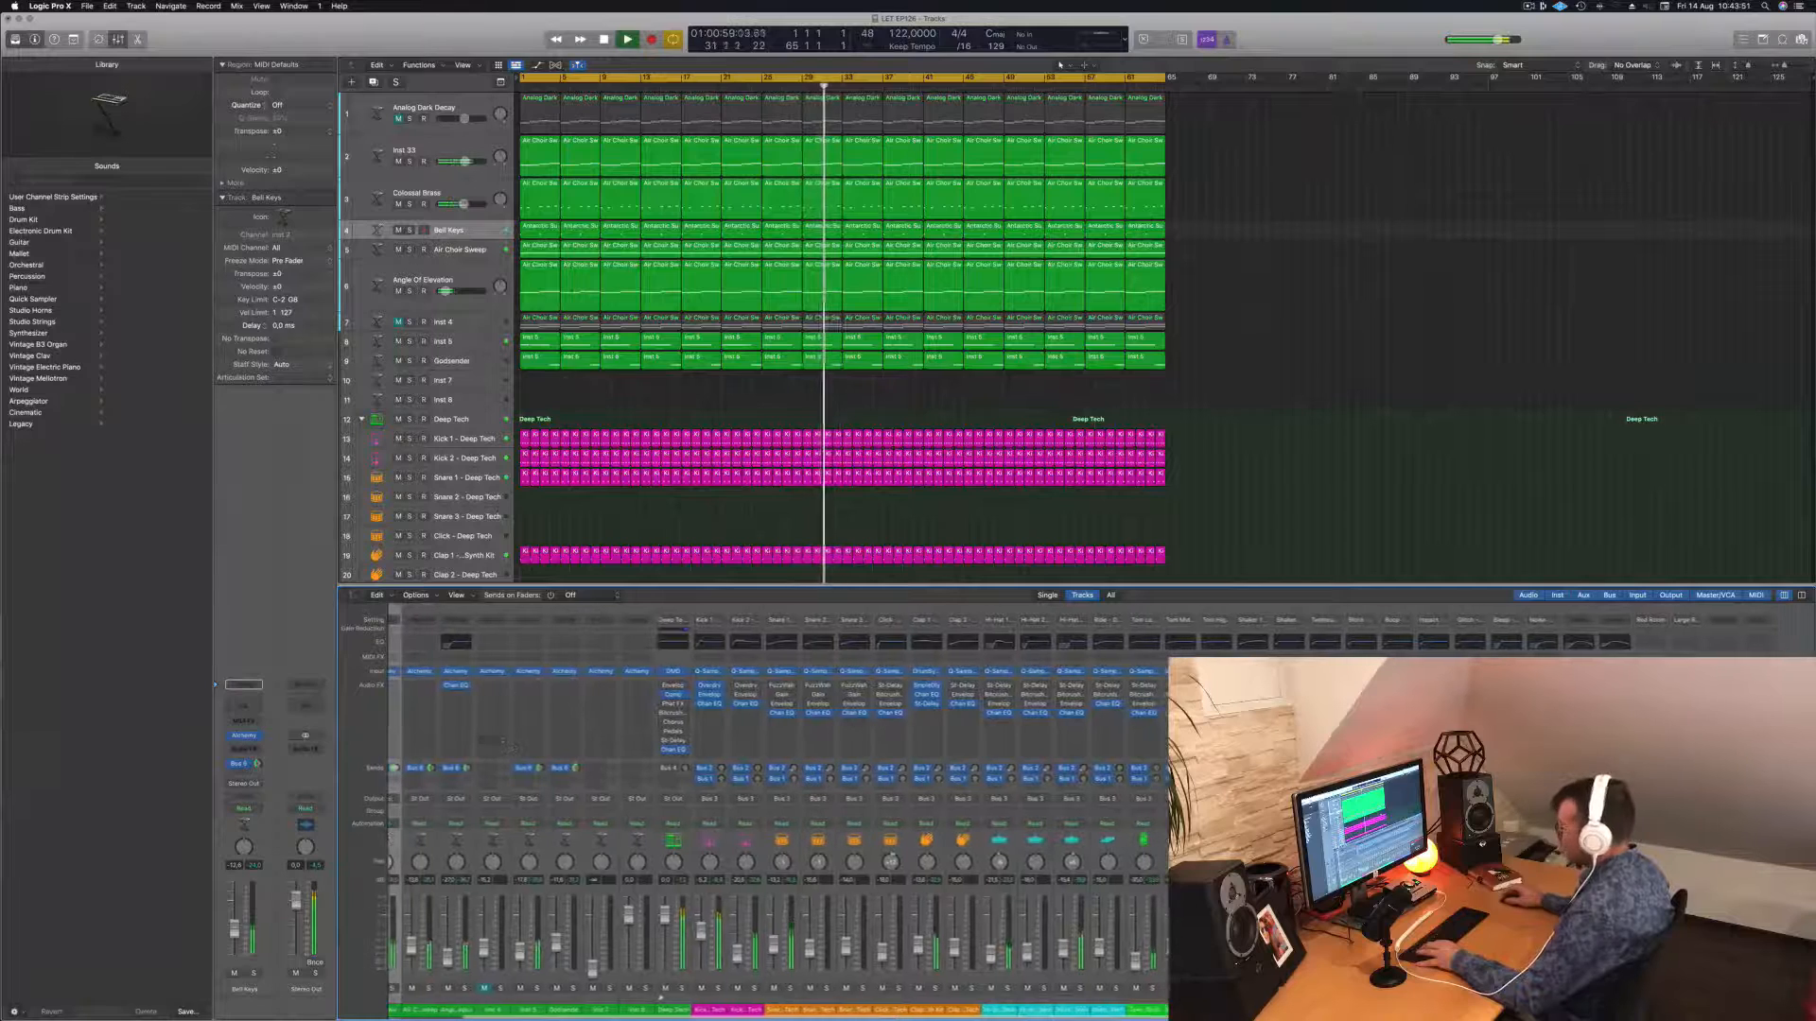
Examine the Bell Keys track's reverb send and the aux channel it feeds while the arrangement plays.
click(489, 231)
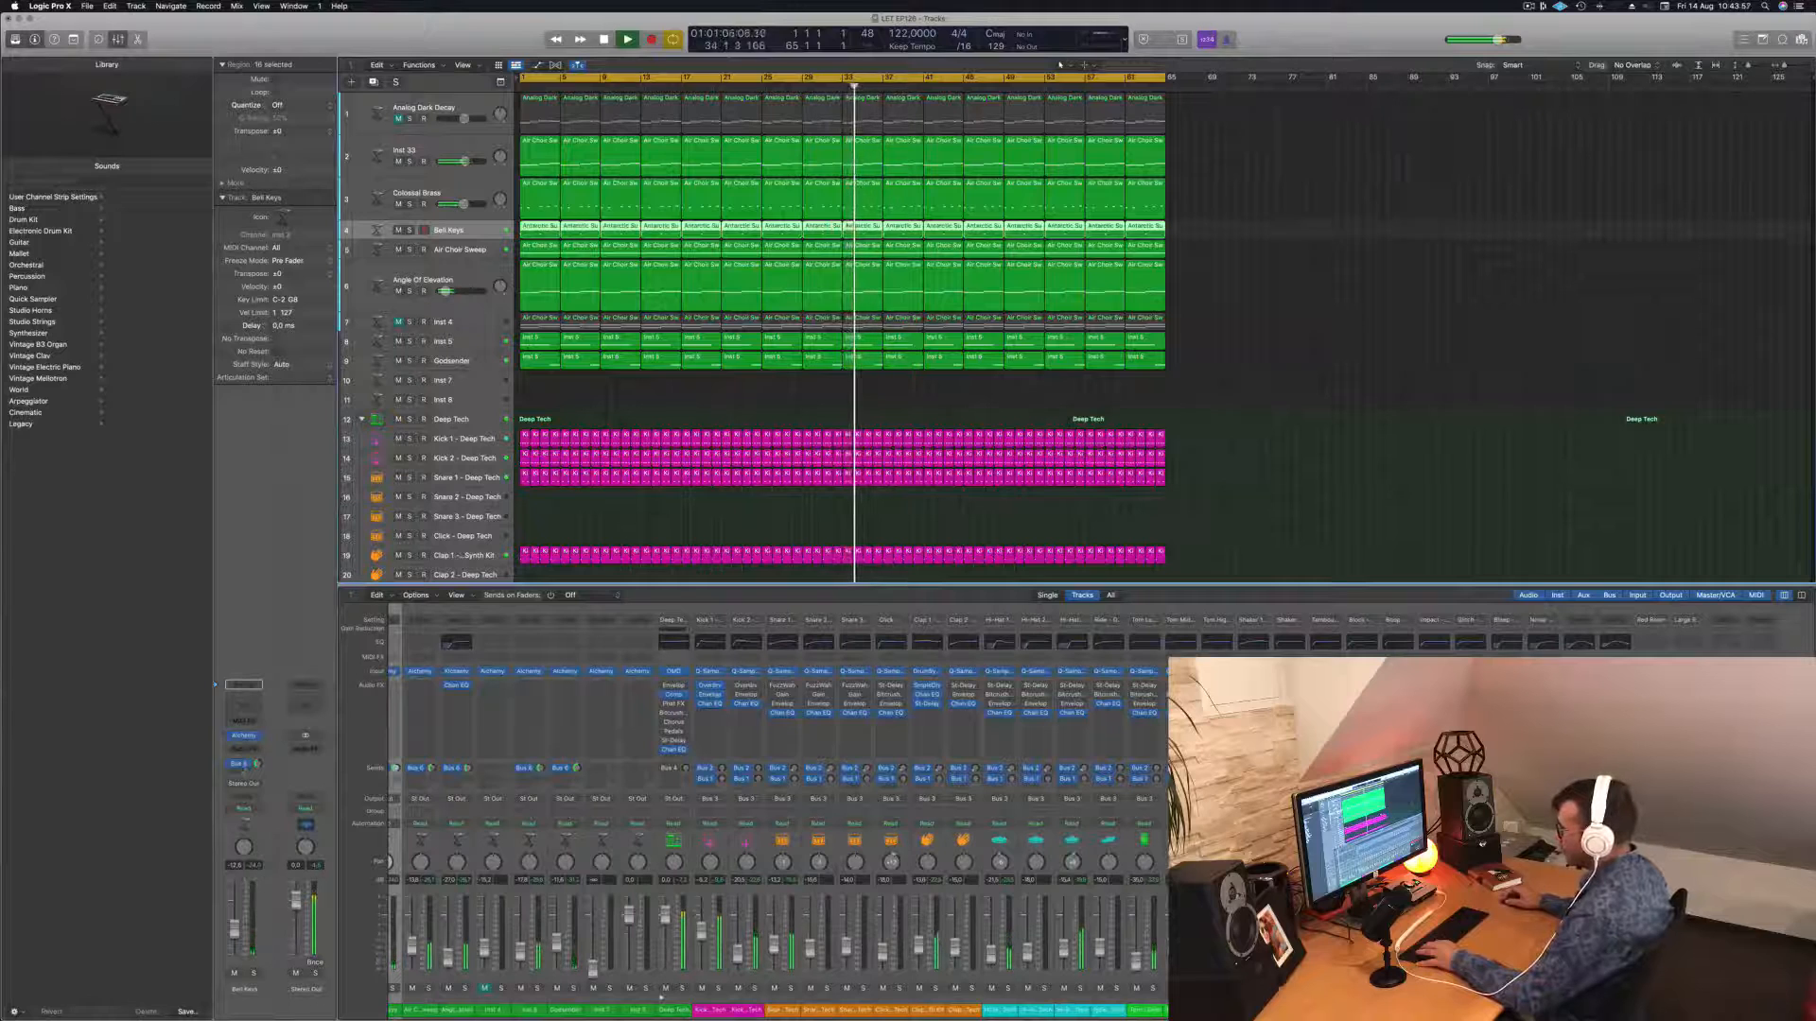
click(243, 767)
click(266, 703)
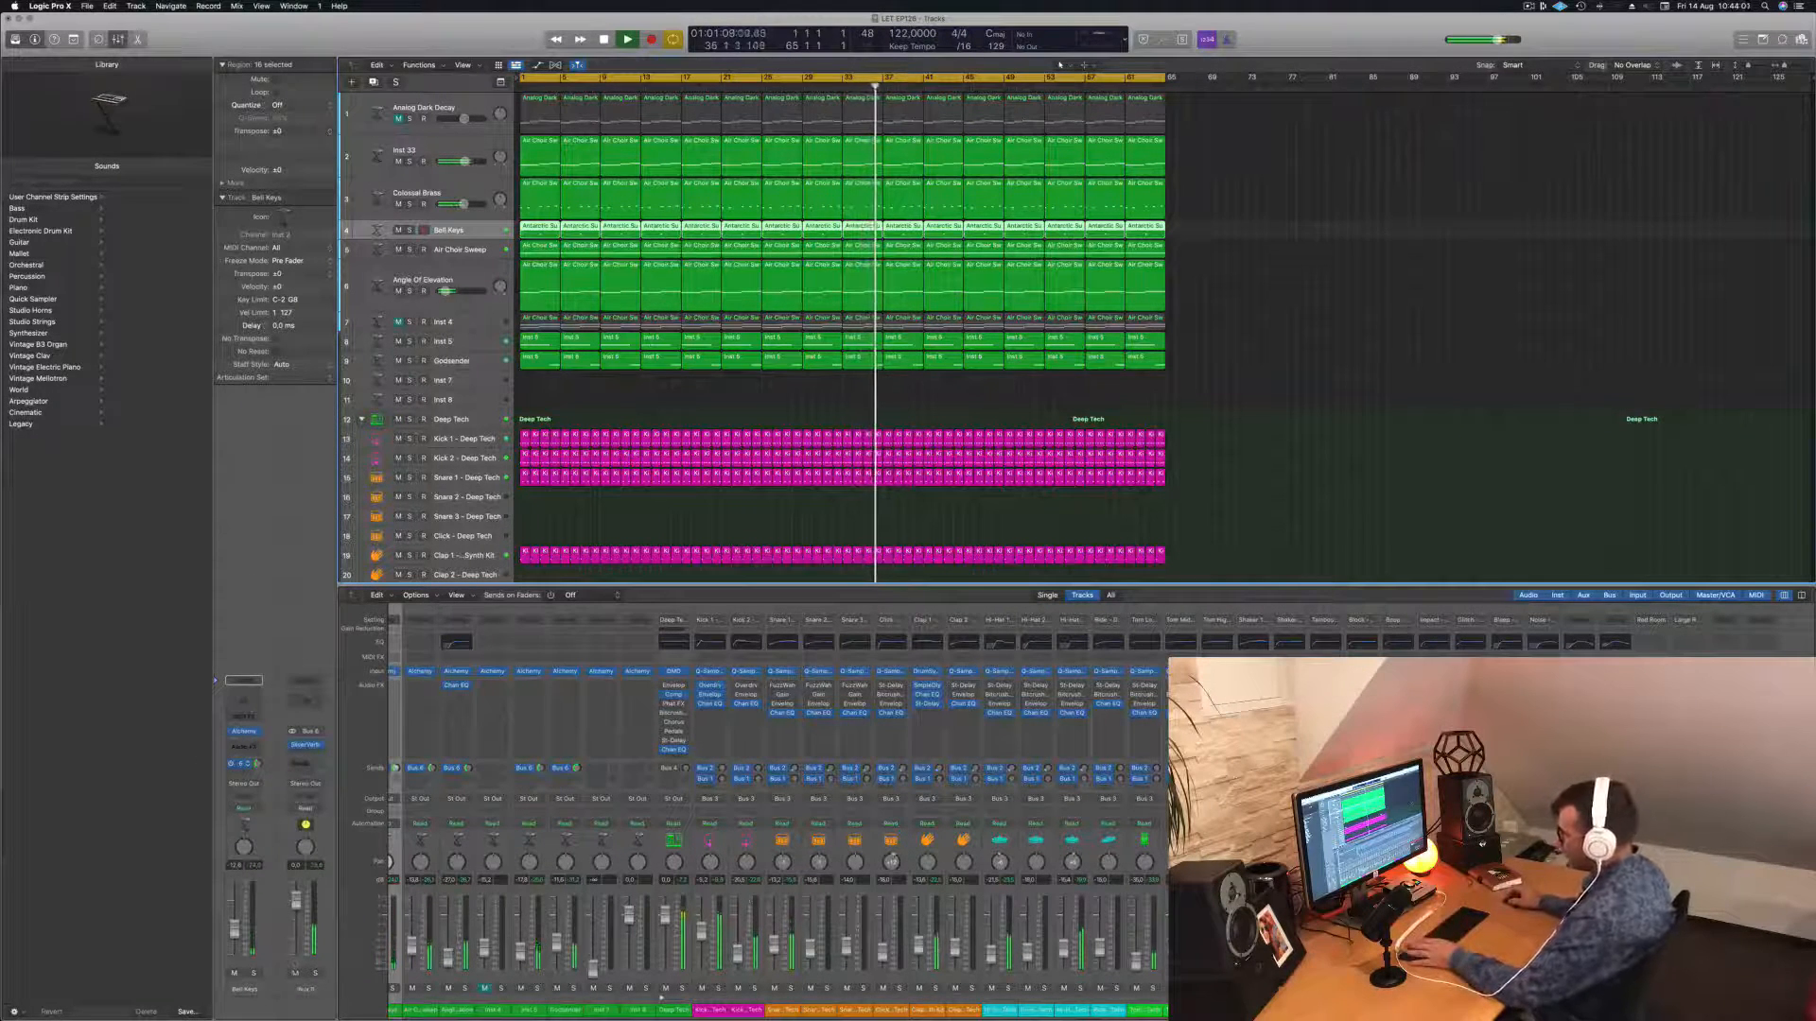
click(295, 972)
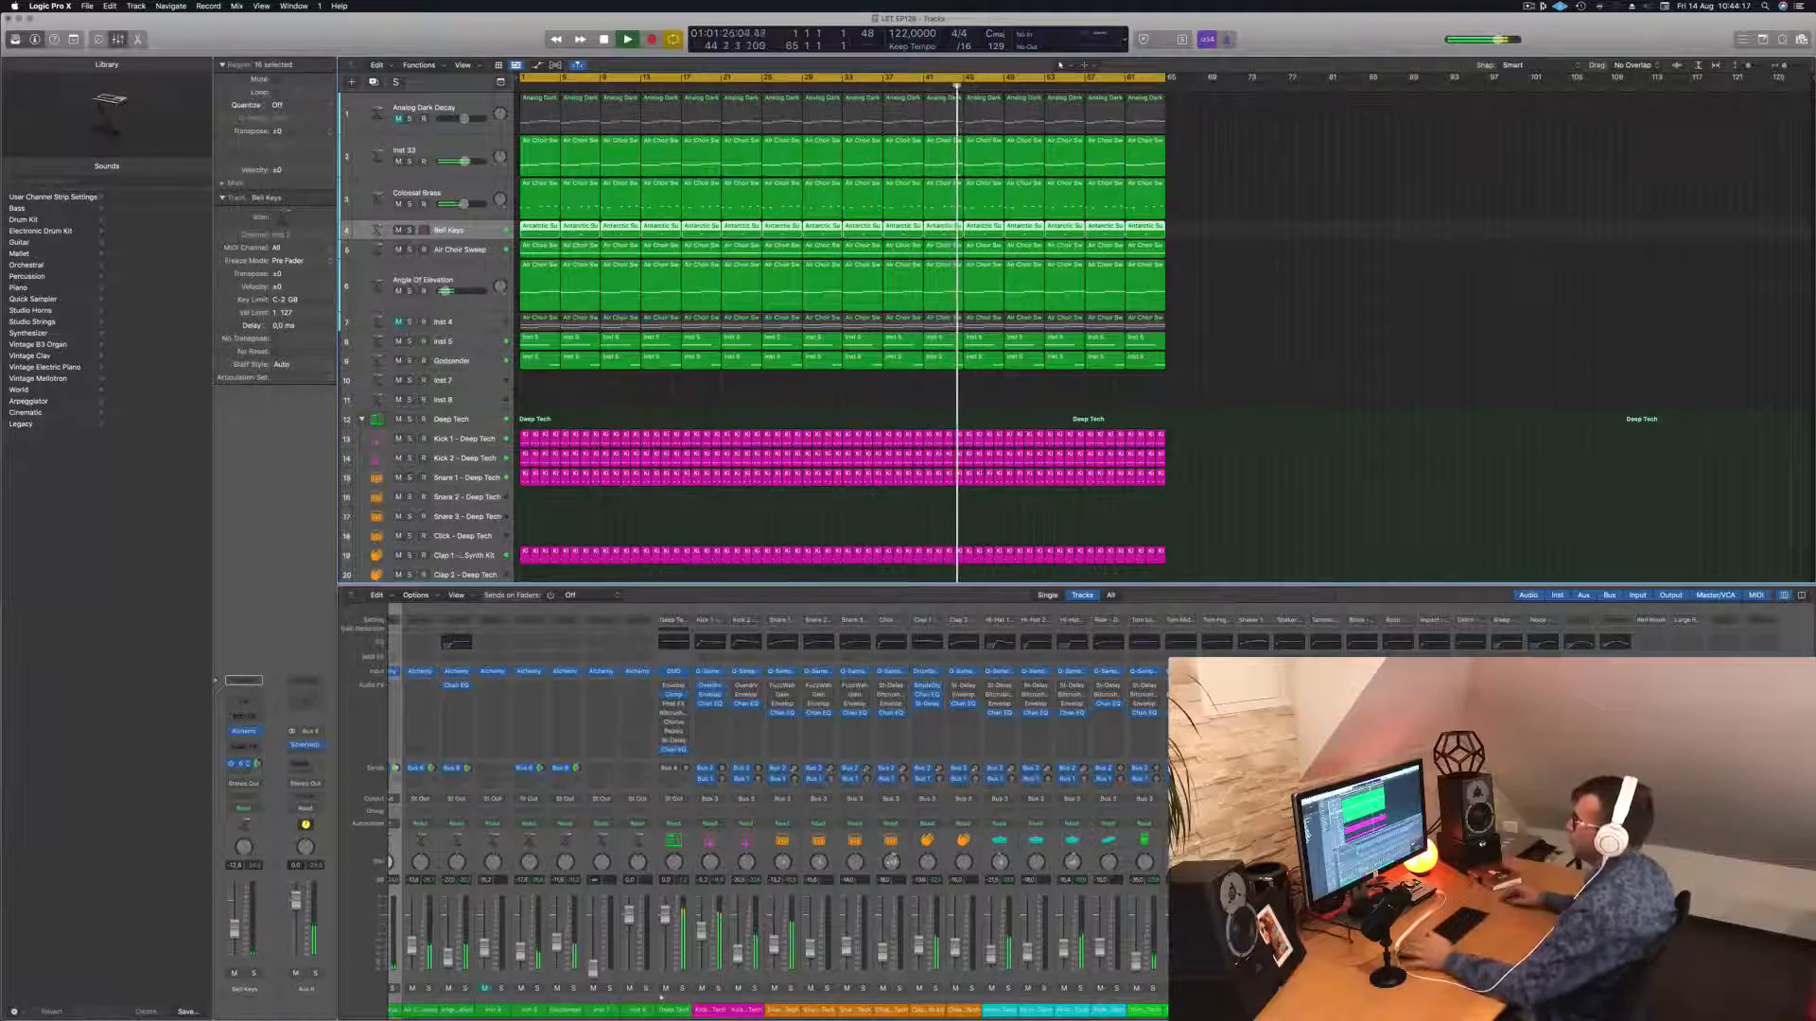
Review the sidechained Compressor on the Colossal Brass track, close it and select the Inst 33 track.
click(479, 268)
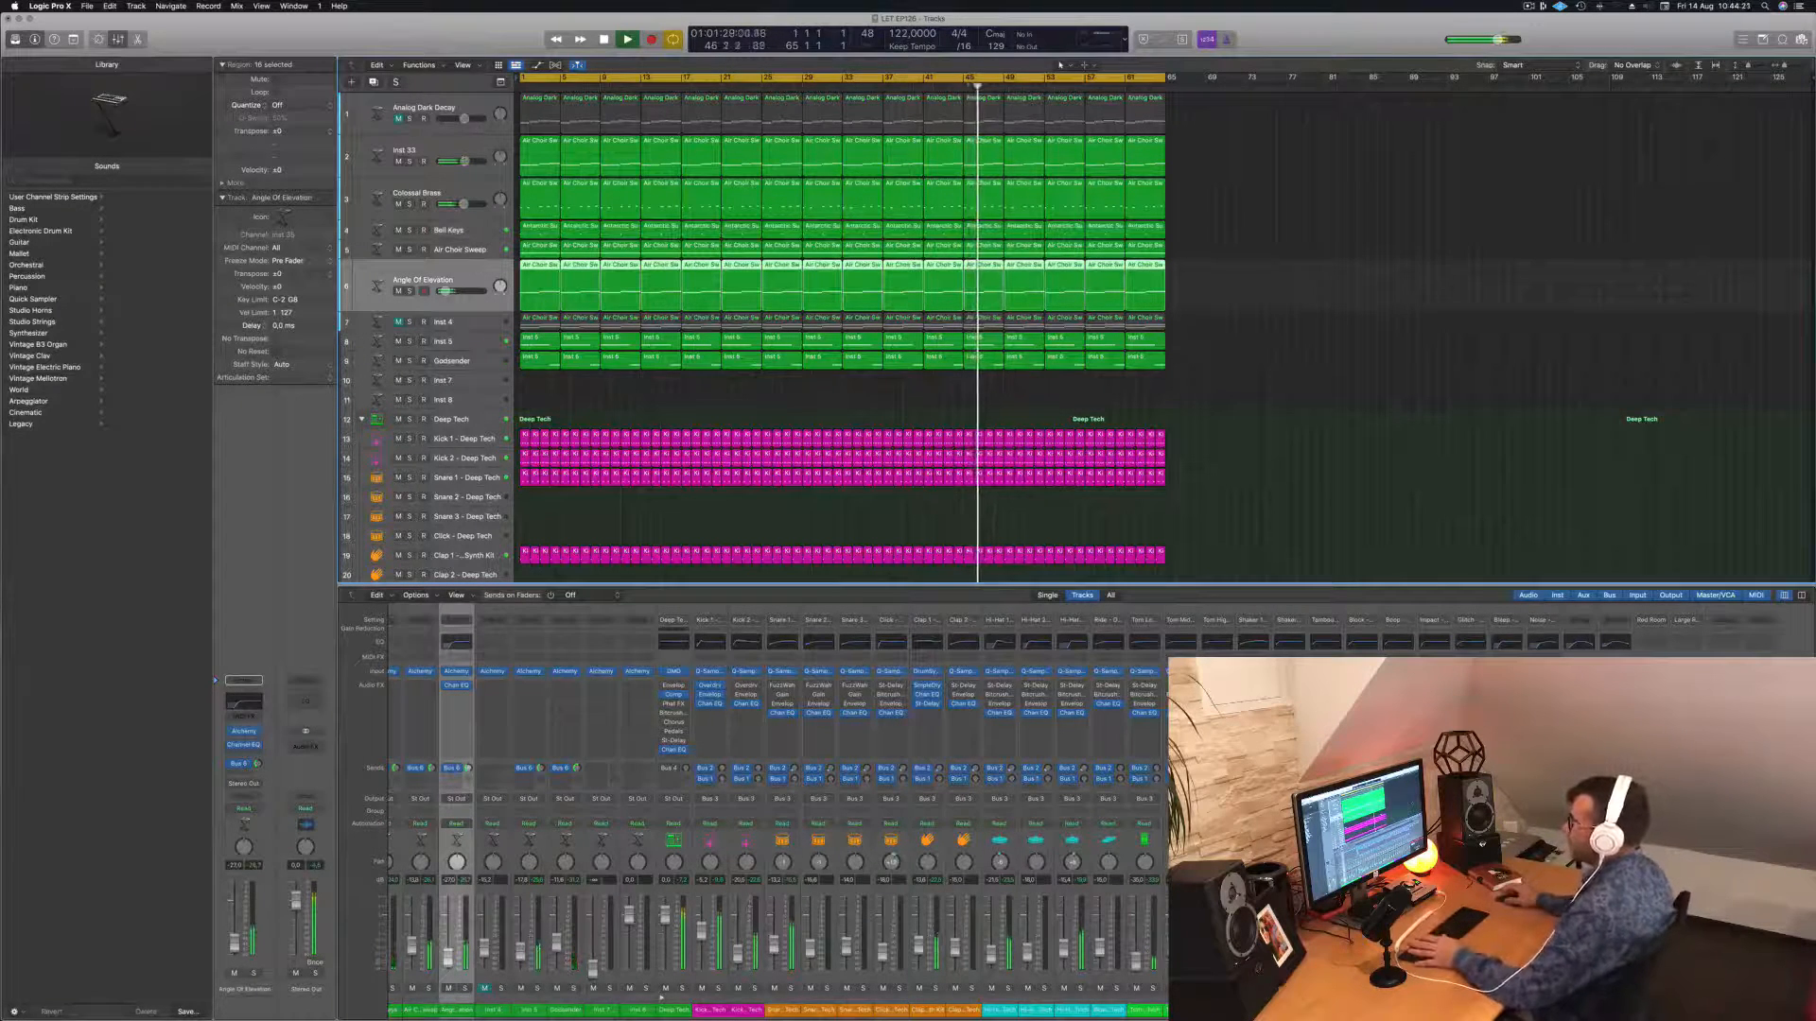
click(473, 189)
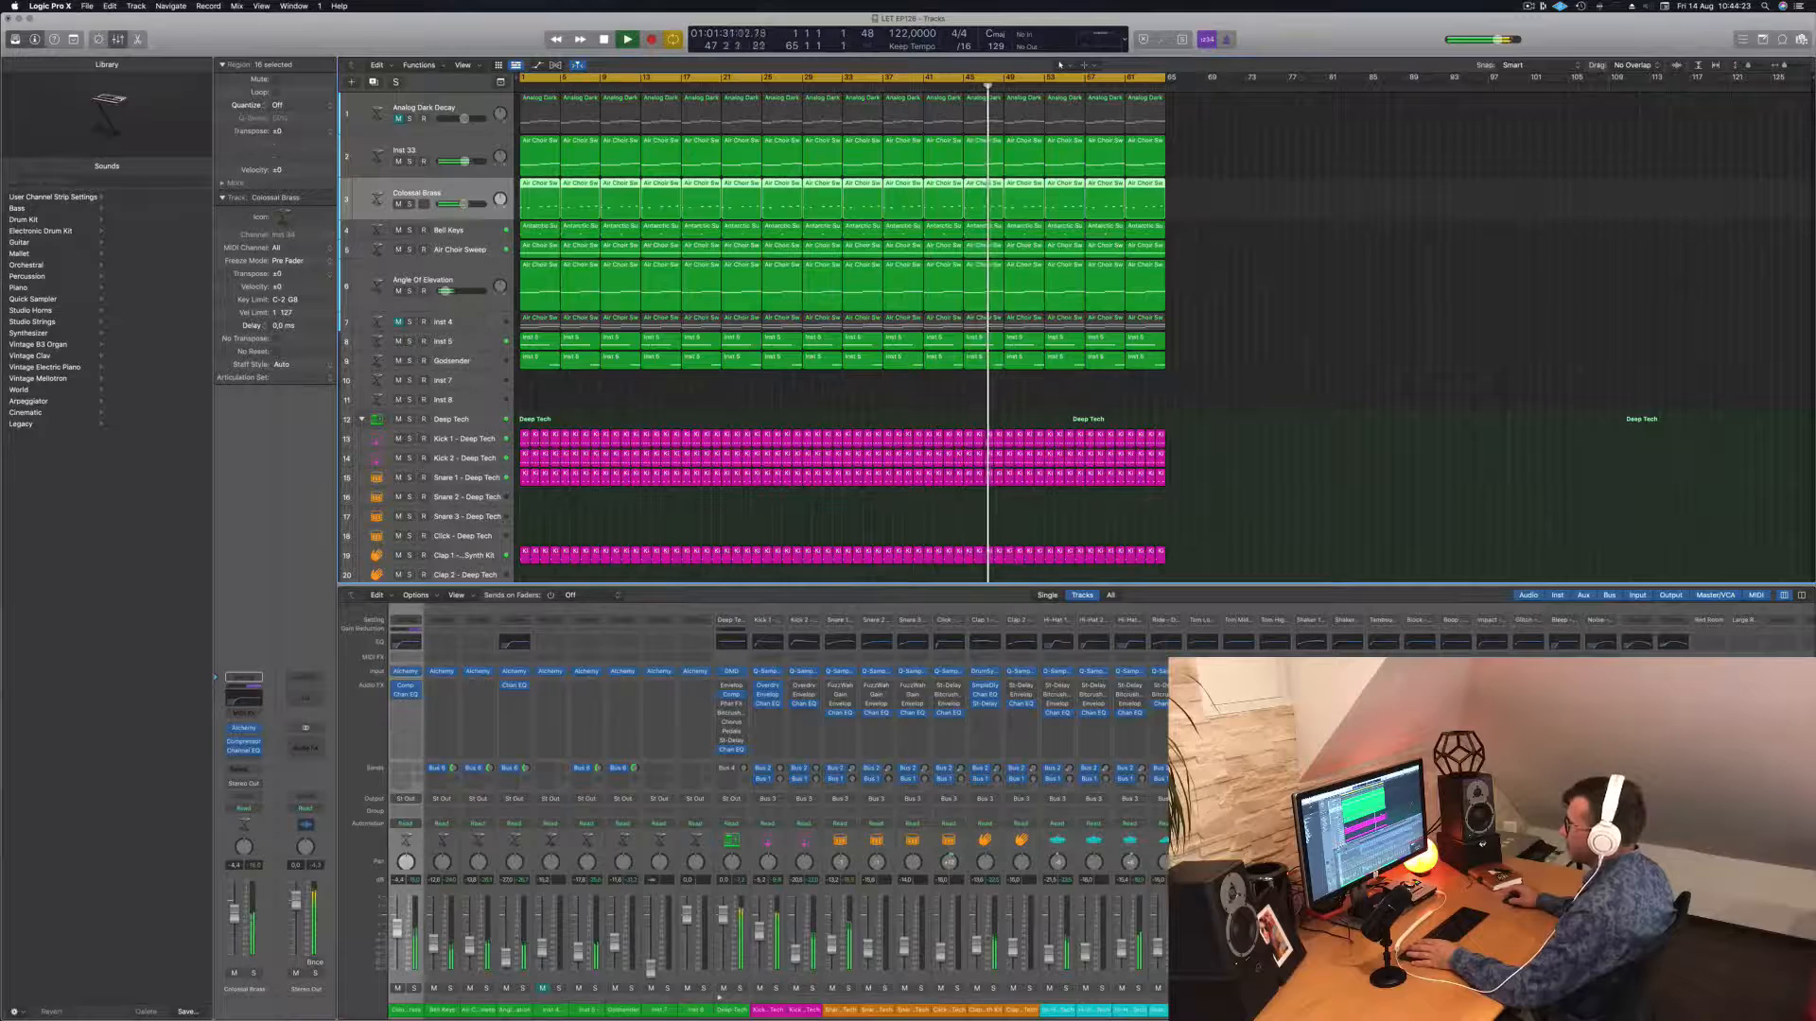
click(243, 743)
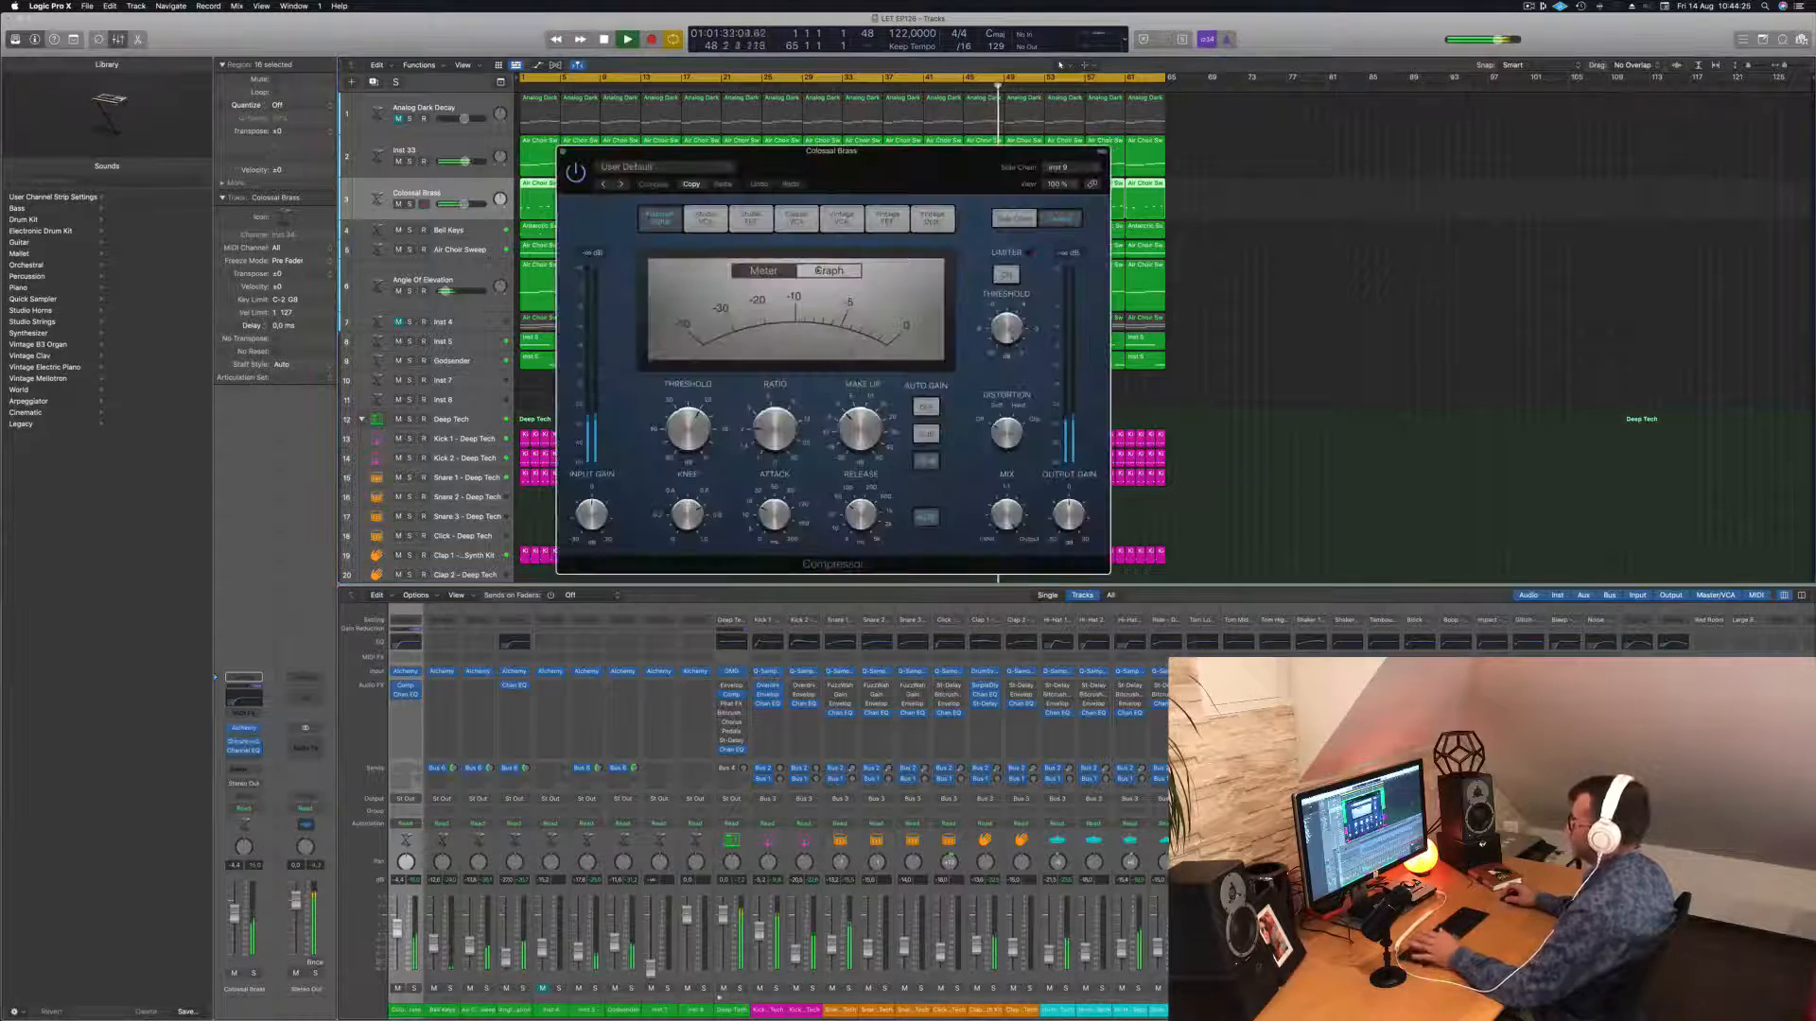
drag(912, 174, 1103, 261)
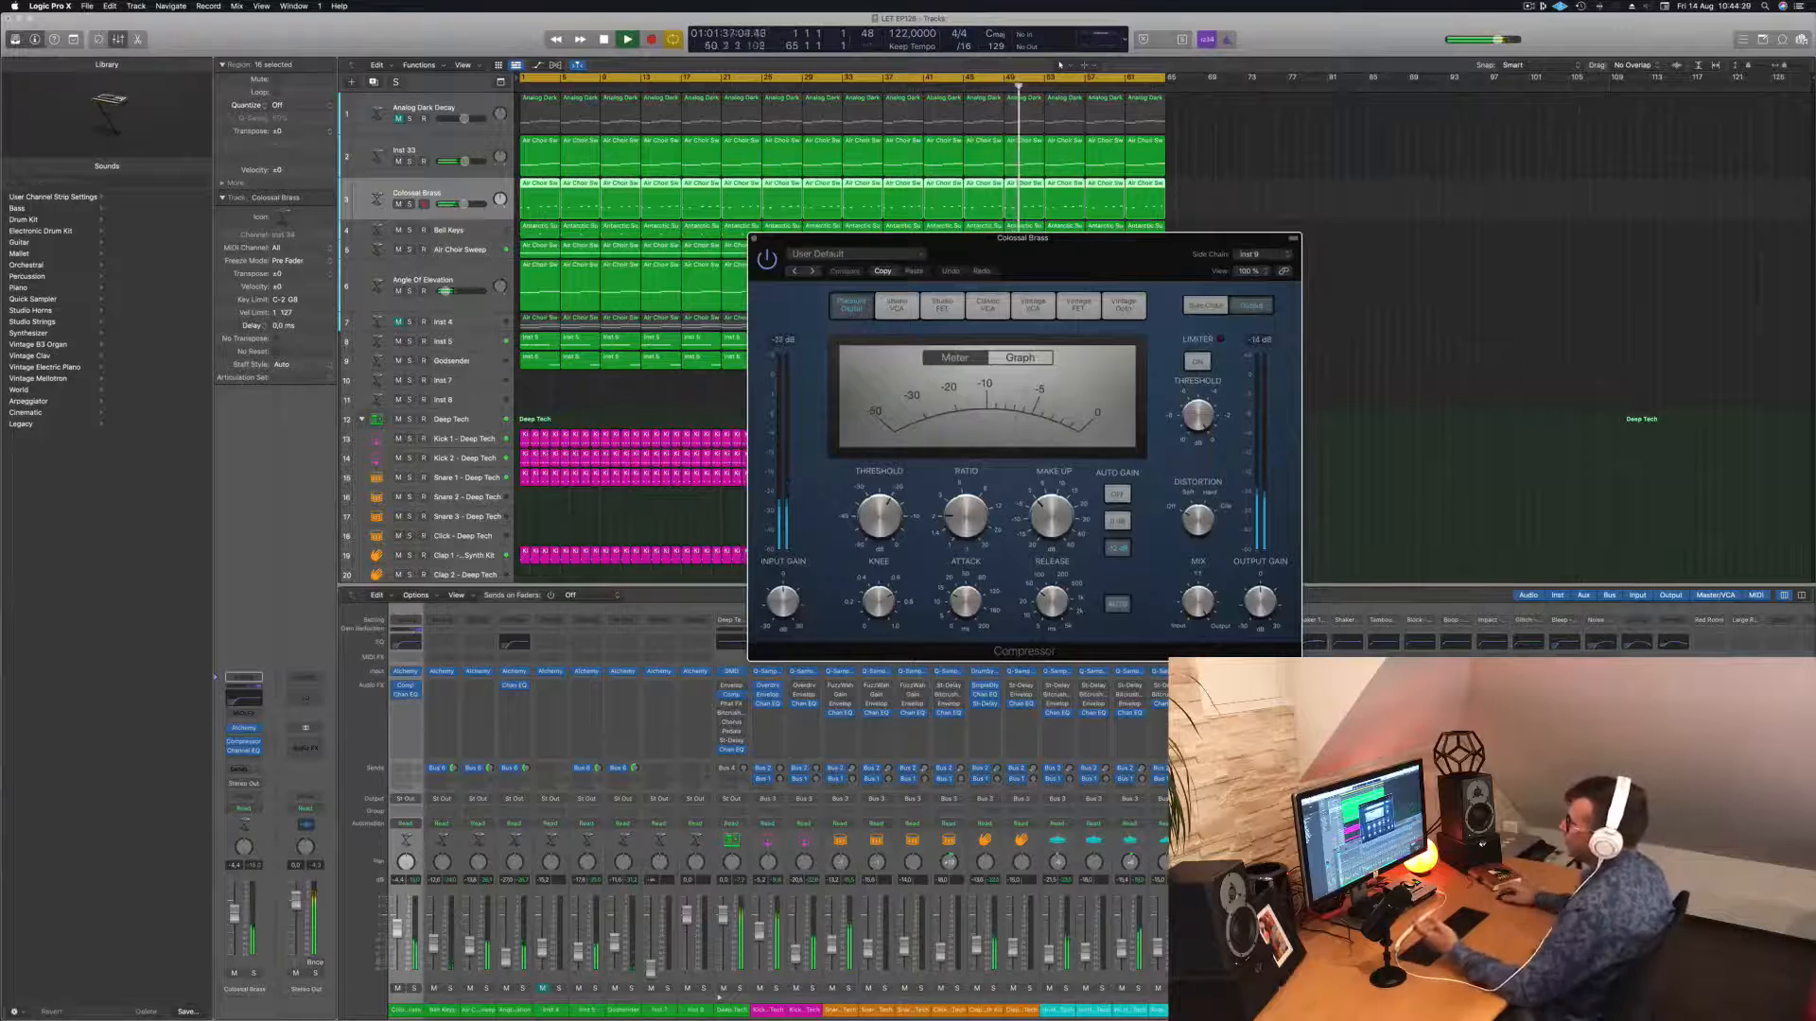
click(439, 143)
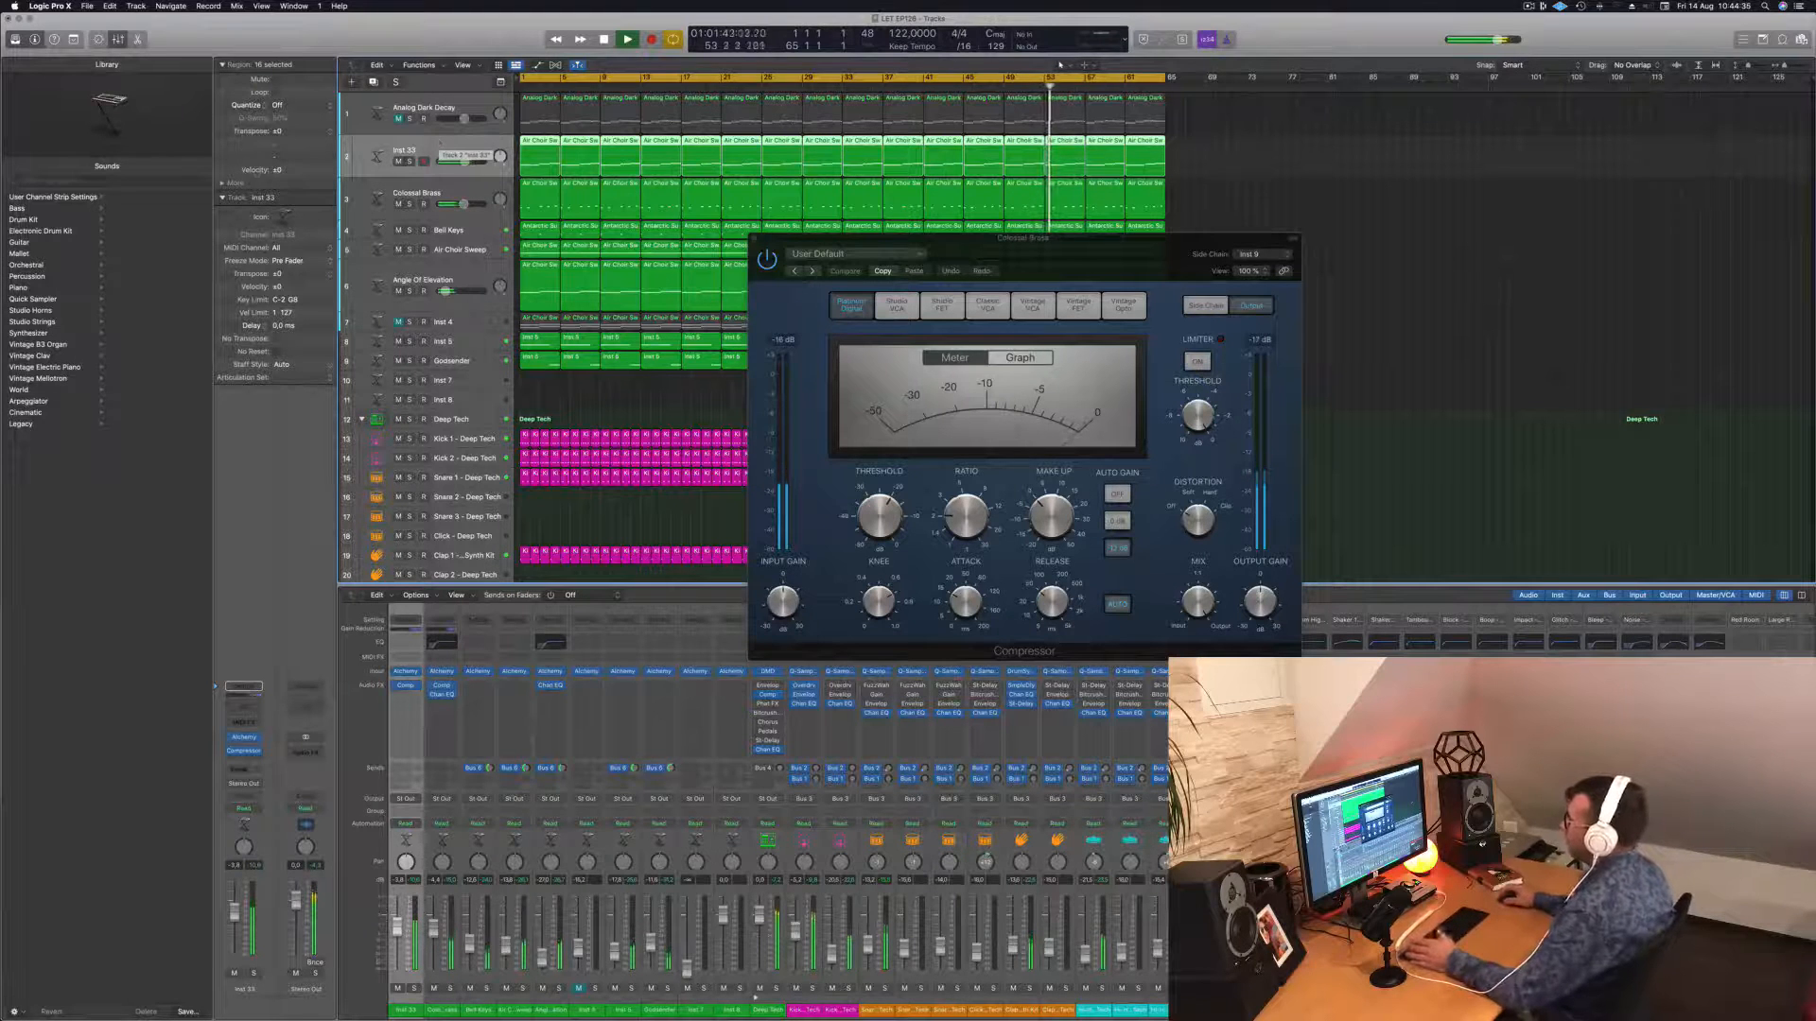
drag(1124, 253, 1085, 249)
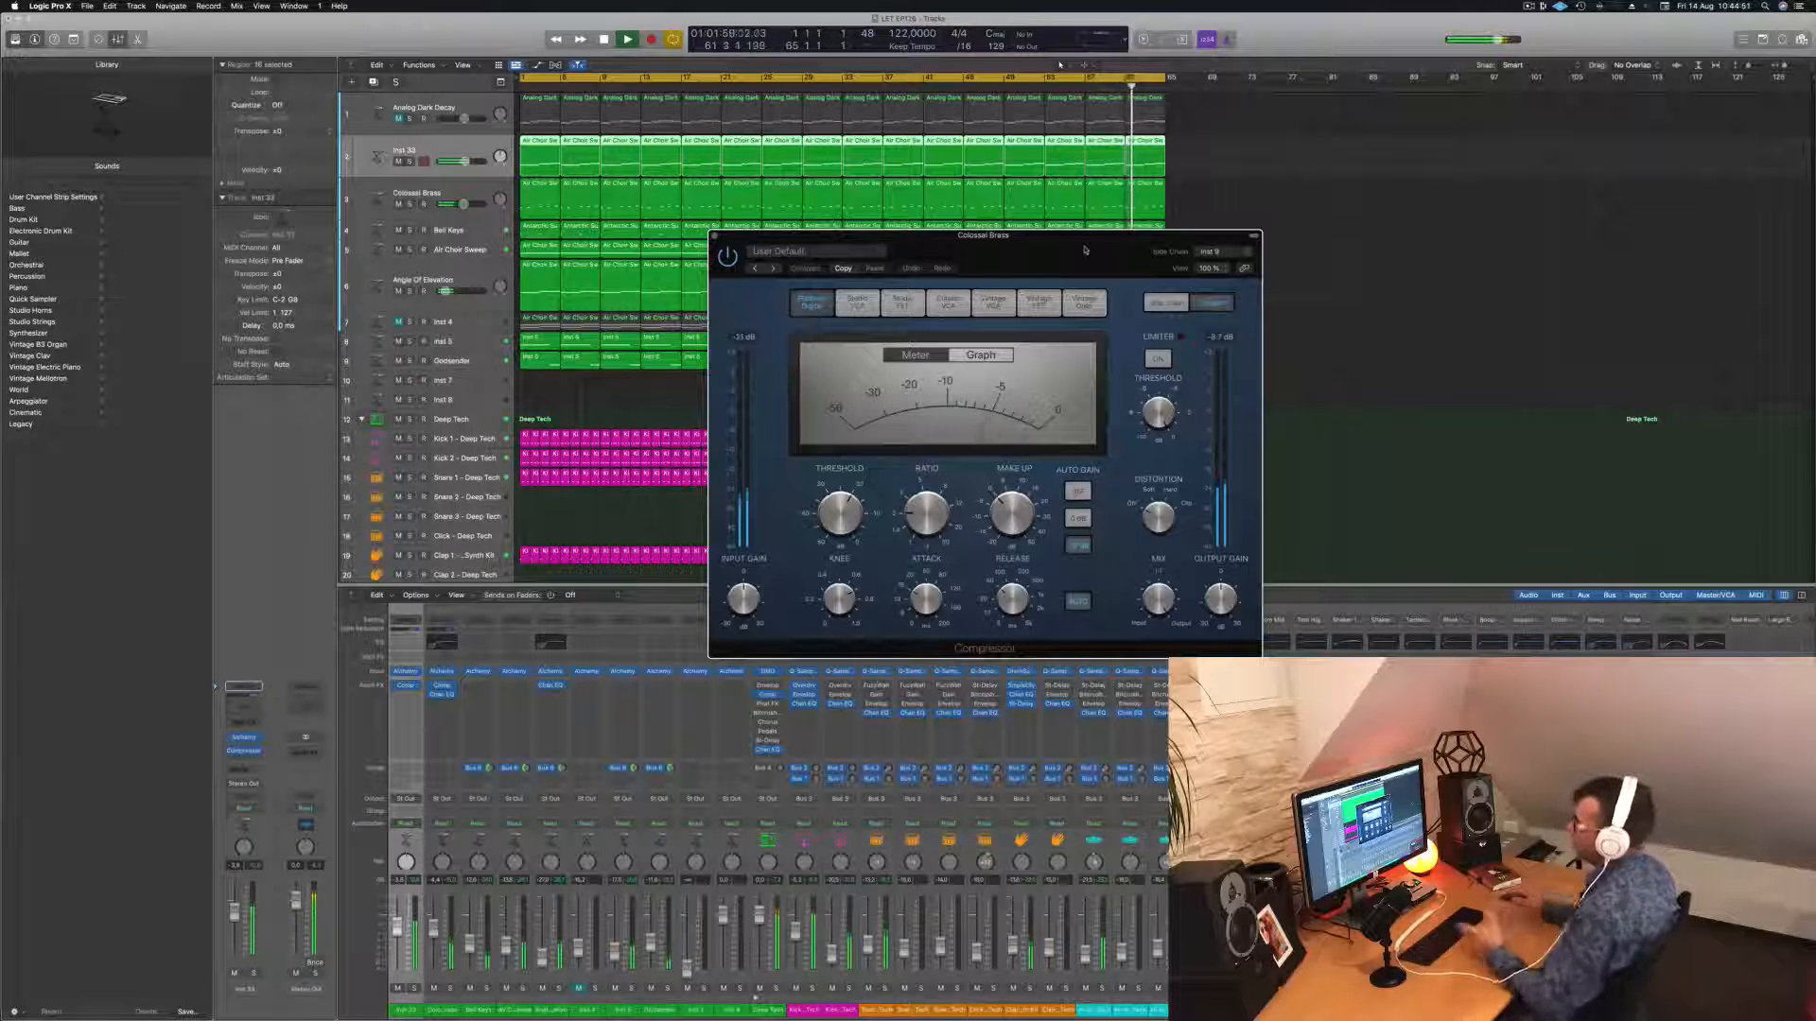
click(442, 156)
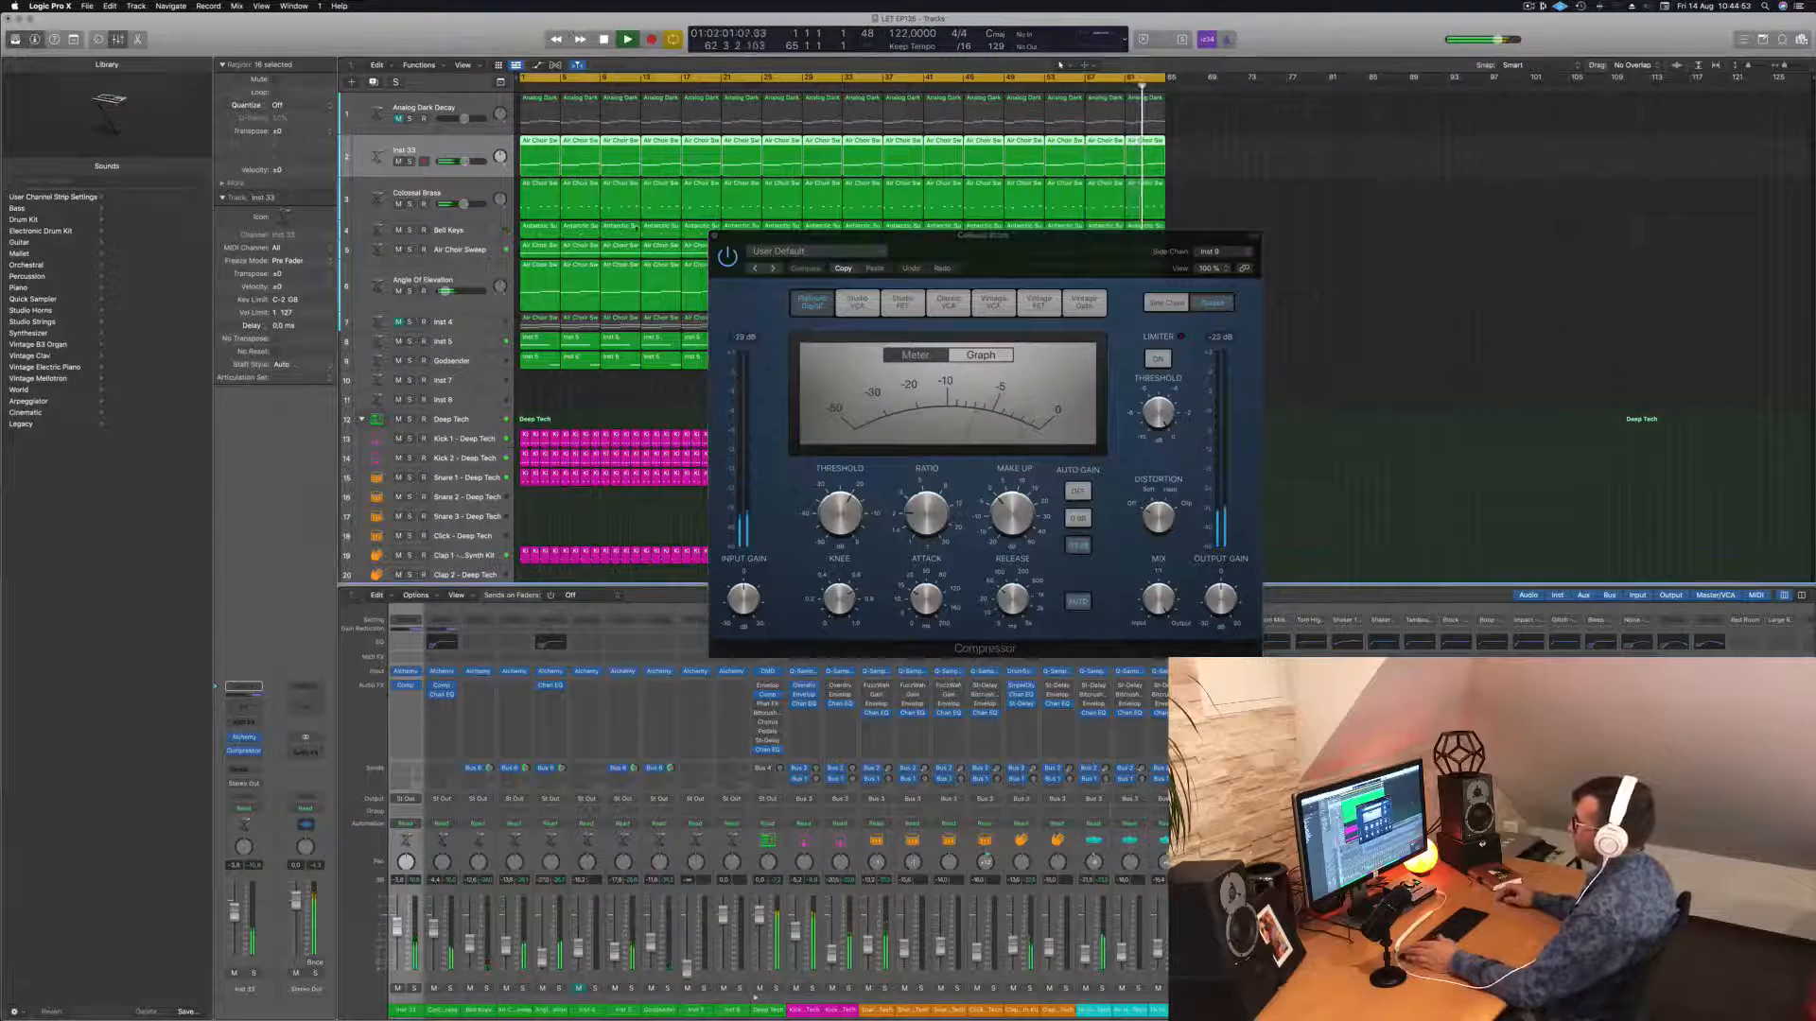
click(716, 237)
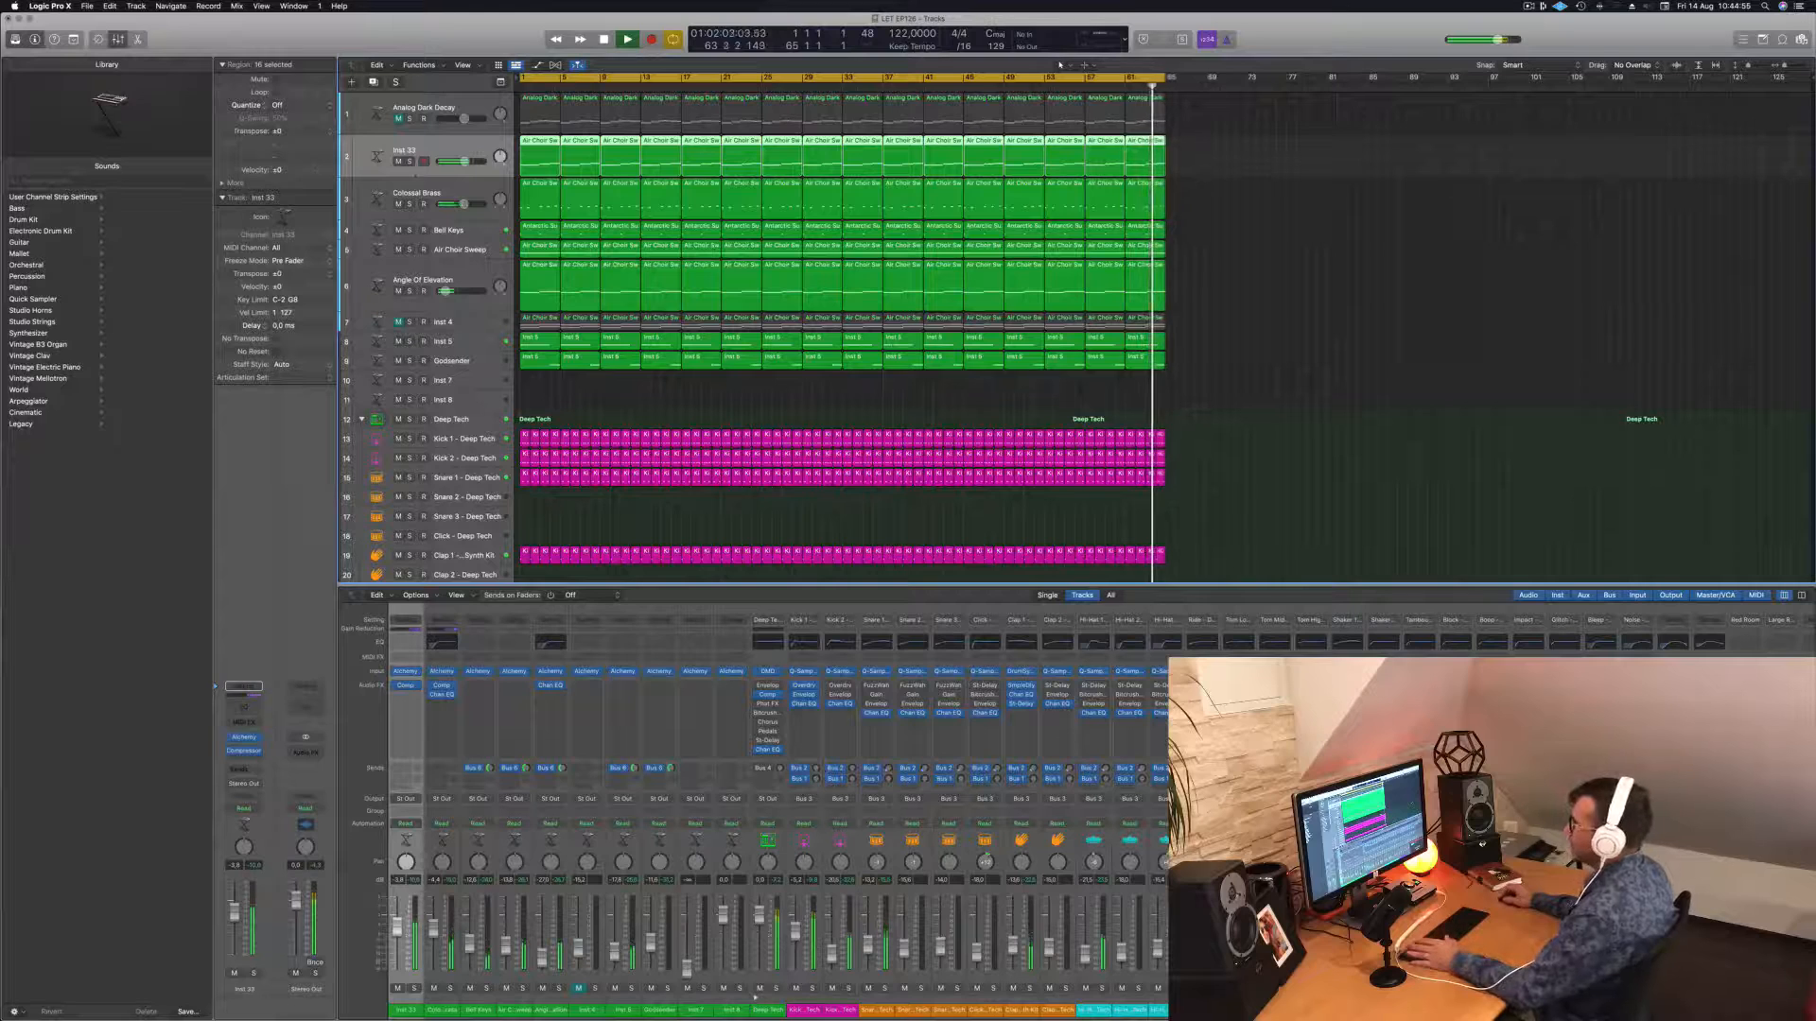
Audition the Inst 33 track in solo and together with Kick 1, then return to the full mix.
key(s)
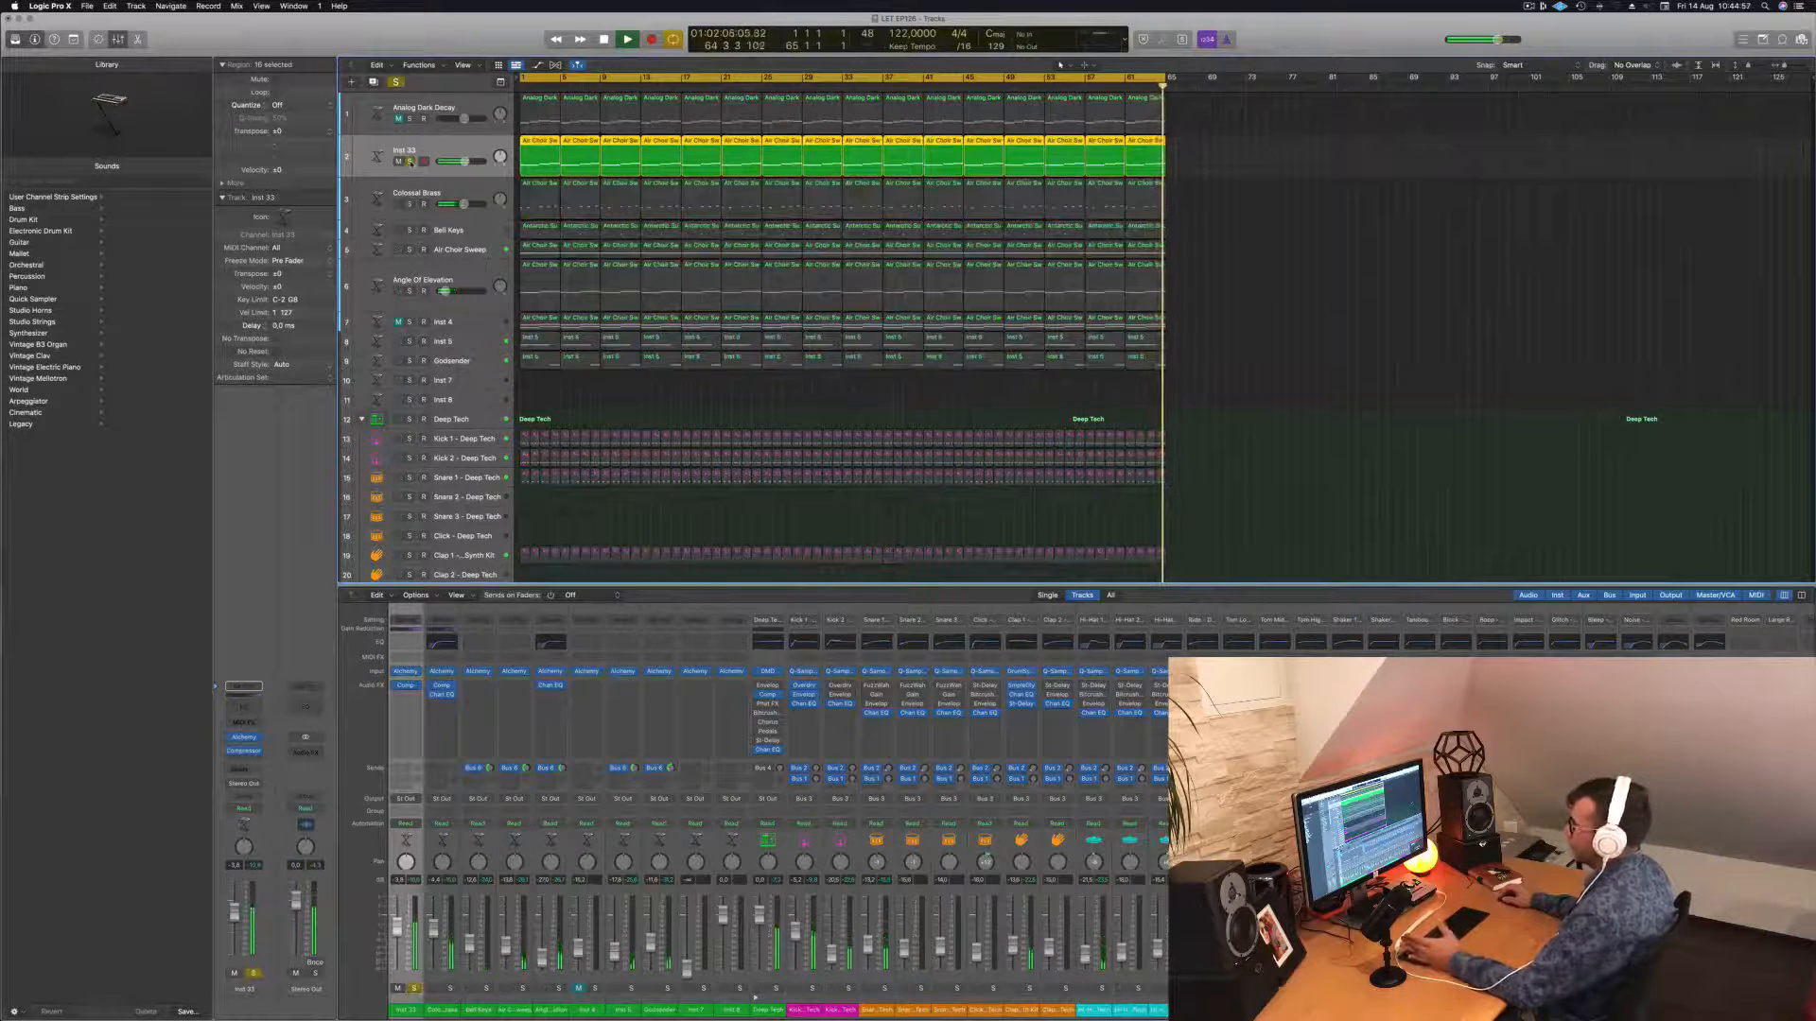
key(s)
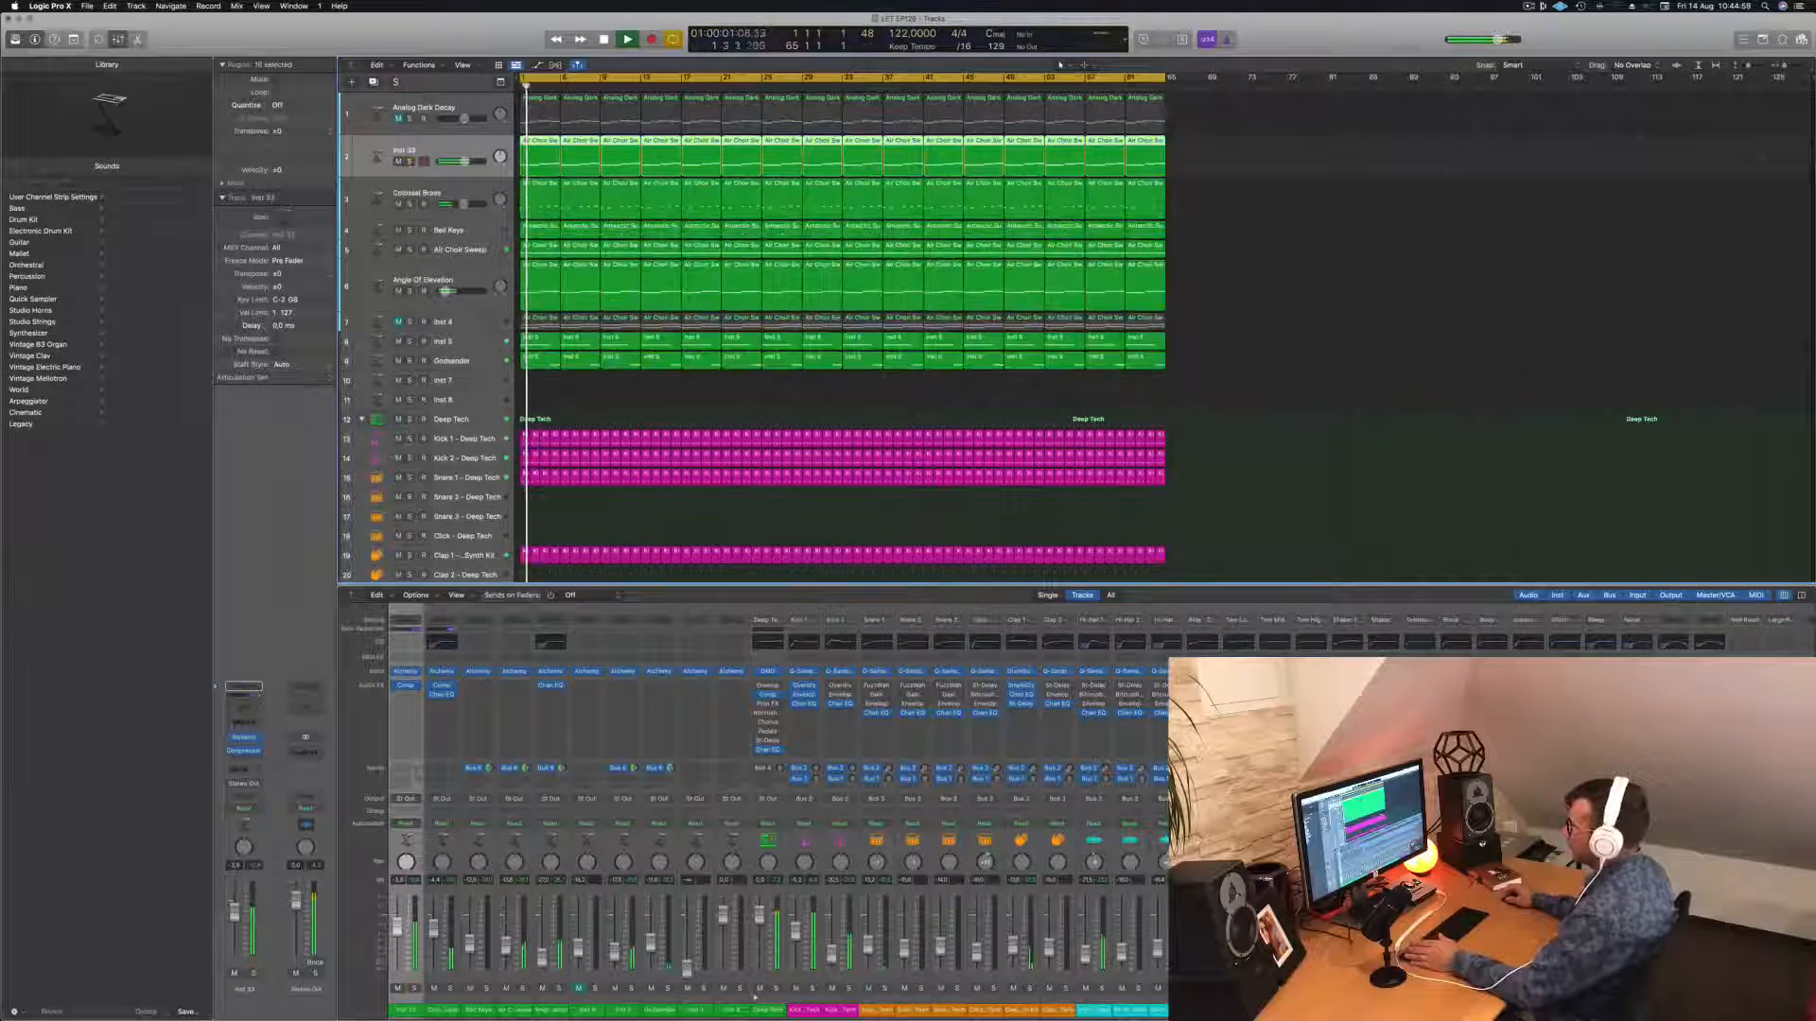
key(s)
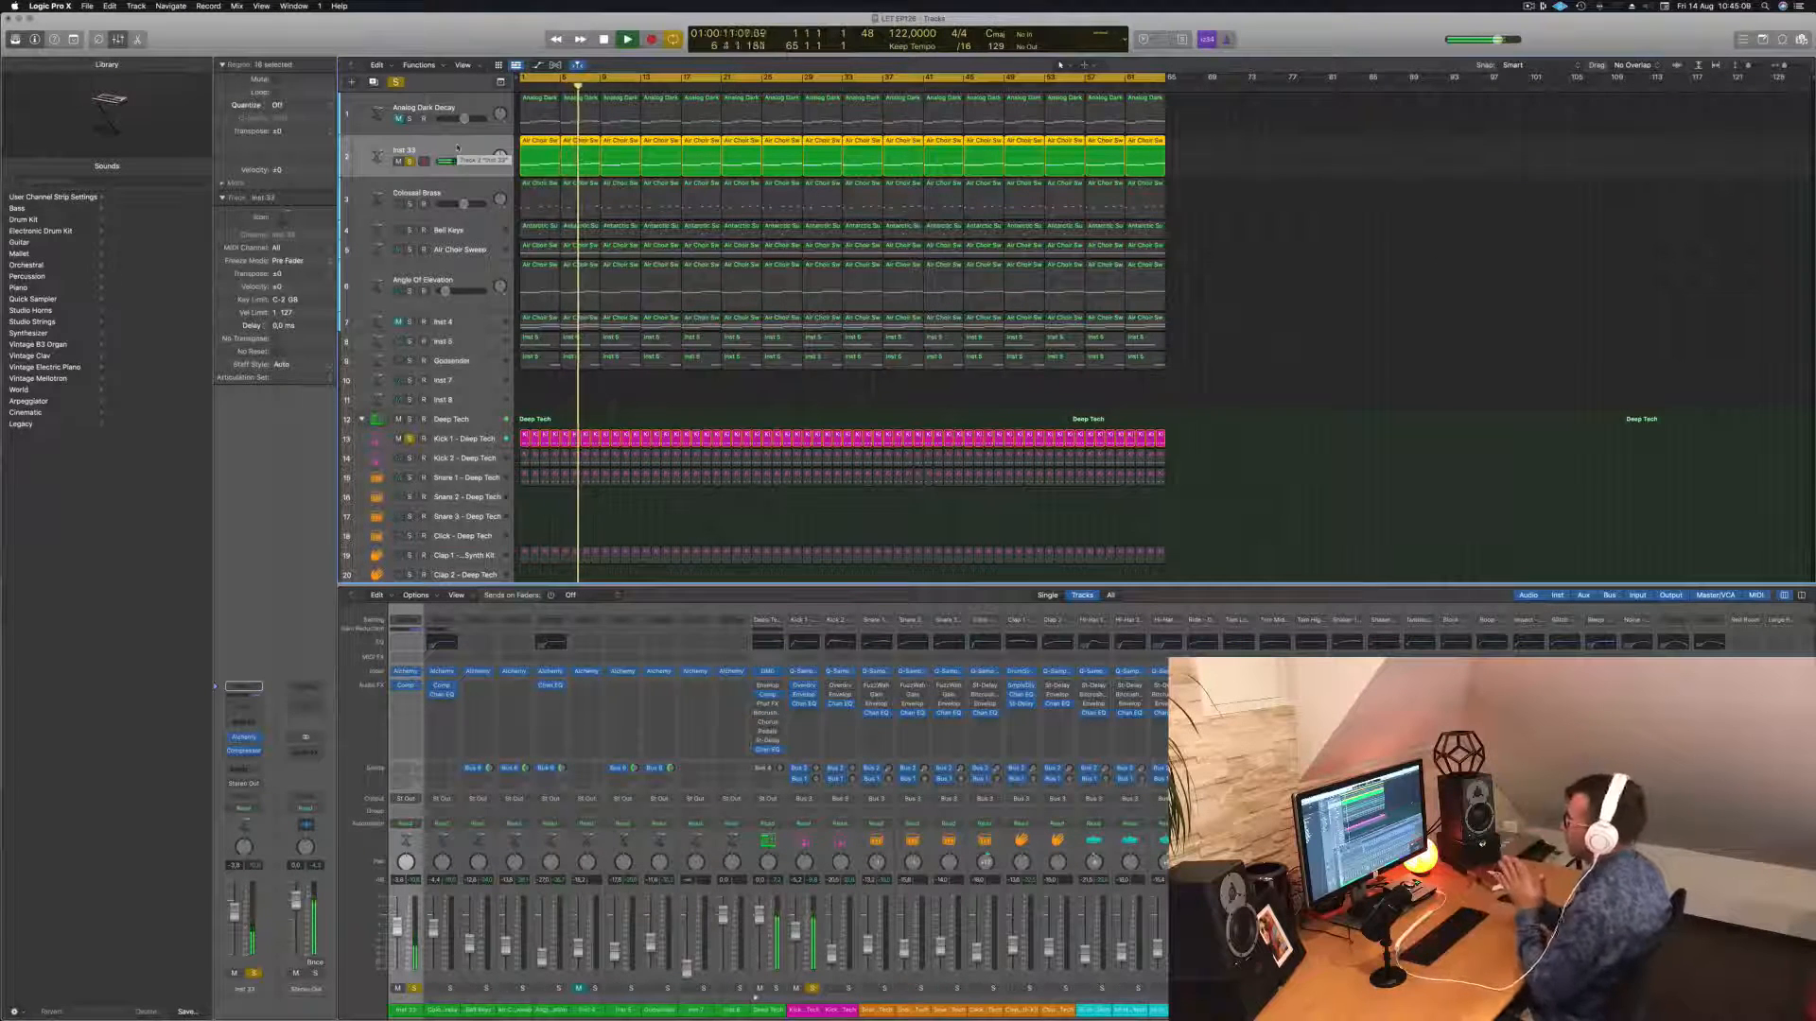
click(409, 161)
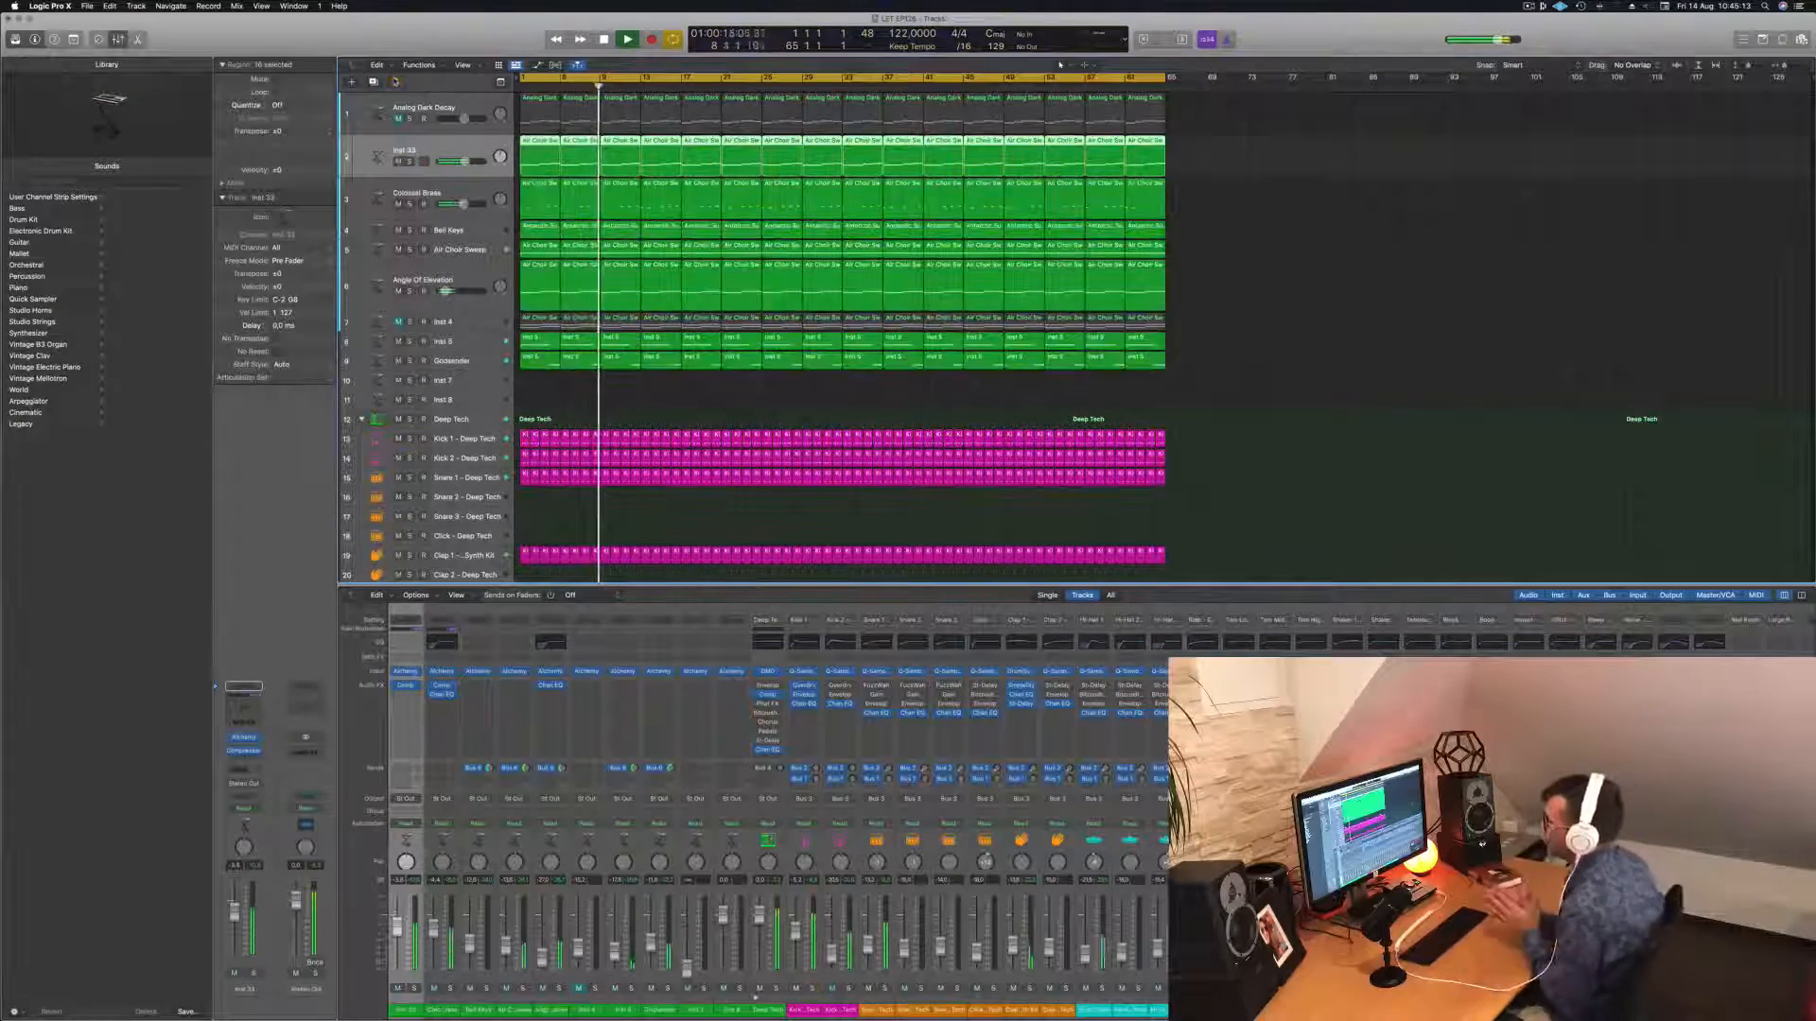